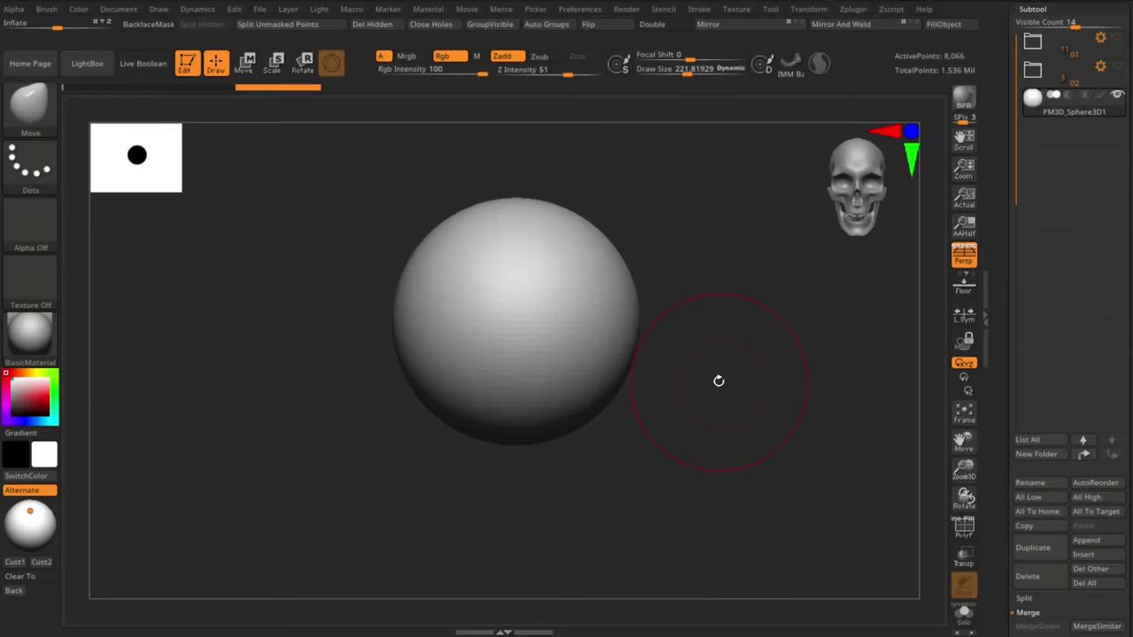
Step: Remesh the sphere at a lower resolution and pull its lower front down into a jaw with the Move brush
key(space)
click(686, 349)
key(s)
drag(618, 309, 605, 321)
ctrl+right_drag(598, 332, 556, 392)
key(s)
drag(556, 392, 567, 392)
drag(563, 403, 564, 450)
alt+right_drag(671, 416, 592, 403)
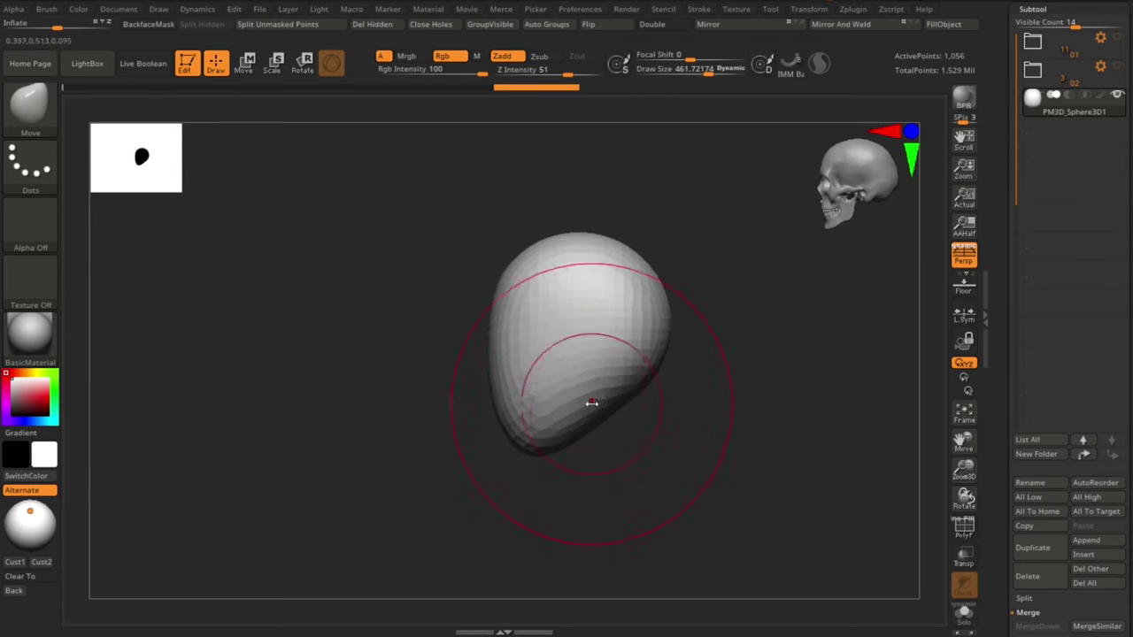
Step: Shape the skull's rounded back and slanted underside in side view with the Move brush
drag(591, 404, 577, 396)
ctrl+right_drag(672, 253, 641, 272)
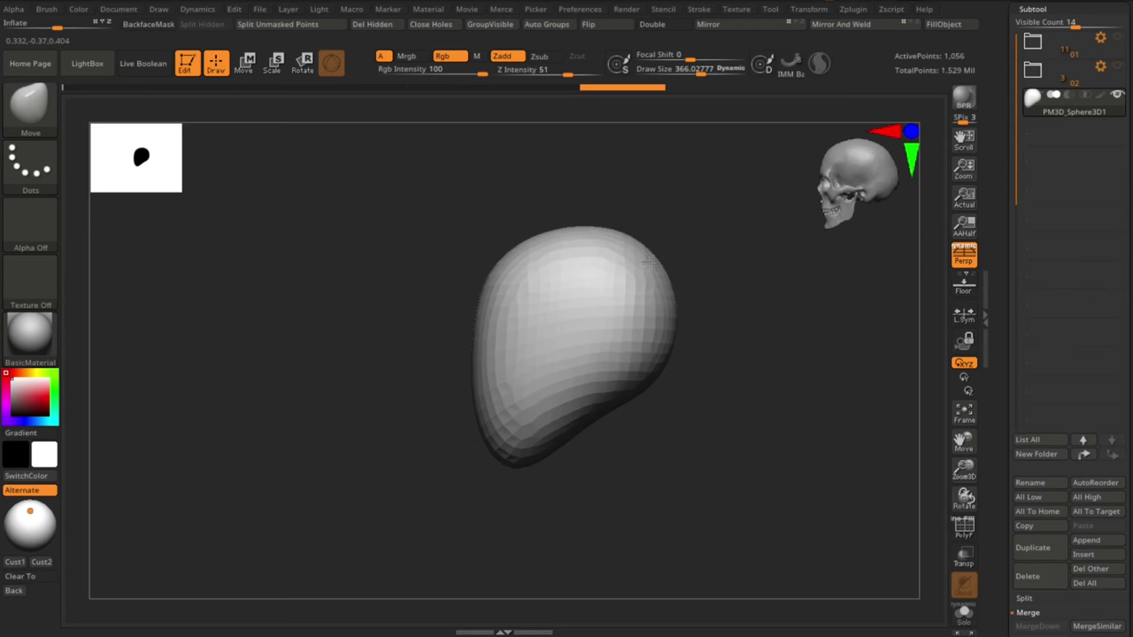
drag(649, 301, 653, 292)
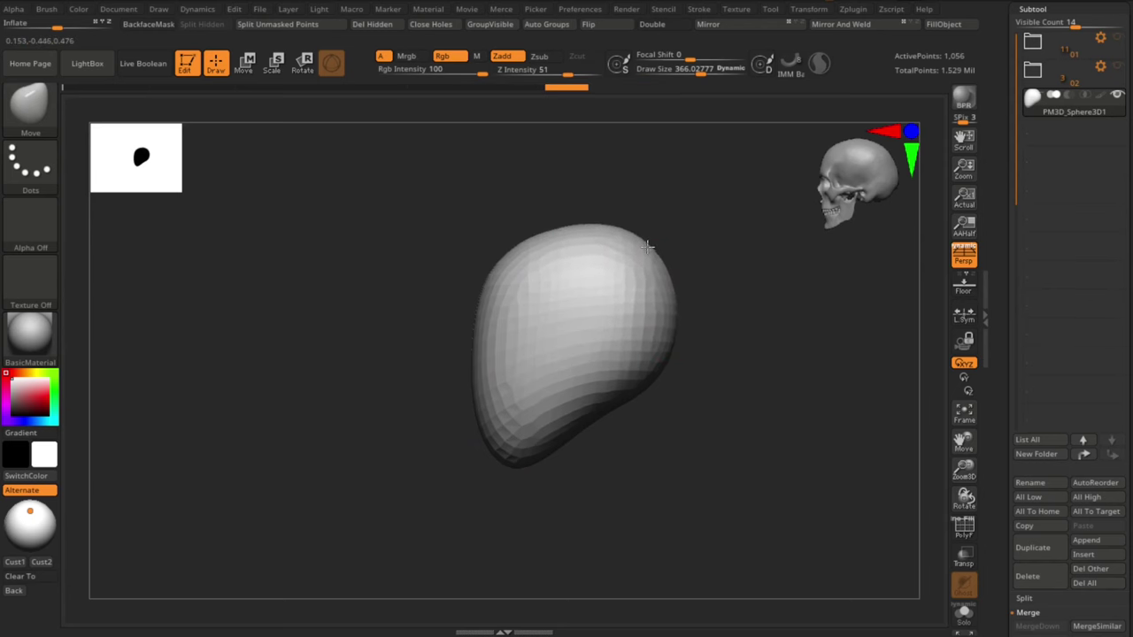
drag(615, 389, 635, 418)
mouse_move(673, 460)
right_down()
mouse_move(688, 419)
mouse_move(611, 409)
right_up()
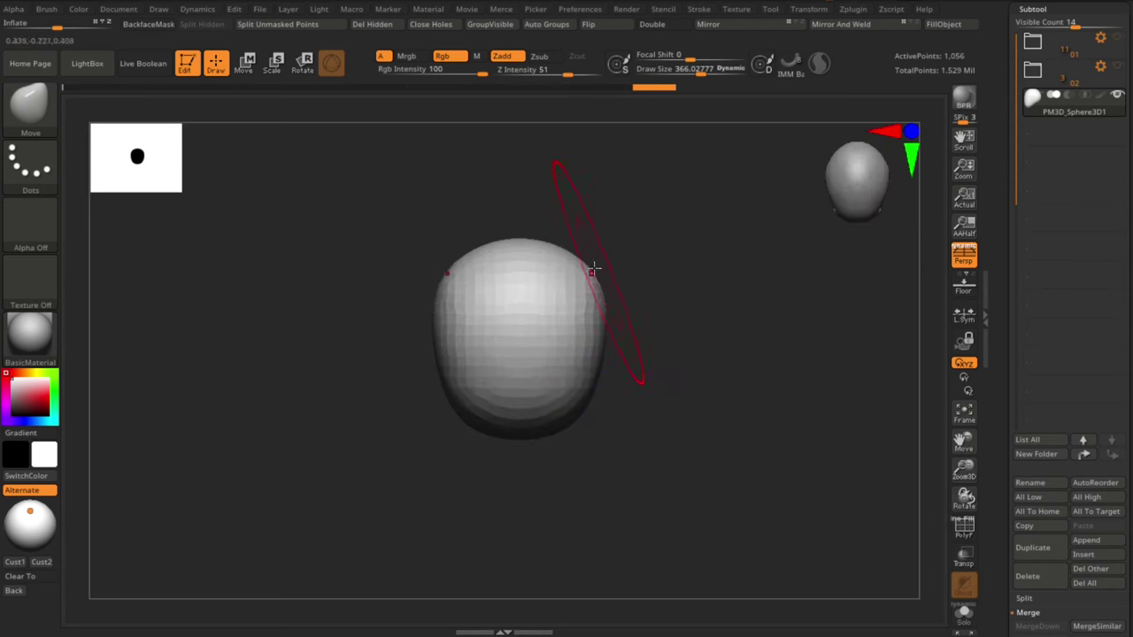
Step: Adjust the width of the skull's upper sides and lower part from behind with an enlarged Move brush
key(bracketright)
drag(590, 275, 595, 273)
mouse_move(590, 396)
shift+right_down()
mouse_move(625, 363)
mouse_move(602, 398)
shift+right_up()
key(s)
drag(588, 448, 580, 448)
alt+right_drag(620, 443, 651, 407)
right_drag(651, 442, 594, 469)
Step: Shape the chin tip and the front of the lower face with a smaller Move brush
key(s)
drag(549, 484, 547, 485)
alt+right_drag(547, 484, 574, 490)
drag(545, 478, 527, 481)
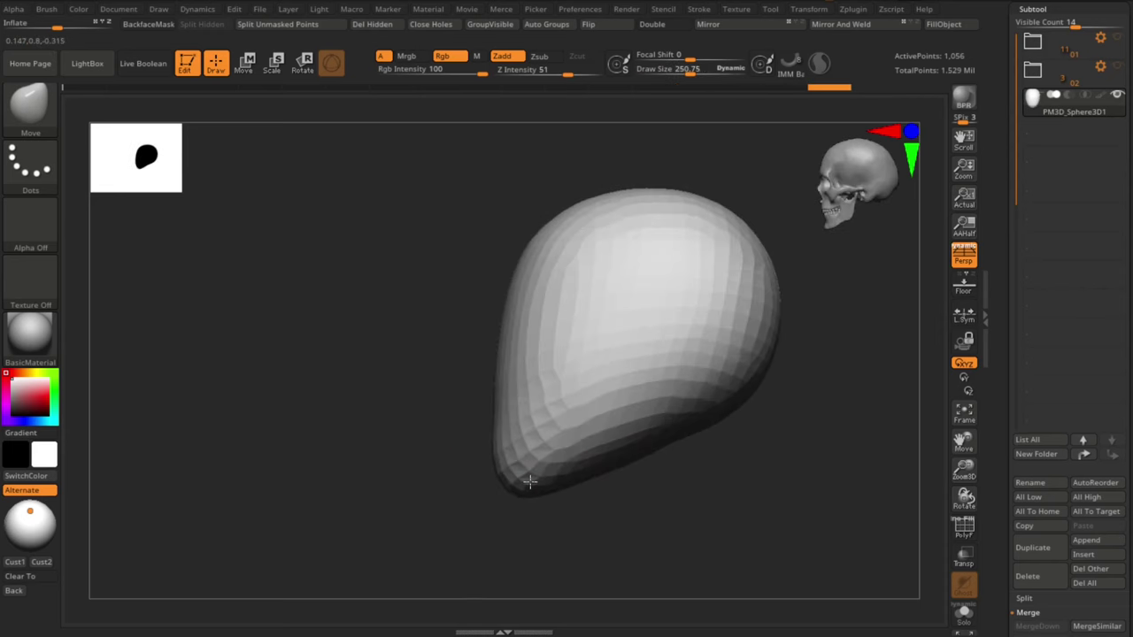
mouse_move(570, 498)
right_down()
mouse_move(623, 493)
mouse_move(586, 476)
right_up()
drag(504, 461, 500, 460)
right_drag(500, 460, 536, 493)
drag(528, 484, 520, 494)
shift+right_drag(550, 492, 595, 478)
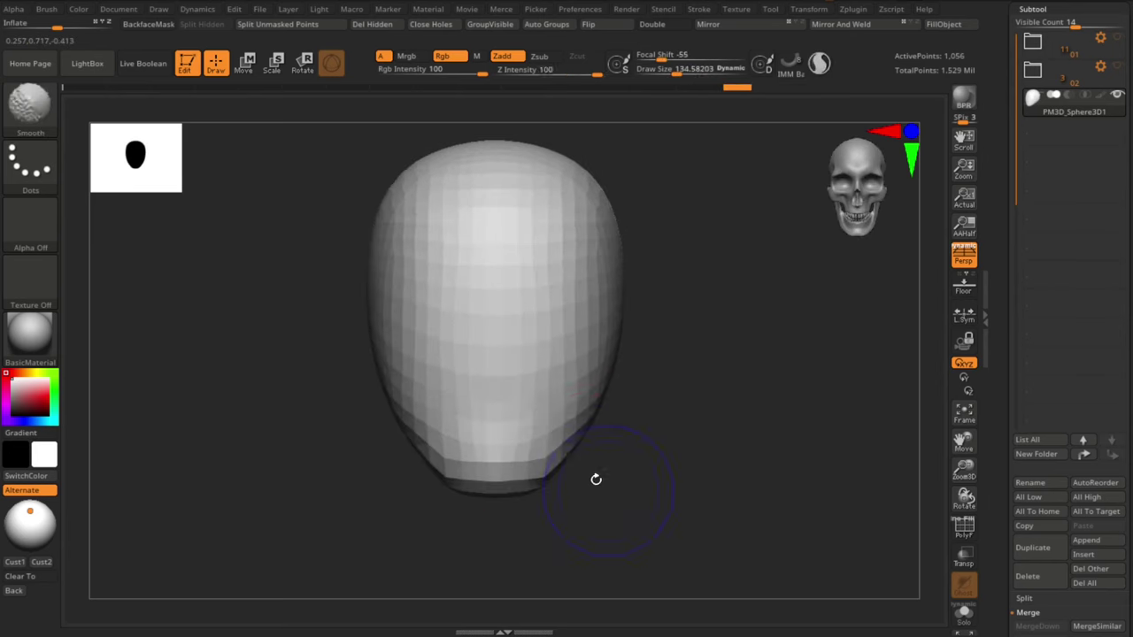
Step: Narrow the sides of the jaw toward the chin and refine the lower back of the skull in side view
key(s)
drag(591, 476, 595, 476)
drag(567, 460, 547, 478)
mouse_move(566, 483)
right_down()
mouse_move(649, 472)
mouse_move(620, 465)
right_up()
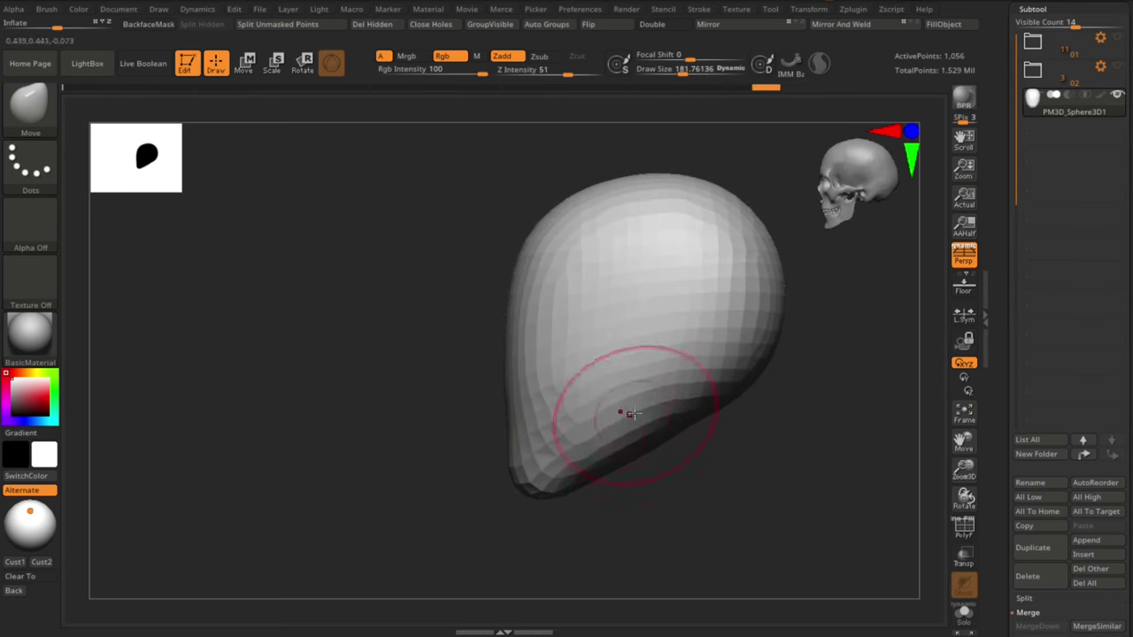
alt+right_drag(634, 411, 582, 421)
ctrl+right_drag(582, 421, 584, 403)
drag(695, 377, 687, 373)
alt+right_drag(686, 374, 669, 373)
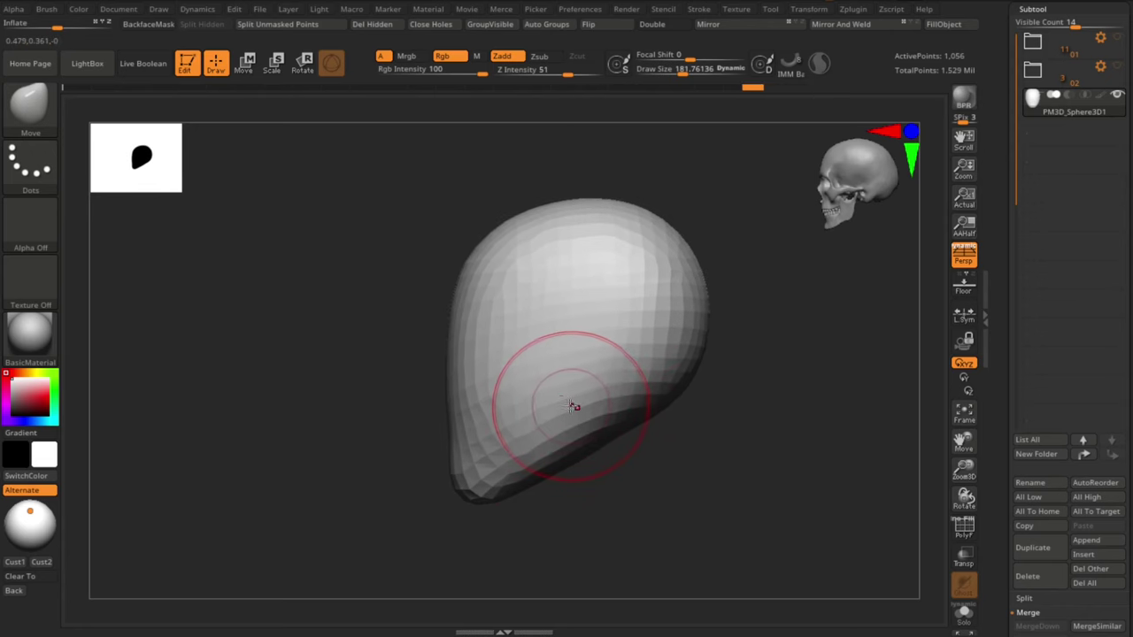
Step: Carve the rear edge of the jaw down to the underside of the skull with the DamStandard brush
key(b)
key(d)
key(s)
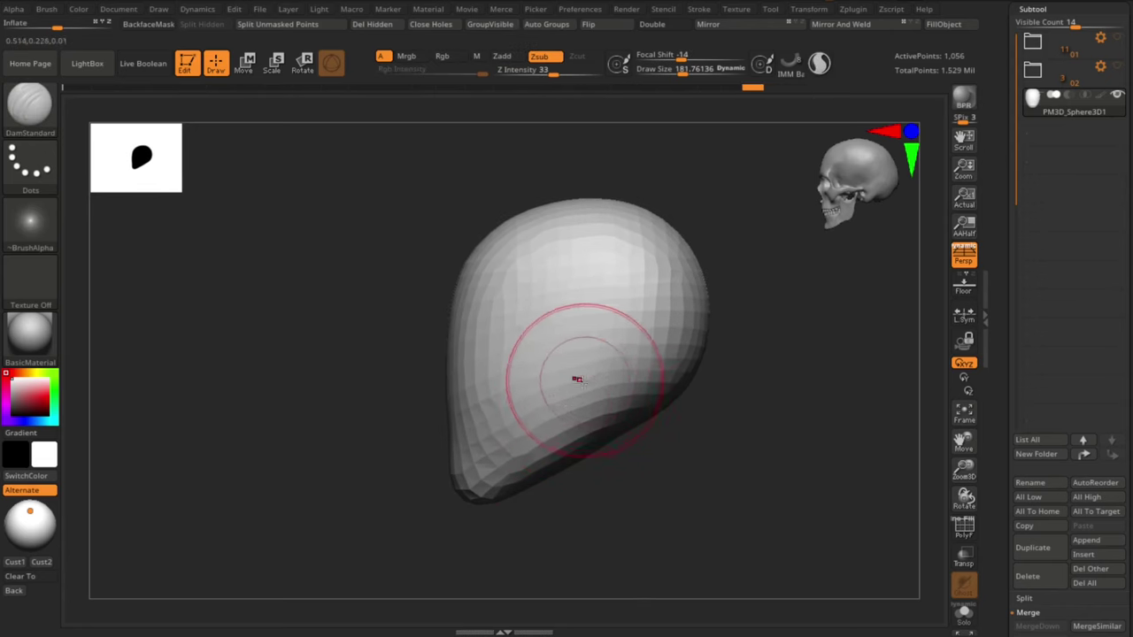
drag(590, 376, 589, 443)
right_drag(589, 443, 592, 380)
mouse_move(799, 384)
mouse_down()
mouse_move(767, 451)
mouse_move(731, 439)
mouse_up()
Step: Build up volume along the rear edge of the jaw and under the skull with the ClayBuildup brush
key(b)
key(c)
key(b)
drag(635, 504, 632, 487)
drag(559, 361, 556, 400)
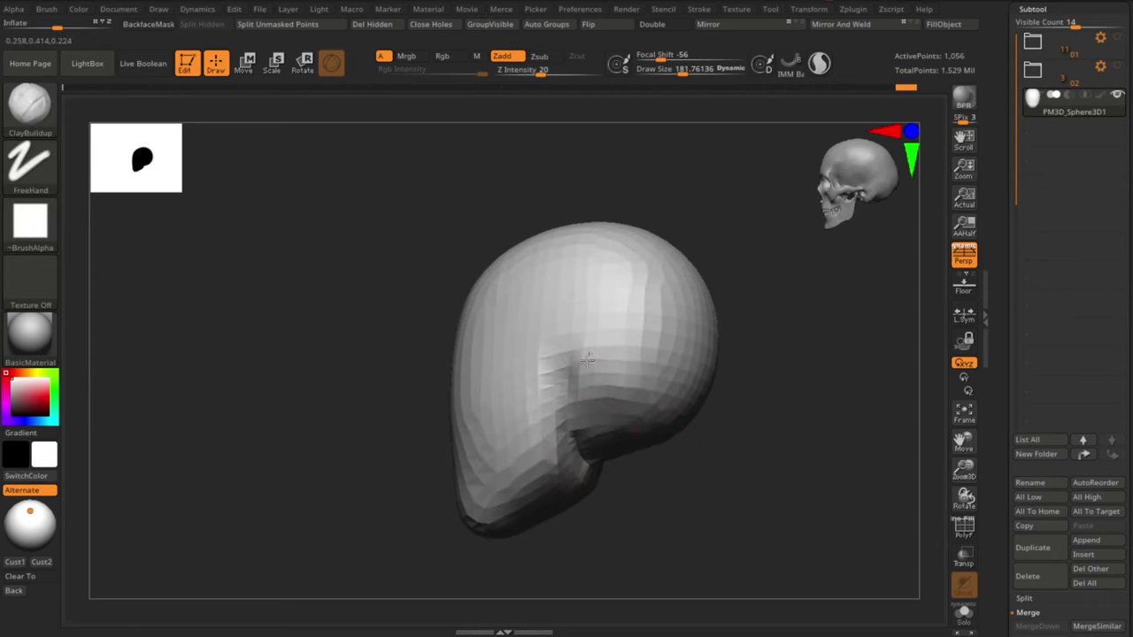
drag(628, 469, 666, 501)
Step: Reshape the jaw's rear corner and the back of the skull in side view with the Move brush
key(b)
key(m)
key(v)
drag(563, 395, 571, 382)
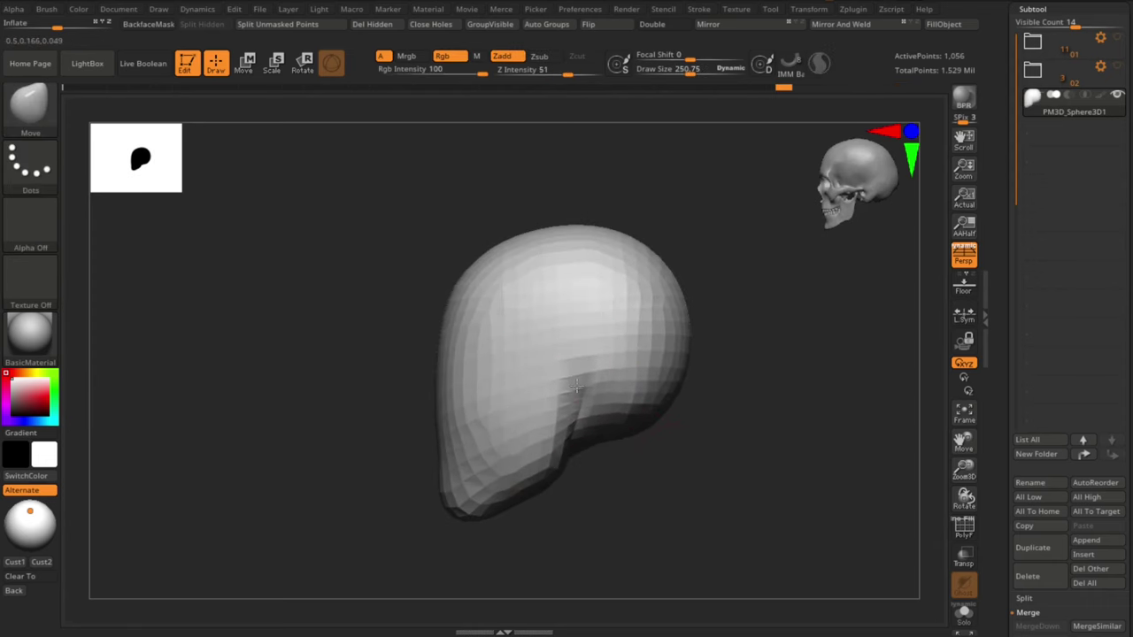
key(s)
drag(679, 475, 668, 475)
key(s)
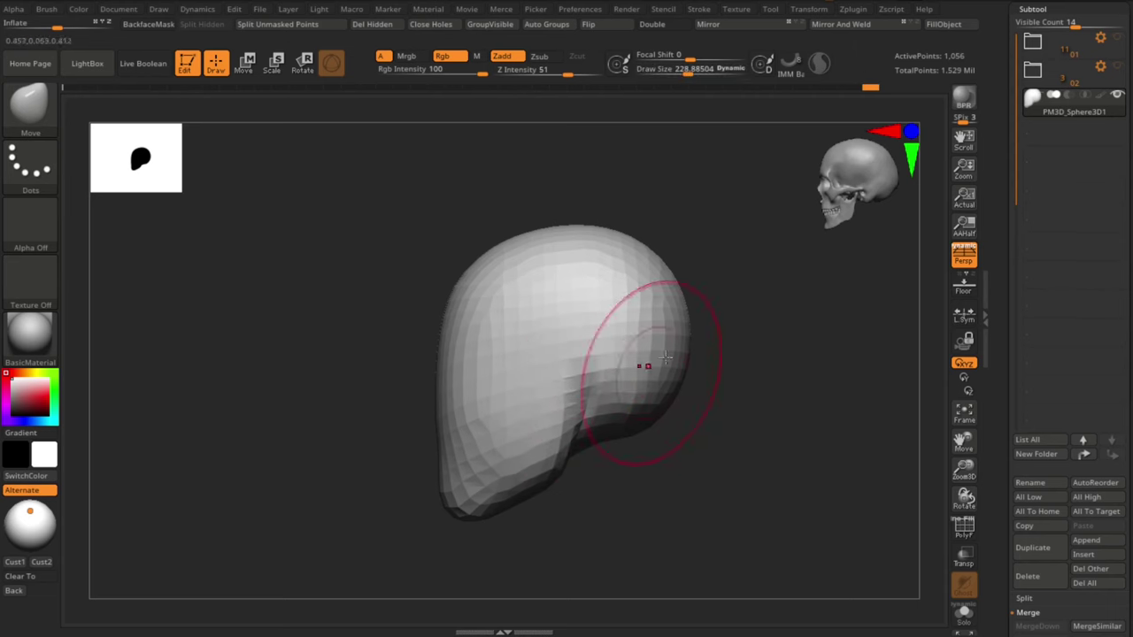
key(s)
drag(680, 288, 689, 289)
mouse_move(728, 445)
mouse_down()
mouse_move(779, 475)
mouse_move(726, 455)
mouse_up()
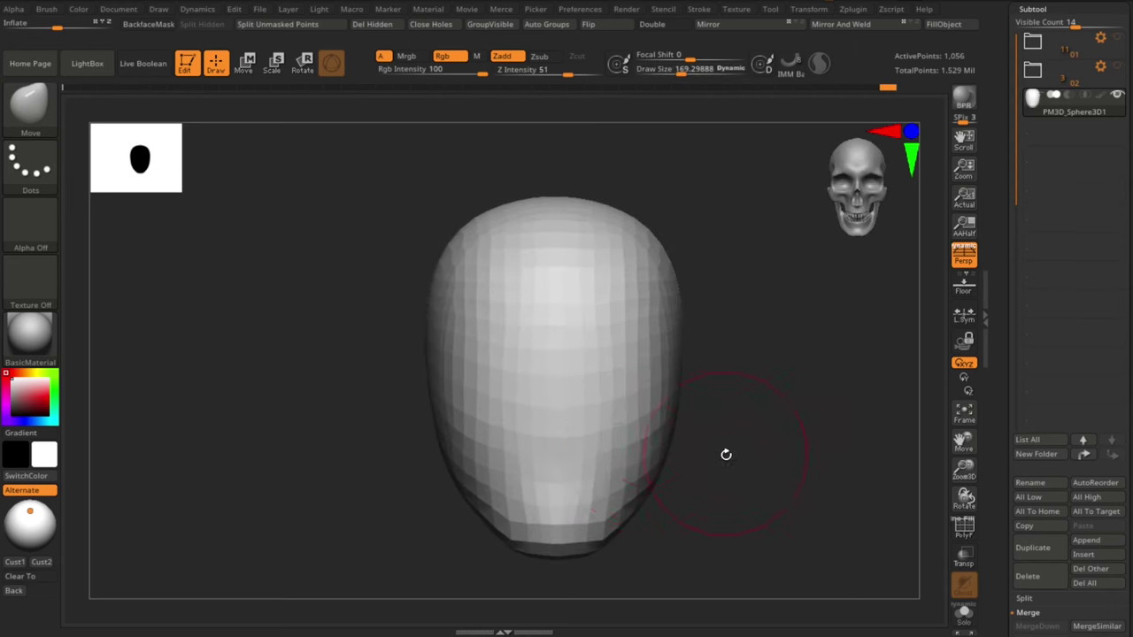
Step: Slim the cheeks and temples symmetrically in front view with the Move brush
drag(676, 502, 666, 501)
key(s)
click(611, 471)
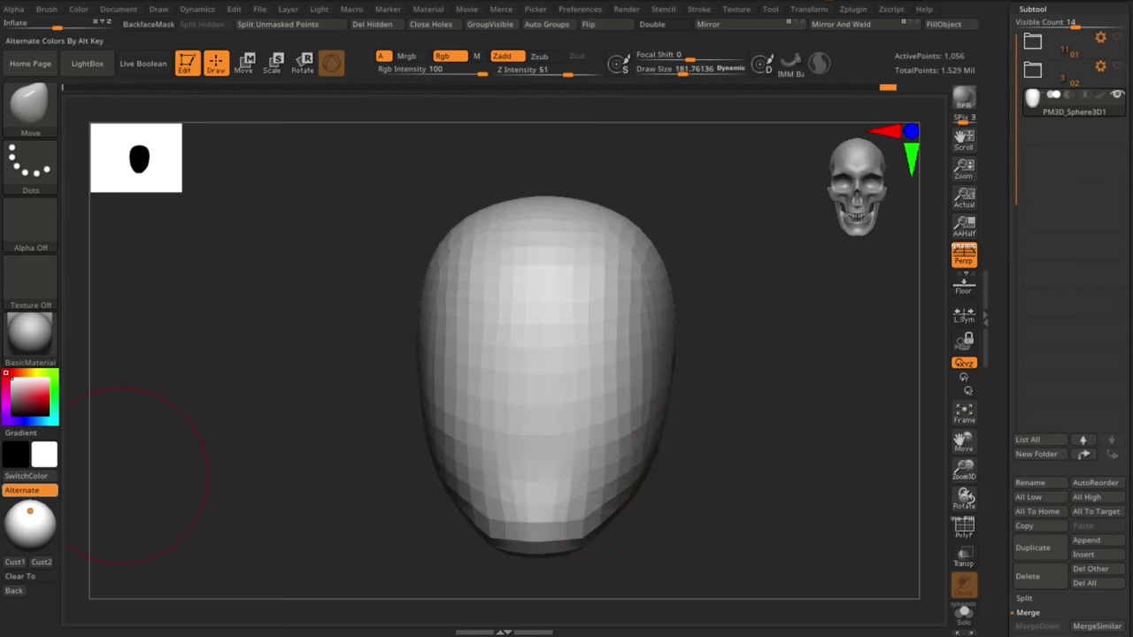
mouse_move(763, 386)
mouse_down()
mouse_move(743, 384)
mouse_move(756, 389)
mouse_up()
alt+drag(719, 414, 688, 404)
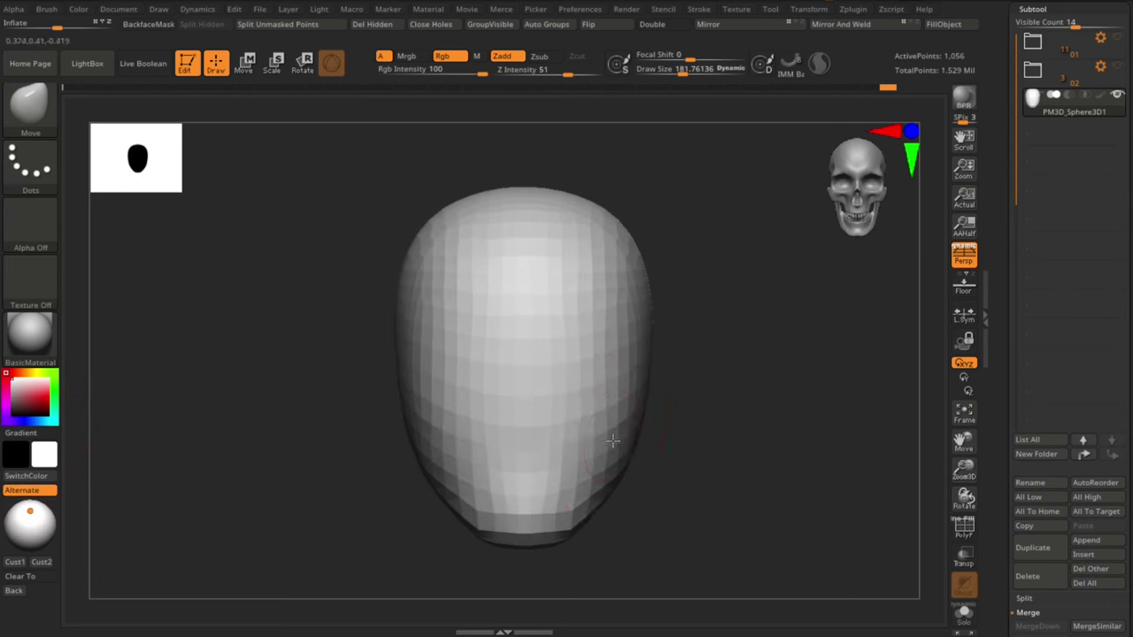
drag(611, 440, 580, 485)
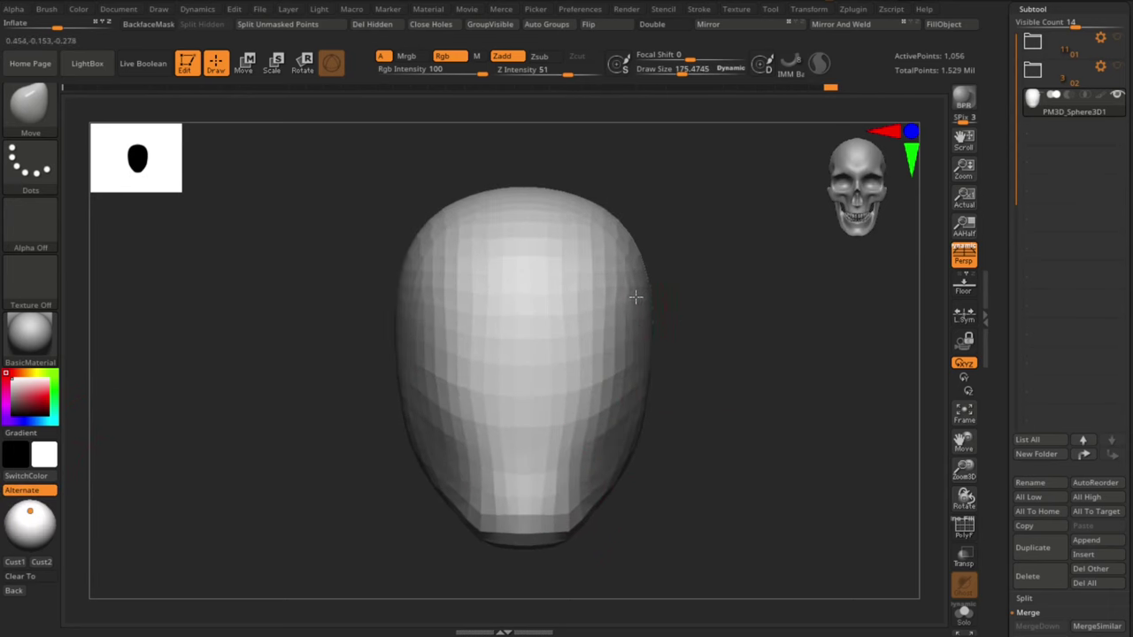
drag(635, 297, 630, 298)
Step: Adjust the head's side contour with a larger Move brush and smooth the cheeks down to the jaw
alt+drag(708, 345, 699, 350)
key(s)
click(602, 388)
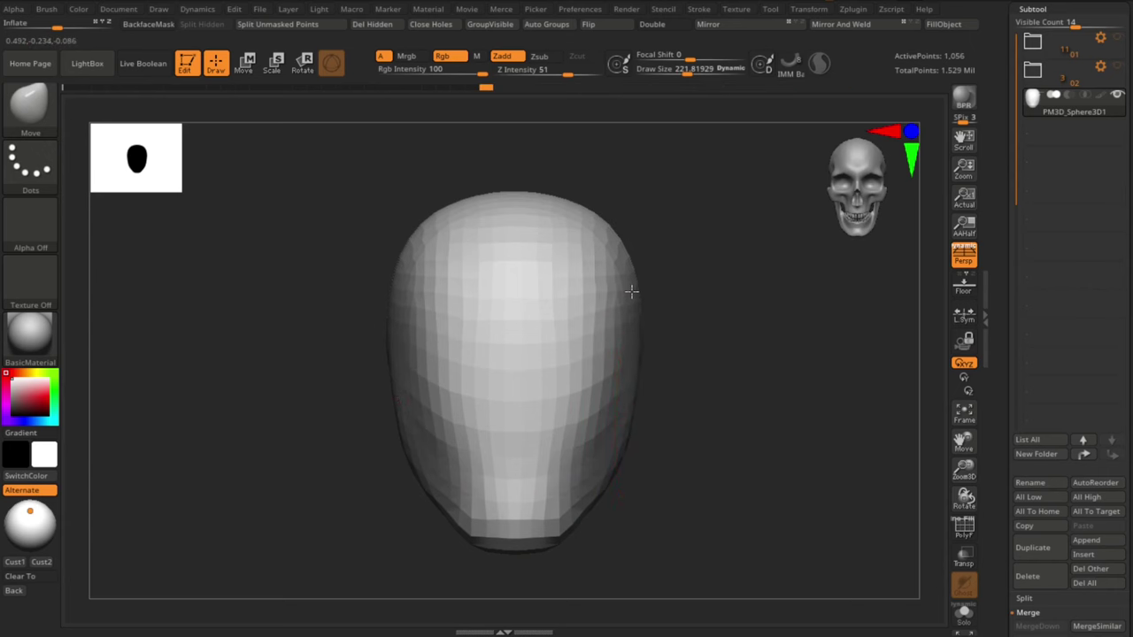
shift+drag(598, 431, 586, 500)
mouse_move(694, 506)
mouse_down()
mouse_move(682, 495)
mouse_move(708, 501)
mouse_move(611, 462)
mouse_up()
Step: Refine the face's front profile and the curve of the cranium in side view with the Move brush
drag(455, 306, 441, 310)
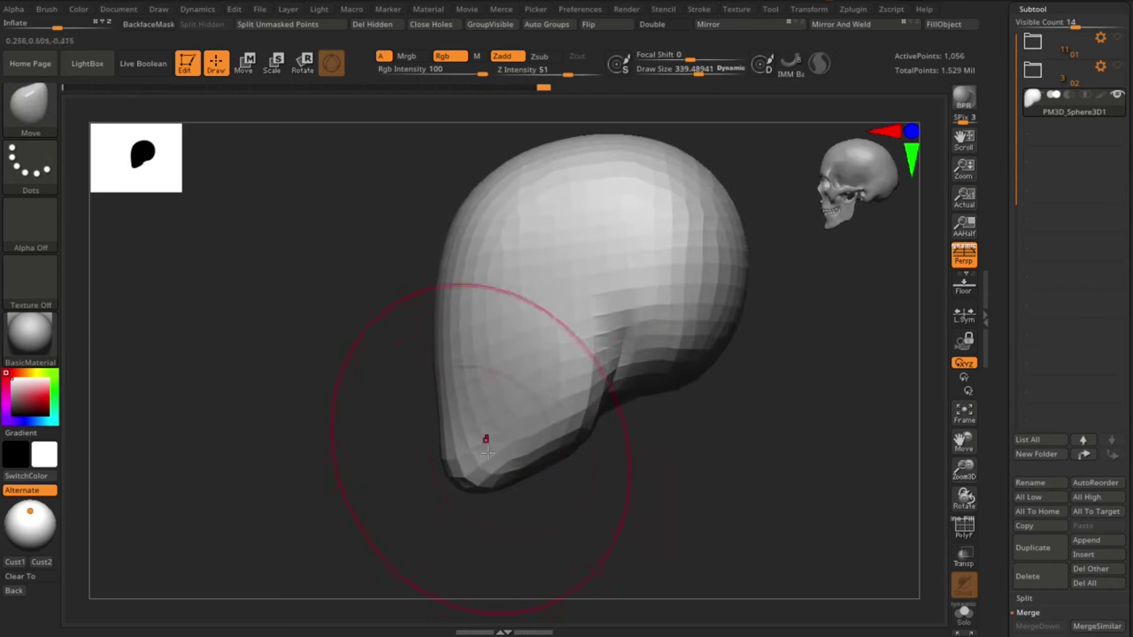
alt+drag(616, 491, 594, 492)
key(s)
click(586, 489)
mouse_move(634, 436)
alt+mouse_down()
mouse_move(610, 449)
mouse_move(682, 464)
mouse_move(690, 407)
alt+mouse_up()
drag(690, 407, 584, 412)
alt+drag(726, 409, 602, 405)
mouse_move(627, 211)
mouse_down()
mouse_move(541, 395)
mouse_move(689, 245)
mouse_up()
Step: Widen the sides of the head in front view and reduce the Move brush's draw size to about 99
key(s)
click(724, 485)
mouse_move(512, 475)
mouse_down()
mouse_move(731, 480)
mouse_move(678, 487)
mouse_up()
drag(678, 487, 849, 451)
mouse_move(850, 451)
alt+mouse_down()
mouse_move(688, 437)
mouse_move(697, 469)
mouse_move(656, 465)
mouse_move(692, 456)
alt+mouse_up()
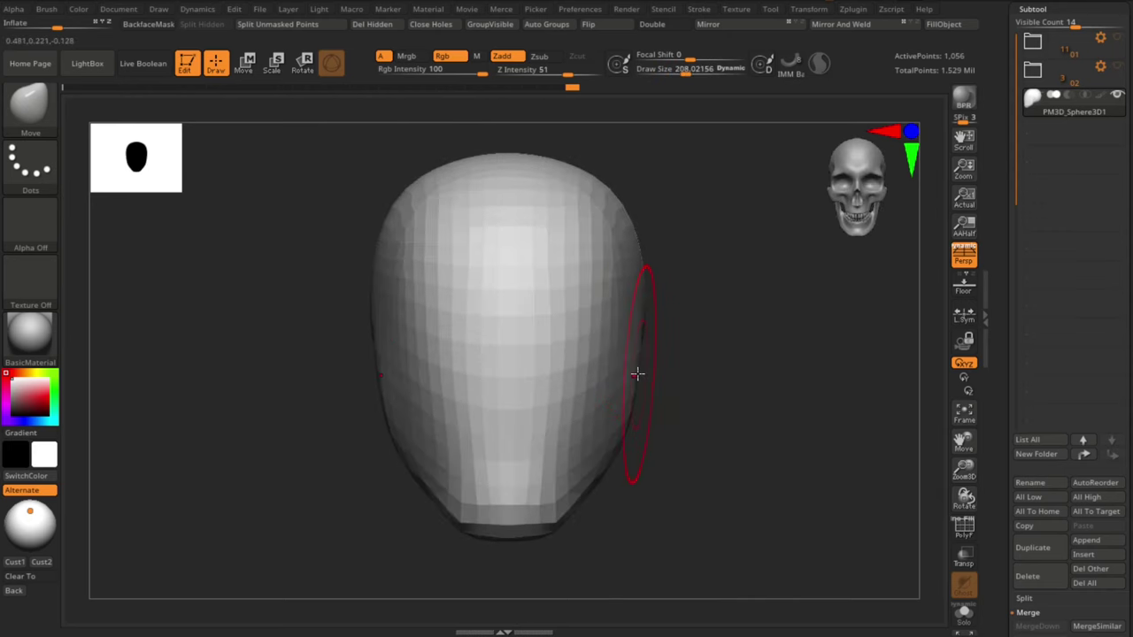
drag(643, 328, 676, 328)
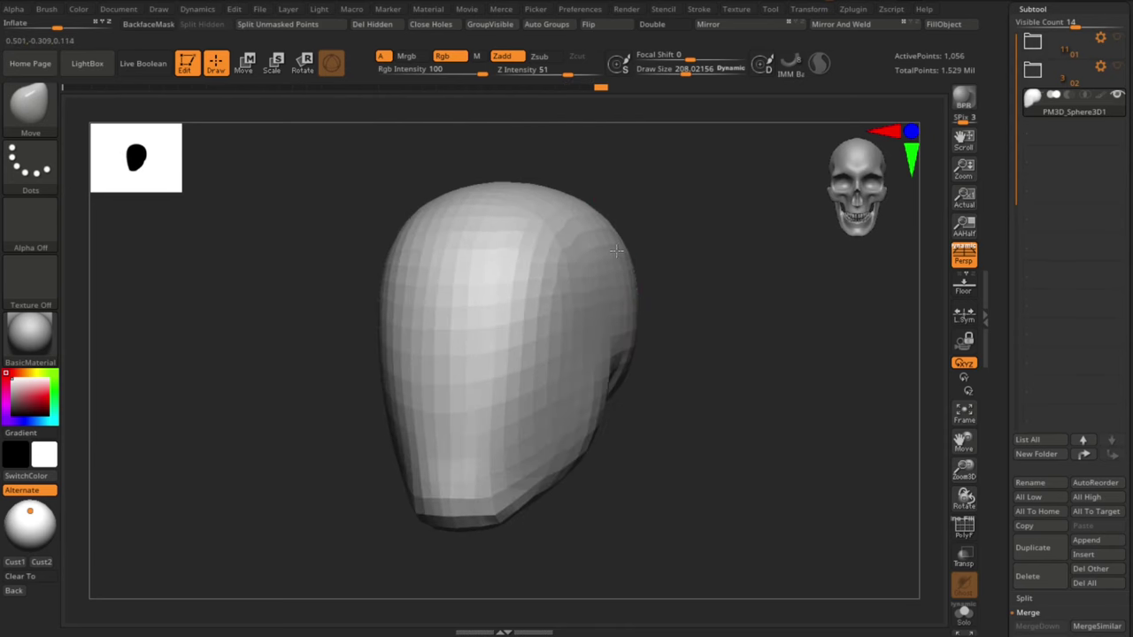
mouse_move(712, 451)
mouse_down()
mouse_move(671, 463)
mouse_move(732, 460)
mouse_up()
key(s)
click(729, 462)
alt+drag(721, 506, 718, 490)
key(s)
click(719, 490)
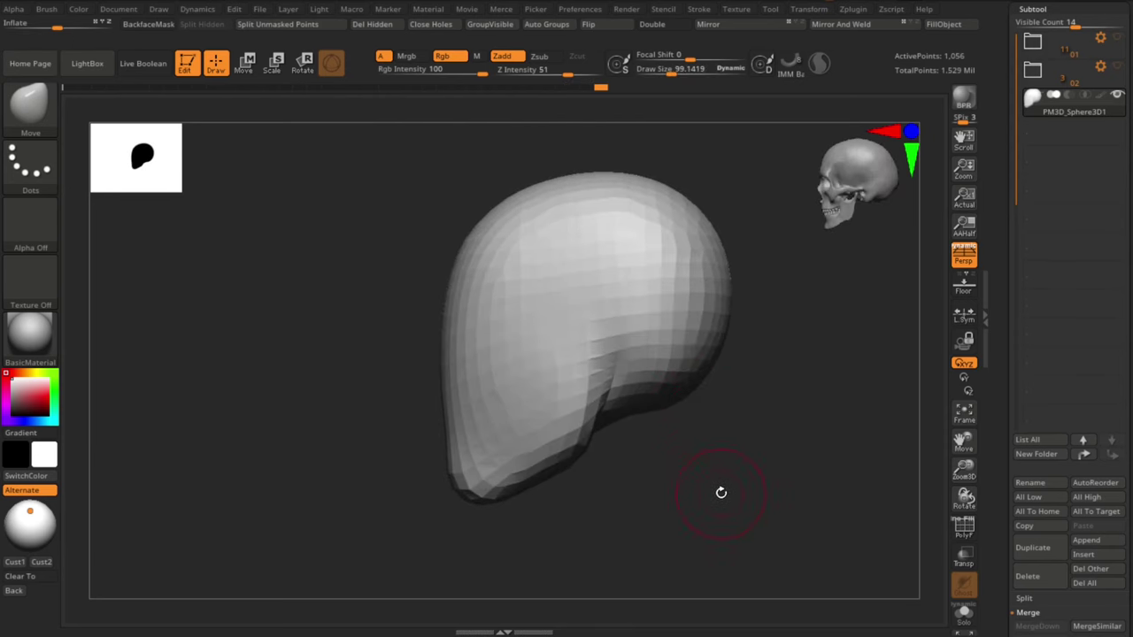
Step: Append a Cylinder3D as a new subtool and activate it with the transform gizmo
key(m)
click(750, 342)
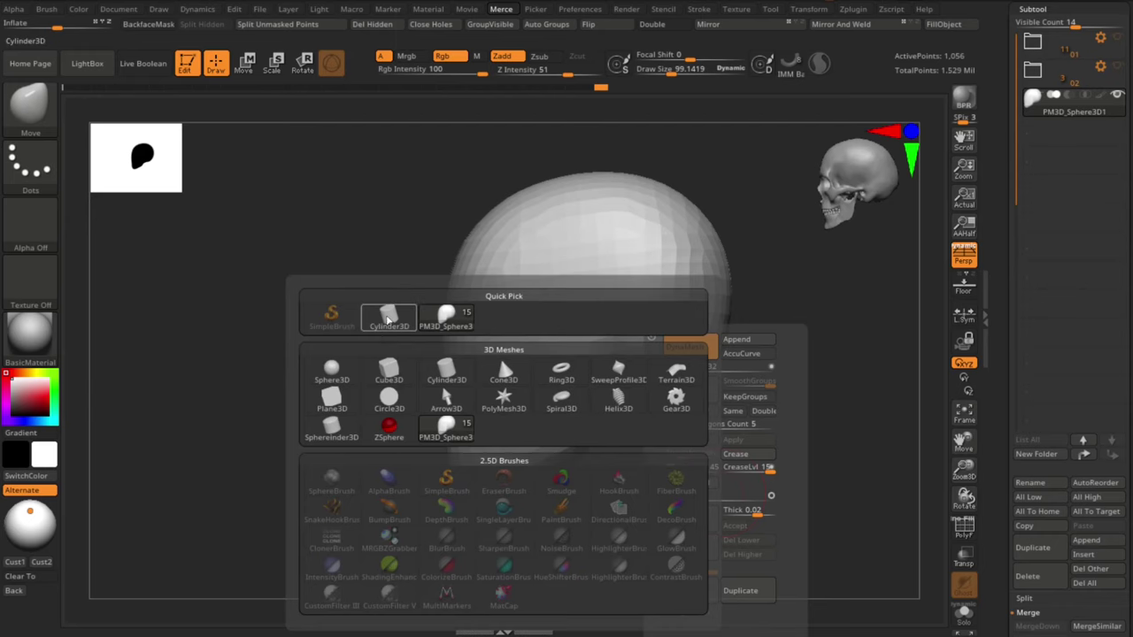
click(387, 319)
alt+drag(771, 506, 784, 464)
alt+click(549, 381)
key(w)
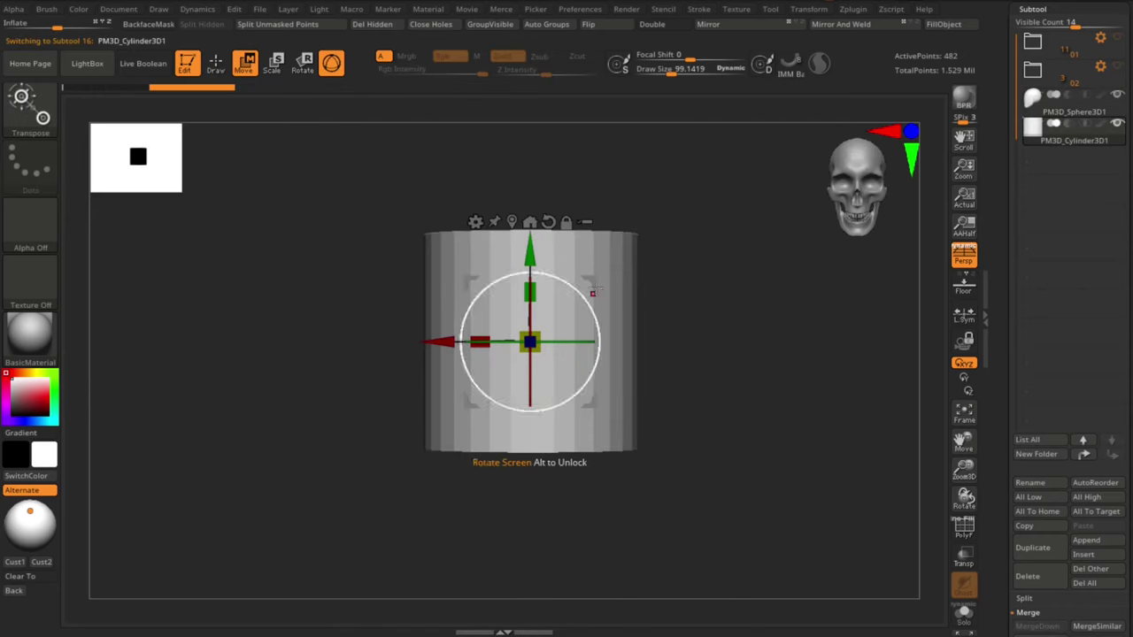
Step: Turn the cylinder onto its side, flatten it into a thin disc and scale it down beside the head
drag(591, 285, 693, 395)
drag(691, 348, 671, 324)
alt+drag(617, 473, 634, 536)
drag(738, 296, 738, 395)
drag(696, 351, 692, 333)
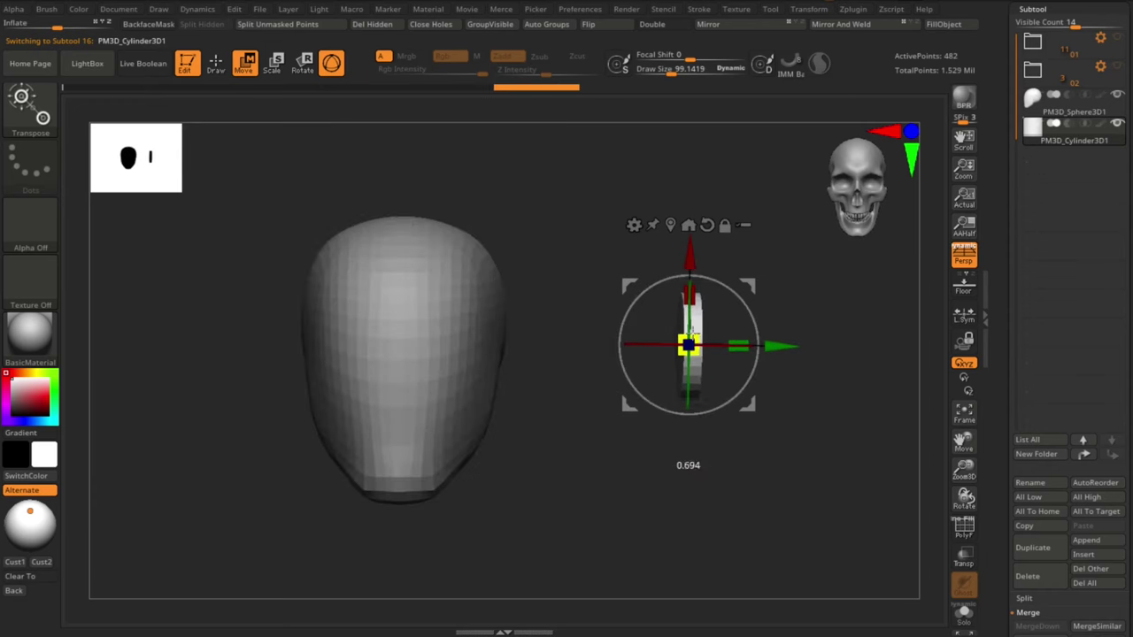
Step: Place the disc against the side of the head at ear height and narrow it into an upright oval
drag(735, 292, 591, 292)
alt+drag(644, 292, 639, 347)
shift+drag(841, 510, 768, 558)
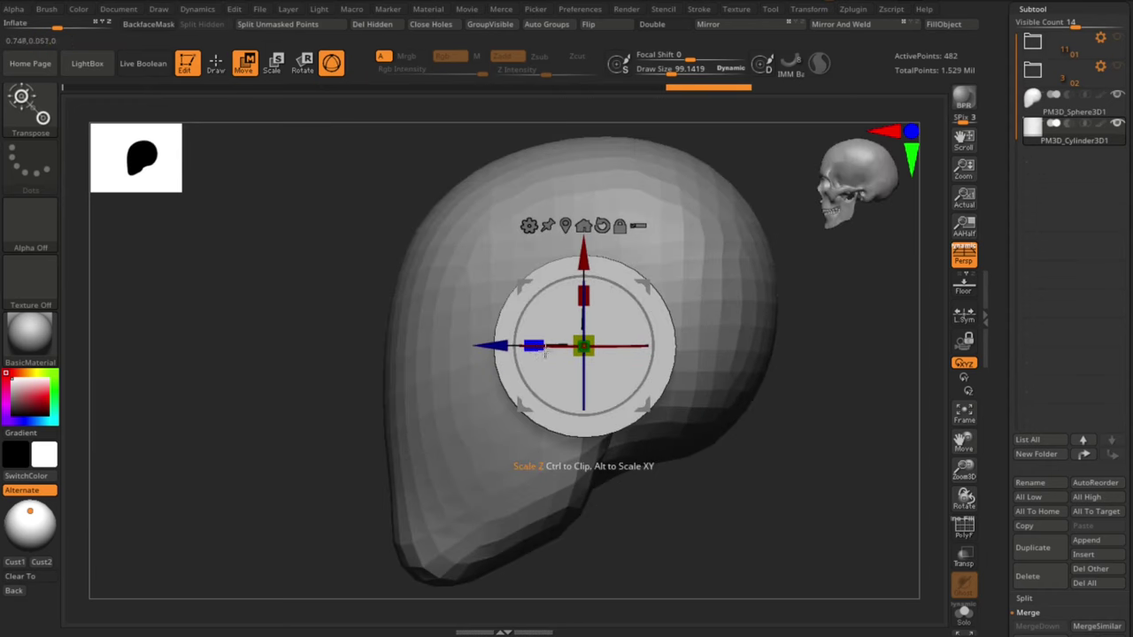
drag(542, 348, 557, 348)
Step: Reshape the oval into an ear outline with a wide top and tapered lobe using the Move brush
key(q)
key(])
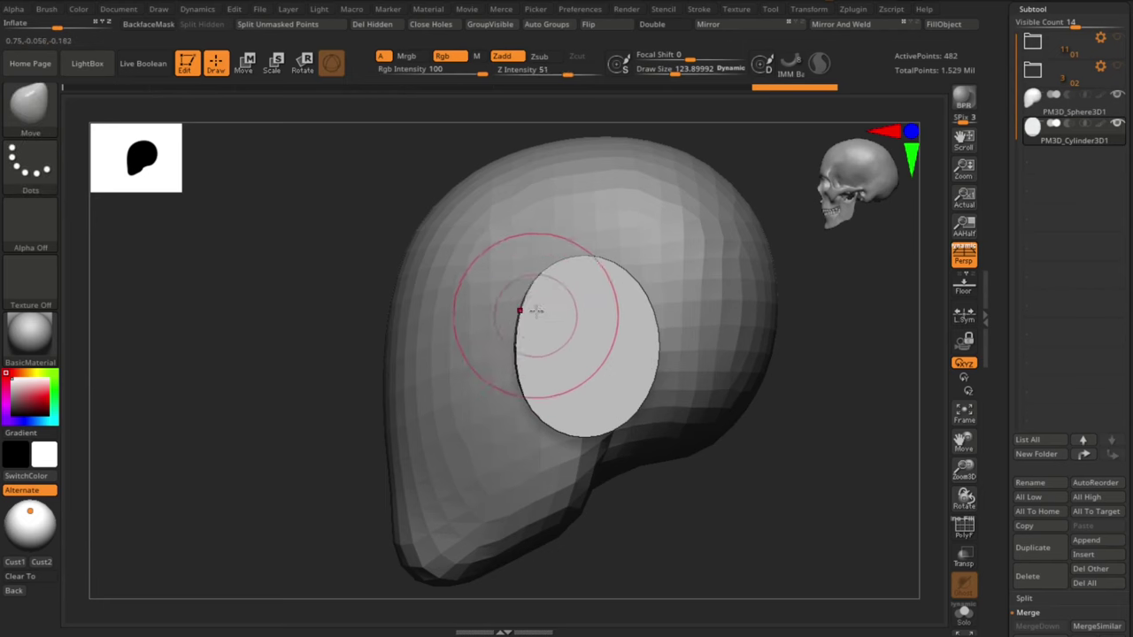
drag(532, 312, 543, 312)
mouse_move(526, 356)
mouse_down()
mouse_move(543, 358)
mouse_move(544, 325)
mouse_move(541, 355)
mouse_up()
key(])
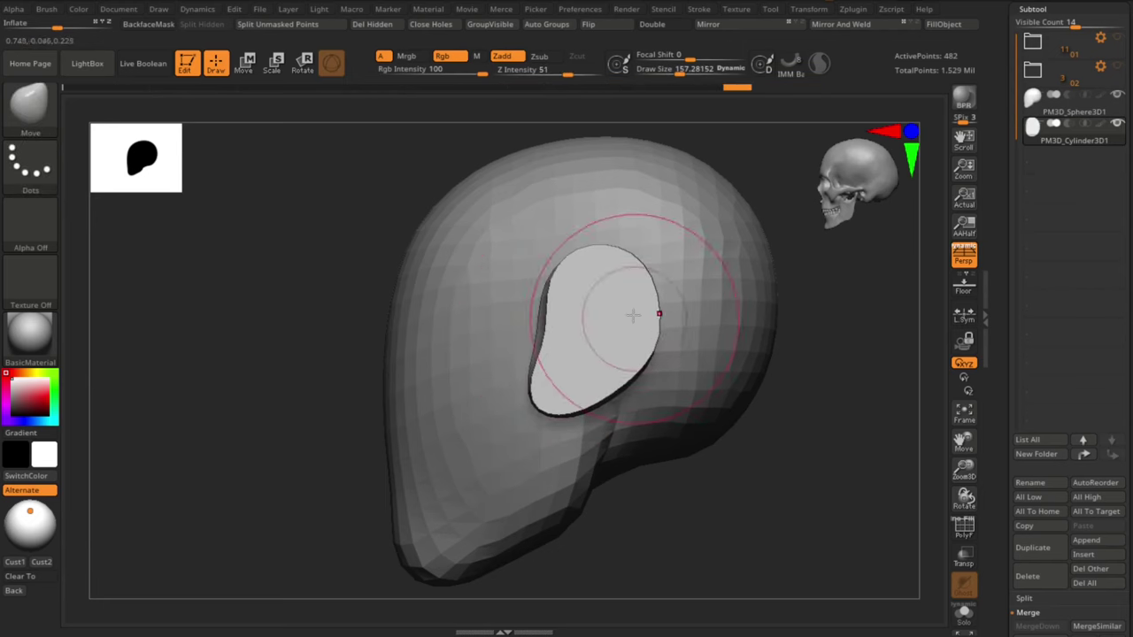
shift+drag(621, 460, 558, 450)
drag(552, 362, 557, 362)
drag(485, 444, 630, 443)
Step: Scale down the ear, tilt it outward from the head and position it against the side of the skull
key(w)
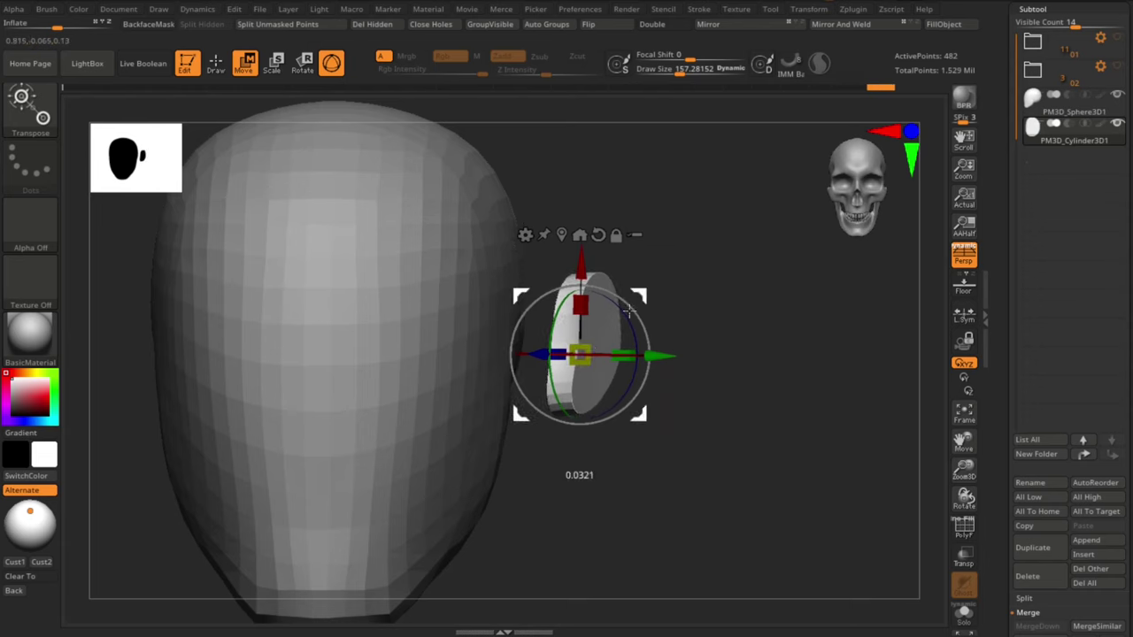
drag(629, 311, 632, 330)
drag(653, 455, 633, 436)
shift+drag(584, 470, 665, 467)
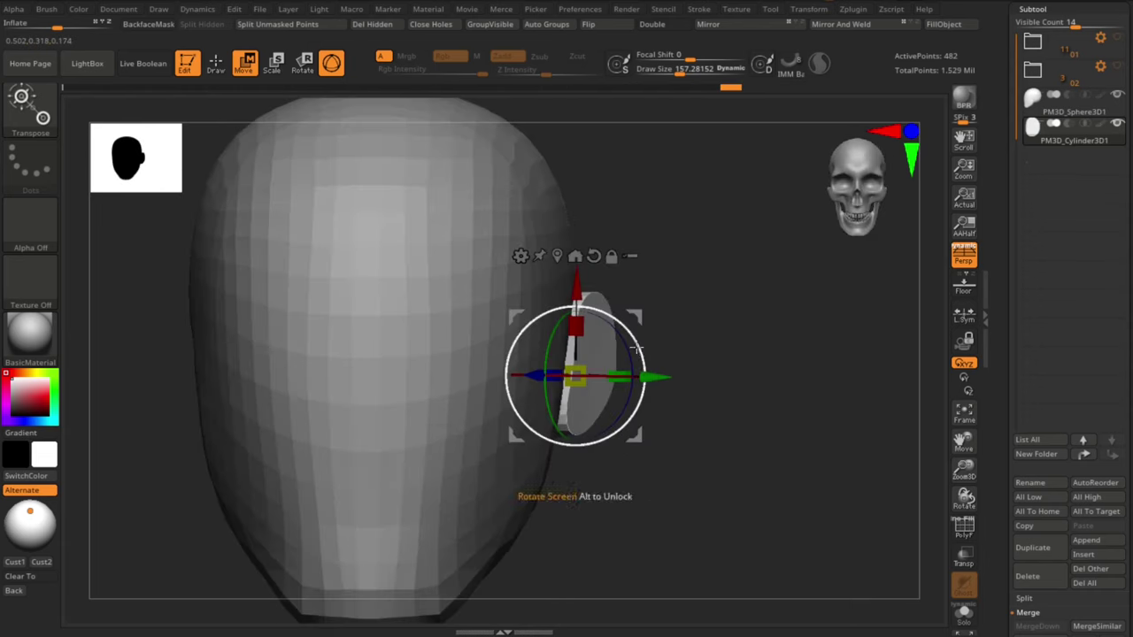
drag(645, 311, 636, 310)
drag(718, 475, 651, 478)
alt+drag(708, 513, 725, 478)
drag(624, 436, 617, 437)
drag(718, 532, 648, 516)
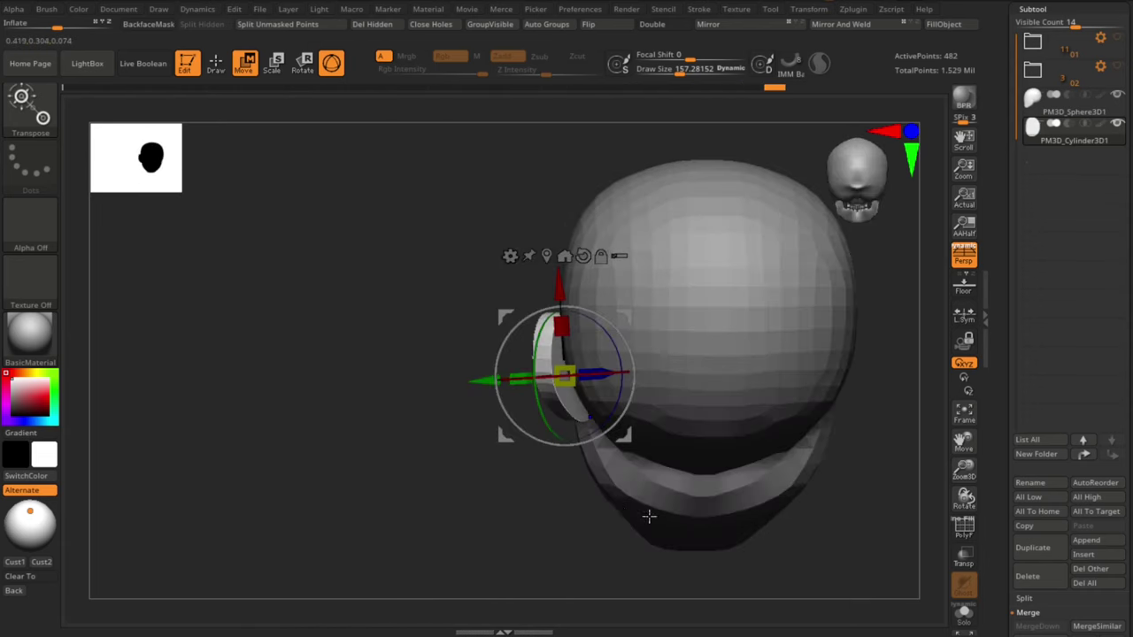
alt+drag(534, 500, 511, 526)
Step: Bend the ear's edges to follow the side of the head from behind and from the front with the Move brush
key(q)
key(s)
drag(569, 280, 573, 280)
drag(544, 285, 535, 283)
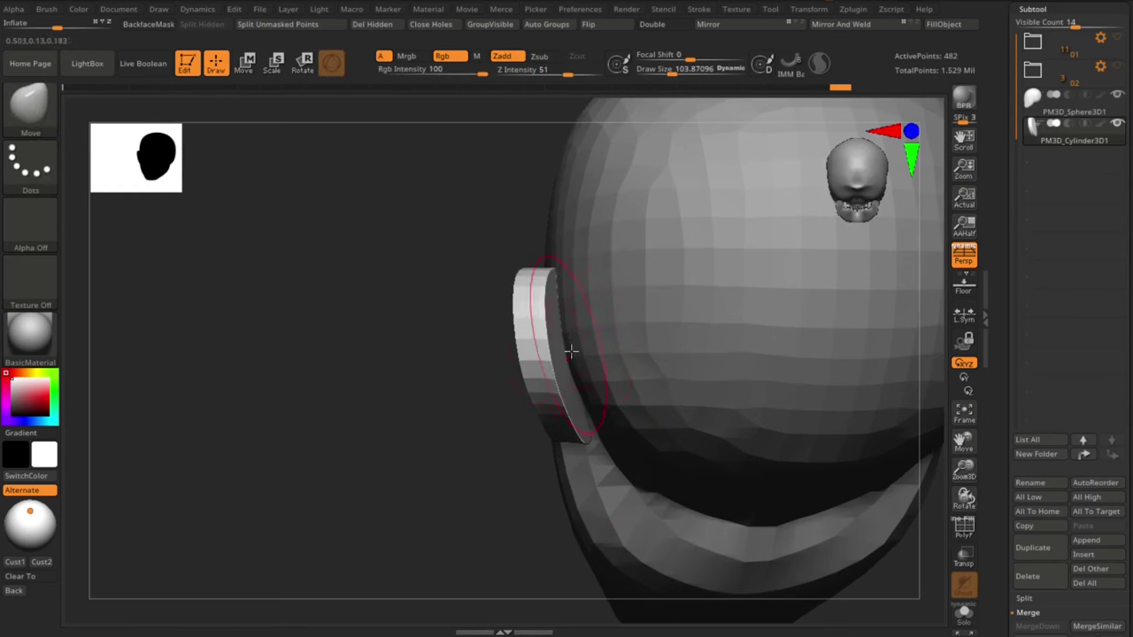
drag(579, 349, 574, 349)
mouse_move(438, 425)
mouse_down()
mouse_move(706, 419)
mouse_move(699, 436)
mouse_up()
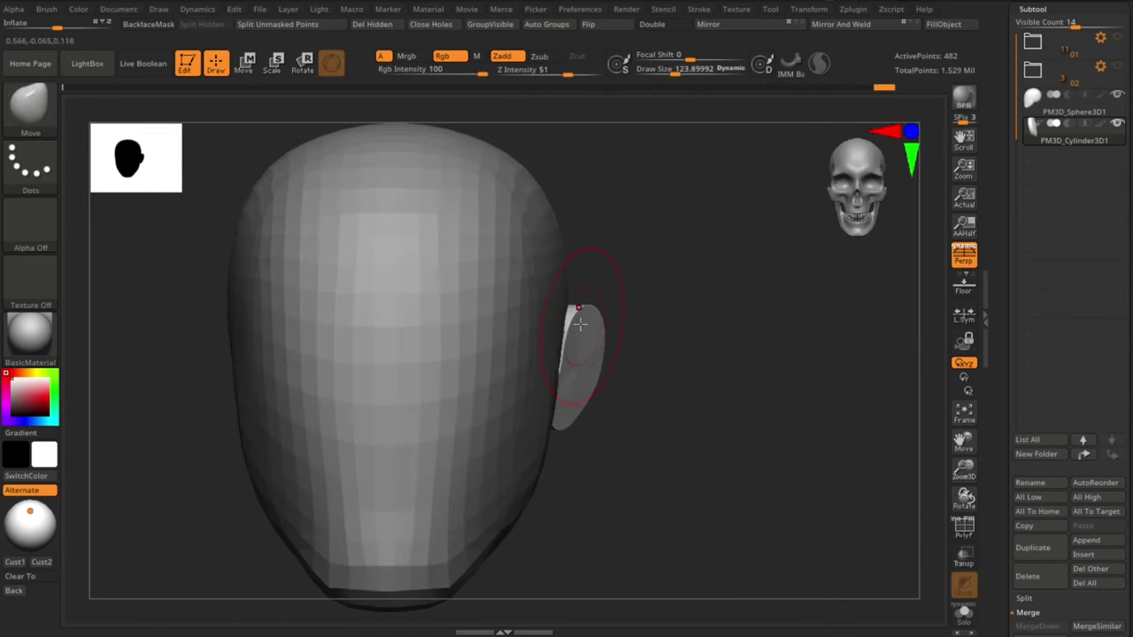
drag(579, 321, 573, 322)
Step: Refine the ear's rear edge from the side and from behind with the Move brush
mouse_move(638, 460)
mouse_down()
mouse_move(627, 459)
mouse_move(661, 402)
mouse_move(674, 414)
mouse_move(620, 404)
mouse_up()
key(s)
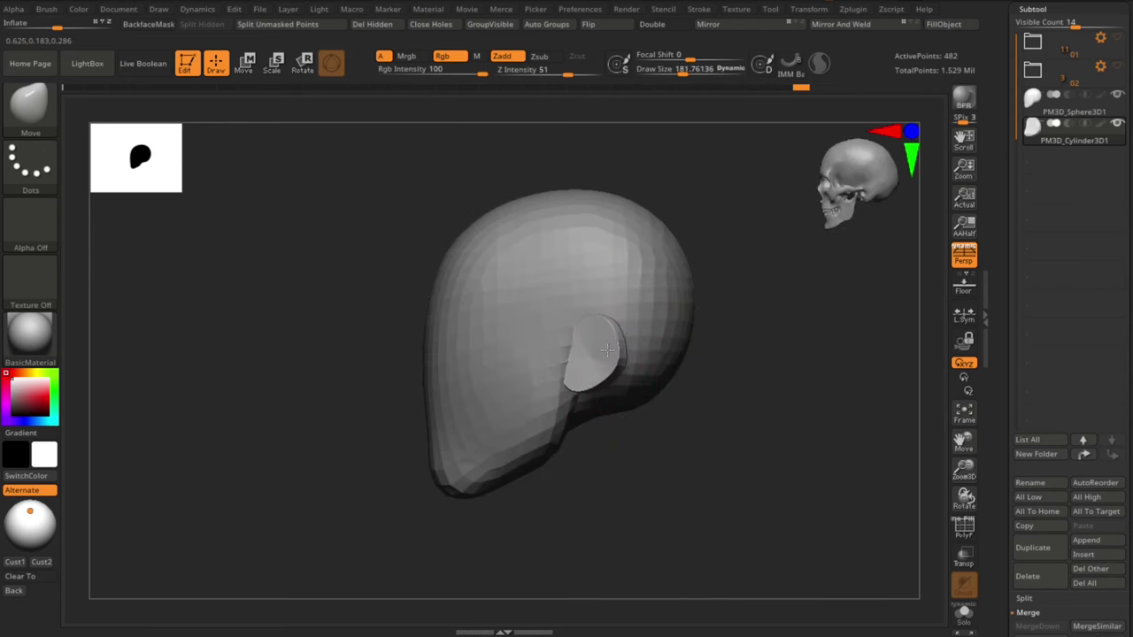
drag(622, 353, 613, 350)
mouse_move(647, 442)
mouse_down()
mouse_move(699, 438)
mouse_move(551, 438)
mouse_move(519, 364)
mouse_move(502, 356)
mouse_up()
key(s)
key(w)
key(q)
mouse_move(497, 398)
mouse_down()
mouse_move(503, 442)
mouse_move(536, 429)
mouse_up()
Step: Try smoothing the lower rear edge of the ear with a smaller brush, and undo the last two changes
key(s)
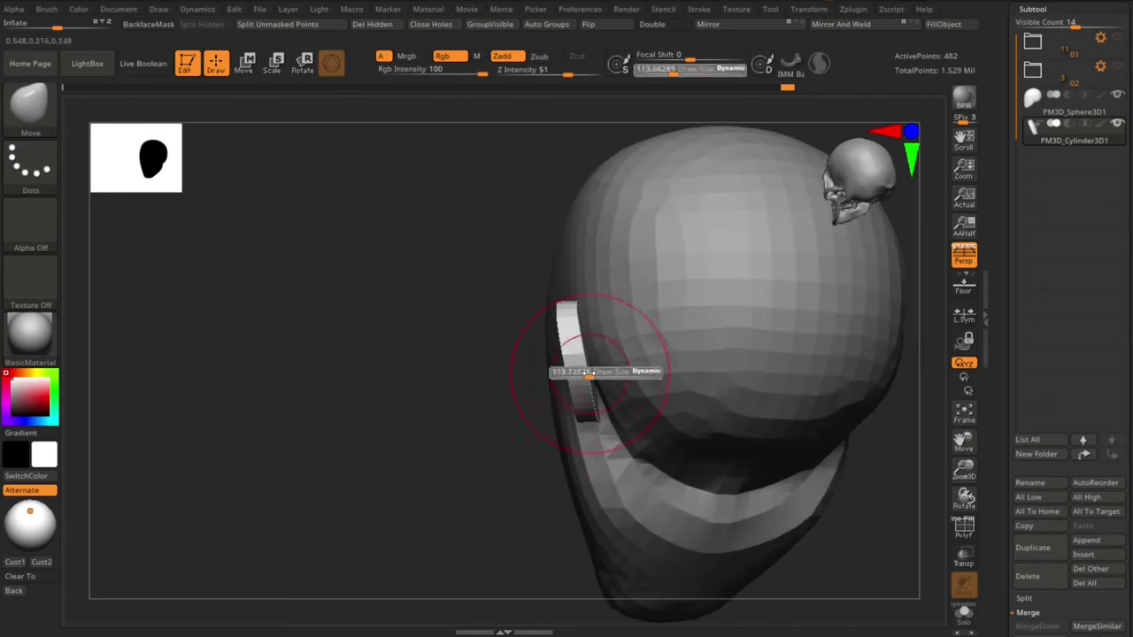
drag(591, 375, 586, 376)
shift+drag(585, 403, 587, 424)
drag(478, 513, 543, 498)
key(ctrl+z)
key(ctrl+z)
mouse_move(725, 507)
shift+mouse_down()
mouse_move(766, 501)
mouse_move(746, 445)
shift+mouse_up()
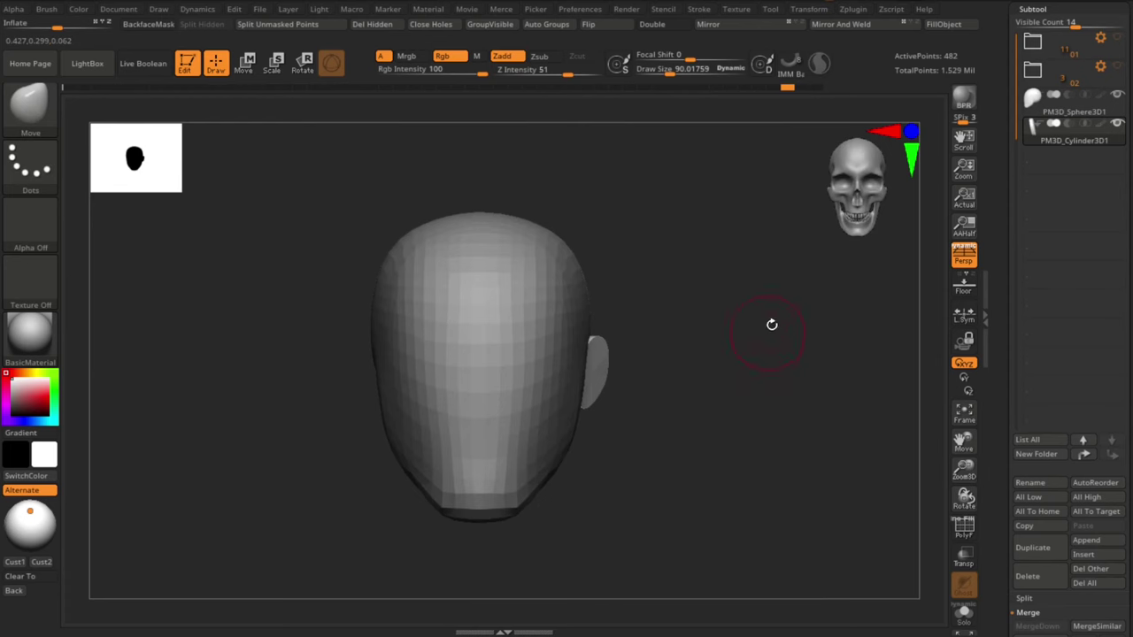
Step: Mirror and weld the ear onto the opposite side of the head
drag(773, 351, 800, 113)
click(839, 25)
shift+drag(665, 319, 619, 366)
alt+drag(664, 459, 680, 453)
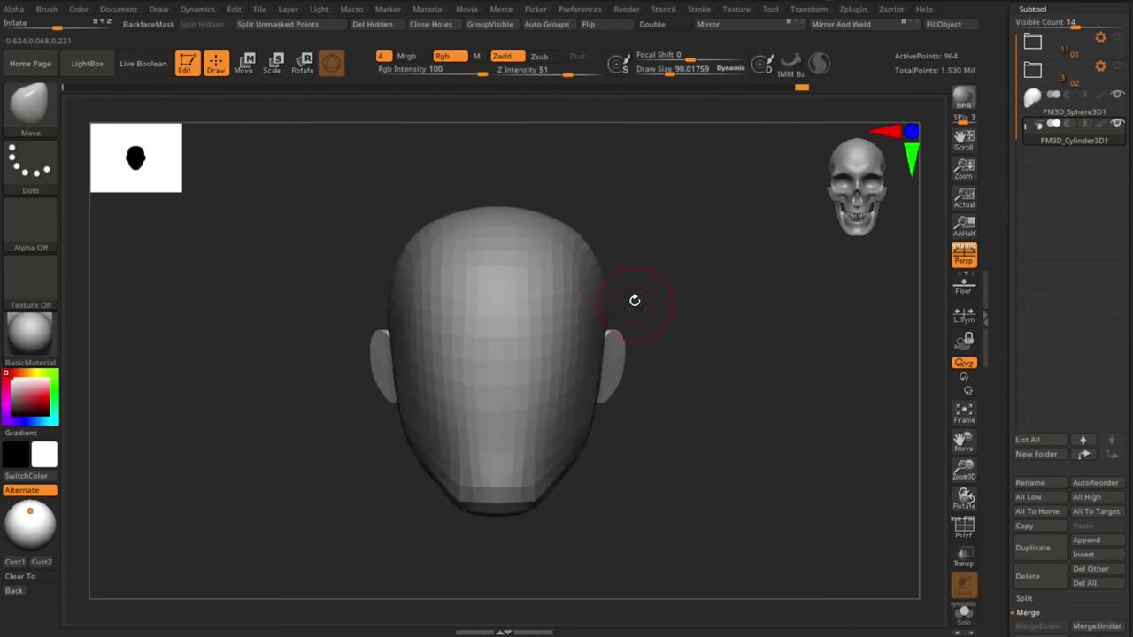
Step: Select the head and move it slightly upward relative to the ears
key(s)
mouse_move(630, 267)
mouse_down()
mouse_move(655, 268)
mouse_move(661, 293)
mouse_up()
alt+click(534, 329)
key(w)
drag(509, 297, 507, 288)
key(q)
alt+drag(714, 513, 719, 483)
key(s)
drag(719, 482, 665, 484)
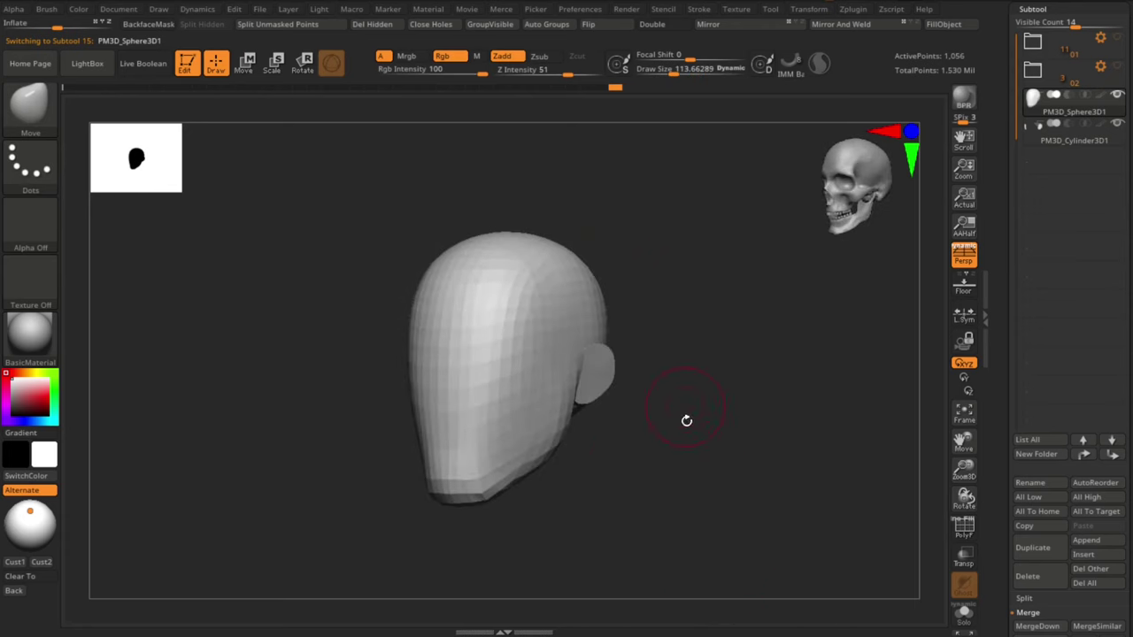
mouse_move(685, 421)
shift+mouse_down()
mouse_move(717, 488)
mouse_move(680, 429)
shift+mouse_up()
Step: Select the ears and fine-tune their height on the sides of the head
click(1046, 132)
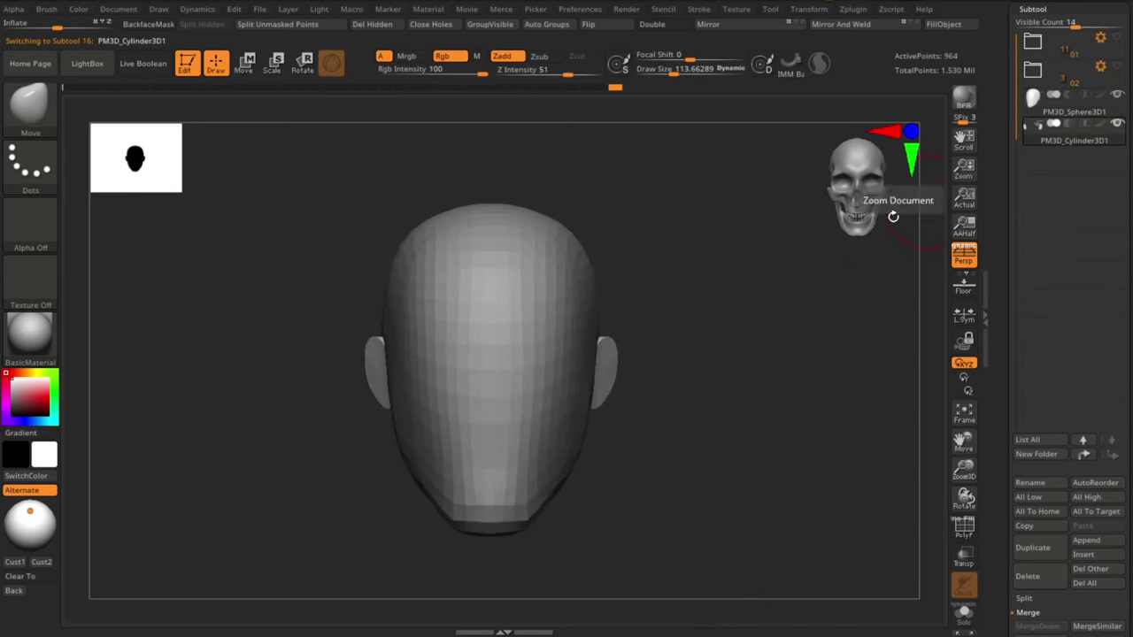
key(w)
click(607, 257)
drag(596, 278, 597, 283)
key(q)
Step: Select the head and push the upper forehead slightly inward from the side with a large Move brush
mouse_move(701, 419)
mouse_down()
mouse_move(703, 519)
mouse_move(674, 495)
mouse_up()
alt+click(661, 337)
key(s)
drag(661, 320, 685, 317)
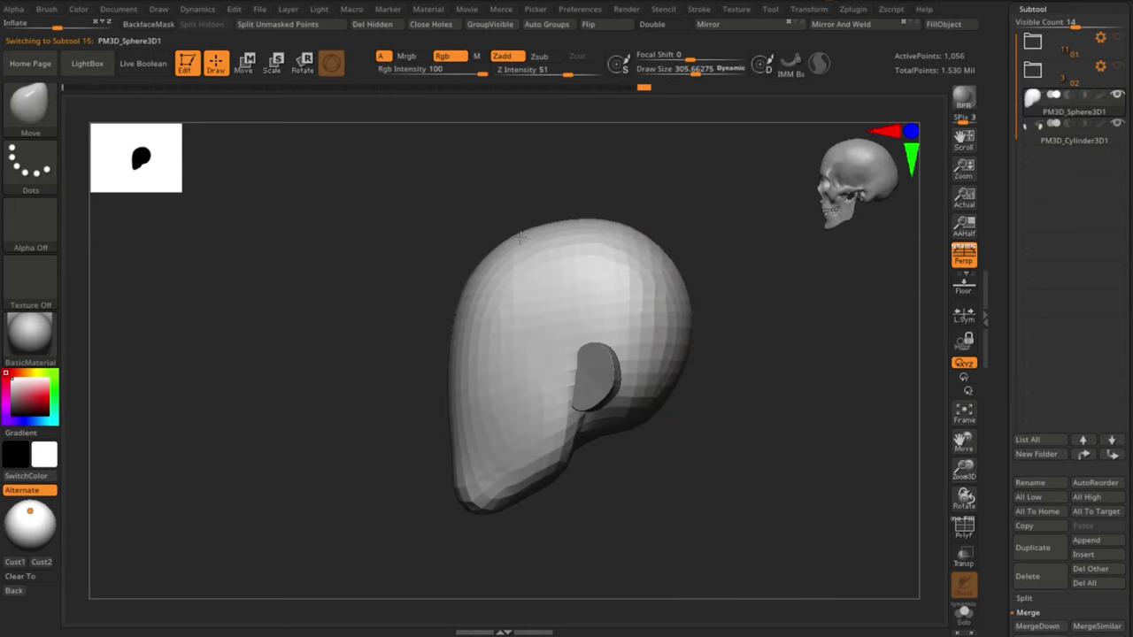
drag(468, 280, 475, 284)
mouse_move(377, 415)
mouse_down()
mouse_move(706, 460)
mouse_move(664, 457)
mouse_up()
key(s)
drag(719, 469, 699, 470)
drag(788, 486, 744, 476)
key(s)
drag(688, 414, 673, 414)
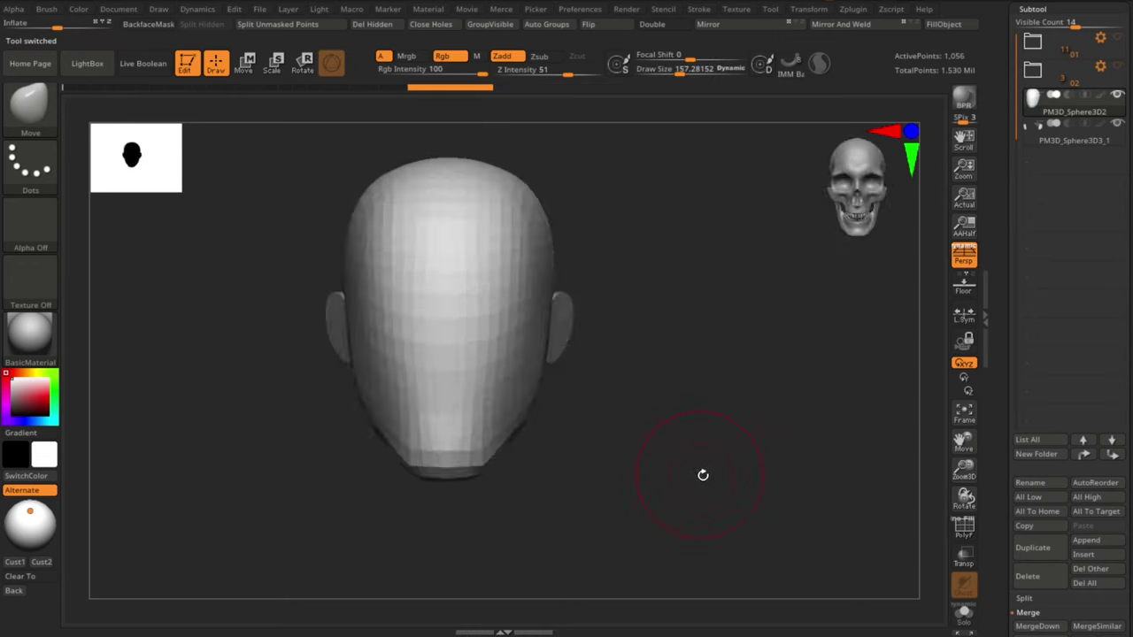
Step: Pull the back of the skull outward from the side with a large Move brush
right_drag(703, 473, 663, 455)
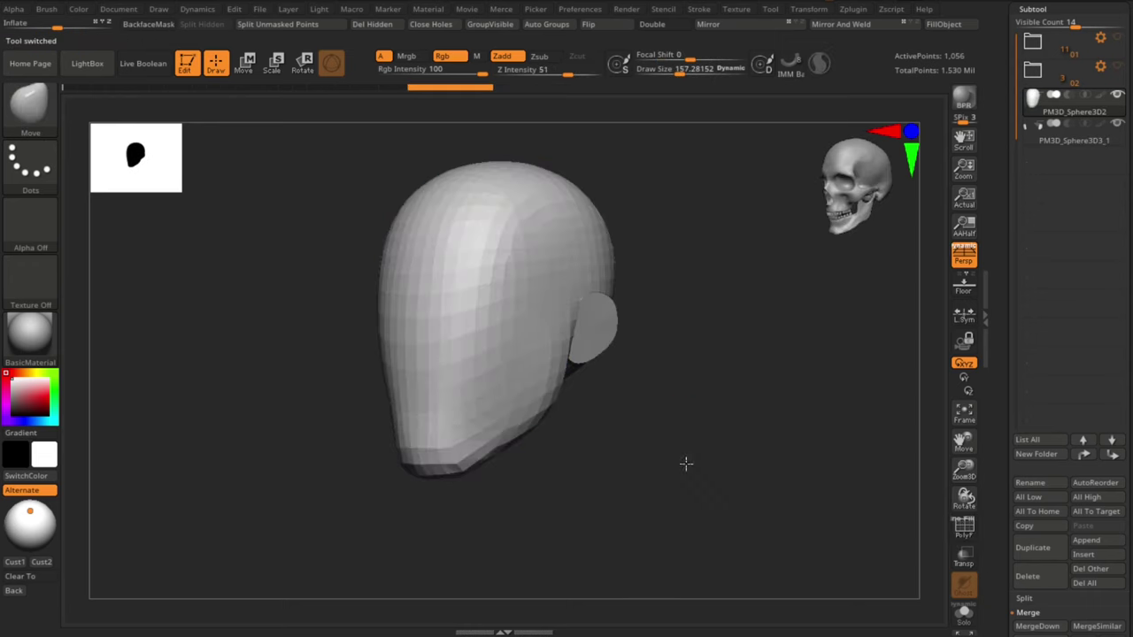
mouse_move(686, 463)
mouse_down()
mouse_move(670, 466)
mouse_move(711, 486)
mouse_move(681, 488)
mouse_up()
key(s)
drag(661, 248, 680, 248)
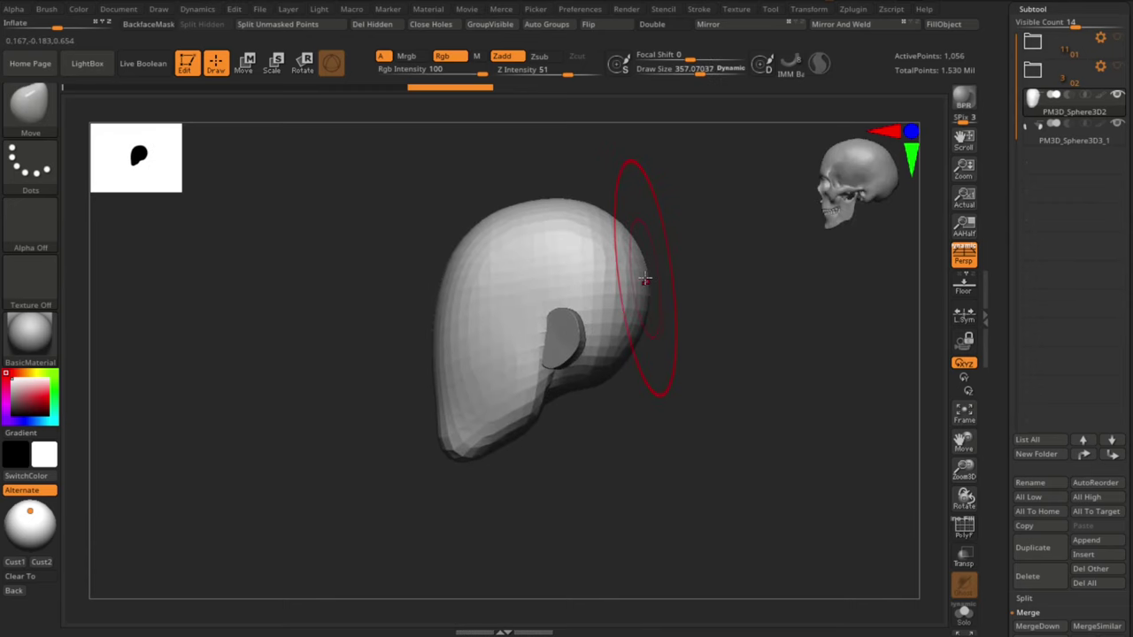
drag(644, 285, 651, 287)
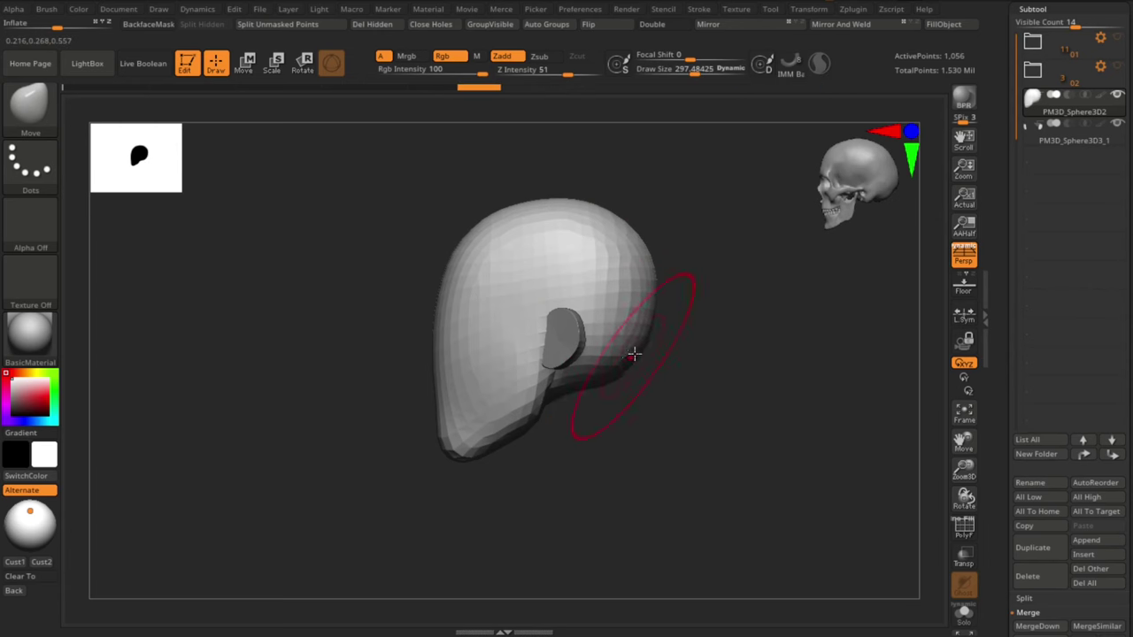
key(s)
click(719, 404)
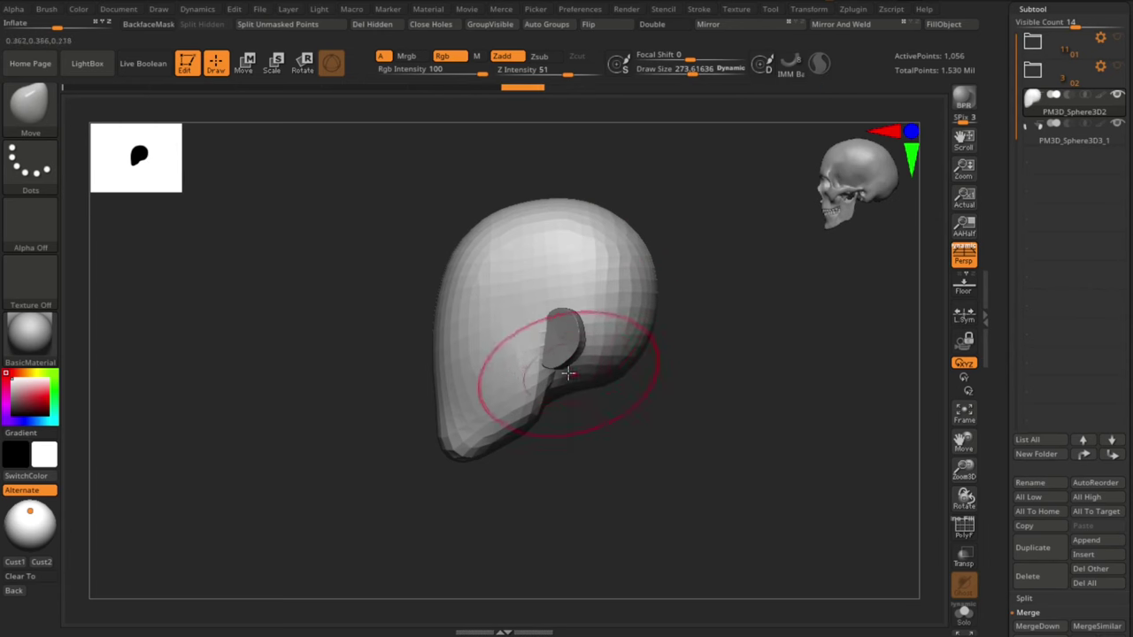
Step: Select the ears and shift them slightly toward the back of the head
alt+click(574, 335)
key(w)
drag(449, 310, 453, 311)
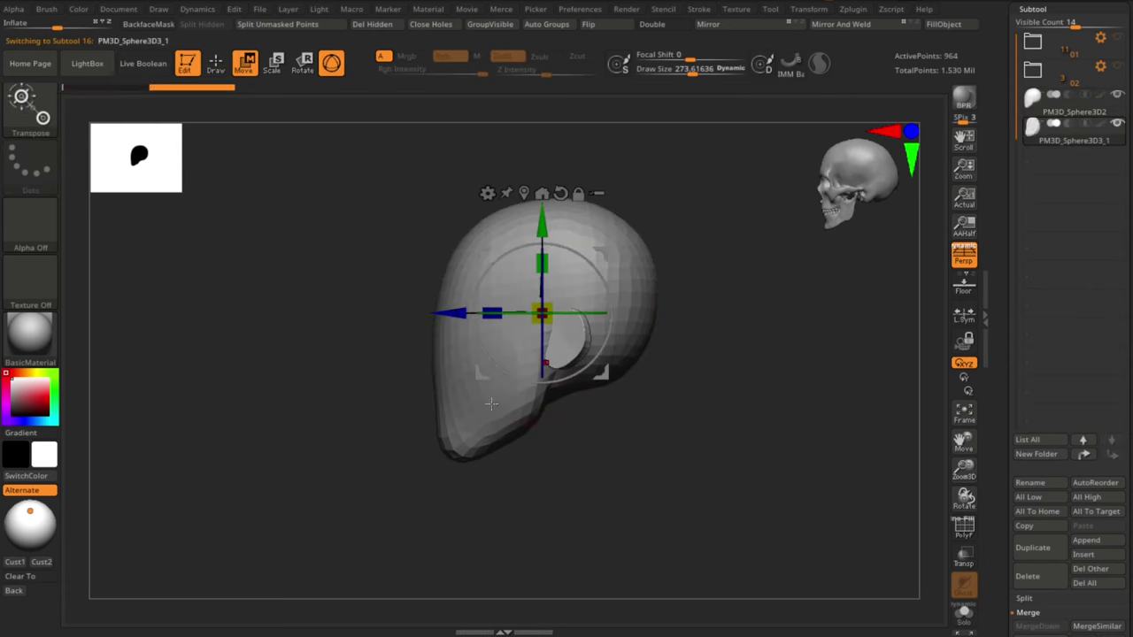
key(q)
Step: Select the head and broaden the sides of the jaw from the front with the Move brush
alt+click(516, 380)
key(s)
click(539, 353)
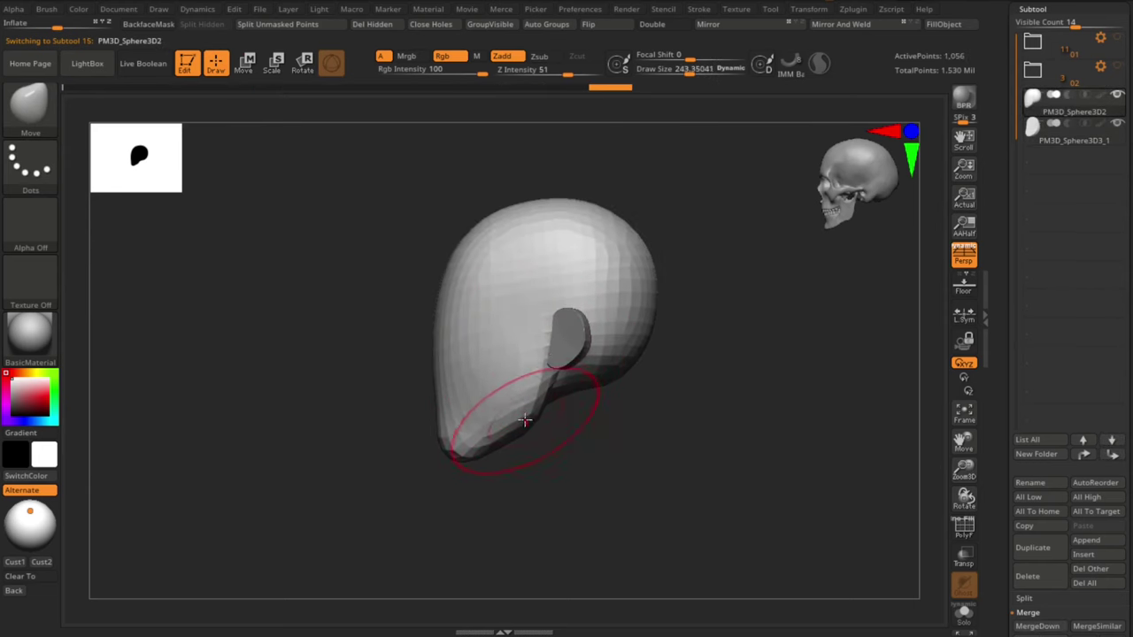
shift+drag(534, 492, 606, 483)
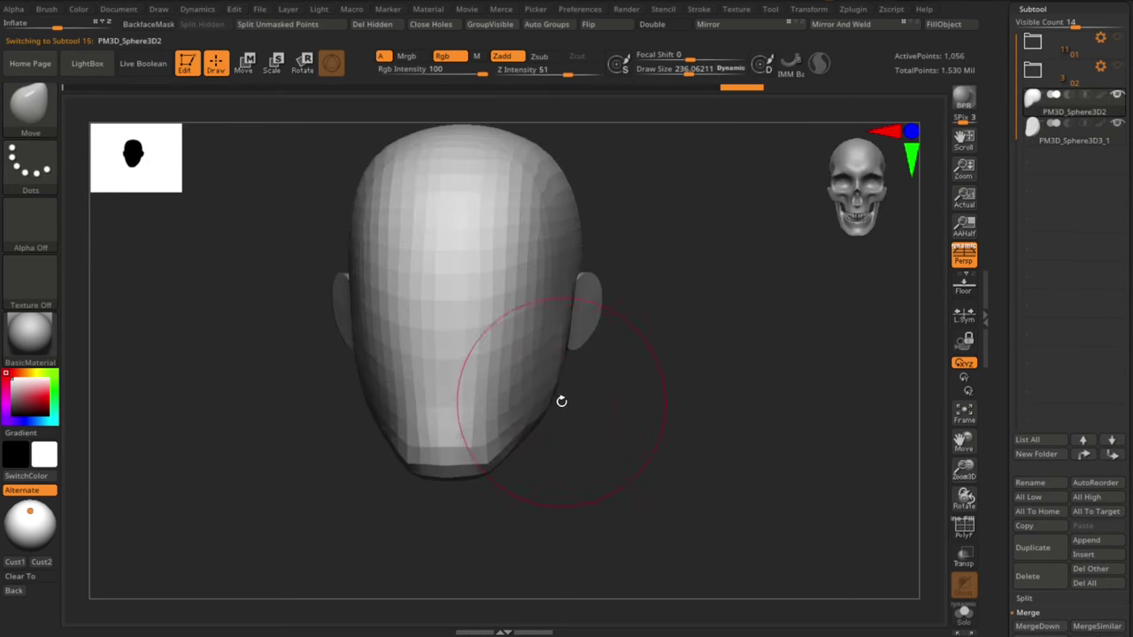
drag(561, 400, 554, 402)
key(s)
click(558, 405)
drag(556, 362, 564, 363)
drag(588, 454, 577, 453)
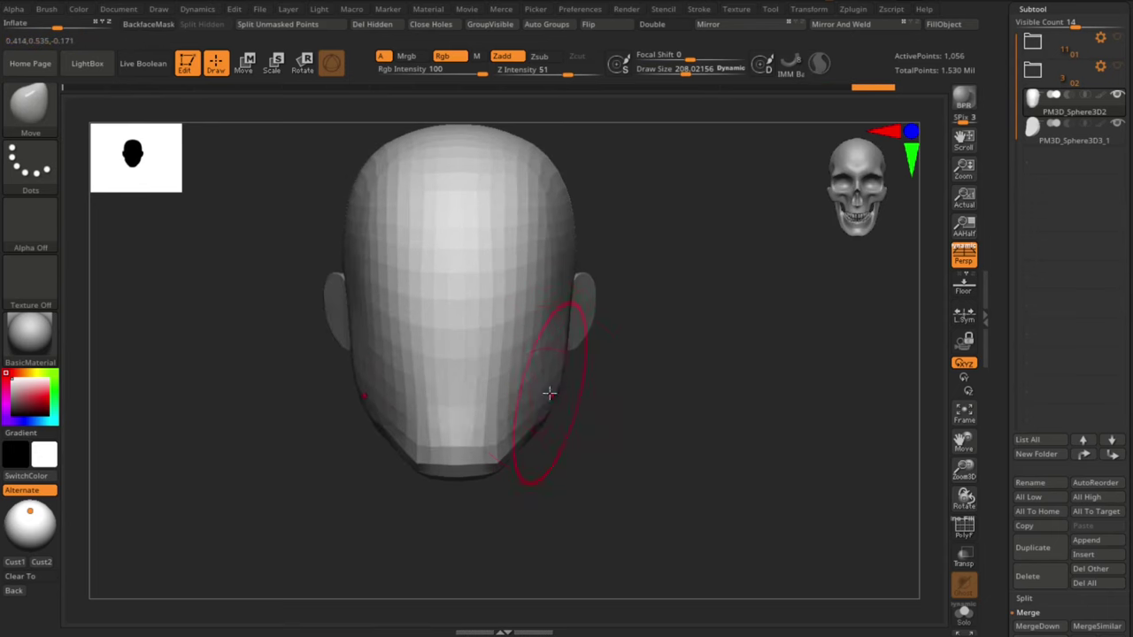
drag(612, 547, 637, 484)
drag(535, 361, 546, 360)
Step: Even out the sides of the skull and jaw from the front, varying the Move brush size
shift+drag(615, 414, 639, 526)
key(s)
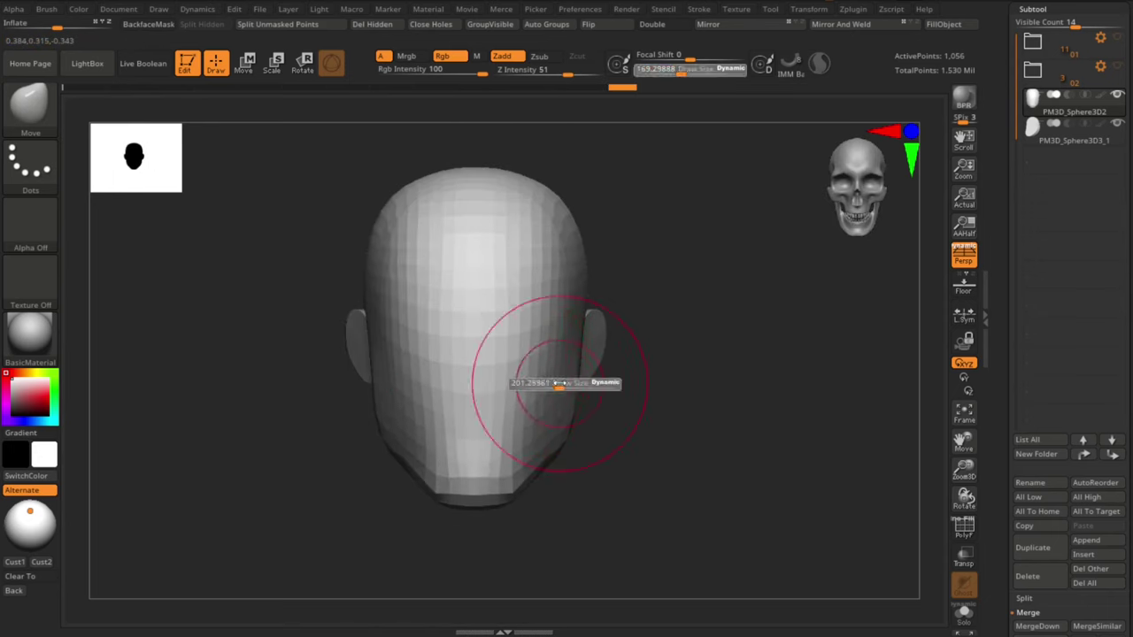
click(559, 385)
mouse_move(633, 314)
alt+mouse_down()
mouse_move(634, 334)
mouse_move(637, 310)
alt+mouse_up()
key(s)
click(580, 277)
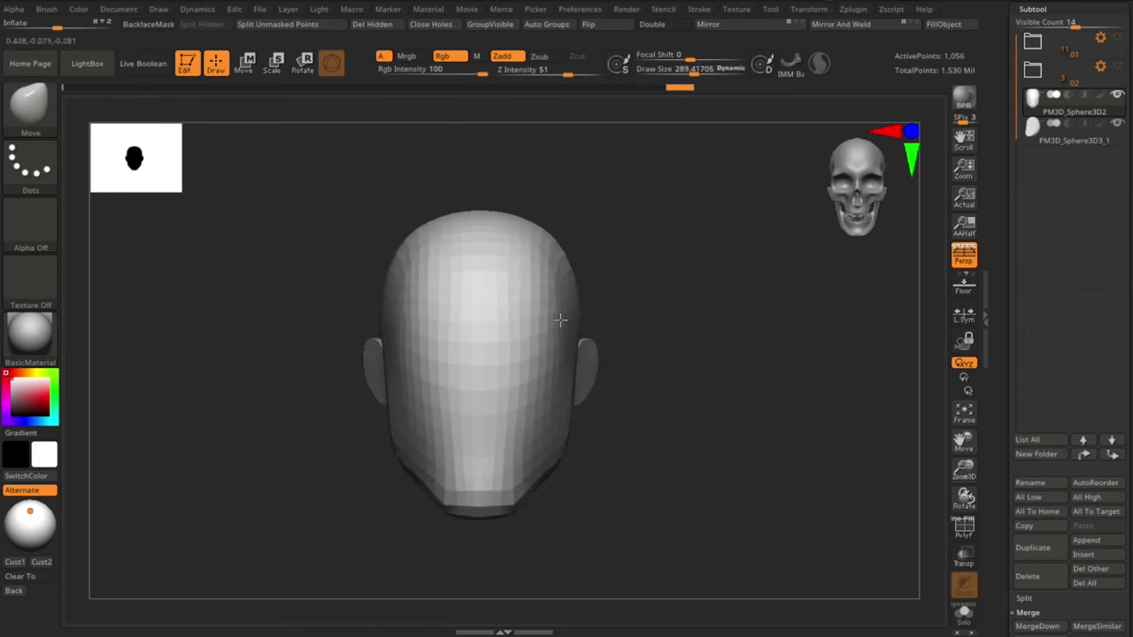
key(s)
click(571, 434)
alt+drag(614, 389, 615, 406)
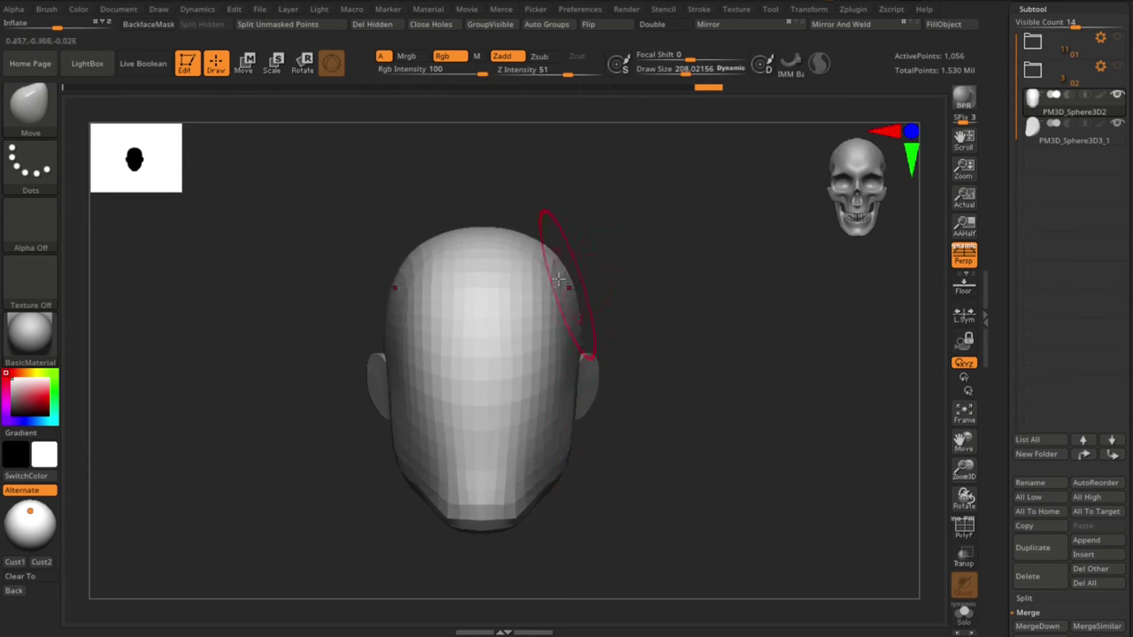
key(s)
click(580, 289)
Step: Check the jaw from the side and refine its lower corners with a smaller Move brush
drag(549, 235, 475, 242)
drag(652, 254, 653, 262)
alt+drag(772, 447, 740, 413)
key(s)
click(733, 418)
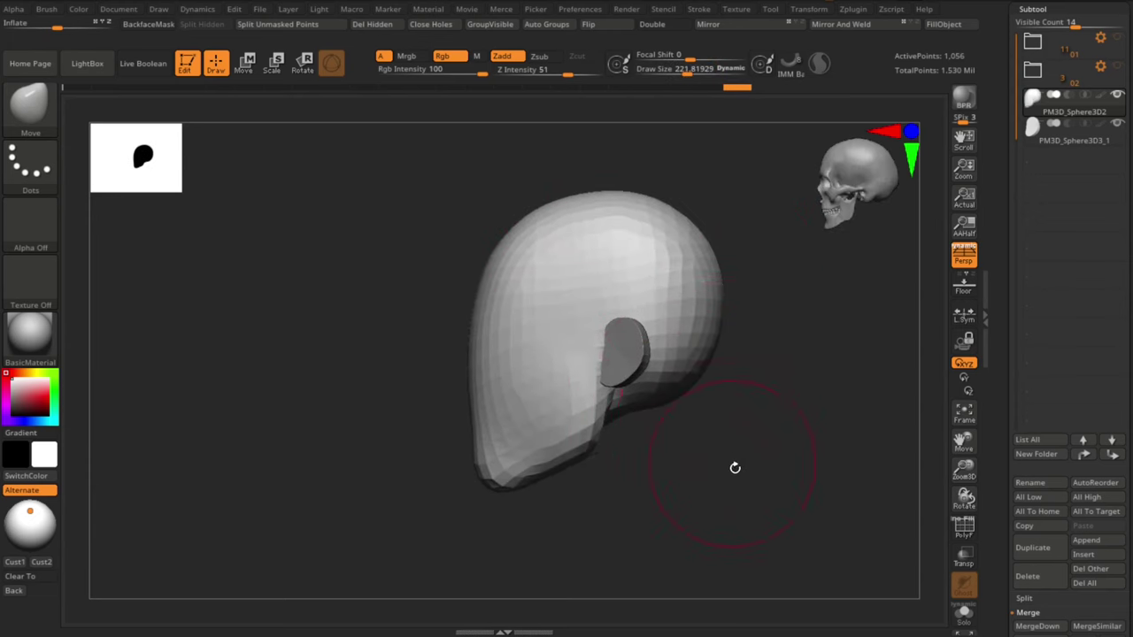
mouse_move(735, 465)
mouse_down()
mouse_move(803, 451)
mouse_move(705, 458)
mouse_move(702, 436)
mouse_up()
key(s)
click(739, 422)
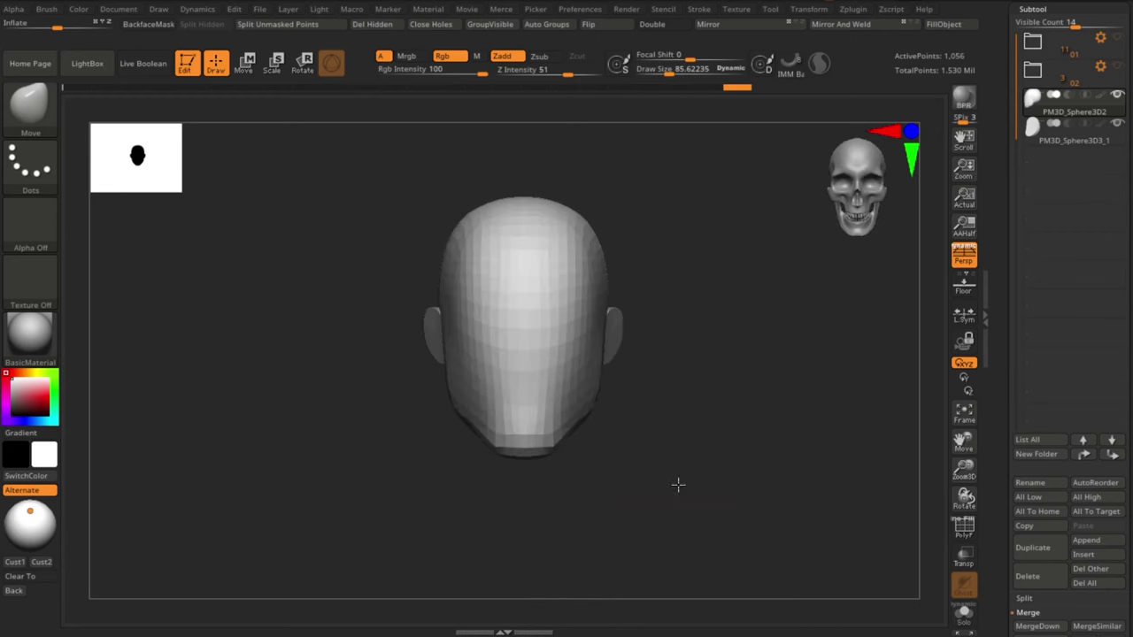
mouse_move(678, 485)
mouse_down()
mouse_move(643, 483)
mouse_move(661, 483)
mouse_move(636, 508)
mouse_up()
key(s)
drag(566, 440, 571, 444)
Step: Widen the sides of the skull and adjust its lower edge from behind with a large Move brush
key(s)
drag(587, 299, 627, 290)
mouse_move(681, 257)
mouse_down()
mouse_move(708, 352)
mouse_move(699, 309)
mouse_up()
alt+drag(700, 310, 684, 373)
key(s)
drag(570, 299, 579, 300)
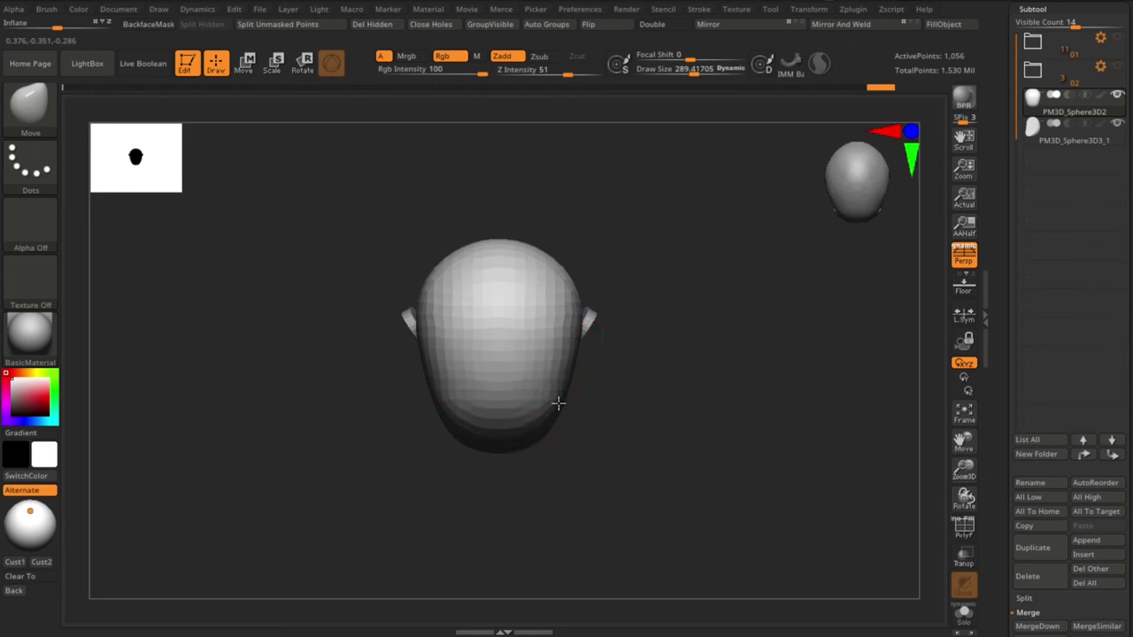
drag(559, 404, 561, 409)
Step: Duplicate the head subtool and continue on the copy
shift+drag(679, 506, 692, 341)
key(s)
mouse_move(673, 437)
mouse_down()
mouse_move(644, 441)
mouse_move(685, 447)
mouse_up()
key(s)
mouse_move(686, 447)
mouse_down()
mouse_move(672, 446)
mouse_move(693, 453)
mouse_up()
click(1032, 547)
right_click(619, 328)
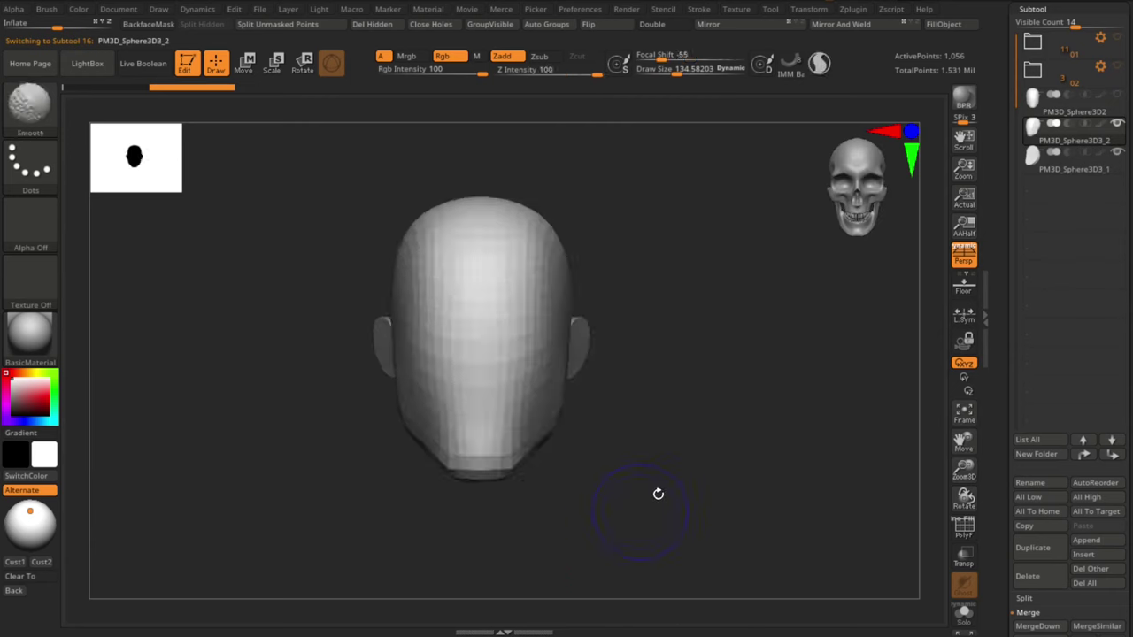
Step: Clear the mask behind the jaw and switch to the Move brush
drag(771, 387, 680, 382)
key(s)
mouse_move(643, 297)
mouse_down()
mouse_move(657, 295)
mouse_move(628, 324)
mouse_up()
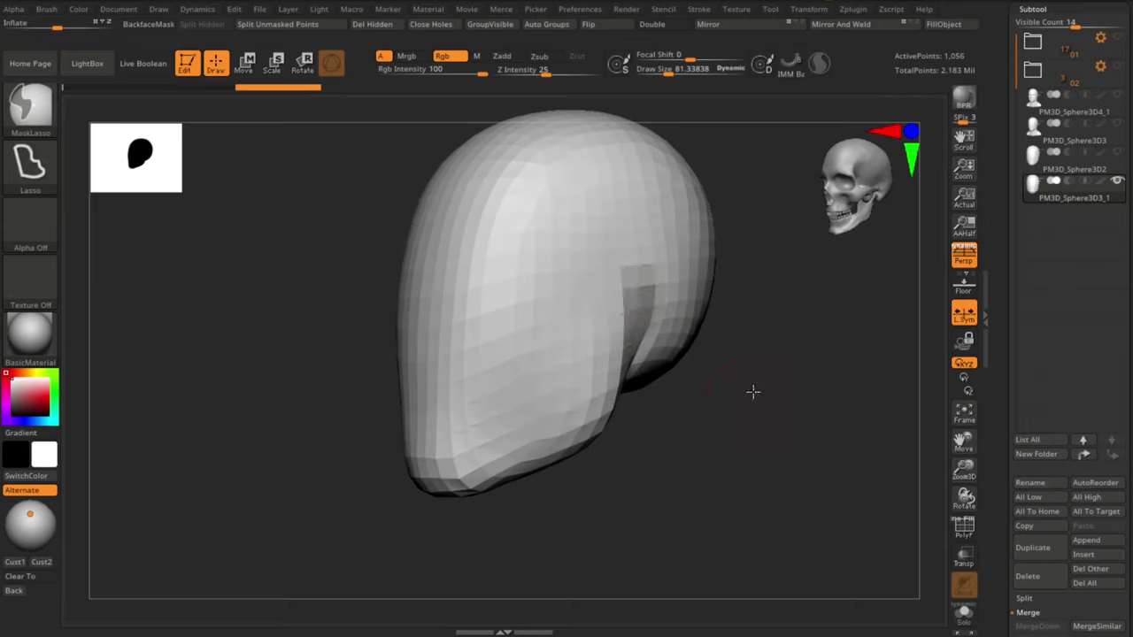
key(b)
mouse_move(752, 392)
ctrl+mouse_down()
mouse_move(737, 391)
mouse_move(752, 425)
mouse_move(738, 392)
mouse_move(745, 403)
ctrl+mouse_up()
key(m)
key(v)
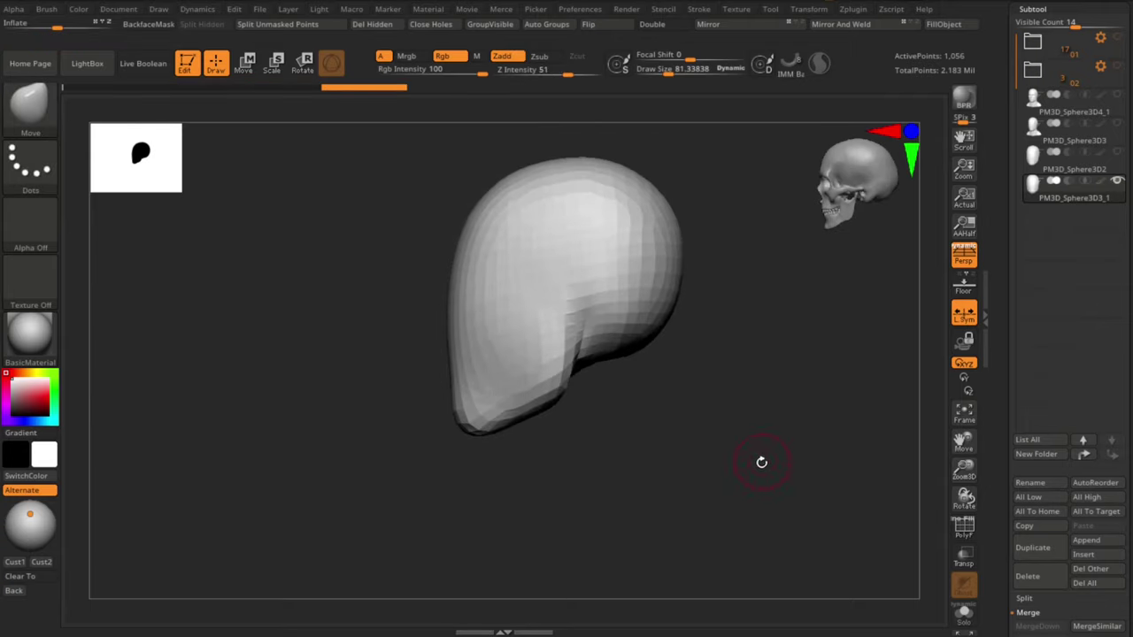
Step: Mask the head except for its underside, pull a neck downward from it, and clear the mask
drag(762, 463, 754, 402)
key(s)
mouse_move(615, 394)
mouse_down()
mouse_move(588, 417)
mouse_move(625, 379)
mouse_up()
drag(823, 377, 768, 360)
ctrl+click(768, 361)
key(w)
drag(610, 218, 638, 383)
ctrl+drag(716, 344, 727, 358)
key(q)
Step: Shape the neck from the side and front with the Move brush
drag(625, 333, 639, 312)
mouse_move(596, 436)
shift+mouse_down()
mouse_move(568, 491)
mouse_move(614, 452)
mouse_move(656, 478)
shift+mouse_up()
key(s)
drag(629, 483, 665, 446)
mouse_move(652, 454)
mouse_down()
mouse_move(643, 448)
mouse_move(685, 447)
mouse_up()
key([)
drag(587, 520, 577, 515)
mouse_move(733, 400)
mouse_down()
mouse_move(754, 399)
mouse_move(713, 397)
mouse_up()
Step: Remesh the head and neck, and refine the back of the neck and the jaw sides with the Move brush
key(space)
click(694, 358)
mouse_move(744, 358)
ctrl+mouse_down()
mouse_move(757, 367)
mouse_move(738, 375)
ctrl+mouse_up()
drag(650, 498, 658, 452)
key(s)
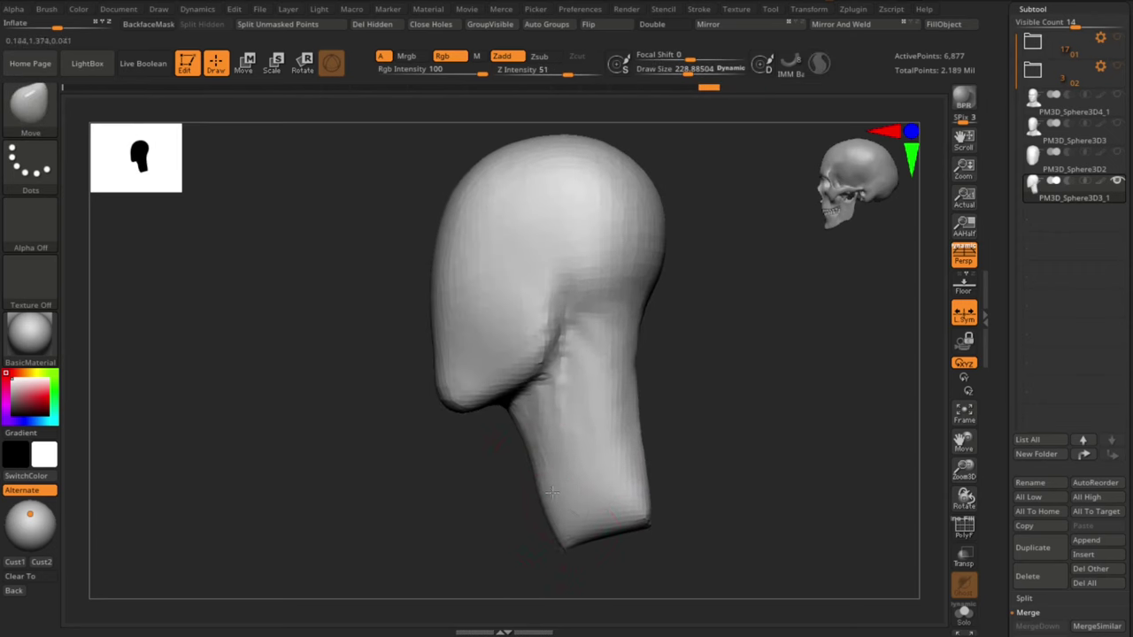
drag(659, 494, 653, 491)
mouse_move(727, 390)
mouse_down()
mouse_move(720, 407)
mouse_move(713, 394)
mouse_move(731, 422)
mouse_move(801, 416)
mouse_up()
drag(533, 378, 520, 378)
Step: Recenter the gizmo on the mesh and scale the head and neck down slightly in Y
key(w)
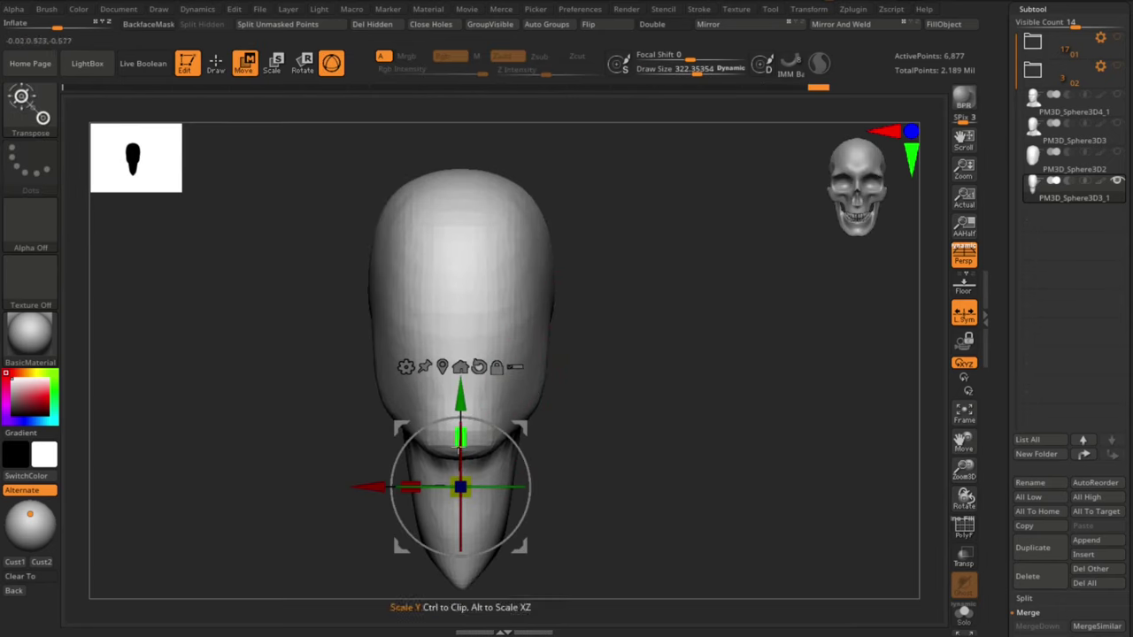
click(443, 369)
drag(463, 258, 470, 275)
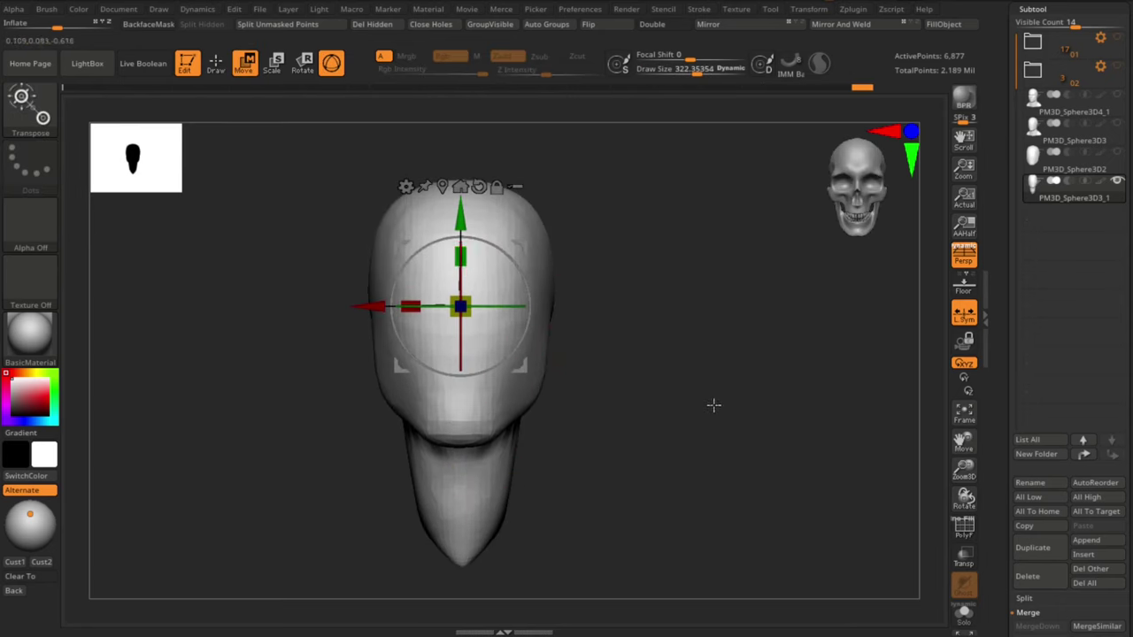
key(q)
Step: Push the back of the skull and the nape inward from the side with the Move brush
drag(714, 405, 734, 397)
drag(599, 251, 594, 255)
drag(587, 354, 582, 355)
drag(626, 370, 751, 367)
key([)
key(s)
mouse_move(684, 385)
mouse_down()
mouse_move(664, 380)
mouse_move(675, 379)
mouse_up()
drag(676, 377, 650, 363)
Step: Switch to the ClayBuildup brush and work over the neck behind the jaw
key(b)
key(c)
key(b)
key(s)
drag(582, 324, 595, 324)
drag(653, 393, 676, 409)
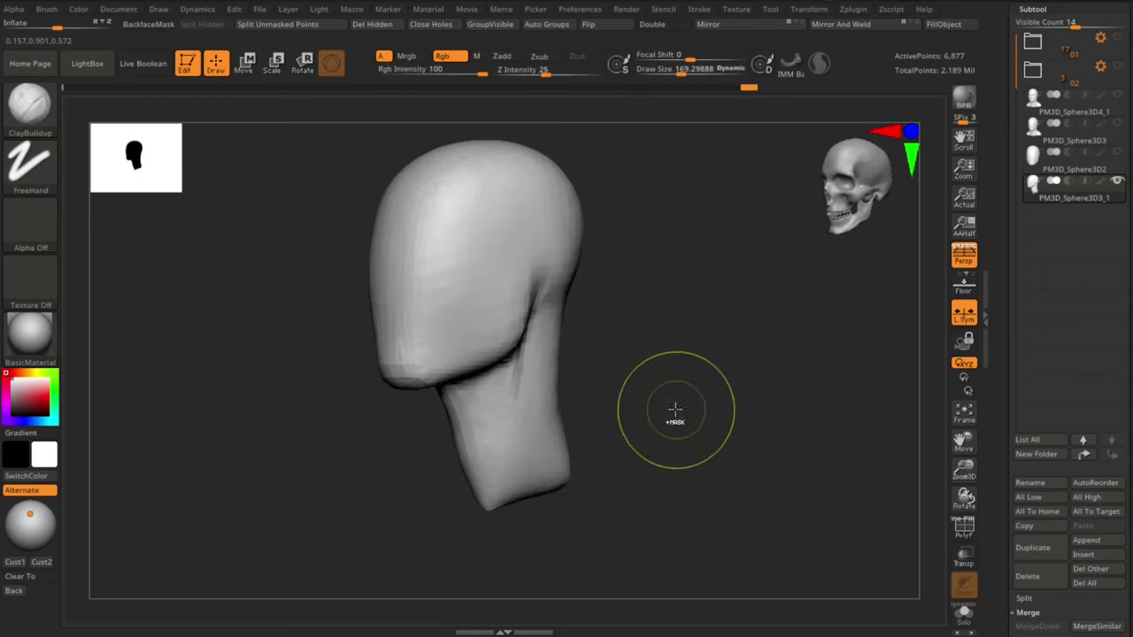
Step: Mask the model except for the base of the neck and stretch that base sideways into shoulders
mouse_move(587, 407)
ctrl+mouse_down()
mouse_move(493, 557)
mouse_move(537, 537)
ctrl+mouse_up()
ctrl+click(659, 451)
shift+drag(662, 445, 675, 443)
key(w)
drag(377, 259, 279, 260)
Step: Pull the shoulder area downward, clear the mask and remesh the bust
alt+drag(670, 284, 726, 298)
drag(483, 184, 483, 228)
ctrl+drag(691, 403, 722, 420)
ctrl+drag(722, 411, 747, 421)
key(q)
alt+drag(701, 344, 705, 311)
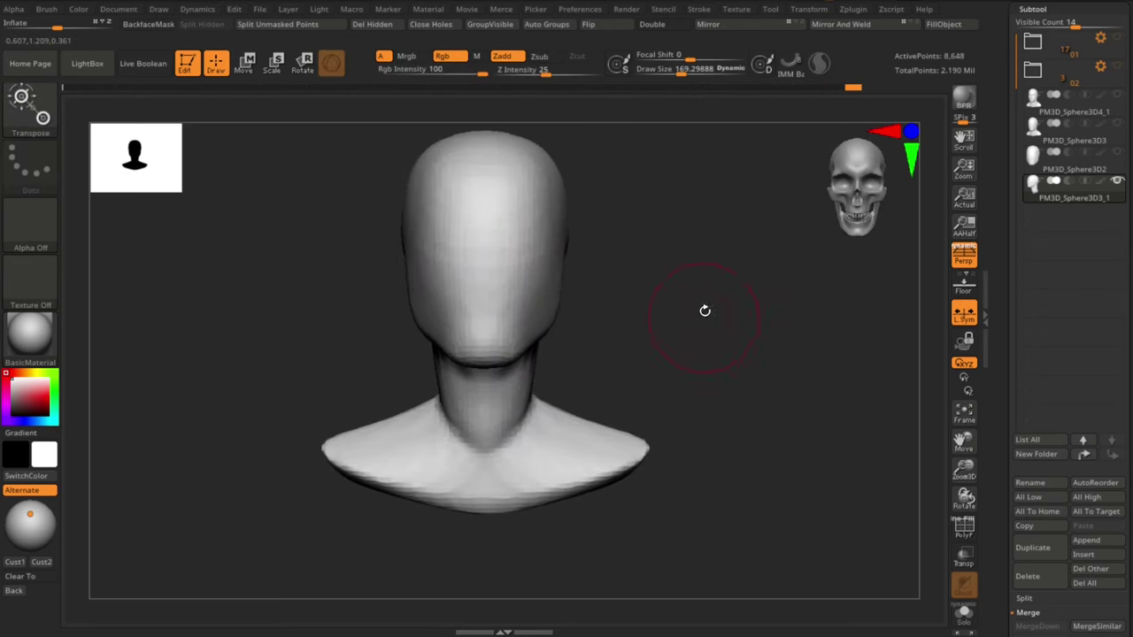
Step: Pull the front of the chest downward and the shoulder tips outward with the Move brush
key(b)
key(m)
key(v)
key(s)
mouse_move(524, 501)
mouse_down()
mouse_move(539, 501)
mouse_move(505, 549)
mouse_up()
drag(580, 491, 566, 482)
alt+drag(789, 392, 713, 395)
drag(641, 460, 673, 474)
drag(736, 354, 763, 346)
Step: Reshape the lower chest from the side with the Move brush, pulling its bottom edge forward and down
key(s)
alt+drag(534, 539, 567, 486)
drag(575, 531, 558, 526)
drag(567, 486, 557, 484)
key(s)
drag(580, 432, 569, 432)
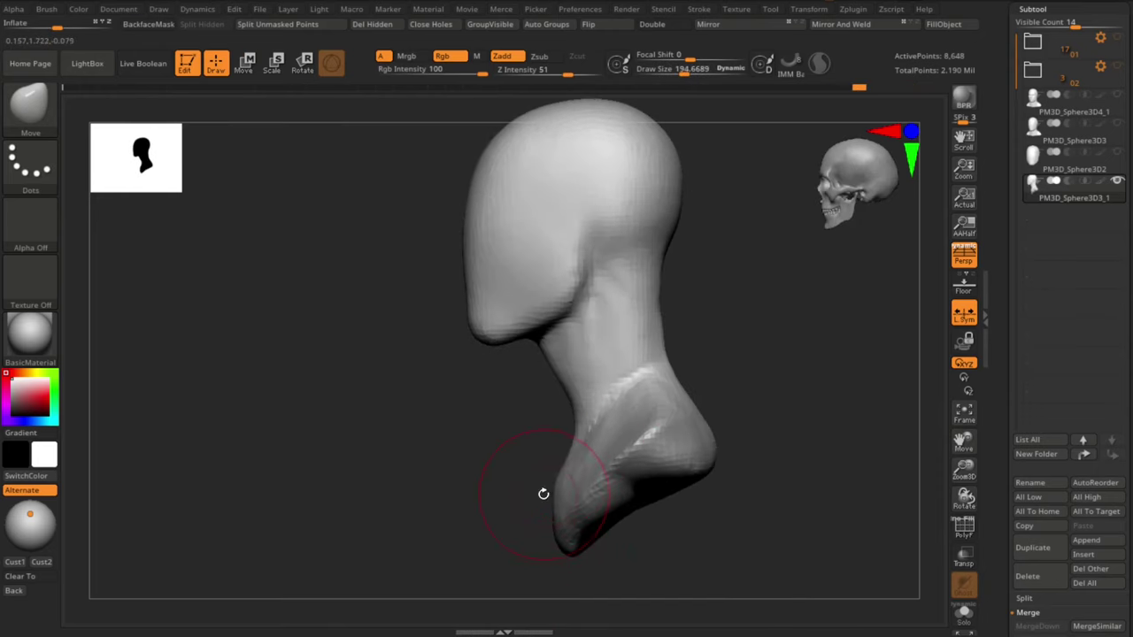
drag(544, 494, 531, 493)
drag(561, 531, 535, 543)
shift+drag(653, 541, 667, 541)
alt+drag(613, 389, 607, 433)
key(s)
drag(581, 483, 570, 479)
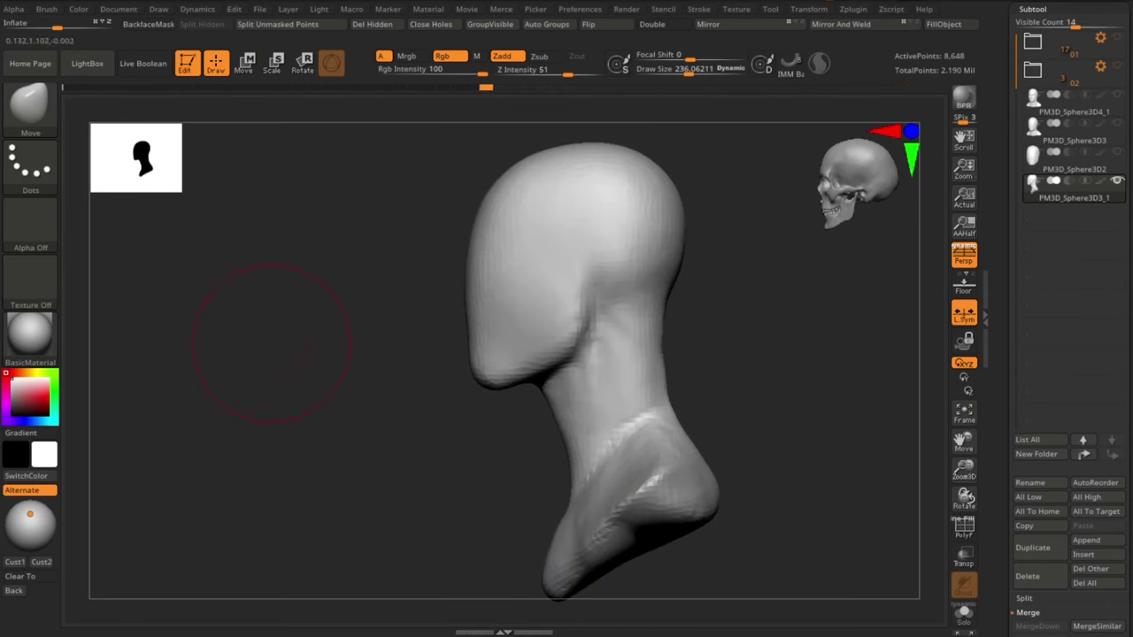
Step: Build up the neck muscles behind the jaw and the collarbones with the ClayBuildup brush
shift+drag(773, 354, 761, 352)
key(b)
key(c)
key(b)
mouse_move(632, 306)
mouse_down()
mouse_move(634, 289)
mouse_move(589, 458)
mouse_move(614, 416)
mouse_up()
mouse_move(752, 382)
mouse_down()
mouse_move(809, 378)
mouse_move(741, 357)
mouse_move(655, 363)
mouse_move(722, 344)
mouse_up()
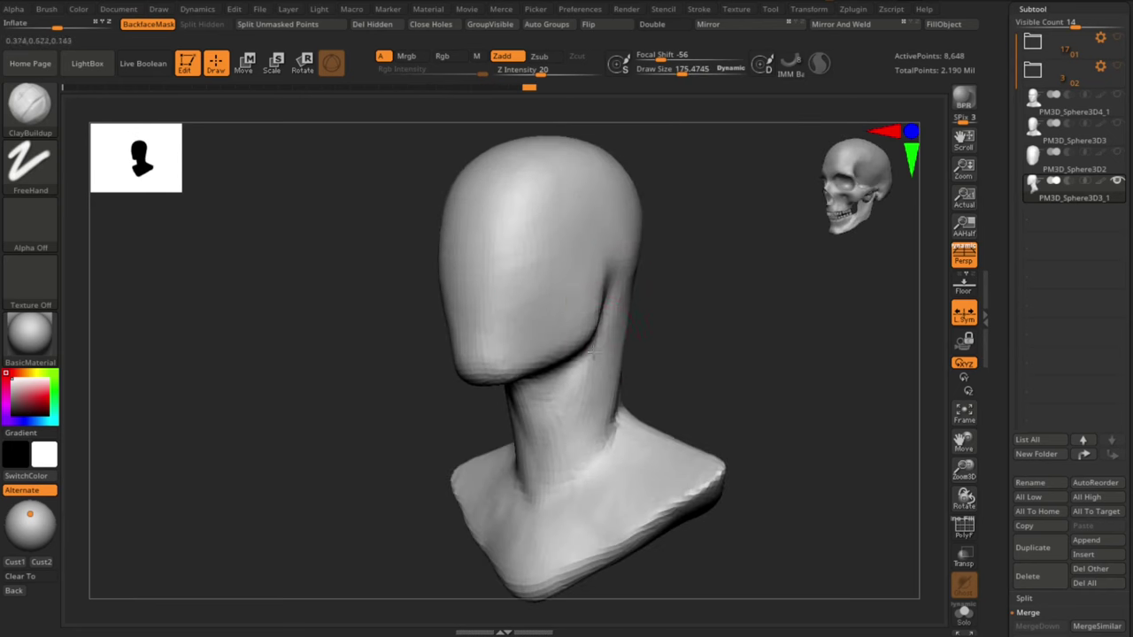
drag(593, 354, 541, 498)
key([)
mouse_move(584, 433)
mouse_down()
mouse_move(541, 508)
mouse_move(708, 465)
mouse_up()
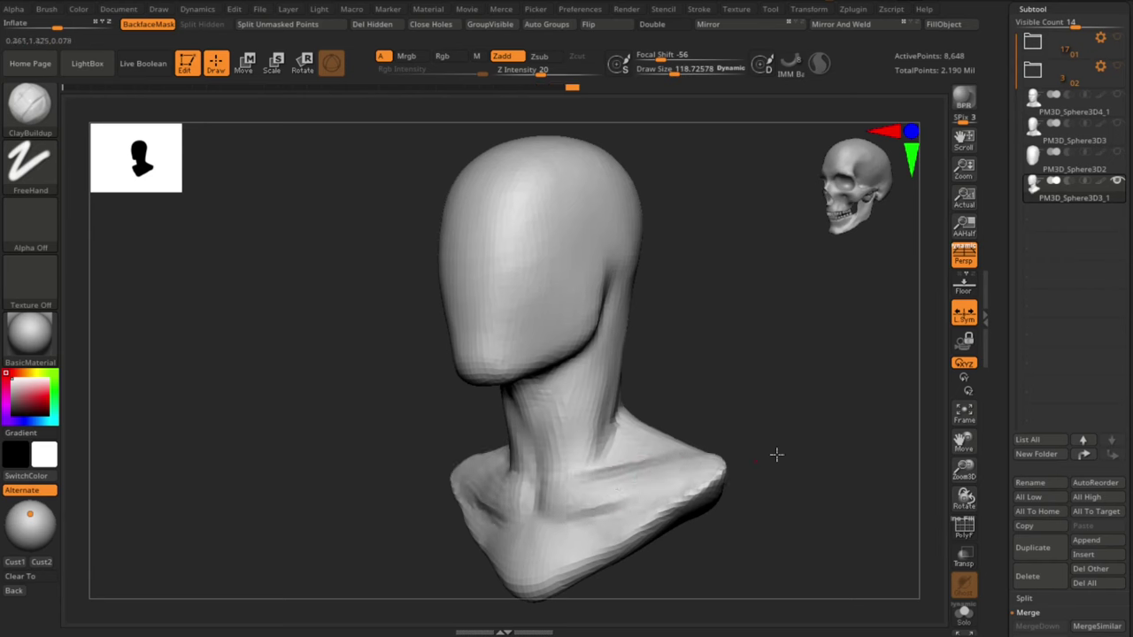
Step: Switch to the Move brush and nudge the shoulder tip outward
mouse_move(760, 407)
mouse_down()
mouse_move(766, 392)
mouse_move(741, 348)
mouse_move(755, 349)
mouse_up()
key(b)
key(m)
key(v)
key(s)
drag(704, 468, 716, 467)
drag(763, 368, 739, 366)
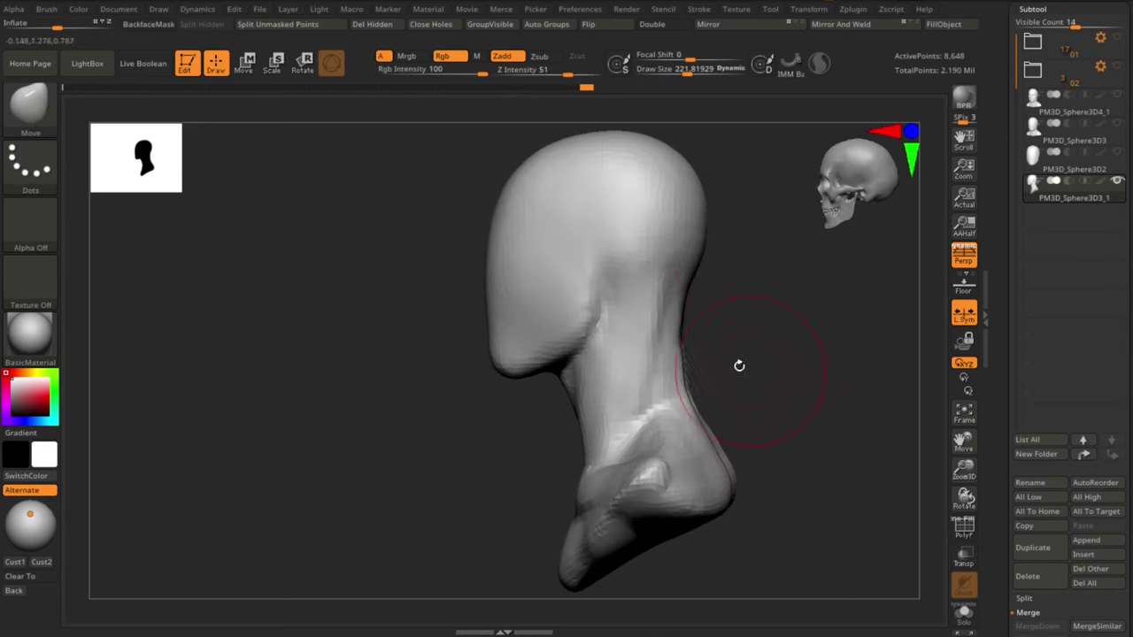
Step: Add clay down the nape and into the trapezius with the ClayBuildup brush
key(b)
key(c)
key(b)
mouse_move(716, 324)
mouse_down()
mouse_move(679, 323)
mouse_move(694, 383)
mouse_up()
drag(699, 284, 680, 403)
right_drag(763, 350, 723, 339)
drag(723, 339, 676, 417)
right_drag(675, 416, 717, 387)
drag(716, 387, 667, 434)
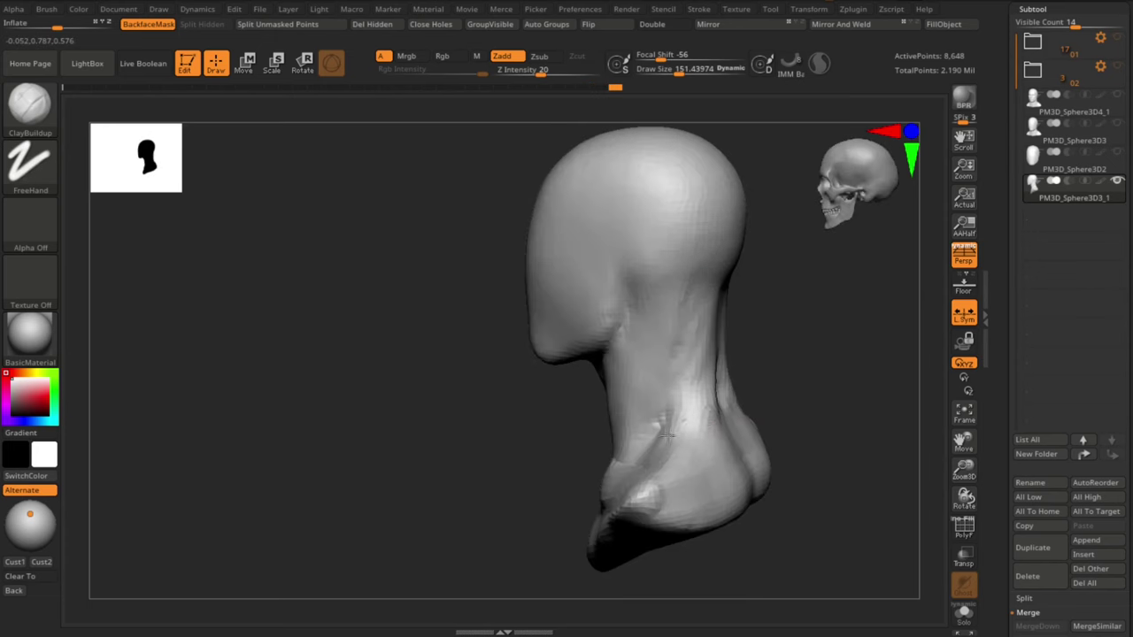
Step: Build up the side of the trapezius from the back of the neck down to the shoulder
drag(830, 366, 848, 368)
alt+drag(847, 368, 752, 377)
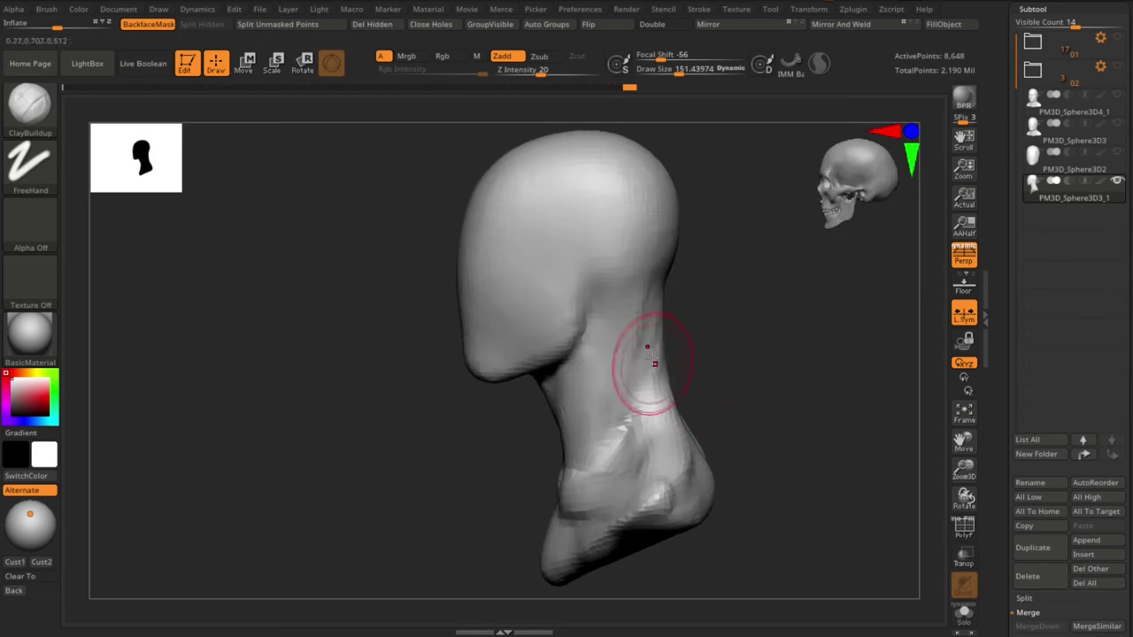
drag(655, 364, 661, 449)
drag(727, 375, 756, 371)
drag(670, 365, 652, 429)
Step: Smooth the ridge where the side of the neck meets the shoulder
mouse_move(787, 389)
mouse_down()
mouse_move(820, 395)
mouse_move(731, 390)
mouse_up()
key(s)
shift+drag(623, 427, 620, 453)
mouse_move(734, 389)
mouse_down()
mouse_move(784, 388)
mouse_move(726, 395)
mouse_up()
key(s)
drag(613, 450, 619, 449)
mouse_move(761, 388)
mouse_down()
mouse_move(726, 388)
mouse_move(741, 398)
mouse_up()
Step: Reshape the base of the neck and the trapezius slope from the front with the Move brush
key(b)
key(m)
key(v)
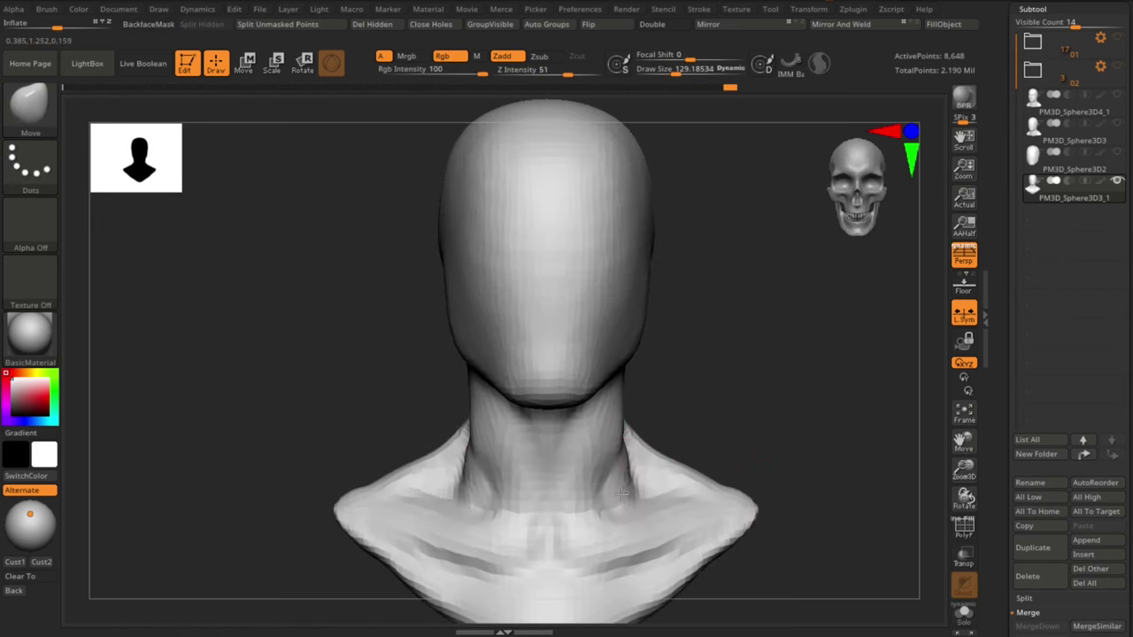
drag(621, 494, 618, 483)
mouse_move(634, 441)
mouse_down()
mouse_move(628, 434)
mouse_move(611, 478)
mouse_up()
drag(671, 436, 655, 439)
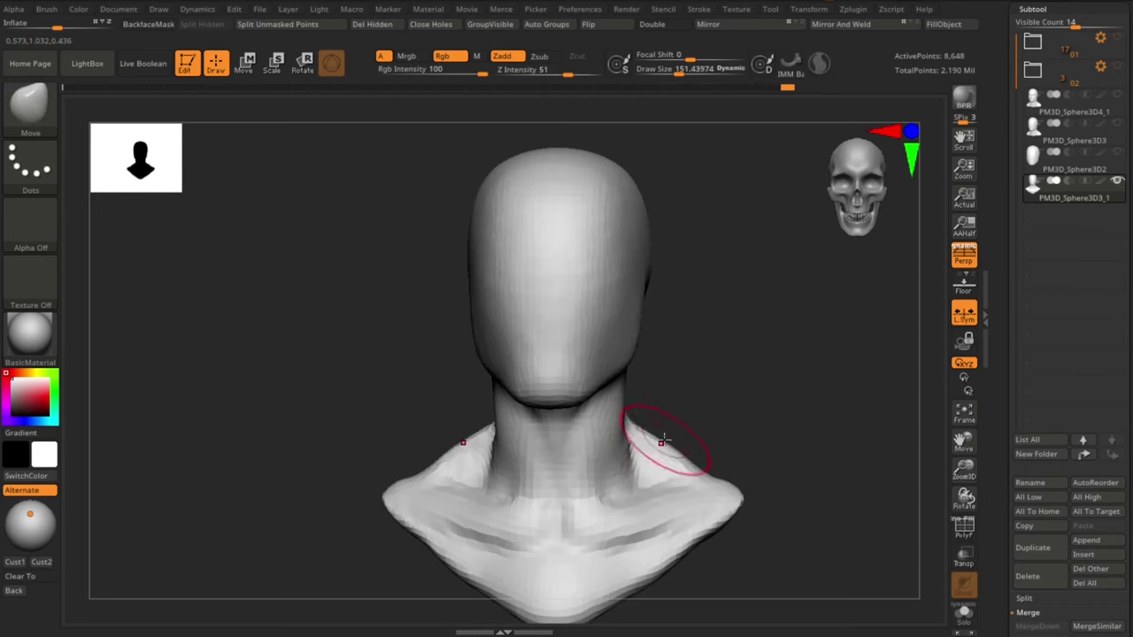
Step: Widen the shoulders by pulling their outer ends outward with a larger Move brush
mouse_move(744, 398)
alt+mouse_down()
mouse_move(736, 356)
mouse_move(715, 332)
alt+mouse_up()
key(s)
drag(637, 448, 662, 448)
drag(671, 457, 696, 461)
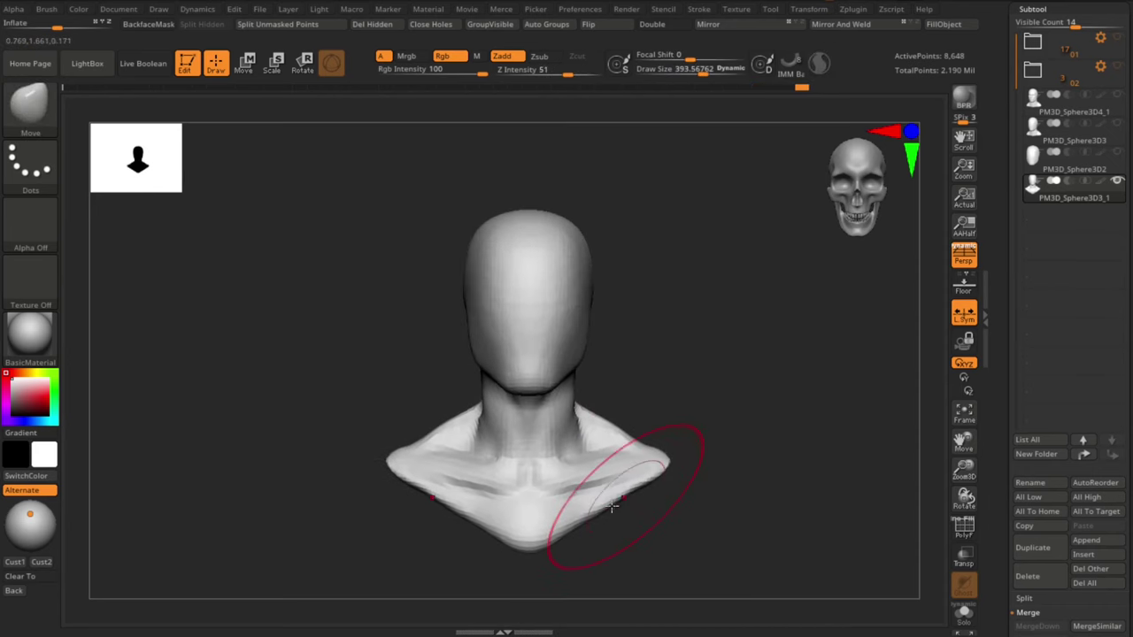
Step: Build up the diagonal neck muscle from behind the jaw to the collarbone with ClayBuildup, undoing the first stroke
drag(677, 350, 609, 332)
alt+drag(609, 332, 599, 346)
key(b)
key(c)
key(b)
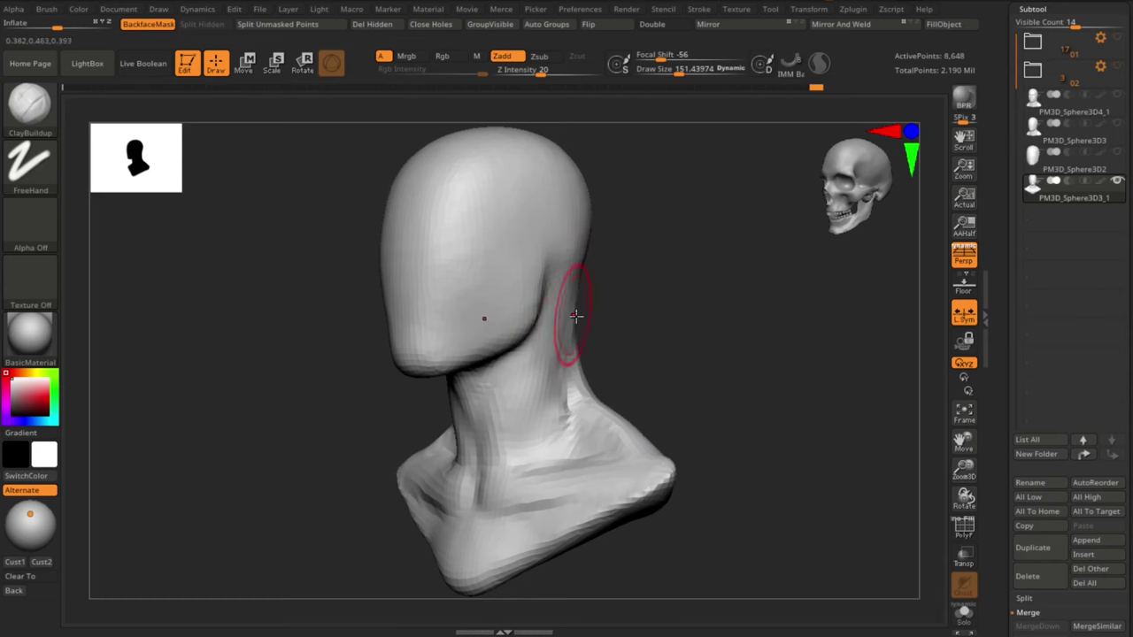
drag(652, 318, 612, 319)
drag(559, 280, 549, 351)
key(ctrl+z)
drag(571, 288, 516, 454)
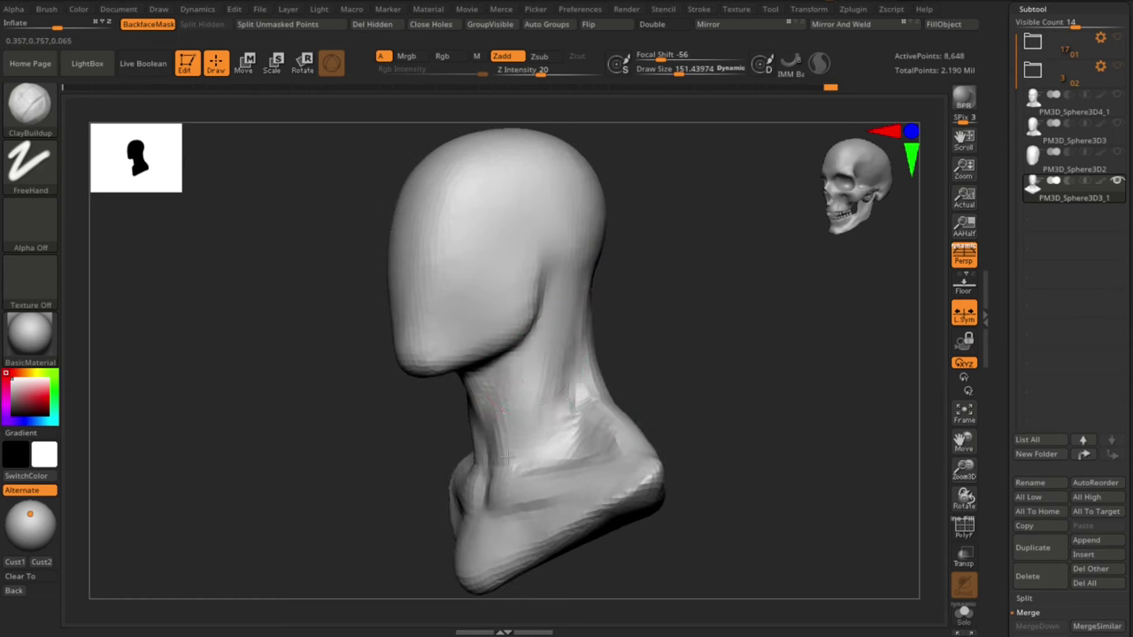
mouse_move(567, 407)
shift+mouse_down()
mouse_move(588, 395)
mouse_move(703, 390)
shift+mouse_up()
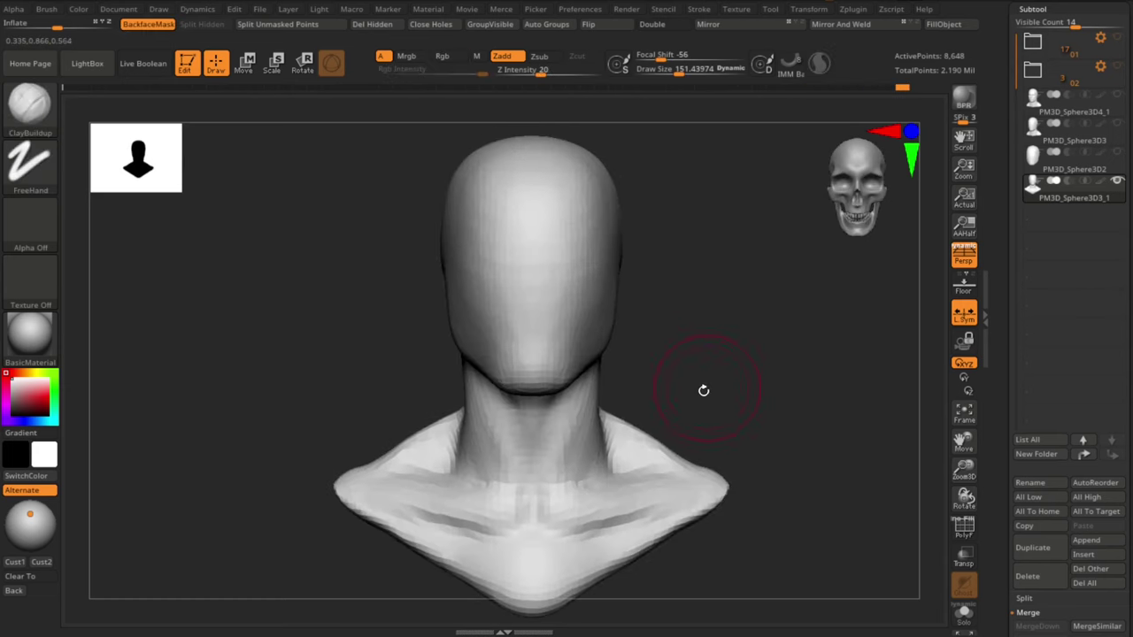
Step: Push the side of the neck slightly inward with the Move brush
key(b)
key(m)
key(v)
drag(614, 437, 604, 433)
drag(713, 358, 710, 420)
Step: Add clay at the inner end of the collarbone beside the neck base with the ClayBuildup brush
key(b)
key(c)
key(b)
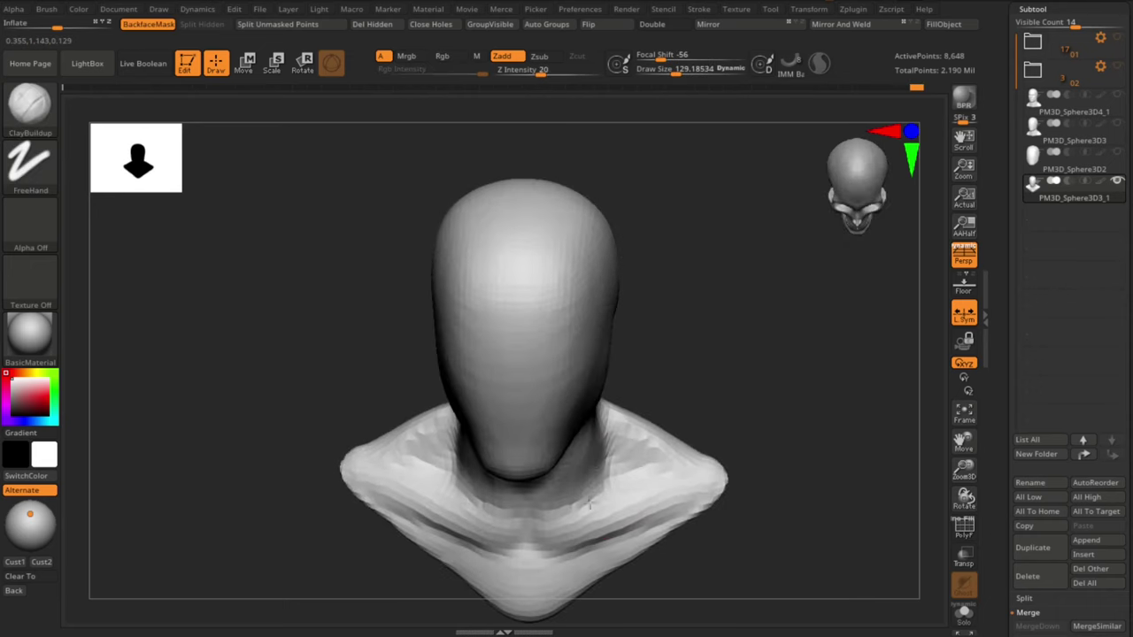
drag(590, 503, 586, 485)
drag(713, 447, 715, 382)
Step: Refine the sides and lower front of the neck with the Move brush
key(b)
key(m)
key(v)
key(s)
drag(597, 426, 604, 426)
drag(690, 407, 672, 407)
drag(599, 404, 592, 403)
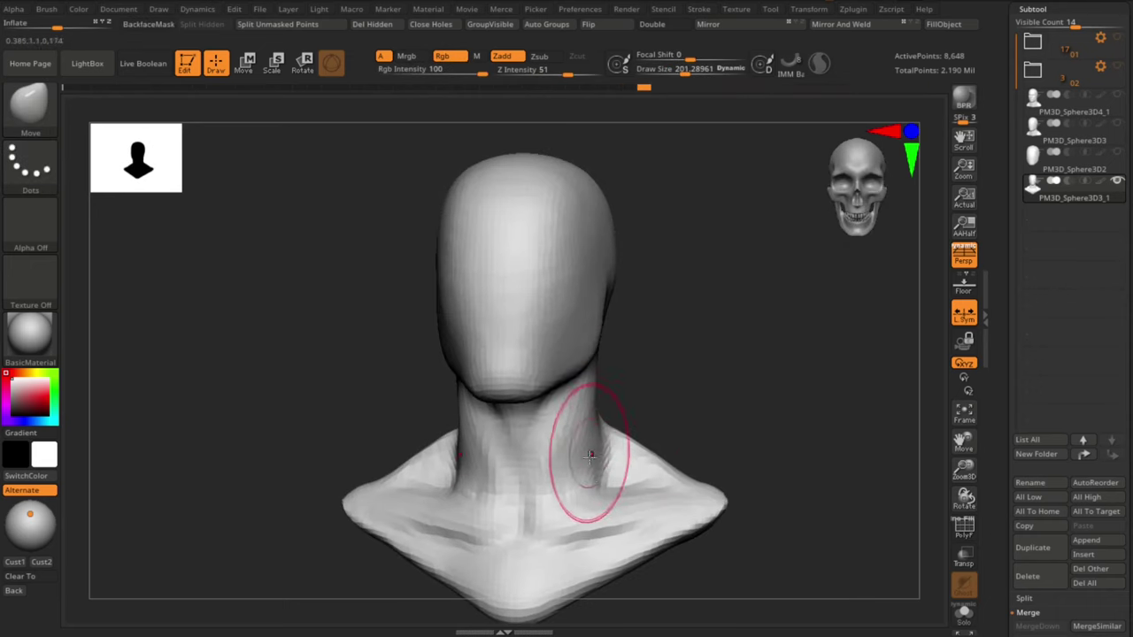
shift+drag(676, 416, 694, 416)
mouse_move(599, 433)
mouse_down()
mouse_move(693, 392)
mouse_move(571, 372)
mouse_move(610, 377)
mouse_move(598, 364)
mouse_move(617, 415)
mouse_move(532, 427)
mouse_move(594, 445)
mouse_up()
drag(573, 491, 567, 496)
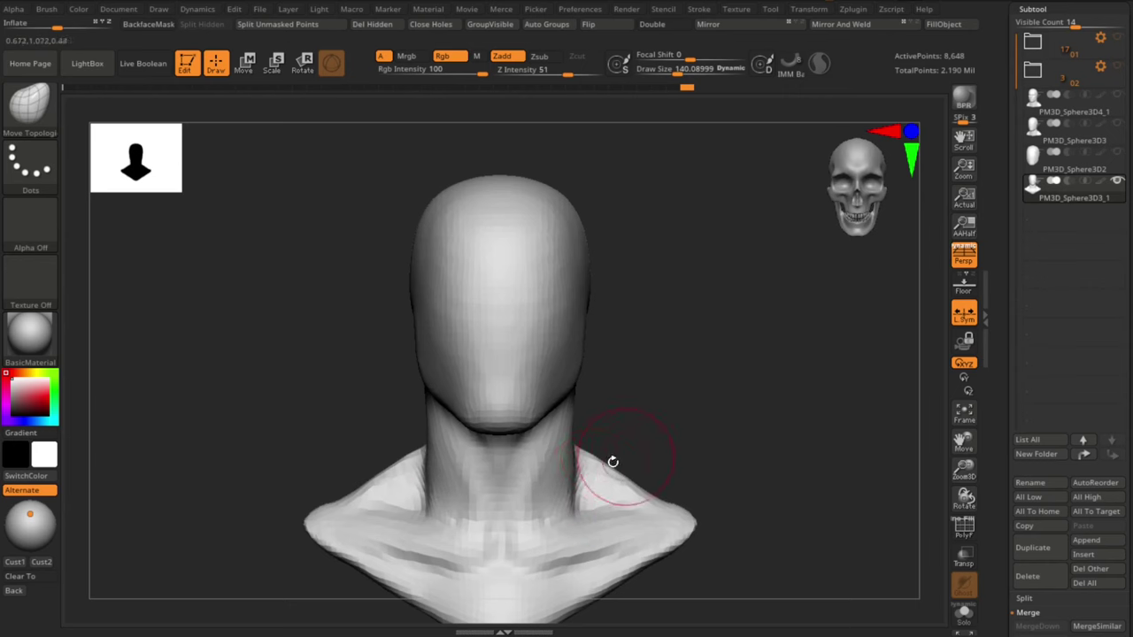
Step: Enlarge the Move Topological brush and adjust the shoulder slope beside the neck
key(bracketright)
key(bracketright)
drag(640, 488, 626, 428)
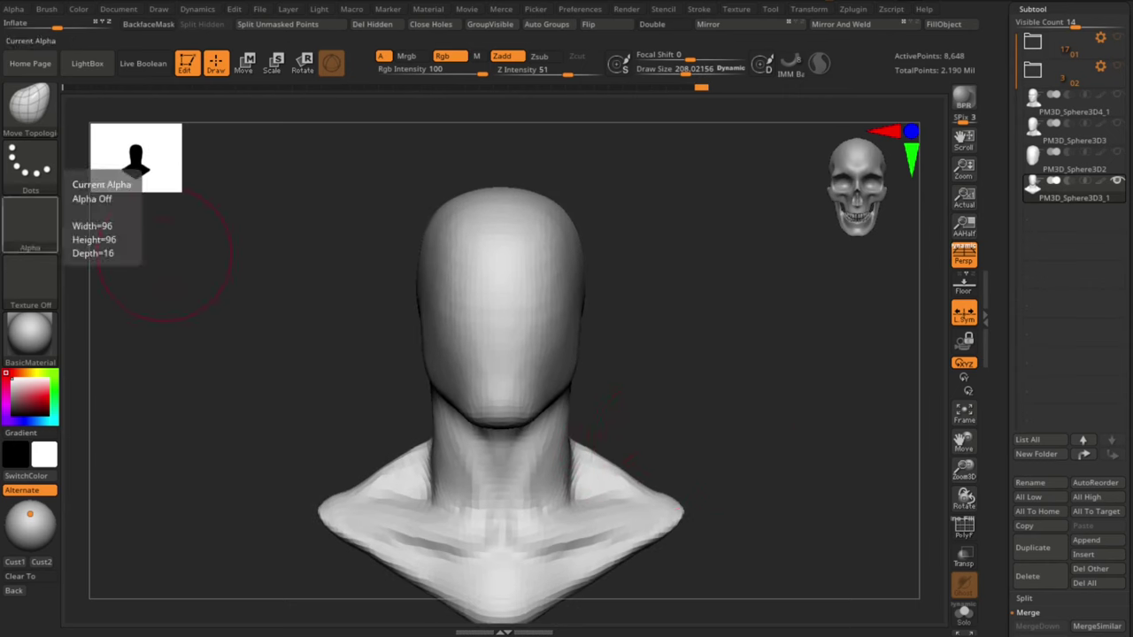
Step: Refine the trapezius and shoulder contour from the front with the Move brush at varying sizes
alt+drag(793, 390, 752, 399)
key(b)
key(m)
key(v)
key(s)
drag(623, 469, 671, 483)
key(s)
drag(650, 461, 667, 479)
key(s)
drag(662, 481, 652, 479)
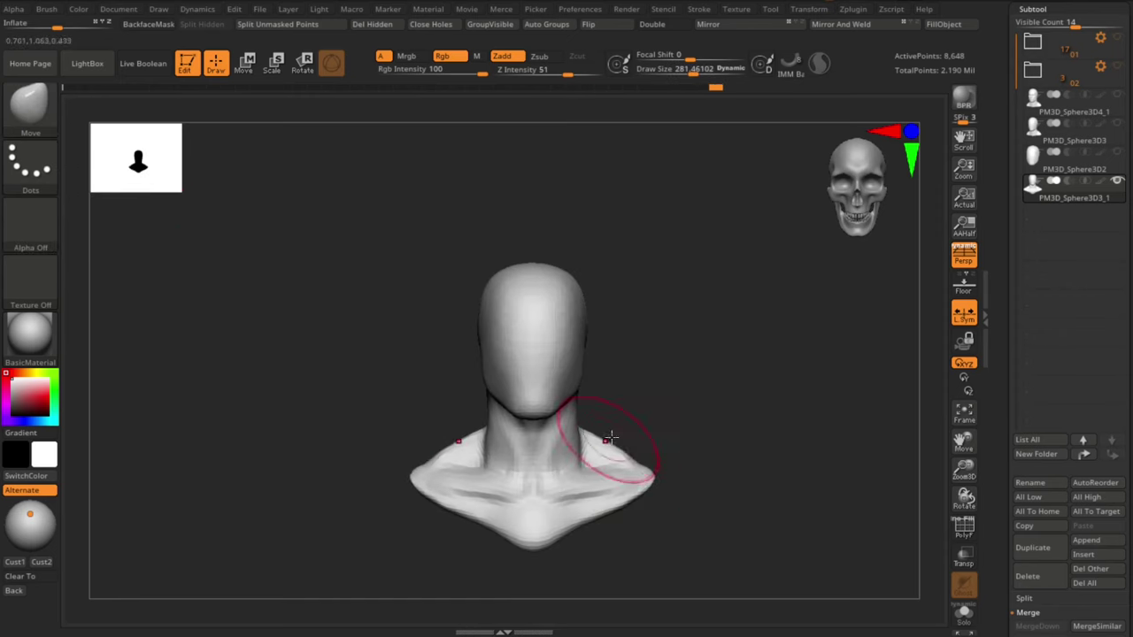
Step: Reduce the Move brush's draw size to about 109
key(s)
drag(612, 433, 572, 445)
key(s)
key(s)
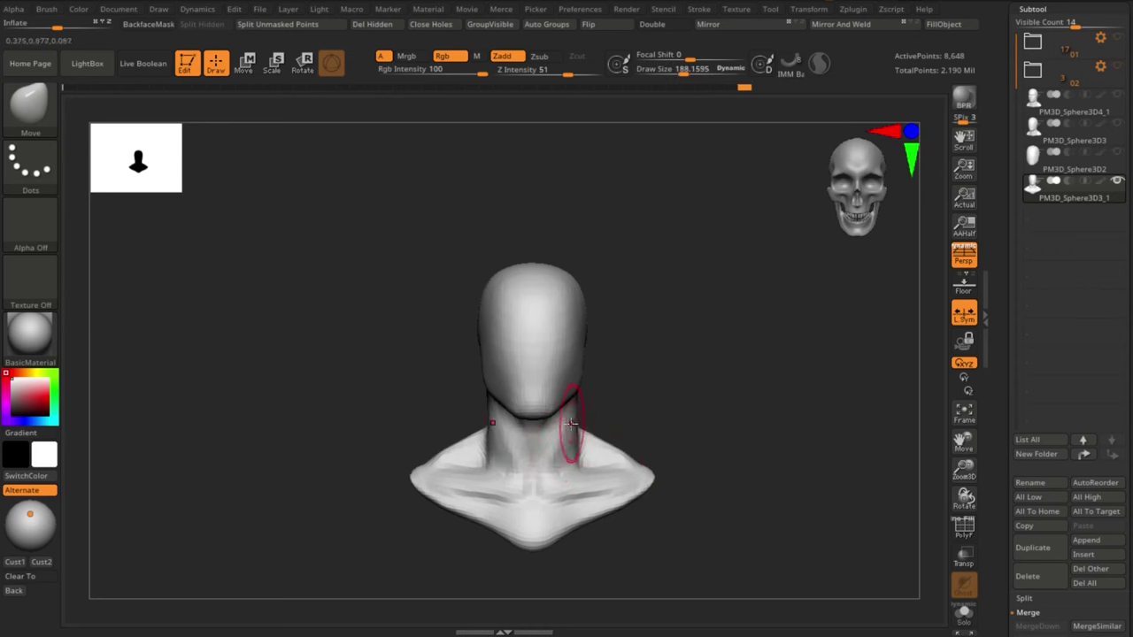
mouse_move(690, 361)
alt+mouse_down()
mouse_move(670, 392)
mouse_move(619, 387)
mouse_move(701, 367)
alt+mouse_up()
key(s)
drag(701, 365, 690, 366)
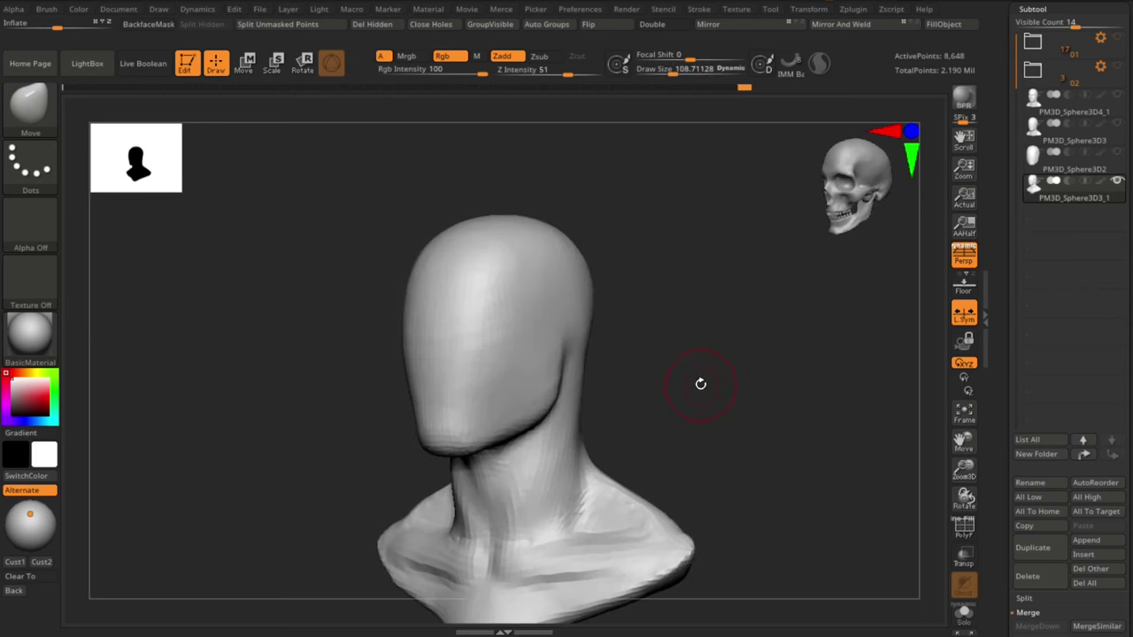
Step: Append a Sphere3D subtool, flatten it and place it beside the head at ear height
key(space)
click(726, 342)
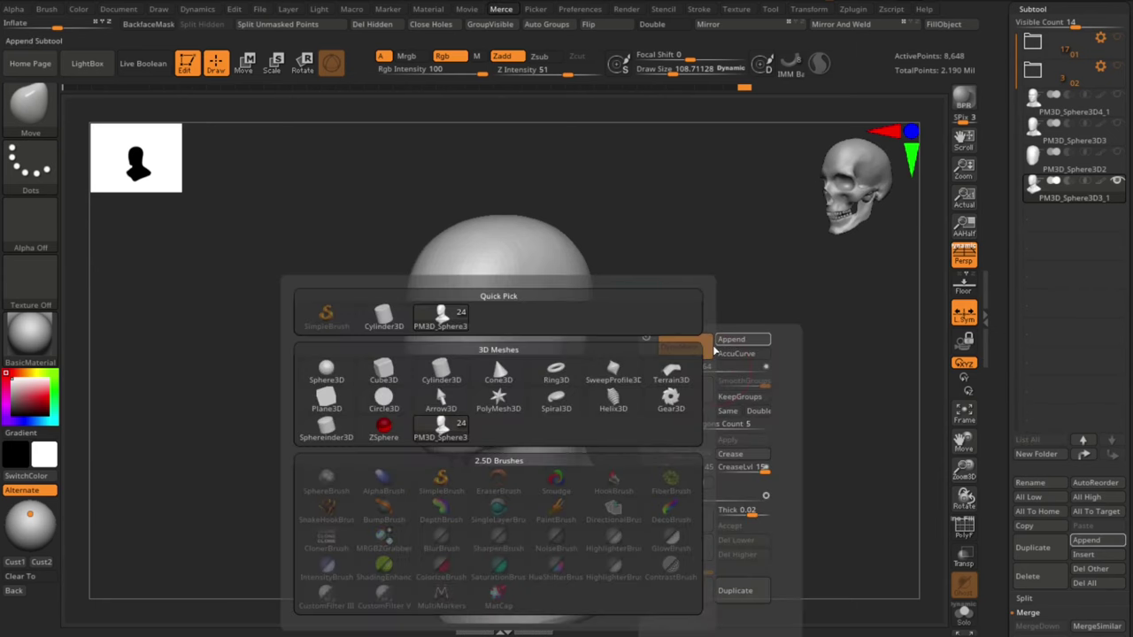
click(326, 370)
shift+drag(312, 361, 333, 360)
alt+click(550, 347)
key(w)
drag(553, 273, 763, 285)
drag(704, 344, 678, 349)
alt+drag(796, 424, 739, 412)
drag(536, 340, 544, 343)
key(q)
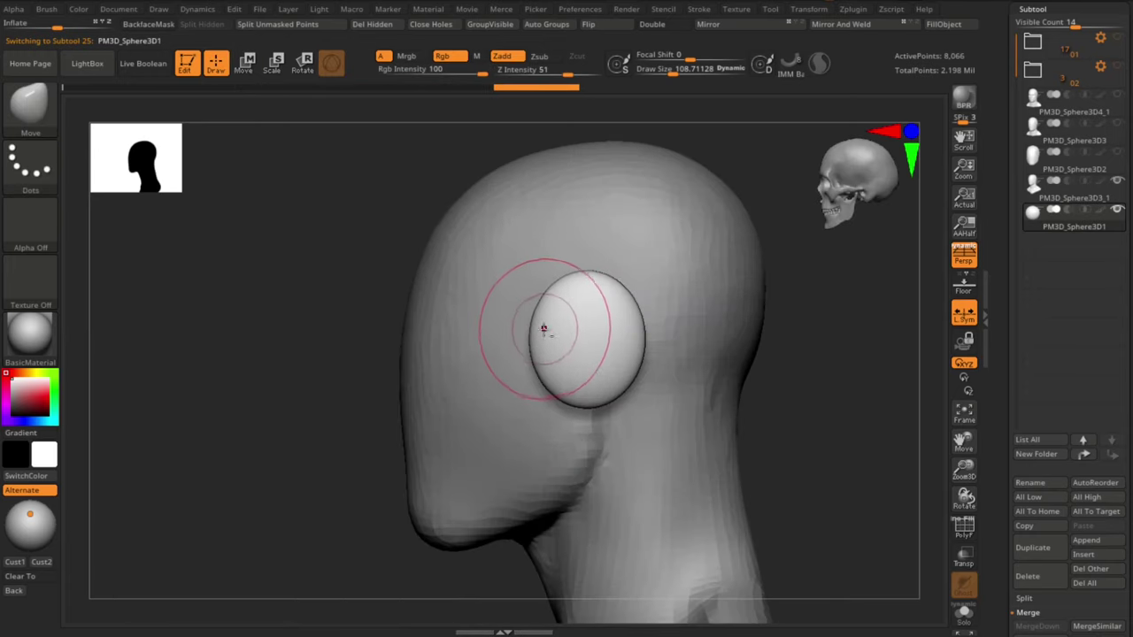
Step: Reduce the ear sphere to a low-density mesh and push its front edge backward with the Move brush
key(space)
click(510, 330)
drag(546, 328, 567, 330)
drag(553, 297, 570, 303)
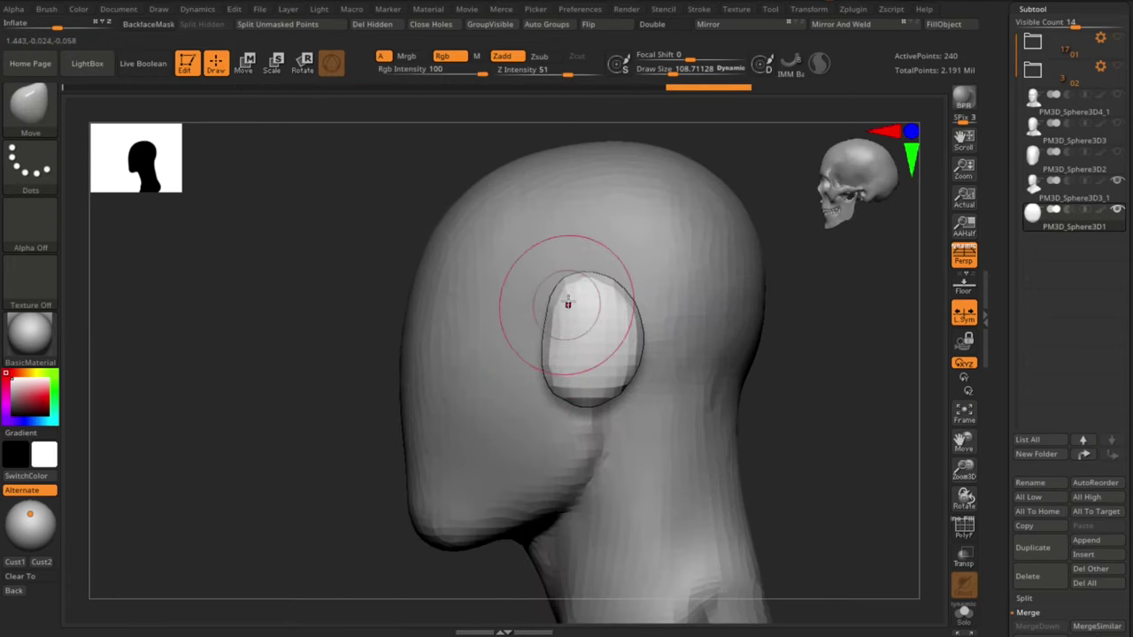
Step: Shape the flattened sphere into an ear outline with a slanted front edge and a narrower lobe
drag(556, 375, 574, 359)
drag(632, 286, 635, 279)
drag(565, 290, 574, 305)
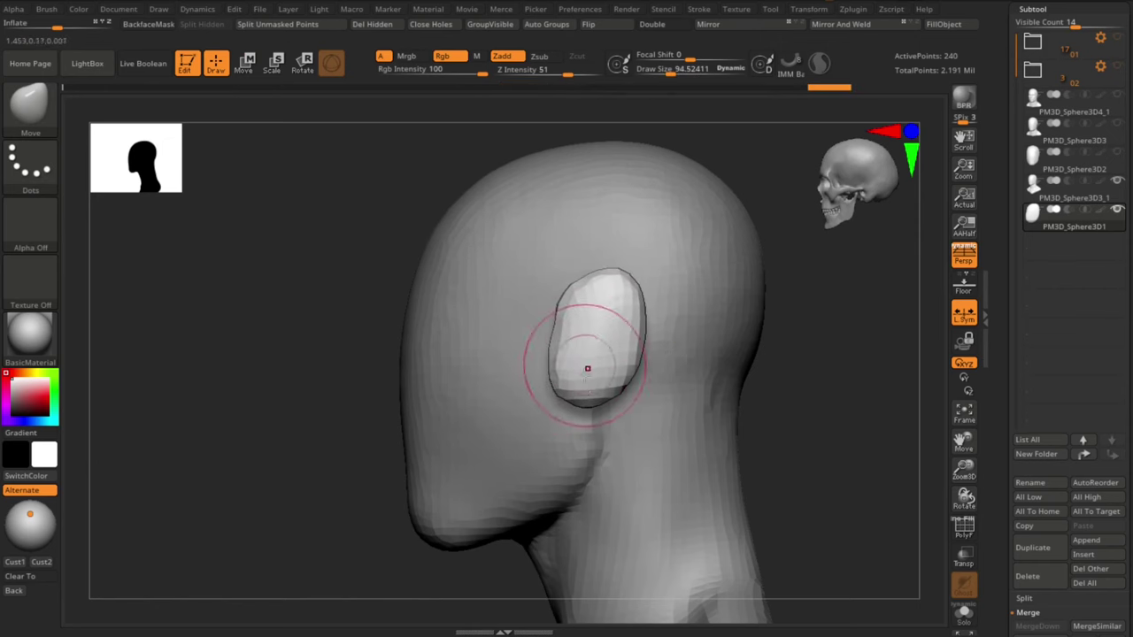
drag(587, 394, 588, 382)
drag(573, 305, 575, 307)
key(s)
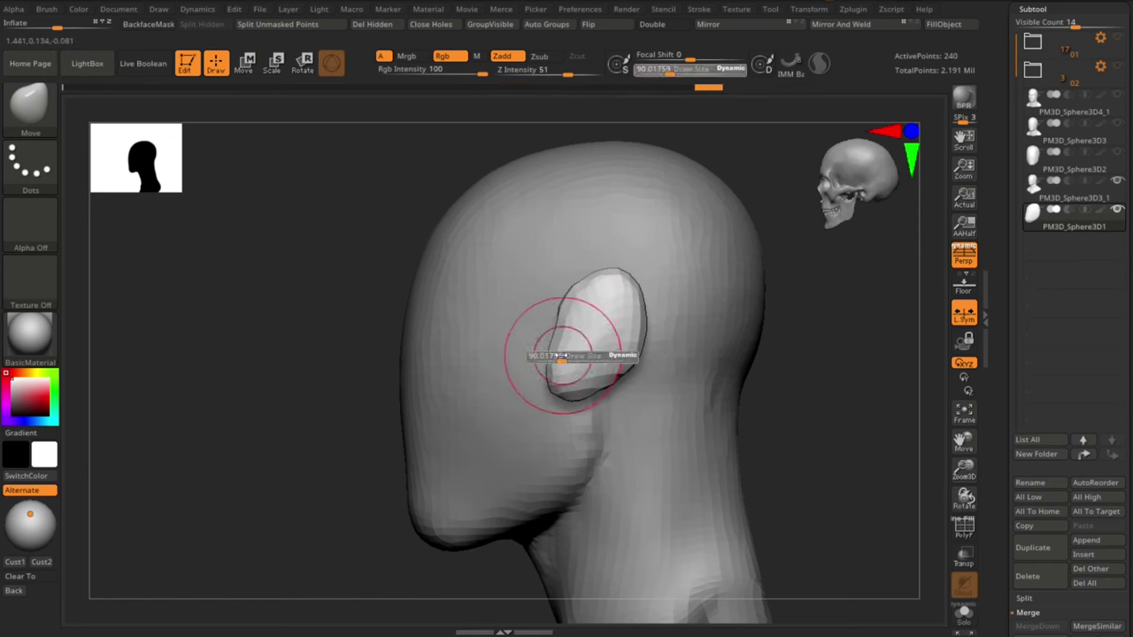
drag(561, 357, 558, 356)
drag(566, 312, 574, 316)
Step: Switch to the ClayBuildup brush and smooth the lower rear part of the ear
key(b)
key(c)
key(b)
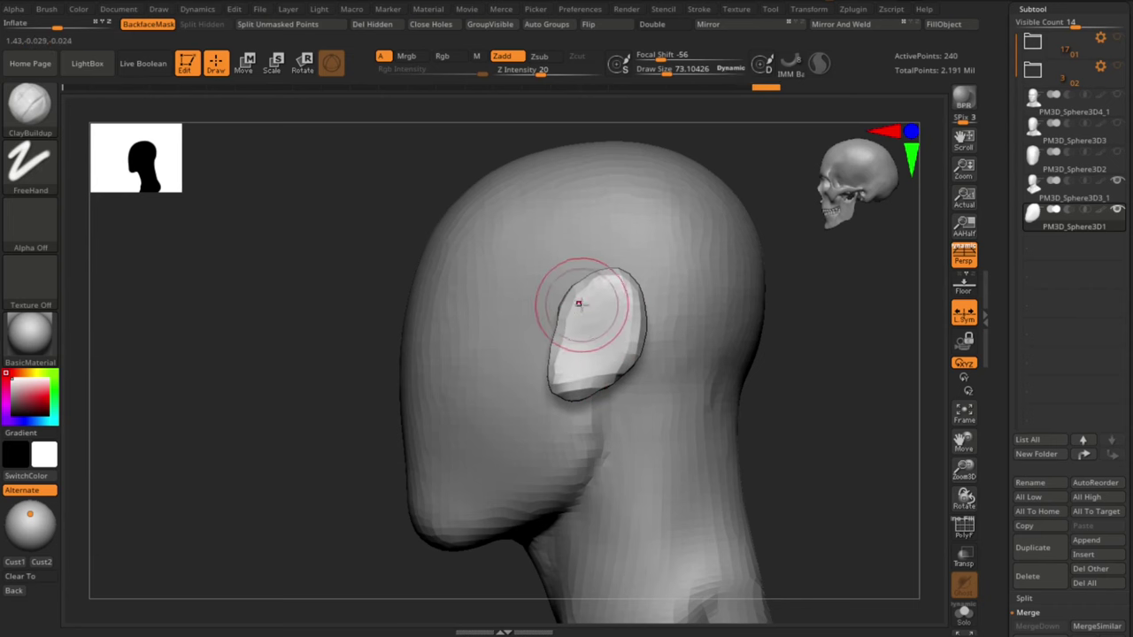
shift+drag(624, 349, 597, 377)
shift+drag(769, 382, 741, 425)
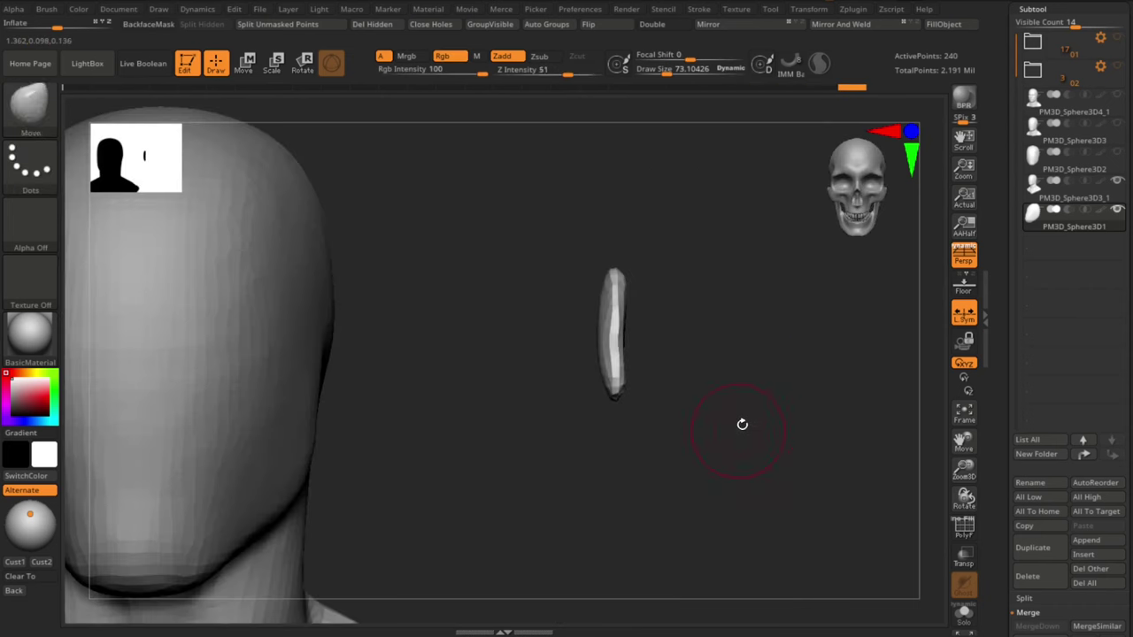
key(w)
mouse_move(741, 377)
mouse_down()
mouse_move(727, 502)
mouse_move(767, 482)
mouse_up()
key(q)
key(w)
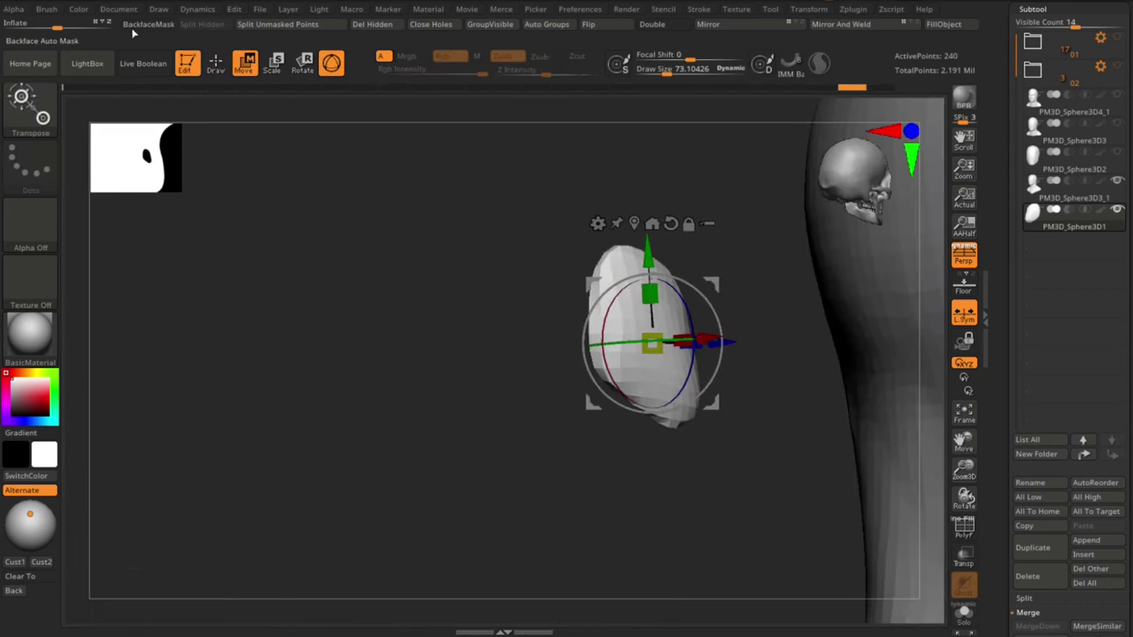
click(147, 29)
key(q)
key(w)
key(q)
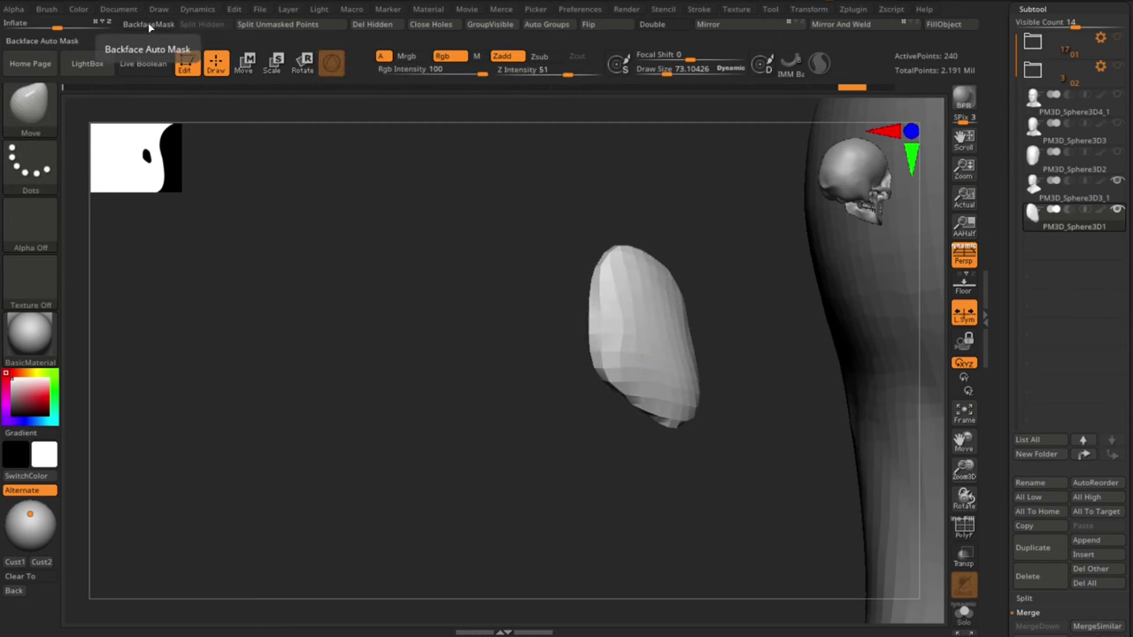
key(w)
key(q)
key(w)
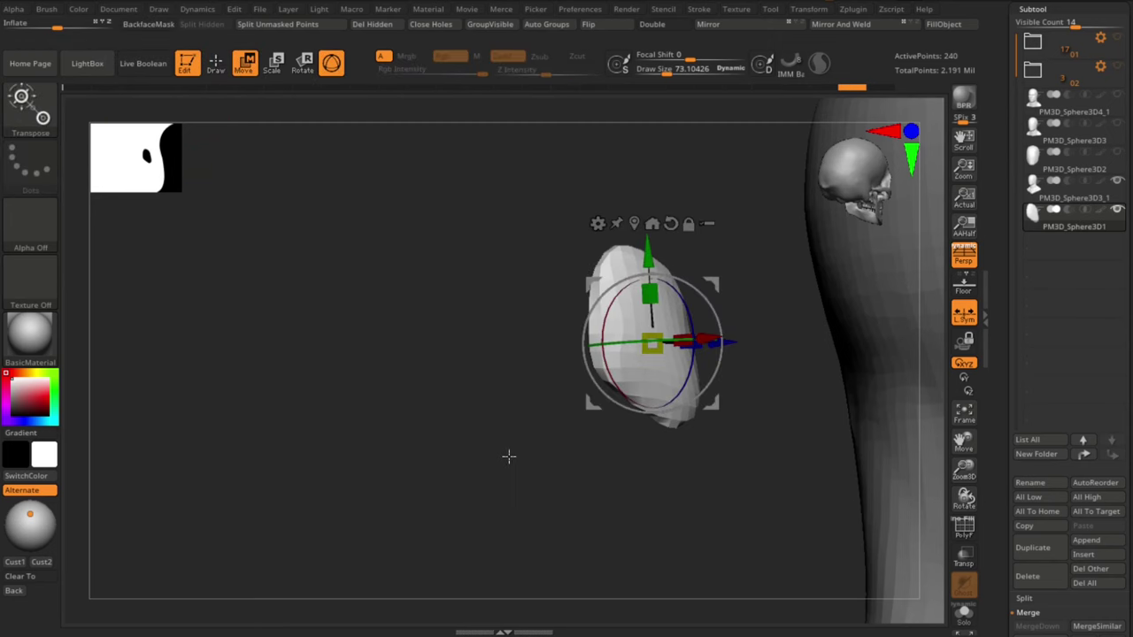
key(q)
Step: Build up the inner side of the ear mesh with the ClayBuildup brush at a draw size of about 51
mouse_move(657, 346)
right_down()
mouse_move(604, 352)
mouse_move(670, 321)
right_up()
key(s)
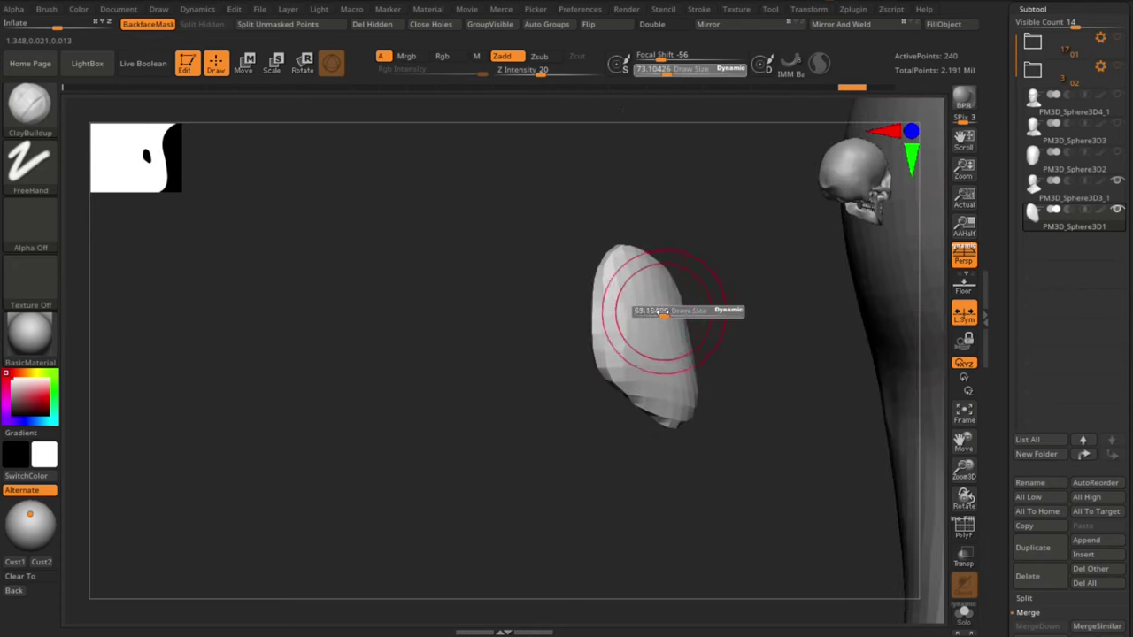
drag(670, 313, 665, 312)
key(s)
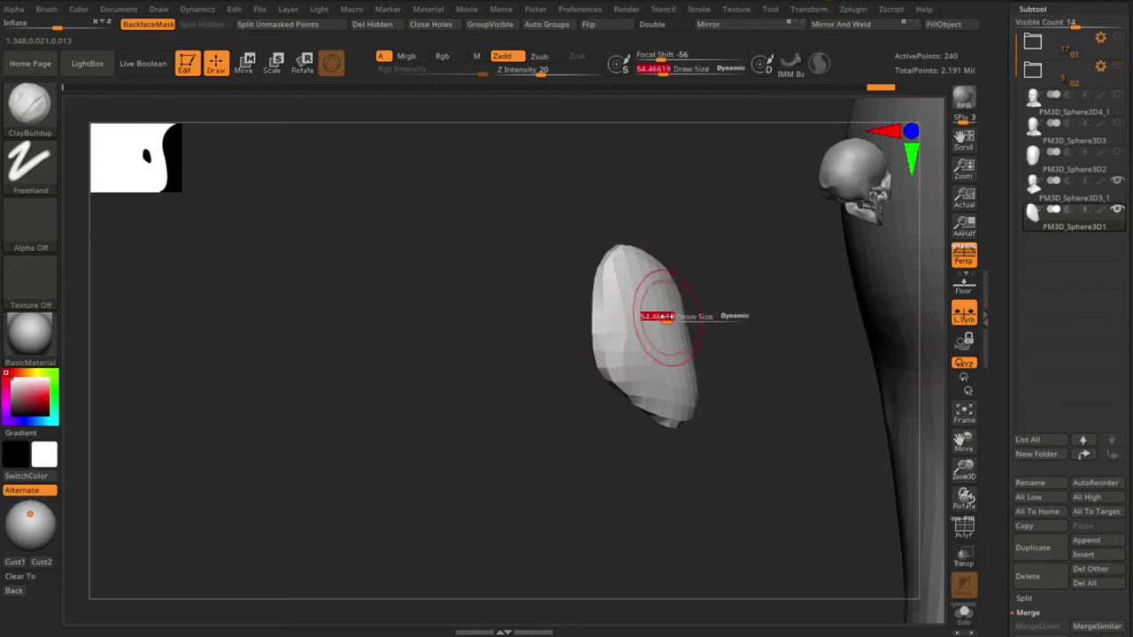
right_drag(679, 358, 703, 400)
drag(640, 310, 591, 300)
mouse_move(566, 292)
right_down()
mouse_move(516, 278)
mouse_move(526, 438)
mouse_move(738, 499)
right_up()
Step: Move the ear against the side of the head and rotate it so it angles outward
key(w)
drag(796, 296, 581, 297)
ctrl+right_drag(746, 312, 753, 357)
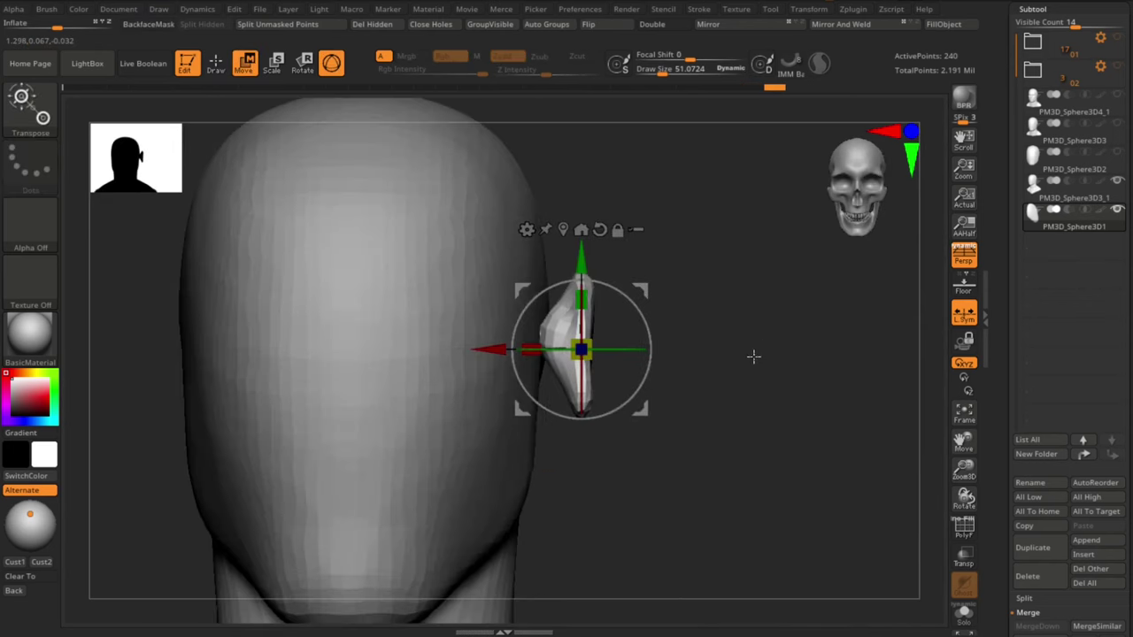
drag(625, 350, 584, 348)
Step: Mirror and weld the ear to the opposite side of the head and enable local symmetry
click(865, 24)
key(ctrl+z)
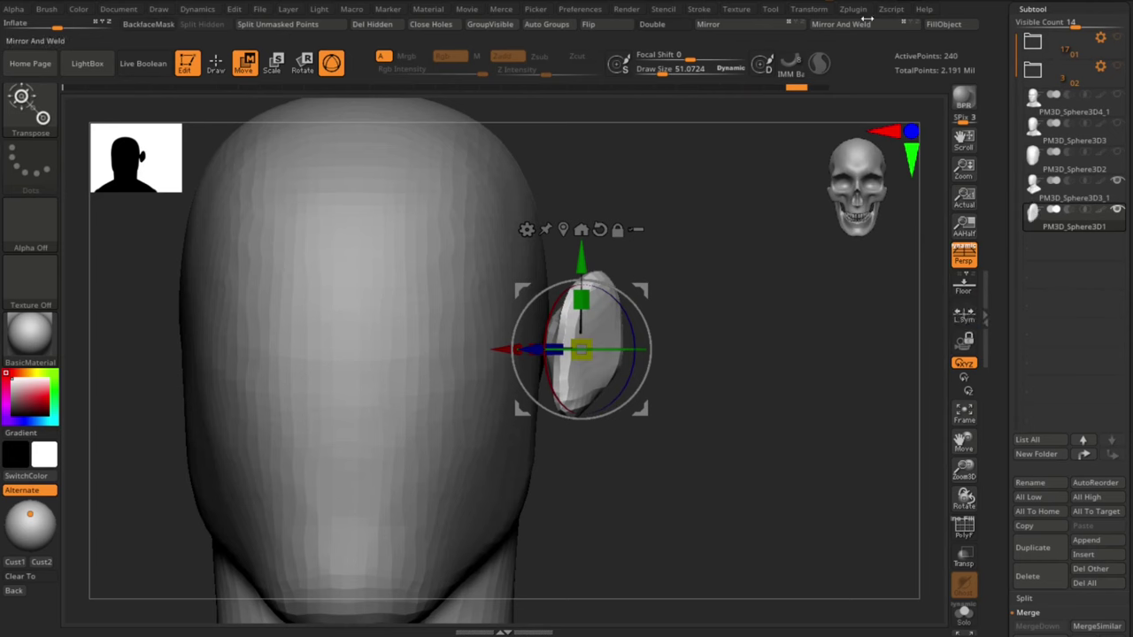
click(867, 23)
click(964, 315)
Step: Adjust the angle and placement of both mirrored ears against the sides of the head
ctrl+right_drag(788, 531, 602, 488)
drag(695, 415, 740, 450)
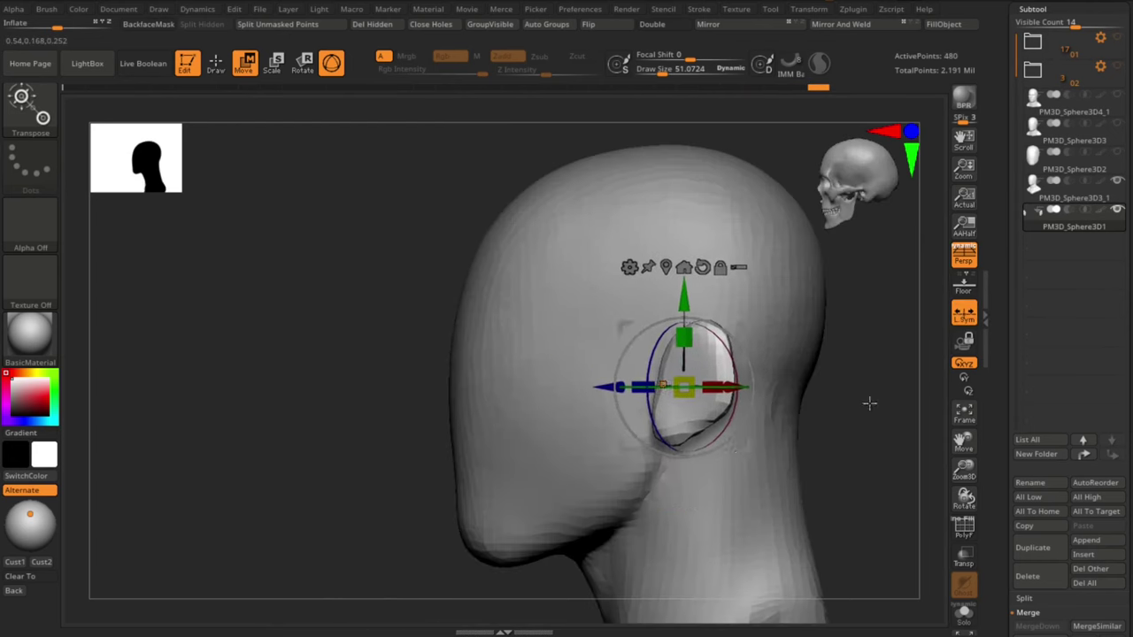
shift+right_drag(869, 403, 938, 406)
drag(746, 327, 722, 333)
ctrl+right_drag(818, 452, 810, 429)
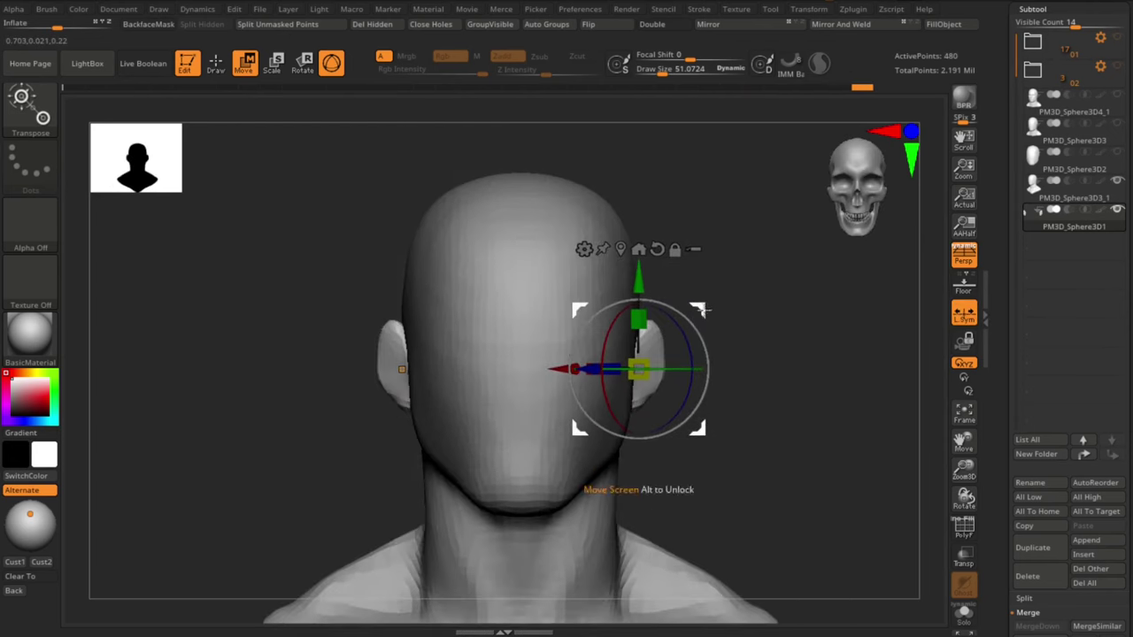
drag(704, 310, 703, 306)
ctrl+right_drag(832, 417, 821, 385)
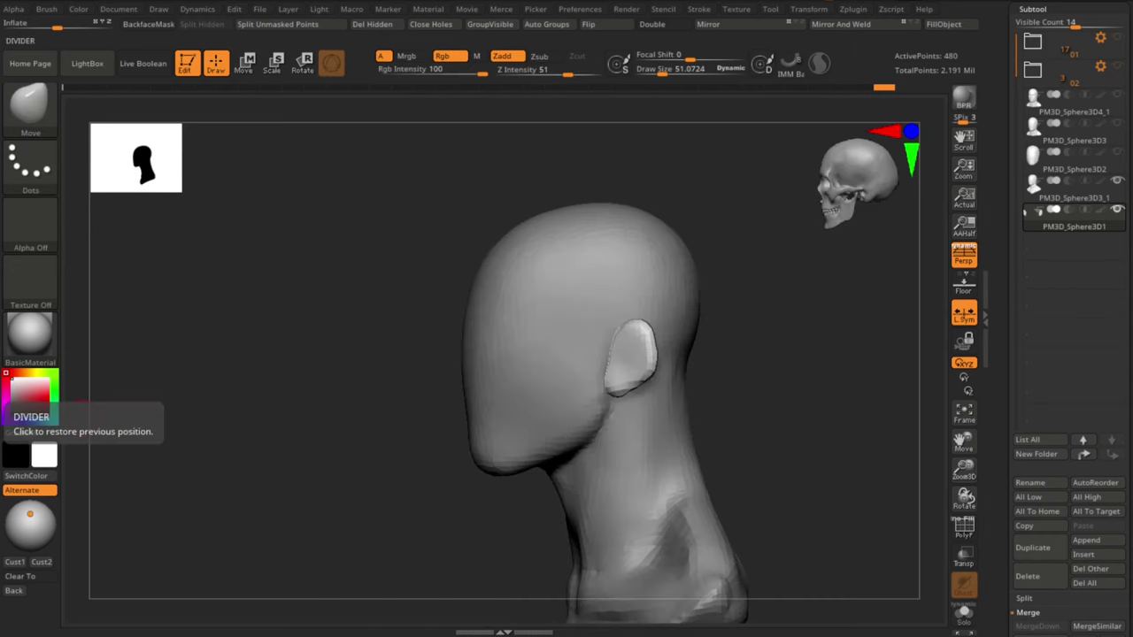
Step: Select the head bust subtool and build up its collarbone and shoulder area with the ClayBuildup brush
drag(798, 469, 784, 442)
key(s)
click(742, 420)
mouse_move(752, 481)
alt+mouse_down()
mouse_move(752, 455)
mouse_move(713, 462)
alt+mouse_up()
key(b)
key(c)
key(b)
drag(799, 441, 766, 444)
alt+click(664, 491)
drag(645, 508, 690, 482)
mouse_move(810, 456)
mouse_down()
mouse_move(770, 456)
mouse_move(721, 403)
mouse_move(743, 423)
mouse_up()
key(shift)
shift+drag(819, 425, 770, 416)
Step: Reshape the silhouette of the head, neck and shoulders with the Move brush
key(b)
key(m)
key(v)
drag(680, 341, 708, 349)
key(s)
drag(648, 256, 644, 276)
shift+drag(739, 371, 850, 385)
mouse_move(784, 373)
mouse_down()
mouse_move(705, 460)
mouse_move(749, 357)
mouse_move(759, 387)
mouse_move(587, 433)
mouse_move(701, 418)
mouse_move(691, 465)
mouse_move(711, 485)
mouse_move(651, 403)
mouse_up()
key(s)
mouse_move(569, 387)
mouse_down()
mouse_move(564, 396)
mouse_move(626, 446)
mouse_up()
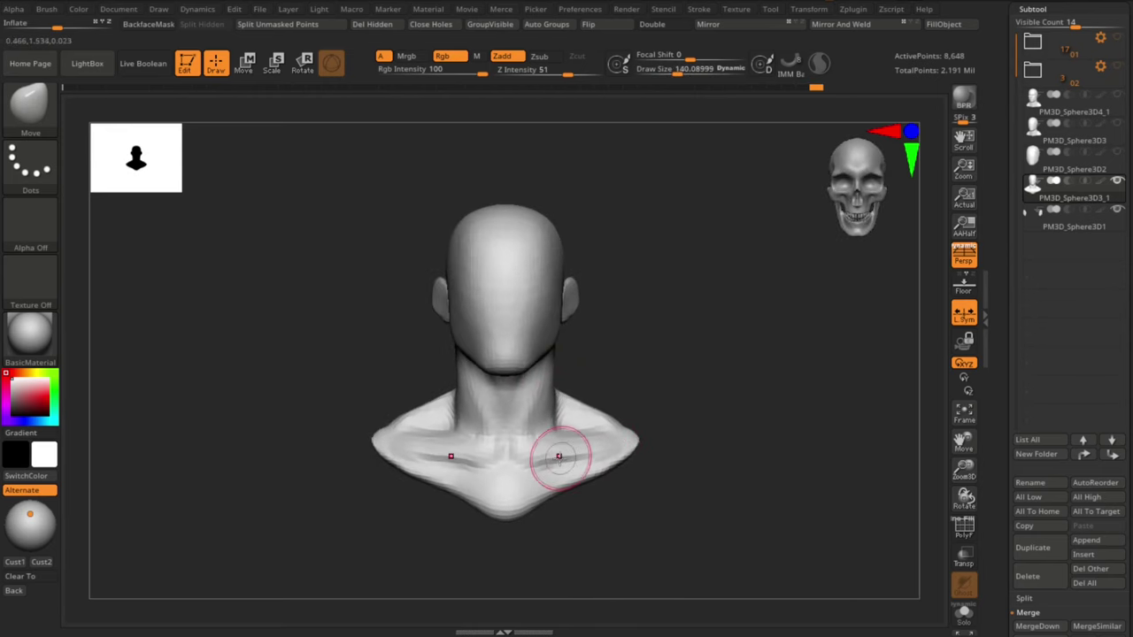
Step: Add volume to the upper chest below the collarbones with the ClayBuildup brush
key(b)
key(c)
key(b)
drag(531, 472, 618, 452)
drag(763, 464, 706, 465)
drag(579, 549, 629, 547)
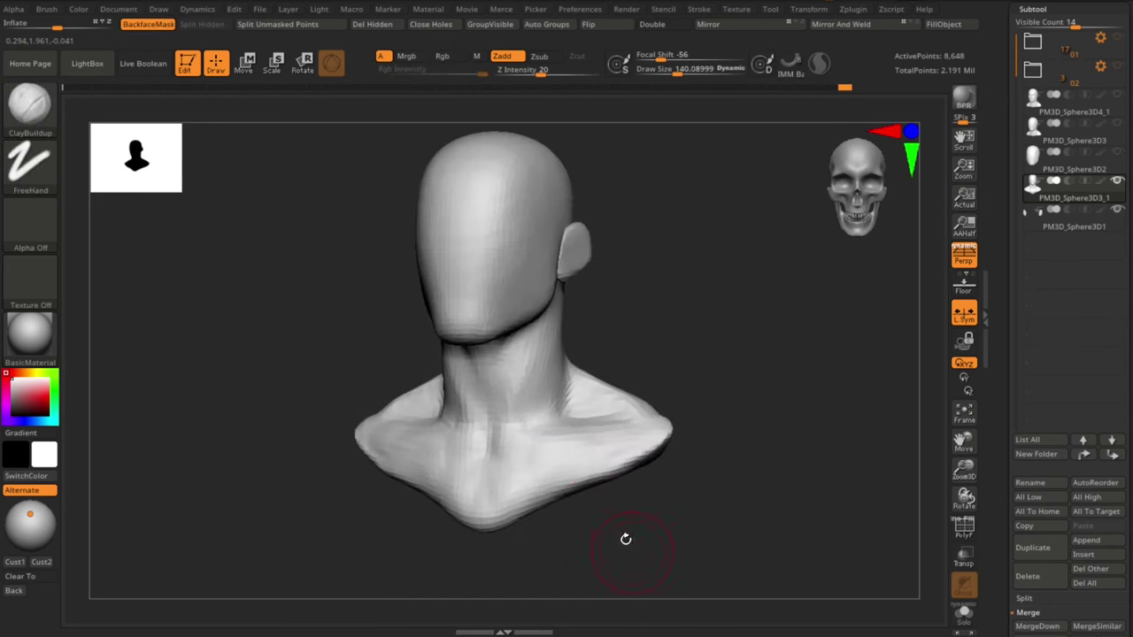
Step: Raise the collarbones toward the shoulder tips with the Standard brush
key(b)
key(s)
key(t)
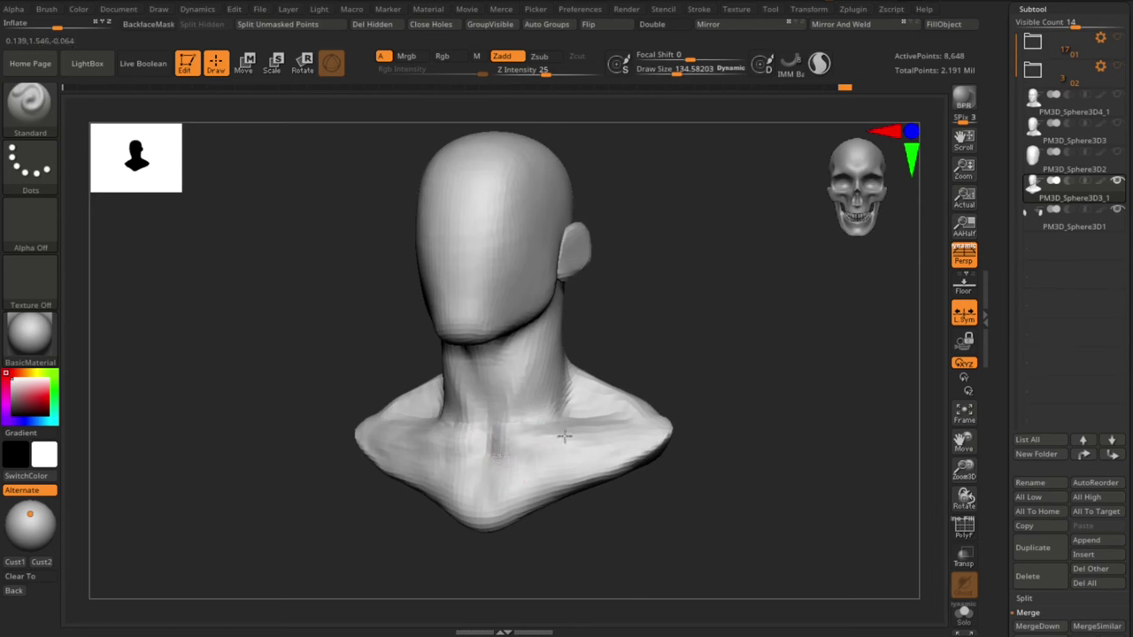
drag(565, 436, 651, 422)
drag(714, 469, 698, 500)
drag(612, 442, 651, 427)
mouse_move(704, 500)
shift+mouse_down()
mouse_move(726, 496)
mouse_move(708, 518)
mouse_move(718, 529)
shift+mouse_up()
key(s)
drag(508, 449, 505, 449)
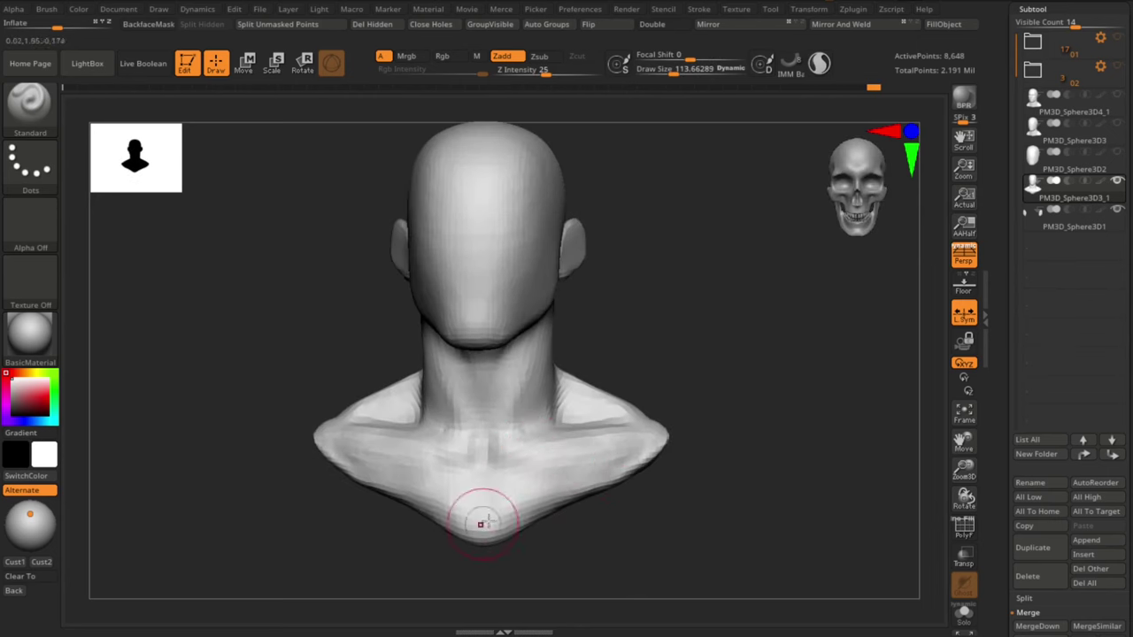
Step: Fill out the chest between the collarbones and lower edge with ClayBuildup at a draw size of about 151
drag(695, 554, 620, 566)
key(b)
key(c)
key(b)
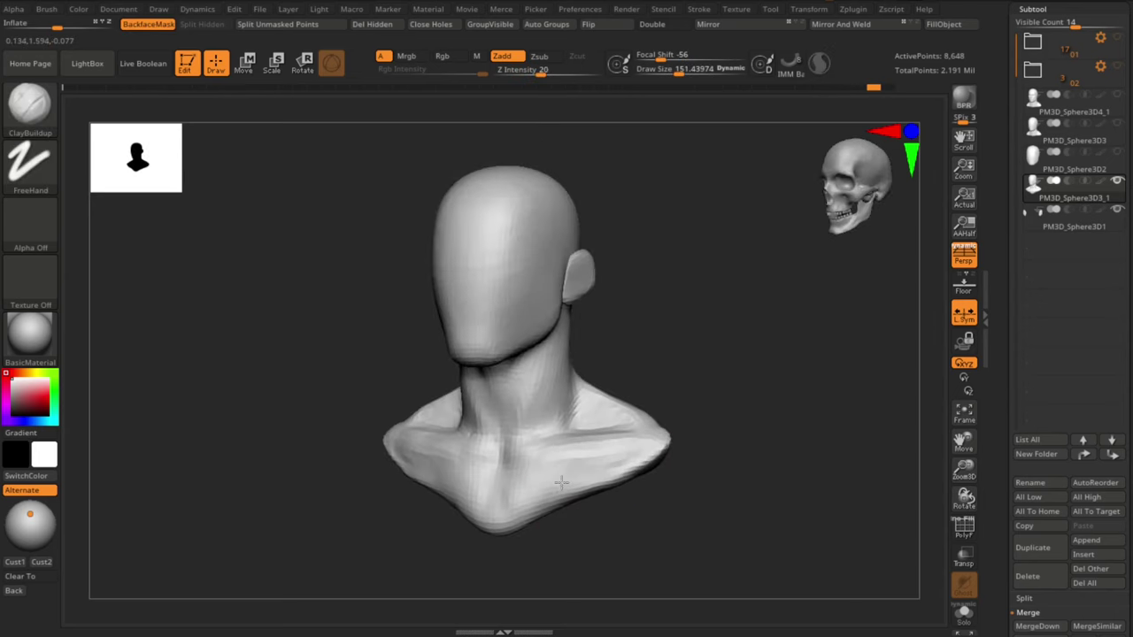
mouse_move(741, 507)
mouse_down()
mouse_move(728, 511)
mouse_move(714, 556)
mouse_up()
Step: Carve the front neck muscle lines from the jaw down to the pit of the neck with the DamStandard brush
key(b)
key(d)
key(s)
drag(442, 363, 474, 430)
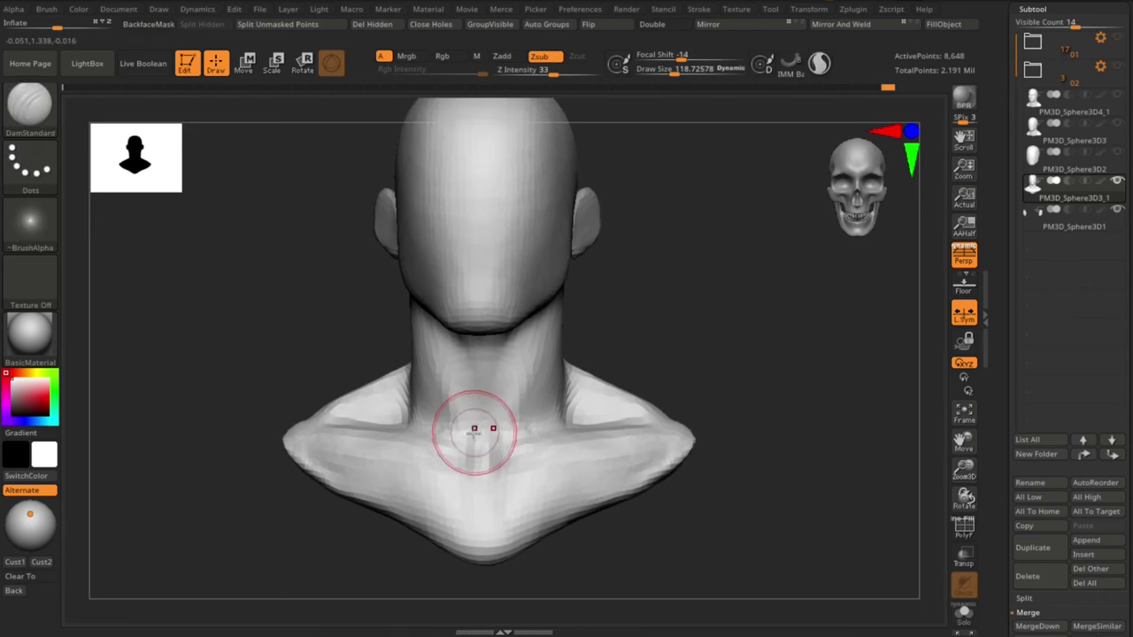
drag(443, 354, 478, 437)
mouse_move(660, 571)
alt+mouse_down()
mouse_move(647, 539)
mouse_move(635, 558)
mouse_move(651, 555)
alt+mouse_up()
alt+drag(651, 556, 642, 585)
drag(541, 442, 545, 447)
mouse_move(639, 574)
alt+mouse_down()
mouse_move(643, 534)
mouse_move(645, 564)
alt+mouse_up()
drag(645, 563, 540, 553)
Step: Build up the neck muscles from the inner collarbone ends toward the jaw with ClayBuildup and smooth the neck sides
key(s)
key(s)
drag(543, 314, 537, 372)
key(2)
shift+drag(540, 579, 644, 575)
key(s)
shift+drag(543, 361, 544, 405)
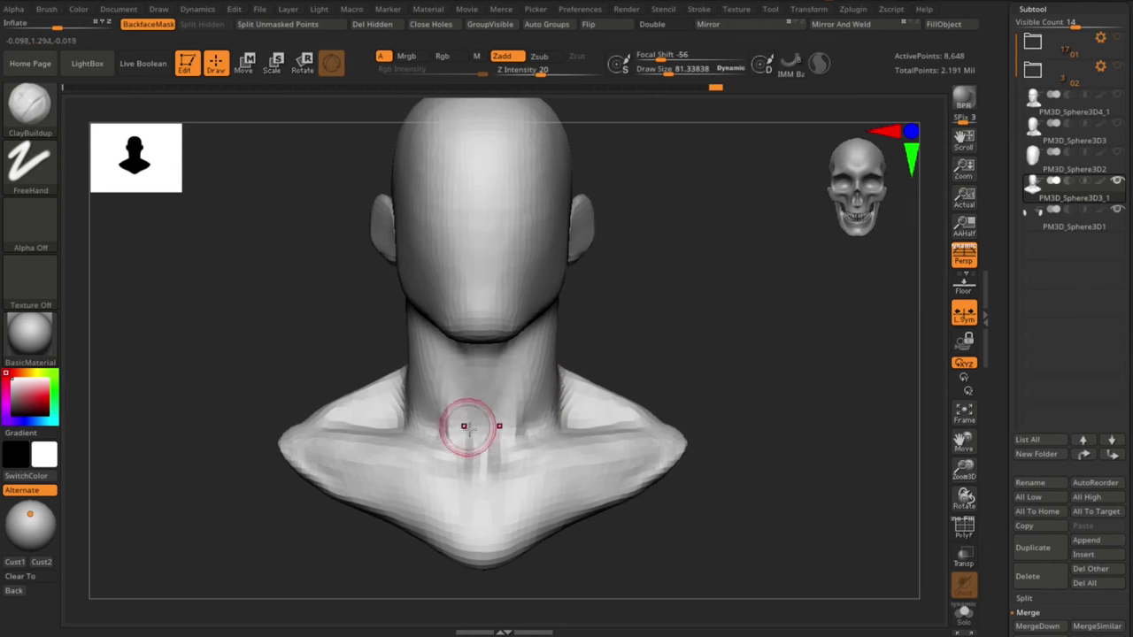
drag(468, 428, 448, 365)
Step: Sculpt the throat and Adam's apple below the chin with the Standard brush
key(1)
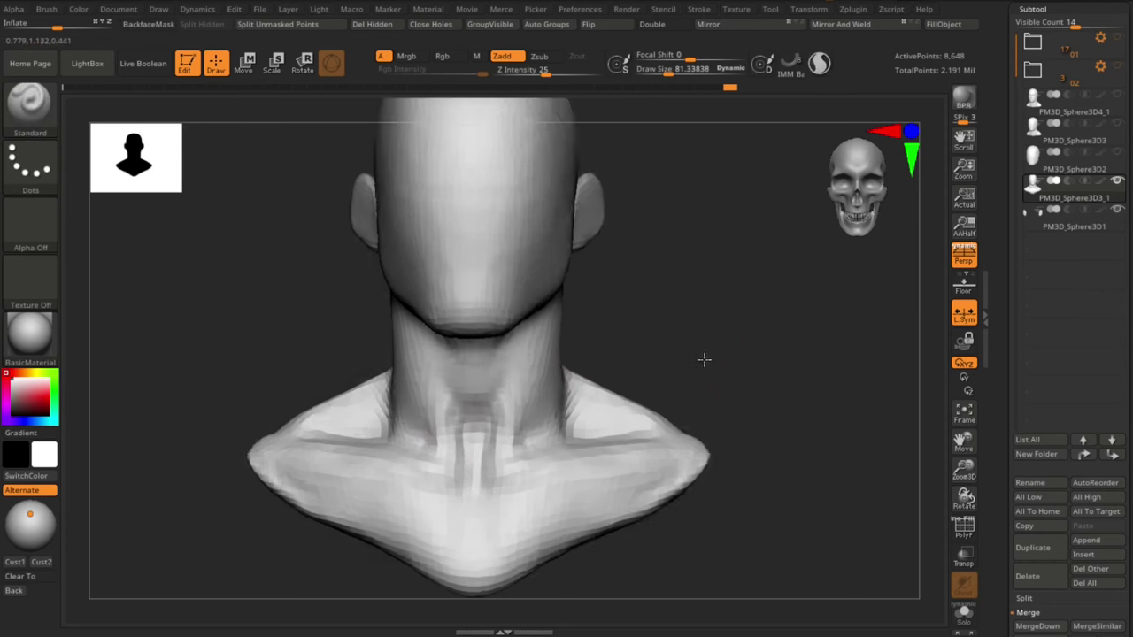
drag(702, 359, 472, 414)
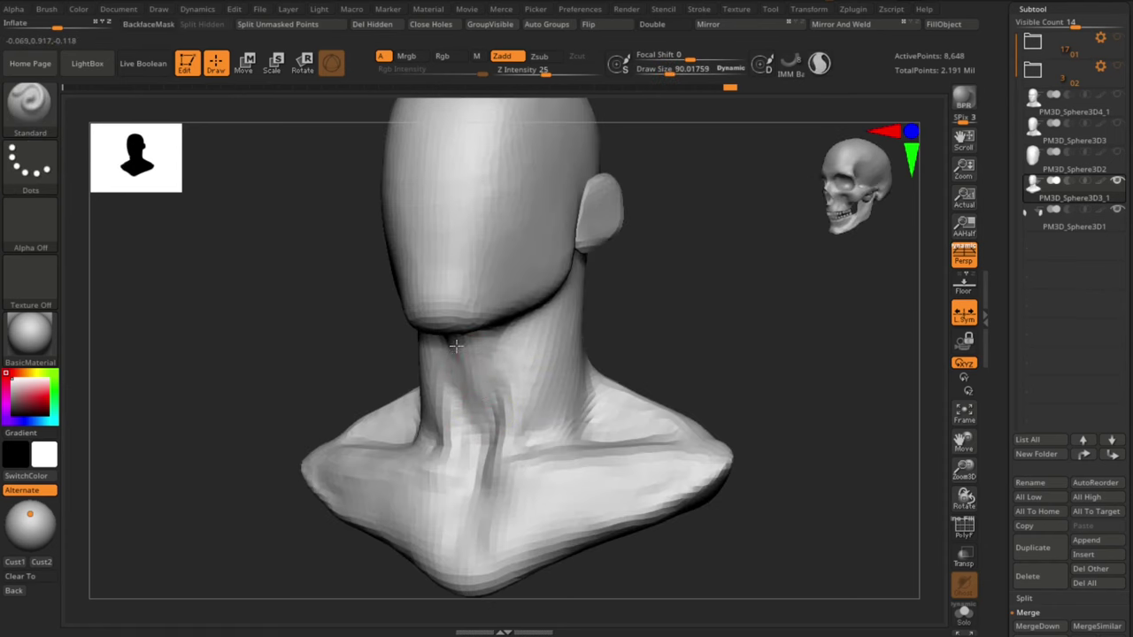
drag(622, 333, 700, 353)
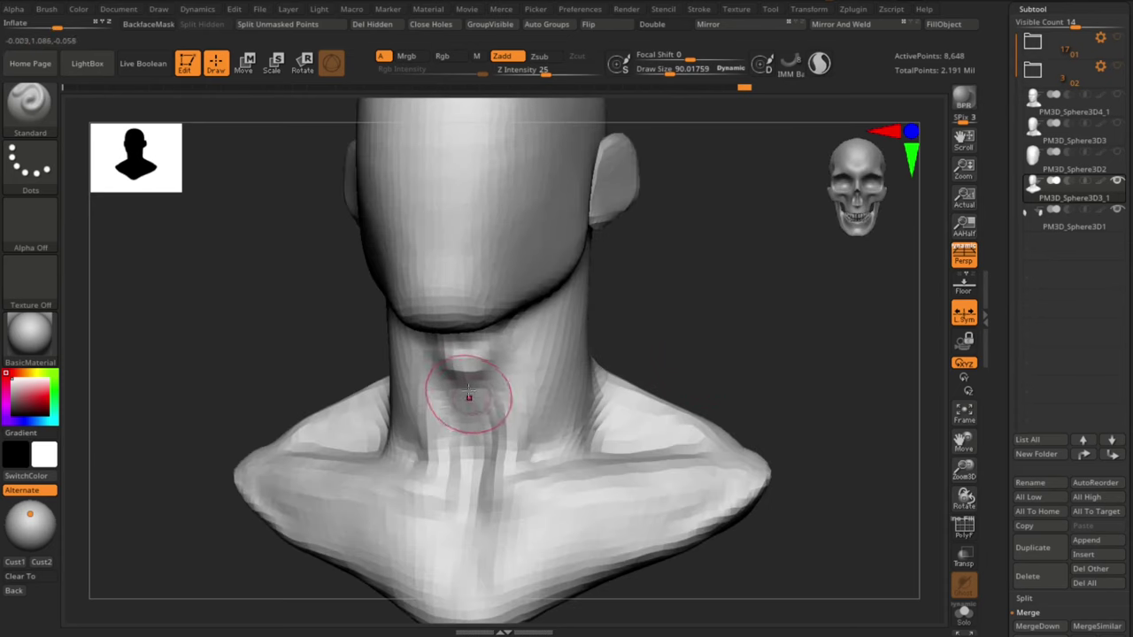
Step: Cut grooves between the throat and the side neck muscles with the DamStandard brush
key(b)
key(d)
key(s)
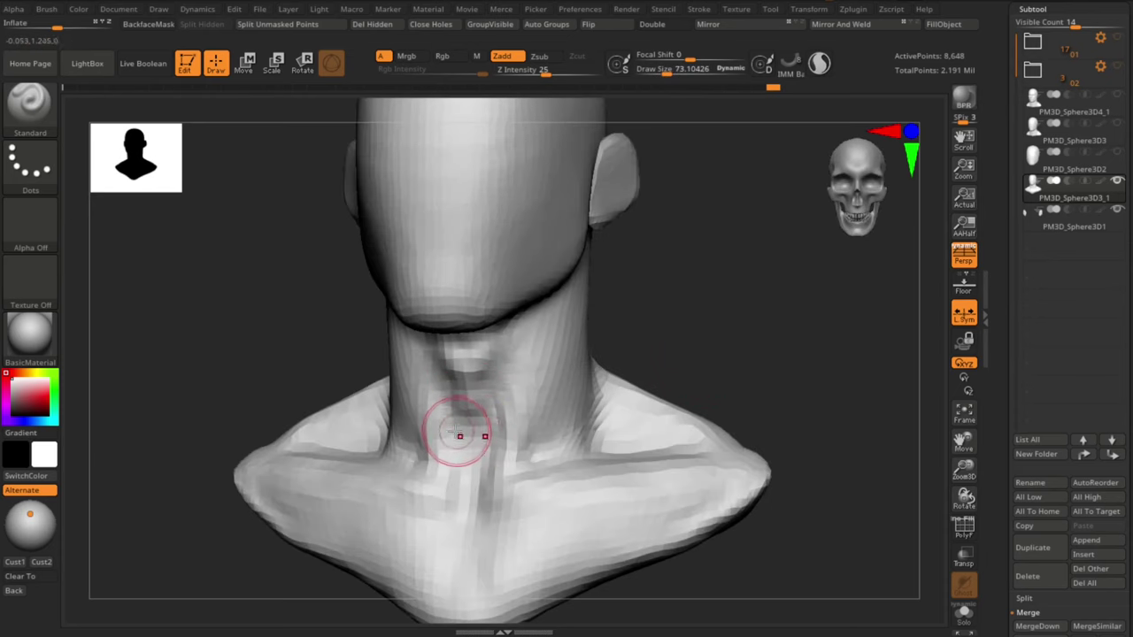
shift+drag(717, 352, 724, 353)
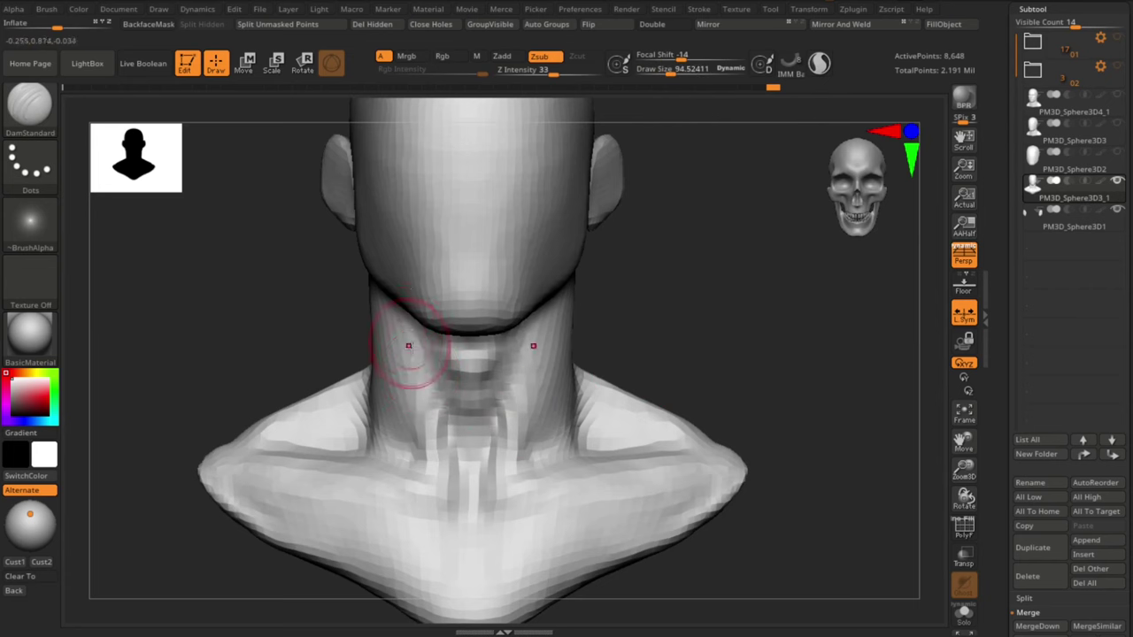
drag(409, 346, 428, 414)
key(f)
mouse_move(742, 342)
mouse_down()
mouse_move(678, 339)
mouse_move(713, 328)
mouse_move(734, 351)
mouse_up()
Step: Adjust the contour of the neck sides with the Move Topological brush at a draw size of about 140
key(b)
key(m)
key(t)
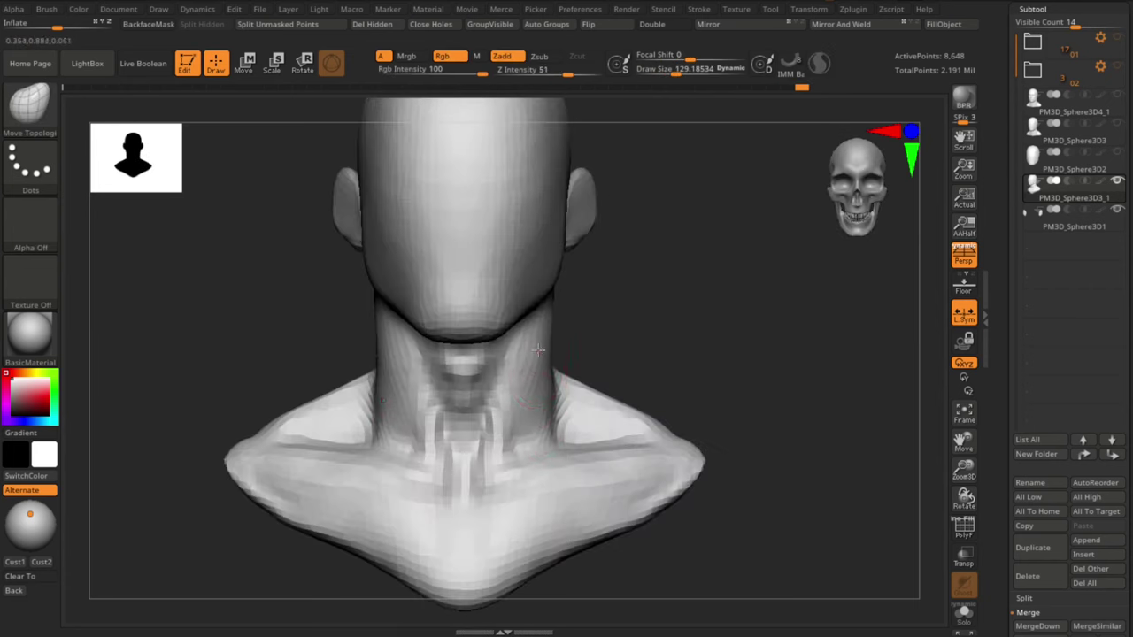
key(f)
drag(659, 341, 580, 351)
alt+drag(676, 295, 690, 304)
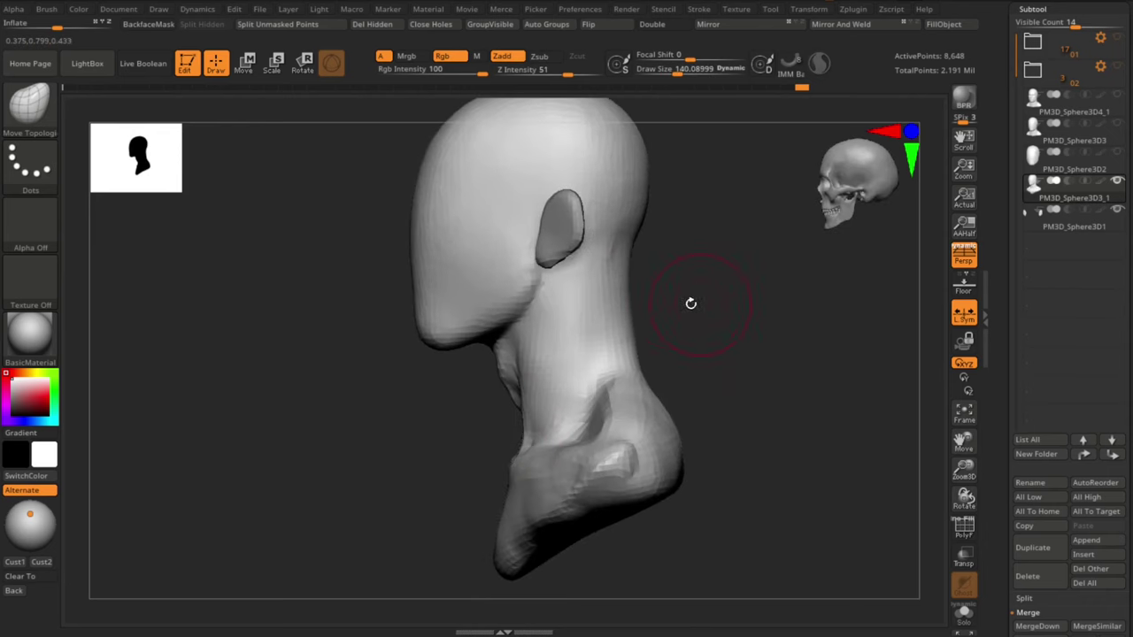
Step: Reshape the chin and the underside of the jaw in profile with the Move brush
key(s)
key(b)
key(d)
key(s)
key(b)
key(m)
key(v)
key(s)
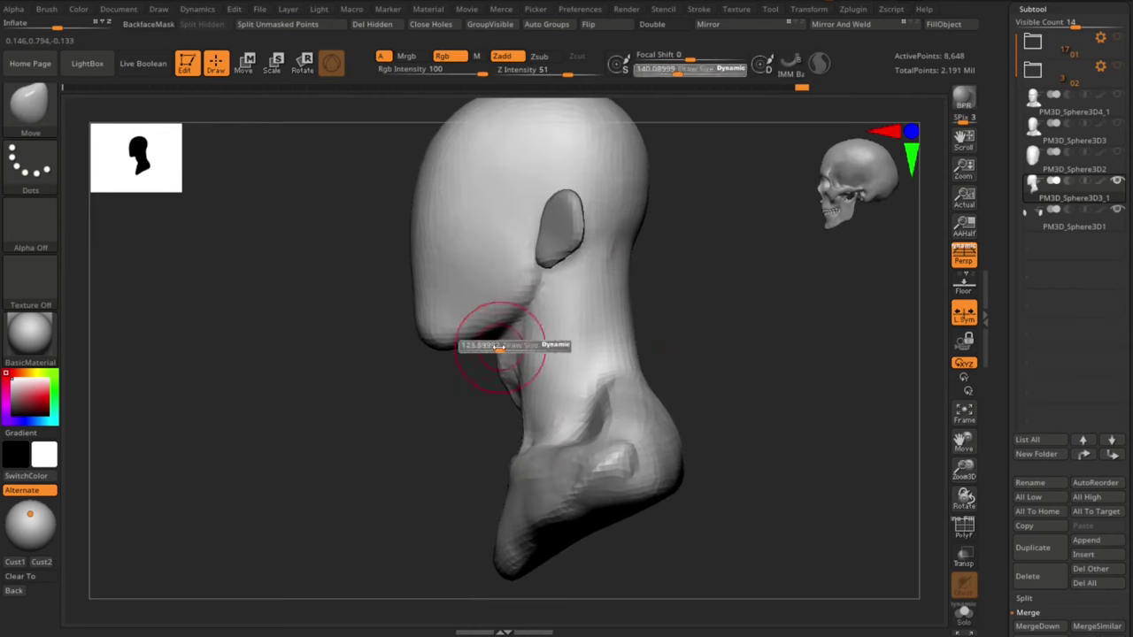
mouse_move(484, 370)
alt+mouse_down()
mouse_move(498, 356)
mouse_move(491, 388)
alt+mouse_up()
key(s)
drag(435, 348, 445, 344)
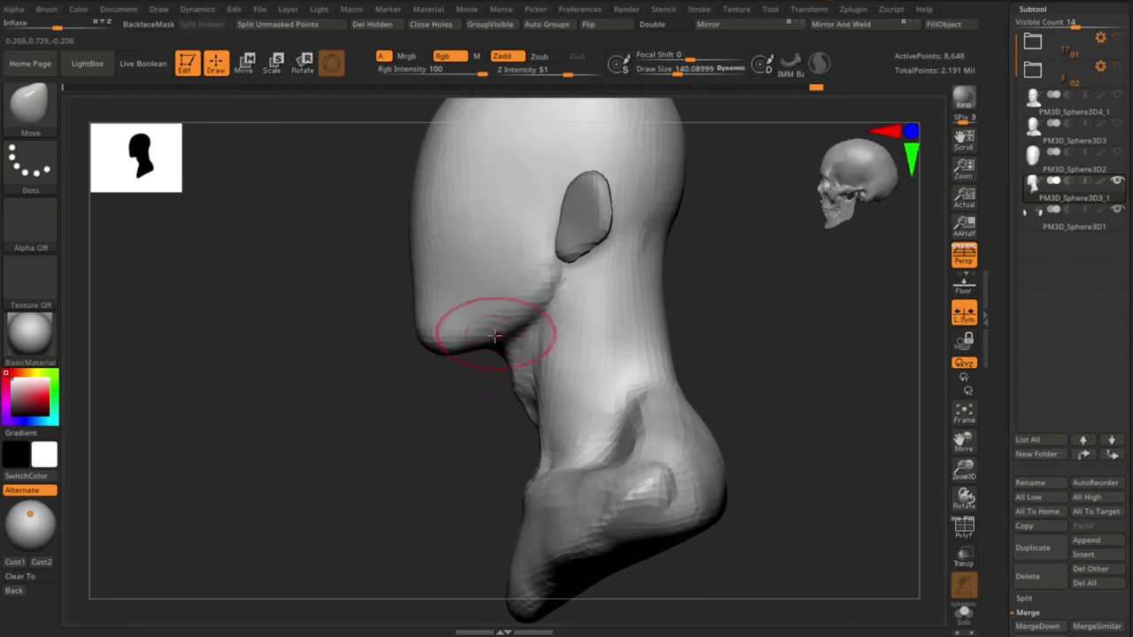
Step: Fill the underside of the chin with the ClayBuildup brush and smooth it toward the throat
right_drag(492, 380, 478, 334)
key(b)
key(c)
key(b)
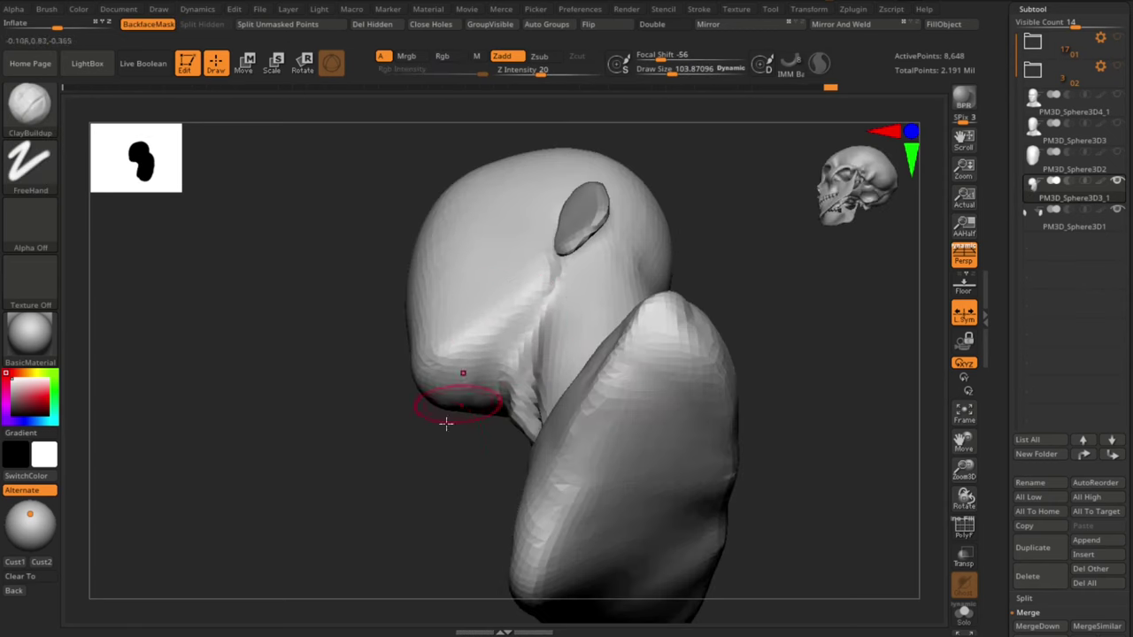
right_drag(446, 424, 460, 393)
right_drag(451, 439, 457, 478)
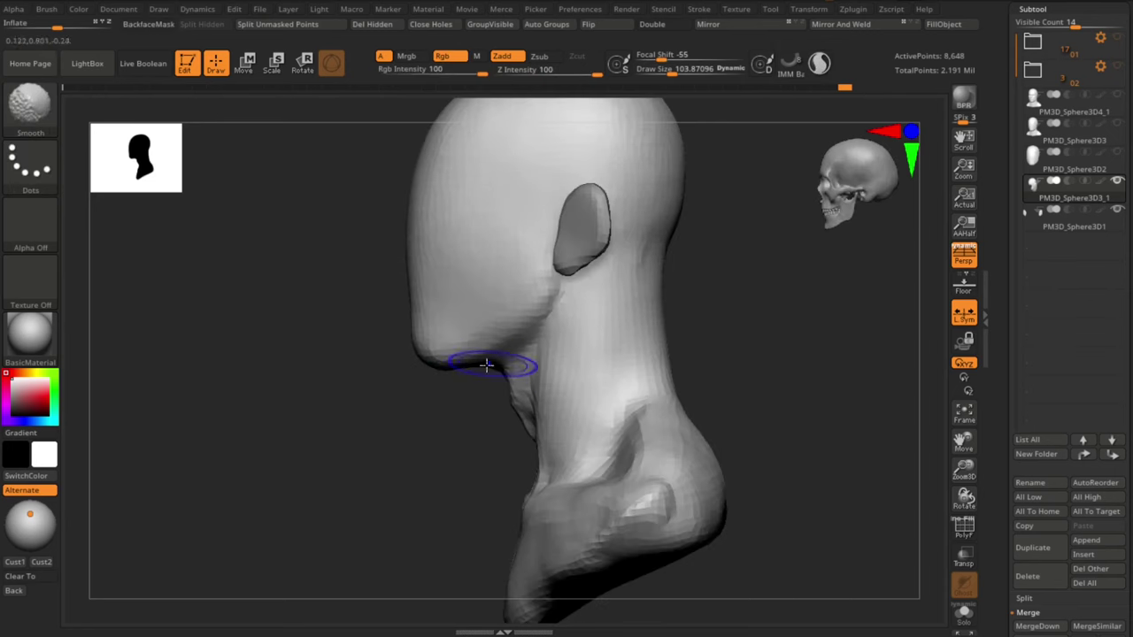
shift+drag(486, 367, 514, 369)
right_drag(428, 448, 468, 444)
Step: Refine the transition between throat and jaw with the Move Topological brush and smooth the neck below the jaw
key(b)
key(m)
key(t)
key(s)
drag(500, 397, 498, 398)
right_drag(700, 358, 688, 346)
key(s)
drag(529, 342, 535, 342)
right_drag(534, 326, 497, 328)
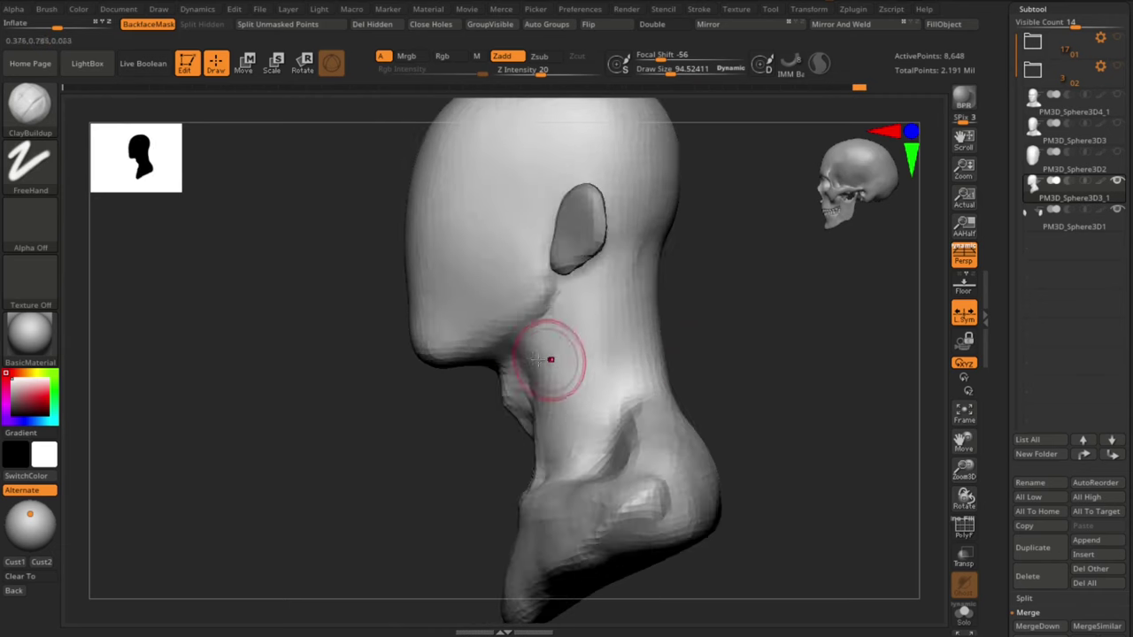
shift+drag(551, 359, 531, 352)
Step: Shape the jaw corners below the ears with the Move brush
key(b)
key(m)
key(v)
ctrl+right_drag(542, 308, 563, 381)
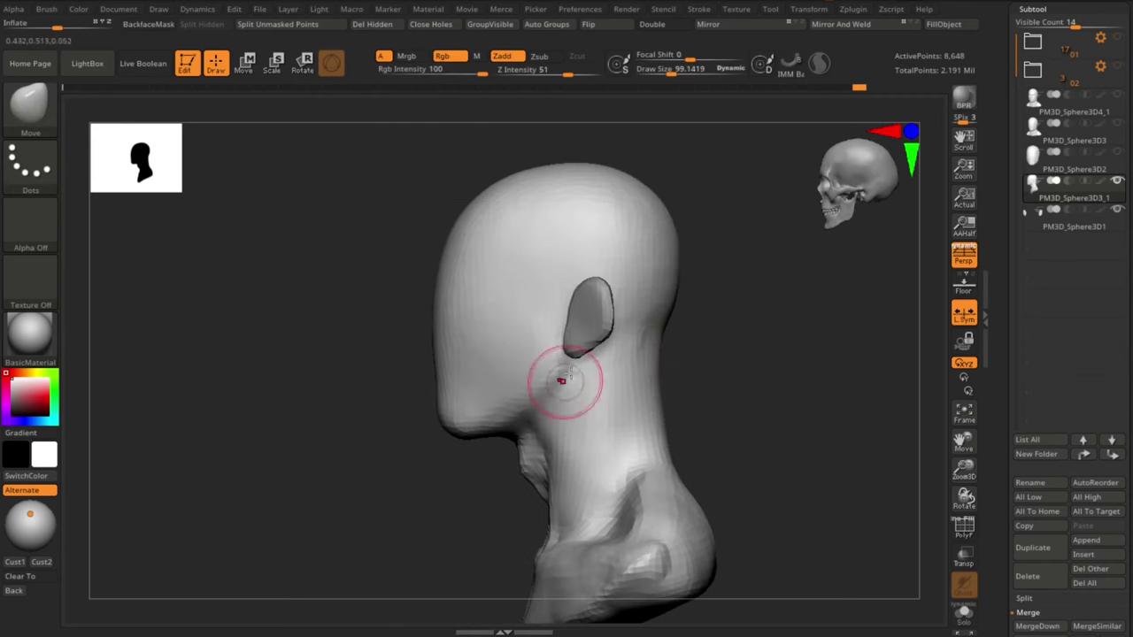
shift+right_drag(662, 414, 701, 409)
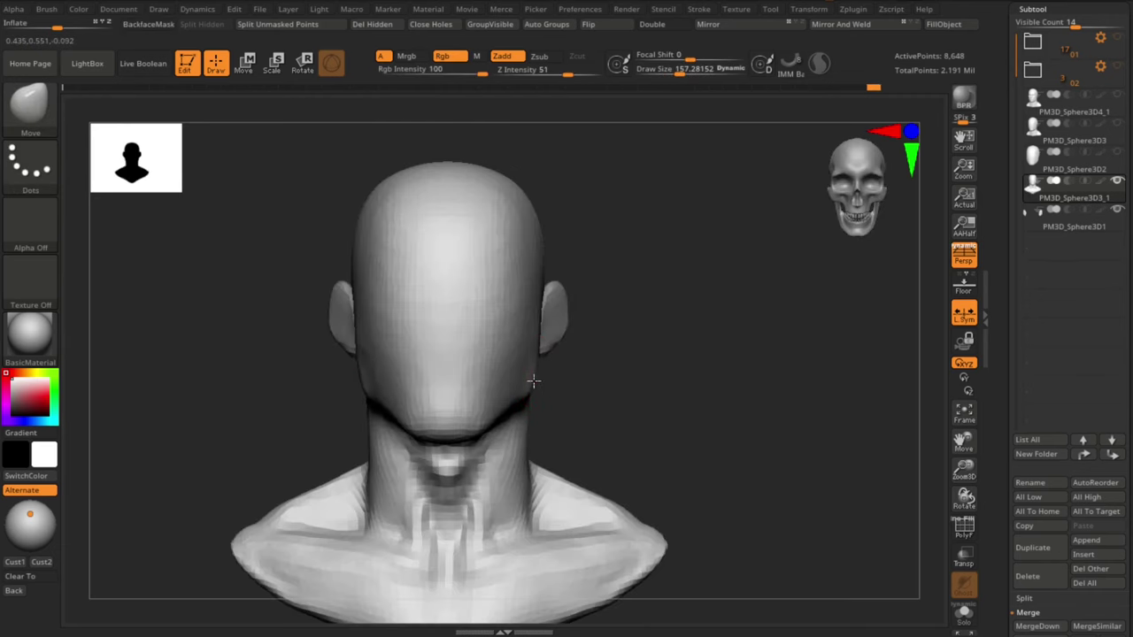
alt+right_drag(625, 389, 634, 413)
right_drag(683, 375, 658, 371)
Step: Try to sculpt the cheek hollows and a raised chin with the Standard brush, and undo the strokes
key(b)
key(d)
key(s)
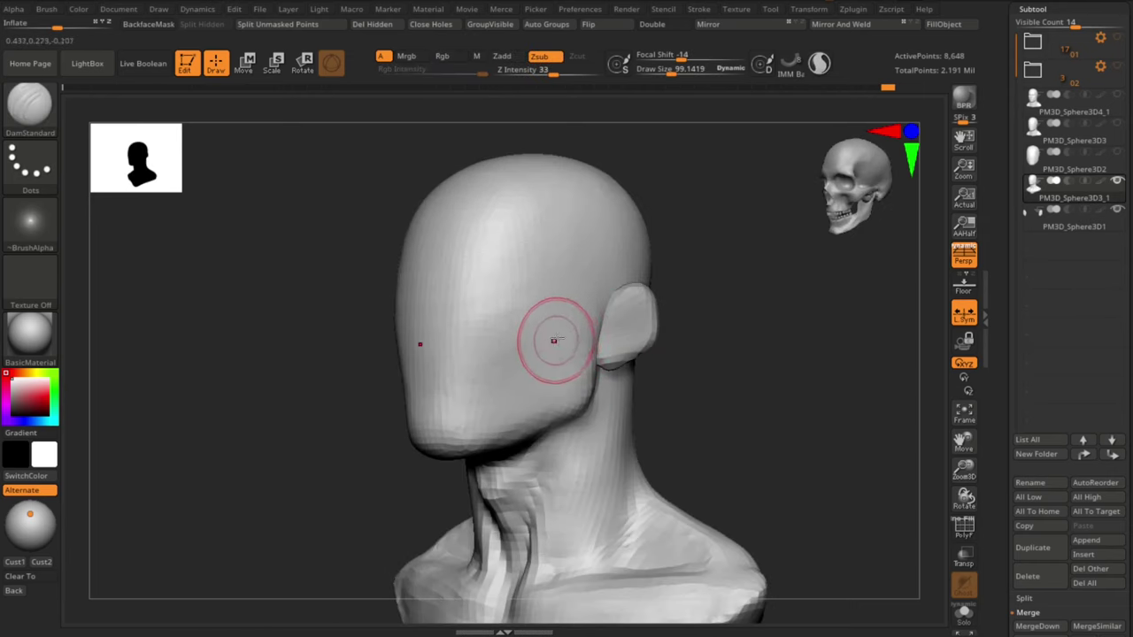
key(b)
key(s)
key(t)
right_drag(632, 370, 696, 391)
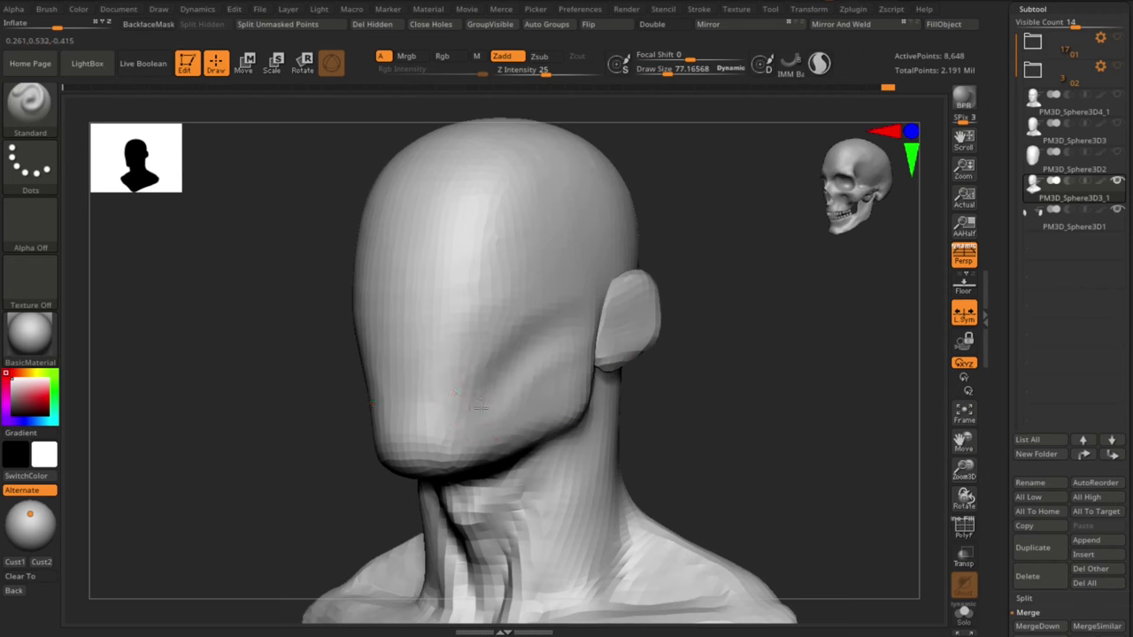
drag(481, 408, 444, 420)
alt+drag(696, 391, 725, 415)
mouse_move(659, 389)
mouse_down()
mouse_move(711, 402)
mouse_move(667, 380)
mouse_up()
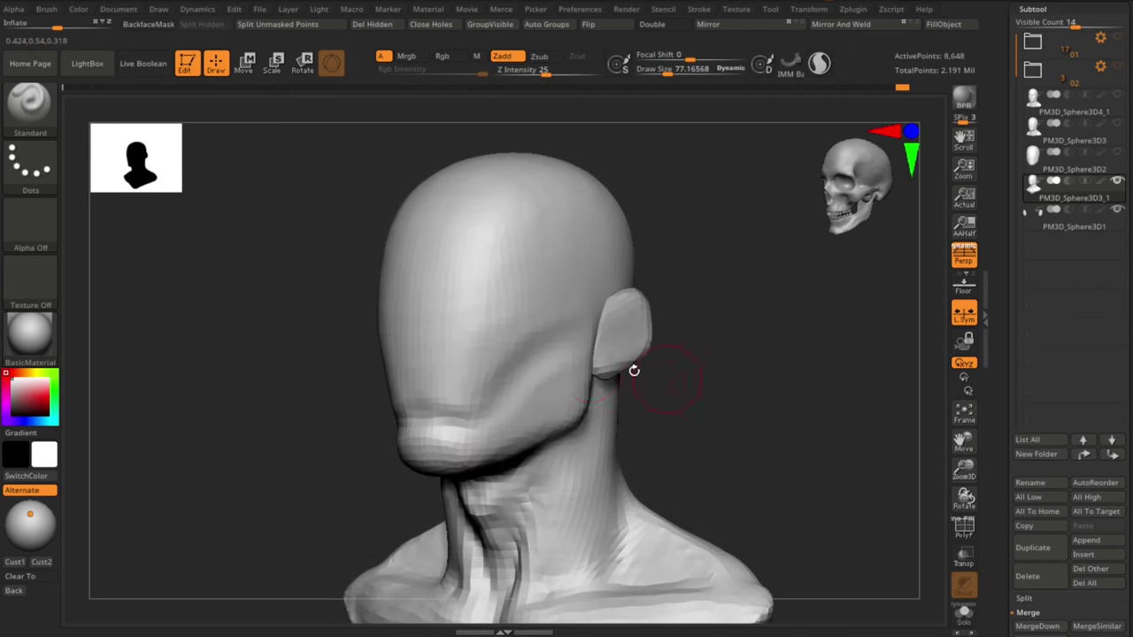
key(ctrl+z)
Step: Sculpt diagonal cheek hollows and a raised chin with the Standard brush at a draw size of about 90
key(s)
click(561, 356)
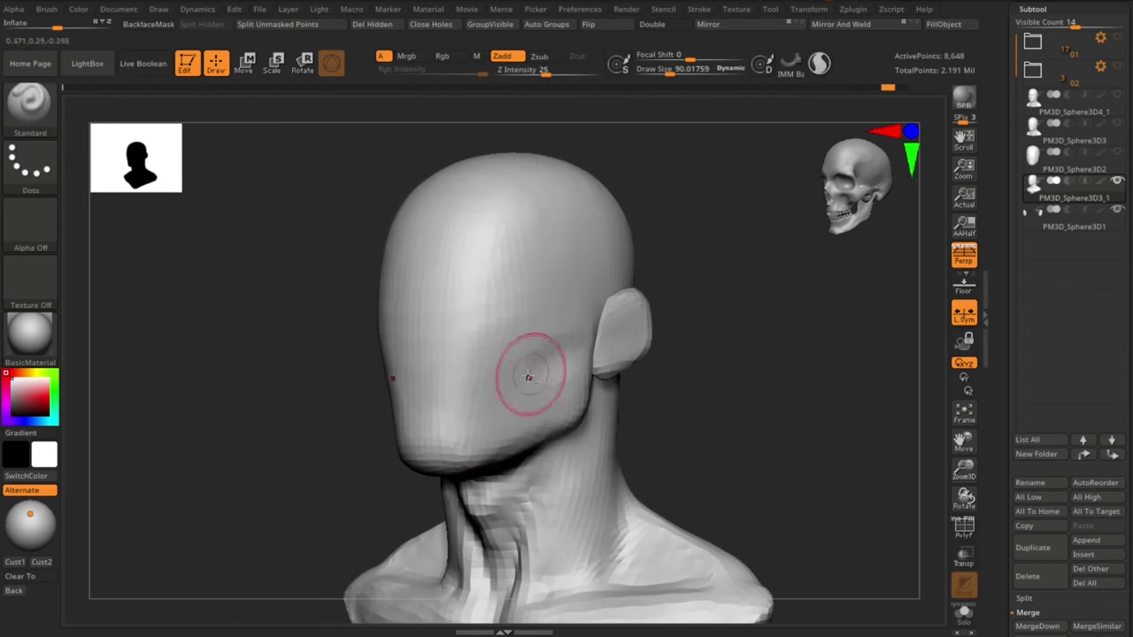
drag(462, 425, 485, 435)
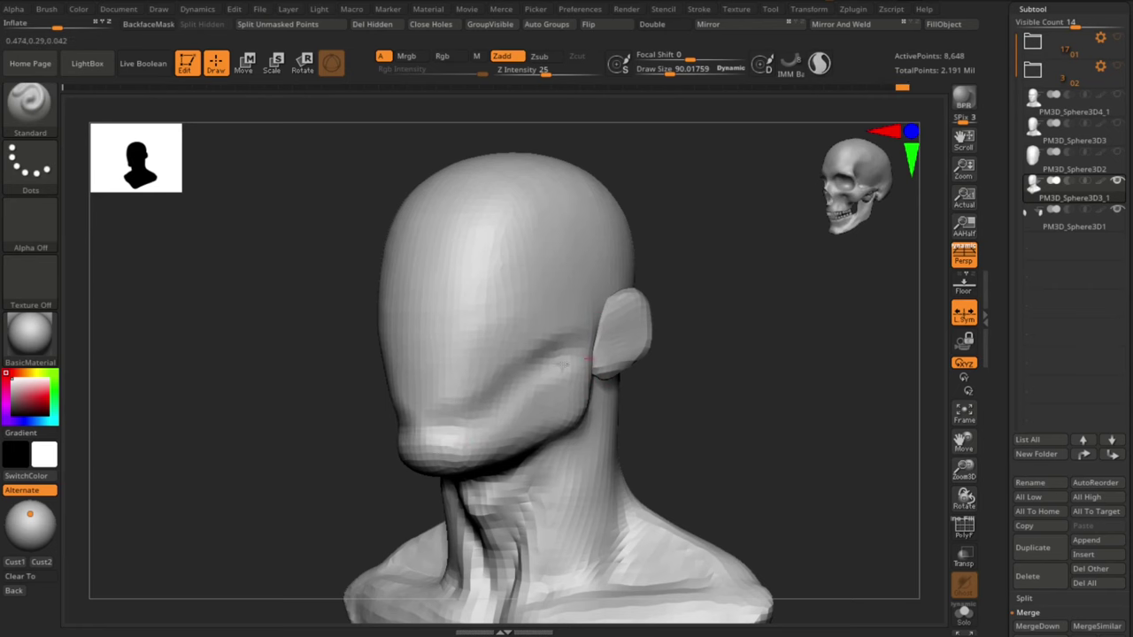
drag(403, 425, 550, 436)
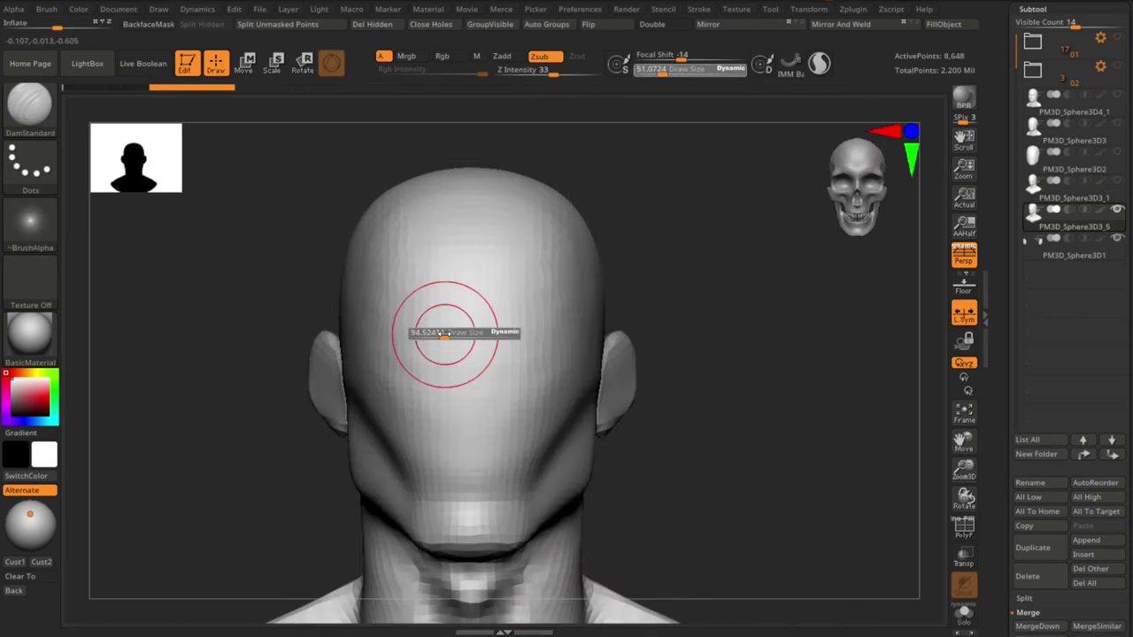
Step: Build up the cheekbones and central face below the eye recess with ClayBuildup at a draw size of about 99, reduced to 86
key(s)
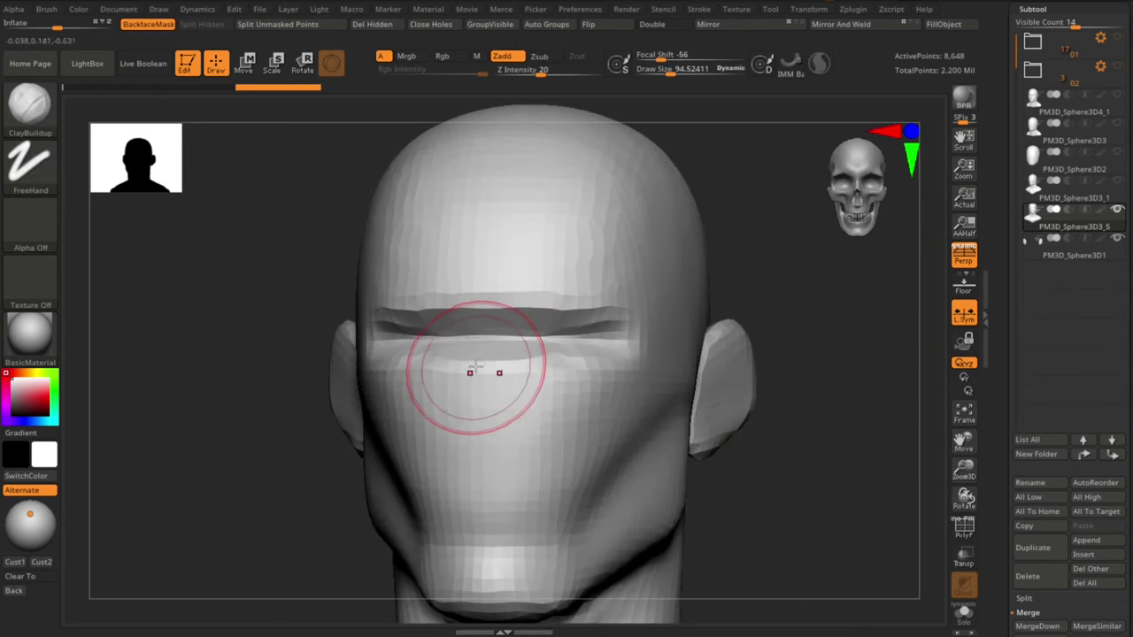
key(s)
mouse_move(447, 370)
mouse_down()
mouse_move(625, 373)
mouse_move(454, 415)
mouse_move(568, 401)
mouse_move(526, 431)
mouse_move(609, 458)
mouse_up()
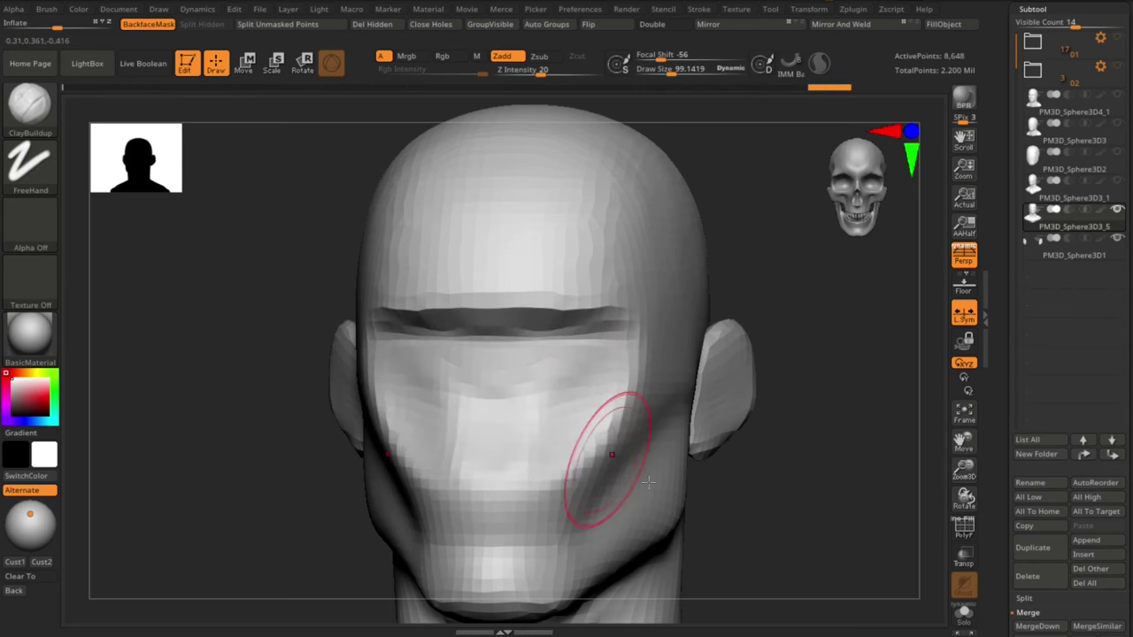
drag(784, 506, 711, 504)
key(bracketleft)
mouse_move(589, 467)
mouse_down()
mouse_move(576, 511)
mouse_move(584, 476)
mouse_up()
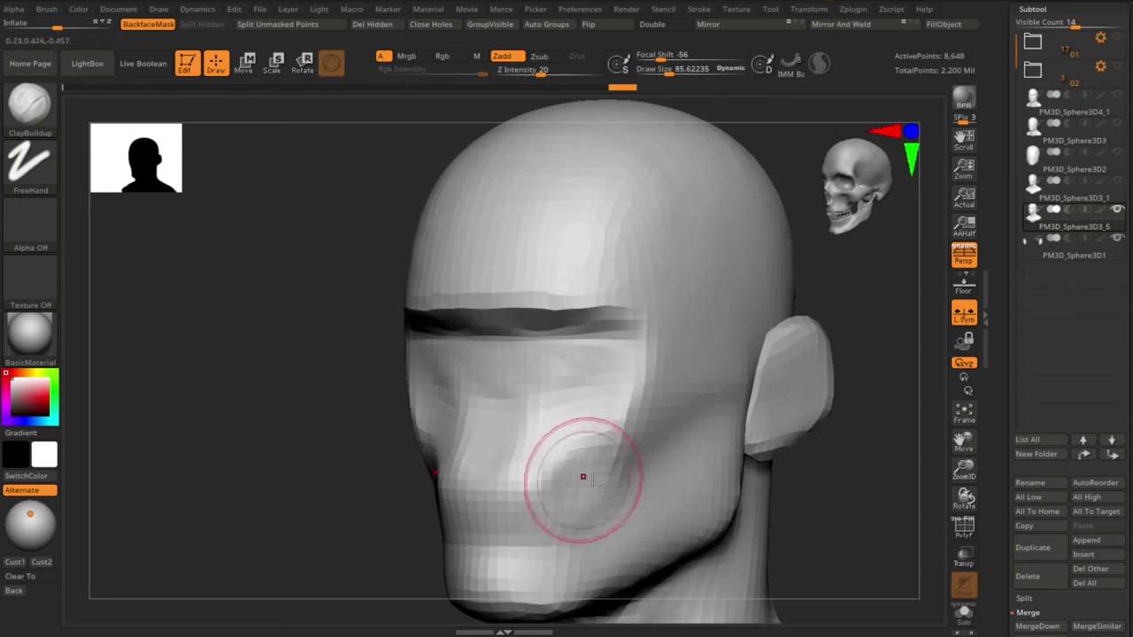
Step: Adjust the face just below the eye recess with the Move Topological brush at a draw size of about 99
drag(787, 488, 837, 485)
key(b)
key(m)
key(t)
key(bracketright)
drag(510, 354, 503, 379)
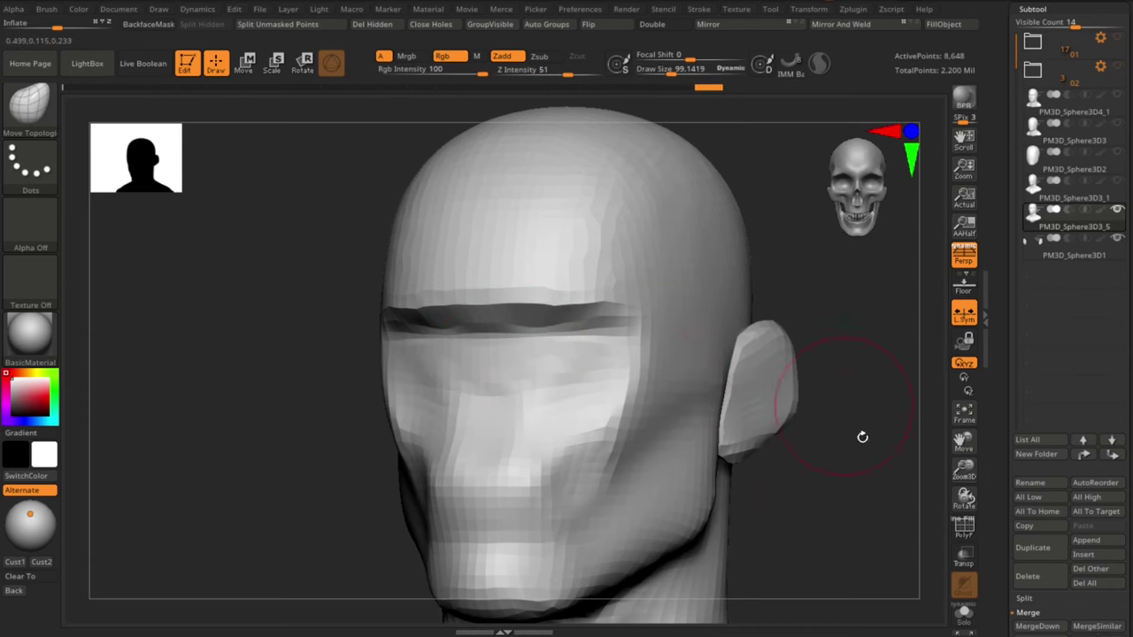
Step: Deepen the horizontal eye recess under the brow and its outer corners with DamStandard at a draw size of about 99
mouse_move(857, 464)
mouse_down()
mouse_move(797, 417)
mouse_move(781, 492)
mouse_move(751, 490)
mouse_up()
key(b)
key(d)
key(s)
drag(394, 332, 488, 330)
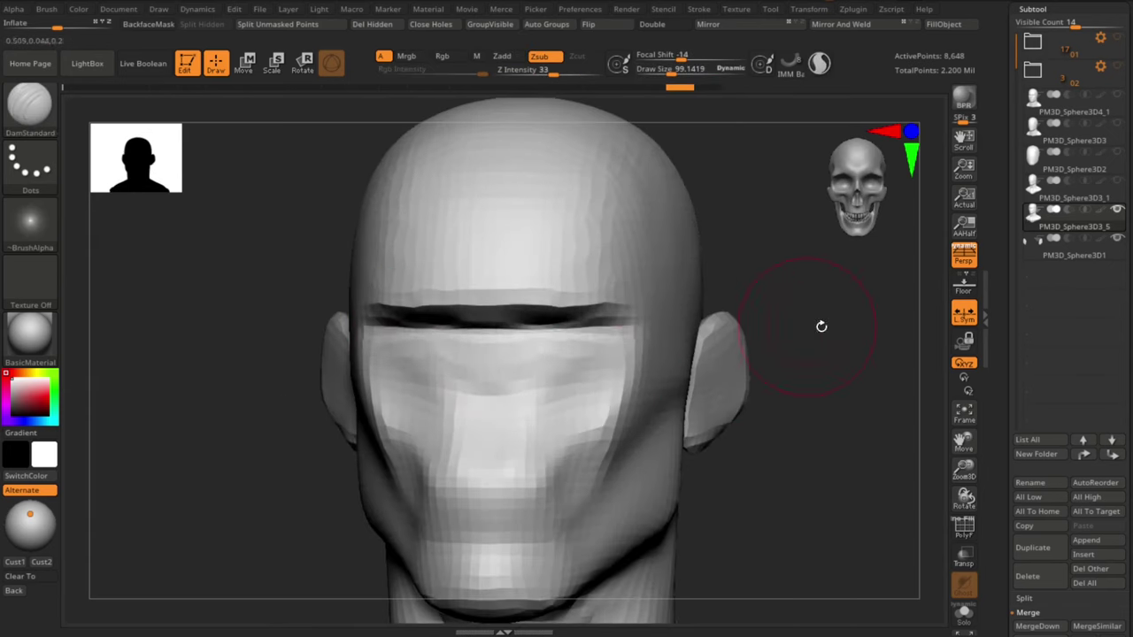
drag(821, 327, 775, 335)
drag(496, 337, 616, 338)
mouse_move(839, 497)
mouse_down()
mouse_move(817, 498)
mouse_move(813, 482)
mouse_up()
mouse_move(632, 332)
mouse_down()
mouse_move(650, 303)
mouse_move(630, 310)
mouse_move(576, 382)
mouse_up()
Step: Carve temple hollows beside the forehead with ClayBuildup at a draw size of about 99
key(b)
key(c)
key(b)
key(s)
drag(666, 258, 631, 262)
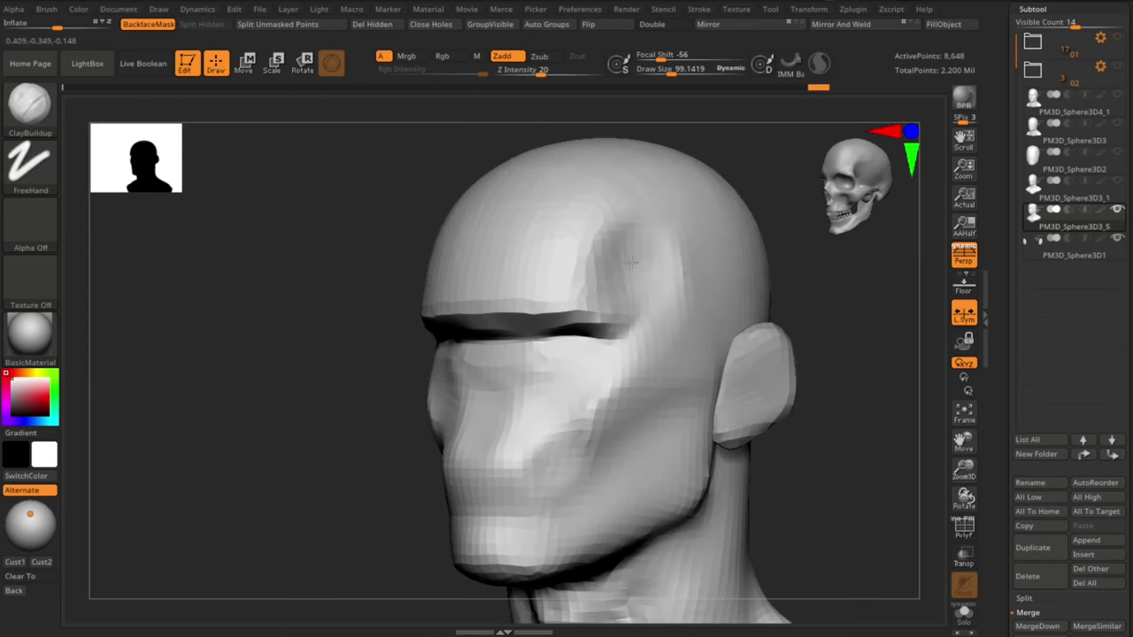
mouse_move(843, 336)
mouse_down()
mouse_move(817, 351)
mouse_move(772, 347)
mouse_up()
drag(671, 301, 689, 258)
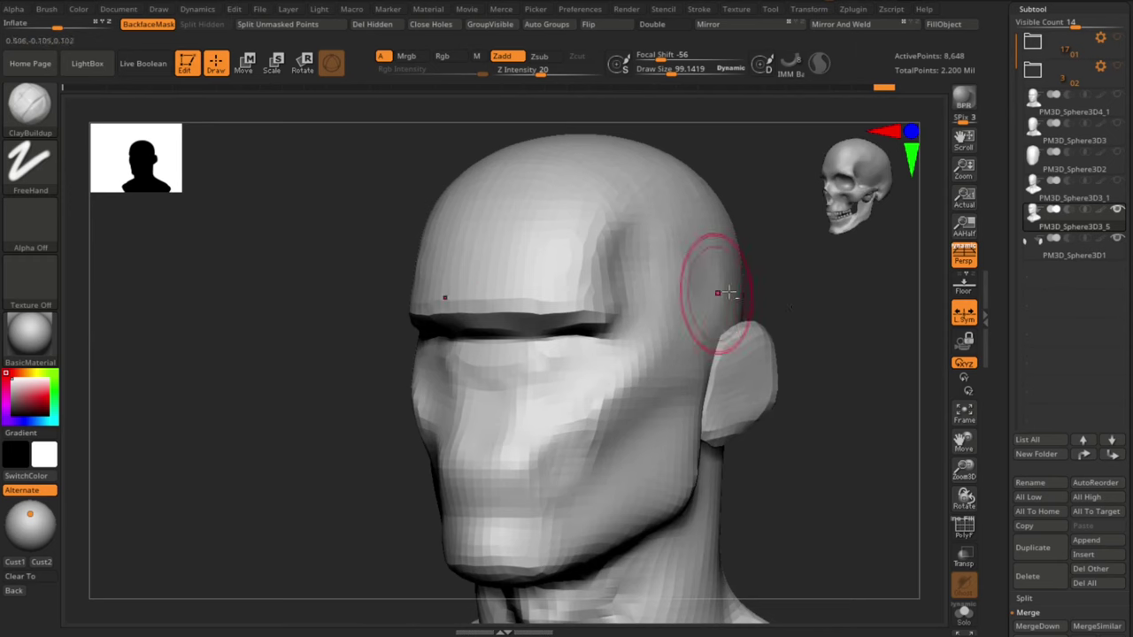
Step: Extend the temple planes up the sides of the forehead and smooth their edges
mouse_move(763, 301)
shift+mouse_down()
mouse_move(787, 303)
mouse_move(757, 305)
shift+mouse_up()
drag(592, 195, 627, 248)
shift+drag(797, 324, 776, 296)
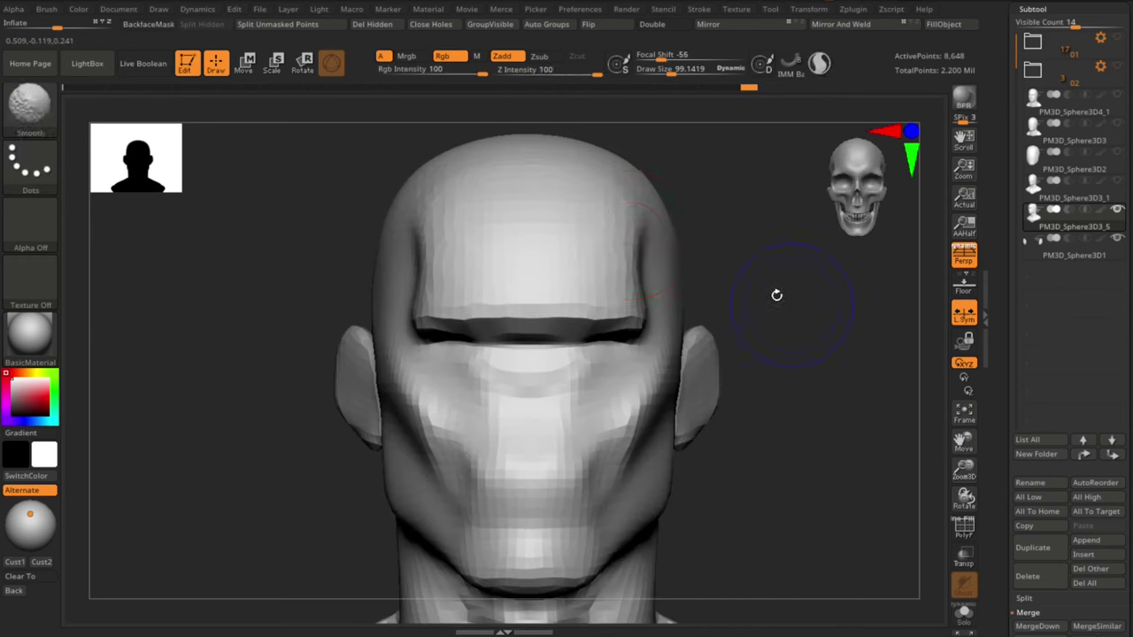
drag(663, 238, 656, 241)
mouse_move(760, 256)
mouse_down()
mouse_move(746, 257)
mouse_move(759, 258)
mouse_up()
Step: Shape the outer edges of the forehead and brow with ClayBuildup at a draw size of about 69
key(b)
key(c)
key(b)
drag(632, 222, 627, 281)
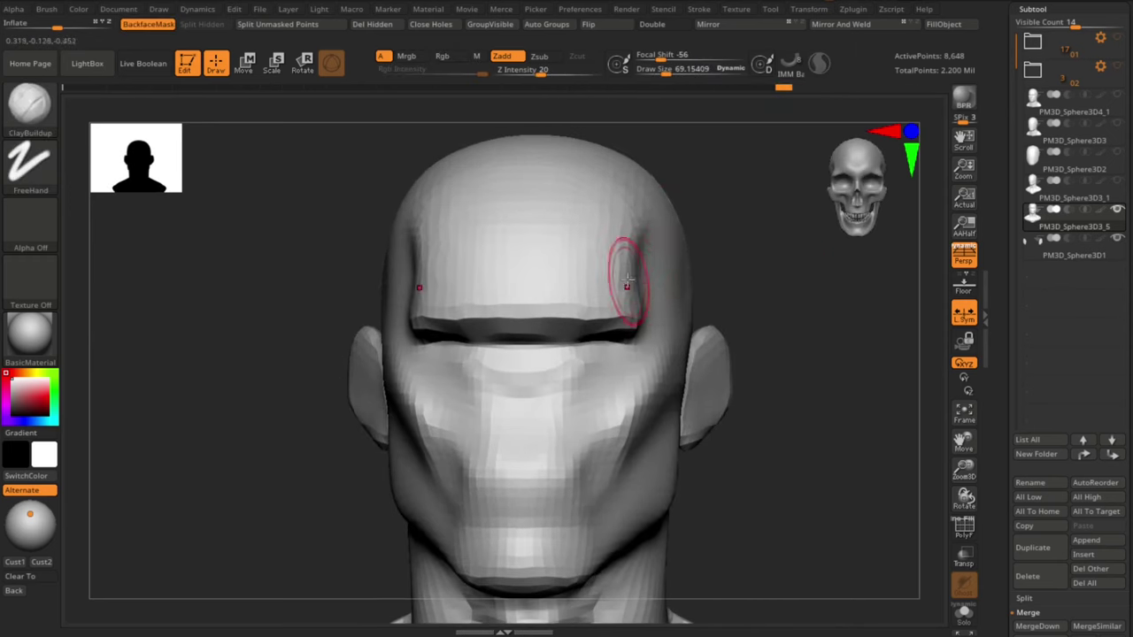
mouse_move(766, 288)
mouse_down()
mouse_move(669, 281)
mouse_move(639, 299)
mouse_up()
drag(486, 354, 561, 326)
drag(292, 409, 386, 384)
Step: Sculpt the forehead planes above the outer brow with ClayBuildup at a draw size of about 62 and smooth them
right_drag(617, 284, 776, 267)
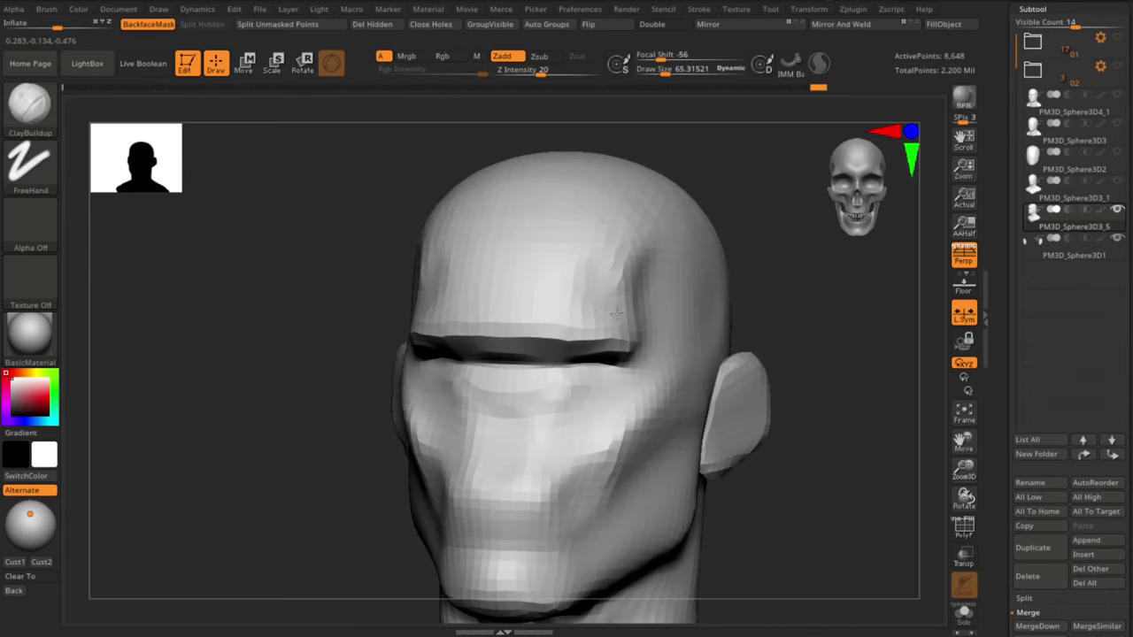
right_drag(628, 312, 653, 278)
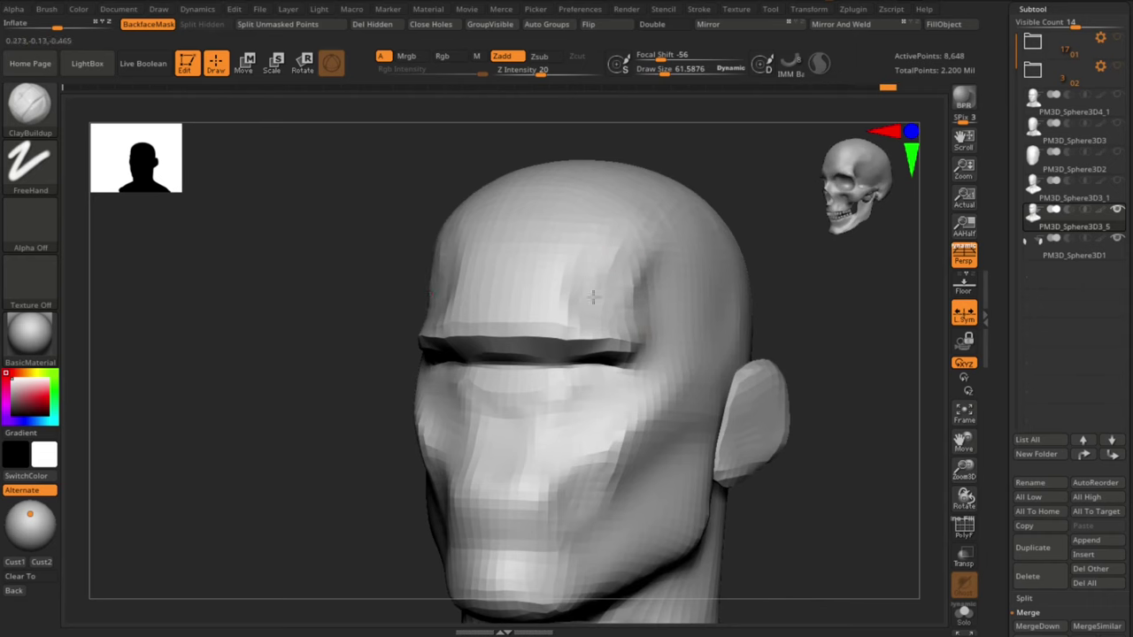
drag(593, 298, 613, 302)
shift+right_drag(558, 292, 625, 283)
shift+drag(625, 283, 639, 257)
Step: Duplicate the PM3D_Sphere3D1 ears subtool, move the copy above the bust subtools and hide it as a backup
ctrl+right_drag(796, 380, 813, 316)
mouse_move(793, 459)
ctrl+right_down()
mouse_move(803, 442)
mouse_move(764, 437)
mouse_move(791, 331)
mouse_move(786, 369)
ctrl+right_up()
click(1084, 255)
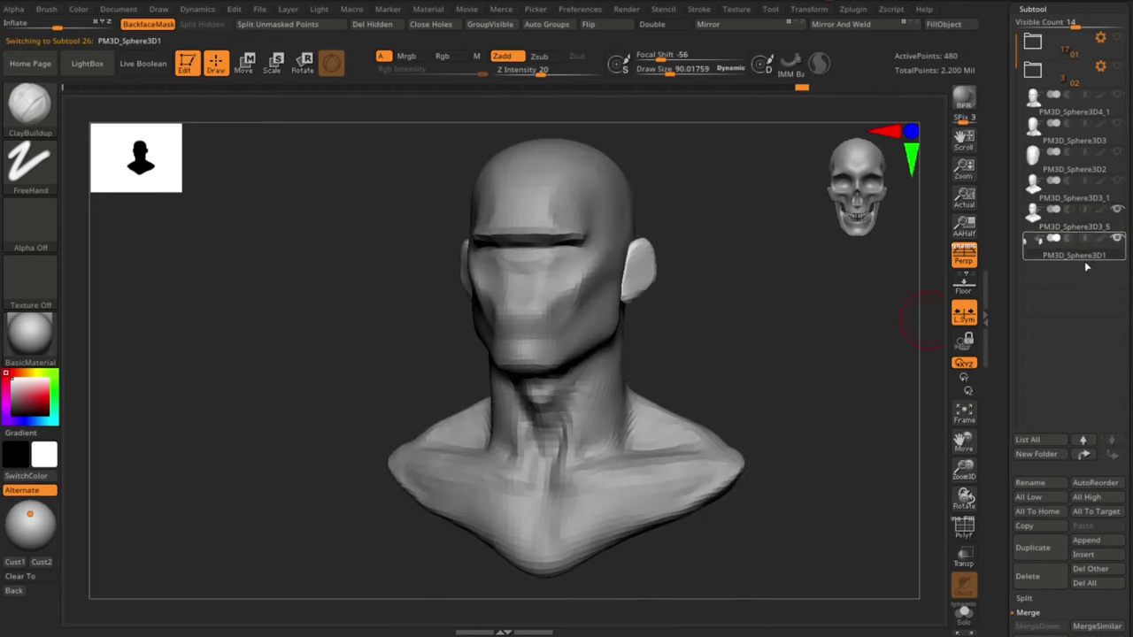
click(1048, 548)
drag(1073, 272, 1073, 188)
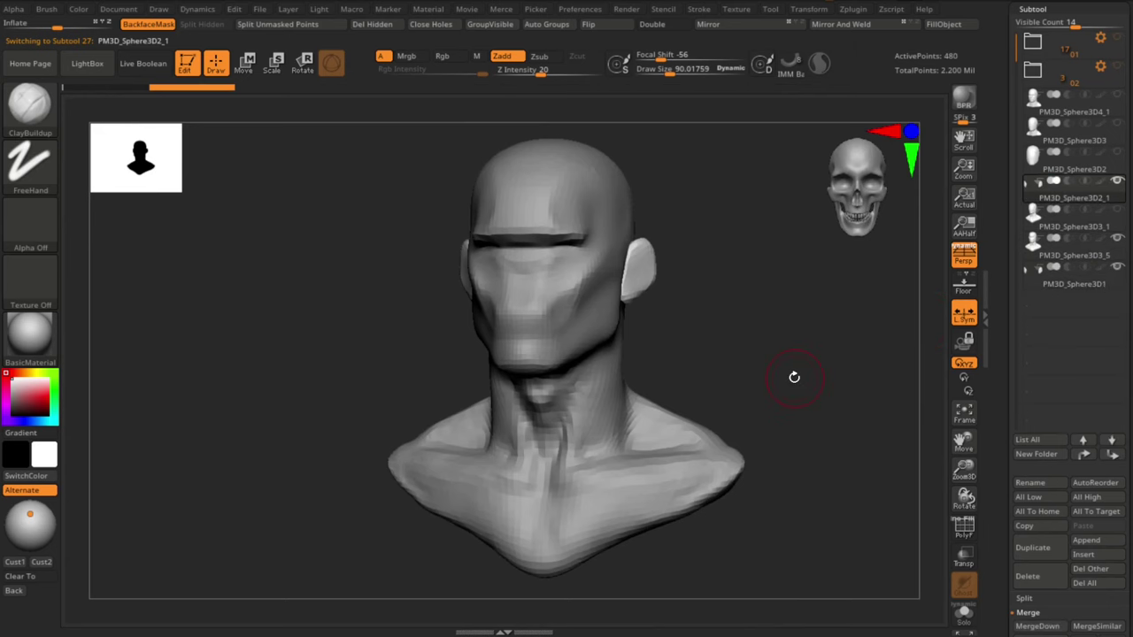
right_drag(786, 319, 810, 308)
click(1092, 280)
click(1118, 181)
Step: Make the PM3D_Sphere3D3_5 head the active subtool and soften its temples and forehead sides
shift+right_drag(830, 256, 821, 264)
ctrl+right_drag(822, 264, 811, 423)
alt+click(676, 296)
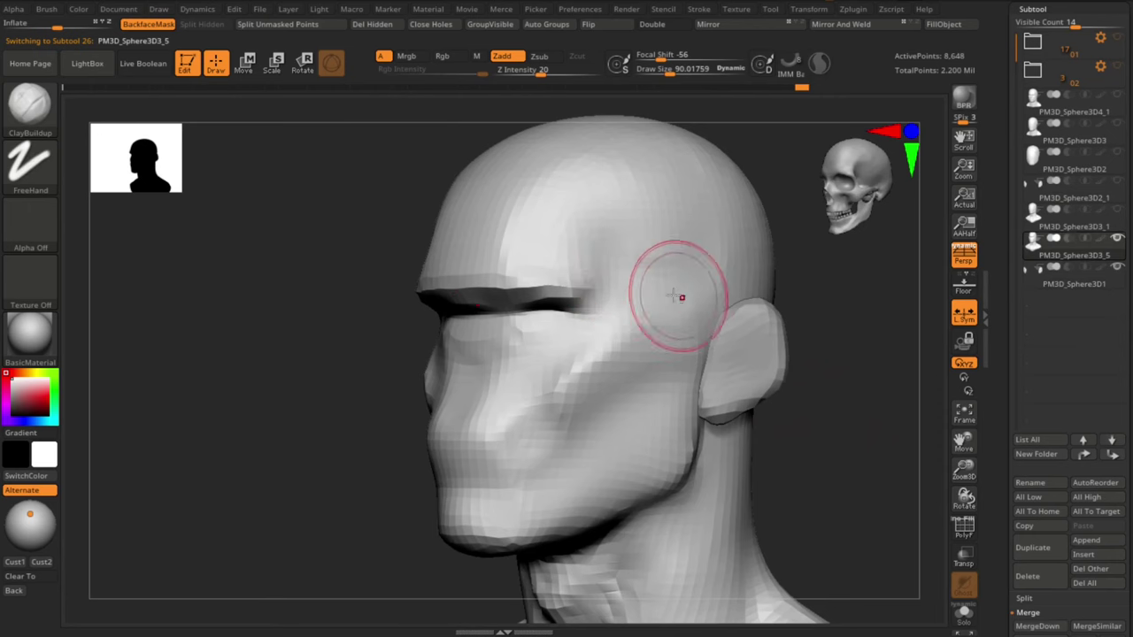
shift+right_drag(701, 299, 754, 278)
alt+right_drag(719, 245, 668, 239)
key(s)
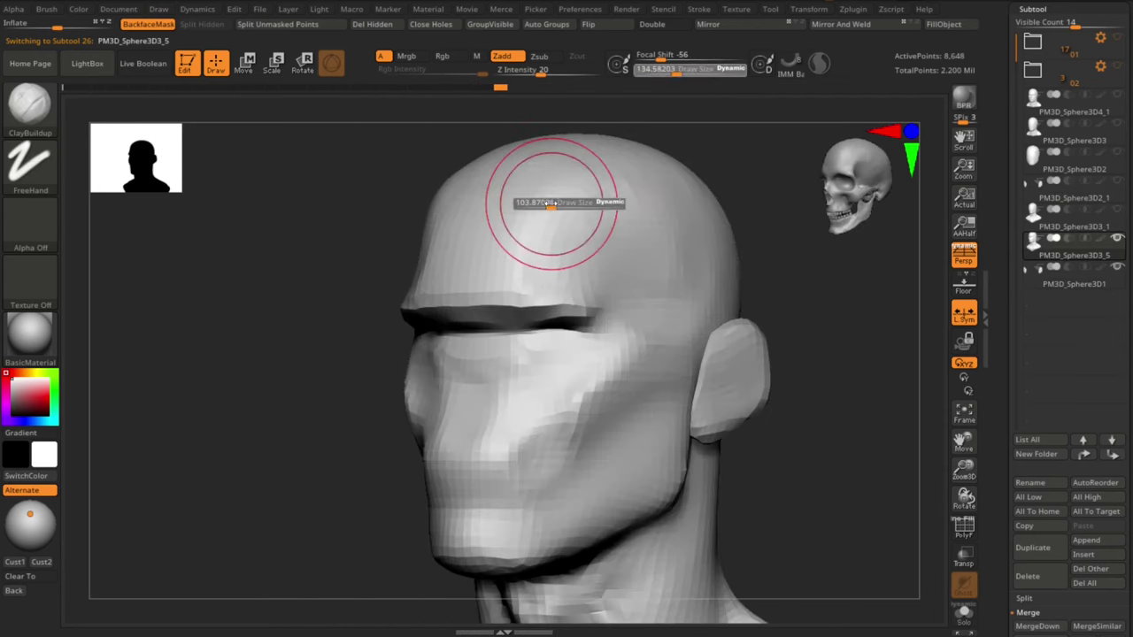
drag(550, 203, 534, 205)
Step: Sculpt shallow hollows above the brow ridge with ClayBuildup at a draw size of about 45 and smooth them
drag(203, 420, 259, 426)
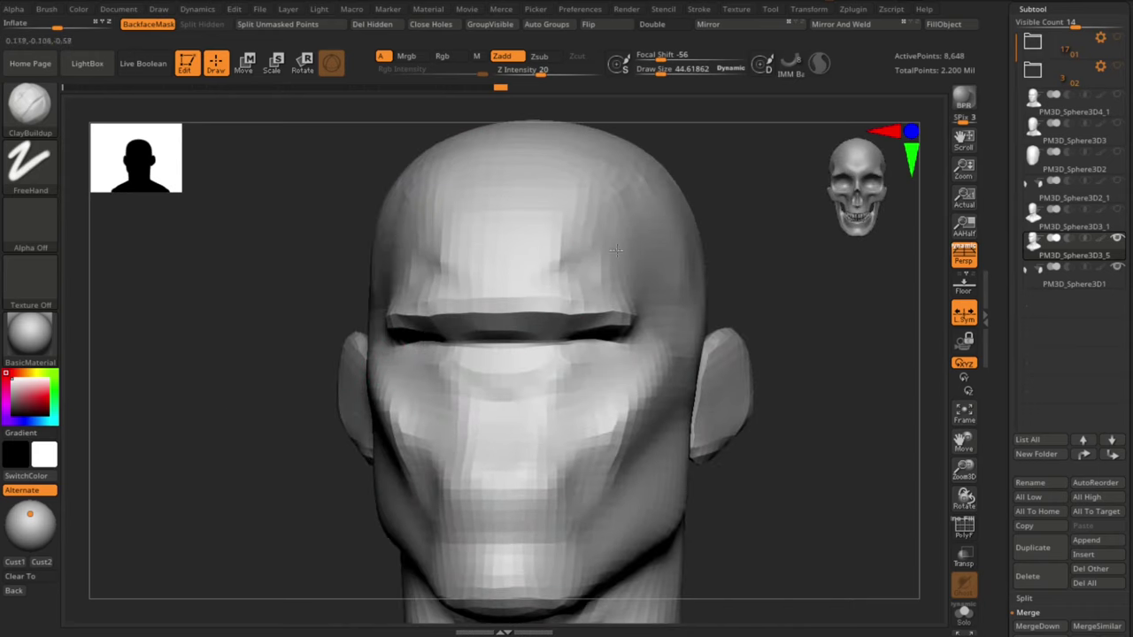
right_drag(617, 251, 534, 259)
mouse_move(538, 257)
mouse_down()
mouse_move(516, 286)
mouse_move(558, 270)
mouse_up()
right_drag(878, 352, 872, 382)
shift+drag(553, 291, 575, 286)
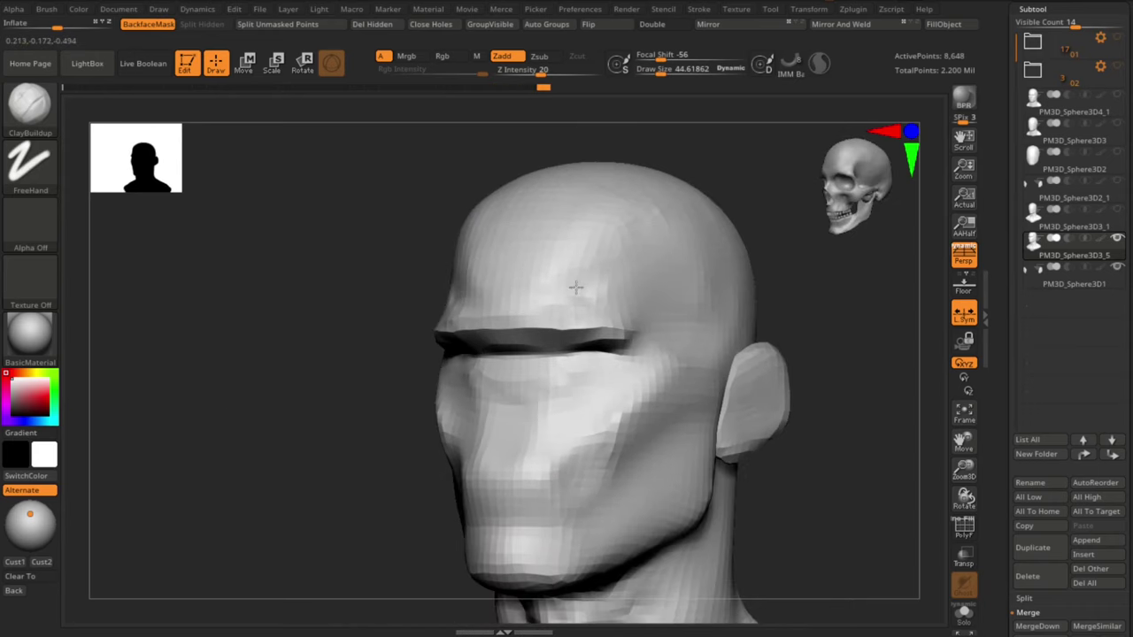
Step: Refine the brow underside and the root of the nose with ClayBuildup at a draw size of about 65
right_drag(855, 531, 753, 470)
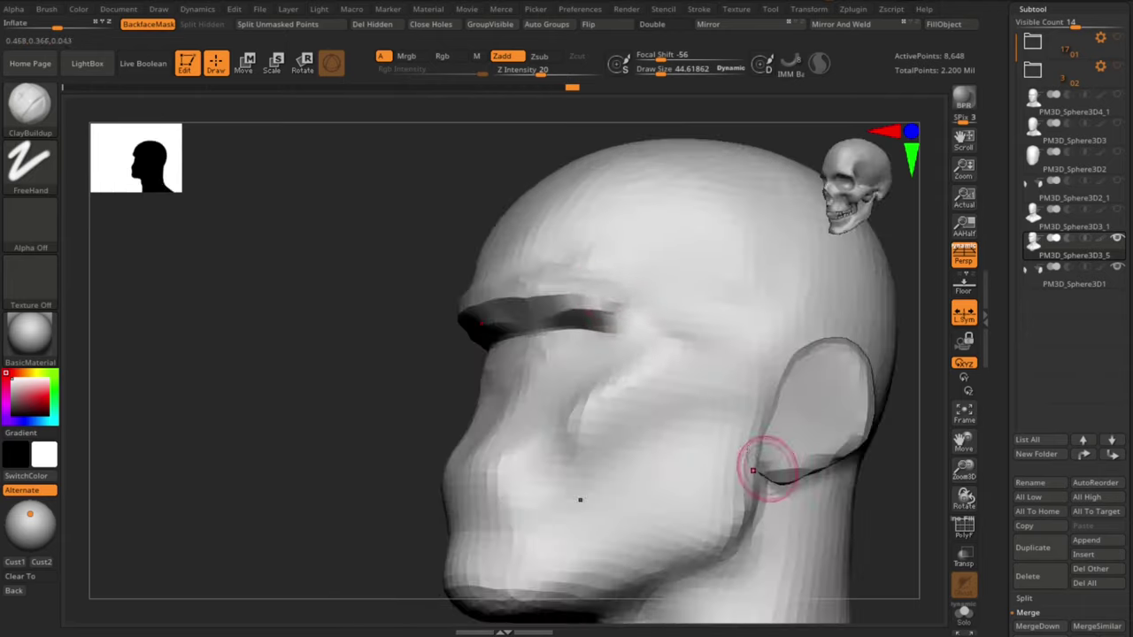
mouse_move(655, 452)
right_down()
mouse_move(784, 478)
mouse_move(755, 474)
right_up()
ctrl+right_drag(754, 473, 715, 440)
key(s)
drag(514, 335, 520, 334)
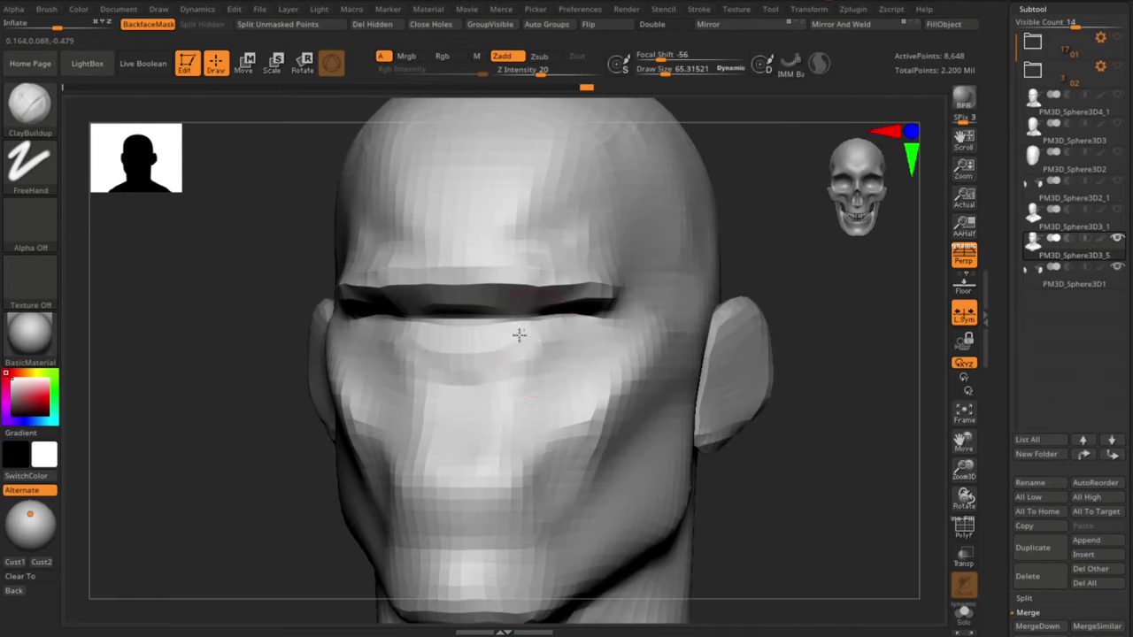
Step: Blend the outer brow corners into the temples with ClayBuildup
right_drag(803, 470, 773, 424)
ctrl+right_drag(773, 425, 799, 434)
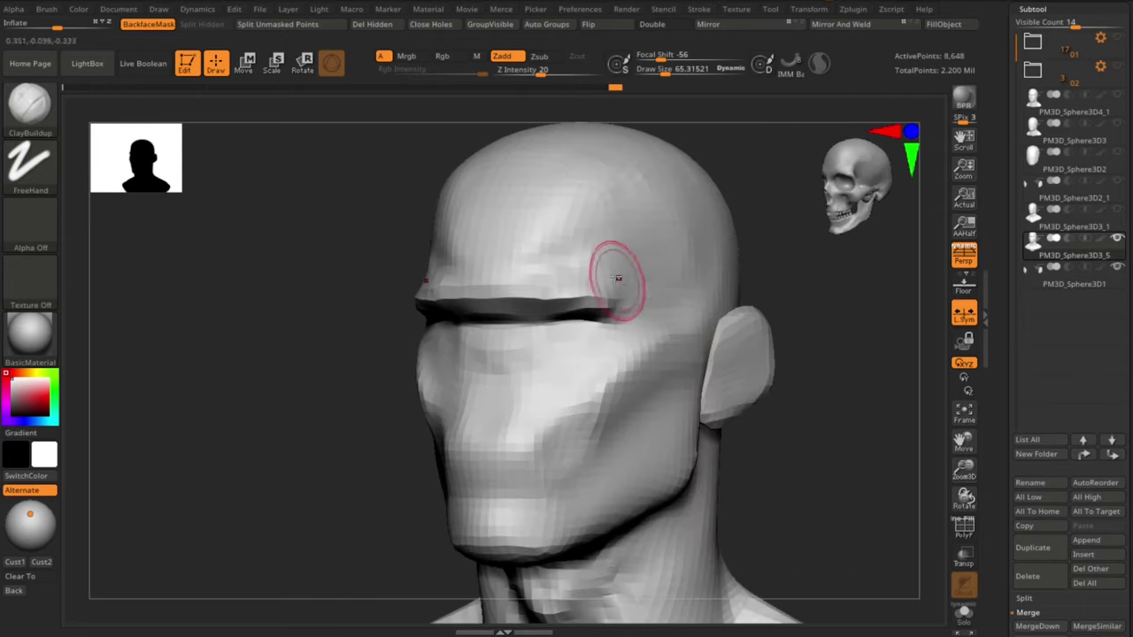
mouse_move(749, 478)
right_down()
mouse_move(817, 494)
mouse_move(817, 445)
mouse_move(753, 436)
right_up()
key(s)
drag(699, 362, 704, 362)
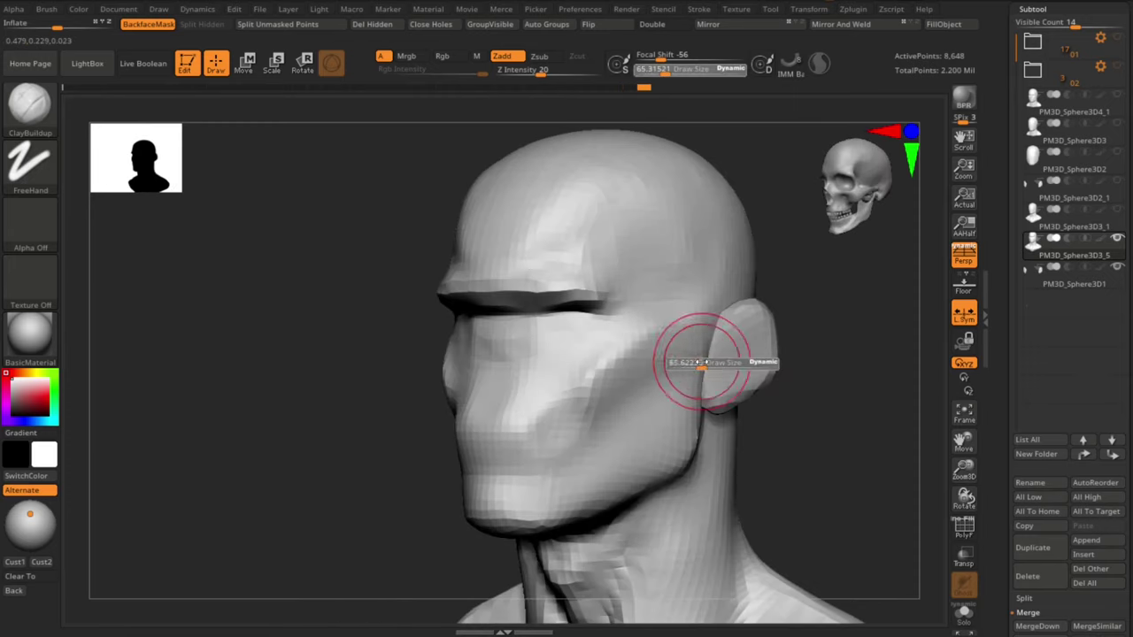
Step: Switch to the Move brush and merge the ears subtool into the head subtool
mouse_move(752, 435)
right_down()
mouse_move(812, 445)
mouse_move(764, 458)
mouse_move(670, 330)
right_up()
key(b)
key(m)
key(v)
click(1038, 627)
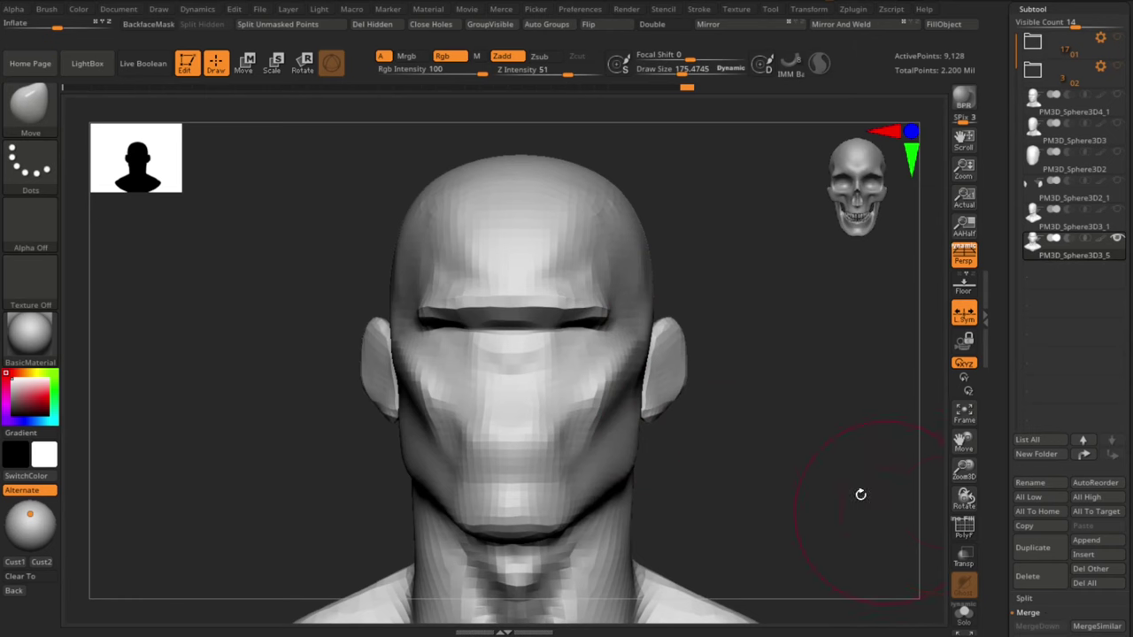
Step: Smooth the cheekbones and brow ridge at a draw size of about 104
right_drag(860, 493, 779, 418)
key(s)
drag(779, 418, 771, 417)
right_drag(822, 432, 766, 439)
mouse_move(610, 338)
shift+mouse_down()
mouse_move(581, 359)
mouse_move(595, 344)
shift+mouse_up()
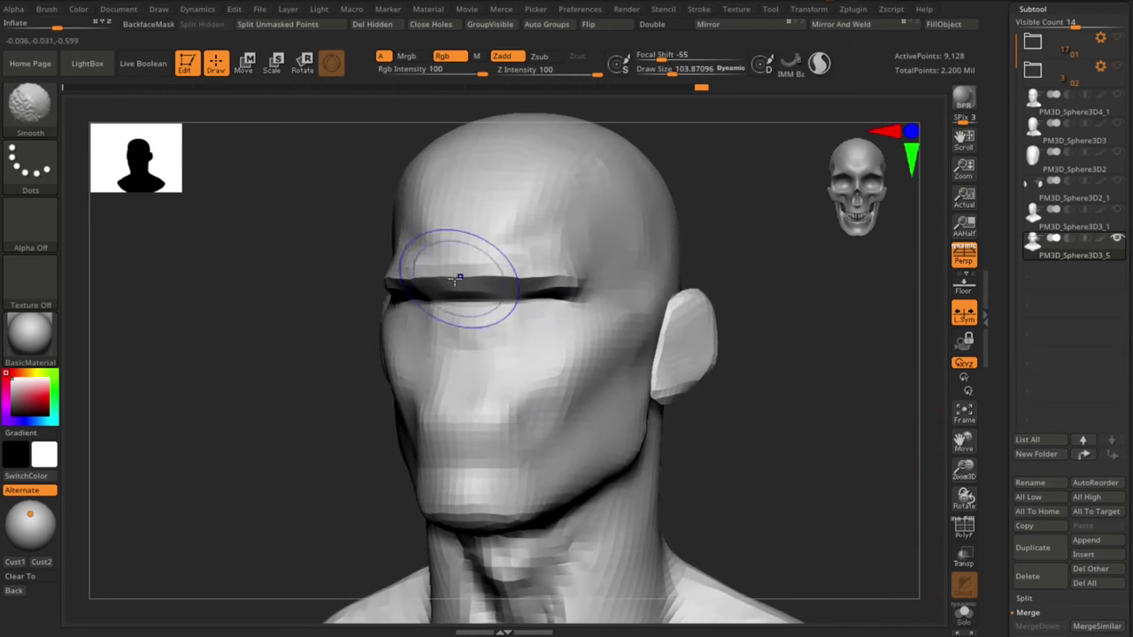
shift+drag(460, 276, 562, 259)
Step: Curve the brow ridge back at its outer ends and adjust the area beneath it with Move at a draw size of about 90
mouse_move(784, 412)
right_down()
mouse_move(810, 453)
mouse_move(830, 360)
right_up()
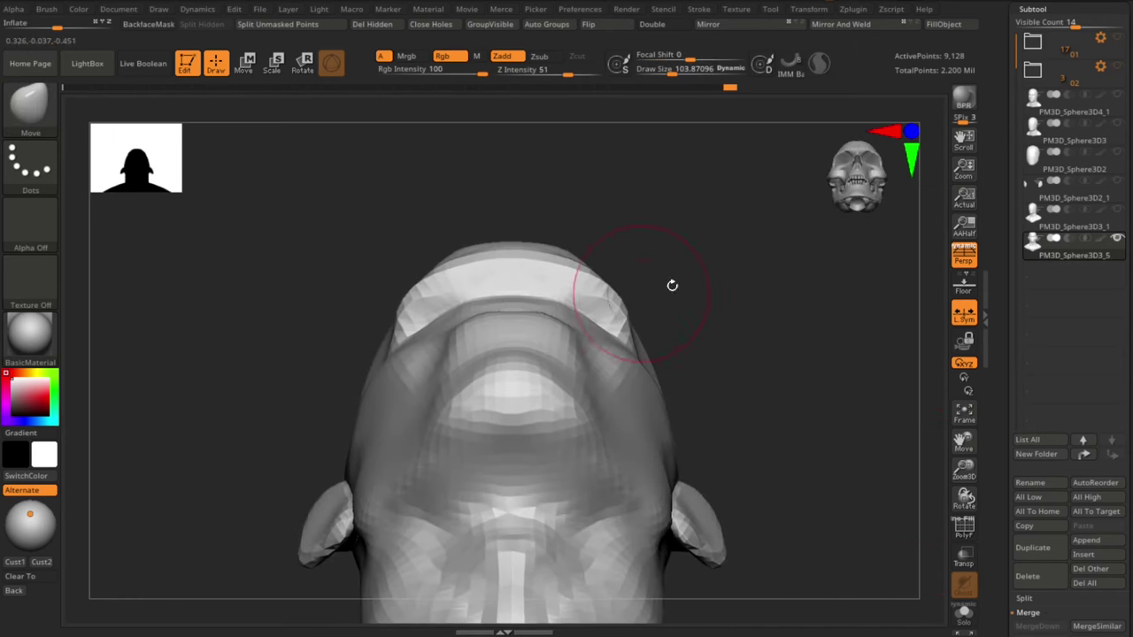
mouse_move(764, 278)
right_down()
mouse_move(824, 387)
mouse_move(690, 376)
right_up()
key(s)
drag(610, 341, 604, 342)
alt+right_drag(479, 423, 392, 418)
drag(525, 351, 545, 346)
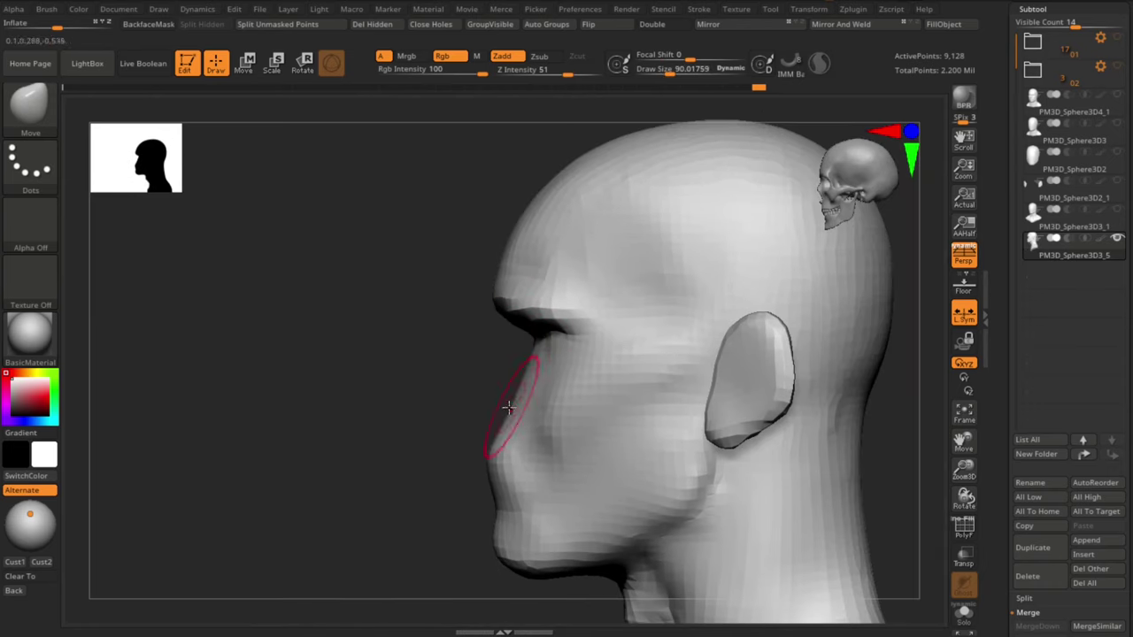
Step: Adjust the forehead slope in side profile with the Move brush at a draw size of about 175
mouse_move(440, 390)
alt+right_down()
mouse_move(440, 364)
mouse_move(443, 379)
alt+right_up()
key(s)
drag(512, 255, 523, 255)
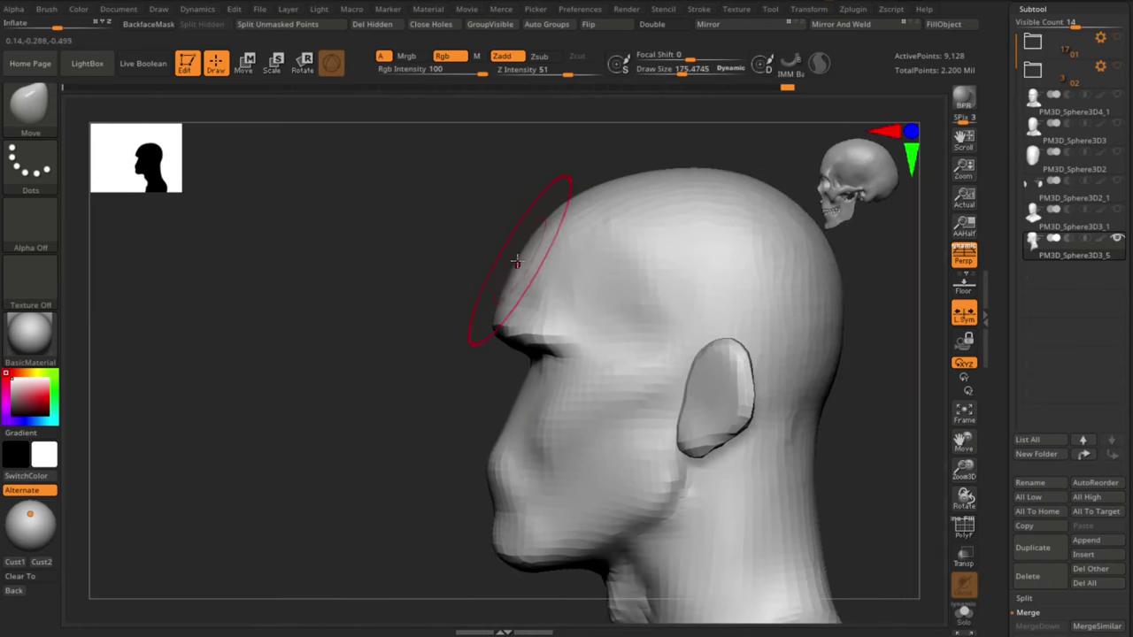
alt+right_drag(434, 368, 436, 351)
key(s)
drag(528, 248, 534, 258)
Step: Reshape the throat below the jaw in side profile with the Move brush at a draw size of about 95
alt+right_drag(422, 439, 424, 361)
key(s)
drag(425, 364, 414, 364)
drag(610, 462, 616, 471)
key(s)
drag(623, 485, 630, 486)
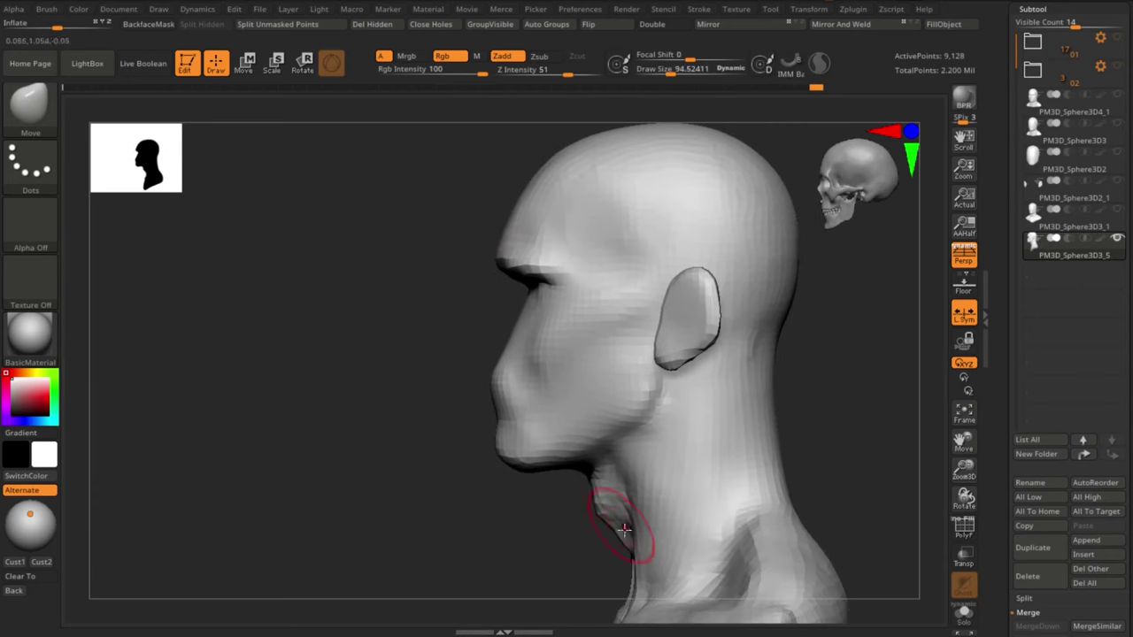
Step: Shape the back of the skull and the nape with the Move brush at draw sizes of about 314 and 258
mouse_move(848, 430)
alt+right_down()
mouse_move(802, 422)
mouse_move(796, 385)
alt+right_up()
key(s)
drag(651, 257, 678, 257)
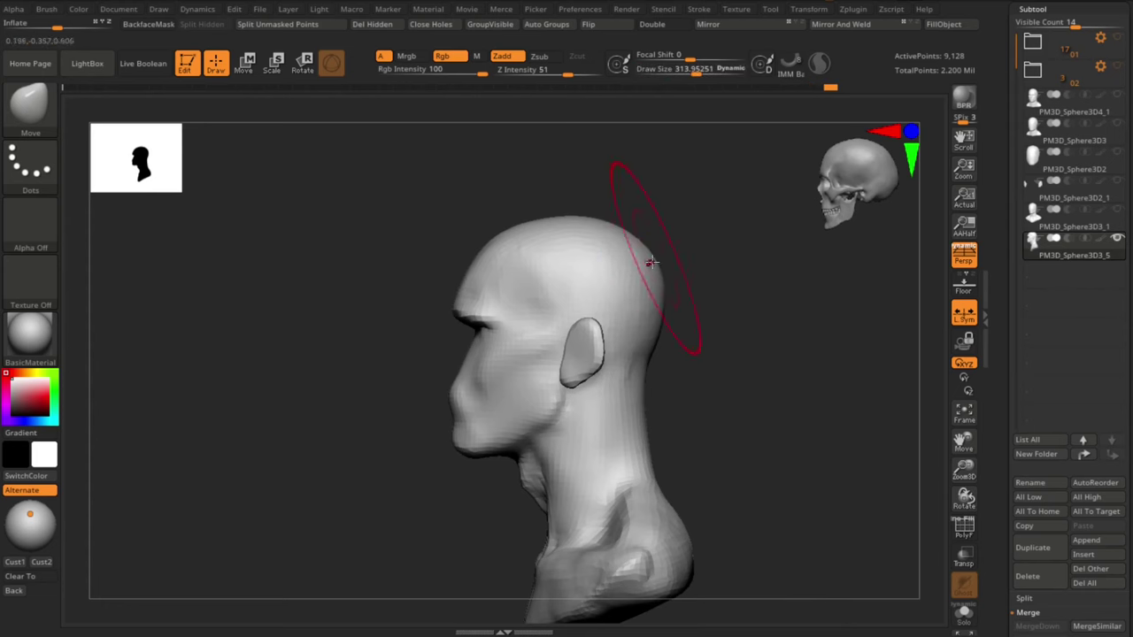
key(s)
drag(658, 399, 643, 403)
drag(662, 484, 667, 482)
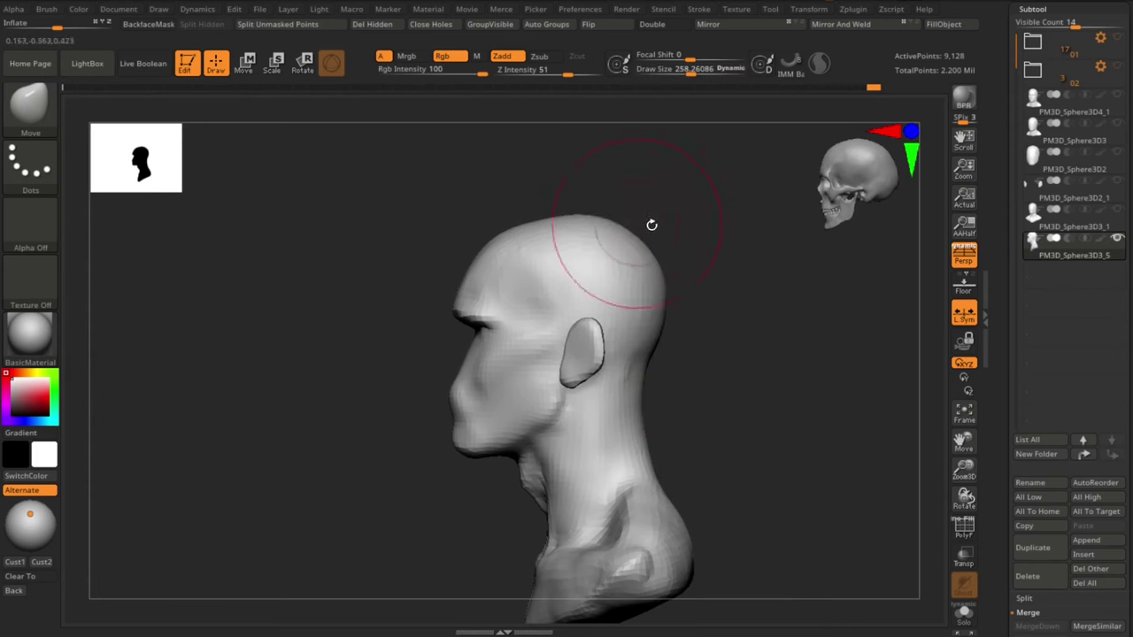
Step: Isolate the ears by polygroup, mask everything except them, and shift them slightly back along the head with the Move gizmo
key(w)
key(q)
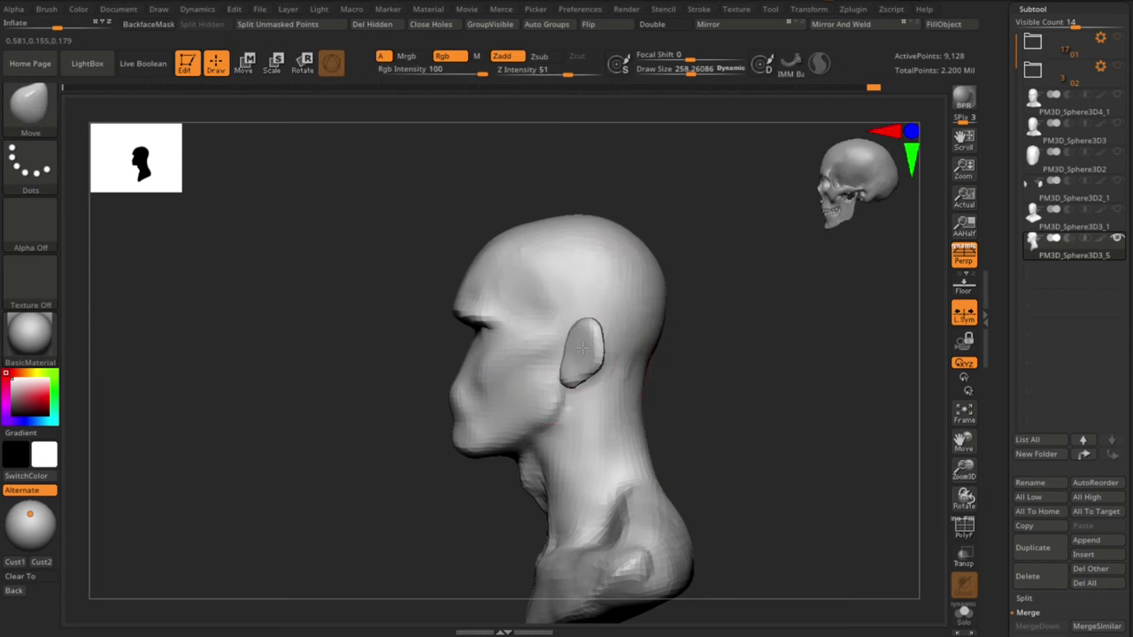
key(shift+f)
key(shift+f)
ctrl+shift+click(585, 357)
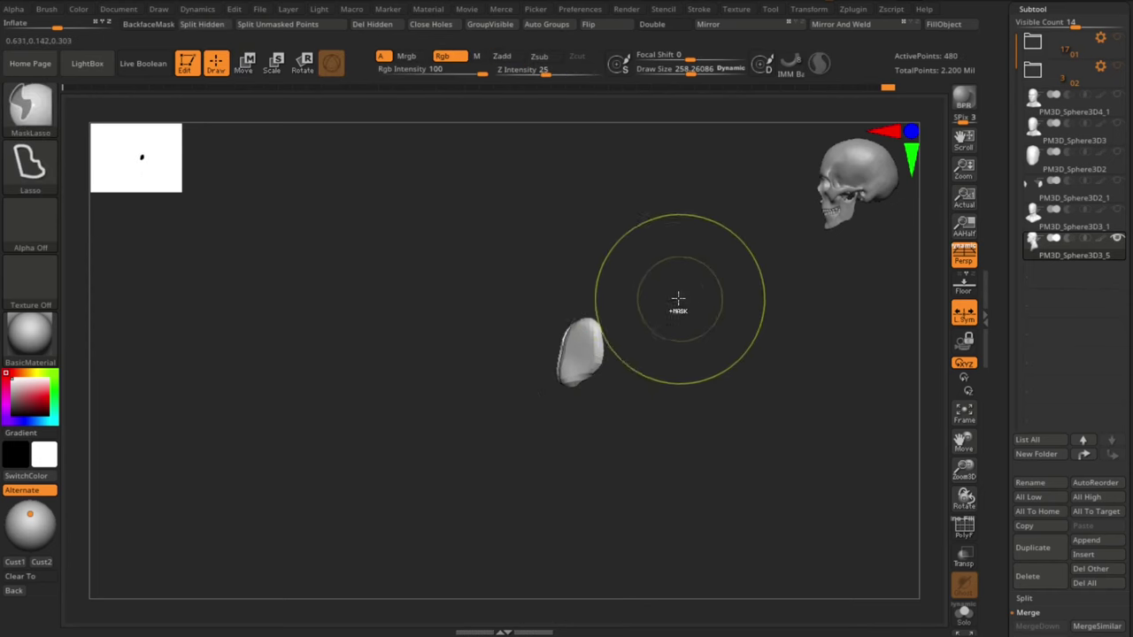
ctrl+click(680, 303)
ctrl+shift+click(733, 351)
ctrl+click(760, 337)
key(w)
drag(491, 370, 495, 370)
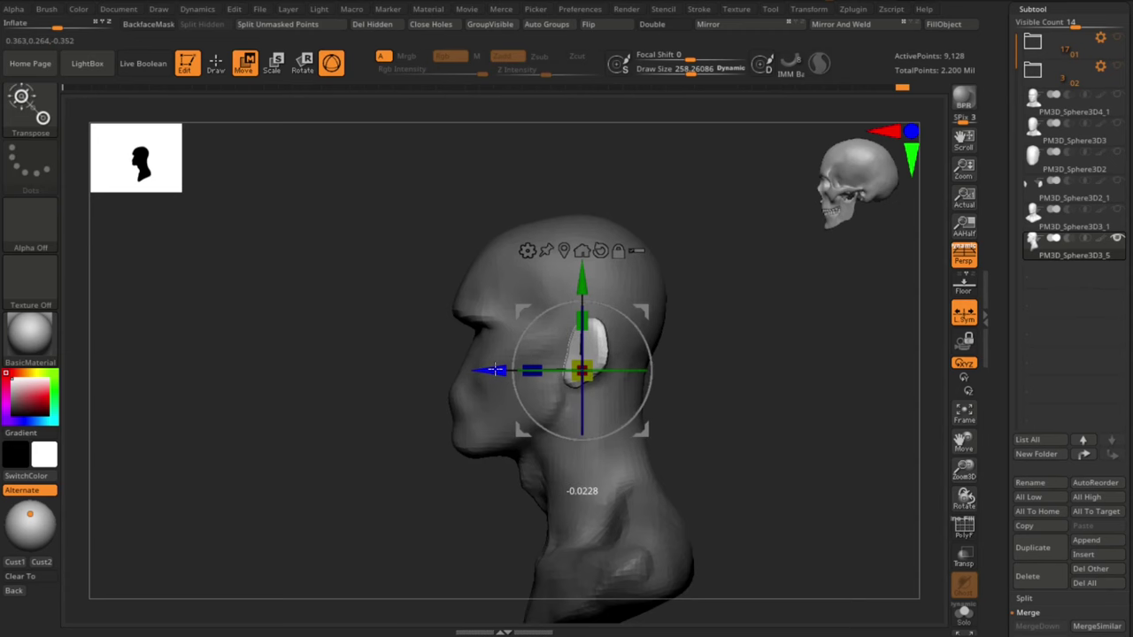
Step: Adjust the ears' sideways placement in front view with the Move gizmo, and clear the mask
key(q)
mouse_move(764, 410)
shift+mouse_down()
mouse_move(791, 409)
mouse_move(744, 408)
shift+mouse_up()
key(w)
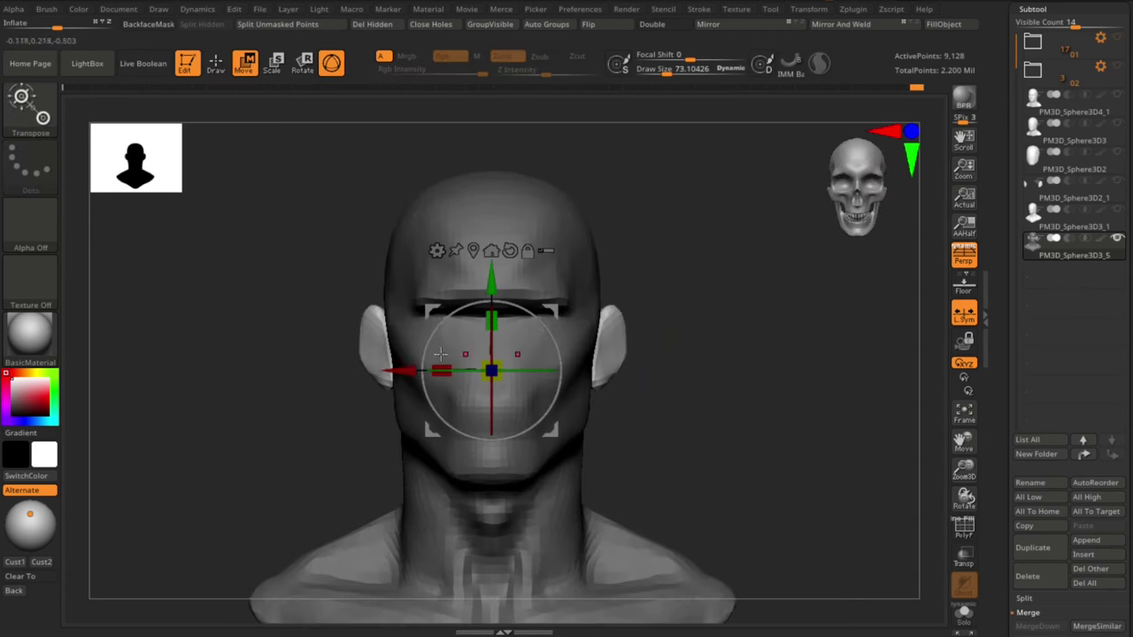
drag(406, 368, 513, 370)
key(q)
key(w)
key(q)
Step: Reshape the brow ridge seen from below the head with the Move brush at draw sizes of about 51 and 77
mouse_move(722, 416)
mouse_down()
mouse_move(573, 422)
mouse_move(731, 425)
mouse_move(675, 418)
mouse_up()
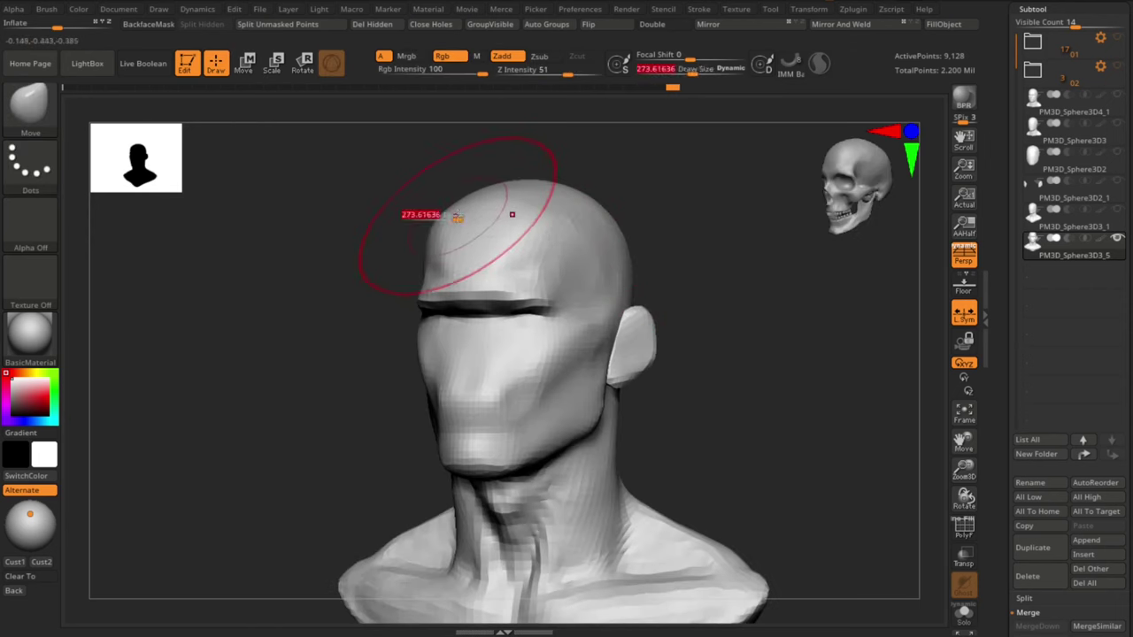
mouse_move(793, 281)
mouse_down()
mouse_move(771, 284)
mouse_move(802, 293)
mouse_move(792, 311)
mouse_move(763, 316)
mouse_move(791, 319)
mouse_up()
key(bracketleft)
alt+drag(836, 558, 745, 285)
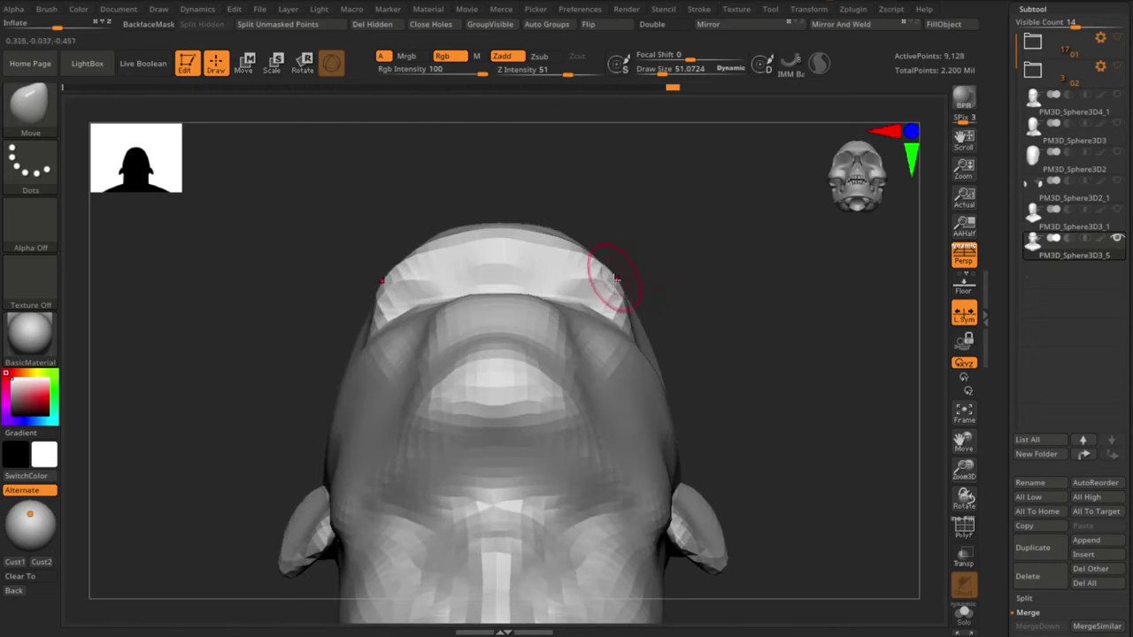
key(s)
drag(605, 277, 619, 283)
drag(635, 328, 635, 328)
key(s)
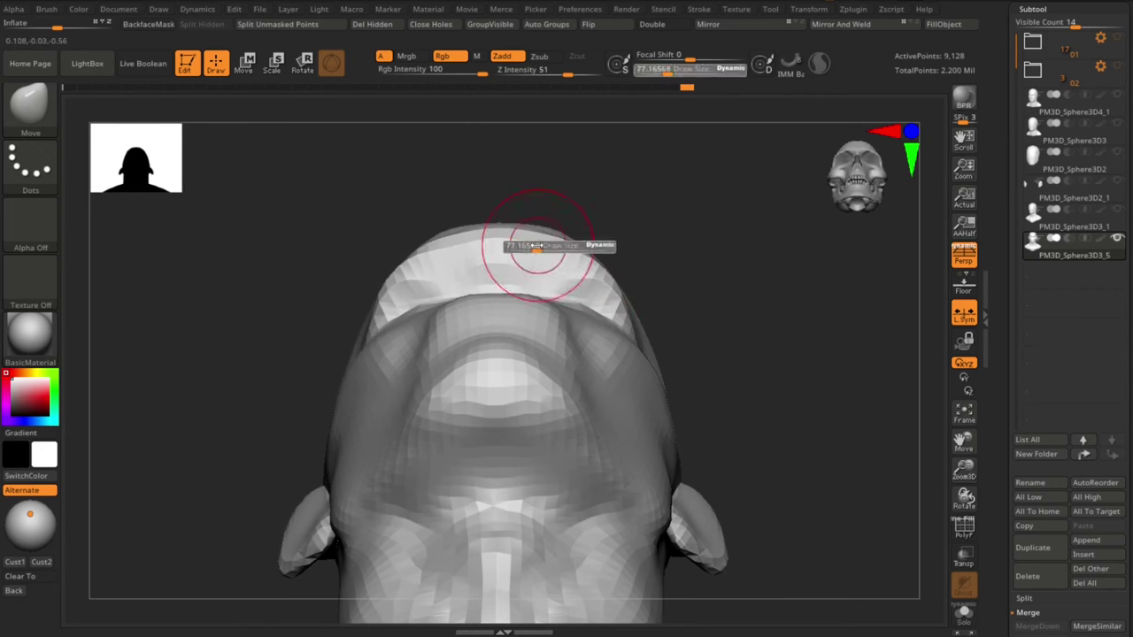
drag(539, 246, 535, 246)
drag(537, 244, 536, 236)
Step: Subdivide the head mesh once and build up a basic nose wedge below the brow with the ClayBuildup brush
mouse_move(743, 310)
mouse_down()
mouse_move(779, 422)
mouse_move(791, 419)
mouse_move(759, 423)
mouse_move(763, 447)
mouse_move(797, 442)
mouse_move(779, 395)
mouse_move(811, 388)
mouse_up()
key(b)
key(c)
key(b)
key(1)
key(ctrl+d)
drag(748, 368, 789, 368)
Step: Pull the nose tip and bridge forward in side profile with the Move brush at draw sizes of about 62 and 77
alt+drag(790, 368, 789, 408)
key(s)
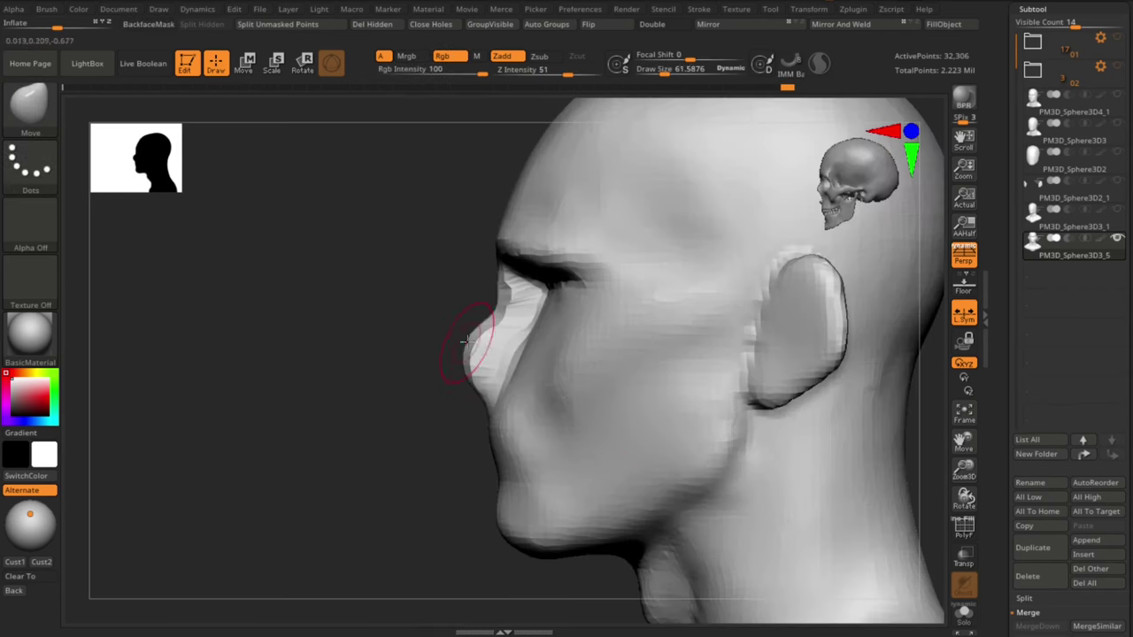
key([)
alt+drag(463, 269, 463, 285)
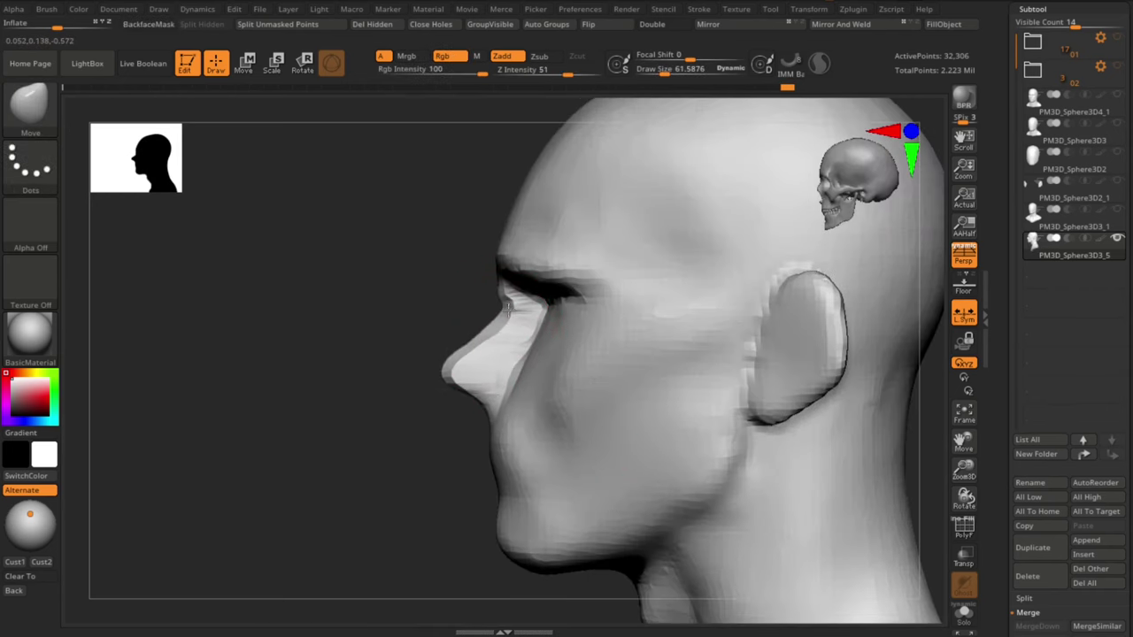
ctrl+right_drag(496, 292, 484, 340)
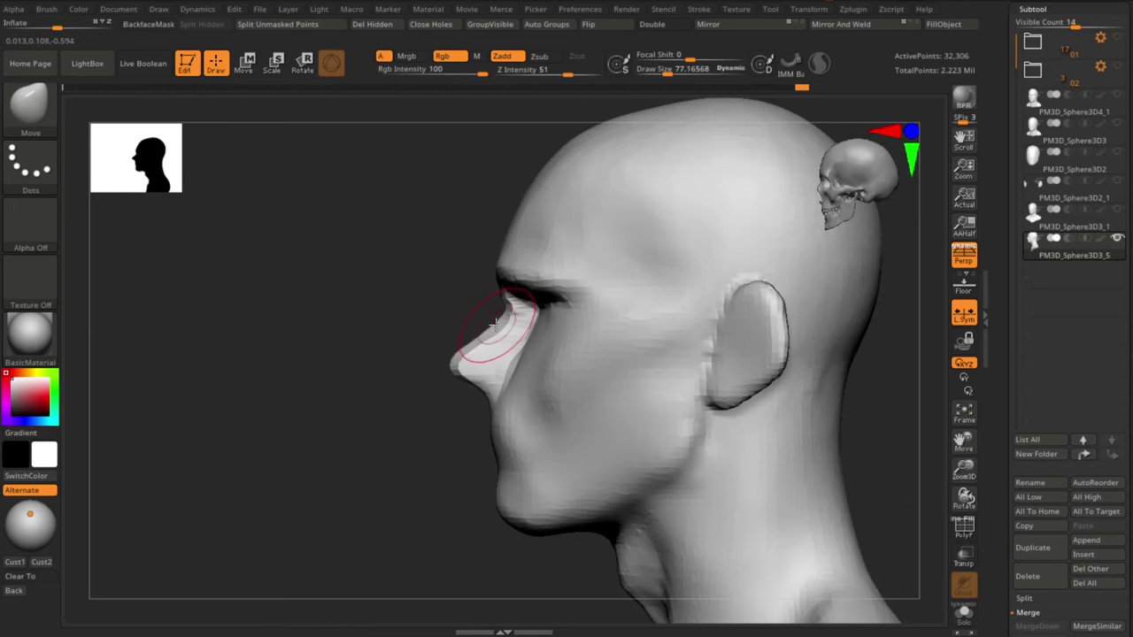
drag(451, 429, 539, 328)
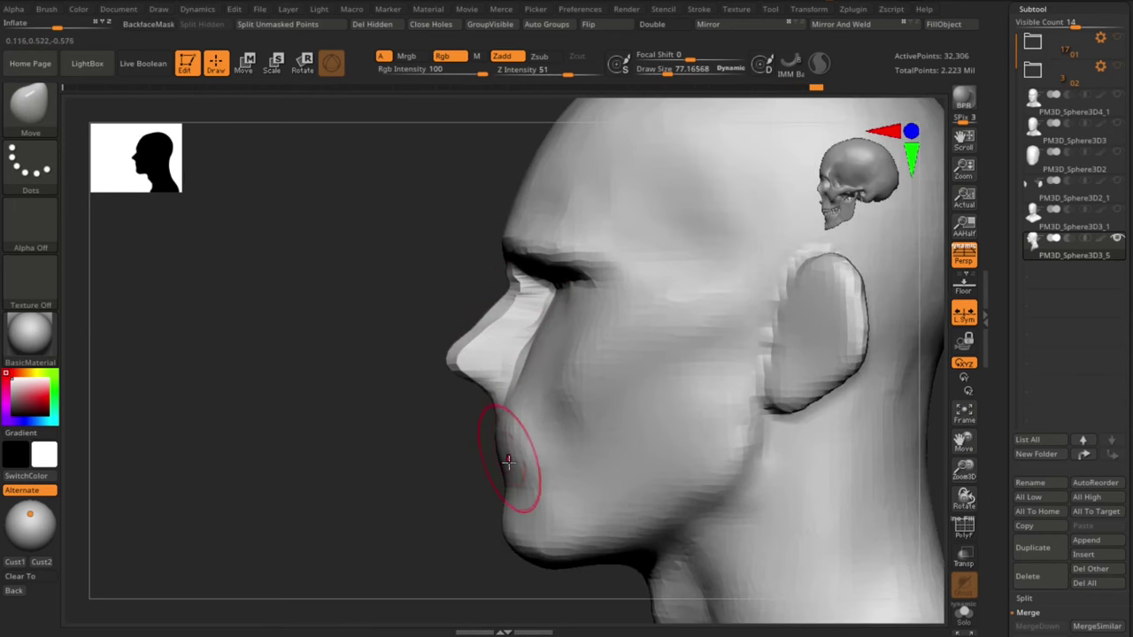
Step: Adjust the mouth area in side profile and the nose bridge in front view, ending with a Move brush draw size of about 54
shift+drag(450, 521, 762, 429)
alt+drag(775, 429, 756, 447)
ctrl+right_drag(756, 447, 746, 484)
shift+drag(746, 483, 479, 399)
key(])
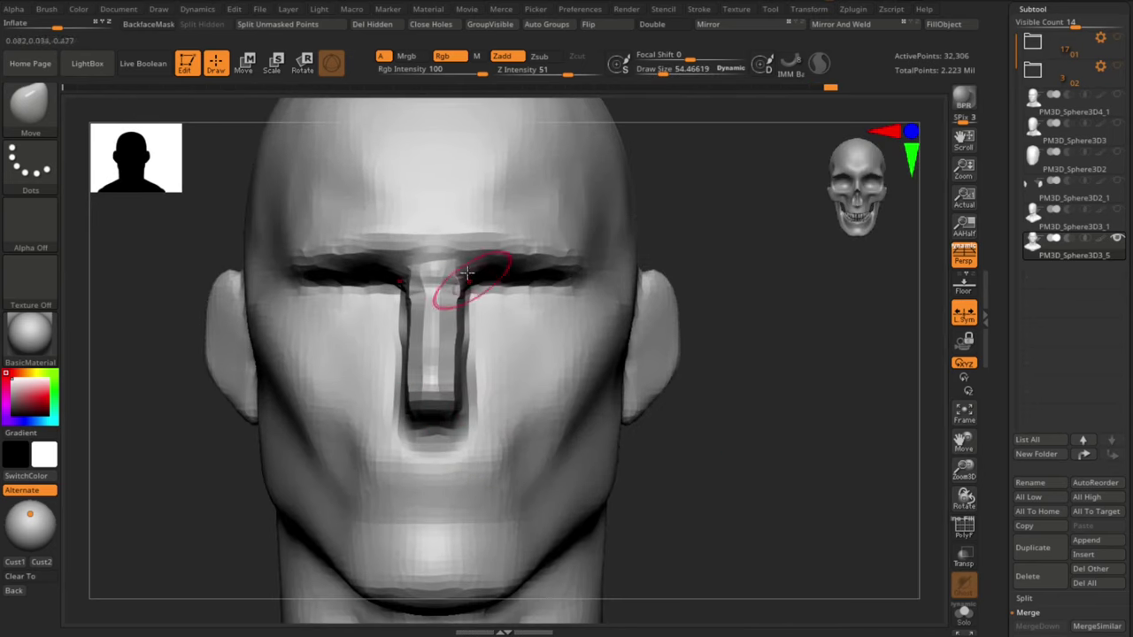
Step: Build up the transition between the nose bridge and the inner brow with the ClayBuildup brush at a draw size of about 54
key(b)
key(c)
key(b)
drag(450, 249, 487, 250)
drag(741, 446, 664, 440)
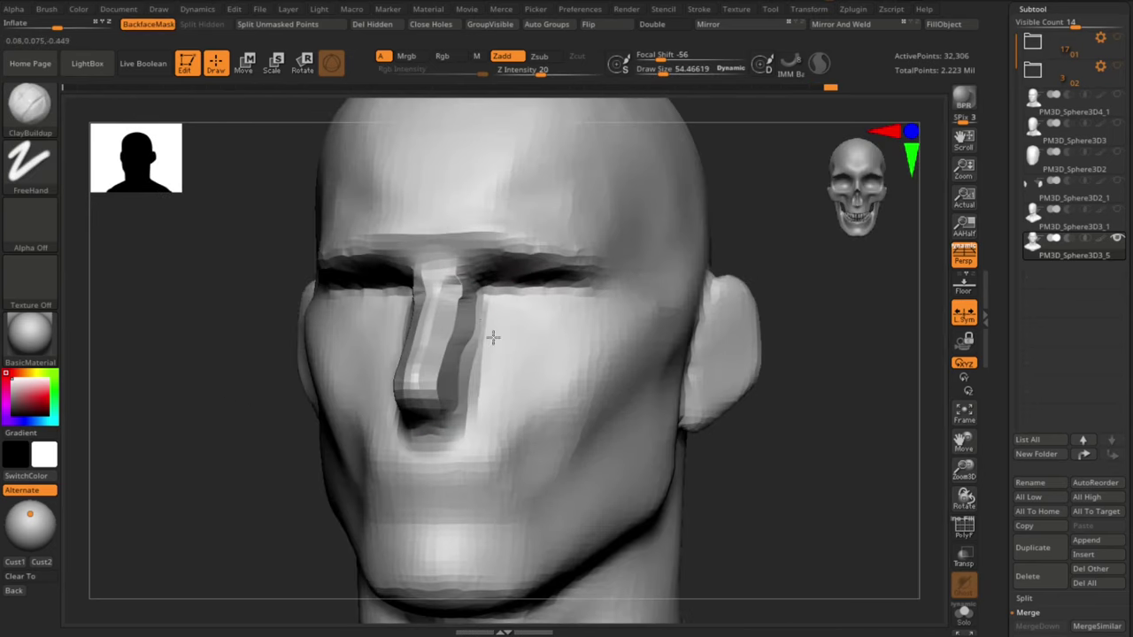
Step: Widen the base of the nose with the Move Topological brush at a draw size of about 51, and undo the last stroke
key(b)
key(m)
key(t)
shift+right_drag(487, 398, 481, 401)
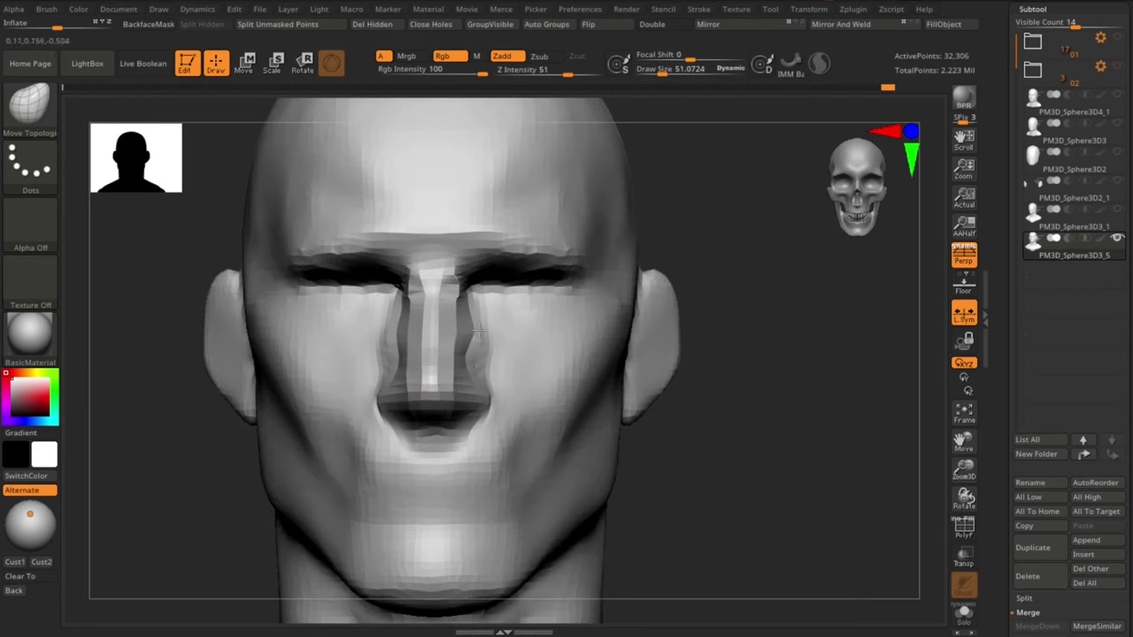
key(ctrl+z)
Step: Build up the side of the head above the ear with the ClayBuildup brush at a draw size of about 81, and smooth it
key(b)
key(c)
key(b)
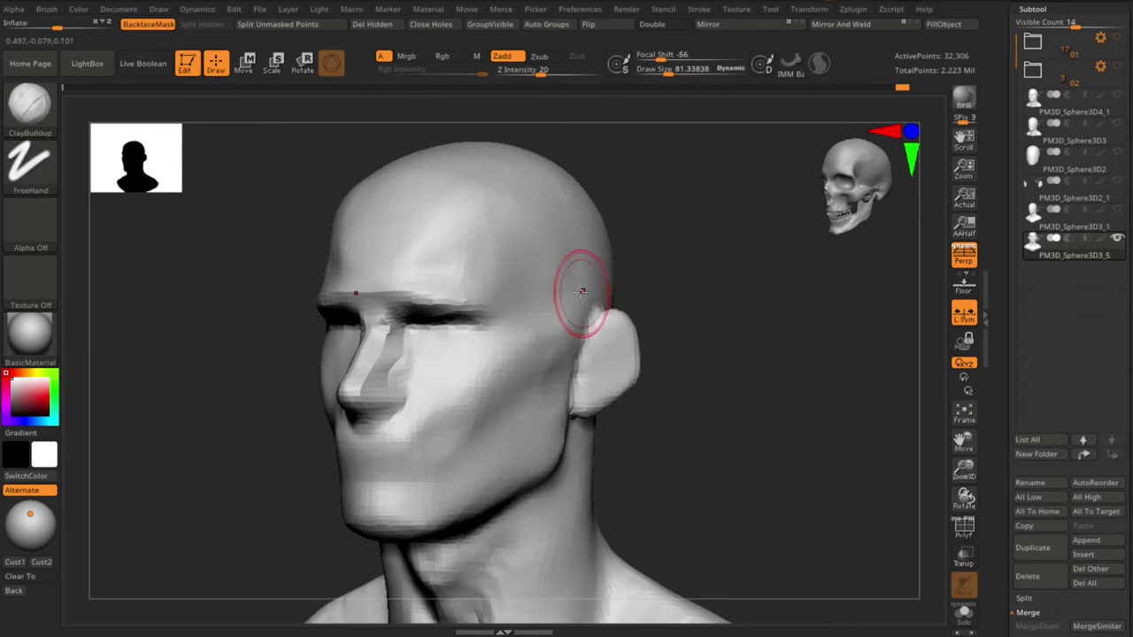
key(bracketright)
mouse_move(604, 294)
mouse_down()
mouse_move(557, 297)
mouse_move(569, 239)
mouse_up()
mouse_move(569, 257)
shift+right_down()
mouse_move(678, 280)
mouse_move(633, 274)
shift+right_up()
shift+drag(545, 257, 546, 237)
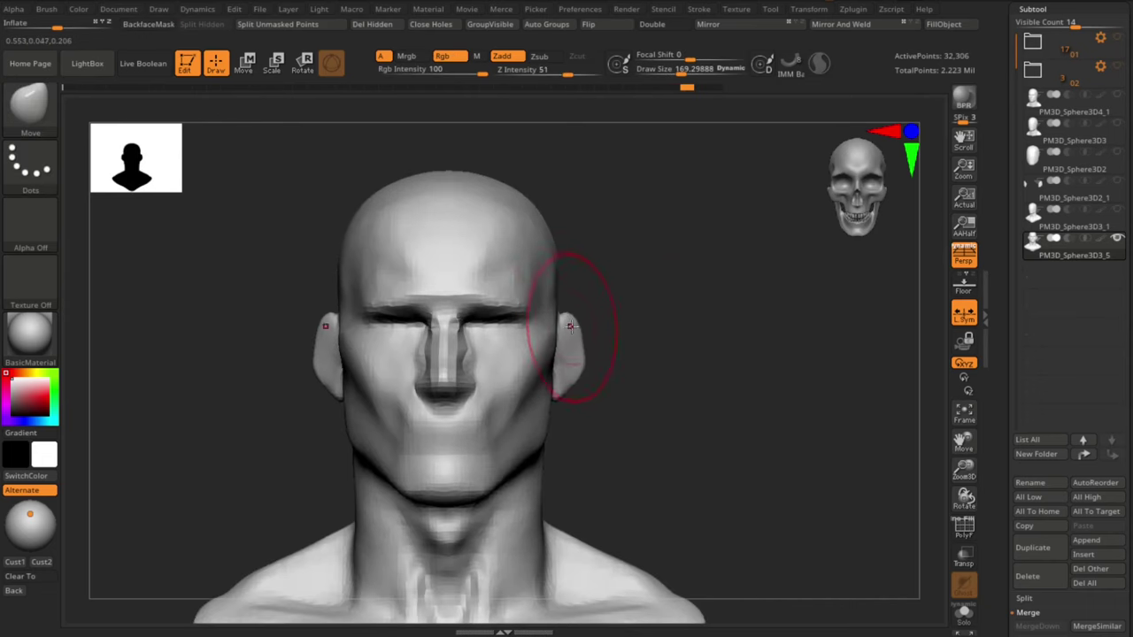
Step: Adjust the ears and sides of the head with the Move brush at about 169, and refine the nose at about 62
key(s)
drag(571, 352, 577, 354)
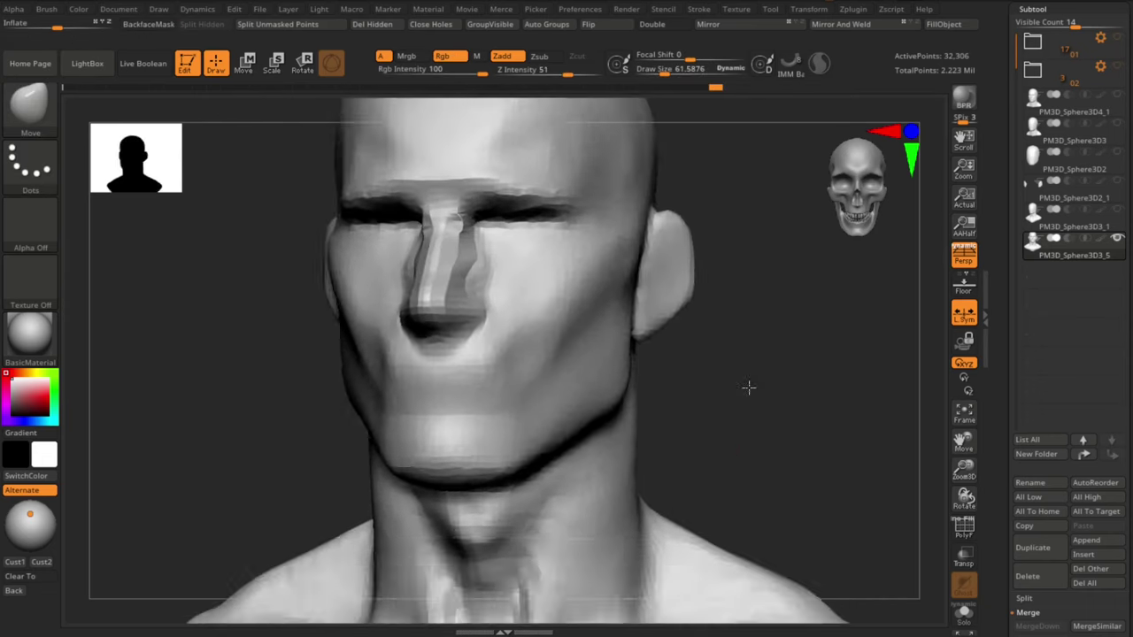
mouse_move(749, 387)
shift+right_down()
mouse_move(685, 448)
mouse_move(648, 439)
shift+right_up()
shift+drag(469, 341, 451, 372)
mouse_move(772, 445)
mouse_down()
mouse_move(659, 447)
mouse_move(777, 450)
mouse_move(771, 433)
mouse_move(771, 445)
mouse_up()
Step: Fill the eye sockets with rounded eye volumes using the ClayBuildup brush at draw sizes of about 62 and 45, and smooth them
key(b)
key(c)
key(b)
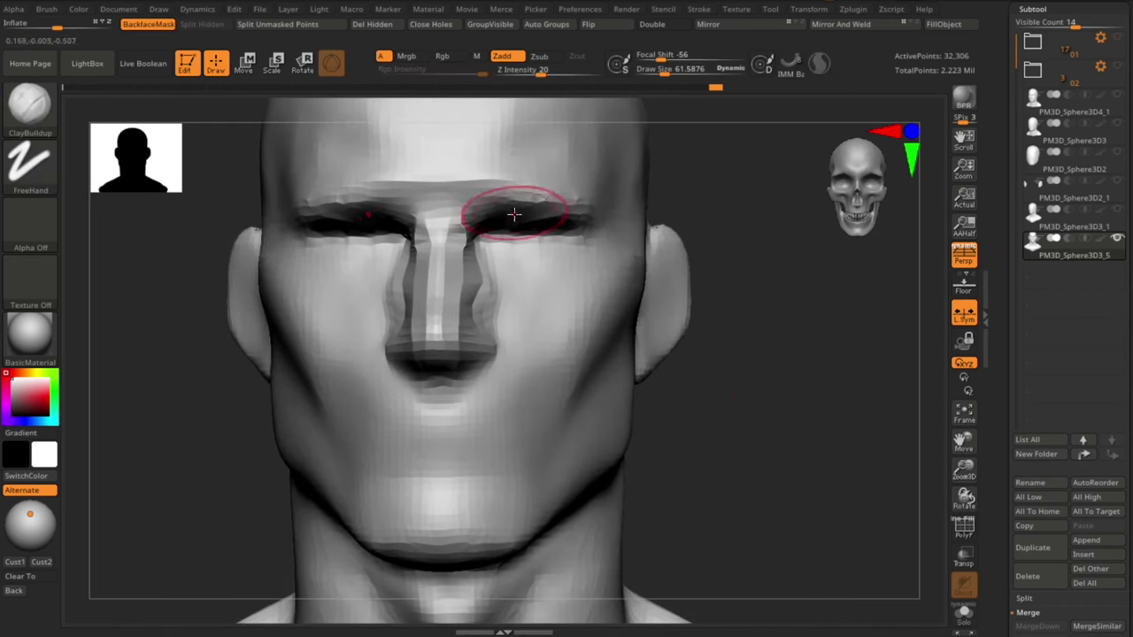
mouse_move(506, 238)
mouse_down()
mouse_move(533, 234)
mouse_move(520, 250)
mouse_up()
mouse_move(779, 482)
alt+mouse_down()
mouse_move(812, 431)
mouse_move(801, 473)
alt+mouse_up()
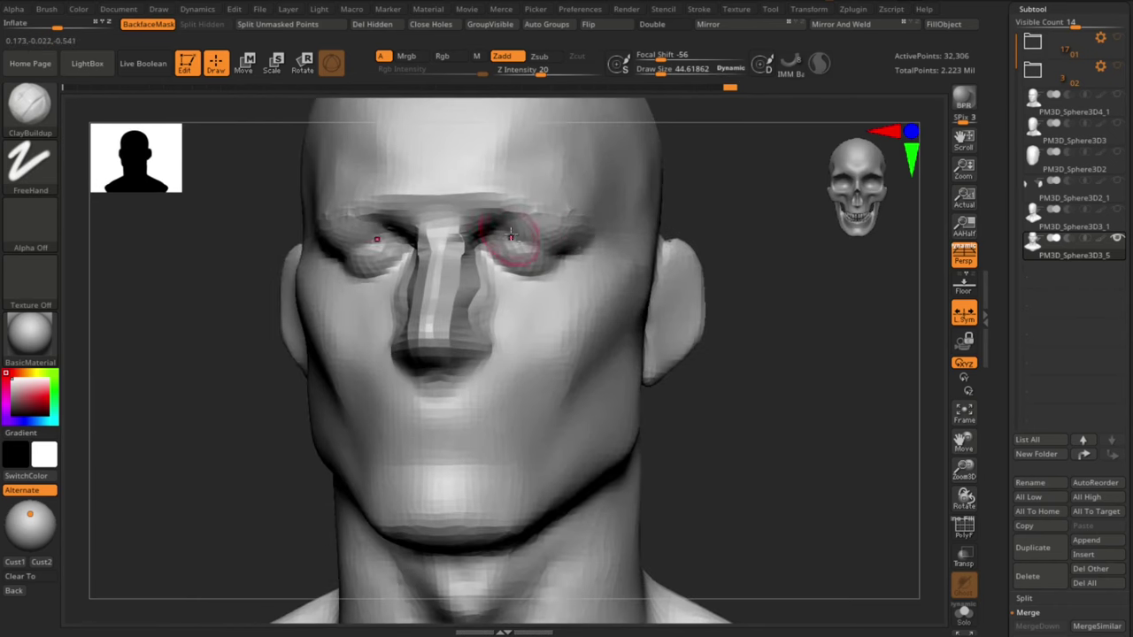
drag(506, 237, 548, 228)
mouse_move(769, 435)
alt+mouse_down()
mouse_move(762, 386)
mouse_move(764, 423)
alt+mouse_up()
shift+drag(518, 241, 545, 246)
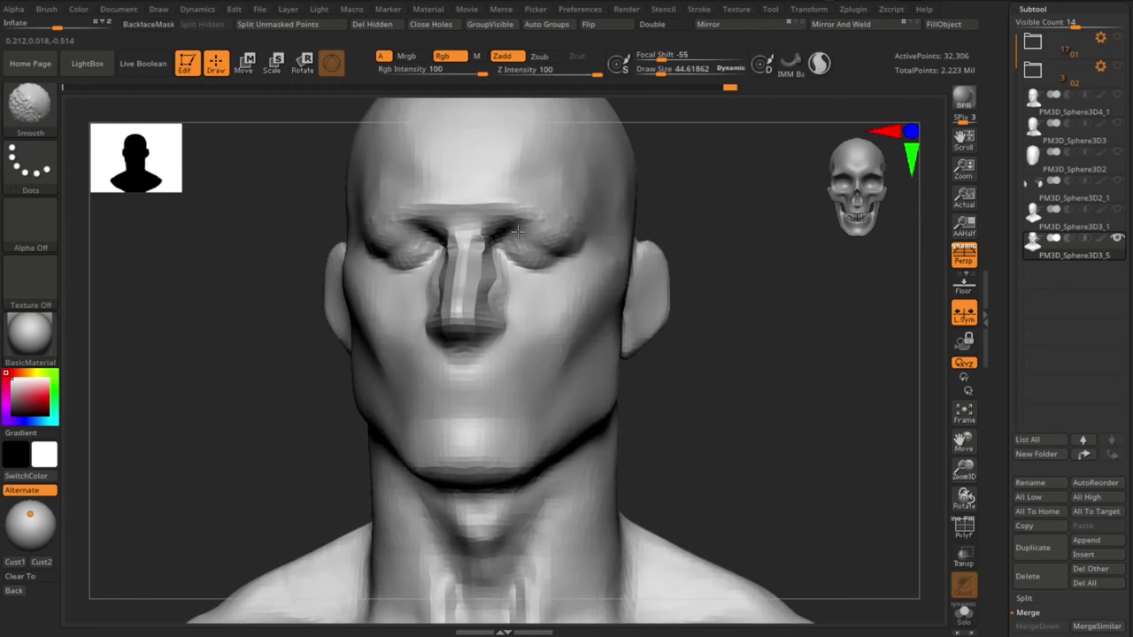
Step: Build up the outer eye corners and round out the eye volumes with the ClayBuildup brush at a draw size of about 45
mouse_move(761, 425)
mouse_down()
mouse_move(363, 427)
mouse_move(443, 436)
mouse_move(529, 425)
mouse_up()
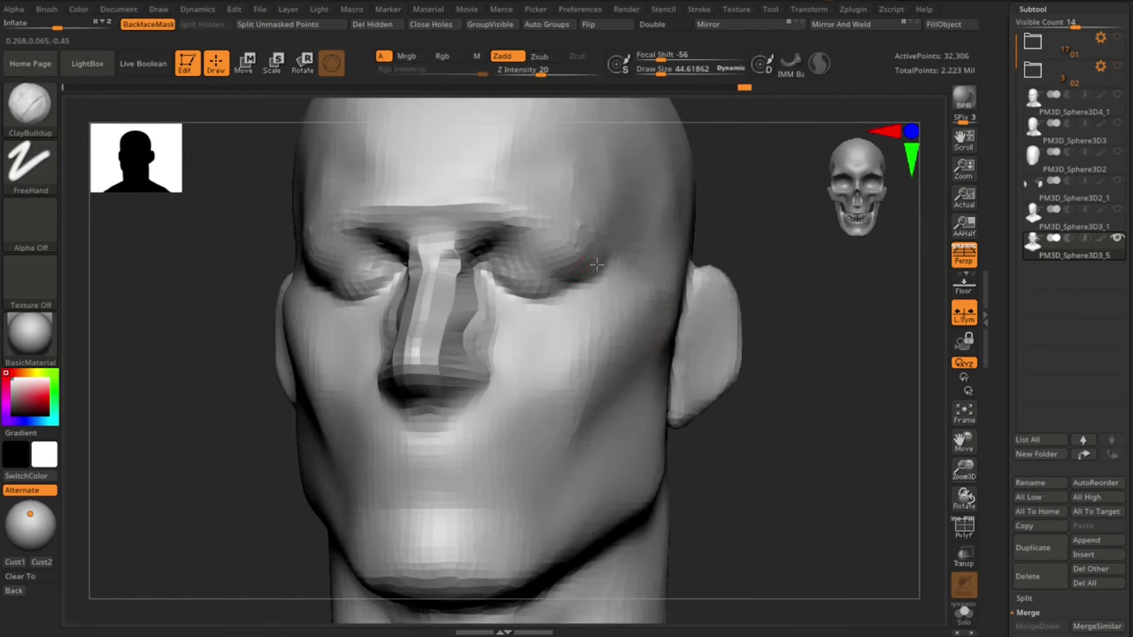
drag(581, 254, 586, 253)
mouse_move(793, 492)
shift+mouse_down()
mouse_move(832, 508)
mouse_move(762, 442)
shift+mouse_up()
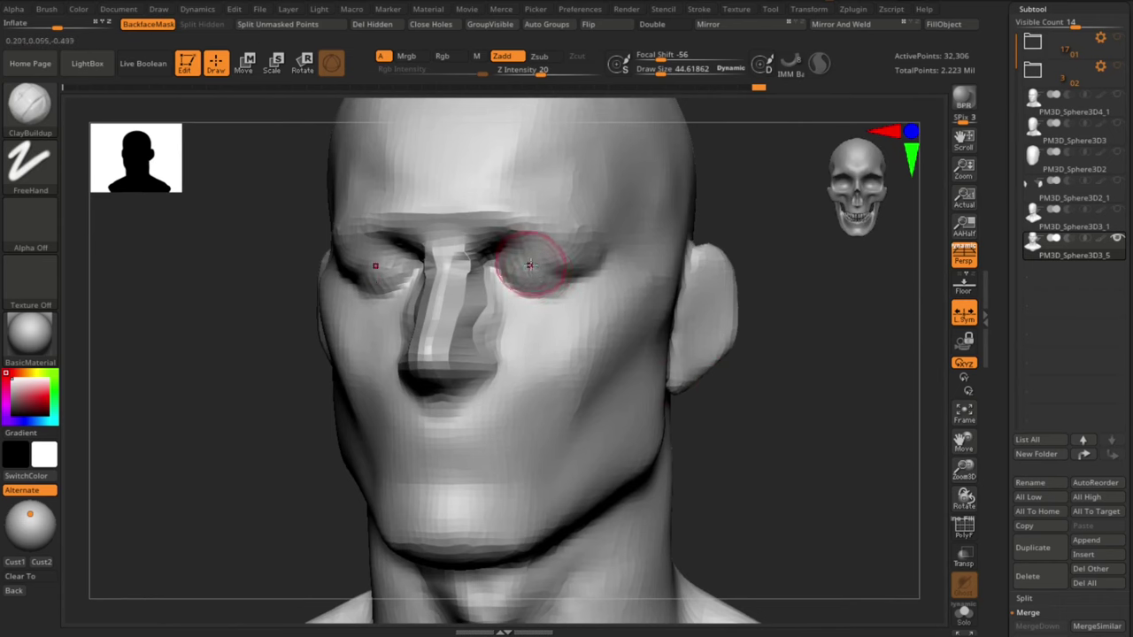
drag(540, 263, 520, 264)
mouse_move(768, 425)
shift+mouse_down()
mouse_move(782, 408)
mouse_move(802, 422)
mouse_move(739, 398)
shift+mouse_up()
key(s)
drag(645, 298, 653, 299)
mouse_move(741, 444)
shift+mouse_down()
mouse_move(764, 455)
mouse_move(749, 416)
shift+mouse_up()
Step: Adjust the cheek contour below the eye with the Move brush
key(b)
key(m)
key(v)
key(s)
drag(599, 366, 614, 368)
mouse_move(819, 424)
mouse_down()
mouse_move(769, 423)
mouse_move(769, 443)
mouse_up()
Step: Build up the front of the cheeks beside the nose and mouth with the ClayBuildup brush at a draw size of about 86
key(b)
key(c)
key(b)
key(s)
drag(515, 381, 521, 382)
drag(519, 379, 547, 372)
right_drag(770, 424, 825, 440)
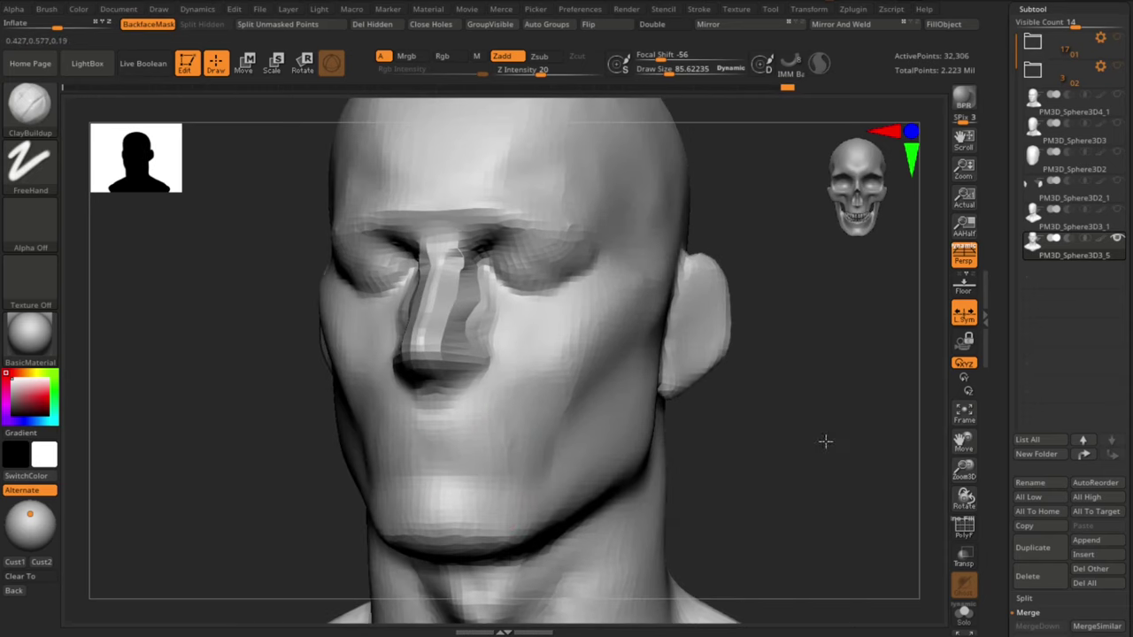
mouse_move(595, 379)
mouse_down()
mouse_move(632, 324)
mouse_move(623, 335)
mouse_up()
drag(802, 414, 775, 408)
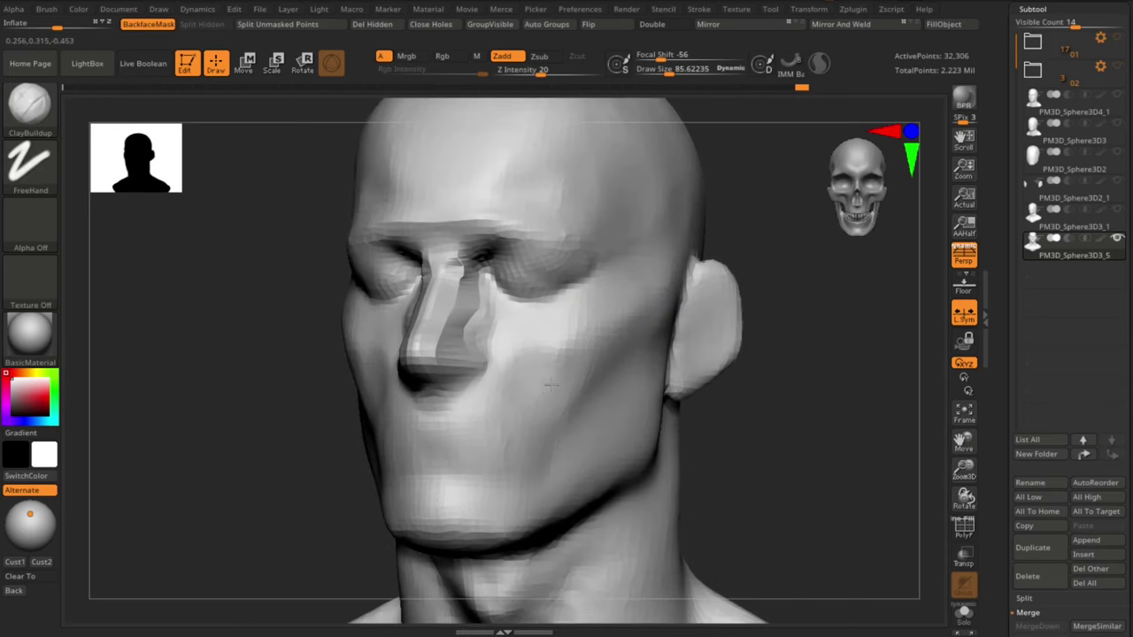
drag(550, 386, 550, 363)
mouse_move(769, 434)
shift+mouse_down()
mouse_move(806, 442)
mouse_move(779, 407)
mouse_move(708, 367)
shift+mouse_up()
Step: Build up the cheekbone toward the ear with the ClayBuildup brush at a draw size of about 104, and smooth the transition
key(s)
drag(673, 303, 666, 307)
mouse_move(755, 420)
shift+mouse_down()
mouse_move(781, 427)
mouse_move(748, 409)
shift+mouse_up()
mouse_move(680, 348)
mouse_down()
mouse_move(630, 301)
mouse_move(654, 302)
mouse_up()
shift+drag(637, 315, 598, 332)
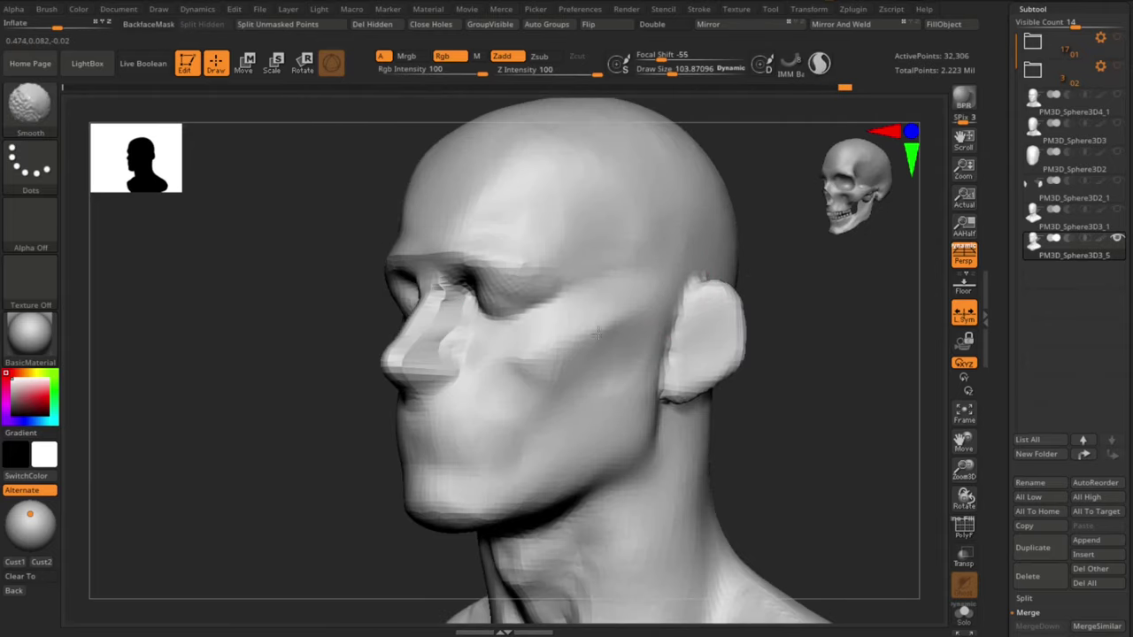
mouse_move(802, 427)
shift+mouse_down()
mouse_move(835, 435)
mouse_move(766, 442)
mouse_move(799, 425)
mouse_move(787, 423)
shift+mouse_up()
Step: Mirror and weld the head mesh, and carve the line of the mouth with the DamStandard brush
key(s)
alt+drag(786, 424, 797, 427)
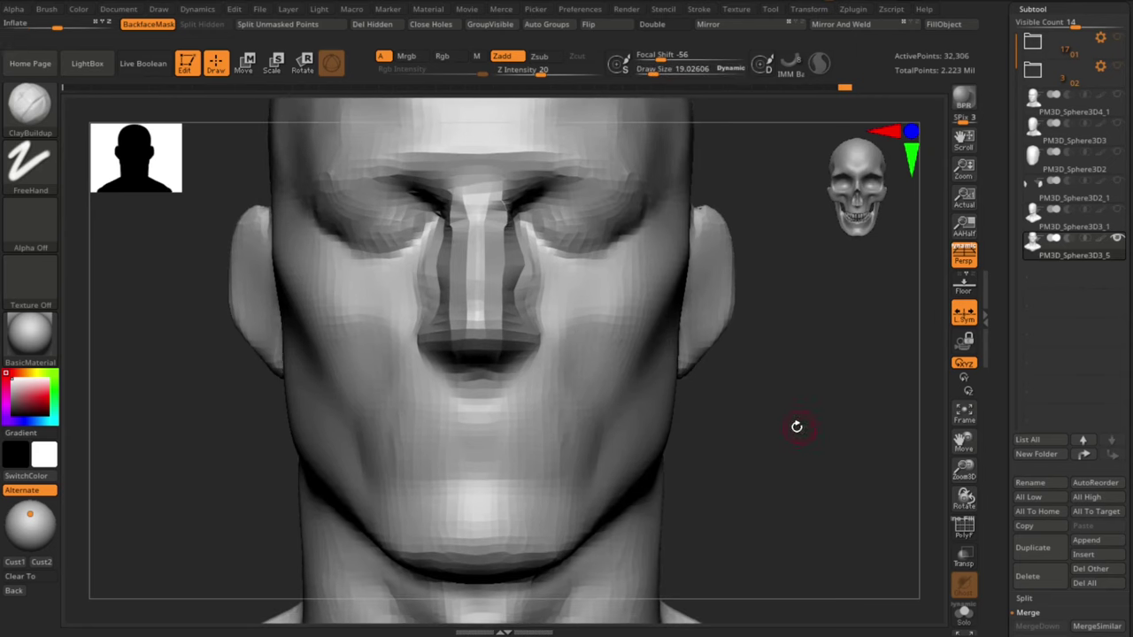
click(821, 26)
key(b)
key(d)
key(s)
key(s)
drag(460, 435, 468, 435)
drag(885, 465, 726, 474)
drag(354, 487, 505, 478)
Step: Build up the lips and the area under the nose with the Standard brush at draw sizes of about 45 and 48
drag(796, 449, 783, 469)
key(b)
key(s)
key(t)
key(s)
drag(444, 388, 447, 387)
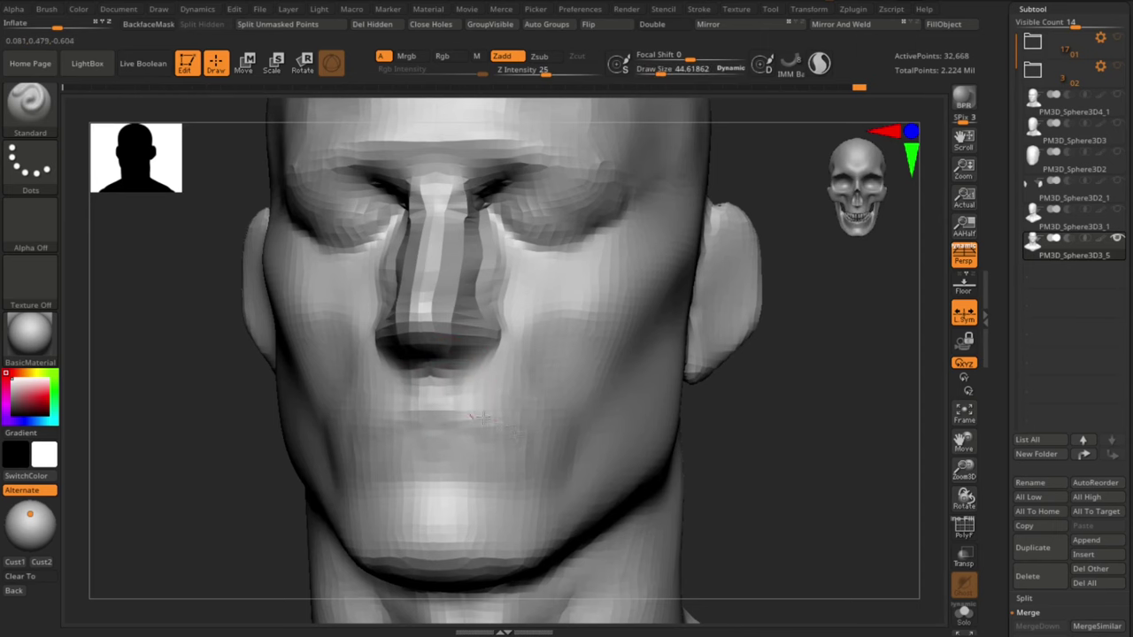
drag(775, 486, 718, 484)
drag(462, 432, 444, 386)
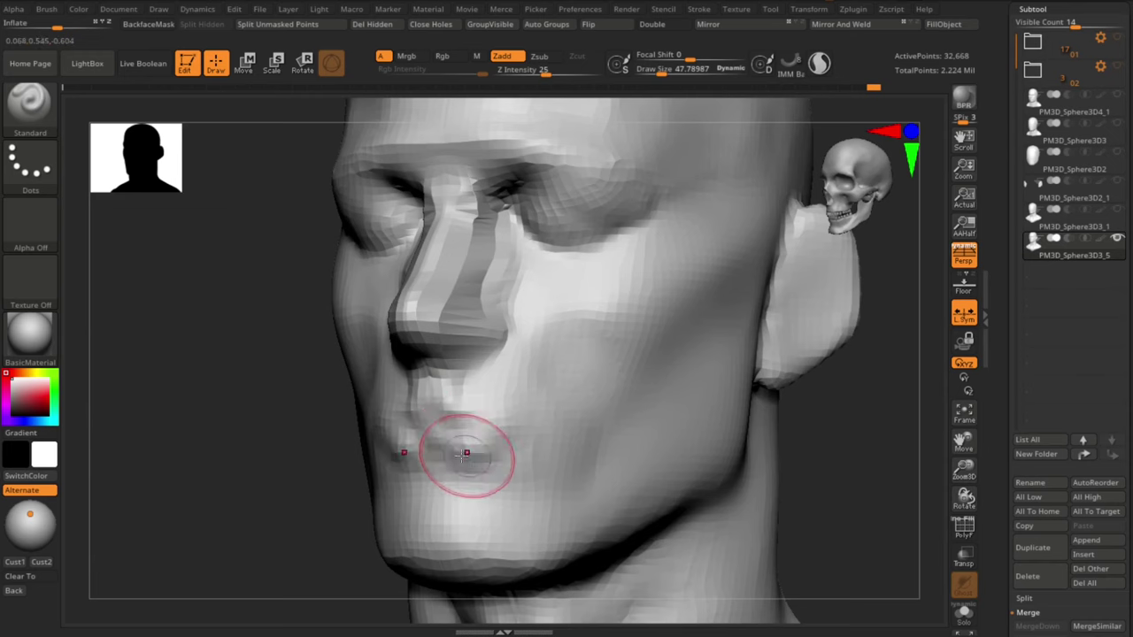
shift+drag(879, 513, 786, 514)
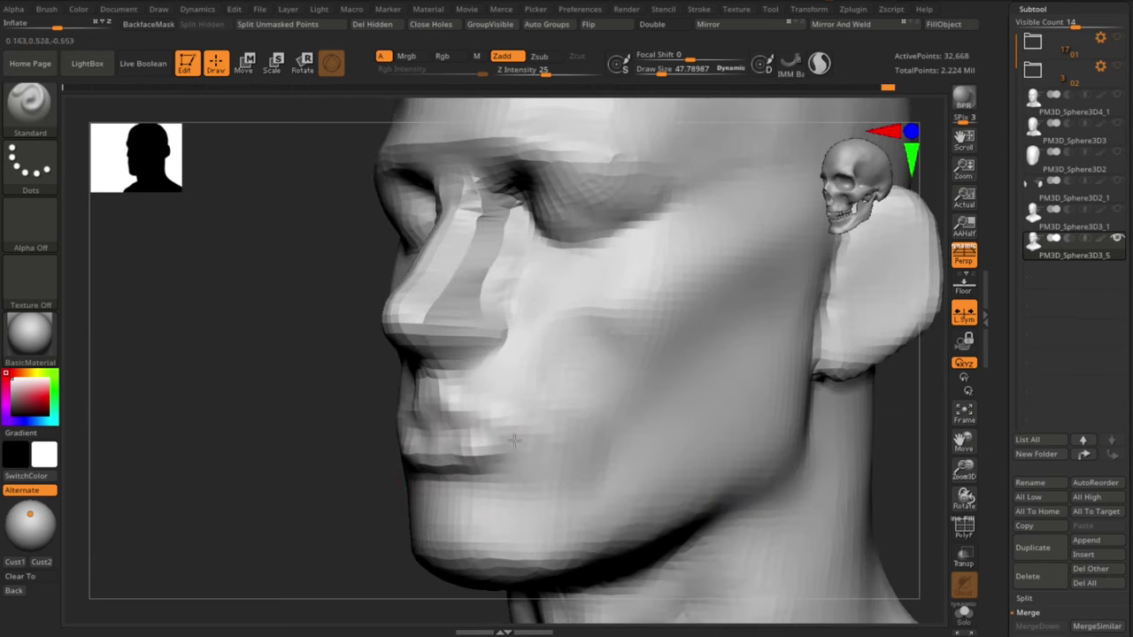
mouse_move(783, 465)
shift+mouse_down()
mouse_move(802, 466)
mouse_move(758, 466)
shift+mouse_up()
Step: Carve the parting line between the lips out to the mouth corners with the DamStandard brush at a draw size of about 36
key(b)
key(d)
key(s)
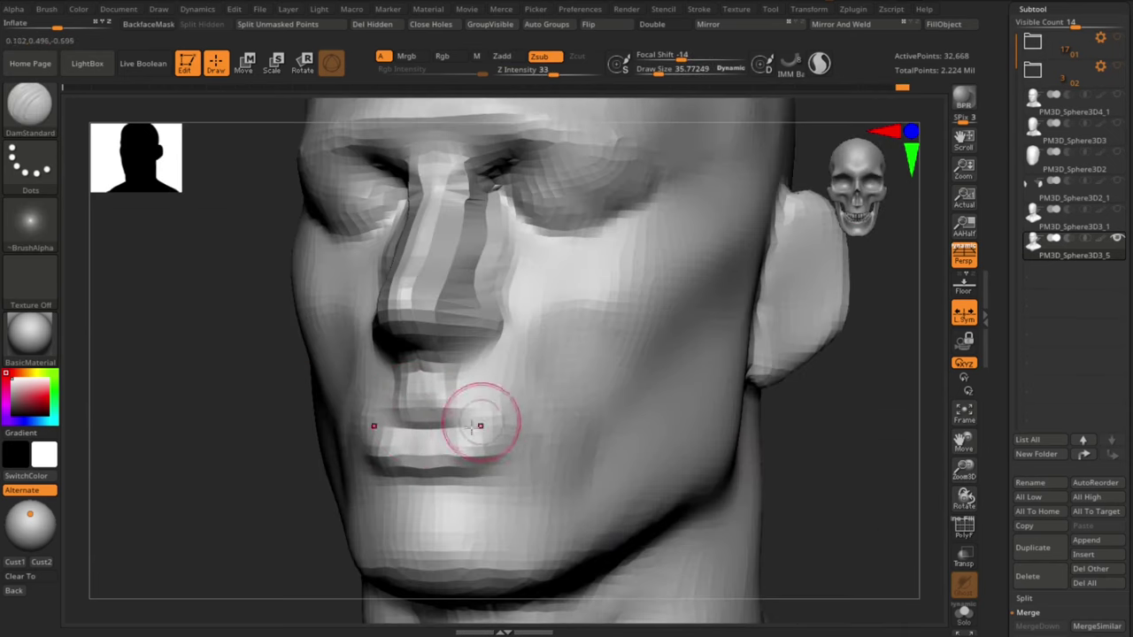
drag(823, 440, 801, 438)
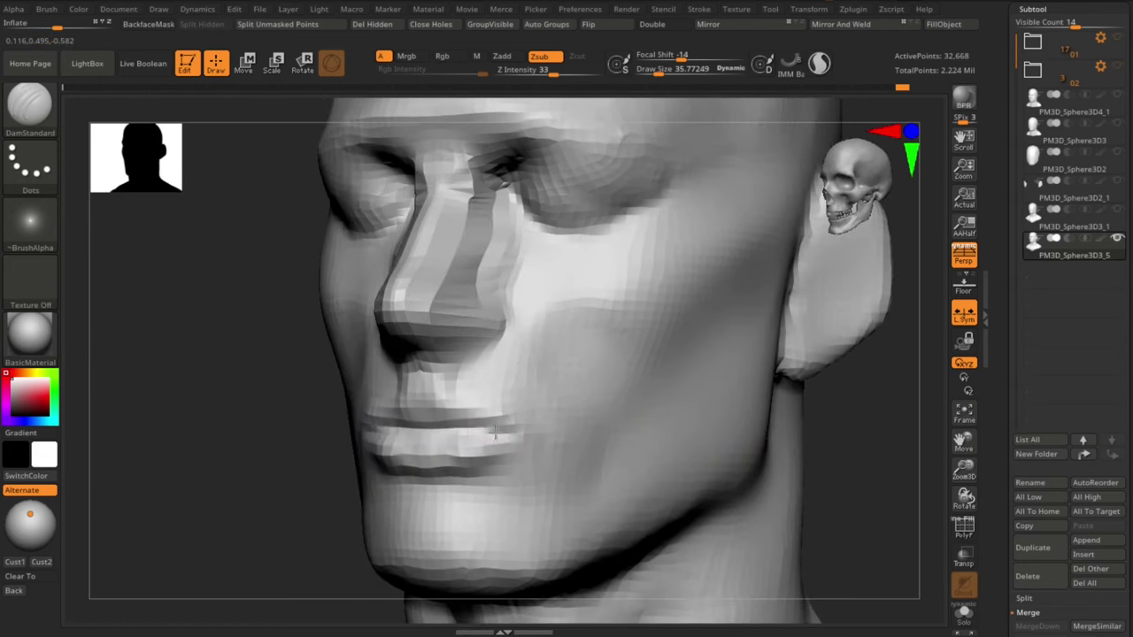
drag(285, 486, 332, 488)
drag(816, 480, 763, 479)
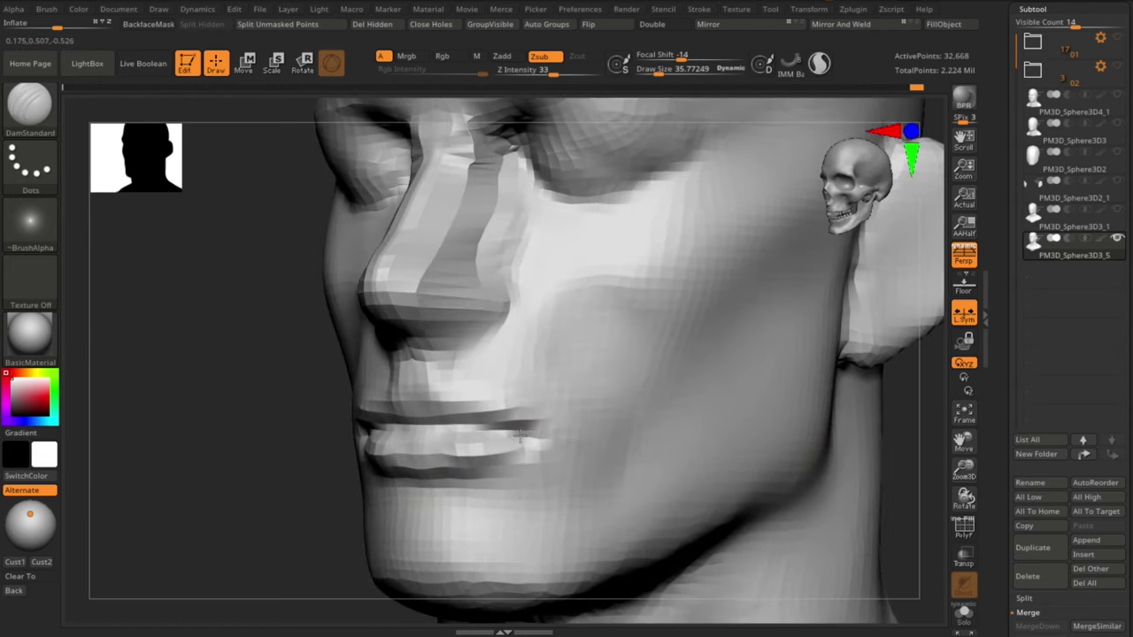
drag(313, 498, 331, 500)
Step: Carve the crease beneath the lower lip with the DamStandard brush
key(s)
mouse_move(400, 493)
mouse_down()
mouse_move(462, 489)
mouse_move(518, 510)
mouse_up()
drag(292, 487, 350, 486)
mouse_move(819, 481)
mouse_down()
mouse_move(770, 481)
mouse_move(797, 473)
mouse_up()
Step: Define the philtrum and deepen the line between the lips with the DamStandard brush at a draw size of about 39
key(s)
drag(422, 380, 419, 379)
drag(422, 364, 422, 392)
drag(810, 474, 765, 471)
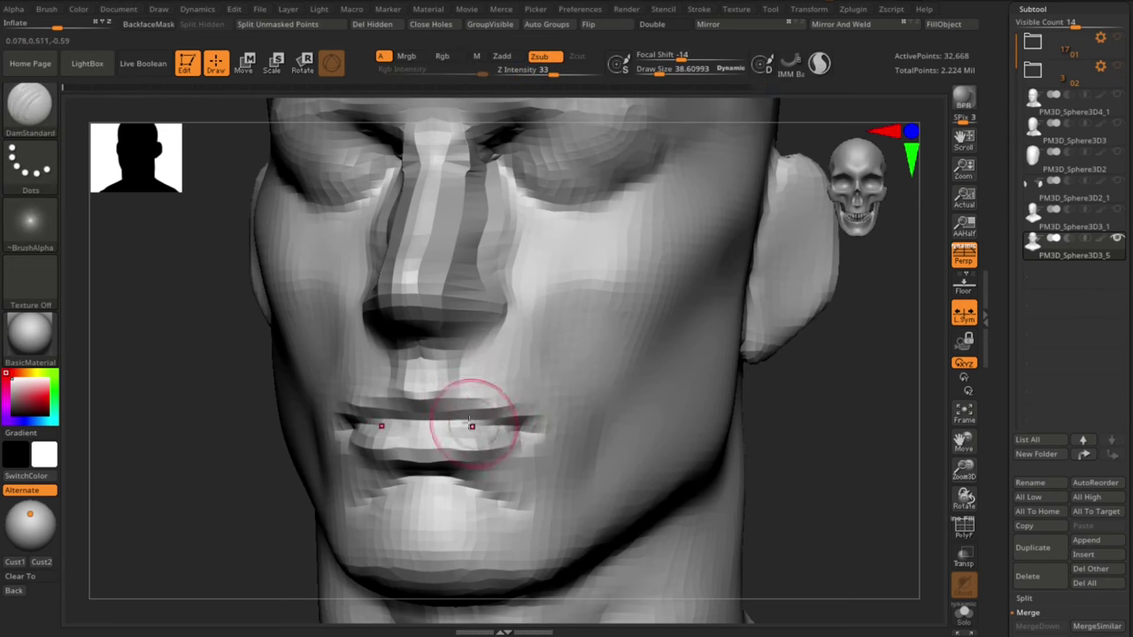
drag(464, 423, 495, 423)
mouse_move(819, 508)
mouse_down()
mouse_move(806, 476)
mouse_move(757, 469)
mouse_move(803, 527)
mouse_up()
Step: Reshape the curve of the lips seen from above with the Move Topological brush at draw sizes of about 42 and 39
key(b)
key(m)
key(t)
key(s)
drag(429, 435, 432, 434)
drag(432, 435, 431, 440)
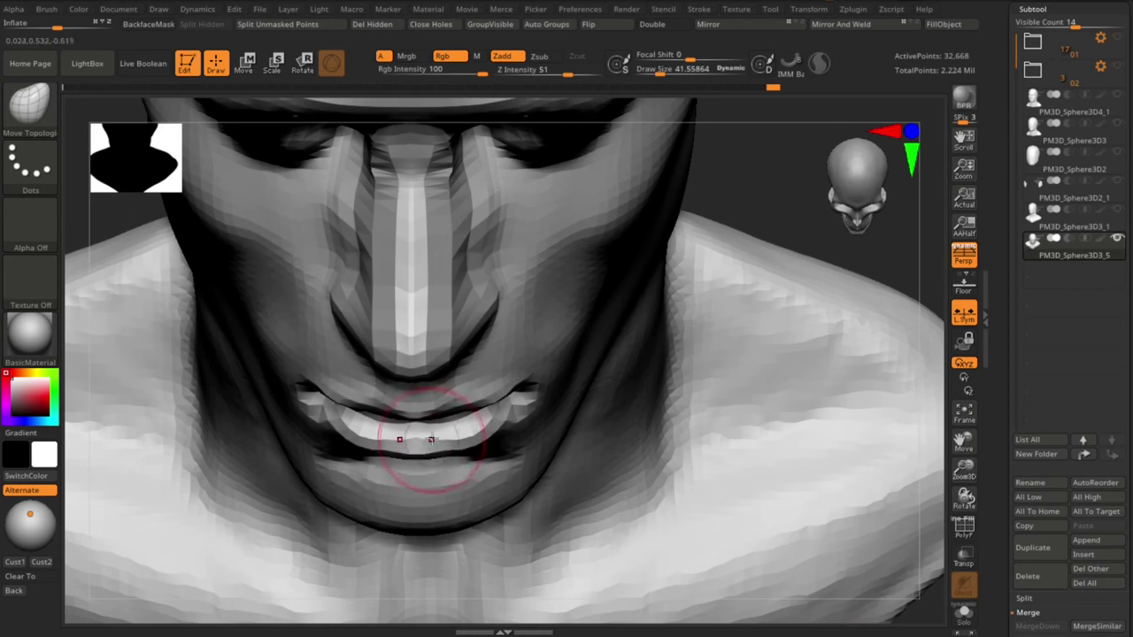
key(bracketleft)
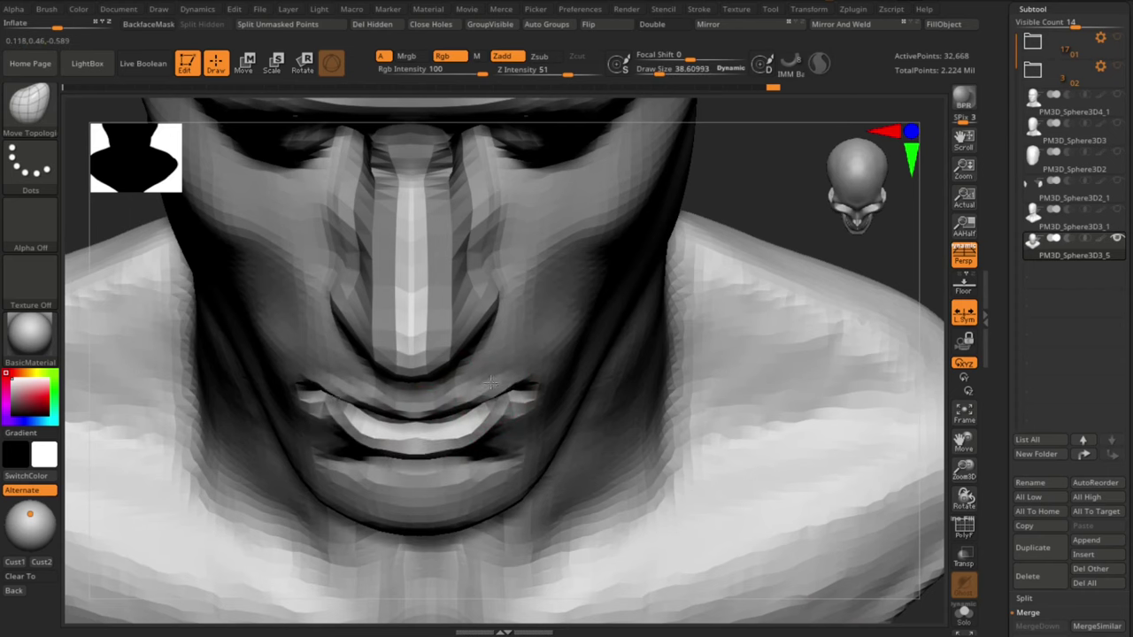
Step: Adjust the mouth corners seen from above with the Move Topological brush at draw sizes of about 39 and 36
drag(797, 211, 794, 251)
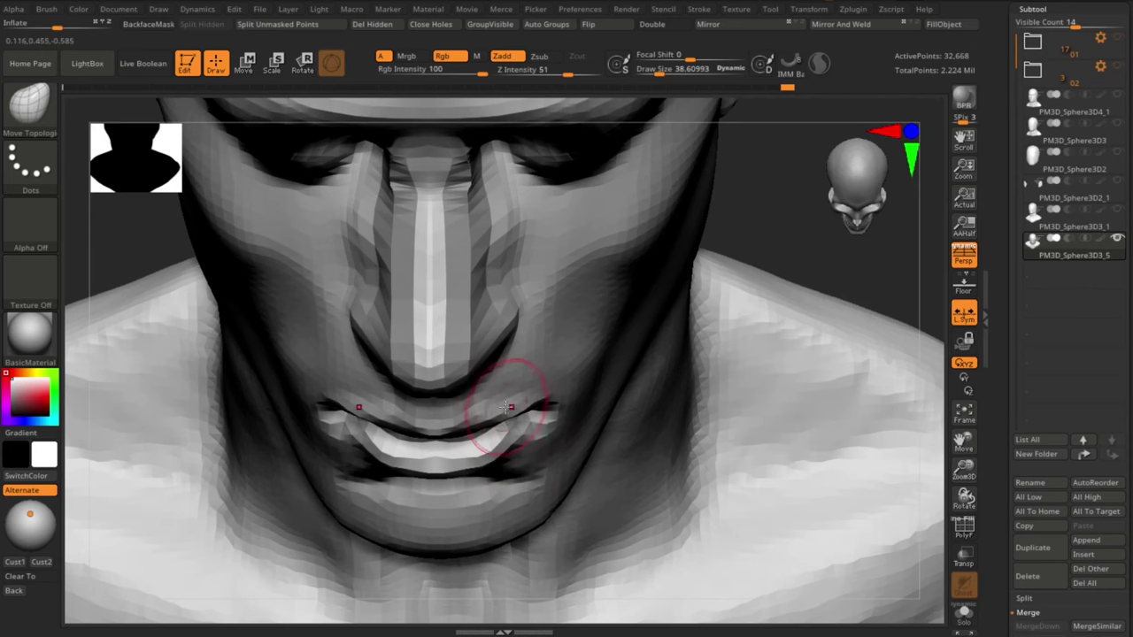
key(s)
key(s)
drag(537, 399, 536, 399)
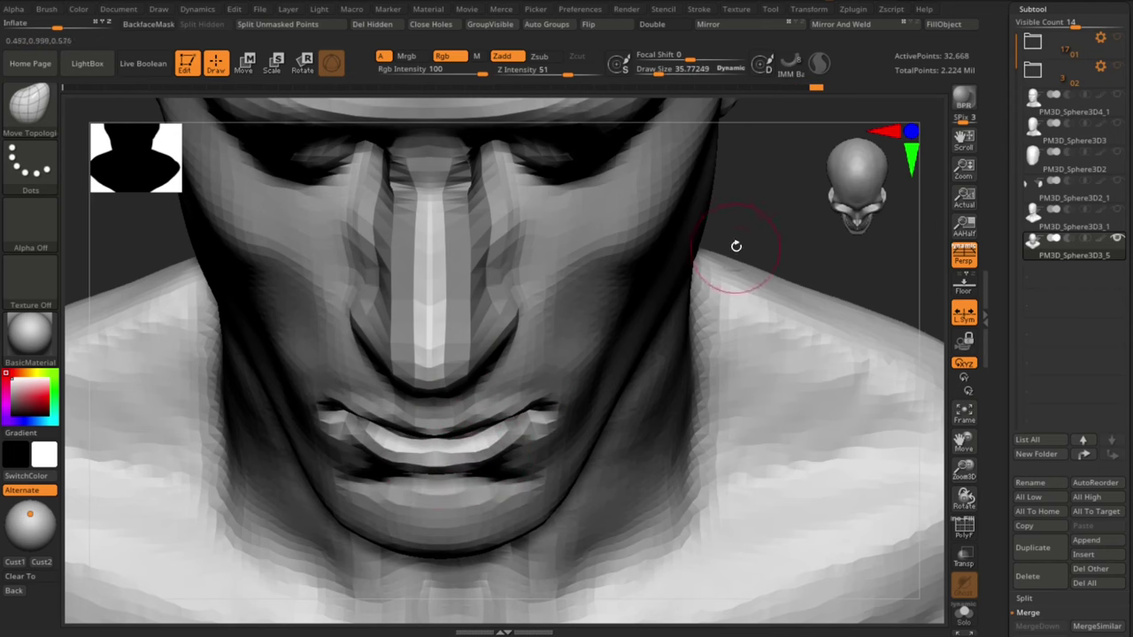
drag(795, 271, 832, 416)
Step: Build up the surface around the mouth with the ClayBuildup brush, and adjust the area beside the nostrils with the Move brush at about 36
mouse_move(832, 416)
alt+mouse_down()
mouse_move(836, 460)
mouse_move(824, 458)
mouse_move(847, 458)
mouse_move(814, 461)
alt+mouse_up()
key(b)
key(c)
key(b)
key(s)
drag(502, 451, 506, 452)
alt+drag(888, 469, 888, 434)
drag(888, 434, 783, 460)
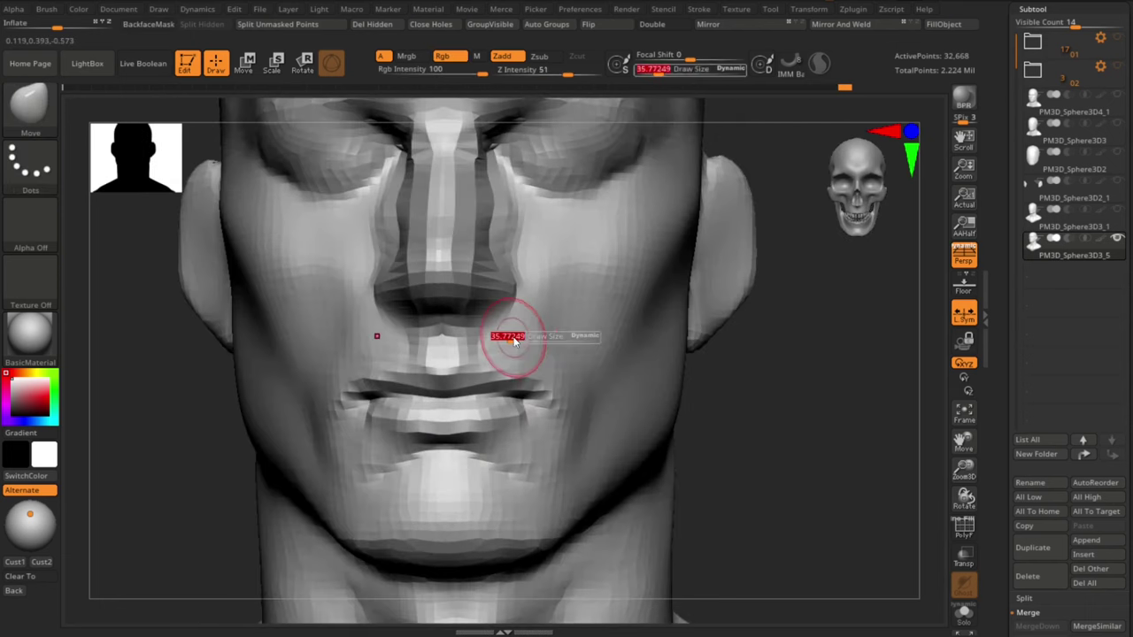
mouse_move(850, 460)
mouse_down()
mouse_move(787, 455)
mouse_move(832, 456)
mouse_up()
alt+drag(888, 478, 856, 449)
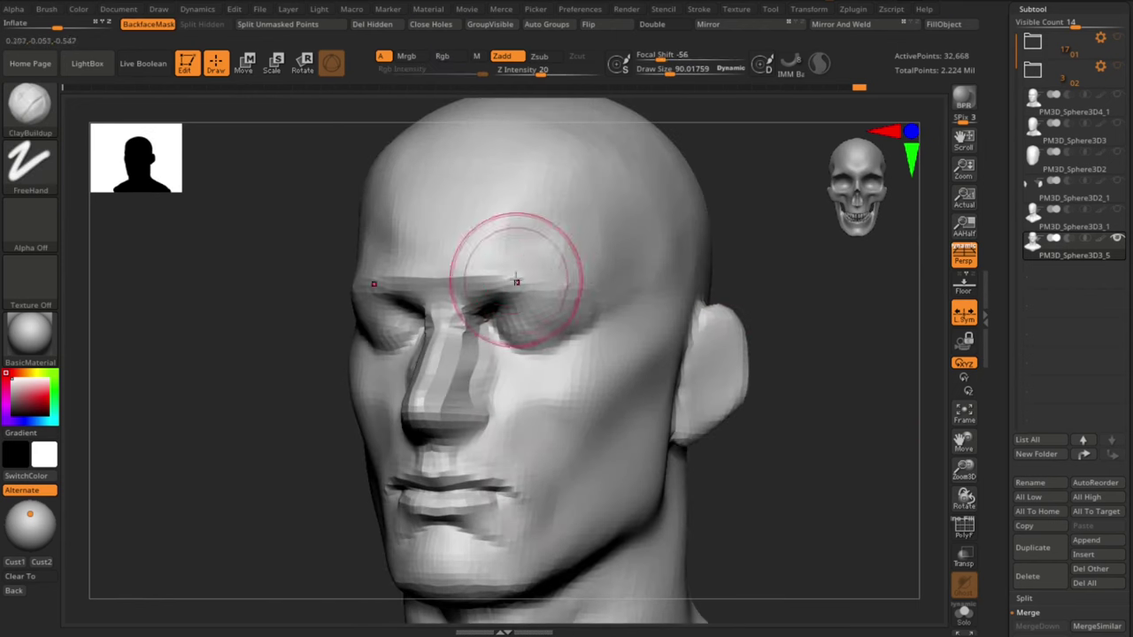
Step: Build up the inner brow above the nose bridge with the ClayBuildup brush at a draw size of about 42
mouse_move(861, 467)
mouse_down()
mouse_move(883, 493)
mouse_move(840, 461)
mouse_up()
shift+drag(841, 460, 768, 430)
key(bracketright)
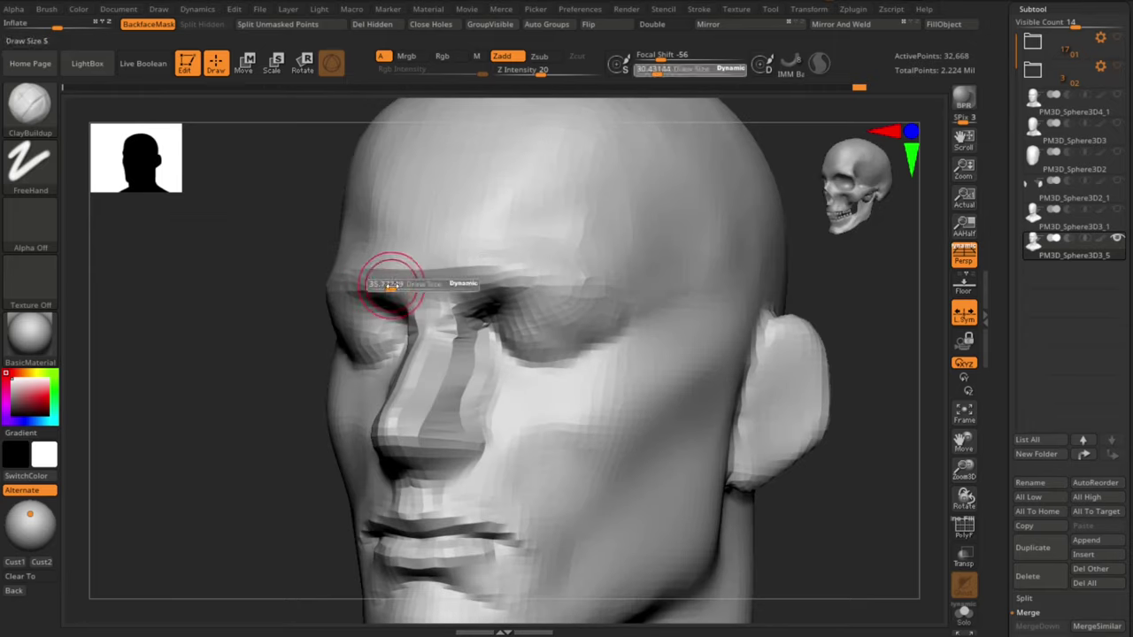
drag(388, 283, 414, 301)
drag(885, 539, 873, 541)
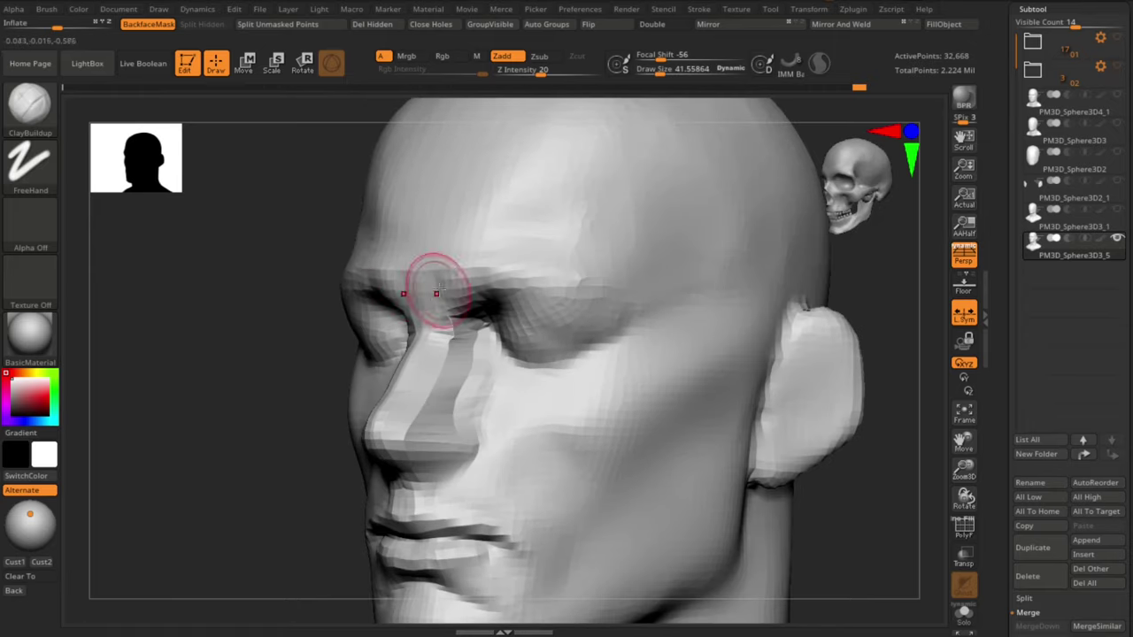
mouse_move(825, 470)
mouse_down()
mouse_move(866, 457)
mouse_move(889, 498)
mouse_move(885, 484)
mouse_up()
Step: Refine the brow ridge with the Standard and ClayBuildup brushes at a draw size of about 42
key(b)
key(s)
key(t)
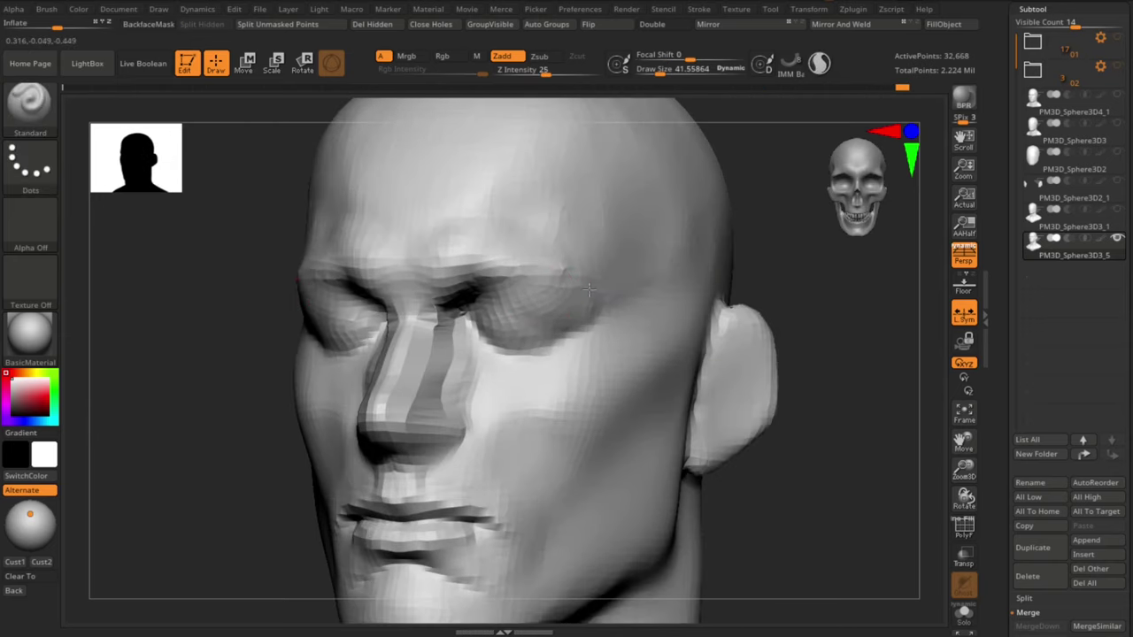
mouse_move(830, 546)
mouse_down()
mouse_move(799, 511)
mouse_move(840, 496)
mouse_move(867, 430)
mouse_move(855, 485)
mouse_up()
key(b)
key(c)
key(b)
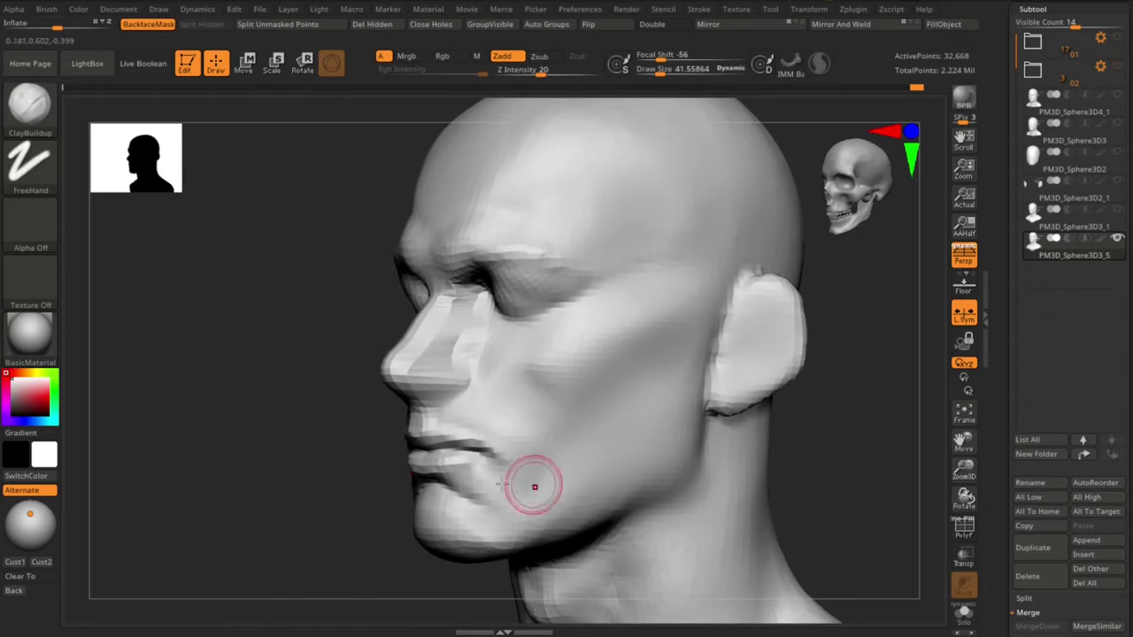
Step: Adjust the chin and the lower jaw line with the Move brush at a draw size of about 109
key(b)
key(m)
key(v)
key(s)
drag(505, 537, 498, 538)
mouse_move(495, 544)
shift+mouse_down()
mouse_move(480, 554)
mouse_move(463, 534)
shift+mouse_up()
key(s)
mouse_move(275, 556)
alt+mouse_down()
mouse_move(364, 501)
mouse_move(377, 524)
mouse_move(398, 520)
alt+mouse_up()
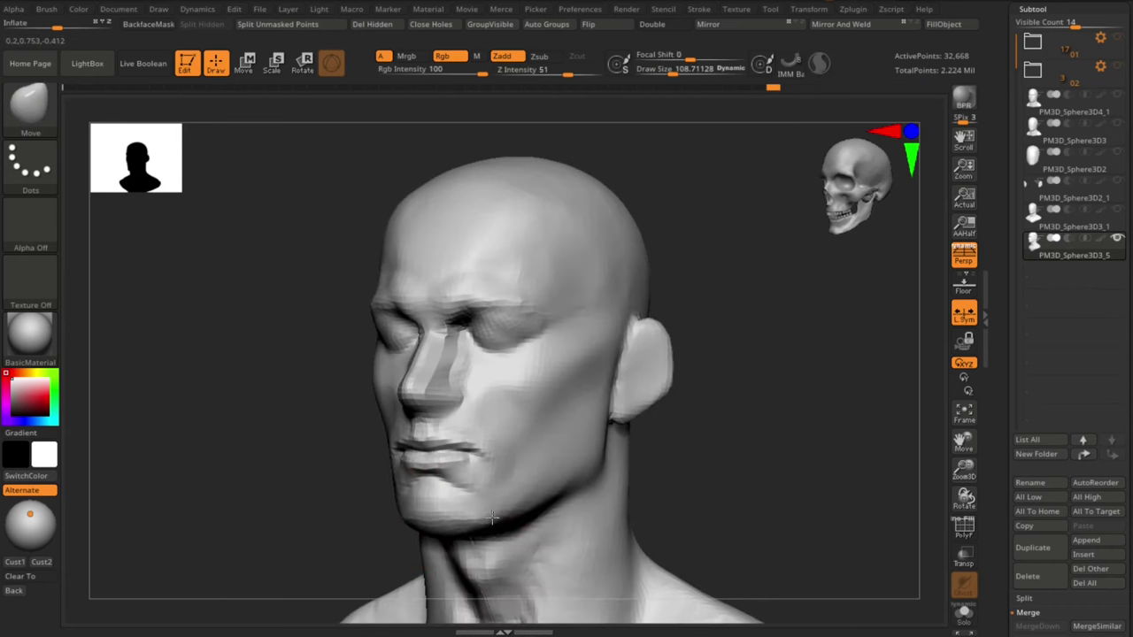
Step: Adjust the profile of the nose base and upper lip with the Move brush at a draw size of about 95
drag(836, 434, 734, 423)
alt+drag(753, 416, 742, 482)
shift+drag(695, 445, 721, 455)
mouse_move(297, 531)
alt+mouse_down()
mouse_move(321, 475)
mouse_move(337, 475)
alt+mouse_up()
alt+drag(393, 343, 407, 388)
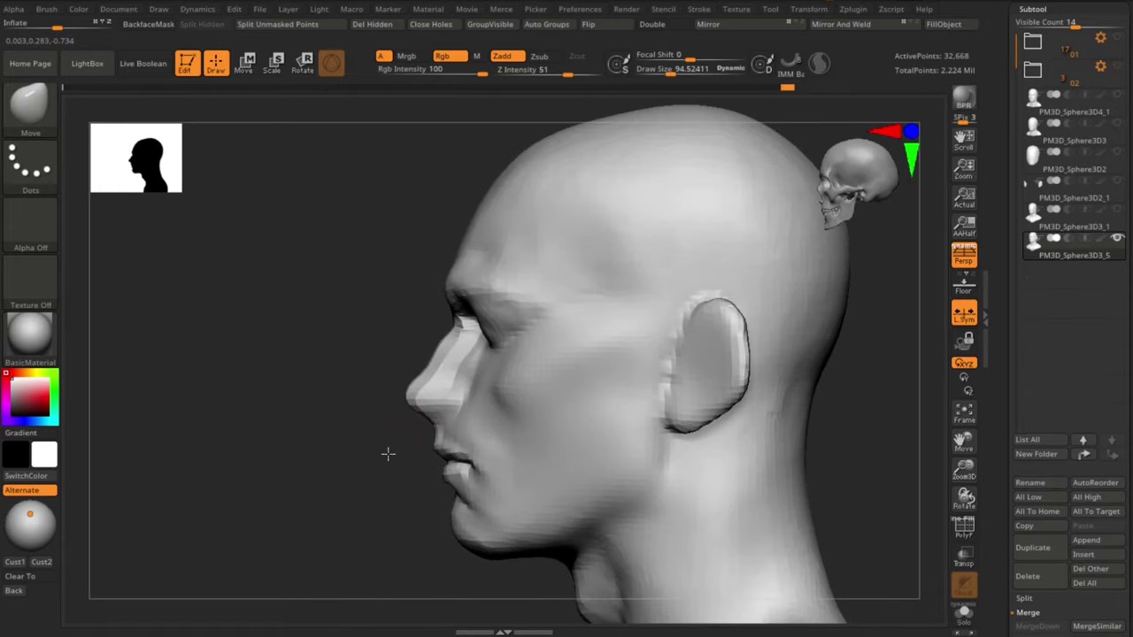
alt+drag(388, 454, 395, 500)
key(s)
drag(473, 410, 464, 410)
drag(461, 420, 473, 431)
key(s)
alt+drag(380, 496, 384, 442)
Step: Shape the cheeks beside the mouth corners from the front with the Move brush at a draw size of about 119
shift+drag(384, 469, 531, 495)
alt+drag(664, 495, 666, 456)
drag(666, 447, 637, 443)
key(s)
drag(489, 424, 499, 423)
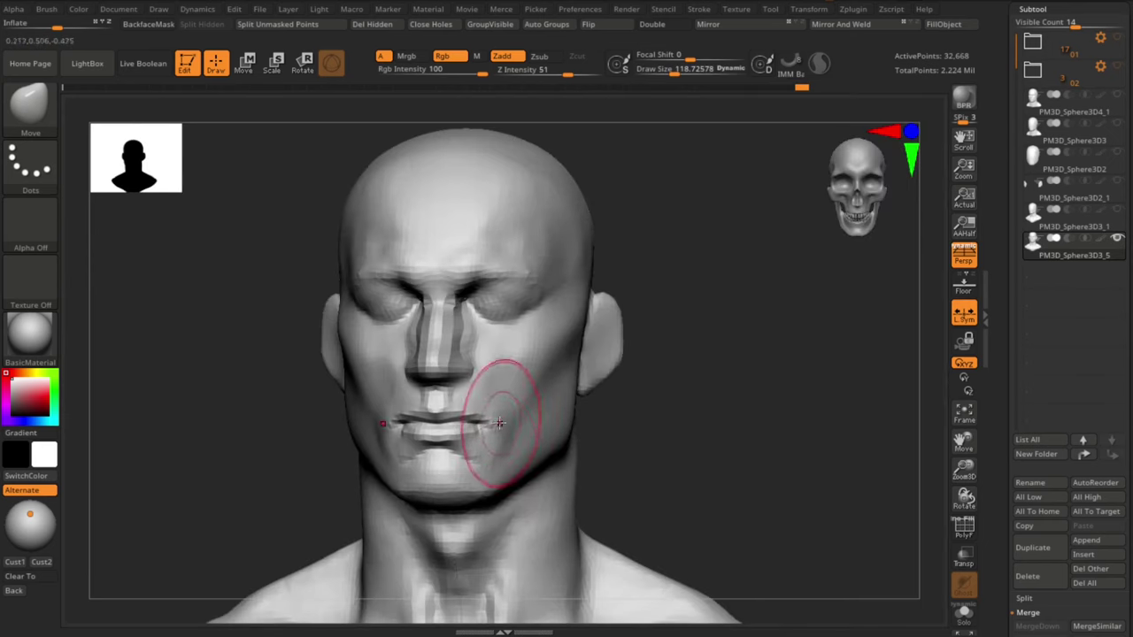
mouse_move(643, 460)
mouse_down()
mouse_move(721, 465)
mouse_move(788, 445)
mouse_move(768, 446)
mouse_up()
Step: Sculpt a diagonal form from the cheekbone down toward the jaw beside the mouth with the Standard brush
key(b)
key(s)
key(t)
drag(573, 381, 522, 447)
shift+drag(708, 469, 741, 468)
drag(664, 478, 747, 474)
Step: Build up the lower cheek beside the mouth with the ClayBuildup brush at about 81 and smooth the strokes
key(b)
key(c)
key(b)
key(s)
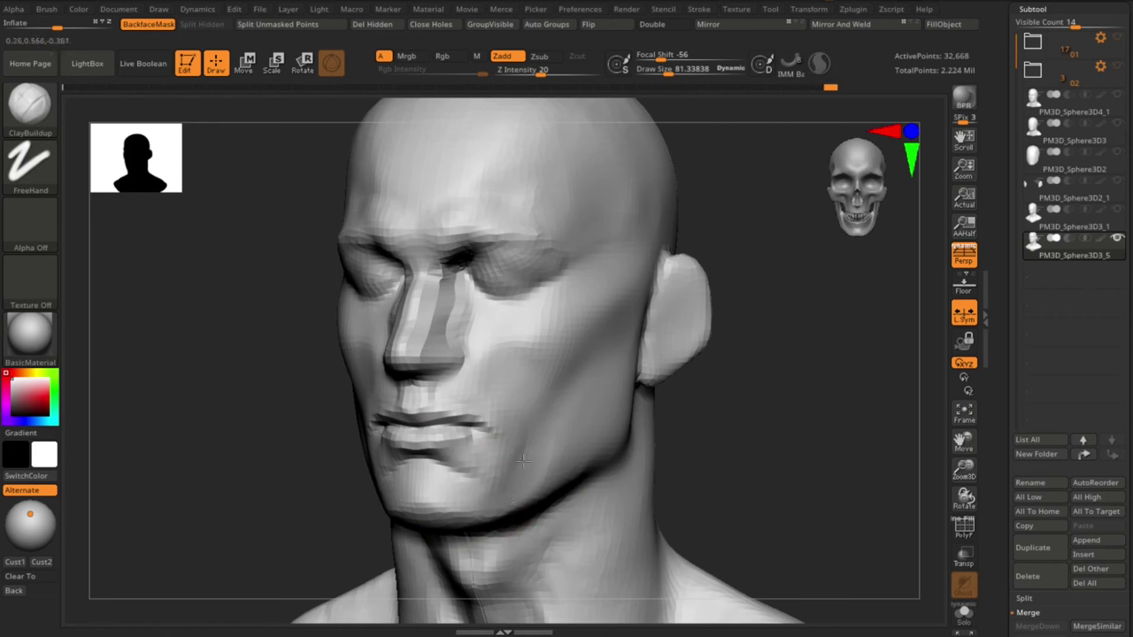
drag(521, 421, 503, 471)
mouse_move(818, 438)
mouse_down()
mouse_move(754, 433)
mouse_move(816, 439)
mouse_up()
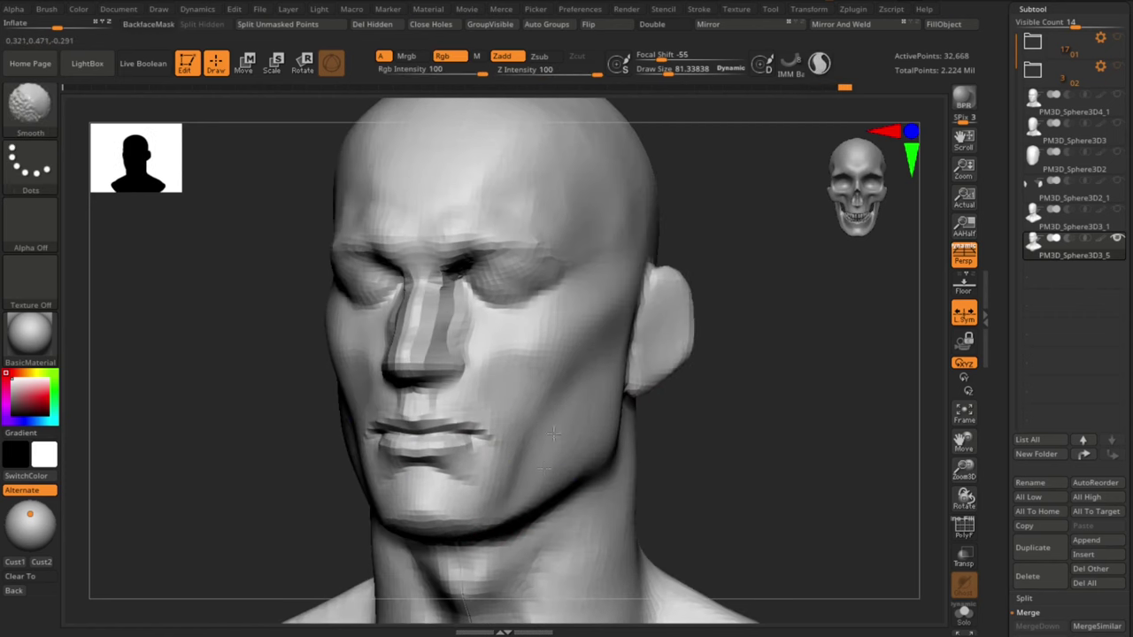
shift+drag(522, 438, 491, 509)
drag(802, 442, 742, 435)
Step: Smooth the cheekbone and the surface below the eye
shift+drag(493, 355, 571, 390)
mouse_move(772, 447)
mouse_down()
mouse_move(800, 481)
mouse_move(804, 469)
mouse_up()
shift+drag(549, 350, 534, 363)
mouse_move(708, 432)
mouse_down()
mouse_move(753, 445)
mouse_move(726, 425)
mouse_up()
Step: Subdivide the bust once and smooth the forehead, nose, mouth, jaw and neck, enlarging the brush to about 151
key(shift+q)
mouse_move(691, 370)
mouse_down()
mouse_move(728, 422)
mouse_move(780, 406)
mouse_move(818, 434)
mouse_move(803, 466)
mouse_move(816, 463)
mouse_up()
shift+drag(554, 249, 570, 239)
shift+drag(499, 323, 476, 386)
shift+drag(473, 430, 507, 443)
mouse_move(752, 531)
alt+mouse_down()
mouse_move(766, 498)
mouse_move(690, 435)
alt+mouse_up()
key(])
key(])
shift+drag(603, 343, 595, 317)
mouse_move(744, 515)
alt+mouse_down()
mouse_move(734, 463)
mouse_move(701, 416)
alt+mouse_up()
shift+drag(549, 499, 552, 521)
drag(657, 434, 644, 421)
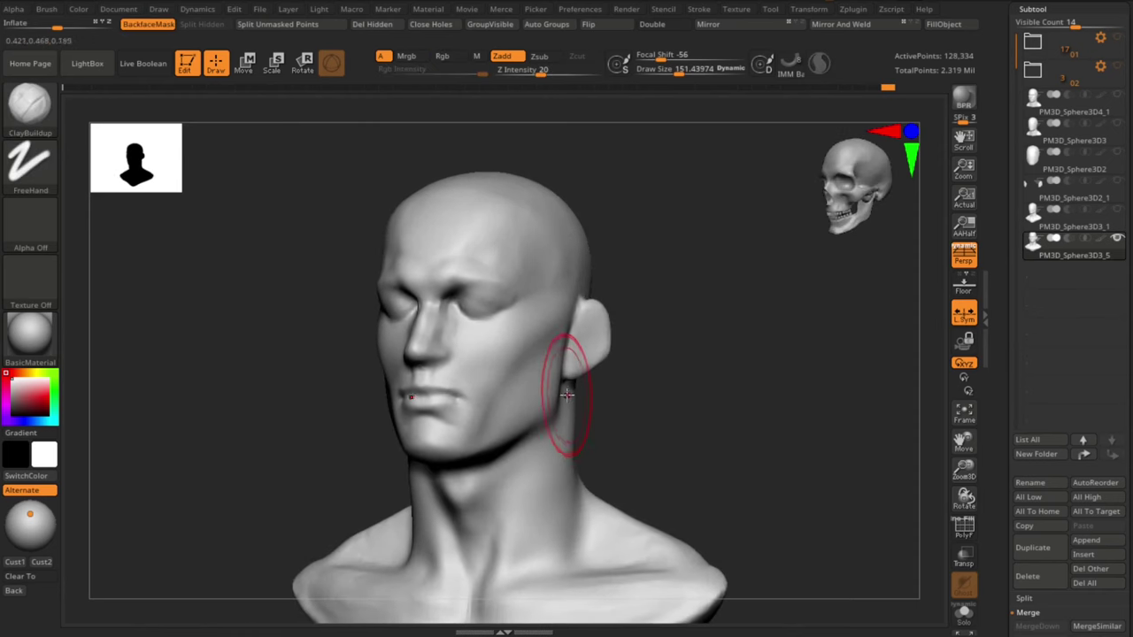
Step: Reshape the ears and the area below the earlobes with the Move brush at a draw size of about 119
key(b)
key(m)
key(v)
drag(574, 375, 566, 379)
shift+drag(639, 398, 684, 402)
key(s)
drag(599, 346, 595, 344)
drag(585, 360, 594, 328)
drag(653, 292, 645, 312)
drag(603, 351, 599, 352)
Step: Smooth the cheek and adjust the lips in profile with the Move brush at a draw size of about 119
alt+drag(641, 411, 531, 463)
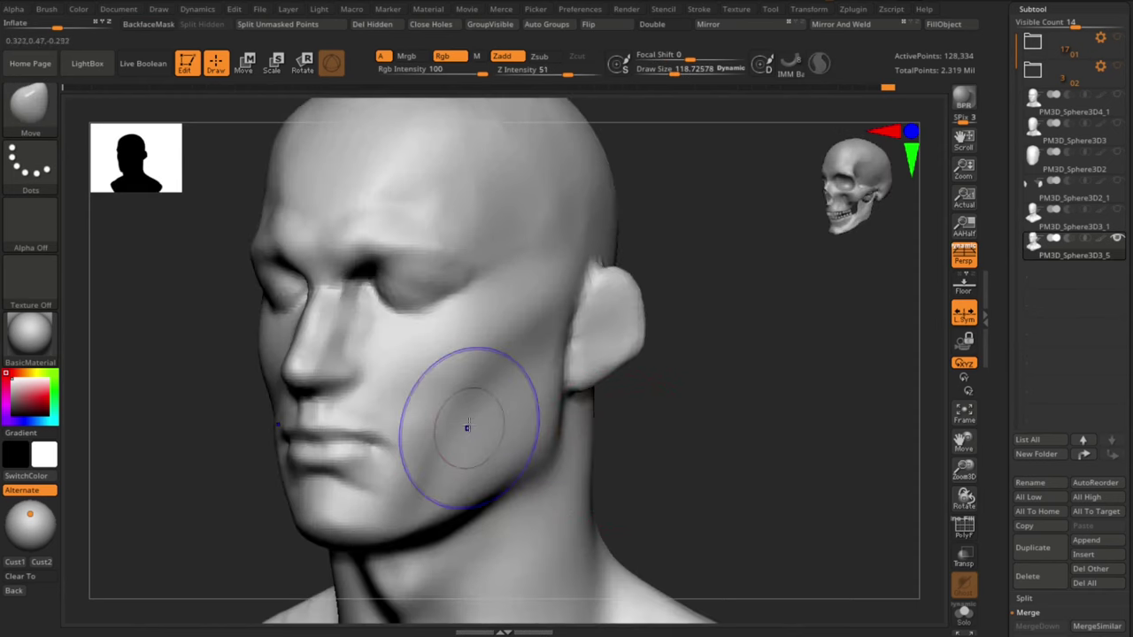
shift+drag(468, 429, 496, 403)
drag(714, 423, 650, 451)
alt+drag(387, 554, 412, 531)
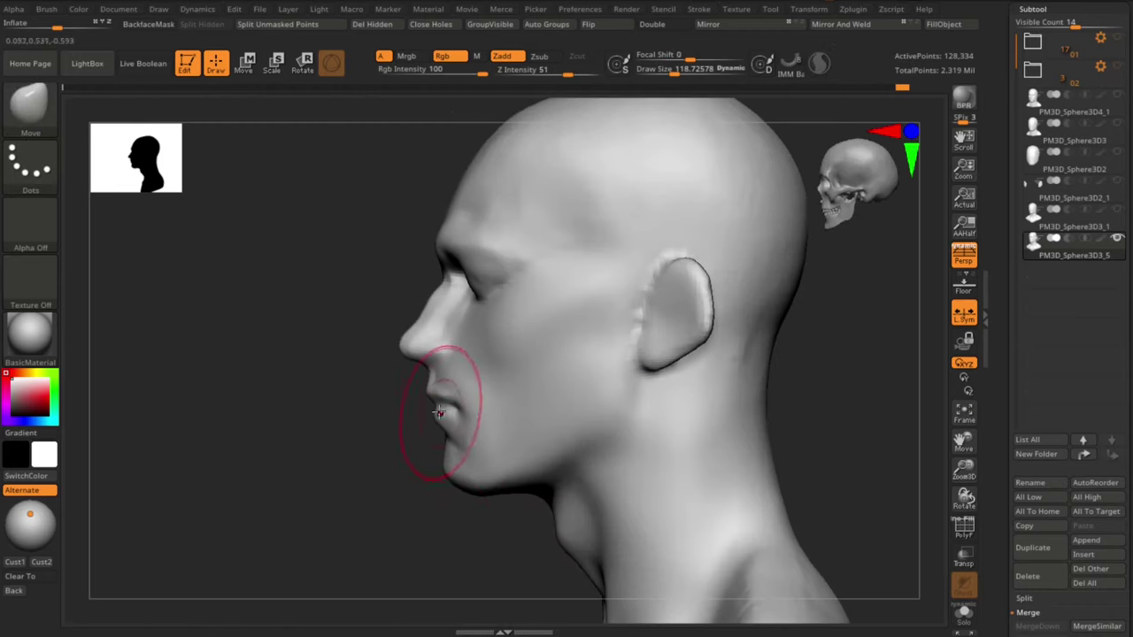
alt+drag(352, 305, 392, 384)
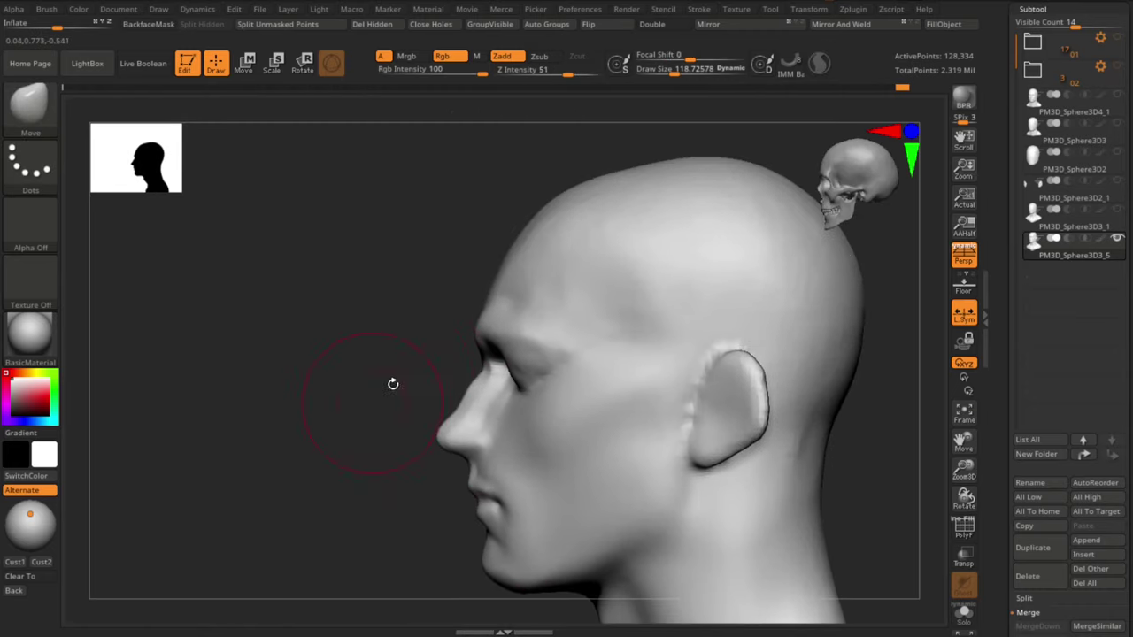
Step: Adjust the brow and eye area in profile with the Move brush at draw sizes of about 95 and 77
key(s)
drag(485, 342, 476, 346)
alt+drag(350, 526, 446, 442)
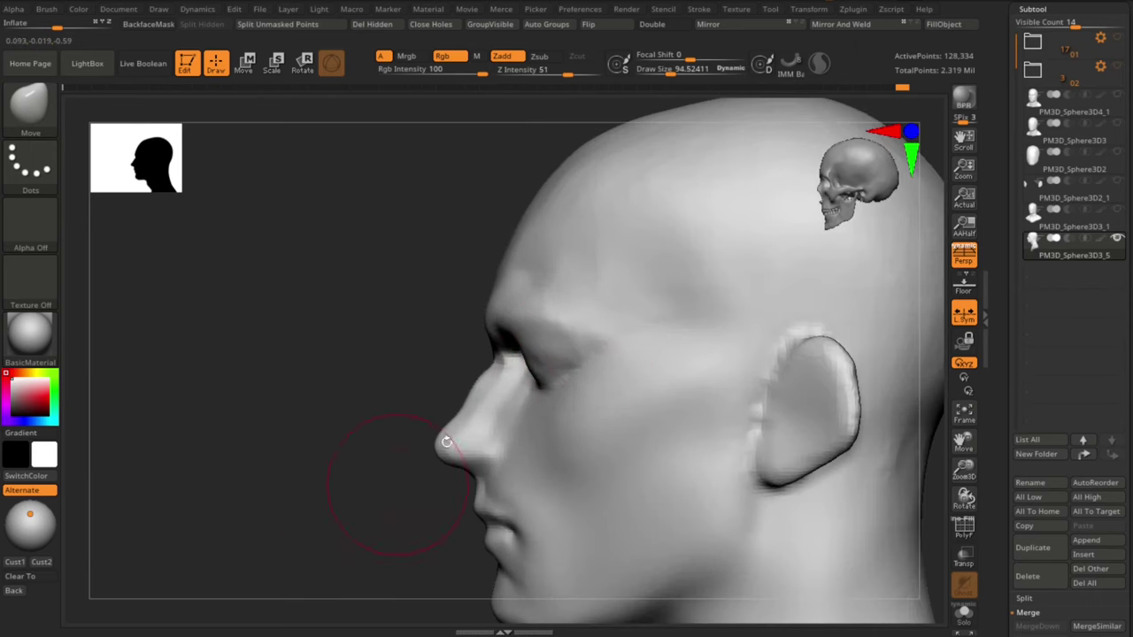
drag(593, 351, 582, 354)
key(s)
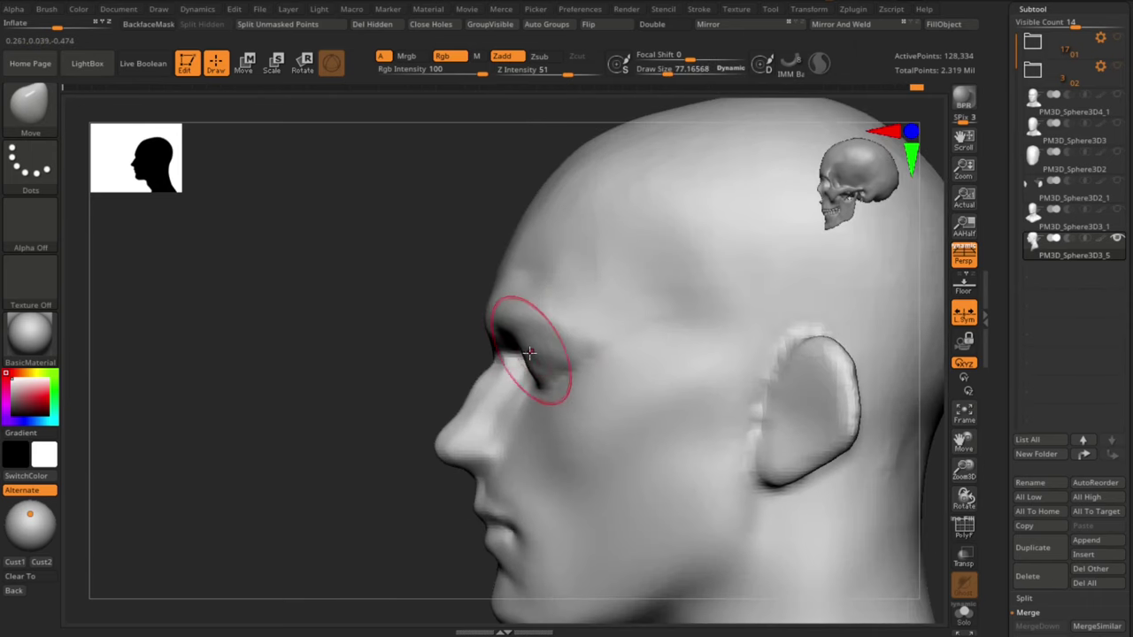
Step: Reposition the inner eye corners and eyelid volumes from the front with the Move brush, starting at a draw size of about 73
mouse_move(360, 431)
shift+mouse_down()
mouse_move(731, 522)
mouse_move(742, 480)
shift+mouse_up()
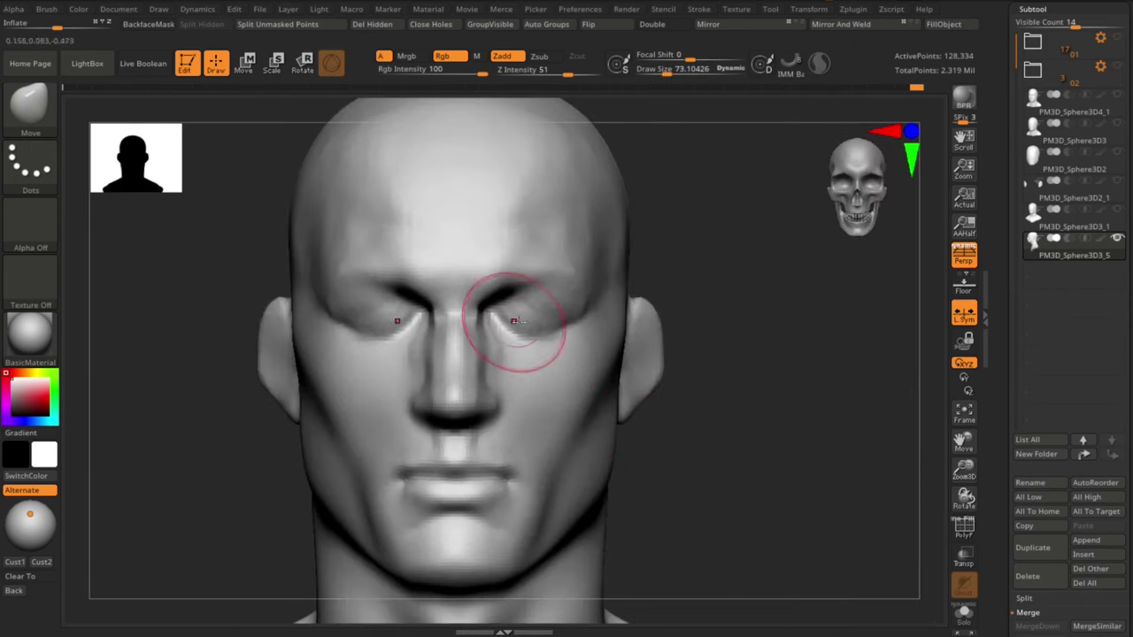
key(s)
drag(520, 322, 502, 311)
key(s)
drag(508, 314, 568, 310)
key(s)
Step: Adjust the shape of the neck in profile with the Move brush at a draw size of about 151
alt+drag(776, 501, 797, 431)
mouse_move(796, 431)
mouse_down()
mouse_move(771, 428)
mouse_move(757, 446)
mouse_move(603, 421)
mouse_move(581, 448)
mouse_move(568, 443)
mouse_up()
key(s)
key(s)
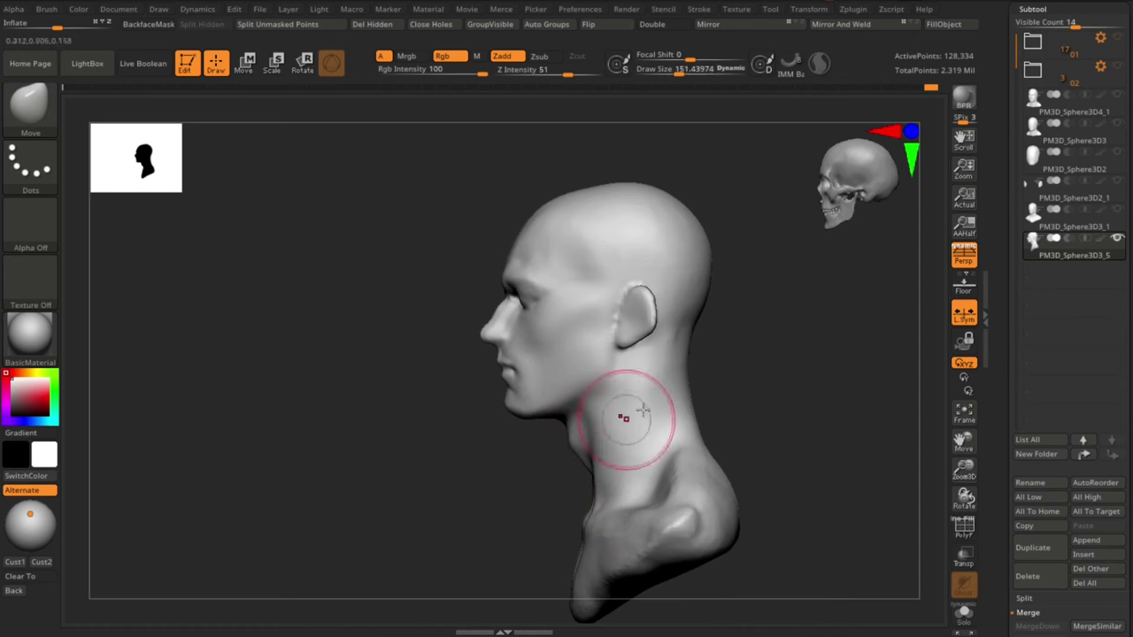
shift+drag(659, 434, 680, 467)
mouse_move(752, 379)
mouse_down()
mouse_move(830, 392)
mouse_move(822, 467)
mouse_move(801, 442)
mouse_move(752, 434)
mouse_up()
Step: Build up the sides of the nose with the ClayBuildup brush at a draw size of about 51 and smooth the bridge
alt+drag(779, 434, 817, 478)
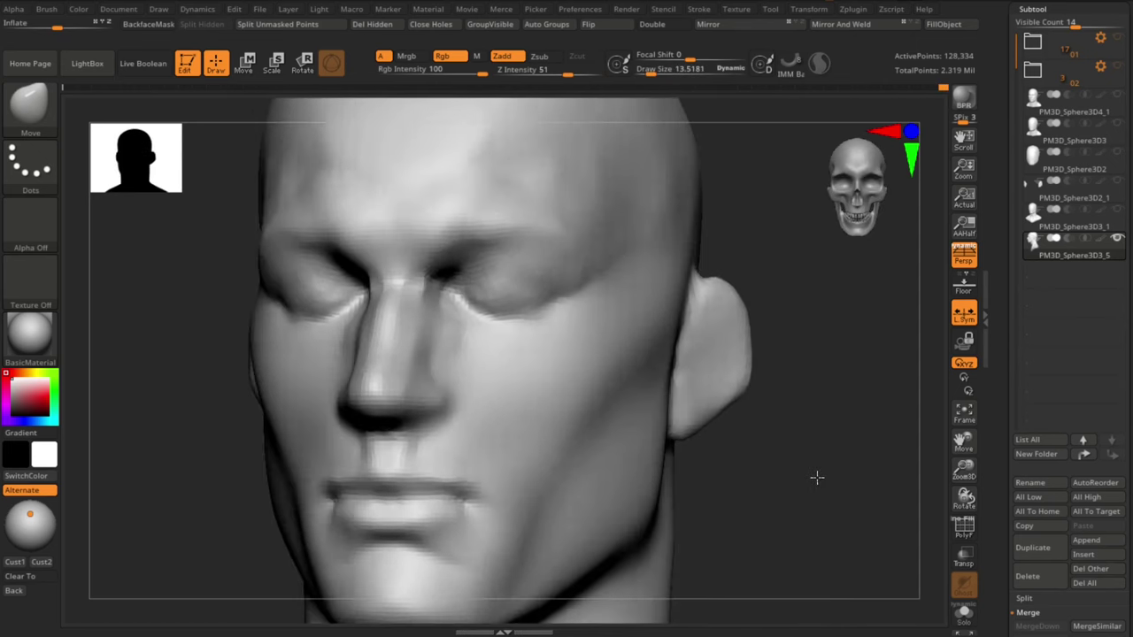
key(b)
key(c)
key(b)
key(s)
drag(497, 352, 505, 352)
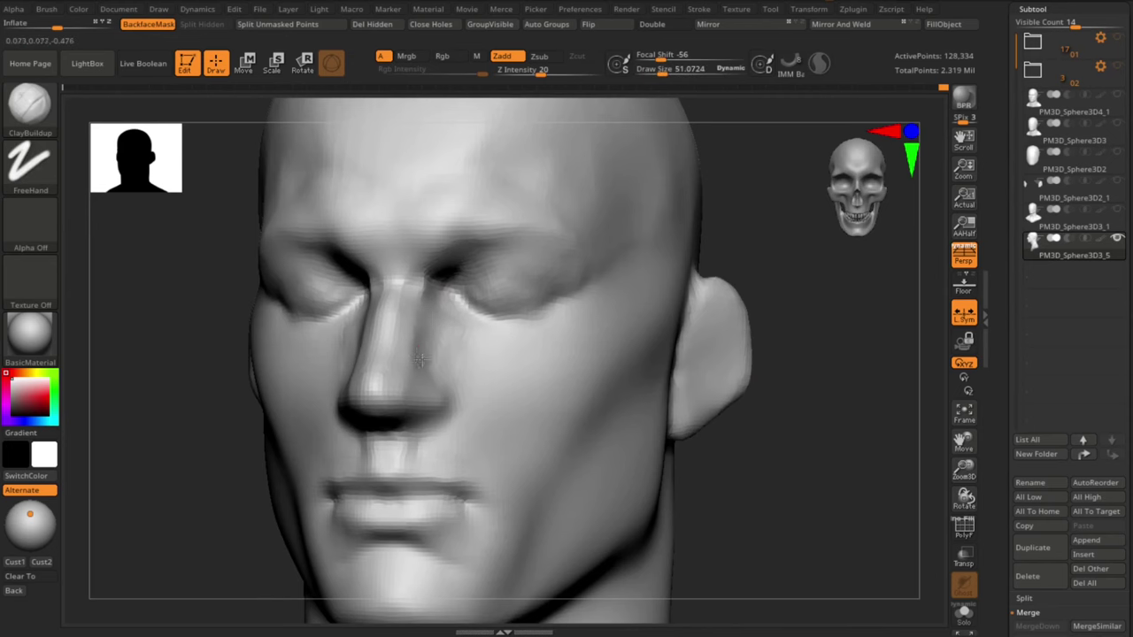
alt+drag(708, 461, 757, 435)
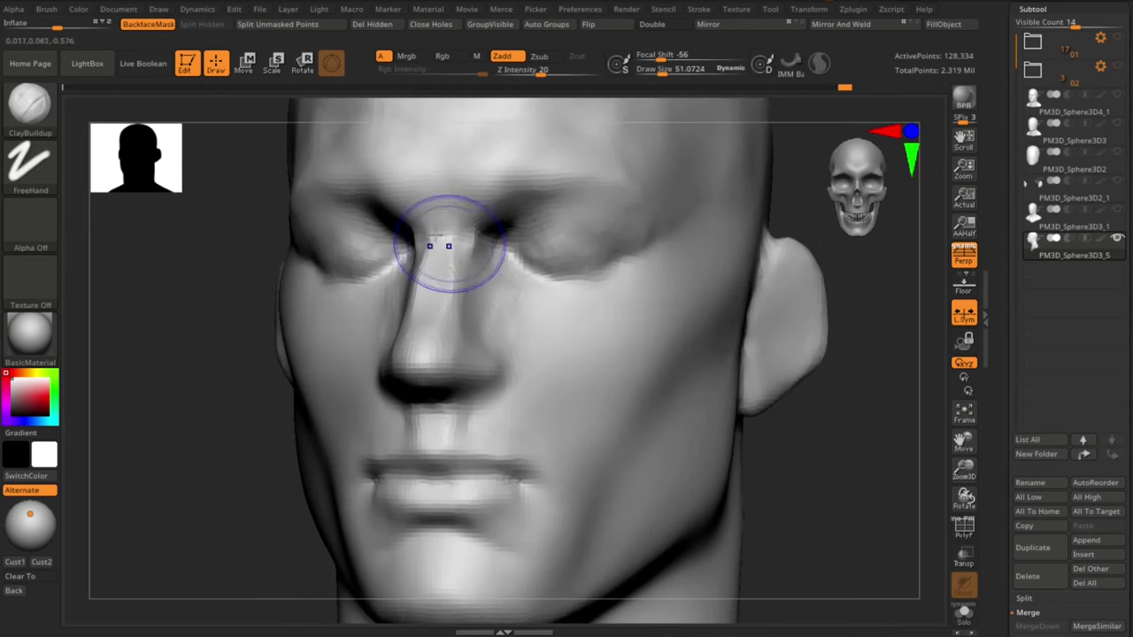
shift+drag(450, 245, 440, 305)
drag(814, 451, 792, 436)
Step: Shape the nostril wings with the Move Topological brush and cut the crease behind them with DamStandard at about 28
key(b)
key(m)
key(t)
key(s)
drag(493, 342, 495, 354)
key(b)
key(d)
key(s)
key(s)
mouse_move(494, 350)
mouse_down()
mouse_move(501, 377)
mouse_move(487, 387)
mouse_up()
mouse_move(847, 516)
alt+mouse_down()
mouse_move(832, 493)
mouse_move(804, 486)
alt+mouse_up()
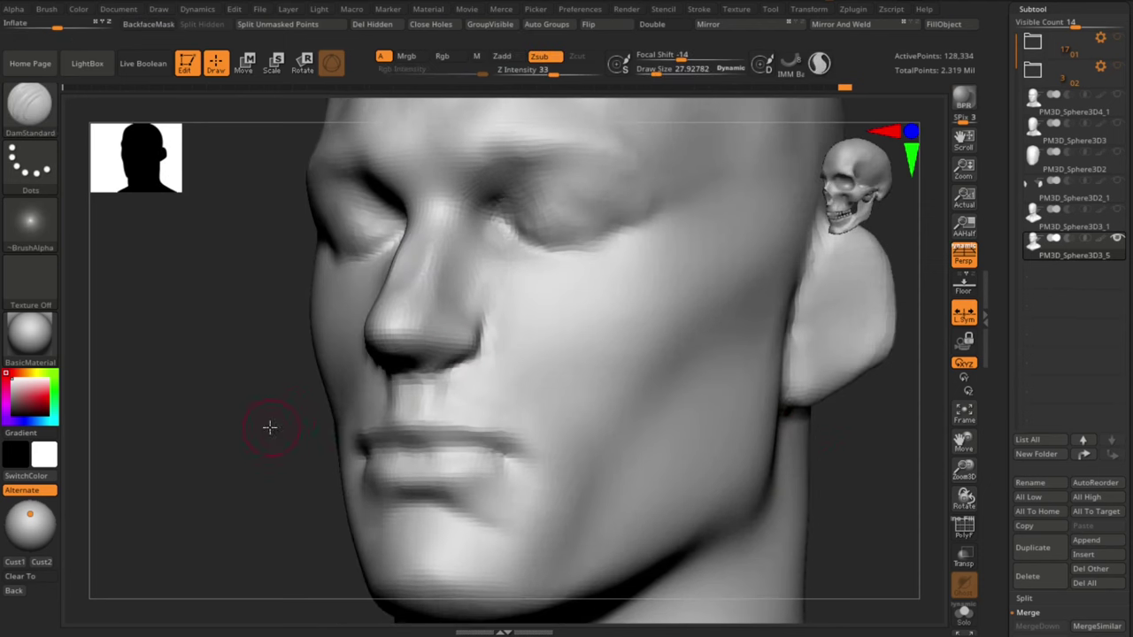
Step: Reshape the nostril wings from below with the Move Topological brush, adjusting the draw size between about 17 and 31
drag(270, 427, 297, 376)
key(b)
key(m)
key(t)
key(s)
mouse_move(854, 367)
mouse_down()
mouse_move(872, 351)
mouse_move(838, 360)
mouse_move(837, 350)
mouse_up()
key(s)
drag(476, 340, 483, 340)
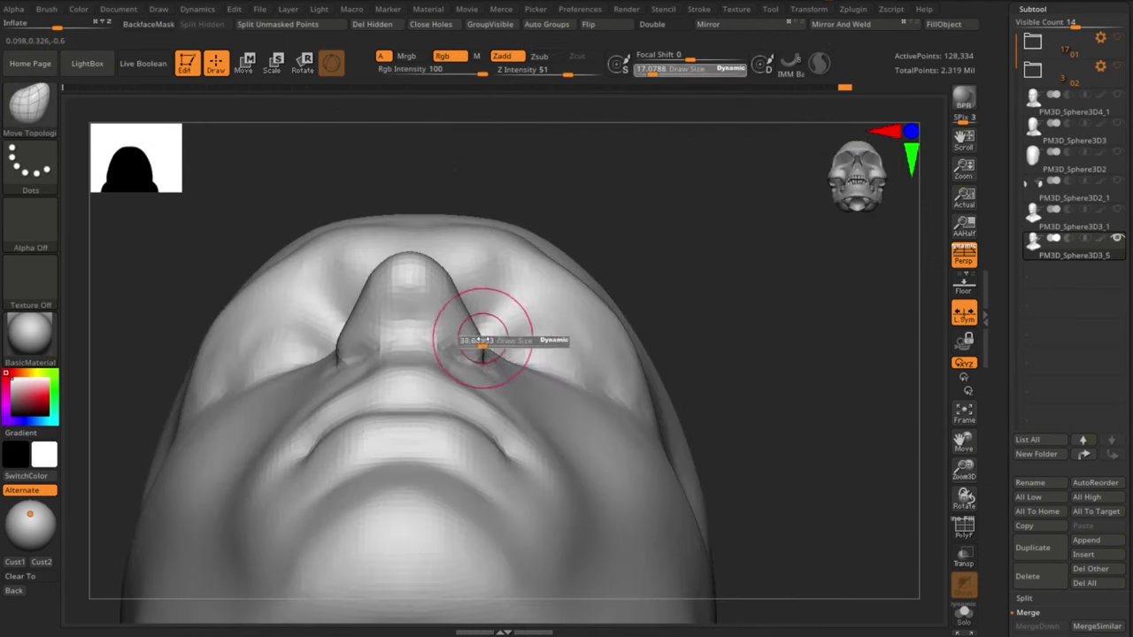
Step: Carve the nostril openings on the underside of the nose with the Standard brush at a draw size of about 14
key(b)
key(s)
key(t)
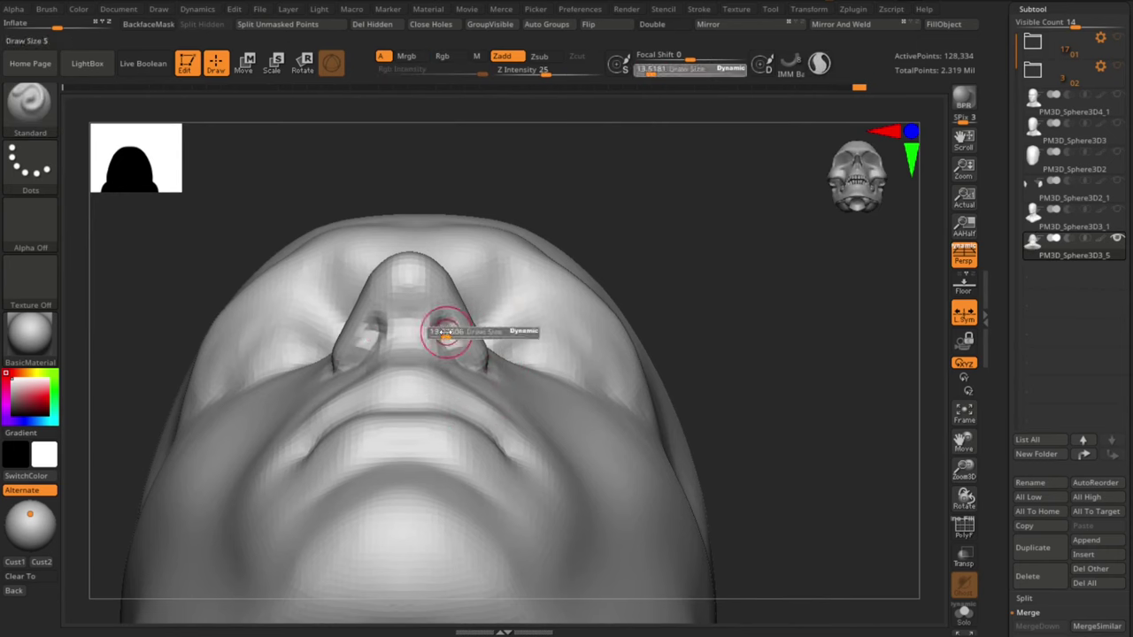
mouse_move(776, 227)
mouse_down()
mouse_move(754, 303)
mouse_move(746, 407)
mouse_up()
Step: Adjust the nostril wings with the Move brush at about 51, and refine the nose tip with smoothing and ClayBuildup at about 28
key(b)
key(m)
key(v)
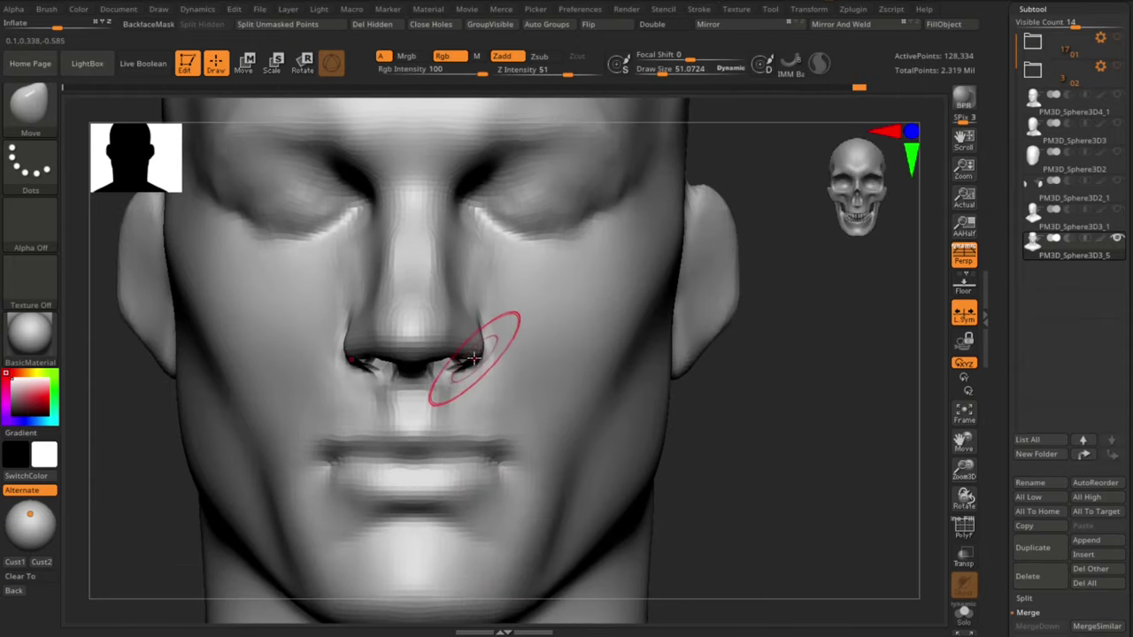
drag(752, 425, 652, 417)
shift+drag(456, 328, 427, 341)
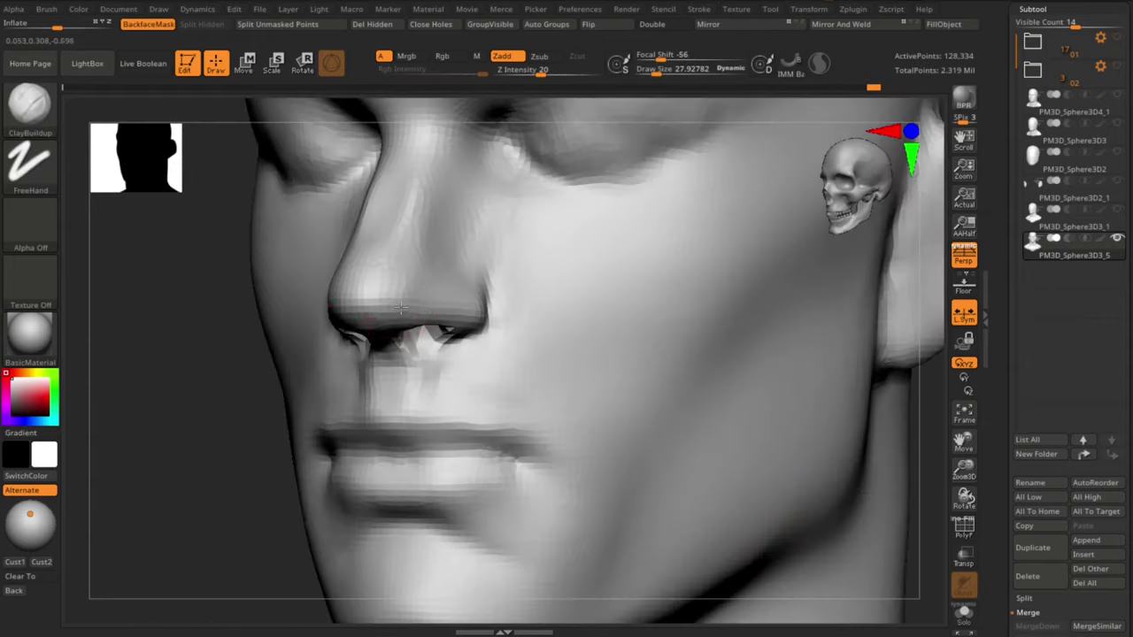
drag(213, 381, 227, 432)
Step: Cut the crease between the nose tip and the nostril wings with the DamStandard brush at a draw size of about 45
key(b)
key(d)
key(s)
key(s)
drag(452, 313, 456, 313)
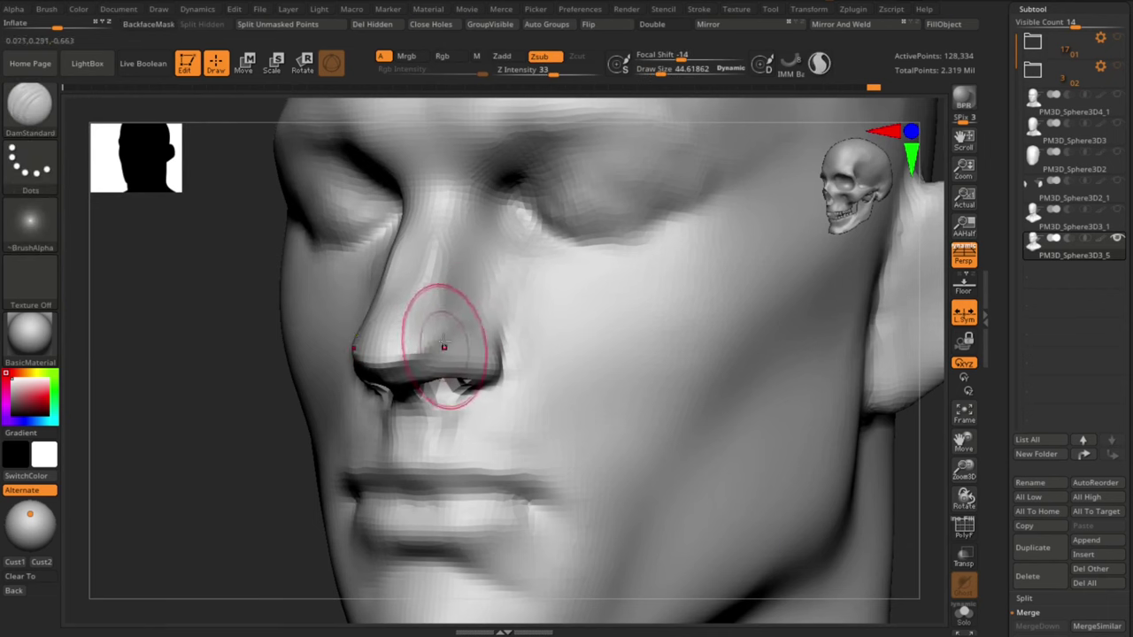
drag(200, 445, 332, 460)
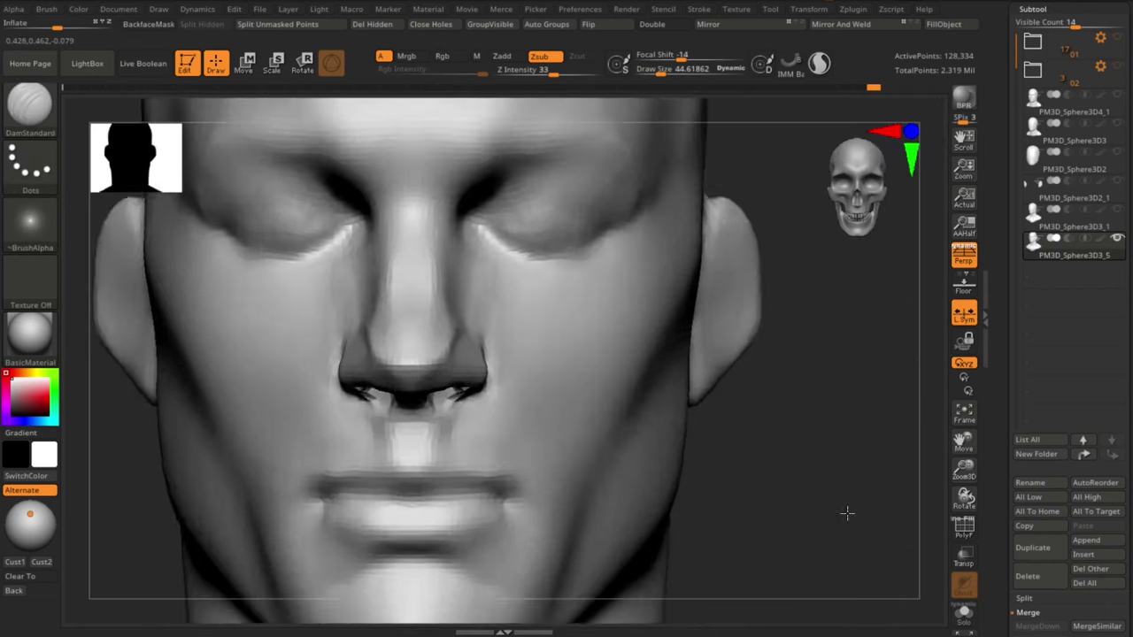
Step: Sharpen the crease curving over and around the nostril wings with the DamStandard brush at a draw size of about 36
drag(847, 514, 726, 505)
key(s)
drag(447, 343, 444, 343)
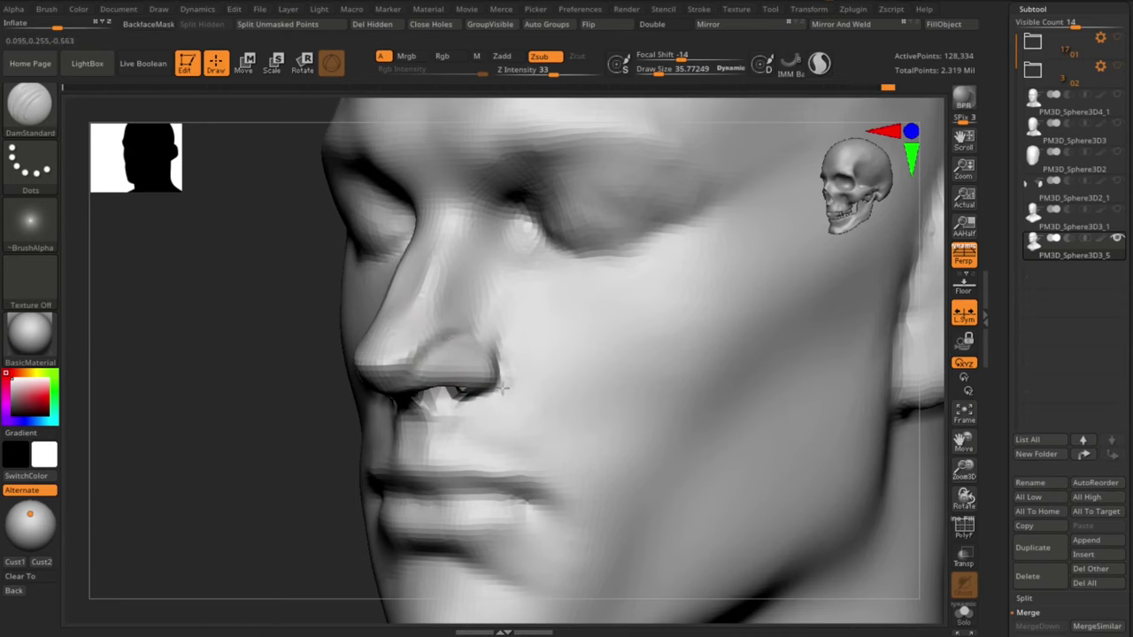
shift+drag(213, 450, 301, 460)
drag(836, 469, 770, 482)
alt+drag(863, 442, 770, 407)
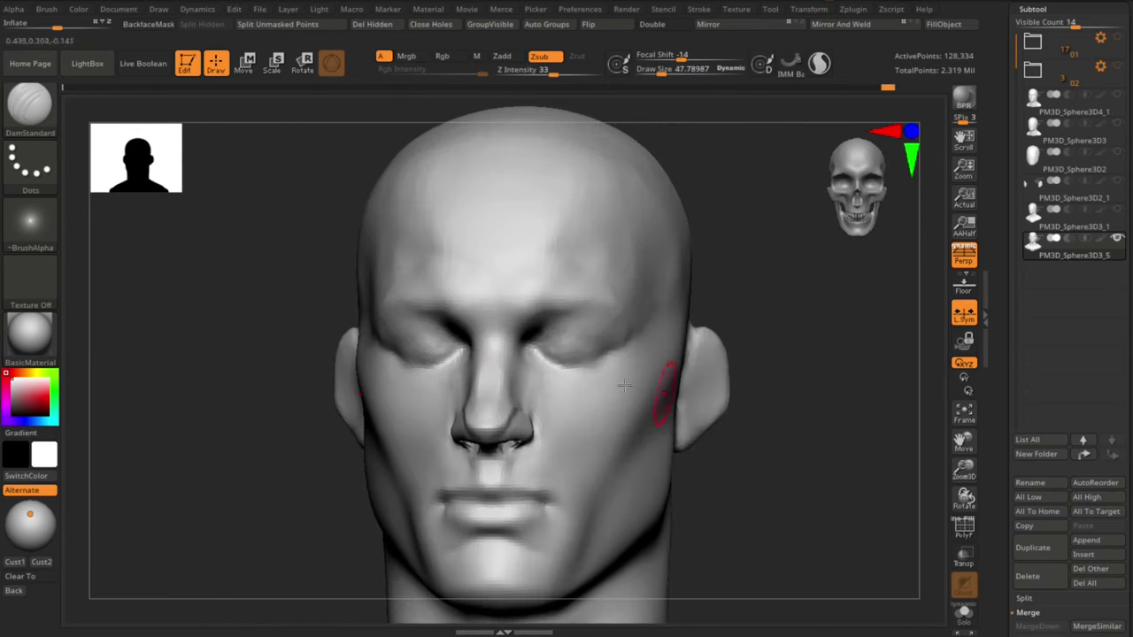
Step: Define the nose bridge and the edge of the brow above the eyes with the DamStandard brush at about 58
key(s)
drag(521, 301, 468, 320)
key(s)
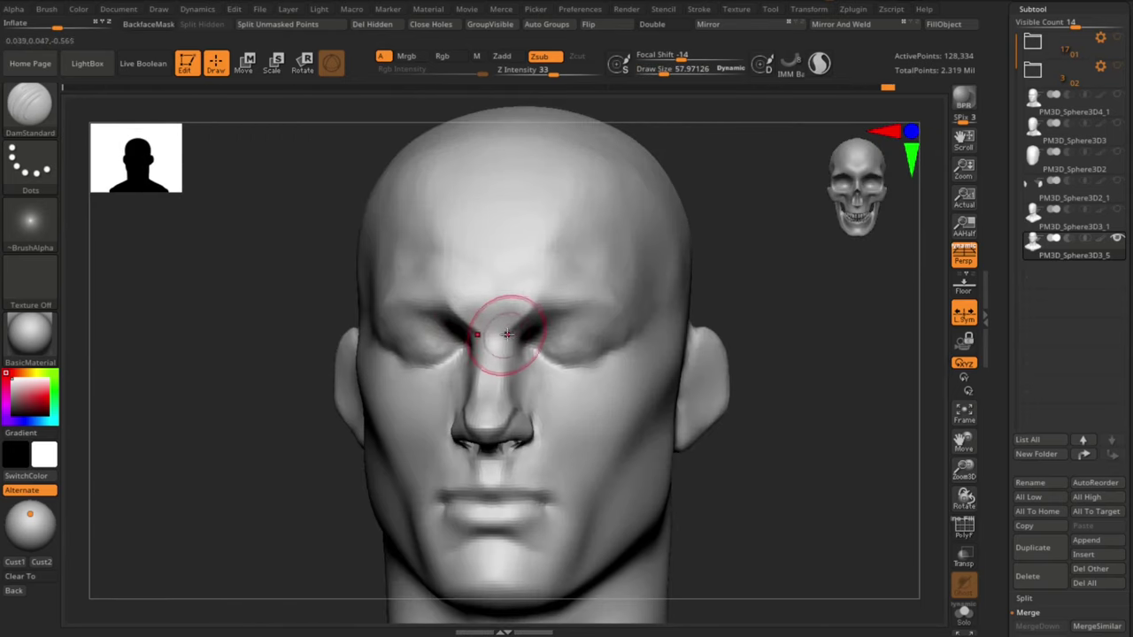
drag(807, 514, 697, 480)
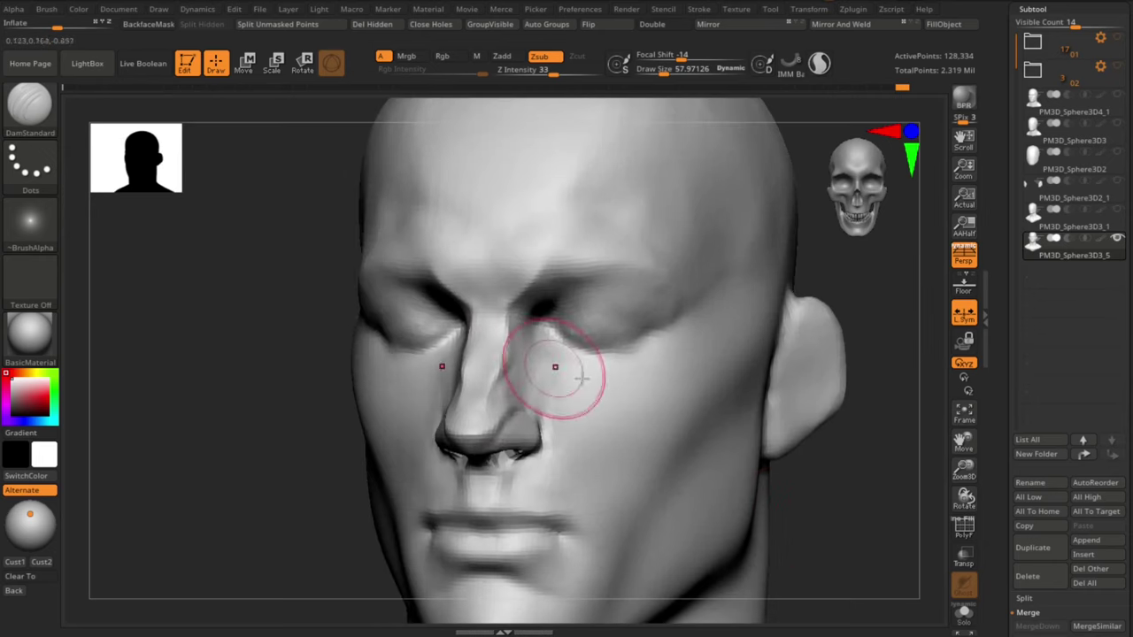
drag(796, 500, 872, 513)
drag(526, 315, 609, 304)
drag(823, 478, 730, 461)
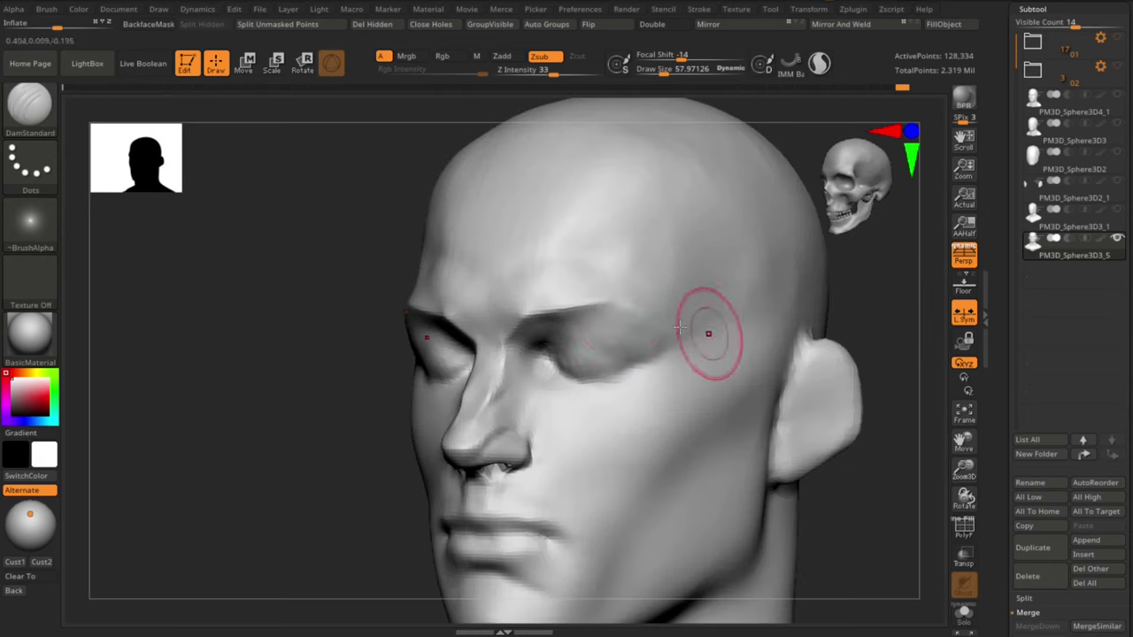
Step: Extend the brow edge down around the outer corners of the eye sockets with the DamStandard brush at about 58
drag(610, 305, 679, 354)
mouse_move(820, 455)
mouse_down()
mouse_move(871, 495)
mouse_move(844, 448)
mouse_move(850, 412)
mouse_move(801, 416)
mouse_up()
Step: Carve the philtrum groove between the nose and the upper lip with the Standard brush at a draw size of about 26
key(s)
drag(409, 353, 397, 353)
drag(801, 434, 850, 434)
key(b)
key(s)
key(t)
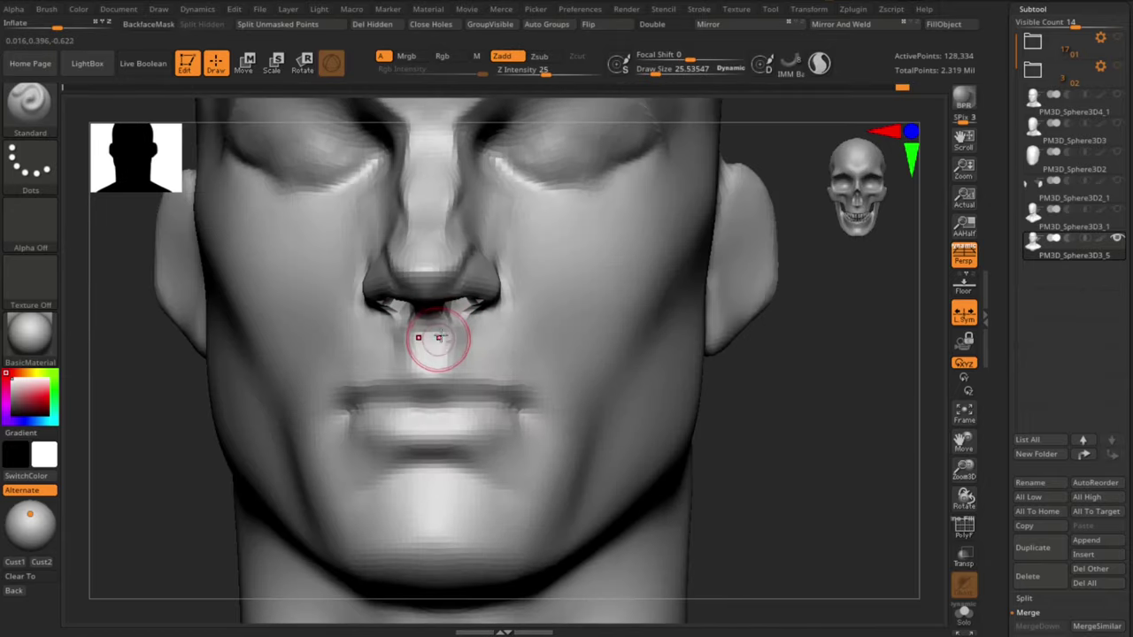
alt+drag(438, 338, 432, 354)
drag(784, 470, 708, 456)
Step: Cut the line between the lips out to the mouth corners with the DamStandard brush at about 26
key(b)
key(d)
key(s)
key(s)
drag(425, 369, 422, 369)
key(s)
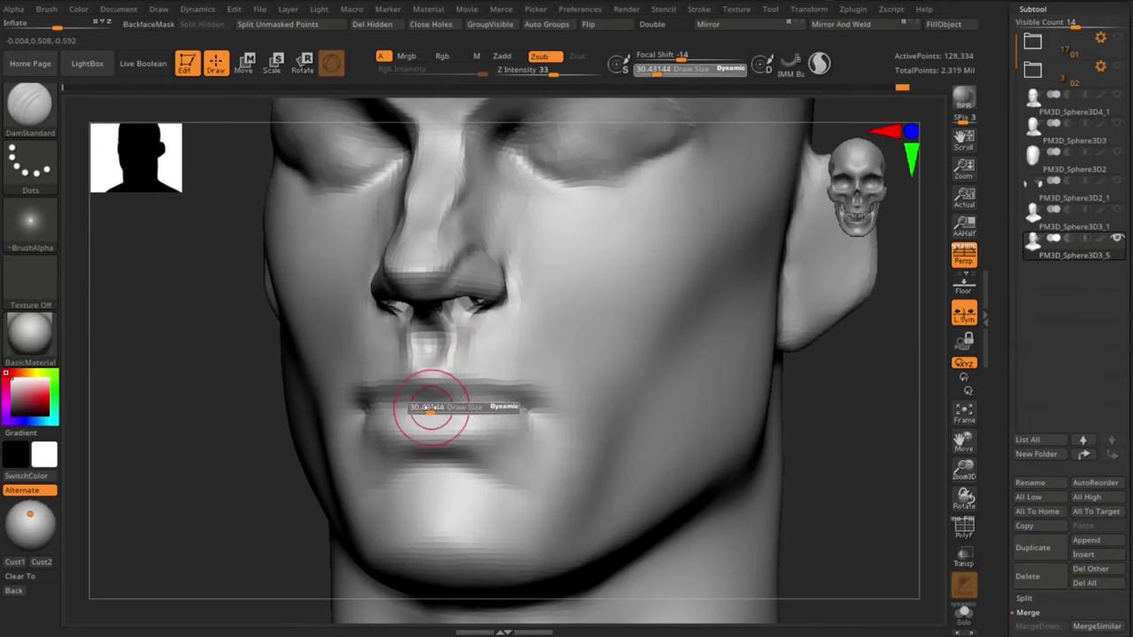
drag(431, 409, 428, 409)
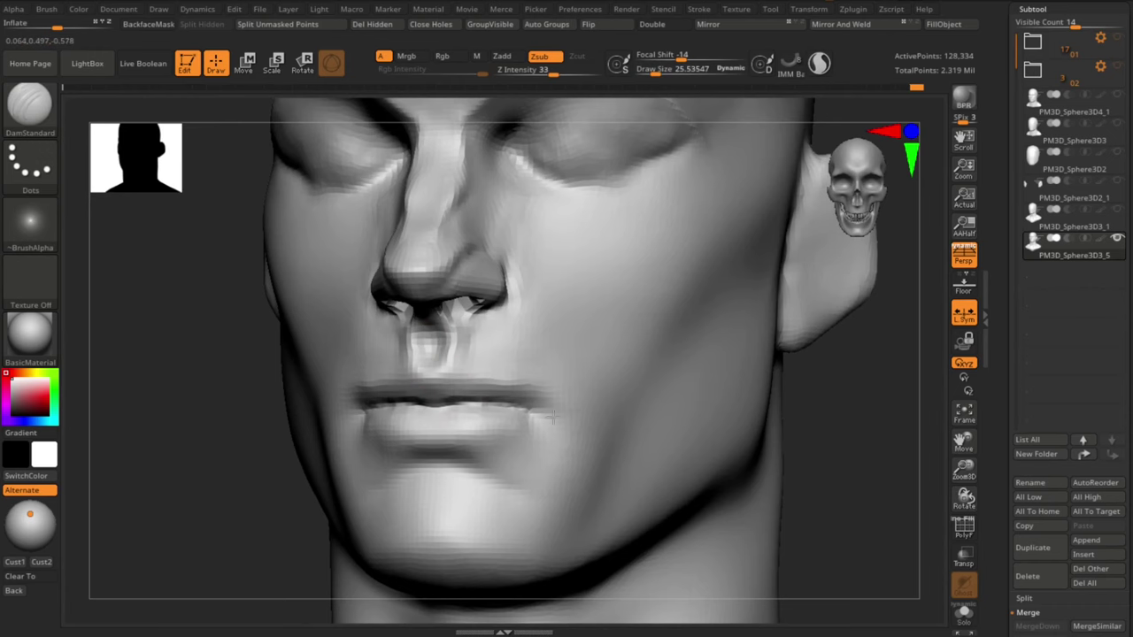
drag(841, 460, 772, 455)
drag(482, 411, 529, 417)
drag(855, 463, 836, 483)
Step: Build up the area between the mouth corners and the jaw with ClayBuildup at about 48 and smooth it
key(b)
key(c)
key(b)
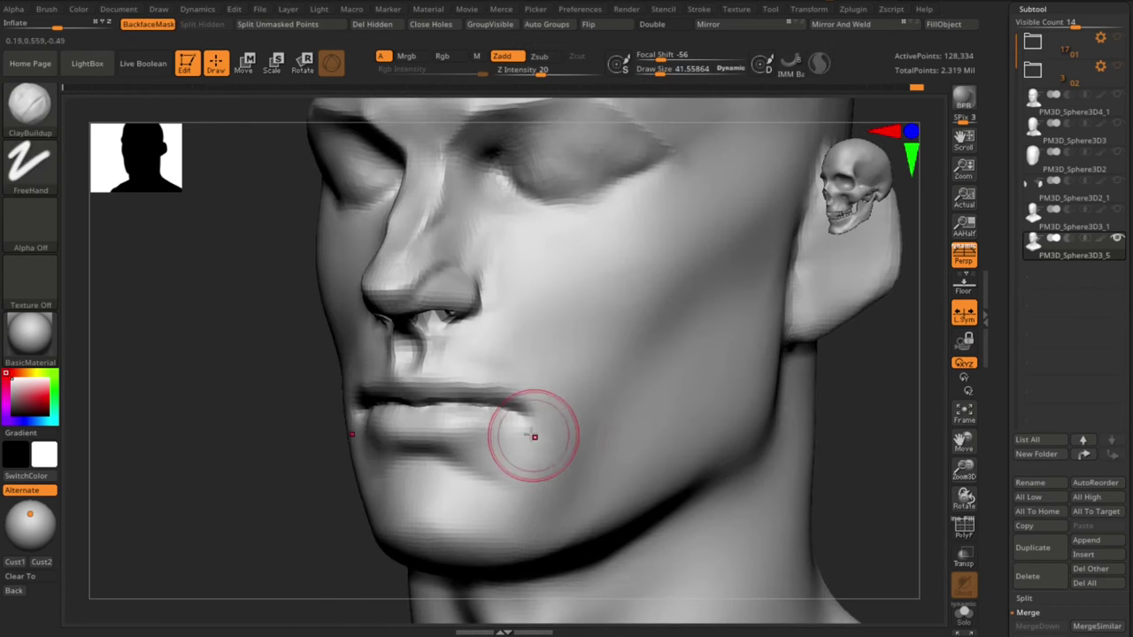
mouse_move(560, 464)
mouse_down()
mouse_move(541, 498)
mouse_move(508, 509)
mouse_move(575, 485)
mouse_up()
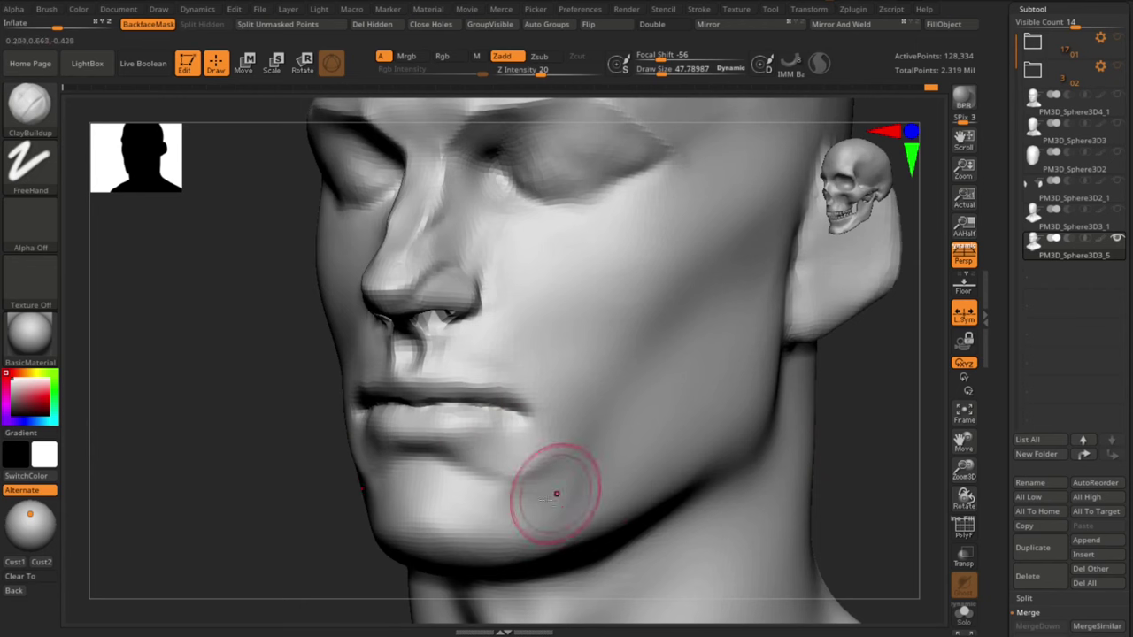
mouse_move(515, 451)
mouse_down()
mouse_move(536, 438)
mouse_move(525, 459)
mouse_move(584, 465)
mouse_up()
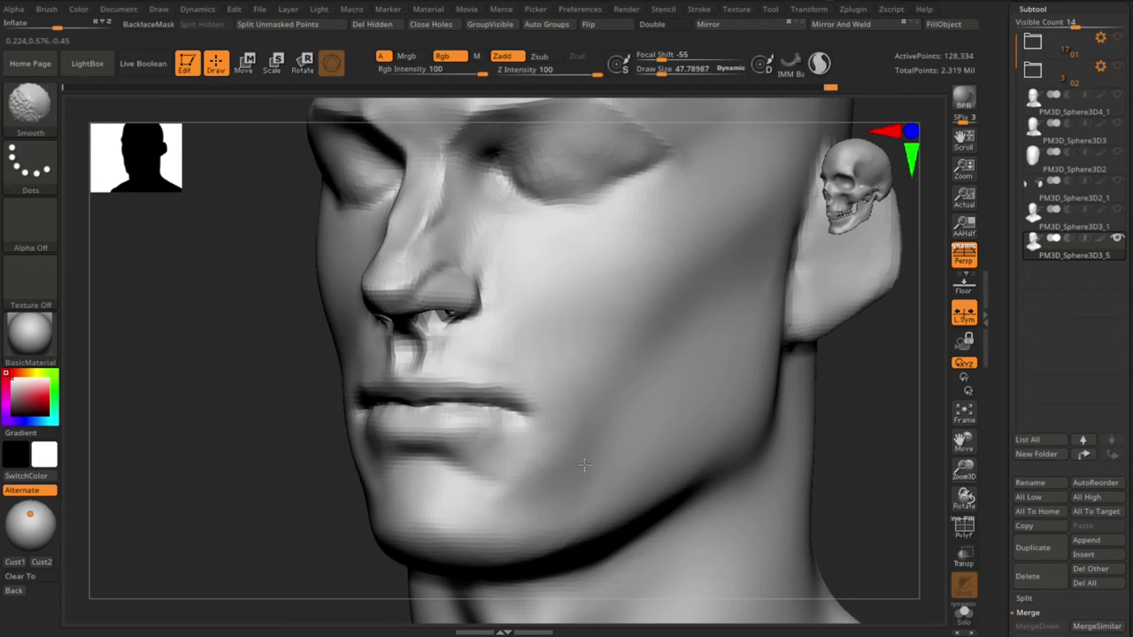
drag(277, 501, 347, 492)
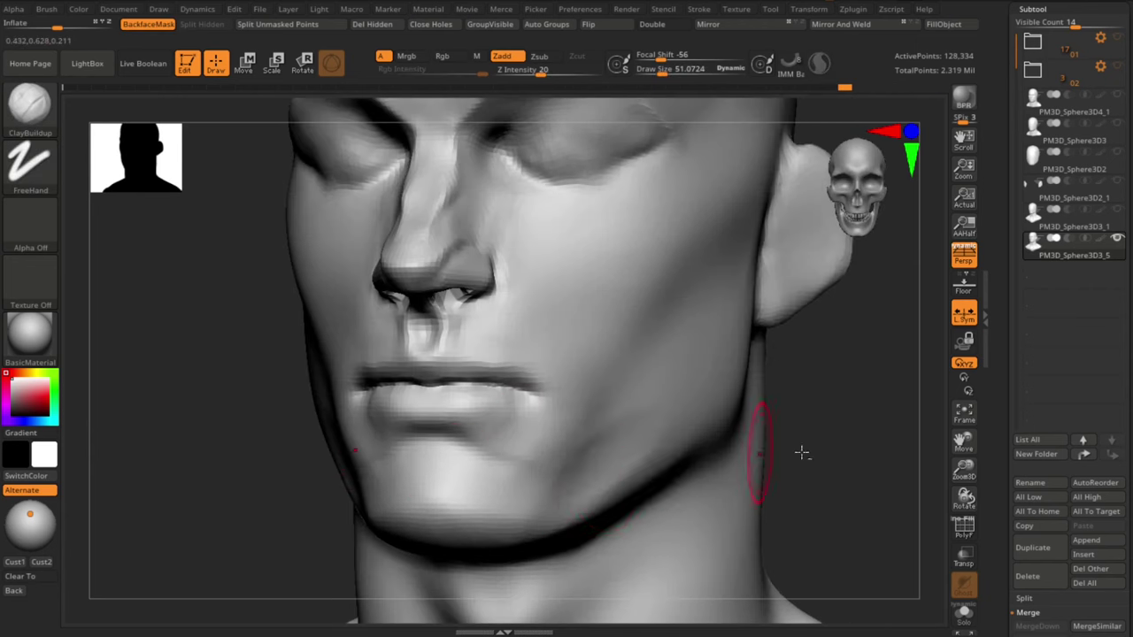
mouse_move(802, 452)
mouse_down()
mouse_move(741, 450)
mouse_move(740, 439)
mouse_up()
mouse_move(849, 489)
mouse_down()
mouse_move(782, 498)
mouse_move(706, 460)
mouse_up()
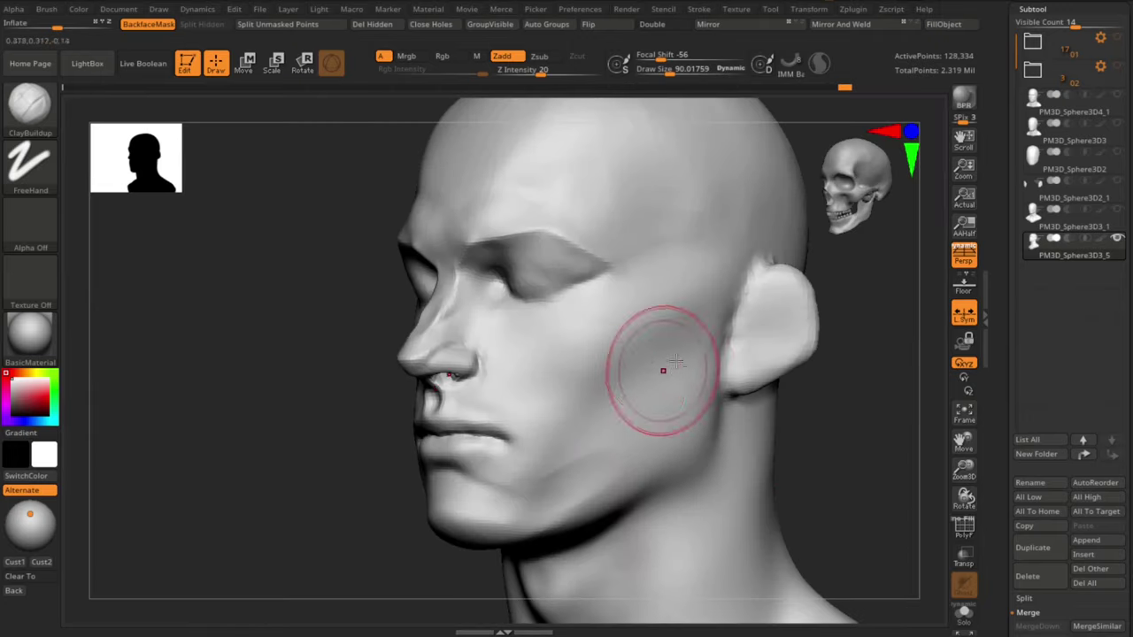
Step: Fill out the cheek and the side of the jaw with the ClayBuildup brush at a draw size of about 90
drag(641, 364, 630, 409)
mouse_move(572, 454)
mouse_down()
mouse_move(602, 455)
mouse_move(635, 420)
mouse_up()
drag(836, 434, 741, 413)
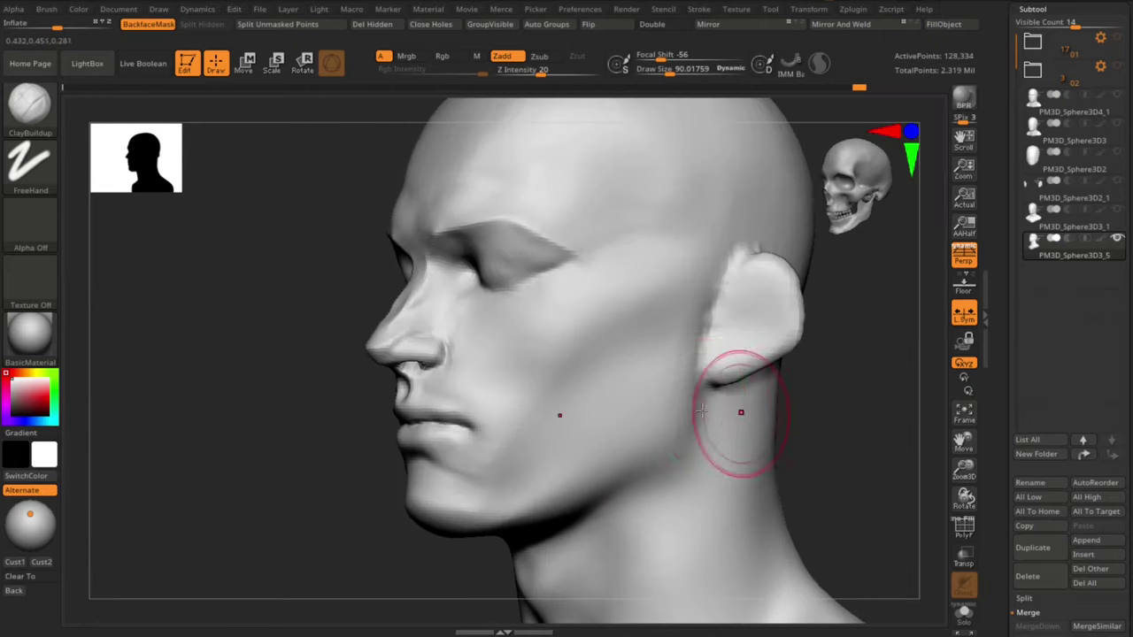
Step: Define the jawline from below the ear toward the chin with the DamStandard brush, smoothing the neck at about 90
key(b)
key(d)
key(s)
mouse_move(522, 486)
right_down()
mouse_move(619, 493)
mouse_move(553, 474)
right_up()
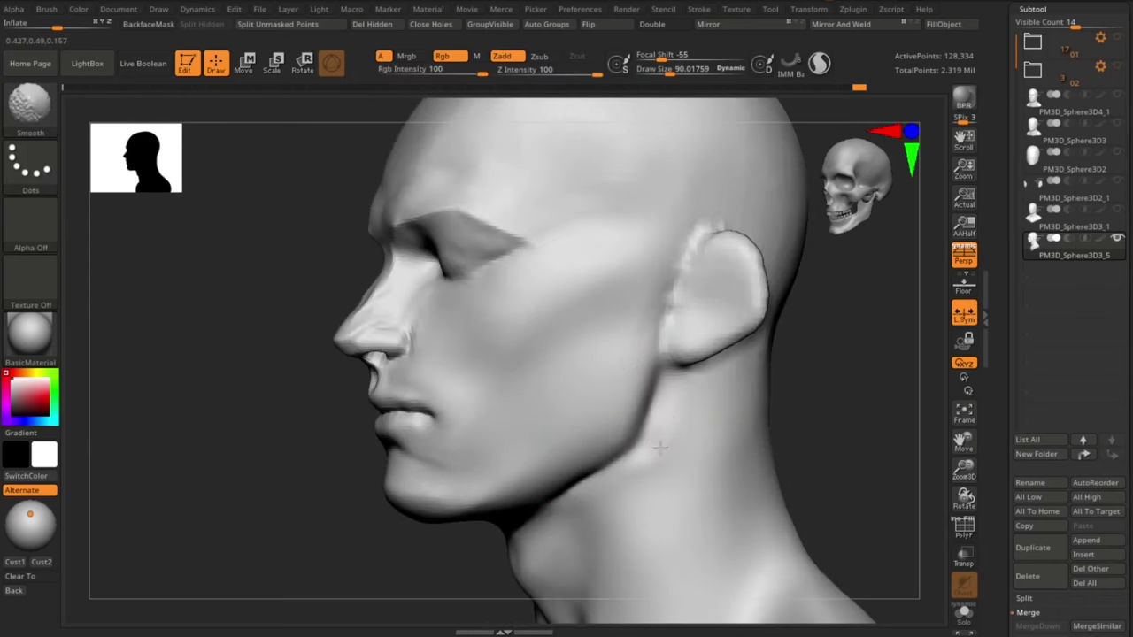
mouse_move(673, 487)
shift+right_down()
mouse_move(867, 452)
mouse_move(824, 455)
mouse_move(822, 416)
shift+right_up()
key(s)
drag(566, 478, 559, 478)
mouse_move(783, 462)
right_down()
mouse_move(699, 462)
mouse_move(772, 469)
mouse_move(759, 482)
mouse_move(779, 478)
mouse_move(764, 460)
mouse_move(709, 447)
mouse_move(703, 469)
right_up()
key(b)
key(c)
key(b)
ctrl+right_drag(704, 469, 695, 447)
right_drag(870, 483, 712, 482)
Step: Reshape the ears in profile with the Move brush, pulling them slightly forward toward the jaw
key(b)
key(m)
key(v)
ctrl+right_drag(678, 430, 664, 384)
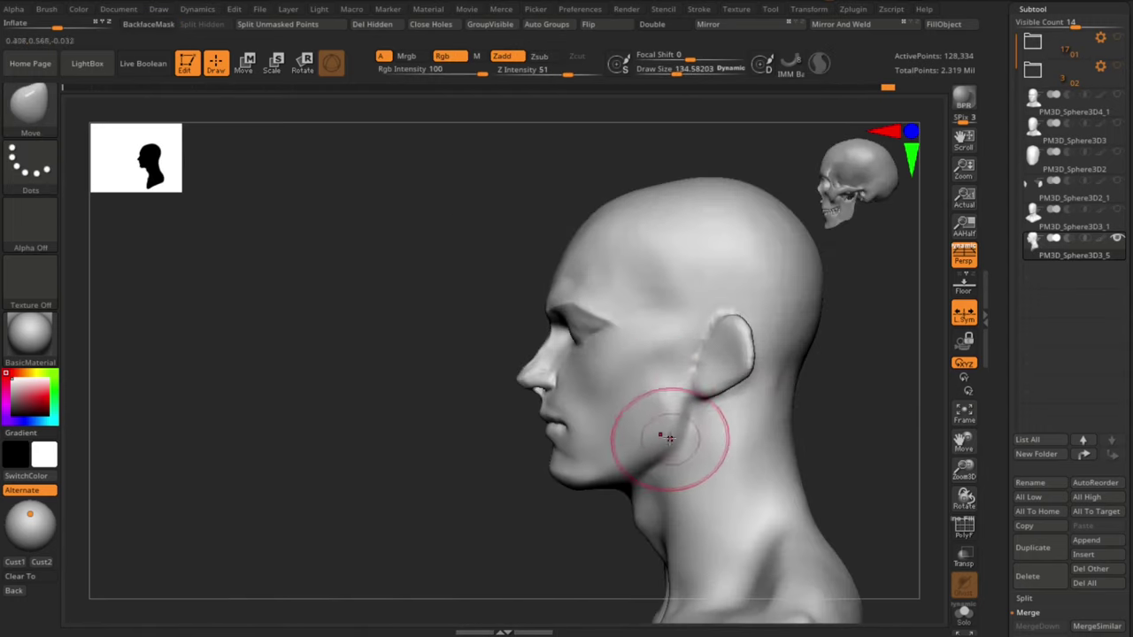
key(s)
key(s)
drag(742, 342, 745, 342)
drag(742, 340, 713, 352)
key(s)
drag(701, 349, 691, 346)
Step: Adjust the jaw angle below the ears with the Move brush at a draw size of about 182
key(s)
drag(686, 442, 702, 442)
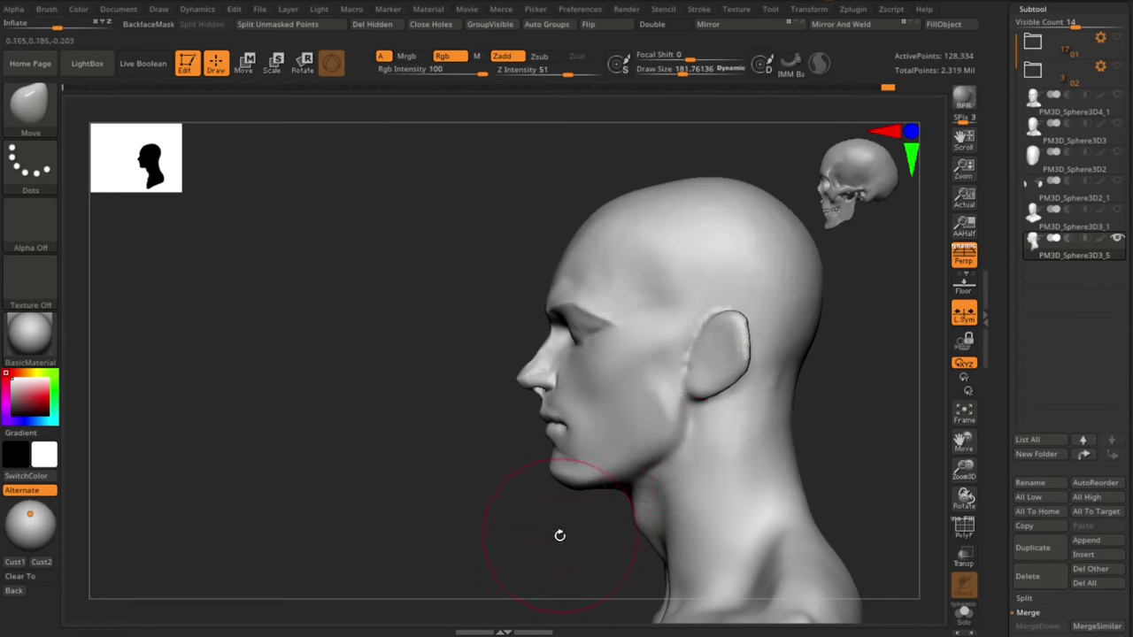
right_drag(558, 535, 585, 531)
drag(658, 464, 652, 453)
right_drag(571, 513, 659, 465)
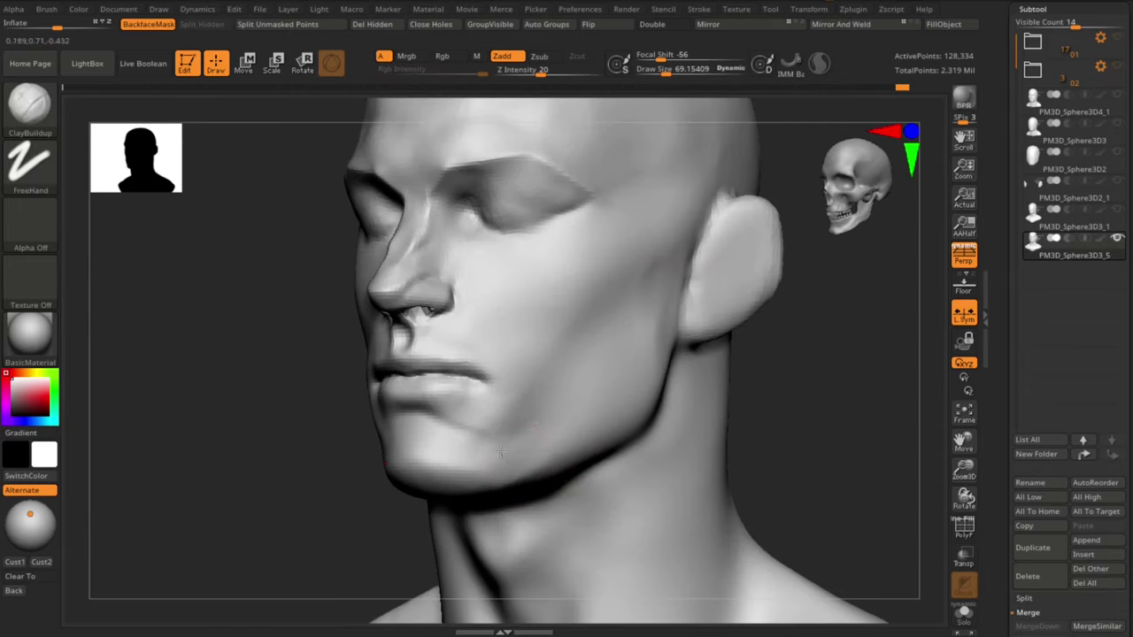
Step: Build up the lower jaw beside the chin with ClayBuildup at about 69 and smooth the strokes at about 58
drag(501, 453, 586, 413)
mouse_move(690, 436)
shift+right_down()
mouse_move(796, 440)
mouse_move(792, 412)
mouse_move(686, 425)
shift+right_up()
shift+drag(555, 425, 547, 440)
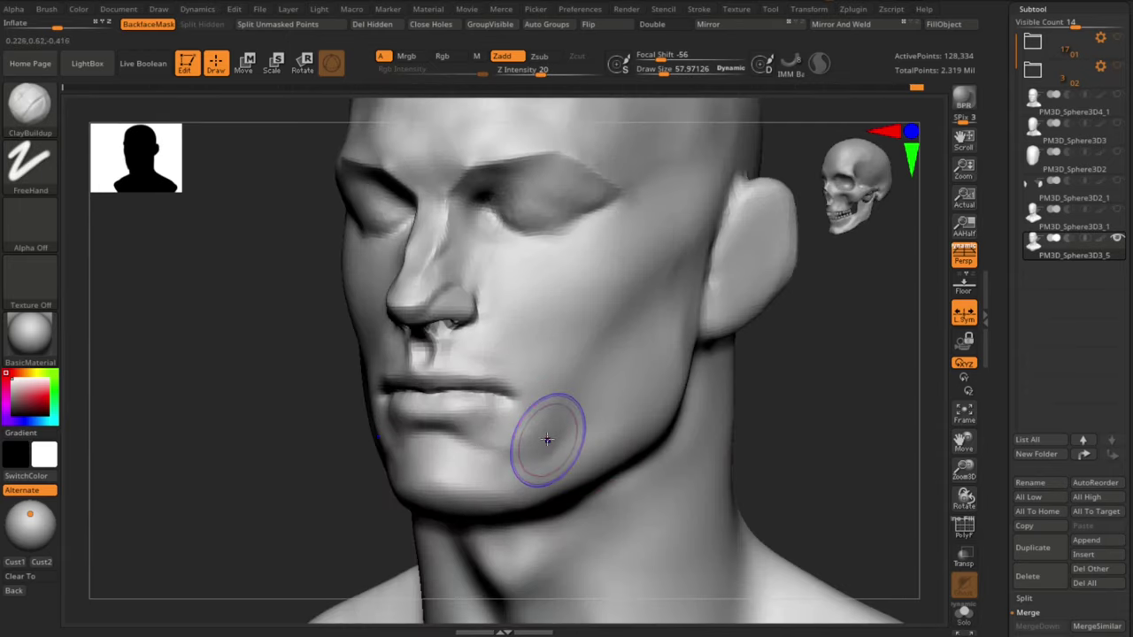
mouse_move(885, 394)
right_down()
mouse_move(842, 400)
mouse_move(844, 445)
mouse_move(885, 434)
right_up()
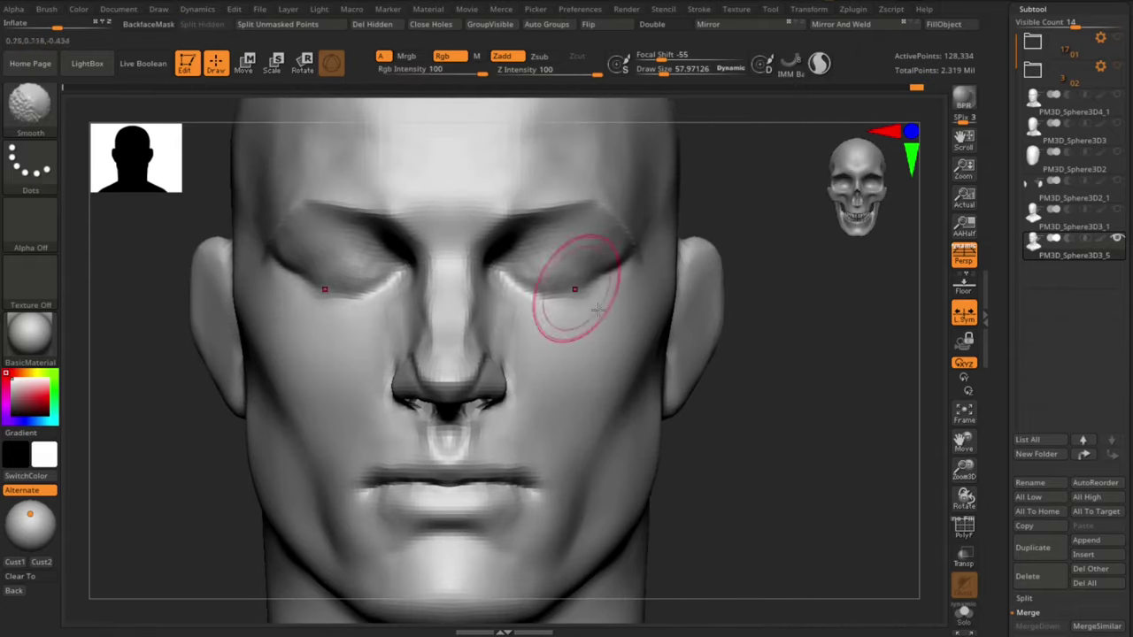
Step: Enable Sculptris Pro mode and carve the upper eyelid line across both eyes with the DamStandard brush at about 26
drag(797, 460, 823, 496)
key(s)
drag(536, 279, 540, 280)
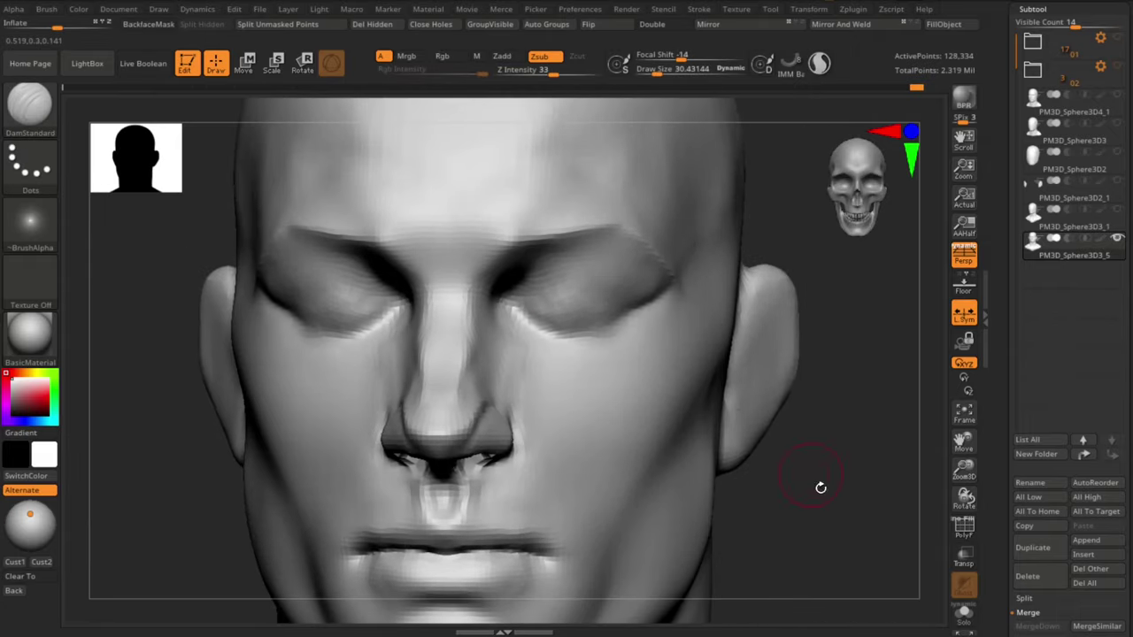
drag(820, 488, 804, 479)
click(831, 60)
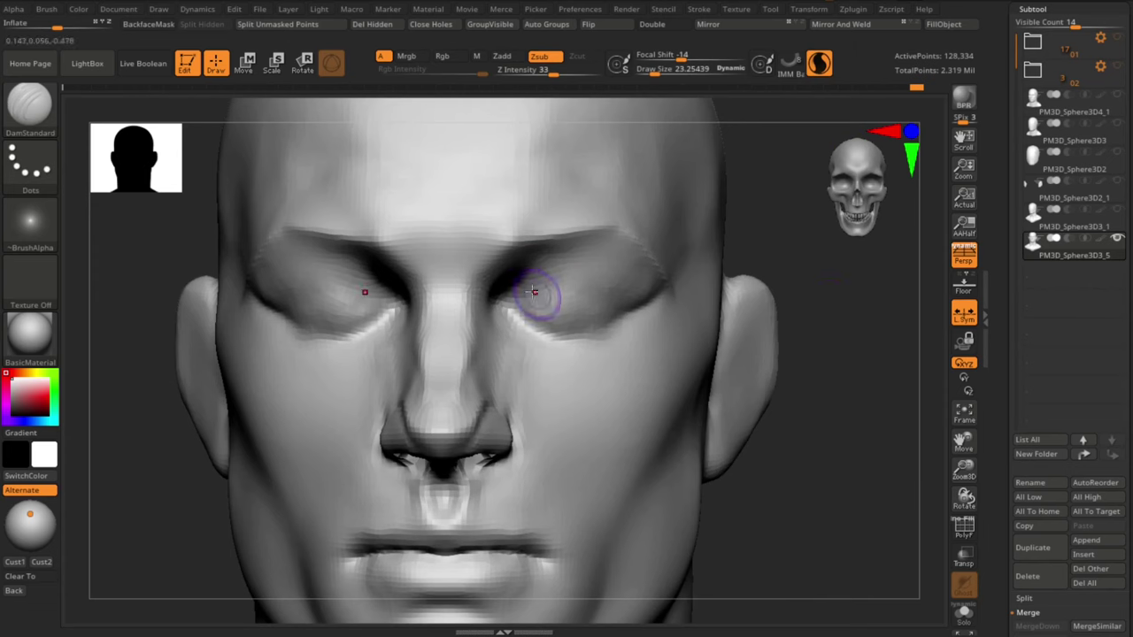
key(s)
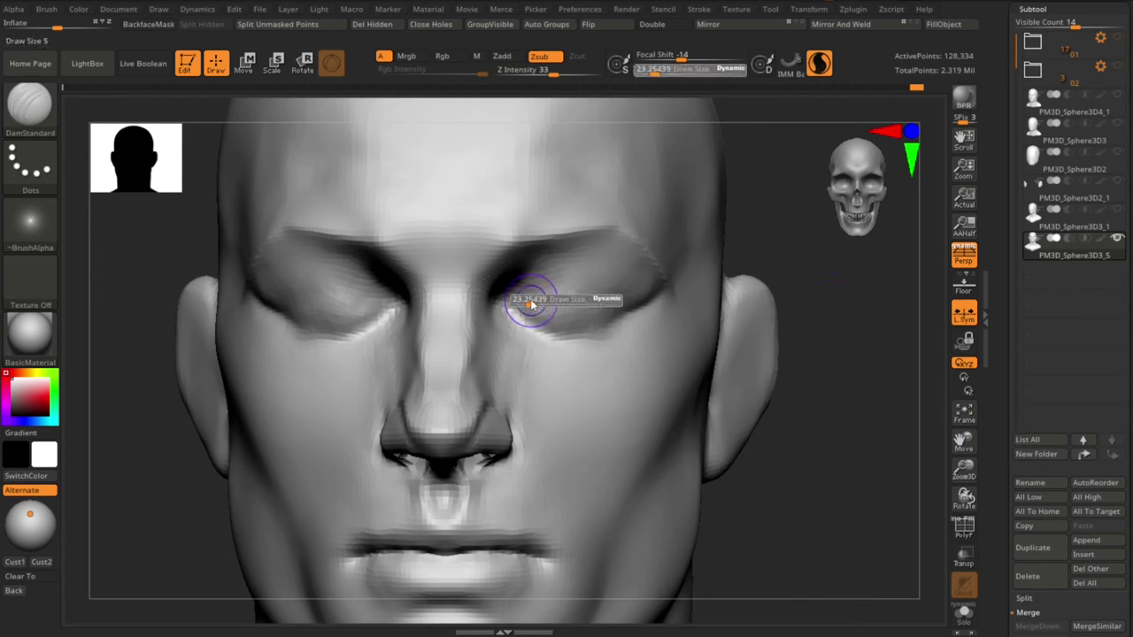
mouse_move(533, 292)
shift+mouse_down()
mouse_move(527, 270)
mouse_move(539, 300)
shift+mouse_up()
key(s)
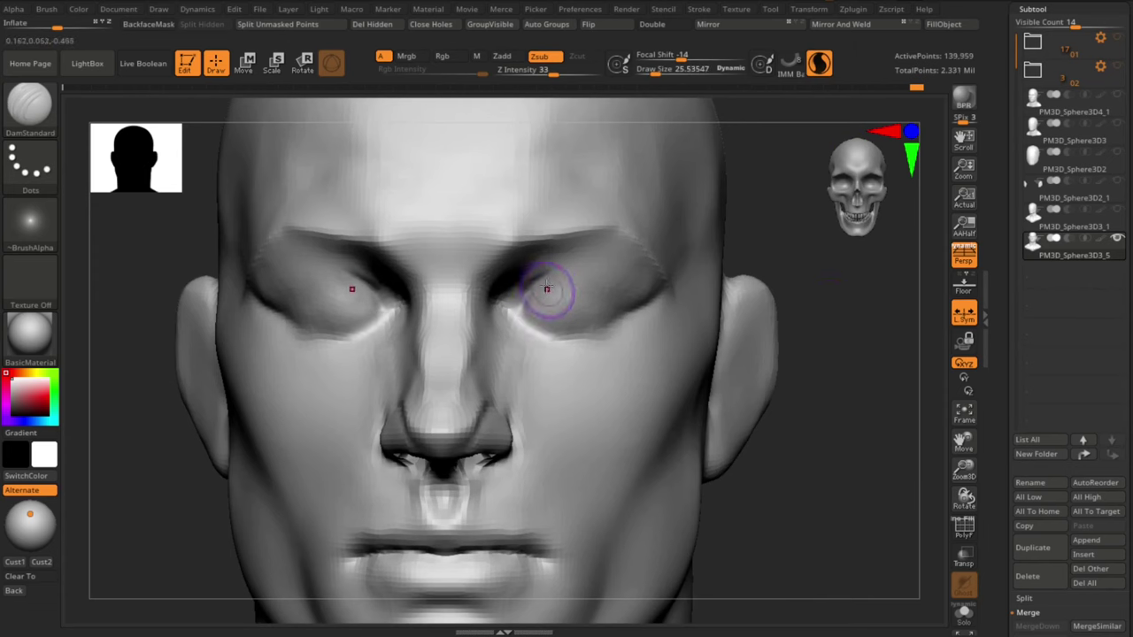
drag(525, 290, 571, 281)
alt+drag(838, 450, 822, 458)
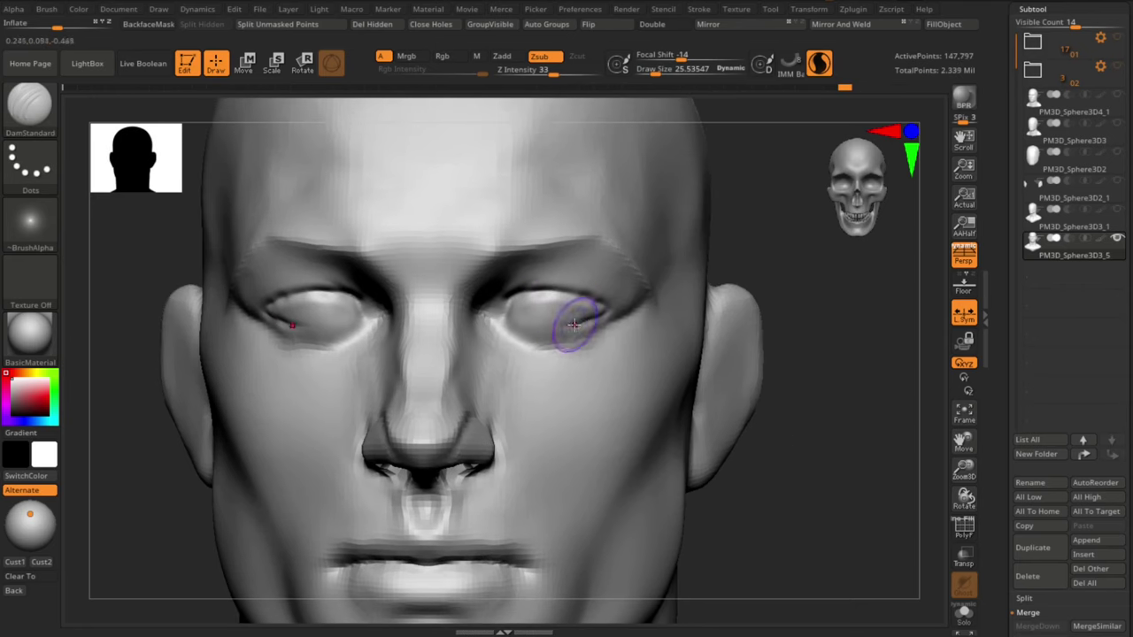
Step: Raise the eyeball surface beneath the upper eyelids with the inverted DamStandard brush at about 30
mouse_move(818, 483)
alt+mouse_down()
mouse_move(811, 445)
mouse_move(814, 478)
alt+mouse_up()
key(s)
drag(544, 316, 548, 316)
alt+drag(524, 317, 563, 322)
key(s)
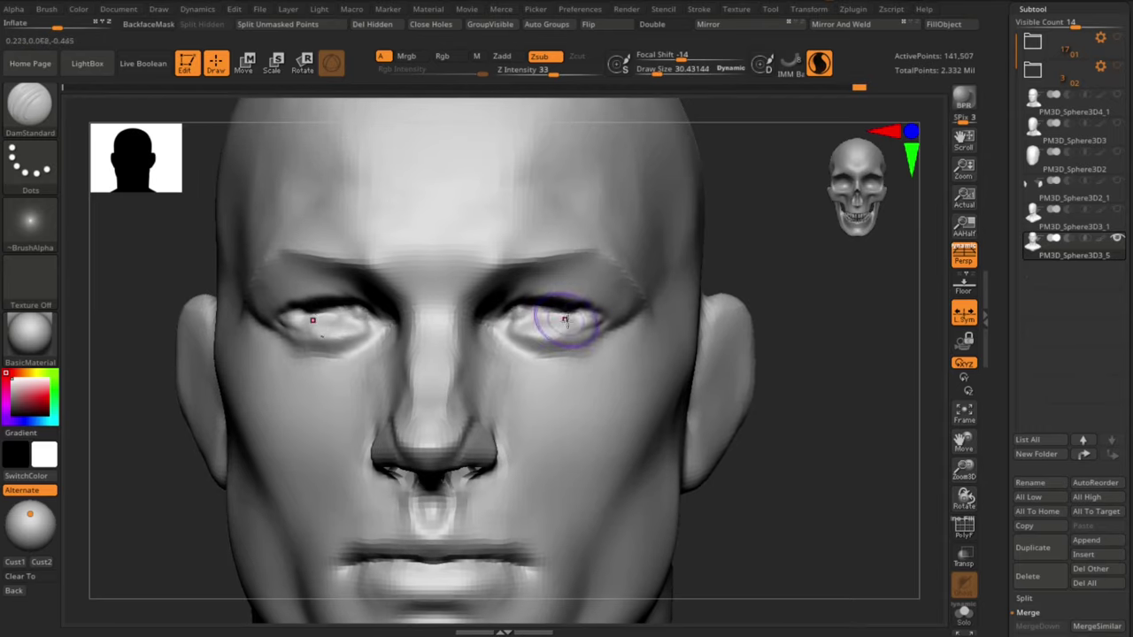
Step: Carve the fold above the upper eyelids with the DamStandard brush at about 36, undoing an unwanted stroke
key(s)
mouse_move(517, 287)
mouse_down()
mouse_move(544, 273)
mouse_move(545, 283)
mouse_up()
key(1)
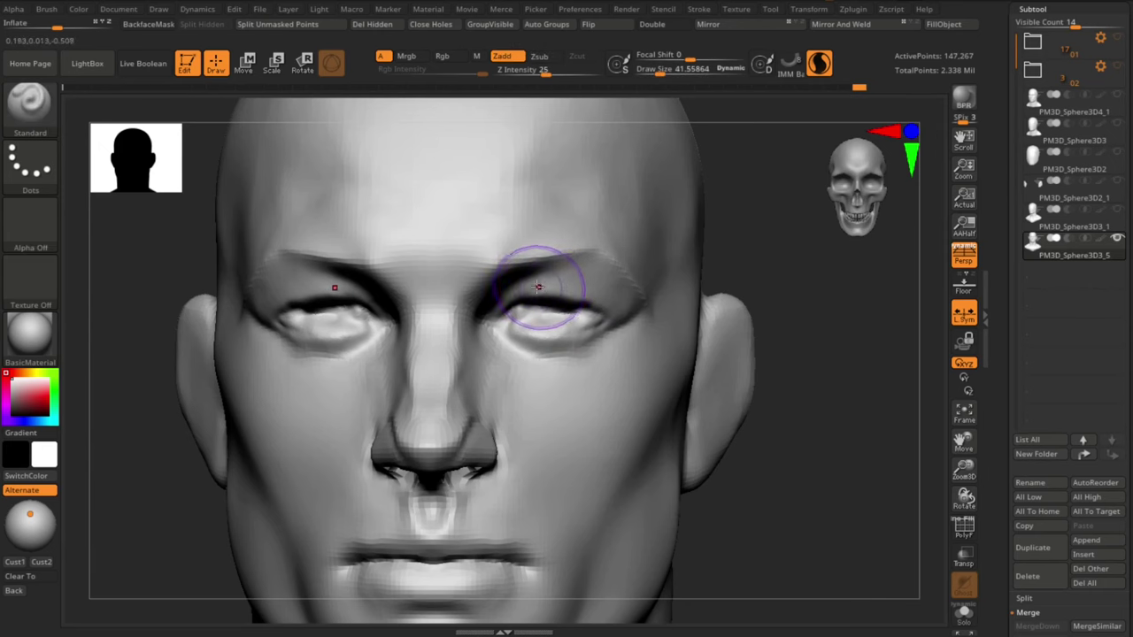
key(b)
key(d)
key(s)
key(ctrl+z)
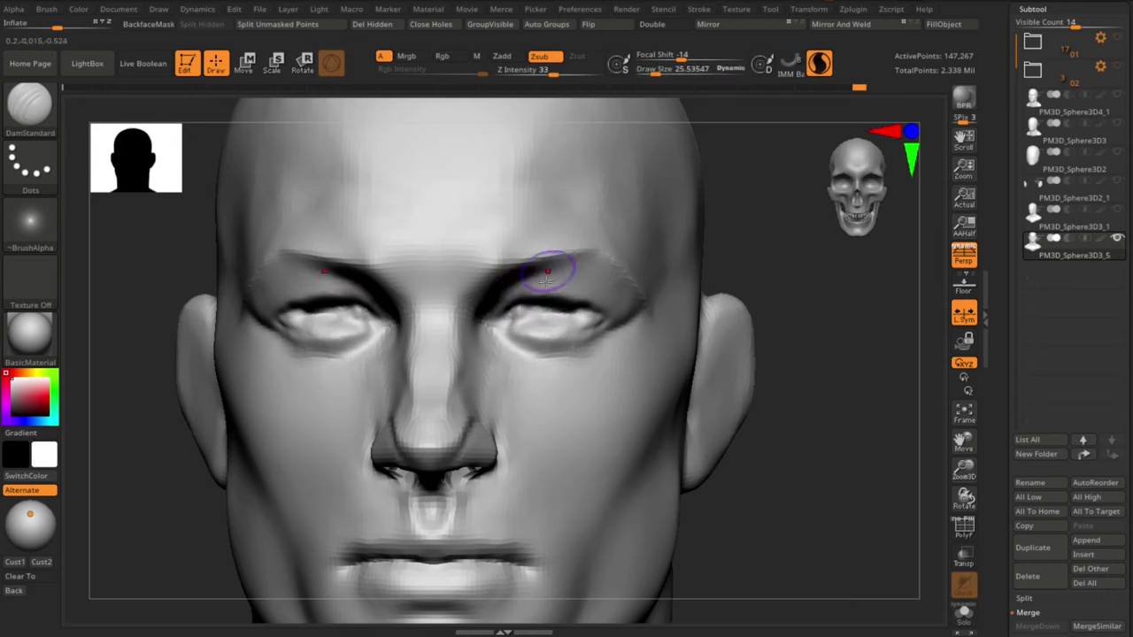
key(])
drag(512, 287, 592, 296)
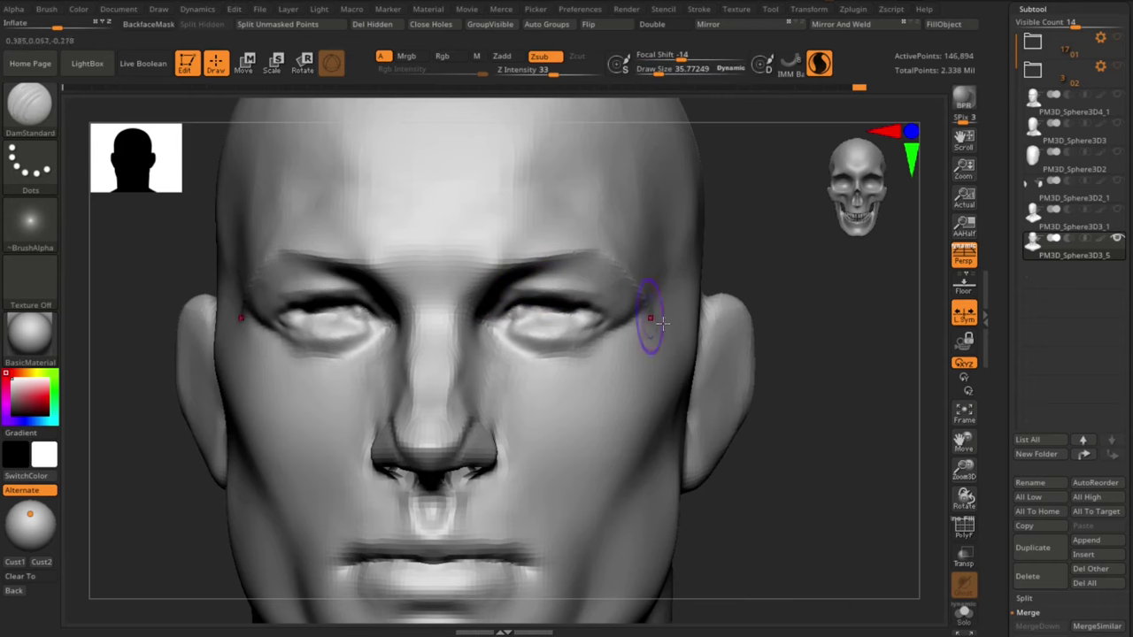
Step: Undo the last stroke and extend the eyelid crease past the outer eye corners with DamStandard at about 36
drag(852, 483, 808, 484)
key(ctrl+z)
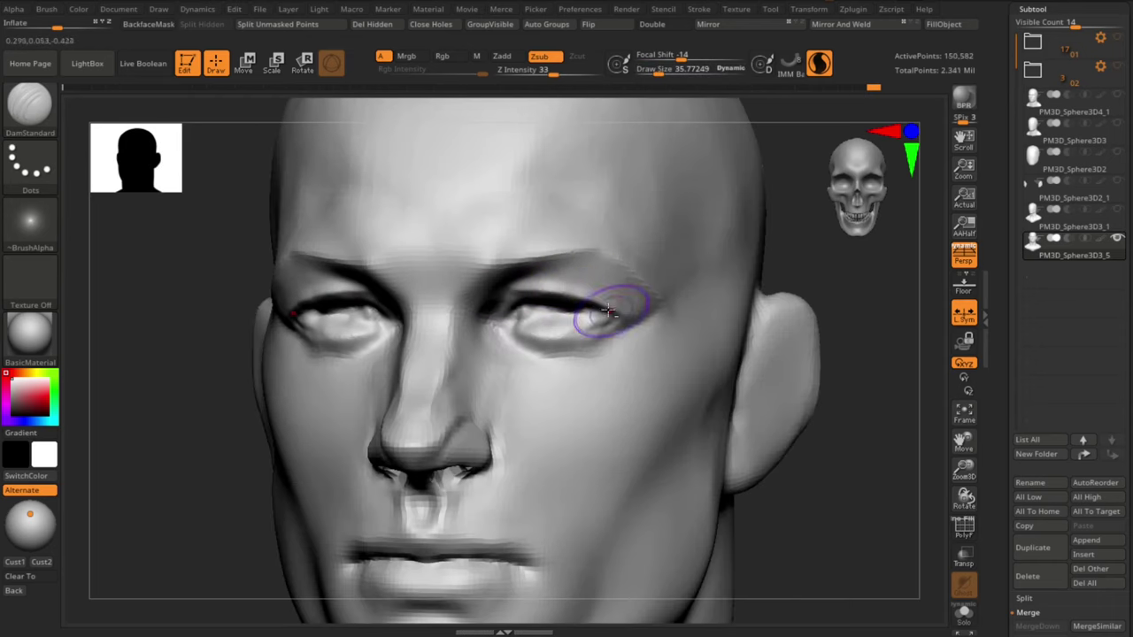
drag(608, 311, 629, 328)
mouse_move(867, 509)
mouse_down()
mouse_move(794, 453)
mouse_move(757, 447)
mouse_up()
Step: Dismiss the Sculptris Pro note until restart, then build up and smooth the brow ridge with ClayBuildup at about 30
shift+click(561, 315)
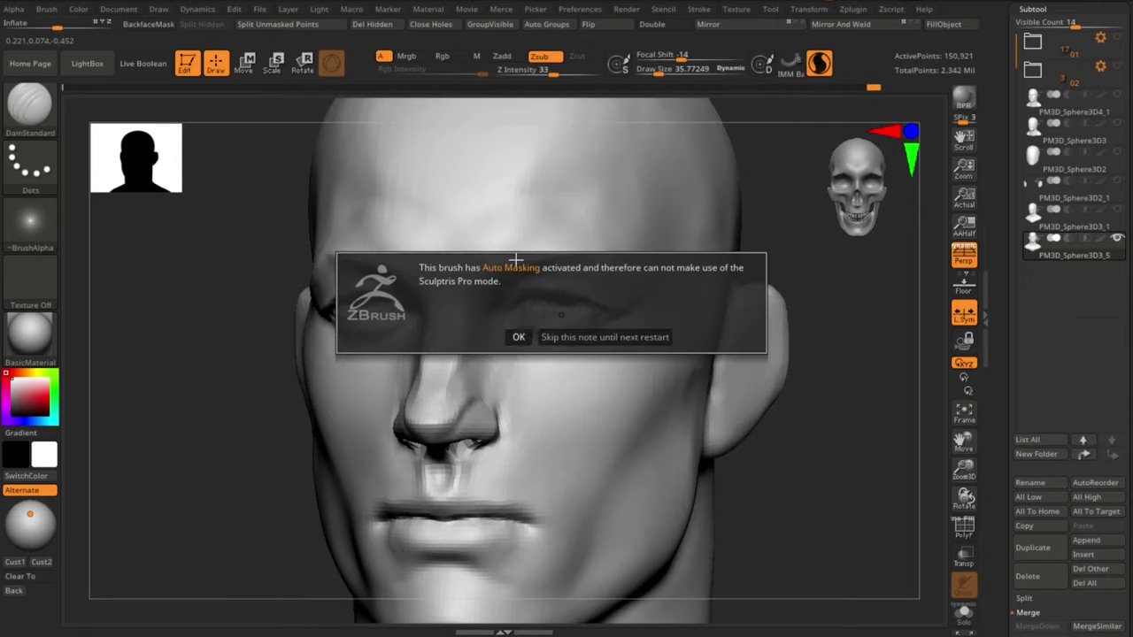
click(586, 337)
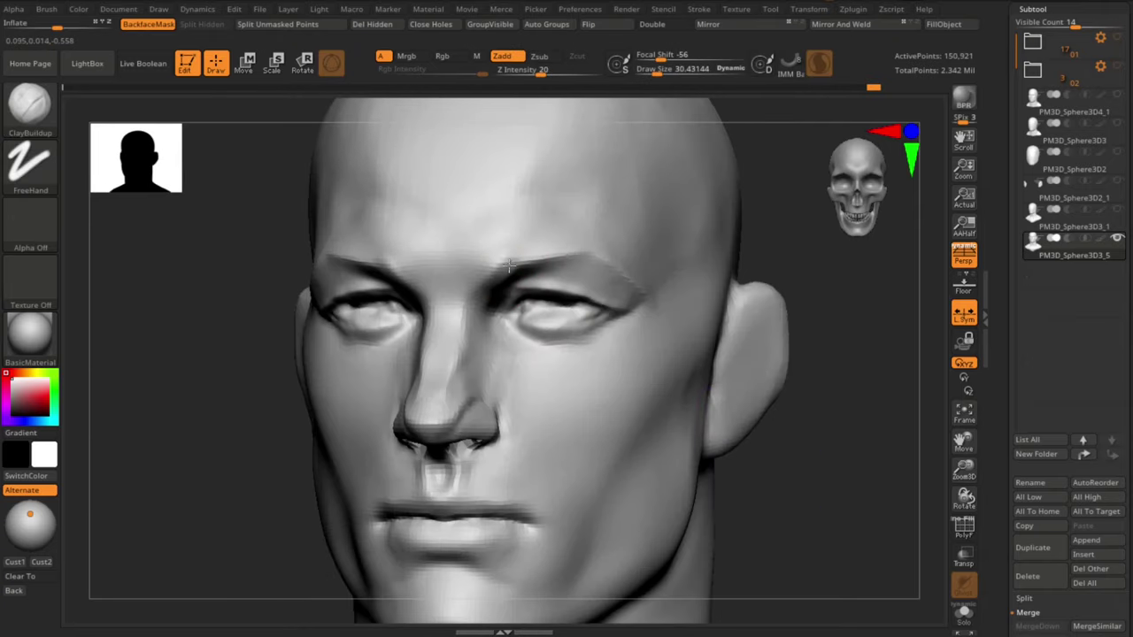
drag(510, 266, 599, 257)
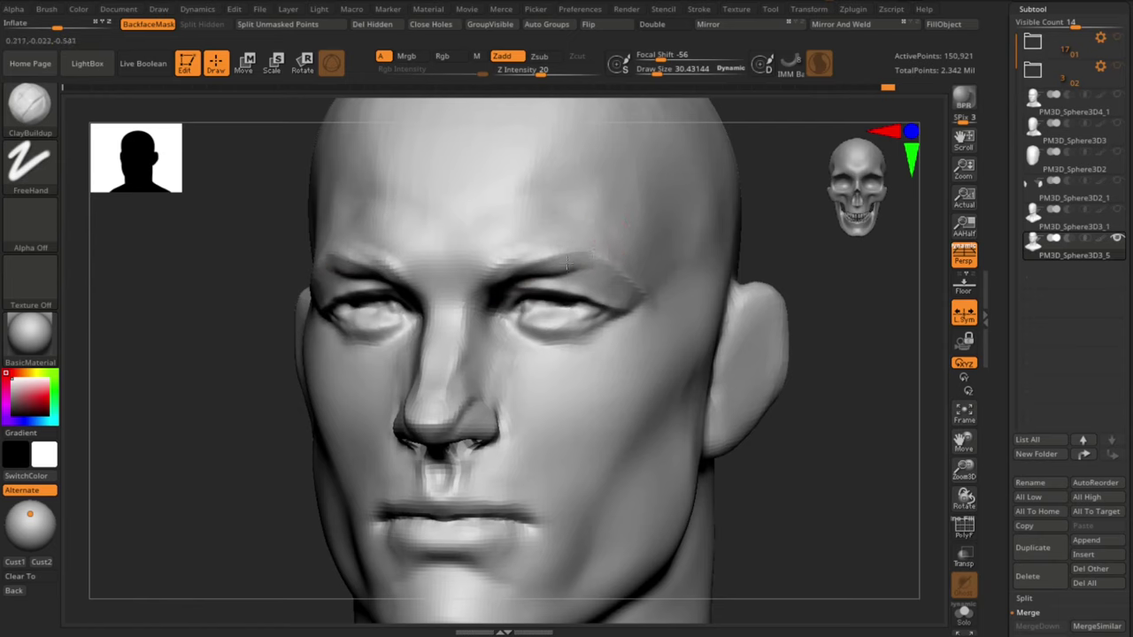
mouse_move(841, 483)
mouse_down()
mouse_move(824, 448)
mouse_move(791, 456)
mouse_move(802, 460)
mouse_move(771, 453)
mouse_up()
drag(791, 511, 803, 505)
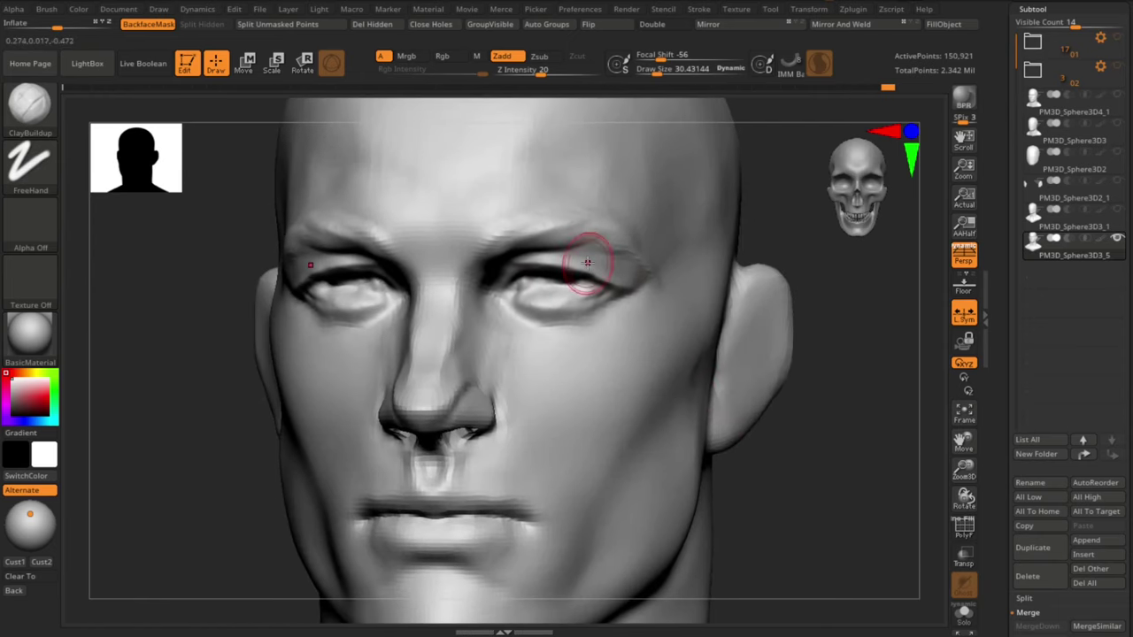
drag(612, 273, 621, 281)
mouse_move(793, 487)
mouse_down()
mouse_move(824, 503)
mouse_move(812, 499)
mouse_up()
shift+drag(625, 296, 604, 278)
Step: Build up the skin from the outer eye corners up toward the brow with the ClayBuildup brush at about 21
key(s)
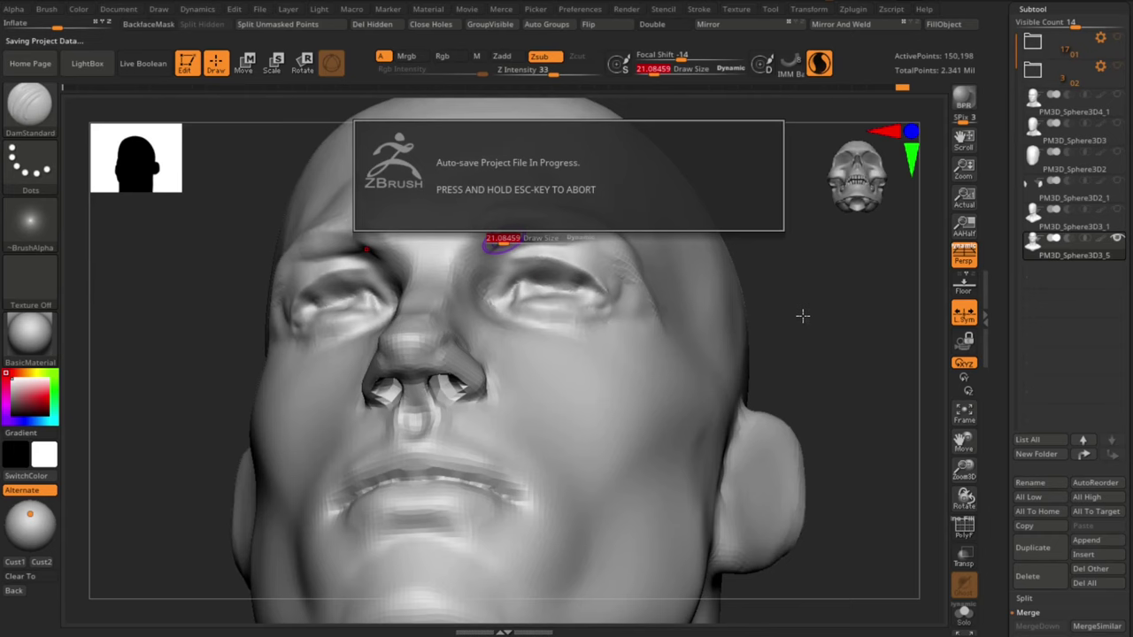
drag(819, 311, 794, 301)
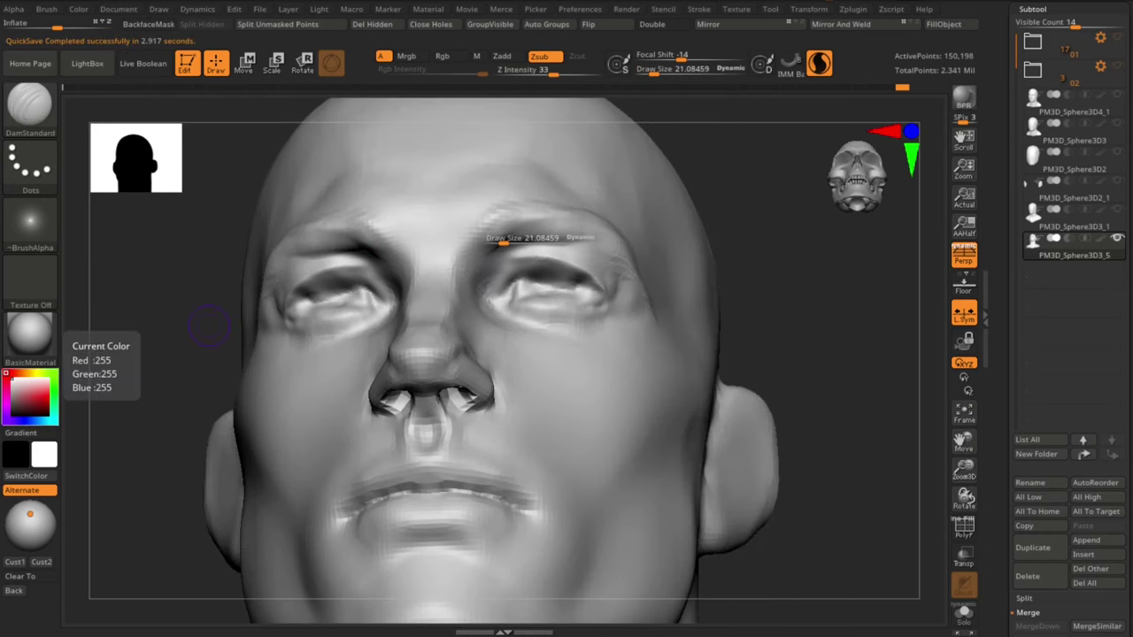
mouse_move(854, 342)
mouse_down()
mouse_move(848, 463)
mouse_move(869, 522)
mouse_move(847, 549)
mouse_move(843, 525)
mouse_up()
key(b)
key(c)
key(b)
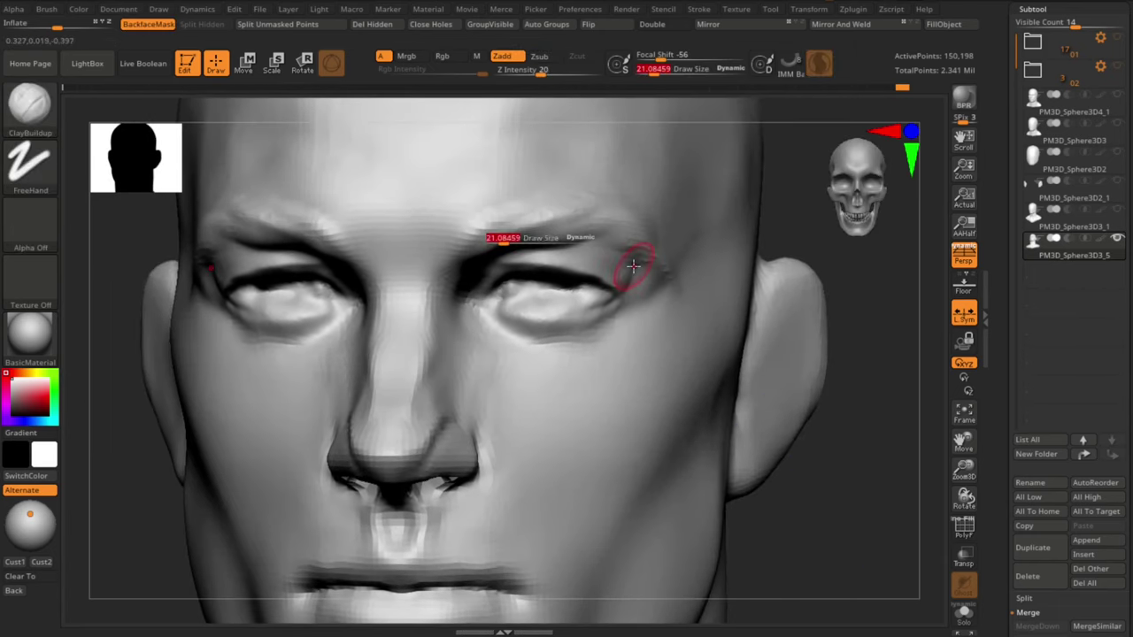
right_drag(735, 324, 837, 470)
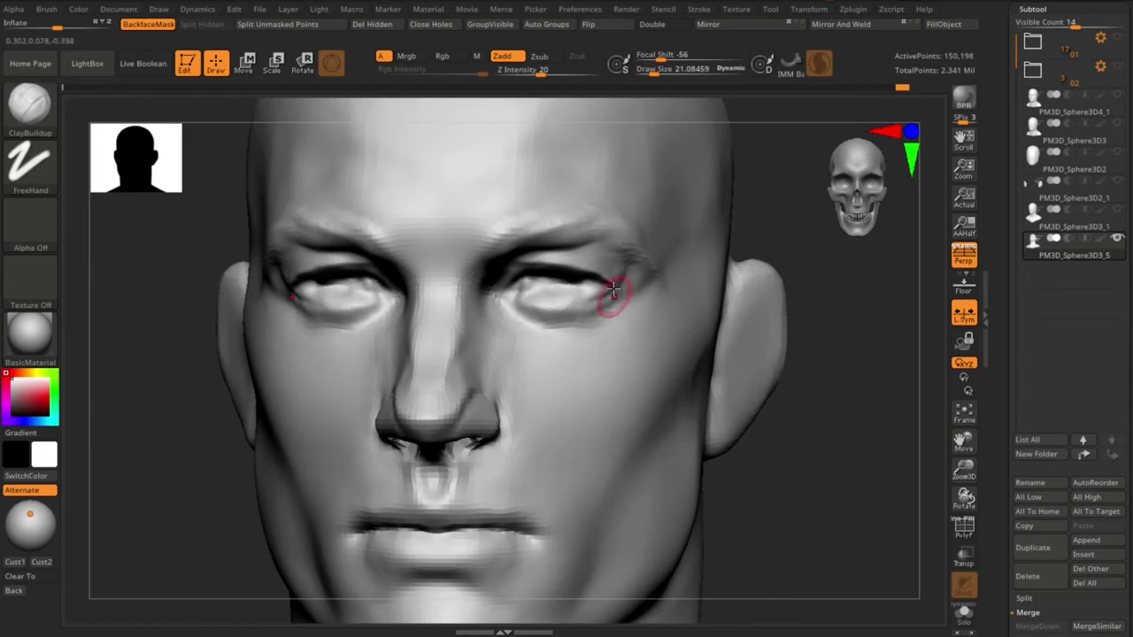
drag(613, 288, 620, 263)
alt+drag(837, 513, 870, 586)
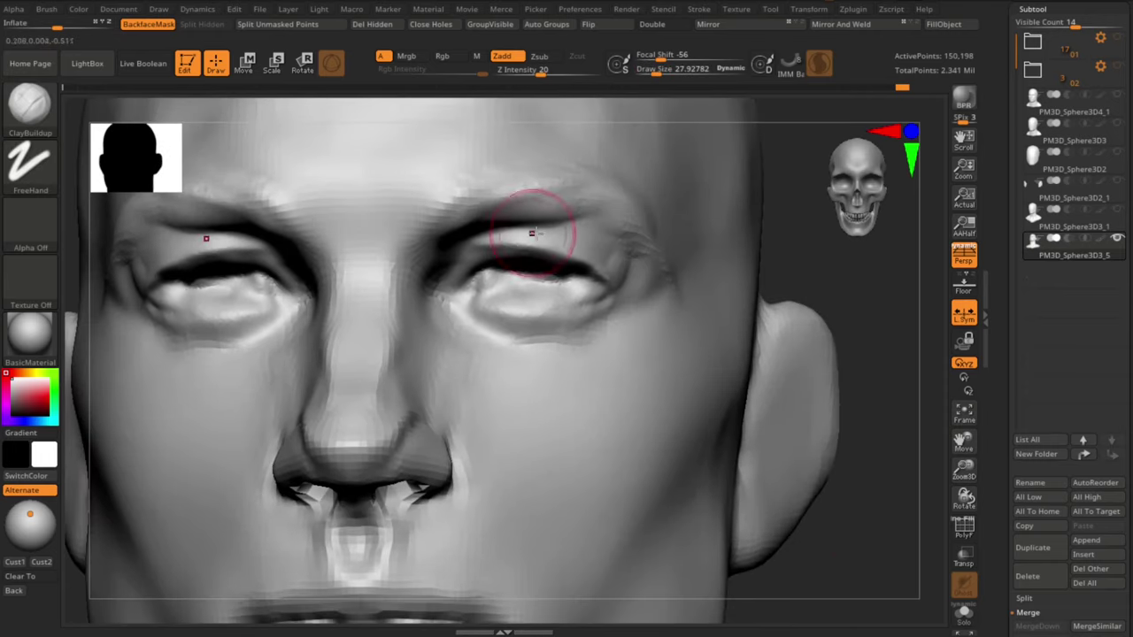
Step: Define the upper eyelid crease from the inner to the outer eye corners with the DamStandard brush at about 28
key(b)
key(d)
key(s)
drag(479, 258, 548, 244)
drag(825, 218, 815, 197)
mouse_move(551, 245)
mouse_down()
mouse_move(519, 248)
mouse_move(610, 283)
mouse_up()
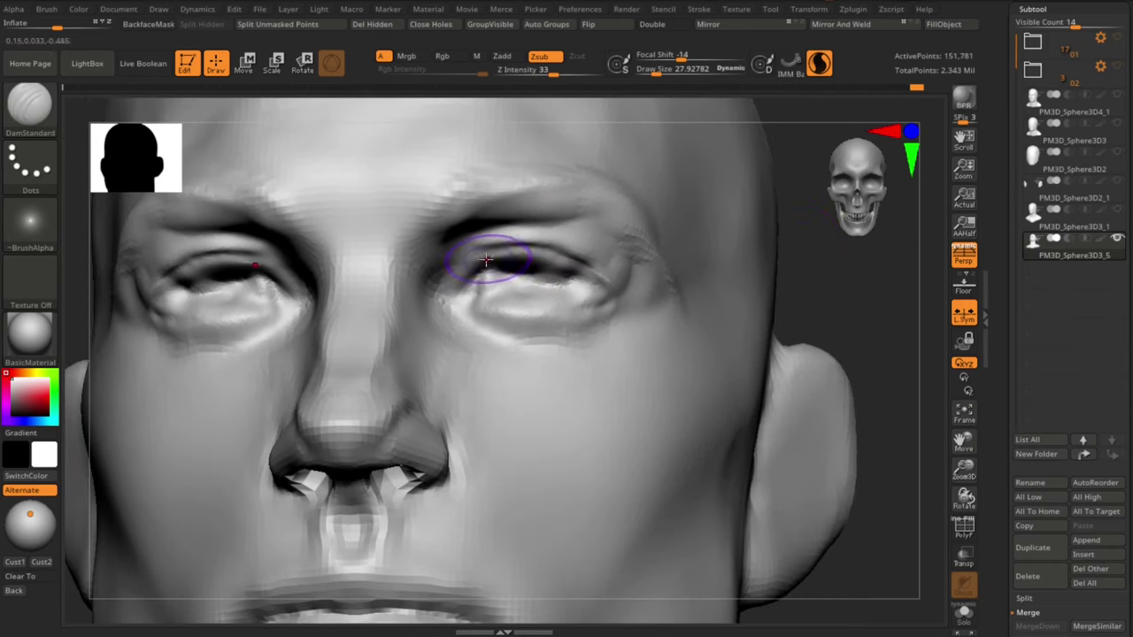
Step: Raise the upper eyelid edge from the inner to the outer eye corners with the Standard brush
key(b)
key(s)
key(t)
key(s)
drag(482, 261, 476, 262)
mouse_move(480, 263)
mouse_down()
mouse_move(516, 255)
mouse_move(591, 280)
mouse_up()
mouse_move(874, 442)
mouse_down()
mouse_move(880, 508)
mouse_move(832, 506)
mouse_up()
Step: Sharpen the crease above the upper eyelids with the DamStandard brush at about 23
key(b)
key(d)
key(s)
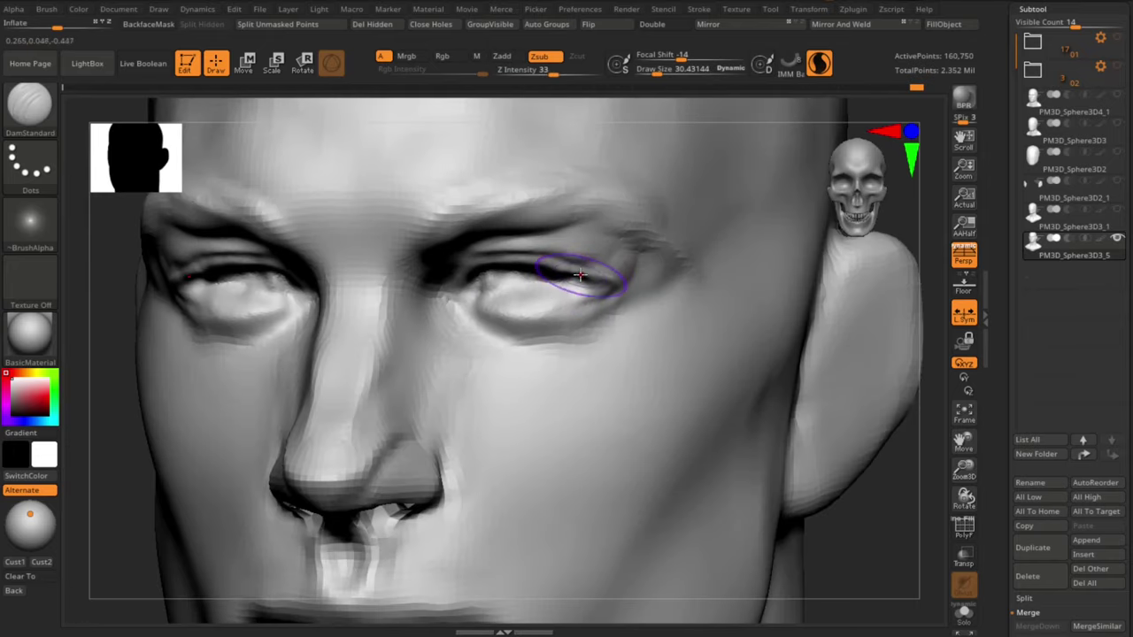
key(b)
key(s)
key(t)
key(s)
key(b)
key(d)
key(s)
key(s)
drag(561, 258, 550, 259)
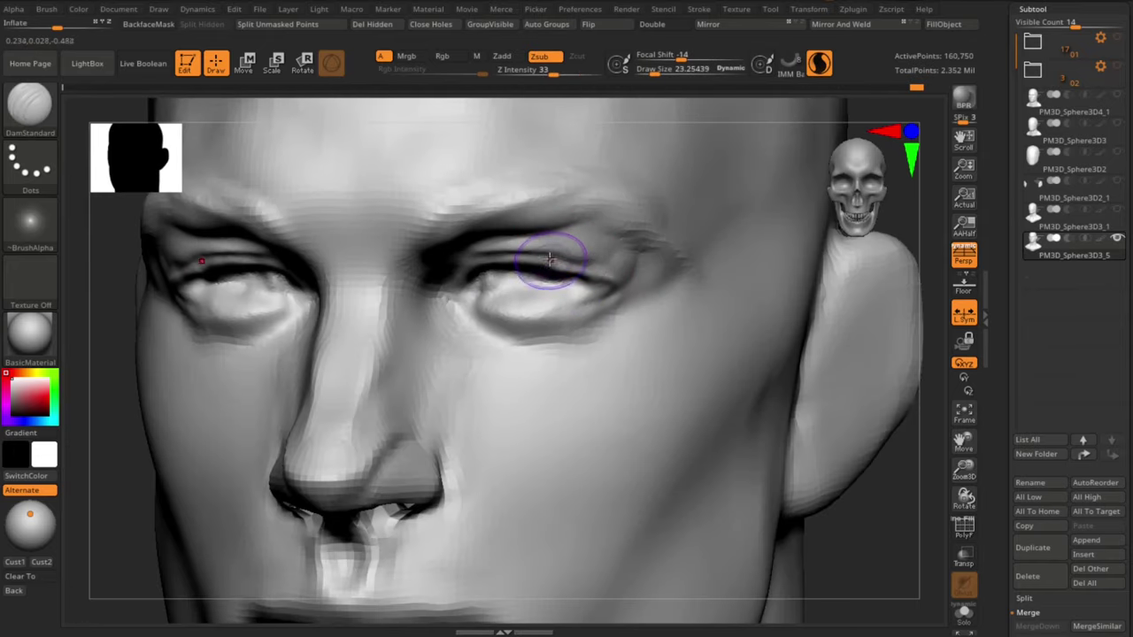
shift+drag(837, 509, 868, 503)
alt+drag(867, 502, 863, 477)
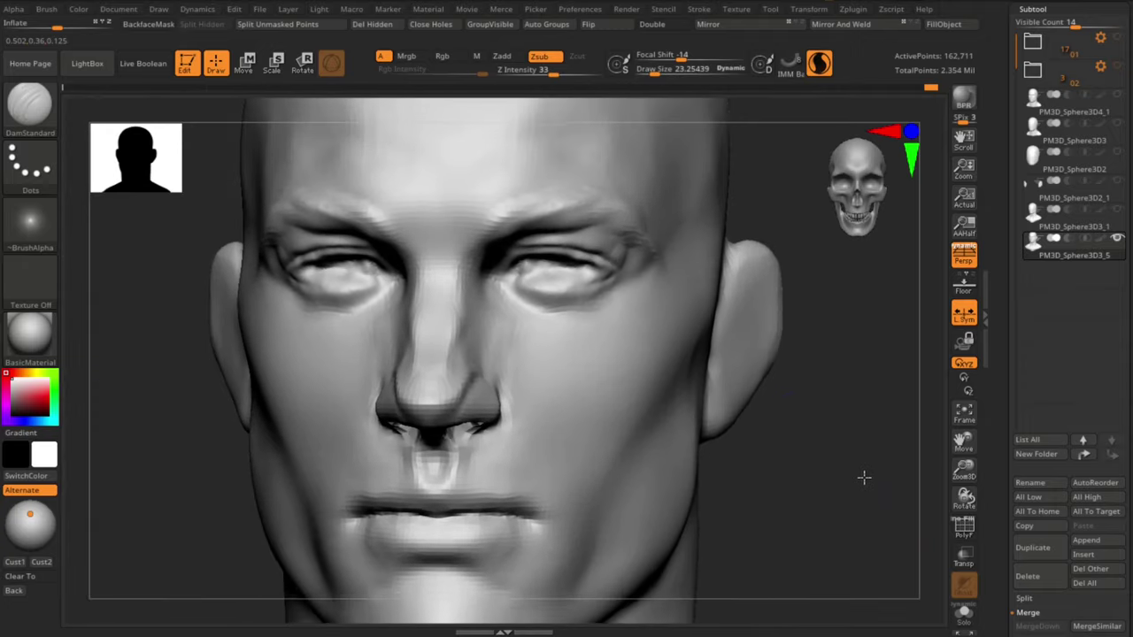
drag(791, 419, 777, 412)
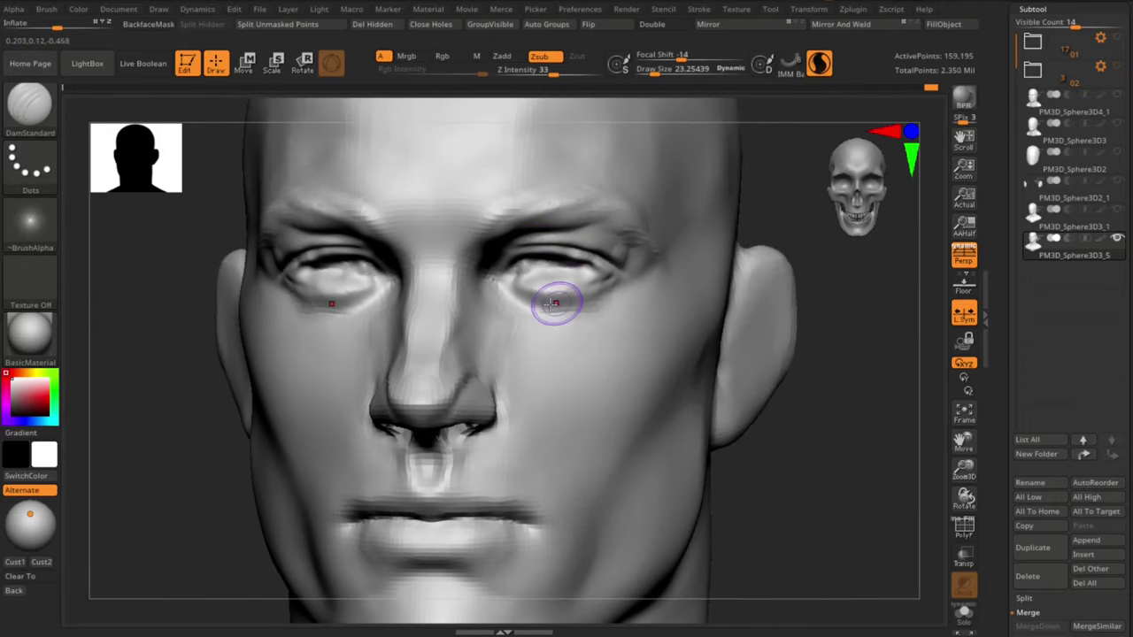
Step: Carve the crease under the lower eyelids toward the outer eye corners with DamStandard at about 26, smoothing its outer end
shift+drag(887, 508, 849, 480)
key(b)
key(c)
key(b)
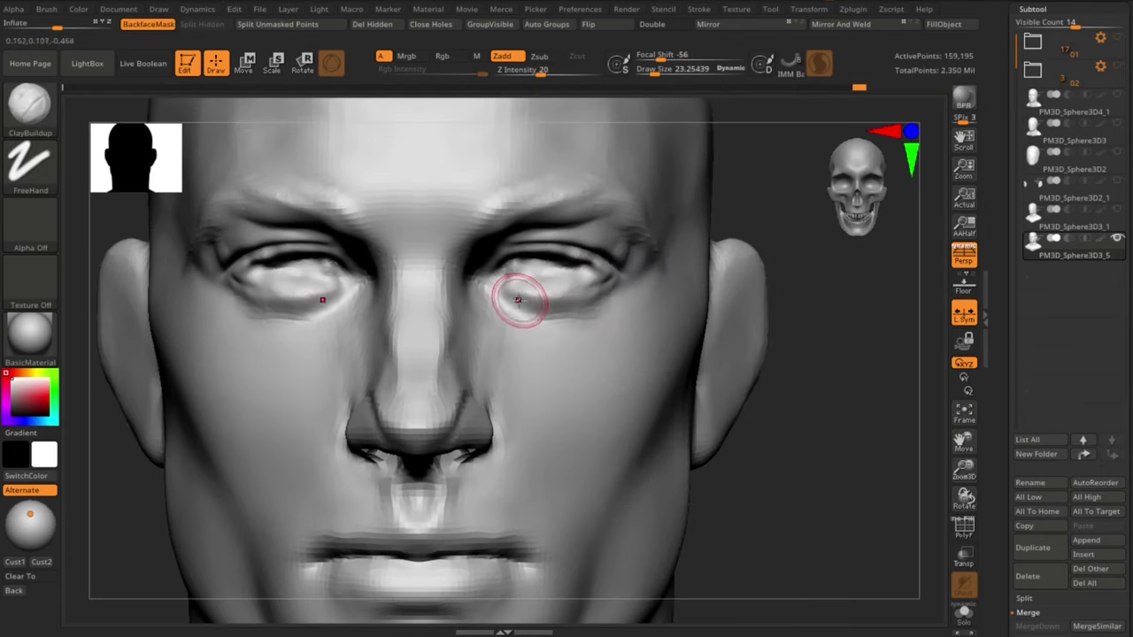
key(b)
key(d)
key(s)
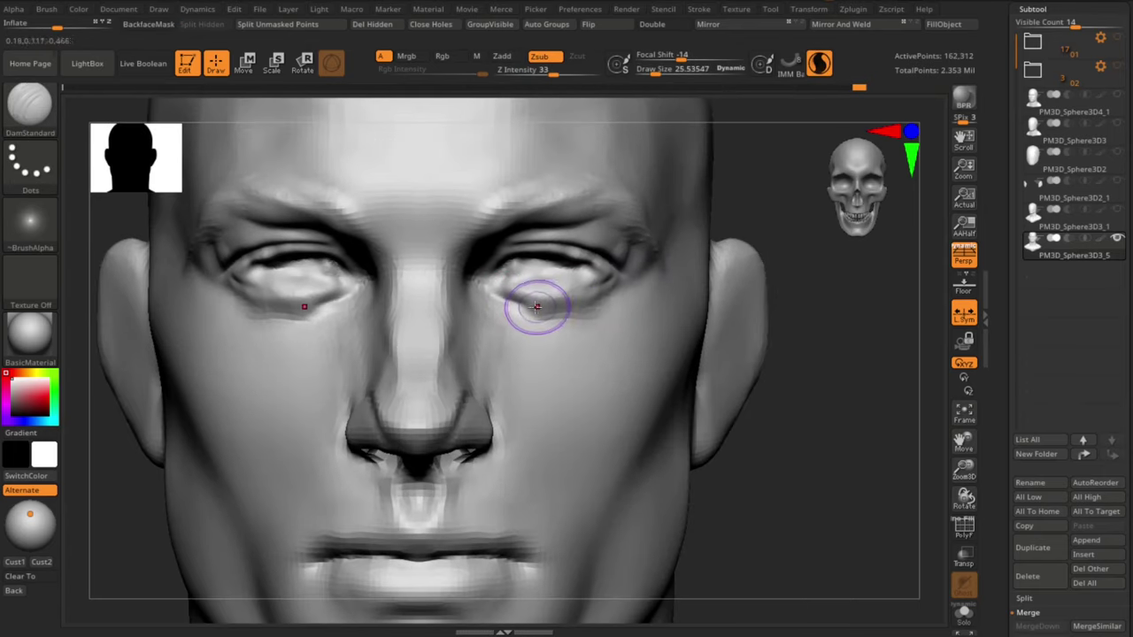
drag(557, 311, 591, 306)
key(ctrl+z)
drag(503, 300, 567, 310)
mouse_move(591, 308)
shift+mouse_down()
mouse_move(531, 315)
mouse_move(616, 290)
shift+mouse_up()
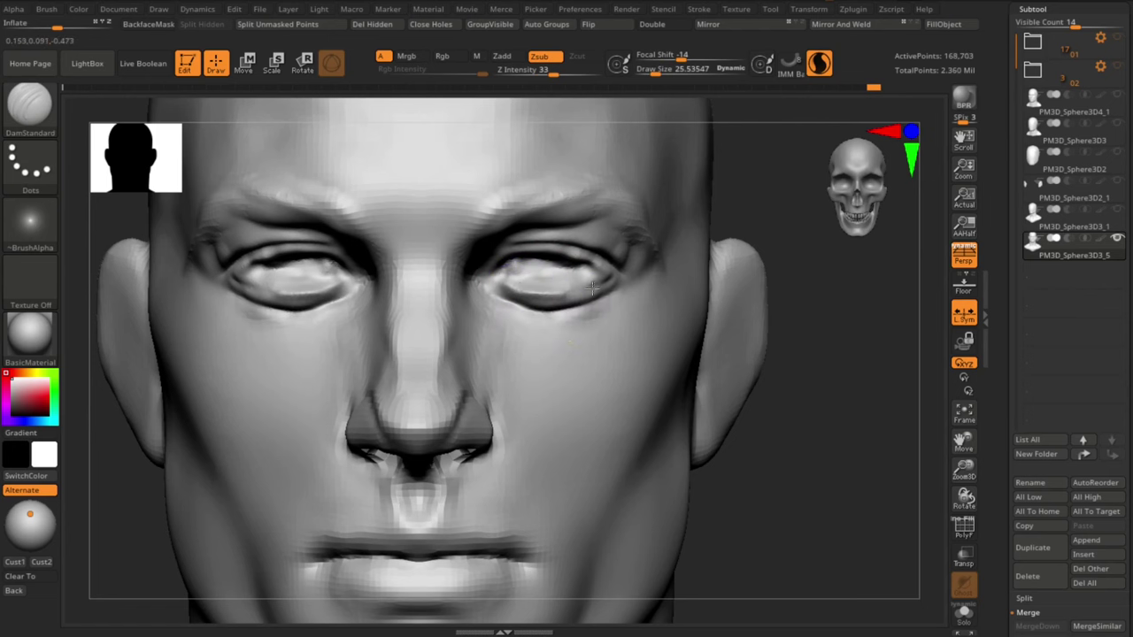
Step: Smooth the skin below the lower eyelids and the outer part of the upper eyelids
alt+drag(816, 468, 807, 386)
mouse_move(807, 386)
mouse_down()
mouse_move(773, 379)
mouse_move(840, 457)
mouse_move(756, 402)
mouse_up()
key(b)
key(c)
key(b)
mouse_move(547, 299)
shift+mouse_down()
mouse_move(599, 306)
mouse_move(544, 311)
mouse_move(603, 299)
shift+mouse_up()
shift+drag(854, 517, 783, 518)
shift+drag(639, 301, 567, 308)
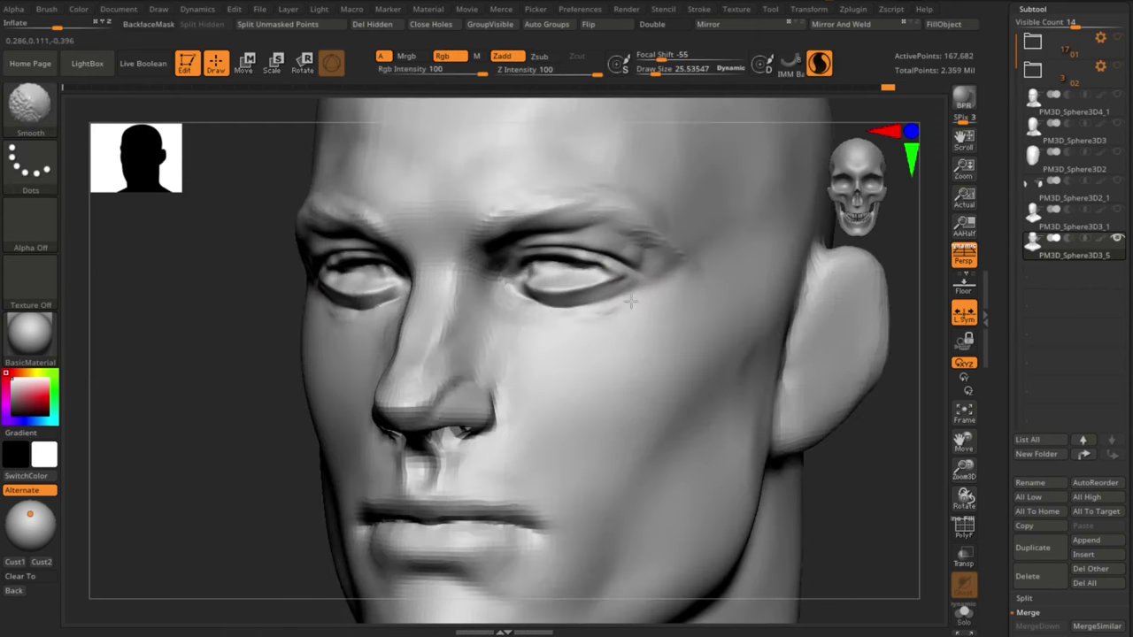
shift+drag(885, 501, 823, 508)
shift+drag(570, 260, 609, 269)
drag(858, 509, 784, 509)
Step: Adjust the eye corners with the Move Topological brush at about 17 and undo the last change
key(b)
key(m)
key(t)
key(s)
drag(597, 261, 591, 261)
shift+drag(296, 354, 345, 345)
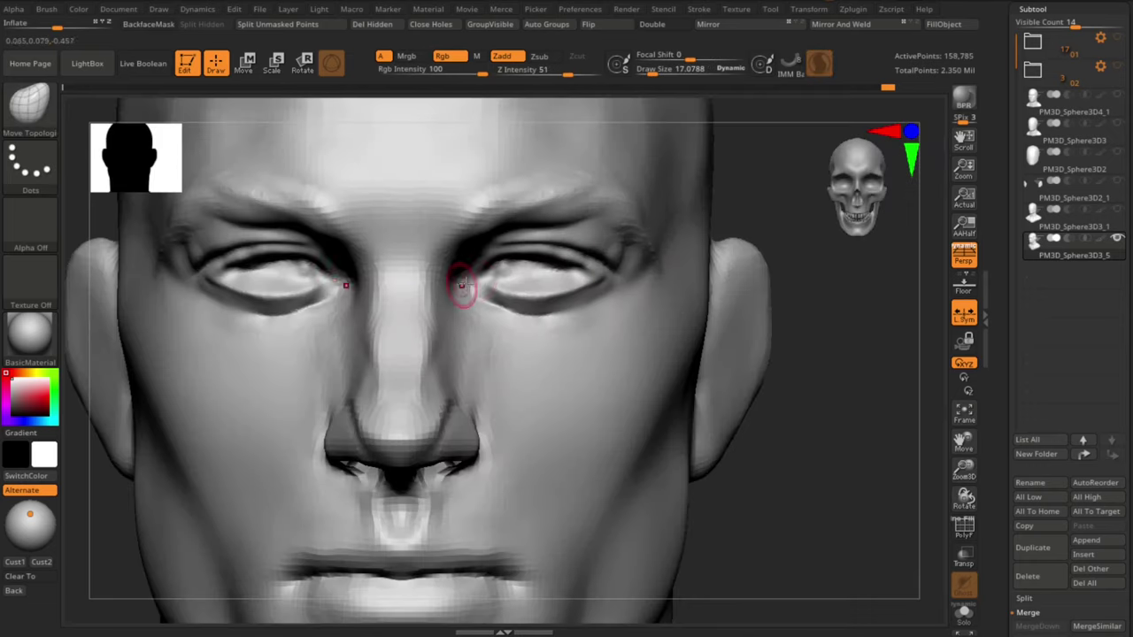
mouse_move(813, 470)
mouse_down()
mouse_move(796, 496)
mouse_move(717, 491)
mouse_up()
shift+drag(494, 274, 522, 294)
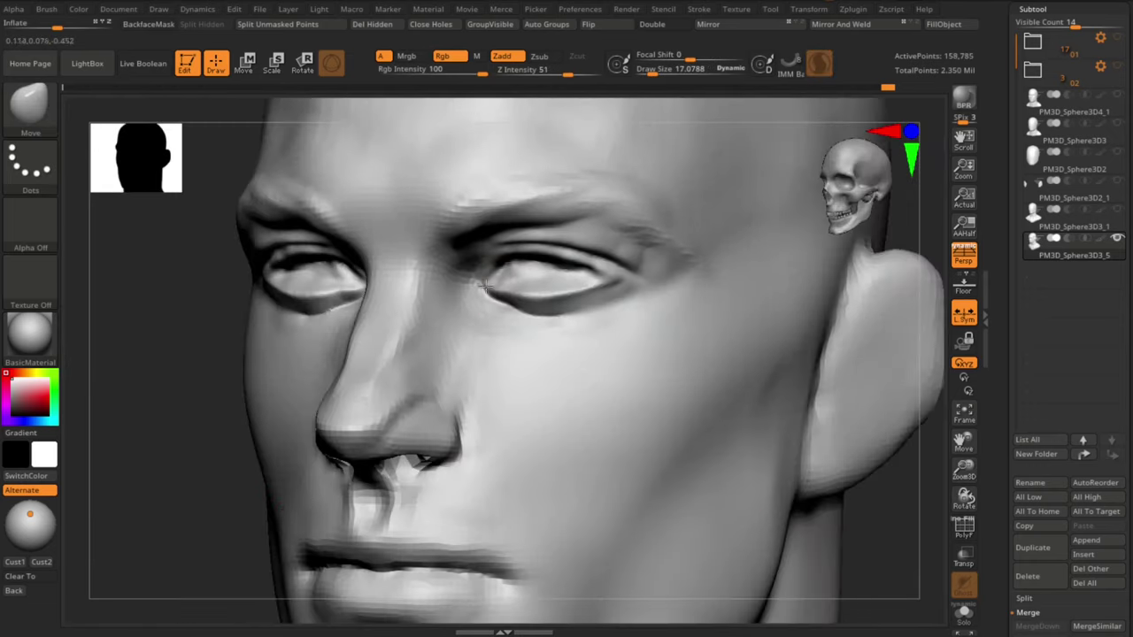
shift+drag(891, 546, 930, 537)
key(ctrl+z)
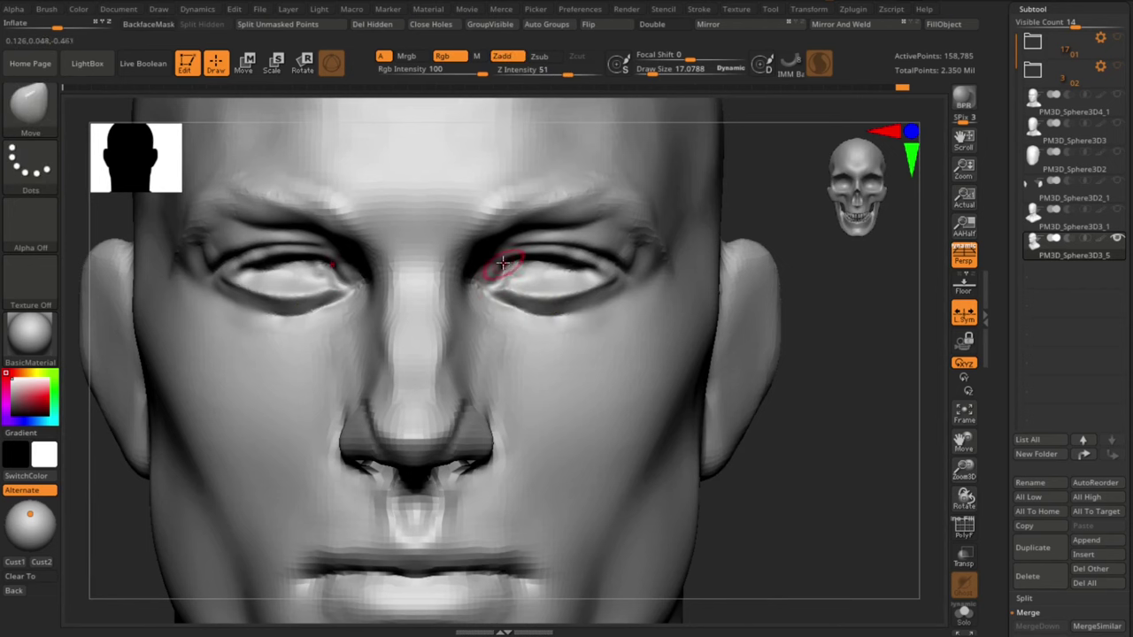
Step: Reshape the ears and the sides of the skull in front view with a large Move brush
mouse_move(817, 435)
alt+mouse_down()
mouse_move(845, 433)
mouse_move(847, 403)
alt+mouse_up()
mouse_move(847, 403)
mouse_down()
mouse_move(817, 415)
mouse_move(836, 414)
mouse_up()
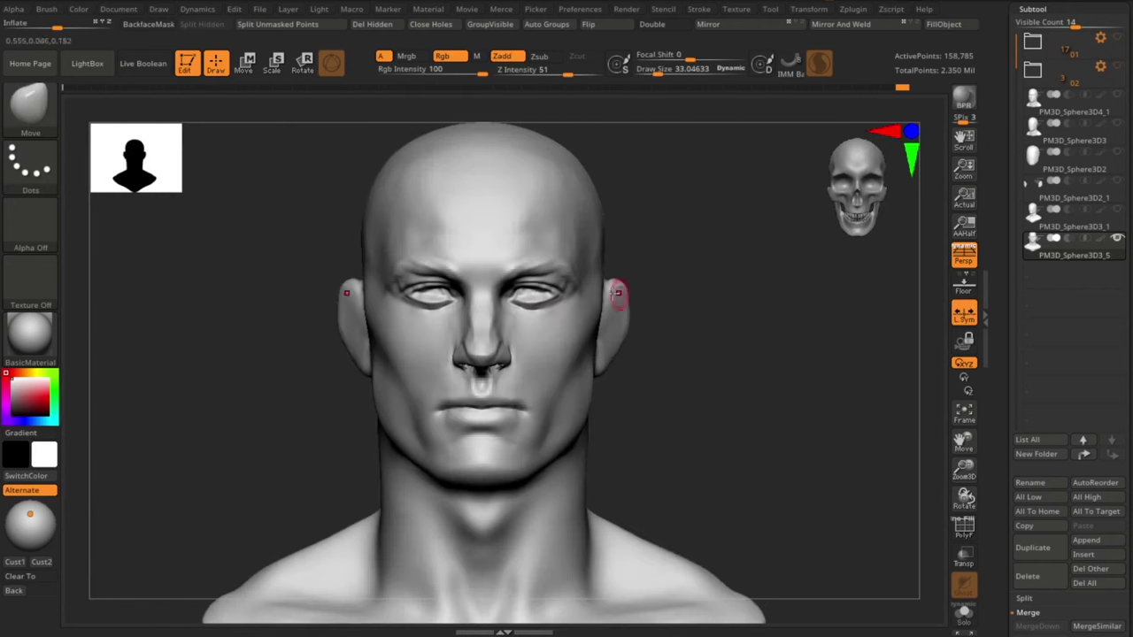
key(s)
click(631, 282)
drag(610, 265, 604, 256)
drag(598, 186, 587, 182)
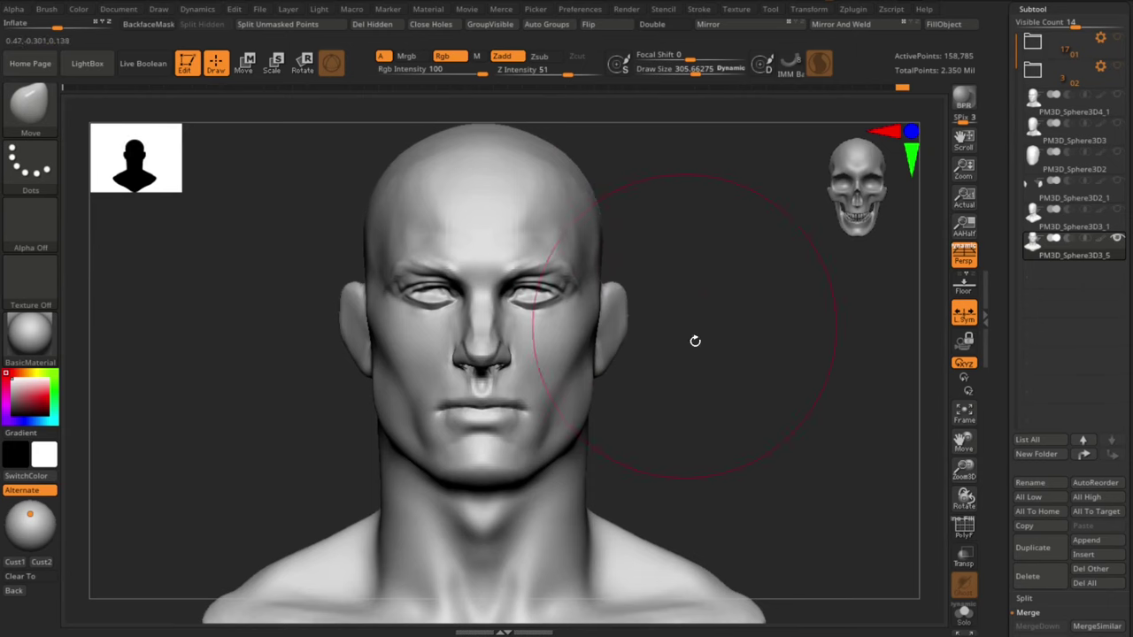
mouse_move(696, 339)
alt+mouse_down()
mouse_move(709, 306)
mouse_move(626, 340)
alt+mouse_up()
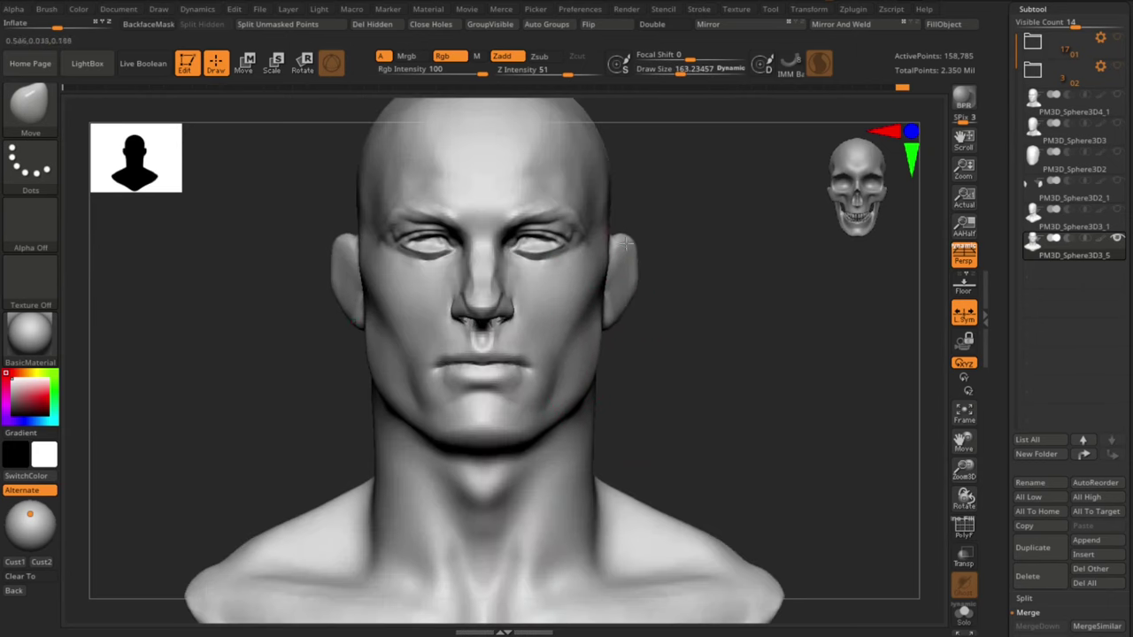
Step: Carve the groove inside the upper ear rim with the DamStandard brush at about 45 and smooth its front end
mouse_move(783, 274)
mouse_down()
mouse_move(742, 290)
mouse_move(778, 357)
mouse_move(752, 351)
mouse_up()
key(s)
click(737, 291)
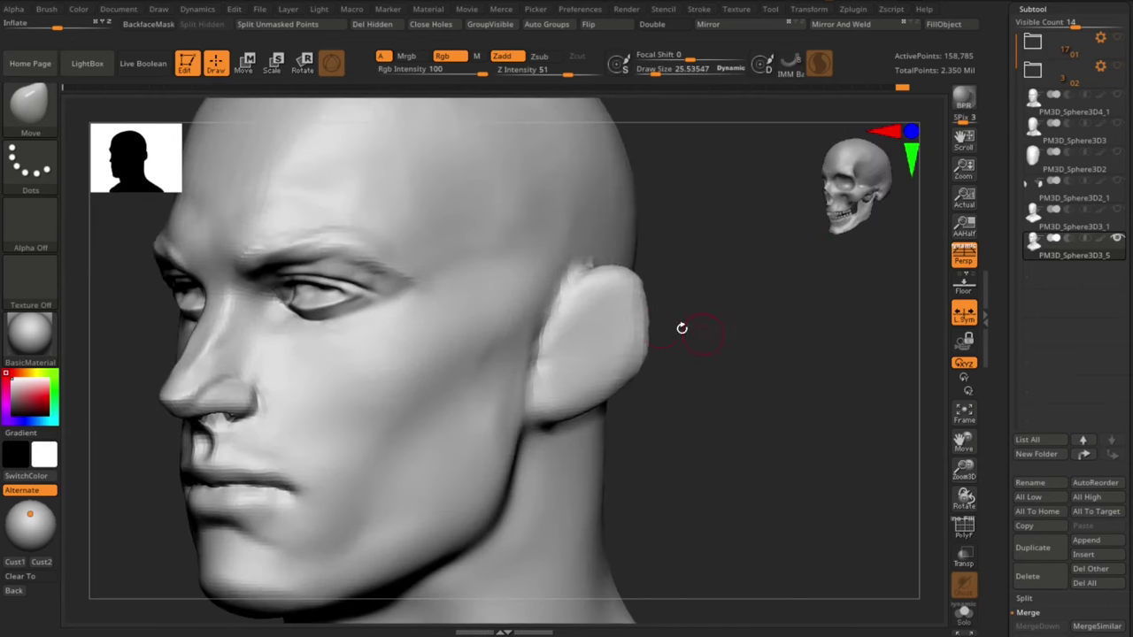
key(b)
key(m)
key(t)
drag(712, 310, 677, 297)
key(b)
key(d)
key(s)
key(s)
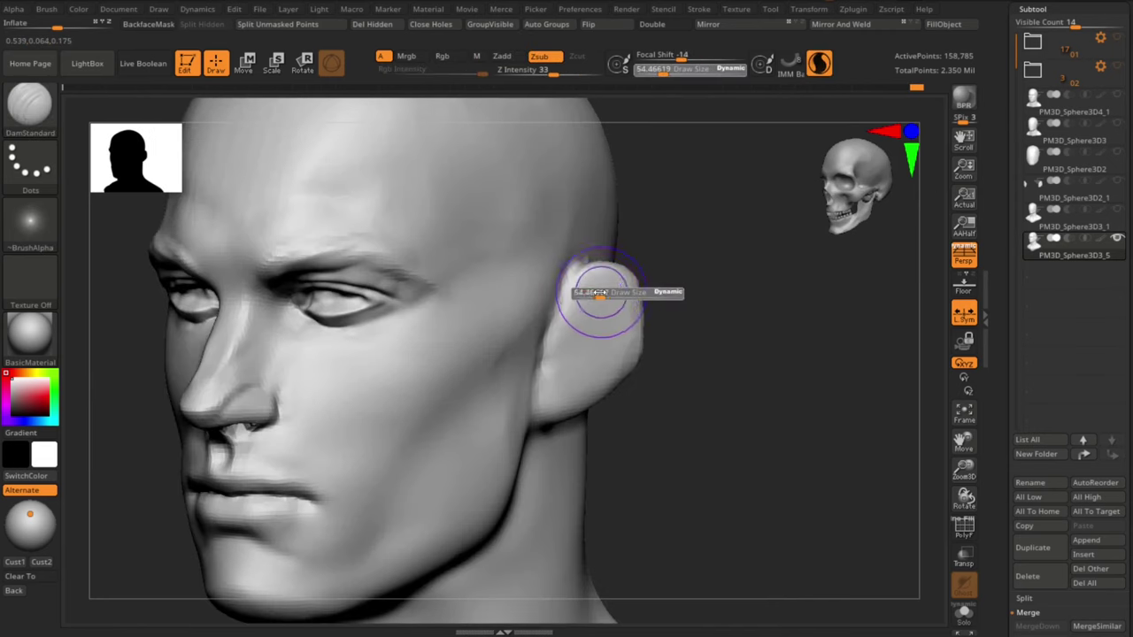
click(601, 292)
key(s)
click(614, 285)
key(s)
click(619, 283)
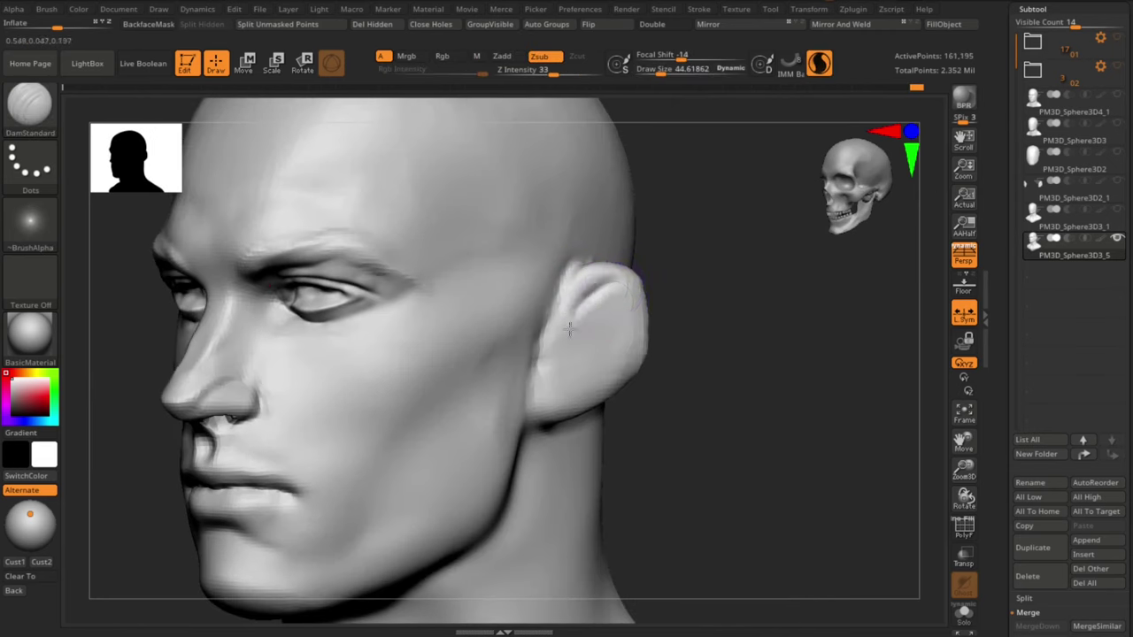
mouse_move(580, 306)
shift+mouse_down()
mouse_move(594, 293)
mouse_move(566, 311)
shift+mouse_up()
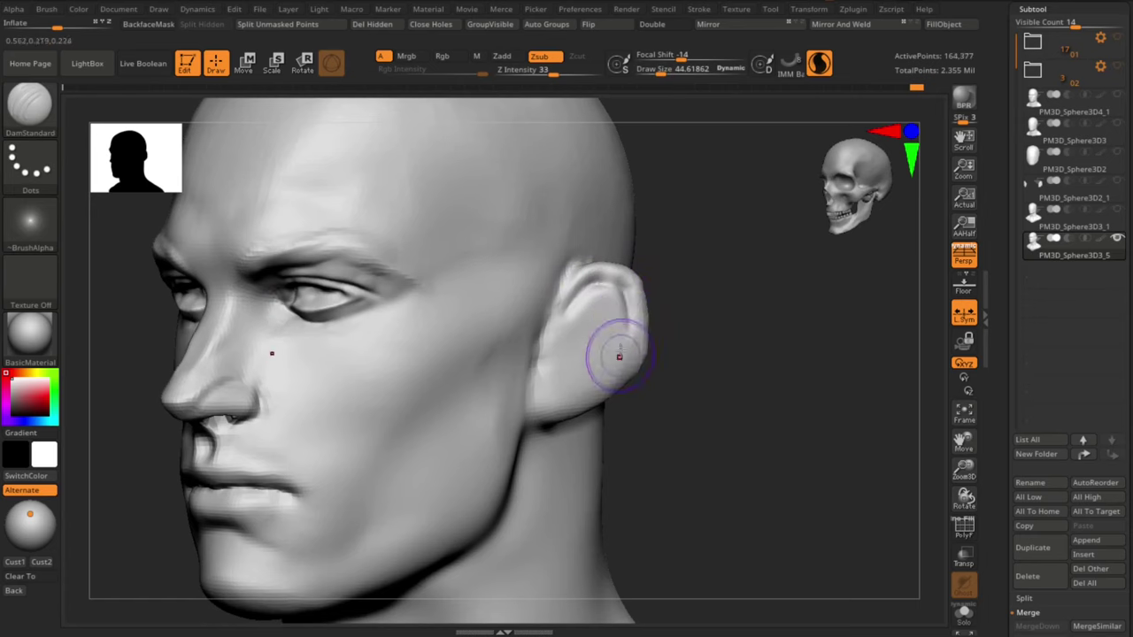
Step: Carve the inner ear folds and the hollow around the ear canal with DamStandard at about 39
drag(620, 356, 605, 366)
drag(765, 354, 704, 347)
key(s)
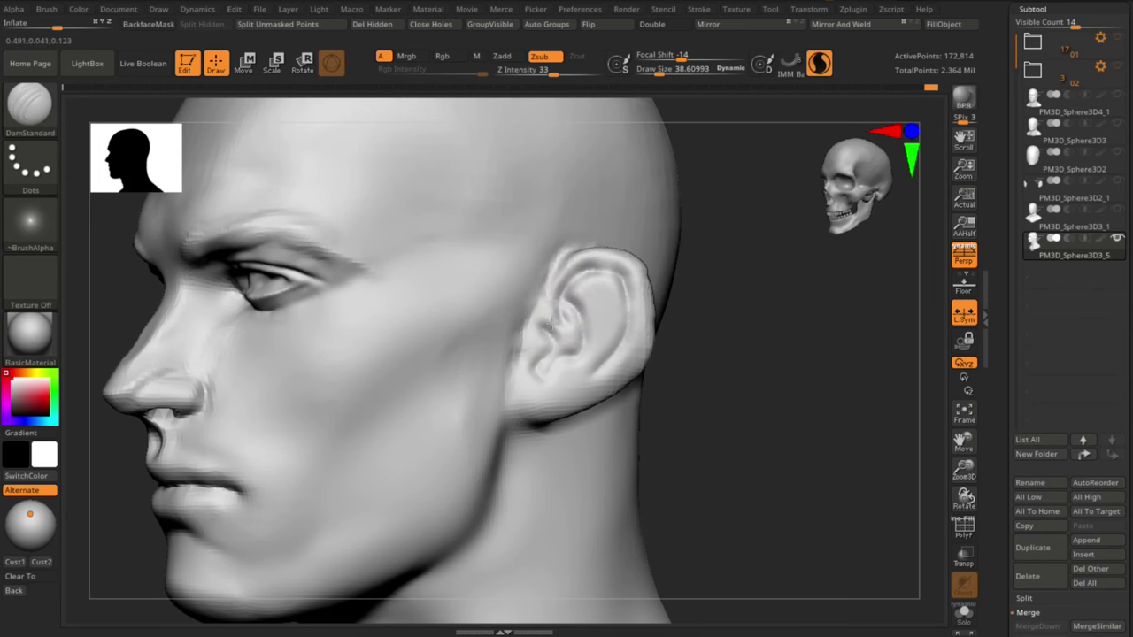
drag(694, 356, 659, 351)
drag(752, 354, 788, 352)
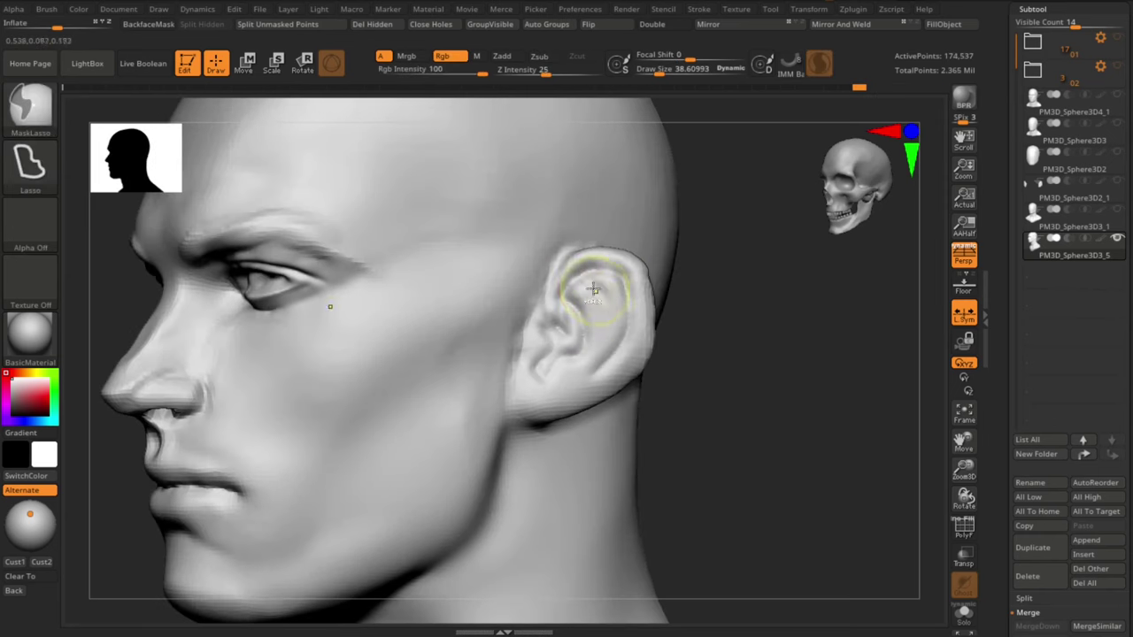
Step: Smooth the upper inner ear and deepen the folds around the ear canal with DamStandard at about 36
shift+drag(599, 291, 611, 331)
key(s)
drag(567, 299, 560, 298)
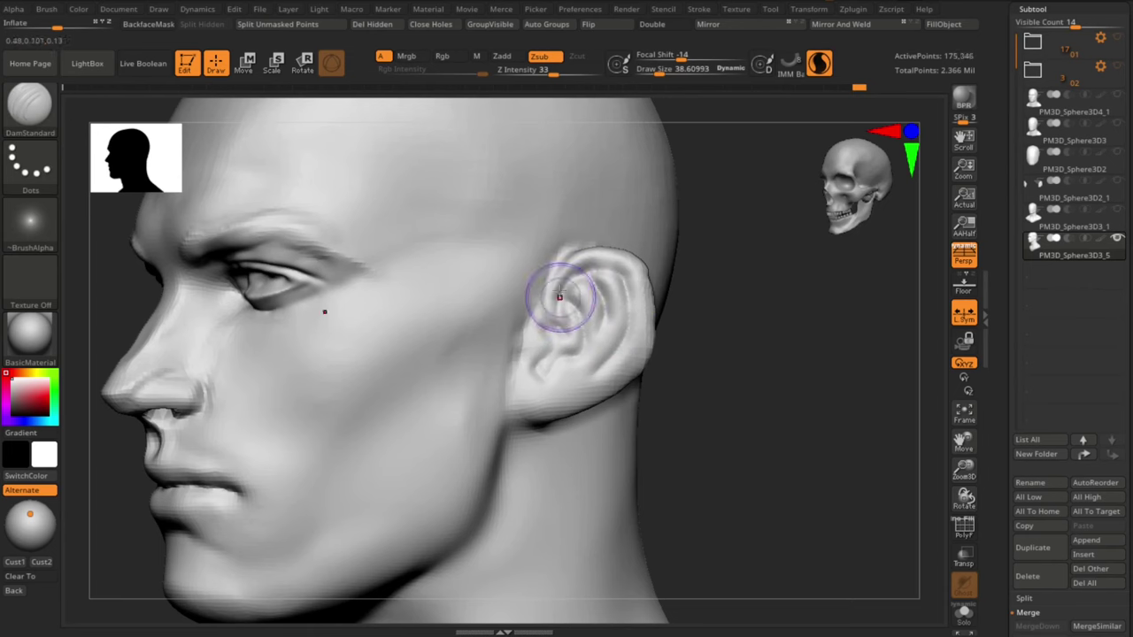
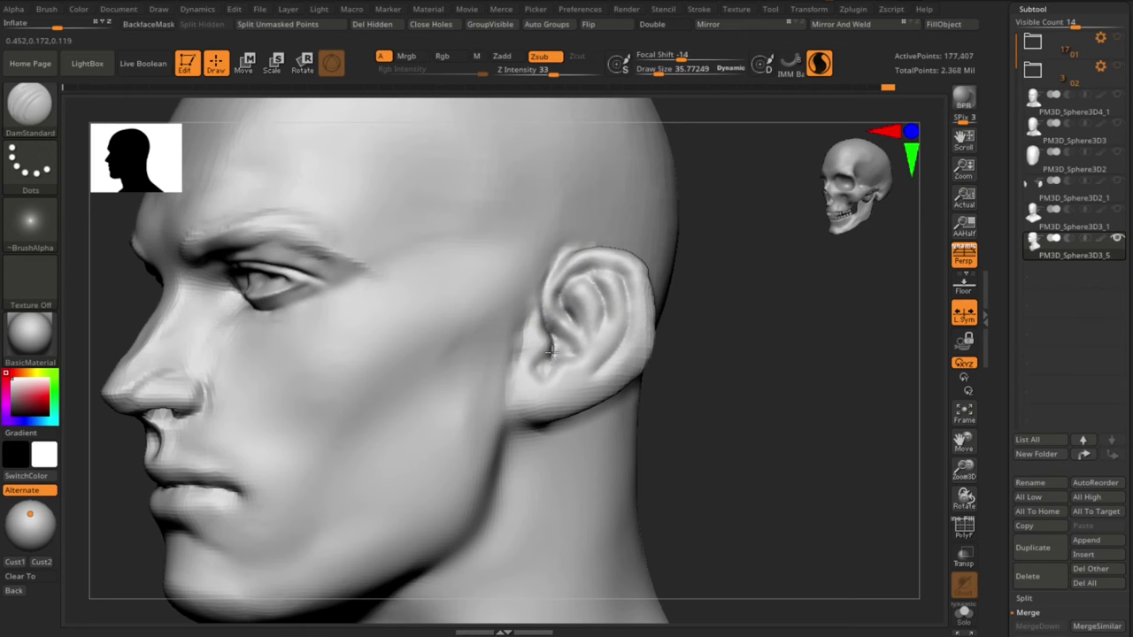
Step: Extend the groove along the outer ear rim down toward the lobe and define the upper inner fold with DamStandard
alt+drag(853, 426, 851, 442)
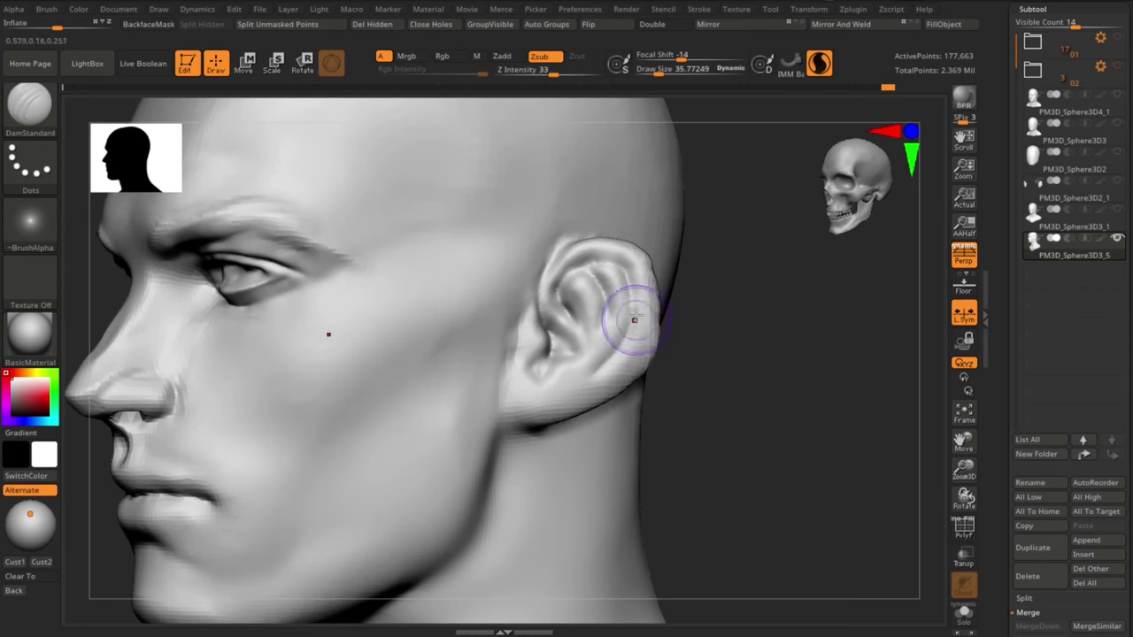
mouse_move(631, 267)
mouse_down()
mouse_move(641, 327)
mouse_move(595, 384)
mouse_up()
mouse_move(731, 349)
mouse_down()
mouse_move(735, 359)
mouse_move(723, 345)
mouse_up()
mouse_move(592, 276)
mouse_down()
mouse_move(605, 314)
mouse_move(633, 306)
mouse_up()
drag(694, 267, 666, 273)
drag(714, 394, 680, 404)
Step: Deepen the ear canal opening and the fold above it with the DamStandard brush at about 28
key(s)
mouse_move(549, 364)
mouse_down()
mouse_move(533, 379)
mouse_move(551, 354)
mouse_up()
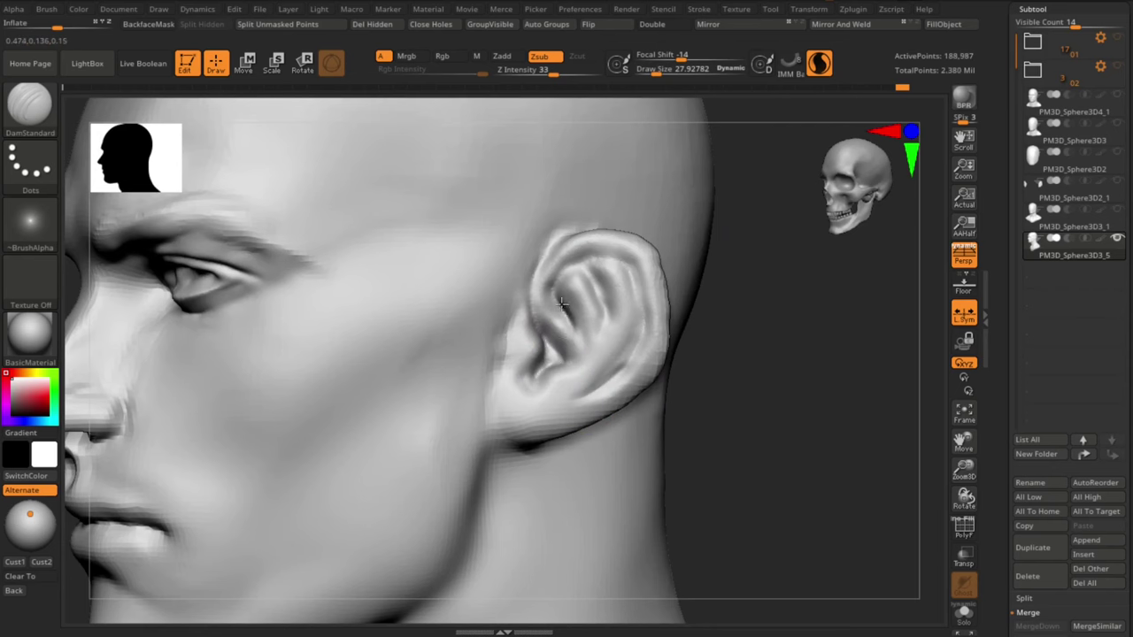
mouse_move(565, 301)
mouse_down()
mouse_move(573, 347)
mouse_move(560, 340)
mouse_move(567, 311)
mouse_up()
drag(734, 363, 841, 376)
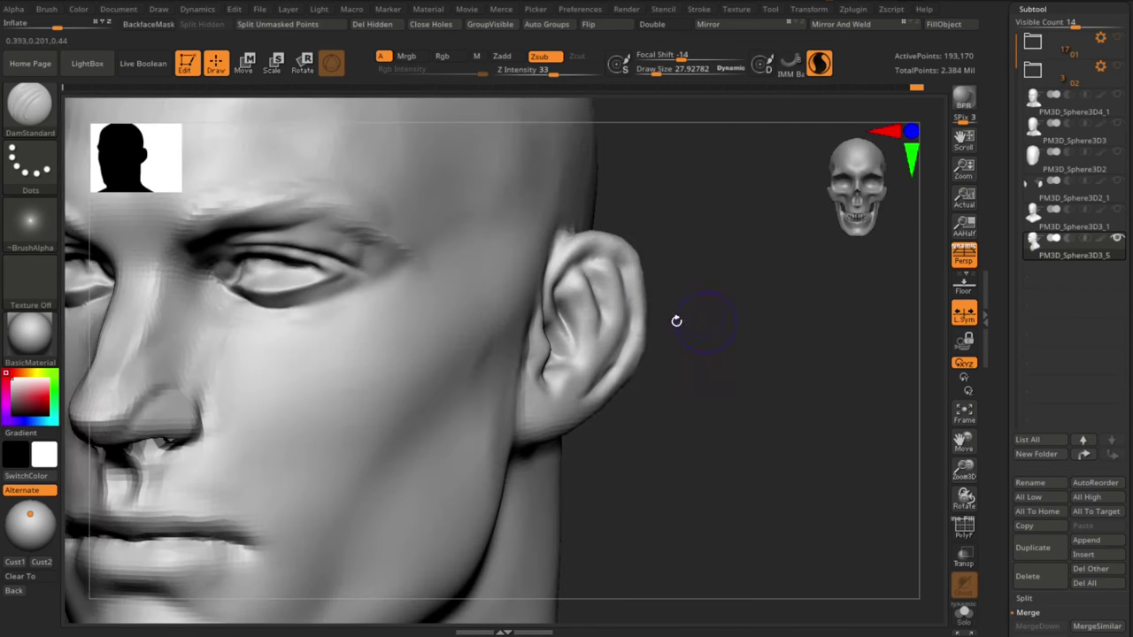
Step: Turn off Sculptris Pro and raise the outer ear rim with the Standard brush at about 28
drag(760, 271, 735, 276)
key(b)
key(s)
key(t)
click(820, 64)
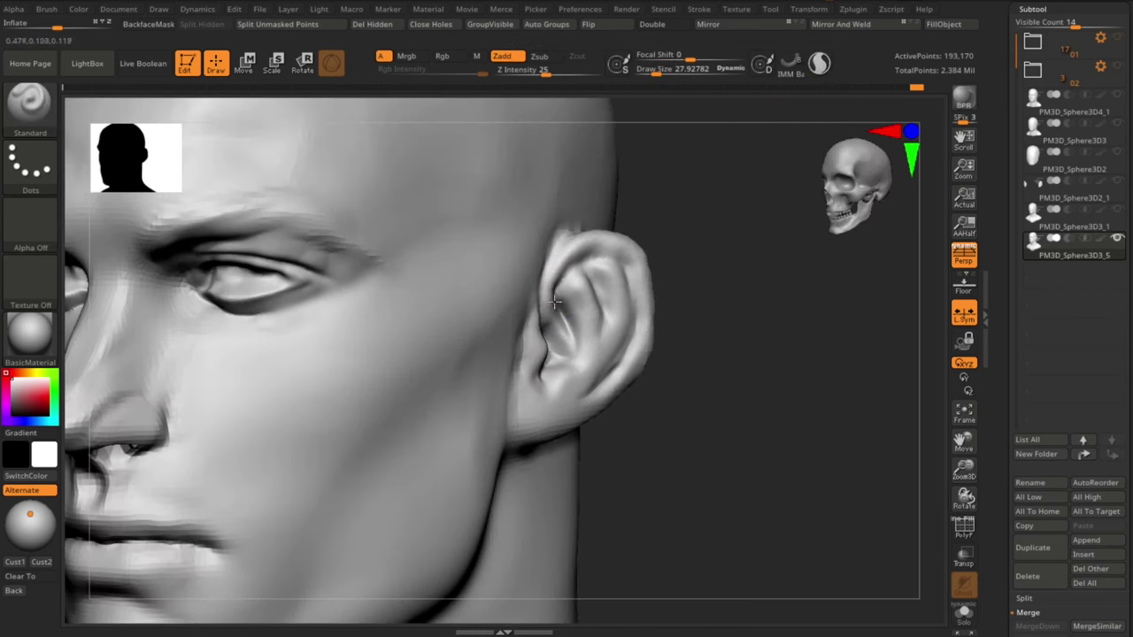
mouse_move(554, 299)
mouse_down()
mouse_move(568, 264)
mouse_move(598, 245)
mouse_move(646, 310)
mouse_up()
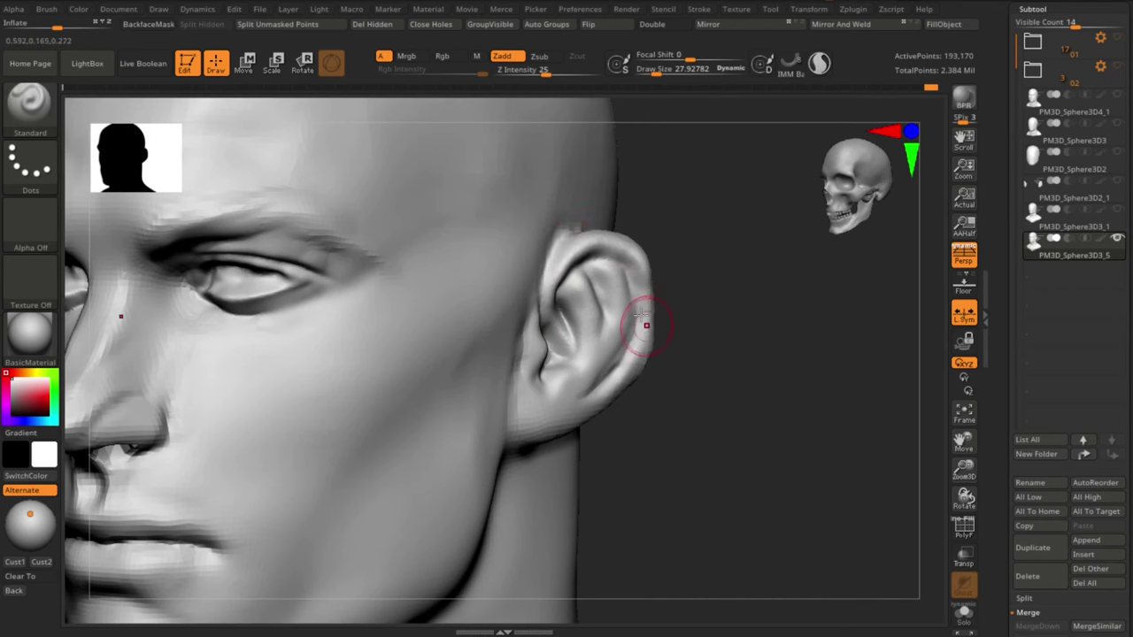
Step: Turn Sculptris Pro back on and deepen the groove inside the ear rim down to the lobe with DamStandard at about 28
drag(779, 398, 699, 404)
key(b)
key(d)
key(s)
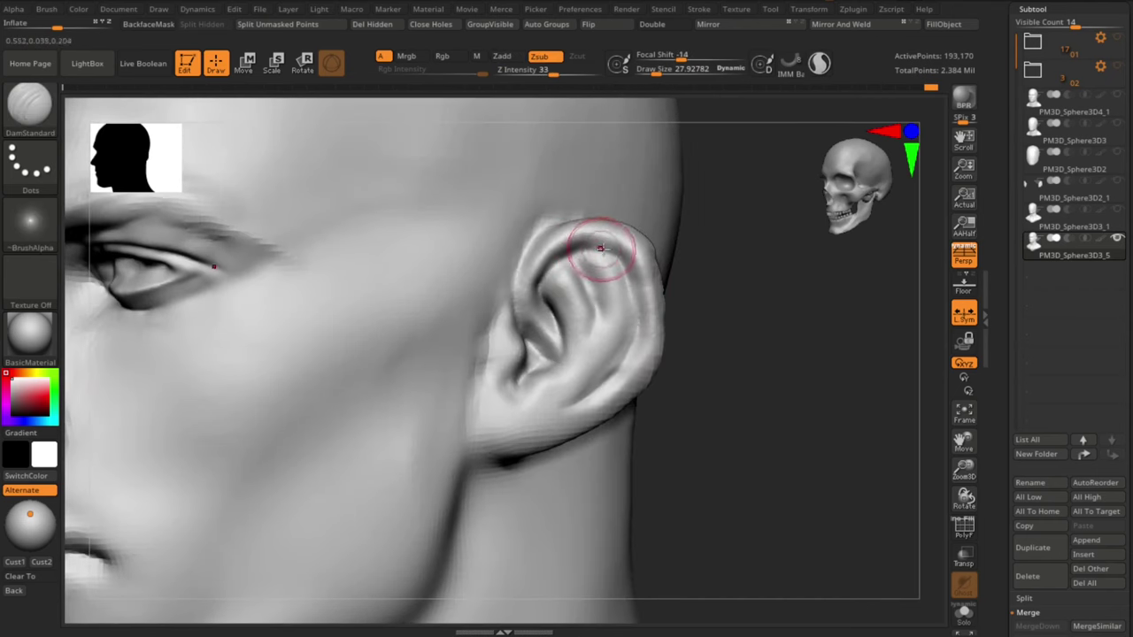
mouse_move(571, 251)
mouse_down()
mouse_move(615, 255)
mouse_move(640, 297)
mouse_up()
drag(729, 310, 766, 309)
drag(625, 285, 627, 343)
drag(679, 409, 657, 407)
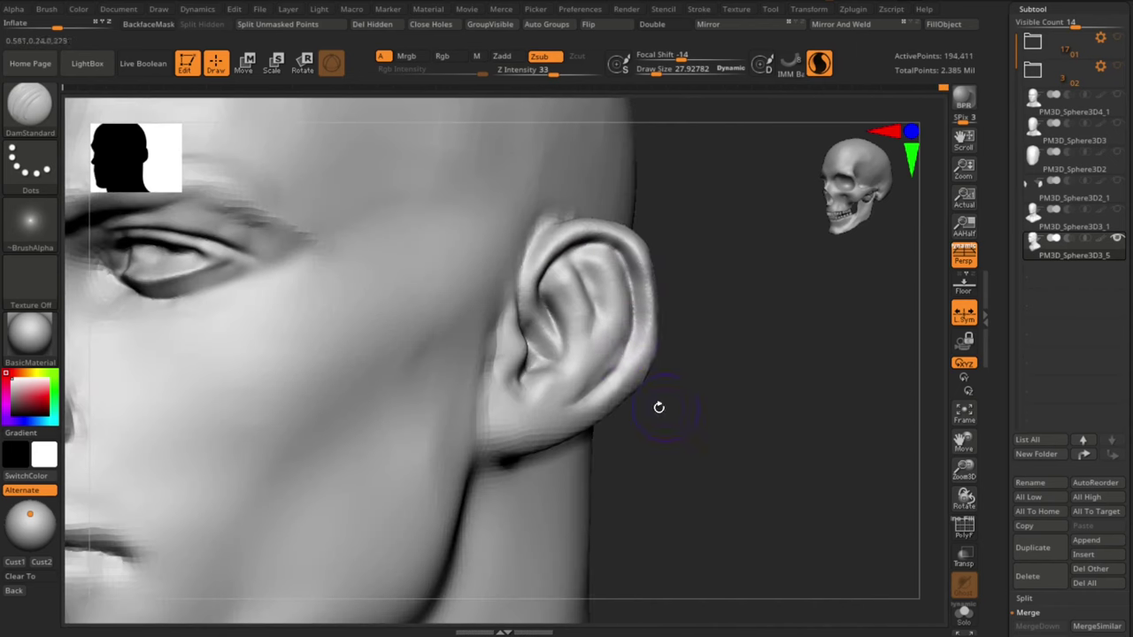
mouse_move(632, 324)
mouse_down()
mouse_move(609, 369)
mouse_move(580, 398)
mouse_move(620, 356)
mouse_move(569, 404)
mouse_up()
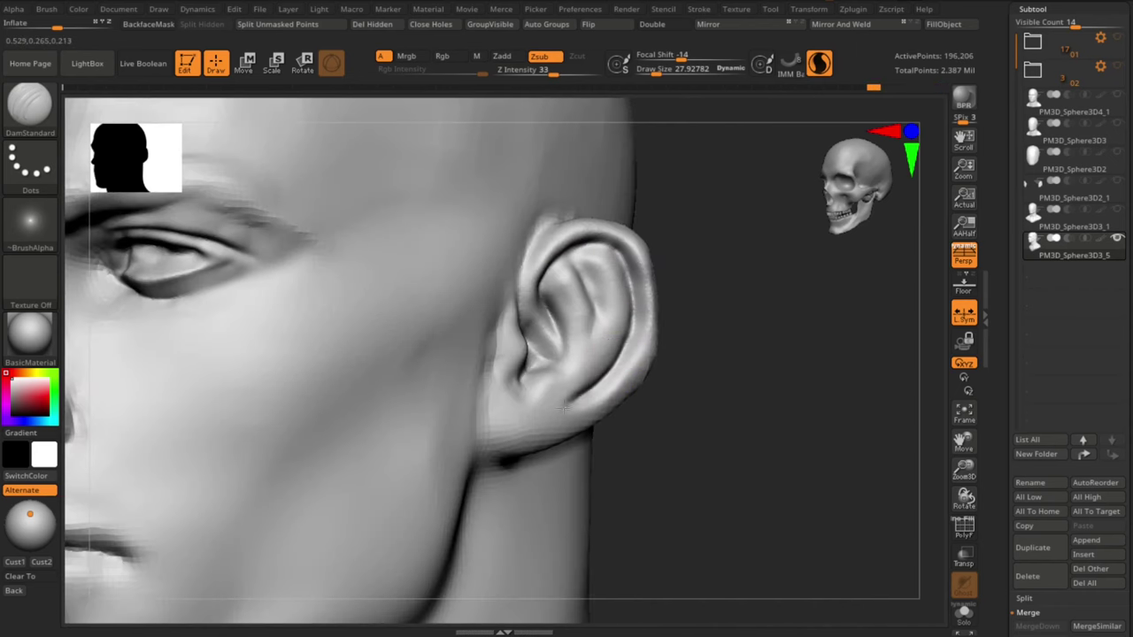
Step: Turn off Sculptris Pro and build up the inner ear folds with the ClayBuildup brush at about 28
mouse_move(716, 444)
mouse_down()
mouse_move(728, 402)
mouse_move(733, 434)
mouse_up()
click(819, 64)
drag(753, 354, 730, 354)
key(b)
key(c)
key(b)
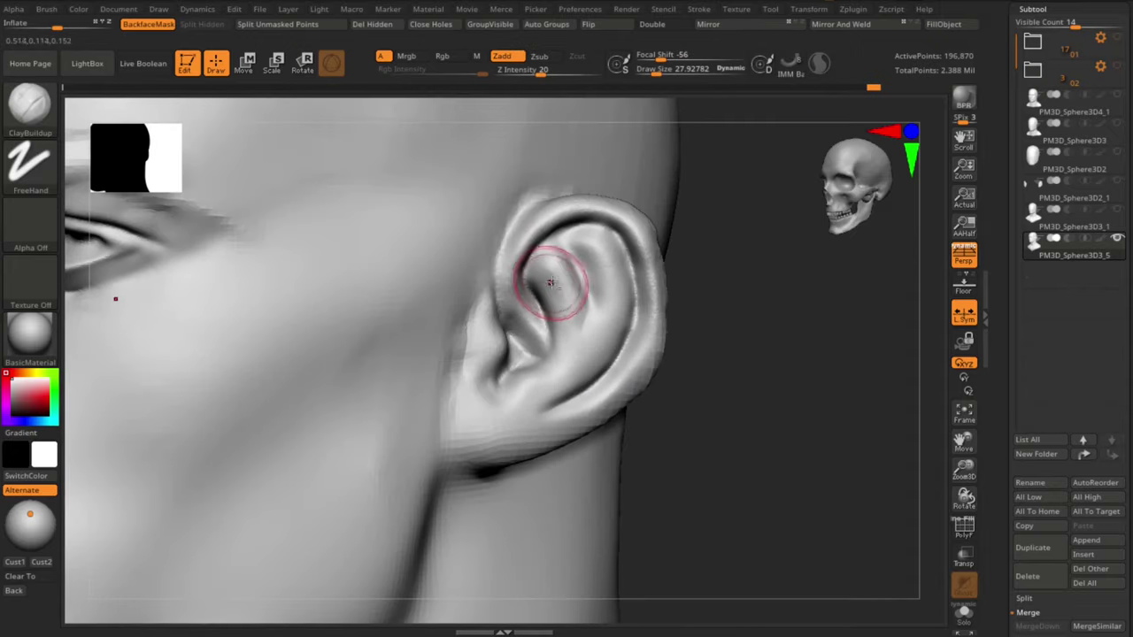
mouse_move(549, 270)
mouse_down()
mouse_move(576, 306)
mouse_move(578, 341)
mouse_up()
mouse_move(560, 304)
mouse_down()
mouse_move(575, 350)
mouse_move(560, 363)
mouse_up()
mouse_move(608, 260)
mouse_down()
mouse_move(614, 318)
mouse_move(605, 268)
mouse_move(581, 233)
mouse_move(580, 284)
mouse_move(559, 301)
mouse_up()
mouse_move(748, 433)
mouse_down()
mouse_move(773, 434)
mouse_move(748, 433)
mouse_move(773, 454)
mouse_up()
Step: Shape the tragus and the edge of the ear canal opening with the Standard brush
key(b)
key(s)
key(t)
key(s)
key(s)
drag(527, 338, 526, 361)
drag(923, 466, 871, 457)
drag(749, 436, 773, 447)
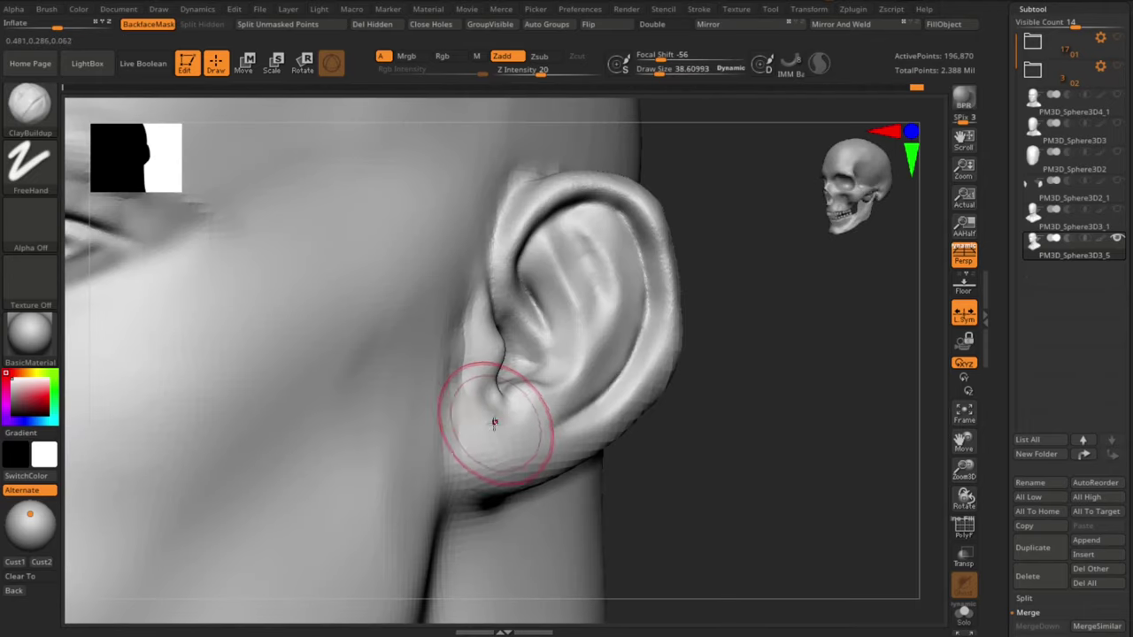
Step: Build up the antitragus above the earlobe with the ClayBuildup brush at about 17
key(s)
drag(516, 431, 512, 431)
mouse_move(744, 475)
mouse_down()
mouse_move(781, 484)
mouse_move(762, 487)
mouse_up()
key(s)
drag(534, 413, 529, 413)
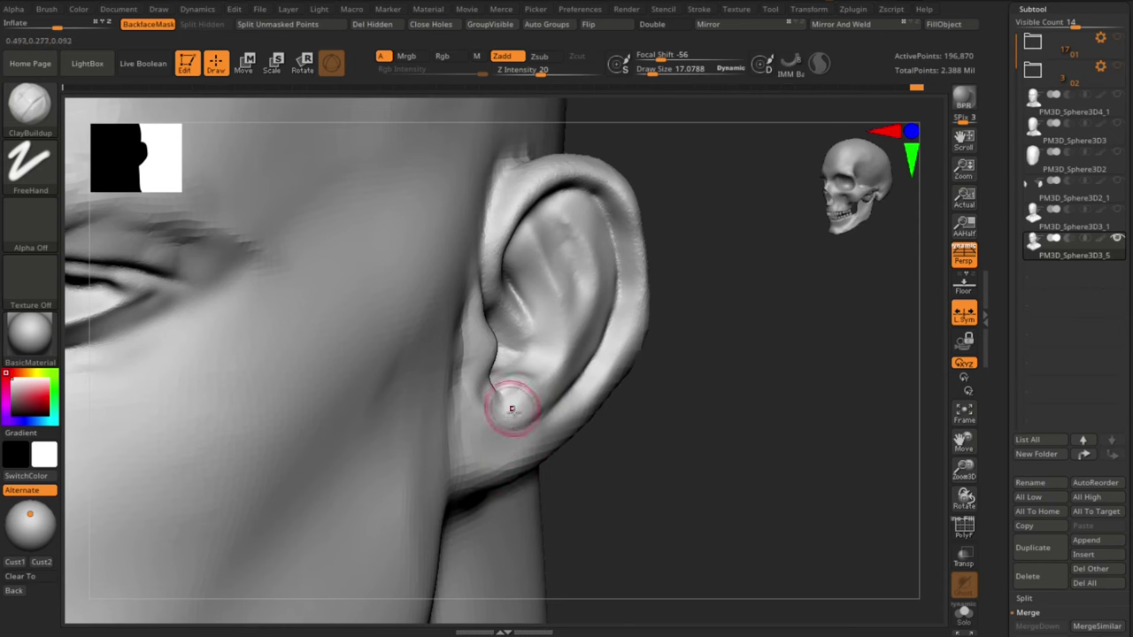
Step: Build up the rim around the notch between the tragus and antitragus with ClayBuildup at about 15
key(s)
drag(735, 452, 699, 448)
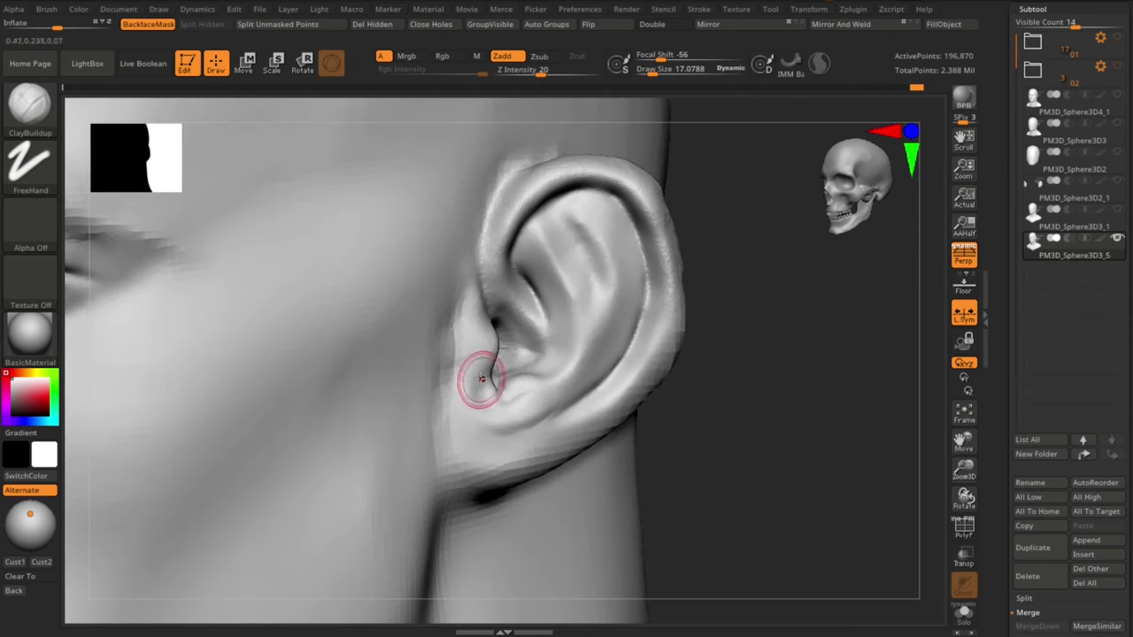
key(s)
drag(474, 389, 471, 390)
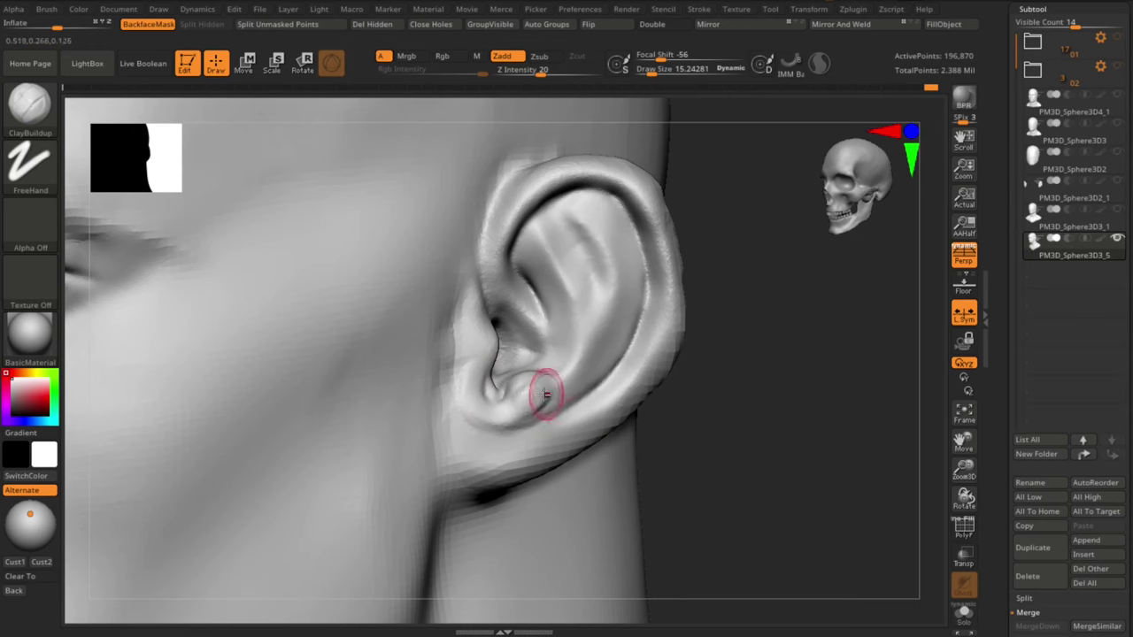
Step: Build up and blend the ridge running from the antitragus into the antihelix with the ClayBuildup brush at about 15
key(shift)
right_drag(539, 414, 556, 407)
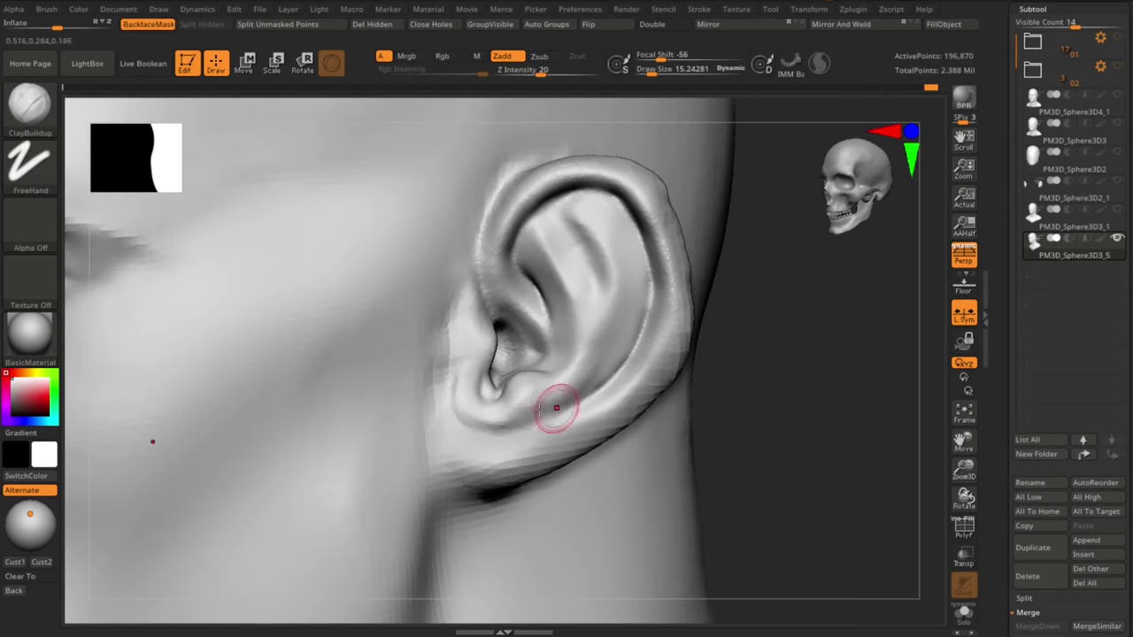
mouse_move(556, 407)
mouse_down()
mouse_move(545, 395)
mouse_move(526, 408)
mouse_move(526, 375)
mouse_move(590, 353)
mouse_up()
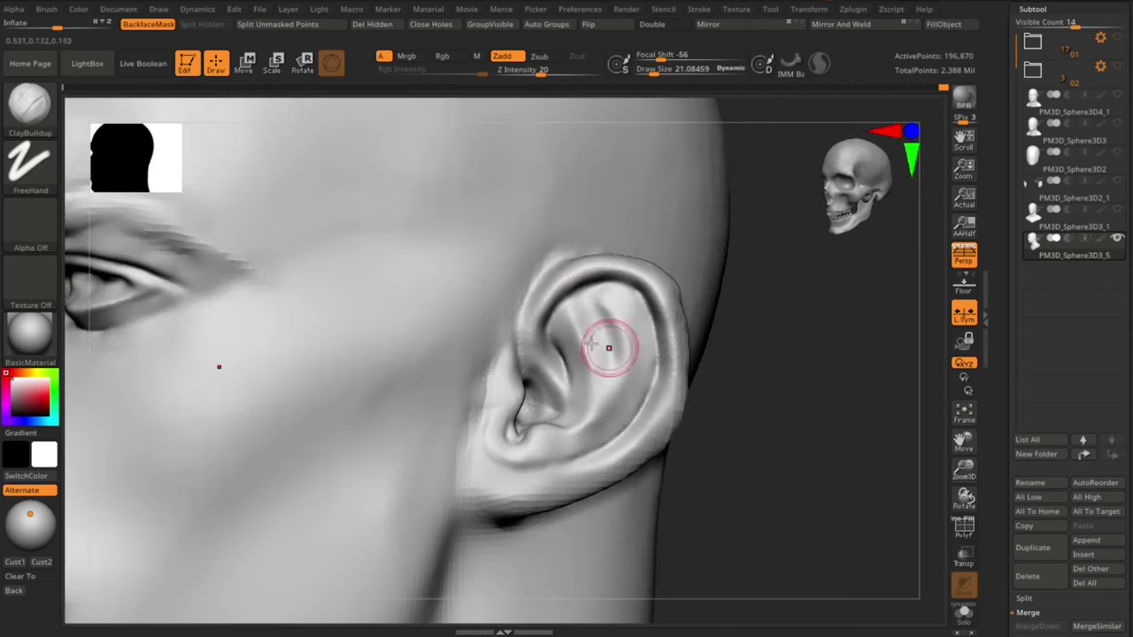
Step: Define the forked folds of the upper inner ear with the Standard brush and smooth them
key(b)
key(s)
key(t)
mouse_move(609, 348)
mouse_down()
mouse_move(593, 315)
mouse_move(609, 334)
mouse_up()
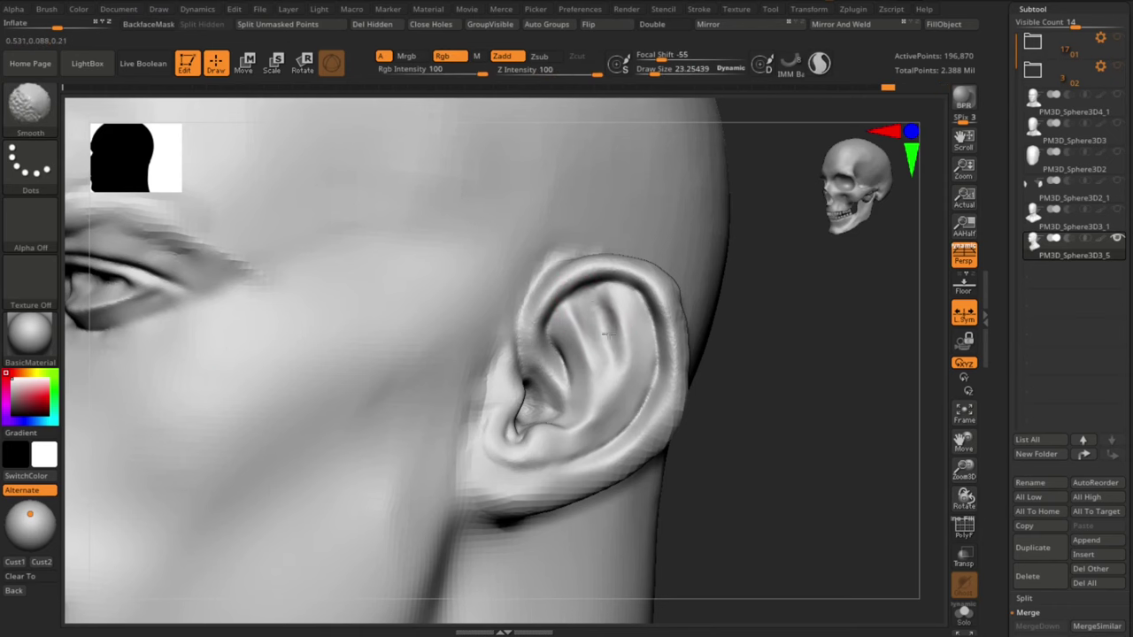
Step: Refine the inner edge of the upper ear rim with the Standard brush at about 7.7
key(s)
drag(606, 286, 600, 286)
drag(775, 308, 777, 285)
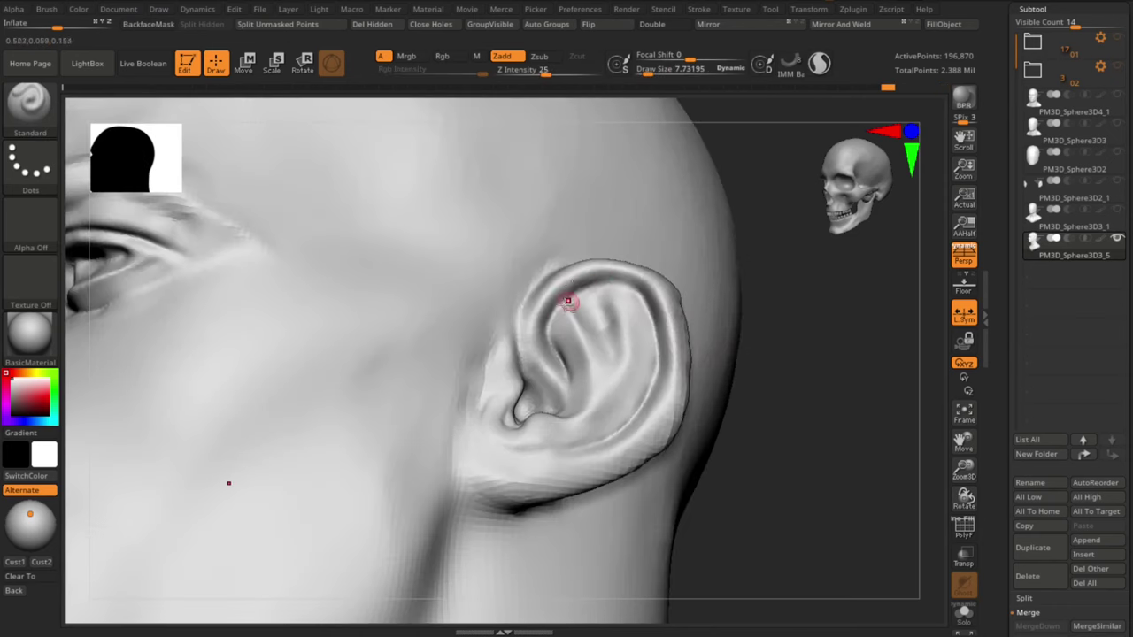
drag(568, 288, 618, 284)
drag(863, 302, 896, 305)
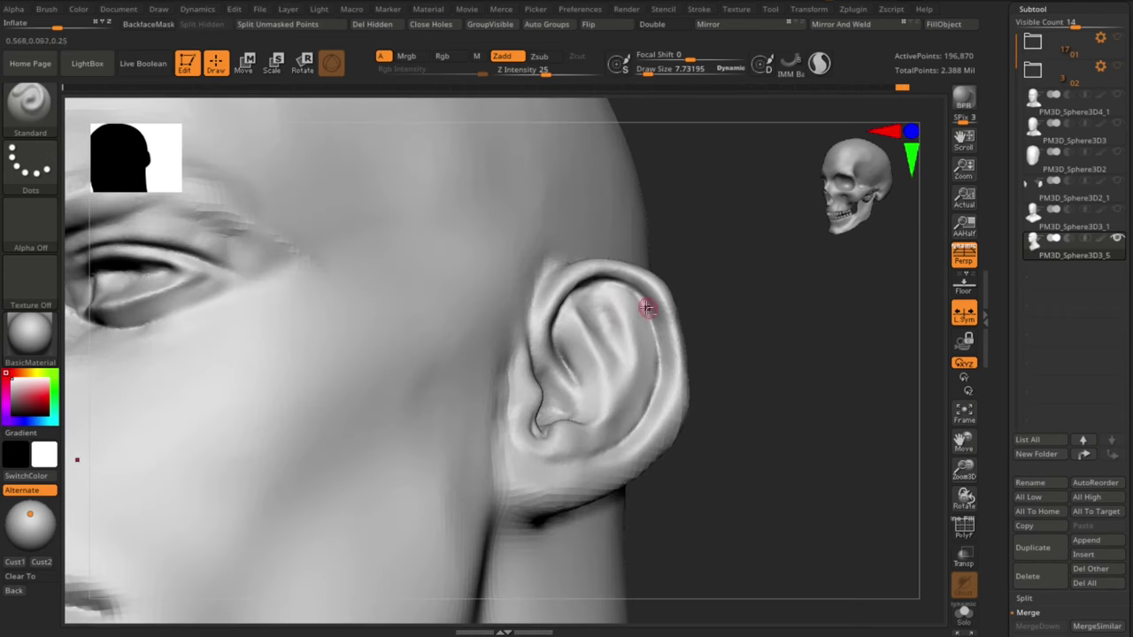
drag(781, 356, 790, 381)
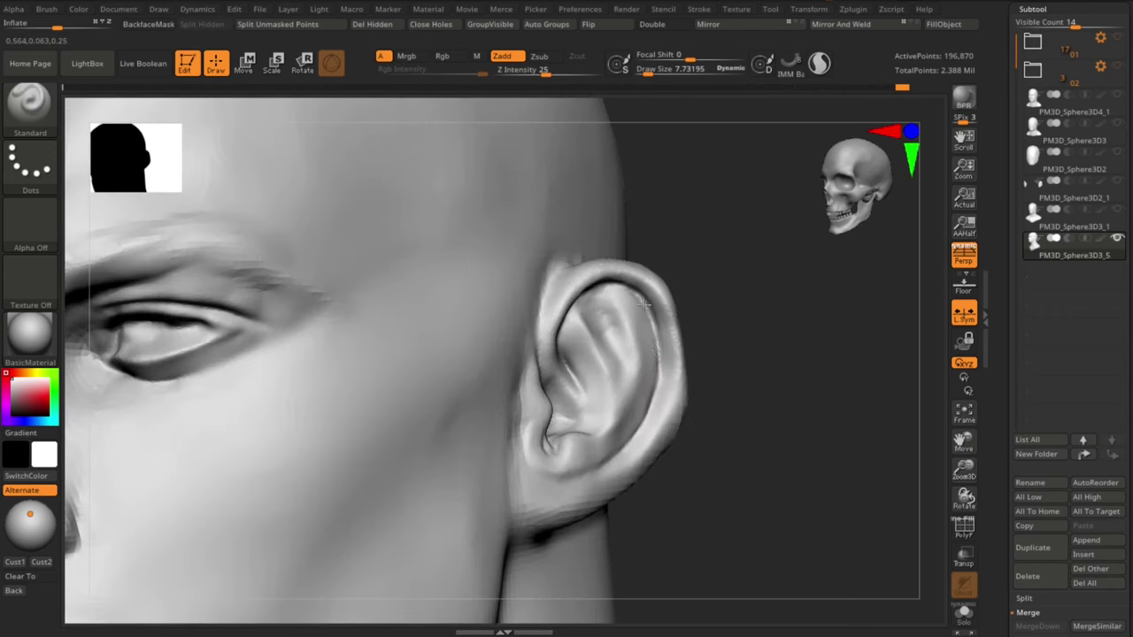
Step: Carve the crease behind the ear where it meets the head with the DamStandard brush at about 42
drag(819, 453, 690, 455)
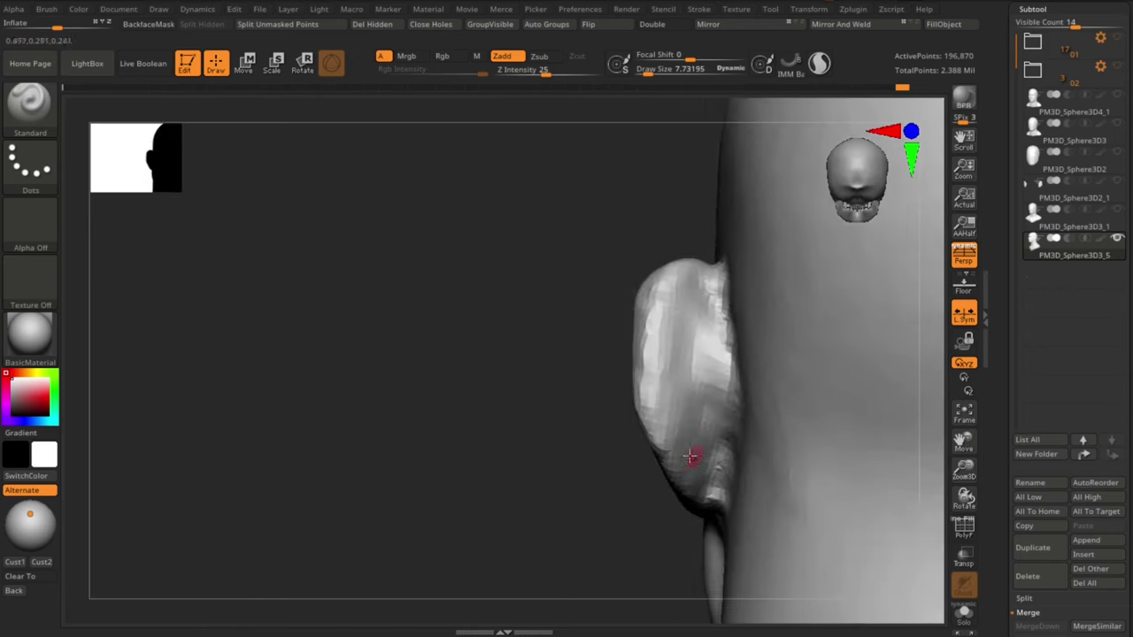
drag(620, 471, 579, 476)
key(s)
key(b)
key(d)
key(s)
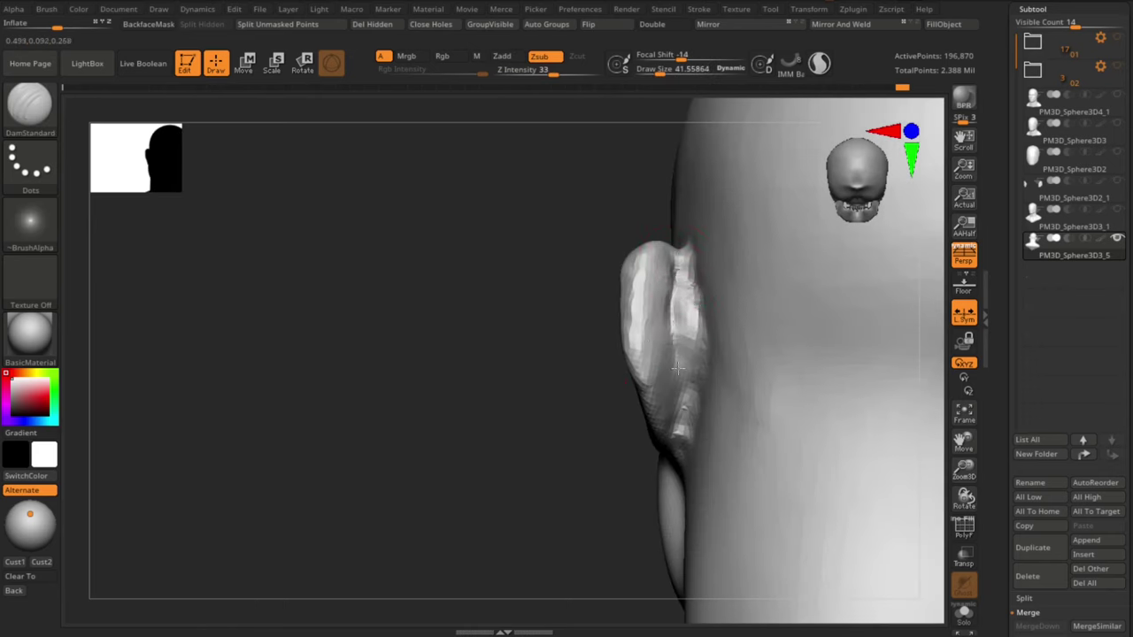
drag(686, 425, 681, 465)
mouse_move(541, 372)
mouse_down()
mouse_move(539, 384)
mouse_move(580, 384)
mouse_move(549, 386)
mouse_up()
drag(697, 331, 682, 312)
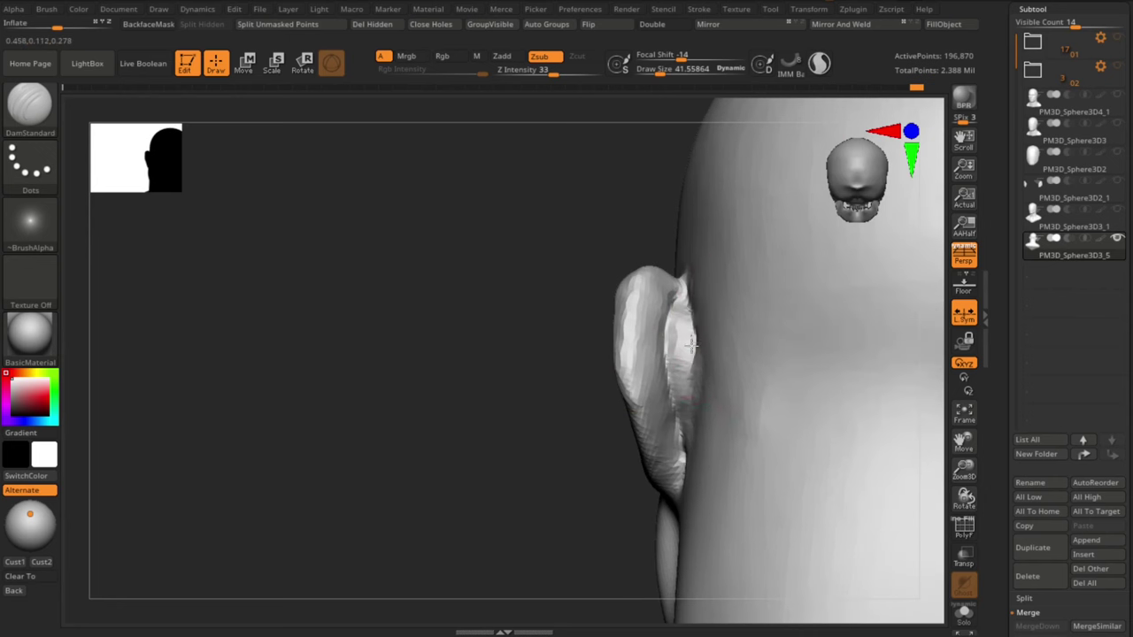
Step: Build up and blend the back of the ear and its junction with the skull using ClayBuildup at about 36
mouse_move(550, 523)
mouse_down()
mouse_move(543, 474)
mouse_move(563, 469)
mouse_up()
key(b)
key(c)
key(b)
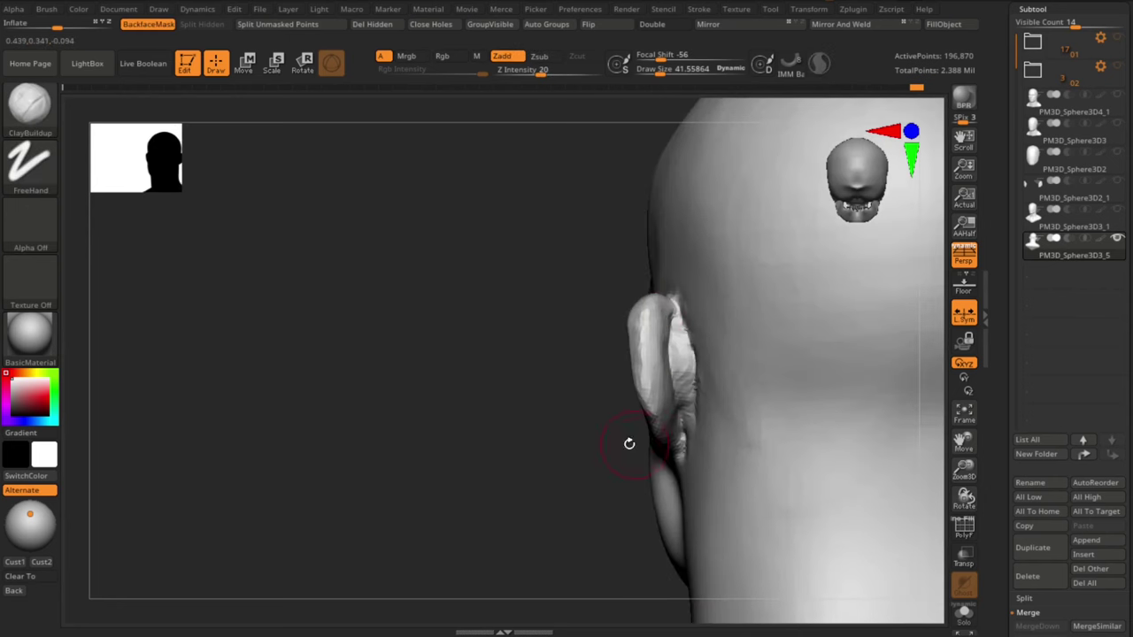
mouse_move(629, 444)
mouse_down()
mouse_move(778, 439)
mouse_move(686, 425)
mouse_up()
key([)
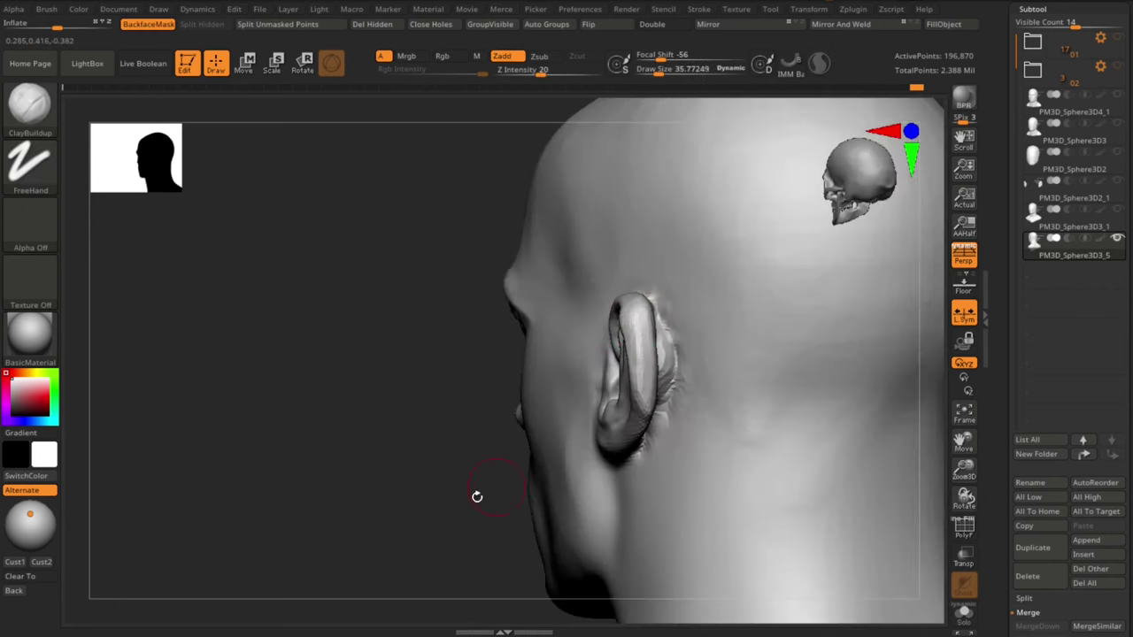
drag(477, 496, 483, 429)
ctrl+right_drag(576, 275, 587, 304)
drag(633, 266, 648, 292)
drag(427, 484, 504, 469)
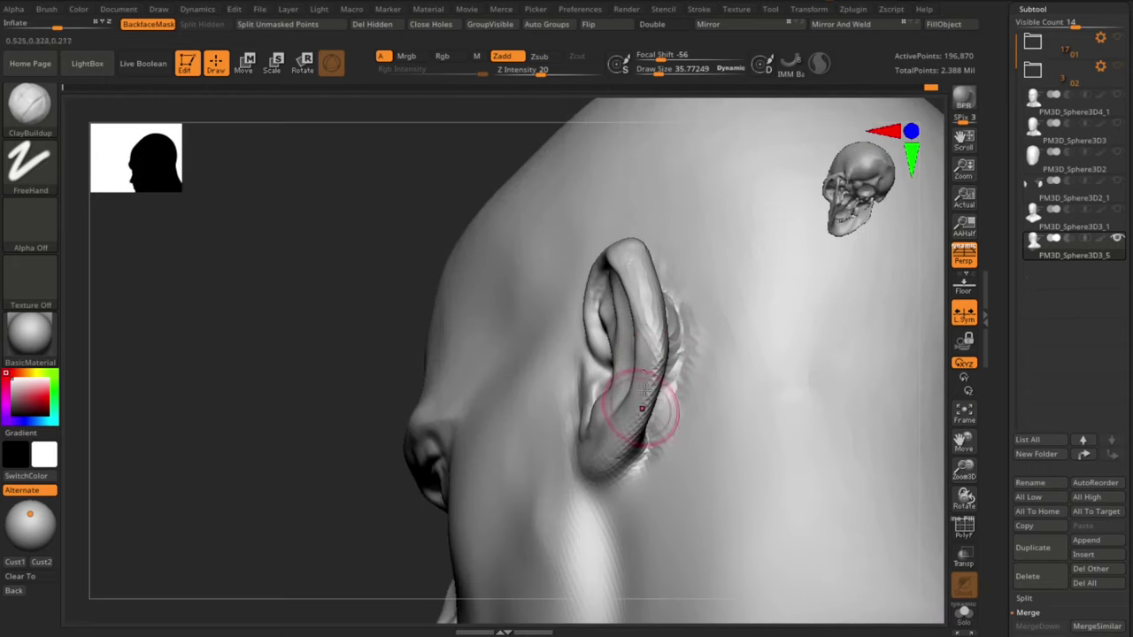
mouse_move(416, 512)
shift+mouse_down()
mouse_move(339, 523)
mouse_move(463, 451)
shift+mouse_up()
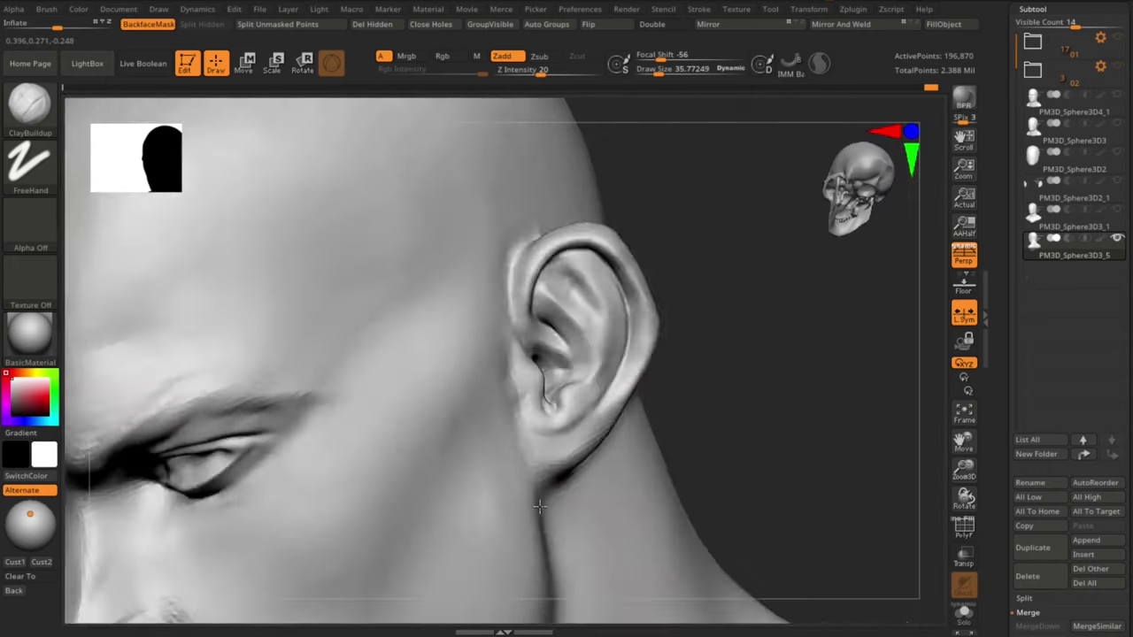
Step: Reshape the upper part of the ears from the front with the Move Topological brush at about 65
mouse_move(536, 496)
mouse_down()
mouse_move(862, 379)
mouse_move(832, 375)
mouse_up()
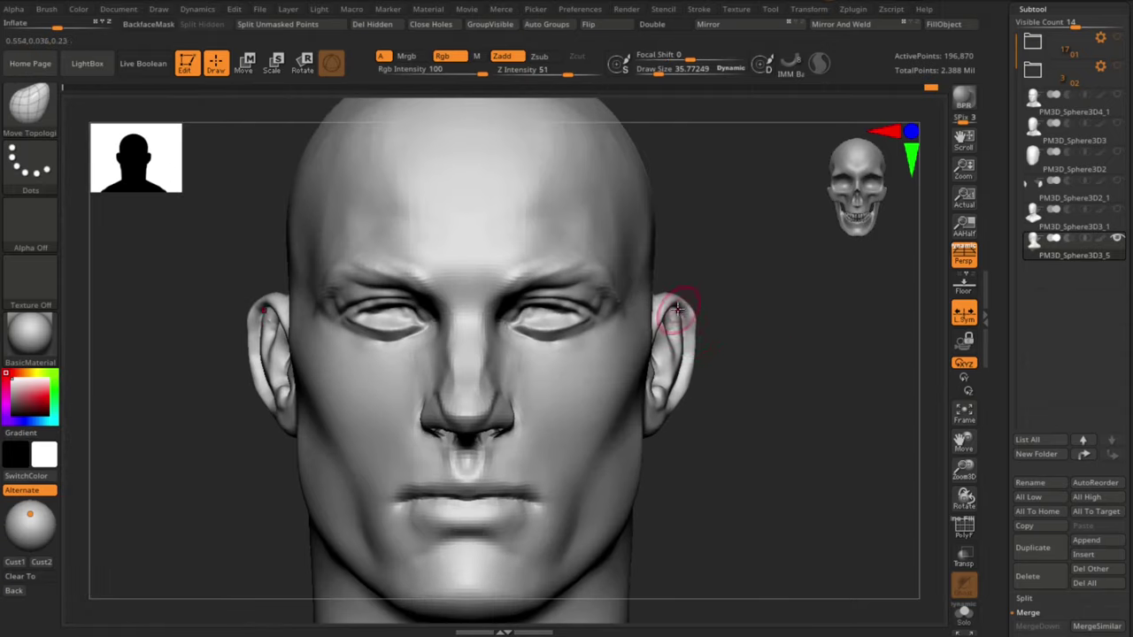
key(s)
mouse_move(677, 308)
mouse_down()
mouse_move(694, 308)
mouse_move(683, 300)
mouse_move(664, 320)
mouse_move(685, 331)
mouse_move(687, 321)
mouse_up()
key(shift+f)
key(shift+f)
key(s)
alt+drag(713, 306, 707, 330)
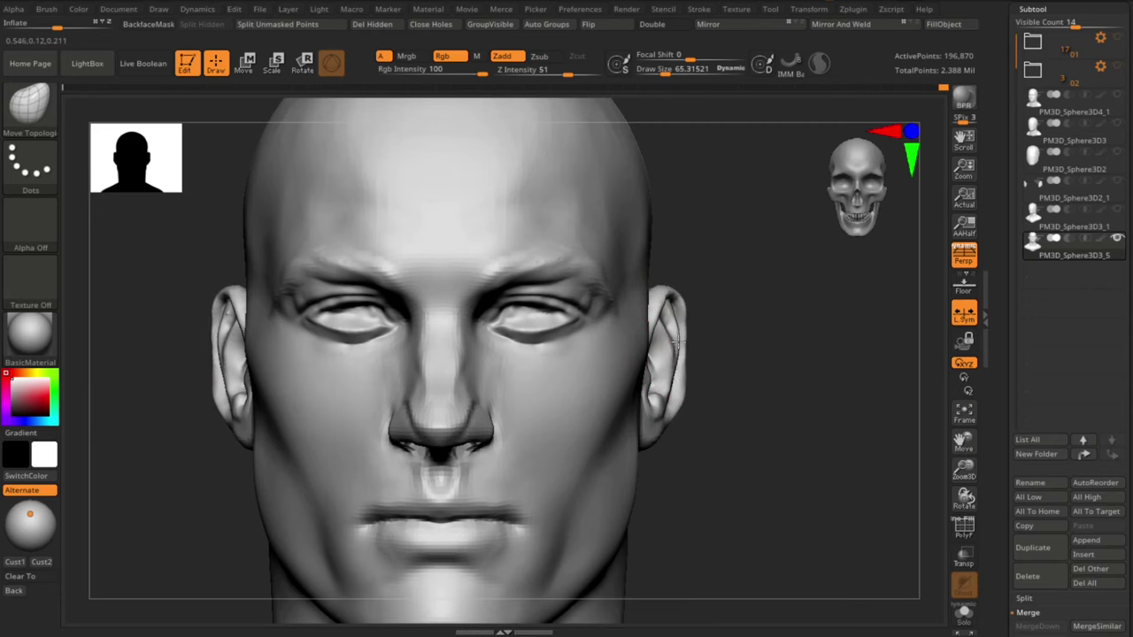
Step: Adjust the outer rim of the ears with the Move Topological brush at about 26
key(s)
drag(678, 331, 677, 338)
key(s)
drag(666, 367, 657, 368)
drag(784, 382, 804, 376)
alt+drag(804, 375, 796, 398)
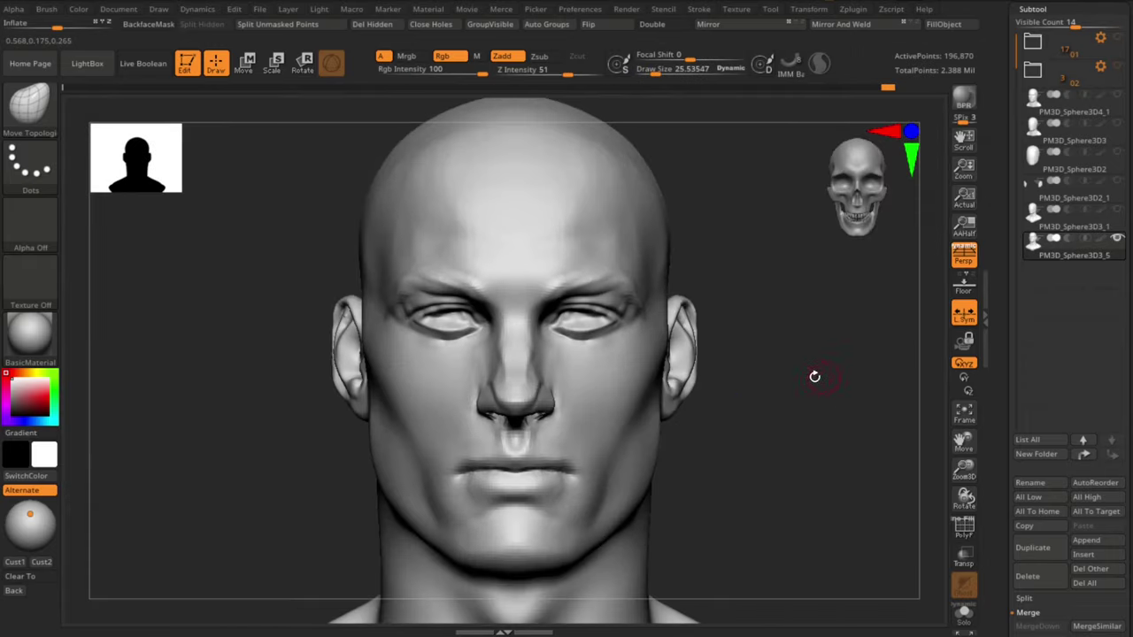
Step: Refine the ear's outer contour and lobe with the Move Topological brush at sizes between about 36 and 62
key(s)
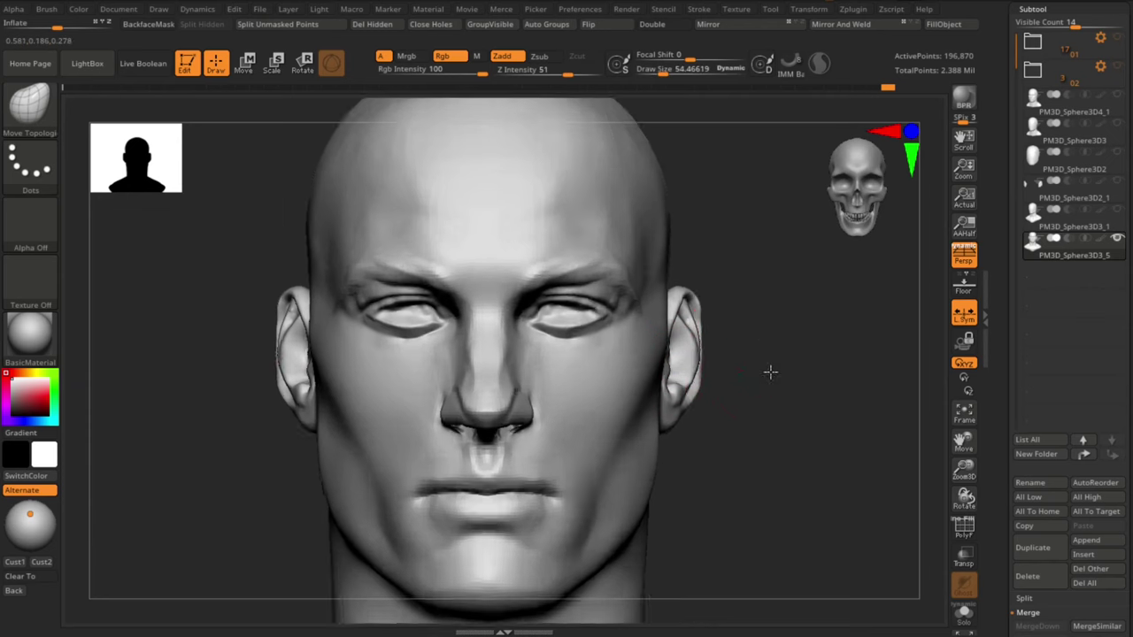
alt+drag(770, 371, 768, 397)
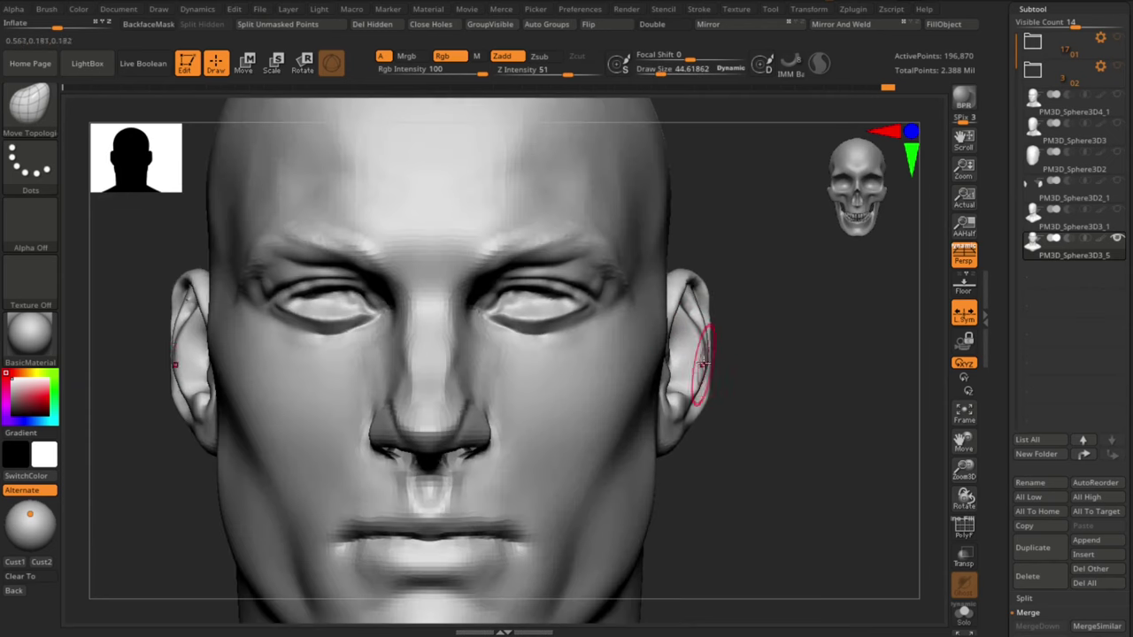
key(s)
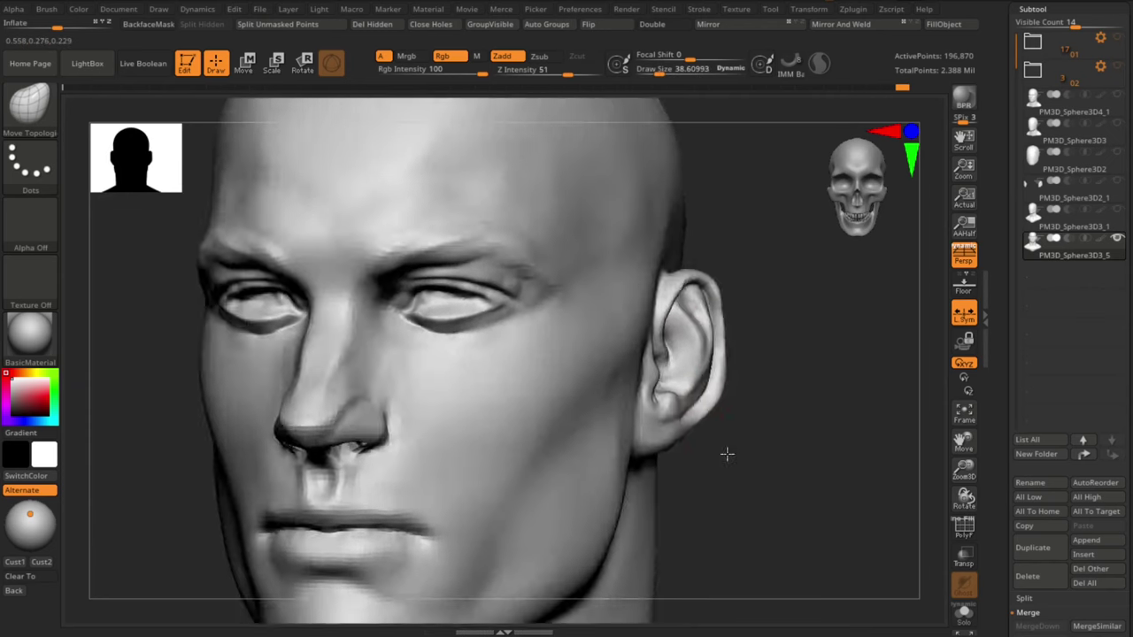
key(s)
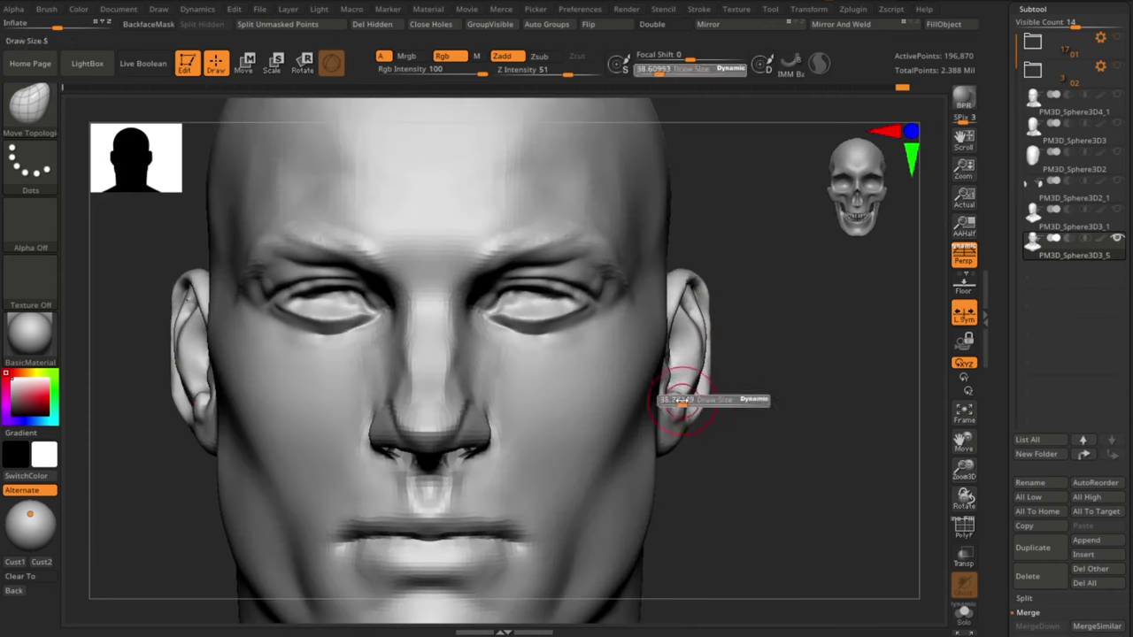
drag(682, 401, 651, 411)
key(s)
drag(697, 422, 709, 422)
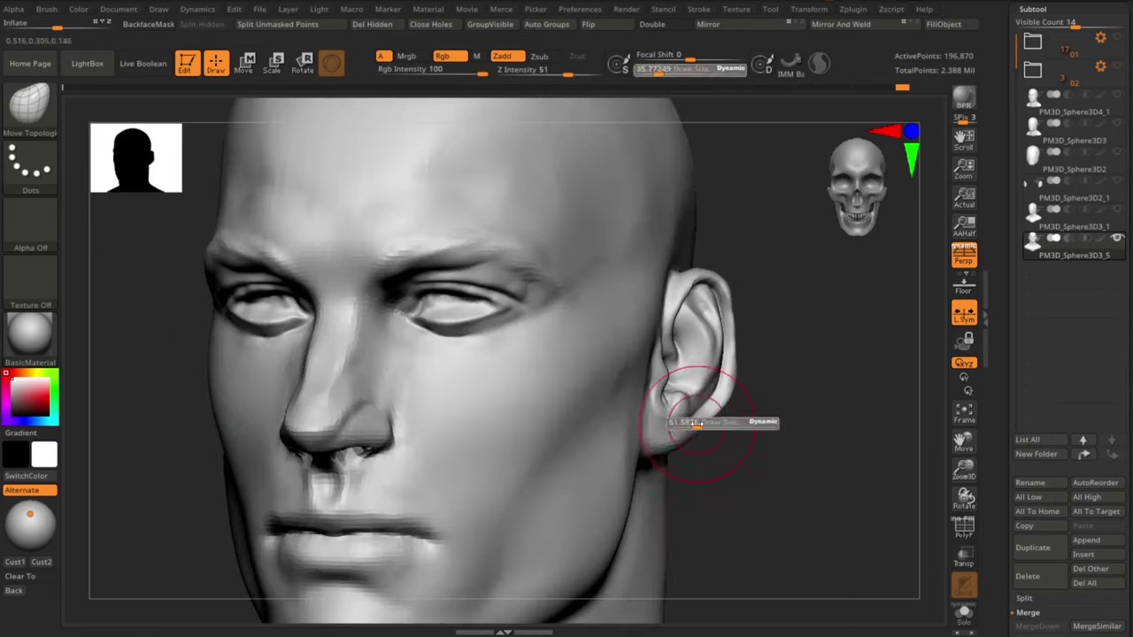
drag(832, 420, 735, 420)
drag(872, 416, 925, 418)
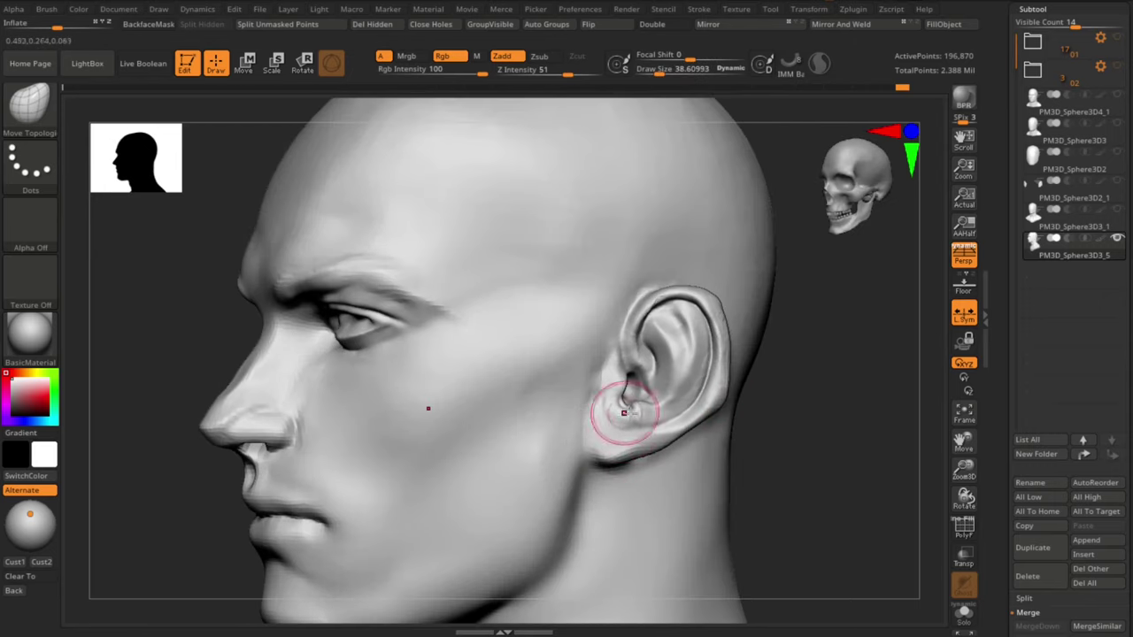
Step: Build up the earlobe with the ClayBuildup brush and reshape it with the Move brush at about 48
mouse_move(797, 434)
mouse_down()
mouse_move(826, 433)
mouse_move(788, 433)
mouse_up()
key(b)
key(c)
key(b)
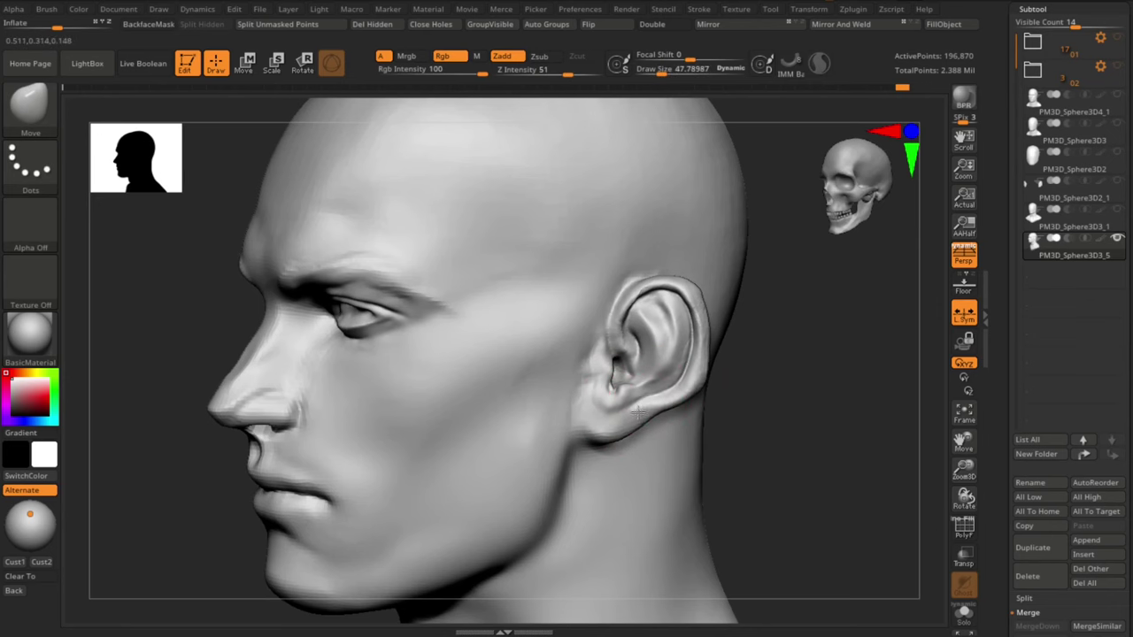
shift+drag(727, 422, 775, 427)
Step: Adjust how far the ears stand out from the head with the Move brush at about 73 and 48
key(s)
drag(658, 366, 652, 365)
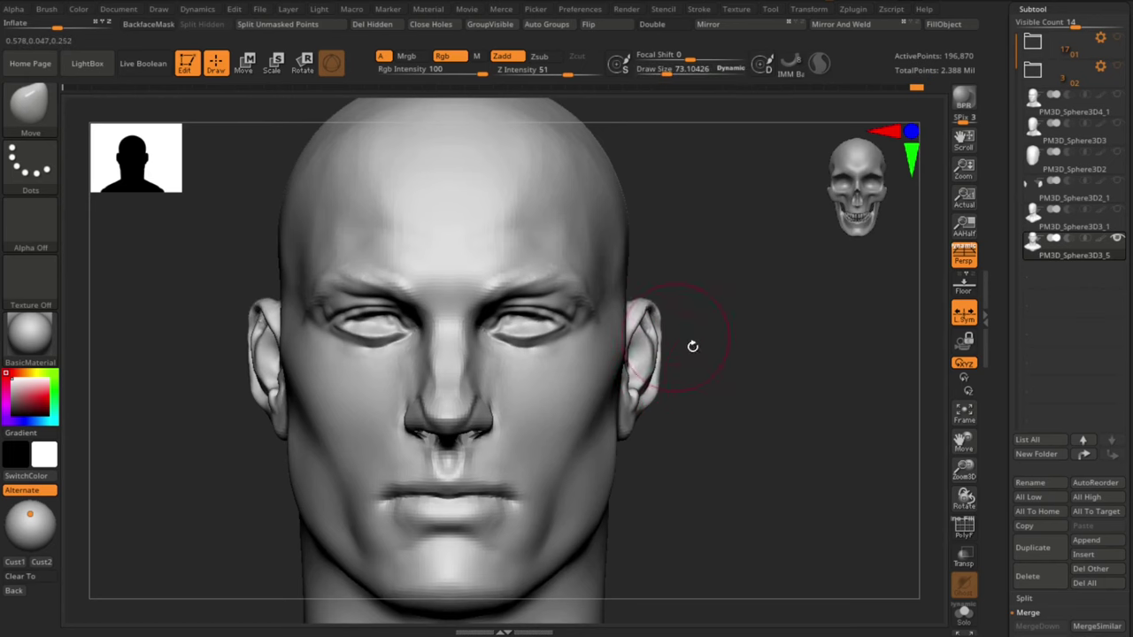
mouse_move(692, 346)
alt+mouse_down()
mouse_move(762, 410)
mouse_move(731, 447)
alt+mouse_up()
key(s)
drag(666, 411, 659, 410)
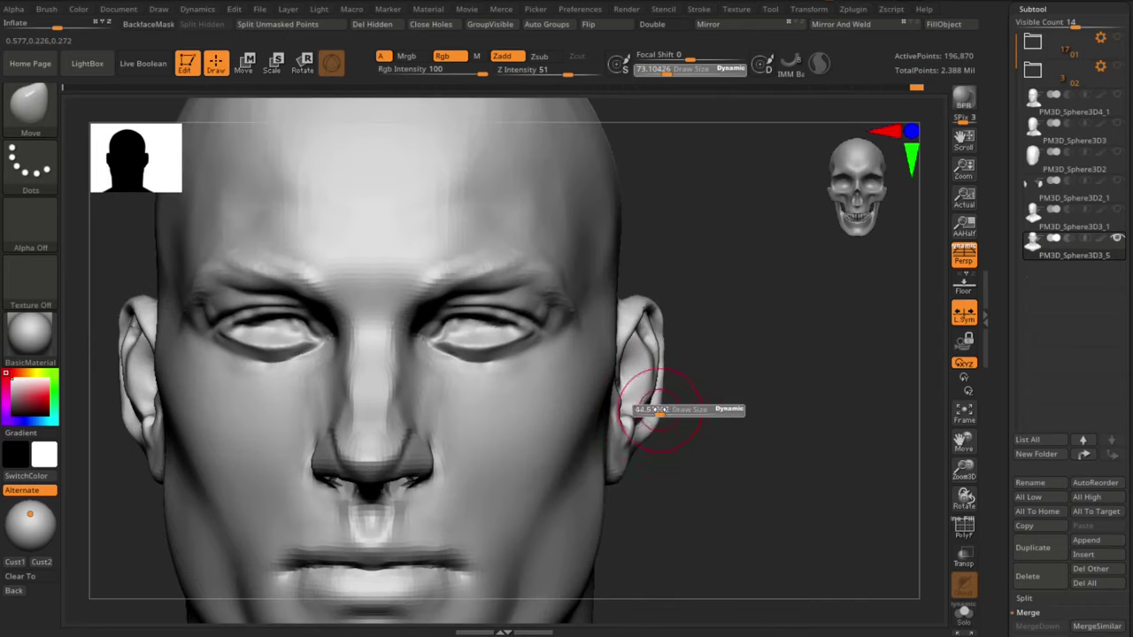
mouse_move(667, 468)
mouse_down()
mouse_move(639, 455)
mouse_move(656, 420)
mouse_up()
key(s)
mouse_move(701, 453)
alt+mouse_down()
mouse_move(696, 422)
mouse_move(711, 422)
alt+mouse_up()
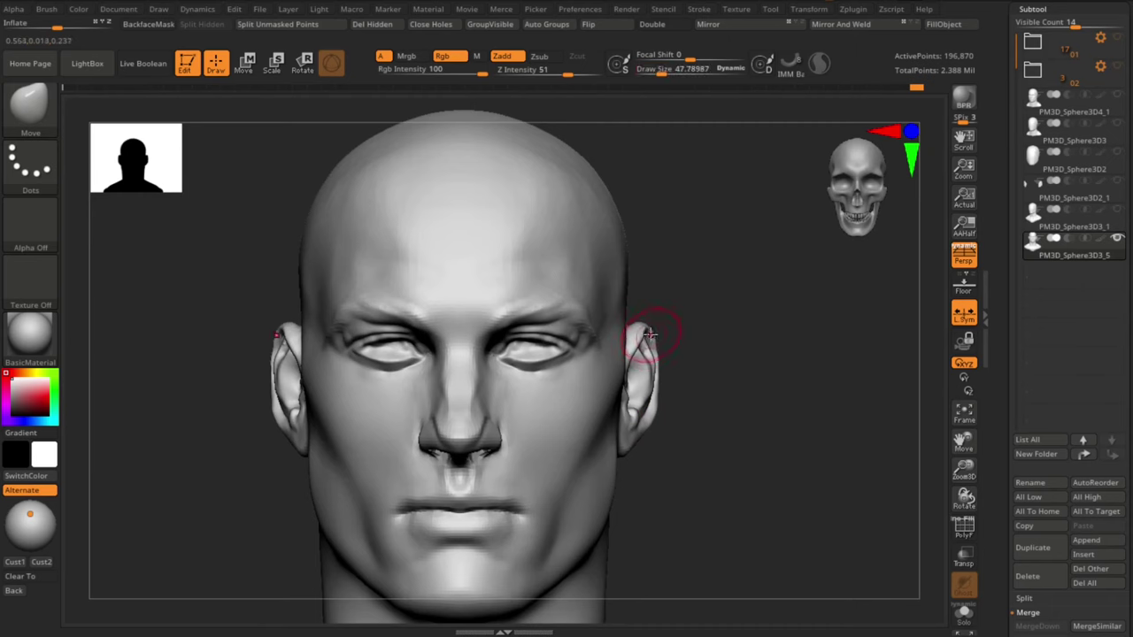
Step: Adjust the front edge and inner bowl of the ear from the front with the Move brush at about 39
mouse_move(713, 341)
alt+mouse_down()
mouse_move(740, 351)
mouse_move(724, 403)
alt+mouse_up()
key(bracketleft)
key(bracketleft)
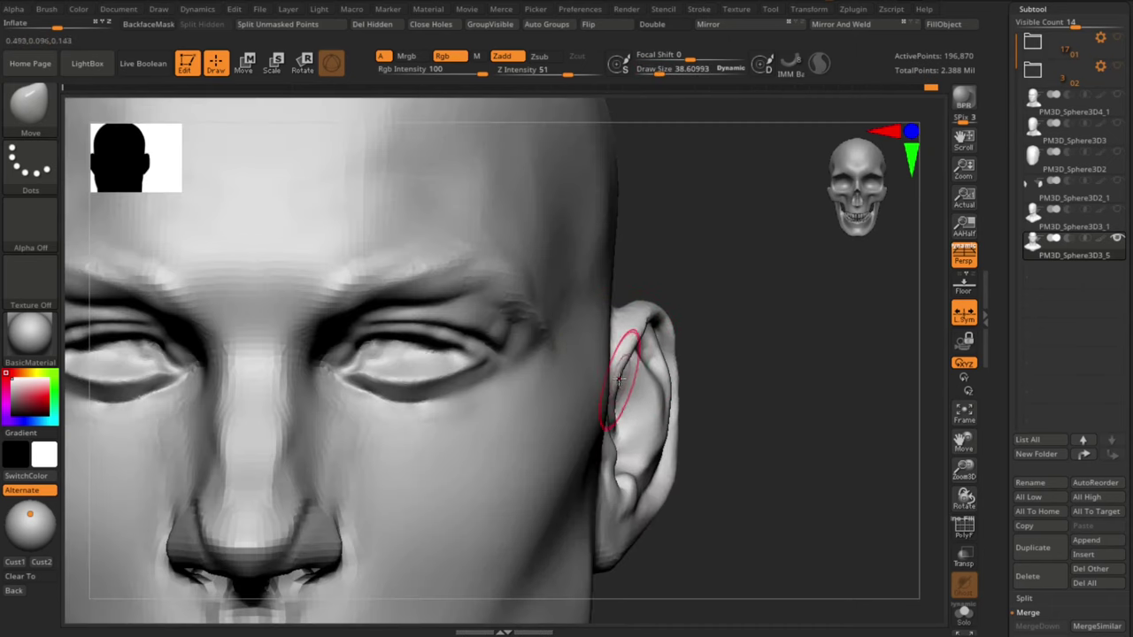
key(bracketleft)
key(bracketleft)
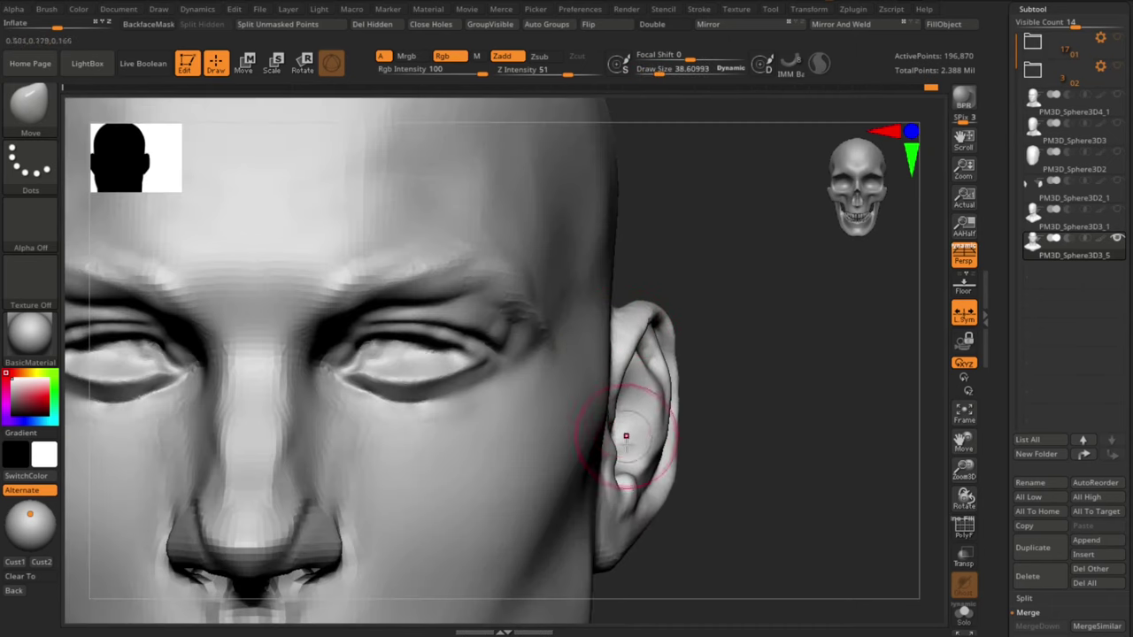
key(bracketright)
key(bracketright)
key(bracketright)
Step: Reshape the jaw corners and the sides of the chin with the Move brush at about 114 to 119
alt+drag(722, 545, 702, 509)
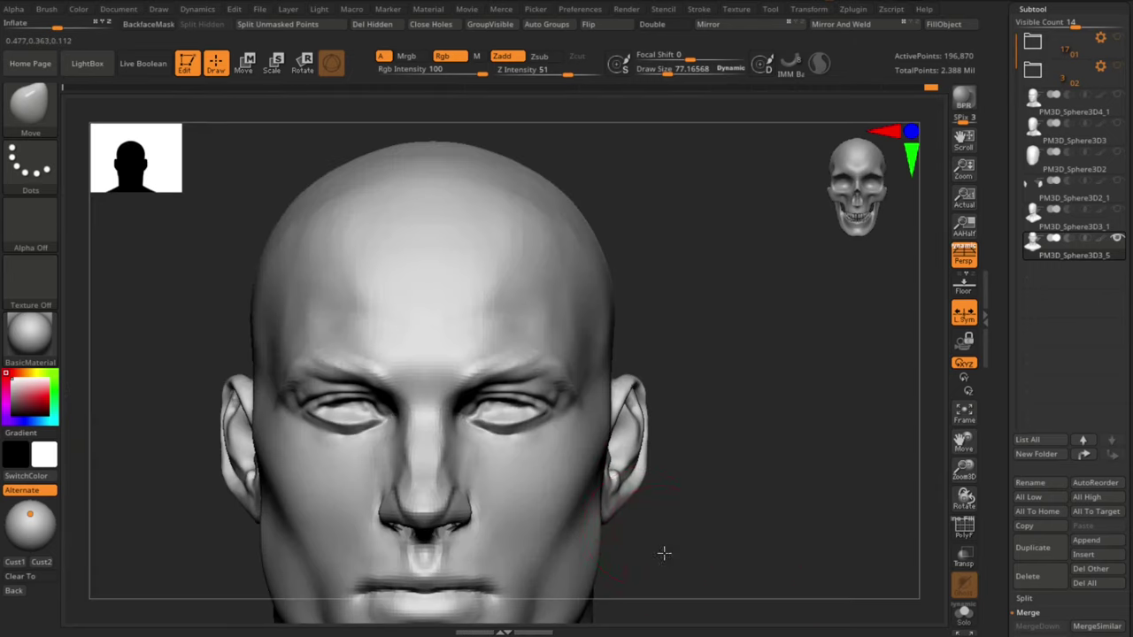
alt+drag(664, 554, 650, 513)
mouse_move(582, 463)
mouse_down()
mouse_move(590, 468)
mouse_move(576, 497)
mouse_move(560, 505)
mouse_up()
key(s)
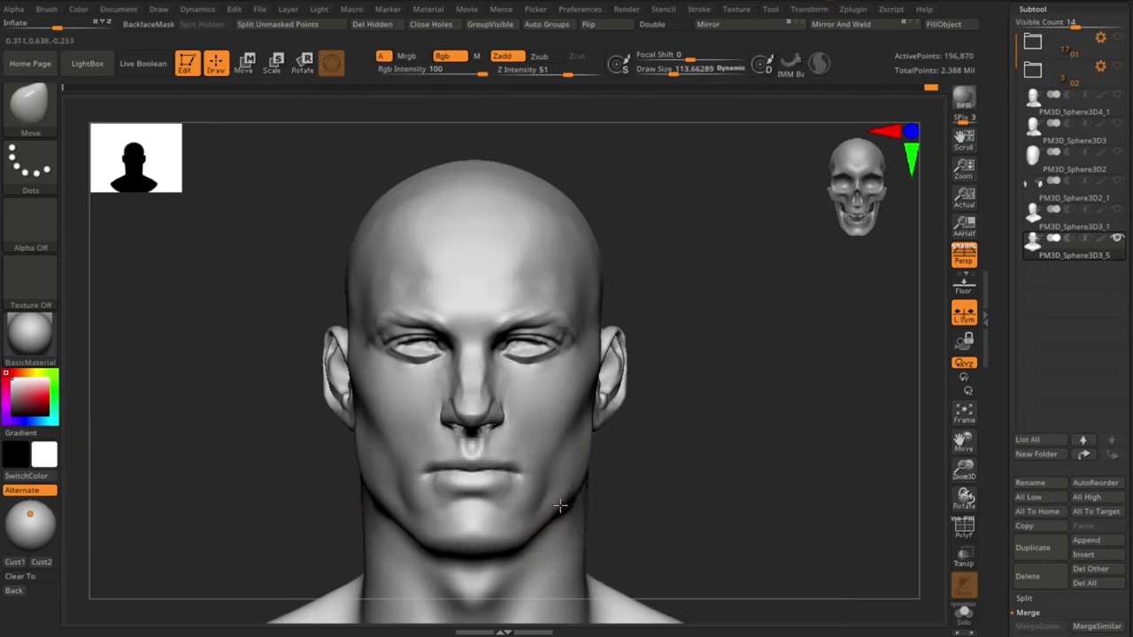
alt+drag(710, 510, 709, 426)
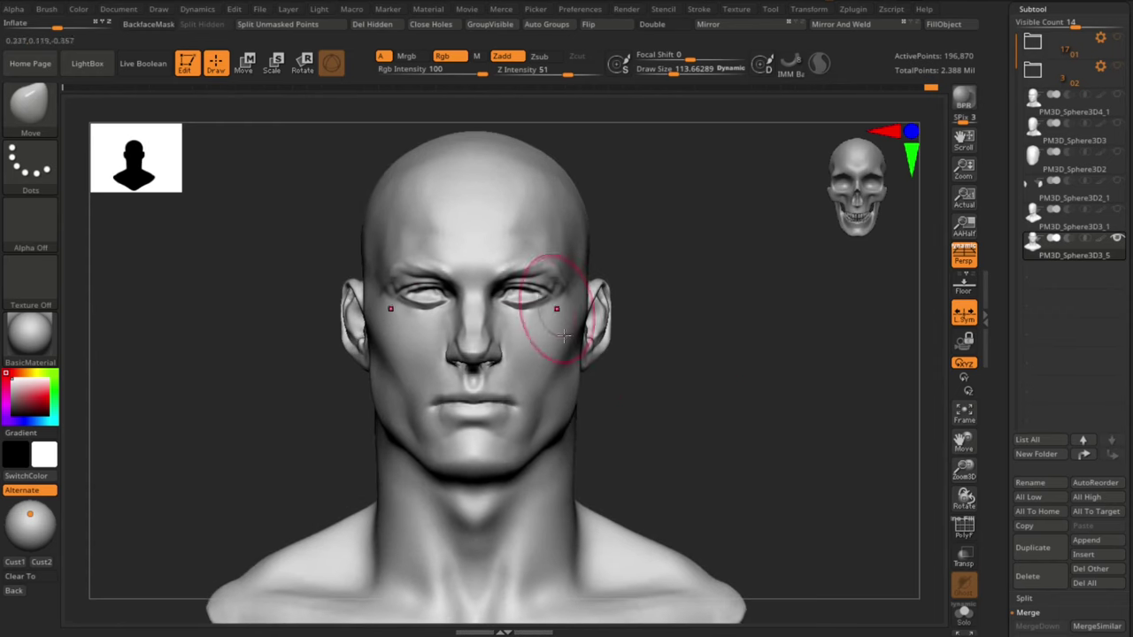
key(s)
drag(571, 407, 577, 406)
key(s)
drag(520, 440, 513, 440)
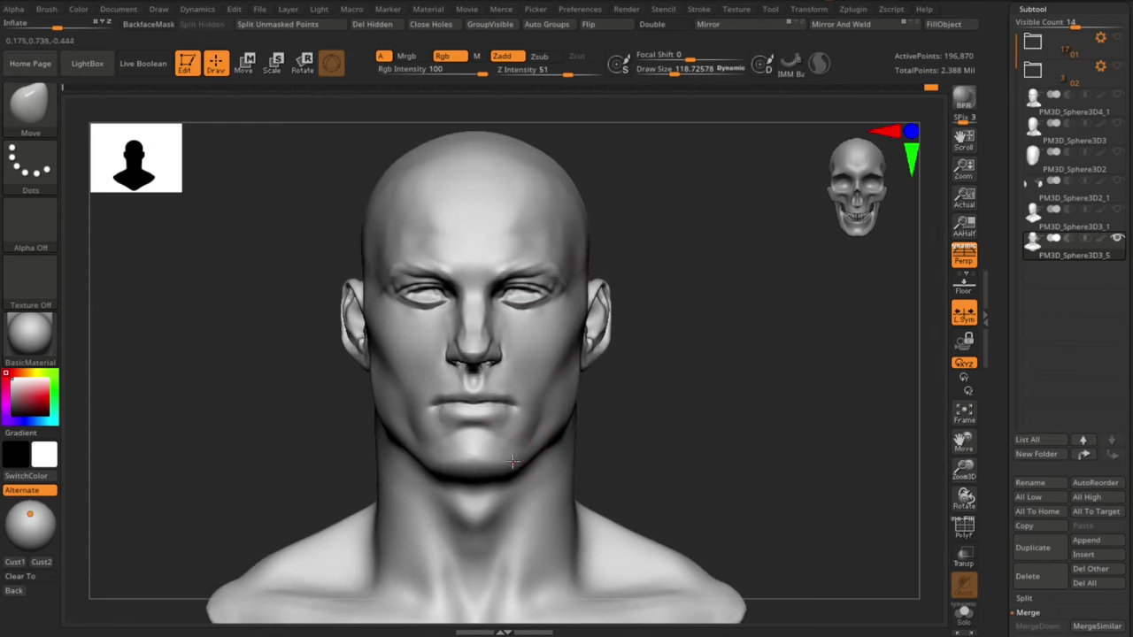
Step: Adjust the ears, temples and sides of the head from the front with the Move brush at about 182 and 114
drag(615, 331, 588, 319)
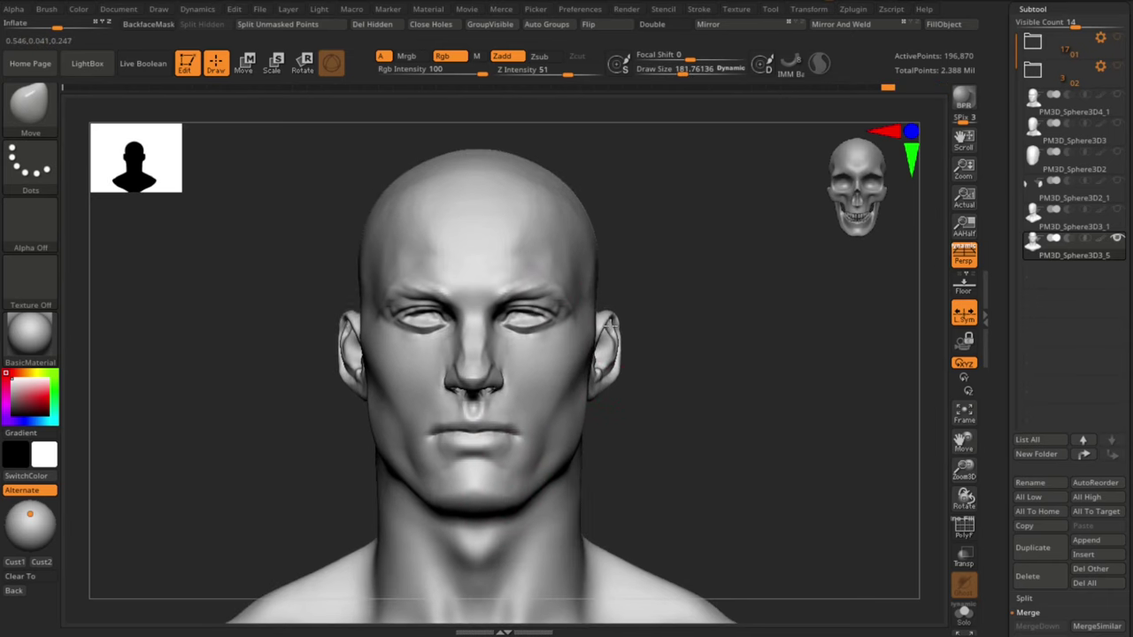
key(s)
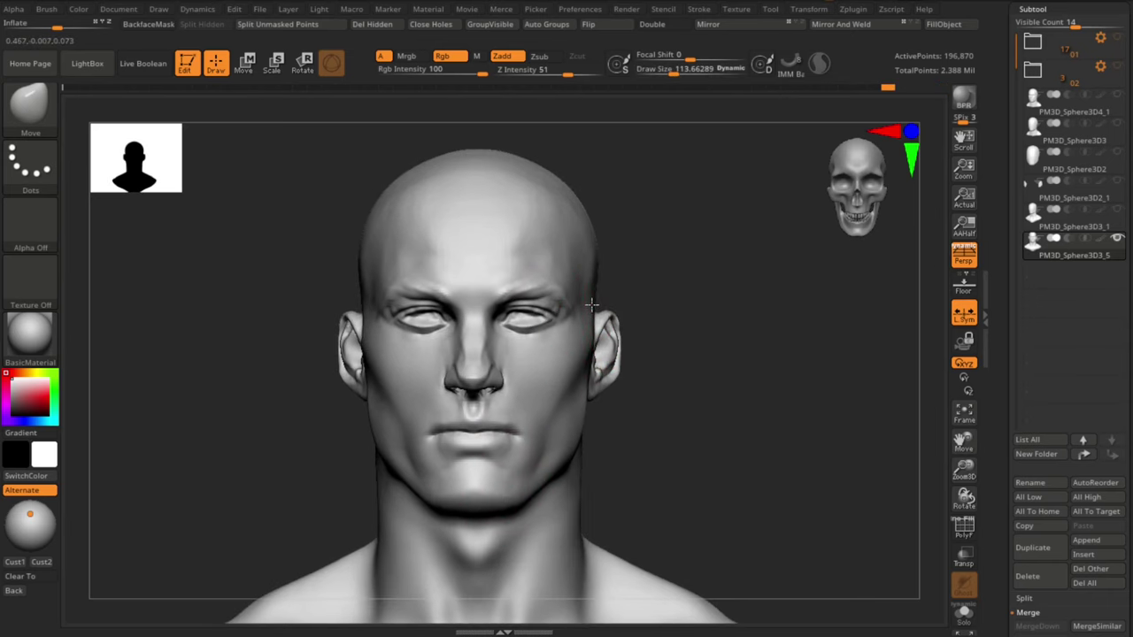
key(s)
drag(589, 258, 592, 258)
key(s)
drag(595, 378, 590, 378)
mouse_move(655, 398)
alt+mouse_down()
mouse_move(637, 431)
mouse_move(588, 421)
alt+mouse_up()
key(s)
drag(593, 366, 587, 365)
mouse_move(631, 435)
mouse_down()
mouse_move(703, 442)
mouse_move(624, 430)
mouse_up()
Step: Reshape the tip and bridge of the nose in profile with the Move brush and smooth the surface
mouse_move(345, 389)
alt+mouse_down()
mouse_move(331, 451)
mouse_move(239, 443)
mouse_move(216, 458)
mouse_move(282, 456)
alt+mouse_up()
key(s)
mouse_move(350, 349)
mouse_down()
mouse_move(337, 348)
mouse_move(358, 373)
mouse_move(317, 416)
mouse_up()
key(s)
key(s)
drag(356, 336, 361, 337)
drag(361, 345, 315, 335)
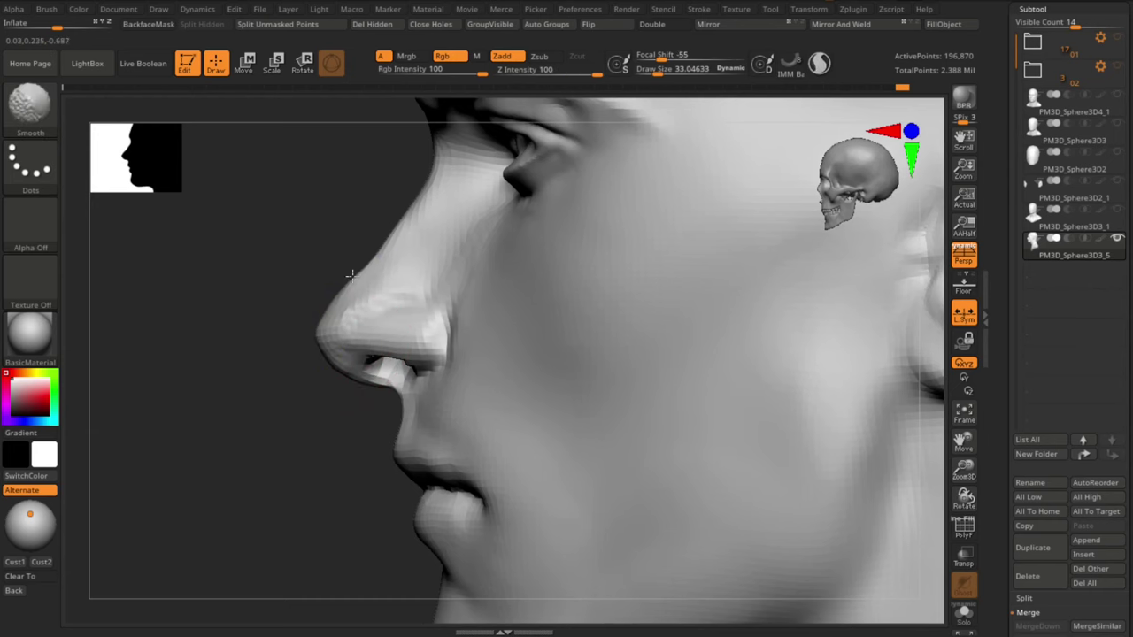
Step: Smooth the nose bridge and refine the nose profile with the Move brush at about 54
shift+drag(352, 276, 376, 262)
mouse_move(259, 454)
alt+mouse_down()
mouse_move(281, 472)
mouse_move(274, 438)
alt+mouse_up()
key(s)
drag(412, 263, 418, 263)
alt+drag(320, 427, 311, 390)
drag(435, 269, 416, 285)
alt+drag(333, 435, 330, 404)
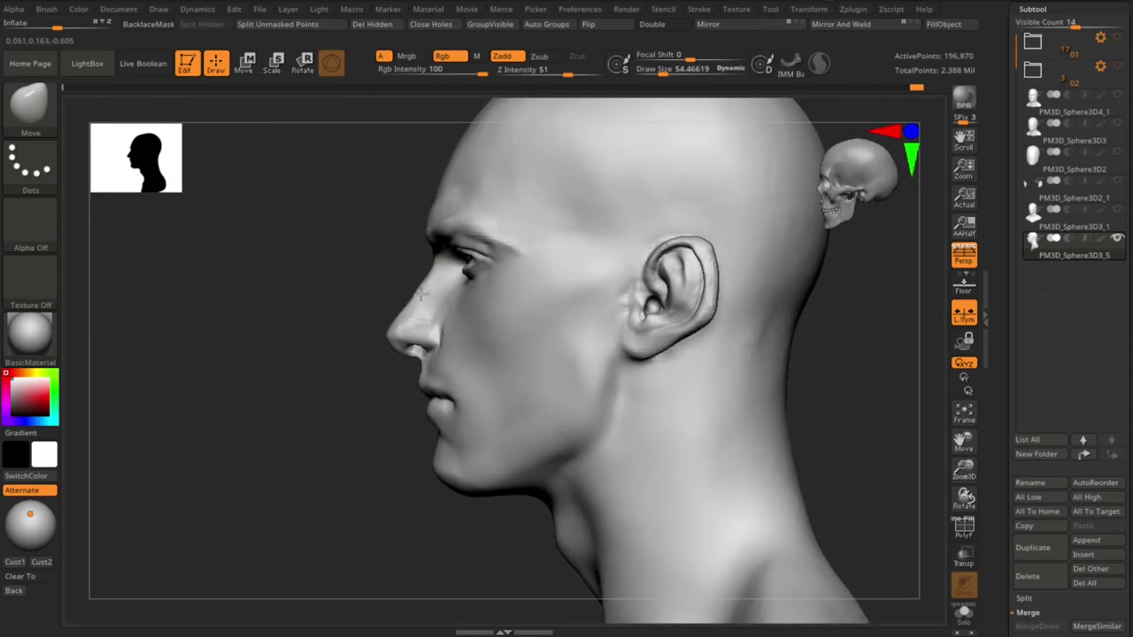
drag(420, 293, 418, 295)
mouse_move(331, 478)
alt+mouse_down()
mouse_move(339, 428)
mouse_move(368, 471)
alt+mouse_up()
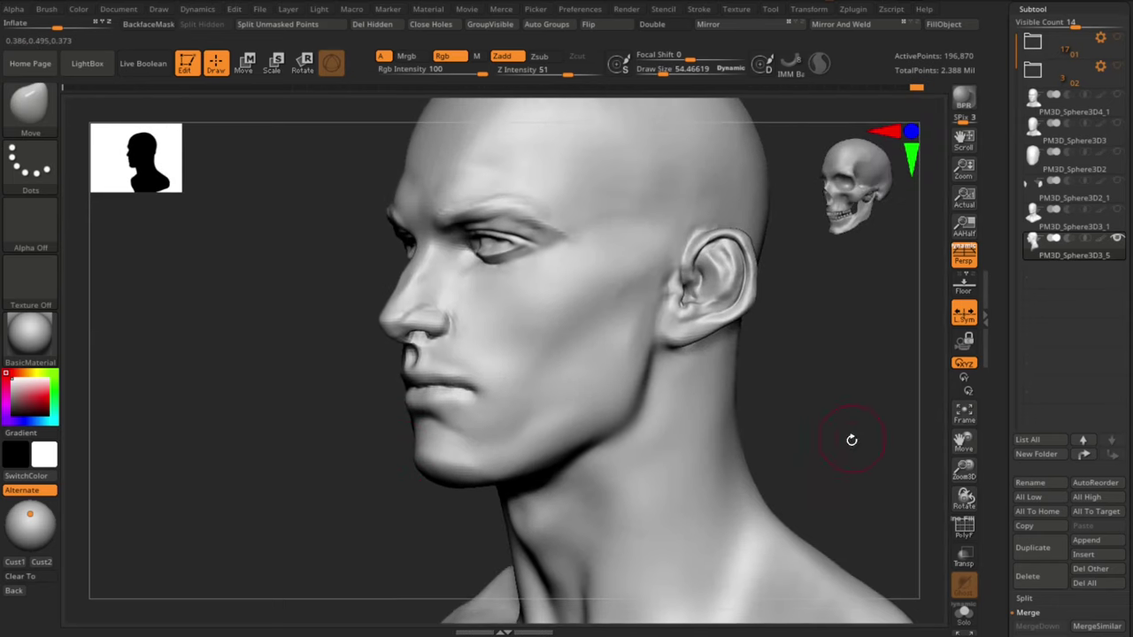
drag(852, 440, 806, 432)
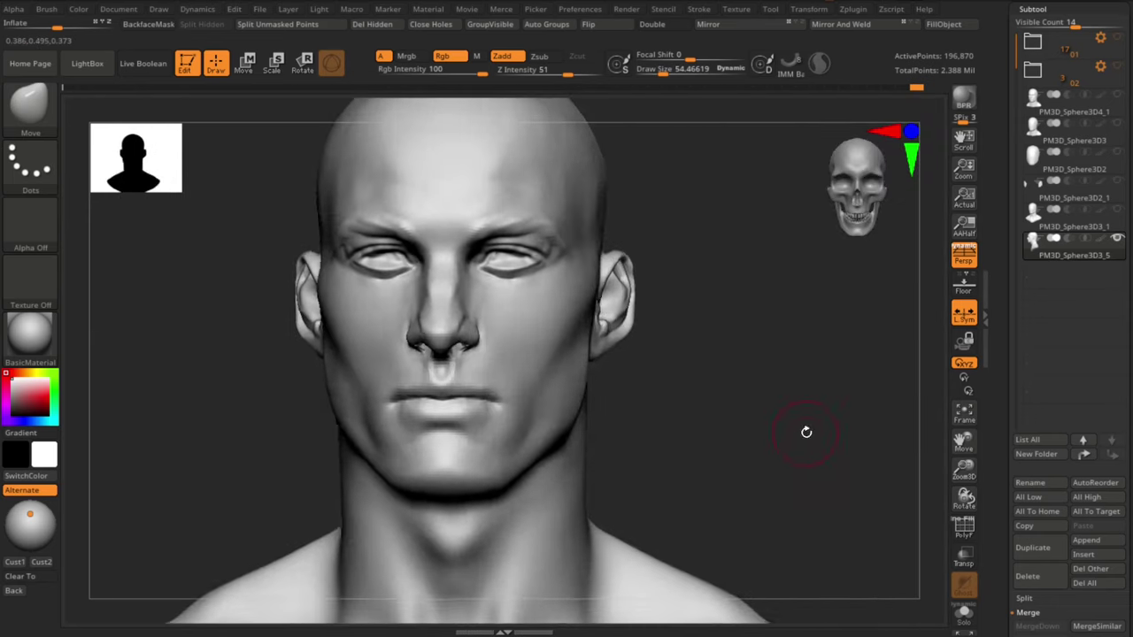
Step: Mask the whole head except the brow and the root of the nose, with a soft mask edge, using a lasso mask in profile
mouse_move(806, 432)
right_down()
mouse_move(859, 419)
mouse_move(381, 395)
mouse_move(430, 331)
right_up()
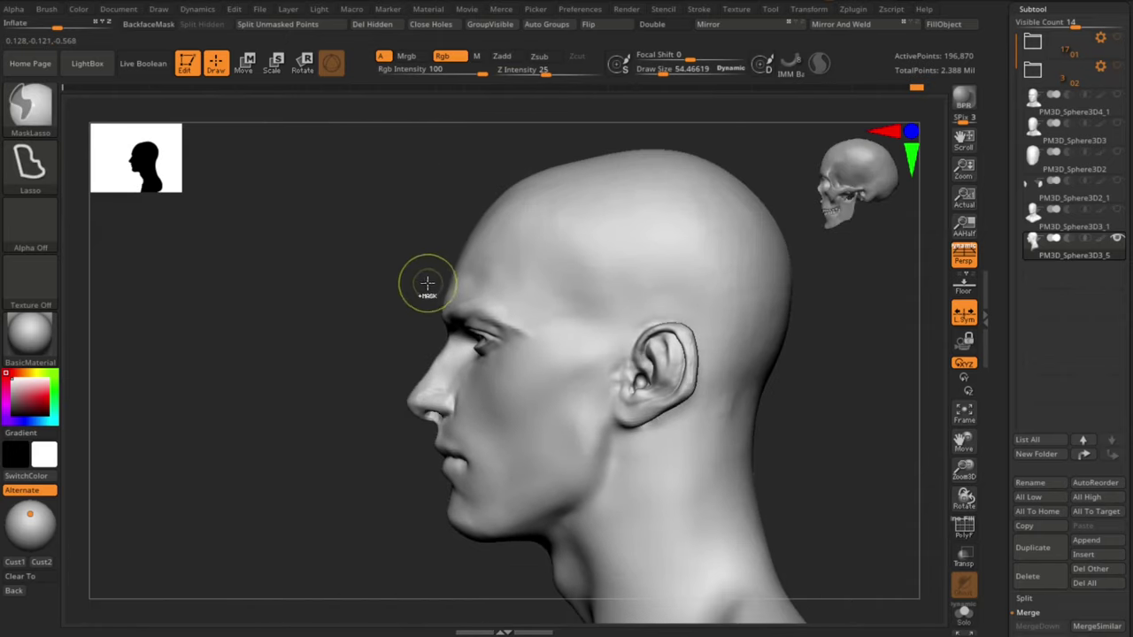
ctrl+click(334, 423)
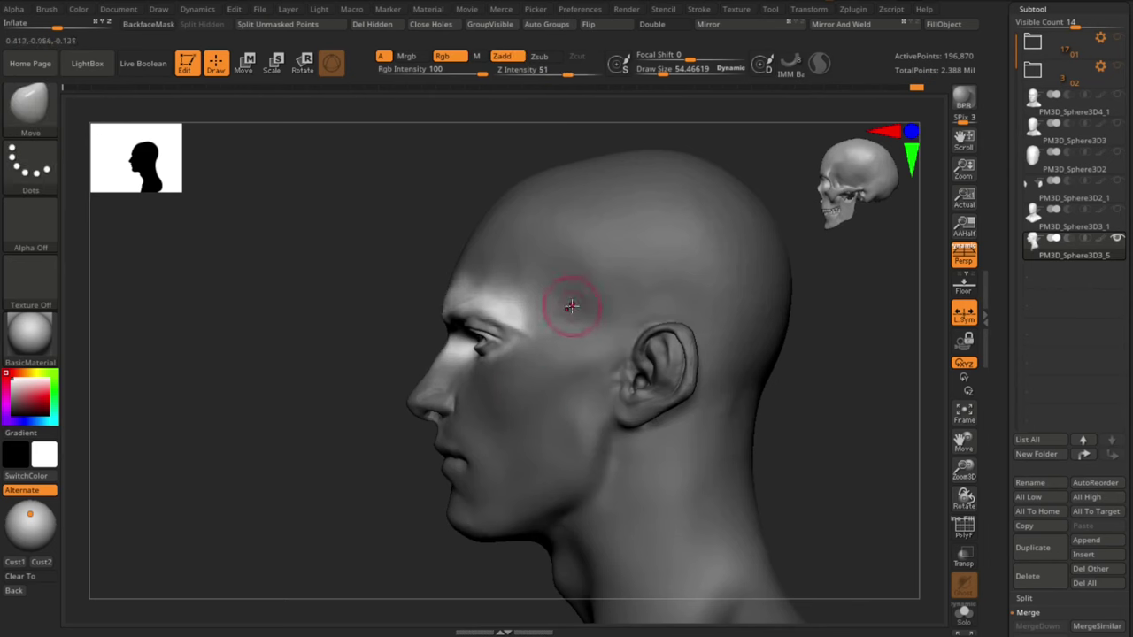
drag(354, 511, 660, 386)
Step: Shift the unmasked brow region slightly with the transform gizmo from the front and side, and clear the mask
key(w)
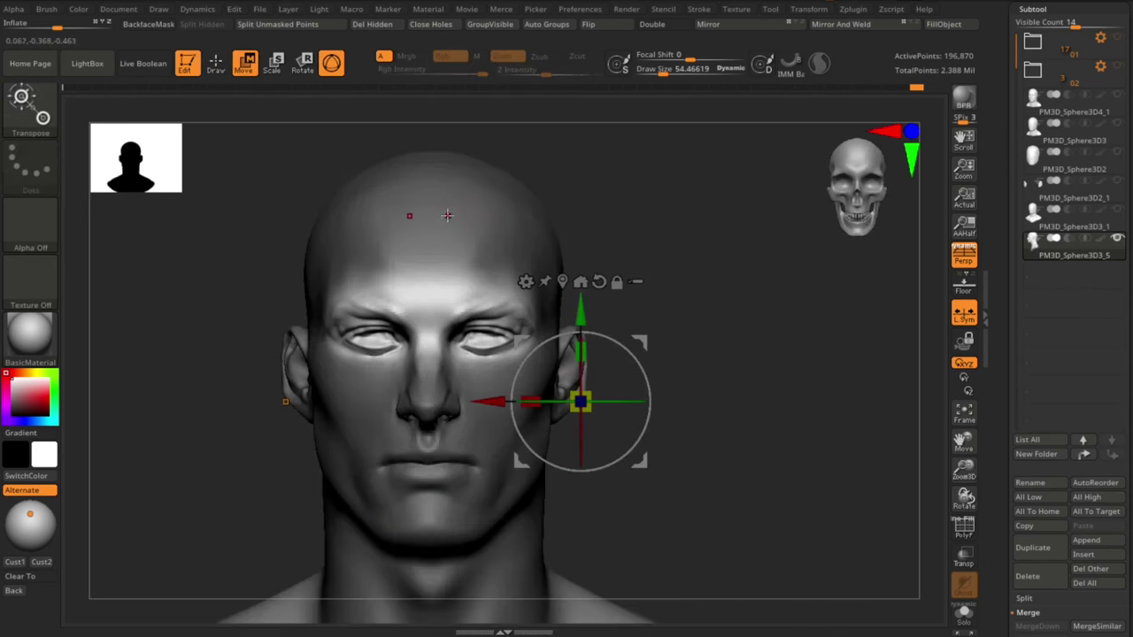
drag(587, 306, 588, 311)
ctrl+right_drag(801, 296, 681, 321)
drag(665, 325, 670, 334)
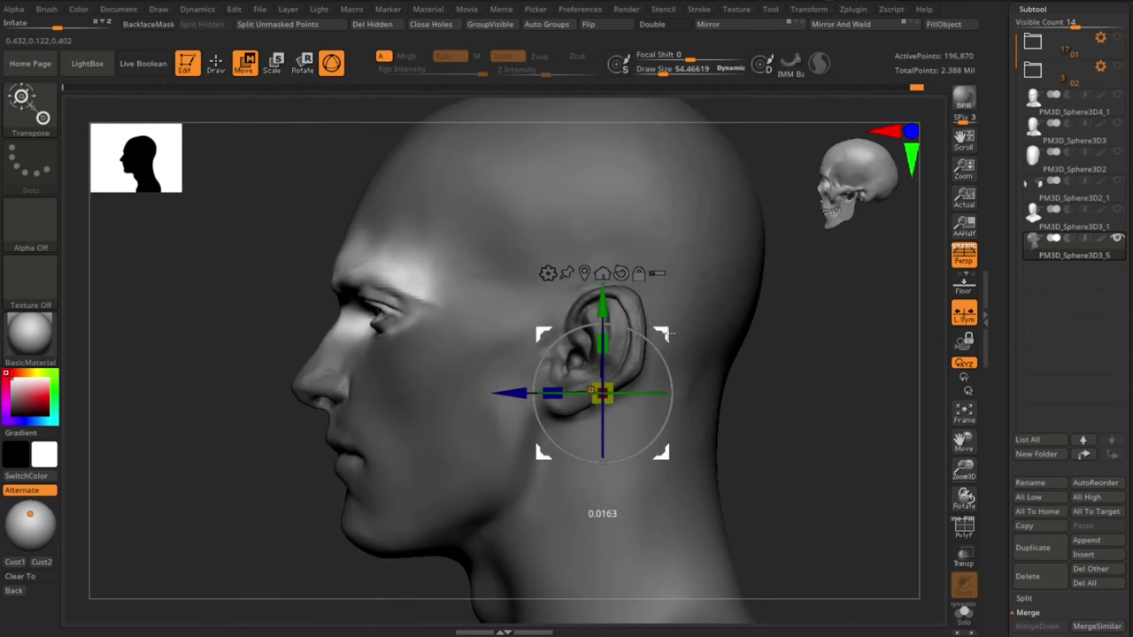
ctrl+right_drag(857, 522, 853, 452)
ctrl+drag(841, 420, 850, 433)
mouse_move(850, 433)
shift+right_down()
mouse_move(918, 437)
mouse_move(747, 453)
mouse_move(787, 451)
mouse_move(780, 497)
shift+right_up()
key(q)
ctrl+click(787, 450)
ctrl+click(785, 474)
Step: Smooth the cheeks below the eyes with the brush size at about 19
key(s)
drag(546, 316, 542, 316)
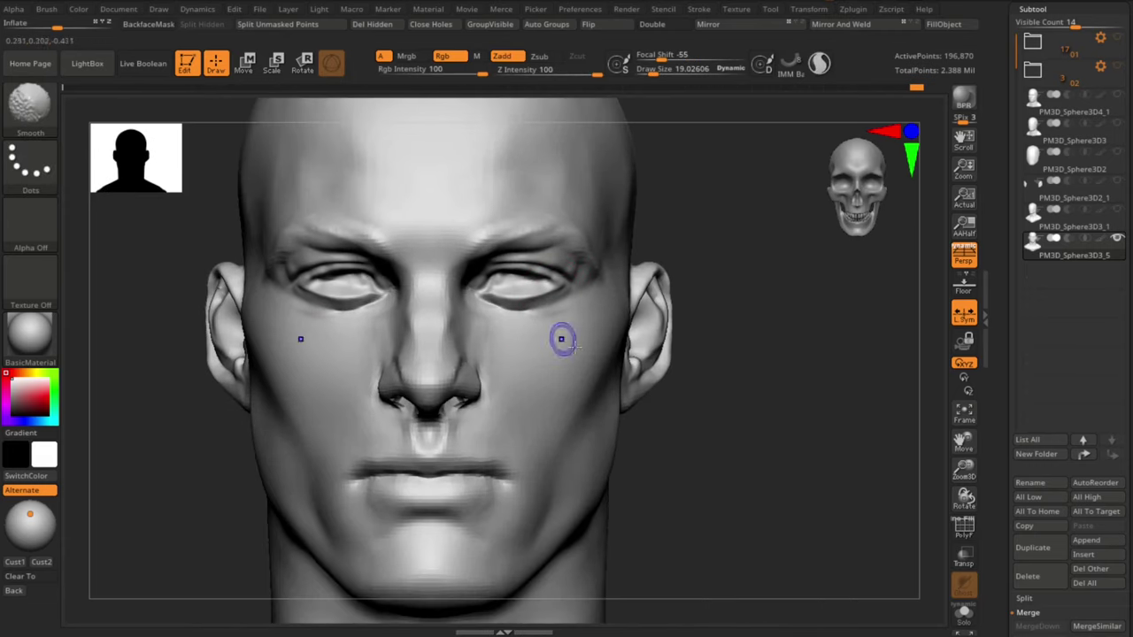
right_drag(836, 485, 790, 492)
mouse_move(790, 492)
ctrl+right_down()
mouse_move(788, 448)
mouse_move(809, 508)
mouse_move(850, 473)
mouse_move(825, 469)
mouse_move(837, 442)
mouse_move(866, 450)
ctrl+right_up()
key(shift)
mouse_move(866, 450)
ctrl+right_down()
mouse_move(832, 483)
mouse_move(865, 513)
mouse_move(837, 506)
mouse_move(896, 461)
ctrl+right_up()
key(shift)
right_drag(895, 461, 819, 466)
Step: Reshape the nostrils and the underside of the nose with the Move Topological brush at about 28
key(b)
key(m)
key(t)
key(s)
right_drag(198, 421, 329, 434)
drag(442, 354, 440, 354)
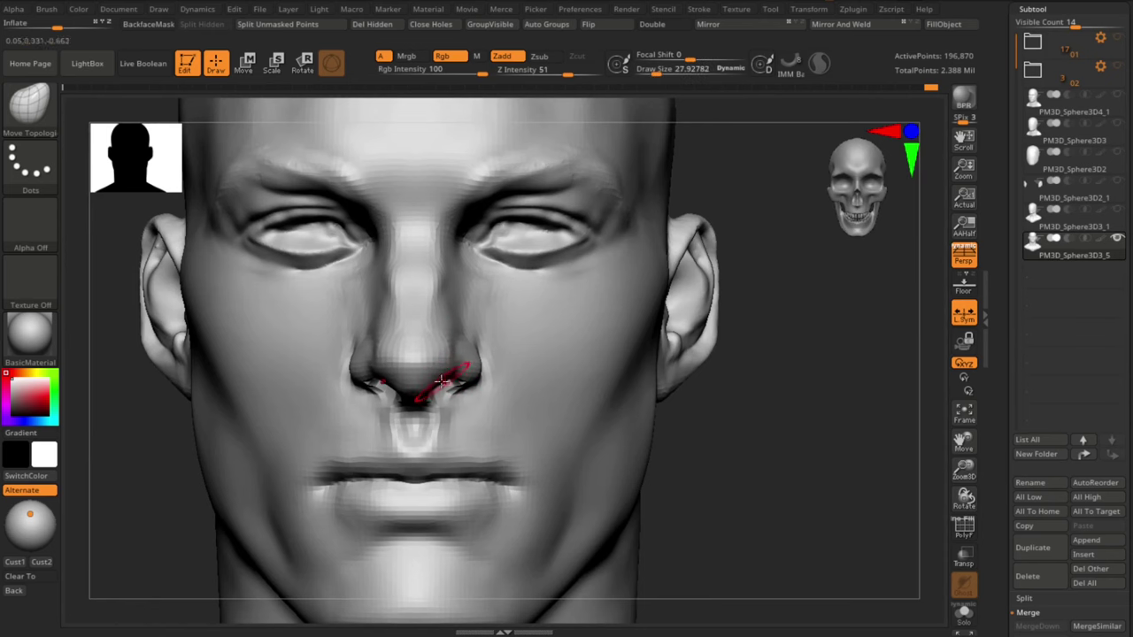
right_drag(444, 383, 714, 381)
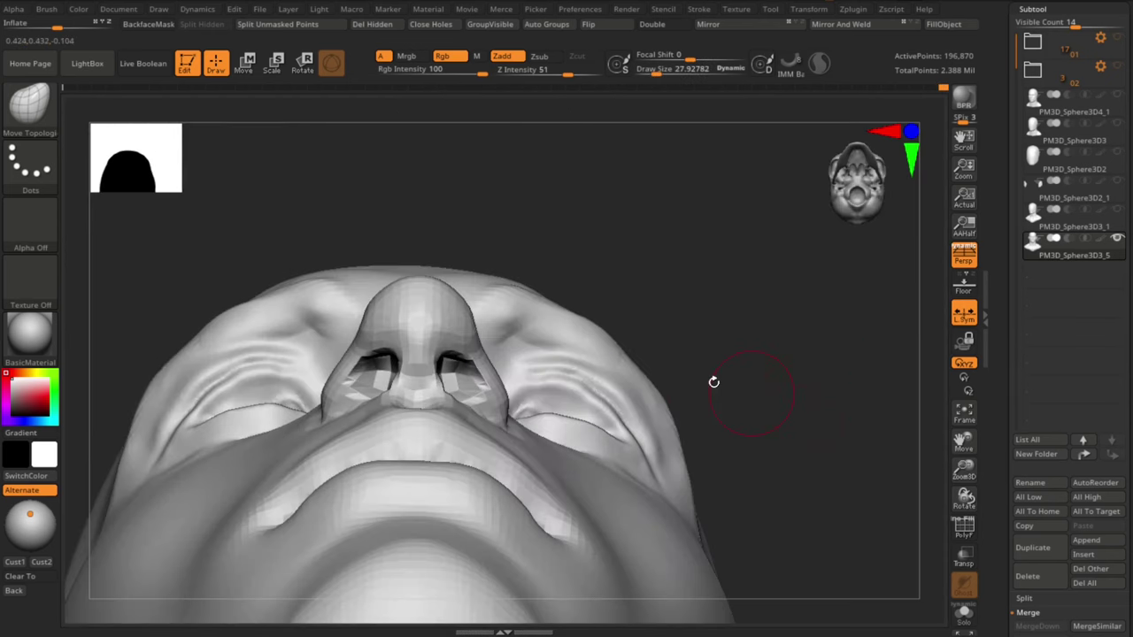
drag(440, 352, 443, 355)
mouse_move(727, 282)
right_down()
mouse_move(853, 501)
mouse_move(725, 451)
right_up()
mouse_move(399, 400)
shift+right_down()
mouse_move(395, 424)
mouse_move(791, 450)
mouse_move(793, 430)
mouse_move(829, 473)
mouse_move(815, 442)
shift+right_up()
right_drag(816, 443, 816, 447)
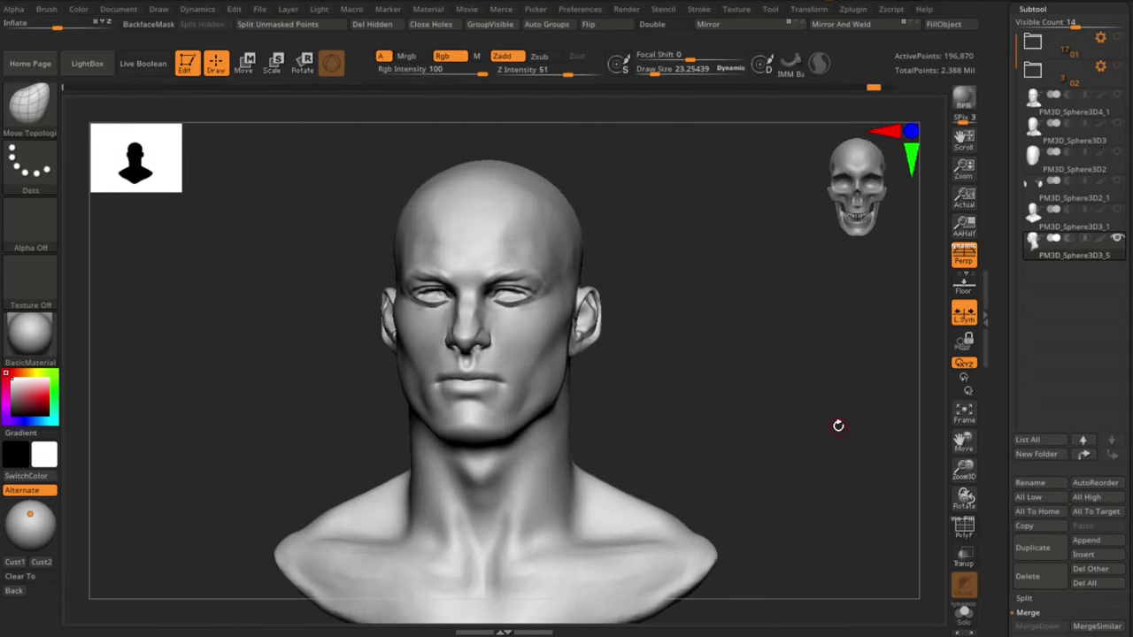
Step: Append a Sphere3D as a new subtool and make it the active subtool
key(space)
click(871, 341)
click(464, 361)
shift+right_drag(721, 378, 674, 331)
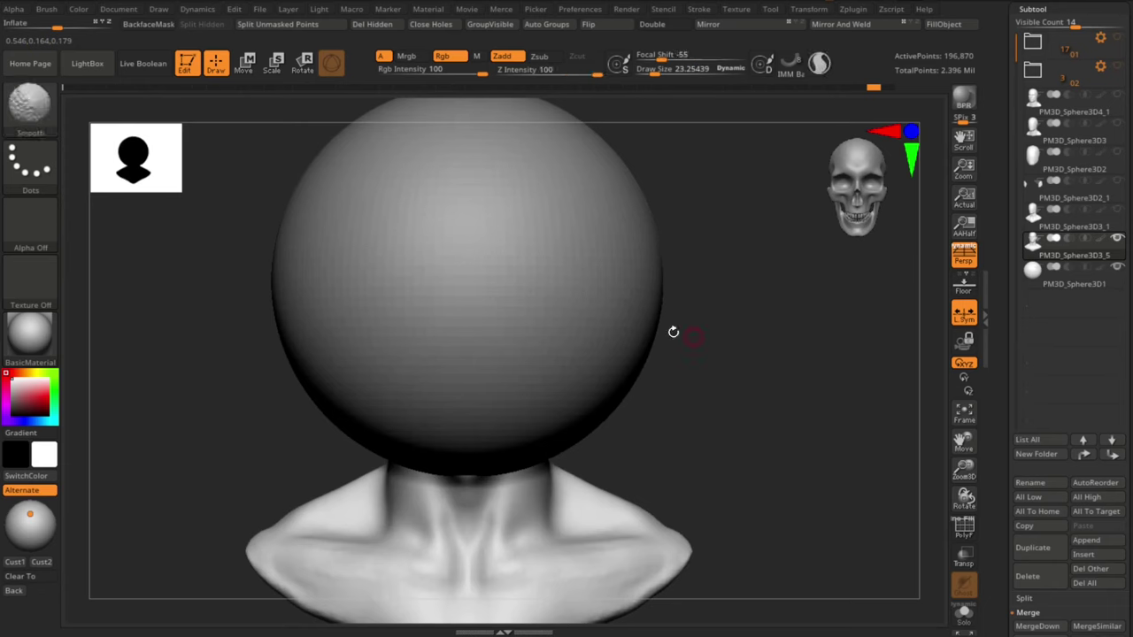
alt+click(624, 363)
ctrl+right_drag(690, 422, 681, 376)
Step: Move the sphere beside the head and scale it down to eyeball size with the transform gizmo
key(w)
drag(538, 228, 704, 243)
drag(651, 308, 588, 363)
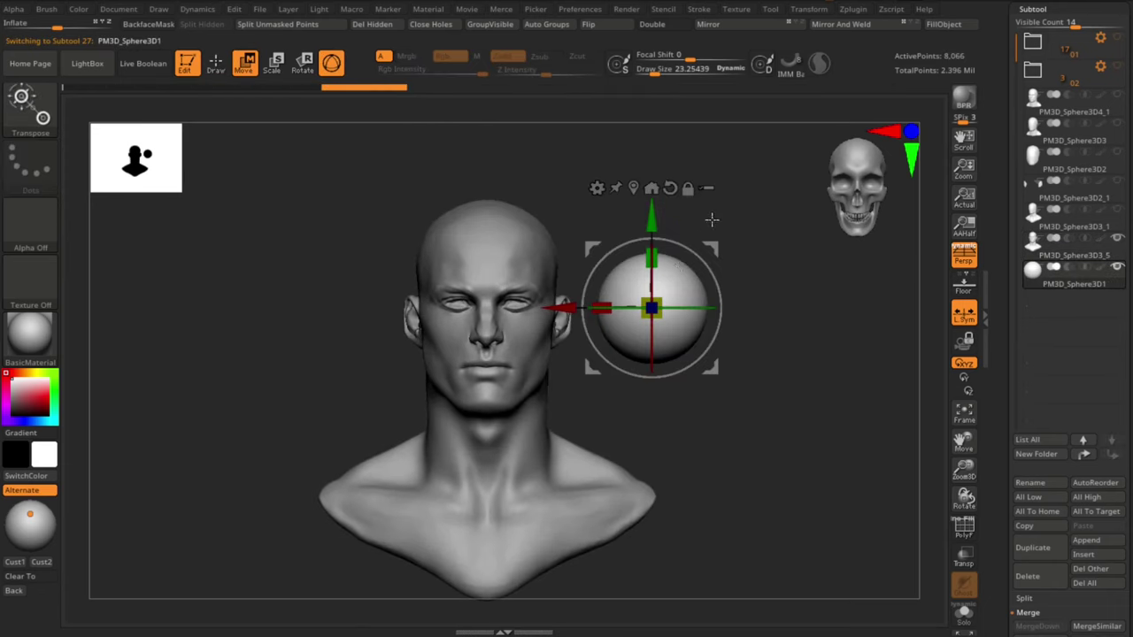
drag(652, 308, 652, 279)
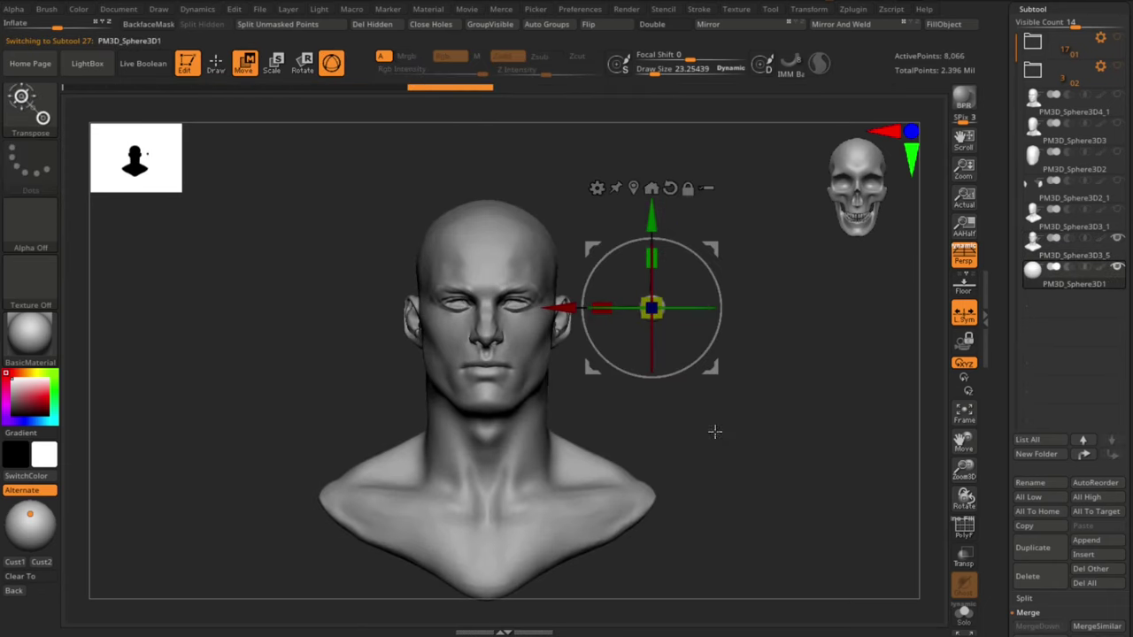
shift+right_drag(714, 430, 637, 425)
Step: Move the small sphere over the eye in the front view and fine-tune its height
drag(598, 369, 473, 360)
shift+right_drag(472, 360, 566, 389)
alt+right_drag(566, 389, 824, 465)
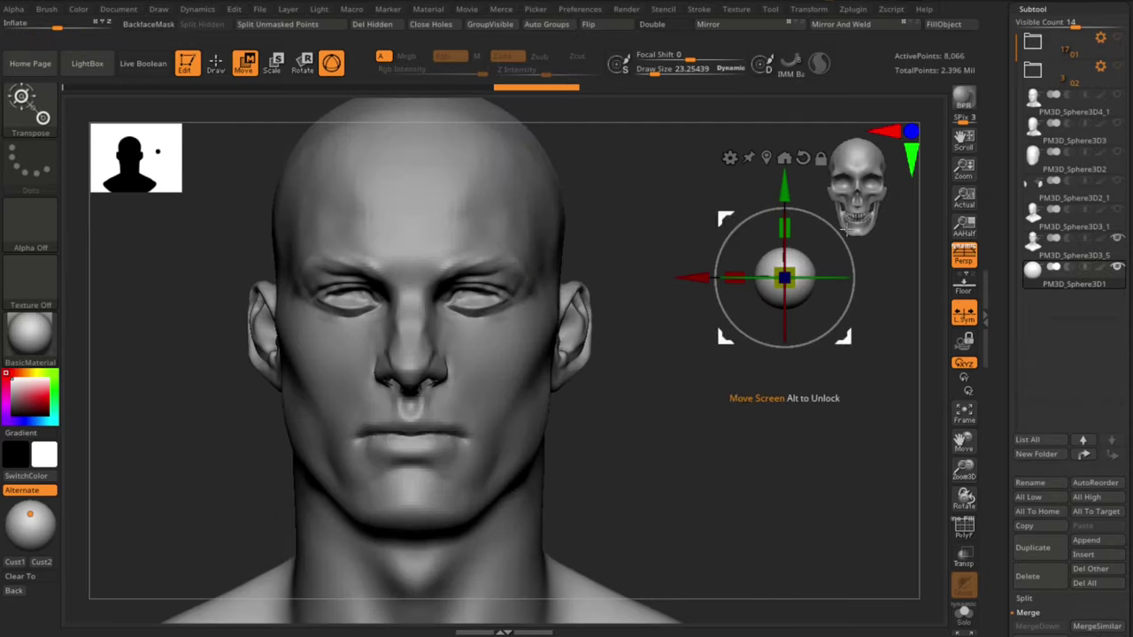
drag(844, 338, 535, 355)
ctrl+right_drag(656, 336, 656, 375)
alt+right_drag(656, 375, 713, 378)
drag(537, 305, 536, 293)
shift+right_drag(830, 481, 735, 469)
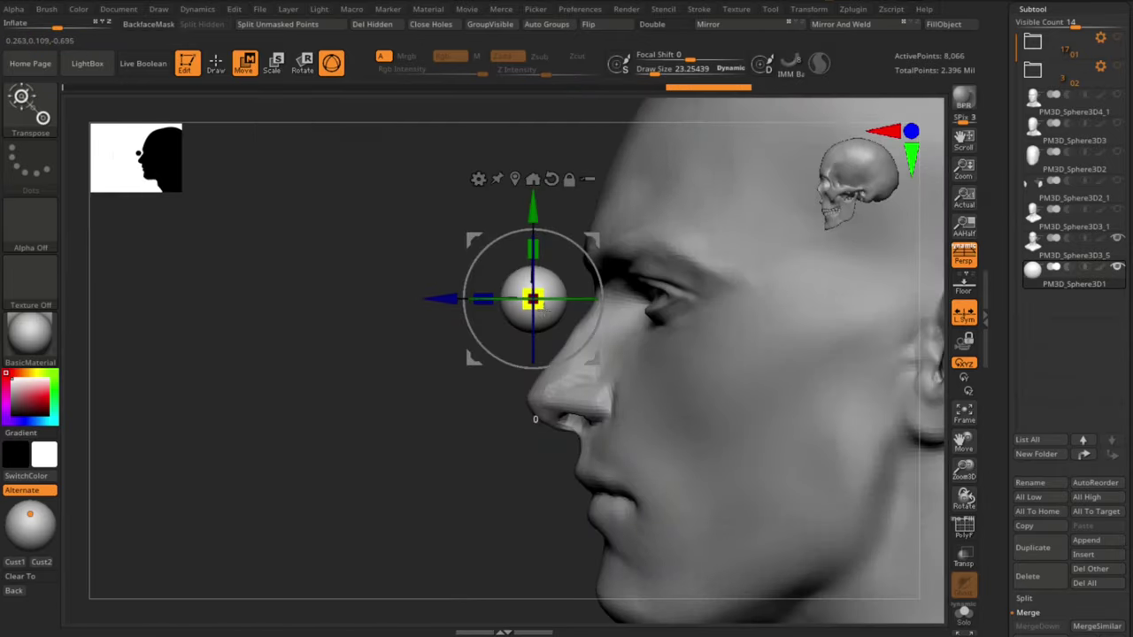
Step: Push the sphere back into the eye socket in profile and adjust its height and depth
drag(434, 303, 586, 283)
drag(681, 208, 680, 202)
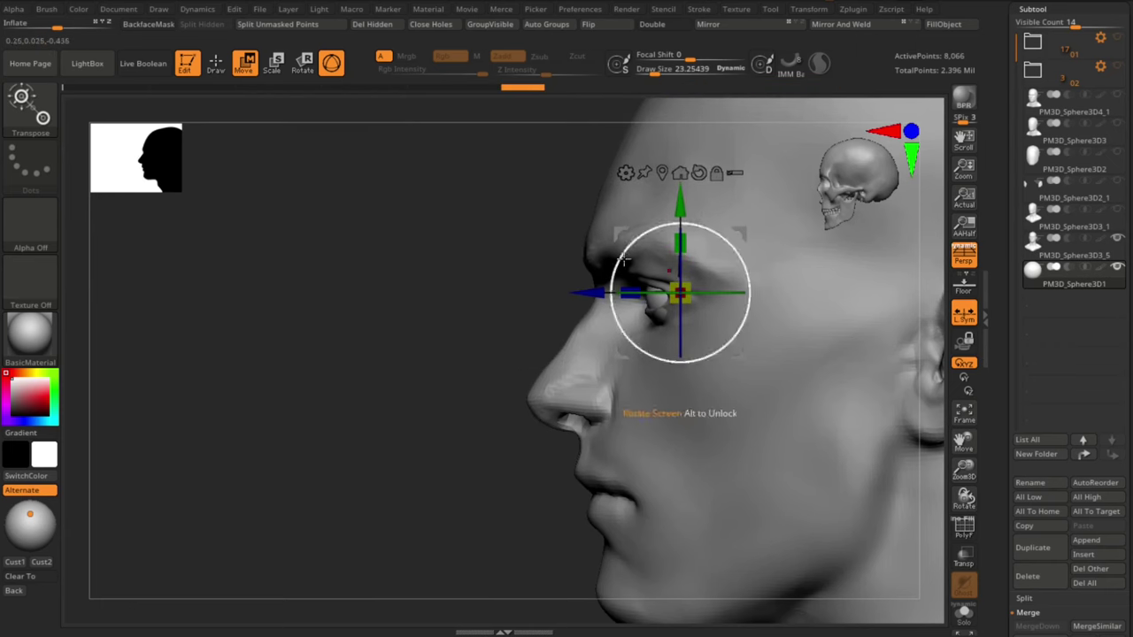
drag(589, 292, 594, 292)
Step: Turn on transparency and align the eyeball vertically with the eye opening in the front view
shift+right_drag(753, 496, 850, 503)
alt+drag(849, 503, 756, 509)
click(964, 556)
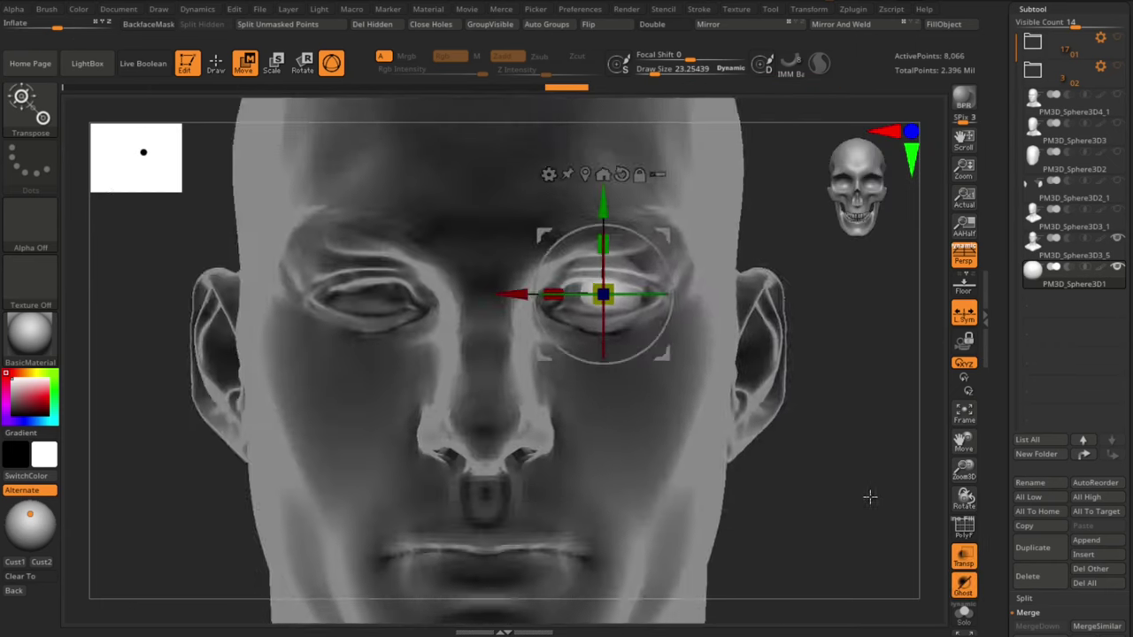
drag(870, 496, 888, 472)
drag(600, 209, 599, 202)
mouse_move(876, 239)
mouse_down()
mouse_move(853, 514)
mouse_move(844, 495)
mouse_up()
key(q)
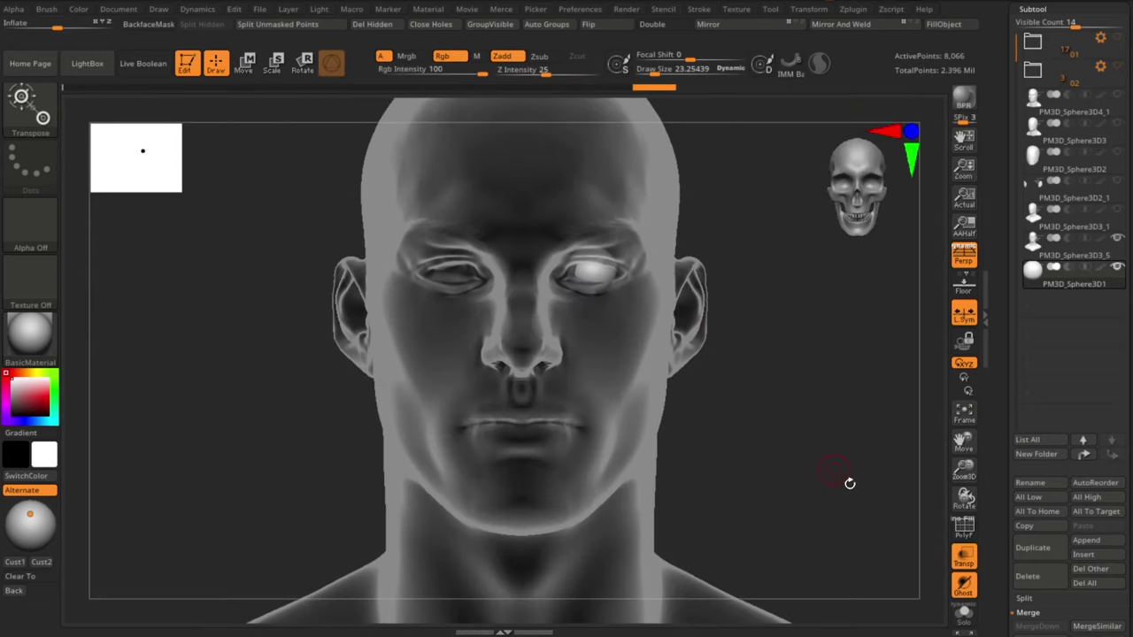
Step: Turn off local symmetry, mirror and weld the eyeball to the other eye, and turn off transparency
click(965, 316)
click(842, 25)
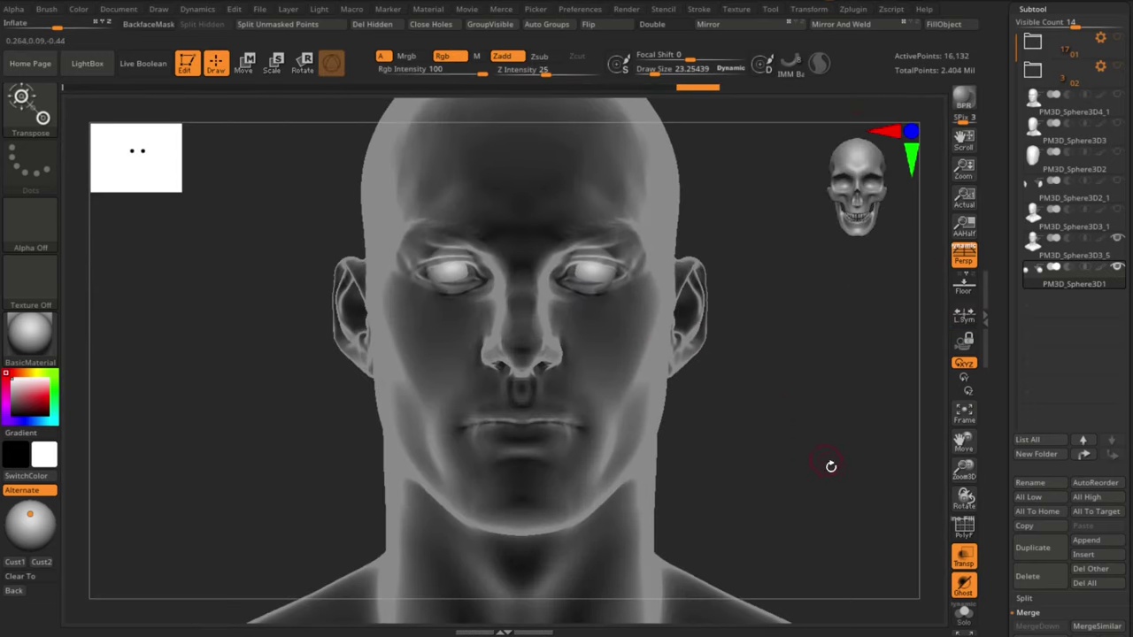
click(964, 556)
alt+drag(835, 501, 859, 501)
key(w)
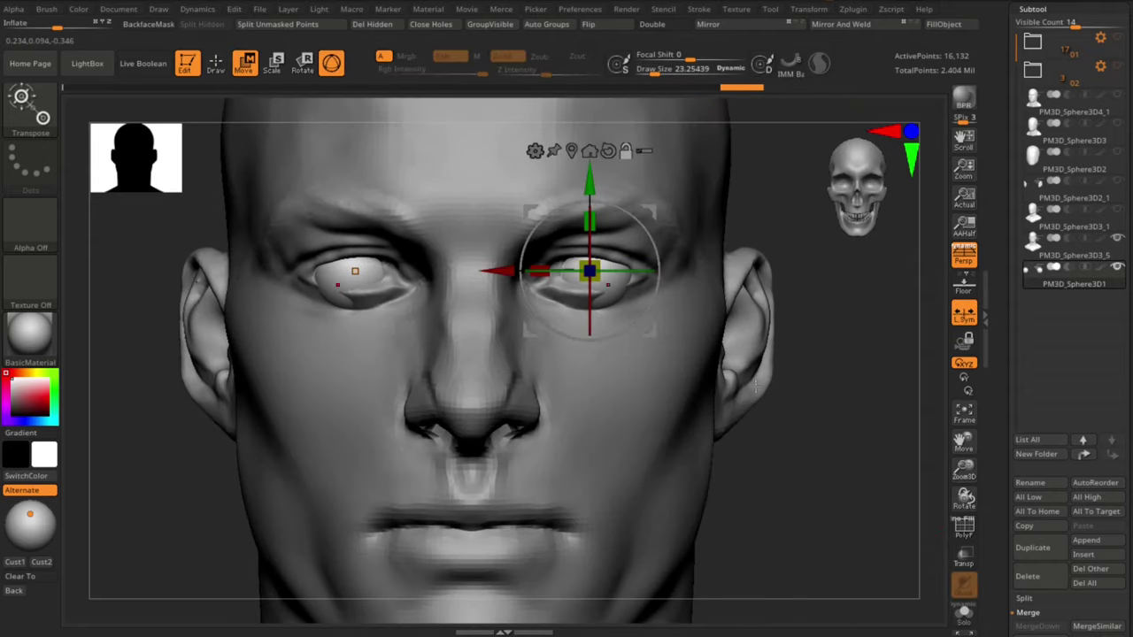
Step: Adjust the height, spacing and size of both eyeballs within the eyelids, using transparency to check the fit
drag(851, 524, 857, 400)
drag(577, 196, 578, 193)
shift+drag(820, 291, 823, 416)
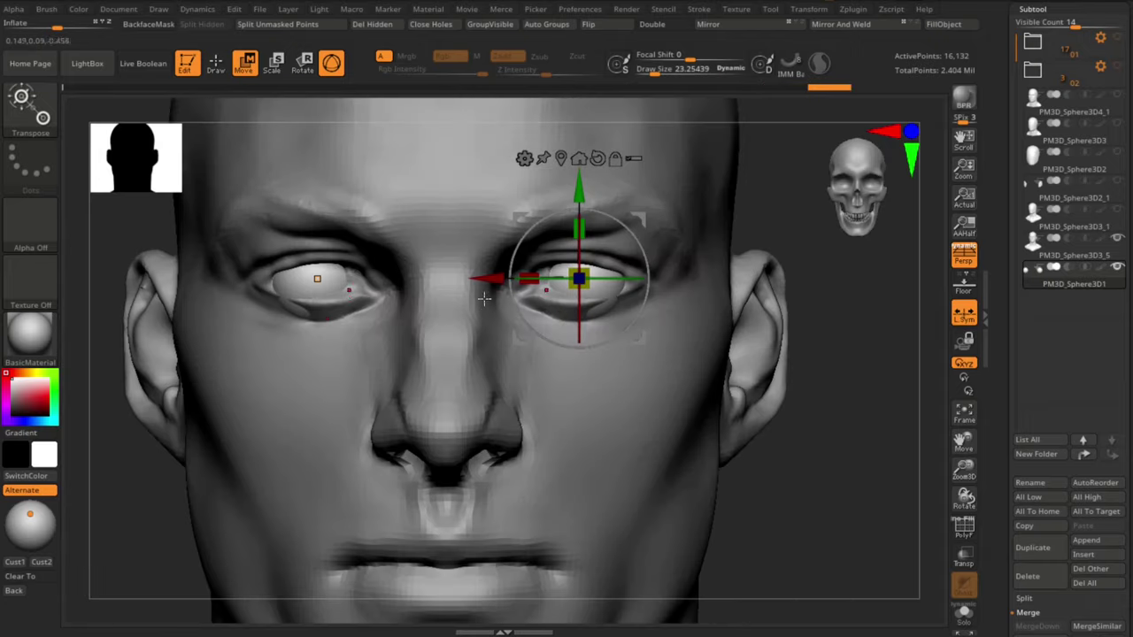
click(963, 558)
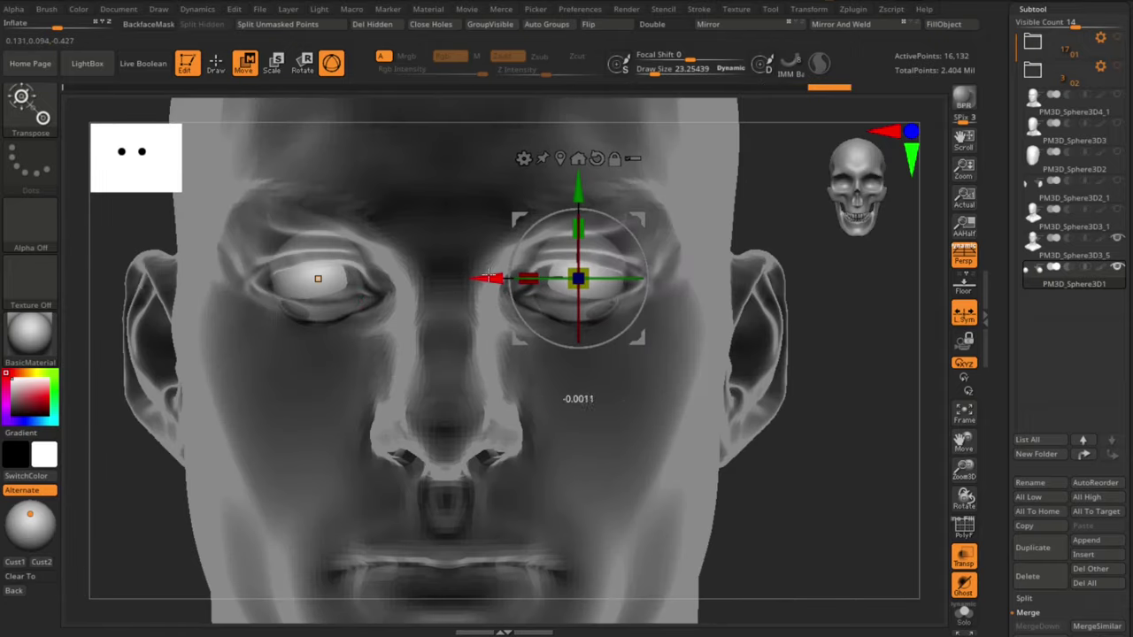
drag(489, 276, 489, 277)
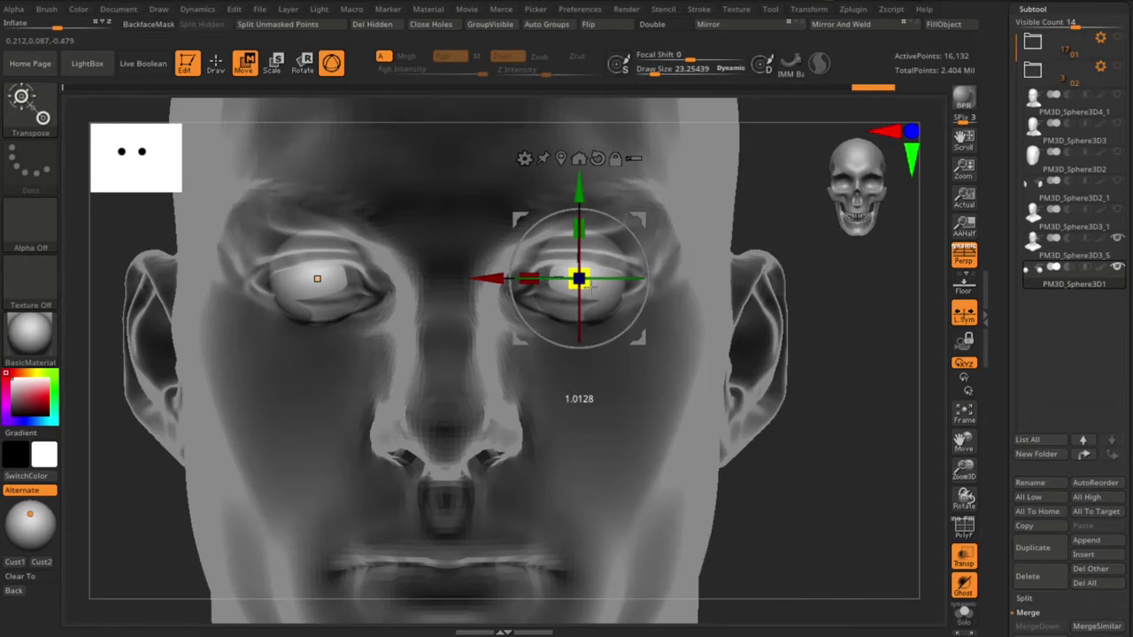
drag(796, 416, 566, 310)
drag(489, 277, 495, 277)
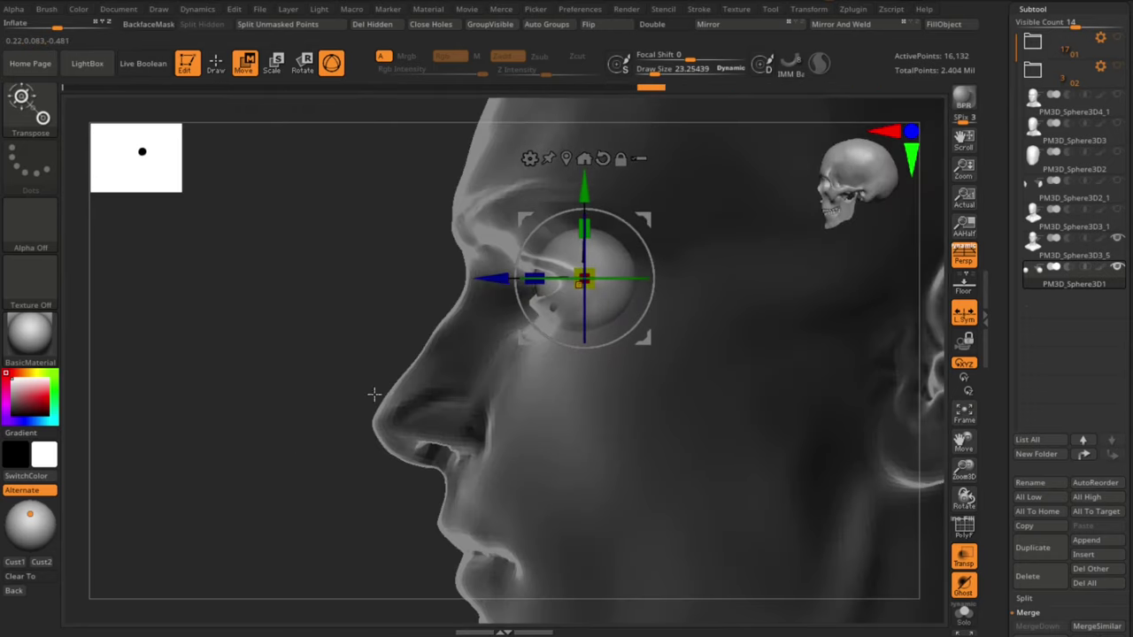
Step: Make the head the active subtool again, frame it in the front view and turn off transparency
shift+drag(354, 402, 792, 498)
key(q)
alt+click(650, 389)
key(f)
click(964, 556)
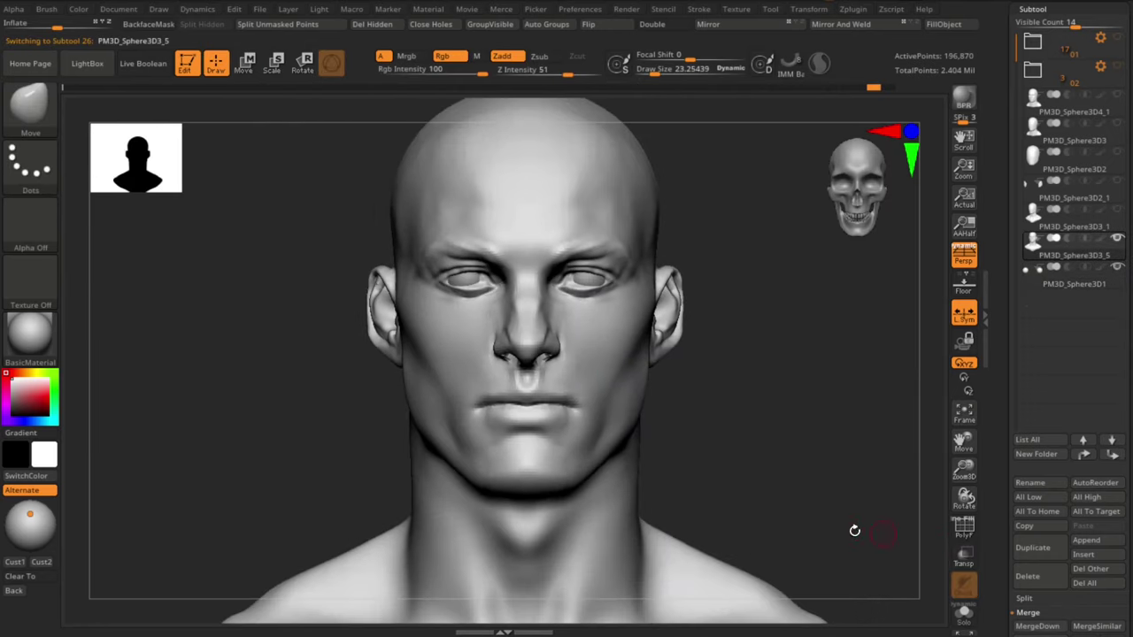
drag(859, 536, 837, 538)
Step: Add a new sculpting layer to the head subtool
drag(1016, 531, 1027, 240)
click(1037, 202)
click(1026, 270)
Step: Fit the lower eyelids around the eyeballs from above with the Move Topological brush at about 45
mouse_move(855, 371)
alt+mouse_down()
mouse_move(826, 372)
mouse_move(871, 410)
mouse_move(871, 478)
alt+mouse_up()
key(b)
key(m)
key(t)
key(s)
mouse_move(622, 324)
mouse_down()
mouse_move(629, 333)
mouse_move(565, 333)
mouse_up()
key(s)
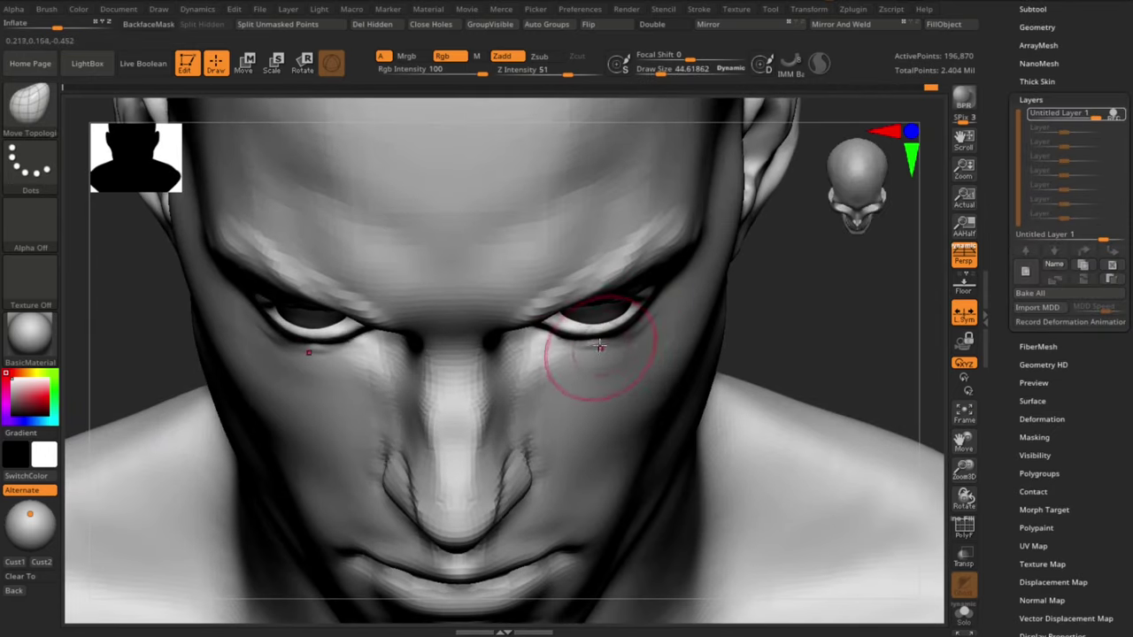
key(s)
alt+drag(753, 335, 636, 345)
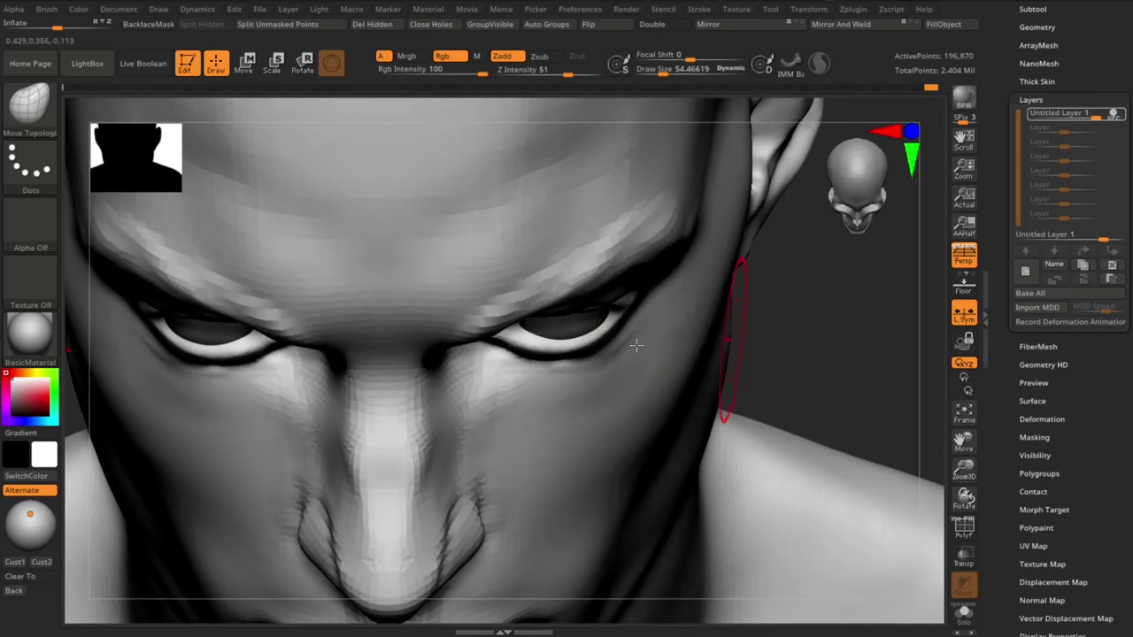
Step: Redirect the light and reshape the upper and lower eyelids from above with the Move Topological brush at about 54 and 39
click(31, 523)
alt+drag(800, 393, 841, 380)
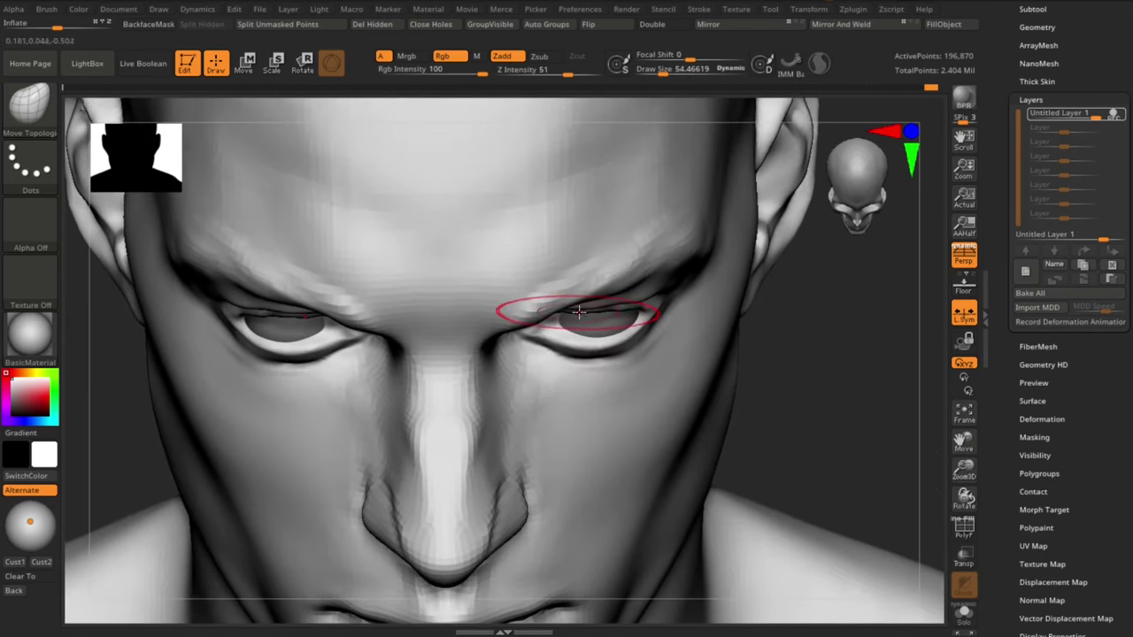
drag(578, 312, 568, 313)
drag(759, 370, 744, 339)
key(s)
drag(634, 306, 628, 306)
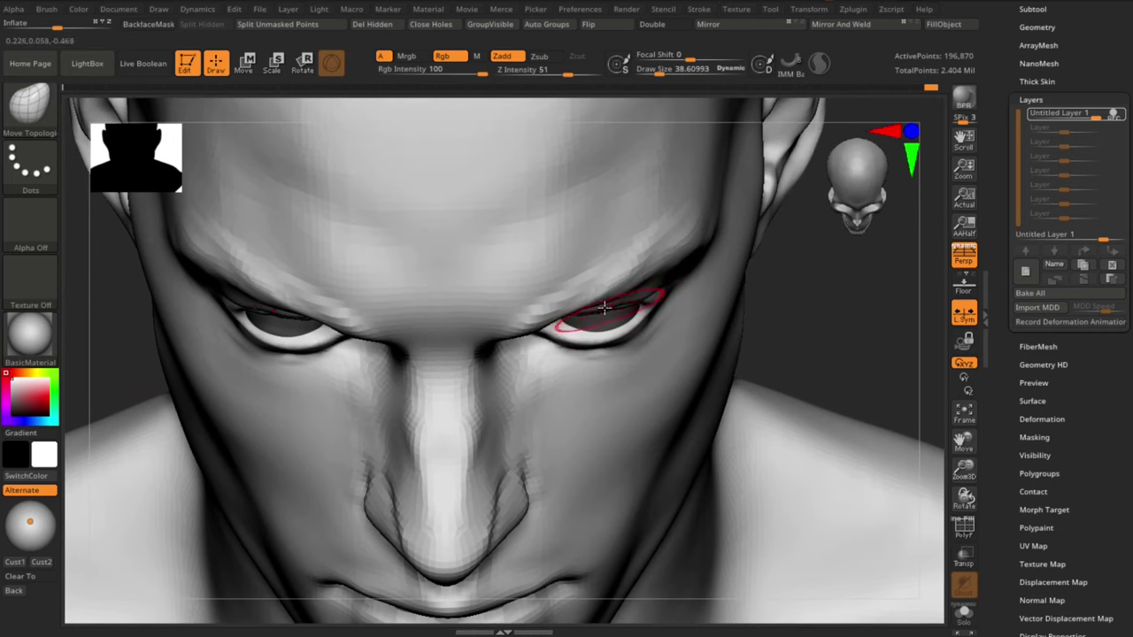
drag(825, 331, 759, 320)
key(s)
drag(586, 337, 582, 338)
mouse_move(791, 352)
shift+mouse_down()
mouse_move(888, 519)
mouse_move(821, 459)
shift+mouse_up()
Step: Raise the light direction again and adjust the outer and inner eye corners from the front with Move Topological
click(30, 514)
mouse_move(852, 542)
alt+mouse_down()
mouse_move(829, 508)
mouse_move(866, 526)
alt+mouse_up()
drag(866, 526, 856, 518)
alt+drag(856, 518, 880, 547)
key(s)
drag(653, 298, 661, 298)
key(s)
drag(567, 293, 562, 292)
Step: Define the inner eye corners and eyelid creases with the DamStandard brush at about 26
key(b)
key(d)
key(s)
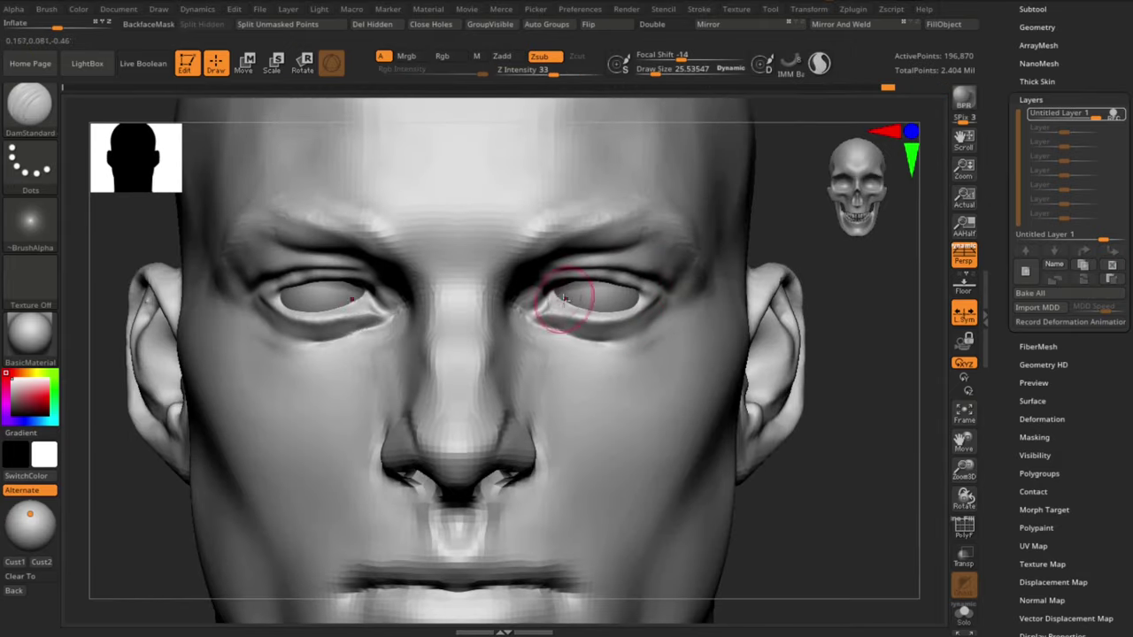
drag(847, 457, 775, 450)
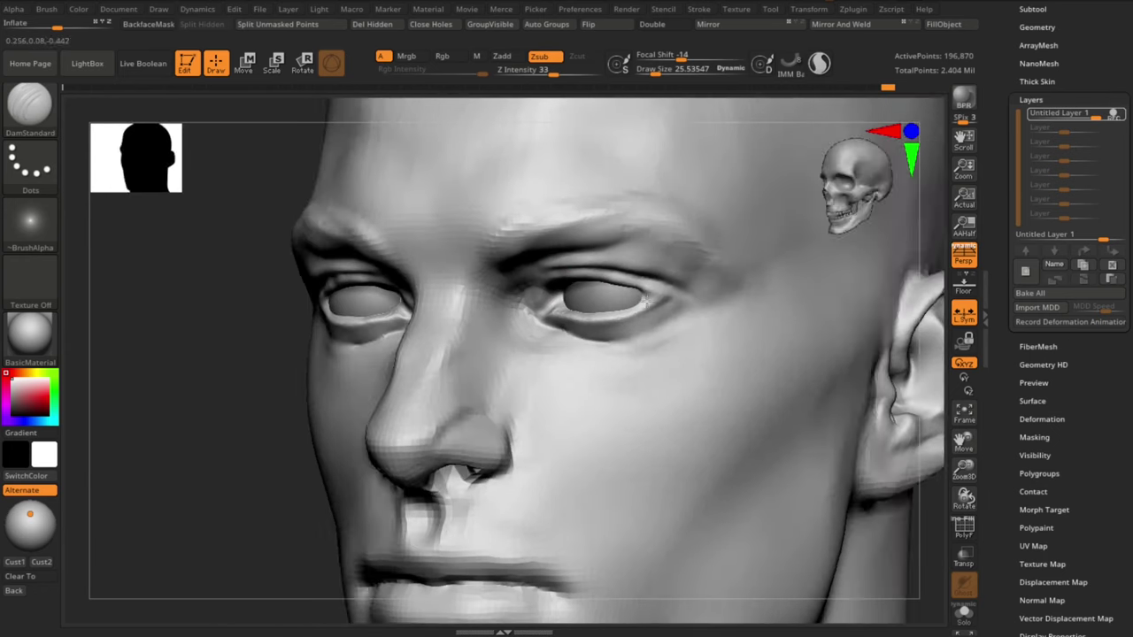
alt+drag(212, 487, 223, 416)
shift+drag(223, 416, 228, 412)
shift+drag(758, 438, 828, 372)
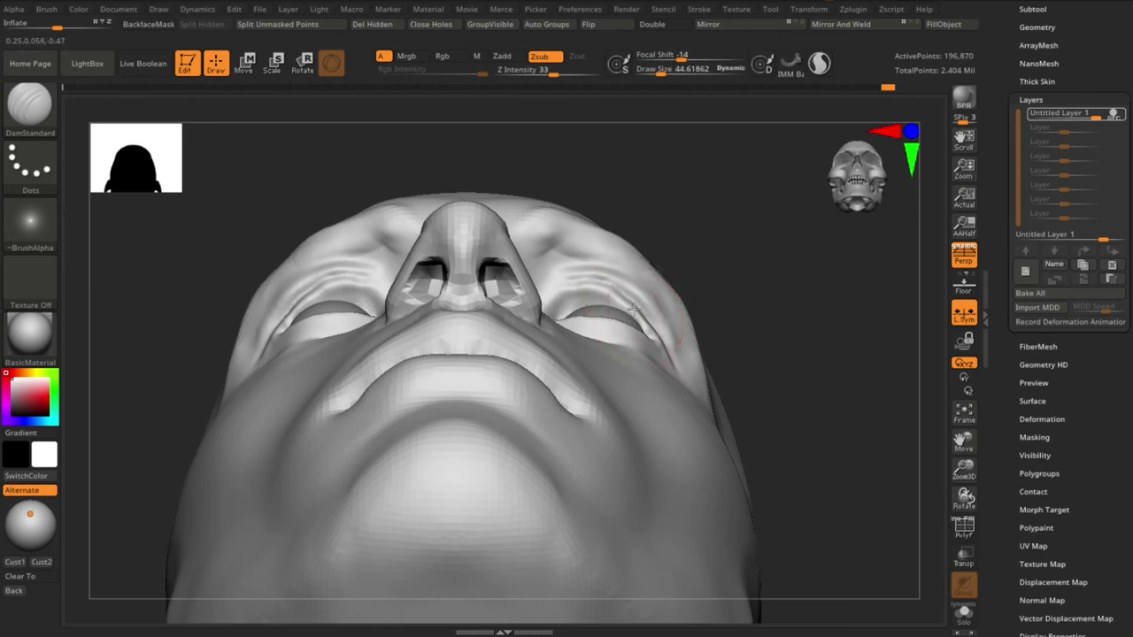
Step: Reshape the eyelids from below with the Move brush at about 45, and the inner eye area at about 36
key(b)
key(m)
key(v)
drag(637, 316, 634, 310)
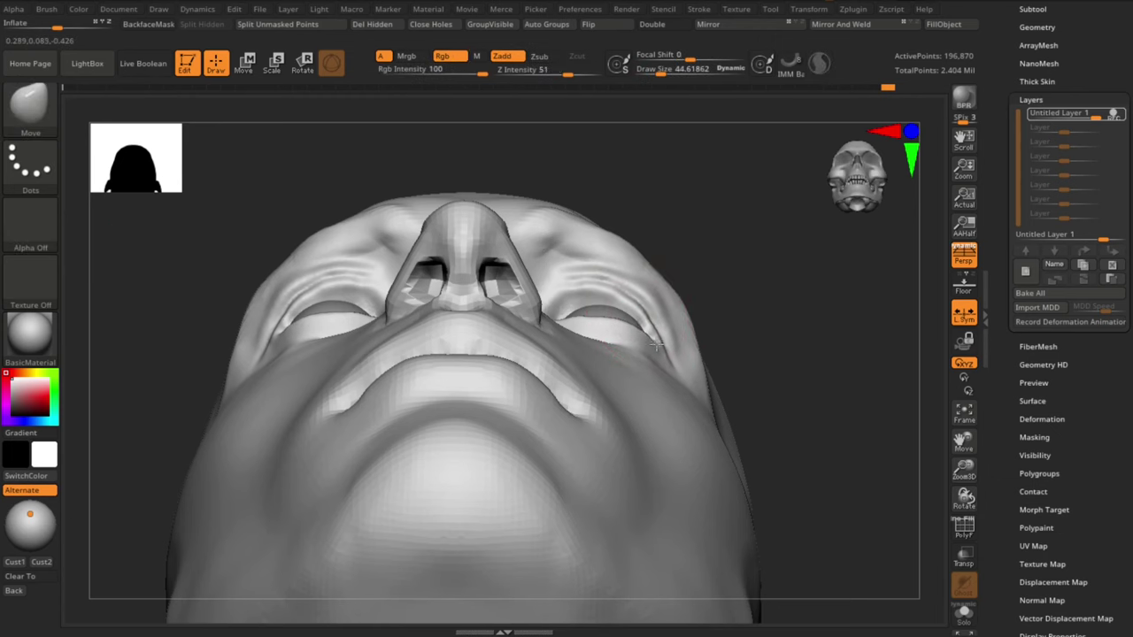
key([)
right_drag(602, 288, 559, 311)
key(])
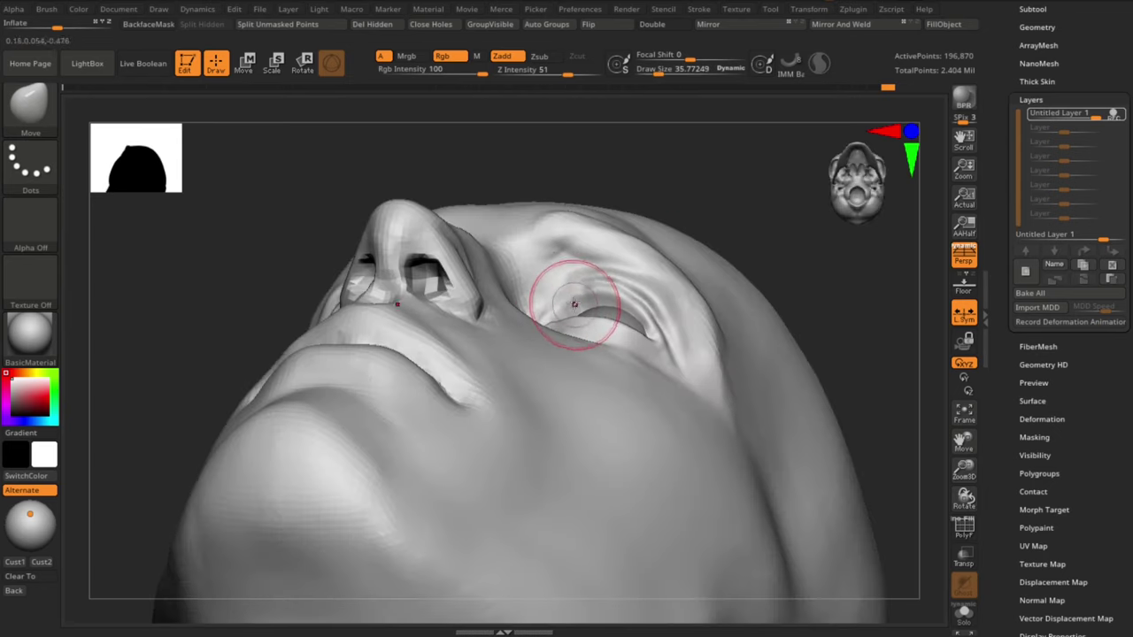
drag(576, 309, 579, 293)
Step: Adjust the cheekbones beside the outer eye corners from below with the Move brush at about 90
shift+drag(797, 292, 828, 403)
mouse_move(836, 496)
alt+mouse_down()
mouse_move(842, 452)
mouse_move(850, 483)
mouse_move(874, 394)
mouse_move(862, 391)
alt+mouse_up()
drag(685, 181, 702, 182)
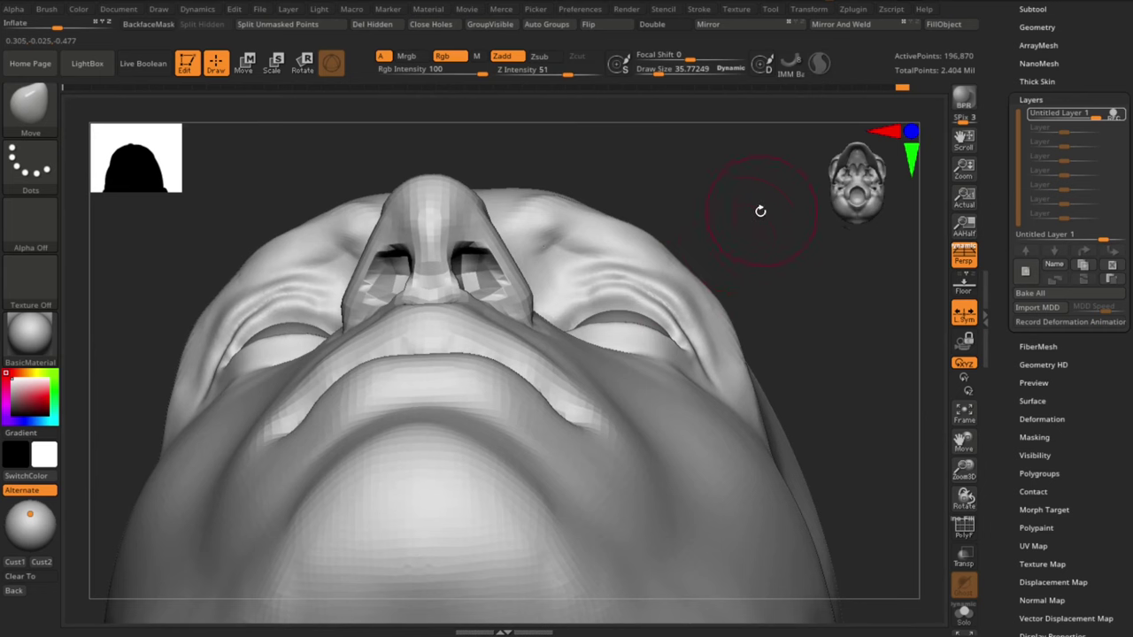
key(])
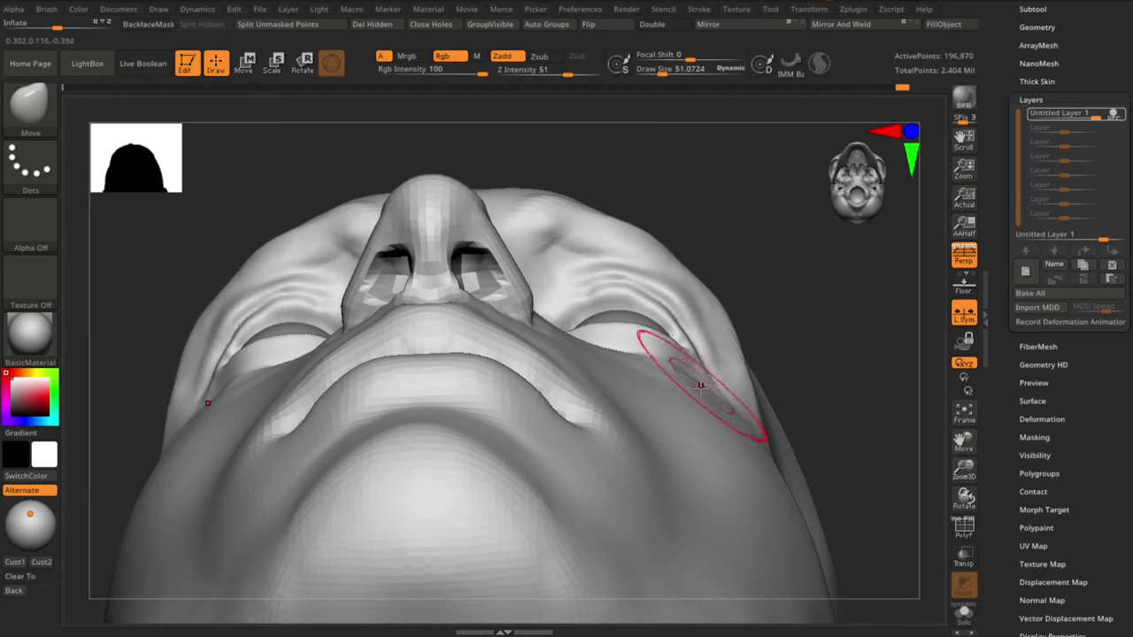
mouse_move(843, 390)
mouse_down()
mouse_move(817, 334)
mouse_move(812, 347)
mouse_up()
key(s)
drag(730, 401, 738, 401)
drag(850, 408, 801, 414)
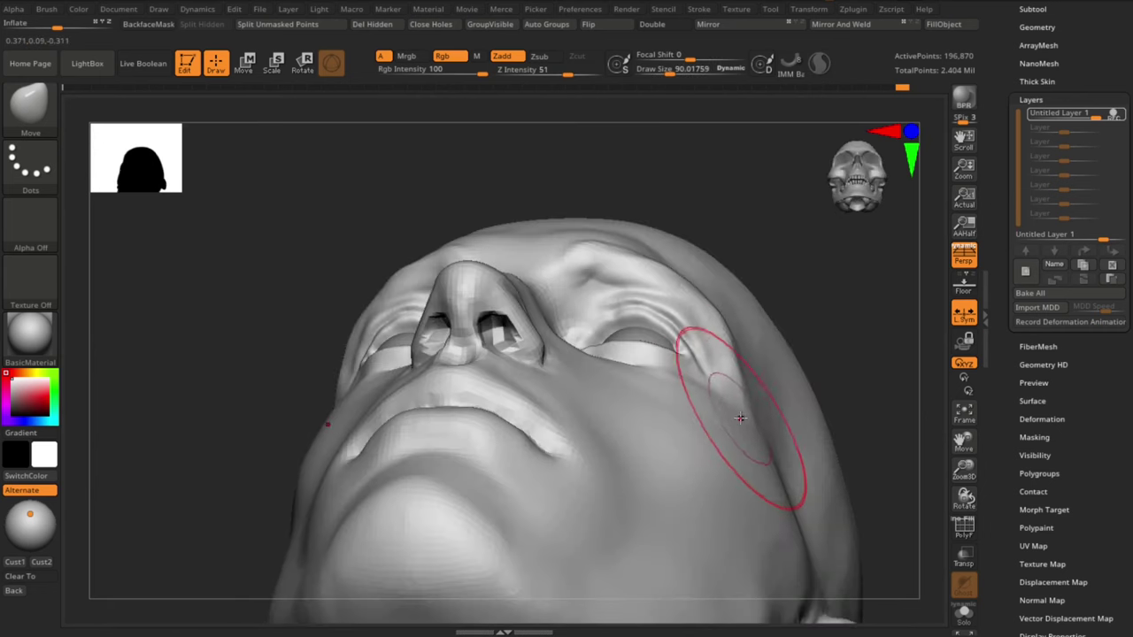
Step: Build up the inner eye corners from the front with the Standard brush at about 15
mouse_move(809, 298)
shift+mouse_down()
mouse_move(830, 412)
mouse_move(842, 400)
mouse_move(850, 422)
mouse_move(833, 443)
mouse_move(877, 442)
mouse_move(842, 462)
shift+mouse_up()
key(s)
mouse_move(841, 462)
alt+mouse_down()
mouse_move(851, 522)
mouse_move(882, 509)
mouse_move(843, 533)
alt+mouse_up()
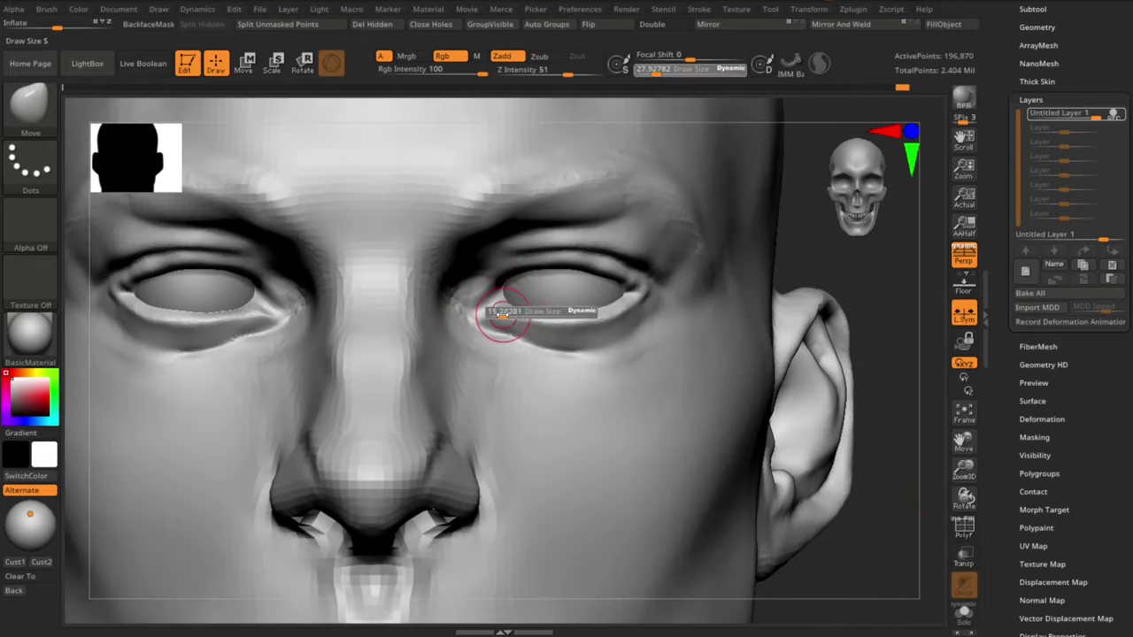
drag(908, 292, 885, 296)
alt+drag(885, 296, 883, 309)
key(b)
key(s)
key(t)
key(s)
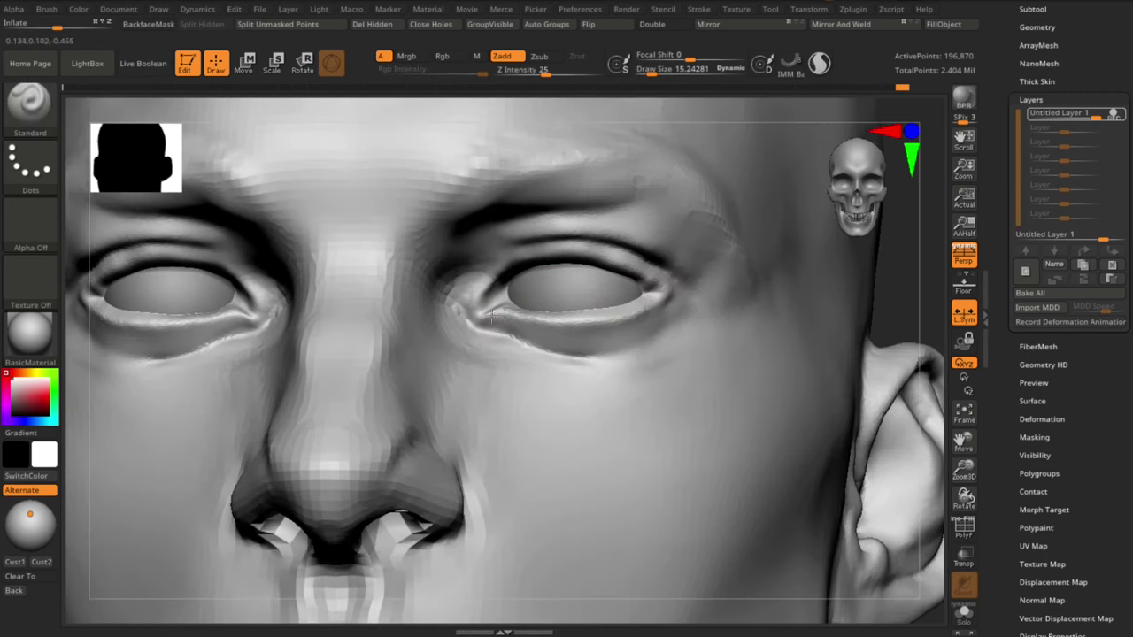
alt+drag(872, 478, 761, 390)
alt+drag(762, 390, 832, 460)
mouse_move(832, 461)
alt+mouse_down()
mouse_move(853, 522)
mouse_move(871, 505)
mouse_move(880, 533)
mouse_move(889, 506)
alt+mouse_up()
Step: Carve the creases above and around the inner eye corners and below the lower lids with the DamStandard brush at about 23
key(b)
key(c)
key(b)
key(s)
key(b)
key(d)
key(s)
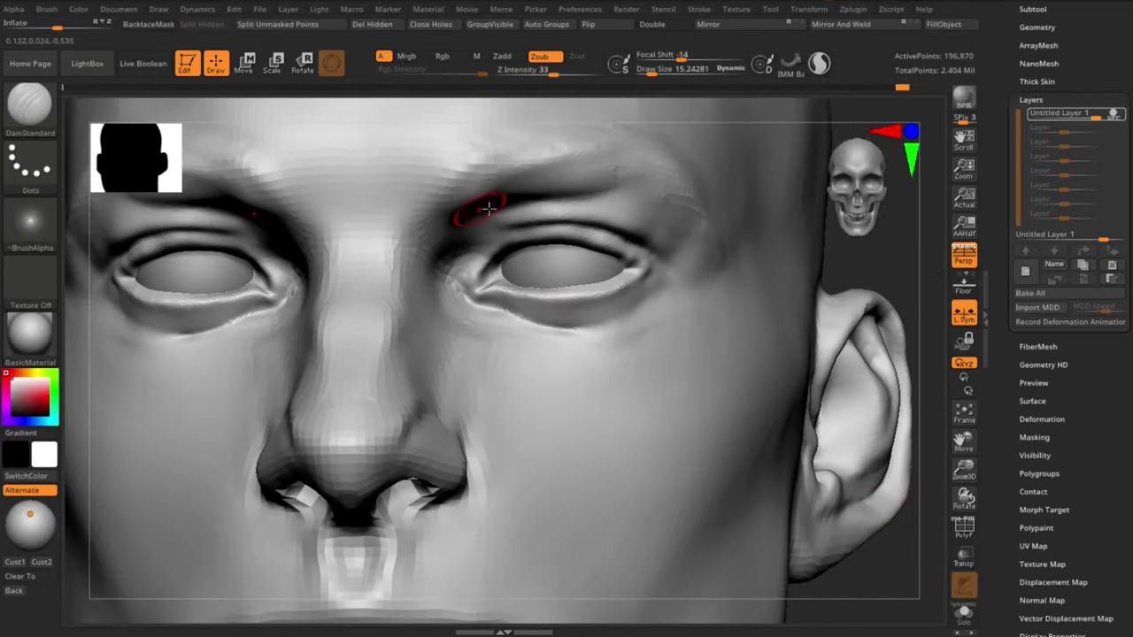
key(s)
mouse_move(522, 225)
mouse_down()
mouse_move(490, 232)
mouse_move(460, 264)
mouse_up()
click(499, 236)
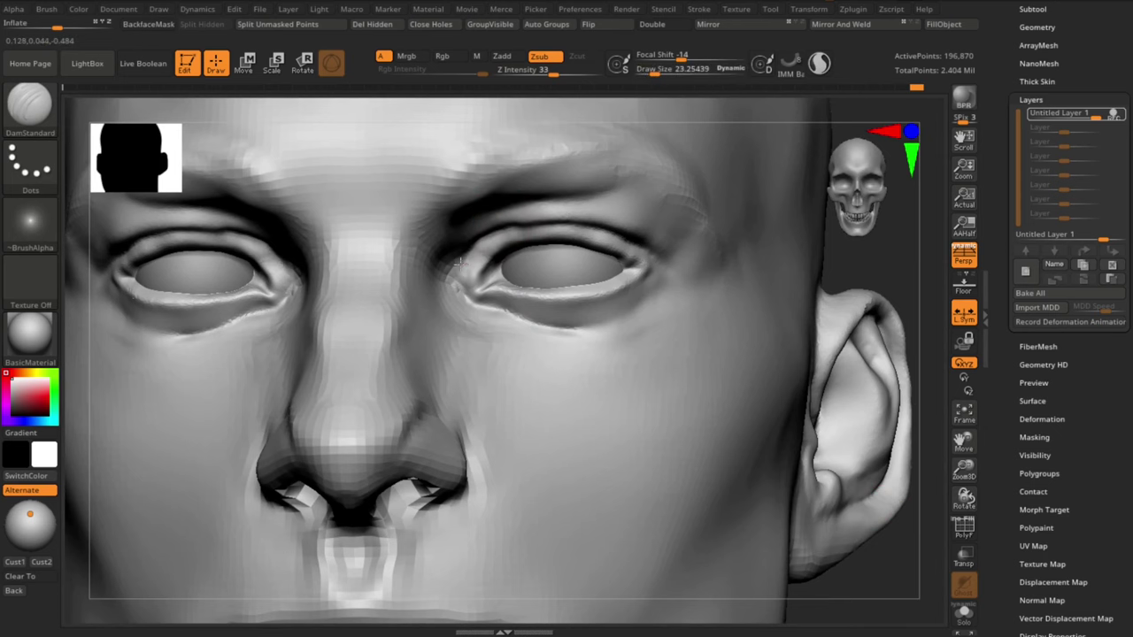
drag(488, 334, 515, 345)
alt+drag(872, 558, 834, 508)
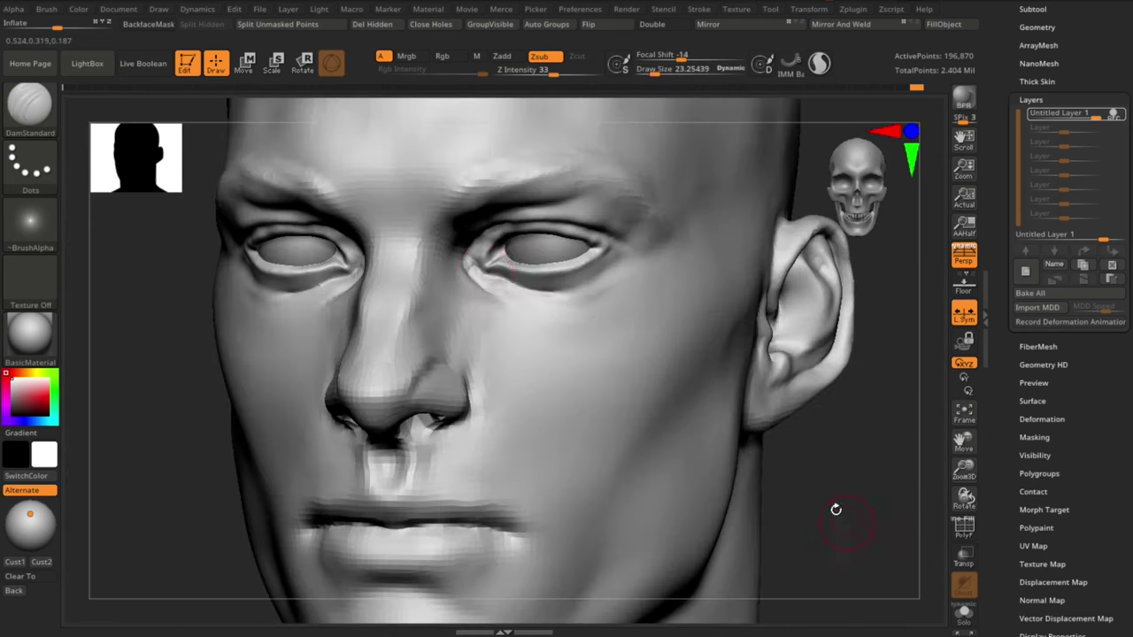
Step: Carve the crease running from the inner eye corners under the eyes with the DamStandard brush at about 39
key(s)
drag(481, 284, 542, 338)
key(f)
shift+drag(801, 423, 837, 430)
drag(885, 392, 860, 387)
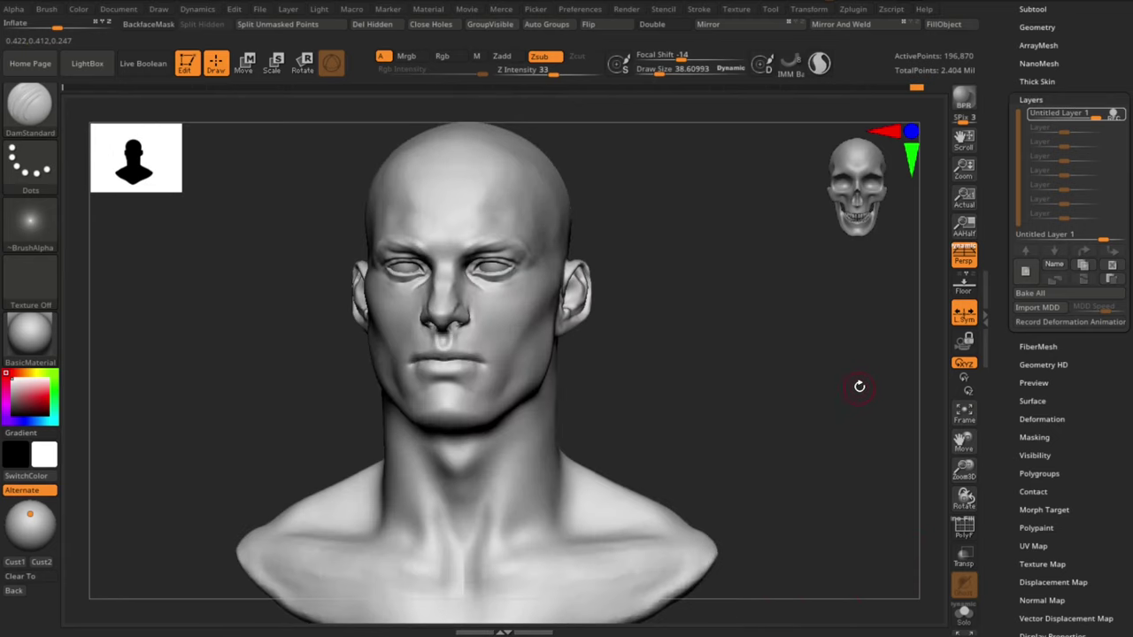
Step: Reshape the sides of the face in front of the ears with the Move Topological brush at about 99 and 114
mouse_move(726, 363)
alt+mouse_down()
mouse_move(766, 417)
mouse_move(786, 413)
alt+mouse_up()
key(b)
key(m)
key(t)
key(s)
drag(278, 301, 305, 299)
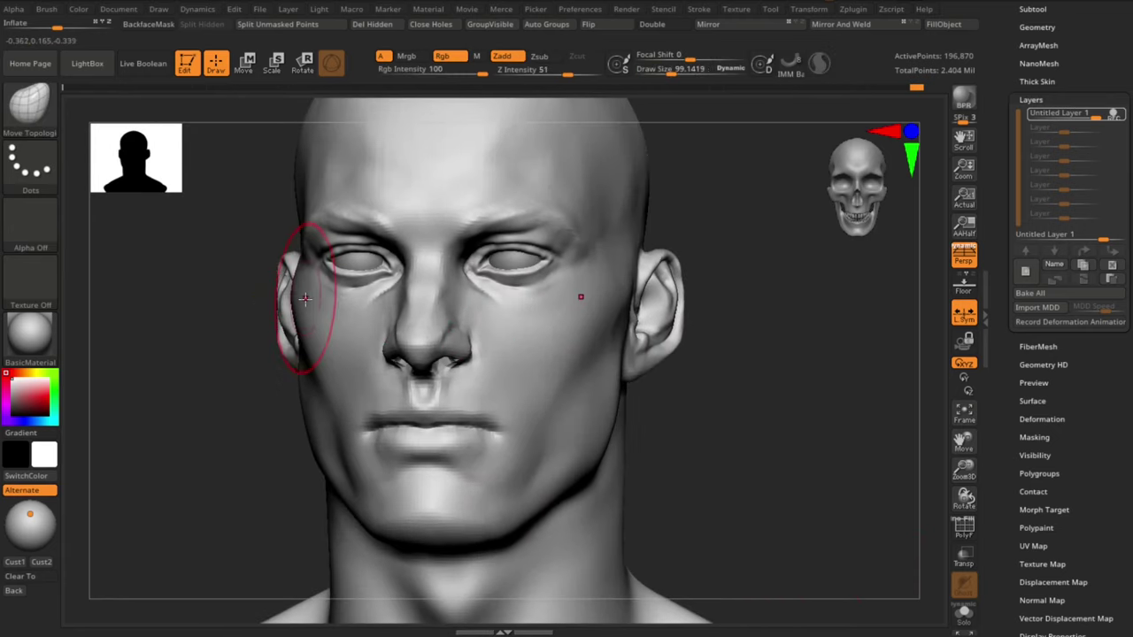
key(s)
drag(622, 283, 625, 283)
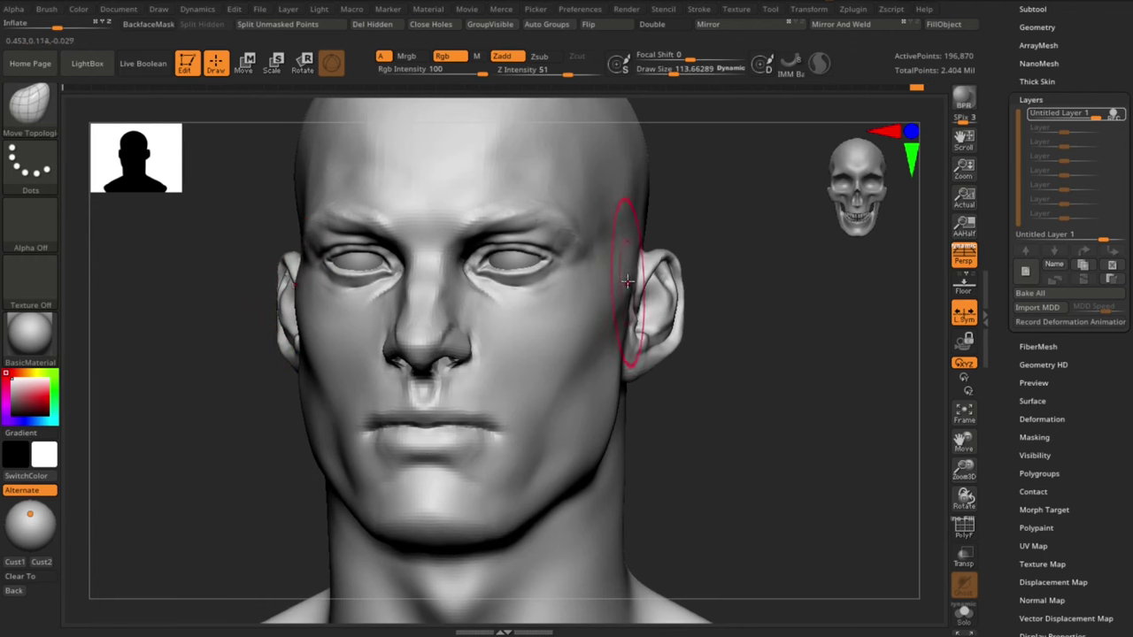
Step: Try to push in the side of the head near the ear from above with Move Topological, undo twice and resize the brush
mouse_move(699, 367)
alt+mouse_down()
mouse_move(771, 339)
mouse_move(776, 310)
mouse_move(779, 332)
alt+mouse_up()
key(s)
mouse_move(639, 326)
mouse_down()
mouse_move(634, 349)
mouse_move(629, 338)
mouse_up()
key(ctrl+z)
key(ctrl+z)
key(s)
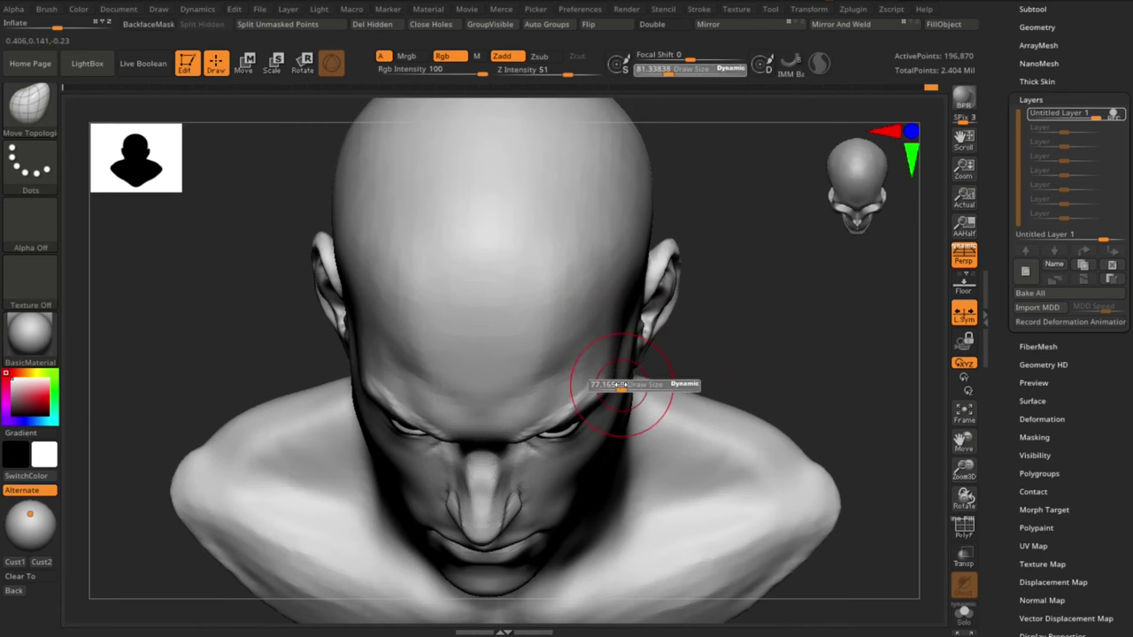
Step: Switch to the ClayBuildup brush at draw size about 69 and smooth the forehead's side at the temple
drag(625, 387, 622, 387)
drag(790, 385, 797, 443)
key(b)
key(c)
key(b)
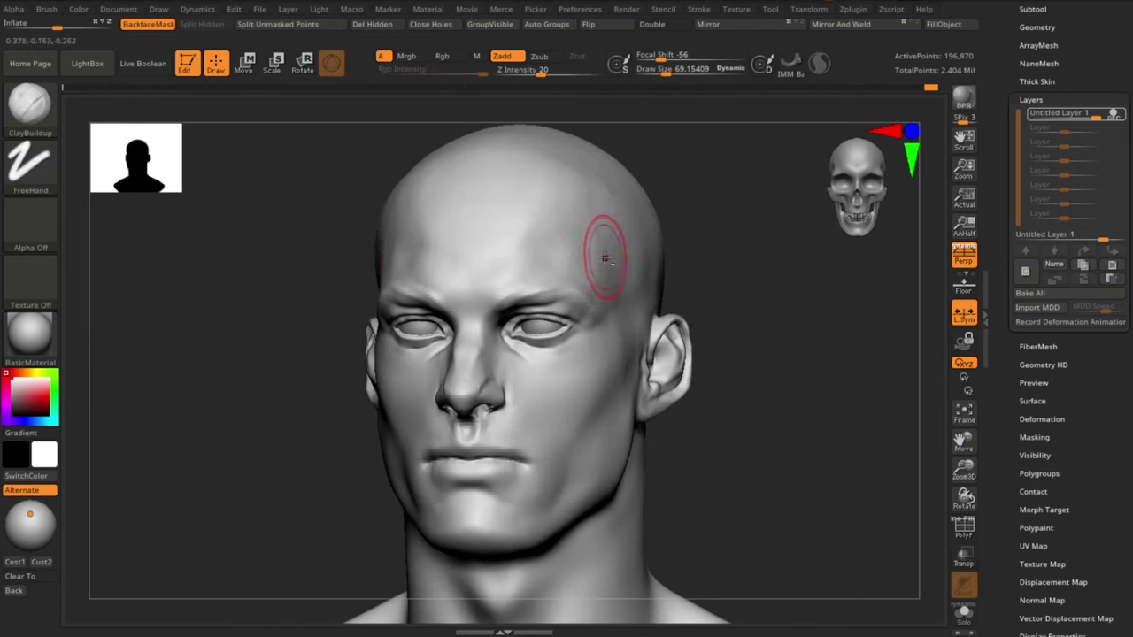
key(shift)
mouse_move(605, 289)
mouse_down()
mouse_move(622, 266)
mouse_move(649, 301)
mouse_up()
Step: Build up the upper forehead and top of the skull with the ClayBuildup brush at draw size about 114
mouse_move(773, 398)
mouse_down()
mouse_move(804, 415)
mouse_move(784, 390)
mouse_move(799, 398)
mouse_up()
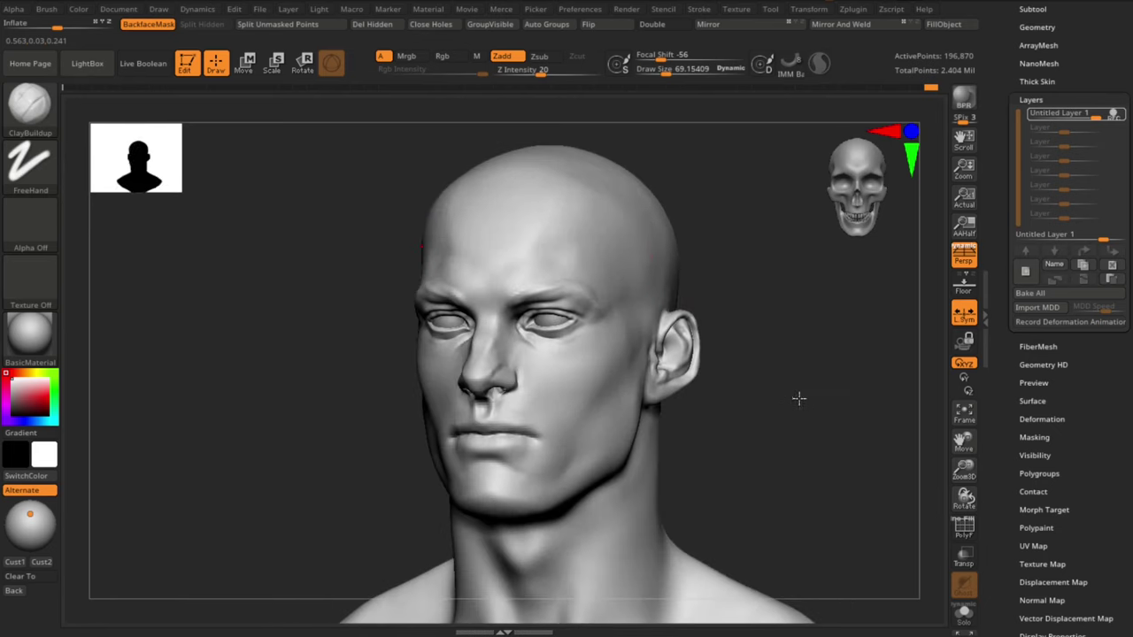
key(s)
click(592, 215)
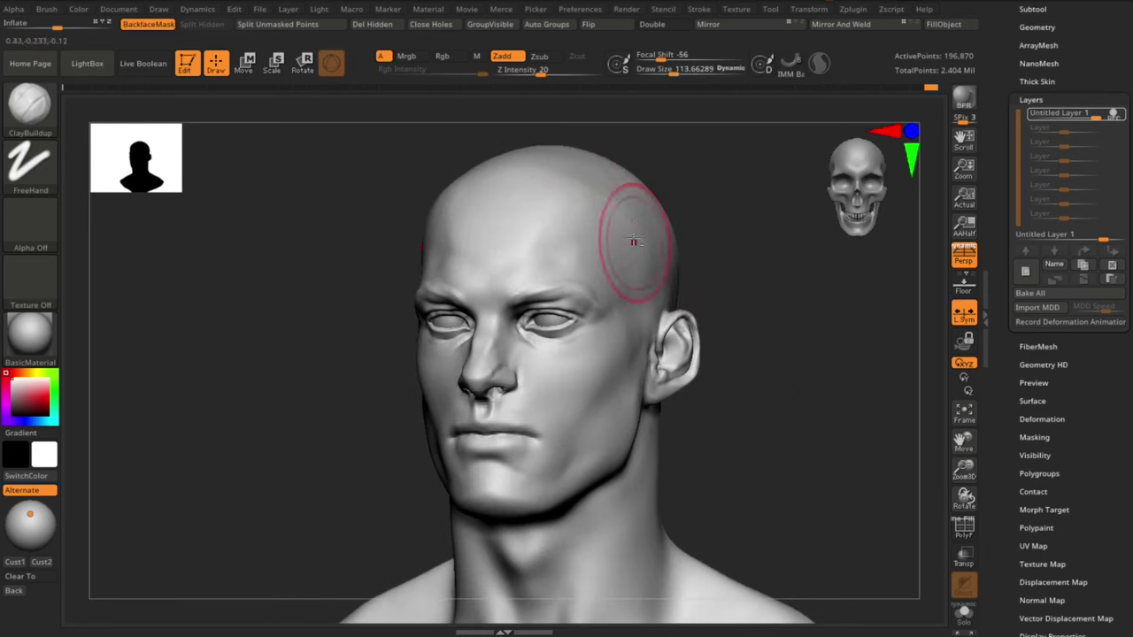
drag(563, 186, 552, 184)
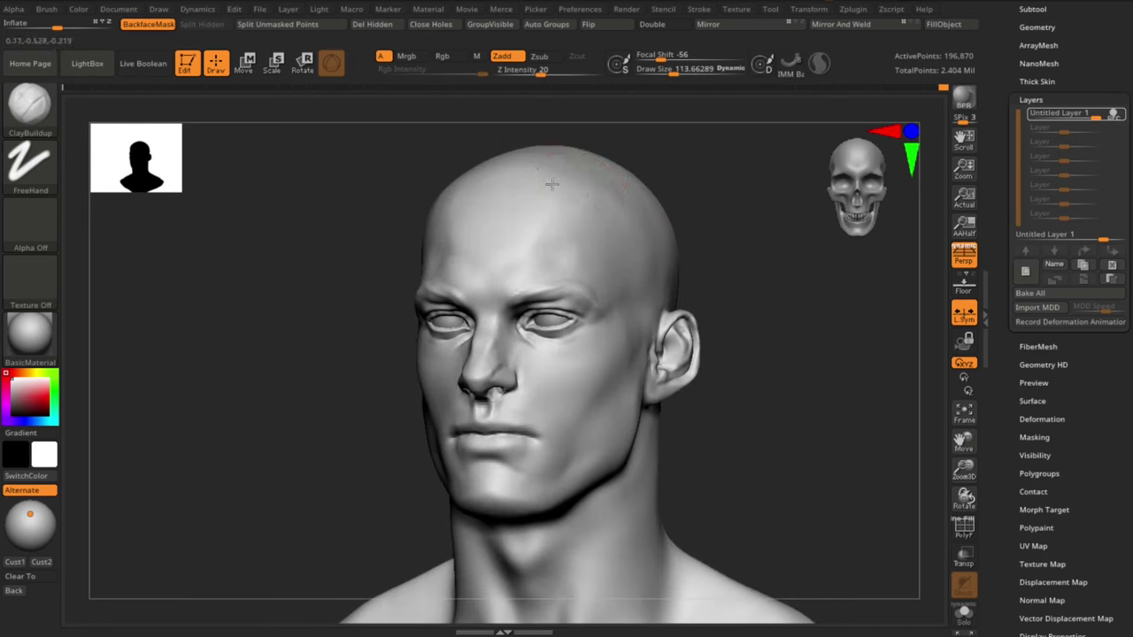
Step: Adjust the jawline from the front and in profile with the Move brush, using draw sizes of about 104 to 146
mouse_move(744, 415)
shift+mouse_down()
mouse_move(771, 425)
mouse_move(787, 414)
mouse_move(776, 470)
mouse_move(763, 466)
shift+mouse_up()
key(b)
key(m)
key(v)
drag(597, 498, 591, 497)
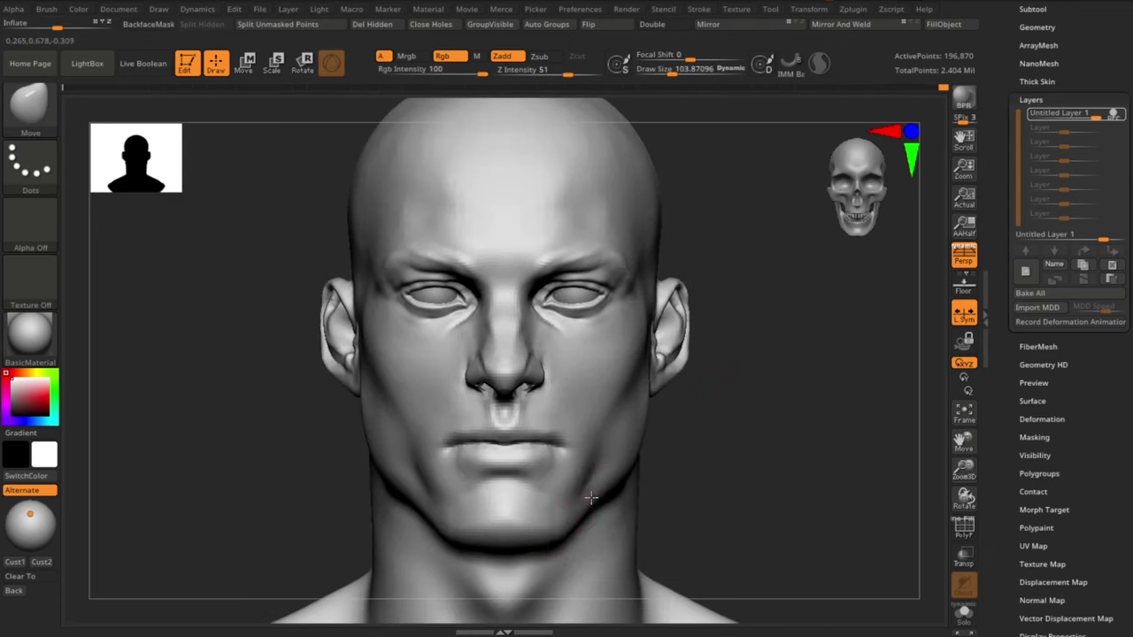
drag(753, 444, 651, 466)
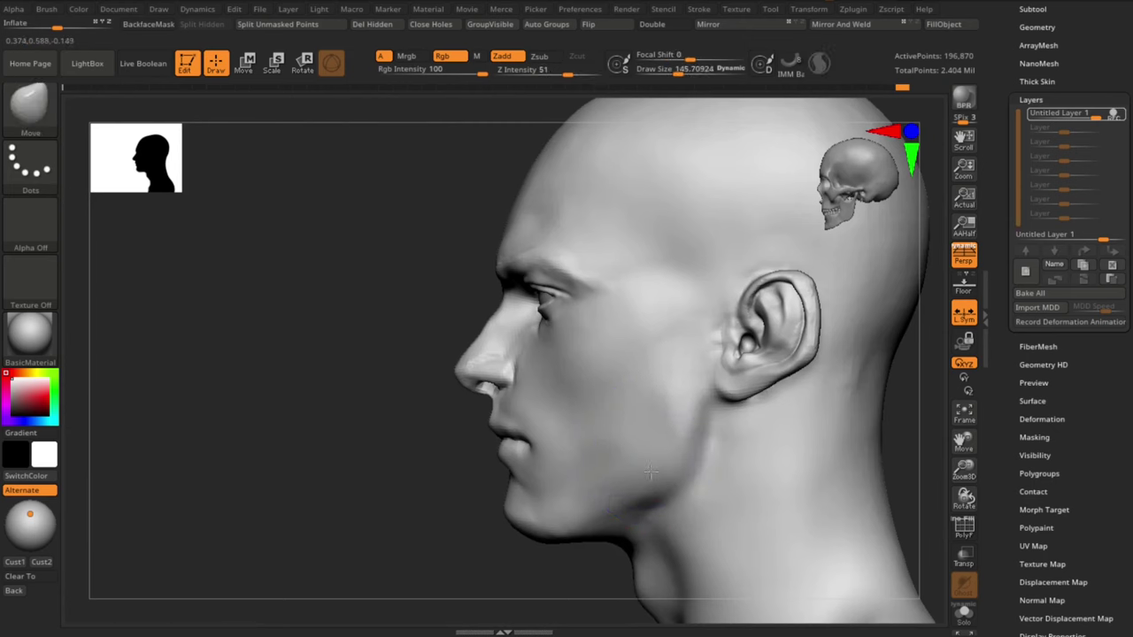
key(bracketright)
mouse_move(410, 543)
shift+mouse_down()
mouse_move(490, 535)
mouse_move(483, 563)
mouse_move(550, 546)
shift+mouse_up()
Step: Reshape the contour of the cheeks with the Move brush at draw size about 77
key(s)
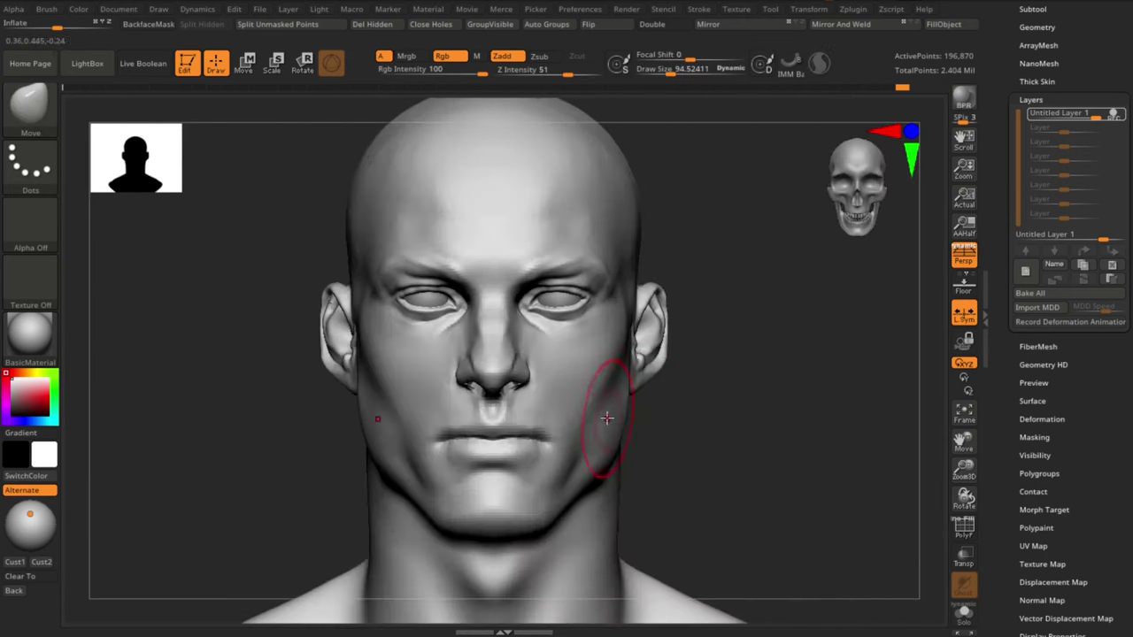
alt+drag(763, 443, 756, 458)
drag(612, 389, 607, 380)
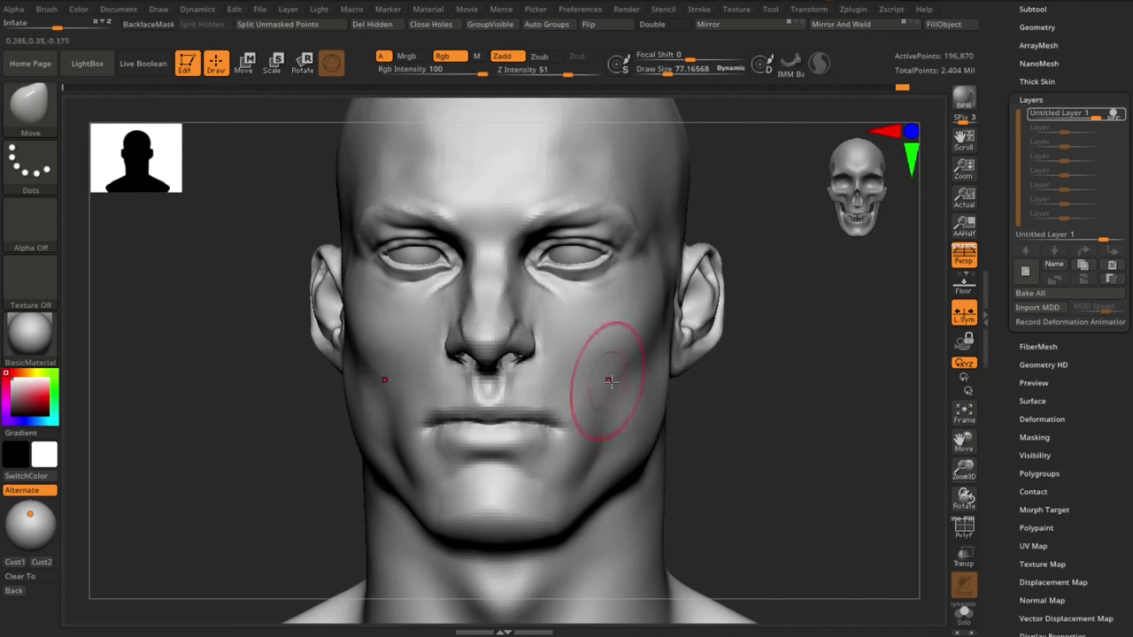
mouse_move(763, 447)
alt+mouse_down()
mouse_move(769, 402)
mouse_move(784, 429)
alt+mouse_up()
mouse_move(784, 429)
mouse_down()
mouse_move(773, 428)
mouse_move(785, 428)
mouse_move(776, 407)
mouse_move(761, 410)
mouse_up()
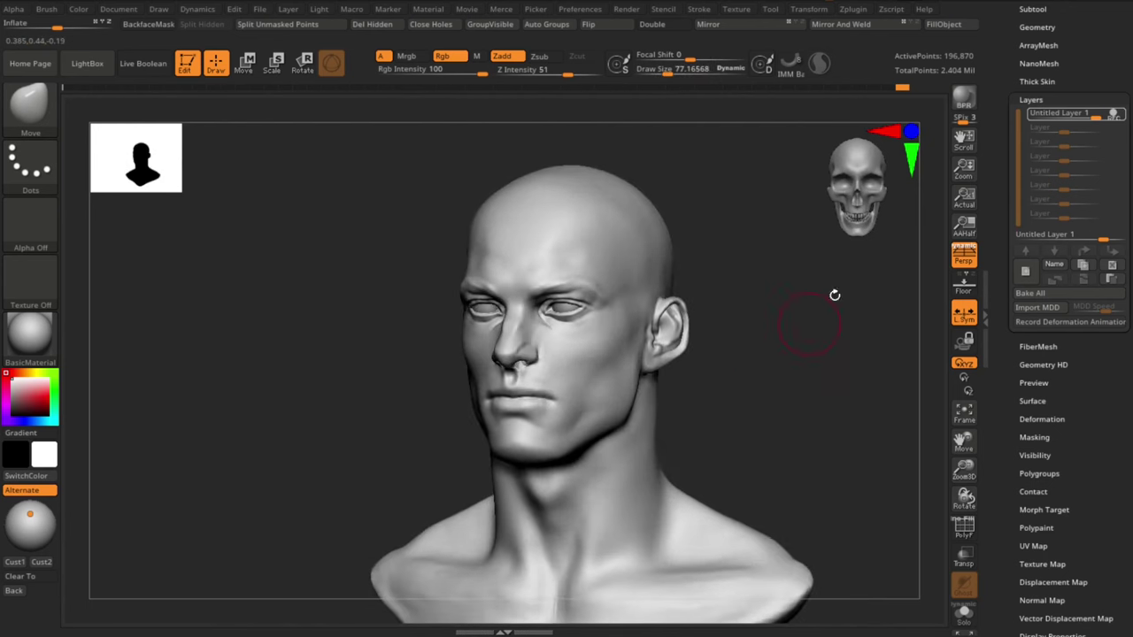
Step: Stop recording Untitled Layer 1 and nudge the philtrum edges below the nose with the Move brush
click(1114, 116)
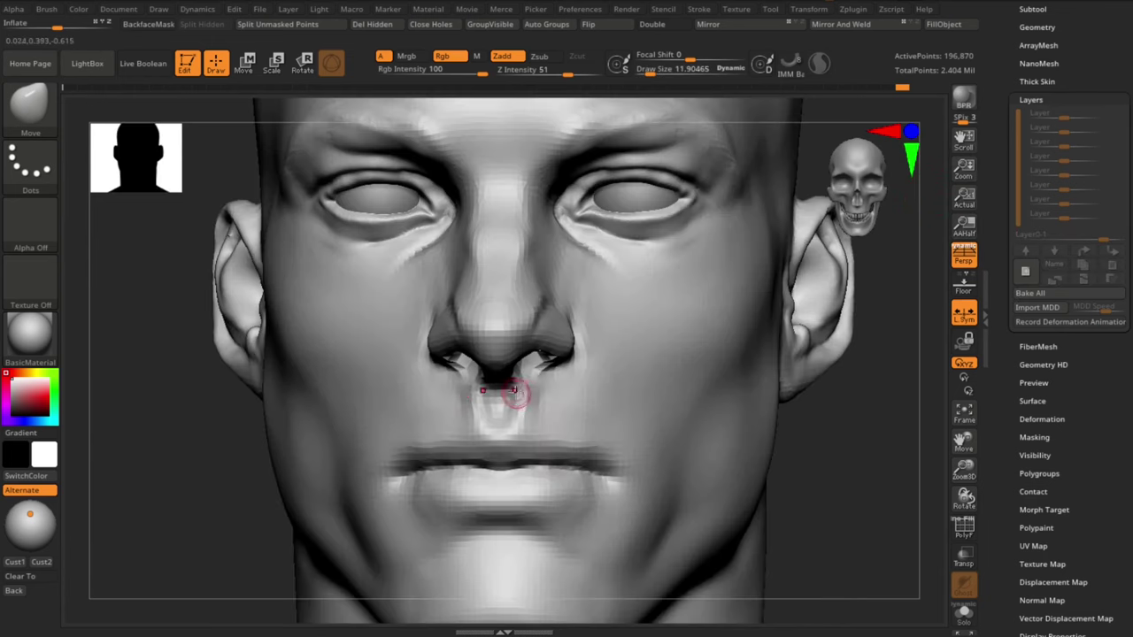
key(bracketright)
drag(516, 393, 515, 412)
alt+drag(828, 474, 839, 522)
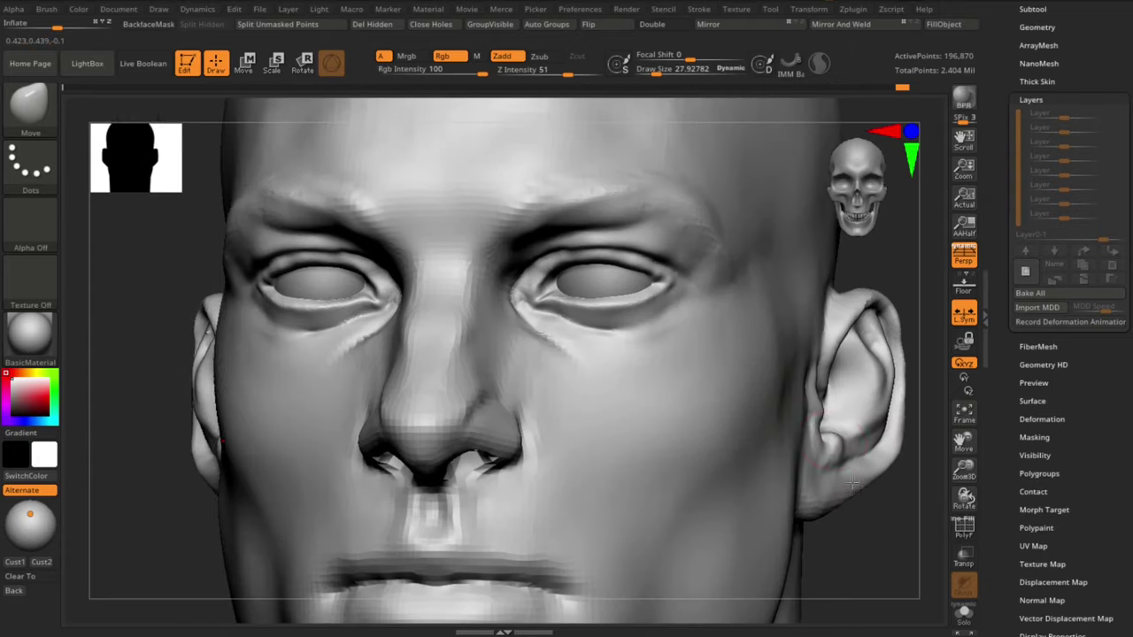
Step: Refine the inner eye corners and lower eyelids with the ClayBuildup brush at draw size about 12
key(s)
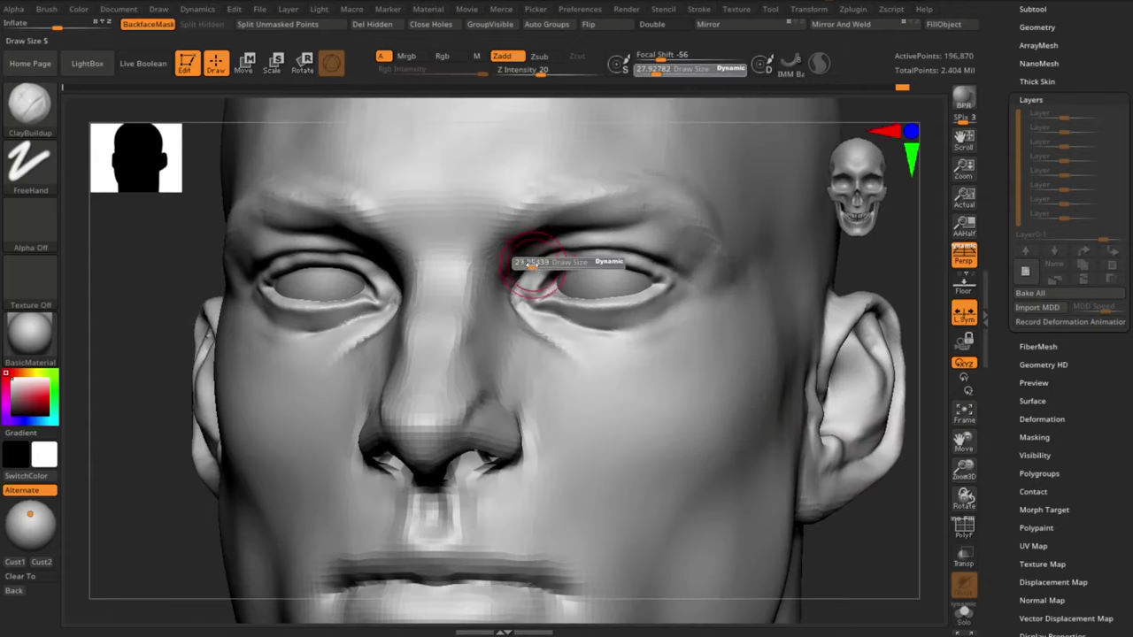
drag(531, 264, 527, 265)
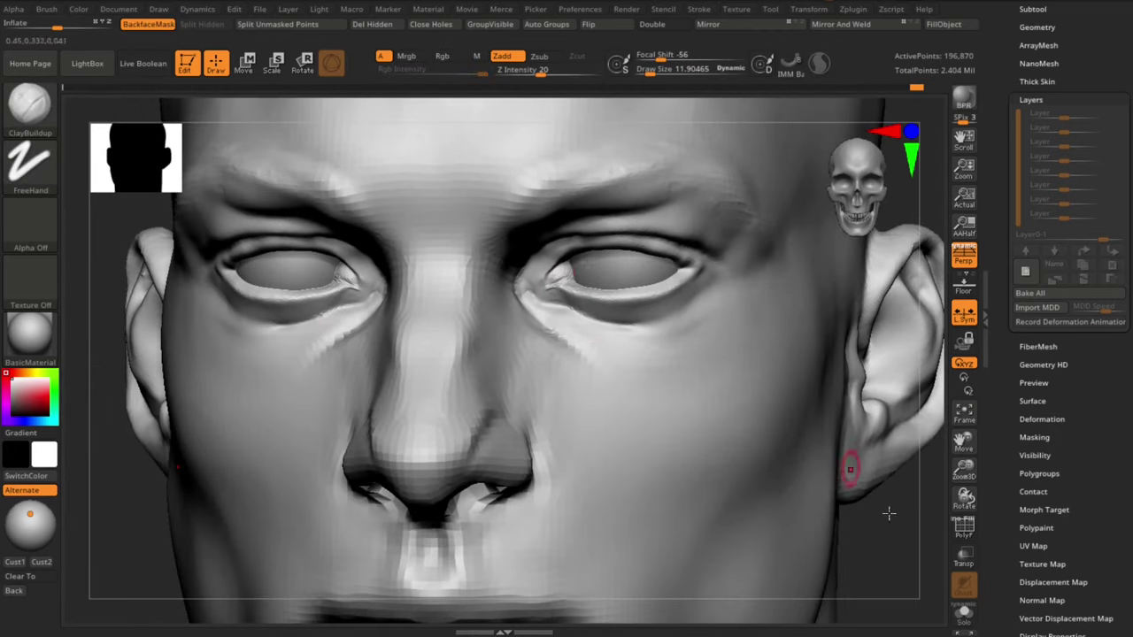
mouse_move(888, 513)
alt+mouse_down()
mouse_move(850, 448)
mouse_move(887, 509)
mouse_move(848, 413)
mouse_move(882, 535)
alt+mouse_up()
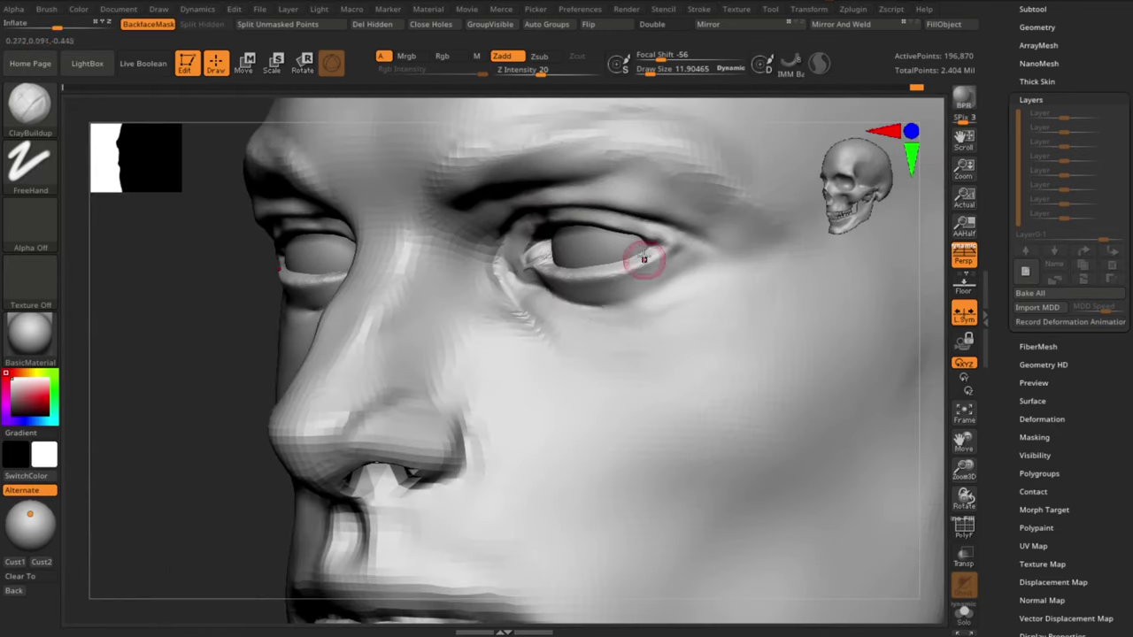
Step: Refine the outer eye corners with the DamStandard and ClayBuildup brushes at draw size about 15
key(b)
key(d)
key(s)
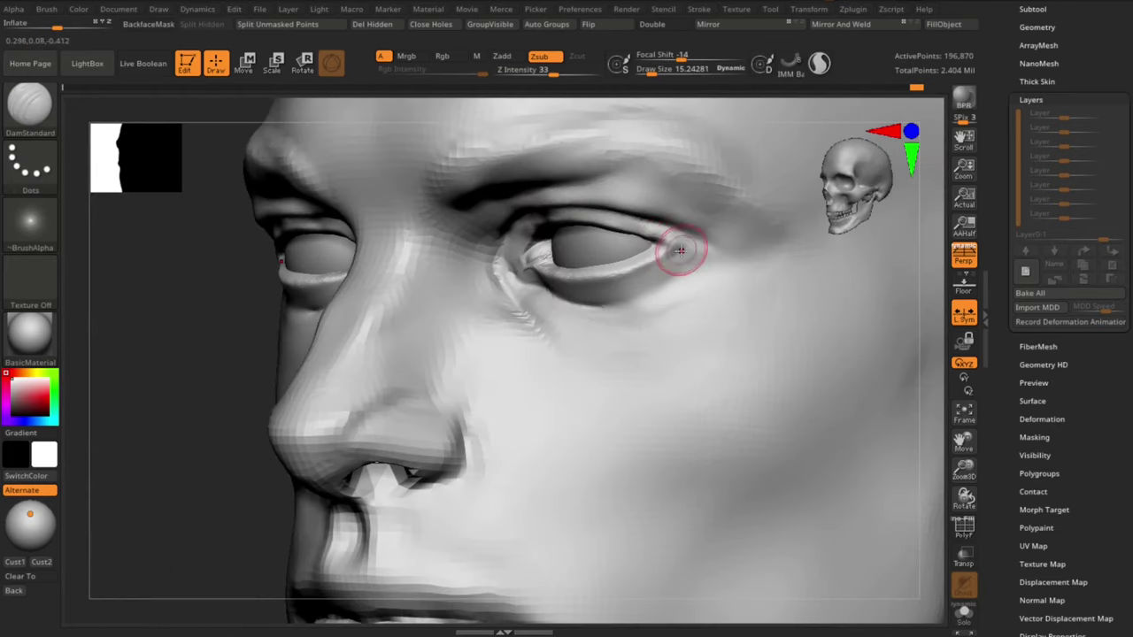
key(b)
key(c)
key(b)
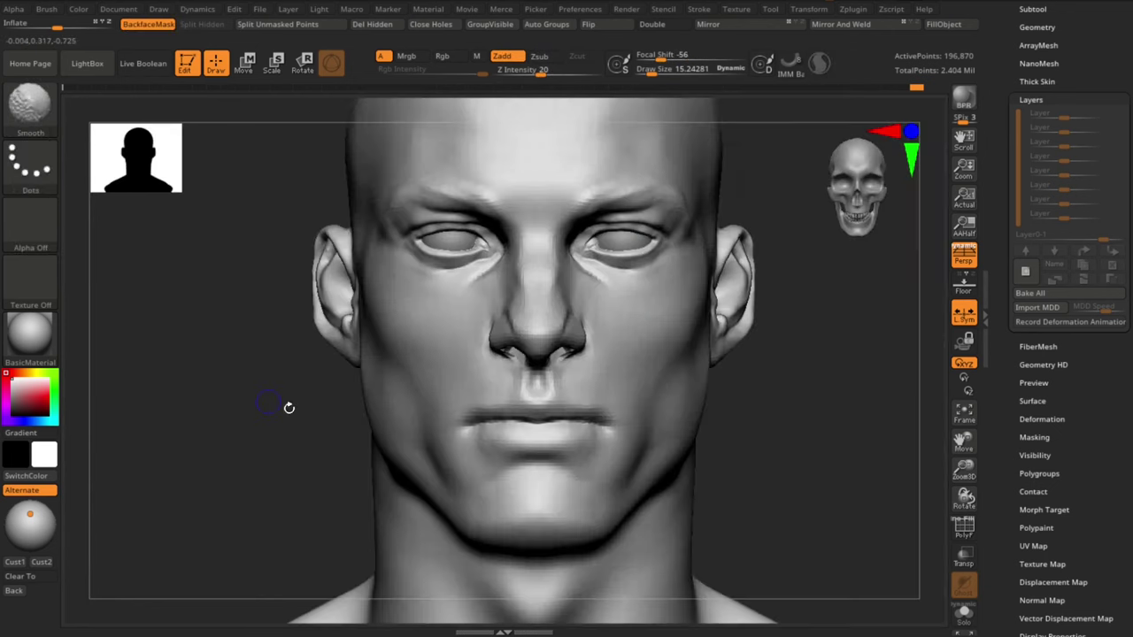
mouse_move(286, 405)
mouse_down()
mouse_move(805, 431)
mouse_move(829, 426)
mouse_move(840, 400)
mouse_move(870, 530)
mouse_move(863, 552)
mouse_up()
mouse_move(864, 552)
mouse_down()
mouse_move(862, 581)
mouse_move(861, 554)
mouse_up()
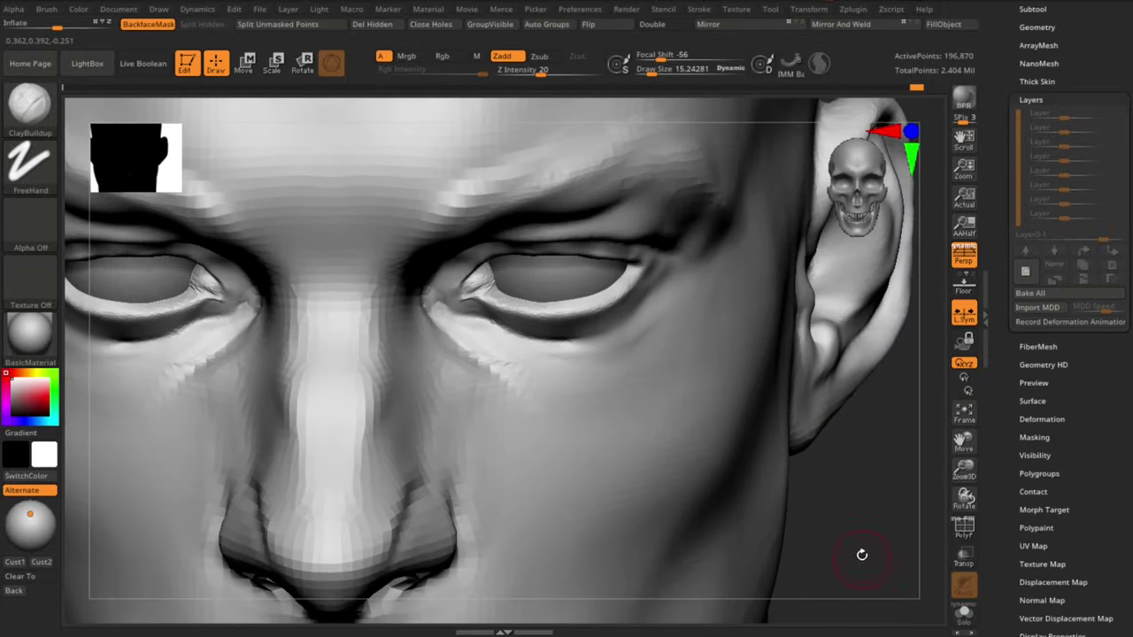
Step: Adjust the eyelids with Move Topological and crease the outer eye corners with DamStandard at draw size about 19
key(b)
key(m)
key(t)
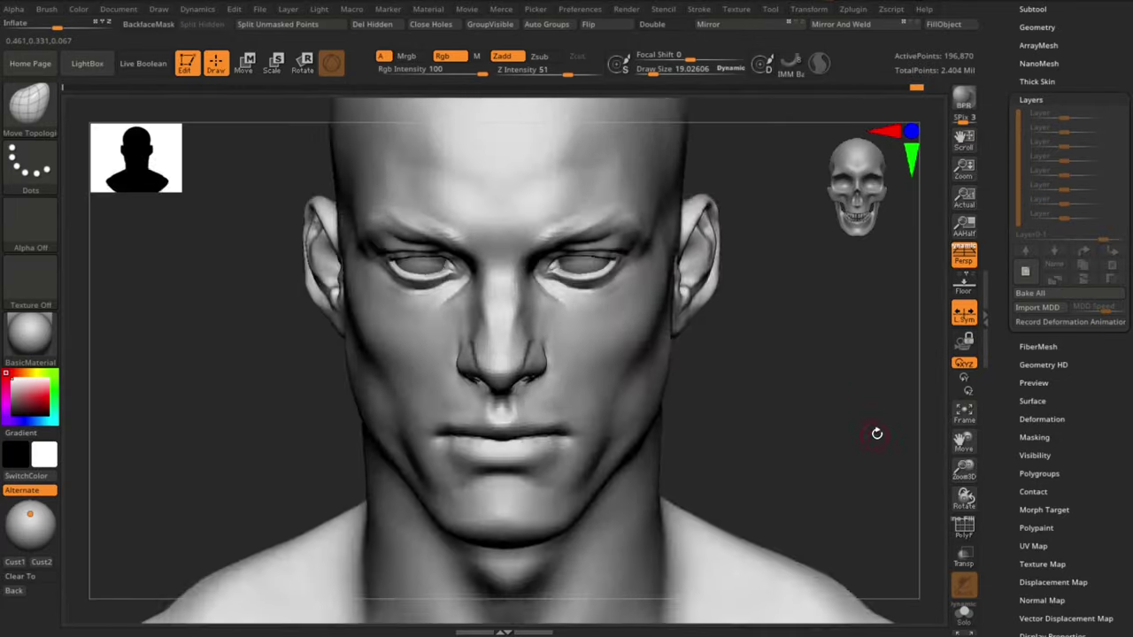
alt+drag(877, 433, 895, 523)
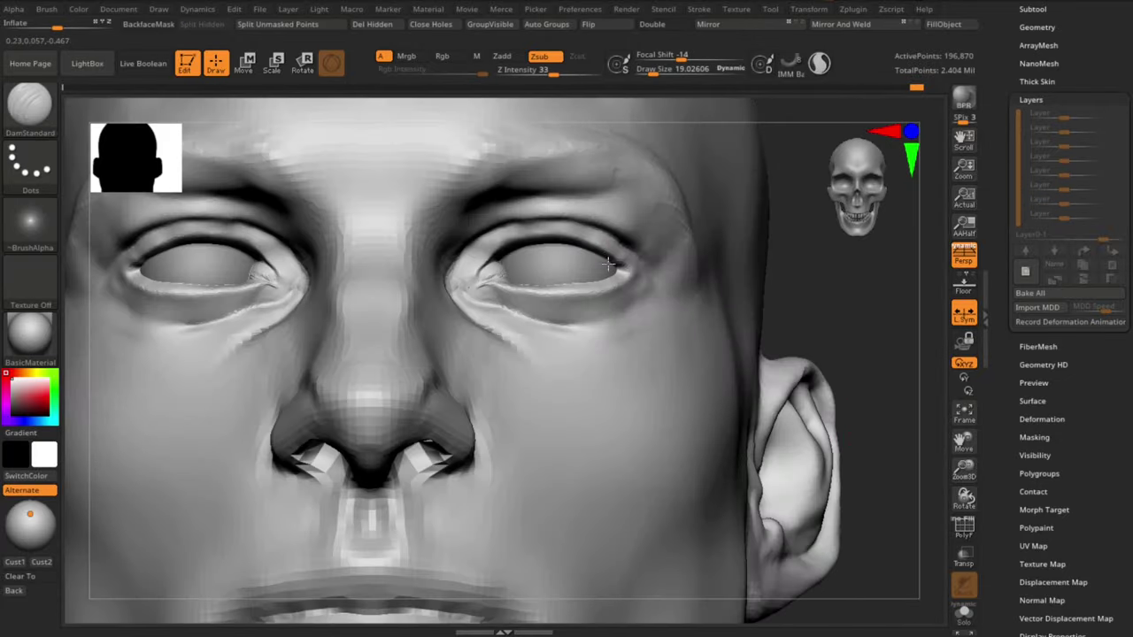
drag(608, 263, 626, 270)
mouse_move(885, 496)
mouse_down()
mouse_move(888, 523)
mouse_move(876, 442)
mouse_up()
mouse_move(876, 442)
mouse_down()
mouse_move(801, 450)
mouse_move(842, 450)
mouse_move(901, 429)
mouse_move(893, 525)
mouse_move(882, 402)
mouse_move(872, 522)
mouse_up()
Step: Select the eyeballs subtool and shift the eyeballs slightly along the X axis, using transparency to check their placement
alt+click(580, 283)
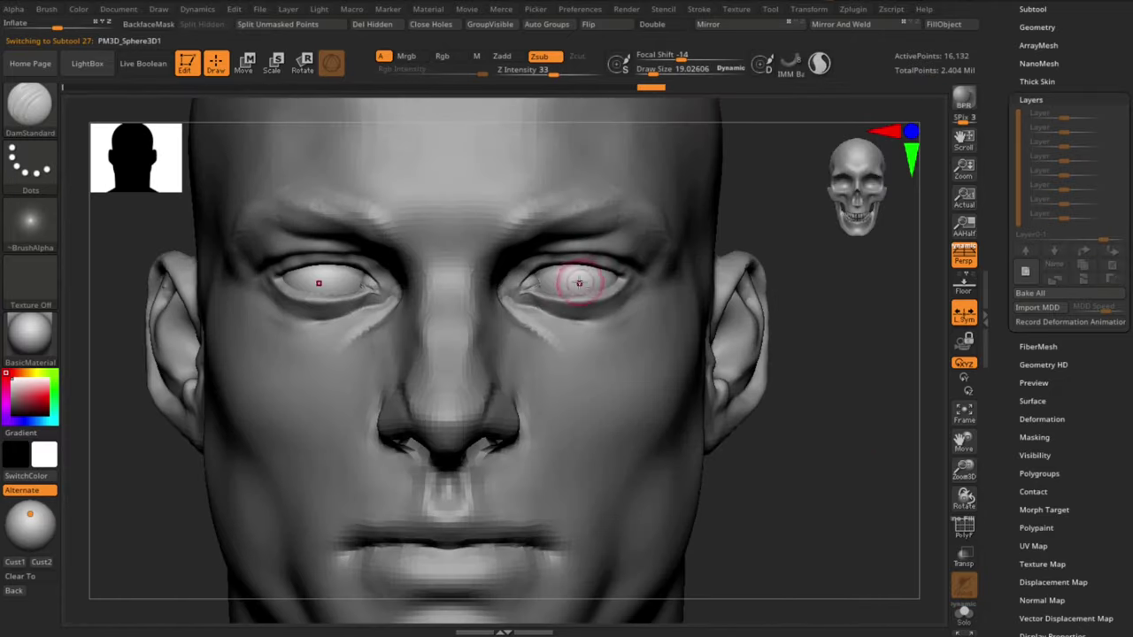
click(963, 555)
key(w)
drag(481, 276, 478, 276)
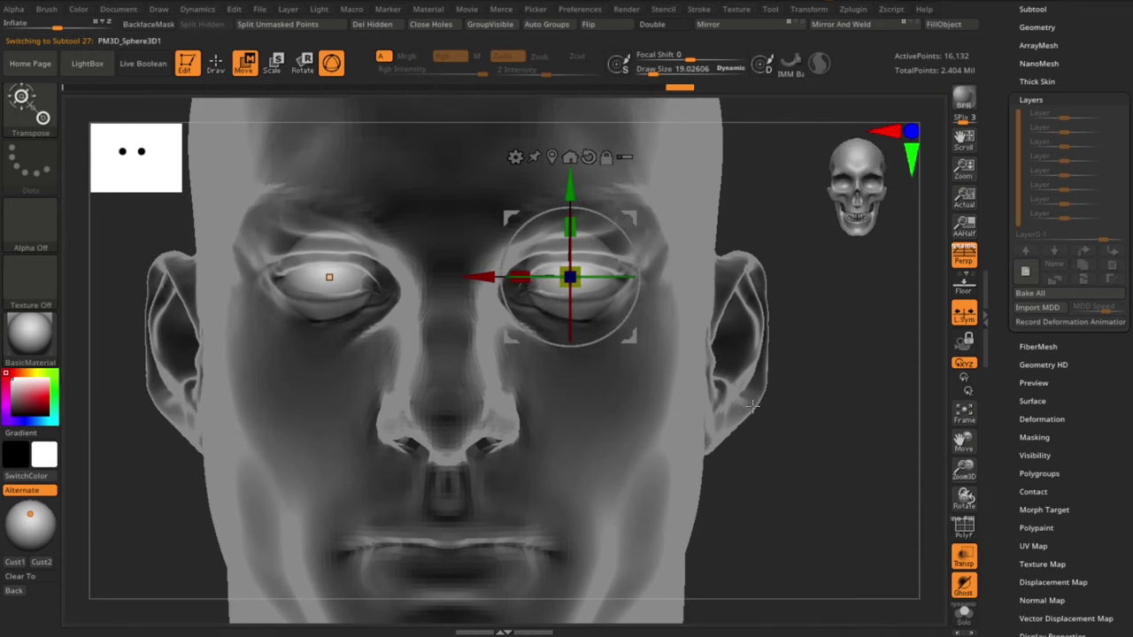
click(964, 555)
Step: Fine-tune the horizontal position of the eyeballs within the eyelids with the transform gizmo
key(b)
key(m)
key(v)
alt+drag(894, 530, 820, 463)
key(w)
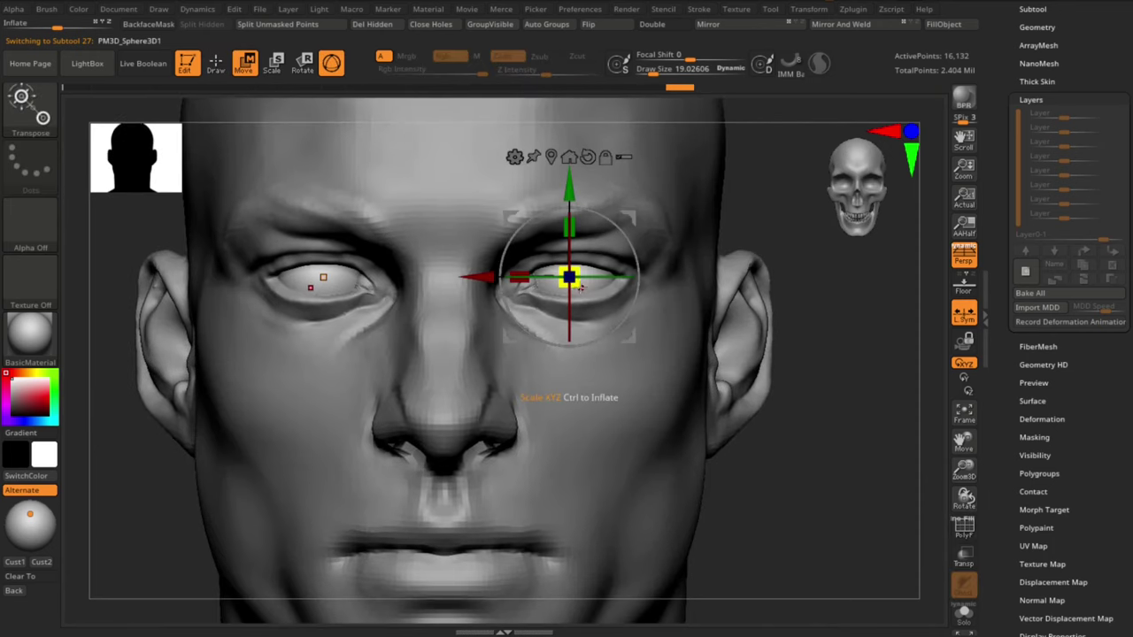
drag(491, 278, 493, 278)
key(q)
Step: Make the head the active subtool again and add a new sculpt layer to it
alt+drag(827, 509, 757, 447)
alt+click(615, 430)
mouse_move(670, 441)
mouse_down()
mouse_move(761, 420)
mouse_move(743, 398)
mouse_move(819, 458)
mouse_move(856, 458)
mouse_move(848, 447)
mouse_up()
key(s)
click(1026, 271)
key(s)
drag(857, 446, 832, 429)
Step: Carve the line between the lips near the mouth corners with the DamStandard brush at draw size about 26
key(b)
key(d)
key(s)
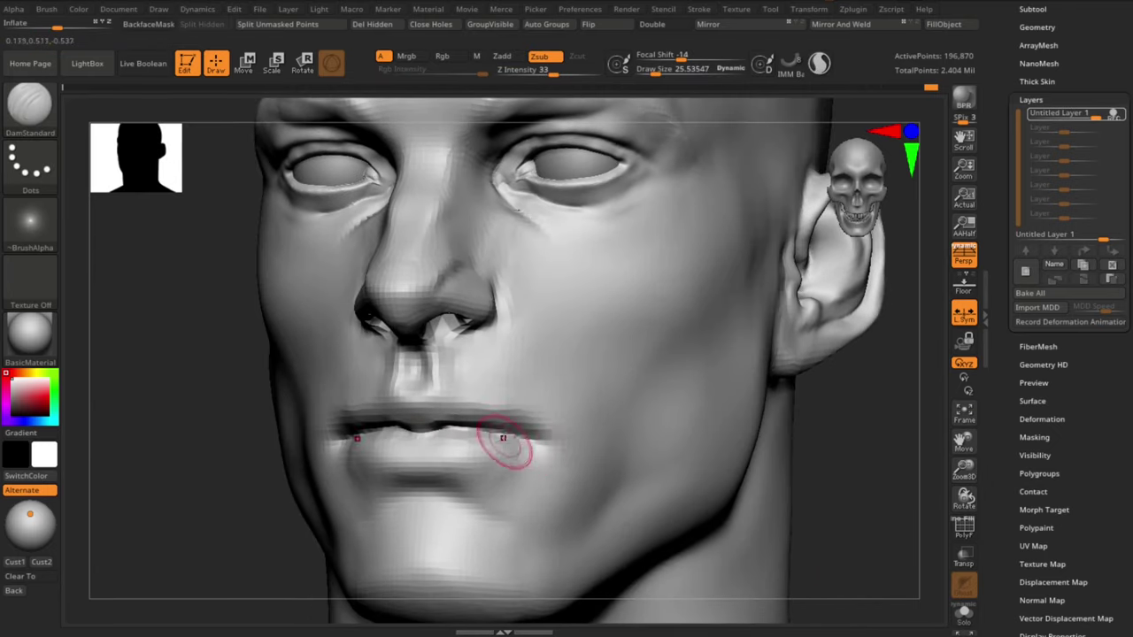
key(s)
drag(518, 445, 522, 443)
mouse_move(863, 461)
alt+mouse_down()
mouse_move(856, 454)
mouse_move(888, 470)
mouse_move(877, 455)
mouse_move(888, 453)
alt+mouse_up()
Step: Build up the lower lip and the area around it with the ClayBuildup brush at draw size about 28
key(b)
key(c)
key(b)
key(s)
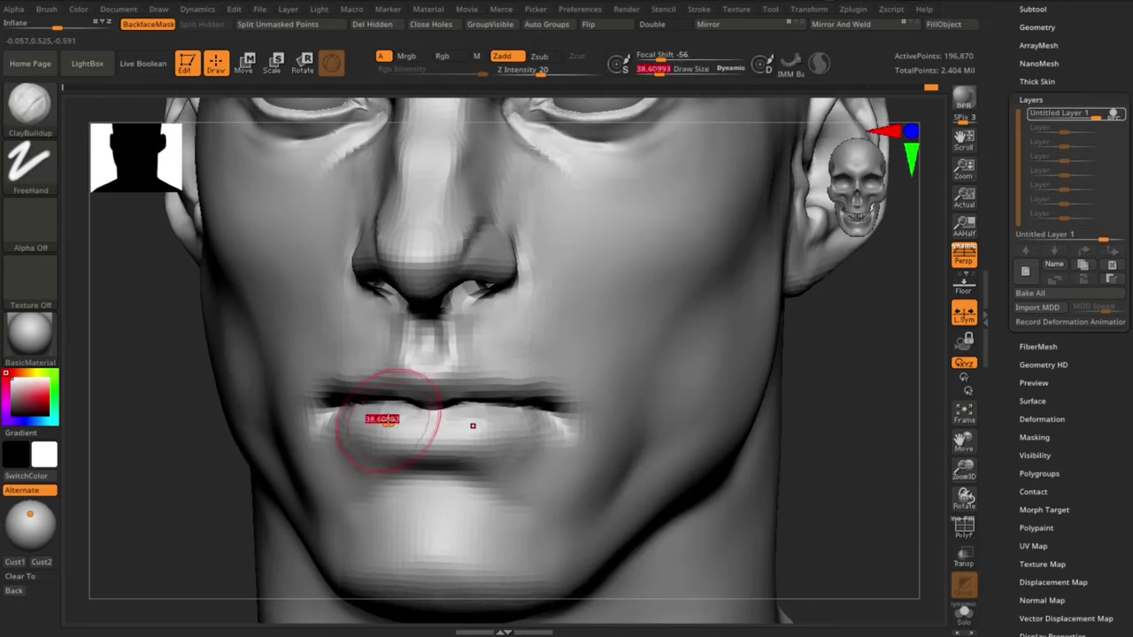
drag(389, 424, 502, 419)
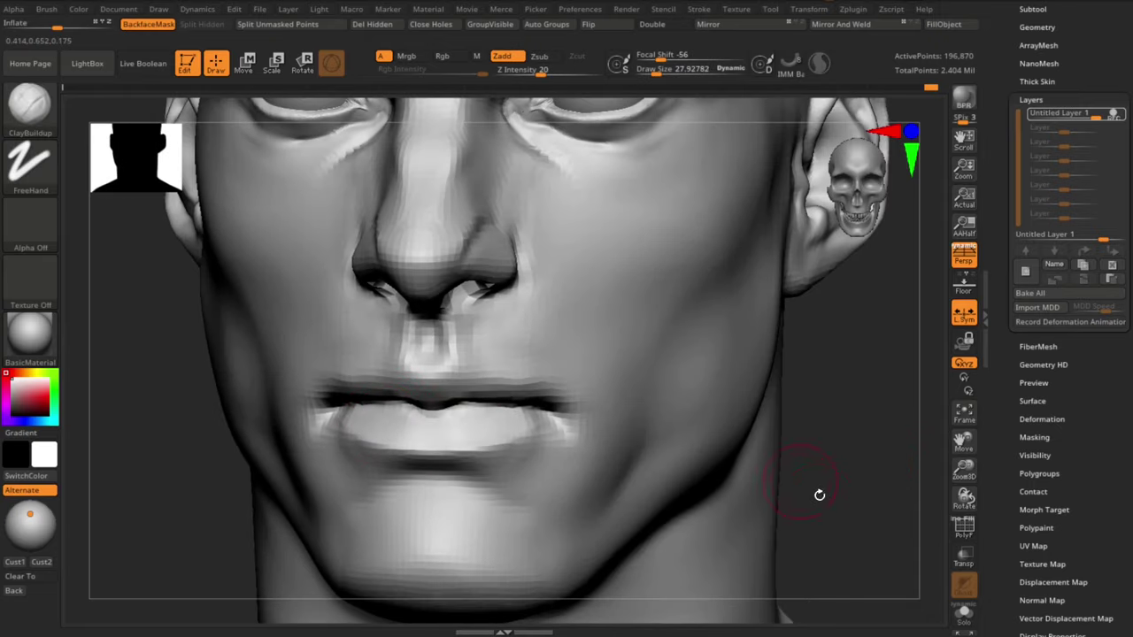
drag(820, 495, 757, 446)
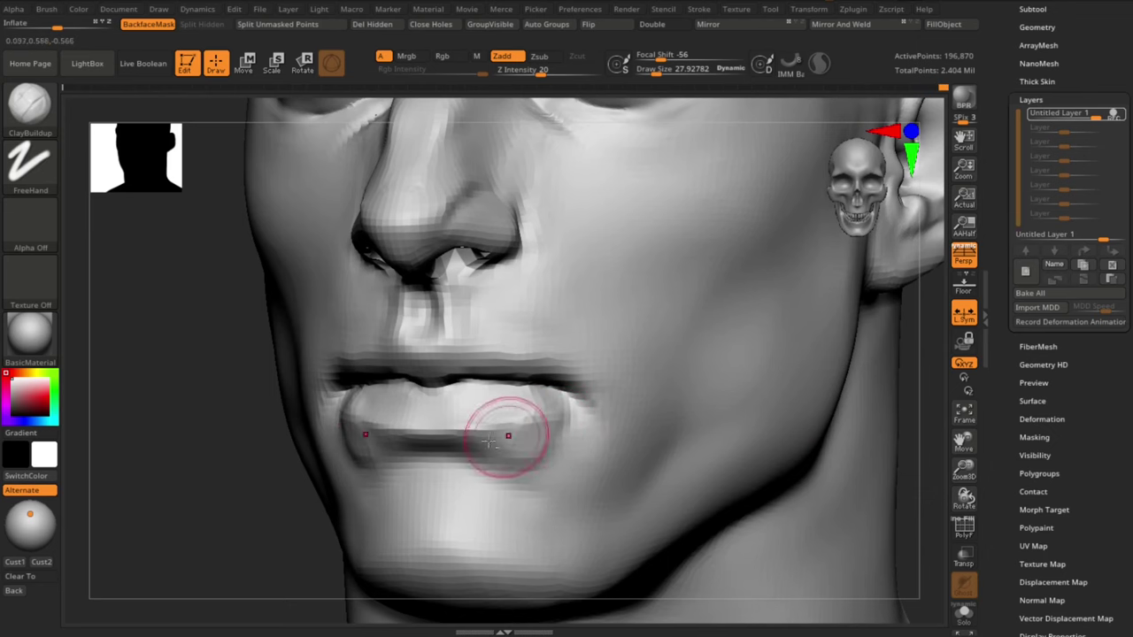
drag(177, 524, 159, 537)
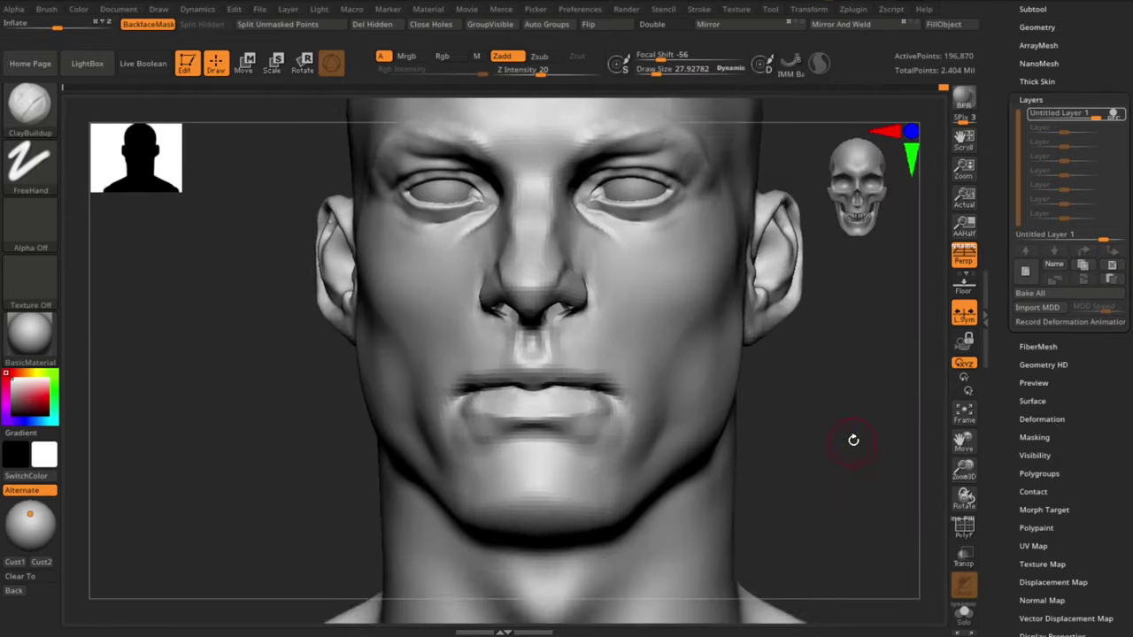
Step: Refine the cheeks below the eyes with DamStandard and smooth the cheekbone at draw size about 62
drag(855, 435, 611, 328)
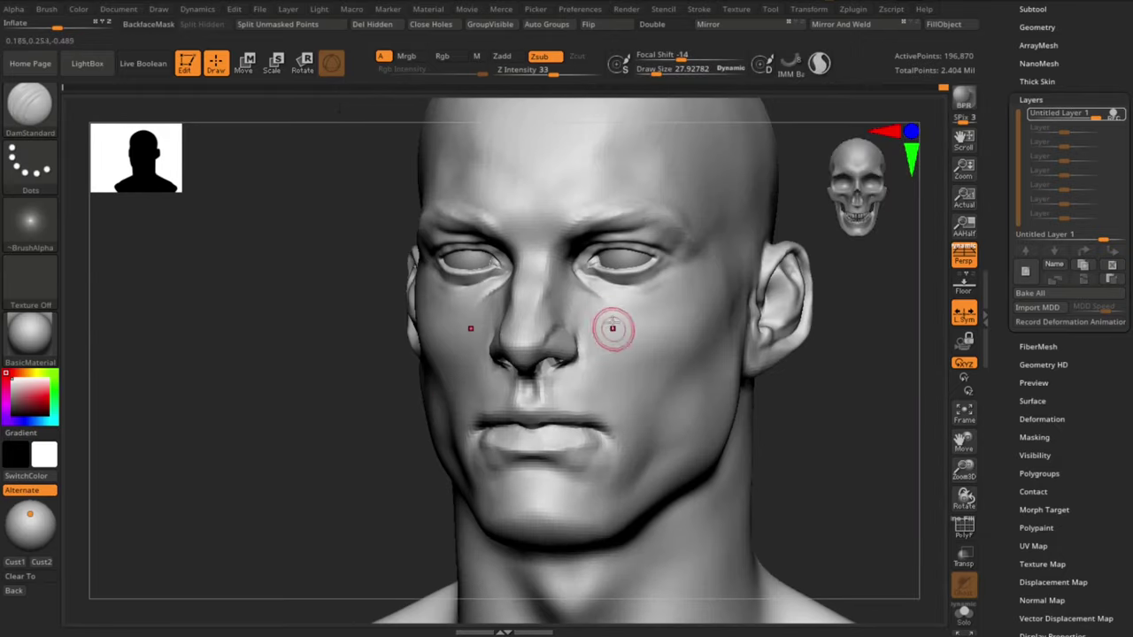
drag(842, 442, 711, 374)
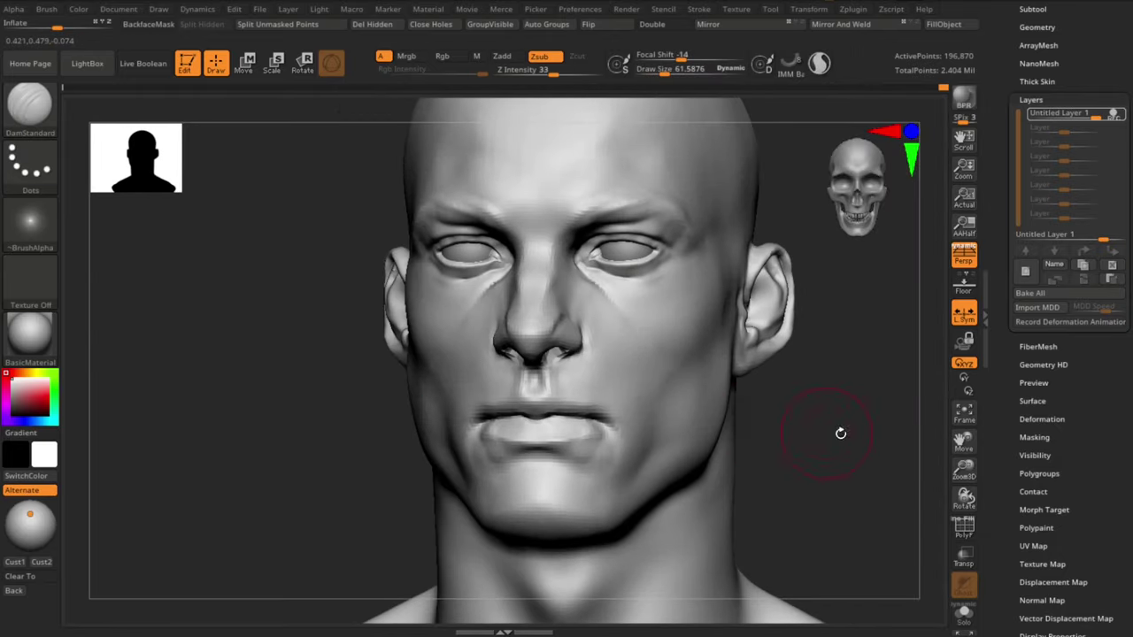
mouse_move(840, 433)
mouse_down()
mouse_move(810, 403)
mouse_move(784, 413)
mouse_up()
mouse_move(708, 354)
shift+mouse_down()
mouse_move(686, 336)
mouse_move(710, 388)
shift+mouse_up()
mouse_move(797, 425)
mouse_down()
mouse_move(862, 422)
mouse_move(831, 428)
mouse_move(832, 478)
mouse_up()
mouse_move(830, 434)
mouse_down()
mouse_move(835, 444)
mouse_move(805, 407)
mouse_move(841, 420)
mouse_move(807, 406)
mouse_move(807, 440)
mouse_up()
Step: Build up the mouth corners and the upper lip's edge with the ClayBuildup brush at draw size about 21 to 26
key(b)
key(c)
key(b)
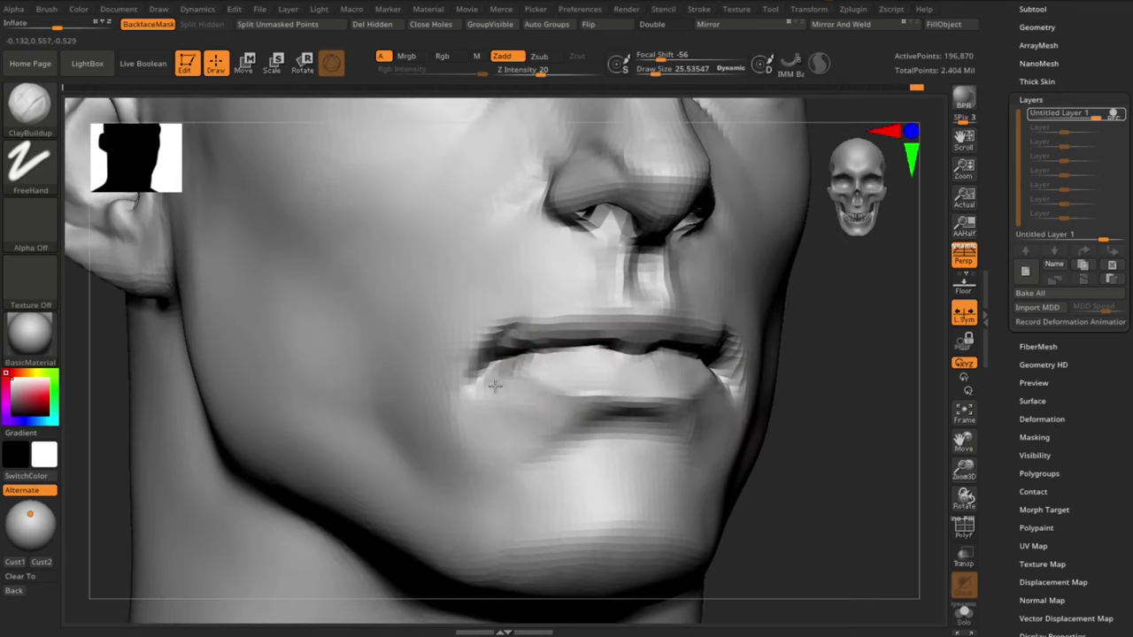
mouse_move(857, 425)
mouse_down()
mouse_move(860, 435)
mouse_move(820, 404)
mouse_move(862, 425)
mouse_move(849, 430)
mouse_up()
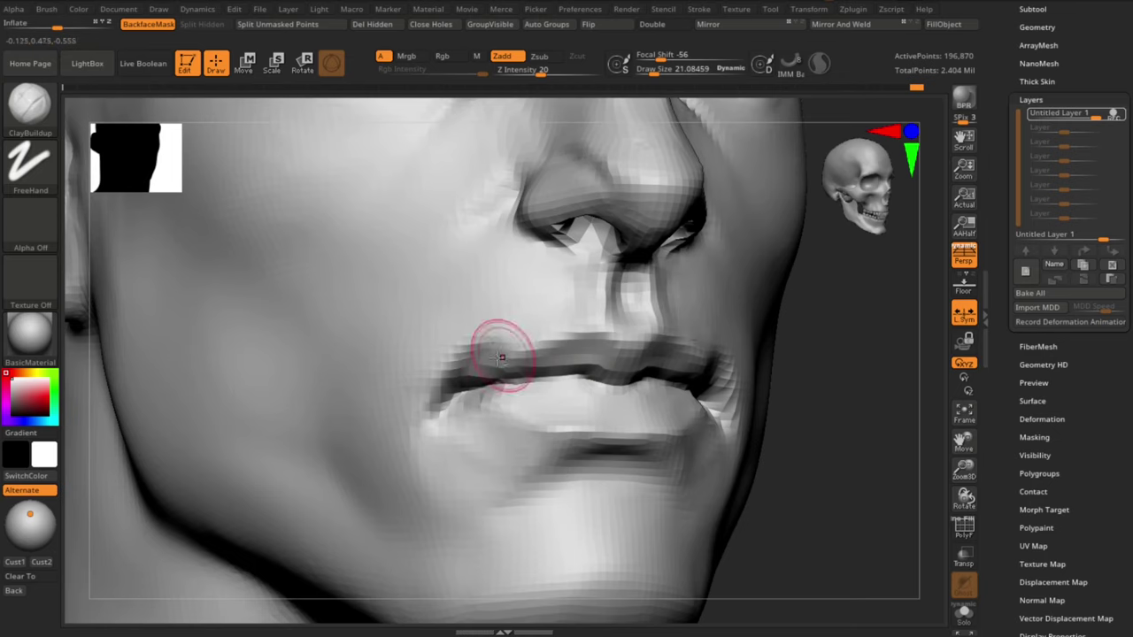
mouse_move(845, 418)
mouse_down()
mouse_move(842, 407)
mouse_move(888, 466)
mouse_move(892, 495)
mouse_move(708, 469)
mouse_move(876, 475)
mouse_move(848, 484)
mouse_up()
Step: Add a second sculpt layer and build up the fold beside the mouth with the ClayBuildup brush
click(1032, 274)
key(s)
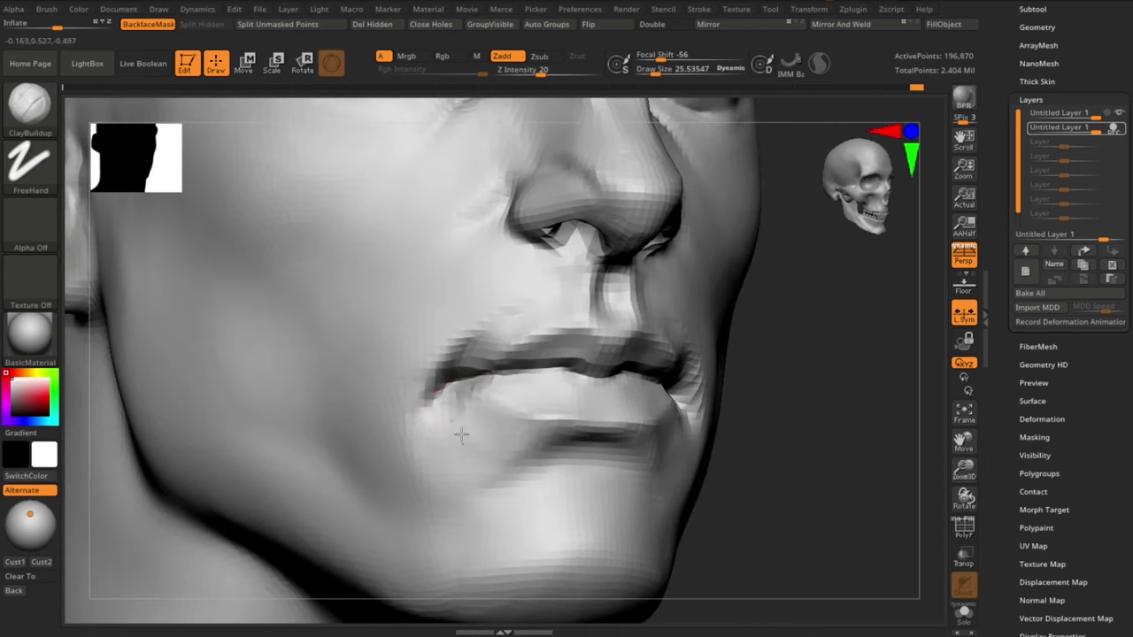
drag(397, 351, 445, 307)
mouse_move(846, 469)
mouse_down()
mouse_move(844, 405)
mouse_move(762, 408)
mouse_up()
drag(782, 519, 700, 519)
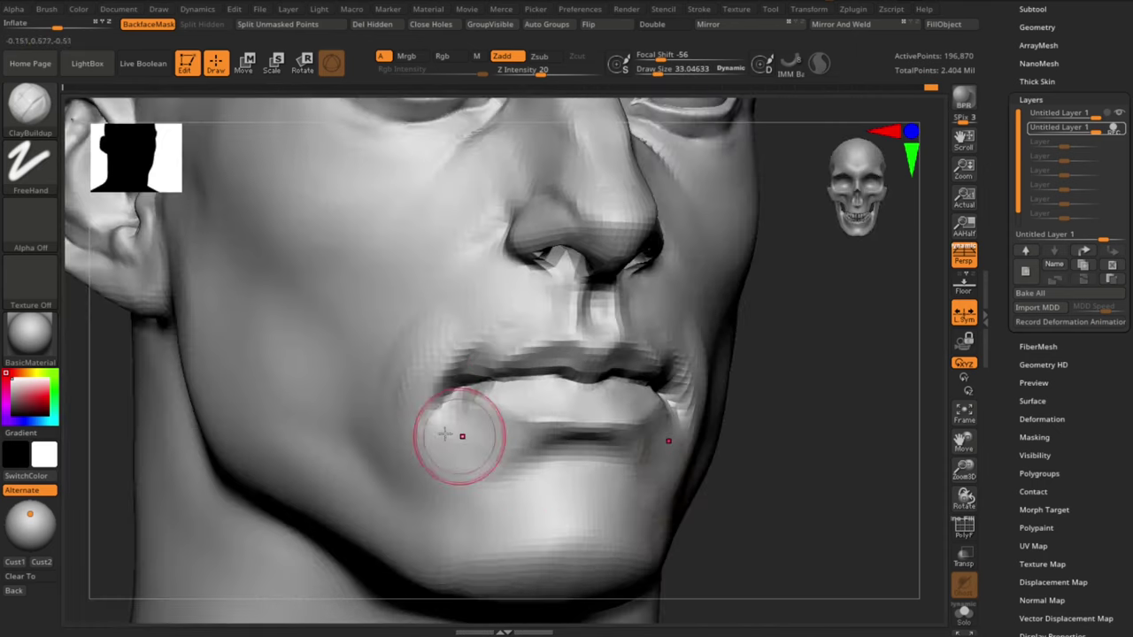
Step: Build up the area below the mouth corners with the ClayBuildup brush at draw size about 33, replacing the first stroke
drag(406, 469, 443, 502)
key(ctrl+z)
drag(386, 447, 440, 504)
Step: Smooth the lower cheeks beside and below the mouth corners, raising the draw size to about 51
shift+drag(380, 451, 403, 493)
shift+drag(383, 352, 387, 405)
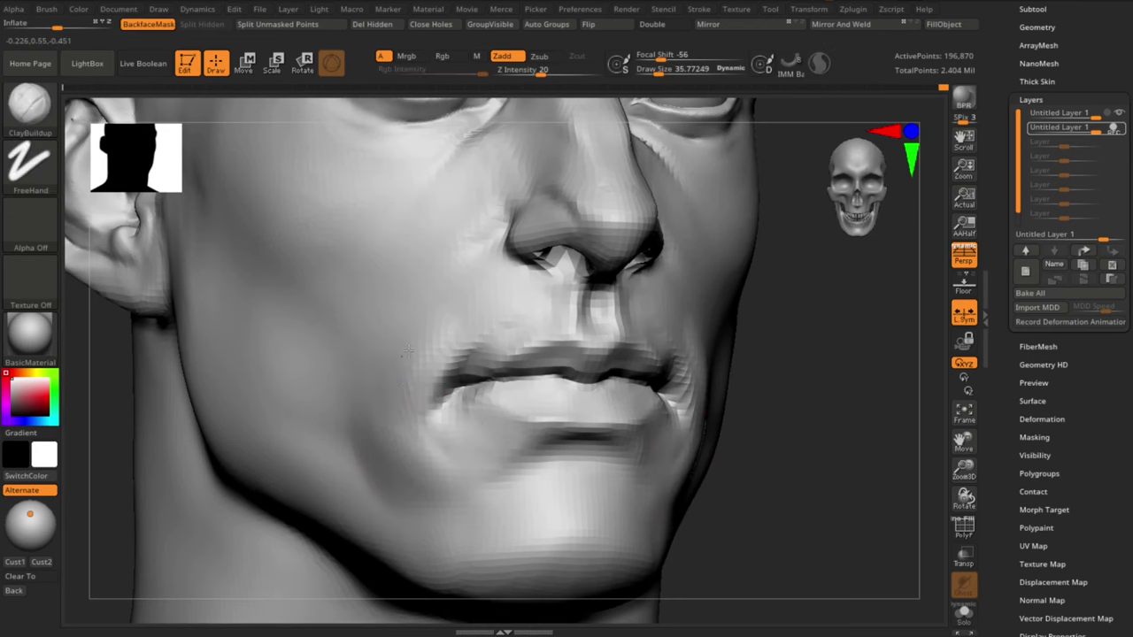
shift+drag(408, 353, 380, 472)
mouse_move(783, 496)
alt+mouse_down()
mouse_move(764, 415)
mouse_move(830, 472)
mouse_move(836, 500)
alt+mouse_up()
drag(836, 500, 903, 496)
mouse_move(397, 471)
shift+mouse_down()
mouse_move(423, 468)
mouse_move(414, 461)
shift+mouse_up()
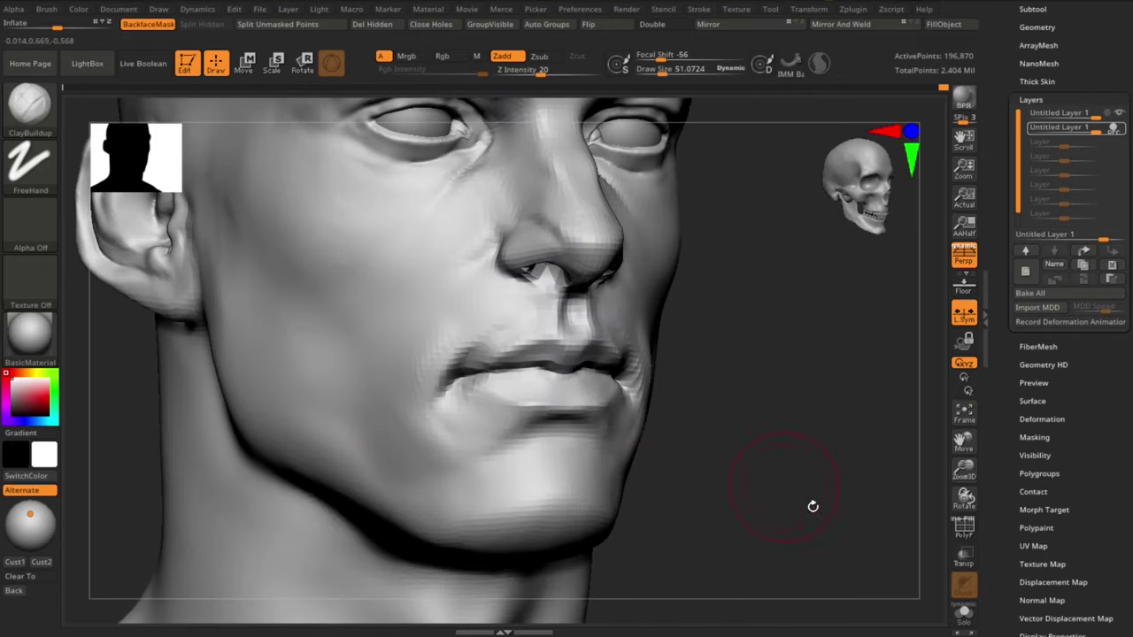
Step: Smooth the cheek and lower face beside the mouth, raising the draw size to about 62
mouse_move(812, 506)
alt+mouse_down()
mouse_move(807, 440)
mouse_move(836, 435)
alt+mouse_up()
shift+drag(280, 324, 310, 370)
mouse_move(846, 427)
shift+mouse_down()
mouse_move(779, 422)
mouse_move(806, 399)
mouse_move(804, 433)
shift+mouse_up()
drag(804, 434, 859, 429)
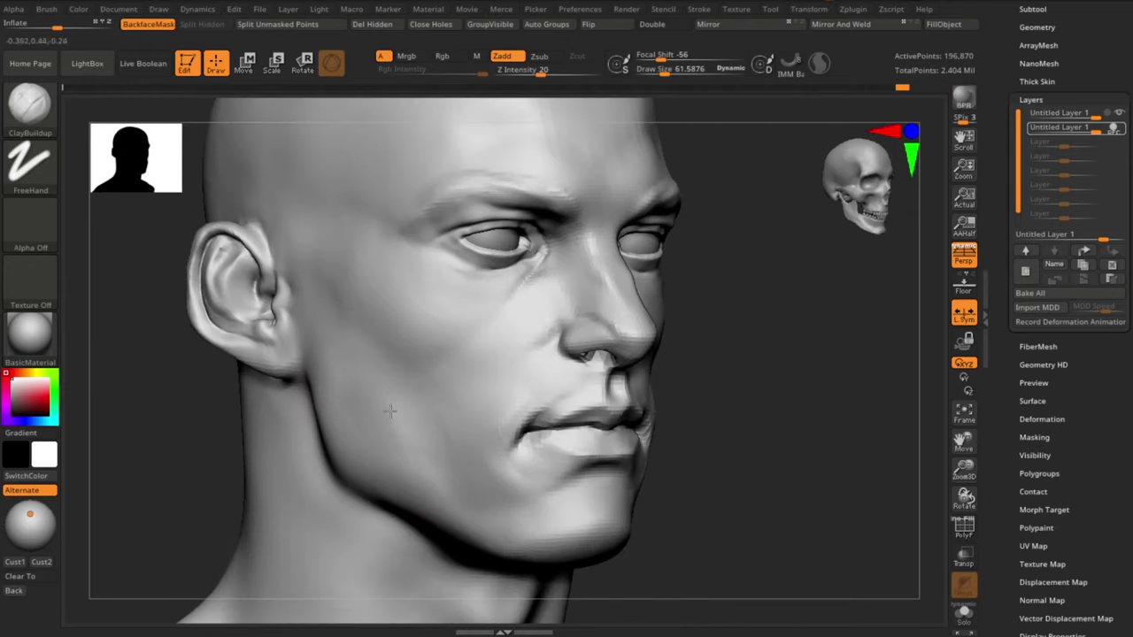
shift+drag(414, 480, 511, 473)
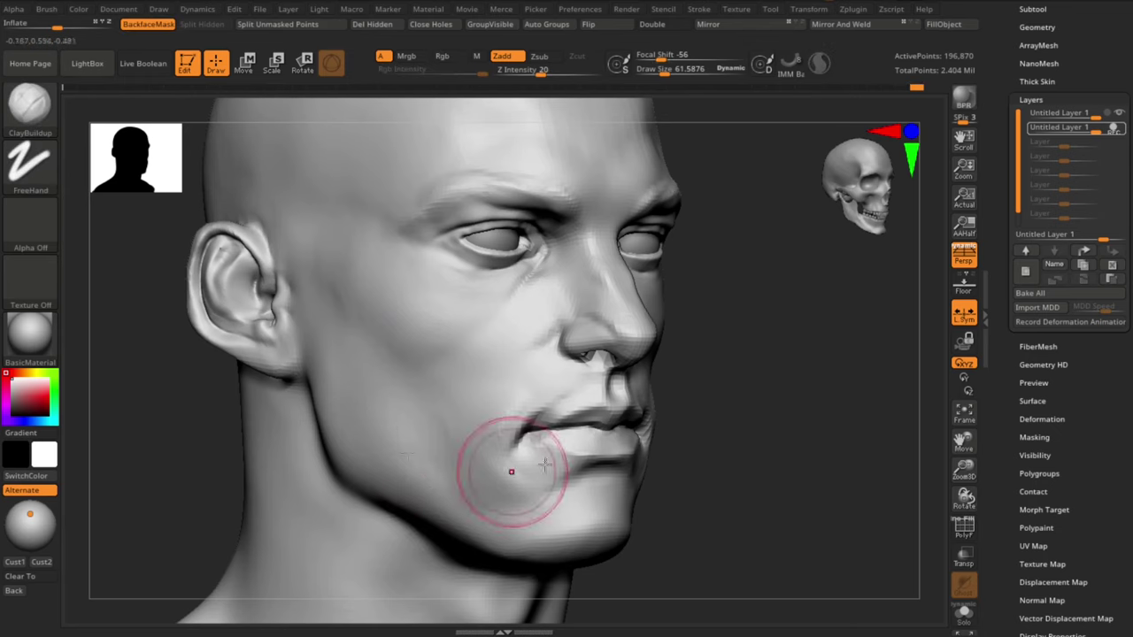
Step: Smooth the side of the cheek above the jawline toward the mouth corner at draw size about 62
shift+drag(845, 509, 788, 504)
mouse_move(788, 505)
alt+mouse_down()
mouse_move(862, 463)
mouse_move(860, 498)
alt+mouse_up()
drag(860, 497, 877, 499)
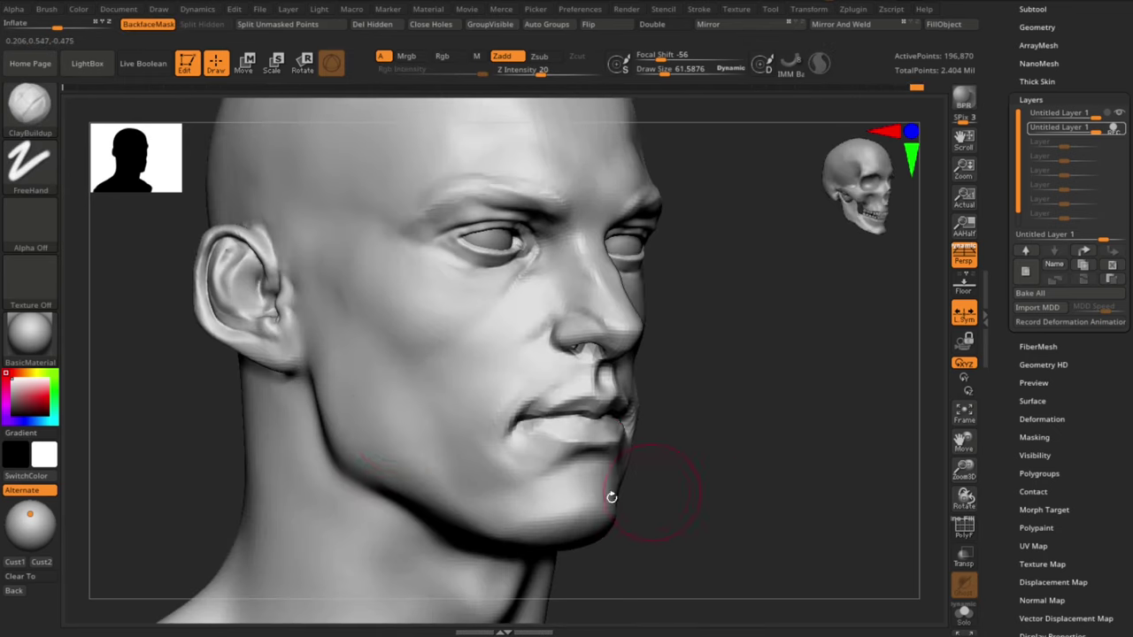
alt+drag(367, 399, 386, 439)
shift+drag(381, 416, 420, 451)
drag(789, 412, 773, 414)
shift+drag(437, 428, 460, 443)
Step: Smooth the area between the nostril and the upper lip at draw size about 45
mouse_move(872, 467)
shift+mouse_down()
mouse_move(853, 466)
mouse_move(902, 457)
mouse_move(894, 435)
shift+mouse_up()
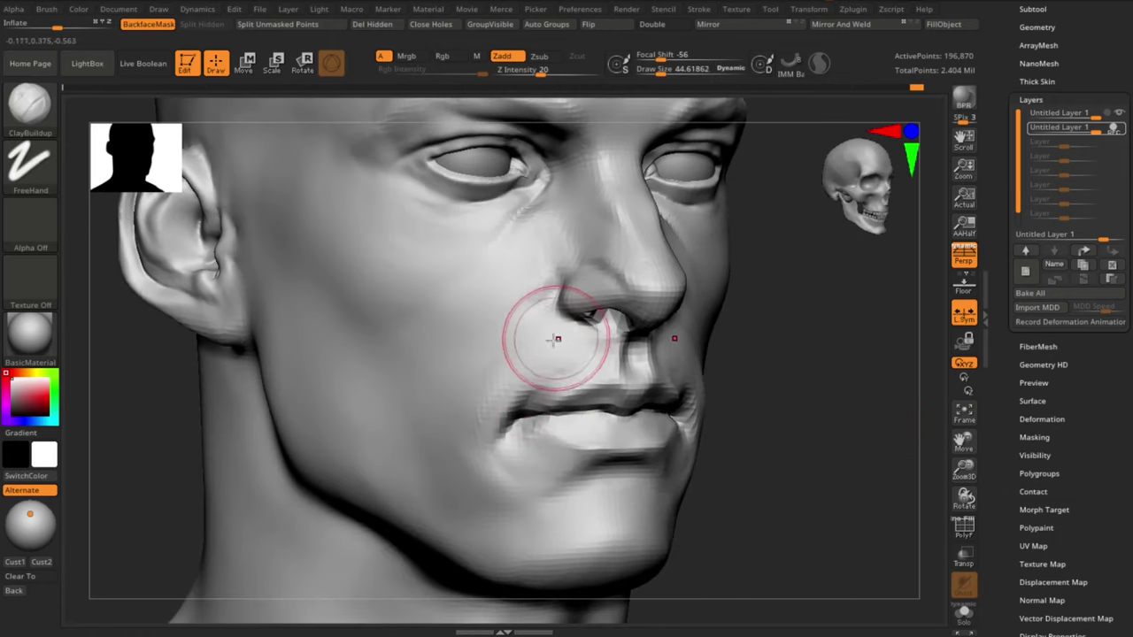
shift+drag(534, 346, 522, 356)
mouse_move(921, 466)
mouse_down()
mouse_move(894, 466)
mouse_move(908, 465)
mouse_up()
drag(908, 465, 925, 463)
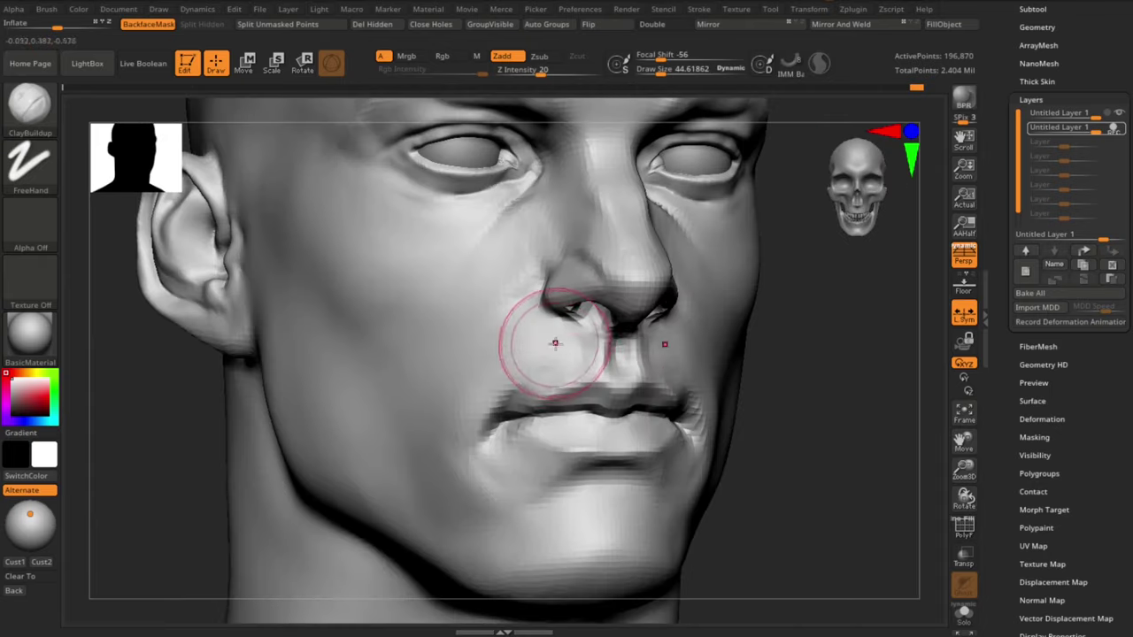
shift+drag(554, 343, 556, 347)
shift+drag(890, 453, 799, 435)
Step: Refine the lower lip's upper edge with the ClayBuildup brush at draw size about 21, undoing one stroke
right_drag(799, 434, 492, 352)
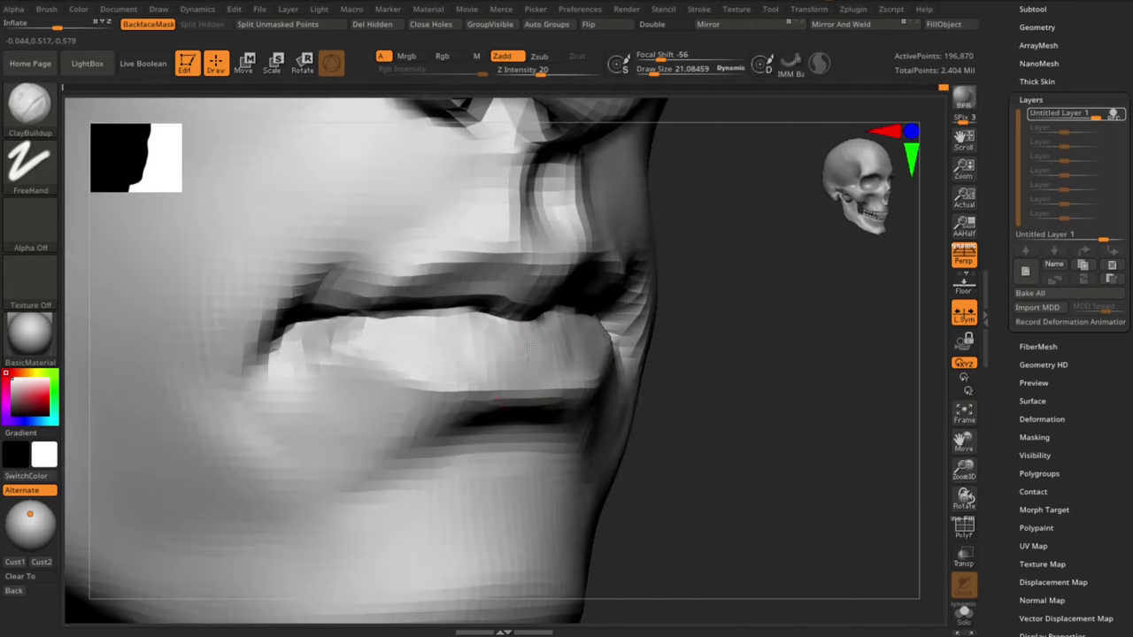
shift+drag(829, 437, 784, 437)
key(ctrl+z)
drag(136, 511, 90, 509)
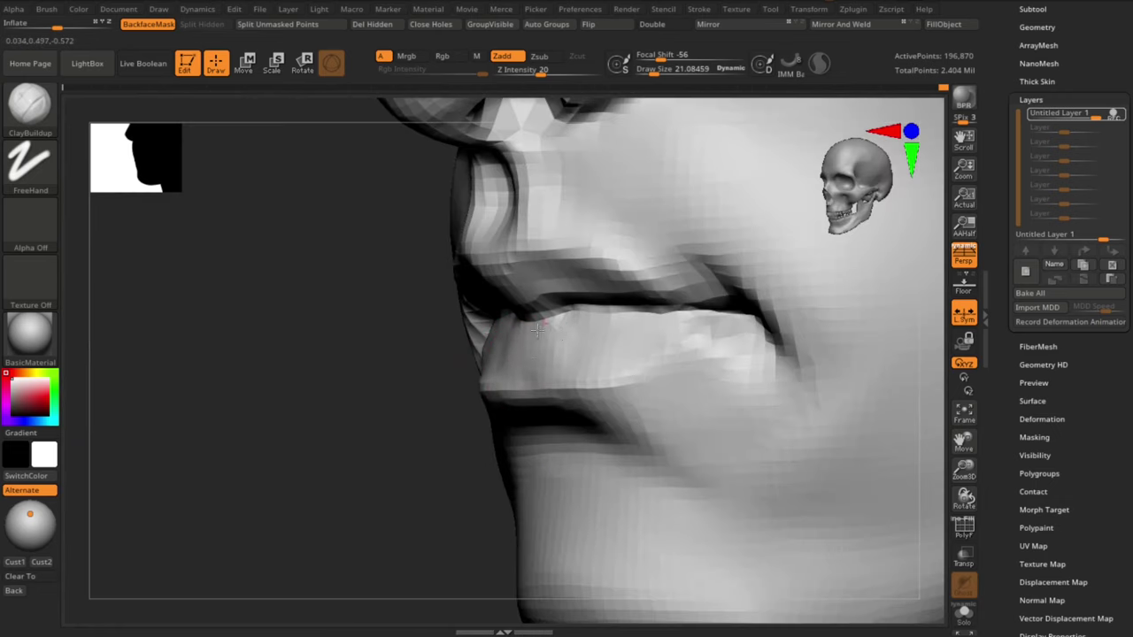
shift+right_drag(579, 354, 630, 328)
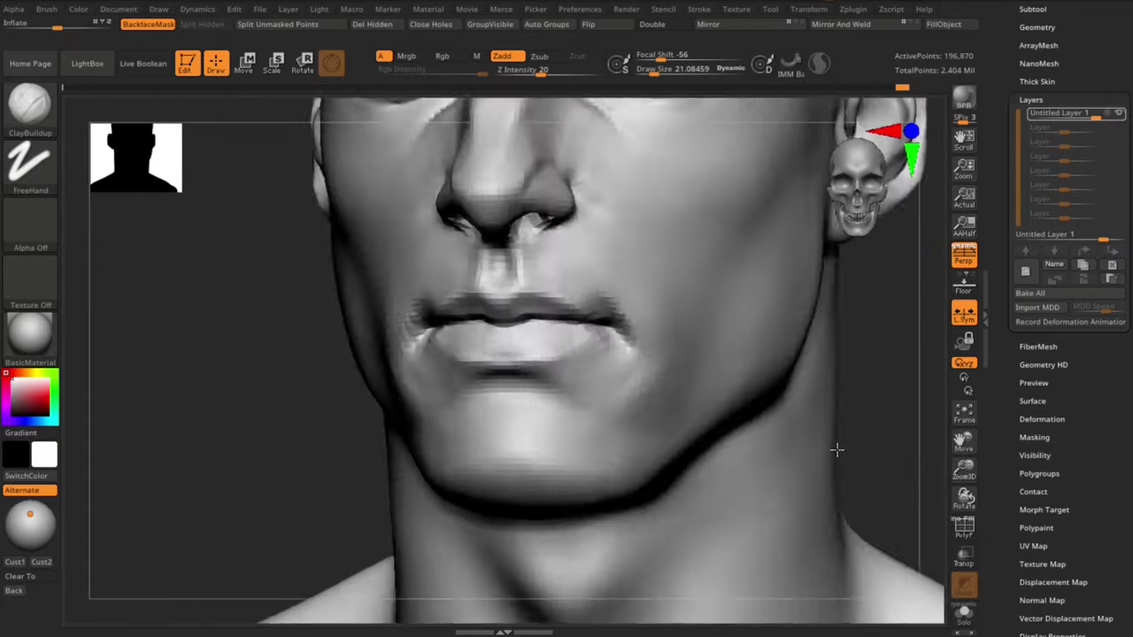
mouse_move(835, 448)
right_down()
mouse_move(781, 442)
mouse_move(871, 450)
right_up()
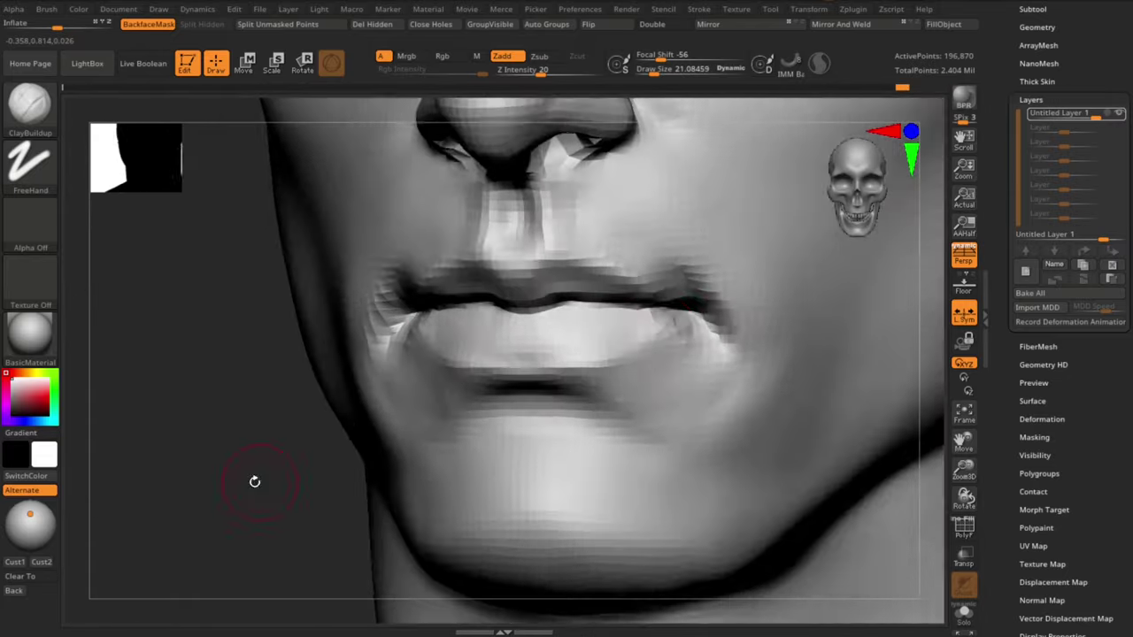
Step: Refine the mouth corners on an added sculpt layer with the ClayBuildup brush at draw size about 15 to 19, and bake all layers
right_drag(253, 480, 232, 478)
key(s)
drag(667, 319, 661, 321)
click(664, 323)
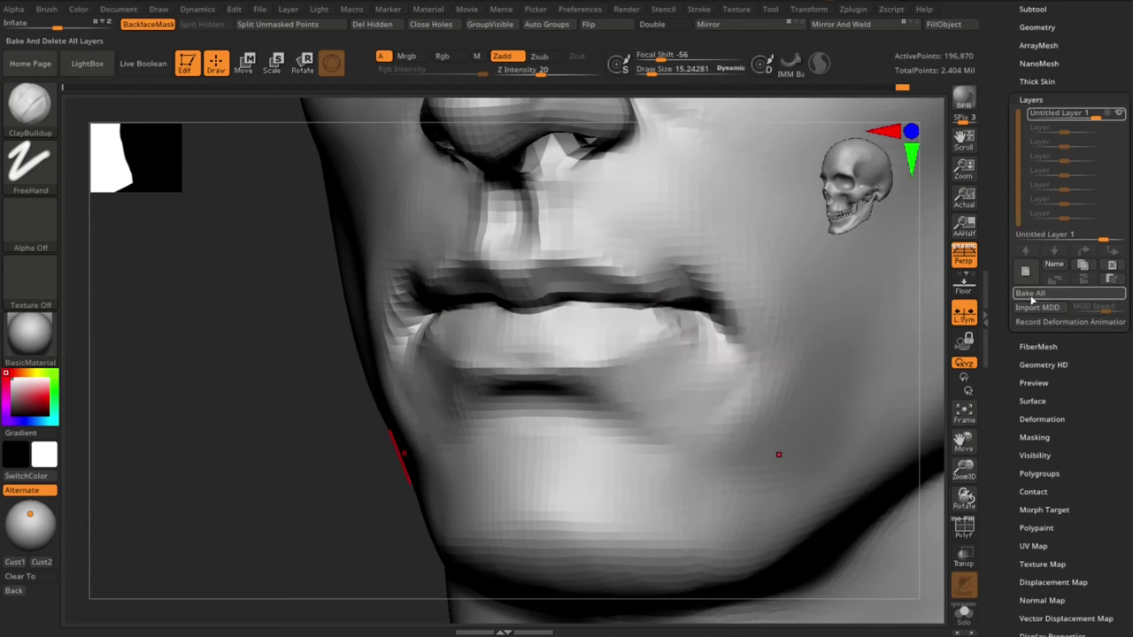
click(1026, 272)
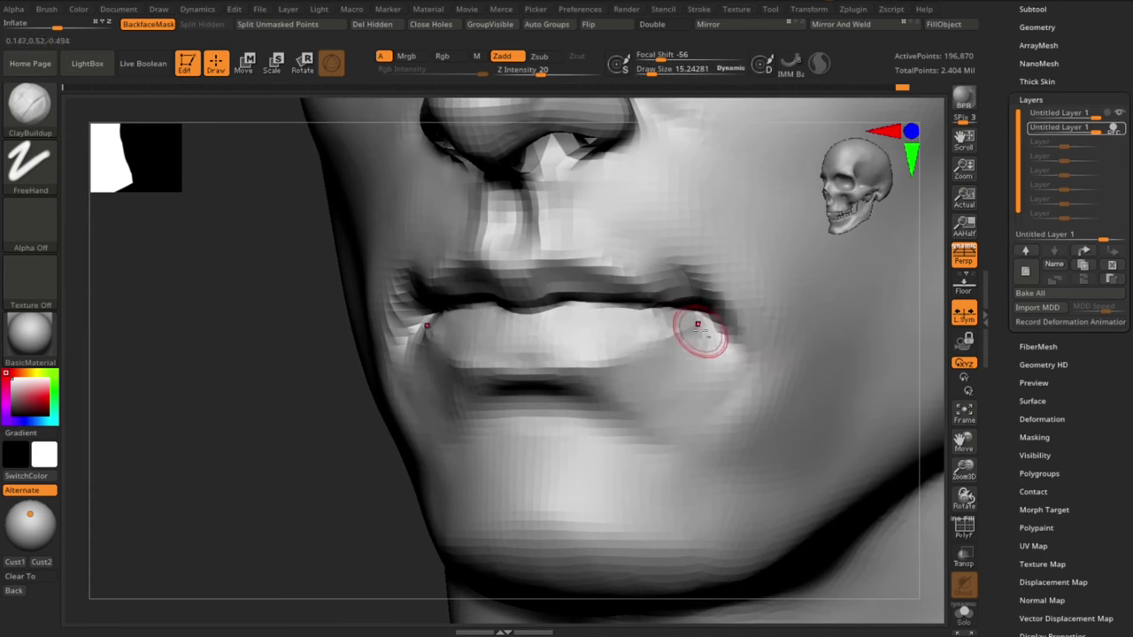
key(f)
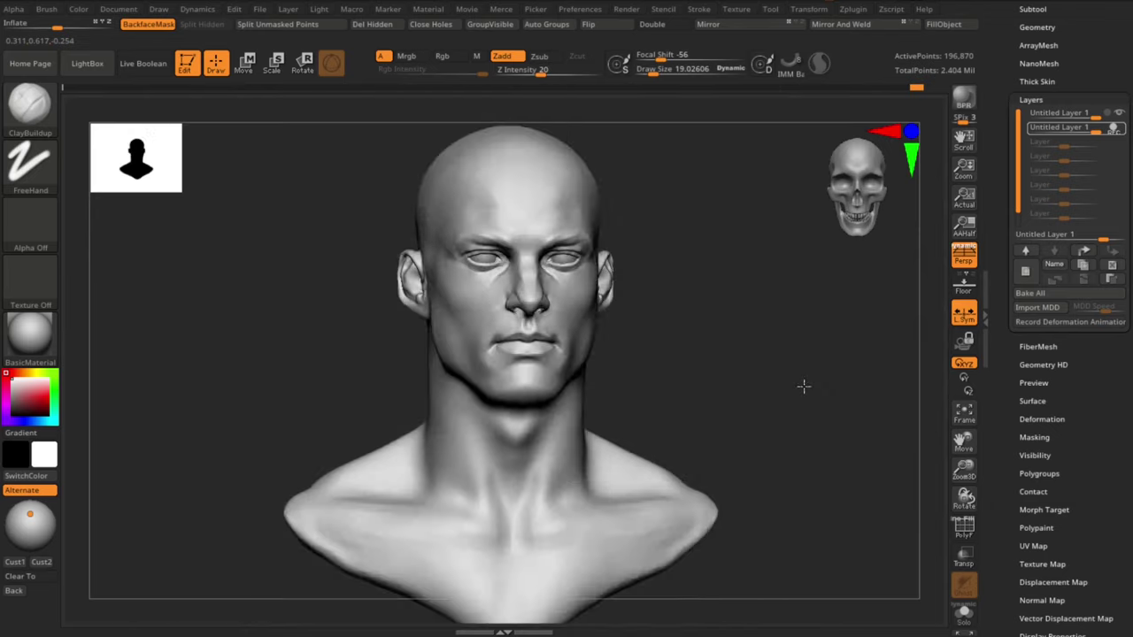
ctrl+right_drag(803, 387, 810, 425)
shift+drag(541, 337, 547, 347)
right_drag(819, 412, 782, 364)
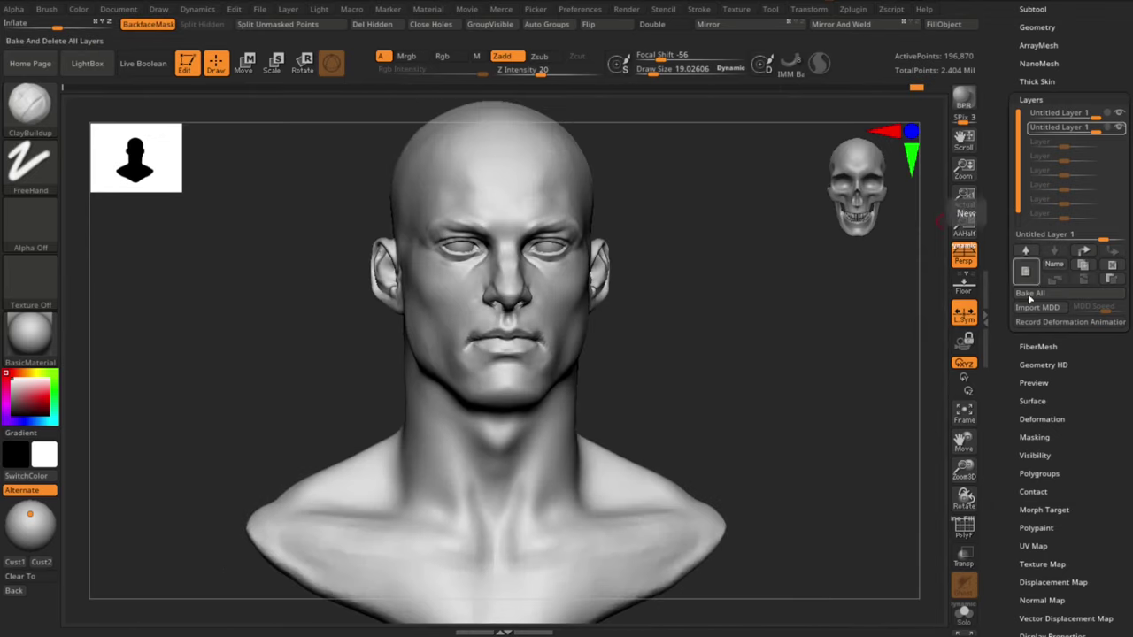
click(1030, 296)
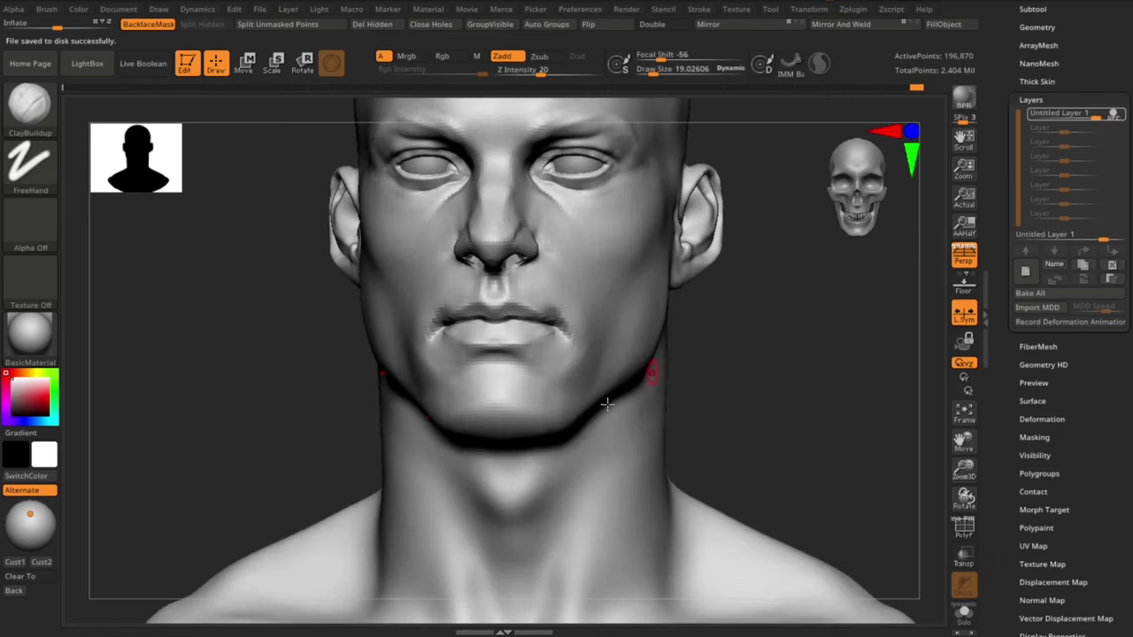
Step: Indent the centre of the chin with the Standard brush at draw size about 39, and smooth the lower chin at about 45
key(s)
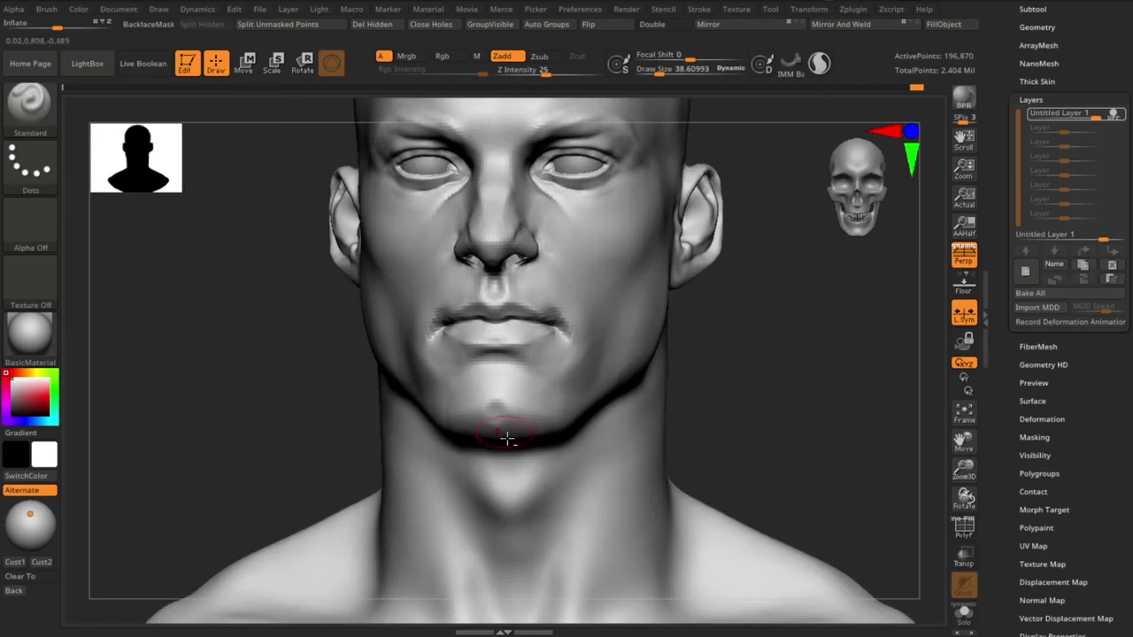
drag(796, 435, 743, 410)
right_drag(505, 429, 652, 361)
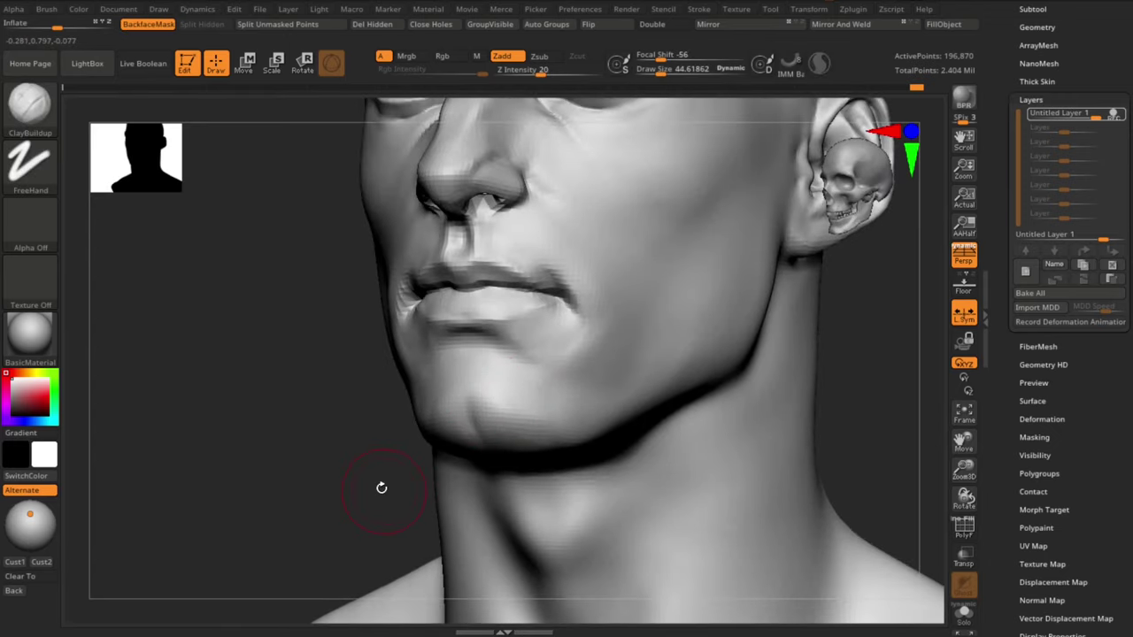
drag(381, 487, 343, 479)
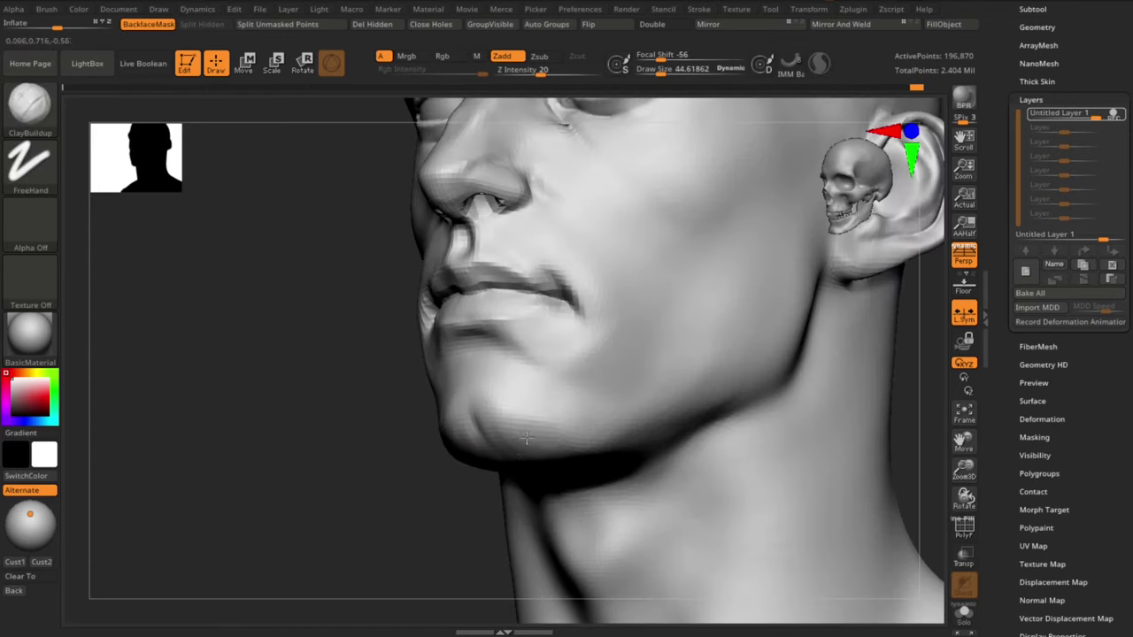
shift+drag(504, 450, 515, 434)
mouse_move(592, 461)
shift+mouse_down()
mouse_move(688, 409)
mouse_move(851, 405)
shift+mouse_up()
mouse_move(740, 386)
mouse_down()
mouse_move(792, 381)
mouse_move(749, 388)
mouse_move(754, 404)
mouse_up()
Step: Adjust the outline of the cheek and jaw side with the Move brush, starting at draw size about 124
key(b)
key(m)
key(v)
mouse_move(825, 397)
shift+mouse_down()
mouse_move(799, 404)
mouse_move(814, 398)
shift+mouse_up()
key(s)
drag(608, 364, 614, 364)
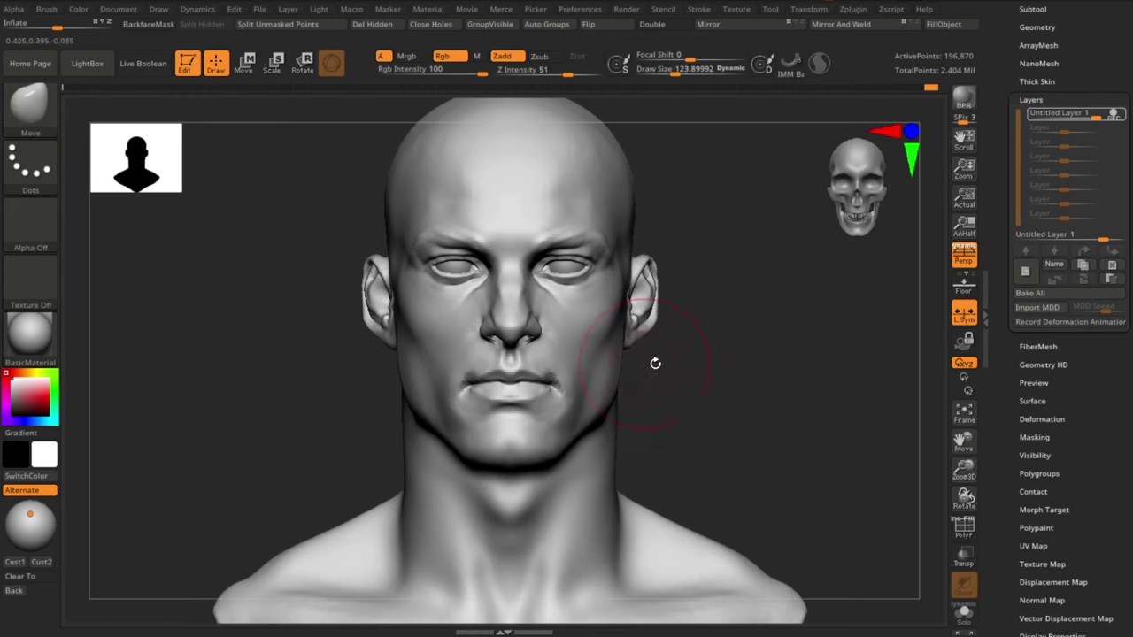
right_drag(655, 363, 616, 375)
key(s)
mouse_move(673, 385)
mouse_down()
mouse_move(719, 403)
mouse_move(706, 404)
mouse_up()
Step: Shape the upper cheek below the eyes with the Standard brush at draw size about 48, and bake all layers
mouse_move(717, 412)
alt+mouse_down()
mouse_move(741, 458)
mouse_move(790, 500)
mouse_move(792, 422)
mouse_move(784, 460)
mouse_move(795, 479)
alt+mouse_up()
key(b)
key(s)
key(t)
key(s)
drag(540, 307, 537, 306)
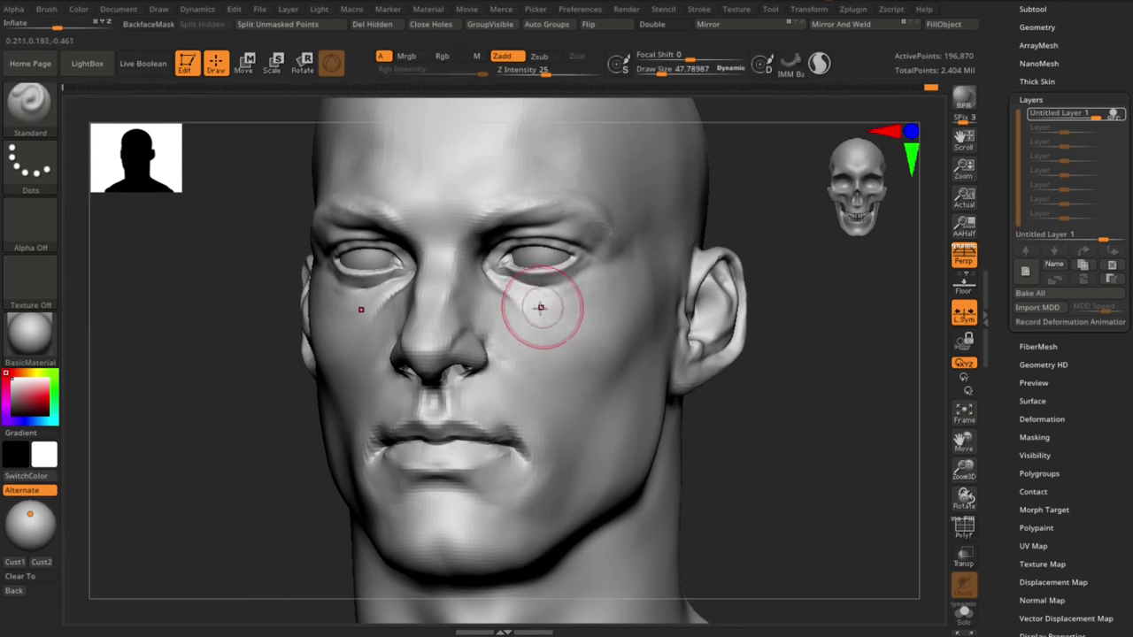
mouse_move(825, 445)
mouse_down()
mouse_move(862, 473)
mouse_move(830, 462)
mouse_up()
alt+drag(831, 462, 851, 386)
click(1026, 293)
Step: Select the eyeball subtool and build up the irises with the ClayBuildup brush at draw size about 19 to 21
mouse_move(775, 422)
mouse_down()
mouse_move(767, 433)
mouse_move(830, 531)
mouse_move(819, 493)
mouse_up()
key(s)
alt+drag(819, 493, 779, 439)
alt+click(611, 258)
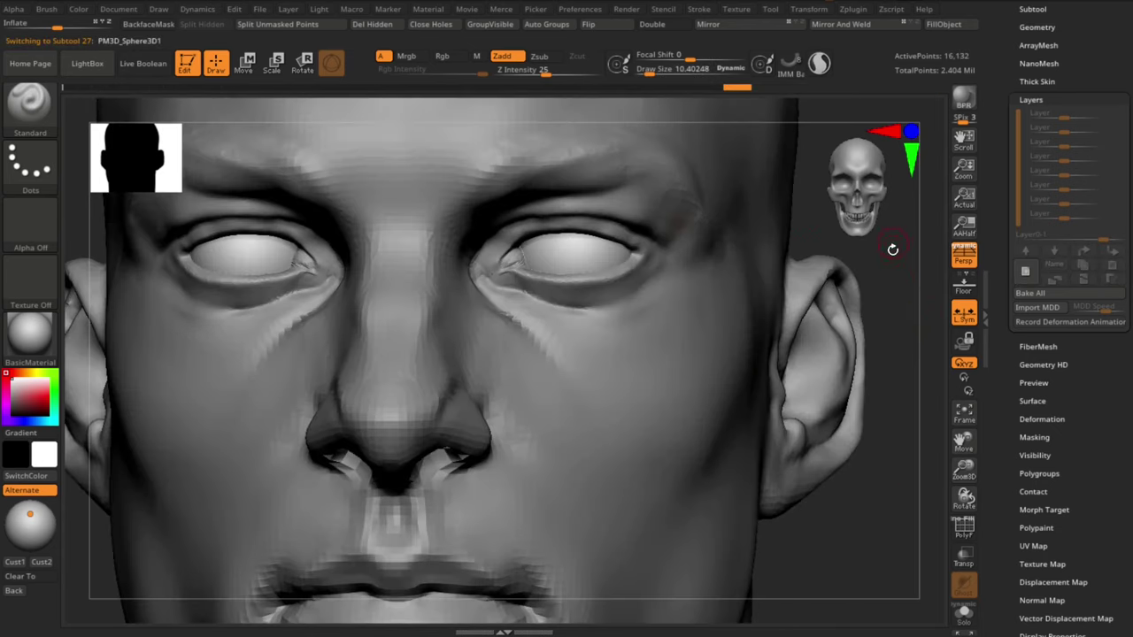
drag(891, 249, 898, 278)
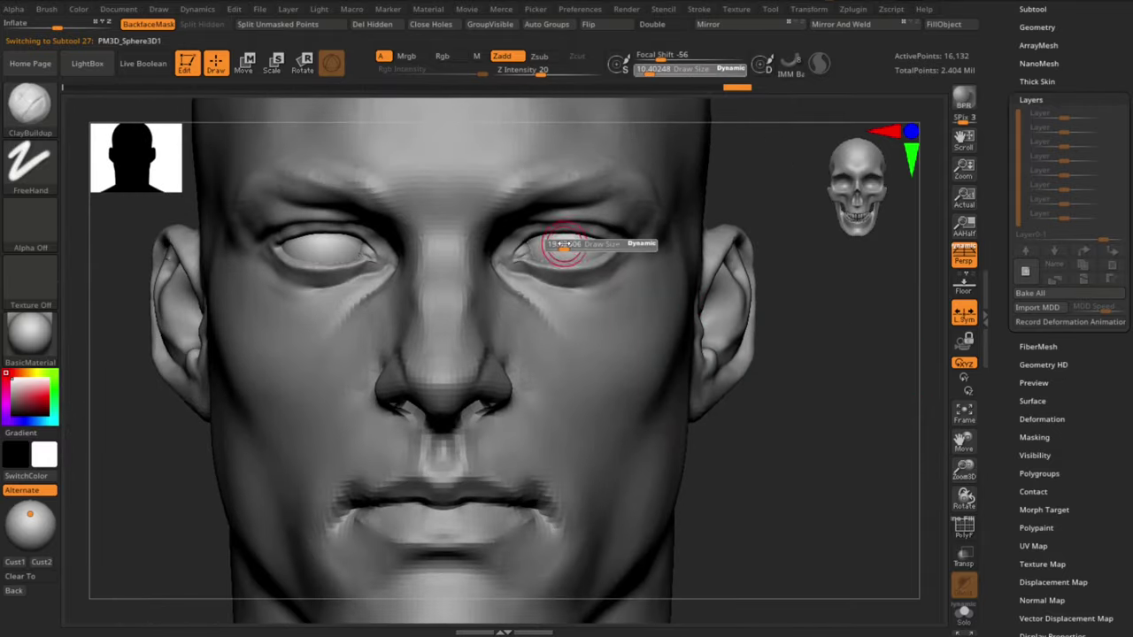
drag(565, 248, 569, 252)
mouse_move(810, 469)
alt+mouse_down()
mouse_move(781, 404)
mouse_move(865, 286)
alt+mouse_up()
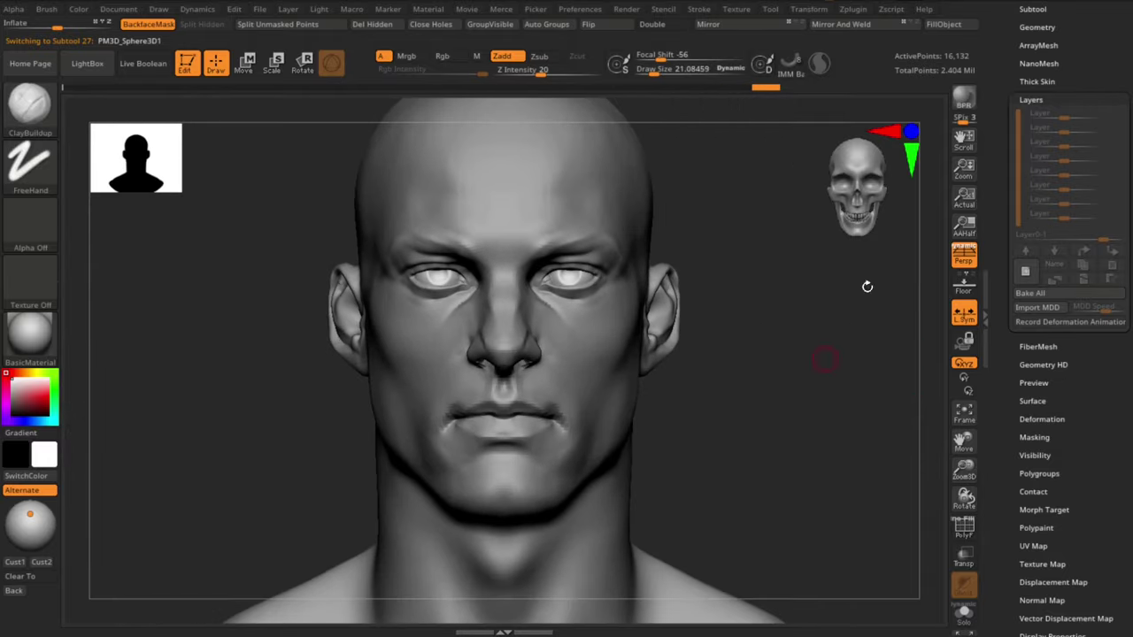
Step: Define the pupils with the ClayBuildup brush at draw size about 12, and run a best-preview render of the head
click(1043, 12)
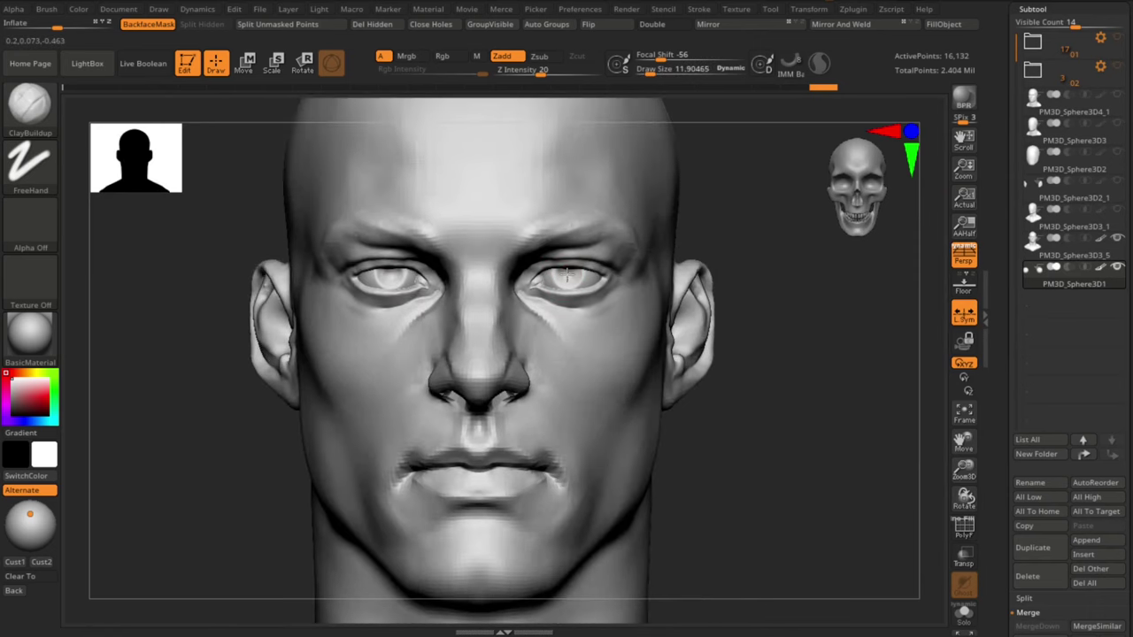
click(963, 103)
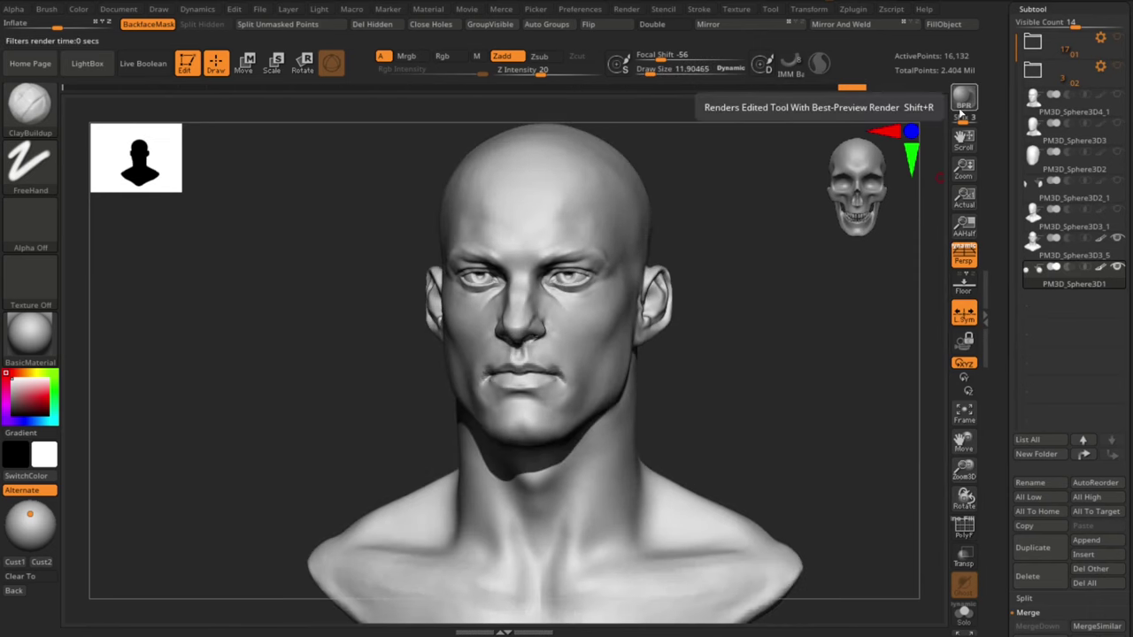
alt+drag(697, 344, 769, 457)
key(w)
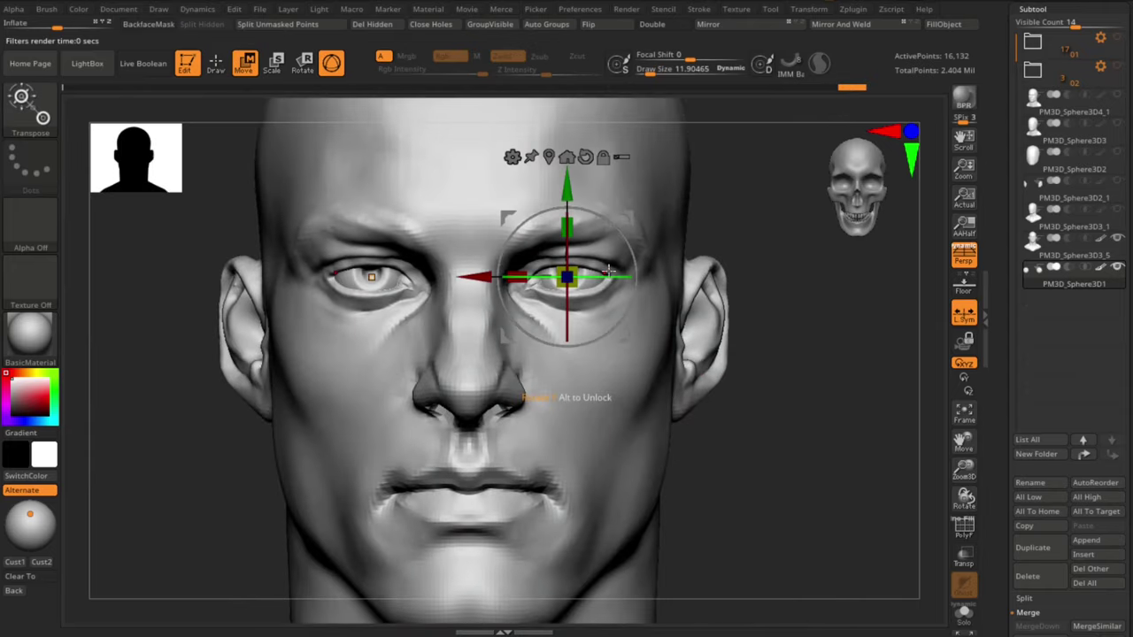
key(q)
mouse_move(819, 522)
alt+mouse_down()
mouse_move(791, 432)
mouse_move(817, 468)
mouse_move(822, 416)
mouse_move(832, 500)
alt+mouse_up()
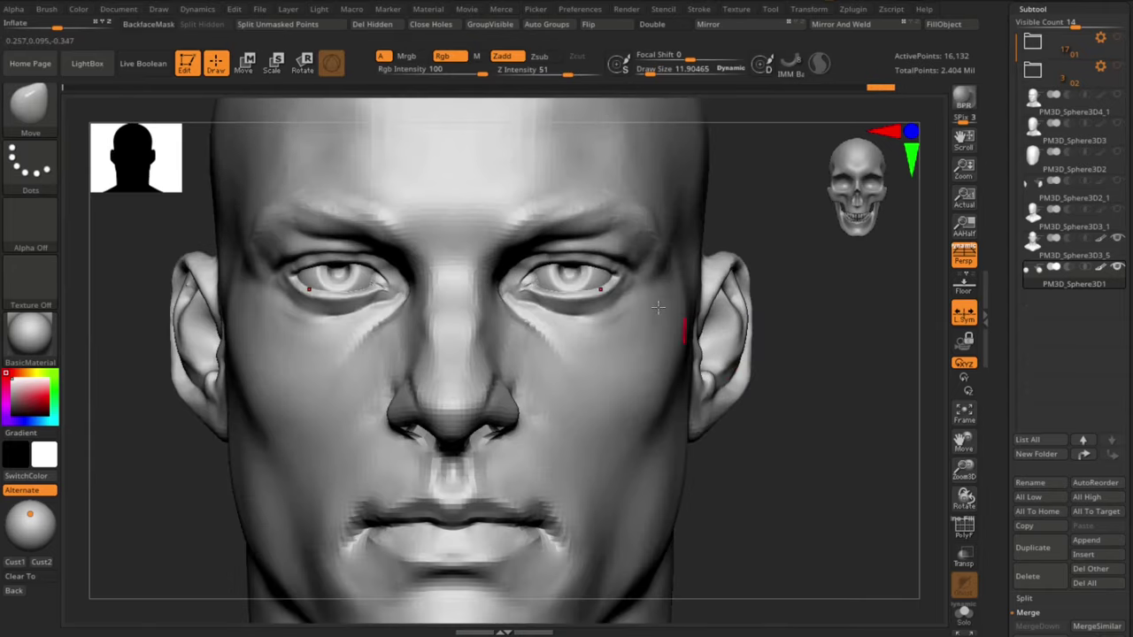
Step: Select the head subtool and adjust the outer corner of the upper eyelid with the Move brush
alt+click(625, 354)
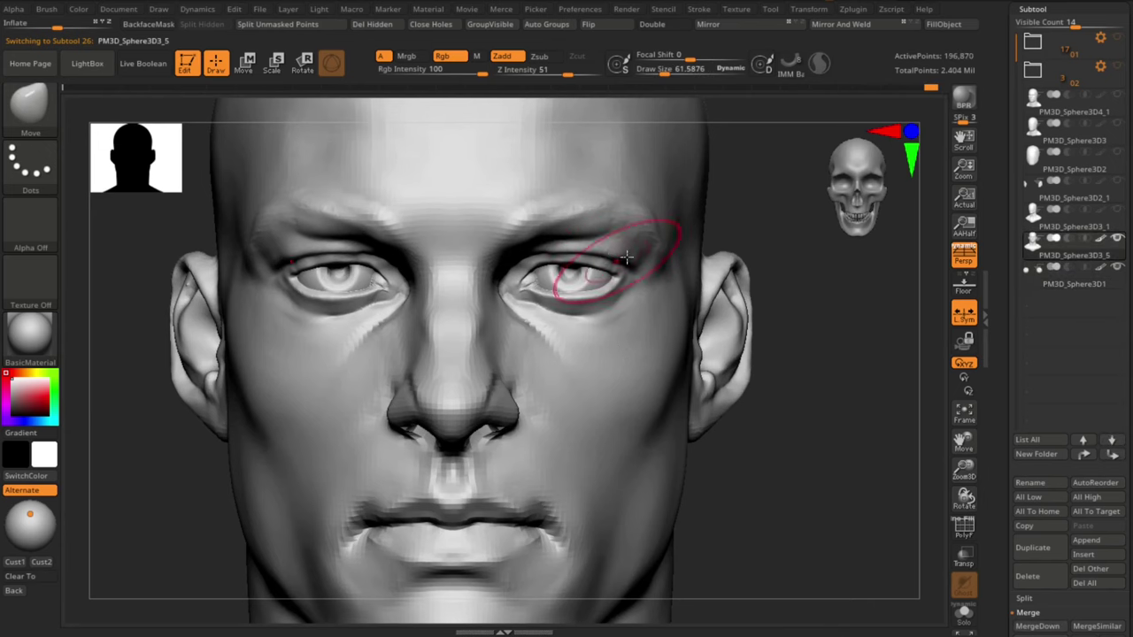
key(s)
click(627, 261)
Step: Build up the area below the inner eye corner with the ClayBuildup brush
mouse_move(801, 500)
alt+mouse_down()
mouse_move(802, 422)
mouse_move(793, 522)
alt+mouse_up()
key(b)
key(c)
key(b)
key(s)
click(495, 307)
Step: Shape the eye socket beside the nose bridge with the Standard brush at draw size about 28
mouse_move(865, 533)
alt+mouse_down()
mouse_move(877, 531)
mouse_move(893, 577)
mouse_move(863, 544)
alt+mouse_up()
key(b)
key(s)
key(t)
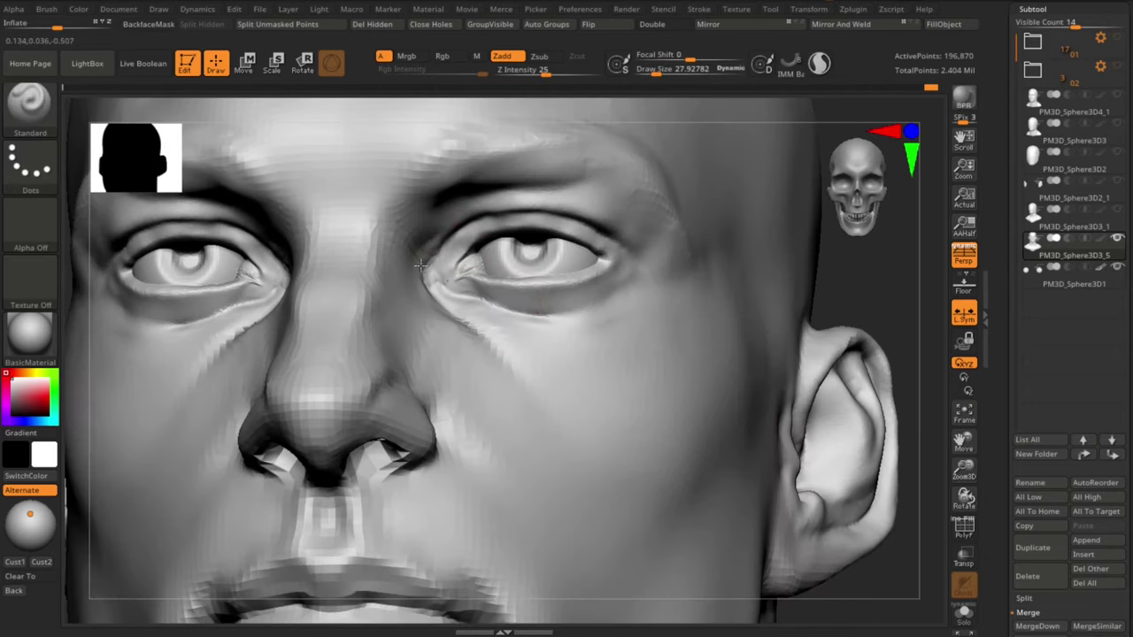
drag(431, 234, 437, 235)
Step: Build up the outer part of the upper eyelid with the ClayBuildup brush at draw size about 28, comparing by undo and redo
key(b)
key(c)
key(b)
mouse_move(910, 319)
alt+mouse_down()
mouse_move(834, 452)
mouse_move(855, 548)
mouse_move(857, 526)
mouse_move(898, 561)
mouse_move(860, 532)
alt+mouse_up()
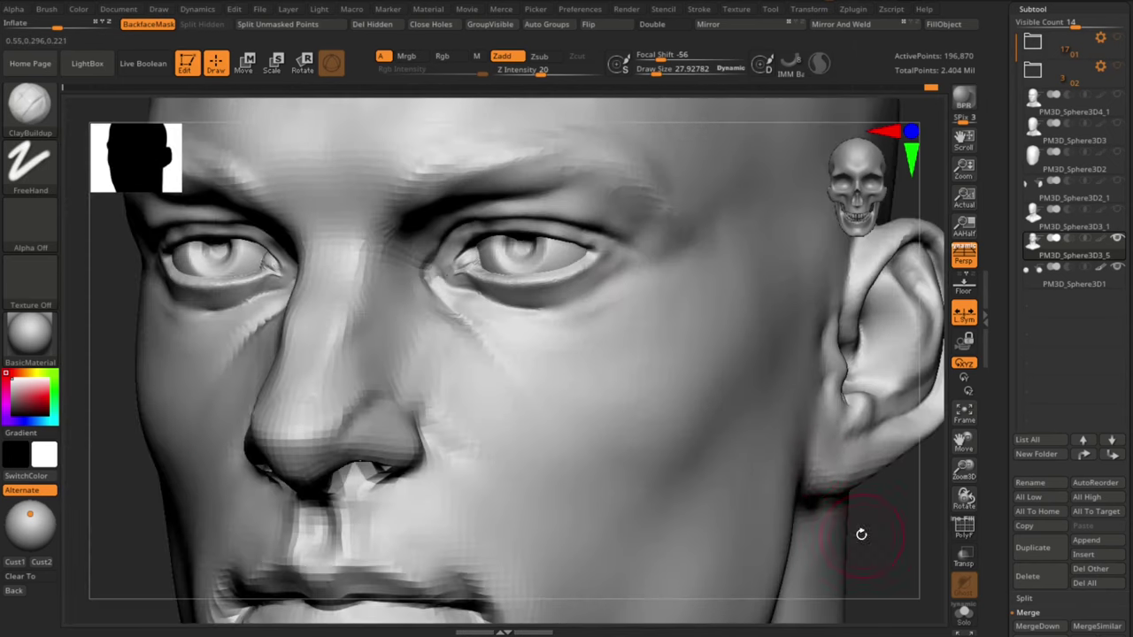
drag(549, 224, 619, 241)
key(ctrl+z)
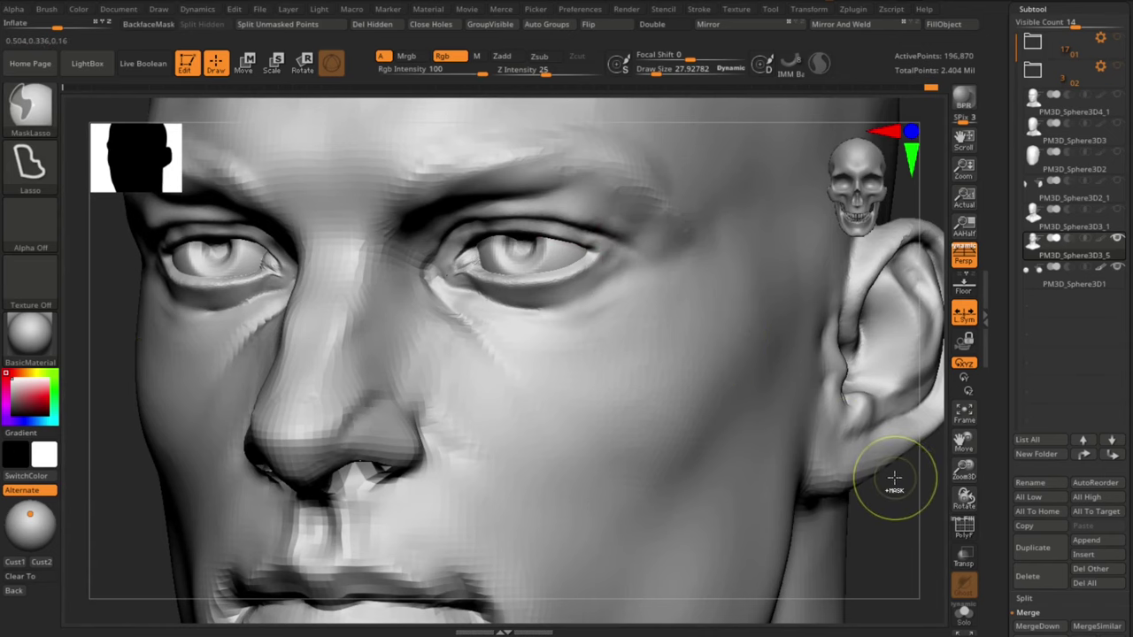
key(ctrl+shift+z)
Step: Duplicate the eyeball subtool PM3D_Sphere3D1
shift+drag(894, 479, 869, 446)
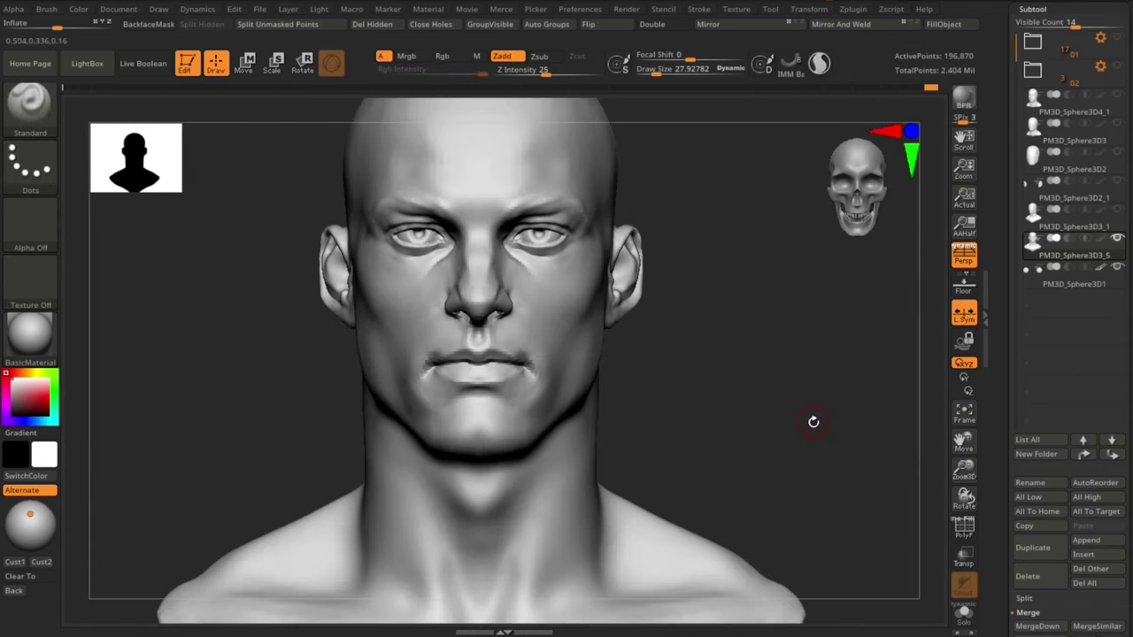
mouse_move(813, 423)
mouse_down()
mouse_move(802, 420)
mouse_move(806, 384)
mouse_move(807, 405)
mouse_move(819, 404)
mouse_up()
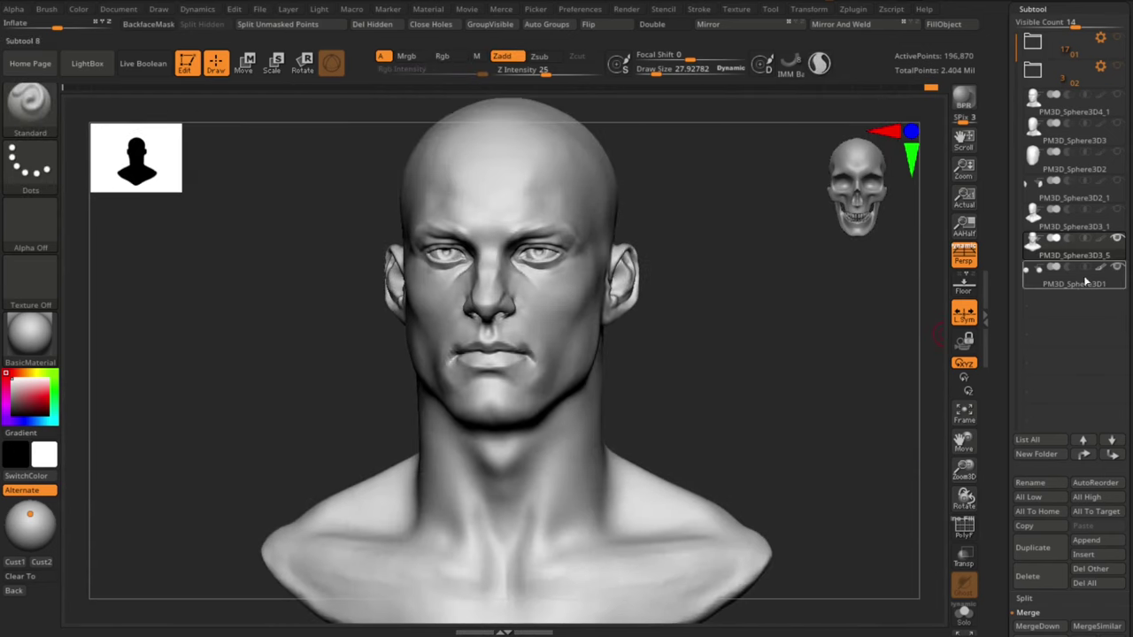
click(1086, 281)
click(1103, 240)
key(space)
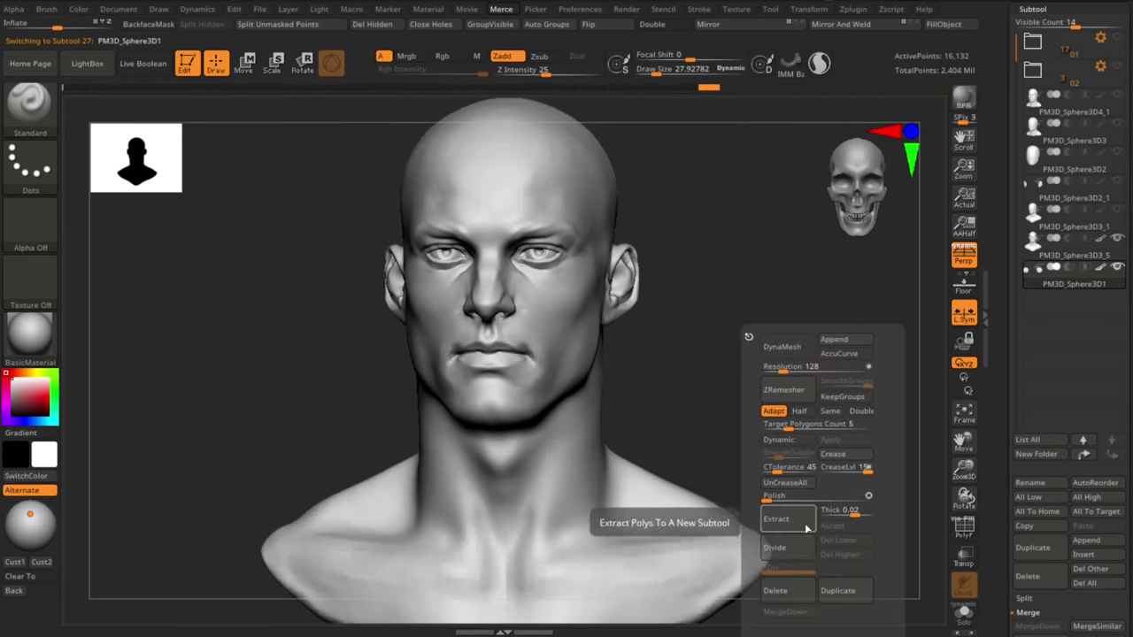
click(828, 590)
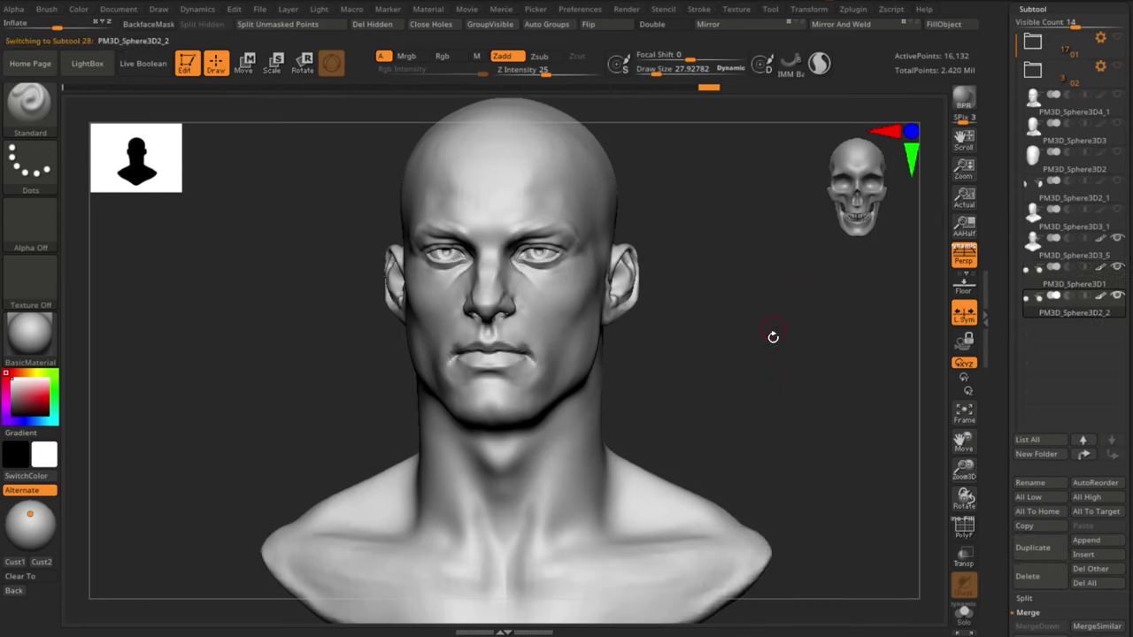
Step: Reposition the duplicated eyeball subtool PM3D_Sphere3D2_2 within the eye sockets using the Move gizmo
shift+drag(773, 336, 611, 324)
key(w)
drag(466, 254, 442, 354)
drag(594, 241, 824, 540)
drag(544, 299, 521, 196)
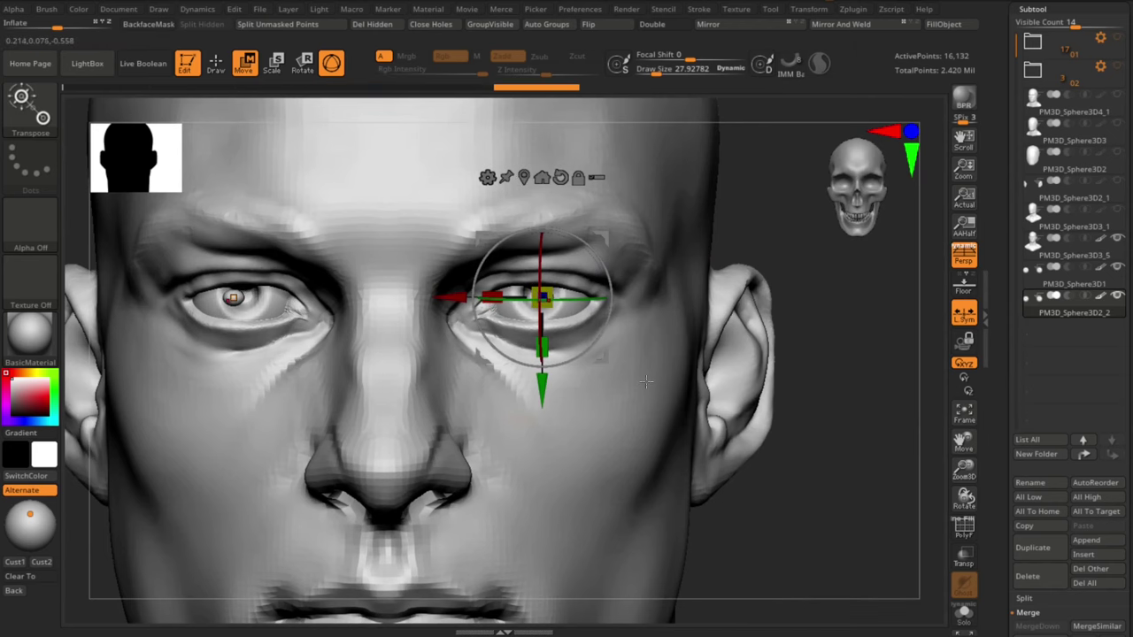
drag(818, 380, 633, 372)
drag(599, 288, 652, 282)
shift+drag(666, 371, 842, 519)
drag(590, 376, 599, 454)
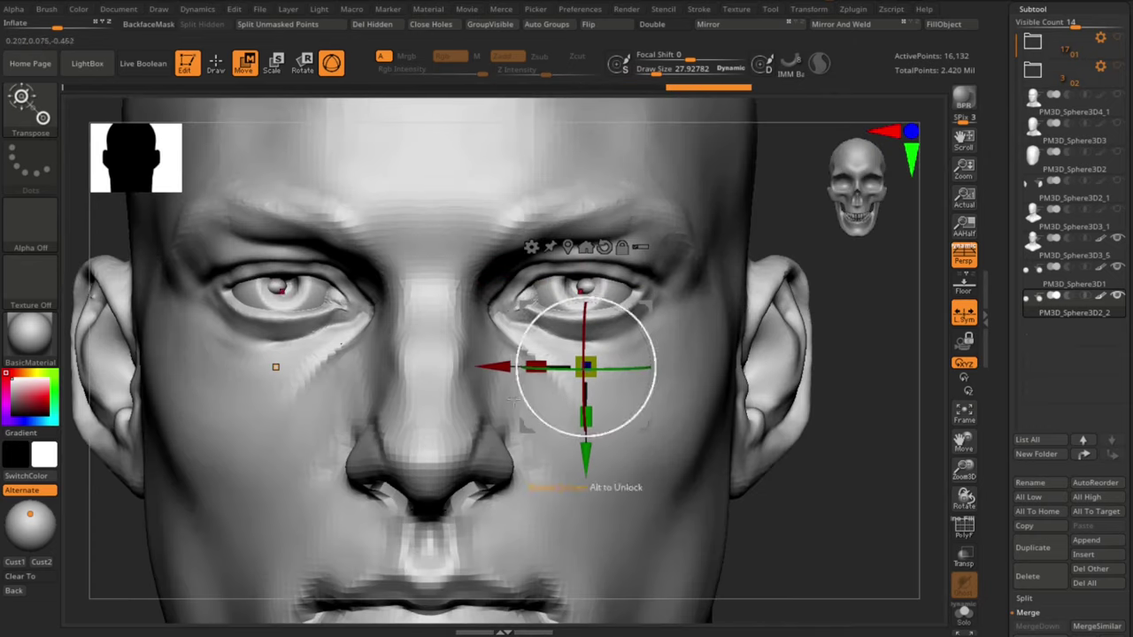
Step: Mask one side of the duplicated eyeball subtool and nudge the unmasked side along the X axis to align the gaze
ctrl+drag(682, 170, 789, 177)
ctrl+drag(850, 481, 871, 509)
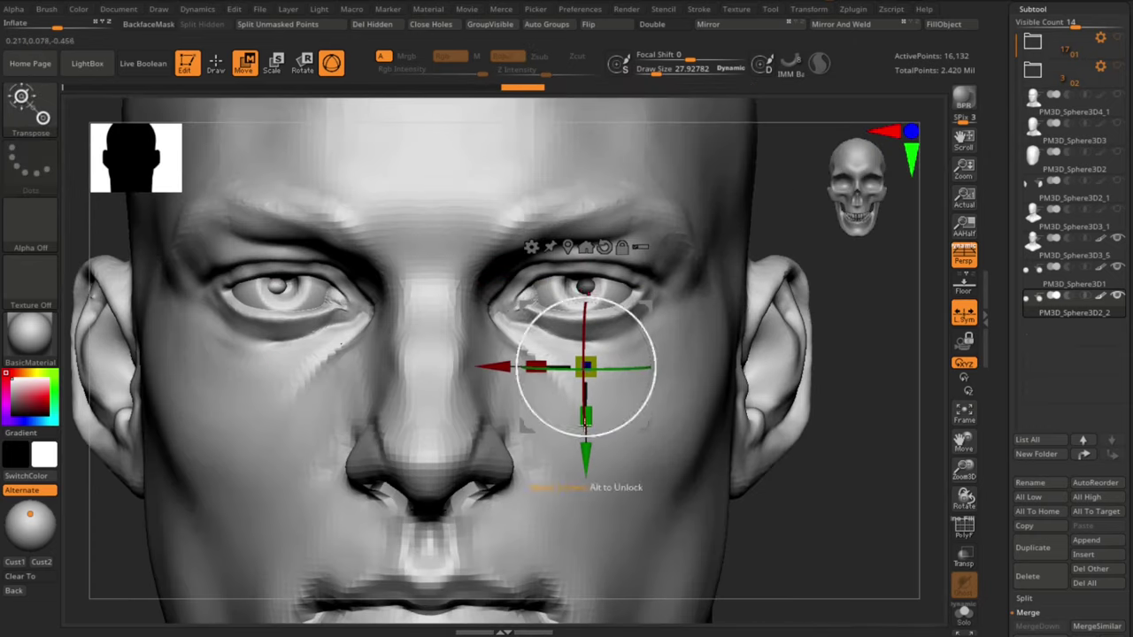
drag(488, 372, 514, 368)
ctrl+click(839, 511)
mouse_move(816, 522)
ctrl+right_down()
mouse_move(817, 463)
mouse_move(800, 506)
mouse_move(817, 483)
ctrl+right_up()
key(q)
key(ctrl+z)
key(w)
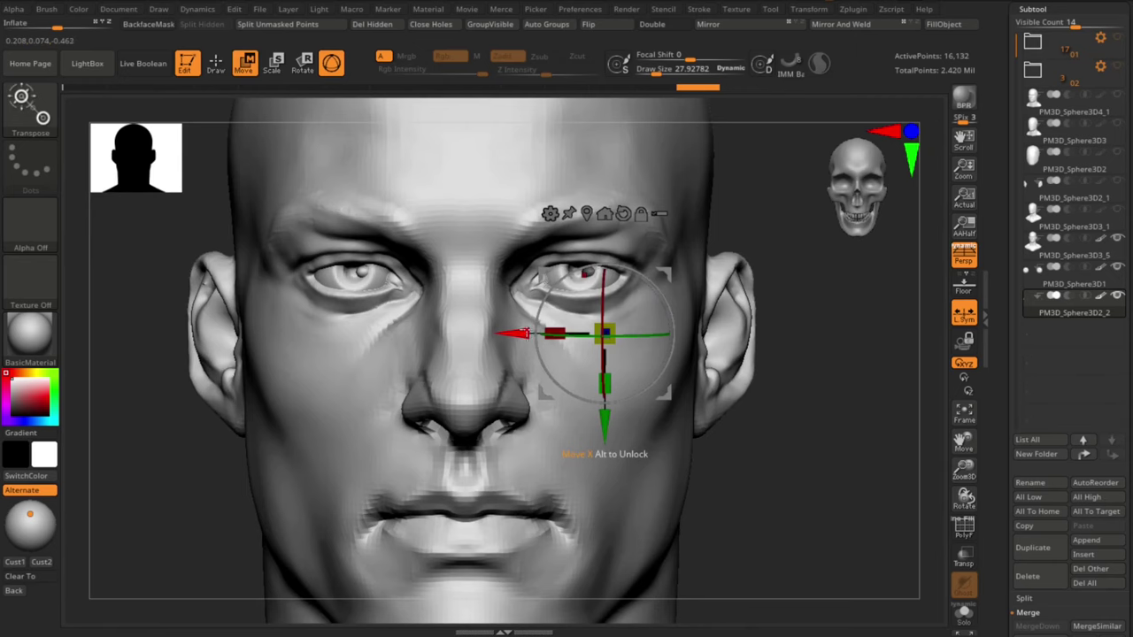
drag(519, 334, 515, 334)
key(q)
ctrl+right_drag(793, 530, 791, 477)
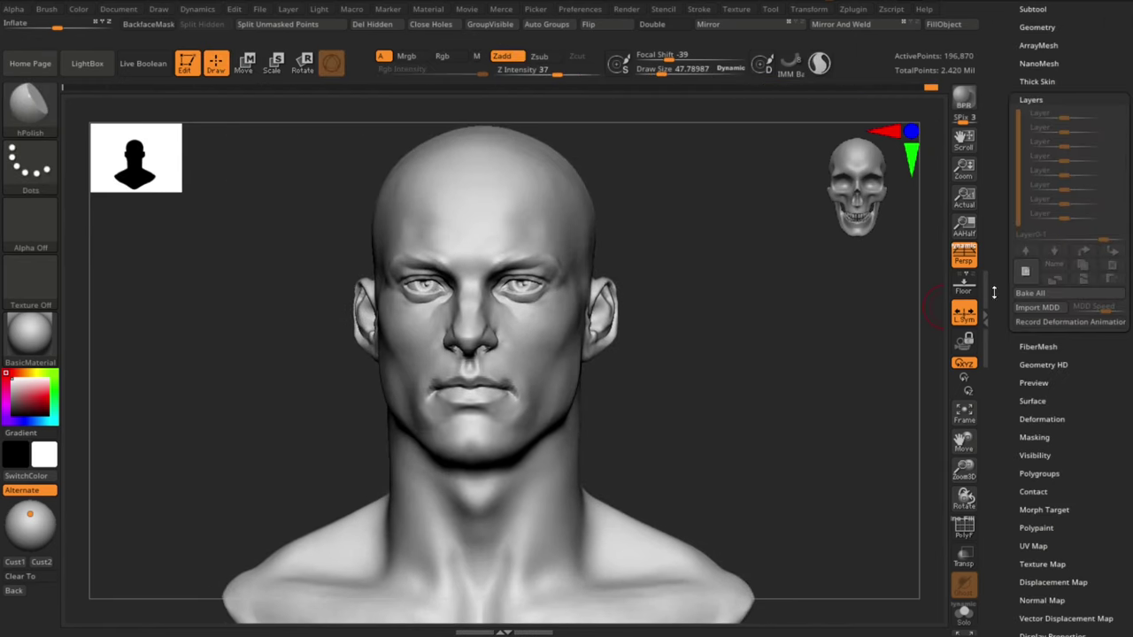
Step: Add a new sculpt layer to the head and set the Move brush to draw size about 99
click(1025, 271)
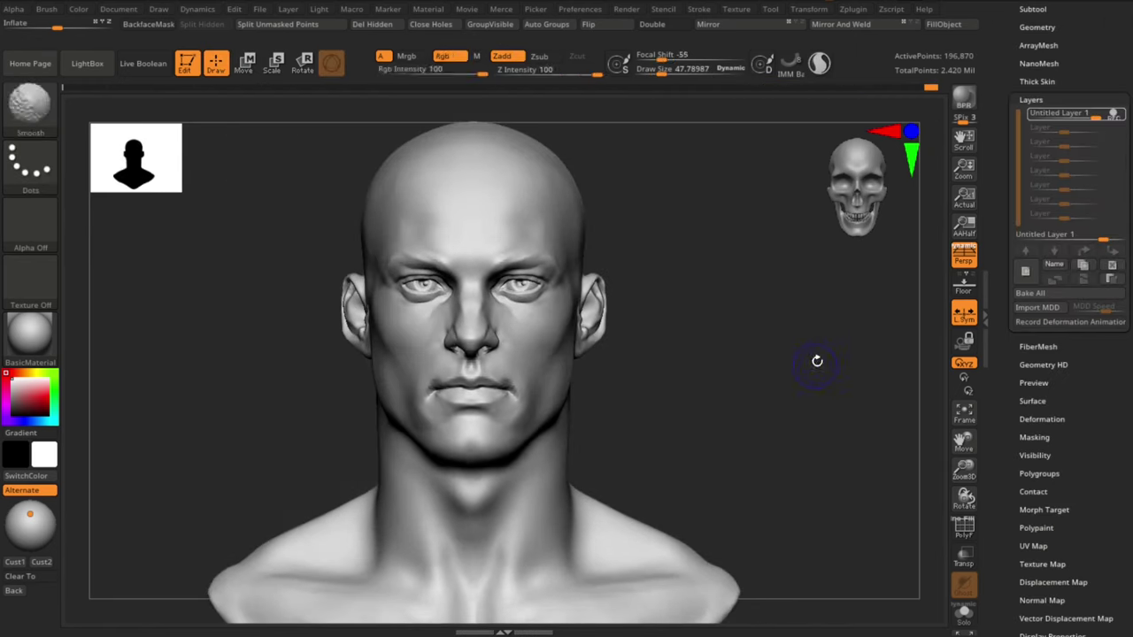
key(b)
key(m)
key(v)
key(s)
drag(553, 395, 564, 395)
ctrl+right_drag(801, 380, 801, 413)
right_drag(801, 413, 724, 421)
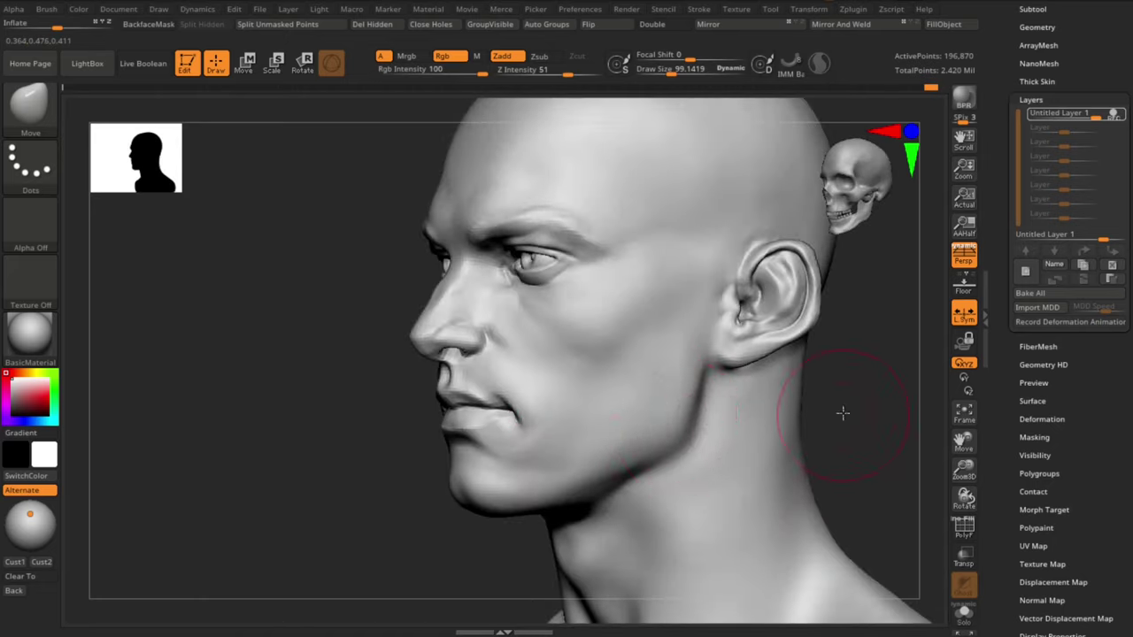
right_drag(843, 413, 871, 411)
Step: Carve the jawline from below the ear toward the chin with the DamStandard brush at draw size about 99, smoothing the jaw corner
key(b)
key(d)
key(s)
right_drag(659, 453, 859, 432)
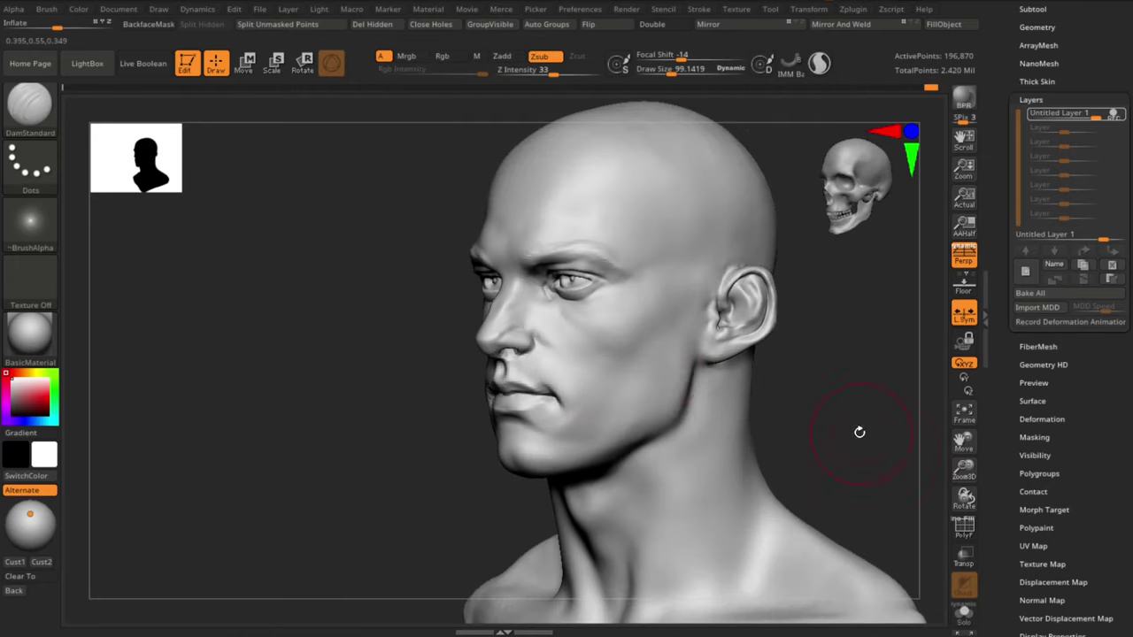
right_drag(892, 388, 819, 389)
ctrl+right_drag(819, 389, 819, 403)
key(ctrl+z)
drag(662, 409, 463, 494)
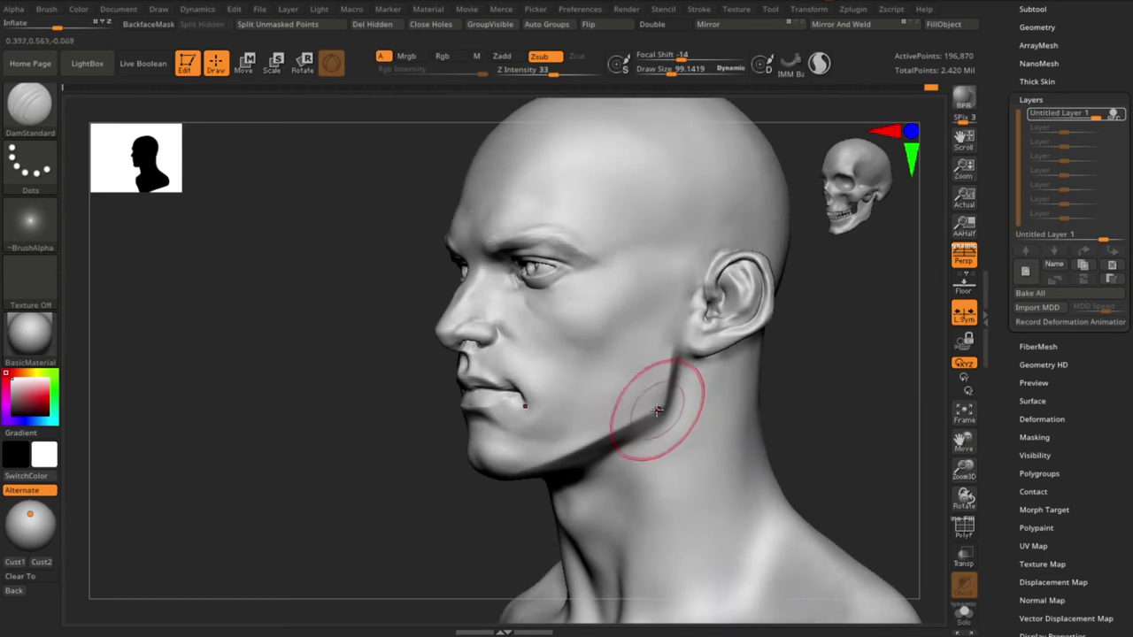
shift+drag(660, 408, 639, 429)
Step: Build up the rear cheek and jaw area in front of the ear with the ClayBuildup brush at draw size about 81
mouse_move(779, 395)
right_down()
mouse_move(842, 394)
mouse_move(862, 432)
right_up()
key(b)
key(c)
key(b)
key(s)
drag(638, 346, 634, 346)
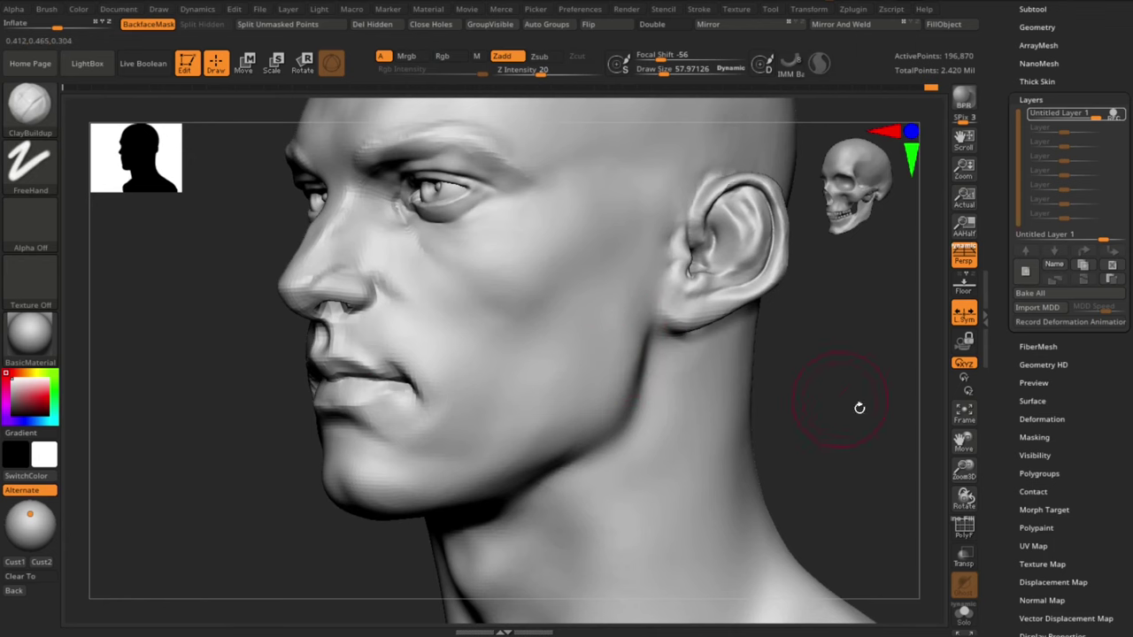
right_drag(860, 408, 834, 409)
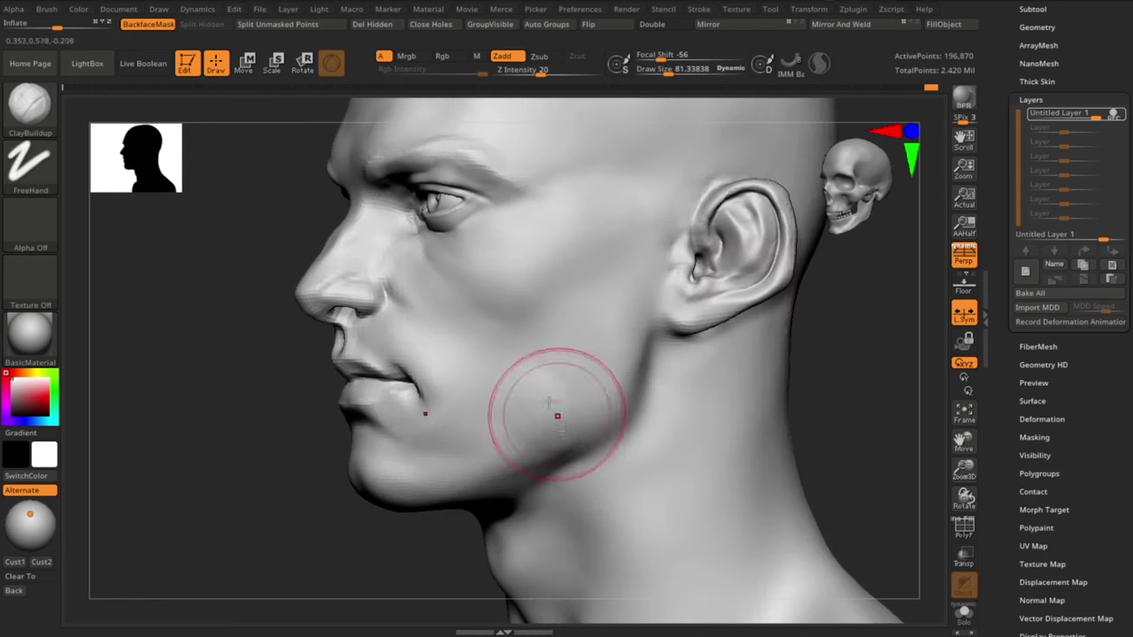
right_drag(297, 508, 425, 500)
right_drag(835, 434, 869, 430)
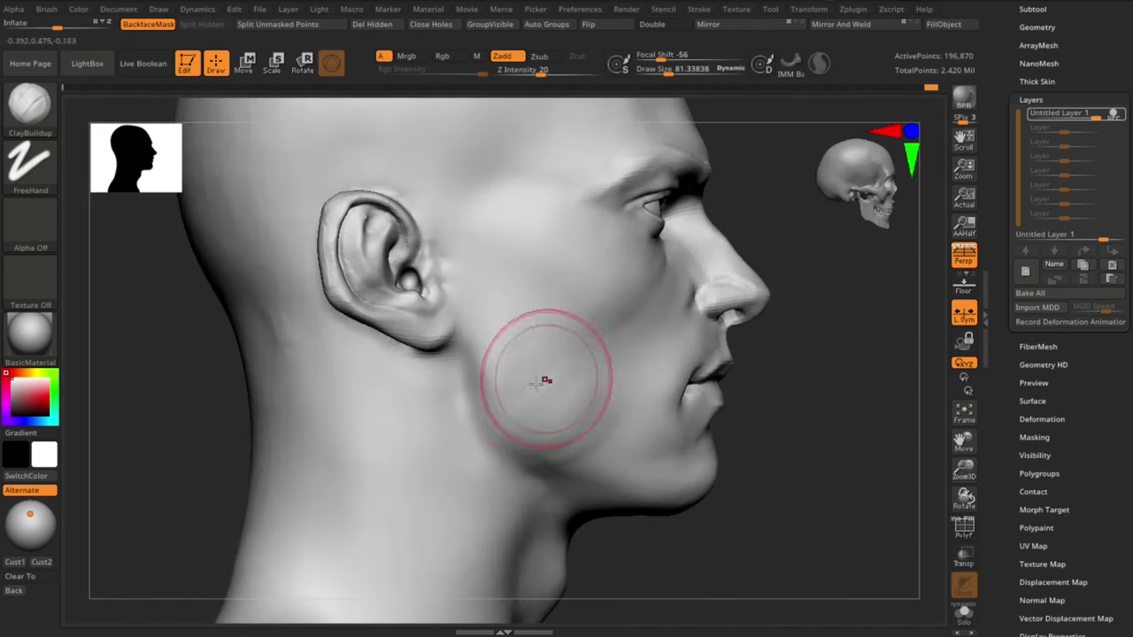
right_drag(750, 462, 719, 451)
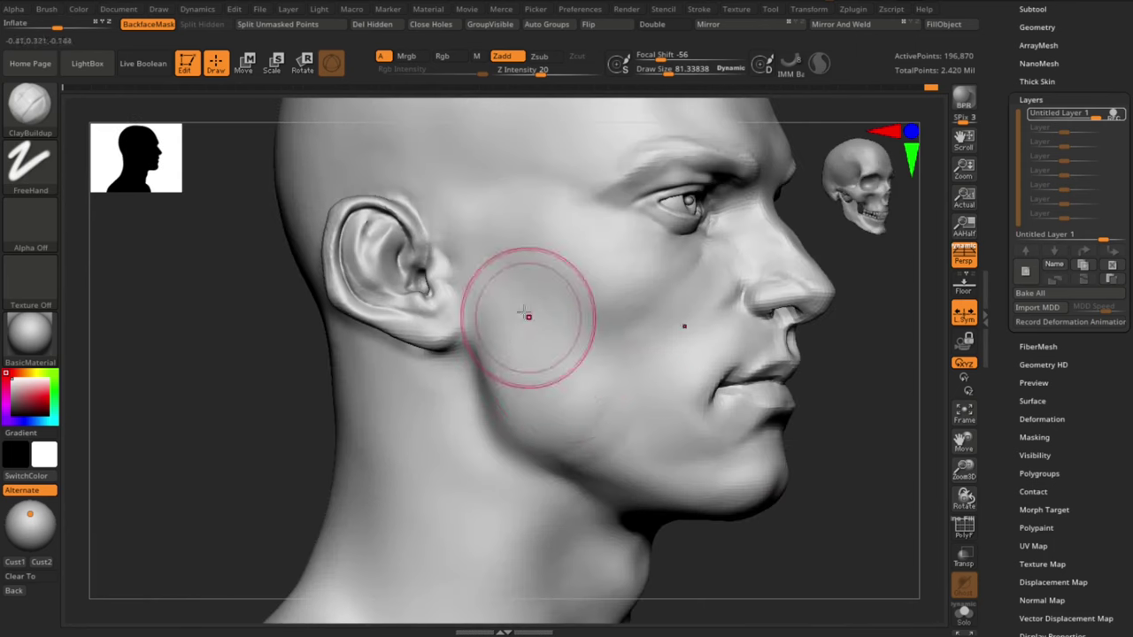
Step: Smooth the built-up cheek and lower jaw surface between the ear and the mouth corner
drag(865, 405, 832, 401)
shift+drag(588, 398, 586, 441)
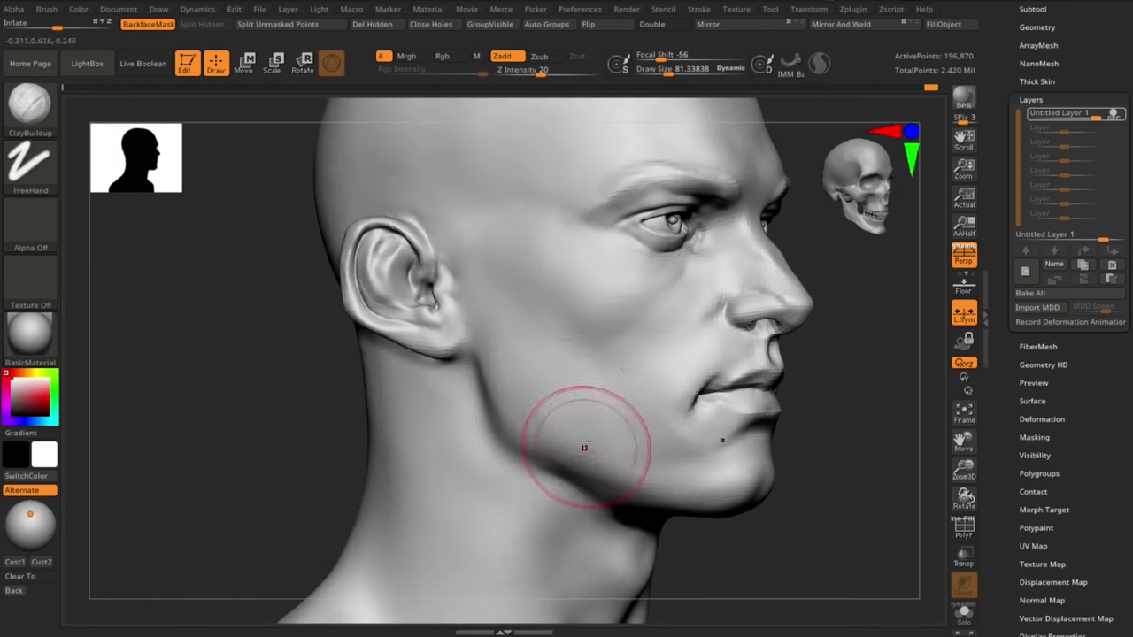
shift+drag(544, 347, 549, 372)
mouse_move(911, 461)
shift+mouse_down()
mouse_move(888, 470)
mouse_move(853, 437)
mouse_move(824, 441)
shift+mouse_up()
right_drag(825, 441, 705, 424)
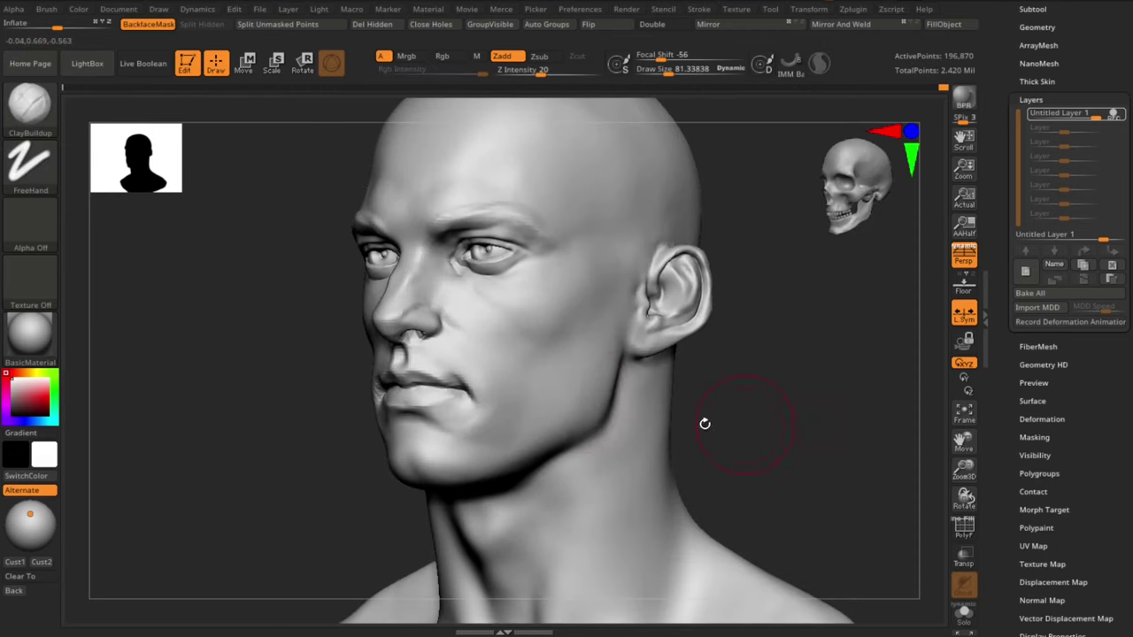
key(shift)
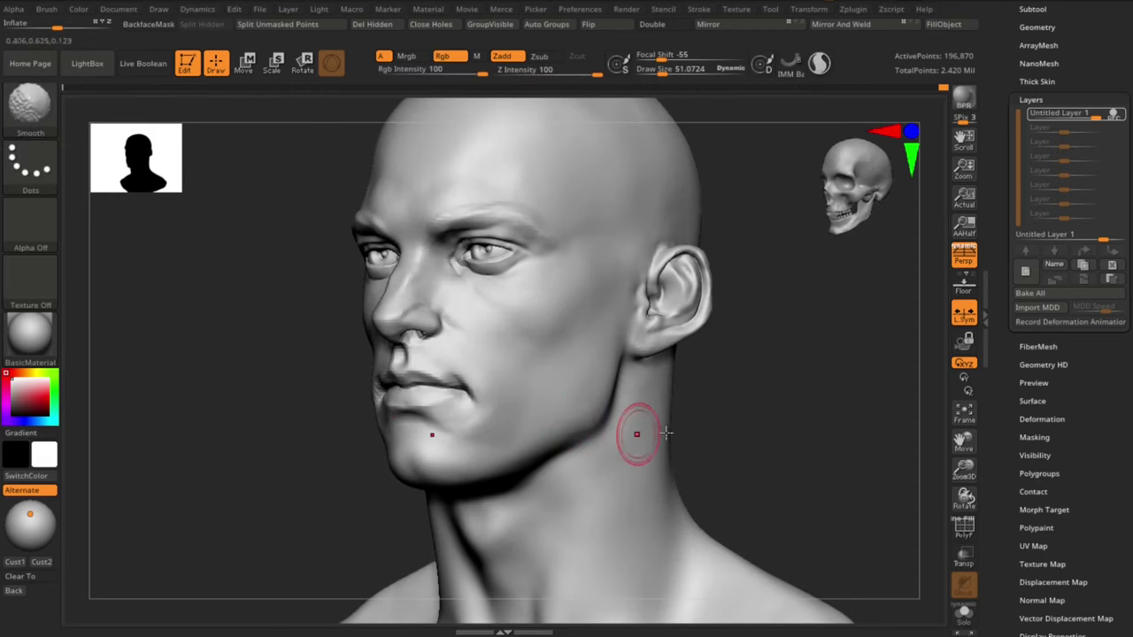
Step: Refine and smooth the underside of the jaw near its rear corner, with the ClayBuildup brush at draw size about 73
mouse_move(717, 432)
shift+mouse_down()
mouse_move(758, 427)
mouse_move(731, 311)
shift+mouse_up()
key(b)
key(m)
key(t)
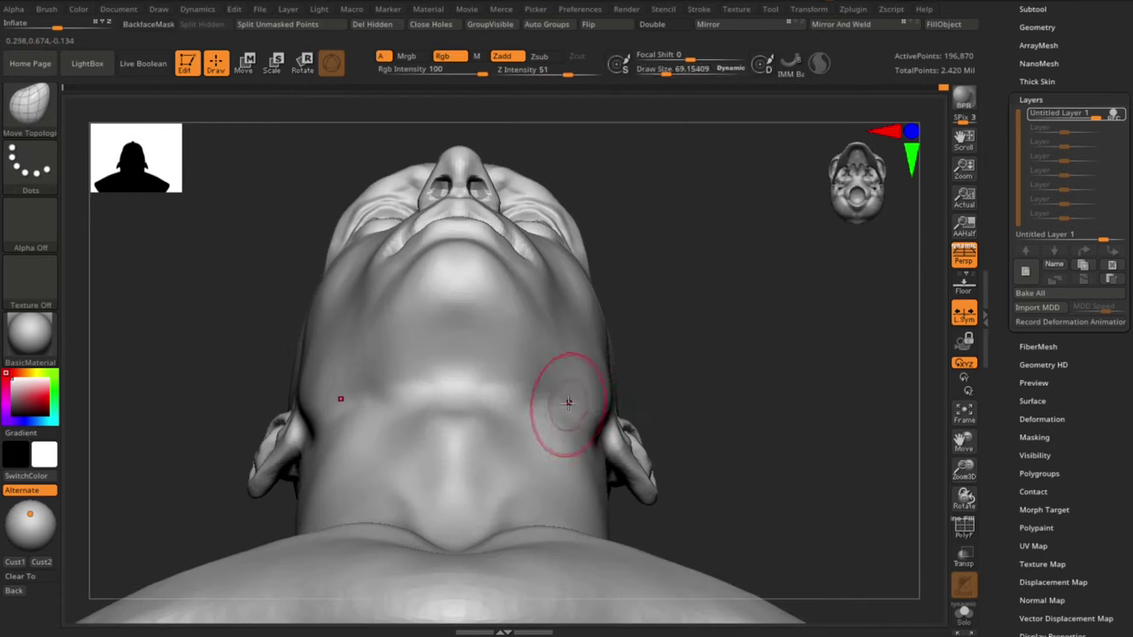
key(b)
key(c)
key(b)
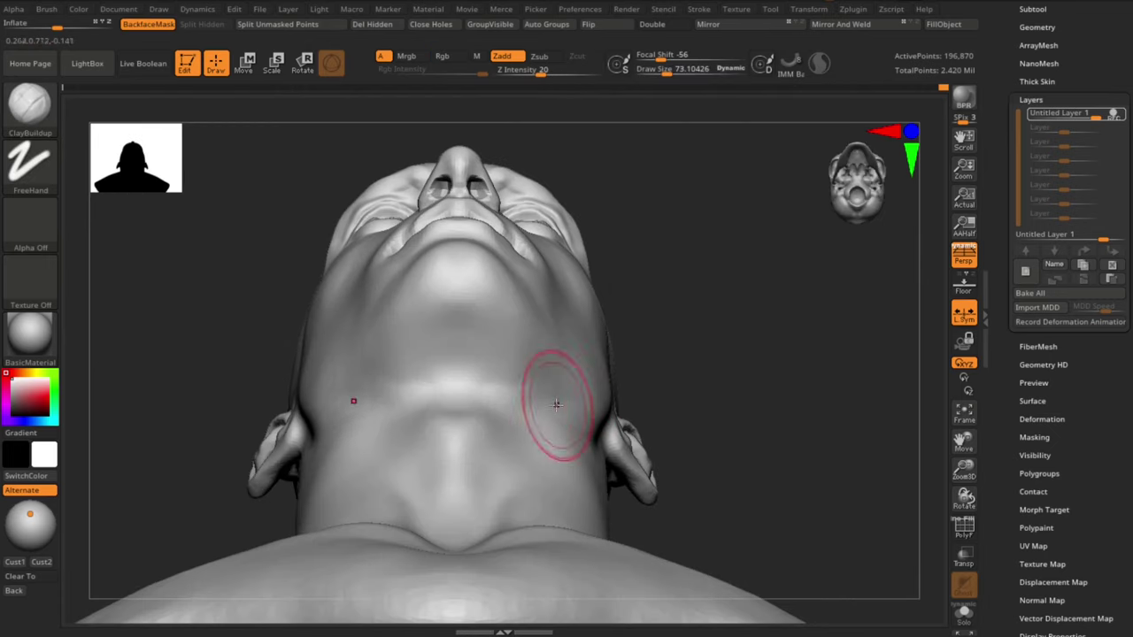
shift+drag(557, 405, 580, 398)
Step: Adjust the side contour of the jaw below the ear with the Move brush at draw size about 95
key(b)
key(m)
key(v)
shift+drag(708, 363, 731, 469)
key(s)
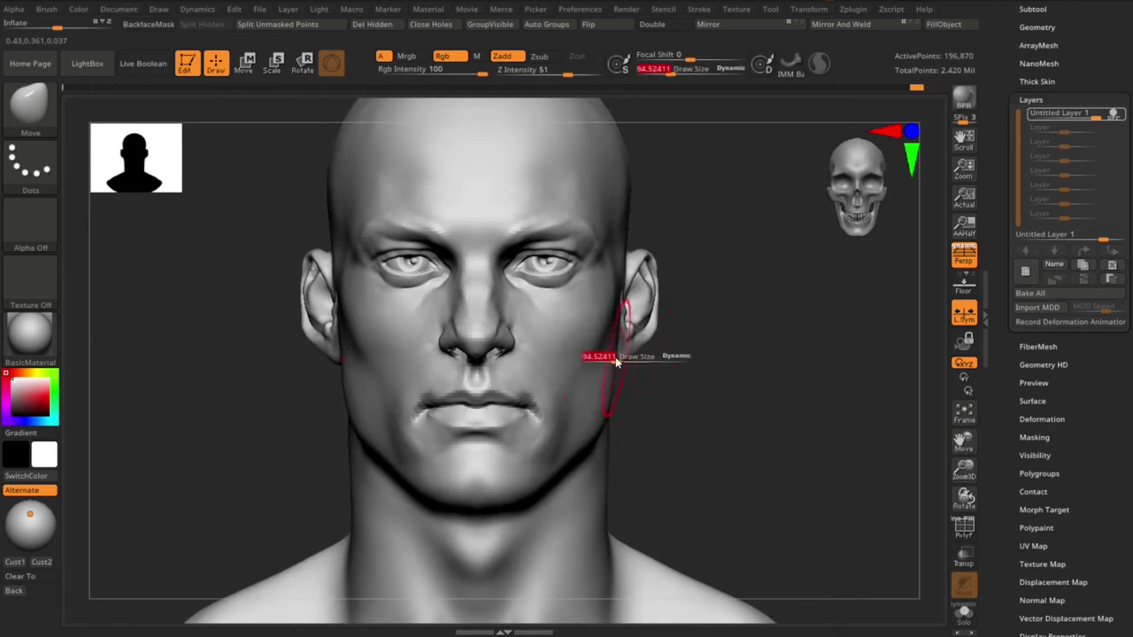
alt+drag(616, 344, 619, 343)
Step: Reshape the upper side of the skull with the Move Topological brush at draw size about 274
key(s)
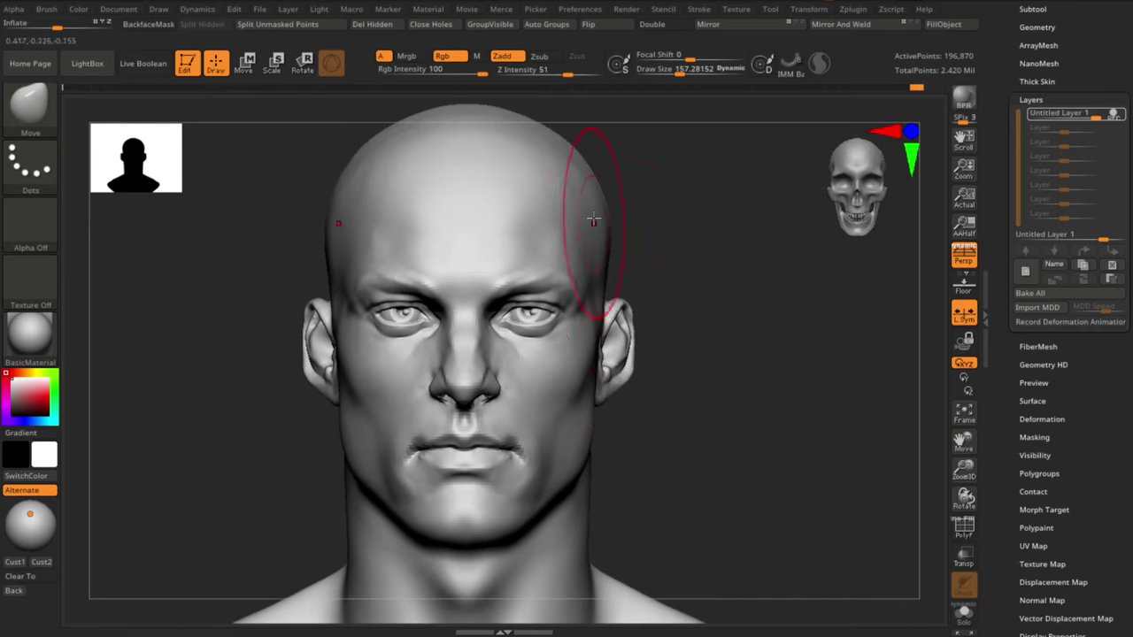
key(s)
drag(590, 193, 597, 192)
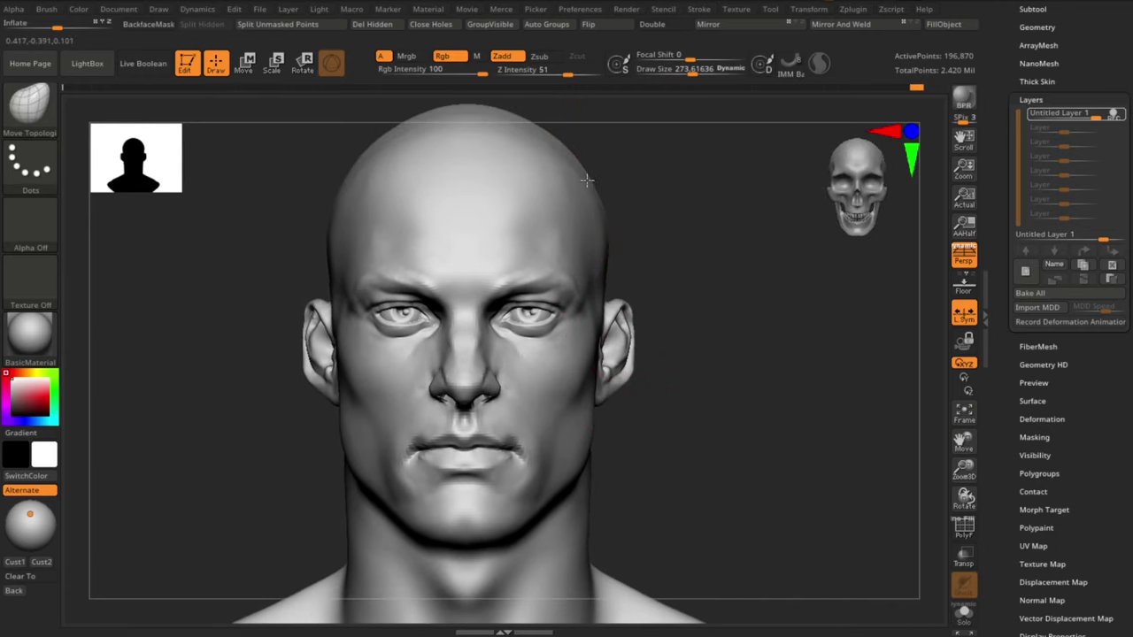
ctrl+right_drag(587, 180, 600, 217)
alt+right_drag(566, 180, 602, 194)
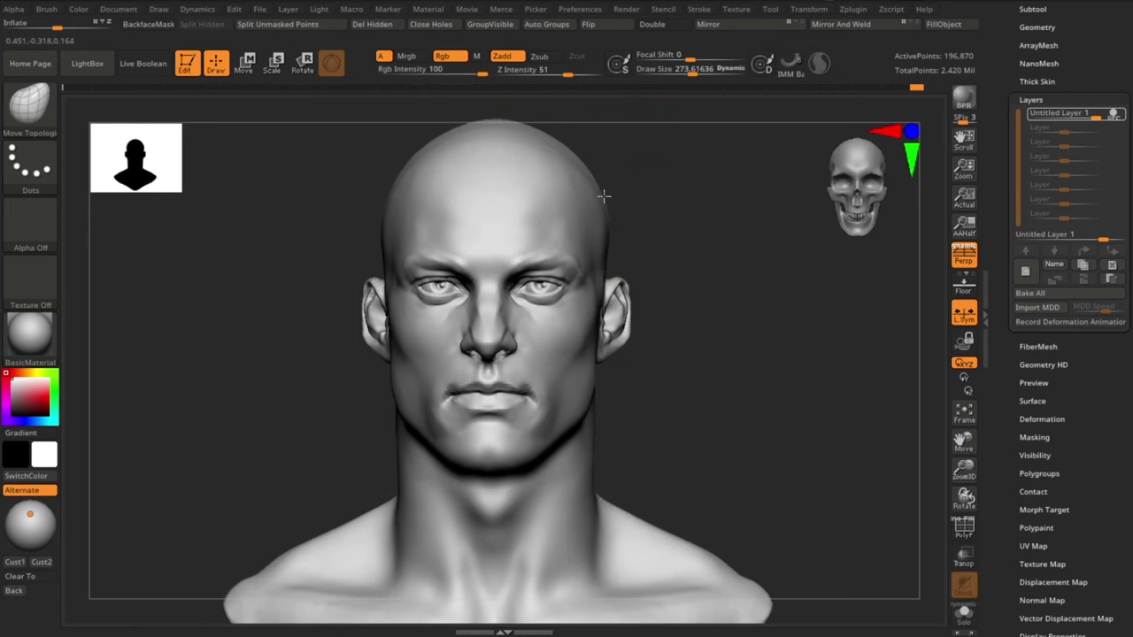
Step: Adjust the outer contour of the ears with the Move Topological brush at draw size about 104
key(s)
drag(700, 370, 676, 370)
mouse_move(695, 377)
ctrl+right_down()
mouse_move(698, 433)
mouse_move(664, 430)
ctrl+right_up()
key(s)
drag(614, 327, 625, 331)
key(s)
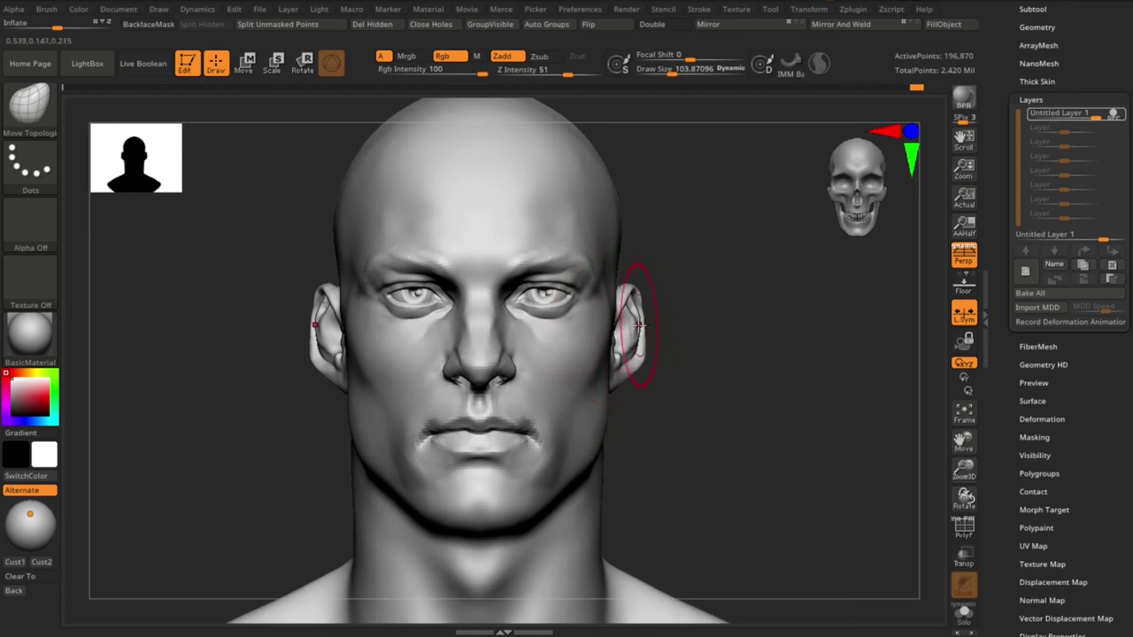
right_drag(676, 447, 659, 447)
Step: Adjust the jaw corner and the neck below the ear with the Move Topological brush at draw sizes about 175 to 229
key(s)
drag(591, 427, 599, 429)
ctrl+right_drag(598, 416, 599, 438)
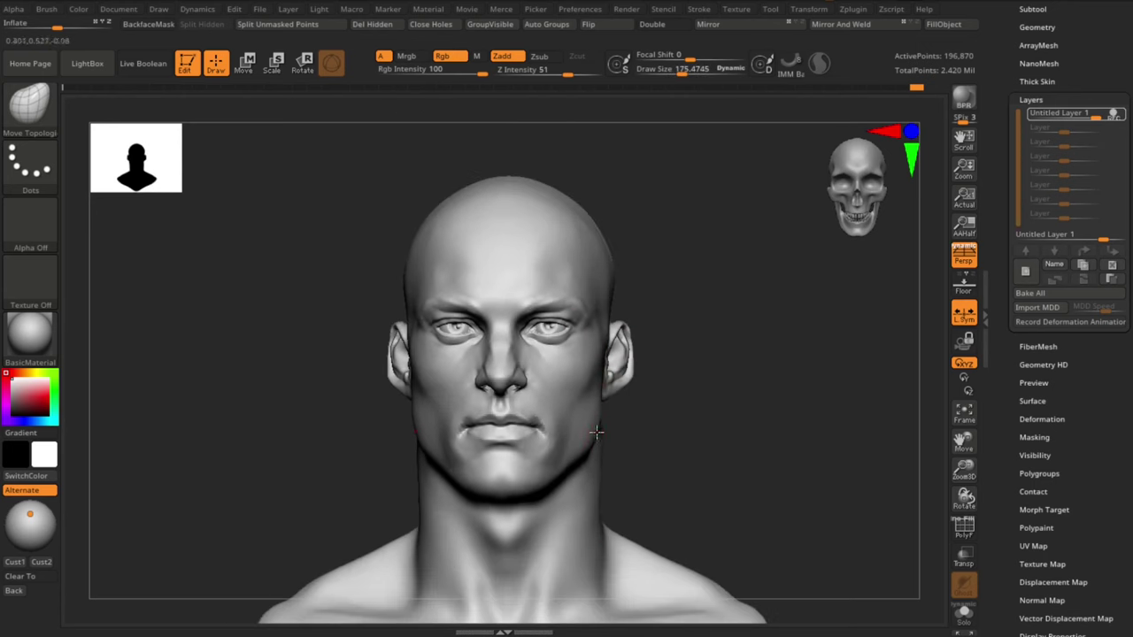
drag(593, 478, 643, 453)
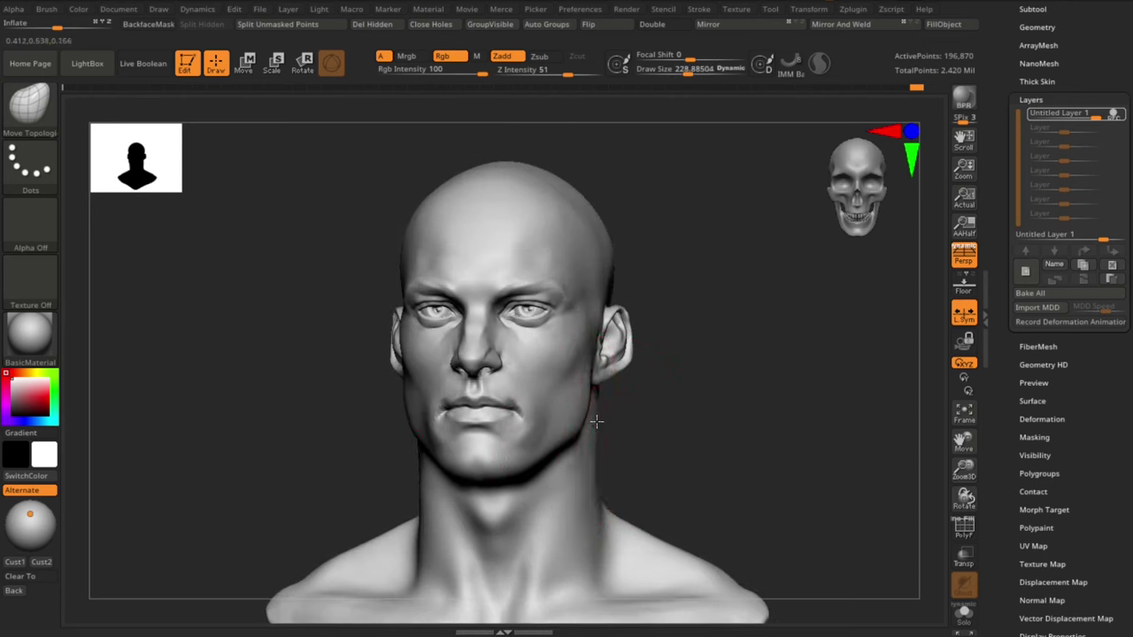
drag(597, 421, 699, 425)
Step: Refine the chin and lower jaw contour with the Move Topological brush at draw size about 95, smoothing beside the mouth
key(s)
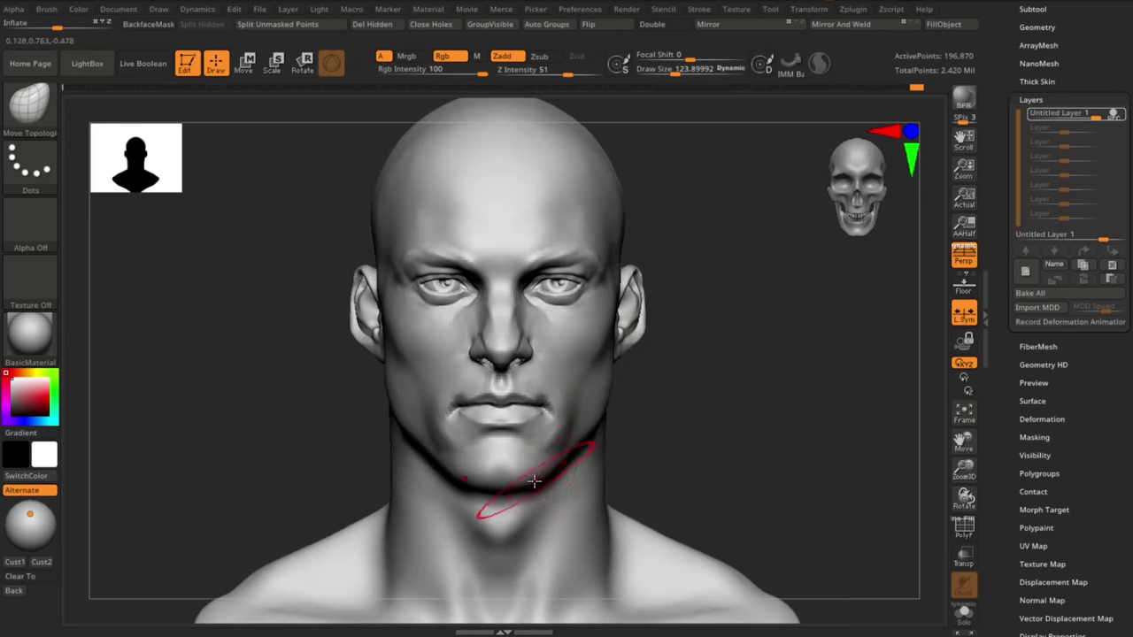
drag(653, 475, 641, 446)
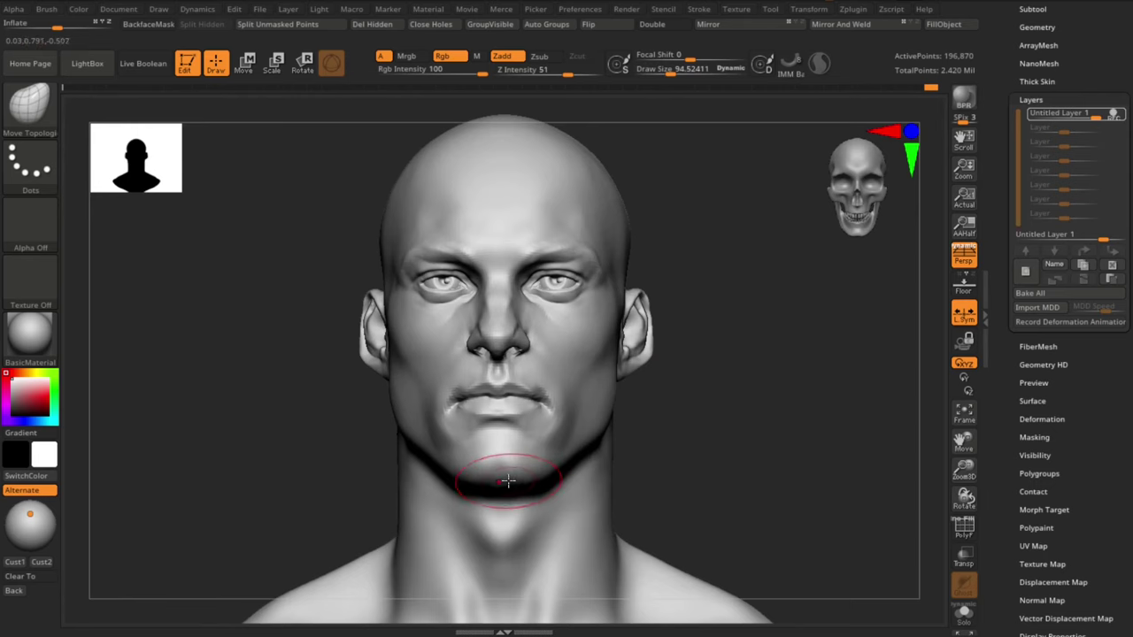
mouse_move(715, 429)
shift+mouse_down()
mouse_move(723, 440)
mouse_move(655, 436)
shift+mouse_up()
mouse_move(751, 450)
mouse_down()
mouse_move(761, 423)
mouse_move(808, 429)
mouse_up()
shift+drag(554, 433, 540, 425)
mouse_move(723, 413)
mouse_down()
mouse_move(725, 428)
mouse_move(711, 412)
mouse_move(720, 453)
mouse_move(730, 426)
mouse_move(732, 446)
mouse_move(715, 447)
mouse_up()
Step: Set up the ClayBuildup brush at draw size about 23 for detail work around the eyes
mouse_move(586, 251)
shift+mouse_down()
mouse_move(739, 458)
mouse_move(798, 495)
shift+mouse_up()
mouse_move(742, 402)
alt+mouse_down()
mouse_move(804, 402)
mouse_move(822, 451)
mouse_move(770, 443)
alt+mouse_up()
key(b)
key(c)
key(b)
key(bracketleft)
key(bracketleft)
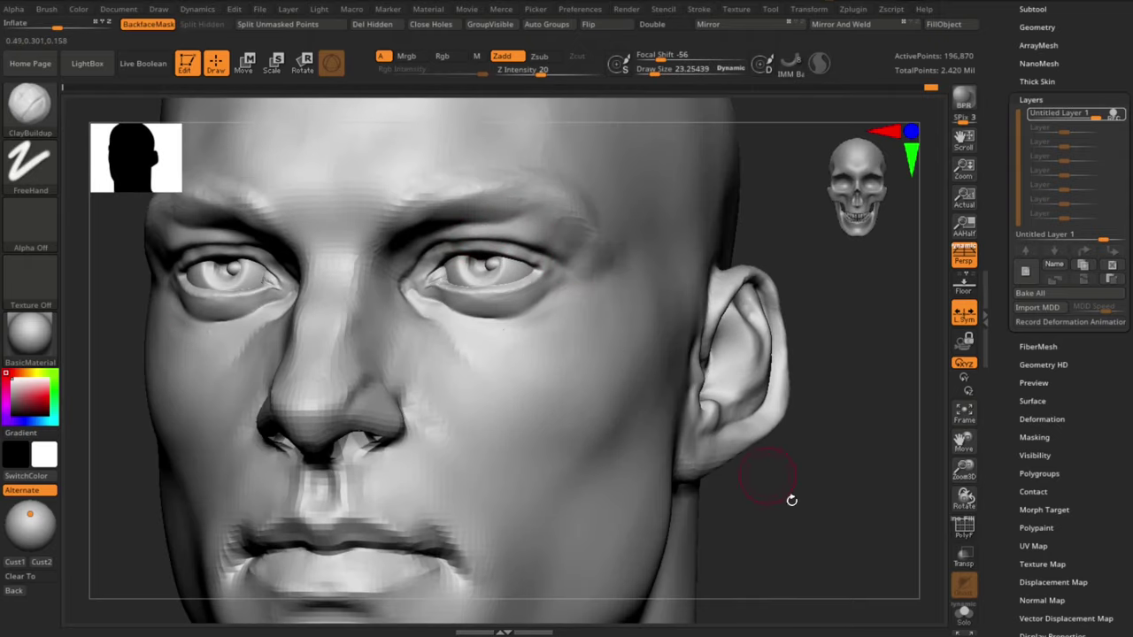
key(f)
drag(792, 500, 799, 416)
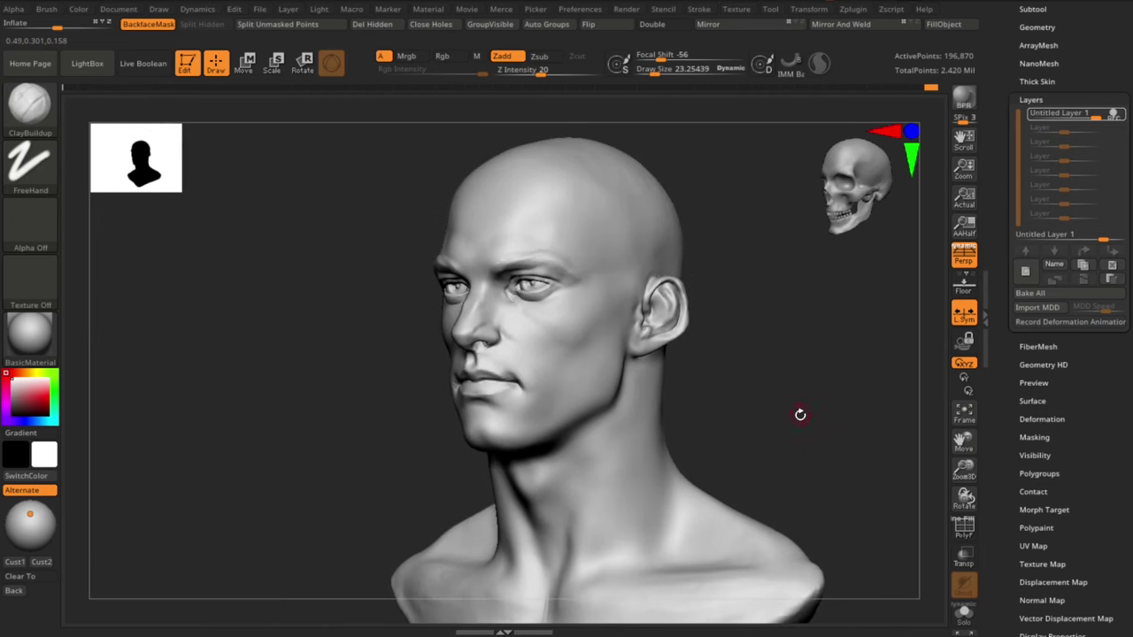
Step: Toggle the head's sculpt layer to compare the shapes, and delete the layer
click(1121, 114)
click(1123, 118)
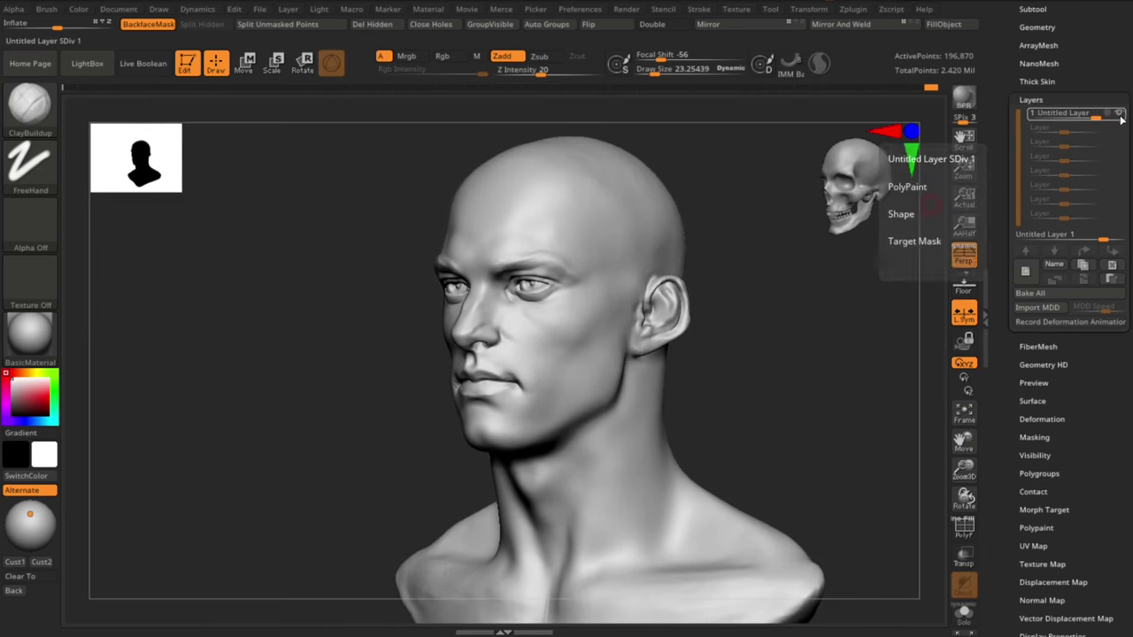
click(1111, 268)
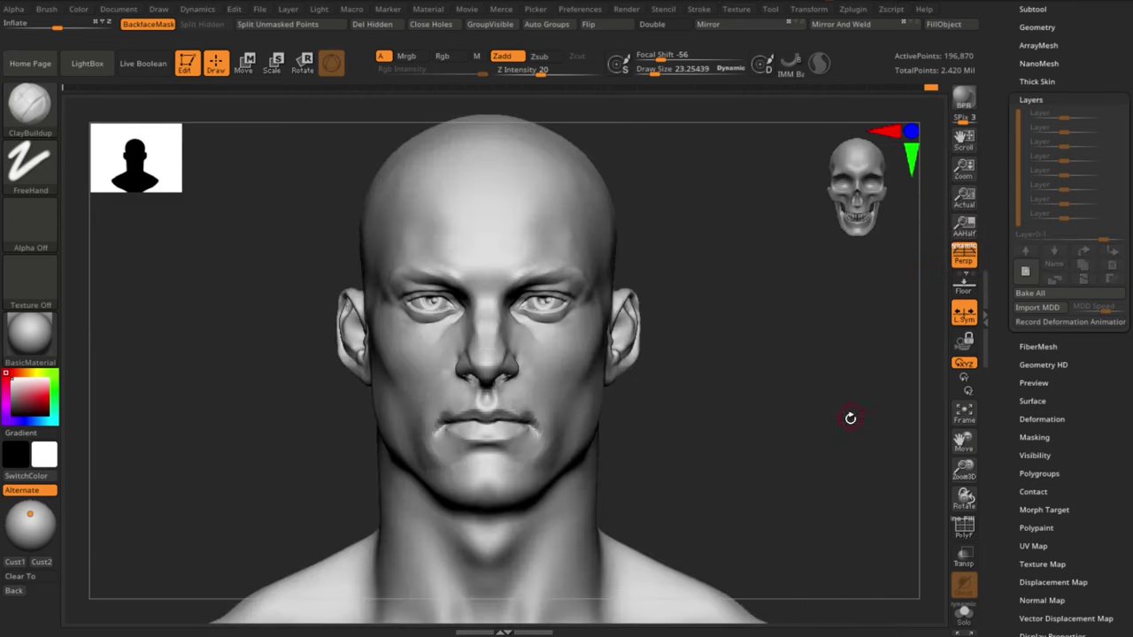
Step: Append a sphere as a new subtool to the bust
mouse_move(850, 417)
mouse_down()
mouse_move(826, 450)
mouse_move(600, 413)
mouse_up()
key(shift)
mouse_move(577, 447)
shift+right_down()
mouse_move(766, 468)
mouse_move(684, 301)
shift+right_up()
key(space)
click(723, 340)
click(304, 371)
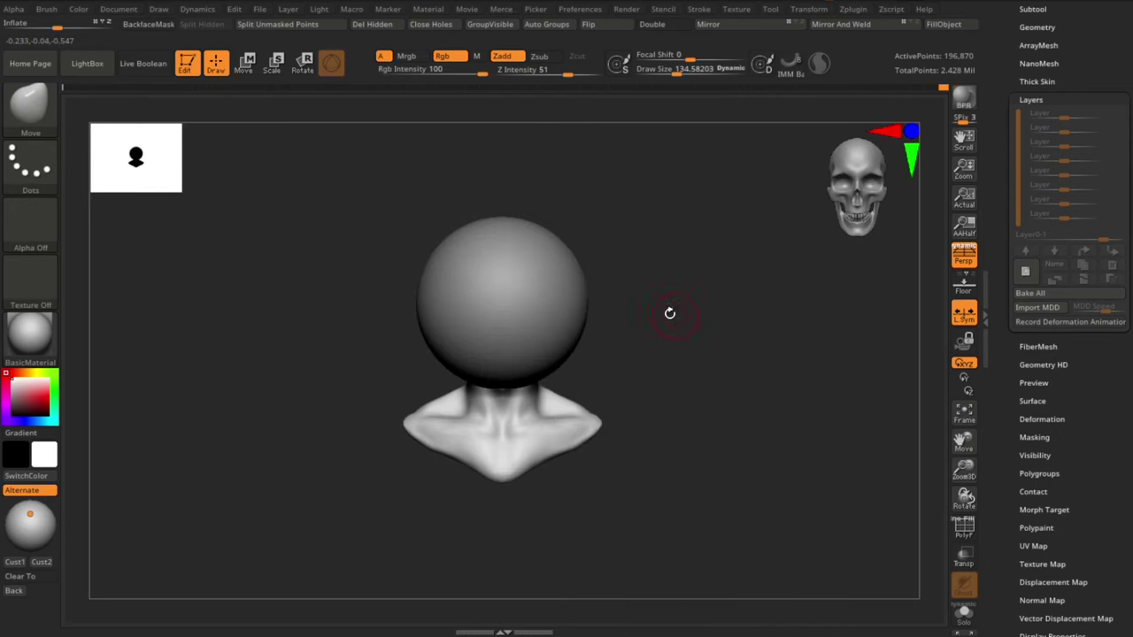
Step: Select the new sphere, move it down and back beneath the bust, and scale it down with the gizmo
alt+click(554, 314)
ctrl+right_drag(660, 368, 655, 349)
key(w)
drag(505, 215, 505, 373)
ctrl+right_drag(728, 354, 558, 399)
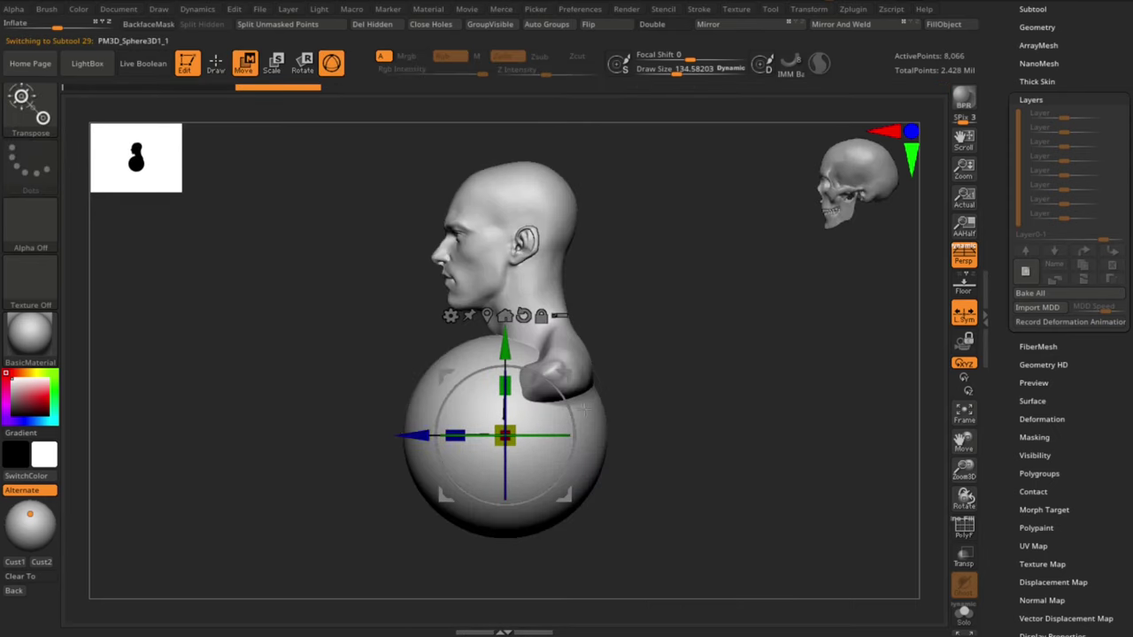
drag(414, 434, 447, 434)
drag(539, 347, 539, 377)
drag(538, 465, 541, 453)
Step: Remesh the sphere with DynaMesh at resolution 128 and scale it into a tall egg-shaped torso form below the shoulders
key(space)
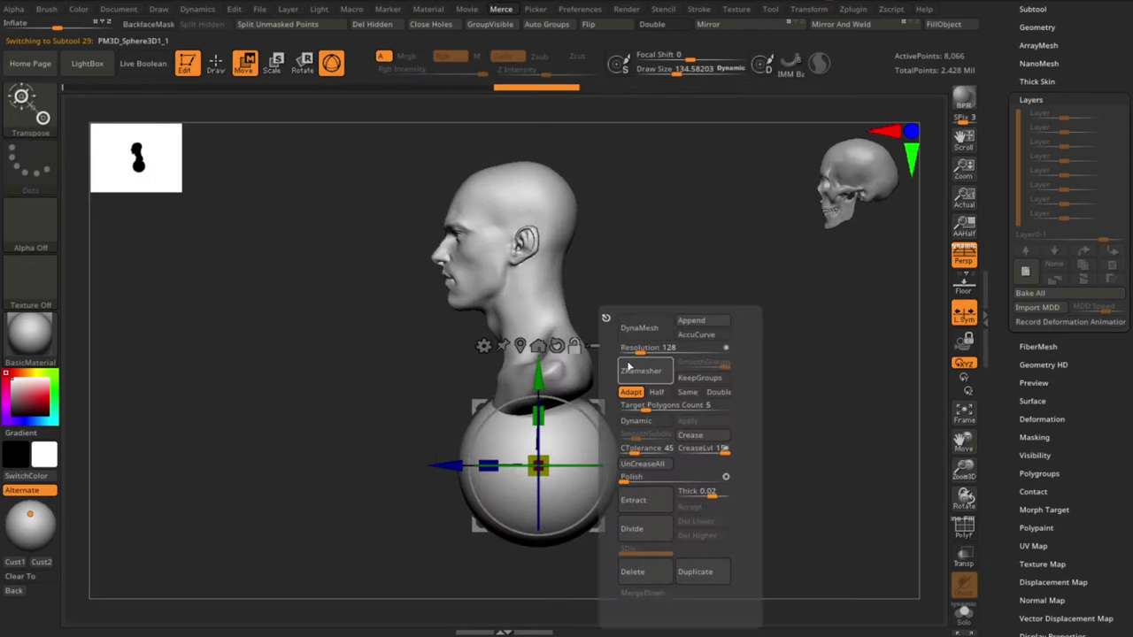
click(644, 330)
ctrl+right_drag(645, 331, 644, 316)
mouse_move(538, 417)
mouse_down()
mouse_move(539, 391)
mouse_move(605, 416)
mouse_move(596, 406)
mouse_up()
mouse_move(610, 365)
shift+right_down()
mouse_move(735, 351)
mouse_move(686, 354)
shift+right_up()
key(q)
key(s)
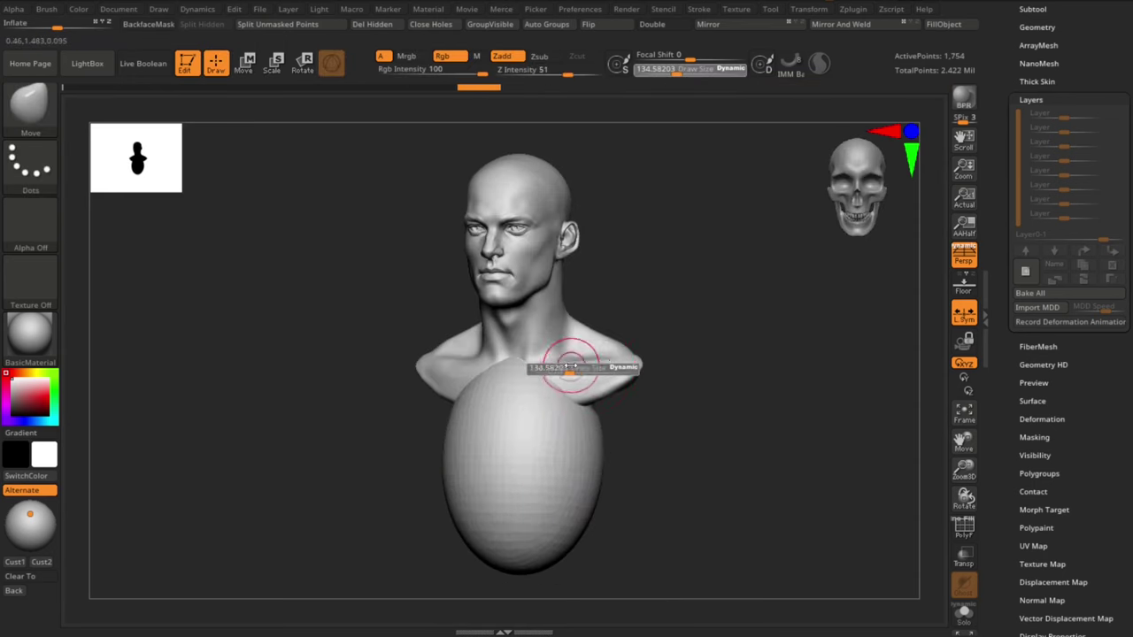
Step: Pull the torso's upper sides outward into shoulders with an enlarged Move brush, and mirror and weld the mesh
drag(572, 367, 606, 369)
drag(584, 388, 681, 351)
click(861, 31)
shift+right_drag(695, 359, 634, 380)
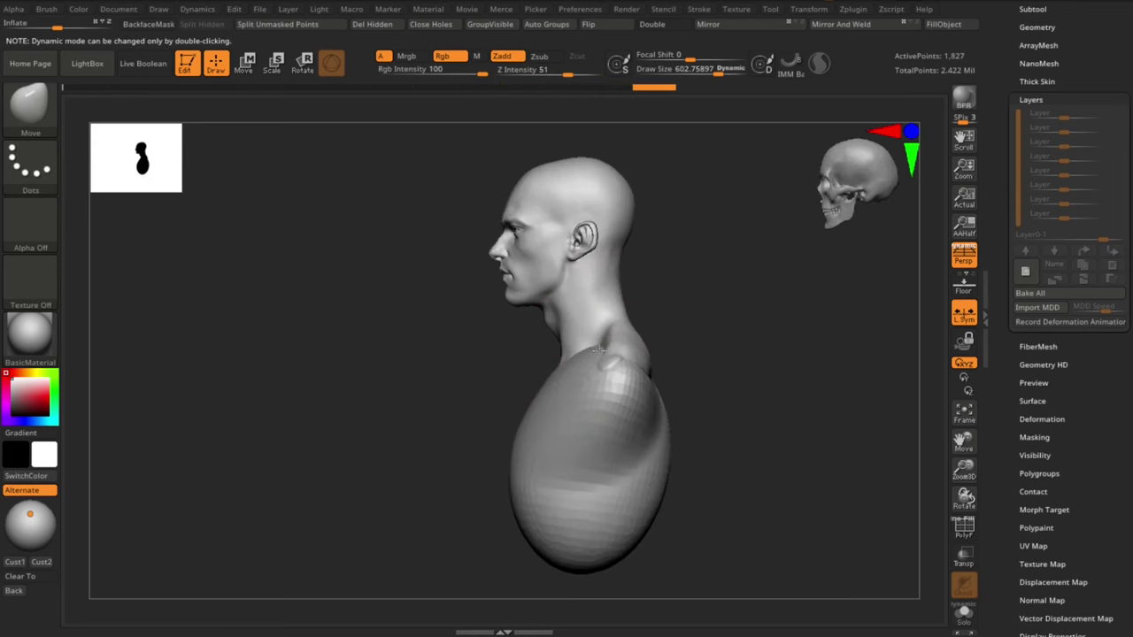
drag(599, 349, 606, 345)
right_drag(715, 364, 691, 365)
drag(668, 397, 683, 394)
Step: Adjust the torso's shoulder tops and push in its lower back with the Move brush
shift+right_drag(752, 382, 589, 387)
key(s)
drag(678, 356, 668, 356)
drag(684, 357, 671, 347)
mouse_move(731, 334)
shift+right_down()
mouse_move(794, 324)
mouse_move(719, 327)
shift+right_up()
key(s)
drag(674, 469, 655, 469)
key(s)
drag(618, 466, 628, 467)
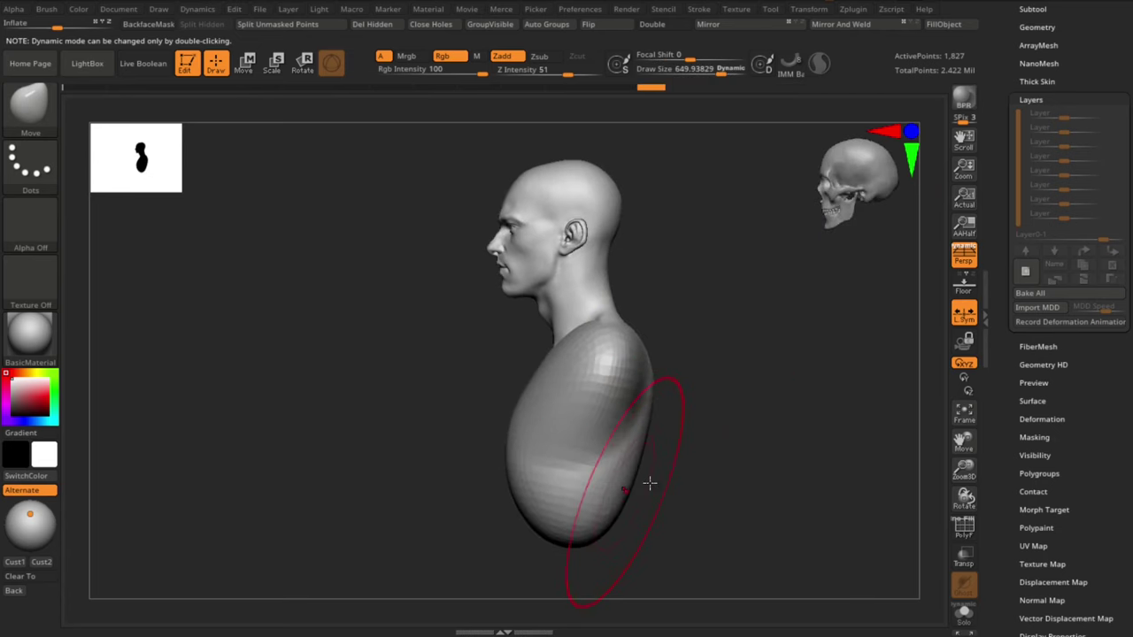
Step: Refine the torso's side profile around the neck base and upper back with the Move brush
shift+right_drag(666, 482, 728, 475)
key(s)
drag(734, 475, 722, 475)
ctrl+right_drag(724, 467, 722, 449)
mouse_move(722, 450)
right_down()
mouse_move(683, 443)
mouse_move(637, 369)
mouse_move(620, 366)
mouse_move(633, 368)
right_up()
drag(655, 373, 645, 375)
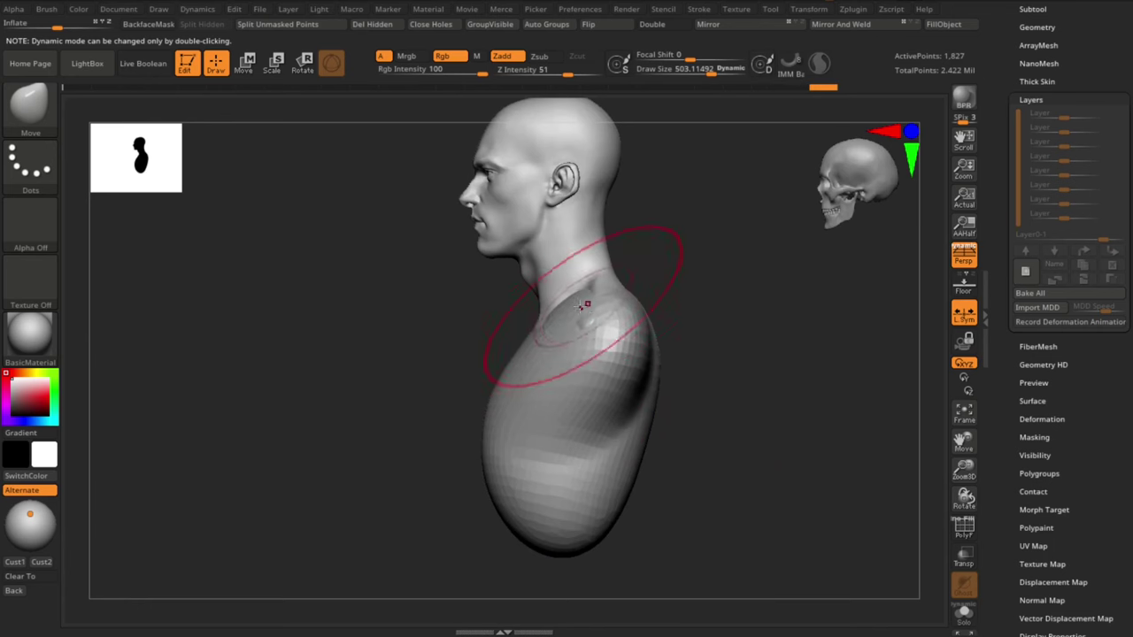
right_drag(646, 294, 633, 296)
drag(657, 333, 670, 336)
shift+right_drag(797, 325, 753, 322)
alt+right_drag(821, 293, 714, 292)
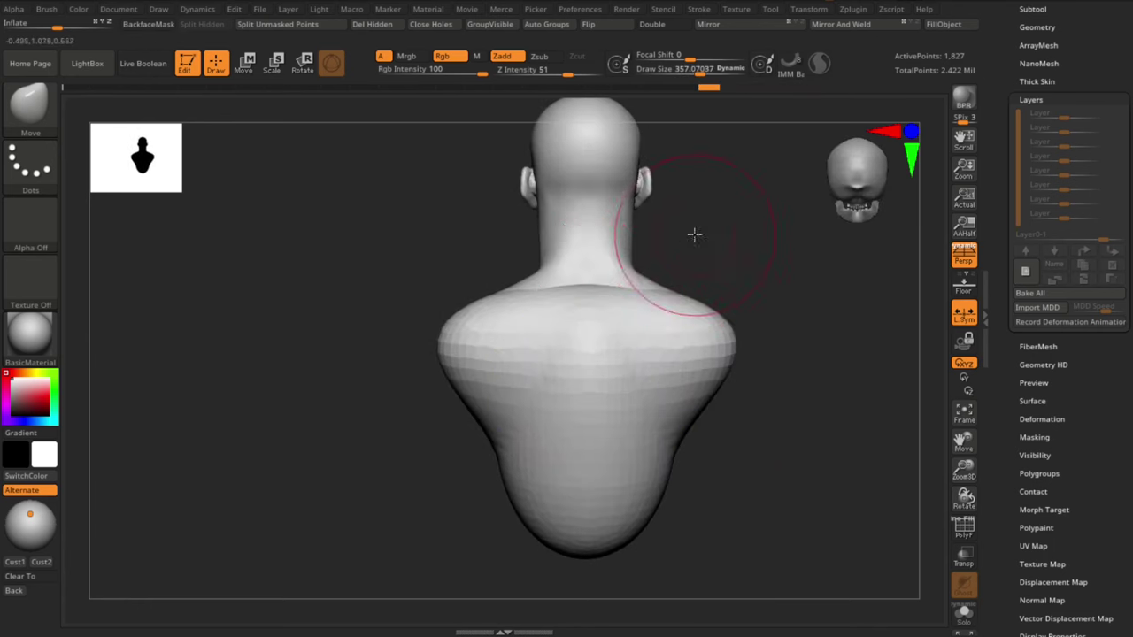
Step: Raise the torso's top edge behind the neck and carve a spine groove down the back with the DamStandard brush
right_drag(694, 235, 691, 259)
key(s)
drag(628, 279, 619, 279)
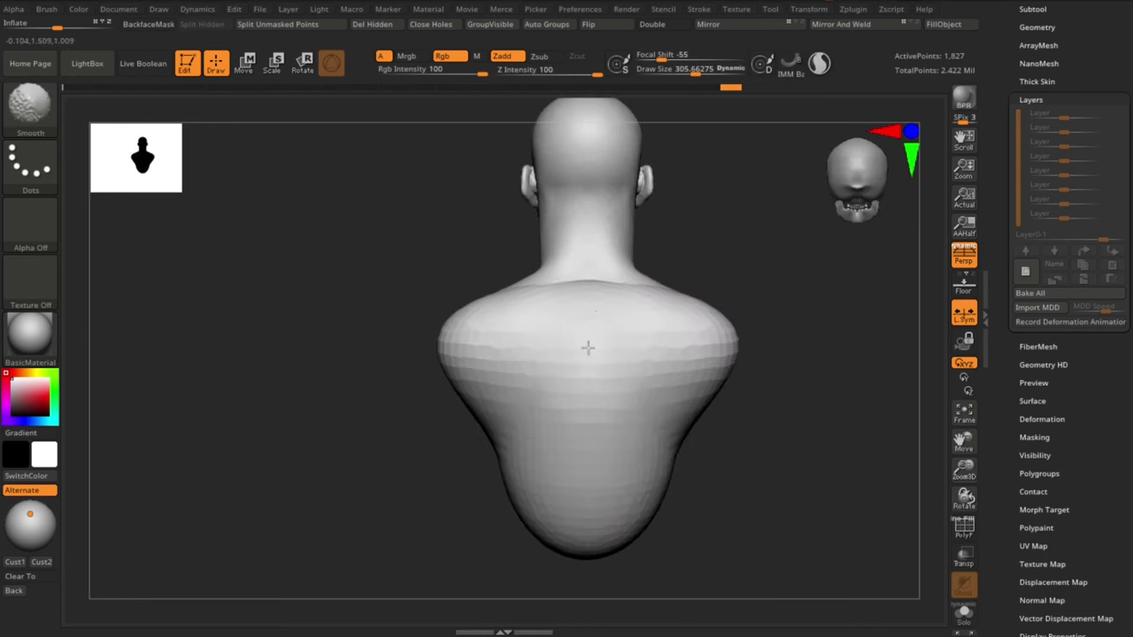
drag(559, 258, 556, 301)
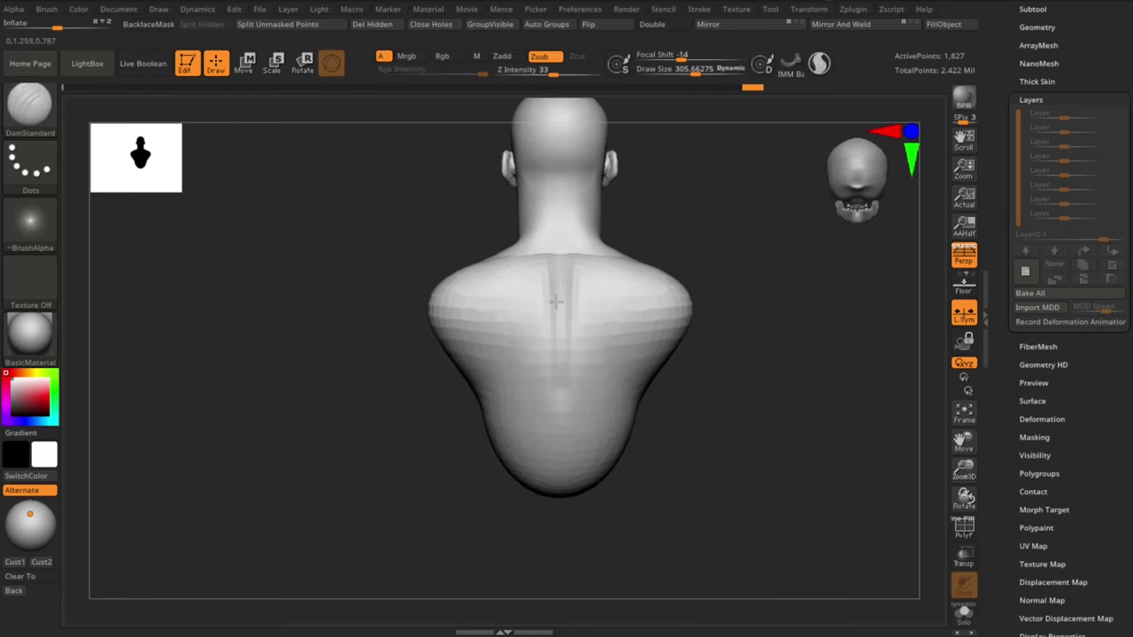
shift+drag(557, 470, 557, 381)
Step: Reshape the back and the flanks below the shoulders with the Move brush
right_drag(655, 442, 676, 411)
key(b)
key(m)
key(v)
drag(622, 383, 637, 383)
mouse_move(644, 419)
right_down()
mouse_move(661, 422)
mouse_move(639, 409)
right_up()
key(s)
drag(640, 402, 633, 402)
right_drag(623, 363, 630, 361)
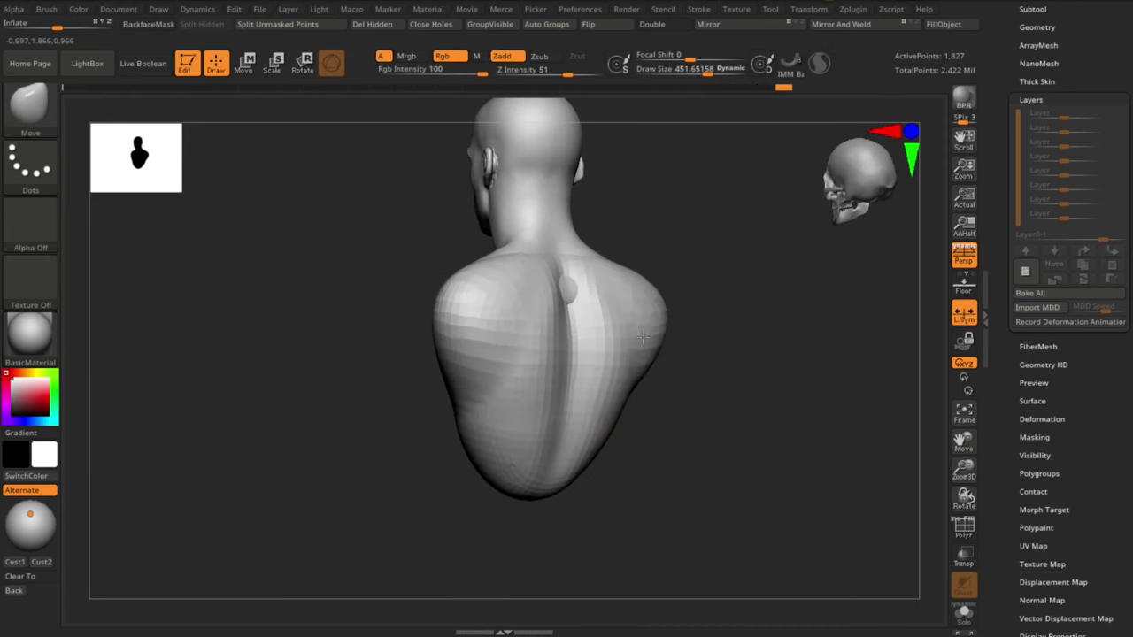
drag(643, 337, 641, 396)
Step: Fill out the lower torso into a broader, flatter-based waist from the side and front with the Move brush
mouse_move(634, 460)
right_down()
mouse_move(751, 498)
mouse_move(620, 509)
mouse_move(602, 470)
right_up()
key(s)
mouse_move(554, 431)
mouse_down()
mouse_move(581, 473)
mouse_move(519, 446)
mouse_up()
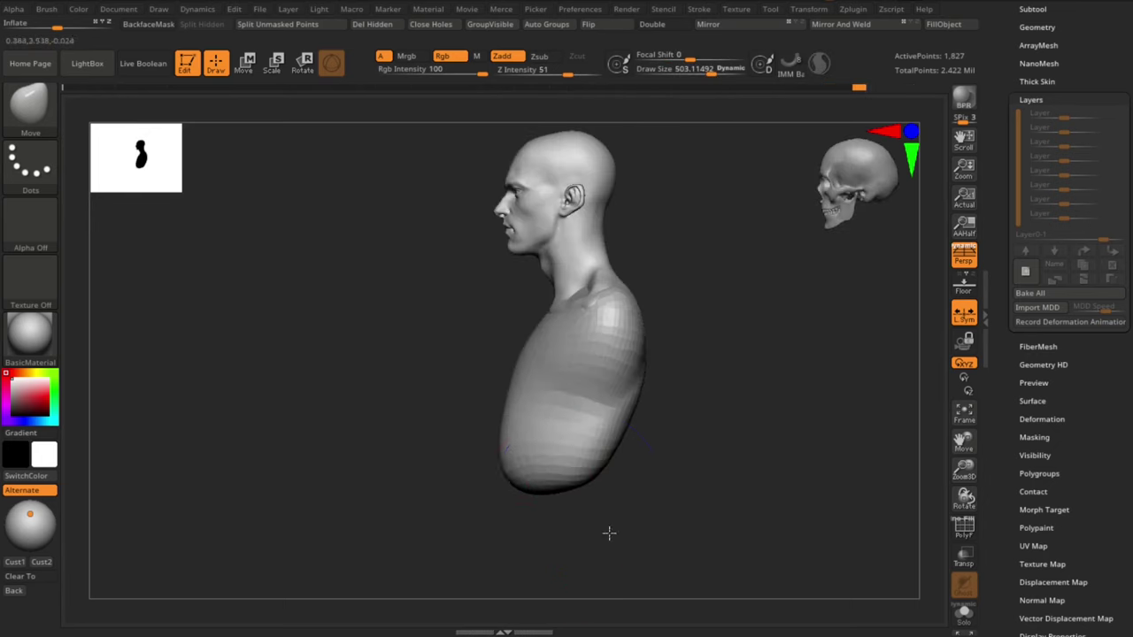
drag(677, 496, 641, 492)
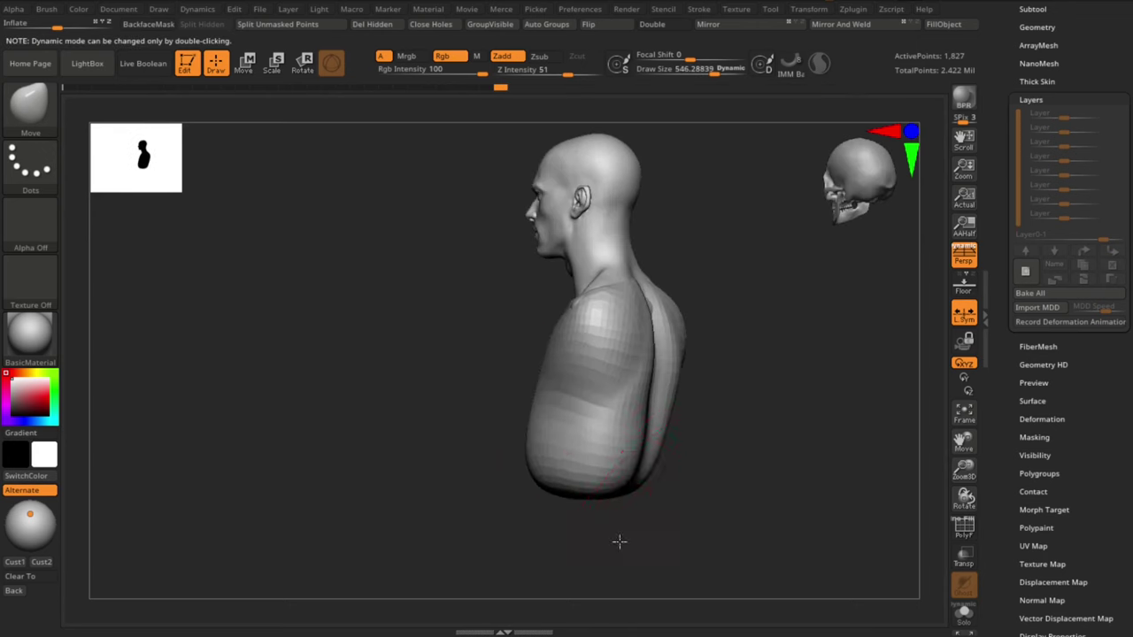
drag(620, 541, 677, 535)
shift+drag(633, 455, 678, 453)
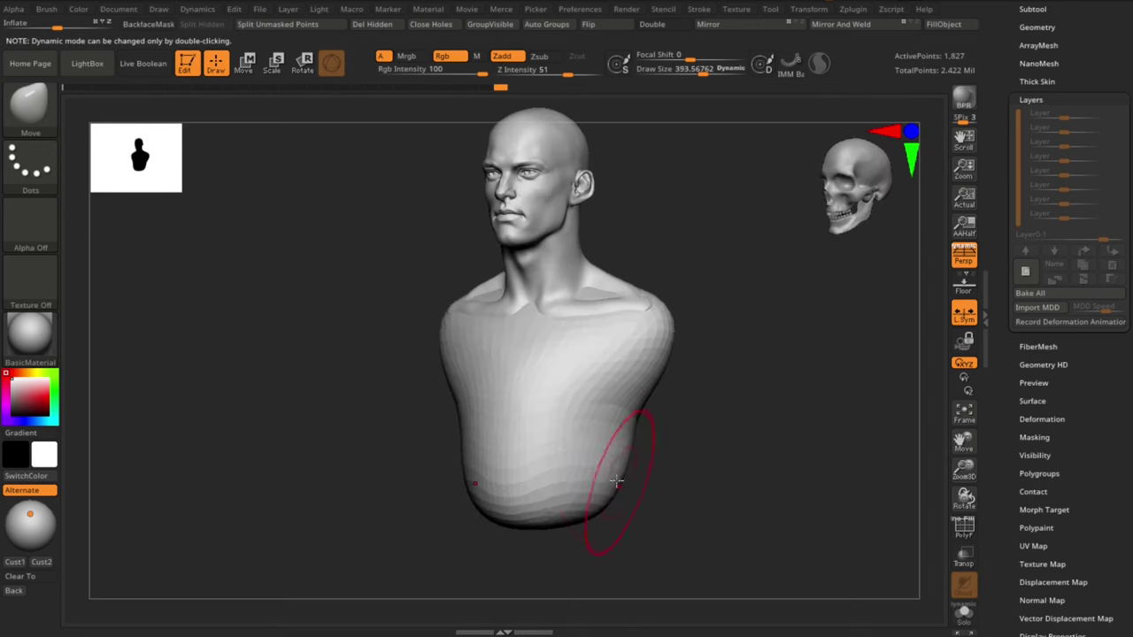
alt+drag(745, 429, 696, 443)
drag(695, 442, 611, 442)
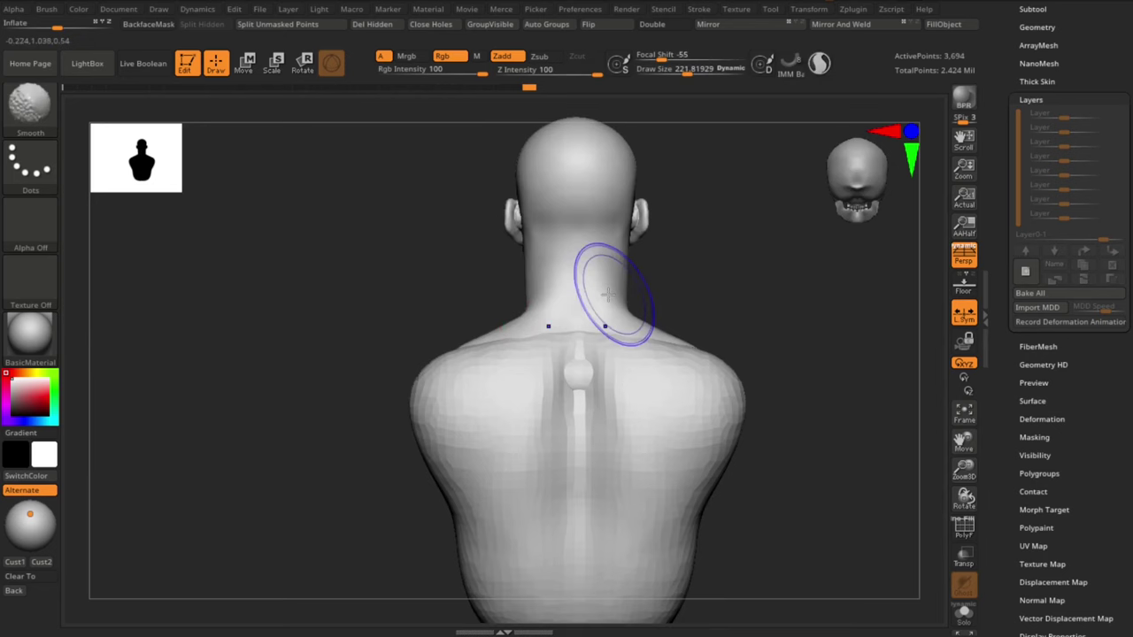
Step: Carve the inner edges of both shoulder blades on the back with the DamStandard brush
alt+drag(461, 302, 478, 275)
key(s)
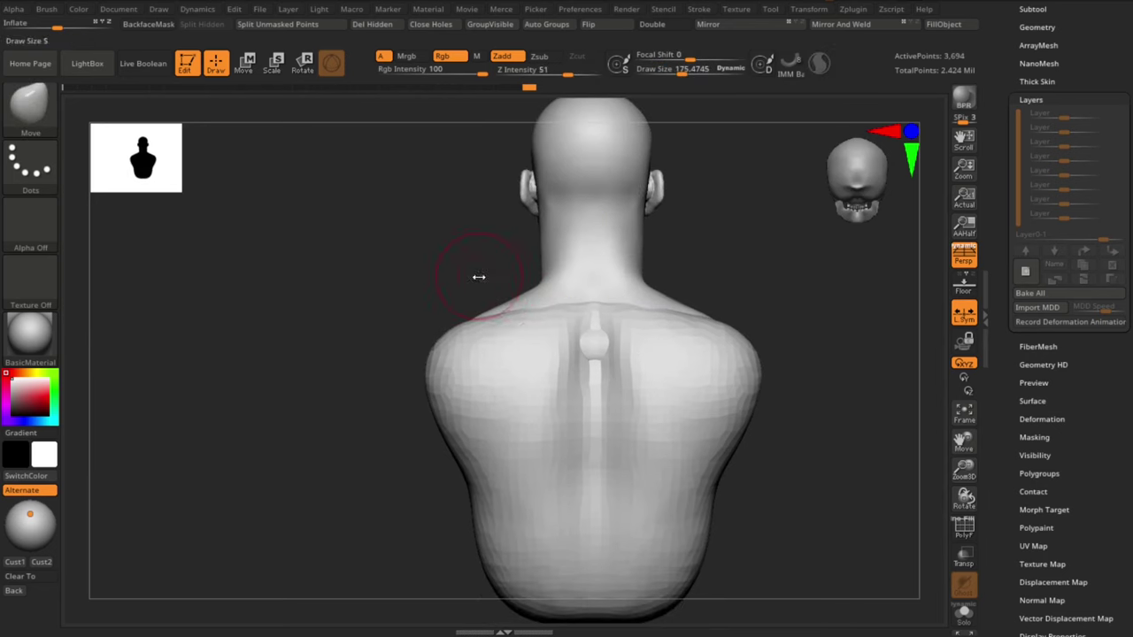
key(b)
key(s)
key(t)
key(b)
key(d)
key(s)
key(s)
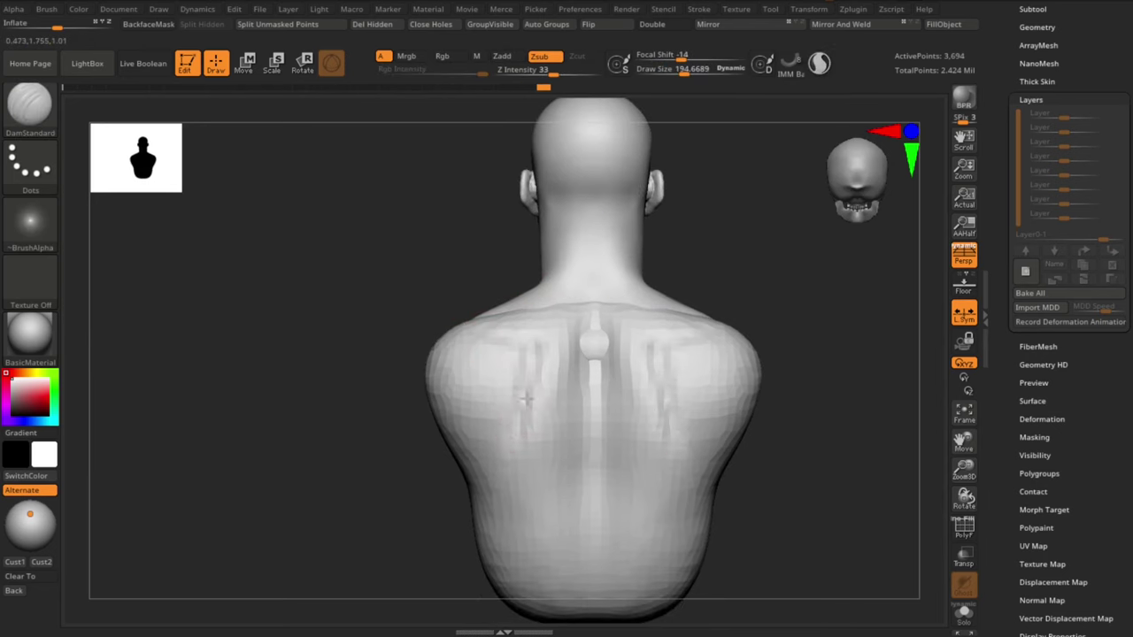
drag(515, 464, 506, 485)
Step: Build up the muscle columns on both sides of the spine with the Standard brush
key(b)
key(s)
key(t)
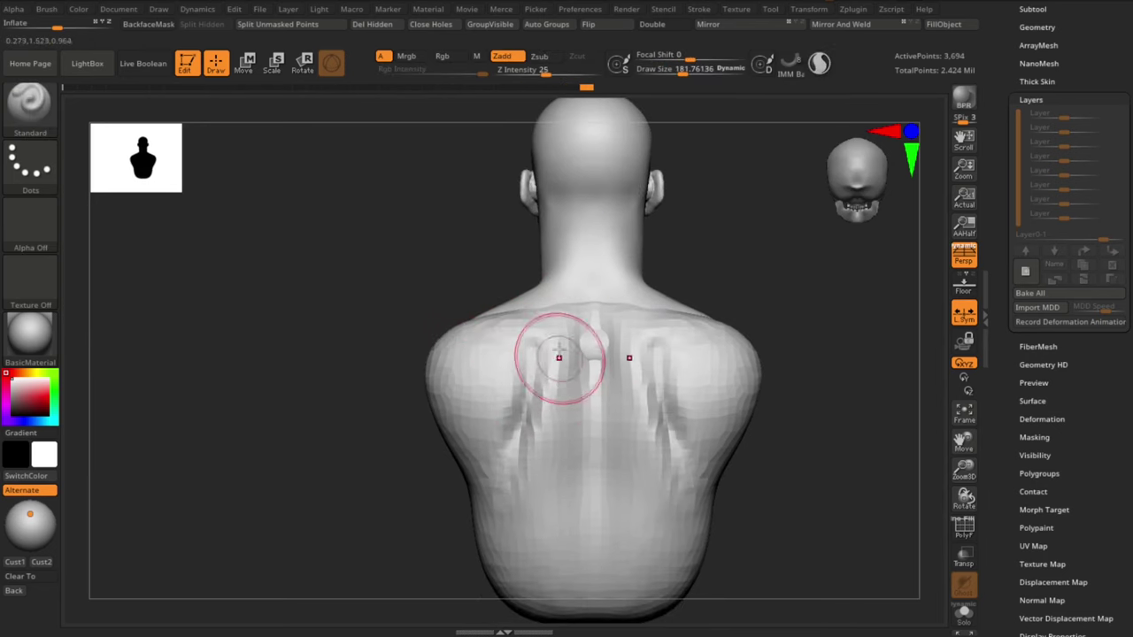
drag(559, 354, 540, 478)
drag(787, 478, 752, 469)
Step: Add muscle volume between the spine and shoulder blades and down toward the lower back with the ClayBuildup brush
key(b)
key(c)
key(b)
drag(568, 368, 542, 514)
drag(463, 544, 468, 509)
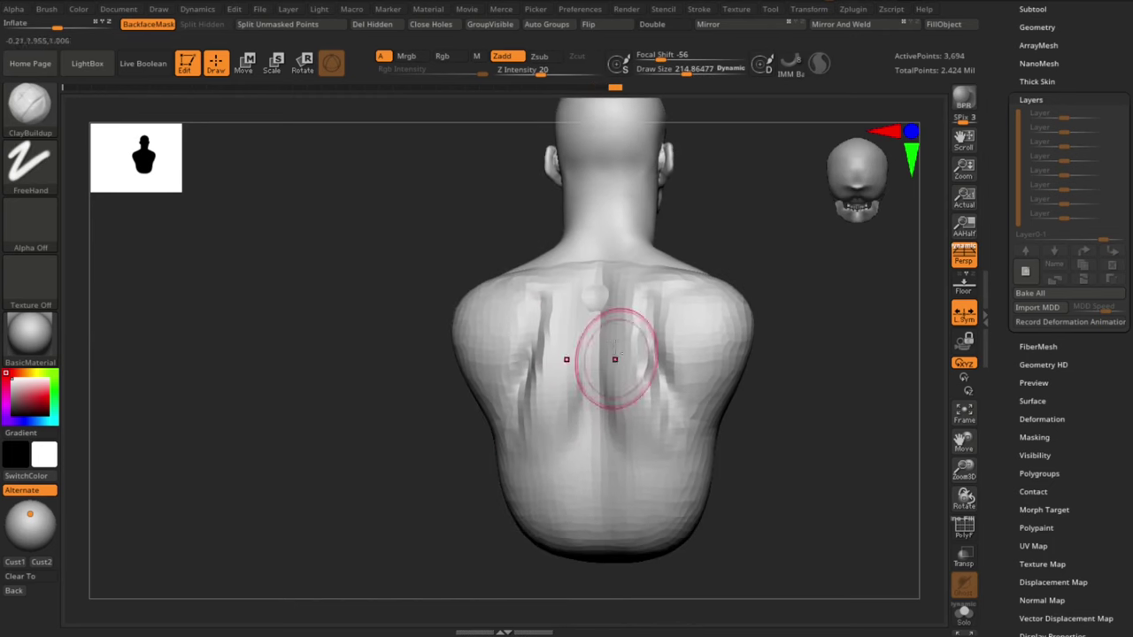
drag(614, 372, 674, 478)
drag(642, 425, 653, 483)
mouse_move(746, 482)
mouse_down()
mouse_move(784, 478)
mouse_move(764, 474)
mouse_up()
drag(726, 344, 728, 352)
mouse_move(781, 418)
mouse_down()
mouse_move(764, 431)
mouse_move(806, 463)
mouse_move(845, 464)
mouse_move(769, 467)
mouse_up()
Step: Smooth the shoulder blade area and blend the grooves into the back muscles
key(b)
key(m)
key(v)
key(bracketright)
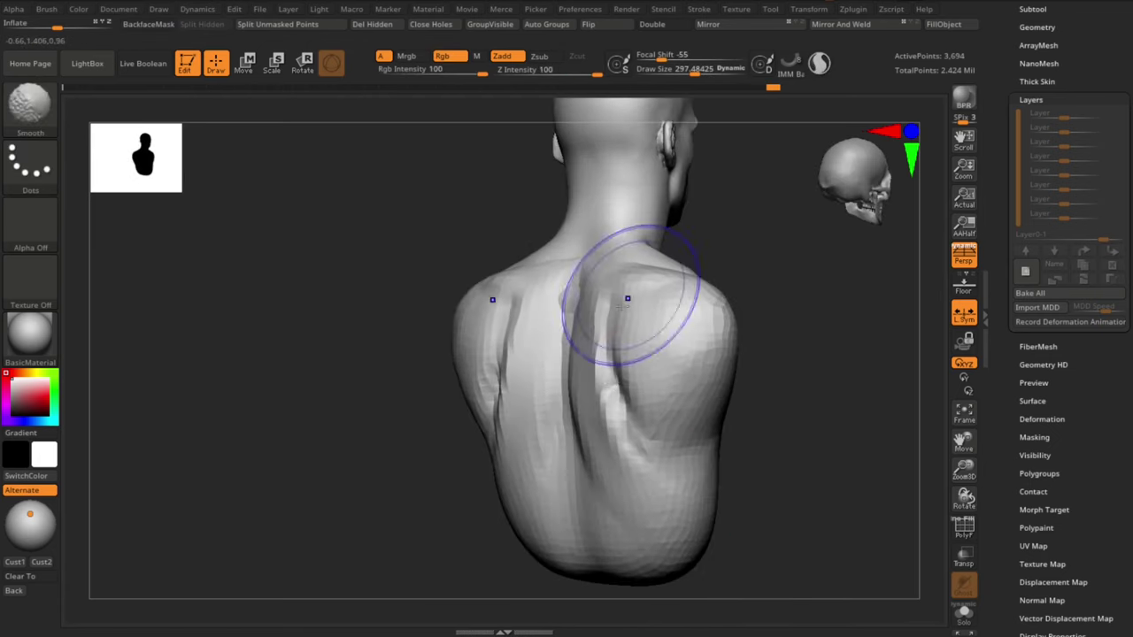
key(b)
key(c)
key(b)
shift+drag(627, 298, 616, 416)
drag(775, 511, 819, 496)
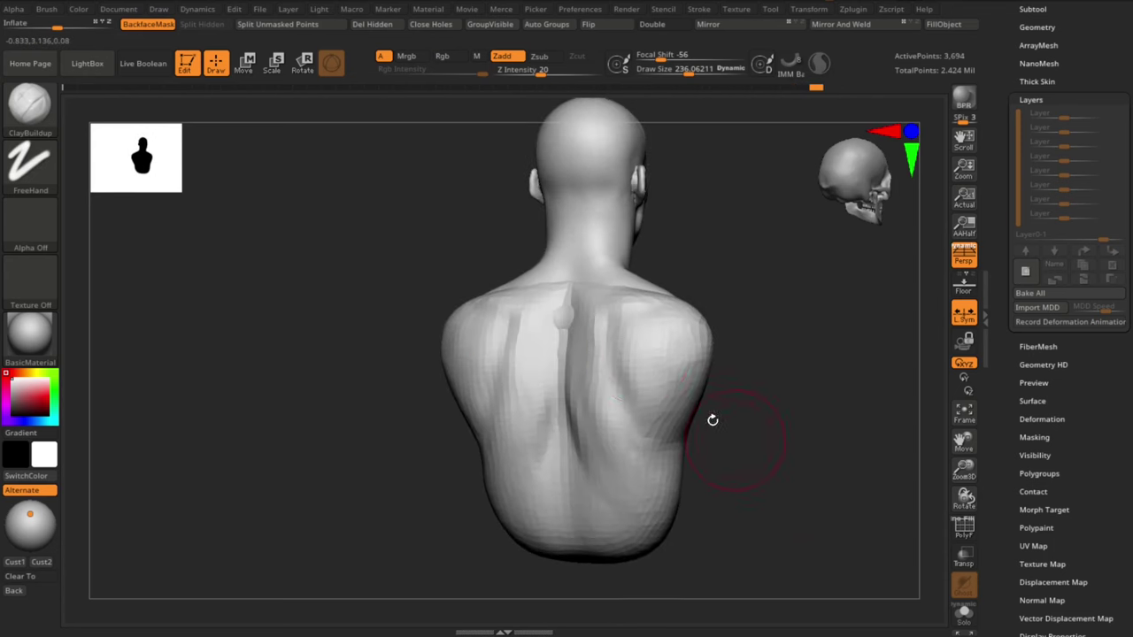
mouse_move(716, 420)
mouse_down()
mouse_move(880, 442)
mouse_move(873, 394)
mouse_move(803, 484)
mouse_move(766, 492)
mouse_move(758, 379)
mouse_up()
Step: Append another sphere as a new subtool, select it and activate its move gizmo
key(b)
key(m)
key(v)
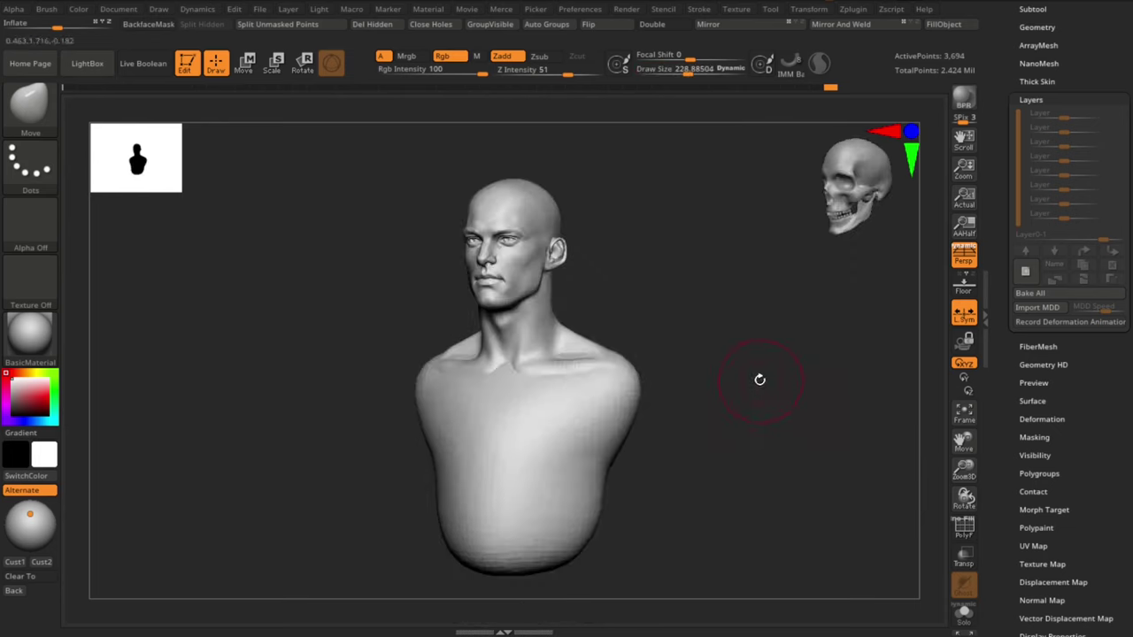
key(space)
click(777, 344)
click(381, 382)
alt+click(566, 233)
shift+drag(602, 234, 607, 232)
key(w)
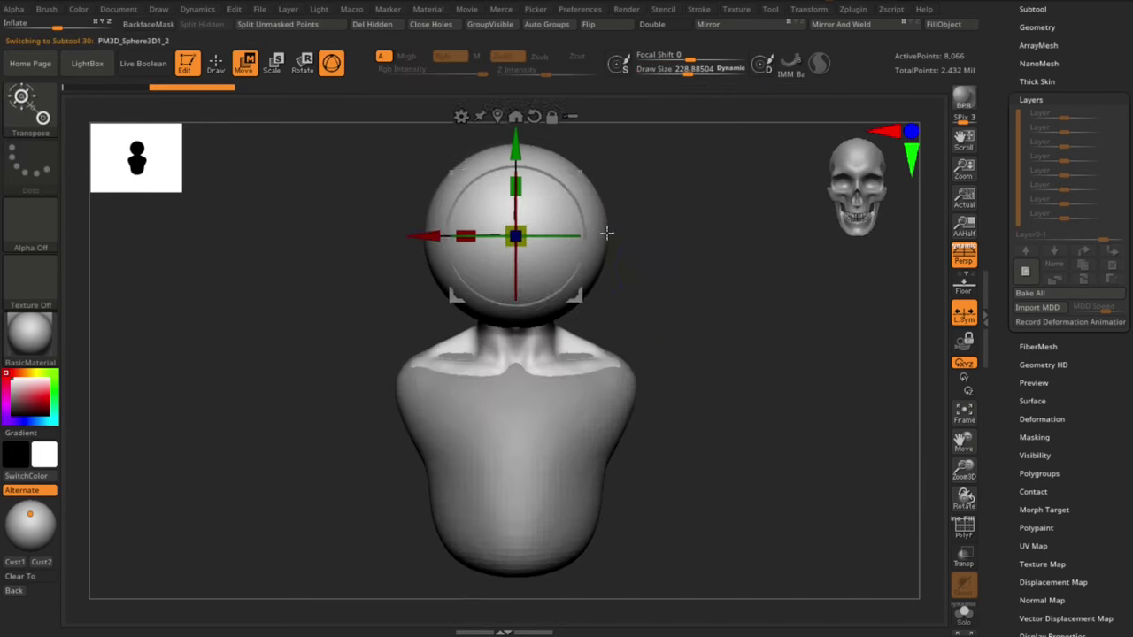
Step: Scale the new sphere down, position it near shoulder height and remesh it with DynaMesh
drag(575, 294, 713, 439)
drag(653, 380, 652, 347)
alt+drag(762, 372, 768, 425)
key(space)
click(700, 371)
click(705, 347)
shift+drag(768, 416, 700, 390)
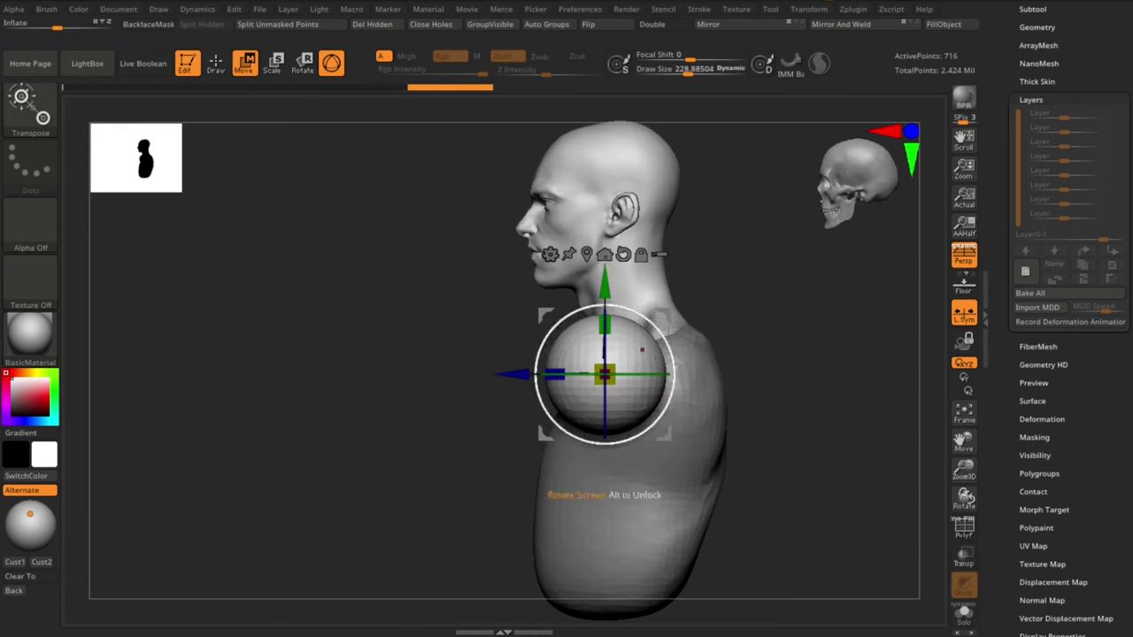
Step: Place the sphere at the outer end of one shoulder, and mirror and weld it onto the opposite side
drag(664, 315, 816, 302)
click(844, 25)
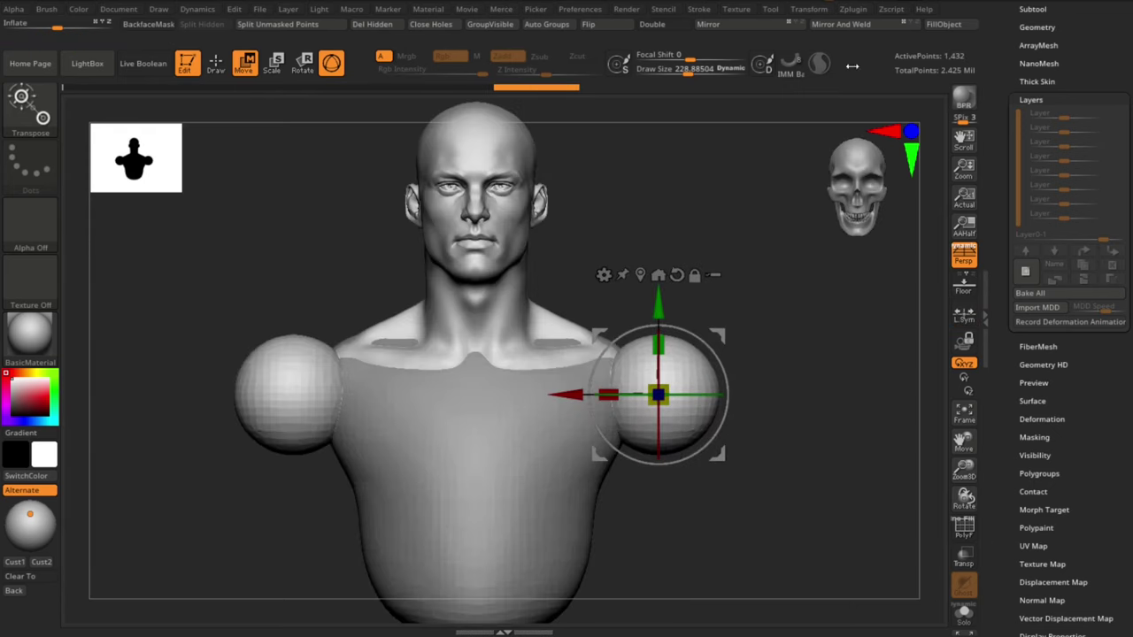
mouse_move(719, 335)
mouse_down()
mouse_move(693, 330)
mouse_move(716, 349)
mouse_up()
Step: Stretch the mirrored shoulder spheres down and outward into tapered upper arms with the Move brush
key(q)
key(s)
mouse_move(628, 336)
mouse_down()
mouse_move(643, 337)
mouse_move(516, 300)
mouse_up()
key(s)
mouse_move(605, 445)
mouse_down()
mouse_move(571, 447)
mouse_move(568, 459)
mouse_move(621, 457)
mouse_up()
mouse_move(769, 496)
mouse_down()
mouse_move(758, 451)
mouse_move(722, 437)
mouse_up()
mouse_move(648, 464)
mouse_down()
mouse_move(668, 522)
mouse_move(715, 530)
mouse_up()
key(s)
mouse_move(607, 375)
mouse_down()
mouse_move(634, 398)
mouse_move(575, 395)
mouse_up()
drag(660, 512, 662, 522)
shift+drag(745, 519, 712, 523)
Step: Shape the rounded deltoid contours where the upper arms meet the chest with the Move brush
key(s)
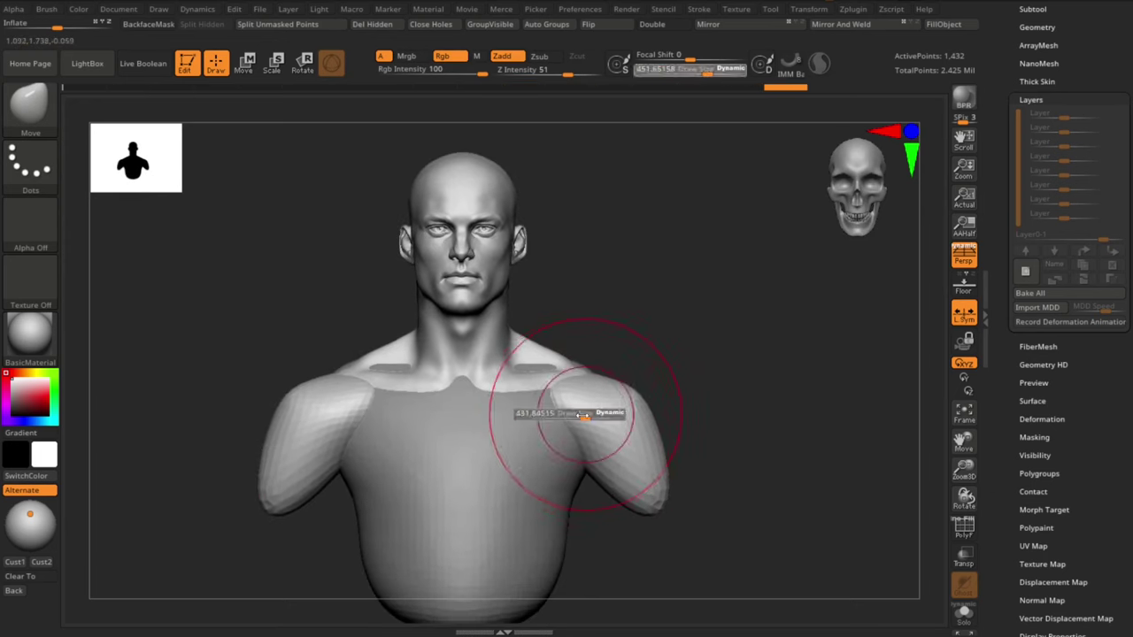
drag(597, 413, 584, 413)
drag(731, 443, 689, 441)
mouse_move(567, 416)
mouse_down()
mouse_move(559, 405)
mouse_move(619, 416)
mouse_up()
shift+drag(691, 390, 731, 393)
key(s)
drag(558, 398, 555, 403)
shift+drag(769, 409, 689, 415)
key(s)
drag(621, 451, 629, 459)
key(s)
Step: Refine the upper arms' shoulder tops and outer contours from several angles with the Move brush
mouse_move(749, 451)
mouse_down()
mouse_move(720, 450)
mouse_move(722, 434)
mouse_up()
key(s)
drag(634, 379, 627, 378)
drag(630, 386, 643, 380)
shift+drag(579, 322, 673, 327)
key(s)
drag(660, 398, 662, 416)
key(s)
mouse_move(769, 475)
shift+mouse_down()
mouse_move(699, 456)
mouse_move(684, 437)
shift+mouse_up()
drag(663, 419, 669, 412)
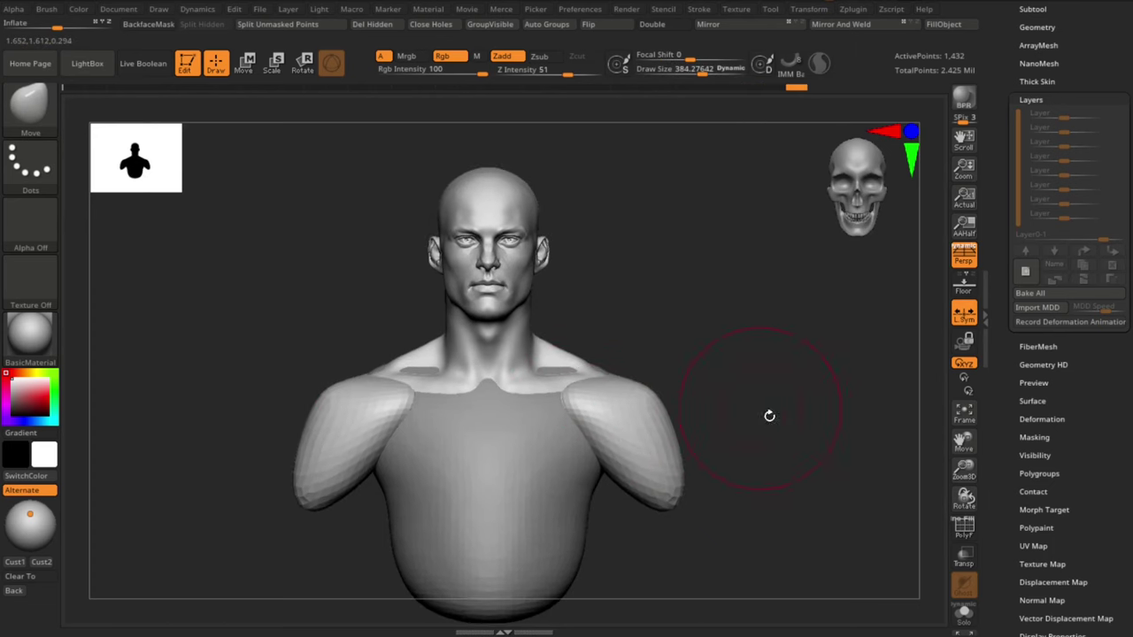
Step: Select the shoulder subtool and adjust the deltoids' rear edges along the upper back with the Move brush
key(s)
alt+drag(769, 416, 754, 414)
shift+drag(797, 412, 757, 407)
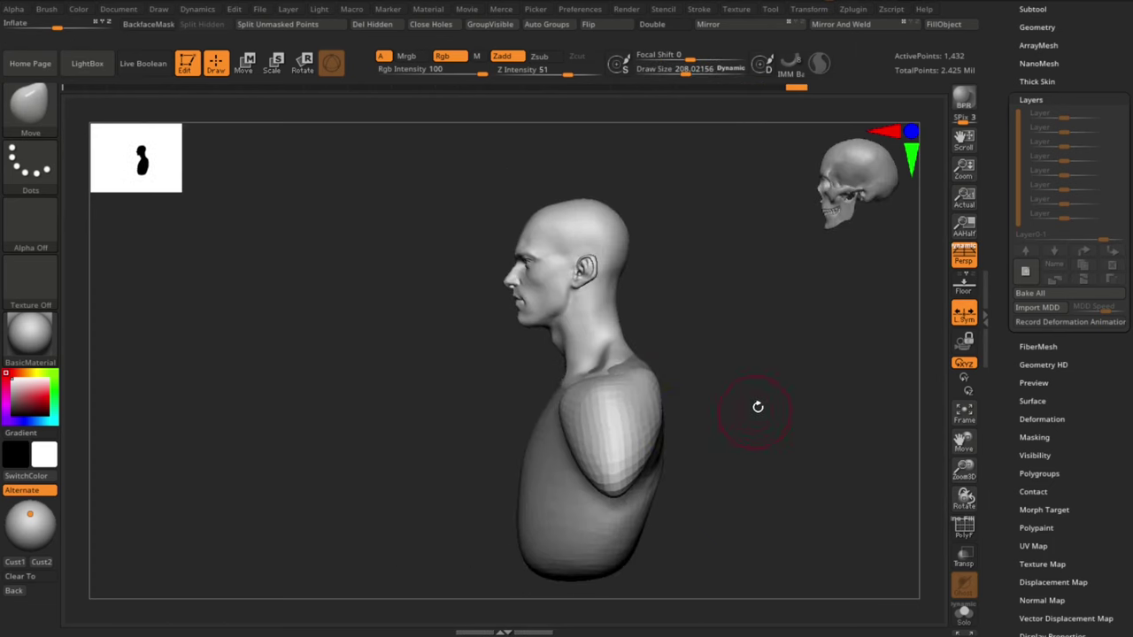
alt+click(649, 364)
alt+click(650, 377)
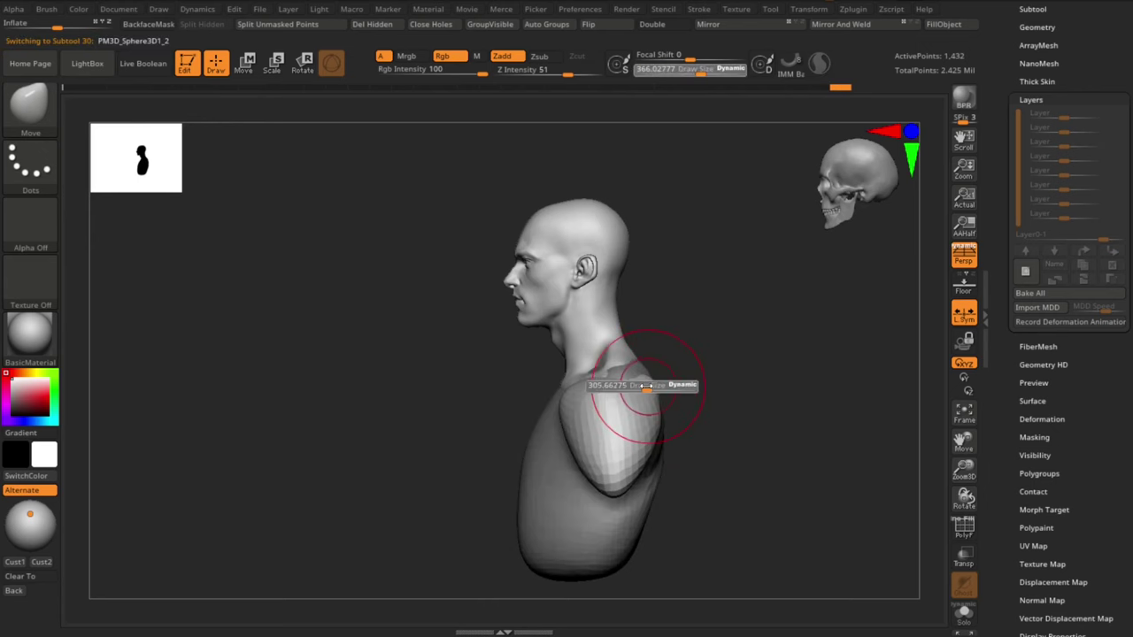
drag(779, 395, 677, 393)
key(s)
shift+drag(708, 390, 779, 388)
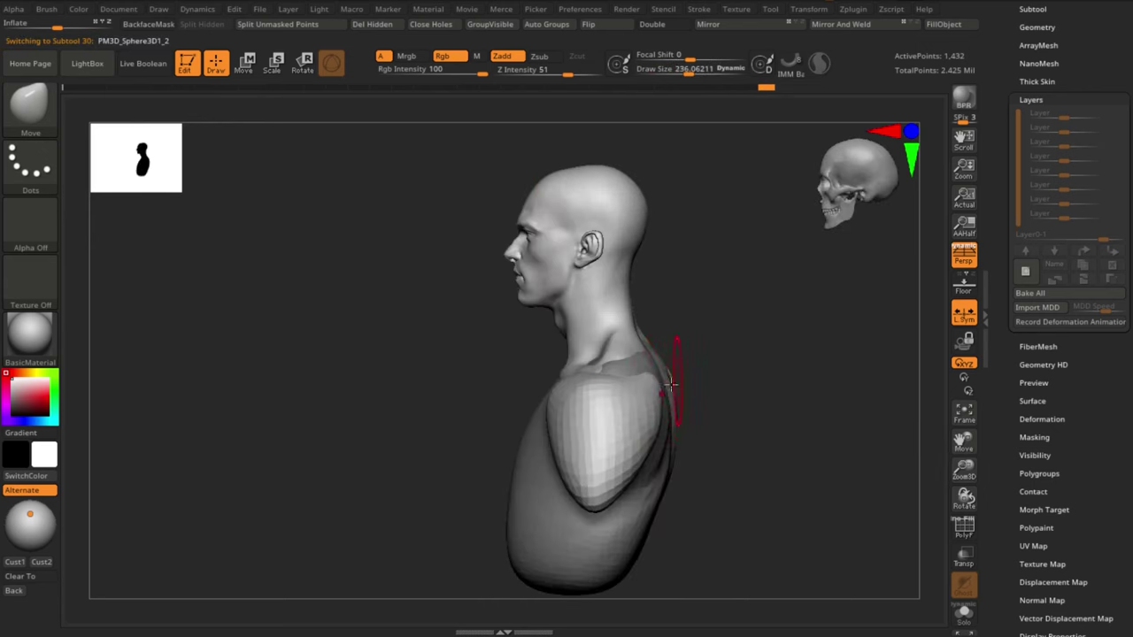
drag(662, 390, 655, 392)
drag(698, 365, 722, 354)
drag(662, 395, 656, 397)
key(s)
drag(651, 397, 657, 395)
Step: Shape the deltoids' side surfaces and outer contours with the Move brush
shift+drag(717, 390, 788, 388)
drag(610, 394, 605, 397)
alt+drag(673, 283, 680, 390)
key(s)
drag(631, 336, 638, 337)
drag(699, 389, 693, 397)
drag(680, 407, 675, 413)
key(s)
drag(666, 420, 668, 422)
key(s)
Step: Round the outer tops and front surfaces of the shoulders with the Move brush
drag(698, 370, 674, 334)
mouse_move(728, 434)
shift+mouse_down()
mouse_move(726, 377)
mouse_move(737, 373)
shift+mouse_up()
key(s)
drag(683, 329, 688, 346)
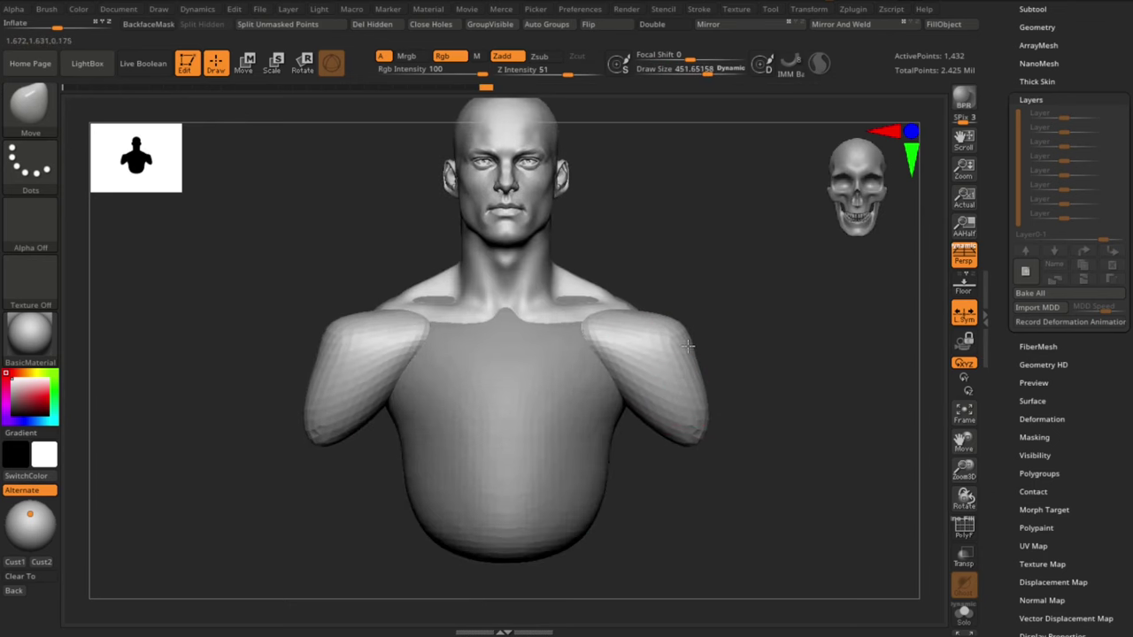
drag(872, 455, 722, 443)
key(s)
drag(617, 365, 625, 365)
Step: Adjust the deltoids' front edges over the chest and shift their lower tips forward with the Move brush
drag(733, 328, 819, 334)
mouse_move(761, 341)
alt+mouse_down()
mouse_move(718, 367)
mouse_move(700, 358)
alt+mouse_up()
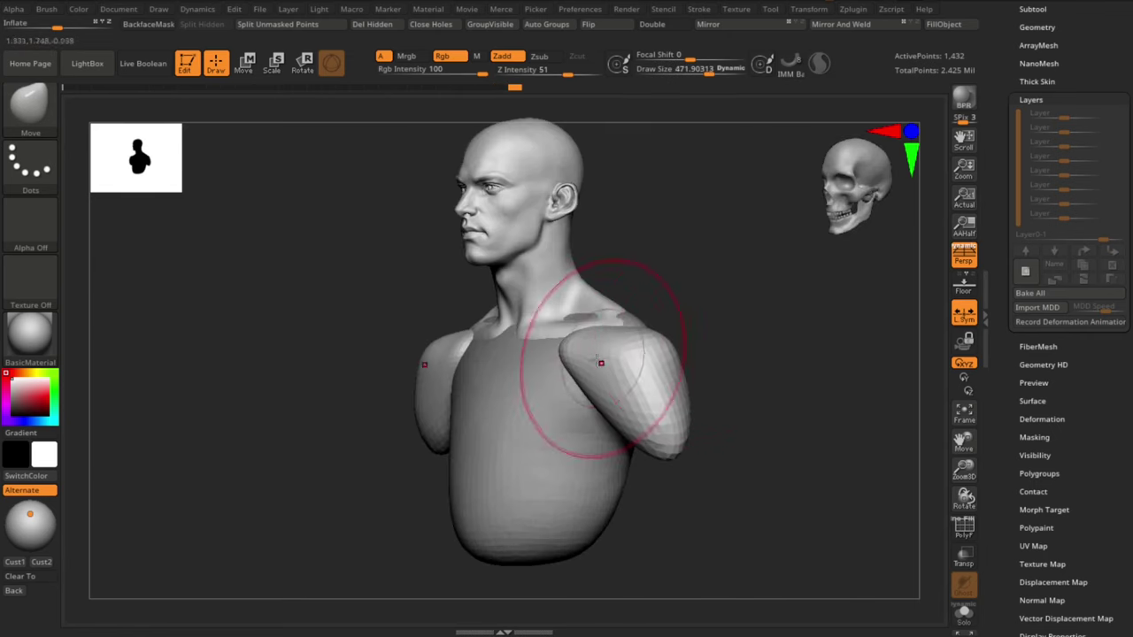
drag(602, 362, 590, 346)
drag(752, 372, 677, 368)
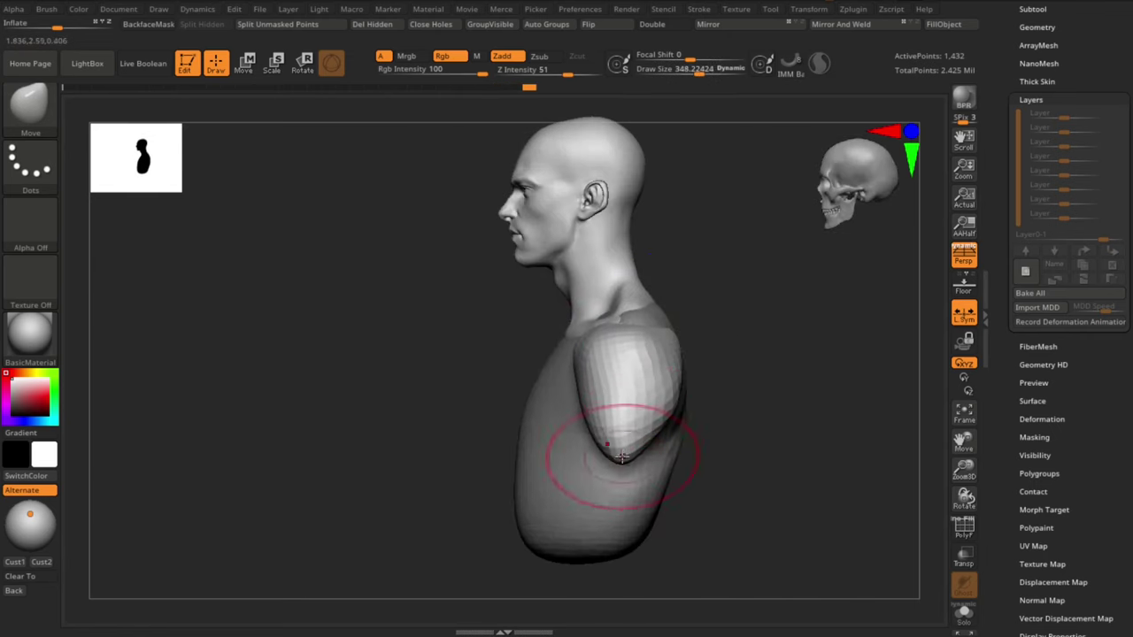
shift+drag(731, 422, 819, 427)
key(s)
drag(622, 463, 604, 463)
drag(641, 431, 647, 417)
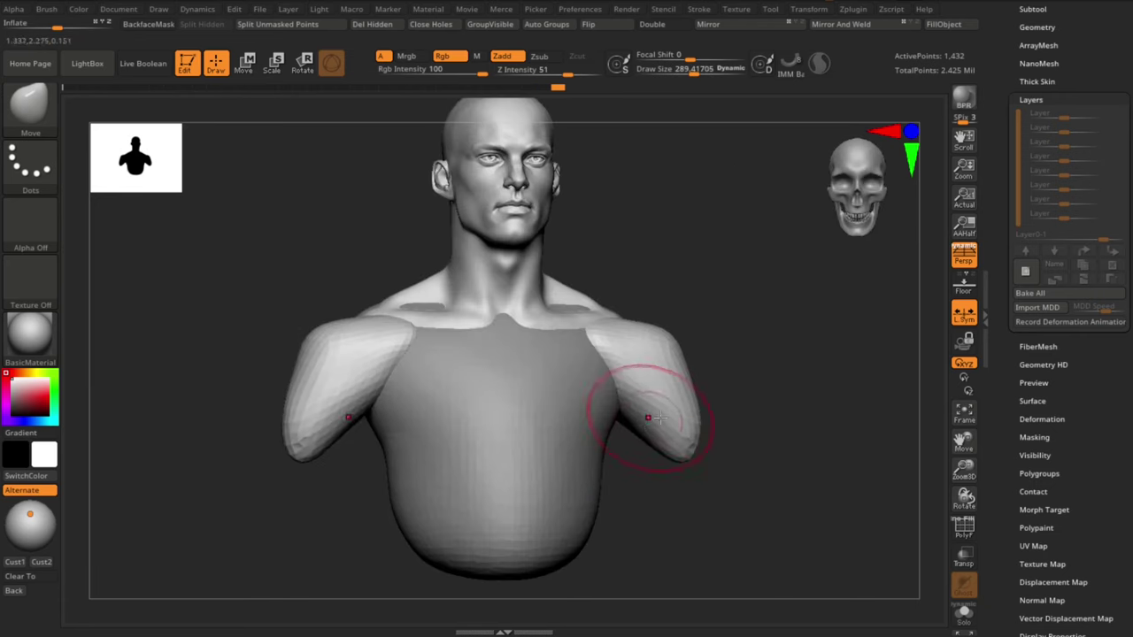
Step: Place the gizmo on the shoulder and move both deltoids slightly inward toward the torso
key(s)
mouse_move(722, 443)
shift+mouse_down()
mouse_move(740, 442)
mouse_move(671, 430)
shift+mouse_up()
mouse_move(748, 434)
alt+mouse_down()
mouse_move(741, 392)
mouse_move(761, 392)
mouse_move(750, 390)
alt+mouse_up()
key(w)
alt+click(610, 366)
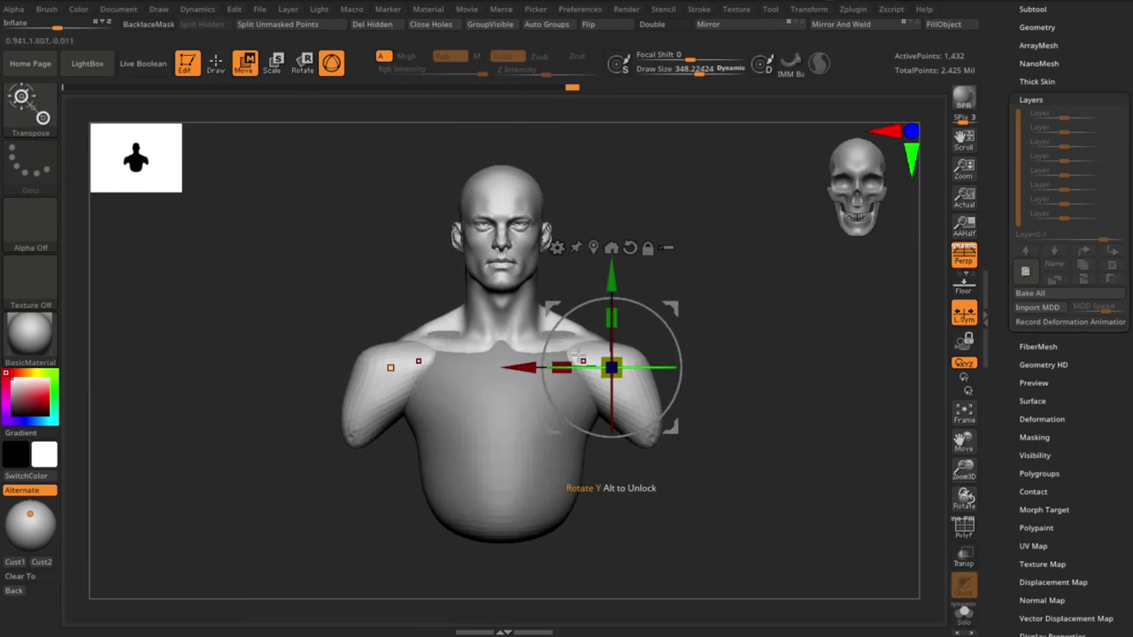
drag(518, 368, 509, 367)
key(q)
Step: Choose the CurveTube brush and adjust its draw size for blocking out the arms
alt+drag(759, 459, 757, 420)
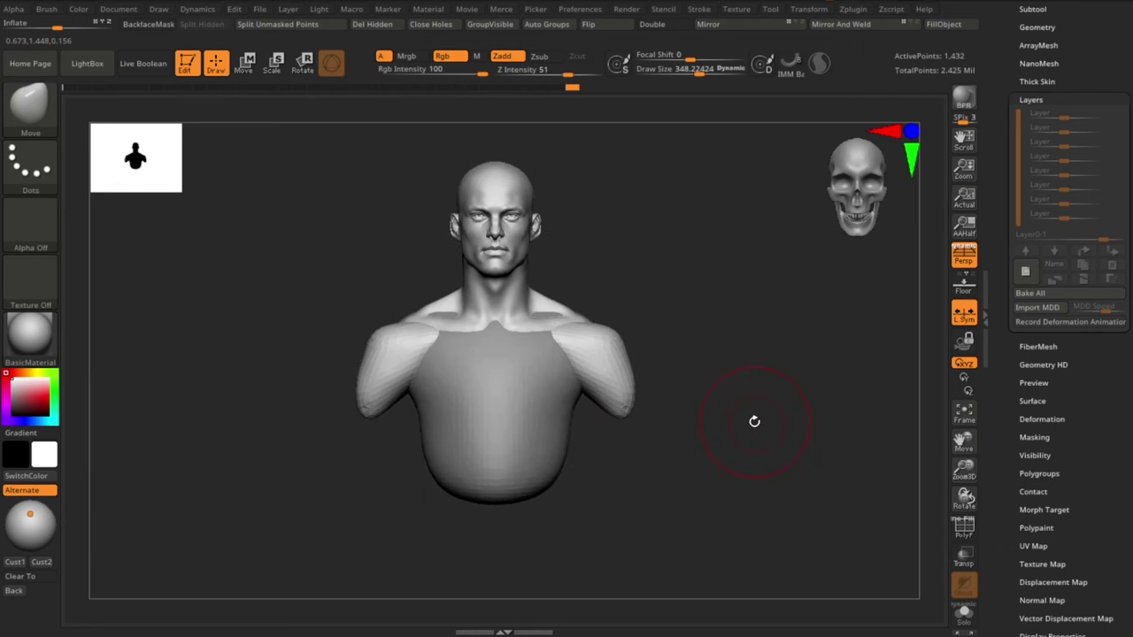
key(b)
key(m)
key(v)
key(b)
key(c)
click(455, 293)
key(s)
drag(652, 444, 643, 444)
mouse_move(657, 448)
mouse_down()
mouse_move(621, 439)
mouse_move(632, 507)
mouse_up()
mouse_move(701, 453)
mouse_down()
mouse_move(736, 450)
mouse_move(678, 459)
mouse_up()
key(ctrl+z)
Step: Draw mirrored upper-arm tubes down from the deltoids at draw size about 182, and split them off as a separate subtool
key(s)
drag(590, 405, 641, 508)
drag(717, 445, 680, 443)
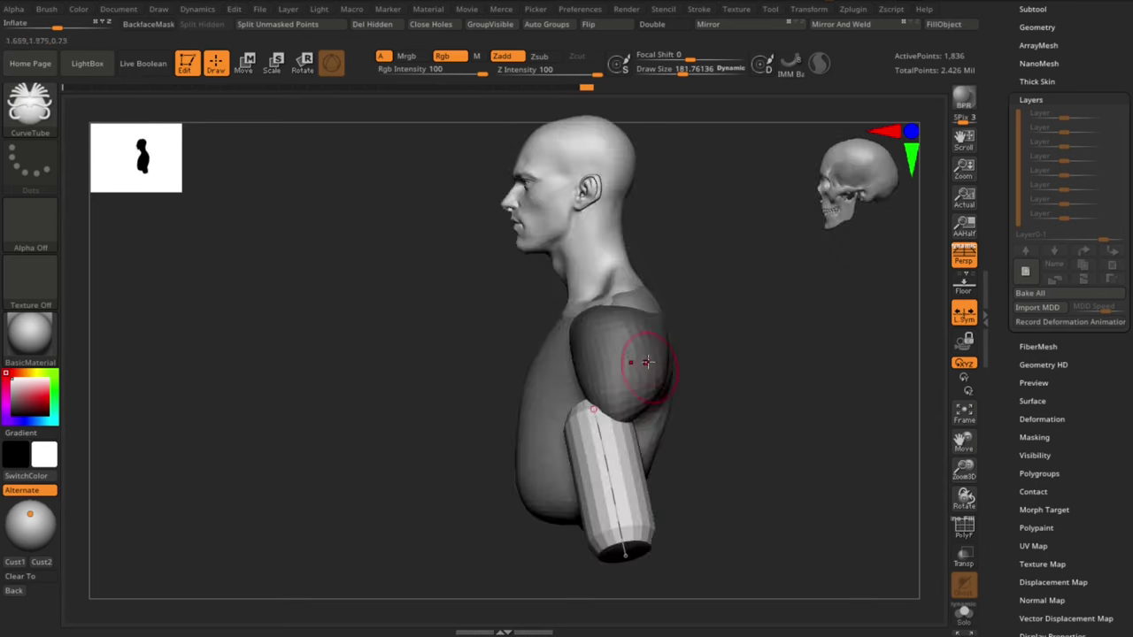
shift+drag(748, 351, 733, 371)
click(324, 29)
shift+drag(763, 420, 742, 453)
Step: Select the tube subtool, then move and rotate the tubes so they continue the arms below the deltoids
alt+click(618, 483)
key(w)
click(619, 440)
alt+drag(668, 463, 651, 432)
shift+drag(752, 424, 715, 421)
drag(653, 511, 679, 395)
shift+drag(724, 437, 757, 433)
drag(686, 443, 688, 435)
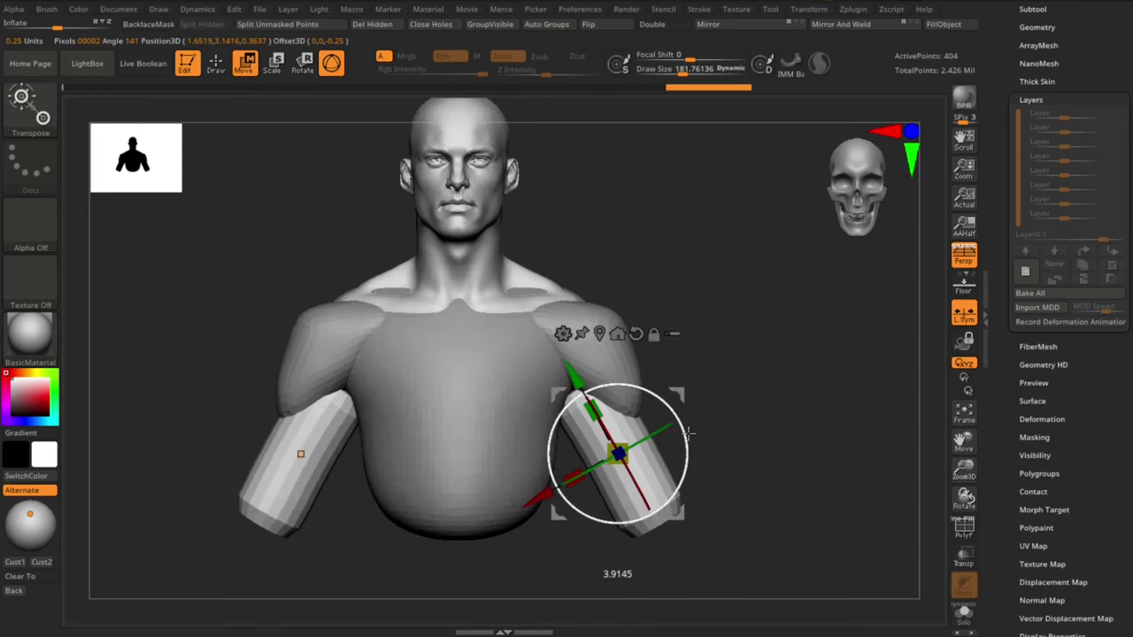
drag(683, 387, 687, 362)
drag(693, 414, 693, 439)
drag(689, 373, 682, 387)
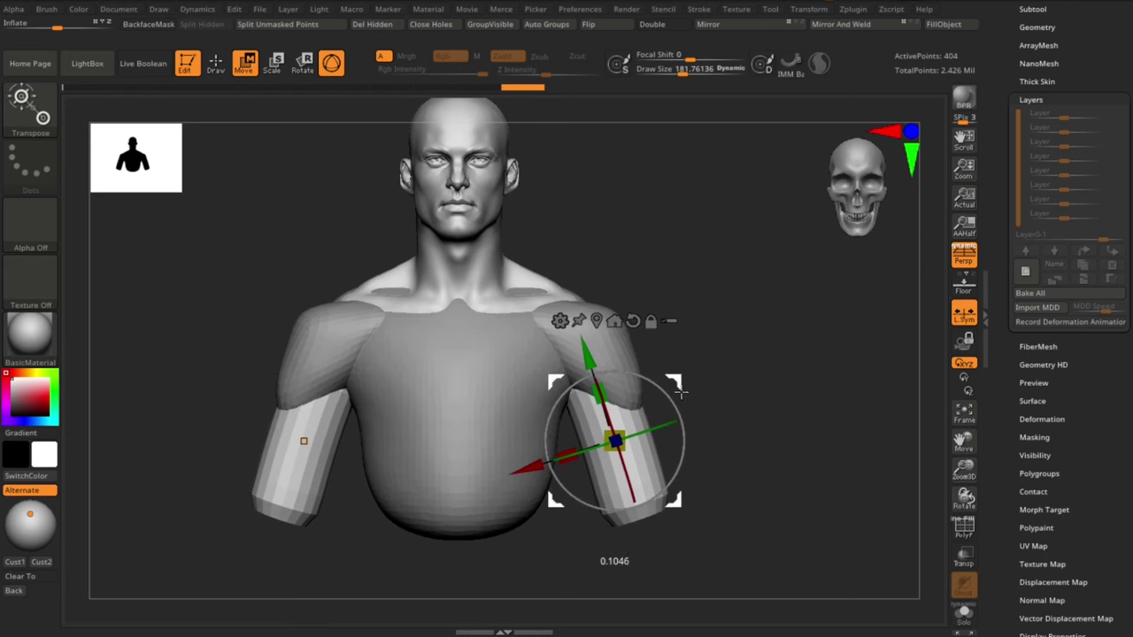
Step: Swell the triceps area on the back of the arm tubes with the Inflat brush at draw size about 266
mouse_move(750, 395)
mouse_down()
mouse_move(779, 443)
mouse_move(772, 469)
mouse_up()
key(q)
drag(704, 430, 651, 455)
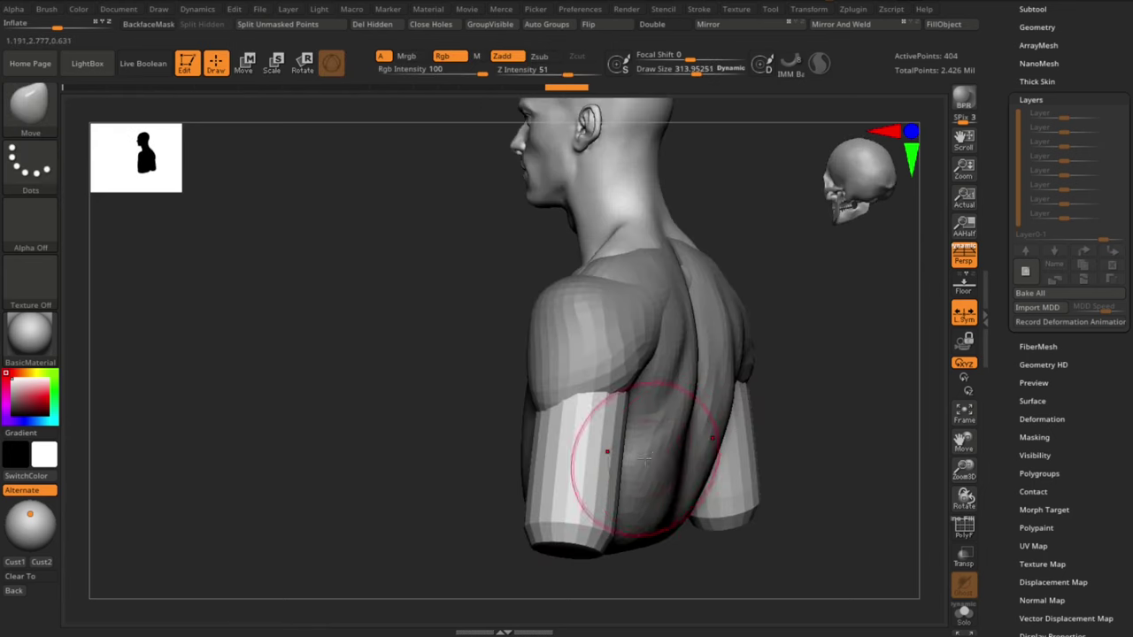
key(b)
key(i)
key(n)
shift+right_drag(605, 473, 582, 436)
key(s)
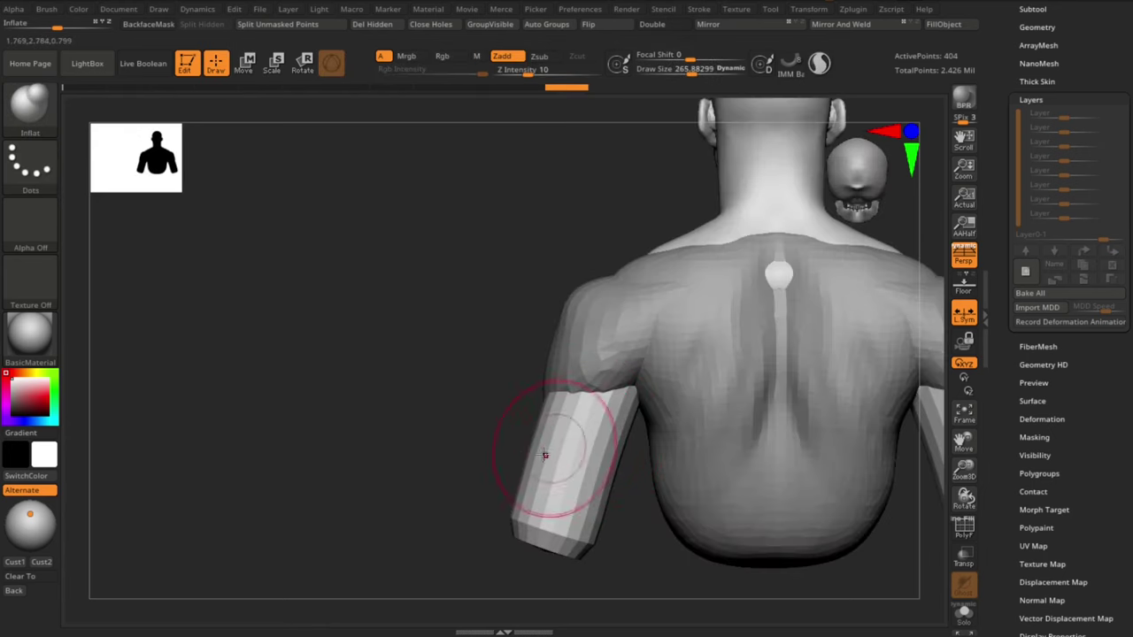
alt+right_drag(590, 534, 605, 442)
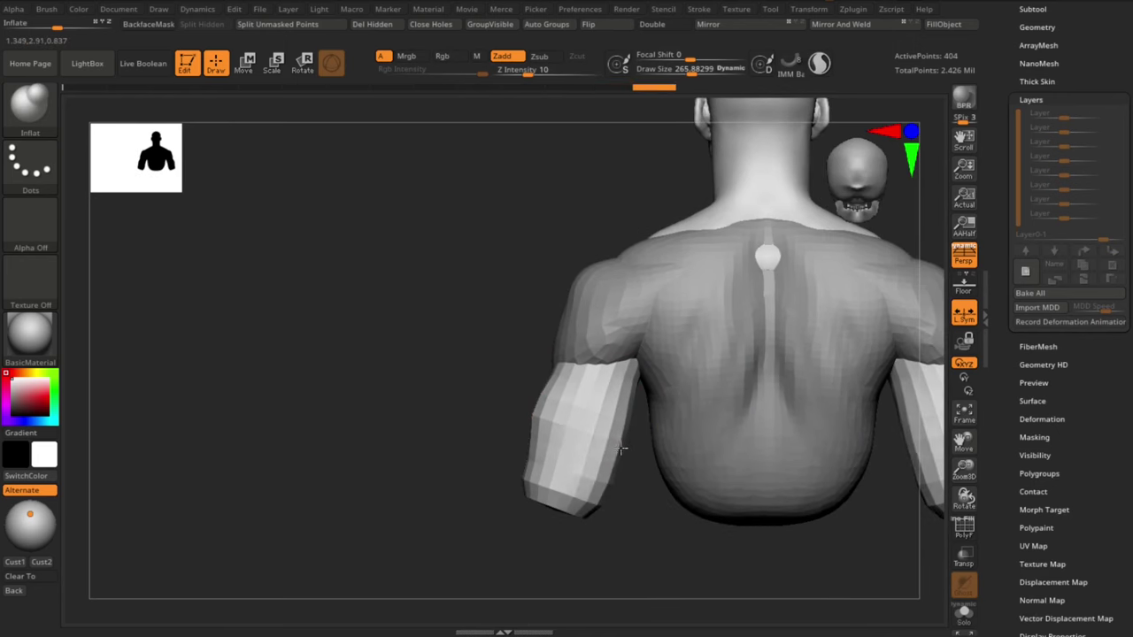
drag(621, 449, 608, 485)
mouse_move(513, 531)
right_down()
mouse_move(561, 523)
mouse_move(662, 437)
right_up()
shift+right_drag(629, 471, 666, 461)
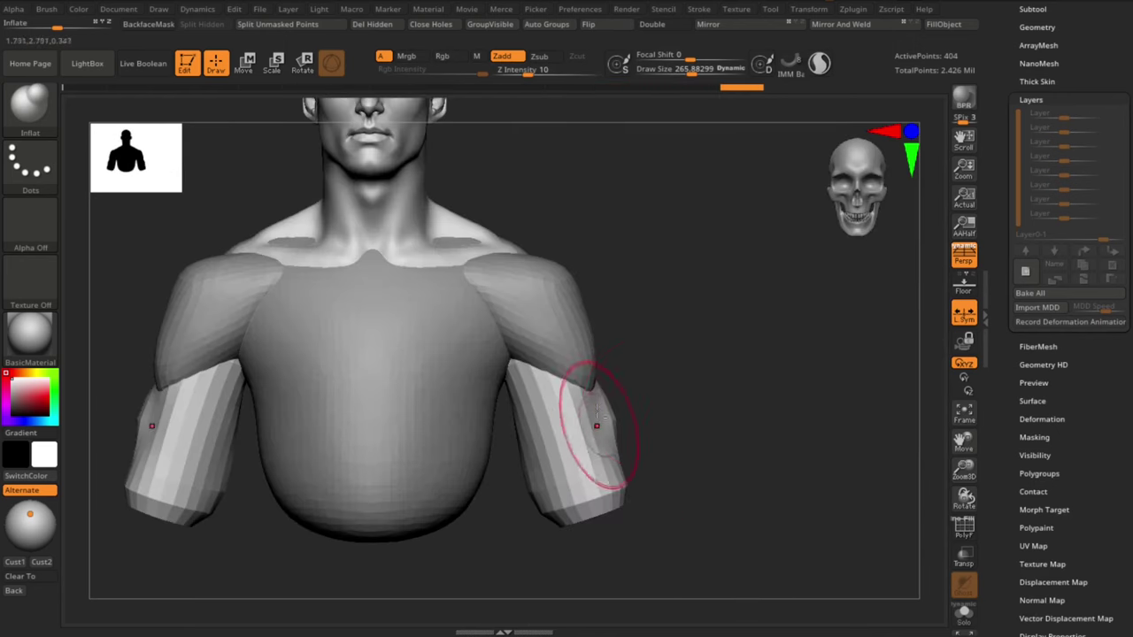
Step: Build up the outer and front volumes of the upper arms with the Inflat brush
drag(597, 425, 591, 454)
mouse_move(522, 492)
right_down()
mouse_move(574, 486)
mouse_move(542, 435)
right_up()
drag(556, 398, 566, 438)
shift+right_drag(567, 438, 596, 454)
drag(551, 443, 537, 397)
mouse_move(662, 492)
right_down()
mouse_move(721, 463)
mouse_move(621, 436)
right_up()
key(s)
mouse_move(621, 436)
mouse_down()
mouse_move(638, 438)
mouse_move(607, 464)
mouse_up()
Step: Reshape the inner and outer contours of the inflated upper arms from back and front with the Move brush
key(s)
key(b)
key(m)
key(v)
key(s)
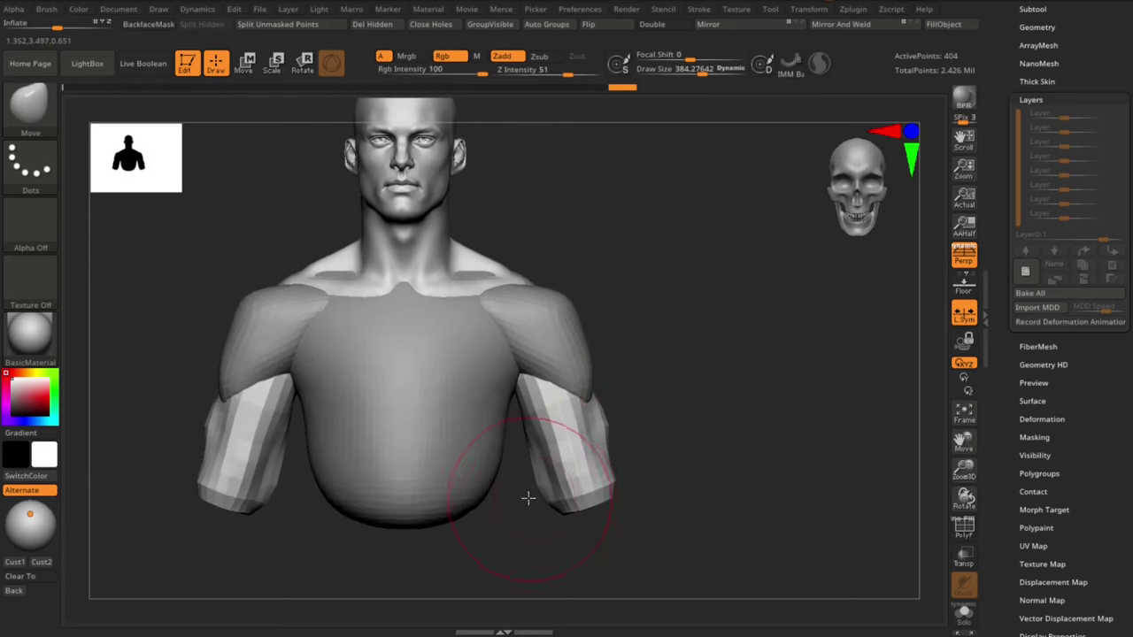
mouse_move(529, 498)
right_down()
mouse_move(670, 485)
mouse_move(662, 490)
right_up()
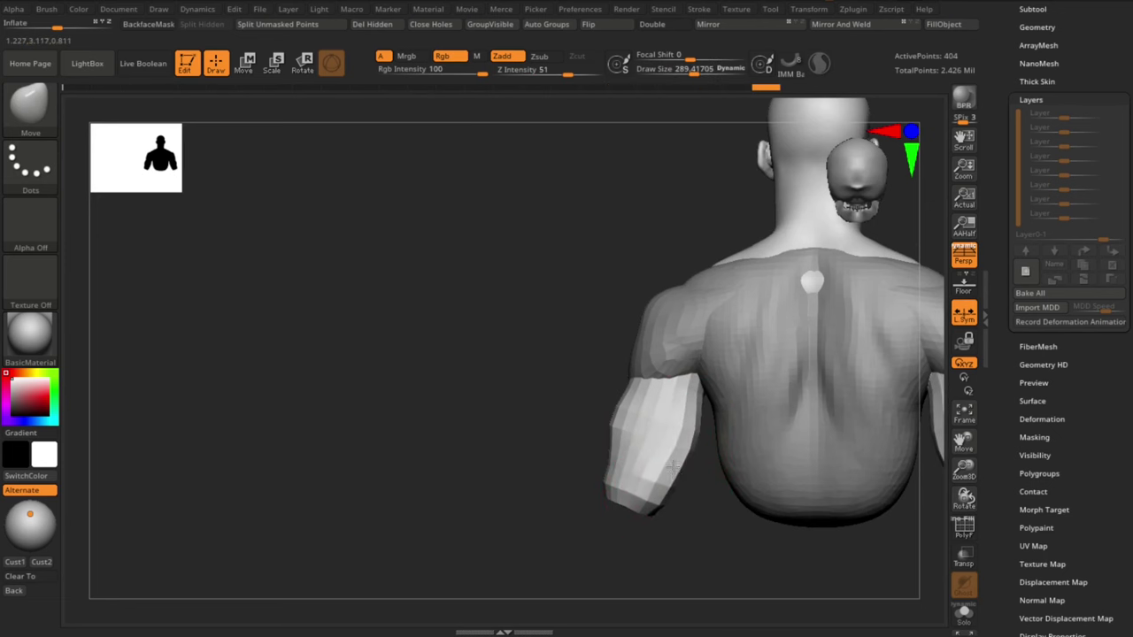
mouse_move(585, 534)
mouse_down()
mouse_move(647, 554)
mouse_move(832, 448)
mouse_move(662, 481)
mouse_move(575, 539)
mouse_move(636, 454)
mouse_up()
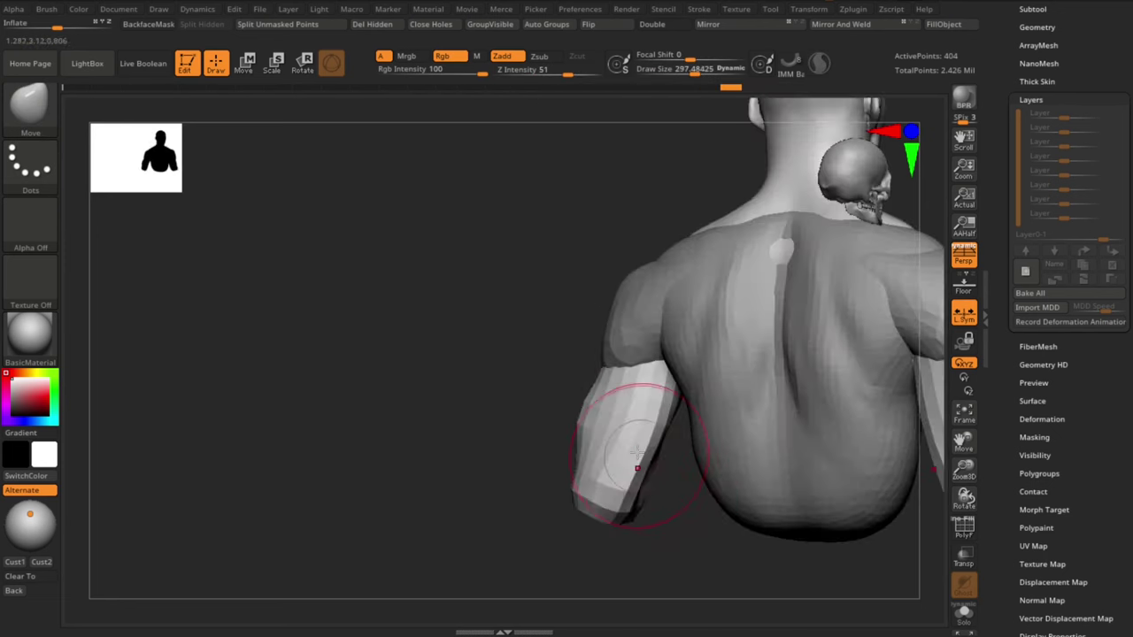
shift+right_drag(618, 500, 616, 505)
shift+drag(613, 544, 650, 522)
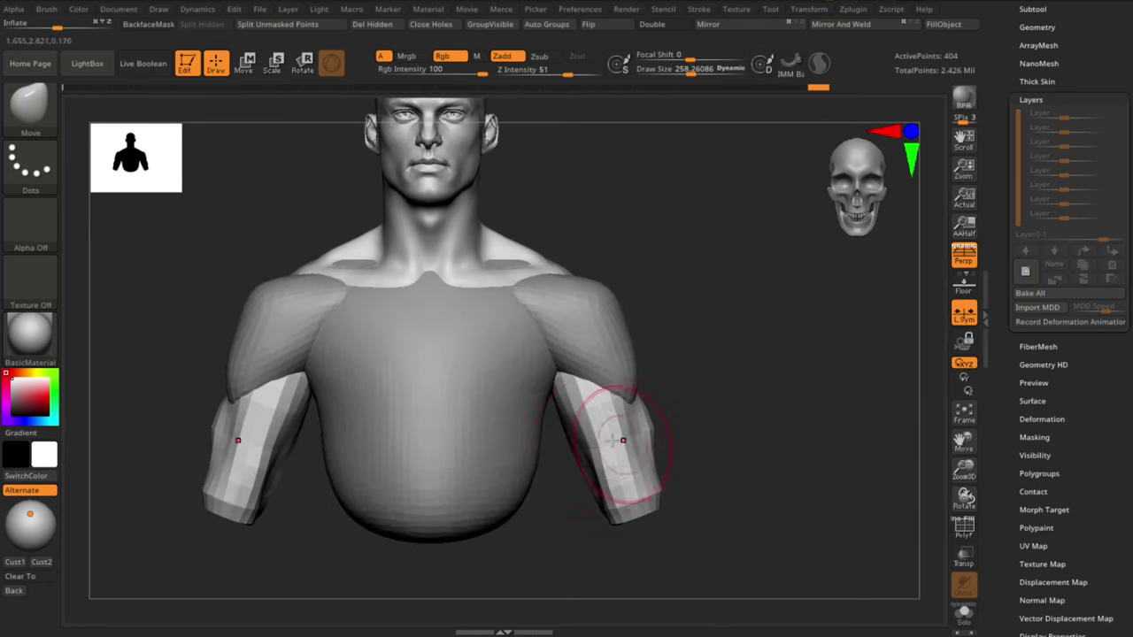
drag(622, 440, 587, 430)
Step: Reposition the upper arms beneath the deltoids with the gizmo, shifting them along their length
mouse_move(788, 425)
mouse_down()
mouse_move(741, 423)
mouse_move(773, 465)
mouse_move(743, 419)
mouse_move(713, 410)
mouse_move(786, 407)
mouse_move(779, 387)
mouse_move(769, 416)
mouse_up()
key(w)
alt+drag(695, 414, 684, 436)
drag(678, 374, 671, 380)
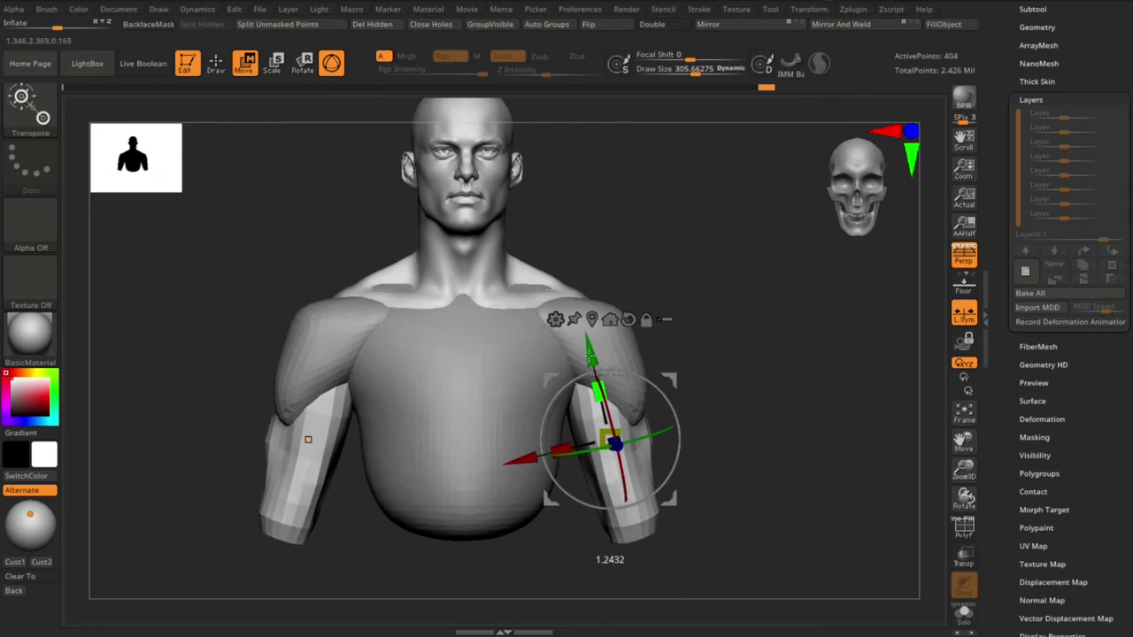
drag(590, 356, 589, 355)
drag(589, 355, 592, 362)
alt+drag(756, 400, 763, 428)
drag(757, 419, 734, 437)
Step: Place the pivot near the top of the upper arm and rotate the arms to hang closer to the torso
key(w)
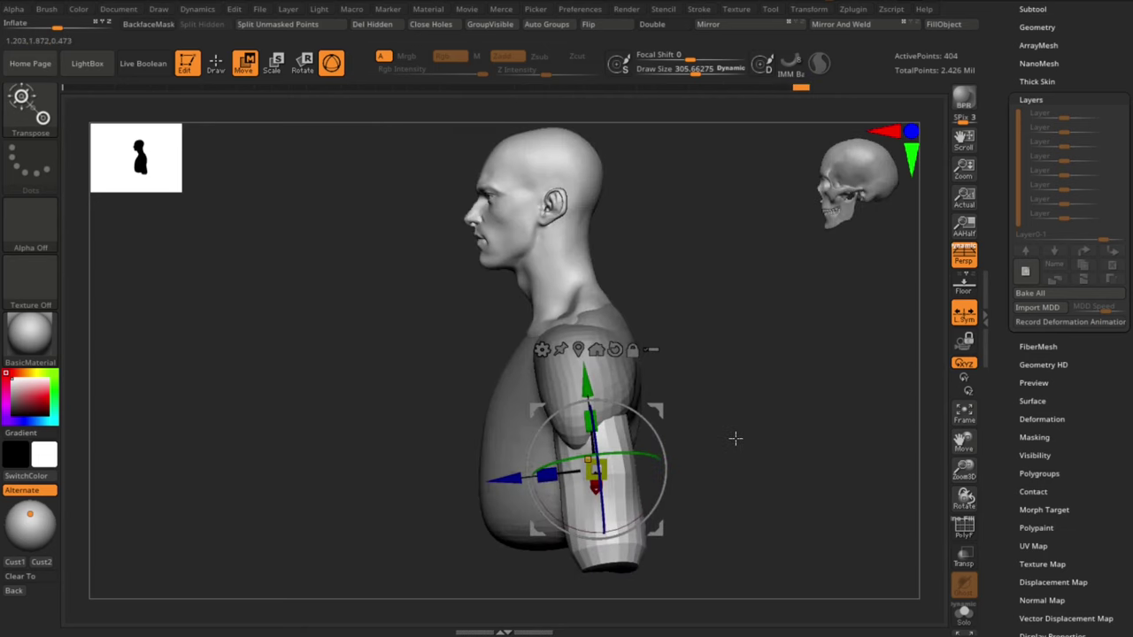
alt+drag(661, 403, 650, 334)
drag(649, 362, 753, 398)
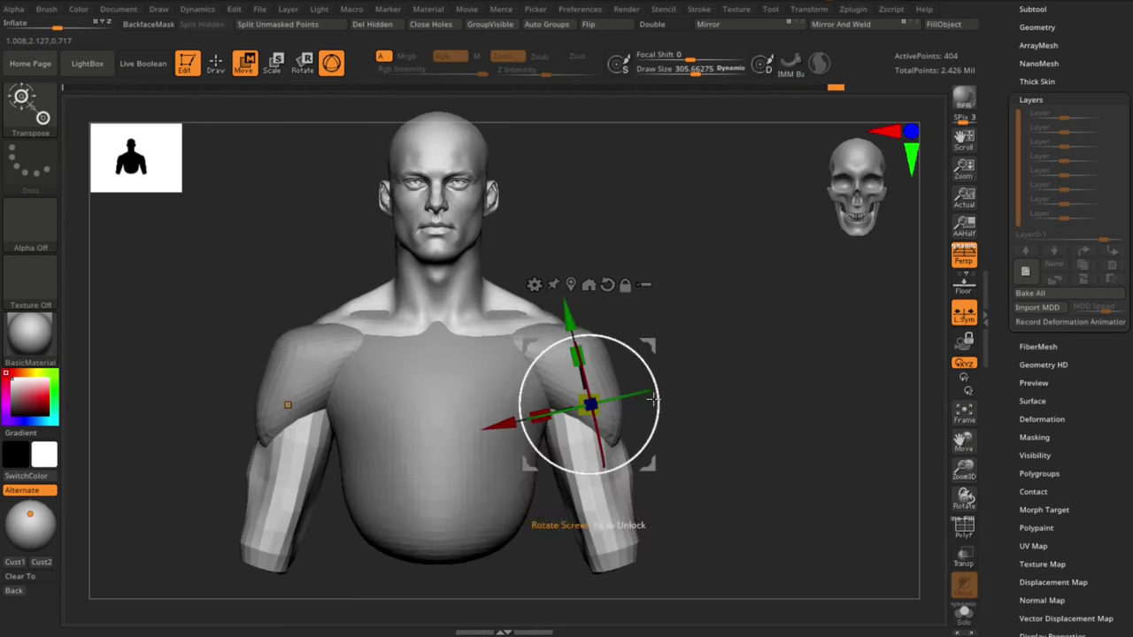
drag(657, 390, 654, 425)
drag(650, 466, 647, 466)
key(q)
mouse_move(729, 488)
alt+mouse_down()
mouse_move(718, 450)
mouse_move(660, 460)
alt+mouse_up()
key(b)
key(c)
key(b)
key(s)
drag(590, 467, 584, 467)
mouse_move(655, 496)
shift+mouse_down()
mouse_move(677, 483)
mouse_move(605, 483)
shift+mouse_up()
Step: Refine the back and outer surfaces of the upper arms below the deltoids with the Move brush
key(b)
key(m)
key(v)
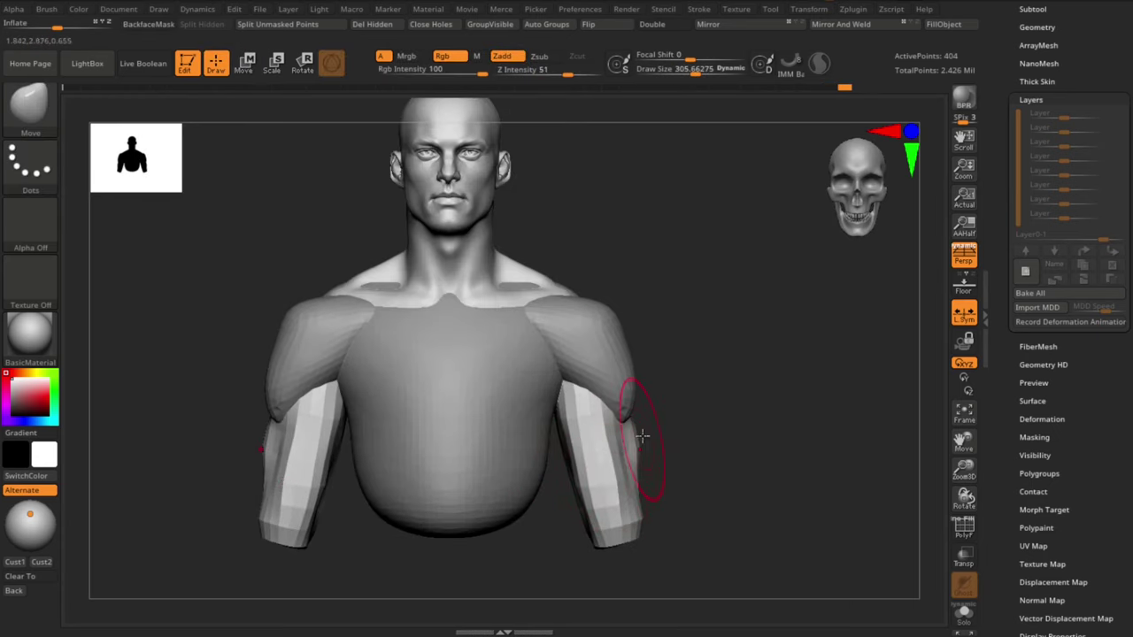
drag(666, 439, 425, 434)
right_drag(604, 431, 682, 426)
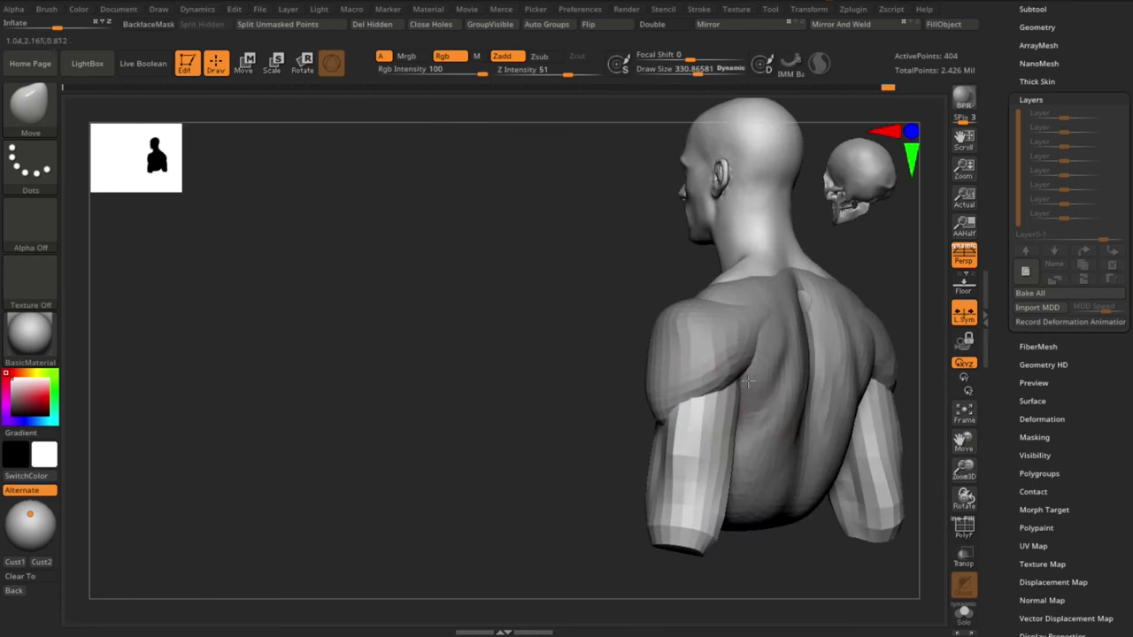
drag(710, 403, 704, 435)
mouse_move(703, 436)
right_down()
mouse_move(753, 433)
mouse_move(731, 438)
right_up()
Step: Adjust the upper arms' profile in side view with the Move brush and check the silhouette from the front
drag(708, 445, 802, 433)
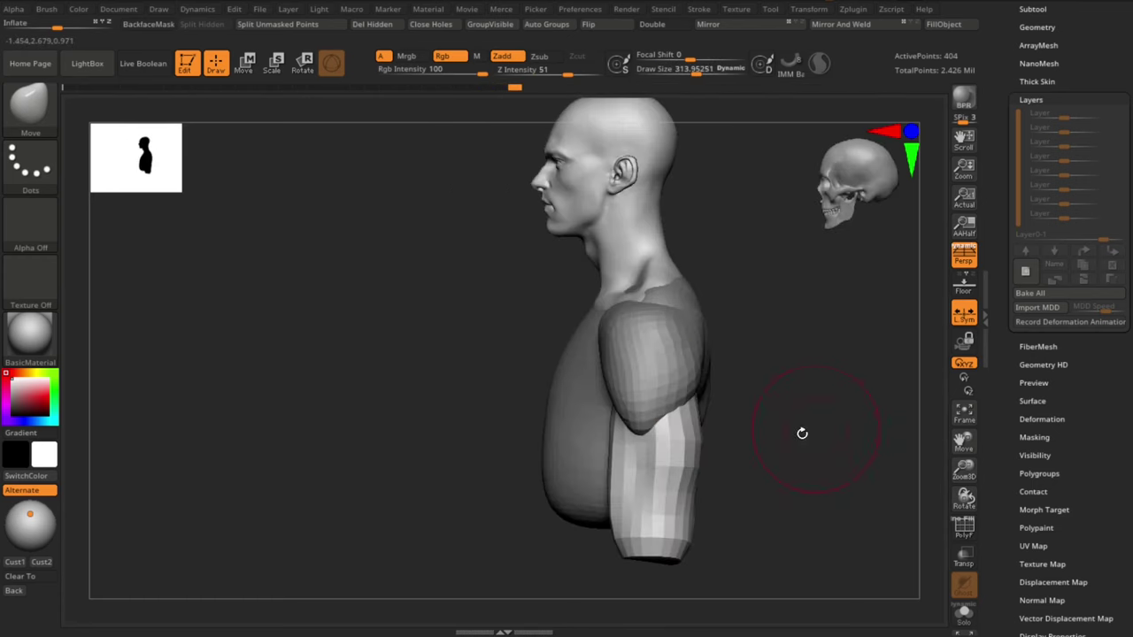
drag(689, 494, 696, 493)
drag(772, 469, 863, 462)
mouse_move(720, 458)
mouse_down()
mouse_move(736, 463)
mouse_move(730, 443)
mouse_up()
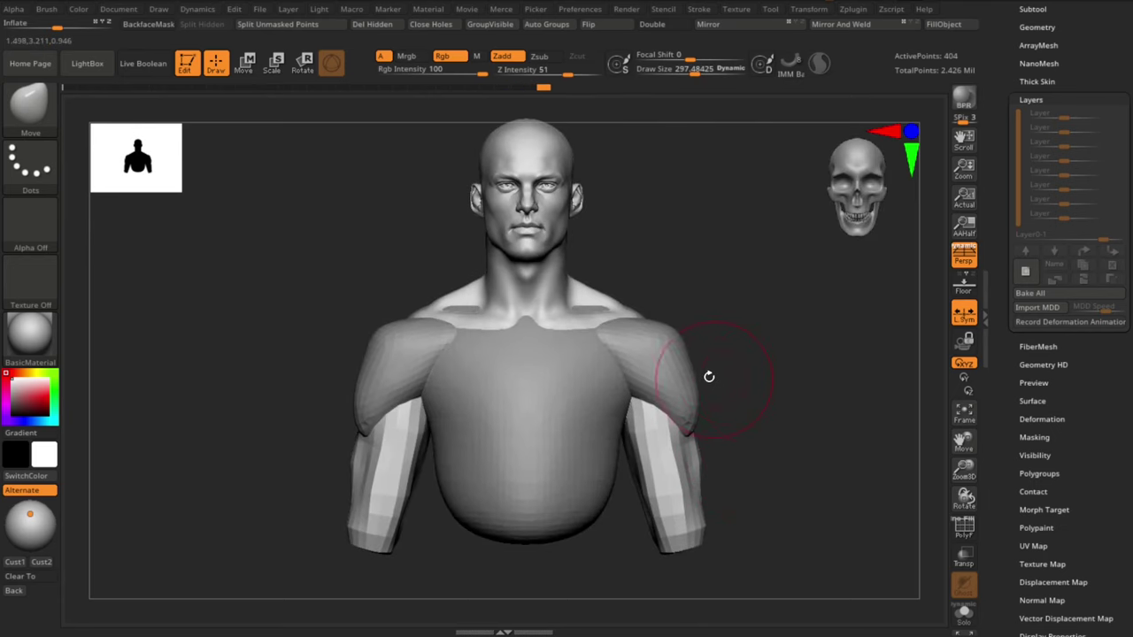
alt+drag(763, 385, 754, 404)
drag(793, 389, 759, 382)
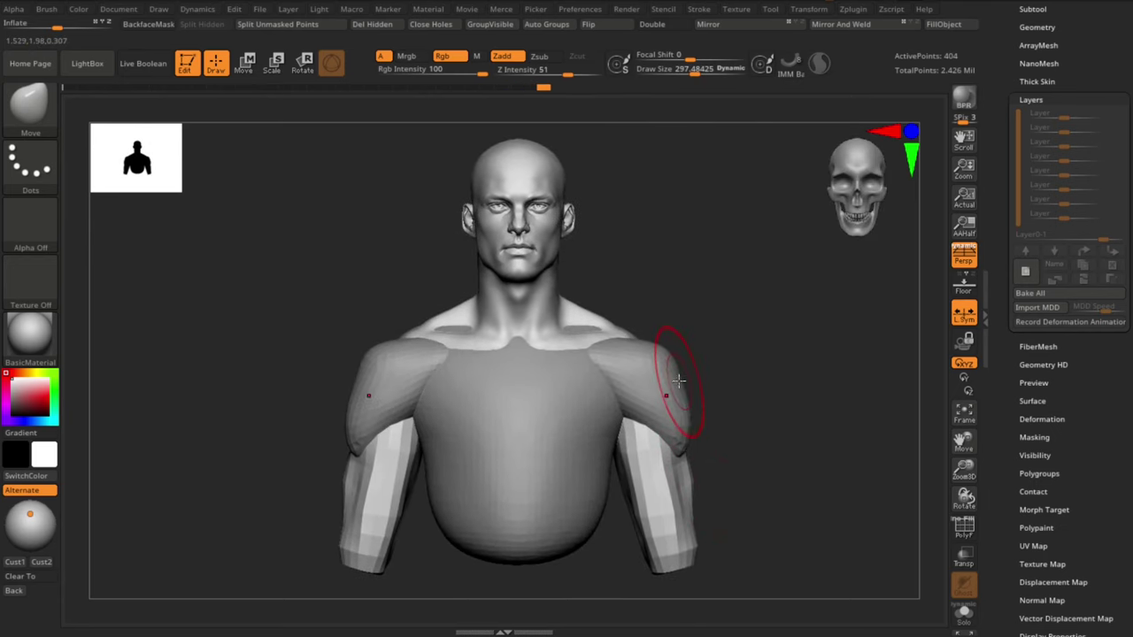
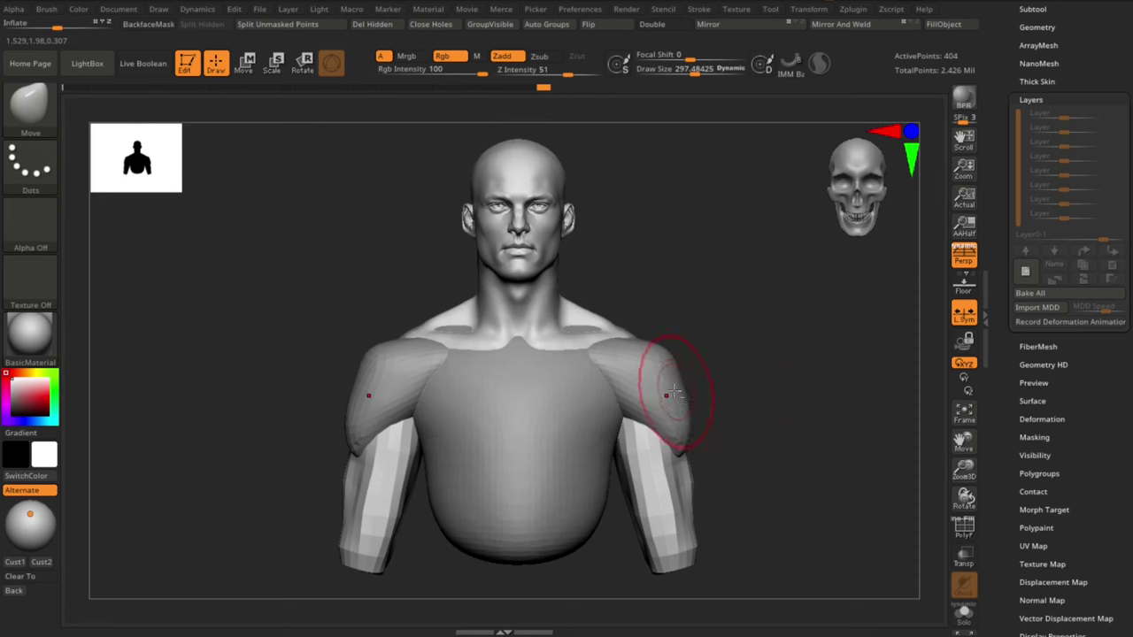
Step: Narrow the shoulders by moving the deltoids inward toward the chest with the gizmo
alt+click(673, 500)
key(w)
drag(806, 577, 800, 576)
key(q)
alt+click(660, 403)
key(w)
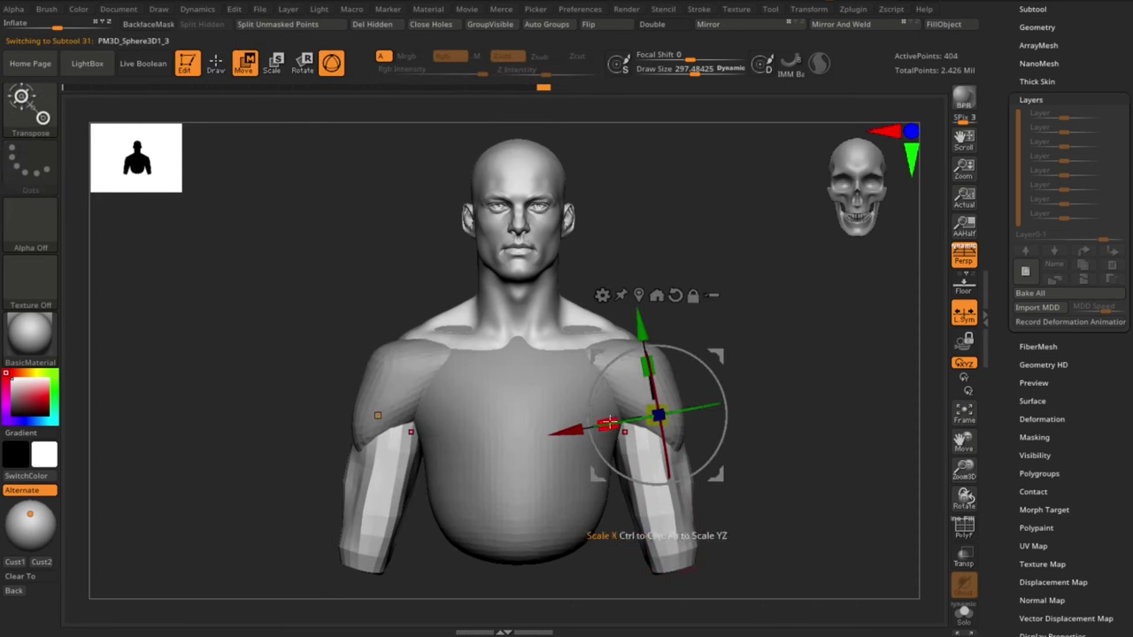
drag(568, 432, 561, 432)
key(q)
Step: Select the torso and carve the sternum groove and lower pectoral creases with DamStandard at draw size about 215
mouse_move(863, 435)
mouse_down()
mouse_move(408, 413)
mouse_move(668, 425)
mouse_up()
alt+drag(596, 427, 696, 424)
alt+click(514, 416)
key(b)
key(d)
key(s)
mouse_move(779, 372)
alt+mouse_down()
mouse_move(799, 415)
mouse_move(825, 404)
mouse_move(811, 423)
mouse_move(797, 421)
alt+mouse_up()
key(s)
drag(453, 325, 456, 326)
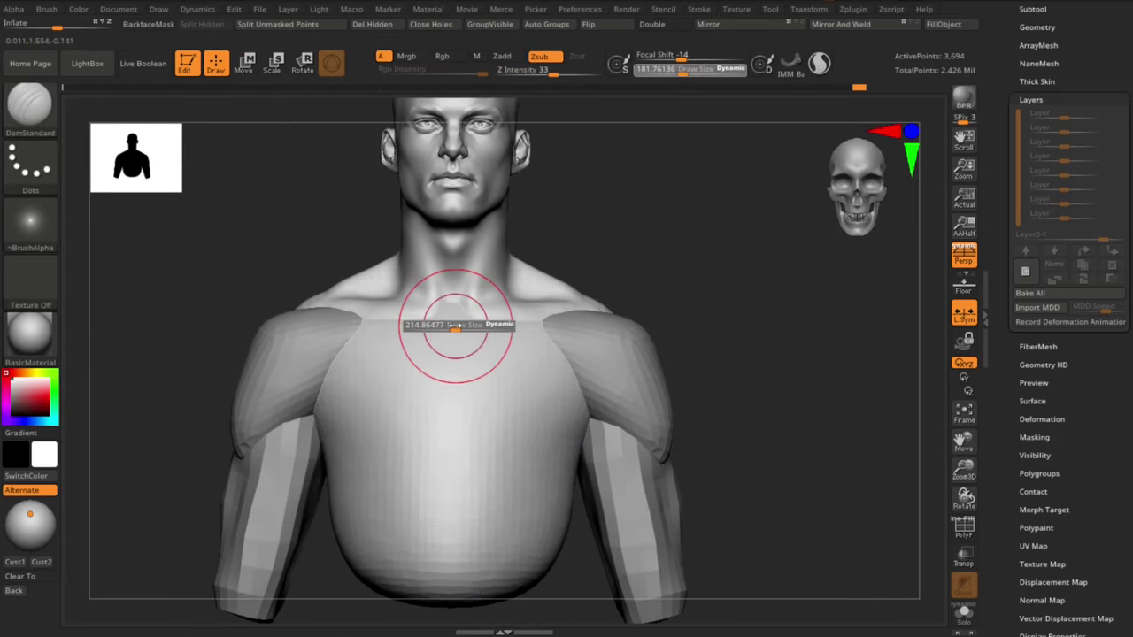
mouse_move(465, 367)
mouse_down()
mouse_move(465, 460)
mouse_move(524, 479)
mouse_up()
drag(763, 469, 736, 466)
drag(523, 481, 540, 484)
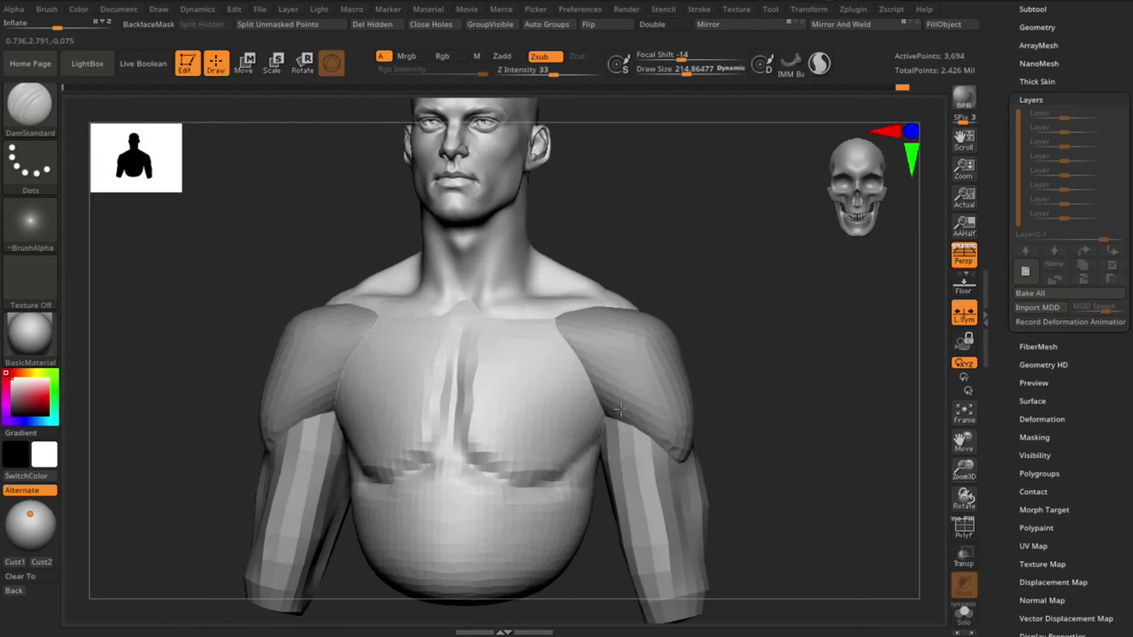
Step: Reshape the outer pectorals and the torso sides near the armpits with the Move brush at draw size about 281
drag(775, 455, 787, 443)
key(b)
key(m)
key(v)
drag(582, 452, 567, 447)
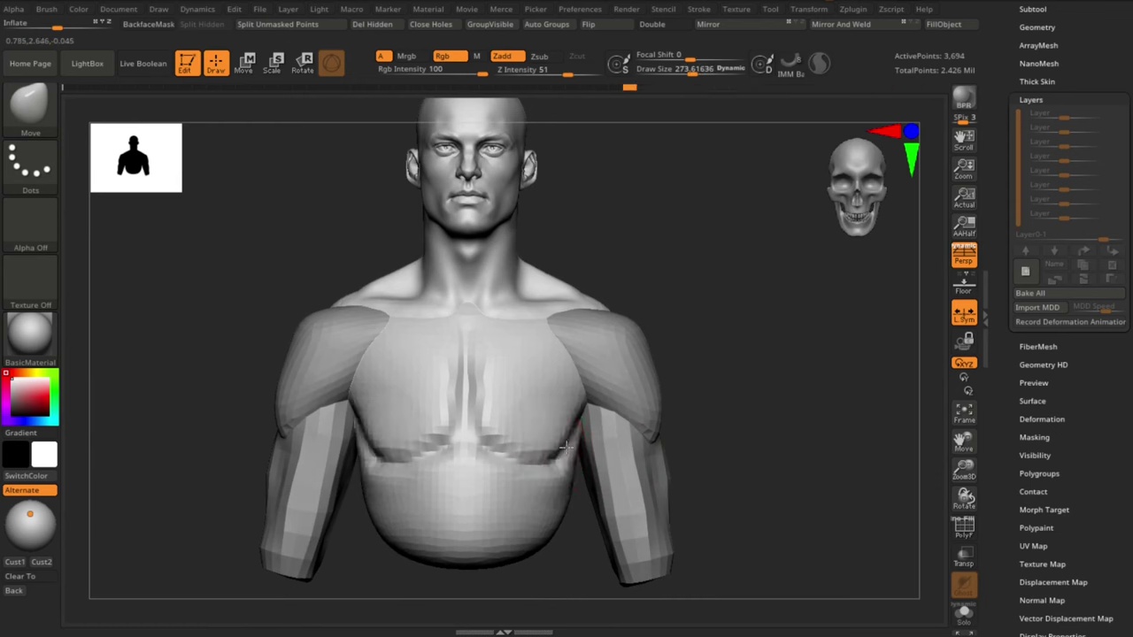
drag(731, 396, 635, 395)
drag(692, 384, 735, 371)
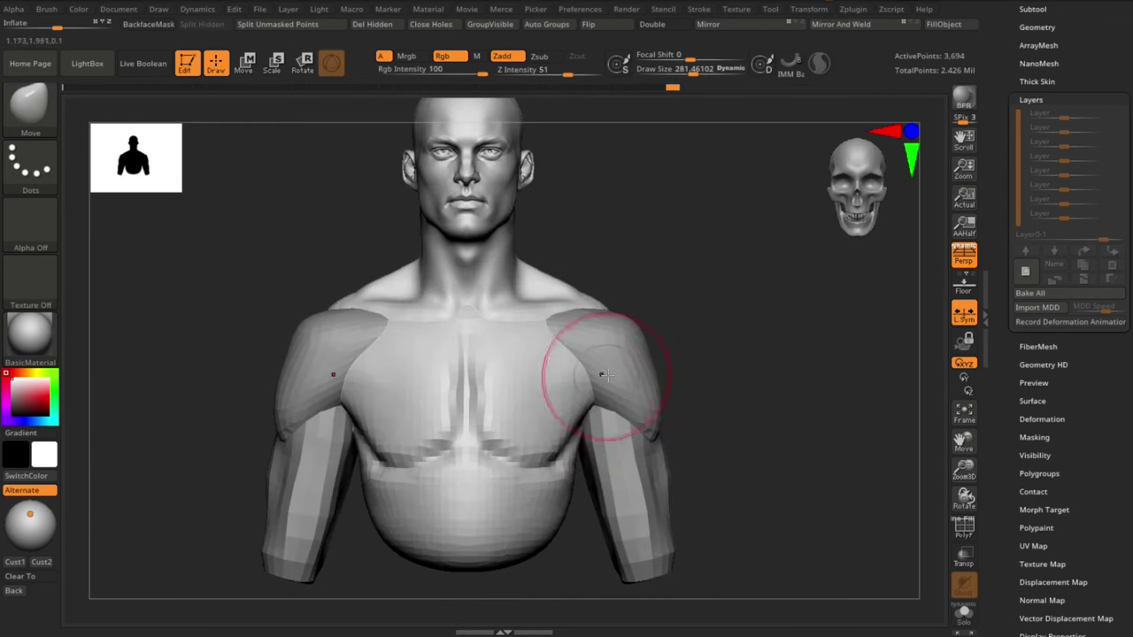
ctrl+right_drag(608, 376, 602, 386)
shift+drag(540, 398, 508, 410)
Step: Adjust the underside of the pectorals from below with the Move brush at draw size about 274
drag(760, 414, 767, 350)
key(s)
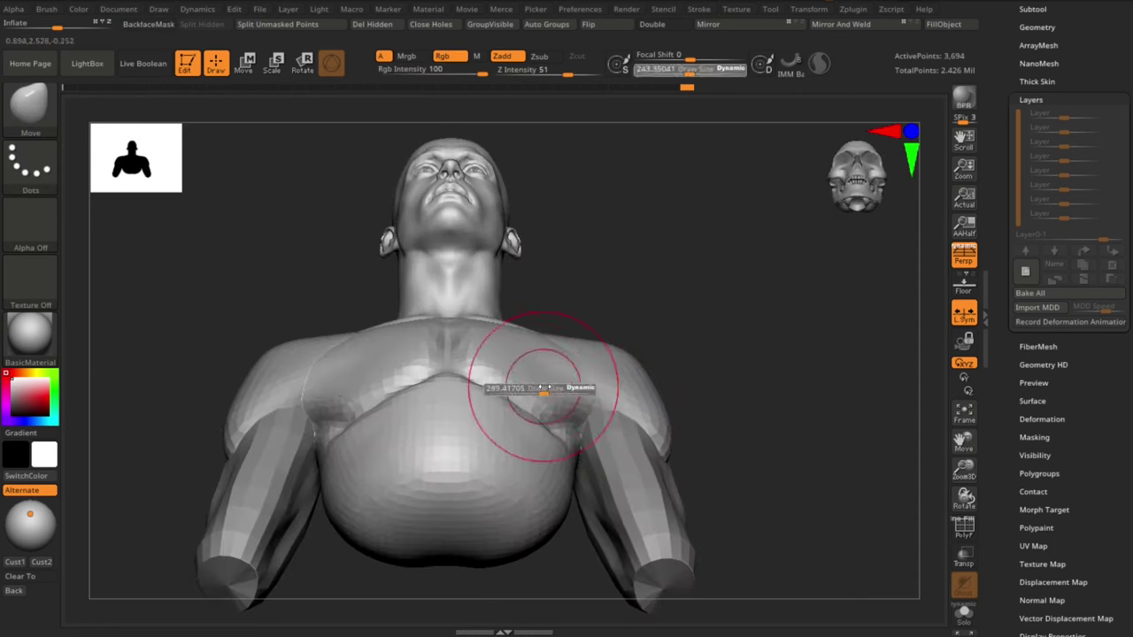
drag(543, 389, 554, 389)
drag(551, 389, 560, 381)
key(s)
mouse_move(682, 270)
mouse_down()
mouse_move(689, 323)
mouse_move(678, 324)
mouse_up()
mouse_move(744, 336)
mouse_down()
mouse_move(718, 349)
mouse_move(807, 364)
mouse_move(748, 356)
mouse_up()
Step: Deepen the sternum groove and lower pectoral creases with DamStandard at draw size about 274
key(b)
key(d)
key(s)
drag(841, 415, 780, 415)
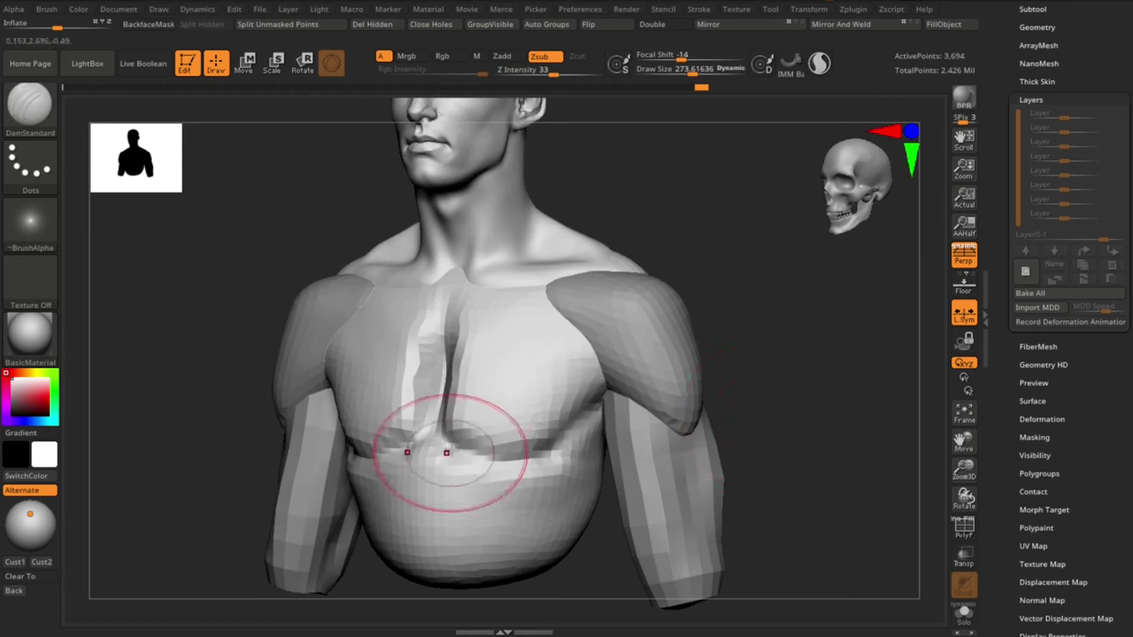
drag(736, 358, 784, 360)
Step: Build up the main volume of the pectorals with ClayBuildup at draw size about 229
key(b)
key(c)
key(b)
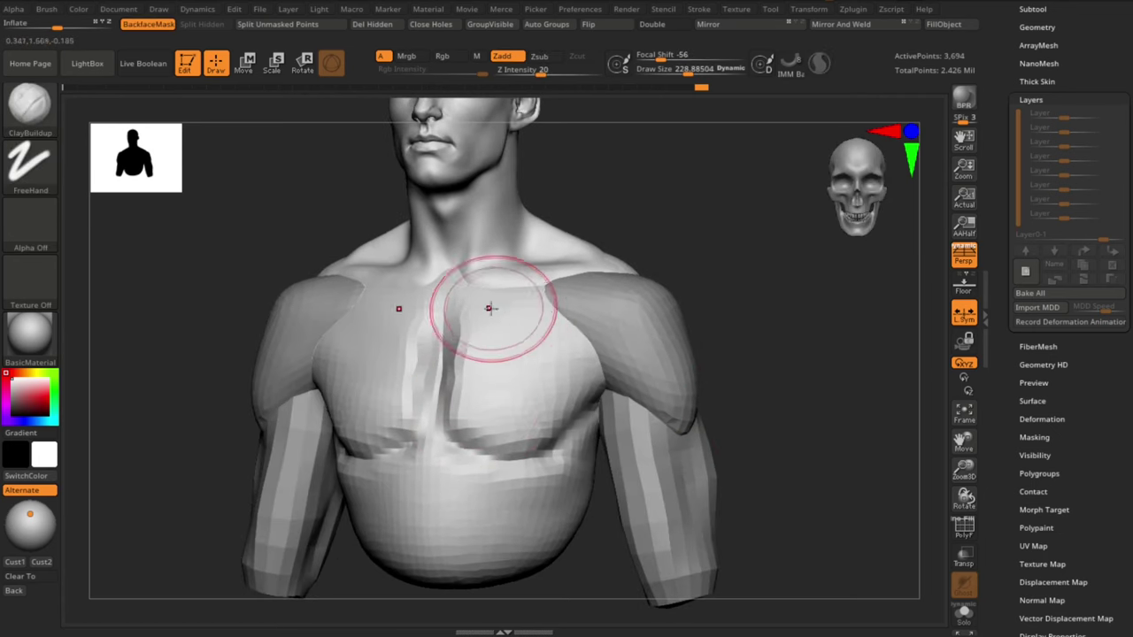
drag(571, 374, 516, 370)
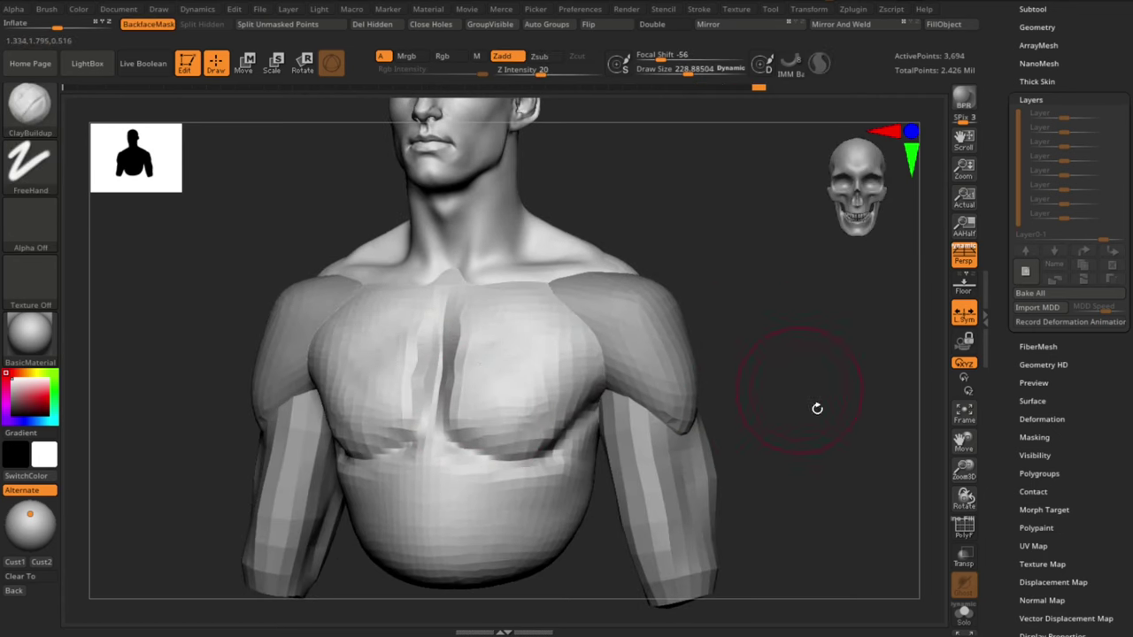
right_drag(817, 408, 728, 342)
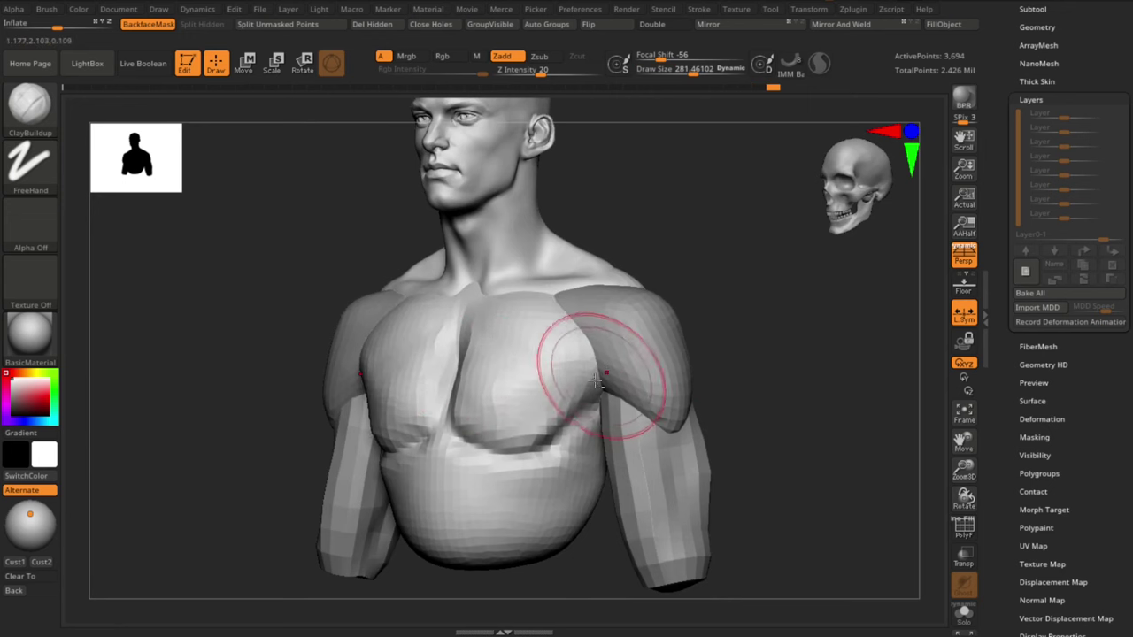
Step: Fill out the outer pectorals toward the armpits and deltoids with ClayBuildup, then smooth the strokes
drag(596, 380, 559, 423)
mouse_move(715, 398)
mouse_down()
mouse_move(785, 398)
mouse_move(772, 409)
mouse_up()
key(s)
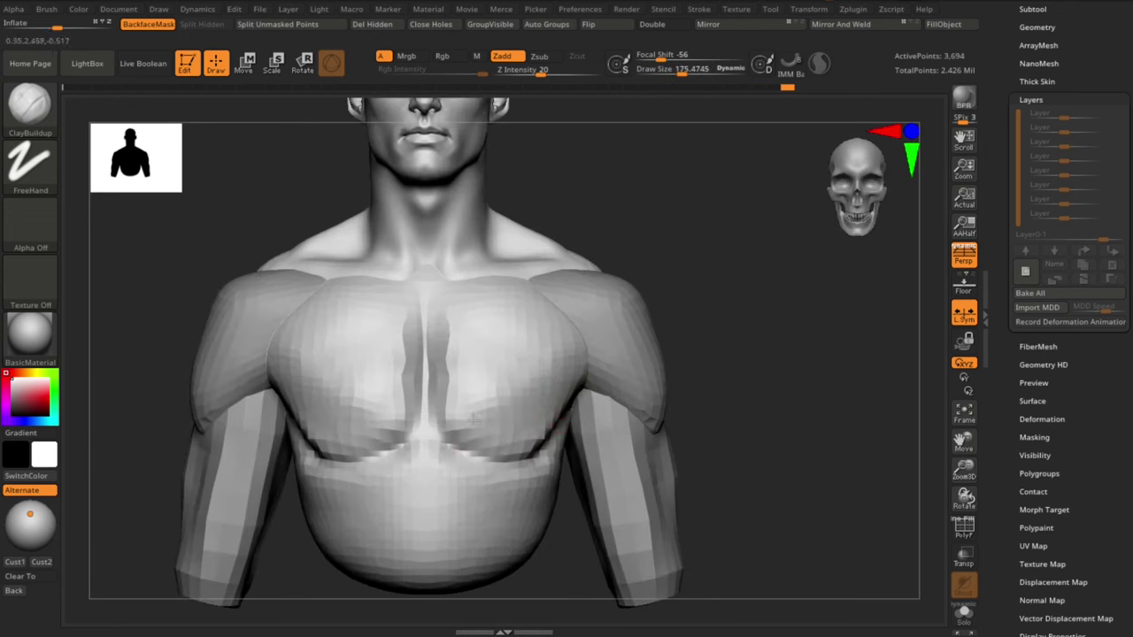
key(s)
right_drag(798, 378, 523, 341)
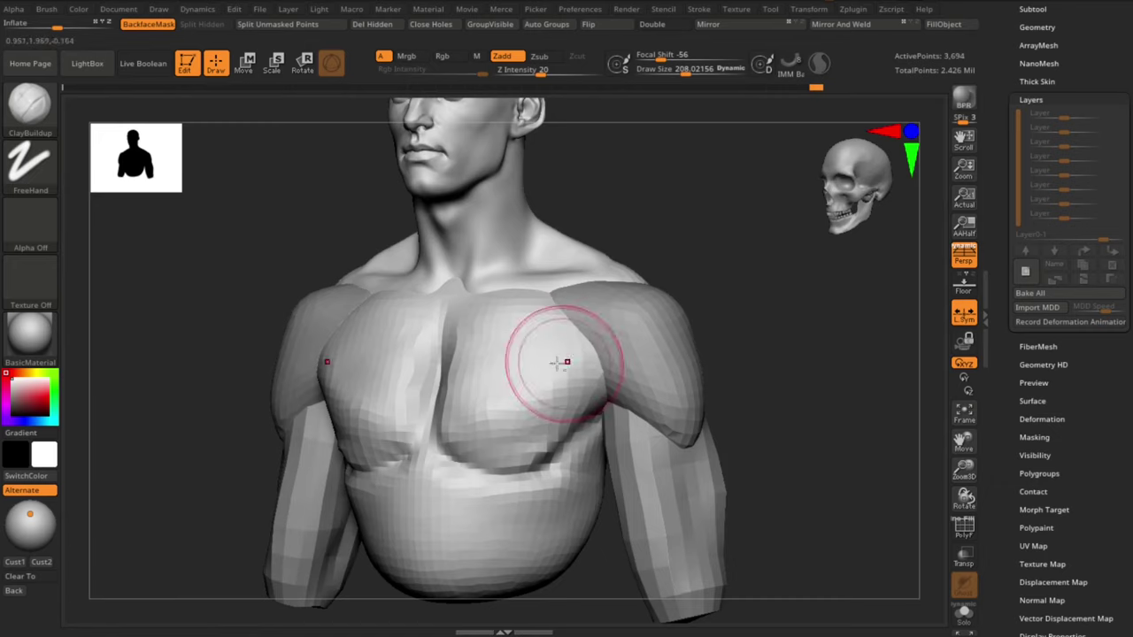
drag(557, 363, 593, 384)
shift+drag(821, 426, 788, 451)
Step: Reshape the lower edge of the pectorals in front view with the Move brush
key(b)
key(m)
key(v)
key(s)
drag(500, 449, 492, 449)
drag(494, 467, 492, 450)
mouse_move(537, 448)
mouse_down()
mouse_move(534, 421)
mouse_move(478, 442)
mouse_up()
Step: Refine the pectoral masses with ClayBuildup at draw size about 208 and check the chest in three-quarter view
key(b)
key(c)
key(b)
key(s)
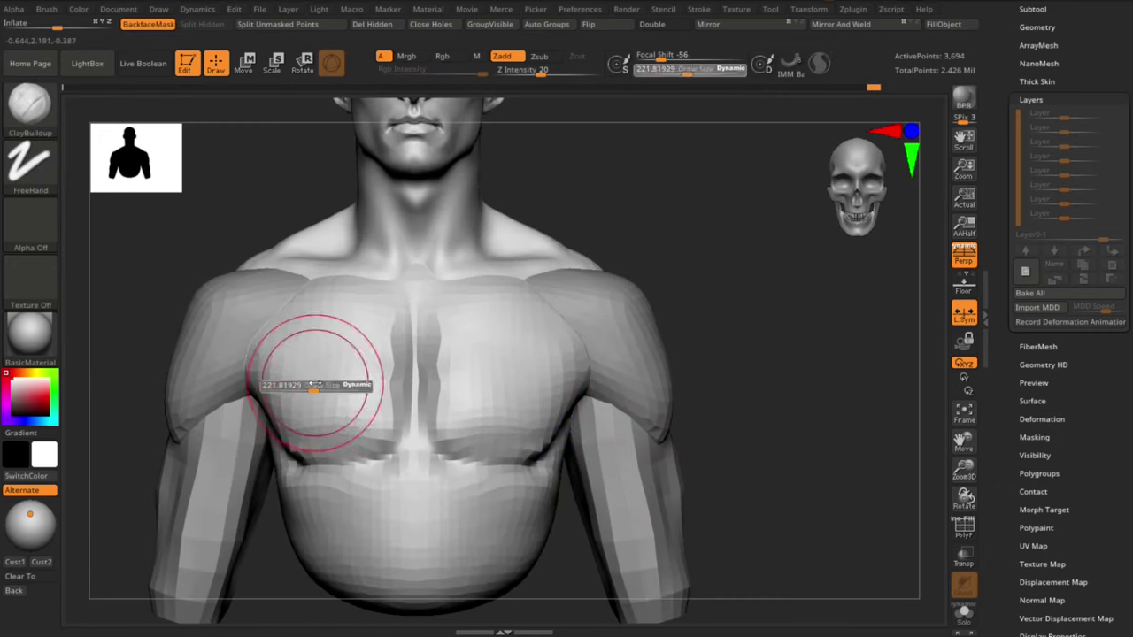
key(f)
mouse_move(814, 425)
mouse_down()
mouse_move(748, 431)
mouse_move(768, 434)
mouse_up()
alt+drag(690, 451, 687, 412)
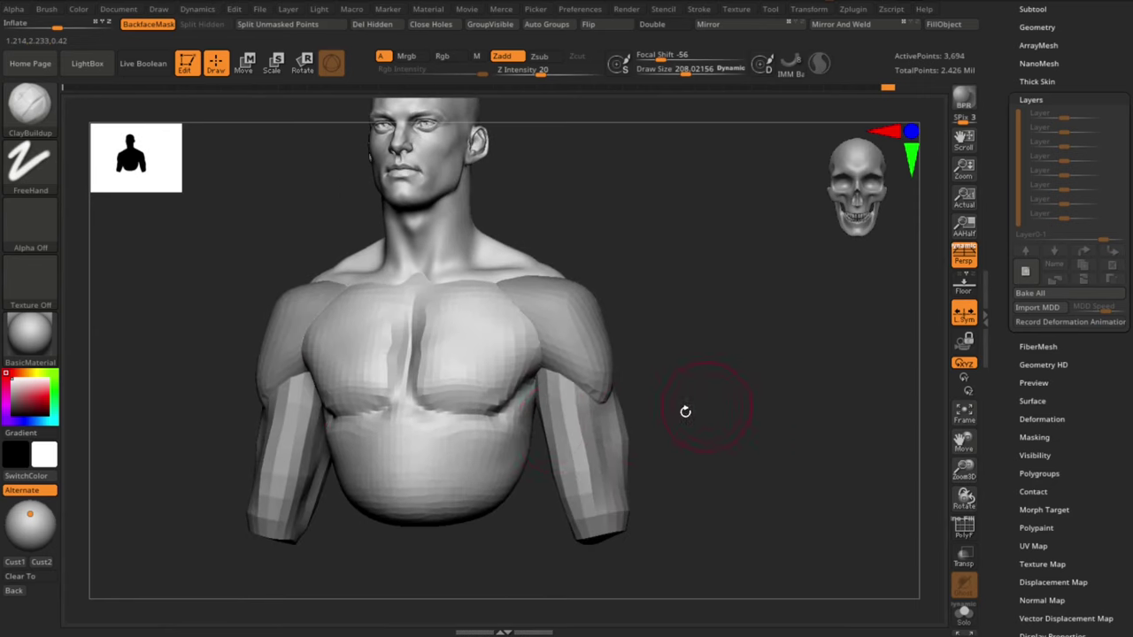
Step: Sculpt the upper abdomen below the pectorals with the Standard brush at draw size about 258
key(b)
key(s)
key(t)
key(s)
drag(410, 464, 469, 485)
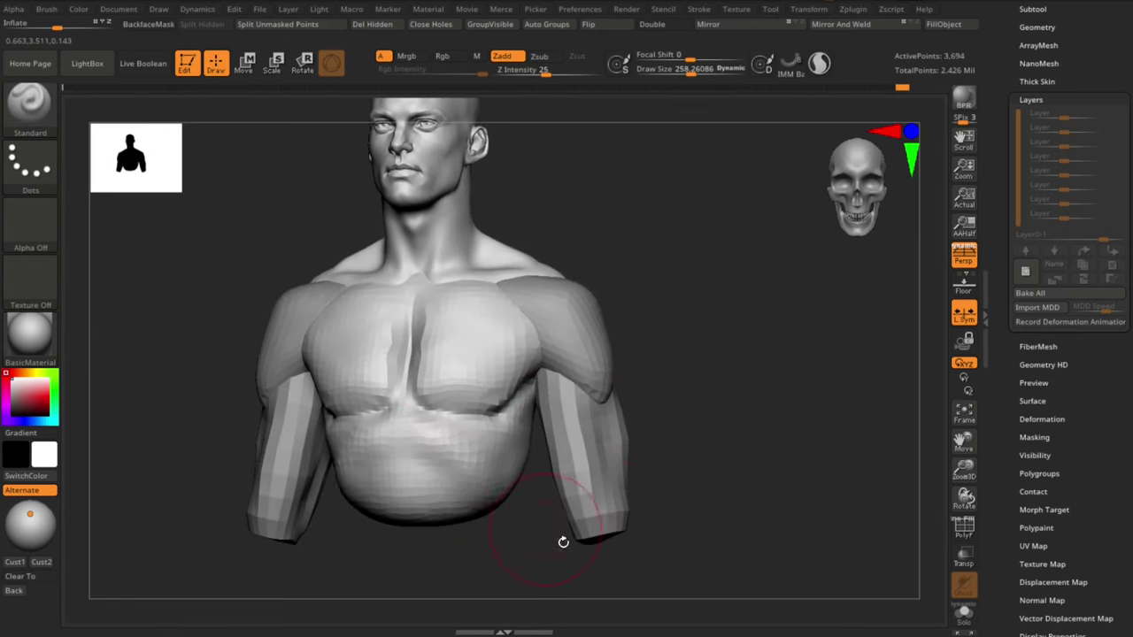
mouse_move(562, 541)
shift+mouse_down()
mouse_move(683, 512)
mouse_move(620, 509)
shift+mouse_up()
Step: Pull the bottom of the torso downward with the Move brush at draw size about 462 to lengthen the abdomen
key(b)
key(m)
key(v)
key(s)
drag(448, 510, 446, 566)
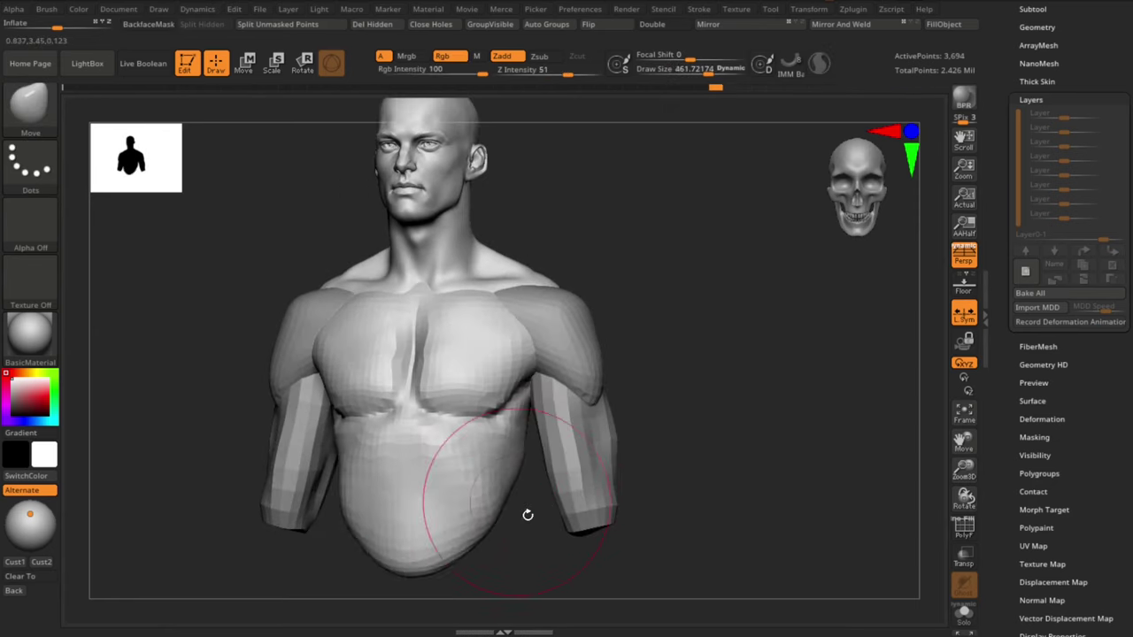
mouse_move(526, 514)
mouse_down()
mouse_move(670, 455)
mouse_move(867, 443)
mouse_up()
Step: Widen and square off the lower torso with the Move brush at draw size about 432, then remesh it with DynaMesh
key(s)
drag(562, 511, 566, 524)
drag(670, 552, 749, 509)
drag(614, 465, 640, 501)
shift+drag(735, 519, 666, 514)
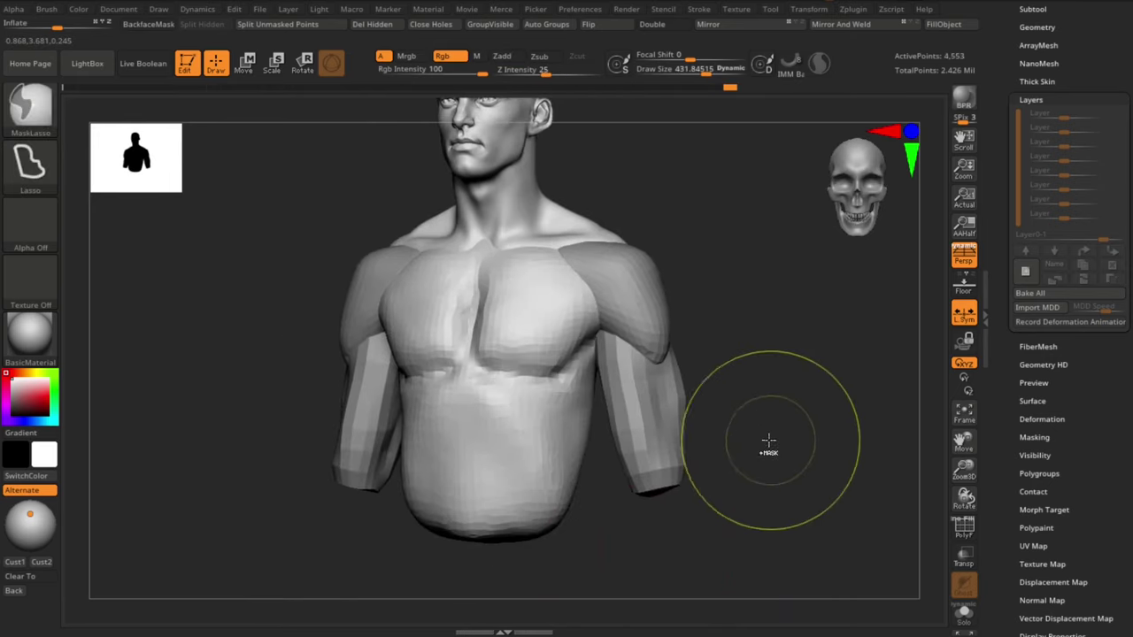
ctrl+drag(771, 440, 776, 437)
Step: Block in the central abdomen and the diagonal lower-belly planes with ClayBuildup
right_drag(483, 504, 484, 430)
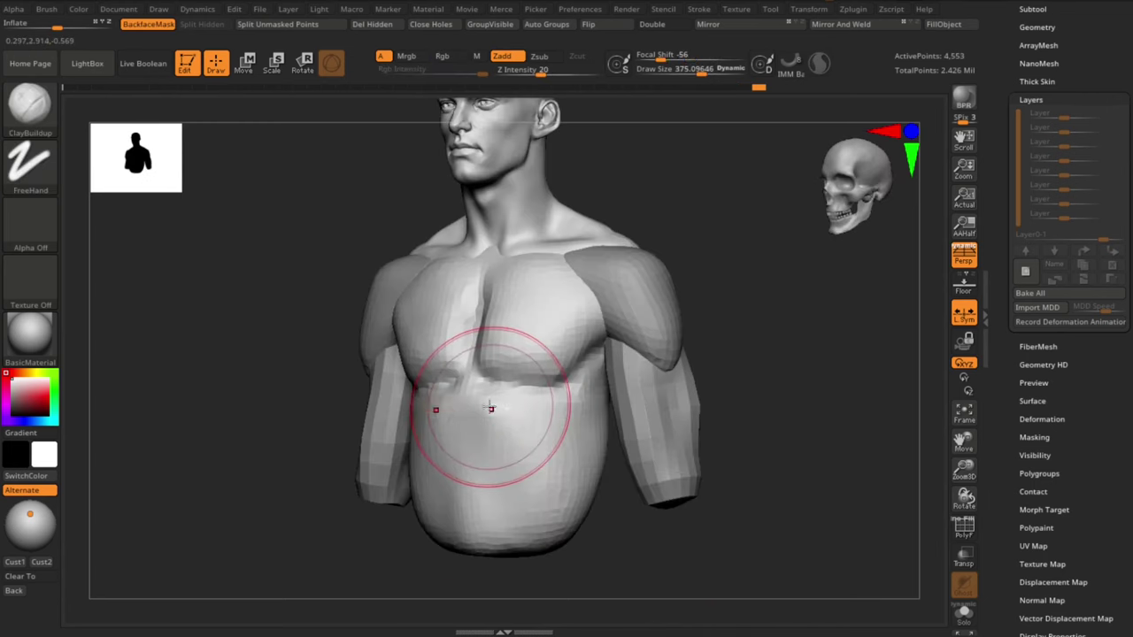
drag(695, 543, 653, 538)
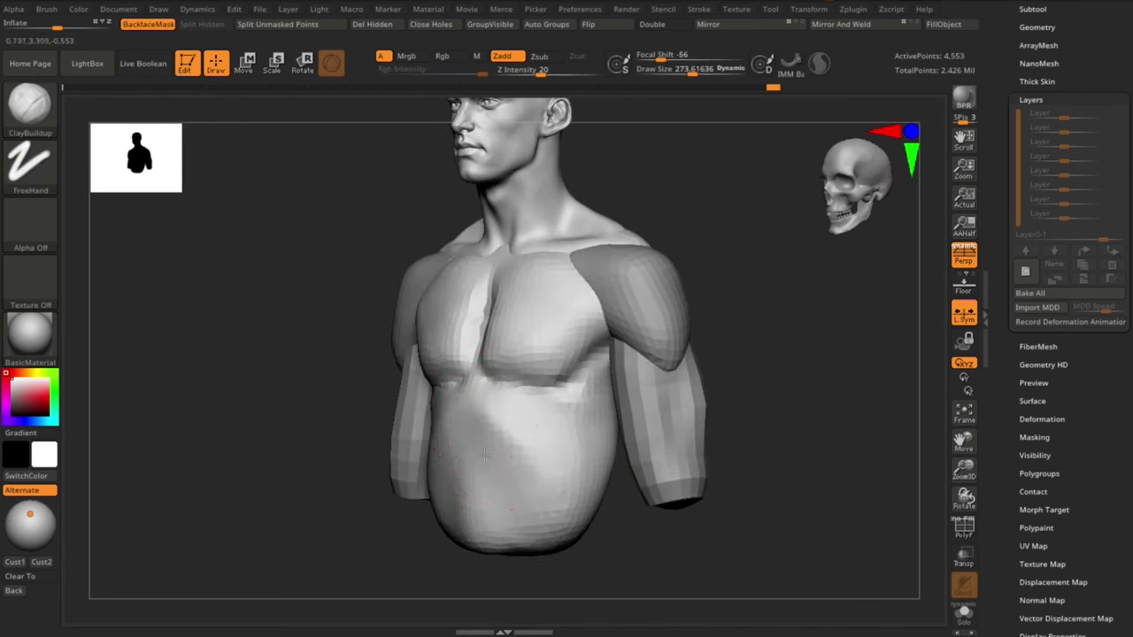
drag(485, 455, 477, 440)
drag(416, 591, 511, 591)
drag(426, 468, 453, 517)
drag(665, 540, 602, 528)
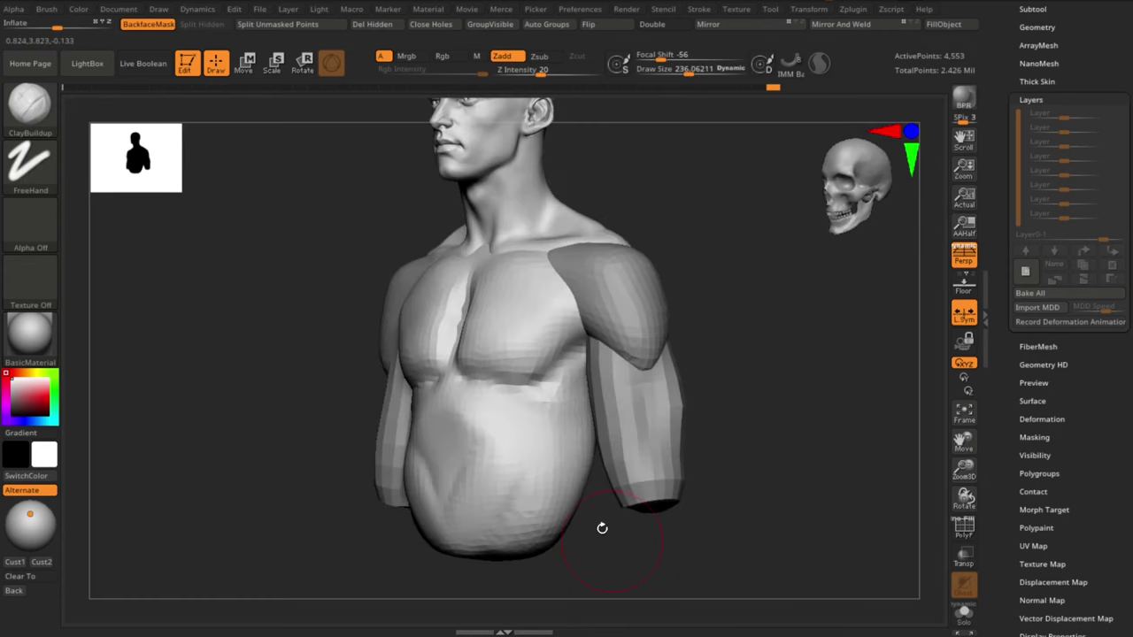
Step: Build up the obliques along the sides of the abdomen with ClayBuildup at draw size about 289
right_drag(548, 410, 678, 424)
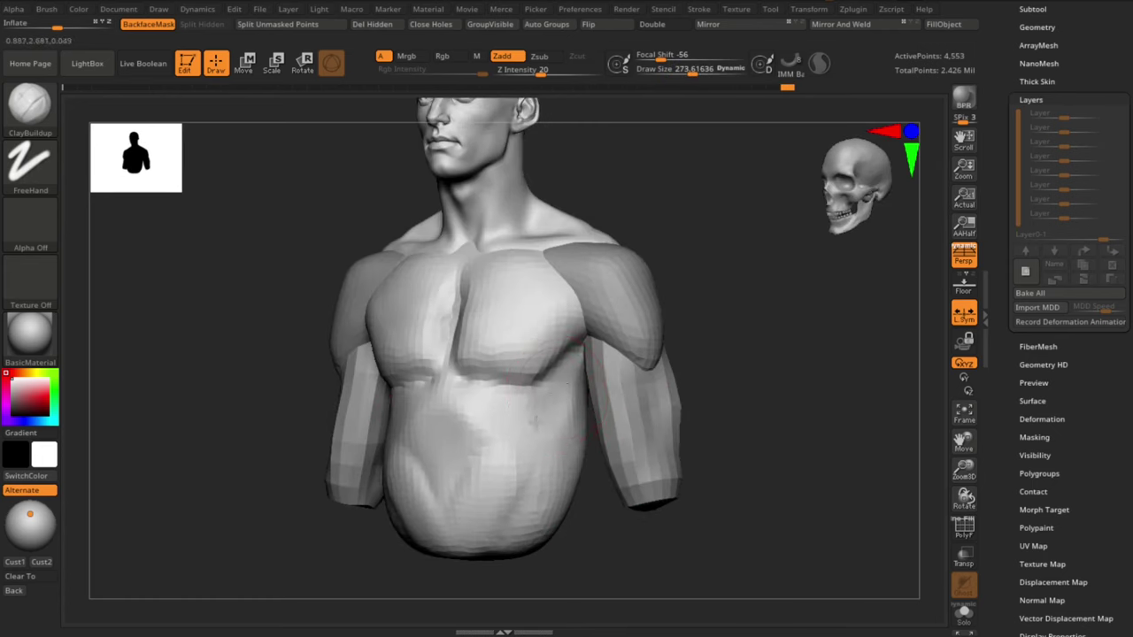
drag(753, 520, 535, 528)
drag(566, 477, 561, 516)
drag(425, 535, 651, 536)
drag(566, 443, 557, 481)
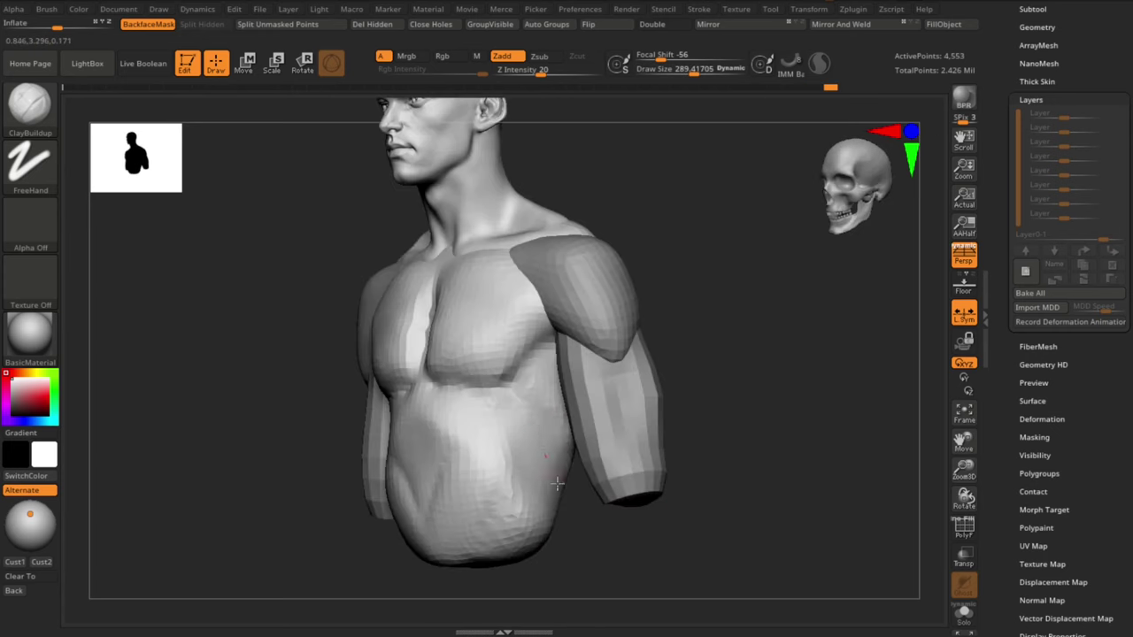
Step: Block in the latissimus muscles and lower shoulder blade area on the back with ClayBuildup
mouse_move(637, 540)
mouse_down()
mouse_move(417, 536)
mouse_move(430, 481)
mouse_up()
drag(868, 389, 838, 388)
drag(724, 365, 723, 394)
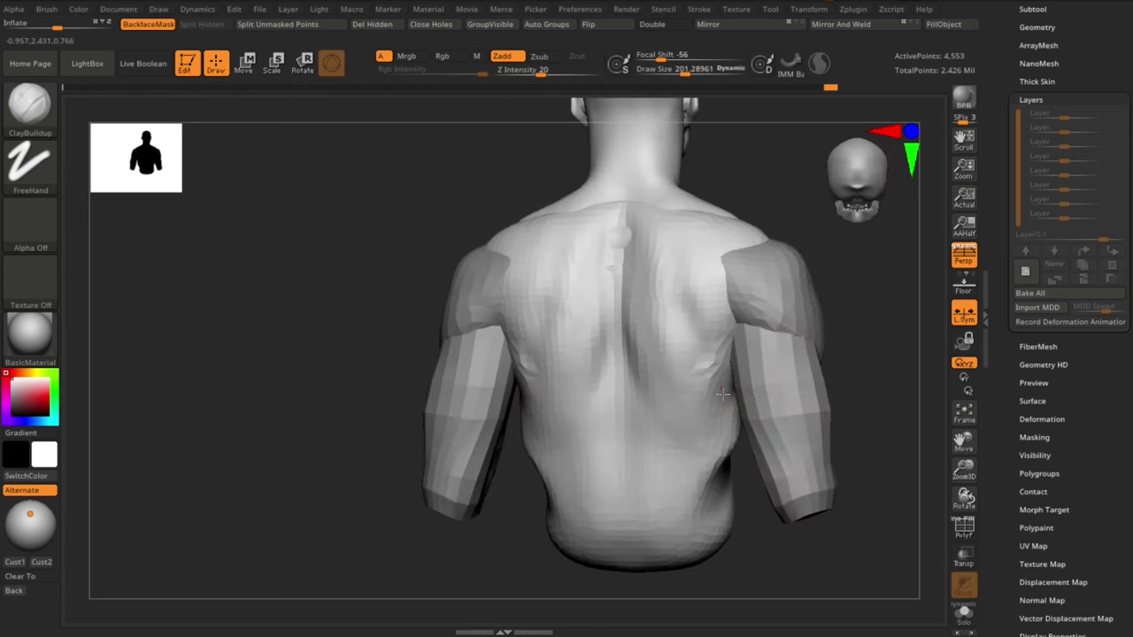
shift+drag(542, 441, 545, 483)
drag(458, 528, 491, 526)
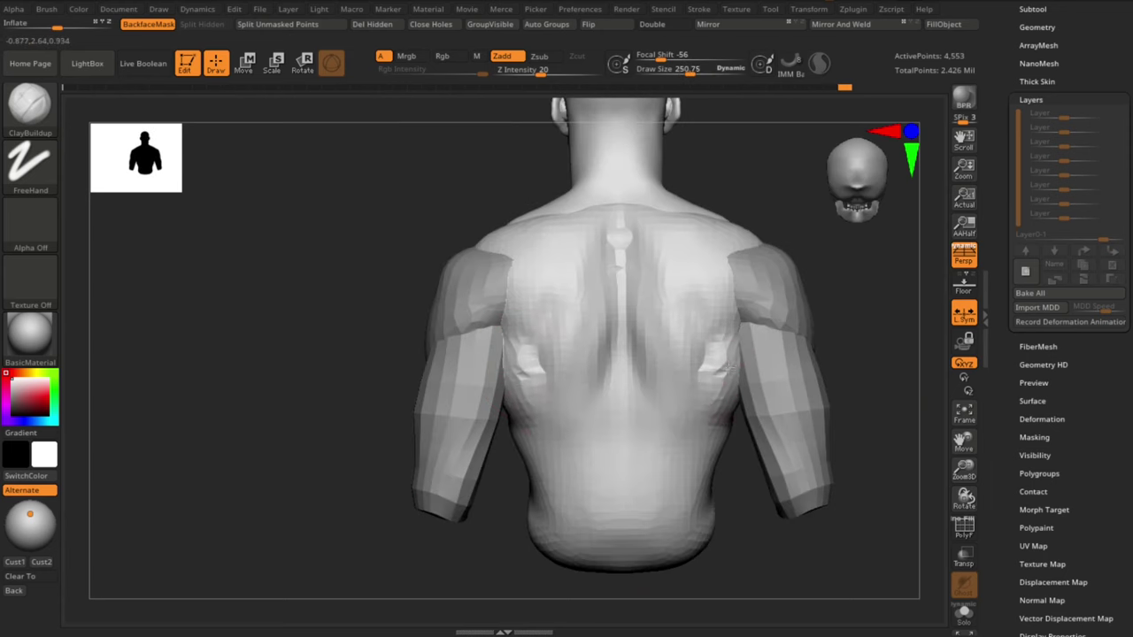
drag(867, 372, 809, 367)
drag(669, 356, 664, 390)
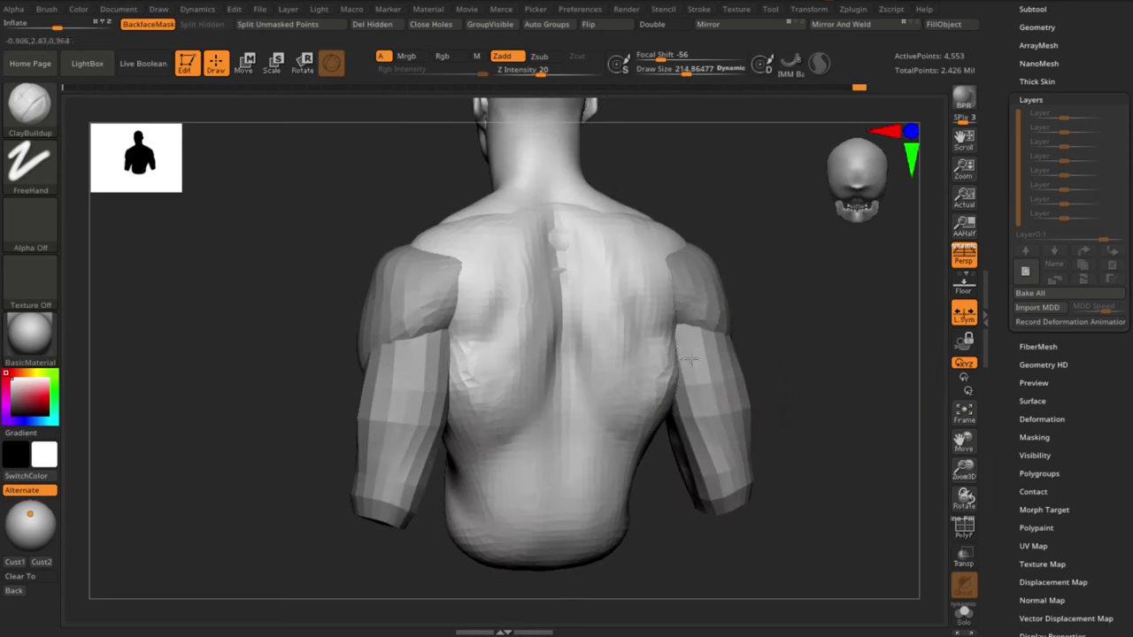
mouse_move(819, 389)
mouse_down()
mouse_move(872, 390)
mouse_move(792, 405)
mouse_up()
mouse_move(665, 409)
mouse_down()
mouse_move(691, 449)
mouse_move(683, 411)
mouse_up()
Step: Pull the upper back and latissimus outline outward below the armpits with the Move brush at draw size about 339
drag(828, 384, 773, 369)
key(b)
key(m)
key(v)
drag(626, 349, 641, 349)
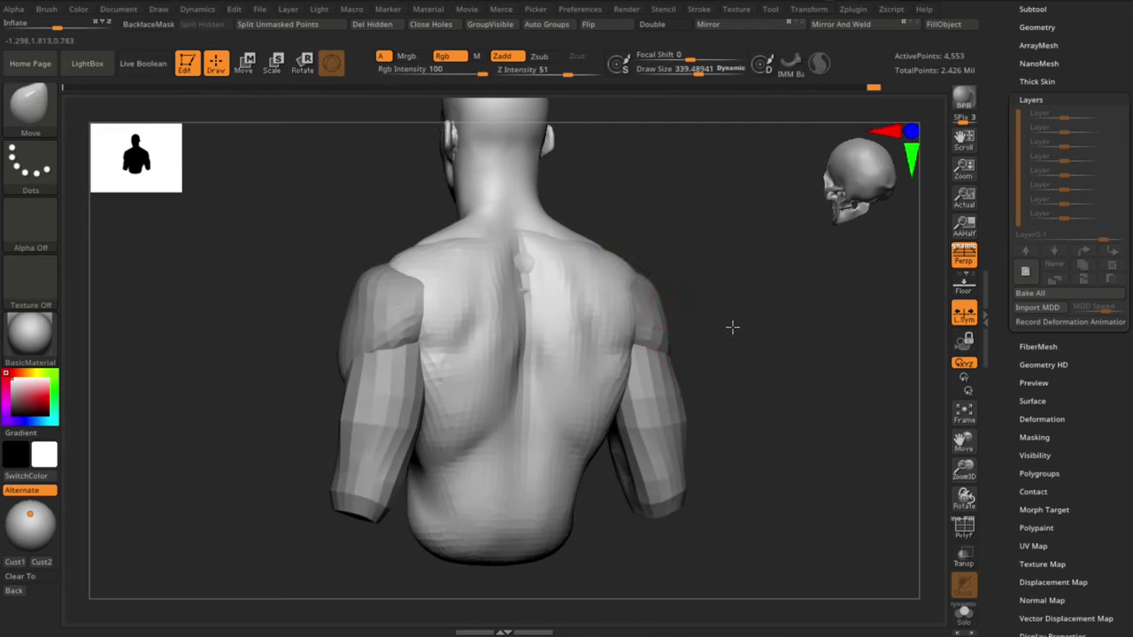
shift+drag(732, 328, 697, 321)
drag(629, 343, 648, 349)
drag(722, 363, 752, 364)
drag(620, 380, 629, 386)
shift+drag(722, 389, 692, 395)
Step: Check the upper arms from the front, then reselect the torso and smooth the abdomen
alt+click(385, 410)
shift+drag(266, 399, 452, 407)
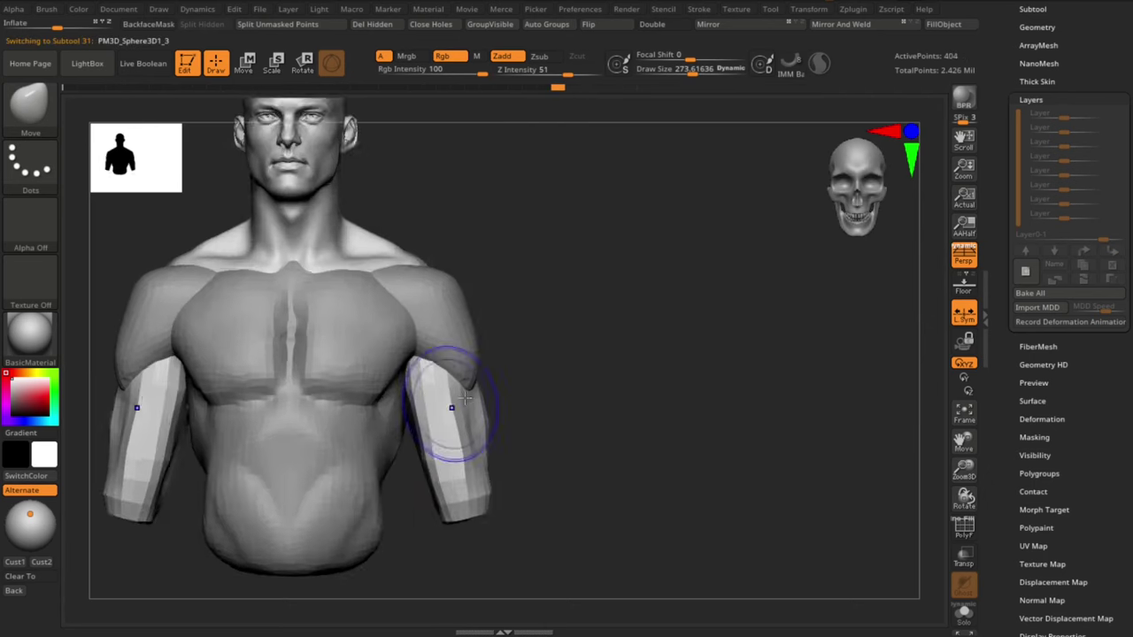
alt+drag(646, 382, 730, 409)
alt+click(473, 447)
shift+drag(553, 529, 546, 520)
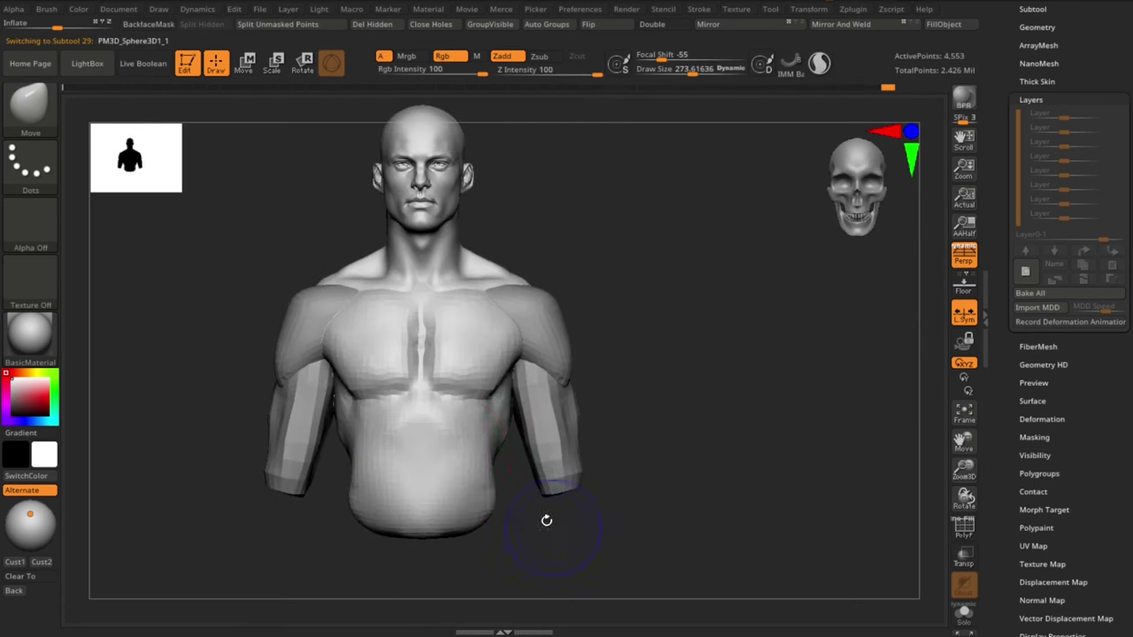
Step: Adjust the waist and flank silhouette in front view with the Move brush
drag(506, 435, 513, 435)
mouse_move(522, 522)
alt+mouse_down()
mouse_move(510, 501)
mouse_move(498, 508)
alt+mouse_up()
drag(445, 513, 487, 508)
key(bracketright)
Step: Select the upper arms and shift their lower ends with the Move brush at draw size about 662
alt+click(565, 461)
key(s)
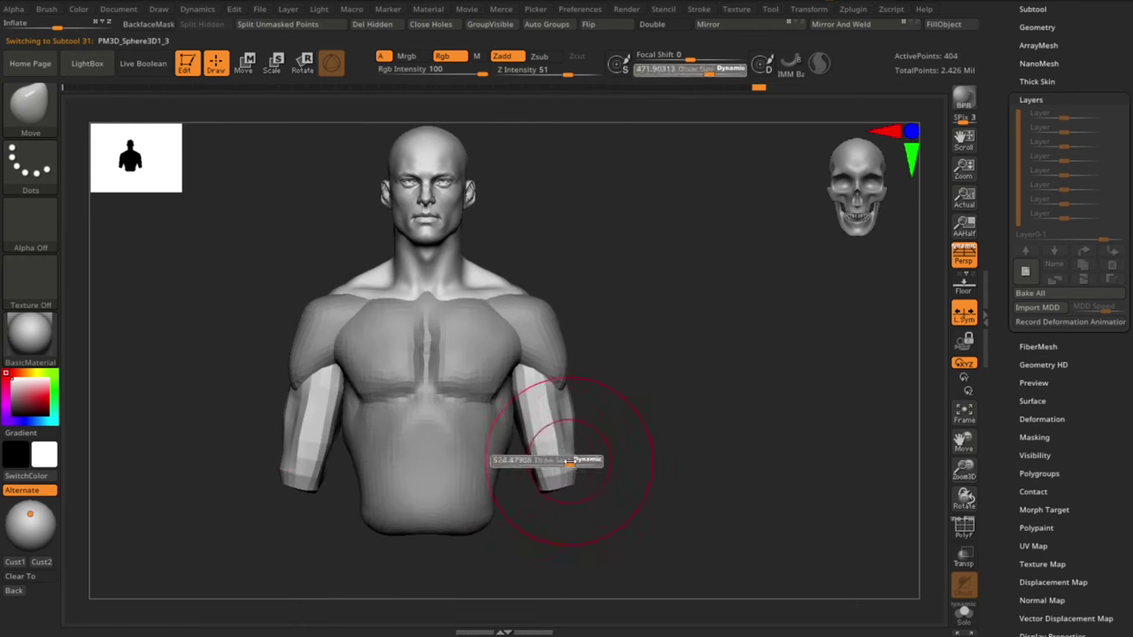
drag(566, 460, 575, 461)
drag(571, 477, 570, 472)
Step: Rotate the upper arms slightly with the gizmo and fine-tune their lower ends
key(w)
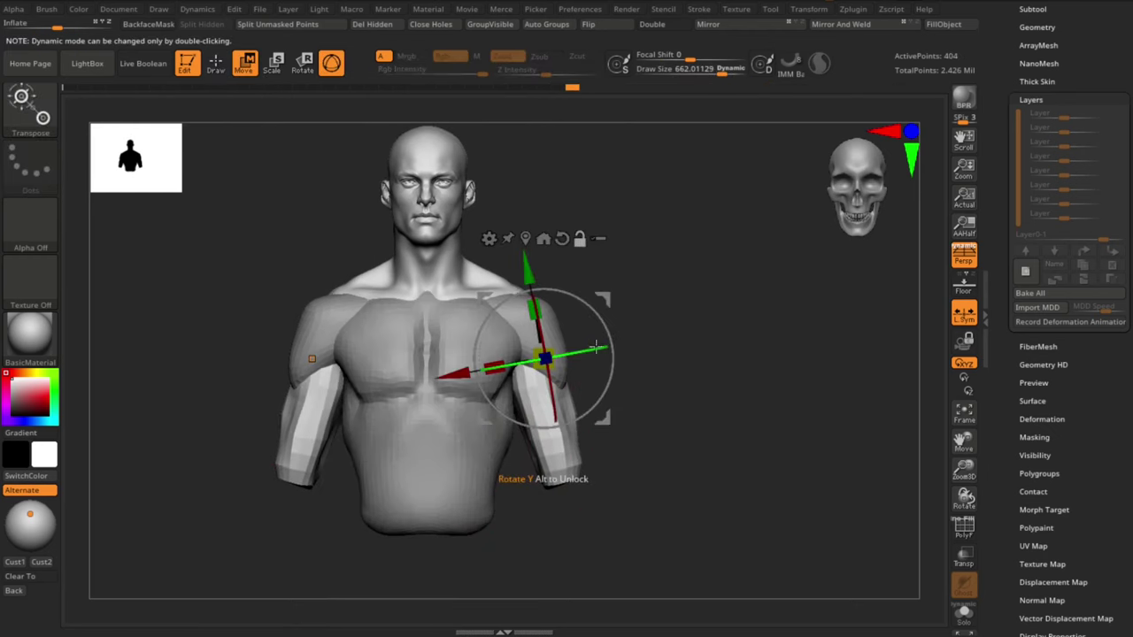
drag(578, 352, 564, 356)
key(q)
key(s)
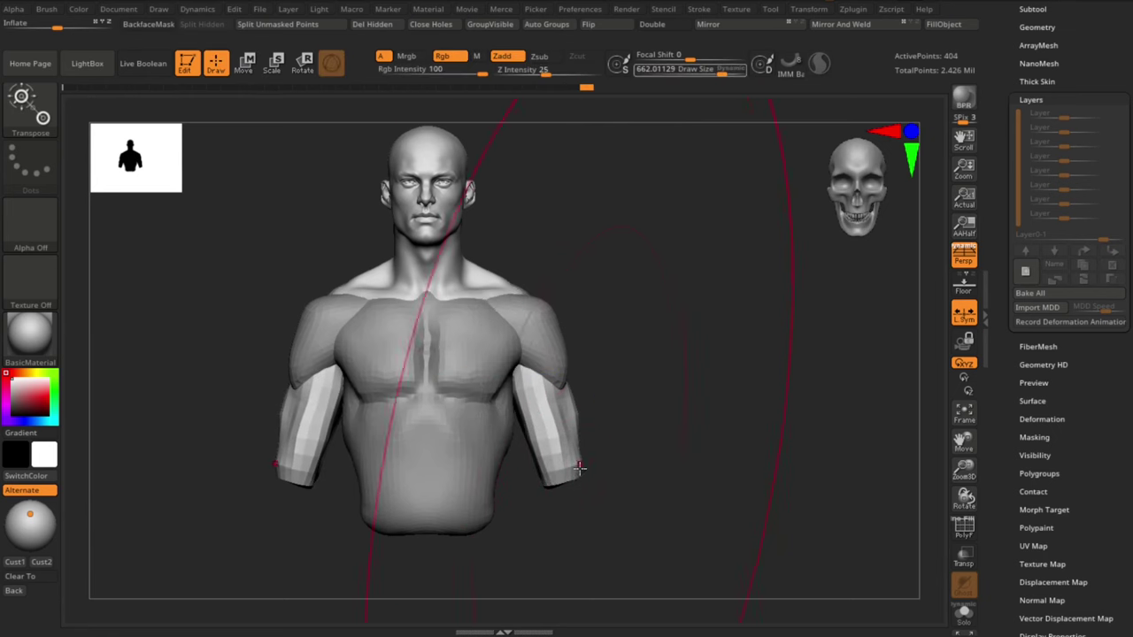
drag(644, 434, 628, 440)
drag(570, 475, 573, 476)
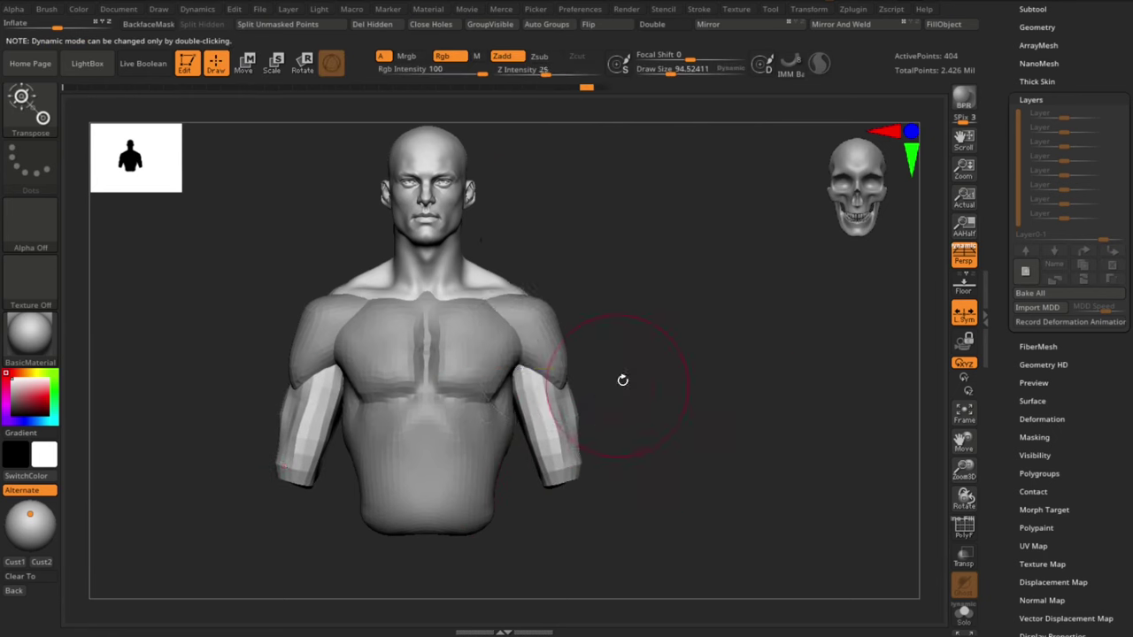
Step: Select the torso and smooth its flanks and the lower pectoral area
alt+click(498, 390)
mouse_move(622, 379)
alt+mouse_down()
mouse_move(706, 501)
mouse_move(659, 496)
mouse_move(638, 455)
alt+mouse_up()
key(b)
key(s)
key(t)
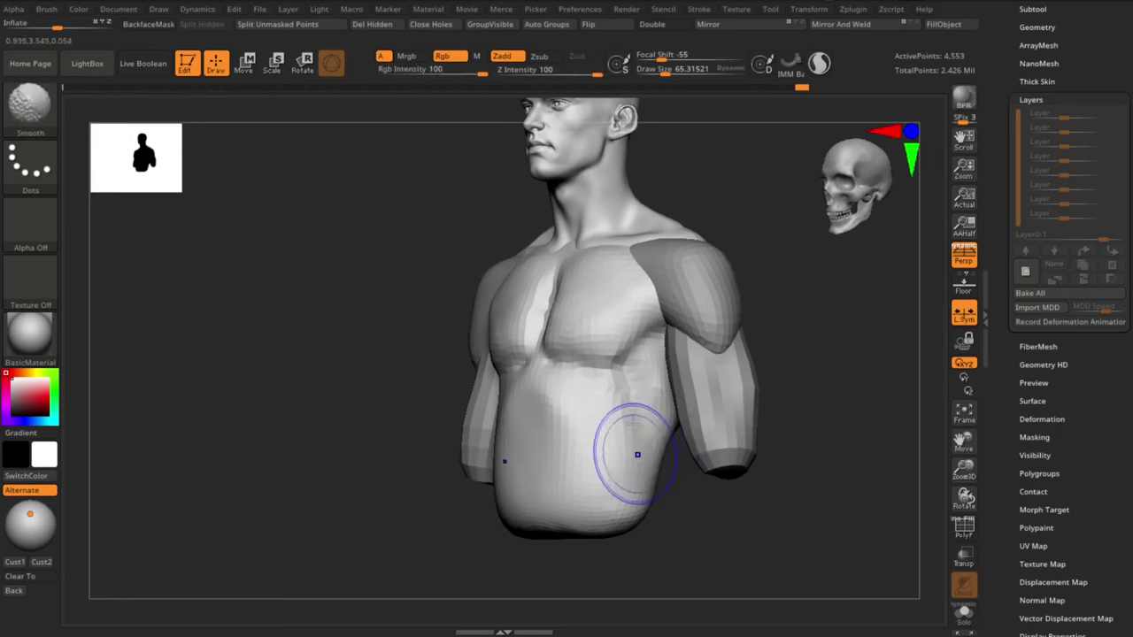
mouse_move(686, 524)
mouse_down()
mouse_move(734, 536)
mouse_move(814, 413)
mouse_move(823, 457)
mouse_up()
mouse_move(551, 346)
shift+mouse_down()
mouse_move(569, 370)
mouse_move(567, 391)
shift+mouse_up()
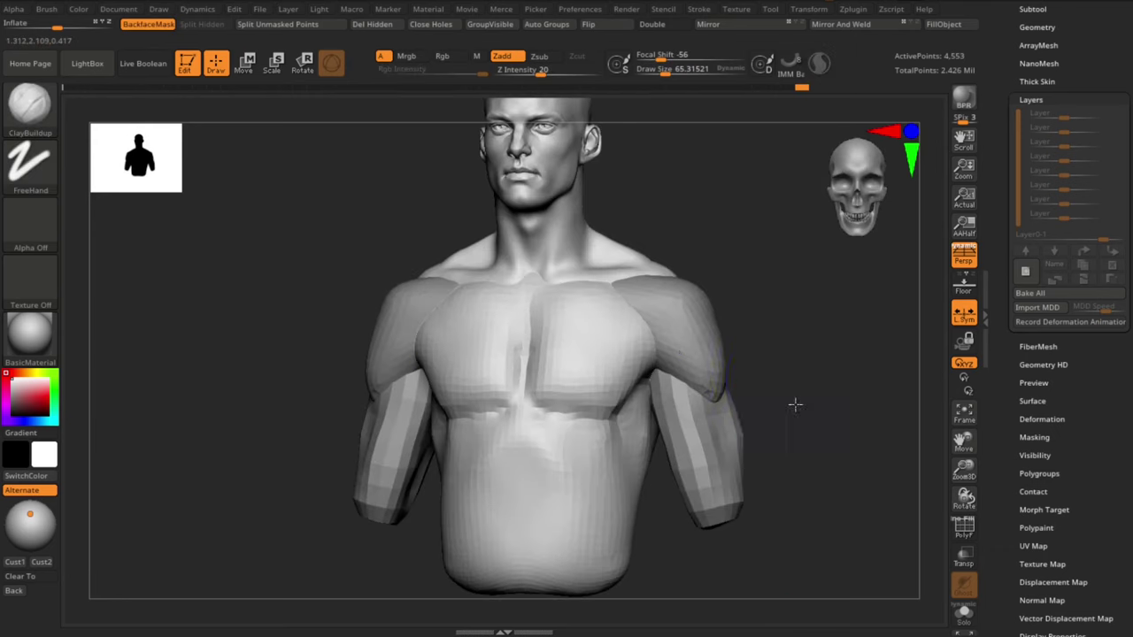
Step: Reshape the upper chest and collarbone region where it meets the neck with the Move brush, then smooth it
mouse_move(794, 404)
alt+mouse_down()
mouse_move(723, 366)
mouse_move(718, 289)
mouse_move(715, 363)
alt+mouse_up()
key(b)
key(m)
key(v)
drag(600, 304, 680, 253)
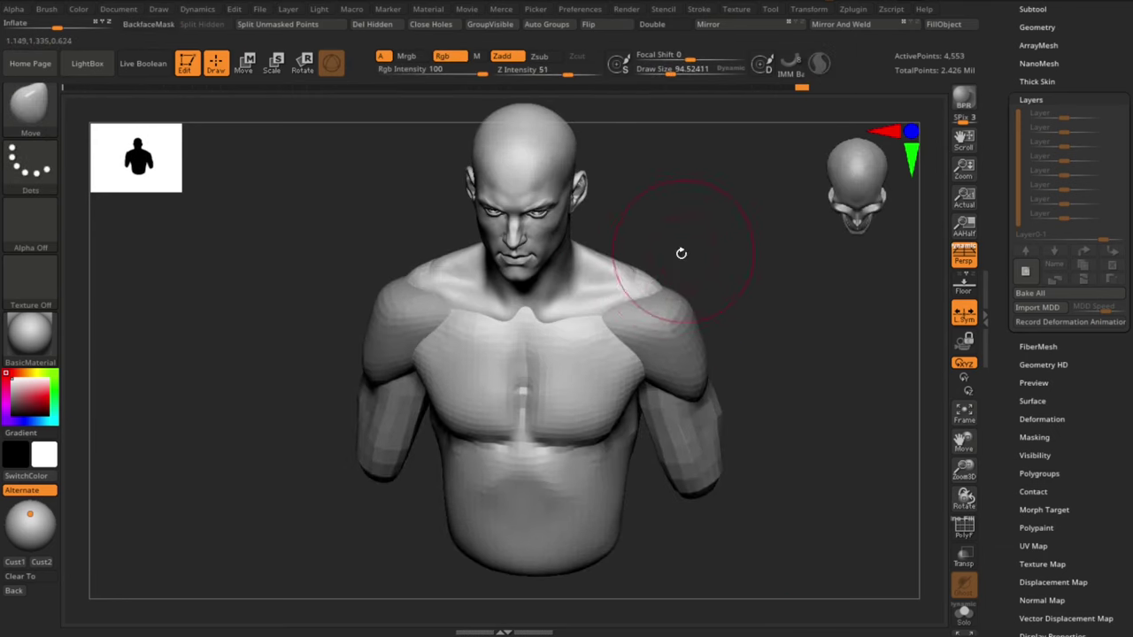
mouse_move(618, 319)
shift+mouse_down()
mouse_move(679, 249)
mouse_move(640, 245)
mouse_move(642, 306)
shift+mouse_up()
key(s)
drag(562, 305, 555, 304)
mouse_move(664, 266)
shift+mouse_down()
mouse_move(698, 204)
mouse_move(698, 248)
shift+mouse_up()
drag(699, 248, 685, 249)
Step: Raise the collarbones from the base of the neck to the shoulders with the Standard brush
key(b)
key(s)
key(t)
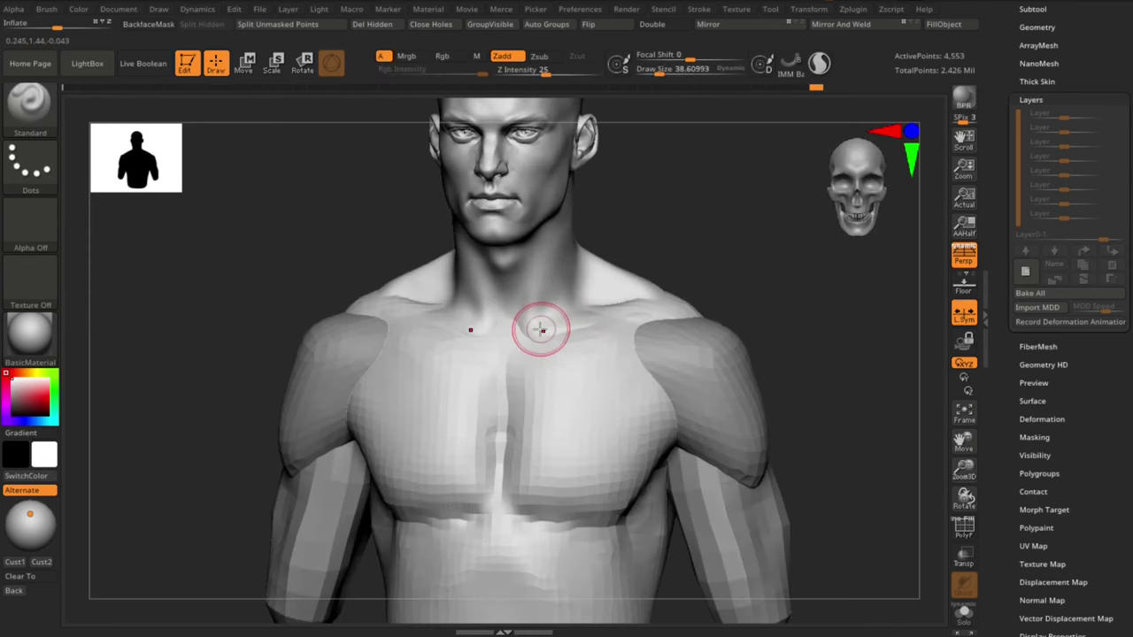
drag(539, 316, 633, 299)
drag(699, 248, 703, 306)
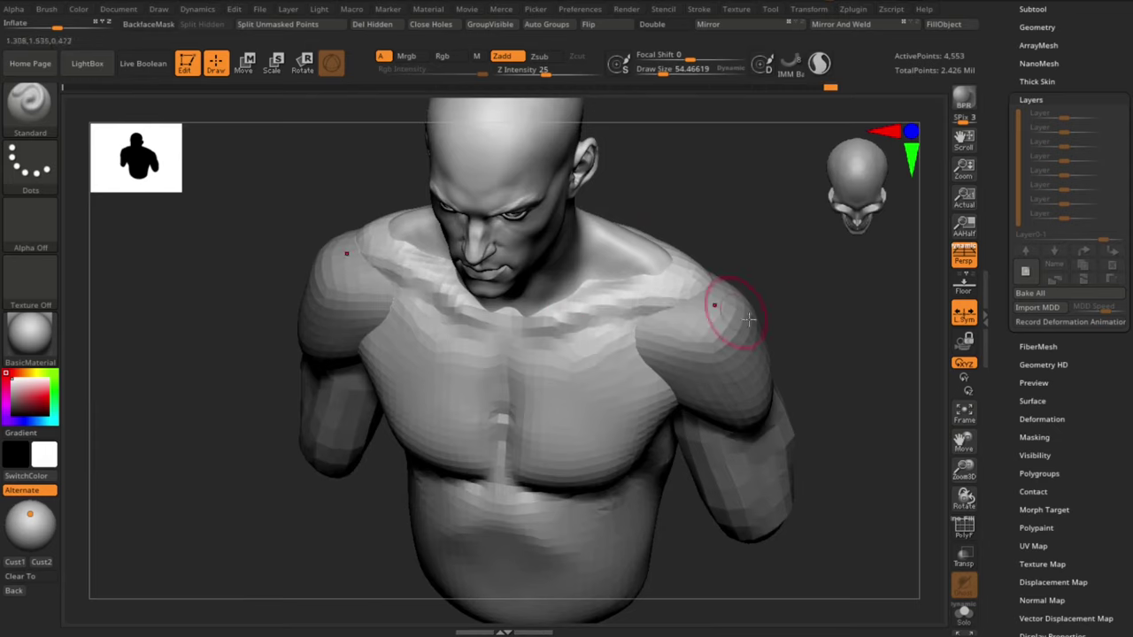
Step: Reshape the outer collarbone and shoulder slope of the torso with the Move brush
mouse_move(790, 311)
shift+mouse_down()
mouse_move(779, 303)
mouse_move(771, 332)
shift+mouse_up()
key(b)
key(m)
key(v)
key(s)
drag(590, 314, 599, 313)
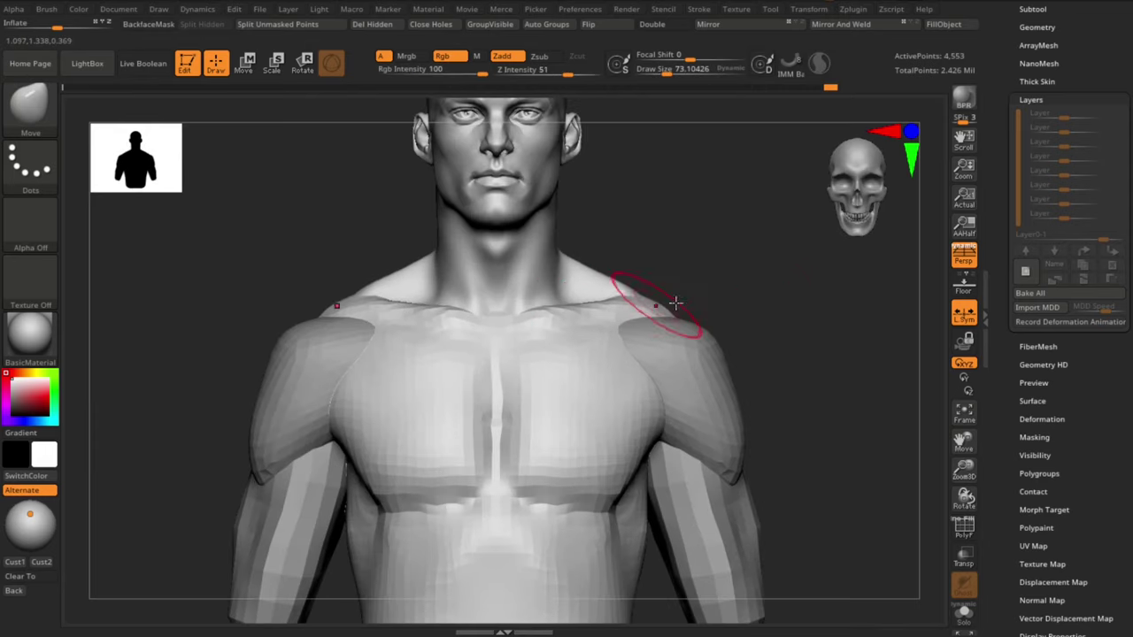
drag(708, 297, 694, 300)
Step: Select the deltoids and shift them slightly upward with the gizmo
alt+click(670, 321)
key(w)
alt+drag(841, 447, 838, 480)
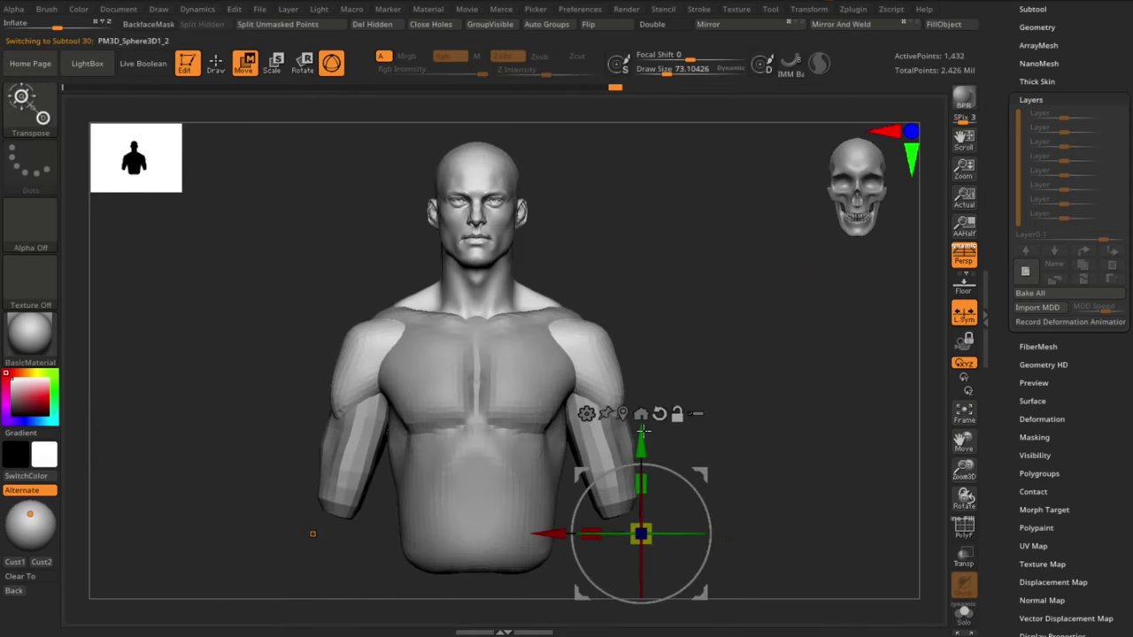
drag(641, 445, 640, 442)
alt+drag(731, 361, 731, 369)
Step: Select the upper arms and adjust their fit beneath the deltoids with the gizmo
key(q)
alt+click(607, 426)
key(w)
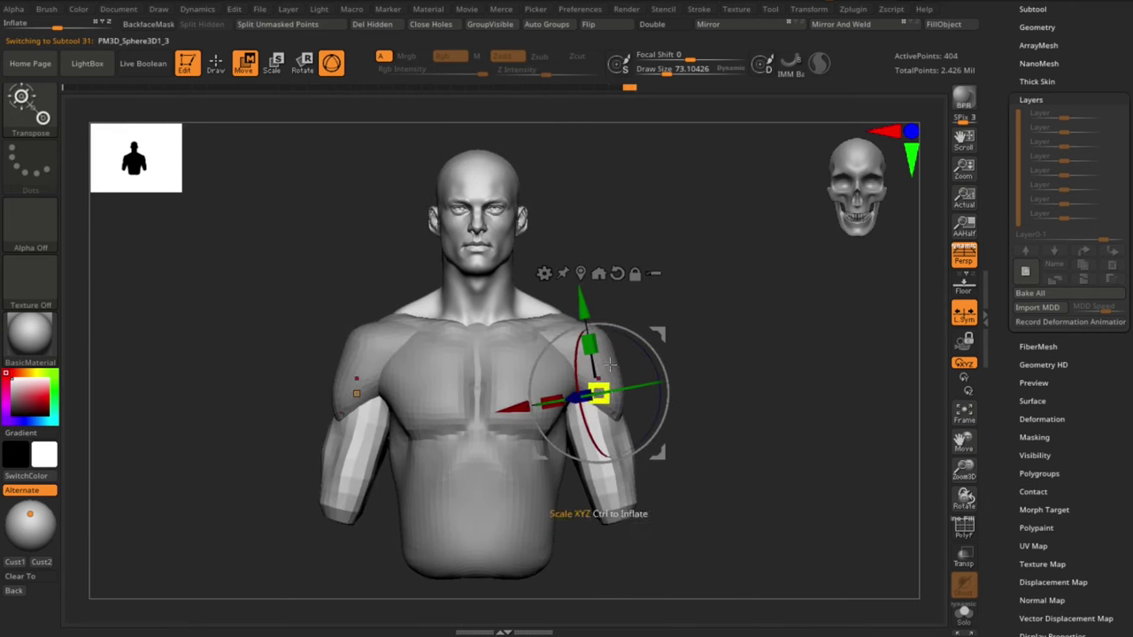
key(q)
mouse_move(745, 298)
alt+mouse_down()
mouse_move(751, 311)
mouse_move(719, 314)
alt+mouse_up()
alt+drag(753, 315, 756, 349)
Step: Select the deltoids and smooth their surface from the outer side around to the back
alt+click(529, 386)
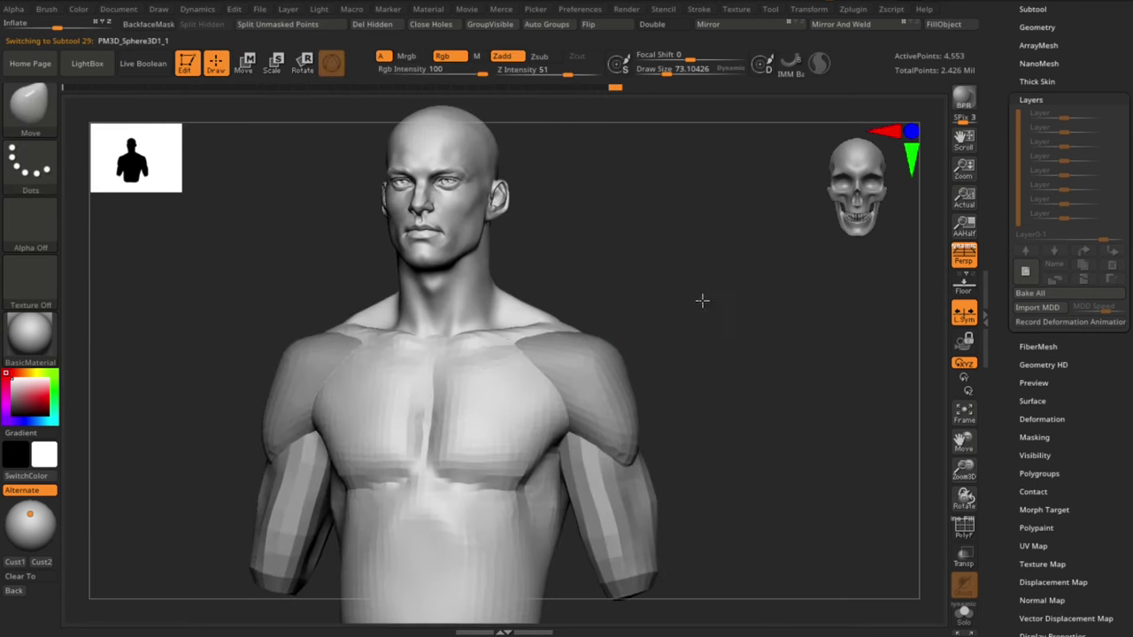
mouse_move(703, 301)
alt+mouse_down()
mouse_move(742, 325)
mouse_move(774, 382)
mouse_move(683, 430)
mouse_move(576, 412)
mouse_move(602, 408)
alt+mouse_up()
alt+click(596, 409)
mouse_move(683, 412)
shift+mouse_down()
mouse_move(656, 420)
mouse_move(610, 400)
mouse_move(653, 393)
shift+mouse_up()
shift+drag(749, 398, 680, 397)
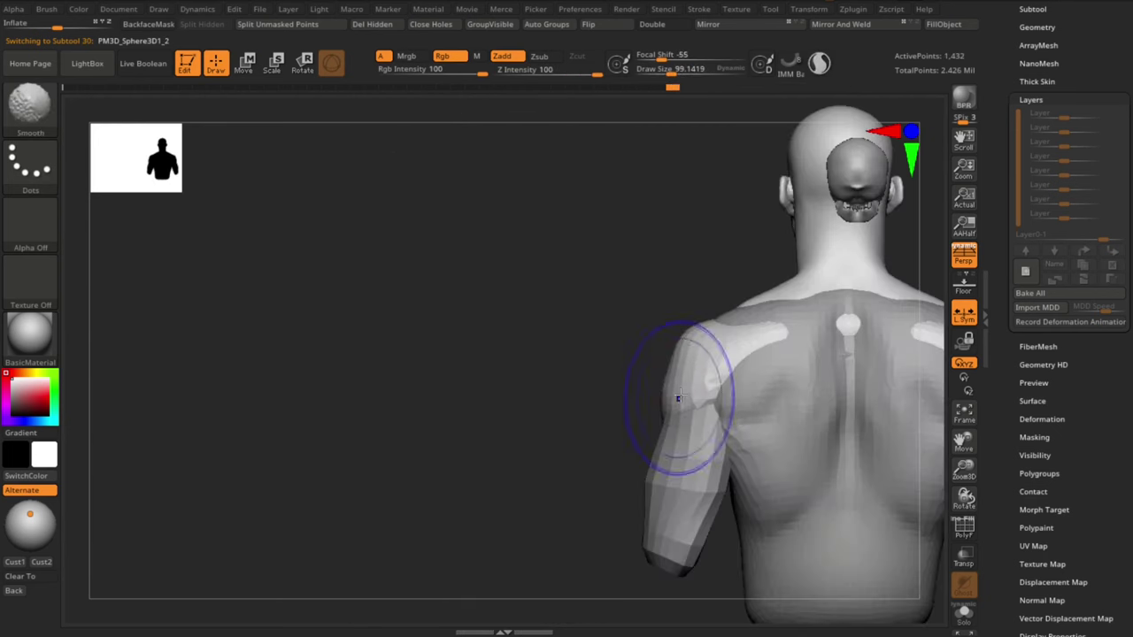
drag(607, 387, 657, 372)
drag(699, 369, 719, 358)
mouse_move(620, 301)
mouse_down()
mouse_move(756, 324)
mouse_move(735, 302)
mouse_up()
Step: Select the upper arms, increase their mesh density and smooth away the faceted surface
alt+drag(793, 473, 768, 407)
alt+click(663, 449)
key(space)
click(708, 347)
mouse_move(656, 473)
shift+mouse_down()
mouse_move(664, 412)
mouse_move(662, 434)
shift+mouse_up()
drag(756, 462, 755, 465)
Step: Fine-tune the smoothed upper arms' placement under the deltoids with the gizmo
key(w)
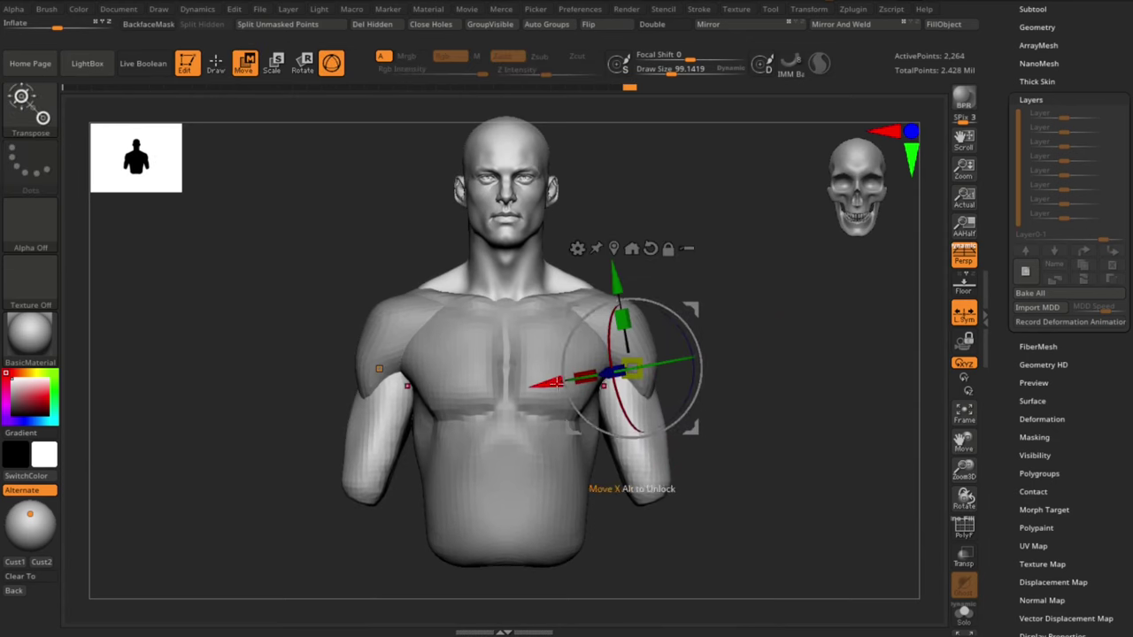
drag(691, 425, 694, 421)
key(q)
Step: Select the torso and sculpt the upper abdomen below the pectorals with the ClayBuildup brush
drag(822, 440, 761, 435)
alt+click(479, 416)
key(b)
key(c)
key(b)
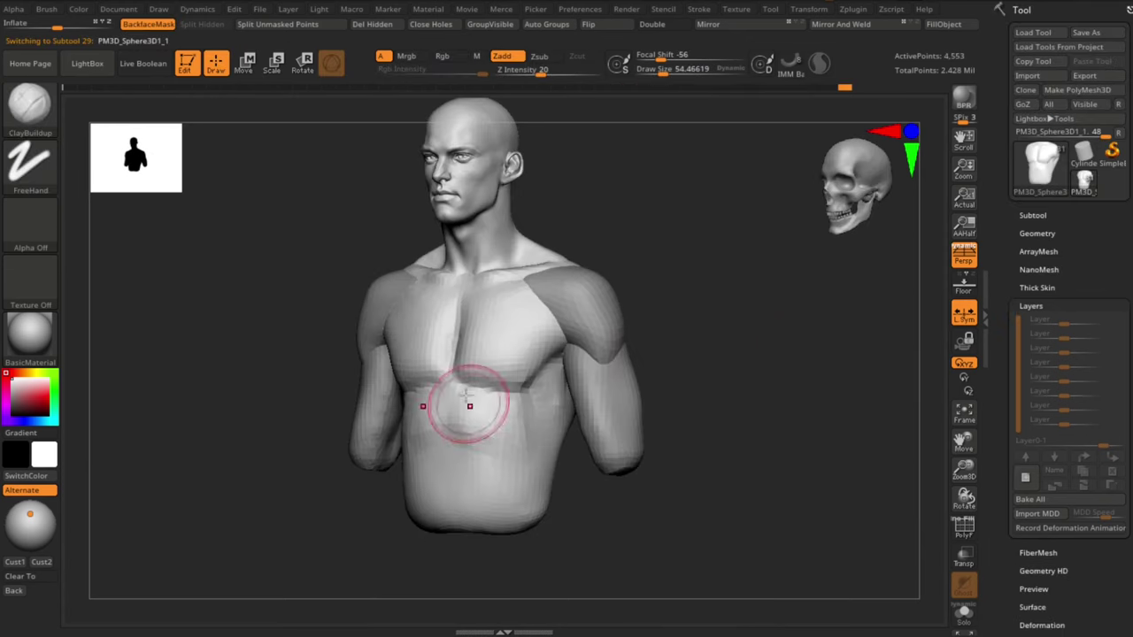
drag(589, 531, 534, 428)
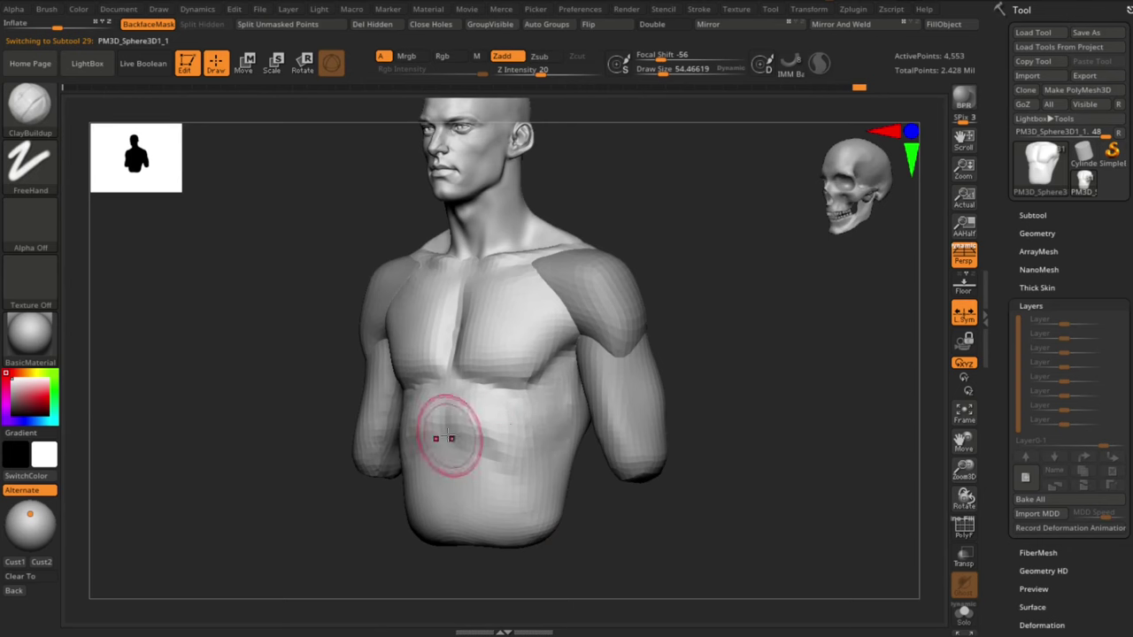
drag(447, 437, 494, 471)
Step: Refine the central and lower abdomen with broader ClayBuildup strokes and smooth the area
shift+drag(580, 530, 602, 522)
mouse_move(496, 449)
mouse_down()
mouse_move(462, 474)
mouse_move(470, 505)
mouse_move(506, 505)
mouse_up()
mouse_move(579, 524)
mouse_down()
mouse_move(531, 518)
mouse_move(594, 516)
mouse_move(566, 513)
mouse_up()
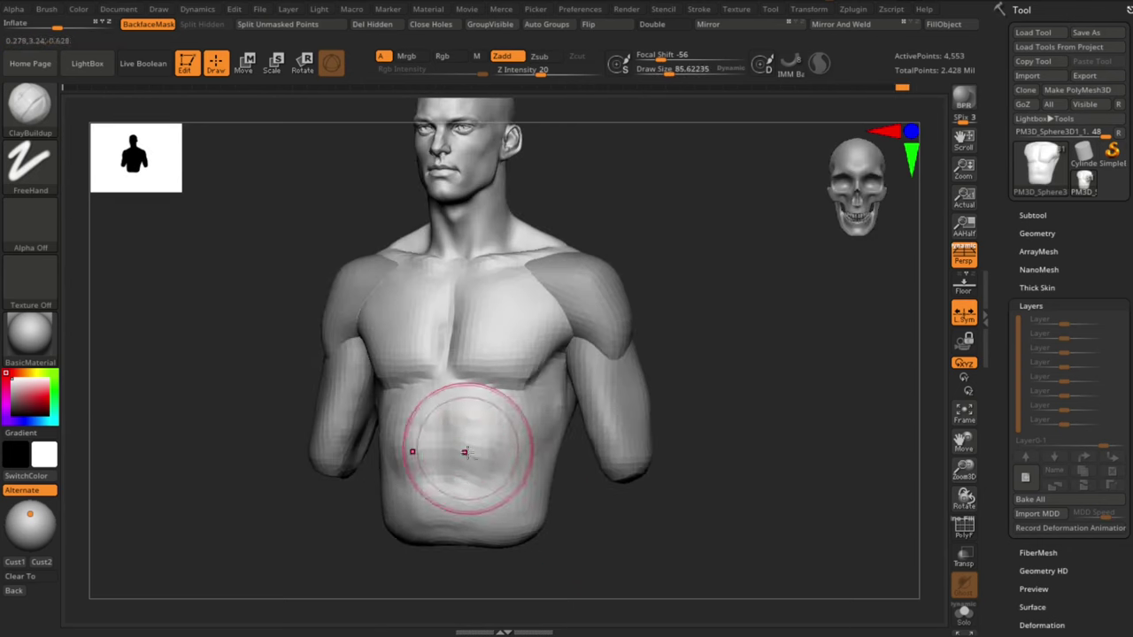
drag(474, 479, 457, 466)
drag(583, 538, 542, 535)
mouse_move(509, 447)
shift+mouse_down()
mouse_move(468, 473)
mouse_move(487, 504)
shift+mouse_up()
Step: Flatten the front contour of the abdomen in profile with the Move brush
drag(726, 549, 680, 531)
mouse_move(655, 531)
mouse_down()
mouse_move(694, 531)
mouse_move(663, 520)
mouse_up()
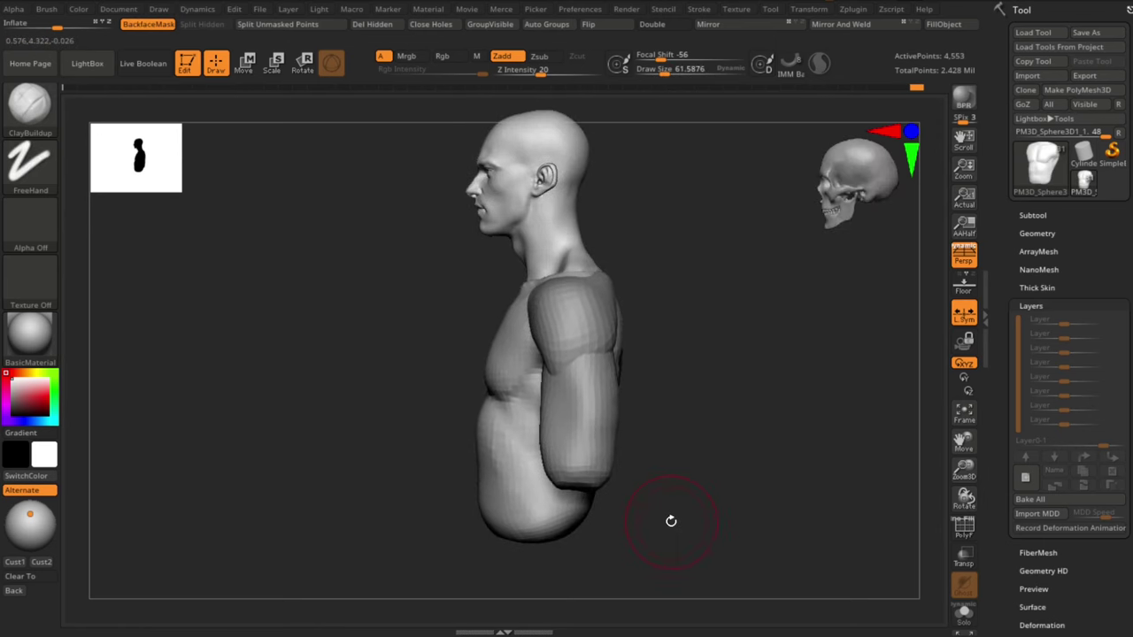
drag(484, 421, 482, 435)
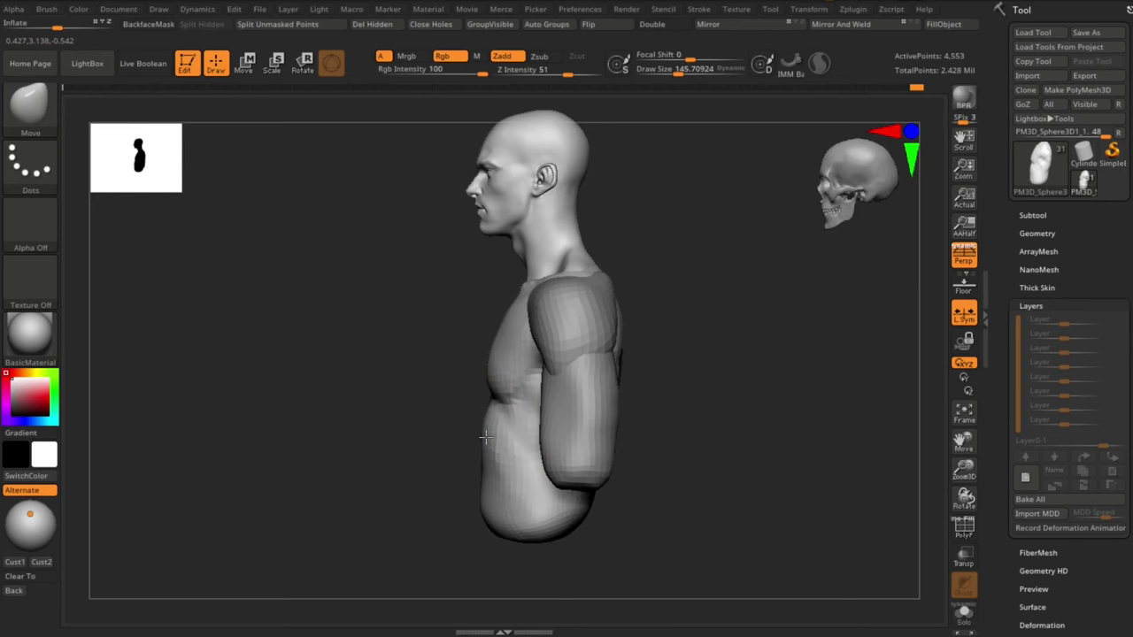
drag(700, 496, 657, 487)
Step: Reshape the upper back's contour with the Move brush and smooth the area along the spine
drag(611, 377, 617, 372)
shift+drag(664, 363, 632, 343)
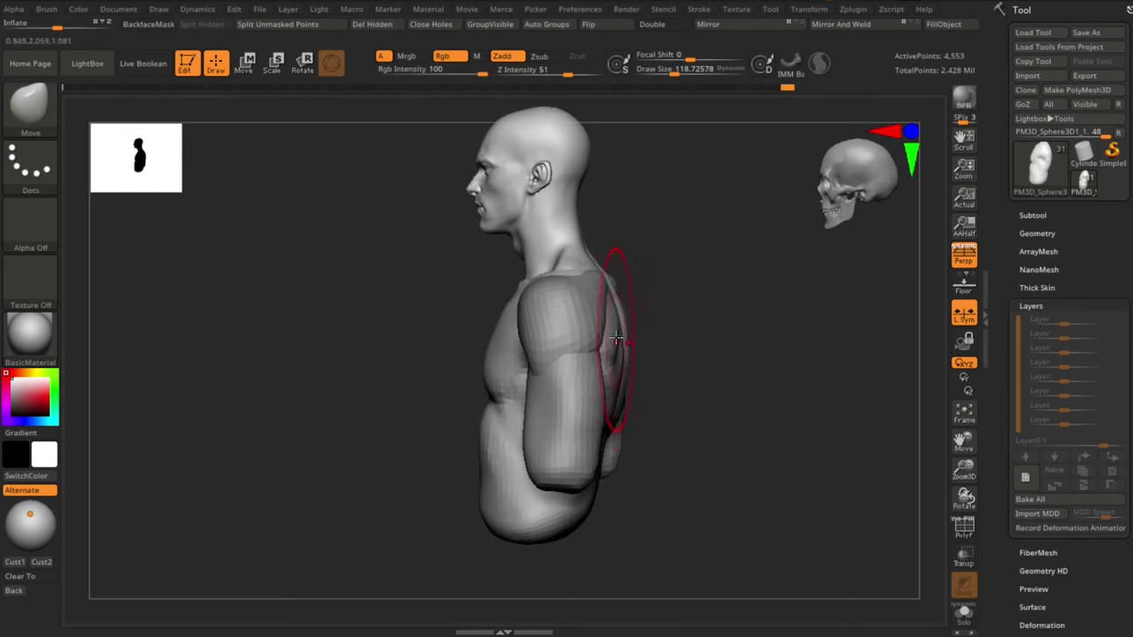
drag(890, 306, 779, 295)
key(s)
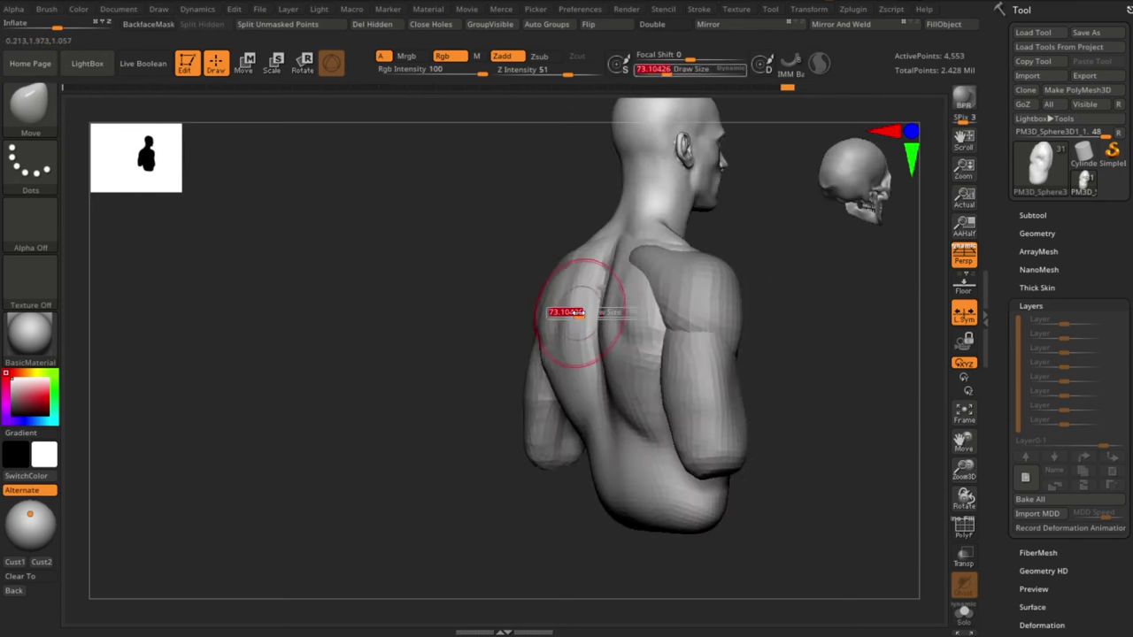
key(s)
drag(608, 286, 599, 273)
drag(763, 289, 816, 285)
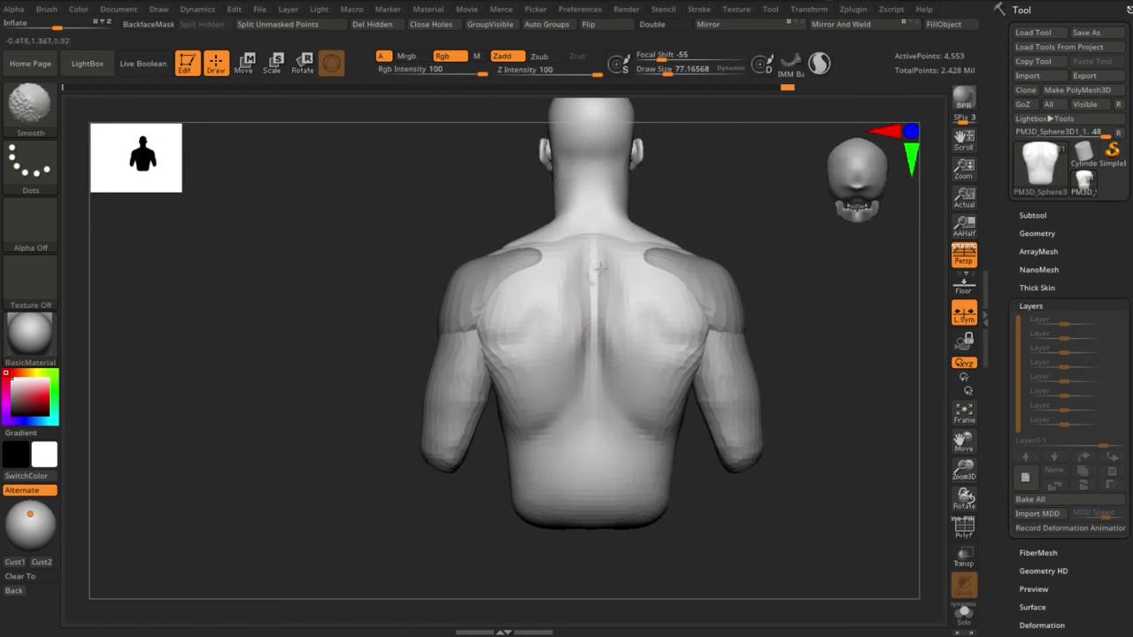
mouse_move(770, 250)
alt+mouse_down()
mouse_move(766, 301)
mouse_move(815, 293)
alt+mouse_up()
drag(779, 332, 738, 373)
Step: Adjust the outline of the lats and waist from behind with the Move brush, then smooth the flanks
key(s)
drag(664, 334, 670, 335)
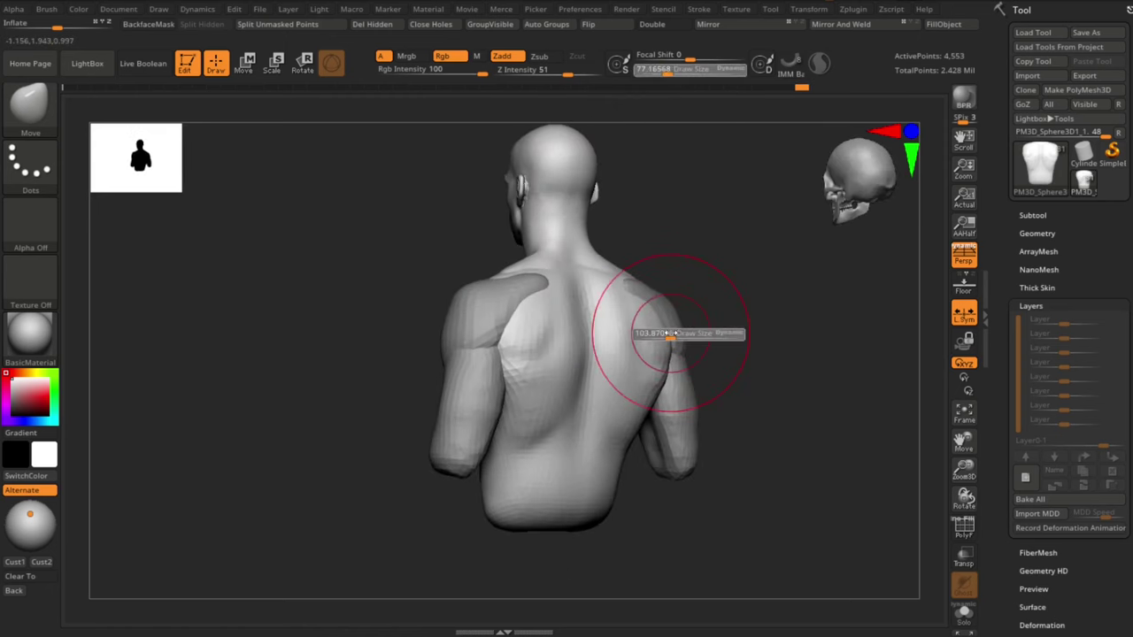
drag(775, 359, 748, 361)
drag(748, 401, 765, 401)
key(s)
drag(649, 403, 643, 403)
drag(761, 390, 745, 391)
shift+drag(662, 400, 632, 451)
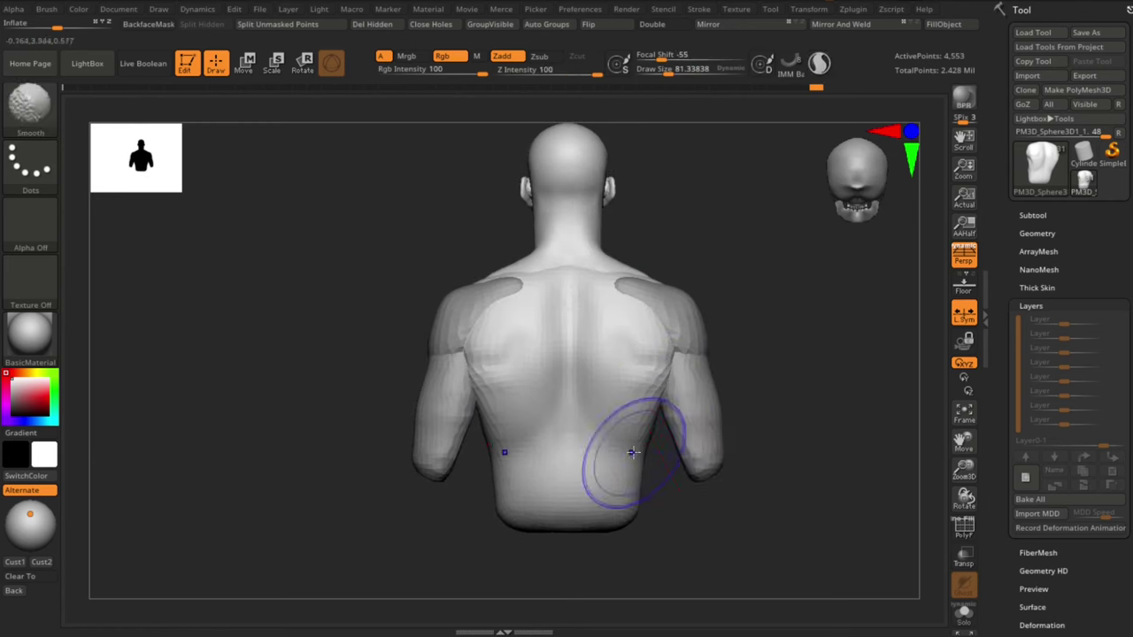
Step: Refine the sides of the chest from the front, then smooth the flanks and the sternum groove
mouse_move(765, 398)
mouse_down()
mouse_move(752, 396)
mouse_move(894, 405)
mouse_up()
alt+drag(911, 416, 830, 398)
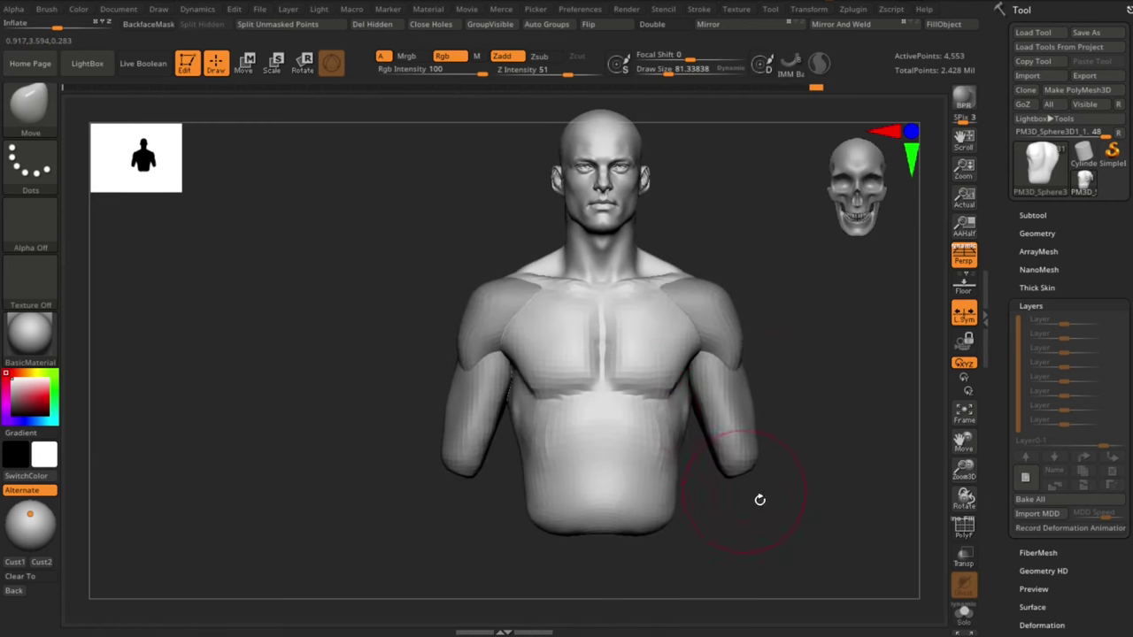
alt+drag(759, 500, 650, 504)
drag(761, 317, 749, 333)
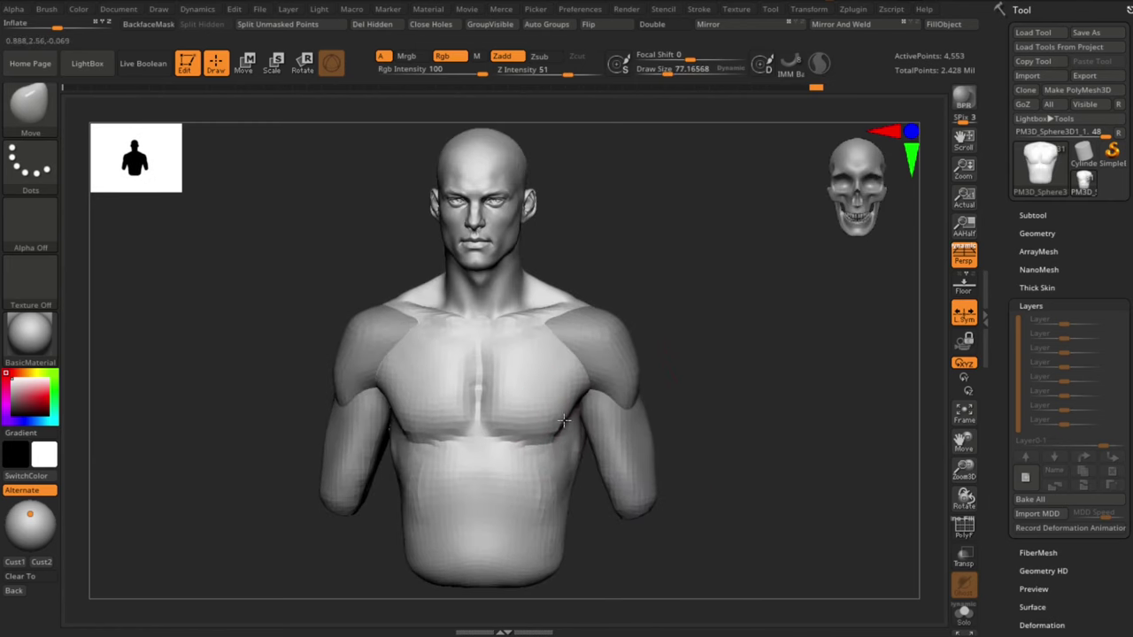
drag(752, 398, 763, 398)
shift+drag(575, 407, 566, 441)
mouse_move(746, 423)
mouse_down()
mouse_move(741, 394)
mouse_move(725, 395)
mouse_up()
shift+drag(485, 305, 485, 407)
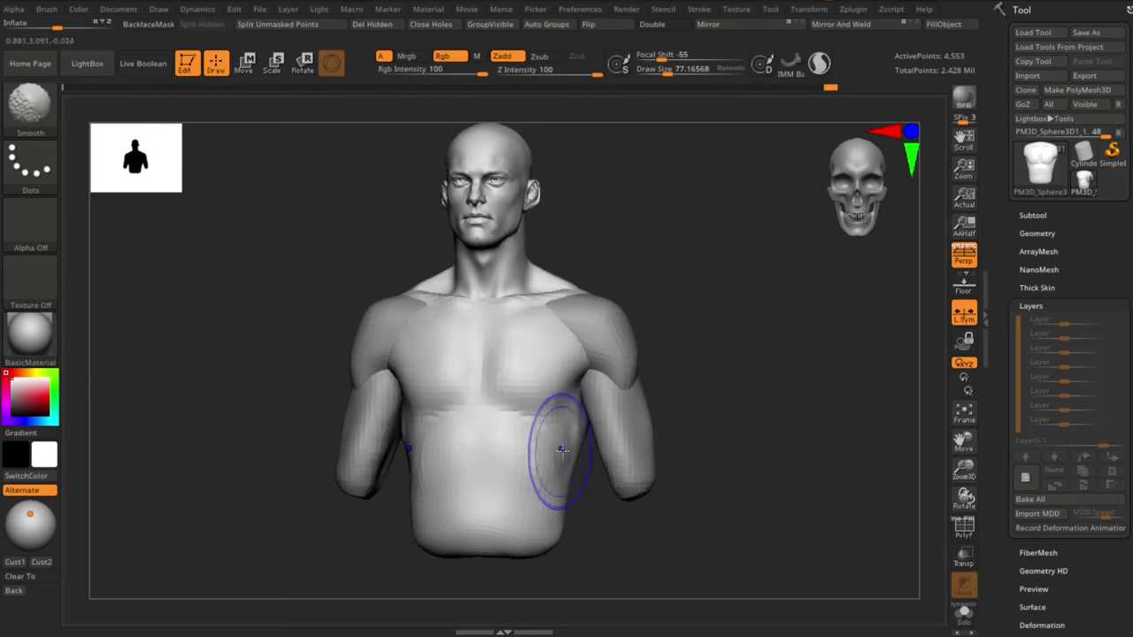
Step: Select the upper arms and rotate them outward from the torso with the gizmo
mouse_move(742, 400)
mouse_down()
mouse_move(757, 400)
mouse_move(723, 405)
mouse_move(752, 403)
mouse_up()
alt+click(613, 425)
key(w)
mouse_move(667, 324)
mouse_down()
mouse_move(653, 303)
mouse_move(677, 287)
mouse_up()
key(q)
Step: Reposition the deltoids with the gizmo to follow the spread arms, and fit the upper arms against them
alt+click(618, 327)
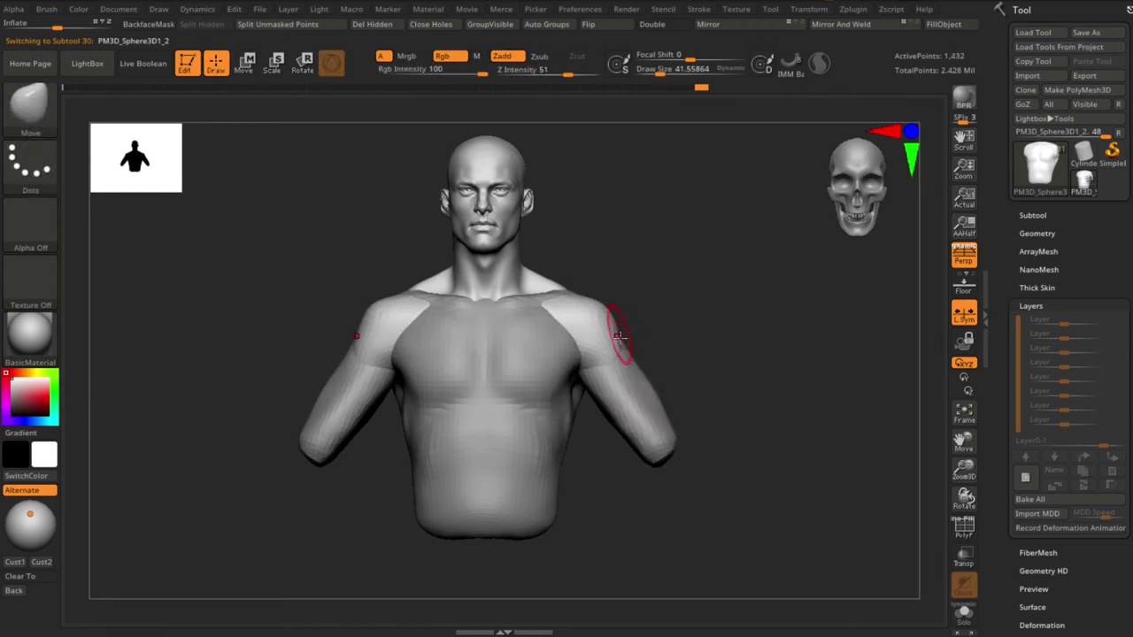
key(w)
alt+drag(701, 440, 645, 247)
alt+drag(651, 282, 655, 244)
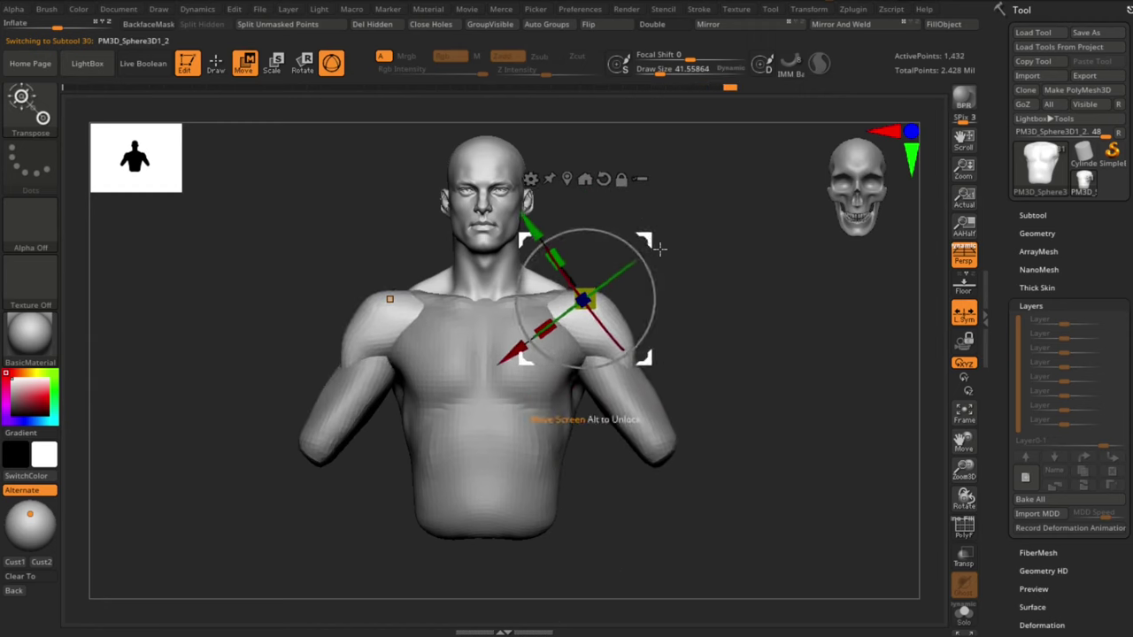
key(q)
alt+click(643, 379)
key(w)
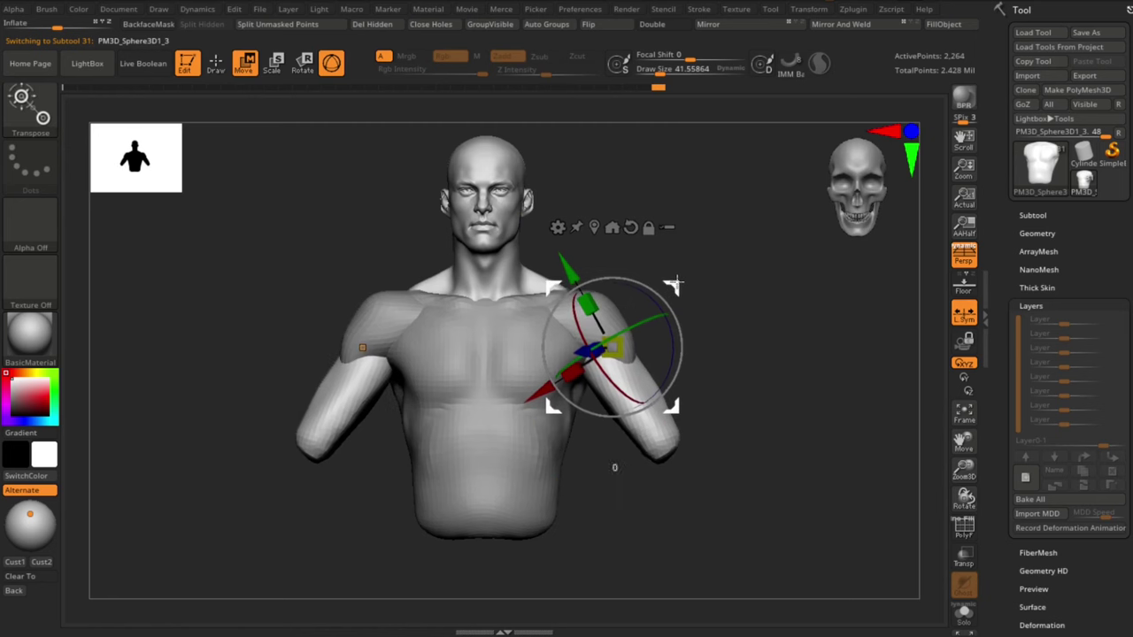
key(q)
Step: Select the torso and build up the side of the rib cage below the armpit with the ClayBuildup brush
mouse_move(799, 399)
mouse_down()
mouse_move(483, 329)
mouse_move(488, 349)
mouse_move(443, 434)
mouse_move(546, 540)
mouse_move(585, 531)
mouse_move(519, 516)
mouse_move(735, 495)
mouse_move(694, 485)
mouse_up()
alt+click(688, 376)
key(b)
key(c)
key(b)
key(s)
drag(627, 340, 625, 340)
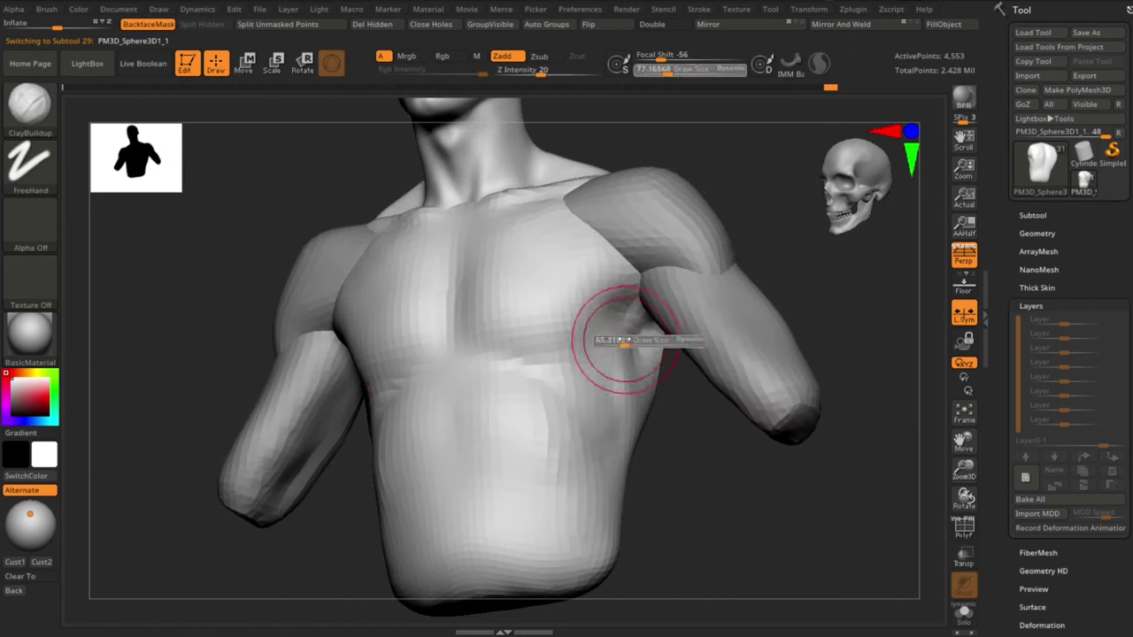
mouse_move(677, 451)
mouse_down()
mouse_move(753, 464)
mouse_move(677, 461)
mouse_up()
key(s)
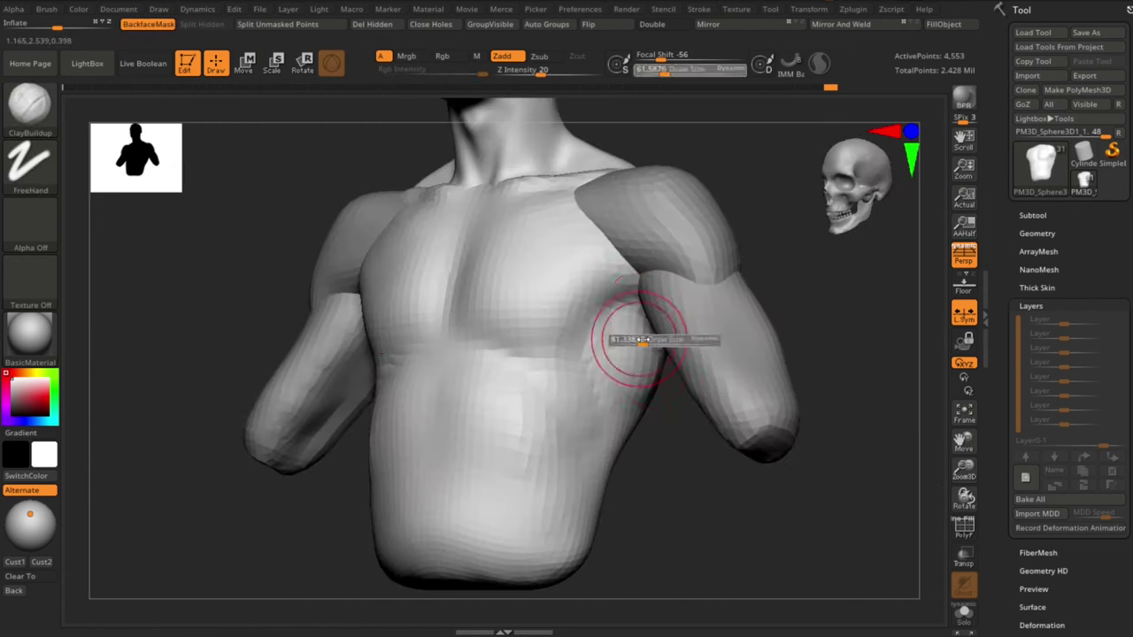
drag(662, 339, 664, 339)
mouse_move(677, 456)
mouse_down()
mouse_move(722, 456)
mouse_move(680, 488)
mouse_move(657, 489)
mouse_move(666, 495)
mouse_up()
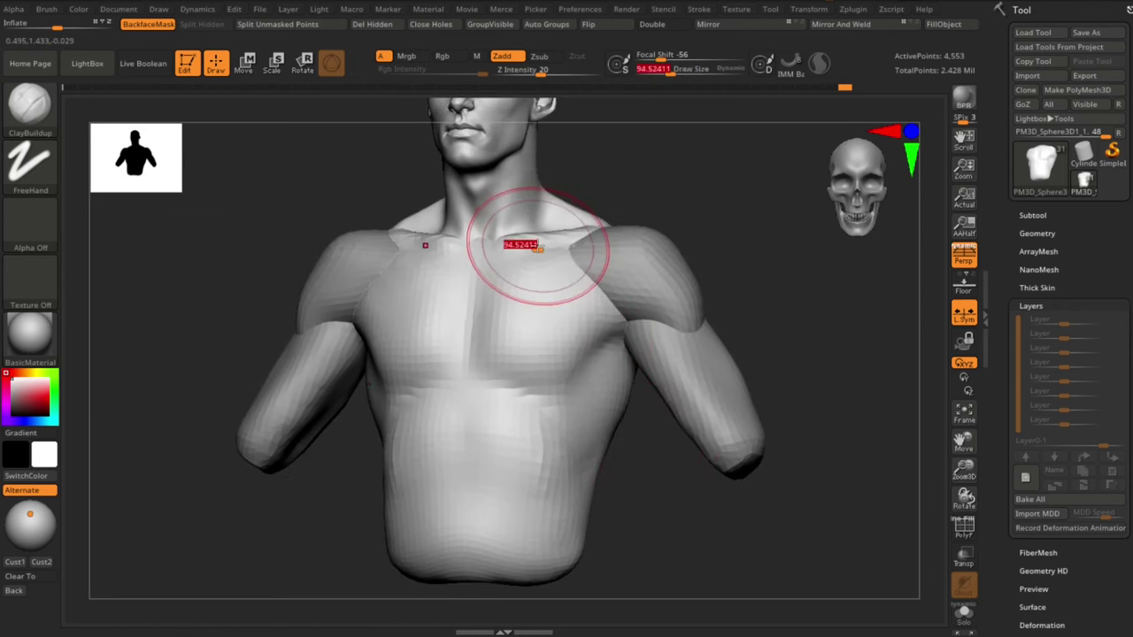
Step: Select the deltoids and reshape their inner ends near the collarbones with the Move brush
drag(538, 246, 530, 246)
mouse_move(781, 259)
mouse_down()
mouse_move(785, 278)
mouse_move(751, 258)
mouse_up()
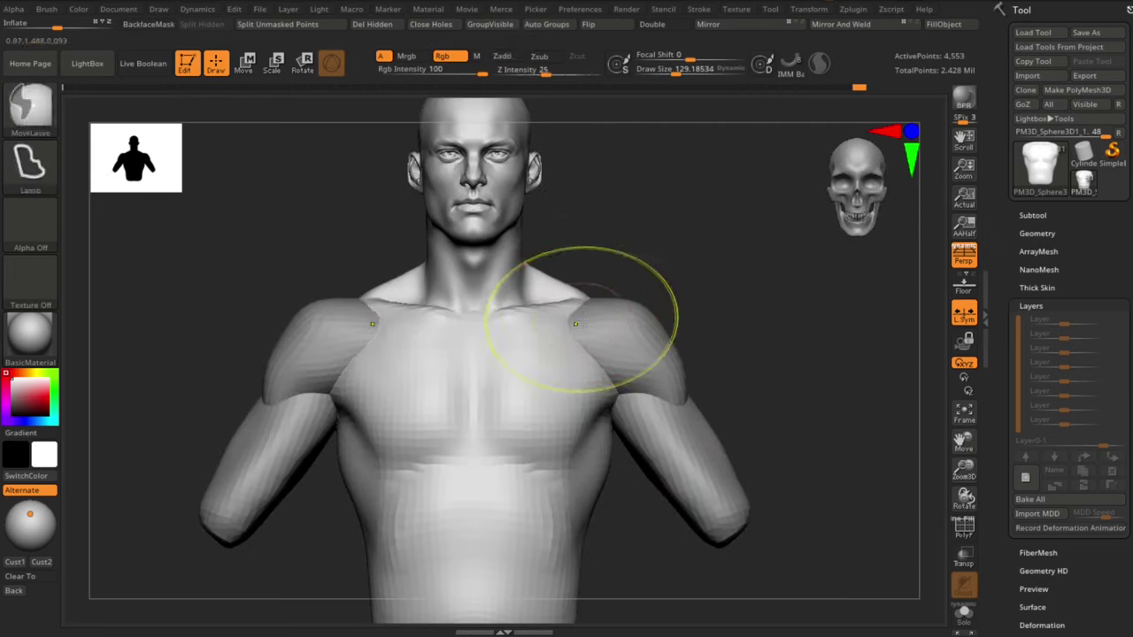
alt+click(566, 328)
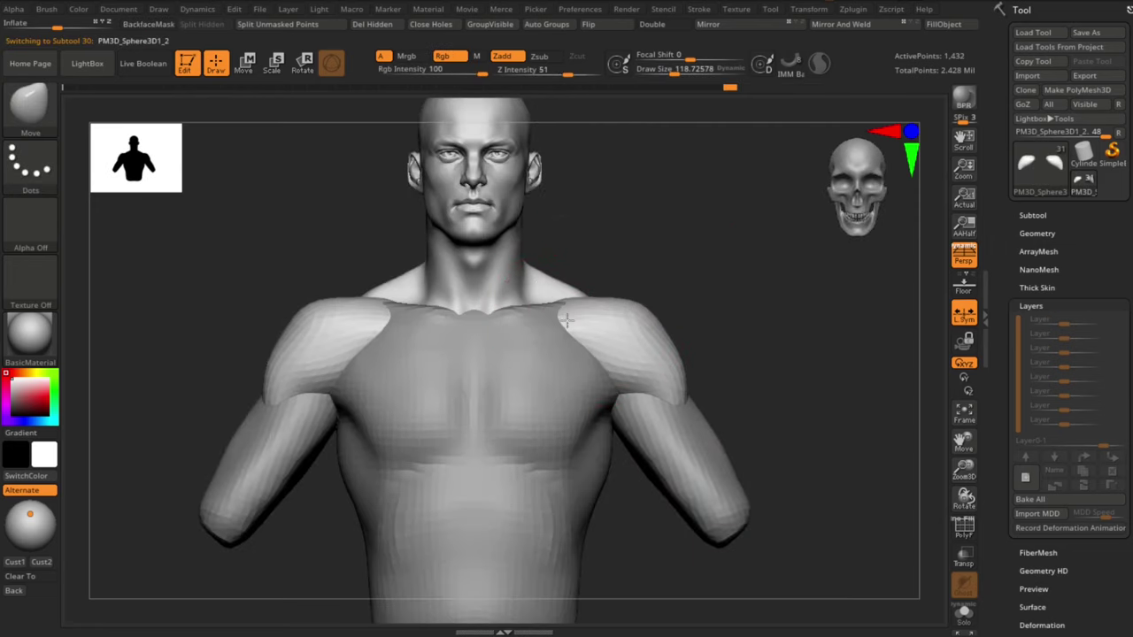
drag(587, 298, 591, 305)
drag(696, 308, 701, 312)
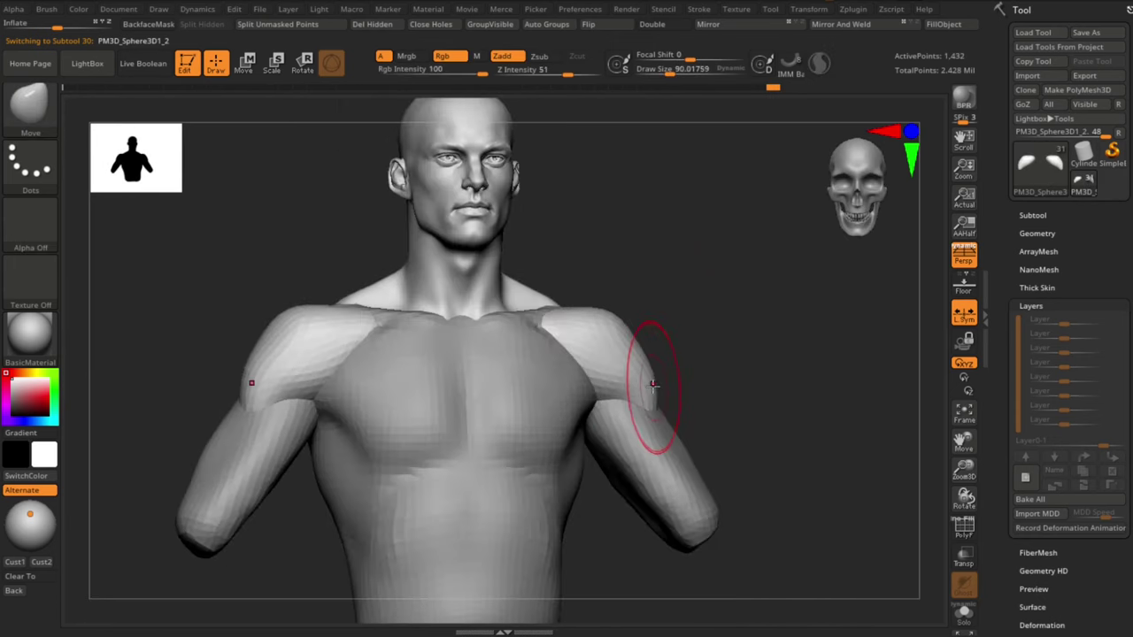
Step: Refine the deltoids' lower tips and rear contour from several angles with the Move brush
drag(670, 370, 784, 347)
key(s)
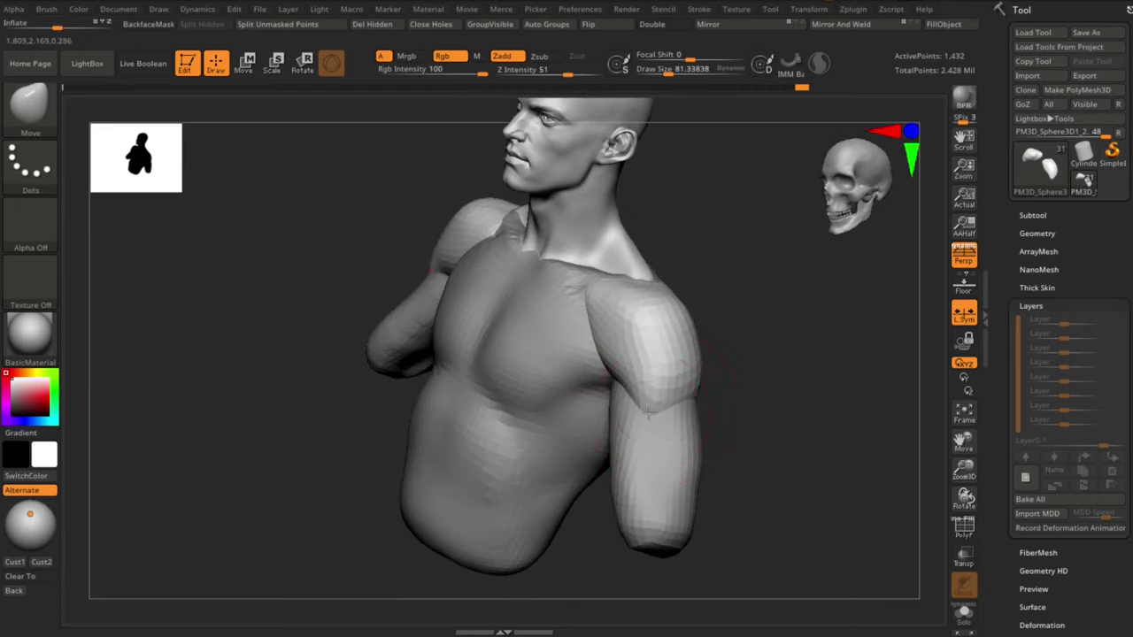
mouse_move(673, 424)
mouse_down()
mouse_move(708, 390)
mouse_move(759, 374)
mouse_move(712, 354)
mouse_up()
key(s)
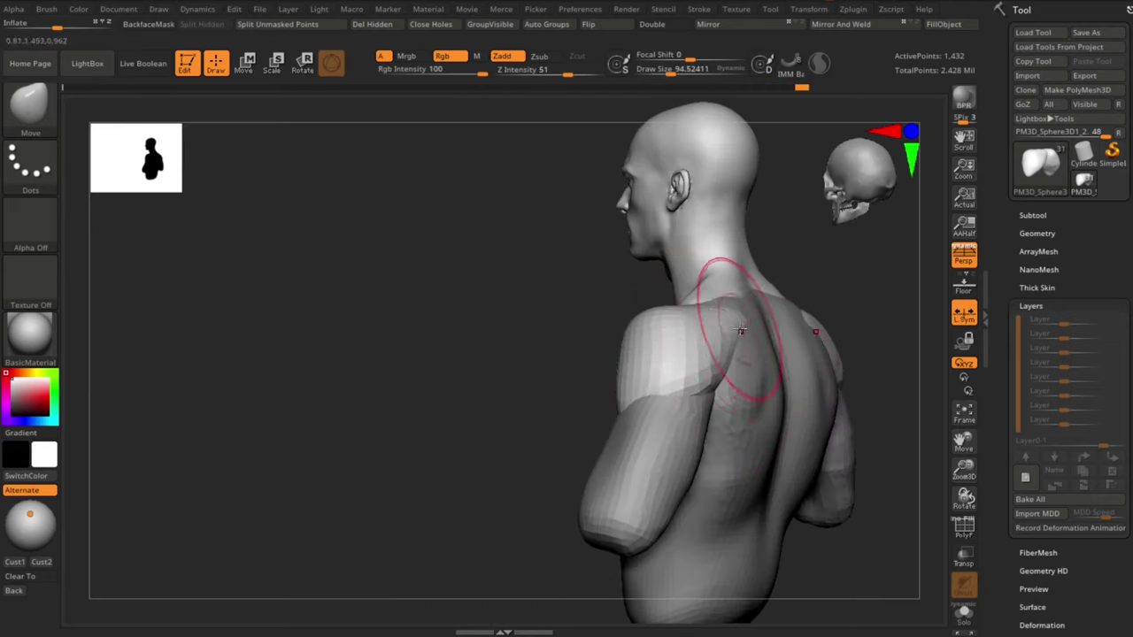
mouse_move(542, 379)
mouse_down()
mouse_move(819, 425)
mouse_move(680, 382)
mouse_move(793, 380)
mouse_move(777, 371)
mouse_move(769, 395)
mouse_up()
alt+click(672, 403)
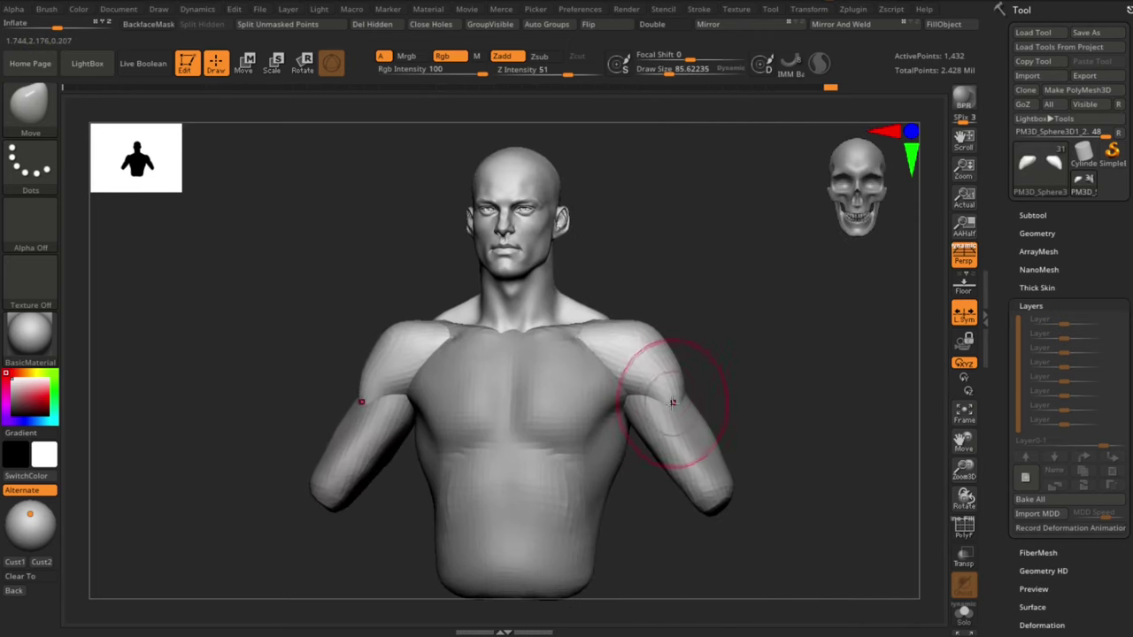
shift+drag(738, 353, 720, 347)
drag(798, 376, 770, 367)
key(s)
Step: Select the torso and smooth the back below the shoulder blades
mouse_move(785, 359)
mouse_down()
mouse_move(513, 366)
mouse_move(660, 470)
mouse_up()
alt+click(677, 442)
key(s)
mouse_move(548, 425)
mouse_down()
mouse_move(611, 416)
mouse_move(666, 426)
mouse_up()
shift+drag(665, 425, 660, 447)
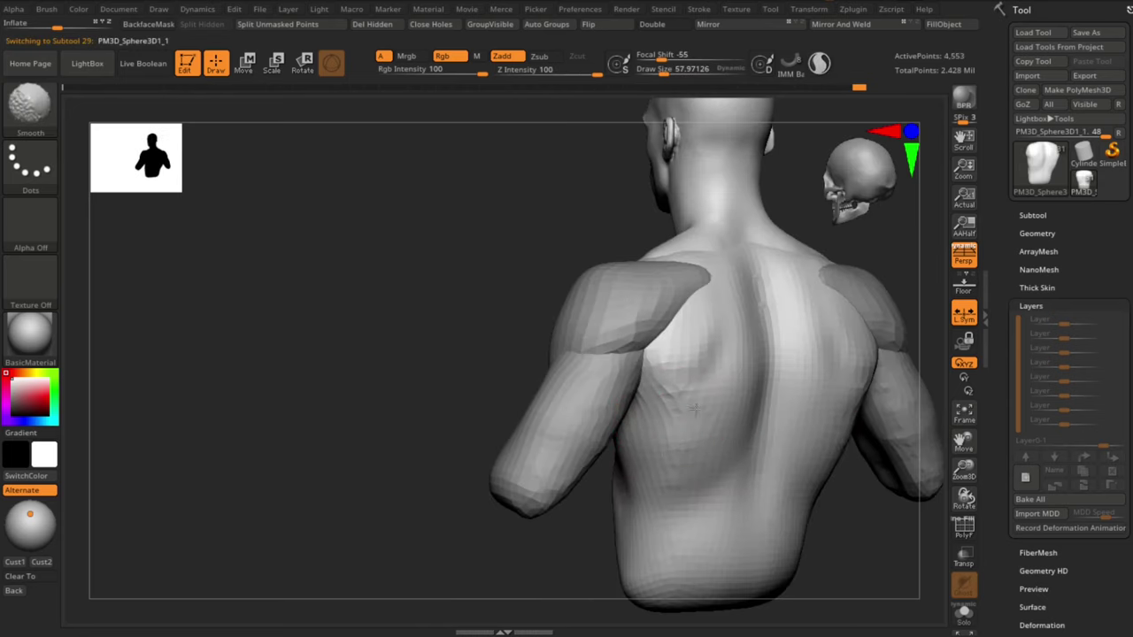
mouse_move(504, 394)
mouse_down()
mouse_move(880, 404)
mouse_move(840, 378)
mouse_move(801, 375)
mouse_up()
Step: Carve the lower edge of the pectorals with the DamStandard brush and soften the crease near the sternum
key(b)
key(d)
key(s)
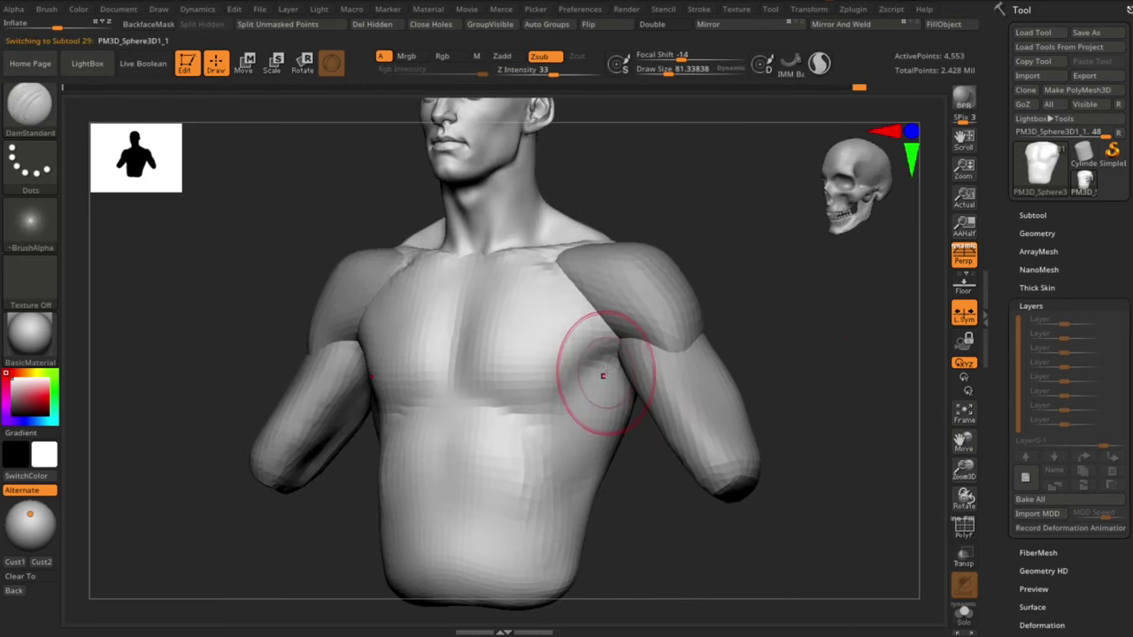
drag(546, 403, 529, 408)
drag(769, 379, 807, 375)
drag(405, 409, 511, 401)
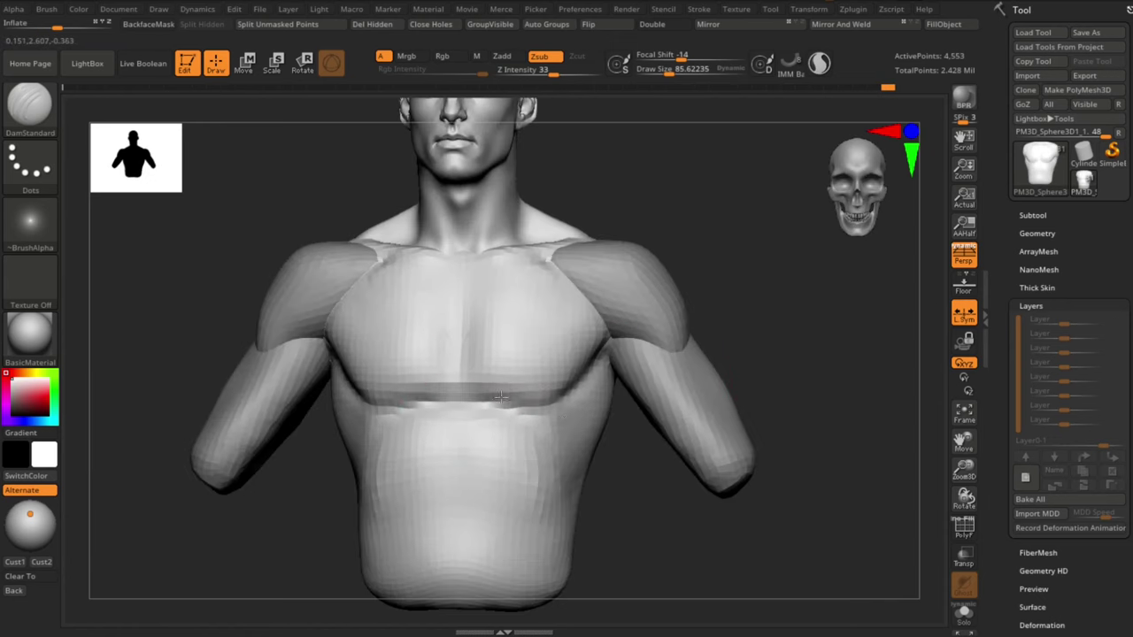
drag(775, 403, 841, 408)
shift+drag(478, 392, 522, 397)
Step: Merge the torso, deltoid and upper arm subtools into a single body subtool
key(f)
mouse_move(789, 324)
mouse_down()
mouse_move(799, 385)
mouse_move(727, 372)
mouse_up()
key(s)
drag(525, 495, 519, 495)
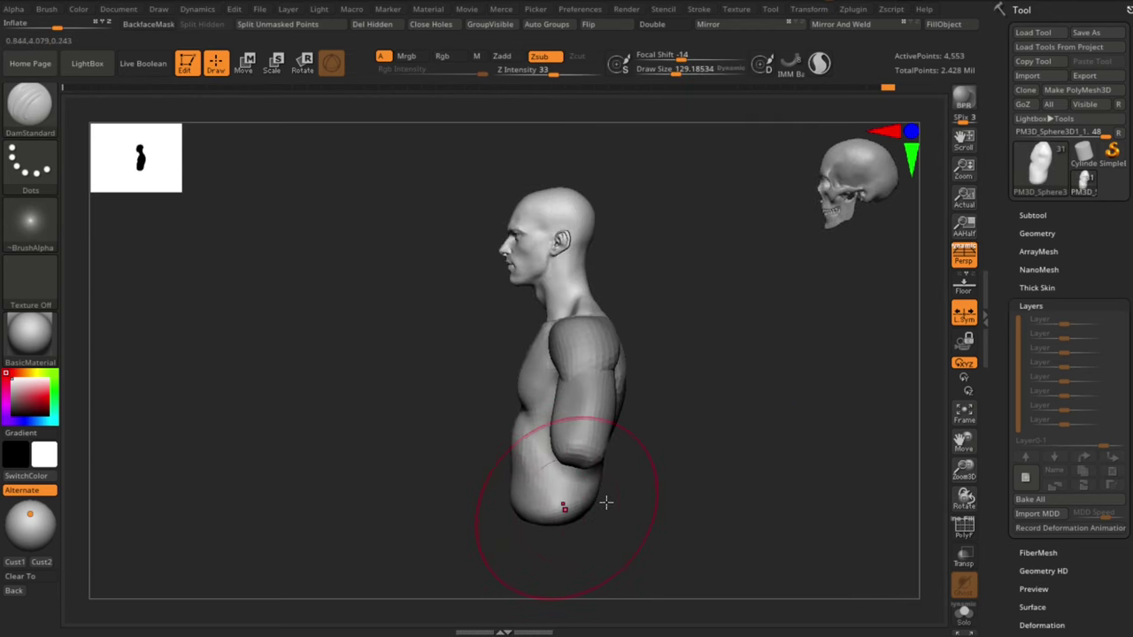
shift+drag(704, 434, 760, 429)
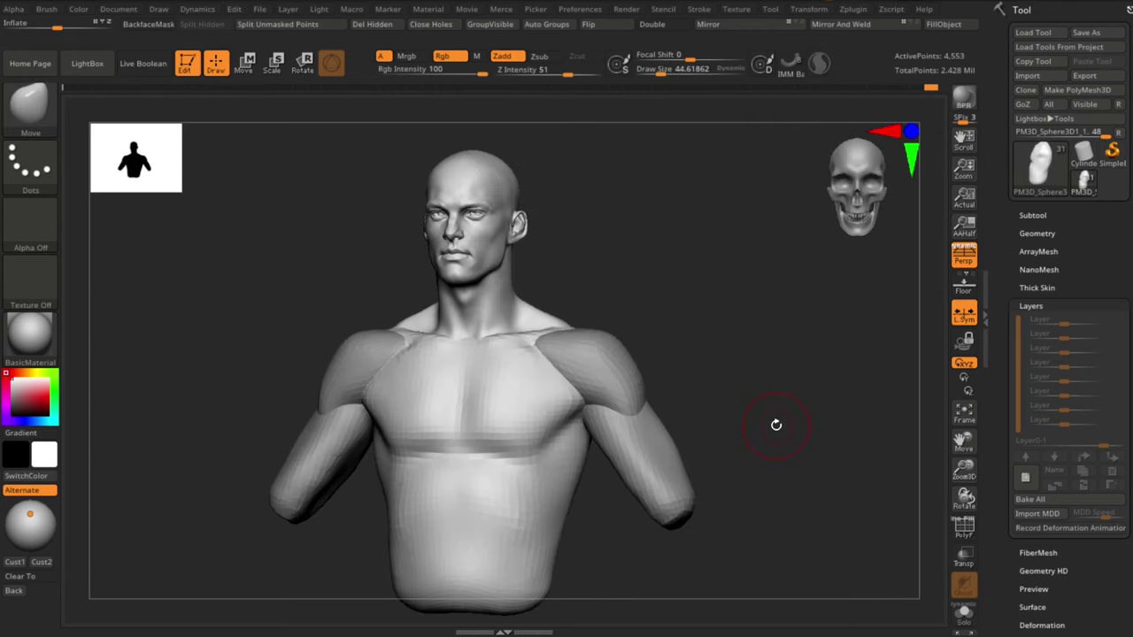
click(1050, 216)
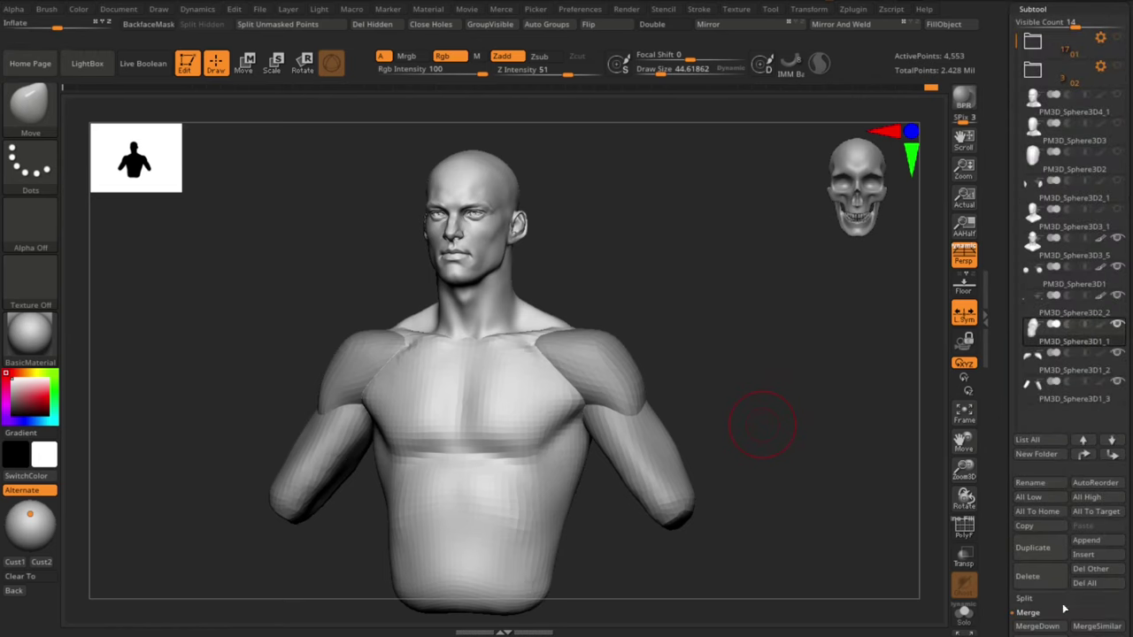
drag(825, 354, 829, 356)
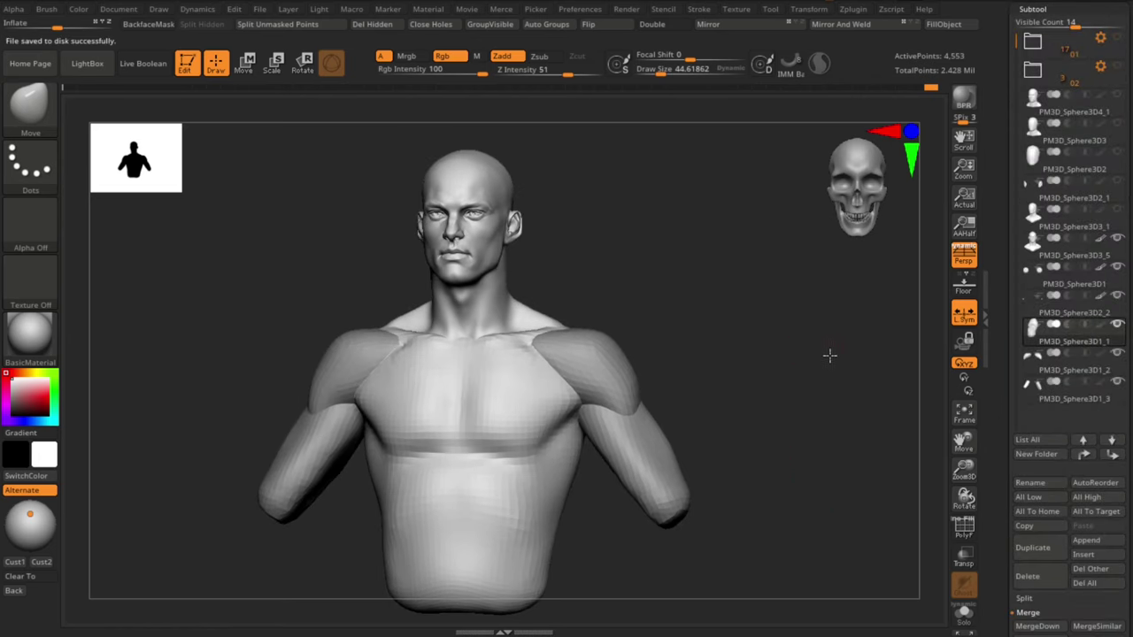
click(1048, 627)
click(1049, 628)
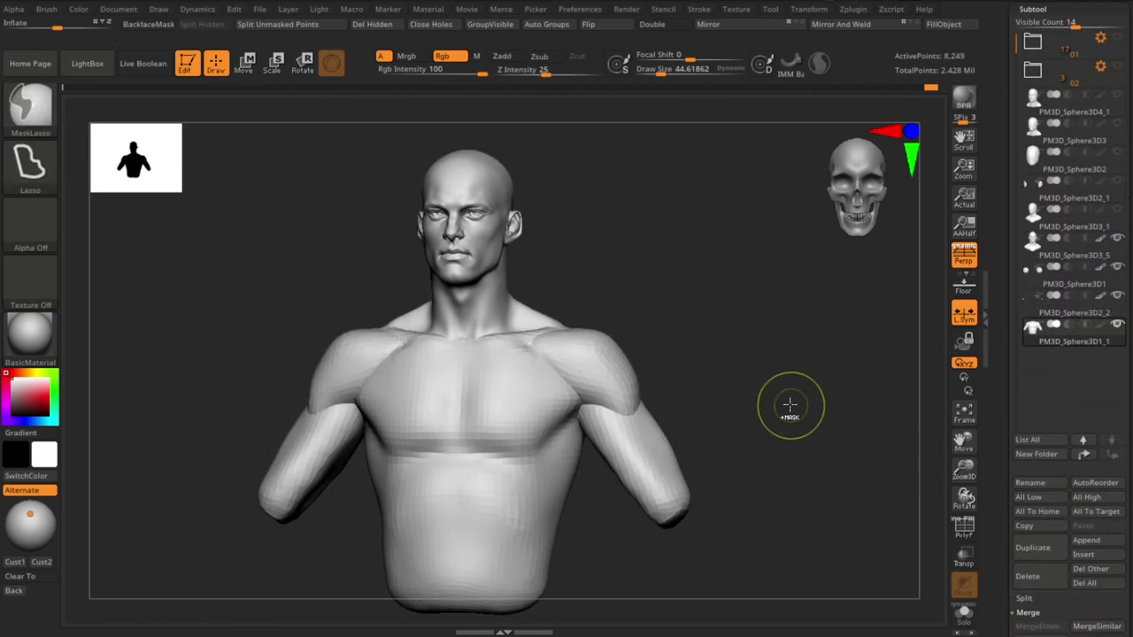
Step: Remesh the merged body with DynaMesh so the torso, deltoids and arms fuse into one surface
key(ctrl+q)
ctrl+drag(769, 337, 788, 370)
drag(788, 370, 779, 379)
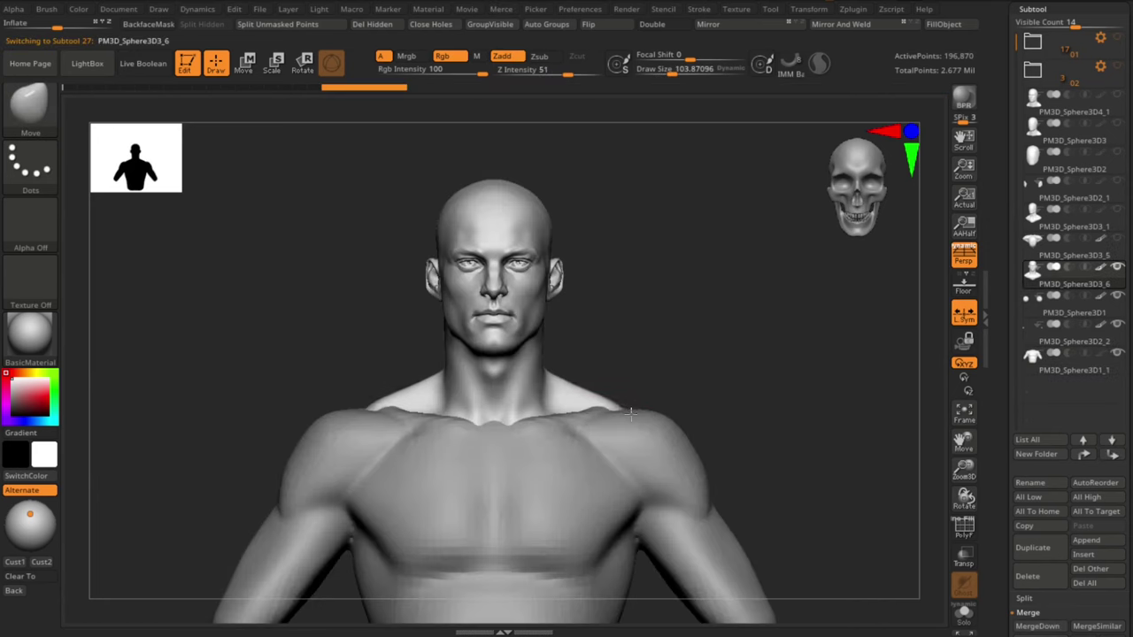
Step: Select the head subtool and reshape the trapezius slopes between neck and shoulders with the Move brush
key(s)
drag(631, 414, 620, 413)
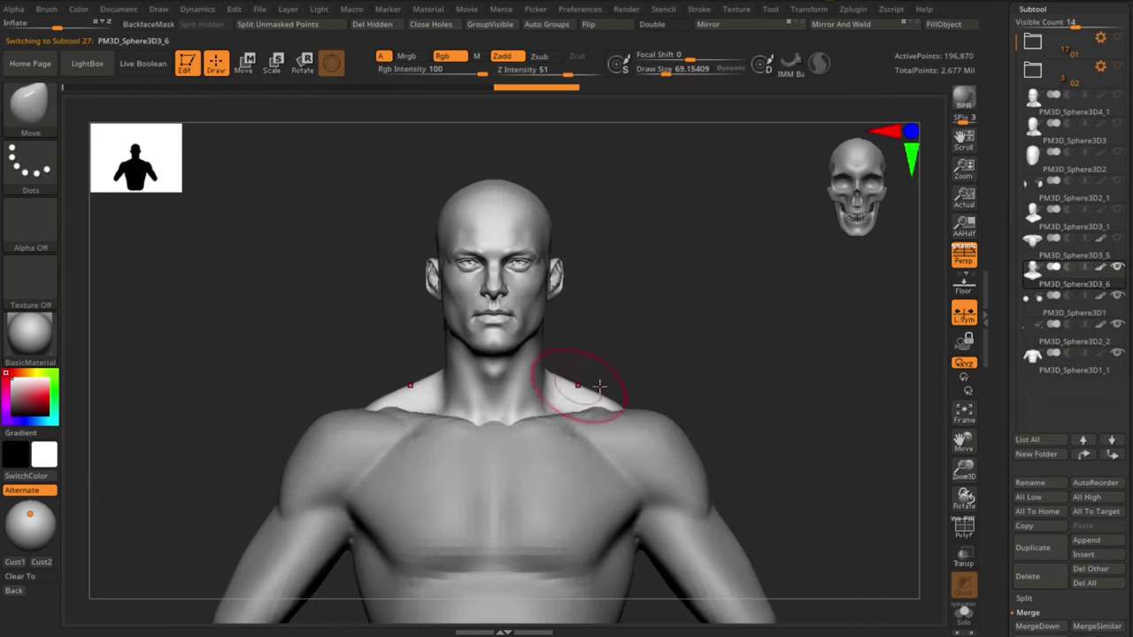
drag(690, 372, 633, 386)
drag(647, 434, 648, 439)
mouse_move(788, 372)
mouse_down()
mouse_move(728, 370)
mouse_move(779, 334)
mouse_move(754, 394)
mouse_up()
right_drag(552, 390, 626, 418)
key(s)
drag(626, 418, 627, 418)
Step: Pull the rear base of the neck down over the upper back with the Move brush
drag(788, 305, 783, 252)
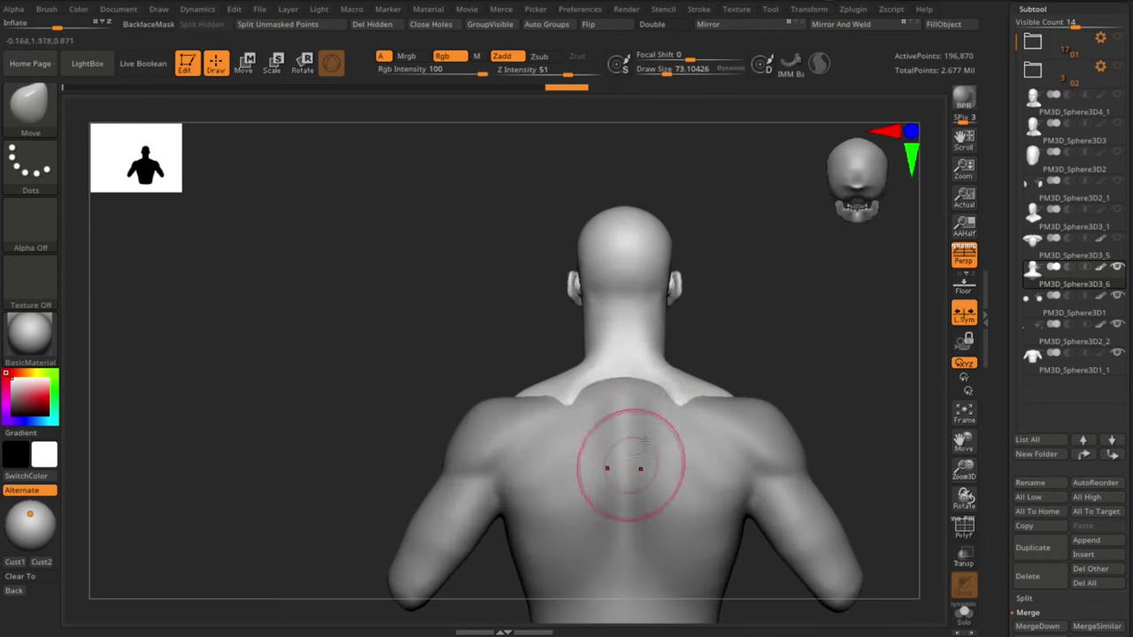
right_drag(630, 465, 742, 330)
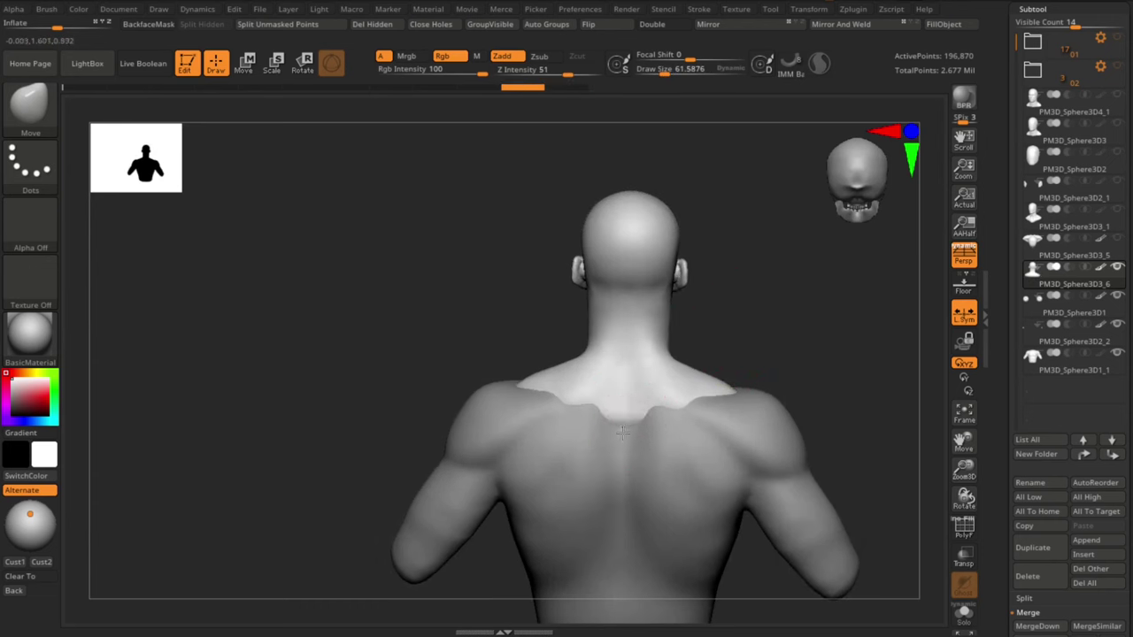
right_drag(622, 432, 710, 366)
drag(624, 428, 623, 418)
Step: Adjust the outer ends of the trapezius over the shoulders from above with the Move brush
mouse_move(786, 364)
mouse_down()
mouse_move(792, 351)
mouse_move(844, 348)
mouse_move(783, 424)
mouse_up()
mouse_move(783, 424)
right_down()
mouse_move(815, 493)
mouse_move(712, 443)
right_up()
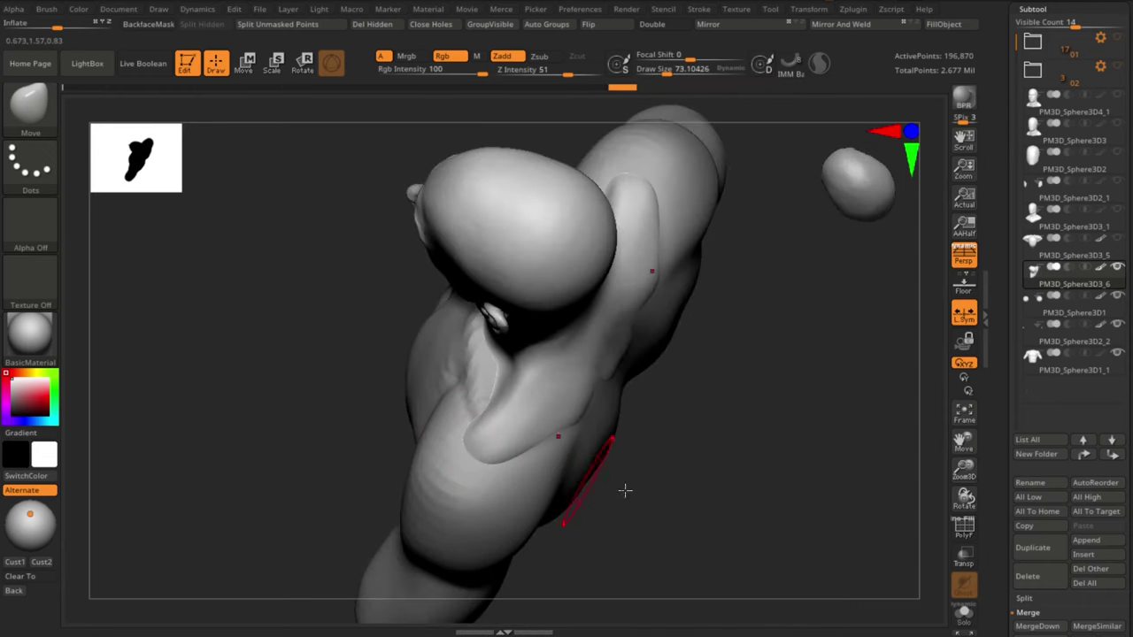
right_drag(625, 491, 609, 487)
drag(557, 439, 549, 433)
shift+drag(678, 503, 751, 393)
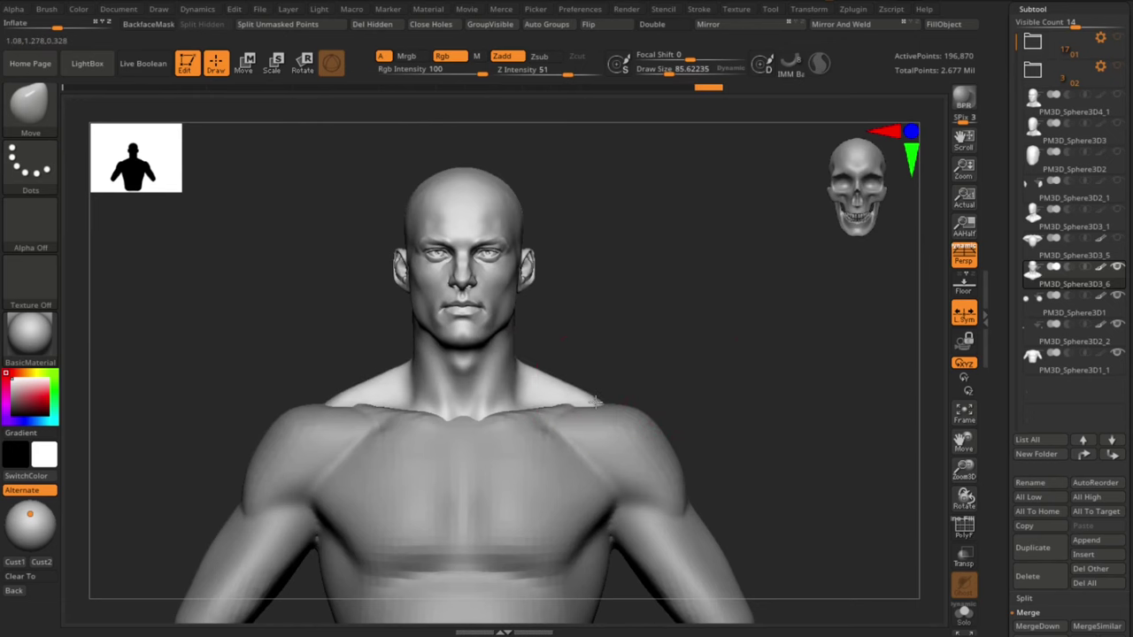
mouse_move(708, 398)
mouse_down()
mouse_move(746, 384)
mouse_move(735, 386)
mouse_up()
Step: Reorder the head subtool to sit directly above the body subtool and merge it down into the body
alt+drag(707, 343, 733, 301)
key(b)
key(c)
key(b)
drag(1062, 279, 1062, 342)
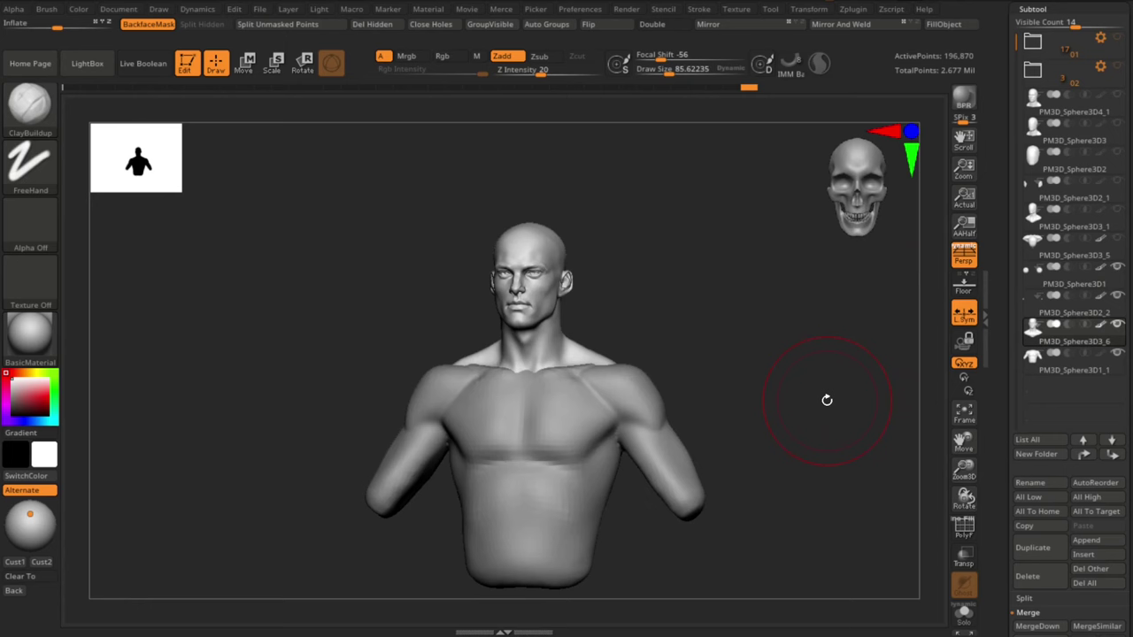
alt+drag(755, 345, 910, 460)
click(1039, 626)
Step: Remesh the combined head and body with DynaMesh to fuse them into one surface
alt+drag(832, 372, 818, 390)
ctrl+drag(798, 359, 817, 405)
mouse_move(813, 341)
mouse_down()
mouse_move(814, 403)
mouse_move(829, 400)
mouse_move(818, 368)
mouse_up()
key(space)
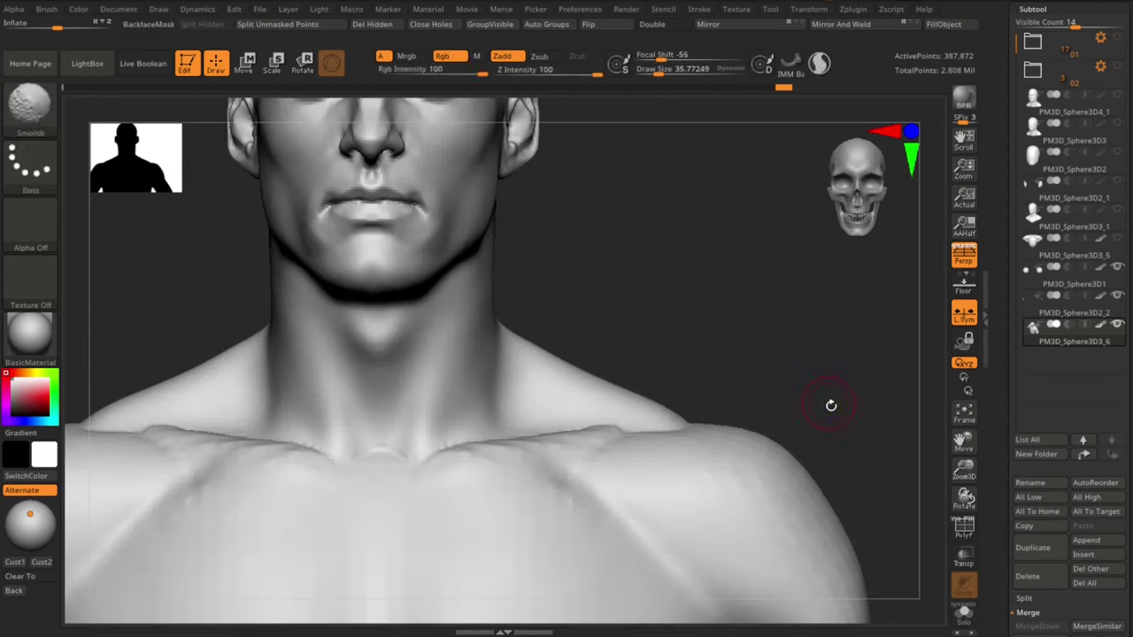
Step: Smooth the seams along the trapezius, collarbones and base of the neck
mouse_move(875, 453)
alt+mouse_down()
mouse_move(829, 384)
mouse_move(735, 398)
alt+mouse_up()
shift+drag(561, 416, 580, 414)
shift+drag(427, 381, 483, 402)
mouse_move(787, 473)
shift+mouse_down()
mouse_move(756, 399)
mouse_move(784, 440)
shift+mouse_up()
mouse_move(529, 443)
shift+mouse_down()
mouse_move(496, 528)
mouse_move(452, 461)
shift+mouse_up()
Step: Lasso-mask the head from the side, invert the mask to protect the neck and body, and blur its edge
mouse_move(738, 349)
alt+mouse_down()
mouse_move(782, 377)
mouse_move(750, 340)
alt+mouse_up()
alt+drag(773, 262, 761, 301)
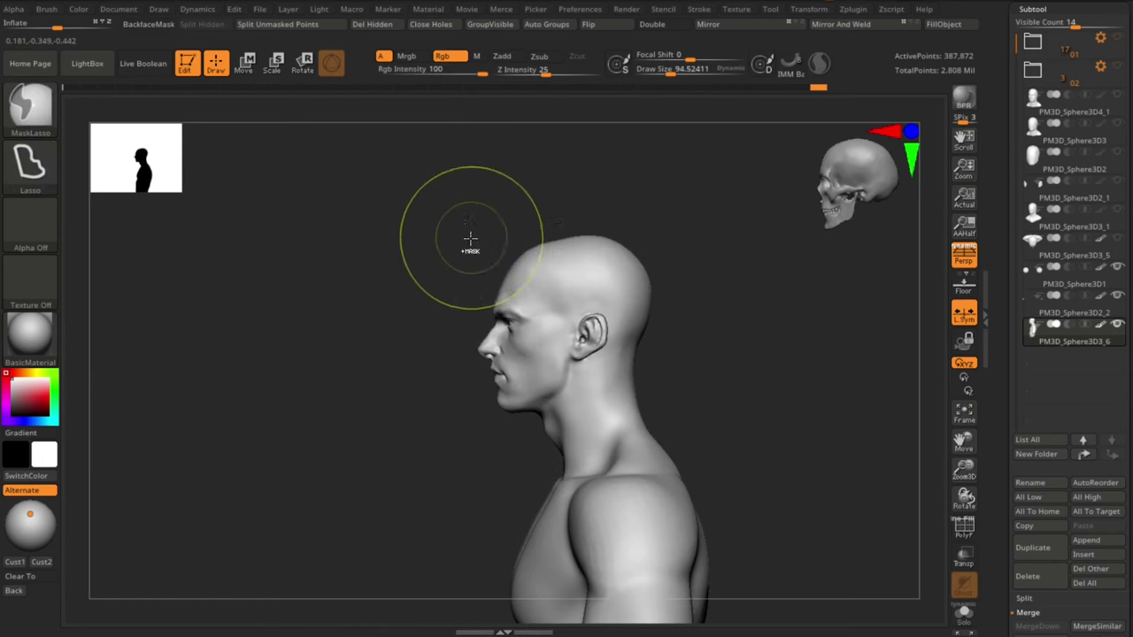
ctrl+drag(476, 227, 482, 421)
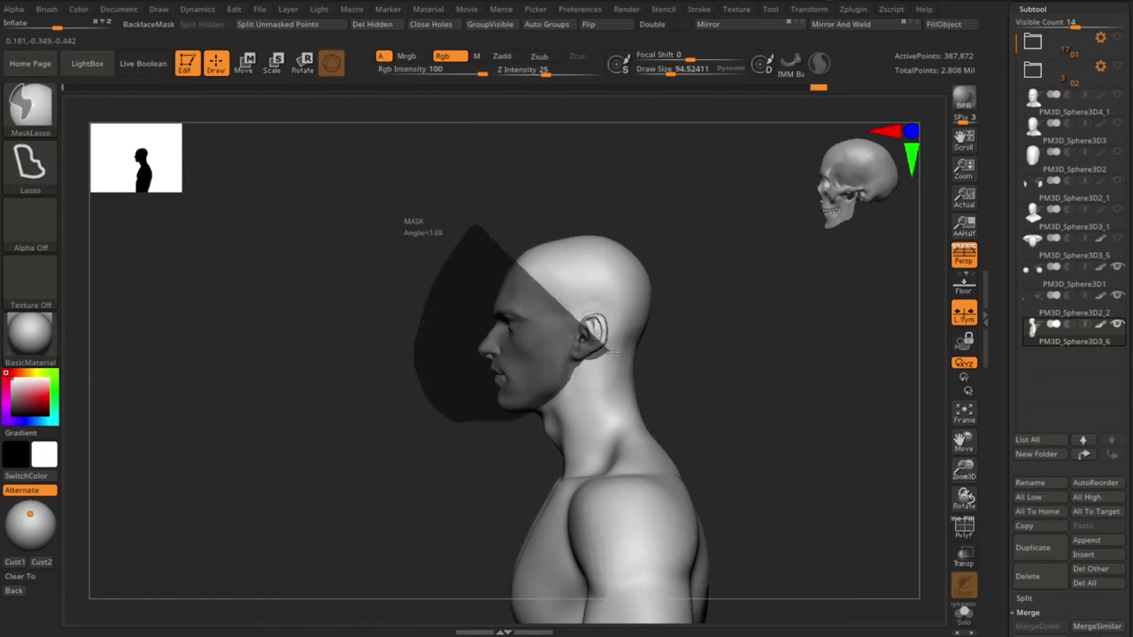
ctrl+drag(615, 353, 611, 203)
ctrl+click(713, 316)
mouse_move(721, 314)
alt+mouse_down()
mouse_move(759, 345)
mouse_move(776, 395)
mouse_move(757, 409)
mouse_move(781, 425)
mouse_move(801, 418)
alt+mouse_up()
ctrl+click(539, 475)
ctrl+click(539, 476)
Step: Try to scale the unmasked head with the gizmo centred on the lower face, then undo the change
key(w)
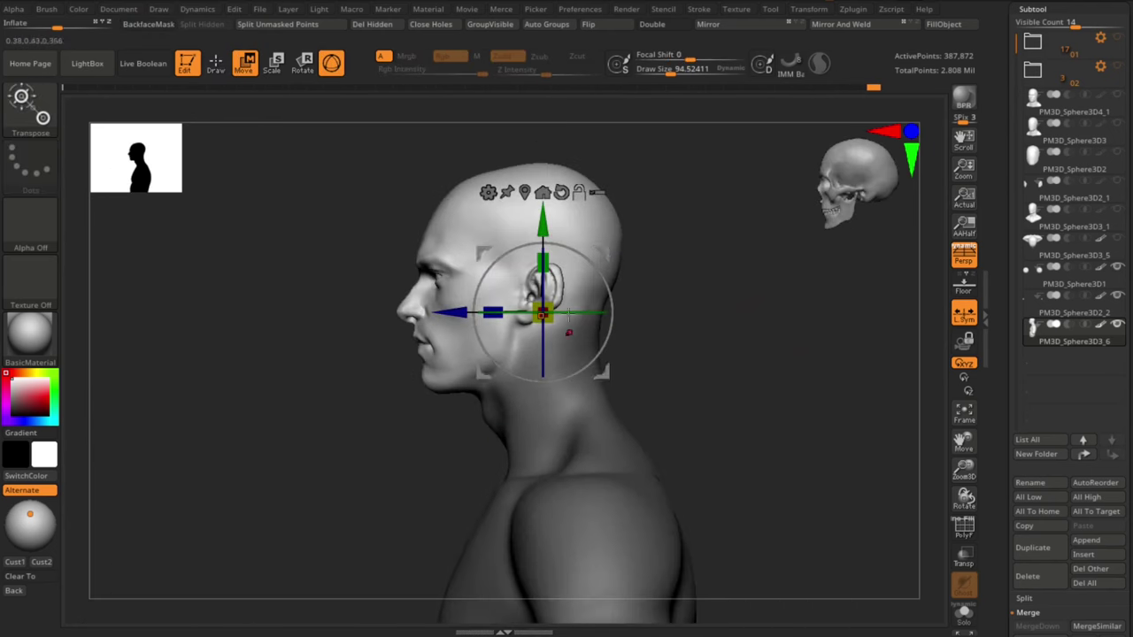
alt+drag(462, 306, 441, 306)
shift+drag(655, 375, 594, 346)
mouse_move(584, 253)
alt+mouse_down()
mouse_move(511, 192)
mouse_move(493, 221)
mouse_move(595, 238)
alt+mouse_up()
alt+drag(525, 198, 525, 287)
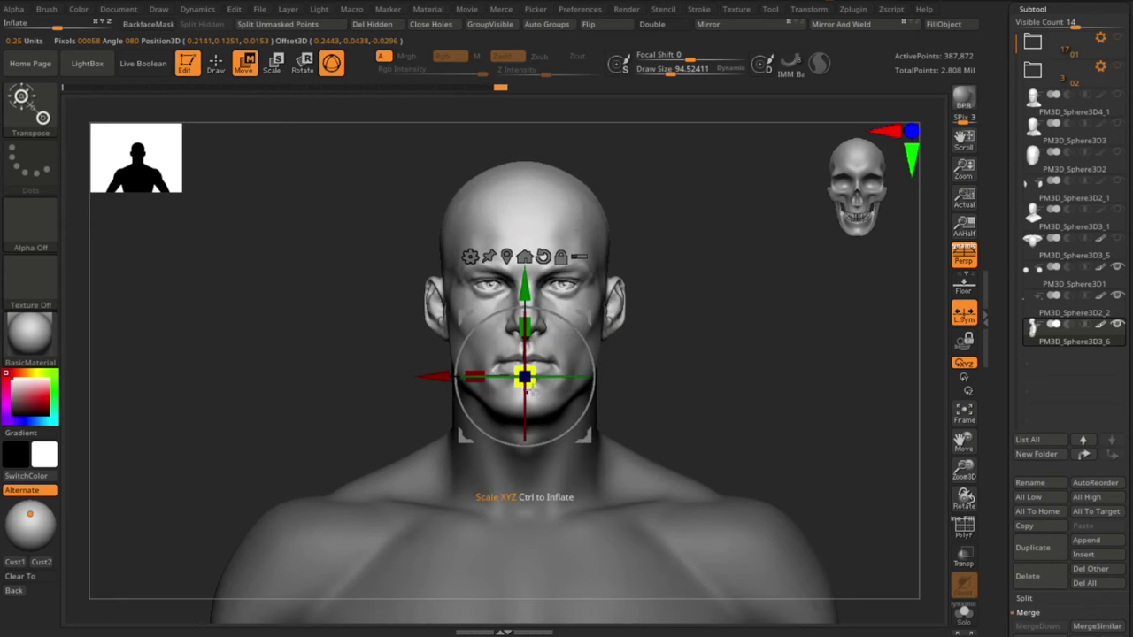
drag(528, 387, 520, 393)
key(ctrl+z)
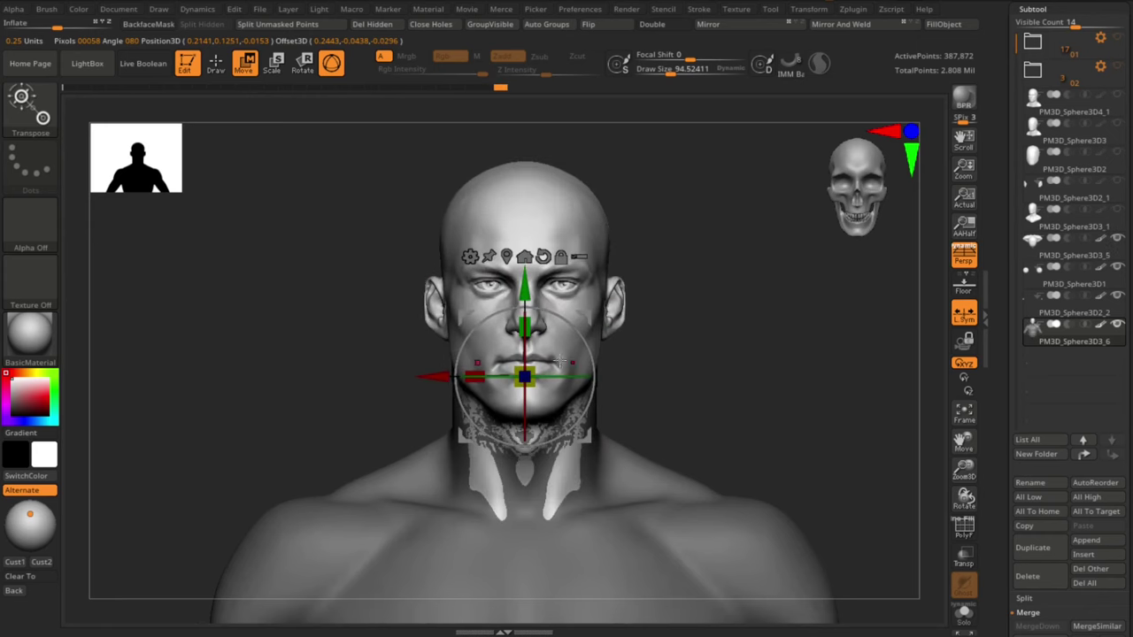
click(963, 616)
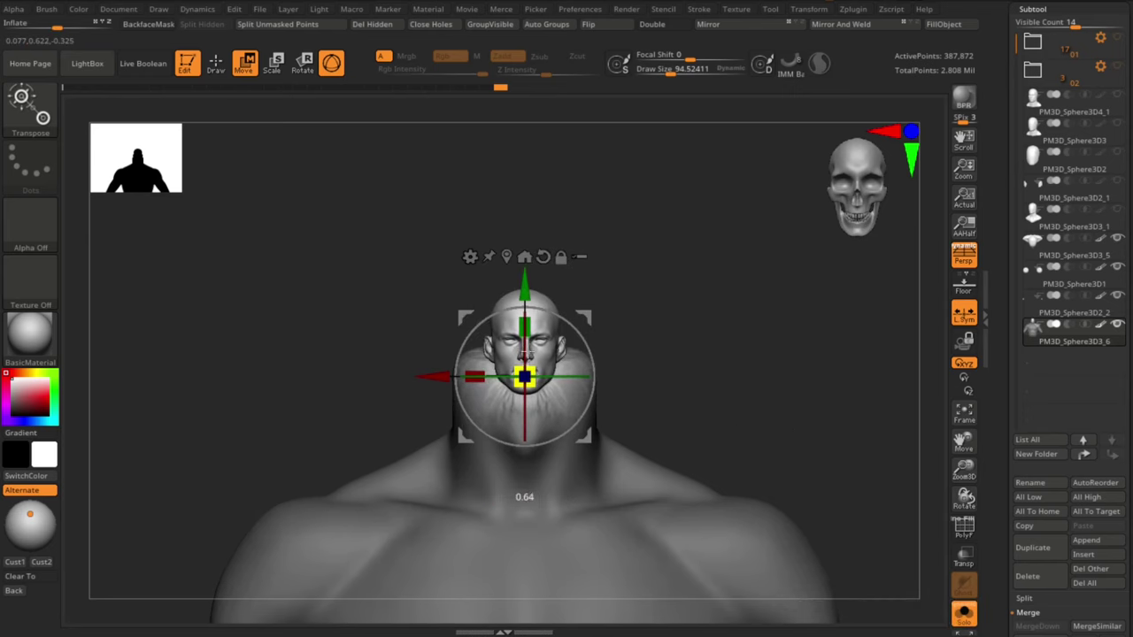
click(969, 619)
mouse_move(847, 425)
shift+mouse_down()
mouse_move(819, 442)
mouse_move(827, 414)
shift+mouse_up()
key(ctrl+z)
Step: Unlock and reposition the gizmo on the head, adjust the head's scale from the side, and inspect its proportions
click(964, 616)
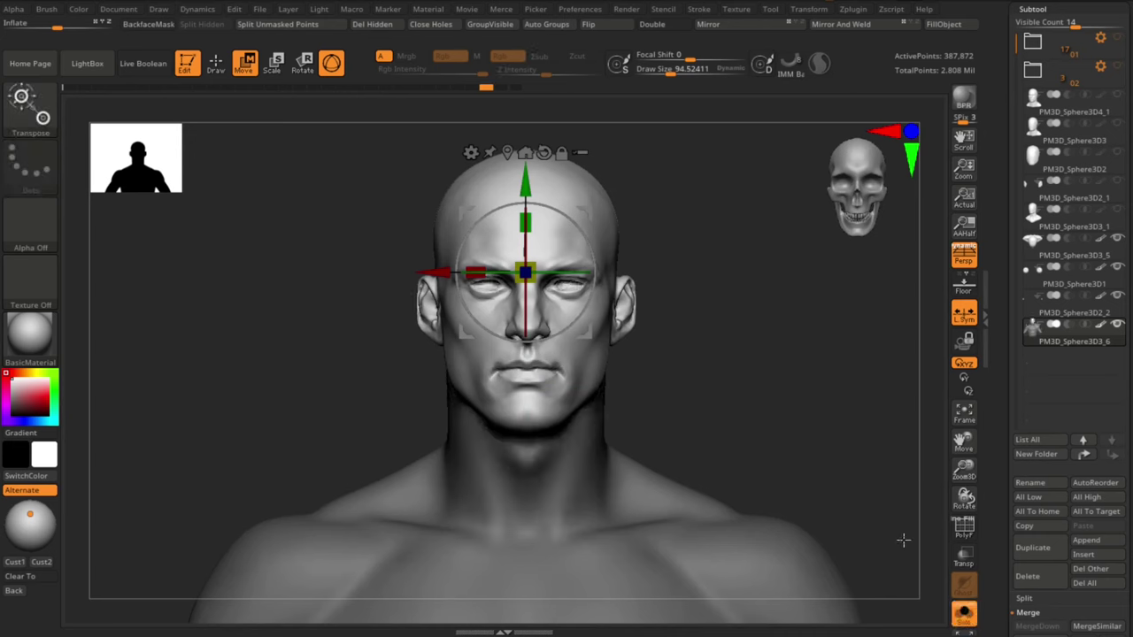
click(972, 623)
click(562, 153)
shift+drag(686, 177, 645, 181)
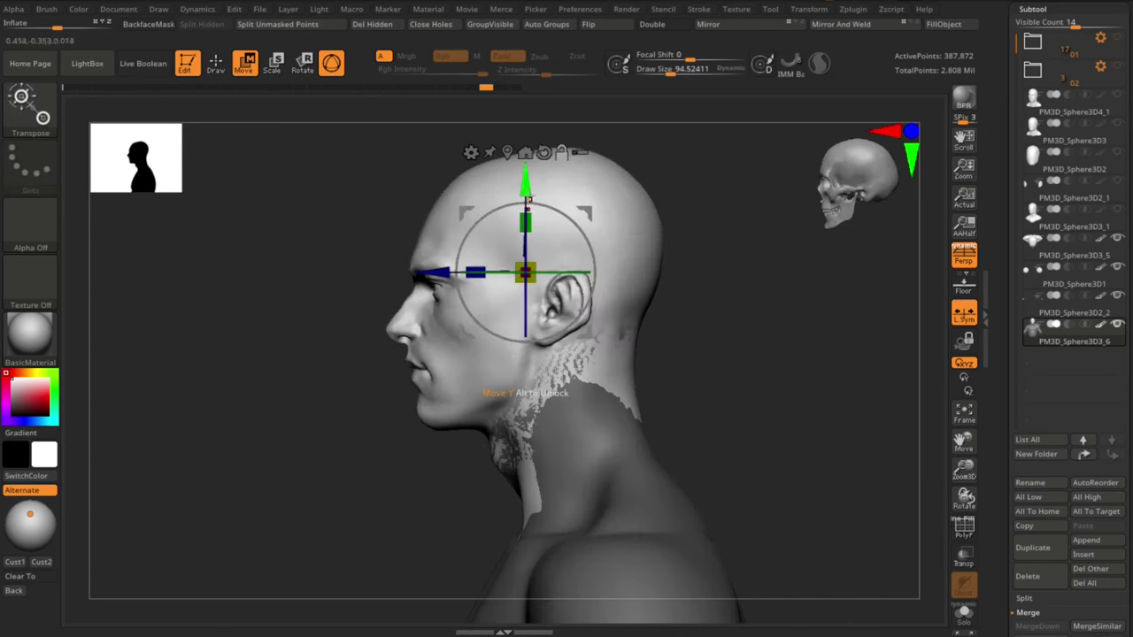
drag(536, 191, 613, 289)
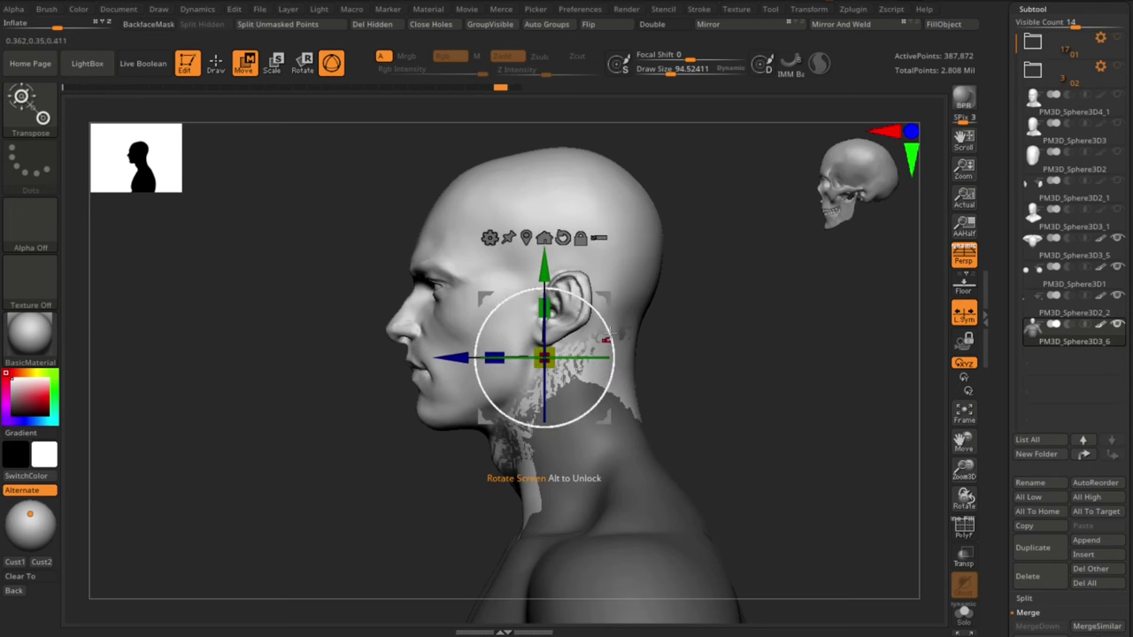
alt+drag(607, 297, 603, 207)
drag(545, 267, 540, 265)
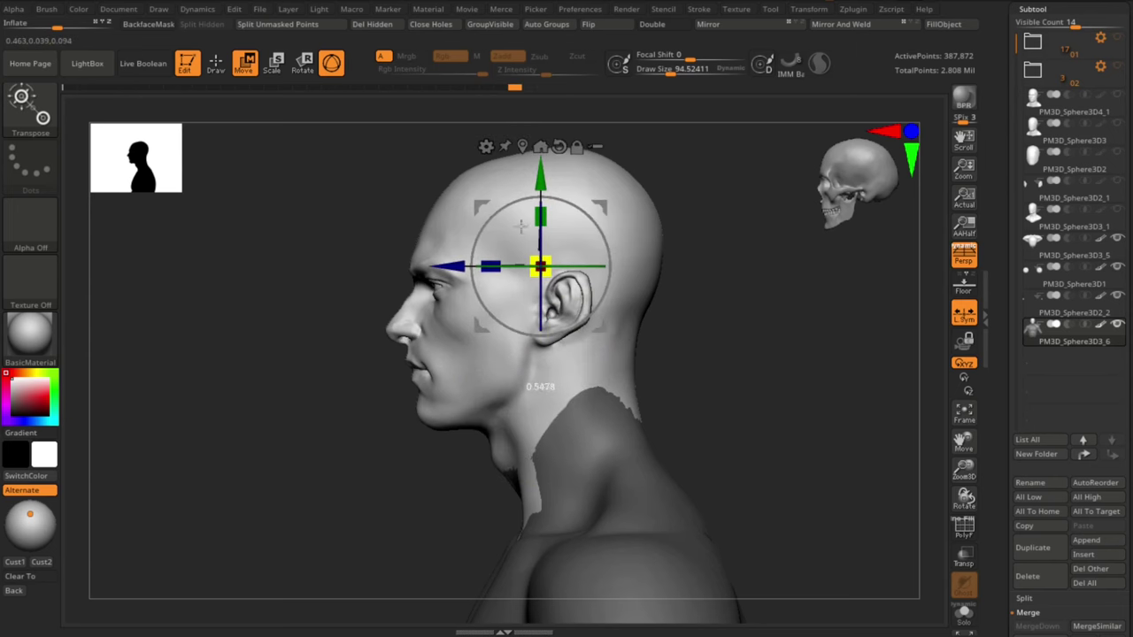
mouse_move(735, 372)
shift+mouse_down()
mouse_move(767, 380)
mouse_move(755, 372)
mouse_move(761, 340)
shift+mouse_up()
key(q)
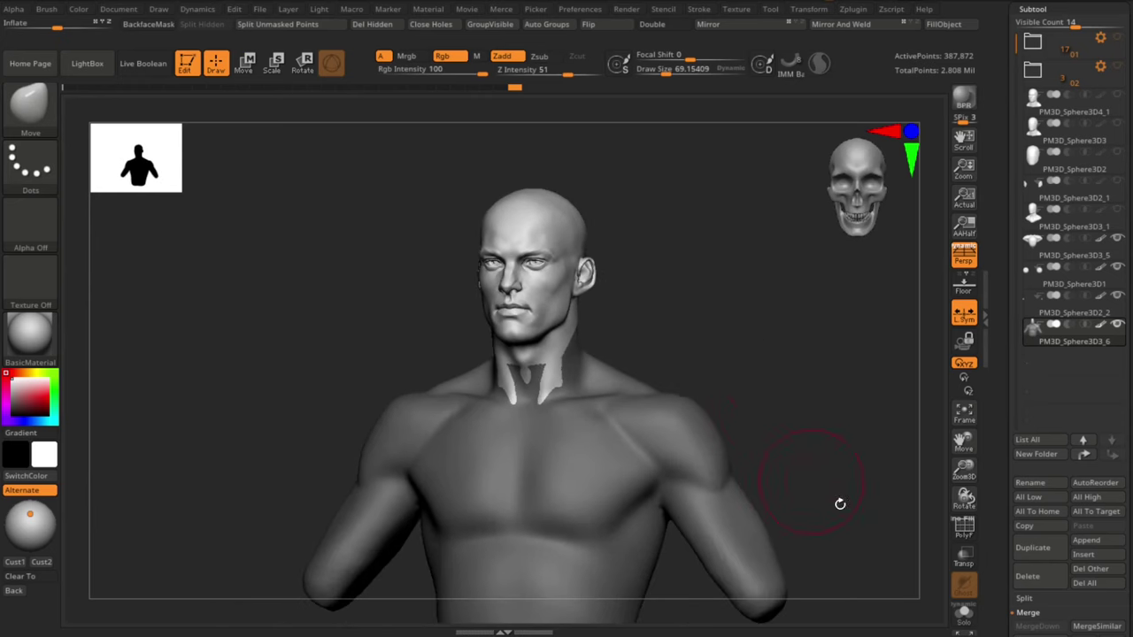
click(964, 613)
drag(885, 447, 830, 393)
click(964, 613)
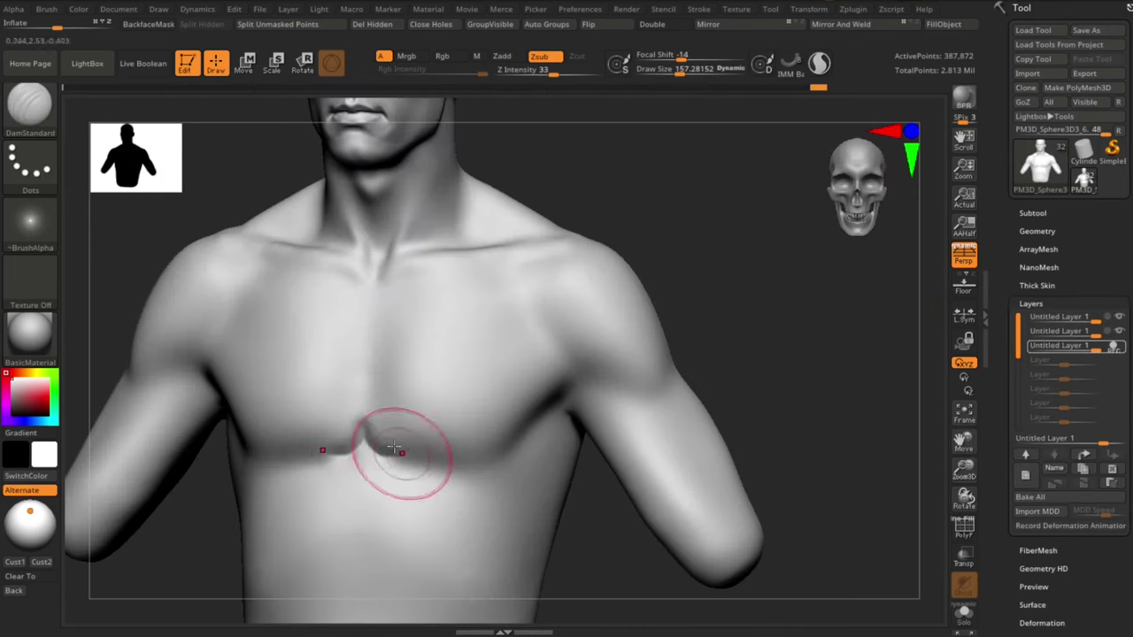
Step: Undo the last stroke and recarve the lower pectoral crease outward from the sternum with the DamStandard brush
key(ctrl+z)
drag(366, 425, 378, 451)
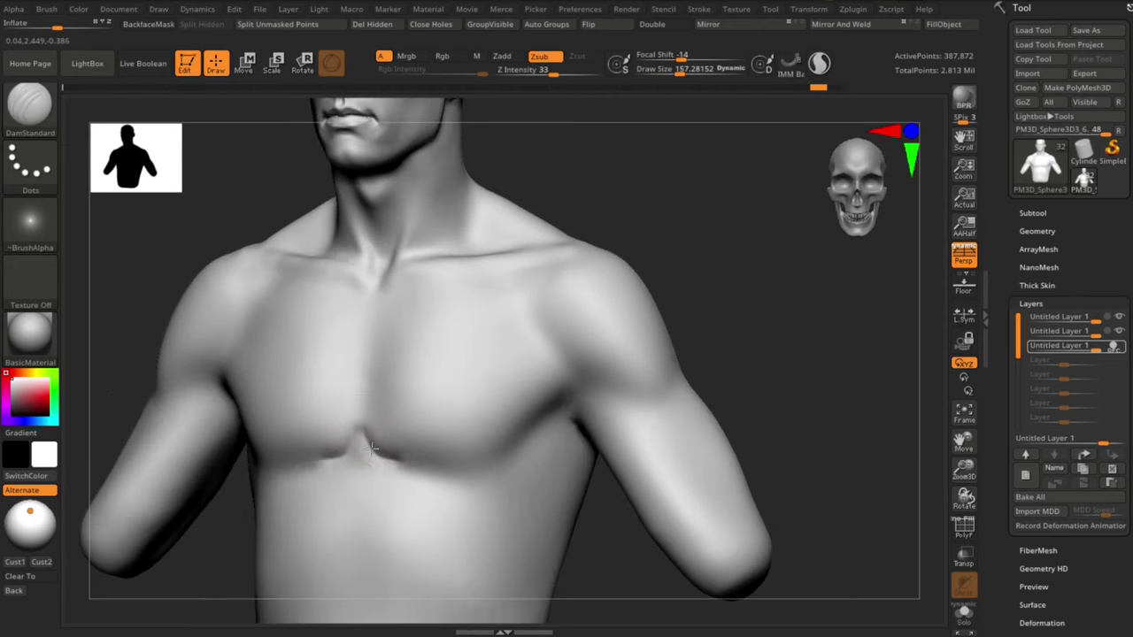
drag(438, 470, 488, 473)
drag(704, 401, 642, 411)
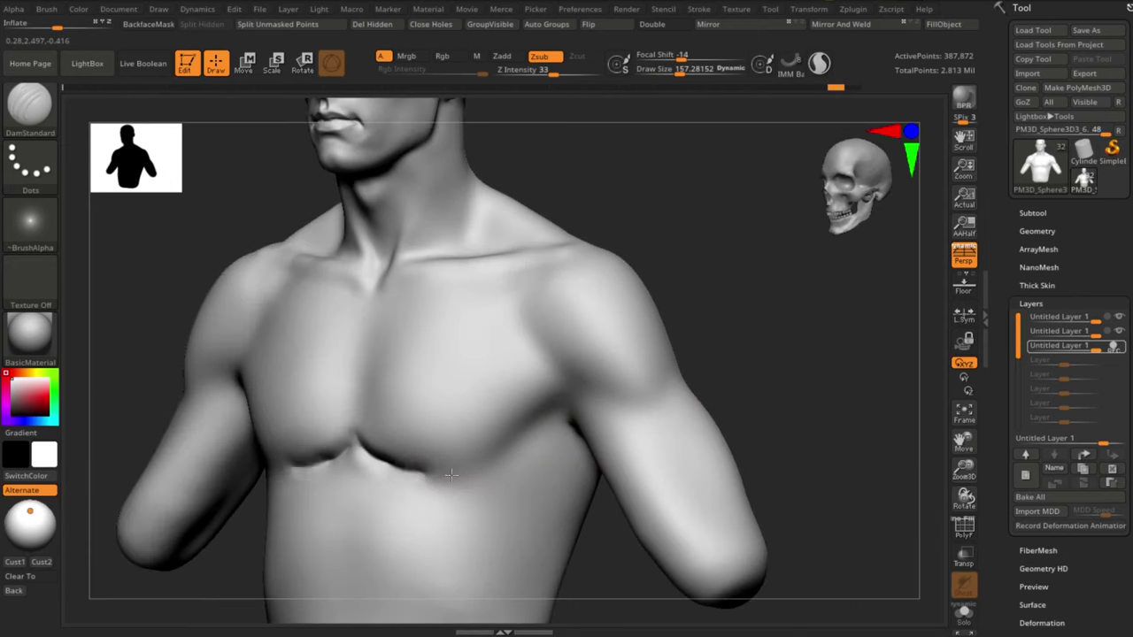
drag(474, 473, 498, 471)
drag(793, 374, 700, 425)
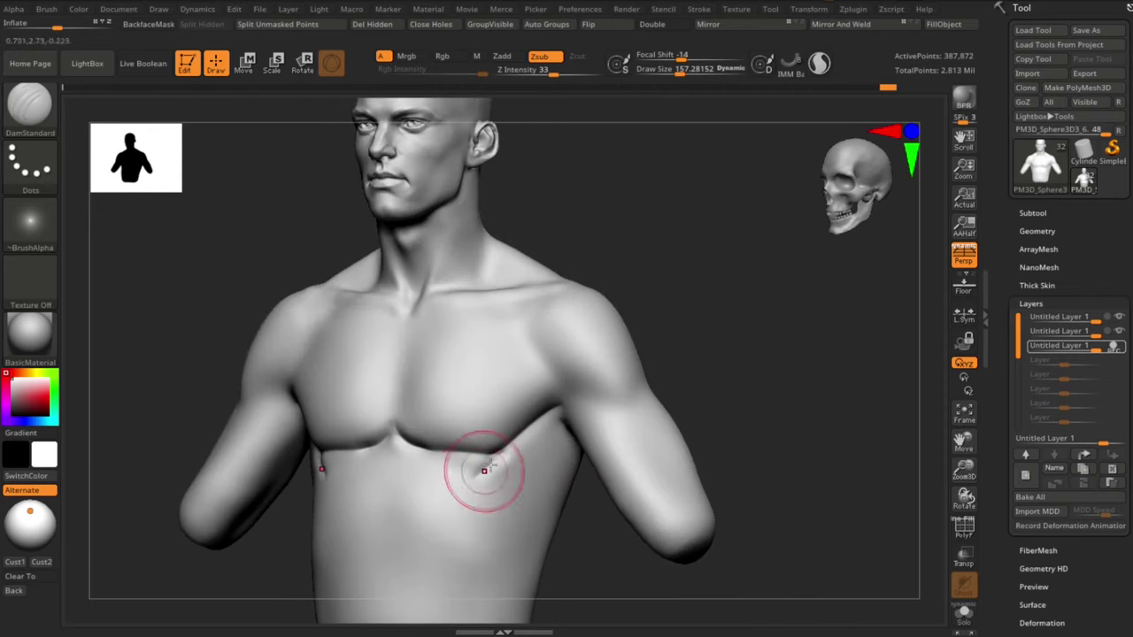
Step: Carve creases below the outer pectorals and along the side of the ribcage under the armpits with DamStandard
right_drag(480, 470, 751, 386)
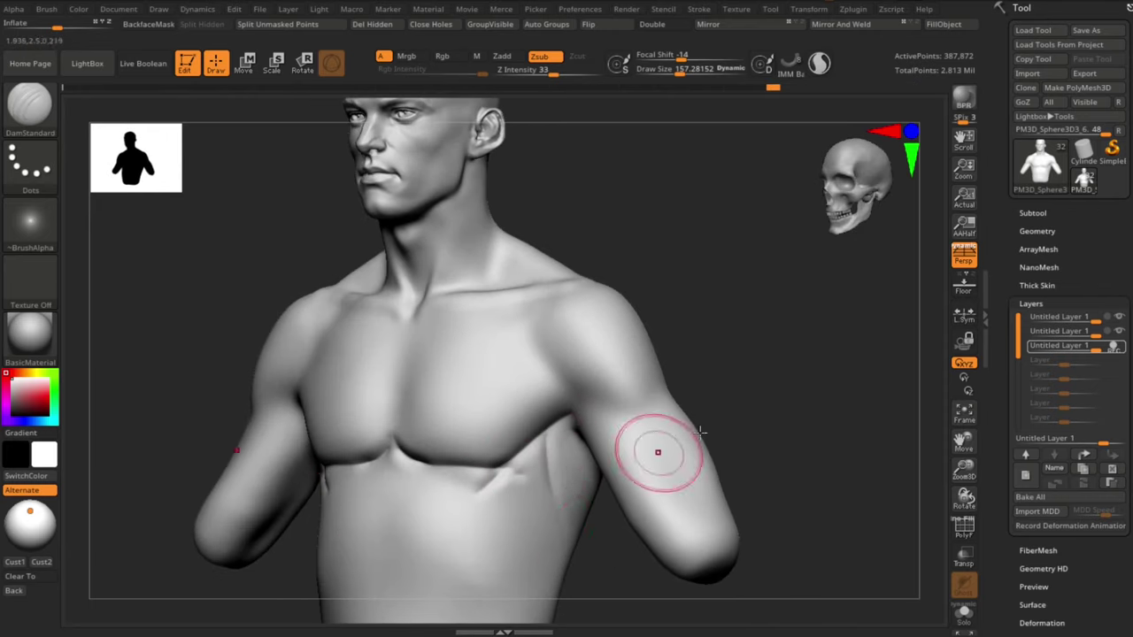
drag(752, 423, 703, 430)
mouse_move(731, 443)
alt+mouse_down()
mouse_move(731, 390)
mouse_move(766, 386)
alt+mouse_up()
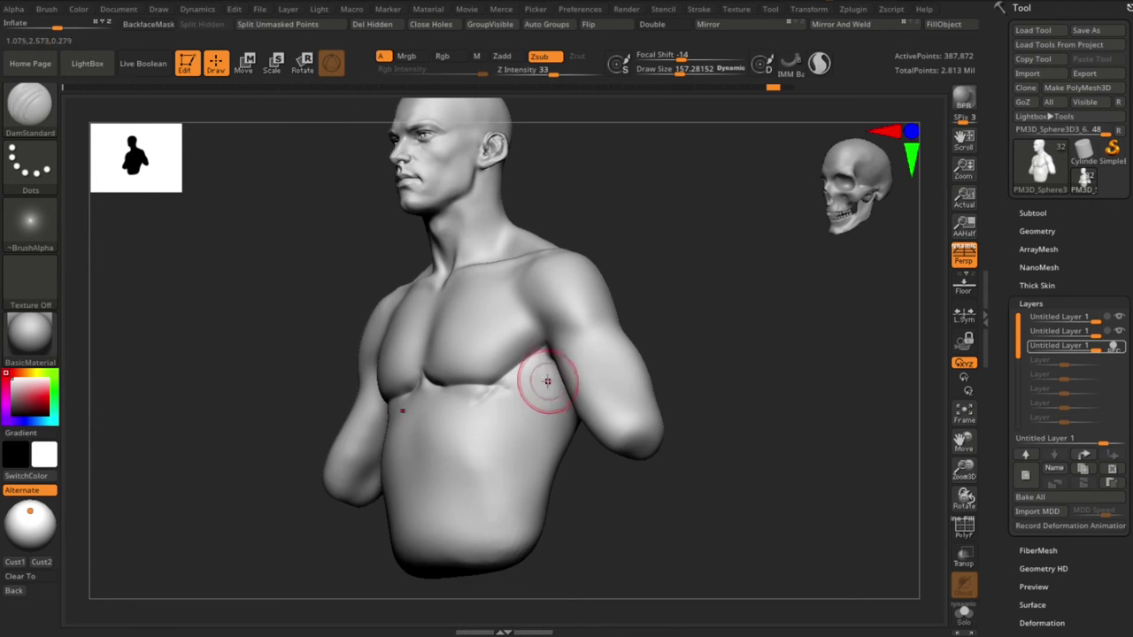
key(s)
drag(531, 359, 536, 402)
mouse_move(681, 359)
mouse_down()
mouse_move(723, 366)
mouse_move(718, 338)
mouse_up()
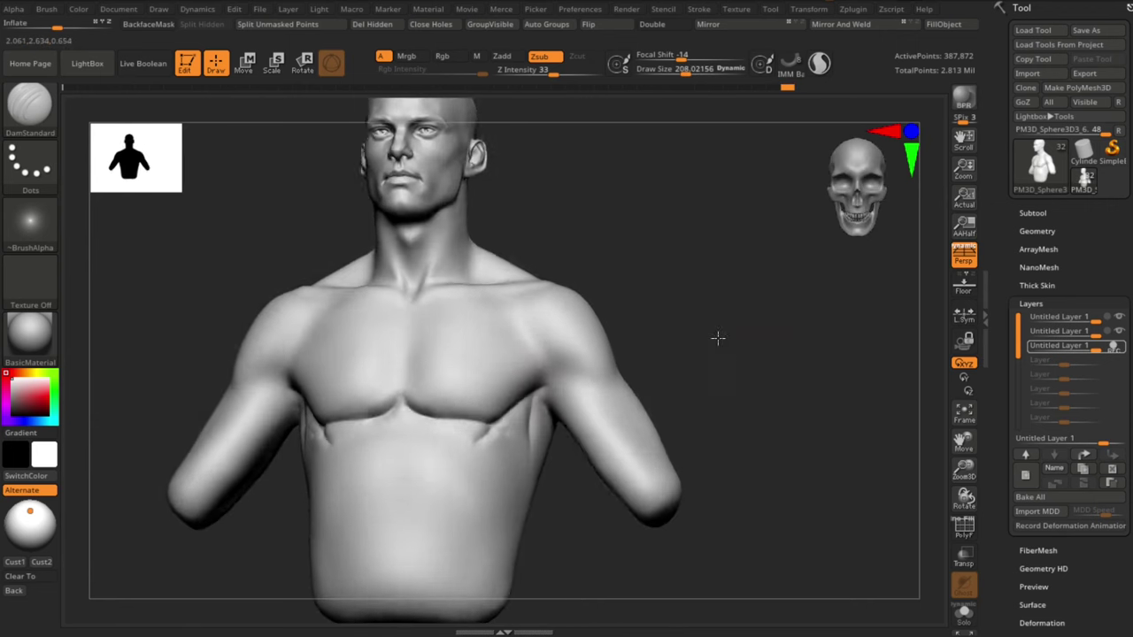
Step: Refine the crease between the armpit and the side of the torso with the DamStandard brush
drag(561, 490, 559, 457)
drag(547, 378, 549, 400)
mouse_move(695, 354)
mouse_down()
mouse_move(751, 387)
mouse_move(741, 309)
mouse_up()
alt+drag(741, 309, 762, 347)
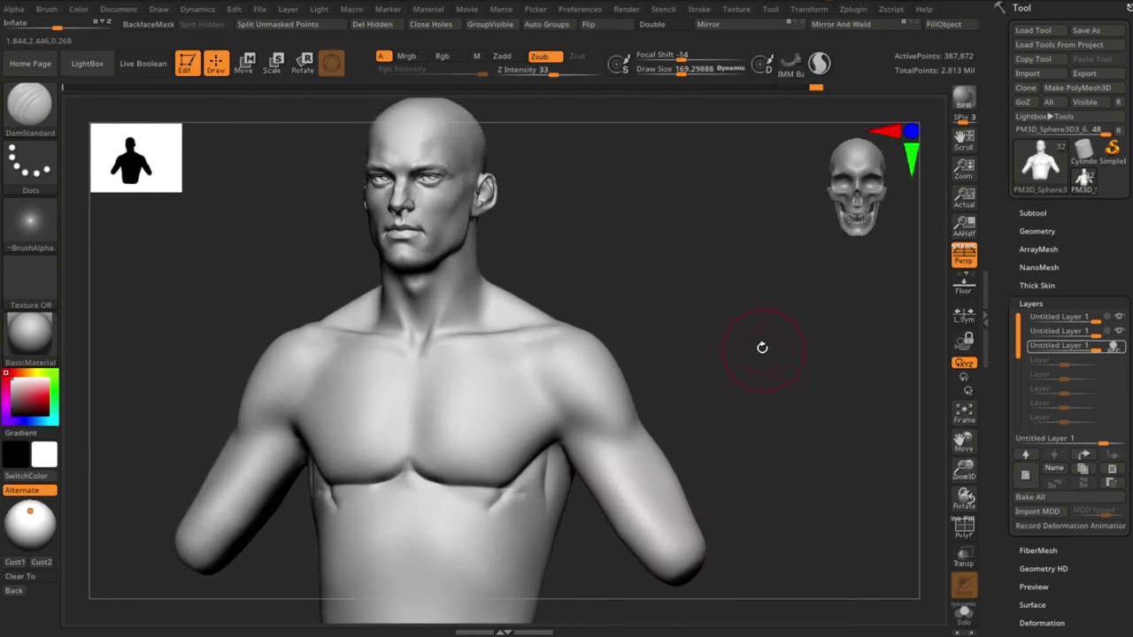
Step: Switch to the ClayBuildup brush, set its draw size to about 188 and turn off its alpha
right_drag(762, 348, 741, 328)
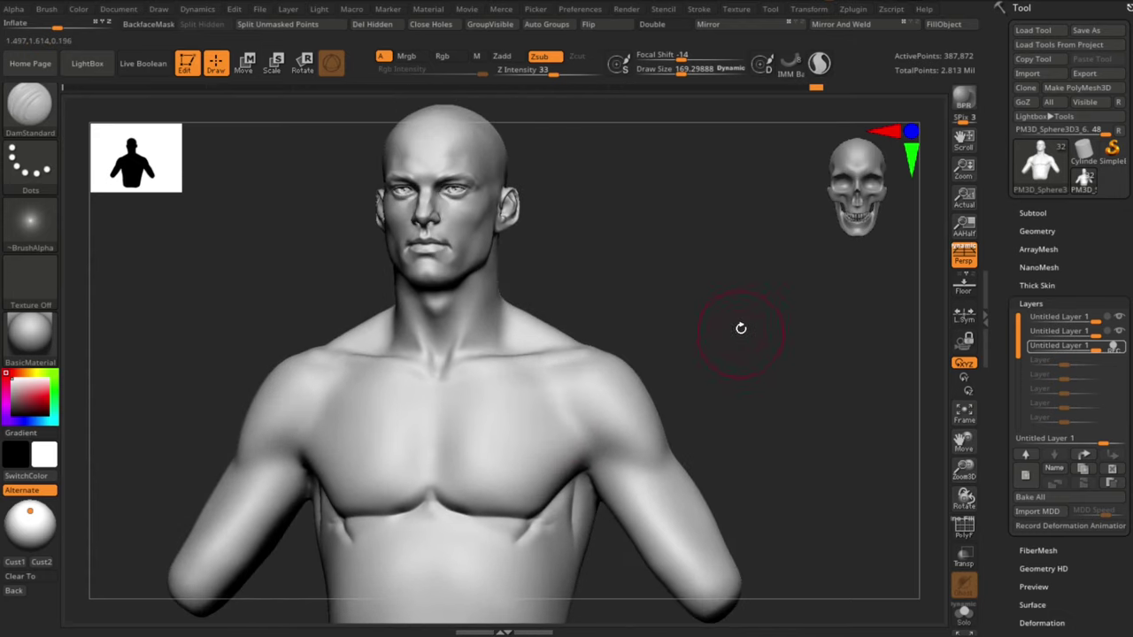
mouse_move(741, 328)
mouse_down()
mouse_move(622, 377)
mouse_move(753, 354)
mouse_up()
key(b)
key(c)
key(b)
key(s)
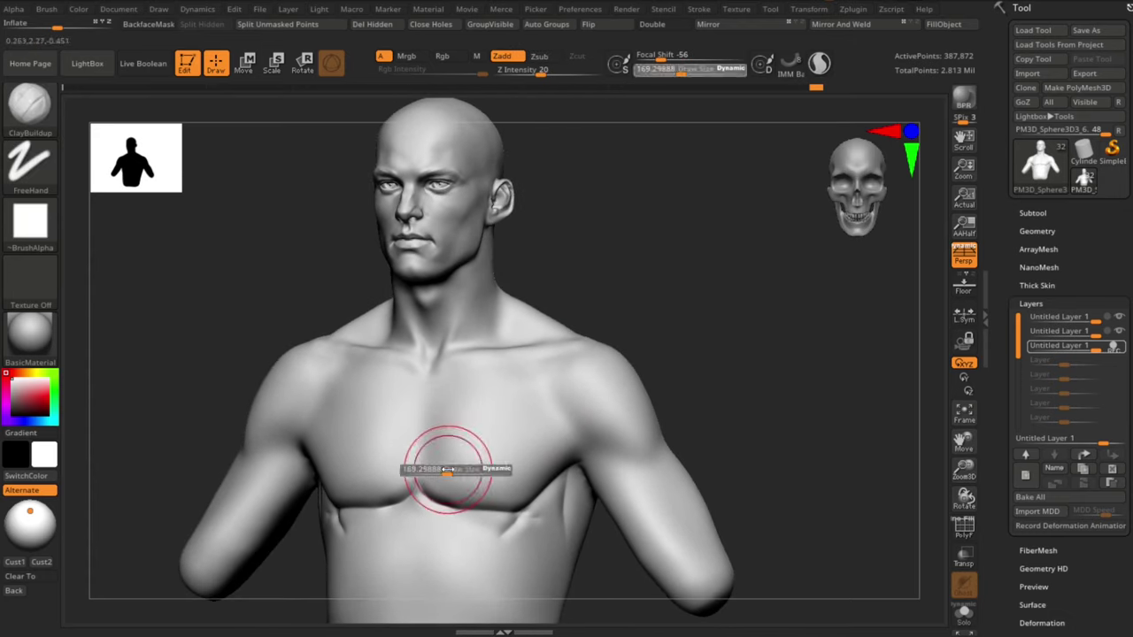
drag(447, 469, 470, 470)
click(13, 223)
click(107, 248)
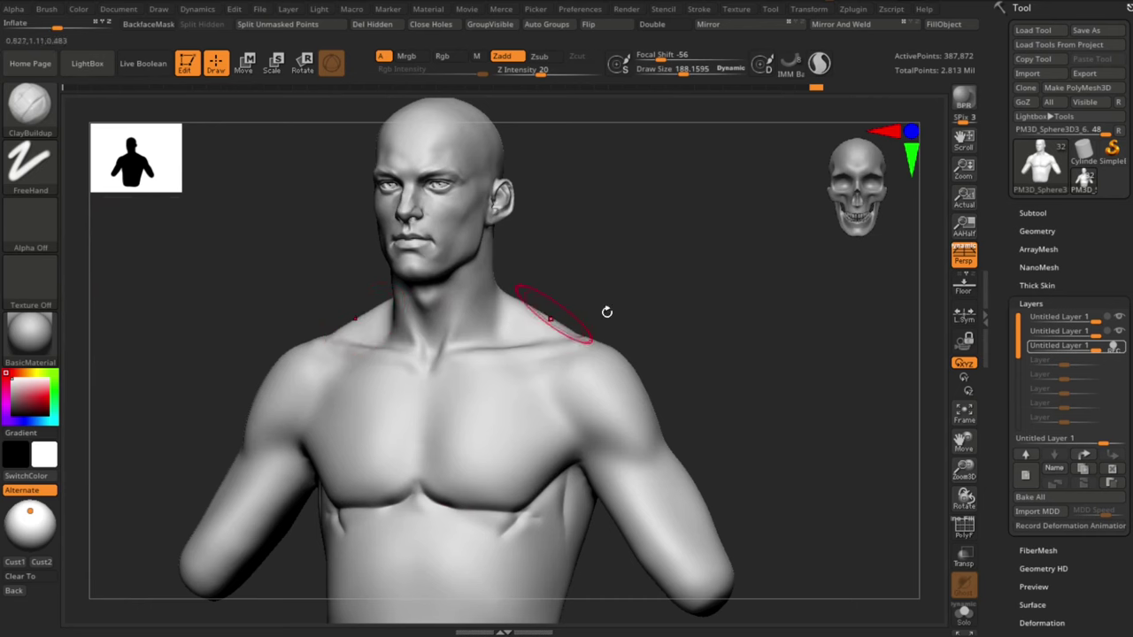
Step: Build up radiating muscle-fibre bands across the pectorals with ClayBuildup at a draw size of about 163
mouse_move(690, 324)
mouse_down()
mouse_move(731, 334)
mouse_move(713, 335)
mouse_up()
drag(802, 443, 742, 419)
key(s)
drag(415, 436, 399, 435)
drag(712, 329, 775, 324)
key(ctrl+z)
drag(277, 410, 370, 474)
drag(297, 427, 420, 462)
drag(339, 440, 432, 442)
drag(301, 412, 429, 420)
mouse_move(310, 376)
mouse_down()
mouse_move(433, 392)
mouse_move(394, 337)
mouse_up()
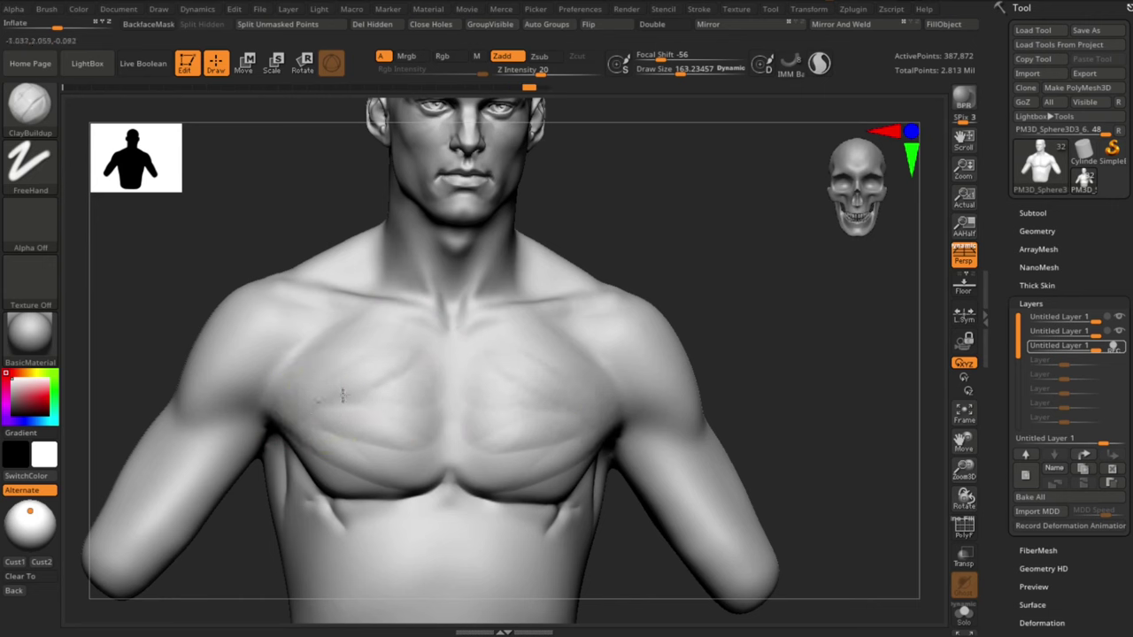
Step: Add finer ClayBuildup fibre strokes over the lower and outer pectorals and undo the last stroke
drag(292, 409, 453, 432)
drag(308, 429, 403, 448)
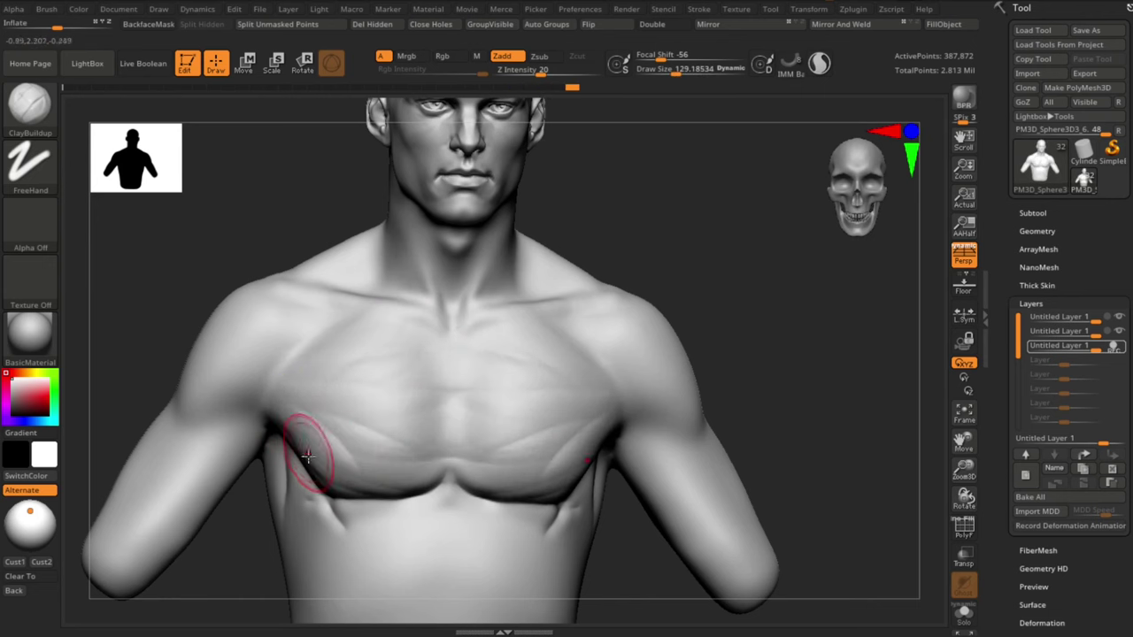
mouse_move(243, 500)
mouse_down()
mouse_move(305, 473)
mouse_move(422, 476)
mouse_up()
mouse_move(852, 401)
mouse_down()
mouse_move(809, 399)
mouse_move(826, 399)
mouse_move(788, 379)
mouse_move(820, 382)
mouse_up()
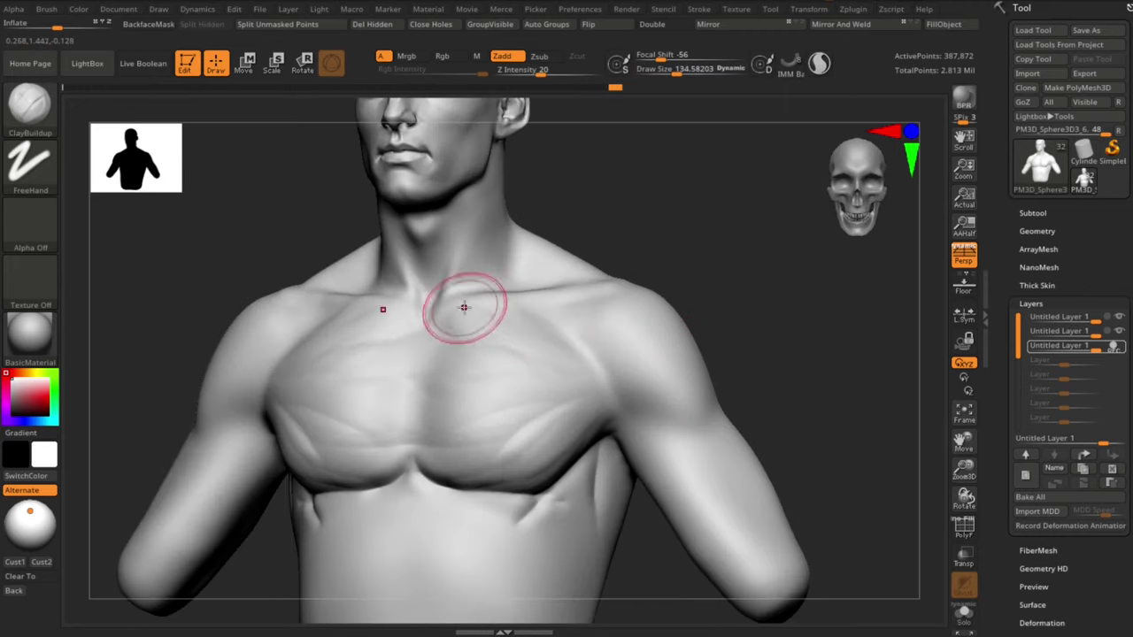
key(ctrl+z)
Step: Carve the groove between the pectorals down the sternum with the DamStandard brush
alt+drag(743, 276, 751, 248)
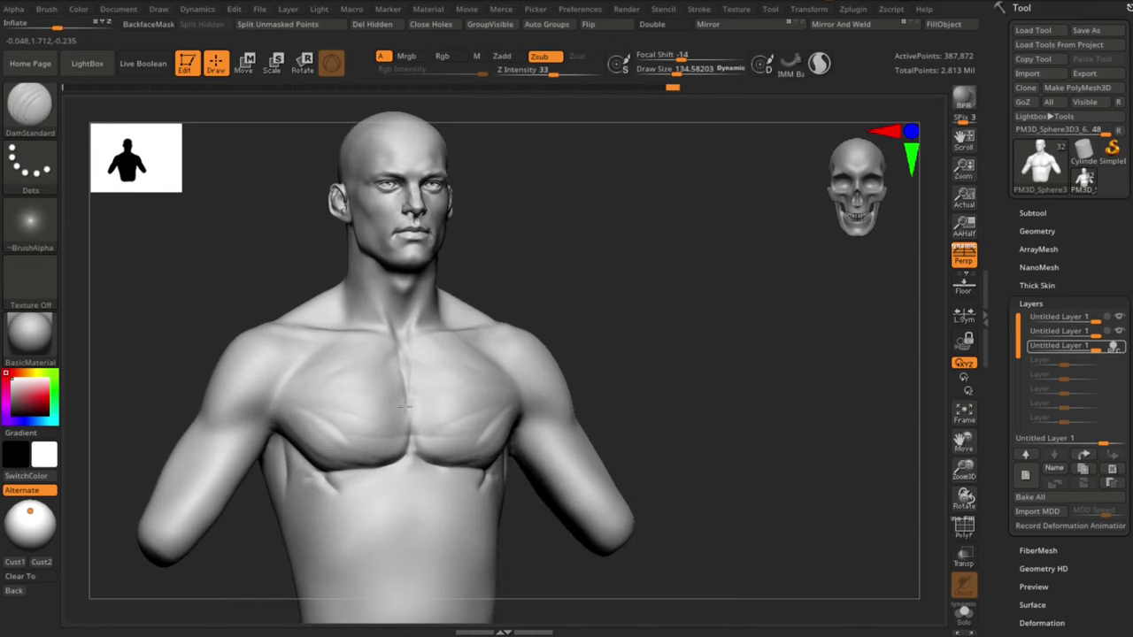
drag(405, 407, 410, 435)
mouse_move(698, 364)
alt+mouse_down()
mouse_move(695, 389)
mouse_move(722, 391)
alt+mouse_up()
drag(398, 384, 404, 429)
mouse_move(769, 361)
shift+mouse_down()
mouse_move(735, 360)
mouse_move(738, 342)
shift+mouse_up()
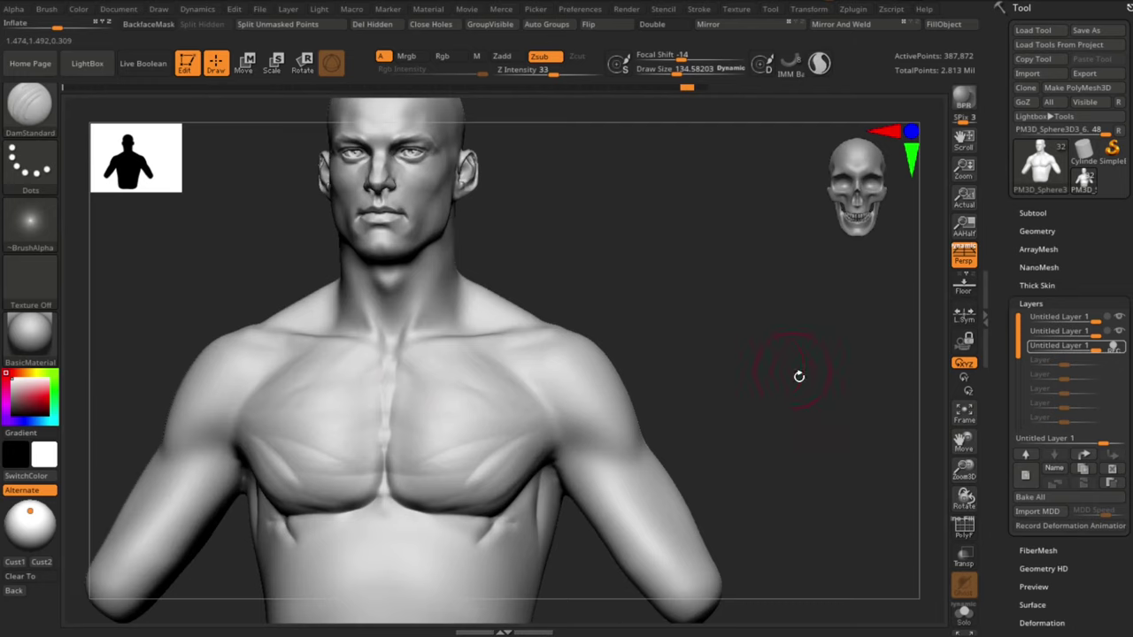
Step: Smooth the fibre strokes on the pectorals with the Smooth brush at a draw size of about 222
drag(800, 375, 777, 364)
key(s)
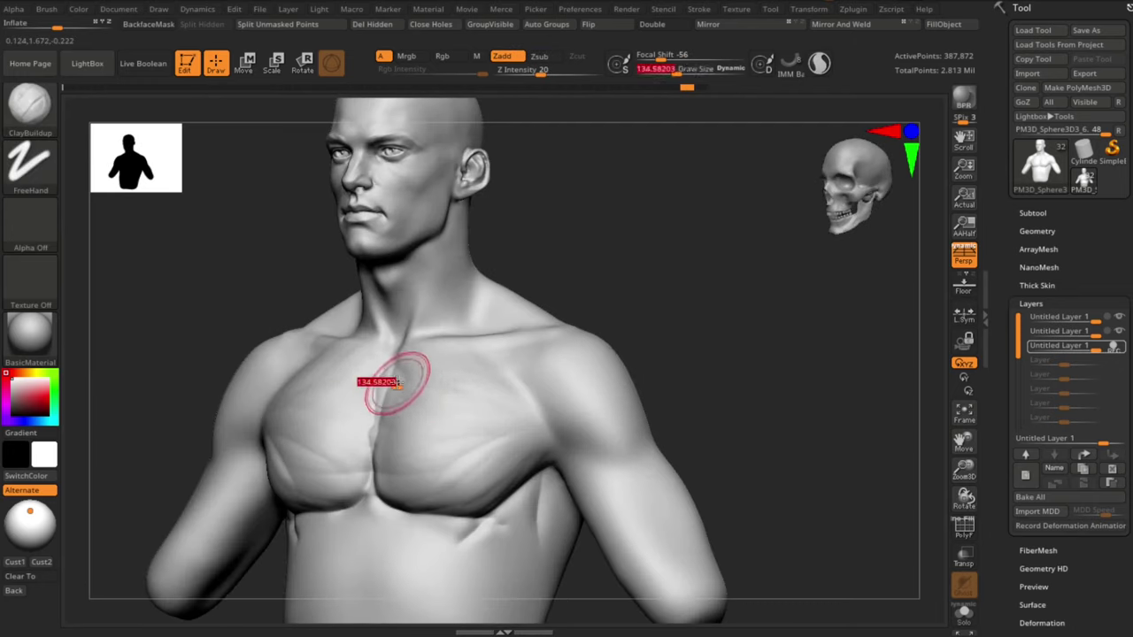
mouse_move(728, 406)
mouse_down()
mouse_move(759, 427)
mouse_move(753, 316)
mouse_move(739, 409)
mouse_up()
shift+drag(413, 434, 437, 446)
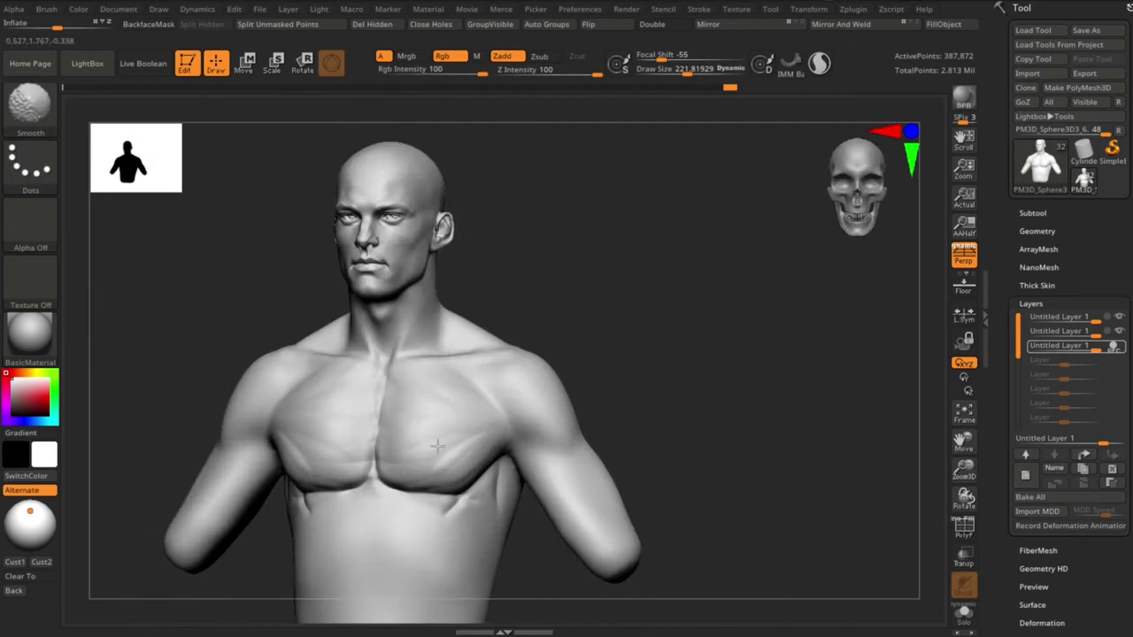
mouse_move(651, 385)
mouse_down()
mouse_move(696, 375)
mouse_move(667, 398)
mouse_up()
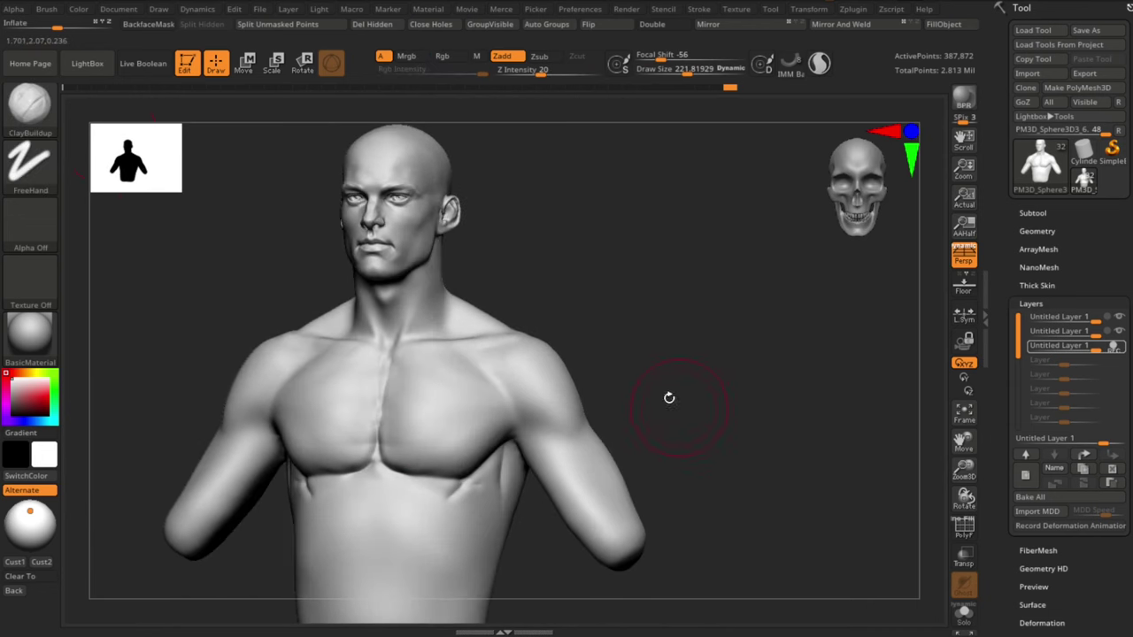
Step: Load the Smooth Stronger brush from the LightBox brush library and set the draw size to about 175
click(88, 63)
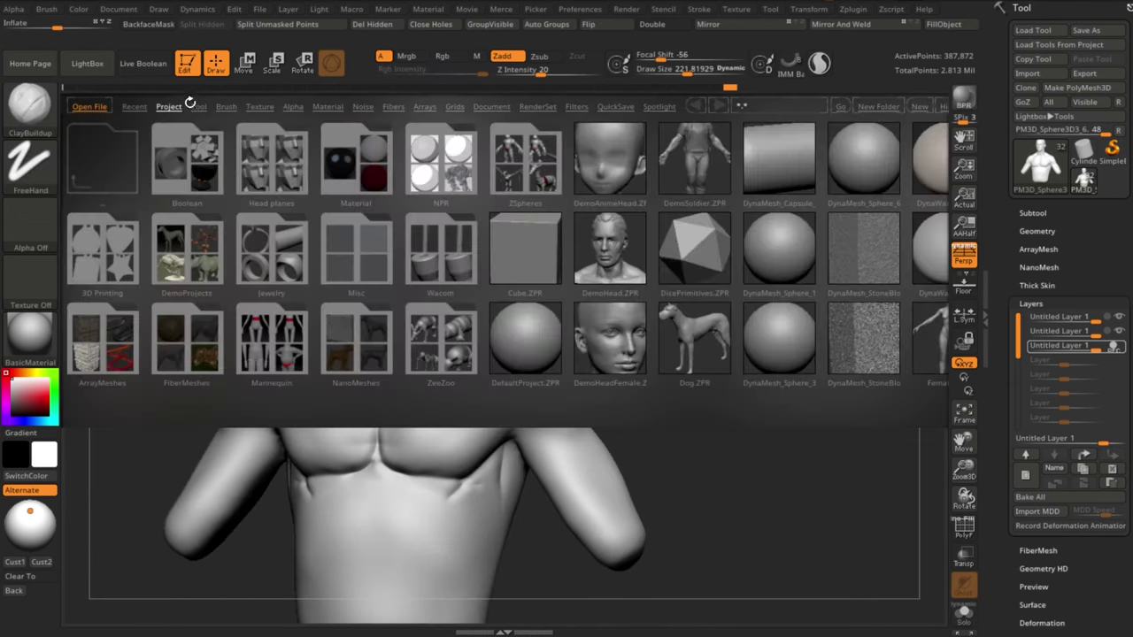
click(225, 107)
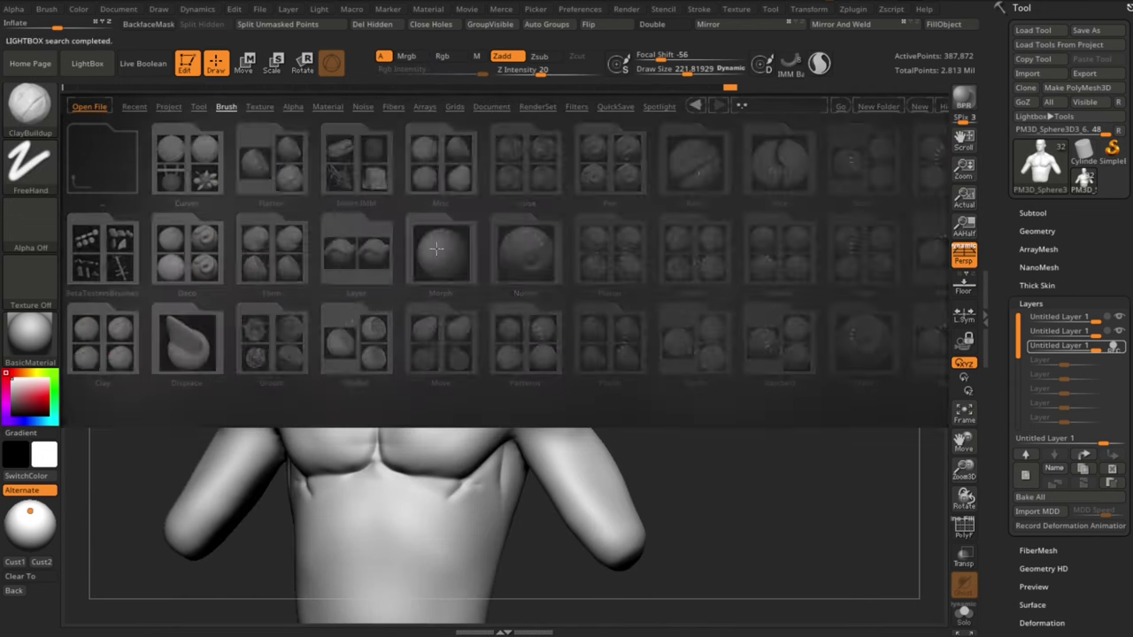
double_click(724, 270)
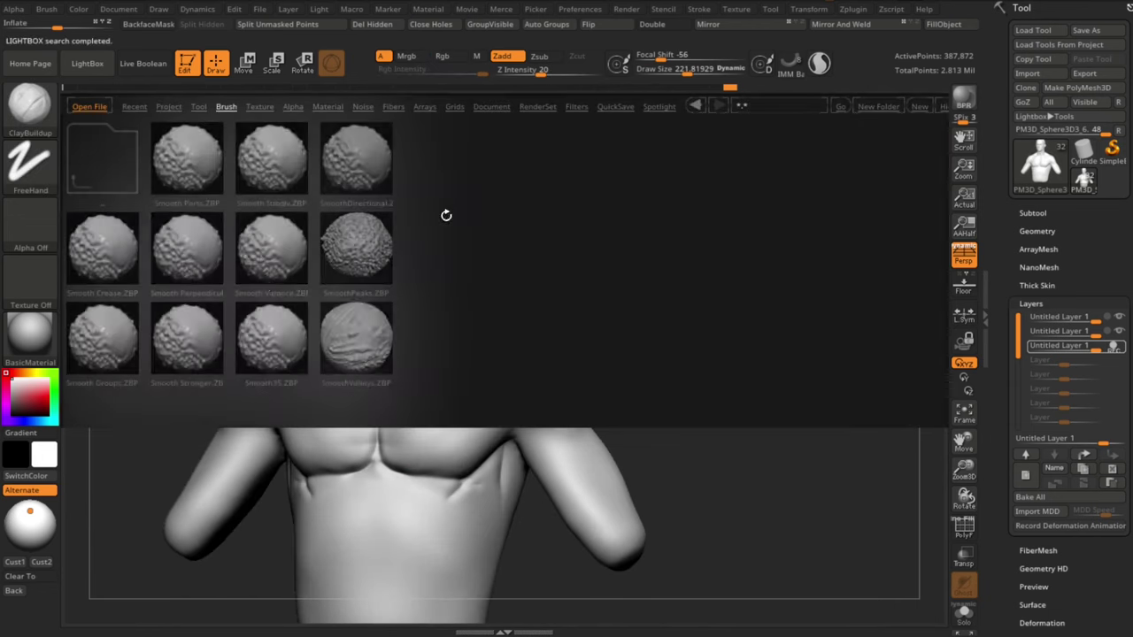
double_click(187, 387)
click(269, 375)
key(s)
key(shift)
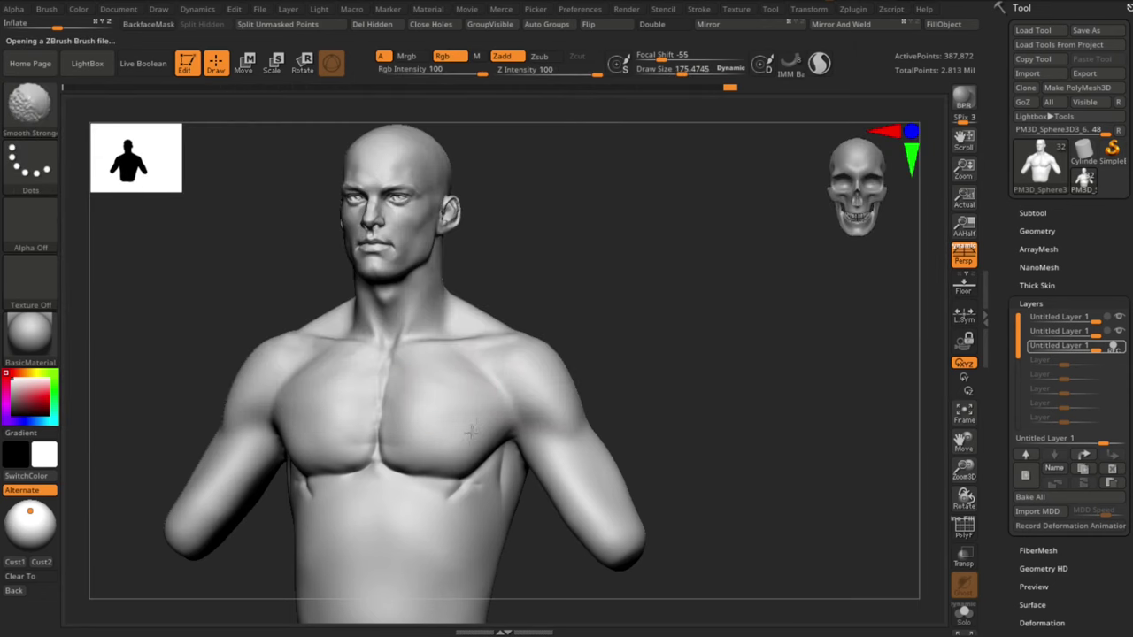
Step: Soften the pectorals, sternum groove and area beside the armpit with the Smooth Stronger brush
shift+drag(471, 432, 452, 474)
mouse_move(708, 410)
alt+mouse_down()
mouse_move(718, 407)
mouse_move(678, 403)
alt+mouse_up()
shift+drag(402, 415, 379, 390)
alt+drag(691, 389, 719, 354)
mouse_move(753, 331)
mouse_down()
mouse_move(696, 326)
mouse_move(748, 338)
mouse_up()
shift+drag(559, 469, 543, 446)
drag(753, 389, 670, 389)
key(b)
key(s)
key(t)
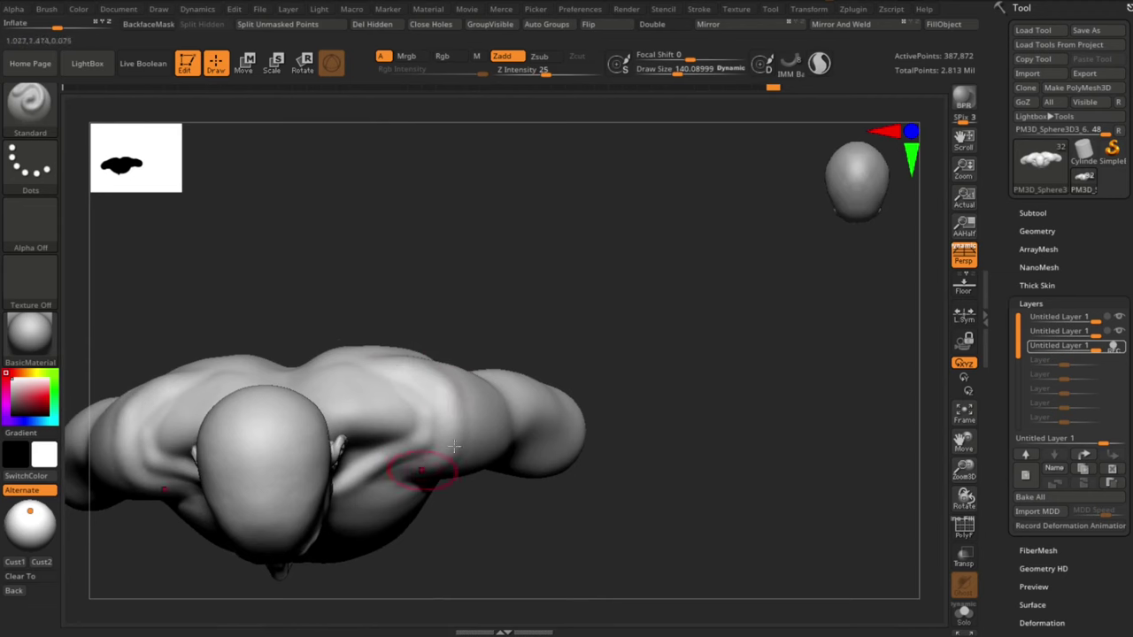
mouse_move(679, 416)
mouse_down()
mouse_move(688, 357)
mouse_move(696, 389)
mouse_up()
Step: Test ClayBuildup strokes on the front deltoid, undo the unwanted ones and set the draw size to about 182
key(b)
key(c)
key(b)
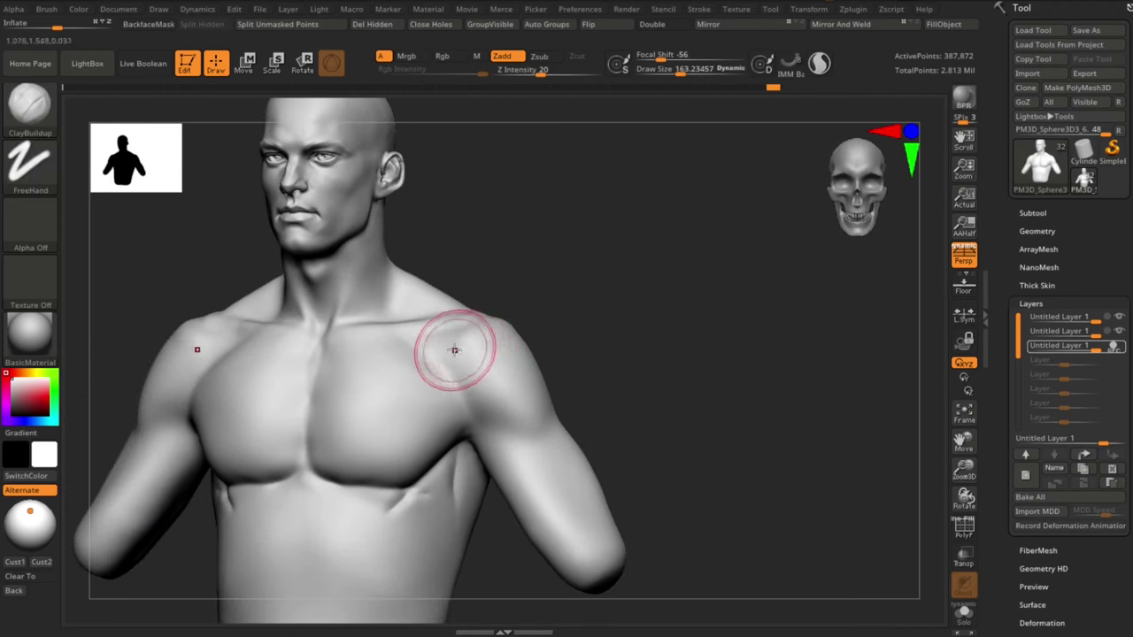
mouse_move(493, 387)
mouse_down()
mouse_move(522, 372)
mouse_move(466, 357)
mouse_up()
key(ctrl+z)
key(s)
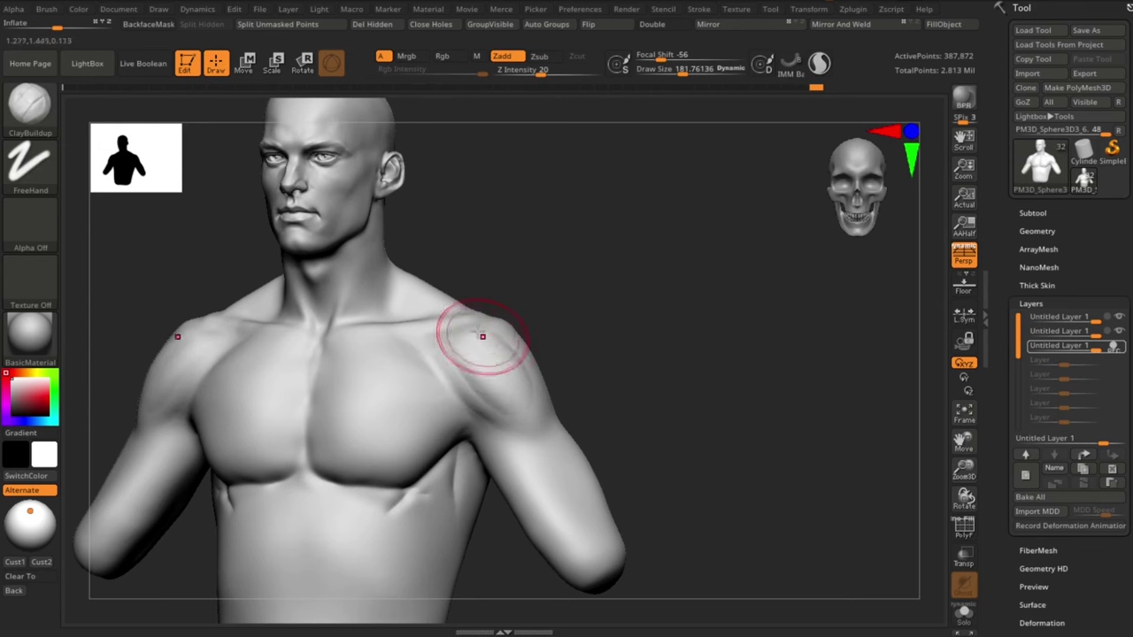
key(ctrl+z)
Step: Build up the front, outer and rear deltoid volumes with ClayBuildup strokes around the shoulder
drag(669, 368, 509, 356)
drag(619, 349, 595, 388)
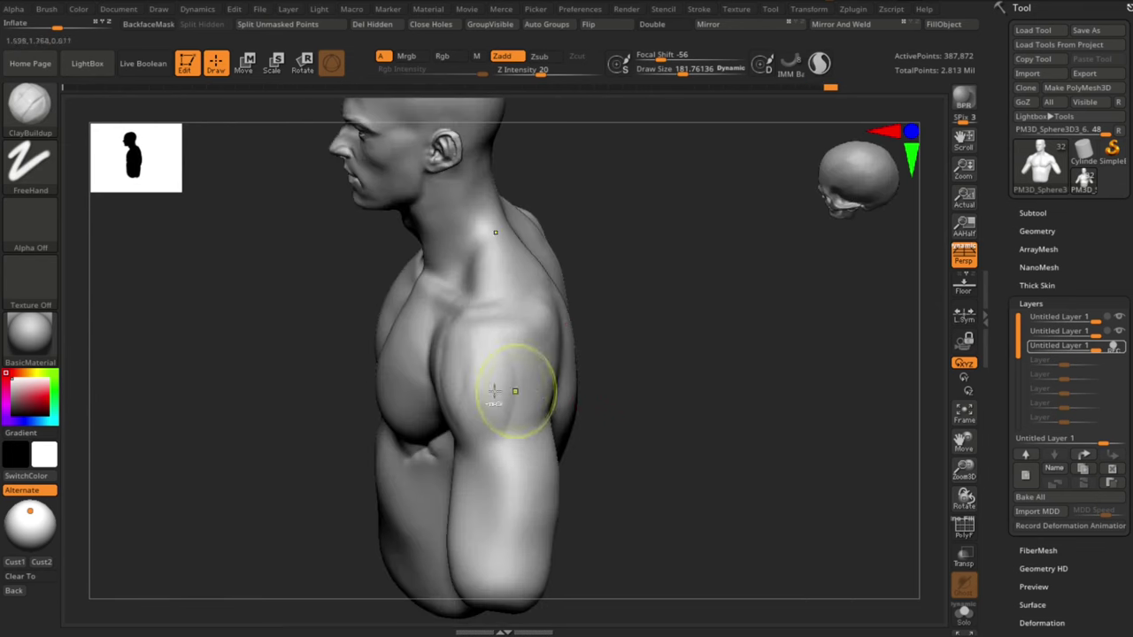
mouse_move(474, 417)
mouse_down()
mouse_move(518, 333)
mouse_move(536, 376)
mouse_up()
right_drag(549, 359, 438, 349)
drag(566, 341, 519, 405)
mouse_move(531, 390)
right_down()
mouse_move(789, 354)
mouse_move(742, 356)
right_up()
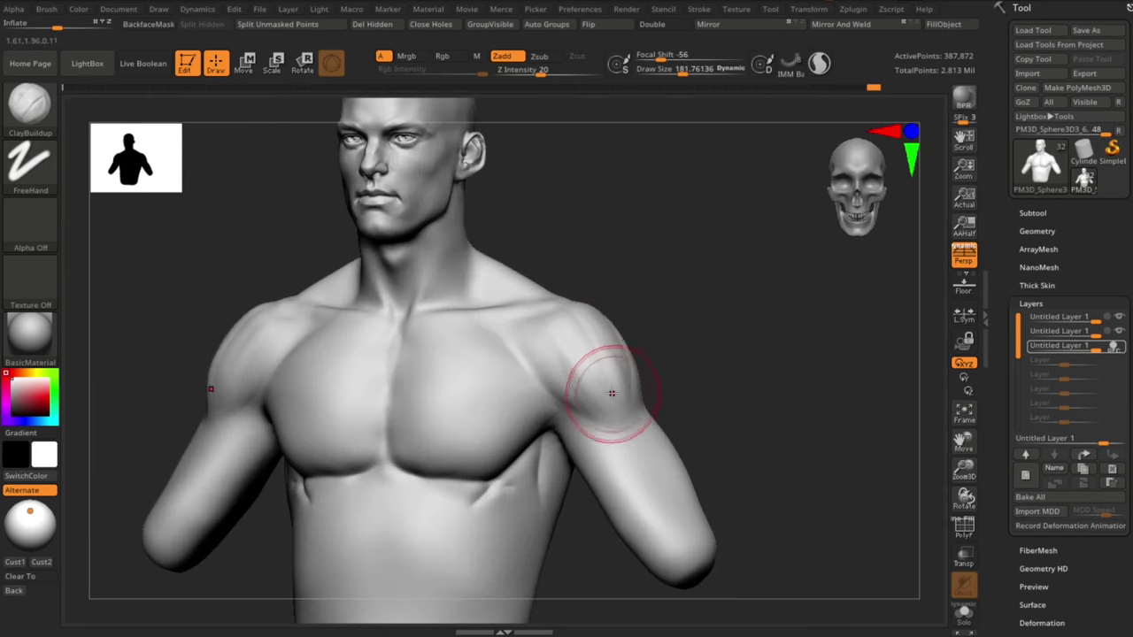
mouse_move(612, 392)
mouse_down()
mouse_move(579, 354)
mouse_move(752, 366)
mouse_move(625, 379)
mouse_move(688, 355)
mouse_move(592, 347)
mouse_move(602, 358)
mouse_up()
mouse_move(452, 420)
mouse_down()
mouse_move(714, 329)
mouse_move(756, 384)
mouse_move(743, 357)
mouse_up()
Step: Carve the crease under the deltoid from the armpit to the outer upper arm with DamStandard
key(b)
key(d)
key(s)
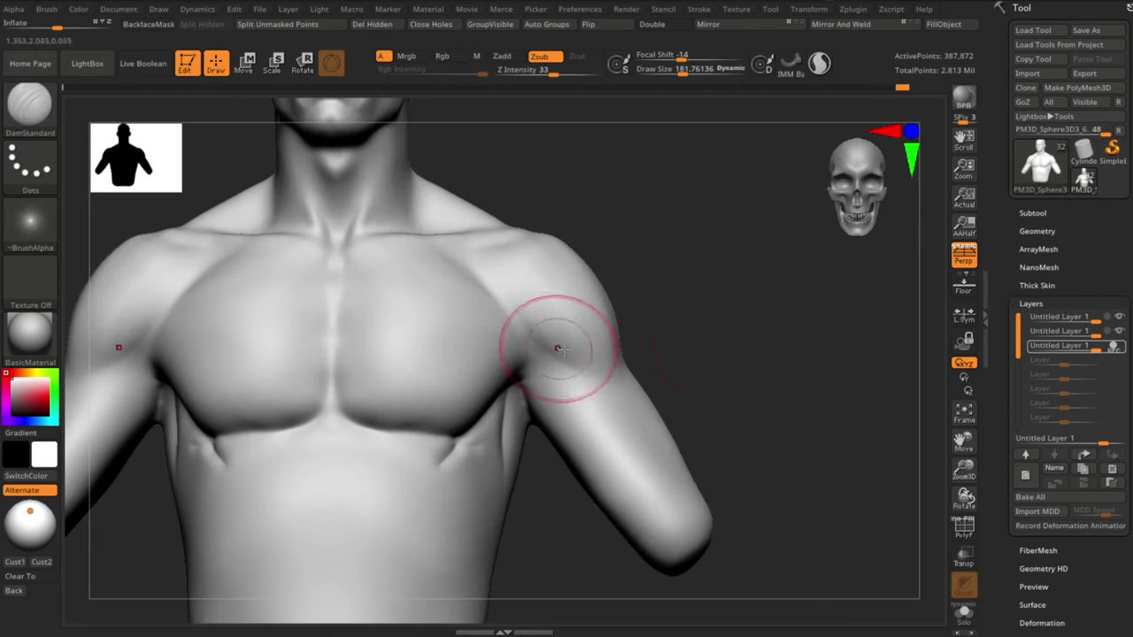
drag(510, 322, 582, 370)
drag(696, 370, 660, 375)
drag(536, 356, 602, 382)
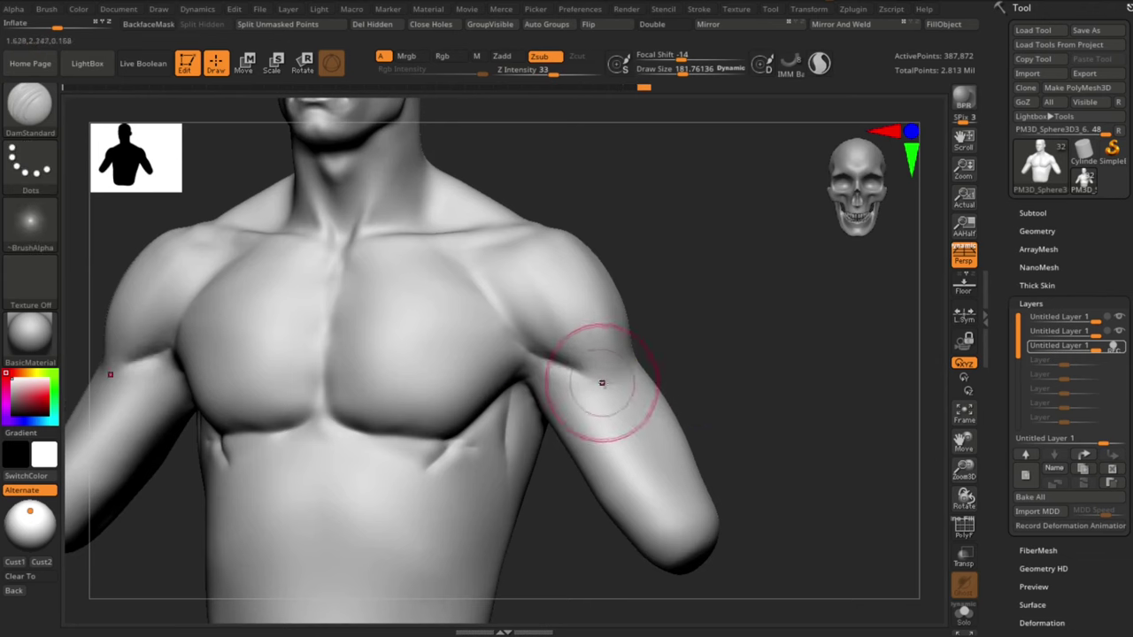
drag(741, 366, 705, 384)
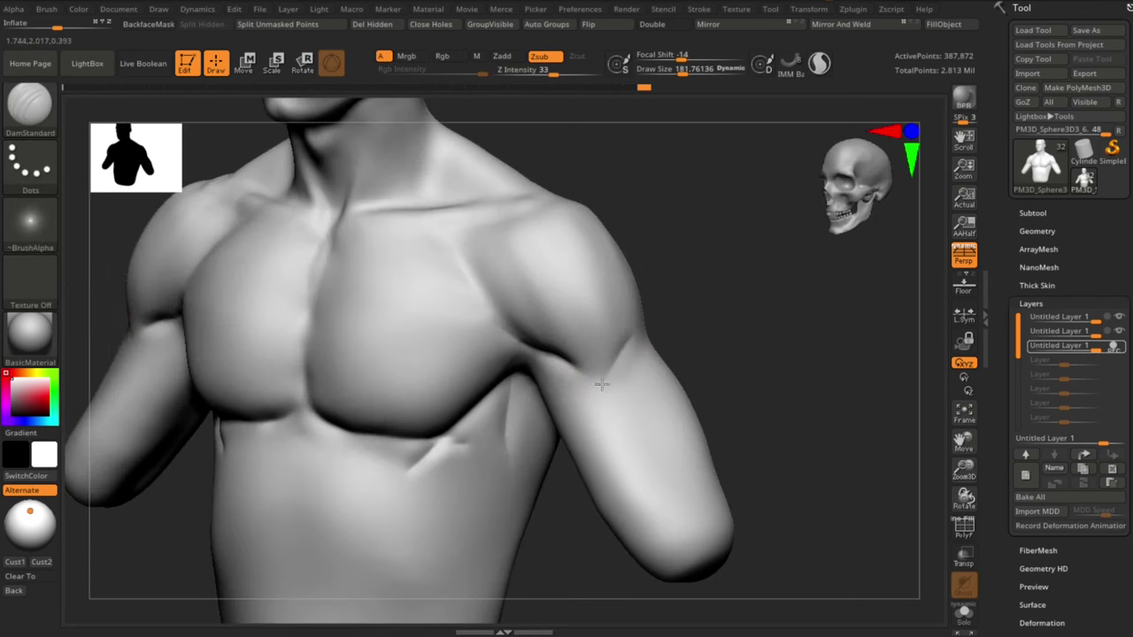
drag(601, 384, 636, 371)
mouse_move(757, 342)
shift+mouse_down()
mouse_move(775, 343)
mouse_move(714, 353)
shift+mouse_up()
drag(629, 349, 593, 359)
mouse_move(747, 361)
mouse_down()
mouse_move(717, 367)
mouse_move(753, 352)
mouse_up()
Step: Add volume along the inner upper arm with ClayBuildup at a draw size of about 195 and smooth it
key(b)
key(c)
key(b)
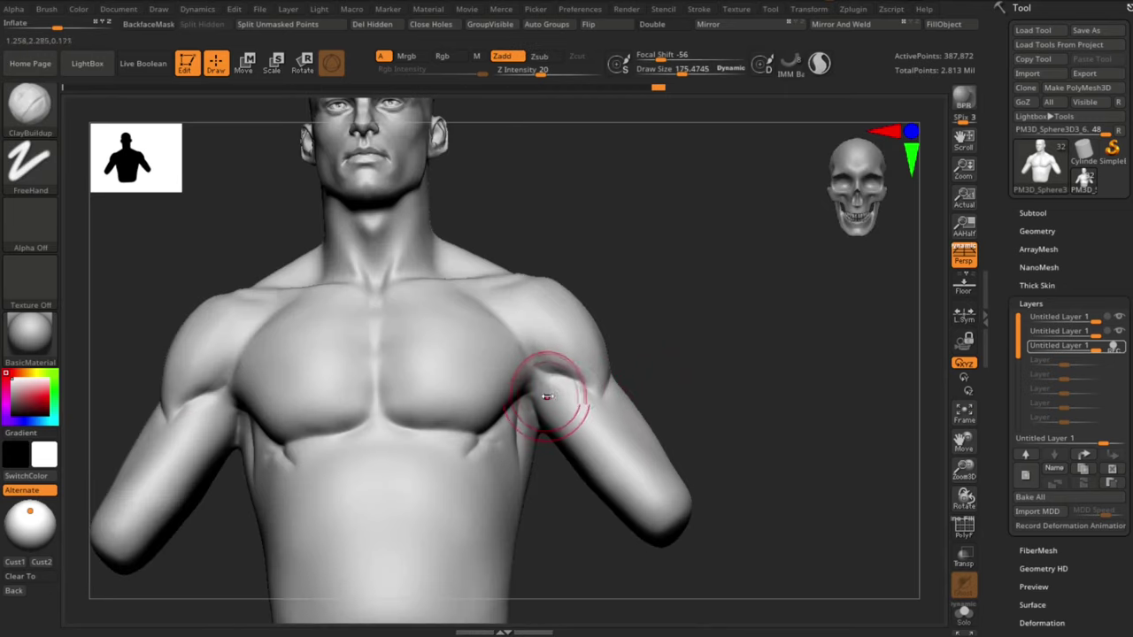
drag(683, 389, 657, 397)
key(])
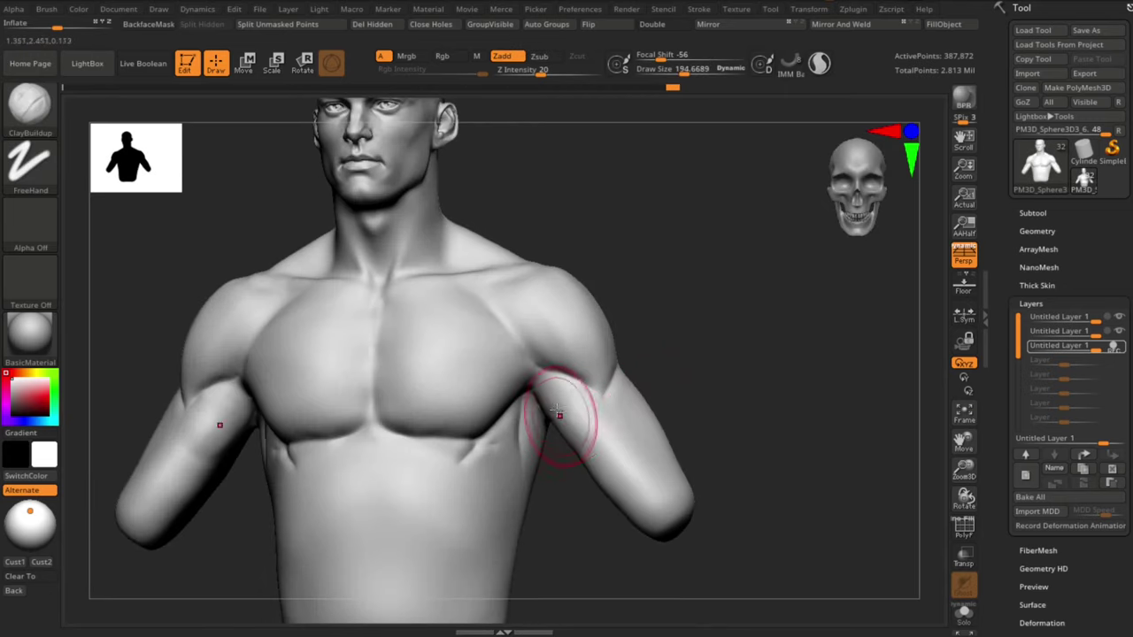
drag(564, 419, 646, 516)
shift+drag(577, 435, 633, 501)
shift+drag(741, 440, 752, 443)
mouse_move(752, 442)
alt+mouse_down()
mouse_move(746, 422)
mouse_move(740, 439)
alt+mouse_up()
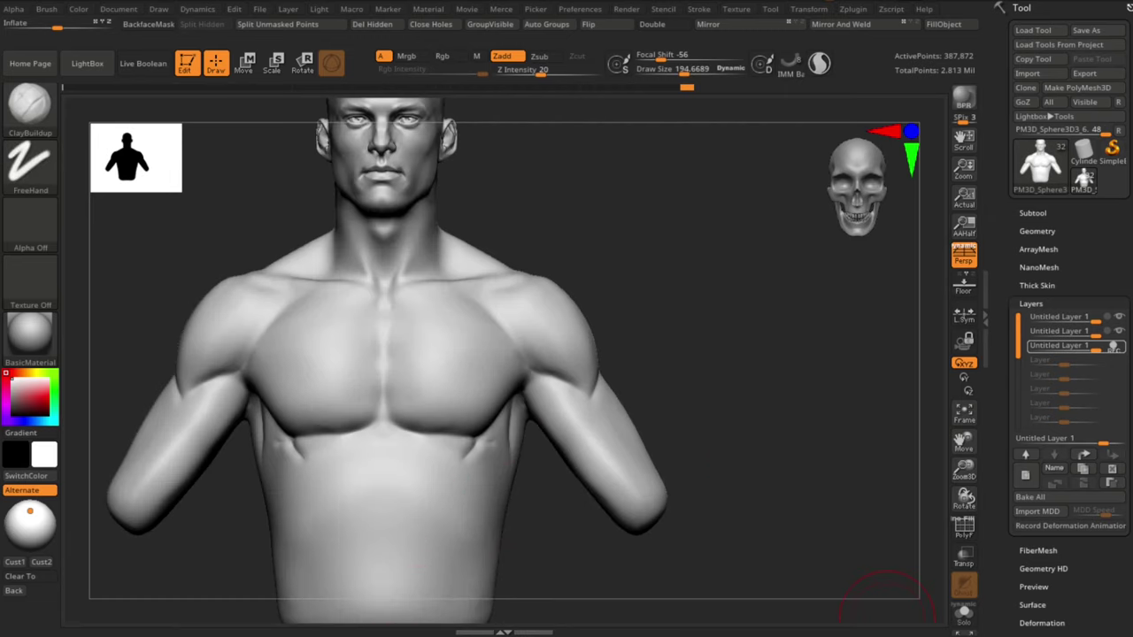
Step: Carve a short groove on the front deltoid below the clavicle's outer end with DamStandard, undoing the extra stroke
drag(770, 354, 731, 354)
mouse_move(731, 354)
alt+mouse_down()
mouse_move(731, 381)
mouse_move(743, 342)
mouse_move(715, 316)
mouse_move(679, 309)
alt+mouse_up()
key(b)
key(d)
key(s)
key(s)
drag(528, 277, 525, 278)
mouse_move(496, 273)
mouse_down()
mouse_move(485, 318)
mouse_move(494, 269)
mouse_move(507, 299)
mouse_up()
key(ctrl+z)
Step: Recarve the deltoid's pointed lower insertion on the upper arm with DamStandard and smooth the front deltoid above it
drag(547, 367, 554, 382)
mouse_move(690, 379)
mouse_down()
mouse_move(731, 381)
mouse_move(689, 361)
mouse_move(731, 372)
mouse_up()
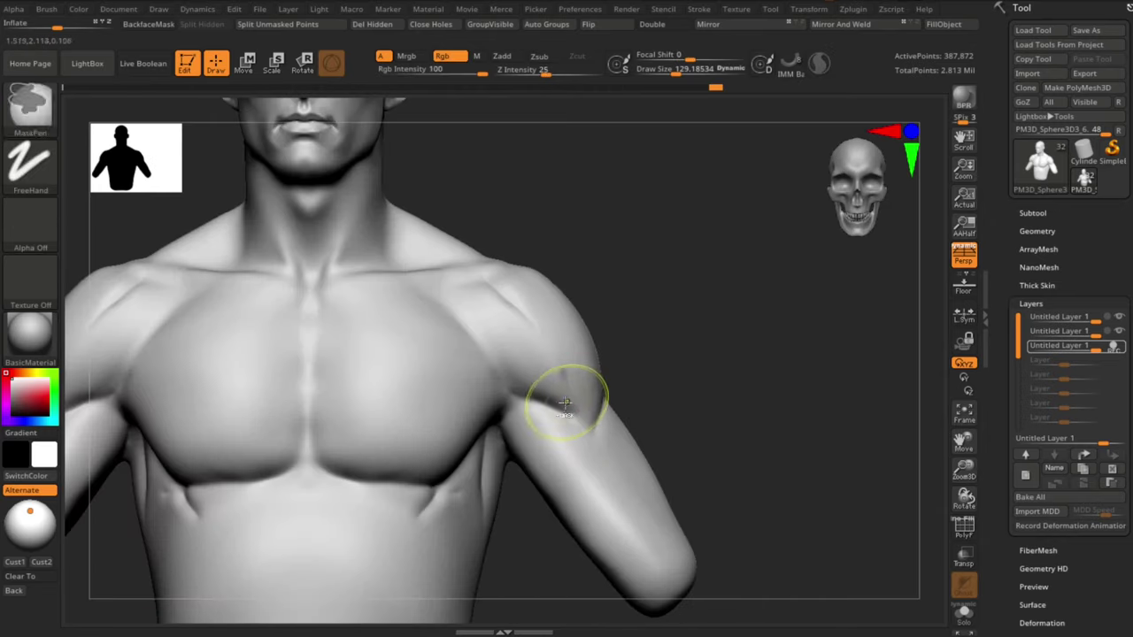
key(ctrl+z)
drag(559, 391, 582, 431)
drag(713, 381, 673, 368)
shift+drag(538, 377, 543, 313)
mouse_move(694, 341)
mouse_down()
mouse_move(742, 351)
mouse_move(706, 346)
mouse_up()
Step: Build up the front deltoid beside the pectoral with ClayBuildup and smooth it down to its lower edge
key(b)
key(c)
key(b)
drag(458, 283, 505, 354)
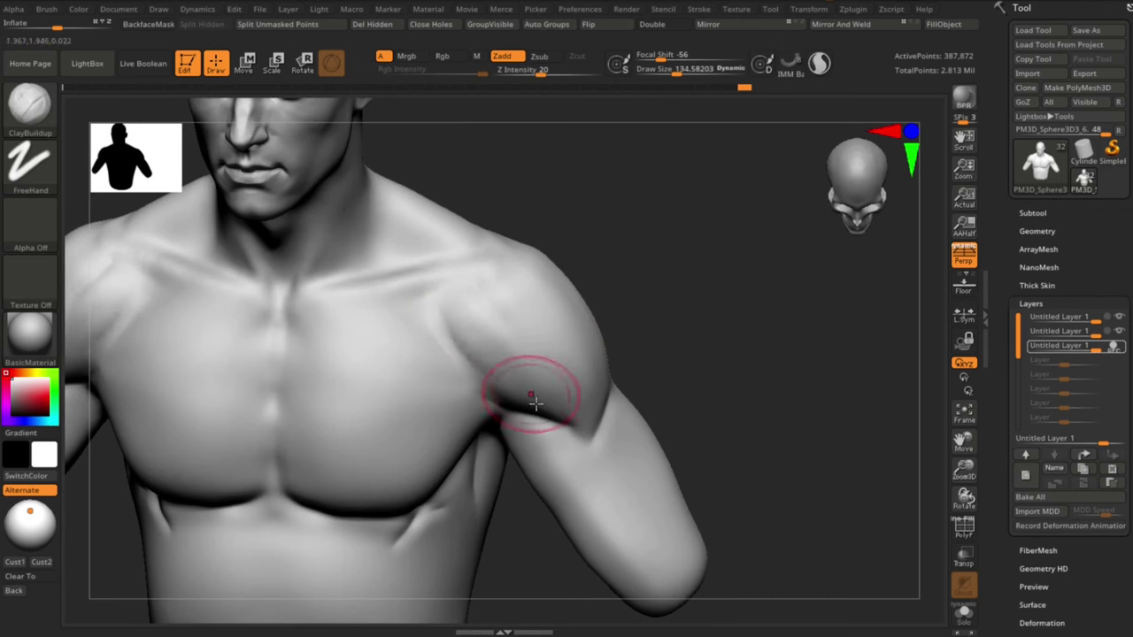
drag(695, 354, 736, 337)
shift+drag(474, 301, 497, 341)
shift+drag(524, 416, 537, 386)
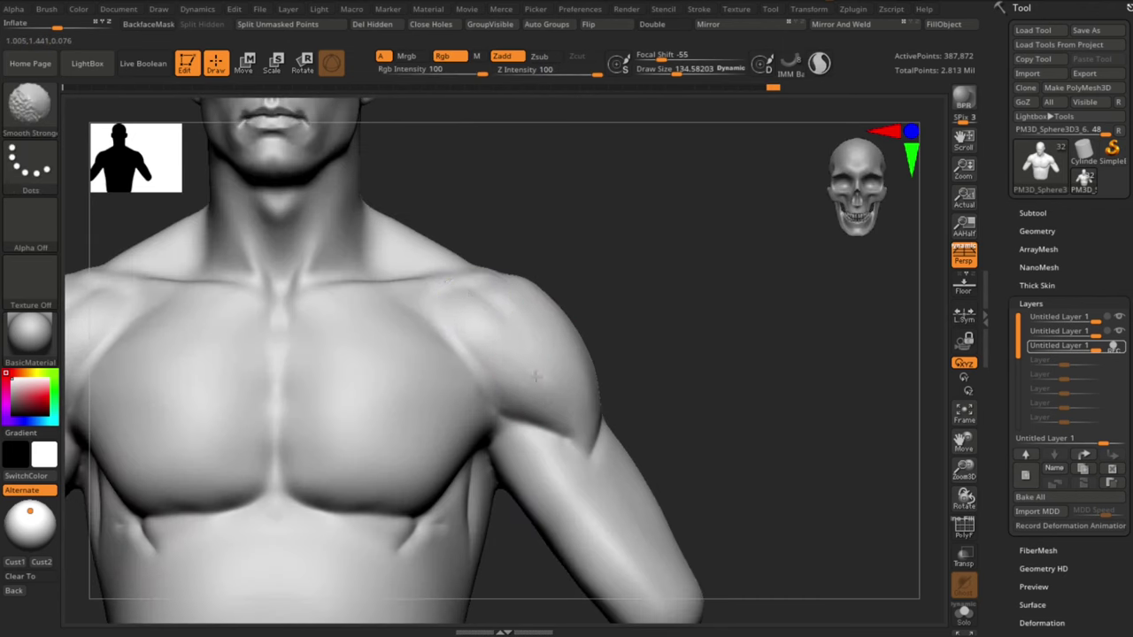
mouse_move(714, 403)
alt+mouse_down()
mouse_move(748, 364)
mouse_move(708, 359)
alt+mouse_up()
alt+drag(708, 358, 708, 399)
shift+drag(570, 398, 595, 413)
Step: Refine the side and rear deltoid volumes with ClayBuildup strokes and smooth the transition over the shoulder
mouse_move(704, 390)
mouse_down()
mouse_move(668, 387)
mouse_move(752, 377)
mouse_move(595, 401)
mouse_move(463, 398)
mouse_move(774, 332)
mouse_move(773, 408)
mouse_move(756, 409)
mouse_up()
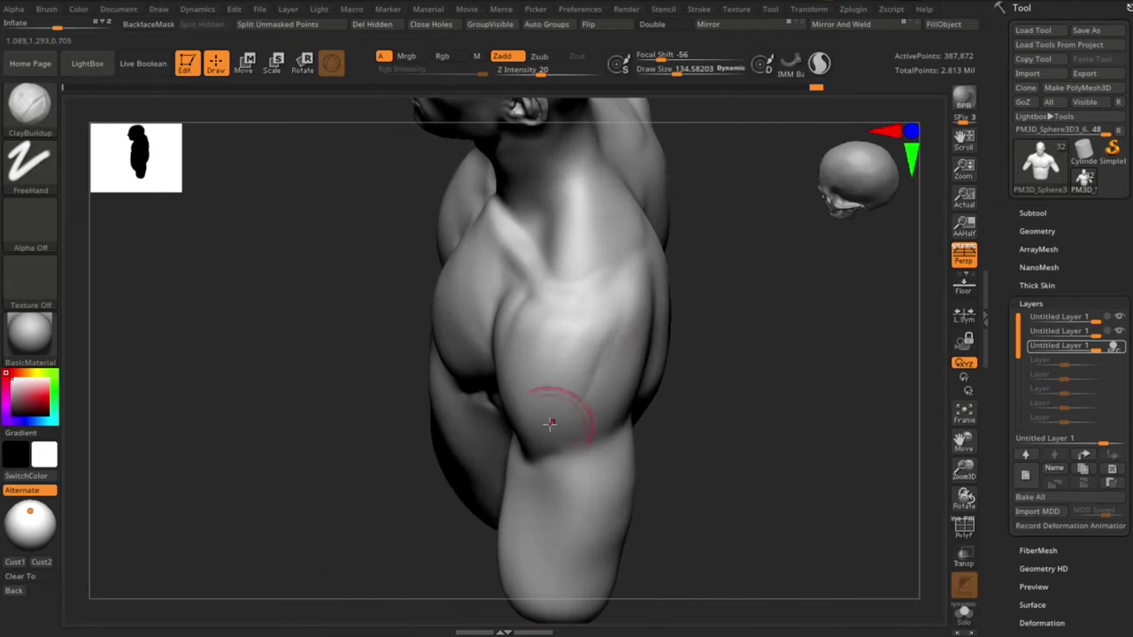
shift+drag(602, 320, 568, 335)
mouse_move(872, 496)
mouse_down()
mouse_move(814, 437)
mouse_move(455, 392)
mouse_move(540, 453)
mouse_up()
mouse_move(631, 368)
mouse_down()
mouse_move(651, 372)
mouse_move(607, 363)
mouse_up()
shift+drag(386, 422, 332, 407)
mouse_move(332, 408)
alt+mouse_down()
mouse_move(287, 428)
mouse_move(339, 427)
alt+mouse_up()
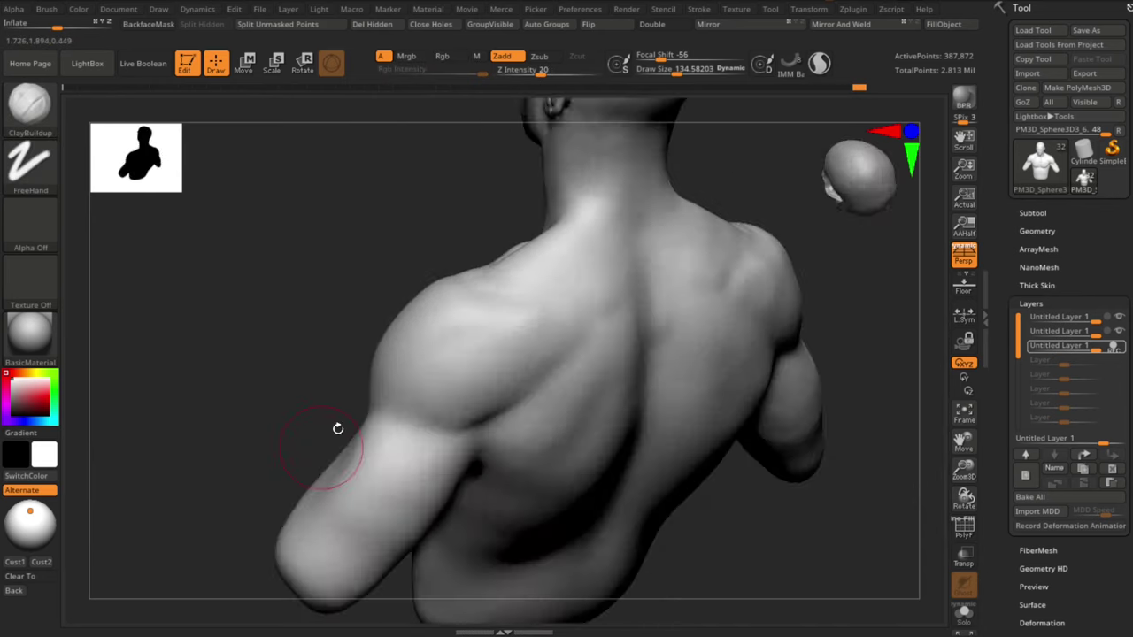
mouse_move(473, 376)
mouse_down()
mouse_move(372, 385)
mouse_move(465, 356)
mouse_up()
Step: Carve creases along the spine of each shoulder blade with DamStandard at a draw size of about 163
mouse_move(292, 416)
shift+mouse_down()
mouse_move(207, 432)
mouse_move(239, 432)
shift+mouse_up()
key(b)
key(d)
key(s)
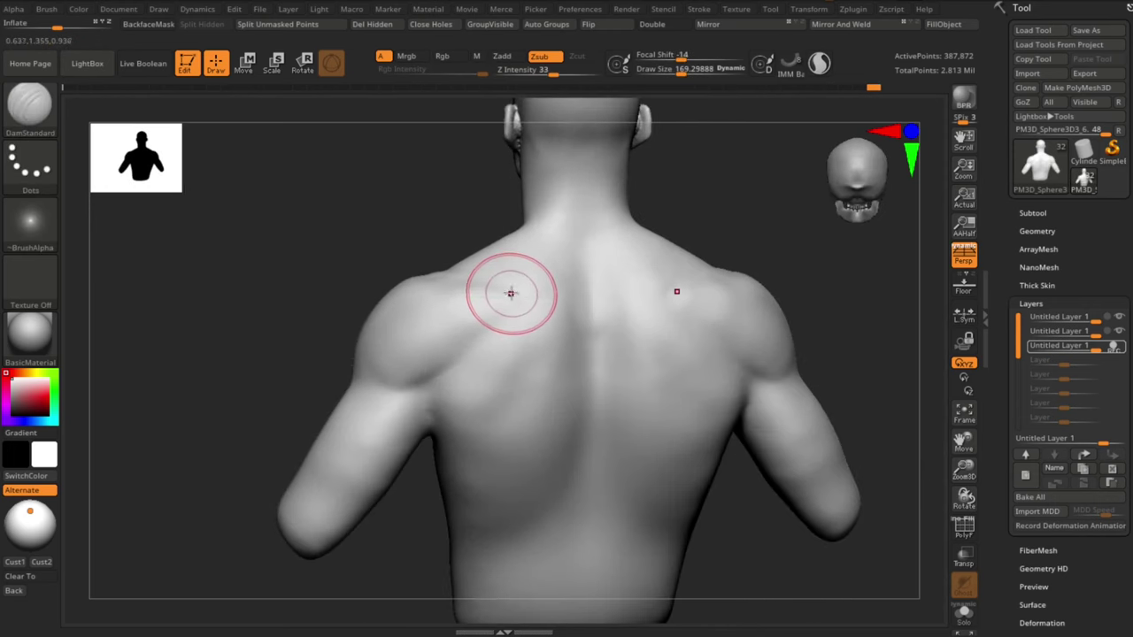
drag(522, 296, 534, 299)
shift+drag(823, 310, 850, 313)
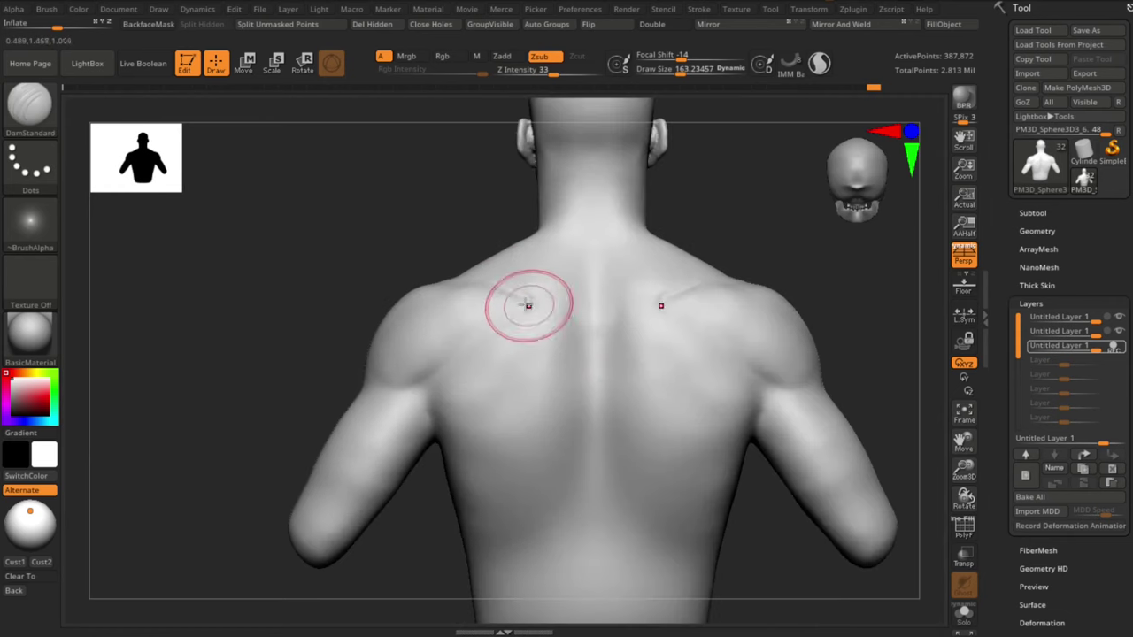
key(ctrl+z)
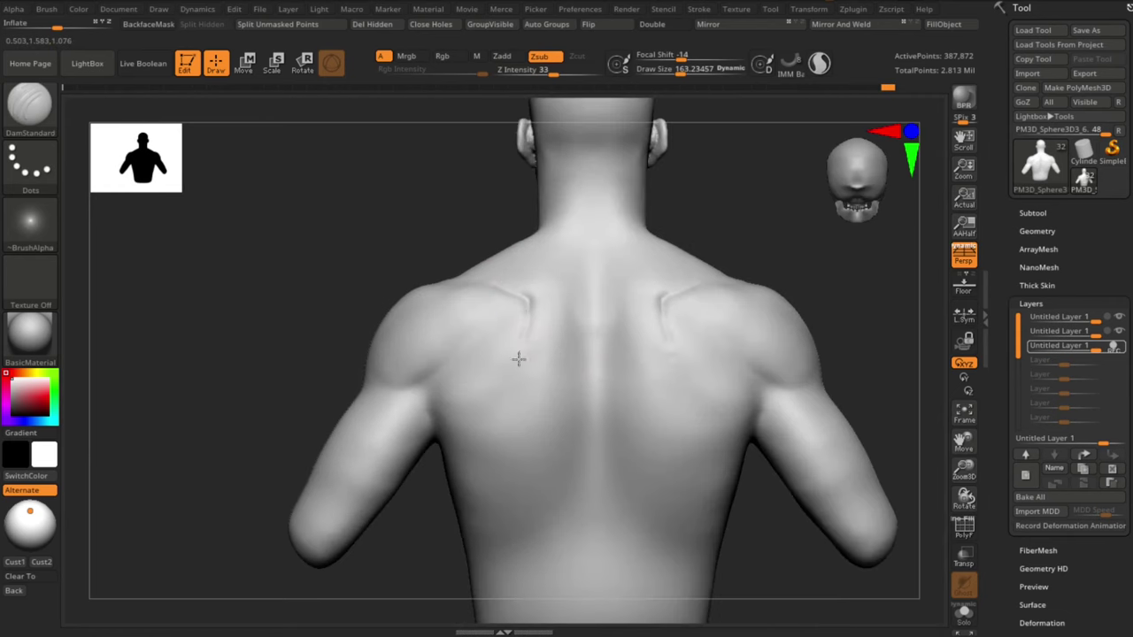
Step: Carve the inner shoulder-blade borders and the lower trapezius edges down to a V at the mid-back
drag(738, 253, 718, 261)
key(ctrl+z)
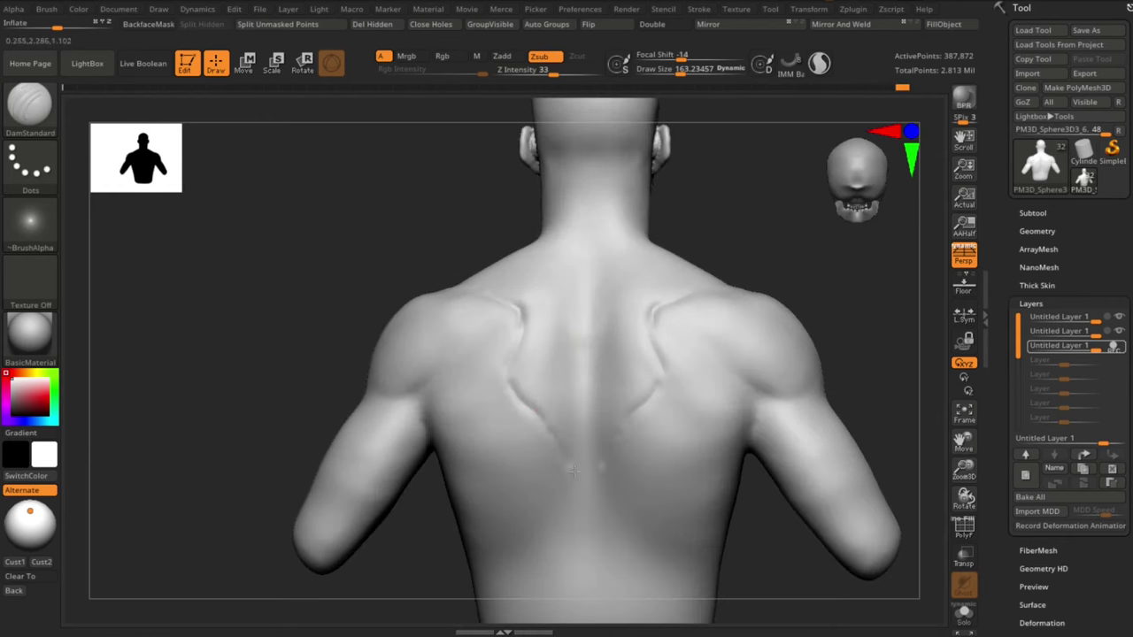
drag(574, 471, 582, 481)
Step: Carve a diamond outline at the base of the neck and extend a groove up the nape with DamStandard
alt+drag(740, 222, 751, 285)
drag(556, 351, 569, 372)
drag(733, 303, 716, 275)
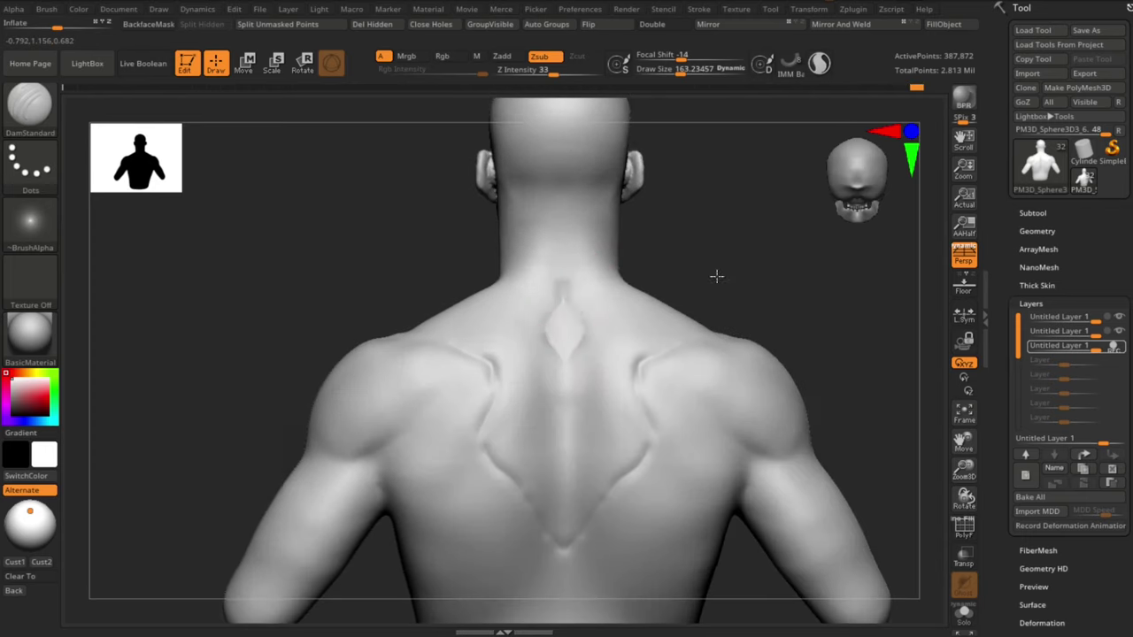
drag(565, 297, 564, 250)
key(ctrl+z)
drag(561, 291, 564, 249)
Step: Undo and restore the last nape stroke, and smooth the groove above the diamond
drag(742, 234, 711, 232)
key(ctrl+z)
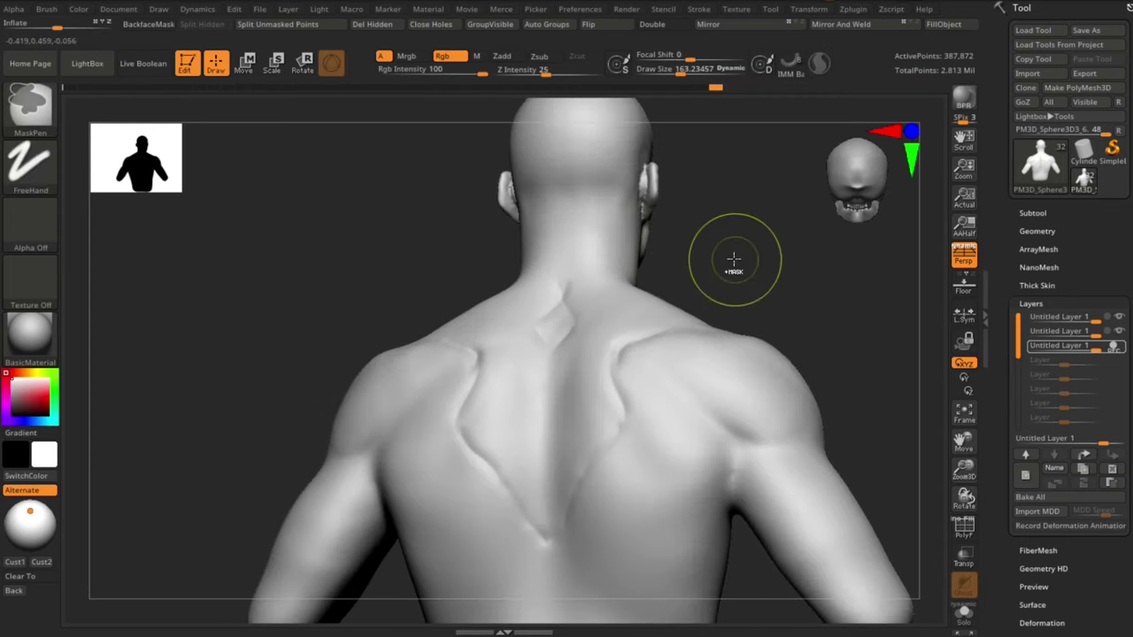
key(ctrl+shift+z)
drag(743, 273, 768, 270)
shift+drag(557, 278, 550, 255)
drag(715, 273, 730, 255)
right_drag(731, 255, 543, 303)
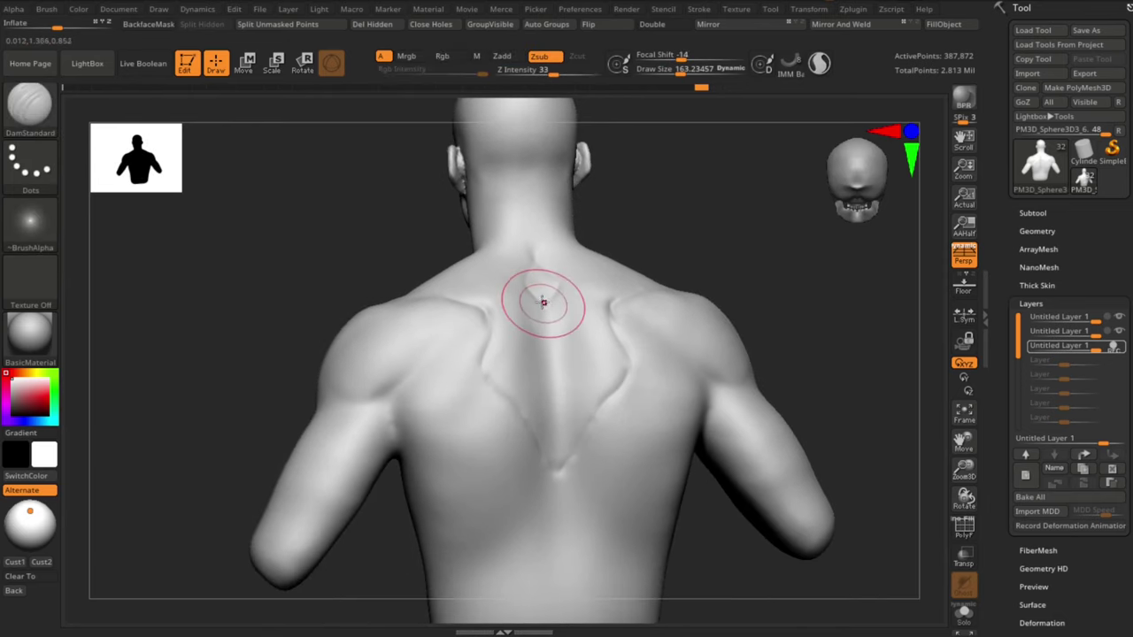
Step: Carve the spine groove from the diamond at the neck down to the bottom of the torso with DamStandard
drag(711, 263, 704, 230)
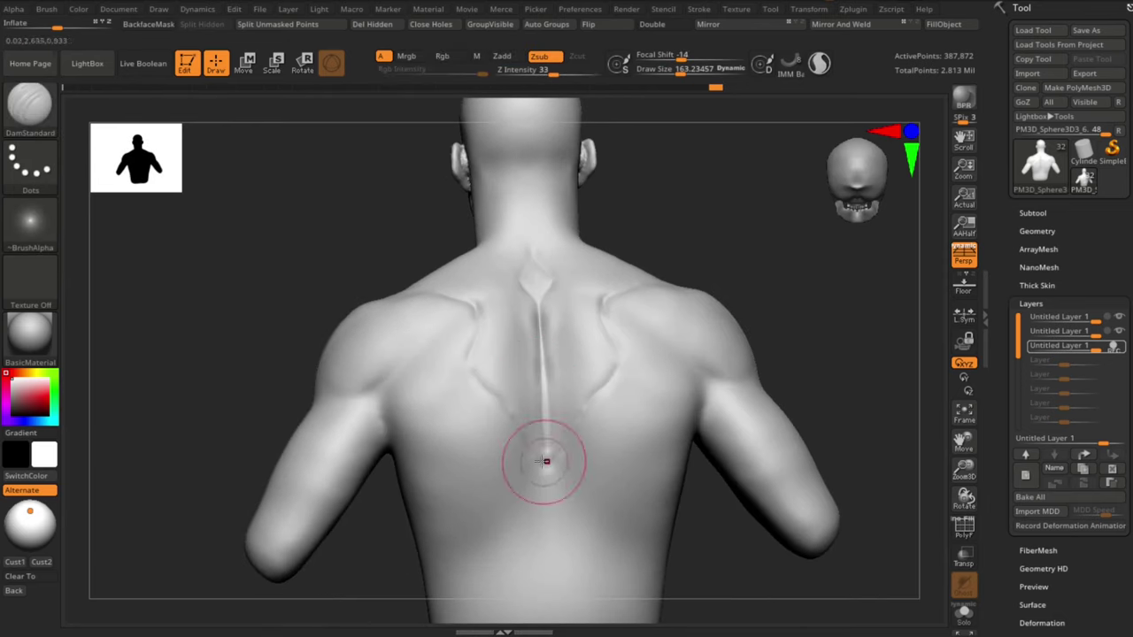
alt+drag(772, 338, 763, 305)
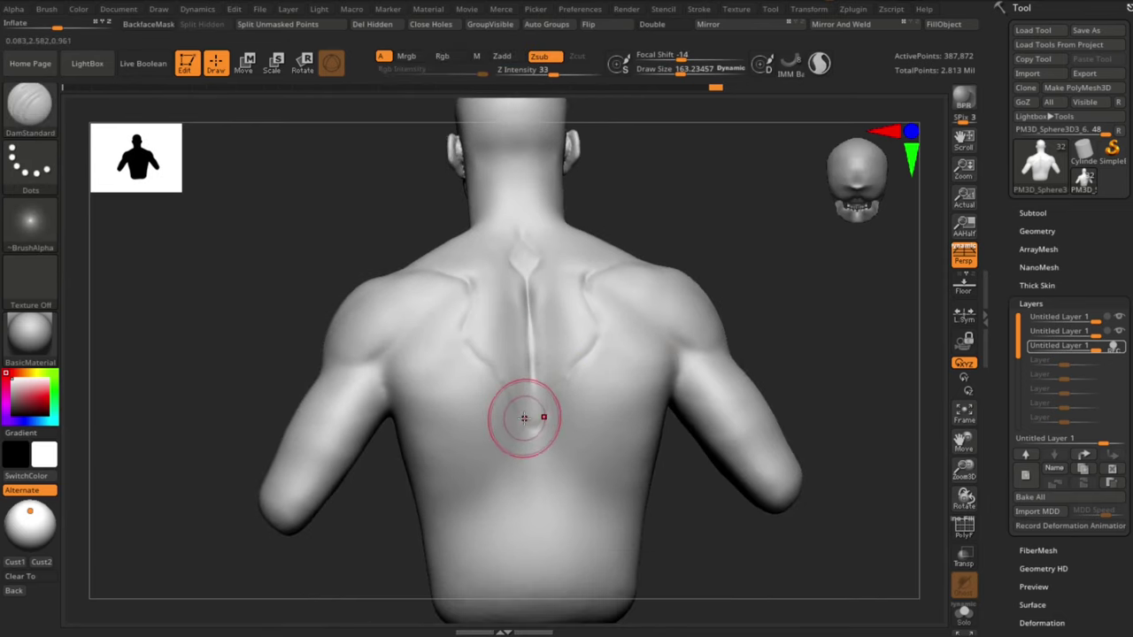
alt+drag(745, 580, 739, 509)
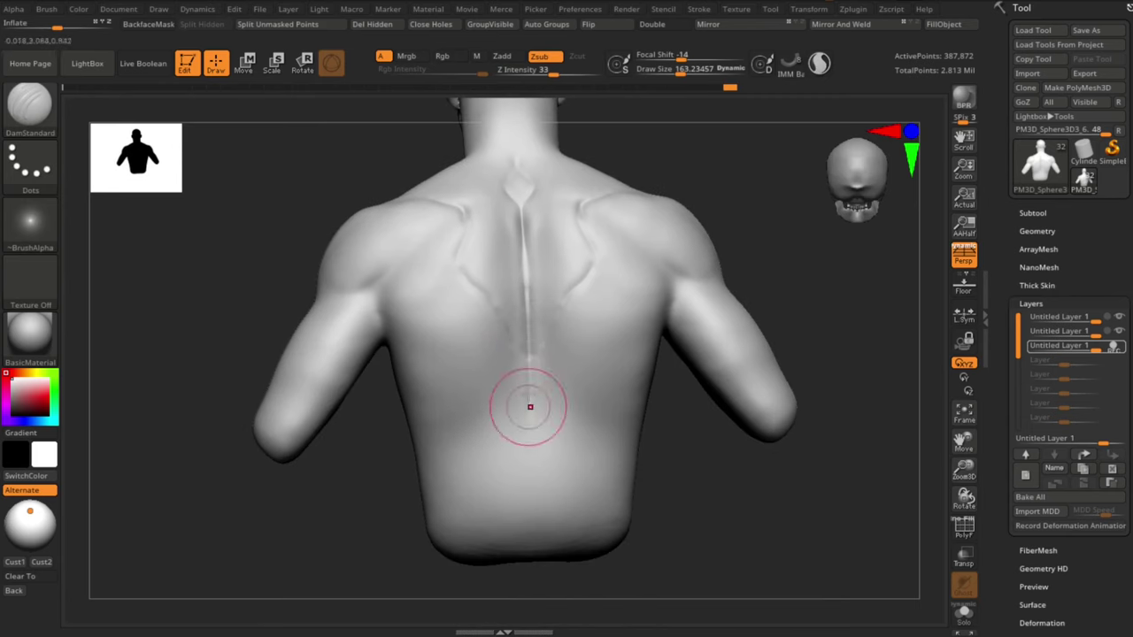
drag(533, 465, 532, 447)
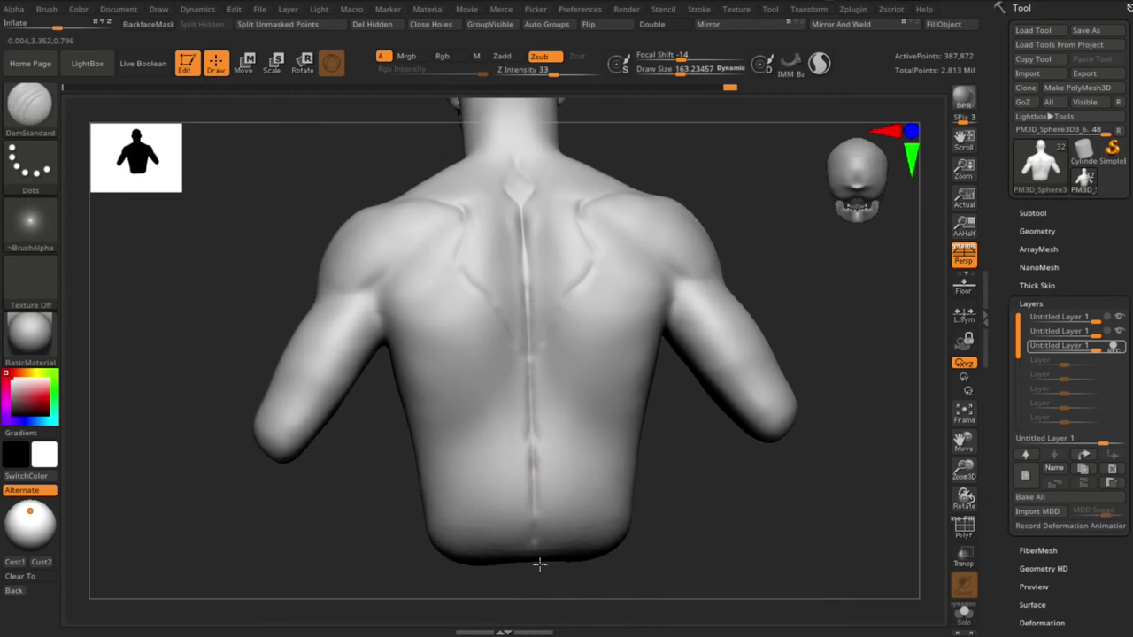
alt+drag(540, 564, 538, 586)
drag(693, 495, 679, 558)
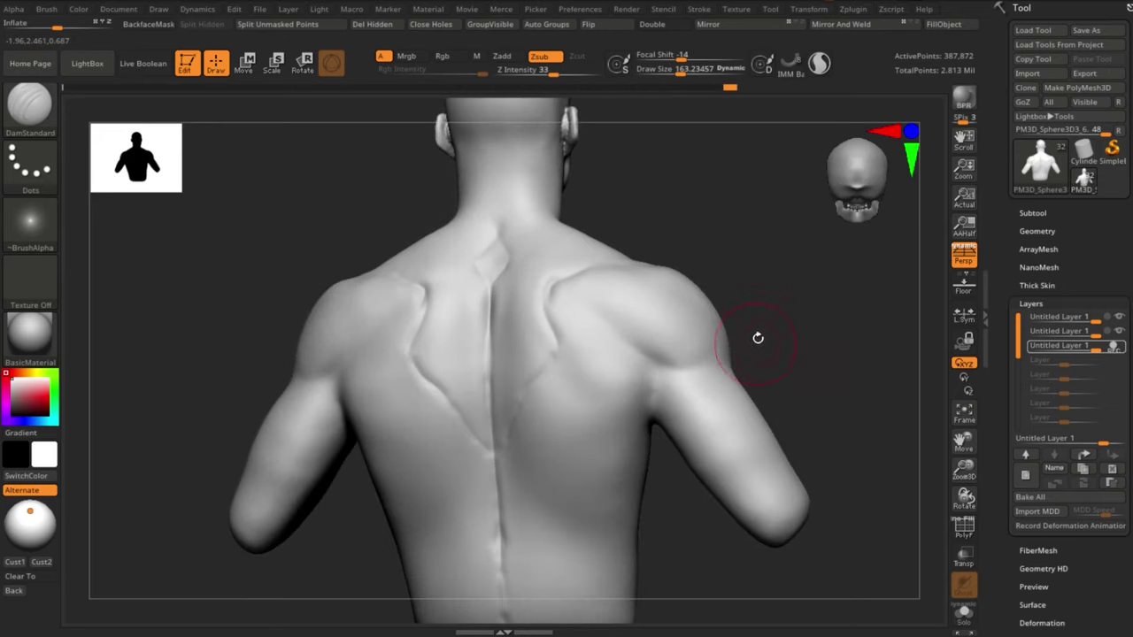
Step: Deepen the inner shoulder-blade borders and carve a rounded muscle outline from their lower tips to the armpits
drag(756, 336, 797, 329)
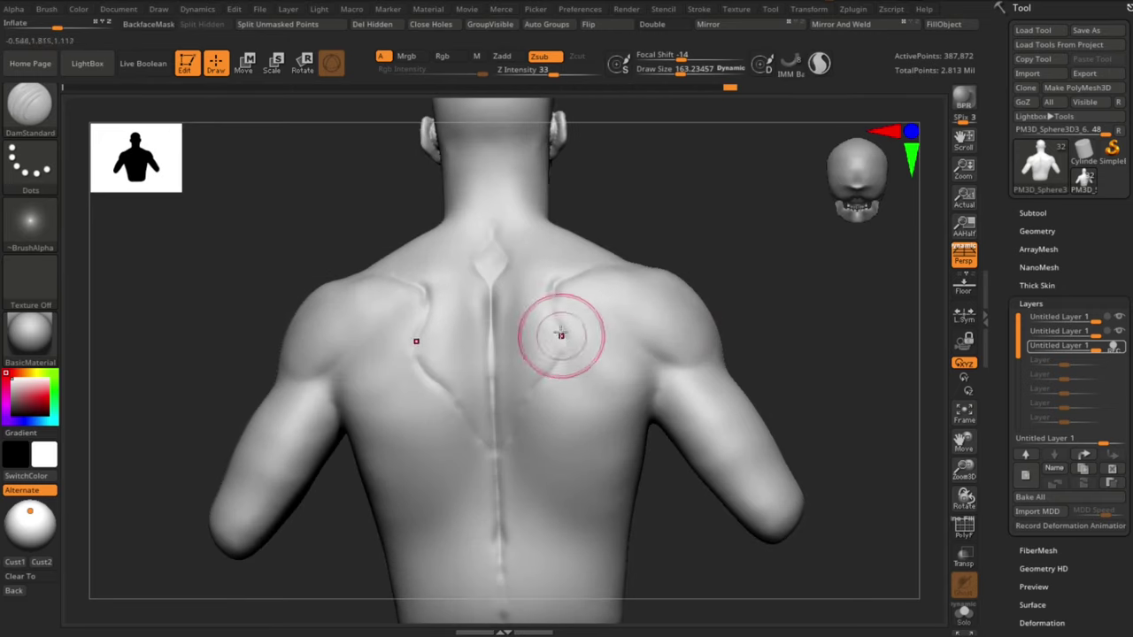
drag(558, 379, 574, 384)
drag(773, 327, 745, 340)
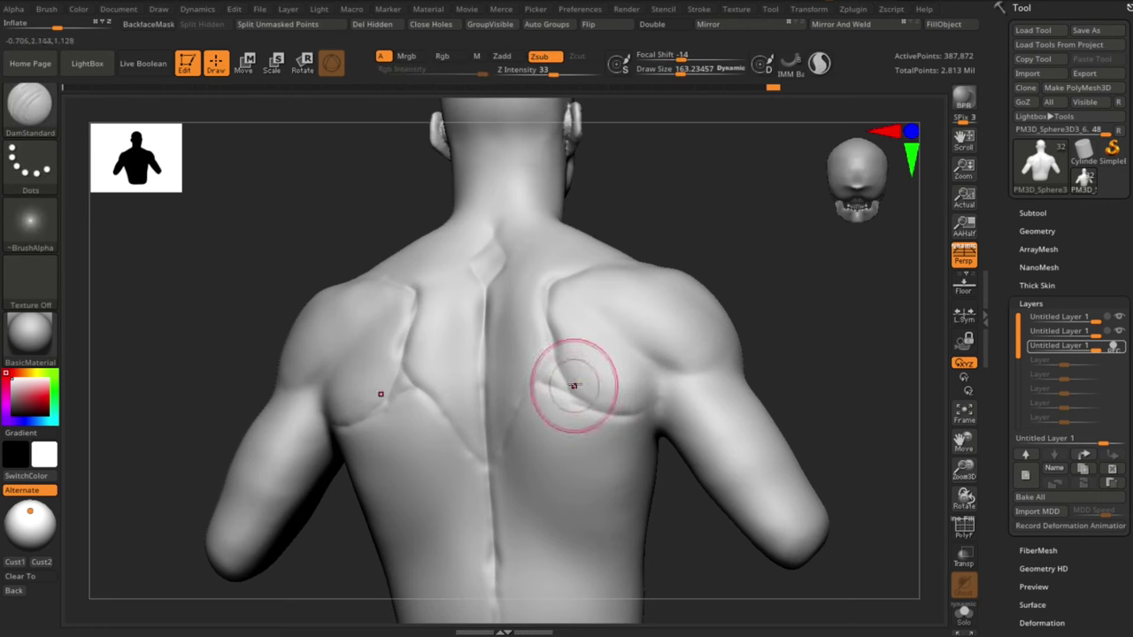
drag(580, 372, 622, 349)
drag(777, 338, 721, 342)
drag(646, 361, 656, 410)
right_drag(690, 383, 754, 365)
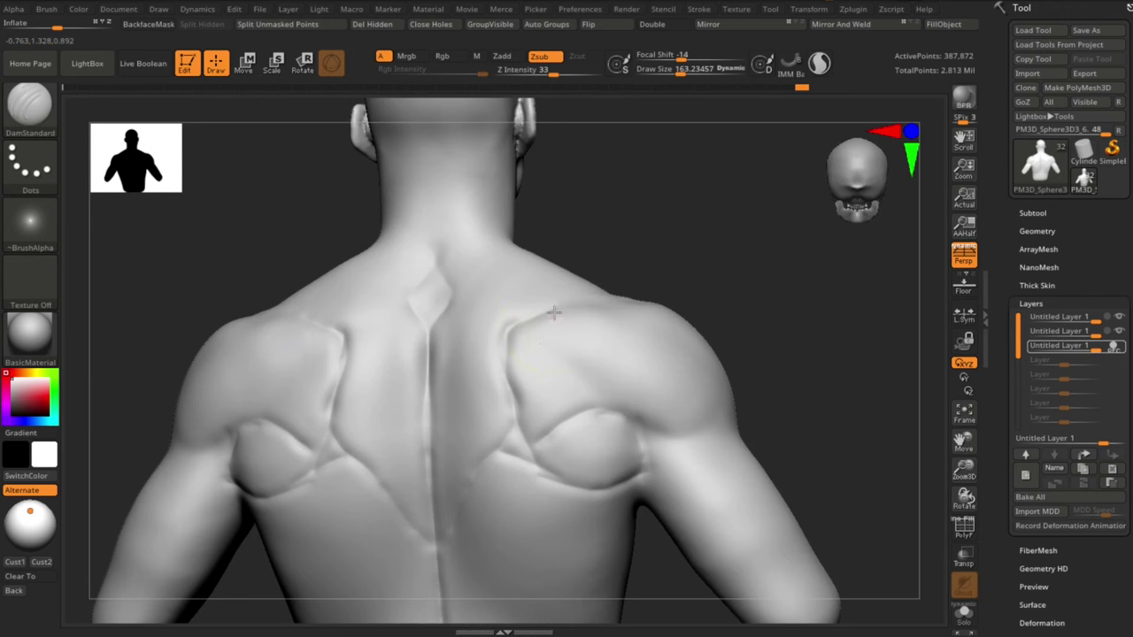
Step: Carve a groove between each rear deltoid and shoulder blade and refine the rounded muscle outline behind the armpit
drag(634, 413, 674, 428)
mouse_move(772, 400)
mouse_down()
mouse_move(719, 398)
mouse_move(729, 418)
mouse_up()
mouse_move(809, 436)
right_down()
mouse_move(422, 451)
mouse_move(532, 437)
right_up()
drag(582, 435, 624, 445)
mouse_move(885, 448)
mouse_down()
mouse_move(415, 395)
mouse_move(513, 409)
mouse_up()
drag(517, 436, 550, 478)
Step: On a new layer, carve a groove from the deltoid's lower tip down the front of the upper arm
mouse_move(548, 478)
right_down()
mouse_move(322, 380)
mouse_move(339, 405)
right_up()
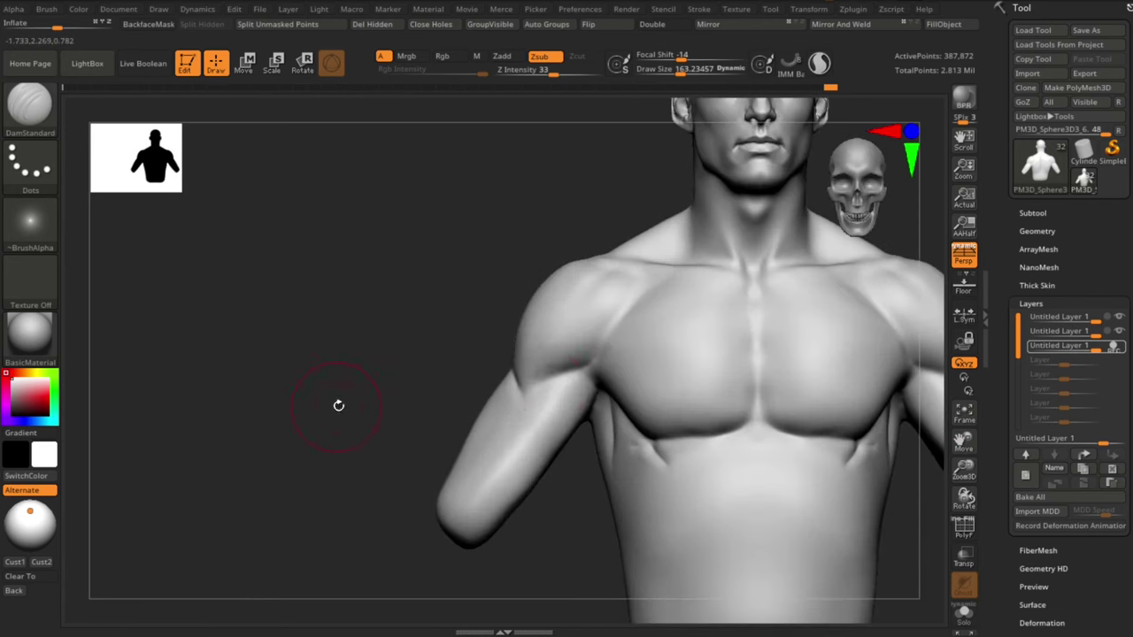
mouse_move(543, 379)
right_down()
mouse_move(412, 417)
mouse_move(764, 397)
mouse_move(736, 330)
right_up()
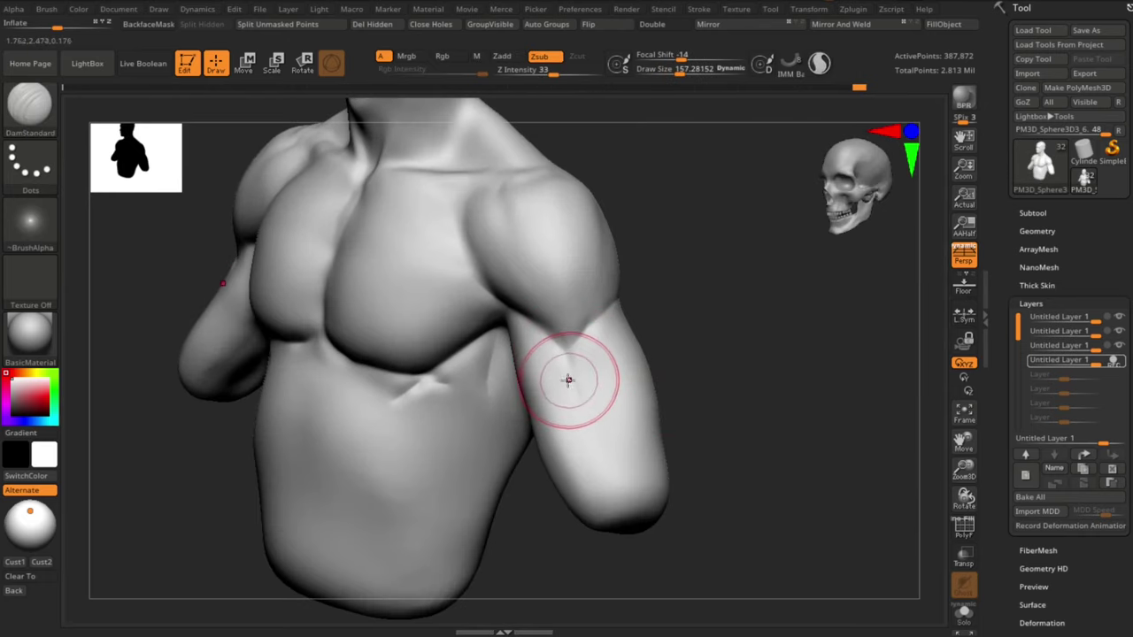
drag(567, 347, 583, 409)
right_drag(740, 428, 561, 368)
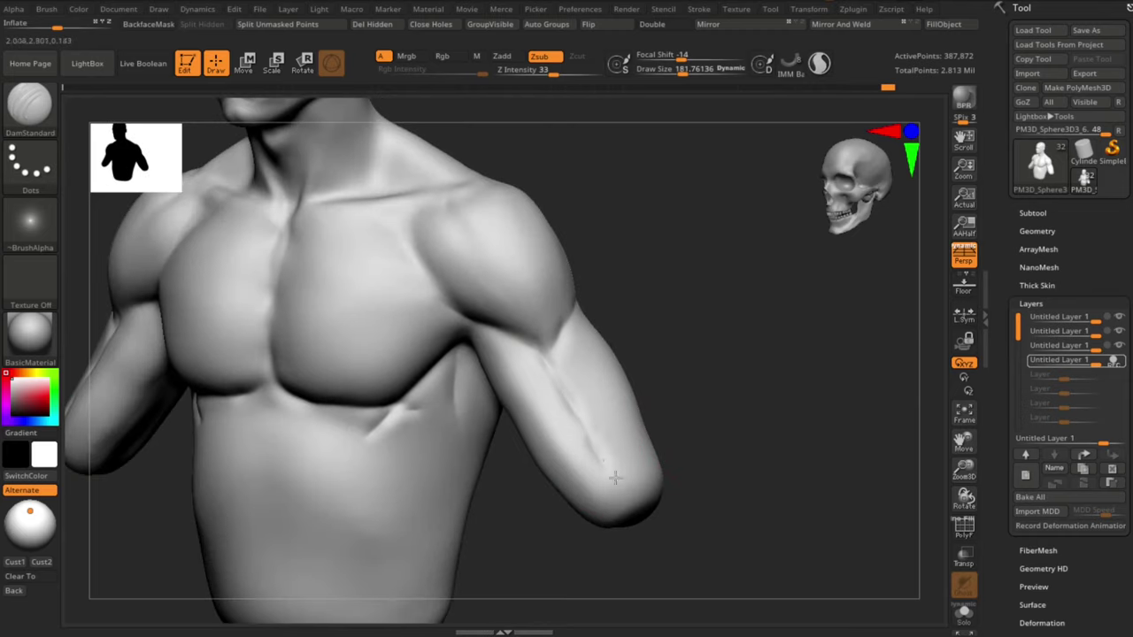
mouse_move(615, 478)
right_down()
mouse_move(764, 417)
mouse_move(683, 406)
right_up()
mouse_move(549, 386)
right_down()
mouse_move(691, 380)
mouse_move(531, 360)
right_up()
Step: Carve a crease across the outer lower arm and branch it down towards the arm's end with DamStandard
right_drag(543, 471, 742, 441)
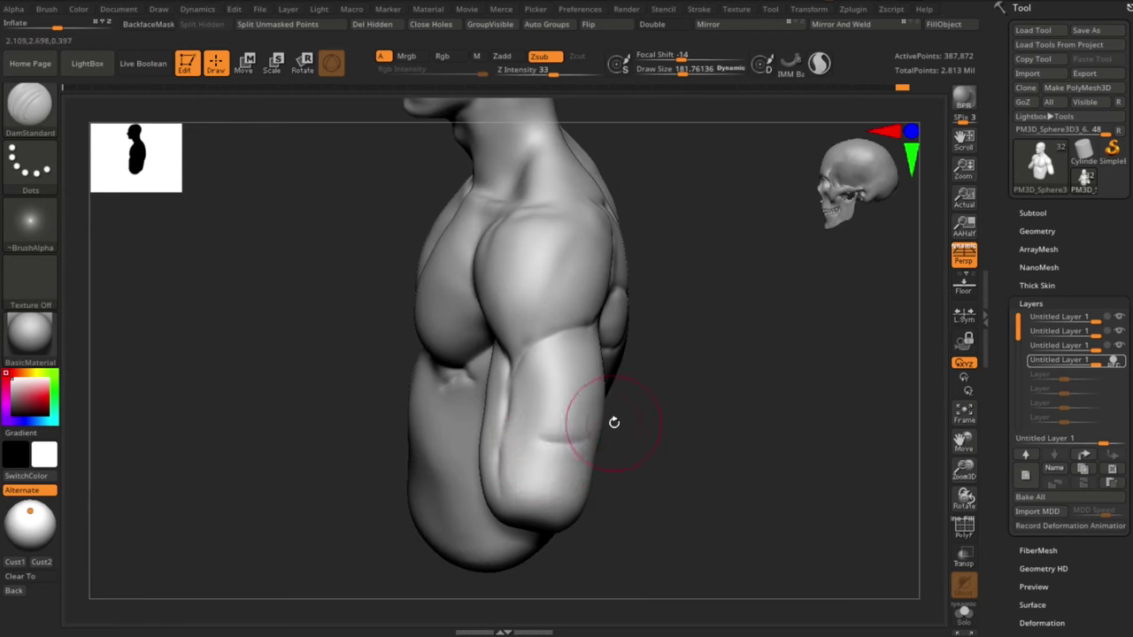
right_drag(613, 423, 550, 461)
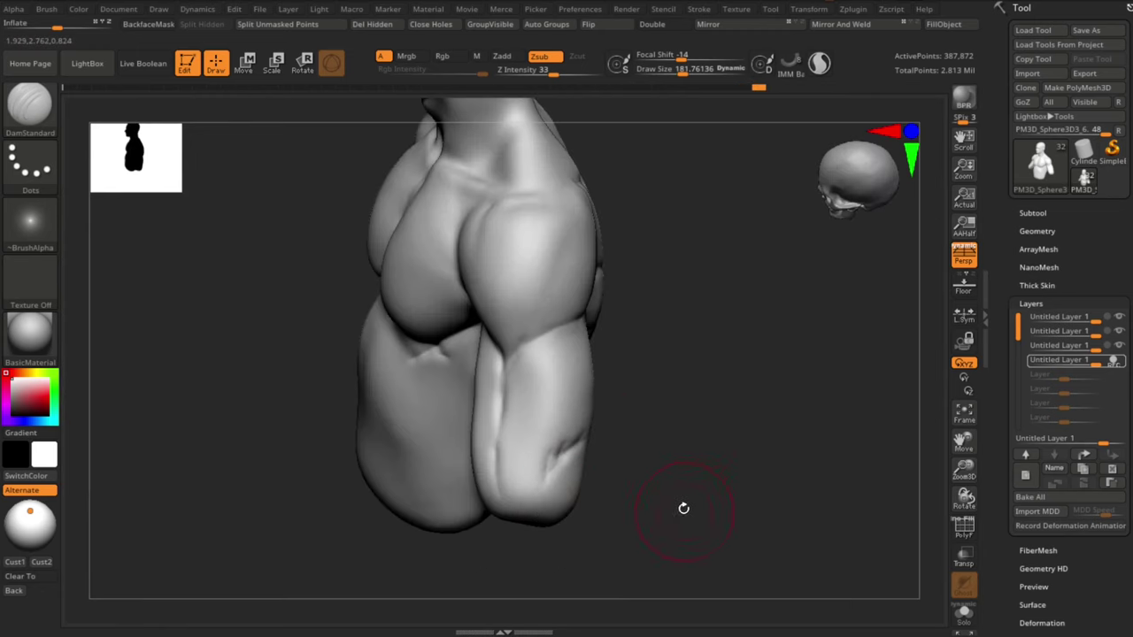
drag(683, 508, 406, 463)
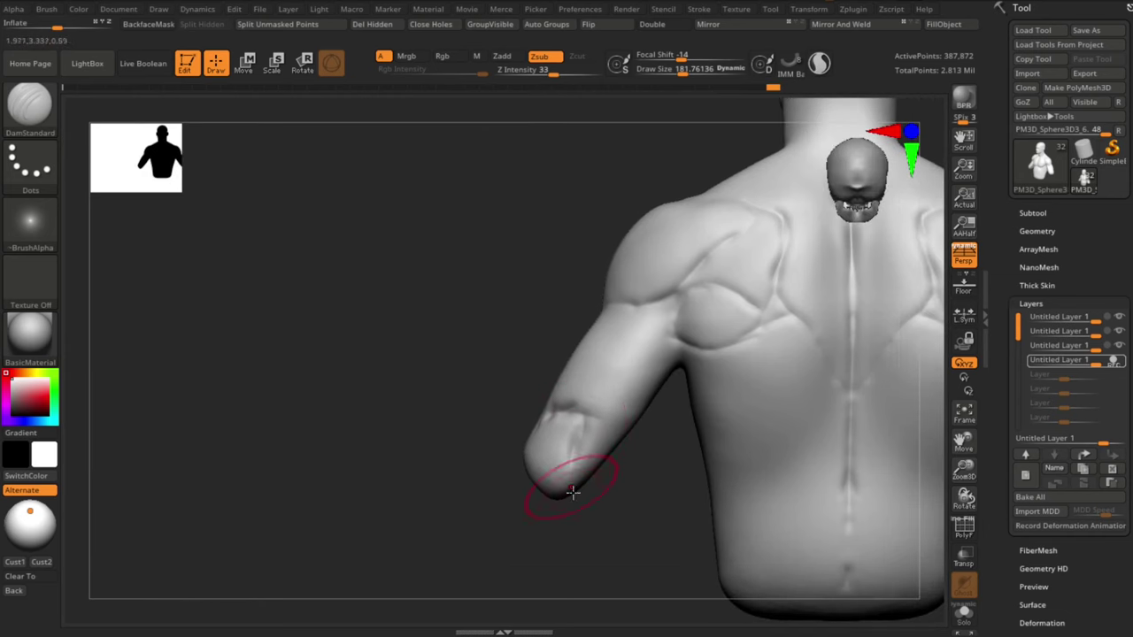
ctrl+right_drag(573, 492, 557, 404)
Step: Reshape the upper arm with Move Topological and smooth its front groove at a draw size of about 124
drag(605, 459, 708, 434)
key(b)
key(m)
key(t)
mouse_move(568, 400)
mouse_down()
mouse_move(556, 394)
mouse_move(713, 382)
mouse_move(700, 381)
mouse_up()
key(s)
drag(694, 384, 632, 407)
shift+drag(580, 345, 634, 334)
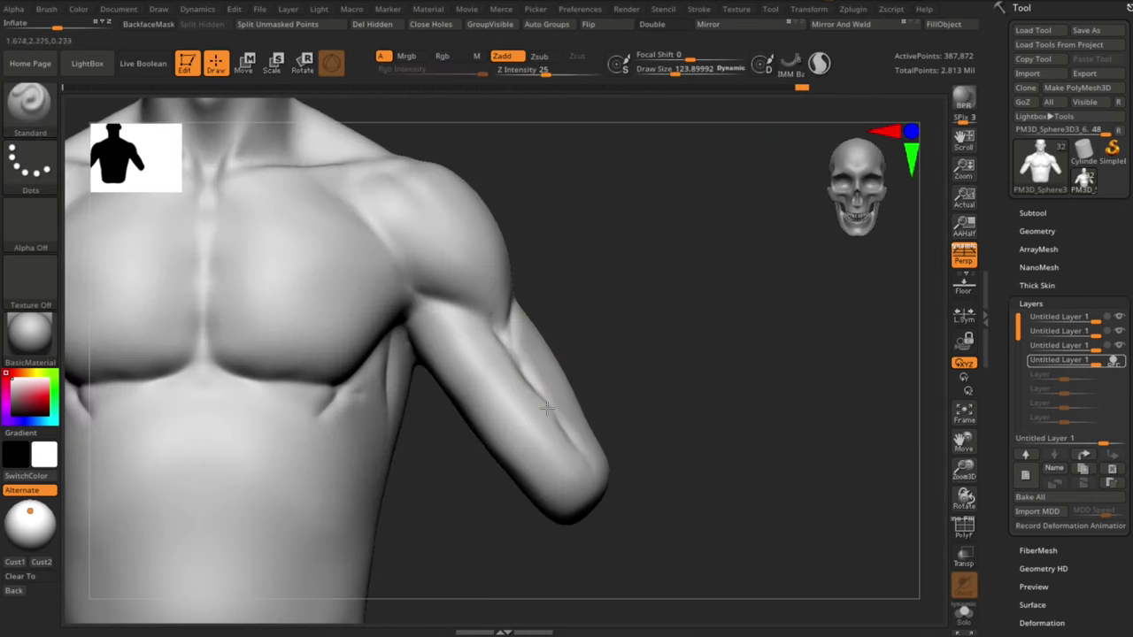
drag(690, 382, 625, 427)
drag(723, 439, 704, 442)
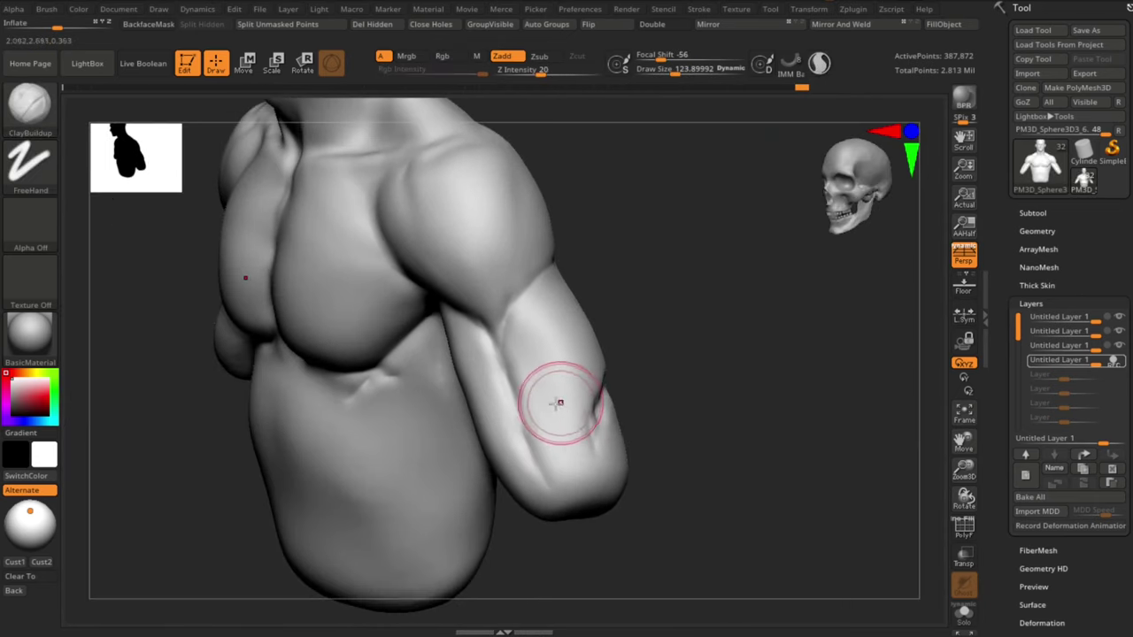
Step: Recarve the creases framing the biceps and outer lower arm with DamStandard, up to a draw size of about 157
key(b)
key(d)
key(s)
key(s)
drag(515, 390, 540, 443)
drag(699, 426, 639, 433)
key(ctrl+z)
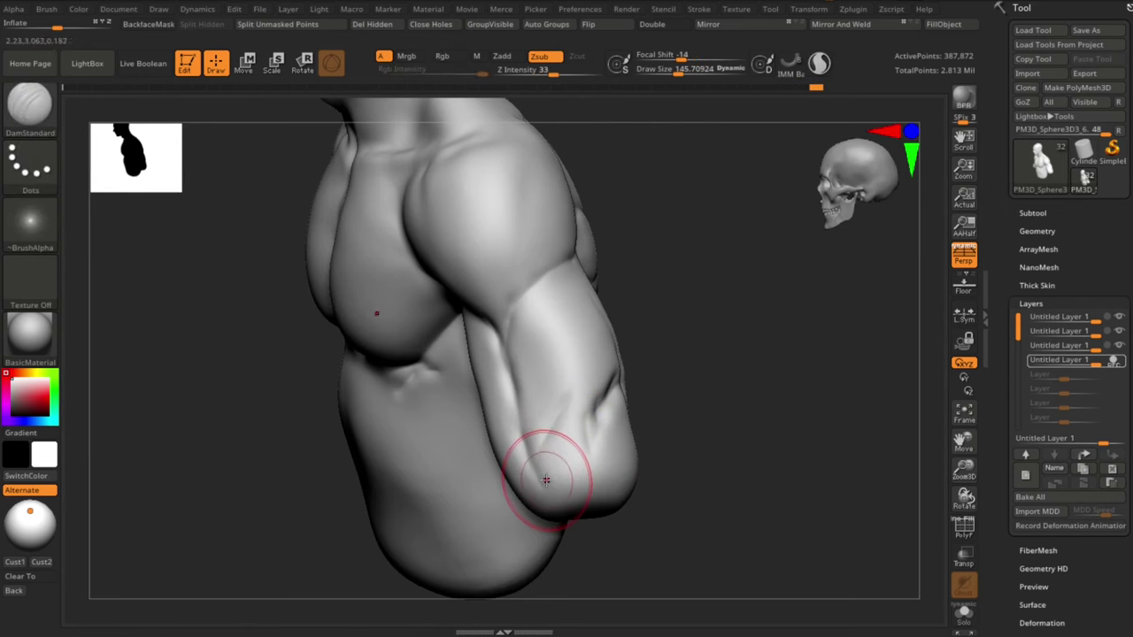
mouse_move(561, 427)
shift+mouse_down()
mouse_move(551, 403)
mouse_move(562, 395)
shift+mouse_up()
mouse_move(537, 398)
mouse_down()
mouse_move(534, 413)
mouse_move(559, 390)
mouse_up()
key(s)
drag(521, 337, 525, 337)
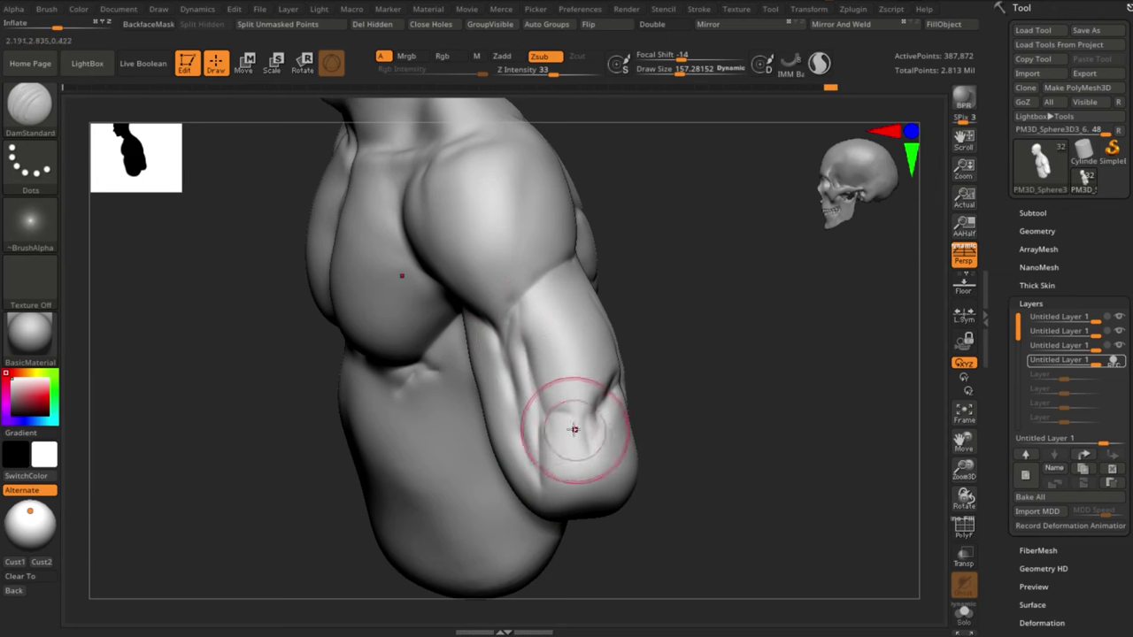
Step: Build up the arm muscles below the deltoid with ClayBuildup and smooth them, at draw sizes of about 119 and 146
key(b)
key(c)
key(b)
mouse_move(690, 413)
shift+mouse_down()
mouse_move(750, 408)
mouse_move(701, 409)
shift+mouse_up()
key(s)
drag(522, 299, 515, 299)
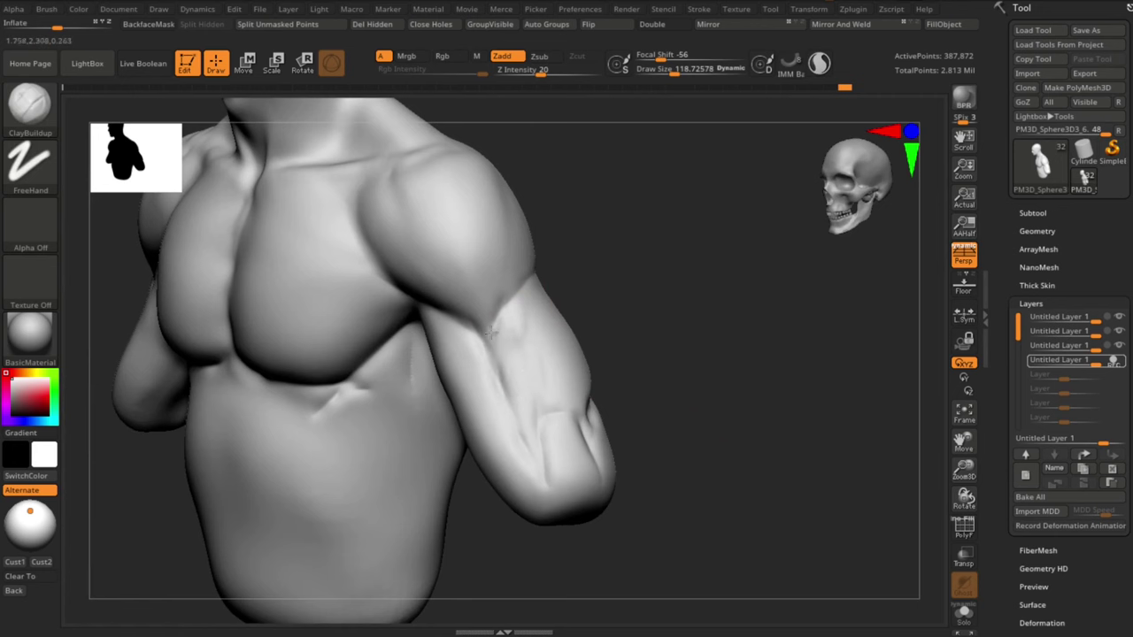
shift+drag(529, 450, 513, 385)
mouse_move(651, 407)
shift+mouse_down()
mouse_move(701, 404)
mouse_move(694, 364)
shift+mouse_up()
key(s)
drag(489, 354, 506, 358)
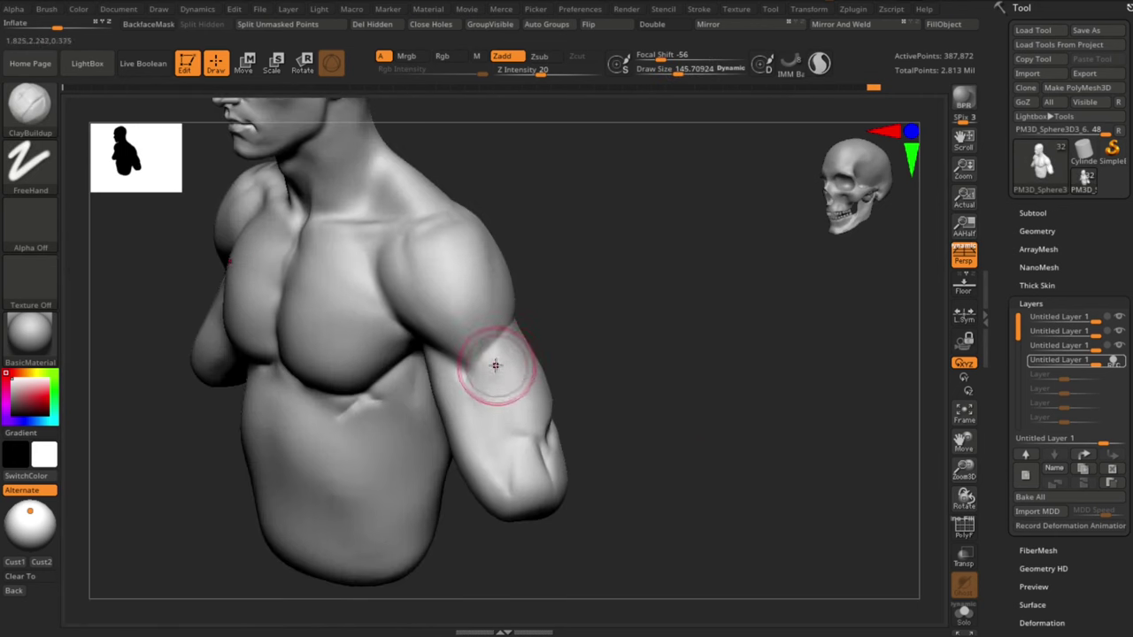
Step: Add volume to the outer arm muscles around the lower crease with ClayBuildup
right_drag(499, 364, 541, 443)
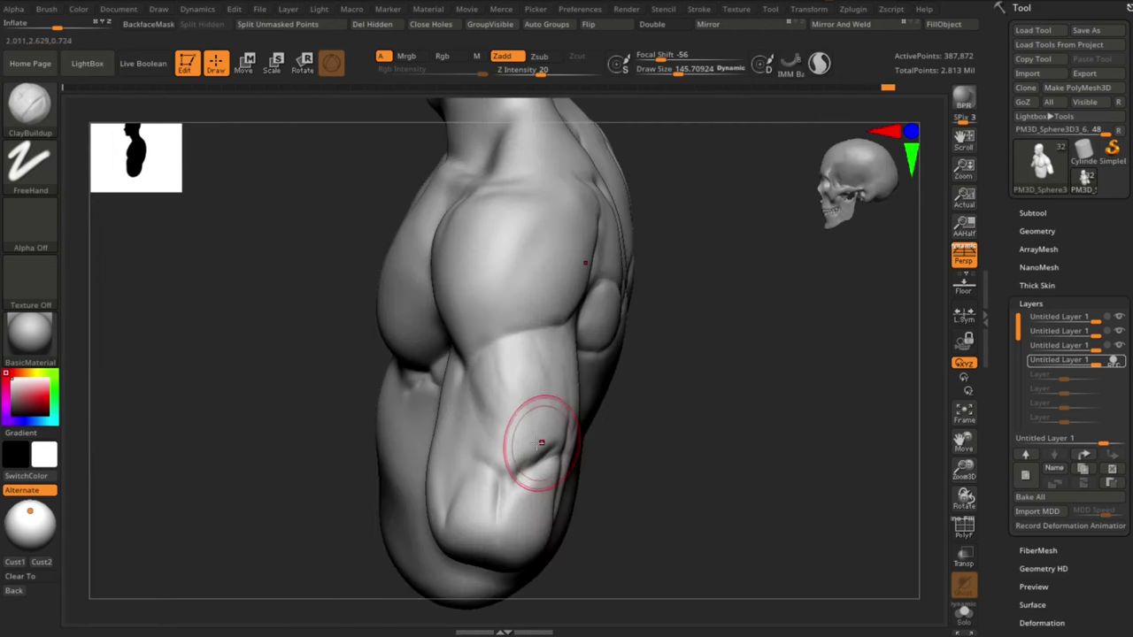
drag(527, 439, 536, 442)
mouse_move(672, 478)
mouse_down()
mouse_move(726, 443)
mouse_move(611, 451)
mouse_up()
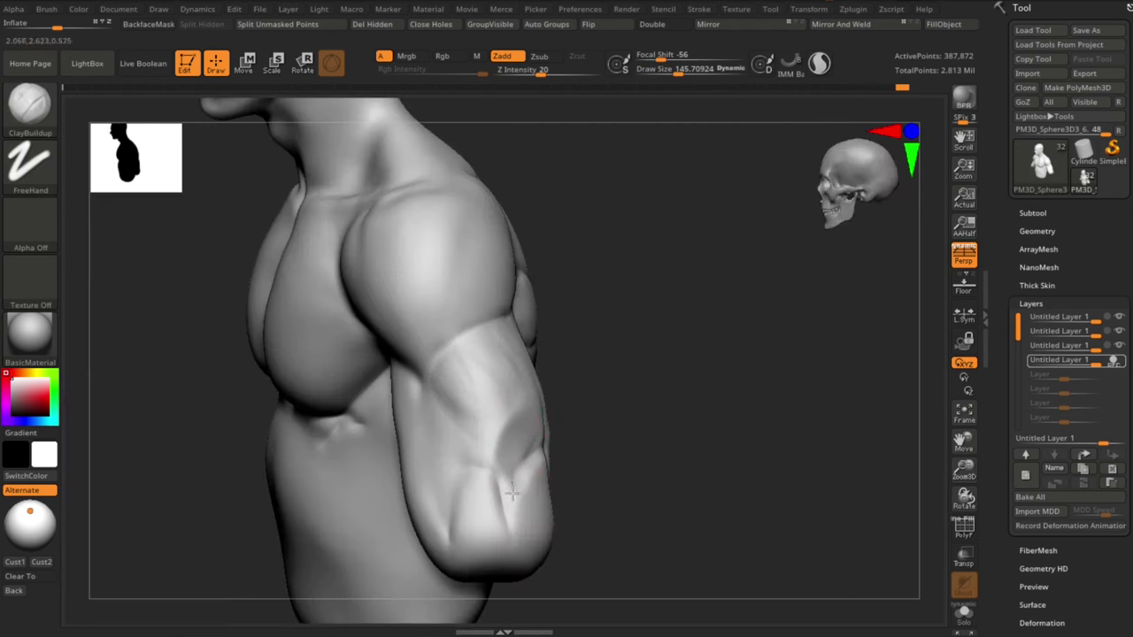
drag(635, 508, 624, 548)
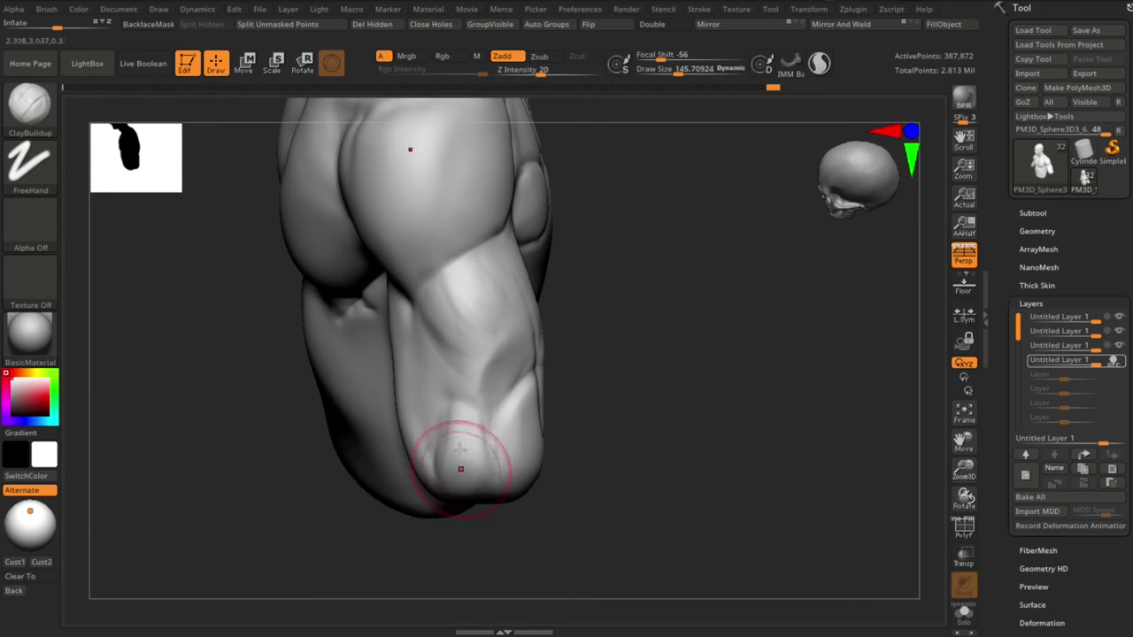
right_drag(547, 362, 477, 292)
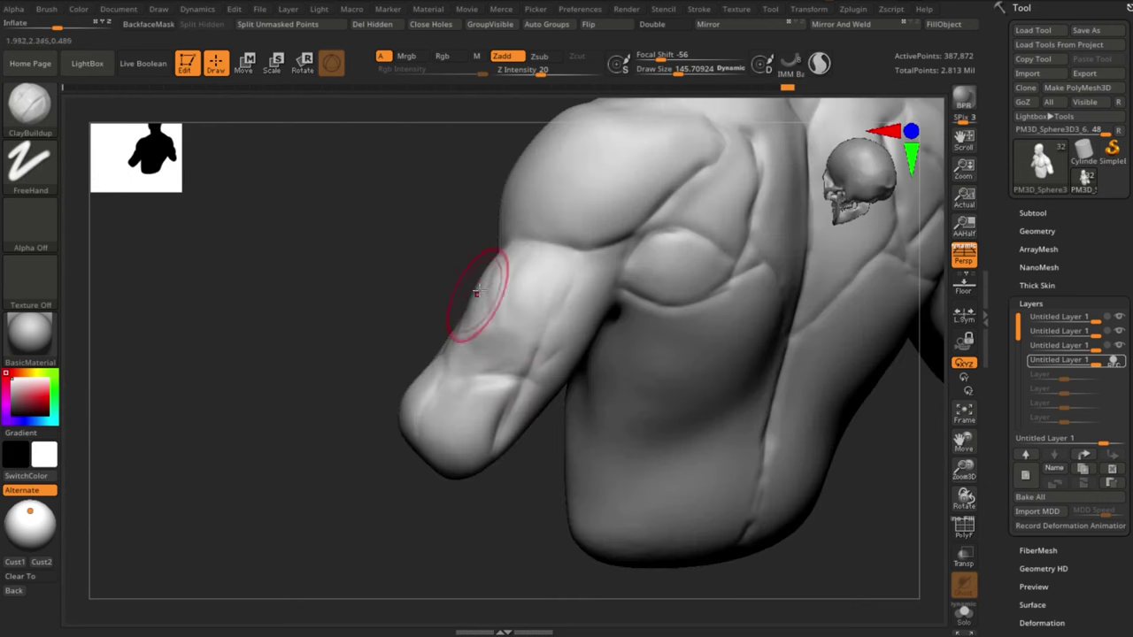
Step: Build up the triceps heads on the back of the upper arm and define the furrow between them
right_drag(508, 525, 573, 403)
mouse_move(536, 465)
right_down()
mouse_move(585, 405)
mouse_move(549, 381)
right_up()
drag(598, 354, 556, 379)
right_drag(531, 381, 554, 357)
right_drag(560, 397, 584, 380)
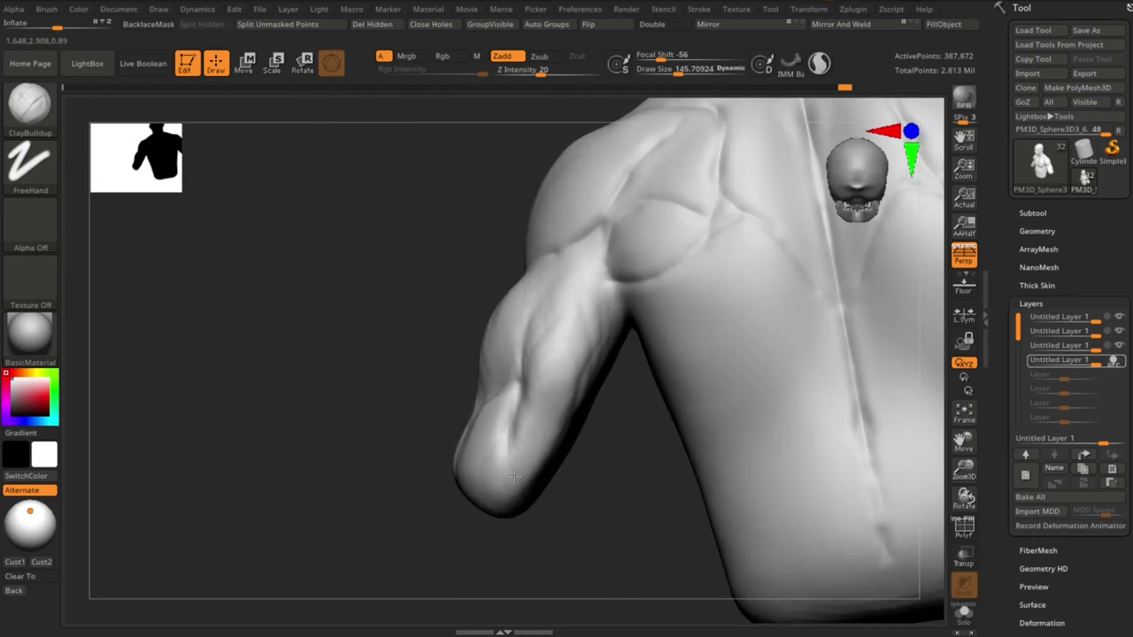
drag(522, 389, 511, 447)
right_drag(493, 471, 507, 398)
right_drag(464, 452, 531, 354)
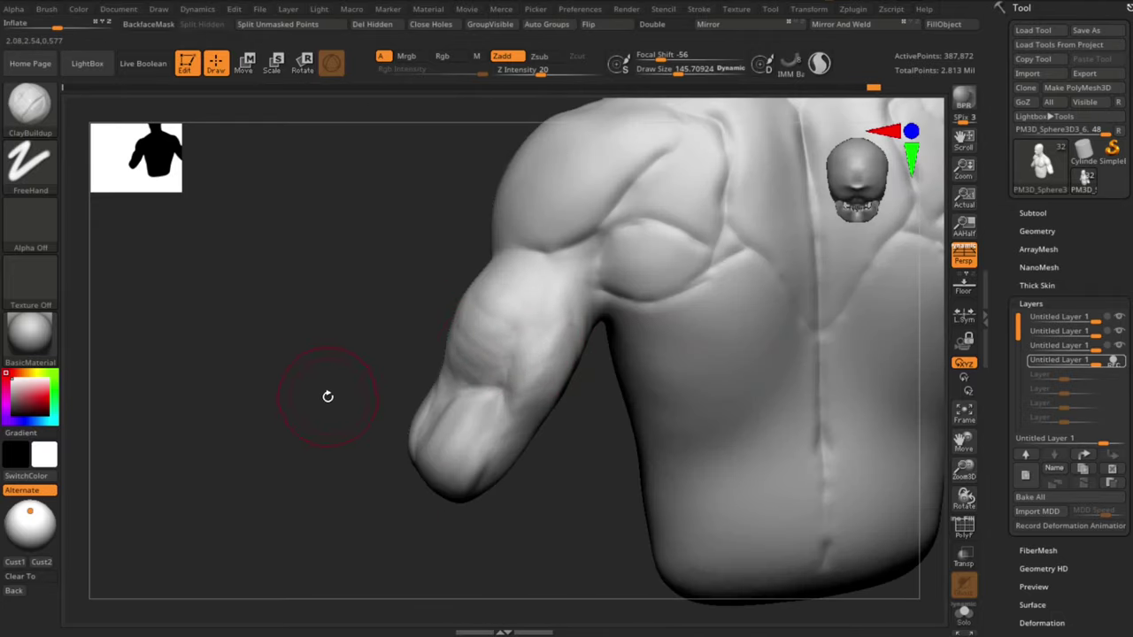
Step: Build up the upper triceps beneath the rear deltoid with ClayBuildup at a draw size of about 114
right_drag(419, 360, 541, 316)
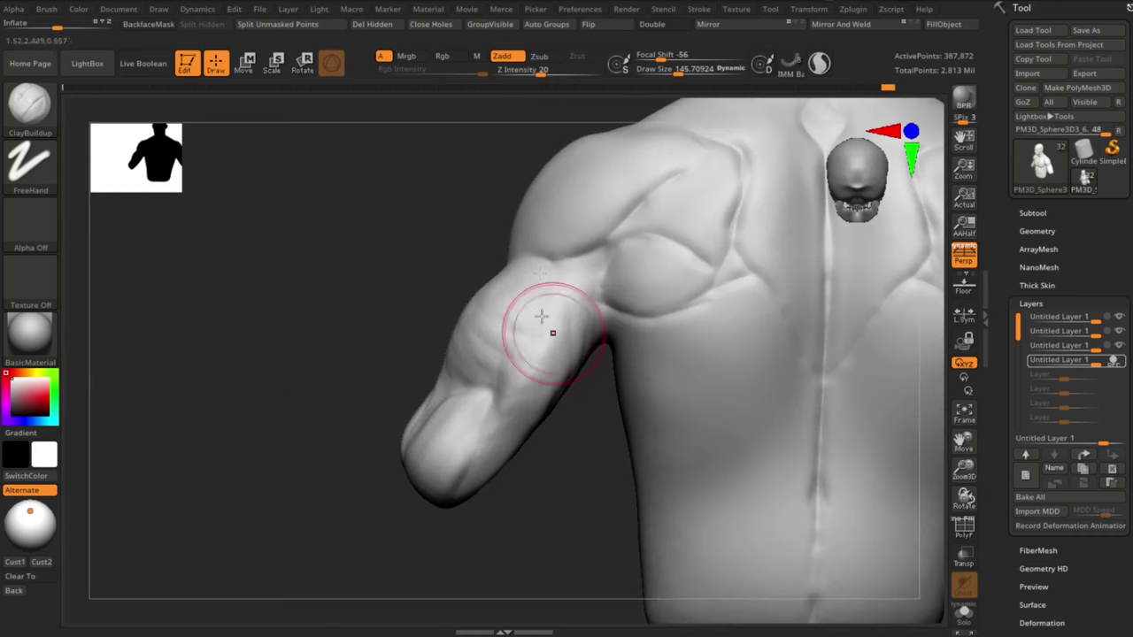
key(s)
drag(554, 279, 588, 264)
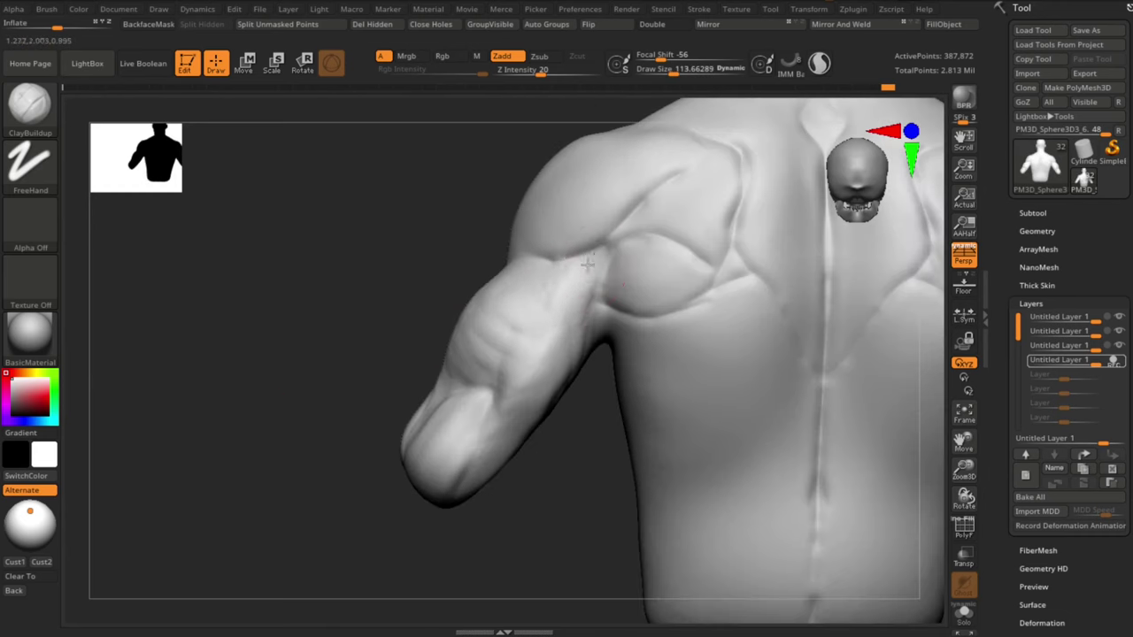
mouse_move(579, 391)
right_down()
mouse_move(346, 486)
mouse_move(753, 448)
mouse_move(774, 457)
mouse_move(758, 406)
mouse_move(773, 438)
mouse_move(644, 426)
right_up()
mouse_move(794, 478)
alt+right_down()
mouse_move(799, 488)
mouse_move(755, 414)
alt+right_up()
Step: Shape the inner side of the upper arm with ClayBuildup at a draw size of about 140
key(s)
drag(489, 324, 494, 324)
mouse_move(695, 310)
ctrl+right_down()
mouse_move(718, 314)
mouse_move(708, 321)
ctrl+right_up()
right_drag(478, 365, 447, 357)
mouse_move(715, 338)
right_down()
mouse_move(691, 262)
mouse_move(717, 276)
right_up()
drag(463, 352, 459, 344)
drag(700, 411, 718, 413)
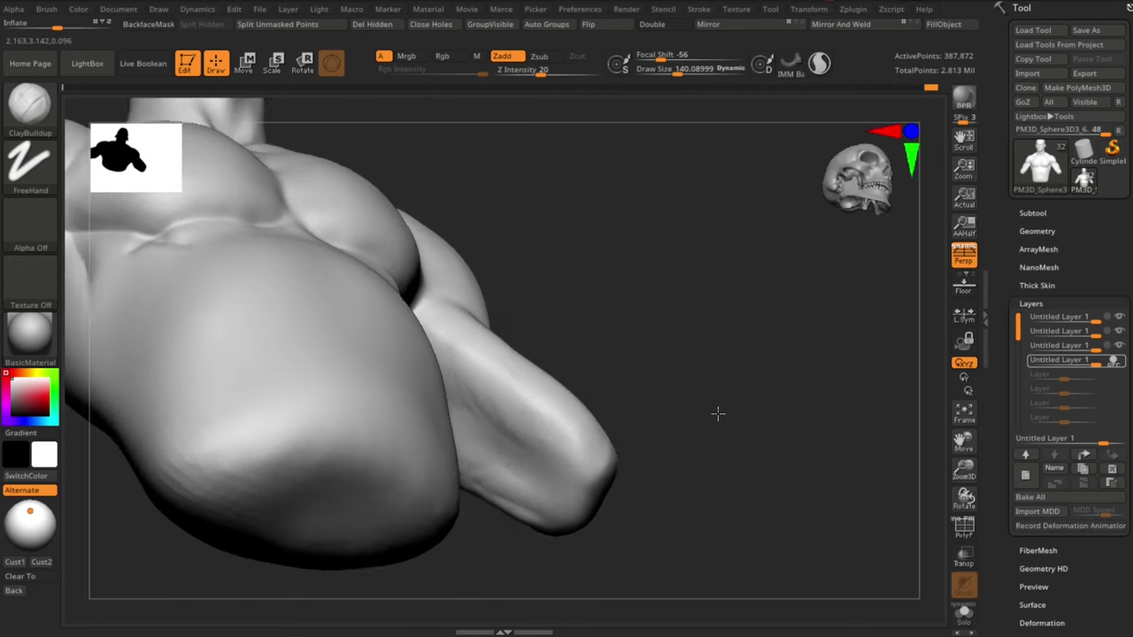
Step: Carve a crease along the lower inner arm with DamStandard at a draw size of about 146, then return to ClayBuildup
key(b)
key(d)
key(s)
key(s)
drag(530, 464, 575, 476)
mouse_move(524, 462)
mouse_down()
mouse_move(569, 528)
mouse_move(657, 446)
mouse_move(653, 380)
mouse_up()
key(b)
key(c)
key(b)
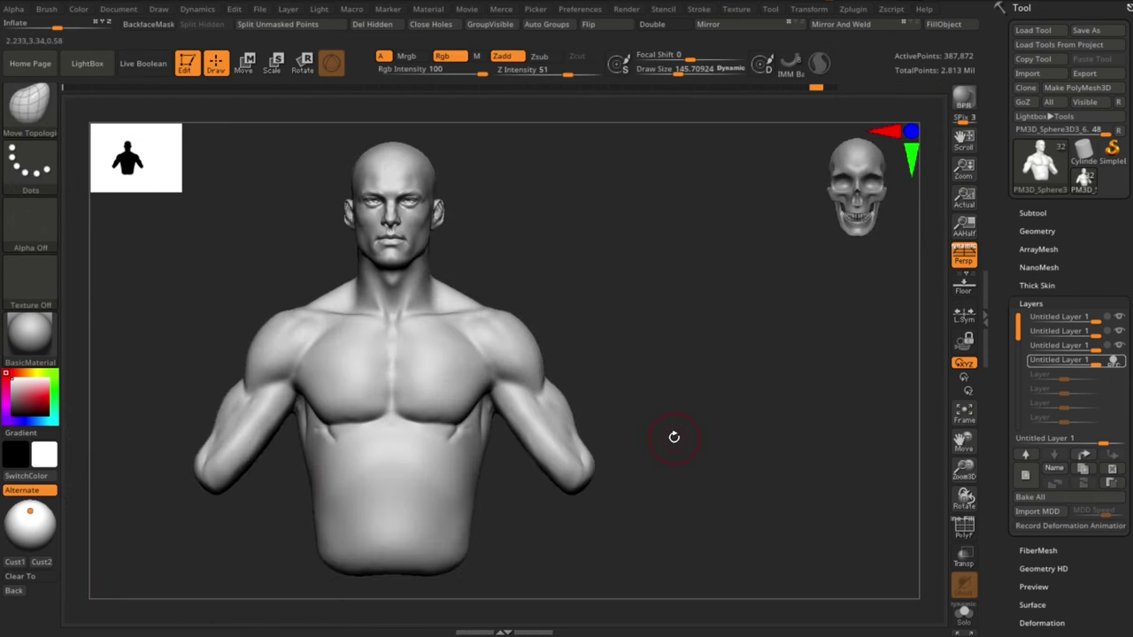
Step: Activate Move Topological and add a new sculpting layer to the bust
key(b)
key(m)
key(t)
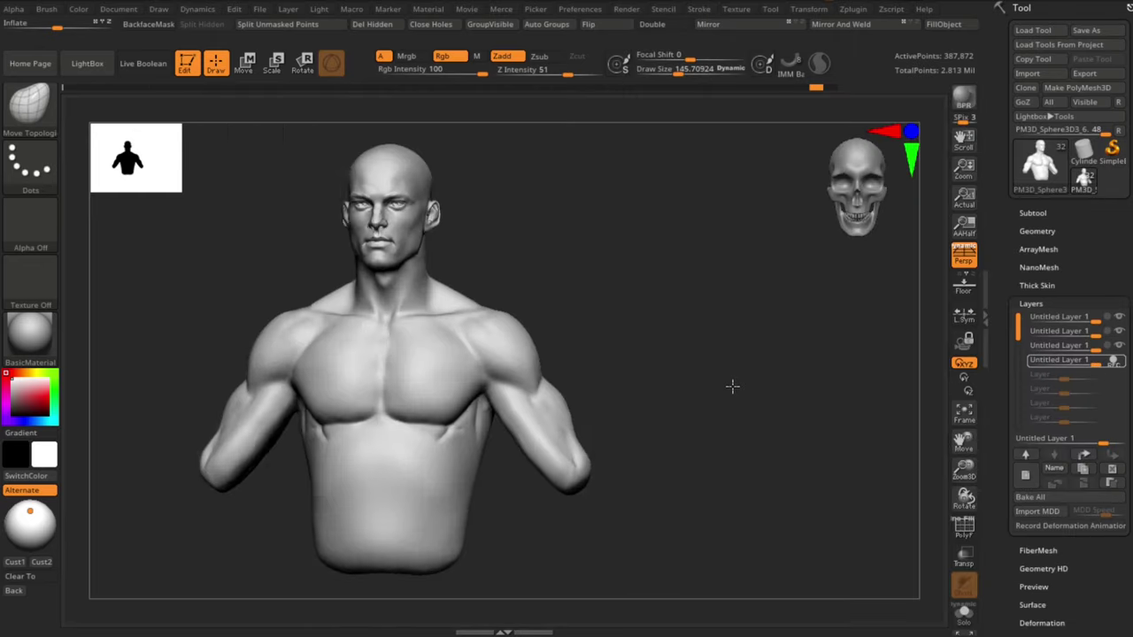
drag(731, 386, 708, 469)
click(1025, 475)
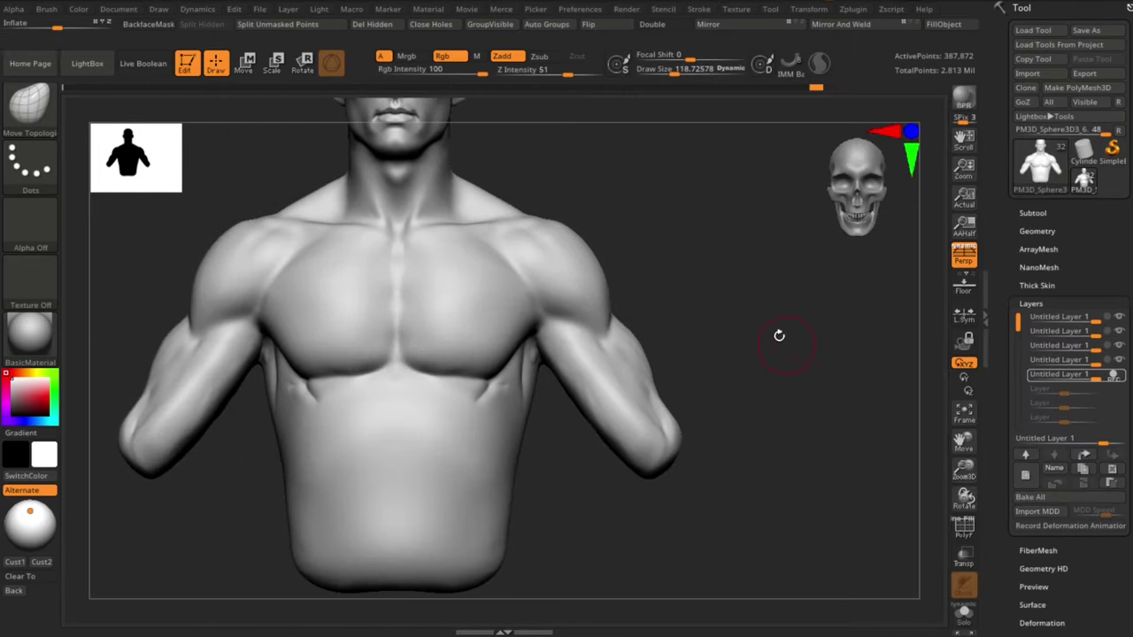
Step: Build up the top pair of abdominal muscles under the chest with ClayBuildup and undo the extra stroke below them
key(b)
key(c)
key(b)
key(bracketleft)
mouse_move(316, 395)
mouse_down()
mouse_move(382, 392)
mouse_move(339, 423)
mouse_up()
drag(651, 524, 571, 520)
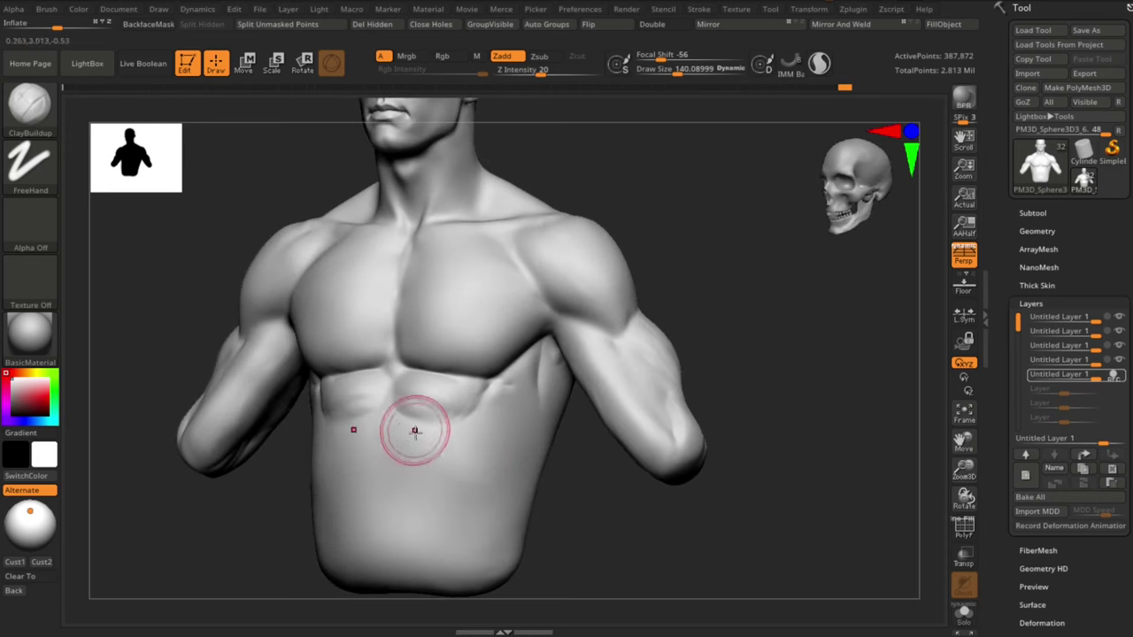
drag(405, 439, 443, 450)
key(ctrl+z)
mouse_move(579, 483)
mouse_down()
mouse_move(646, 487)
mouse_move(571, 469)
mouse_up()
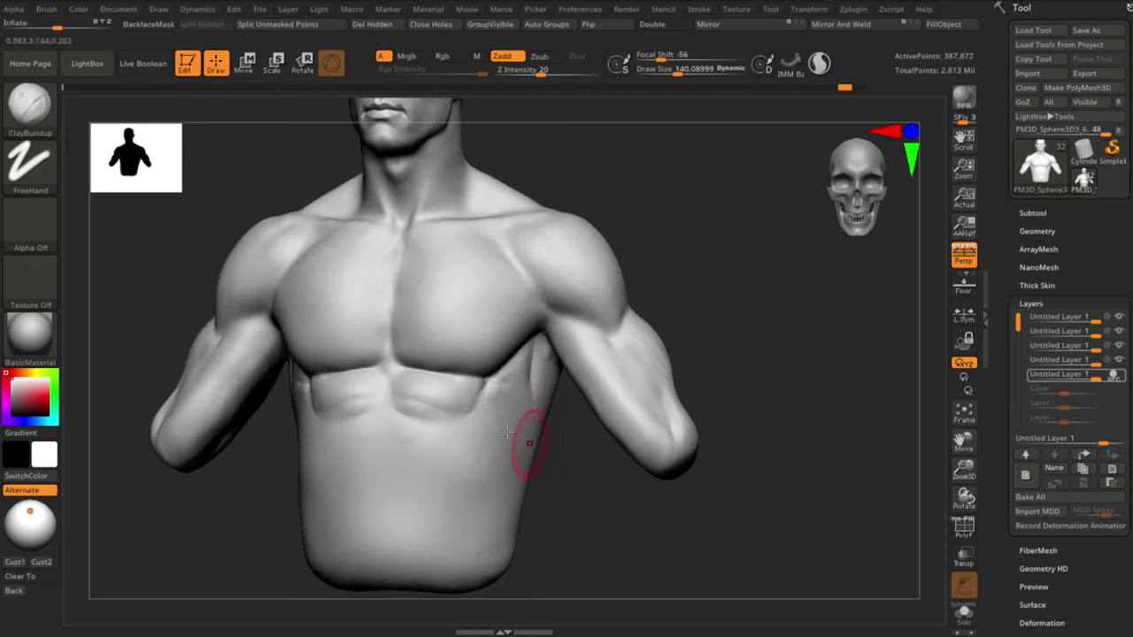
Step: Carve a crease from under the outer chest down across the side ribs with DamStandard at a draw size of about 135
key(])
key(b)
key(d)
key(s)
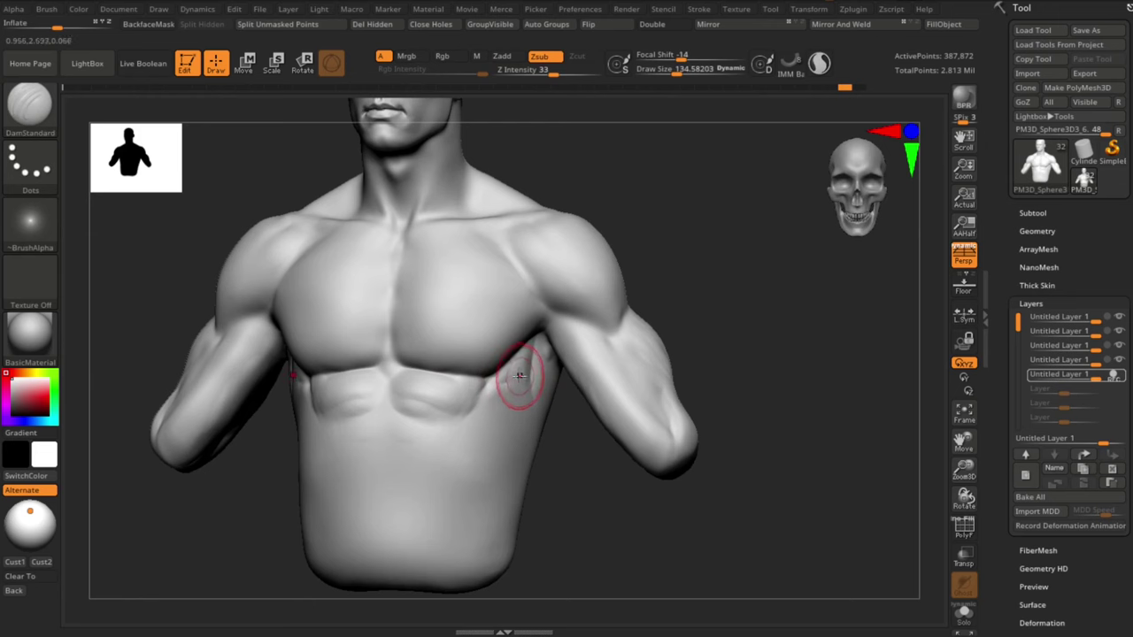
mouse_move(520, 378)
mouse_down()
mouse_move(485, 389)
mouse_move(476, 418)
mouse_up()
mouse_move(576, 434)
mouse_down()
mouse_move(536, 416)
mouse_move(449, 454)
mouse_up()
shift+drag(567, 478, 611, 474)
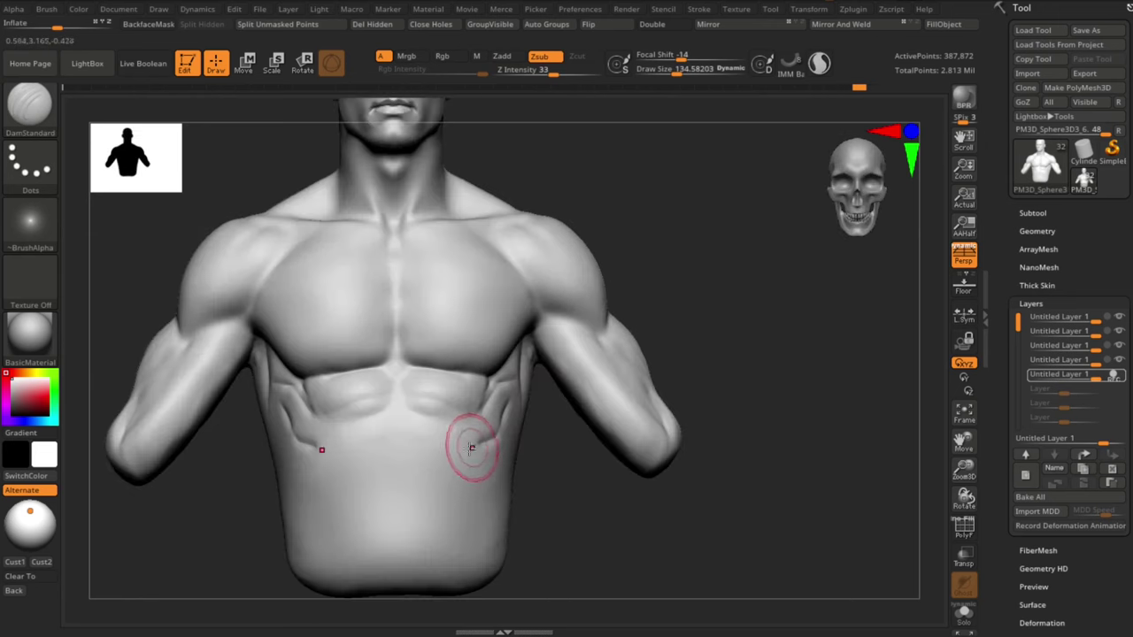
drag(472, 450, 397, 474)
mouse_move(611, 497)
mouse_down()
mouse_move(562, 460)
mouse_move(544, 421)
mouse_move(529, 416)
mouse_move(496, 439)
mouse_up()
key(ctrl+z)
key(ctrl+z)
shift+drag(580, 478, 615, 474)
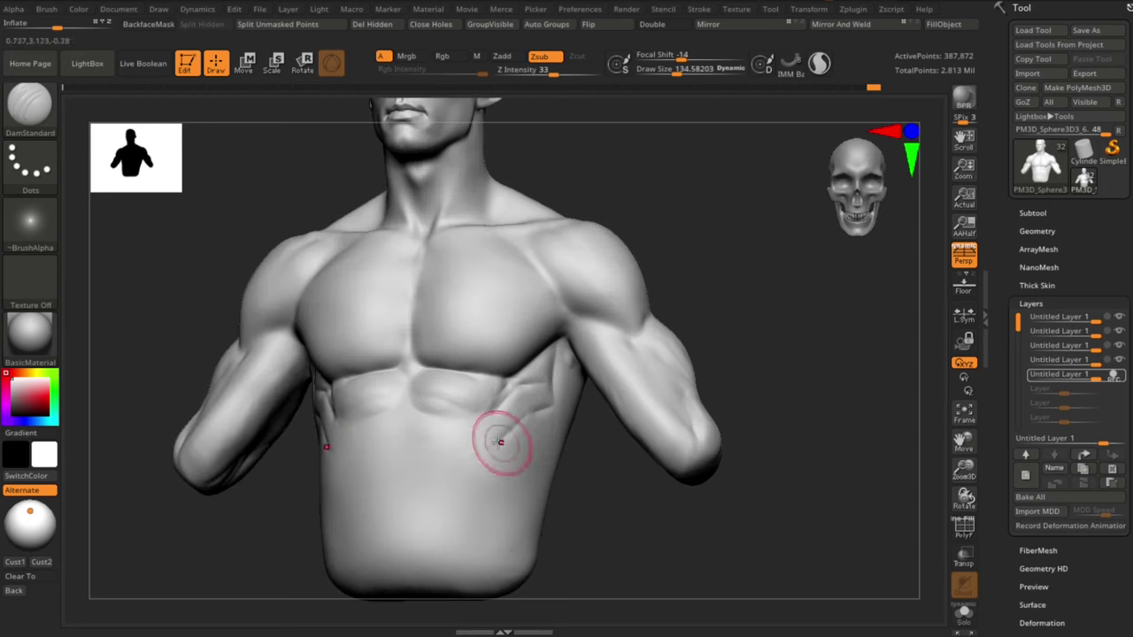
Step: Carve the two lower abdominal creases, curving from the side ribs in towards the midline, with DamStandard
drag(501, 442, 411, 465)
mouse_move(611, 447)
mouse_down()
mouse_move(577, 429)
mouse_move(485, 492)
mouse_up()
key(ctrl+z)
drag(567, 439, 484, 486)
shift+drag(611, 526, 680, 534)
drag(482, 468, 420, 509)
drag(600, 528, 590, 524)
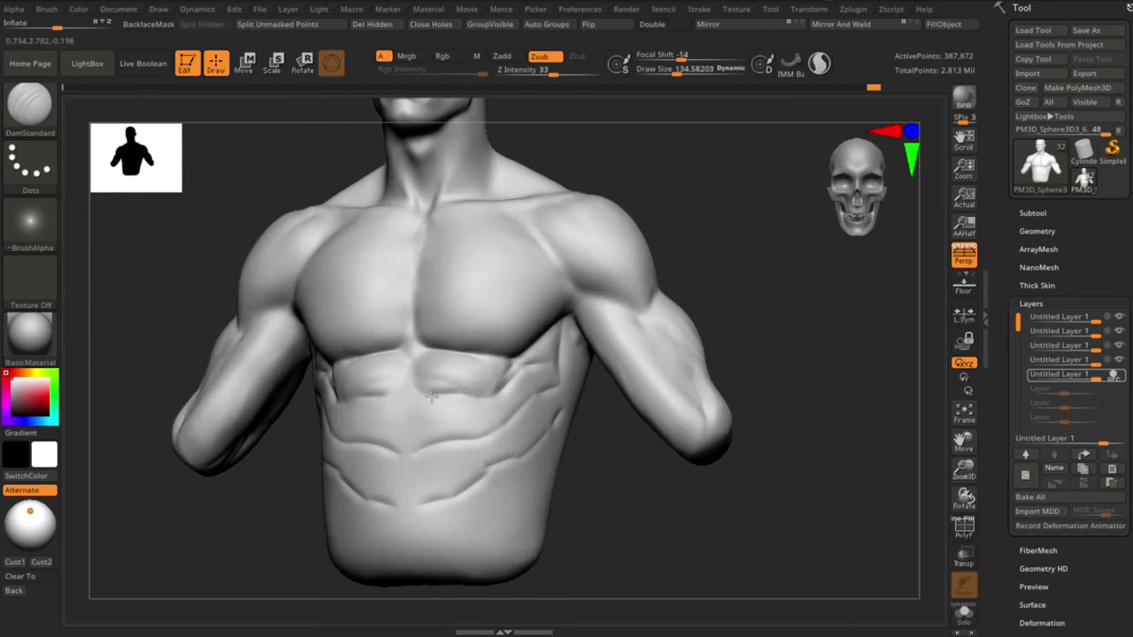
Step: Carve the crease beneath the top pair of abdominal muscles and the vertical midline between the lower pairs
drag(510, 388, 421, 400)
drag(608, 514, 624, 515)
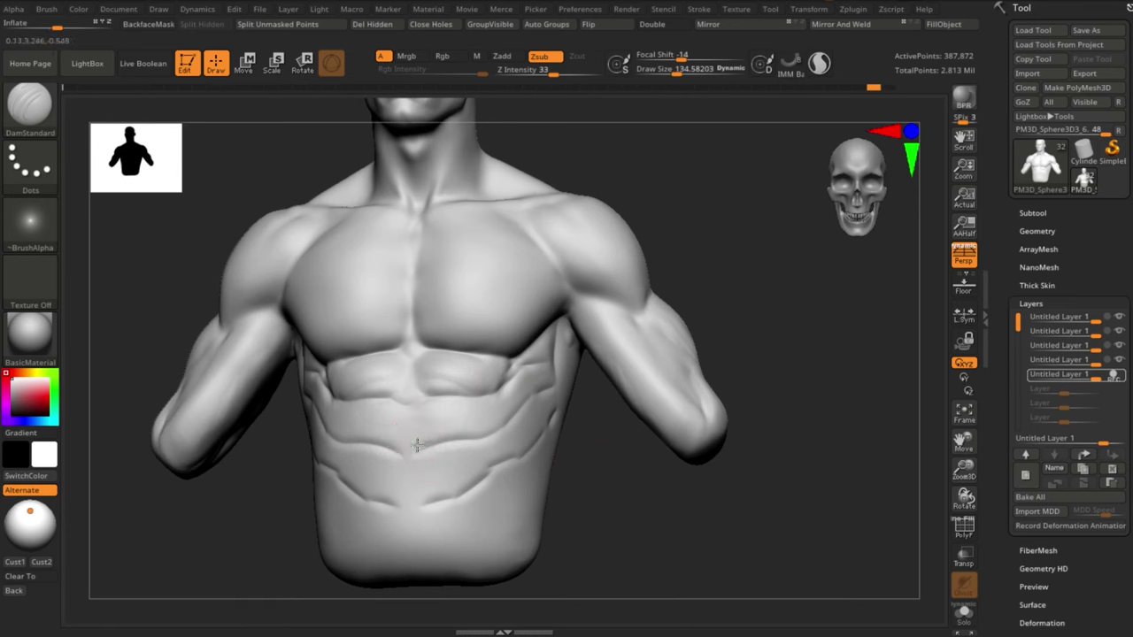
drag(419, 404, 412, 499)
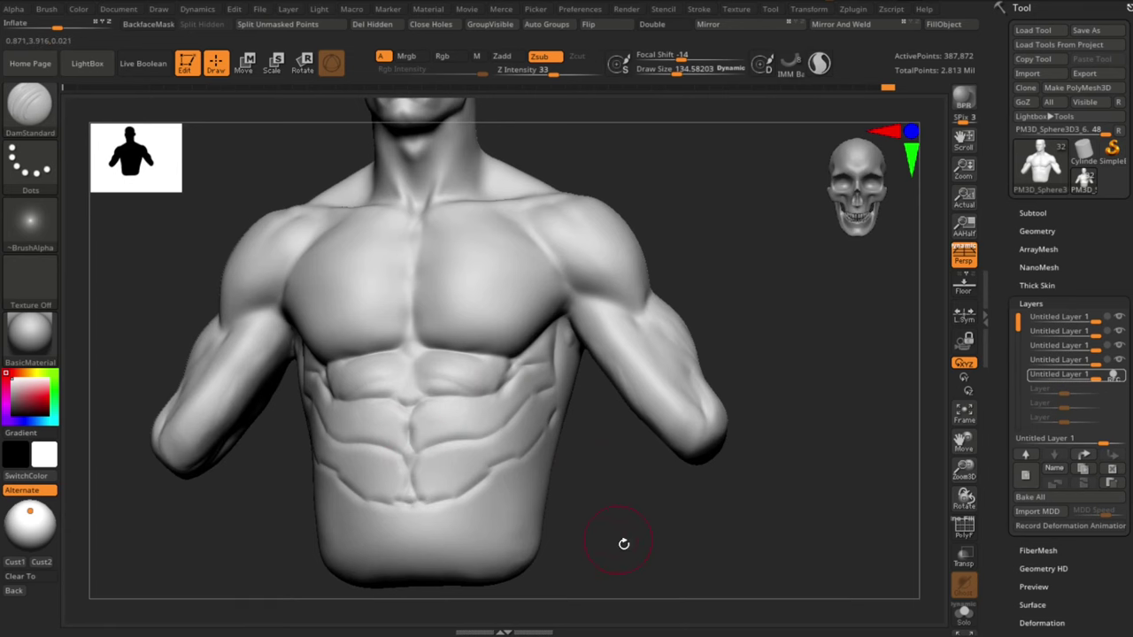
Step: Build up the middle and lower abdominal muscles with ClayBuildup at a draw size of about 124
drag(623, 543, 571, 535)
key(b)
key(c)
key(b)
key(s)
mouse_move(438, 423)
mouse_down()
mouse_move(425, 424)
mouse_move(465, 427)
mouse_up()
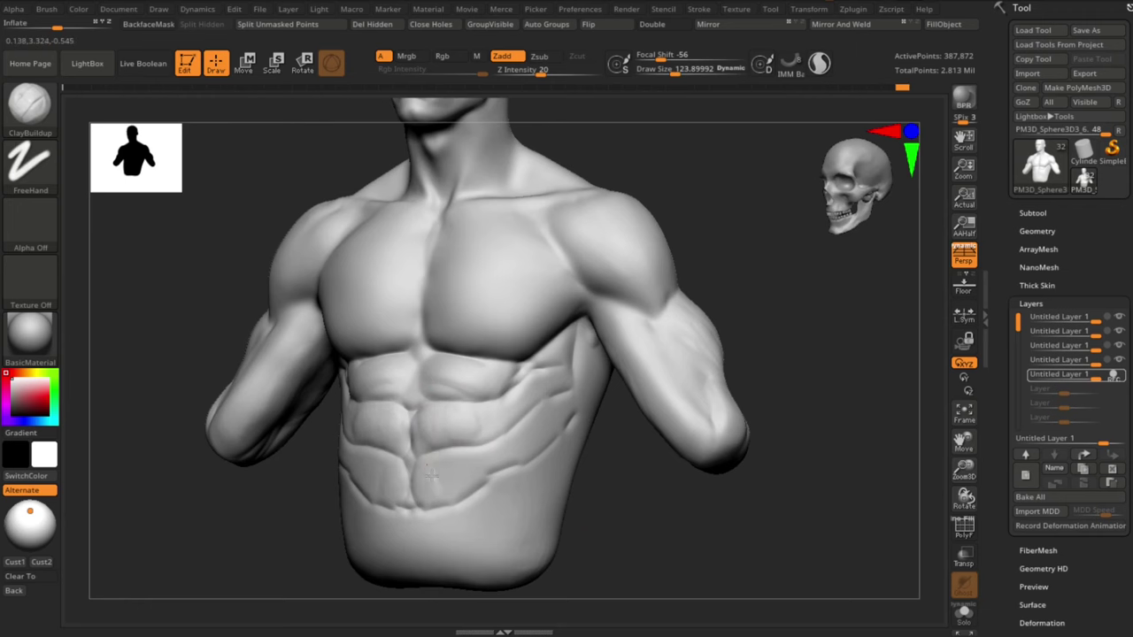
Step: Build up the serratus muscles along the side ribs with ClayBuildup at a draw size of about 95
drag(607, 539, 504, 461)
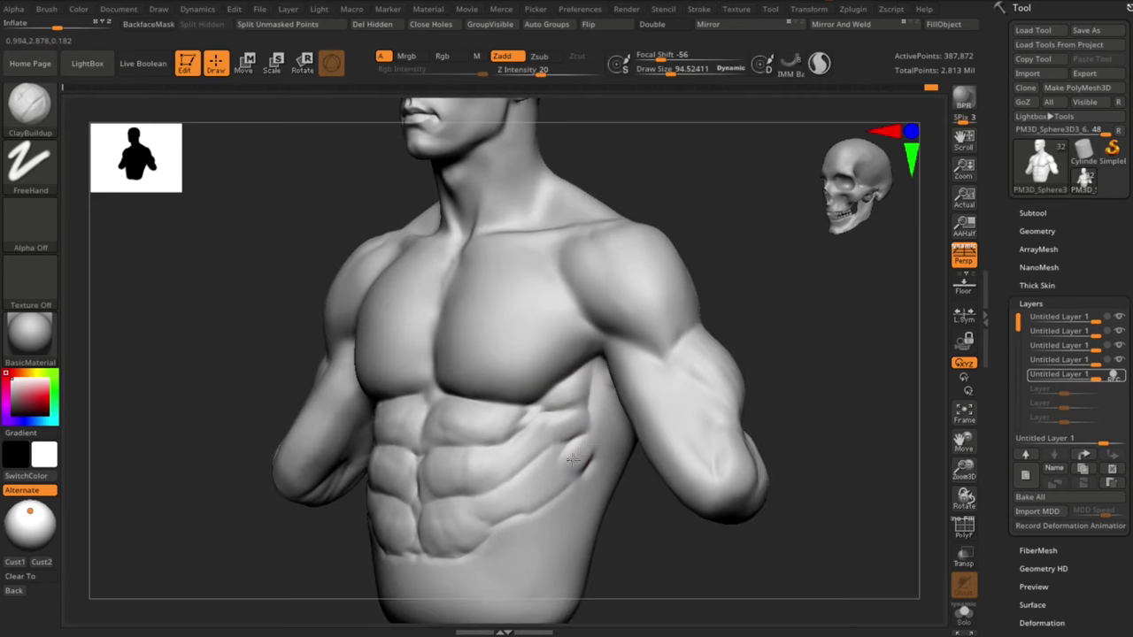
mouse_move(549, 425)
mouse_down()
mouse_move(524, 443)
mouse_move(547, 421)
mouse_up()
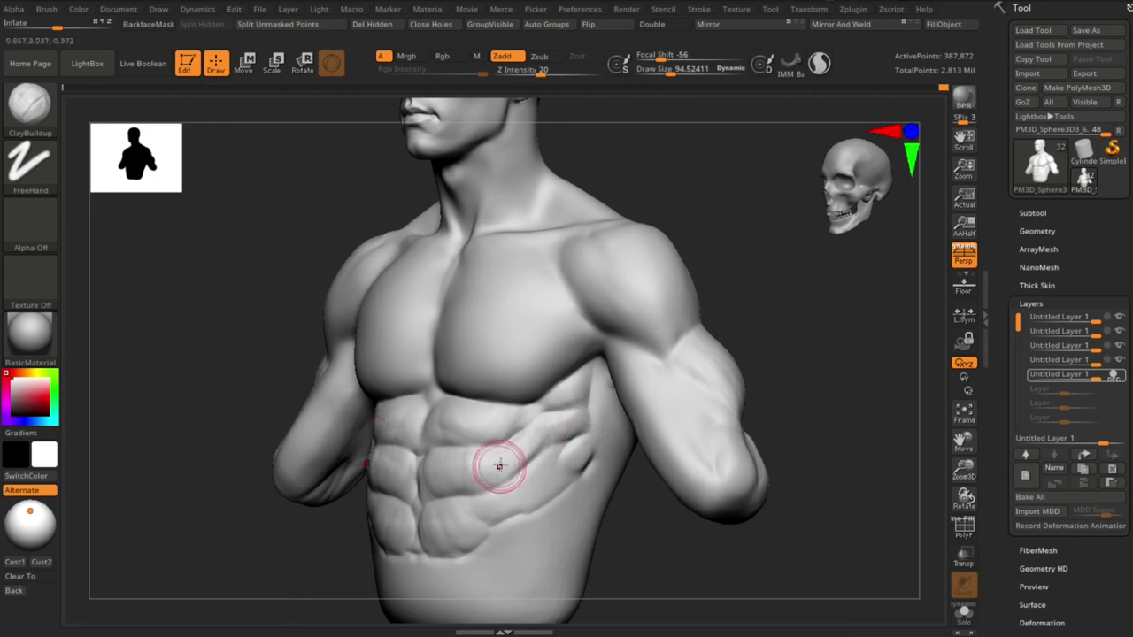
drag(571, 464, 530, 483)
drag(584, 393, 568, 392)
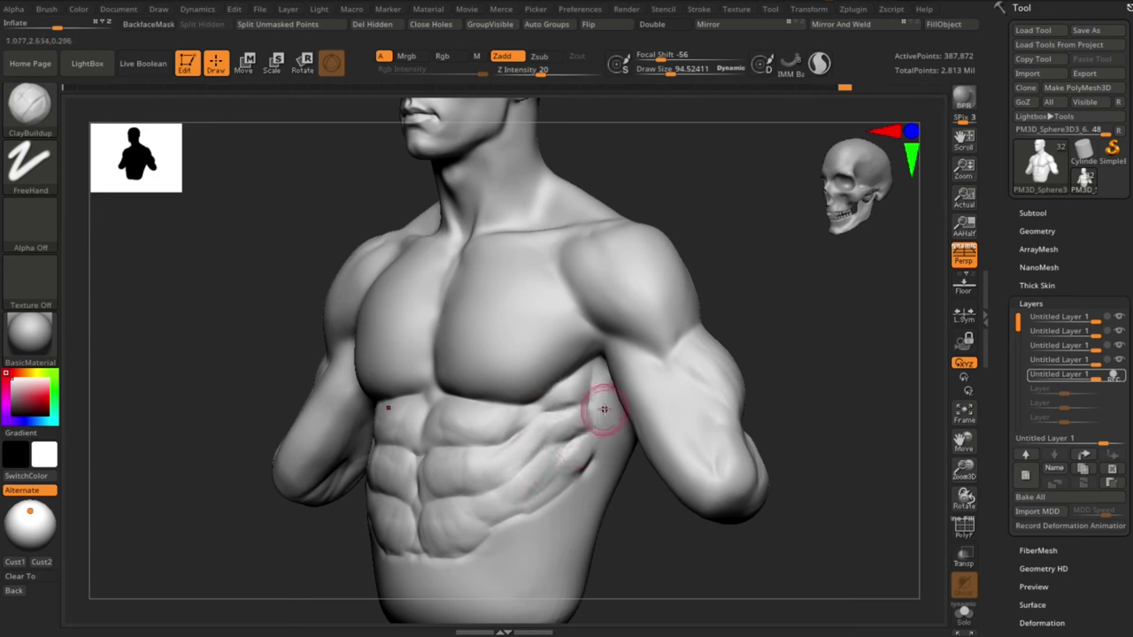
Step: Carve the vertical crease separating the lower abdomen from the obliques with DamStandard
mouse_move(620, 562)
mouse_down()
mouse_move(670, 575)
mouse_move(639, 531)
mouse_up()
key(b)
key(d)
key(s)
key(s)
mouse_move(481, 477)
mouse_down()
mouse_move(496, 476)
mouse_move(495, 535)
mouse_up()
drag(571, 534, 585, 533)
Step: Carve the navel under the lowest abdominal pair with DamStandard at a draw size of about 90
key(s)
drag(416, 492, 400, 493)
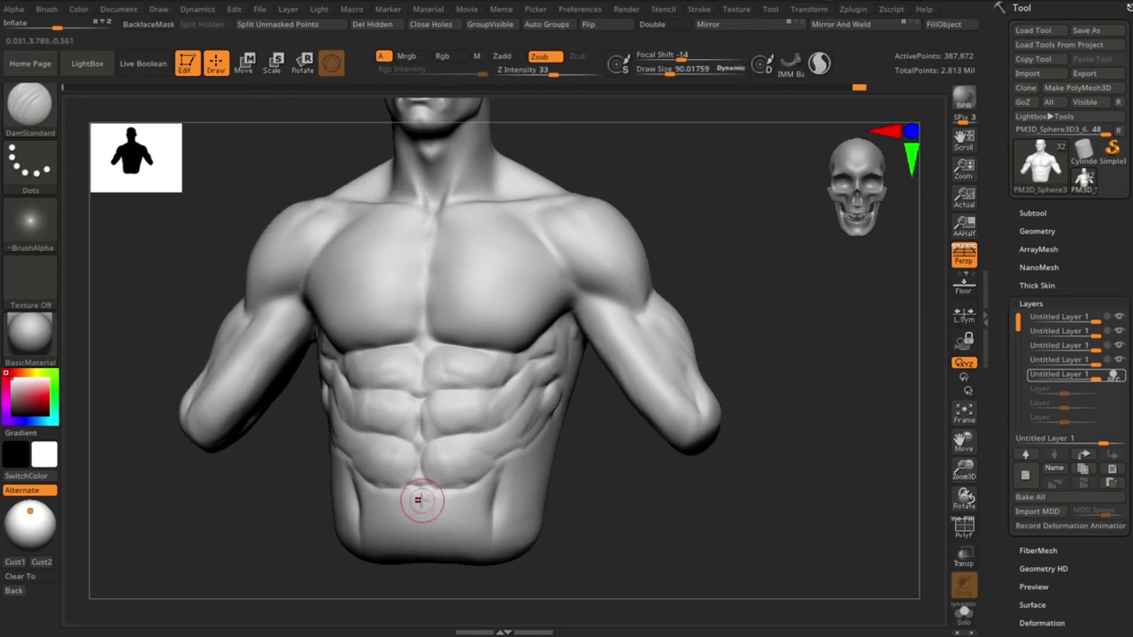
drag(639, 542, 626, 547)
Step: Fill out the lower abdomen around the navel with ClayBuildup at a draw size of about 208
key(b)
key(c)
key(b)
key(s)
drag(444, 495, 450, 495)
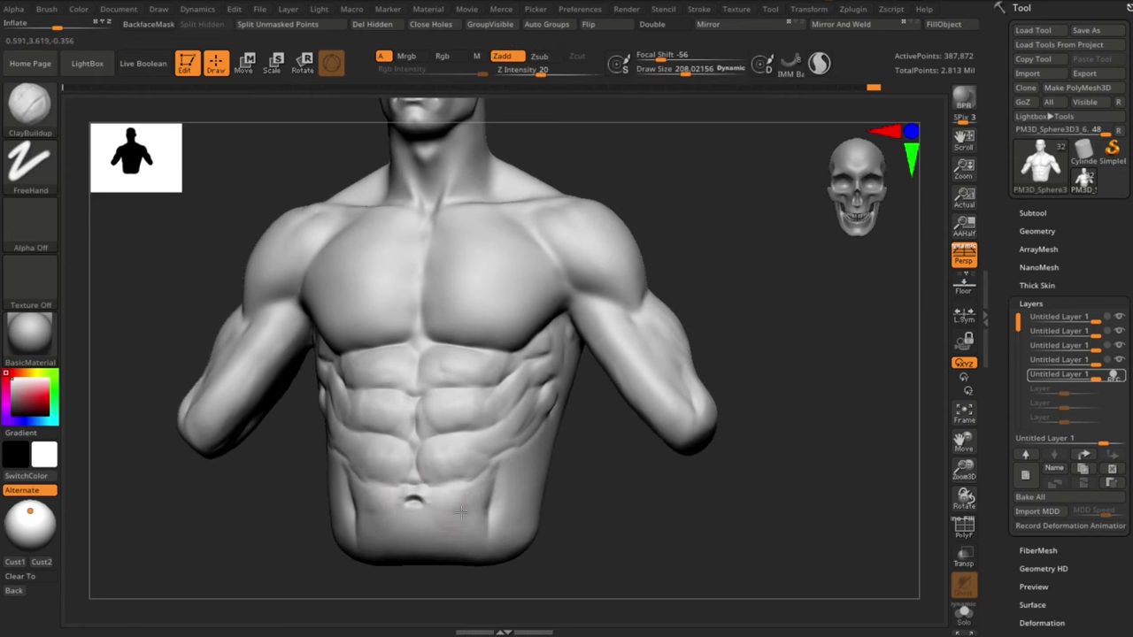
alt+drag(631, 543, 620, 526)
alt+drag(787, 481, 776, 460)
alt+drag(708, 306, 705, 331)
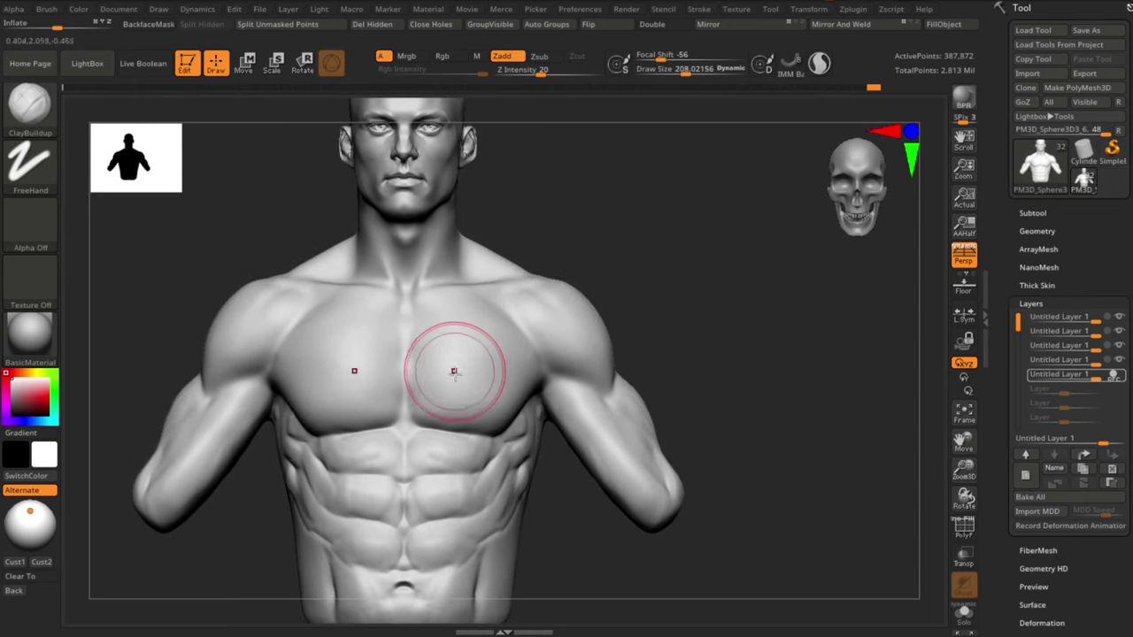
drag(780, 348, 784, 358)
shift+drag(820, 427, 825, 431)
mouse_move(820, 438)
alt+mouse_down()
mouse_move(811, 411)
mouse_move(746, 433)
mouse_move(722, 326)
alt+mouse_up()
Step: Adjust the torso's outline at the waist with the Move brush
key(b)
key(m)
key(v)
key(s)
drag(491, 461, 498, 462)
drag(488, 474, 504, 479)
mouse_move(516, 441)
alt+mouse_down()
mouse_move(544, 505)
mouse_move(537, 528)
mouse_move(297, 524)
alt+mouse_up()
Step: Shape the side of the lower abdomen with the Standard brush
key(b)
key(s)
key(t)
key(s)
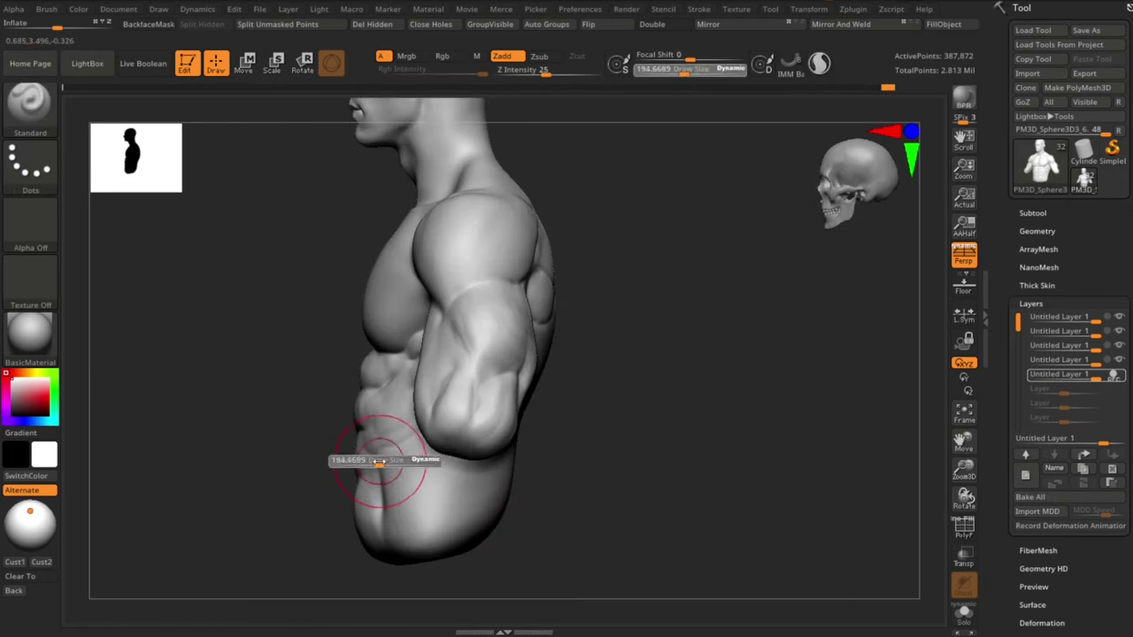
drag(385, 462, 382, 462)
drag(273, 498, 343, 491)
Step: Carve the front and upper edge of the oblique muscle with DamStandard
mouse_move(478, 566)
mouse_down()
mouse_move(609, 516)
mouse_move(565, 525)
mouse_up()
key(b)
key(d)
key(s)
key(s)
drag(394, 470, 399, 471)
drag(505, 529, 433, 522)
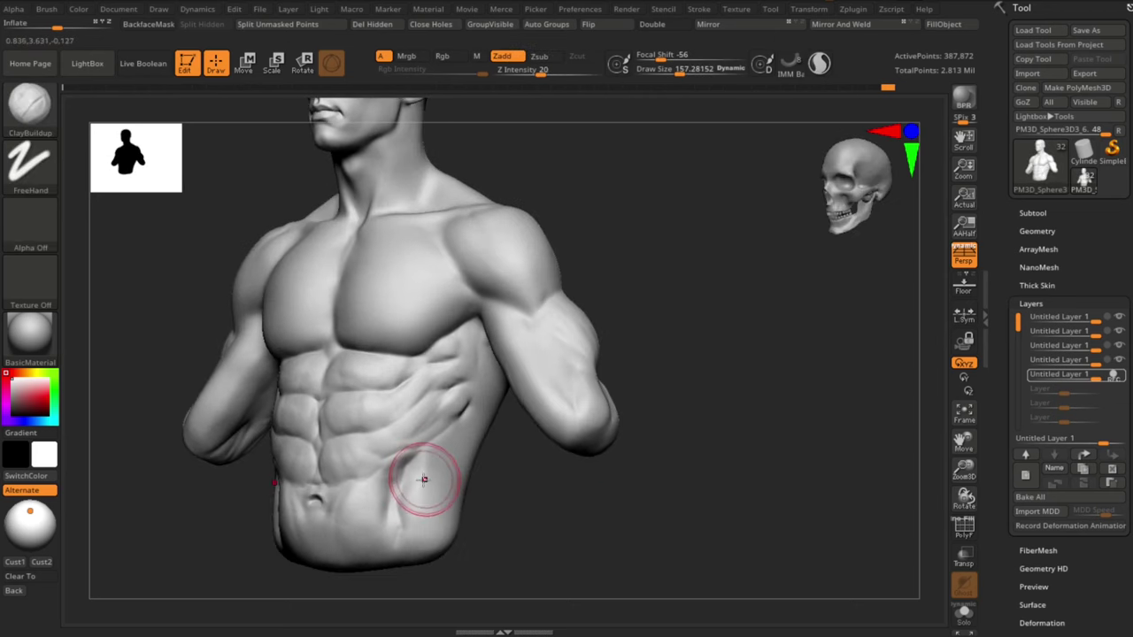
Step: Smooth the crease around the oblique and build up the muscle at the waist with ClayBuildup
key(s)
shift+drag(423, 480, 439, 460)
mouse_move(690, 483)
mouse_down()
mouse_move(545, 477)
mouse_move(620, 466)
mouse_move(511, 510)
mouse_move(532, 506)
mouse_up()
key(b)
key(c)
key(b)
key(s)
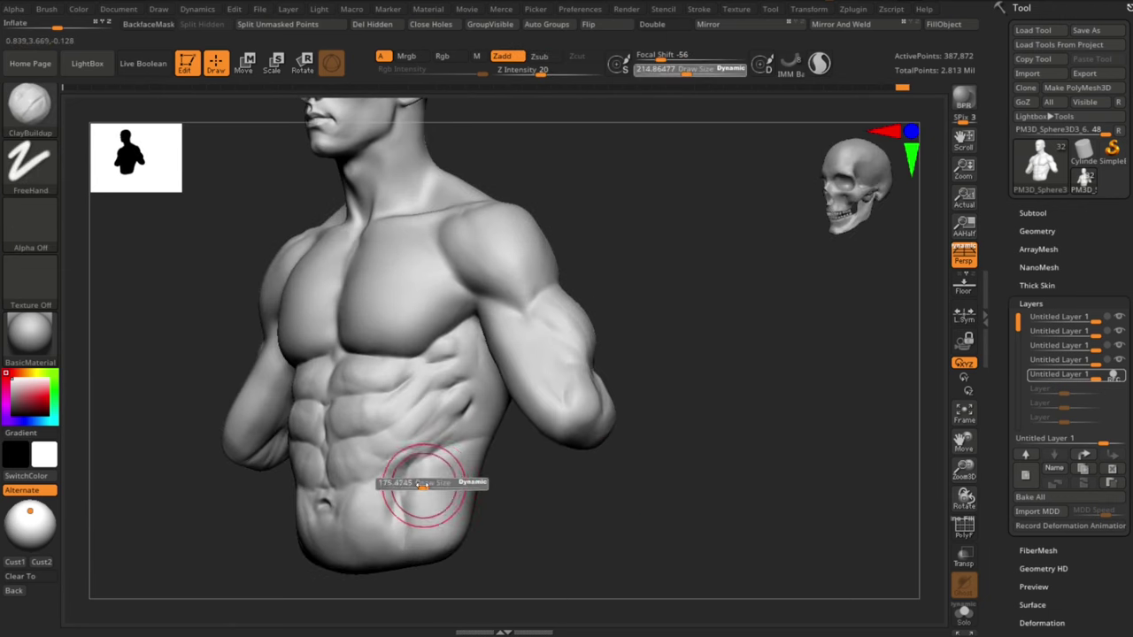
drag(426, 484, 422, 486)
mouse_move(507, 518)
mouse_down()
mouse_move(492, 512)
mouse_move(519, 546)
mouse_move(516, 509)
mouse_up()
Step: Reshape the upper part of the oblique under the ribs with the Move brush
key(b)
key(m)
key(v)
key(s)
mouse_move(439, 447)
mouse_down()
mouse_move(460, 448)
mouse_move(417, 480)
mouse_up()
key(s)
drag(419, 479, 415, 475)
mouse_move(504, 478)
mouse_down()
mouse_move(478, 483)
mouse_move(533, 521)
mouse_move(506, 500)
mouse_up()
Step: Deepen the creases between the abdominal muscles and the side ribs with DamStandard at a draw size of about 182
key(b)
key(d)
key(s)
key(b)
key(m)
key(v)
key(b)
key(d)
key(s)
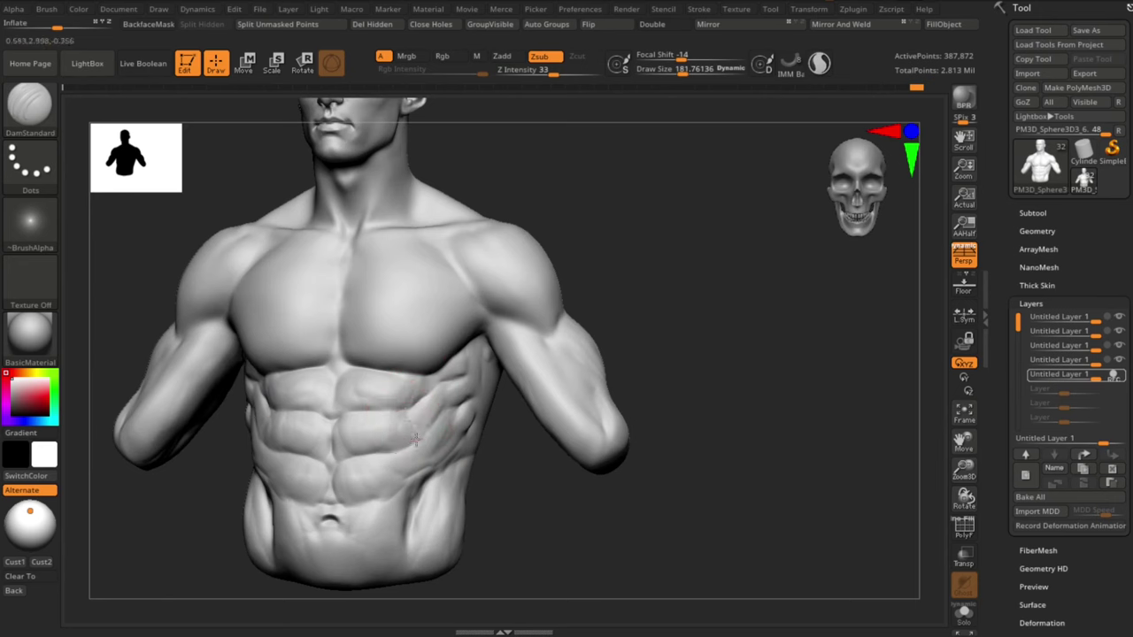
mouse_move(471, 501)
mouse_down()
mouse_move(492, 507)
mouse_move(468, 463)
mouse_up()
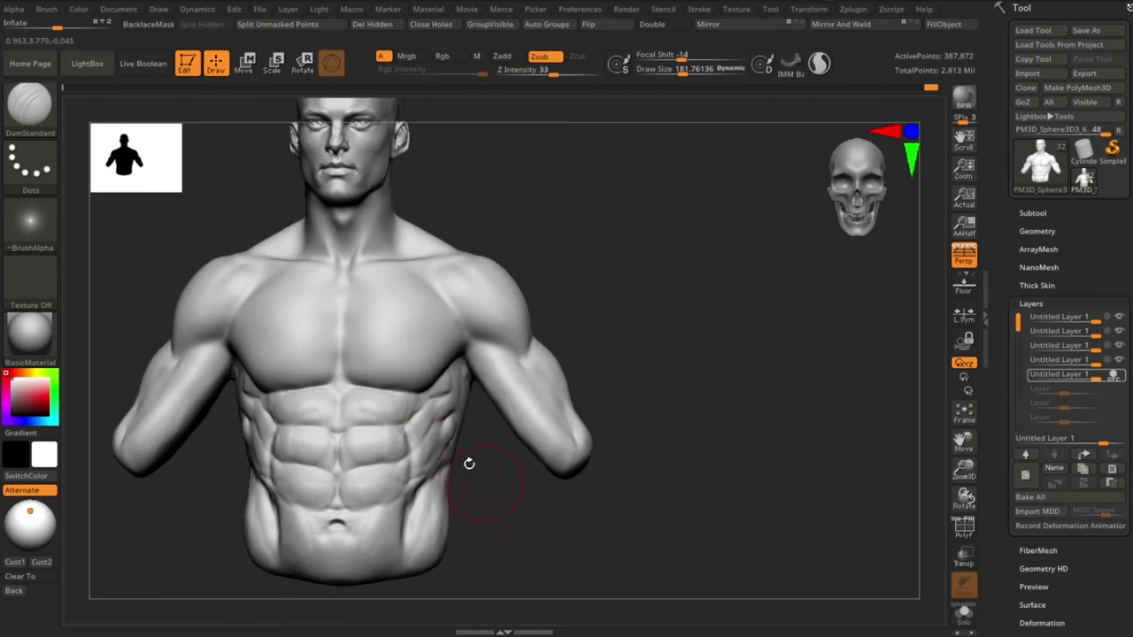
Step: Reshape the border between the lower abdomen and the oblique with the Move brush at a draw size of about 229
key(b)
key(m)
key(v)
drag(518, 512, 501, 512)
drag(400, 489, 405, 523)
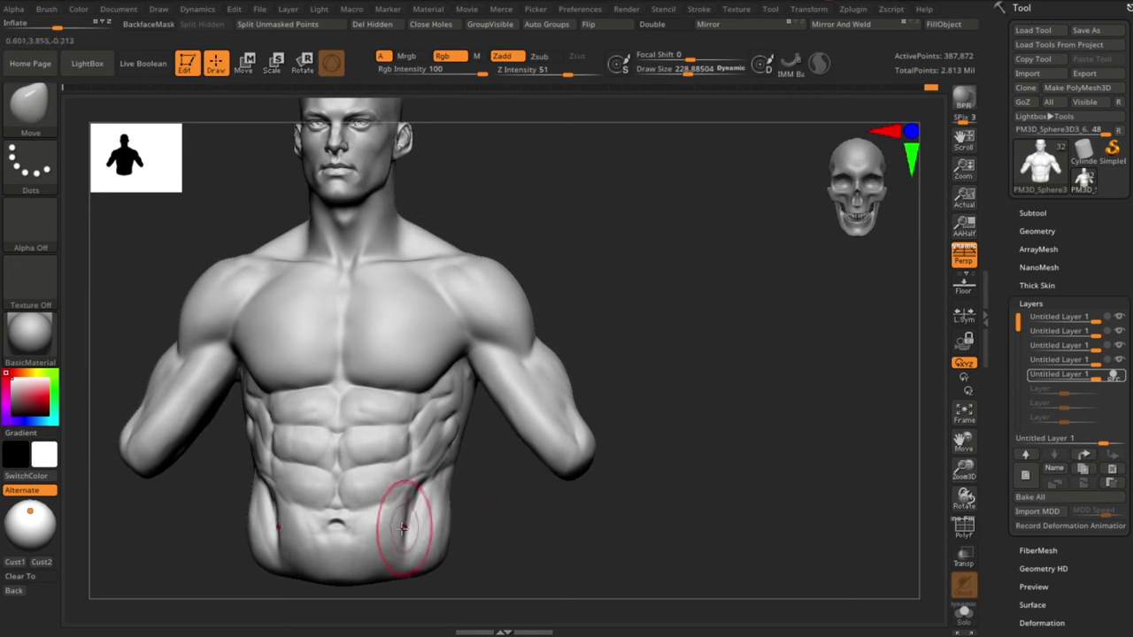
drag(522, 524, 517, 547)
Step: Adjust the area around the navel, then build up the side of the ribcage below the armpit with ClayBuildup at about 140
key(s)
drag(341, 520, 337, 520)
mouse_move(634, 524)
mouse_down()
mouse_move(523, 525)
mouse_move(627, 516)
mouse_move(715, 450)
mouse_move(735, 469)
mouse_move(579, 478)
mouse_move(554, 513)
mouse_move(512, 482)
mouse_up()
key(b)
key(c)
key(b)
key(s)
drag(508, 395, 510, 390)
key(s)
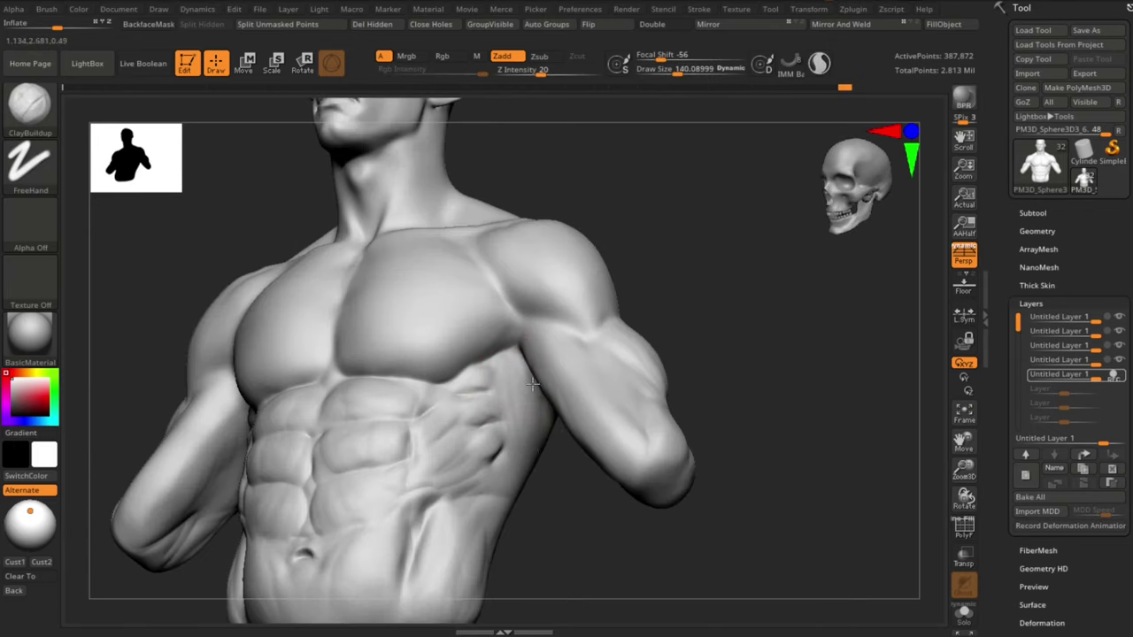
Step: Build up the muscles at the lower shoulder blade on the back with ClayBuildup at a draw size of about 135
drag(834, 428, 700, 516)
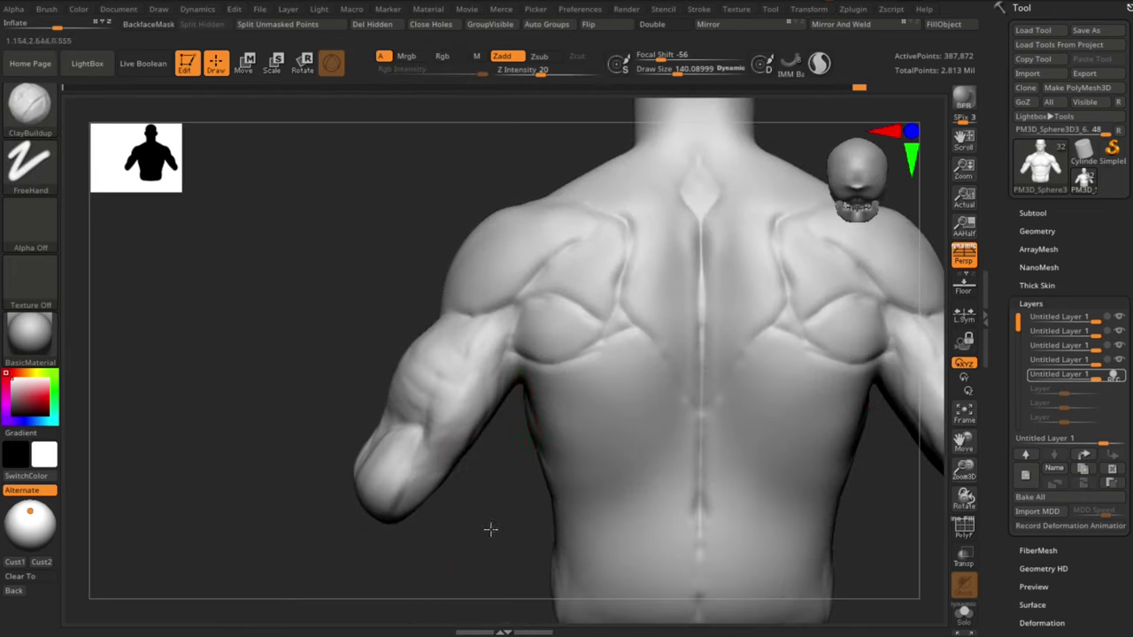
drag(491, 529, 540, 496)
key(s)
drag(518, 415, 515, 413)
drag(469, 509, 420, 496)
mouse_move(566, 370)
mouse_down()
mouse_move(526, 340)
mouse_move(506, 364)
mouse_move(529, 354)
mouse_up()
drag(555, 340, 549, 365)
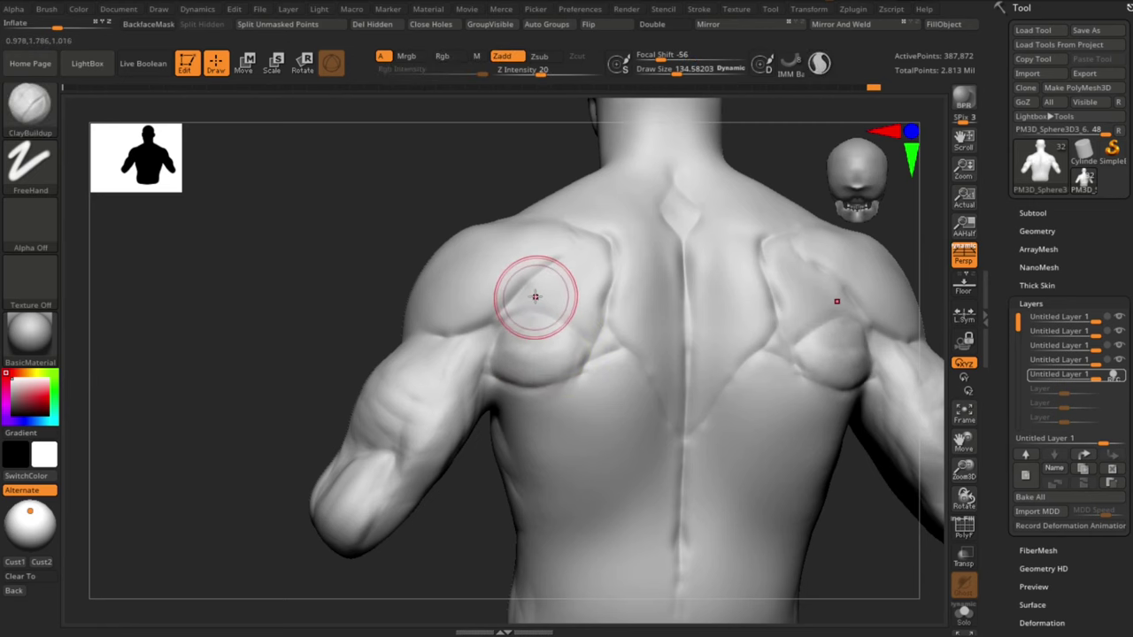
Step: Smooth the crease across the shoulder blade and fill out the muscles above and below it with ClayBuildup
shift+drag(527, 303, 509, 333)
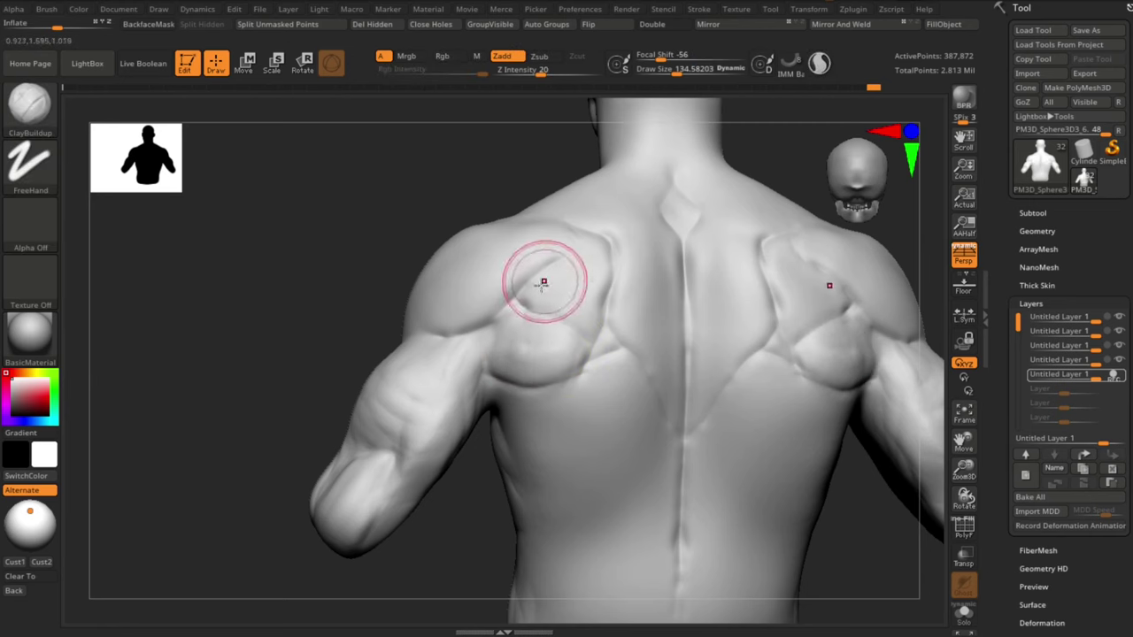
drag(558, 270, 580, 261)
drag(350, 302, 245, 294)
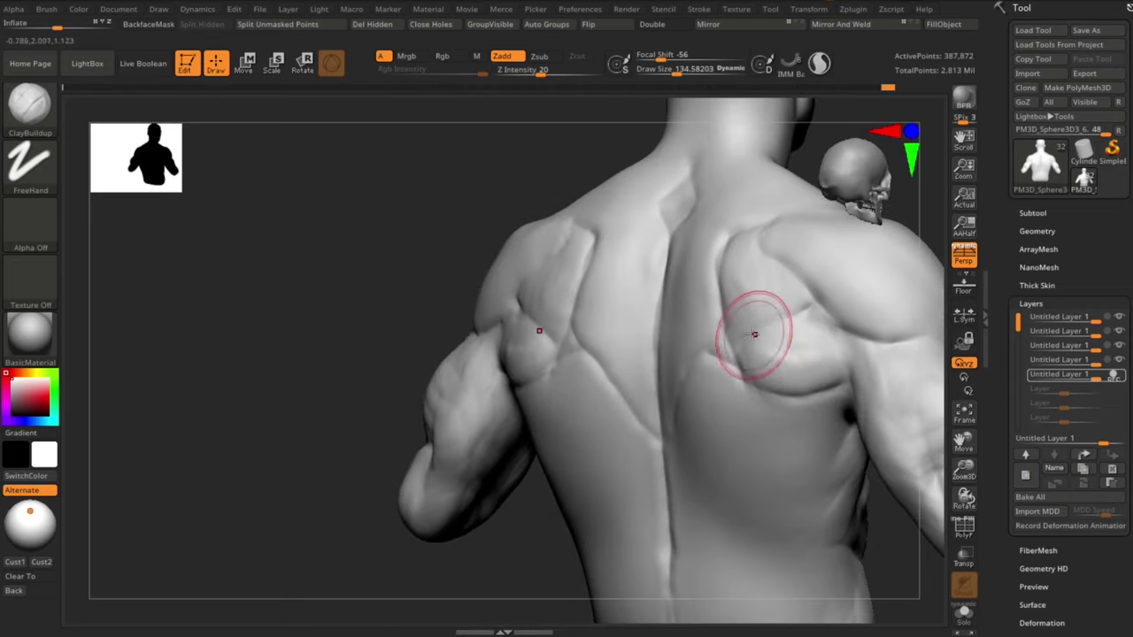
drag(758, 344, 837, 333)
mouse_move(211, 354)
mouse_down()
mouse_move(187, 361)
mouse_move(249, 360)
mouse_move(216, 363)
mouse_move(245, 352)
mouse_move(213, 319)
mouse_move(228, 320)
mouse_up()
drag(289, 537, 290, 500)
Step: Carve diagonal creases from the middle of the spine out towards the waist with DamStandard at a draw size of about 188
key(b)
key(m)
key(v)
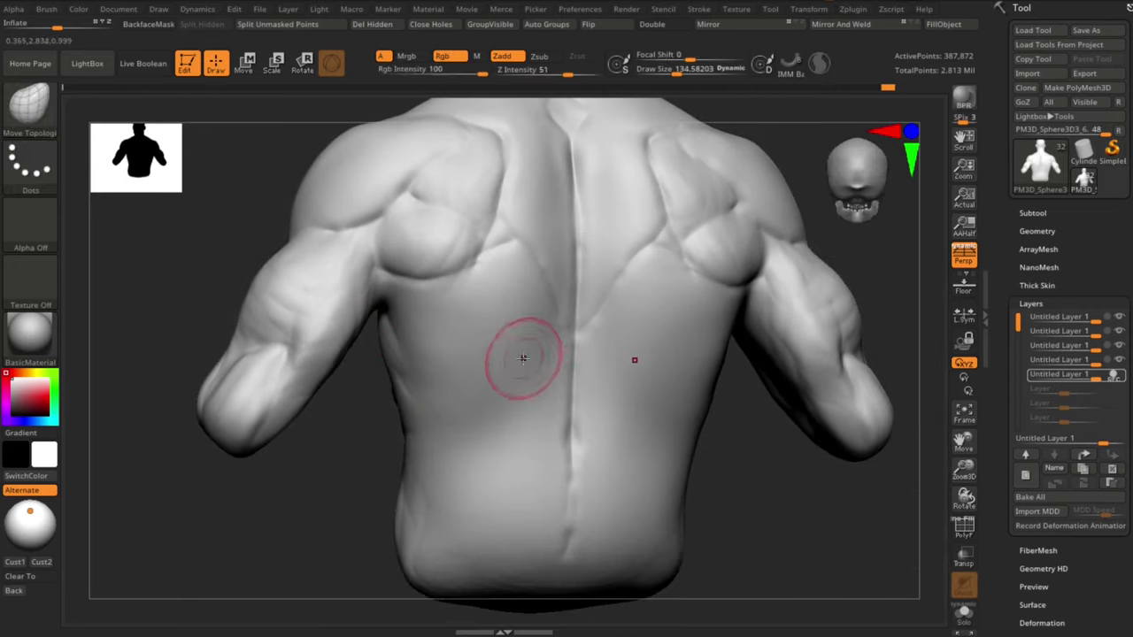
key(b)
key(d)
key(s)
key(s)
drag(574, 354, 471, 450)
key(ctrl+z)
mouse_move(570, 375)
mouse_down()
mouse_move(456, 447)
mouse_move(413, 435)
mouse_up()
key(ctrl+z)
key(ctrl+z)
alt+drag(265, 542, 276, 511)
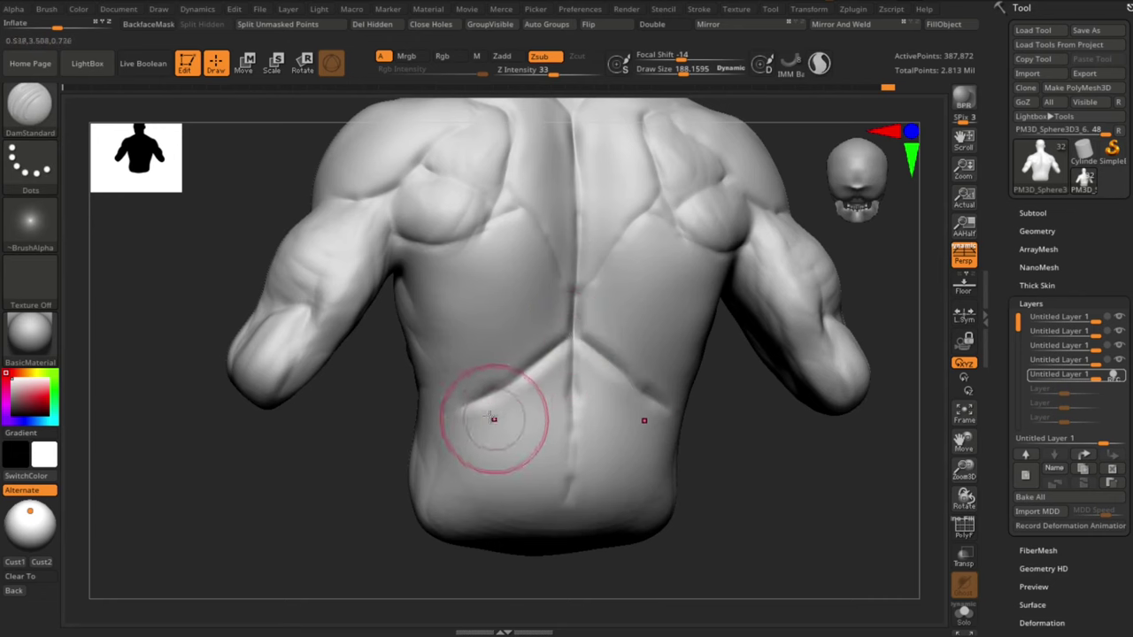
drag(760, 493, 737, 504)
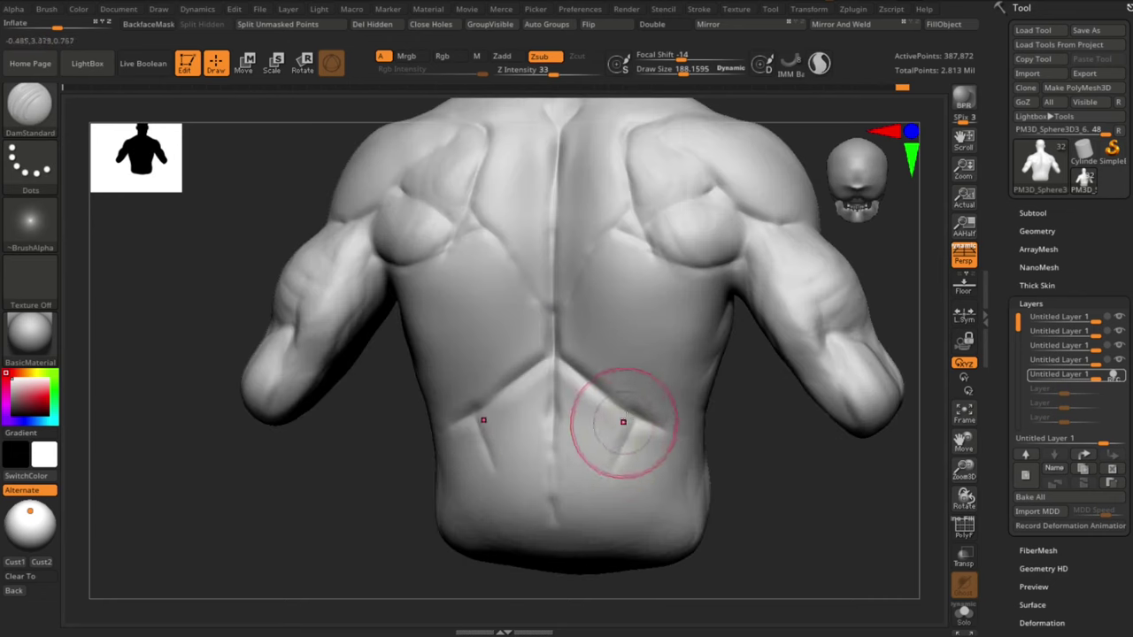
Step: Carve long vertical creases down the lower back on both sides of the spine with DamStandard and soften them
drag(622, 423, 607, 495)
mouse_move(757, 505)
alt+mouse_down()
mouse_move(758, 529)
mouse_move(753, 496)
alt+mouse_up()
shift+drag(604, 451, 597, 493)
drag(603, 456, 593, 541)
mouse_move(738, 512)
shift+mouse_down()
mouse_move(674, 507)
mouse_move(726, 506)
shift+mouse_up()
Step: Reshape the muscles along the inner shoulder blade with the Move brush at a draw size of about 289
key(b)
key(m)
key(v)
mouse_move(575, 346)
mouse_down()
mouse_move(589, 347)
mouse_move(587, 331)
mouse_up()
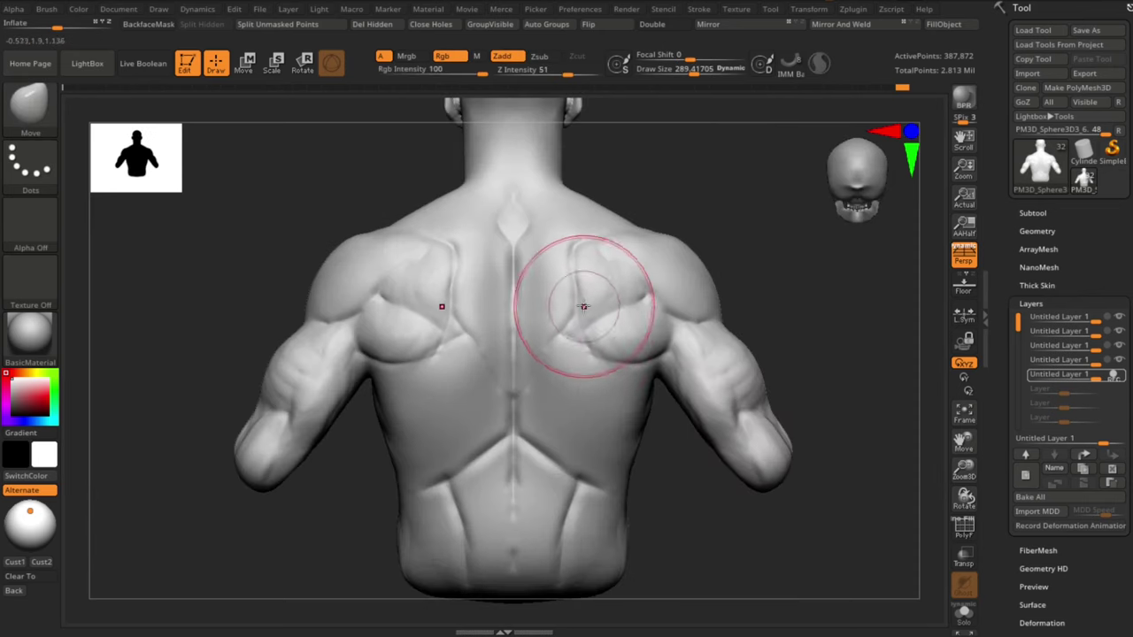
drag(739, 498, 693, 493)
Step: Carve creases down the latissimus from below the shoulder blade with DamStandard at a draw size of about 222
key(b)
key(d)
key(s)
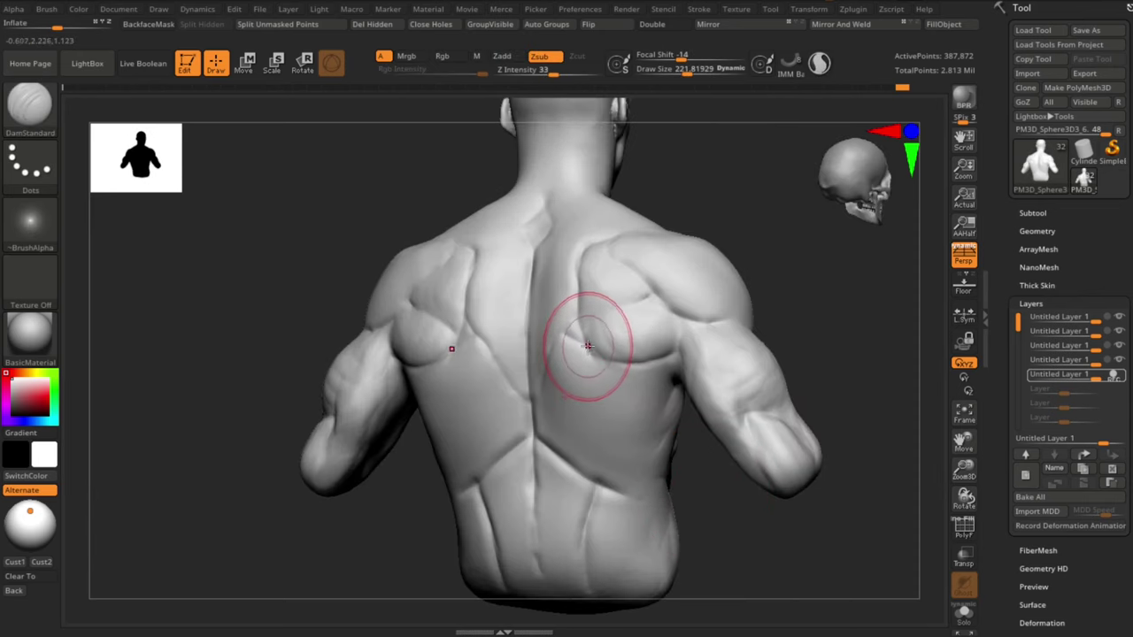
drag(640, 434, 636, 478)
drag(695, 503, 731, 508)
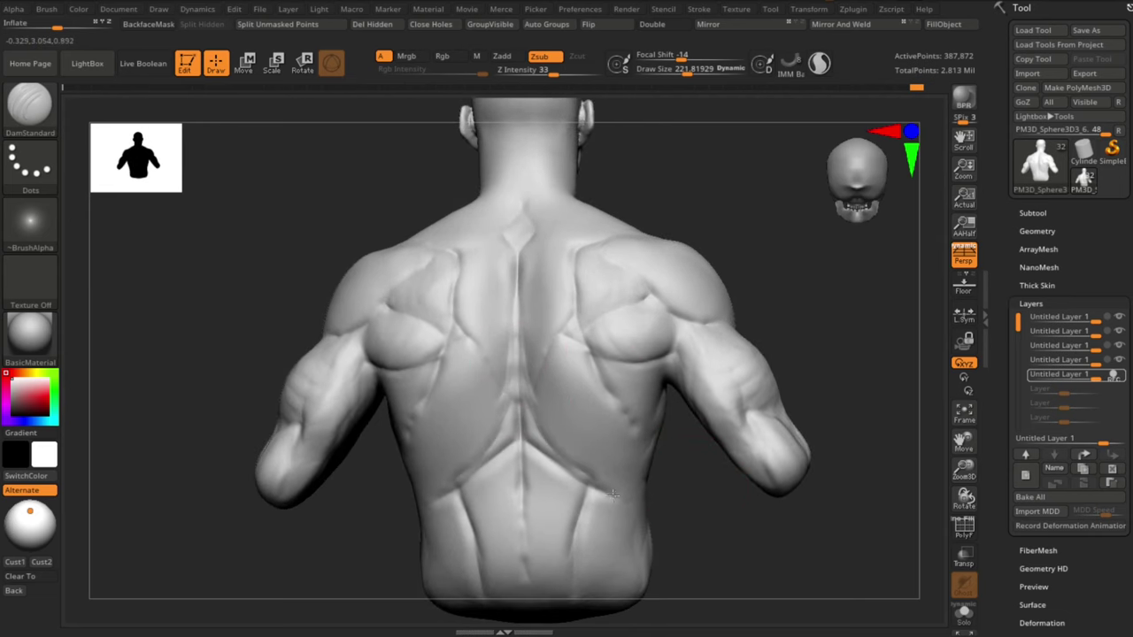
Step: Finish the diagonal crease at the waist with DamStandard and adjust the lower back with Move Topological at a draw size of about 258
drag(613, 494, 617, 499)
mouse_move(712, 537)
alt+mouse_down()
mouse_move(708, 510)
mouse_move(706, 533)
mouse_move(739, 523)
mouse_move(710, 517)
alt+mouse_up()
key(b)
key(m)
key(t)
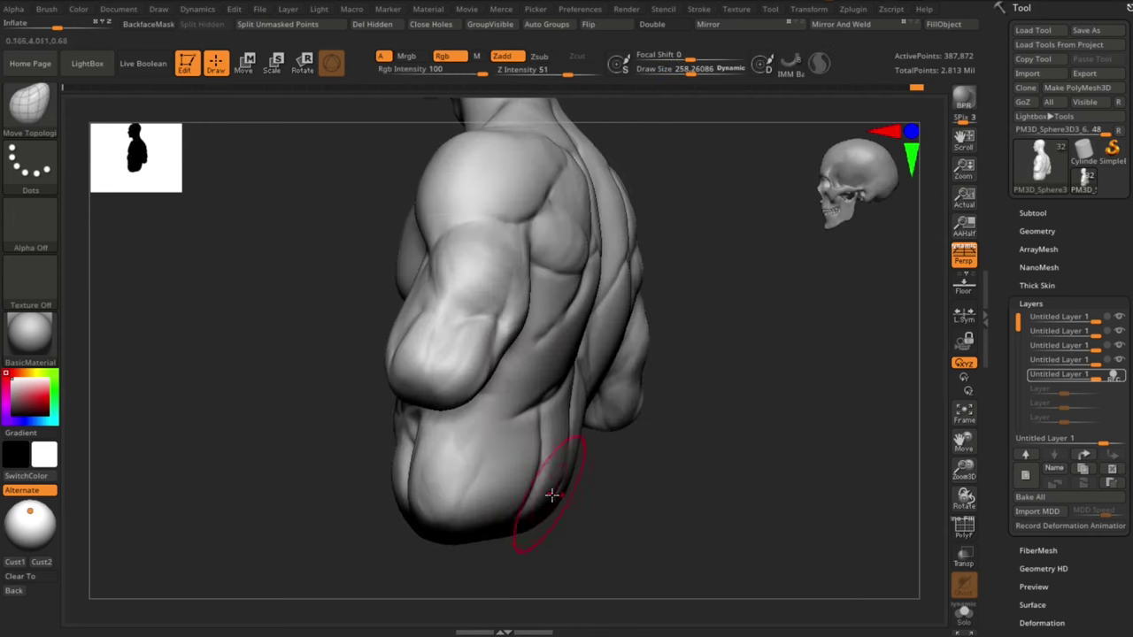
mouse_move(607, 511)
mouse_down()
mouse_move(561, 511)
mouse_move(627, 490)
mouse_move(819, 511)
mouse_move(772, 488)
mouse_up()
Step: Build up the lower back muscles on both sides of the spine with ClayBuildup at a draw size of about 208 and smooth them
key(b)
key(c)
key(b)
key(b)
key(s)
key(t)
key(bracketleft)
drag(621, 439, 631, 515)
drag(714, 506, 777, 502)
drag(427, 474, 446, 480)
drag(720, 508, 751, 501)
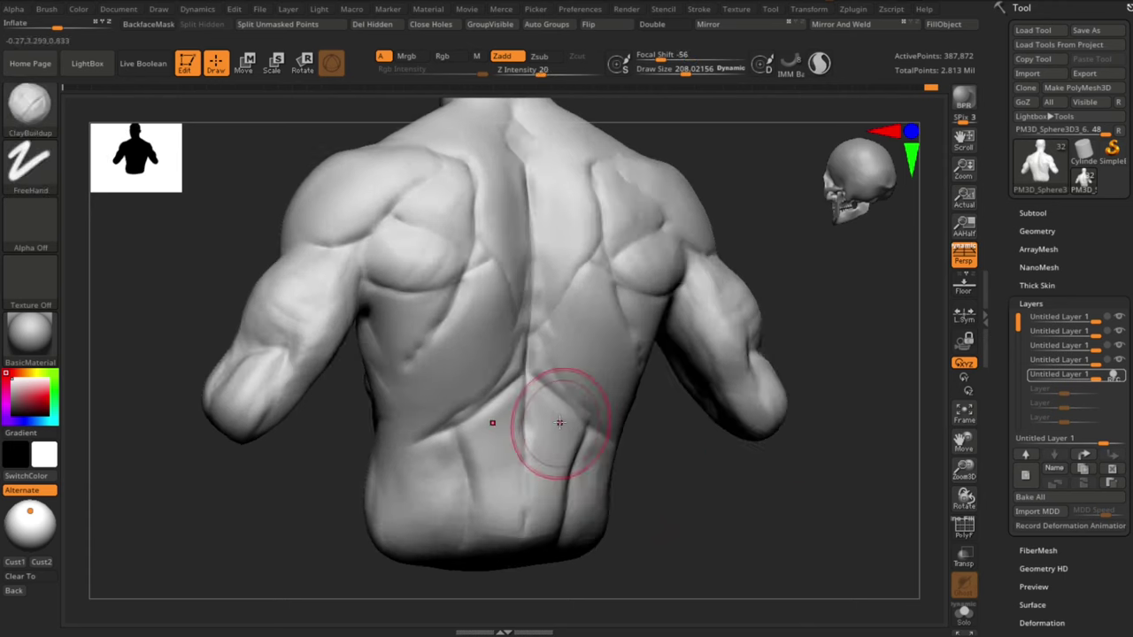
shift+drag(561, 422, 558, 443)
shift+drag(721, 506, 682, 508)
Step: Round out the lower back columns with the Standard brush and reshape them with Move Topological at a draw size of about 201
key(s)
drag(493, 417, 495, 417)
mouse_move(765, 488)
mouse_down()
mouse_move(764, 504)
mouse_move(711, 510)
mouse_move(638, 503)
mouse_up()
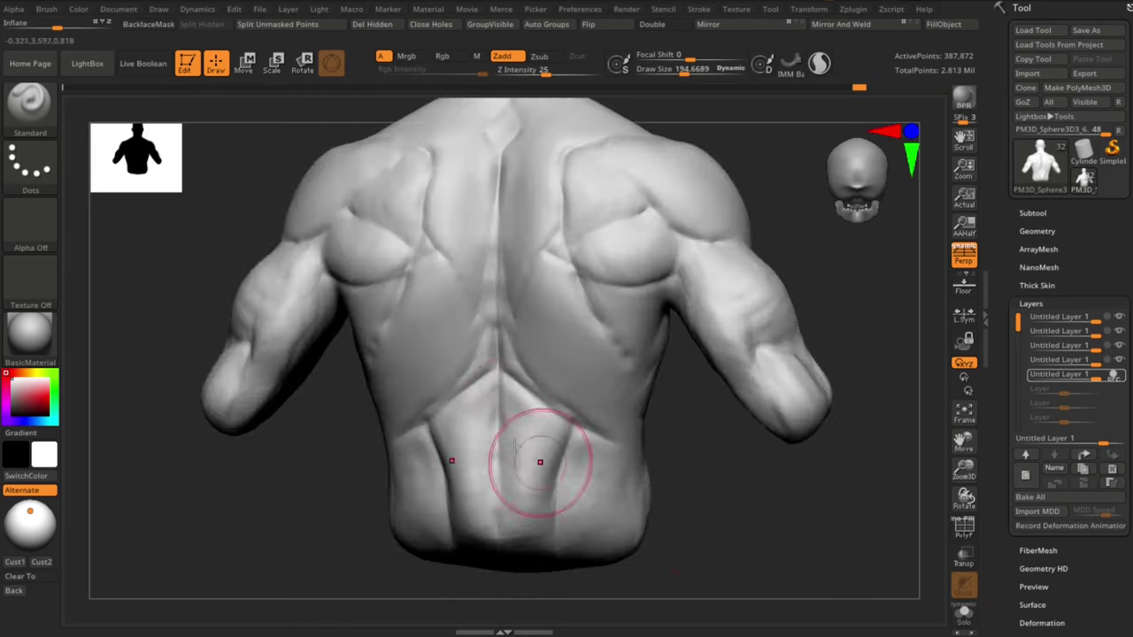
key(b)
key(m)
key(t)
key(s)
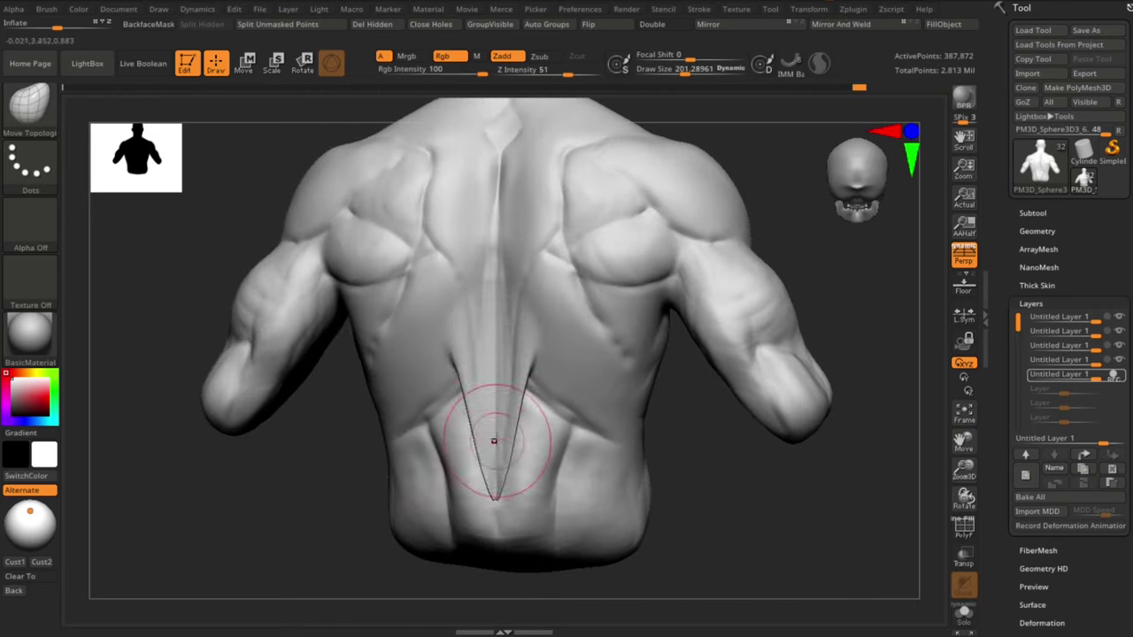
Step: Carve the spine groove down the lower back with DamStandard and refine the columns beside it at a draw size of about 243
key(b)
key(d)
key(s)
key(s)
mouse_move(494, 441)
mouse_down()
mouse_move(493, 390)
mouse_move(499, 547)
mouse_up()
mouse_move(662, 542)
mouse_down()
mouse_move(723, 534)
mouse_move(511, 526)
mouse_up()
shift+drag(659, 531, 630, 527)
key(s)
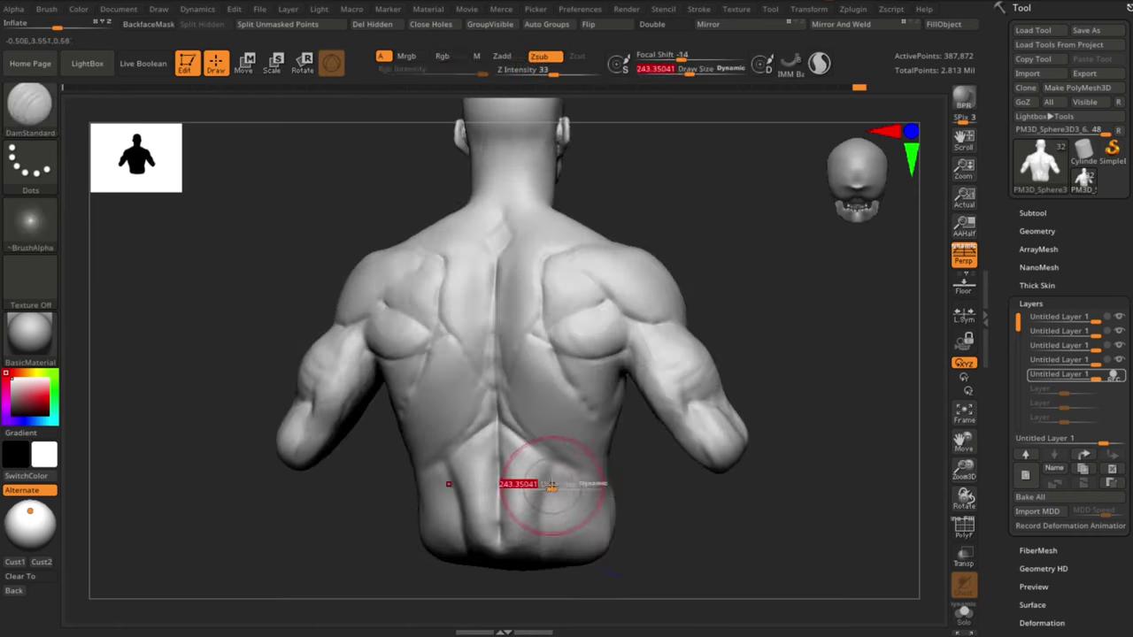
drag(552, 485, 548, 486)
Step: Build up the muscles beside the spine and below the shoulder blade with ClayBuildup at a draw size of about 146
alt+drag(684, 507, 677, 558)
alt+drag(792, 403, 762, 353)
key(b)
key(c)
key(b)
key(s)
drag(517, 380, 488, 374)
key(s)
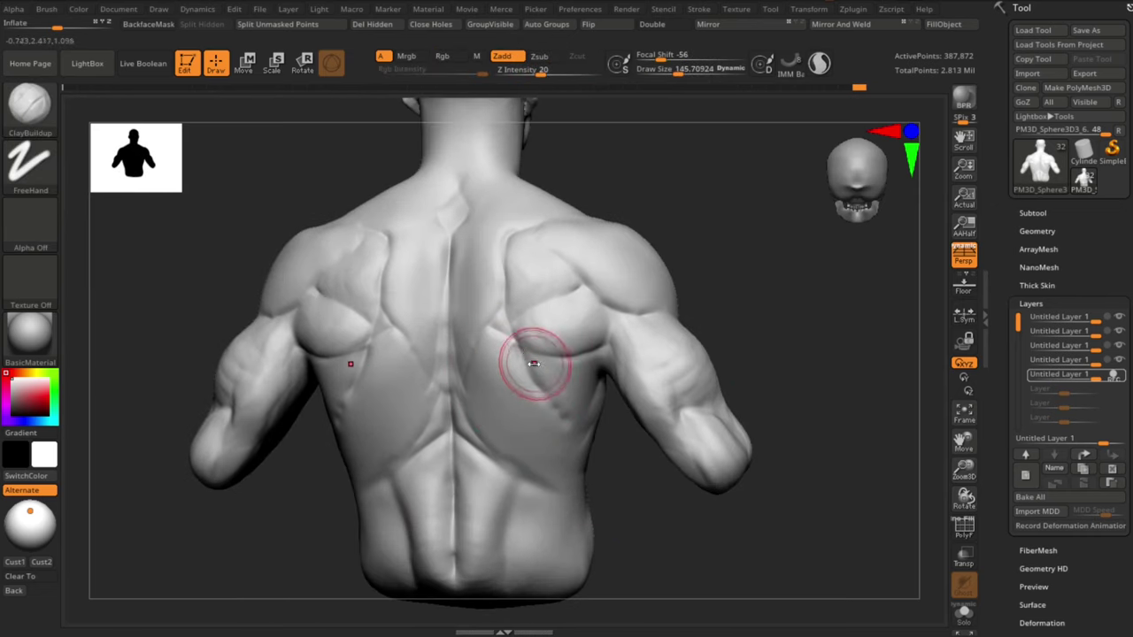
Step: Fill and soften the creases on the outer latissimus with ClayBuildup at a draw size of about 175
drag(618, 460, 677, 461)
mouse_move(721, 514)
shift+mouse_down()
mouse_move(682, 518)
mouse_move(705, 534)
shift+mouse_up()
key(s)
drag(590, 387, 609, 398)
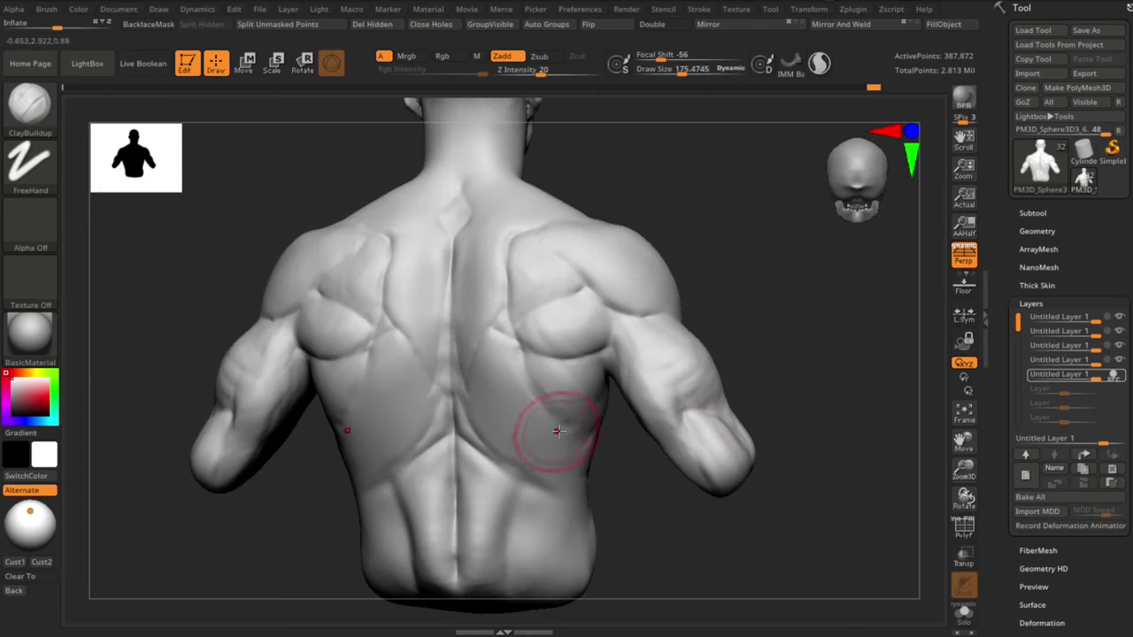
drag(655, 514, 519, 328)
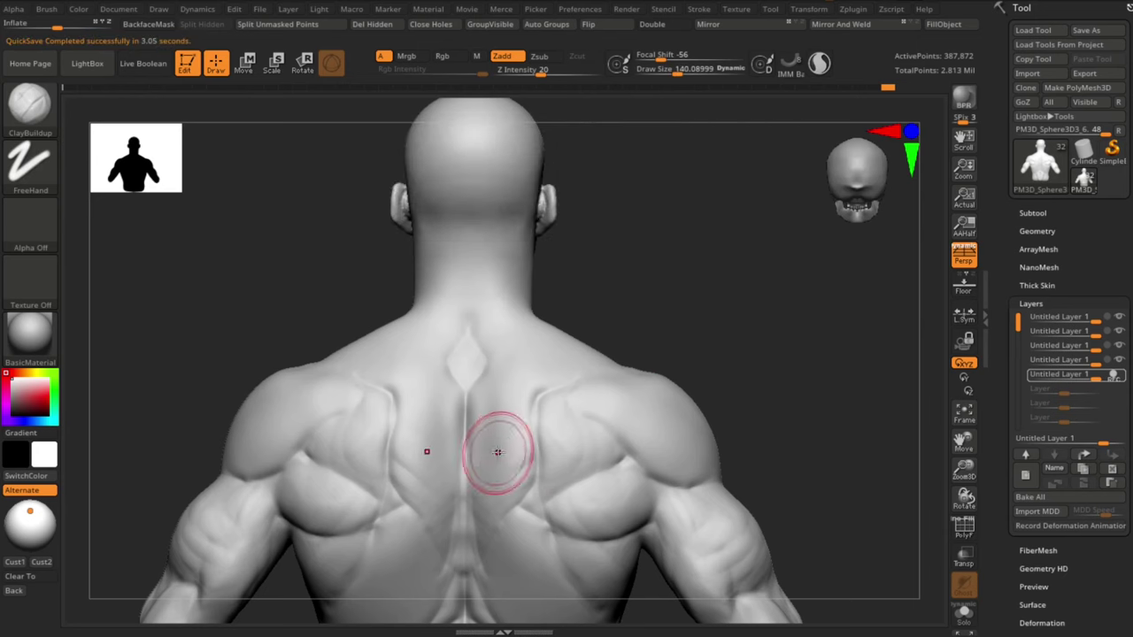
Step: Add muscle fibres to the trapezius between the spine and shoulder blades with ClayBuildup at a draw size of about 140
right_drag(493, 398, 491, 428)
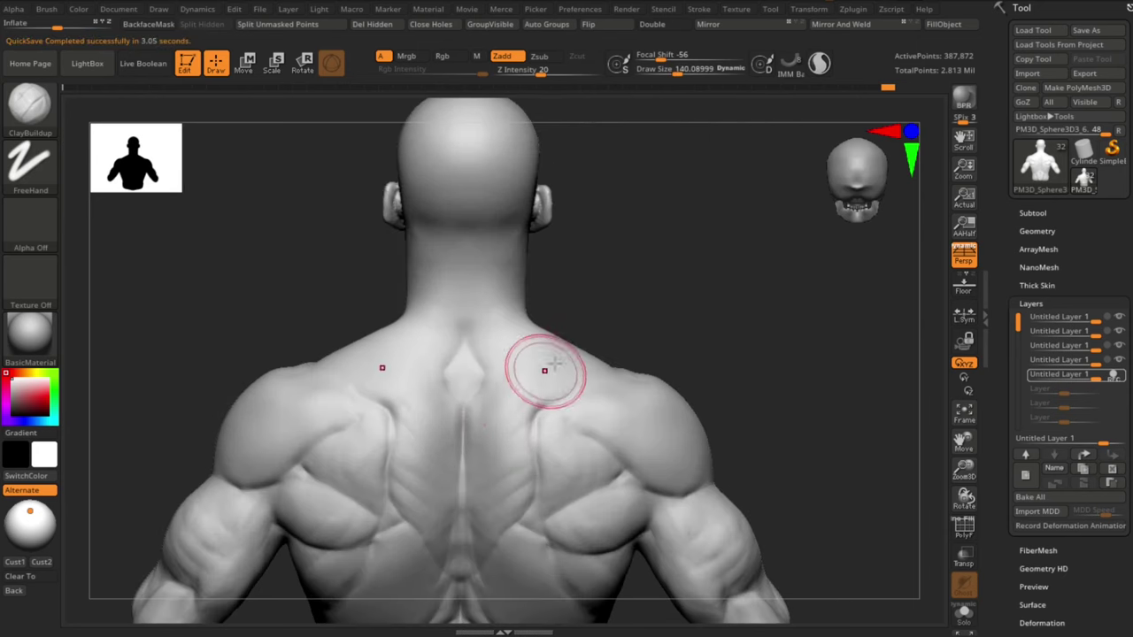
right_drag(553, 364, 552, 384)
drag(540, 400, 524, 406)
mouse_move(670, 276)
right_down()
mouse_move(677, 323)
mouse_move(716, 306)
mouse_move(713, 317)
right_up()
key(ctrl+z)
mouse_move(496, 383)
mouse_down()
mouse_move(577, 424)
mouse_move(524, 406)
mouse_up()
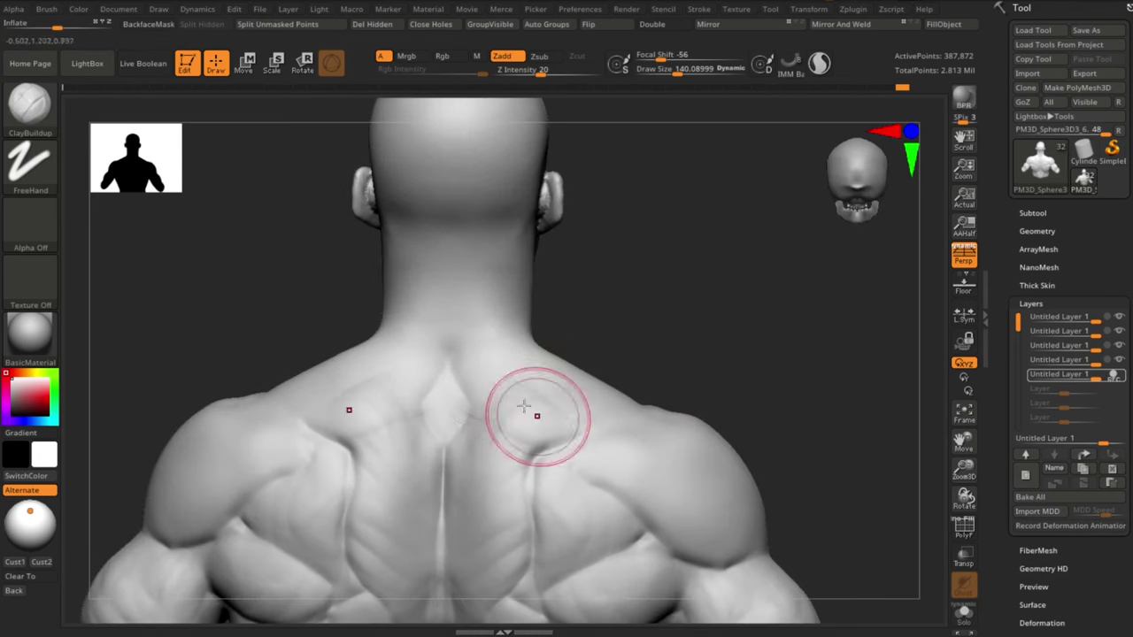
Step: Build up the trapezius along the back and side of the neck with ClayBuildup at draw sizes of about 114 to 129
drag(498, 360, 555, 365)
right_drag(541, 329, 526, 351)
key(bracketleft)
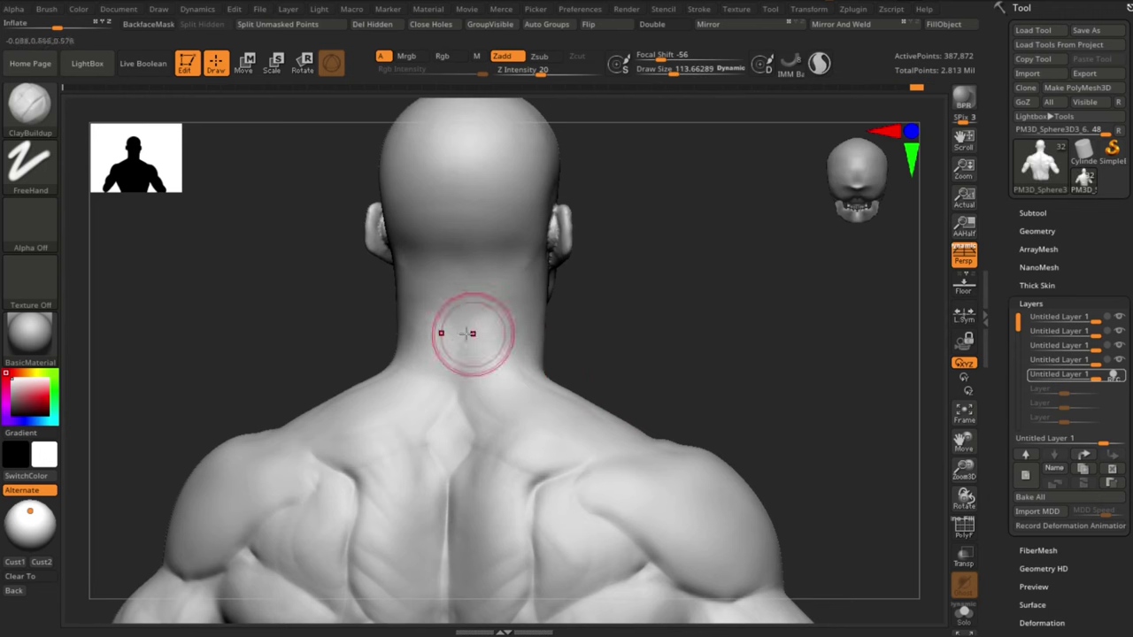
drag(697, 355, 567, 356)
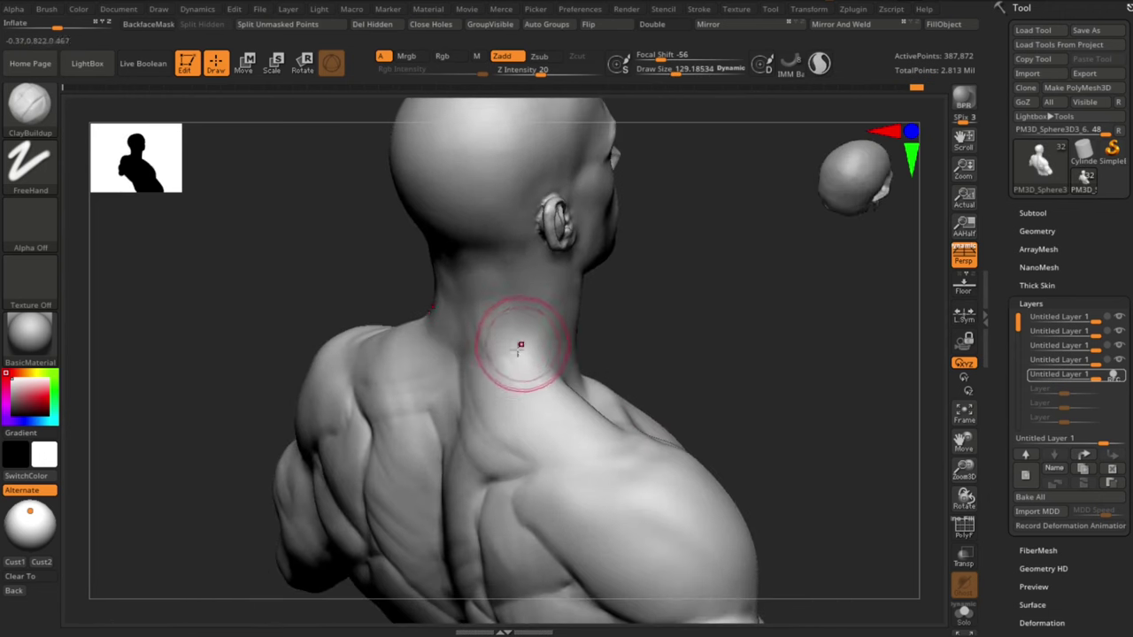
right_drag(560, 361, 509, 384)
mouse_move(509, 386)
shift+mouse_down()
mouse_move(536, 394)
mouse_move(522, 388)
shift+mouse_up()
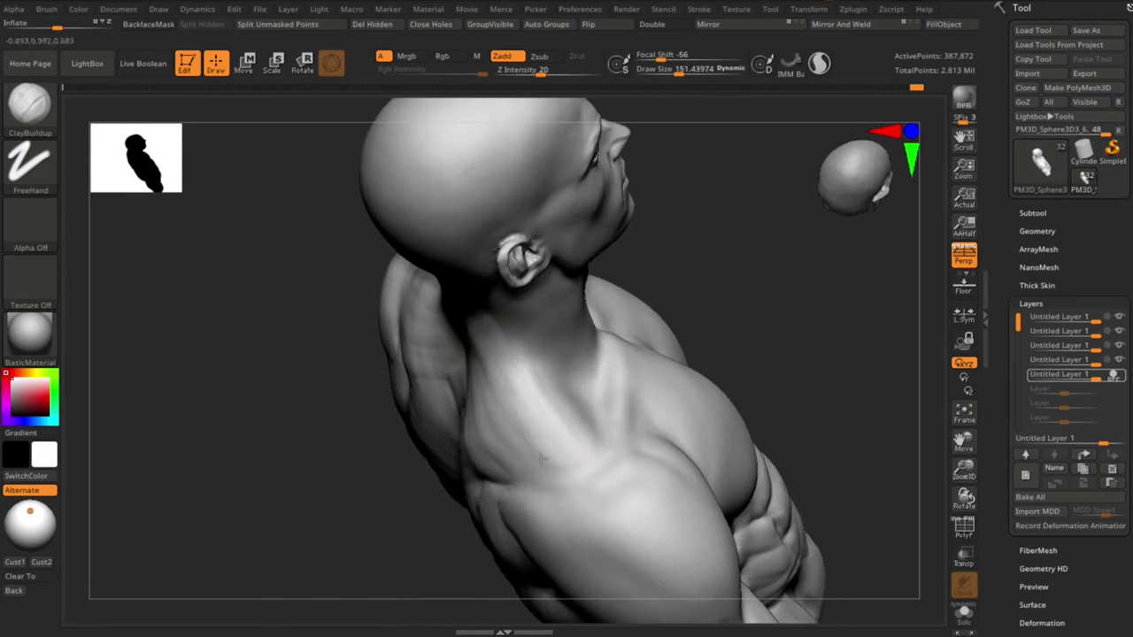
Step: Refine the upper trapezius above the shoulder blade with ClayBuildup at a draw size of about 140 and smooth the neck
mouse_move(531, 390)
shift+right_down()
mouse_move(762, 383)
mouse_move(779, 280)
mouse_move(753, 280)
shift+right_up()
right_drag(437, 278, 404, 342)
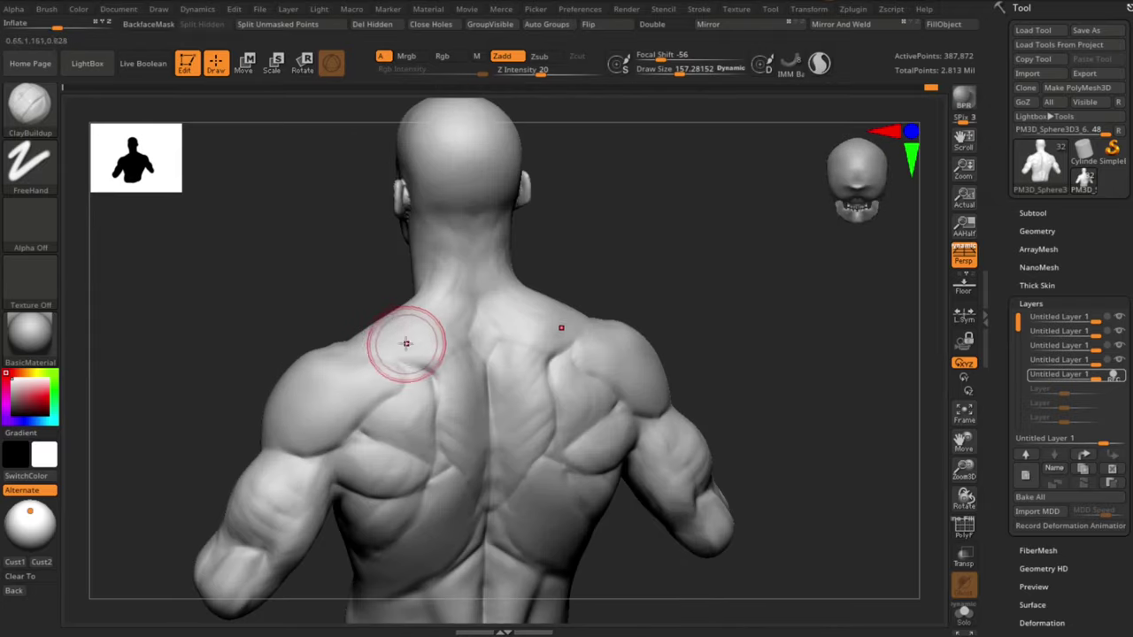
key(bracketleft)
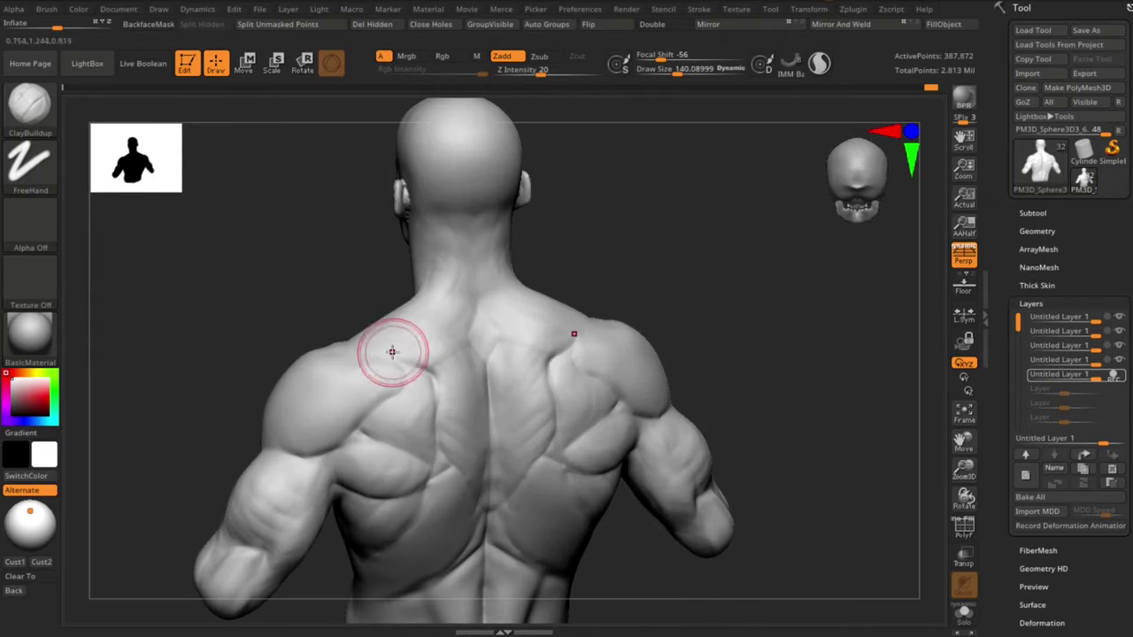
shift+right_drag(454, 269, 513, 278)
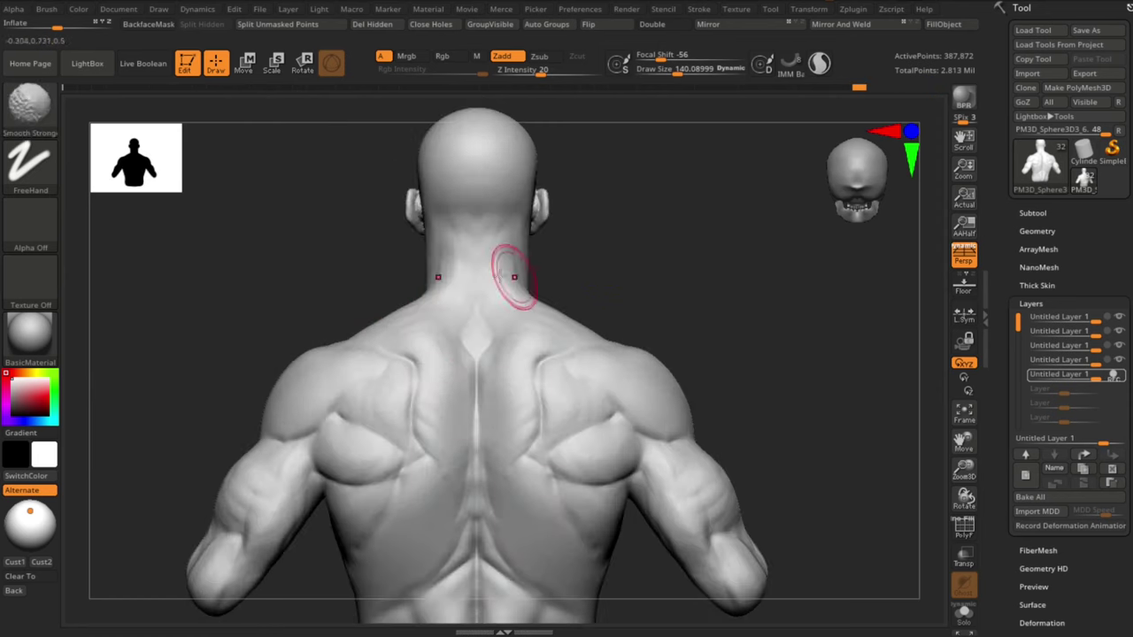
Step: Smooth the back of the neck above the shoulders
mouse_move(514, 277)
shift+mouse_down()
mouse_move(463, 268)
mouse_move(478, 243)
shift+mouse_up()
mouse_move(631, 284)
ctrl+right_down()
mouse_move(765, 333)
mouse_move(832, 310)
ctrl+right_up()
mouse_move(832, 310)
right_down()
mouse_move(855, 336)
mouse_move(845, 340)
right_up()
Step: Build up the lower back muscles with the ClayBuildup brush at a draw size of about 188 and smooth them
key(s)
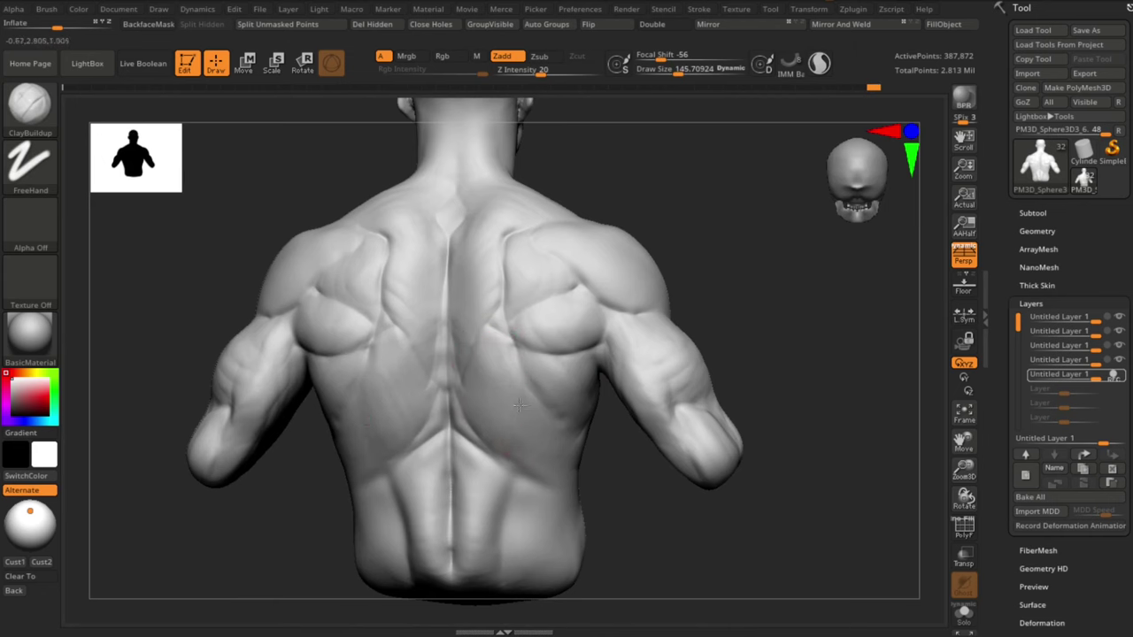
mouse_move(656, 503)
right_down()
mouse_move(585, 520)
mouse_move(572, 483)
right_up()
right_drag(572, 484, 548, 484)
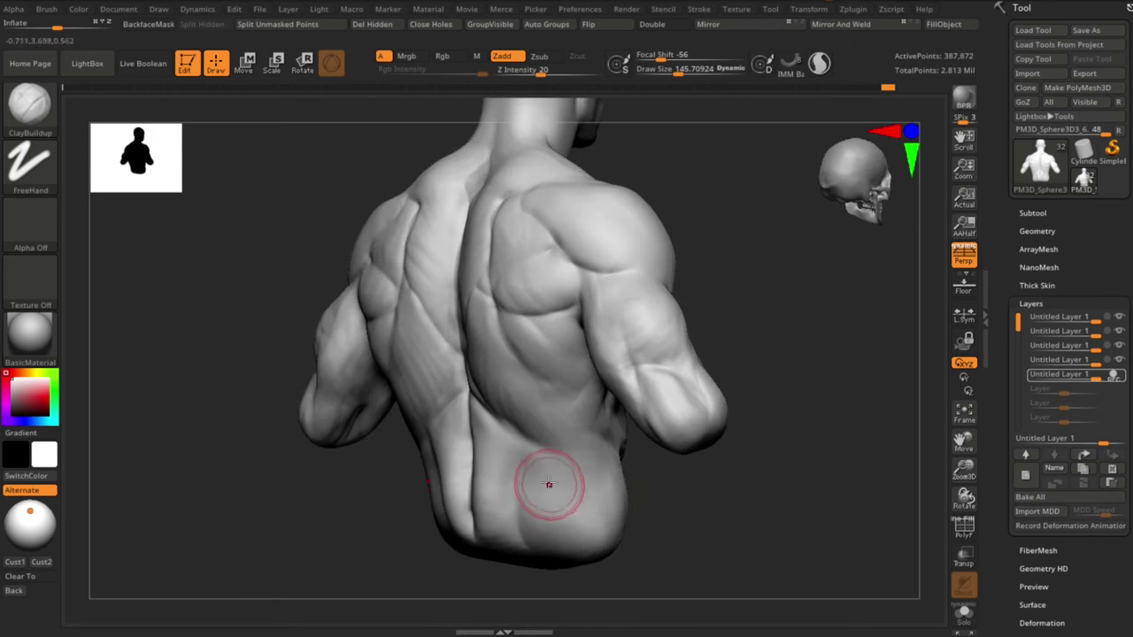
key(s)
drag(536, 505, 542, 504)
mouse_move(649, 521)
right_down()
mouse_move(666, 537)
mouse_move(650, 531)
right_up()
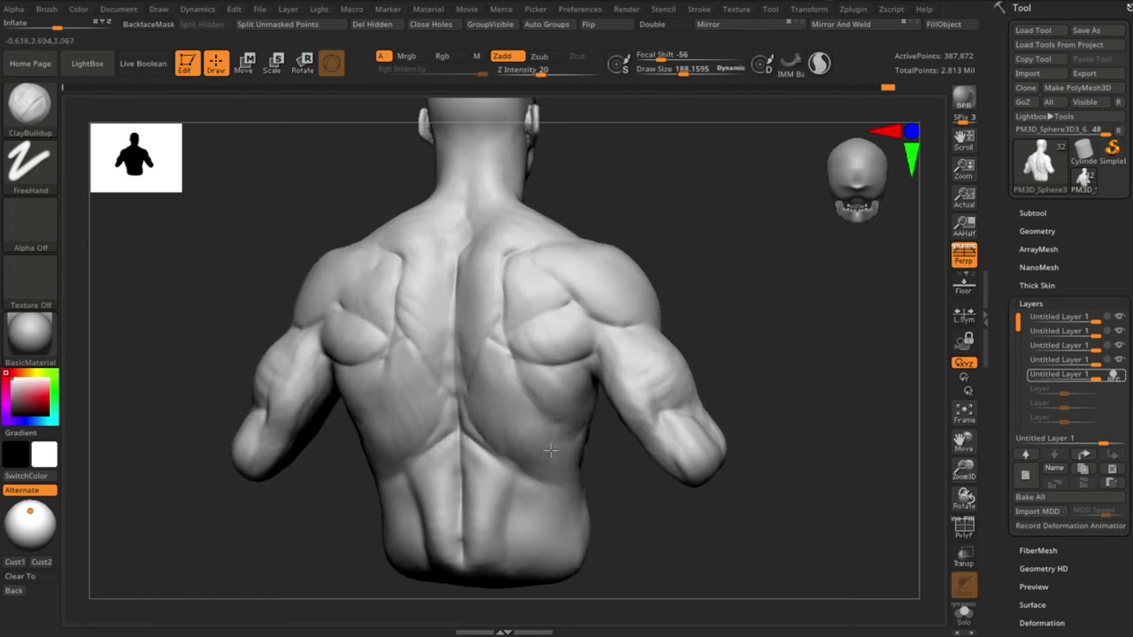
shift+drag(541, 464, 577, 458)
Step: Reshape the outer chest near the shoulder from the front with the Move brush
right_drag(610, 469, 832, 491)
mouse_move(832, 492)
ctrl+right_down()
mouse_move(852, 487)
mouse_move(809, 499)
ctrl+right_up()
mouse_move(810, 499)
right_down()
mouse_move(824, 415)
mouse_move(810, 399)
right_up()
right_drag(810, 399, 829, 374)
alt+right_drag(756, 291, 702, 353)
key(b)
key(m)
key(v)
key(s)
drag(519, 313, 535, 324)
Step: Adjust the lower chest and armpit contour with the Move brush at a draw size of about 229
ctrl+right_drag(762, 384, 745, 367)
key(s)
drag(499, 392, 431, 398)
key(s)
drag(543, 397, 556, 394)
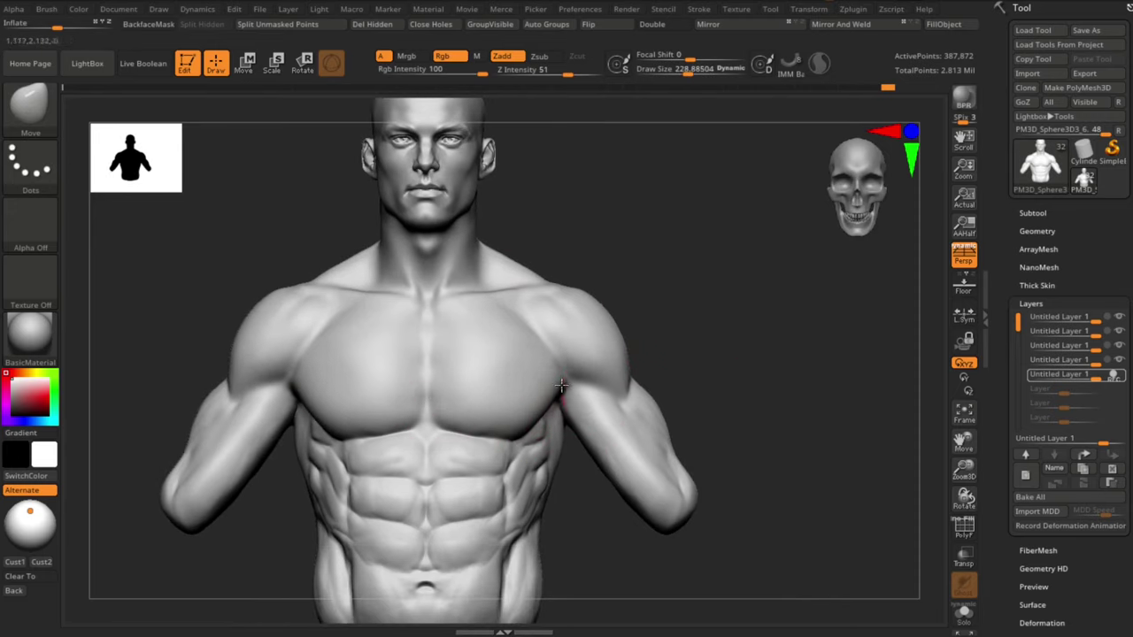
Step: Adjust the side of the rib cage from below with the Move brush and set the draw size to about 236
mouse_move(749, 376)
right_down()
mouse_move(735, 374)
mouse_move(696, 246)
right_up()
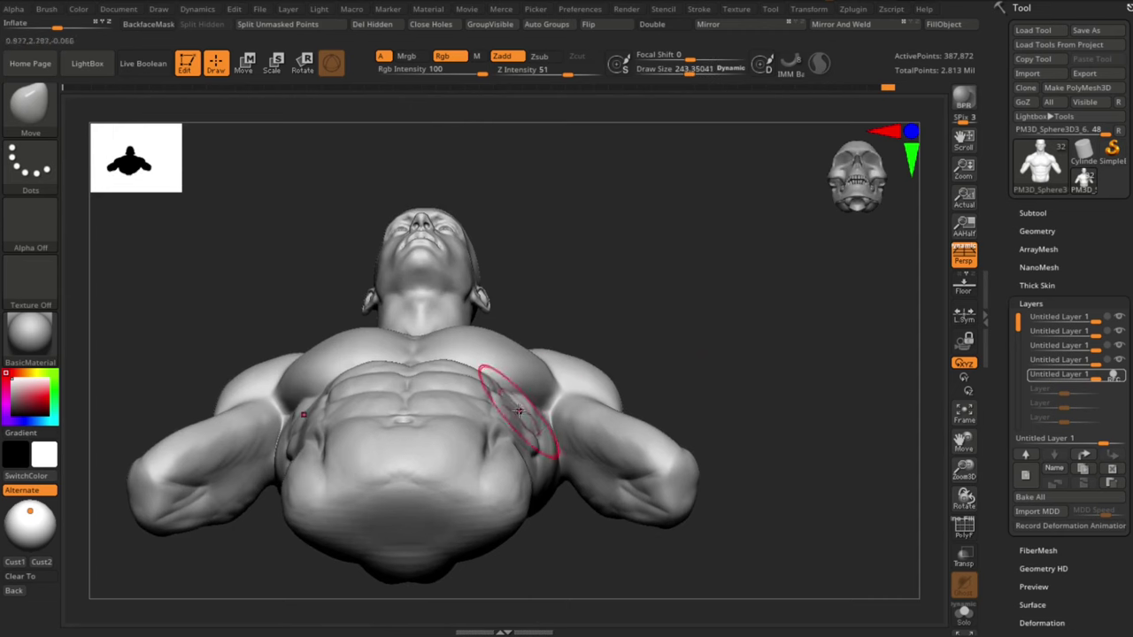
drag(519, 406, 526, 406)
mouse_move(849, 276)
right_down()
mouse_move(860, 402)
mouse_move(798, 370)
right_up()
key(s)
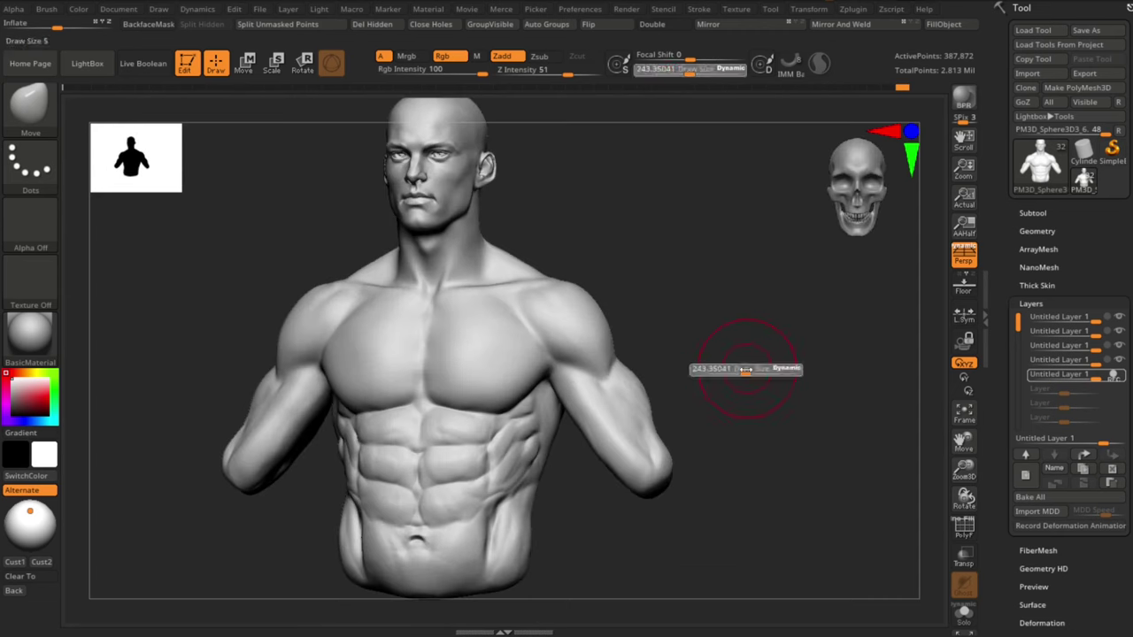
drag(745, 370, 747, 370)
mouse_move(719, 373)
right_down()
mouse_move(748, 377)
mouse_move(759, 395)
mouse_move(744, 357)
right_up()
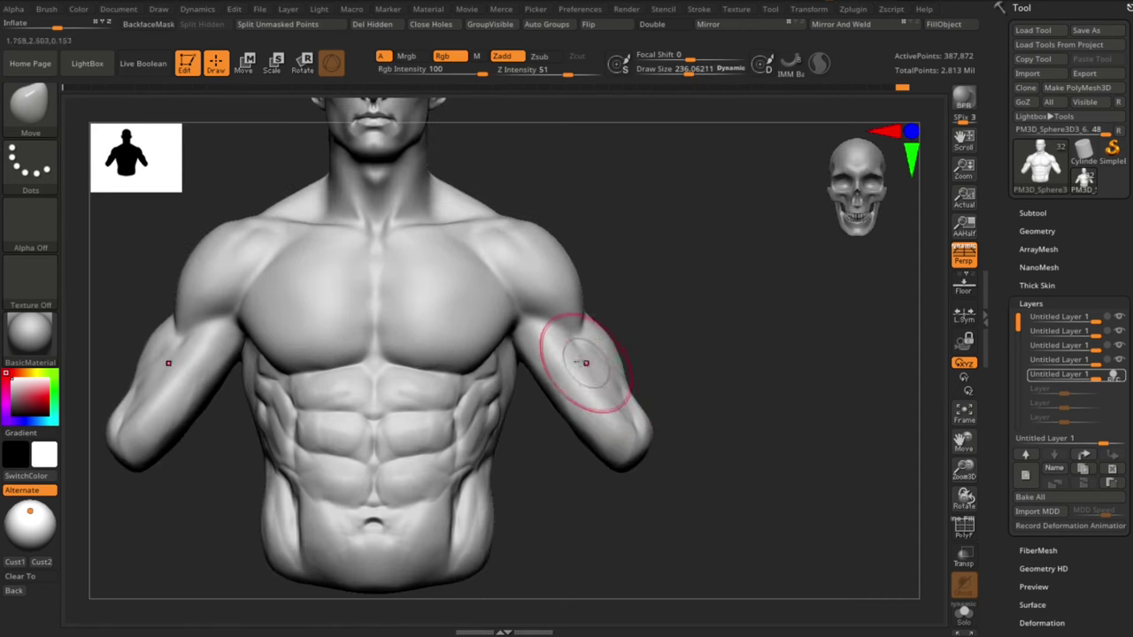
Step: Add volume to the arm near the elbow with the ClayBuildup brush at a draw size of about 151
key(b)
key(c)
key(b)
key(s)
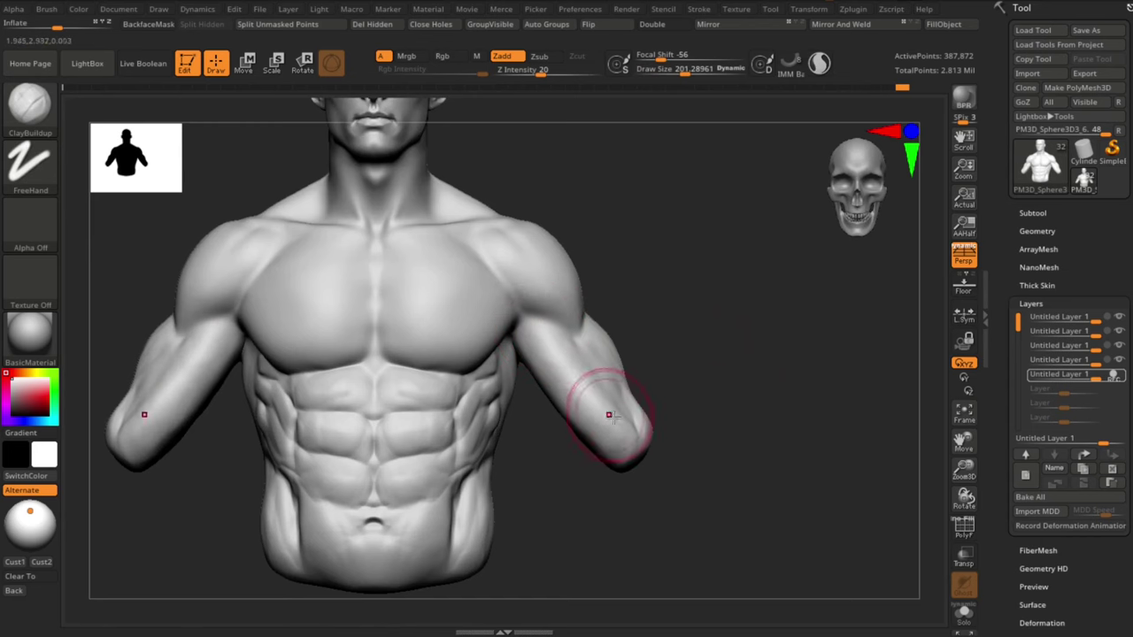
right_drag(612, 416, 591, 414)
right_drag(734, 369, 657, 389)
key(s)
drag(597, 351, 591, 351)
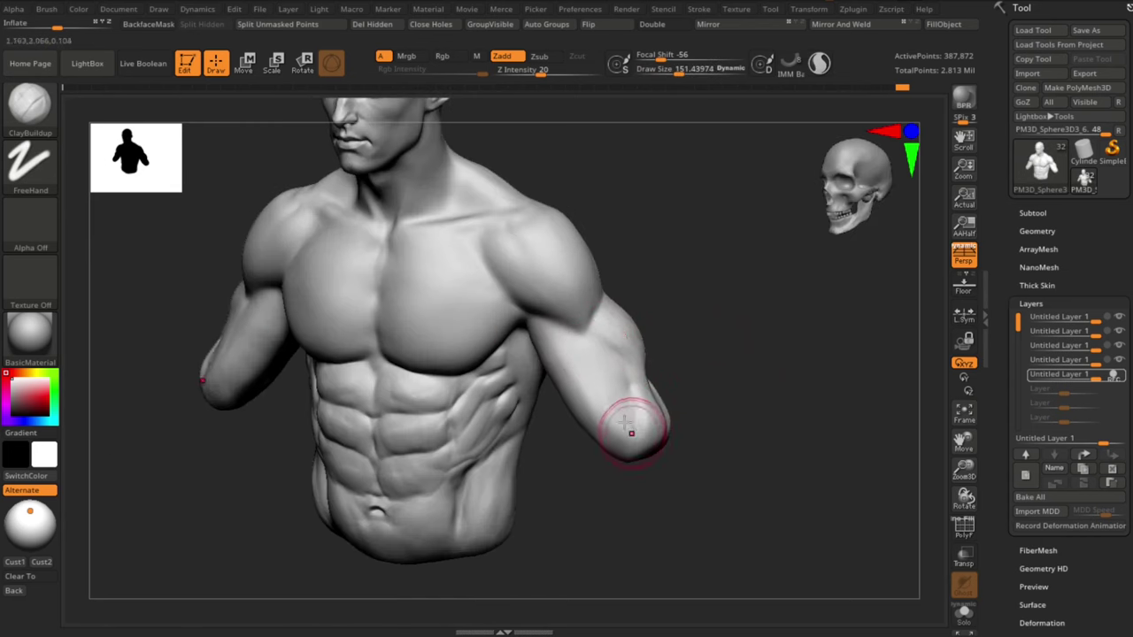
right_drag(631, 433, 725, 366)
drag(627, 424, 632, 431)
Step: Build up the muscle forms along the upper arm with ClayBuildup and smooth the inner side
right_drag(657, 394, 735, 372)
drag(586, 352, 611, 405)
right_drag(672, 376, 600, 373)
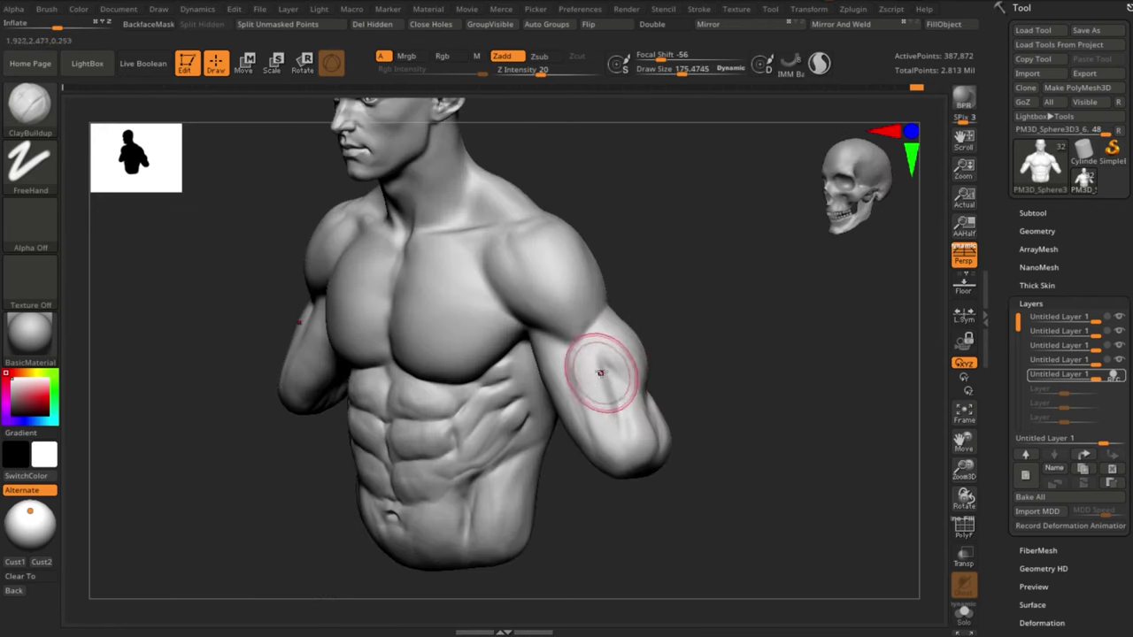
drag(615, 382, 620, 400)
shift+right_drag(718, 371, 706, 372)
shift+drag(571, 395, 579, 414)
Step: Refine the biceps and elbow forms with ClayBuildup strokes along the arm at a draw size of about 140
alt+right_drag(750, 429, 715, 370)
ctrl+right_drag(715, 370, 714, 385)
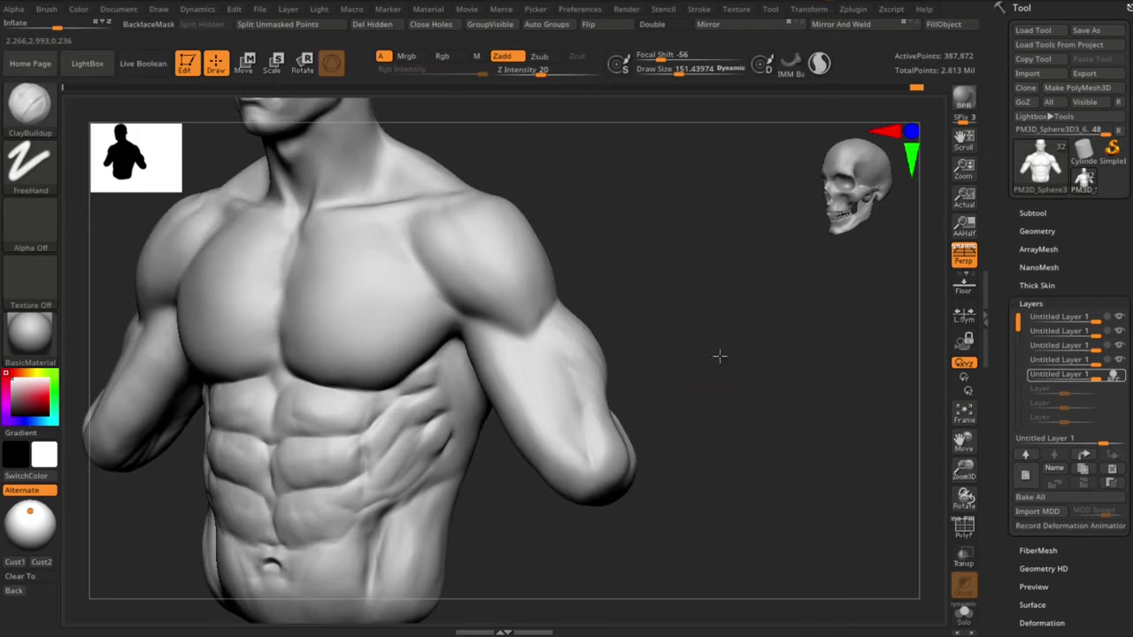
drag(718, 355, 650, 350)
key(s)
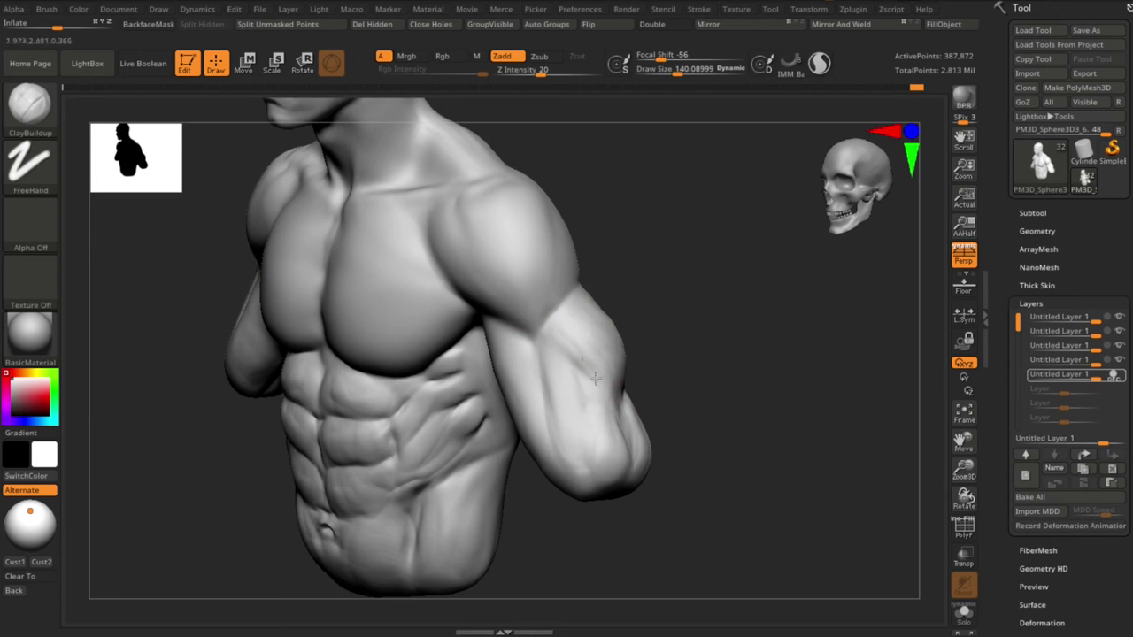
drag(551, 358, 569, 447)
mouse_move(677, 381)
mouse_down()
mouse_move(744, 380)
mouse_move(735, 389)
mouse_move(613, 389)
mouse_move(697, 399)
mouse_move(690, 410)
mouse_move(708, 419)
mouse_up()
mouse_move(608, 518)
alt+mouse_down()
mouse_move(625, 482)
mouse_move(604, 483)
alt+mouse_up()
key(s)
mouse_move(598, 483)
mouse_down()
mouse_move(577, 488)
mouse_move(586, 484)
mouse_up()
Step: Carve the crease along the side of the abdominals with the DamStandard brush at a draw size of about 182
key(b)
key(d)
key(s)
key(s)
drag(479, 425, 486, 424)
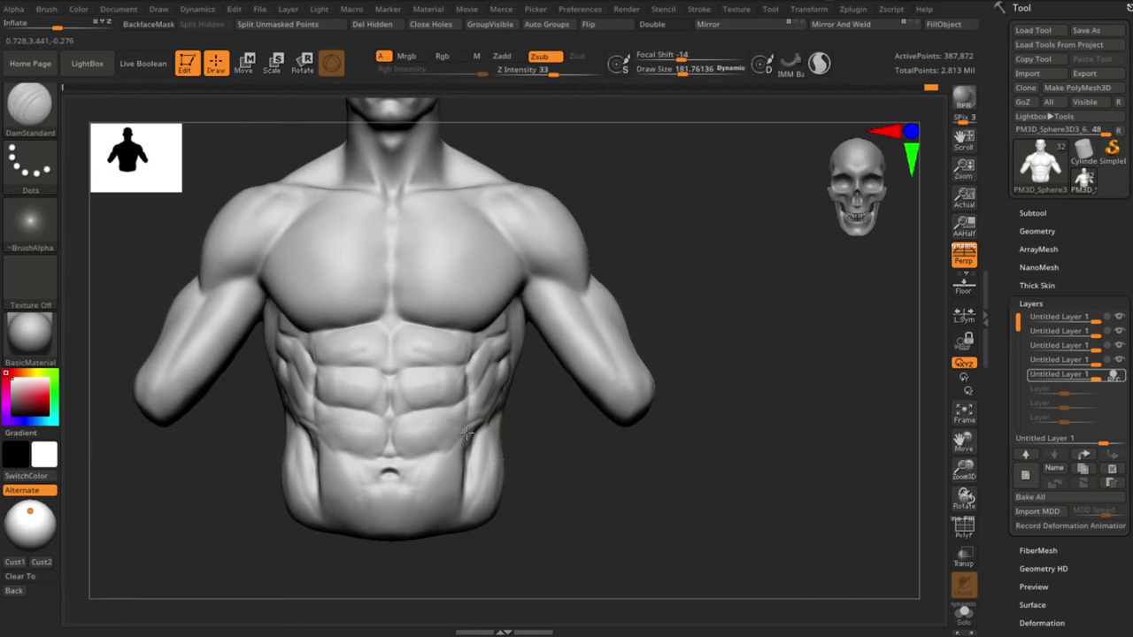
Step: Adjust the rib muscles below the armpit with the Move brush and smooth them
key(b)
key(m)
key(v)
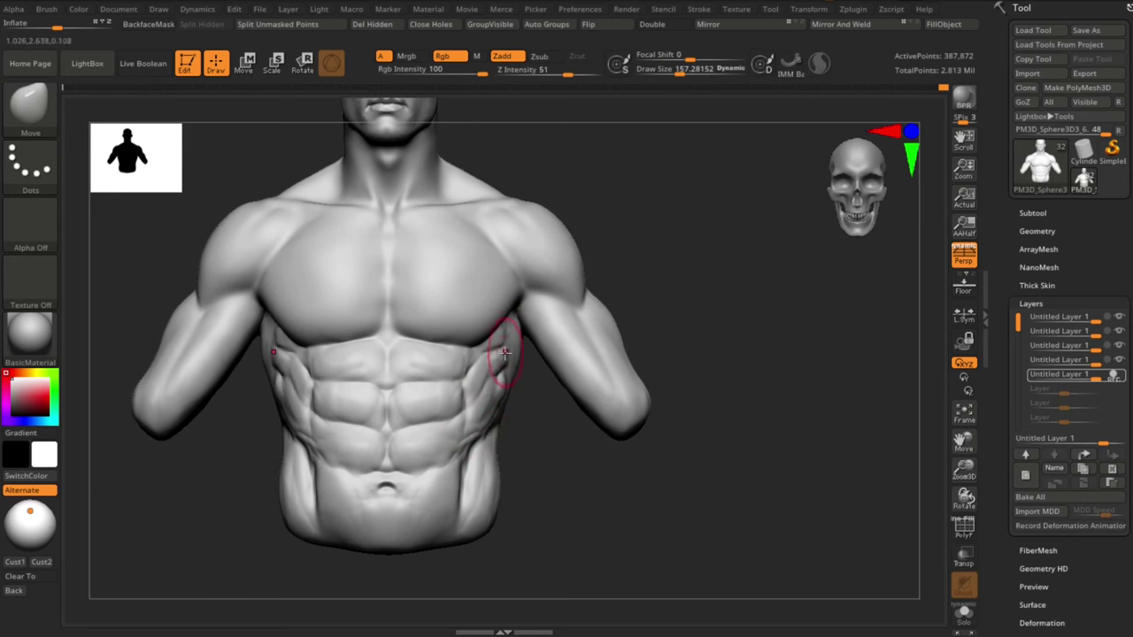
shift+drag(505, 352, 493, 356)
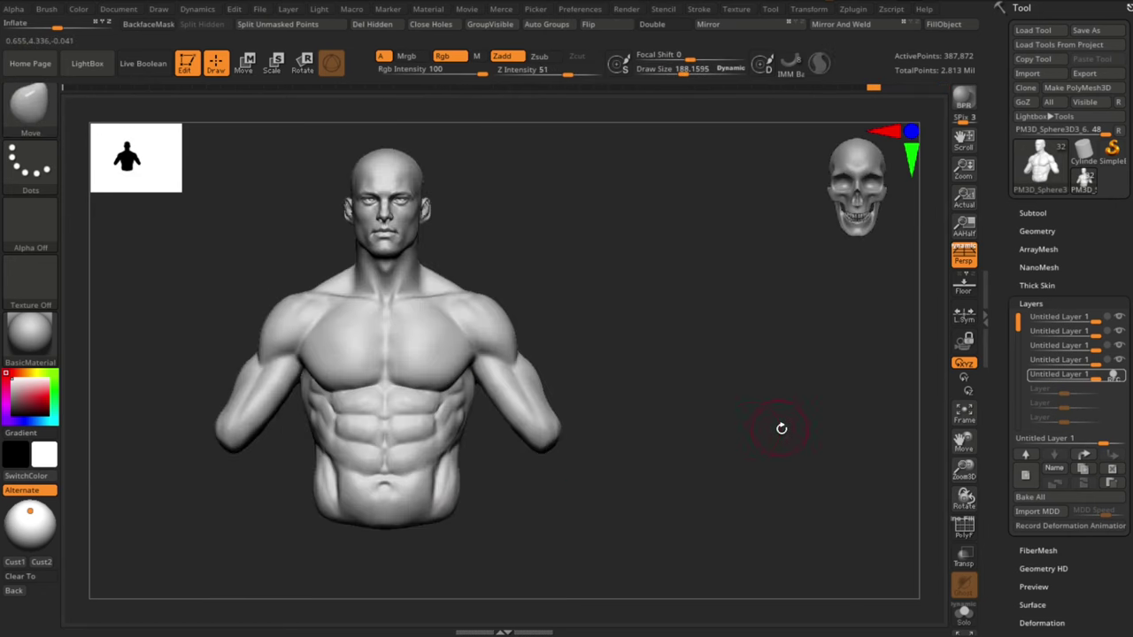
Step: Bake the sculpting layers and soften the rib and abdominal muscles with the Smooth Stronger brush
mouse_move(782, 425)
mouse_down()
mouse_move(741, 425)
mouse_move(585, 506)
mouse_move(540, 502)
mouse_up()
shift+drag(483, 382, 478, 386)
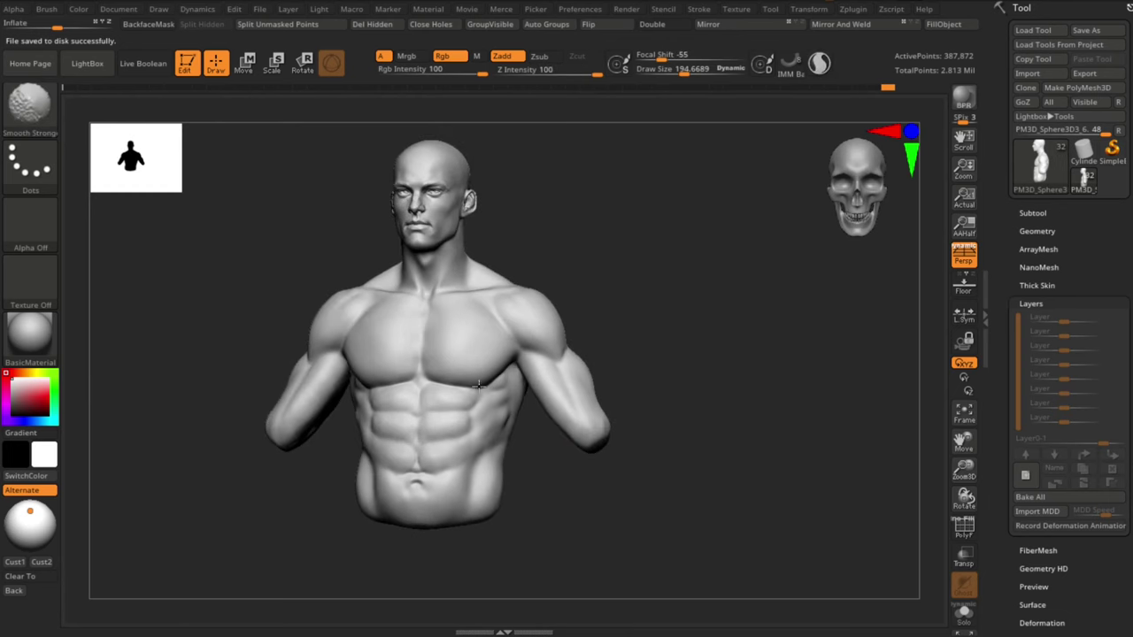
mouse_move(748, 292)
mouse_down()
mouse_move(695, 285)
mouse_move(752, 301)
mouse_up()
alt+drag(576, 496, 611, 558)
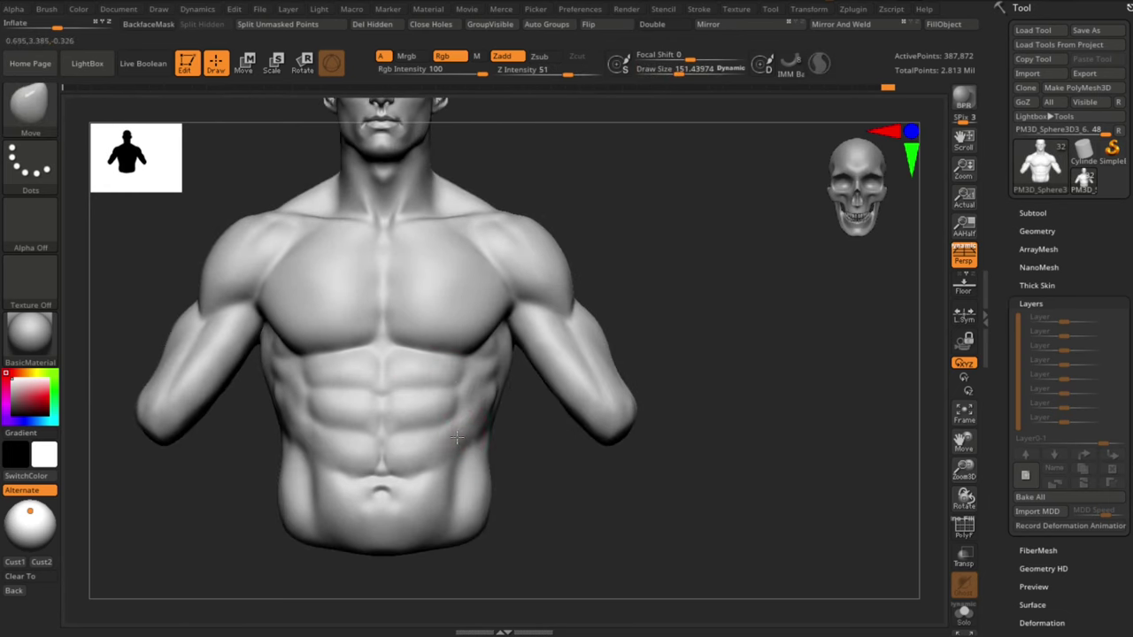
Step: Reshape the lower abdominals beside the obliques with the Move brush
key(s)
mouse_move(457, 437)
mouse_down()
mouse_move(466, 461)
mouse_move(396, 475)
mouse_up()
mouse_move(586, 557)
alt+mouse_down()
mouse_move(587, 509)
mouse_move(535, 475)
mouse_move(597, 483)
mouse_move(548, 469)
alt+mouse_up()
Step: Build up the rib muscles on the side of the torso with ClayBuildup and smooth them
key(b)
key(c)
key(b)
mouse_move(533, 402)
mouse_down()
mouse_move(549, 384)
mouse_move(546, 423)
mouse_up()
alt+drag(611, 531, 611, 485)
mouse_move(611, 485)
mouse_down()
mouse_move(665, 491)
mouse_move(636, 499)
mouse_up()
shift+drag(526, 403, 531, 420)
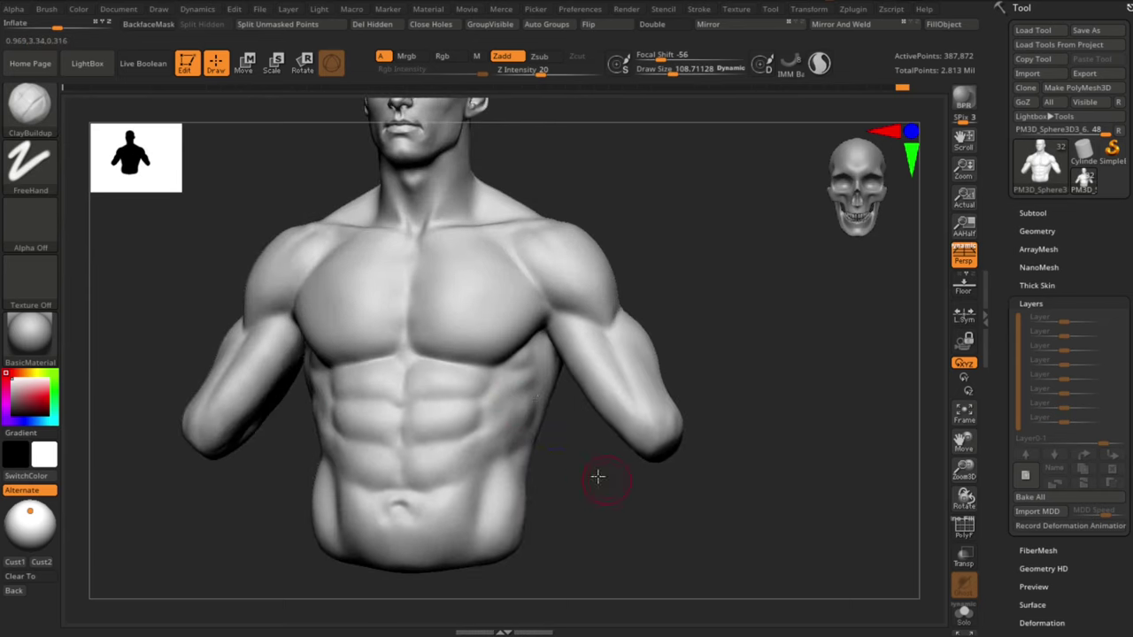
Step: Add ClayBuildup volume to the upper abdominals and the lower edge of the chest
drag(597, 475, 543, 472)
key(s)
drag(478, 383, 485, 383)
drag(495, 347, 480, 359)
alt+drag(607, 540, 602, 495)
shift+drag(601, 496, 655, 513)
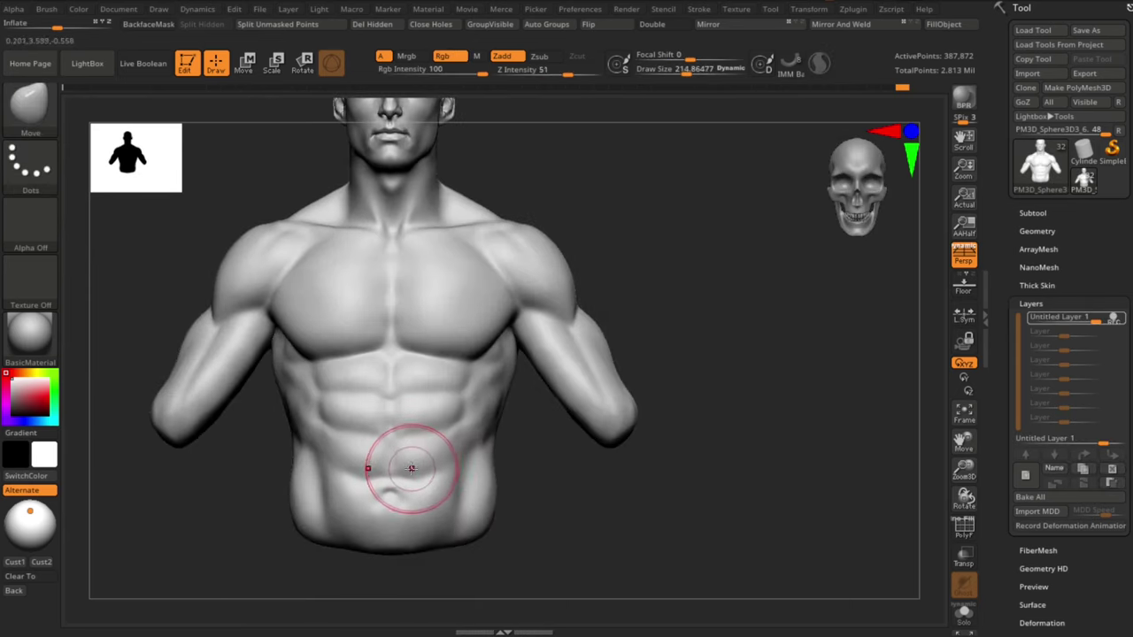
Step: Widen the upper side of the torso below the armpit with the Move brush at a draw size of about 251
key(s)
drag(411, 468, 415, 468)
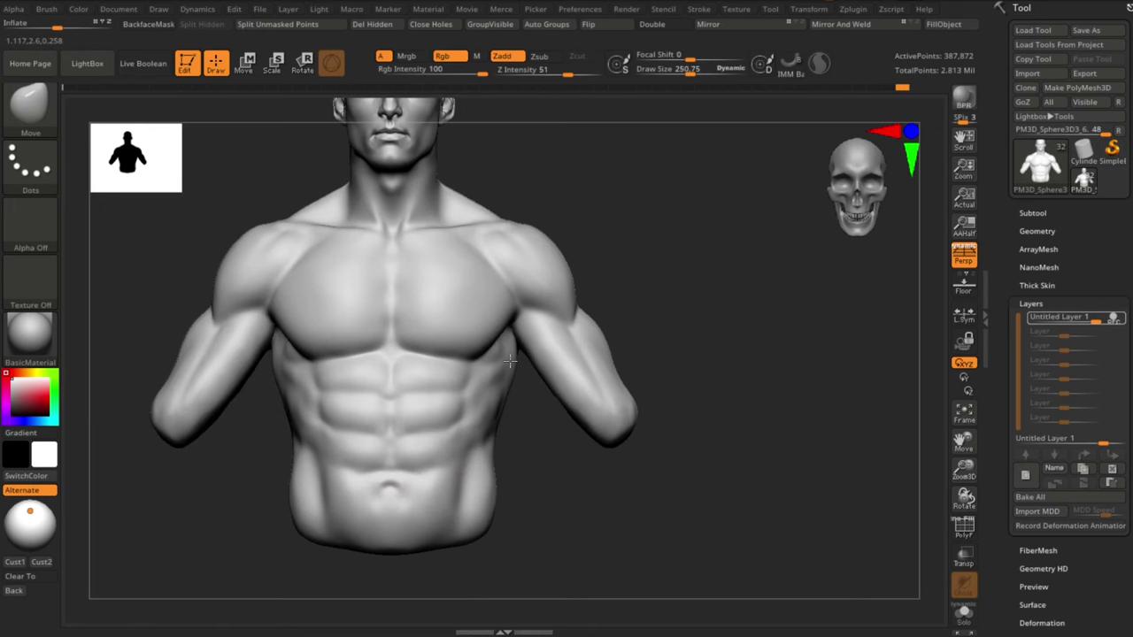
drag(510, 361, 524, 355)
mouse_move(717, 416)
alt+mouse_down()
mouse_move(738, 363)
mouse_move(736, 401)
alt+mouse_up()
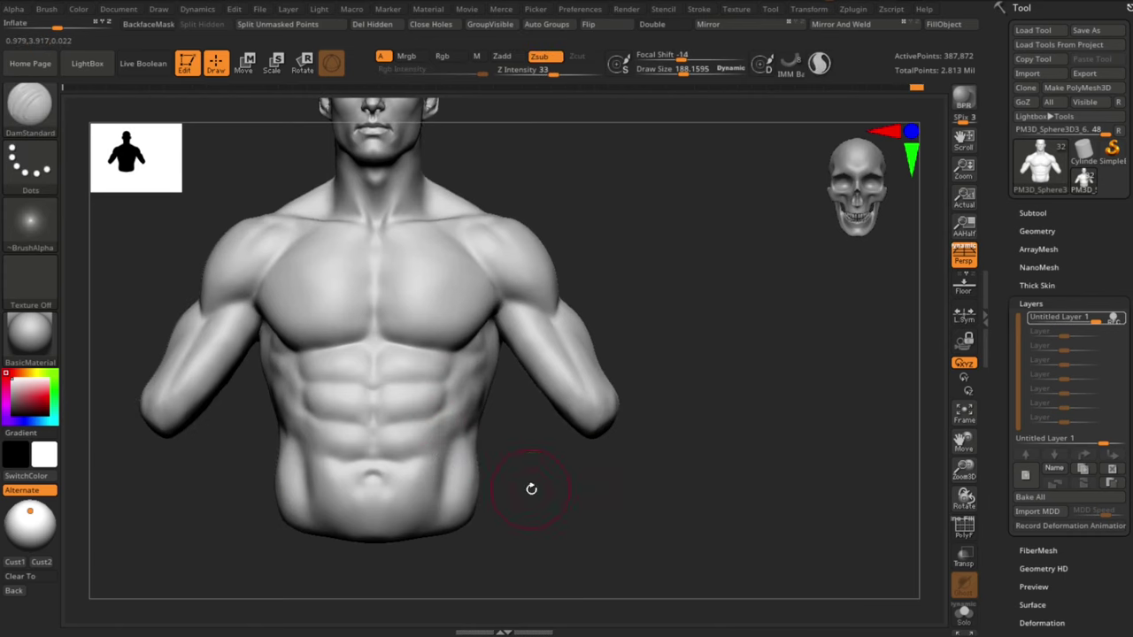
Step: Carve the outer edge of the lower abdominals with the DamStandard brush and undo the unwanted strokes
drag(531, 488, 451, 430)
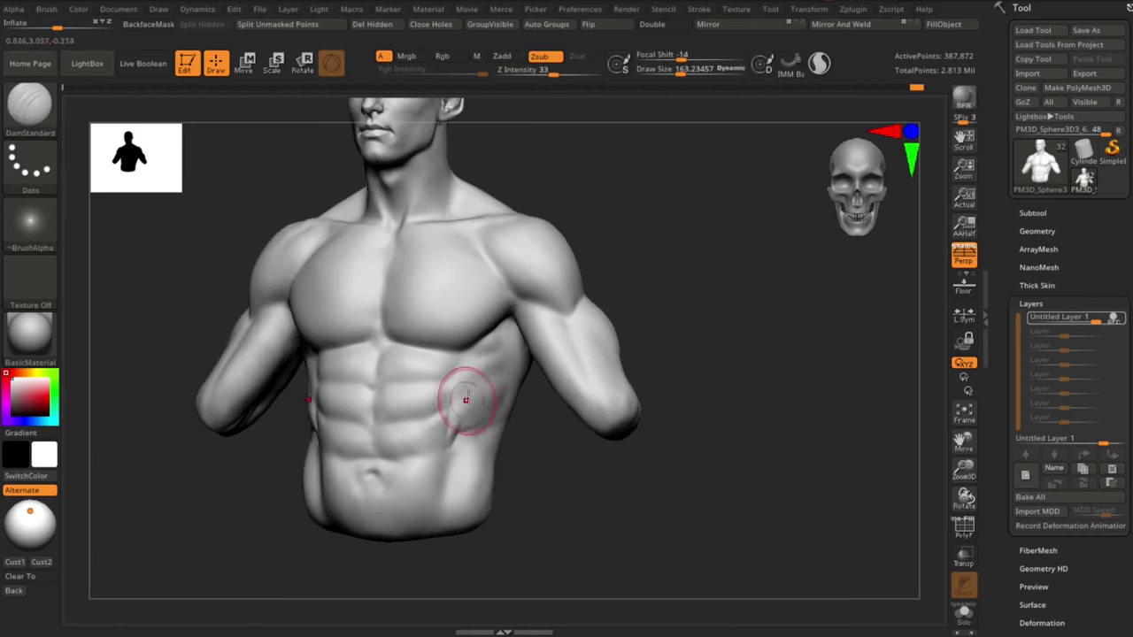
key(ctrl)
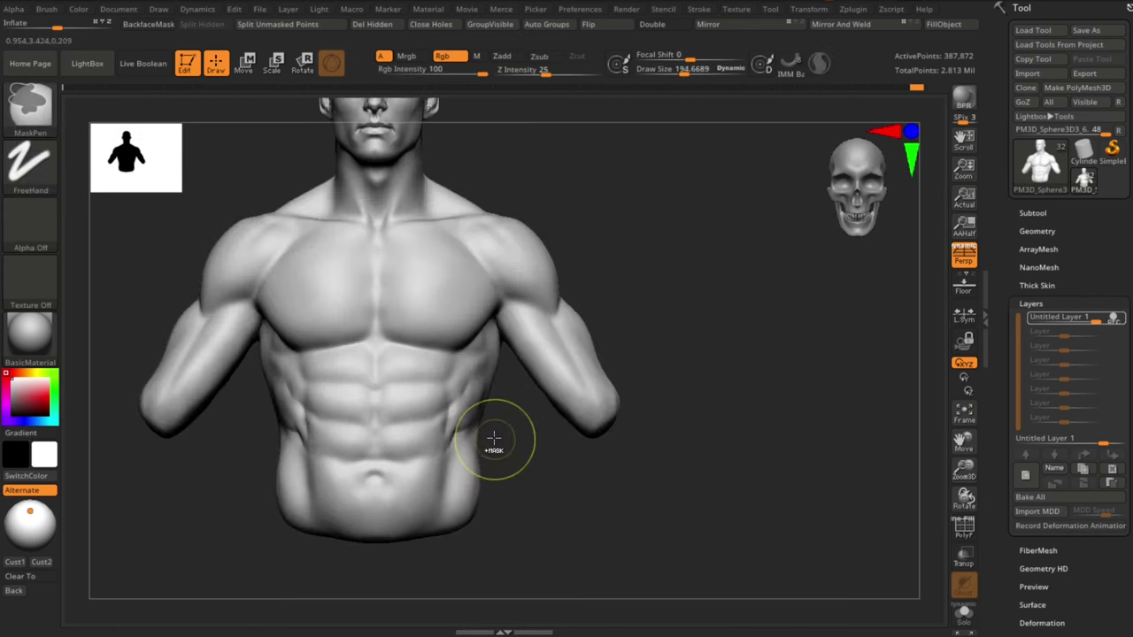
key(ctrl+z)
drag(519, 459, 497, 460)
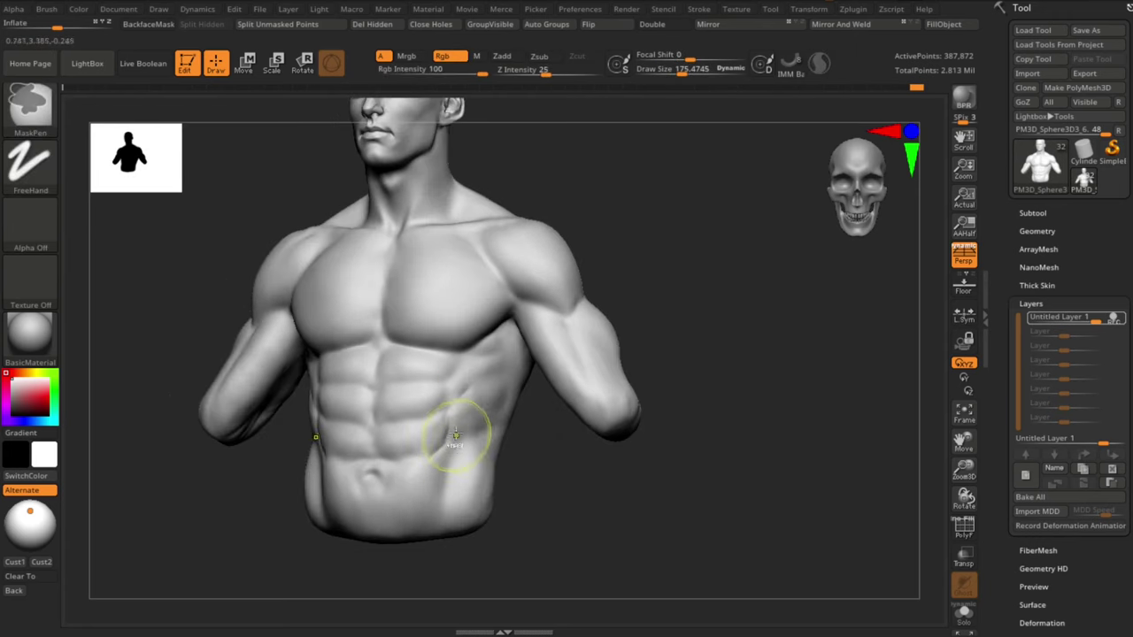
drag(447, 407, 443, 448)
shift+drag(518, 462, 488, 466)
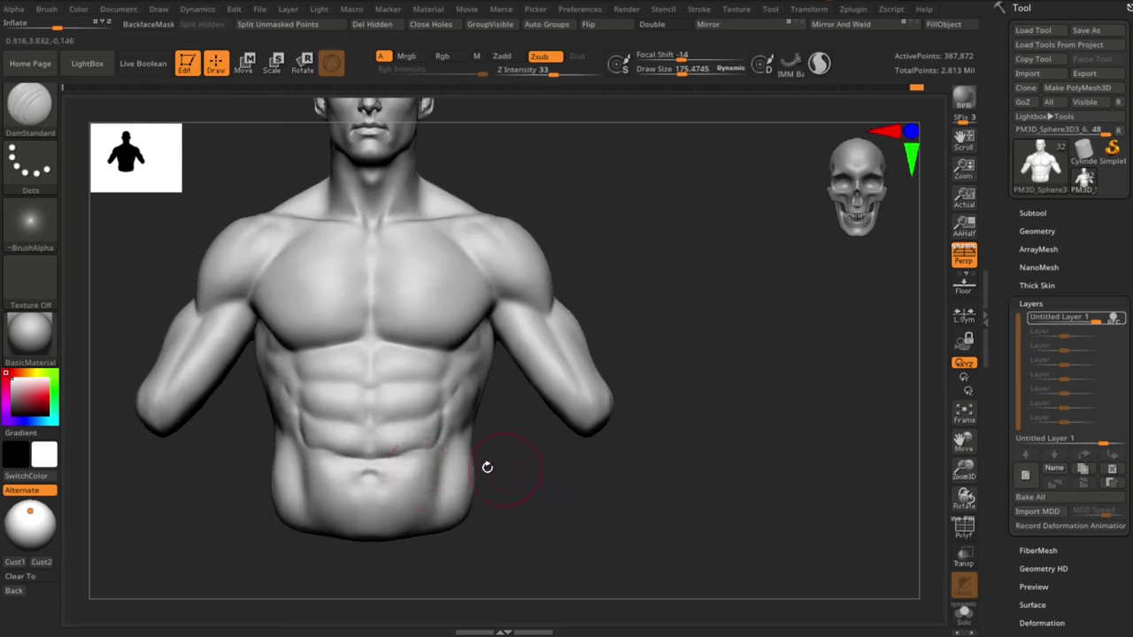
key(ctrl+z)
key(ctrl+z)
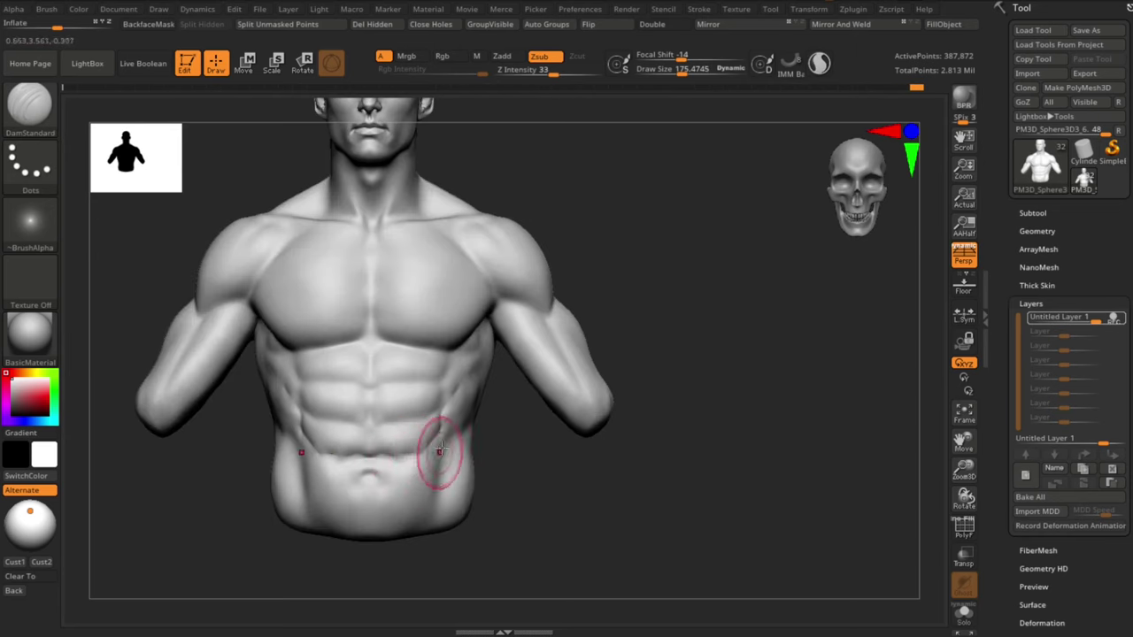
Step: Rework the navel area with the ClayBuildup brush and smooth it
right_drag(439, 466, 429, 467)
key(s)
key(b)
key(c)
key(b)
mouse_move(372, 477)
mouse_down()
mouse_move(358, 478)
mouse_move(378, 478)
mouse_up()
key(s)
shift+drag(372, 479, 390, 490)
Step: Carve the navel with the DamStandard brush at a draw size of about 90
key(b)
key(d)
key(s)
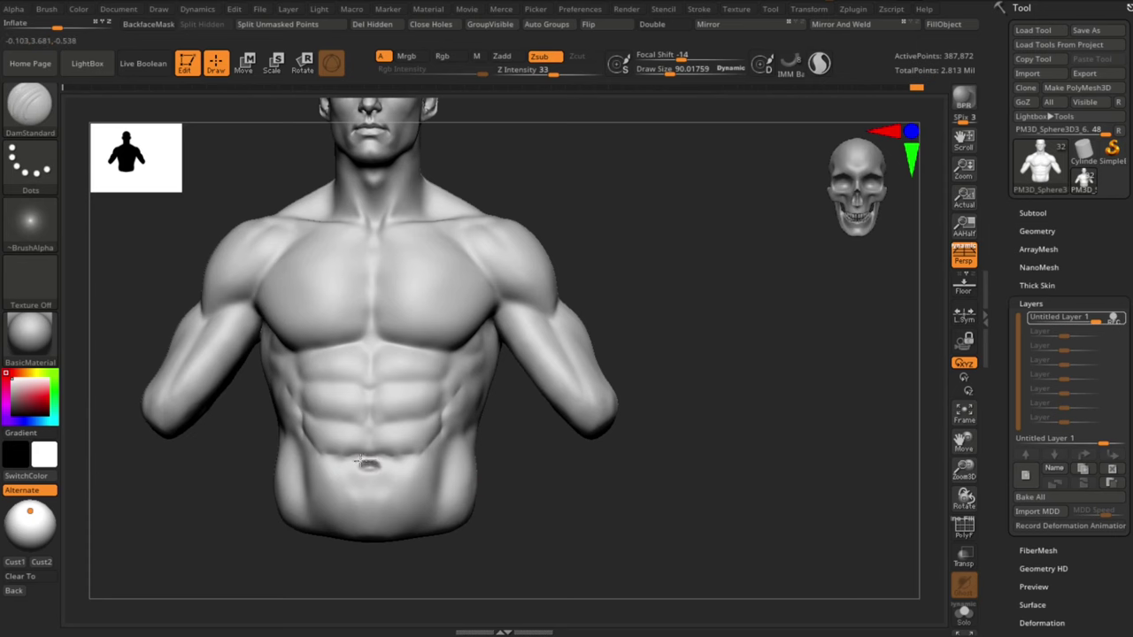
alt+drag(594, 549, 571, 516)
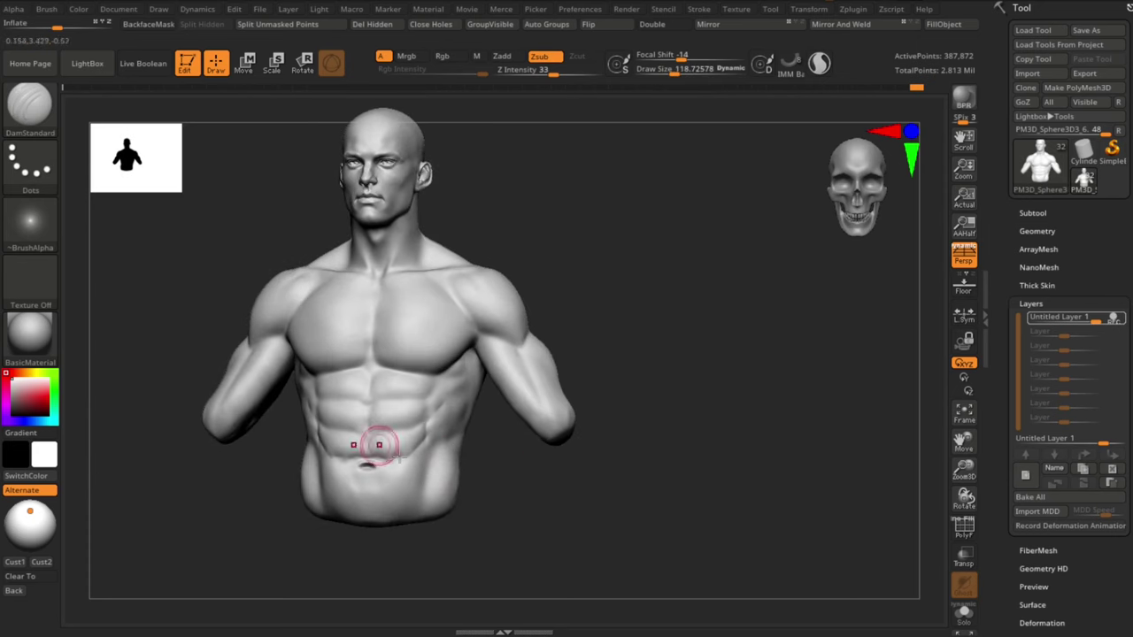
Step: Carve the abdominal midline above the navel and below the chest with DamStandard at a draw size of about 135
ctrl+right_drag(400, 458, 401, 473)
right_drag(401, 474, 412, 469)
drag(370, 434, 371, 450)
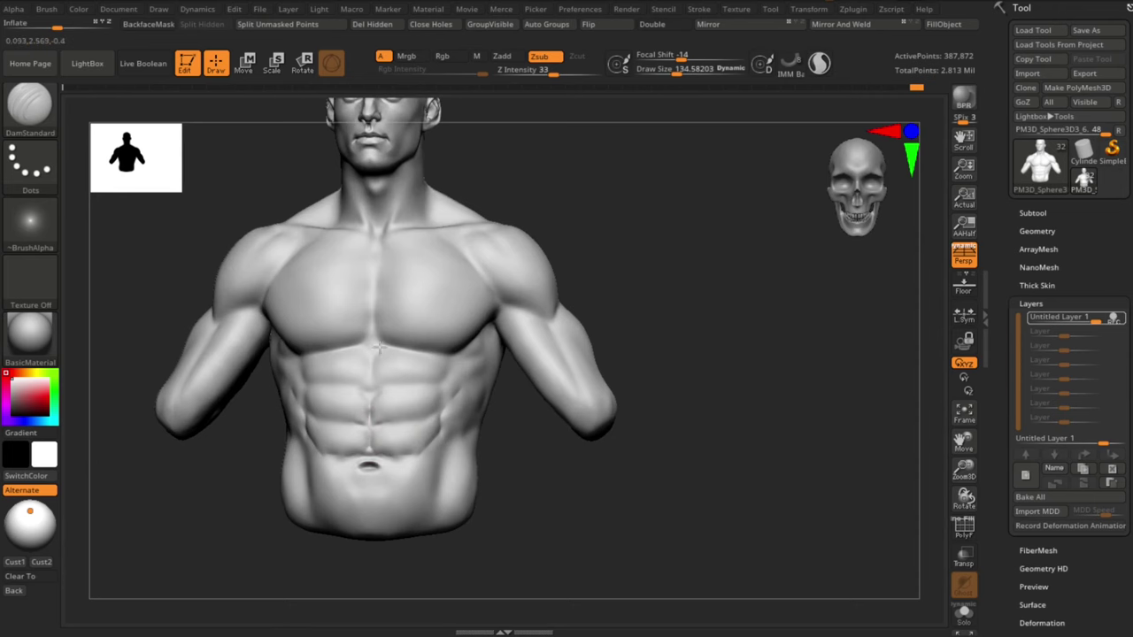
drag(379, 347, 390, 354)
Step: Add nipples to the lower chest with the Standard brush at a draw size of about 90
mouse_move(606, 501)
alt+mouse_down()
mouse_move(599, 544)
mouse_move(564, 478)
alt+mouse_up()
key(b)
key(s)
key(t)
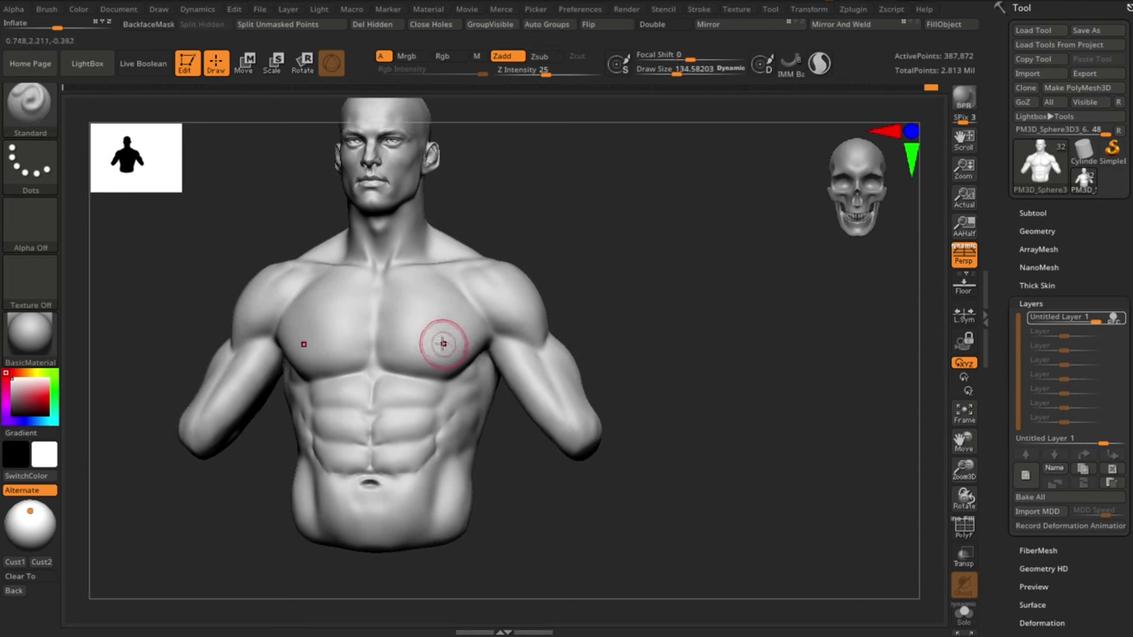
key(s)
mouse_move(442, 344)
mouse_down()
mouse_move(435, 351)
mouse_move(456, 365)
mouse_up()
ctrl+right_drag(641, 425, 649, 376)
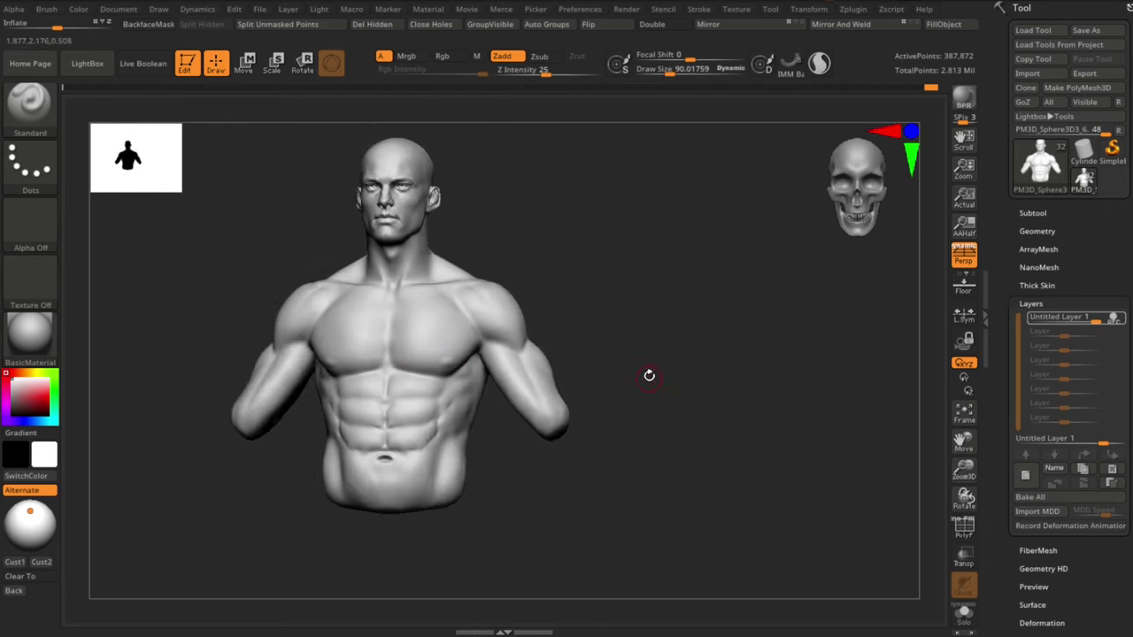
Step: Build up the area around and below the navel with the ClayBuildup brush
ctrl+right_drag(467, 440, 456, 486)
key(b)
key(c)
key(b)
key(s)
drag(366, 468, 370, 469)
mouse_move(642, 538)
mouse_down()
mouse_move(323, 516)
mouse_move(306, 502)
mouse_move(392, 473)
mouse_move(369, 497)
mouse_up()
Step: Pull the base of the lower abdomen downward with the Move brush at a draw size of about 258
key(b)
key(m)
key(v)
key(s)
drag(257, 516, 327, 531)
alt+drag(607, 549, 633, 491)
mouse_move(366, 504)
mouse_down()
mouse_move(372, 520)
mouse_move(415, 515)
mouse_up()
mouse_move(542, 496)
mouse_down()
mouse_move(549, 523)
mouse_move(551, 499)
mouse_move(515, 503)
mouse_up()
Step: Add volume to the abdominals and their midline with the ClayBuildup brush
key(s)
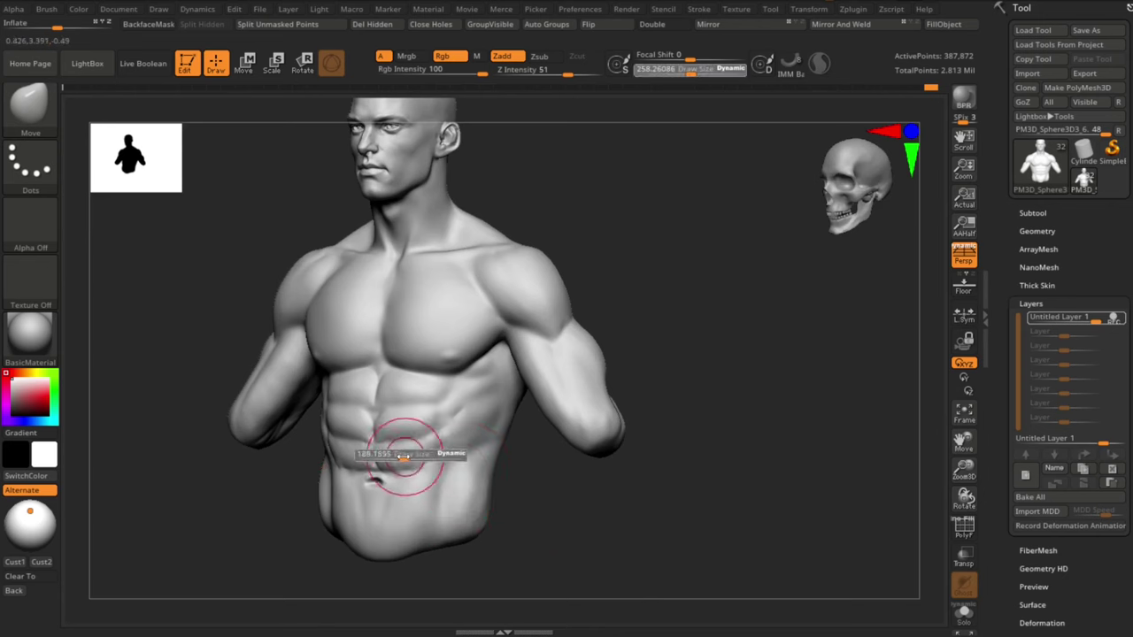
key(b)
key(c)
key(b)
drag(404, 456, 407, 454)
mouse_move(530, 536)
mouse_down()
mouse_move(581, 539)
mouse_move(591, 574)
mouse_up()
key(s)
drag(377, 400, 367, 401)
mouse_move(610, 537)
mouse_down()
mouse_move(573, 535)
mouse_move(594, 522)
mouse_up()
Step: Adjust the shape of the middle abdominals along the midline with the Move brush
key(b)
key(m)
key(v)
key(s)
drag(365, 408, 375, 408)
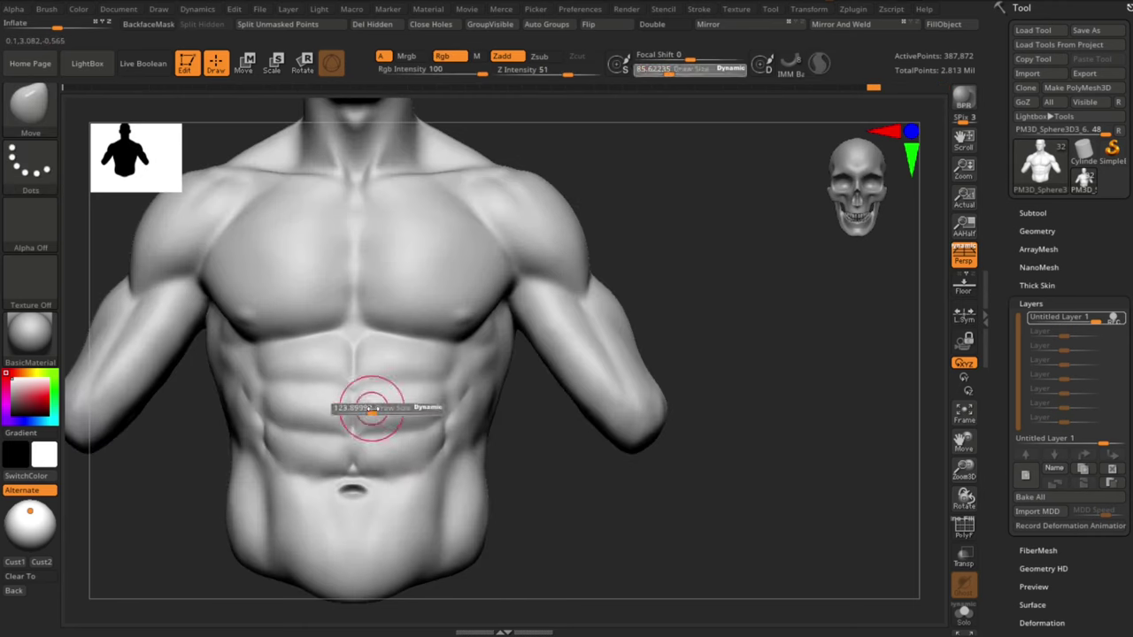
drag(452, 466, 442, 467)
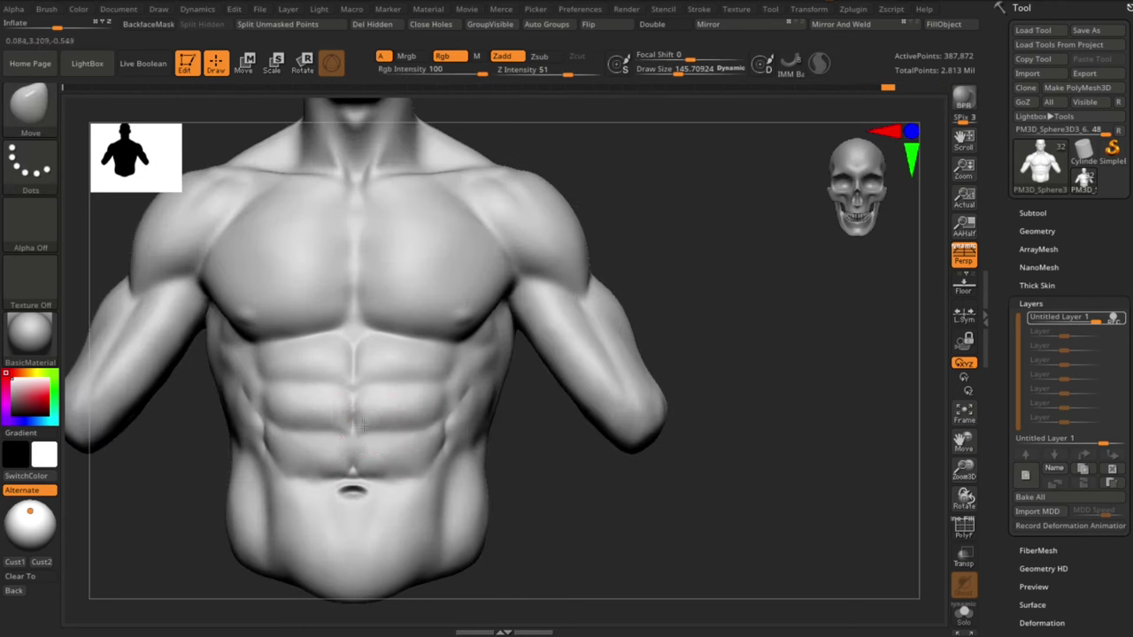
Step: Smooth the middle abdominals and inspect the torso from behind
alt+drag(606, 539, 568, 522)
shift+drag(438, 387, 417, 420)
mouse_move(575, 522)
mouse_down()
mouse_move(549, 506)
mouse_move(761, 381)
mouse_move(729, 357)
mouse_up()
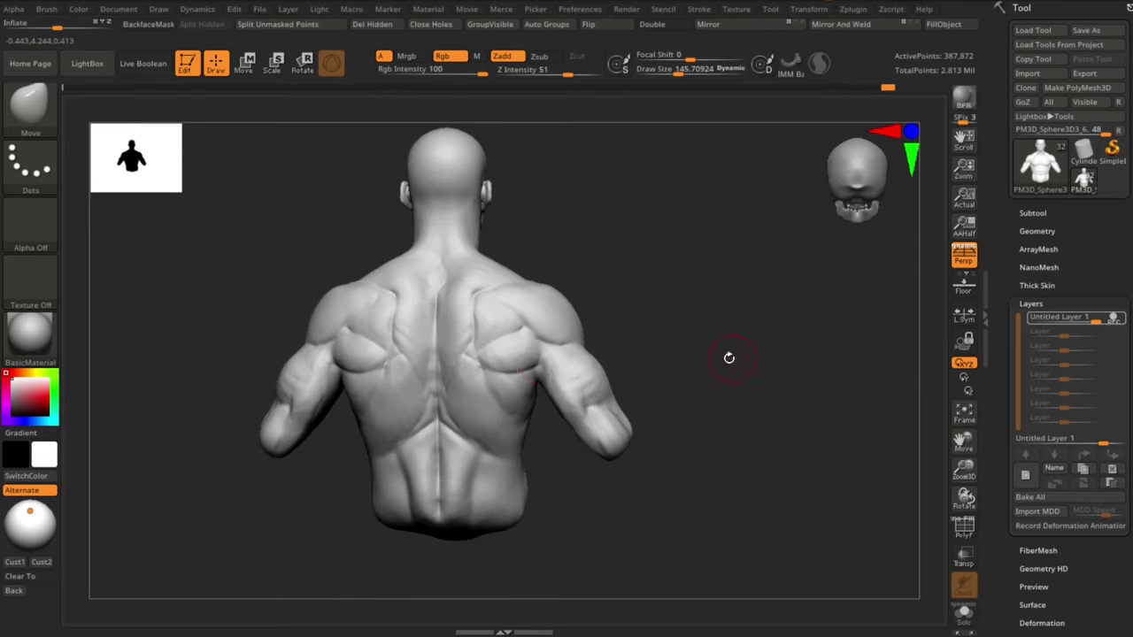
Step: Smooth the upper back, the side below the armpit and the lower spine at a draw size of about 208
key(s)
drag(461, 349, 487, 304)
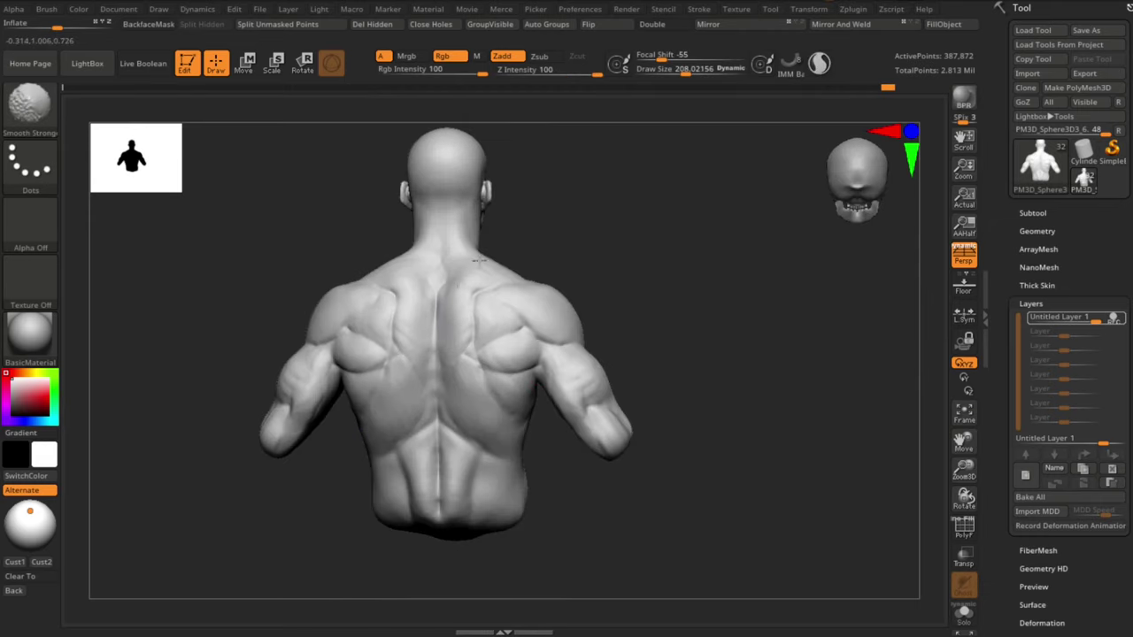
shift+drag(524, 393, 524, 388)
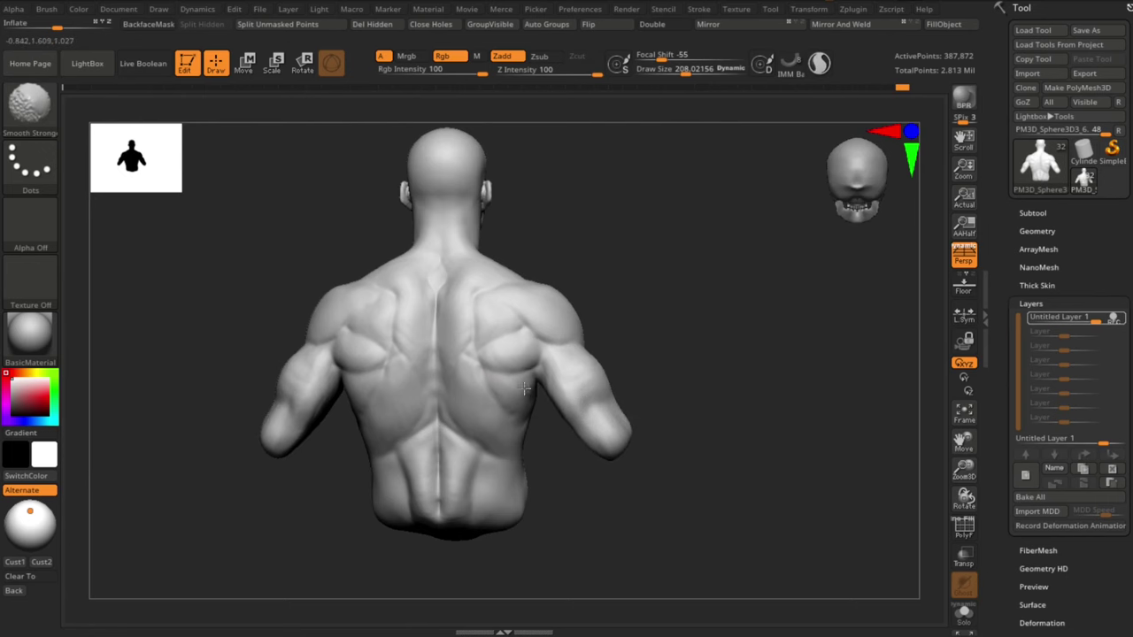
shift+drag(449, 464, 457, 516)
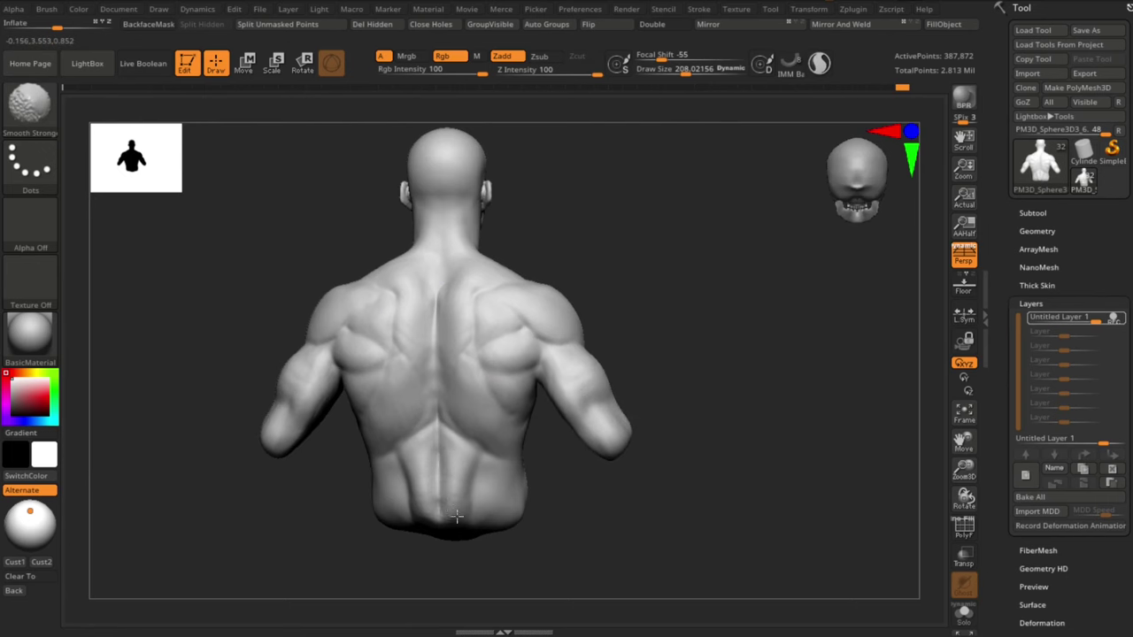
Step: Adjust the side profile of the upper abdomen with the Move Topological brush at a draw size of about 281
mouse_move(698, 351)
mouse_down()
mouse_move(655, 339)
mouse_move(744, 331)
mouse_move(692, 342)
mouse_up()
drag(666, 428, 688, 453)
mouse_move(742, 496)
mouse_down()
mouse_move(642, 506)
mouse_move(696, 525)
mouse_up()
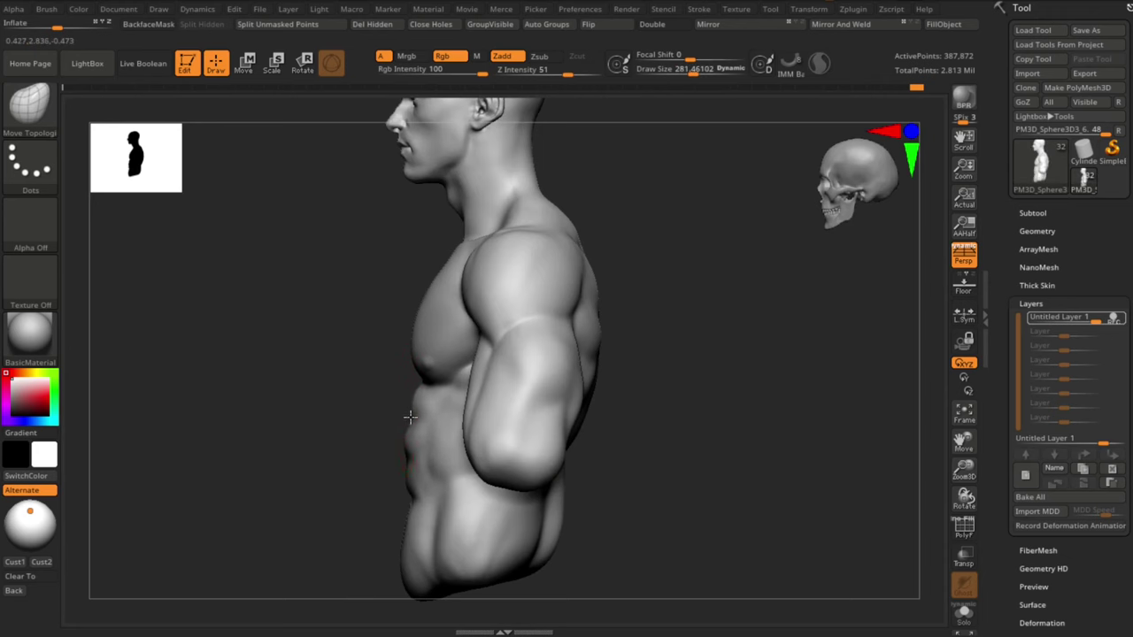
key(s)
mouse_move(404, 391)
mouse_down()
mouse_move(416, 391)
mouse_move(382, 409)
mouse_up()
key(ctrl+1)
Step: Reshape the side profile of the chest and upper abdomen with the Move brush at a draw size of about 322
key(b)
key(m)
key(v)
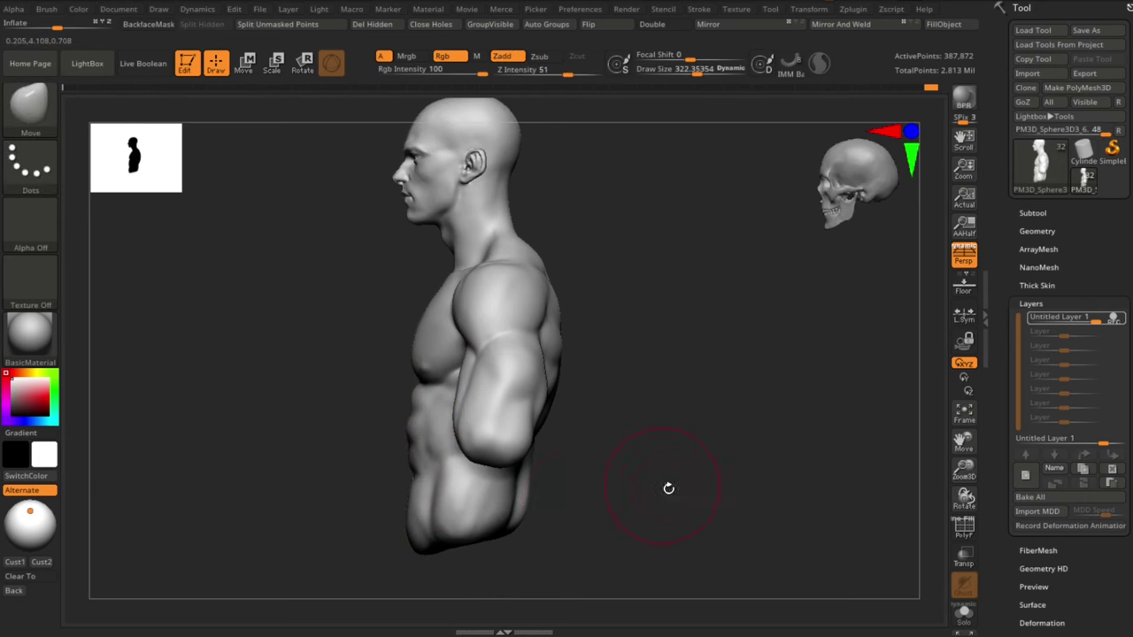
mouse_move(668, 488)
mouse_down()
mouse_move(708, 475)
mouse_move(729, 519)
mouse_move(771, 526)
mouse_move(740, 498)
mouse_move(664, 482)
mouse_up()
key(s)
drag(394, 383, 382, 372)
mouse_move(587, 535)
alt+mouse_down()
mouse_move(600, 519)
mouse_move(591, 533)
alt+mouse_up()
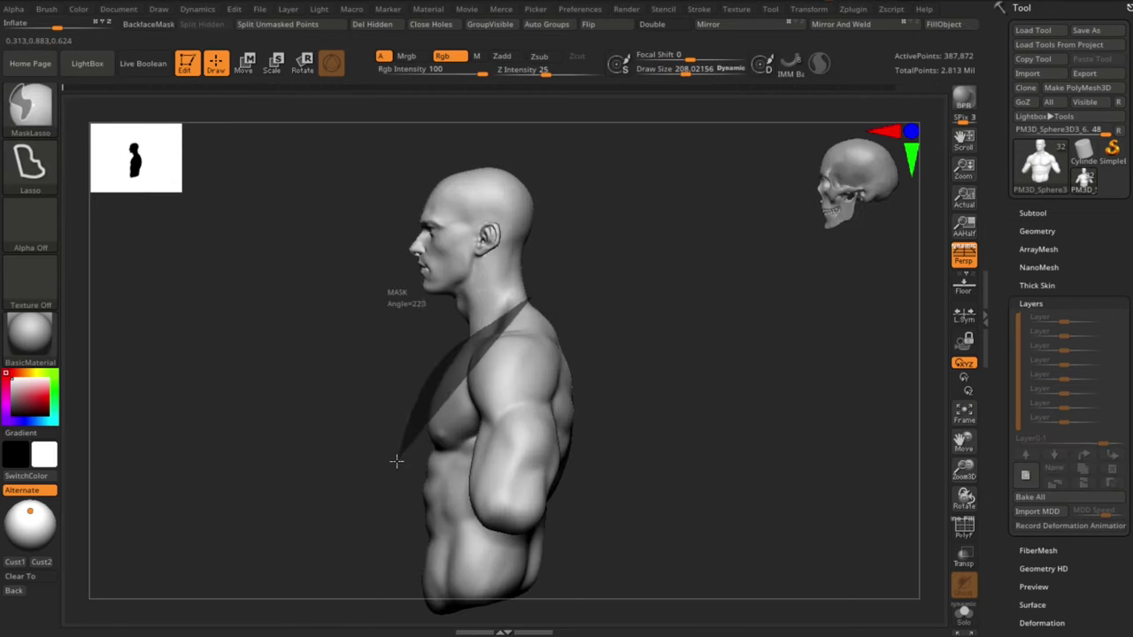
Step: Mask the torso and arms below the neck with a lasso mask from the side view
mouse_move(397, 461)
ctrl+mouse_down()
mouse_move(407, 551)
mouse_move(623, 244)
ctrl+mouse_up()
drag(677, 389, 751, 403)
mouse_move(751, 403)
alt+mouse_down()
mouse_move(643, 321)
mouse_move(627, 352)
mouse_move(604, 283)
mouse_move(625, 361)
alt+mouse_up()
key(b)
key(m)
key(t)
key(s)
ctrl+click(412, 340)
mouse_move(542, 281)
shift+mouse_down()
mouse_move(525, 274)
mouse_move(558, 281)
shift+mouse_up()
Step: Shape the mask edge along the front neckline with the MaskPen brush at a draw size of about 77
key(s)
drag(382, 347, 380, 347)
mouse_move(297, 367)
ctrl+mouse_down()
mouse_move(395, 378)
mouse_move(414, 420)
ctrl+mouse_up()
mouse_move(625, 274)
mouse_down()
mouse_move(611, 276)
mouse_move(600, 310)
mouse_up()
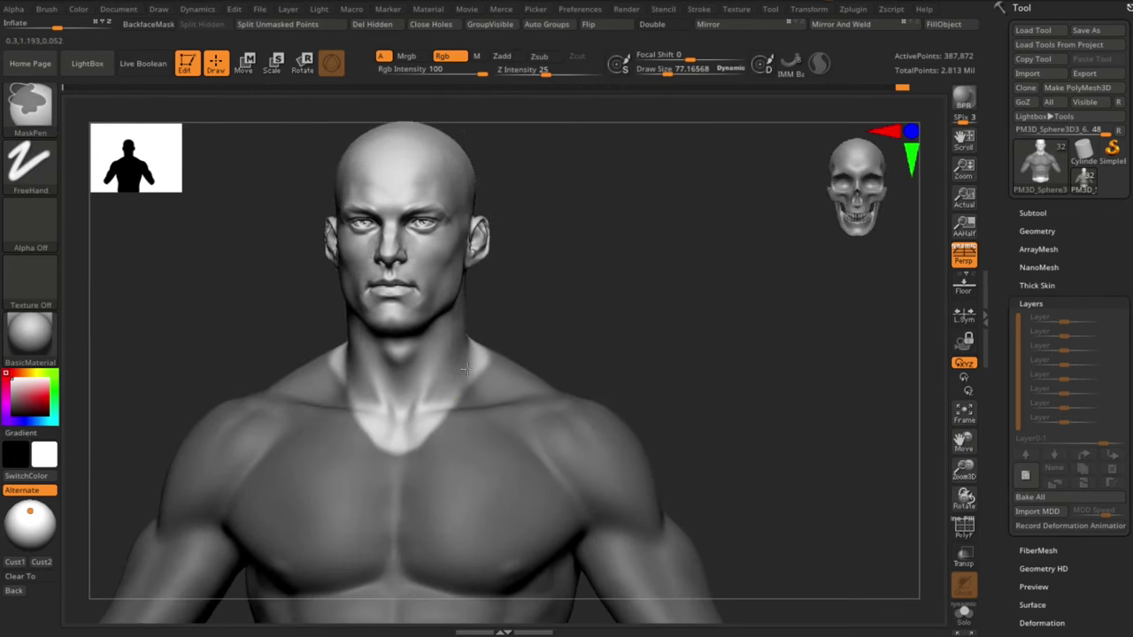
mouse_move(665, 346)
mouse_down()
mouse_move(646, 319)
mouse_move(715, 333)
mouse_move(693, 335)
mouse_up()
ctrl+drag(415, 420, 453, 409)
shift+drag(617, 412, 580, 376)
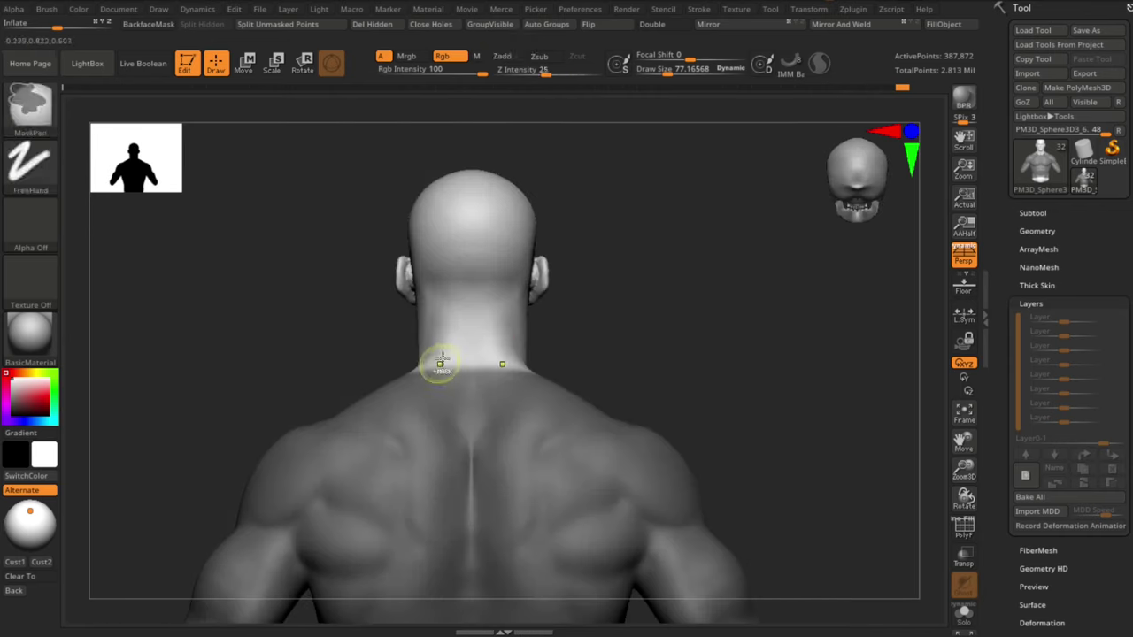
Step: Clean up the mask edge around the nape and the sides of the neck with the MaskPen brush
ctrl+drag(440, 364, 469, 368)
drag(354, 319, 350, 341)
ctrl+drag(467, 388, 486, 390)
mouse_move(670, 357)
mouse_down()
mouse_move(761, 307)
mouse_move(739, 341)
mouse_up()
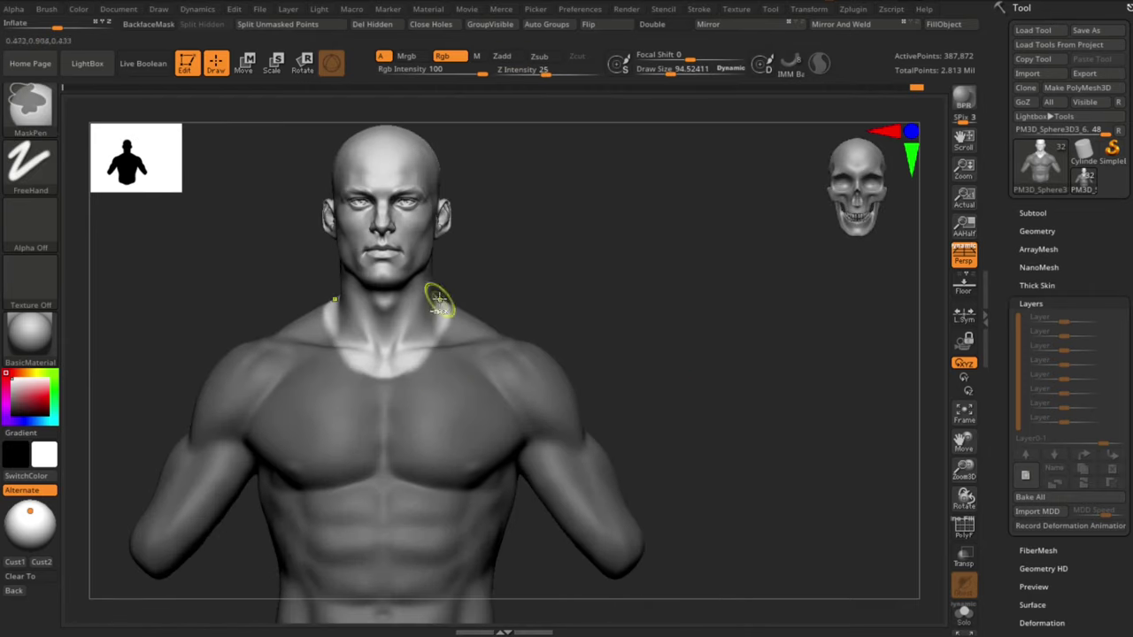
Step: Extract the masked torso at a thickness of 0.02 and accept it as a separate shirt subtool
alt+drag(567, 319, 523, 279)
key(m)
click(580, 519)
click(629, 527)
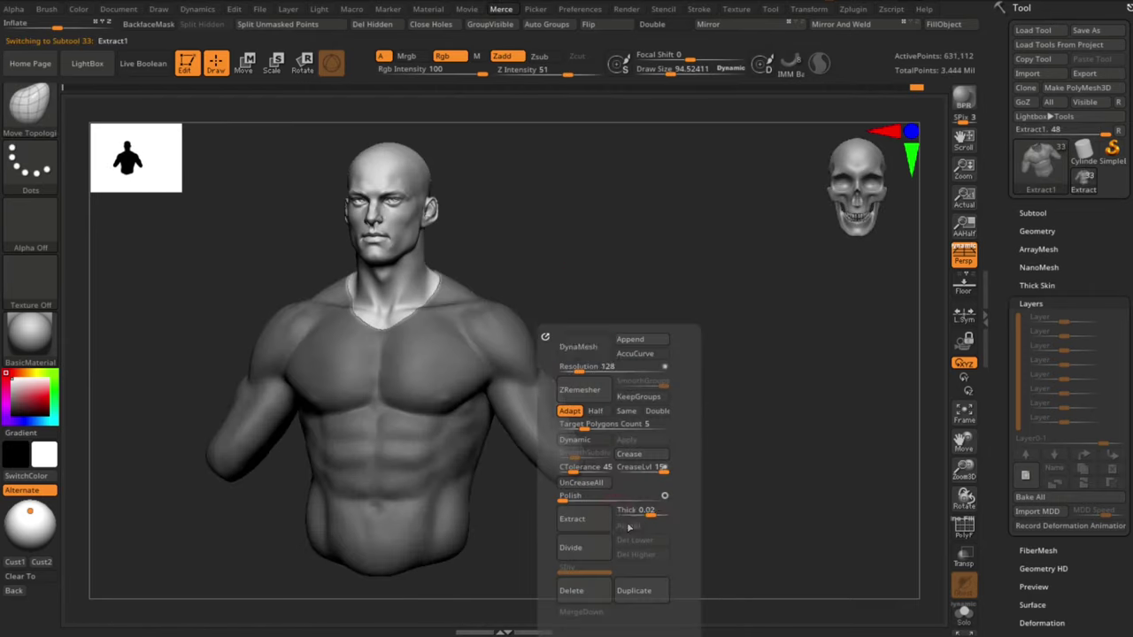
drag(653, 292, 701, 297)
alt+drag(695, 276, 699, 312)
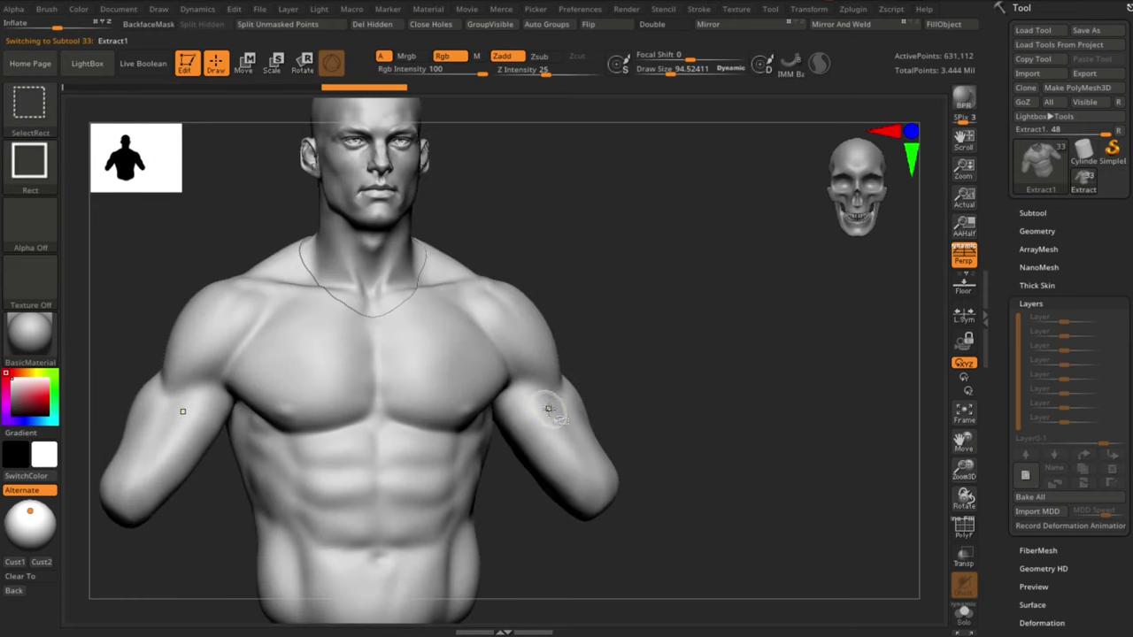
Step: Isolate the extracted shirt, keep only its outer surface group and delete the hidden polygons
click(964, 614)
ctrl+shift+click(548, 373)
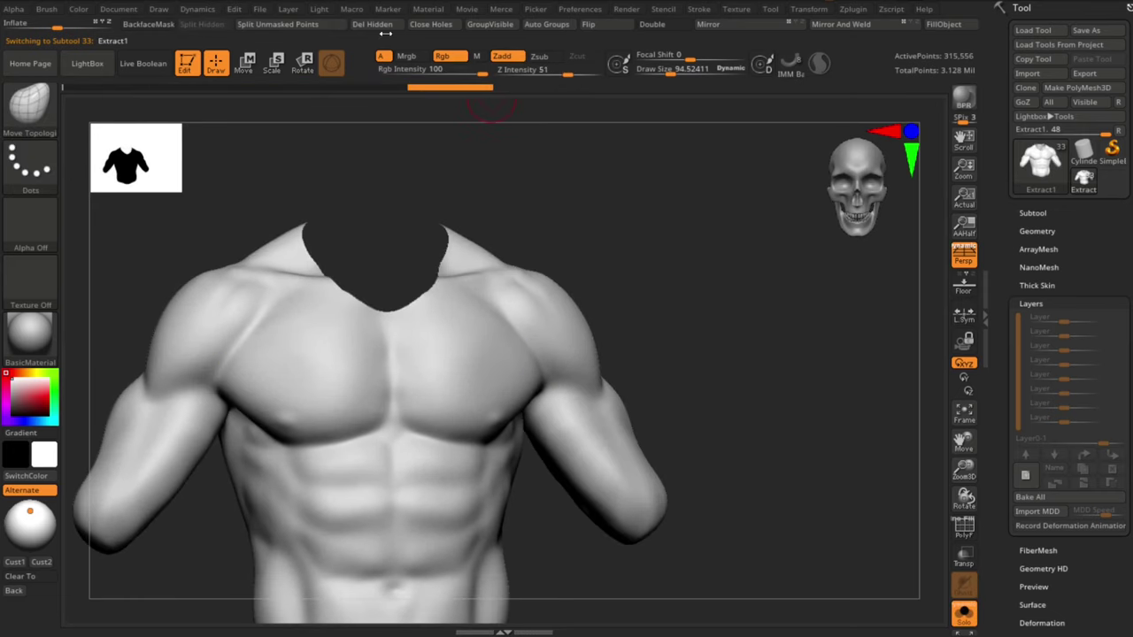
alt+drag(634, 247, 701, 289)
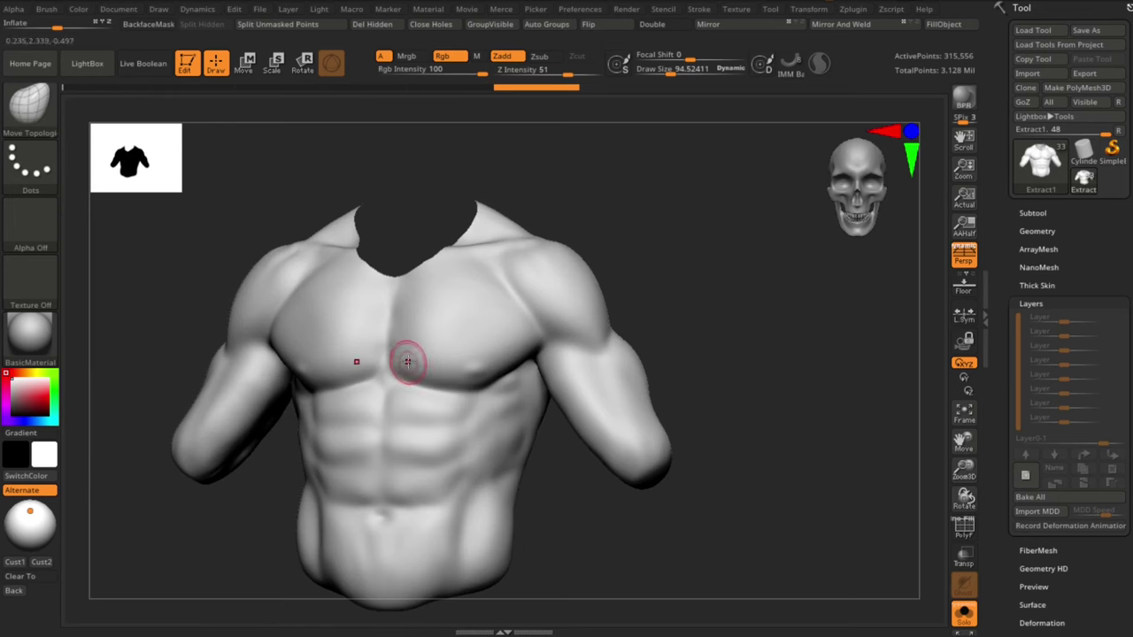
Step: Smooth away the muscle detail on the front and back of the shirt at a draw size of about 266
key(s)
drag(408, 362, 484, 352)
shift+drag(422, 515, 426, 513)
alt+drag(559, 434, 555, 324)
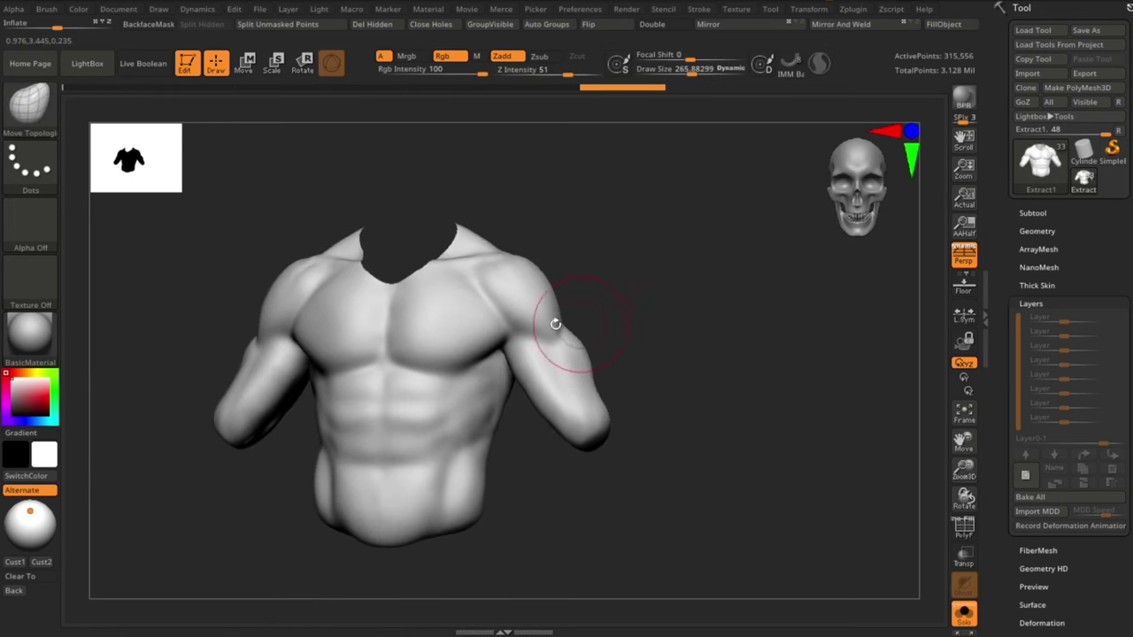
shift+drag(509, 292, 493, 321)
shift+drag(407, 353, 434, 380)
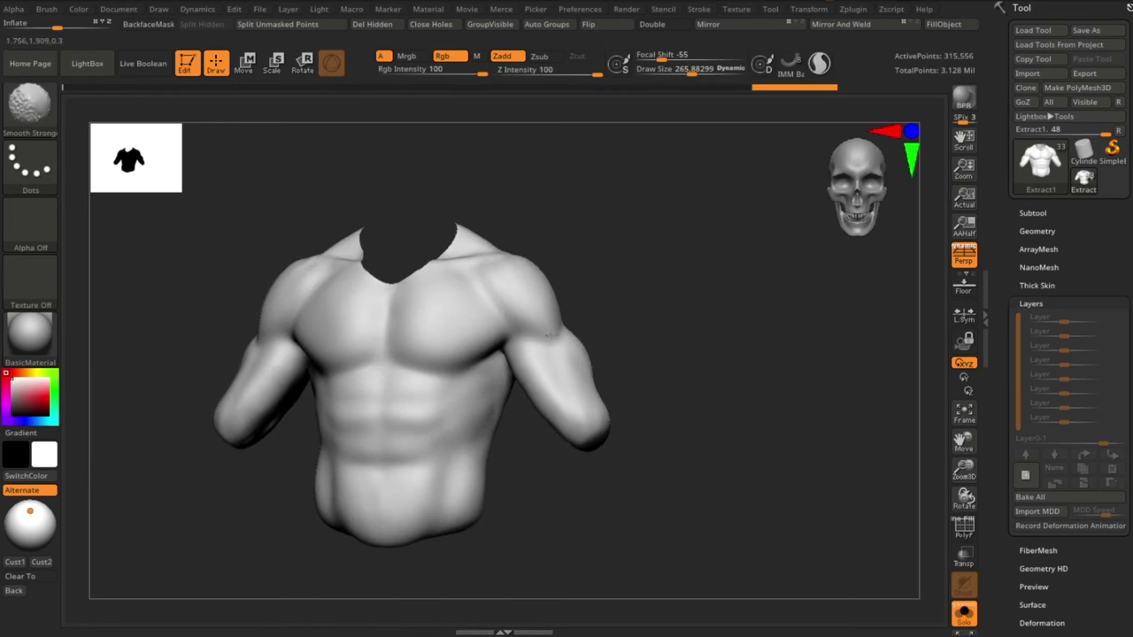
mouse_move(190, 496)
mouse_down()
mouse_move(354, 425)
mouse_move(465, 322)
mouse_move(451, 329)
mouse_up()
shift+drag(473, 336, 471, 347)
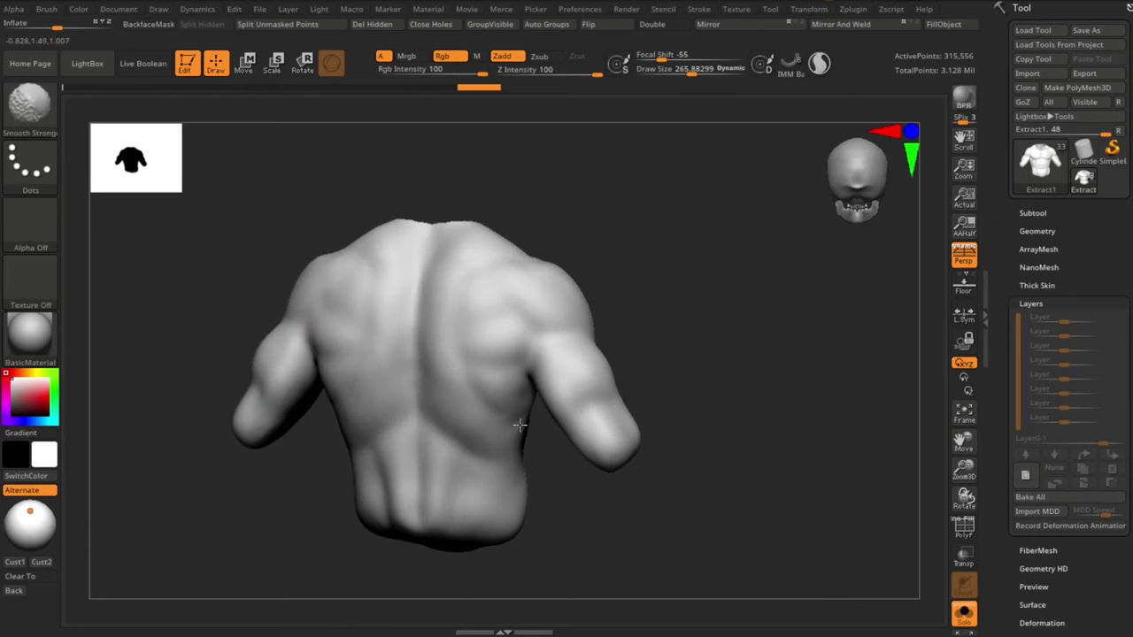
mouse_move(576, 495)
mouse_down()
mouse_move(797, 381)
mouse_move(779, 346)
mouse_move(720, 354)
mouse_up()
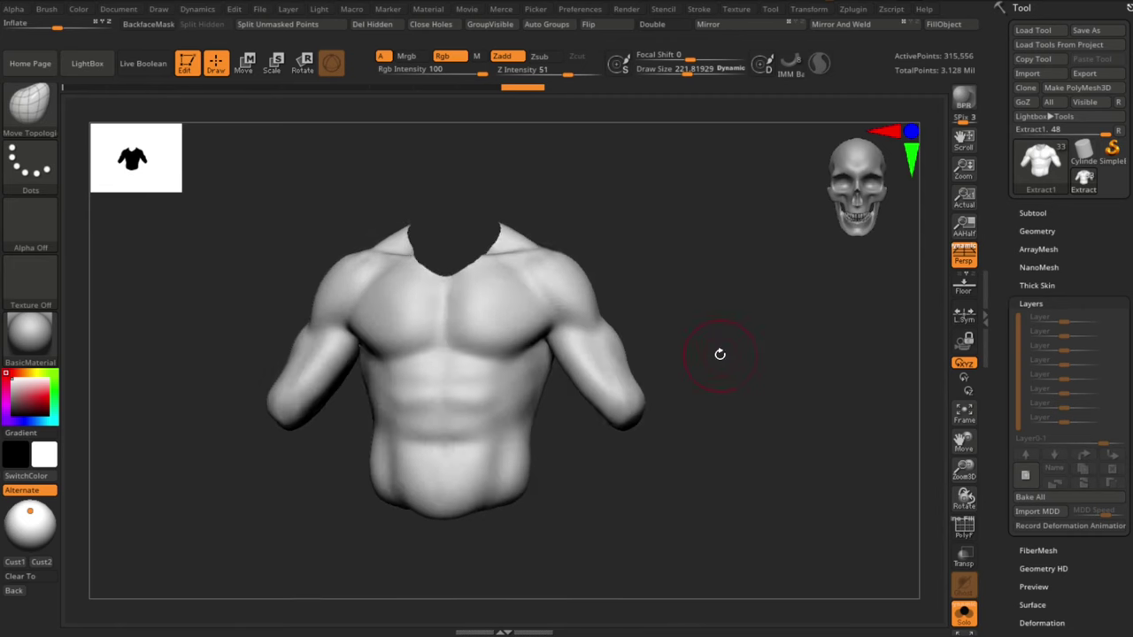
Step: ZRemesh the shirt with adaptive density off and a target polygon count of about 0.55
key(space)
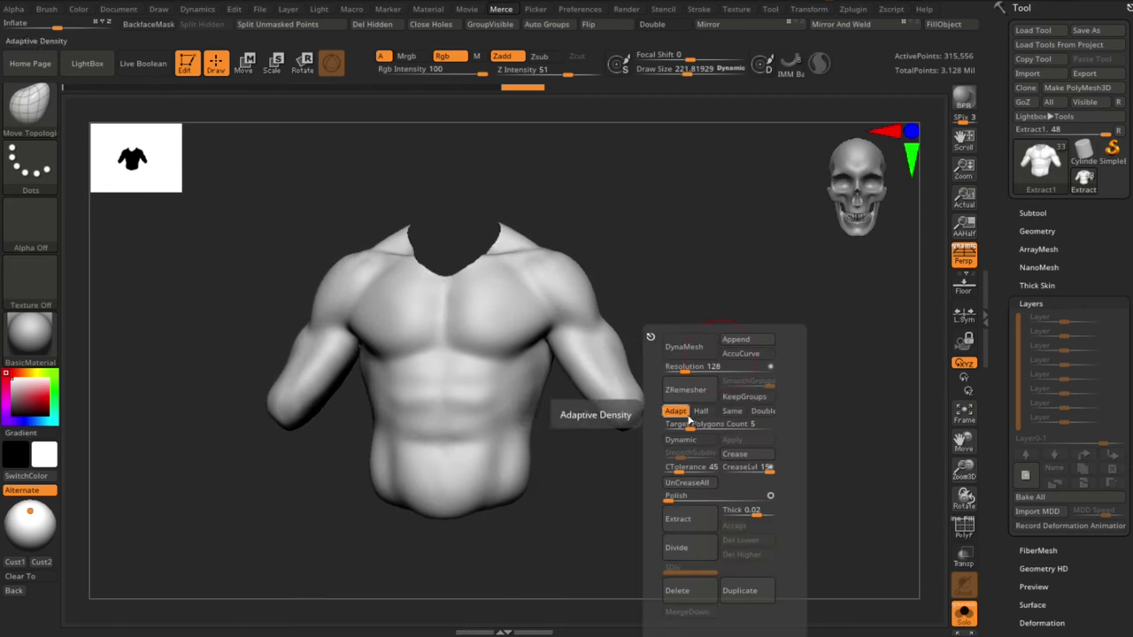
click(682, 414)
drag(683, 427, 680, 428)
click(685, 389)
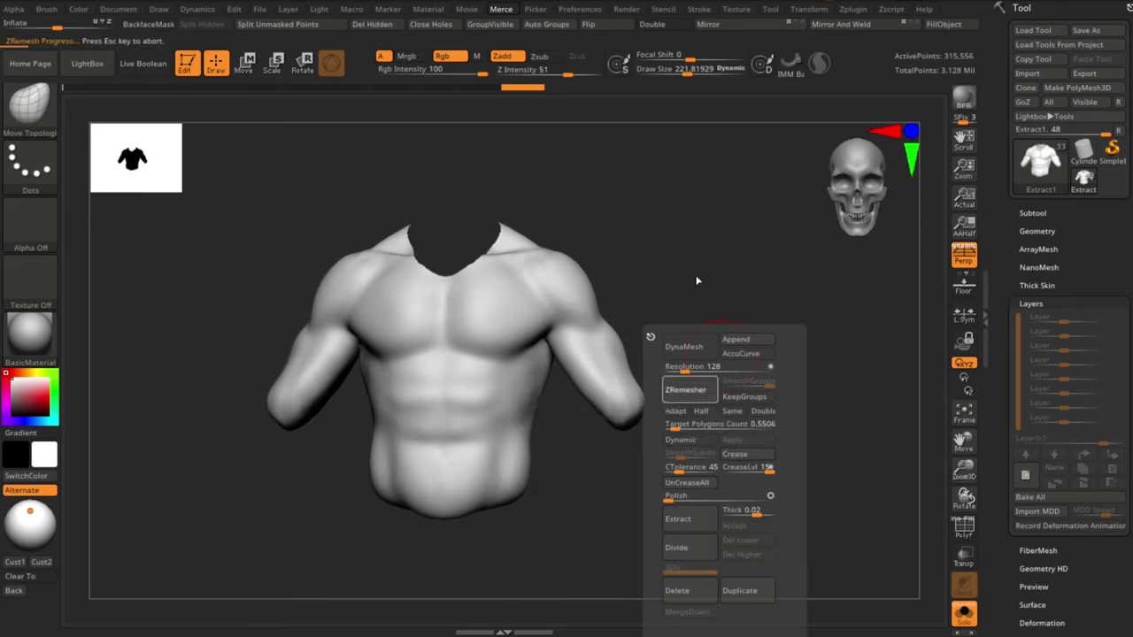
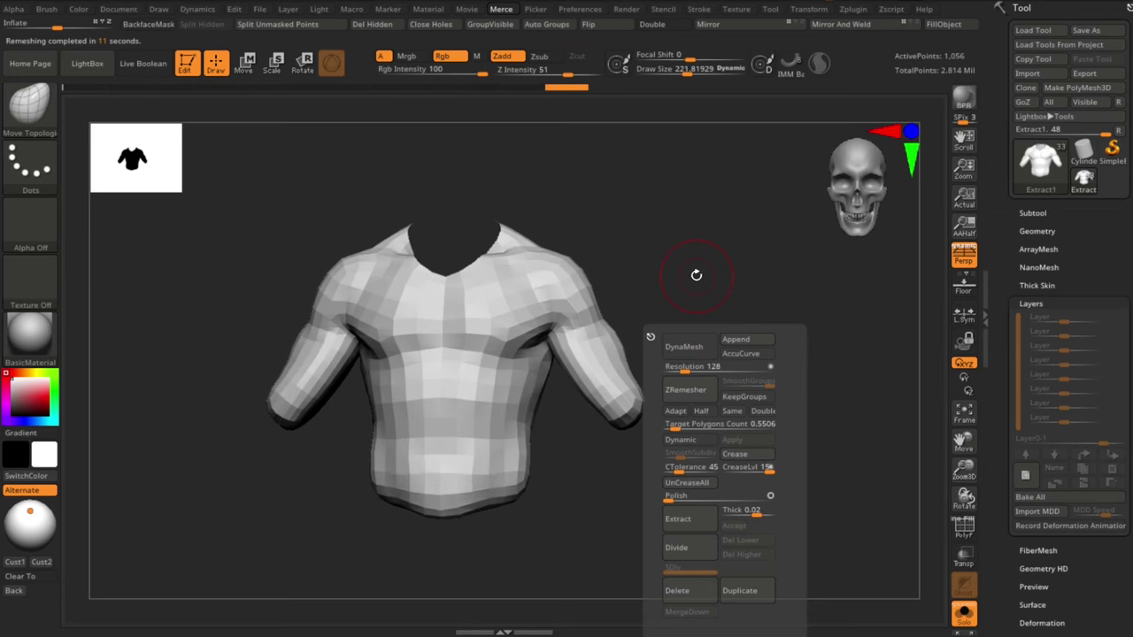
Step: Show the body again, check the shirt's wireframe and colour the shirt dark grey with RGB 100, 100, 100
alt+drag(704, 285, 752, 368)
key(shift+f)
click(964, 613)
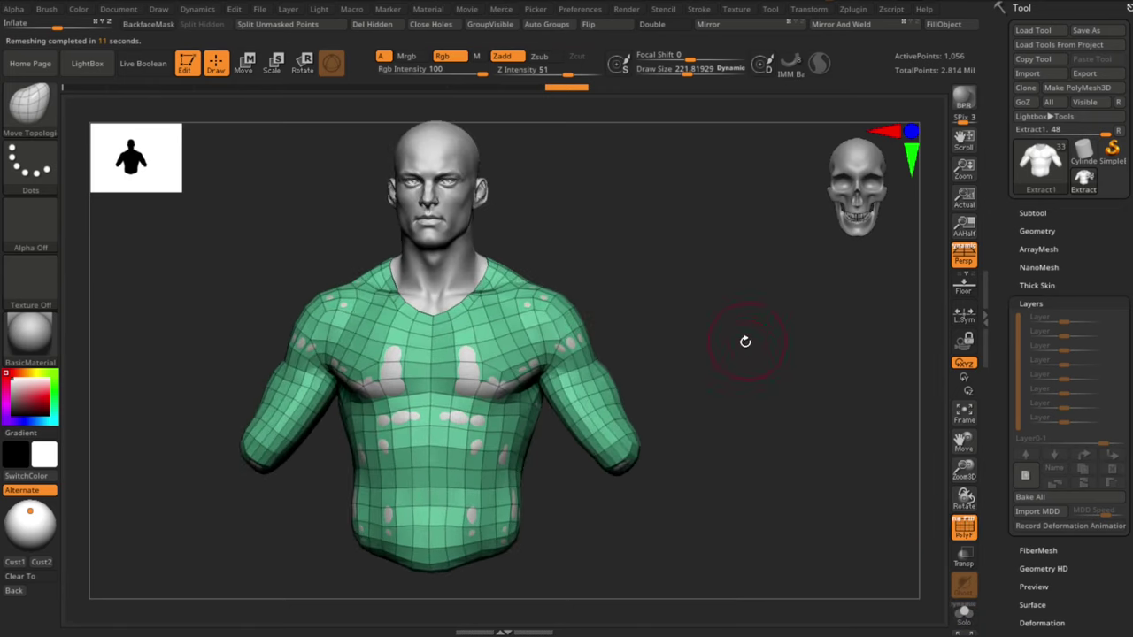
key(shift+f)
drag(7, 396, 10, 401)
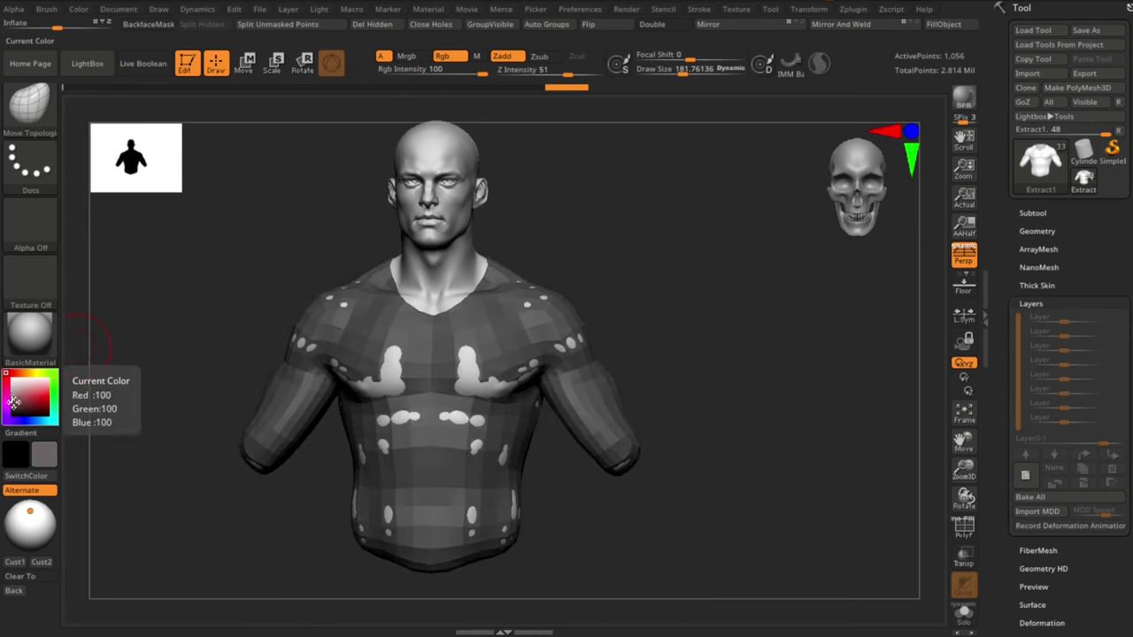
Step: Push the shirt's chest, abdomen, shoulders and sleeves outward over the body with the Move brush at a draw size of about 422
drag(727, 317, 734, 328)
key(s)
drag(498, 364, 522, 365)
alt+drag(636, 326, 619, 330)
key(b)
key(m)
key(v)
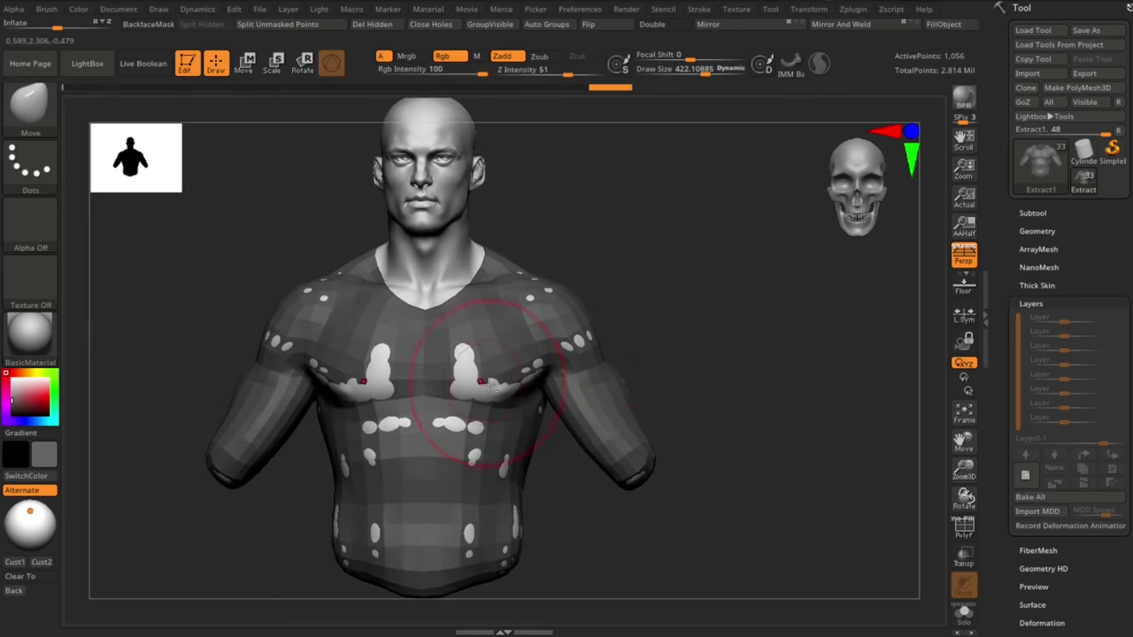
mouse_move(486, 380)
alt+mouse_down()
mouse_move(464, 389)
mouse_move(496, 442)
alt+mouse_up()
alt+drag(504, 546, 500, 539)
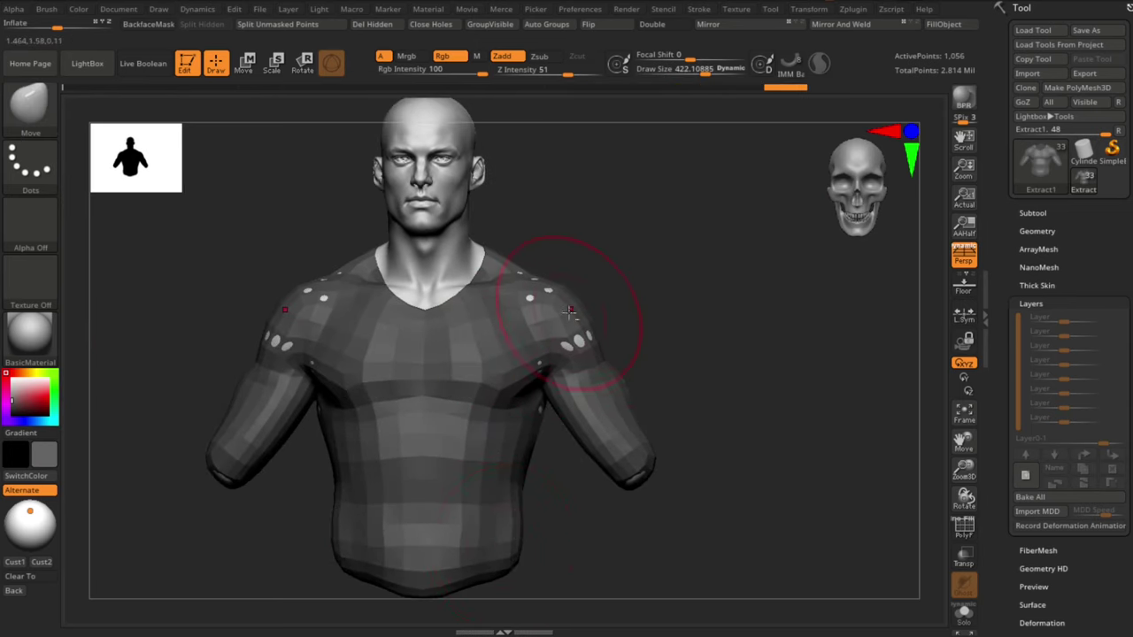
alt+drag(570, 311, 627, 411)
alt+drag(676, 349, 669, 380)
alt+drag(521, 304, 585, 336)
Step: Push the back and rear sleeves of the low-poly shirt outward until they cover the protruding body spots
drag(633, 340, 779, 344)
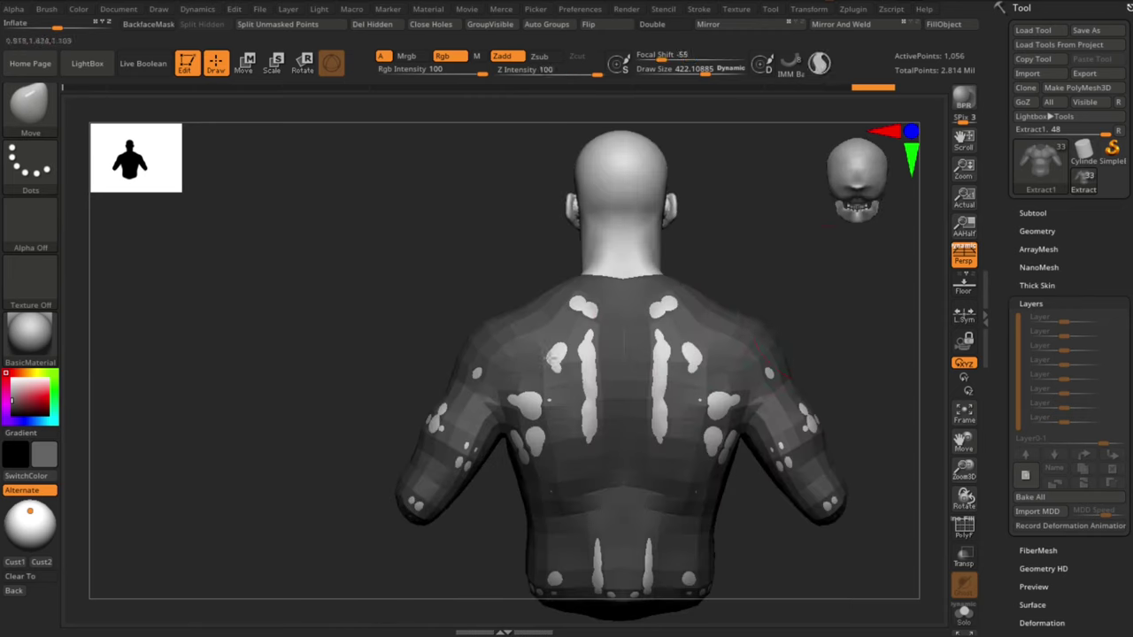
mouse_move(708, 341)
alt+mouse_down()
mouse_move(553, 329)
mouse_move(555, 297)
alt+mouse_up()
mouse_move(547, 376)
alt+mouse_down()
mouse_move(550, 394)
mouse_move(620, 411)
alt+mouse_up()
alt+drag(694, 423, 699, 415)
alt+drag(782, 407, 737, 342)
alt+drag(499, 482, 498, 493)
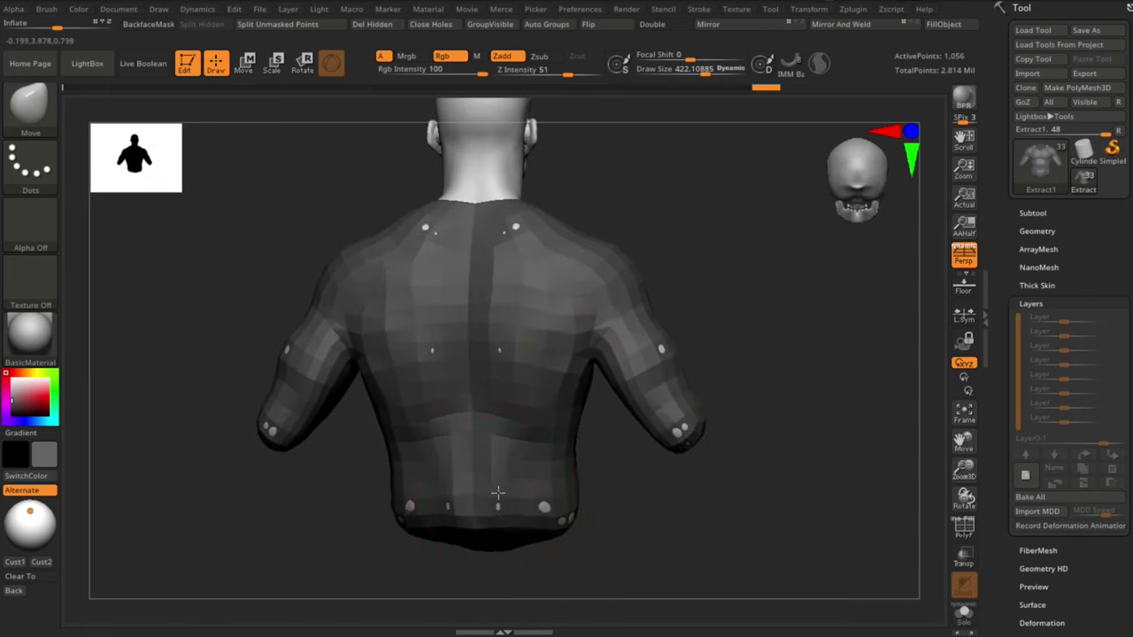
Step: Push out the remaining spots on the shirt's middle back and sleeve with the Move brush
key(s)
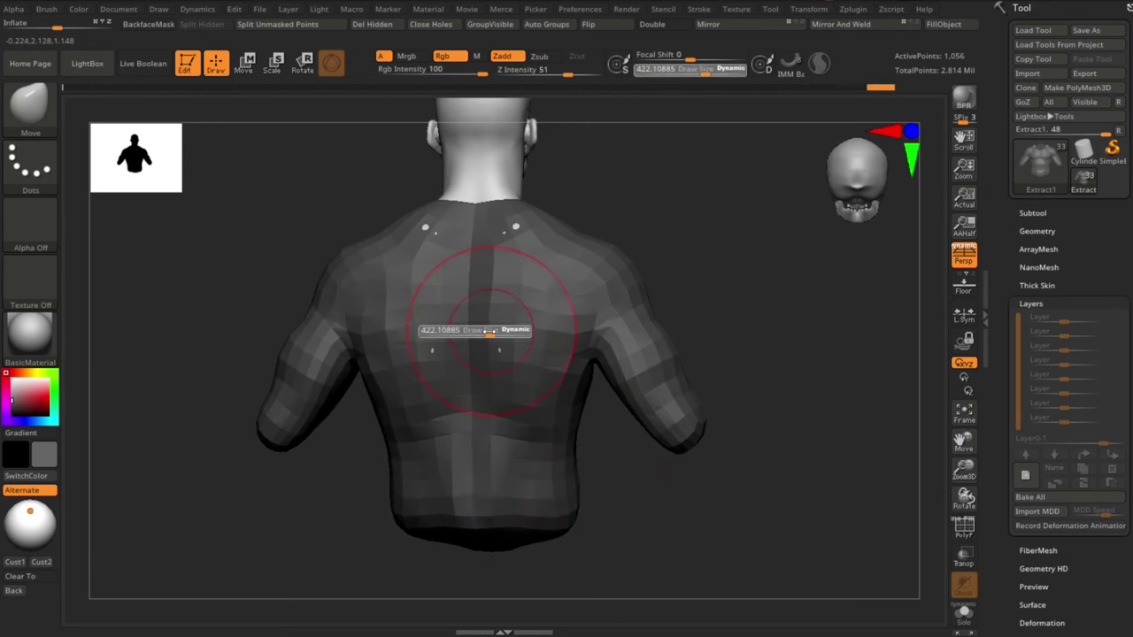
click(490, 332)
alt+drag(499, 351, 501, 355)
drag(819, 350, 540, 408)
alt+drag(318, 471, 328, 463)
shift+drag(705, 327, 610, 349)
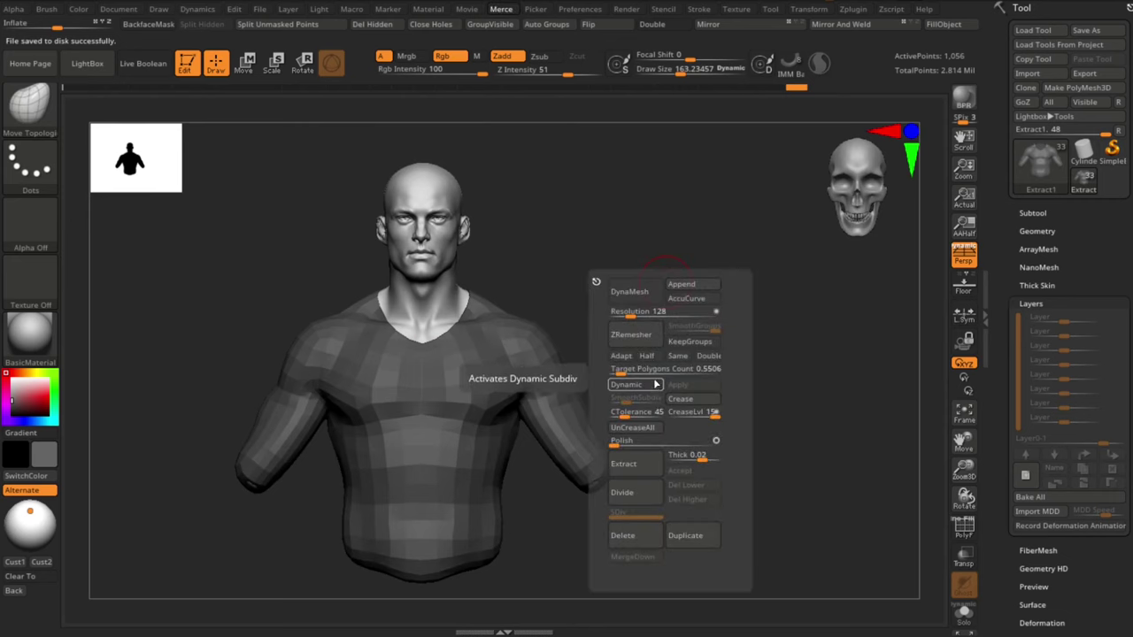
Step: Activate Dynamic Subdiv on the shirt and push its front and sleeves over the body with the Move brush at about 503
click(641, 386)
key(b)
key(m)
key(v)
key(s)
click(479, 408)
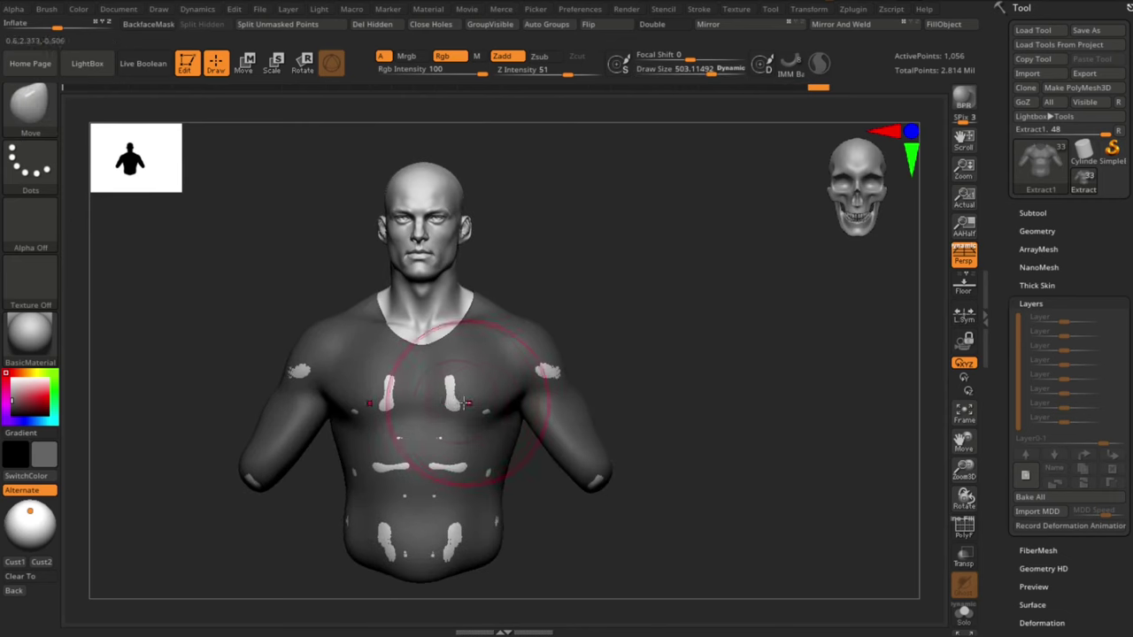
alt+drag(455, 394, 455, 400)
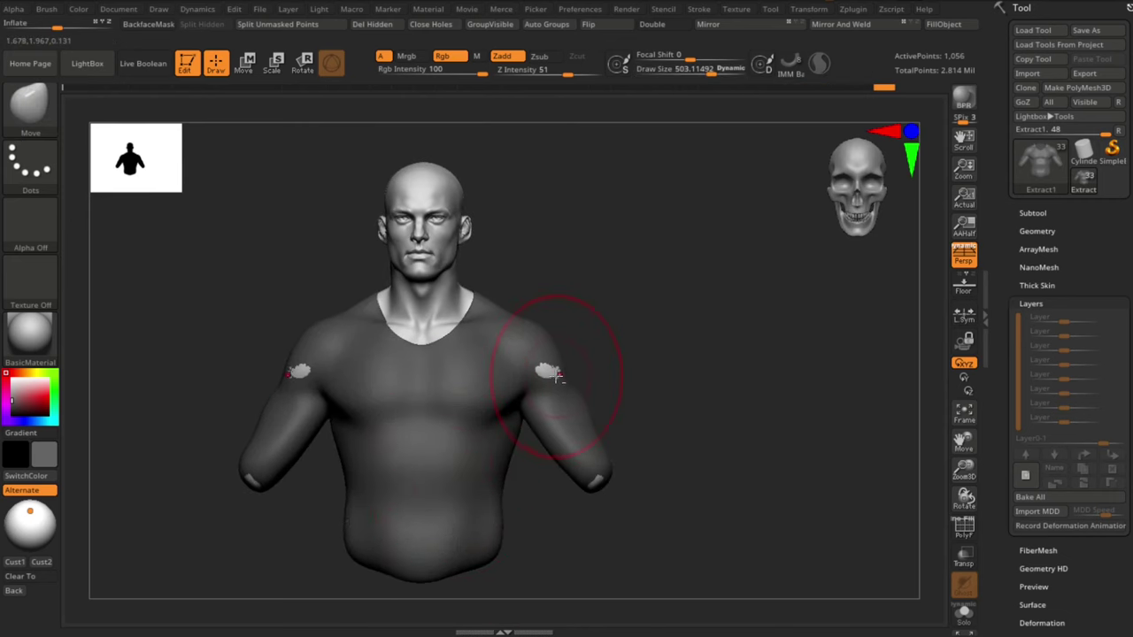
alt+drag(744, 430, 710, 433)
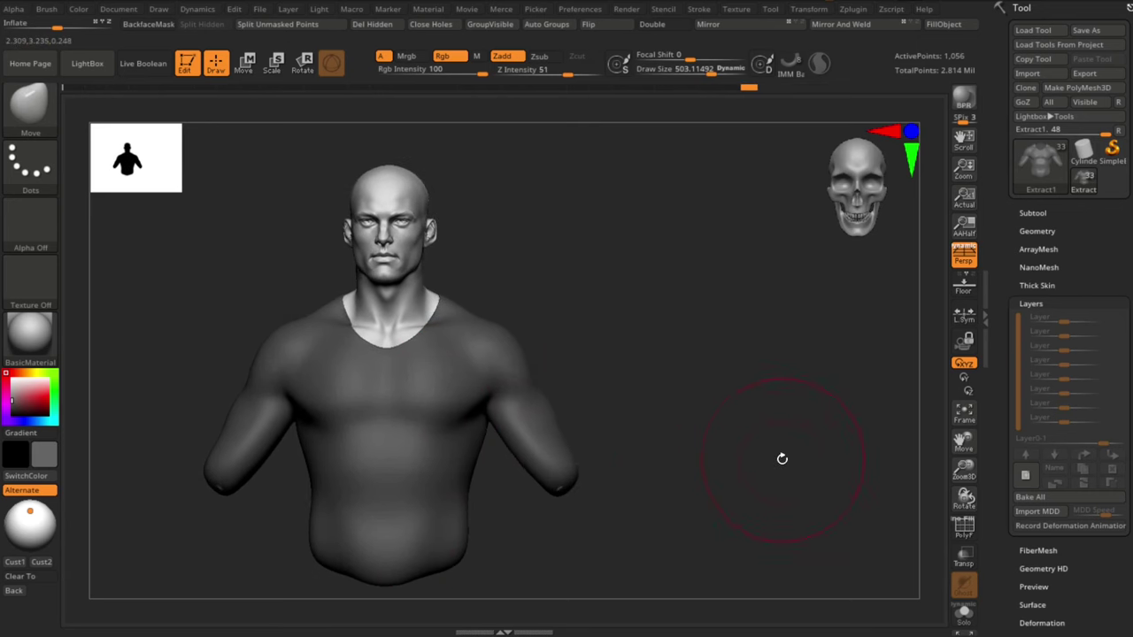
Step: Push the back and rear sleeves of the subdivided shirt over the body at draw sizes of about 394 and 322
drag(781, 459, 577, 440)
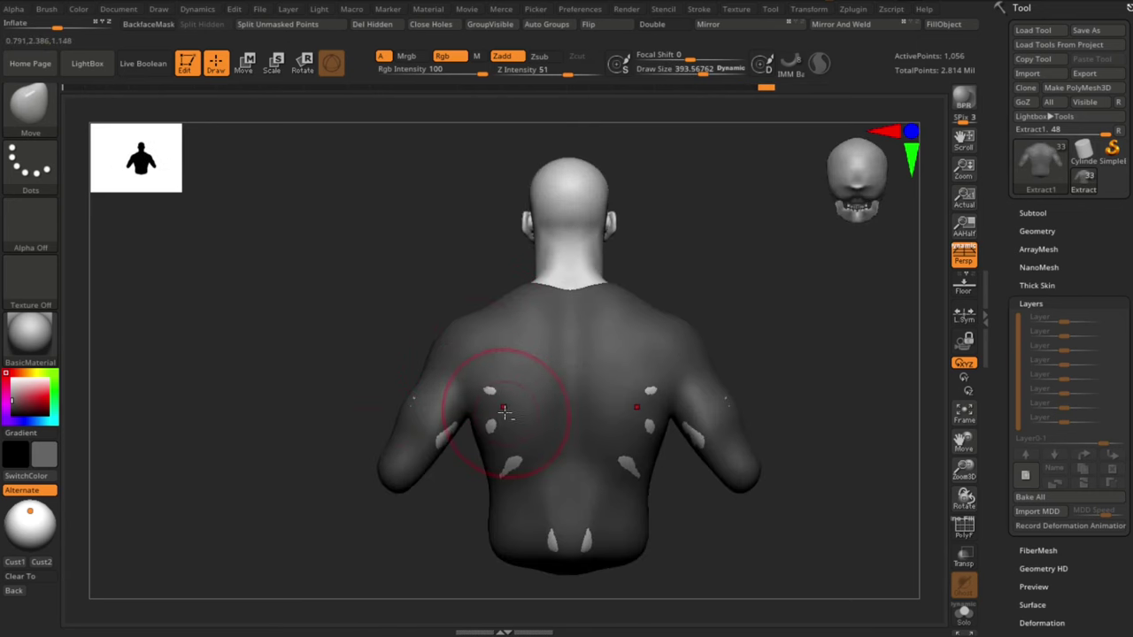
key(s)
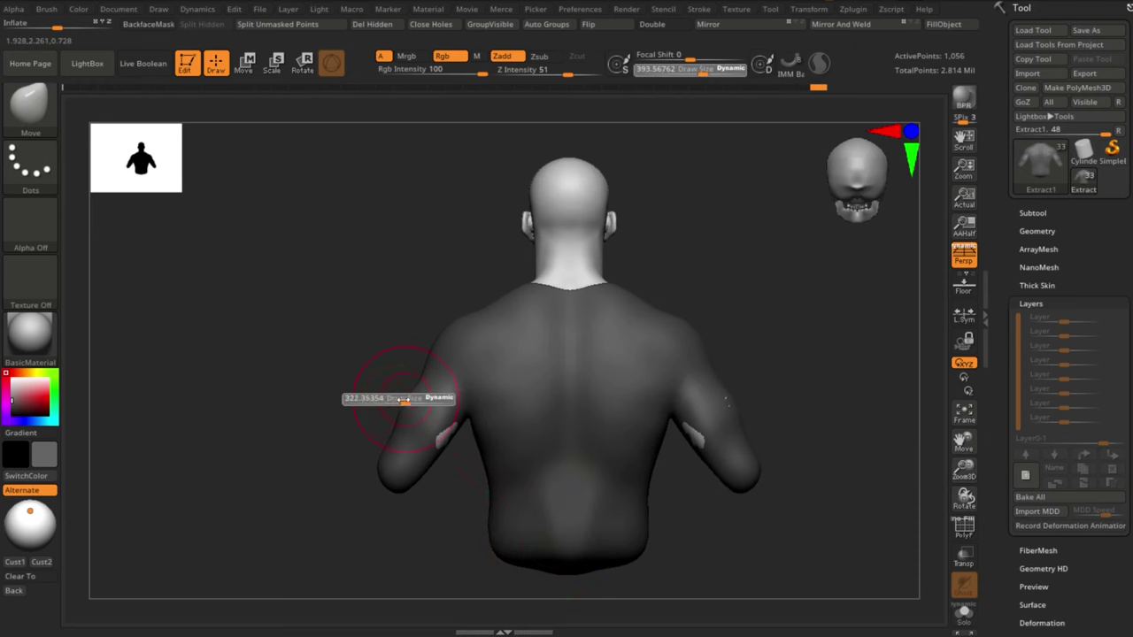
mouse_move(411, 402)
mouse_down()
mouse_move(396, 402)
mouse_move(414, 405)
mouse_up()
Step: Adjust the chest area of the shirt from the front with the Move Topological brush
key(b)
key(m)
key(t)
mouse_move(849, 380)
mouse_down()
mouse_move(673, 401)
mouse_move(633, 354)
mouse_up()
drag(496, 400, 501, 400)
Step: Switch from the shirt to the head subtool PM3D_Sphere3D3_5 and adjust the upper nose bridge with Move Topological at about 54
drag(630, 328, 671, 354)
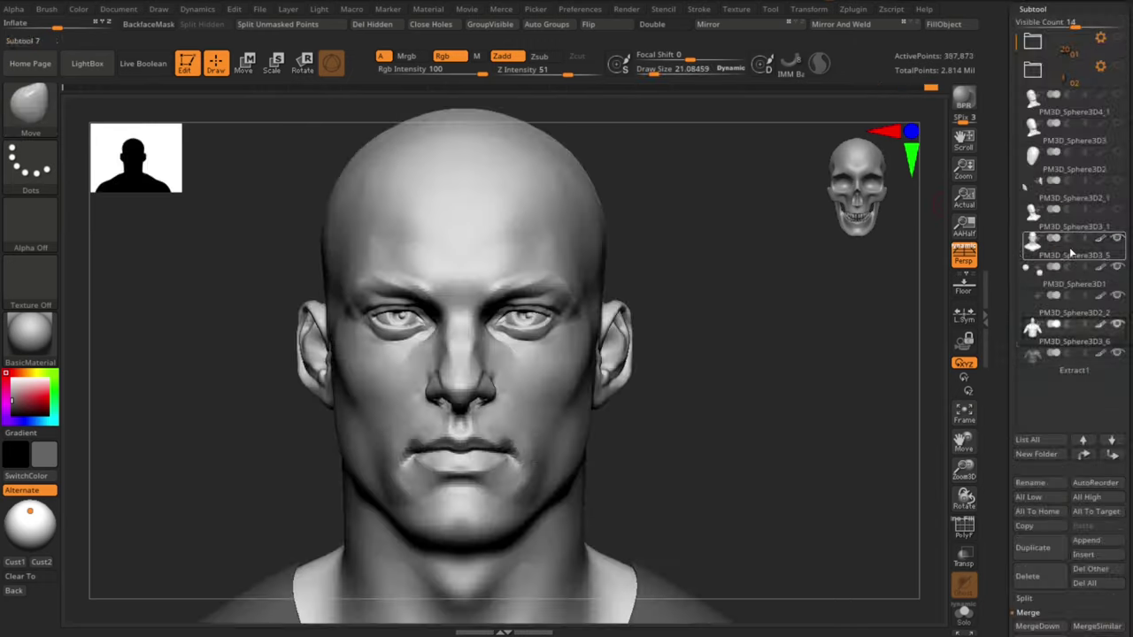
alt+click(469, 321)
key(s)
key(b)
key(m)
key(t)
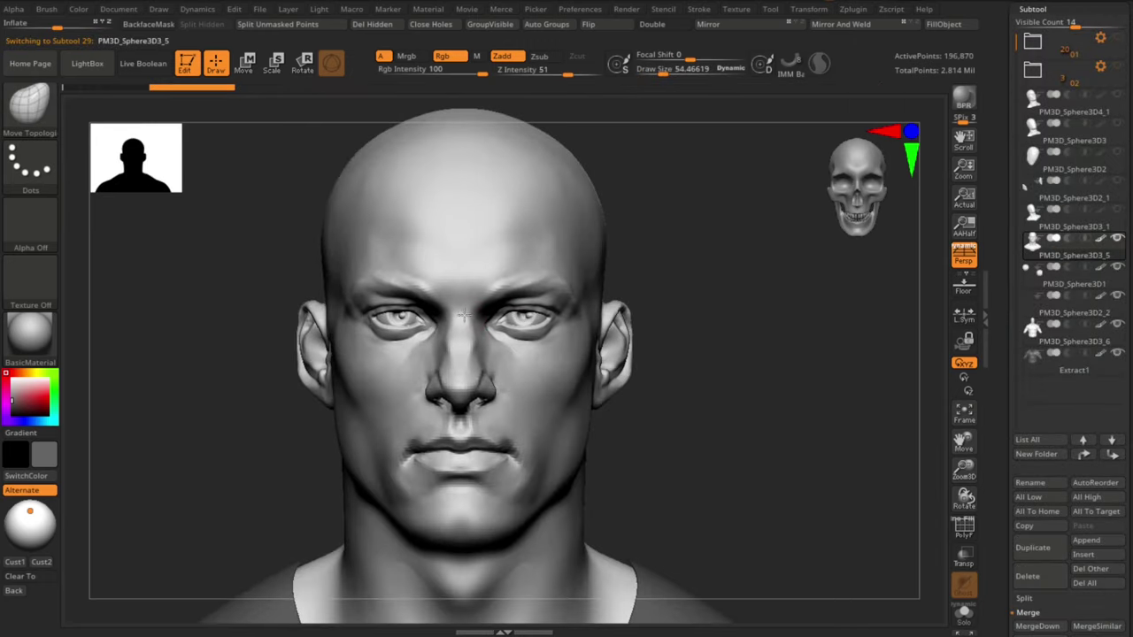
drag(463, 316, 455, 328)
Step: Refine and smooth the side of the nose in three-quarter view at a draw size of about 21
mouse_move(734, 440)
mouse_down()
mouse_move(733, 458)
mouse_move(620, 456)
mouse_up()
key(s)
drag(443, 360, 434, 360)
shift+drag(442, 372, 438, 394)
drag(436, 397, 430, 406)
key(ctrl+z)
shift+click(30, 106)
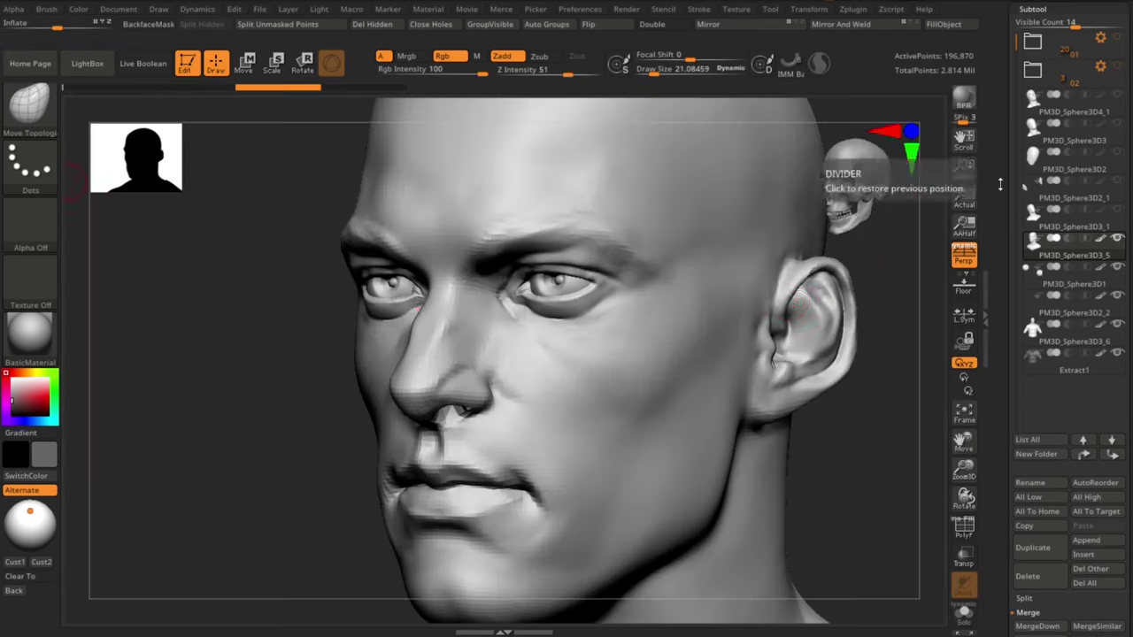
mouse_move(443, 368)
shift+mouse_down()
mouse_move(440, 389)
mouse_move(473, 375)
mouse_move(501, 384)
shift+mouse_up()
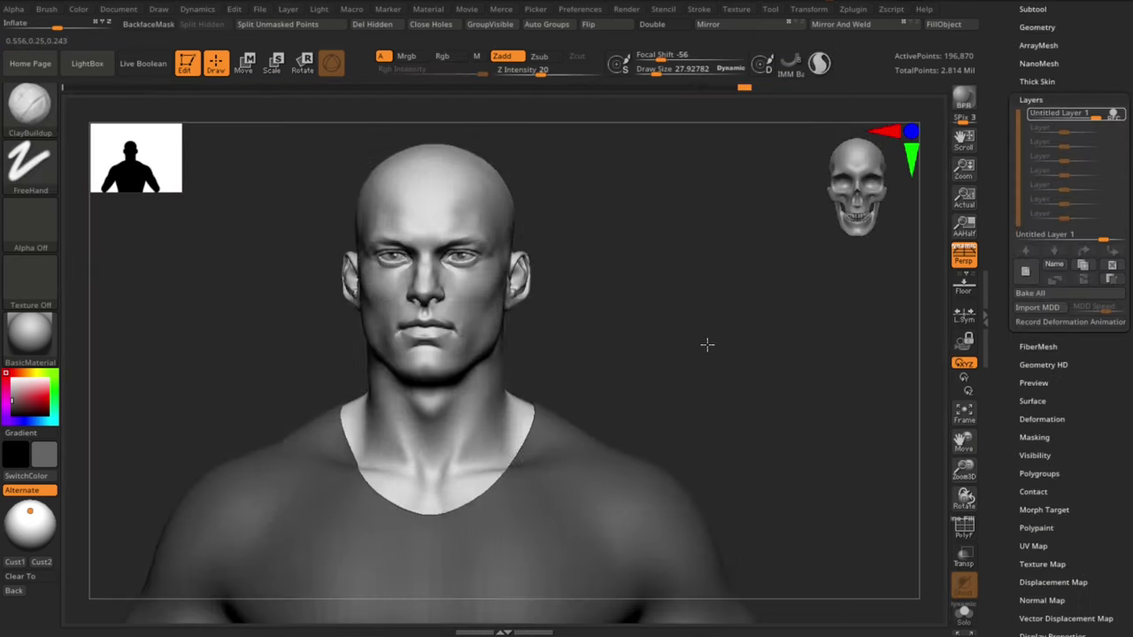
Step: Adjust the cheek area beneath the eyes from below with Move Topological at a draw size of about 62
mouse_move(705, 344)
mouse_down()
mouse_move(736, 445)
mouse_move(394, 283)
mouse_up()
key(s)
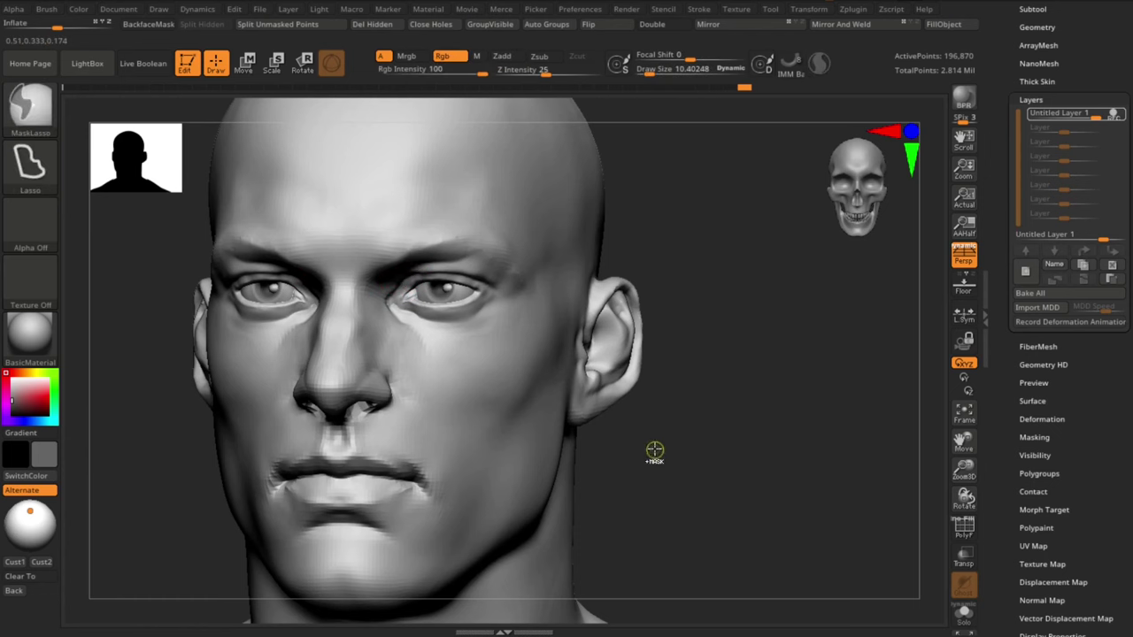
mouse_move(657, 464)
mouse_down()
mouse_move(659, 379)
mouse_move(672, 377)
mouse_move(726, 121)
mouse_move(735, 155)
mouse_move(735, 144)
mouse_up()
key(b)
key(m)
key(t)
key(s)
drag(449, 278, 458, 278)
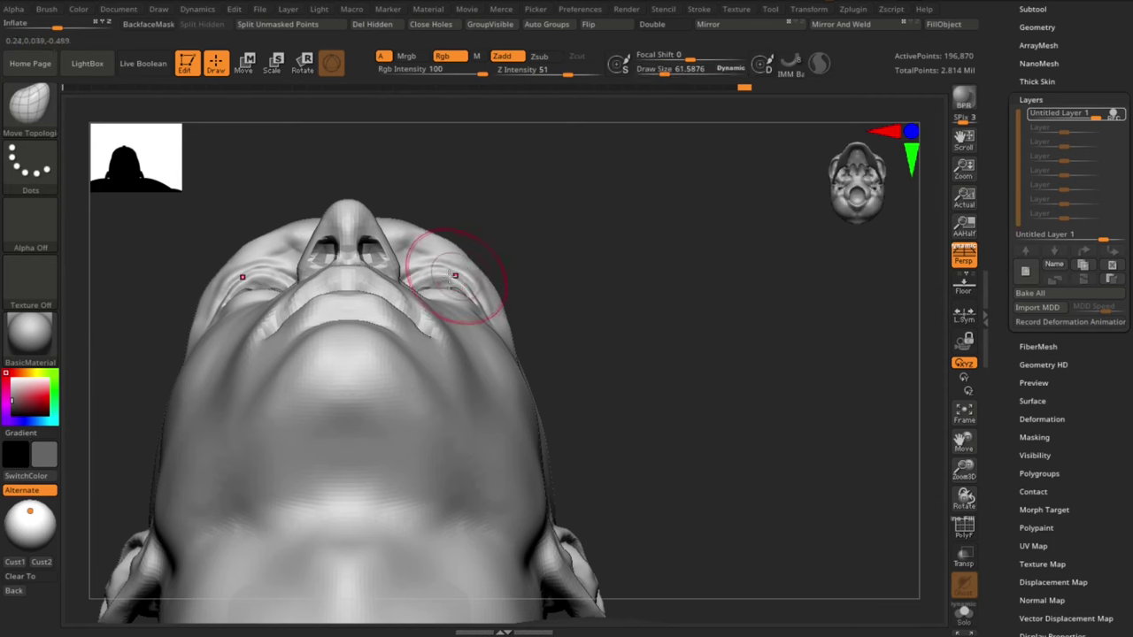
Step: Push the outer cheekbones inward from below with Move Topological
mouse_move(545, 240)
mouse_down()
mouse_move(531, 237)
mouse_move(549, 222)
mouse_move(517, 227)
mouse_move(549, 216)
mouse_up()
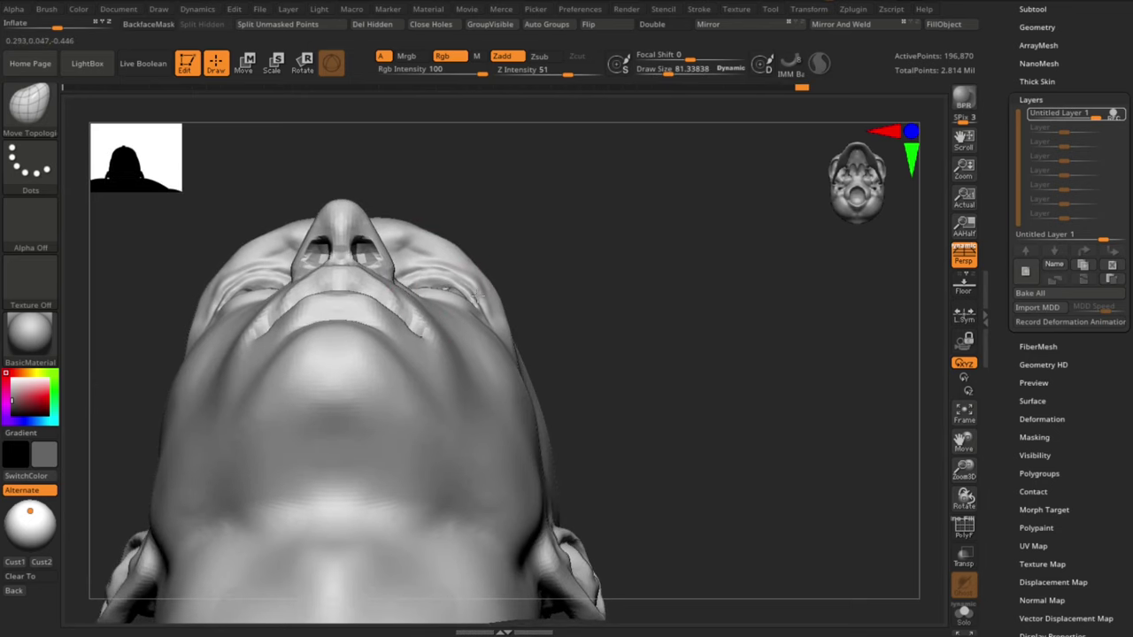
key(s)
drag(497, 274, 484, 268)
drag(492, 259, 483, 265)
key(s)
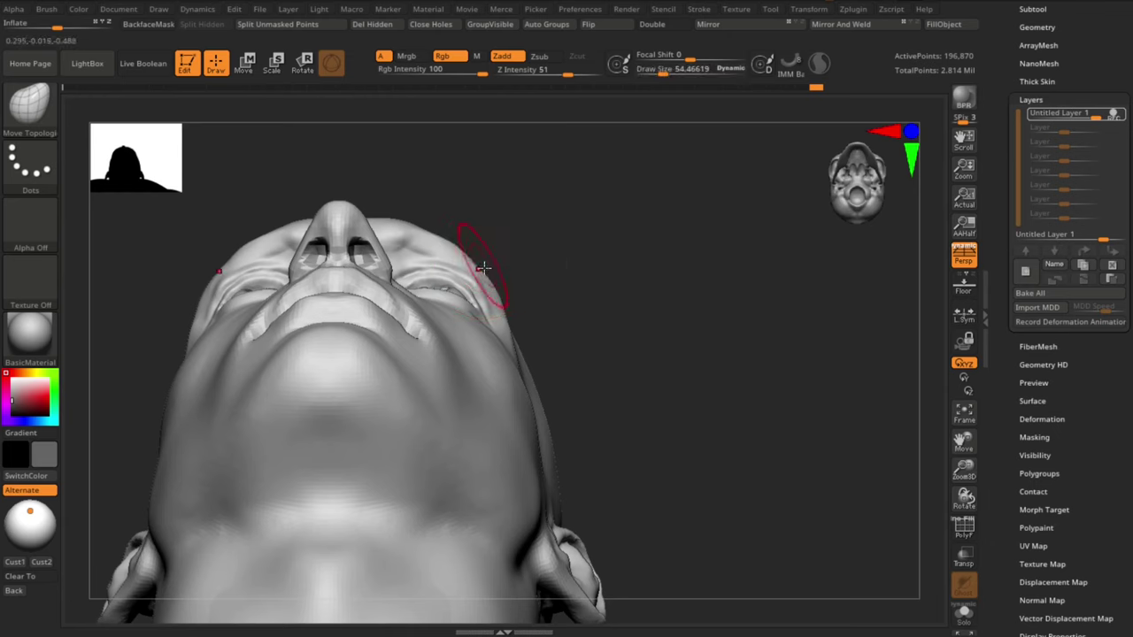
Step: Adjust the lower eyelids from the front and from above with Move Topological at about 42
drag(588, 266, 678, 341)
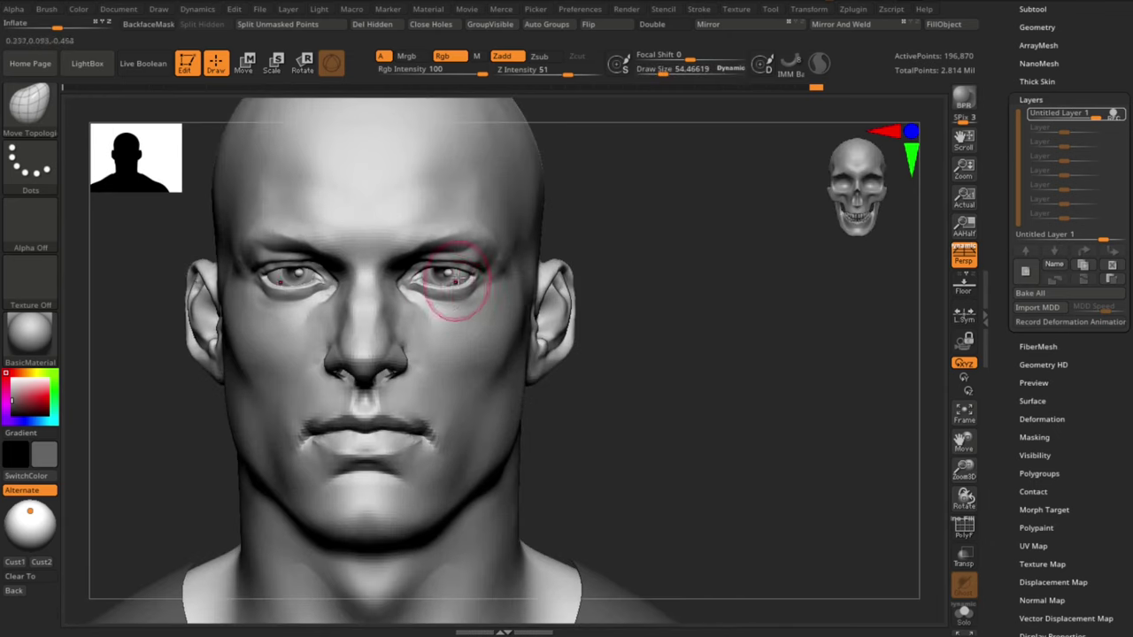
key(s)
mouse_move(479, 272)
mouse_down()
mouse_move(410, 281)
mouse_move(421, 272)
mouse_up()
key(s)
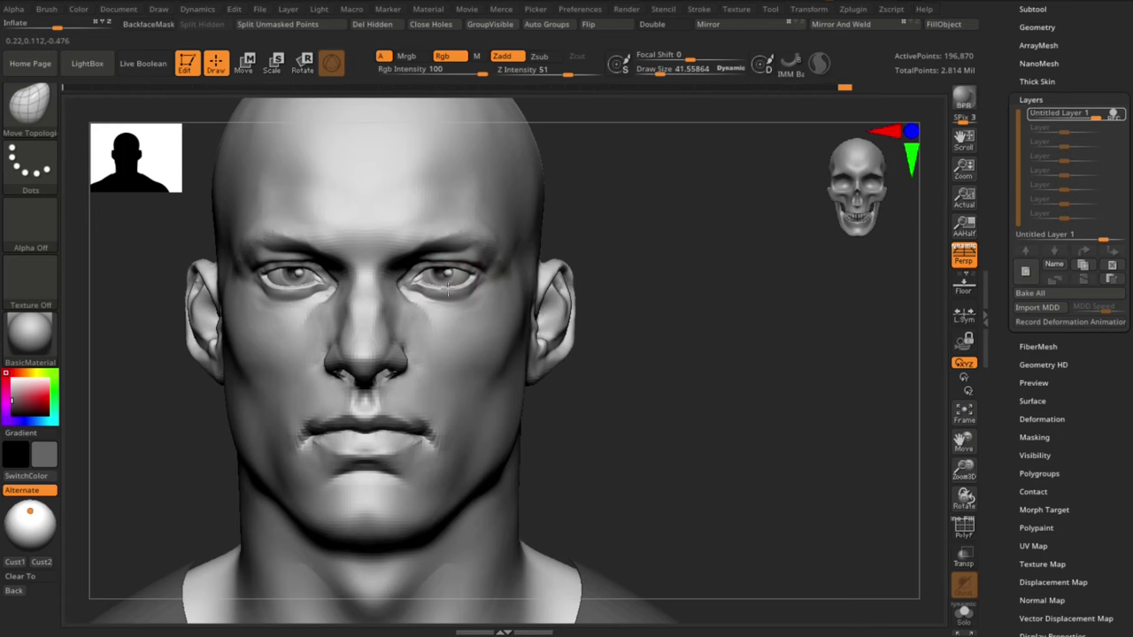
alt+drag(659, 381, 664, 354)
mouse_move(664, 354)
mouse_down()
mouse_move(628, 362)
mouse_move(661, 387)
mouse_move(640, 430)
mouse_move(675, 433)
mouse_move(629, 345)
mouse_move(588, 416)
mouse_up()
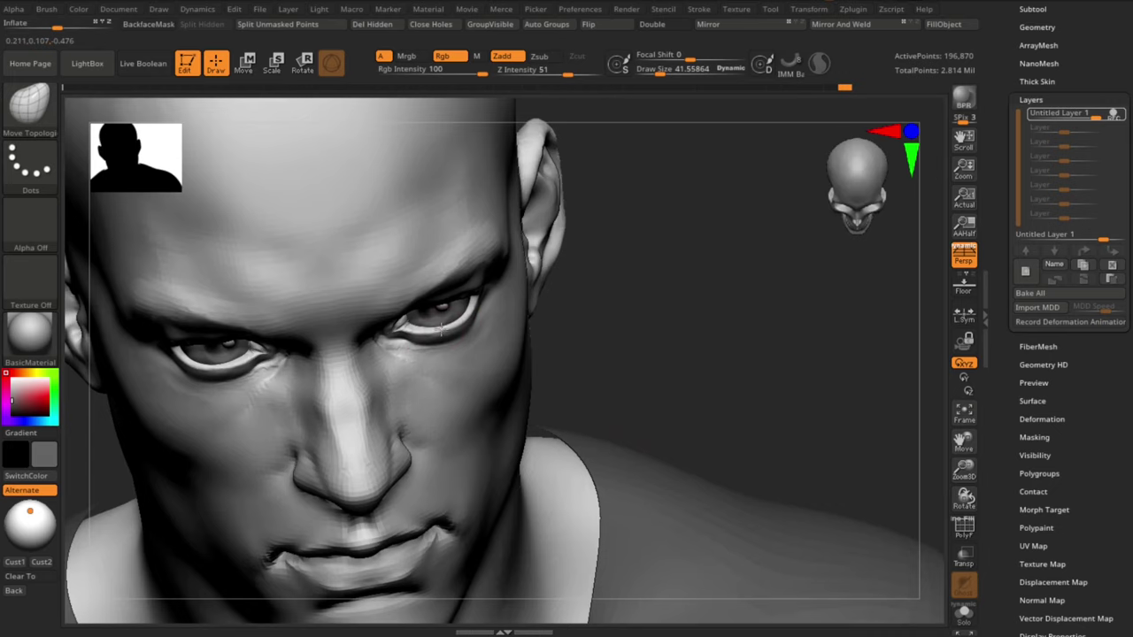
drag(442, 329, 442, 327)
shift+drag(683, 354, 687, 367)
mouse_move(687, 367)
alt+mouse_down()
mouse_move(687, 330)
mouse_move(709, 367)
mouse_move(697, 379)
mouse_move(658, 326)
mouse_move(663, 311)
mouse_move(703, 417)
mouse_move(682, 352)
alt+mouse_up()
Step: Check the wireframe of the remeshed head PM3D_Sphere3D3_7 and divide it to subdivision level 2
alt+click(466, 263)
key(w)
key(q)
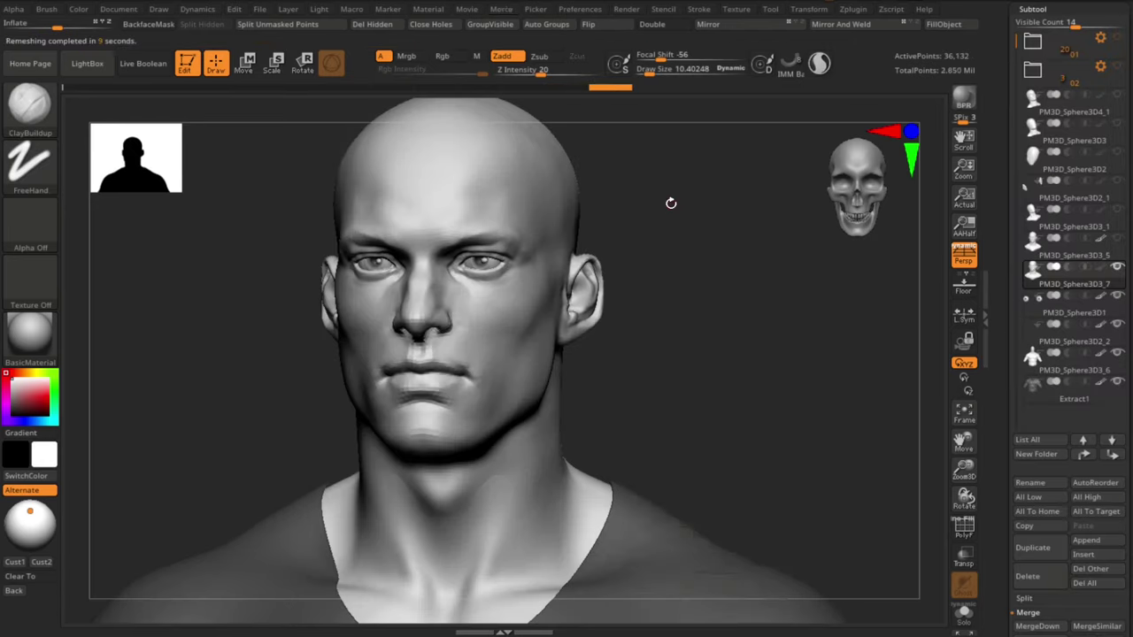
drag(740, 317, 705, 374)
key(shift+f)
key(shift+f)
key(space)
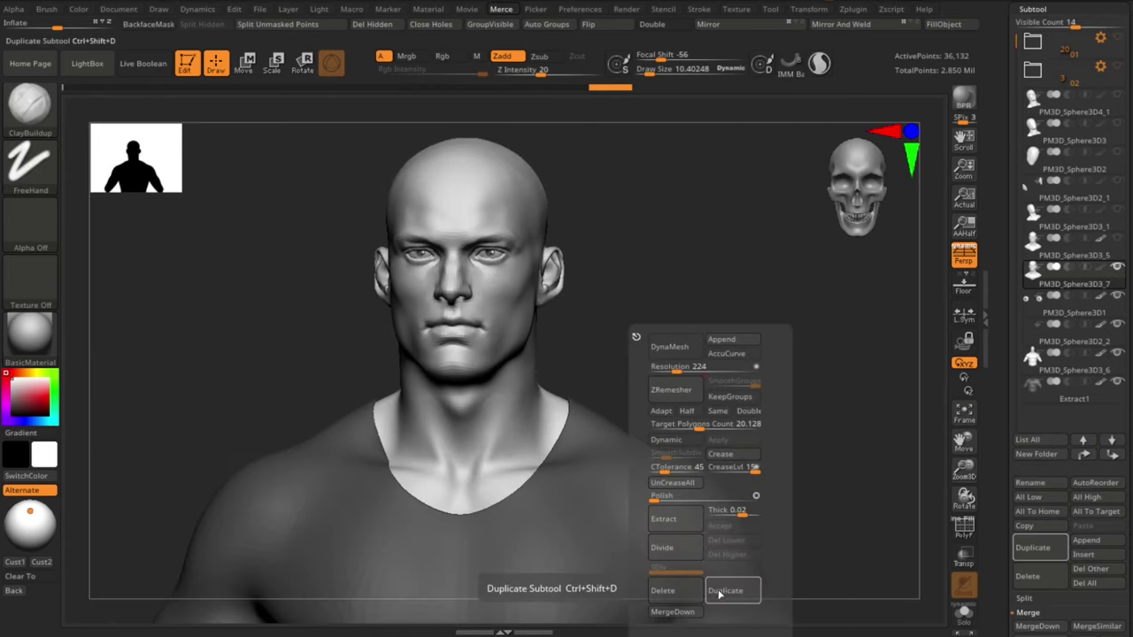
click(682, 548)
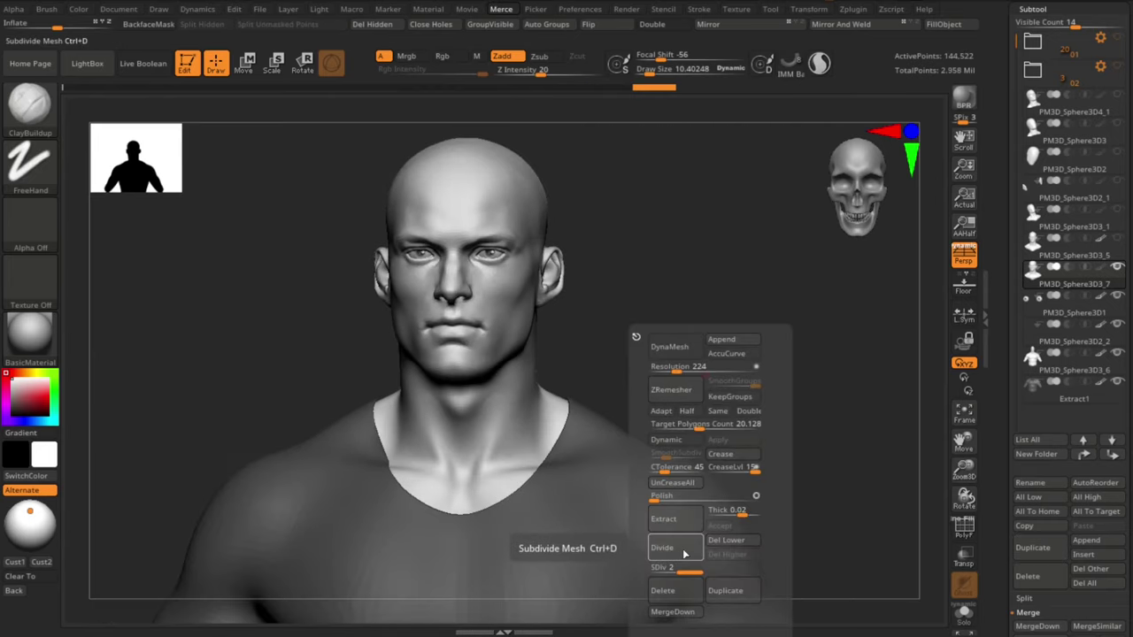
mouse_move(675, 273)
alt+mouse_down()
mouse_move(746, 443)
mouse_move(782, 434)
mouse_move(782, 357)
alt+mouse_up()
key(shift+f)
key(shift+f)
Step: Smooth the surface and edges of the extracted eyebrows on subtool Extract4
scroll(823, 445, down, 3)
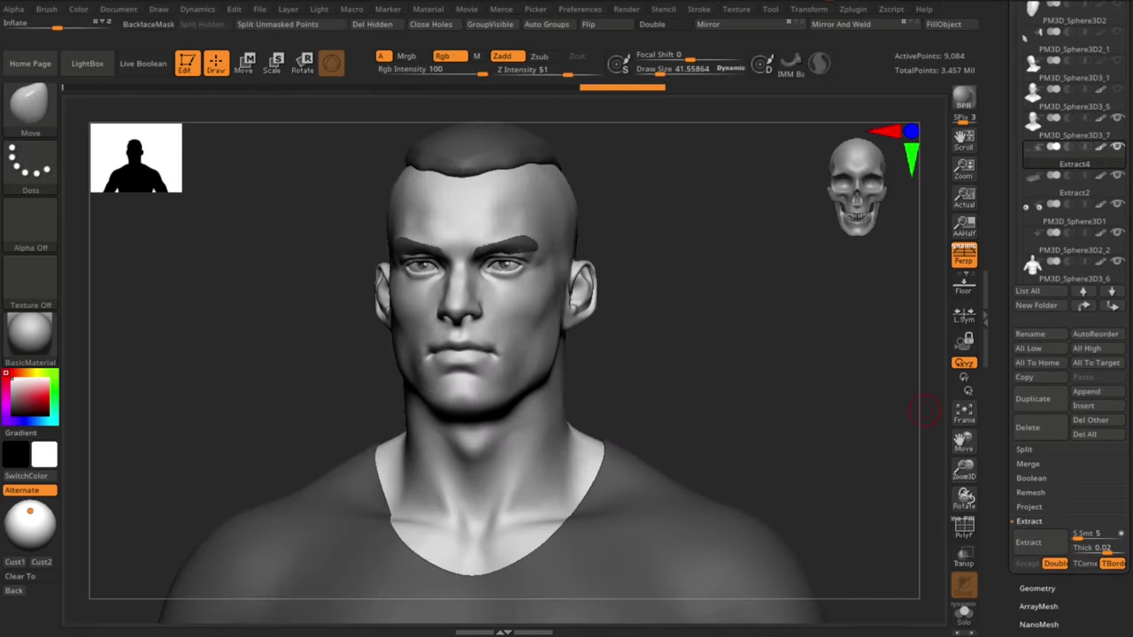
scroll(712, 350, up, 1)
alt+drag(668, 295, 761, 272)
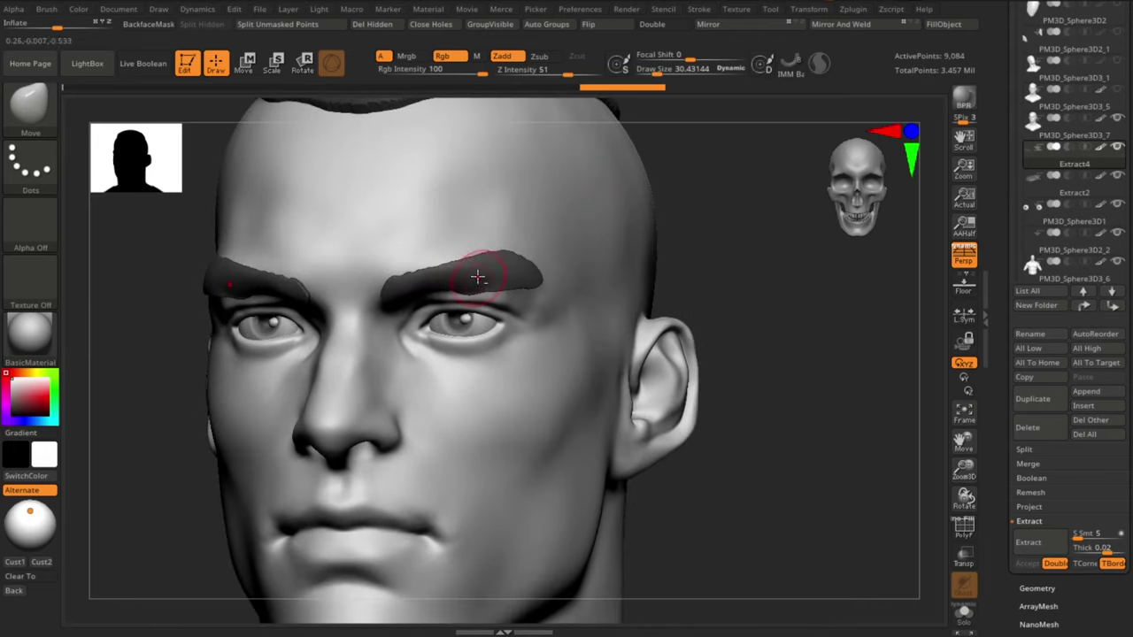
shift+drag(404, 288, 386, 297)
shift+drag(460, 278, 483, 272)
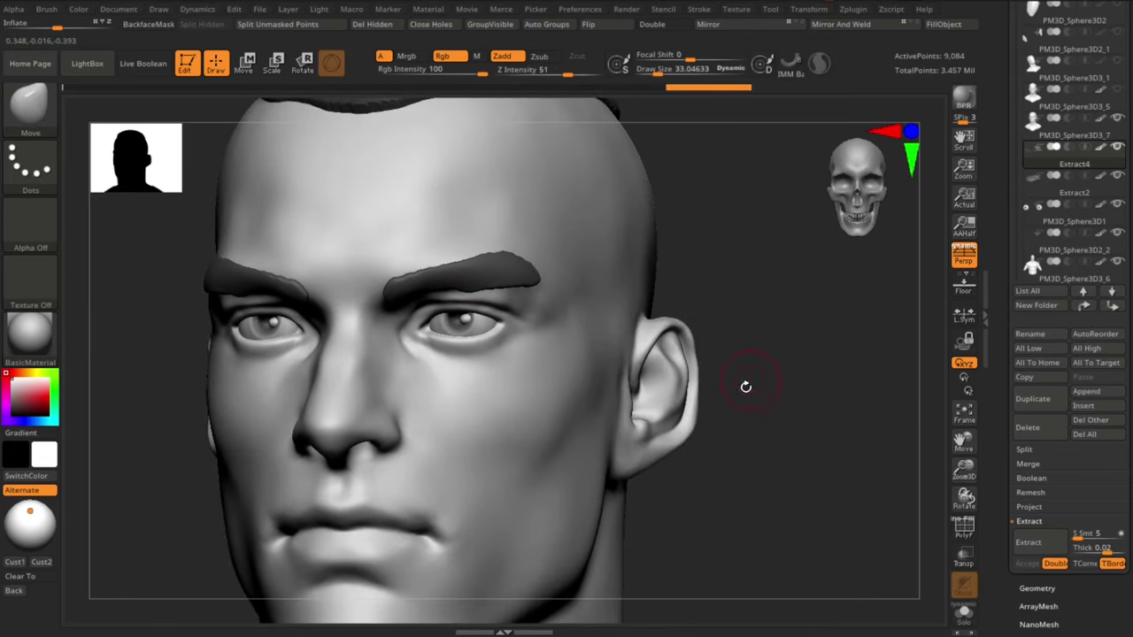
Step: Reshape the middle of the eyebrows above the eyes with Move Topological at a draw size of about 21
mouse_move(746, 387)
alt+mouse_down()
mouse_move(673, 351)
mouse_move(653, 367)
mouse_move(665, 355)
mouse_move(673, 442)
alt+mouse_up()
key(b)
key(m)
key(t)
key(s)
drag(459, 244, 472, 236)
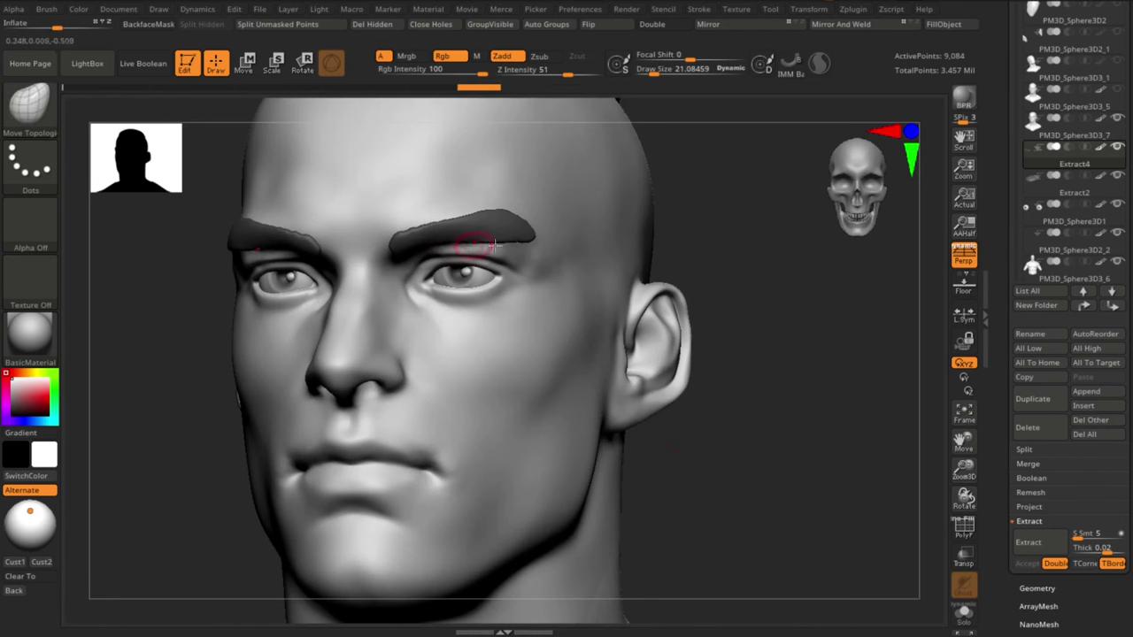
Step: Fit the inner ends of the eyebrows in three-quarter view with Move Topological at about 54 and 39
mouse_move(694, 389)
alt+mouse_down()
mouse_move(685, 291)
mouse_move(700, 341)
alt+mouse_up()
drag(699, 341, 651, 336)
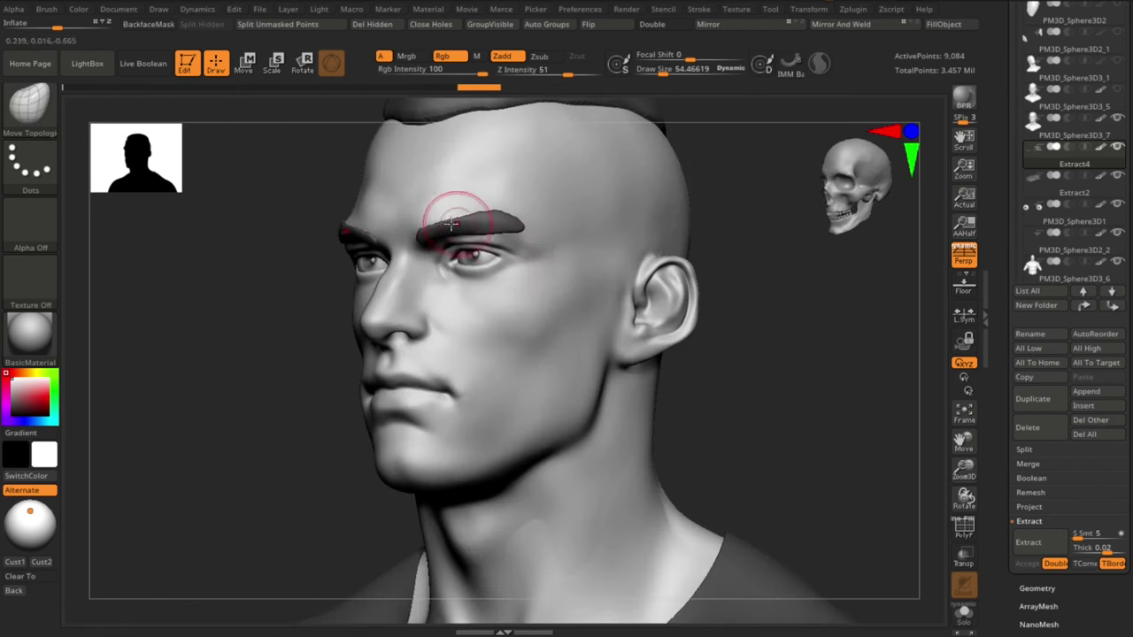
drag(419, 229, 422, 232)
alt+drag(695, 389, 615, 354)
drag(615, 354, 642, 469)
drag(642, 470, 593, 451)
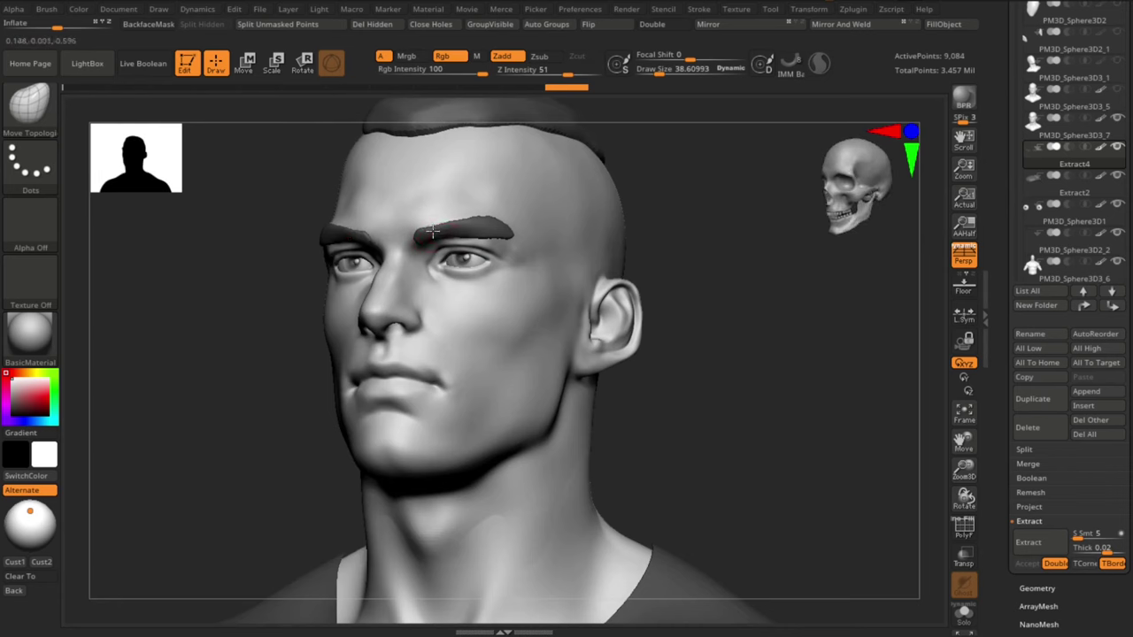
drag(433, 231, 435, 227)
Step: Lift and align the eyebrows against the brow ridge from several angles with Move Topological
mouse_move(687, 288)
mouse_down()
mouse_move(683, 237)
mouse_move(752, 297)
mouse_up()
drag(376, 233, 374, 230)
key(s)
mouse_move(709, 266)
mouse_down()
mouse_move(651, 261)
mouse_move(703, 301)
mouse_up()
drag(704, 301, 695, 243)
key(s)
drag(415, 235, 450, 213)
drag(686, 283, 717, 340)
mouse_move(713, 355)
alt+mouse_down()
mouse_move(703, 336)
mouse_move(679, 341)
alt+mouse_up()
Step: Carve vertical frown lines into the head between the eyebrows with the DamStandard brush
mouse_move(670, 301)
mouse_down()
mouse_move(711, 417)
mouse_move(700, 454)
mouse_up()
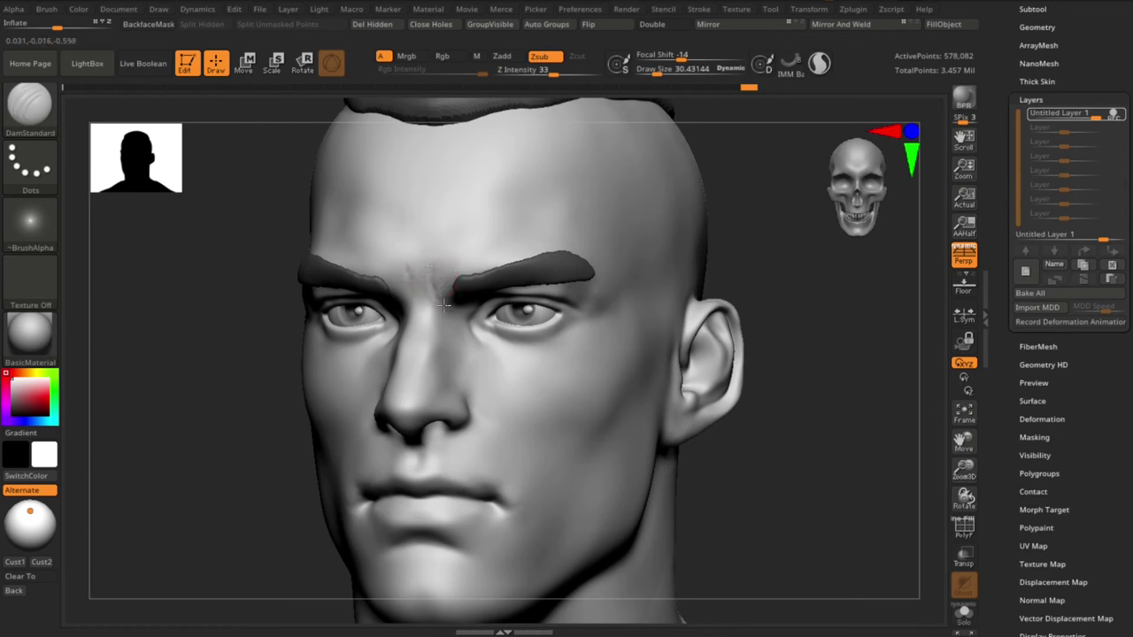
drag(435, 269, 432, 285)
key(s)
drag(432, 286, 434, 279)
key(s)
drag(432, 264, 431, 275)
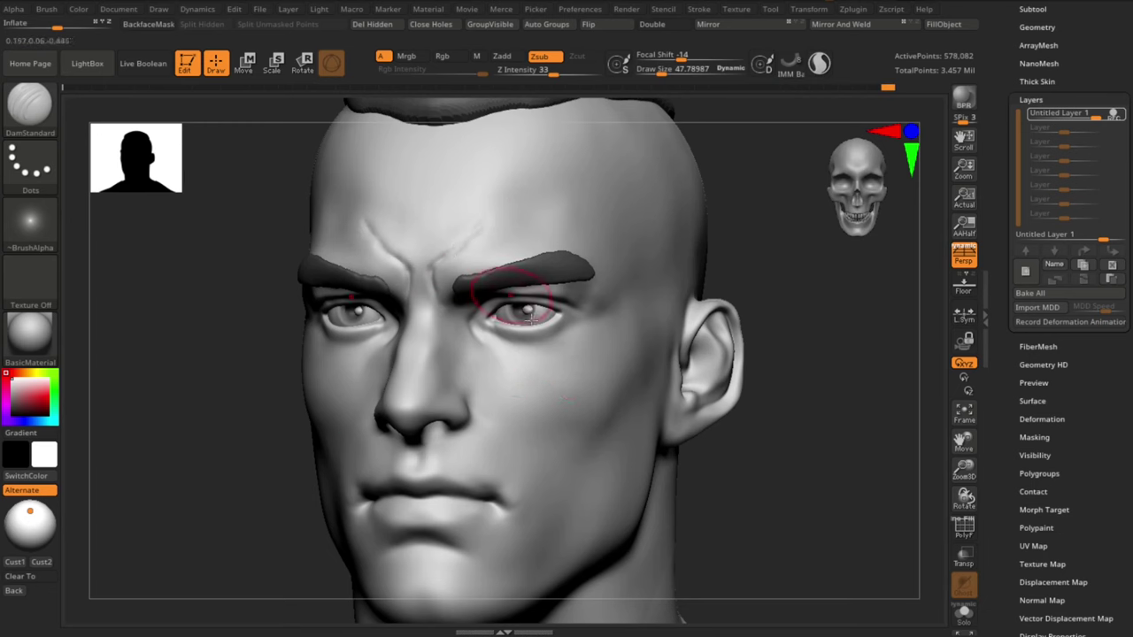
Step: Extend the creases above the inner brows with DamStandard and build up their folds with ClayBuildup at about 51
alt+drag(699, 483, 698, 455)
drag(698, 455, 737, 454)
key(s)
drag(466, 241, 489, 225)
key(b)
key(s)
key(t)
key(s)
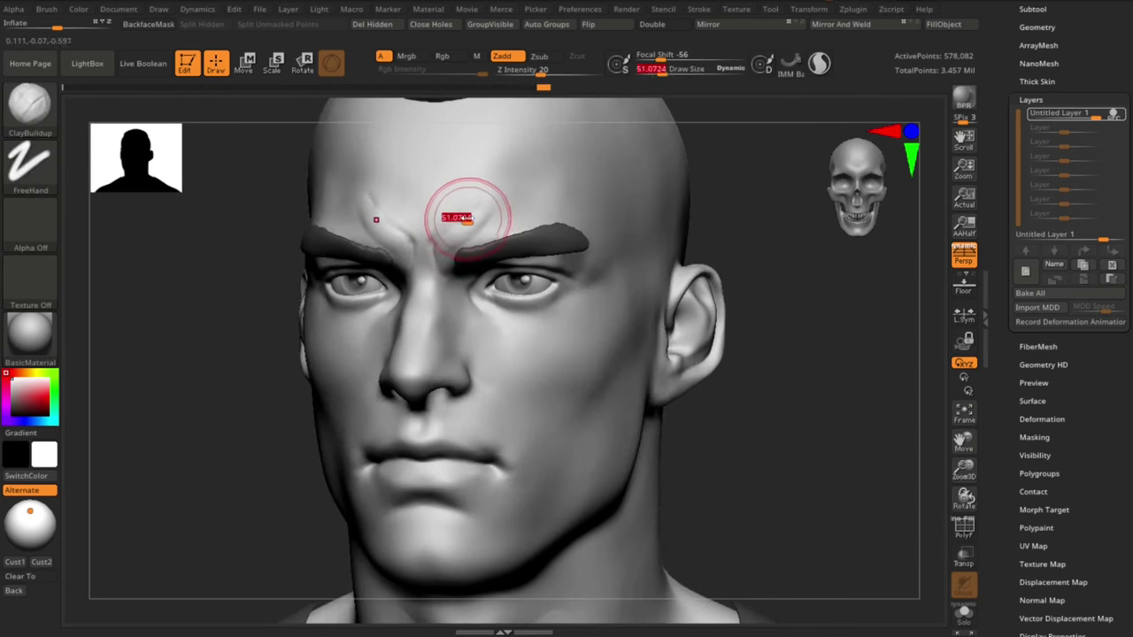
Step: Sharpen the frown creases above the nose with DamStandard at a draw size of about 54
key(b)
key(d)
key(s)
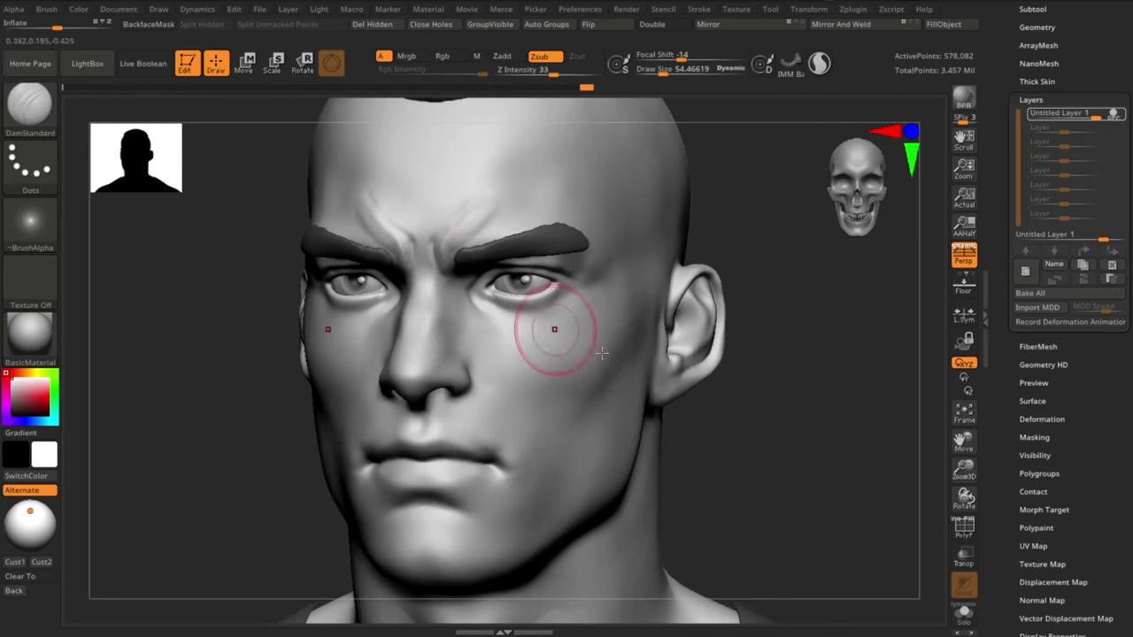
ctrl+right_drag(554, 328, 521, 331)
alt+right_drag(706, 415, 740, 434)
Step: Add volume between the frown lines with ClayBuildup at about 45 and 39, and smooth the creases above the brows
key(b)
key(c)
key(b)
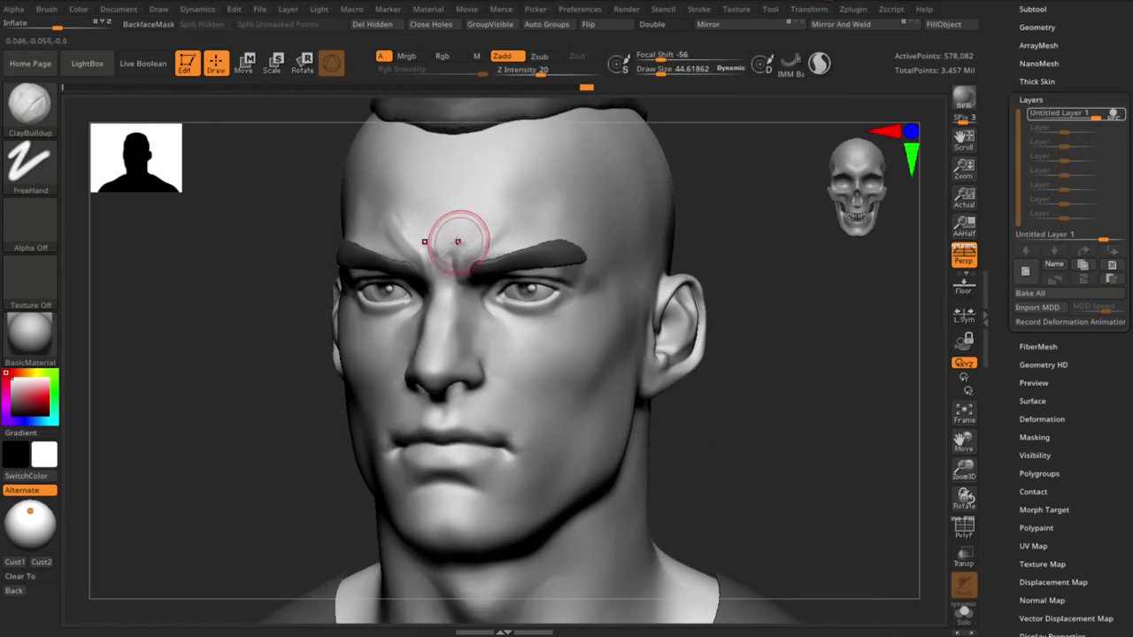
key(bracketleft)
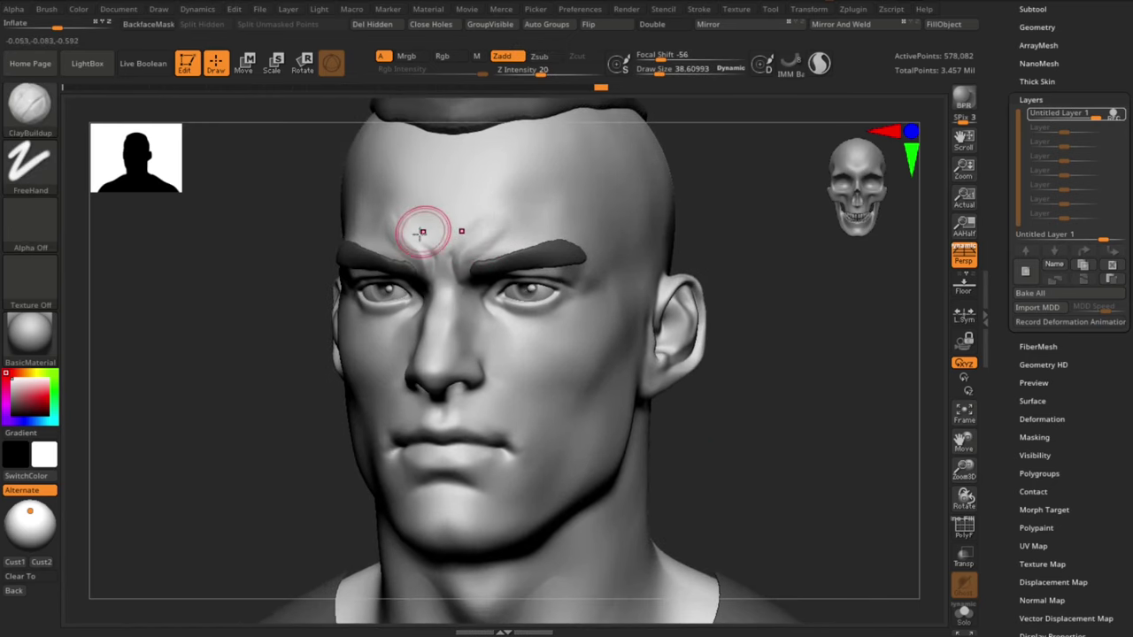
right_drag(718, 440, 721, 455)
ctrl+right_drag(721, 455, 700, 440)
shift+drag(489, 228, 471, 234)
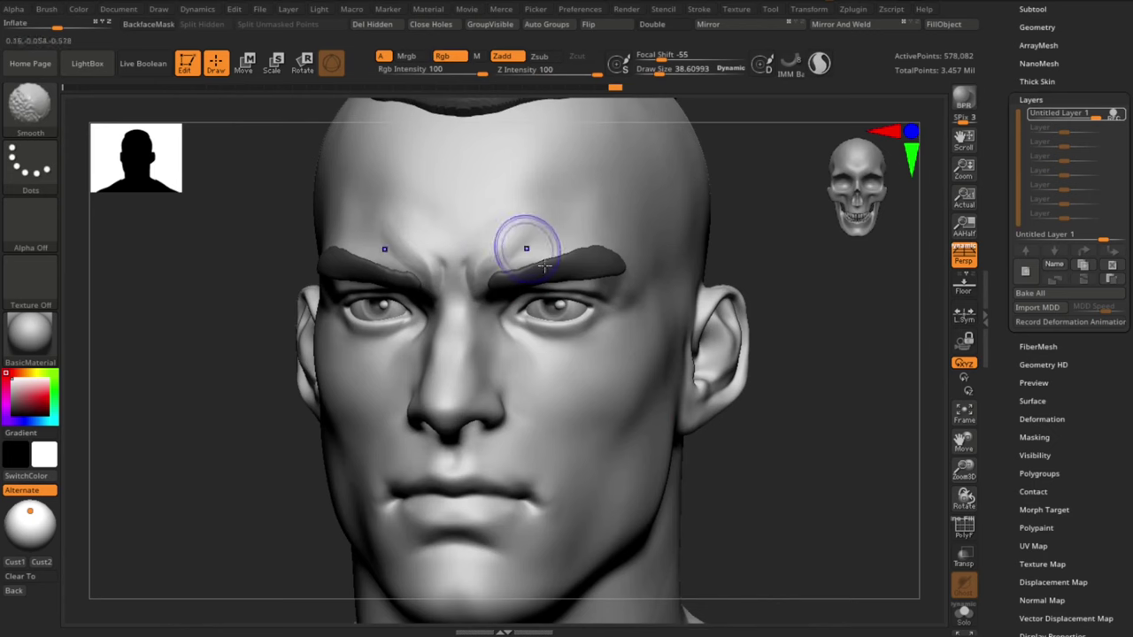
drag(545, 266, 489, 274)
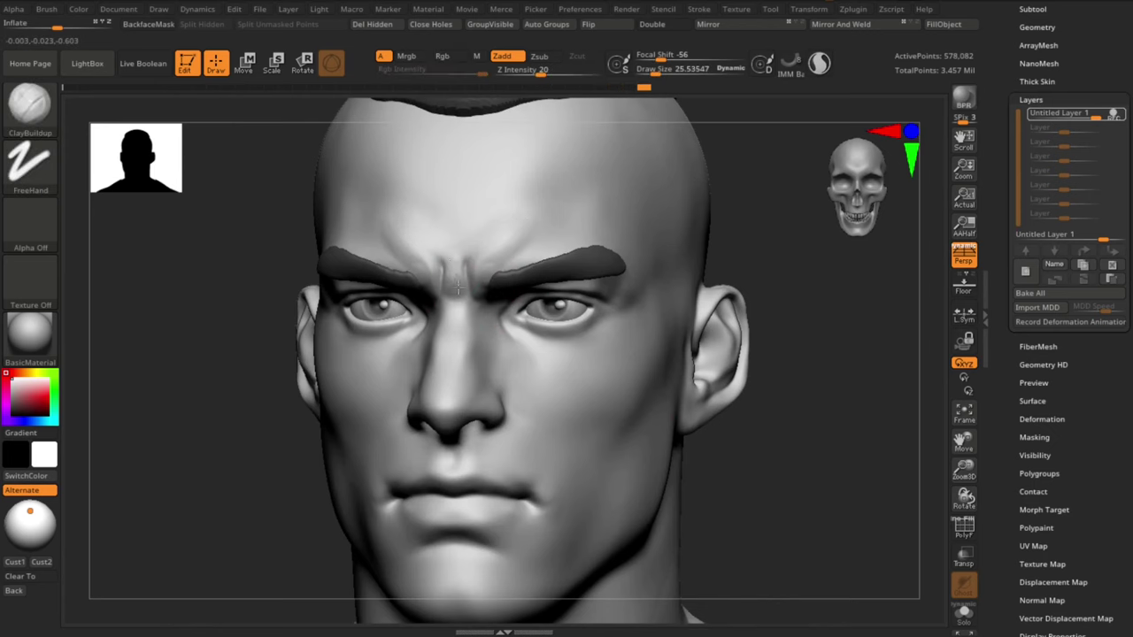
Step: Smooth the spot between the brows and build up the lower forehead with ClayBuildup at about 48
mouse_move(759, 505)
mouse_down()
mouse_move(741, 439)
mouse_move(771, 399)
mouse_move(764, 377)
mouse_up()
ctrl+right_drag(764, 377, 752, 425)
shift+drag(453, 248, 461, 258)
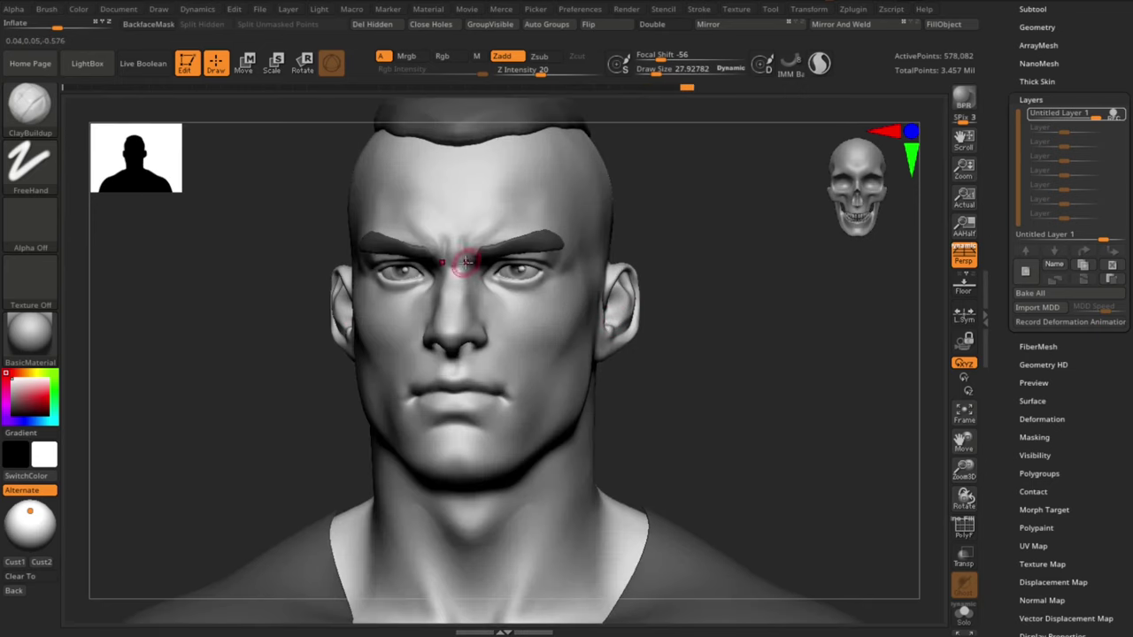
ctrl+right_drag(695, 374, 692, 400)
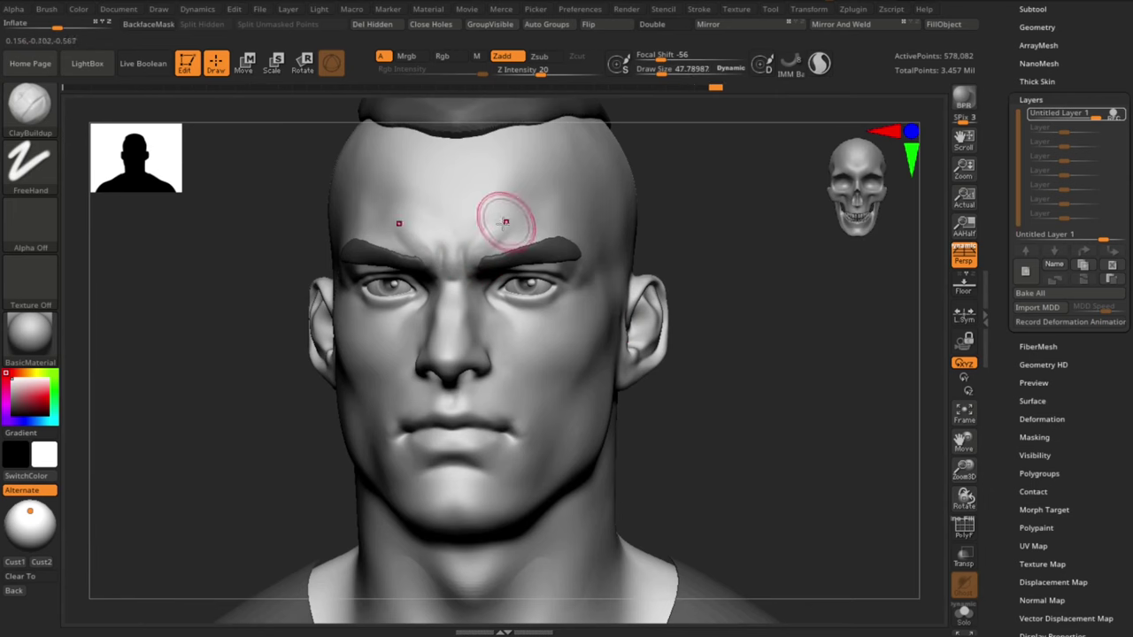
drag(497, 218, 521, 198)
Step: Refine the fold above the eyebrow in three-quarter view with ClayBuildup at a draw size of about 48
drag(836, 387, 757, 392)
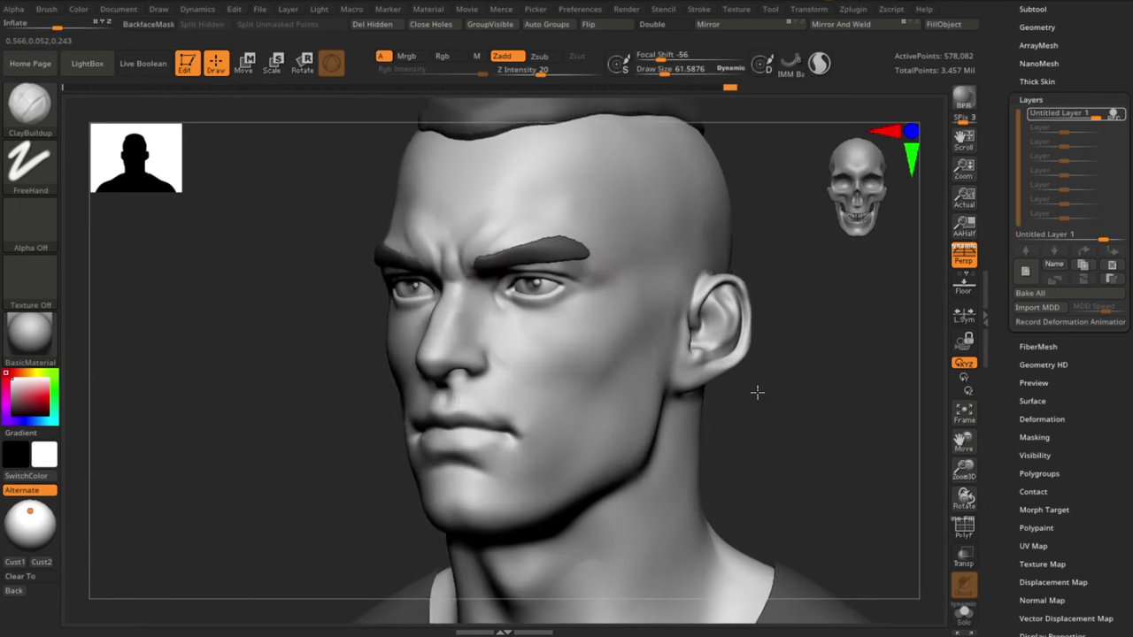
ctrl+right_drag(757, 392, 774, 425)
drag(774, 425, 759, 418)
drag(792, 287, 795, 305)
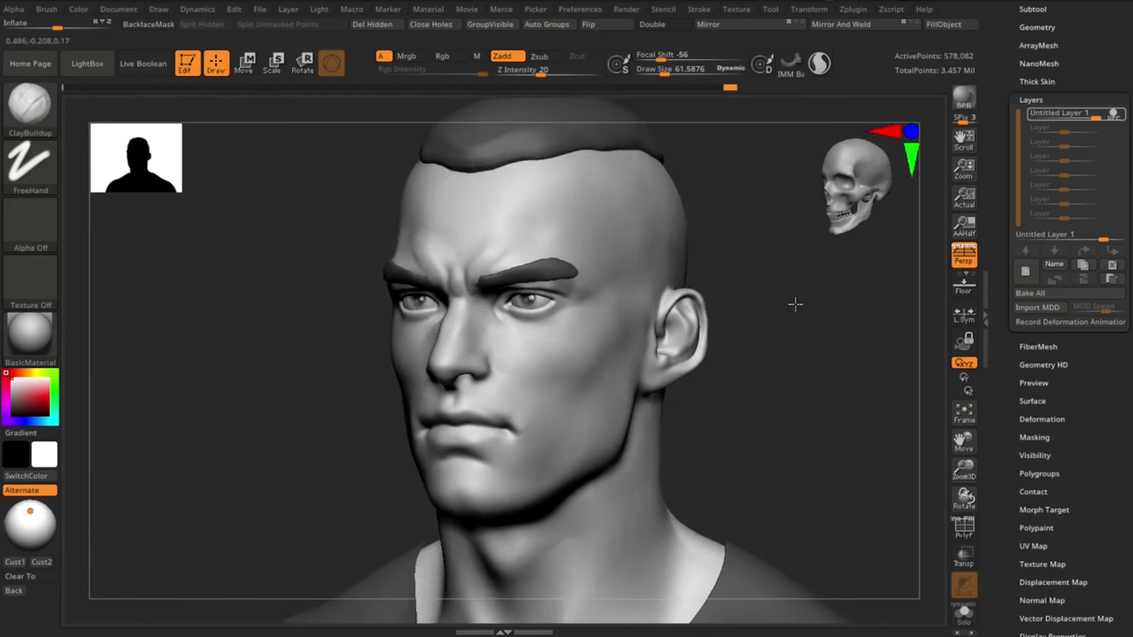
ctrl+right_drag(794, 305, 792, 320)
key(s)
drag(498, 240, 496, 240)
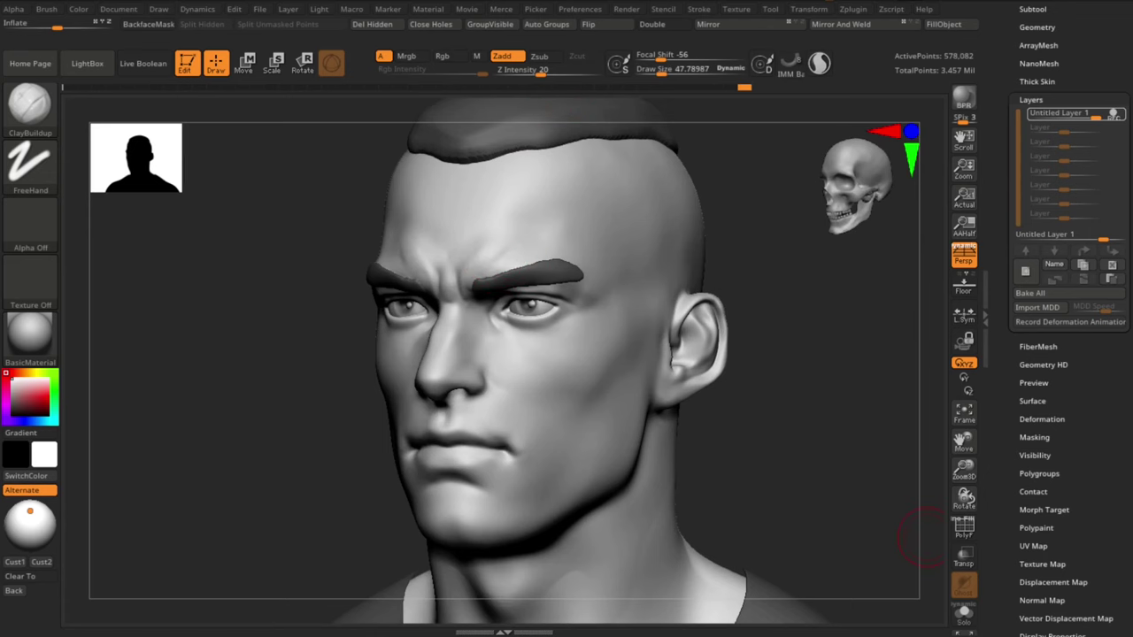
Step: Adjust the inner corners of the eyes in a close front view with the Move brush
mouse_move(759, 443)
mouse_down()
mouse_move(817, 439)
mouse_move(782, 397)
mouse_up()
ctrl+right_drag(781, 398, 775, 471)
drag(775, 471, 784, 470)
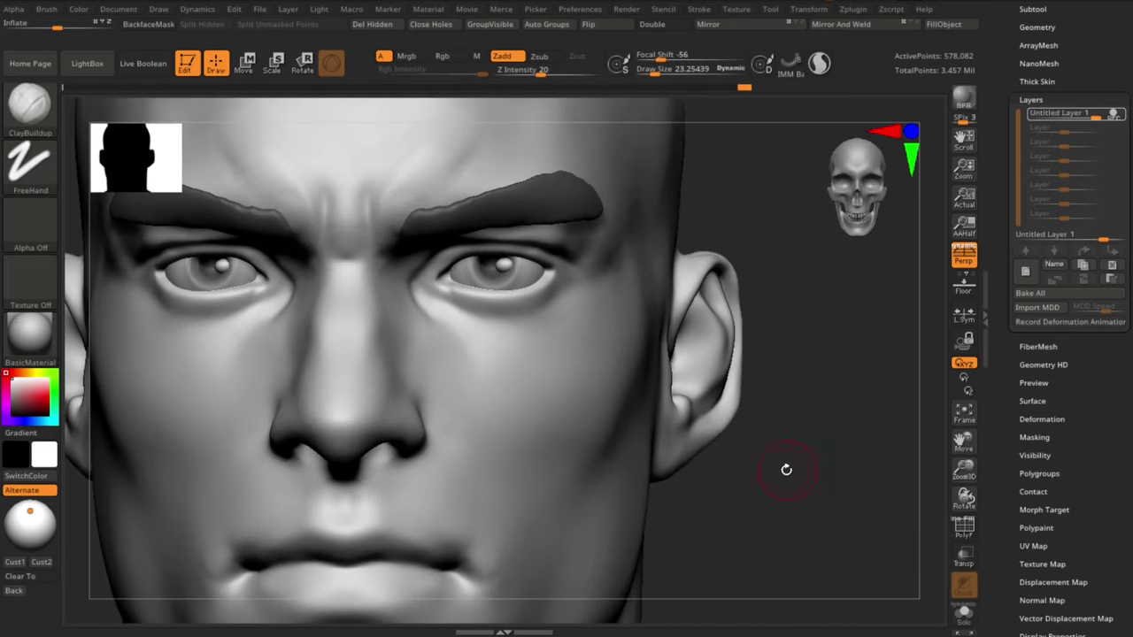
key(b)
key(m)
key(v)
key(s)
drag(429, 278, 431, 284)
Step: Adjust the forms around the eyes and brows with the Move Topological brush at a draw size of about 15
key(b)
key(m)
key(t)
key(s)
drag(781, 223, 764, 206)
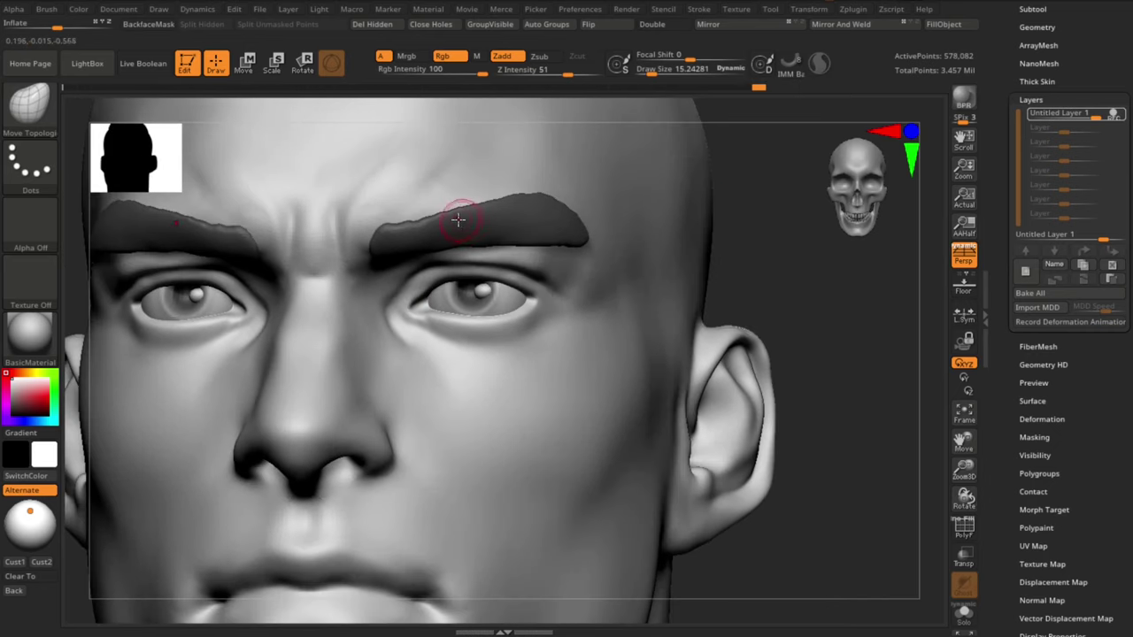
Step: Add a new sculpt layer to the head and try a Standard brush stroke above the upper eyelid
key(b)
key(s)
key(t)
key(s)
click(1025, 271)
key(s)
mouse_move(466, 249)
mouse_down()
mouse_move(487, 256)
mouse_move(467, 255)
mouse_up()
key(shift+d)
key(s)
key(ctrl+z)
key(d)
key(s)
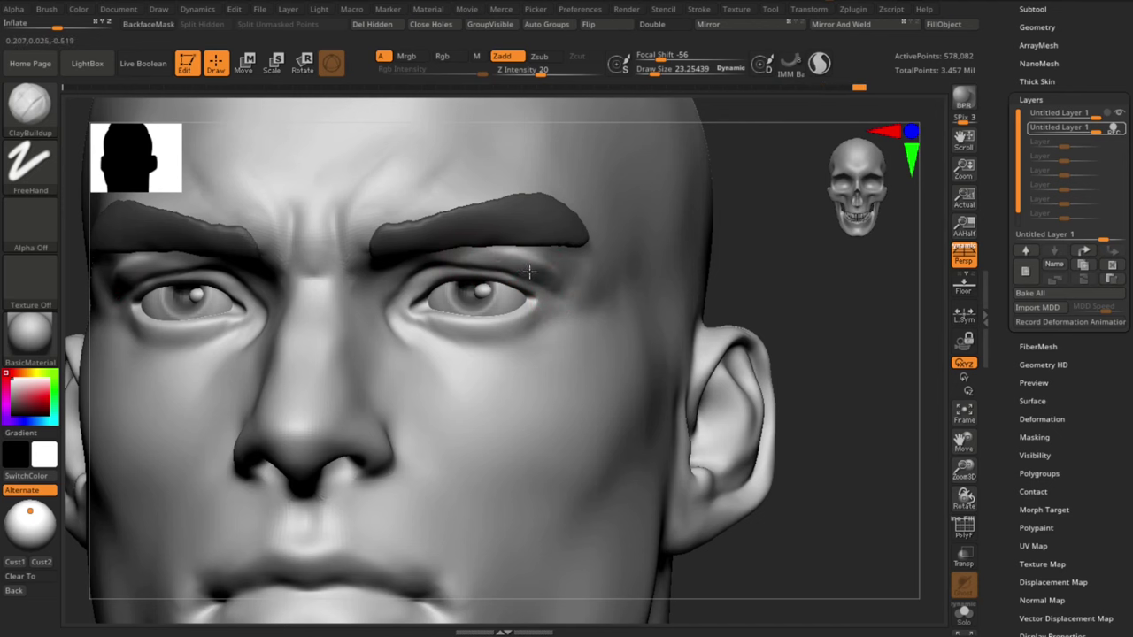
Step: Build up the skin fold between the outer brow and upper eyelid with ClayBuildup at about 23 and 33
alt+drag(803, 554, 757, 434)
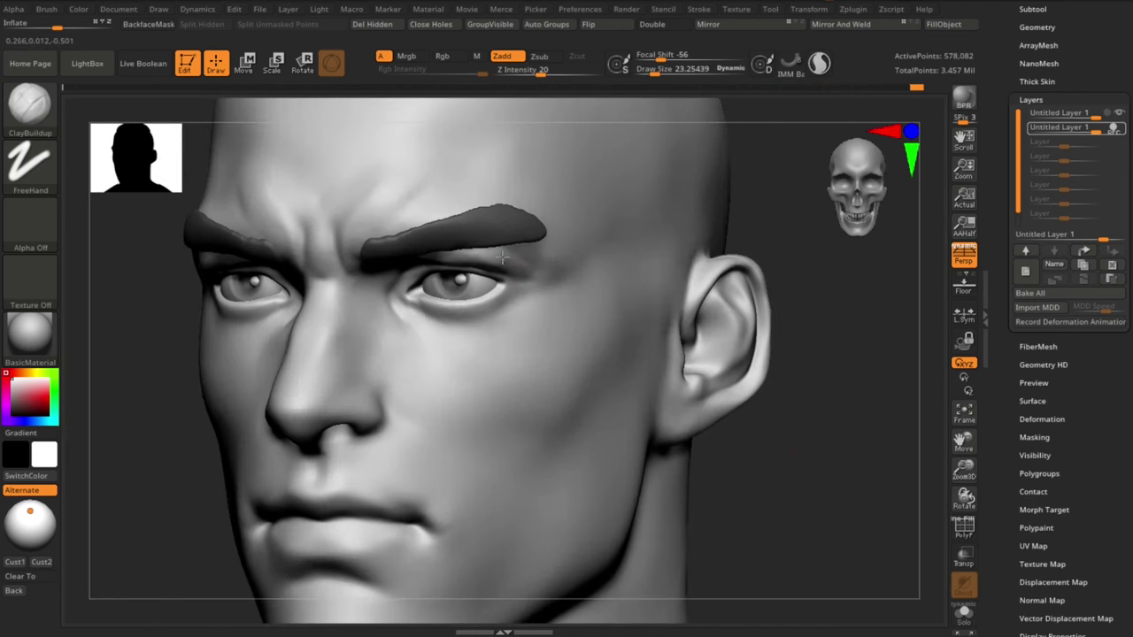
drag(524, 268, 535, 266)
alt+drag(728, 493, 653, 403)
mouse_move(654, 403)
mouse_down()
mouse_move(691, 427)
mouse_move(700, 456)
mouse_up()
drag(531, 249, 535, 254)
drag(749, 453, 740, 443)
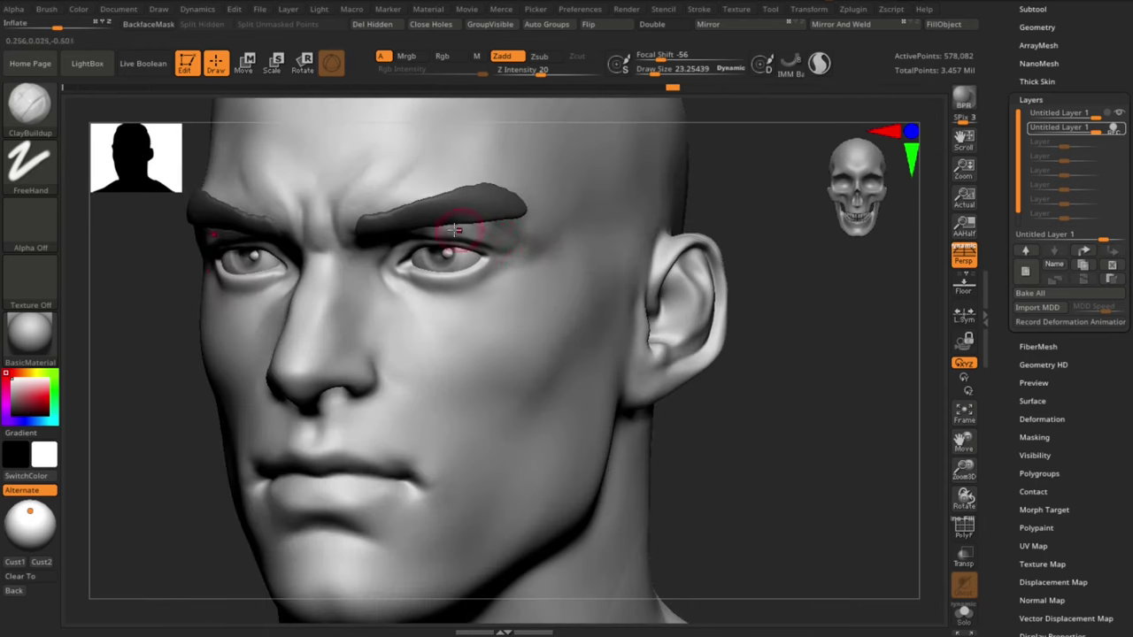
mouse_move(745, 482)
alt+mouse_down()
mouse_move(731, 436)
mouse_move(751, 433)
mouse_move(635, 360)
alt+mouse_up()
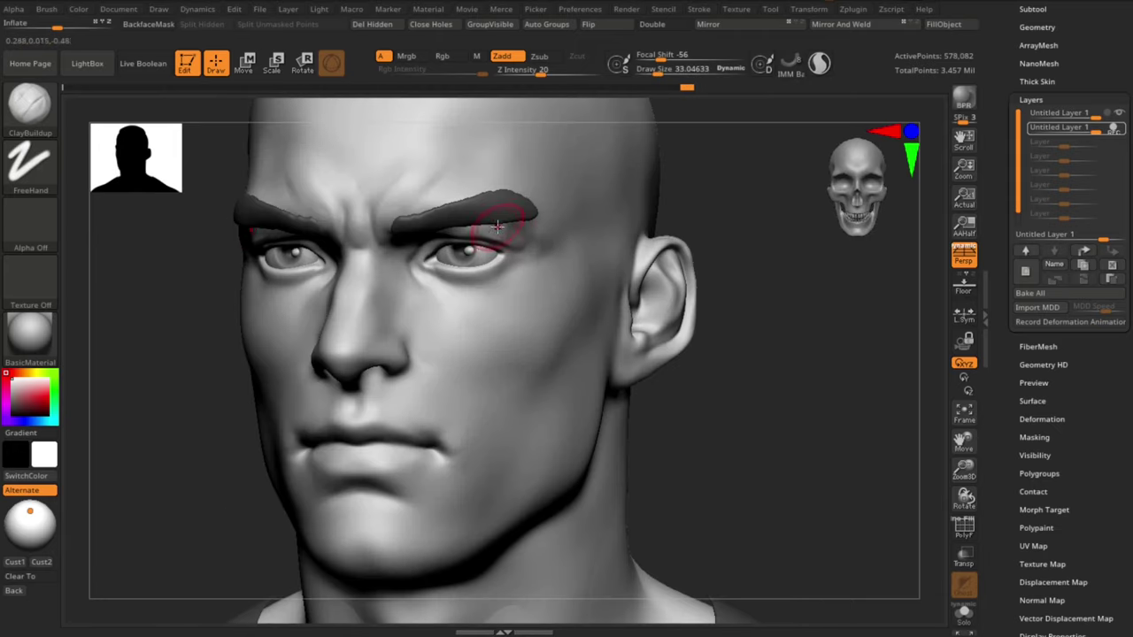
mouse_move(723, 409)
mouse_down()
mouse_move(717, 392)
mouse_move(716, 430)
mouse_move(742, 432)
mouse_up()
Step: Reposition the inner eye corners and adjoining eyelid edges with the Move brush at a draw size of about 21
key(b)
key(m)
key(v)
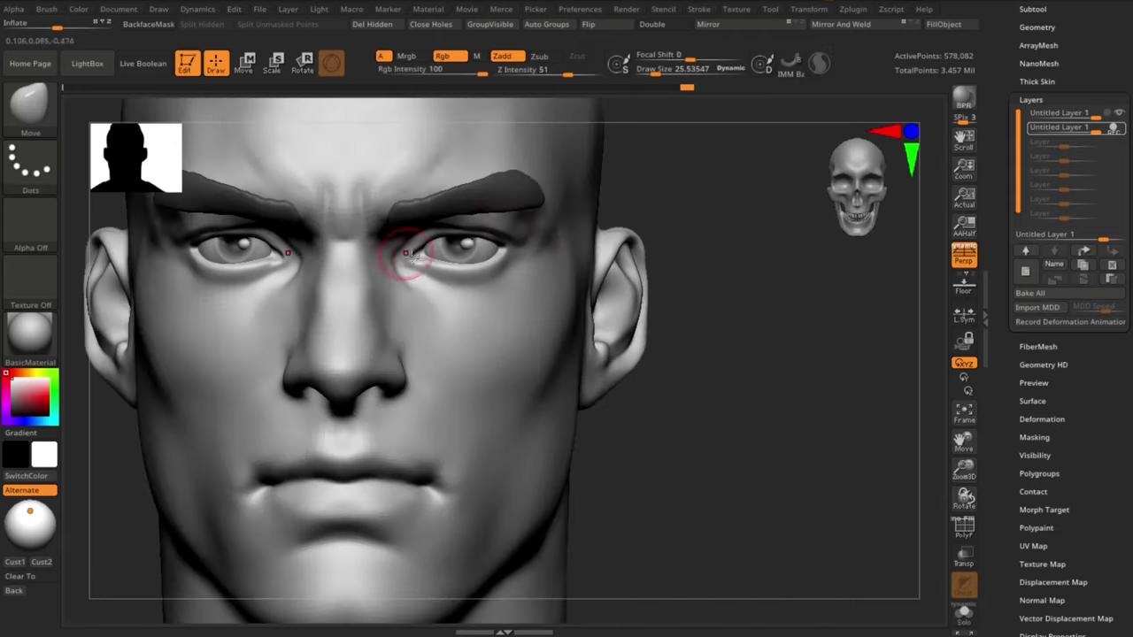
key(bracketleft)
drag(417, 260, 407, 256)
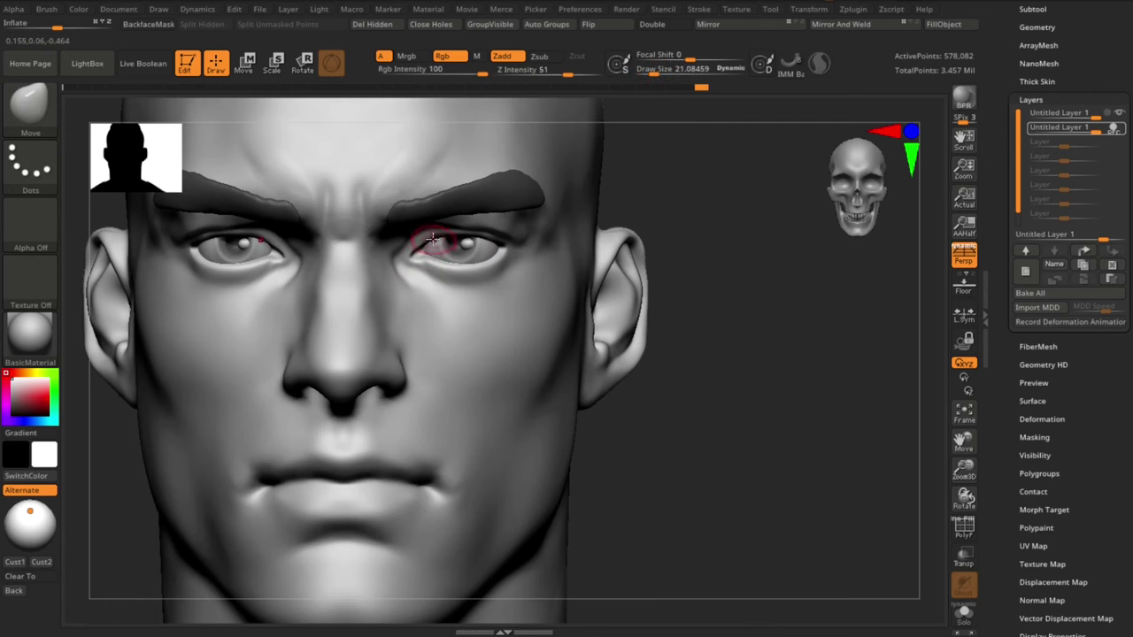
drag(691, 386, 659, 383)
alt+drag(660, 382, 696, 455)
drag(696, 456, 720, 463)
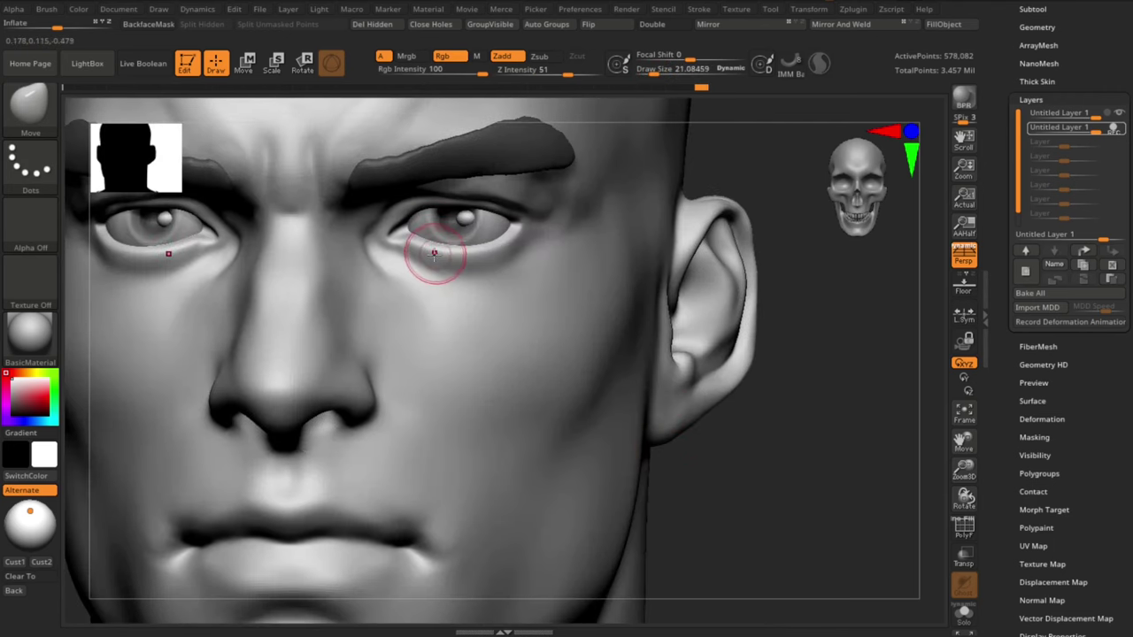
Step: Adjust the lower eyelids and the area beneath the eyes with the Move Topological brush at about 42
drag(695, 518, 690, 487)
key(b)
key(m)
key(t)
key(bracketright)
key(bracketright)
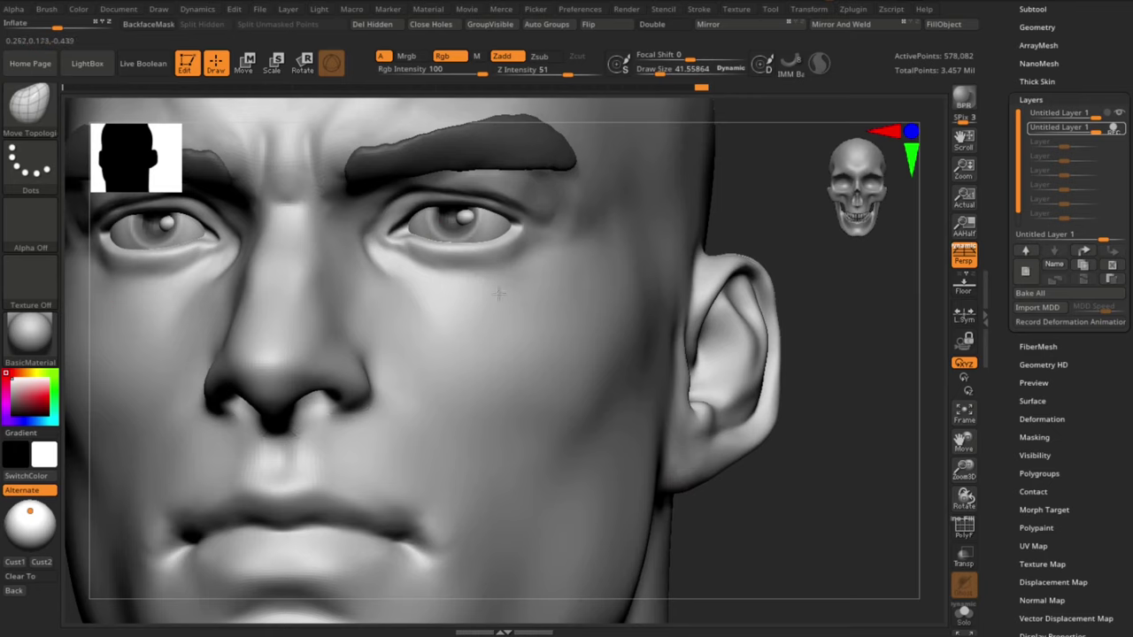
drag(498, 293, 501, 290)
alt+drag(717, 523, 683, 437)
shift+drag(682, 437, 671, 415)
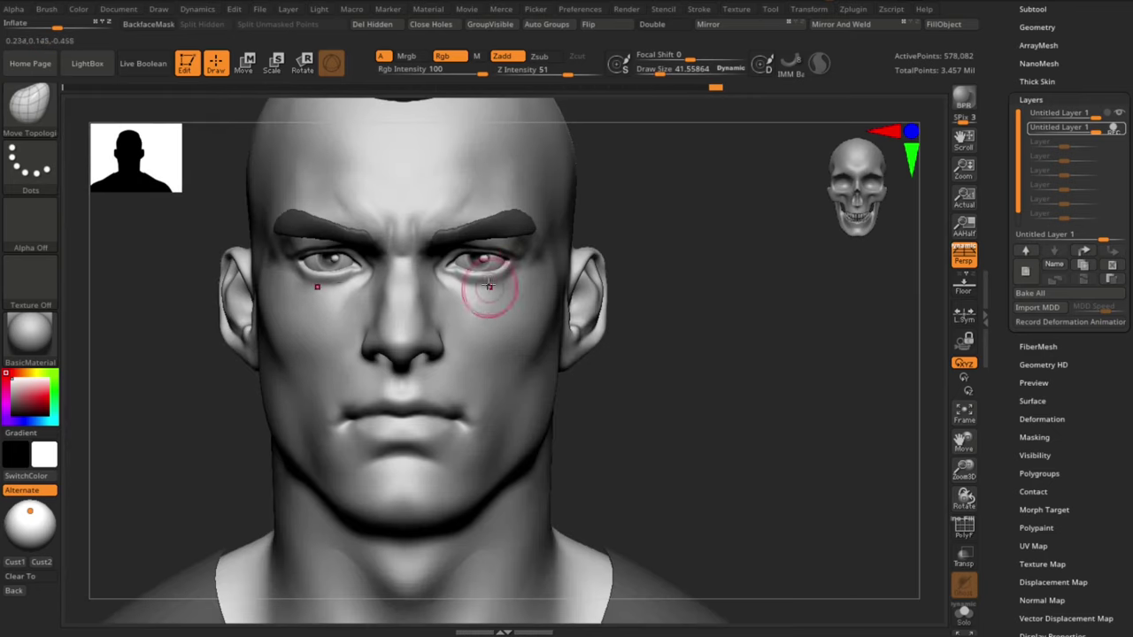
drag(603, 416, 600, 373)
drag(637, 248, 634, 285)
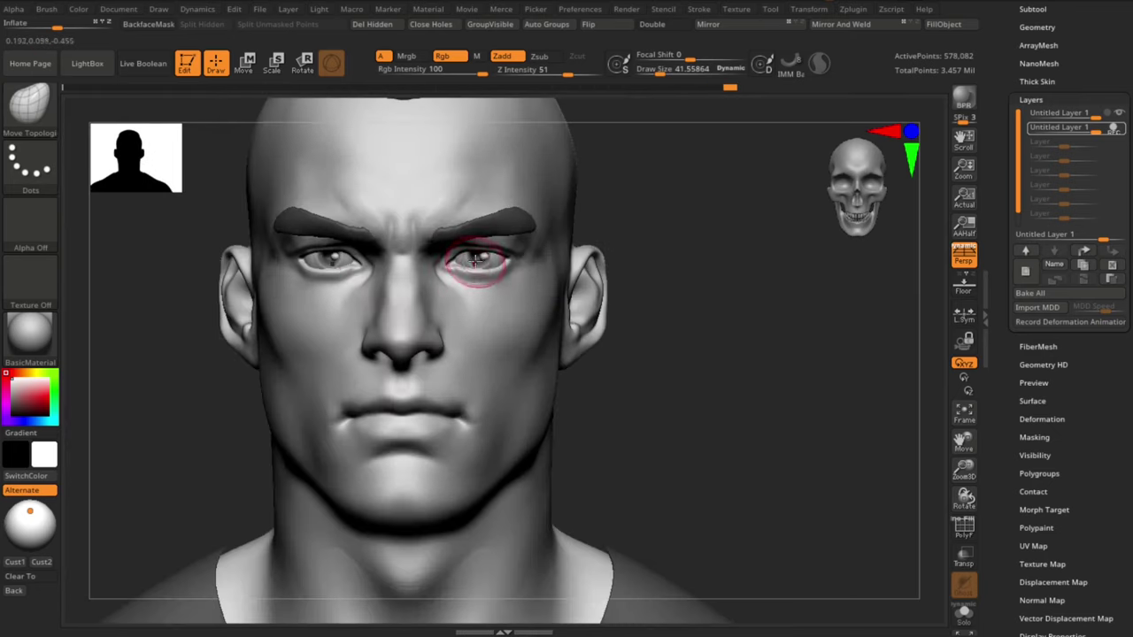
Step: Carve the crease under the lower eyelids with DamStandard at draw sizes of about 19 and 23
key(bracketleft)
mouse_move(671, 403)
alt+mouse_down()
mouse_move(652, 321)
mouse_move(668, 457)
mouse_move(649, 467)
alt+mouse_up()
key(b)
key(d)
key(s)
key(s)
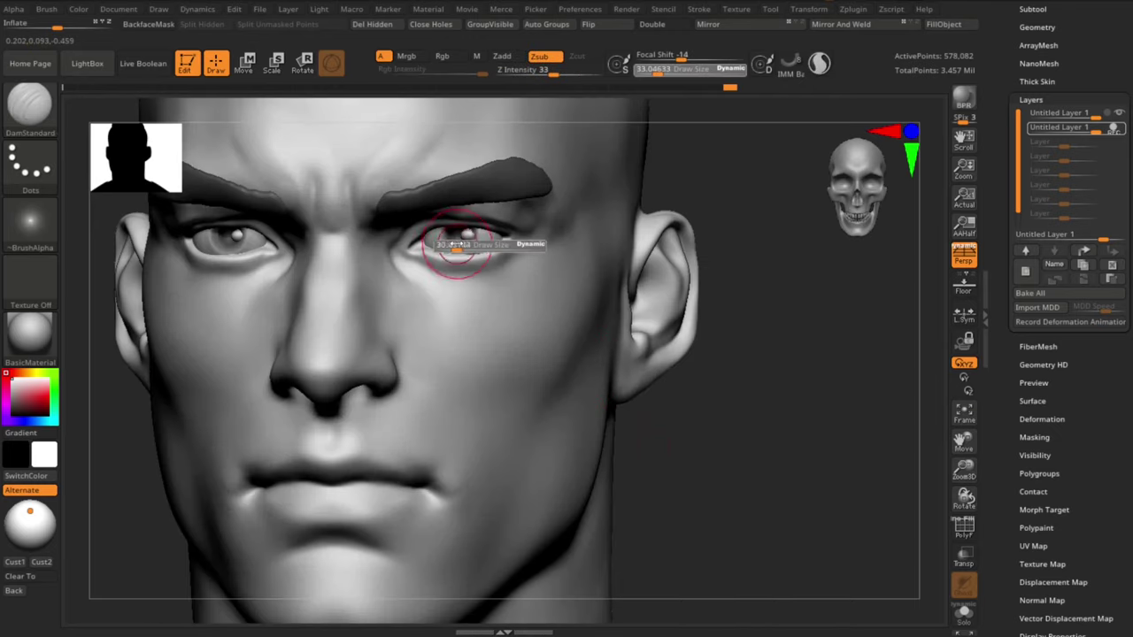
drag(461, 246, 450, 249)
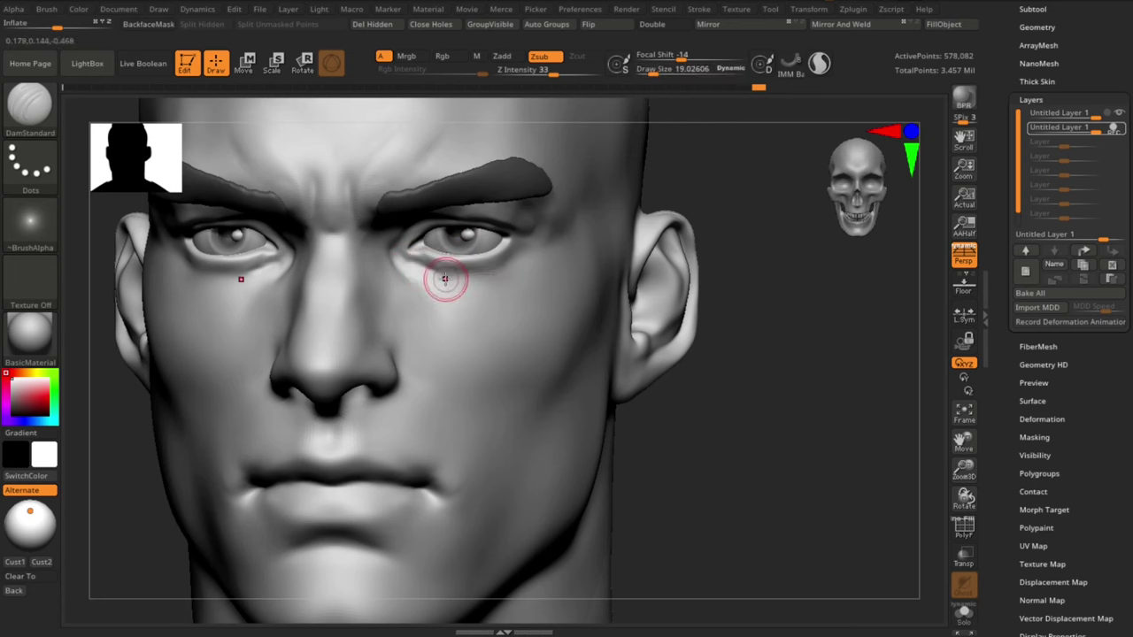
key(s)
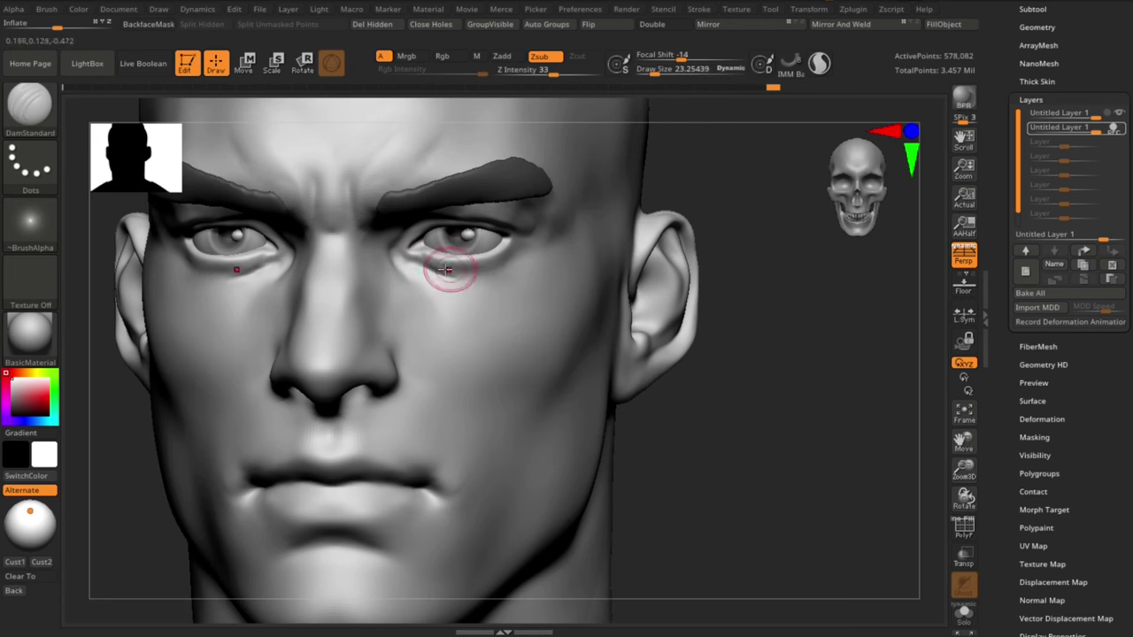
Step: Refine the lower eyelid rim with the Standard brush, DamStandard at about 15, and the Pinch brush
mouse_move(651, 415)
alt+mouse_down()
mouse_move(722, 469)
mouse_move(770, 470)
alt+mouse_up()
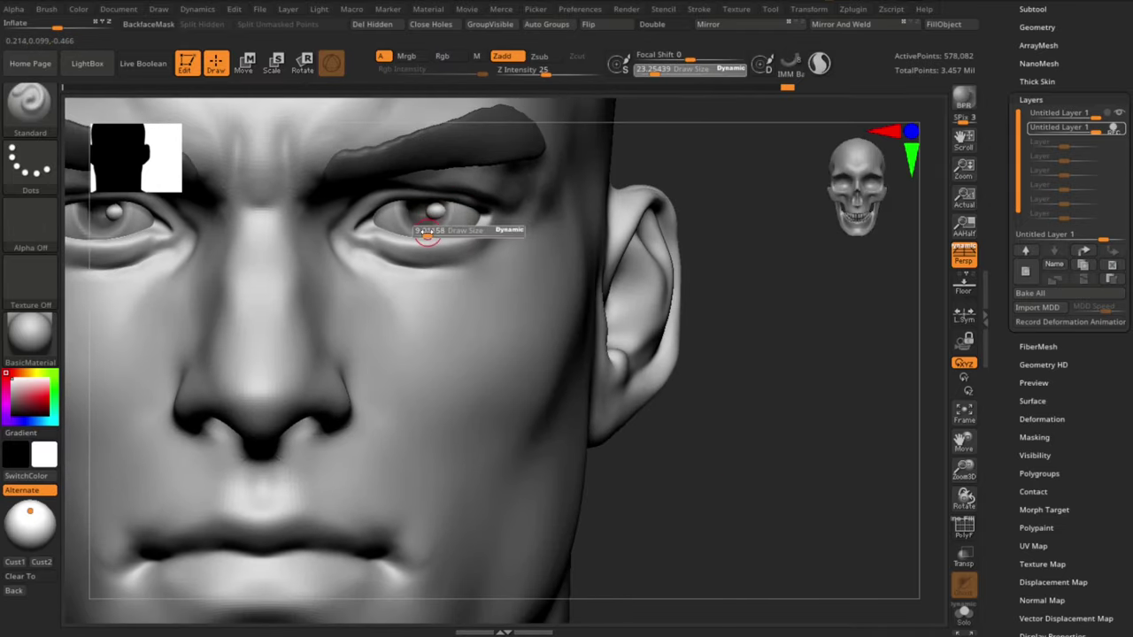
mouse_move(724, 531)
mouse_down()
mouse_move(742, 551)
mouse_move(679, 541)
mouse_up()
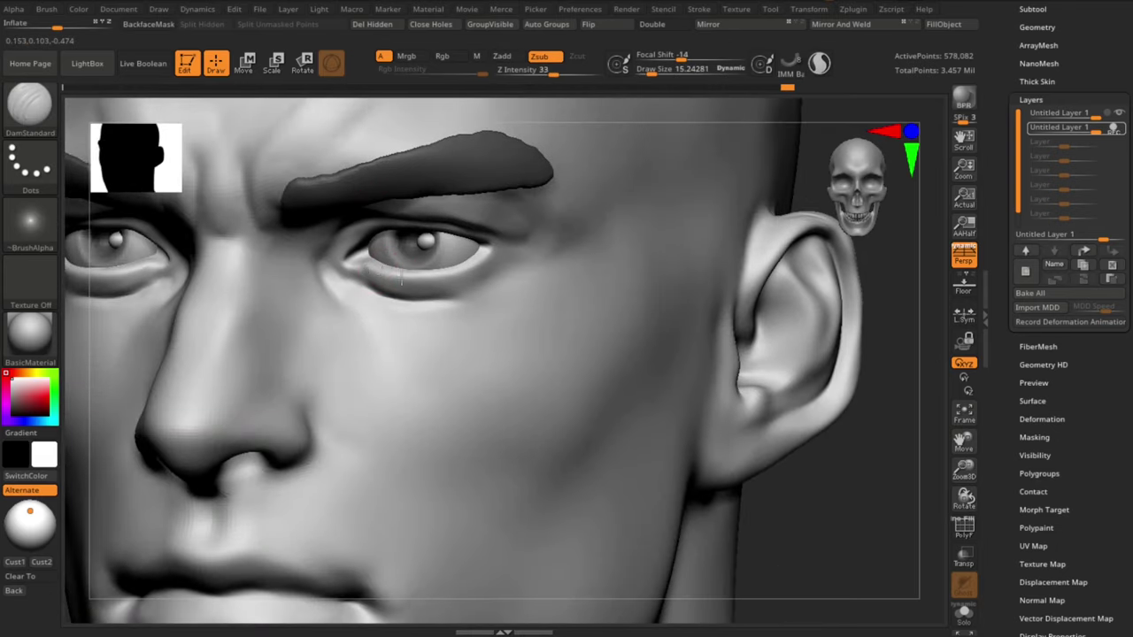
key(b)
key(p)
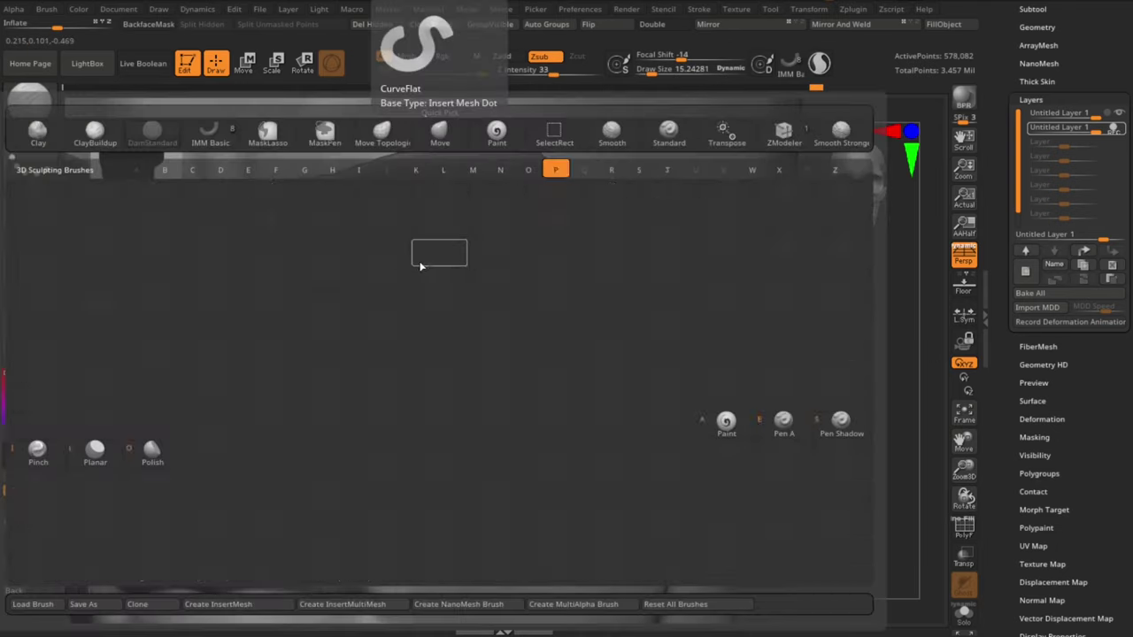
key(i)
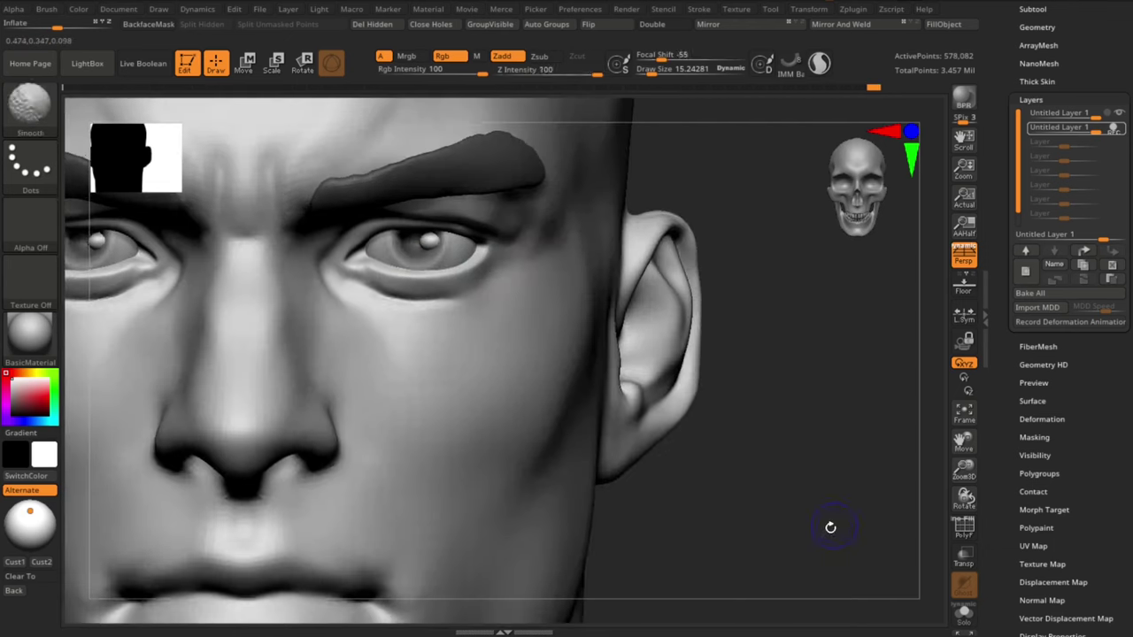
Step: Adjust the eyelid profile in side view with the Move Topological brush at draw sizes of about 15 and 28
mouse_move(829, 526)
mouse_down()
mouse_move(845, 481)
mouse_move(796, 496)
mouse_up()
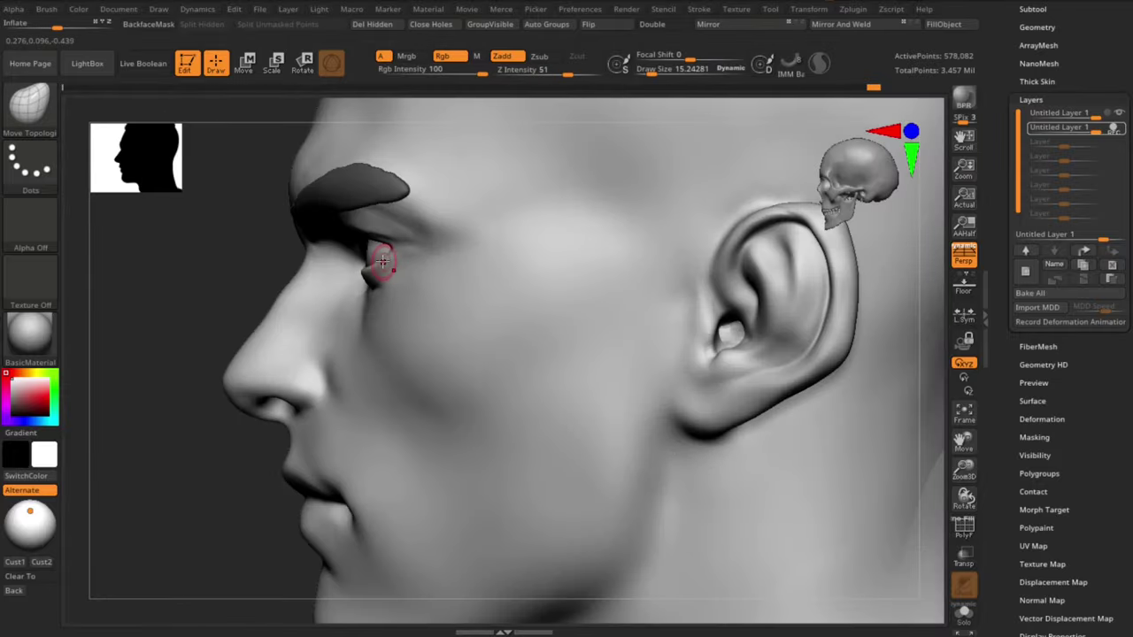
key(bracketright)
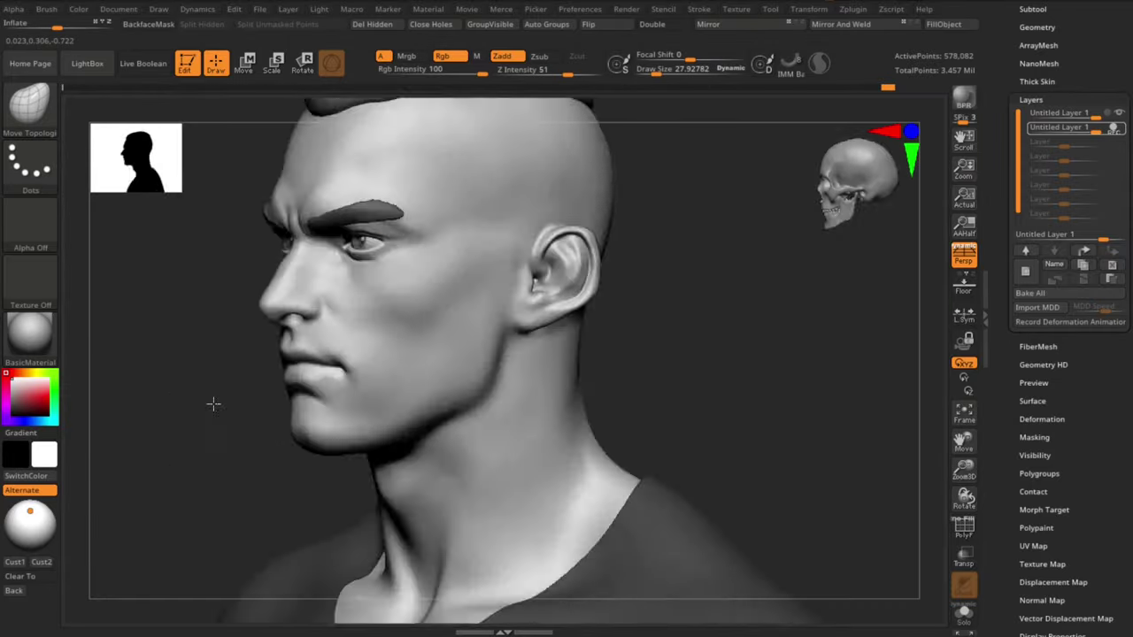
mouse_move(213, 399)
mouse_down()
mouse_move(709, 413)
mouse_move(718, 457)
mouse_move(470, 309)
mouse_move(469, 329)
mouse_up()
Step: Refine the upper cheek beneath the eye with ClayBuildup at a draw size of about 28
key(b)
key(c)
key(b)
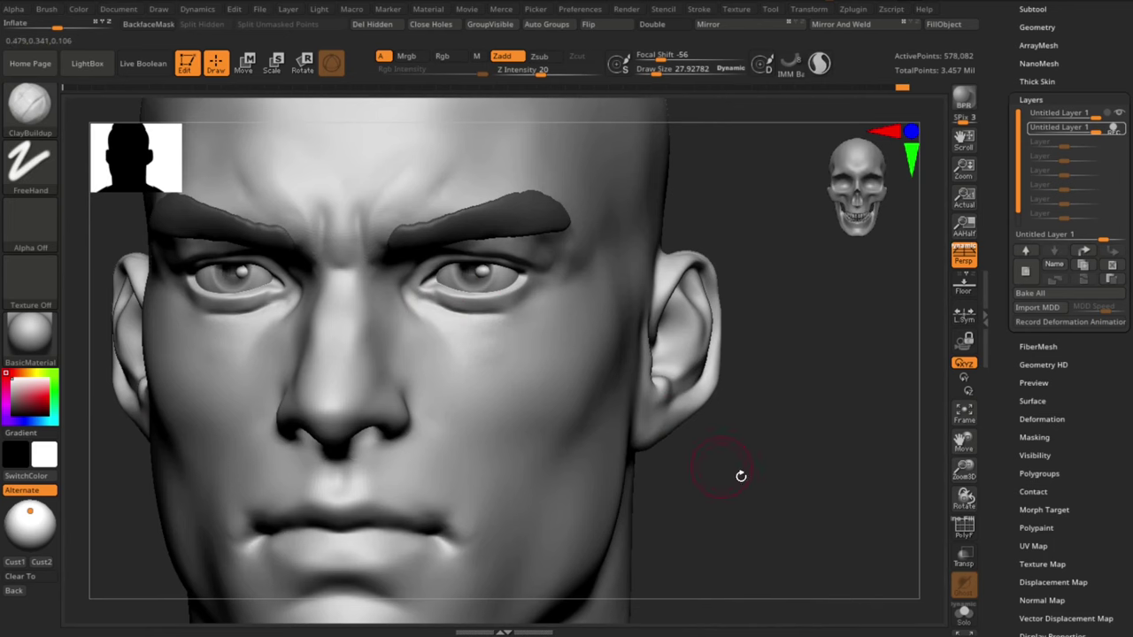
mouse_move(741, 476)
mouse_down()
mouse_move(769, 470)
mouse_move(776, 480)
mouse_up()
drag(567, 369, 511, 357)
mouse_move(681, 465)
mouse_down()
mouse_move(751, 497)
mouse_move(741, 494)
mouse_up()
Step: Isolate the head and carve the hollow beneath the brow with the Standard brush at about 39
key(b)
key(s)
key(t)
key(s)
drag(515, 265, 519, 265)
drag(768, 412, 679, 399)
key(s)
drag(449, 215, 452, 215)
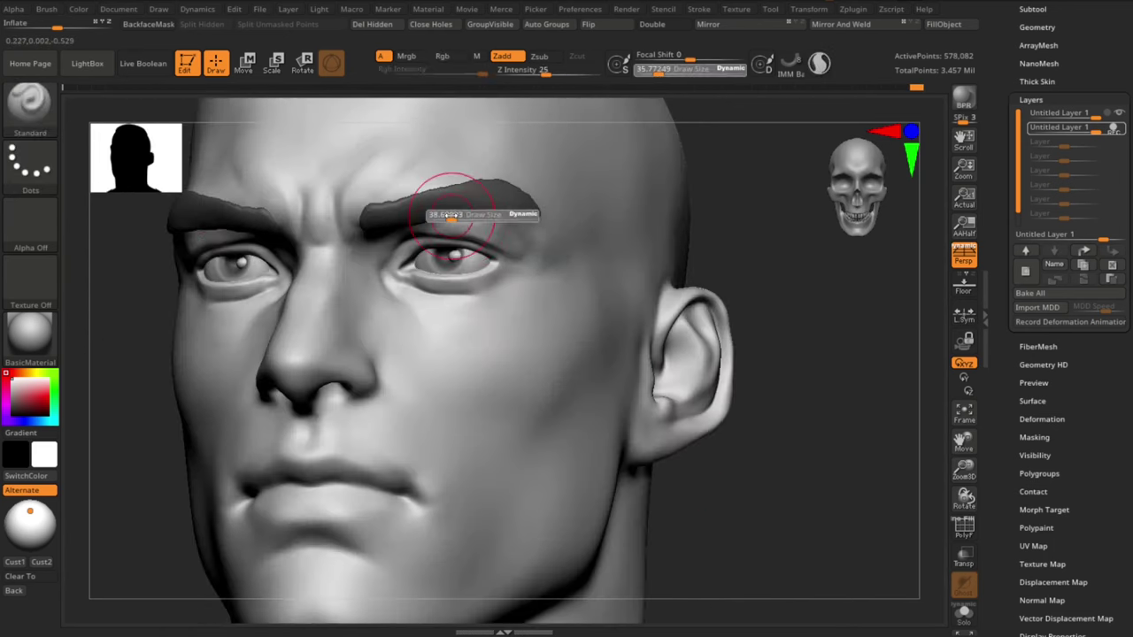
click(964, 616)
drag(797, 448, 830, 464)
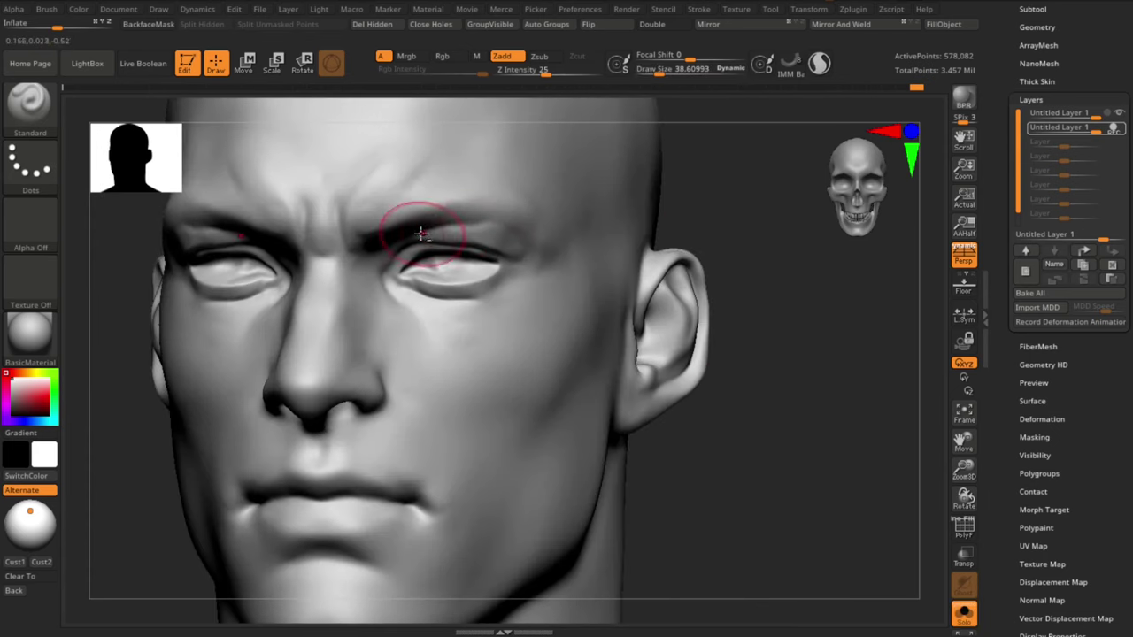
mouse_move(421, 233)
alt+mouse_down()
mouse_move(479, 221)
mouse_move(466, 212)
alt+mouse_up()
key(f)
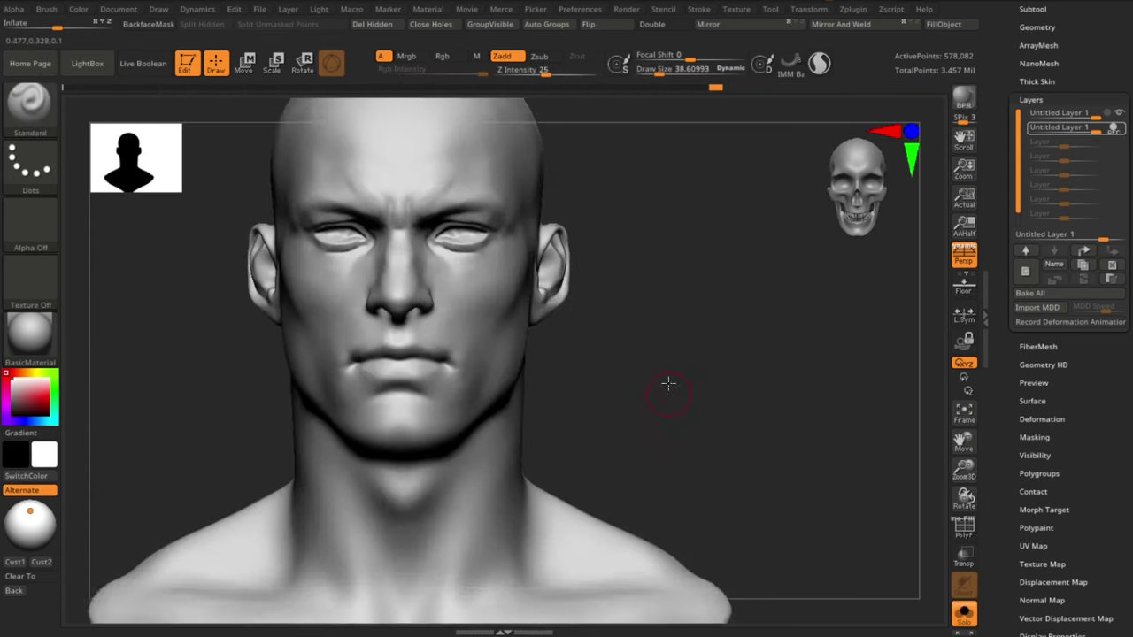
drag(667, 380, 673, 412)
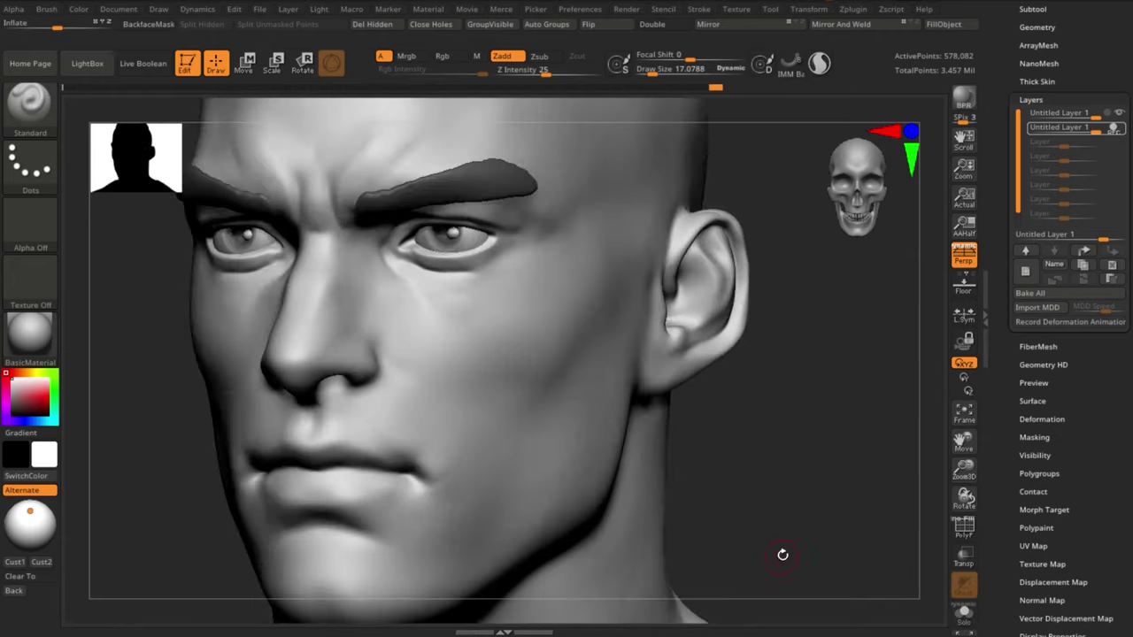
Step: Add a third sculpt layer to the head
drag(782, 555, 824, 513)
drag(166, 398, 257, 391)
click(1025, 272)
mouse_move(771, 476)
mouse_down()
mouse_move(793, 474)
mouse_move(775, 469)
mouse_up()
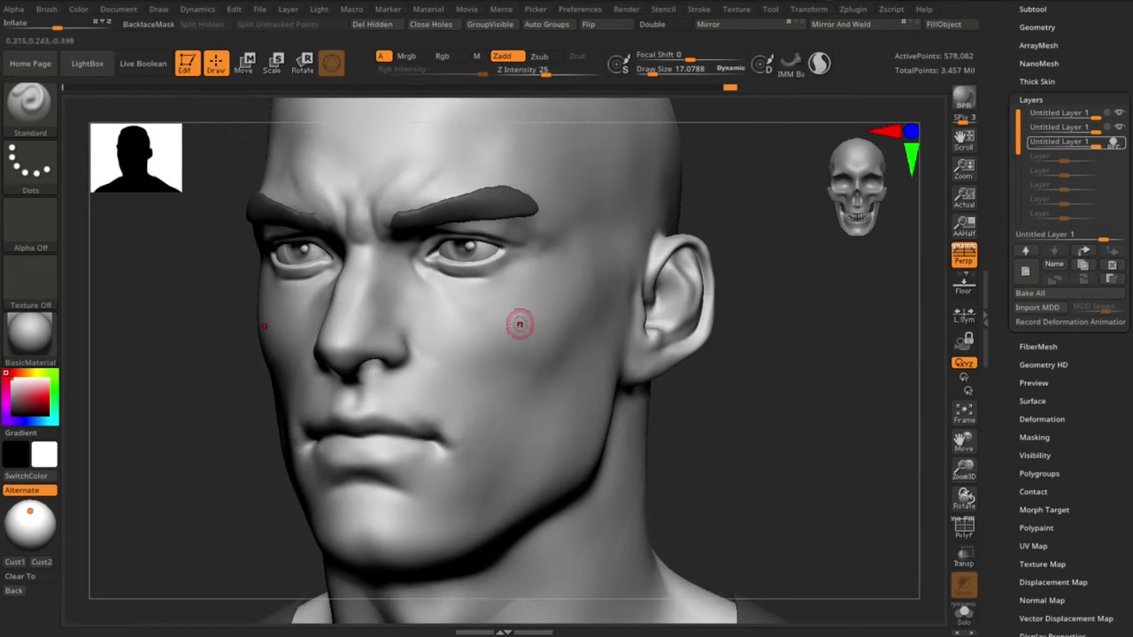
Step: Sculpt the eye bag folds below the eyes with ClayBuildup at draw sizes of about 30 and 26
key(s)
key(b)
key(c)
key(b)
key(s)
drag(465, 305, 458, 306)
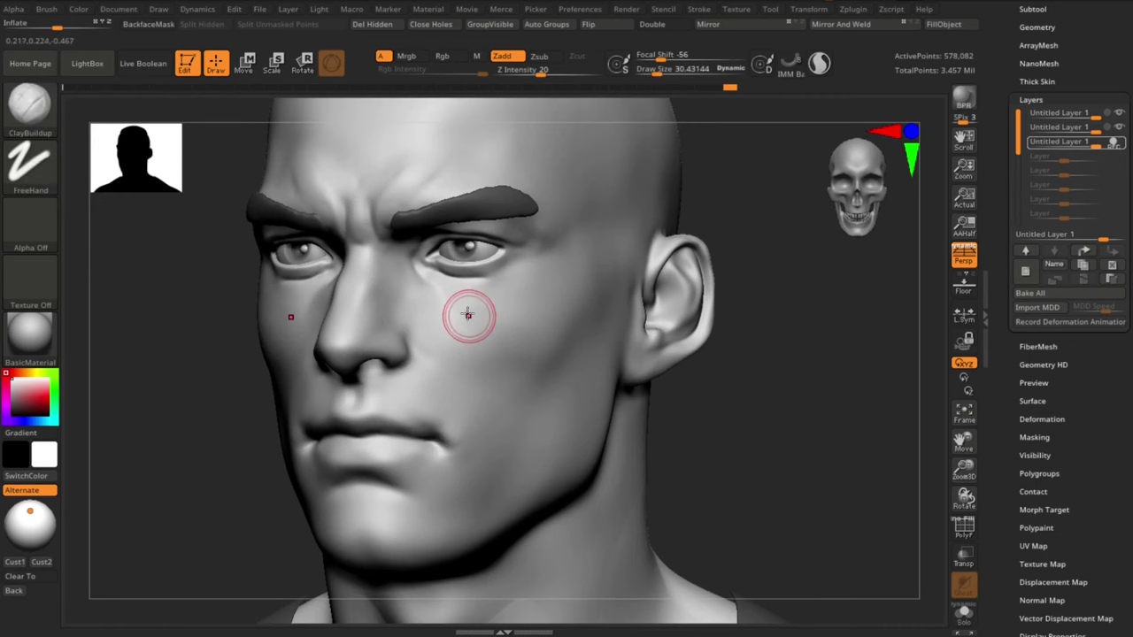
key(s)
click(459, 305)
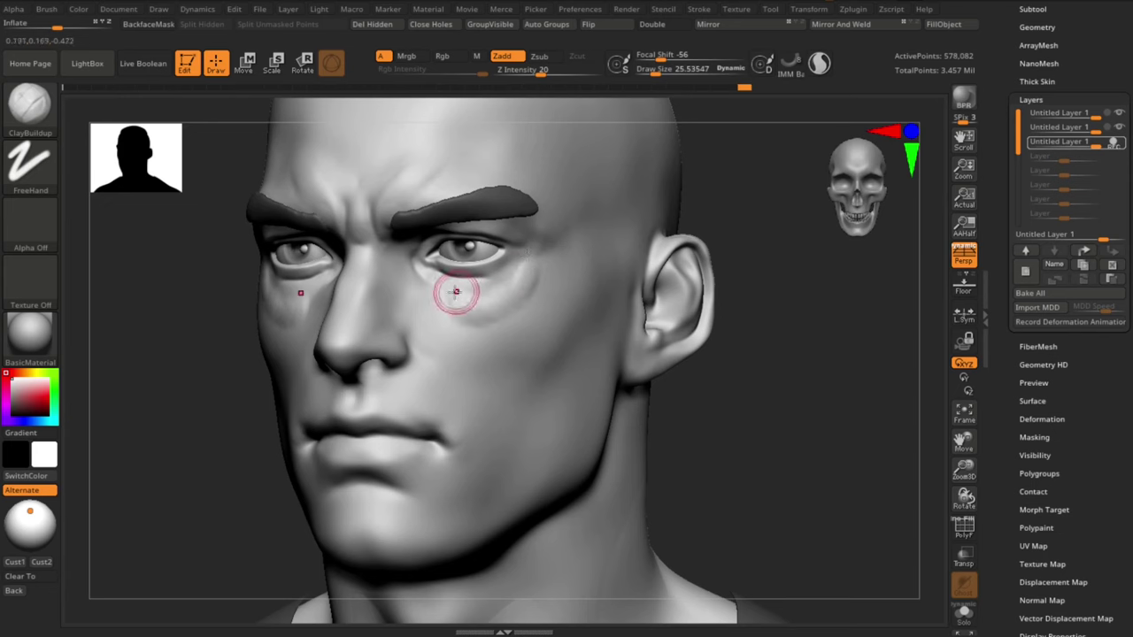
Step: Extend the under-eye folds across the upper cheek and cheekbone with ClayBuildup at about 36
key(s)
mouse_move(498, 282)
mouse_down()
mouse_move(487, 318)
mouse_move(495, 340)
mouse_move(522, 340)
mouse_up()
key(s)
click(493, 338)
drag(451, 336, 468, 341)
key(s)
click(445, 320)
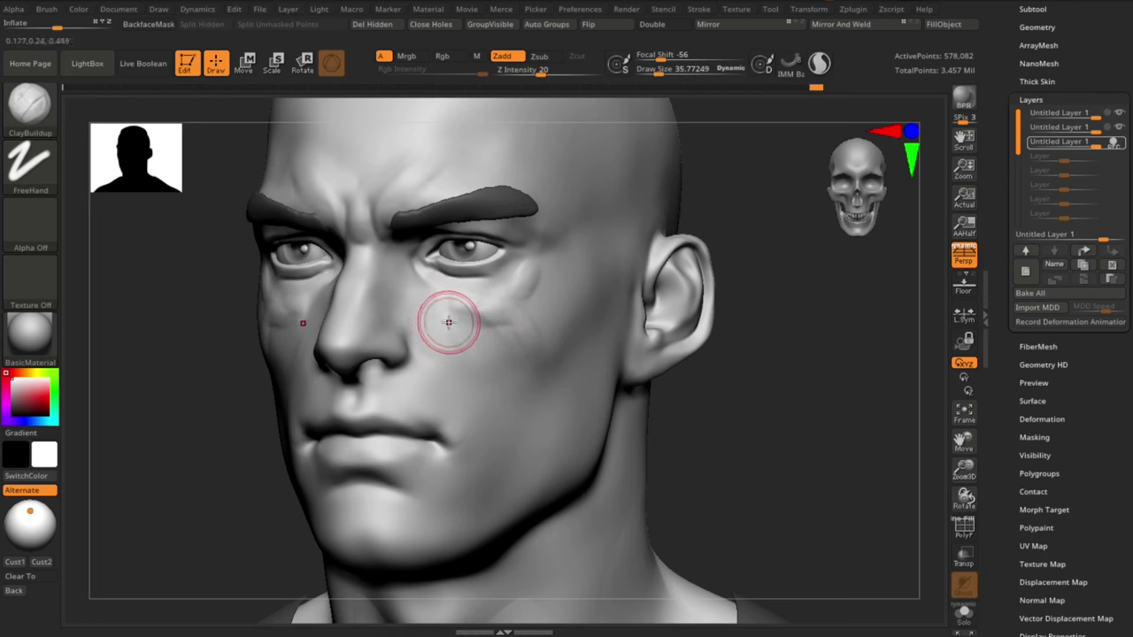
drag(520, 371, 533, 361)
mouse_move(690, 429)
mouse_down()
mouse_move(761, 428)
mouse_move(686, 423)
mouse_up()
Step: Build up the cheekbone and mid-cheek volume with ClayBuildup at draw sizes of about 45 and 51
key(s)
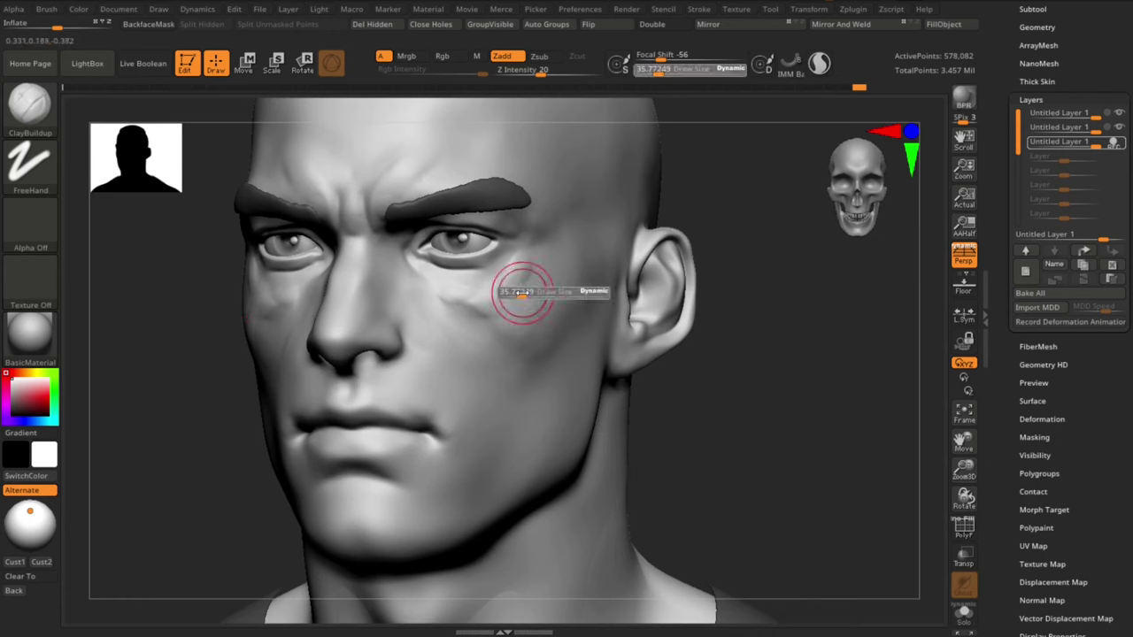
click(518, 291)
drag(544, 293, 545, 318)
key(s)
click(481, 321)
mouse_move(447, 326)
mouse_down()
mouse_move(429, 302)
mouse_move(485, 329)
mouse_up()
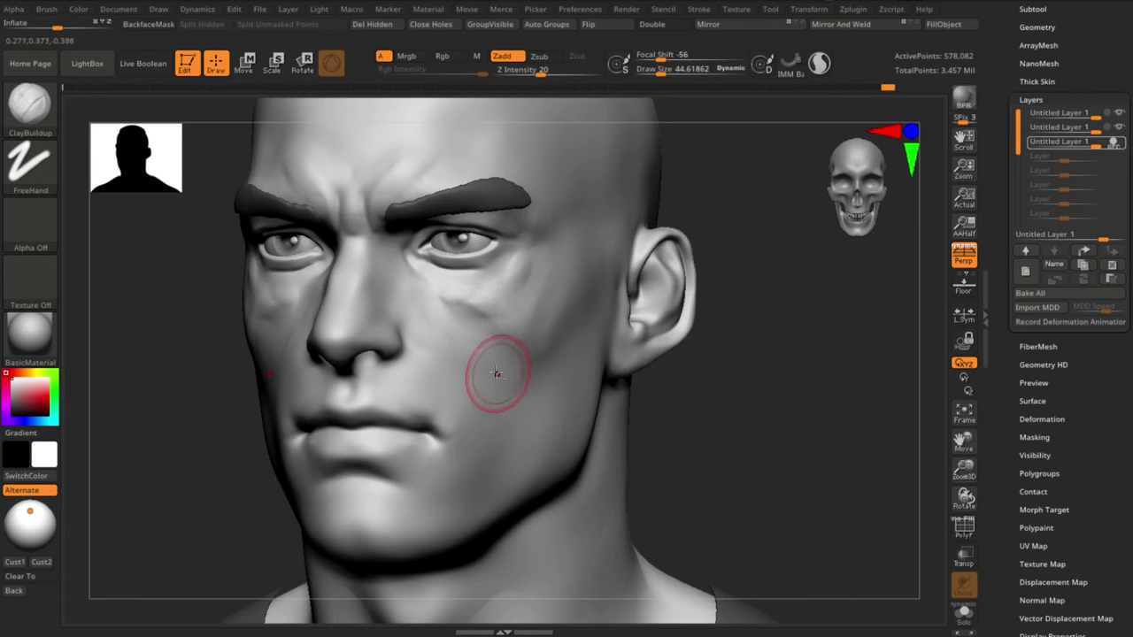
key(s)
click(508, 373)
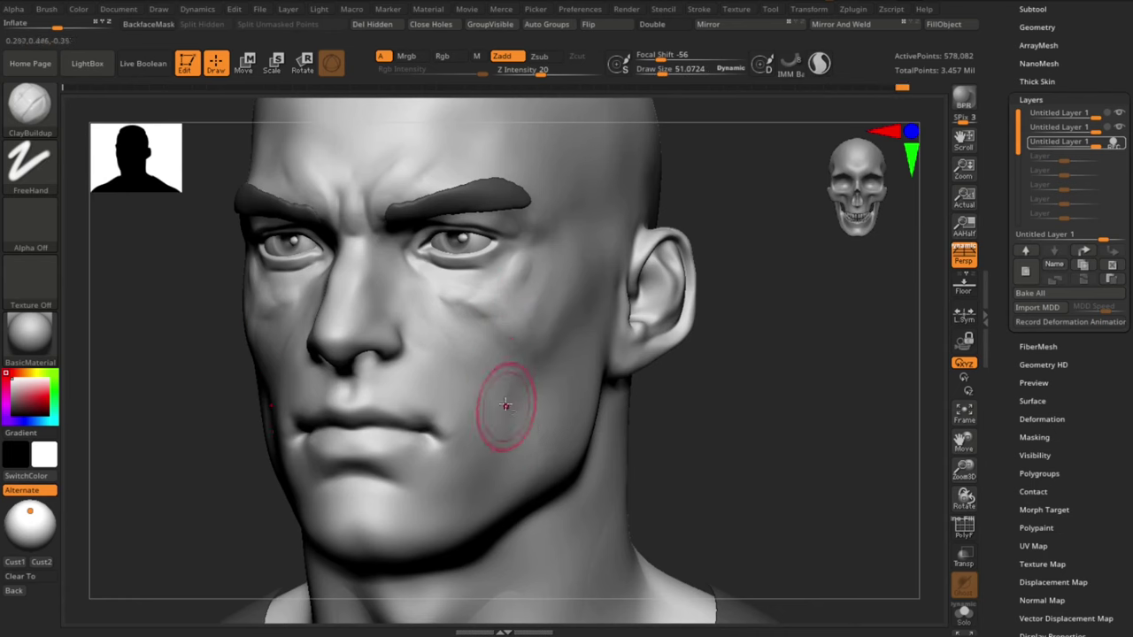
Step: Smooth the cheek folds at a lower subdivision level, then return to the higher level and soften the under-eye crease
shift+drag(496, 383, 525, 430)
key(shift+d)
right_drag(525, 430, 462, 416)
shift+drag(455, 316, 481, 364)
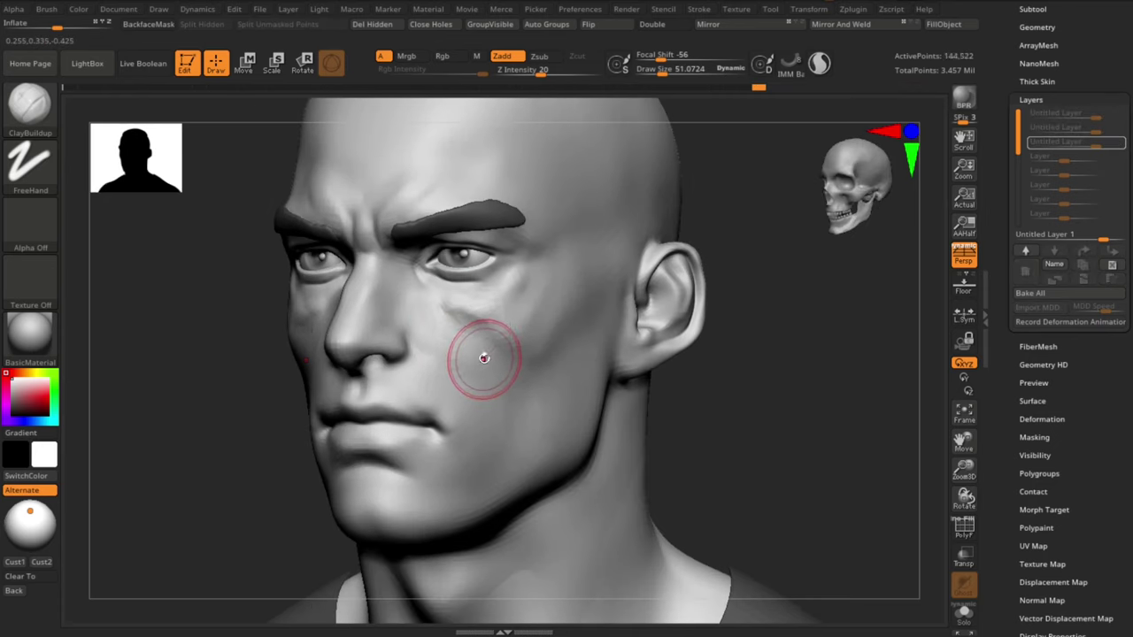
key(d)
key(s)
click(470, 324)
shift+drag(473, 321, 483, 342)
Step: Load the Smooth Stronger brush from the brush library for smoothing the face
click(87, 64)
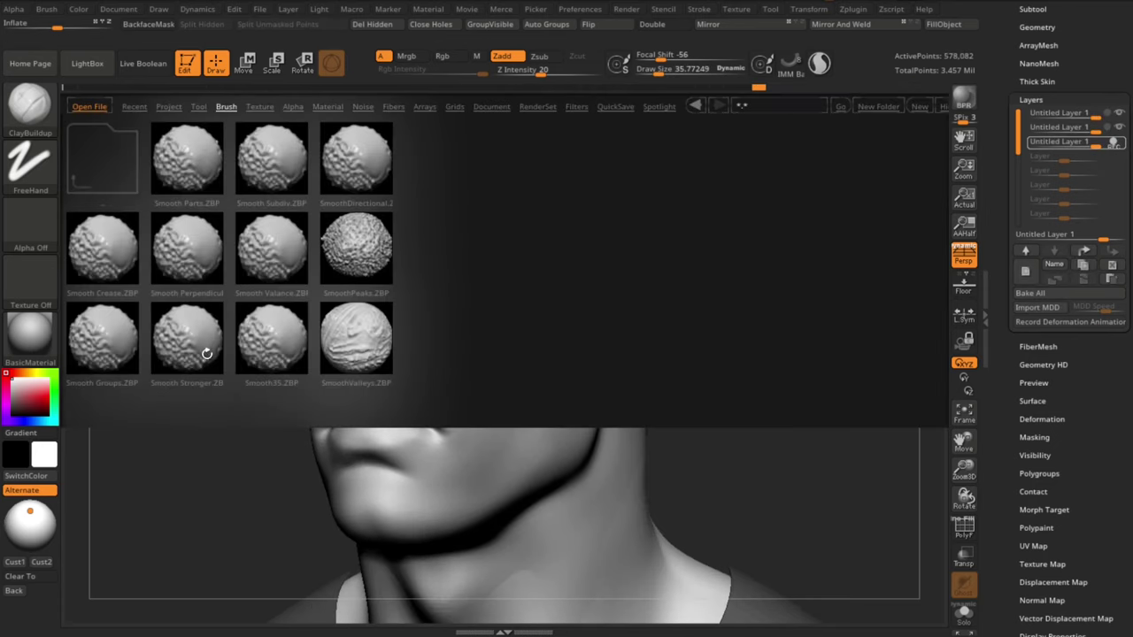
double_click(206, 354)
mouse_move(741, 430)
mouse_down()
mouse_move(743, 446)
mouse_move(729, 442)
mouse_up()
key(s)
drag(394, 323, 380, 317)
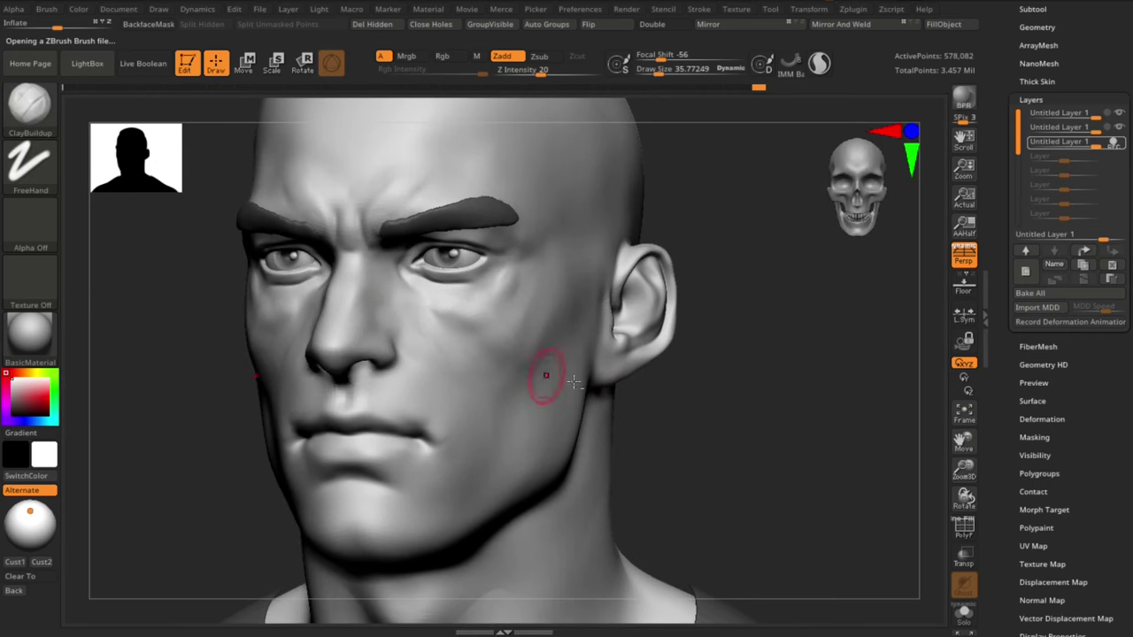
Step: Build up the skin beside the nose and the upper nasolabial fold with ClayBuildup, starting at a draw size of about 28
drag(736, 416, 683, 397)
key(s)
click(376, 307)
drag(366, 298, 388, 306)
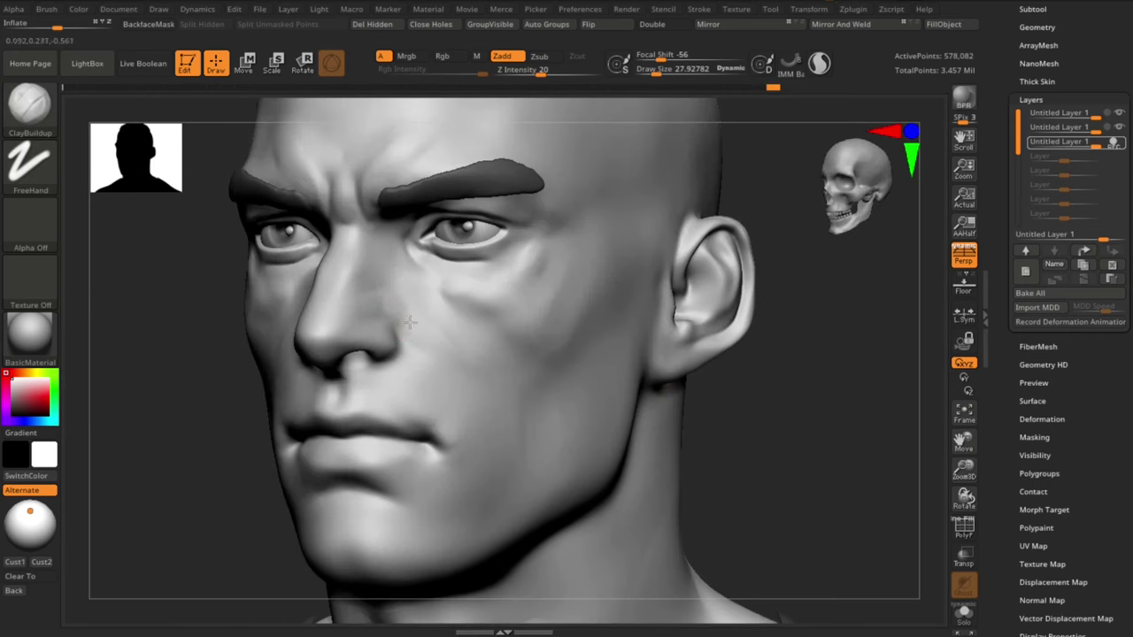
key(s)
click(413, 324)
drag(433, 337, 448, 363)
Step: Carve the nasolabial crease beside the nose wing and the fold running down from the inner eye with DamStandard at about 36
key(b)
key(d)
key(s)
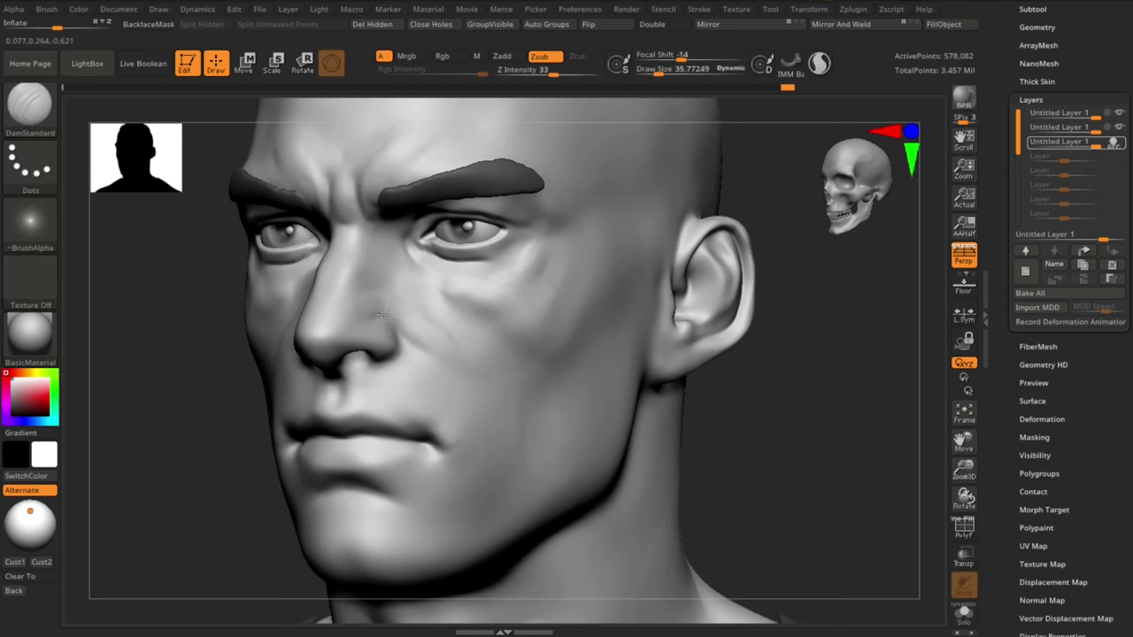
drag(755, 469, 713, 449)
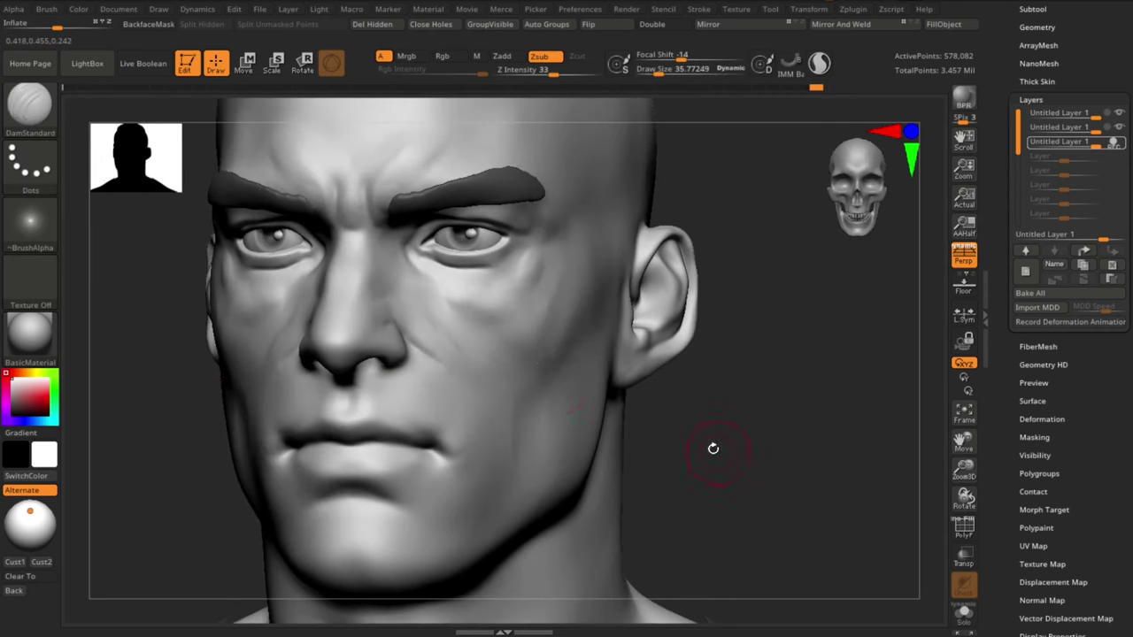
key(s)
click(437, 321)
key(s)
click(426, 301)
drag(412, 258, 462, 316)
key(s)
Step: Smooth the corner of the mouth and build up the area just above it with ClayBuildup at a draw size of about 39
key(b)
key(c)
key(b)
drag(697, 466, 745, 466)
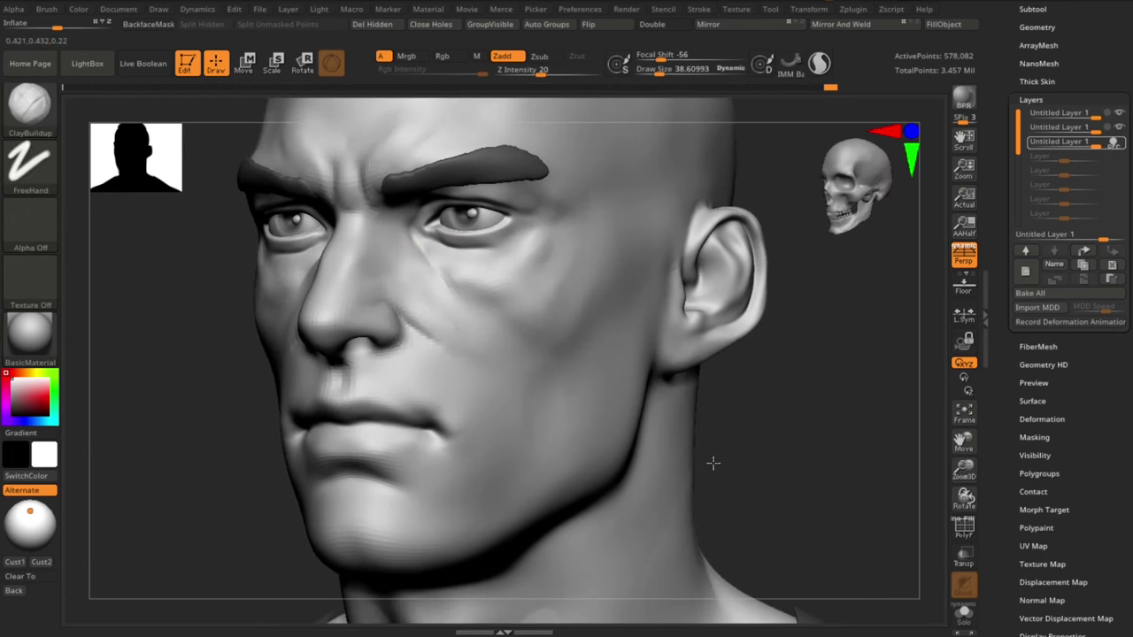
shift+drag(436, 429, 451, 455)
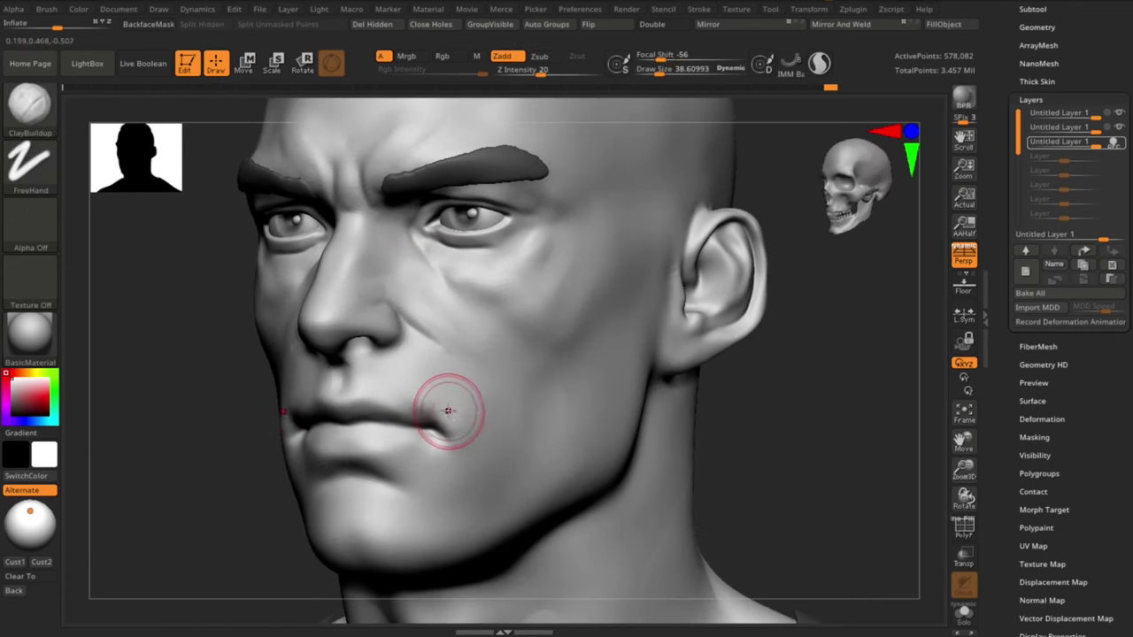
key(s)
click(444, 410)
mouse_move(432, 399)
mouse_down()
mouse_move(477, 448)
mouse_move(448, 382)
mouse_move(471, 404)
mouse_move(442, 408)
mouse_up()
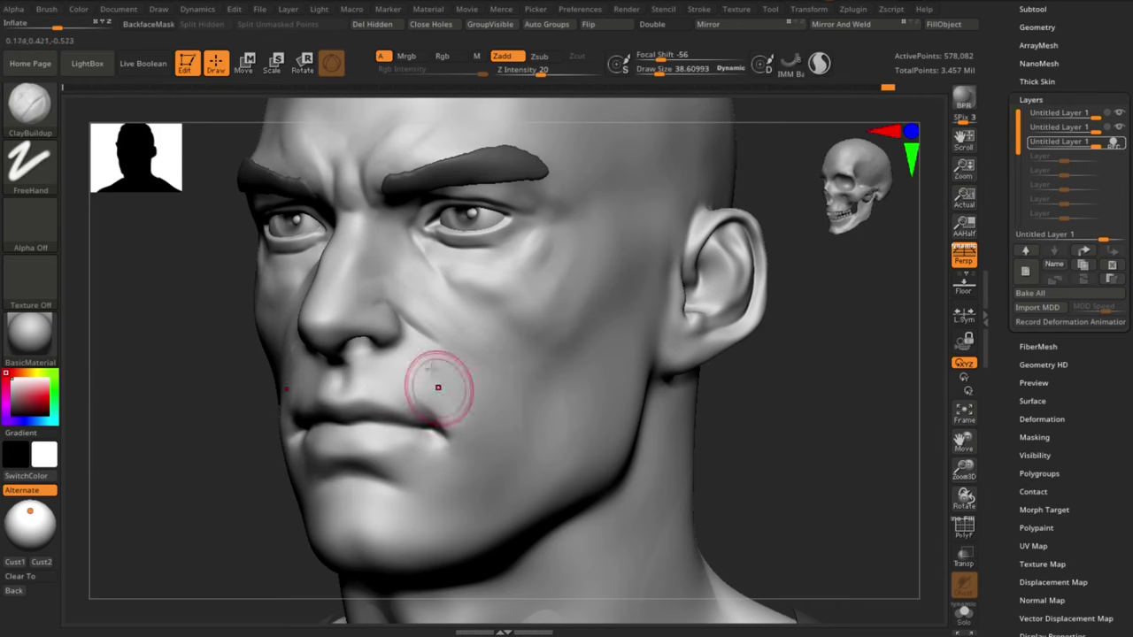
key(s)
Step: Refine the nostril rims and undersides of the nose wings with the Standard brush at draw sizes of about 15, 21 and 14
mouse_move(183, 425)
alt+mouse_down()
mouse_move(183, 478)
mouse_move(239, 429)
alt+mouse_up()
key(b)
key(s)
key(t)
key(s)
drag(392, 338, 384, 338)
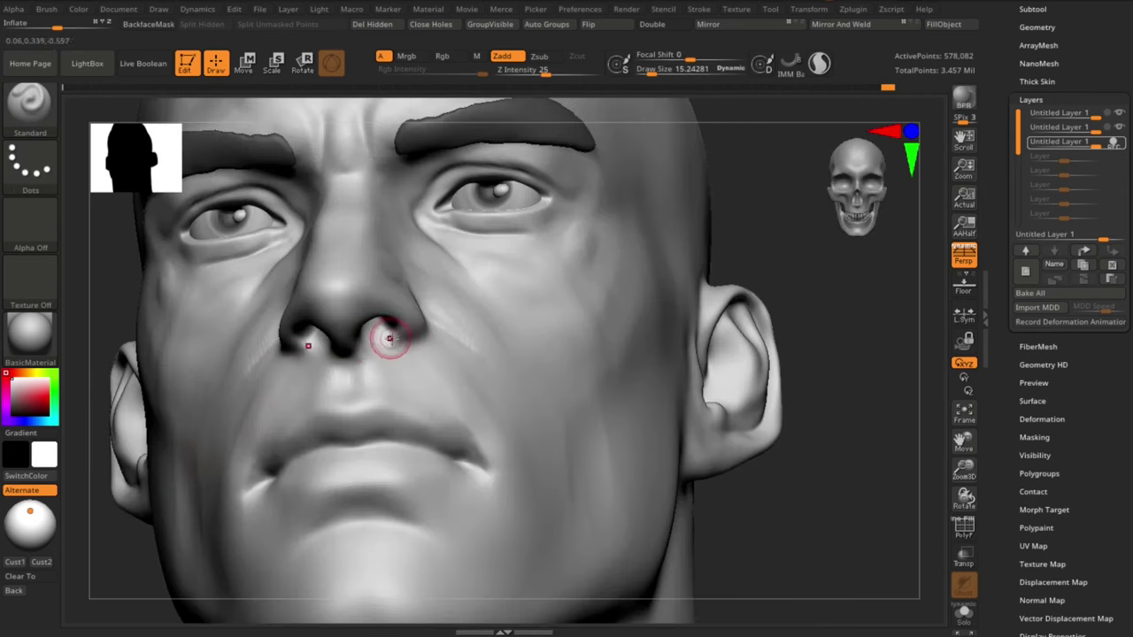
drag(808, 290, 761, 414)
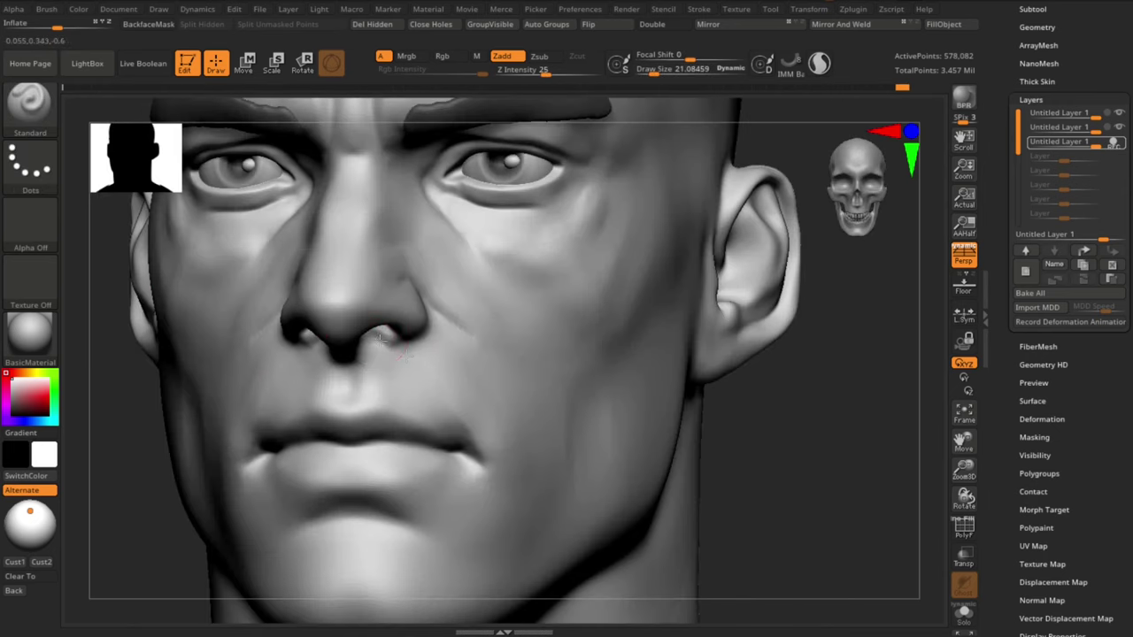
right_drag(801, 505, 370, 333)
right_drag(168, 461, 384, 336)
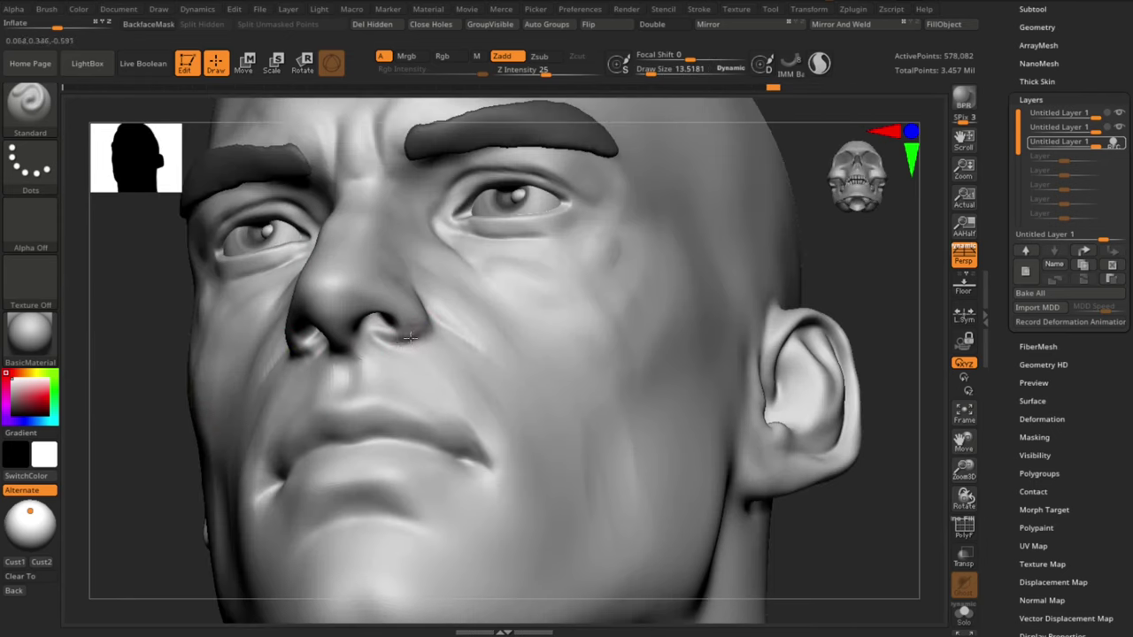
mouse_move(410, 337)
shift+mouse_down()
mouse_move(425, 353)
mouse_move(407, 340)
shift+mouse_up()
shift+drag(407, 340, 421, 352)
mouse_move(787, 509)
mouse_down()
mouse_move(830, 554)
mouse_move(863, 567)
mouse_up()
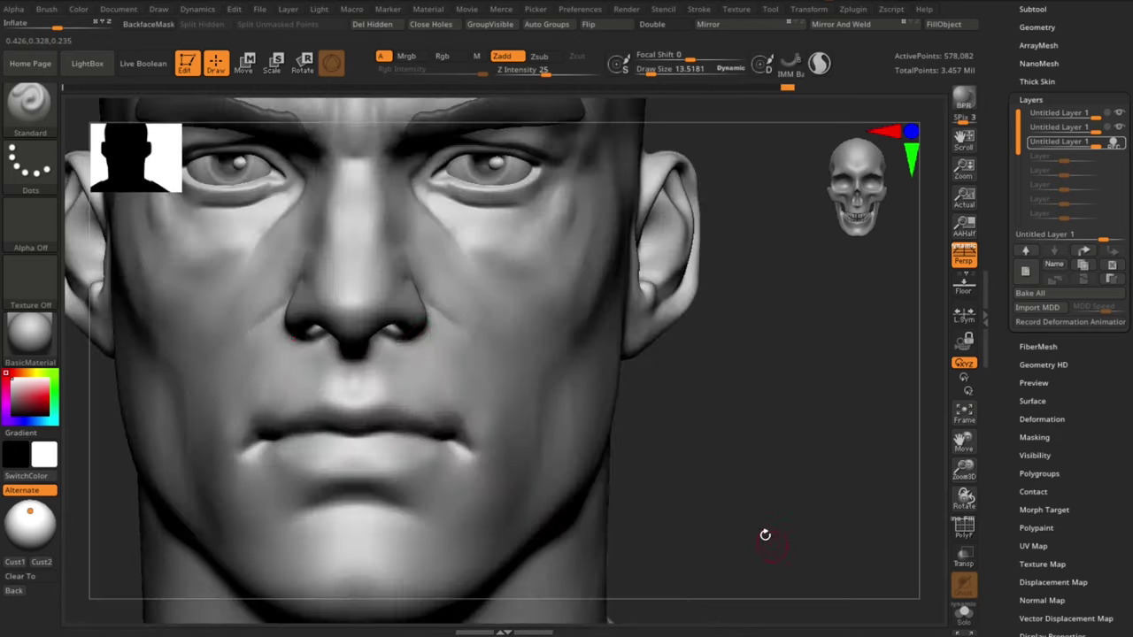
Step: Reshape the nostrils and lower nose wings with Move Topological at draw sizes of about 21 and 30
drag(764, 535, 698, 448)
key(b)
key(m)
key(t)
key(s)
drag(393, 325, 412, 326)
drag(779, 504, 845, 531)
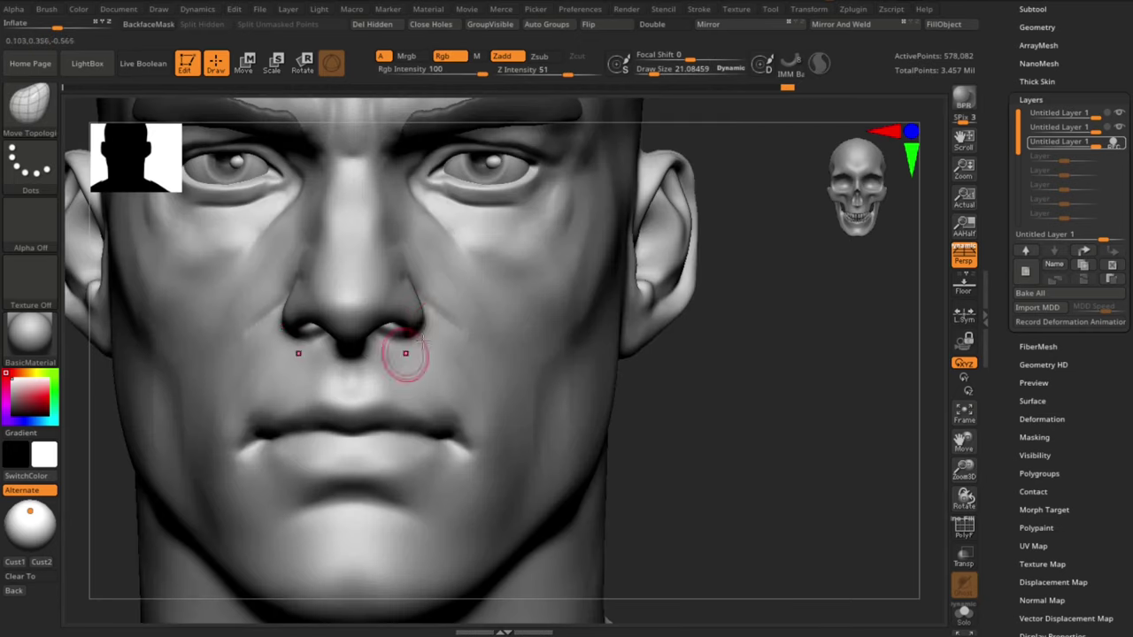
key(s)
drag(422, 338, 428, 338)
key([)
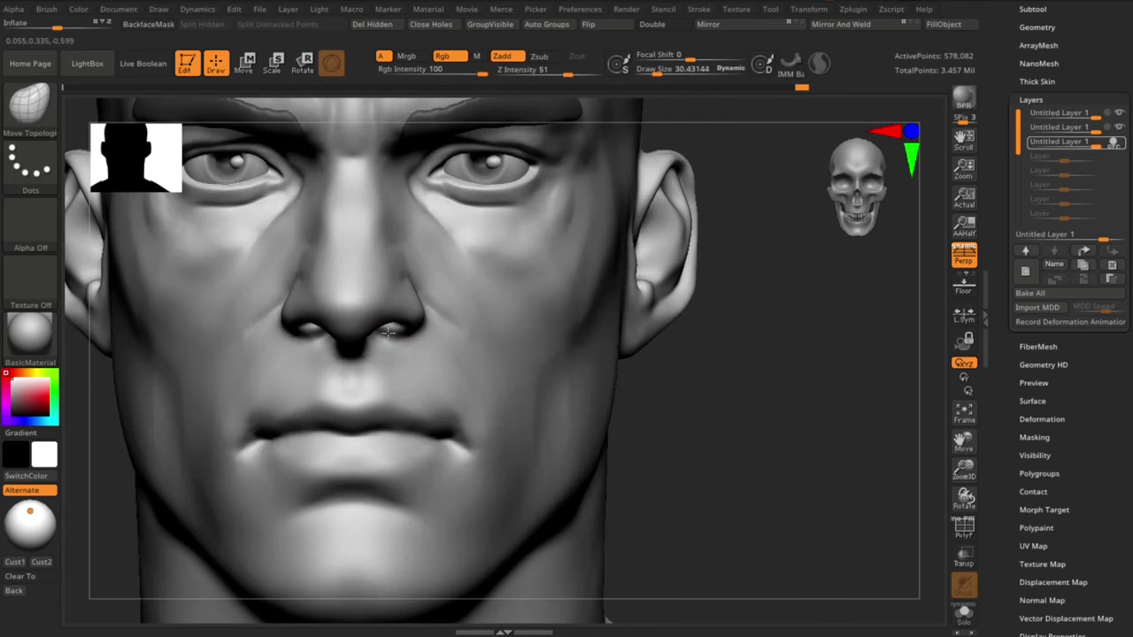
mouse_move(699, 460)
alt+mouse_down()
mouse_move(702, 407)
mouse_move(716, 434)
mouse_move(704, 434)
alt+mouse_up()
Step: Refine and smooth the cheekbone and upper cheek using ClayBuildup at draw sizes of about 45 and 36
mouse_move(463, 310)
shift+mouse_down()
mouse_move(444, 298)
mouse_move(485, 288)
shift+mouse_up()
key(b)
key(c)
key(b)
key(s)
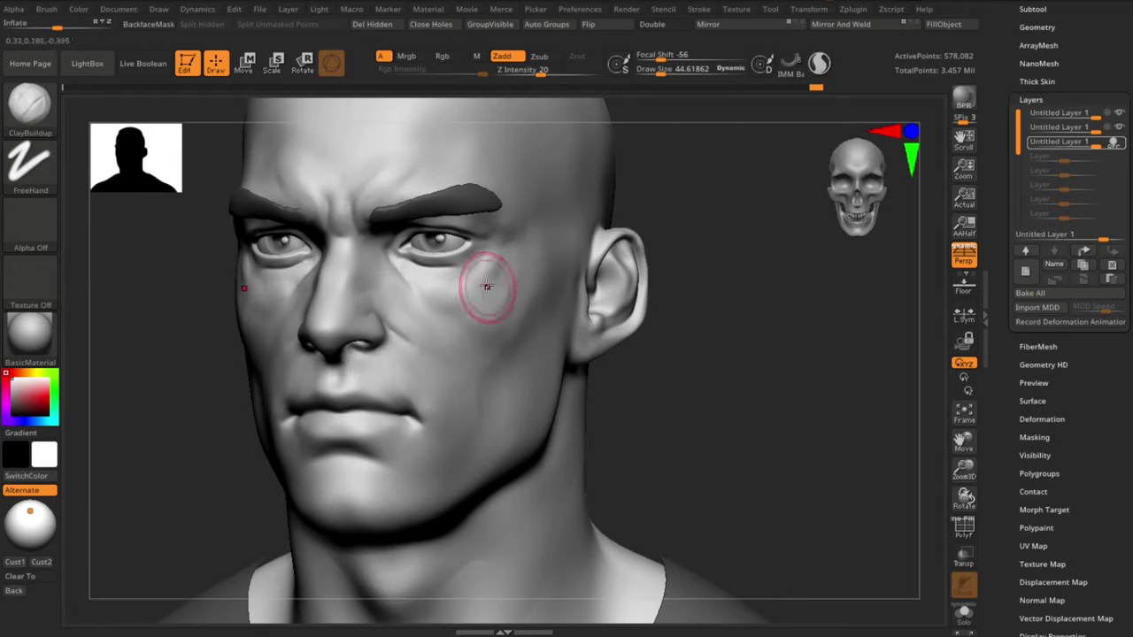
key([)
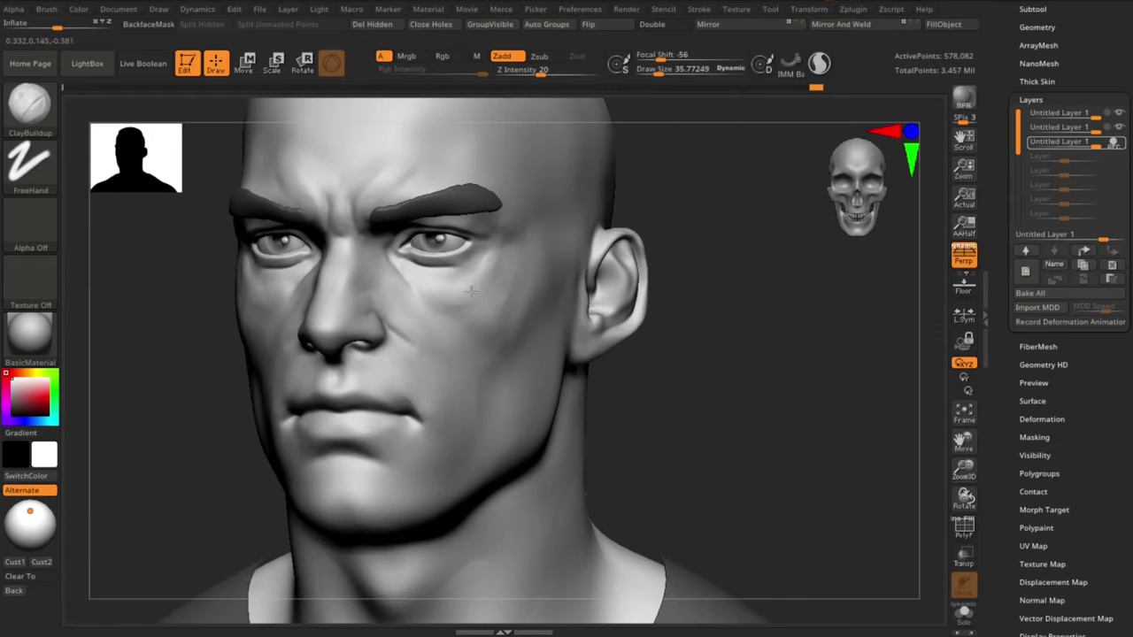
key(shift)
shift+drag(489, 312, 487, 304)
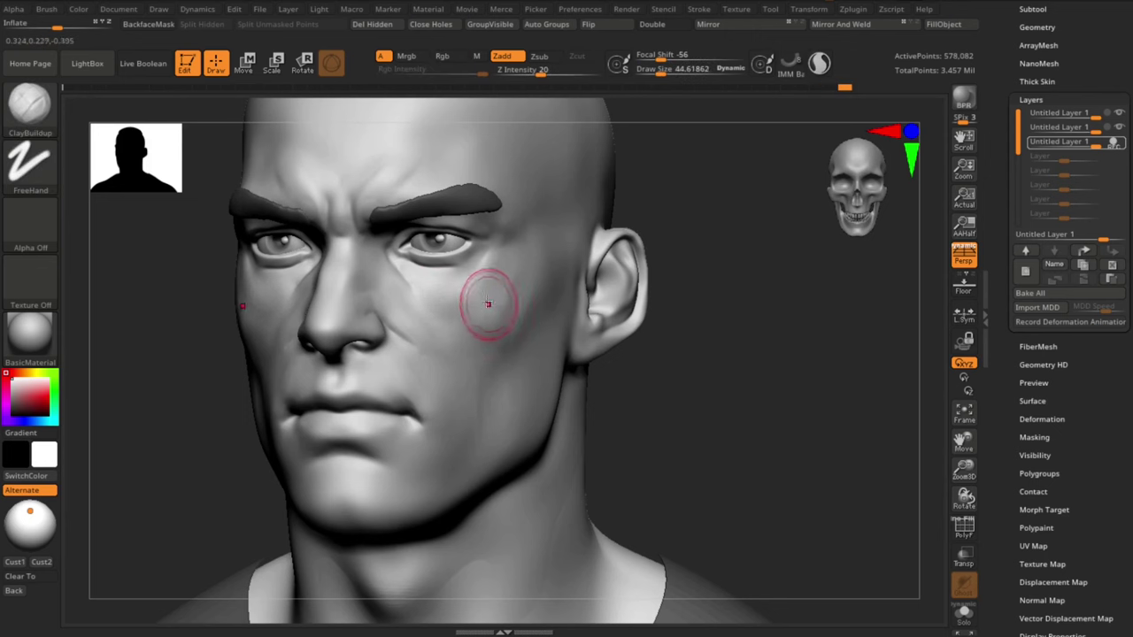
key(shift)
Step: Broaden the cheek and cheekbone forms with ClayBuildup at a draw size of about 73
mouse_move(620, 381)
mouse_down()
mouse_move(668, 380)
mouse_move(602, 373)
mouse_up()
key(s)
drag(520, 306, 524, 305)
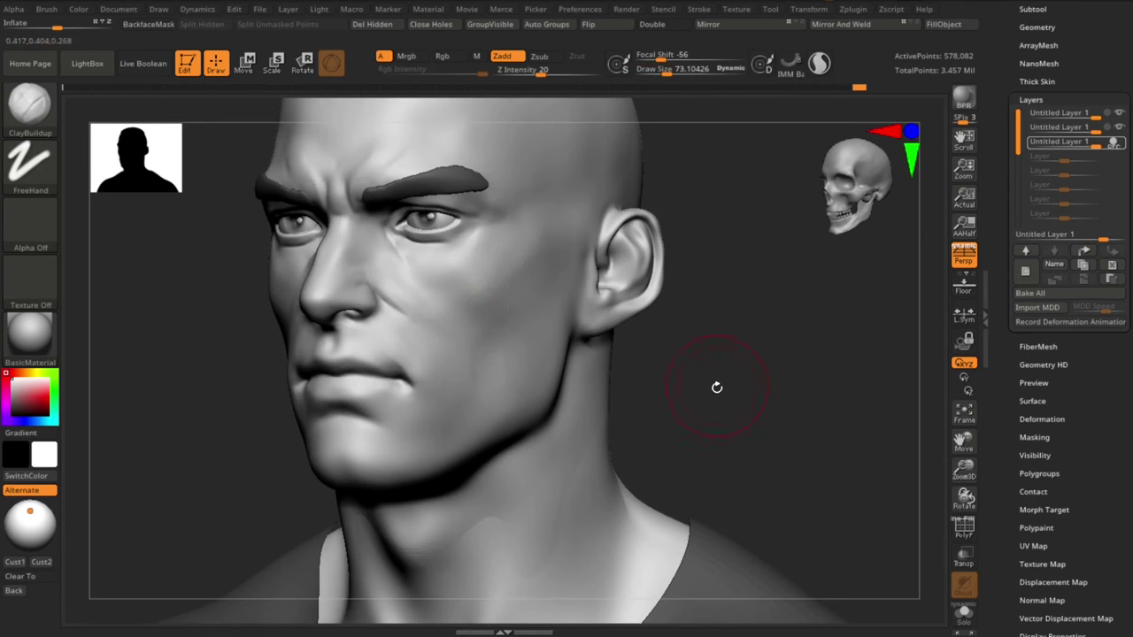
drag(717, 388, 702, 387)
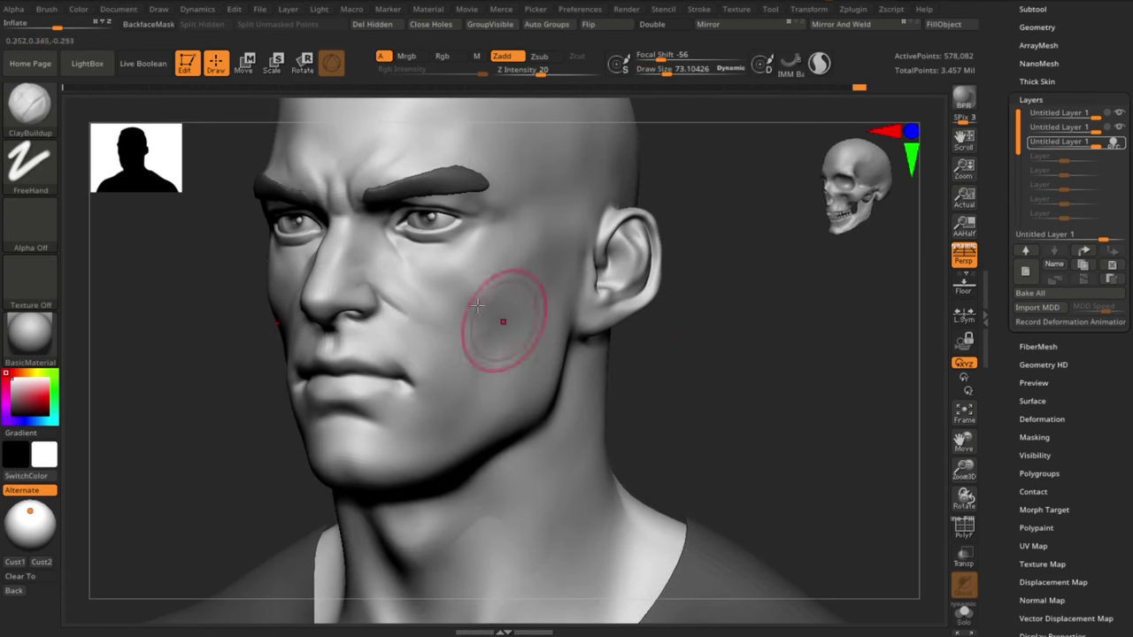
Step: Carve a crease down the cheek toward the jaw with DamStandard at about 62, and redefine the fold beside the nose
key(b)
key(d)
key(s)
key(s)
drag(423, 270, 427, 279)
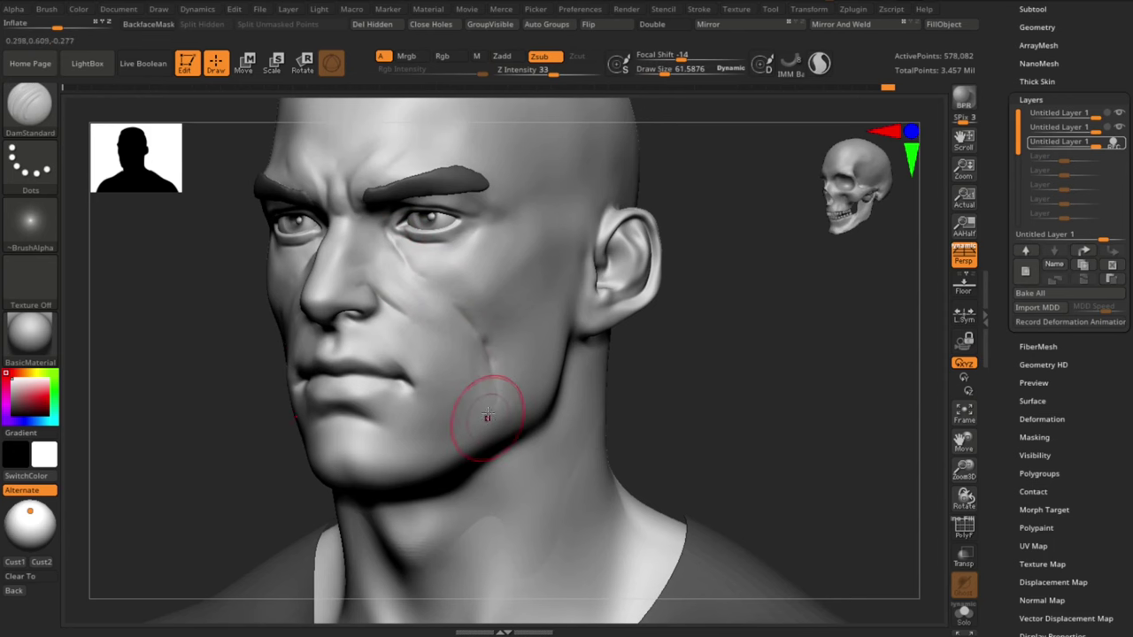
mouse_move(479, 333)
mouse_down()
mouse_move(489, 388)
mouse_move(470, 343)
mouse_up()
key(s)
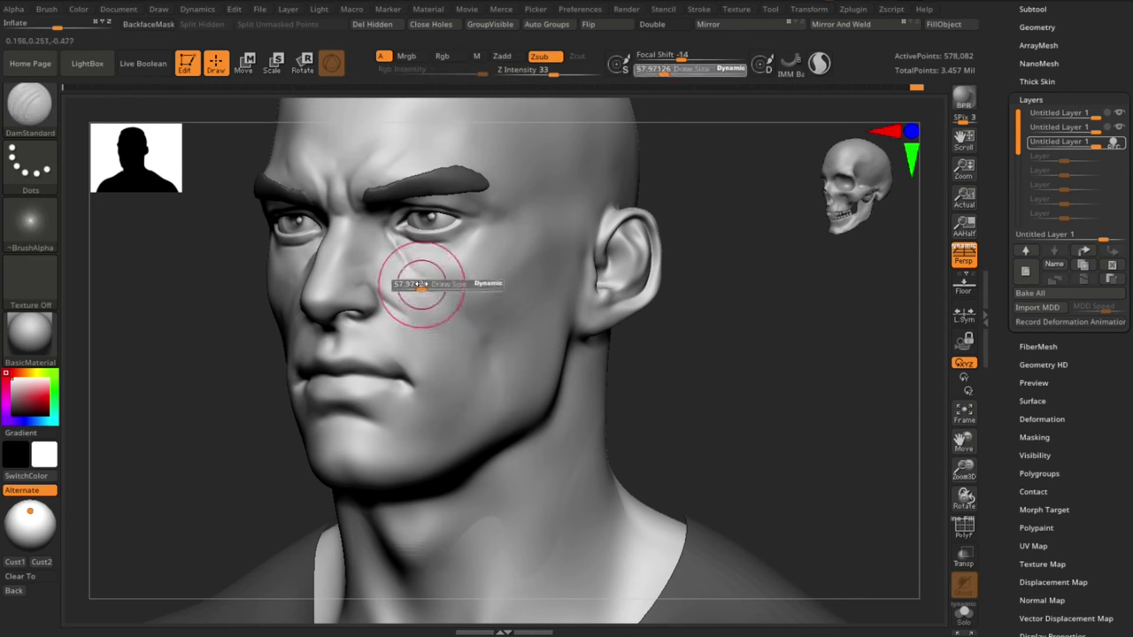
mouse_move(584, 451)
right_down()
mouse_move(695, 458)
mouse_move(683, 417)
mouse_move(683, 447)
right_up()
right_drag(682, 447, 575, 424)
key(s)
Step: Build up the skin along the nasolabial fold and the side of the nose with ClayBuildup at about 39
key(b)
key(c)
key(b)
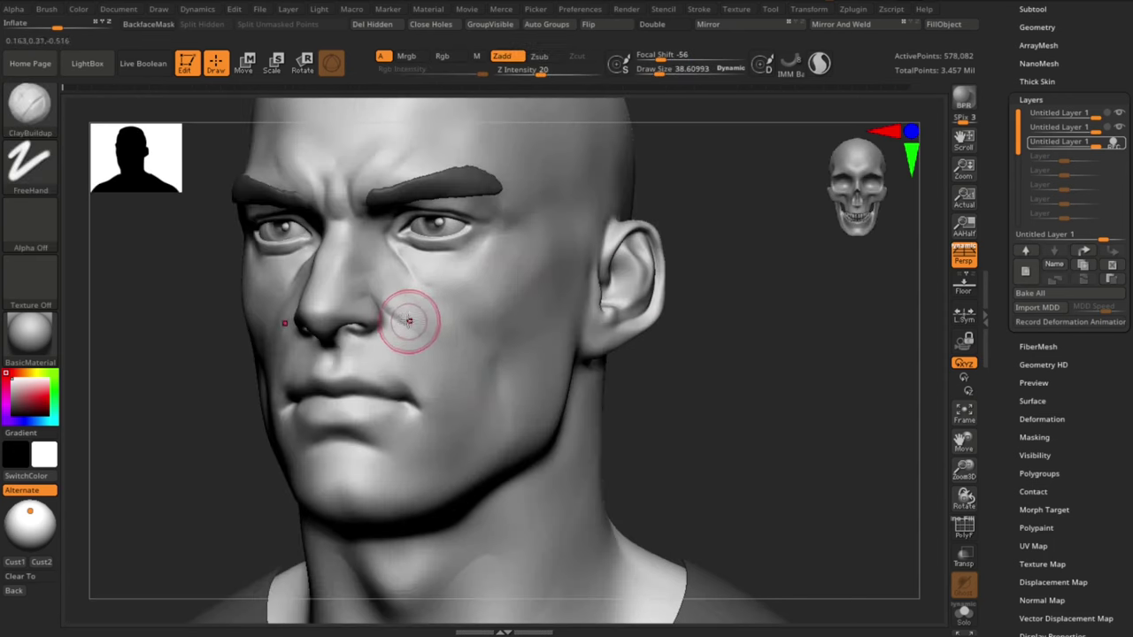
drag(389, 287, 403, 309)
key(s)
click(371, 285)
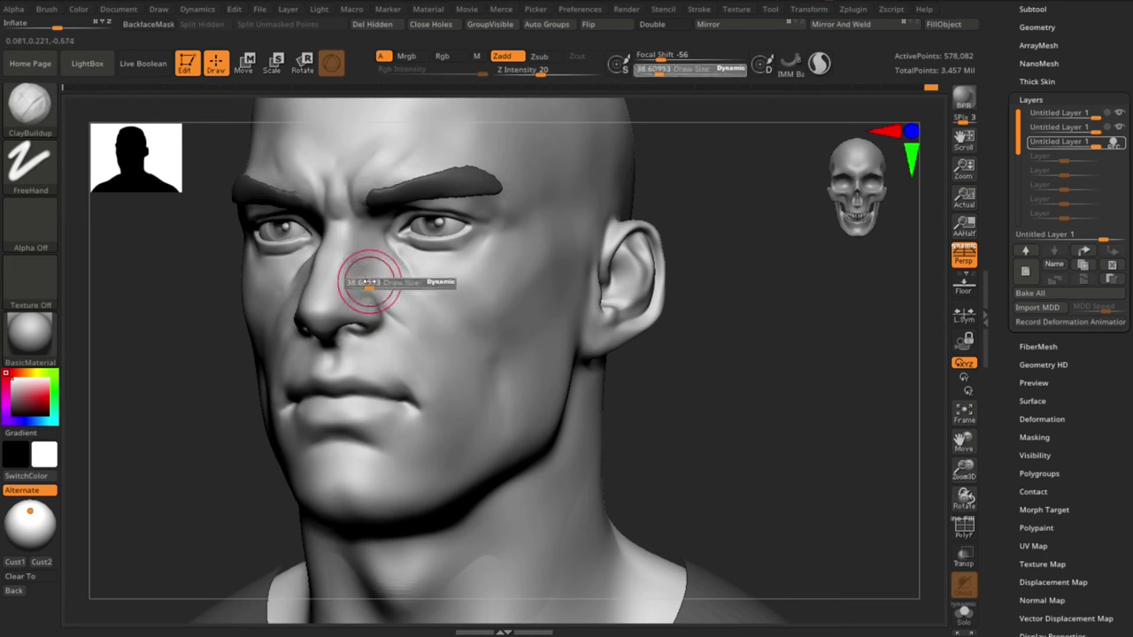
Step: Smooth the outer cheekbone up to the temple with Smooth Stronger at a draw size of about 42
ctrl+right_drag(139, 418, 71, 419)
mouse_move(172, 429)
right_down()
mouse_move(162, 472)
mouse_move(169, 416)
right_up()
right_drag(168, 416, 274, 420)
right_drag(701, 430, 590, 384)
key(s)
click(506, 310)
shift+drag(529, 304, 544, 269)
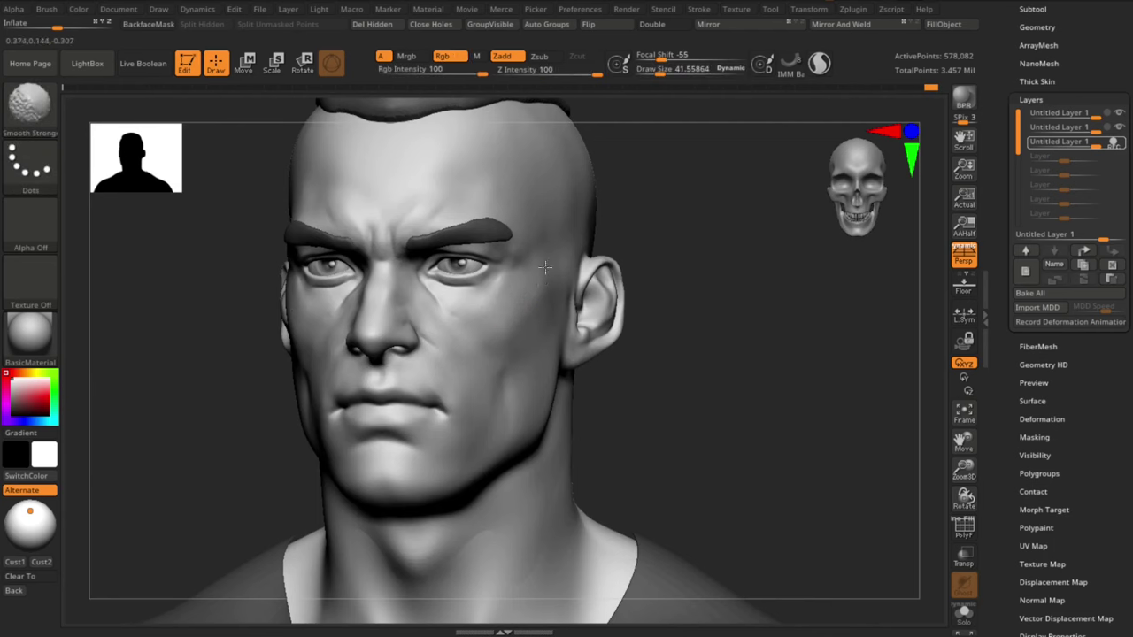
Step: Build up the forehead and brow ridge above the eyebrows with ClayBuildup at a draw size of about 51
mouse_move(735, 345)
ctrl+right_down()
mouse_move(734, 377)
mouse_move(700, 369)
ctrl+right_up()
mouse_move(718, 255)
right_down()
mouse_move(756, 282)
mouse_move(713, 266)
mouse_move(763, 281)
mouse_move(761, 271)
mouse_move(782, 272)
right_up()
key(s)
click(496, 217)
key(s)
click(498, 211)
key(s)
click(401, 254)
key(s)
click(411, 257)
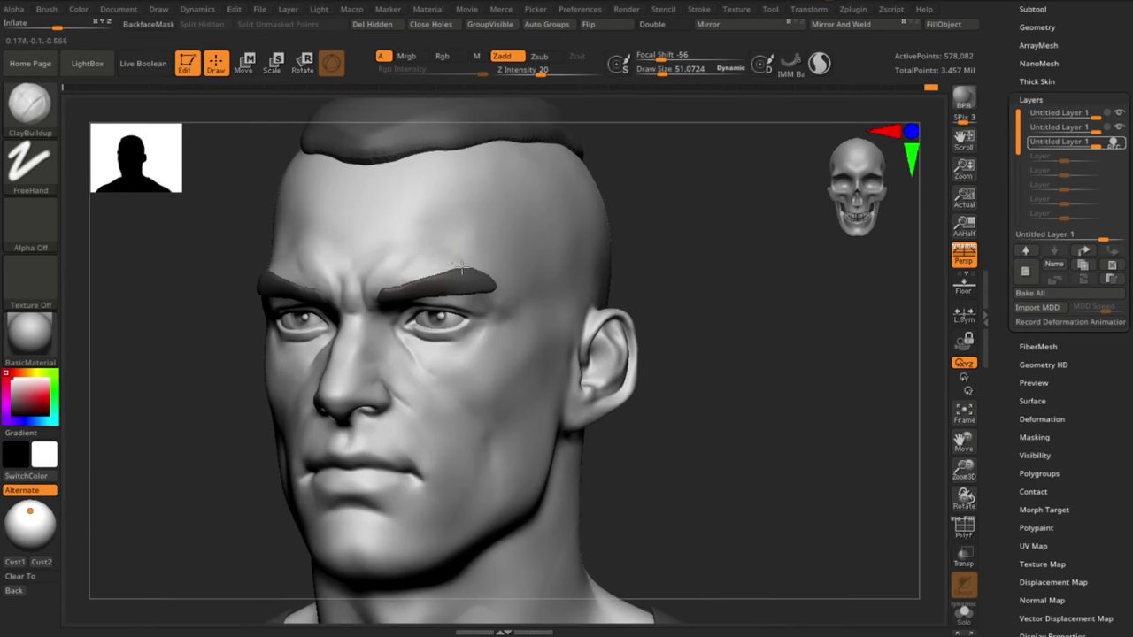
Step: Isolate the head mesh and smooth the brow ridge and lower forehead above the eye
click(970, 625)
drag(763, 500, 745, 475)
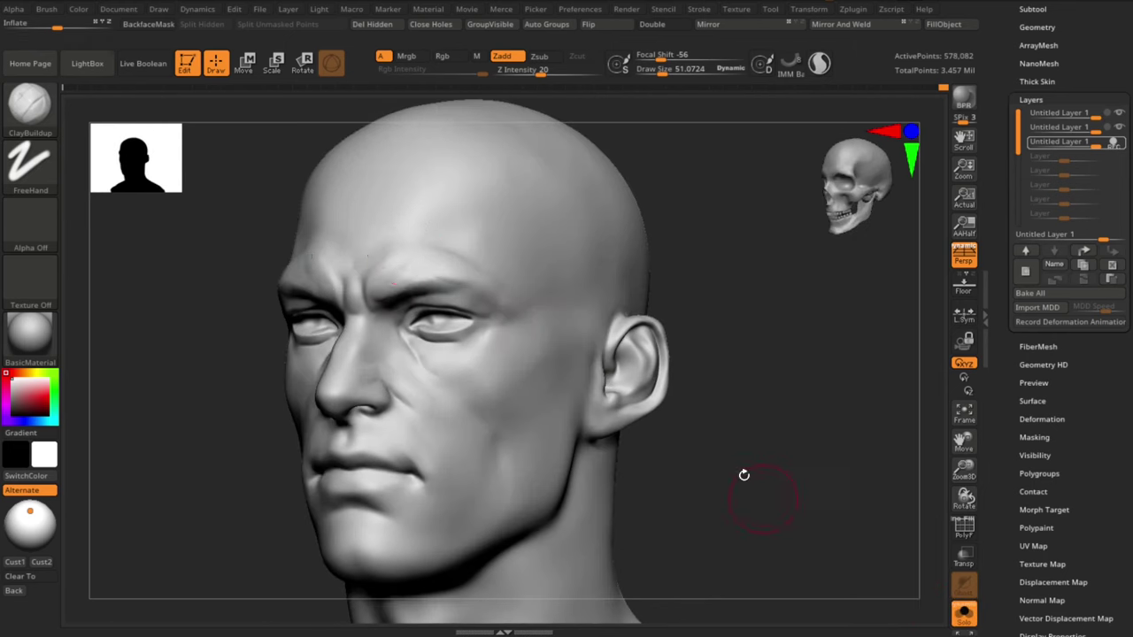
shift+drag(420, 257, 449, 257)
mouse_move(739, 372)
shift+mouse_down()
mouse_move(759, 377)
mouse_move(710, 349)
mouse_move(812, 357)
mouse_move(823, 372)
shift+mouse_up()
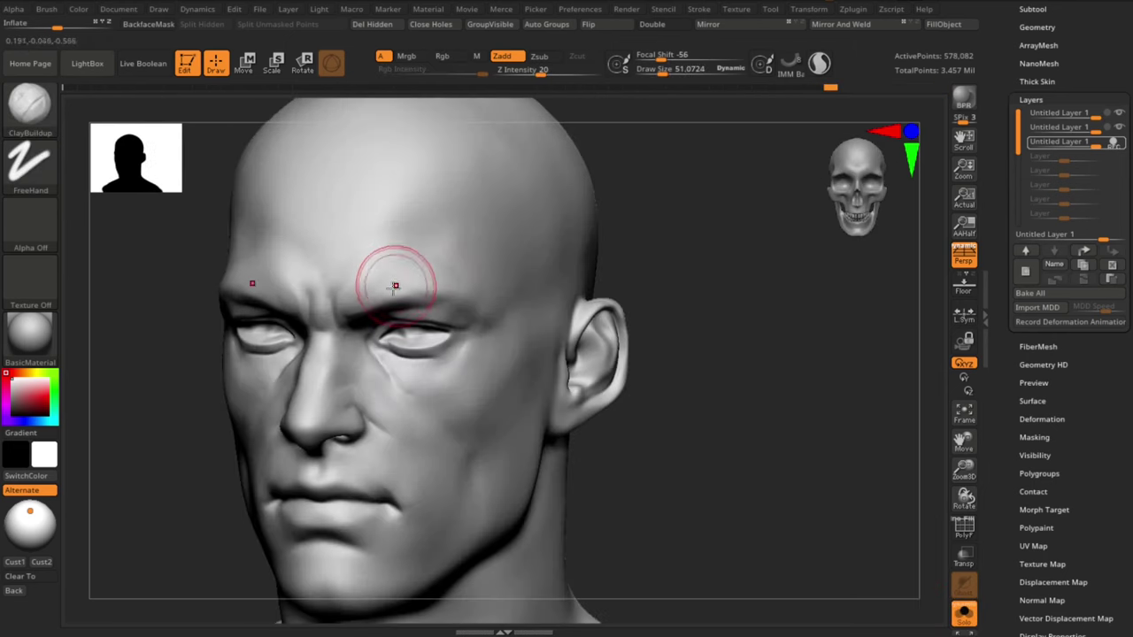
shift+drag(398, 284, 464, 300)
drag(715, 483, 696, 477)
shift+drag(421, 286, 444, 296)
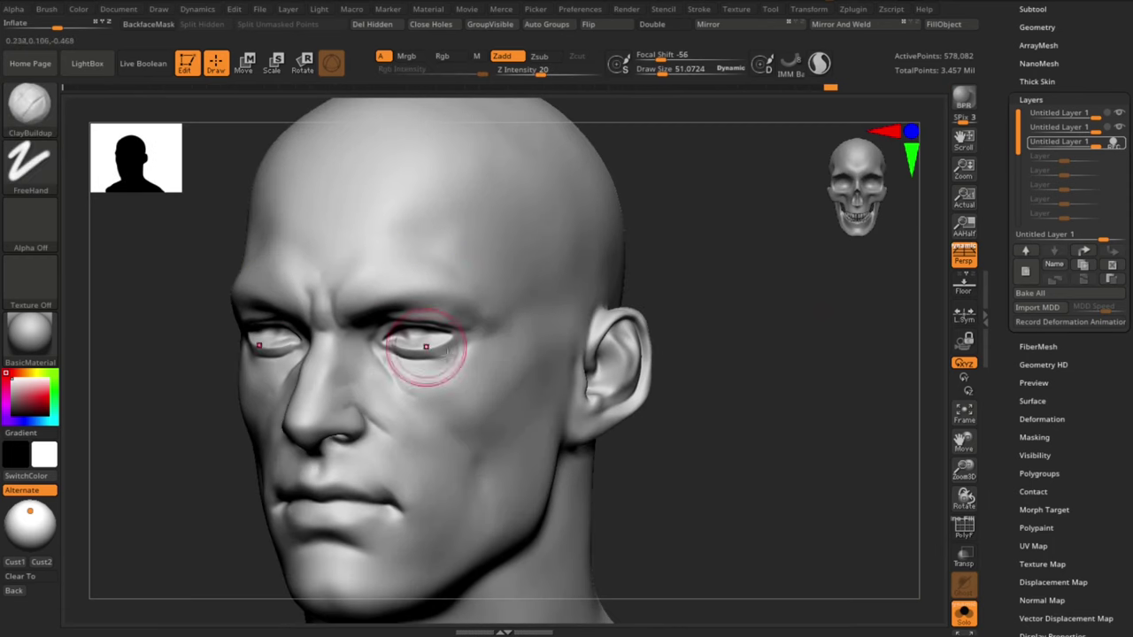
Step: Show the full bust again and adjust the forehead and temple contours with Move and Move Topological, enlarging the brush to about 95
drag(733, 513, 633, 241)
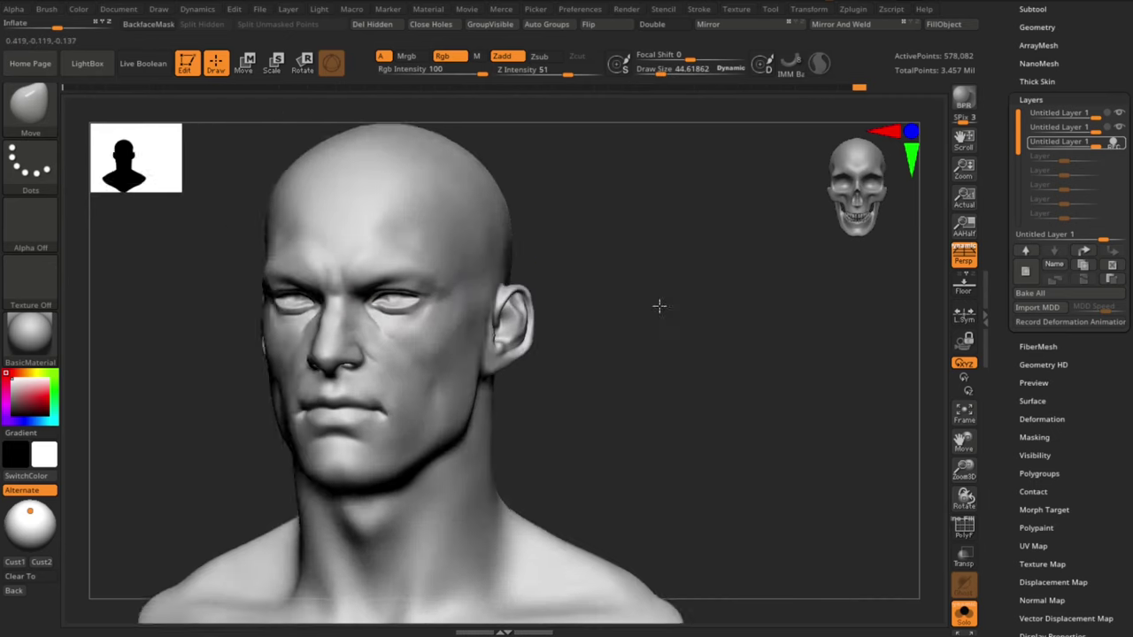
drag(658, 303, 691, 331)
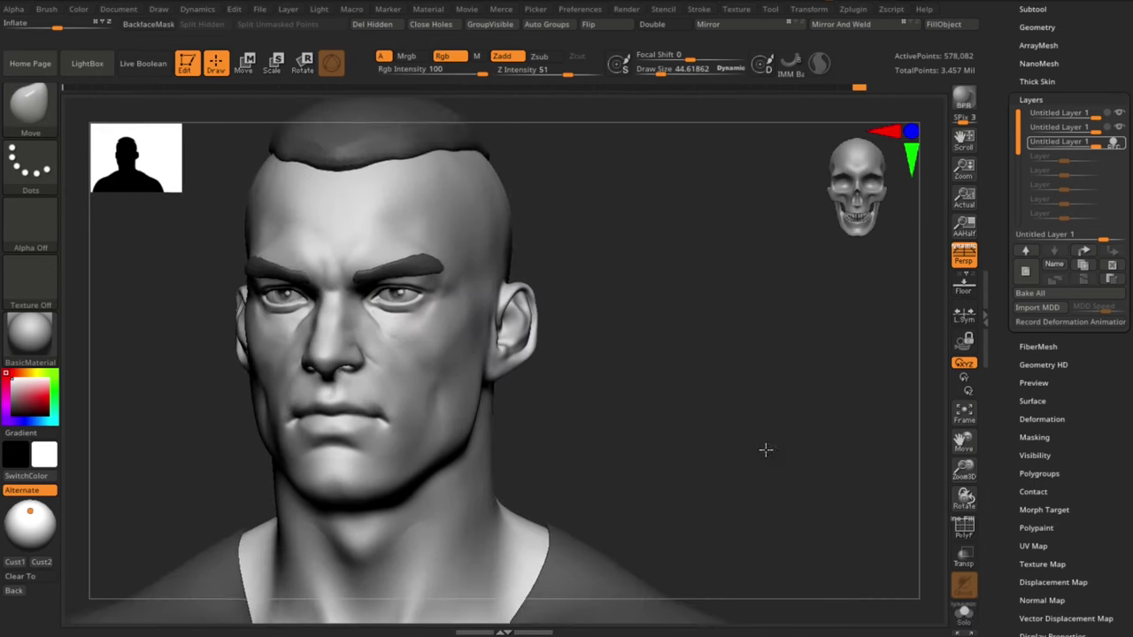
drag(764, 450, 780, 472)
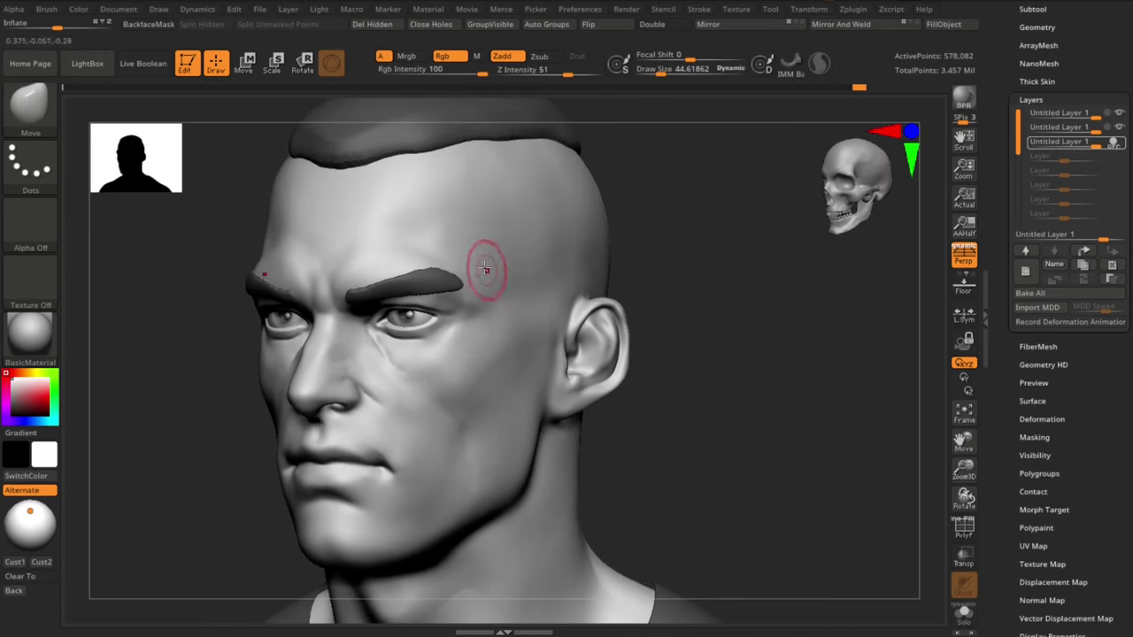
key(s)
drag(465, 255, 469, 255)
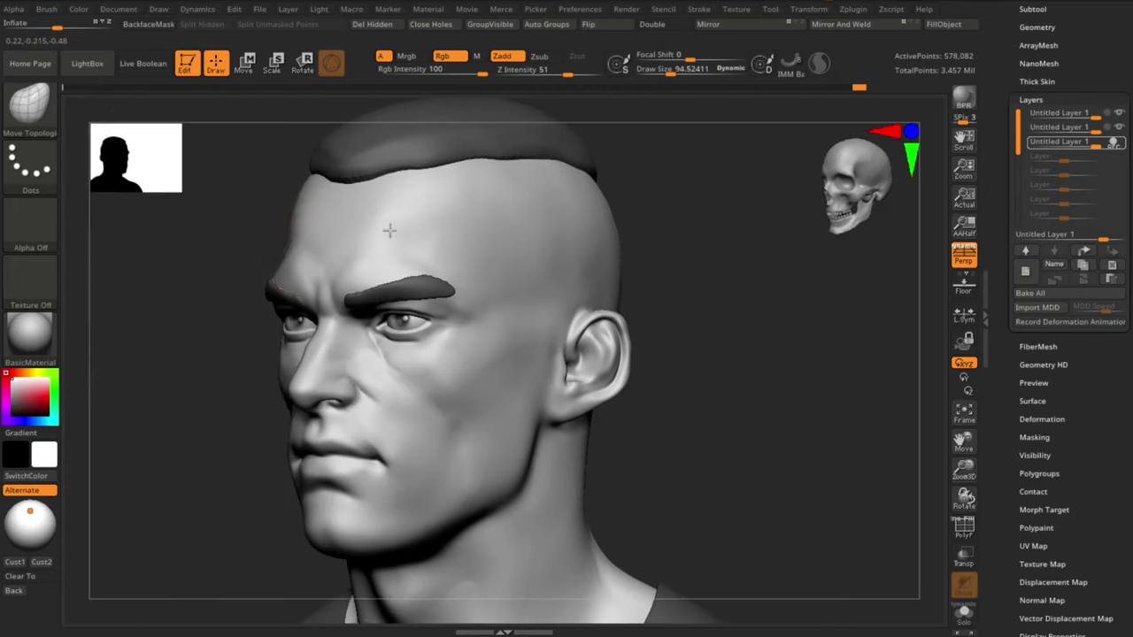
drag(293, 219, 290, 227)
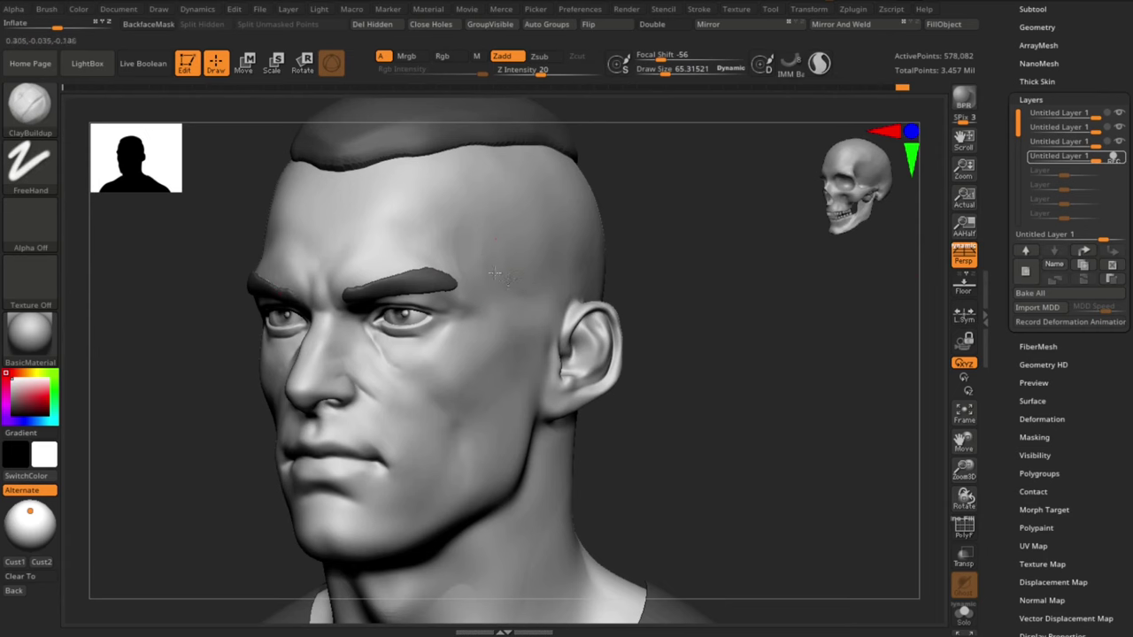
Step: Carve the line between the lips with DamStandard at a draw size of about 21
shift+drag(728, 235, 810, 237)
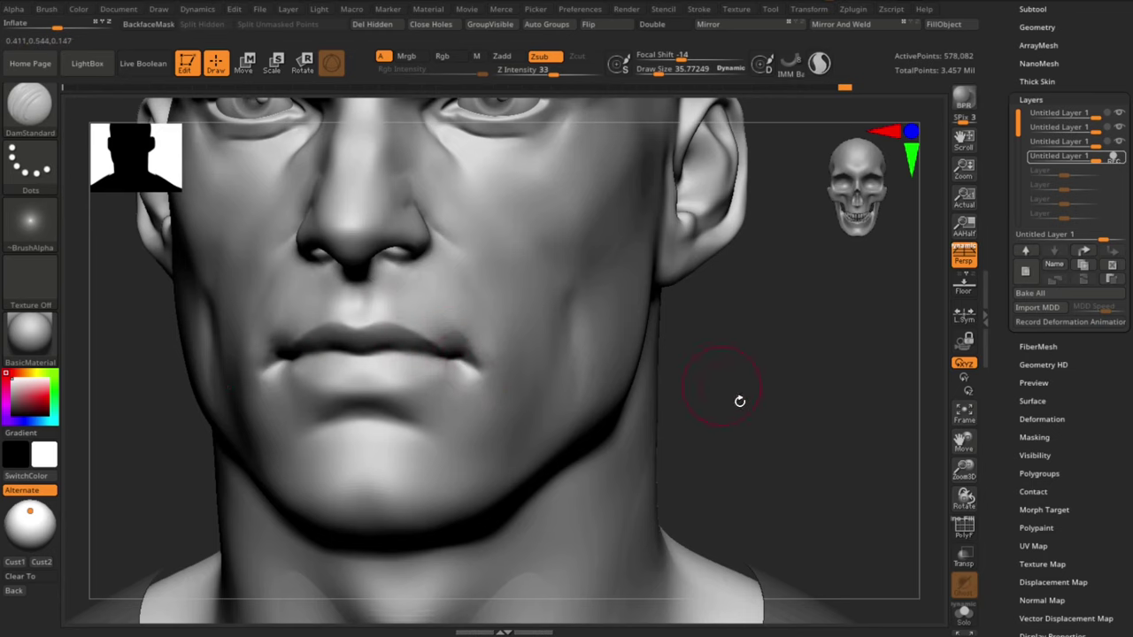
mouse_move(740, 401)
alt+mouse_down()
mouse_move(726, 371)
mouse_move(805, 387)
mouse_move(779, 387)
alt+mouse_up()
drag(386, 265, 364, 306)
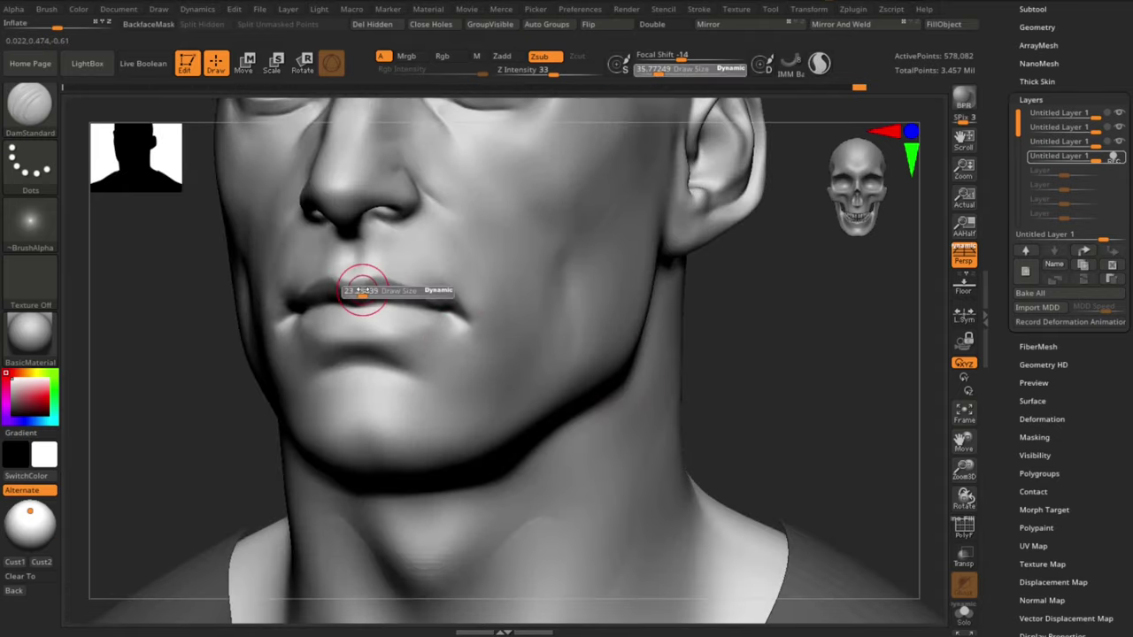
shift+drag(443, 293, 374, 280)
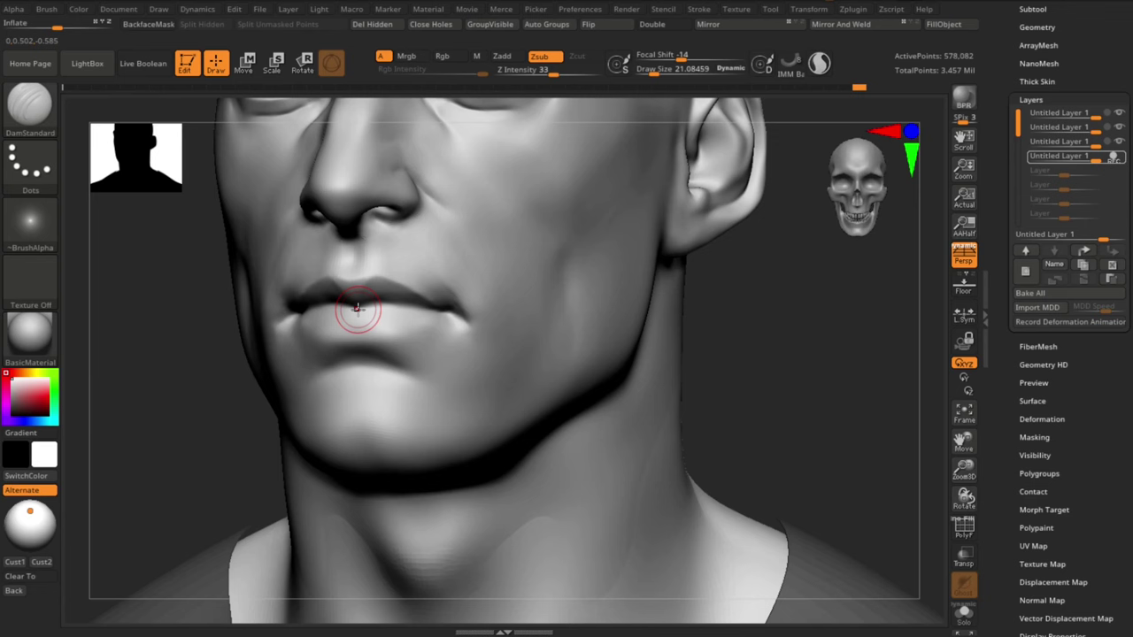
drag(796, 440, 726, 434)
drag(156, 399, 235, 394)
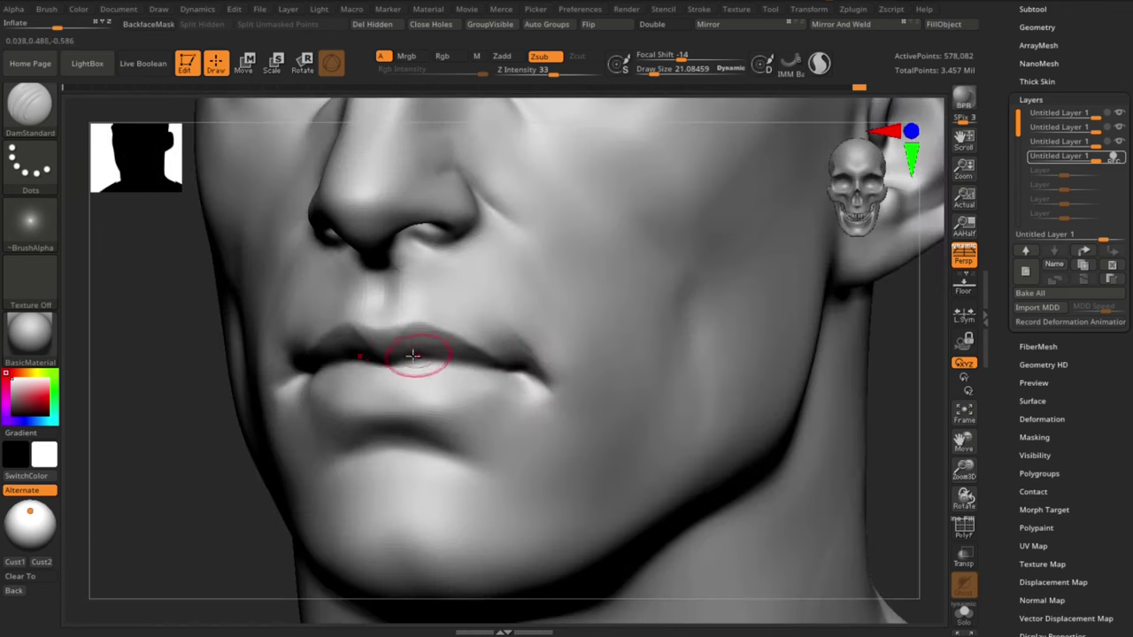
drag(418, 363, 408, 362)
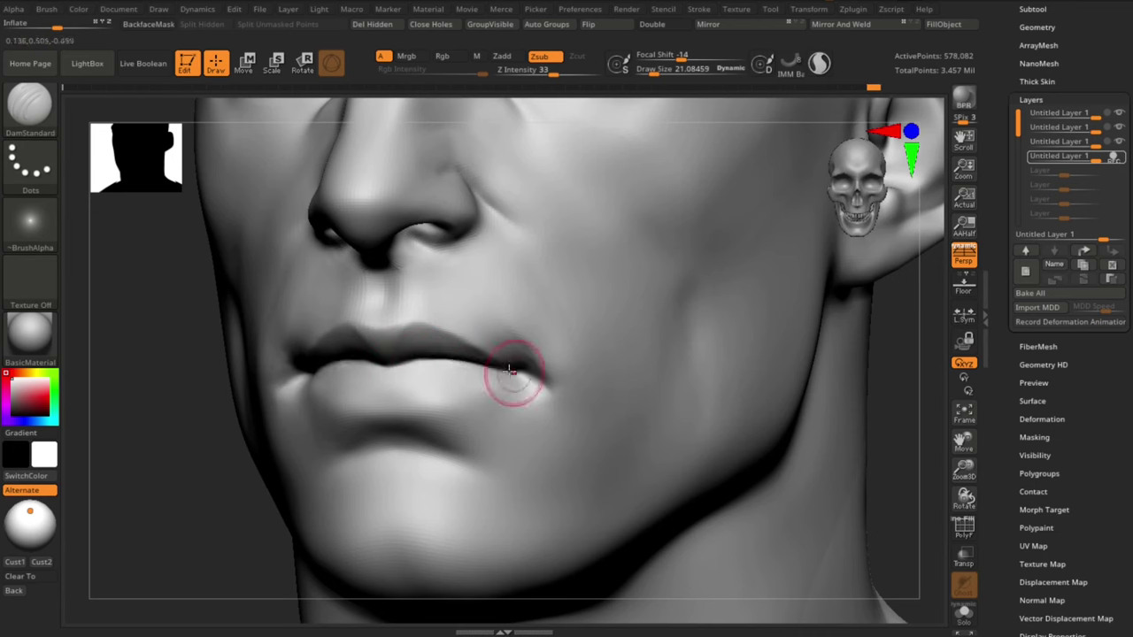
Step: Shape the area under the lower lip and beside the mouth corners with the Standard brush at a draw size of about 19
mouse_move(178, 467)
mouse_down()
mouse_move(358, 392)
mouse_move(453, 422)
mouse_move(376, 418)
mouse_up()
key(b)
key(s)
key(t)
key(s)
mouse_move(231, 465)
mouse_down()
mouse_move(358, 409)
mouse_move(346, 413)
mouse_up()
alt+drag(764, 486, 797, 289)
ctrl+right_drag(815, 349, 816, 391)
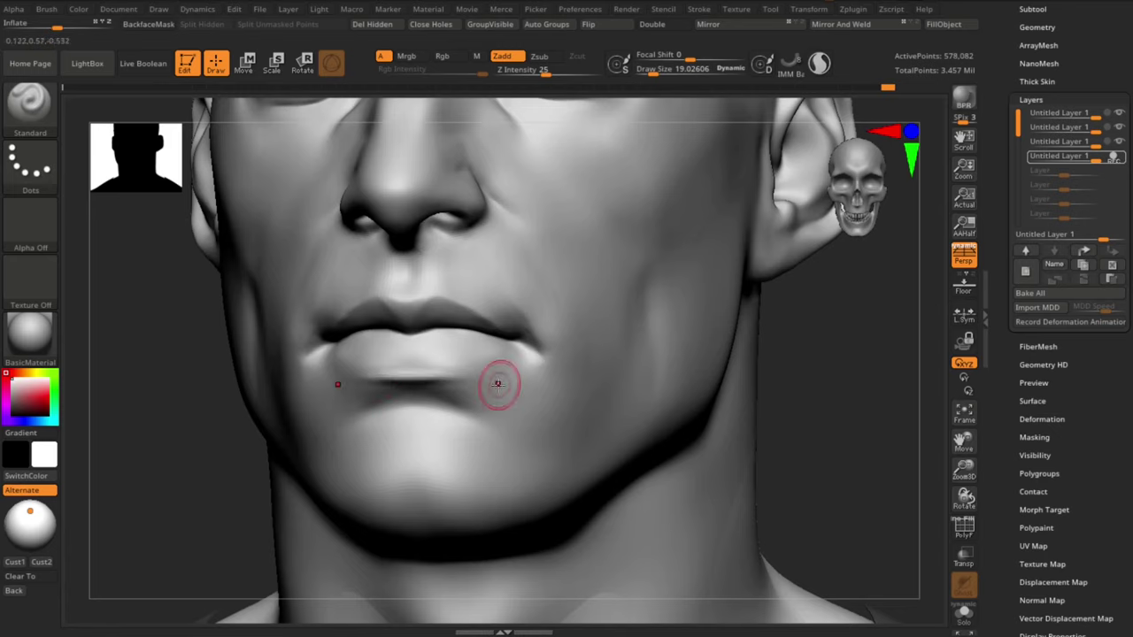
drag(497, 384, 482, 389)
mouse_move(784, 389)
ctrl+right_down()
mouse_move(779, 313)
mouse_move(794, 415)
mouse_move(735, 412)
ctrl+right_up()
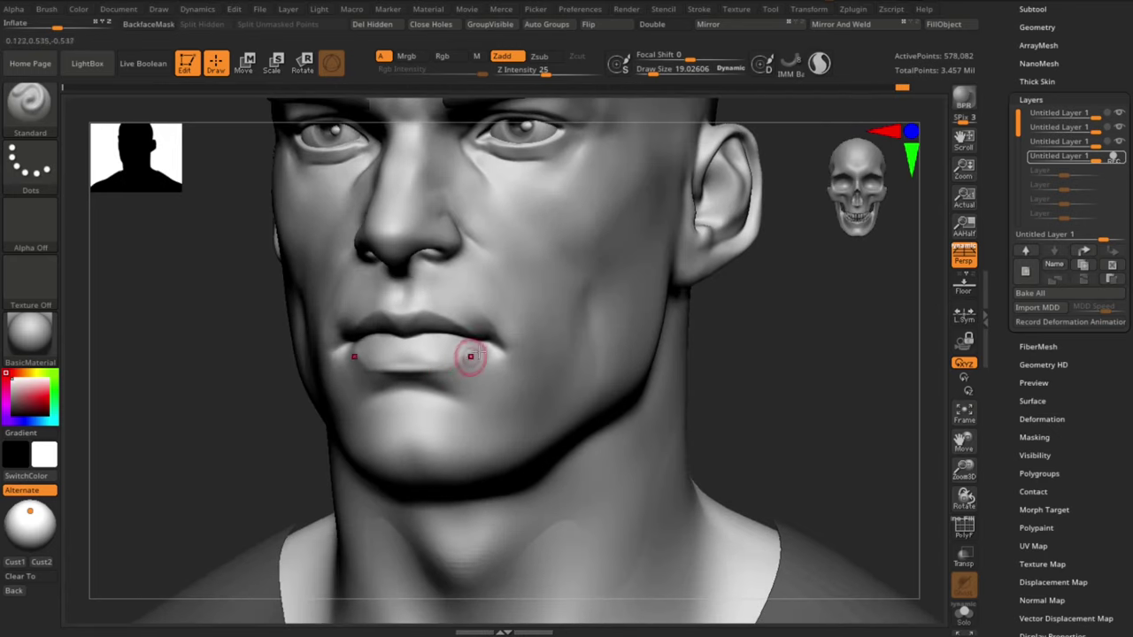
mouse_move(471, 357)
shift+mouse_down()
mouse_move(462, 362)
mouse_move(477, 359)
shift+mouse_up()
Step: Adjust the cheek and jaw contour with the Move brush, enlarging it to a draw size of about 86
right_drag(766, 438, 743, 430)
mouse_move(744, 430)
ctrl+right_down()
mouse_move(737, 355)
mouse_move(741, 363)
mouse_move(710, 358)
mouse_move(745, 375)
ctrl+right_up()
key(b)
key(m)
key(v)
key(s)
mouse_move(511, 356)
mouse_down()
mouse_move(526, 356)
mouse_move(509, 382)
mouse_up()
mouse_move(728, 395)
right_down()
mouse_move(640, 374)
mouse_move(634, 355)
right_up()
key(s)
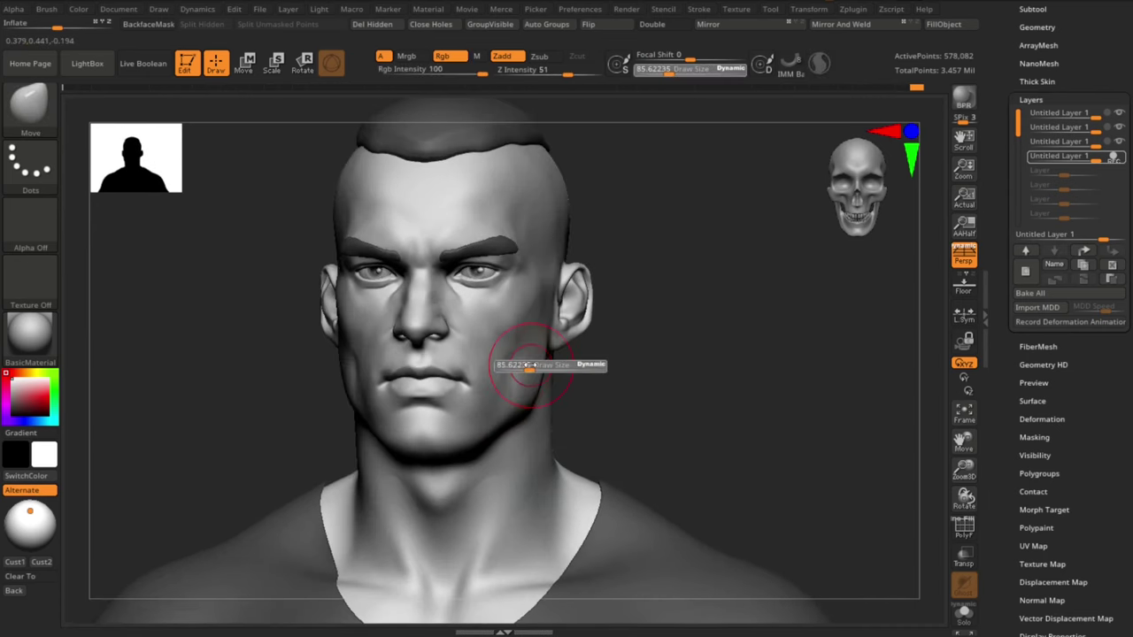
drag(529, 365, 524, 365)
shift+drag(521, 372, 514, 384)
right_drag(709, 336, 655, 329)
shift+drag(591, 260, 584, 287)
mouse_move(655, 305)
shift+right_down()
mouse_move(709, 309)
mouse_move(733, 377)
mouse_move(706, 340)
mouse_move(720, 215)
mouse_move(738, 300)
mouse_move(740, 267)
mouse_move(779, 243)
mouse_move(760, 247)
shift+right_up()
shift+right_drag(696, 308, 745, 306)
mouse_move(746, 306)
ctrl+right_down()
mouse_move(758, 258)
mouse_move(749, 307)
ctrl+right_up()
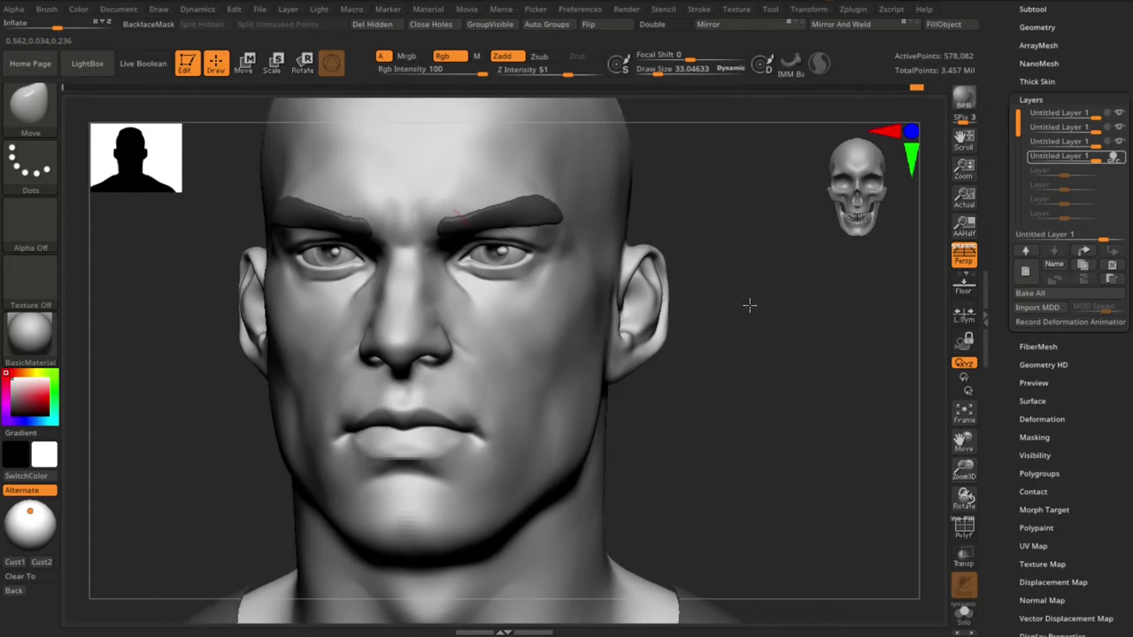
Step: Select the eyebrow mesh and adjust its shape over the eyes with Move and Move Topological at a draw size of about 48
alt+click(451, 225)
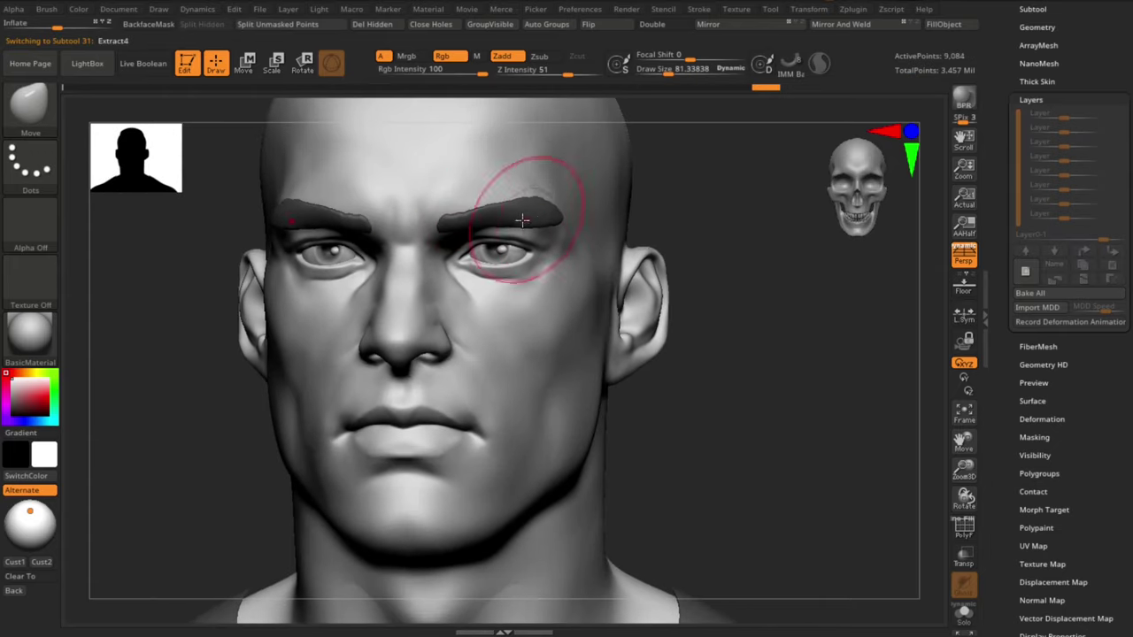
right_drag(726, 363, 699, 356)
mouse_move(698, 356)
ctrl+right_down()
mouse_move(700, 296)
mouse_move(704, 345)
mouse_move(748, 329)
ctrl+right_up()
key(s)
ctrl+right_drag(748, 329, 705, 347)
right_drag(784, 393, 777, 455)
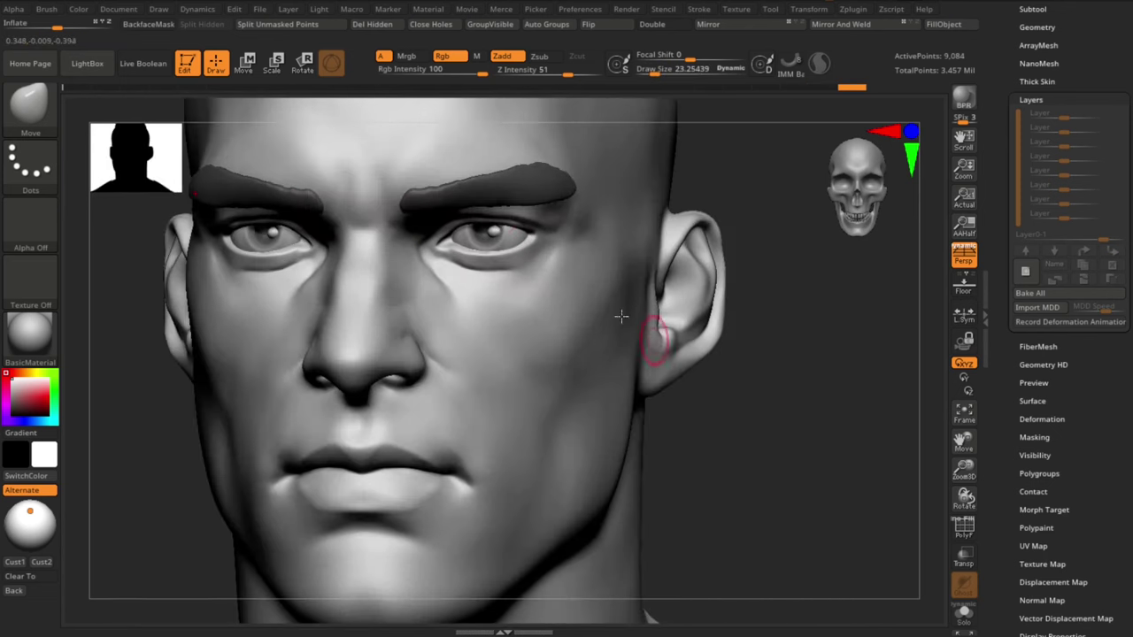
right_drag(610, 291, 603, 361)
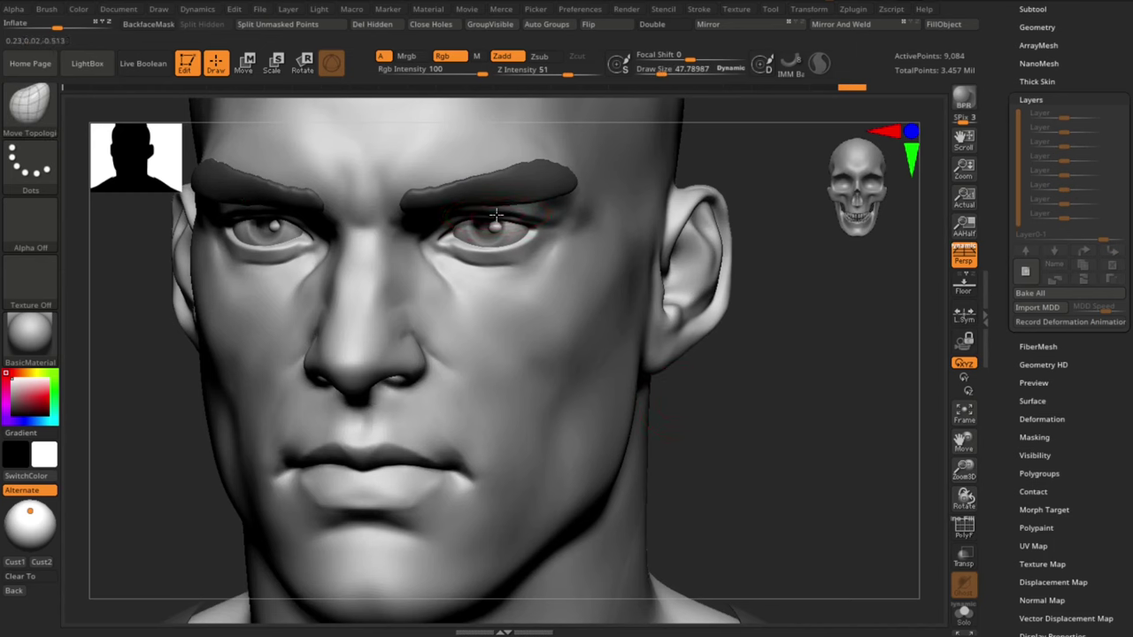
drag(496, 215, 496, 213)
Step: Reselect the head mesh and add a new sculpt layer to it
right_drag(694, 427, 708, 367)
alt+click(632, 232)
right_drag(680, 210, 656, 223)
key(s)
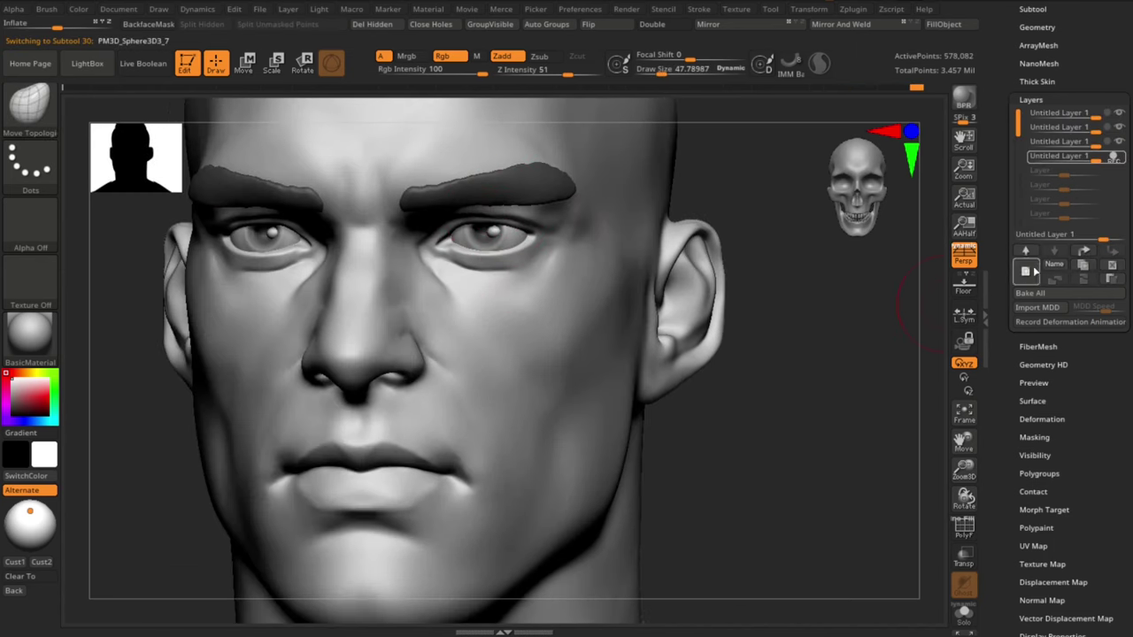
click(1034, 272)
Step: Lower the head by two subdivision levels and adjust the upper eyelids with Move Topological and Smooth Stronger at a draw size of about 36
right_drag(772, 414, 724, 426)
key(s)
key(s)
click(505, 215)
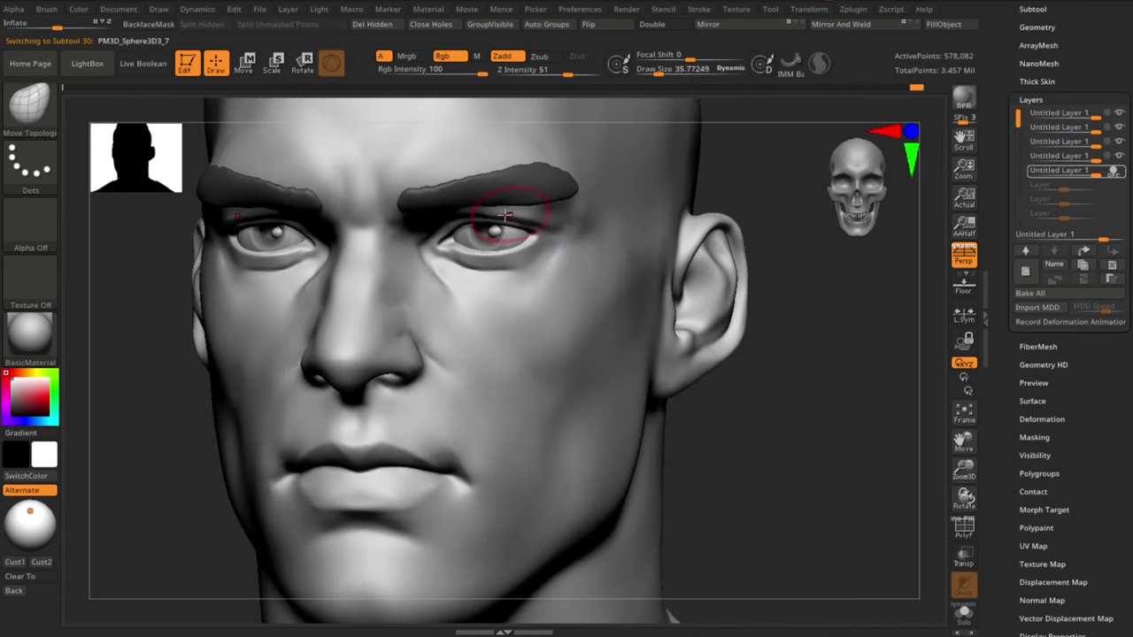
key(shift+d)
key(shift+d)
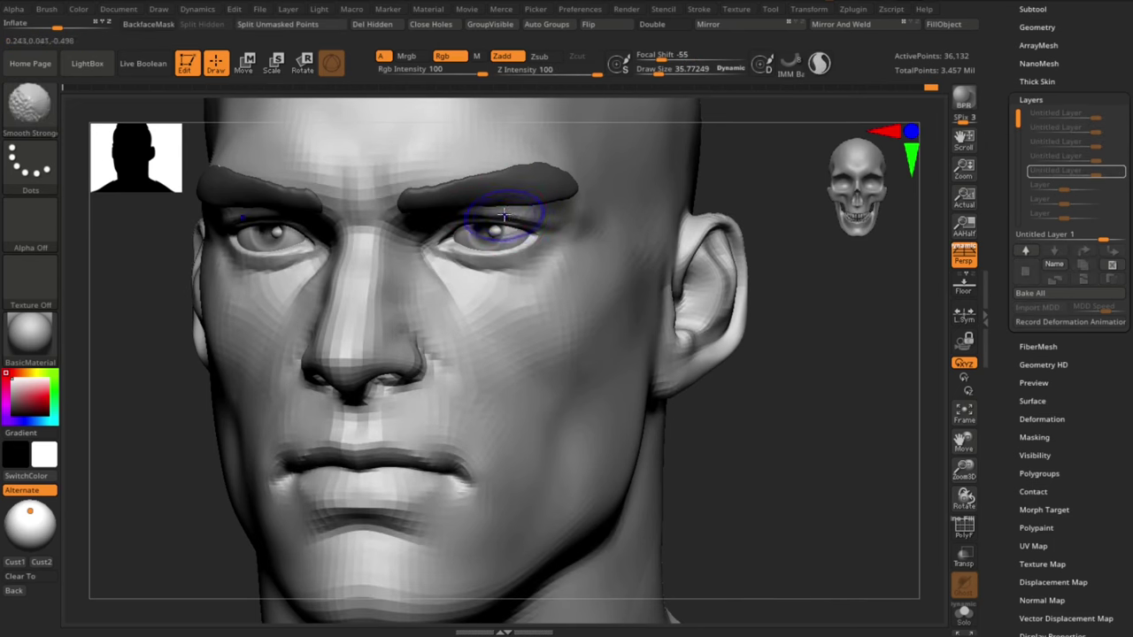
key(s)
click(528, 217)
Step: Reshape the lower eyelids and the area beneath the eyes with Move Topological at a draw size of about 65
right_drag(636, 336, 688, 367)
mouse_move(689, 367)
ctrl+right_down()
mouse_move(693, 352)
mouse_move(699, 398)
ctrl+right_up()
right_drag(699, 398, 695, 399)
key(s)
click(497, 246)
mouse_move(681, 447)
right_down()
mouse_move(706, 410)
mouse_move(697, 390)
right_up()
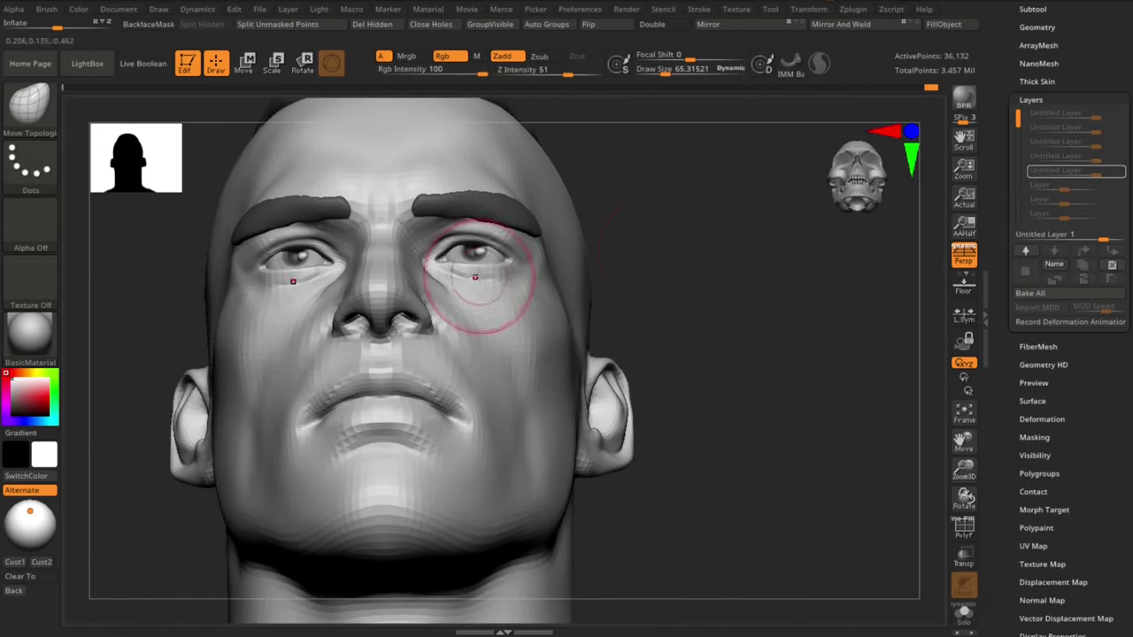
key(s)
click(487, 282)
right_drag(660, 359, 664, 429)
drag(473, 299, 471, 285)
Step: Raise the head to its highest subdivision level, add another sculpt layer, and drop back one level
mouse_move(679, 434)
alt+right_down()
mouse_move(670, 412)
mouse_move(586, 403)
alt+right_up()
right_drag(783, 449, 794, 425)
mouse_move(794, 425)
ctrl+right_down()
mouse_move(752, 357)
mouse_move(767, 346)
mouse_move(744, 347)
ctrl+right_up()
key(d)
mouse_move(744, 348)
ctrl+right_down()
mouse_move(756, 407)
mouse_move(721, 392)
mouse_move(749, 390)
ctrl+right_up()
key(])
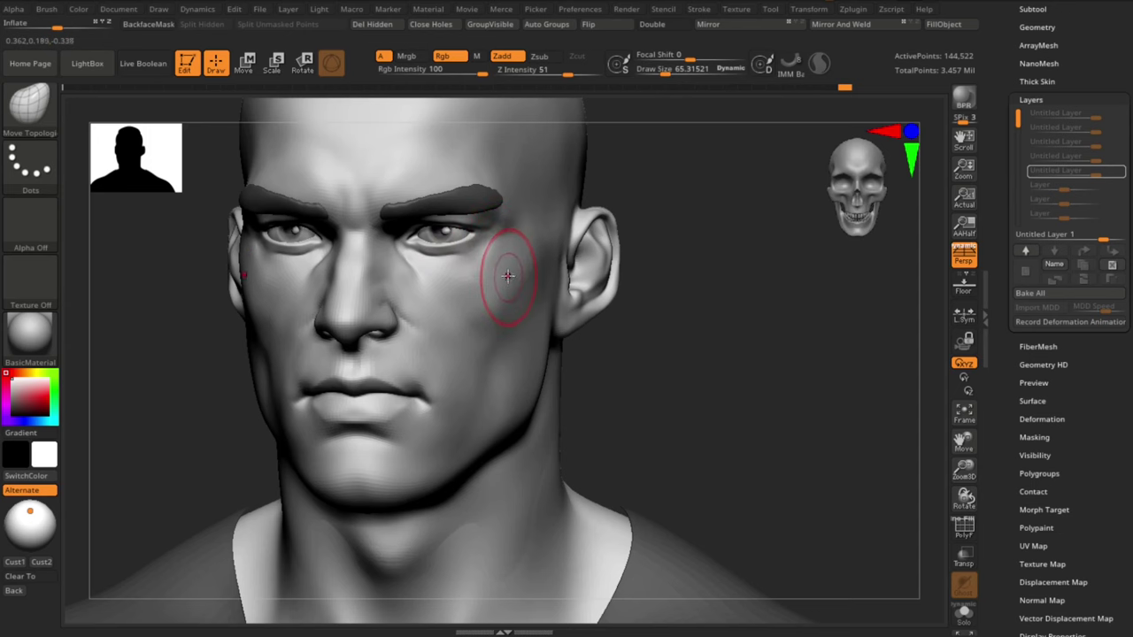
key(d)
click(1026, 272)
key(shift+d)
Step: Carve angular plane lines under the eye and down the cheek to the jaw with DamStandard at a draw size of about 65
key(b)
key(d)
key(s)
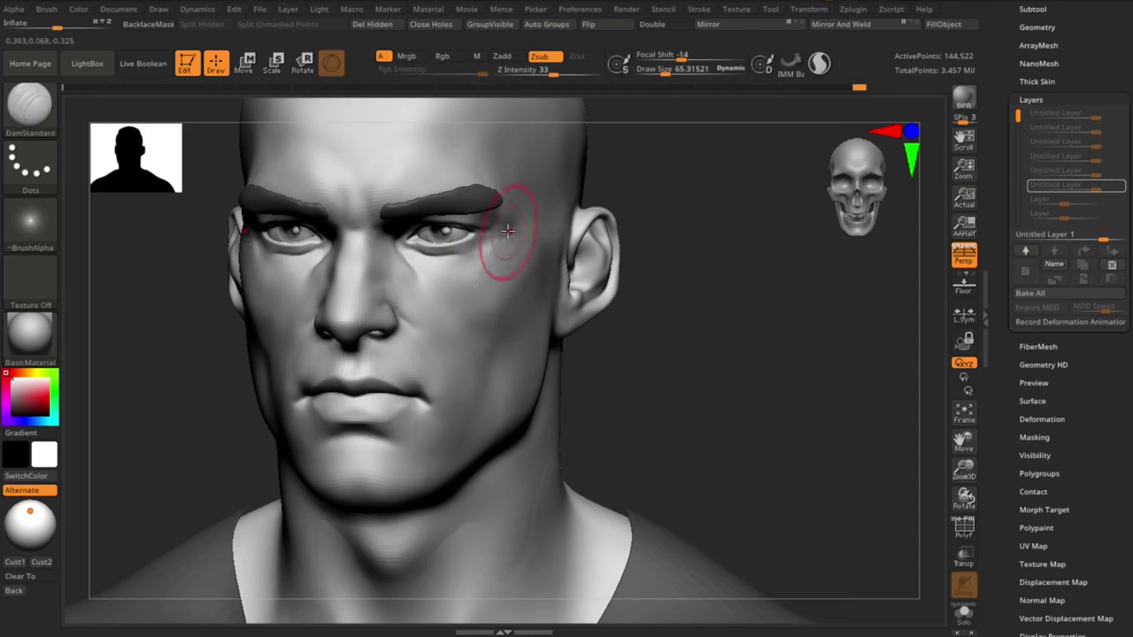
drag(673, 380, 504, 302)
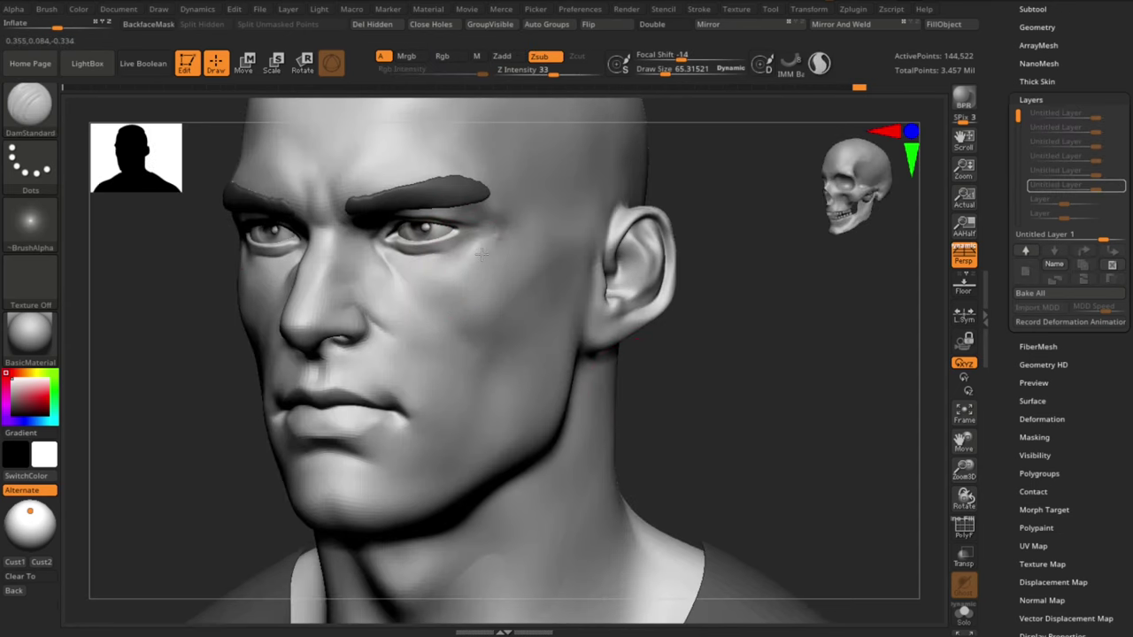
drag(489, 225, 440, 279)
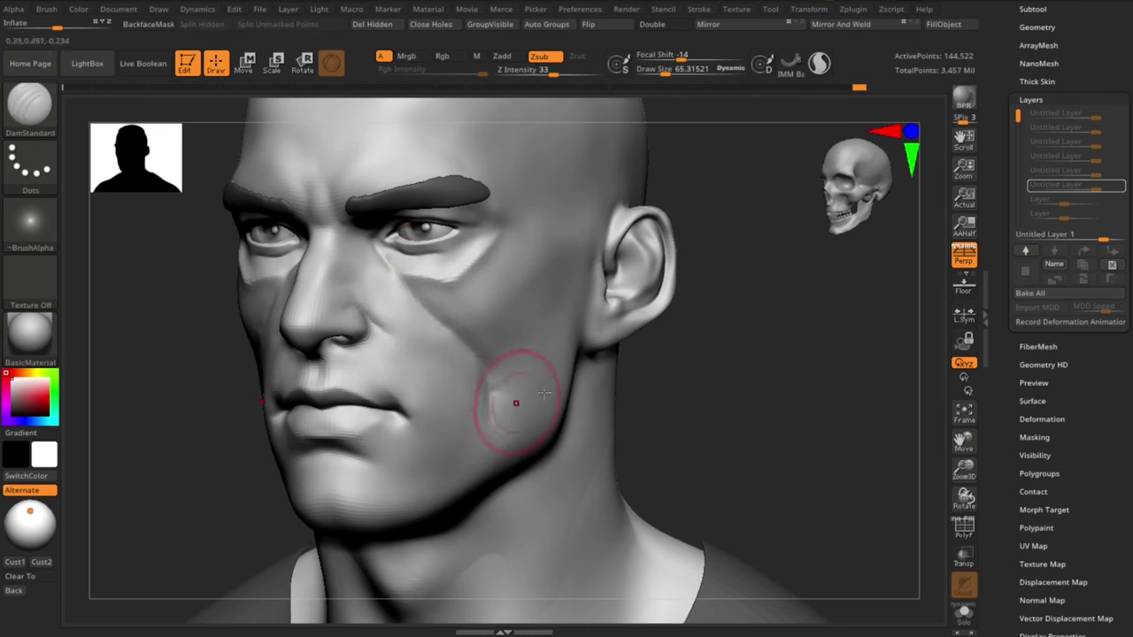
drag(487, 375, 492, 442)
mouse_move(659, 411)
alt+mouse_down()
mouse_move(685, 457)
mouse_move(690, 409)
mouse_move(651, 365)
mouse_move(647, 389)
mouse_move(681, 407)
mouse_move(651, 398)
alt+mouse_up()
Step: Carve the plane edge along the cheekbone towards the ear with DamStandard and join it to the cheek line
key([)
key(s)
drag(481, 275, 488, 275)
drag(552, 258, 526, 262)
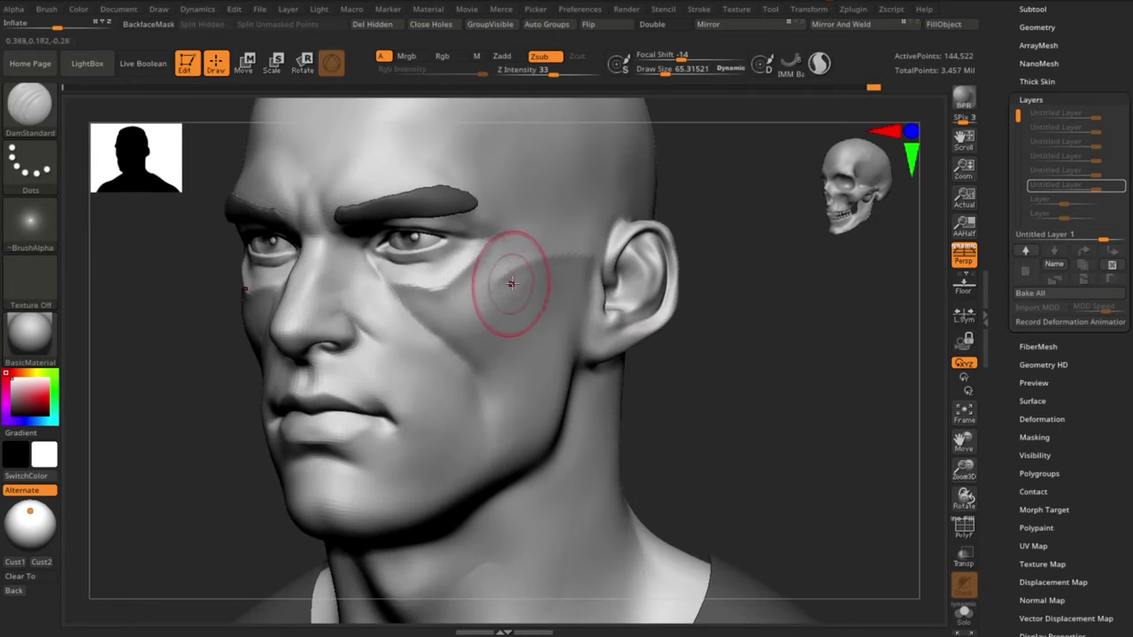
mouse_move(648, 419)
mouse_down()
mouse_move(632, 397)
mouse_move(602, 395)
mouse_up()
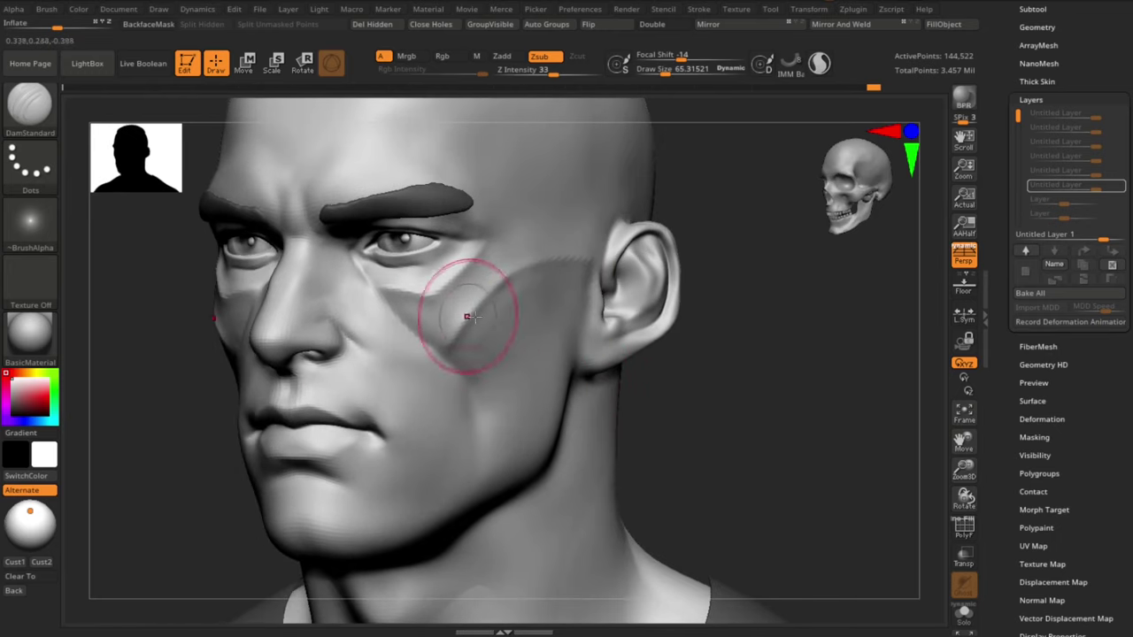
ctrl+drag(468, 316, 468, 309)
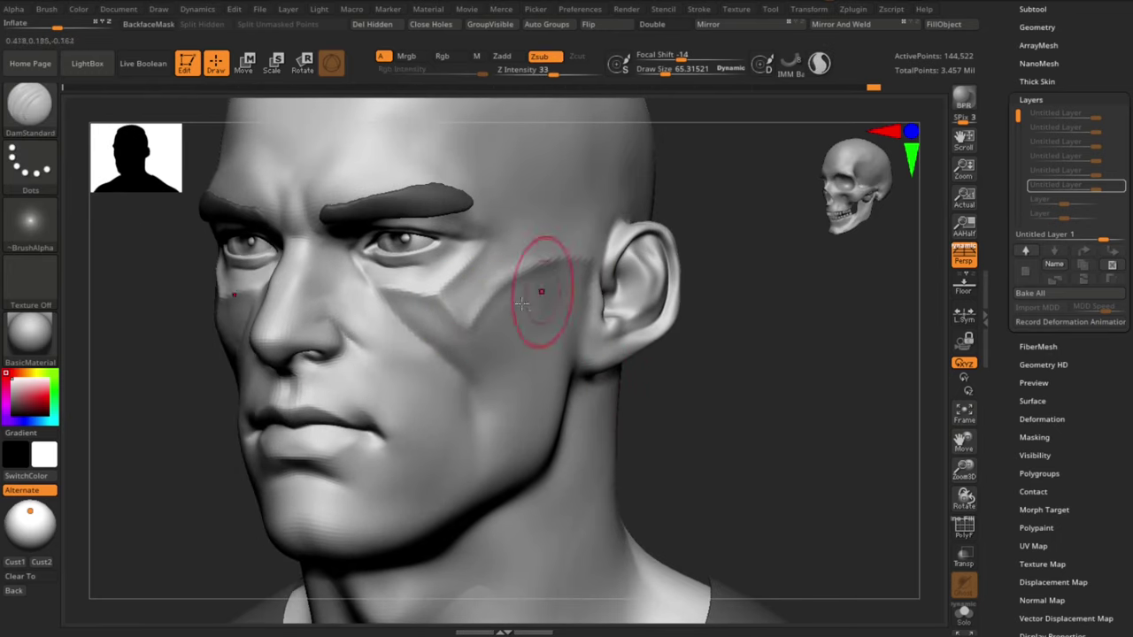
mouse_move(624, 400)
mouse_down()
mouse_move(634, 410)
mouse_move(620, 425)
mouse_move(600, 421)
mouse_up()
Step: Flatten the carved cheek planes with hPolish at a draw size of about 62
key(b)
key(h)
key(p)
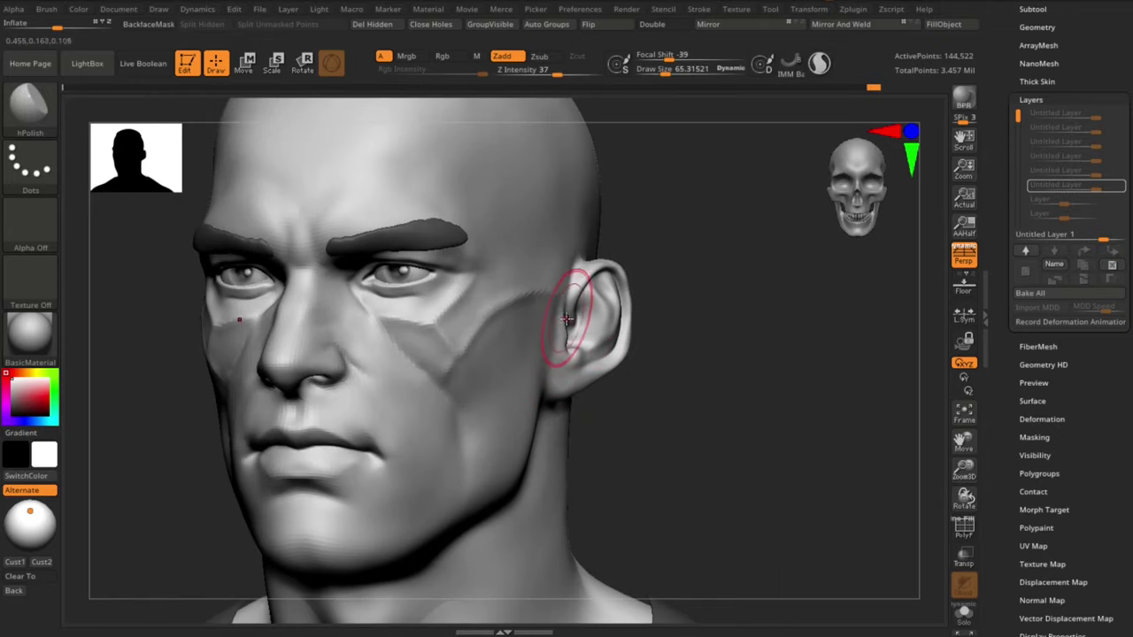
key(s)
drag(419, 342, 429, 347)
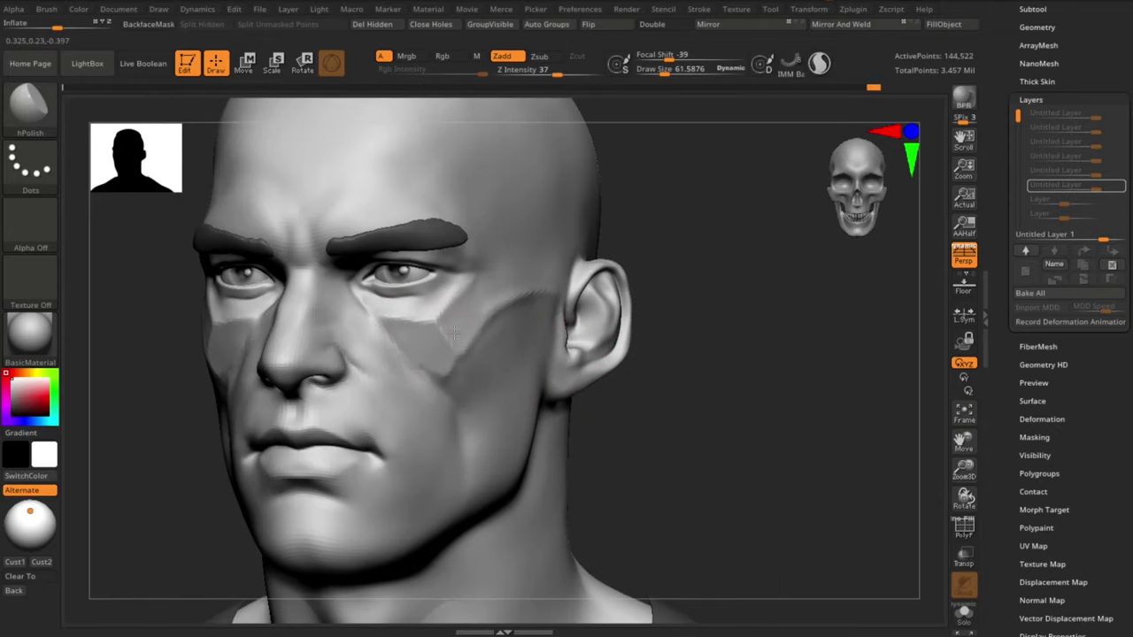
mouse_move(619, 452)
mouse_down()
mouse_move(667, 457)
mouse_move(633, 451)
mouse_up()
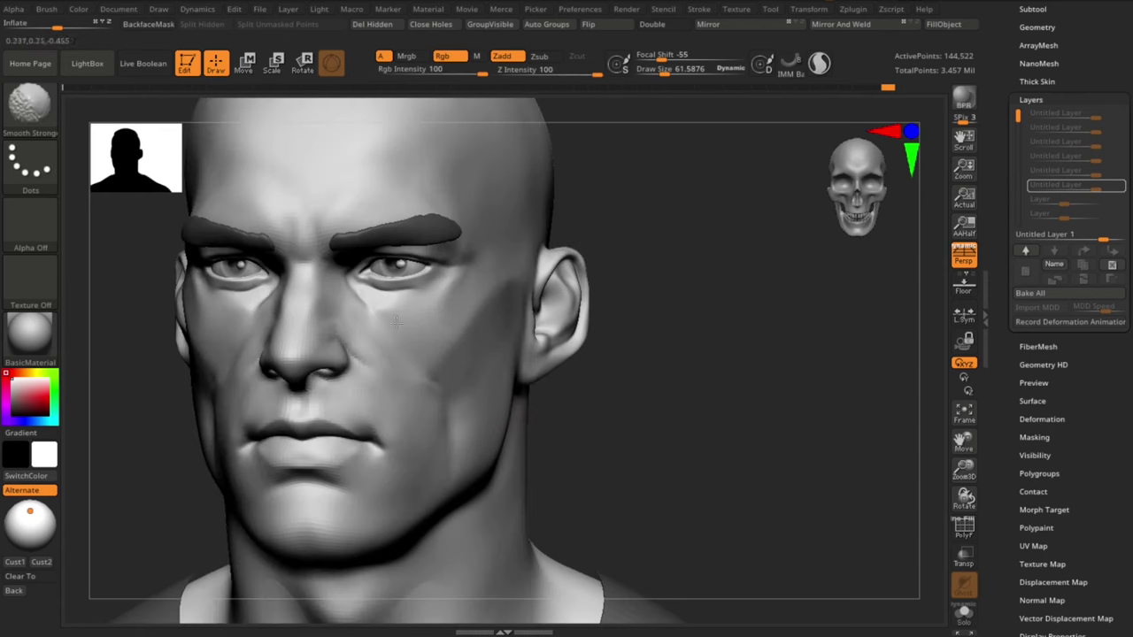
Step: Soften the cheek plane edges with Smooth Stronger at a draw size of about 48
drag(678, 402, 624, 398)
key(s)
drag(446, 296, 440, 295)
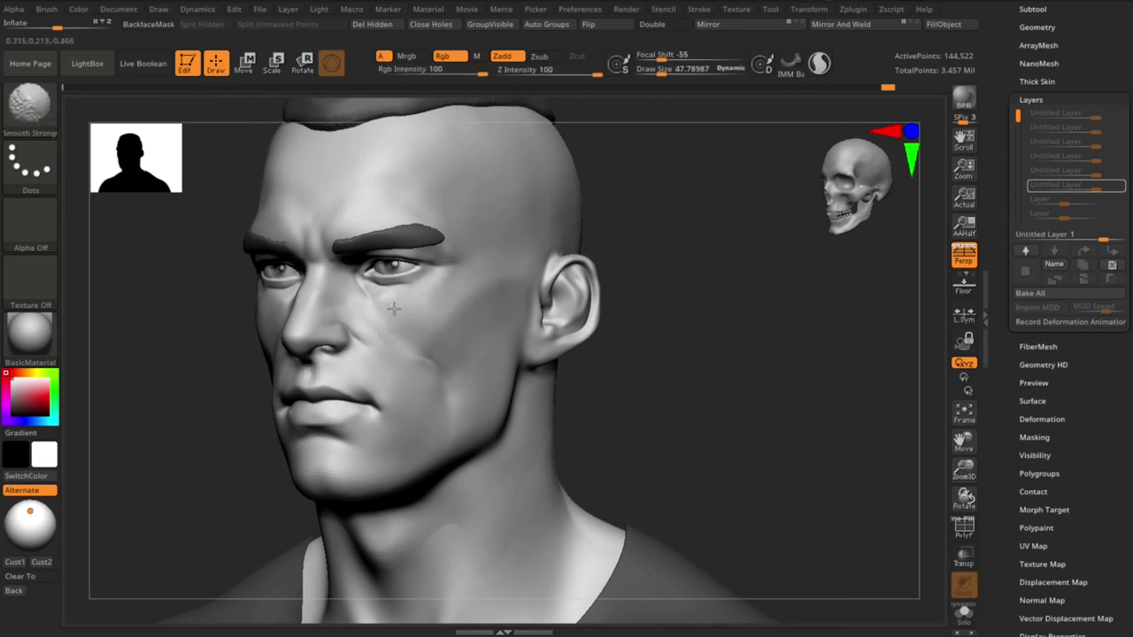
mouse_move(611, 389)
mouse_down()
mouse_move(632, 415)
mouse_move(655, 407)
mouse_move(630, 387)
mouse_move(635, 402)
mouse_move(650, 383)
mouse_up()
Step: Delete the latest experimental sculpt layers and add a fresh layer at the head's highest subdivision level
click(1108, 266)
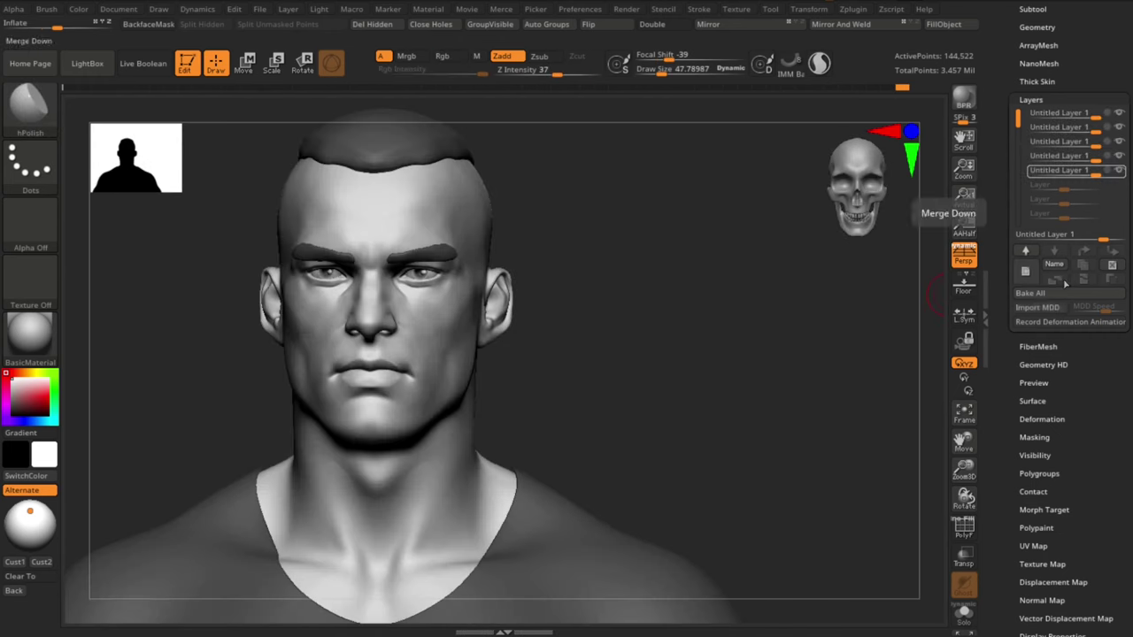
click(1113, 266)
drag(750, 369, 770, 381)
click(1025, 277)
mouse_move(701, 344)
mouse_down()
mouse_move(700, 376)
mouse_move(731, 387)
mouse_move(692, 382)
mouse_move(709, 381)
mouse_up()
click(1025, 269)
key(d)
click(1025, 270)
Step: Build up the fold beside the nostril with ClayBuildup using Alpha 28 at a draw size of about 23
key(bracketleft)
key(bracketleft)
key(b)
key(c)
key(b)
click(31, 225)
click(222, 237)
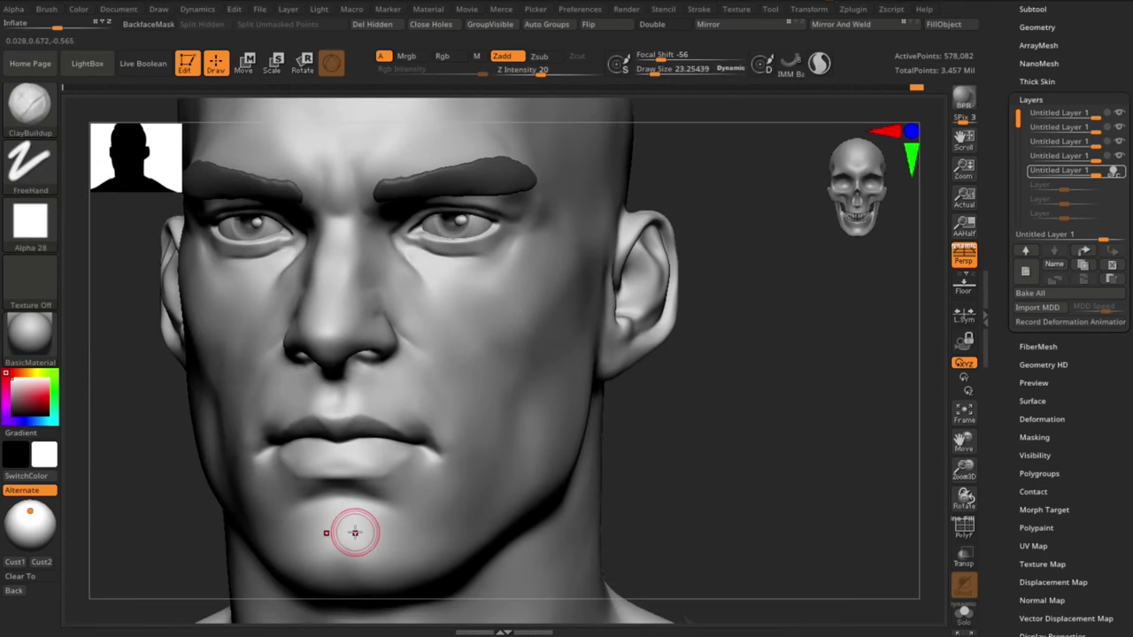
drag(713, 480, 677, 469)
drag(82, 438, 65, 435)
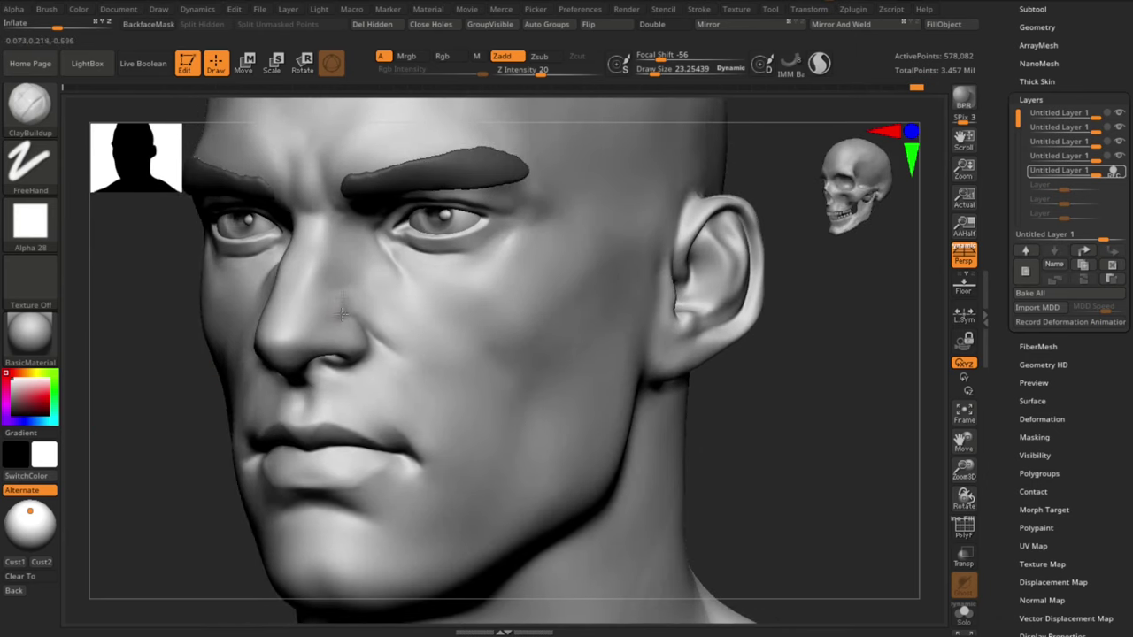
drag(375, 329, 422, 358)
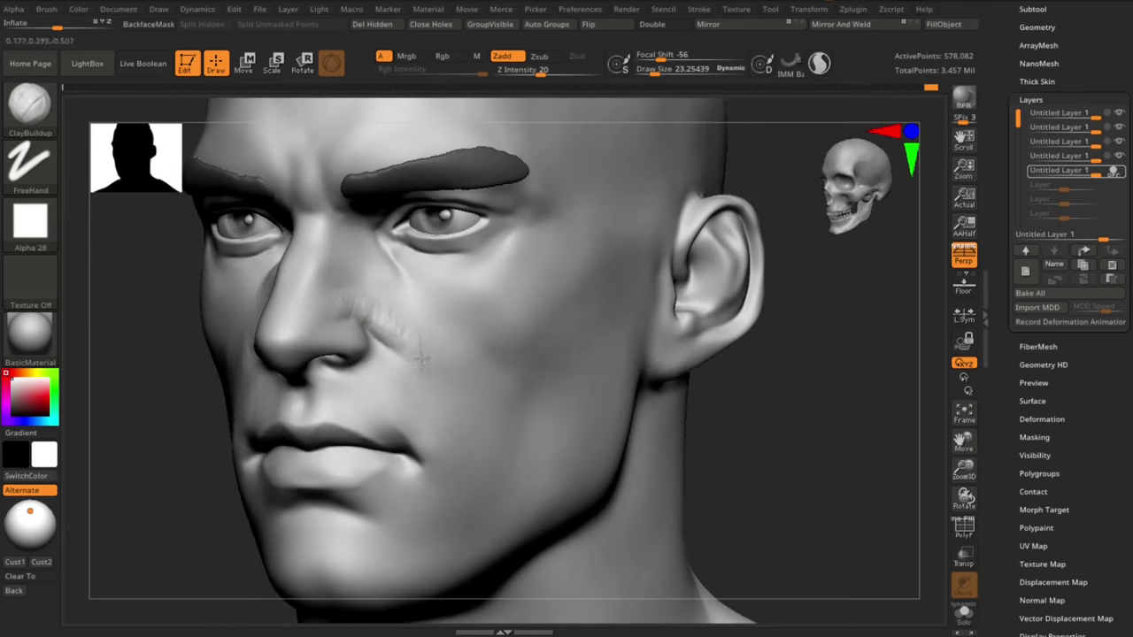
Step: Build up the cheekbone below and outside the eye with ClayBuildup, enlarging the brush from about 33 to 45
drag(787, 459, 775, 473)
key(s)
drag(418, 303, 479, 327)
key(s)
drag(483, 280, 501, 305)
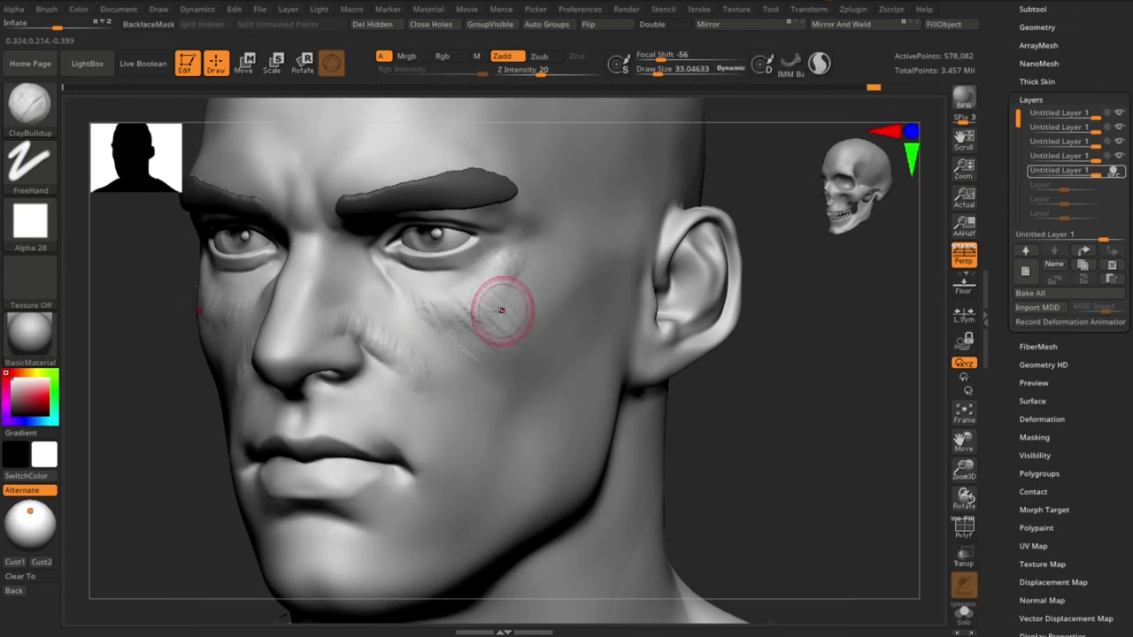
key(s)
drag(533, 260, 554, 290)
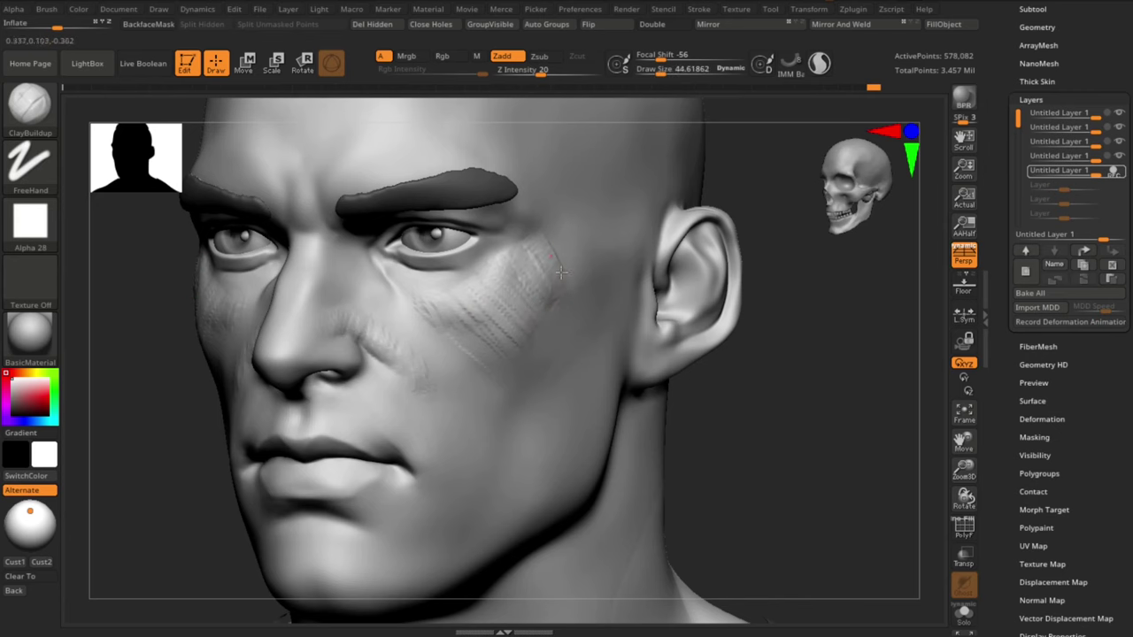
Step: Build up the side of the nose bridge and blend the clay strokes across the cheekbone
mouse_move(703, 408)
mouse_down()
mouse_move(675, 371)
mouse_move(699, 398)
mouse_up()
mouse_move(379, 265)
mouse_down()
mouse_move(382, 295)
mouse_move(310, 284)
mouse_move(338, 290)
mouse_move(337, 276)
mouse_up()
mouse_move(664, 408)
mouse_down()
mouse_move(764, 437)
mouse_move(778, 460)
mouse_up()
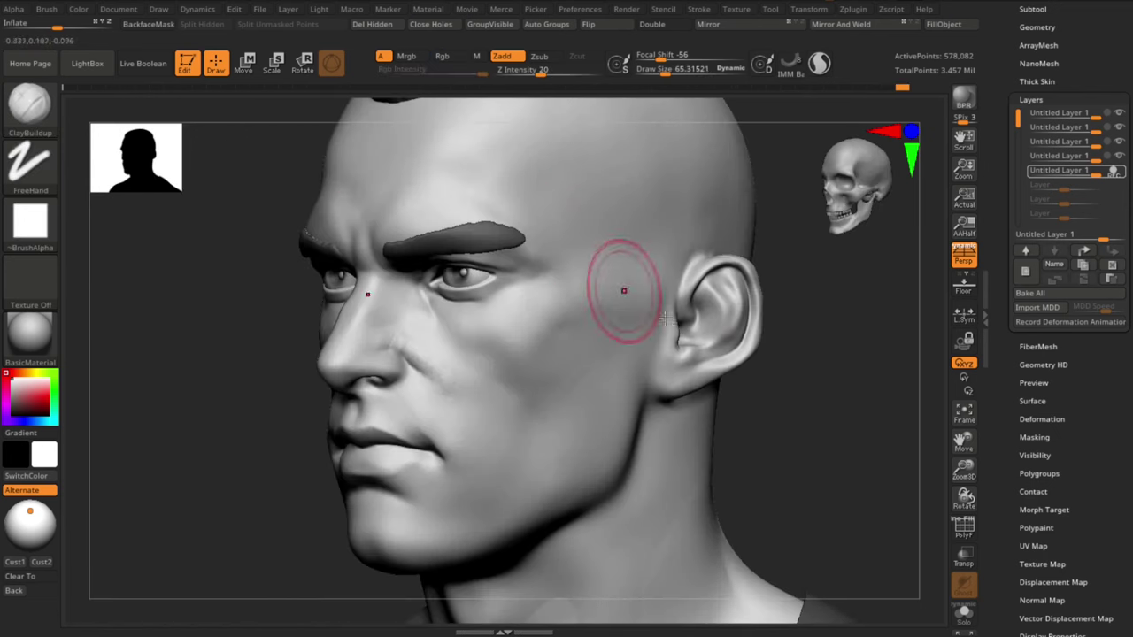
Step: Smooth the cheek beside the nose with Smooth Stronger at a draw size of about 33
alt+drag(779, 354, 730, 389)
drag(730, 390, 762, 409)
key(s)
mouse_move(458, 328)
mouse_down()
mouse_move(442, 330)
mouse_move(460, 356)
mouse_up()
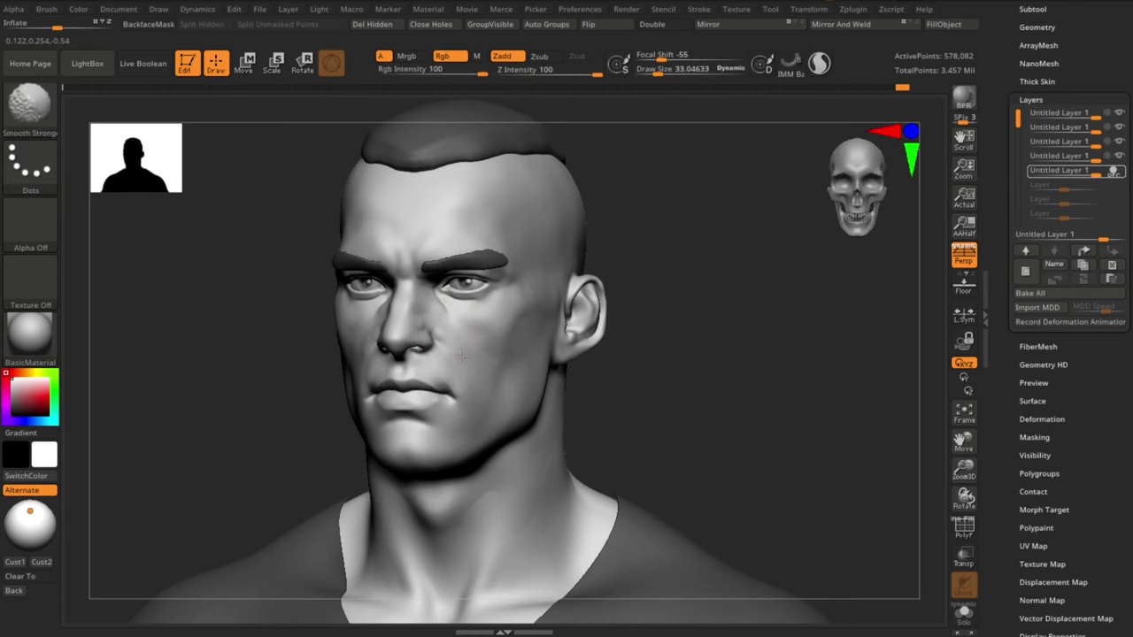
Step: Switch to the Standard brush at a draw size of about 33 and smooth the side and tip of the nose
alt+drag(669, 414, 688, 441)
key(b)
key(s)
key(t)
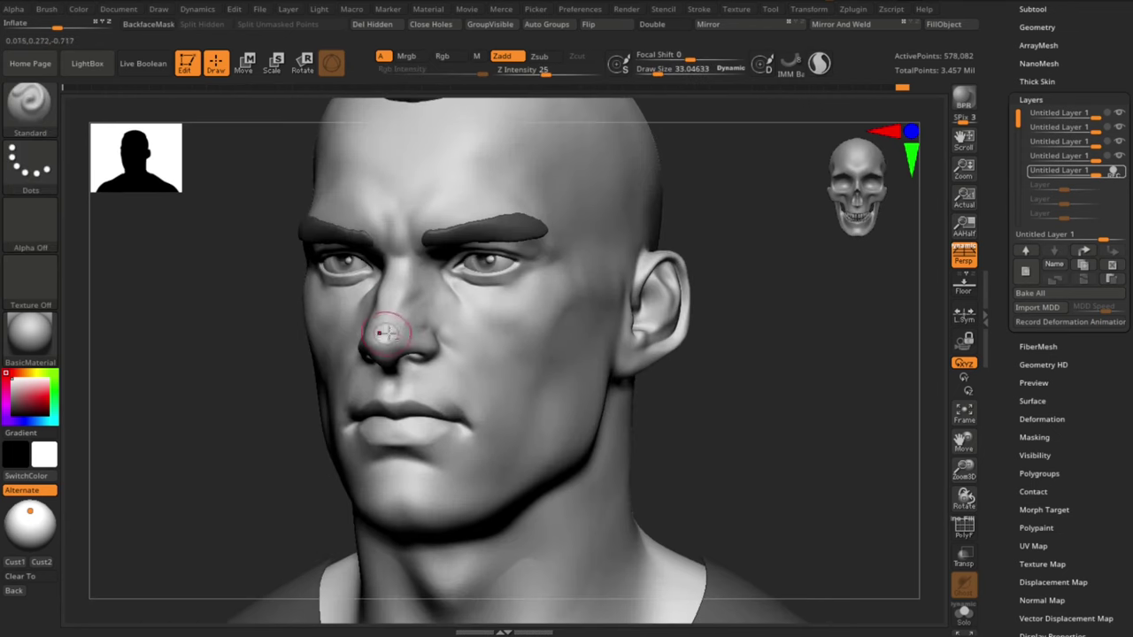
shift+drag(398, 324, 430, 291)
mouse_move(726, 435)
alt+mouse_down()
mouse_move(713, 442)
mouse_move(765, 463)
alt+mouse_up()
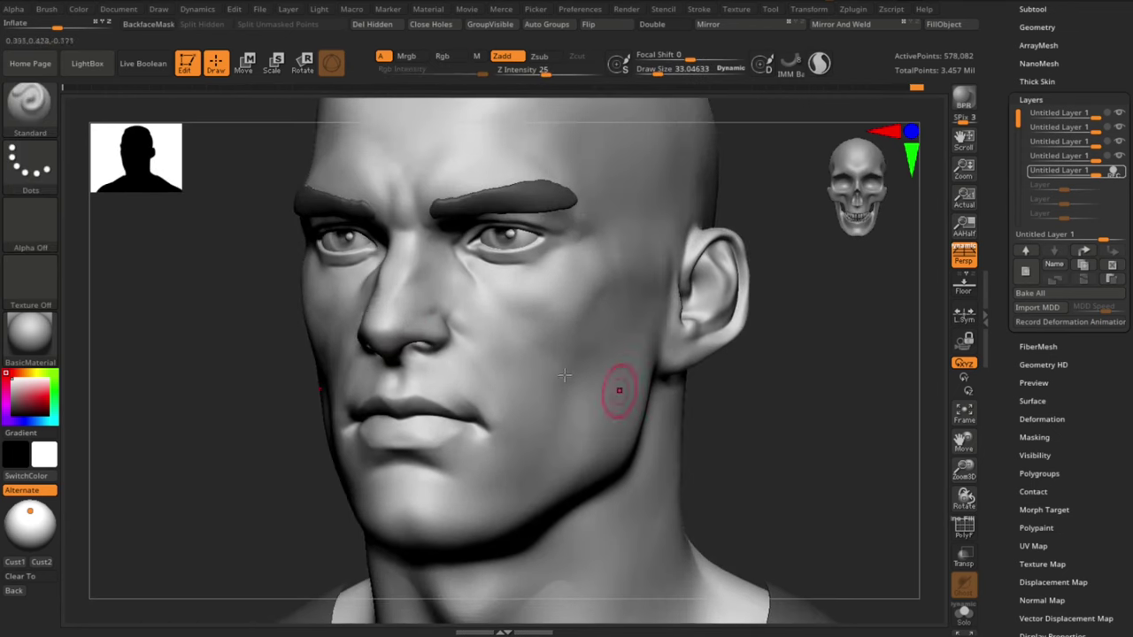
drag(396, 332, 384, 329)
shift+drag(385, 329, 398, 345)
Step: Build up the nose tip and nostril wing with ClayBuildup, then smooth the side of the nose bridge
drag(752, 443, 797, 416)
key(b)
key(c)
key(b)
key(s)
drag(390, 325, 380, 326)
mouse_move(368, 339)
mouse_down()
mouse_move(378, 346)
mouse_move(384, 320)
mouse_up()
mouse_move(726, 461)
mouse_down()
mouse_move(805, 452)
mouse_move(753, 465)
mouse_move(739, 482)
mouse_up()
shift+drag(402, 262, 387, 286)
mouse_move(252, 394)
mouse_down()
mouse_move(203, 415)
mouse_move(197, 430)
mouse_up()
Step: Add a short clay stroke beside the nostril at a draw size of about 33 and smooth it into the cheek
key(s)
drag(408, 370, 425, 375)
shift+drag(425, 376, 422, 365)
mouse_move(677, 428)
shift+mouse_down()
mouse_move(713, 430)
mouse_move(670, 428)
shift+mouse_up()
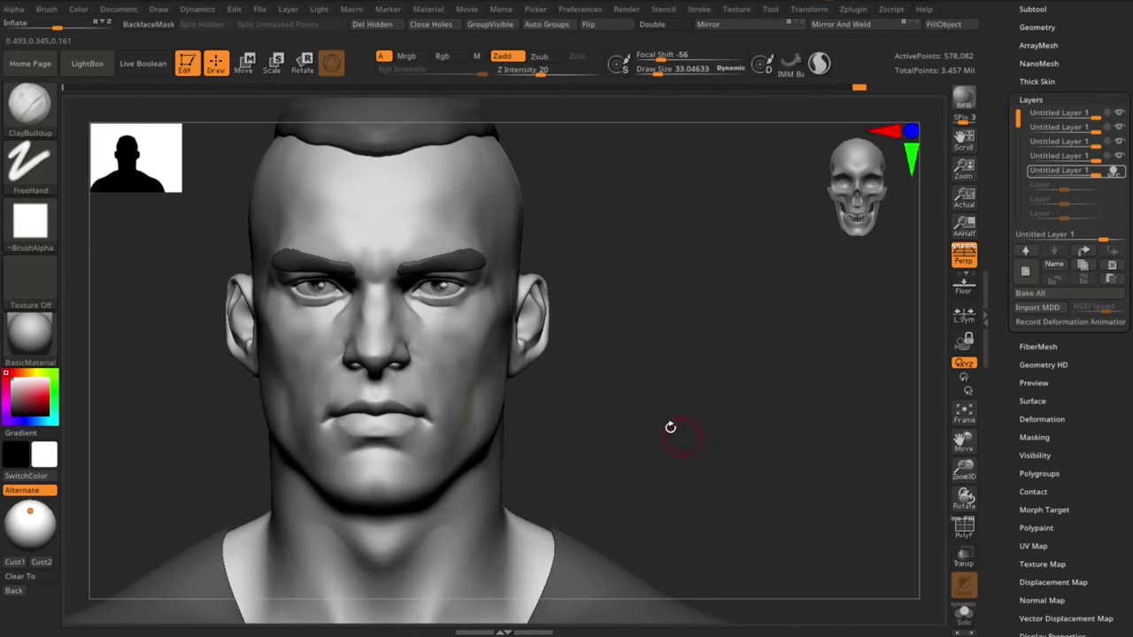
Step: Nudge the nostril wing slightly outward with the Move brush at a draw size of about 54
key(b)
key(m)
key(v)
key(s)
drag(394, 361, 401, 361)
drag(657, 427, 623, 425)
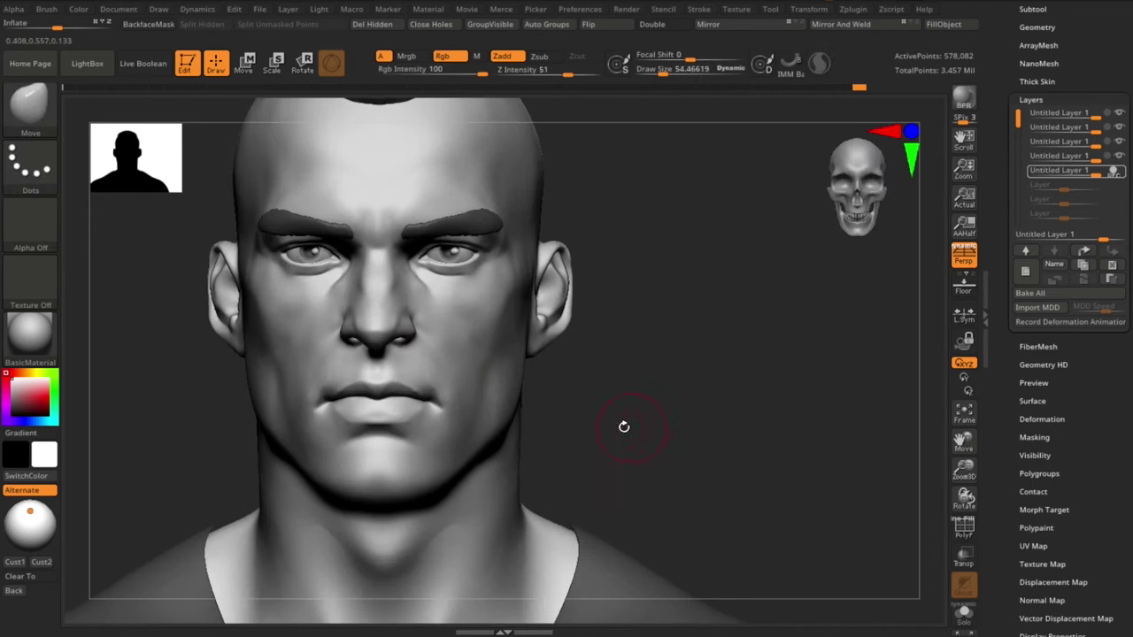
Step: Pull the corner of the mouth inward with the Move brush and enlarge the brush to about 69
key(s)
drag(440, 393, 426, 402)
key(s)
drag(641, 393, 547, 336)
click(466, 357)
Step: Adjust the far cheek silhouette below the eye with Move Topological at a draw size of about 65
key(b)
key(m)
key(t)
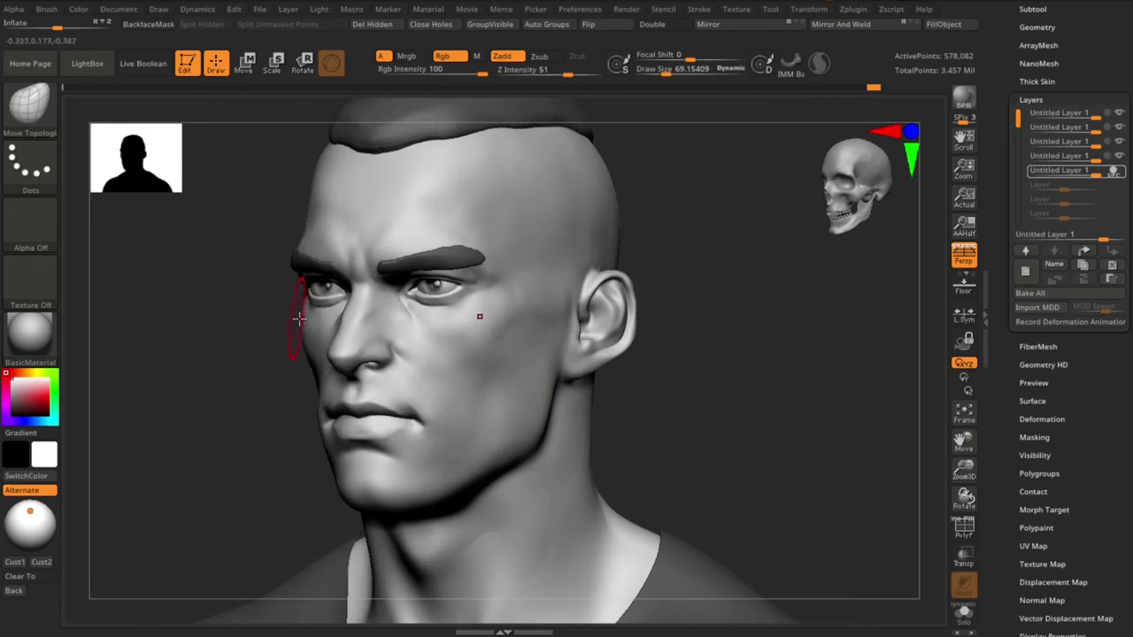
key(s)
click(303, 335)
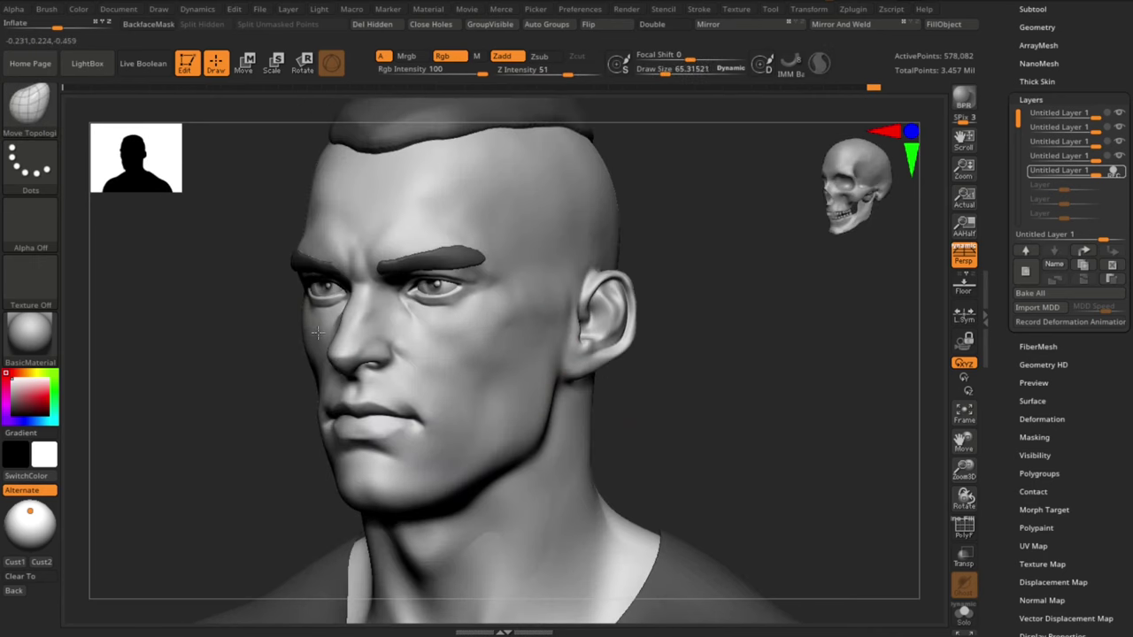
mouse_move(259, 381)
alt+mouse_down()
mouse_move(260, 357)
mouse_move(292, 356)
alt+mouse_up()
alt+drag(632, 361, 609, 404)
alt+drag(608, 404, 607, 434)
Step: Drop the head two subdivision levels and reshape the lower eyelid with Move Topological, reducing the brush from about 51 to 45
key(shift+d)
key(shift+d)
key(s)
click(449, 302)
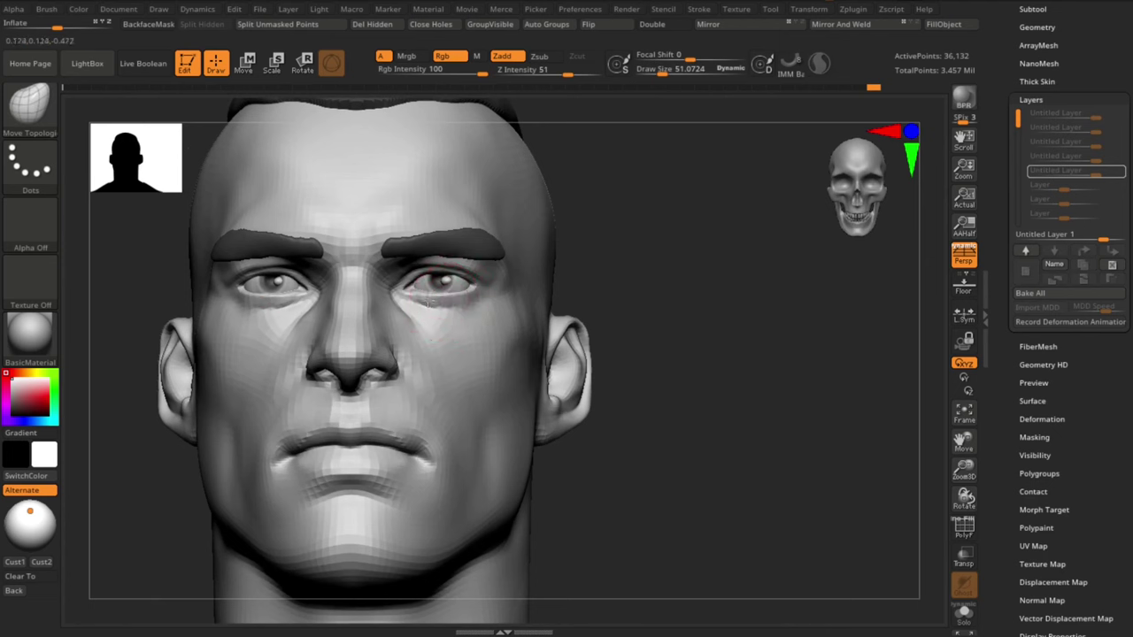
drag(449, 299, 441, 296)
alt+drag(629, 293, 627, 270)
drag(627, 271, 601, 276)
key(s)
click(433, 304)
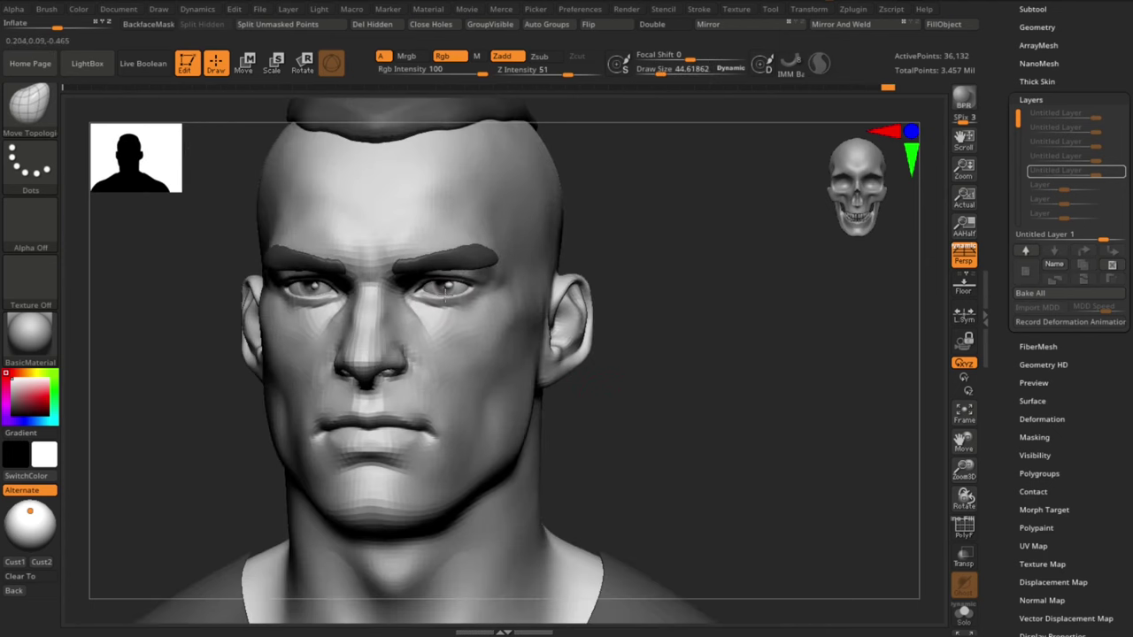
Step: Check the head two subdivision levels higher, drop back down, and adjust the eyelid from above at a draw size of about 39
key(d)
key(d)
alt+drag(670, 430, 682, 571)
drag(724, 214, 735, 200)
key(shift+d)
key(shift+d)
key(s)
click(453, 298)
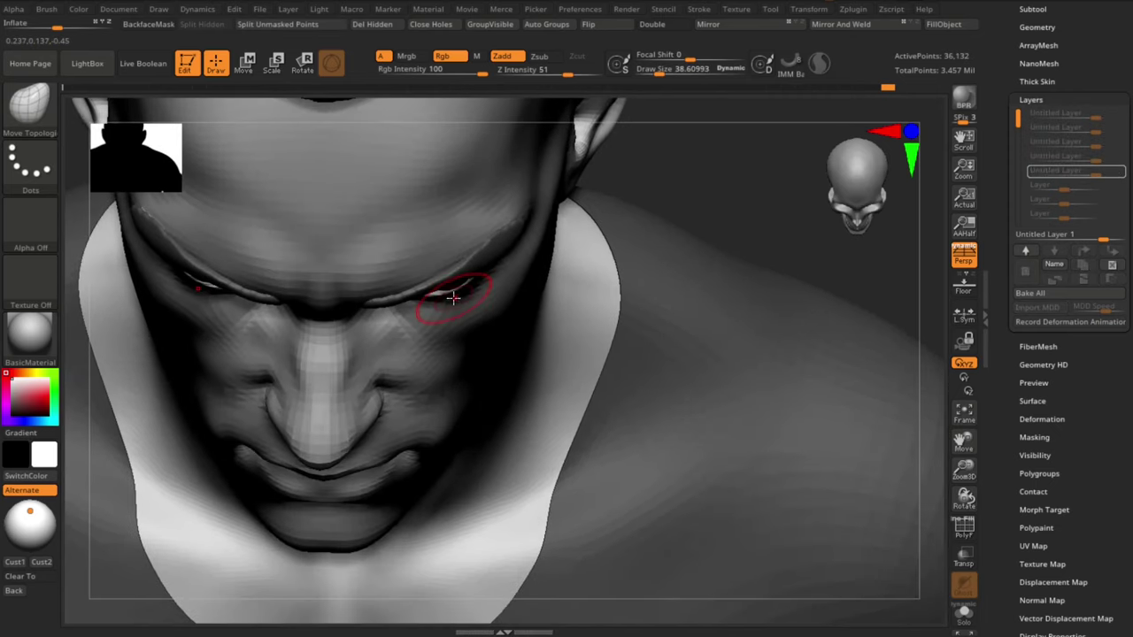
Step: Lift the lower eyelid and the outer part of the upper lid with Move Topological in three-quarter view
drag(769, 227, 784, 181)
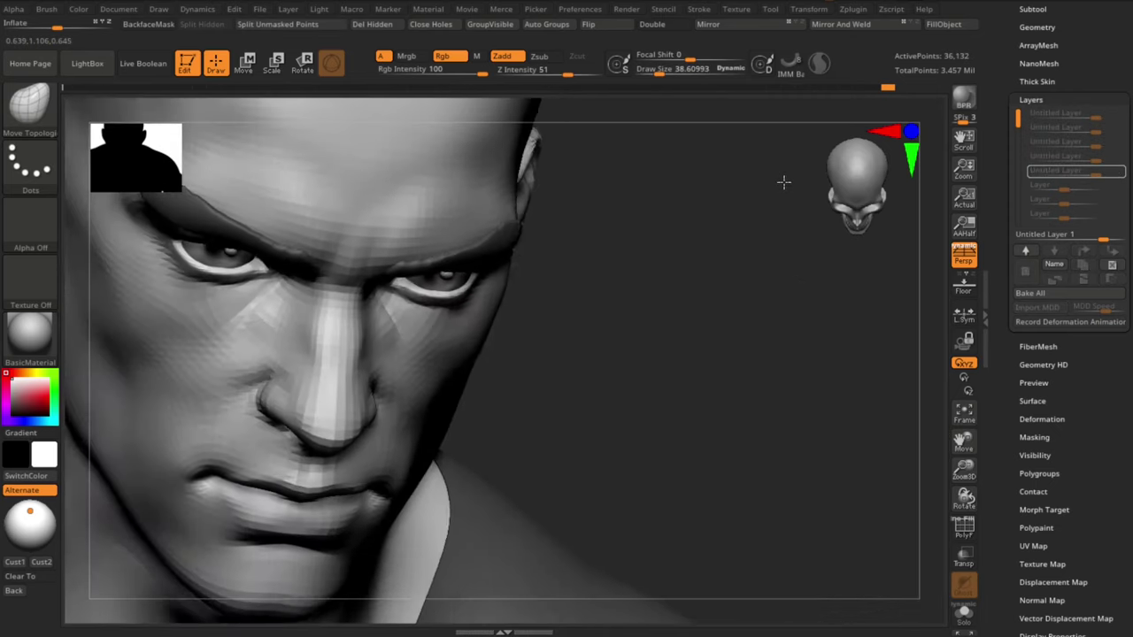
drag(467, 354, 517, 348)
drag(446, 299, 446, 294)
drag(550, 301, 475, 292)
drag(462, 257, 463, 248)
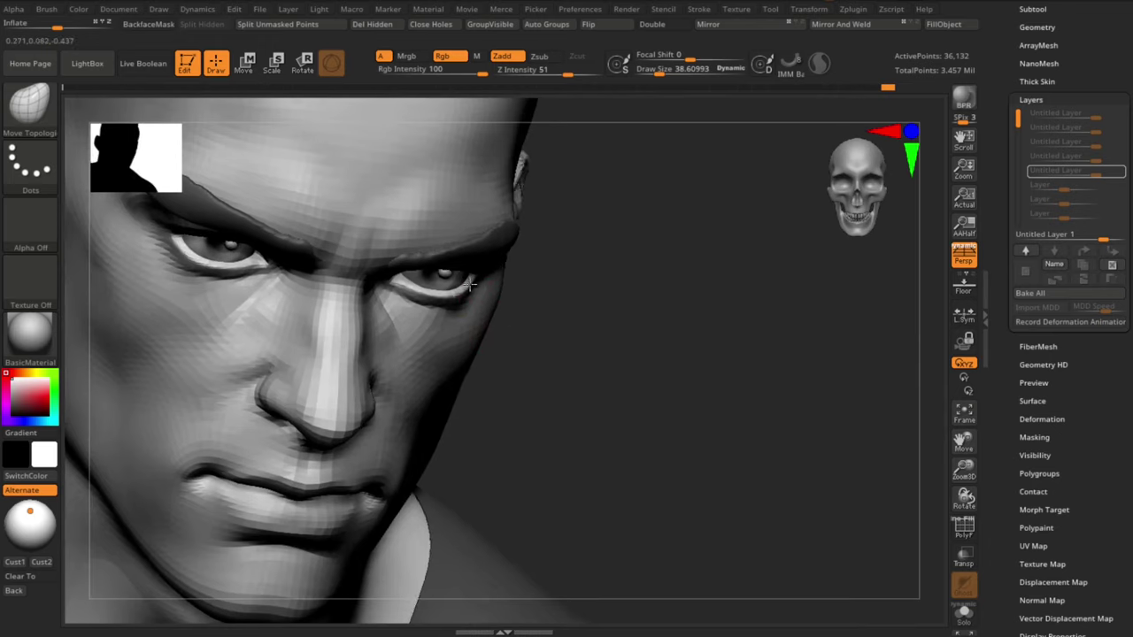
Step: Raise the head one subdivision level and push the outer cheek inward with Move Topological at a draw size of about 62
drag(735, 478, 666, 381)
mouse_move(677, 376)
mouse_down()
mouse_move(661, 375)
mouse_move(650, 407)
mouse_move(647, 351)
mouse_move(663, 379)
mouse_move(633, 372)
mouse_up()
key(d)
key(s)
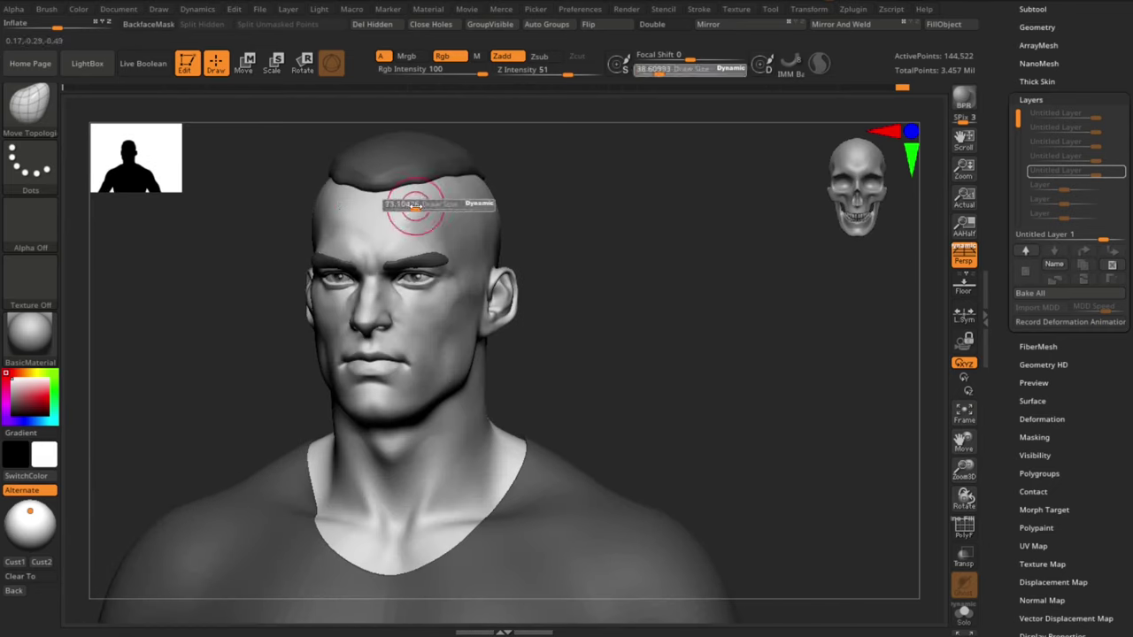
shift+drag(426, 182, 462, 191)
key(s)
drag(469, 307, 460, 305)
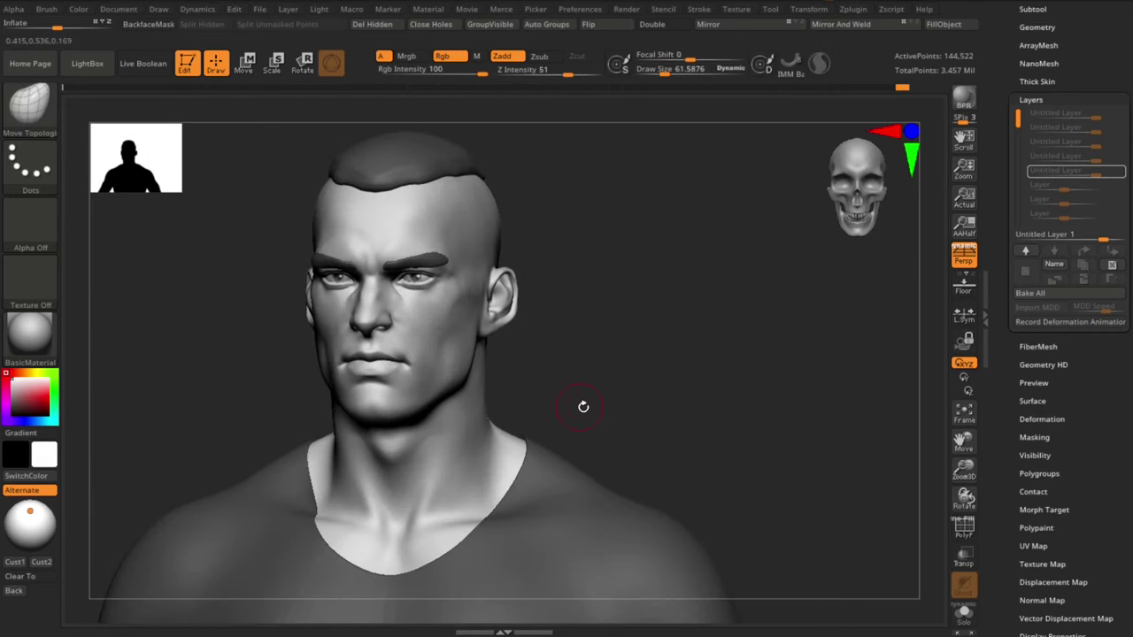
Step: Review the face from the front and undo the last Move Topological change
drag(581, 405, 542, 399)
mouse_move(605, 370)
mouse_down()
mouse_move(642, 366)
mouse_move(645, 389)
mouse_up()
mouse_move(619, 358)
mouse_down()
mouse_move(629, 357)
mouse_move(615, 377)
mouse_move(609, 350)
mouse_up()
drag(609, 350, 626, 355)
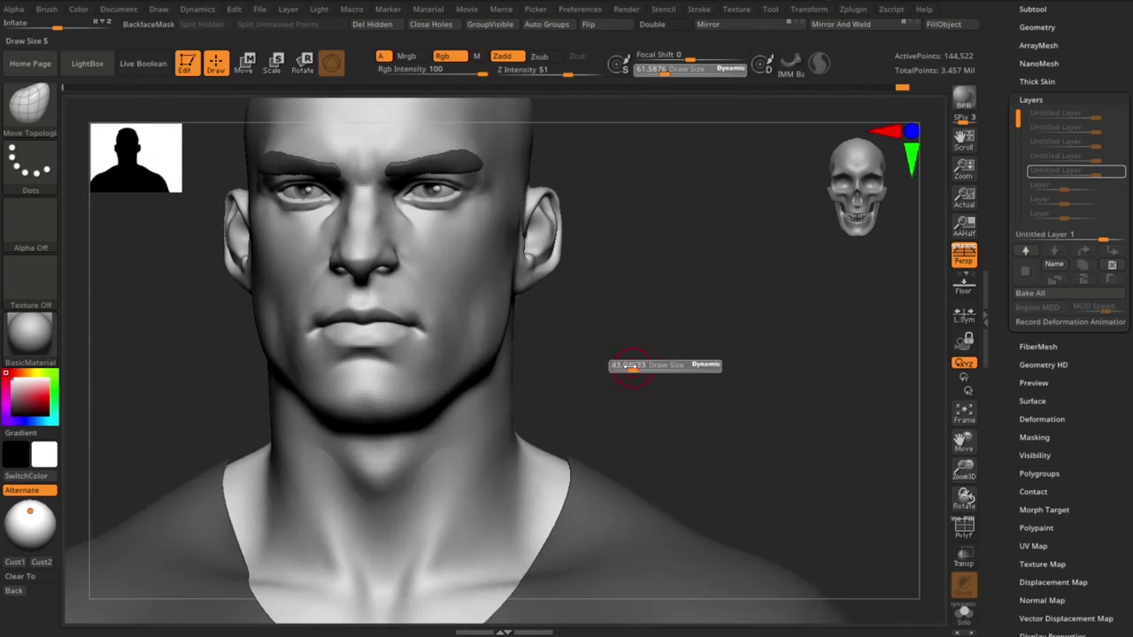
key(ctrl+z)
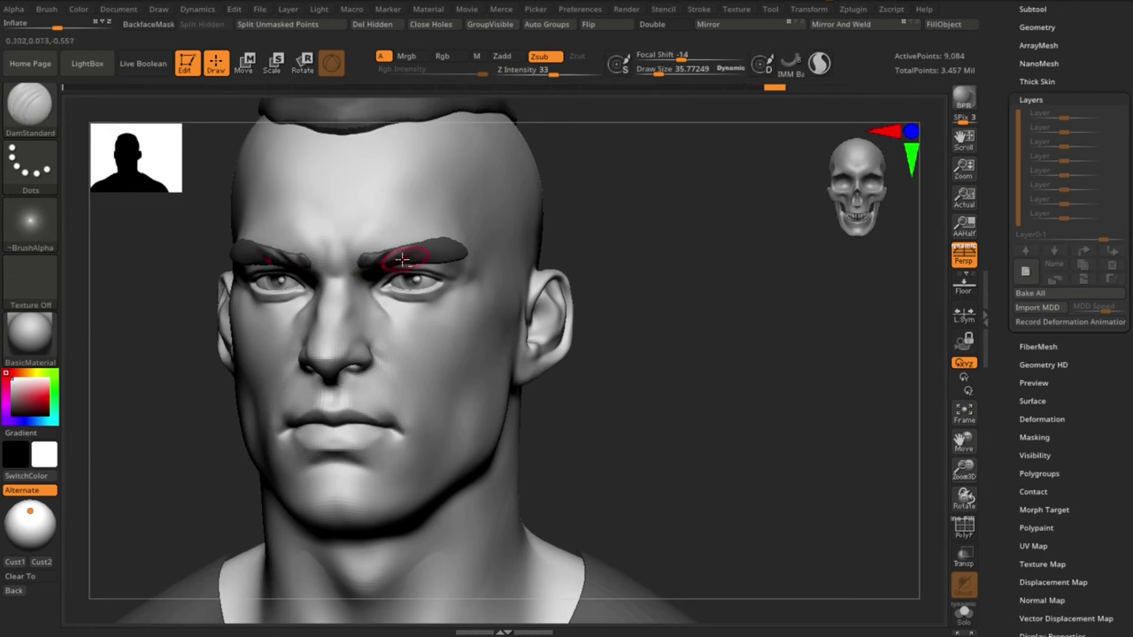
Step: Carve hair grooves into the eyebrow with DamStandard, reducing the brush from about 36 to 28, and soften them with smoothing
drag(420, 246, 434, 236)
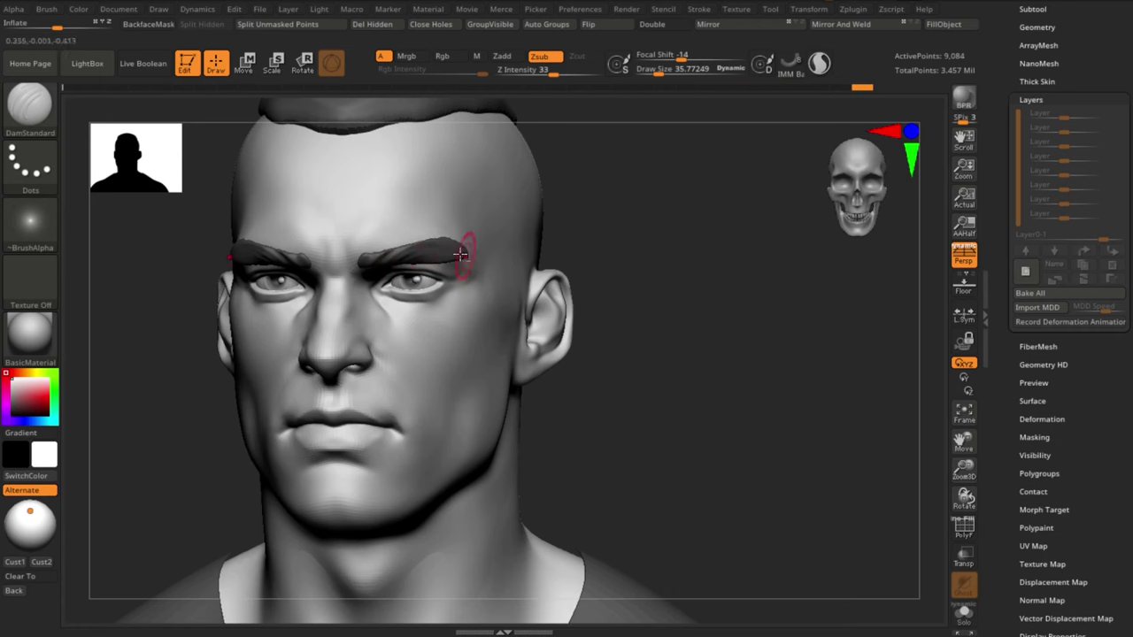
shift+drag(450, 303, 450, 295)
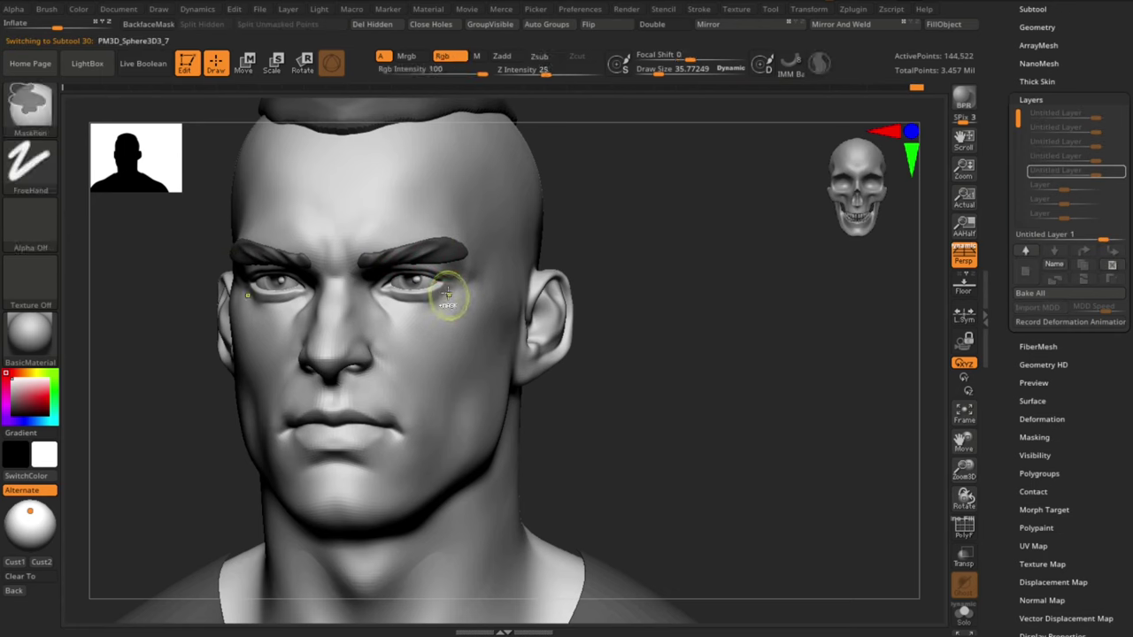
alt+click(448, 253)
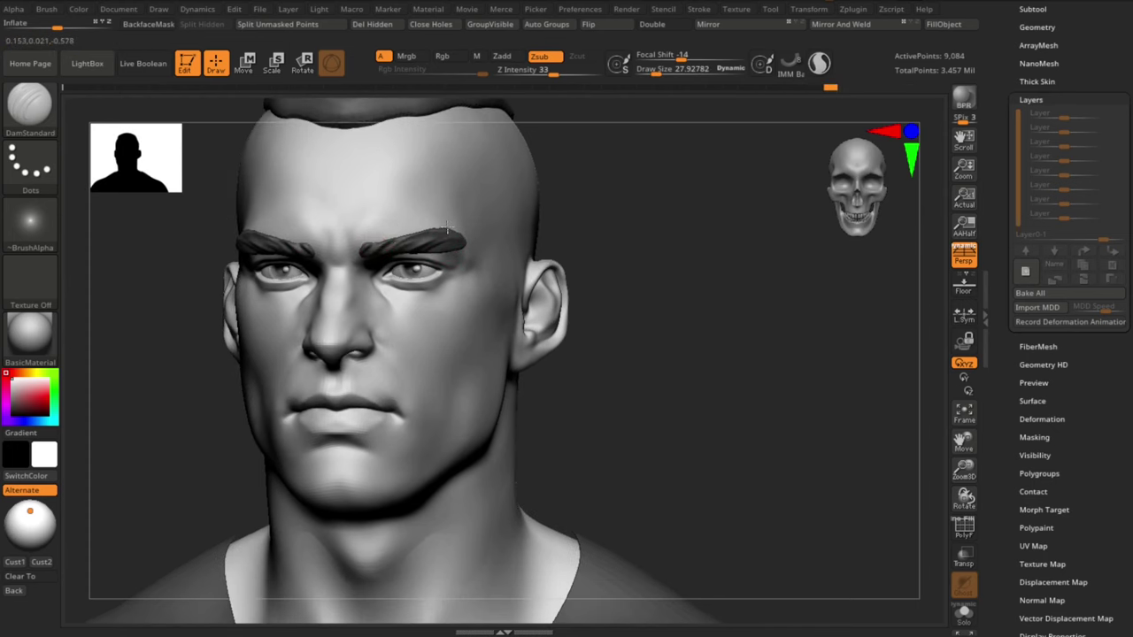
shift+drag(447, 237, 417, 253)
alt+drag(590, 433, 585, 345)
drag(567, 341, 635, 337)
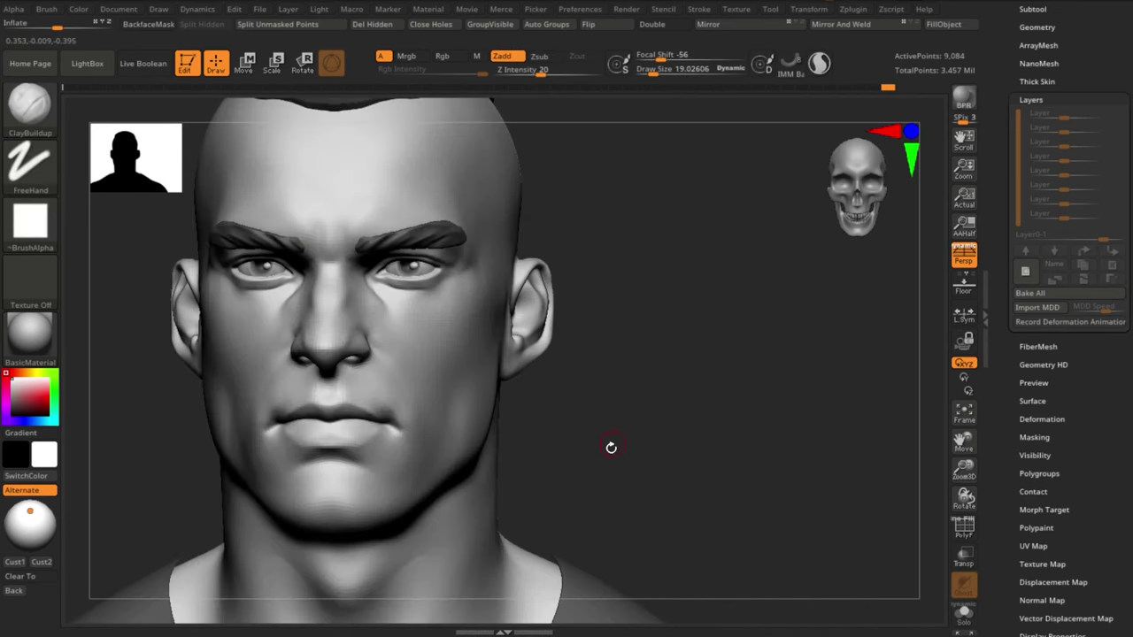
Step: Reshape the upper edge of the eyebrow with the Move brush at a draw size of about 51
alt+drag(611, 448, 598, 389)
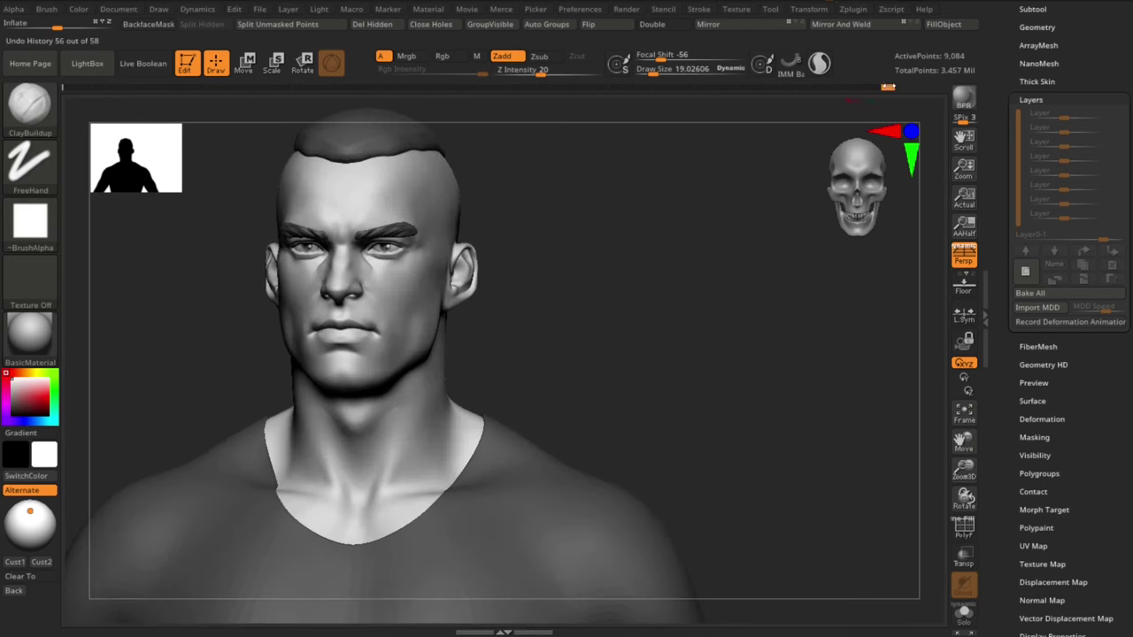
drag(613, 100, 569, 108)
mouse_move(598, 354)
alt+mouse_down()
mouse_move(609, 238)
mouse_move(622, 243)
alt+mouse_up()
alt+drag(623, 243, 633, 317)
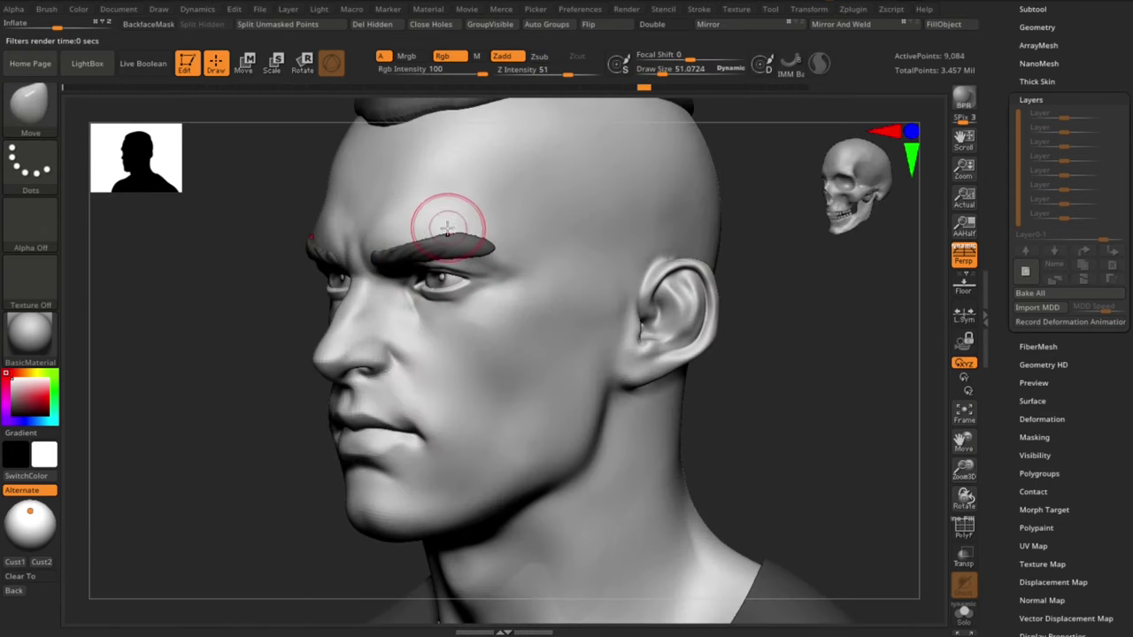
key(s)
drag(447, 228, 443, 231)
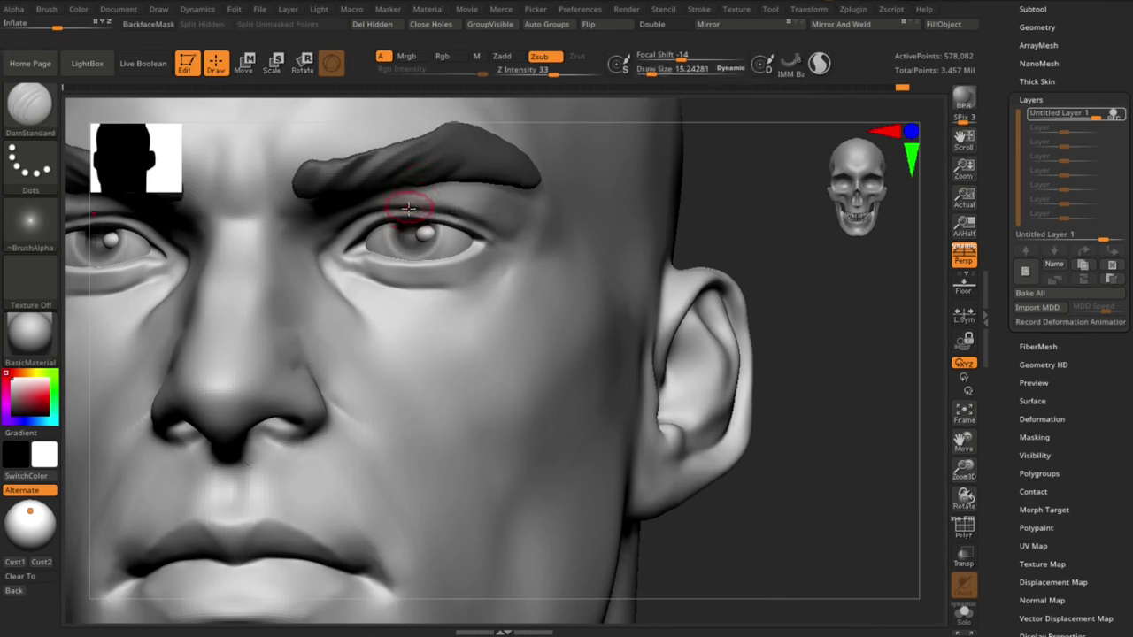
Step: Refine the crease at the eye's outer corner with DamStandard at a draw size of about 17 and clear any mask
key(s)
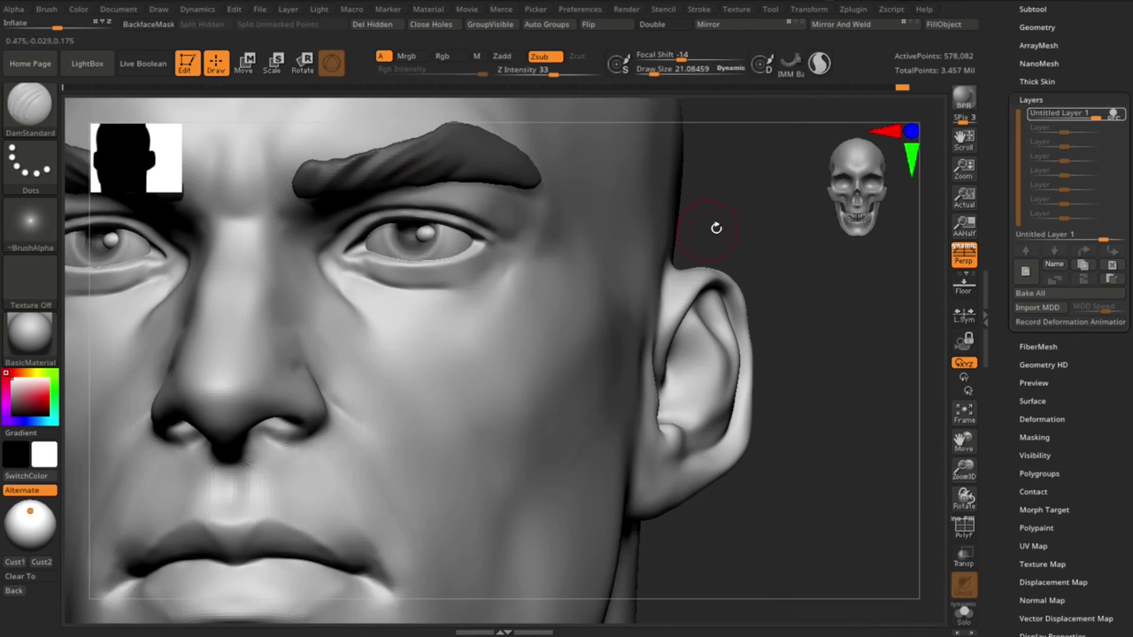
ctrl+right_drag(716, 227, 671, 374)
mouse_move(744, 432)
ctrl+right_down()
mouse_move(748, 532)
mouse_move(779, 529)
mouse_move(708, 448)
mouse_move(805, 372)
mouse_move(801, 389)
ctrl+right_up()
key(s)
drag(269, 253, 268, 254)
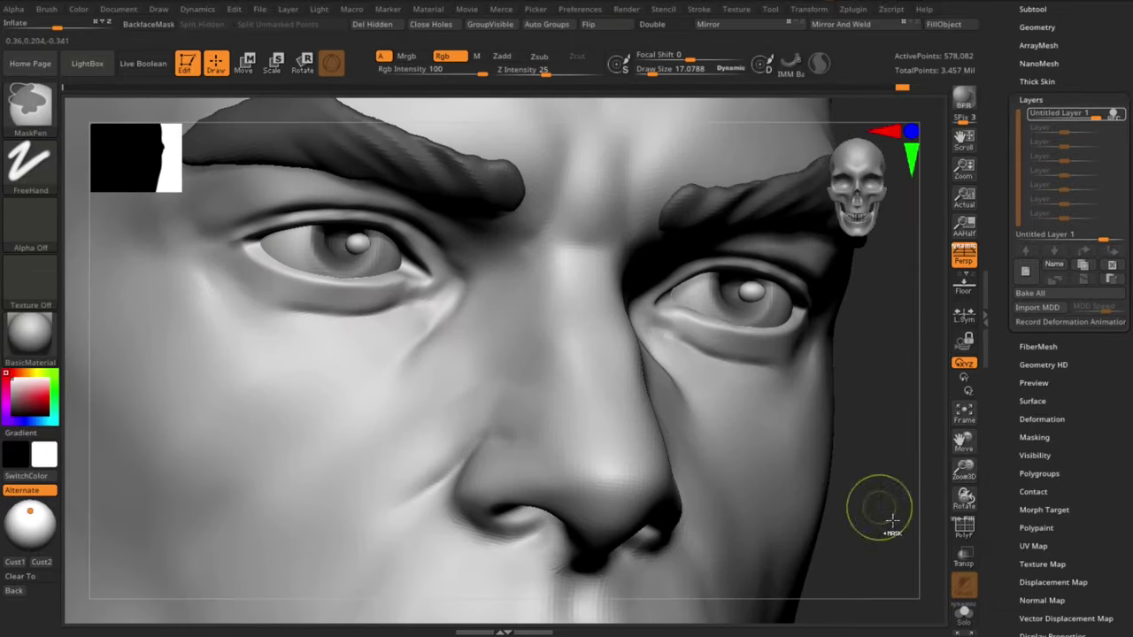
ctrl+drag(891, 526, 961, 556)
Step: Define the outer end of the lower eyelid rim with the Standard brush at a draw size of about 5
key(b)
key(s)
key(t)
key(s)
drag(278, 247, 270, 245)
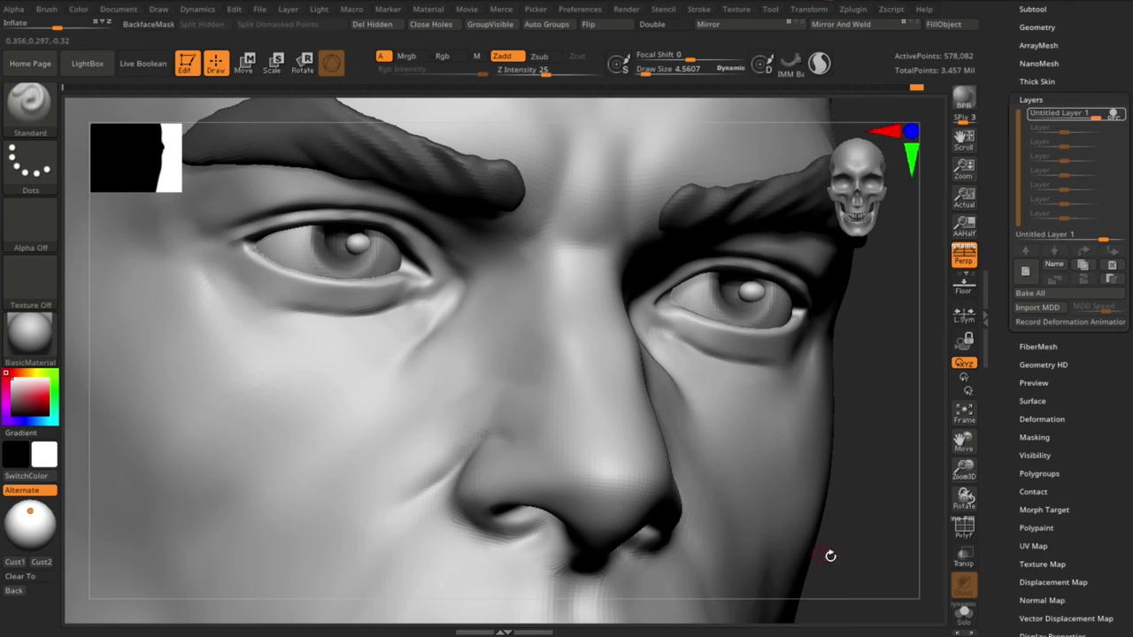
shift+drag(830, 556, 769, 553)
mouse_move(92, 510)
alt+mouse_down()
mouse_move(134, 448)
mouse_move(94, 539)
mouse_move(150, 551)
alt+mouse_up()
Step: Build up the lower eyelid rim toward the inner eye corner with the Standard brush at a draw size of about 7
key(s)
drag(435, 260, 486, 274)
shift+drag(556, 108, 518, 112)
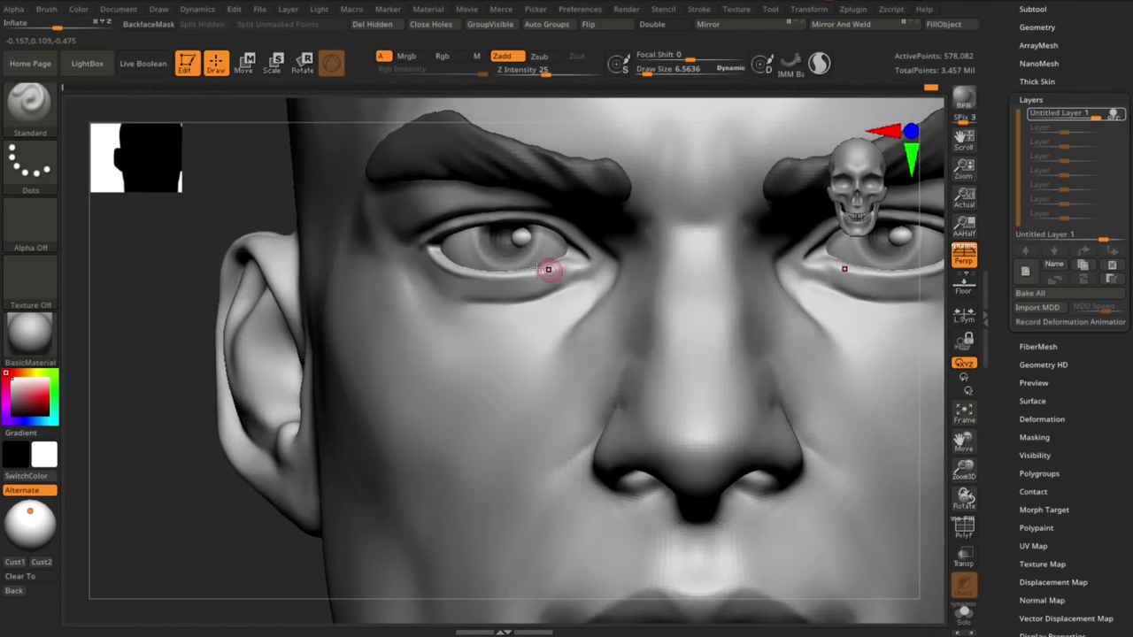
key(s)
drag(469, 272, 552, 269)
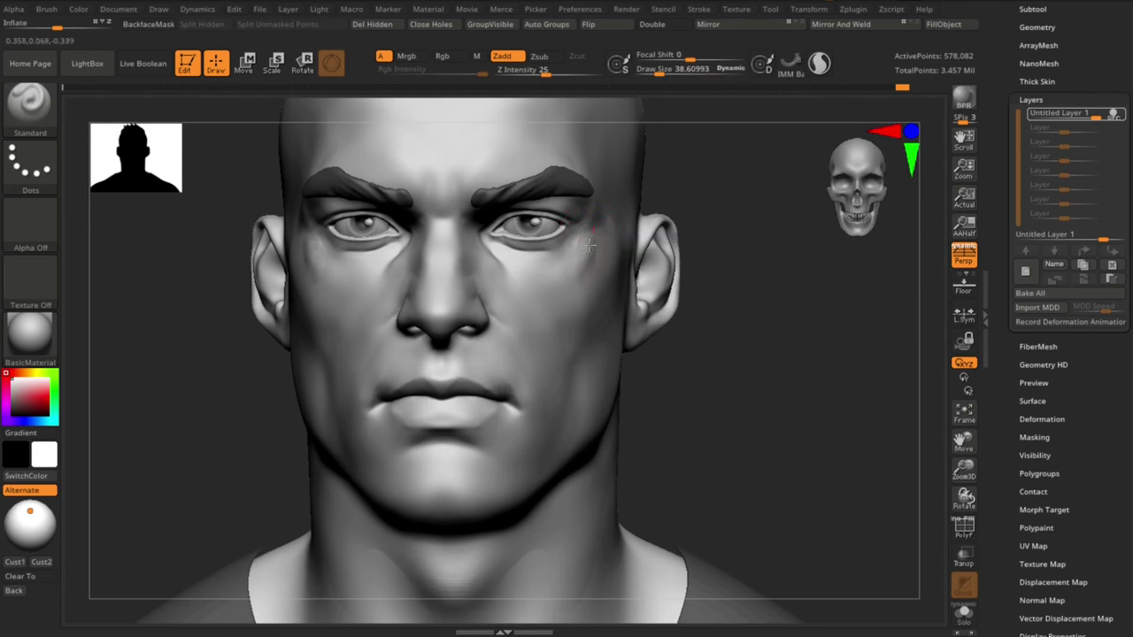
Step: Sculpt the orbital rim as a ridge around the eye's outer corner and underside with the Standard brush at about 39
drag(589, 245, 531, 277)
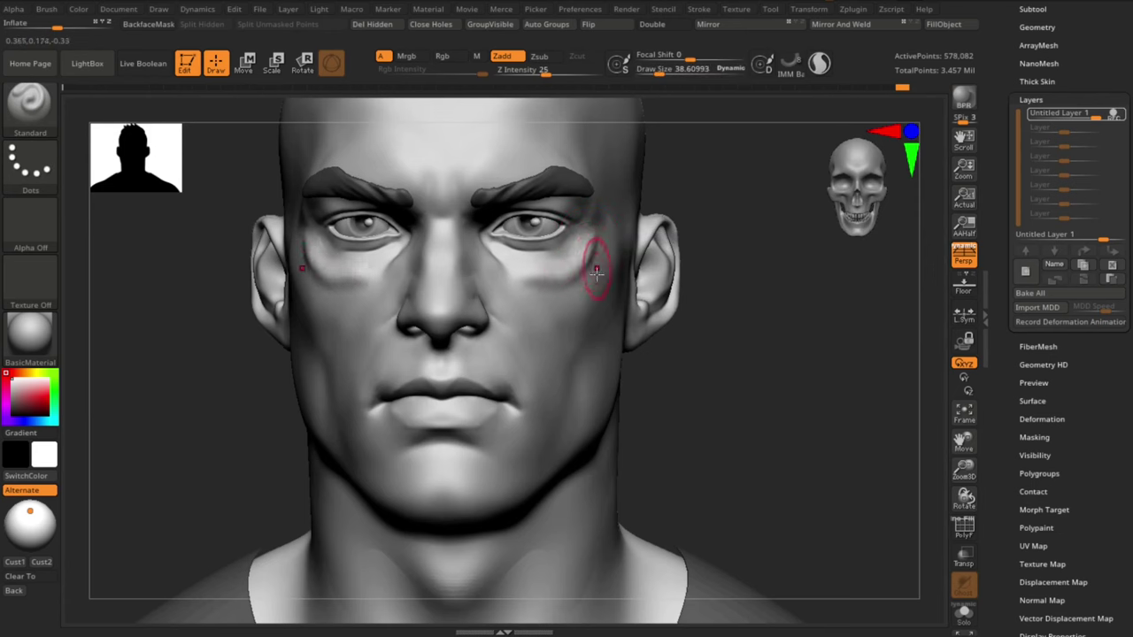
key(b)
key(c)
key(b)
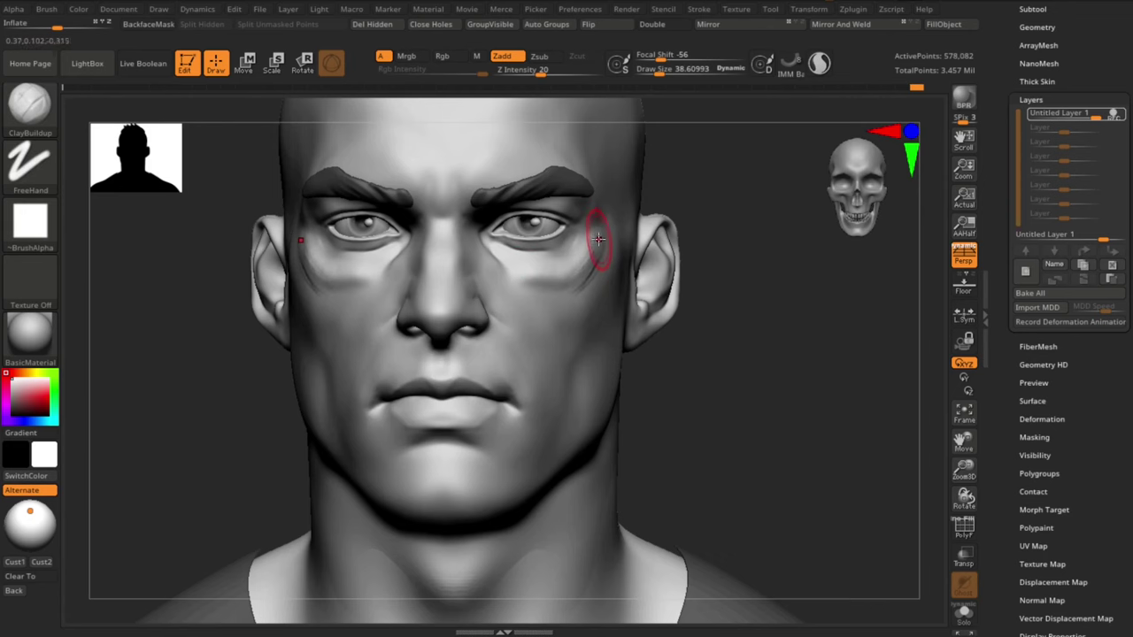
right_drag(618, 257, 576, 240)
key(b)
key(s)
key(t)
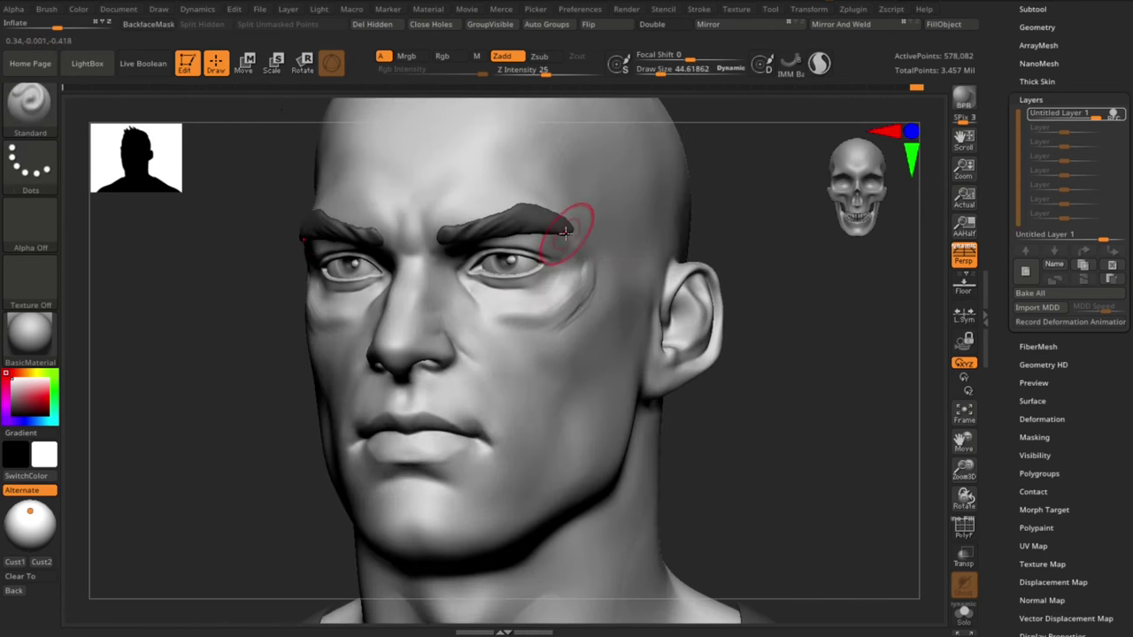
Step: Isolate the head in Solo mode and reshape the outer eye socket beside the temple with the Move brush
click(963, 625)
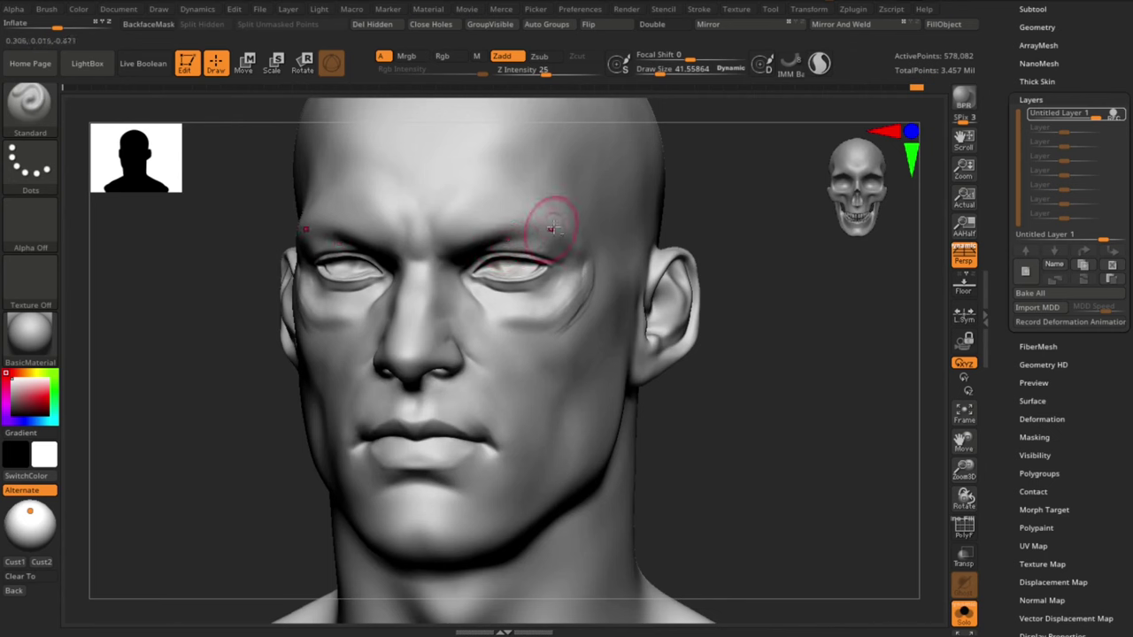
right_drag(779, 250, 601, 253)
key(b)
key(m)
key(v)
key(s)
drag(600, 253, 606, 254)
right_drag(611, 447, 748, 457)
mouse_move(683, 261)
right_down()
mouse_move(731, 261)
mouse_move(645, 251)
right_up()
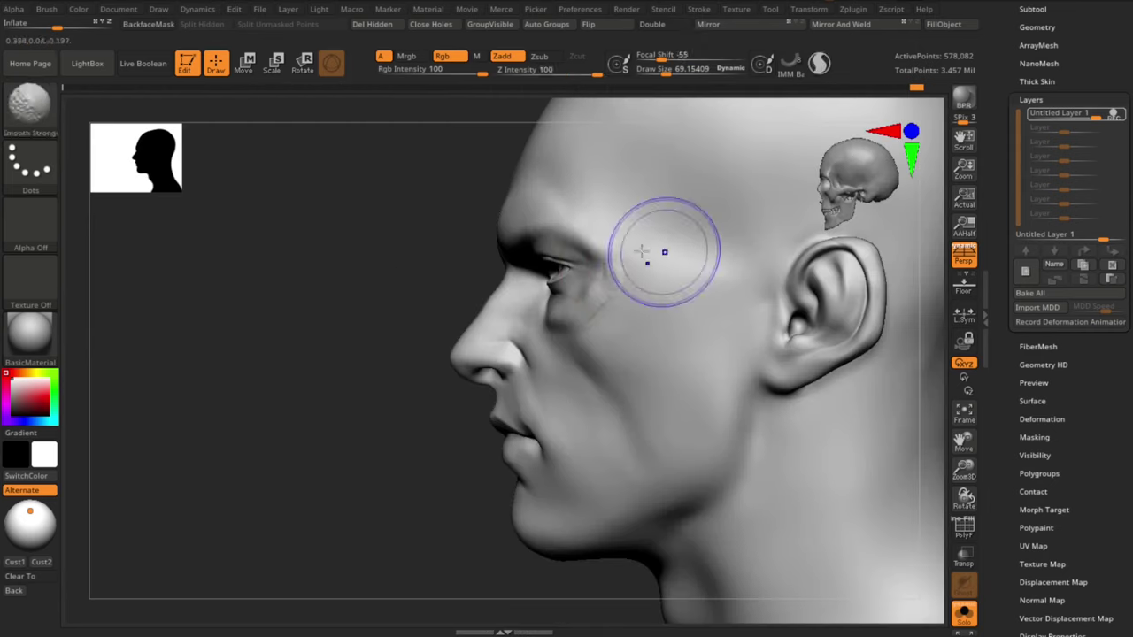
Step: Lay a ClayBuildup stroke across the cheekbone below the orbital ridge at a draw size of about 58
mouse_move(438, 422)
ctrl+right_down()
mouse_move(438, 398)
mouse_move(752, 389)
mouse_move(633, 354)
ctrl+right_up()
ctrl+right_drag(633, 319, 658, 354)
key(b)
key(c)
key(b)
mouse_move(491, 329)
mouse_down()
mouse_move(521, 337)
mouse_move(558, 324)
mouse_move(553, 359)
mouse_up()
right_drag(778, 465, 711, 381)
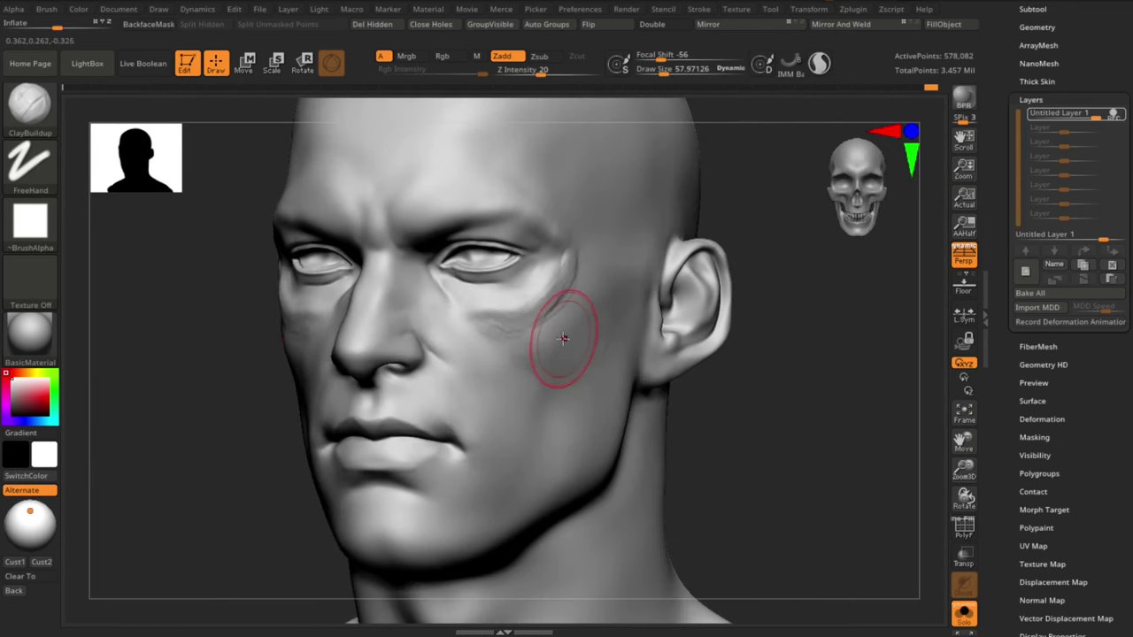
Step: Carve the cheekbone planes with DamStandard at about 81, cutting from below the eye and from the ear toward the mid-cheek
key(b)
key(d)
key(s)
key(s)
mouse_move(463, 324)
mouse_down()
mouse_move(489, 325)
mouse_move(536, 367)
mouse_up()
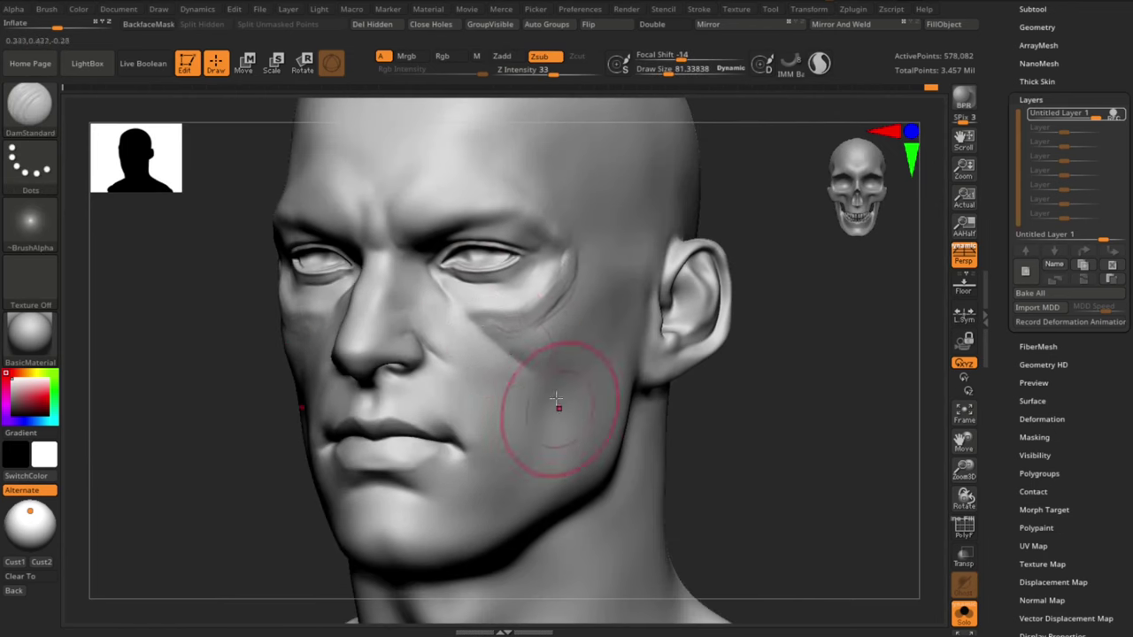
drag(637, 314, 543, 406)
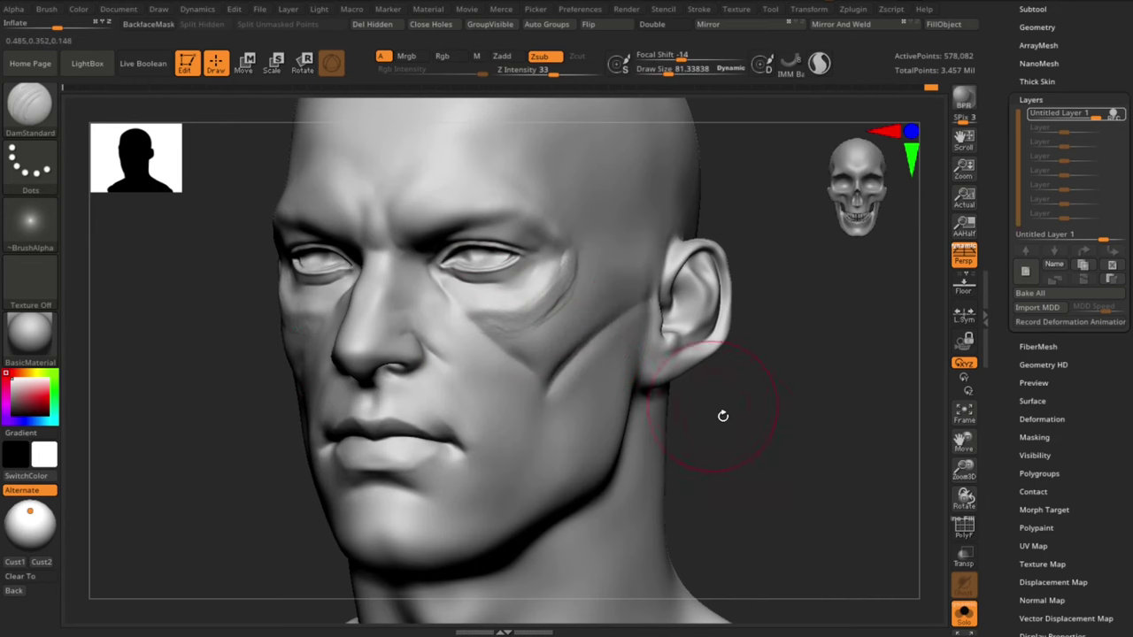
Step: Fill and blend the cheekbone planes between the eye and ear with ClayBuildup at about 54, then smooth the strokes
drag(723, 416, 684, 409)
key(b)
key(c)
key(b)
drag(554, 379, 567, 352)
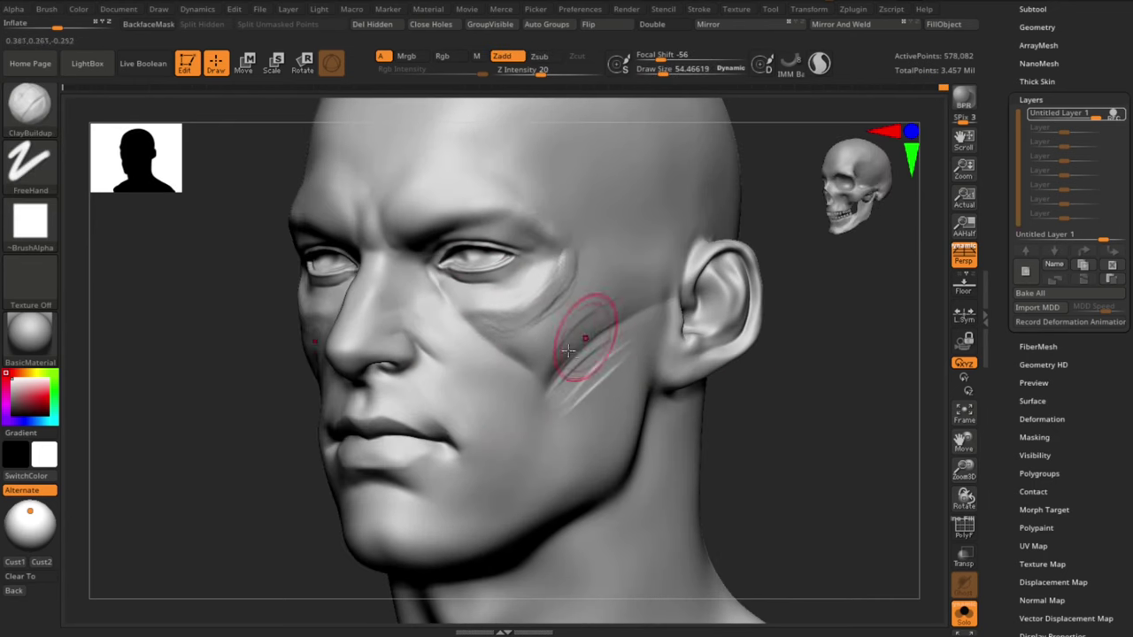
key(s)
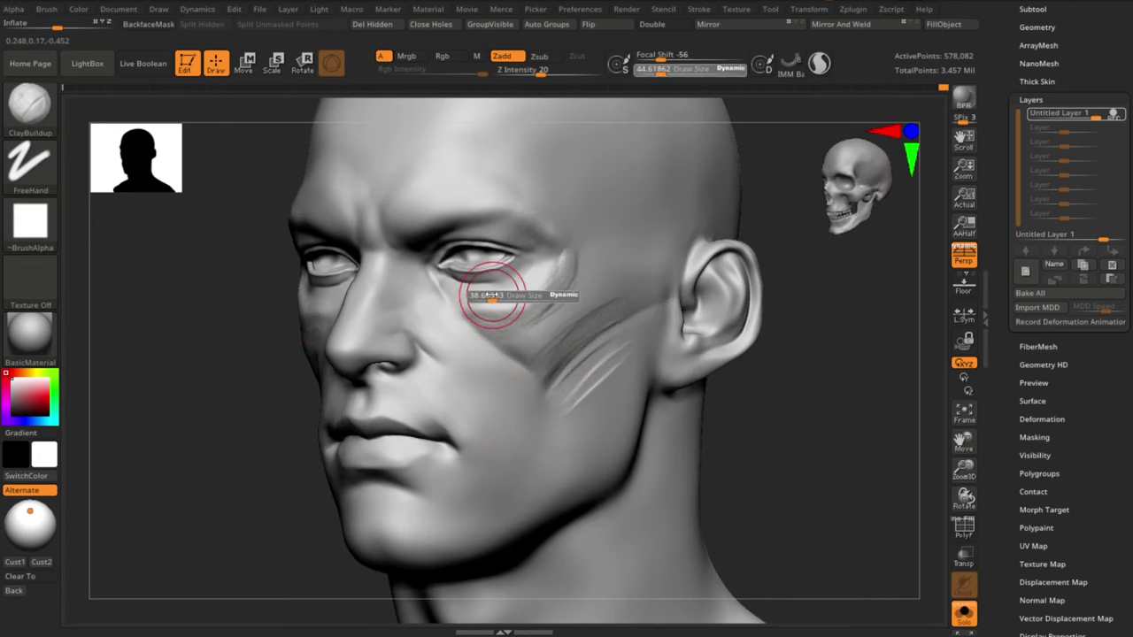
drag(493, 296, 488, 296)
drag(483, 310, 526, 283)
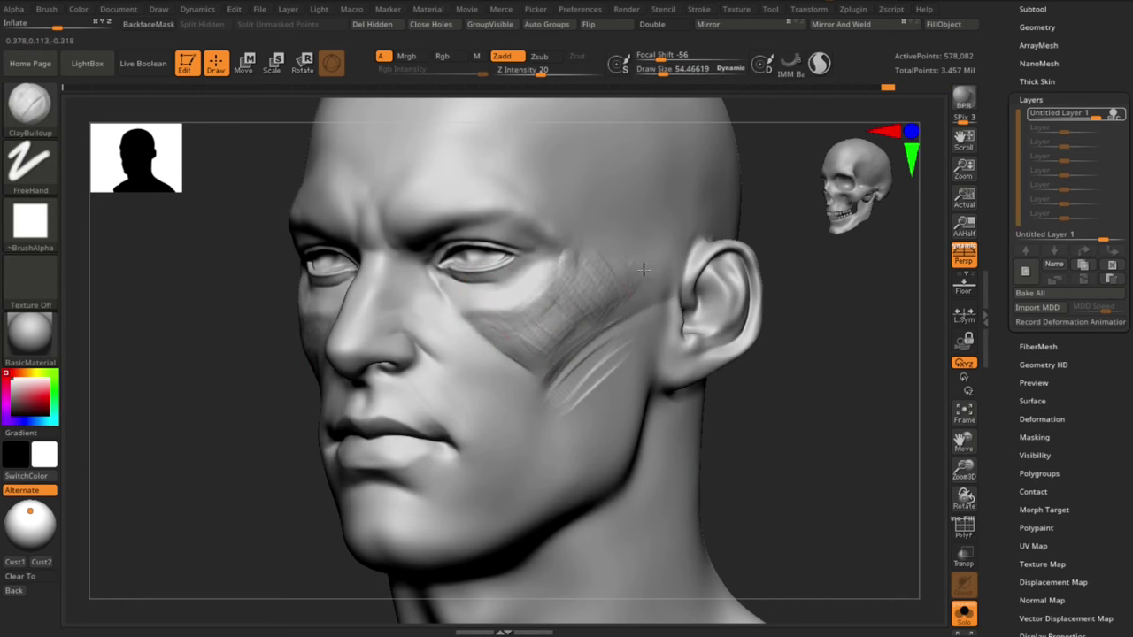
alt+drag(803, 271, 794, 301)
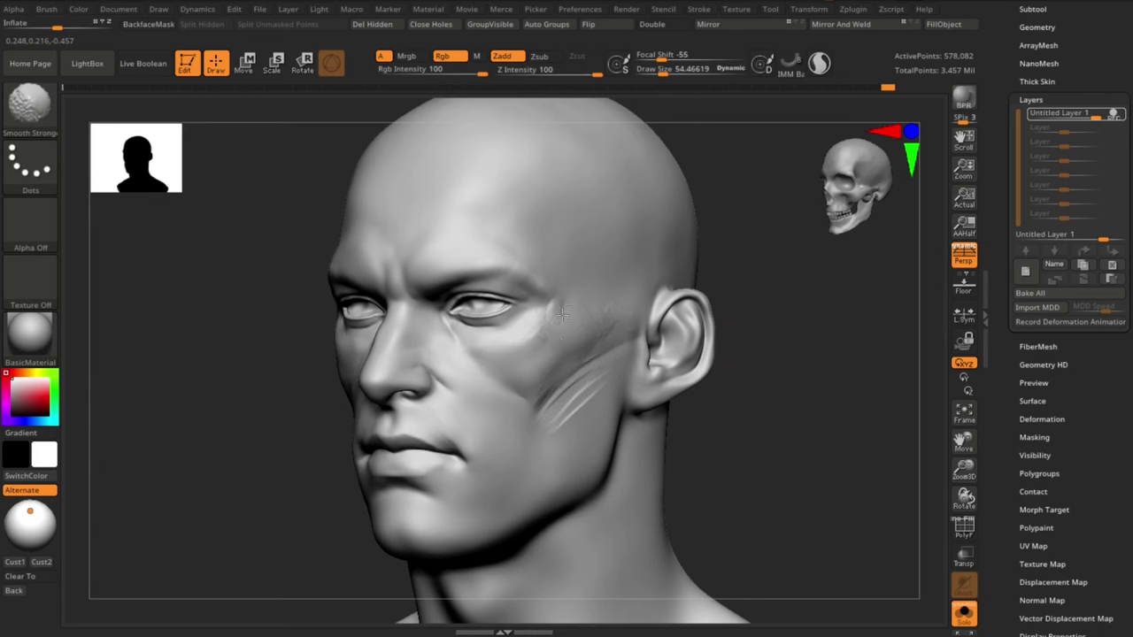
mouse_move(645, 390)
mouse_down()
mouse_move(701, 392)
mouse_move(651, 382)
mouse_up()
Step: Reshape the side of the face with the Move Topological brush at about 119 and scrub the undo history to compare states
alt+drag(711, 423, 690, 366)
mouse_move(690, 366)
mouse_down()
mouse_move(731, 372)
mouse_move(685, 374)
mouse_move(681, 362)
mouse_up()
key(b)
key(m)
key(t)
key(s)
drag(537, 297, 550, 293)
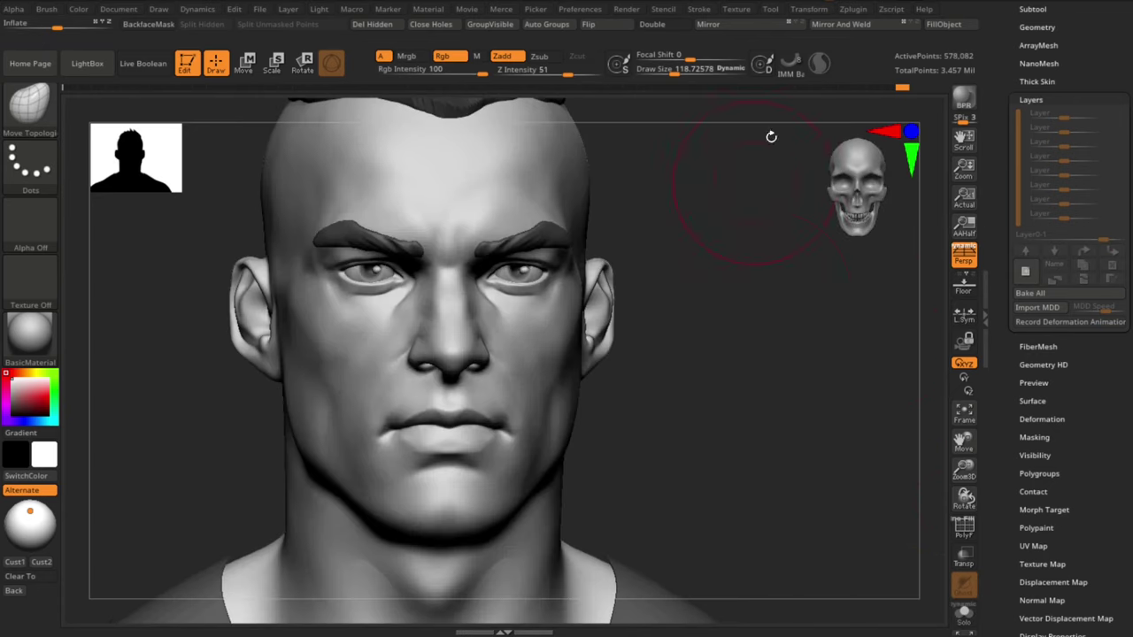
drag(902, 87, 779, 109)
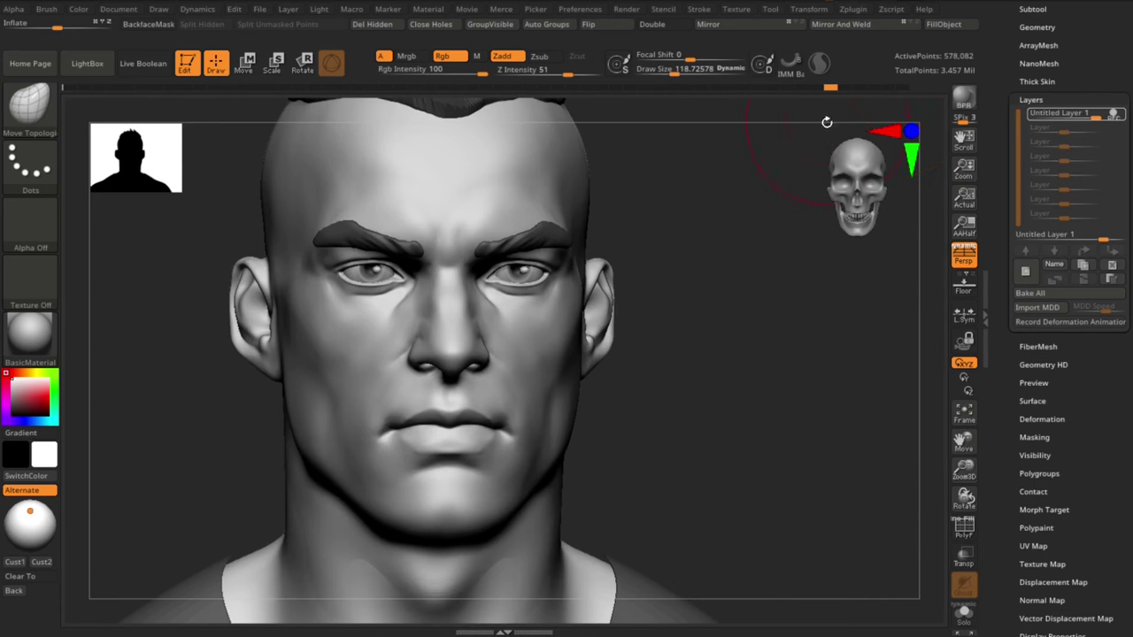
drag(827, 122, 738, 309)
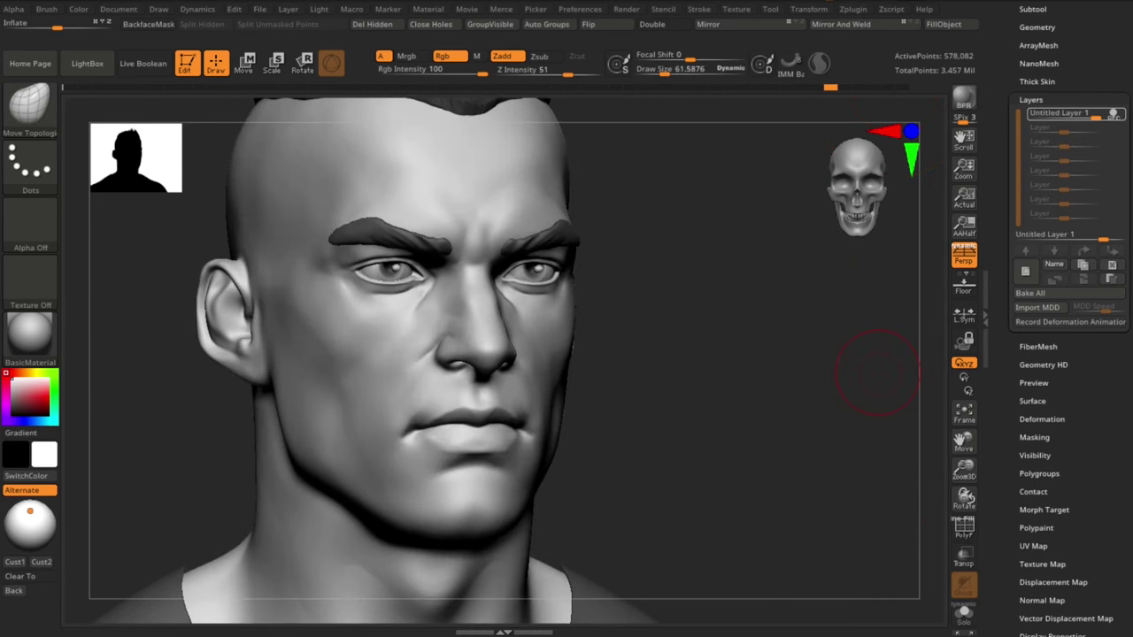
Step: Define the lower lip's border and mouth corners with the Standard brush at about 14 to 19
mouse_move(735, 478)
mouse_down()
mouse_move(721, 430)
mouse_move(734, 426)
mouse_move(720, 425)
mouse_up()
key(s)
mouse_move(735, 416)
mouse_down()
mouse_move(756, 405)
mouse_move(736, 426)
mouse_up()
alt+drag(729, 534, 756, 463)
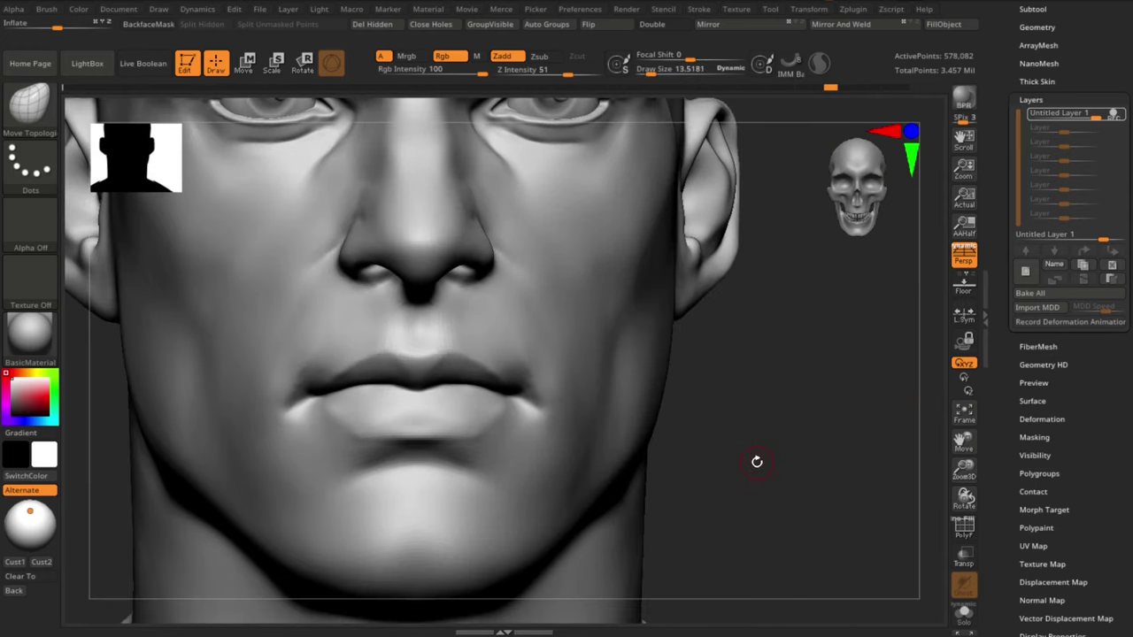
key(b)
key(s)
key(t)
click(316, 398)
click(346, 462)
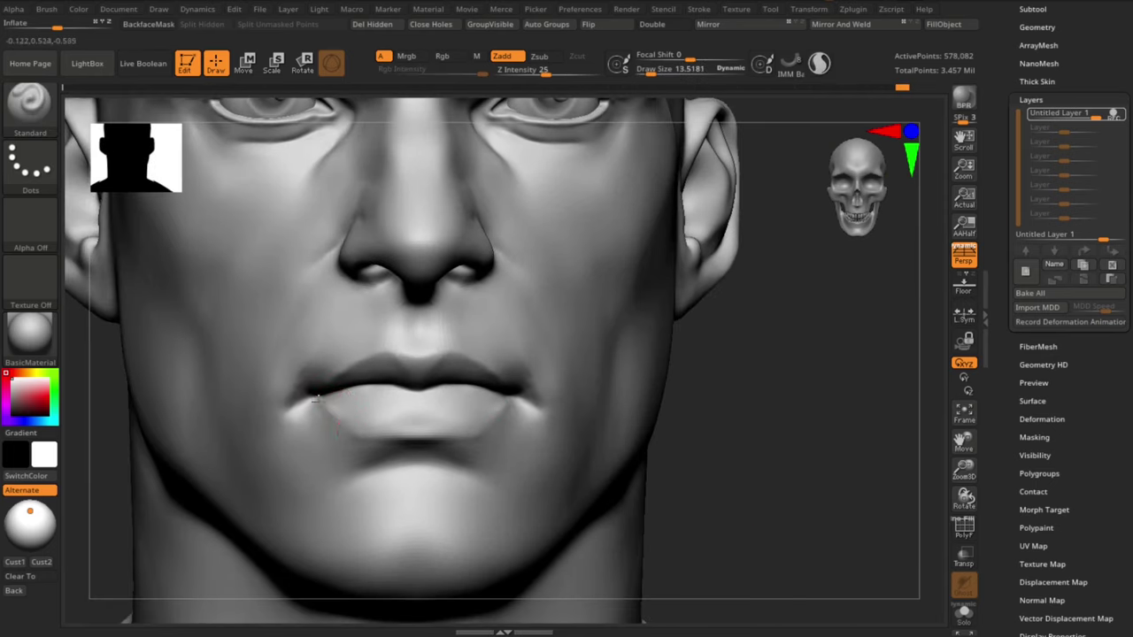
mouse_move(327, 410)
mouse_down()
mouse_move(331, 426)
mouse_move(326, 411)
mouse_up()
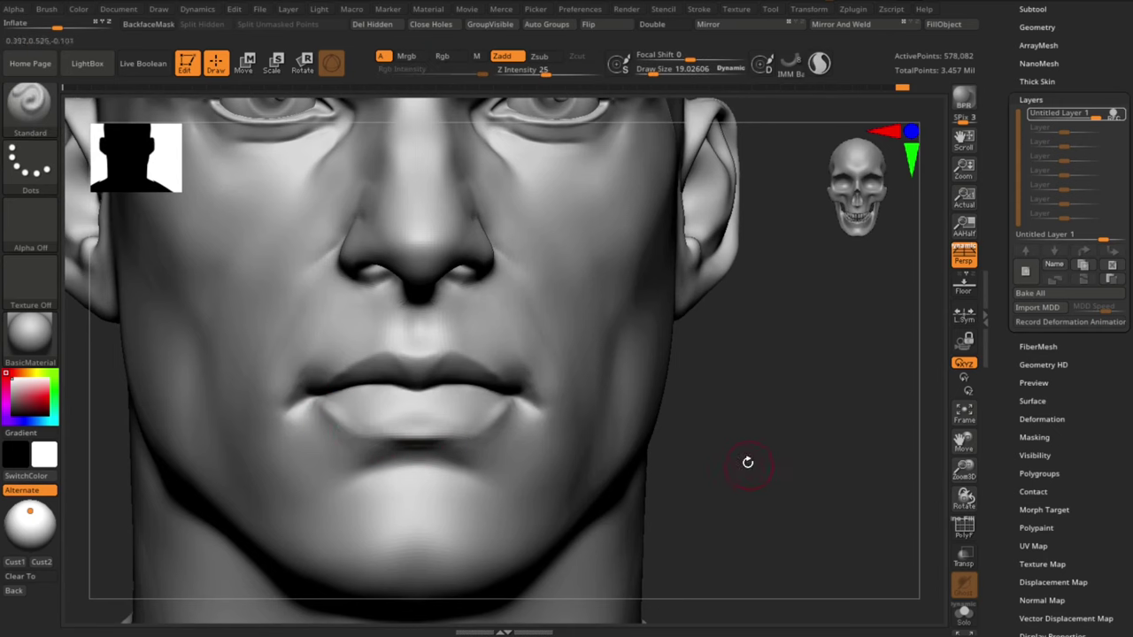
Step: Sculpt the upper lip's edge around the cupid's bow with the Standard brush at about 12 and smooth the lip surface
drag(748, 462, 437, 360)
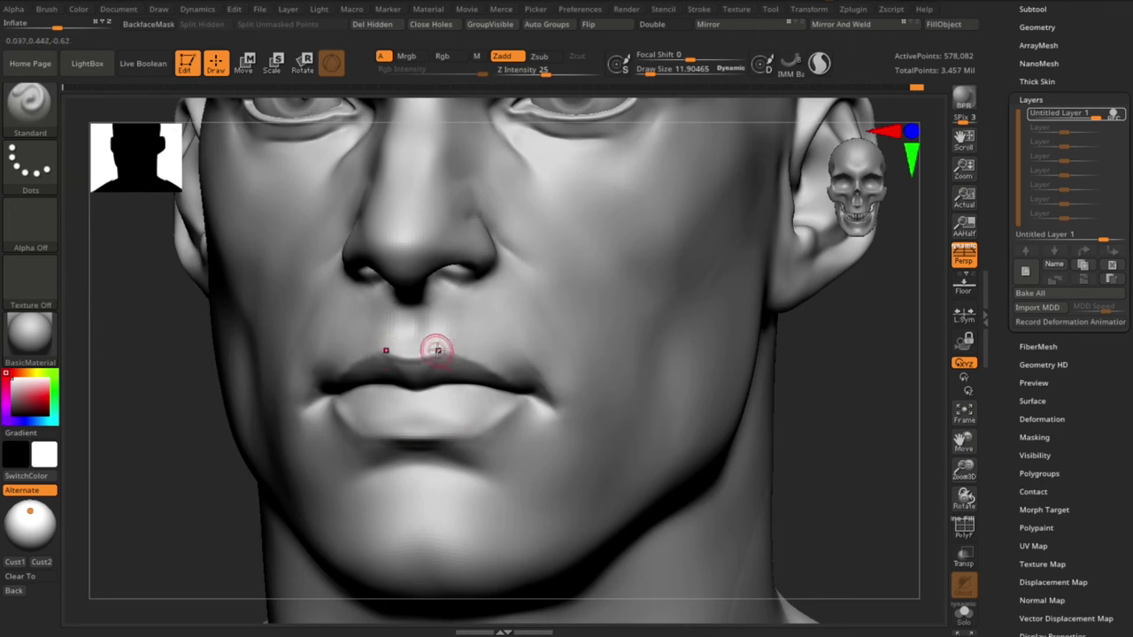
mouse_move(797, 425)
alt+mouse_down()
mouse_move(708, 448)
mouse_move(752, 460)
alt+mouse_up()
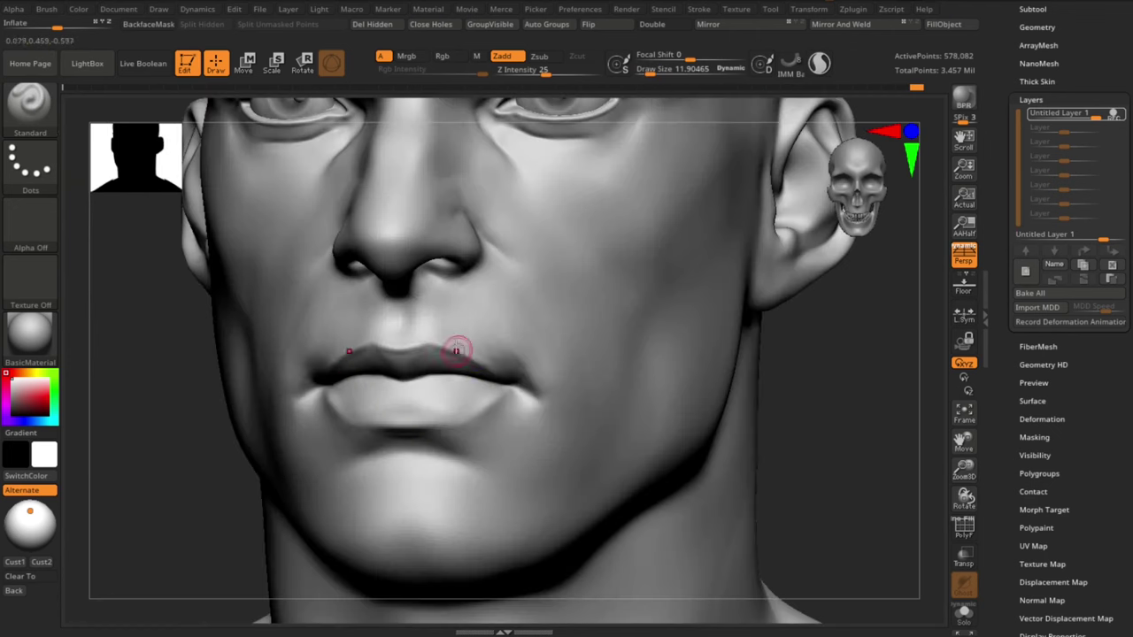
shift+drag(455, 352, 444, 349)
shift+drag(489, 405, 507, 390)
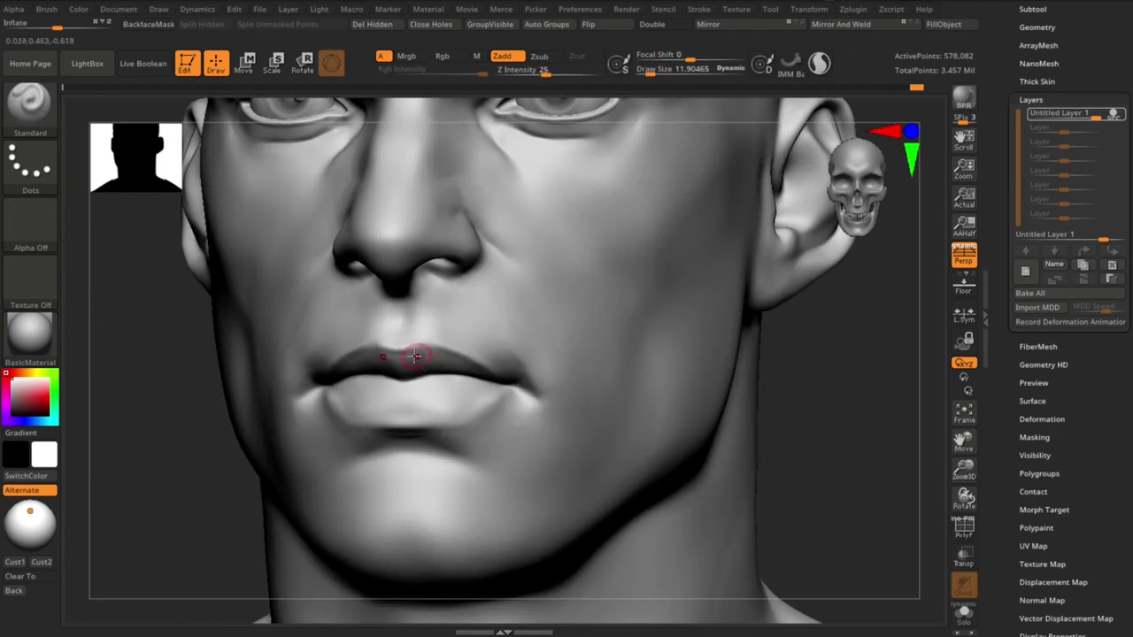
Step: Refine the fullness of the lips, working across the lower lip with the Standard brush at about 17
key(s)
mouse_move(412, 356)
mouse_down()
mouse_move(435, 354)
mouse_move(431, 394)
mouse_up()
mouse_move(202, 481)
alt+mouse_down()
mouse_move(670, 381)
mouse_move(663, 317)
mouse_move(850, 425)
alt+mouse_up()
drag(850, 425, 792, 430)
key(s)
drag(414, 370, 411, 369)
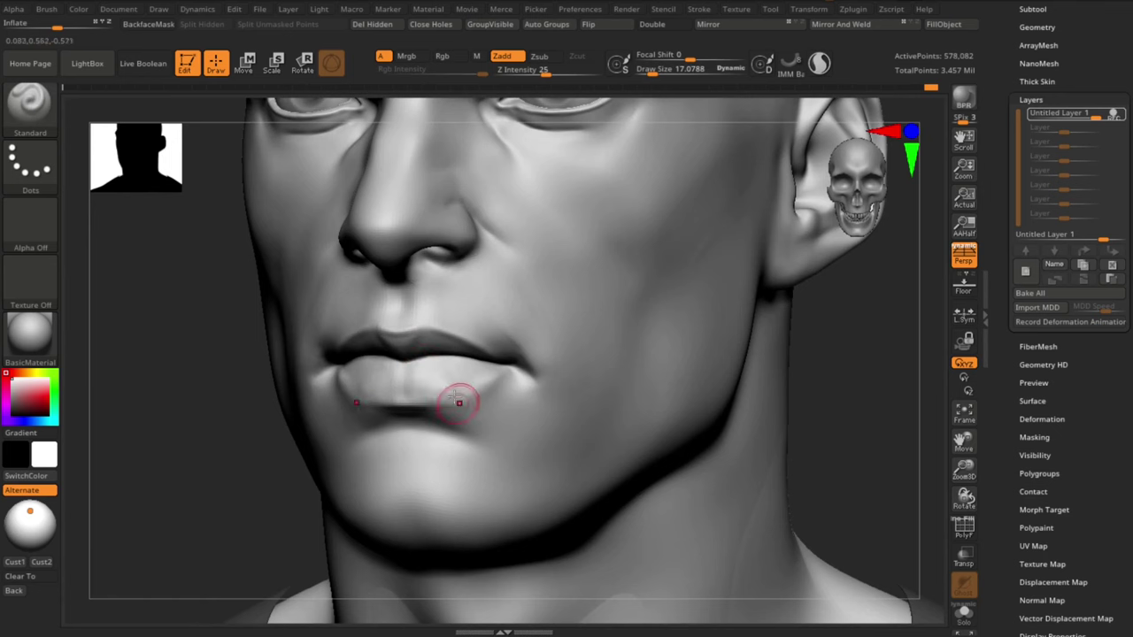
alt+drag(186, 395, 194, 283)
Step: Carve the nasolabial crease from the nostril wing toward the cheek with DamStandard at about 58
shift+drag(699, 443, 766, 450)
right_drag(766, 450, 816, 408)
drag(816, 408, 774, 411)
key(b)
key(d)
key(s)
key(s)
drag(434, 283, 442, 282)
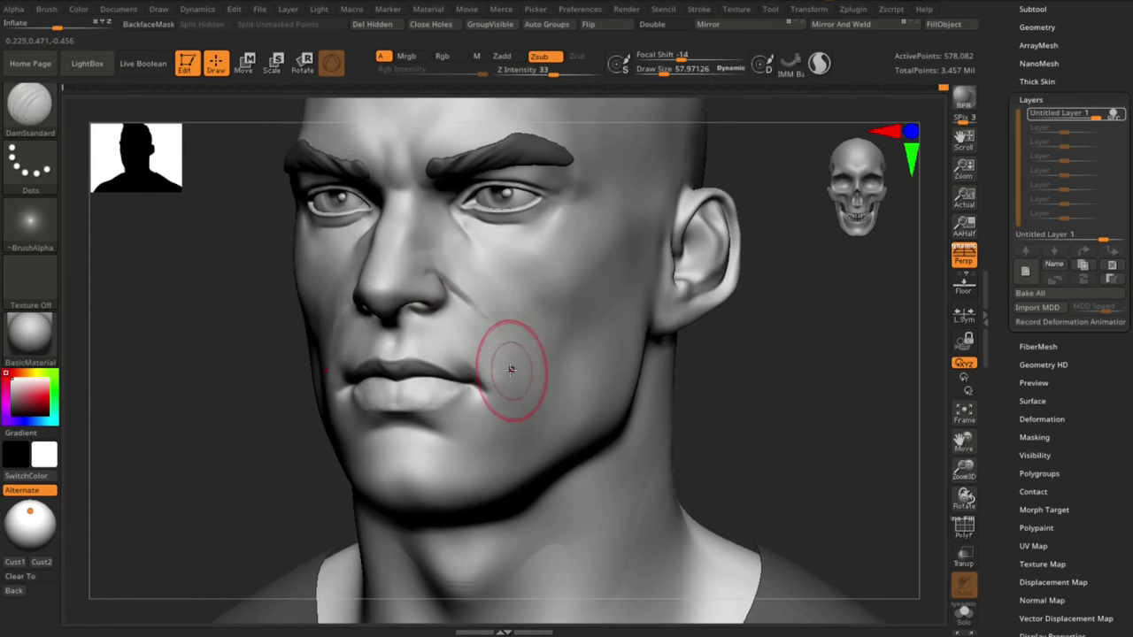
Step: Adjust the cheek form around the nasolabial fold with the Move Topological brush at about 69
mouse_move(745, 403)
alt+mouse_down()
mouse_move(742, 373)
mouse_move(741, 388)
mouse_move(734, 377)
mouse_move(729, 387)
mouse_move(731, 443)
alt+mouse_up()
key(b)
key(m)
key(t)
key(s)
drag(520, 280, 524, 280)
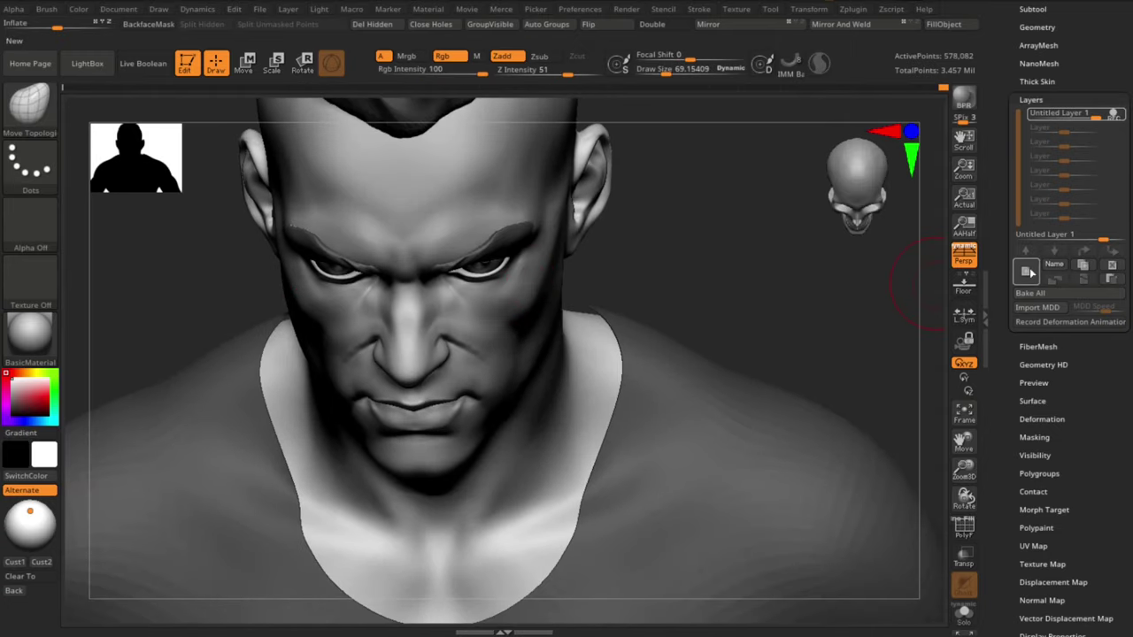
Step: Add a new sculpt layer and adjust the head and cheek shape with Move Topological at about 222 and 73
click(1027, 272)
mouse_move(693, 265)
alt+mouse_down()
mouse_move(703, 331)
mouse_move(665, 326)
mouse_move(666, 314)
alt+mouse_up()
mouse_move(659, 237)
shift+mouse_down()
mouse_move(617, 222)
mouse_move(648, 182)
mouse_move(584, 230)
shift+mouse_up()
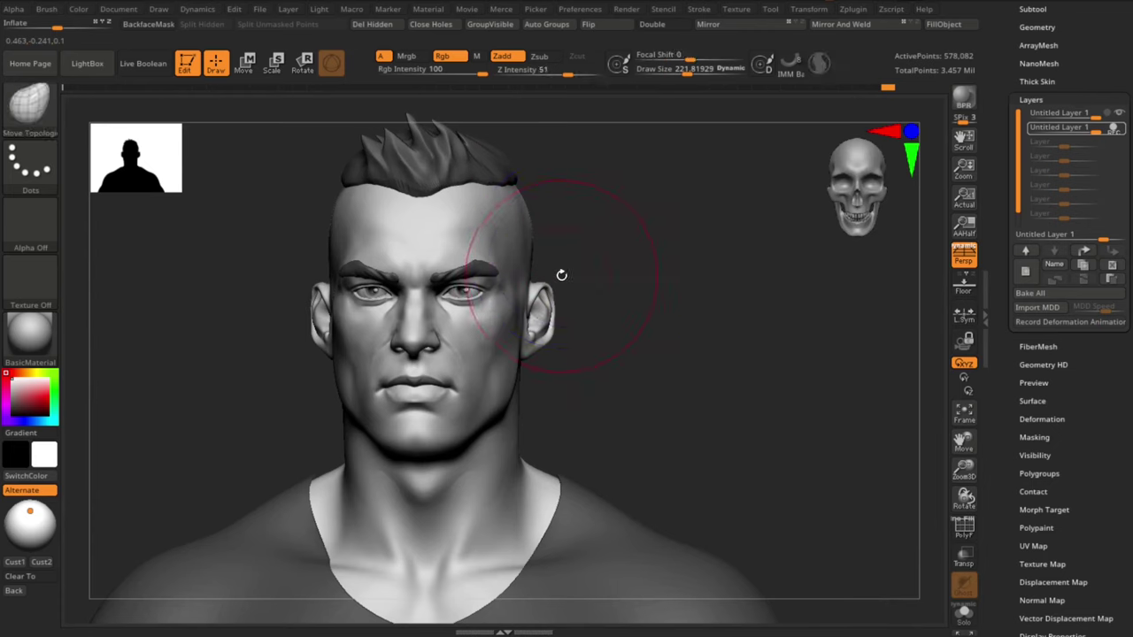
key(s)
mouse_move(620, 277)
mouse_down()
mouse_move(605, 278)
mouse_move(693, 387)
mouse_up()
drag(761, 386, 693, 381)
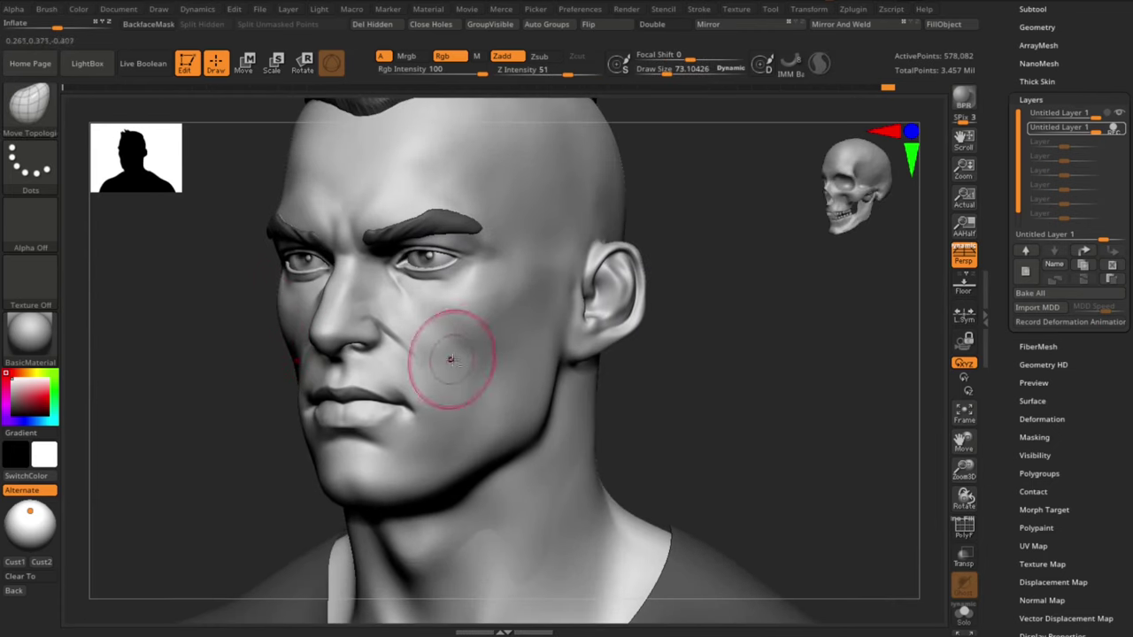
alt+drag(677, 451, 663, 401)
mouse_move(663, 401)
shift+mouse_down()
mouse_move(493, 352)
mouse_move(541, 360)
mouse_move(558, 407)
shift+mouse_up()
Step: Reshape the outer eye socket and cheekbone from front and side with the Move Topological brush at about 73
key(s)
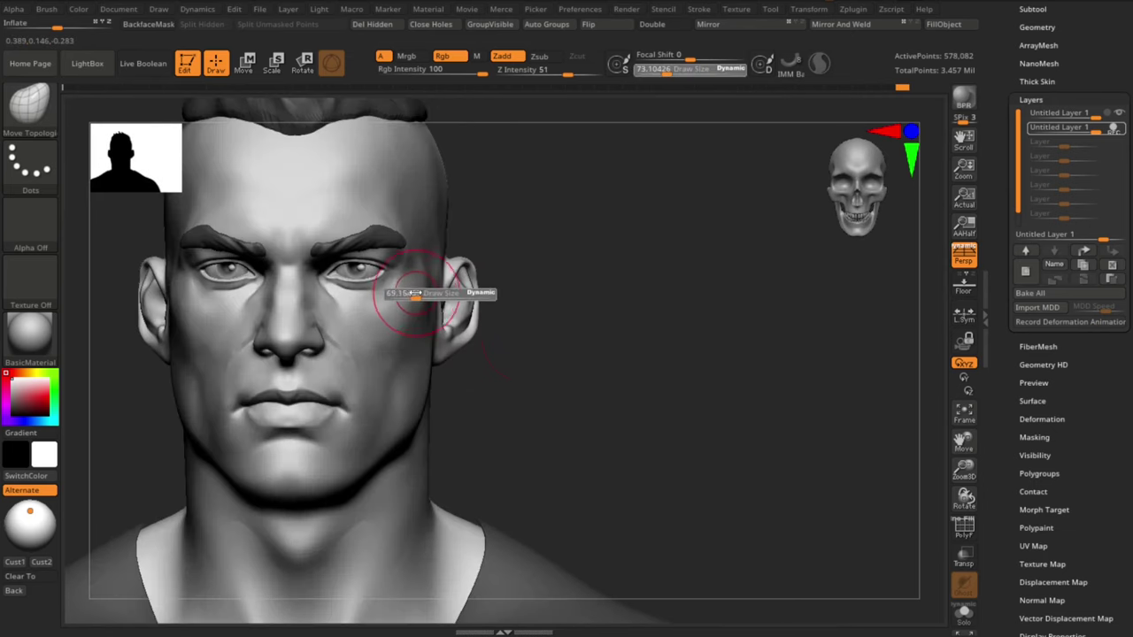
drag(415, 293, 413, 293)
shift+drag(523, 378, 446, 324)
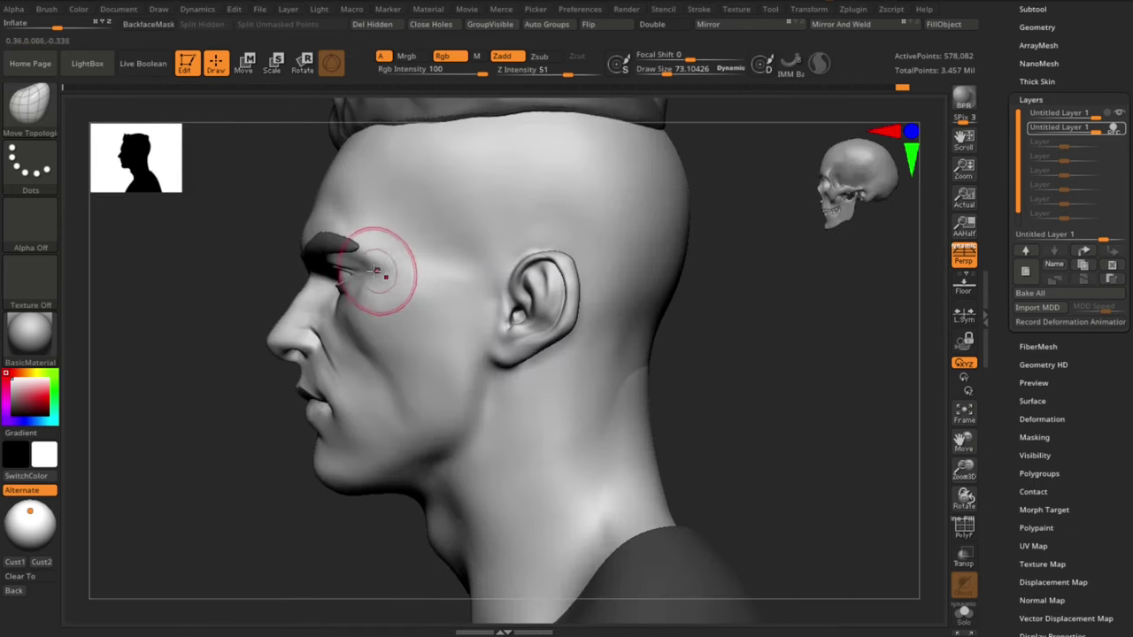
alt+drag(272, 341, 324, 394)
shift+right_drag(367, 413, 466, 465)
ctrl+right_drag(465, 465, 455, 389)
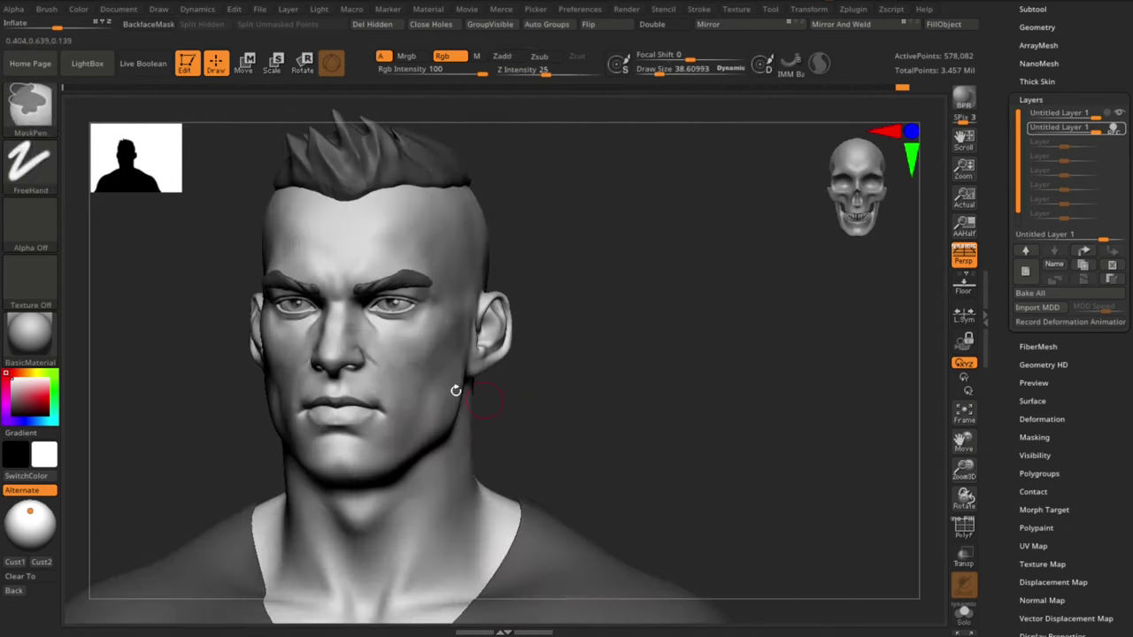
ctrl+right_drag(567, 345, 602, 388)
mouse_move(602, 387)
right_down()
mouse_move(626, 390)
mouse_move(611, 404)
mouse_move(589, 367)
mouse_move(594, 341)
mouse_move(614, 390)
mouse_move(604, 387)
right_up()
Step: Build up the plane under the cheekbone from the ear to the mid-cheek with ClayBuildup at about 58 and smooth it
key(b)
key(c)
key(b)
key(s)
drag(471, 355, 480, 357)
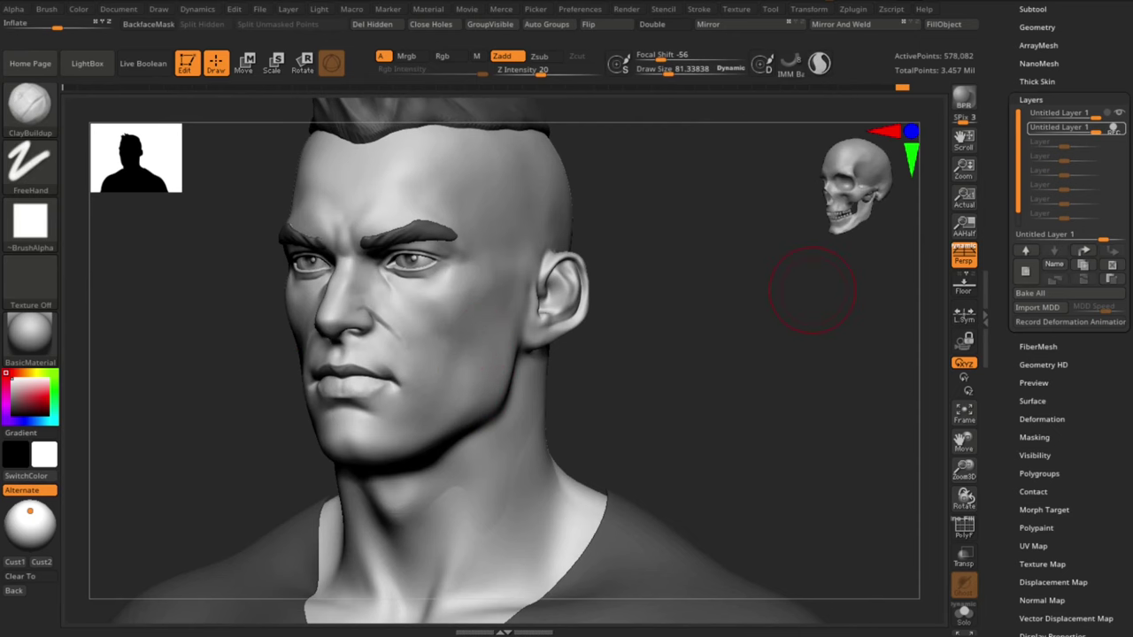
right_drag(678, 395, 659, 393)
key(s)
drag(465, 326, 442, 351)
mouse_move(513, 288)
mouse_down()
mouse_move(467, 311)
mouse_move(455, 348)
mouse_up()
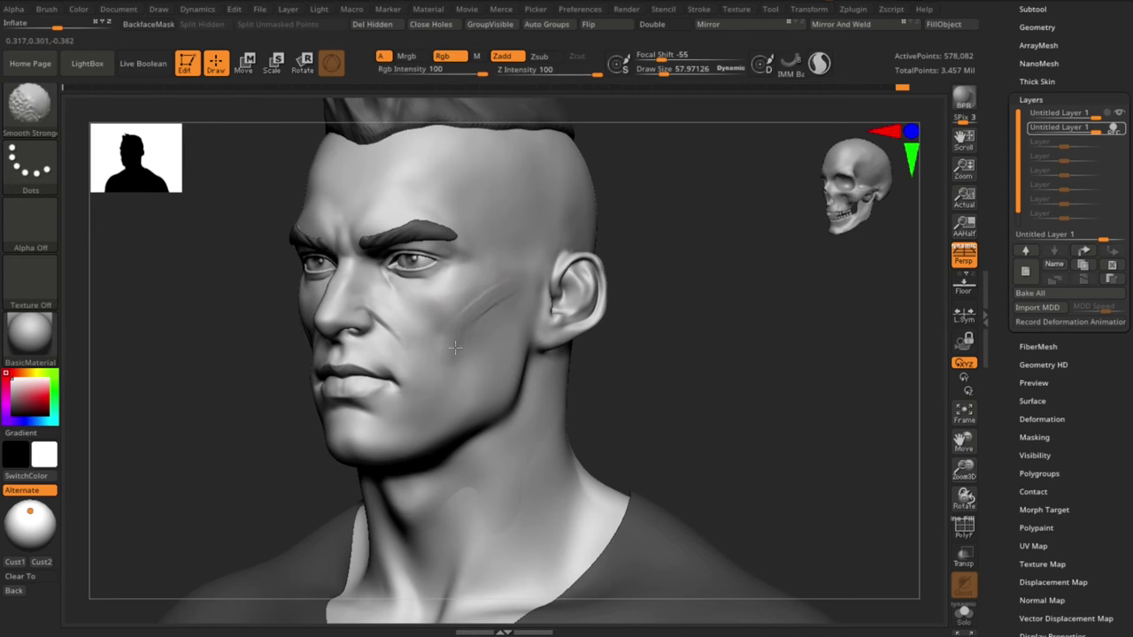
mouse_move(445, 363)
right_down()
mouse_move(681, 395)
mouse_move(531, 366)
right_up()
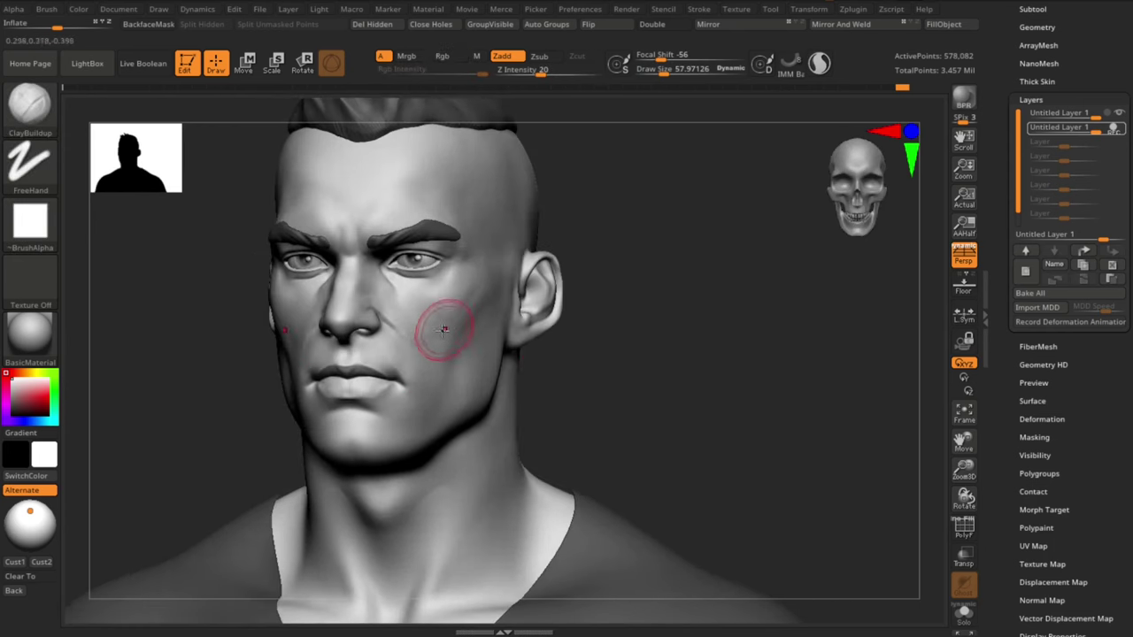
drag(488, 283, 439, 335)
right_drag(659, 381, 611, 374)
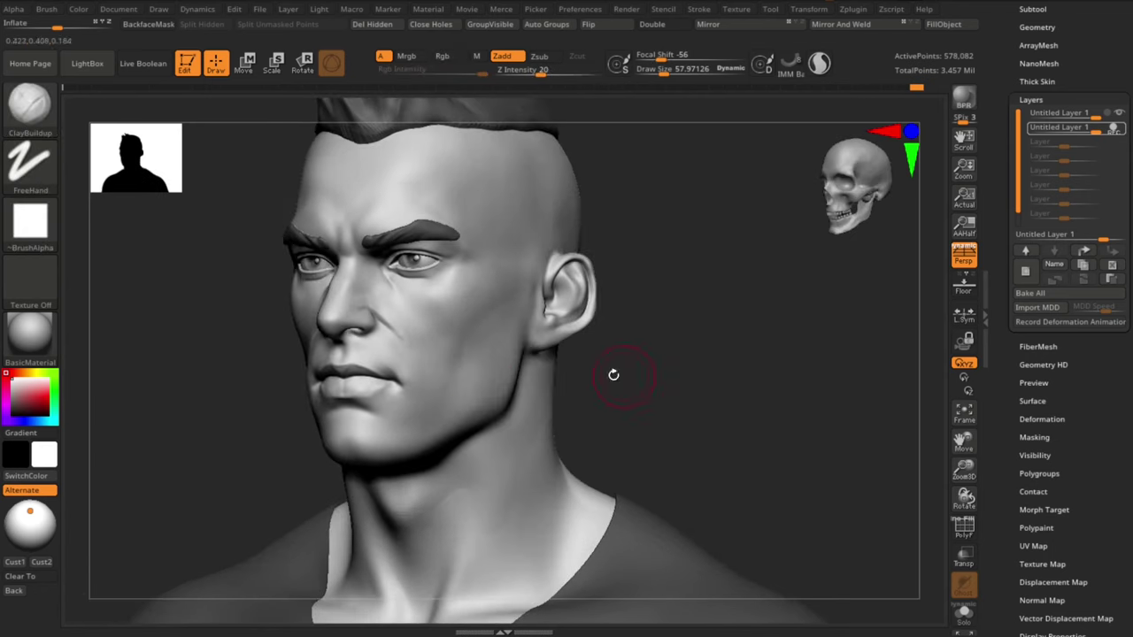
Step: Lay ClayBuildup strokes down the lower cheek toward the jaw at a draw size of about 73
key(s)
drag(478, 379, 448, 414)
mouse_move(483, 359)
mouse_down()
mouse_move(453, 409)
mouse_move(473, 409)
mouse_up()
shift+right_drag(643, 387, 644, 392)
mouse_move(644, 391)
ctrl+right_down()
mouse_move(662, 403)
mouse_move(652, 391)
ctrl+right_up()
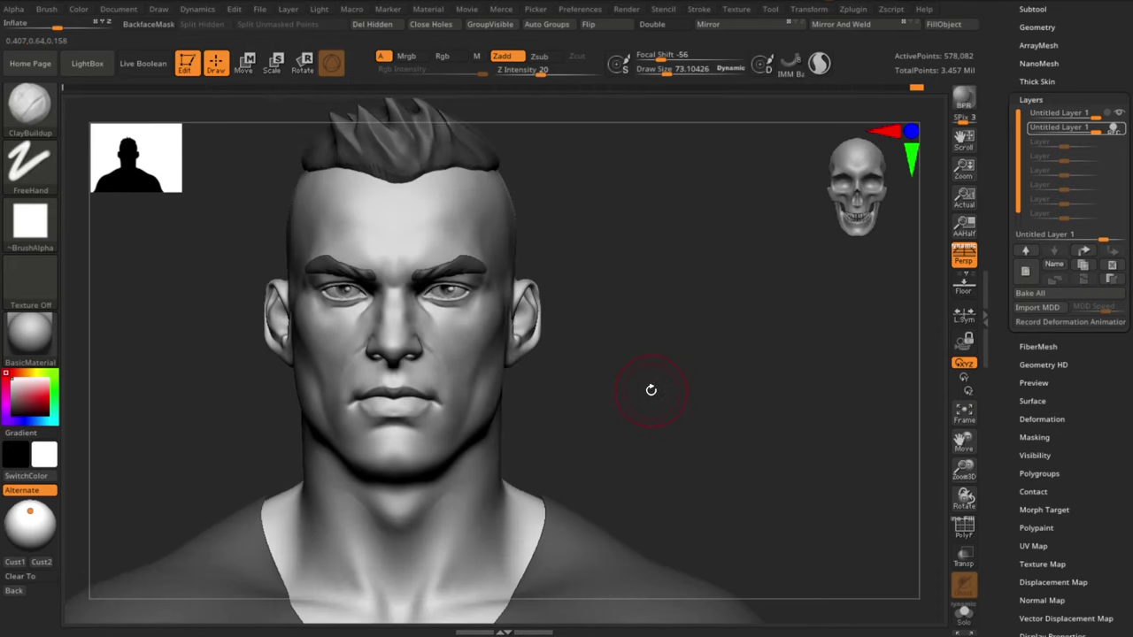
mouse_move(527, 256)
shift+right_down()
mouse_move(591, 296)
mouse_move(538, 252)
mouse_move(466, 250)
shift+right_up()
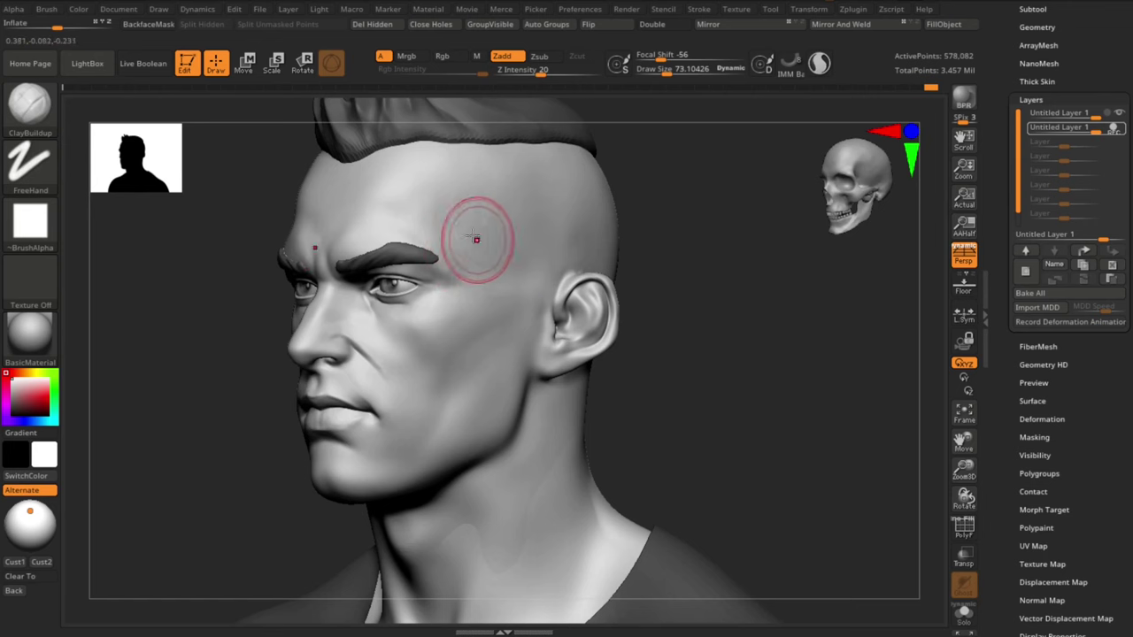
Step: Smooth the temple and forehead side above the eyebrow's outer end at a draw size of about 54
key(s)
drag(458, 218, 452, 217)
shift+drag(458, 189, 471, 246)
shift+drag(437, 206, 441, 240)
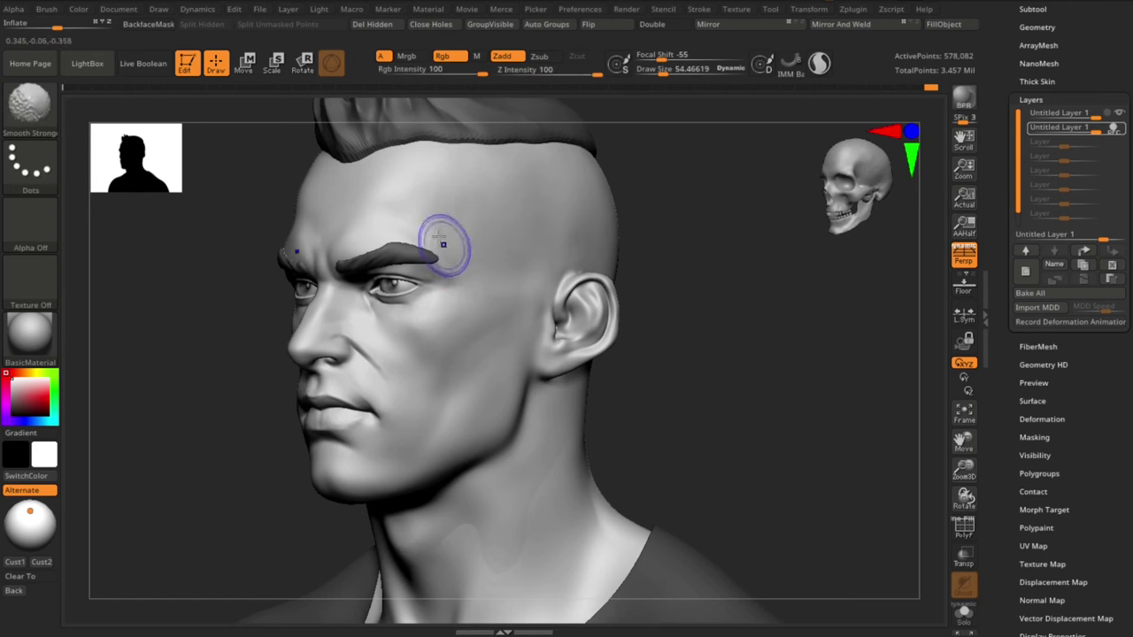
Step: Adjust the outer cheek contour from a low view with the Move Topological brush and smooth it
drag(690, 279, 683, 361)
key(s)
drag(650, 275, 650, 189)
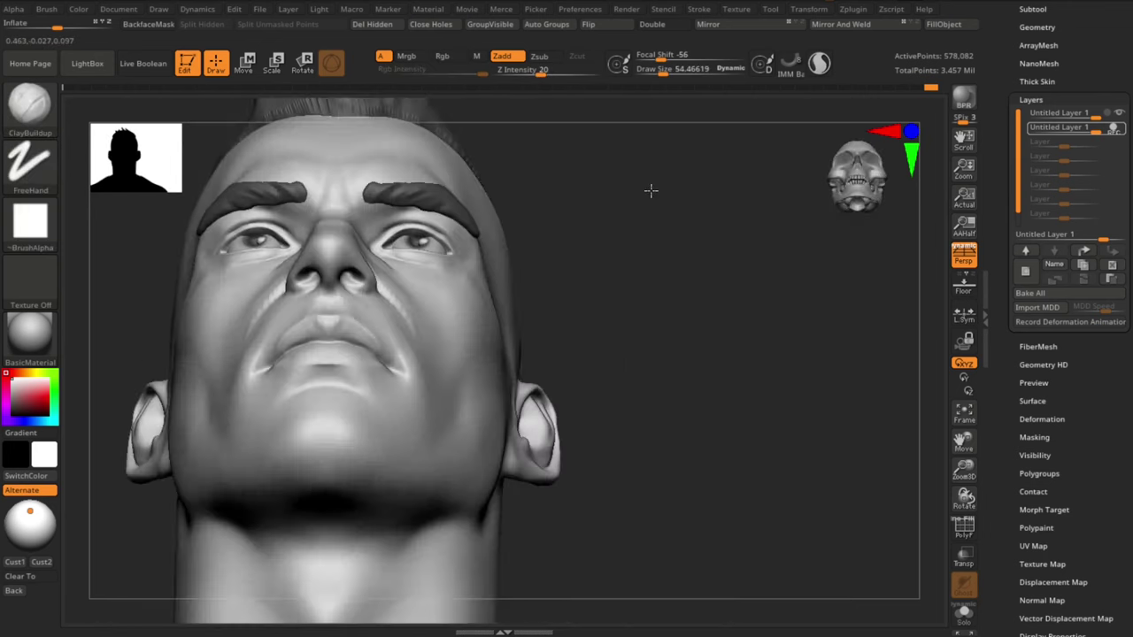
key(b)
key(m)
key(t)
shift+drag(476, 280, 473, 283)
mouse_move(639, 258)
mouse_down()
mouse_move(637, 225)
mouse_move(619, 360)
mouse_move(632, 362)
mouse_move(623, 355)
mouse_up()
Step: Add a third sculpt layer and flatten the temple above the eyebrow's outer end with the hPolish brush
key(b)
key(h)
key(p)
drag(704, 386, 700, 395)
click(1024, 272)
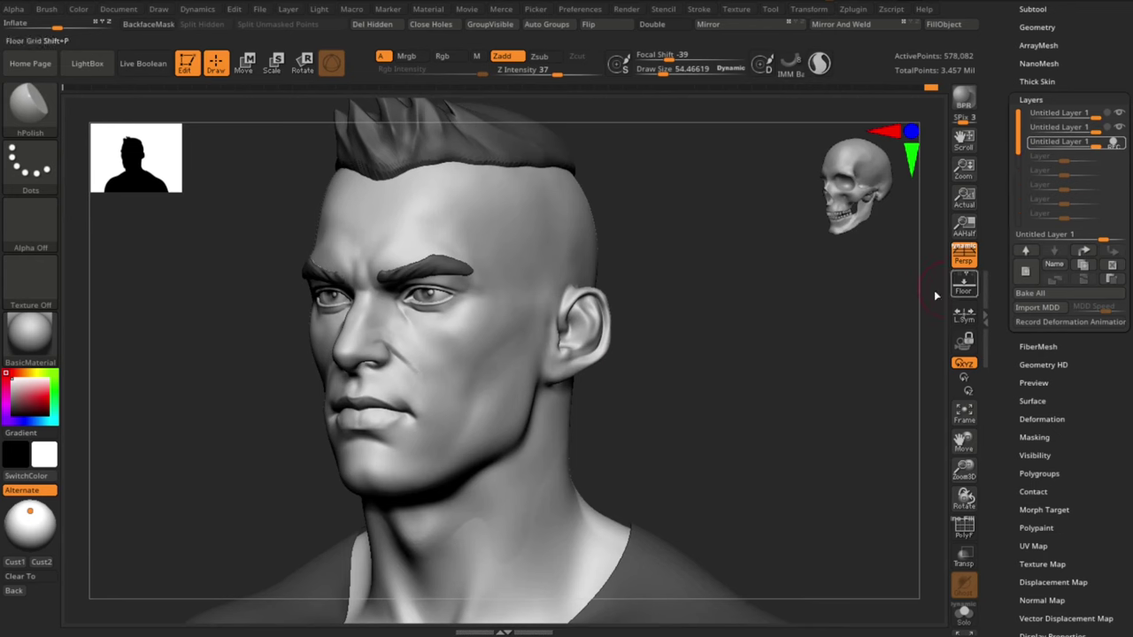
key(s)
drag(460, 234, 483, 253)
Step: Polish the cheekbone plane below and beside the eye with hPolish at about 62 and 36
key(s)
key(s)
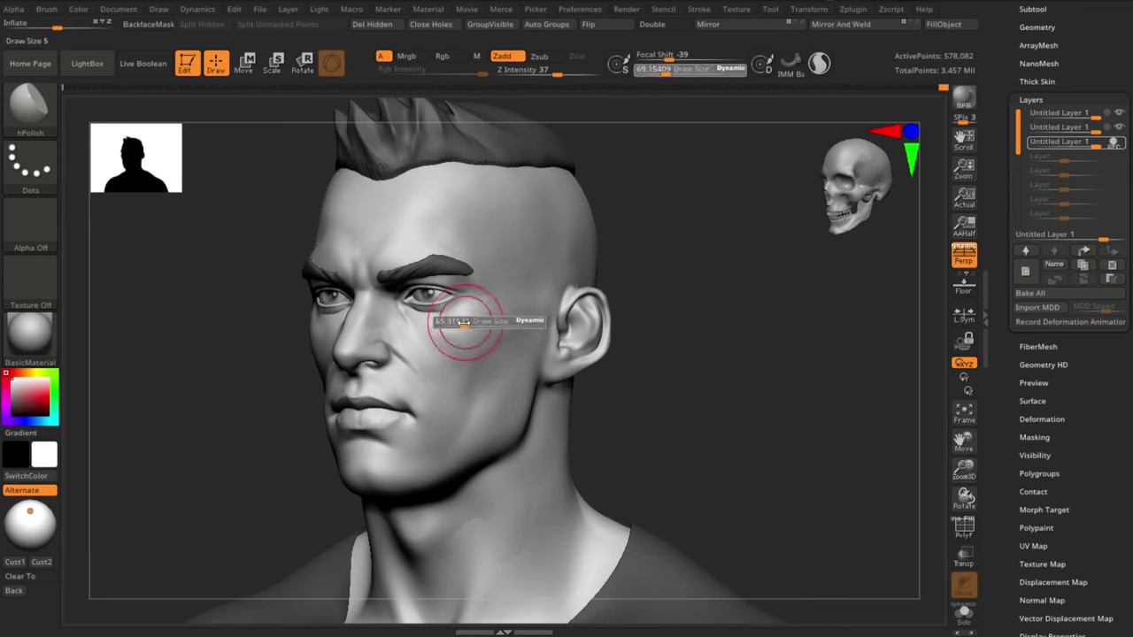
key(s)
mouse_move(485, 353)
mouse_down()
mouse_move(528, 321)
mouse_move(526, 332)
mouse_up()
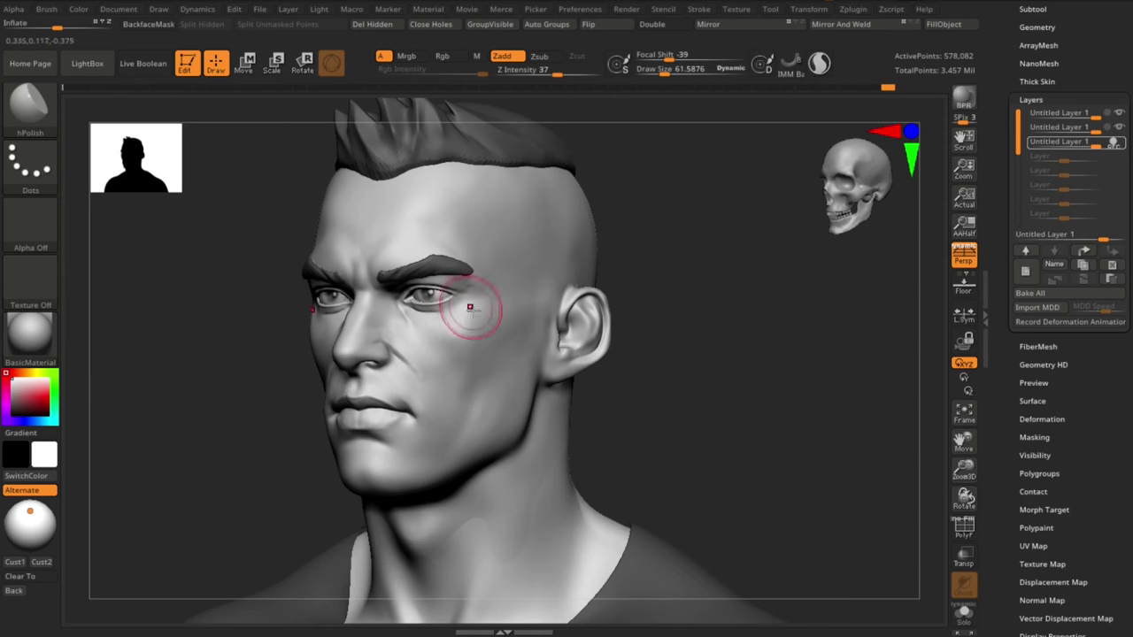
key(s)
drag(689, 349, 769, 342)
key(s)
drag(458, 313, 451, 313)
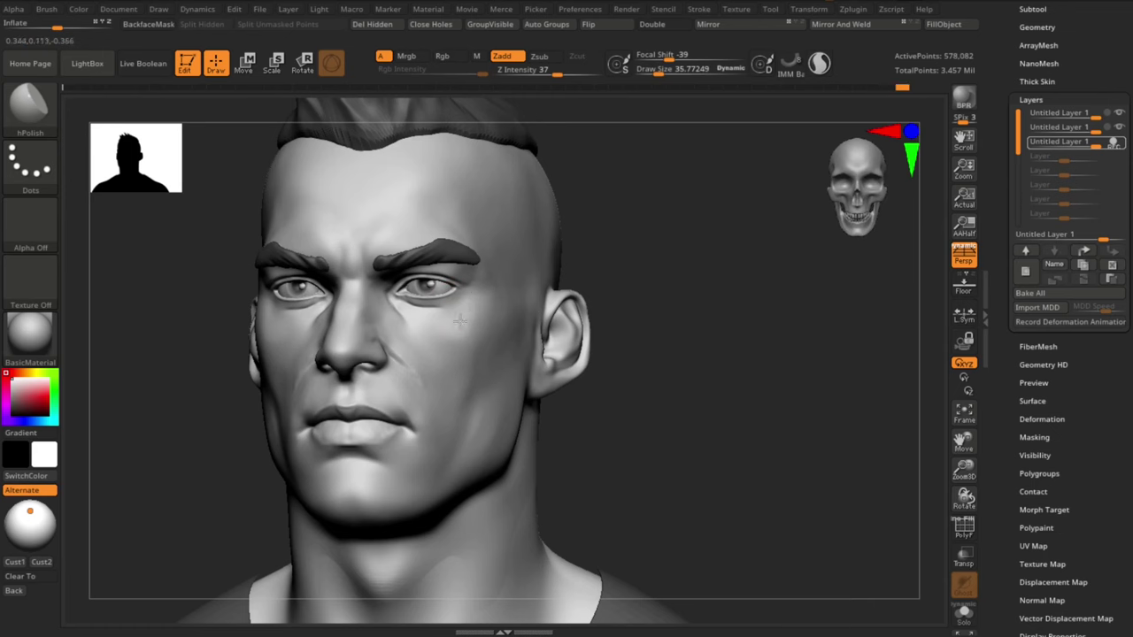
Step: Change the model's material to the zbro_Mud1 MatCap
click(42, 343)
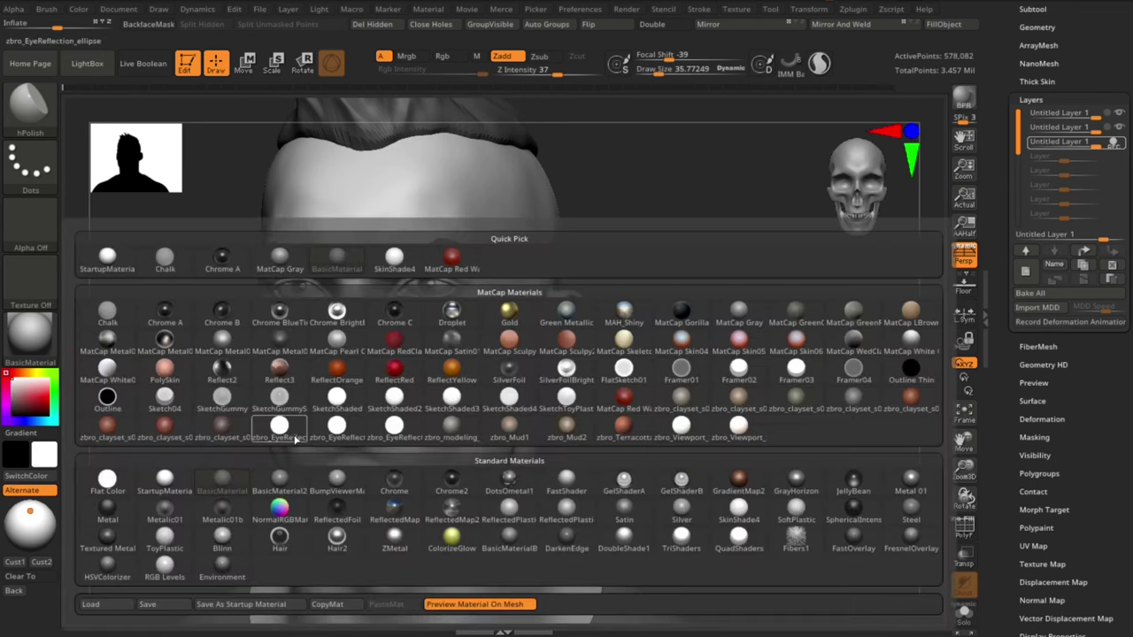
click(496, 440)
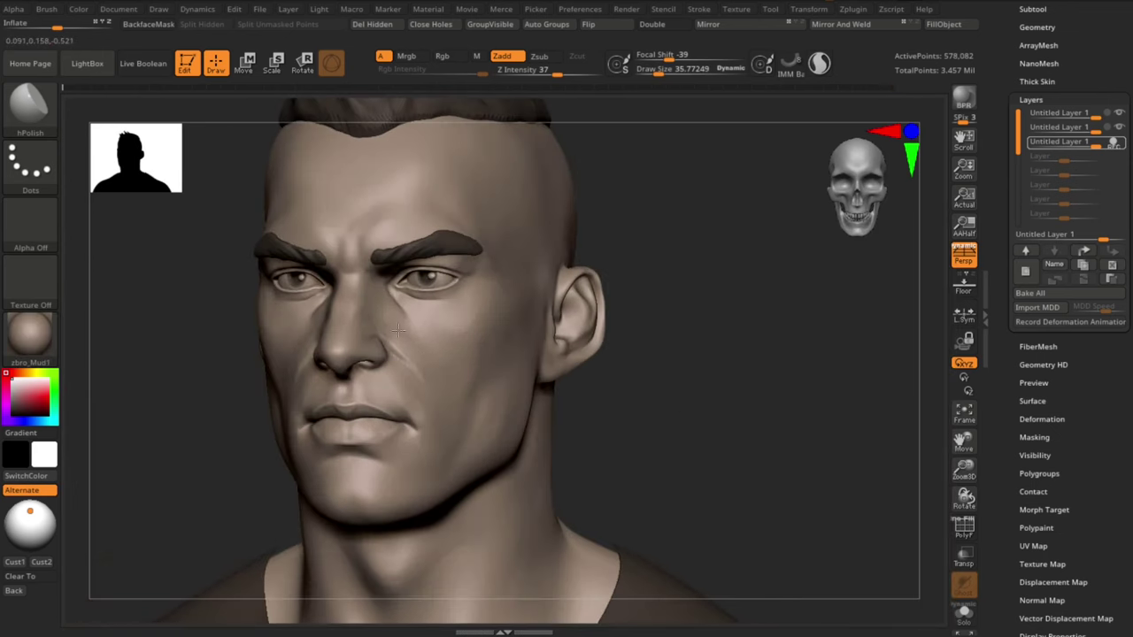
Step: Polish the cheek plane from below the eye toward the jaw with hPolish at about 54 and 48
mouse_move(653, 429)
alt+mouse_down()
mouse_move(647, 375)
mouse_move(650, 430)
alt+mouse_up()
drag(651, 430, 630, 430)
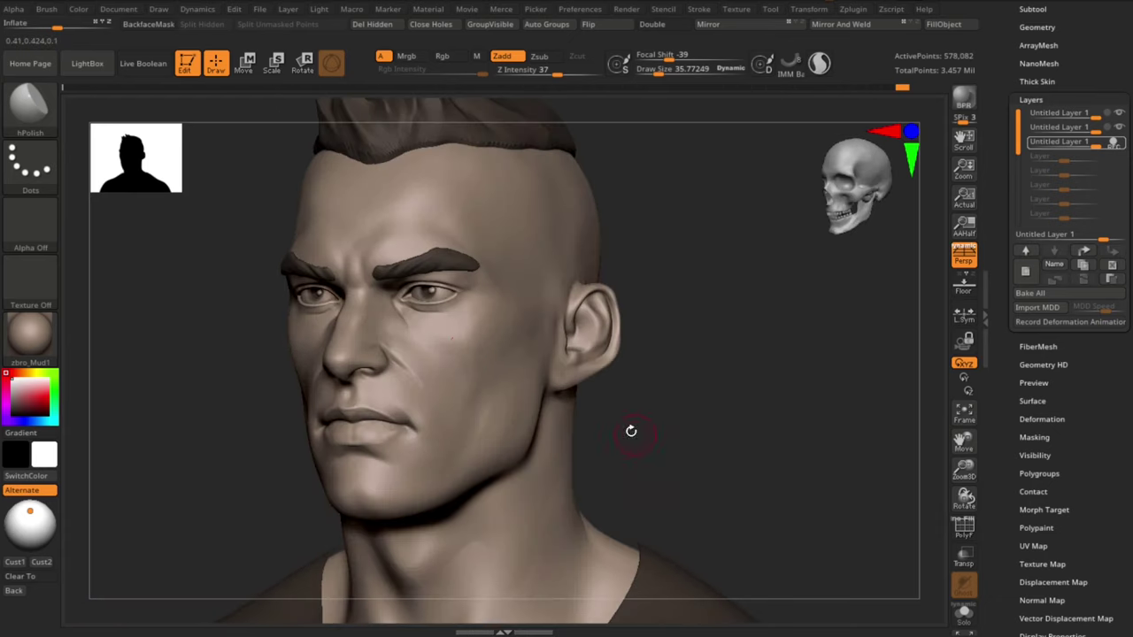
key(s)
drag(462, 351, 467, 352)
drag(675, 396, 623, 403)
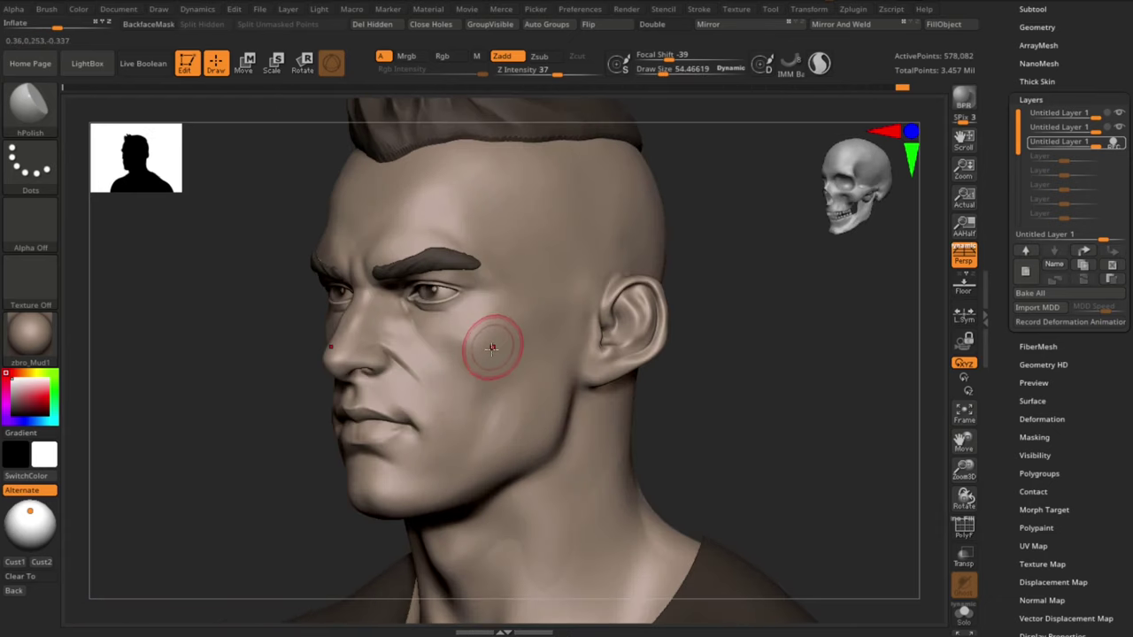
drag(686, 326, 631, 335)
key(s)
drag(486, 384, 488, 437)
mouse_move(662, 433)
shift+mouse_down()
mouse_move(726, 440)
mouse_move(699, 438)
shift+mouse_up()
drag(625, 424, 584, 382)
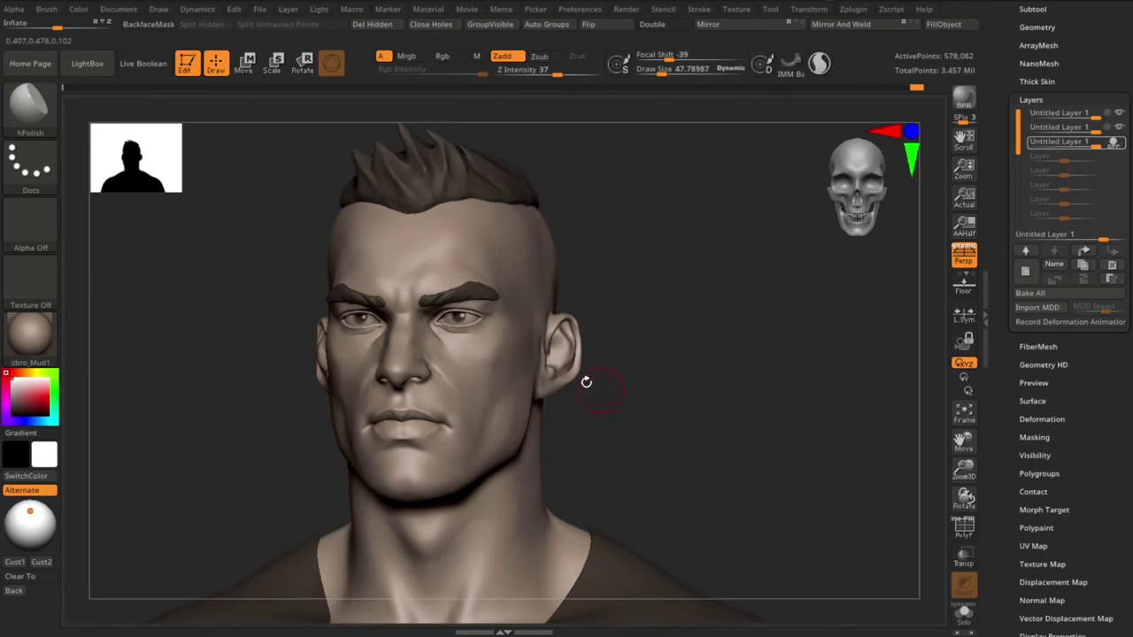
Step: Polish the outer cheekbone and the temple beside the eye with hPolish at about 81 and 65
key(s)
drag(481, 383, 485, 383)
drag(625, 343, 575, 344)
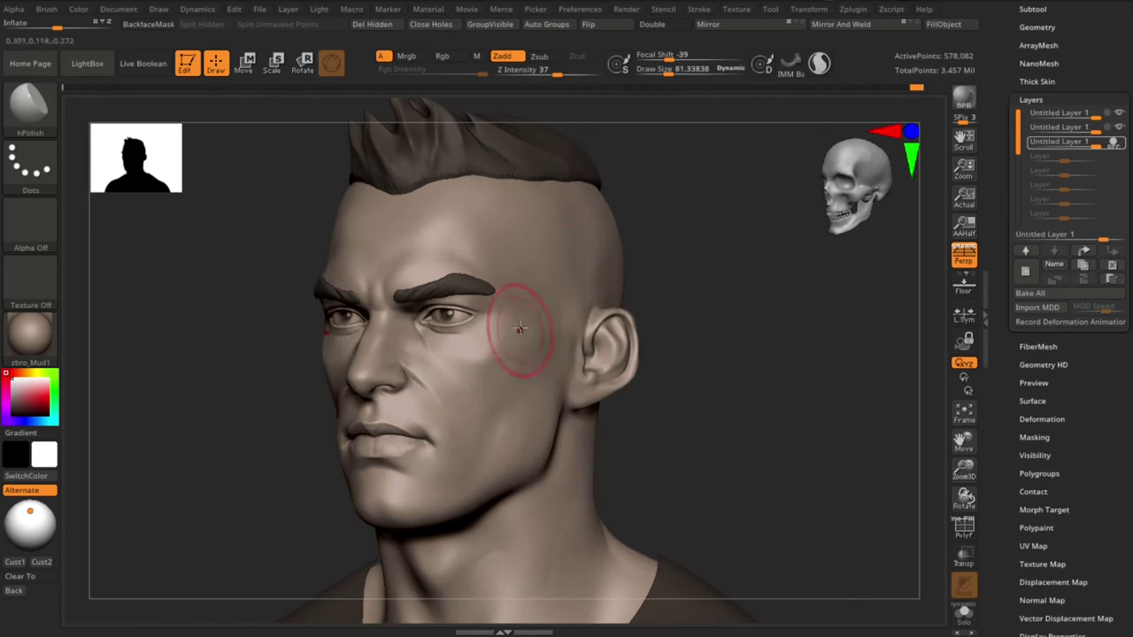
key(s)
drag(533, 266, 529, 266)
drag(620, 434, 672, 435)
drag(534, 311, 515, 332)
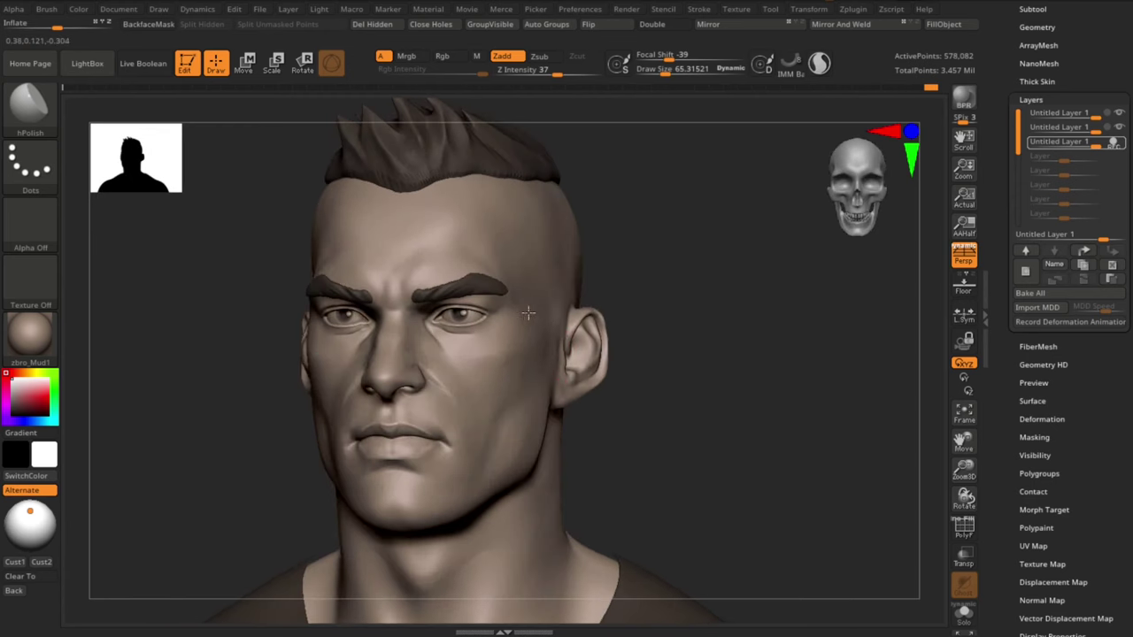
Step: Polish the forehead planes above the eyebrows with hPolish at about 65 and 62
drag(681, 425, 628, 420)
shift+drag(722, 266, 728, 296)
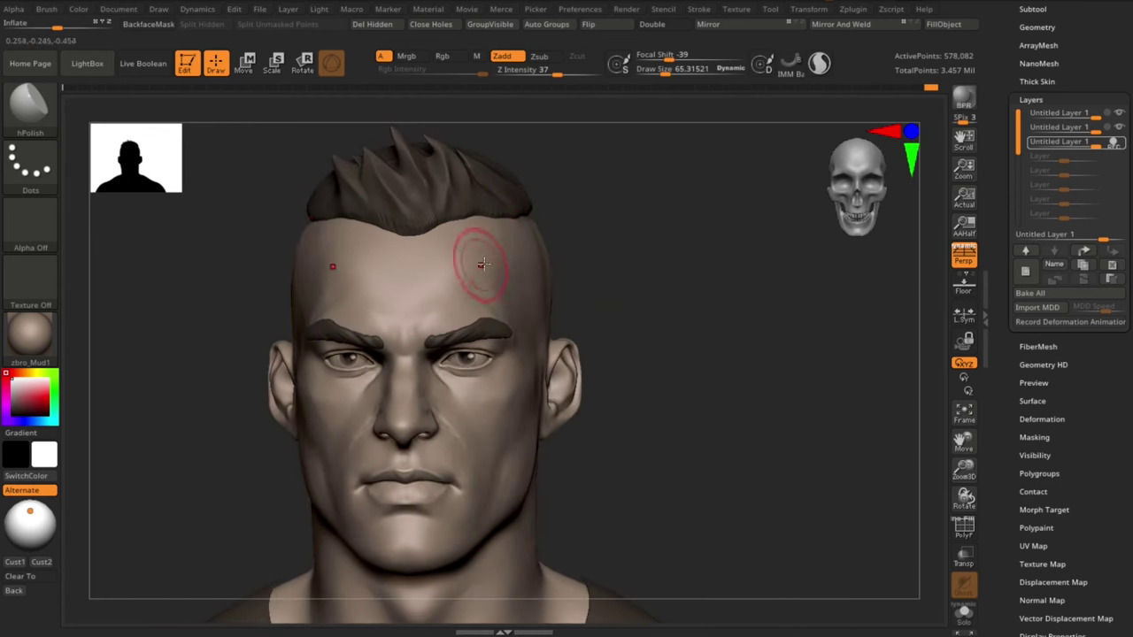
drag(666, 258, 613, 239)
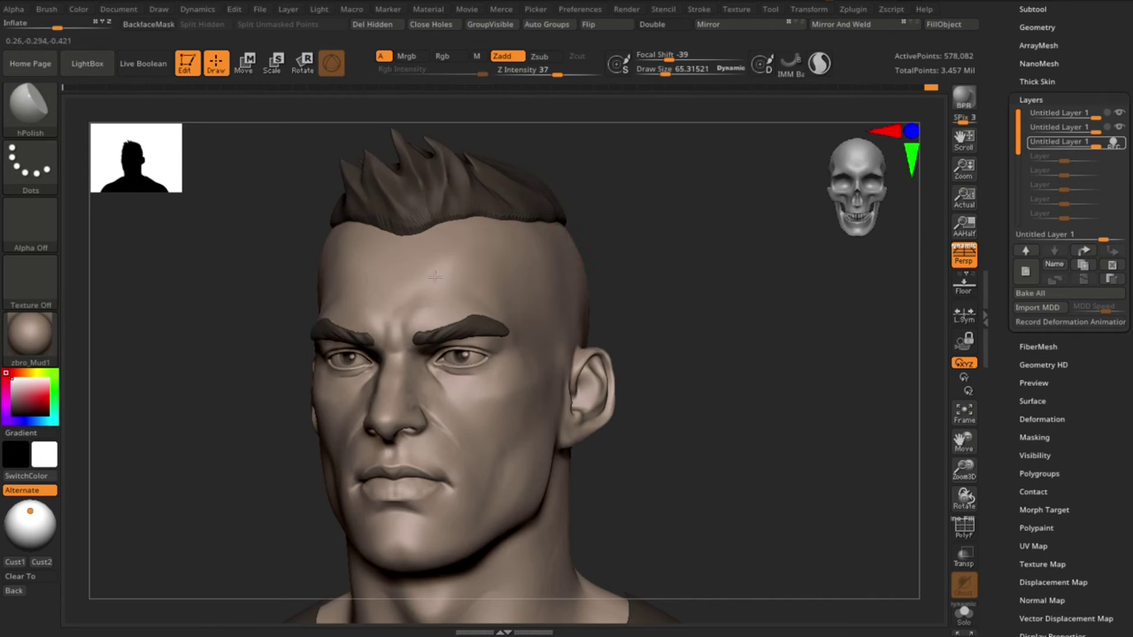
key(s)
drag(426, 306, 435, 289)
shift+drag(655, 306, 668, 354)
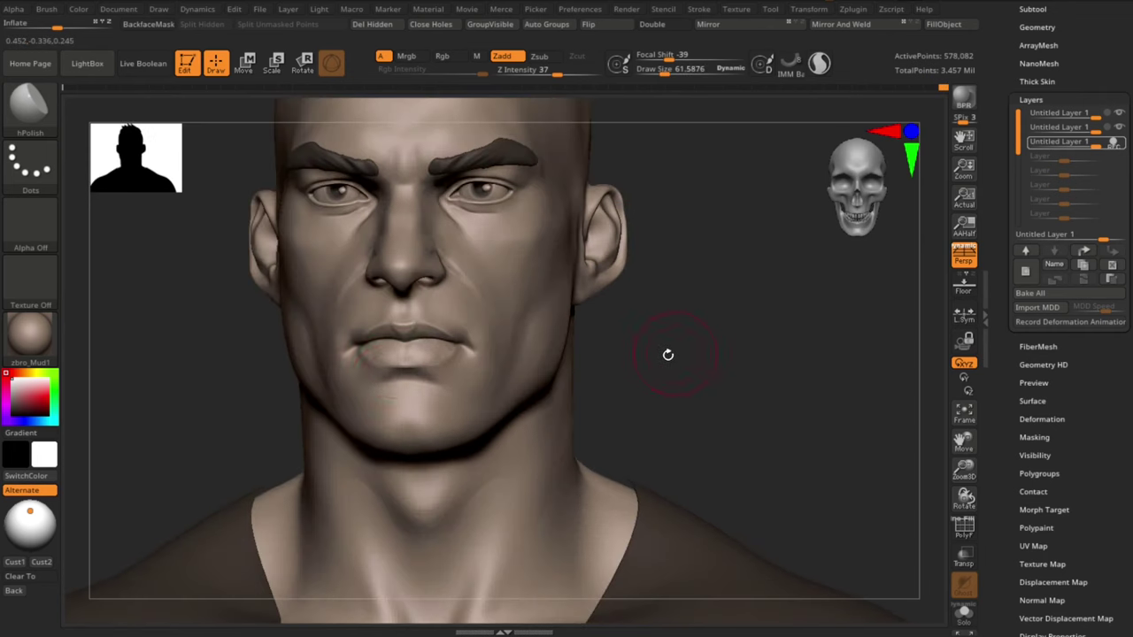
Step: Build up the area beneath the lower lip's outer ends with ClayBuildup at a draw size of about 39
key(s)
drag(397, 373, 394, 373)
key(b)
key(c)
key(b)
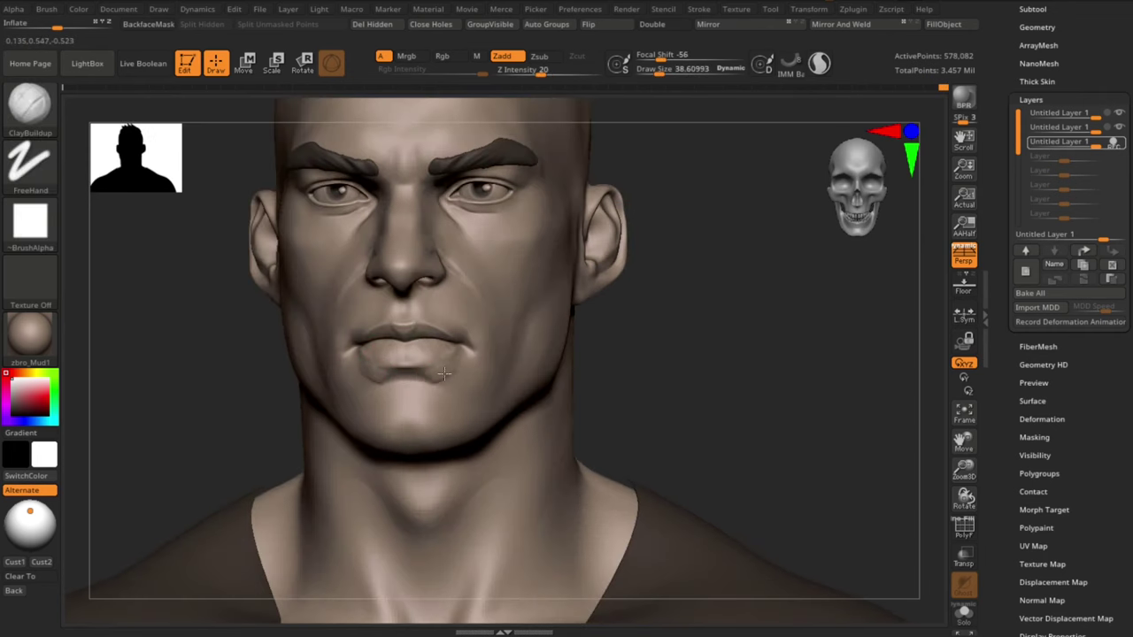
drag(473, 383, 480, 395)
mouse_move(433, 373)
mouse_down()
mouse_move(453, 383)
mouse_move(456, 372)
mouse_move(476, 397)
mouse_up()
Step: Flatten the area between nose and mouth corner with hPolish at about 33 and 42
mouse_move(726, 376)
mouse_down()
mouse_move(658, 369)
mouse_move(693, 374)
mouse_up()
key(shift+h)
key(s)
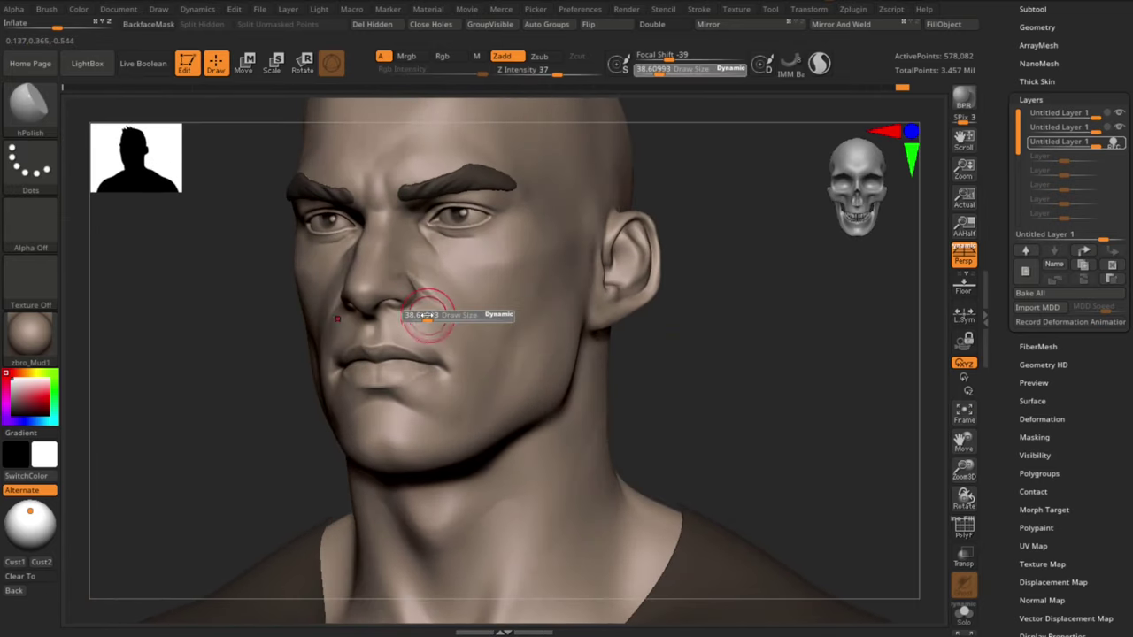
drag(427, 317, 425, 317)
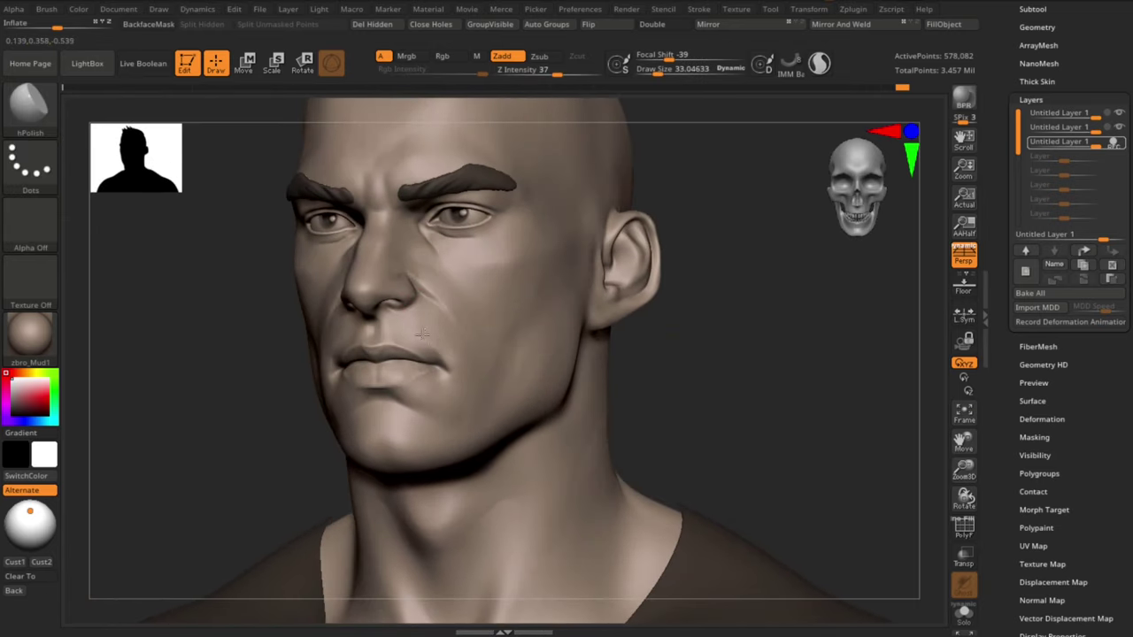
key(s)
drag(450, 357, 452, 356)
Step: Smooth the cheek transition beside the nose and check the head from several angles
right_drag(476, 375, 598, 378)
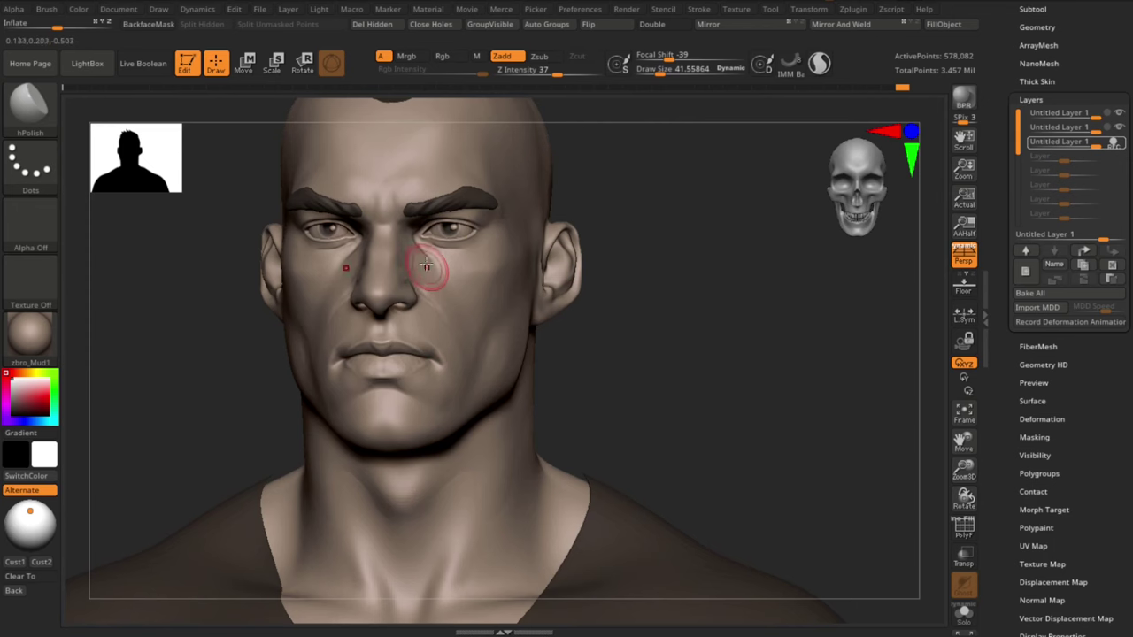
right_drag(742, 376, 630, 348)
shift+drag(408, 257, 411, 271)
mouse_move(714, 386)
ctrl+right_down()
mouse_move(685, 328)
mouse_move(708, 374)
mouse_move(708, 408)
ctrl+right_up()
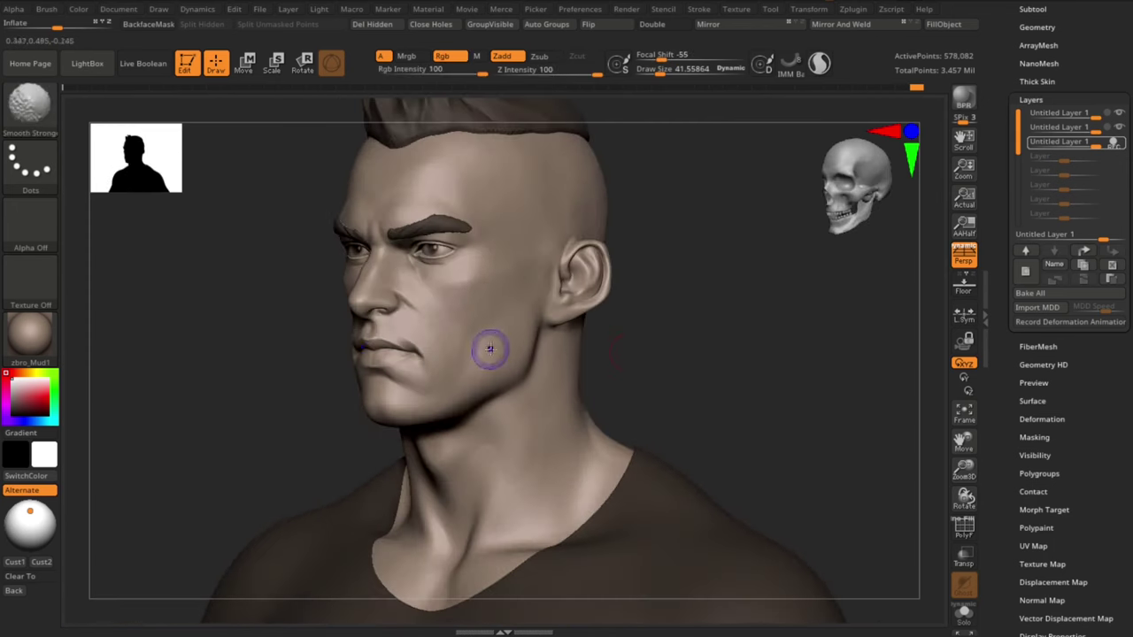
right_drag(661, 352, 699, 350)
ctrl+right_drag(699, 350, 642, 363)
Step: Isolate the head mesh, choose ClayBuildup at a draw size of about 33 and add a fourth sculpt layer
click(964, 613)
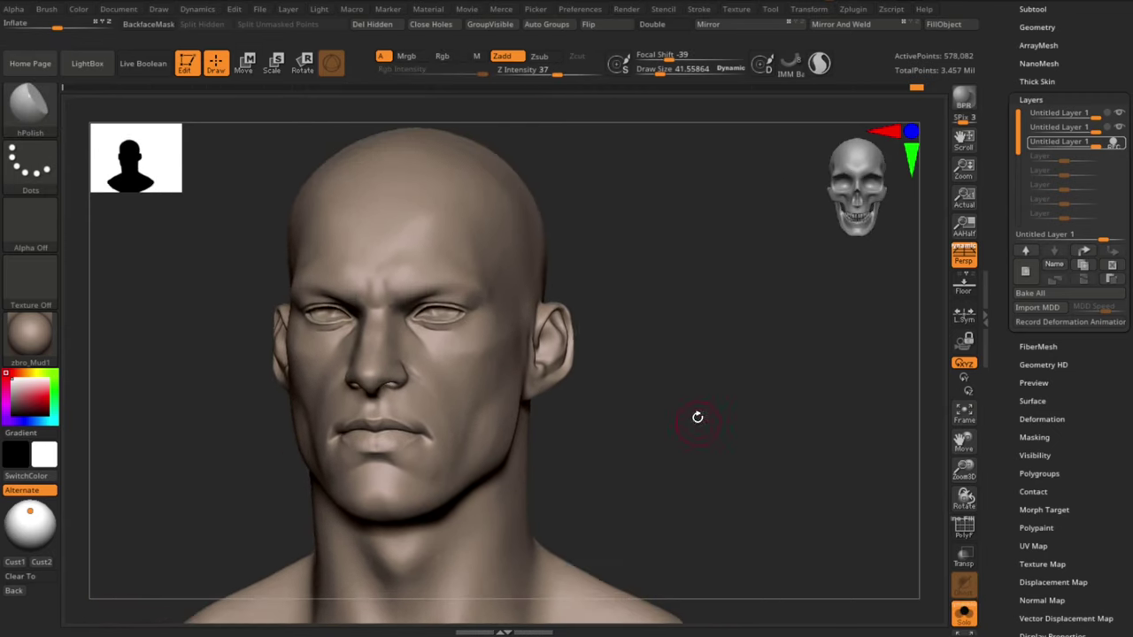
ctrl+right_drag(697, 417, 700, 447)
key(b)
key(c)
key(b)
key(s)
click(379, 233)
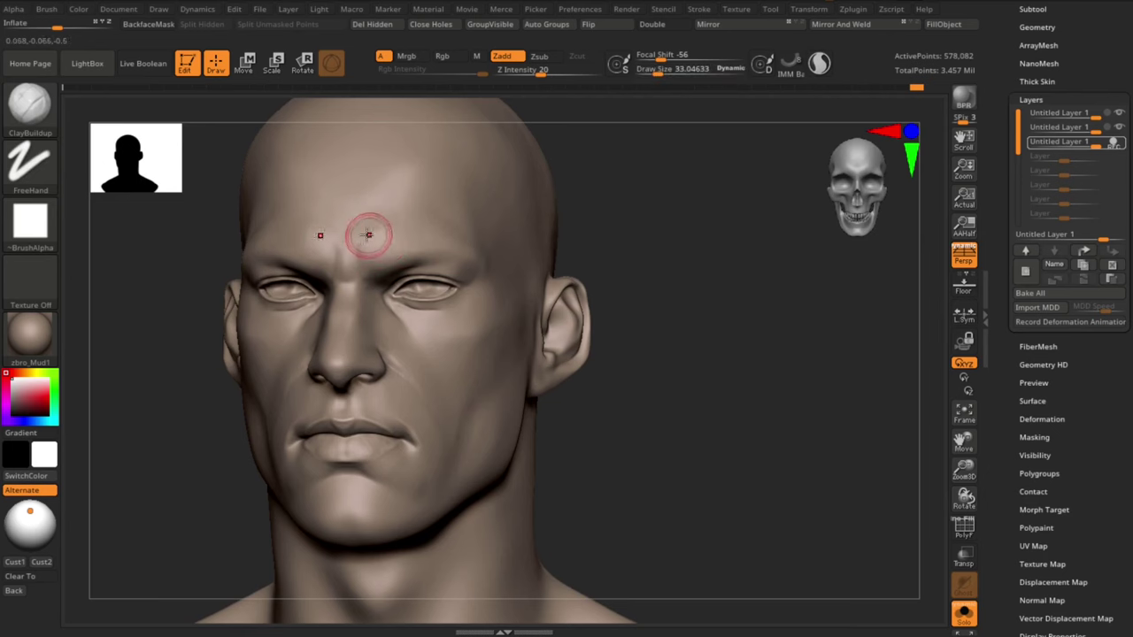
click(1025, 272)
Step: Build up the brow ridge from its inner end to the temple with ClayBuildup strokes
right_drag(686, 285, 624, 290)
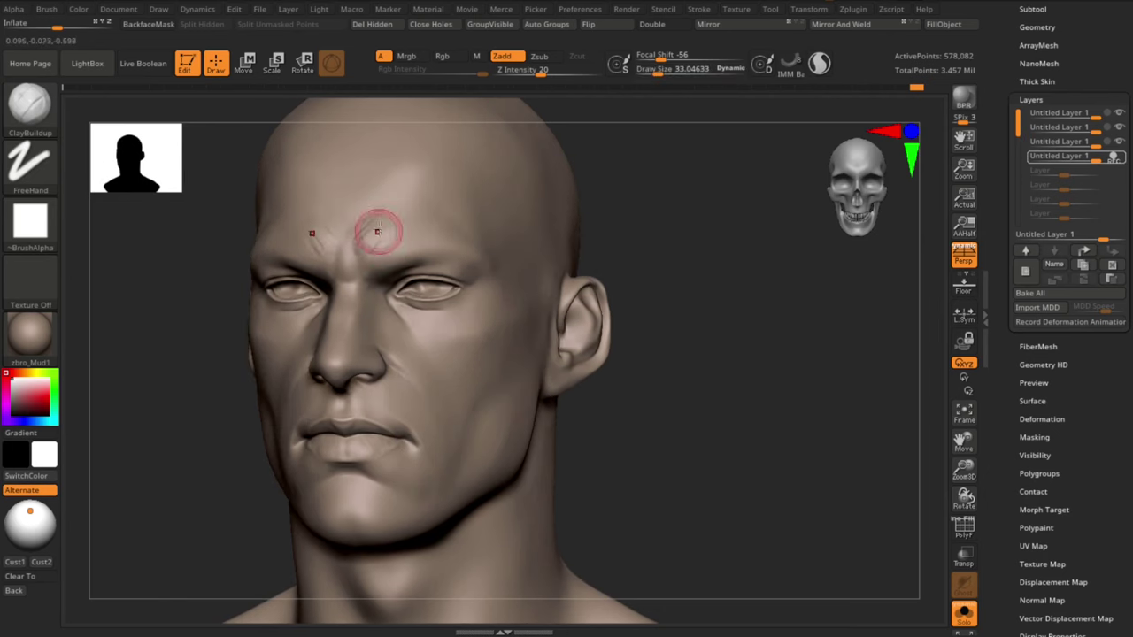
drag(378, 232, 366, 247)
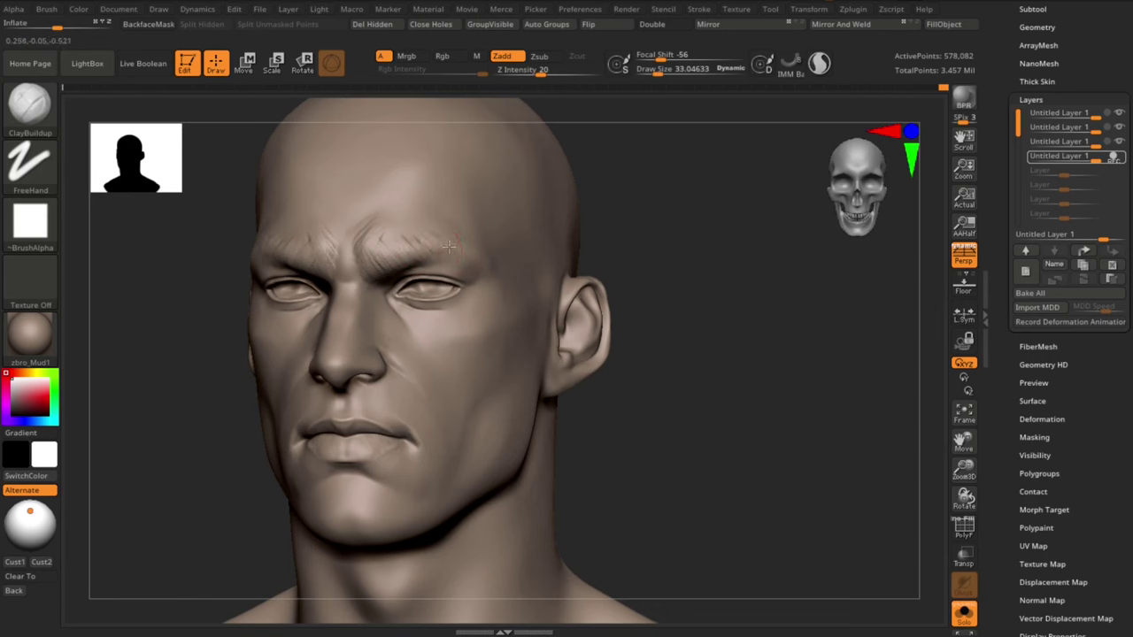
right_drag(622, 246, 560, 249)
drag(462, 250, 494, 273)
mouse_move(509, 232)
right_down()
mouse_move(587, 220)
mouse_move(544, 238)
right_up()
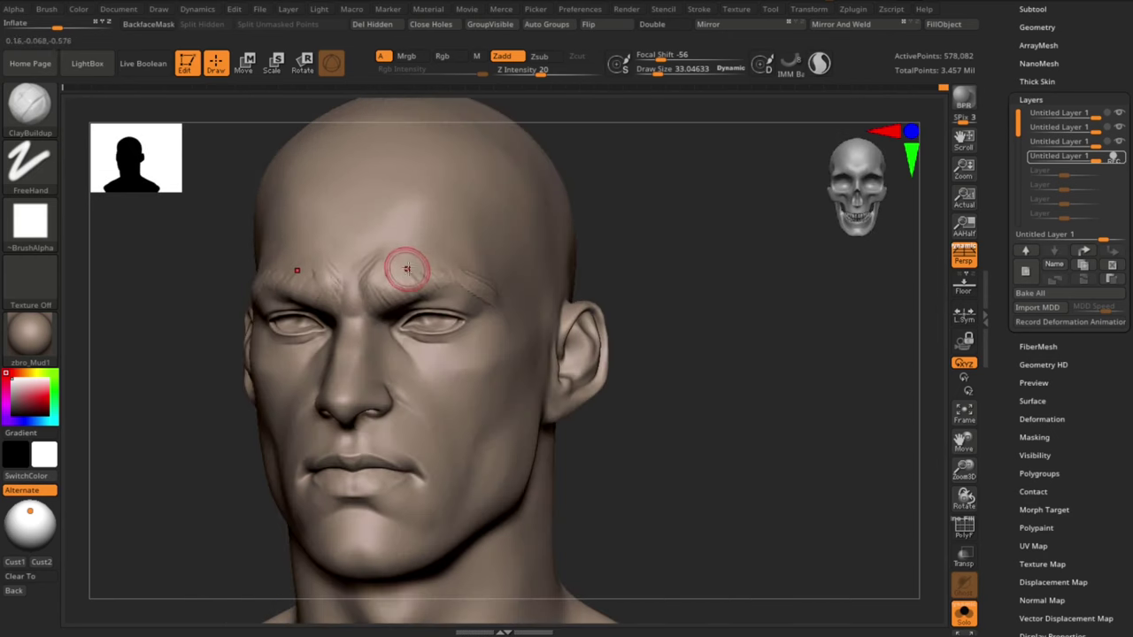
Step: Sculpt frown folds on the forehead above the inner brows with ClayBuildup at about 28 and smooth them
key(s)
click(405, 271)
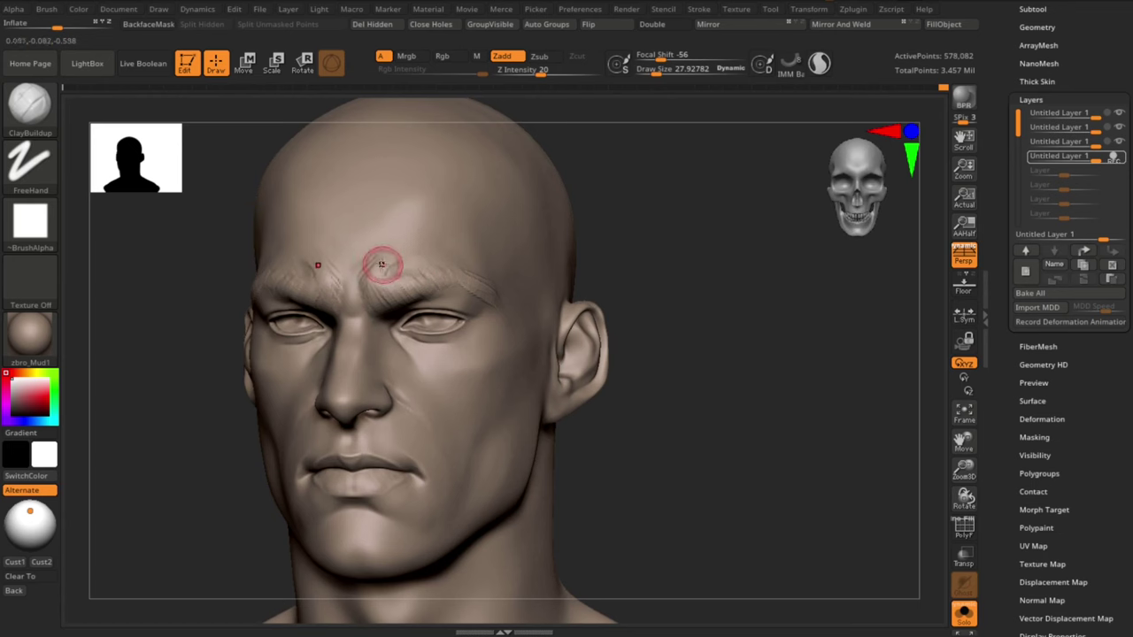
key(s)
click(383, 266)
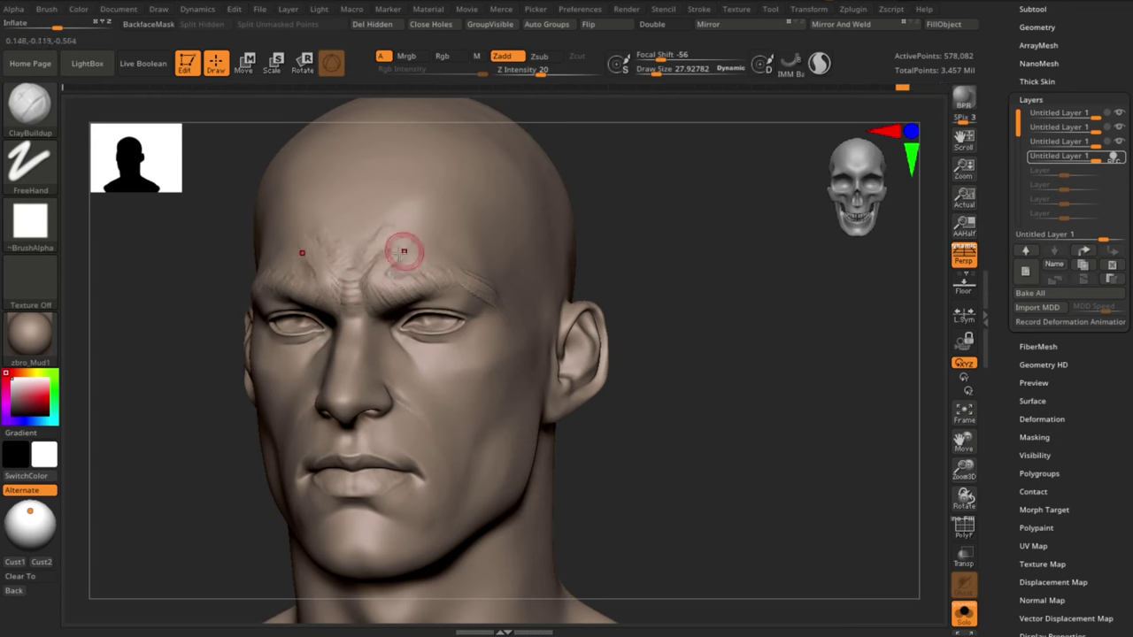
mouse_move(611, 265)
ctrl+right_down()
mouse_move(652, 271)
mouse_move(571, 260)
ctrl+right_up()
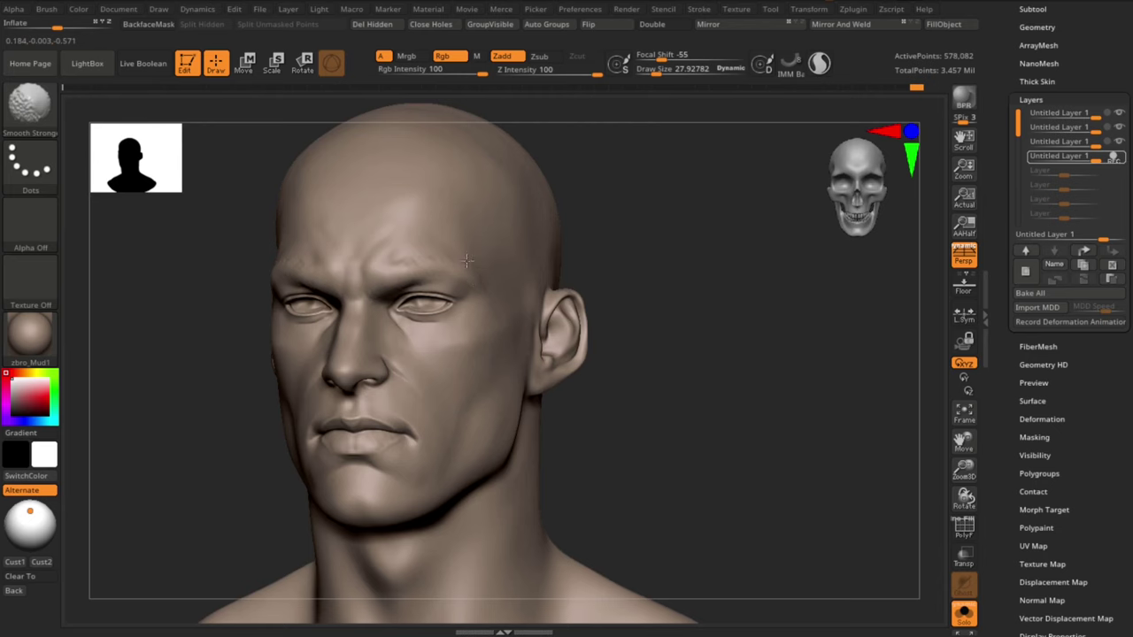
Step: Accentuate the frown folds between the brows with the Standard brush at a draw size of about 39
alt+drag(655, 354, 619, 306)
alt+drag(655, 296, 664, 315)
key(b)
key(s)
key(t)
key(s)
drag(370, 269, 374, 269)
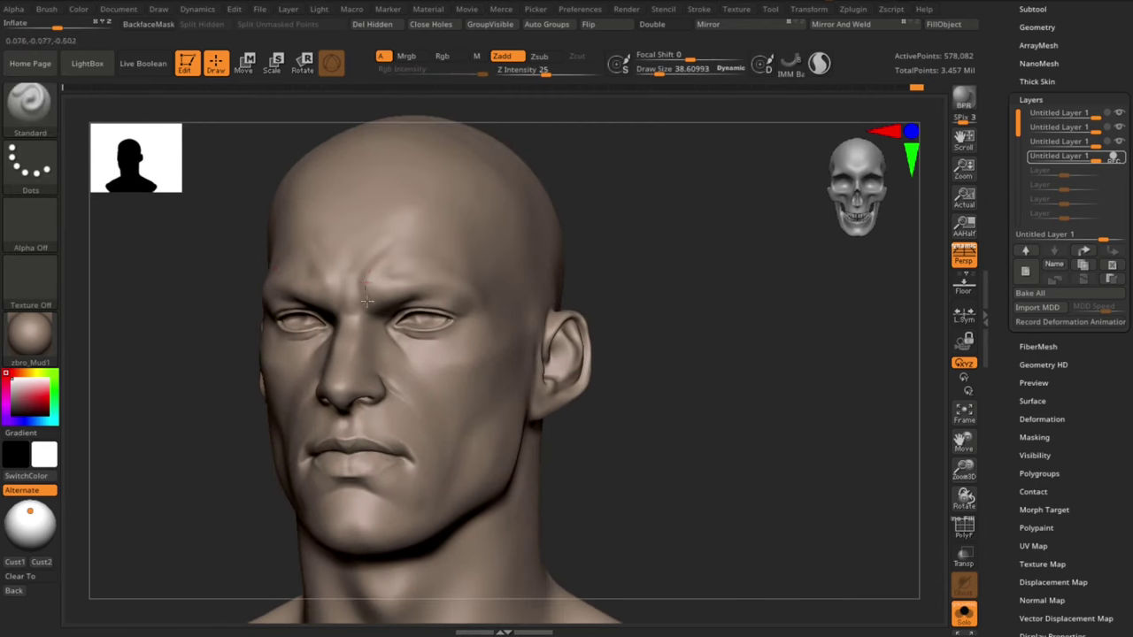
Step: Try shaping the nose bridge between the eyes with the Standard brush at about 23 and undo the strokes
key(s)
key(ctrl+z)
key(s)
mouse_move(648, 263)
mouse_down()
mouse_move(642, 281)
mouse_move(580, 267)
mouse_up()
alt+drag(680, 309, 678, 341)
key(s)
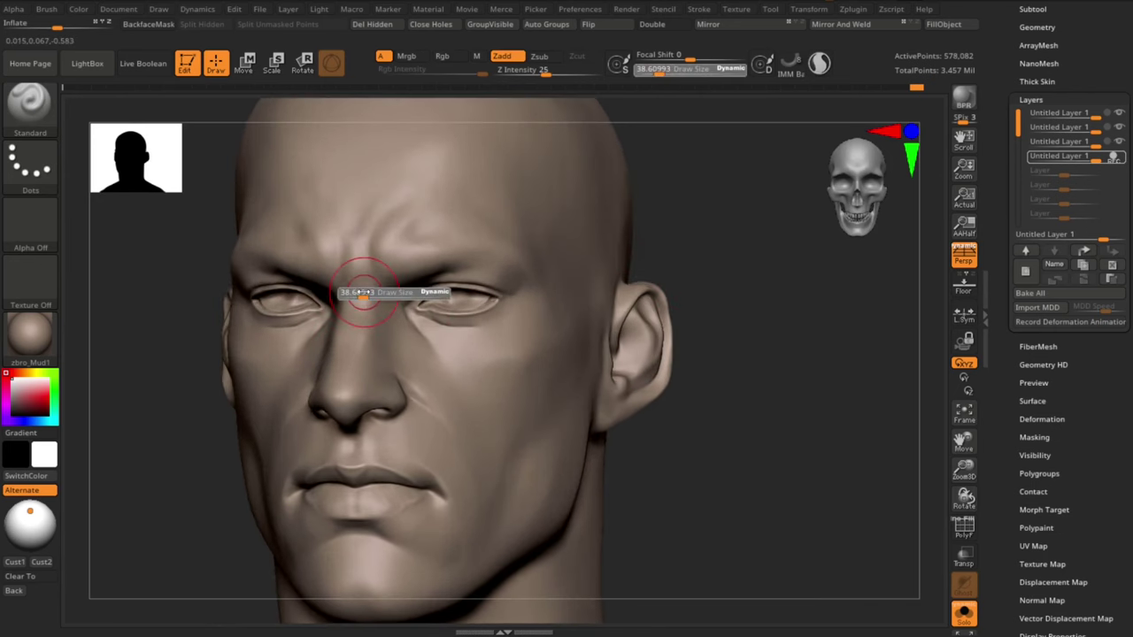
drag(362, 292, 358, 292)
mouse_move(669, 473)
alt+mouse_down()
mouse_move(670, 440)
mouse_move(662, 462)
alt+mouse_up()
key(ctrl+z)
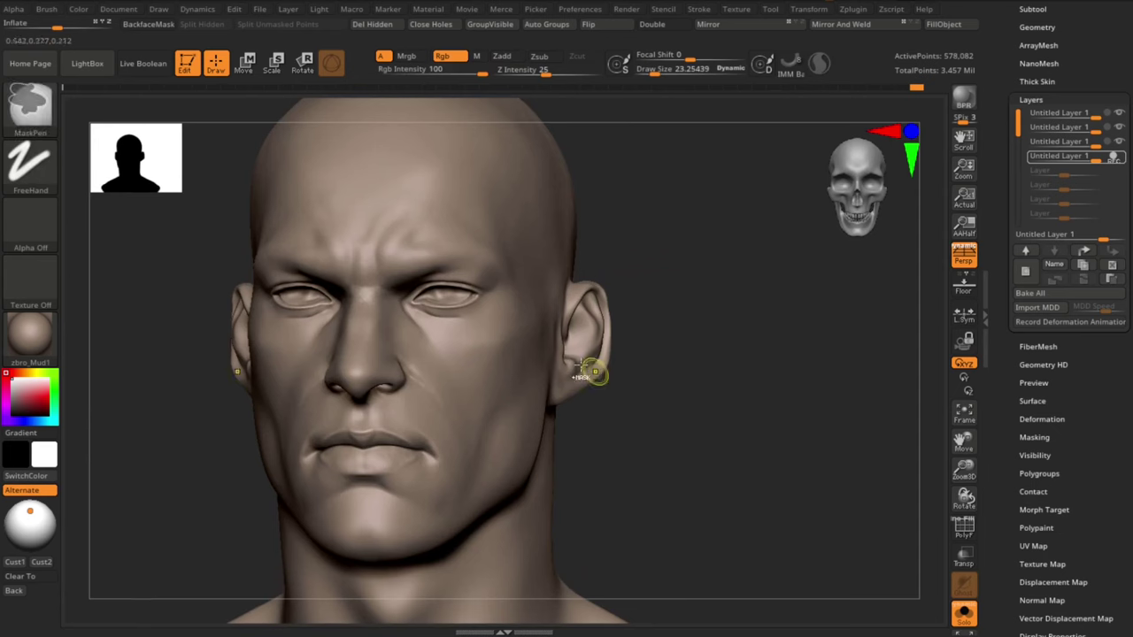
Step: Build up the top of the nose bridge with ClayBuildup and smooth it
key(b)
key(c)
key(b)
shift+drag(379, 299, 362, 293)
key(s)
Step: Carve a crease across the nose bridge between the eyes with DamStandard at about 39 and soften it
key(b)
key(m)
key(t)
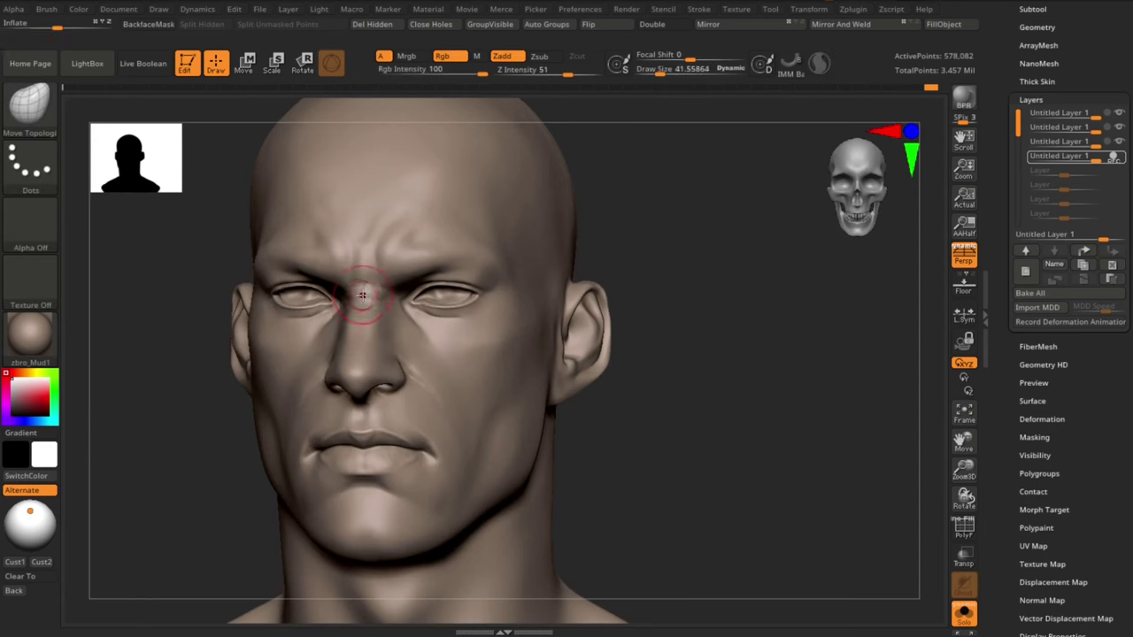
key(b)
key(d)
key(s)
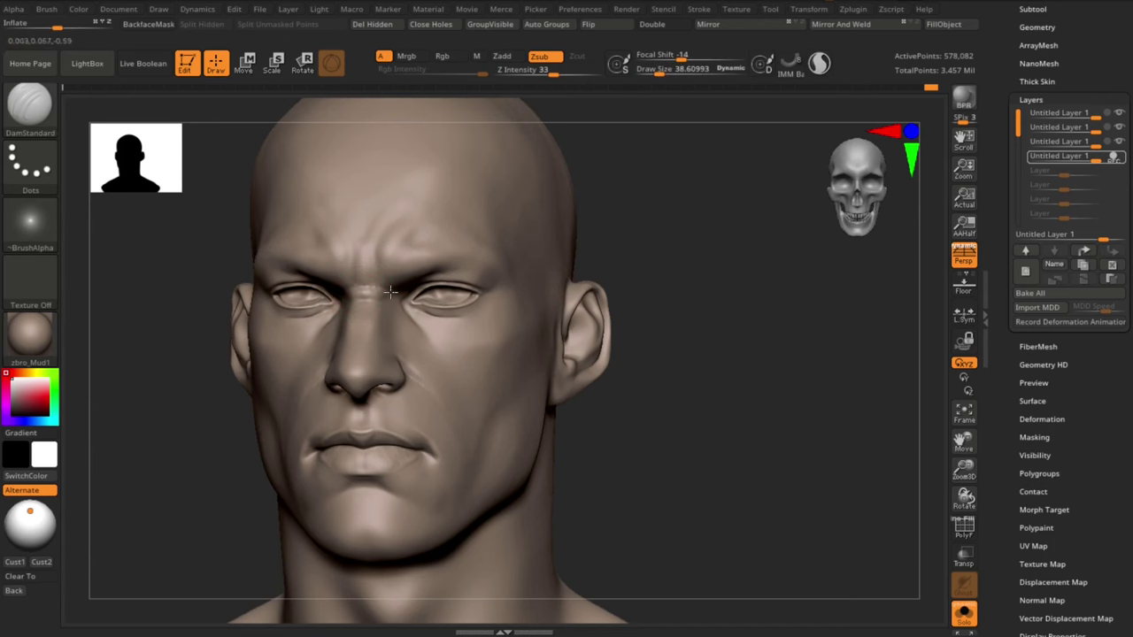
drag(702, 491, 630, 489)
shift+drag(373, 297, 375, 285)
drag(696, 301, 755, 311)
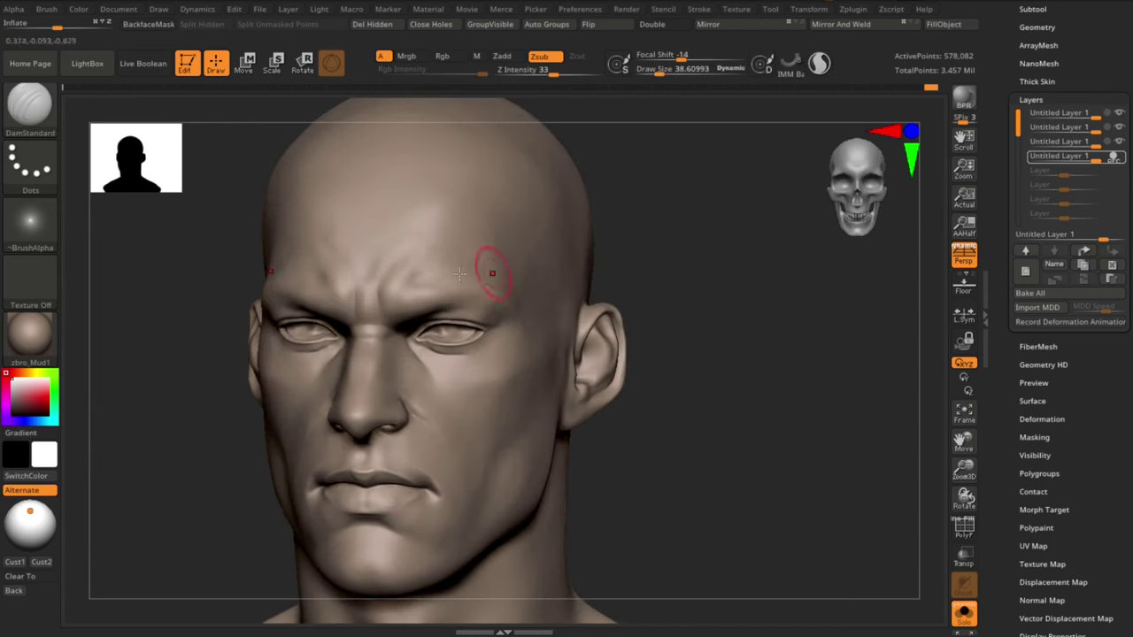
Step: Adjust the shape of the upper nose bridge with the Move brush at about 39
drag(695, 420, 395, 303)
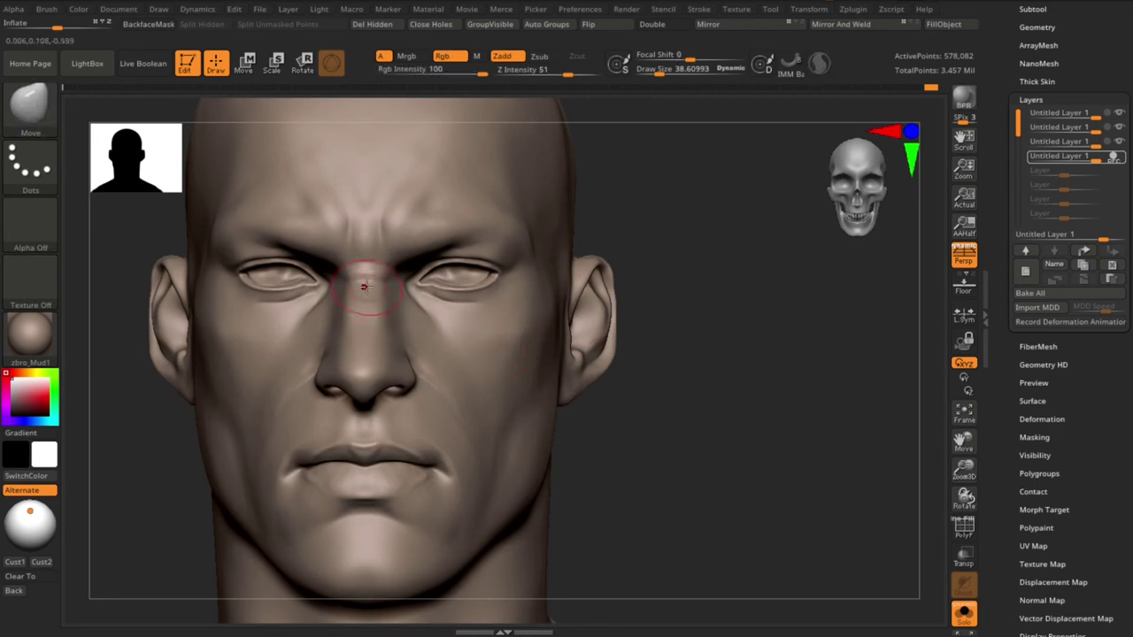
mouse_move(741, 383)
mouse_down()
mouse_move(678, 389)
mouse_move(752, 390)
mouse_up()
drag(849, 425, 779, 425)
Step: Adjust the lower cheek and jaw contour with the Move Topological brush at about 65
key(b)
key(m)
key(t)
key(s)
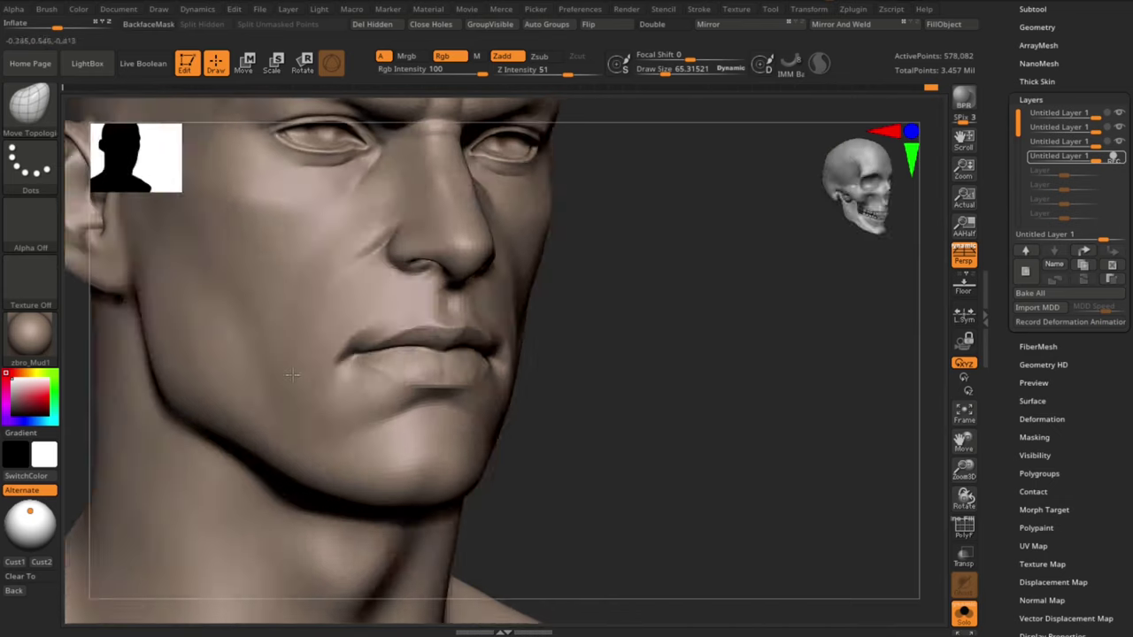
shift+drag(554, 380, 487, 297)
Step: Refine the upper lip's contour with the Move Topological brush at about 21
drag(768, 418, 699, 416)
key(s)
drag(769, 390, 729, 393)
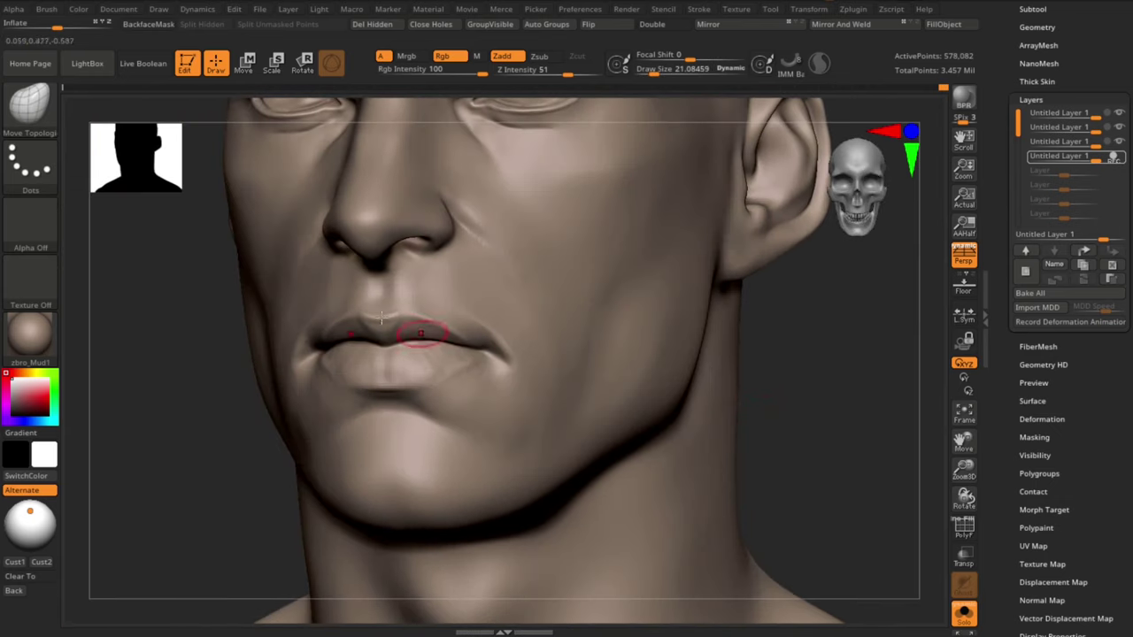
Step: Add a fifth sculpt layer, raise the philtrum ridges with the Standard brush at about 19 and smooth them
key(s)
drag(393, 274, 392, 274)
key(b)
key(s)
key(t)
click(1025, 274)
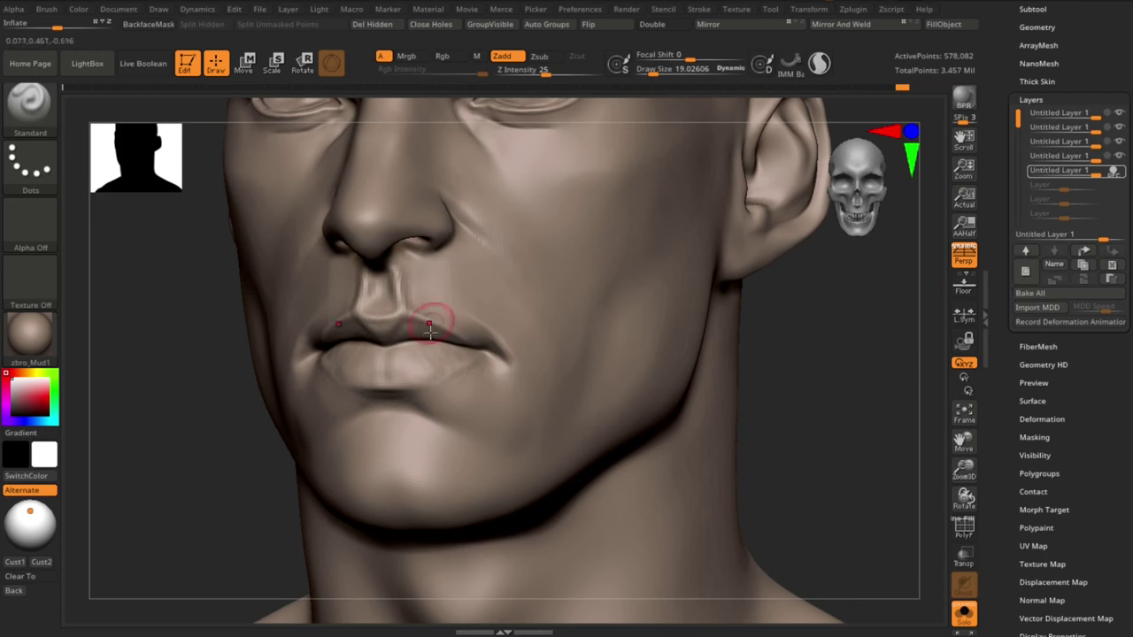
drag(768, 389, 548, 381)
shift+drag(391, 297, 389, 305)
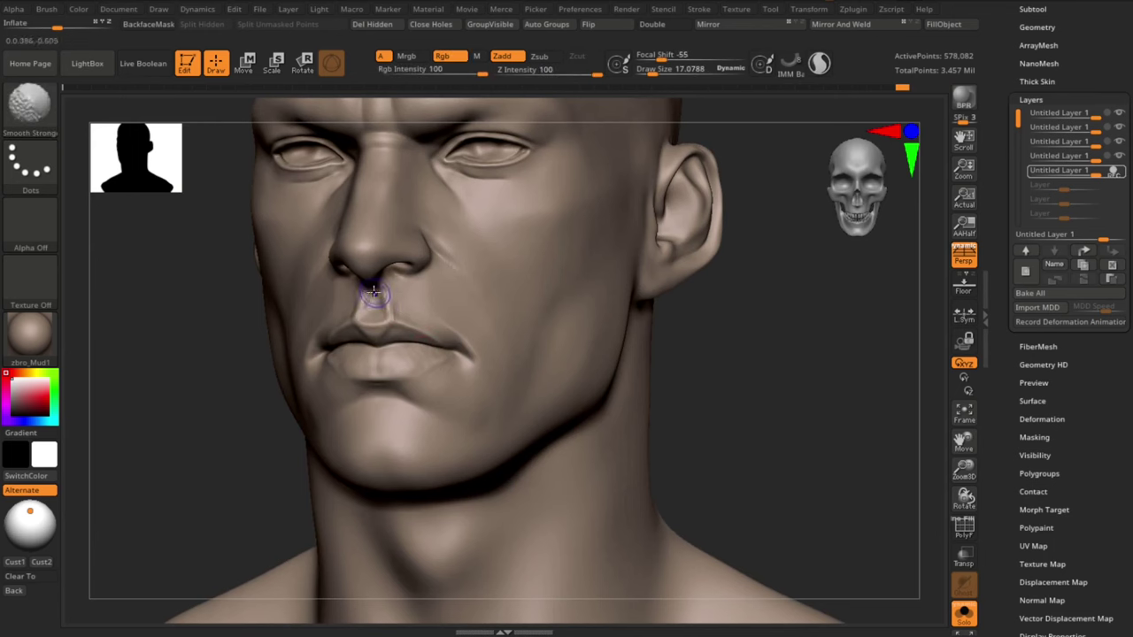
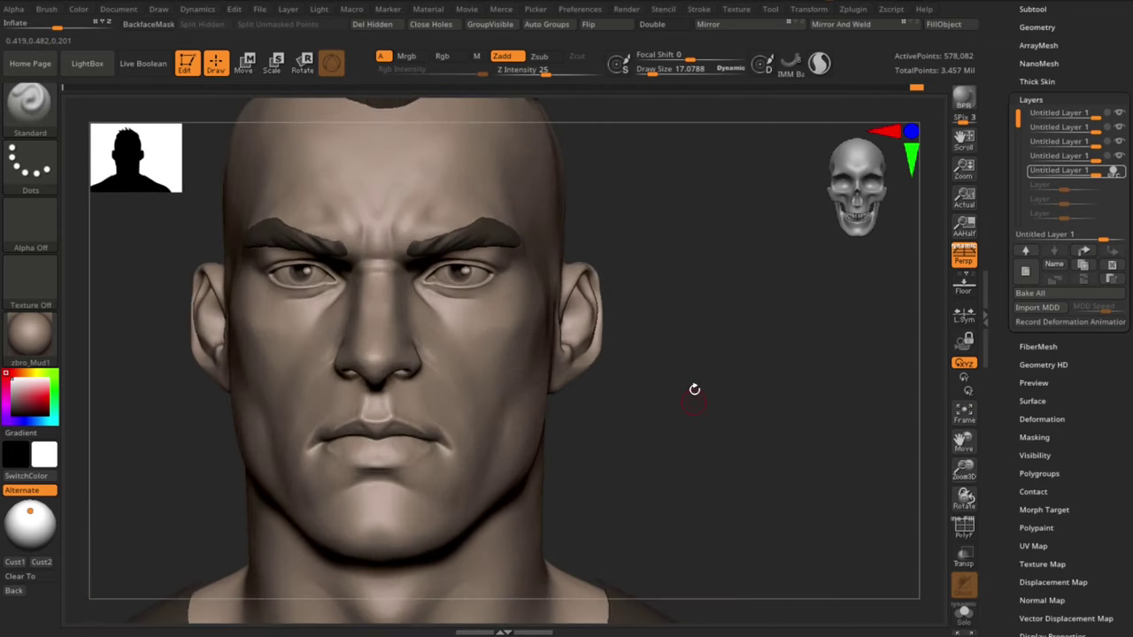
Step: Add a sixth sculpt layer and lower the head mesh by two subdivision levels
drag(677, 478, 666, 403)
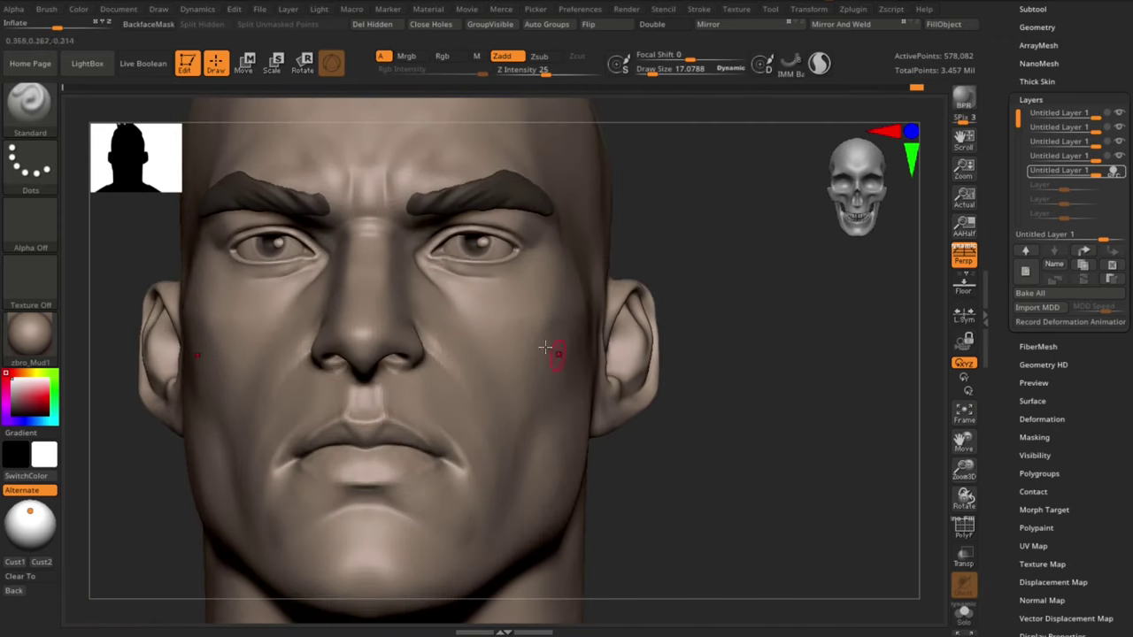
click(1025, 272)
key(shift+d)
key(shift+d)
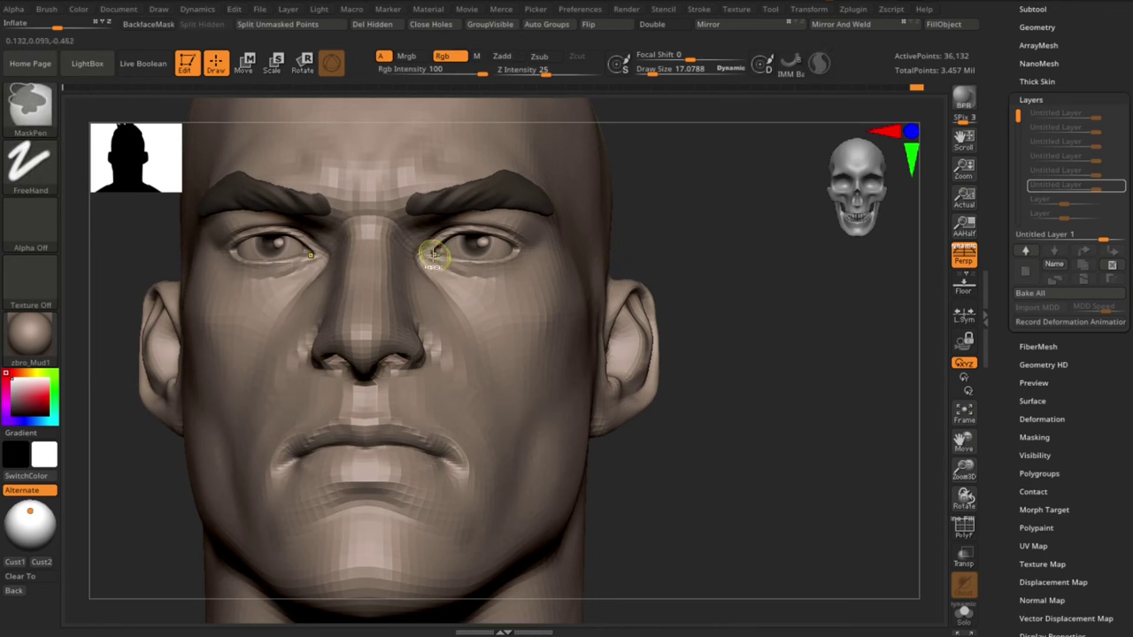
Step: Mask the under-eye areas with the MaskLasso brush and invert the mask so only those areas remain editable
key(b)
key(m)
key(l)
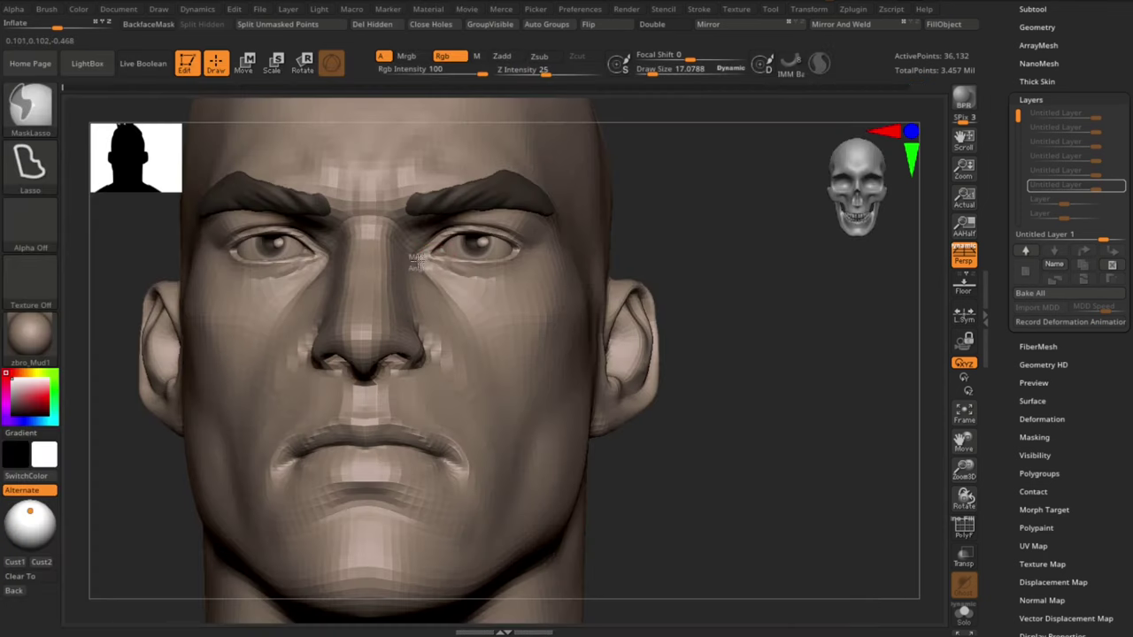
ctrl+drag(418, 283, 420, 269)
ctrl+click(708, 266)
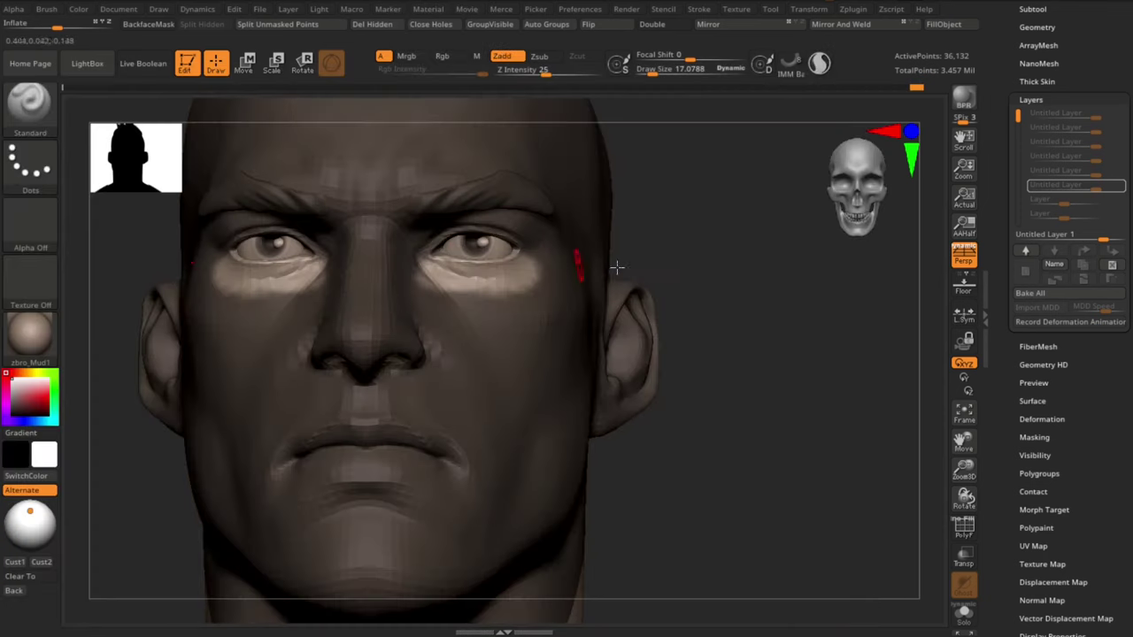
drag(717, 252, 660, 232)
ctrl+click(569, 271)
Step: Reshape the unmasked lower eyelid area with the Move Topological brush at about 36
key(b)
key(m)
key(t)
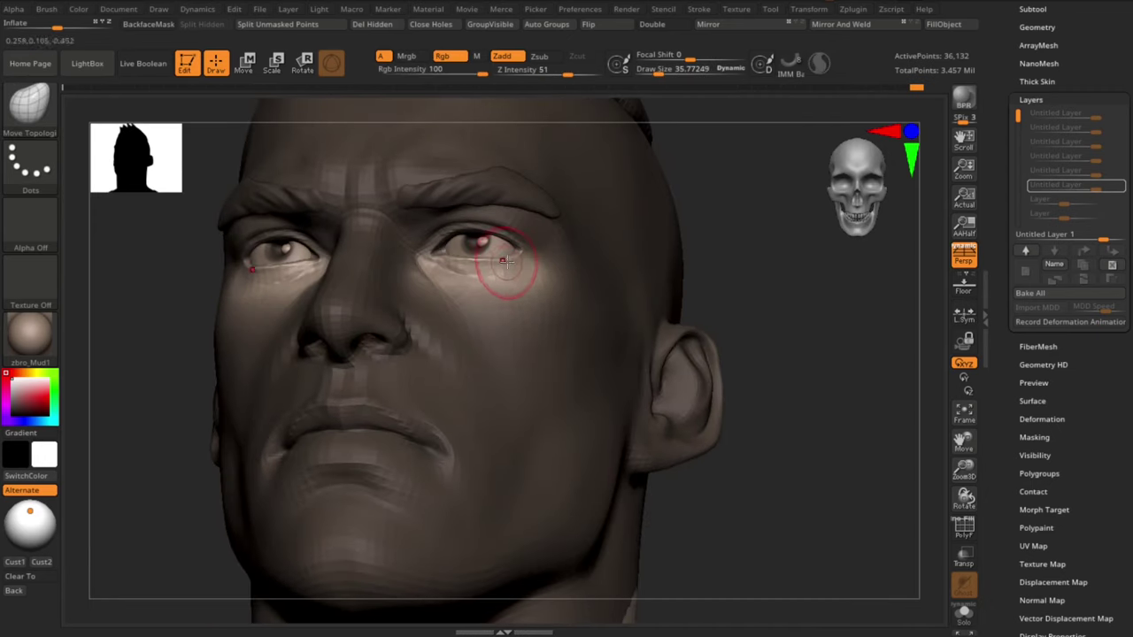
drag(735, 266, 646, 284)
shift+drag(398, 323, 581, 337)
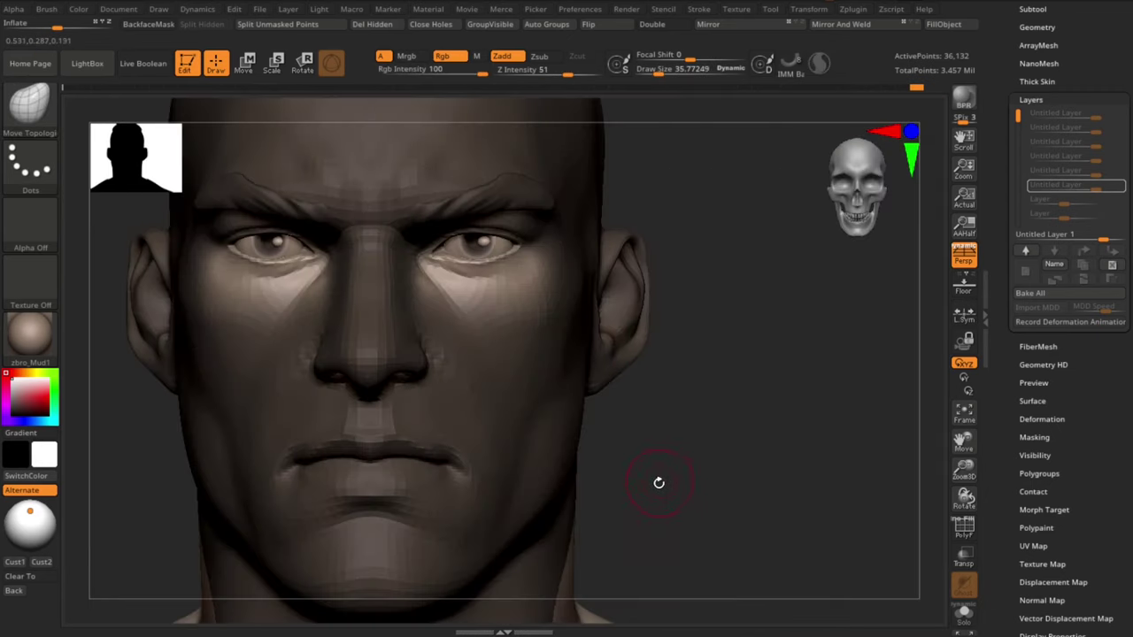
Step: Adjust the lower eyelids further with the Move Topological brush at about 48, and clear the mask
drag(650, 501, 653, 354)
key(s)
drag(493, 258, 486, 249)
drag(708, 208, 642, 288)
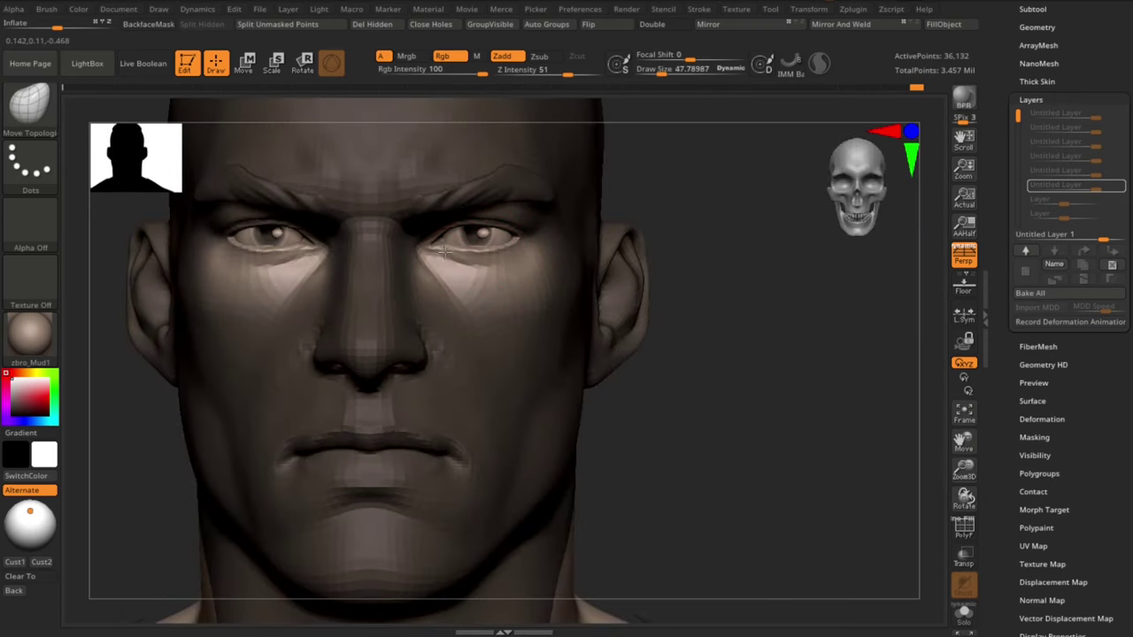
key(s)
drag(474, 251, 470, 252)
drag(705, 395, 680, 409)
drag(700, 266, 703, 301)
ctrl+click(735, 254)
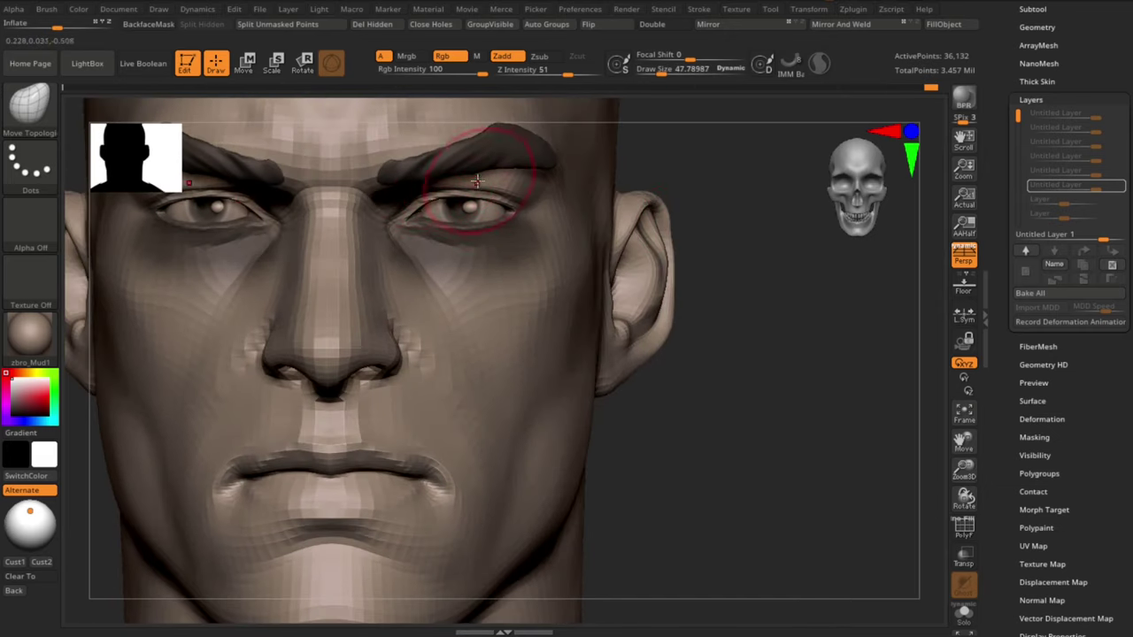
ctrl+drag(701, 376, 687, 441)
Step: Mask everything but the eyelid rims, adjust them at a brush size of about 19, and clear the mask
alt+drag(683, 169, 680, 189)
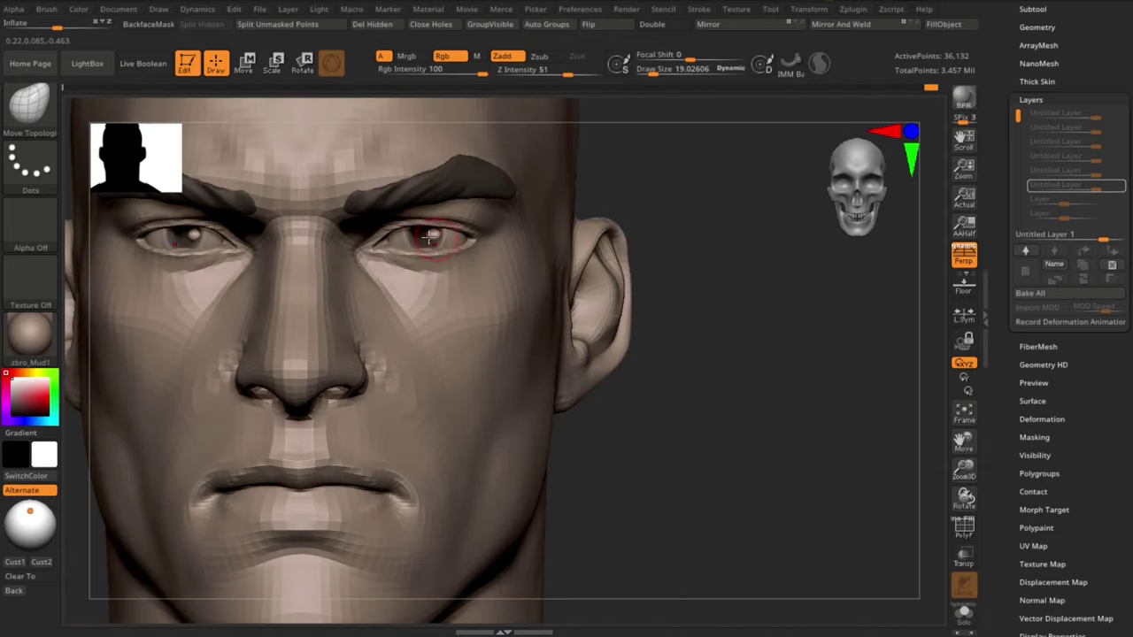
mouse_move(362, 249)
ctrl+mouse_down()
mouse_move(407, 220)
mouse_move(409, 260)
mouse_move(359, 247)
ctrl+mouse_up()
ctrl+click(700, 306)
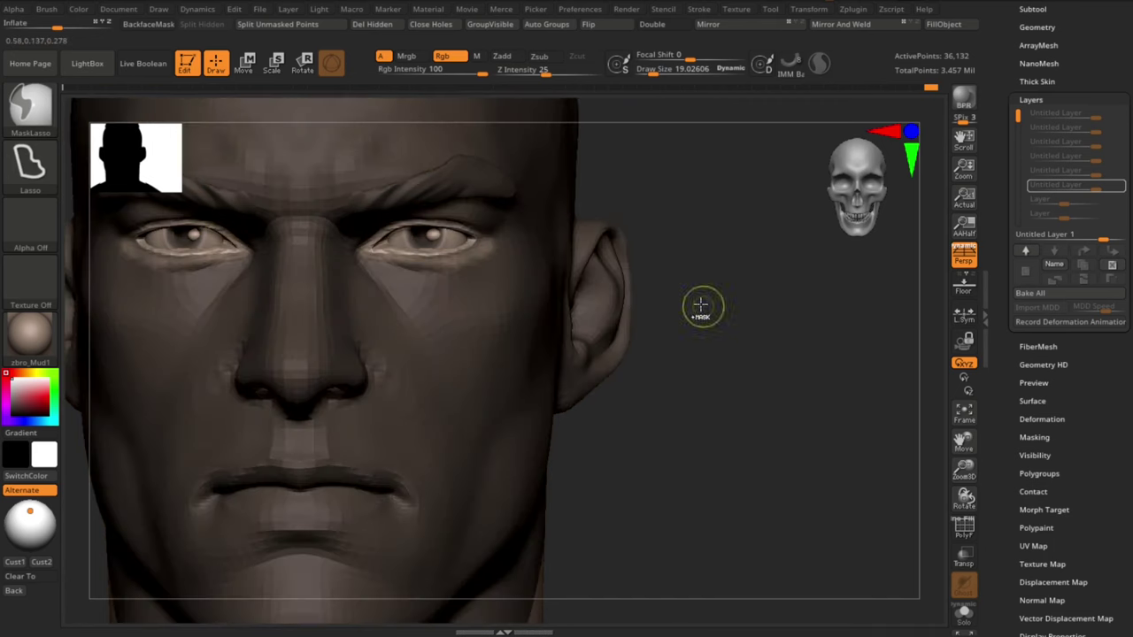
key(f)
mouse_move(700, 306)
shift+mouse_down()
mouse_move(629, 313)
mouse_move(742, 299)
shift+mouse_up()
mouse_move(741, 299)
alt+mouse_down()
mouse_move(600, 284)
mouse_move(591, 247)
alt+mouse_up()
ctrl+click(481, 298)
ctrl+click(481, 298)
key(w)
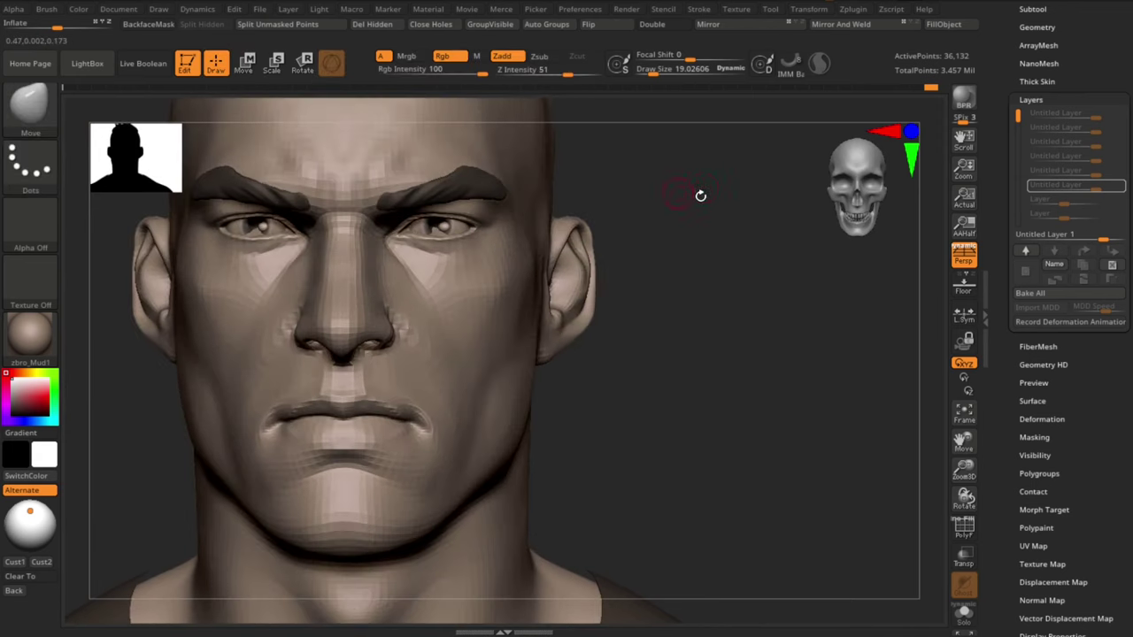
Step: Merge the PM3D_Sphere3D1 eye subtool with PM3D_Sphere3D2_2 below it, always accepting the non-undoable operation
click(1050, 9)
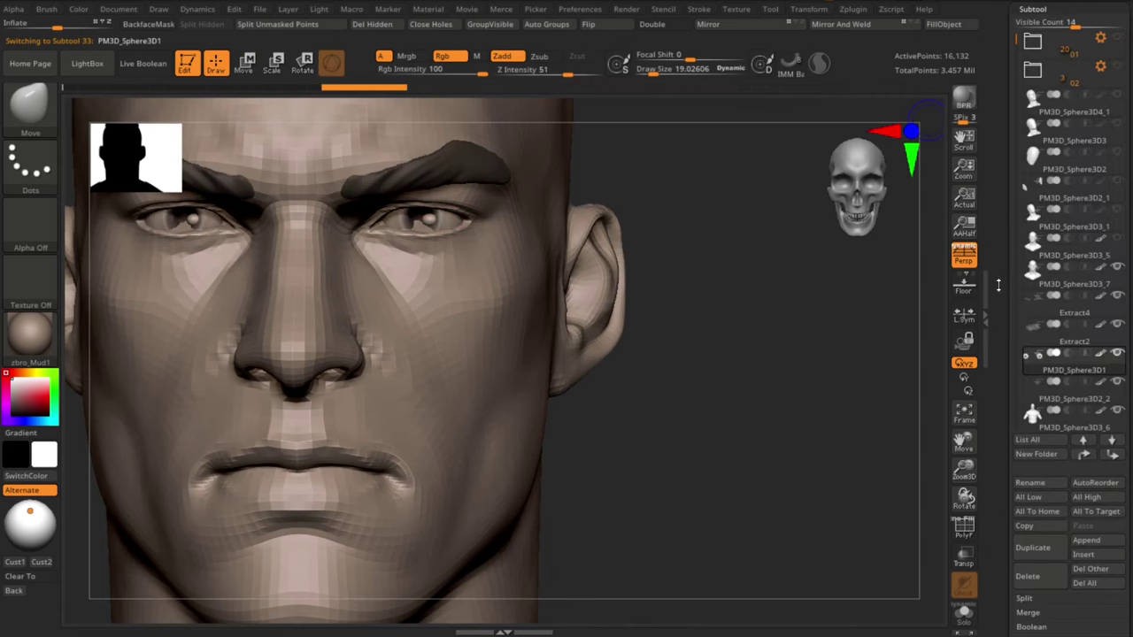
click(1028, 576)
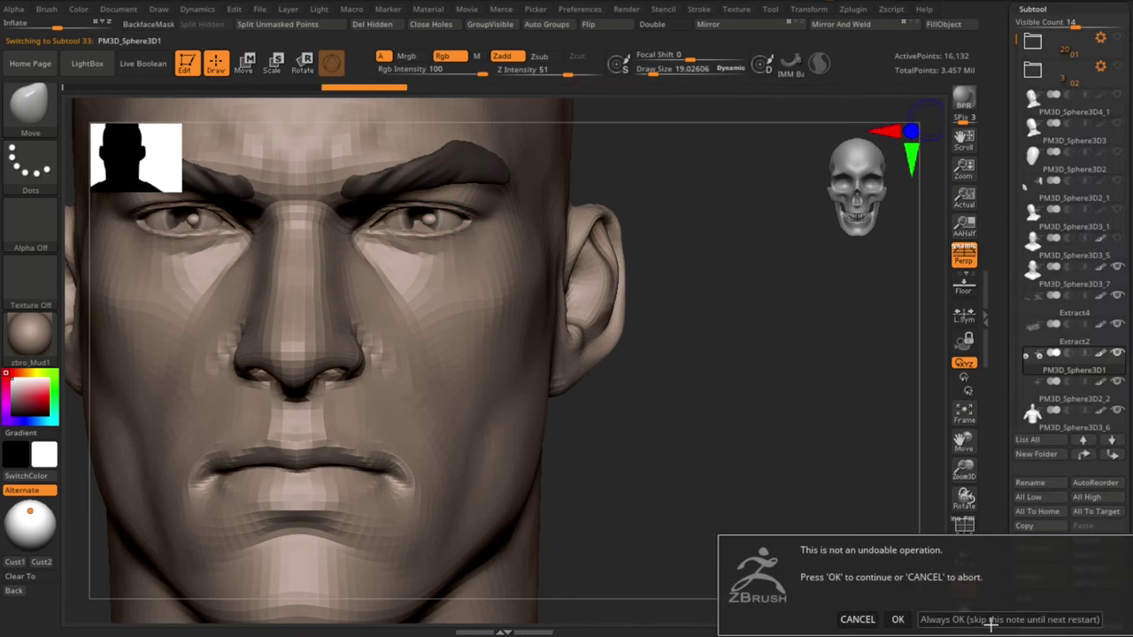
click(990, 623)
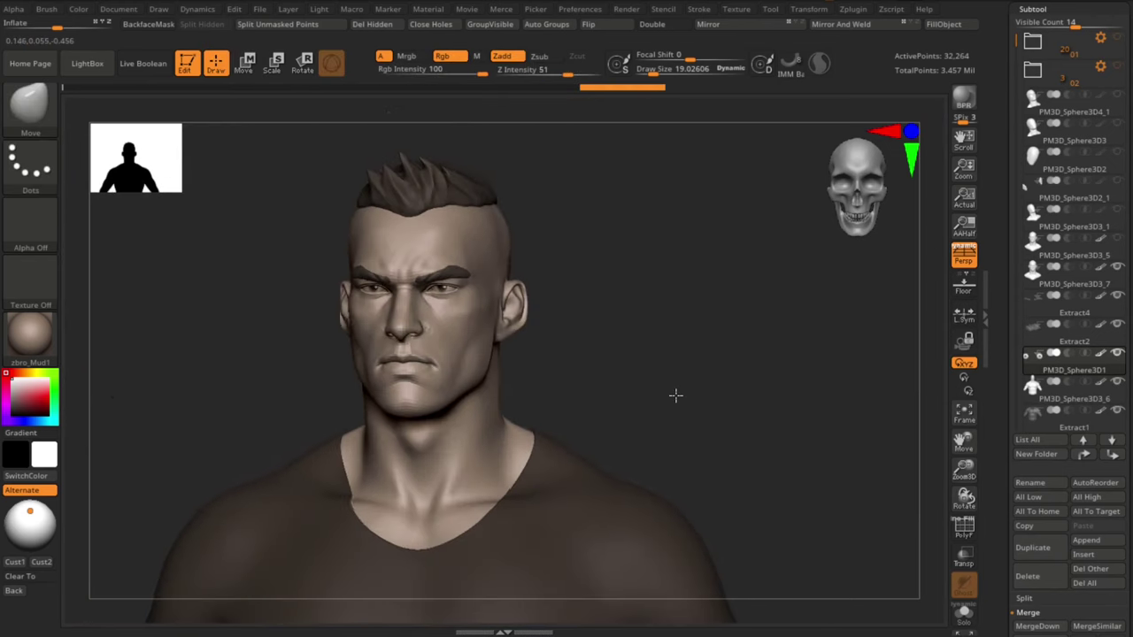
Step: Review the bust's proportions, select the head subtool and add a new sculpt layer
alt+click(610, 324)
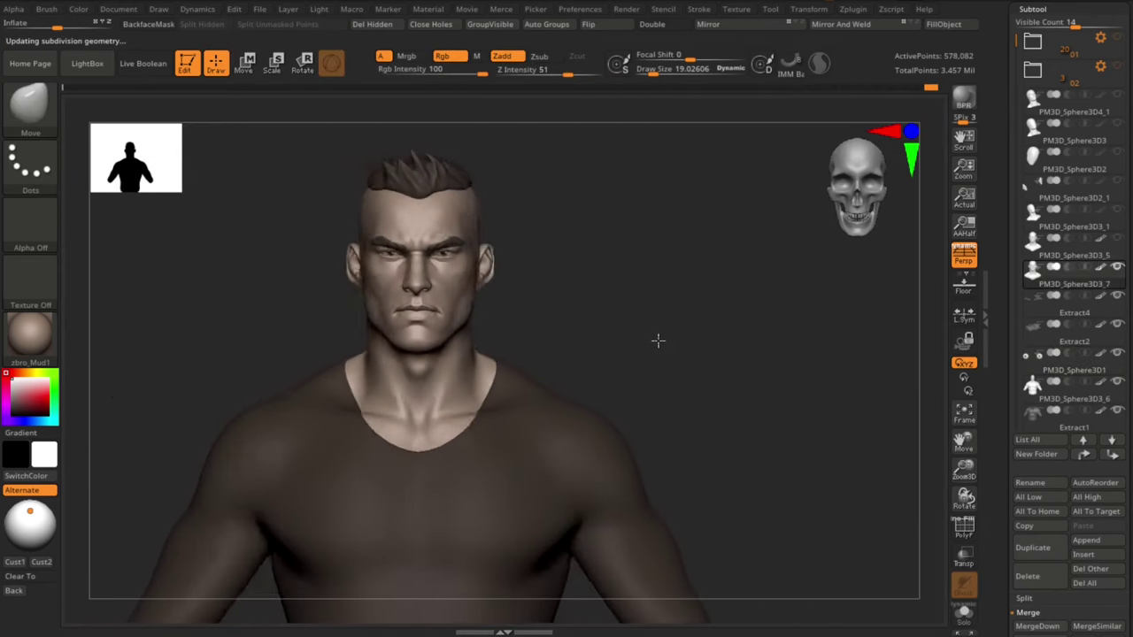
drag(657, 340, 650, 333)
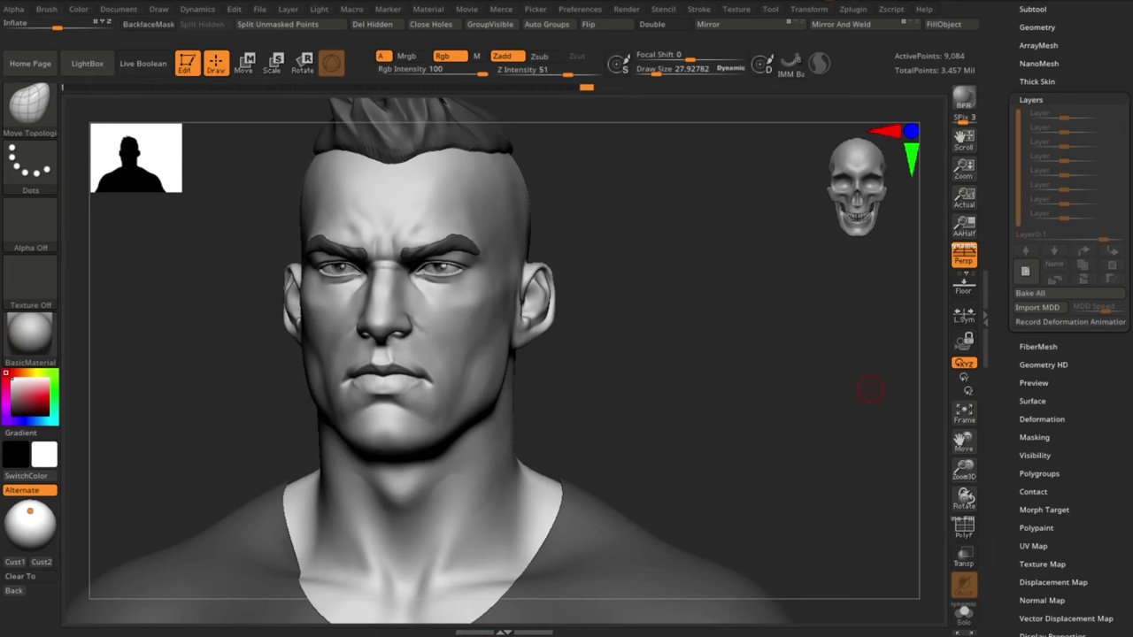
drag(611, 375, 600, 377)
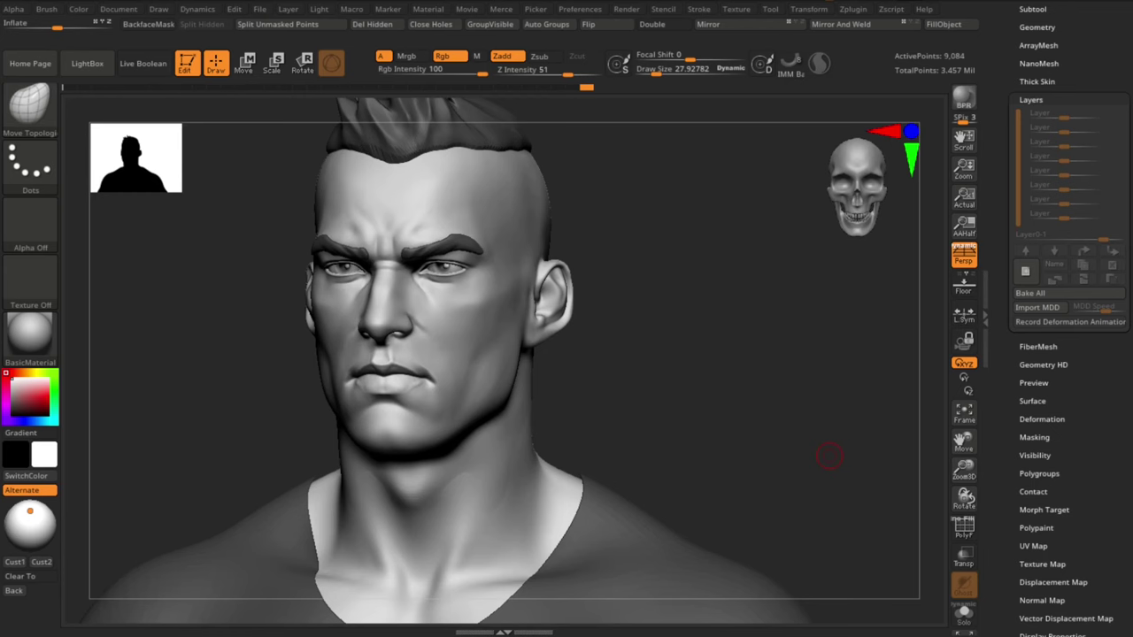
drag(624, 367, 635, 384)
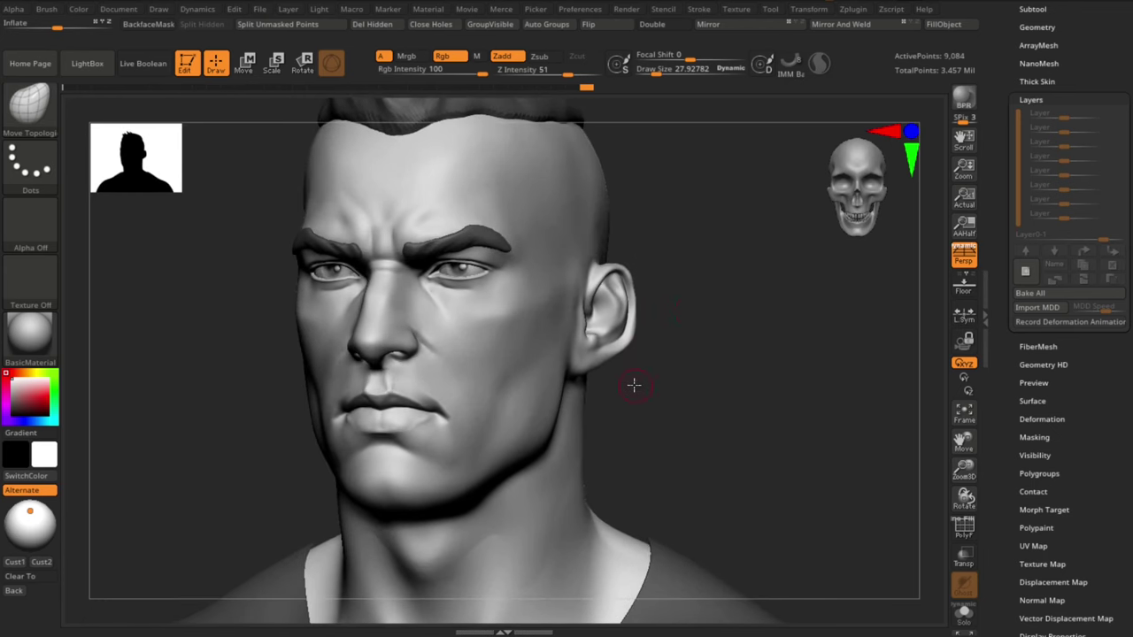
key(shift+f)
key(shift+f)
alt+click(540, 393)
click(1025, 270)
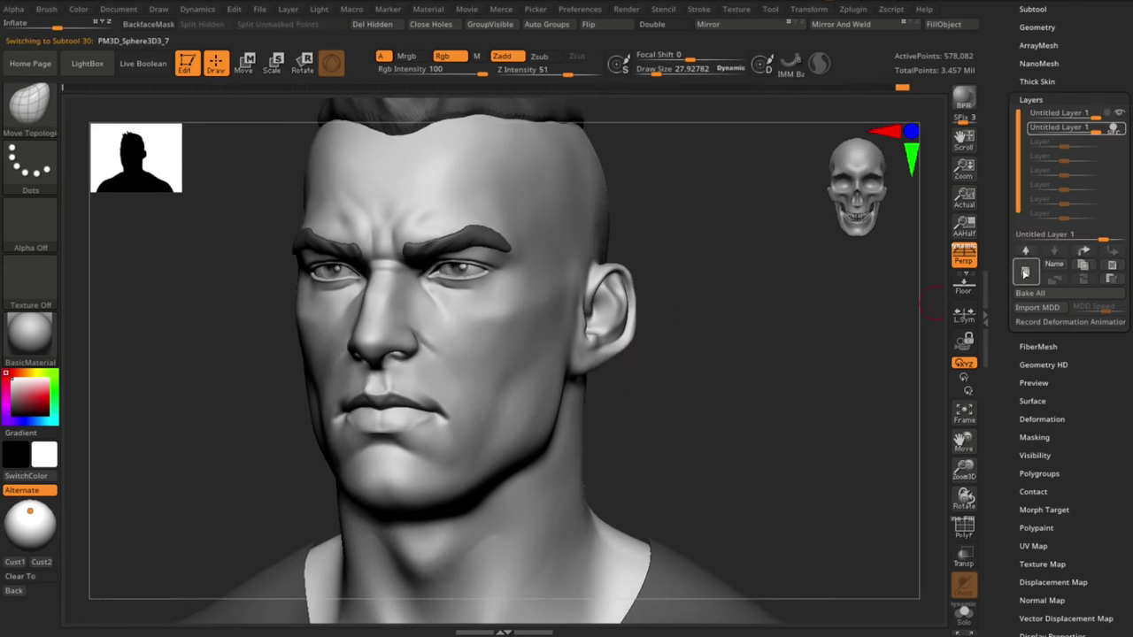
Step: Reshape the cheek contour on the new layer with the Move brush at about 77
alt+drag(690, 414, 651, 403)
key(s)
drag(503, 389, 510, 392)
key(b)
key(m)
key(v)
shift+drag(750, 471, 809, 469)
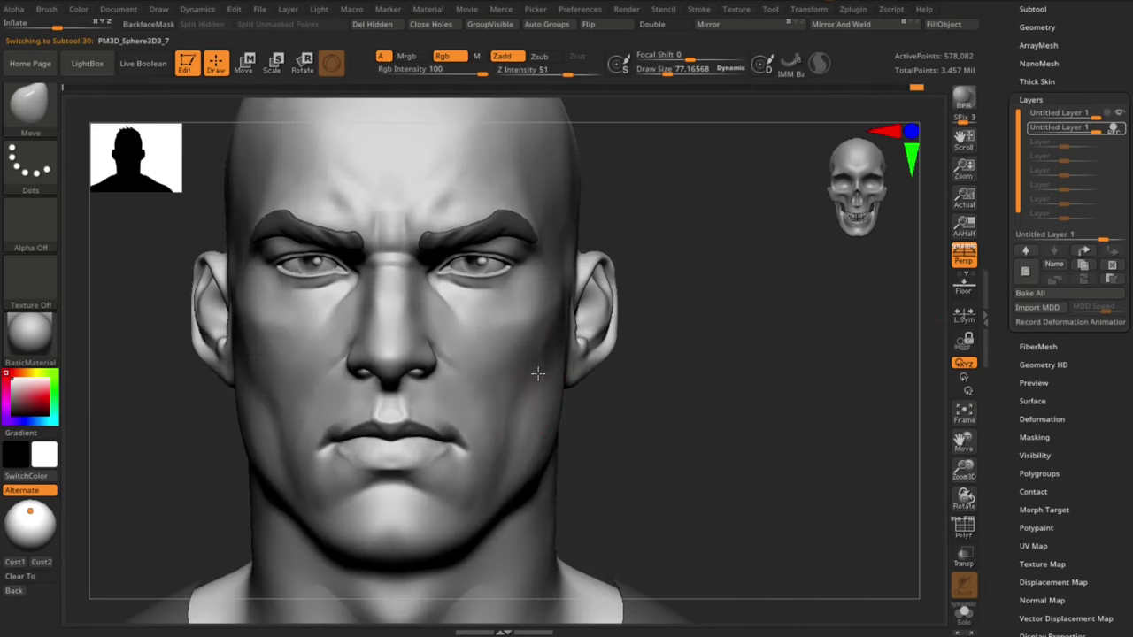
drag(708, 437, 642, 446)
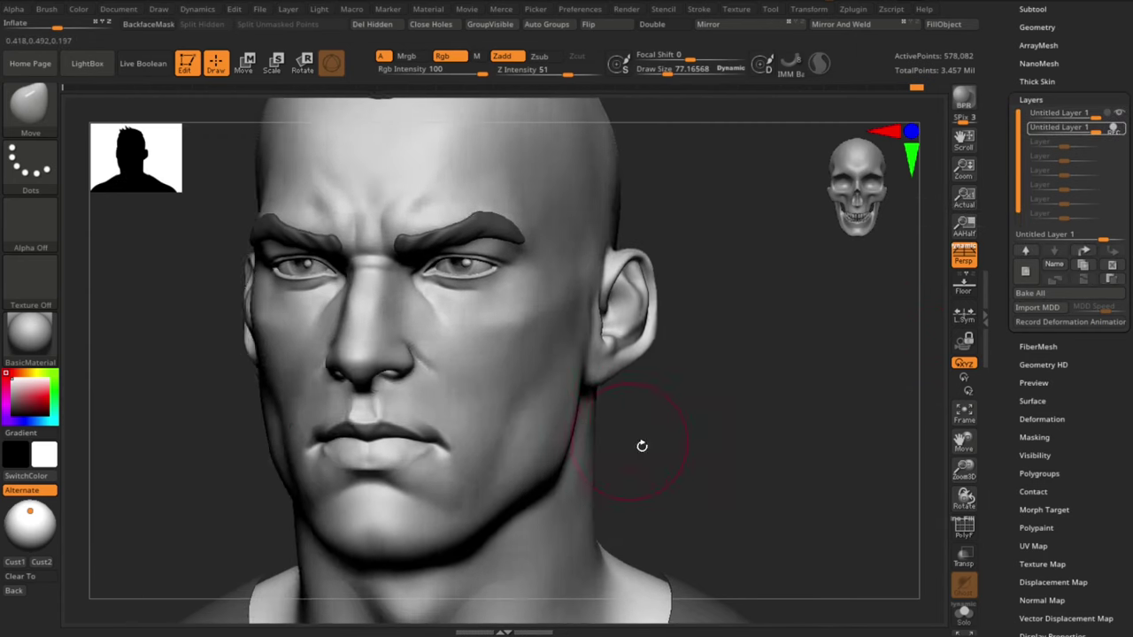
right_drag(641, 446, 522, 366)
Step: Shift the cheek volume beside the nose with the Move brush at about 81
key(s)
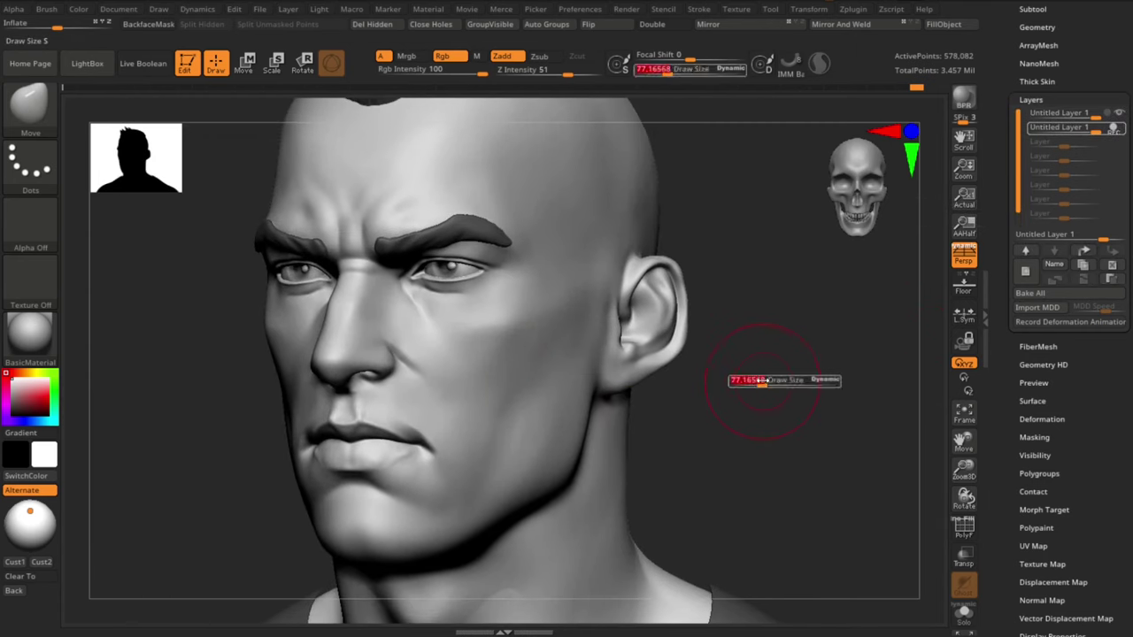
drag(762, 381, 758, 380)
alt+drag(762, 382, 756, 414)
drag(467, 375, 477, 376)
shift+drag(756, 449, 818, 449)
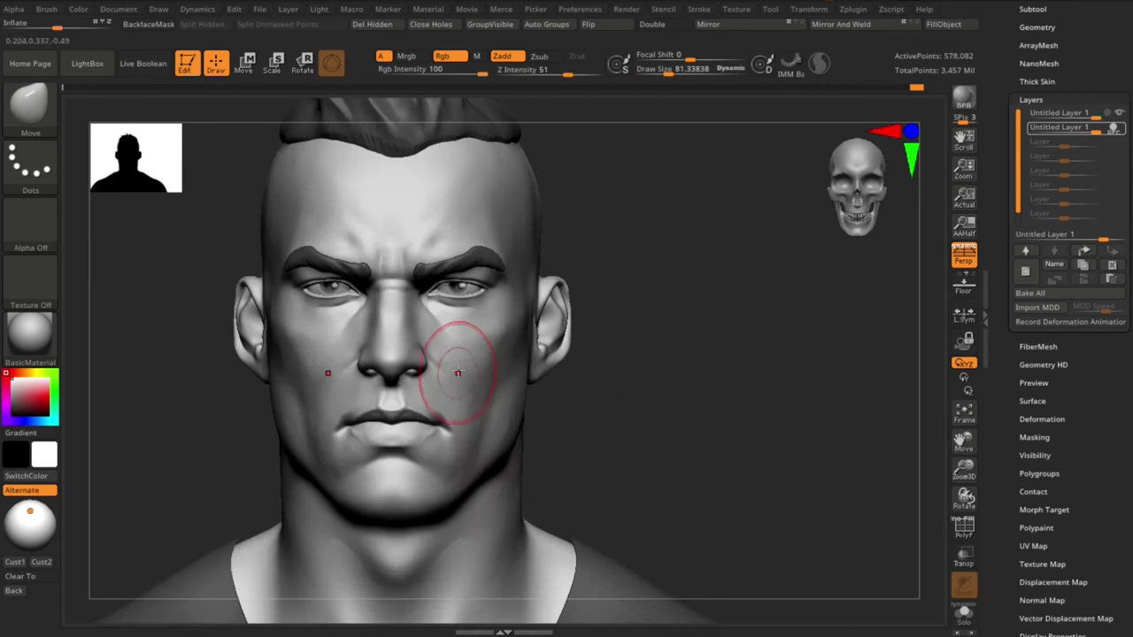
Step: Refine the cheek planes with the Move brush at about 58
key(s)
mouse_move(468, 371)
mouse_down()
mouse_move(478, 375)
mouse_move(474, 364)
mouse_up()
key(s)
key(s)
drag(708, 416, 496, 412)
mouse_move(502, 280)
shift+right_down()
mouse_move(708, 392)
mouse_move(724, 455)
shift+right_up()
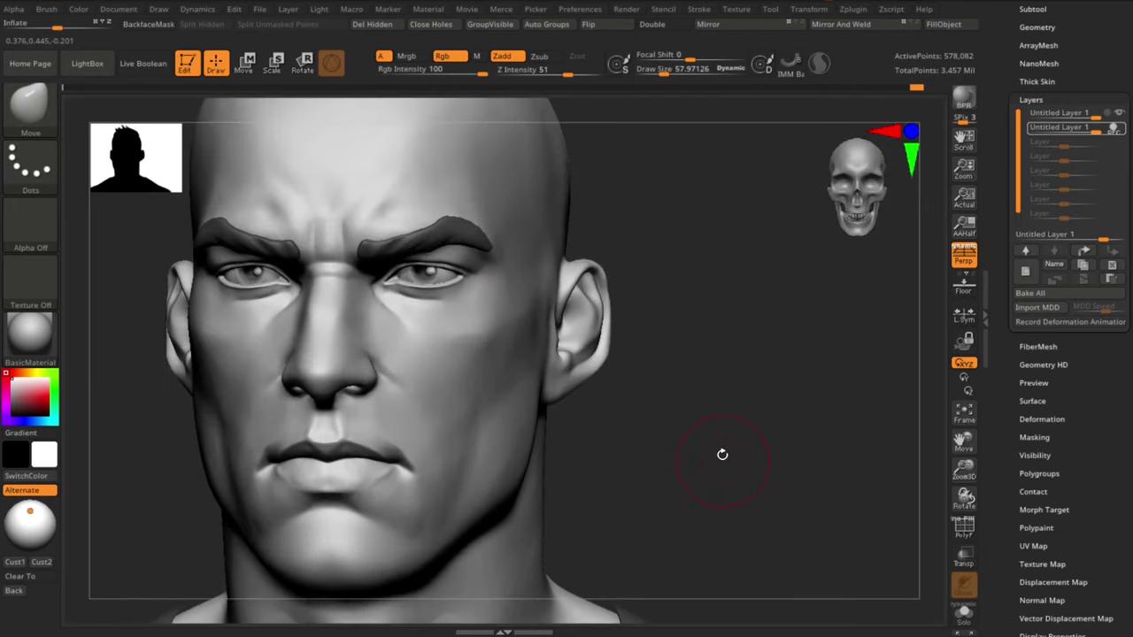
Step: Build up the area beneath the eyes with the ClayBuildup brush at about 23 and smooth the strokes
key(s)
drag(718, 453, 712, 452)
mouse_move(711, 452)
right_down()
mouse_move(748, 433)
mouse_move(696, 385)
right_up()
key(b)
key(c)
key(b)
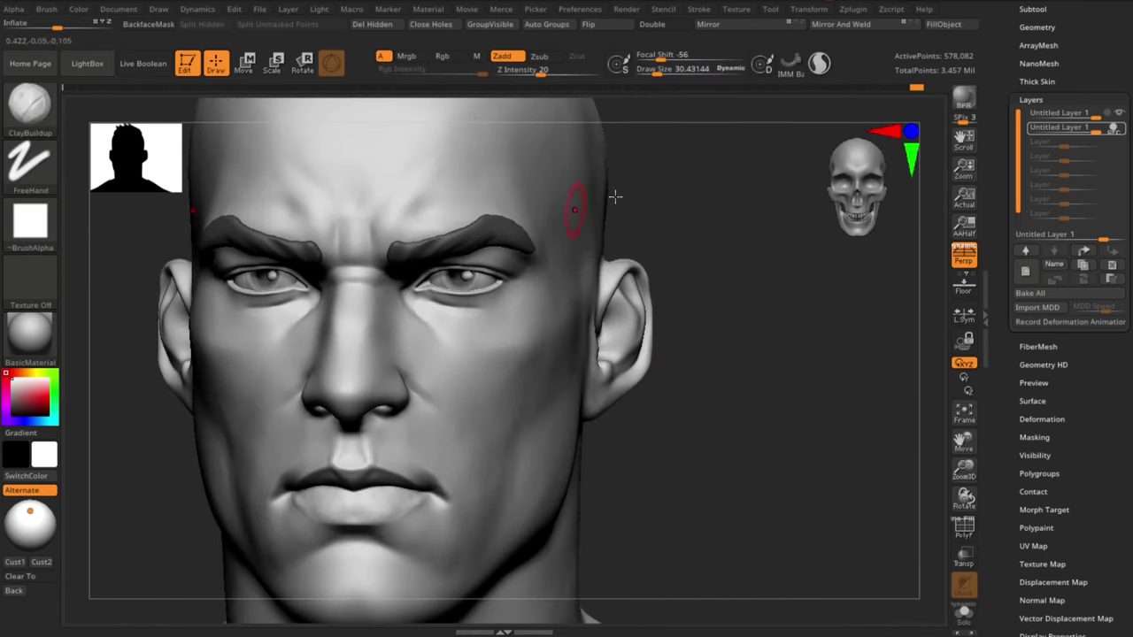
key(bracketleft)
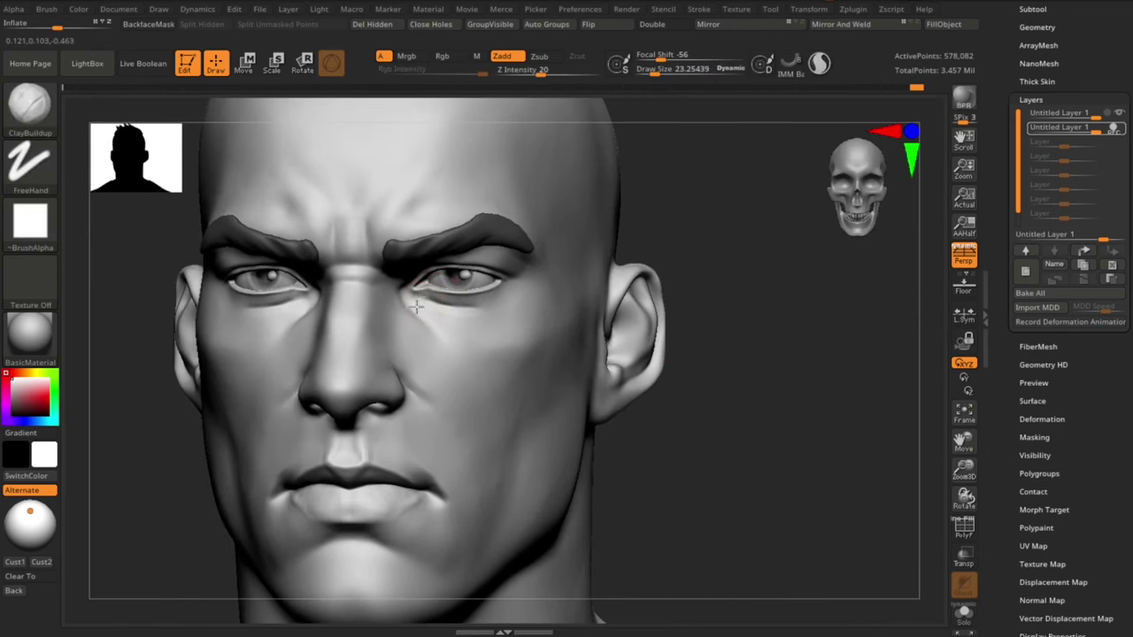
drag(455, 318, 465, 321)
right_drag(469, 320, 428, 313)
drag(420, 317, 423, 297)
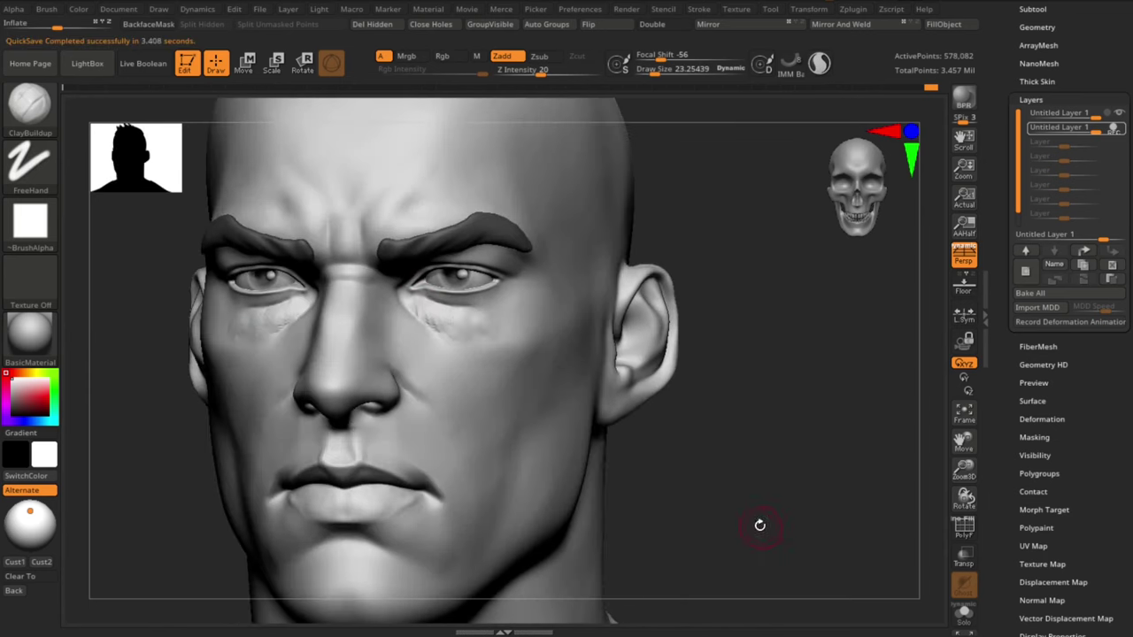
key(shift)
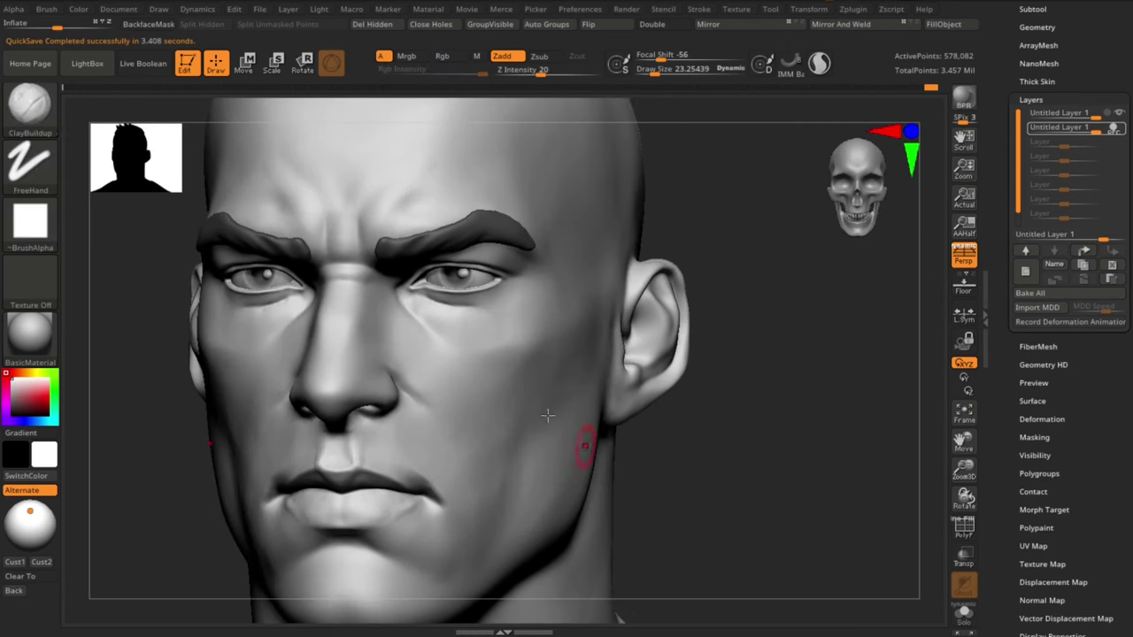
Step: Add volume to the outer cheekbones with the ClayBuildup brush at about 39
drag(778, 536, 743, 521)
key(s)
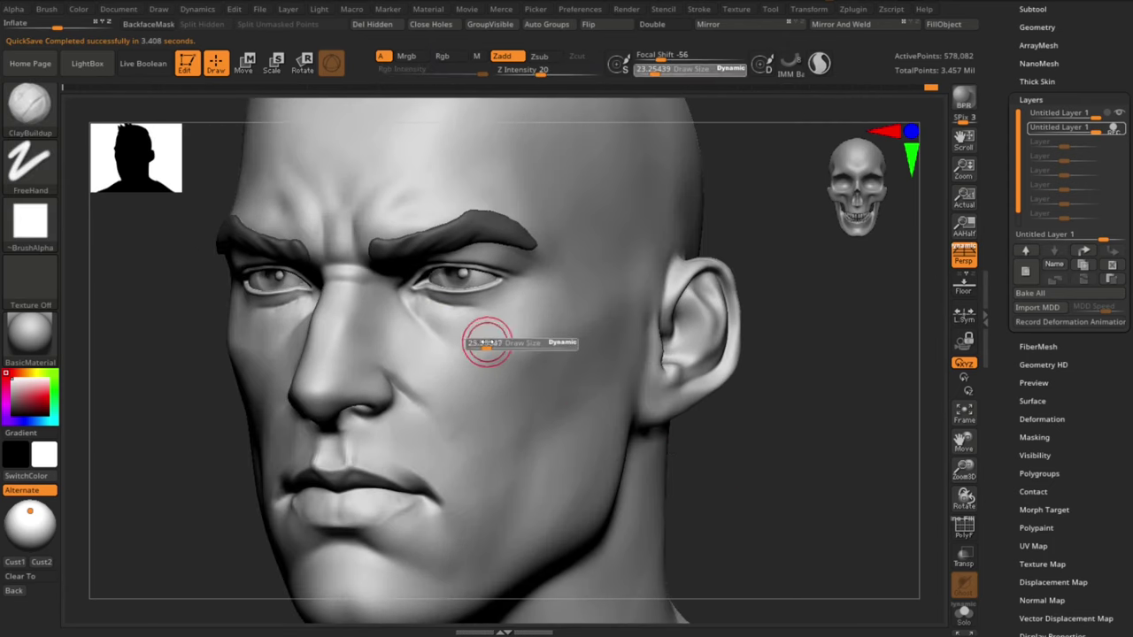
key(b)
key(s)
key(t)
key(s)
drag(517, 299, 523, 299)
drag(690, 431, 670, 429)
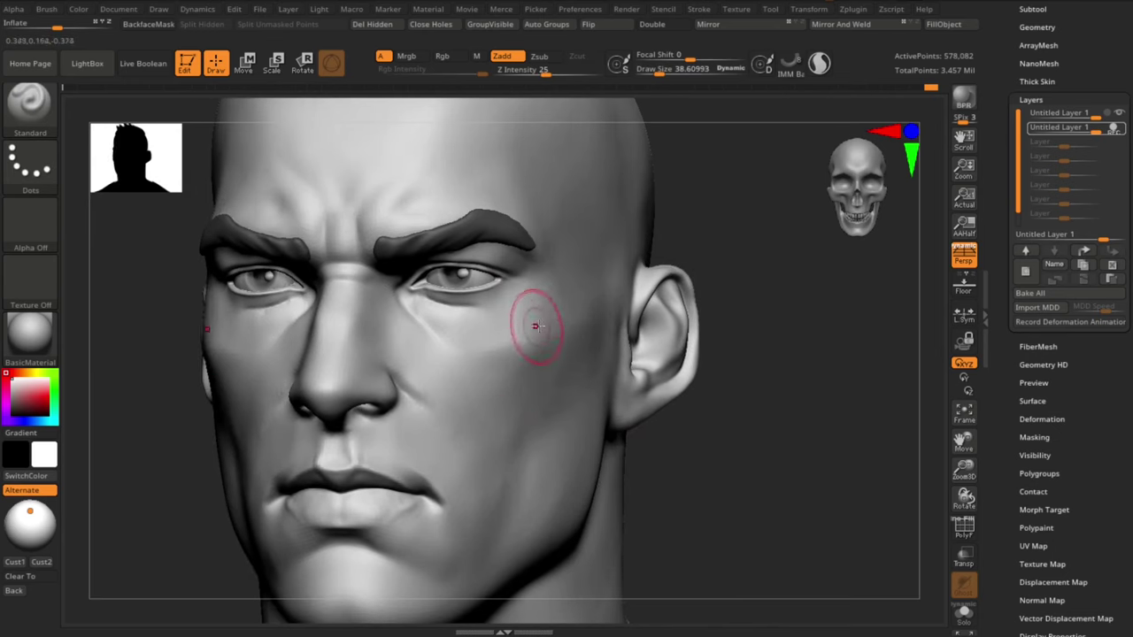
key(b)
key(c)
key(b)
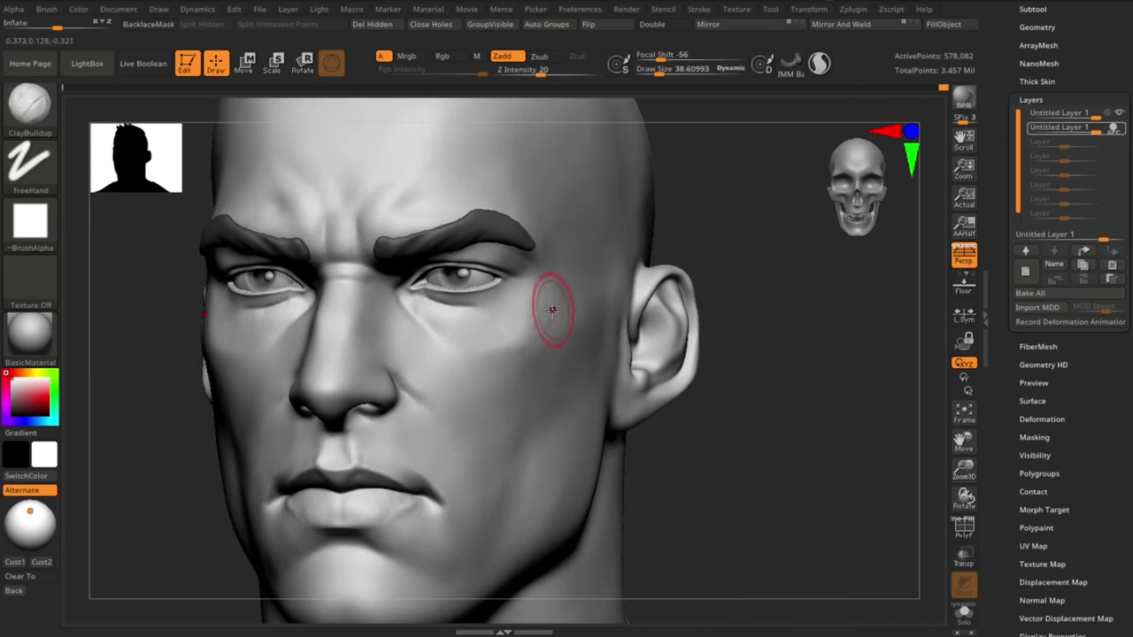
Step: Raise the form beneath the eyes and along the cheekbones with the Standard brush at about 39
key(b)
key(s)
key(t)
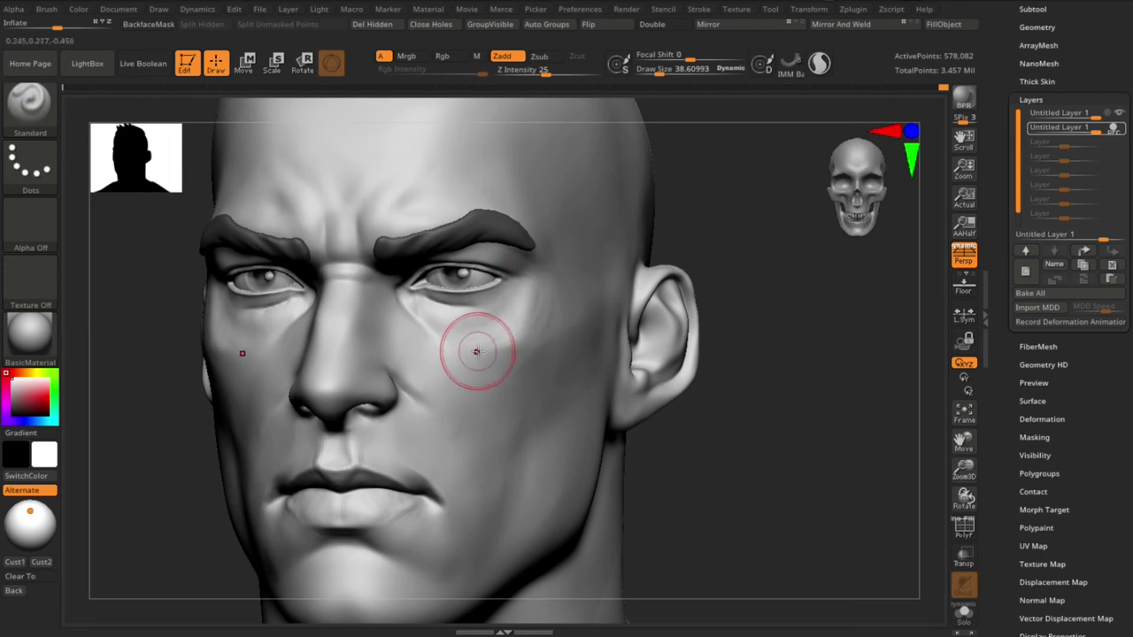
drag(735, 522, 768, 520)
drag(432, 334, 497, 329)
drag(767, 531, 708, 535)
drag(717, 433, 740, 452)
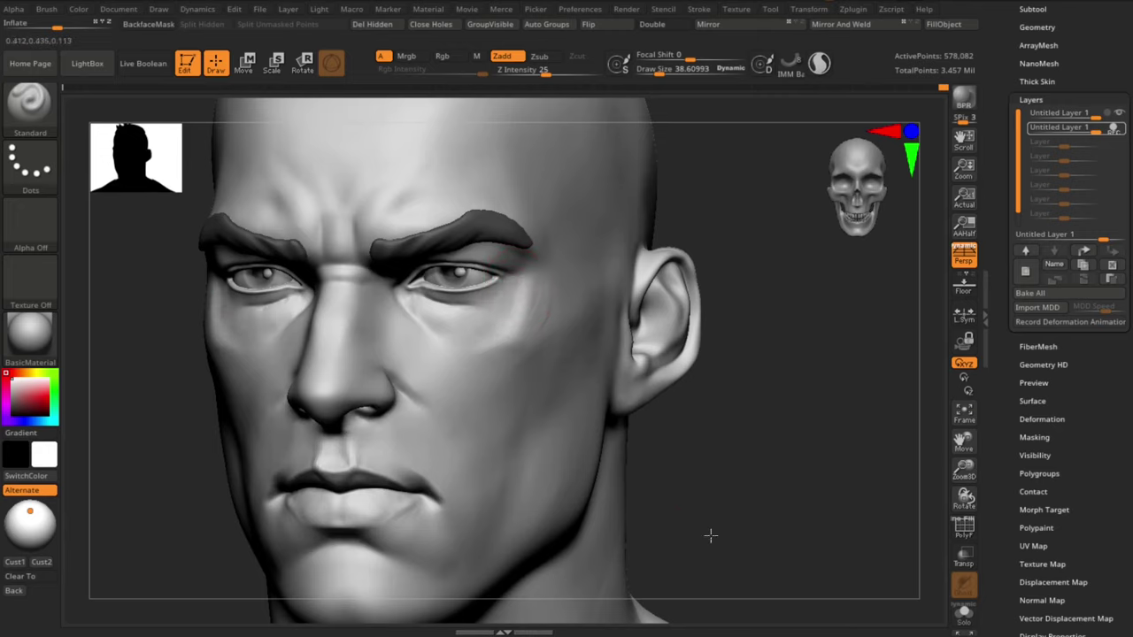
Step: Smooth the under-eye and cheekbone strokes at a brush size of about 12
mouse_move(711, 534)
mouse_down()
mouse_move(709, 448)
mouse_move(508, 303)
mouse_move(453, 324)
mouse_up()
key(s)
shift+drag(428, 301, 426, 303)
shift+drag(526, 307, 450, 323)
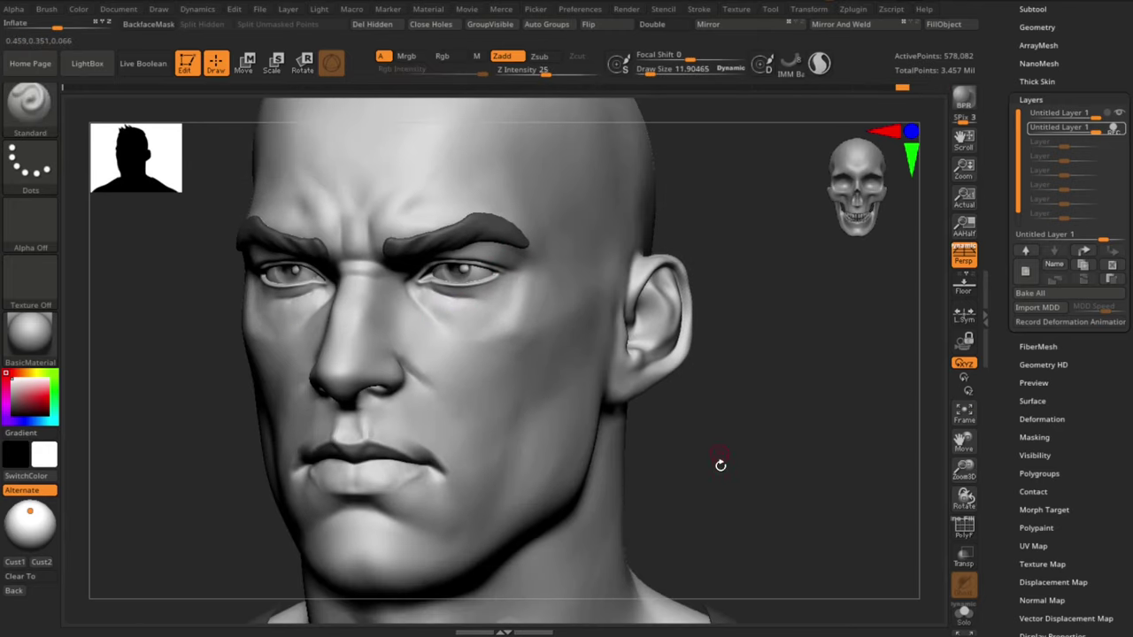
Step: Undo the first under-eye clay stroke, turn off the ClayBuildup alpha and build up the eye bags at about 15
alt+drag(721, 465, 812, 536)
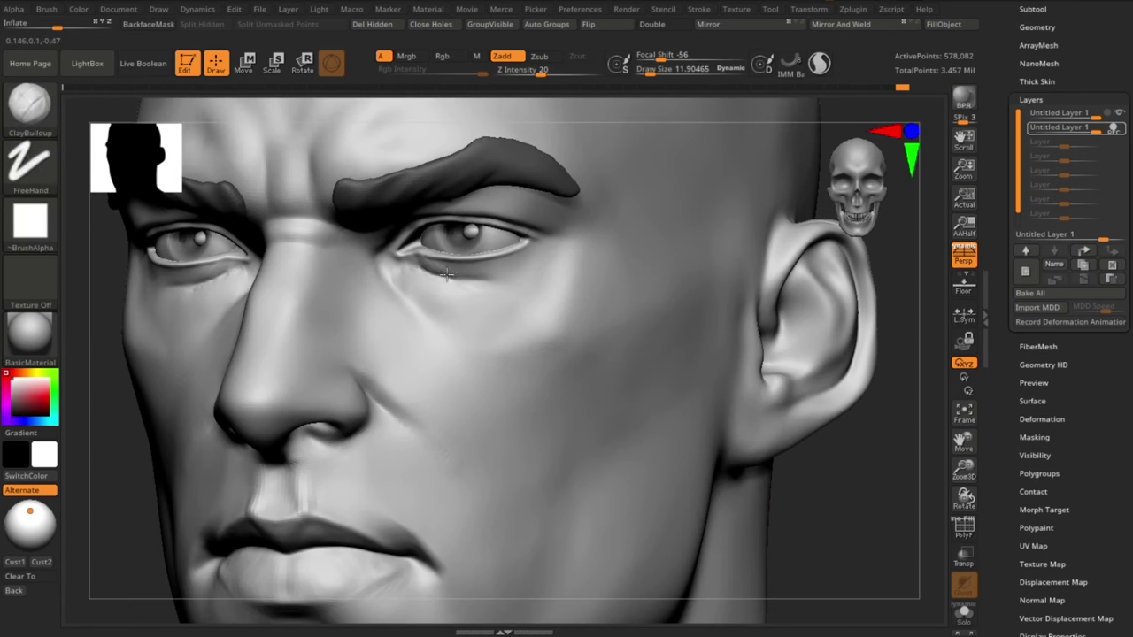
drag(447, 276, 440, 269)
key(ctrl+z)
click(30, 226)
click(91, 227)
key(s)
drag(437, 267, 432, 267)
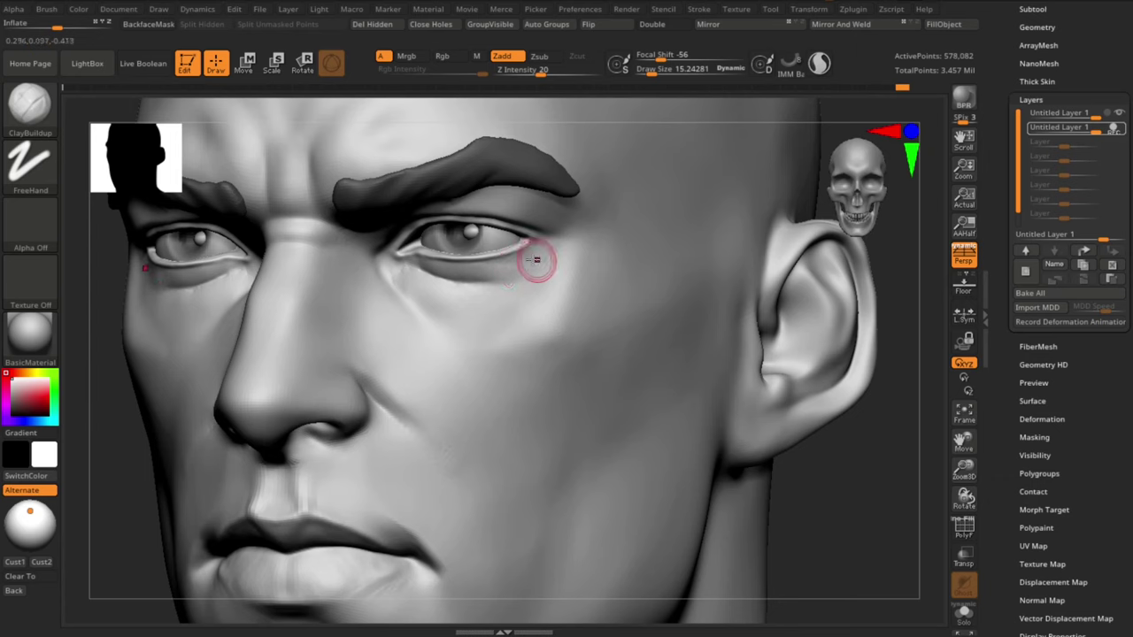
right_drag(705, 433, 639, 430)
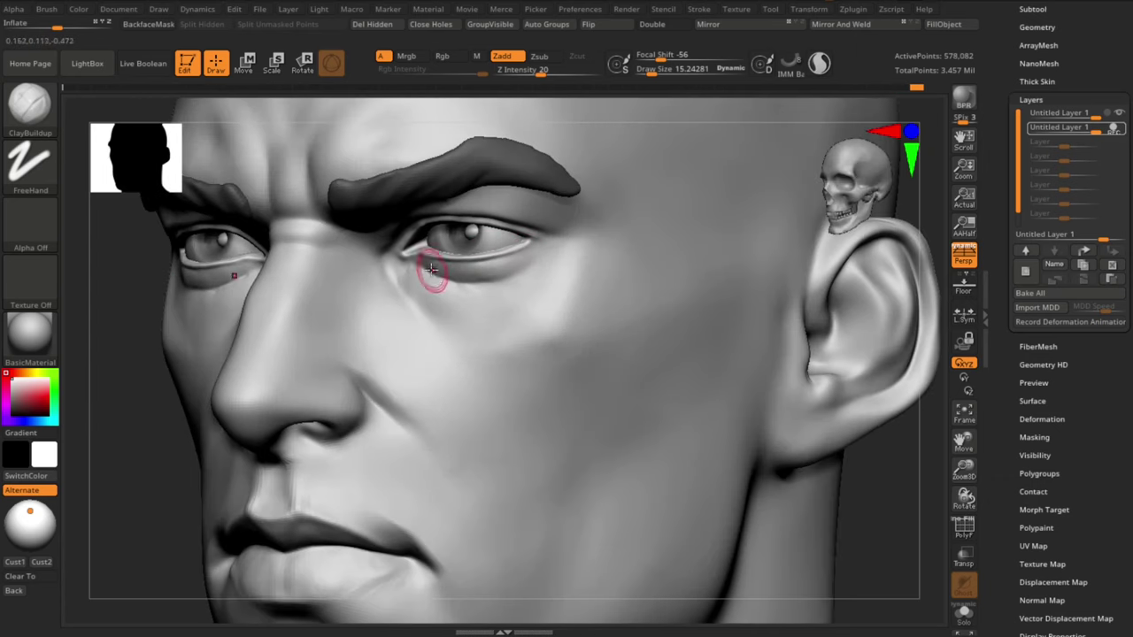
shift+right_drag(491, 378, 610, 398)
click(705, 631)
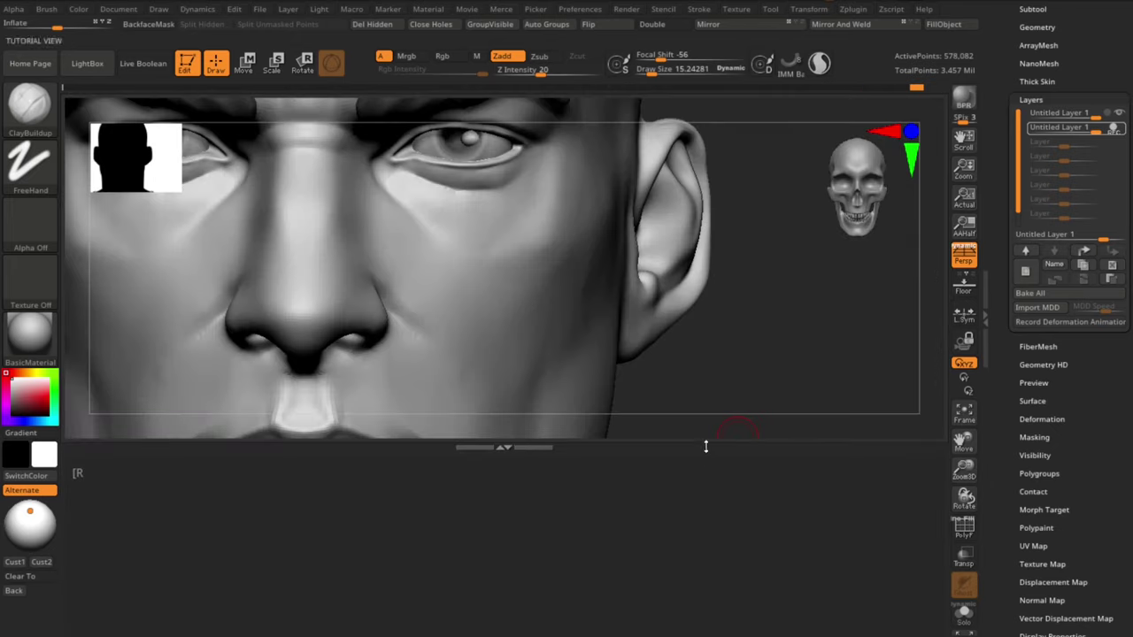
click(705, 448)
mouse_move(760, 530)
ctrl+right_down()
mouse_move(745, 458)
mouse_move(756, 425)
mouse_move(758, 478)
ctrl+right_up()
right_drag(758, 478, 695, 469)
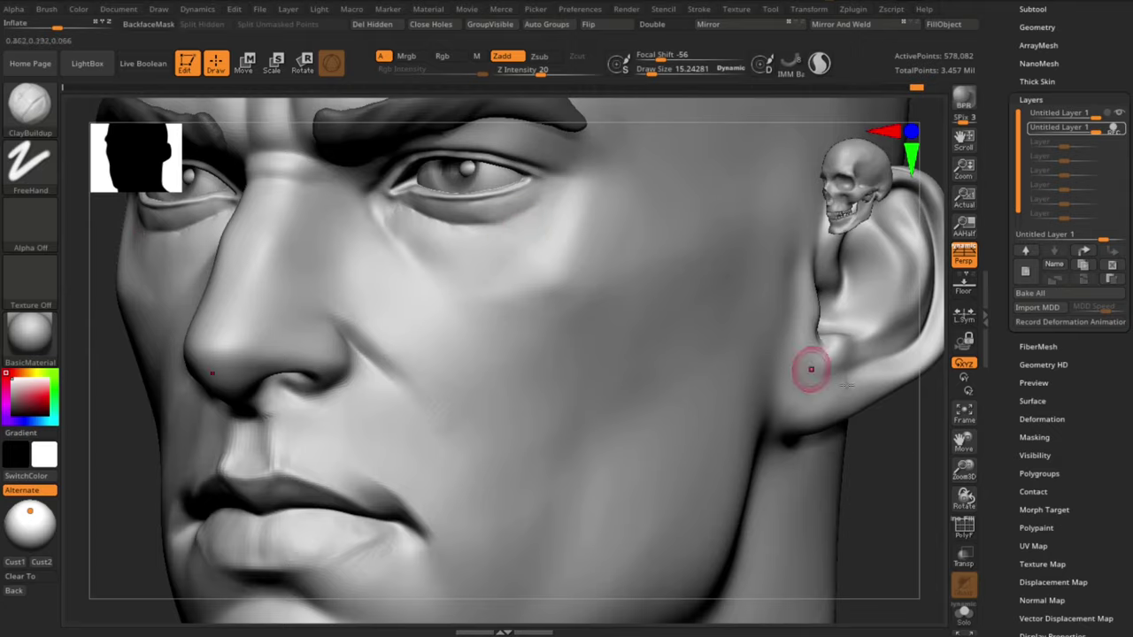
ctrl+right_drag(846, 385, 856, 354)
mouse_move(857, 354)
right_down()
mouse_move(880, 387)
mouse_move(867, 434)
right_up()
mouse_move(867, 434)
ctrl+right_down()
mouse_move(852, 410)
mouse_move(841, 469)
ctrl+right_up()
Step: Try to adjust the eye bags with the Move Topological brush, and undo the change
key(b)
key(m)
key(t)
key(s)
drag(461, 275, 442, 278)
key(ctrl+z)
Step: Carve the crease beneath the eyes with the DamStandard brush at about 23
key(b)
key(d)
key(s)
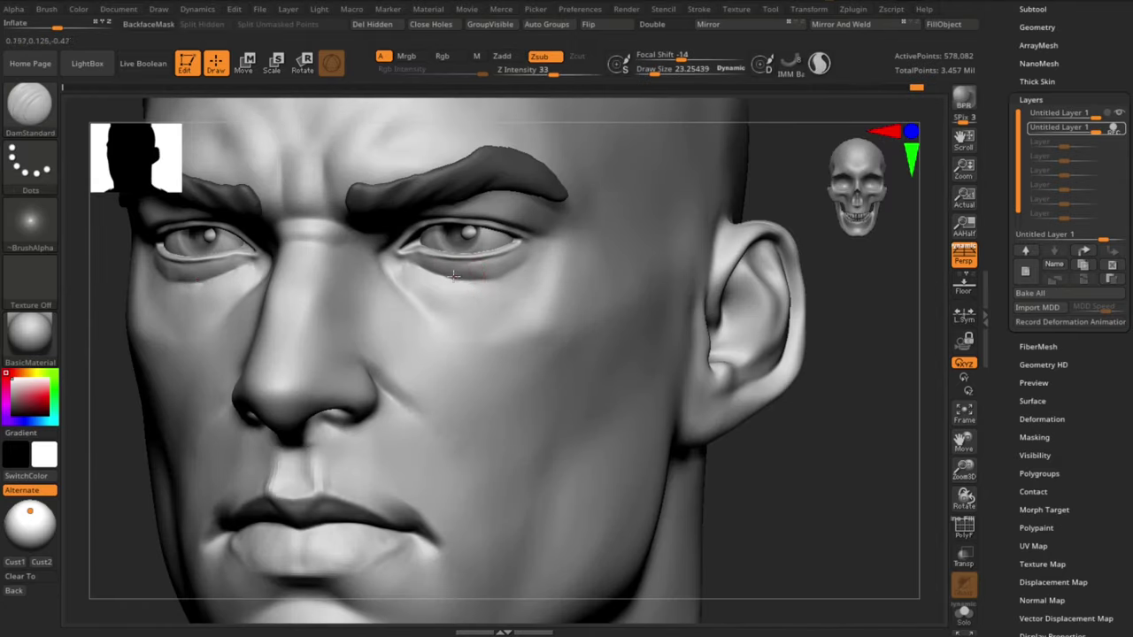
right_drag(536, 254, 534, 281)
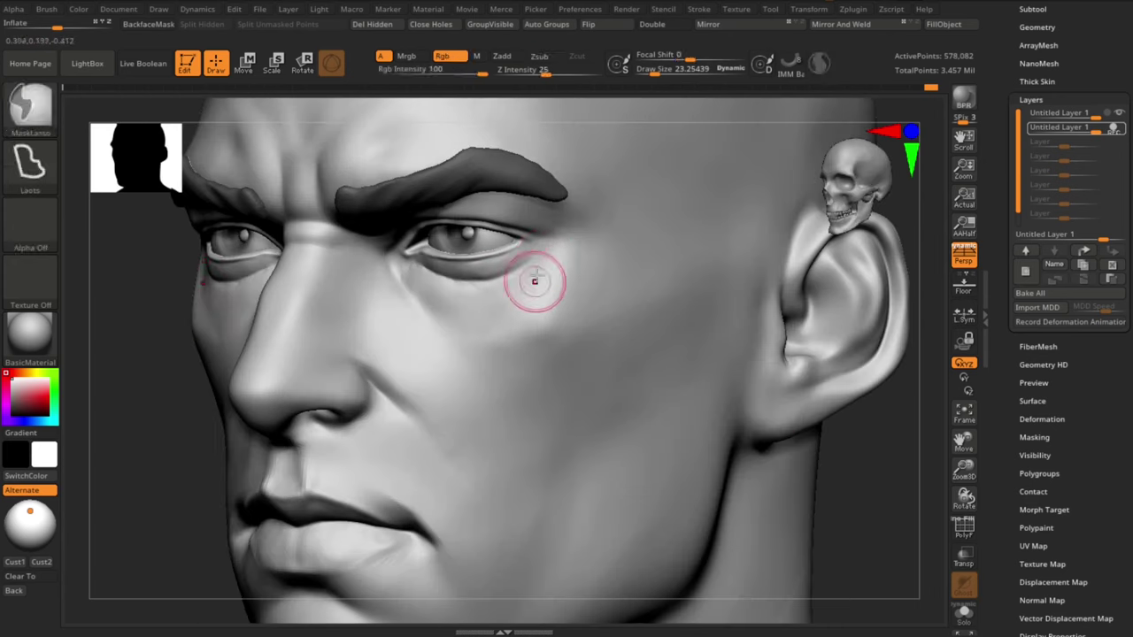
mouse_move(879, 519)
right_down()
mouse_move(852, 510)
mouse_move(789, 523)
mouse_move(764, 384)
mouse_move(790, 518)
right_up()
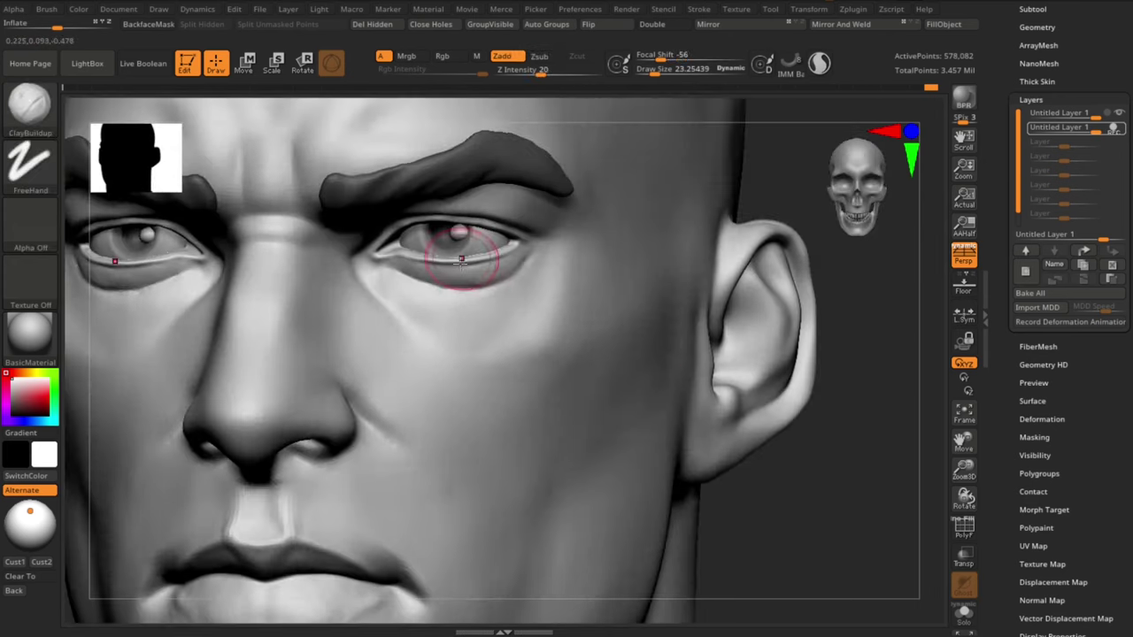
Step: Refine the lower-lid creases towards the inner eye corners with the DamStandard brush at about 19
key(s)
mouse_move(415, 263)
mouse_down()
mouse_move(383, 262)
mouse_move(400, 264)
mouse_up()
key(s)
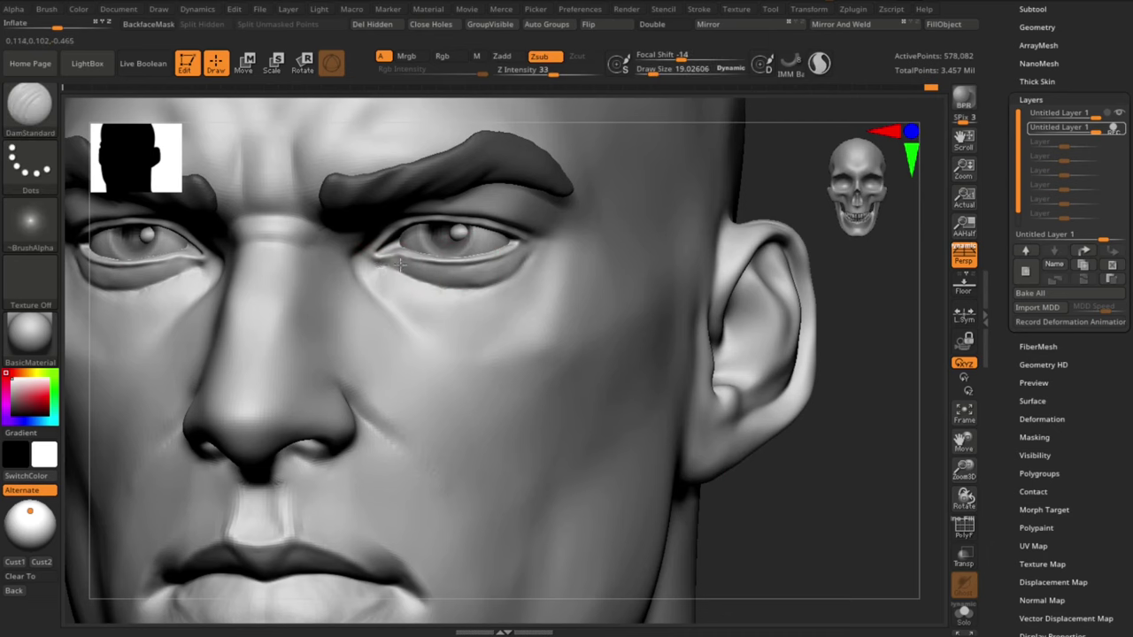
mouse_move(799, 248)
right_down()
mouse_move(561, 177)
mouse_move(620, 215)
right_up()
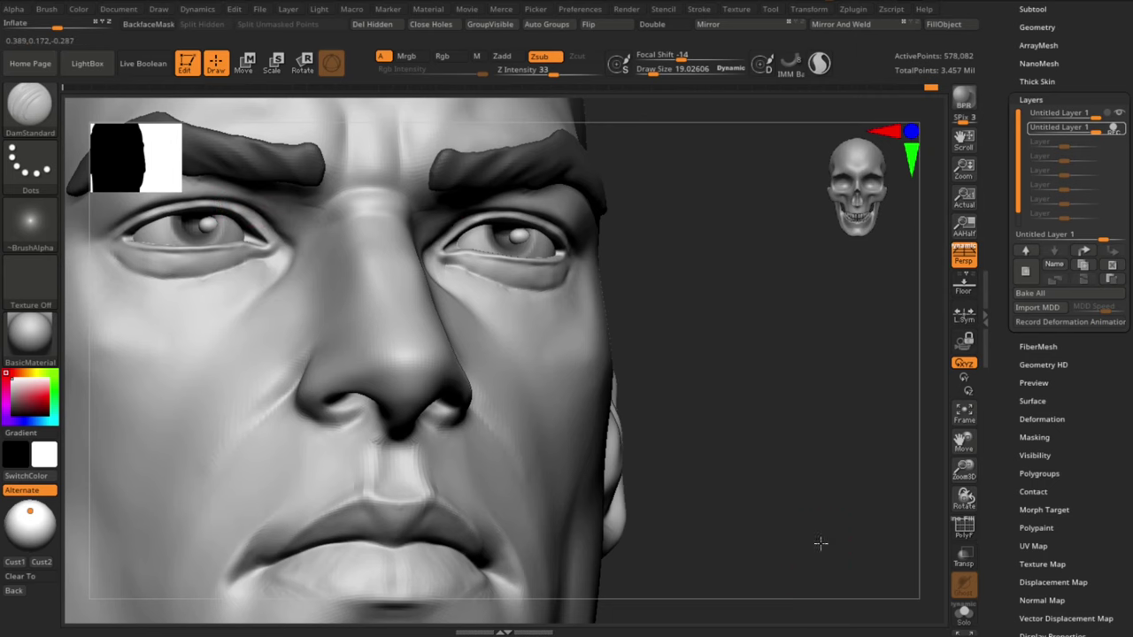
mouse_move(820, 544)
right_down()
mouse_move(855, 543)
mouse_move(840, 538)
right_up()
key(s)
mouse_move(417, 253)
mouse_down()
mouse_move(404, 243)
mouse_move(412, 265)
mouse_up()
mouse_move(888, 556)
right_down()
mouse_move(900, 559)
mouse_move(828, 526)
right_up()
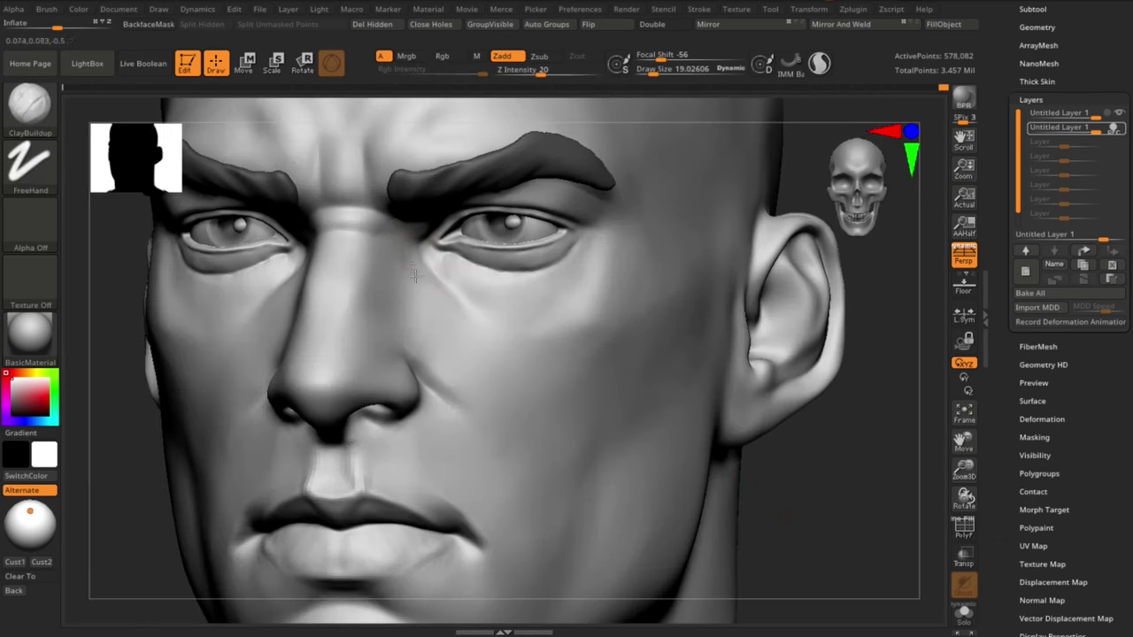
Step: Build up the inner eye sockets beside the nose bridge with ClayBuildup at about 19 and smooth the area under the brows
drag(831, 557, 828, 455)
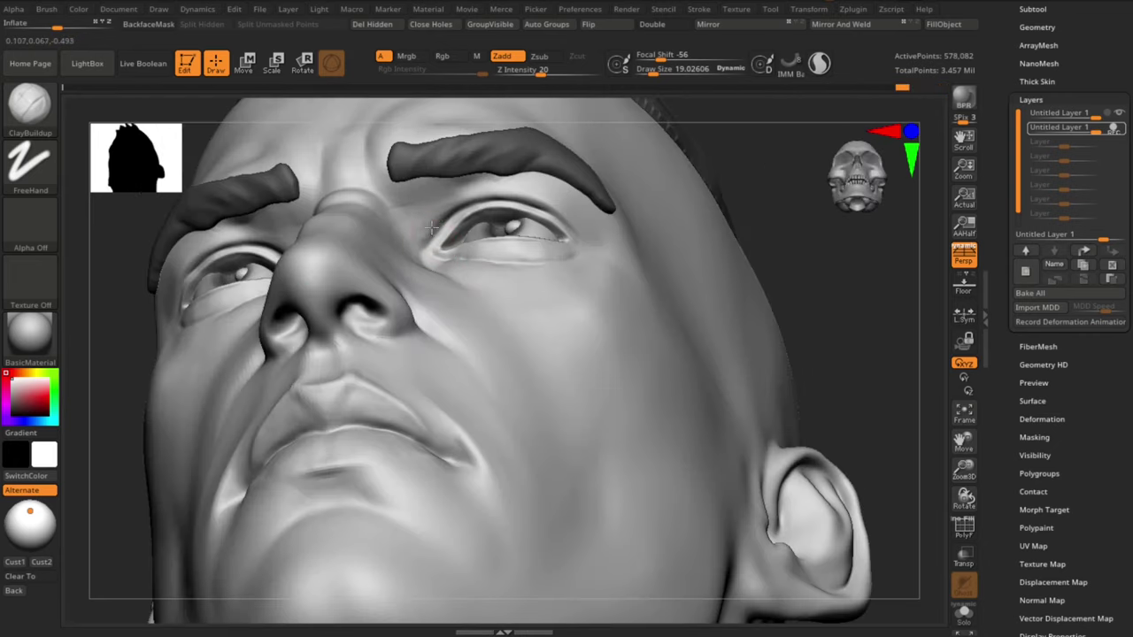
drag(401, 225, 434, 200)
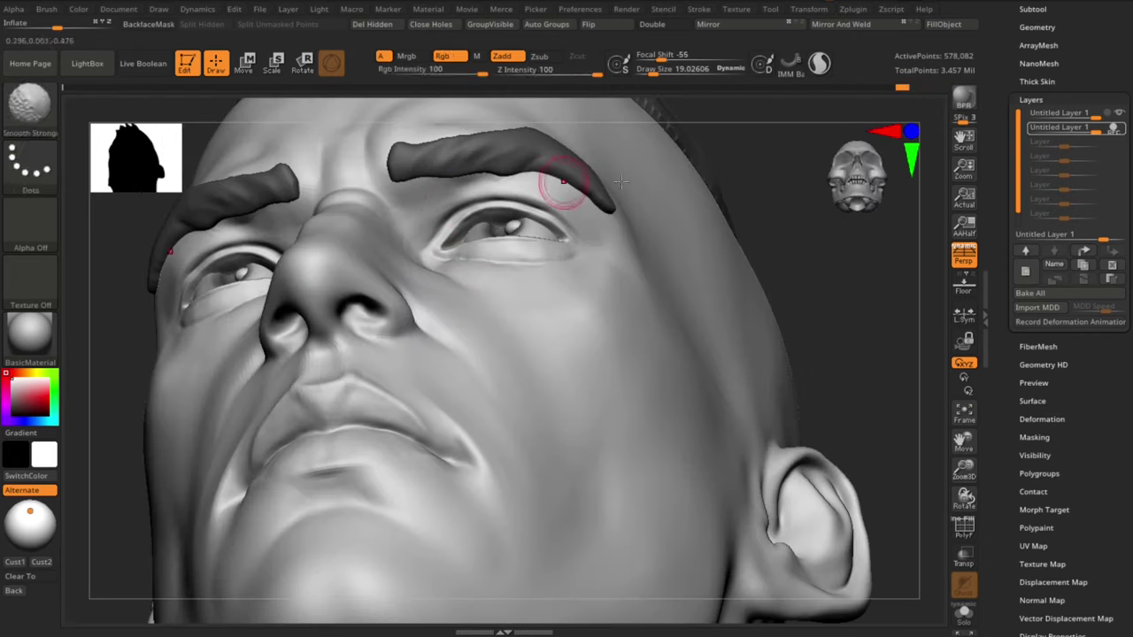
mouse_move(819, 345)
shift+mouse_down()
mouse_move(741, 399)
mouse_move(752, 495)
shift+mouse_up()
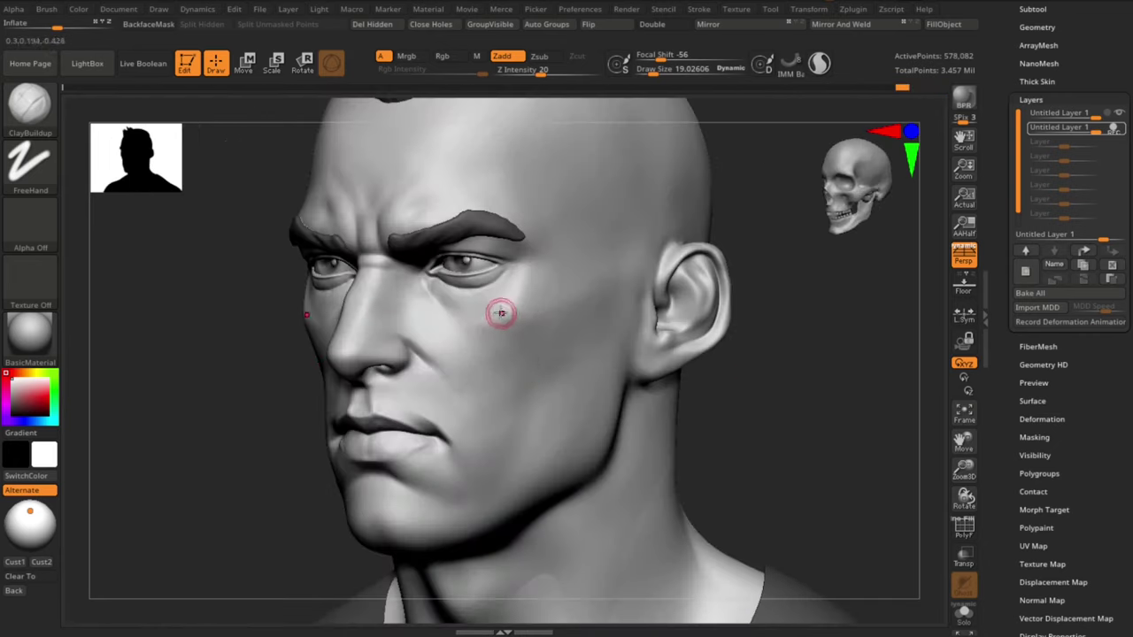
Step: Smooth the cheekbones and upper cheeks, enlarging the brush to about 54
key(shift)
shift+drag(521, 297, 486, 319)
mouse_move(708, 495)
shift+mouse_down()
mouse_move(753, 498)
mouse_move(744, 356)
shift+mouse_up()
mouse_move(744, 400)
alt+mouse_down()
mouse_move(742, 359)
mouse_move(708, 372)
alt+mouse_up()
alt+drag(742, 367, 742, 422)
key(s)
drag(519, 287, 527, 288)
shift+drag(522, 285, 506, 291)
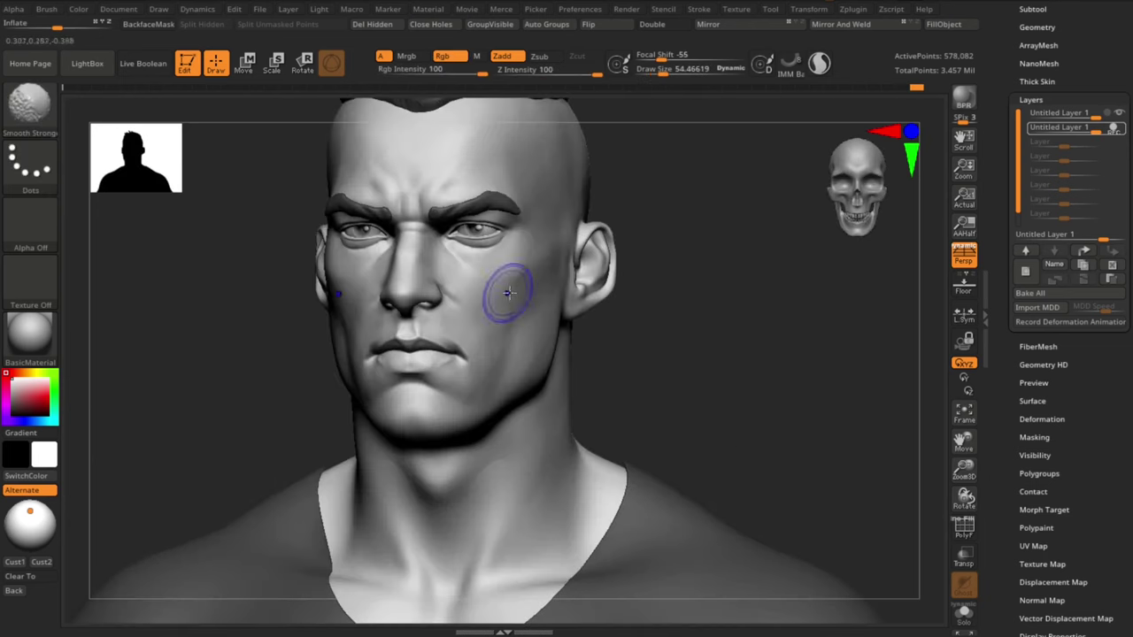
Step: Smooth the lower cheeks beside the mouth and towards the jaw
mouse_move(633, 389)
mouse_down()
mouse_move(658, 389)
mouse_move(691, 350)
mouse_up()
key(s)
key(s)
click(748, 351)
mouse_move(758, 344)
mouse_down()
mouse_move(775, 345)
mouse_move(690, 359)
mouse_up()
mouse_move(744, 350)
alt+mouse_down()
mouse_move(762, 367)
mouse_move(677, 368)
alt+mouse_up()
shift+drag(491, 368, 476, 371)
mouse_move(350, 387)
mouse_down()
mouse_move(392, 395)
mouse_move(372, 372)
mouse_up()
Step: Adjust the cheeks and folds around the mouth corners with the Move Topological brush at about 39, then 30
key(b)
key(m)
key(t)
key(s)
mouse_move(327, 434)
mouse_down()
mouse_move(683, 407)
mouse_move(678, 315)
mouse_up()
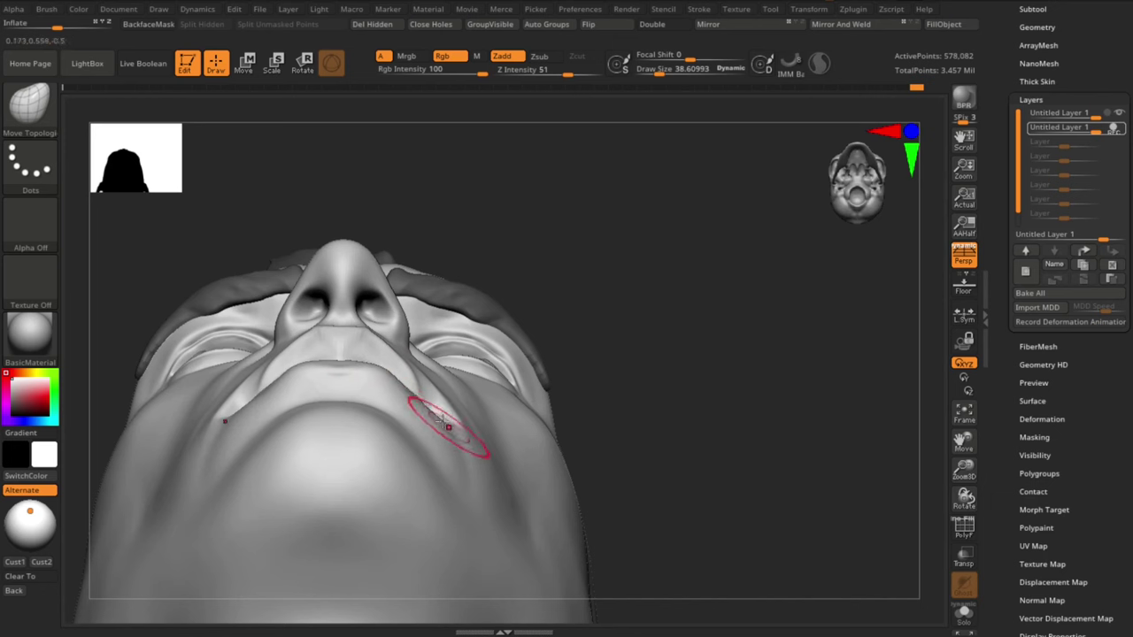
drag(683, 354, 681, 328)
mouse_move(256, 398)
mouse_down()
mouse_move(291, 397)
mouse_move(255, 397)
mouse_up()
alt+drag(611, 330, 605, 389)
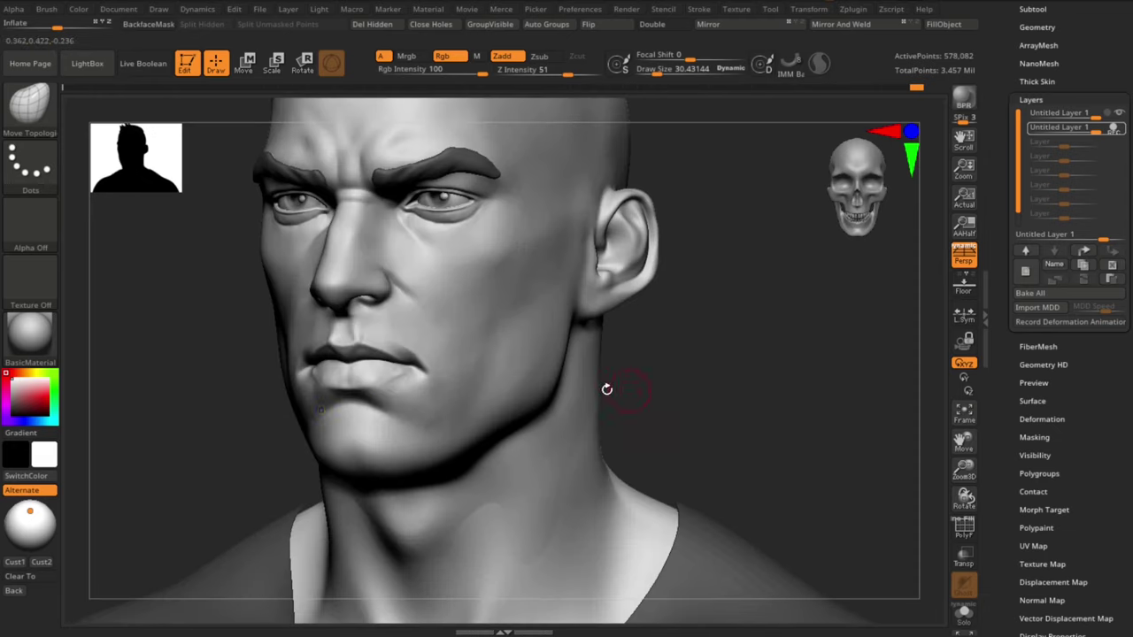
drag(701, 378, 706, 457)
mouse_move(256, 417)
mouse_down()
mouse_move(137, 404)
mouse_move(167, 440)
mouse_move(177, 478)
mouse_up()
Step: Add a new sculpt layer and flatten the planes of the nose tip and sides with the hPolish brush at about 21
key(b)
key(h)
key(p)
click(1025, 274)
key(s)
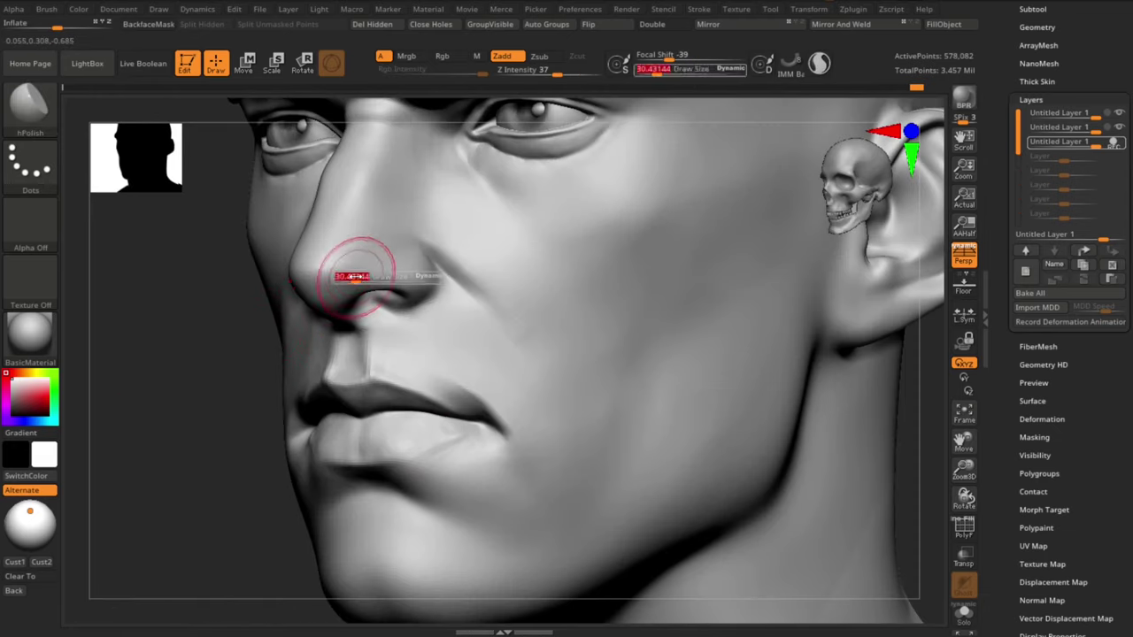
drag(357, 274, 353, 276)
drag(235, 386, 183, 445)
drag(181, 399, 265, 417)
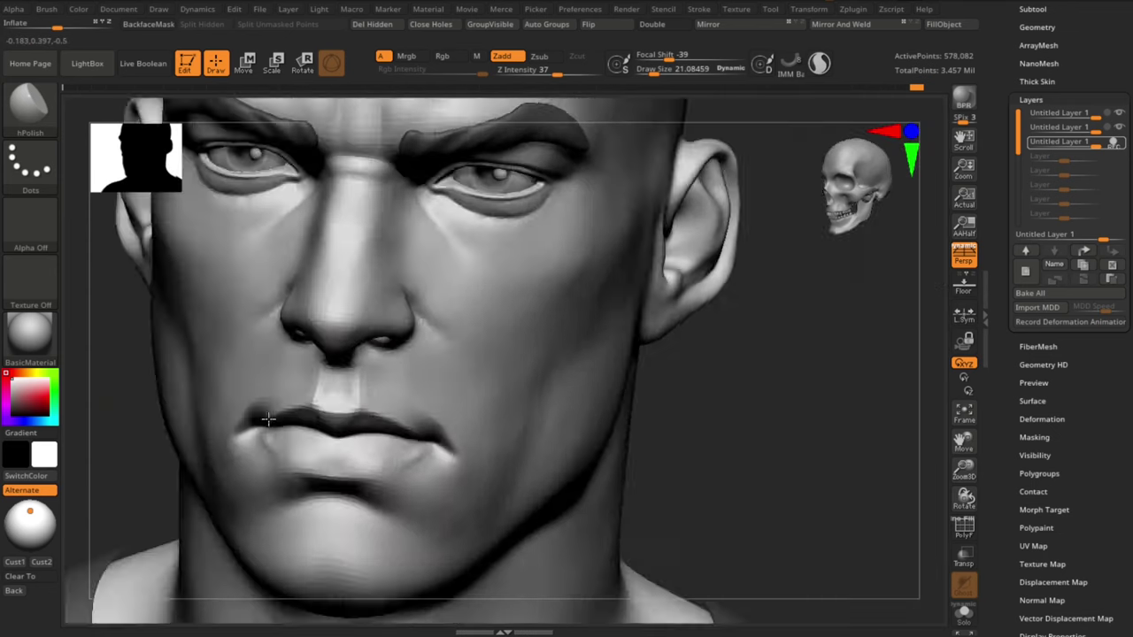
drag(659, 390, 726, 399)
alt+drag(726, 398, 695, 414)
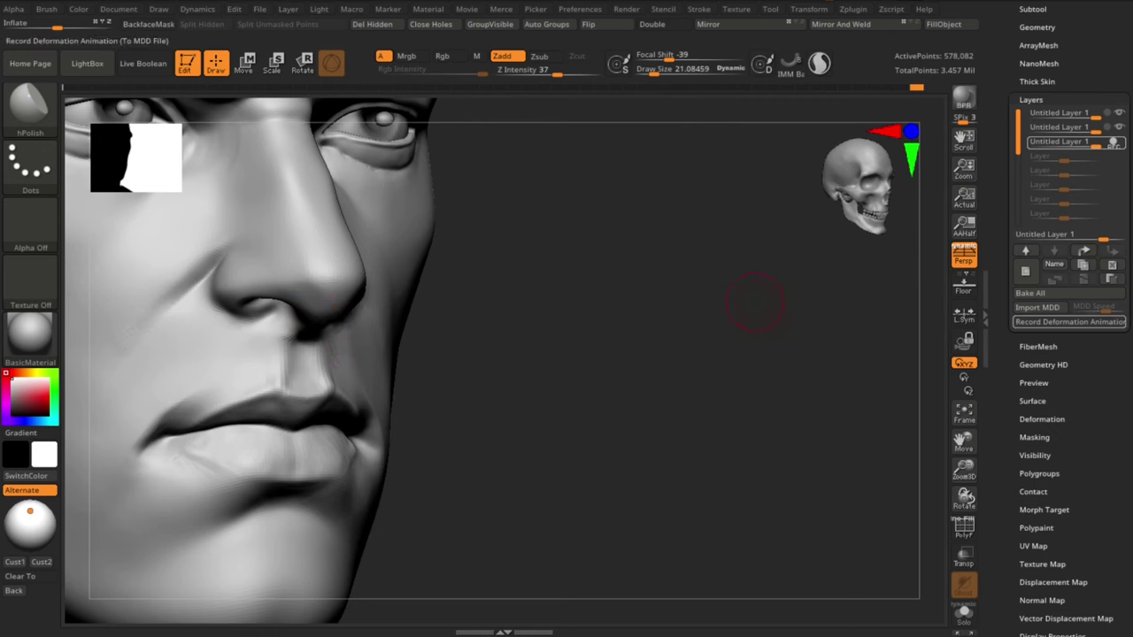
shift+drag(722, 455, 655, 447)
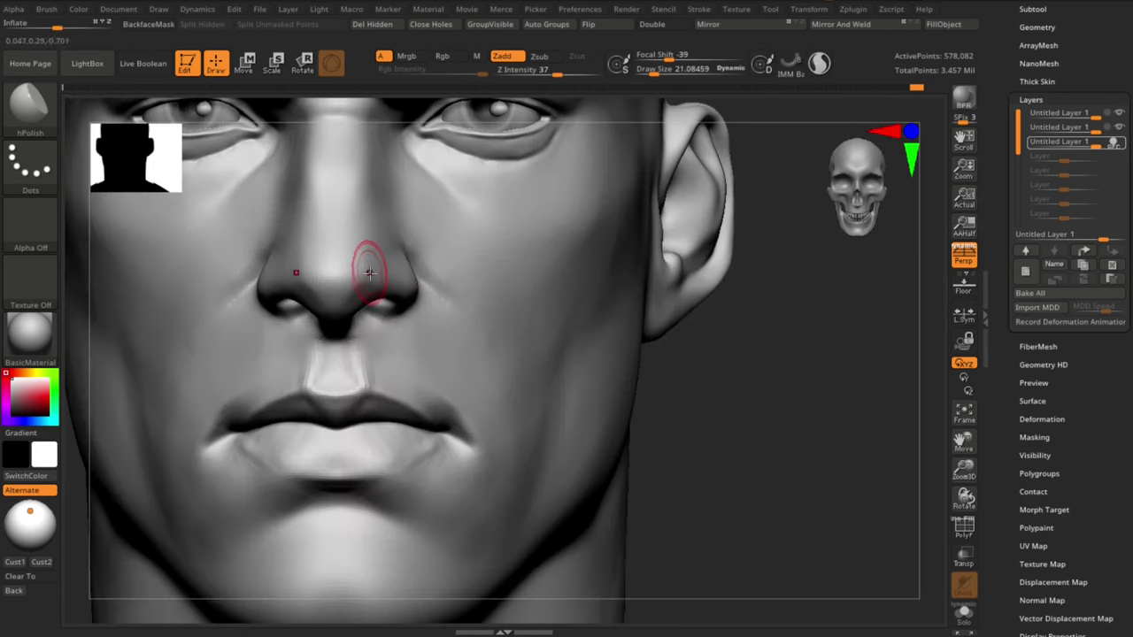
Step: Adjust the nose tip and nostril wings from the front with the Move Topological brush at about 28
key(b)
key(m)
key(t)
key(s)
click(368, 271)
mouse_move(696, 393)
alt+mouse_down()
mouse_move(696, 413)
mouse_move(687, 386)
alt+mouse_up()
key(s)
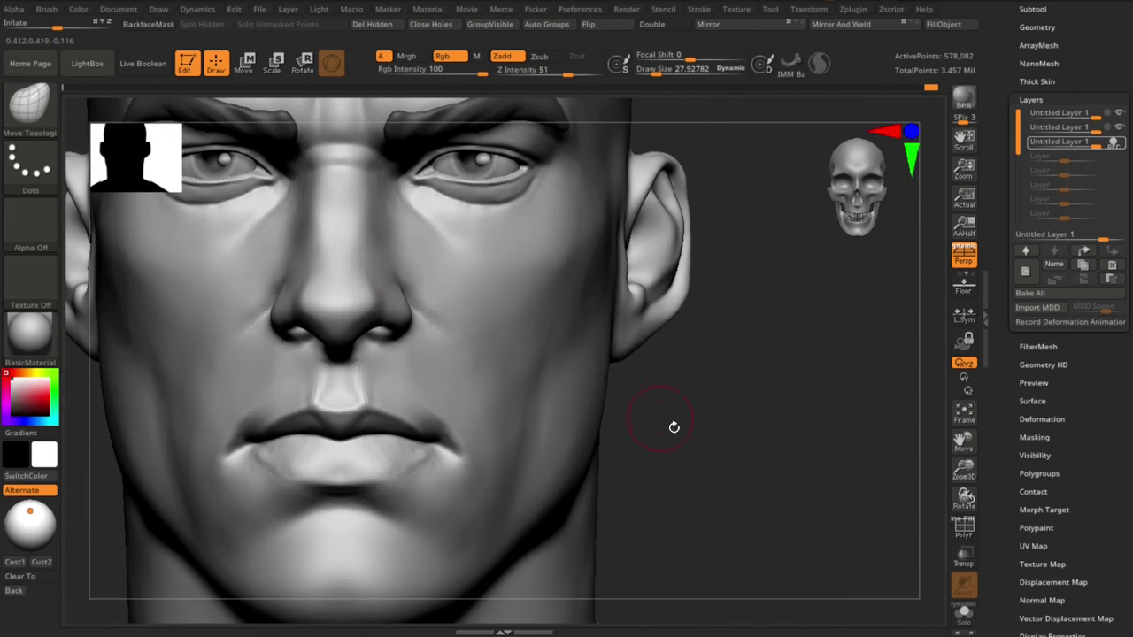
Step: Reshape the lower nose in broader moves with the Move Topological brush at about 45
alt+drag(673, 428, 663, 401)
key(s)
click(368, 285)
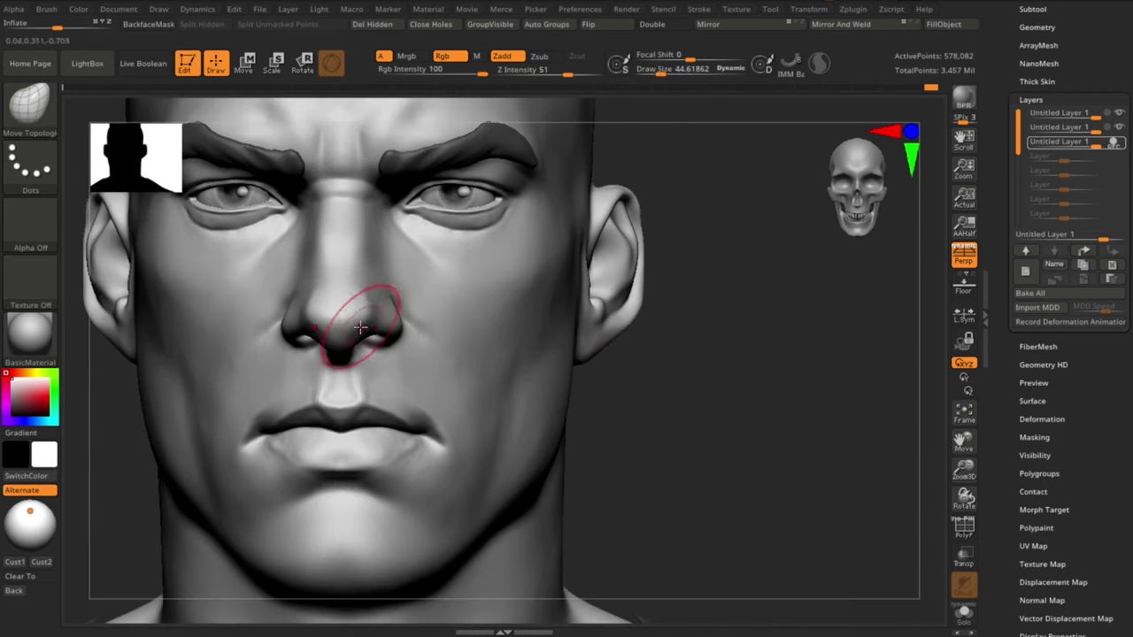
alt+drag(637, 490, 643, 513)
key(s)
click(328, 341)
Step: Adjust the nose base and the area above the upper lip in profile with the Move Topological brush at about 39
drag(752, 416, 495, 411)
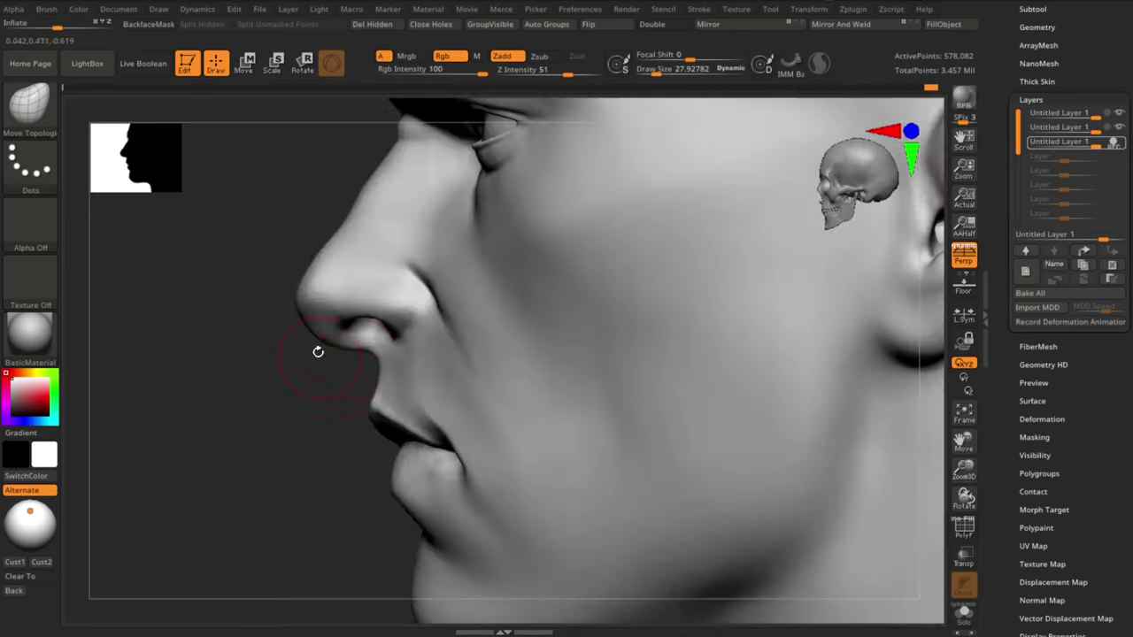
alt+drag(307, 373, 303, 336)
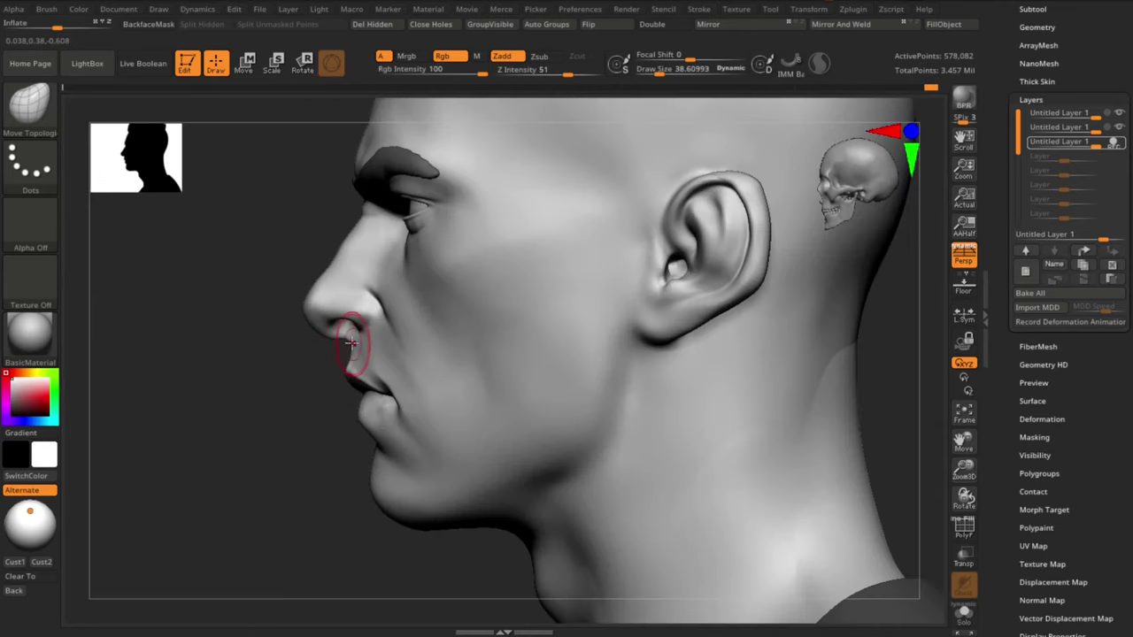
right_drag(359, 323, 706, 416)
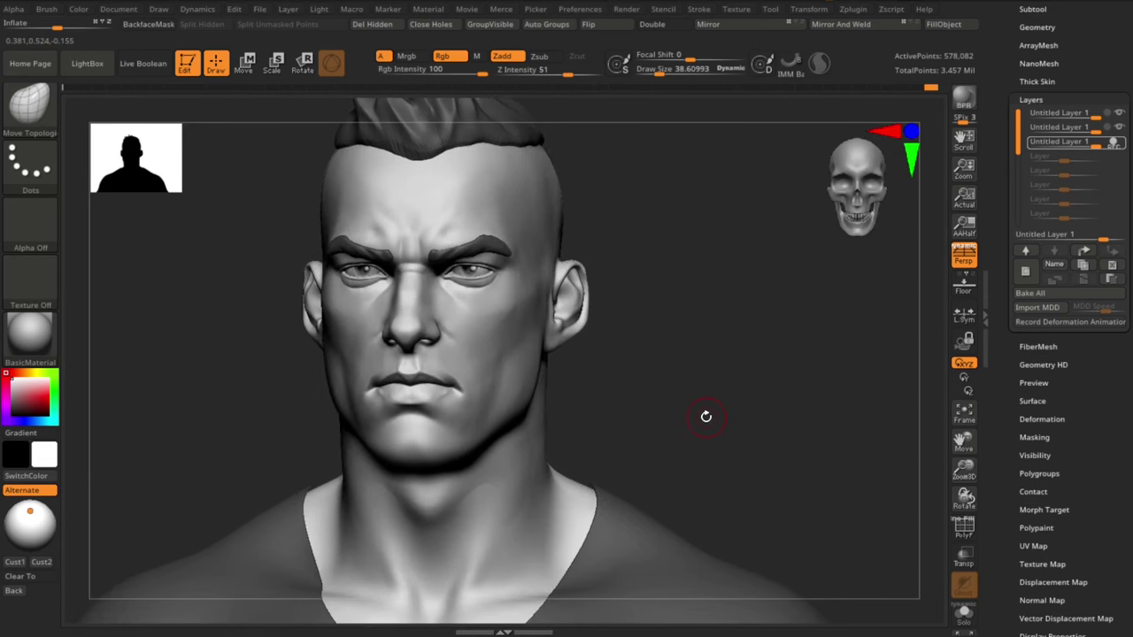
alt+drag(661, 424, 664, 449)
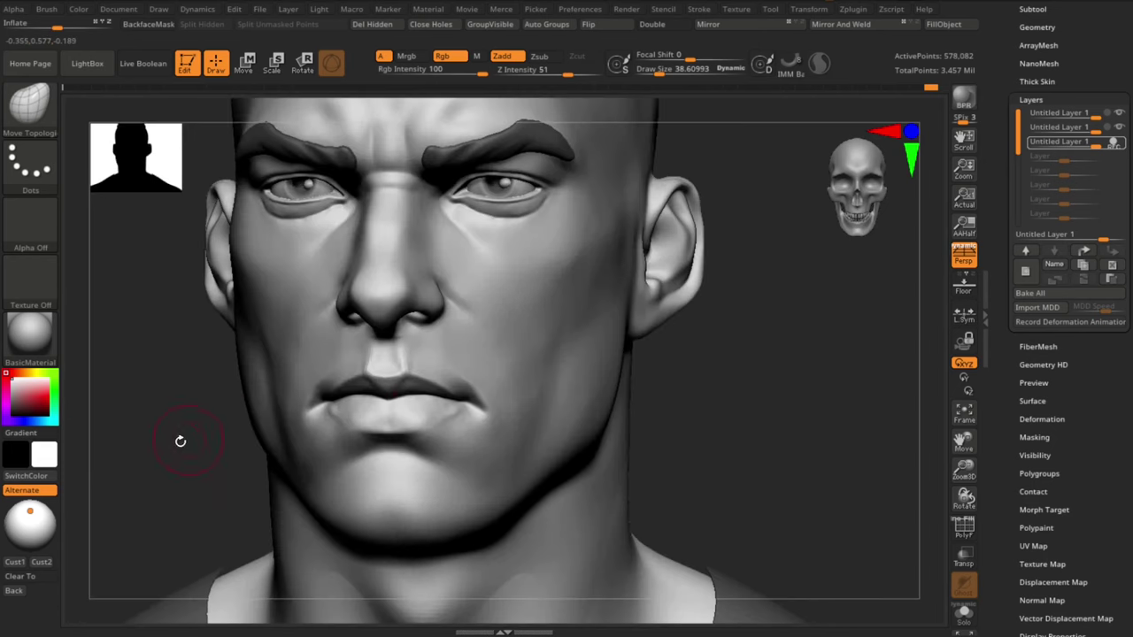
Step: Fill out the lower lip with the ClayBuildup brush at about 23 and smooth its centre
alt+drag(181, 441, 183, 458)
key(b)
key(c)
key(b)
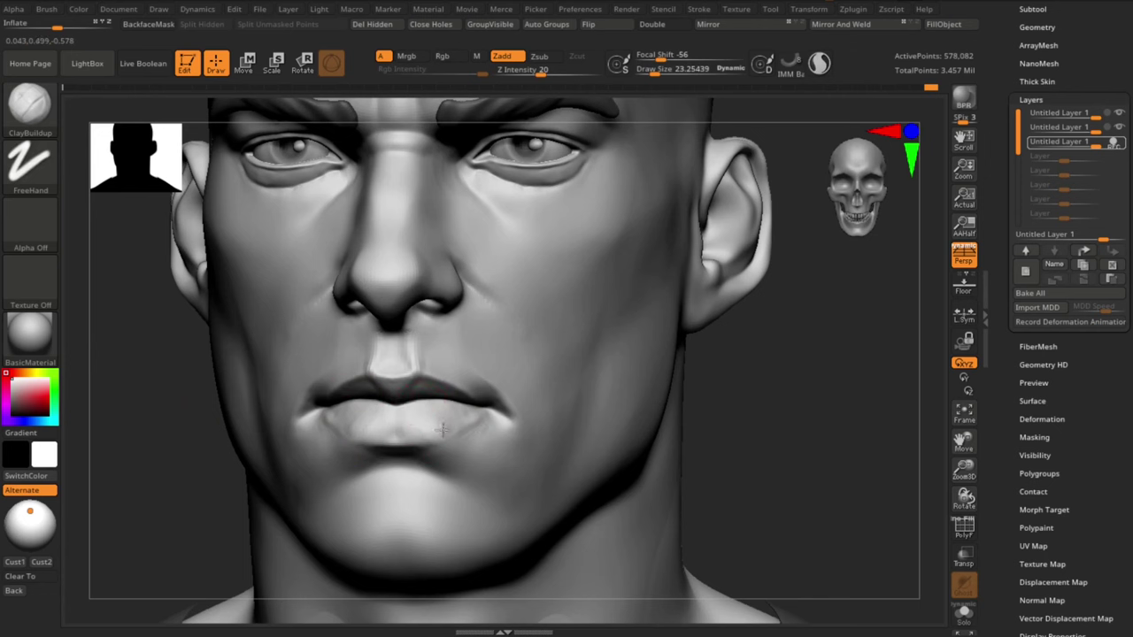
key(shift)
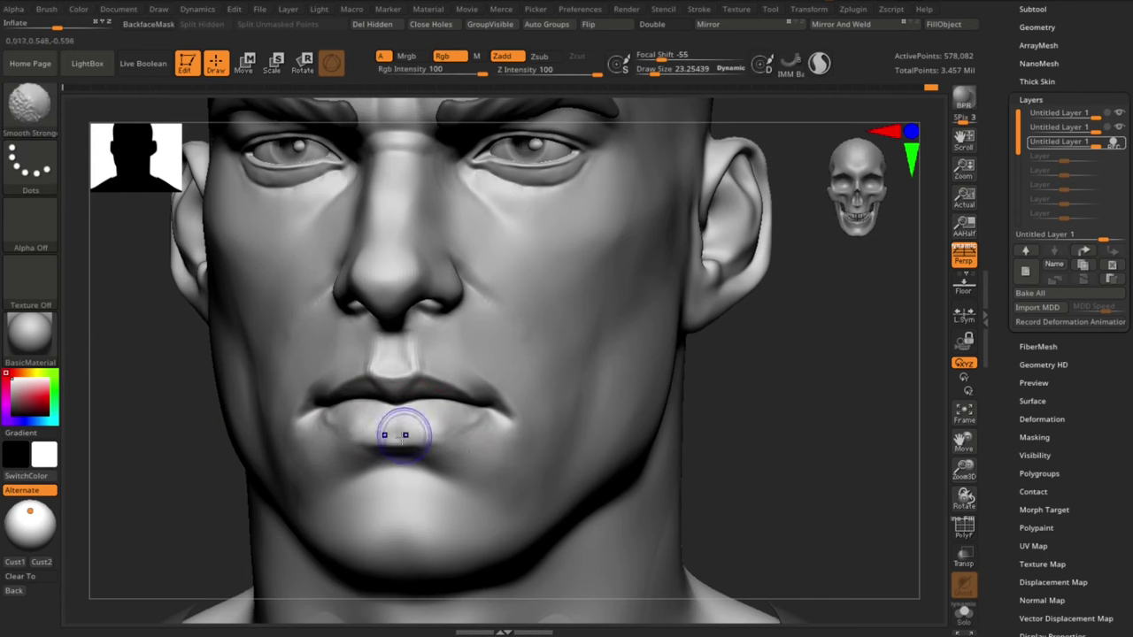
alt+drag(779, 530, 777, 509)
shift+drag(404, 422, 396, 421)
Step: Reshape the outer parts of the lower lip with the Move Topological brush at about 30
mouse_move(764, 404)
mouse_down()
mouse_move(723, 379)
mouse_move(727, 425)
mouse_up()
key(b)
key(m)
key(t)
key(s)
drag(325, 386, 329, 394)
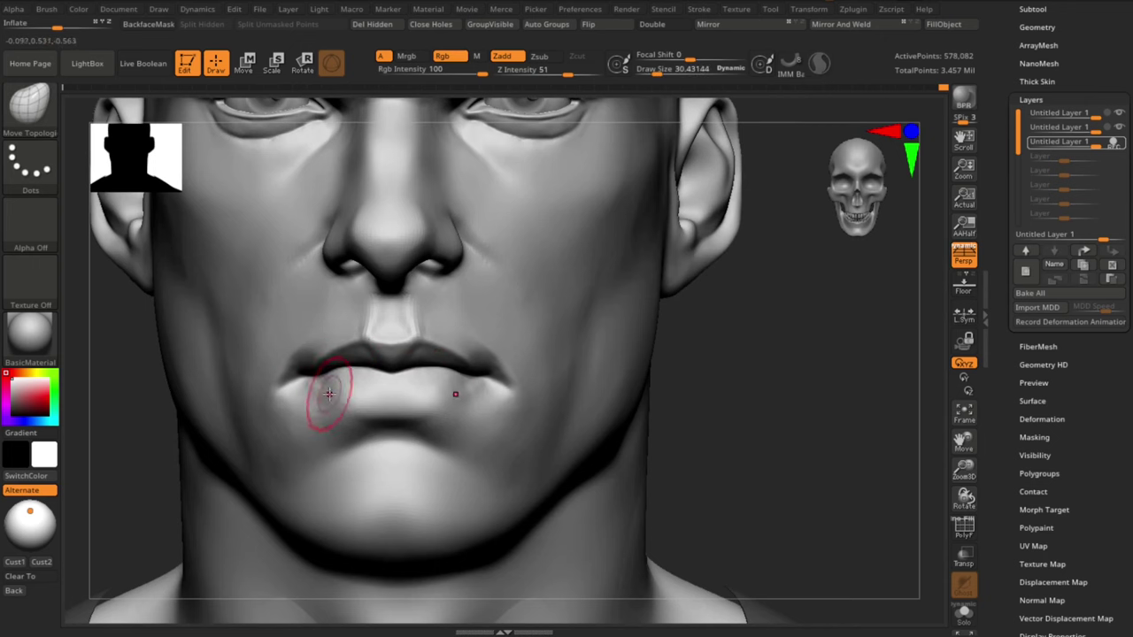
Step: Define the lower edge of the bottom lip with the DamStandard brush at about 30 and smooth the stroke
key(b)
key(d)
key(s)
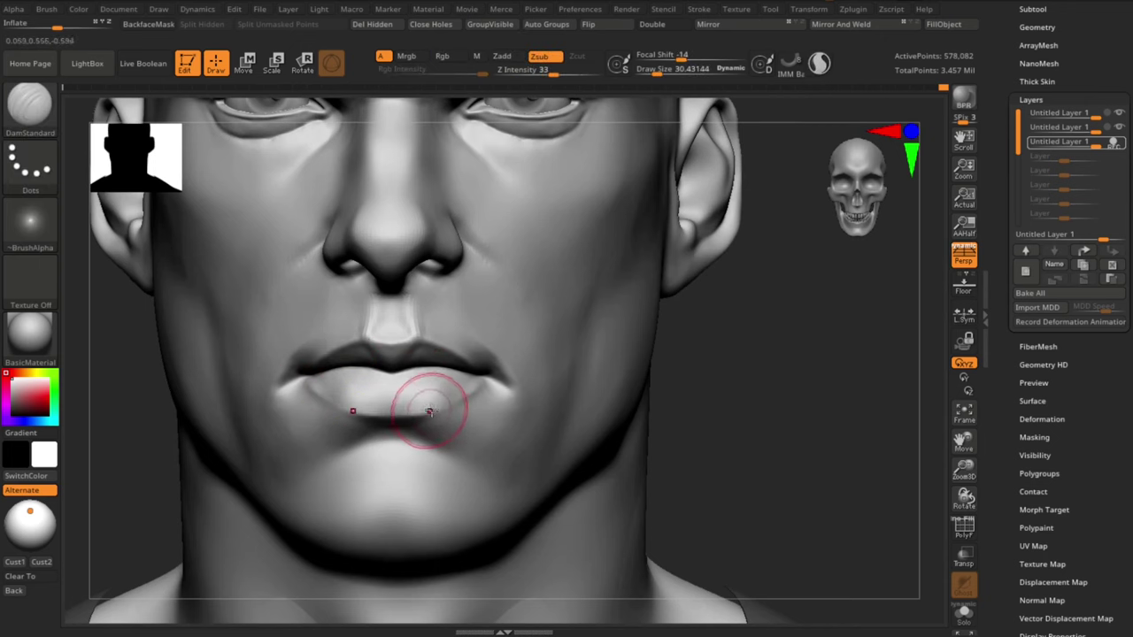
shift+drag(429, 410, 425, 413)
mouse_move(768, 434)
alt+mouse_down()
mouse_move(767, 404)
mouse_move(797, 425)
alt+mouse_up()
Step: Raise the forms around the lips with the Standard brush at about 33
key(b)
key(s)
key(t)
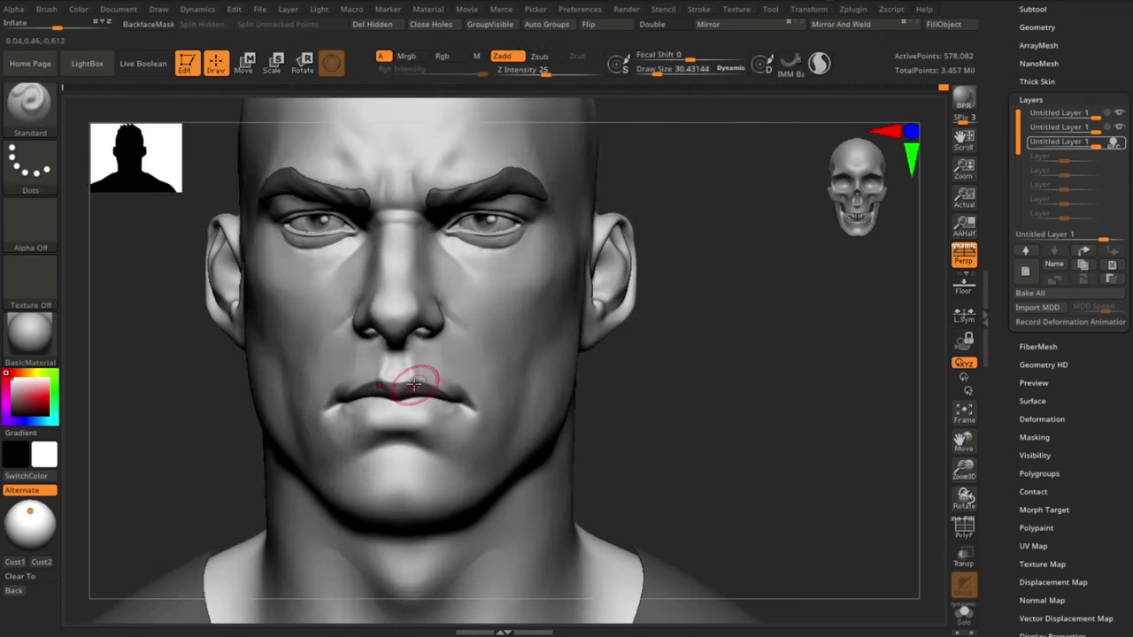
key(s)
drag(357, 416, 359, 416)
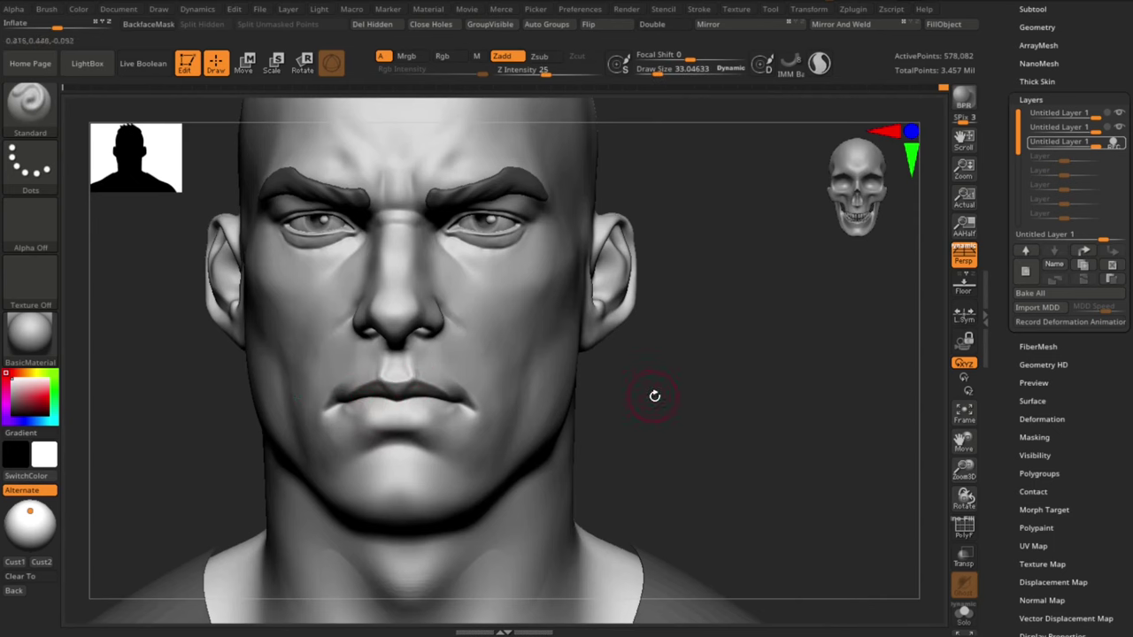
alt+drag(655, 394, 658, 426)
Step: Sharpen the lower lip contour and mouth corners with the Standard brush at about 21, then 17
key(s)
drag(344, 390, 335, 391)
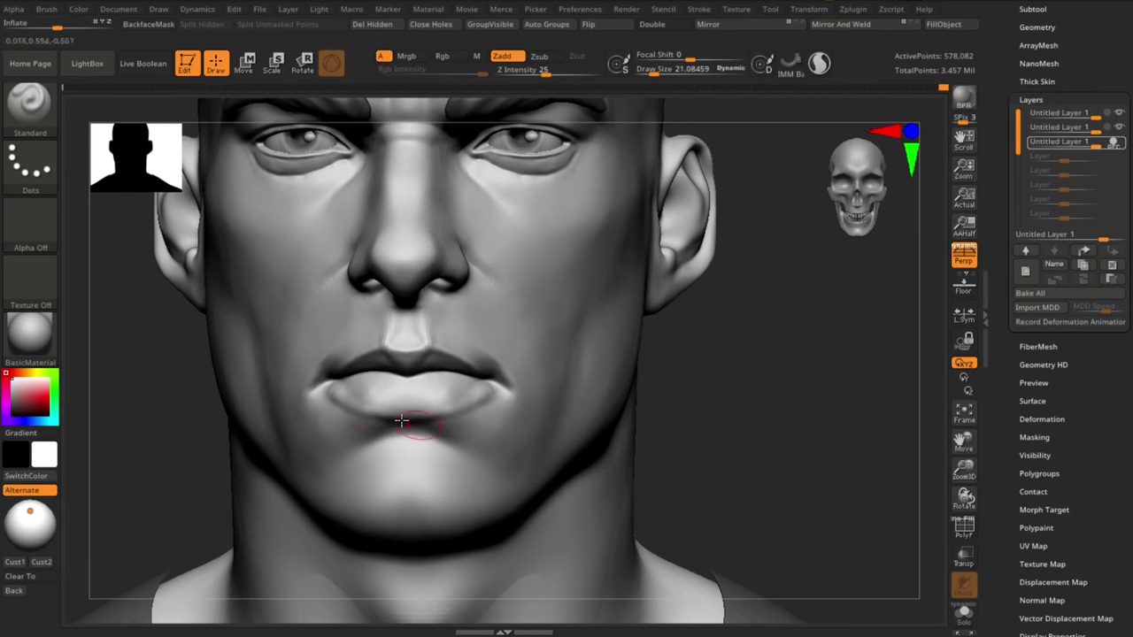
key(s)
drag(333, 392, 331, 392)
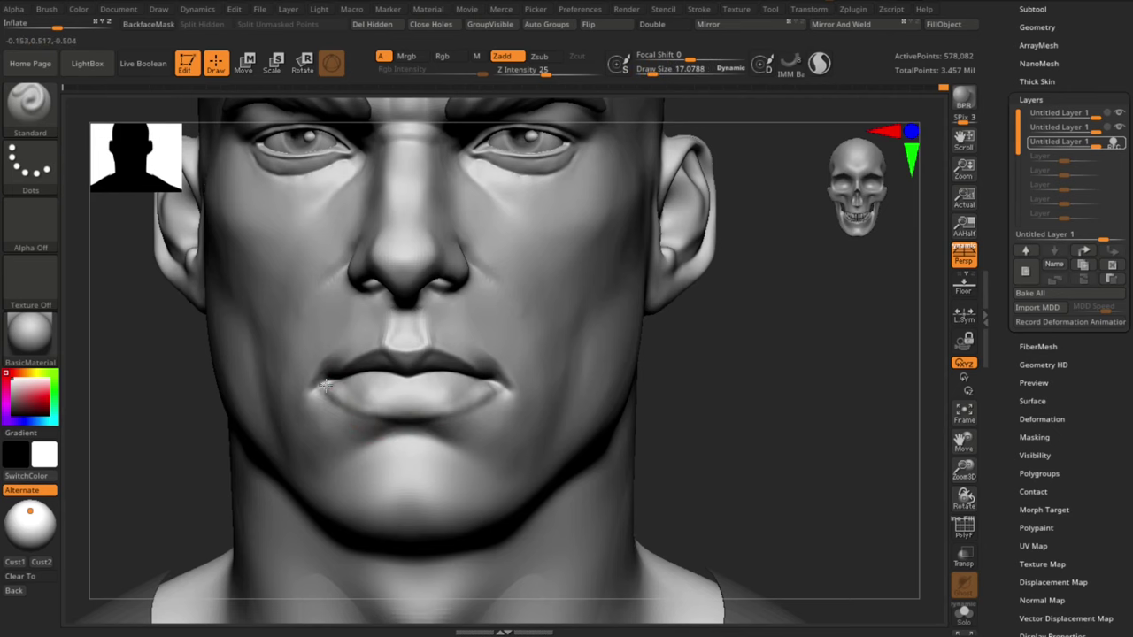
alt+drag(775, 483, 743, 399)
alt+drag(760, 449, 748, 487)
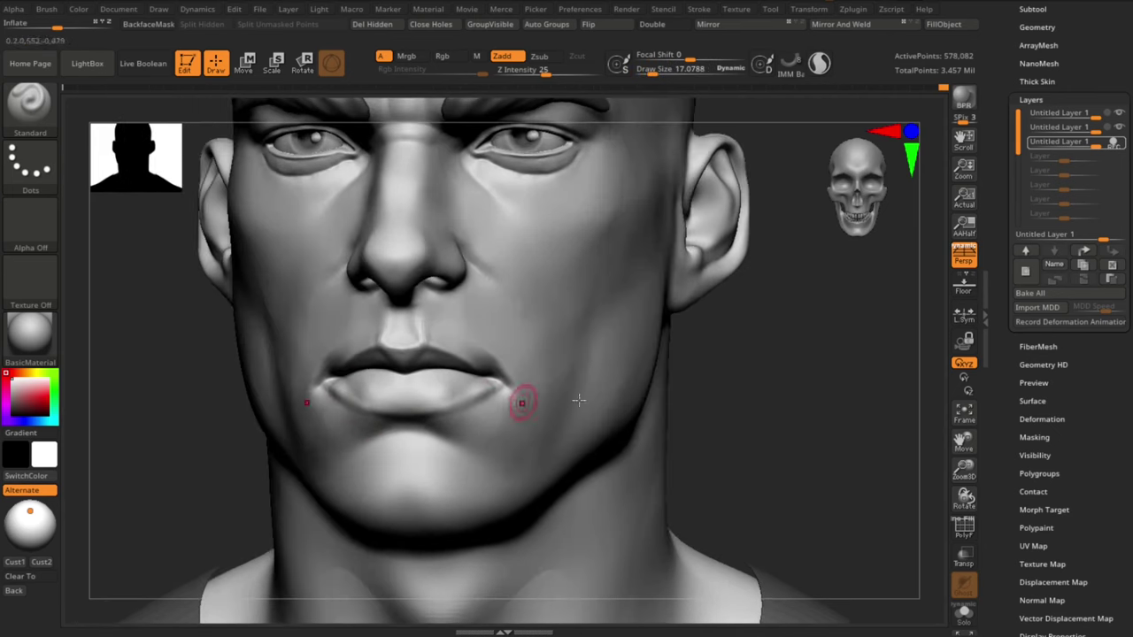
Step: Build up the lower lip and mouth corners with the ClayBuildup brush at about 19
drag(739, 395, 792, 394)
alt+drag(771, 376, 778, 407)
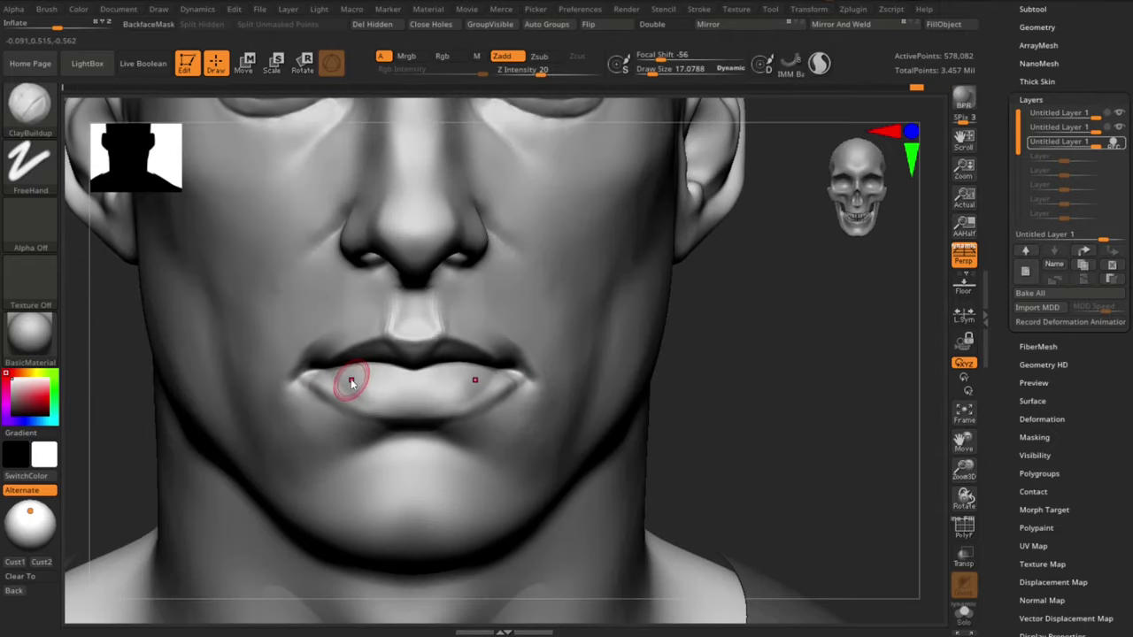
key(s)
drag(355, 388, 322, 380)
key(s)
key(s)
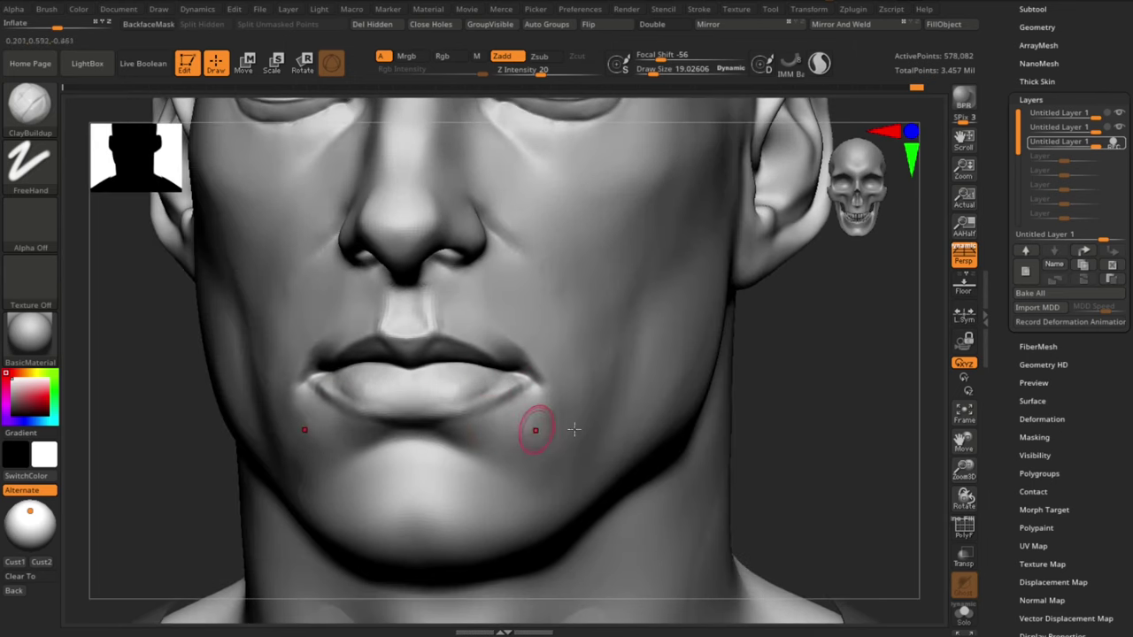
Step: Add a fourth sculpting layer to the head subtool
key(shift)
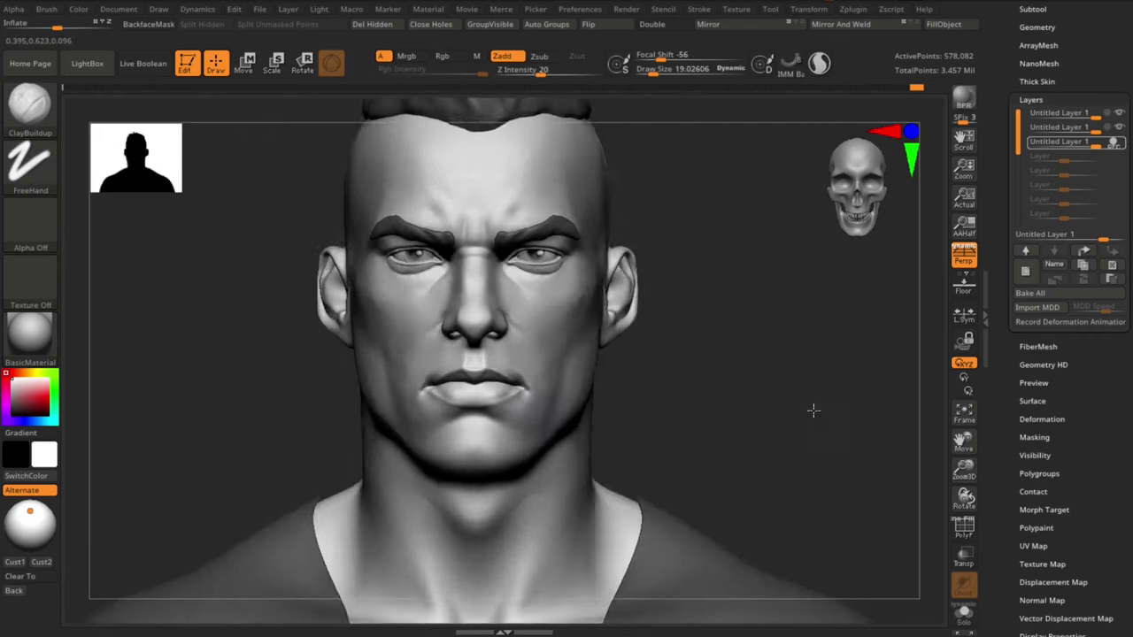
drag(814, 410, 835, 488)
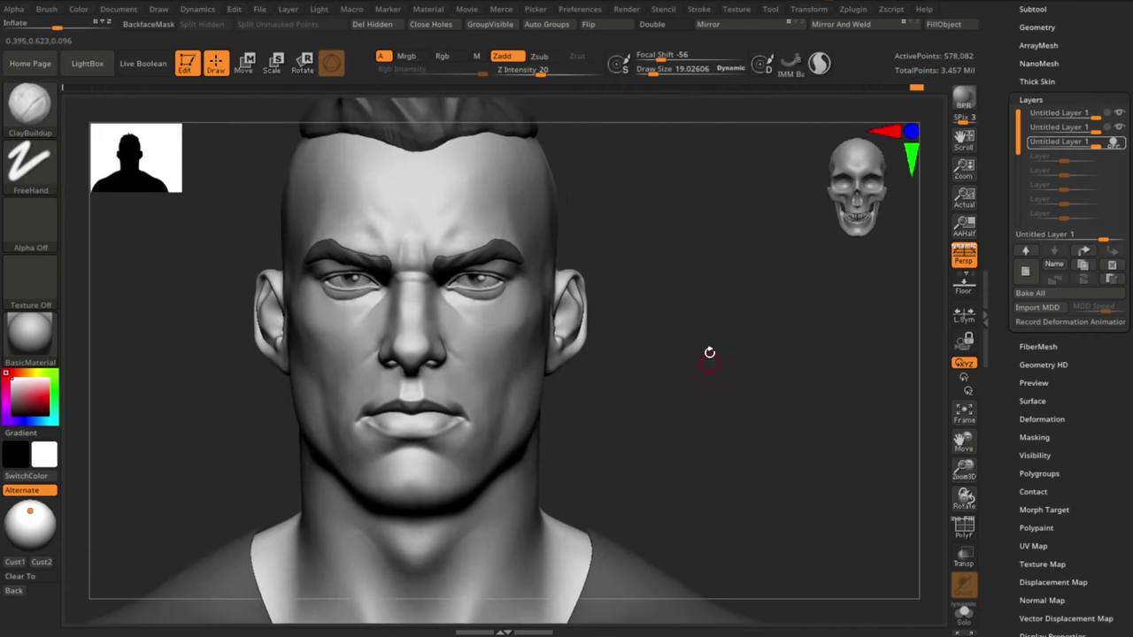
drag(290, 312, 302, 312)
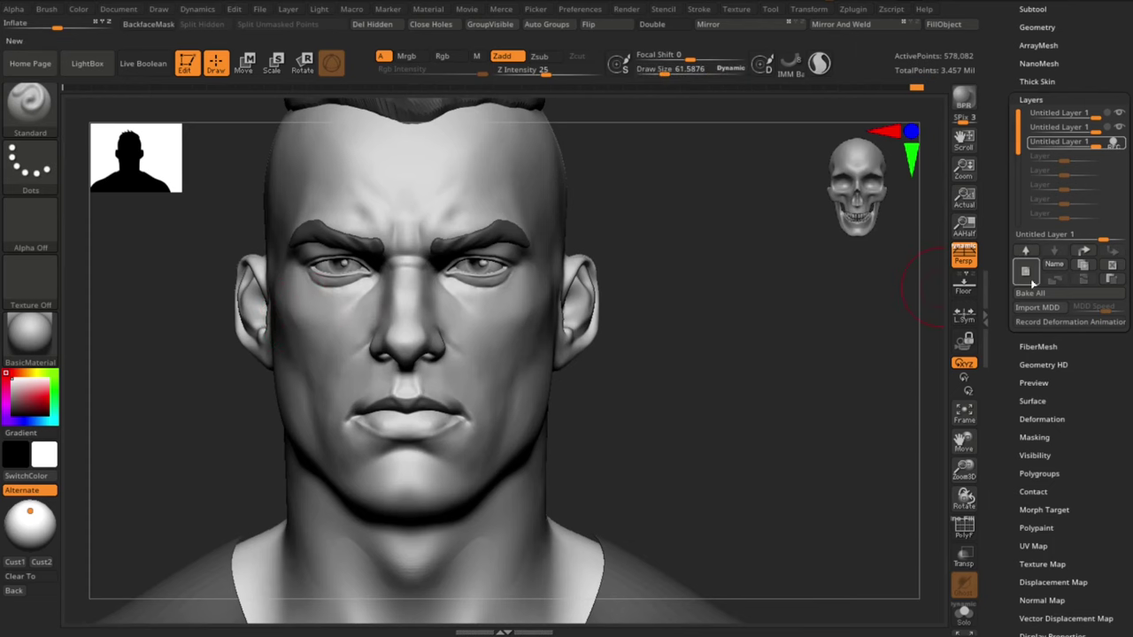
click(1025, 271)
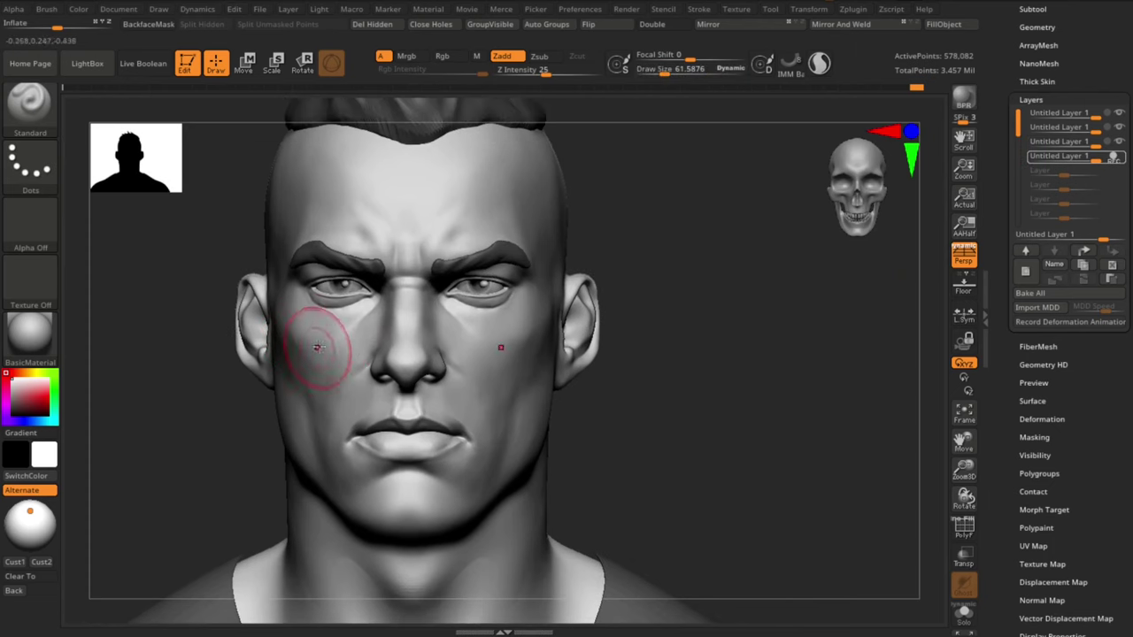
Step: Build up the cheeks below the eyes with the ClayBuildup brush at a draw size of about 45
key(s)
drag(321, 331, 299, 342)
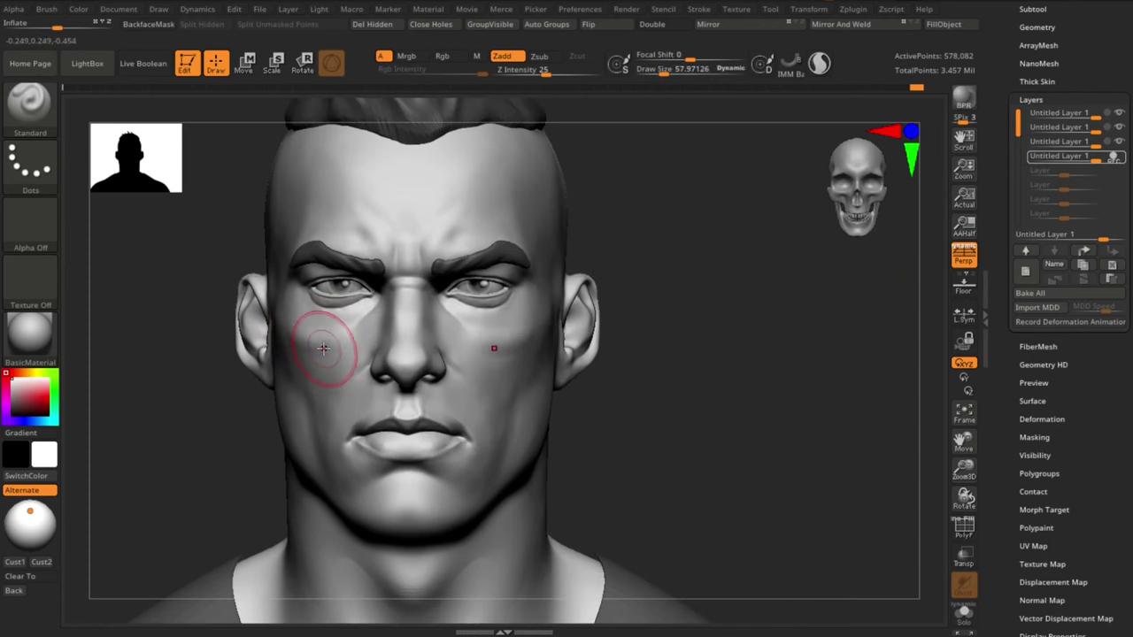
drag(343, 343, 303, 379)
key(s)
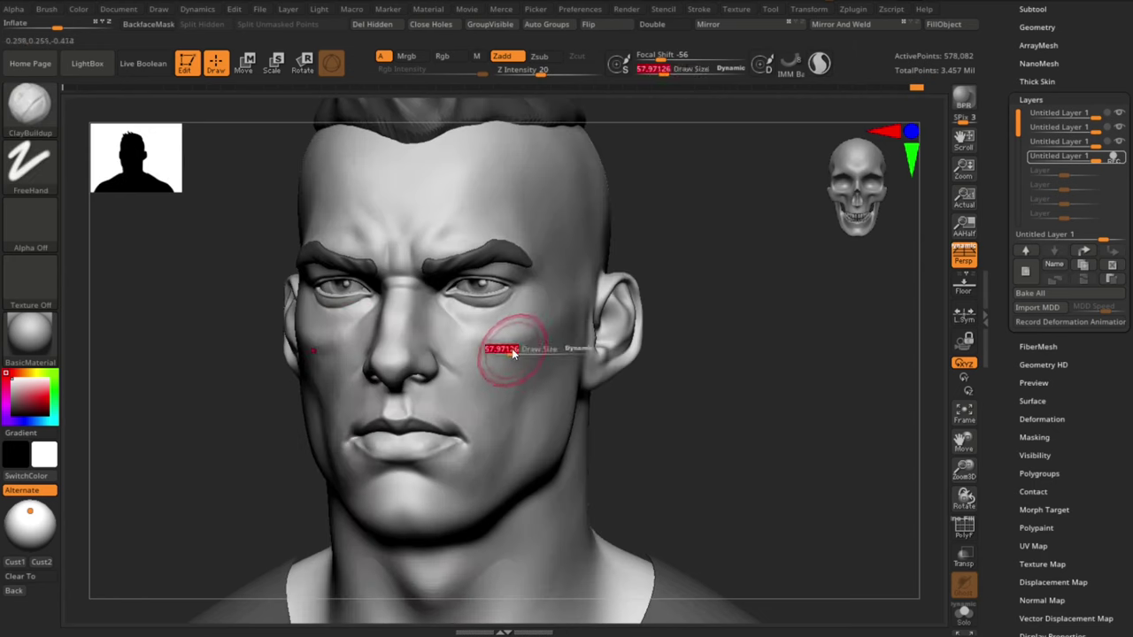
mouse_move(512, 353)
mouse_down()
mouse_move(498, 347)
mouse_move(514, 378)
mouse_up()
drag(473, 358, 507, 382)
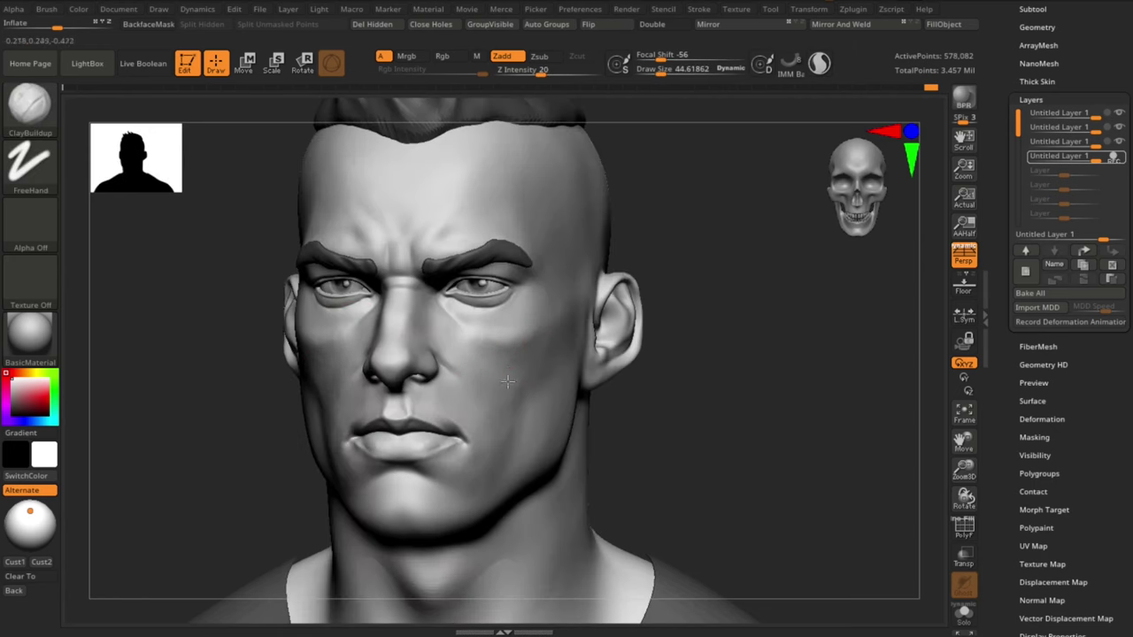
Step: Flatten the cheekbone and temple planes with the hPolish brush at a draw size of about 86
mouse_move(691, 401)
mouse_down()
mouse_move(628, 400)
mouse_move(682, 424)
mouse_move(670, 382)
mouse_up()
key(b)
key(h)
key(p)
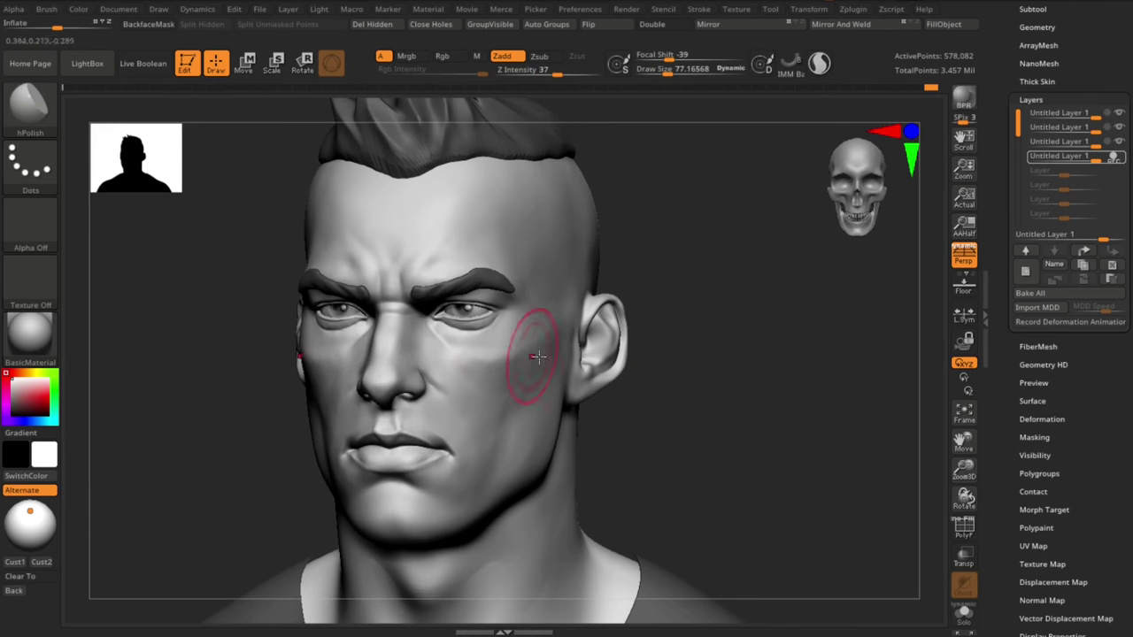
mouse_move(663, 409)
mouse_down()
mouse_move(646, 412)
mouse_move(664, 417)
mouse_up()
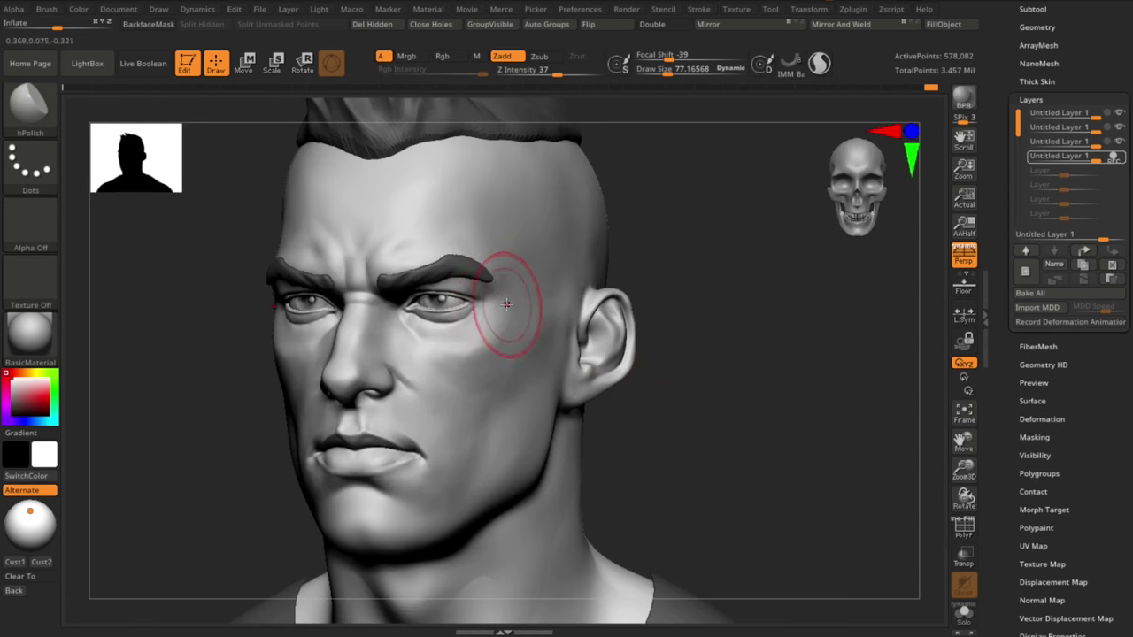
key(s)
mouse_move(488, 330)
mouse_down()
mouse_move(470, 363)
mouse_move(495, 361)
mouse_up()
key(s)
key(s)
drag(481, 365, 488, 364)
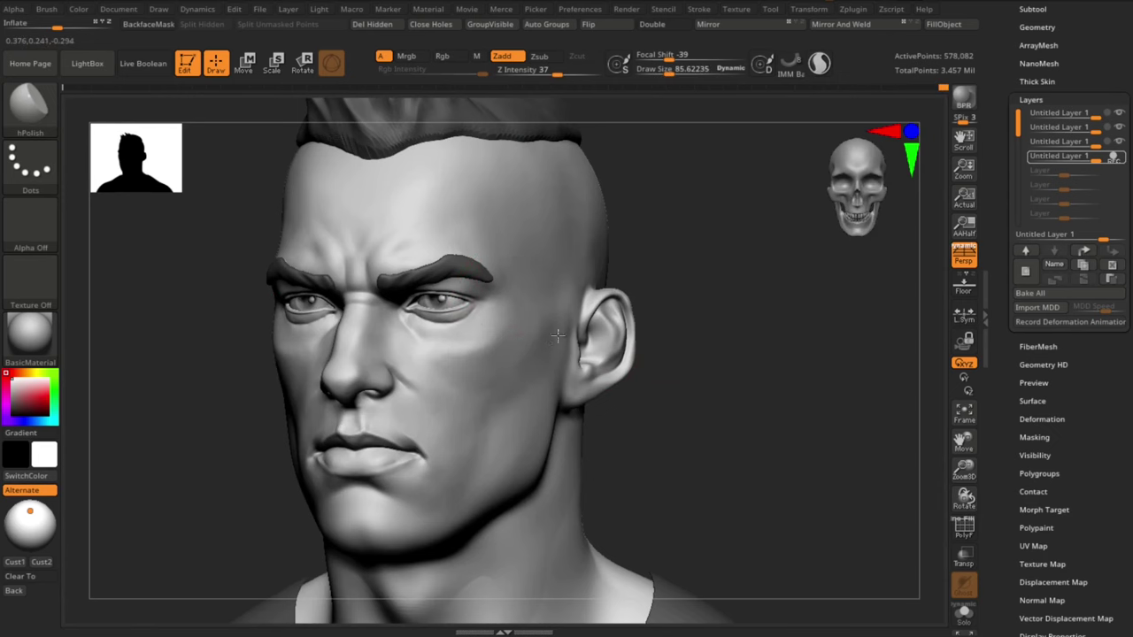
Step: Polish the lower cheek toward the jaw with hPolish at a draw size of about 73
drag(701, 427, 666, 415)
key(s)
drag(469, 412, 465, 413)
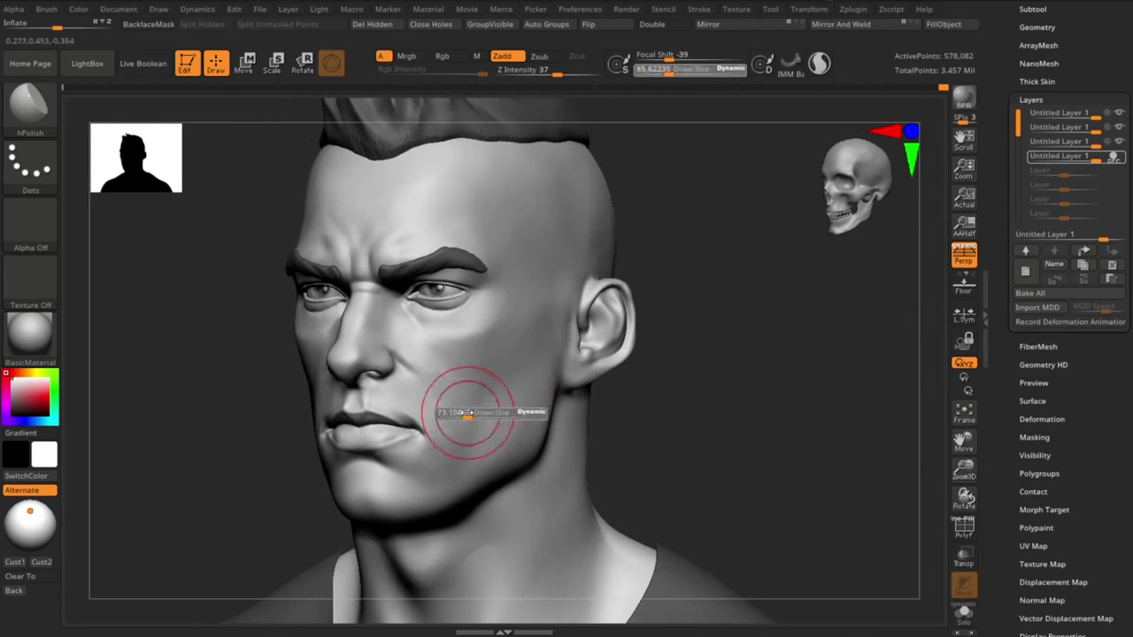
key(s)
Step: Sculpt the frown folds above the inner eyebrows with the ClayBuildup brush at a draw size of about 23
mouse_move(640, 413)
mouse_down()
mouse_move(652, 434)
mouse_move(612, 398)
mouse_move(681, 265)
mouse_move(697, 248)
mouse_move(749, 250)
mouse_up()
mouse_move(748, 250)
mouse_down()
mouse_move(721, 250)
mouse_move(732, 244)
mouse_up()
key(s)
key(b)
key(c)
key(b)
mouse_move(802, 288)
mouse_down()
mouse_move(767, 250)
mouse_move(785, 283)
mouse_up()
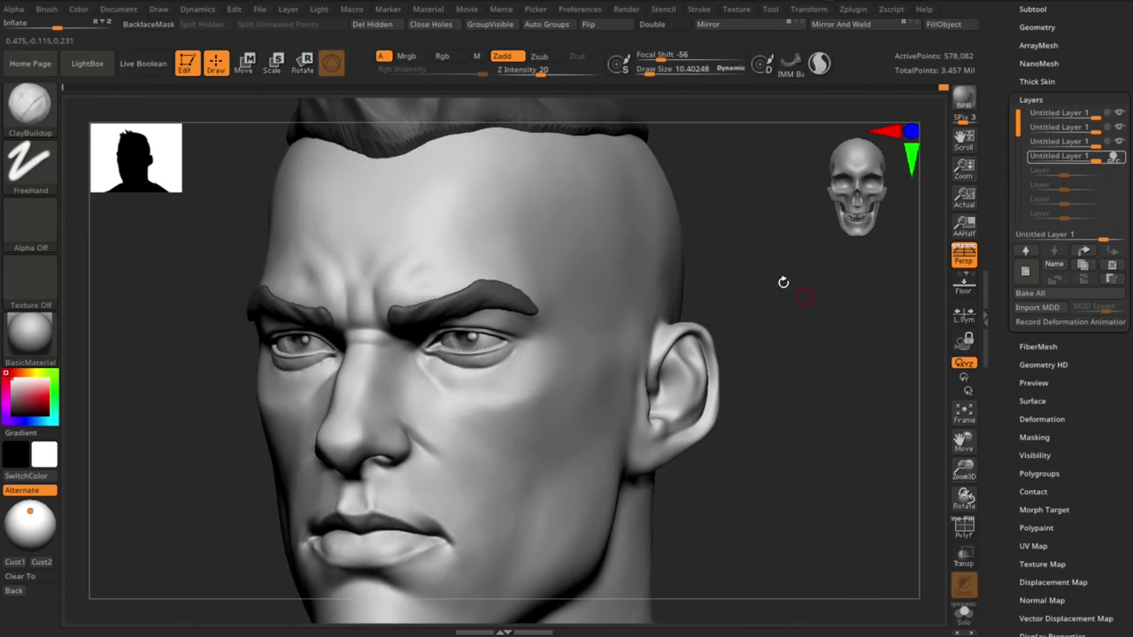
key(s)
drag(374, 305, 380, 306)
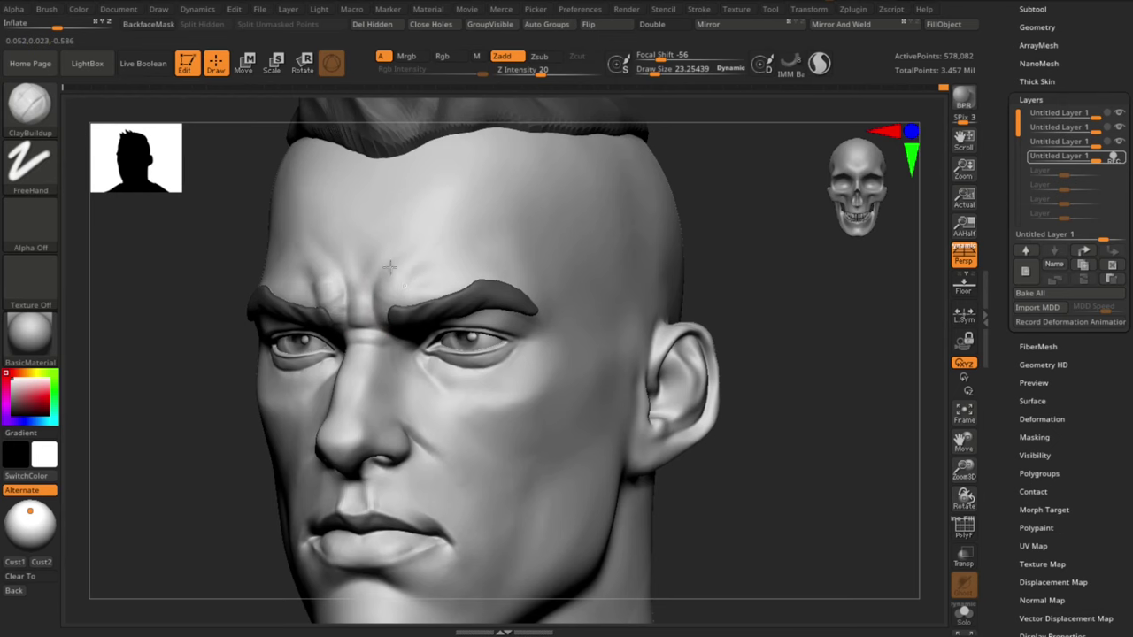
drag(391, 276, 381, 280)
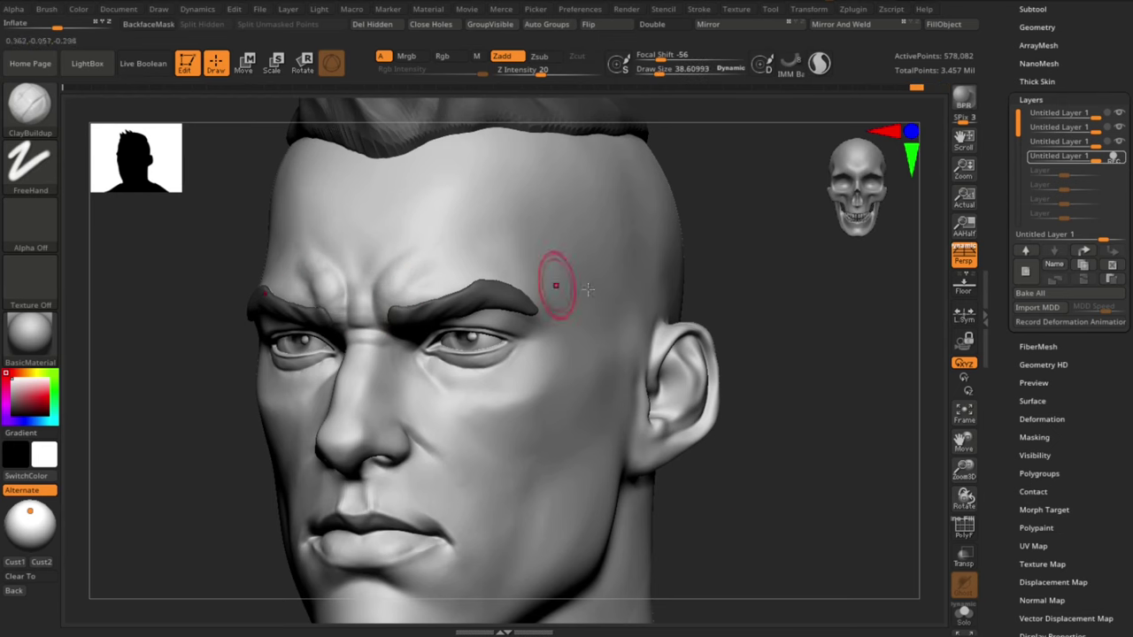
Step: Isolate the head subtool and refine the brow ridge and the area between the brows with ClayBuildup at a draw size of about 39
drag(711, 451, 743, 473)
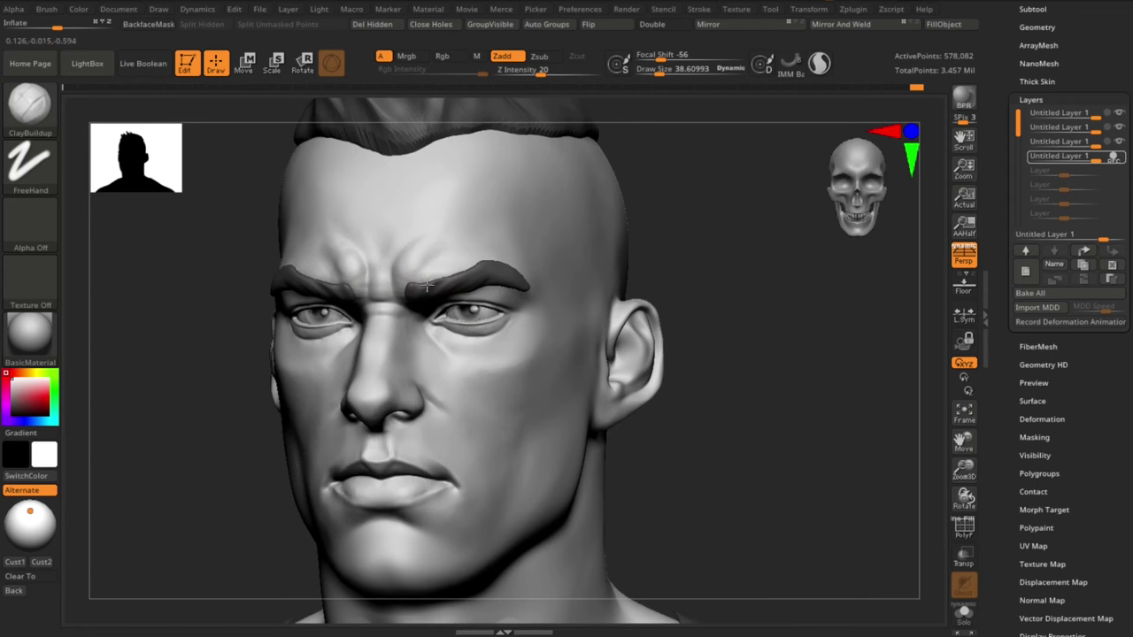
click(964, 614)
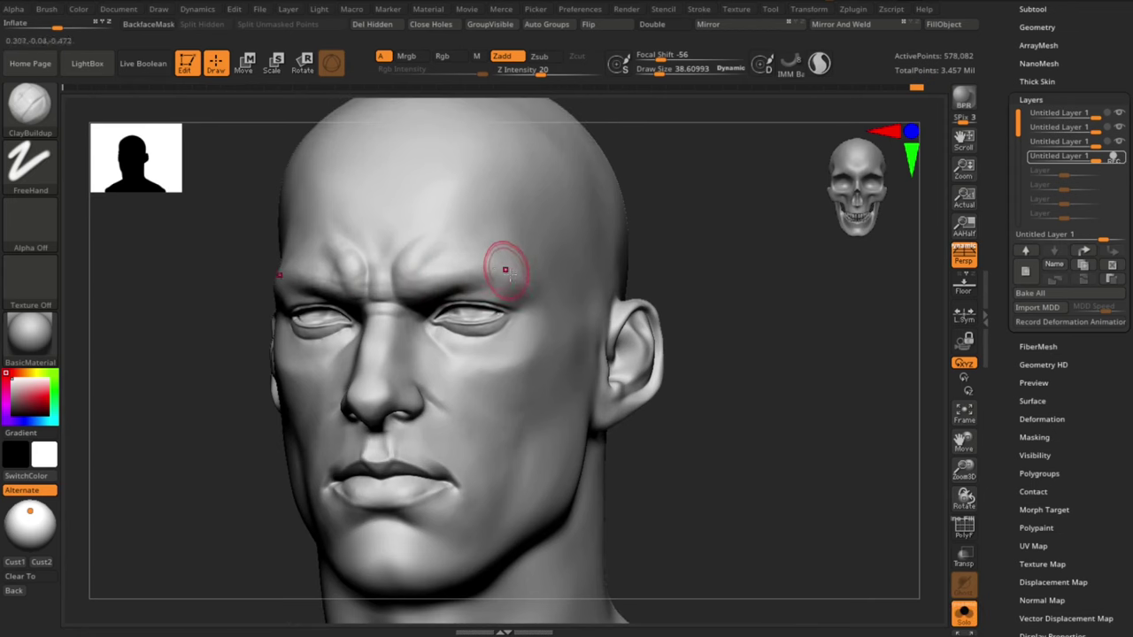
alt+drag(688, 482, 743, 450)
alt+drag(744, 449, 745, 482)
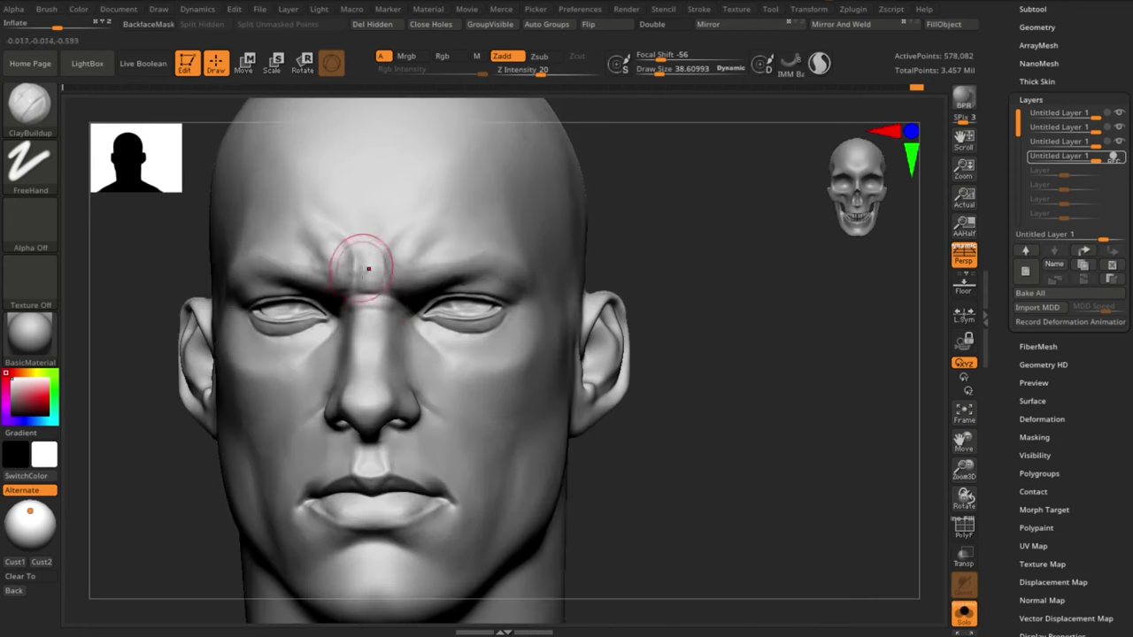
drag(747, 344, 791, 447)
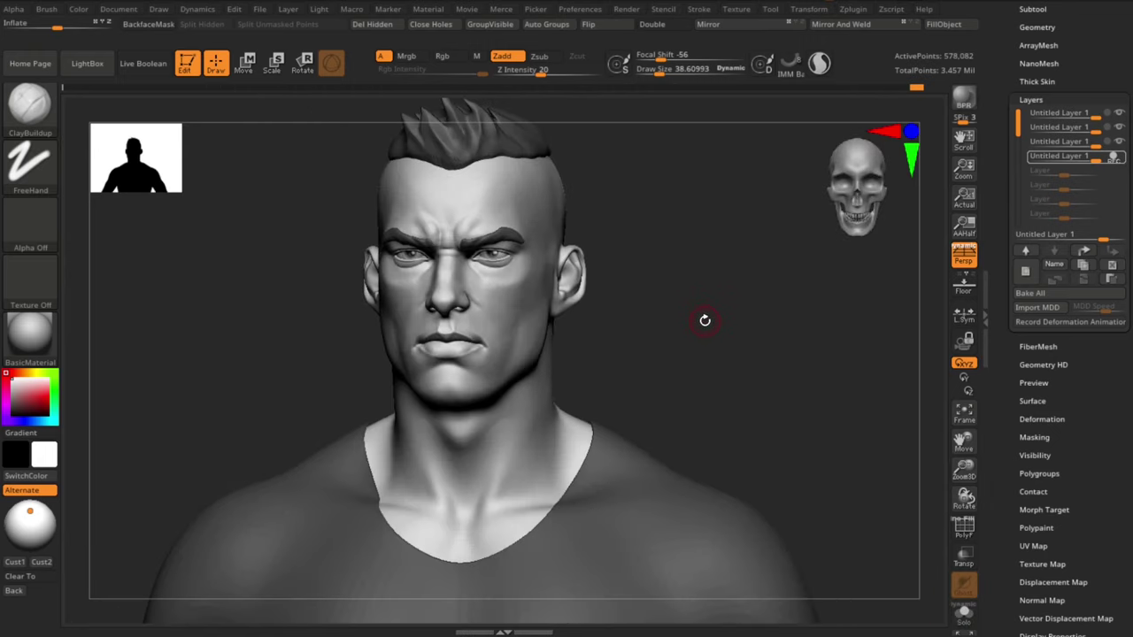
Step: Select the neck and body subtool from the back of the bust and add a new layer to it
drag(708, 338, 711, 340)
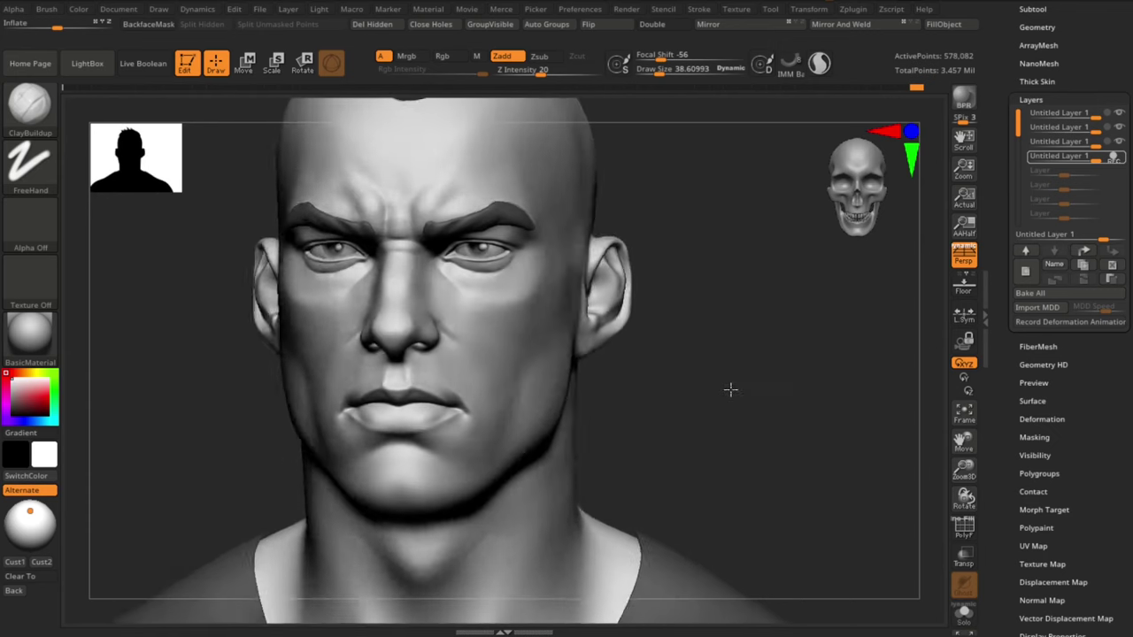
drag(731, 387, 718, 393)
alt+drag(740, 410, 714, 389)
mouse_move(721, 430)
shift+mouse_down()
mouse_move(749, 380)
mouse_move(820, 375)
mouse_move(462, 445)
shift+mouse_up()
alt+click(531, 347)
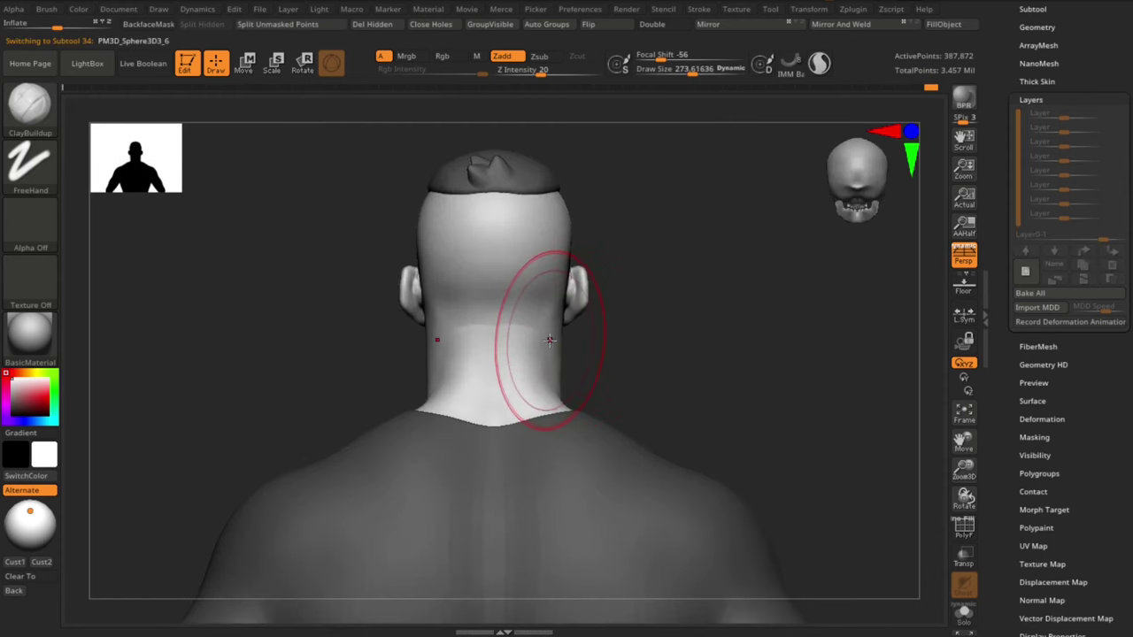
click(1029, 275)
key(ctrl+z)
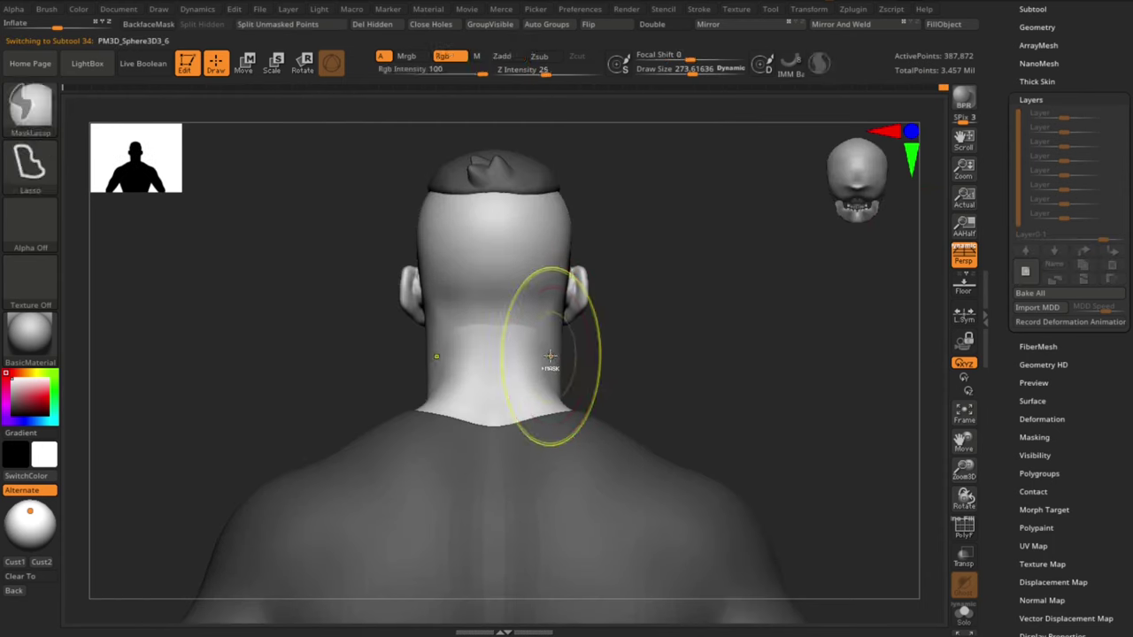
click(1028, 274)
Step: Reshape the sides and back of the neck with the Move brush, reducing the draw size to about 151
key(b)
key(m)
key(v)
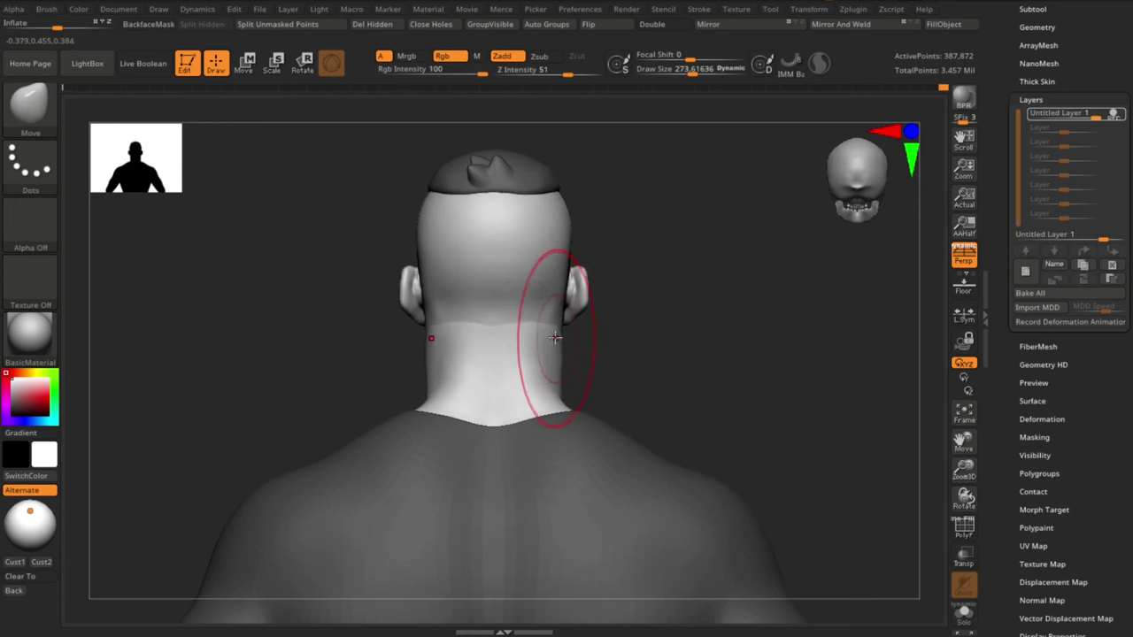
drag(555, 337, 568, 345)
mouse_move(645, 354)
shift+mouse_down()
mouse_move(764, 369)
mouse_move(658, 358)
shift+mouse_up()
key([)
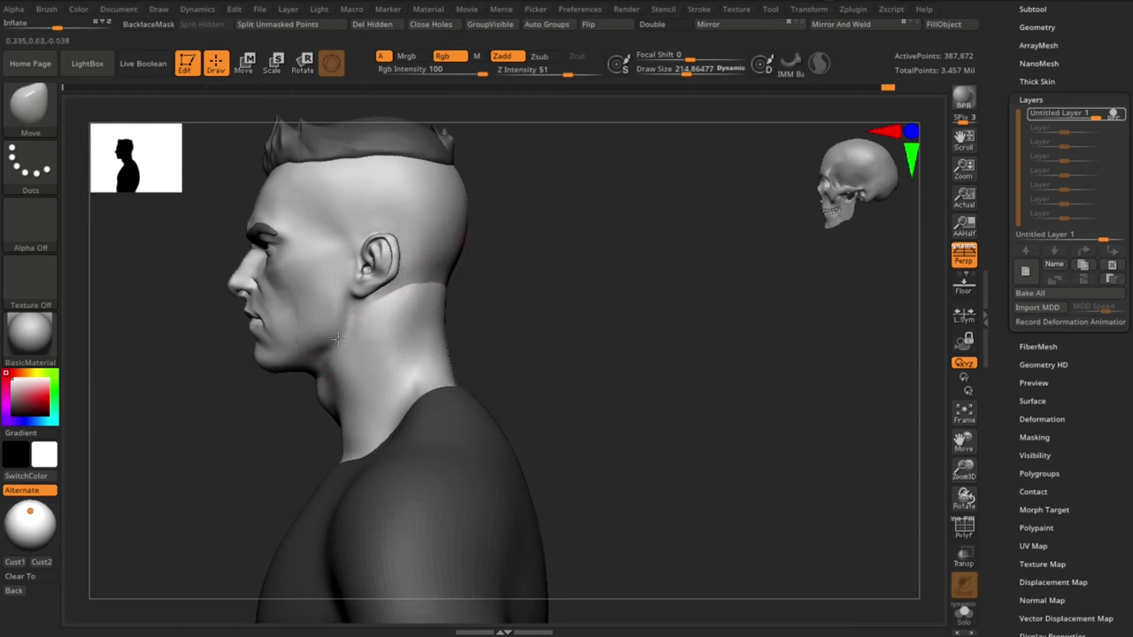
drag(257, 435, 354, 404)
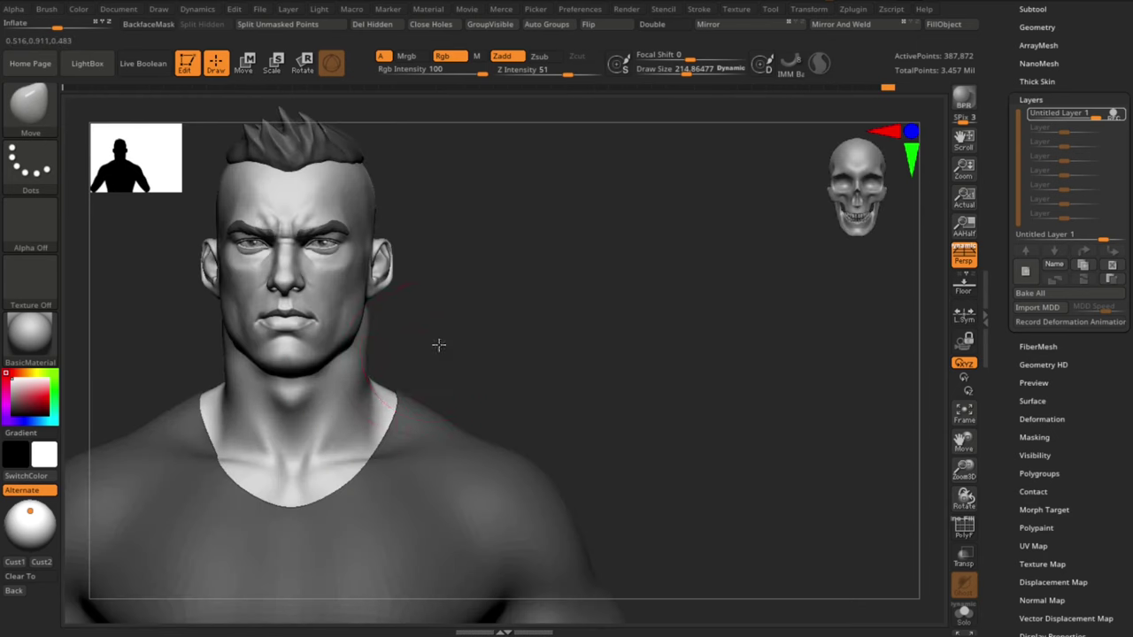
mouse_move(469, 324)
mouse_down()
mouse_move(478, 318)
mouse_move(352, 354)
mouse_move(341, 382)
mouse_up()
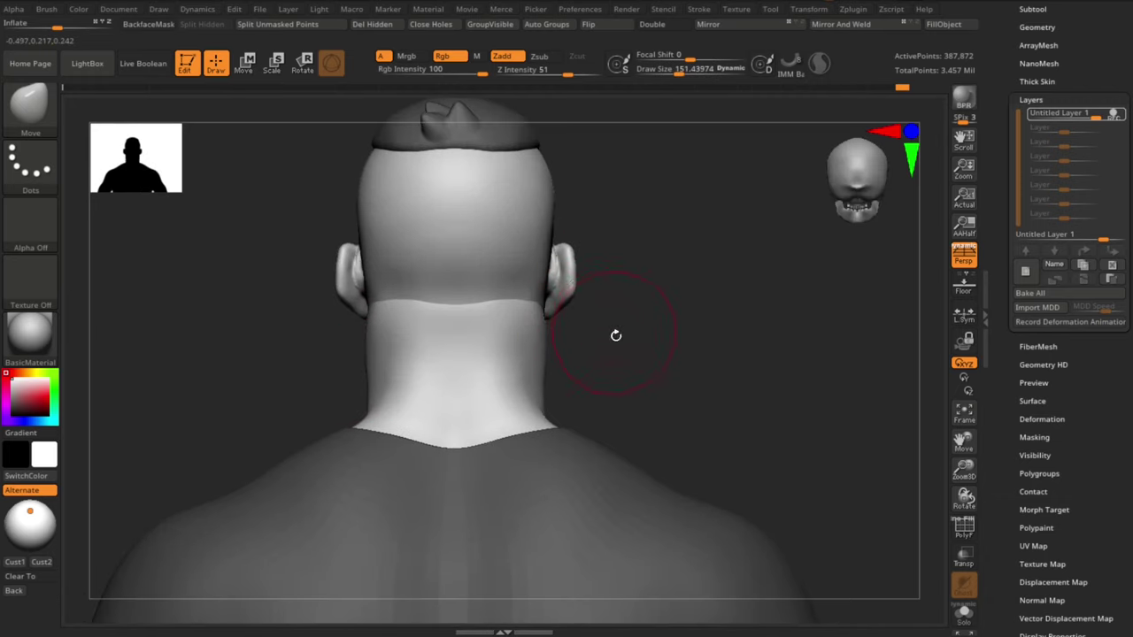
drag(614, 334, 567, 366)
Step: Isolate the body subtool and smooth its ear at a draw size of about 65
click(966, 617)
shift+drag(885, 496, 812, 458)
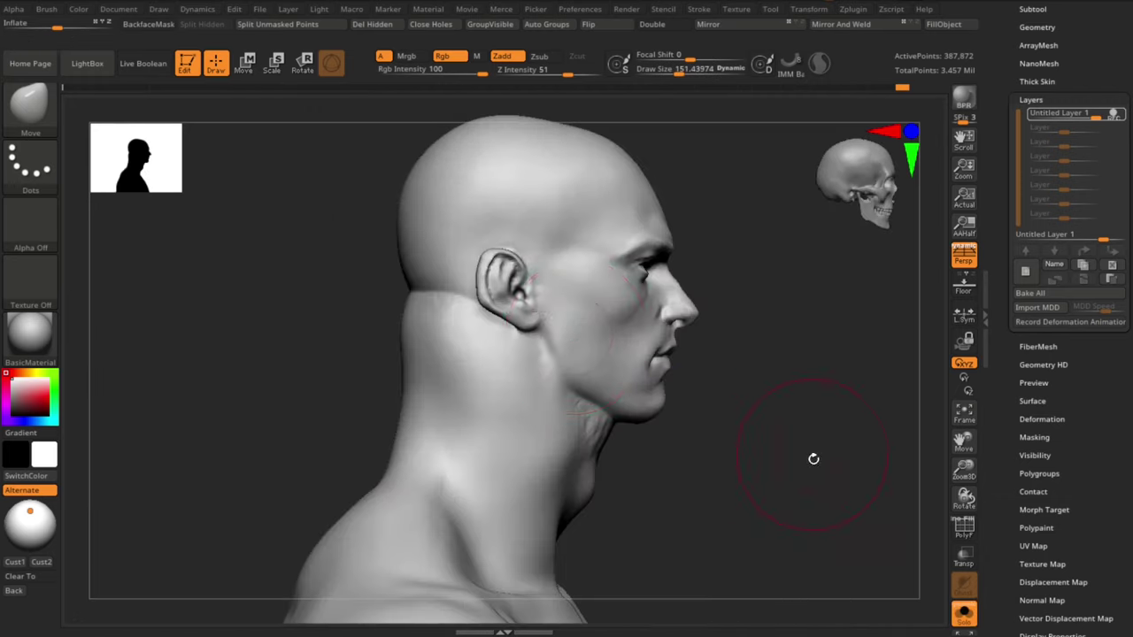
key(s)
drag(513, 280, 501, 281)
shift+drag(506, 265, 507, 290)
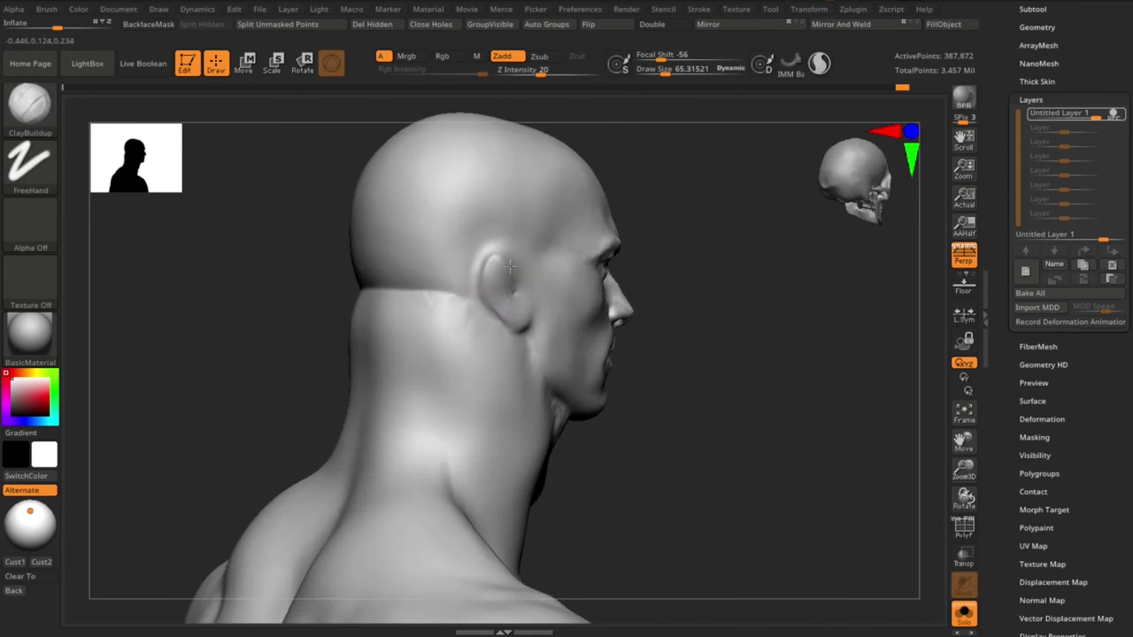
drag(510, 266, 747, 397)
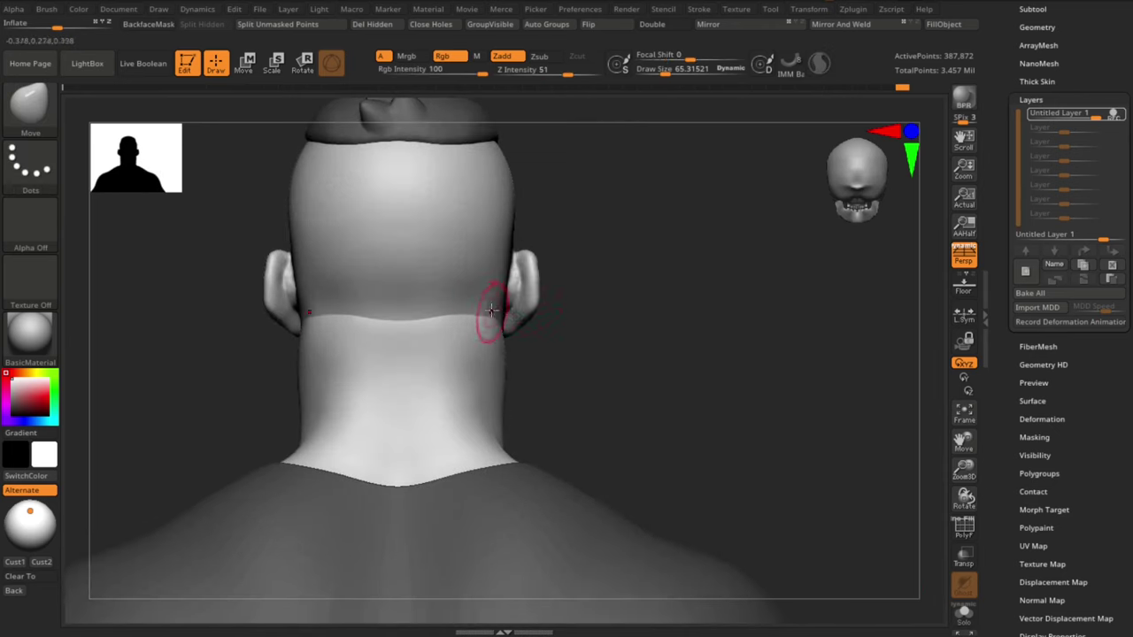
Step: Pull the upper neck outward behind the ears with the Move brush at a draw size of about 104
key(s)
drag(491, 311, 497, 311)
mouse_move(550, 365)
mouse_down()
mouse_move(630, 342)
mouse_move(581, 360)
mouse_move(584, 375)
mouse_up()
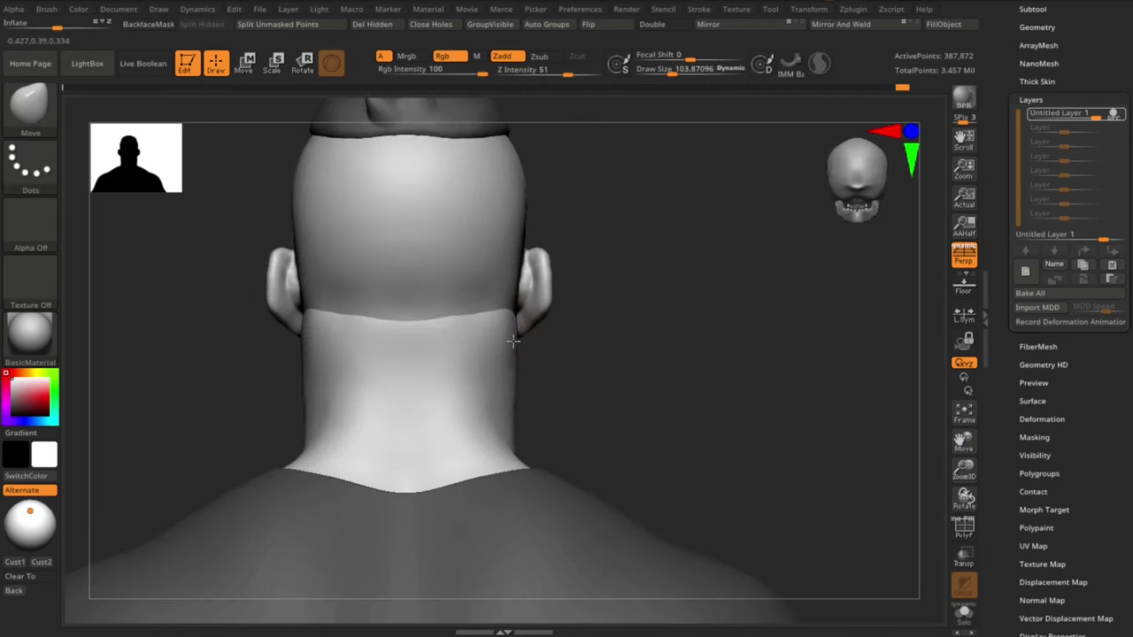
drag(495, 379, 531, 369)
mouse_move(627, 365)
shift+mouse_down()
mouse_move(709, 369)
mouse_move(639, 363)
shift+mouse_up()
Step: Adjust the lower neck where it meets the shoulders with the Move brush at a draw size of about 151
key(s)
drag(493, 405, 500, 405)
alt+drag(611, 398, 558, 395)
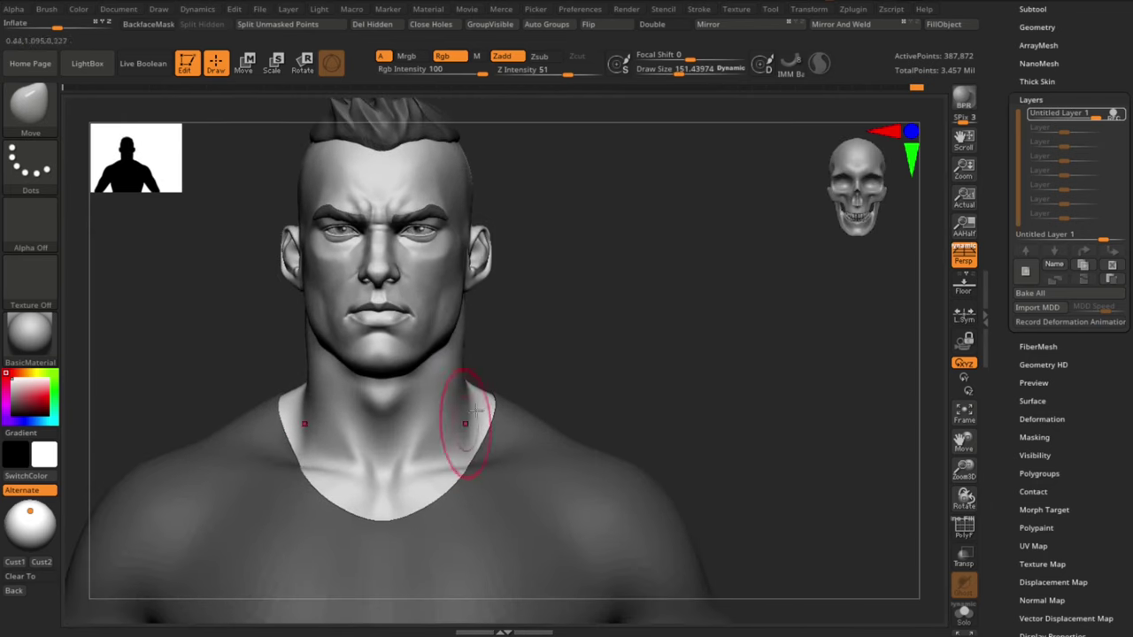
mouse_move(560, 307)
alt+mouse_down()
mouse_move(563, 362)
mouse_move(604, 359)
alt+mouse_up()
alt+drag(604, 345, 601, 261)
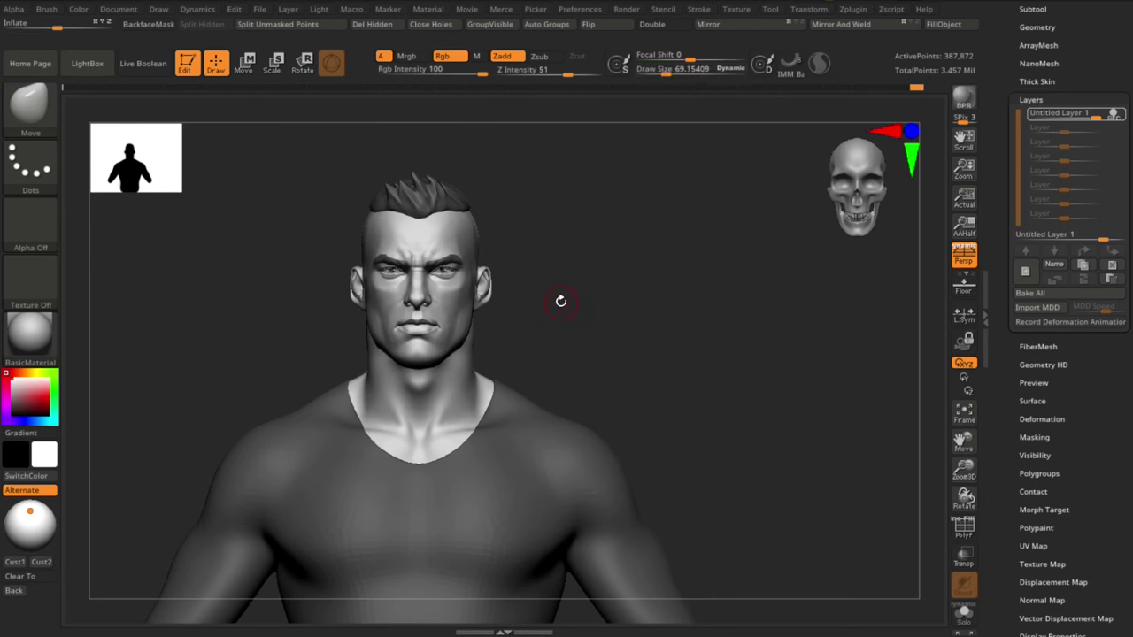
Step: Examine the neck's proportions against the head and shoulders on the whole bust
alt+drag(594, 336, 593, 380)
shift+drag(540, 310, 670, 284)
key(s)
drag(670, 362, 708, 358)
mouse_move(610, 301)
mouse_down()
mouse_move(624, 297)
mouse_move(600, 331)
mouse_move(587, 296)
mouse_move(553, 344)
mouse_move(581, 333)
mouse_move(580, 299)
mouse_up()
key(s)
key(s)
mouse_move(642, 323)
mouse_down()
mouse_move(682, 326)
mouse_move(658, 313)
mouse_move(648, 276)
mouse_up()
mouse_move(649, 277)
mouse_down()
mouse_move(600, 275)
mouse_move(592, 298)
mouse_move(658, 321)
mouse_move(637, 296)
mouse_move(648, 308)
mouse_up()
key(s)
mouse_move(647, 308)
alt+mouse_down()
mouse_move(610, 313)
mouse_move(607, 342)
mouse_move(607, 314)
mouse_move(627, 342)
alt+mouse_up()
key(s)
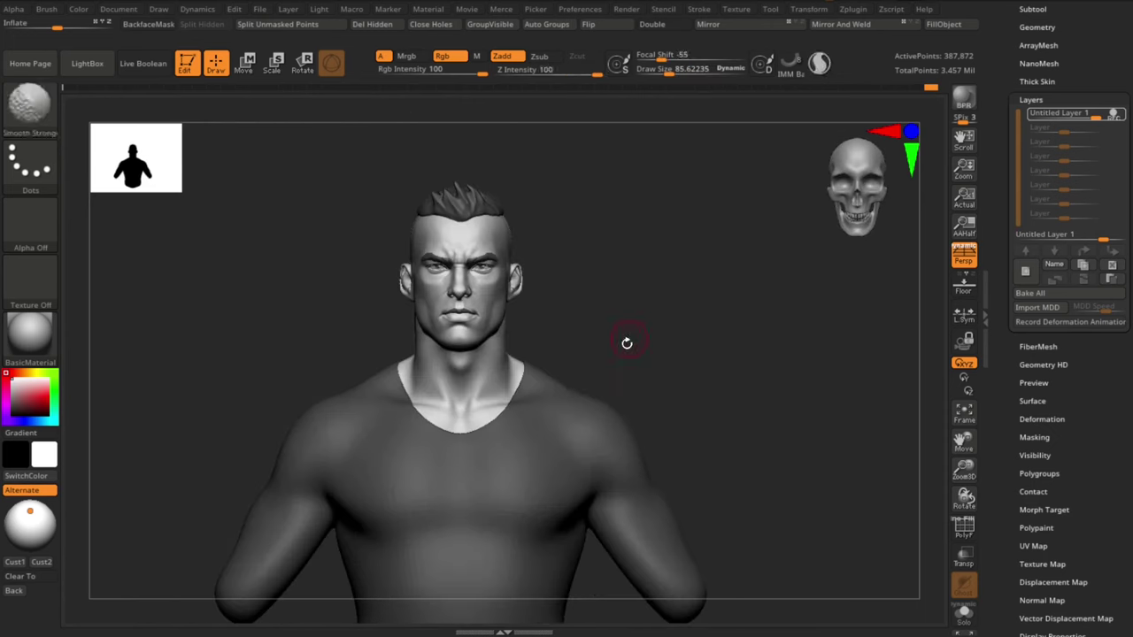
Step: Compare the body with its layer hidden and shown, and delete that layer
click(1118, 115)
click(1120, 116)
click(1120, 115)
drag(776, 308, 711, 322)
click(1120, 114)
click(1112, 265)
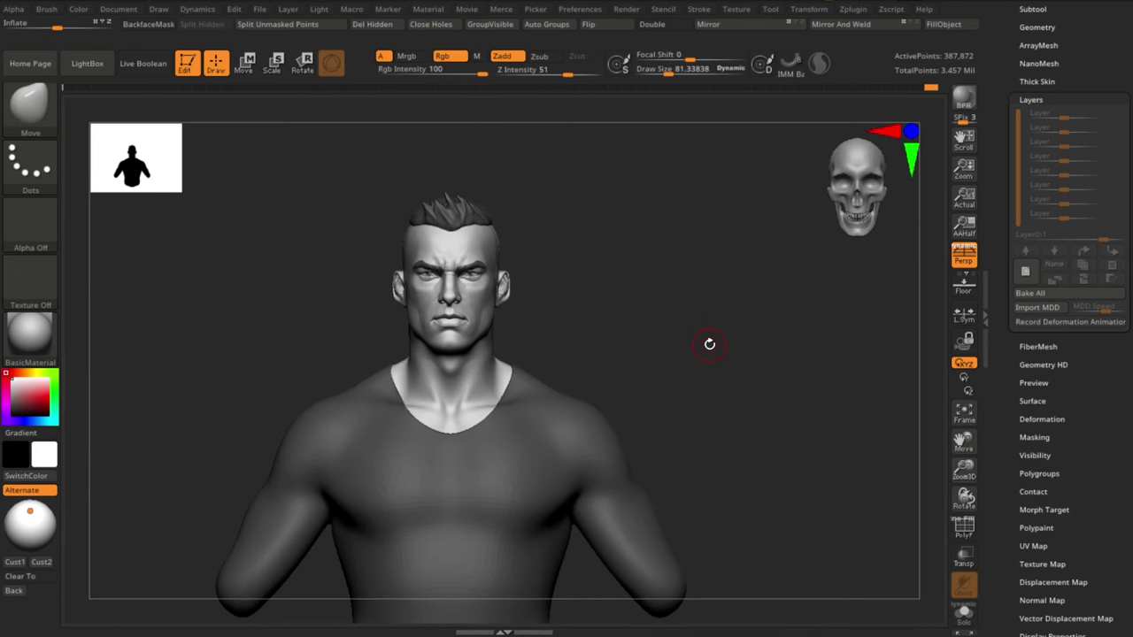
Step: Append a sphere as a new subtool, select it and activate its Move gizmo
key(s)
mouse_move(608, 240)
mouse_down()
mouse_move(617, 241)
mouse_move(607, 321)
mouse_move(605, 271)
mouse_up()
key(s)
key(1)
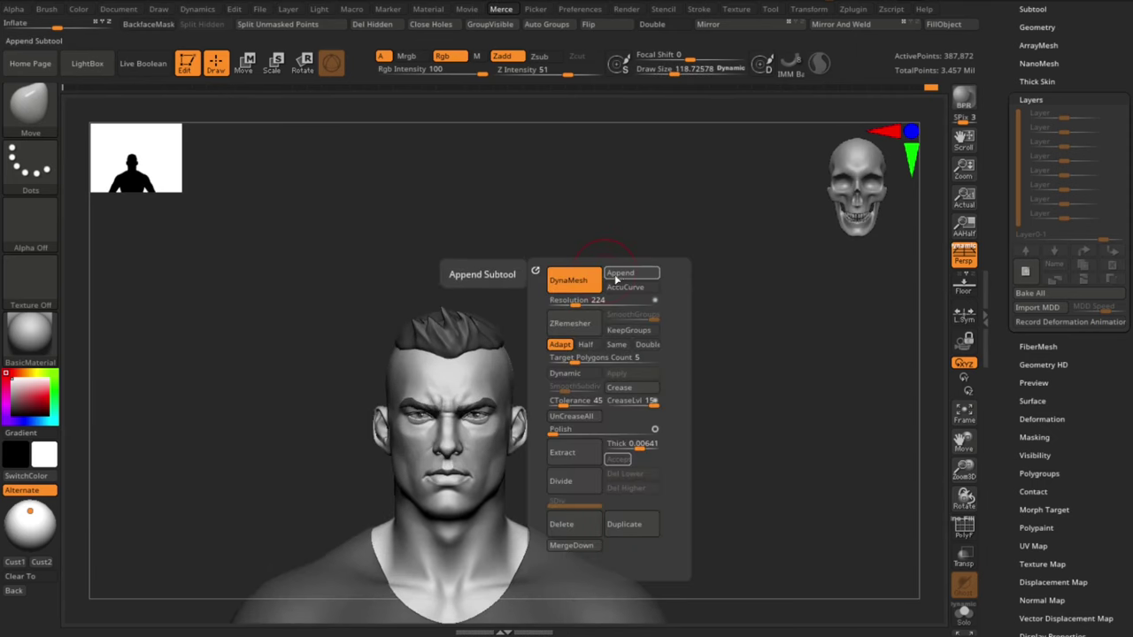
click(610, 276)
click(223, 352)
alt+drag(614, 208, 611, 265)
alt+click(504, 420)
key(w)
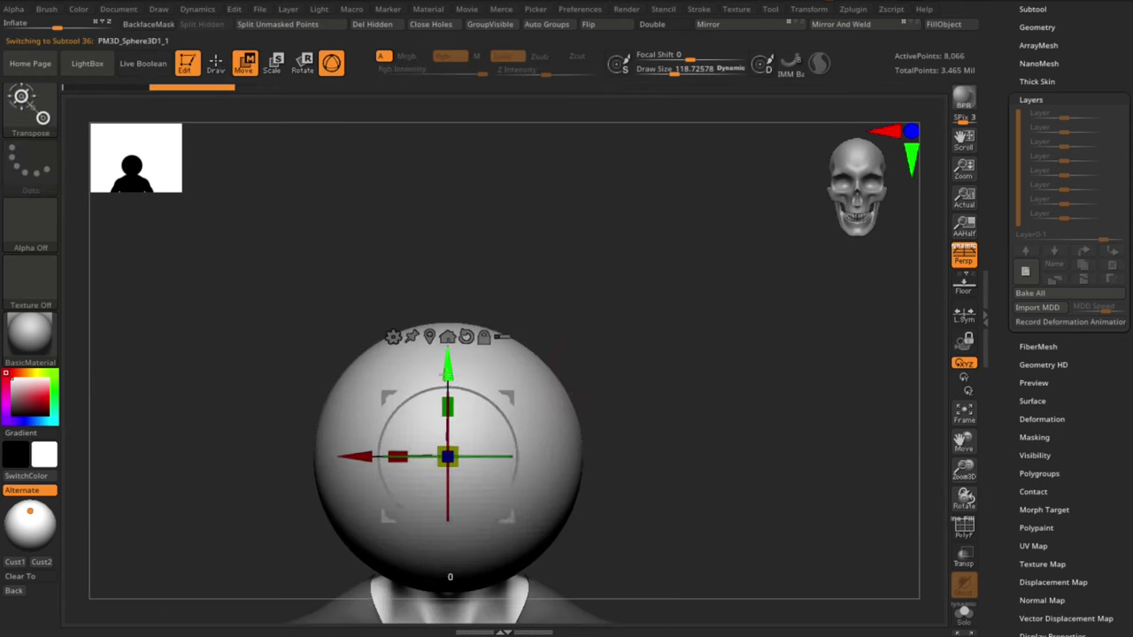
Step: Raise the sphere well clear of the bust's head and duplicate it directly above so the two spheres are stacked
drag(448, 366, 448, 142)
alt+drag(674, 267, 652, 349)
drag(422, 316, 417, 201)
alt+drag(607, 227, 620, 381)
drag(434, 316, 442, 311)
alt+drag(579, 240, 576, 288)
ctrl+drag(431, 271, 444, 174)
key(q)
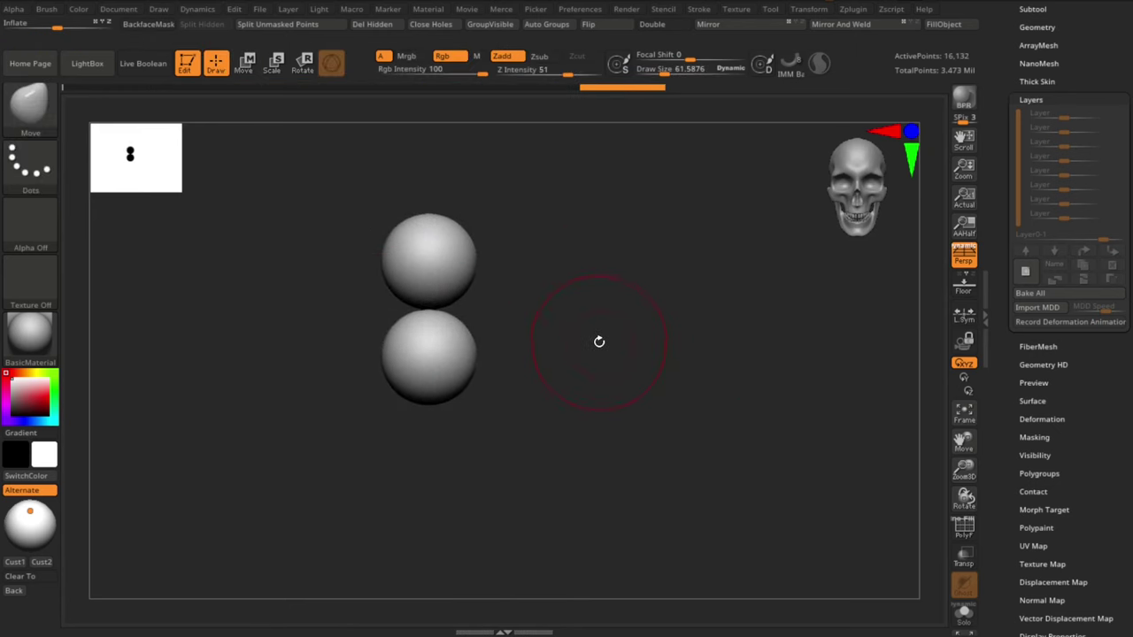
Step: Create a new InsertMesh brush from the two stacked spheres and set its draw size to about 33
key(b)
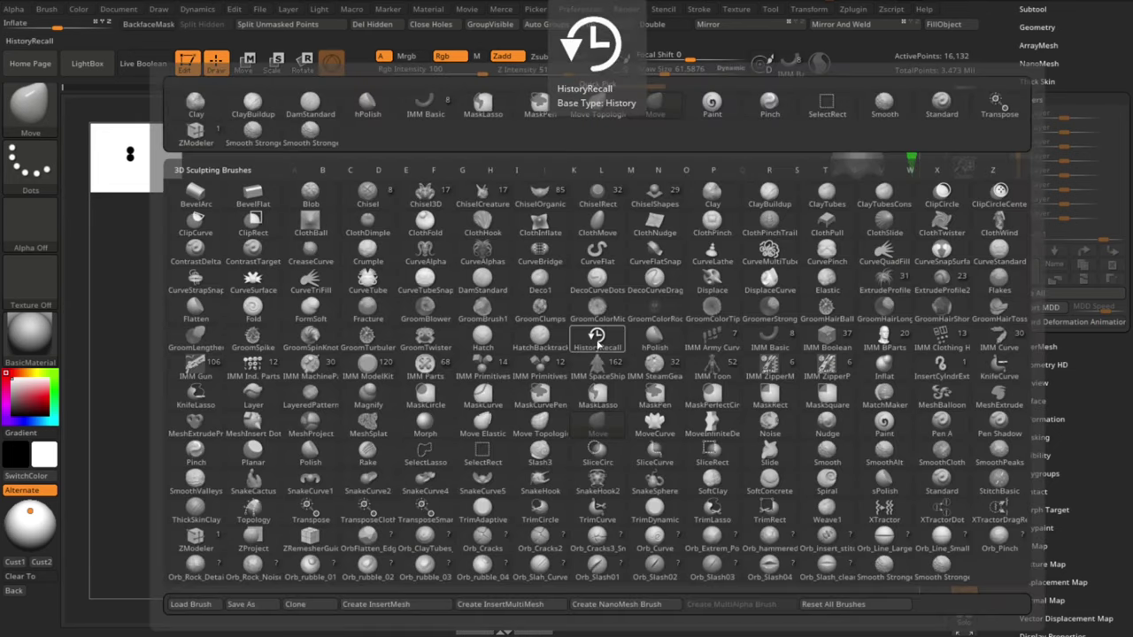
click(398, 604)
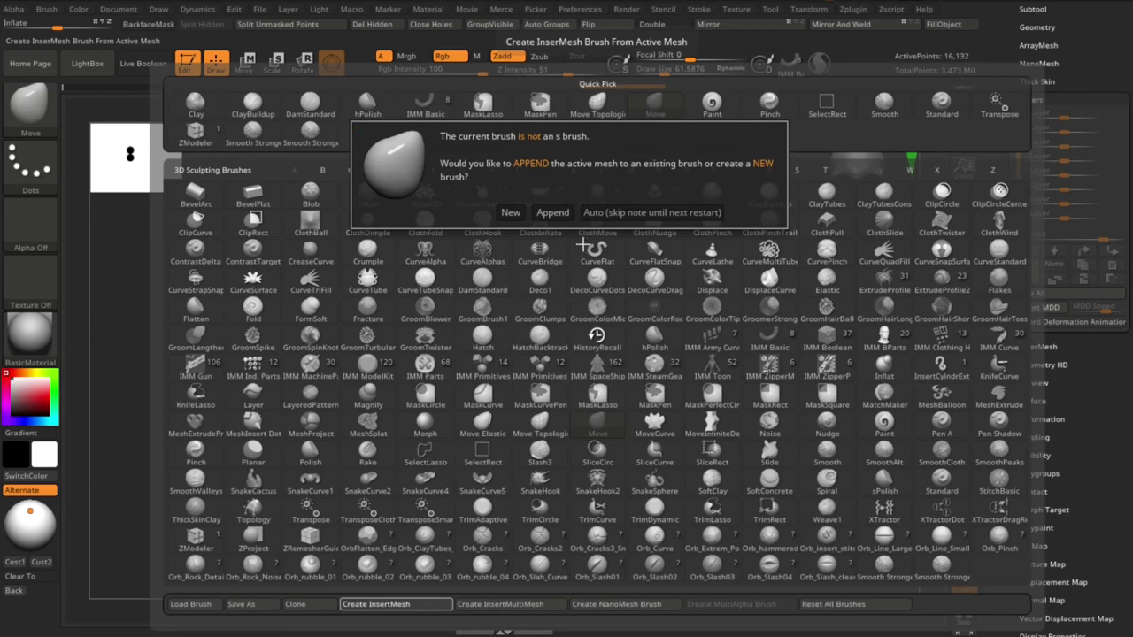
click(511, 212)
key(s)
click(561, 287)
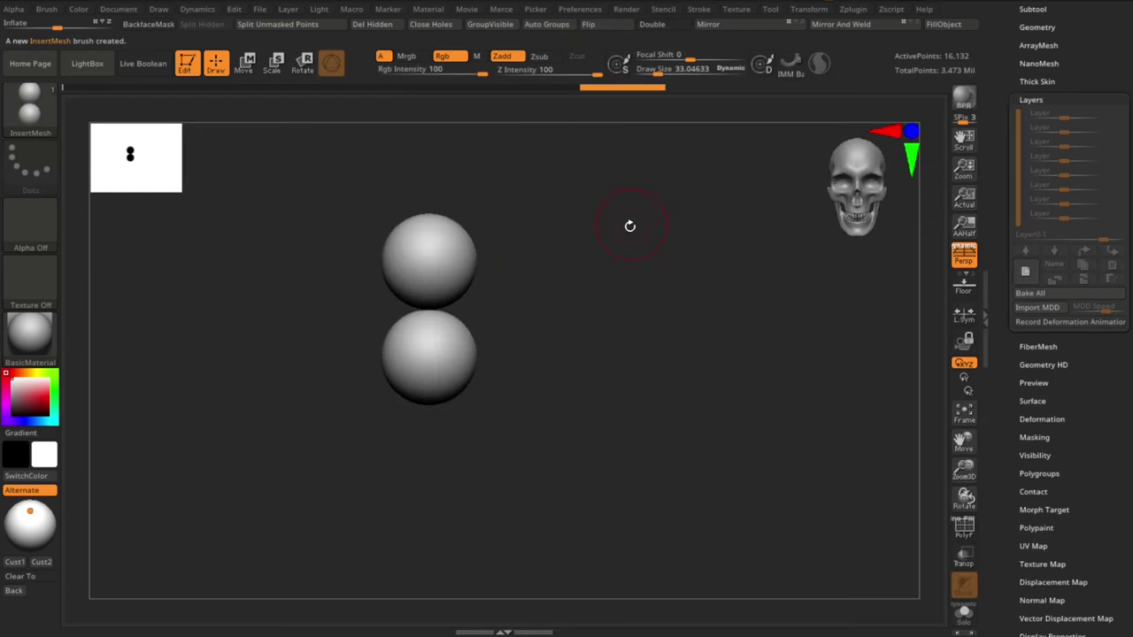
Step: Turn on Curve Mode for the new InsertMesh brush and test a stroke on the chest, undoing the trial strokes
drag(461, 248, 523, 272)
key(ctrl+z)
drag(963, 469, 925, 348)
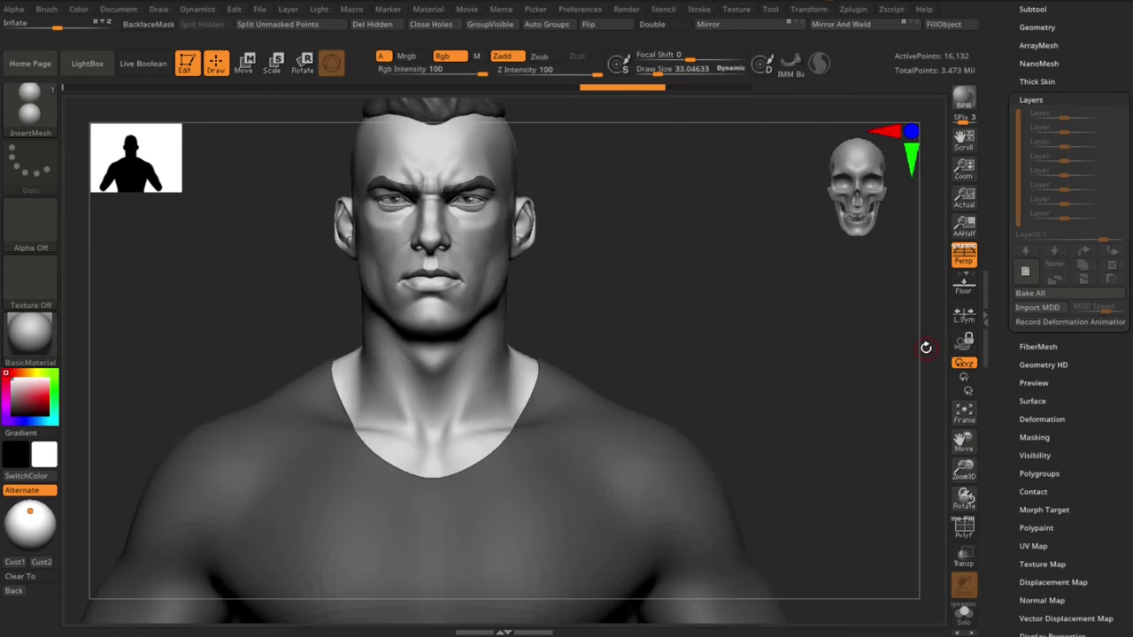
click(699, 10)
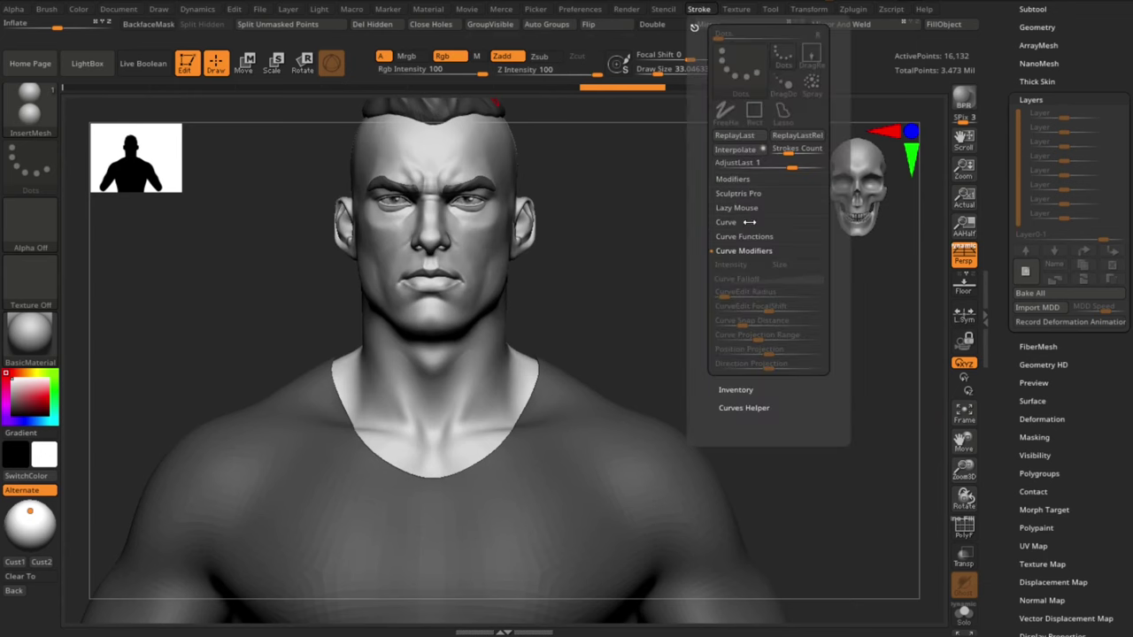
click(752, 222)
click(754, 236)
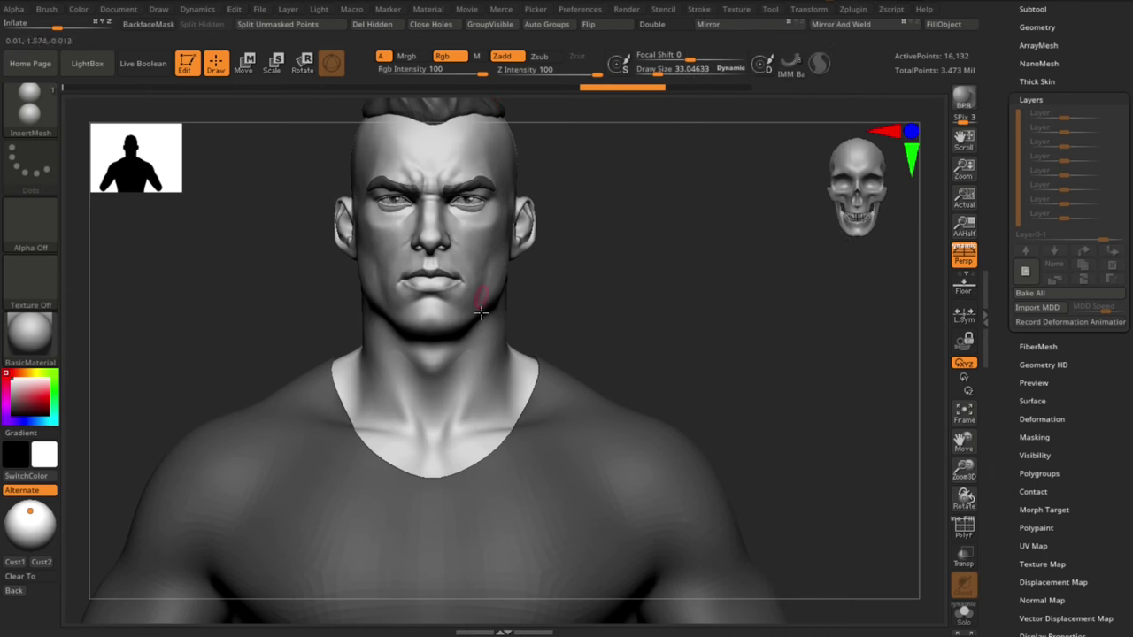
drag(465, 440, 444, 473)
key(ctrl+z)
Step: Draw a beaded chain from the upper chest around the neck to the nape and split it into its own subtool
alt+drag(582, 317, 643, 276)
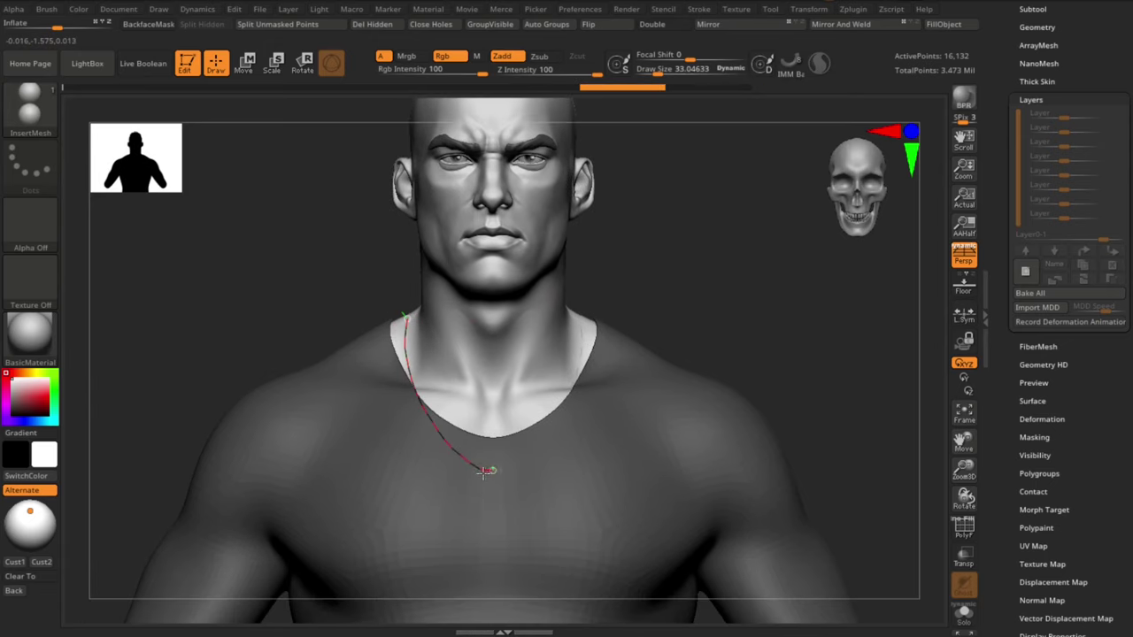
drag(483, 474, 493, 471)
mouse_move(637, 308)
mouse_down()
mouse_move(694, 306)
mouse_move(691, 286)
mouse_move(683, 515)
mouse_move(726, 362)
mouse_move(784, 475)
mouse_move(774, 482)
mouse_up()
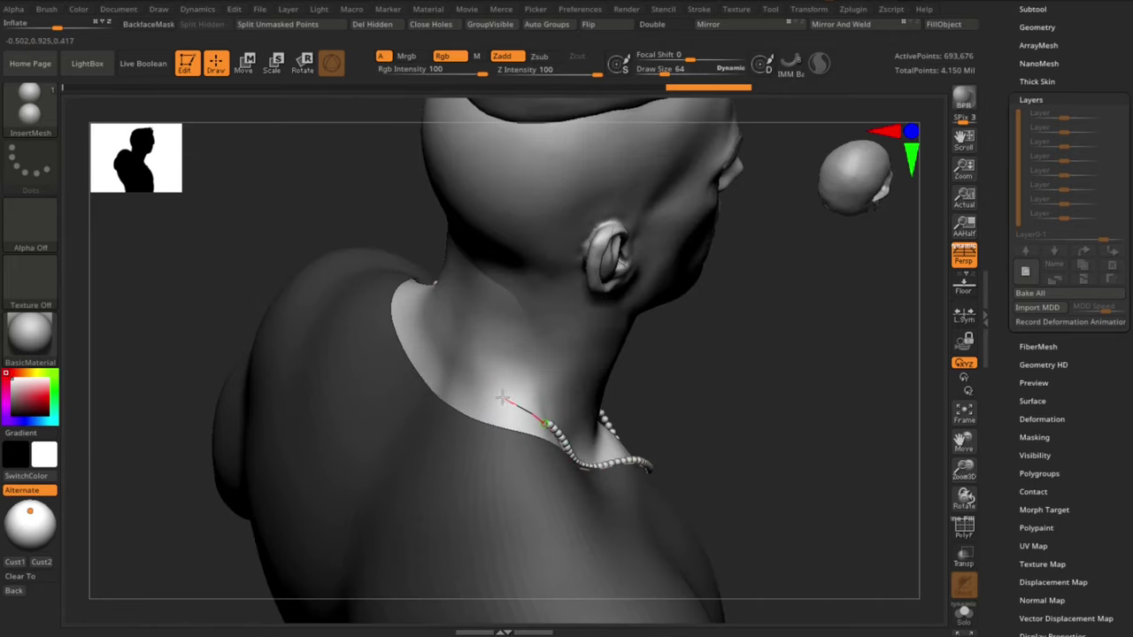
drag(449, 347, 444, 345)
shift+drag(812, 453, 614, 425)
mouse_move(495, 531)
mouse_down()
mouse_move(402, 450)
mouse_move(771, 583)
mouse_move(852, 501)
mouse_move(667, 283)
mouse_move(690, 320)
mouse_up()
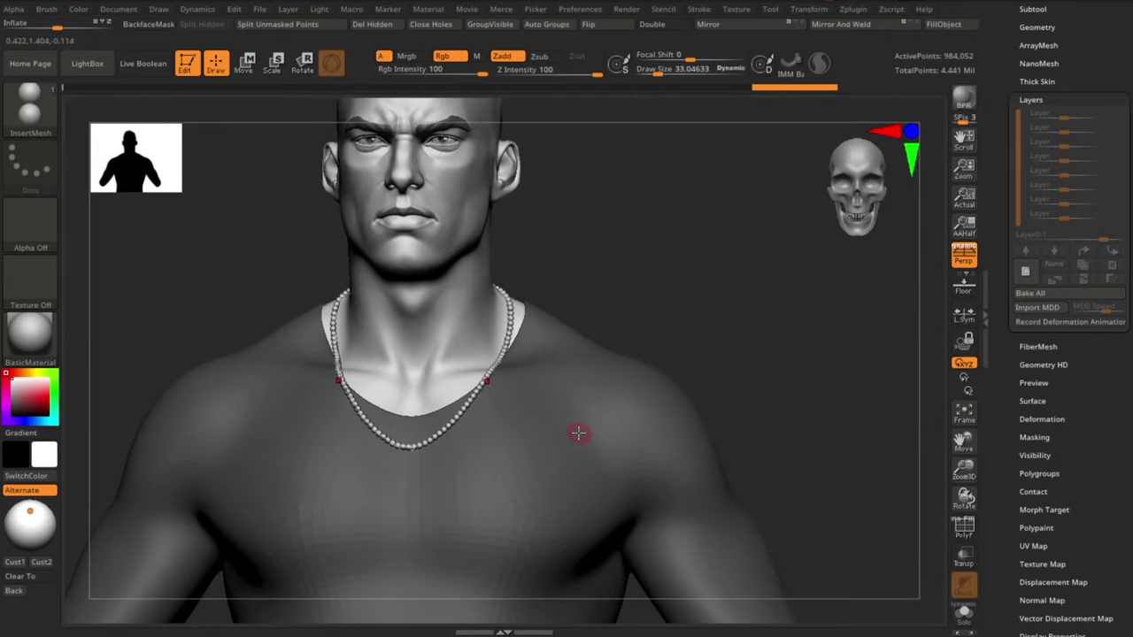
click(308, 25)
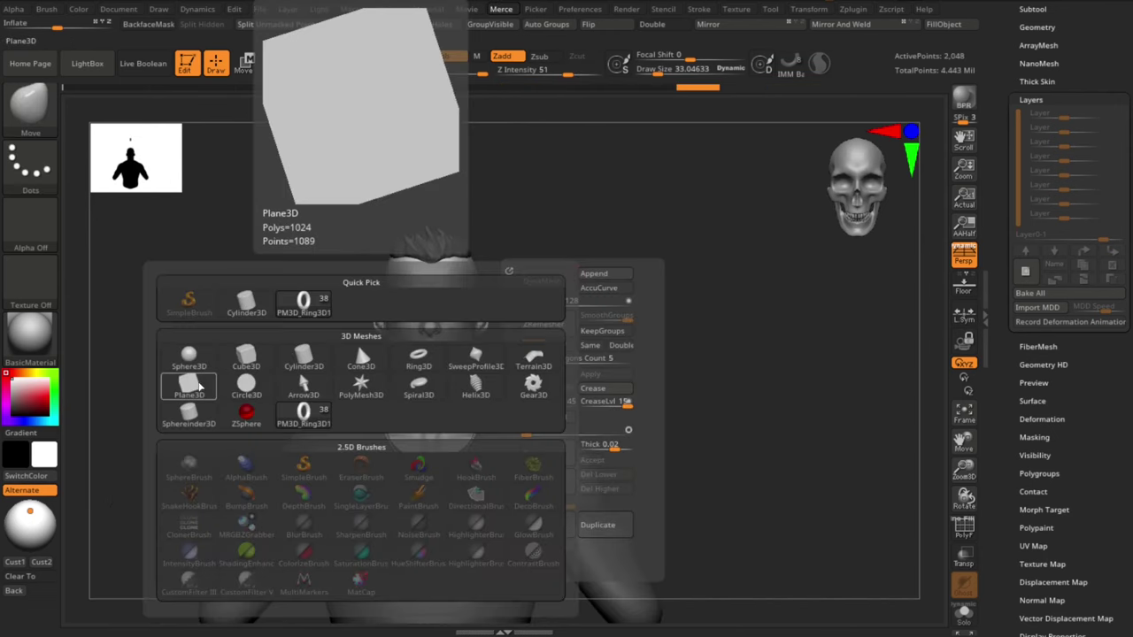
Step: Append a Plane3D as a new subtool, select it, move it up above the head and show its wireframe
click(200, 386)
alt+drag(595, 227, 599, 382)
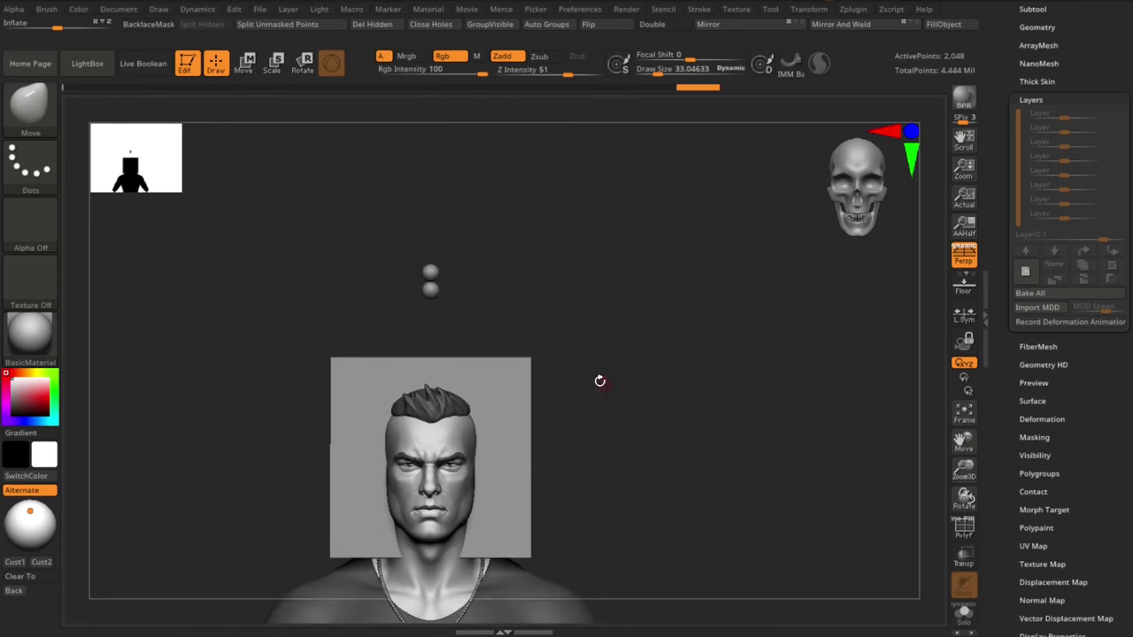
alt+click(507, 397)
key(w)
drag(430, 370, 430, 149)
alt+drag(631, 180, 599, 325)
key(shift+f)
Step: Convert the plane to a PolyPlane primitive and reduce its resolution to a single face
key(d)
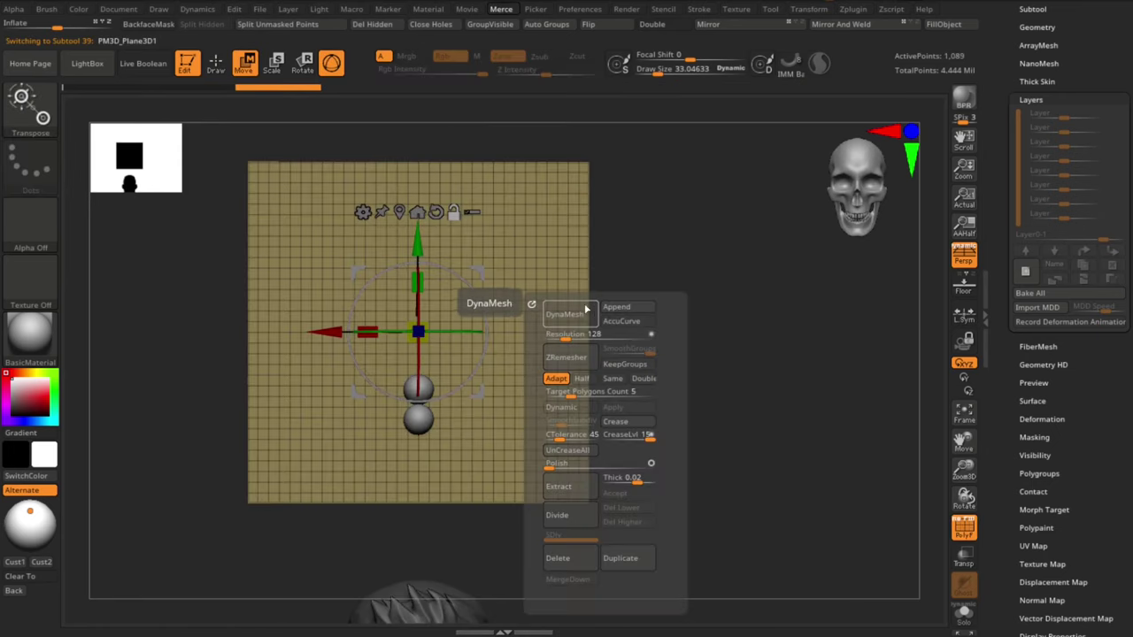
click(363, 213)
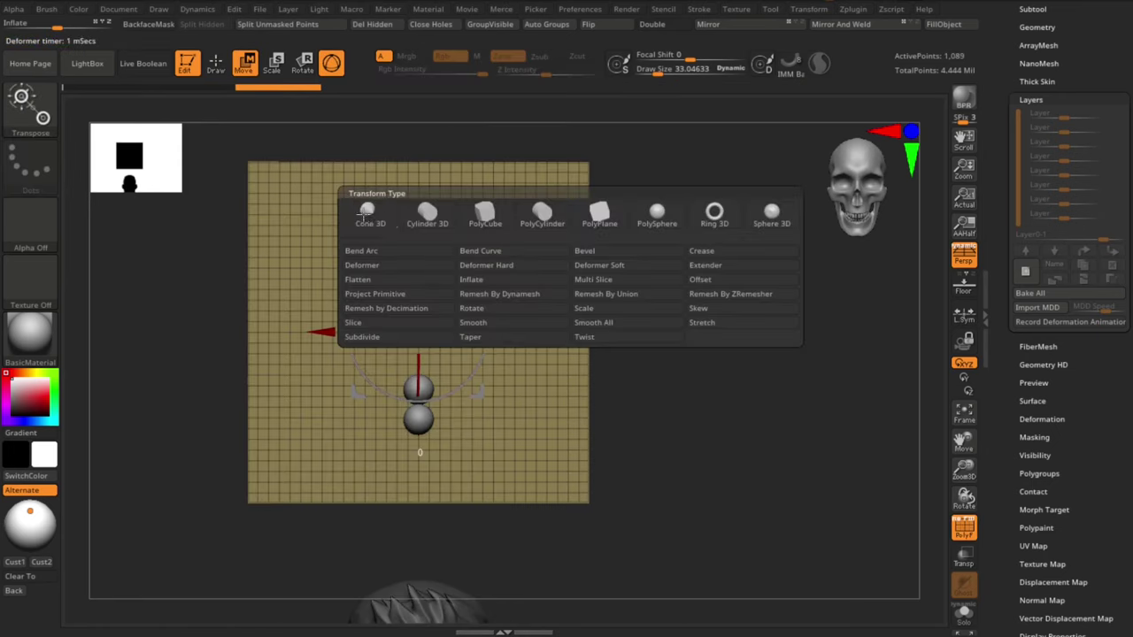
click(599, 215)
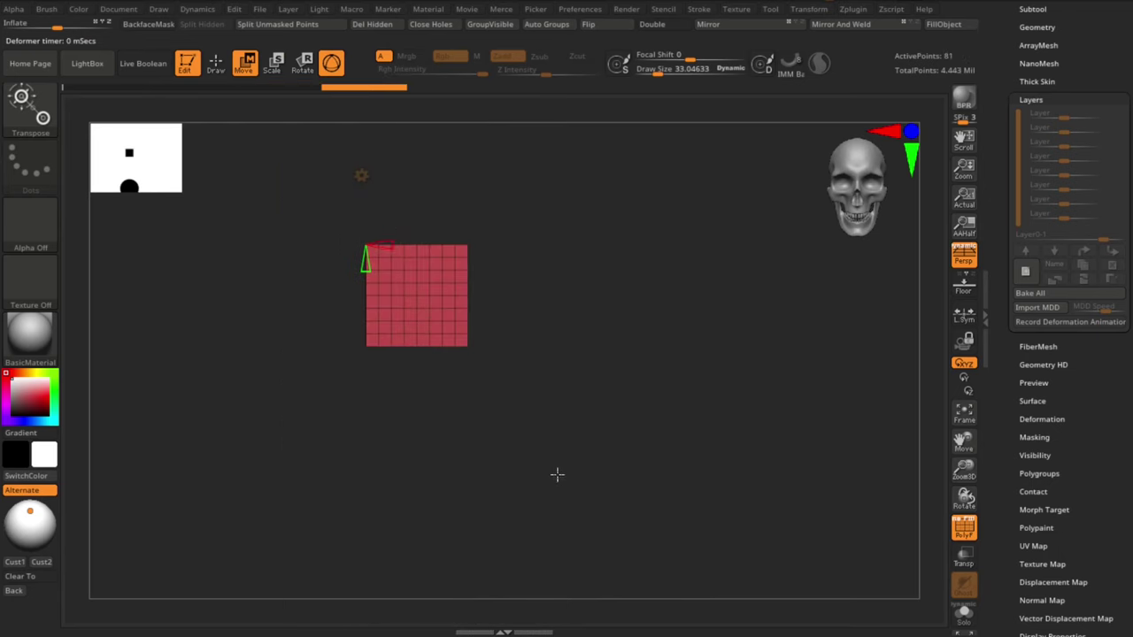
drag(366, 266, 365, 229)
alt+drag(619, 298, 585, 329)
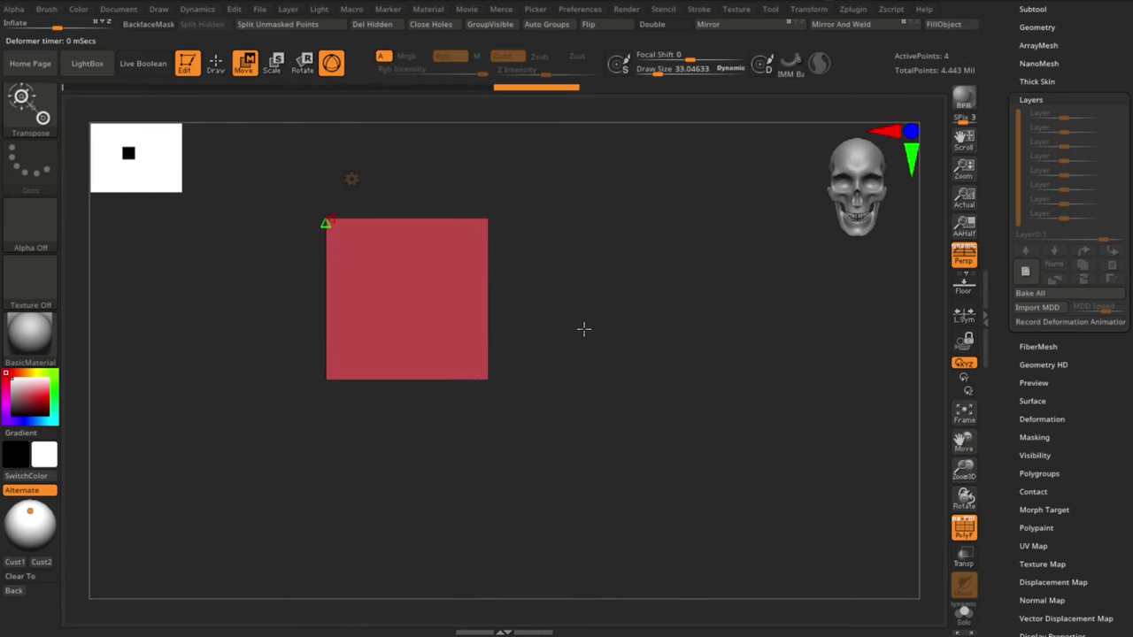
click(351, 178)
click(370, 209)
Step: Scale the single-face plane narrower across its width and try dynamic subdivision on it
drag(359, 301, 400, 303)
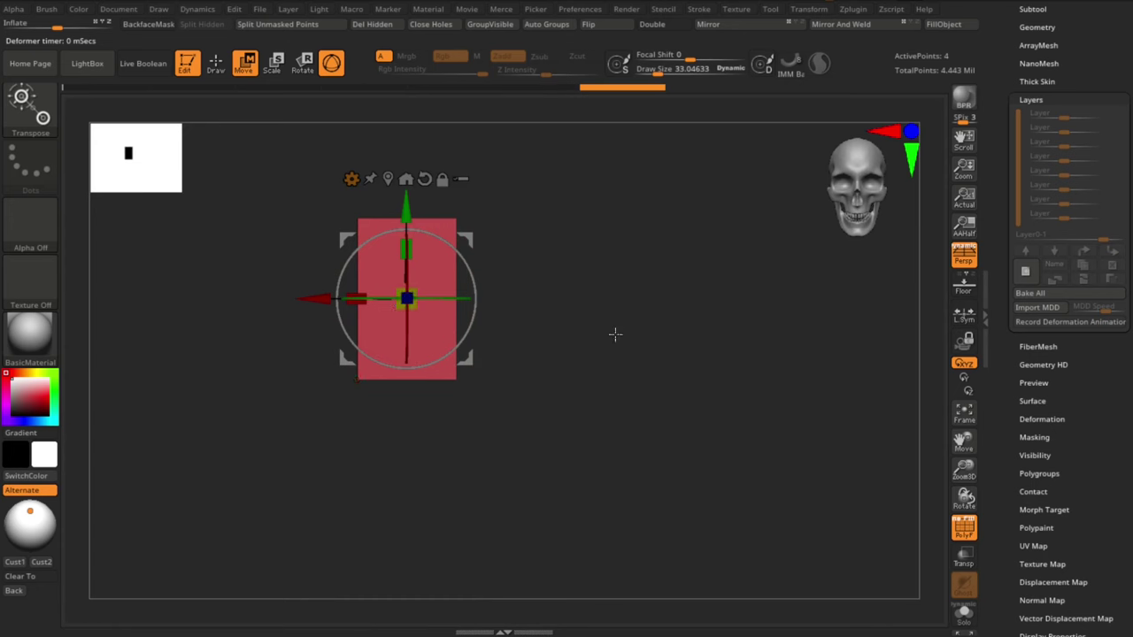
key(space)
click(548, 398)
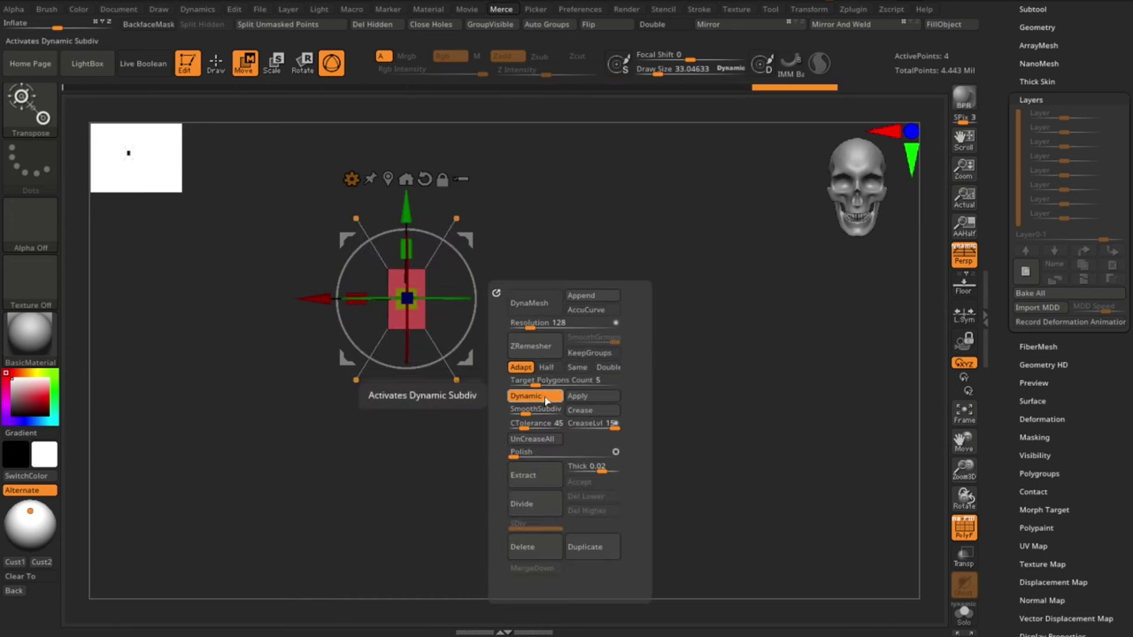
alt+drag(599, 200, 571, 375)
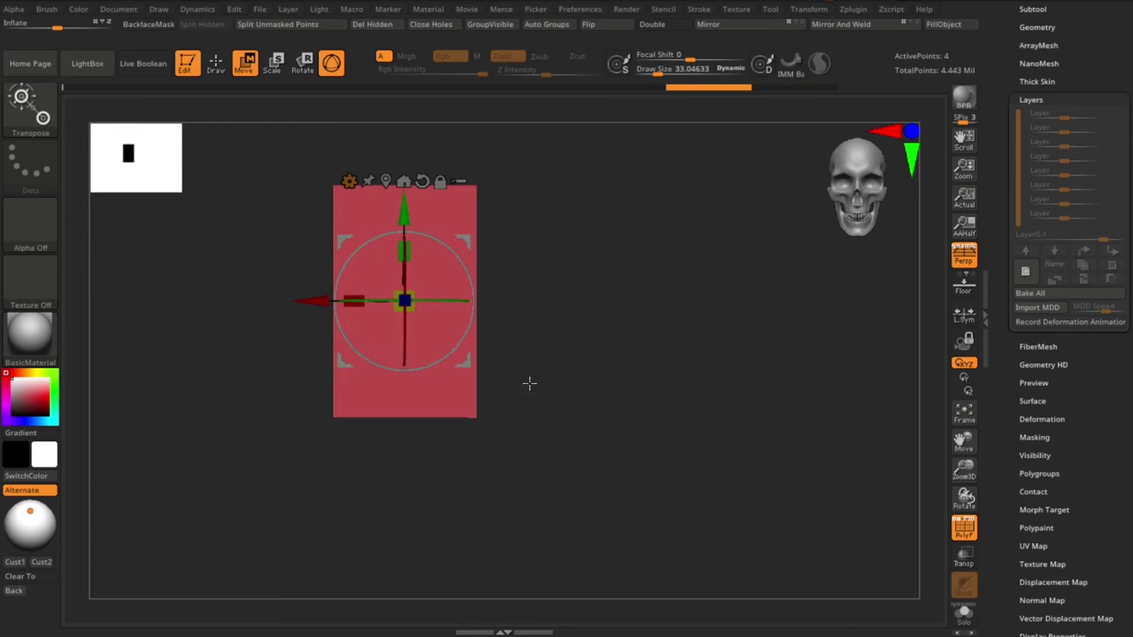
Step: Insert ten evenly spaced horizontal edge loops across the narrow plane with ZModeler's multiple edge loops target
key(b)
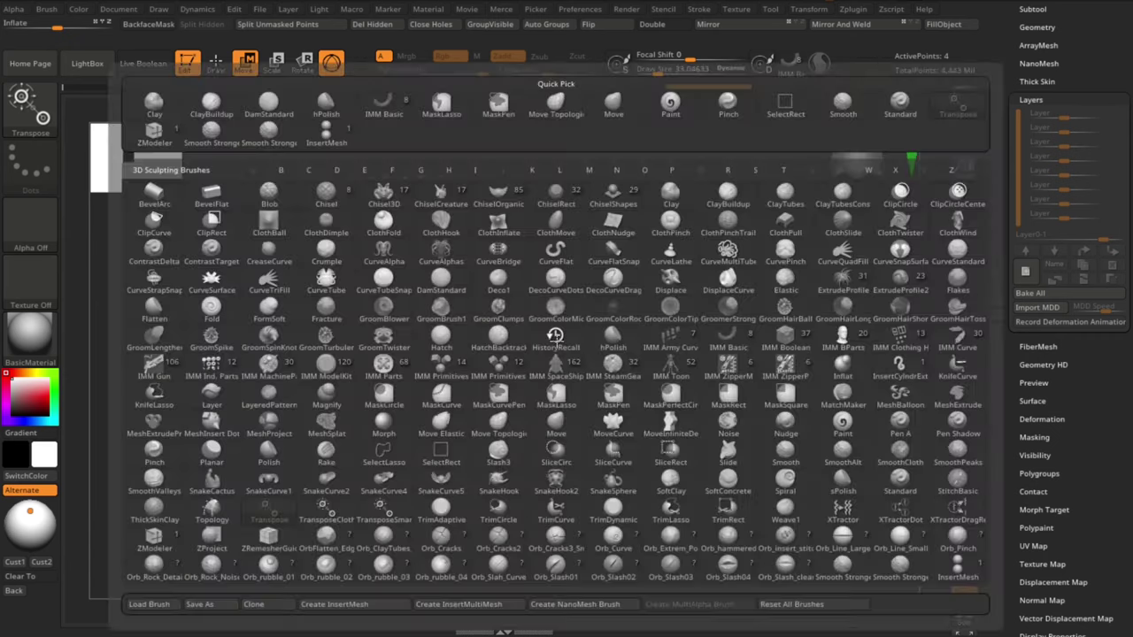
key(z)
key(m)
key(s)
drag(584, 292, 576, 293)
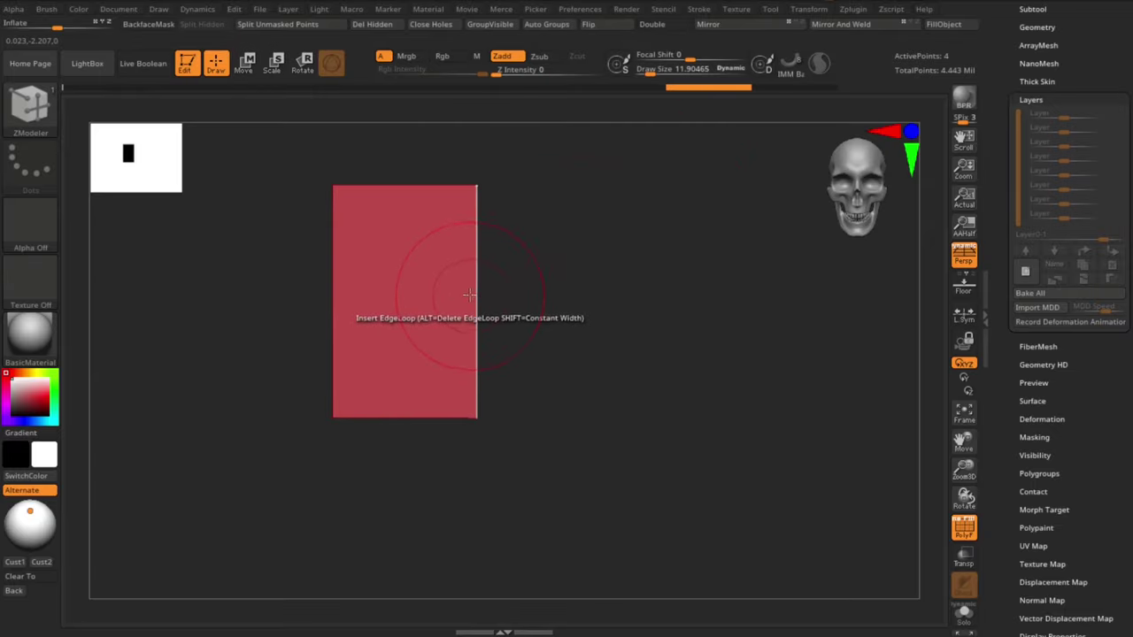
key(space)
click(327, 375)
click(477, 311)
drag(477, 312, 477, 361)
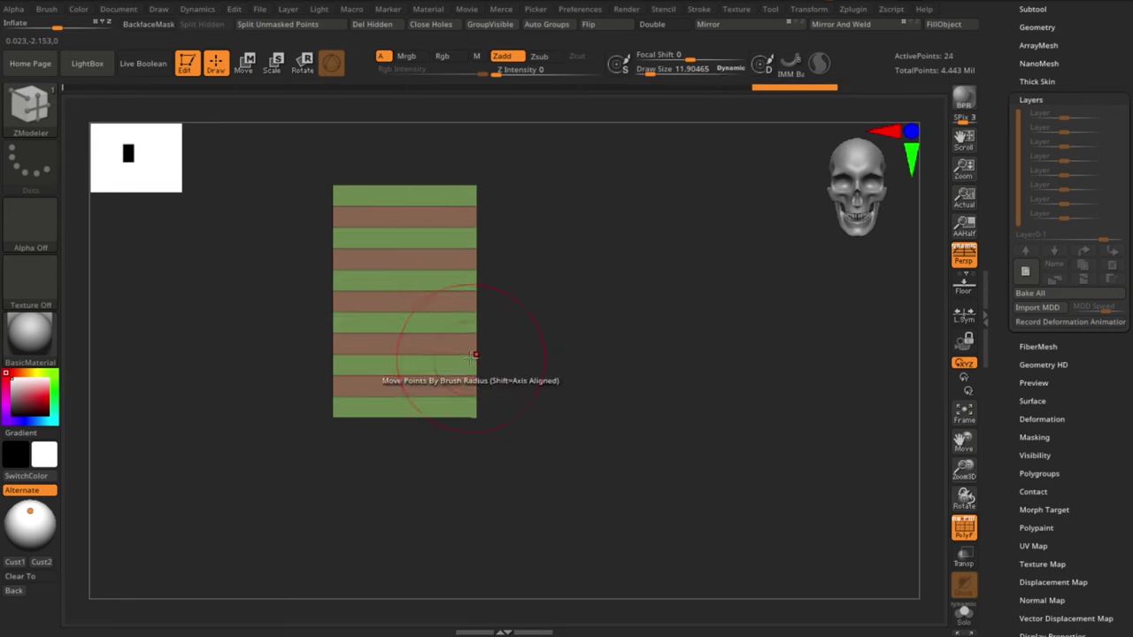
Step: Try inserting vertical edge loops through the striped plane, undoing each attempt
click(440, 292)
key(ctrl+z)
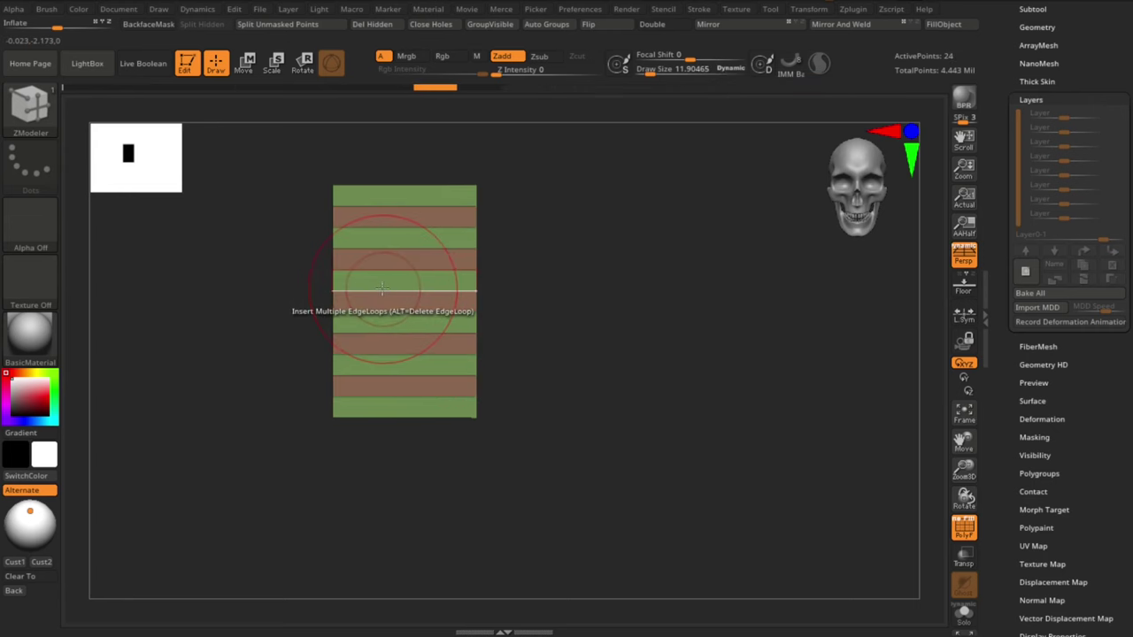
click(388, 290)
key(ctrl+z)
click(358, 292)
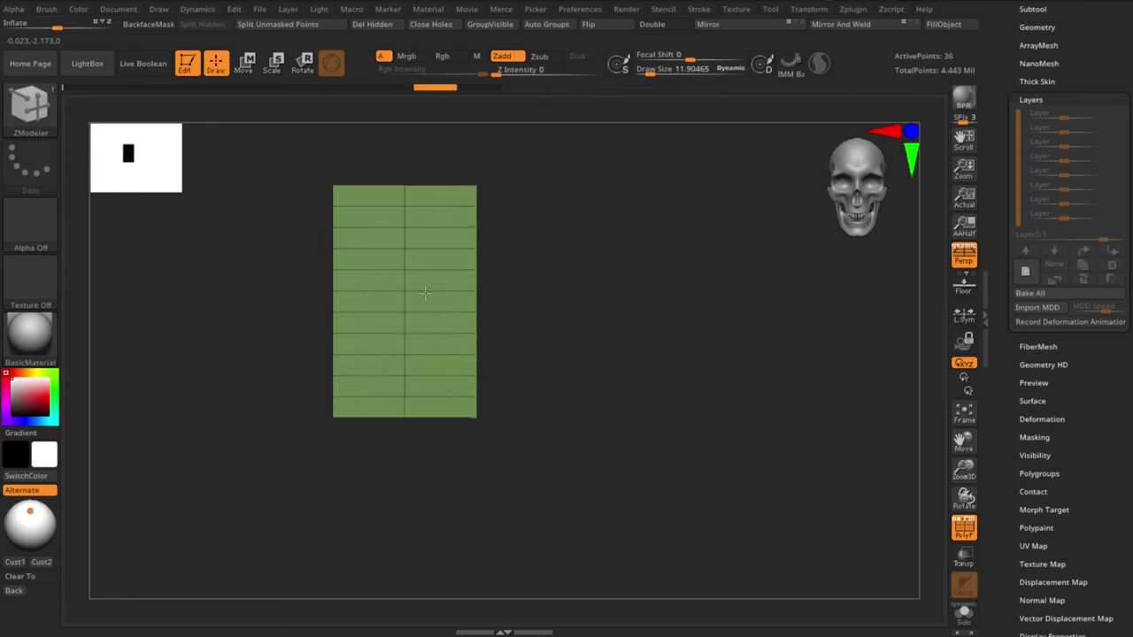
key(ctrl+z)
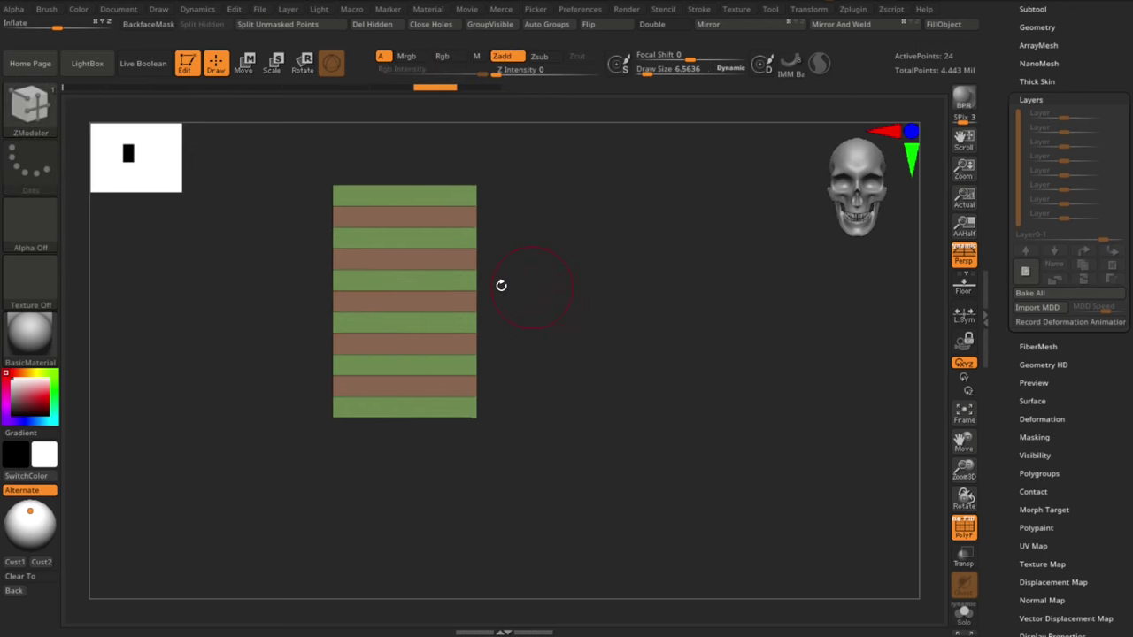
click(455, 292)
key(ctrl+z)
Step: Try dynamic subdivision on the striped plane and undo back to the square PolyPlane with its 8 by 8 grid
key(space)
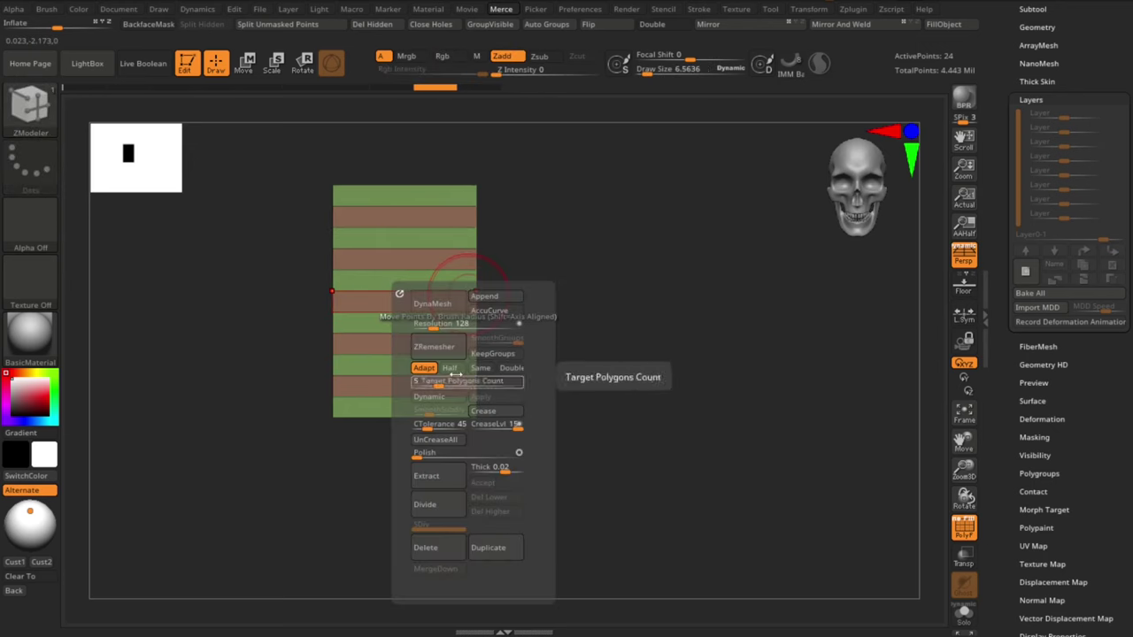
click(450, 397)
key(space)
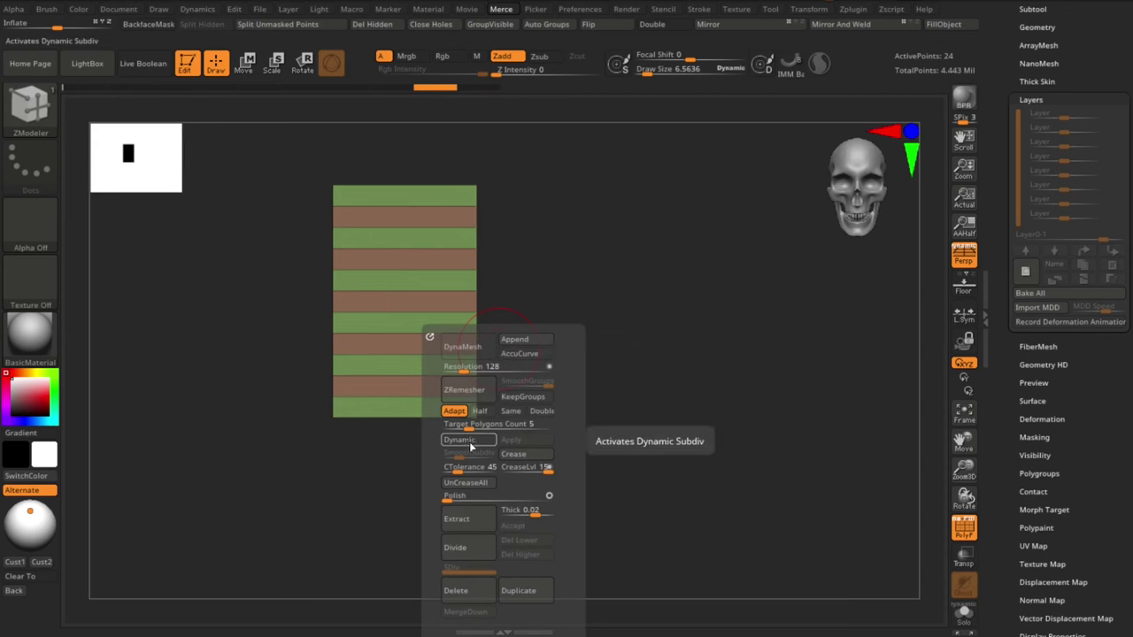
key(ctrl+z)
key(ctrl+z)
key(ctrl+z)
key(ctrl+z)
key(ctrl+z)
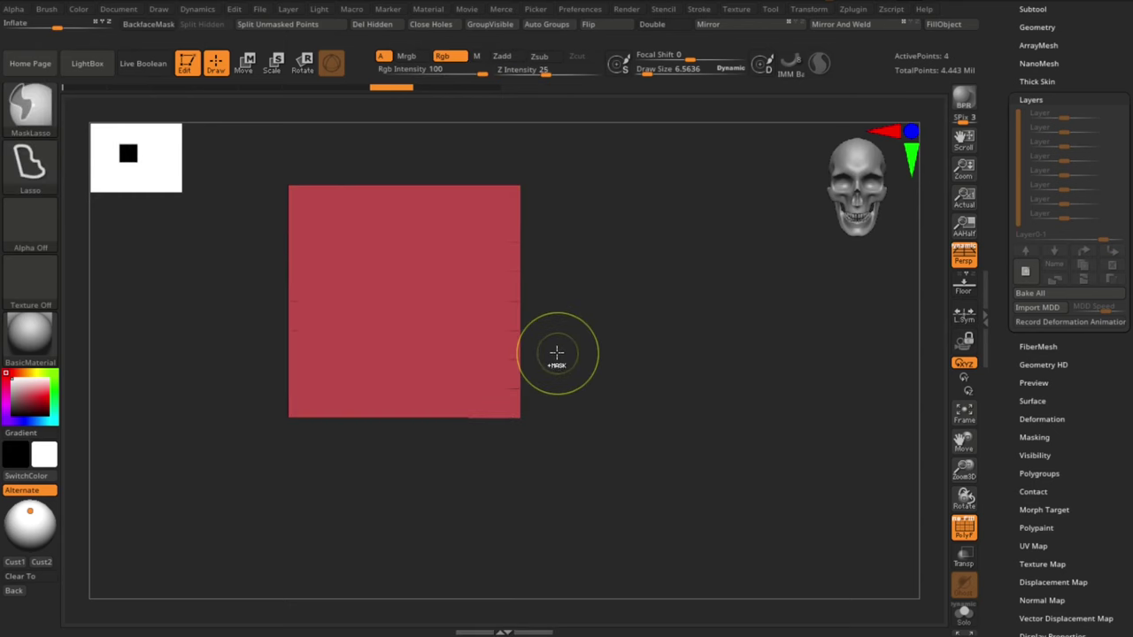
Step: Scale the gridded plane's width down to about 0.6 to form an upright rectangle
key(w)
drag(355, 301, 394, 299)
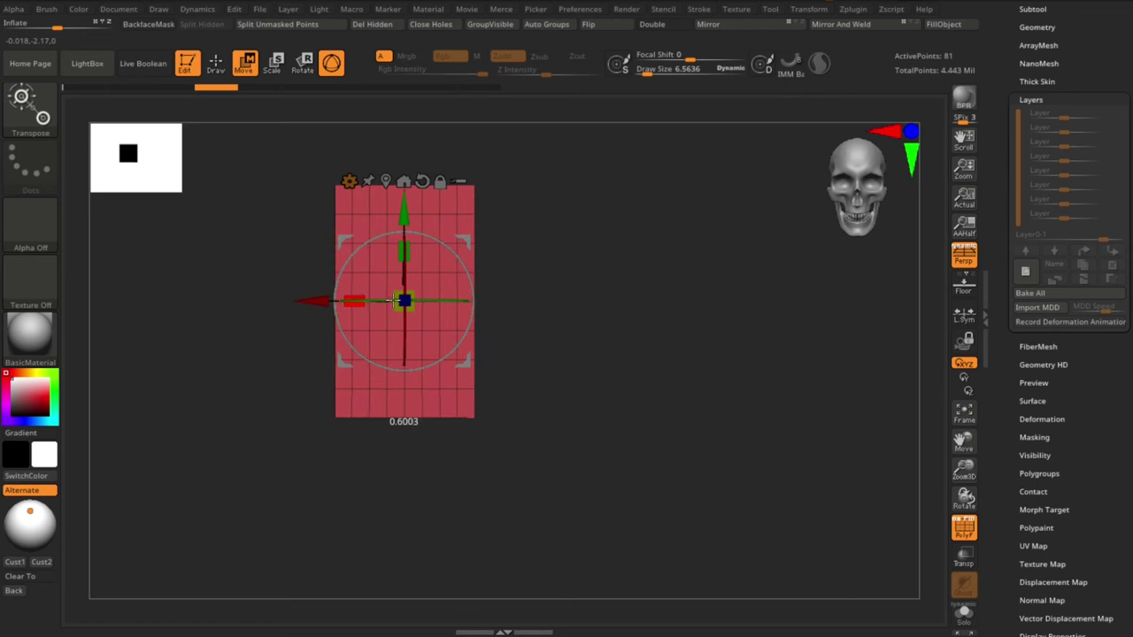
alt+drag(577, 278, 567, 322)
Step: Split the center point of the plane's upper row into a small round polygroup with ZModeler at draw size 3
key(q)
key(s)
click(576, 312)
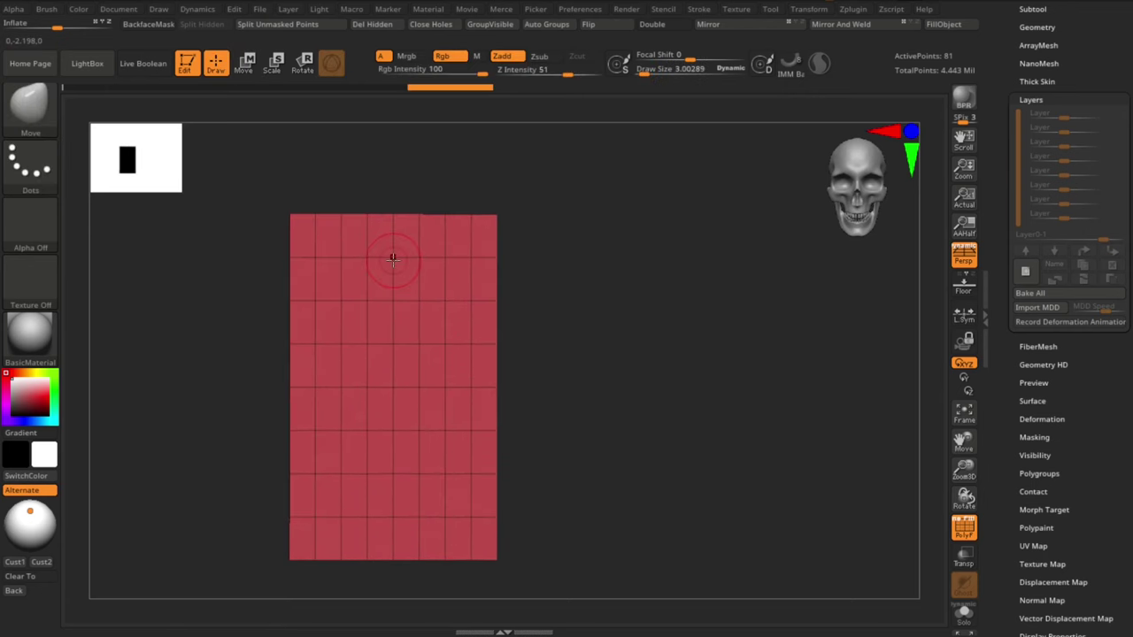
key(b)
key(z)
key(m)
key(space)
click(460, 273)
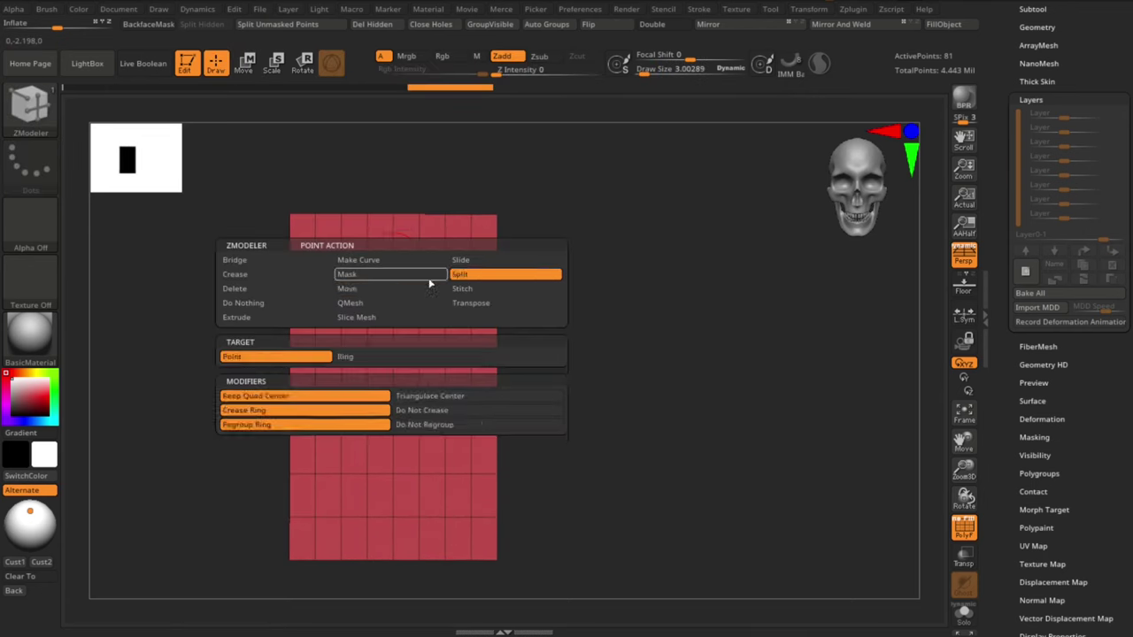
drag(392, 258, 400, 259)
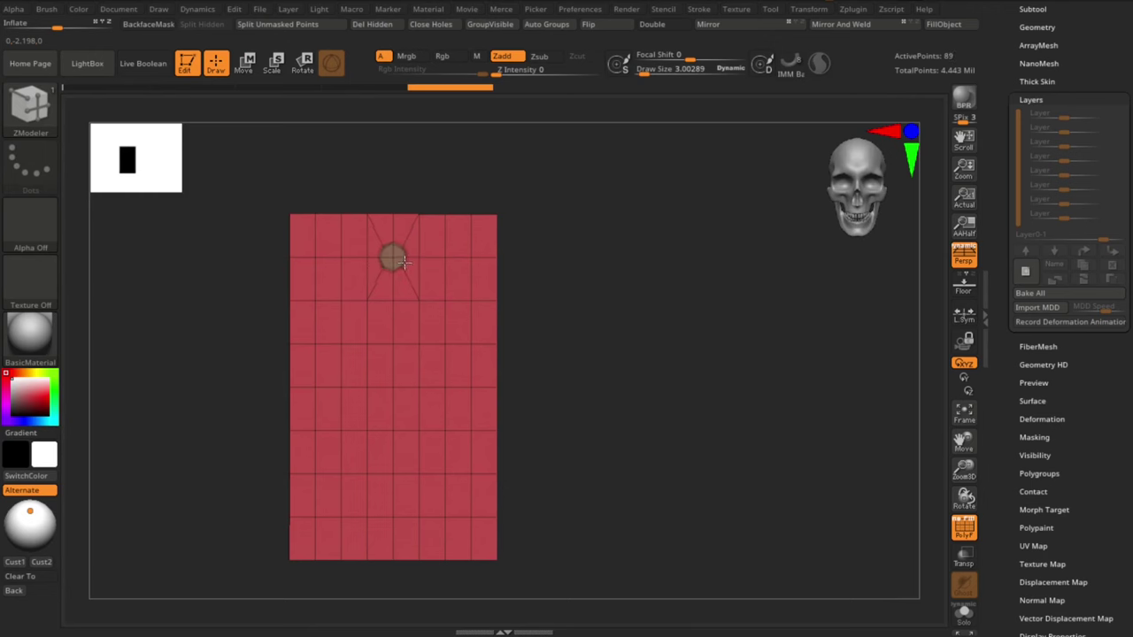
drag(405, 263, 405, 263)
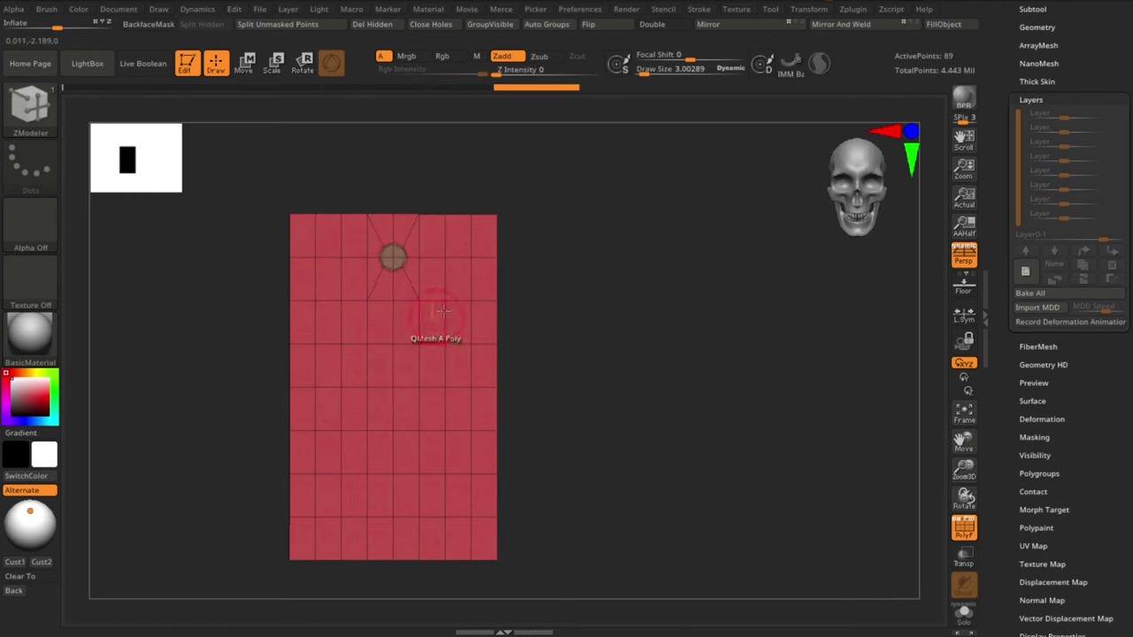
Step: Hide the small round polygroup near the plane's upper edge and delete the hidden faces to cut a hole
ctrl+shift+click(465, 345)
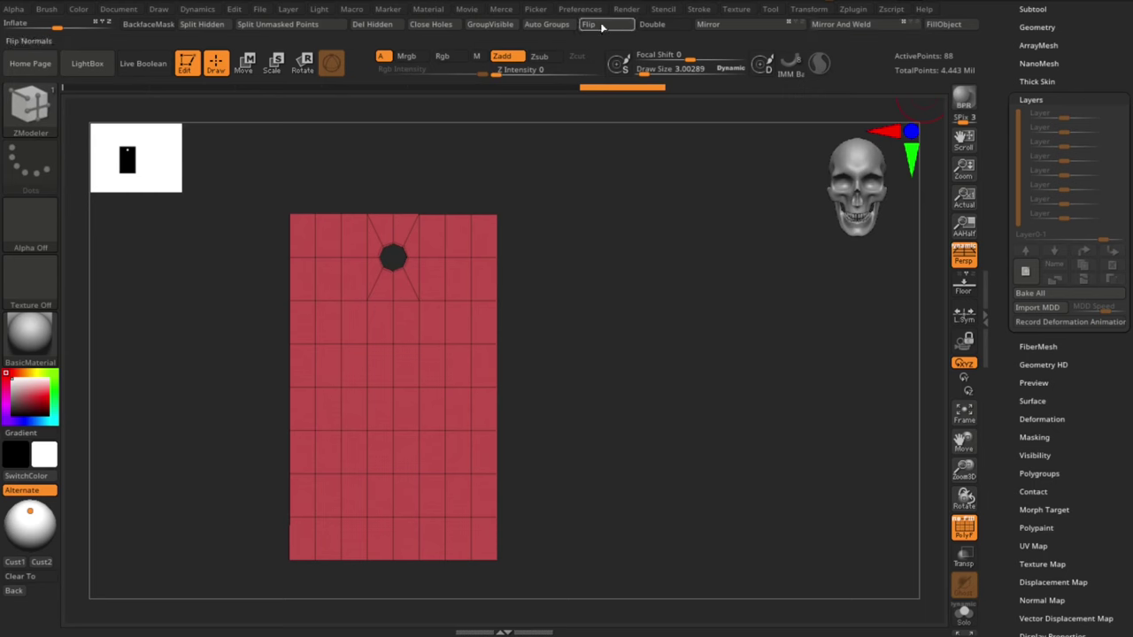
key(1)
click(377, 29)
key(1)
click(554, 405)
mouse_move(656, 372)
alt+mouse_down()
mouse_move(655, 346)
mouse_move(656, 371)
mouse_move(632, 361)
mouse_move(643, 384)
alt+mouse_up()
key(ctrl+z)
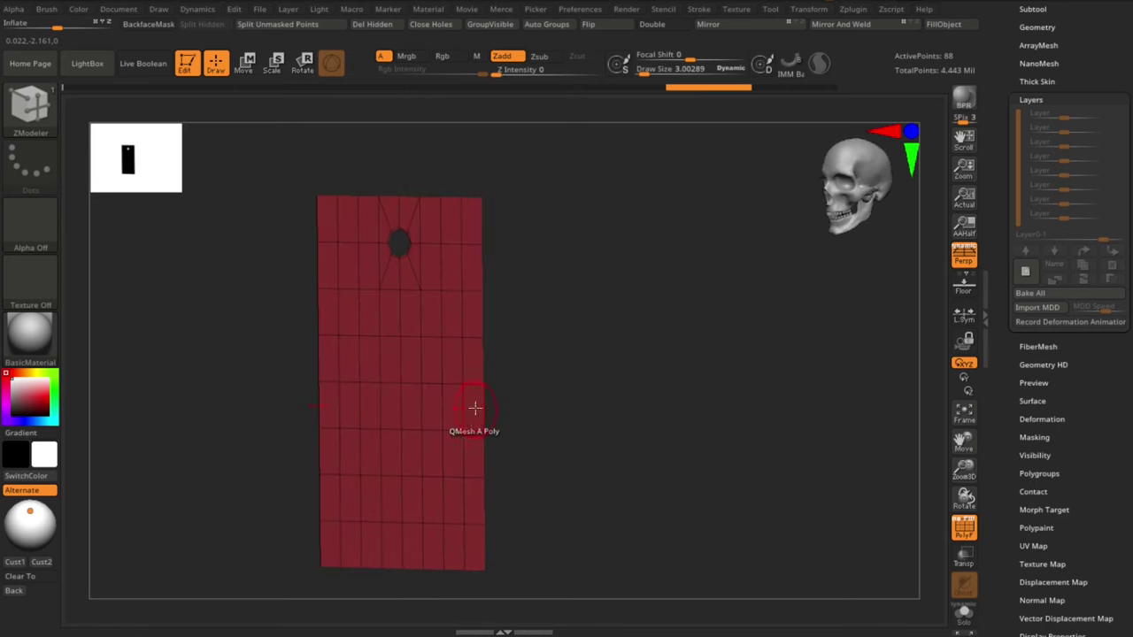
Step: Extrude all polygons of the holed plane with ZModeler to give it a slight thickness, and flip its normals
key(space)
click(306, 206)
click(354, 289)
drag(533, 331, 579, 330)
drag(466, 313, 502, 307)
drag(581, 306, 624, 299)
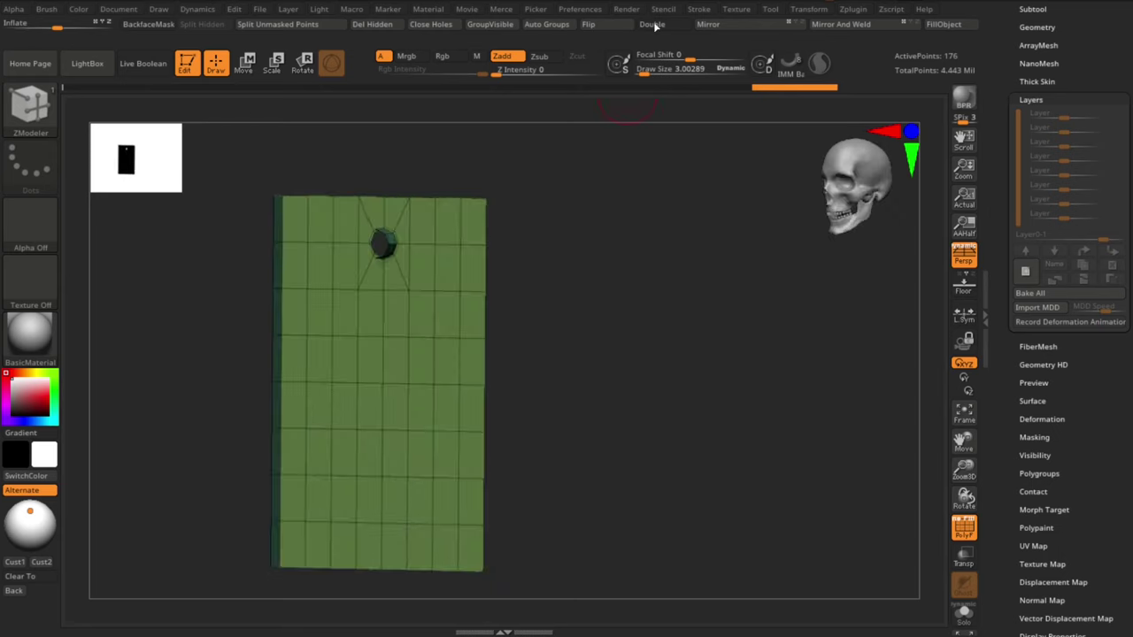
click(607, 25)
Step: Try dynamic subdivision on the thickened tag and revert to the unsmoothed mesh
drag(590, 238, 592, 253)
key(space)
click(567, 352)
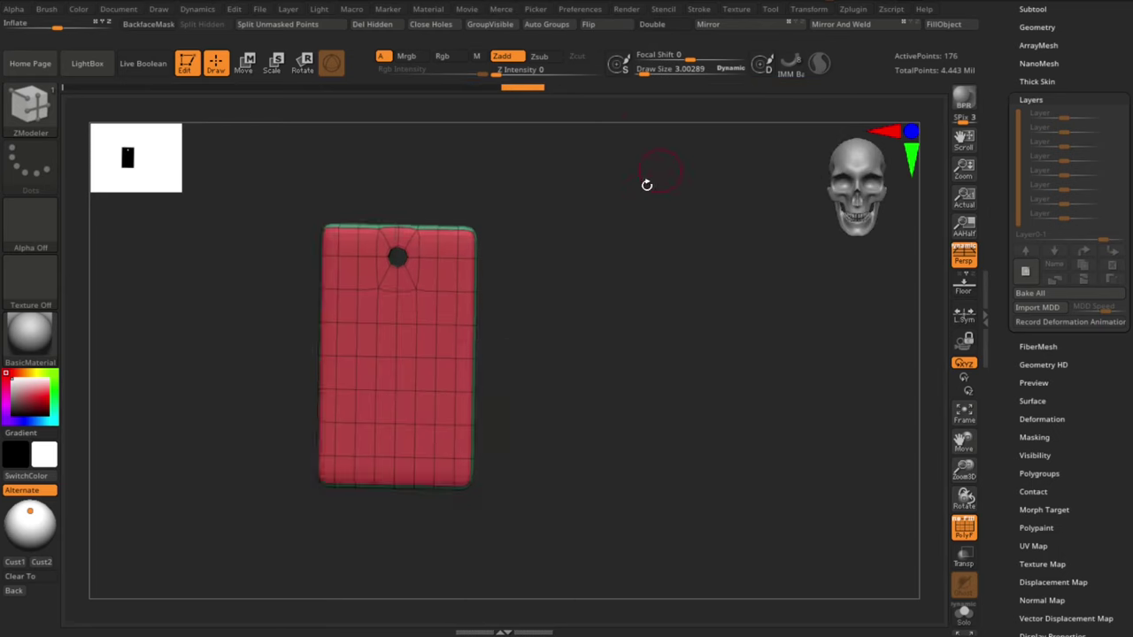
drag(591, 306, 602, 346)
key(ctrl+z)
key(shift+f)
key(shift+f)
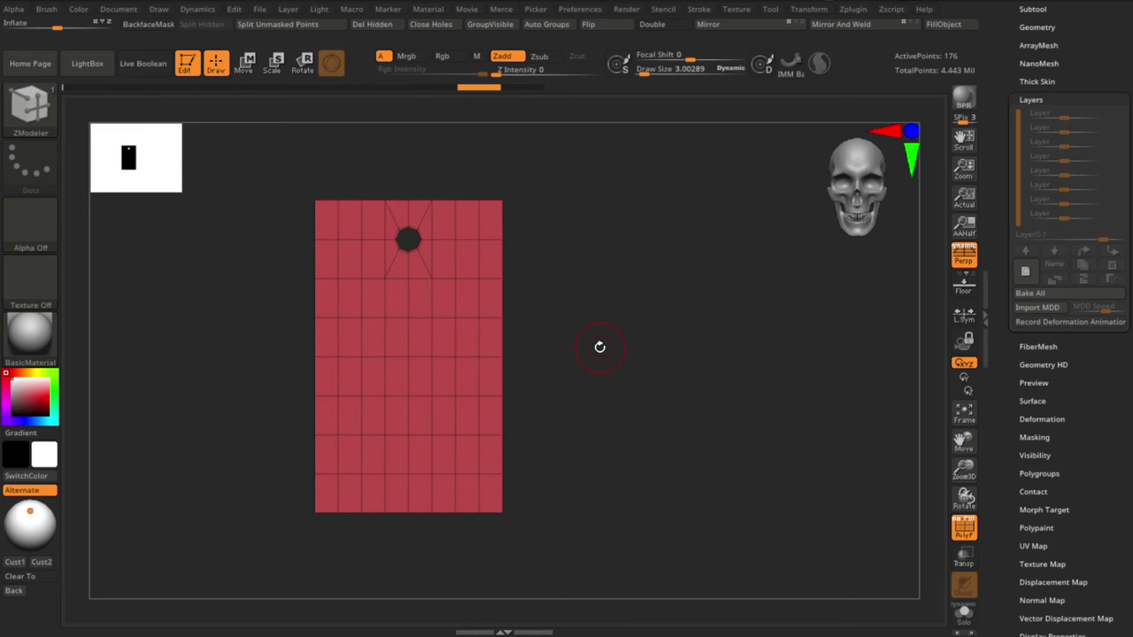
Step: Try a diagonal Slice Mesh cut across an upper corner cell of the tag at draw size 1.5 and undo it
alt+drag(471, 148, 480, 144)
key(s)
click(476, 144)
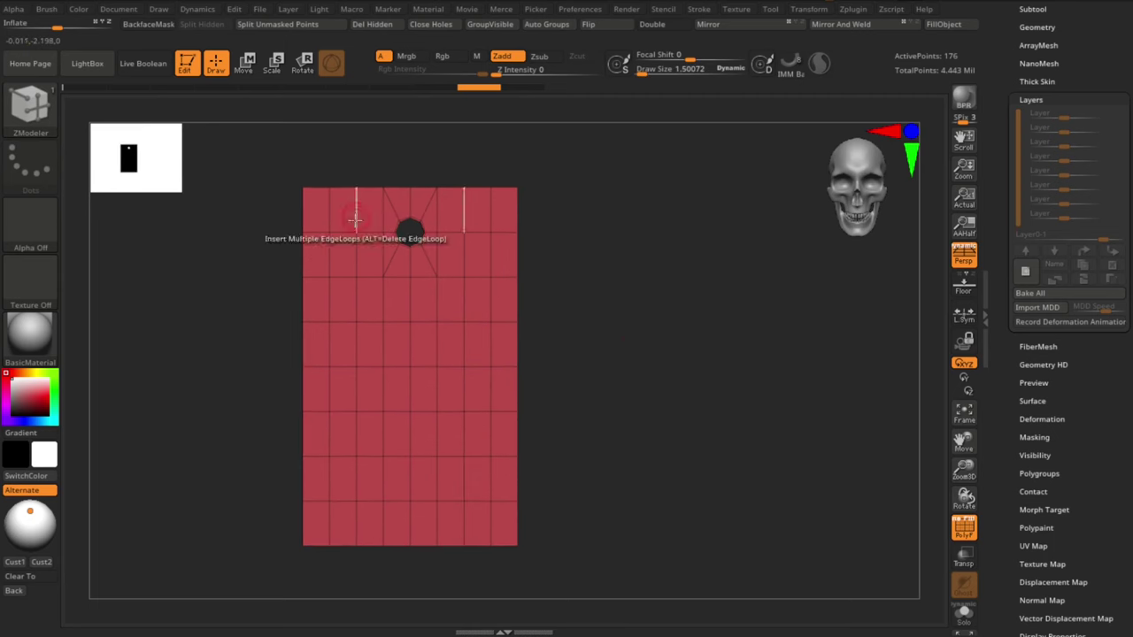
key(space)
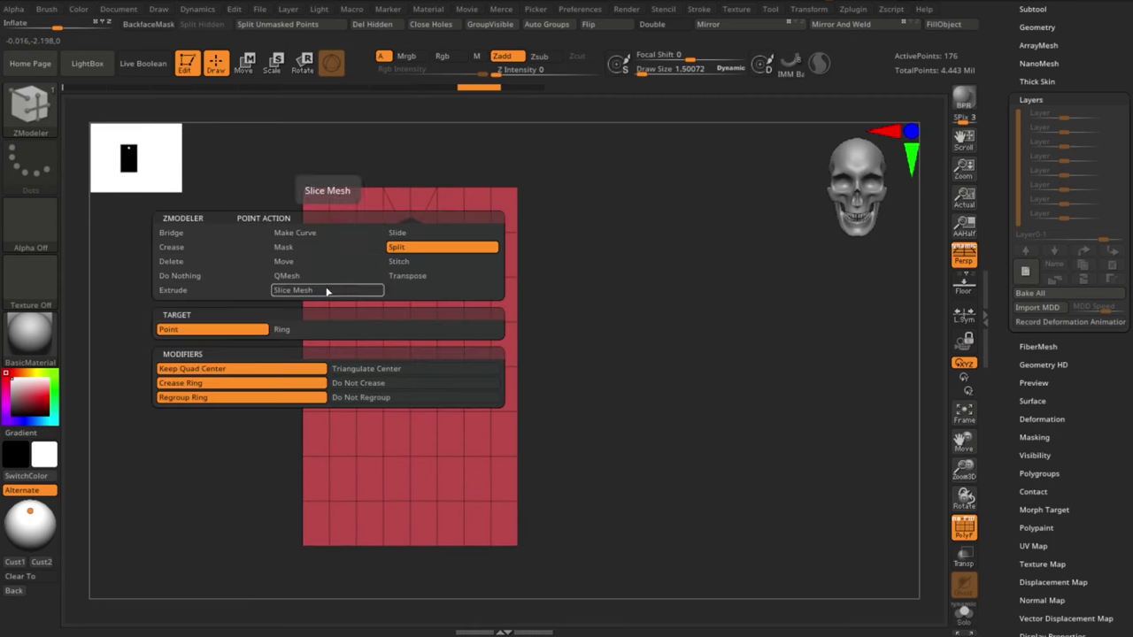
click(327, 290)
click(304, 188)
click(330, 232)
alt+drag(619, 301, 646, 355)
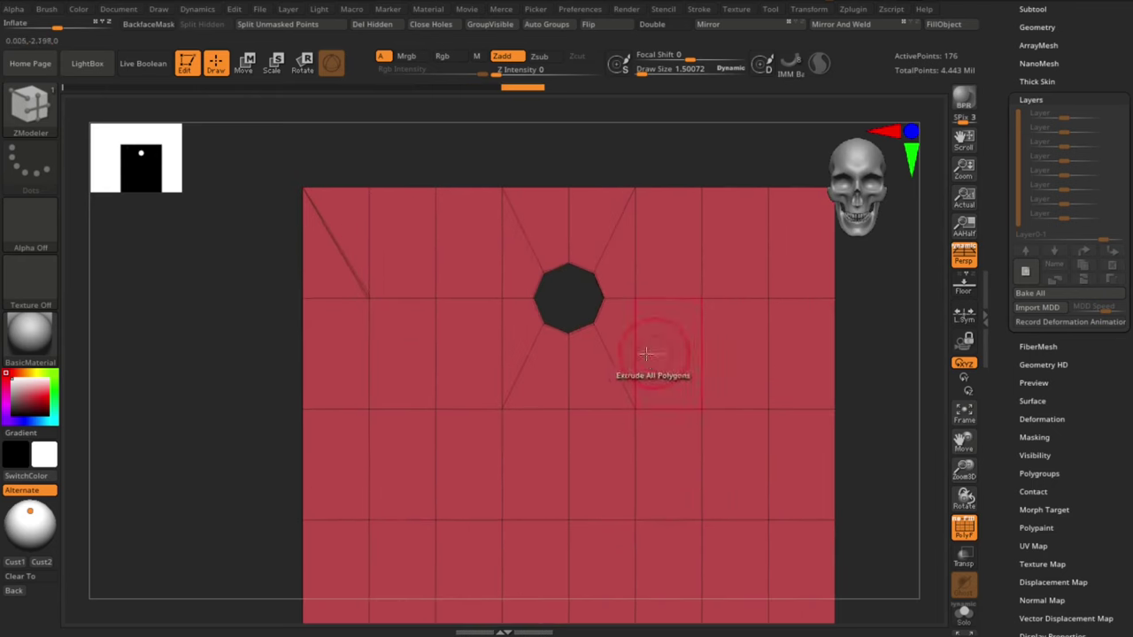
mouse_move(226, 380)
alt+mouse_down()
mouse_move(225, 549)
mouse_move(280, 258)
alt+mouse_up()
mouse_move(690, 319)
alt+mouse_down()
mouse_move(643, 299)
mouse_move(642, 349)
alt+mouse_up()
key(ctrl+z)
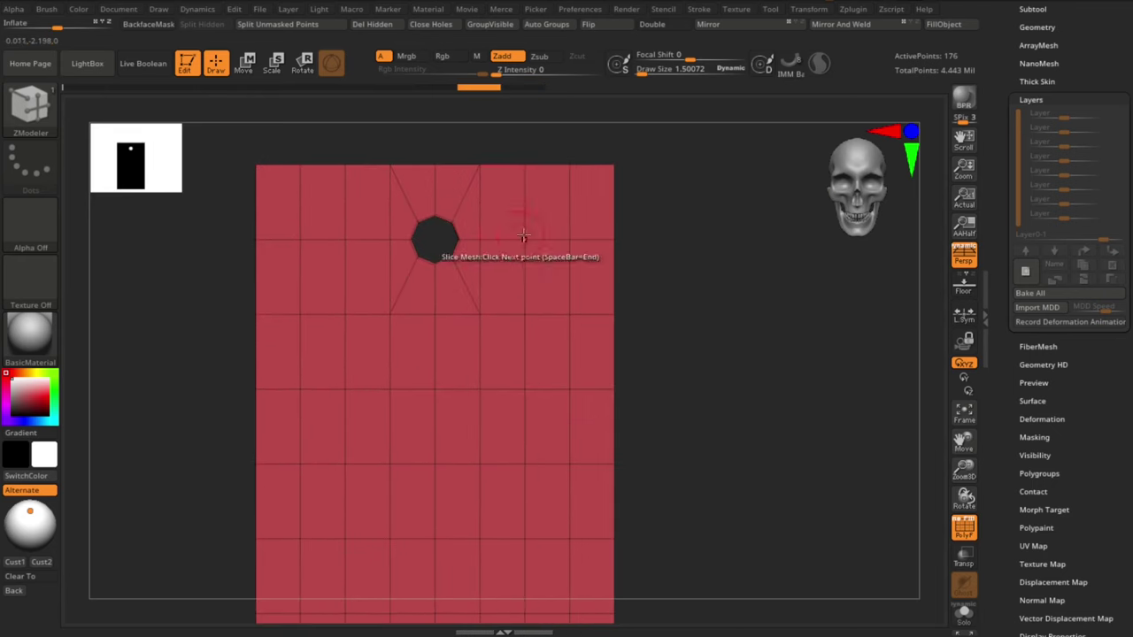
Step: Try slicing both upper corner cells of the tag diagonally with Slice Mesh and undo the cuts
click(258, 166)
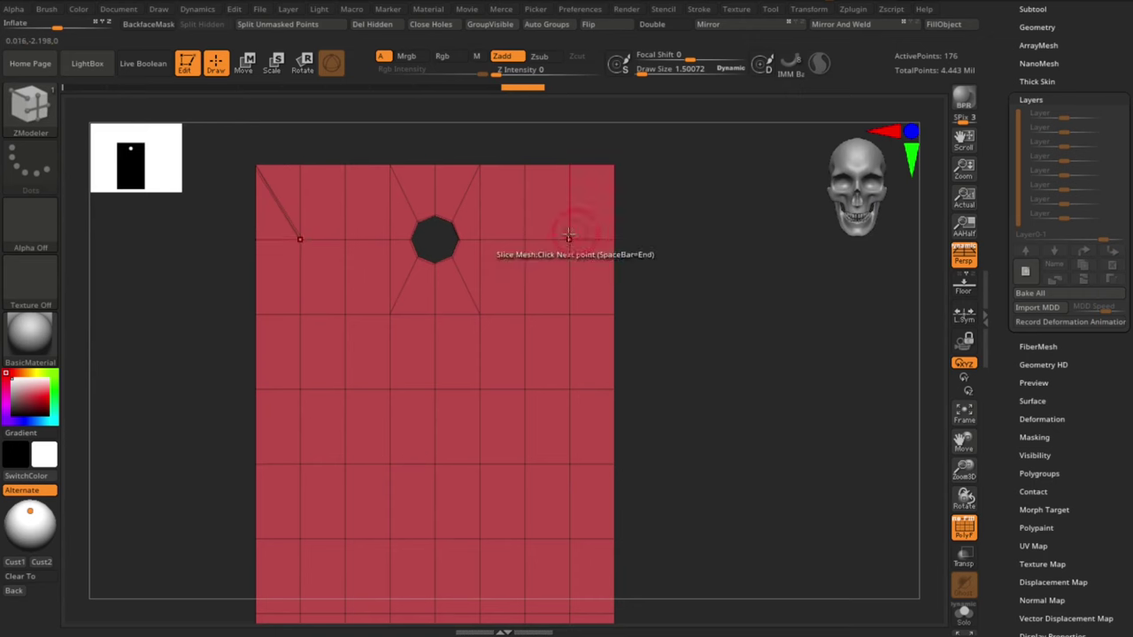
click(614, 166)
click(569, 237)
click(615, 165)
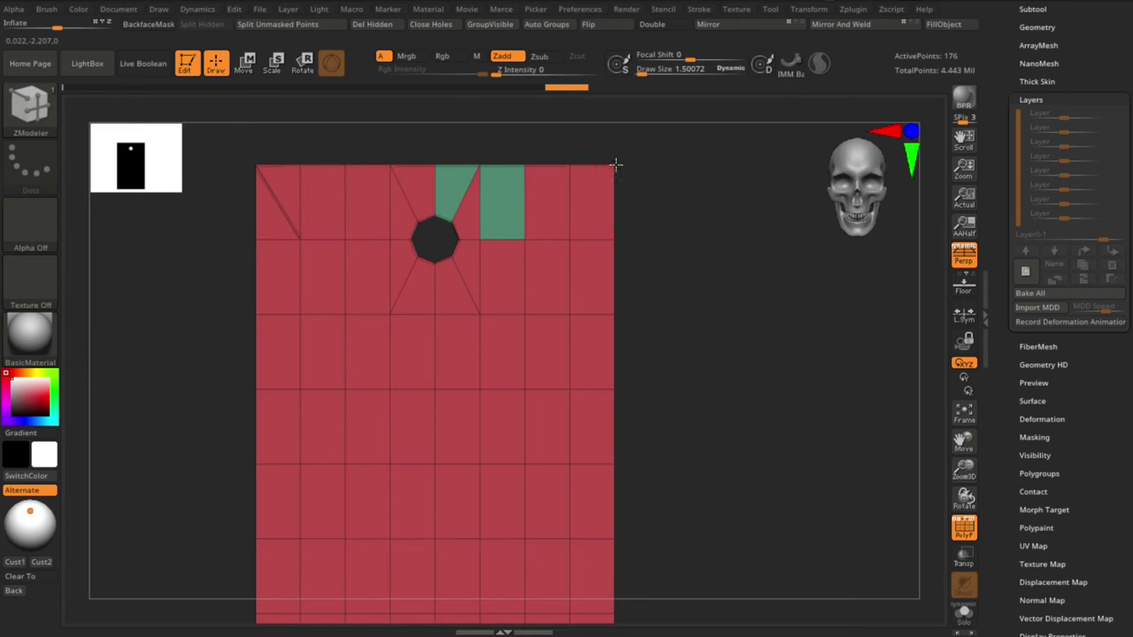
key(ctrl+z)
click(614, 167)
key(ctrl+z)
mouse_move(705, 308)
mouse_down()
mouse_move(667, 314)
mouse_move(706, 317)
mouse_move(667, 277)
mouse_up()
key(ctrl+z)
alt+drag(705, 323, 681, 307)
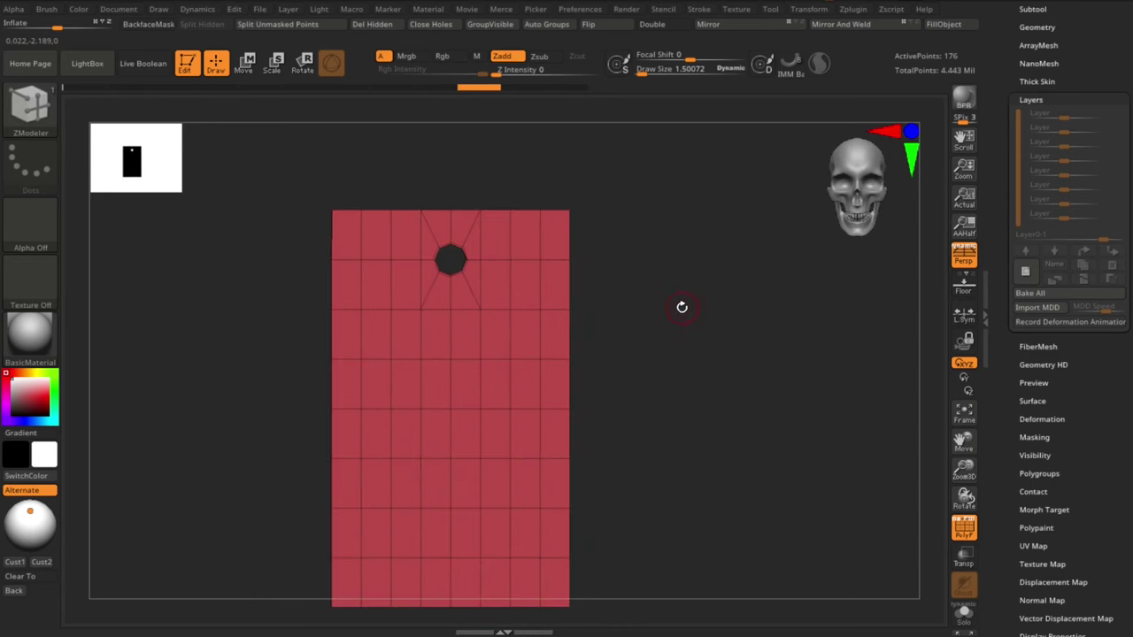
Step: Delete the outermost inner vertical edge loops, the horizontal loop just below the hole and the lowest inner horizontal loop
click(539, 309)
alt+click(555, 309)
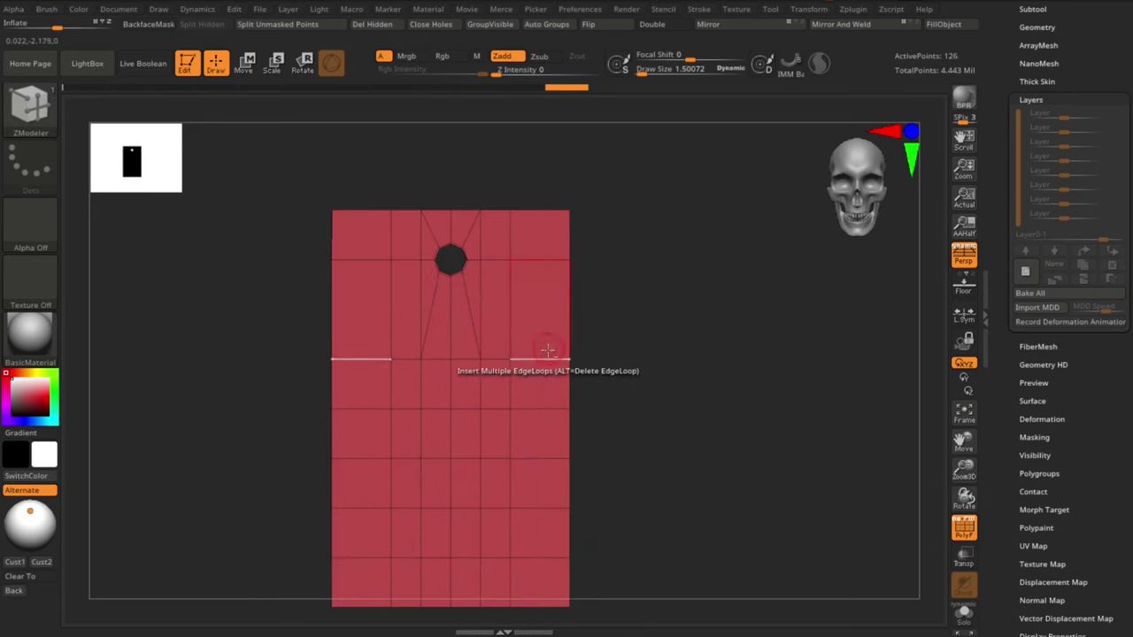
alt+drag(648, 469, 644, 433)
alt+click(538, 522)
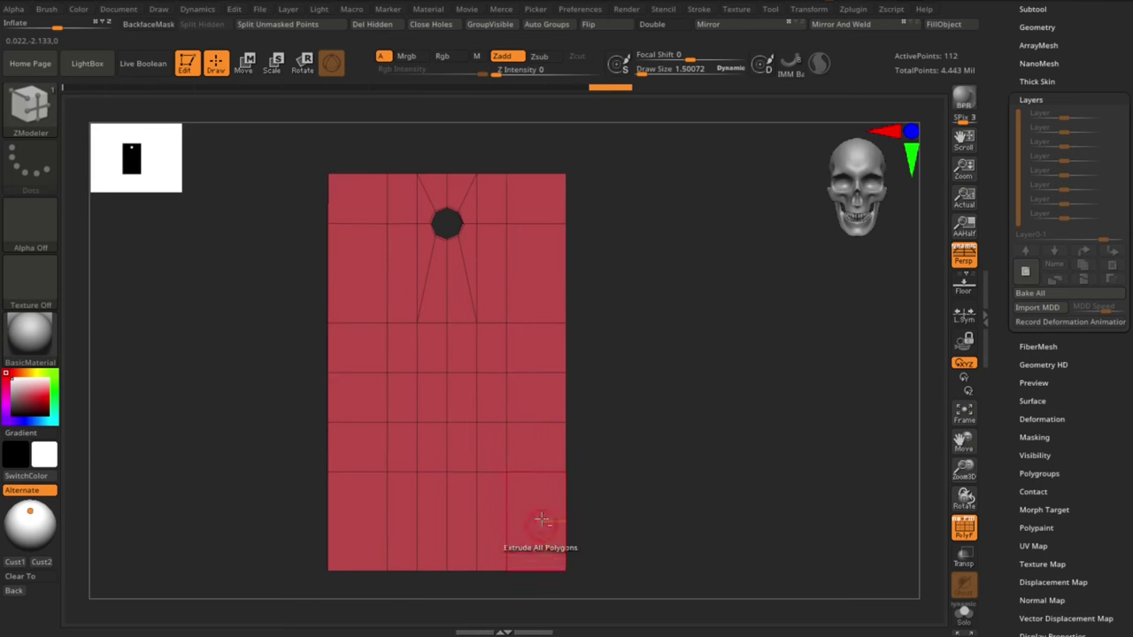
Step: Preview the simplified tag's corners and side thickness with dynamic subdivision, and switch the subdivision off again
key(space)
click(660, 421)
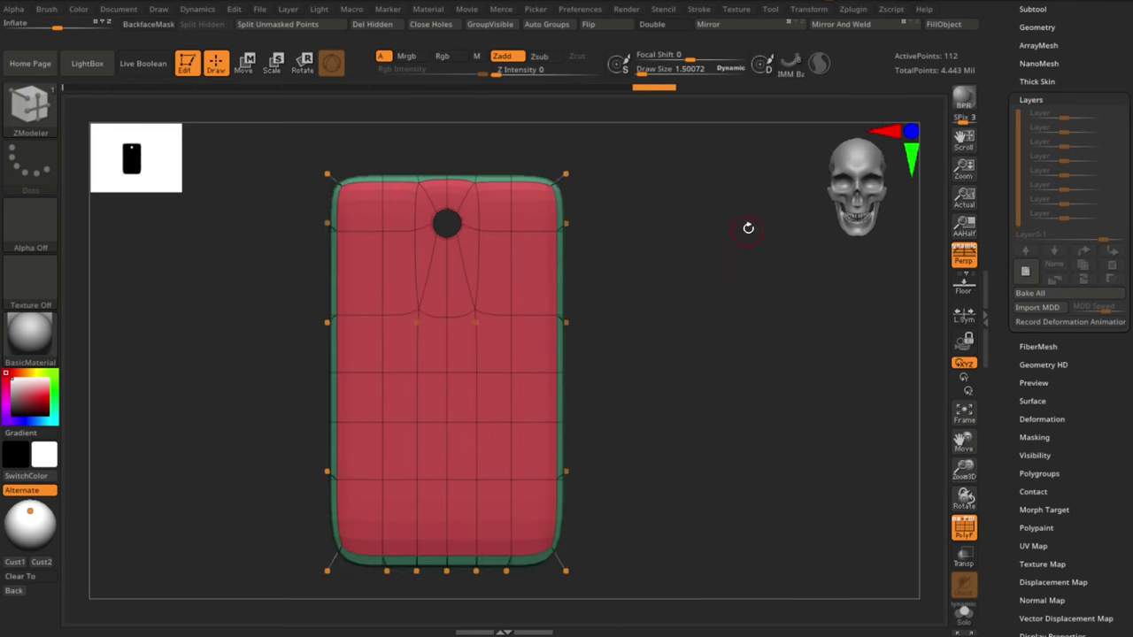
key(shift+f)
key(shift+f)
mouse_move(700, 364)
alt+mouse_down()
mouse_move(705, 308)
mouse_move(688, 356)
alt+mouse_up()
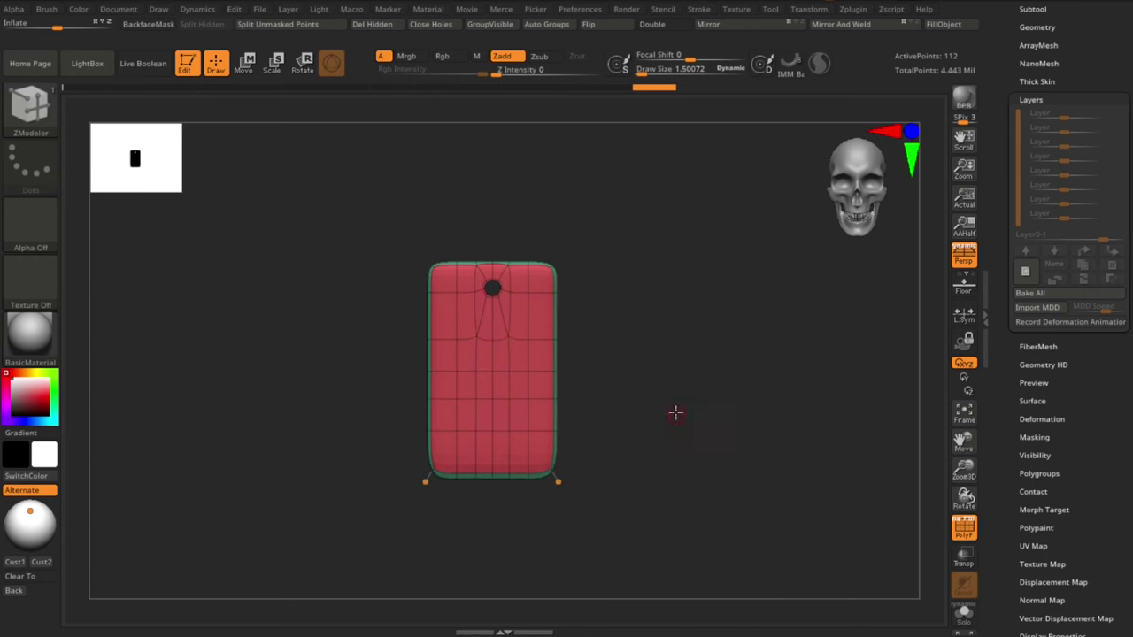
alt+drag(676, 414, 674, 441)
drag(675, 440, 558, 342)
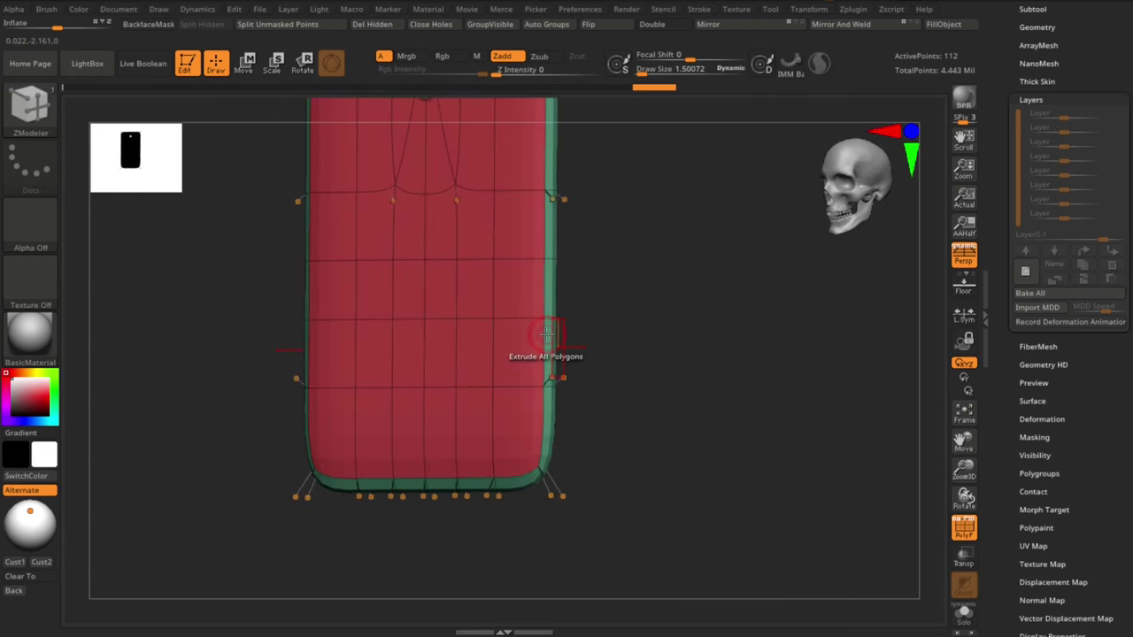
drag(665, 372, 588, 377)
key(space)
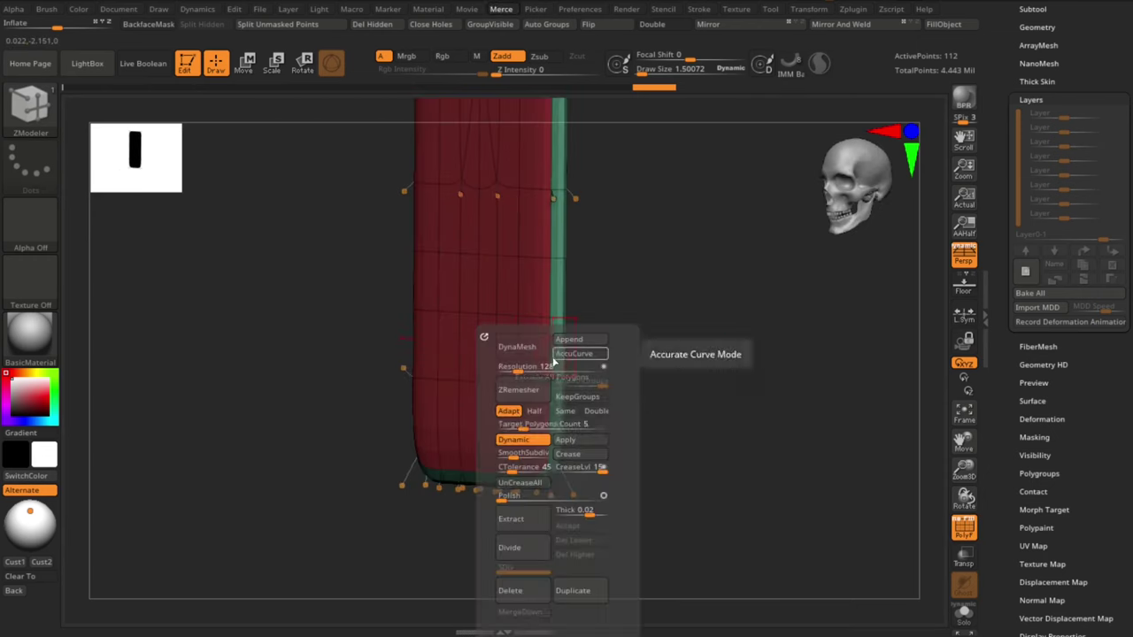
click(518, 440)
drag(692, 312, 728, 312)
Step: Crease the outer edge loops along the tag's front and back rims with the ZModeler Crease edge action
key(space)
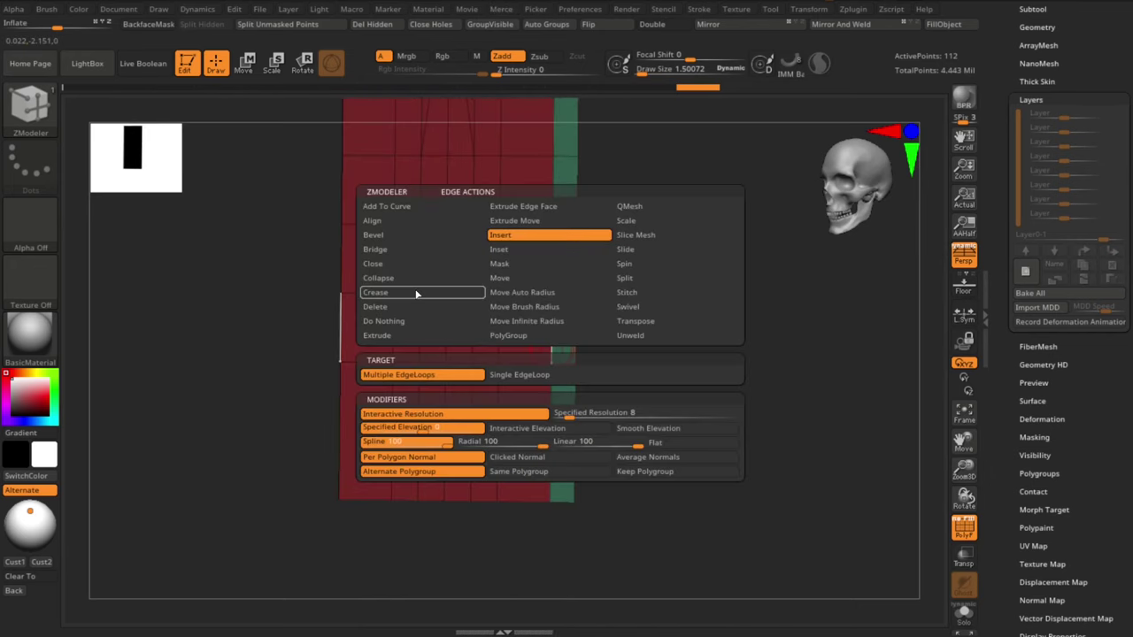
click(416, 294)
click(418, 389)
click(553, 344)
alt+drag(640, 345, 607, 351)
drag(579, 425, 708, 416)
click(534, 405)
shift+drag(496, 398, 654, 387)
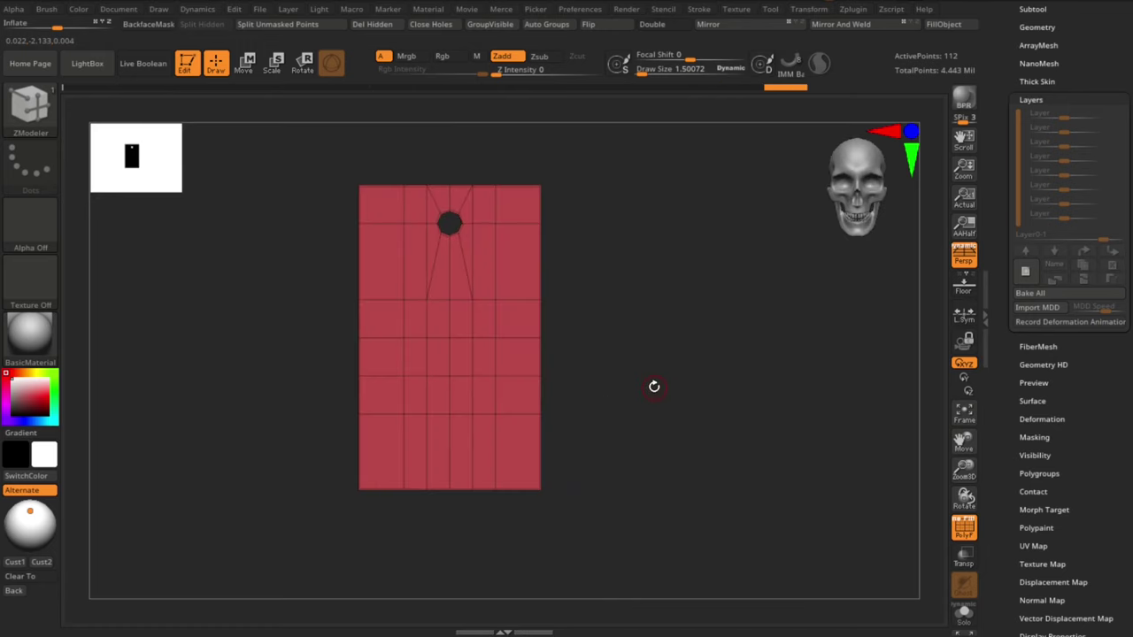
Step: Turn on dynamic subdivision for the creased tag with SmoothSubdiv 3 and check its silhouette without the wireframe
key(space)
click(631, 445)
drag(680, 306, 681, 381)
key(space)
click(637, 457)
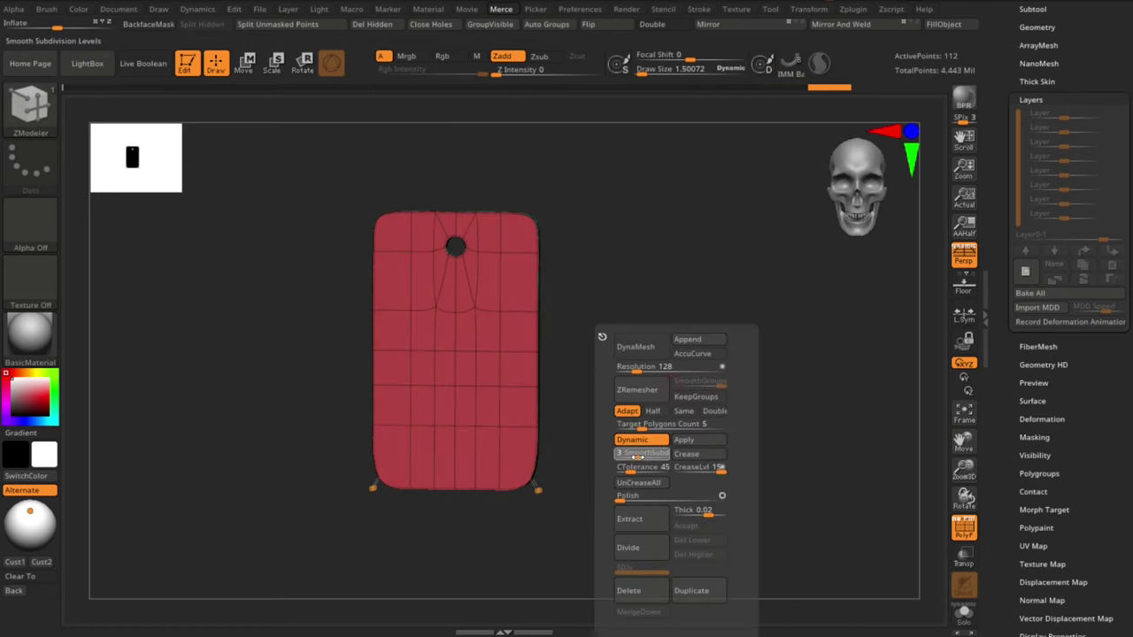
key(shift+f)
alt+drag(705, 394, 709, 430)
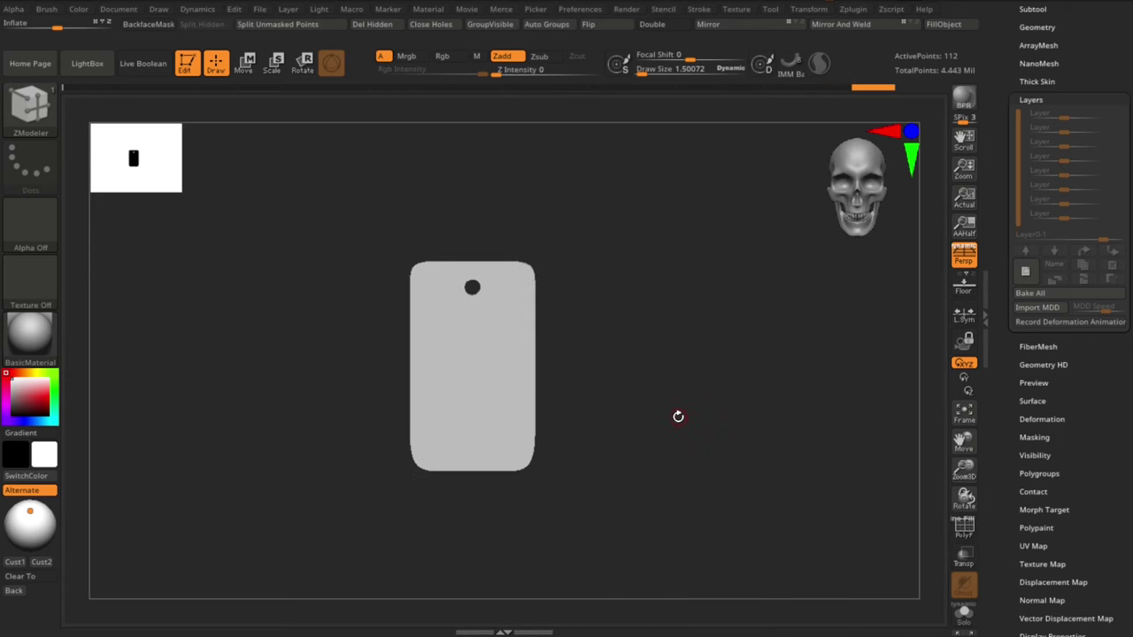
click(964, 529)
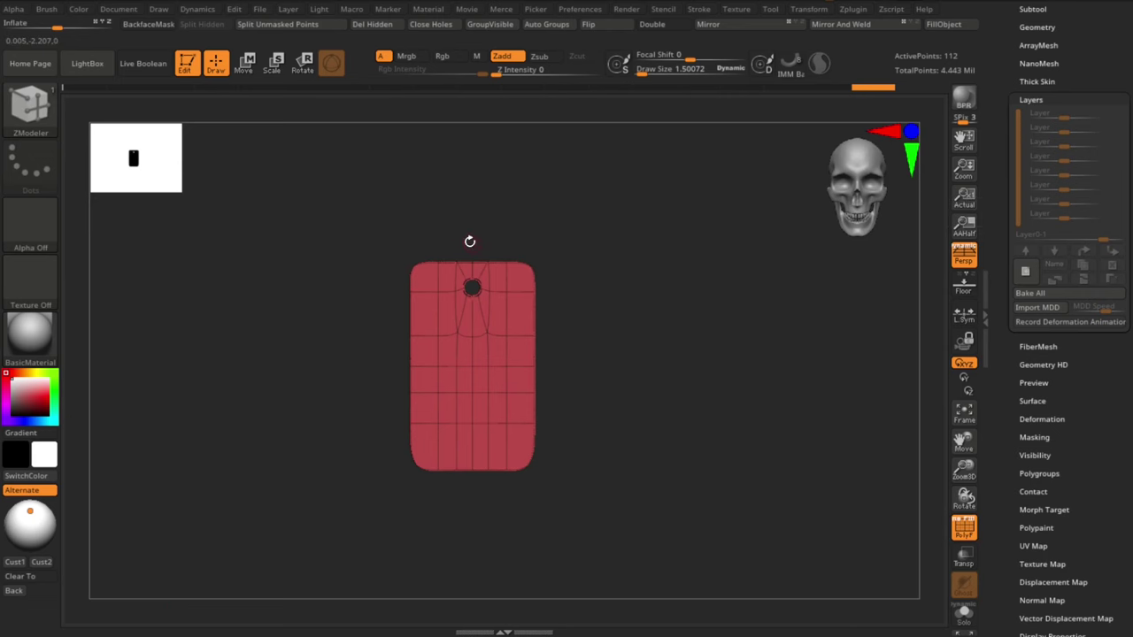
Step: Isolate the middle of the tag's upper end with an inverted lasso mask and raise it about 0.007
key(ctrl)
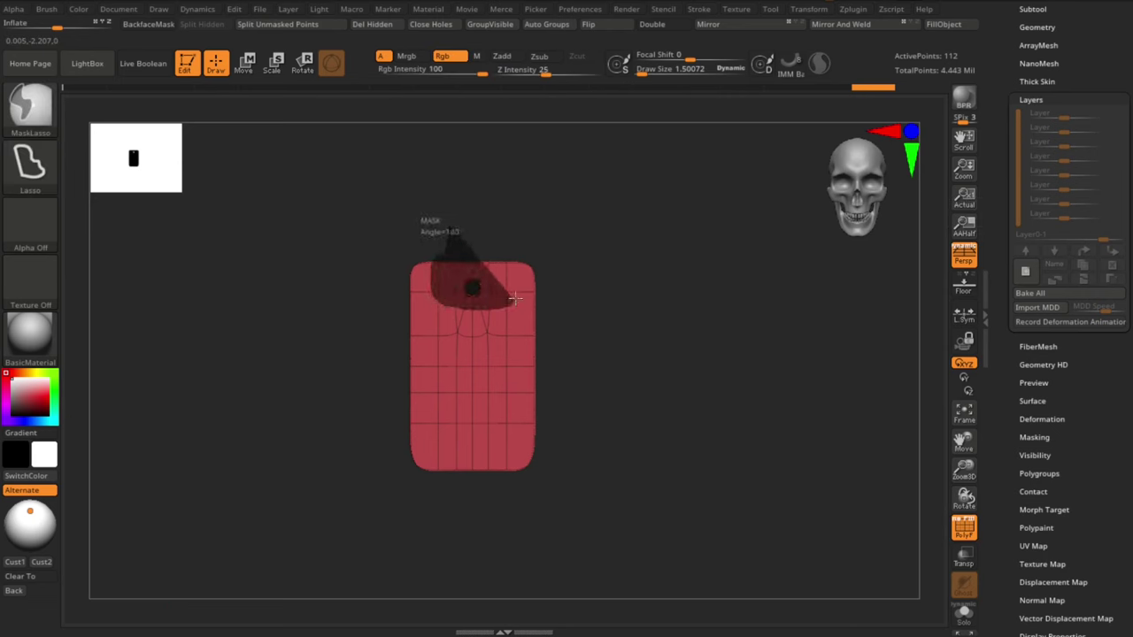
ctrl+drag(515, 299, 504, 217)
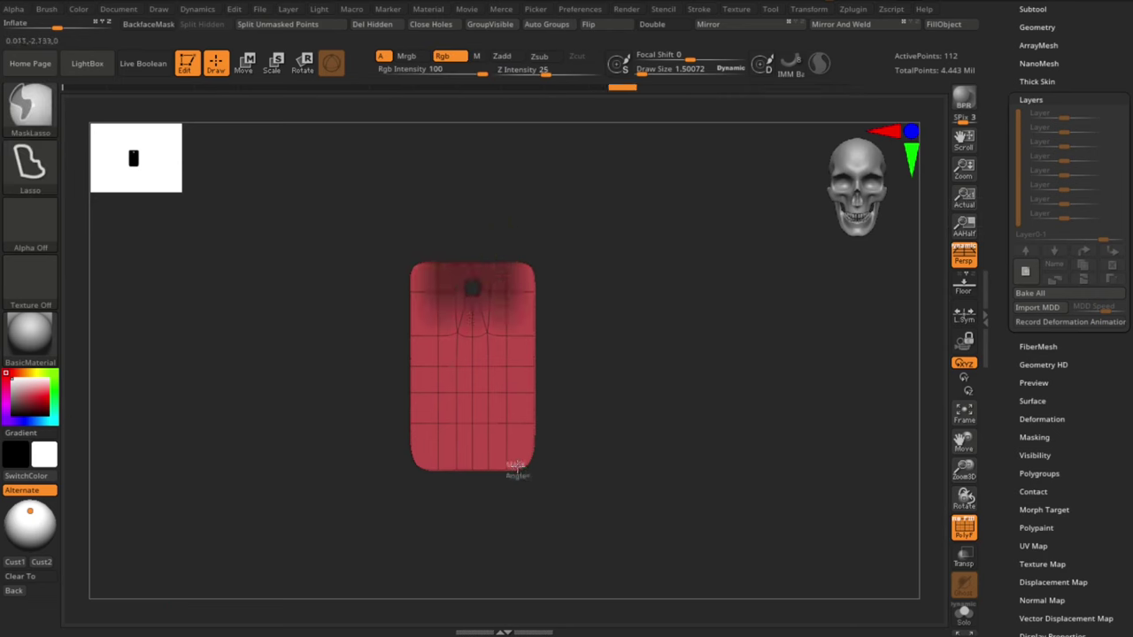
ctrl+drag(431, 454, 432, 455)
key(w)
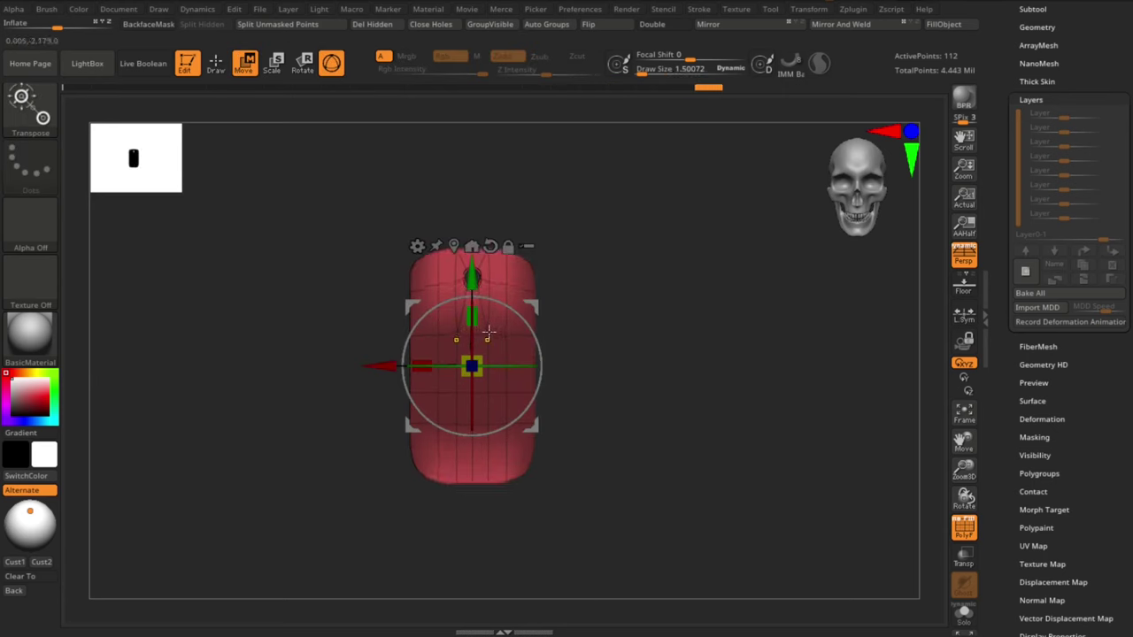
key(ctrl+z)
key(ctrl)
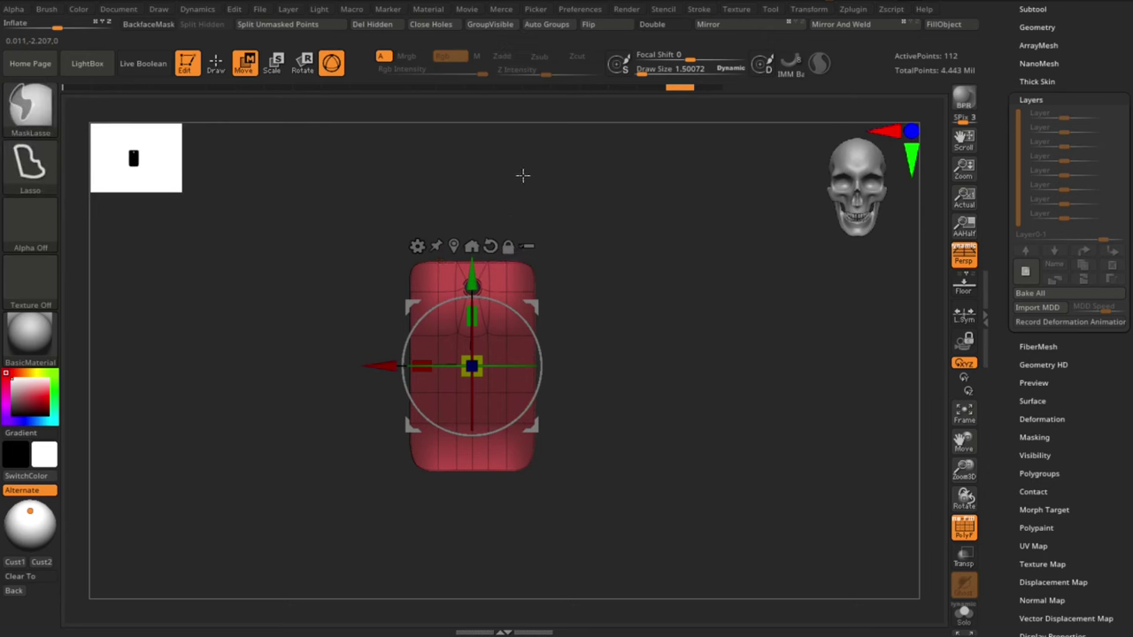
key(ctrl+z)
ctrl+click(591, 256)
drag(472, 280, 472, 259)
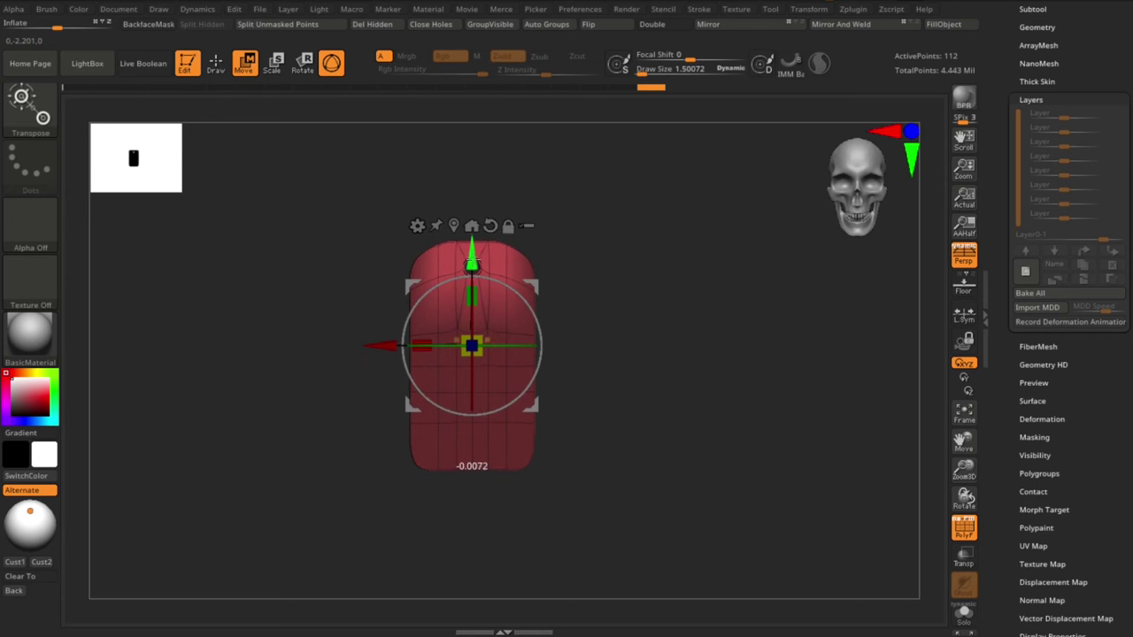
Step: Isolate the middle of the tag's lower end with an inverted mask, pull it down to round that end, and clear the mask
ctrl+drag(600, 280, 583, 335)
ctrl+drag(469, 446, 427, 491)
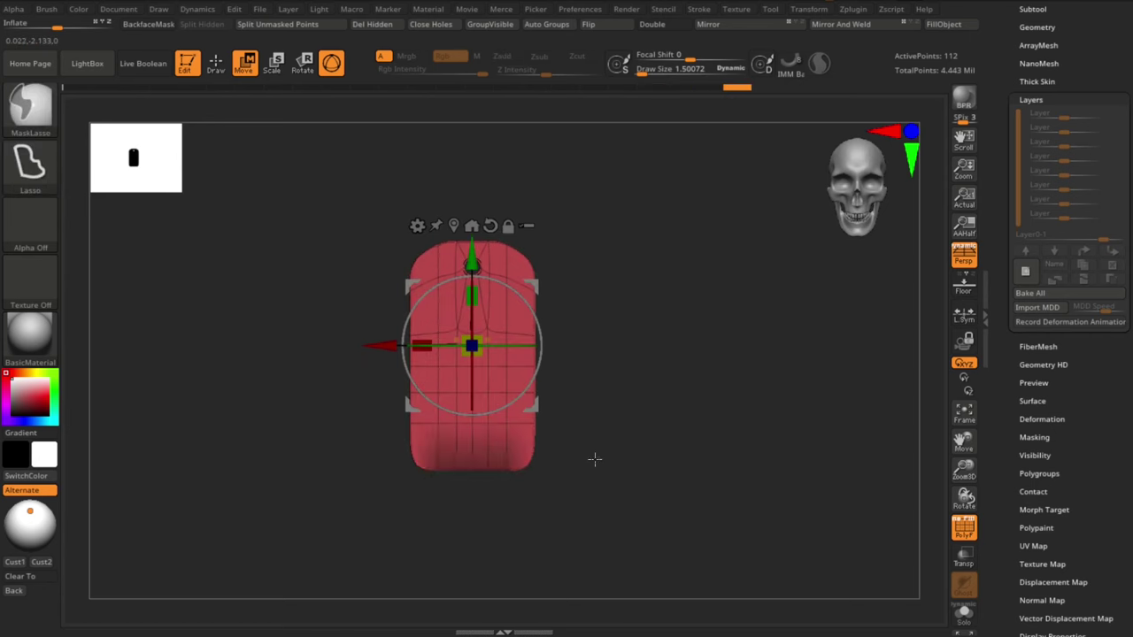
ctrl+click(594, 457)
drag(471, 257, 471, 274)
ctrl+click(546, 405)
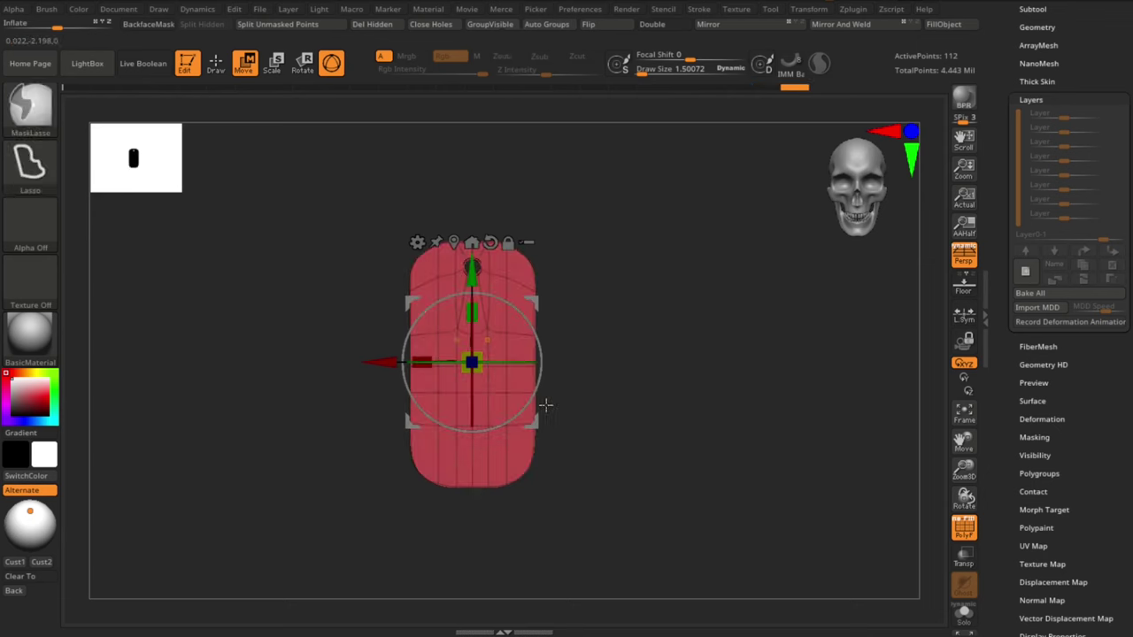
Step: Nudge the centers of the lower and upper edges slightly outward using inverted masks to round both ends further
ctrl+drag(494, 478, 462, 496)
ctrl+click(483, 549)
drag(472, 278, 472, 281)
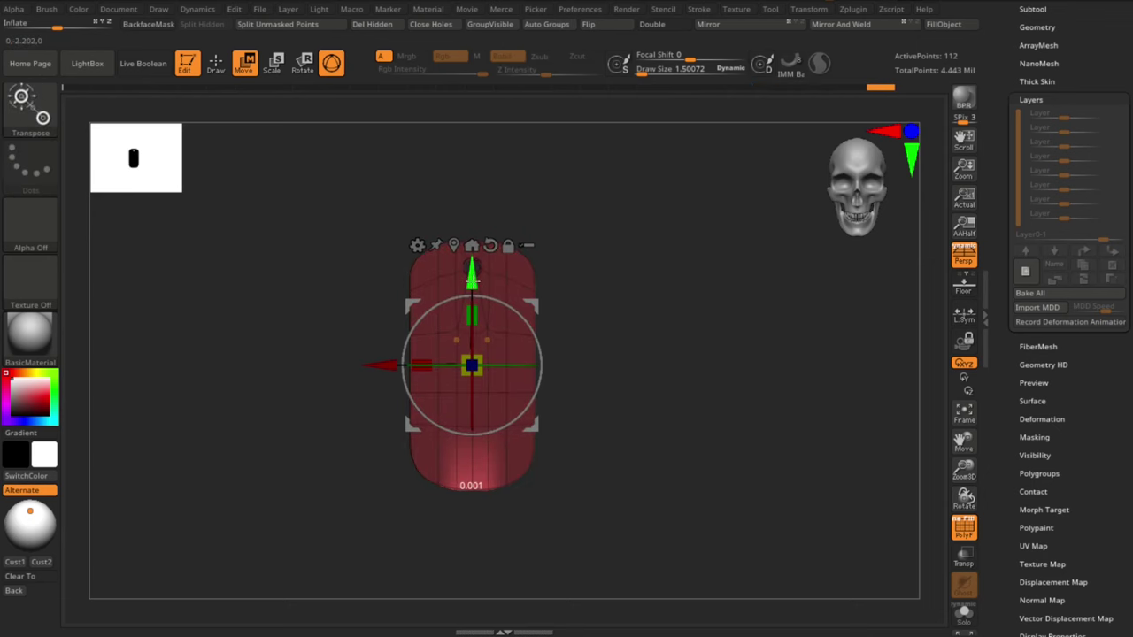
ctrl+click(462, 220)
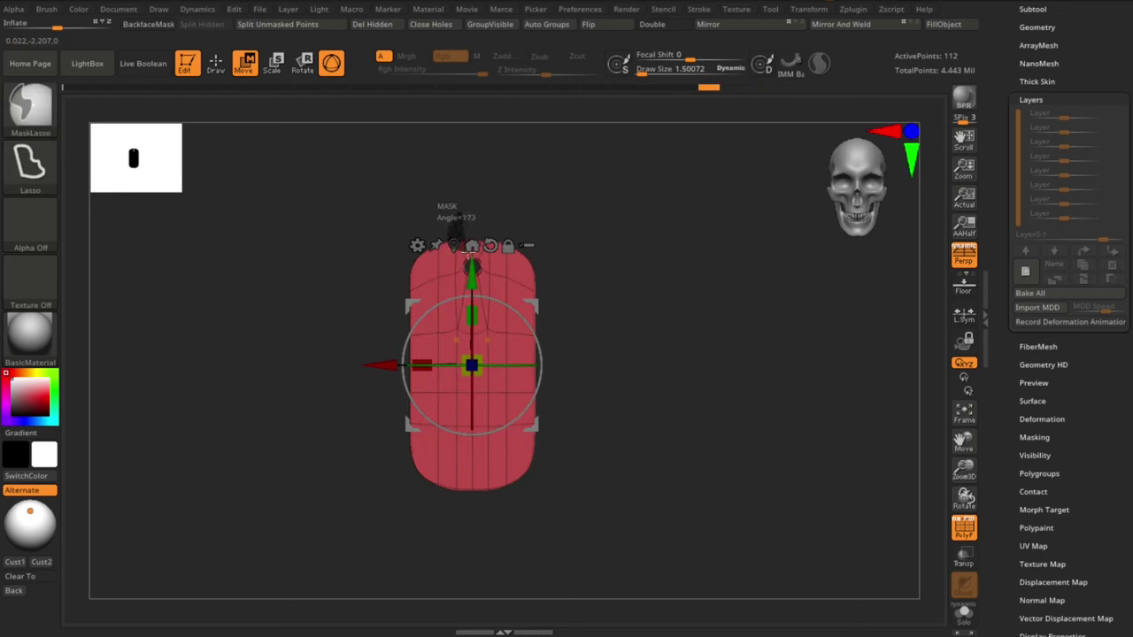
ctrl+click(500, 173)
drag(472, 274, 472, 270)
key(q)
mouse_move(587, 240)
ctrl+mouse_down()
mouse_move(594, 265)
mouse_move(562, 259)
ctrl+mouse_up()
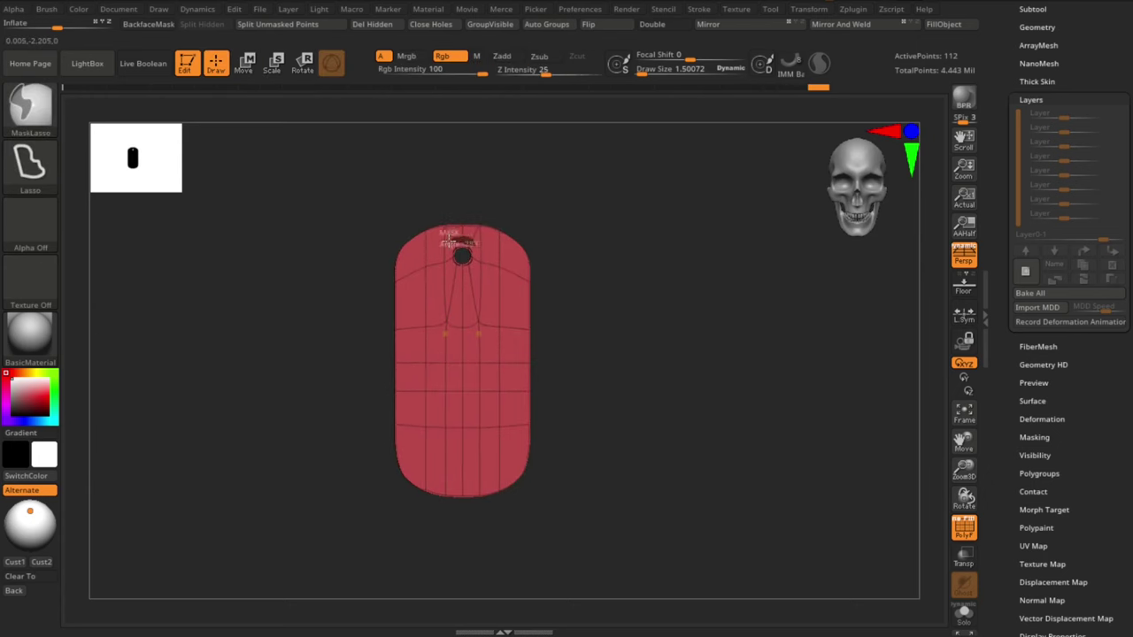
Step: Isolate the hole with an inverted mask, move it closer to the tag's upper edge, and clear the mask
mouse_move(466, 274)
ctrl+mouse_down()
mouse_move(464, 287)
mouse_move(466, 263)
ctrl+mouse_up()
ctrl+click(493, 219)
key(w)
key(q)
mouse_move(567, 243)
ctrl+mouse_down()
mouse_move(581, 245)
mouse_move(580, 300)
ctrl+mouse_up()
mouse_move(580, 301)
mouse_down()
mouse_move(578, 312)
mouse_move(598, 315)
mouse_move(580, 310)
mouse_up()
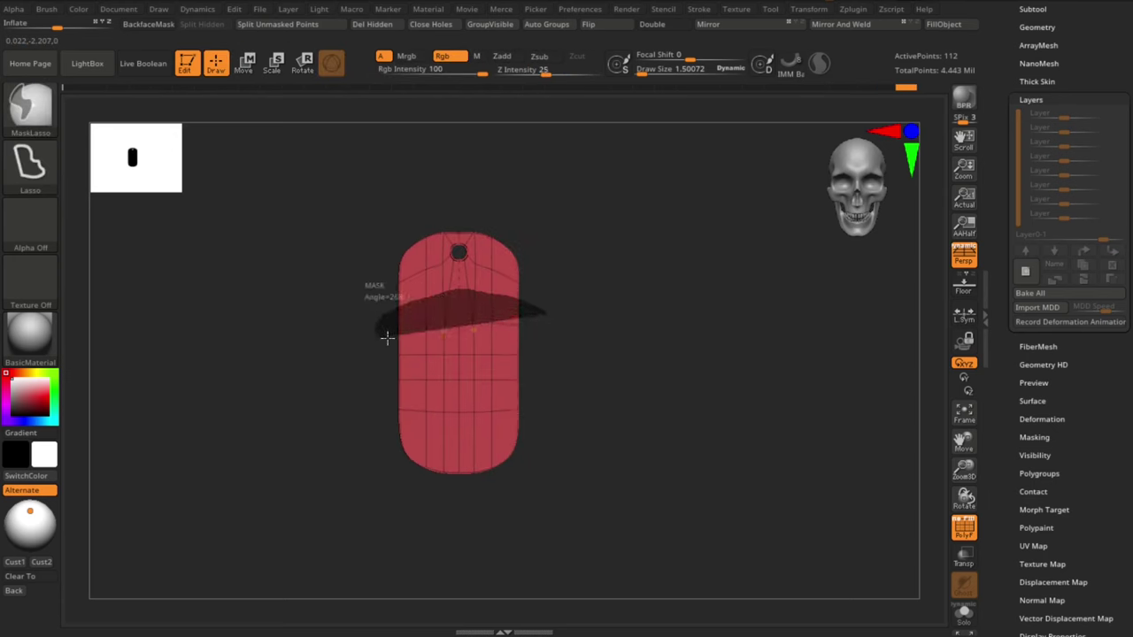
Step: Isolate the horizontal edge row below the hole with an inverted mask and move it up toward the hole
ctrl+drag(388, 338, 390, 337)
ctrl+click(588, 329)
key(w)
drag(469, 254, 470, 219)
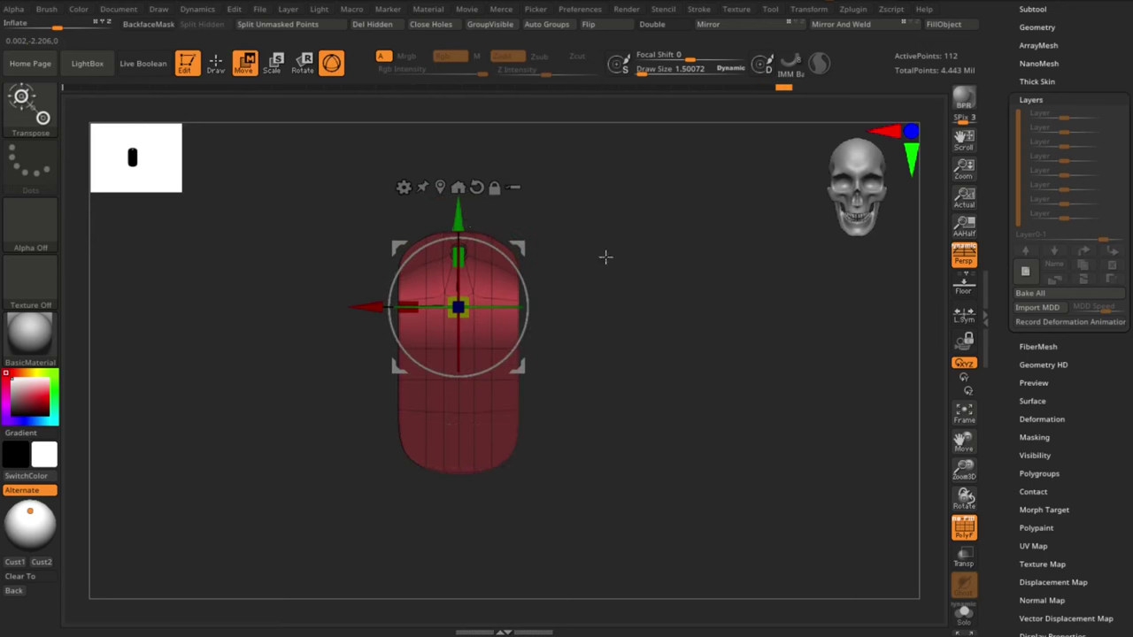
key(q)
key(shift+f)
alt+drag(639, 363, 587, 275)
key(shift+f)
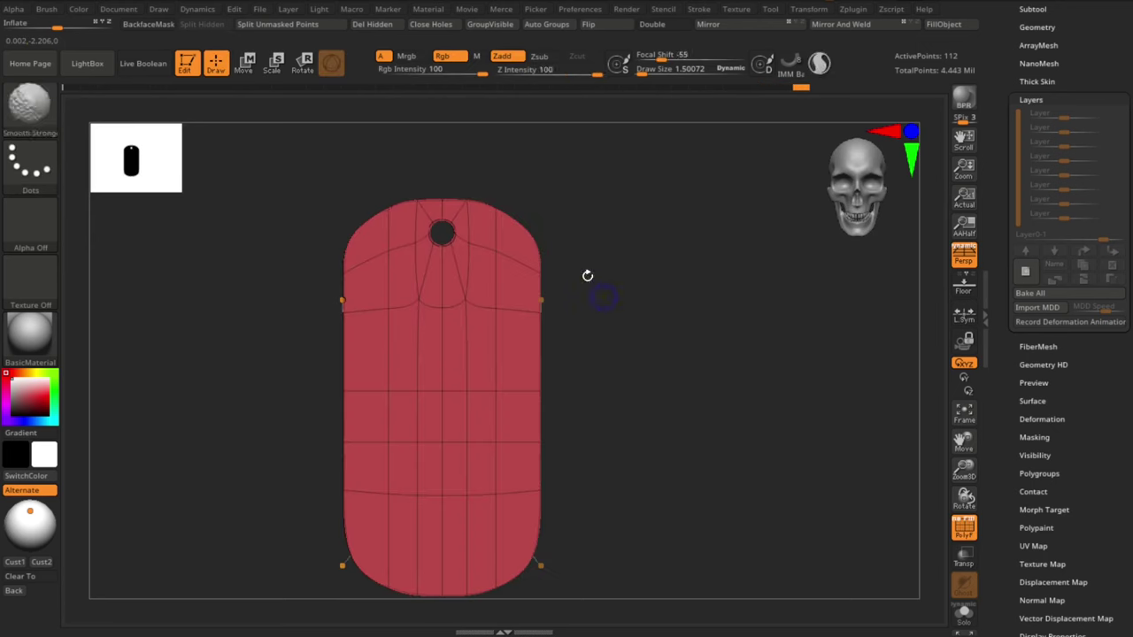
Step: Isolate the middle of the tag's upper edge with an inverted mask, nudge it outward, and clear the mask
mouse_move(441, 171)
ctrl+mouse_down()
mouse_move(428, 195)
mouse_move(442, 217)
ctrl+mouse_up()
ctrl+click(548, 190)
key(w)
key(q)
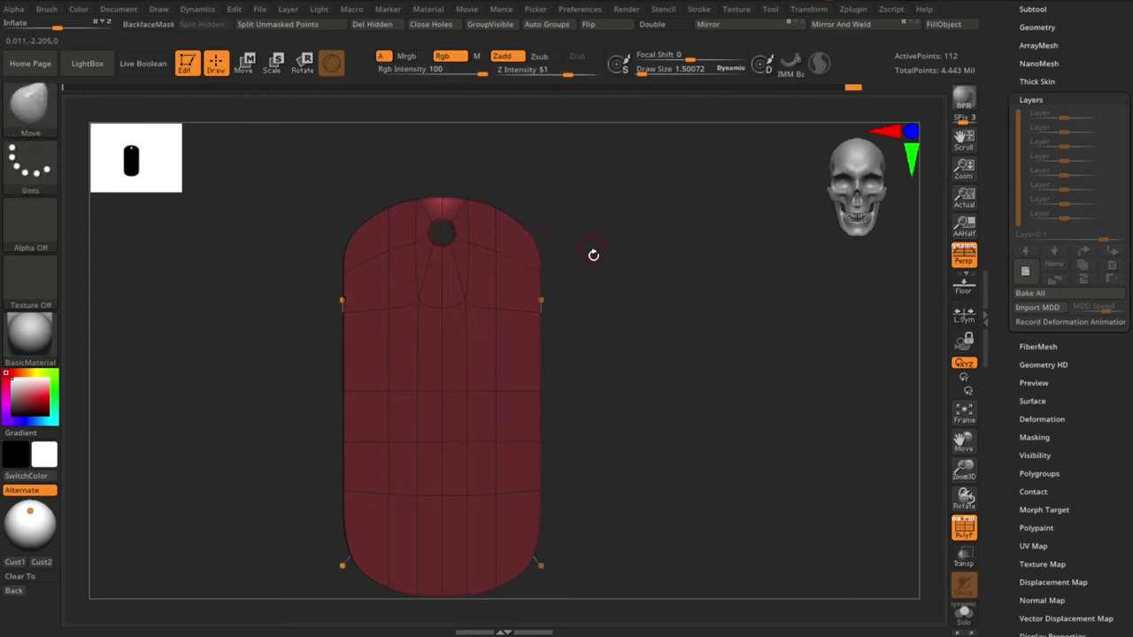
ctrl+drag(594, 253, 611, 275)
Step: Hide the tag's wireframe display and turn off Solo to bring back the rest of the bust
mouse_move(611, 275)
alt+mouse_down()
mouse_move(619, 347)
mouse_move(611, 324)
alt+mouse_up()
key(shift+f)
alt+drag(635, 416, 510, 425)
click(964, 611)
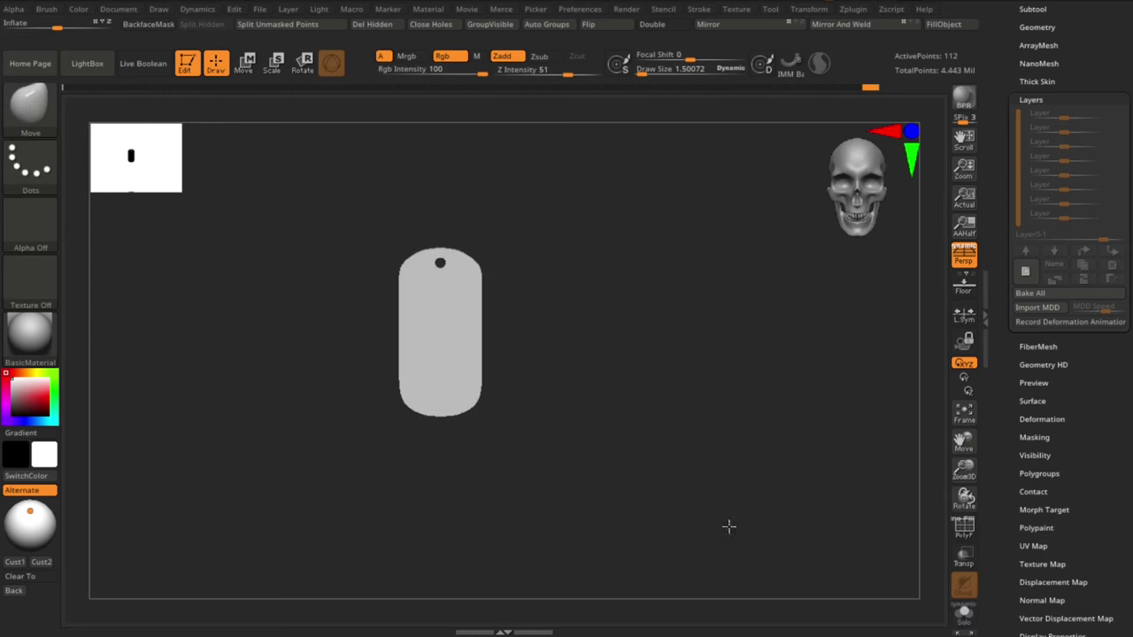
Step: Move the tag forward in front of the bust and lower it to neck height
alt+drag(705, 481, 692, 450)
shift+drag(693, 449, 646, 372)
key(w)
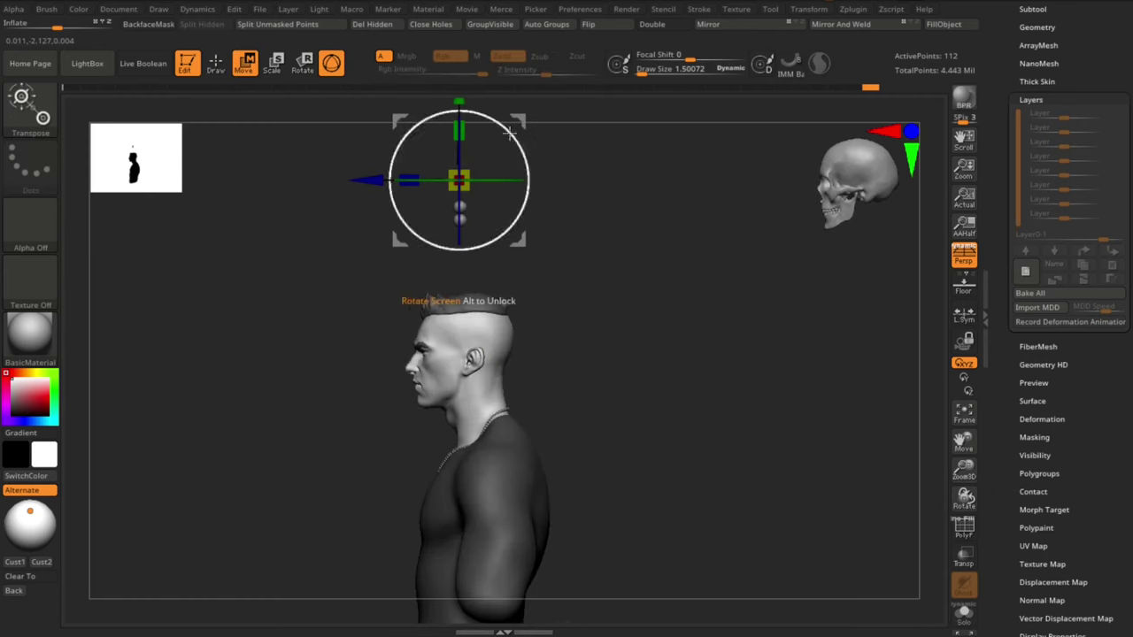
shift+drag(575, 292, 614, 289)
alt+drag(616, 200, 606, 252)
alt+drag(611, 265, 590, 233)
drag(369, 178, 243, 178)
alt+drag(243, 379, 264, 430)
drag(353, 142, 354, 364)
alt+drag(686, 443, 724, 317)
alt+drag(721, 318, 742, 382)
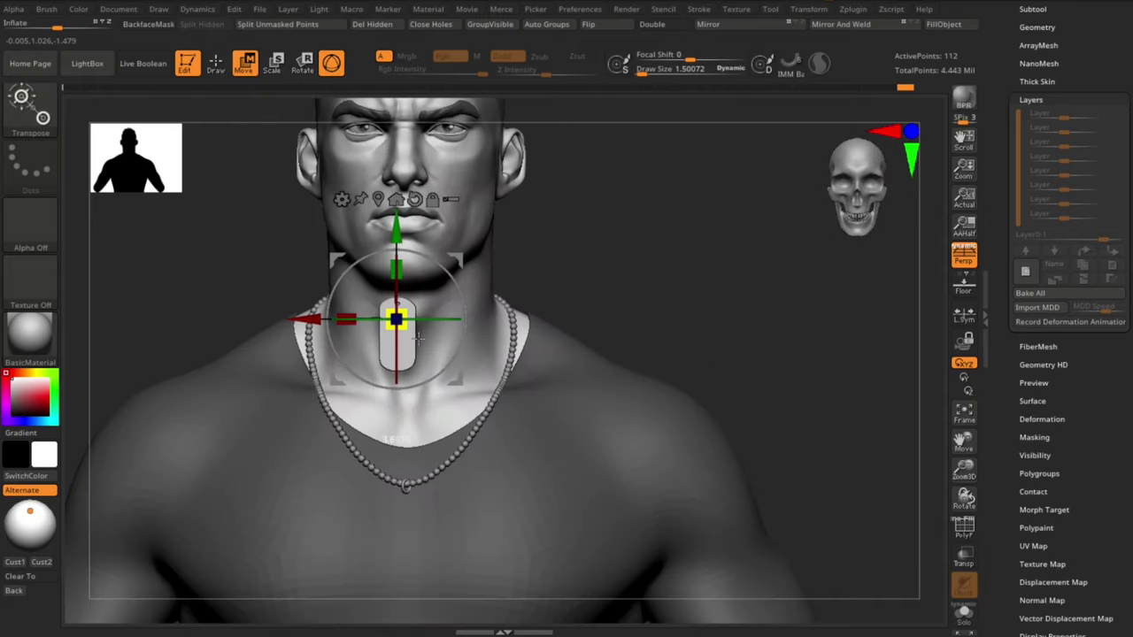
Step: Shift the tag sideways to the bust's centre line and lower it to the chest at the chain's lowest point
alt+drag(639, 323, 625, 265)
shift+drag(625, 266, 571, 270)
drag(303, 322, 417, 354)
drag(515, 230, 518, 342)
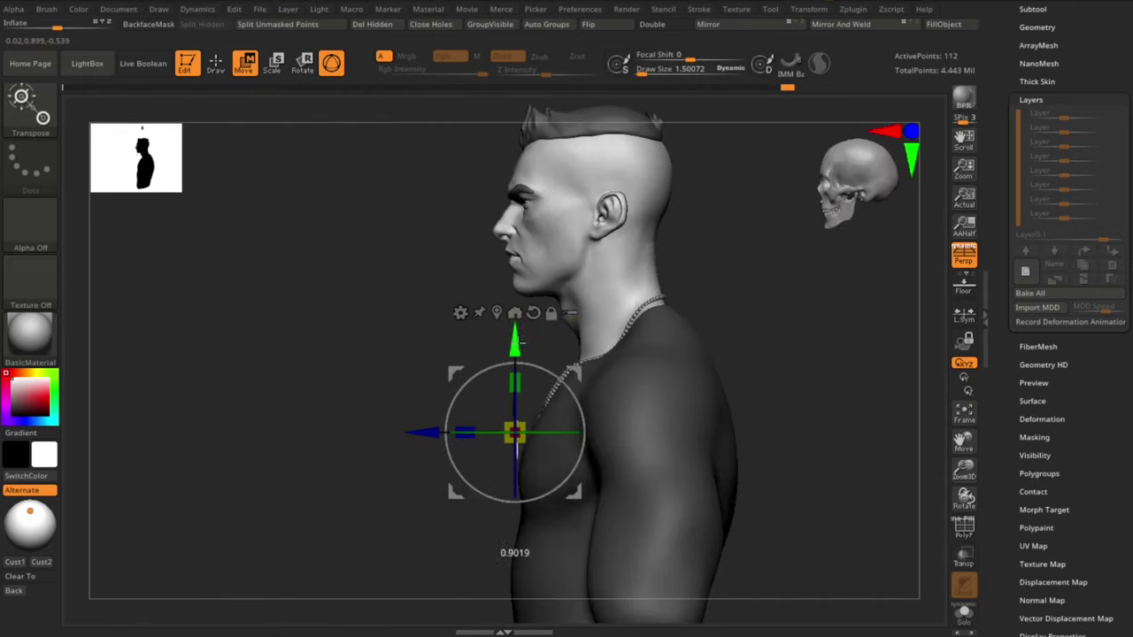
Step: Tilt the tag to follow the chest's slope and move it back against the chest below the chain
shift+drag(677, 295, 640, 189)
drag(482, 441, 497, 463)
drag(467, 404, 491, 343)
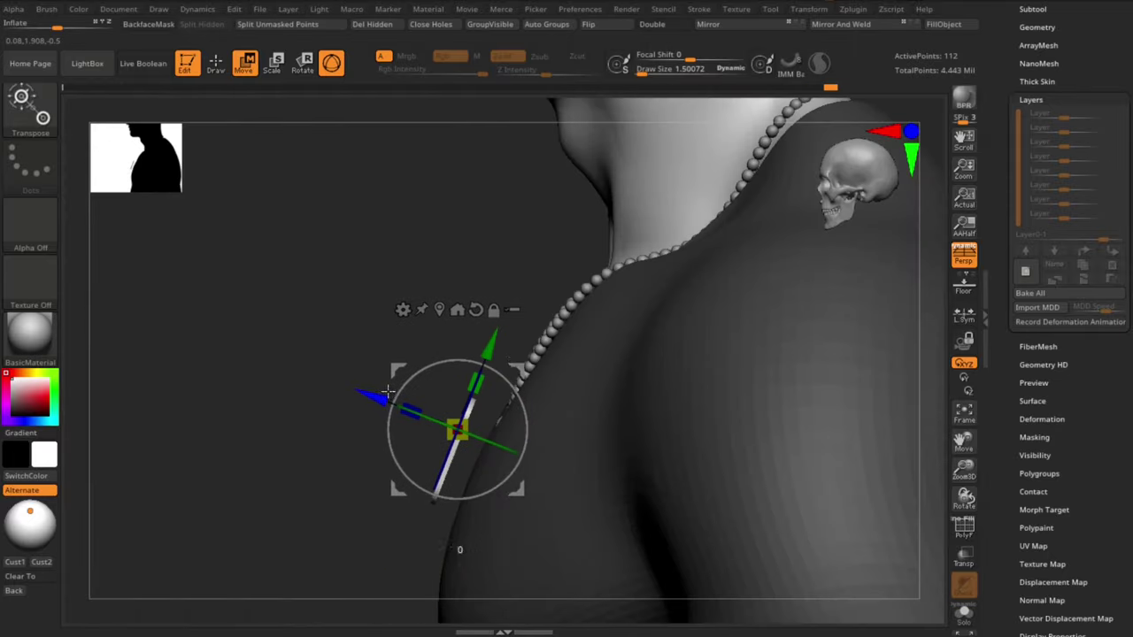
drag(388, 392, 418, 404)
shift+drag(389, 434, 426, 440)
drag(709, 213, 712, 226)
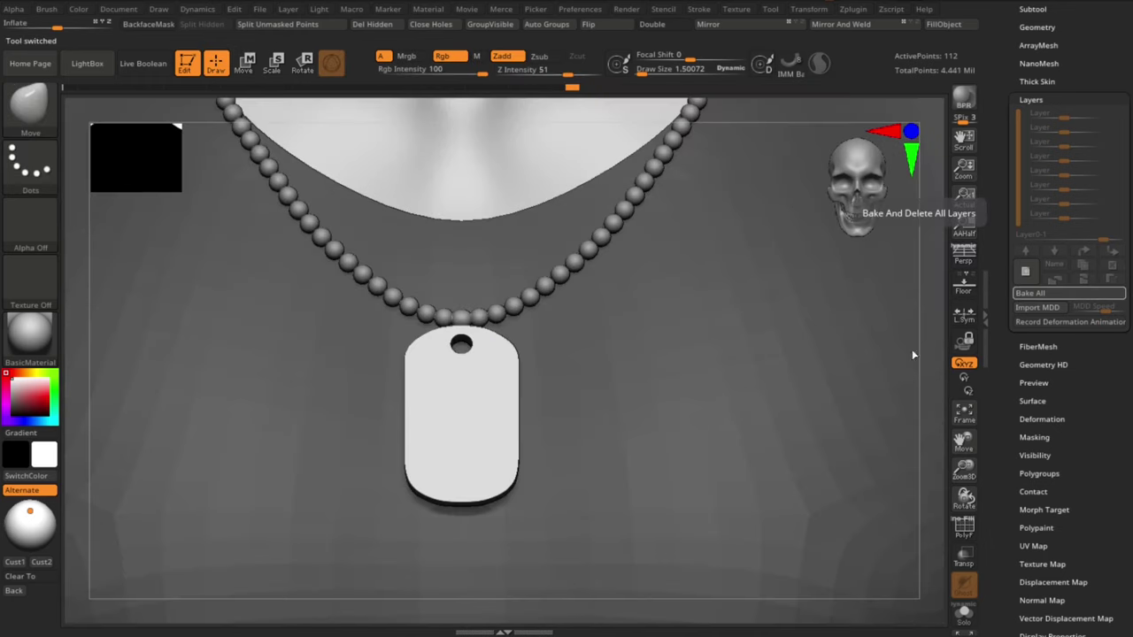
Step: Move the tag up and sideways so the chain's lowest beads meet its hole
mouse_move(937, 344)
mouse_down()
mouse_move(896, 392)
mouse_move(940, 376)
mouse_move(910, 406)
mouse_up()
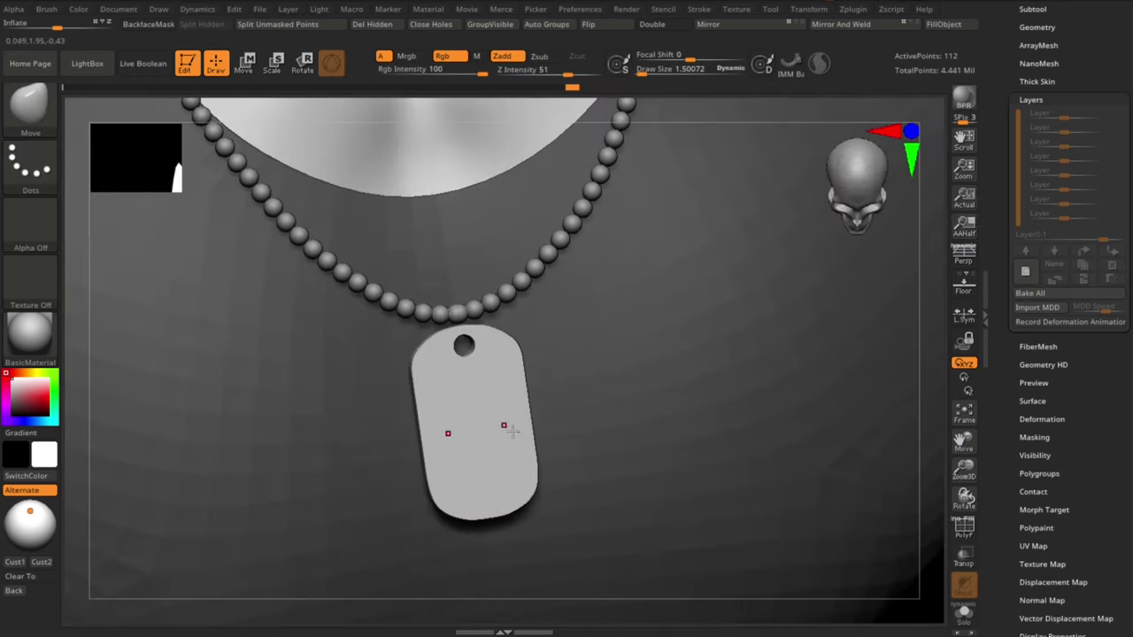
key(w)
drag(465, 360, 466, 364)
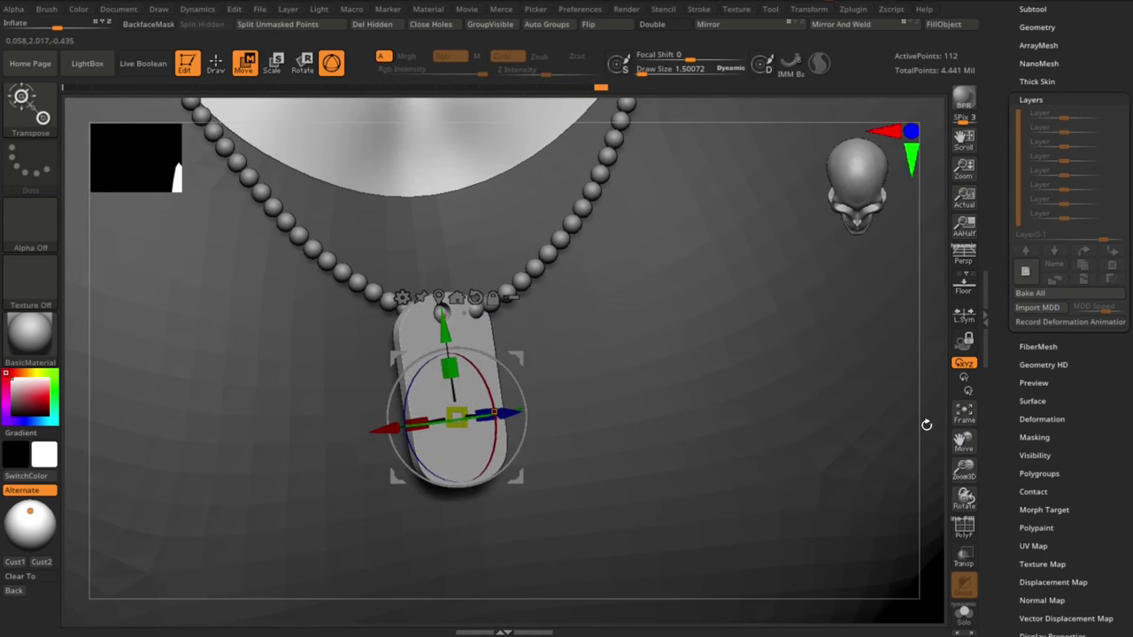
Step: Duplicate the tag, try to move the copy in front of the original, and undo the move
drag(926, 425, 886, 389)
key(space)
click(912, 590)
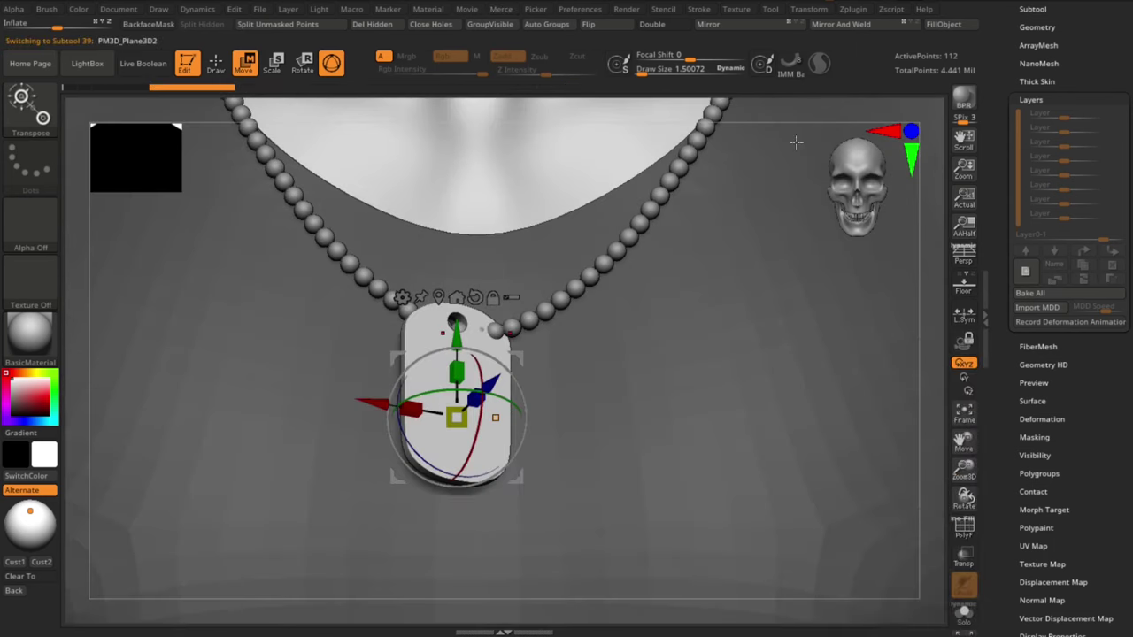
drag(794, 145, 643, 230)
drag(524, 357, 553, 350)
drag(928, 342, 882, 321)
key(ctrl+z)
Step: Try again to offset the duplicate tag forward from the original, undoing one of the moves
drag(607, 105, 645, 183)
drag(561, 390, 577, 385)
drag(630, 389, 582, 377)
key(ctrl+z)
drag(929, 391, 996, 390)
drag(559, 397, 584, 391)
mouse_move(926, 438)
mouse_down()
mouse_move(866, 331)
mouse_move(832, 381)
mouse_up()
Step: Undo the copy's last offset and try pulling it forward by about 0.09 from a side angle
mouse_move(381, 236)
mouse_down()
mouse_move(363, 223)
mouse_move(410, 276)
mouse_move(427, 239)
mouse_up()
drag(573, 375, 725, 227)
drag(921, 331, 797, 393)
key(ctrl+z)
drag(506, 431, 427, 336)
alt+drag(469, 146, 222, 185)
drag(708, 310, 898, 363)
ctrl+drag(653, 386, 678, 375)
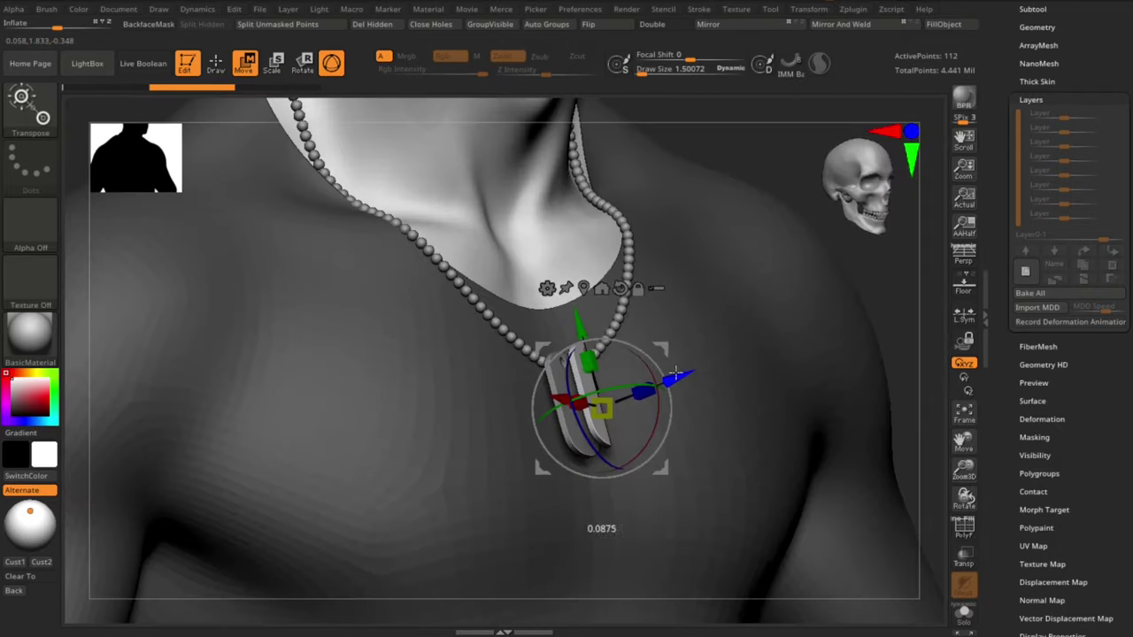
Step: Undo the remaining transformations on the copy and delete the duplicate tag
key(ctrl+z)
drag(915, 306, 832, 371)
ctrl+drag(559, 338, 579, 430)
key(ctrl+z)
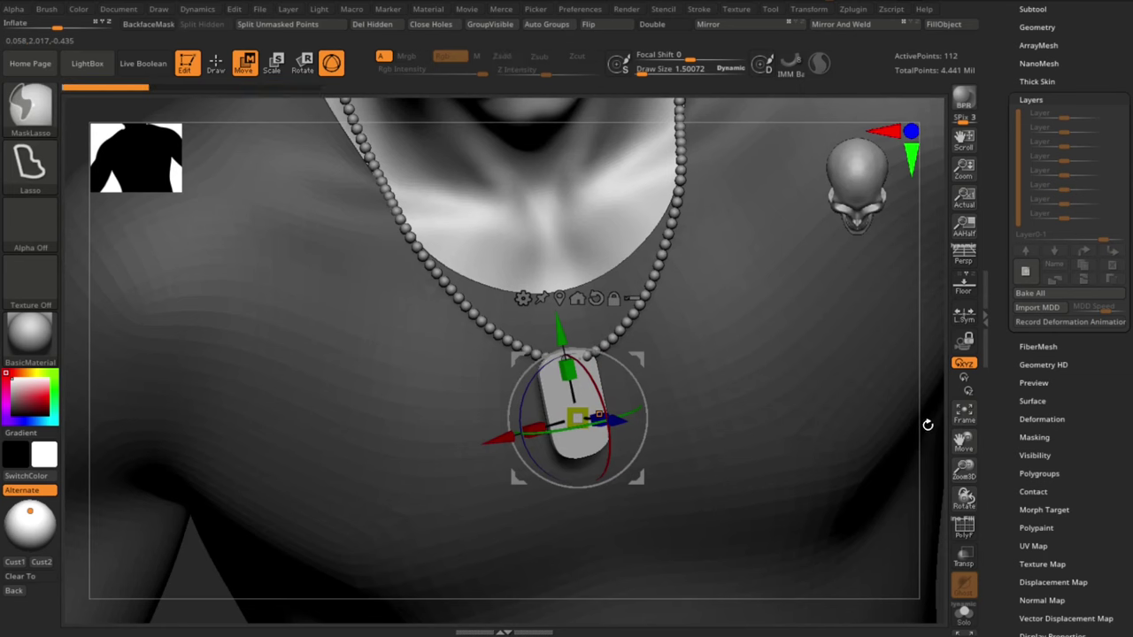
key(space)
click(902, 592)
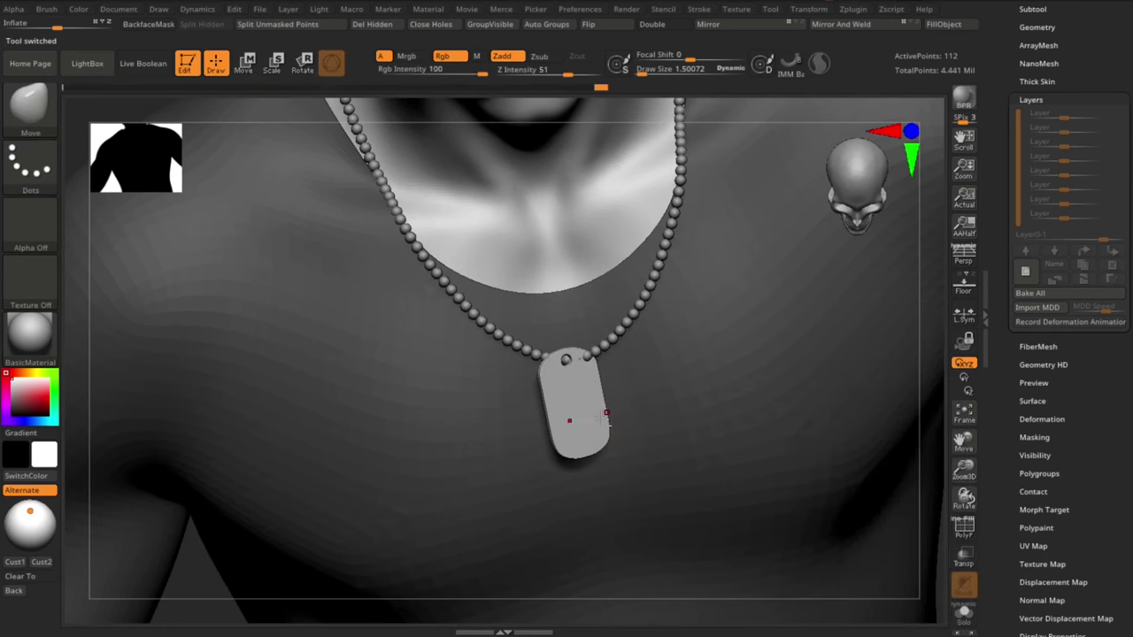
Step: Nudge the original tag slightly back toward the chest
key(w)
drag(708, 429, 819, 416)
drag(927, 384, 883, 385)
key(shift+f)
mouse_move(663, 357)
mouse_down()
mouse_move(619, 368)
mouse_move(656, 361)
mouse_up()
drag(927, 463, 857, 454)
Step: Duplicate the tag and move the copy a short distance in front of the original
key(space)
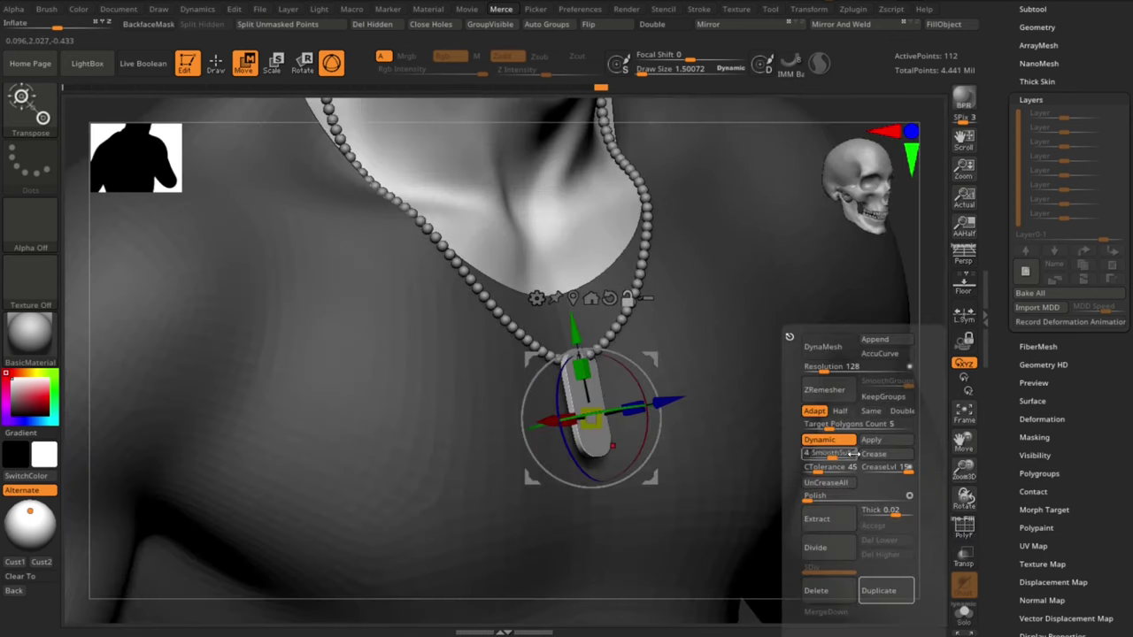
click(888, 591)
drag(670, 401, 683, 398)
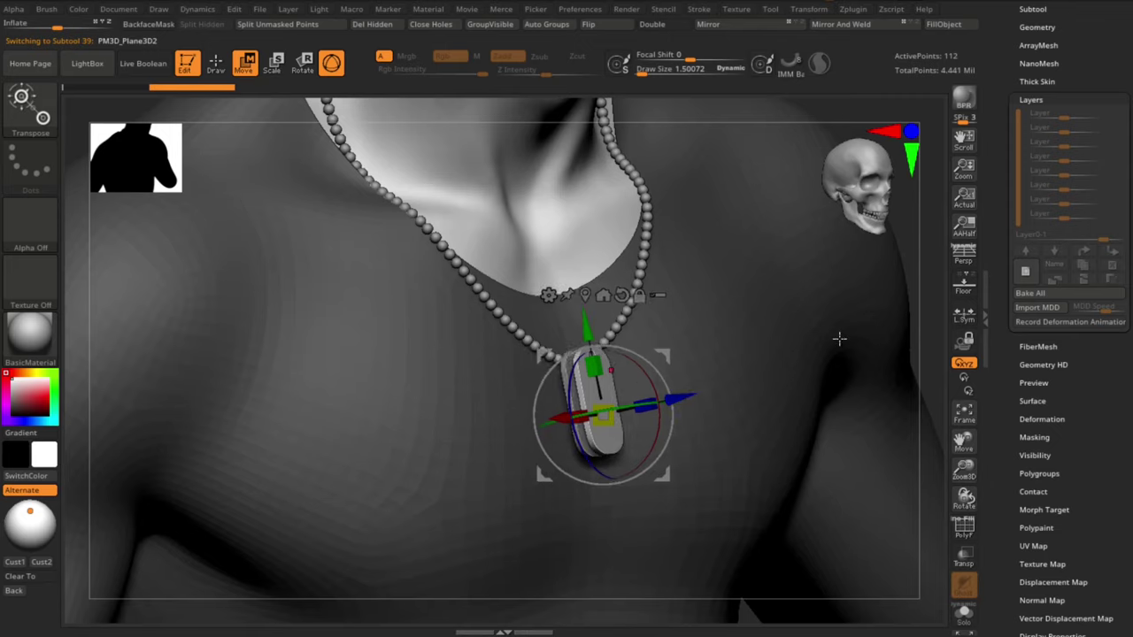
Step: Rotate the front tag about 12 degrees and the rear tag about 13 degrees the opposite way to fan them out
shift+drag(927, 312, 856, 326)
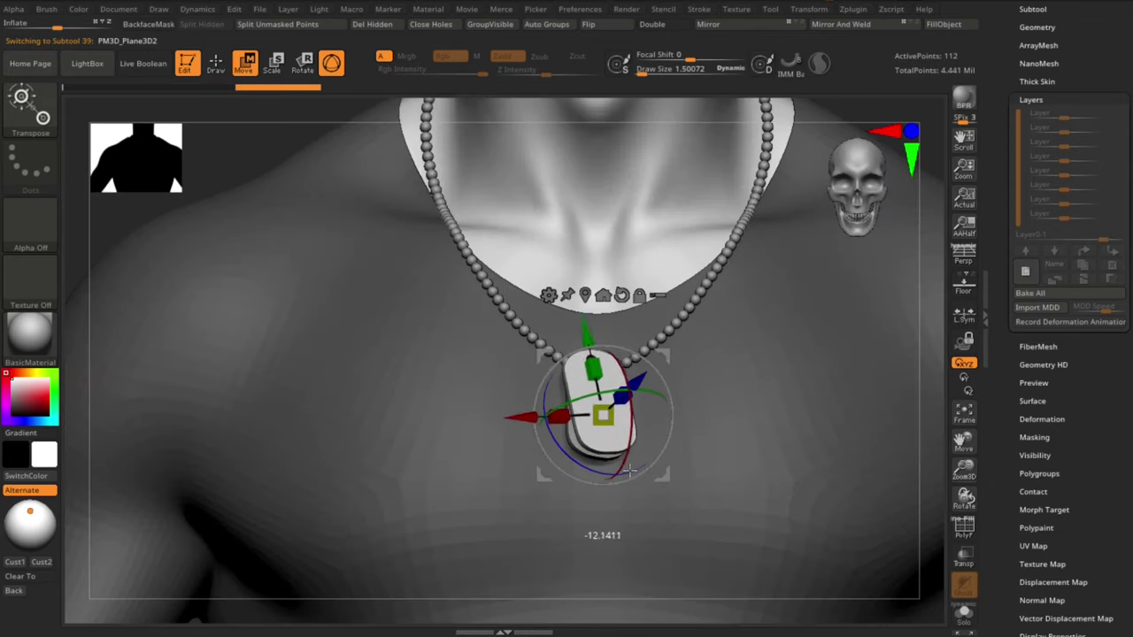
drag(675, 355, 679, 354)
key(q)
alt+click(574, 403)
key(w)
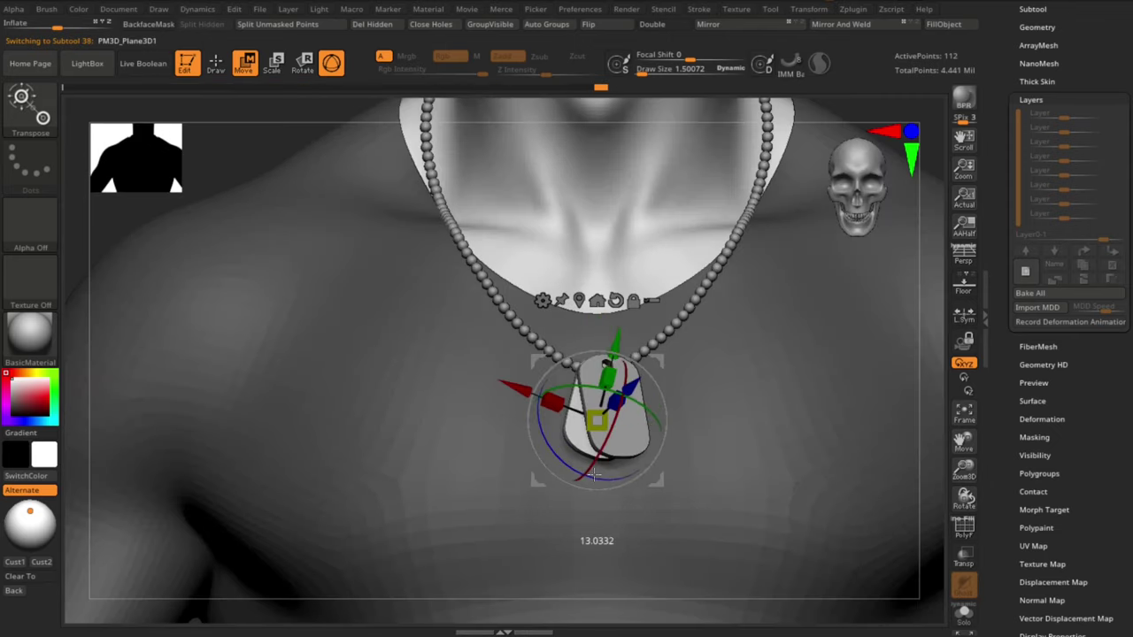
Step: Select the bead chain and set the Move brush's draw size to about 58 to adjust the beads near the tags
alt+drag(837, 111, 837, 180)
drag(916, 301, 977, 347)
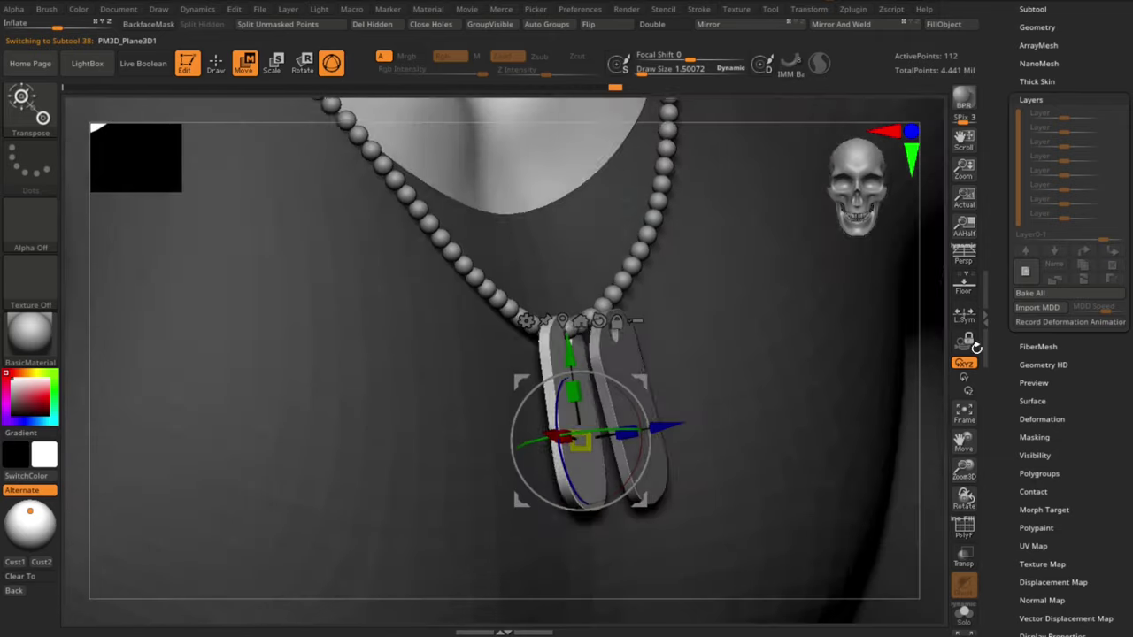
mouse_move(933, 274)
alt+mouse_down()
mouse_move(924, 328)
mouse_move(935, 370)
alt+mouse_up()
key(q)
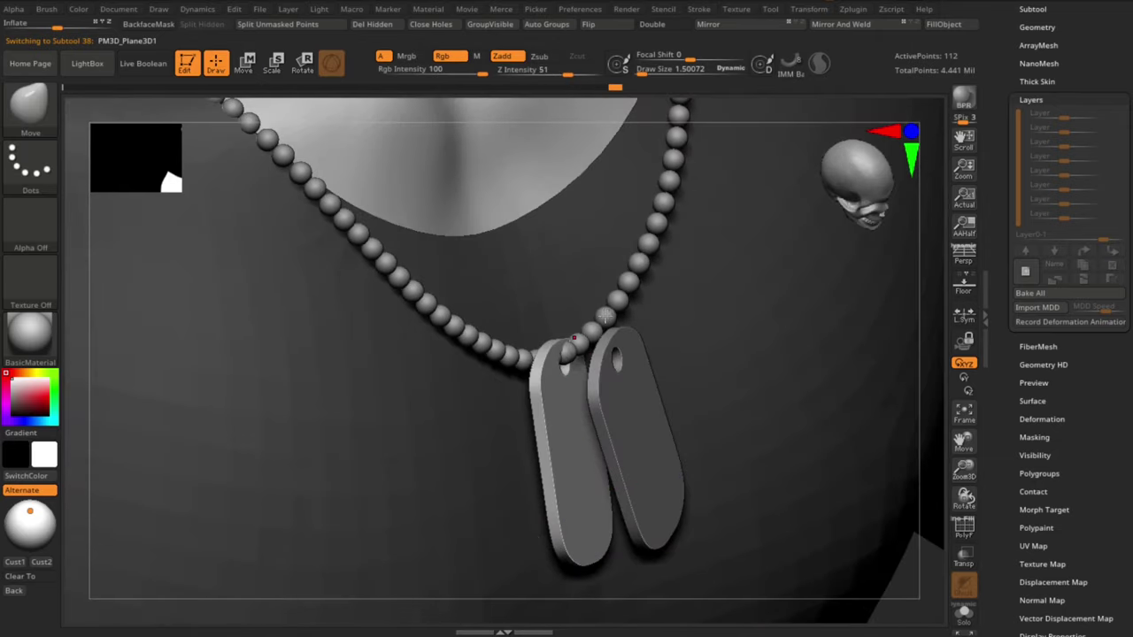
alt+click(604, 320)
key(s)
drag(602, 324, 617, 324)
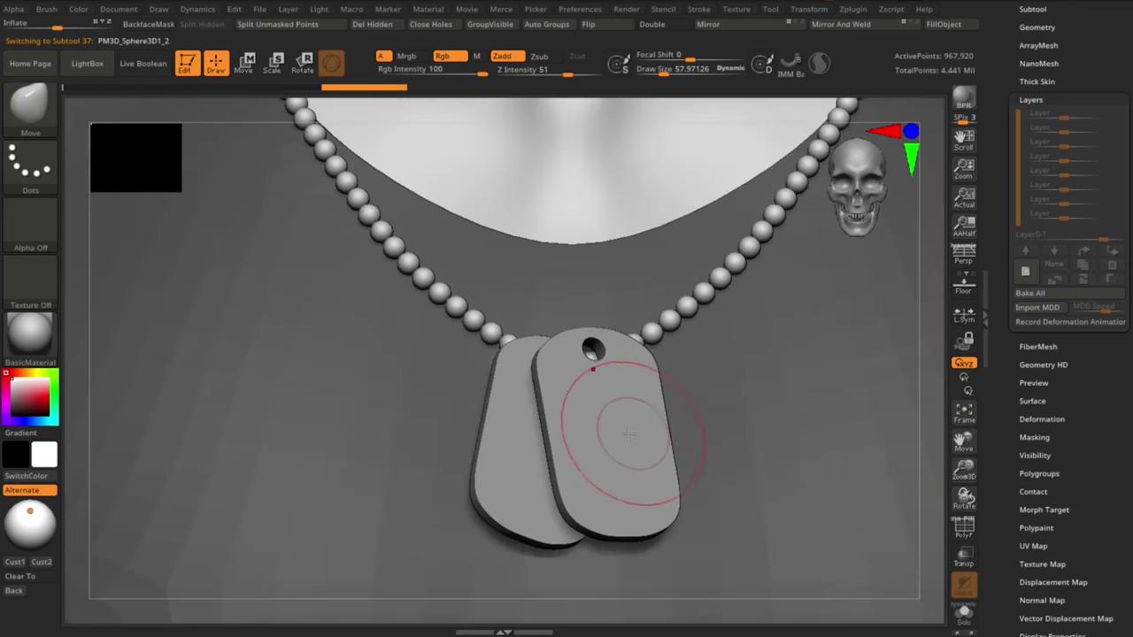
Step: Select the front tag, angle it toward the chest, and place its transform pivot at the hole
alt+click(608, 431)
drag(941, 384, 905, 522)
key(w)
drag(664, 542, 706, 507)
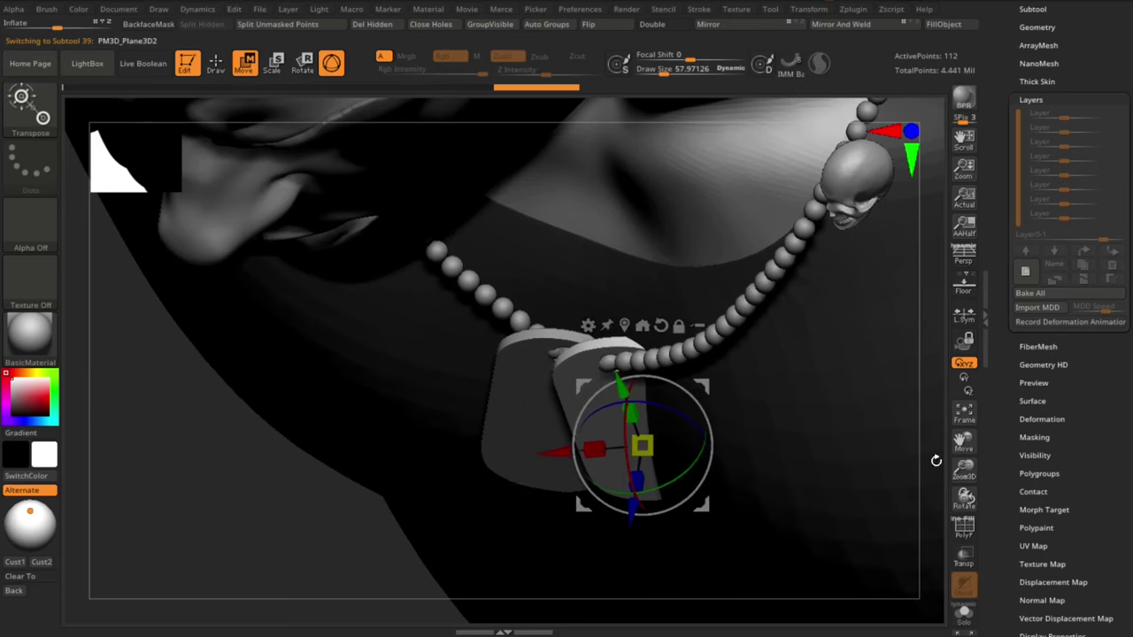
drag(935, 461, 939, 368)
alt+drag(646, 567, 620, 444)
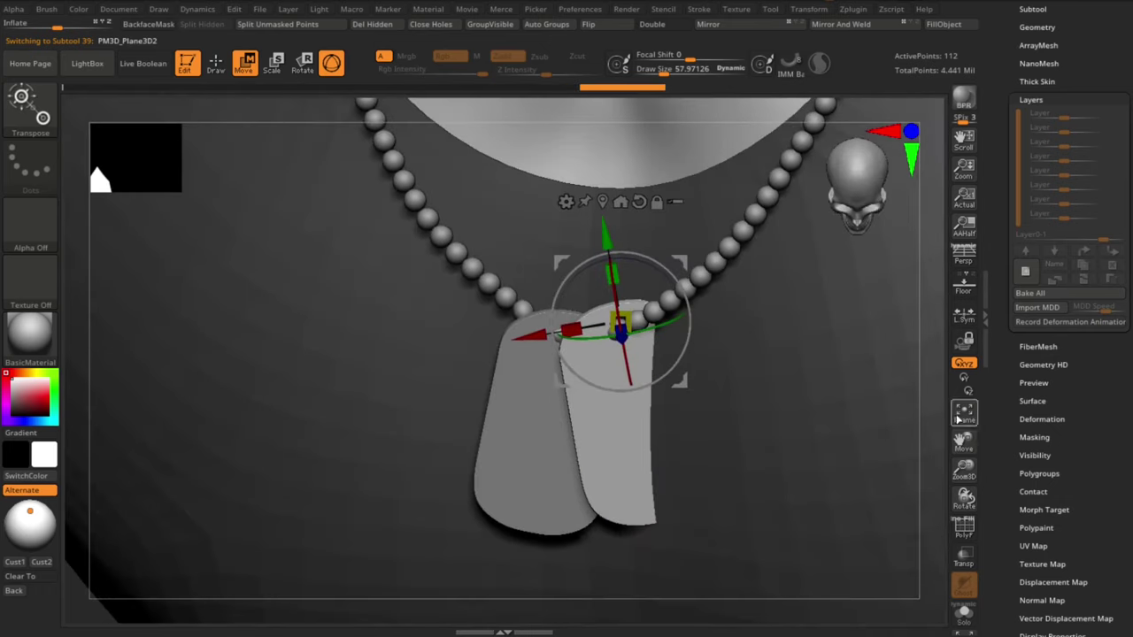
Step: Rotate the front tag around its hole so it hangs in front of the rear tag
drag(938, 418, 994, 425)
drag(712, 337, 708, 336)
drag(888, 450, 816, 464)
alt+drag(931, 464, 931, 389)
drag(578, 367, 570, 357)
alt+drag(895, 111, 816, 133)
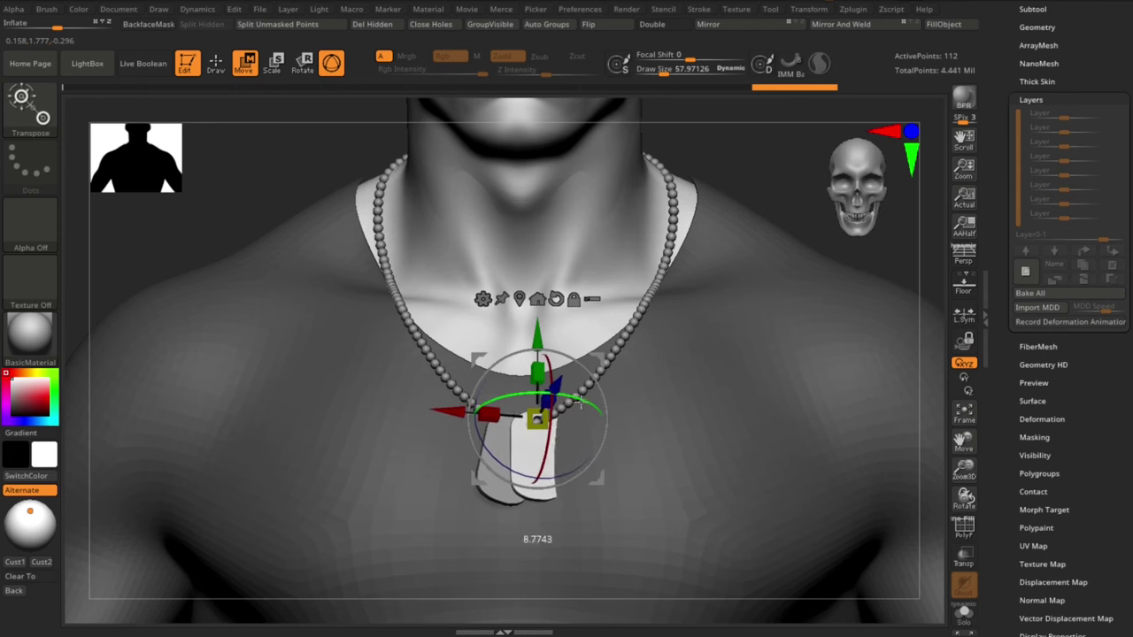
drag(581, 401, 582, 402)
Step: Refine the front tag's angle and shift it by about 0.09 to line its hole up with the beads
drag(784, 182, 832, 208)
drag(617, 399, 623, 397)
drag(721, 392, 696, 398)
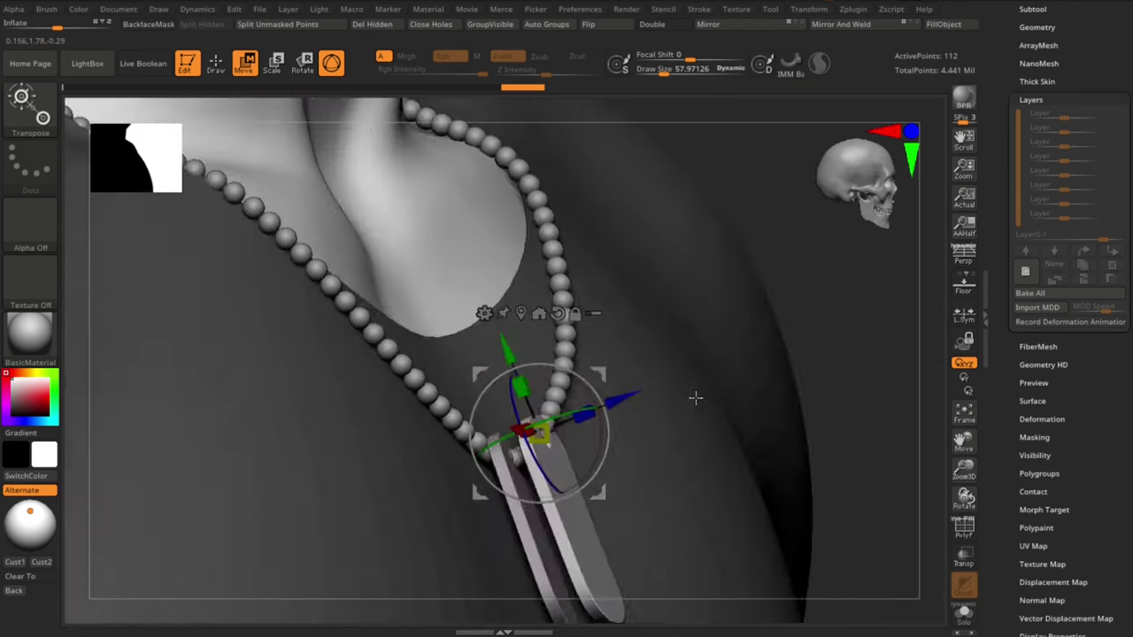
drag(610, 378, 568, 388)
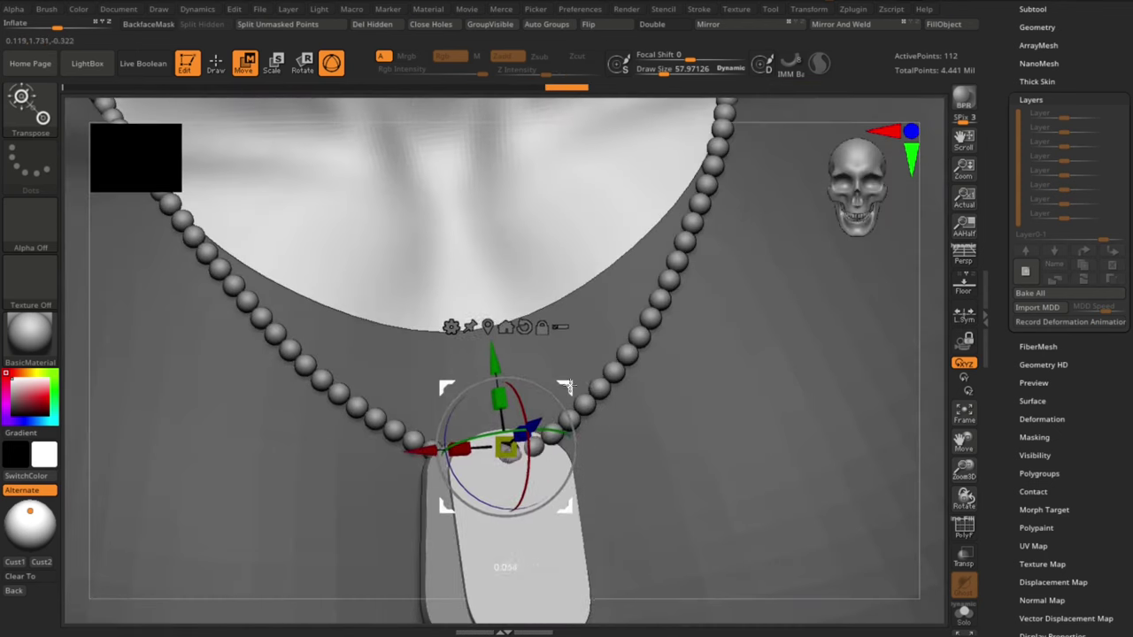
alt+drag(914, 448, 905, 327)
mouse_move(745, 210)
mouse_down()
mouse_move(770, 195)
mouse_move(770, 159)
mouse_move(758, 157)
mouse_move(817, 169)
mouse_move(756, 152)
mouse_move(772, 115)
mouse_up()
Step: Select the bead chain and pull the beads beside the front tag toward its hole, using a draw size of about 69
key(q)
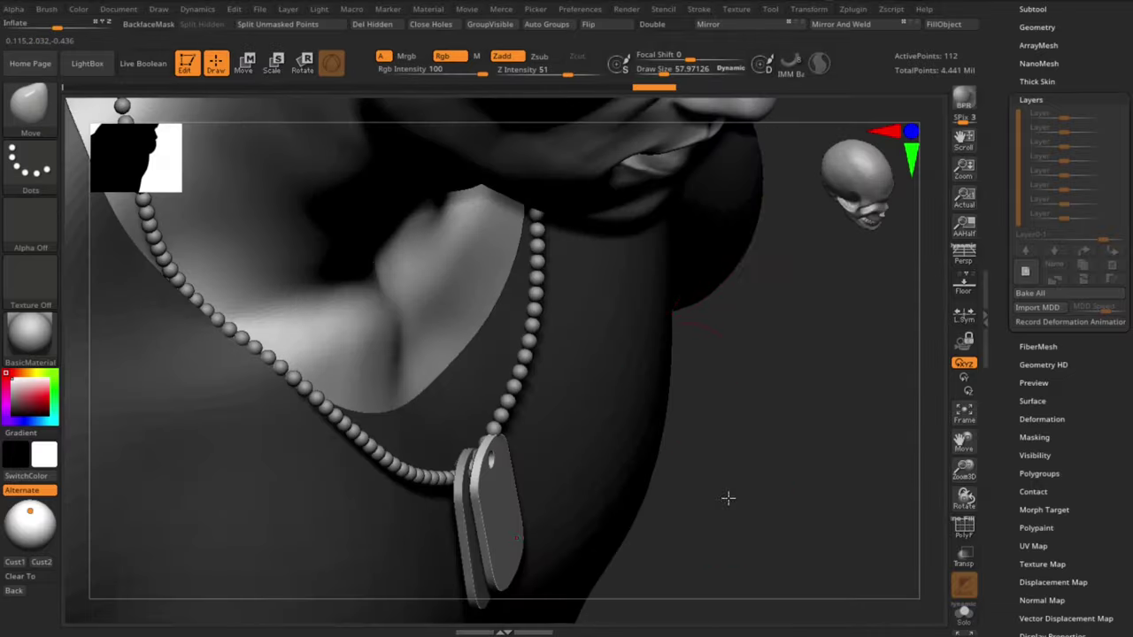
drag(729, 499, 733, 495)
alt+click(506, 387)
key(s)
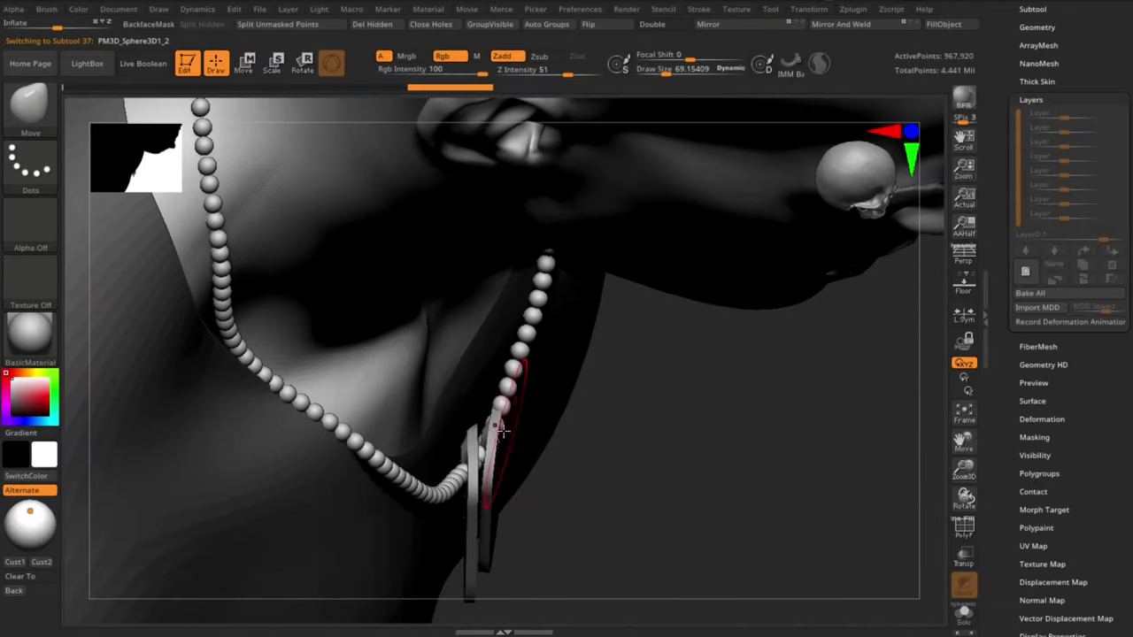
drag(655, 465, 699, 399)
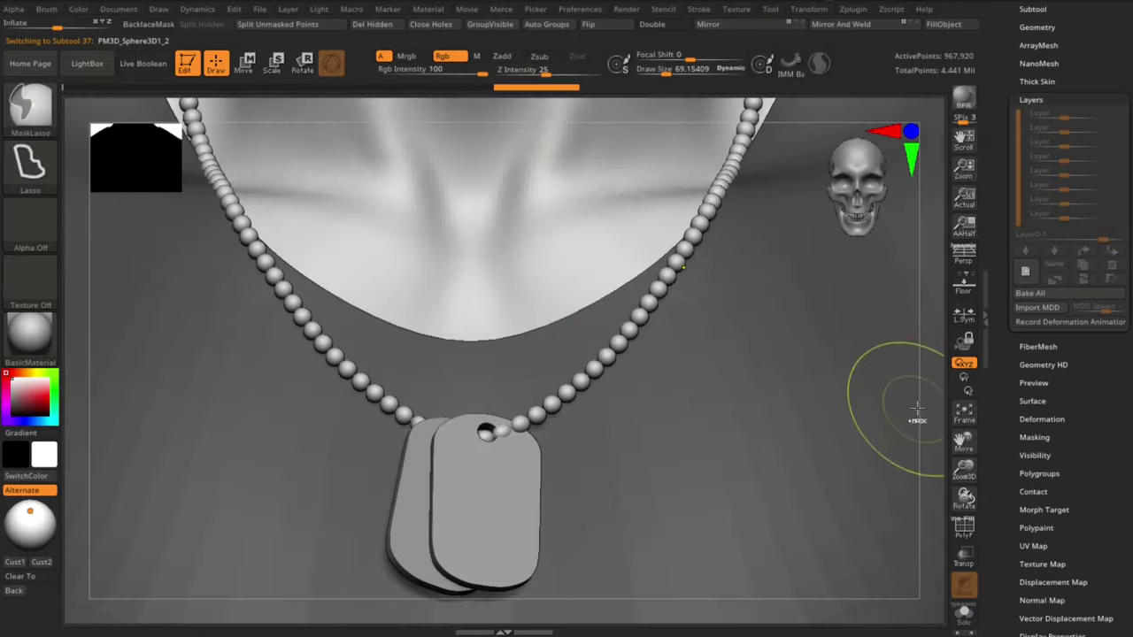
drag(935, 405, 770, 415)
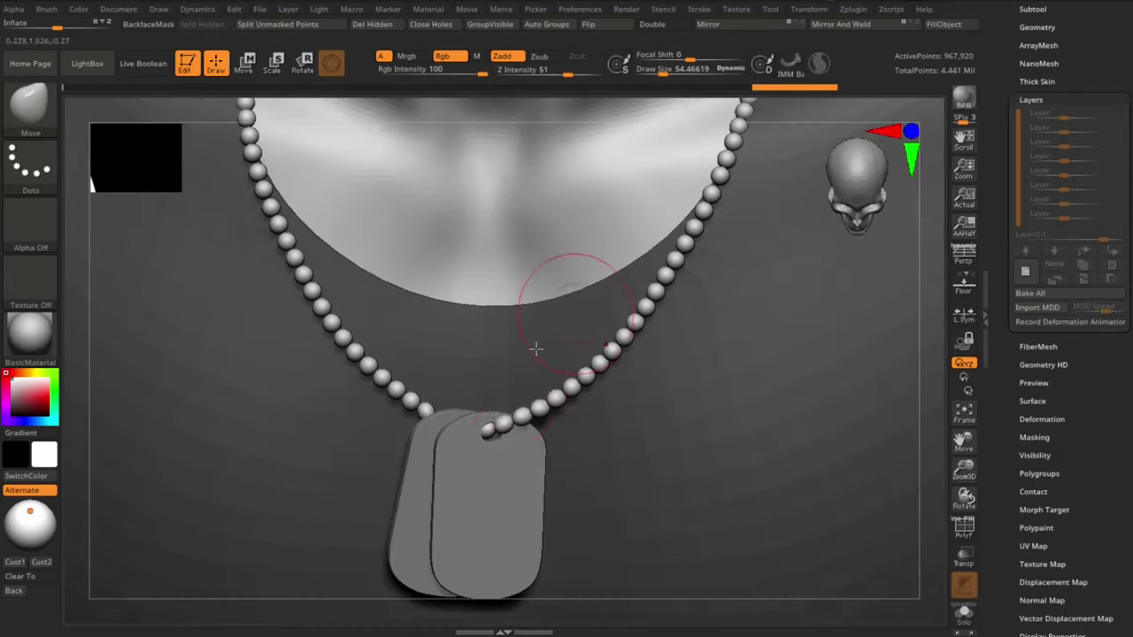
Step: Reshape the chain's front curve around both tags with the Move brush, using larger draw sizes up to about 163
right_drag(651, 128, 794, 457)
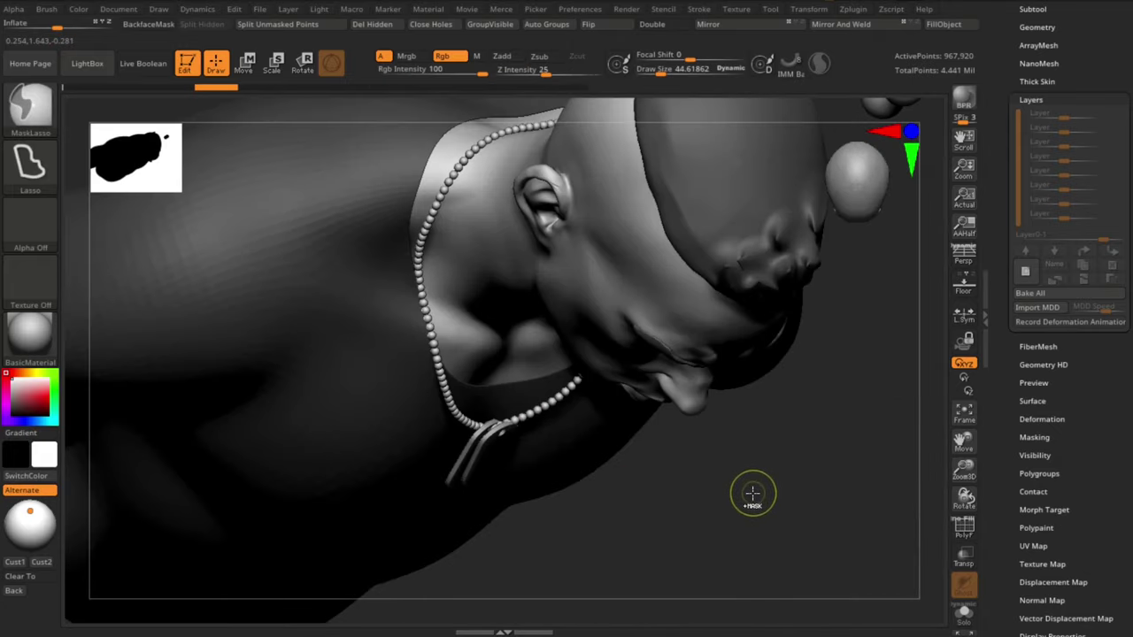
right_drag(753, 493, 753, 508)
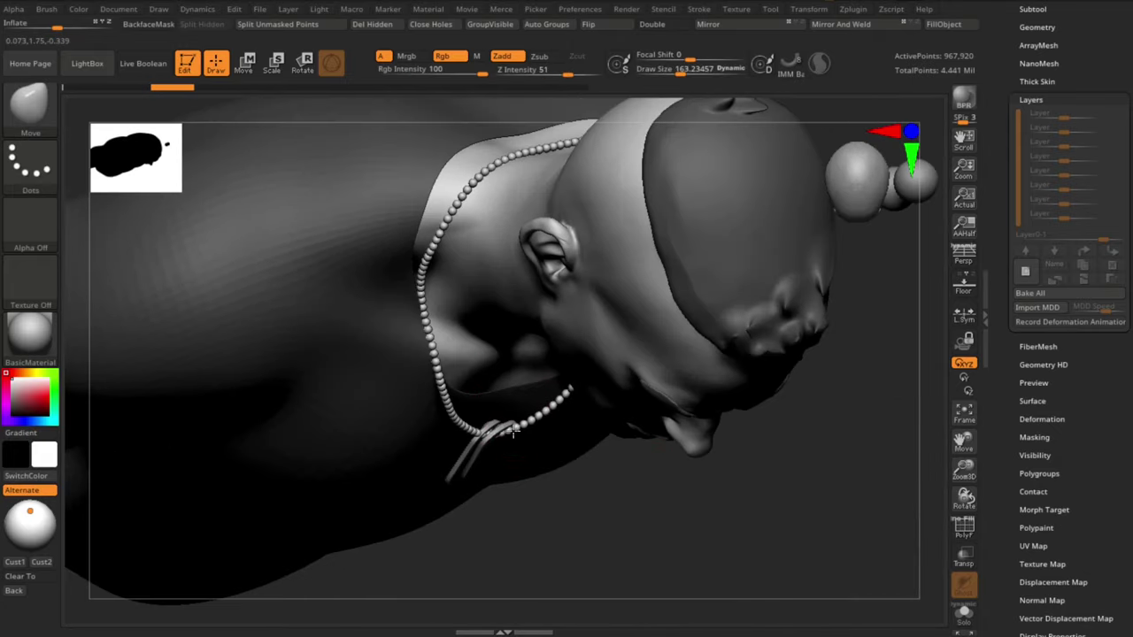
right_drag(513, 431, 829, 314)
ctrl+right_drag(780, 205, 761, 265)
key(s)
drag(455, 410, 449, 410)
right_drag(580, 197, 596, 107)
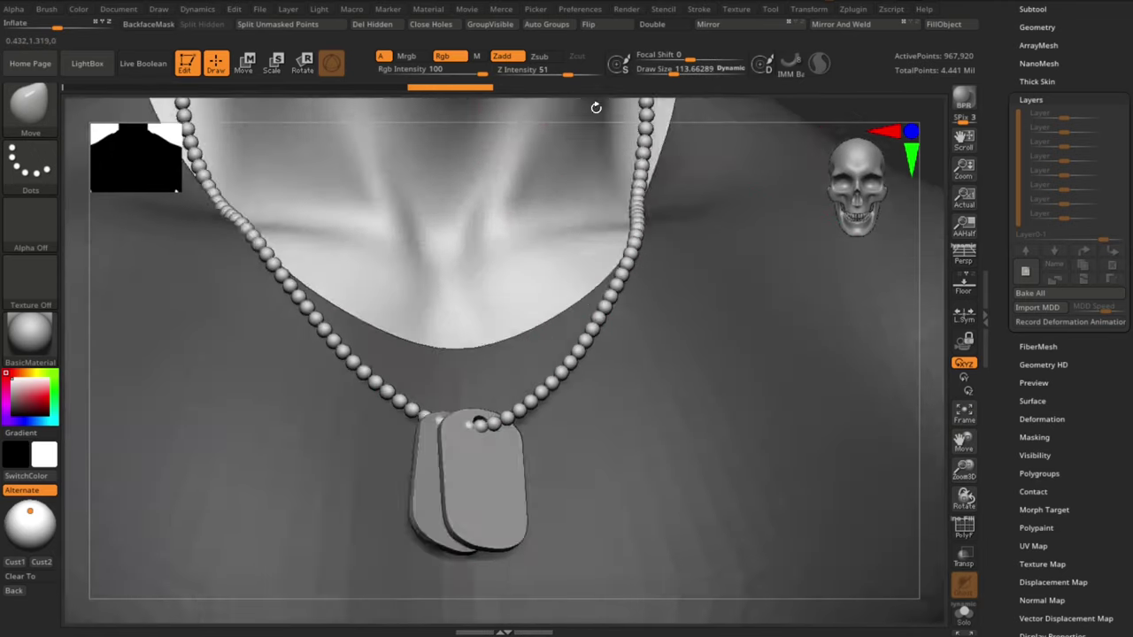
Step: Reduce the Move brush's draw size to about 48 and guide the end beads through the front tag's hole
key(s)
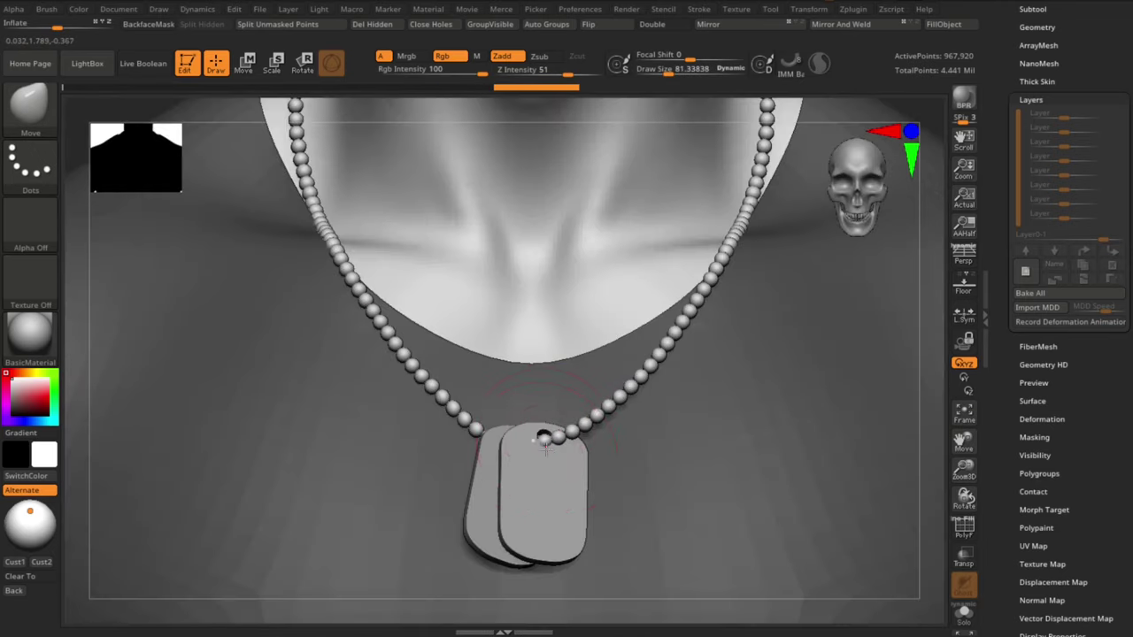
key(s)
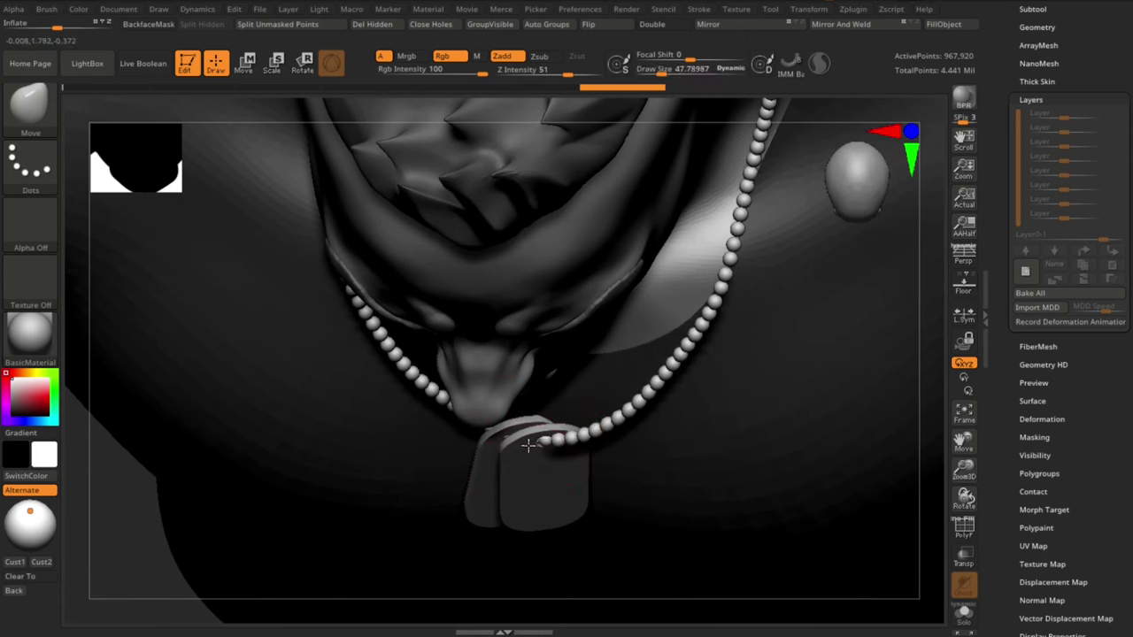
drag(568, 447, 559, 454)
shift+drag(900, 533, 924, 485)
Step: Try to reshape the chain where it crosses the shoulder with a draw size of about 169, and undo the changes
mouse_move(871, 375)
mouse_down()
mouse_move(645, 298)
mouse_move(734, 380)
mouse_move(537, 326)
mouse_move(538, 416)
mouse_up()
key(s)
mouse_move(752, 299)
mouse_down()
mouse_move(739, 299)
mouse_move(755, 299)
mouse_up()
drag(729, 293, 713, 271)
key(ctrl+z)
key(ctrl+z)
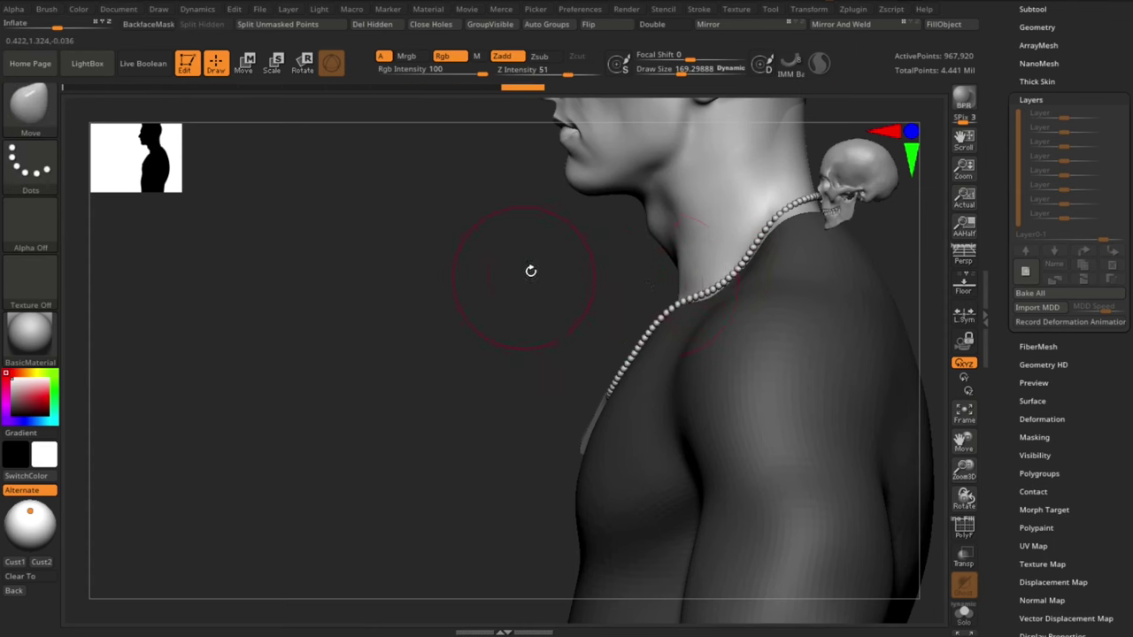
Step: Reshape the bead chain where it crosses the shoulder in side view with the Move brush, using a draw size of about 222
mouse_move(531, 271)
mouse_down()
mouse_move(739, 272)
mouse_move(724, 268)
mouse_up()
mouse_move(462, 281)
alt+mouse_down()
mouse_move(448, 319)
mouse_move(450, 276)
alt+mouse_up()
key(s)
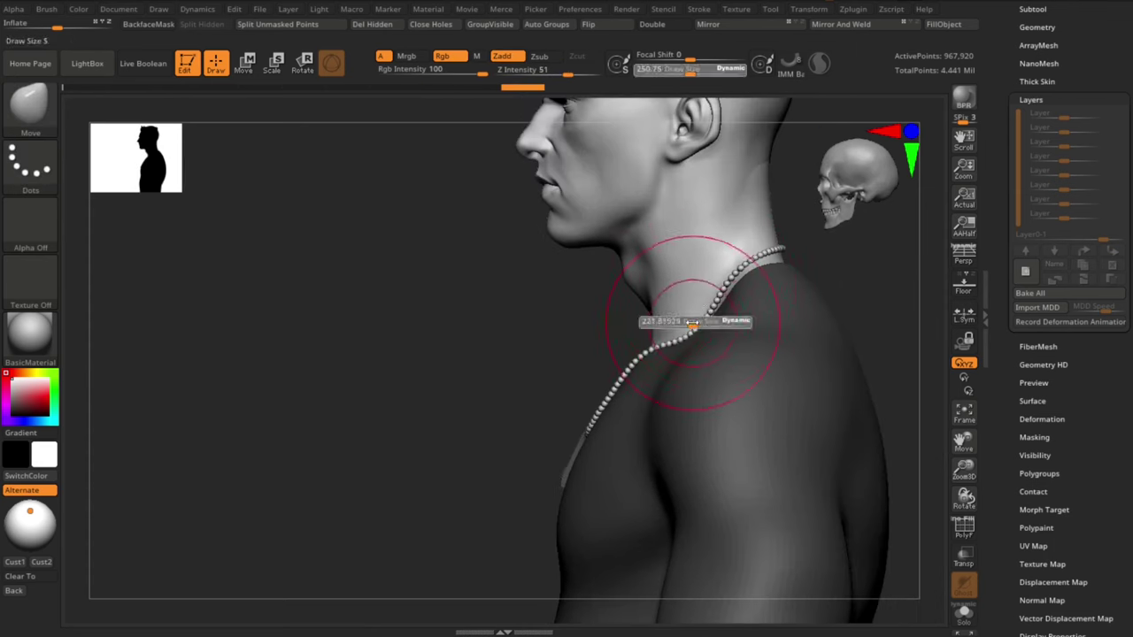
drag(697, 323, 693, 323)
drag(743, 289, 736, 282)
shift+drag(518, 320, 678, 329)
alt+drag(783, 352, 759, 309)
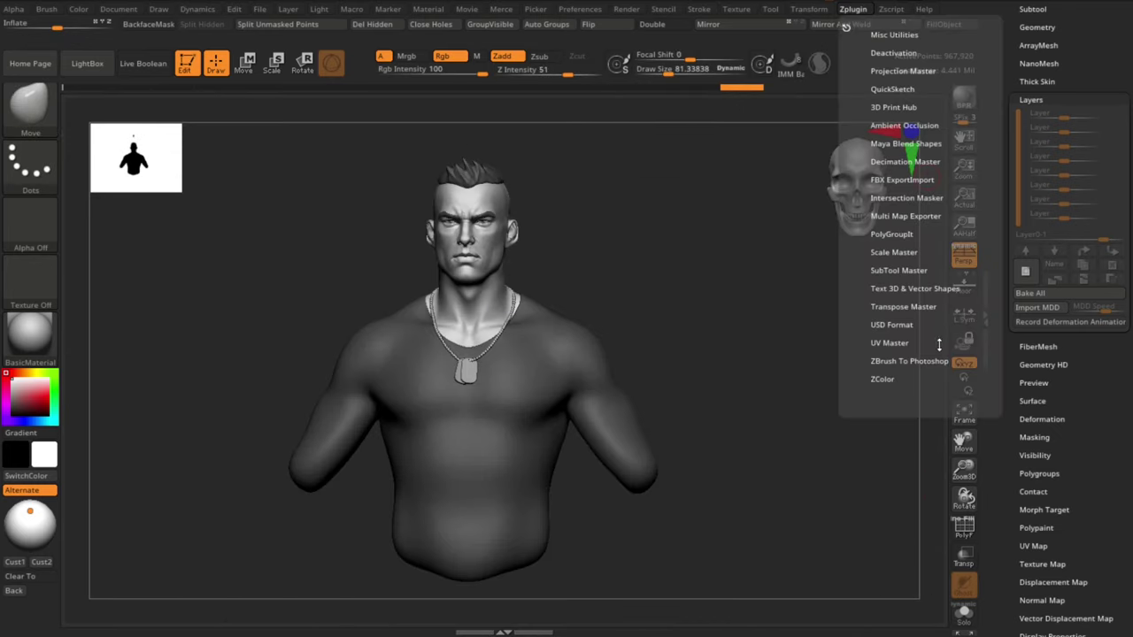
Step: Combine the bust's subtools into a Transpose Master mesh and isolate both arms with a lasso mask, inverted and softened
click(909, 306)
click(902, 329)
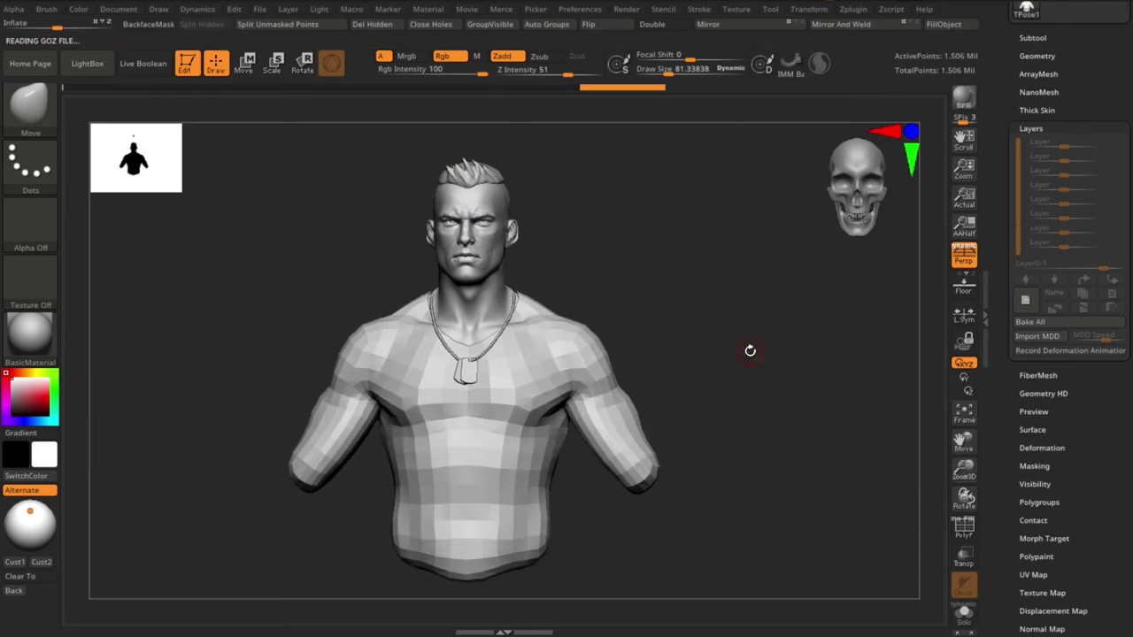
mouse_move(745, 370)
alt+mouse_down()
mouse_move(756, 452)
mouse_move(746, 423)
mouse_move(741, 437)
alt+mouse_up()
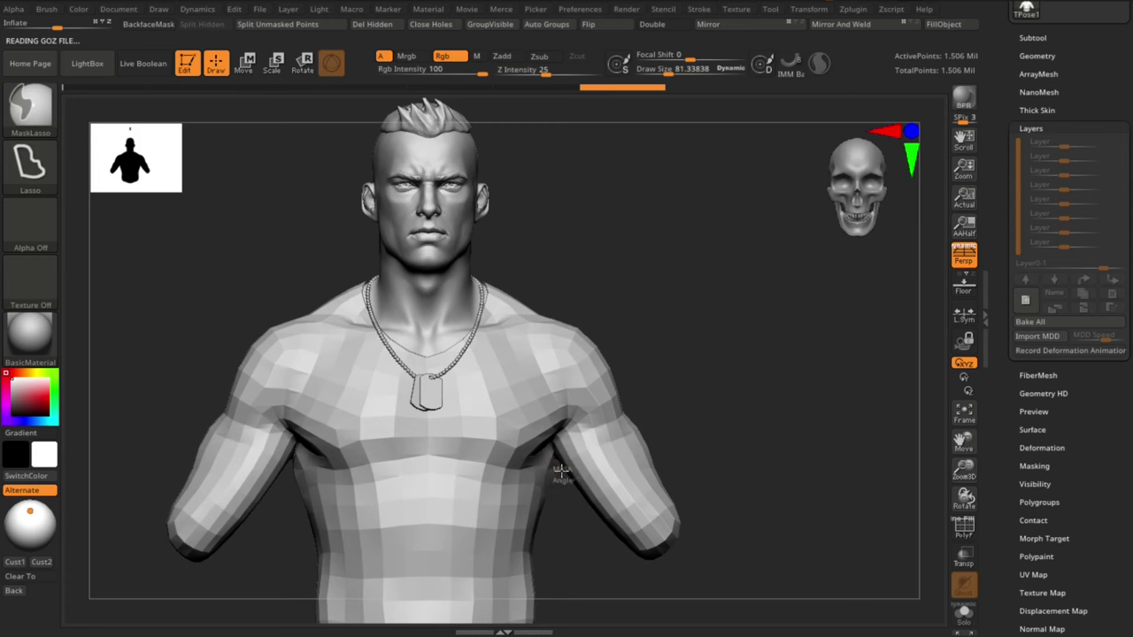
ctrl+drag(590, 354, 611, 559)
alt+drag(742, 563, 759, 505)
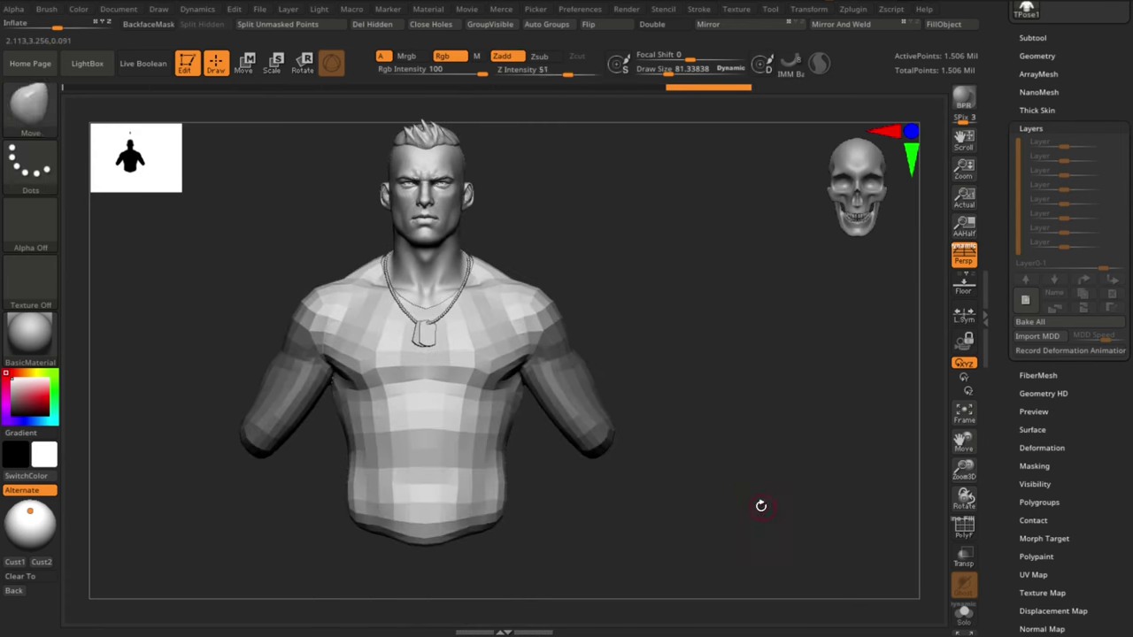
ctrl+click(622, 335)
ctrl+click(567, 345)
Step: Place the transform gizmo at the shoulder joint and refine the lasso mask around the upper arm and armpit
key(w)
mouse_move(490, 119)
alt+mouse_down()
mouse_move(600, 242)
mouse_move(601, 284)
alt+mouse_up()
alt+drag(688, 334, 670, 321)
key(ctrl+z)
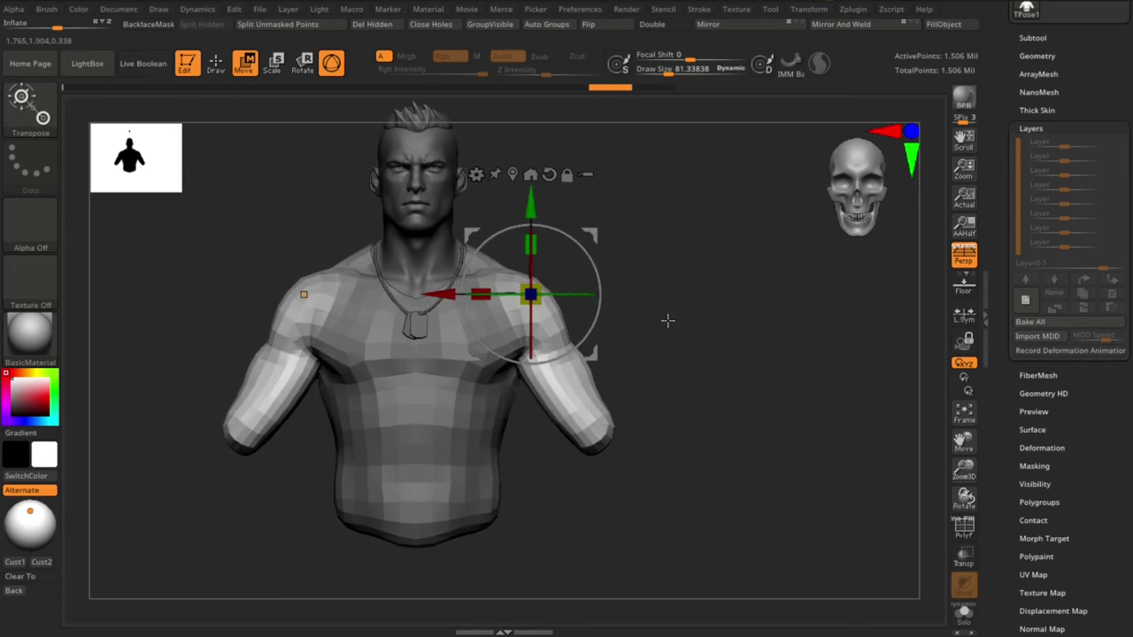
key(q)
mouse_move(514, 360)
ctrl+mouse_down()
mouse_move(477, 345)
mouse_move(490, 276)
ctrl+mouse_up()
ctrl+click(555, 303)
Step: Rotate both unmasked arms inward around the shoulder joints so they hang closer to the torso
key(w)
mouse_move(579, 246)
mouse_down()
mouse_move(586, 272)
mouse_move(599, 270)
mouse_up()
drag(694, 335, 691, 359)
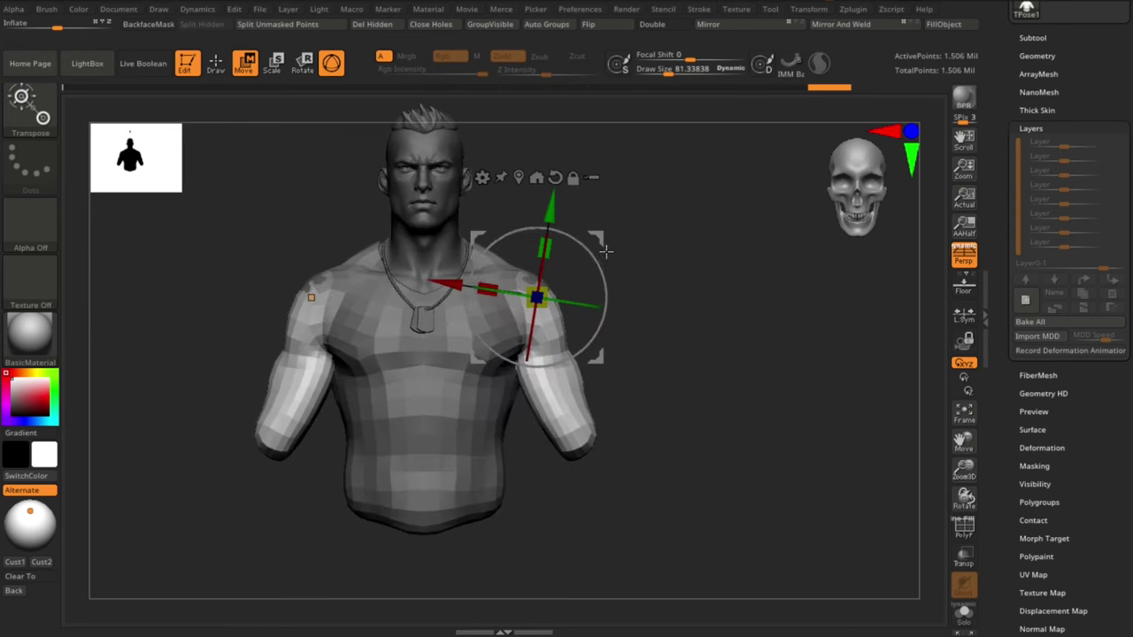
drag(603, 247, 607, 278)
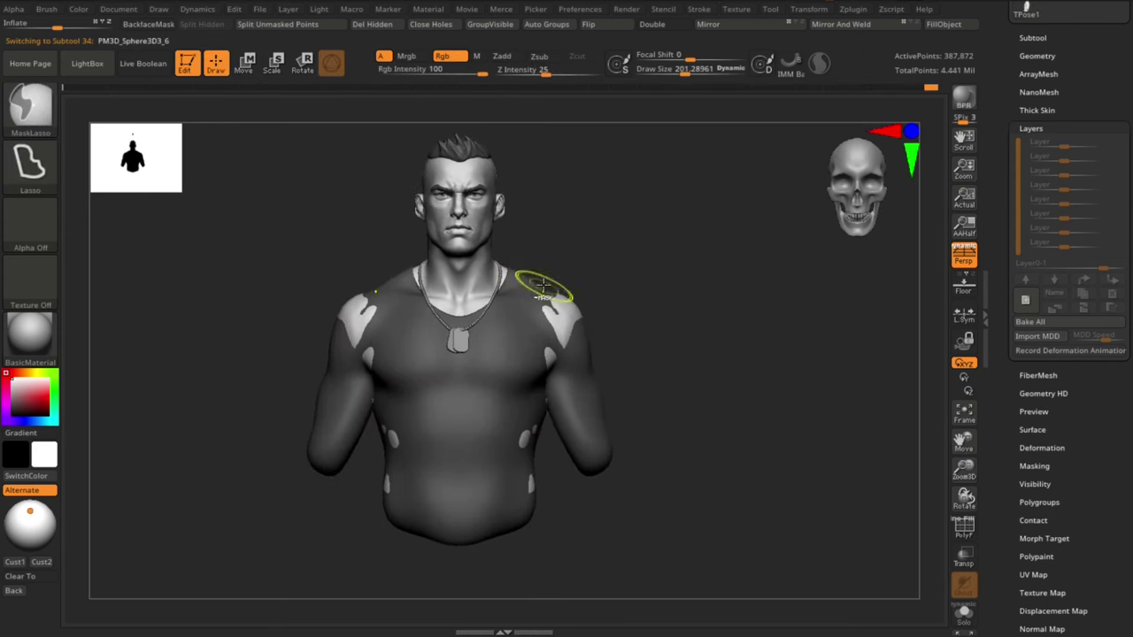
Step: Hide the skin mesh beneath the shirt with the SelectLasso brush, keeping only the head and neck
key(b)
key(s)
key(l)
click(540, 318)
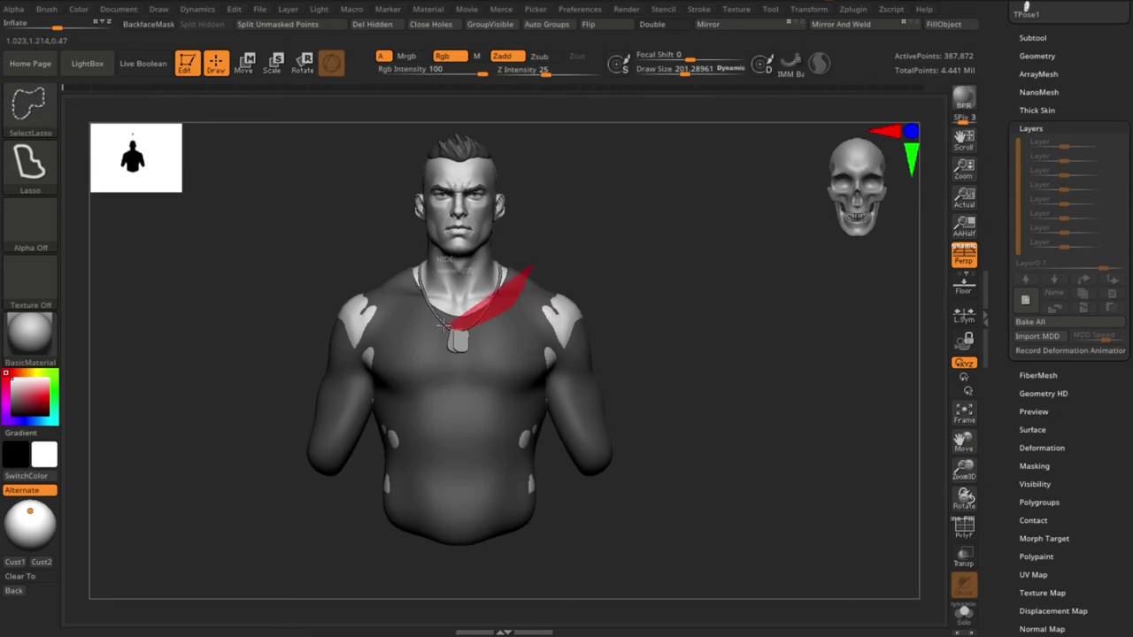
drag(412, 304, 531, 611)
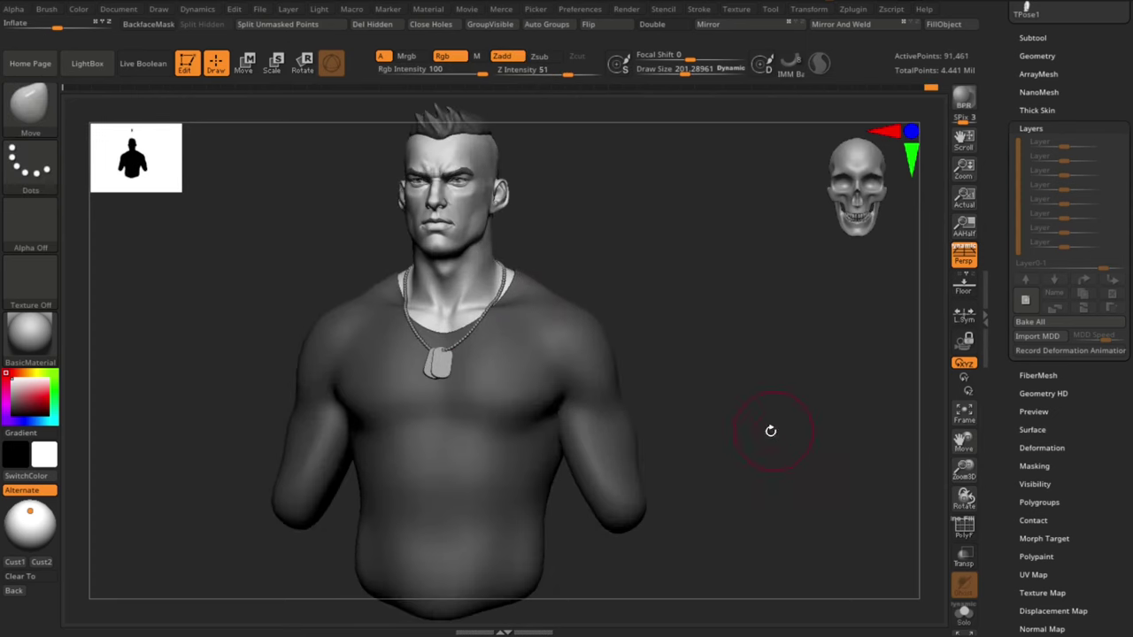
Step: Build a new Transpose Master mesh and slice off the lower torso and arms with the KnifeCurve brush in side view
click(852, 9)
mouse_move(770, 431)
alt+mouse_down()
mouse_move(772, 408)
mouse_move(769, 420)
mouse_move(760, 411)
alt+mouse_up()
click(893, 331)
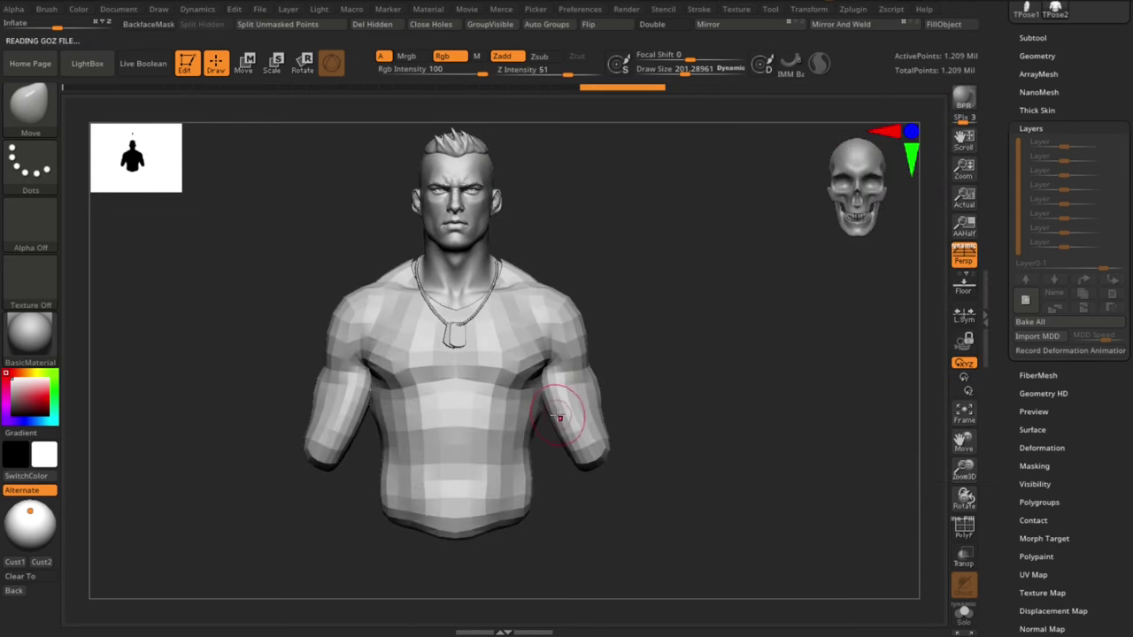
key(b)
key(k)
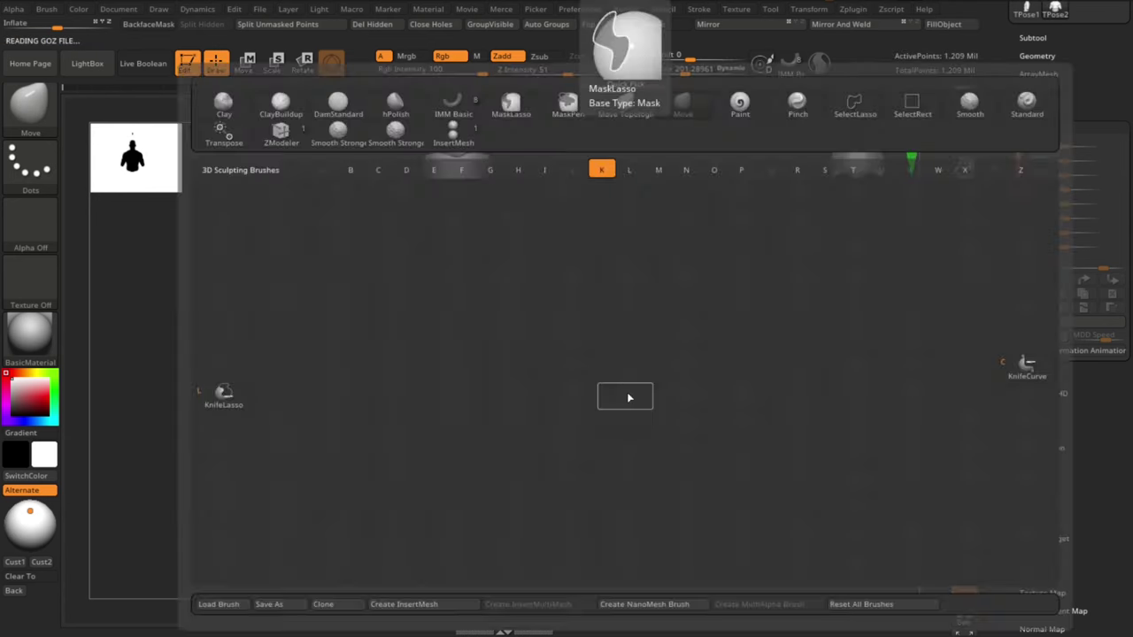
key(c)
shift+drag(743, 424, 655, 448)
mouse_move(569, 448)
ctrl+shift+mouse_down()
mouse_move(334, 476)
mouse_move(334, 458)
ctrl+shift+mouse_up()
mouse_move(566, 469)
shift+mouse_down()
mouse_move(637, 478)
mouse_move(658, 466)
mouse_move(657, 475)
shift+mouse_up()
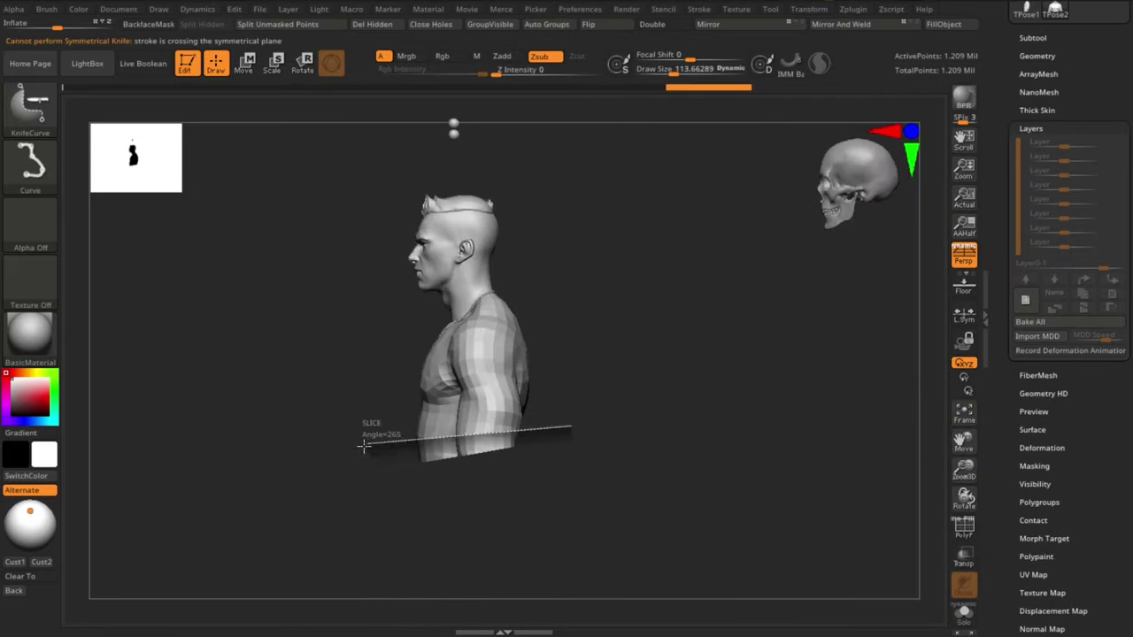
mouse_move(331, 455)
mouse_down()
mouse_move(675, 455)
mouse_move(662, 451)
mouse_move(691, 470)
mouse_up()
Step: Adjust the silhouette of the cut arms and torso with the Move brush, using draw sizes of about 339 and 322
key(s)
drag(351, 414, 361, 416)
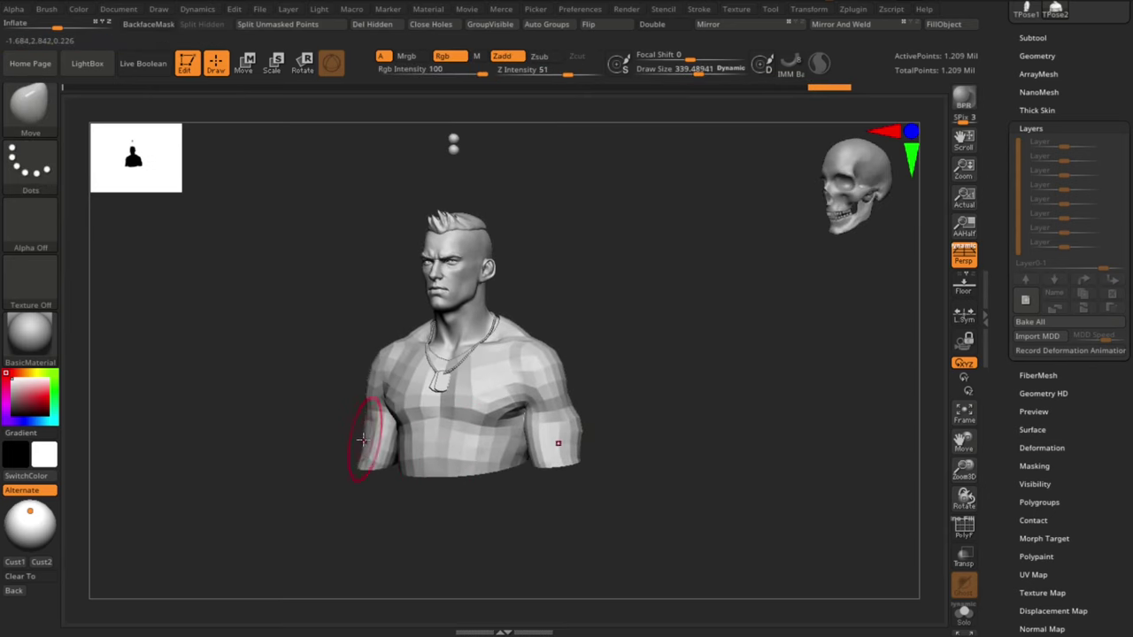
drag(585, 433, 589, 381)
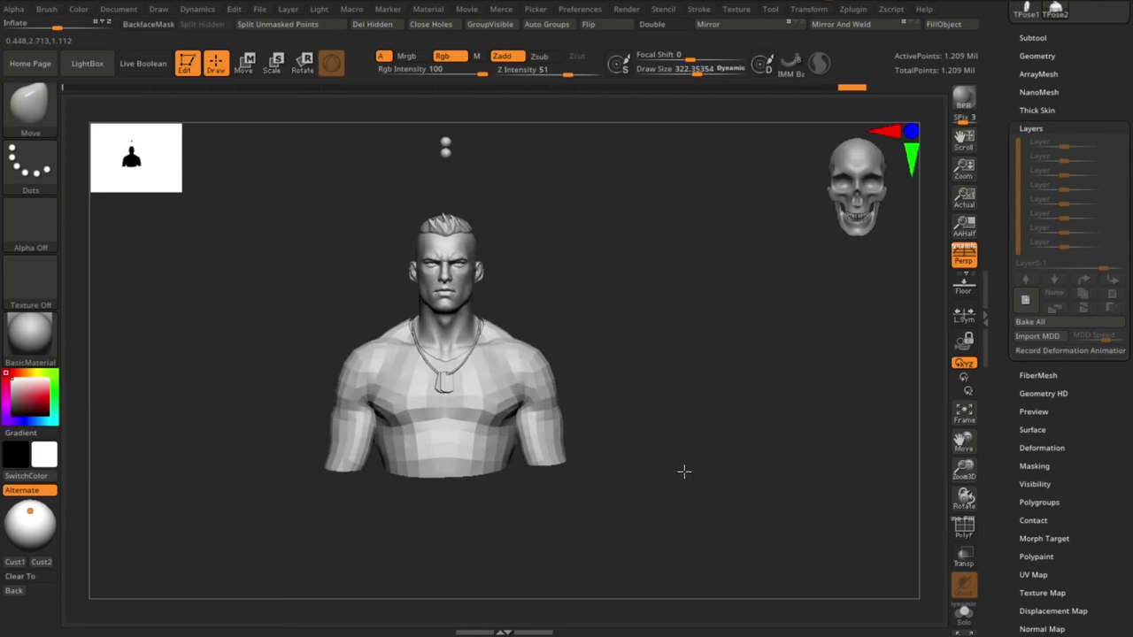
drag(683, 470, 718, 182)
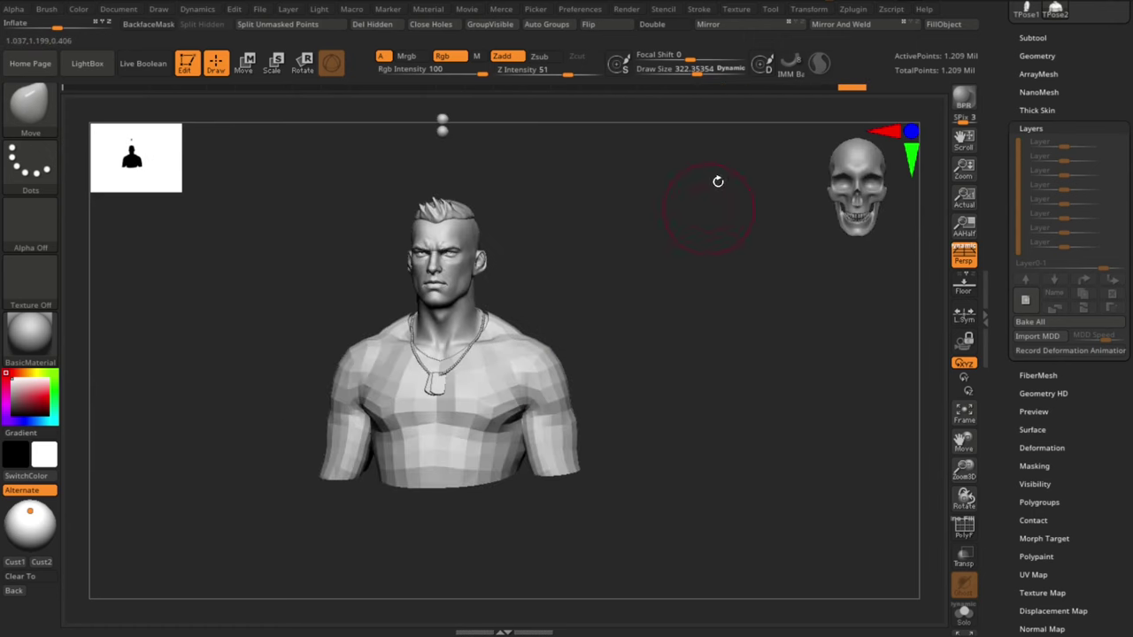
drag(744, 287, 750, 225)
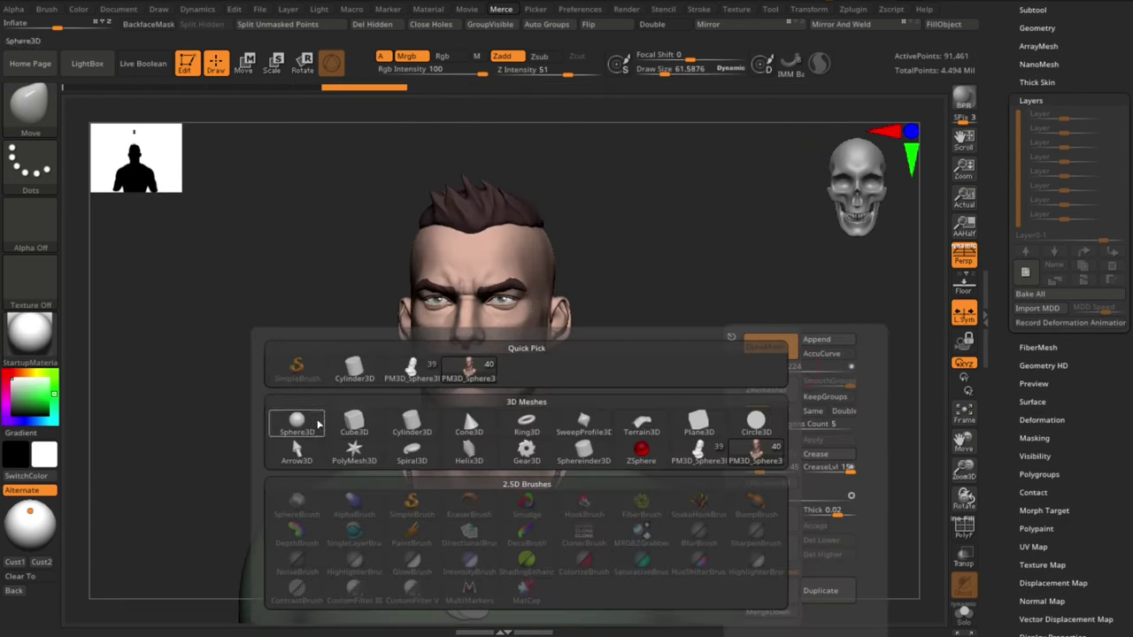
Step: Append a Sphere3D subtool and scale it down with the gizmo beside the inner corner of the eye
click(295, 425)
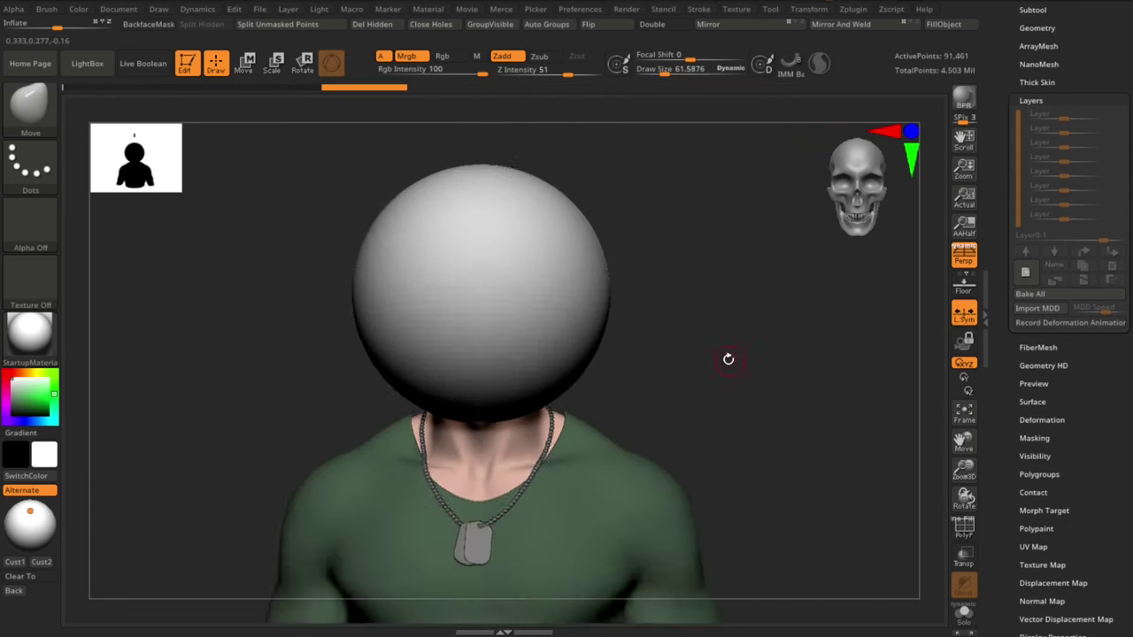
key(w)
drag(489, 292, 230, 290)
drag(339, 289, 296, 184)
shift+drag(460, 263, 434, 268)
drag(493, 219, 563, 266)
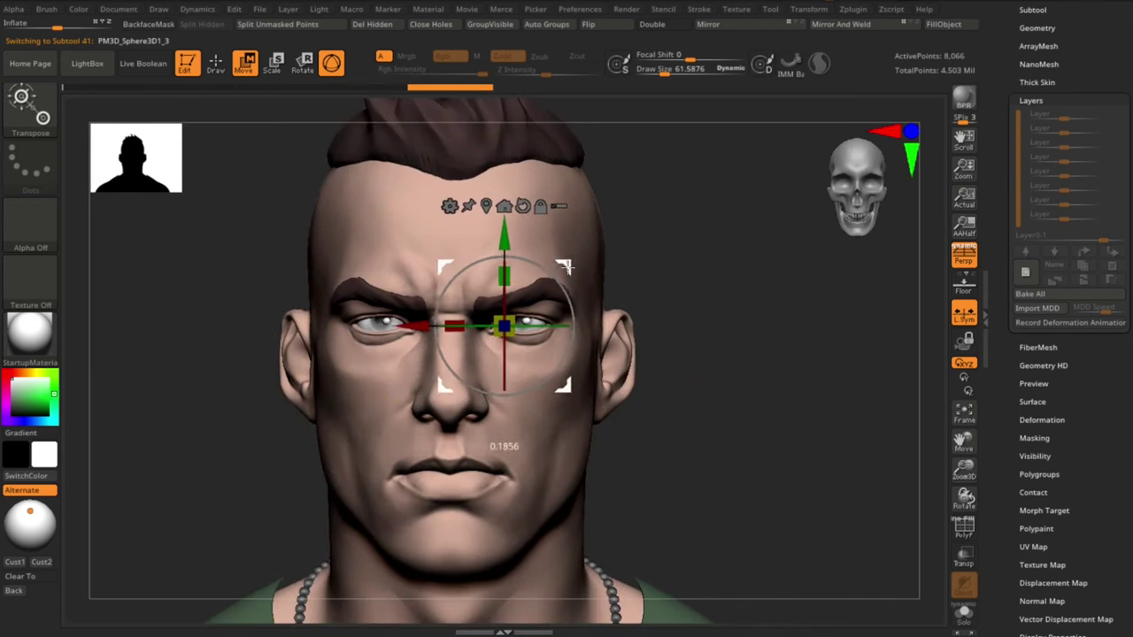
Step: Shrink the sphere further and push it back into the eye socket at the inner corner of the eye
alt+drag(801, 350, 739, 575)
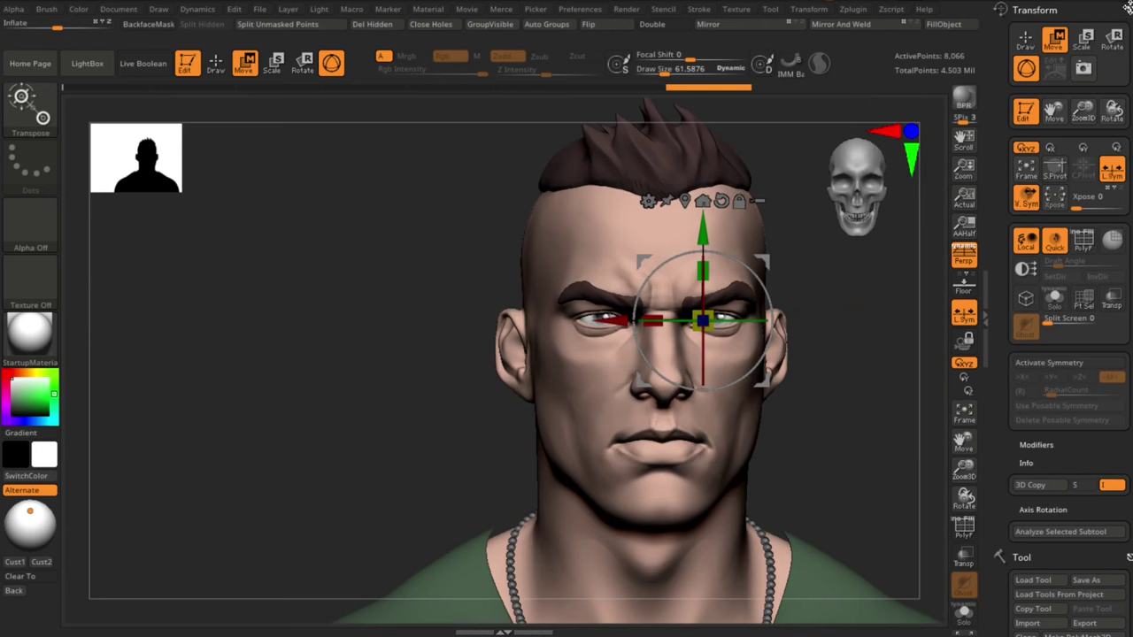
click(1128, 7)
click(1128, 9)
alt+drag(901, 366, 769, 491)
mouse_move(455, 213)
mouse_down()
mouse_move(437, 202)
mouse_move(435, 212)
mouse_up()
drag(774, 144, 715, 144)
drag(297, 272, 350, 272)
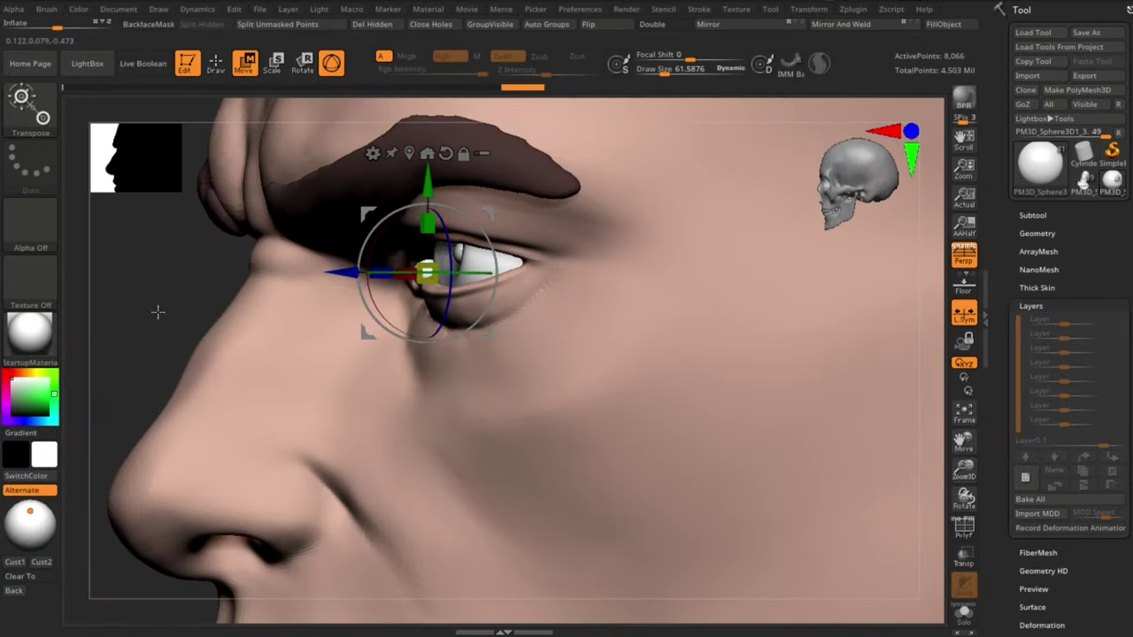
Step: Tilt the small sphere and fine-tune its position so it sits between the eyelids beside the eyeball
shift+drag(157, 311, 217, 310)
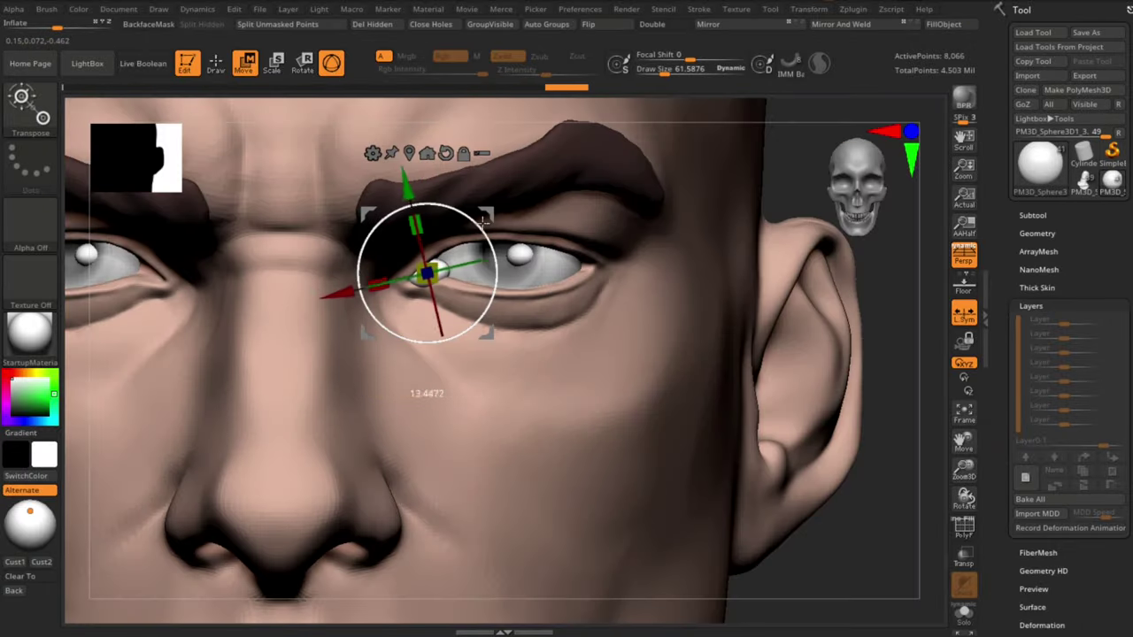
drag(788, 121, 750, 105)
drag(361, 273, 366, 271)
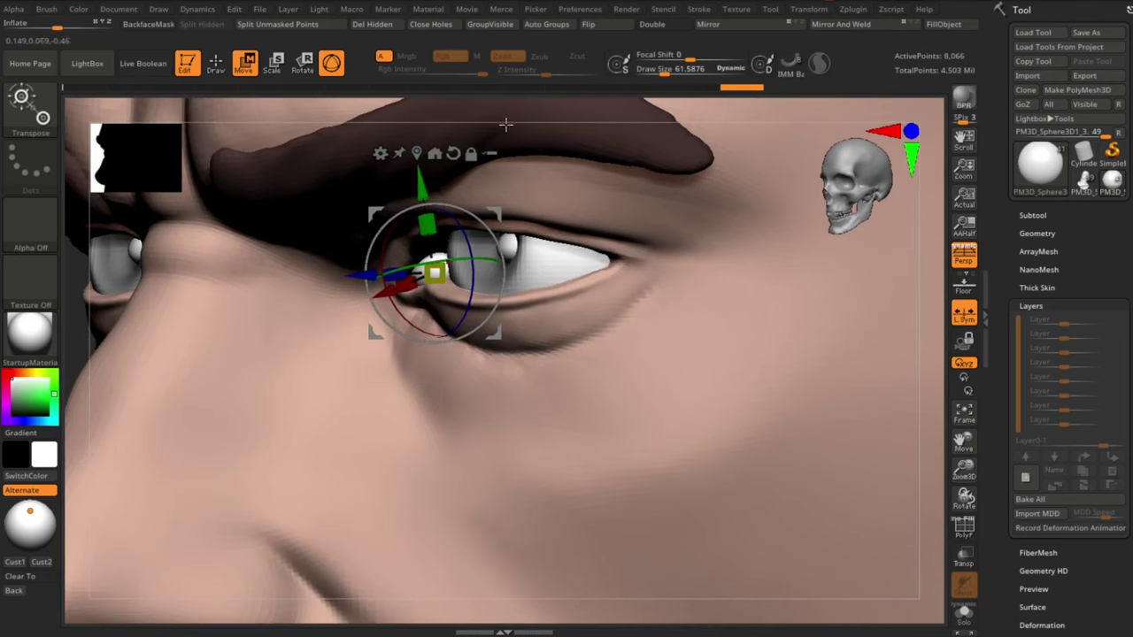
shift+drag(506, 123, 542, 107)
Step: Shape the inner-corner piece to fit between the eyelids with the Move brush, using a draw size of about 12
key(q)
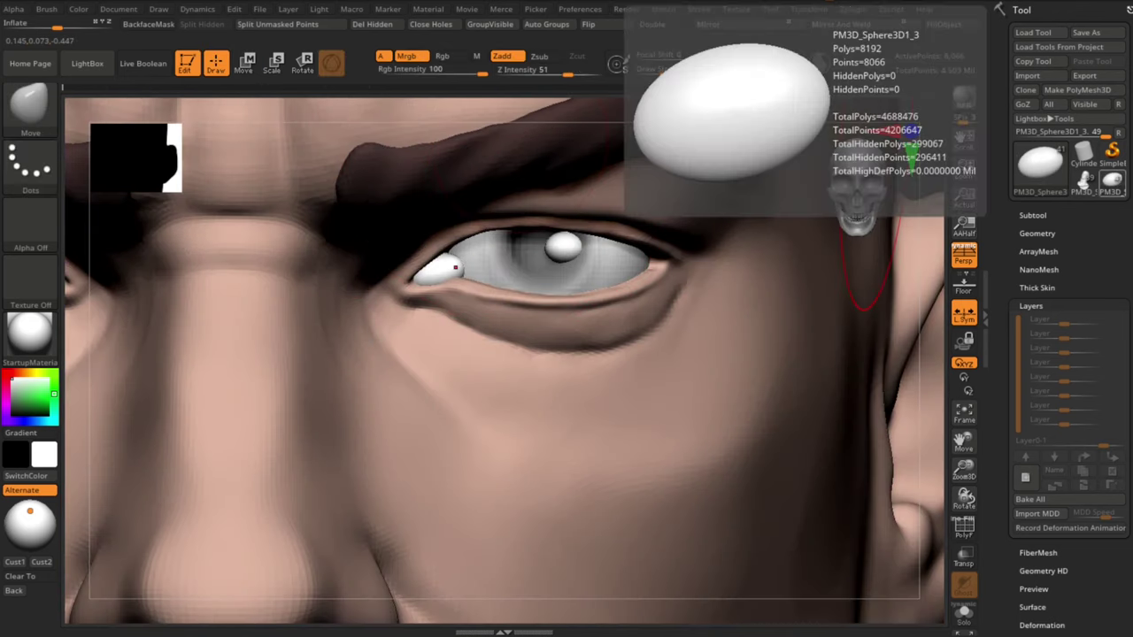
key(s)
drag(635, 109, 633, 112)
right_drag(495, 135, 497, 104)
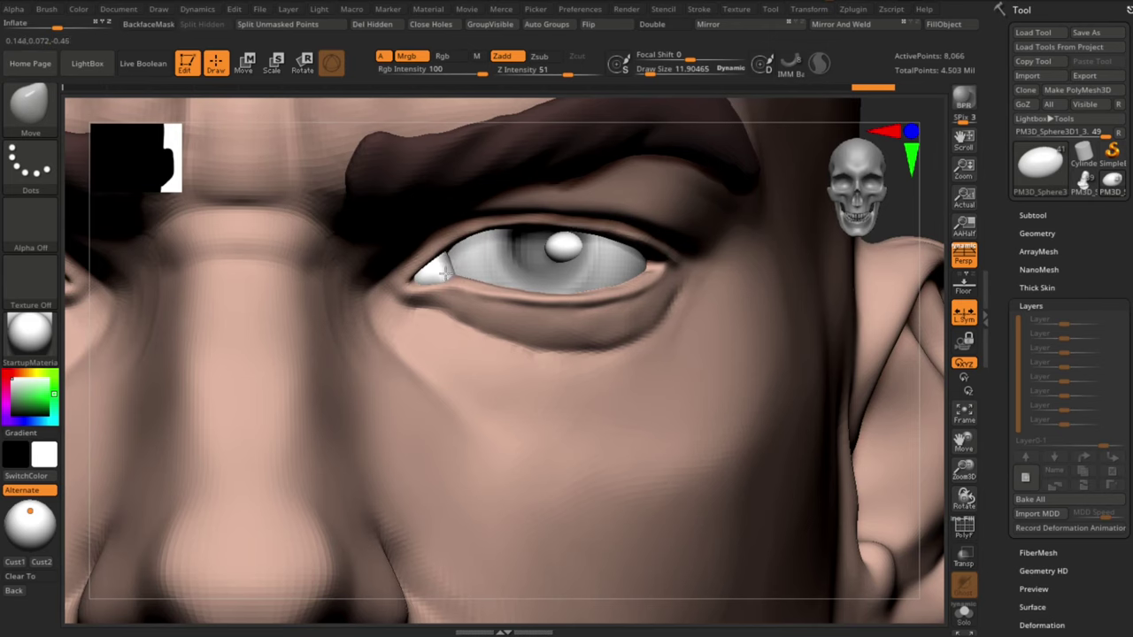
right_drag(572, 108, 516, 87)
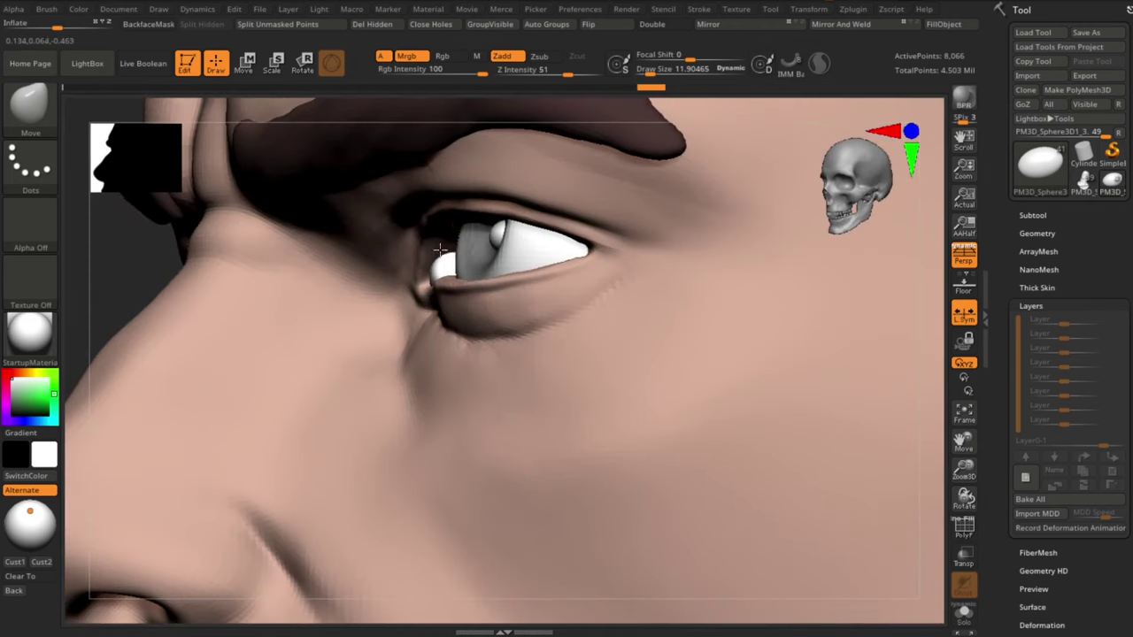
shift+right_drag(455, 160, 463, 194)
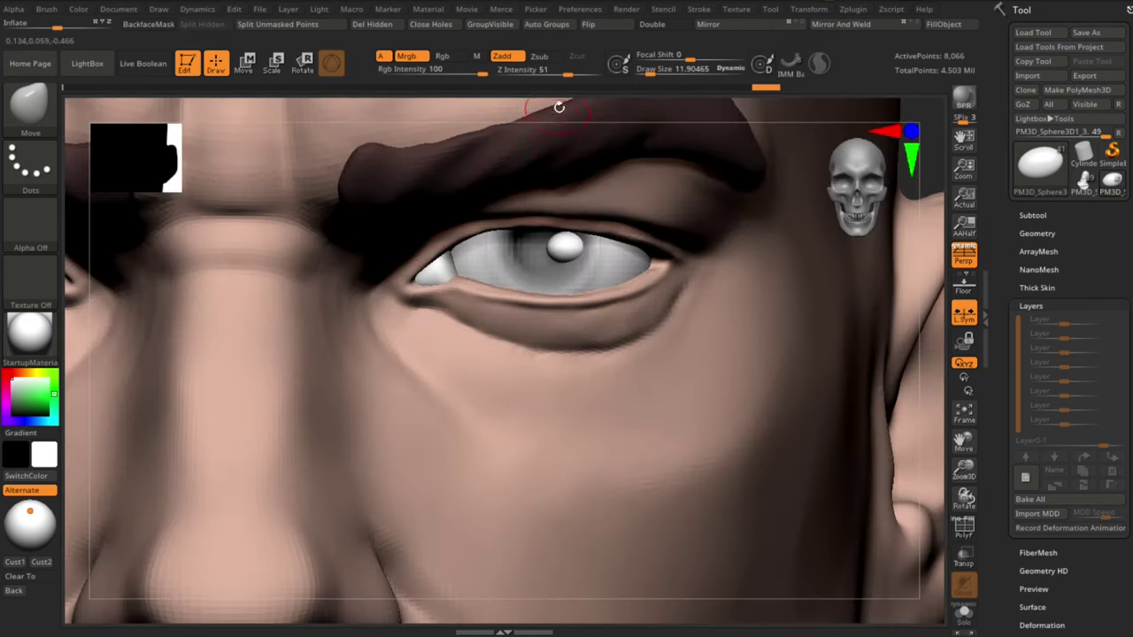
mouse_move(559, 107)
right_down()
mouse_move(506, 124)
mouse_move(527, 88)
mouse_move(486, 139)
right_up()
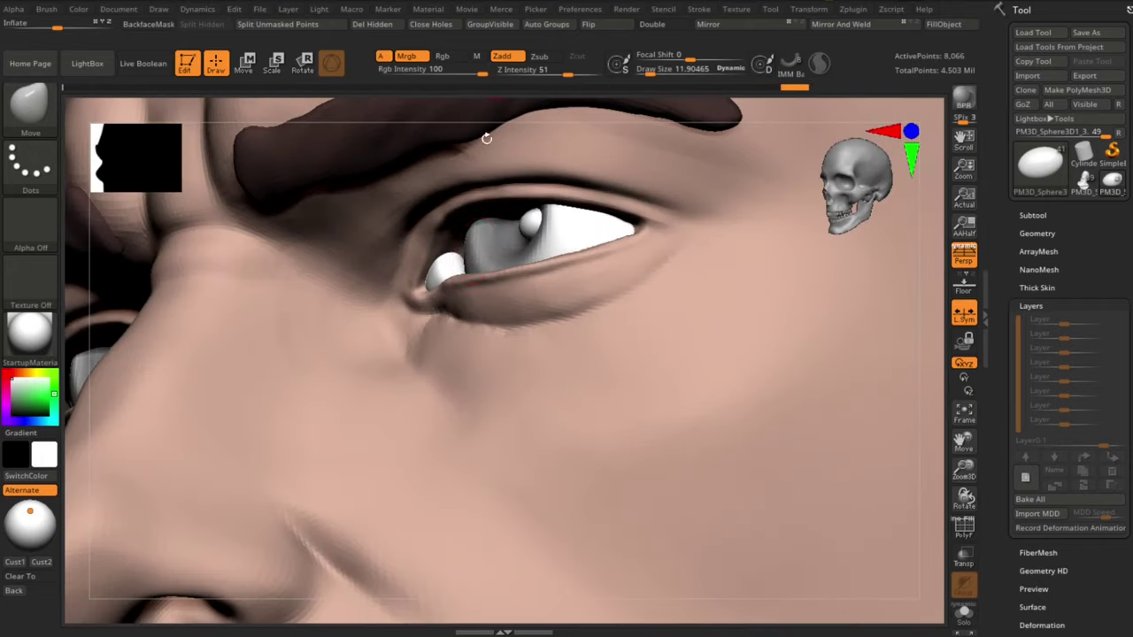
shift+right_drag(511, 102, 492, 141)
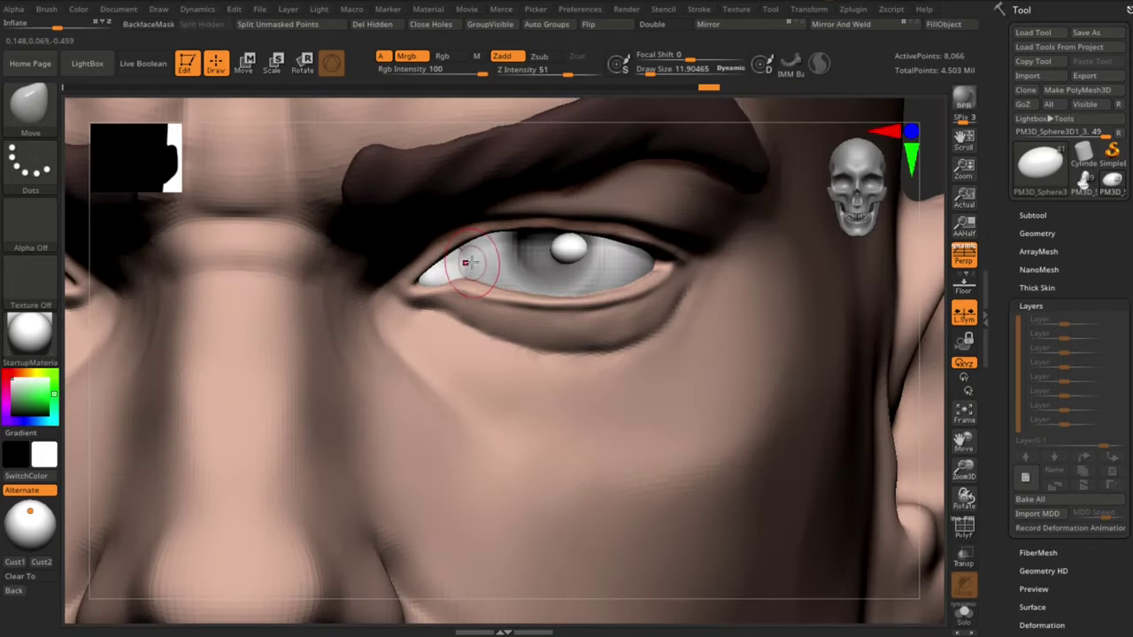
Step: Push the piece toward the eye's inner corner and refine its edge at a draw size of about 8
drag(464, 262, 428, 278)
key(s)
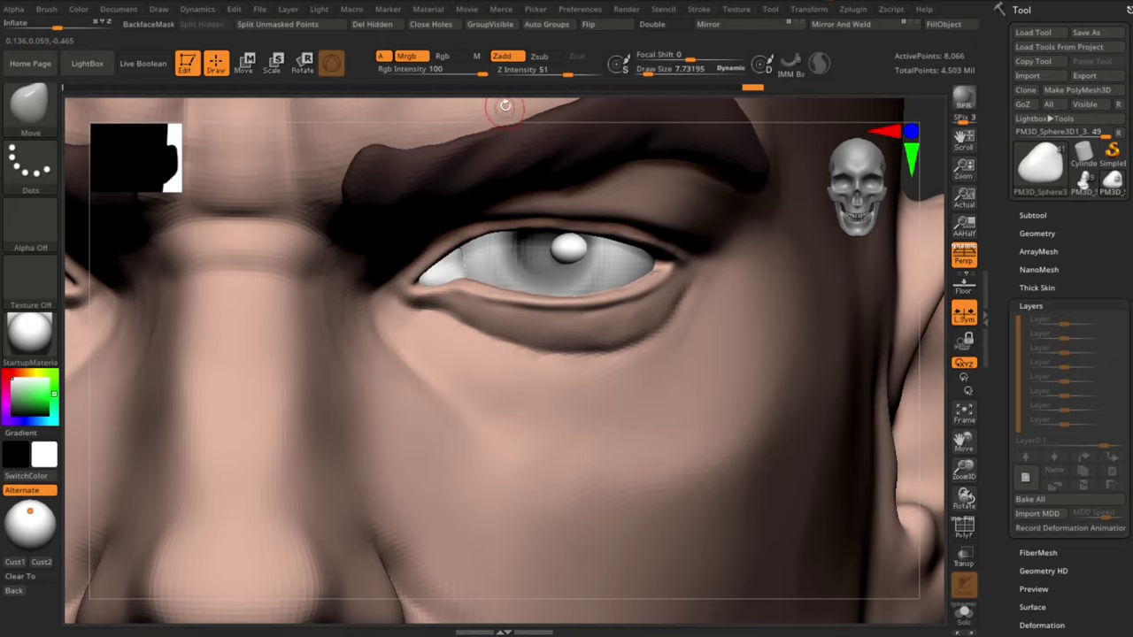
mouse_move(505, 106)
right_down()
mouse_move(520, 95)
mouse_move(523, 109)
right_up()
key(s)
Step: Adjust the eyelids around the inner corner with the Move Topological brush, using a draw size of about 15
mouse_move(713, 267)
right_down()
mouse_move(442, 277)
mouse_move(544, 109)
mouse_move(495, 265)
right_up()
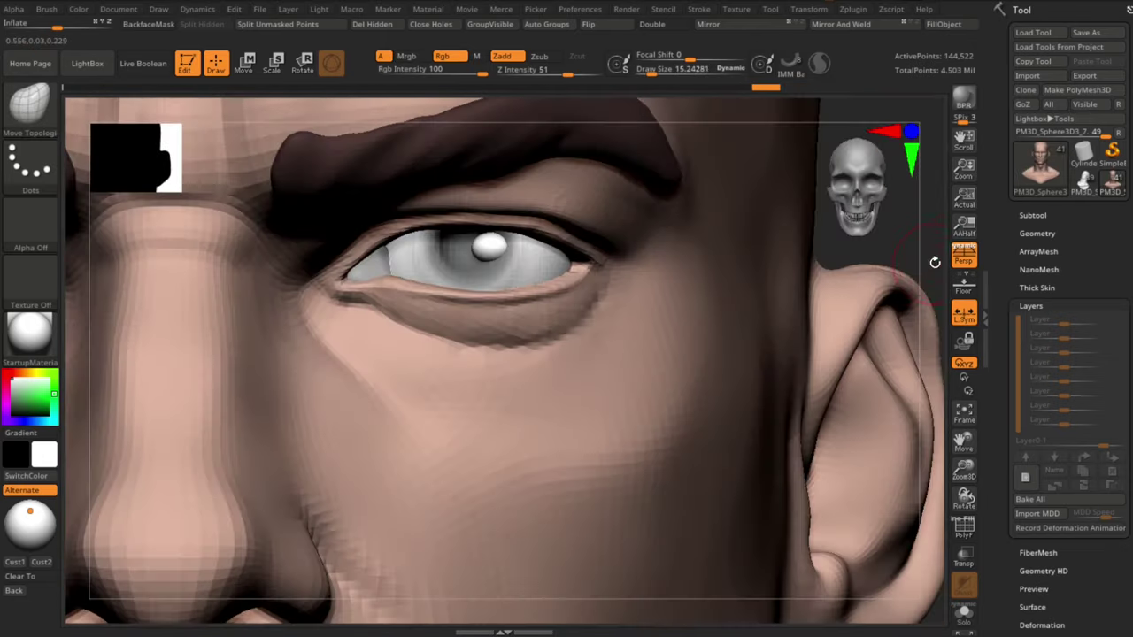
right_drag(620, 283, 453, 268)
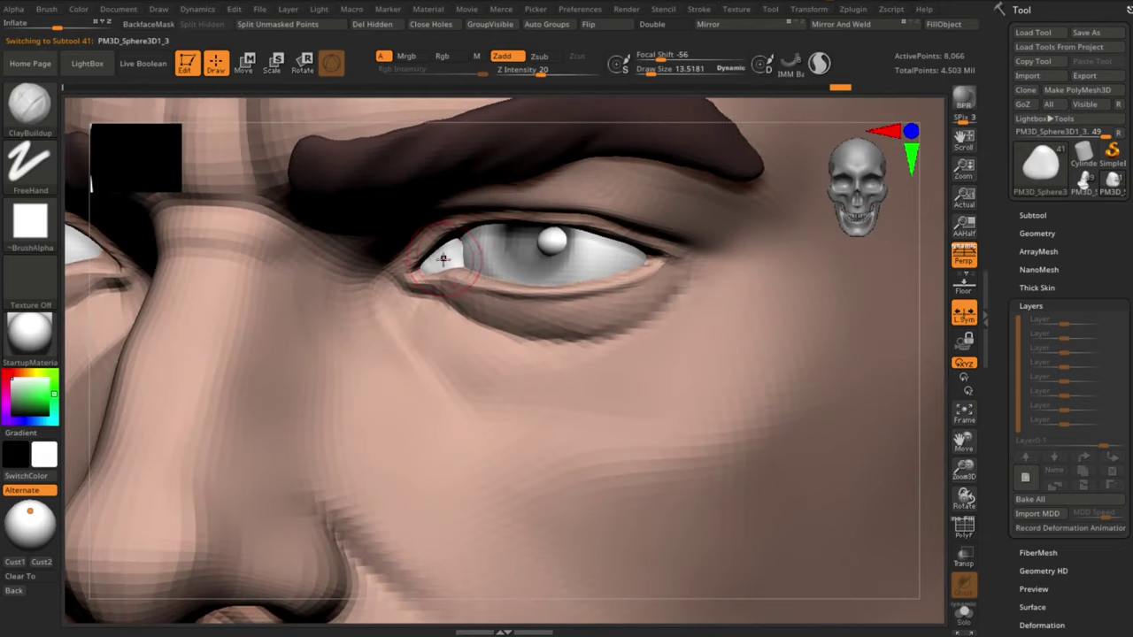
Step: Flatten the surface of the inner-corner eye piece with the hPolish brush at a draw size of about 14
drag(528, 114, 580, 129)
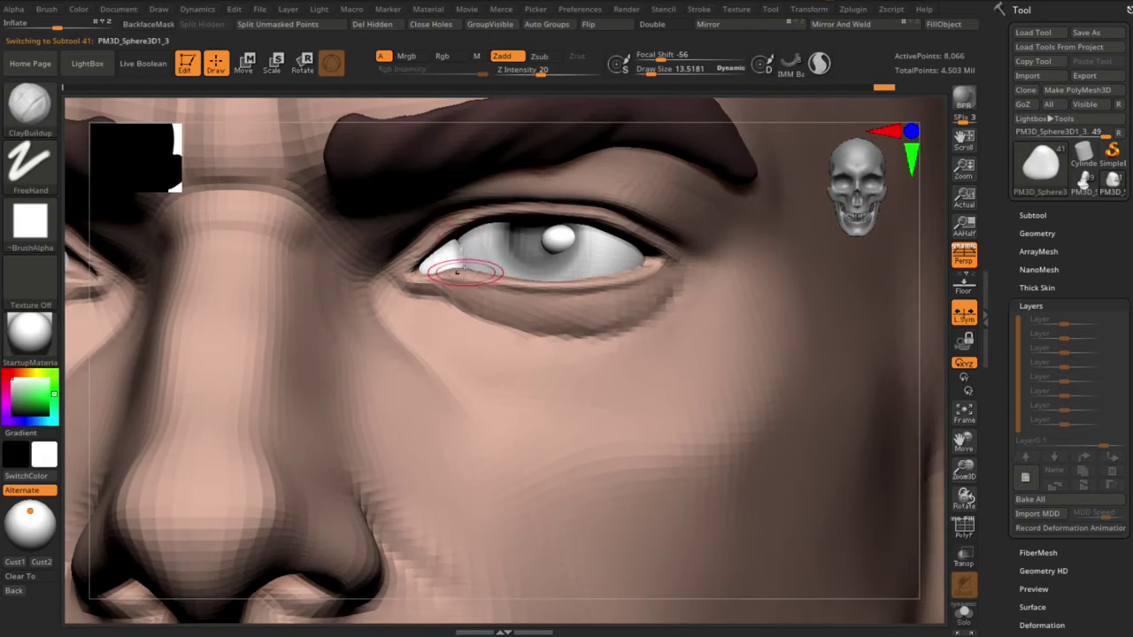
key(b)
key(h)
key(p)
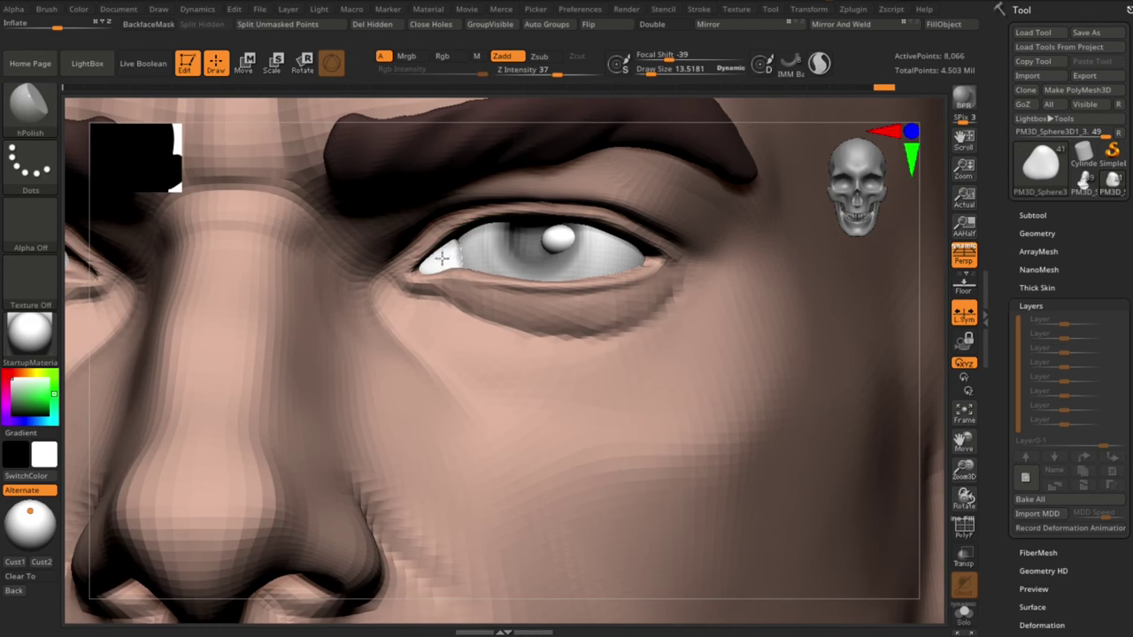
drag(589, 113, 630, 142)
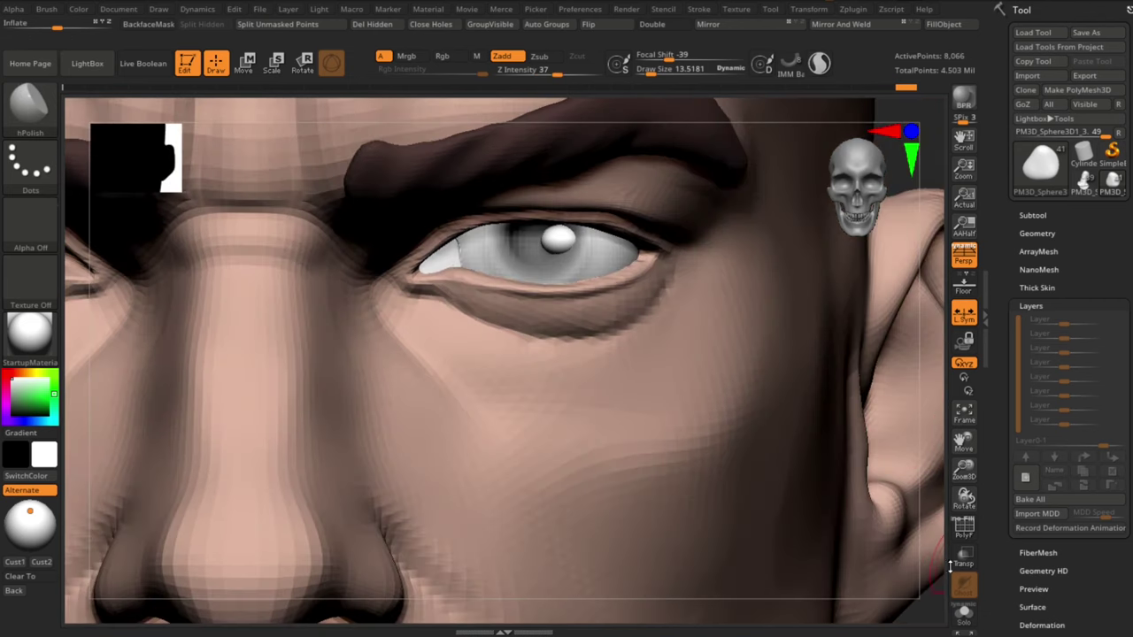
Step: Smooth the inner-corner eye piece, turn off local symmetry and mirror the piece to the opposite eye
shift+drag(462, 260, 457, 262)
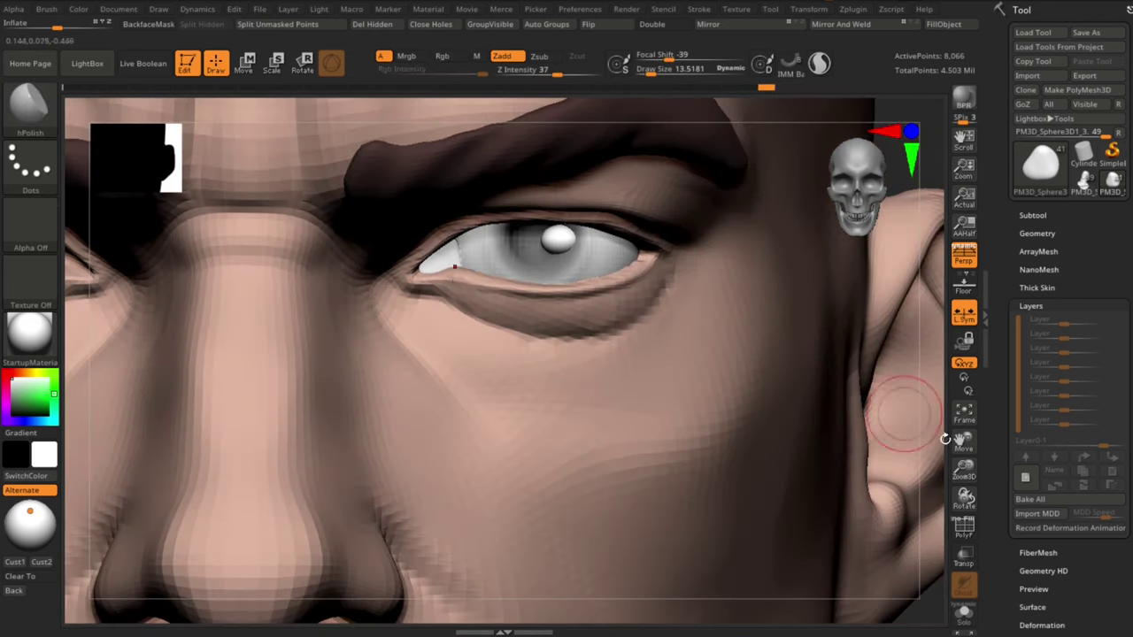
mouse_move(944, 439)
alt+mouse_down()
mouse_move(779, 336)
mouse_move(775, 390)
mouse_move(829, 498)
alt+mouse_up()
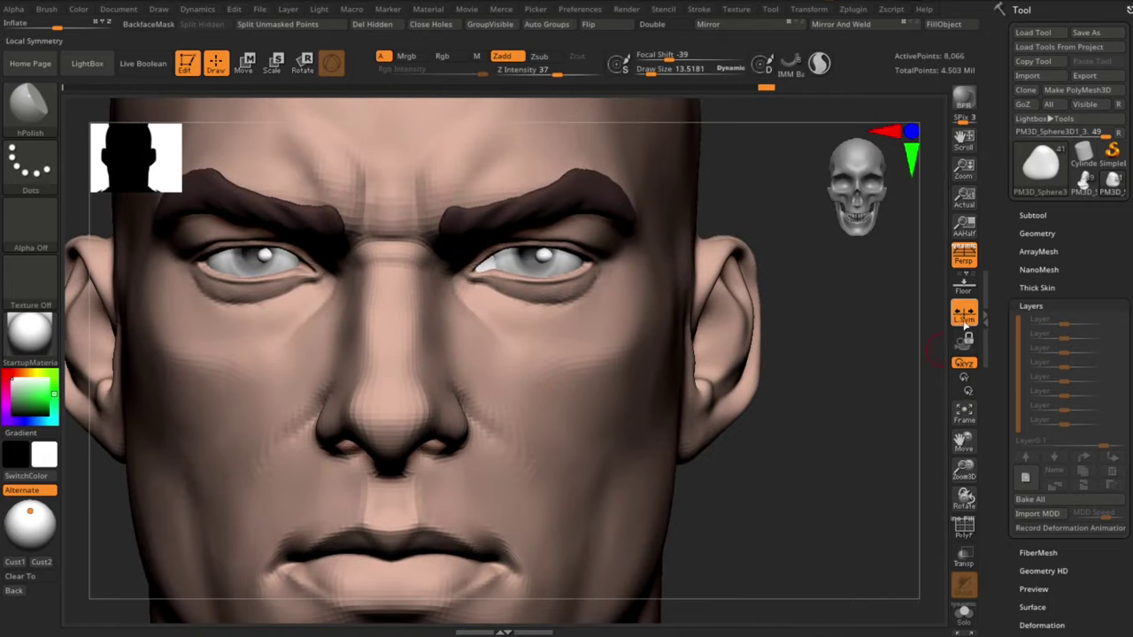
click(963, 317)
alt+drag(803, 445, 813, 484)
alt+drag(764, 166, 817, 212)
mouse_move(895, 220)
alt+mouse_down()
mouse_move(901, 243)
mouse_move(934, 219)
alt+mouse_up()
Step: Reshape both inner-corner pieces against the eyelids with the Move brush, using a draw size of about 15
key(b)
key(m)
key(v)
drag(718, 102, 675, 99)
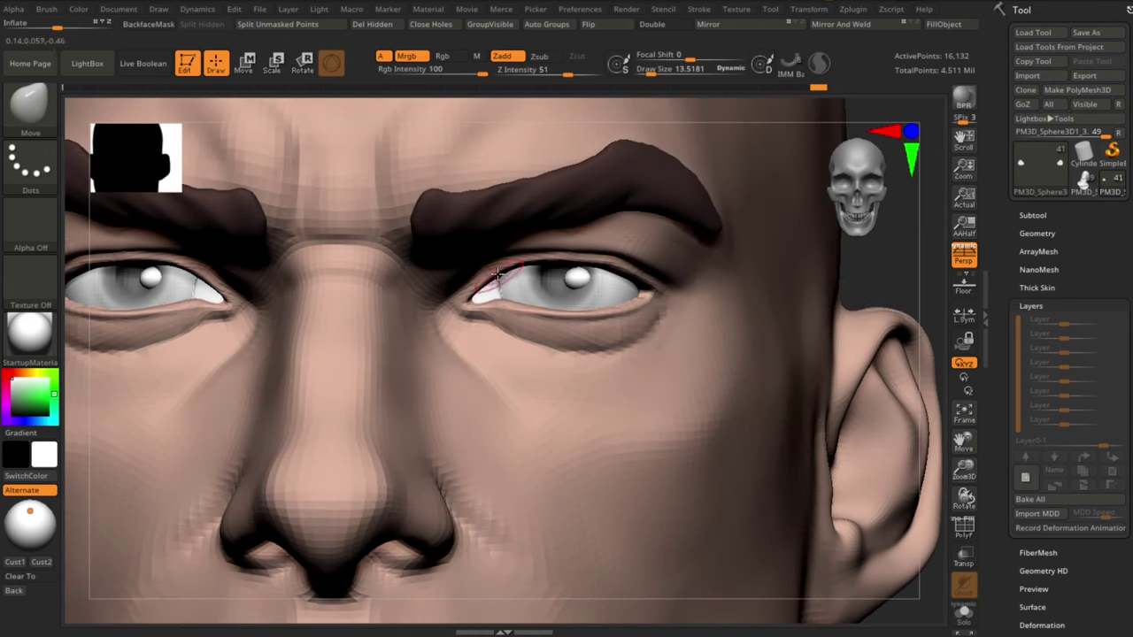
alt+drag(914, 300, 841, 547)
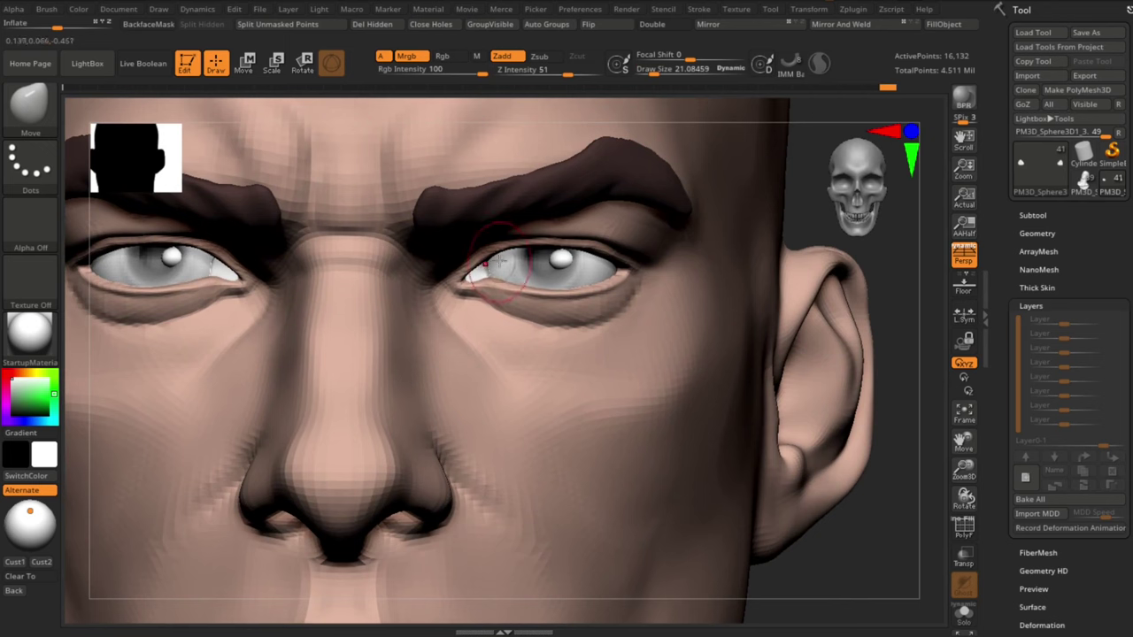
key(ctrl+z)
key(ctrl+z)
key(s)
drag(499, 269, 496, 269)
drag(484, 269, 488, 271)
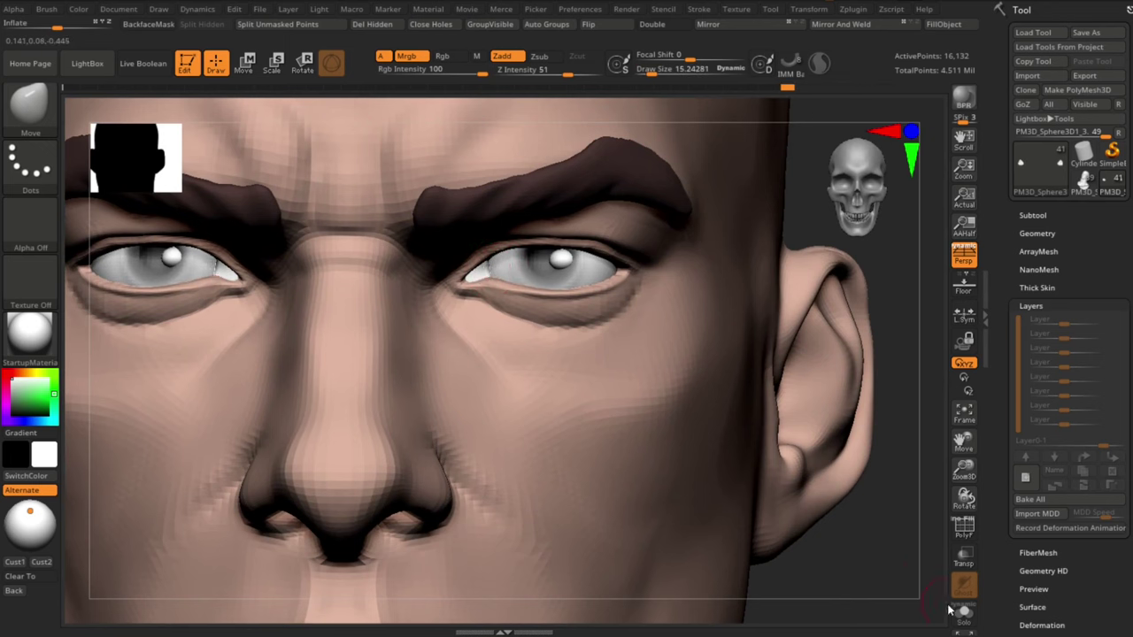
alt+drag(888, 506, 855, 495)
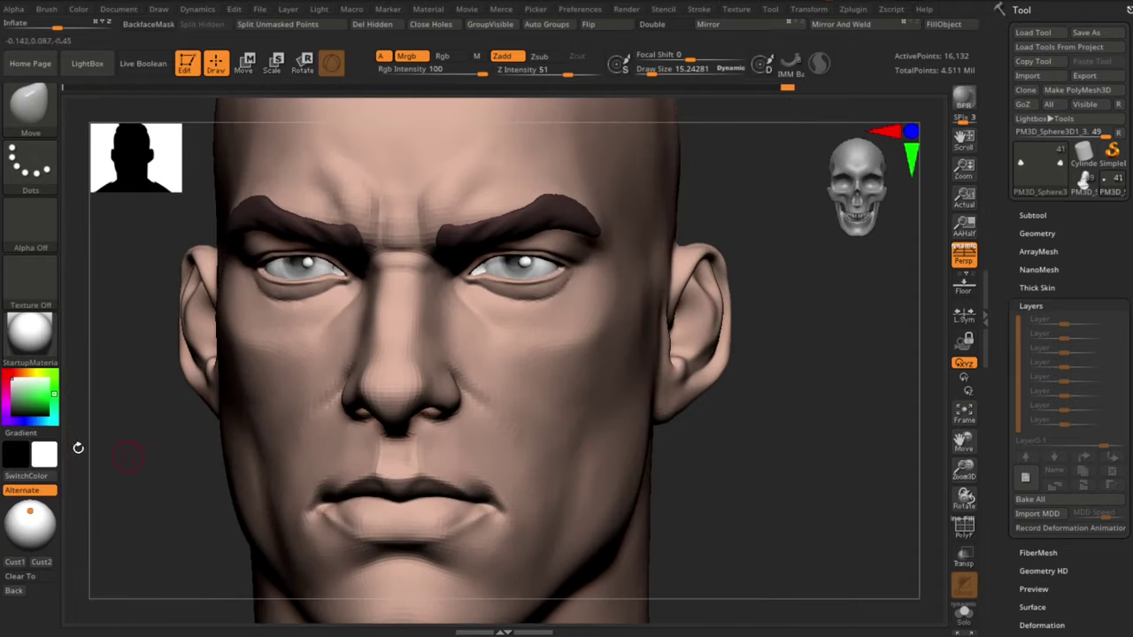
Step: Colour the inner-corner pieces a muted pinkish red and switch the brush to Rgb mode
click(11, 374)
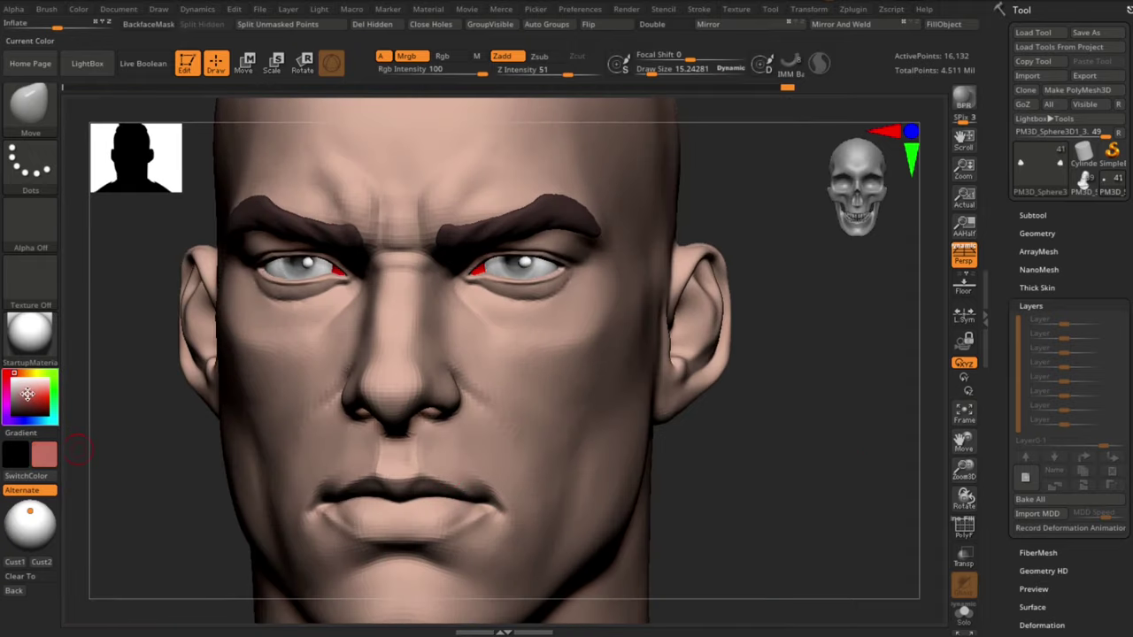
click(27, 394)
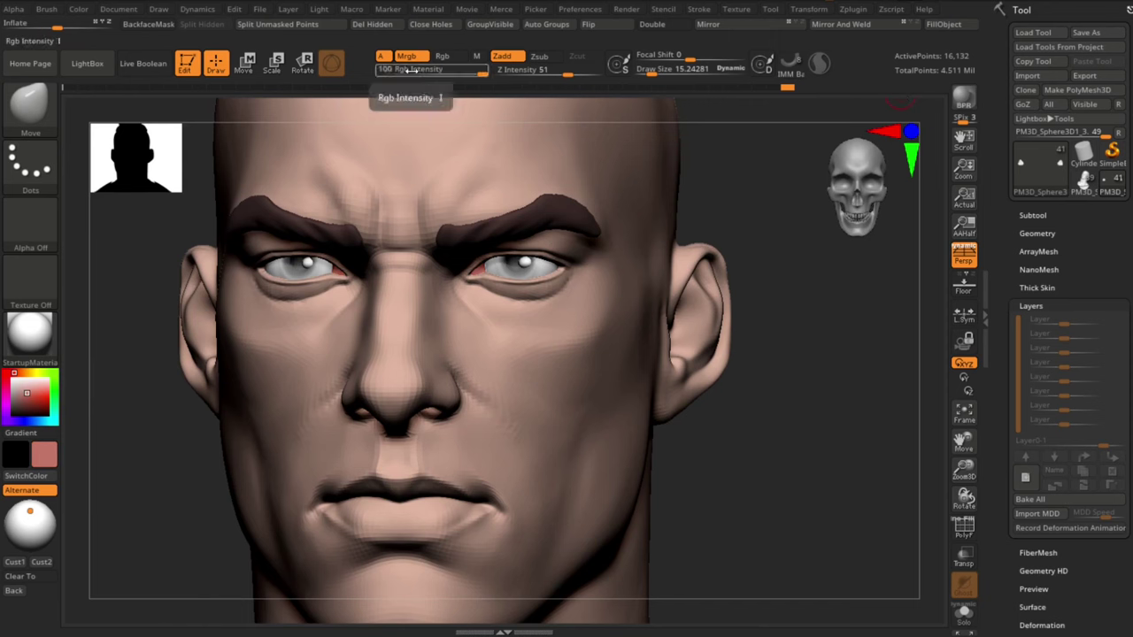
click(442, 55)
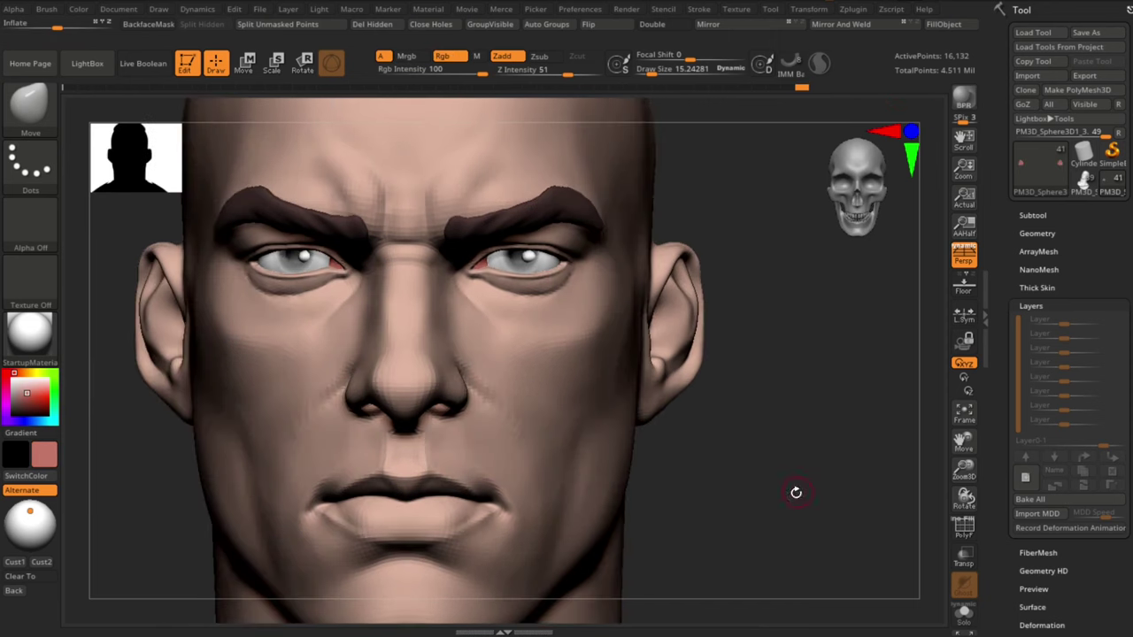
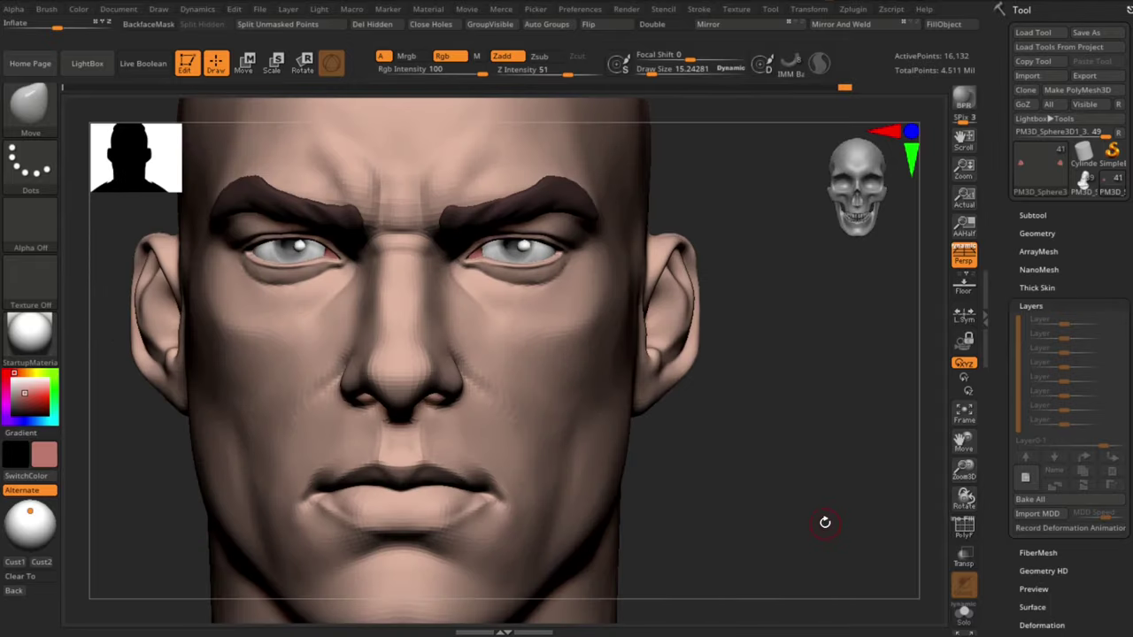
Step: Sculpt and smooth folds running from the armpits across the green shirt's chest with the Standard brush at a draw size of about 73
mouse_move(825, 522)
alt+mouse_down()
mouse_move(817, 514)
mouse_move(819, 536)
alt+mouse_up()
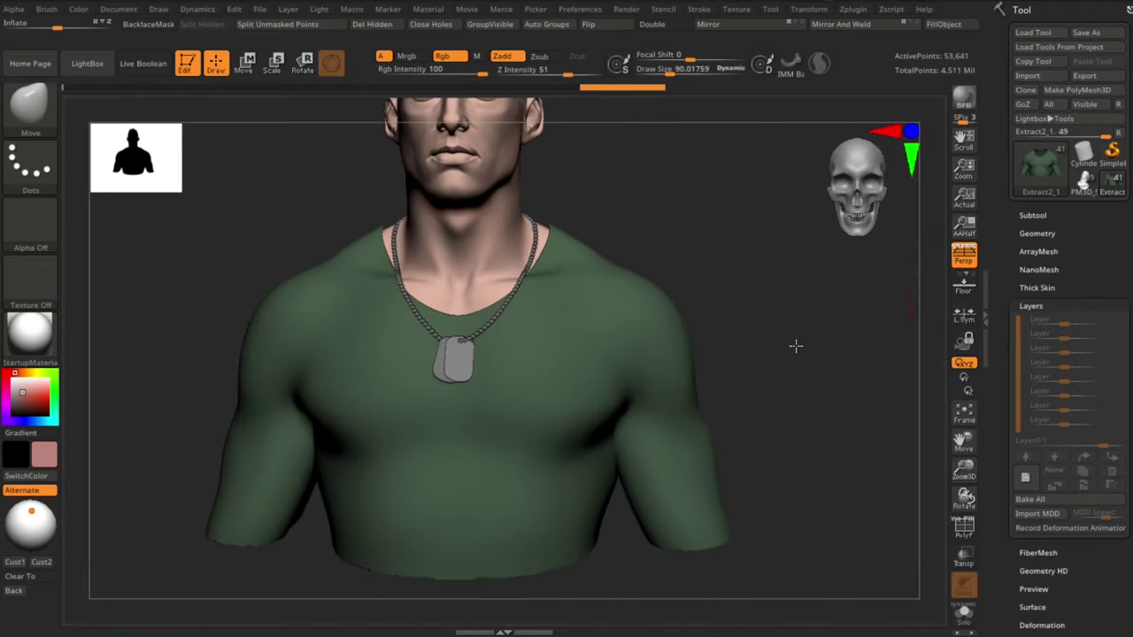
drag(796, 341, 794, 340)
drag(749, 301, 792, 316)
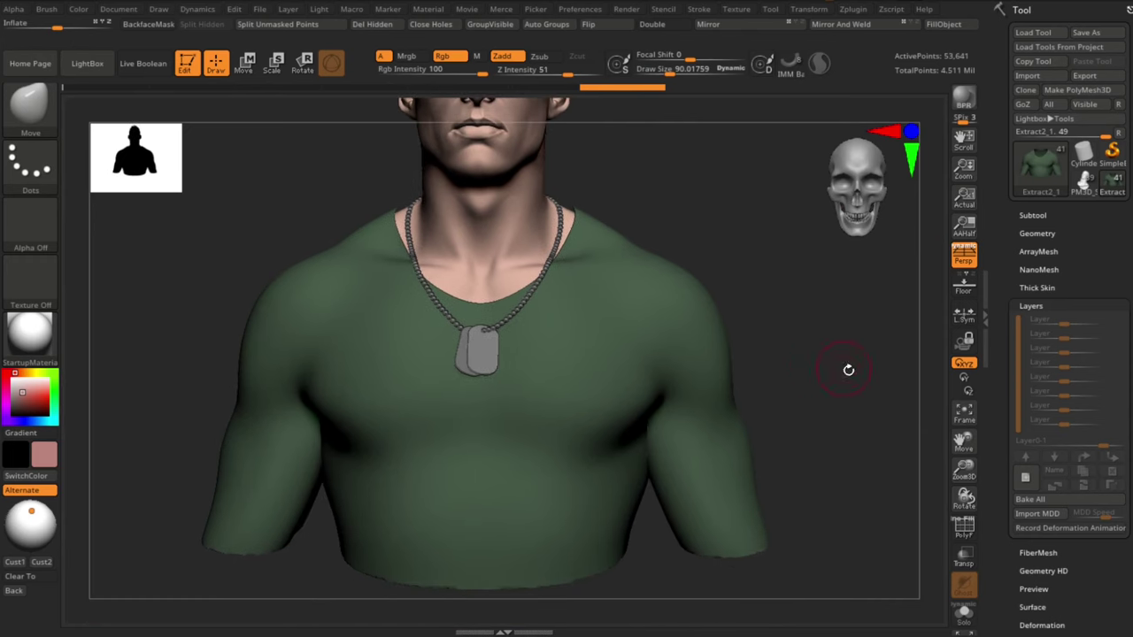
mouse_move(848, 370)
mouse_down()
mouse_move(829, 371)
mouse_move(852, 370)
mouse_move(847, 390)
mouse_up()
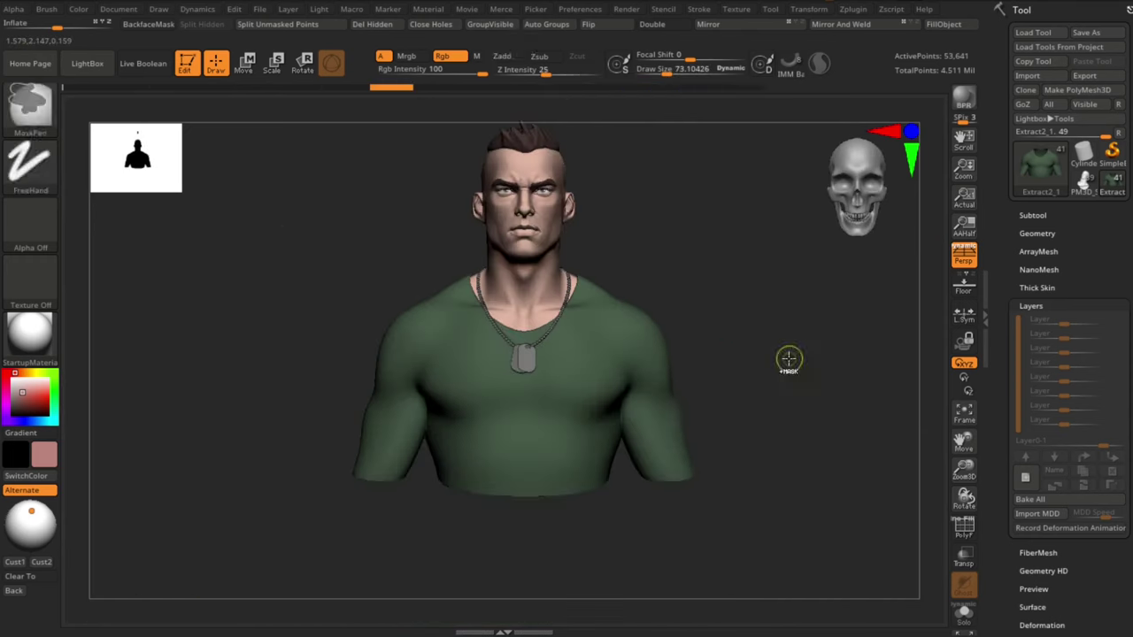
mouse_move(789, 359)
mouse_down()
mouse_move(802, 387)
mouse_move(589, 421)
mouse_up()
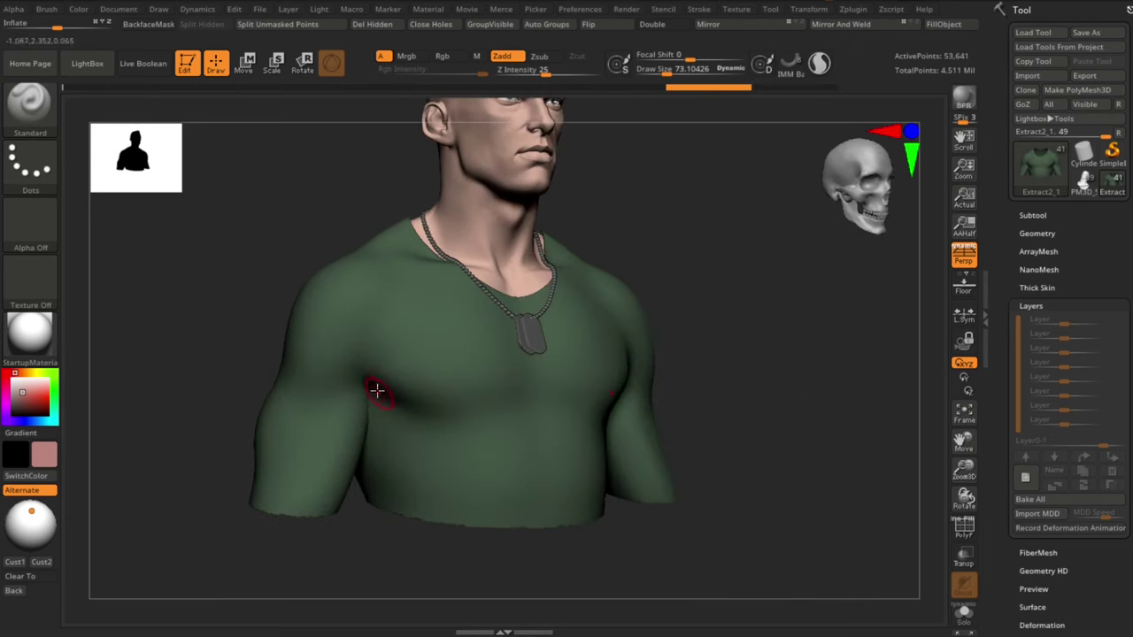
drag(872, 416, 810, 412)
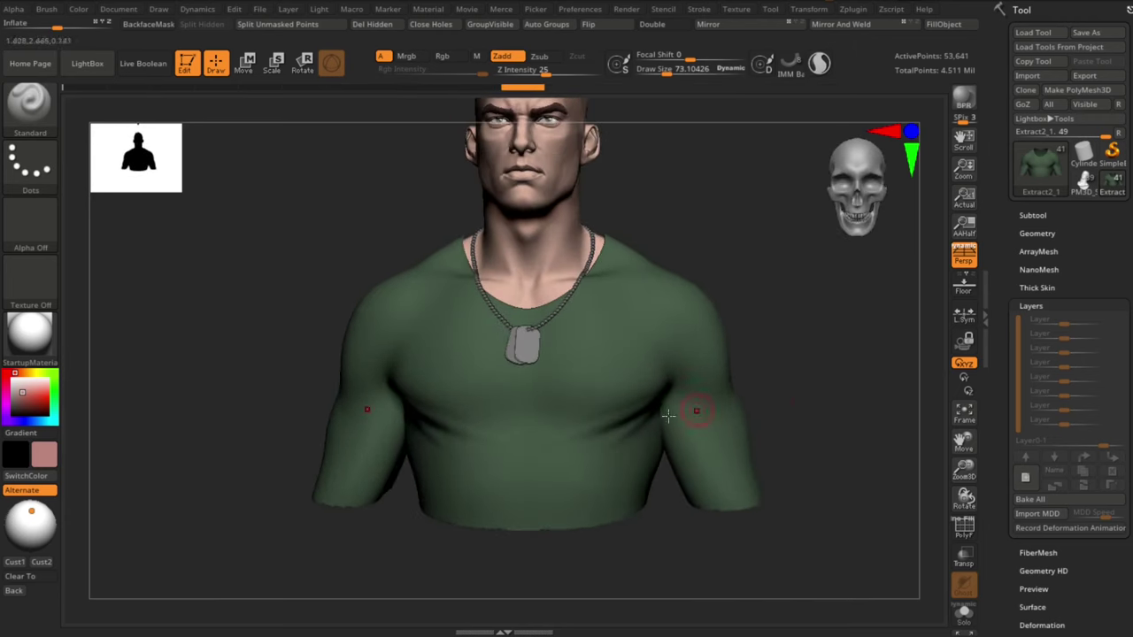
shift+drag(557, 448, 580, 426)
Step: Sculpt cloth folds across the shirt's upper sleeves with the Standard brush at a draw size of about 73
mouse_move(806, 369)
mouse_down()
mouse_move(847, 356)
mouse_move(857, 349)
mouse_move(847, 342)
mouse_move(866, 346)
mouse_up()
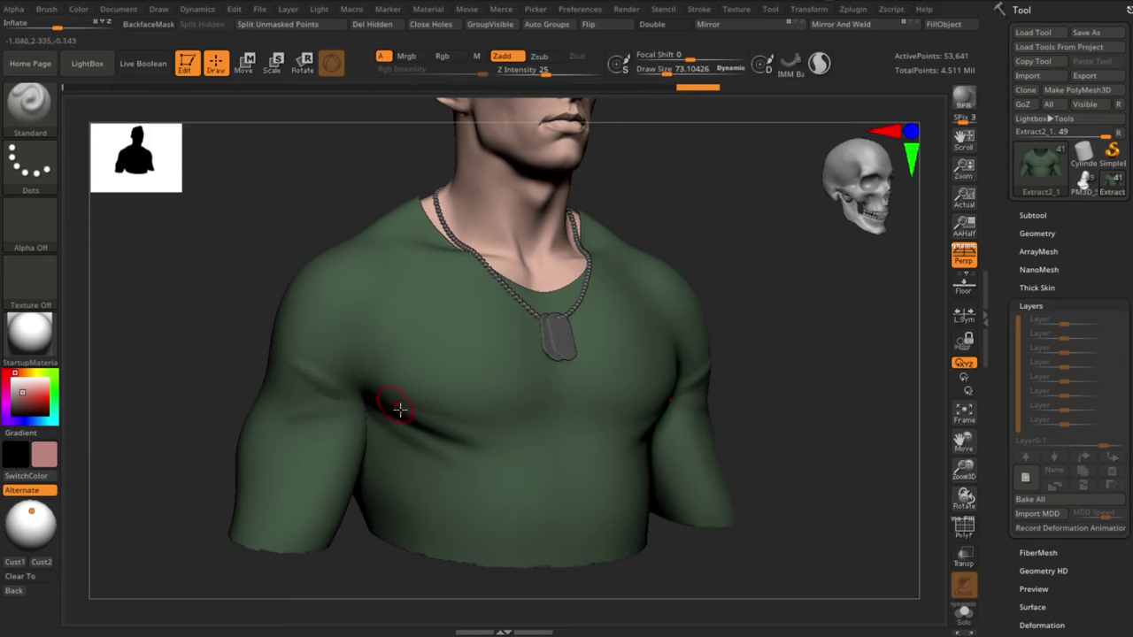
drag(844, 408, 553, 412)
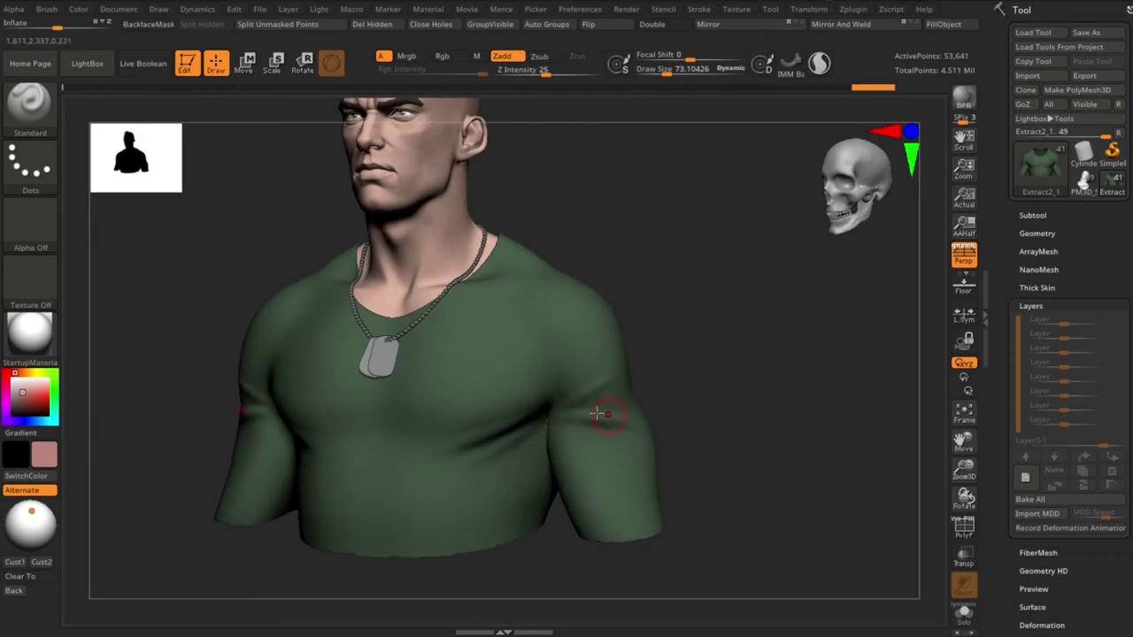
drag(705, 349, 493, 501)
alt+right_drag(658, 502, 796, 490)
right_drag(493, 404, 508, 445)
drag(508, 445, 540, 440)
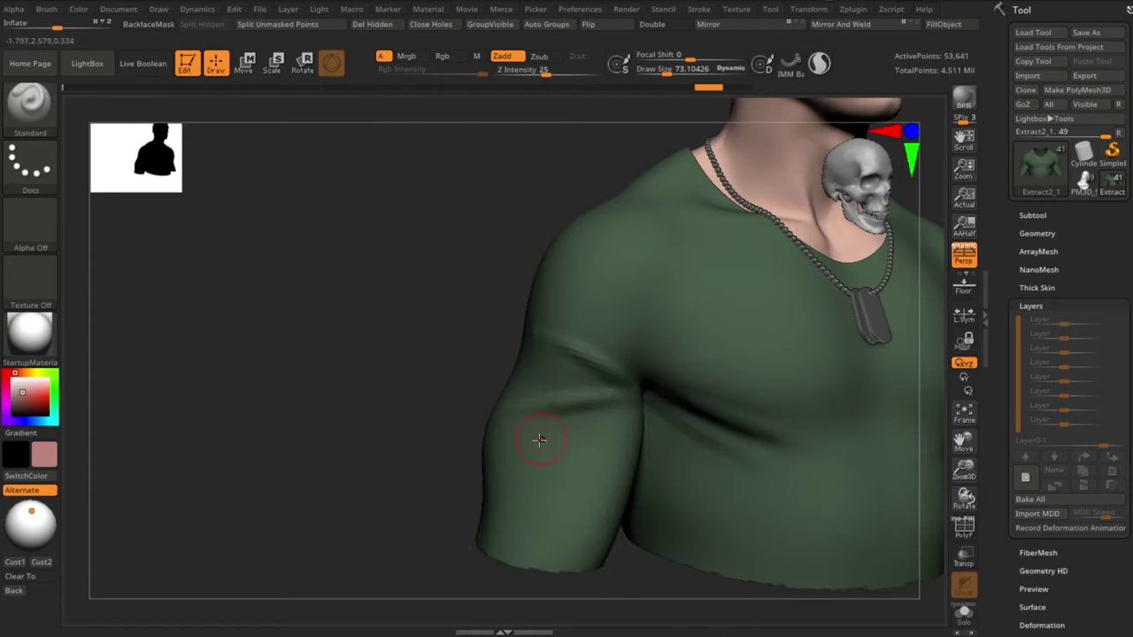
Step: Sculpt diagonal folds across the front of the shirt's lower torso with the Standard brush at a draw size of about 90
drag(409, 385, 660, 459)
alt+drag(372, 425, 301, 390)
drag(800, 351, 790, 329)
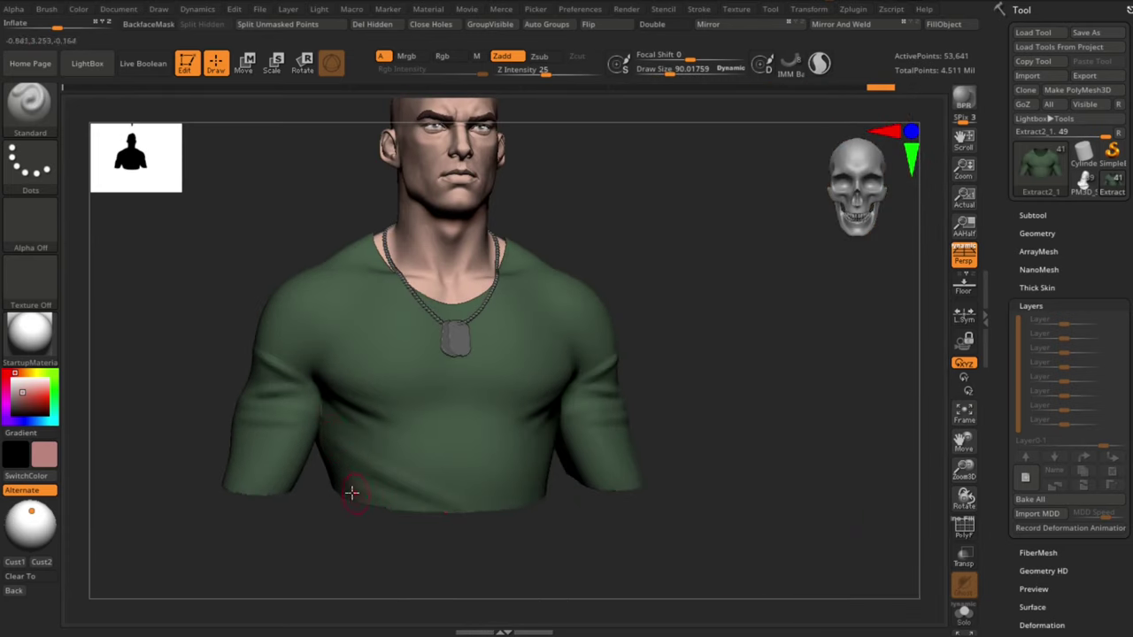
drag(351, 492, 426, 466)
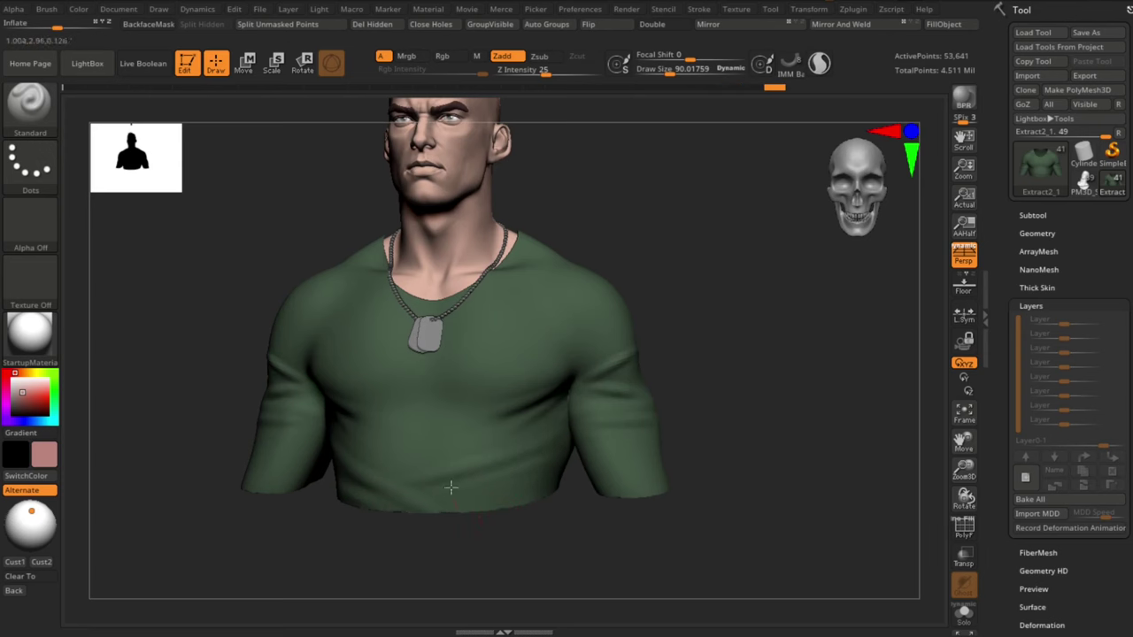
mouse_move(452, 487)
mouse_down()
mouse_move(397, 455)
mouse_move(614, 531)
mouse_up()
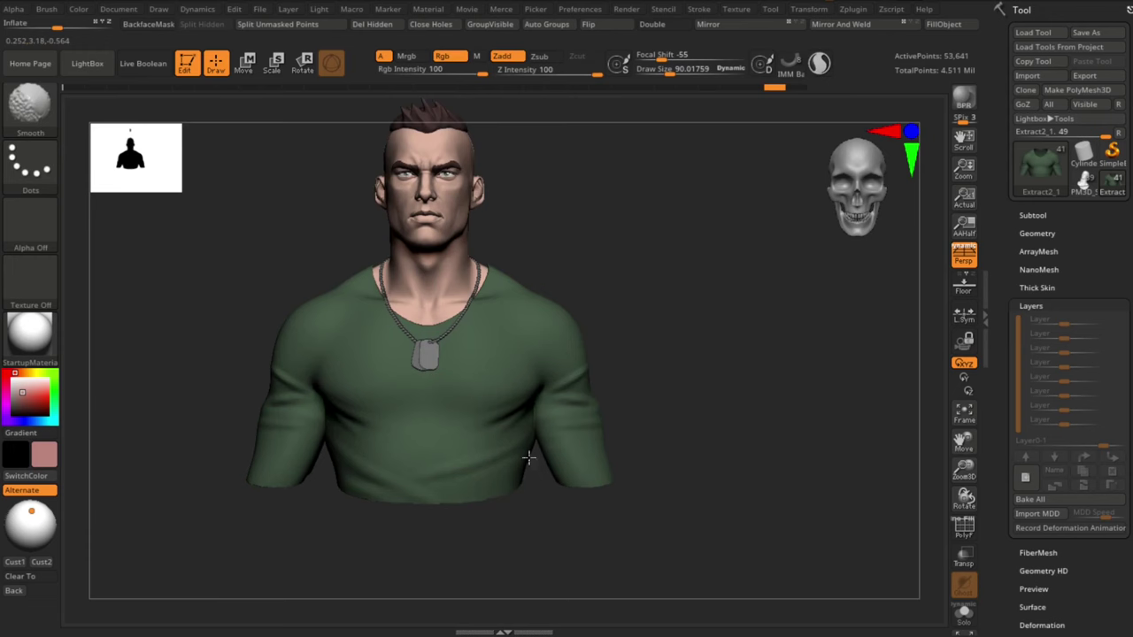
Step: Soften and refine the folds on the shirt's lower front and sides with the Smooth brush at a draw size of about 90
shift+drag(460, 469, 434, 472)
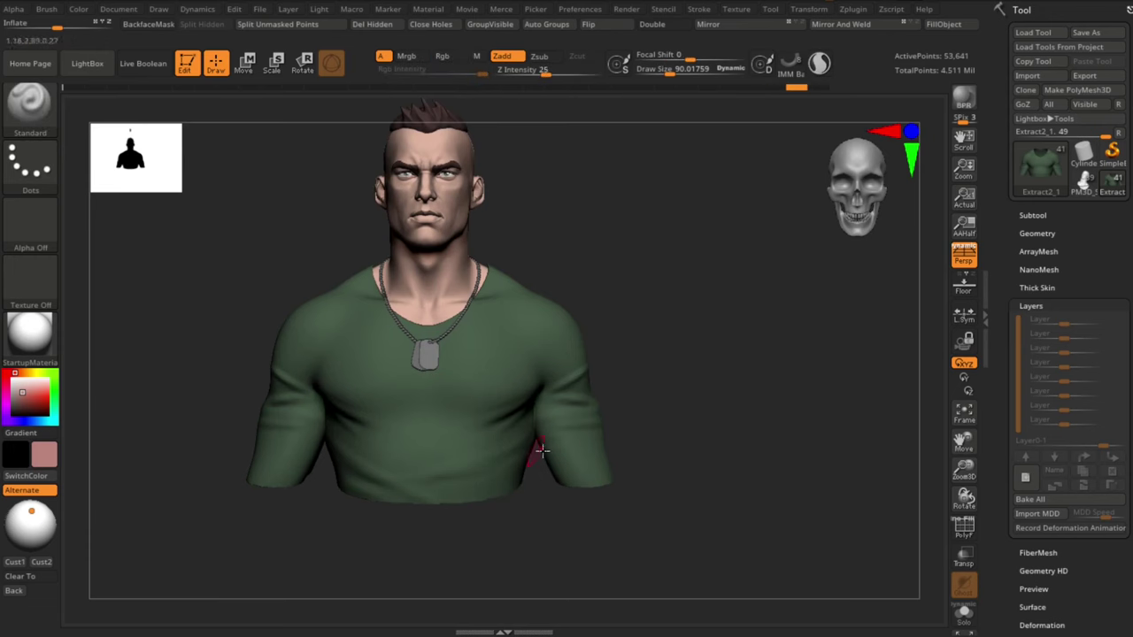
alt+drag(548, 561, 535, 563)
alt+drag(535, 563, 529, 543)
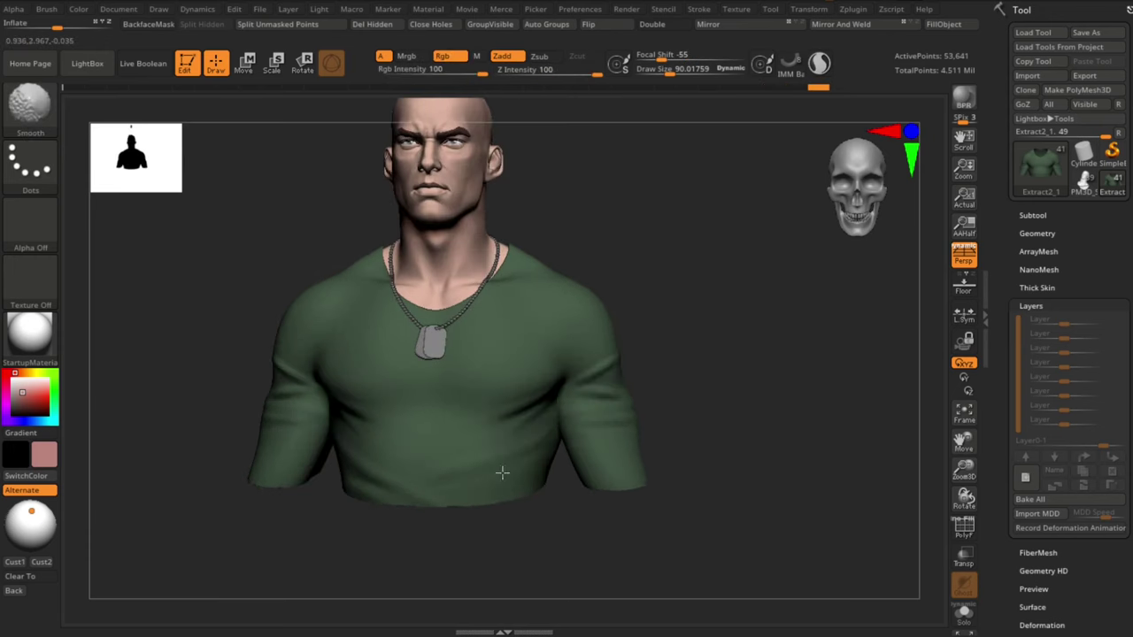
drag(426, 473, 518, 481)
mouse_move(518, 481)
shift+mouse_down()
mouse_move(424, 486)
mouse_move(516, 477)
shift+mouse_up()
mouse_move(571, 564)
mouse_down()
mouse_move(590, 575)
mouse_move(588, 540)
mouse_up()
drag(753, 311, 708, 311)
alt+drag(708, 311, 699, 354)
drag(620, 559, 586, 561)
mouse_move(586, 561)
alt+mouse_down()
mouse_move(585, 548)
mouse_move(604, 542)
alt+mouse_up()
mouse_move(536, 409)
shift+mouse_down()
mouse_move(526, 385)
mouse_move(535, 416)
shift+mouse_up()
key(shift)
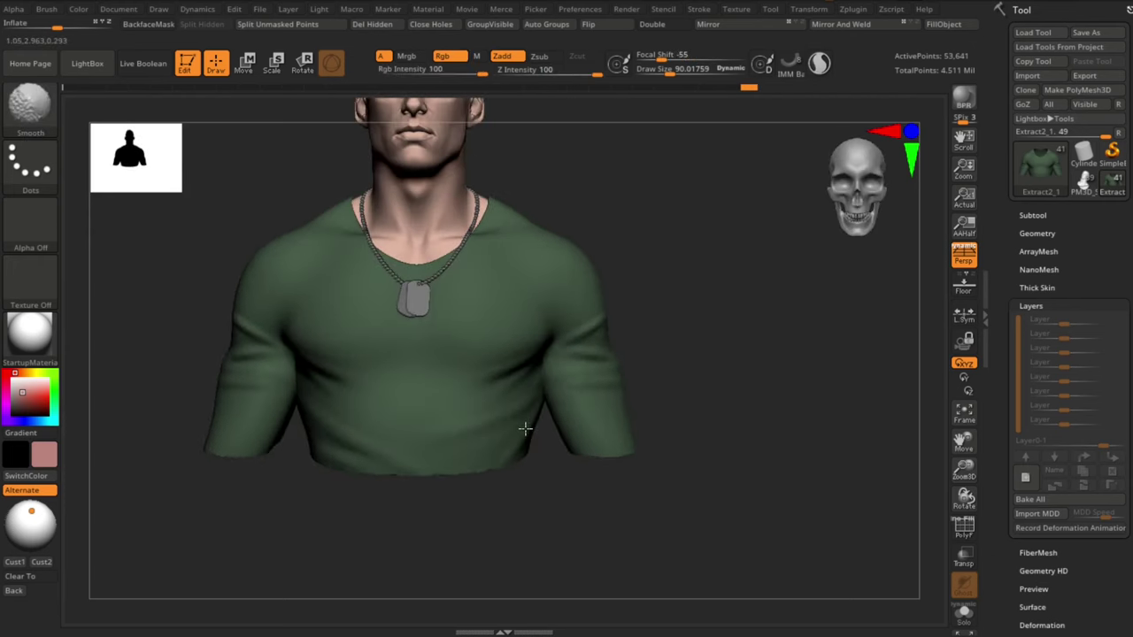
Step: Switch to the DamStandard brush and add a new sculpting layer to the shirt
mouse_move(543, 514)
alt+mouse_down()
mouse_move(696, 326)
mouse_move(720, 356)
mouse_move(761, 373)
mouse_move(744, 398)
alt+mouse_up()
key(b)
key(d)
key(s)
alt+drag(755, 314, 783, 346)
click(1025, 477)
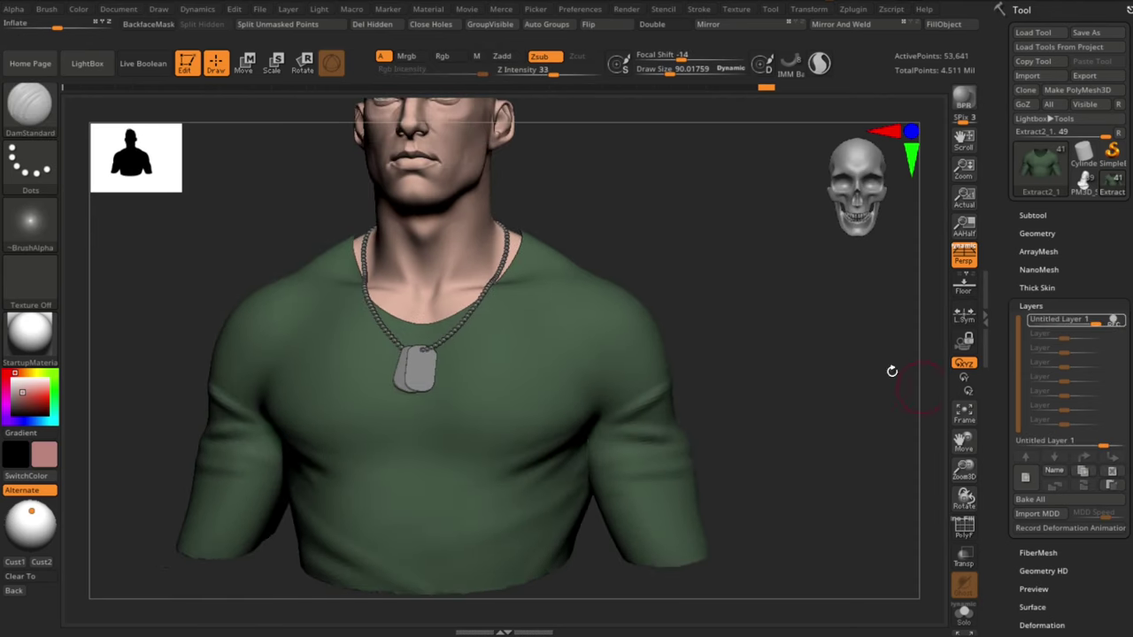
Step: Sculpt folds from the armpits across the shirt's back with the Standard brush at a draw size of about 65, smoothing them at about 99
drag(761, 292, 442, 318)
mouse_move(699, 337)
mouse_down()
mouse_move(392, 352)
mouse_move(409, 370)
mouse_move(389, 359)
mouse_move(312, 425)
mouse_move(321, 453)
mouse_up()
key(b)
key(s)
key(t)
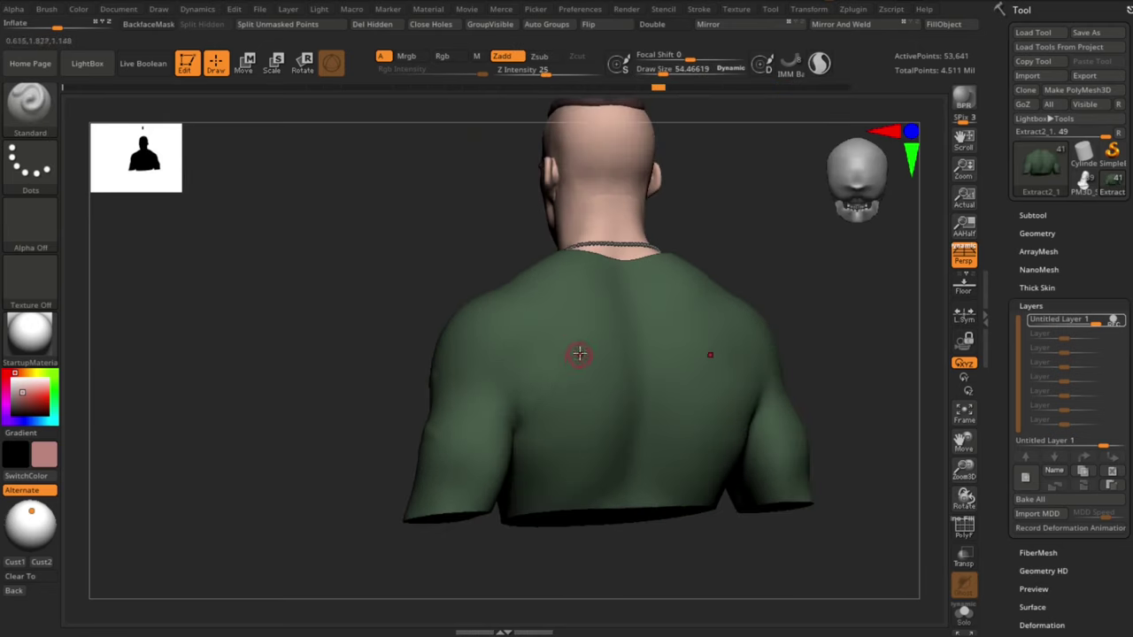
key(s)
click(571, 356)
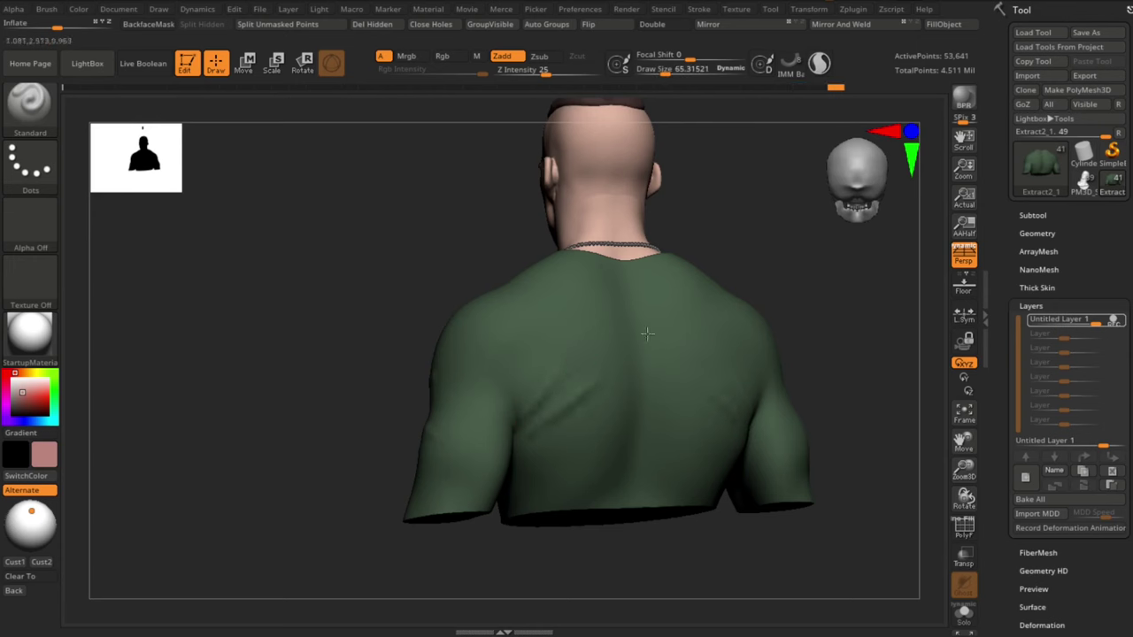
key(s)
click(584, 372)
shift+drag(578, 414, 583, 401)
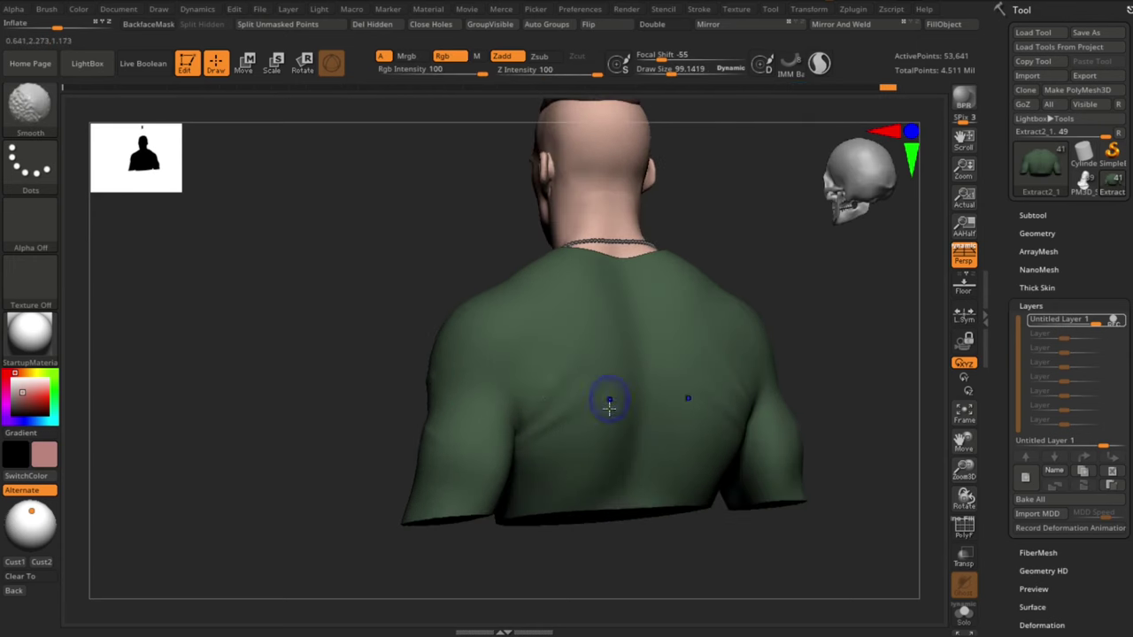
Step: Sculpt folds along the backs of the shoulders at a draw size of about 62 and smooth them toward the armpits
mouse_move(850, 381)
mouse_down()
mouse_move(867, 354)
mouse_move(796, 359)
mouse_up()
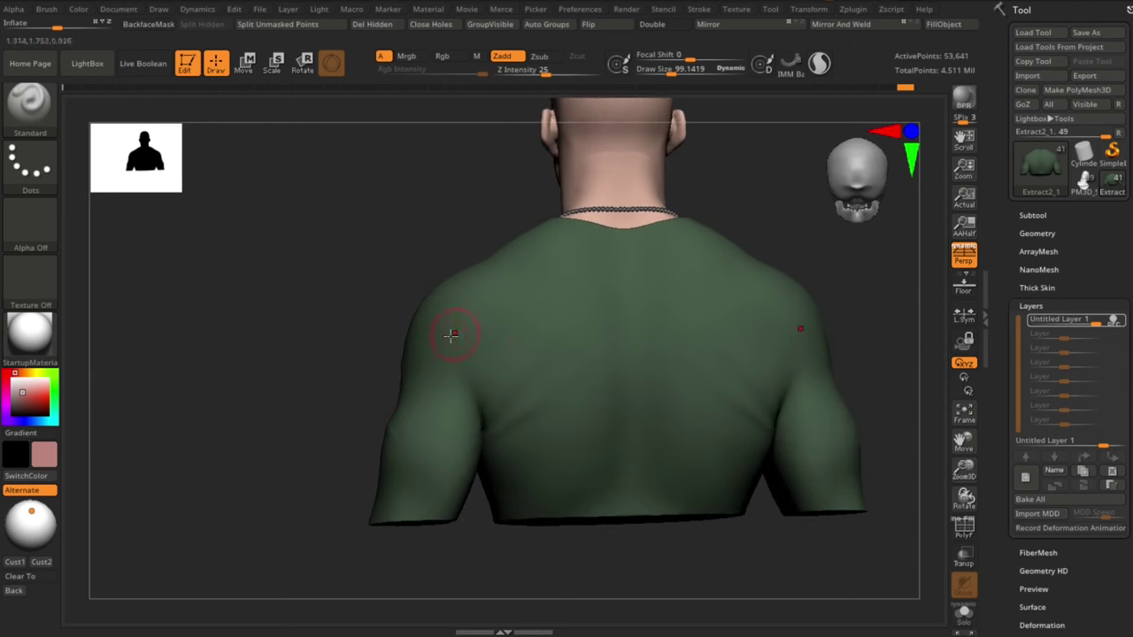
key(s)
click(434, 342)
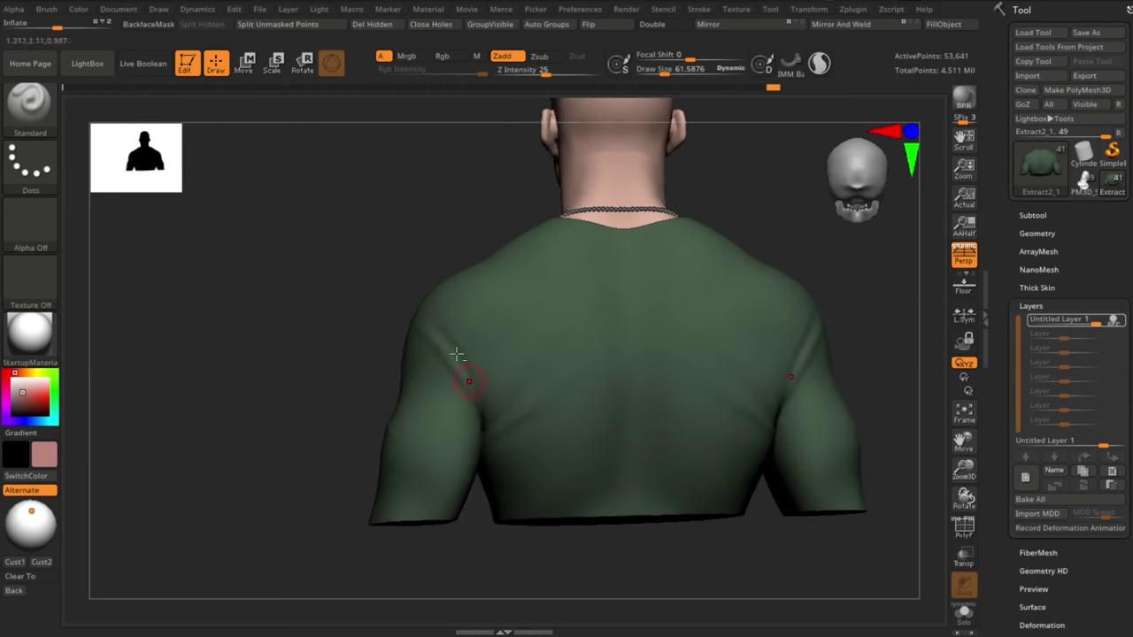
key(shift)
shift+drag(474, 392, 488, 395)
Step: Undo the last strokes on the shirt's back and smooth the upper back at a draw size of about 114
drag(355, 384, 425, 363)
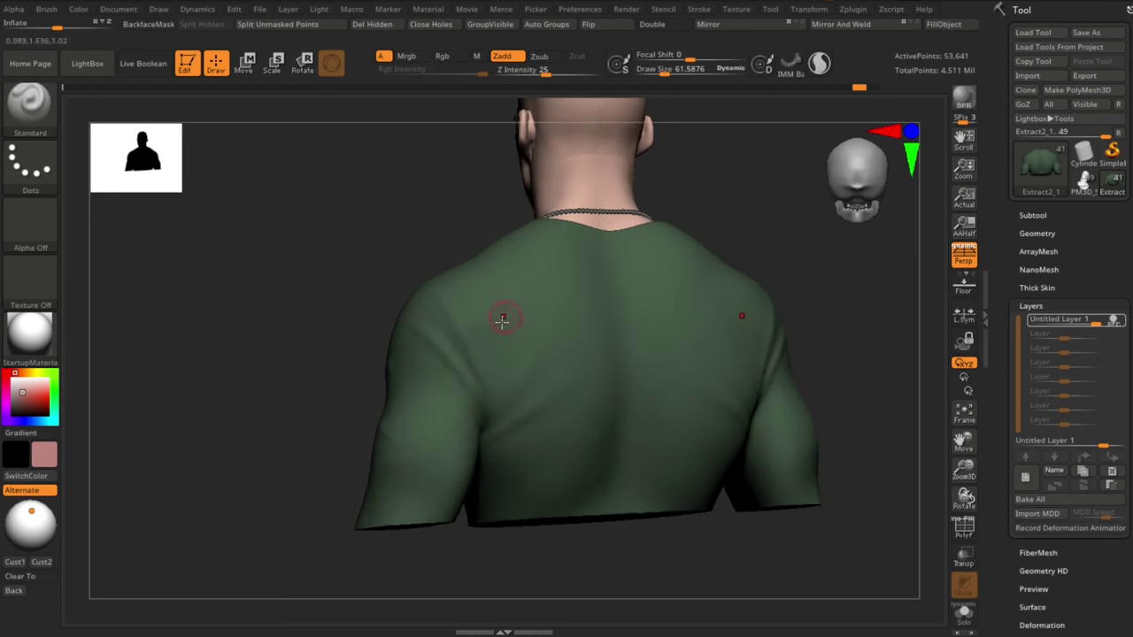
key(ctrl+z)
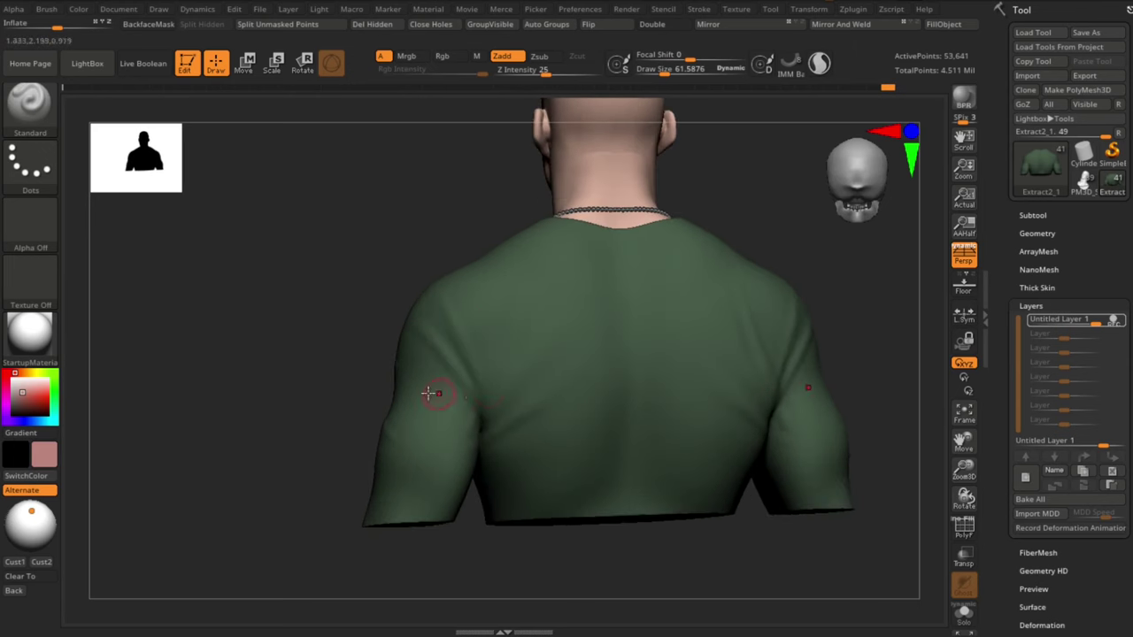
key(ctrl+z)
mouse_move(377, 393)
mouse_down()
mouse_move(334, 411)
mouse_move(316, 329)
mouse_move(372, 323)
mouse_up()
key(shift)
shift+drag(501, 307, 520, 338)
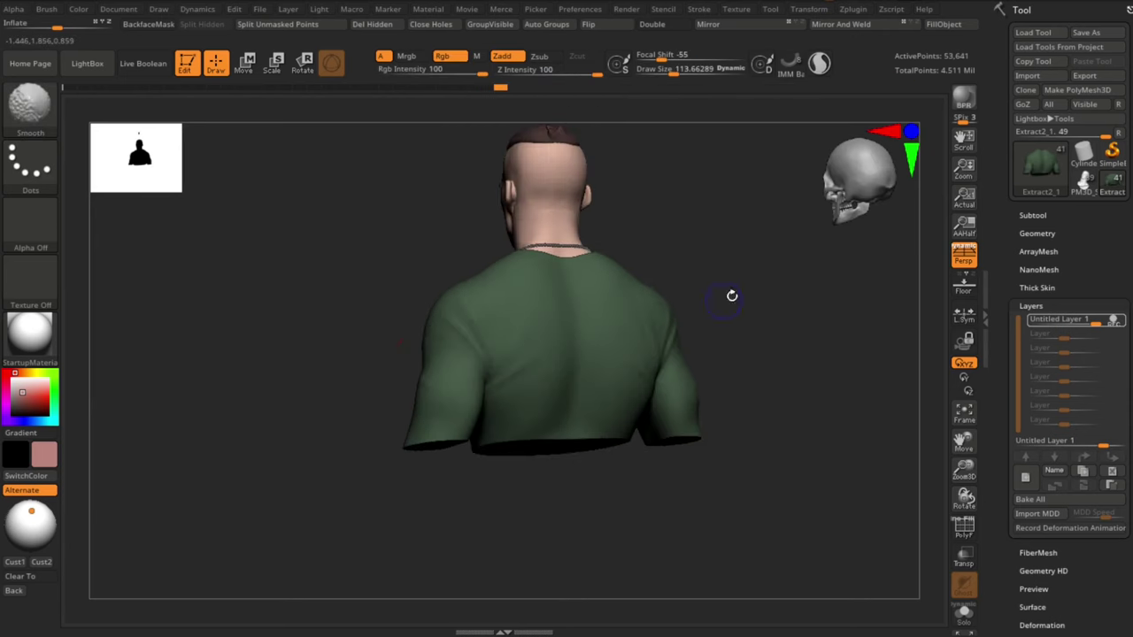
Step: Sculpt folds across the shirt's lower back with the Standard brush at a draw size of about 90
drag(732, 296, 724, 301)
alt+drag(724, 300, 719, 341)
key(s)
drag(500, 413, 496, 414)
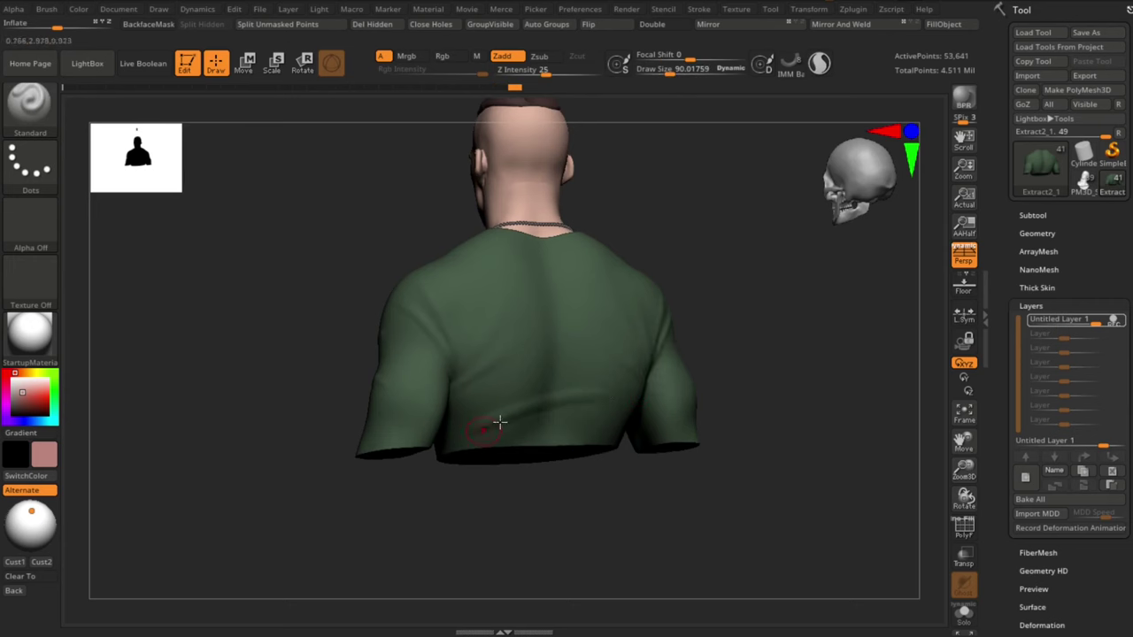
drag(485, 436, 472, 443)
shift+drag(660, 478, 682, 476)
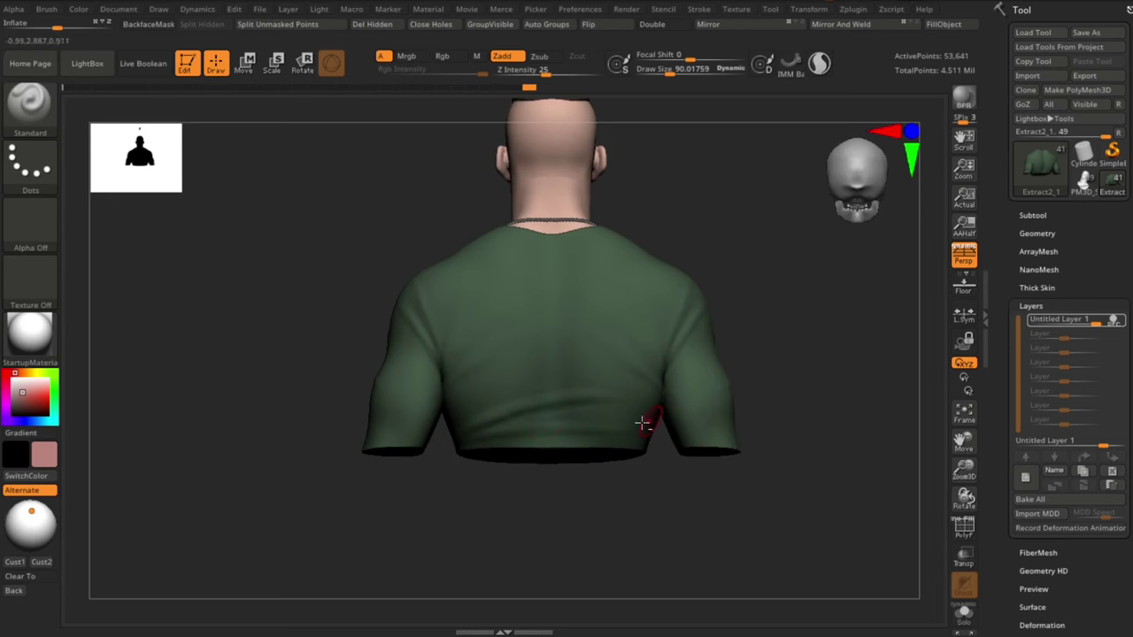
Step: Smooth the folds across the shirt's lower back and on the front of the sleeve at a draw size of about 90
shift+drag(516, 418, 630, 389)
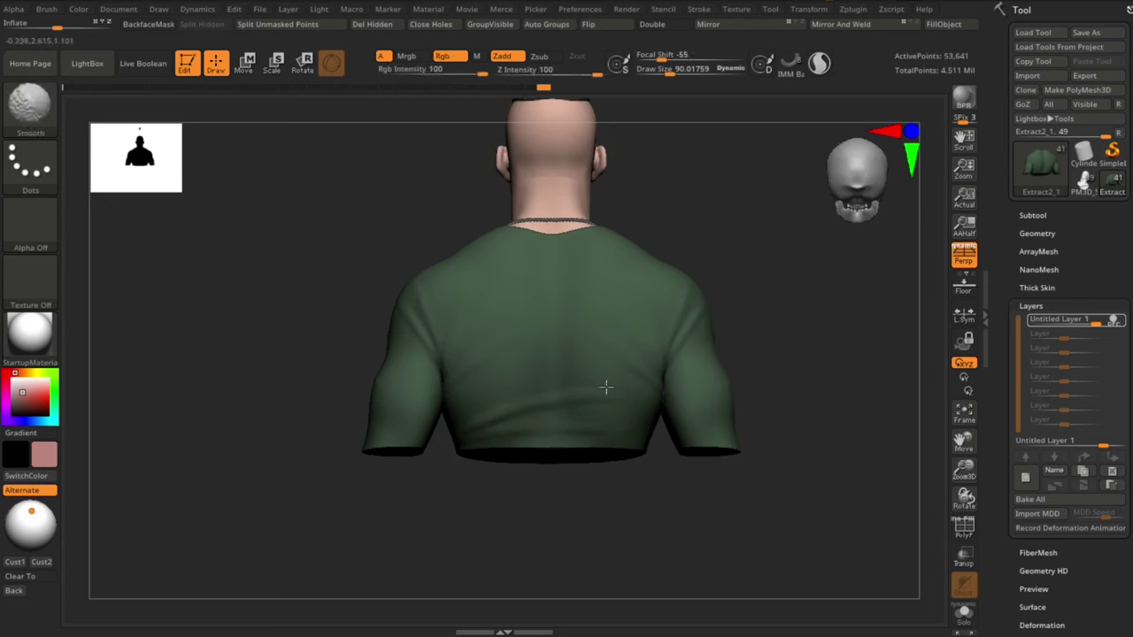
alt+drag(557, 562, 619, 589)
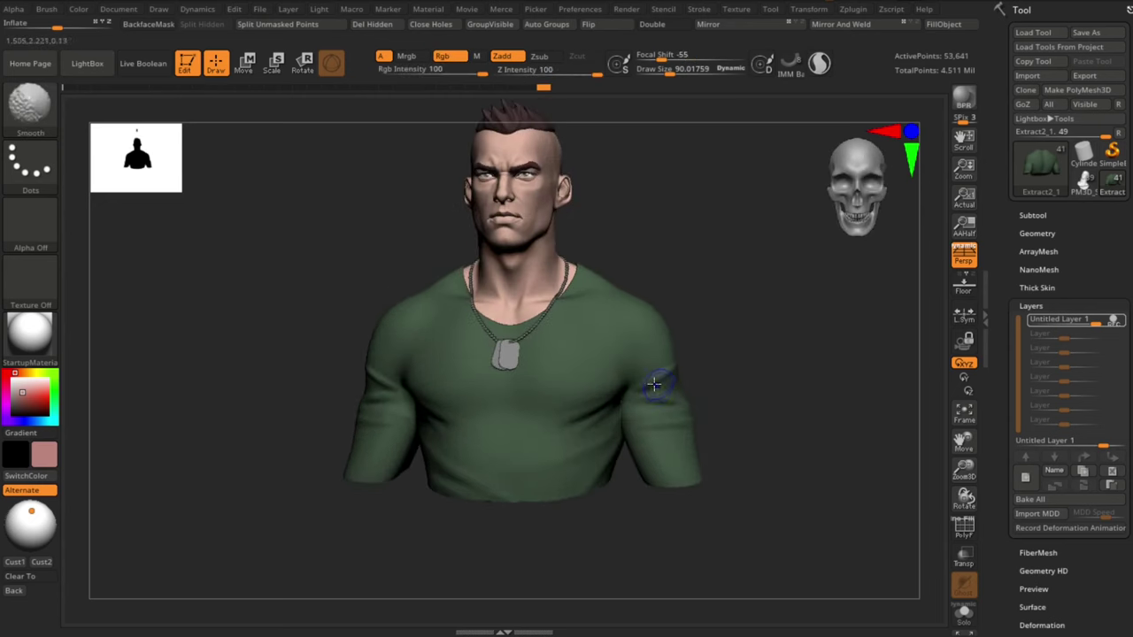
shift+drag(672, 382, 678, 381)
mouse_move(763, 375)
mouse_down()
mouse_move(773, 364)
mouse_move(797, 382)
mouse_move(784, 354)
mouse_up()
Step: Sculpt the sleeve folds with the Standard brush at a draw size of about 69 and smooth the shirt below the chest at about 81
key(s)
drag(599, 354, 594, 354)
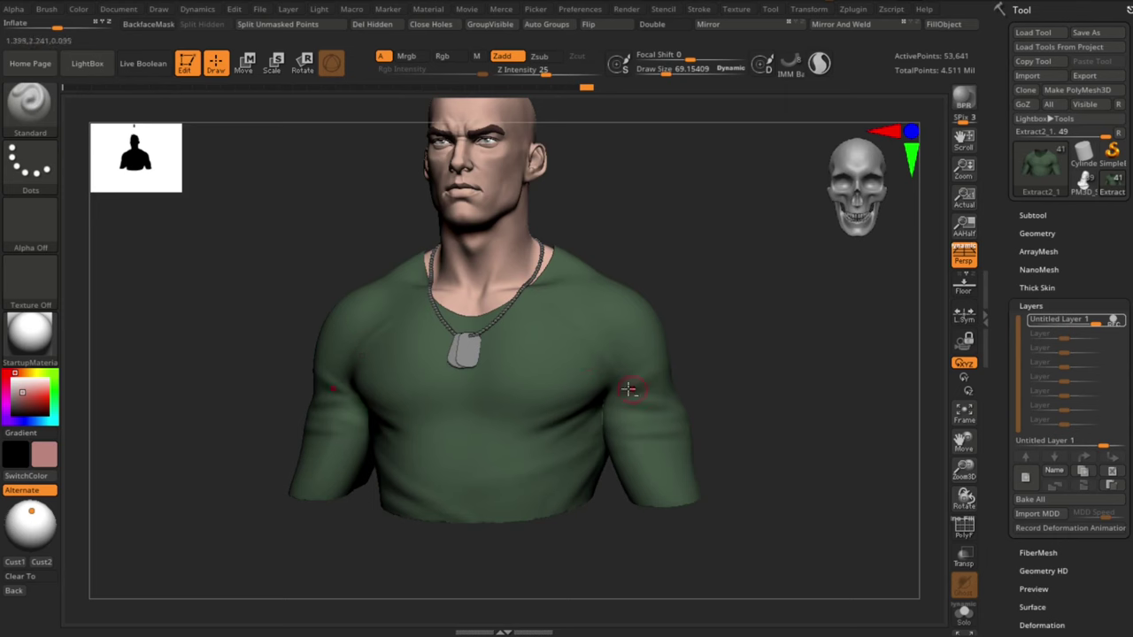
drag(761, 365, 741, 346)
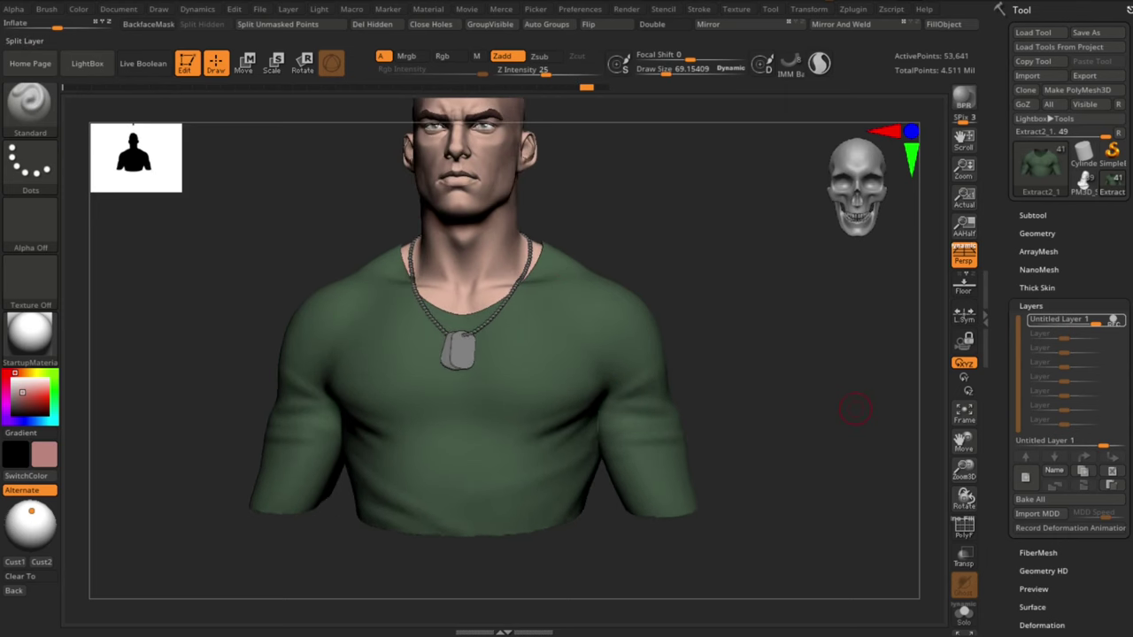
click(964, 412)
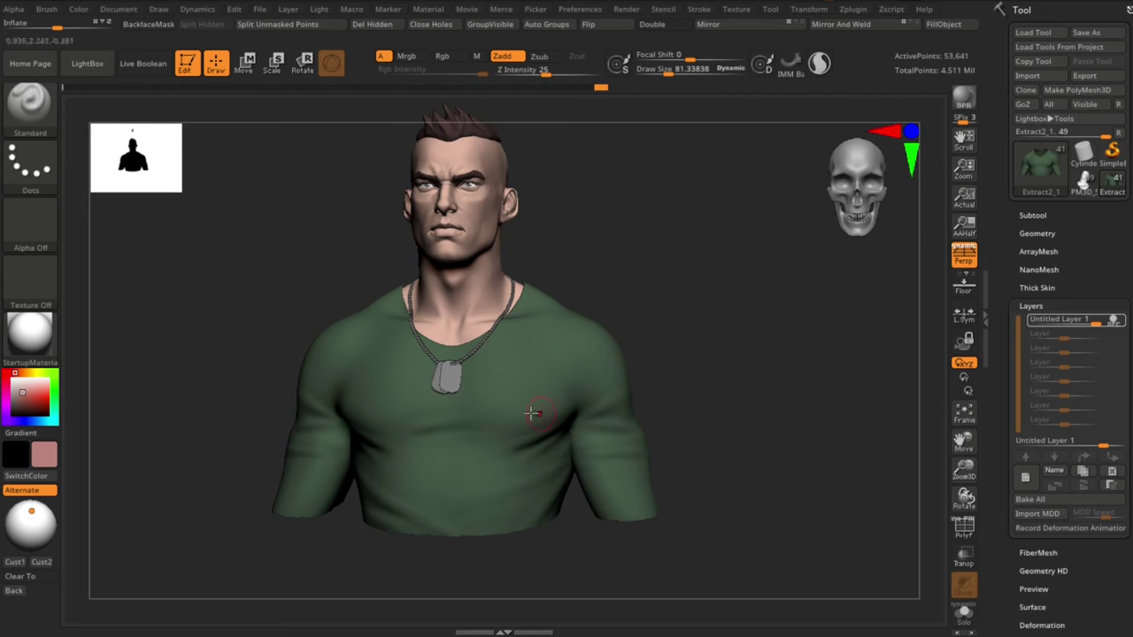
mouse_move(420, 423)
shift+mouse_down()
mouse_move(477, 421)
mouse_move(489, 432)
shift+mouse_up()
Step: Carve creases from the shoulders toward the armpits with the DamStandard brush at a draw size of about 119 and smooth them
mouse_move(737, 392)
shift+mouse_down()
mouse_move(816, 392)
mouse_move(748, 398)
shift+mouse_up()
key(b)
key(d)
key(s)
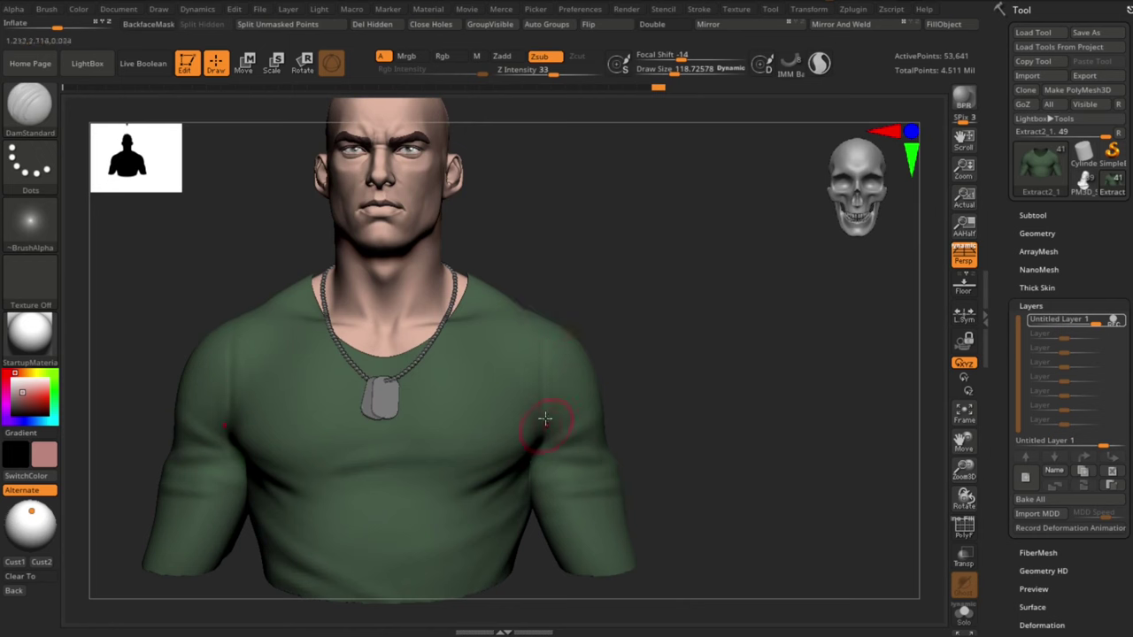
mouse_move(629, 337)
alt+mouse_down()
mouse_move(635, 370)
mouse_move(625, 366)
alt+mouse_up()
drag(521, 394, 520, 466)
mouse_move(640, 359)
mouse_down()
mouse_move(678, 329)
mouse_move(617, 369)
mouse_up()
shift+drag(646, 246, 500, 345)
shift+drag(632, 289, 682, 336)
Step: Smooth the crease along the back of the shoulder and undo the last DamStandard stroke there
alt+drag(692, 390, 521, 403)
shift+drag(478, 296, 507, 442)
mouse_move(467, 332)
alt+mouse_down()
mouse_move(486, 299)
mouse_move(521, 443)
alt+mouse_up()
key(ctrl+z)
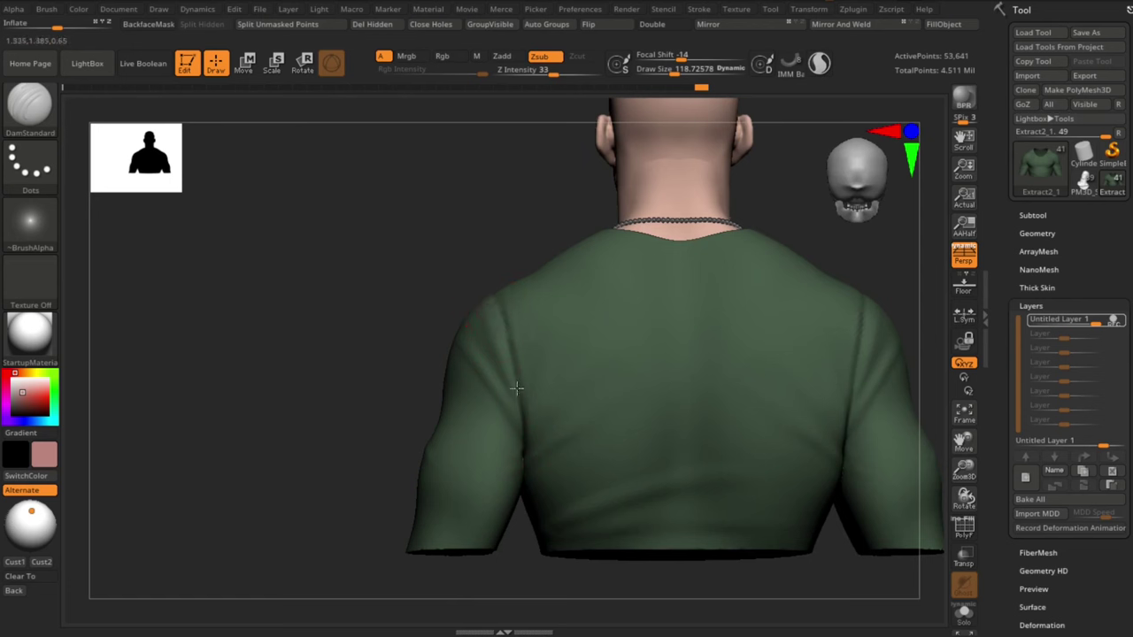
drag(424, 368, 581, 361)
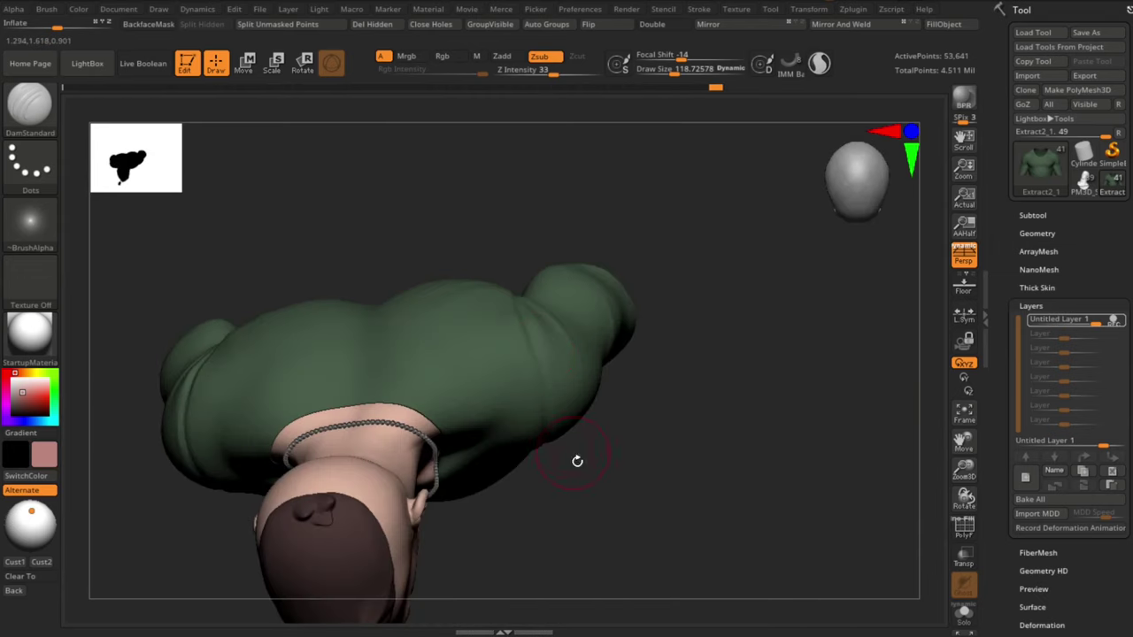
drag(577, 461, 643, 326)
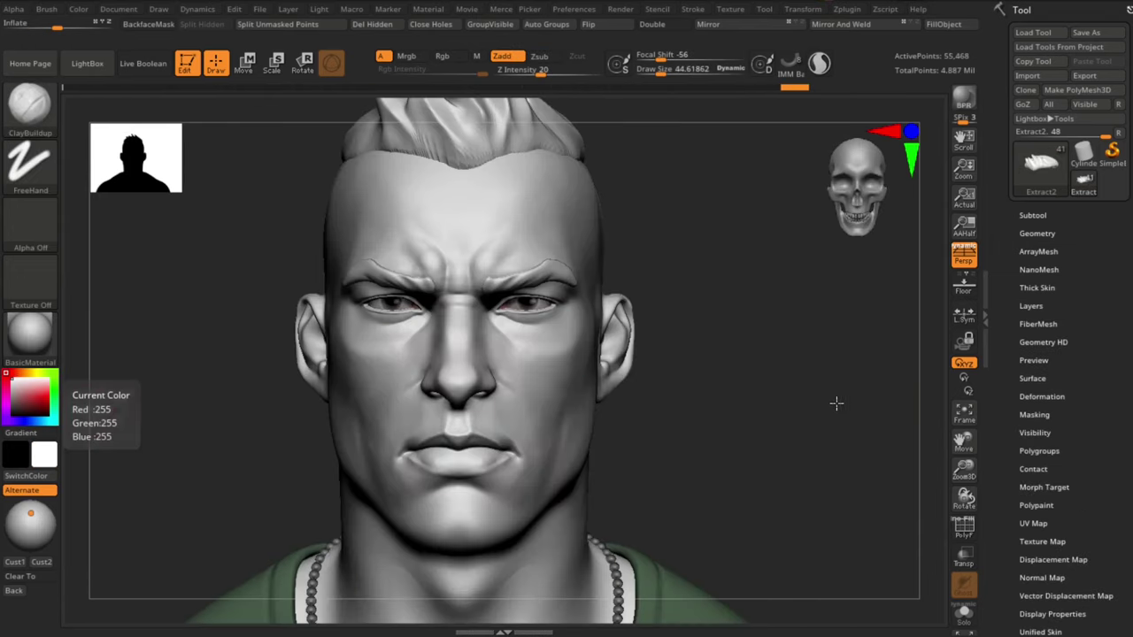
Step: Select the head subtool and smooth the cheek at a draw size of about 45
alt+drag(836, 404, 602, 407)
alt+drag(845, 424, 867, 425)
alt+click(567, 433)
shift+drag(532, 403, 546, 442)
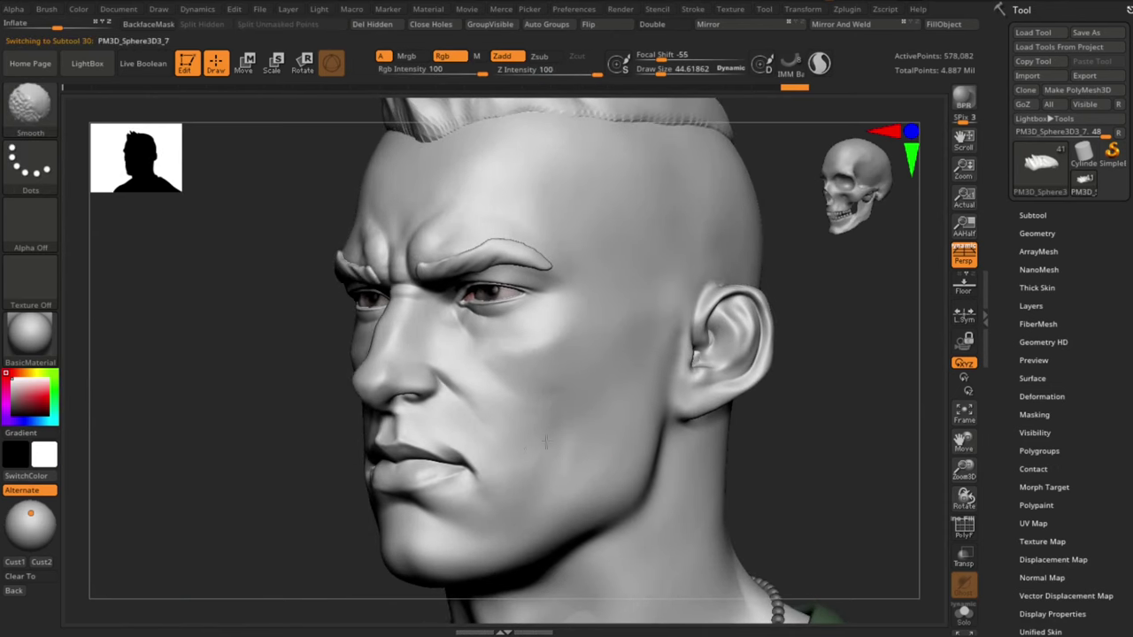
Step: Define the edges of the philtrum with the Standard brush at a draw size of about 26, smoothing the upper lip at about 14
shift+drag(779, 442, 828, 463)
key(s)
key(s)
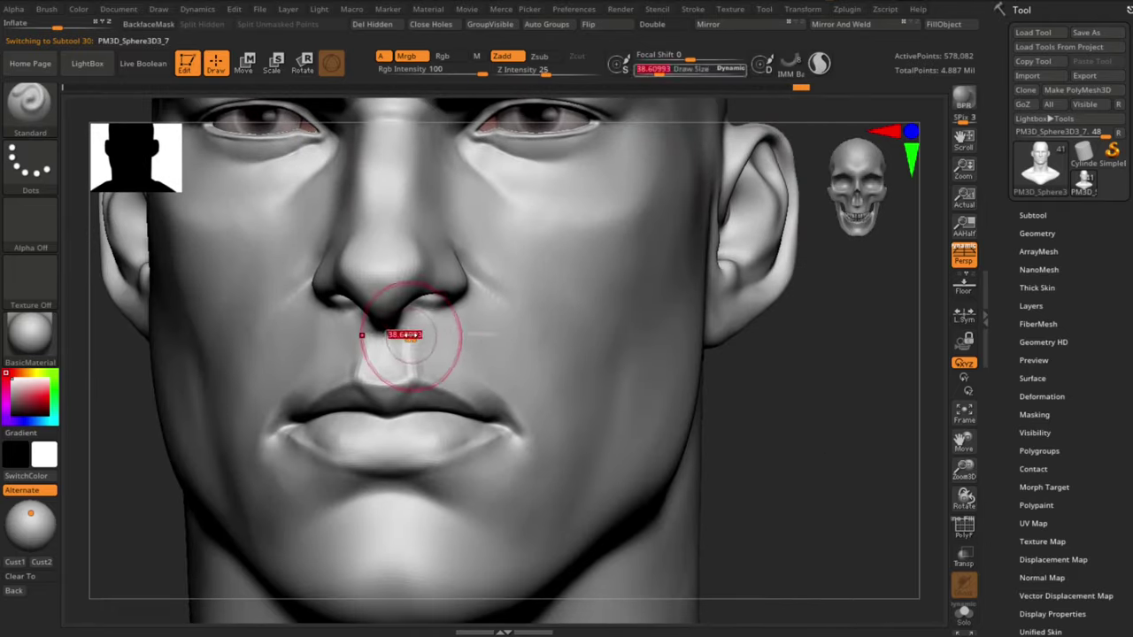
mouse_move(412, 335)
mouse_down()
mouse_move(400, 340)
mouse_move(410, 359)
mouse_up()
key(shift+f)
key(shift+f)
key(s)
shift+drag(416, 398, 435, 400)
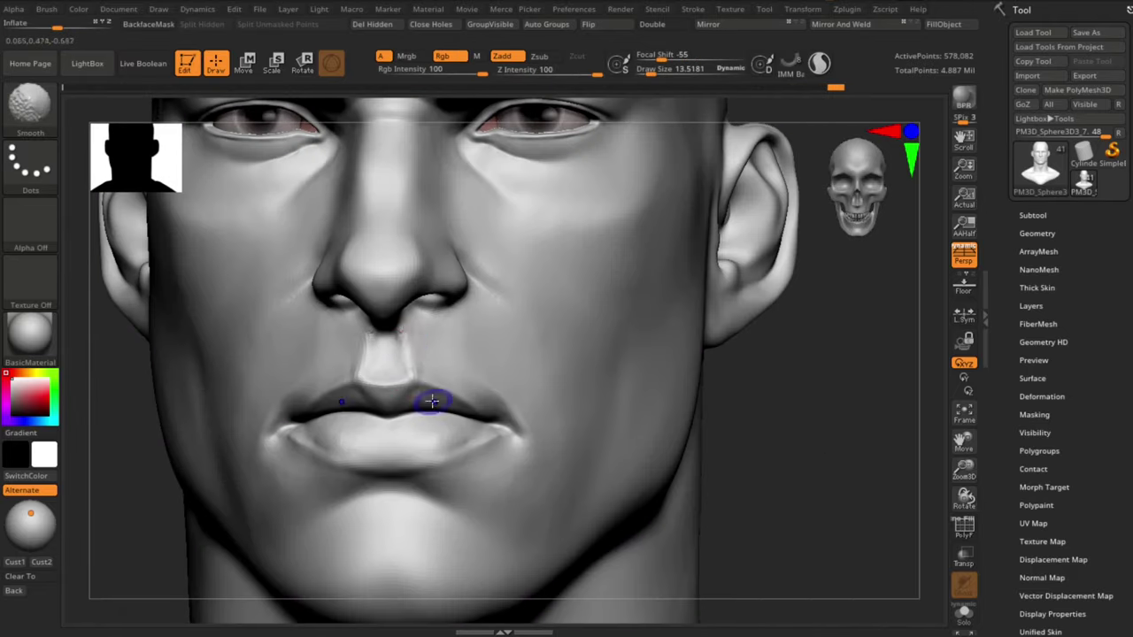
key(s)
drag(402, 343, 410, 344)
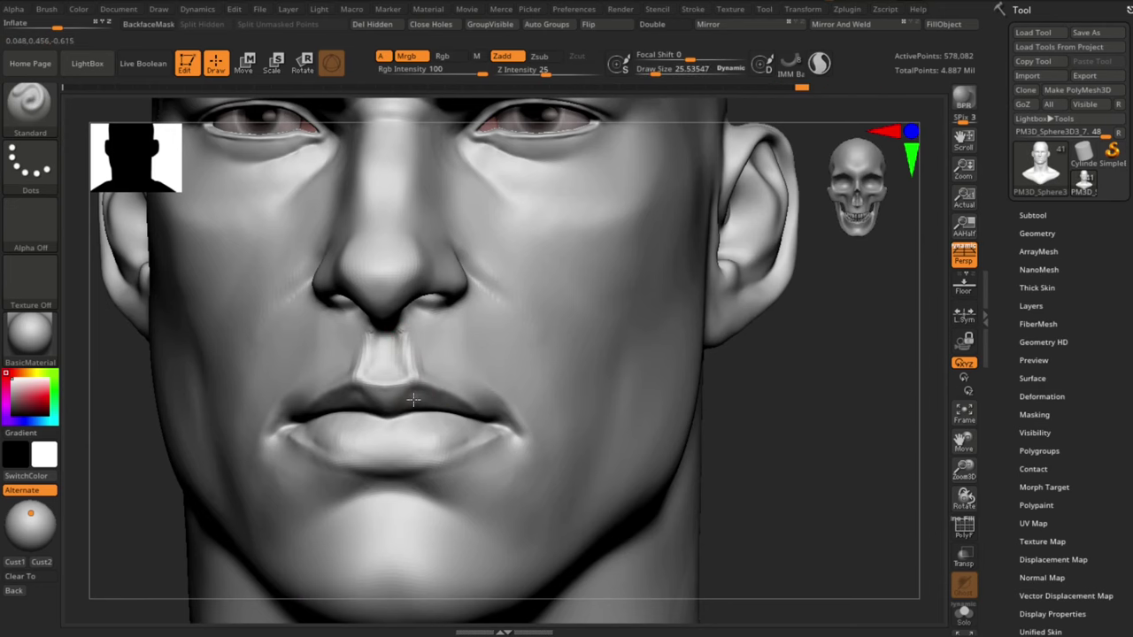
Step: Build up the base of the philtrum at the upper lip with the ClayBuildup brush at a draw size of about 17
drag(796, 487, 730, 490)
key(b)
key(c)
key(b)
key(s)
drag(410, 378, 406, 379)
mouse_move(408, 383)
mouse_down()
mouse_move(397, 387)
mouse_move(407, 396)
mouse_up()
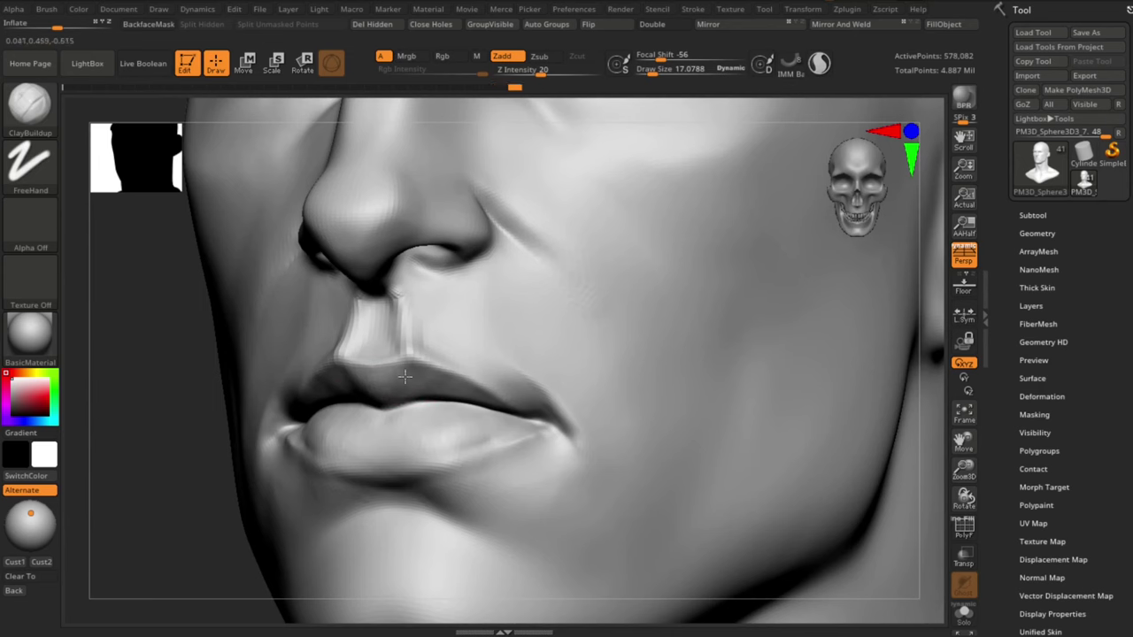
Step: Smooth the philtrum ridge and both lips at a draw size of about 17
key(shift)
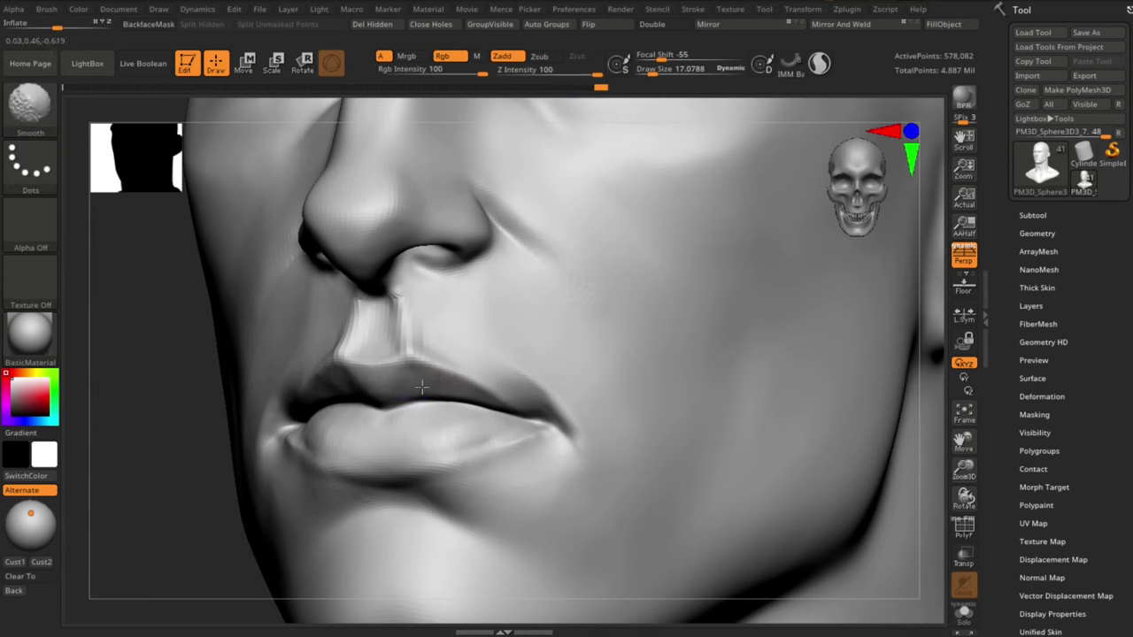
shift+drag(422, 386, 411, 311)
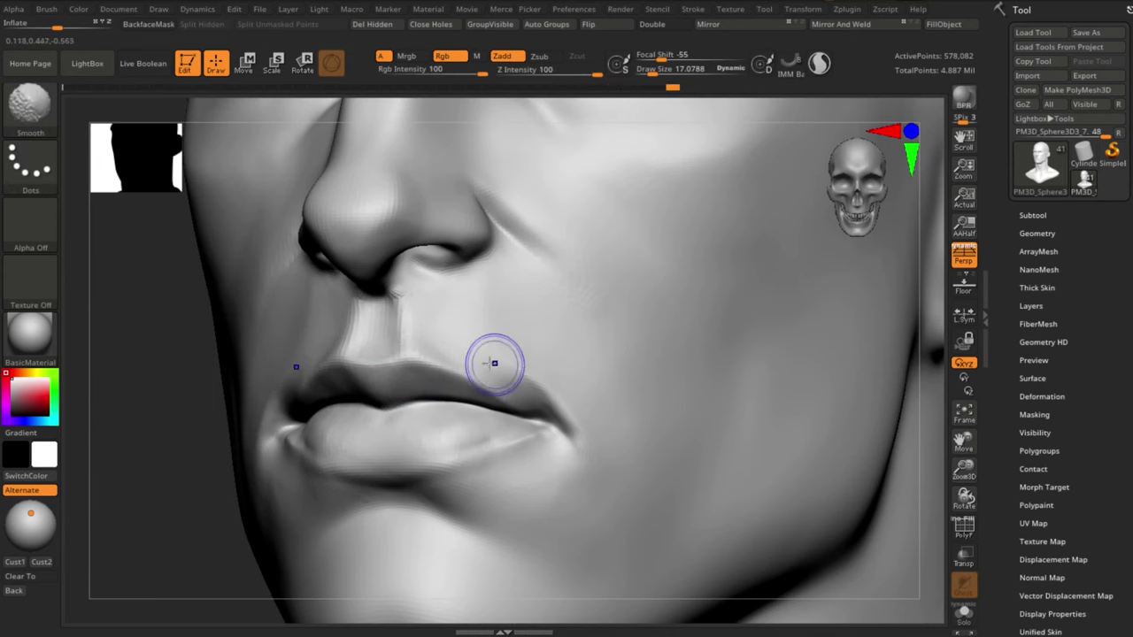
shift+drag(464, 429, 425, 376)
shift+drag(416, 424, 398, 427)
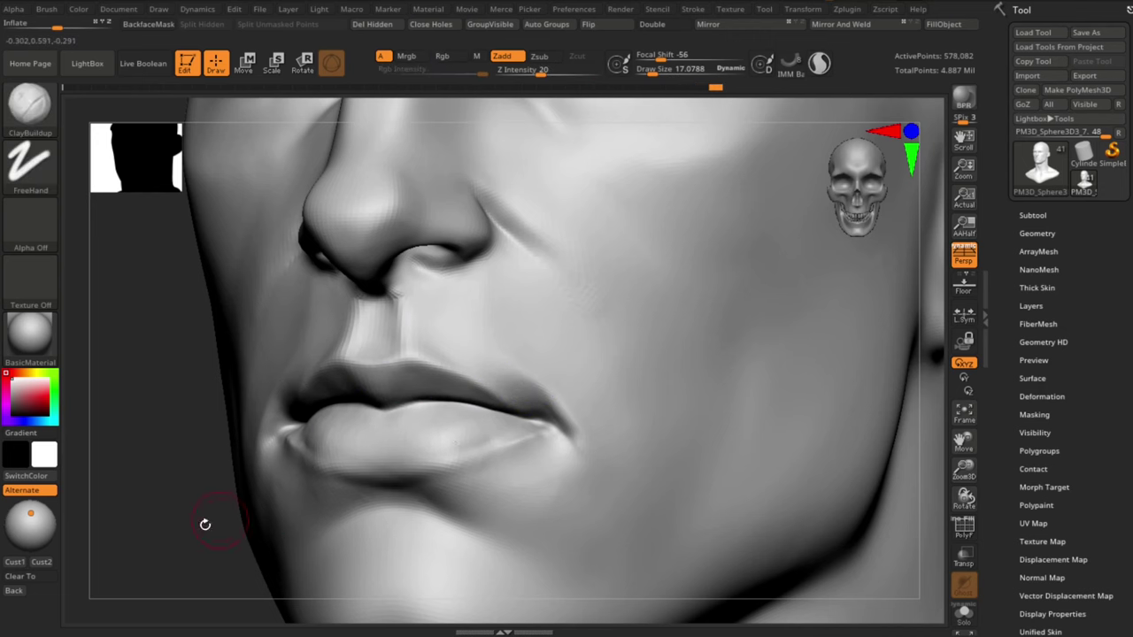
Step: Smooth the corner of the mouth and the skin between the nostril and mouth at a draw size of about 17
alt+drag(206, 524, 292, 531)
key(shift)
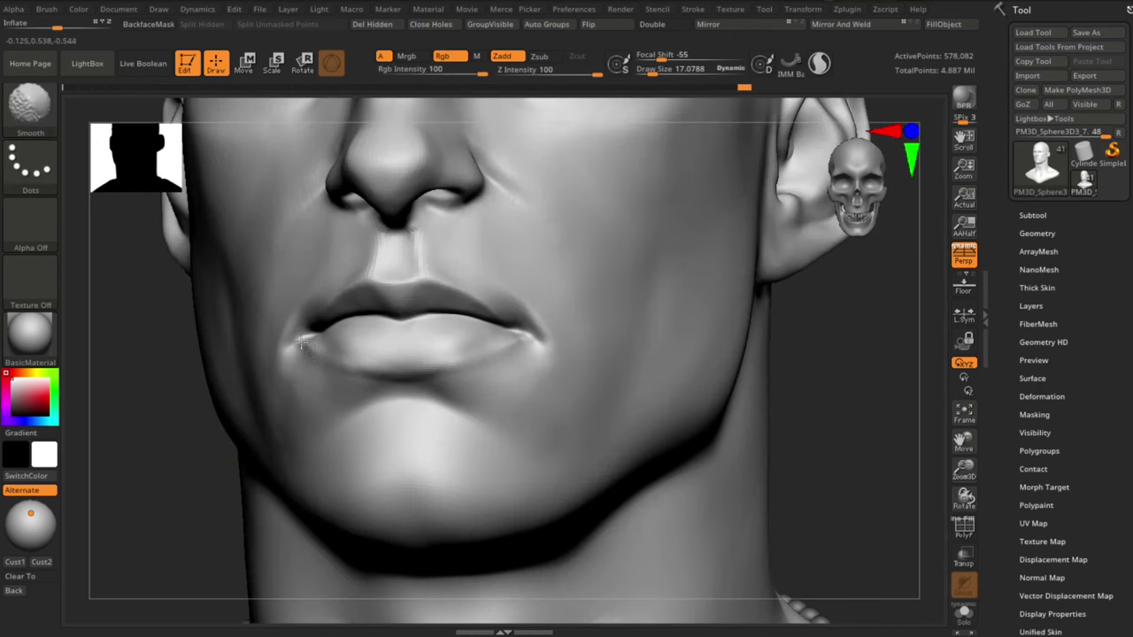
shift+drag(301, 343, 310, 348)
alt+drag(168, 447, 159, 372)
mouse_move(880, 366)
alt+mouse_down()
mouse_move(827, 339)
mouse_move(783, 341)
alt+mouse_up()
alt+drag(850, 354, 889, 414)
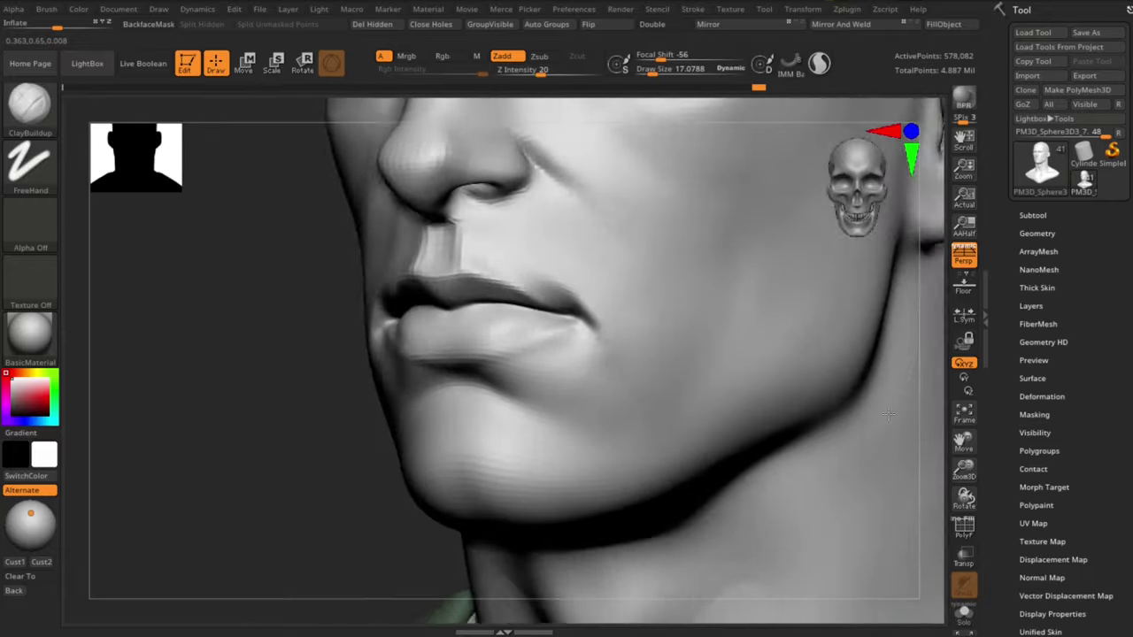
drag(306, 429, 365, 465)
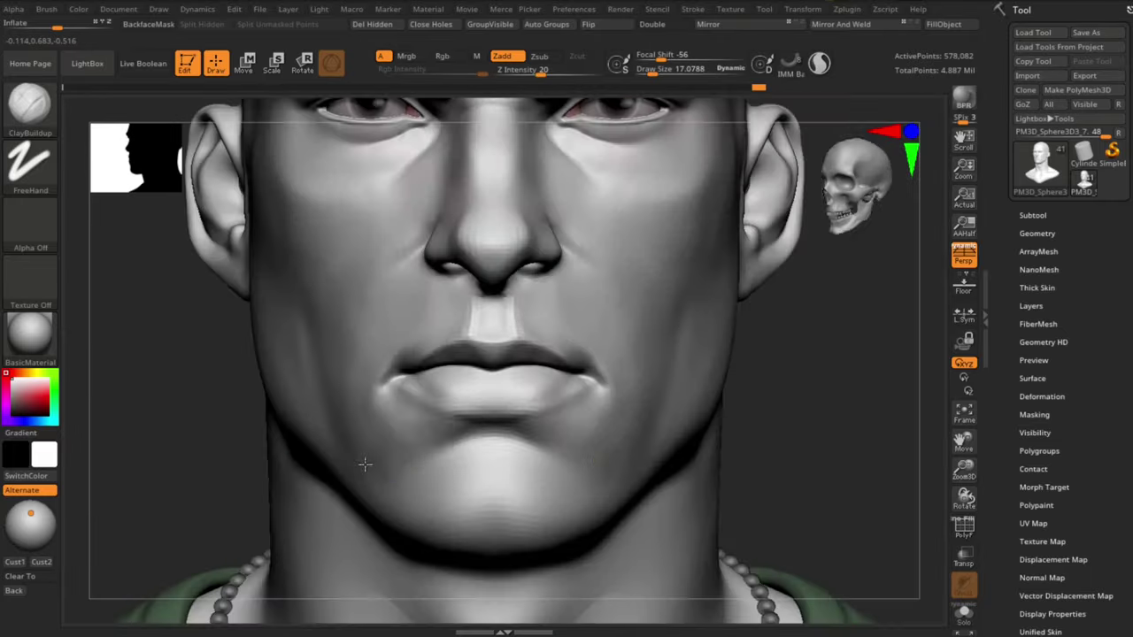
drag(859, 399, 815, 394)
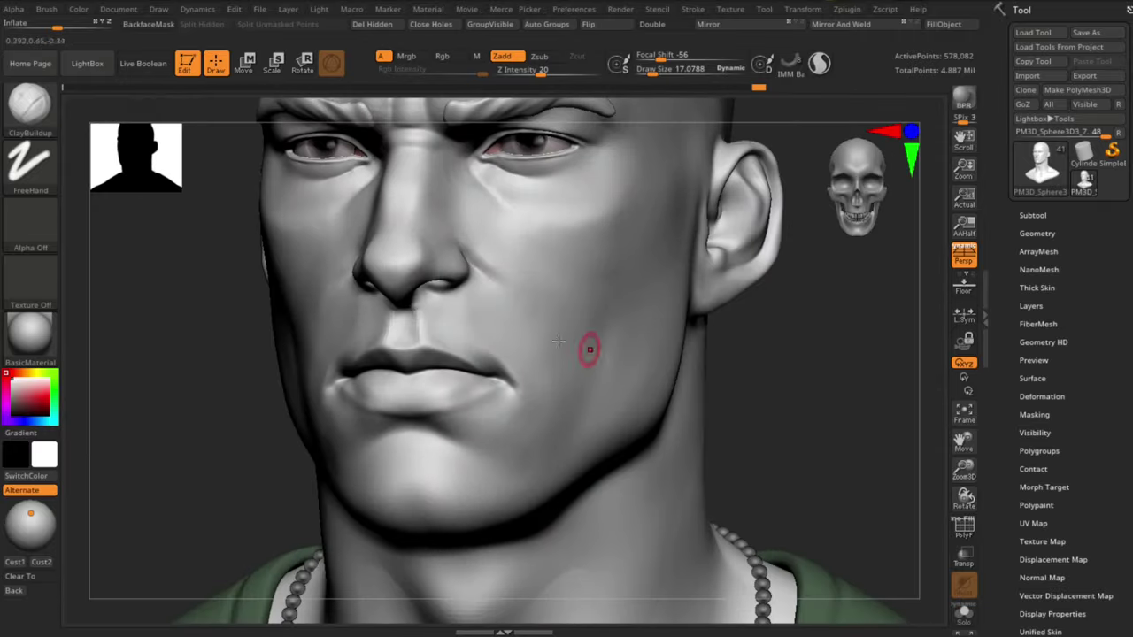
mouse_move(477, 317)
shift+mouse_down()
mouse_move(463, 306)
mouse_move(469, 315)
shift+mouse_up()
Step: Smooth the frown area between the eyebrows at a draw size of about 21
mouse_move(220, 412)
alt+mouse_down()
mouse_move(728, 367)
mouse_move(707, 414)
mouse_move(802, 488)
mouse_move(732, 474)
alt+mouse_up()
shift+drag(443, 281, 433, 302)
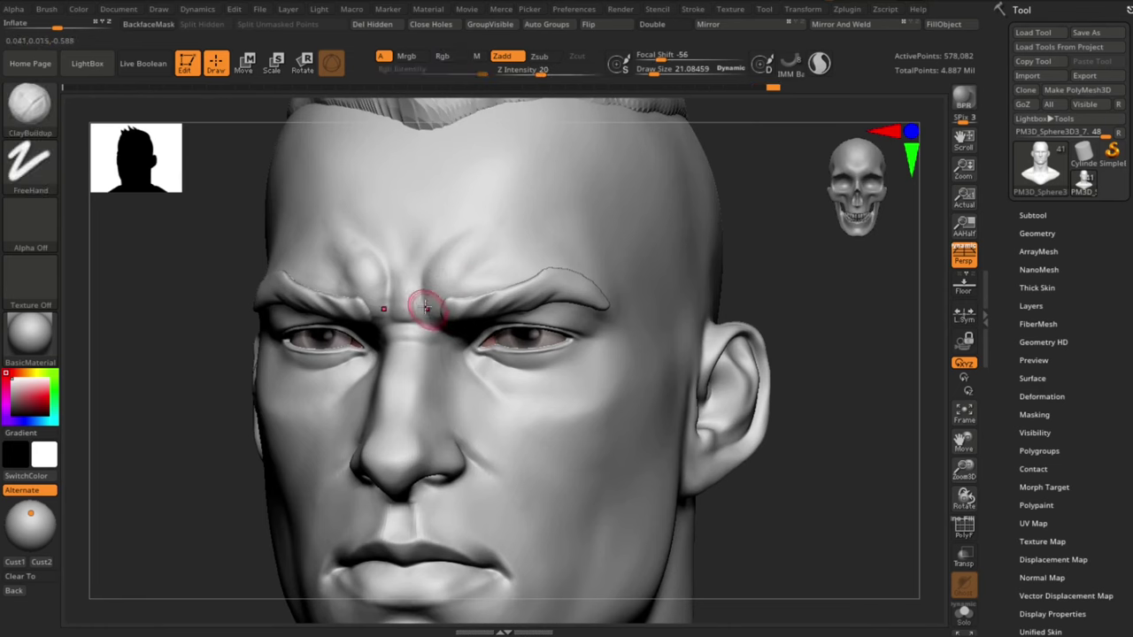
key(shift)
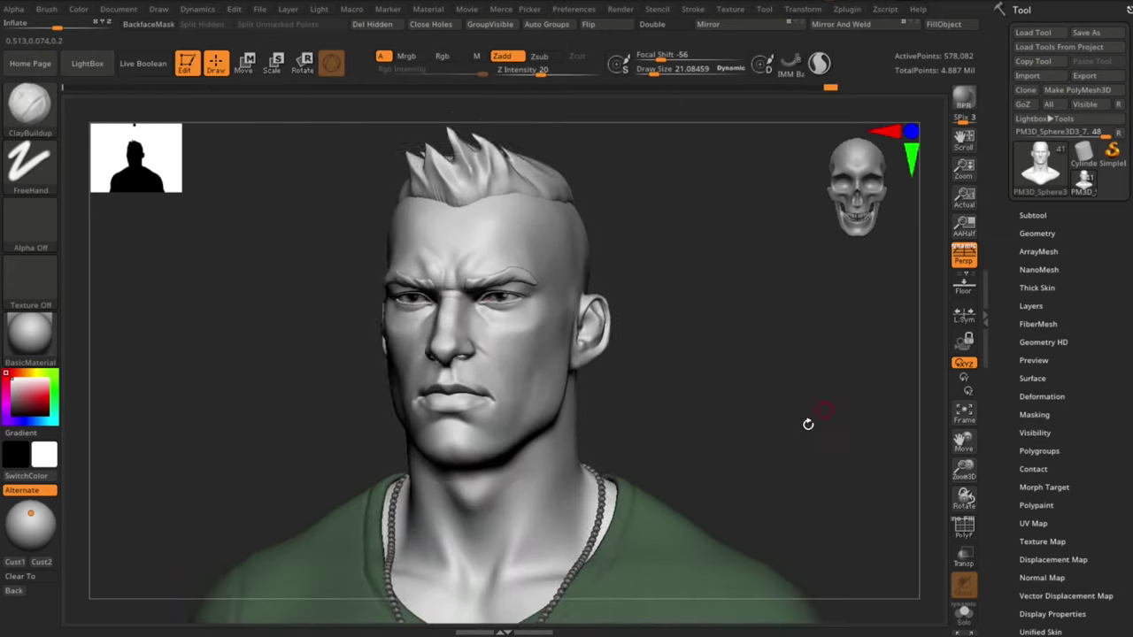
Step: Add a new layer to the head and adjust the nose with the Move Topological brush at a draw size of about 77
drag(817, 422, 804, 392)
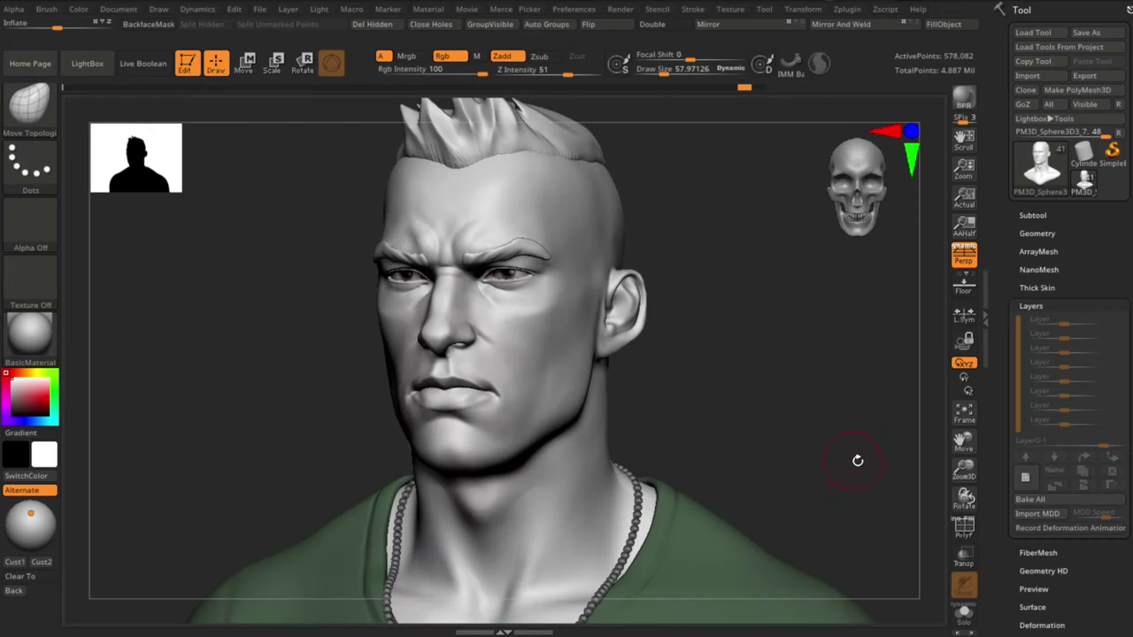
drag(876, 422, 830, 419)
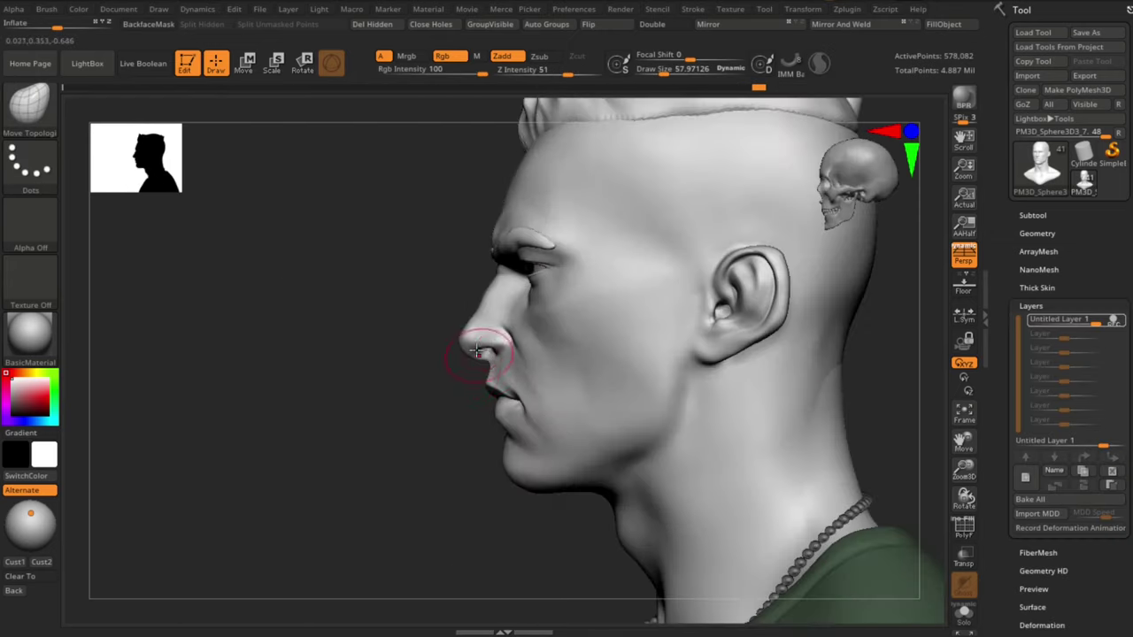
key(s)
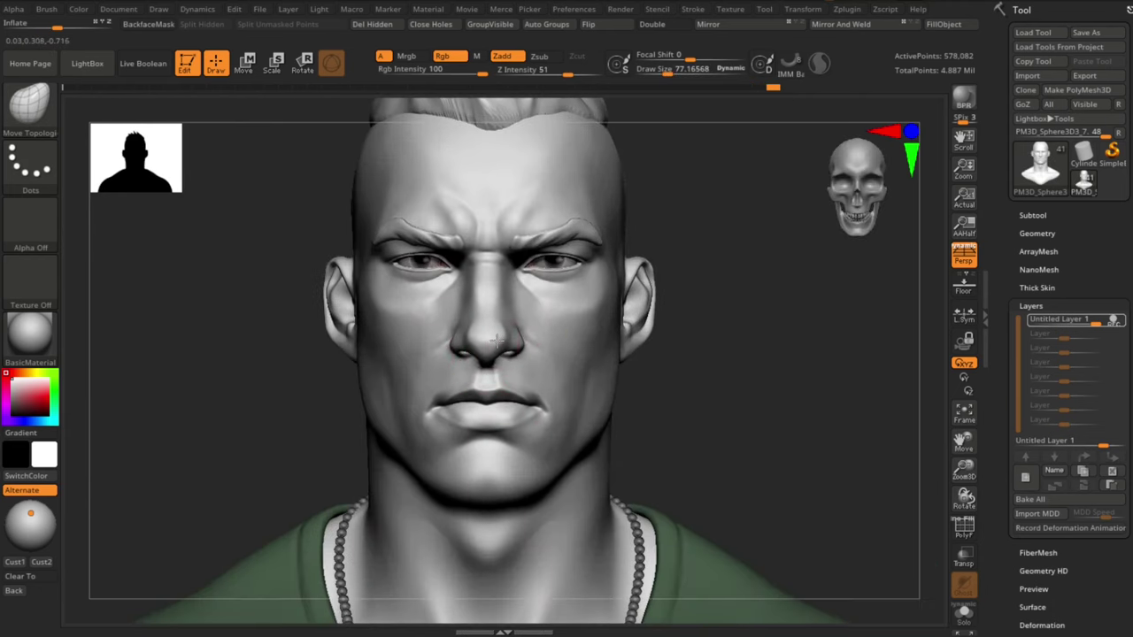
key(s)
drag(518, 371, 505, 372)
ctrl+right_drag(519, 388, 517, 389)
Step: Reshape the lips and mouth corners with the Move Topological brush at draw sizes of about 42 and 65
key(s)
mouse_move(509, 389)
mouse_down()
mouse_move(498, 390)
mouse_move(511, 417)
mouse_up()
drag(509, 415, 507, 409)
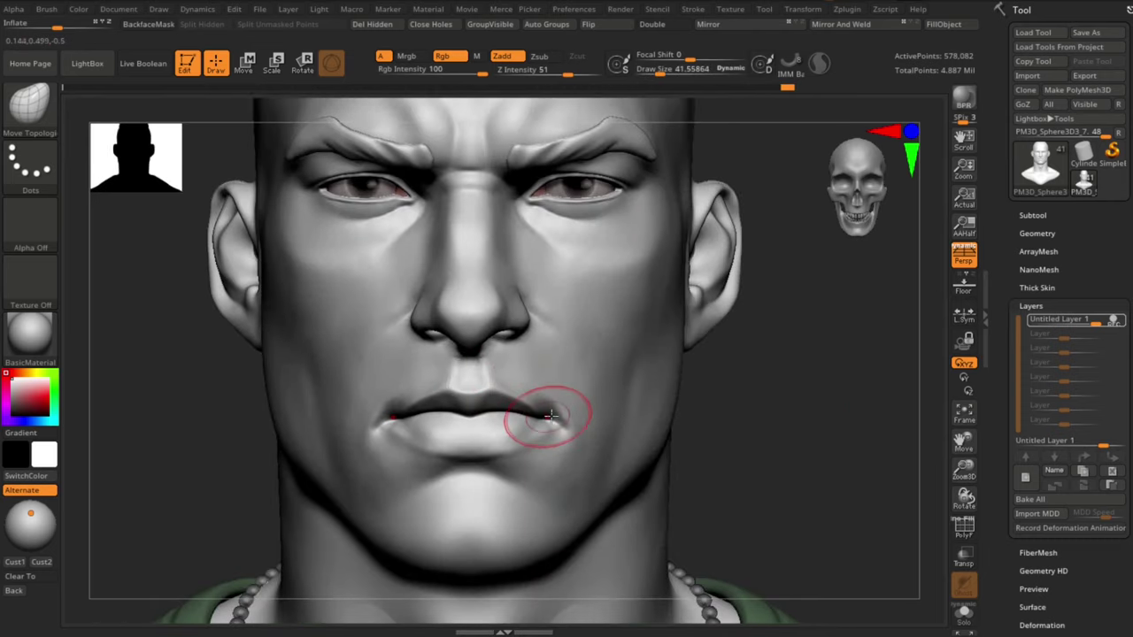
alt+drag(826, 450, 781, 396)
drag(780, 399, 796, 442)
drag(471, 413, 472, 412)
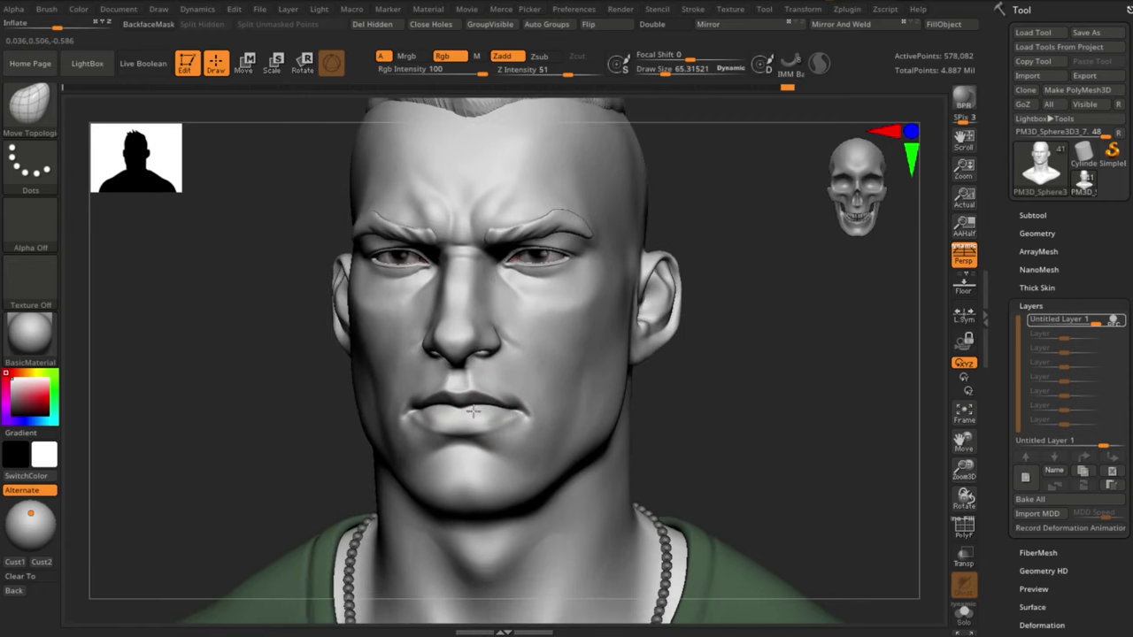
Step: Adjust the cheek contour beside the nose with the Move brush at a draw size of about 77
key(s)
drag(756, 400, 750, 399)
mouse_move(750, 399)
mouse_down()
mouse_move(741, 399)
mouse_move(748, 420)
mouse_up()
key(b)
key(m)
key(v)
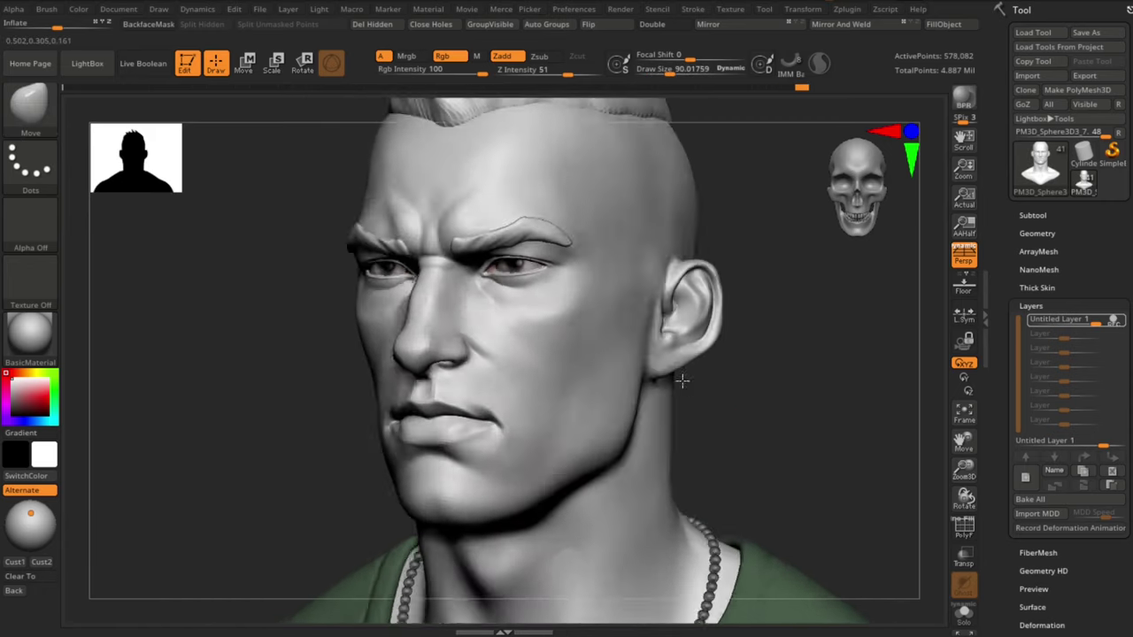
drag(680, 380, 735, 373)
key(s)
drag(595, 363, 591, 364)
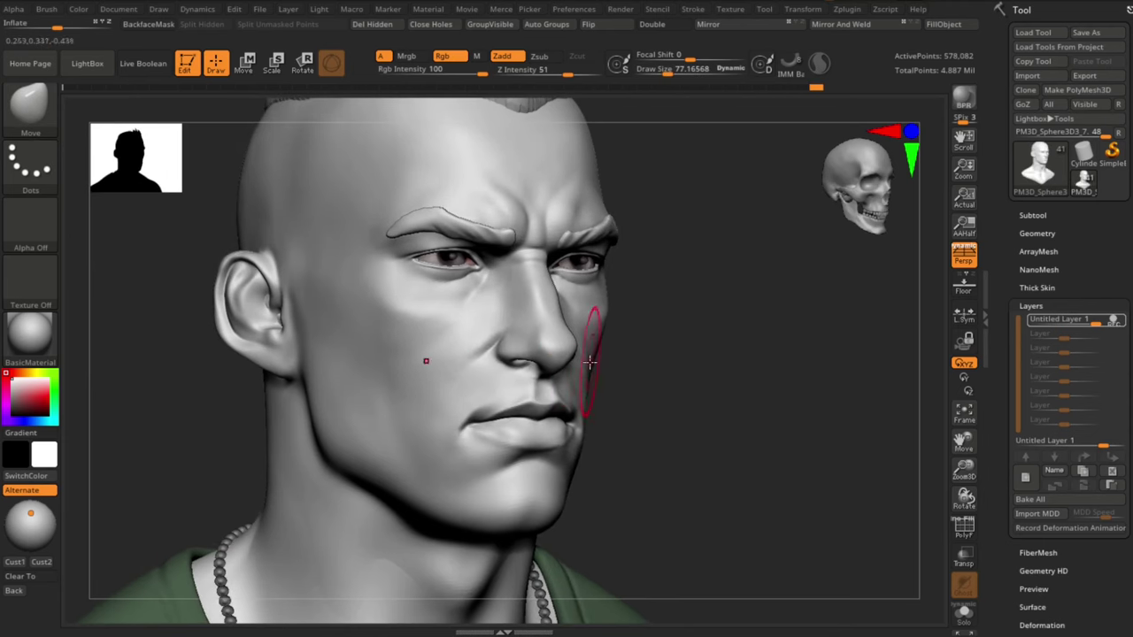
Step: Reshape the sides of the face and the cheekbone outline with the Move brush at draw sizes of about 99 and 81
key(s)
mouse_move(653, 405)
mouse_down()
mouse_move(592, 380)
mouse_move(609, 386)
mouse_up()
drag(654, 380, 620, 361)
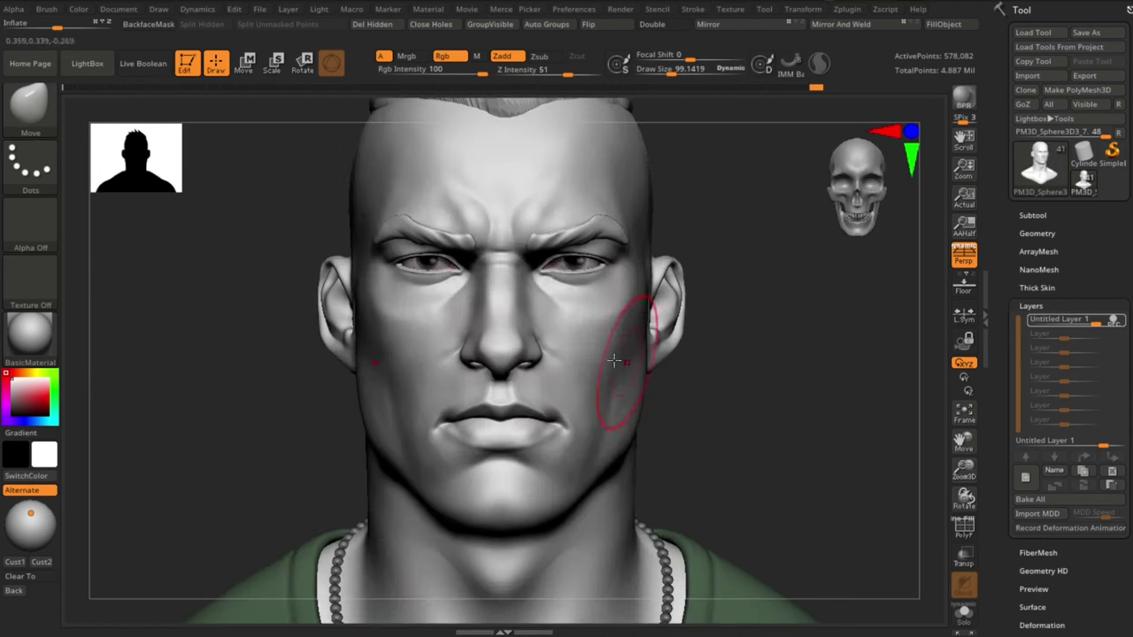
drag(854, 404, 779, 401)
key(s)
drag(426, 320, 423, 320)
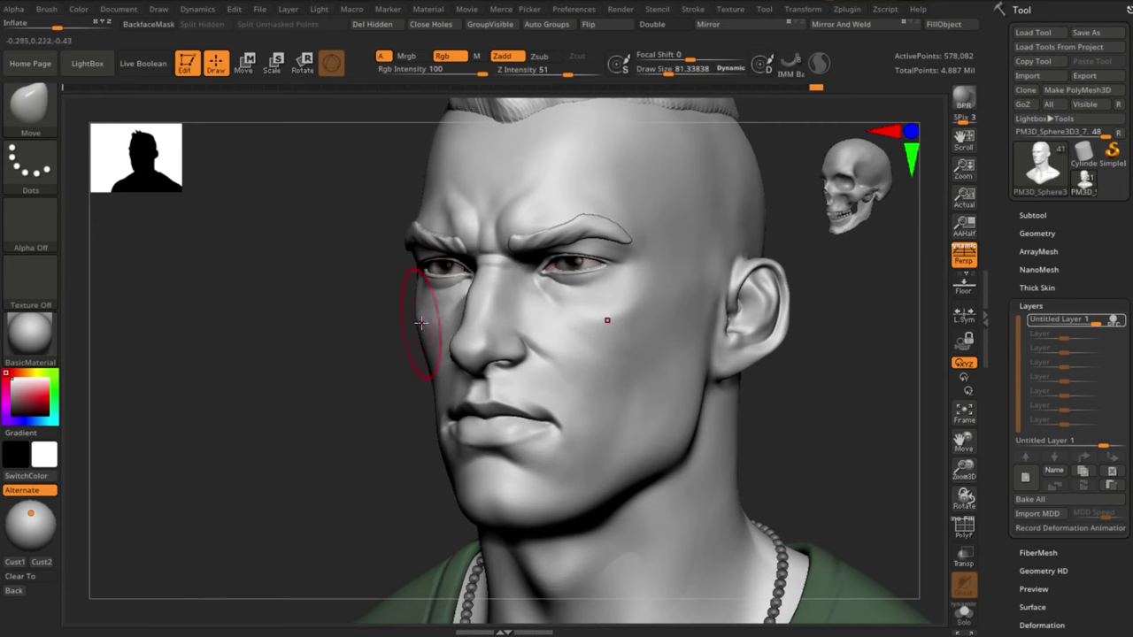
Step: Undo the last cheekbone change and refine the cheek contour with the Move Topological brush at a draw size of about 81
drag(391, 382, 404, 357)
key(ctrl+z)
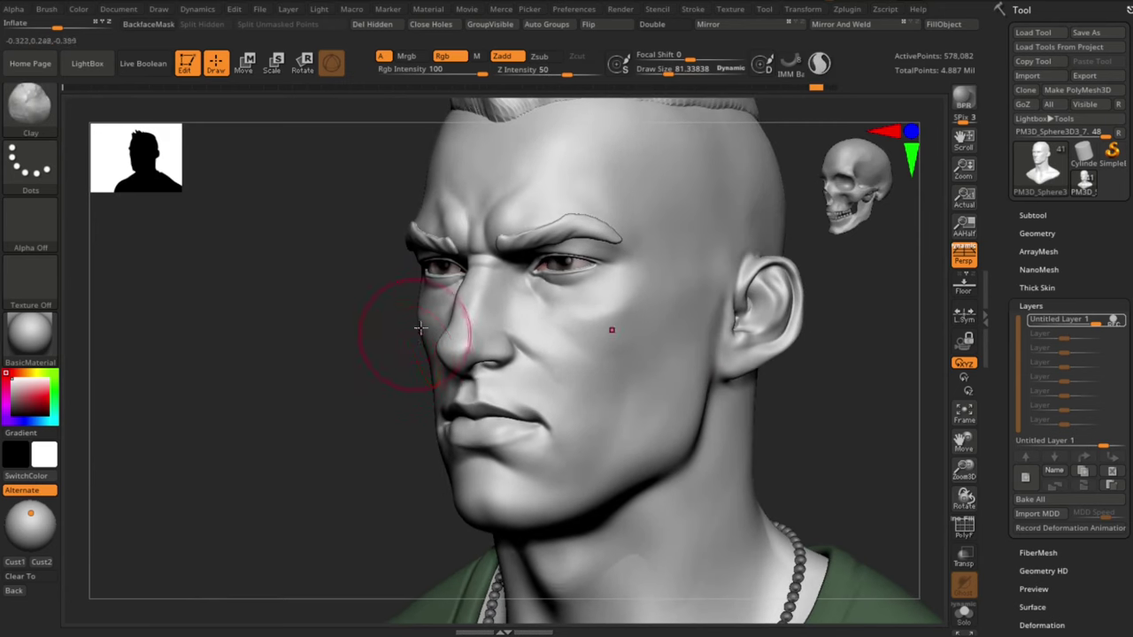
key(b)
key(m)
key(t)
drag(420, 318, 423, 318)
mouse_move(402, 372)
alt+mouse_down()
mouse_move(392, 395)
mouse_move(708, 377)
mouse_move(703, 341)
alt+mouse_up()
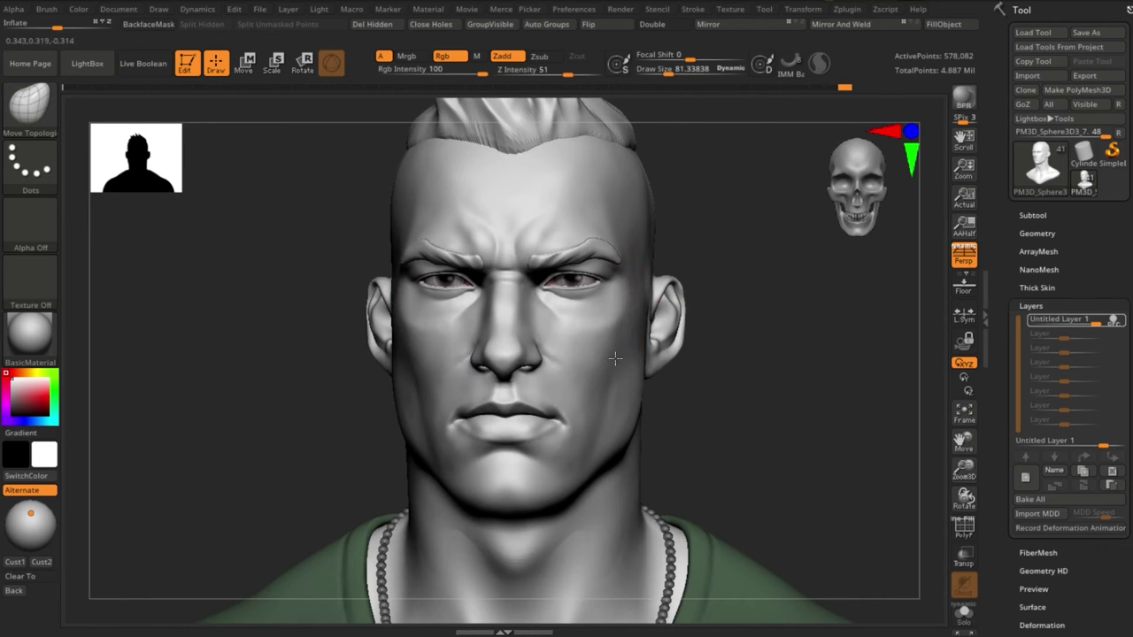
mouse_move(743, 445)
mouse_down()
mouse_move(741, 430)
mouse_move(666, 420)
mouse_up()
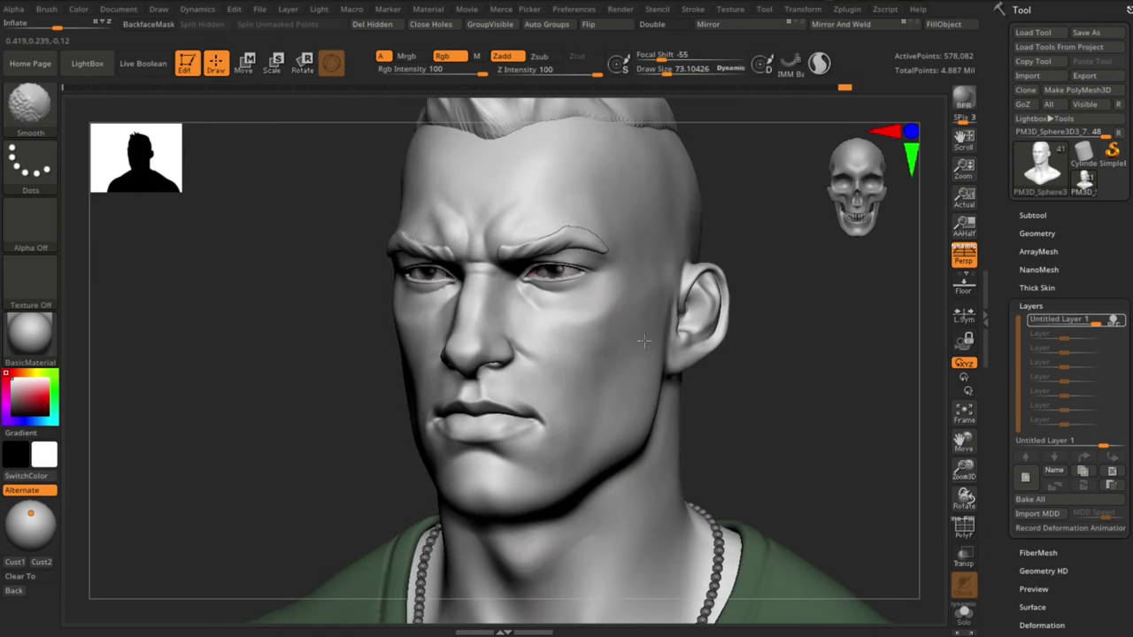
Step: Load Smooth Stronger from the brush library's Smooth folder as the smoothing brush and accept its note
drag(779, 352, 746, 347)
key(s)
drag(643, 289, 639, 289)
drag(763, 250, 798, 244)
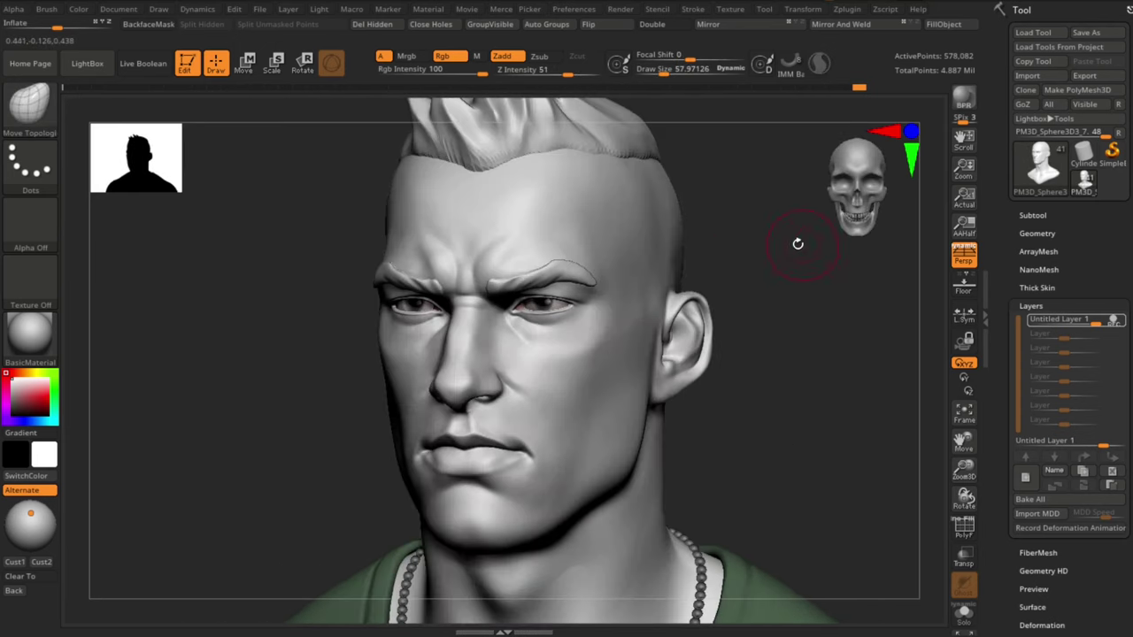
click(87, 63)
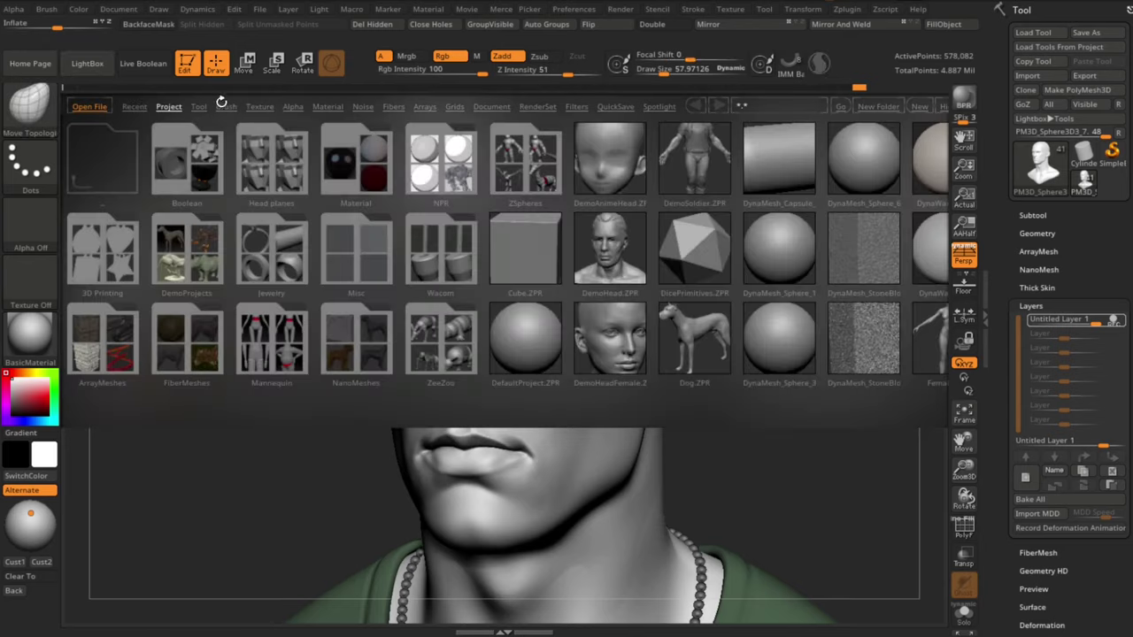
click(225, 106)
double_click(772, 259)
double_click(349, 328)
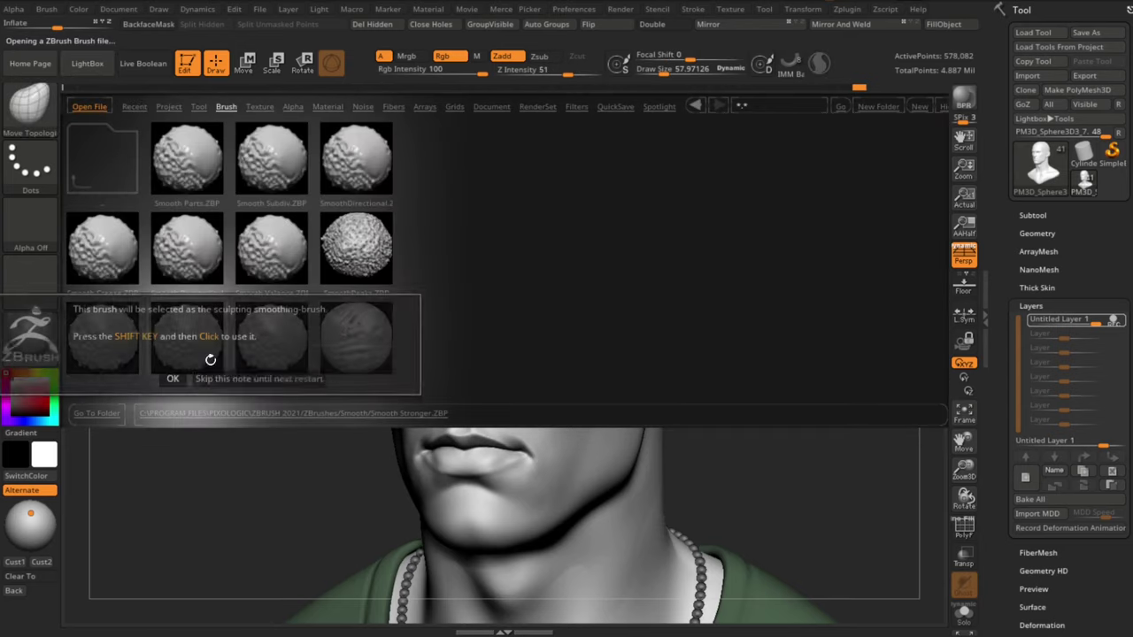
click(174, 378)
Step: Smooth the forehead, temple and cheek with the Smooth Stronger brush at draw sizes of about 90 and 54
drag(754, 305, 713, 301)
key(s)
mouse_move(582, 222)
mouse_down()
mouse_move(621, 250)
mouse_move(622, 227)
mouse_move(634, 247)
mouse_move(611, 232)
mouse_up()
key(s)
key(shift)
shift+drag(521, 191, 566, 232)
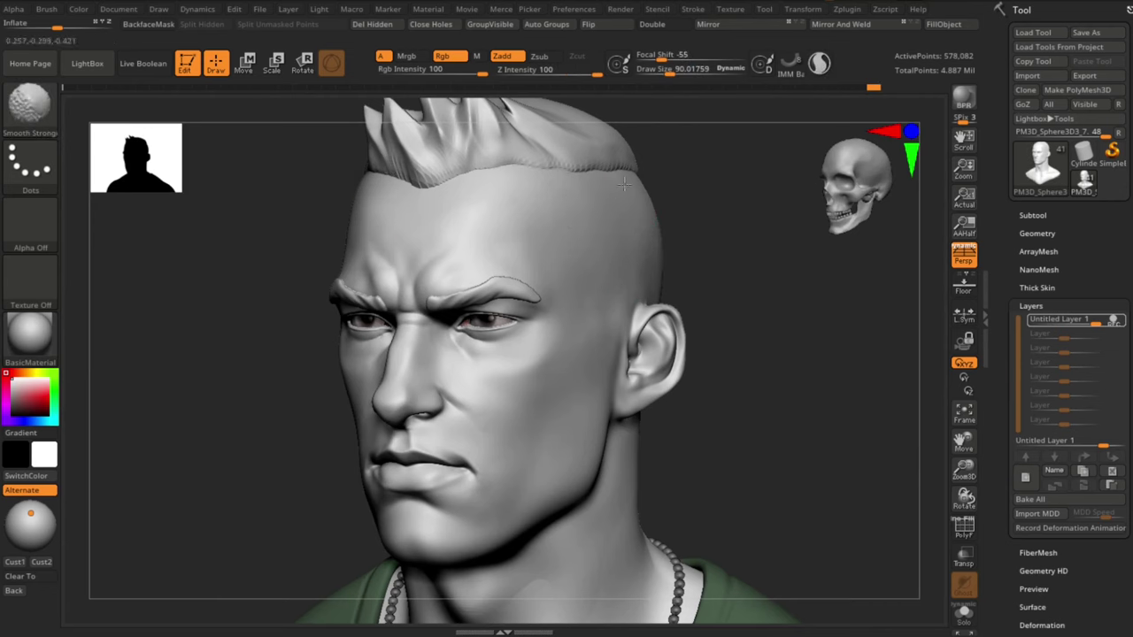
key(s)
mouse_move(612, 298)
mouse_down()
mouse_move(587, 308)
mouse_move(605, 314)
mouse_up()
mouse_move(605, 317)
shift+mouse_down()
mouse_move(583, 362)
mouse_move(541, 398)
shift+mouse_up()
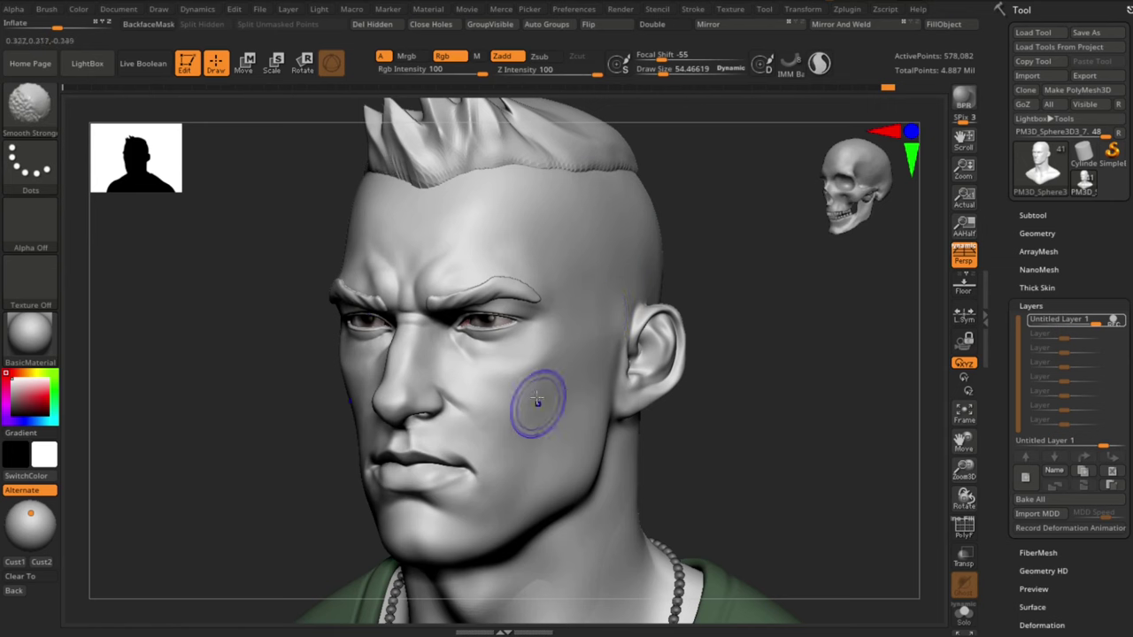
Step: Reshape the nose tip and nostril wing in profile with the Move Topological brush at a draw size of about 30
mouse_move(773, 462)
mouse_down()
mouse_move(752, 452)
mouse_move(749, 428)
mouse_move(799, 427)
mouse_move(766, 403)
mouse_up()
key(s)
mouse_move(766, 402)
mouse_down()
mouse_move(439, 354)
mouse_move(465, 379)
mouse_up()
drag(517, 329, 515, 347)
key(s)
drag(547, 331, 541, 331)
alt+drag(447, 354, 473, 381)
key(s)
drag(551, 311, 544, 311)
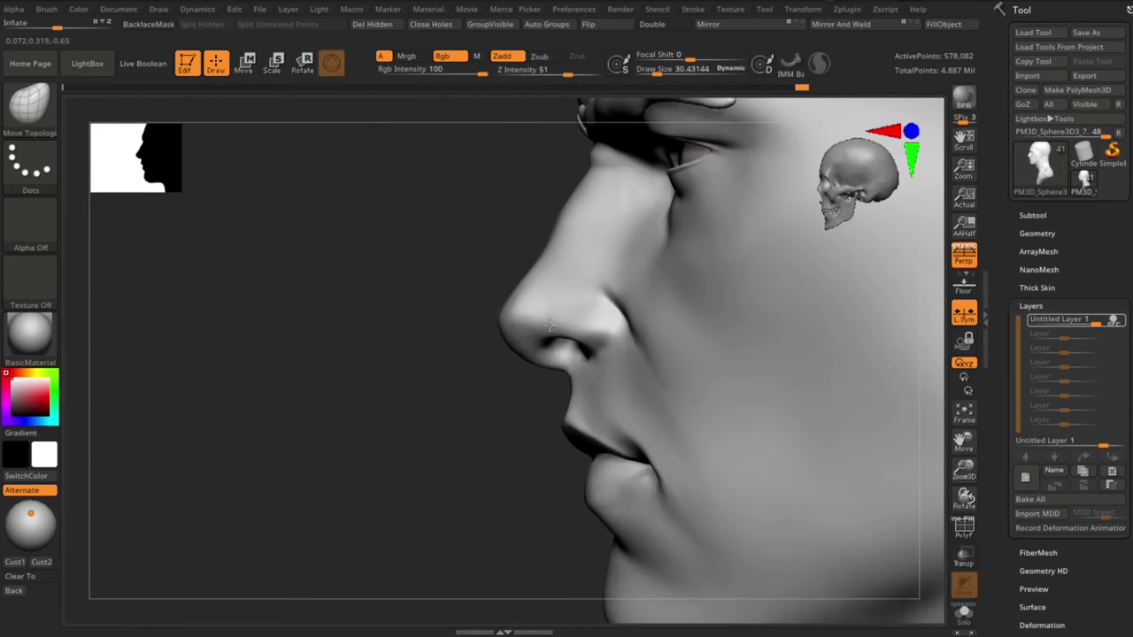
drag(589, 346, 586, 347)
Step: Adjust the nostrils from the front with the Move Topological brush, and smooth beside the nose bridge at a draw size of about 26
drag(425, 372, 708, 385)
mouse_move(779, 408)
alt+mouse_down()
mouse_move(752, 381)
mouse_move(788, 394)
alt+mouse_up()
alt+drag(796, 390, 816, 412)
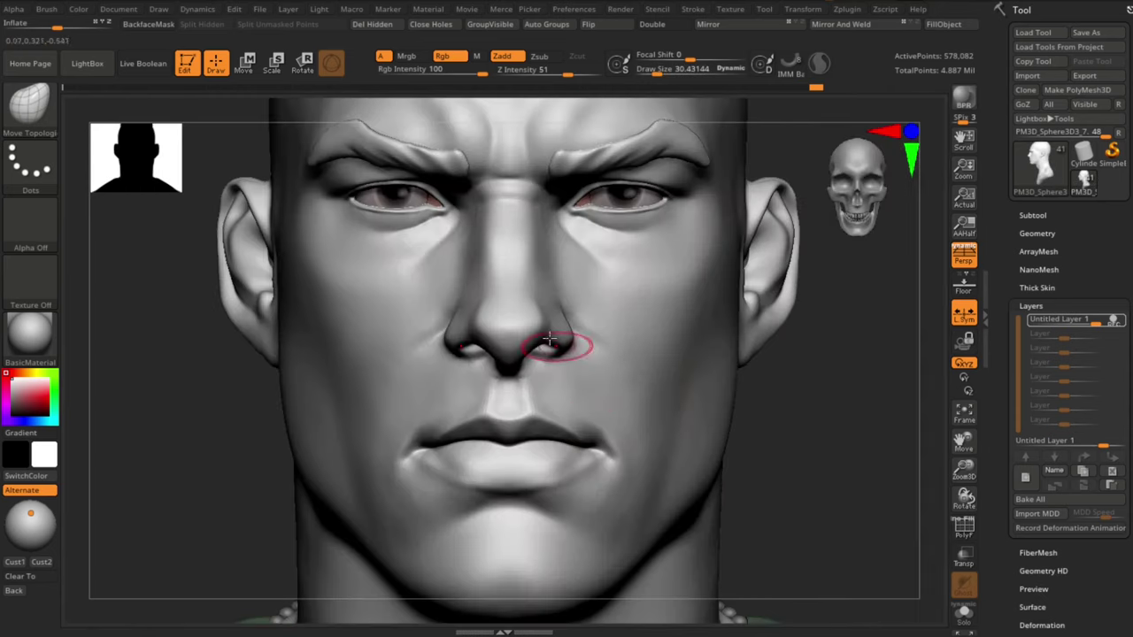
drag(563, 347, 559, 336)
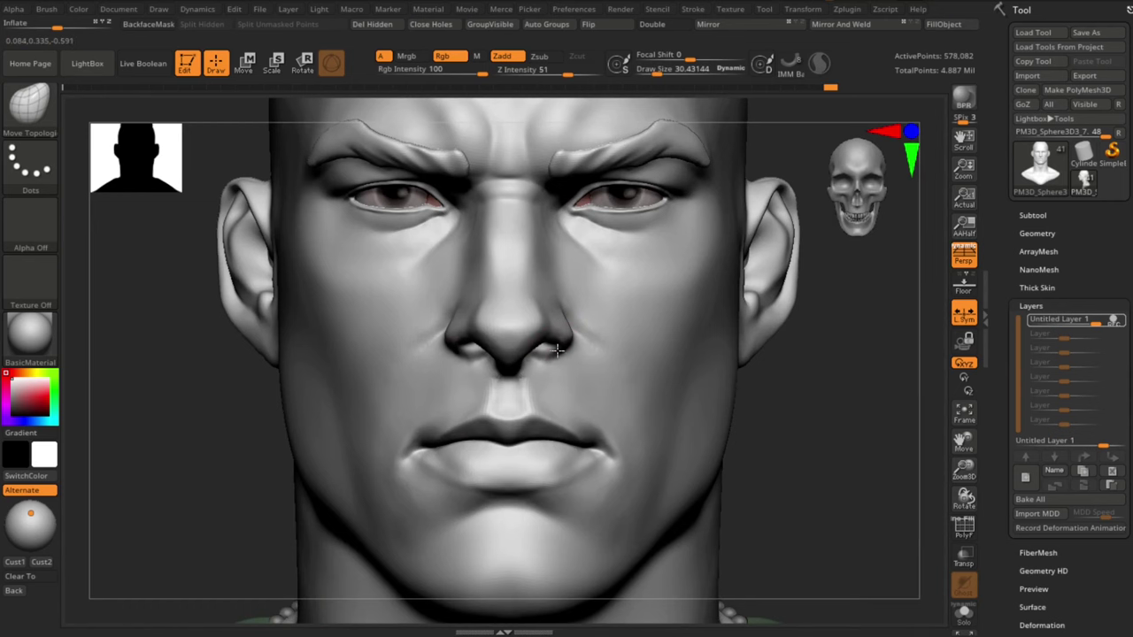
mouse_move(869, 435)
alt+mouse_down()
mouse_move(847, 413)
mouse_move(868, 436)
alt+mouse_up()
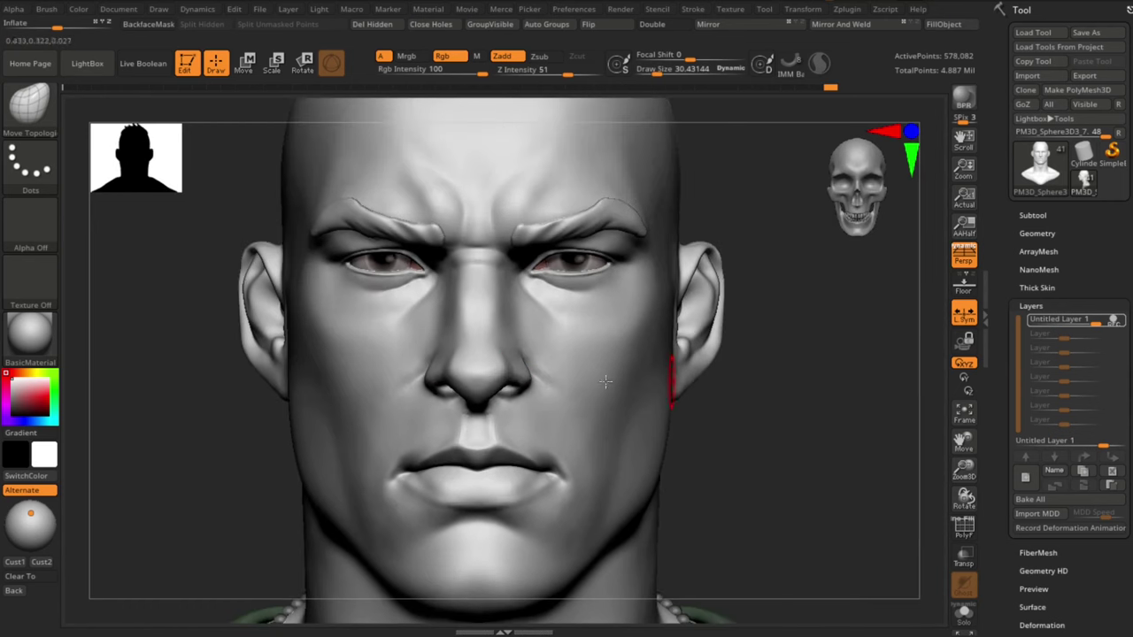
key(s)
shift+drag(515, 290, 514, 281)
Step: Compare the head with its layers switched on and off, bake them all and create a new layer
alt+drag(848, 501, 826, 476)
drag(827, 476, 809, 471)
shift+drag(841, 433, 901, 396)
click(1025, 477)
click(1122, 321)
click(1122, 321)
click(1122, 321)
click(1121, 322)
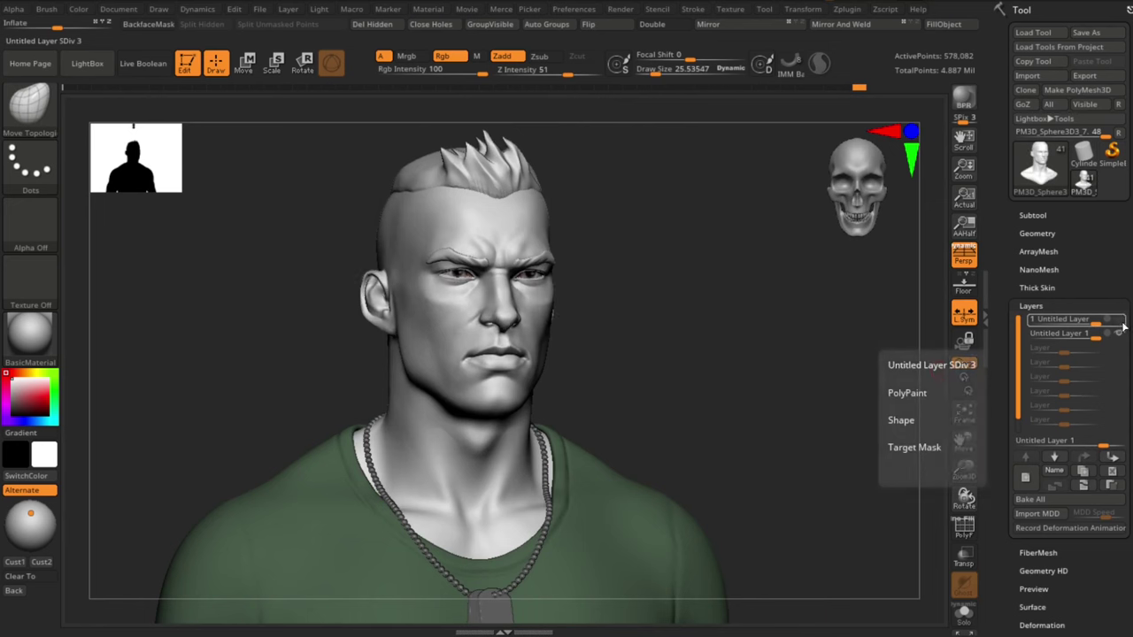
click(1121, 323)
click(1071, 503)
click(1025, 477)
Step: Smooth the cheeks and the area around the mouth and jaw with the Smooth Stronger brush at a draw size of about 33
shift+drag(898, 435, 876, 431)
mouse_move(877, 431)
alt+mouse_down()
mouse_move(797, 411)
mouse_move(829, 405)
mouse_move(794, 422)
alt+mouse_up()
mouse_move(528, 352)
shift+mouse_down()
mouse_move(542, 396)
mouse_move(566, 410)
shift+mouse_up()
mouse_move(823, 433)
shift+mouse_down()
mouse_move(856, 454)
mouse_move(797, 411)
shift+mouse_up()
shift+drag(515, 348, 520, 380)
mouse_move(739, 416)
alt+mouse_down()
mouse_move(759, 435)
mouse_move(726, 413)
alt+mouse_up()
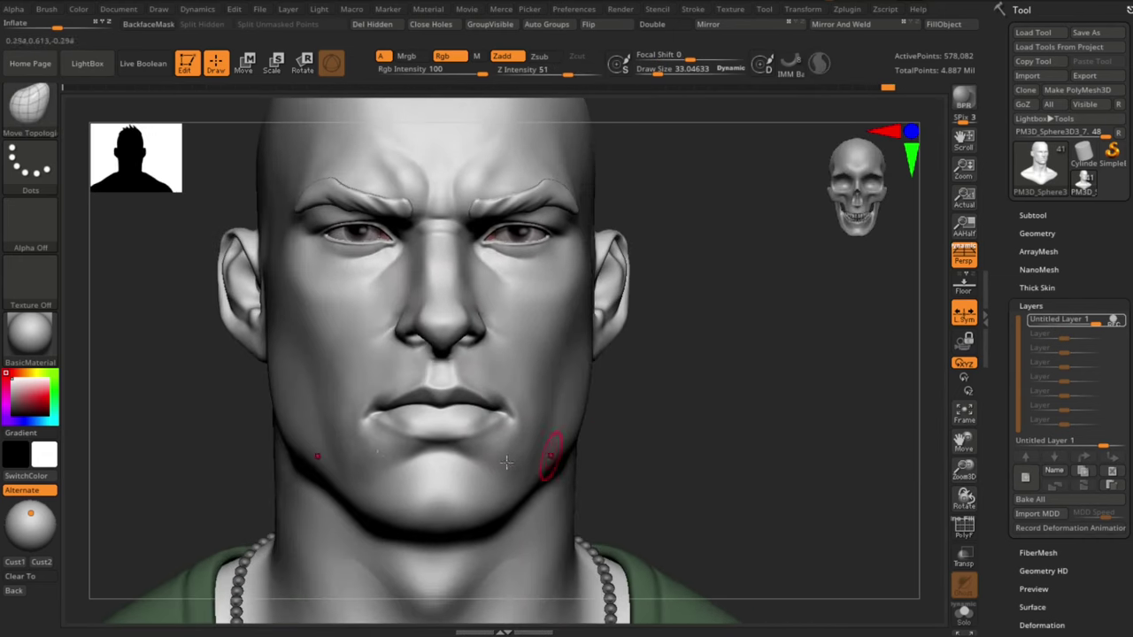
shift+drag(377, 457, 345, 383)
drag(640, 425, 595, 423)
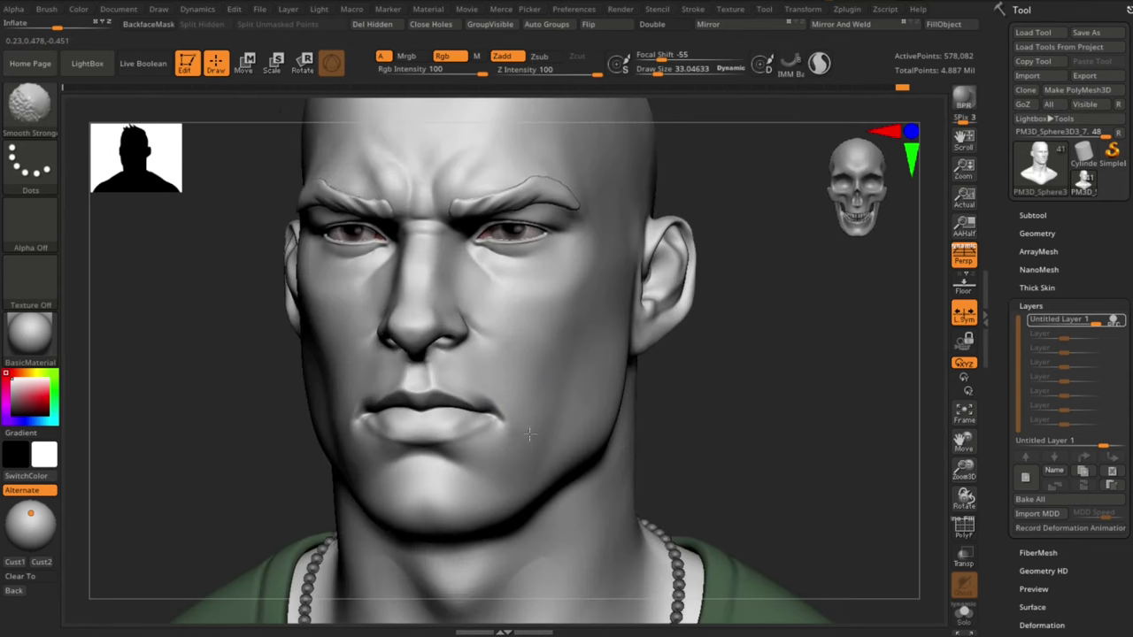
mouse_move(829, 470)
alt+mouse_down()
mouse_move(809, 455)
mouse_move(828, 453)
alt+mouse_up()
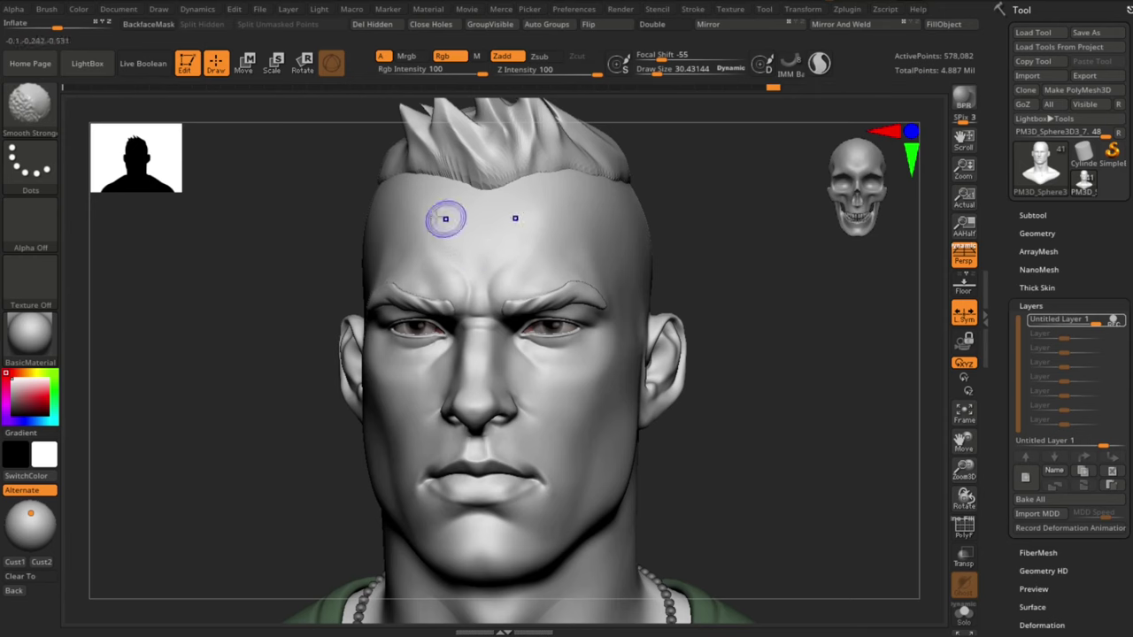
Step: Soften the creases beneath the inner eye corners with the Smooth brush at a draw size of about 21
drag(852, 267, 772, 266)
key(s)
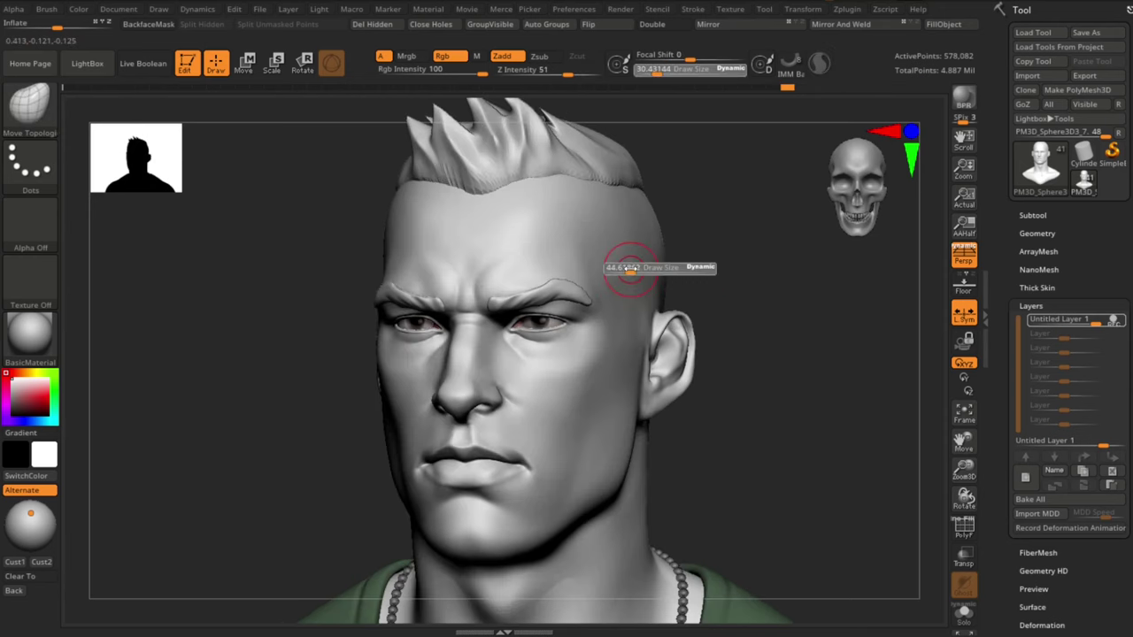
drag(628, 266, 635, 267)
drag(769, 458, 797, 456)
mouse_move(796, 456)
alt+mouse_down()
mouse_move(761, 392)
mouse_move(752, 461)
alt+mouse_up()
key(s)
drag(504, 384, 489, 381)
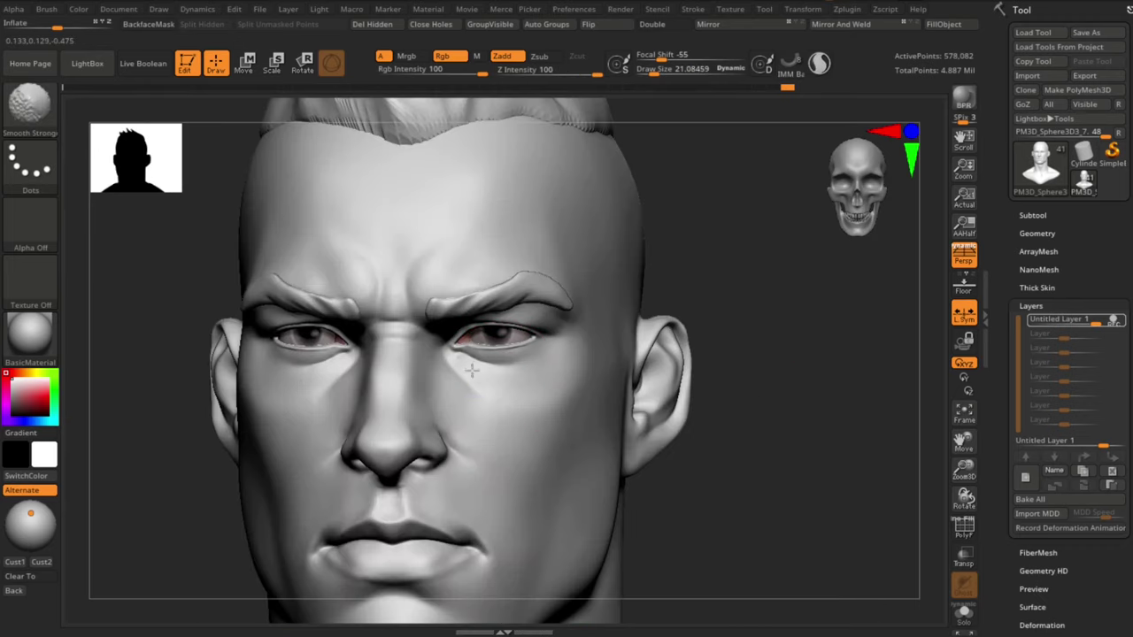
Step: Carve hair grooves into the eyebrows with the DamStandard brush at draw sizes of about 28 and 26
mouse_move(786, 480)
alt+mouse_down()
mouse_move(791, 489)
mouse_move(767, 420)
mouse_move(766, 346)
mouse_move(746, 337)
mouse_move(787, 397)
mouse_move(776, 370)
alt+mouse_up()
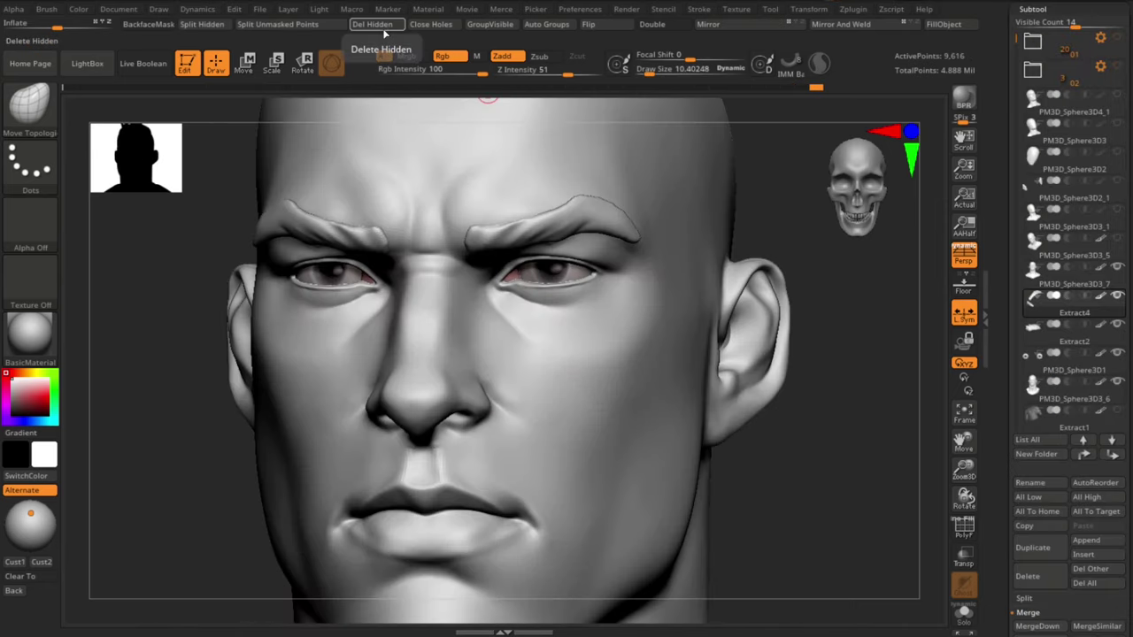
mouse_move(872, 495)
mouse_down()
mouse_move(897, 539)
mouse_move(866, 519)
mouse_up()
key(s)
drag(472, 220, 478, 224)
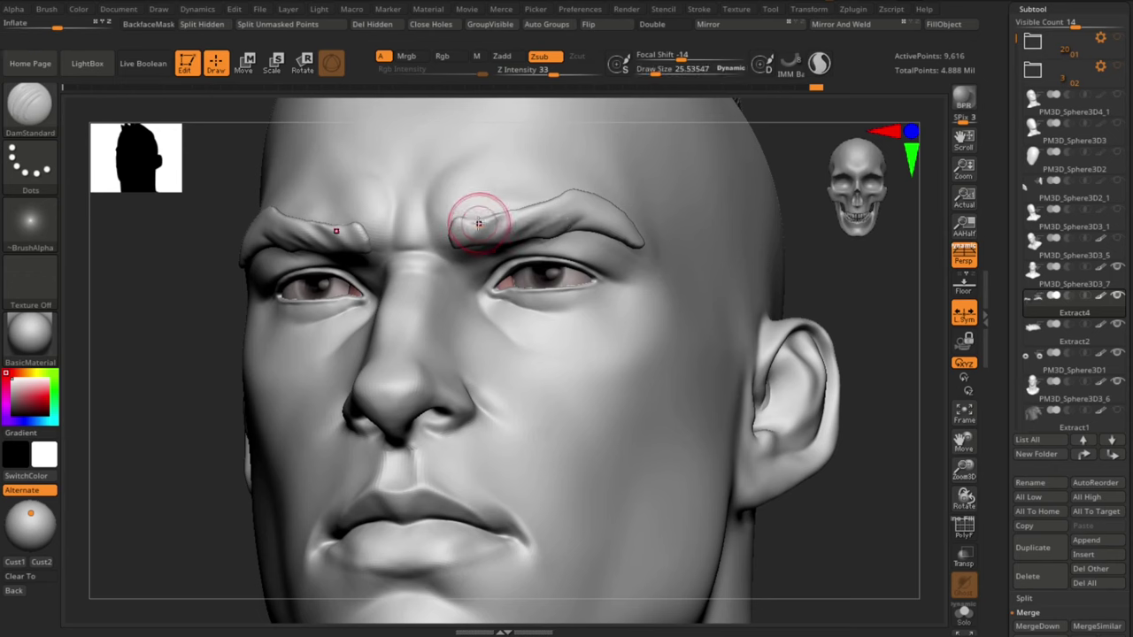
key(s)
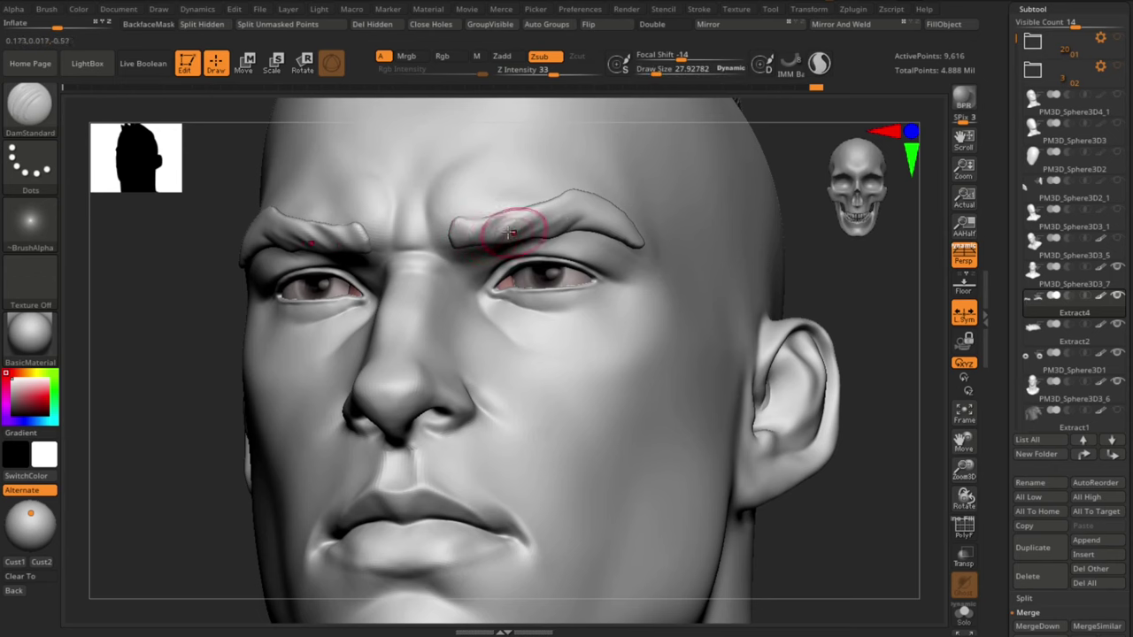
mouse_move(509, 230)
mouse_down()
mouse_move(575, 211)
mouse_move(533, 212)
mouse_move(582, 206)
mouse_up()
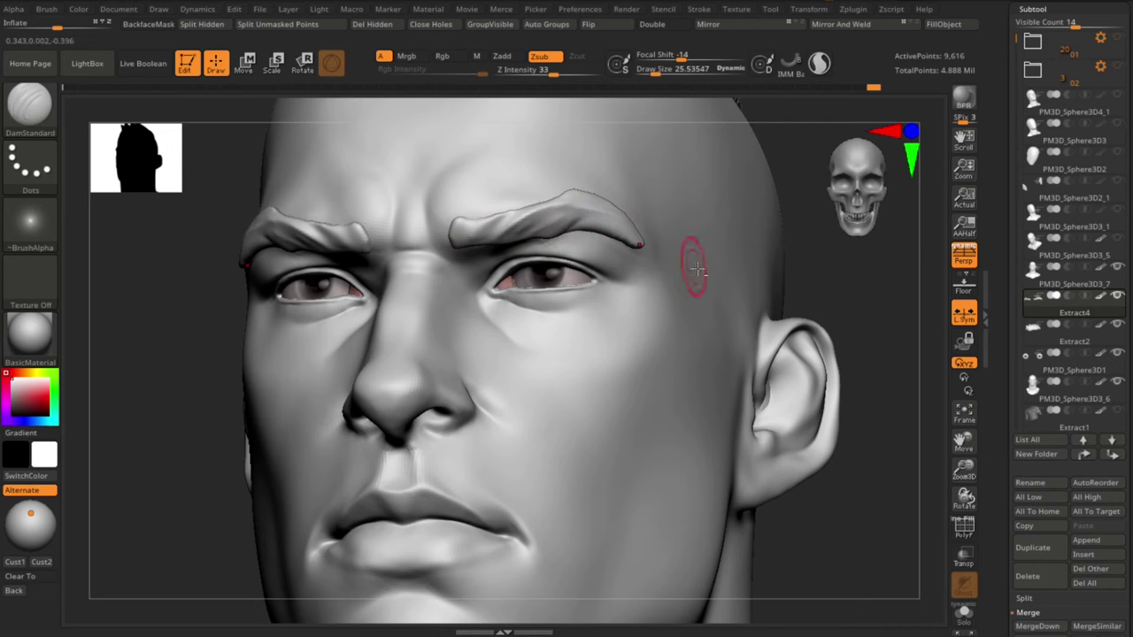
drag(889, 255, 827, 248)
drag(541, 217, 633, 241)
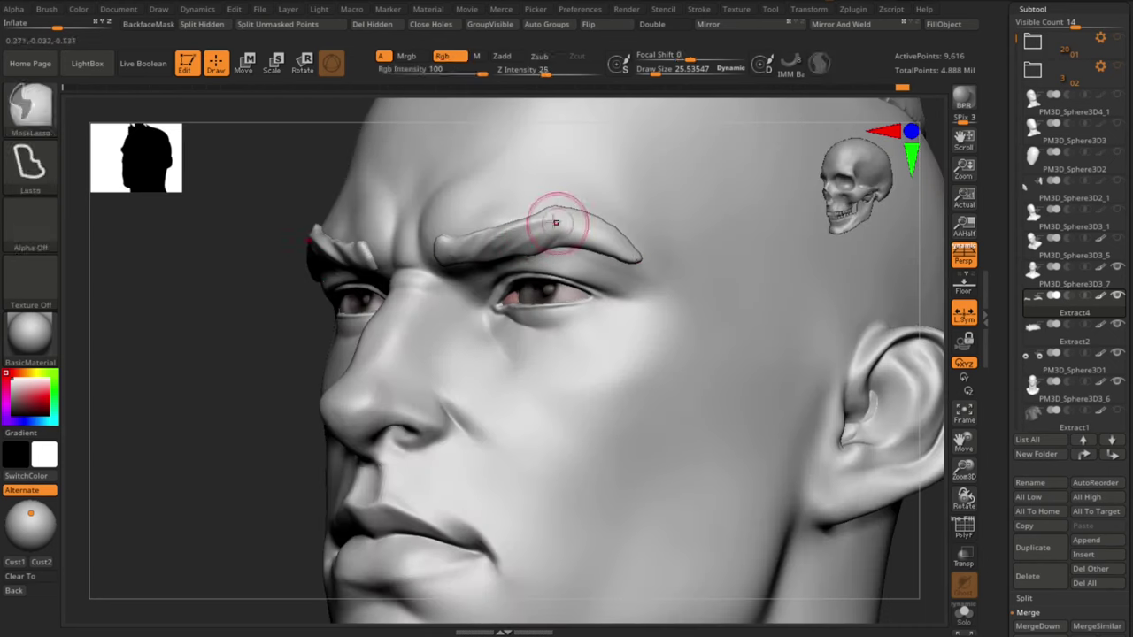
Step: Deepen the hair grooves along the eyebrows' arch and outer tail with the DamStandard brush at draw sizes of about 21 and 23
alt+click(708, 268)
drag(797, 287, 883, 339)
drag(916, 269, 861, 345)
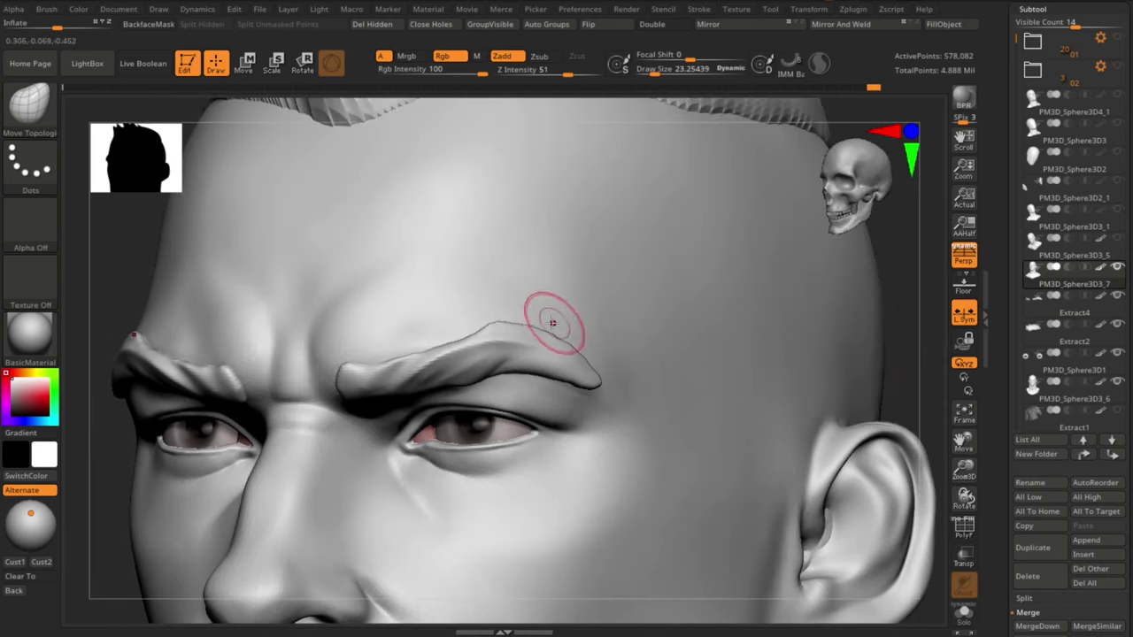
alt+click(419, 376)
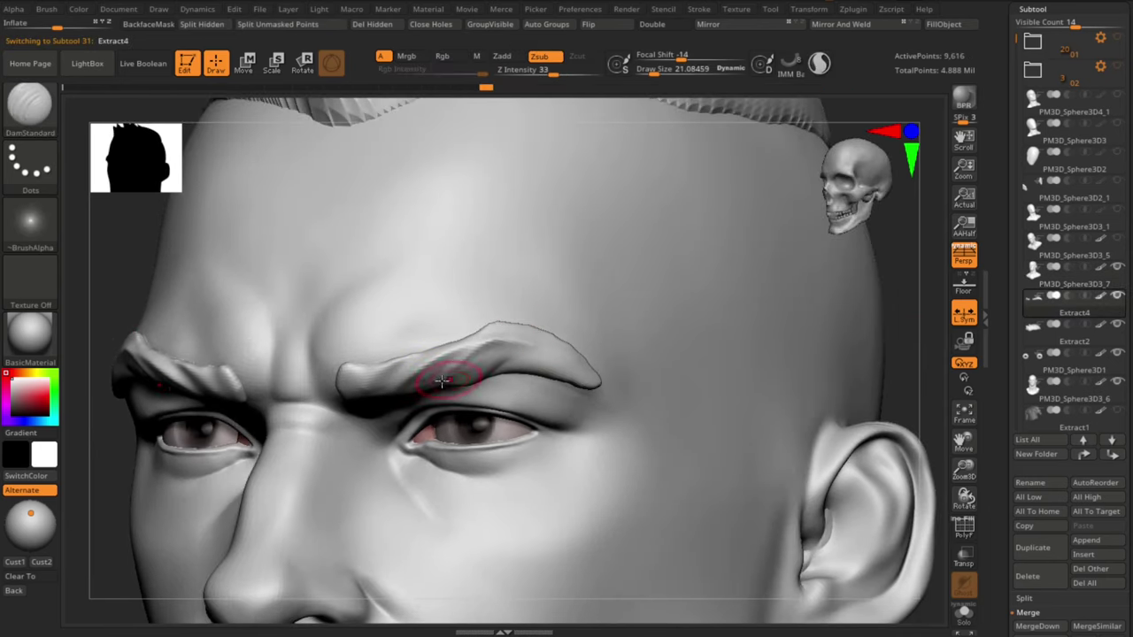
drag(551, 351, 470, 375)
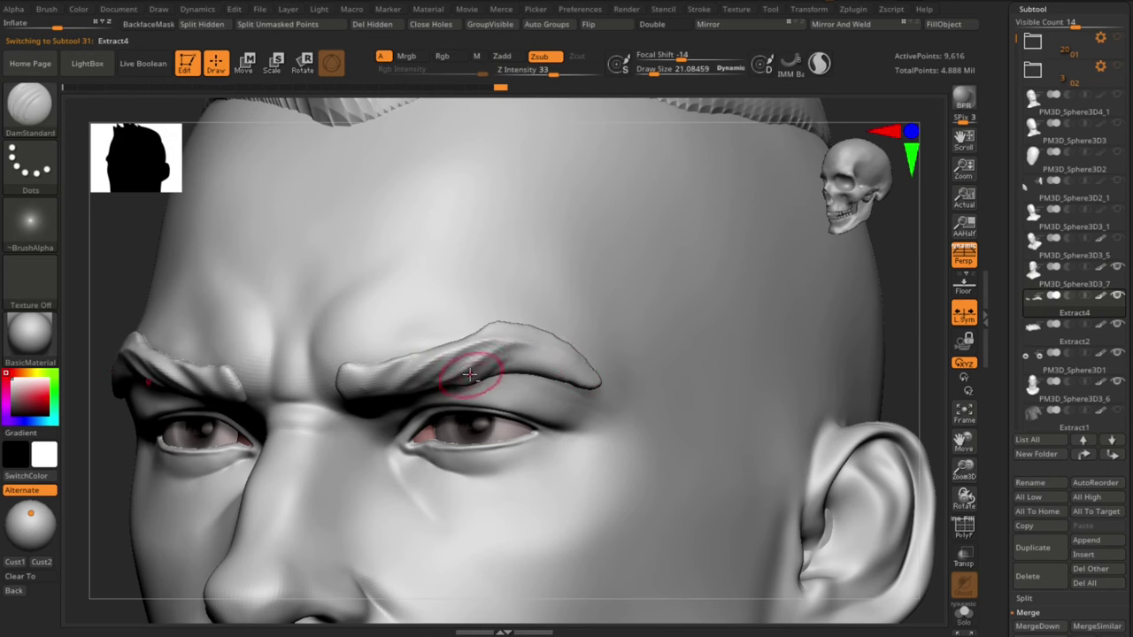
mouse_move(599, 384)
mouse_down()
mouse_move(506, 361)
mouse_move(526, 357)
mouse_move(579, 384)
mouse_move(524, 366)
mouse_up()
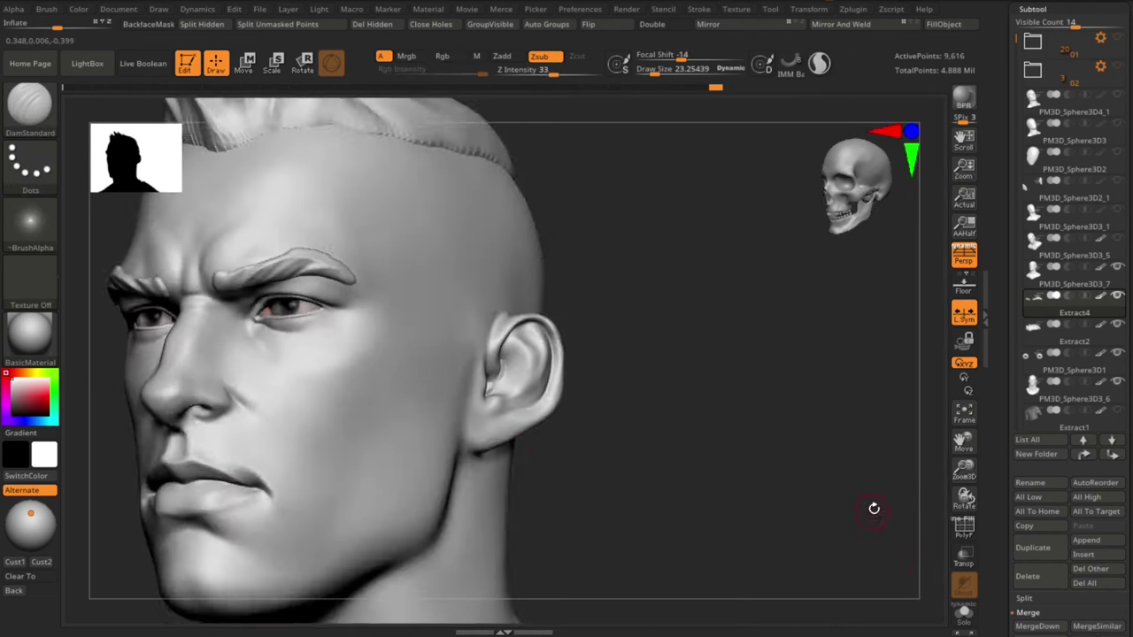
mouse_move(872, 509)
mouse_down()
mouse_move(856, 445)
mouse_move(912, 519)
mouse_move(823, 488)
mouse_move(888, 557)
mouse_move(826, 247)
mouse_move(785, 416)
mouse_move(811, 372)
mouse_move(859, 470)
mouse_move(791, 465)
mouse_up()
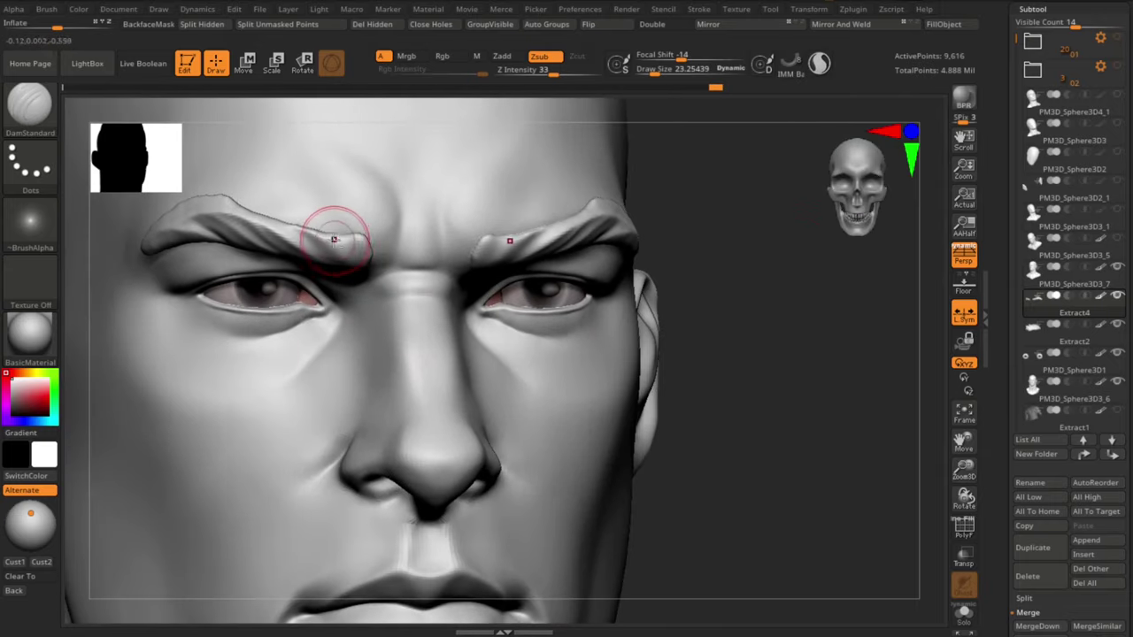
drag(790, 464, 832, 550)
Step: Build up the inner ends of the eyebrows with the ClayBuildup brush at a draw size of about 12
key(b)
key(c)
key(b)
key(s)
drag(362, 222, 356, 224)
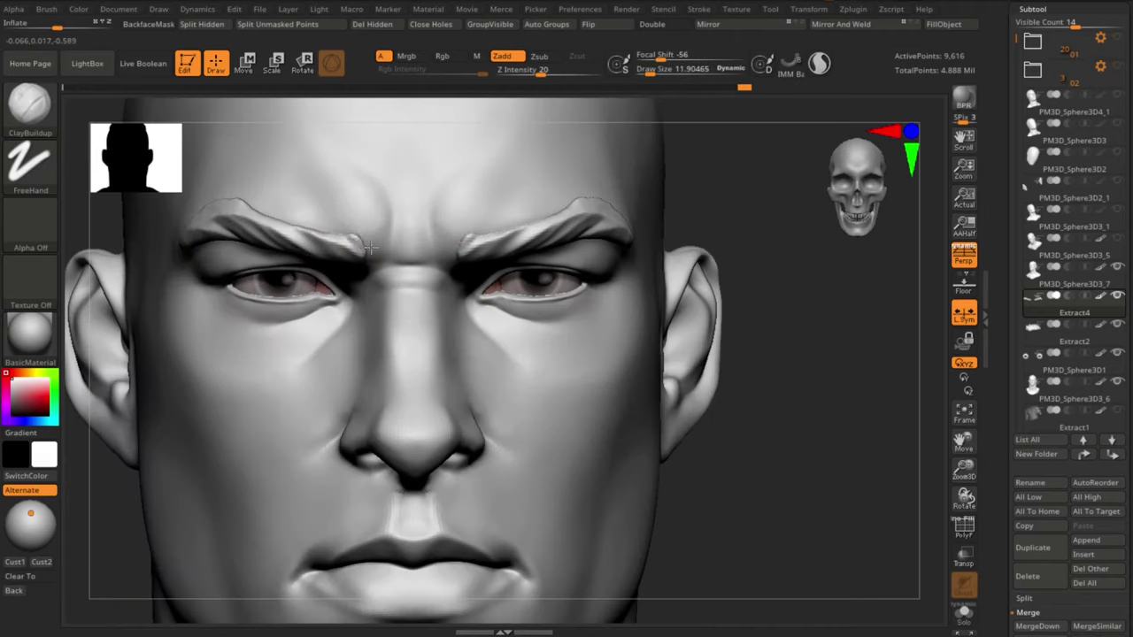
Step: Flatten and smooth the inner ends of the eyebrows with the hPolish brush at draw sizes of about 12, 15 and 19
mouse_move(819, 504)
alt+mouse_down()
mouse_move(744, 440)
mouse_move(814, 486)
mouse_move(787, 440)
mouse_move(851, 536)
mouse_move(799, 508)
mouse_move(852, 571)
mouse_move(748, 466)
alt+mouse_up()
key(b)
key(h)
key(p)
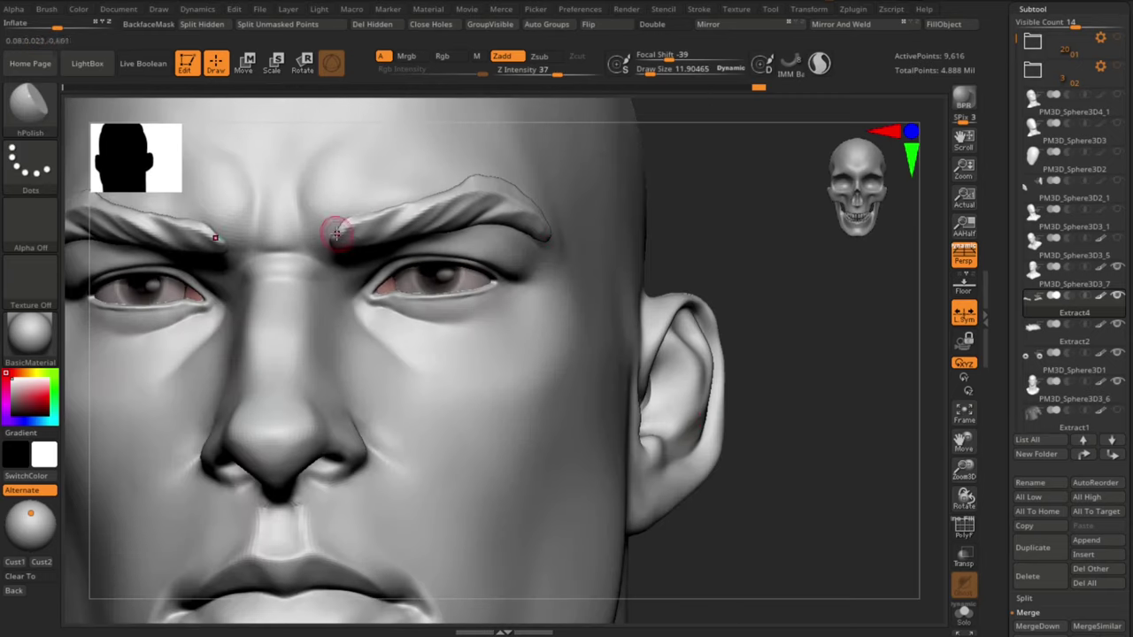
drag(786, 259, 786, 186)
key(s)
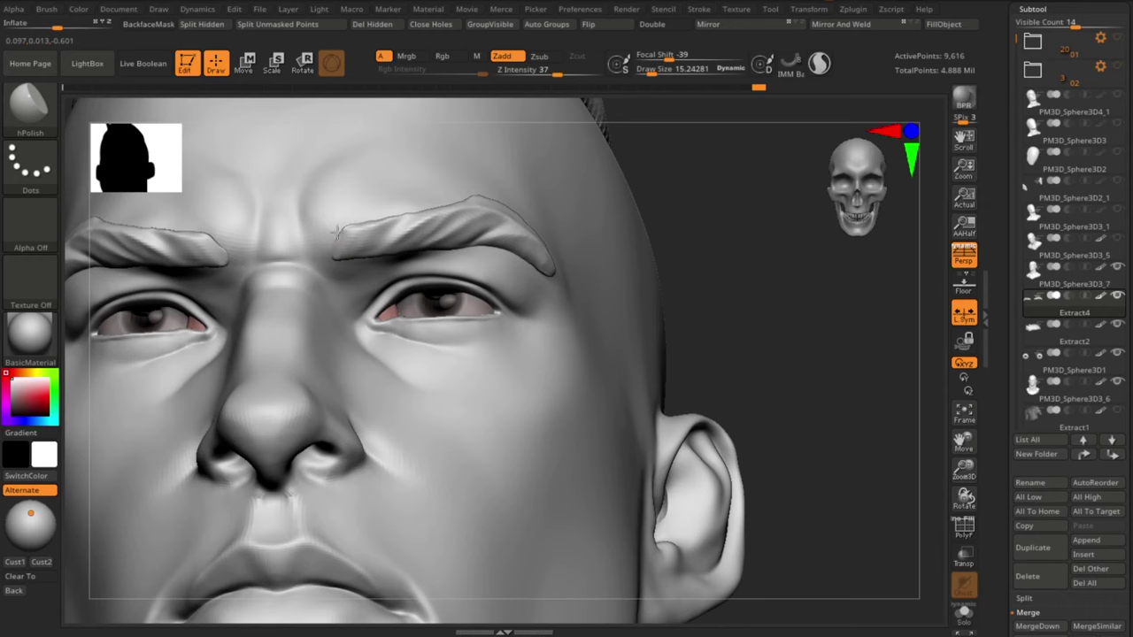
drag(750, 244, 748, 404)
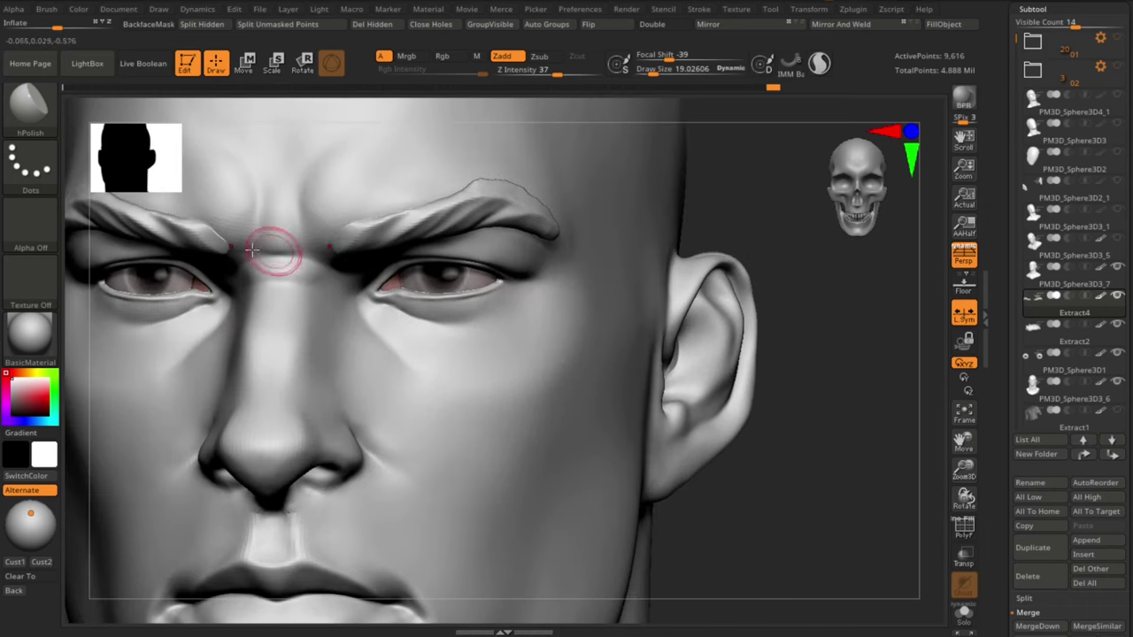
shift+drag(240, 247, 203, 234)
Step: Isolate the innermost hair spike of each eyebrow, invert the visibility and delete the hidden geometry
drag(845, 513, 772, 471)
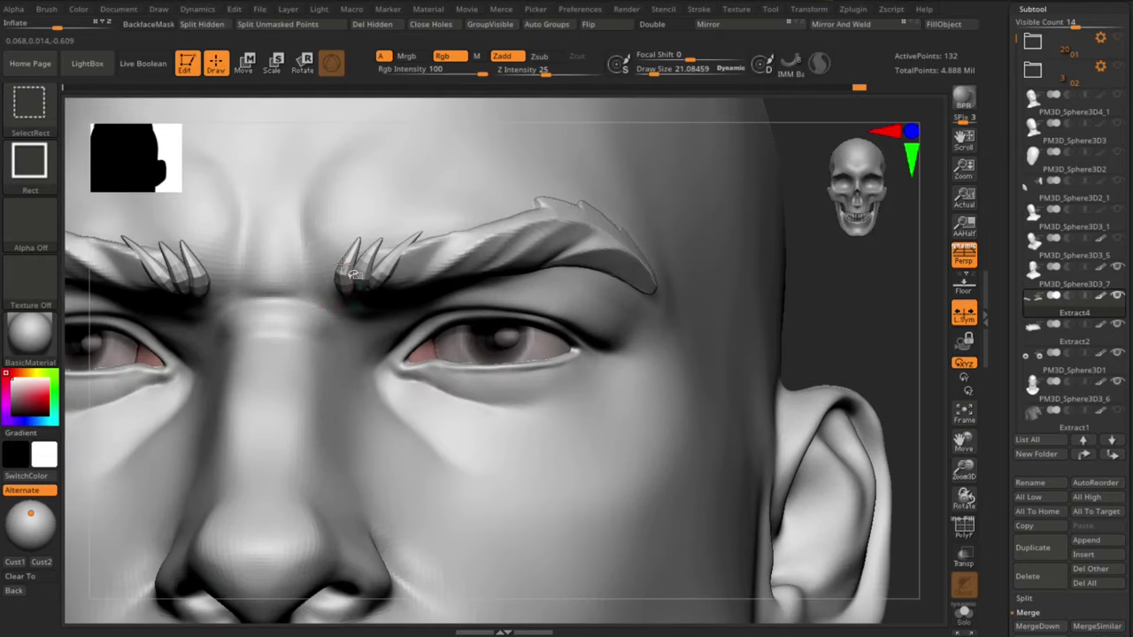
ctrl+shift+click(344, 267)
ctrl+shift+drag(835, 299, 846, 310)
click(368, 27)
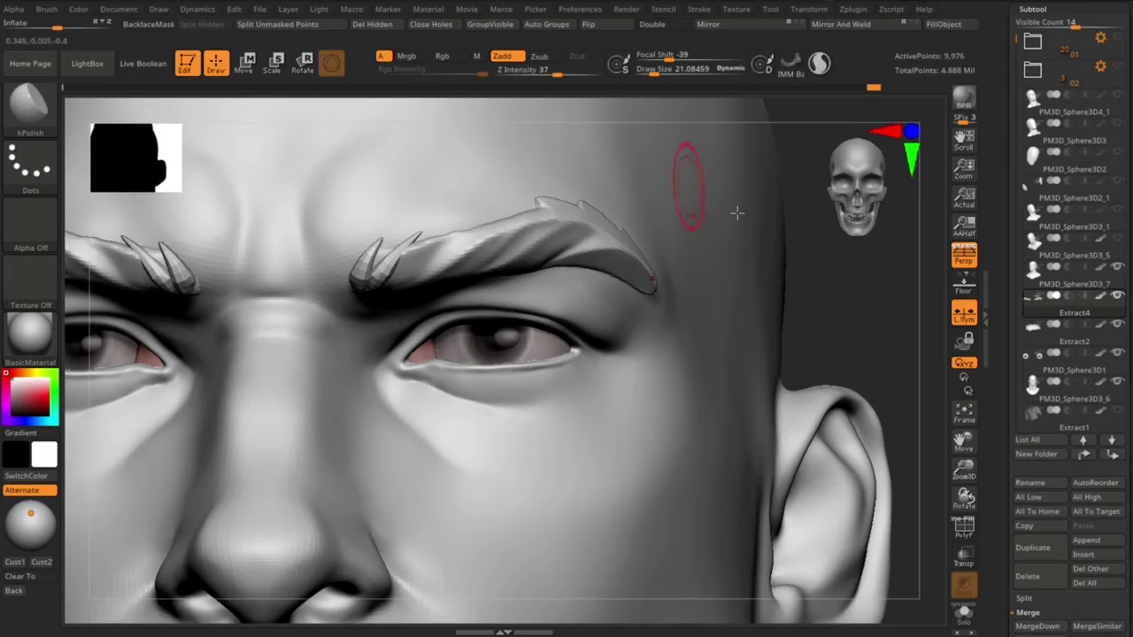
Step: Reposition the remaining hair spikes at the inner eyebrow ends with the Move Topological brush at a draw size of about 33
mouse_move(810, 372)
alt+mouse_down()
mouse_move(800, 313)
mouse_move(872, 525)
mouse_move(865, 549)
mouse_move(852, 531)
alt+mouse_up()
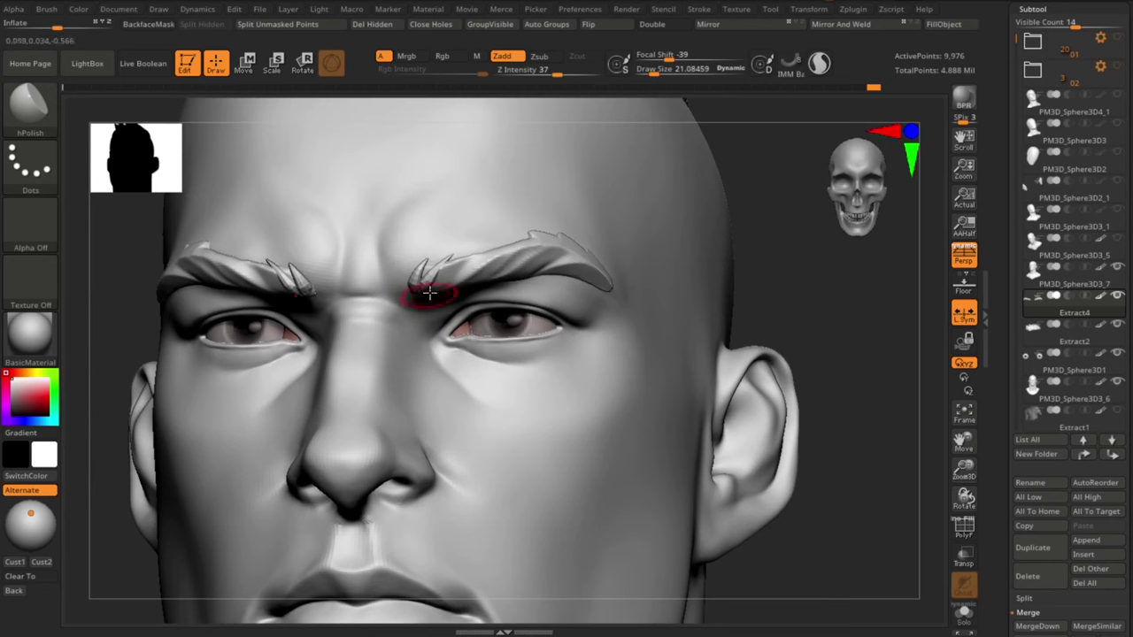
key(b)
key(m)
key(v)
key(s)
drag(406, 266, 410, 265)
key(b)
key(m)
key(t)
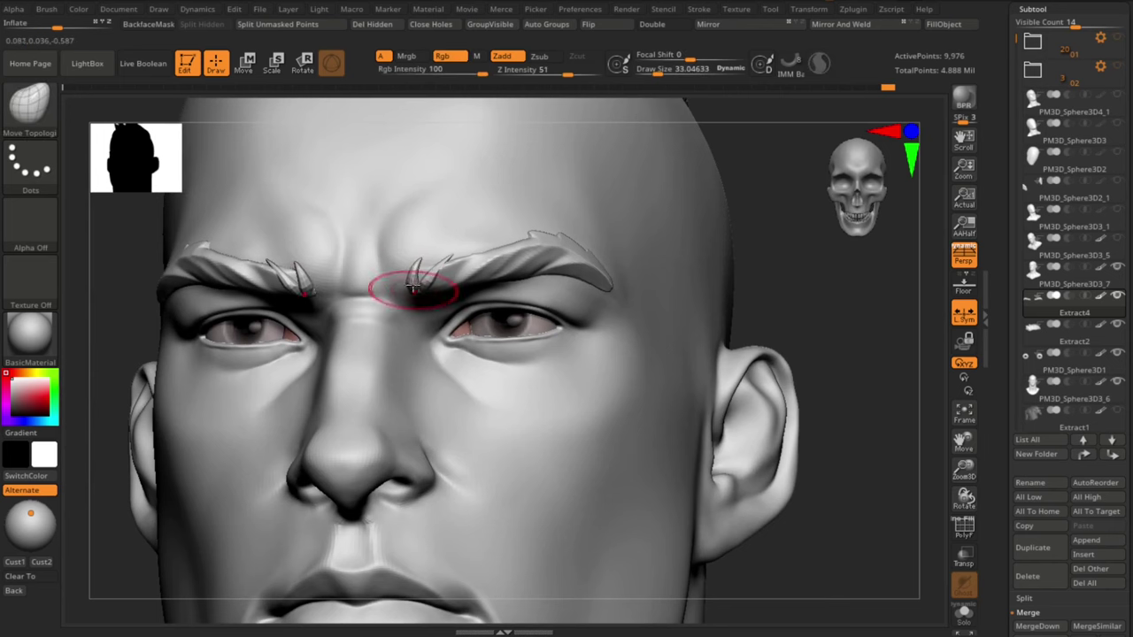
drag(817, 282, 190, 310)
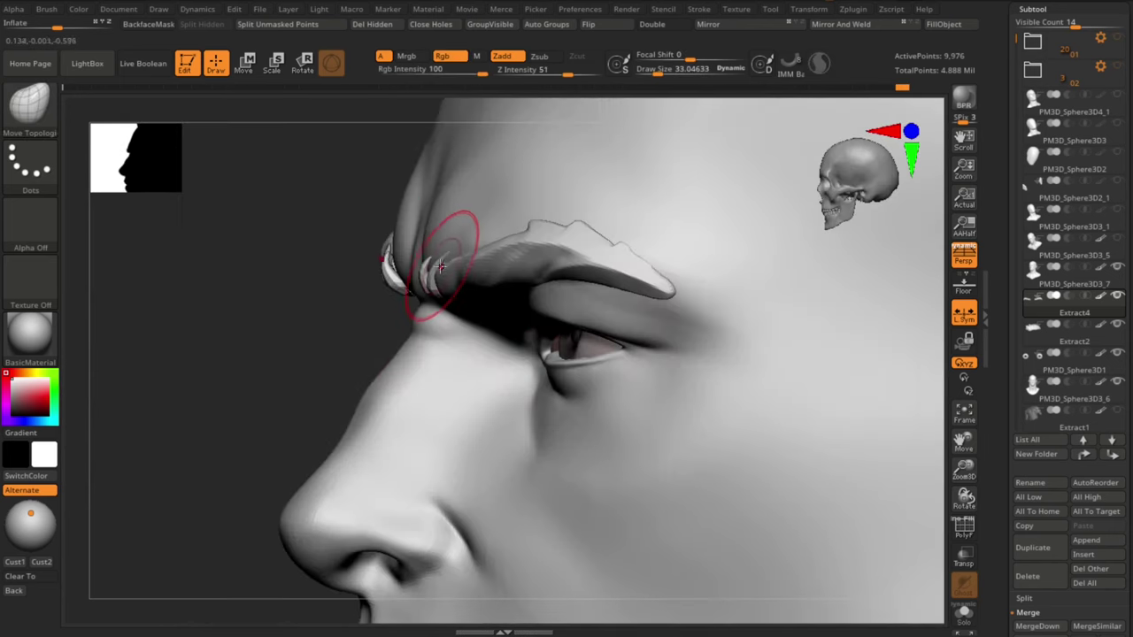
shift+drag(319, 342, 734, 385)
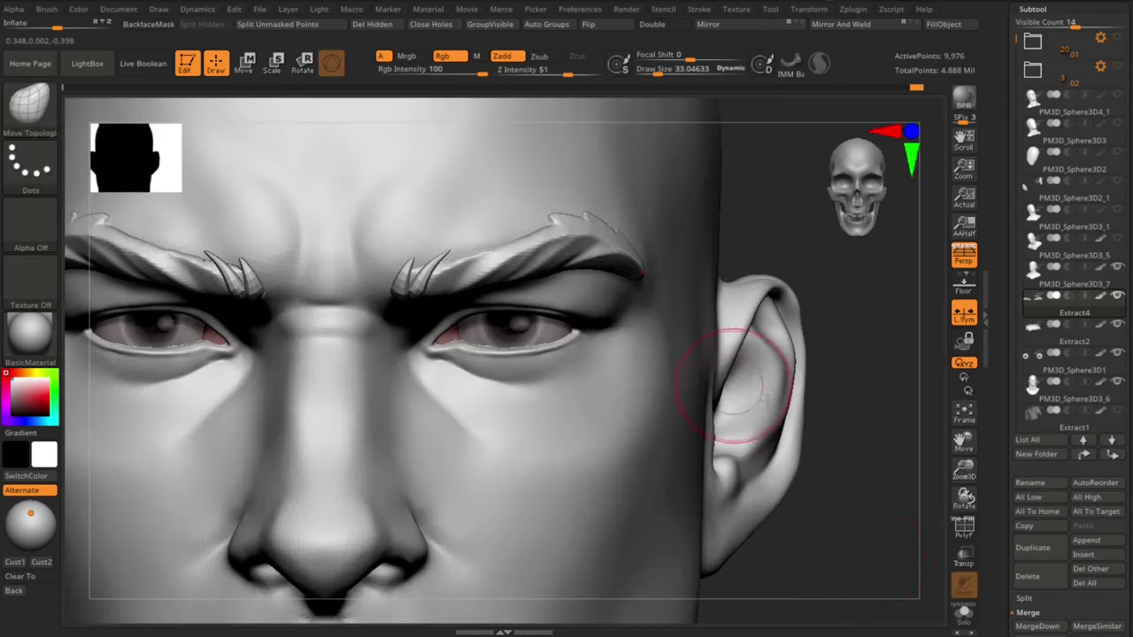
Step: Reshape the hair spikes at the inner eyebrow ends with the Move Topological brush at draw sizes of about 23 and 17
mouse_move(828, 540)
alt+mouse_down()
mouse_move(834, 499)
mouse_move(872, 503)
alt+mouse_up()
key(s)
drag(425, 261, 421, 262)
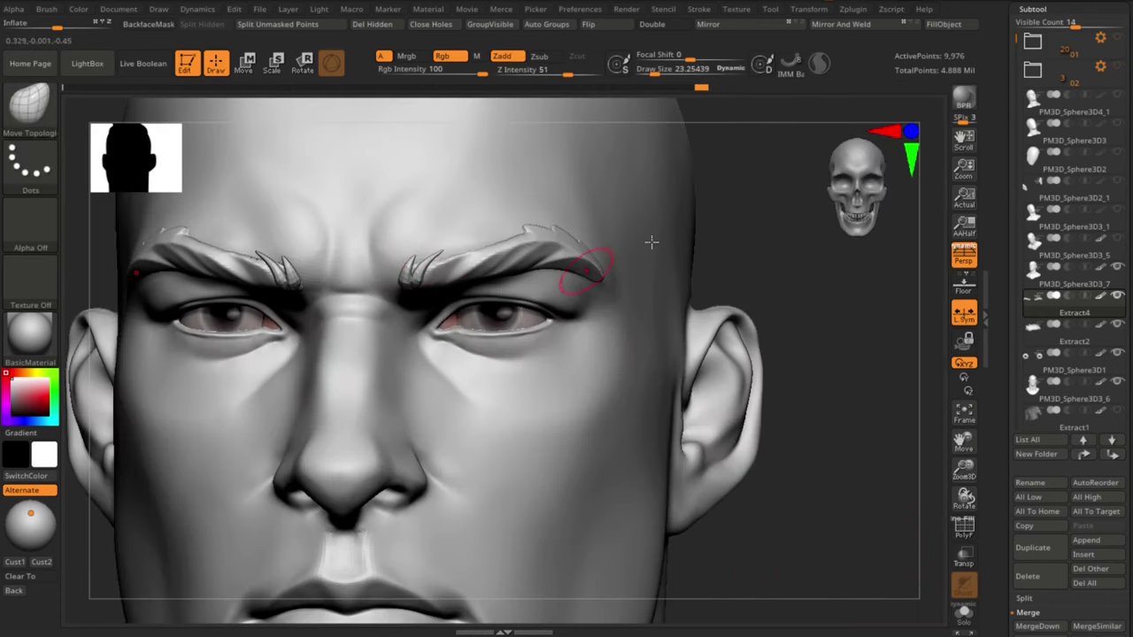
drag(779, 232, 784, 124)
key(s)
drag(433, 263, 430, 264)
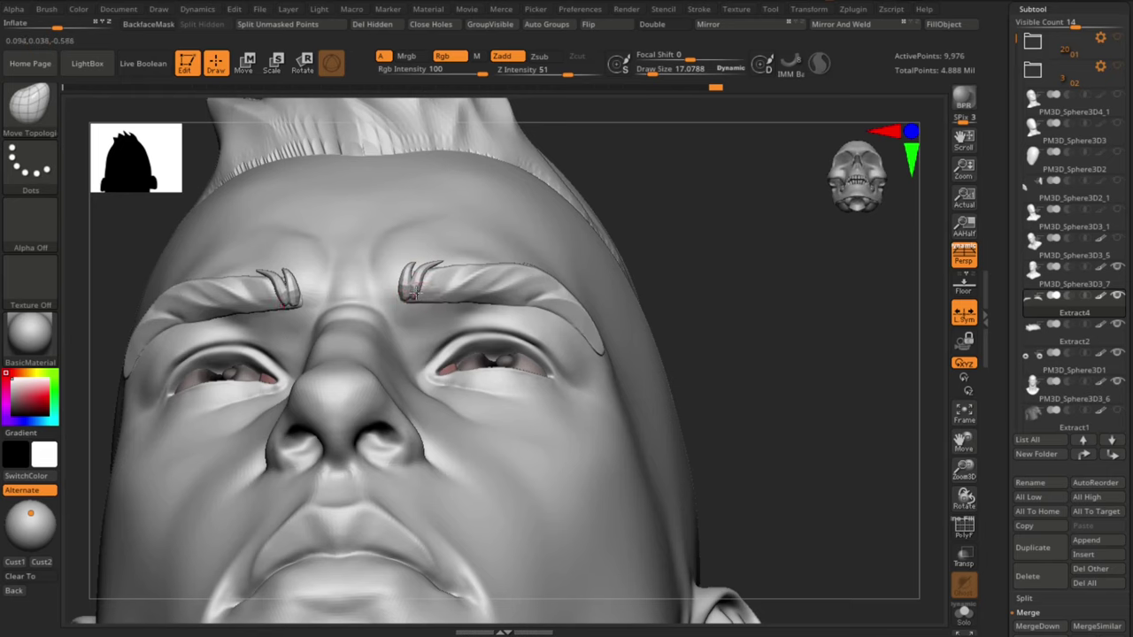
Step: Refine the bases of the inner eyebrow hair spikes with Move Topological at draw sizes of about 17 and 12, smoothing where needed
alt+drag(723, 281, 752, 354)
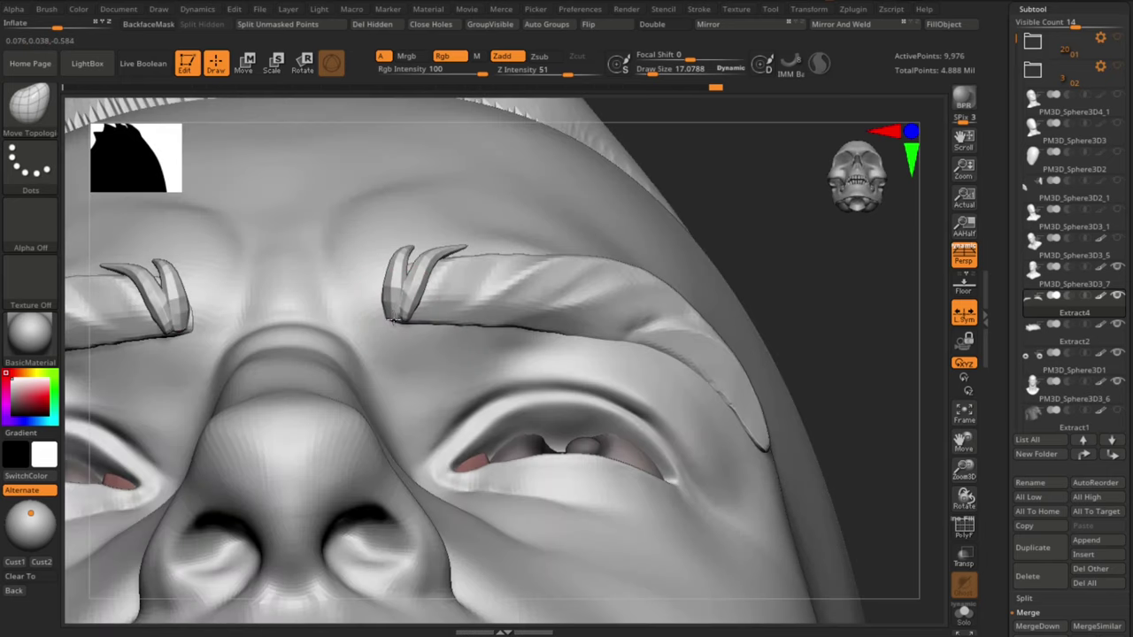
shift+drag(405, 320, 406, 316)
shift+drag(844, 354, 855, 448)
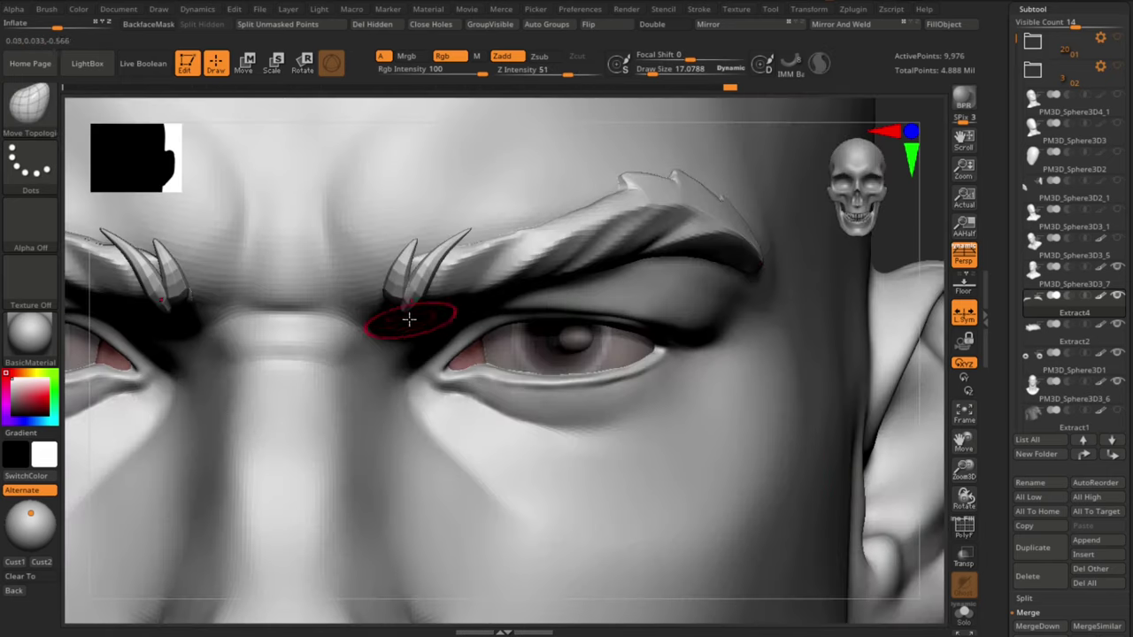
key(s)
drag(417, 291, 415, 292)
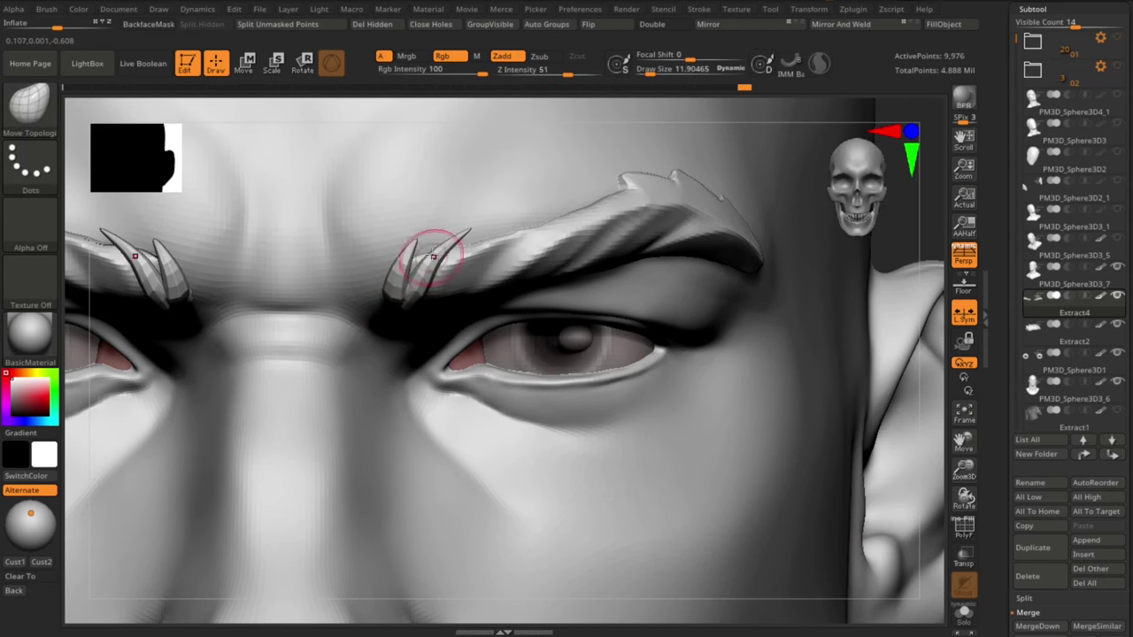
alt+drag(916, 265, 762, 413)
mouse_move(786, 451)
alt+mouse_down()
mouse_move(797, 481)
mouse_move(781, 395)
mouse_move(772, 406)
mouse_move(786, 433)
alt+mouse_up()
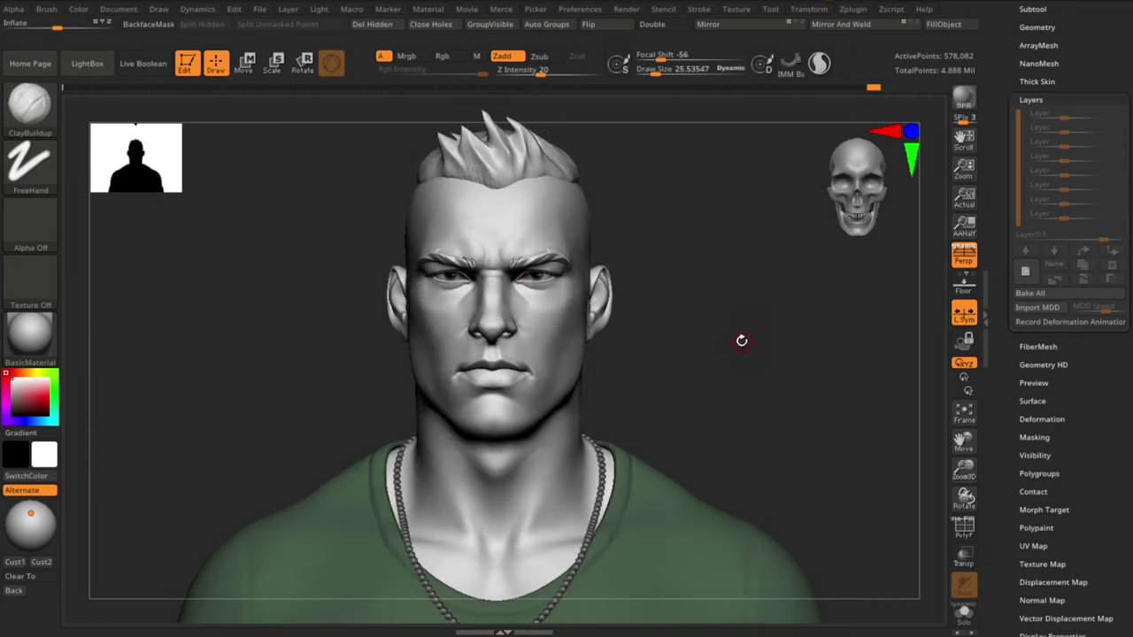
Step: Add a new sculpting layer to the head
mouse_move(742, 340)
alt+mouse_down()
mouse_move(831, 431)
mouse_move(819, 400)
alt+mouse_up()
click(1025, 271)
alt+drag(765, 475, 754, 475)
Step: Carve creases below the eyes onto both cheeks with the DamStandard brush at a draw size of about 58
key(b)
key(d)
key(s)
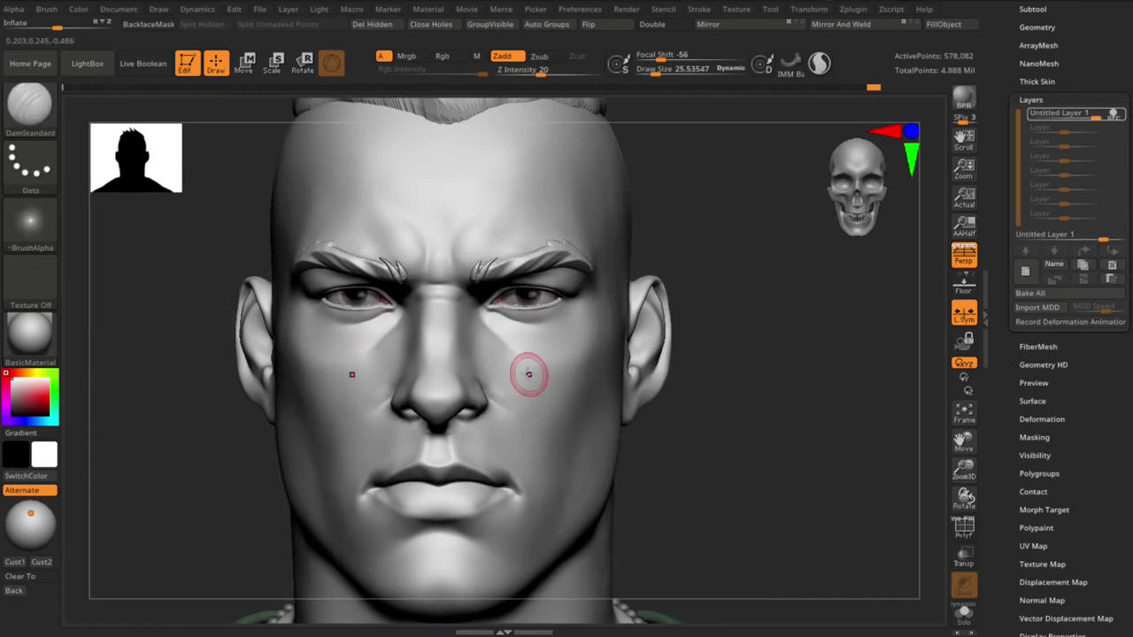
key(s)
drag(523, 374, 531, 373)
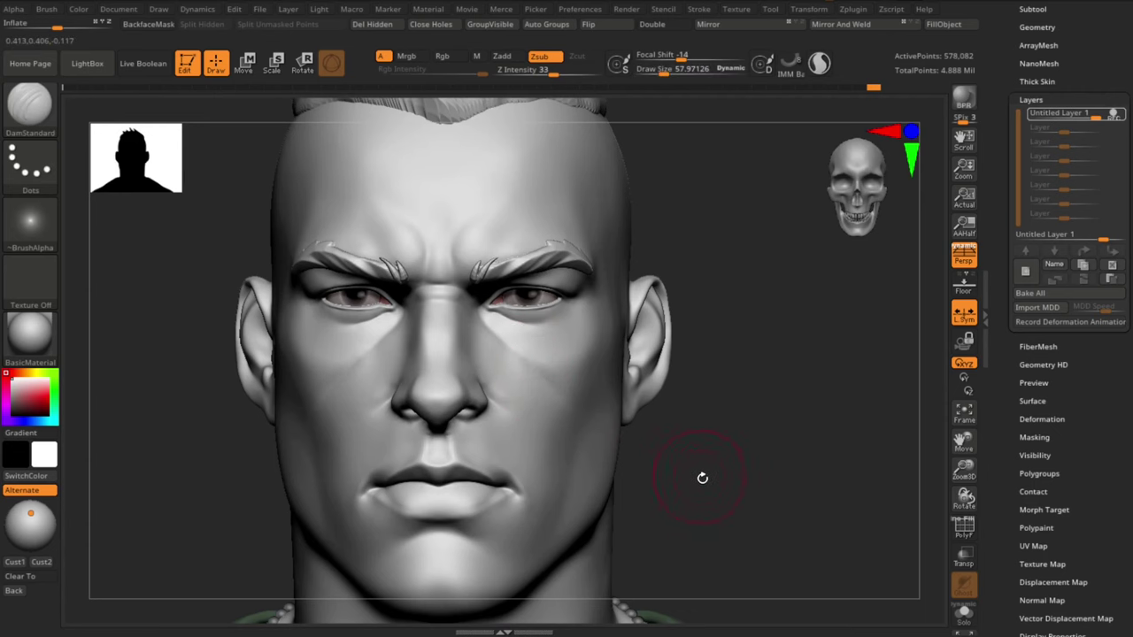
drag(702, 478, 711, 460)
ctrl+right_drag(710, 461, 705, 472)
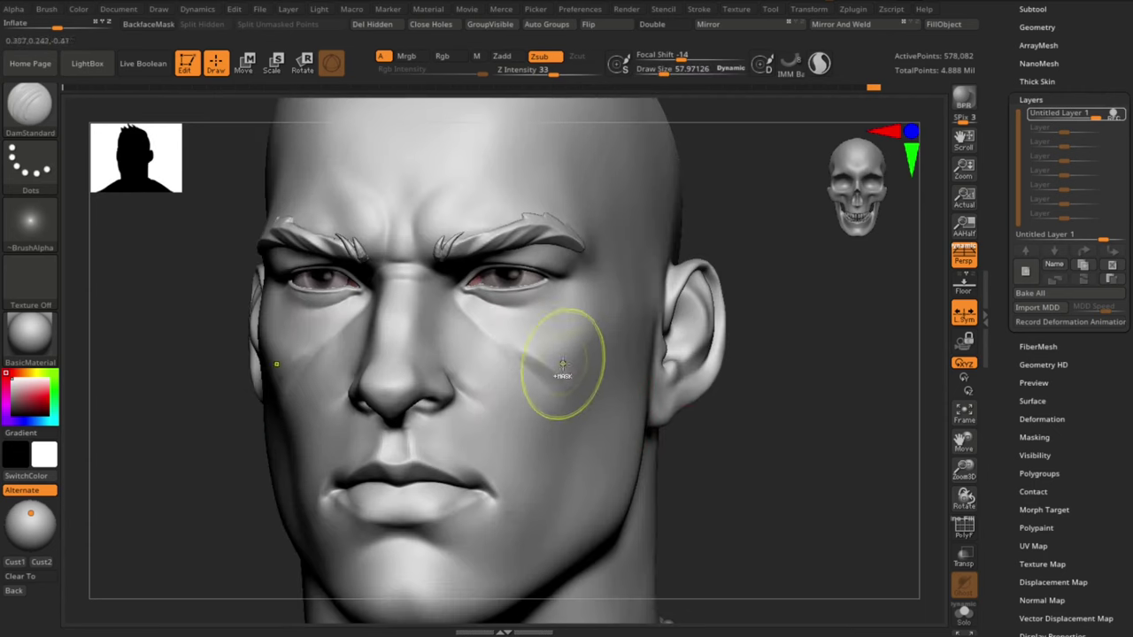
Step: Build up the cheeks around the creases with the ClayBuildup brush at a draw size of about 30
key(s)
key(b)
key(c)
key(b)
drag(554, 356, 533, 361)
mouse_move(807, 450)
shift+mouse_down()
mouse_move(787, 461)
mouse_move(843, 511)
mouse_move(708, 444)
shift+mouse_up()
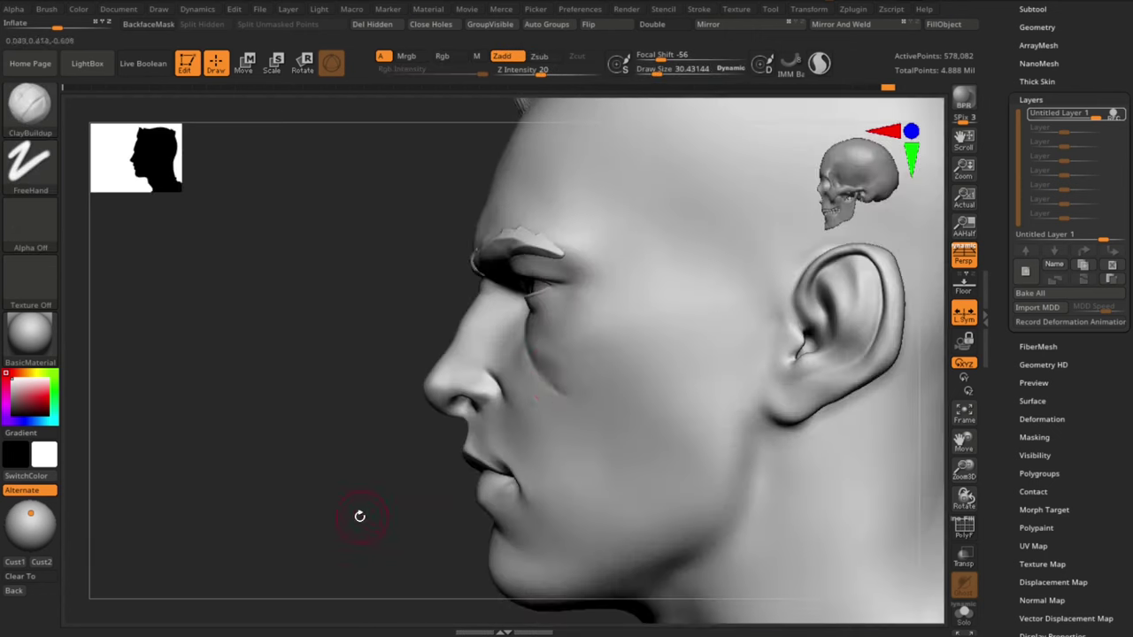
mouse_move(359, 516)
shift+mouse_down()
mouse_move(793, 433)
mouse_move(809, 473)
mouse_move(711, 437)
shift+mouse_up()
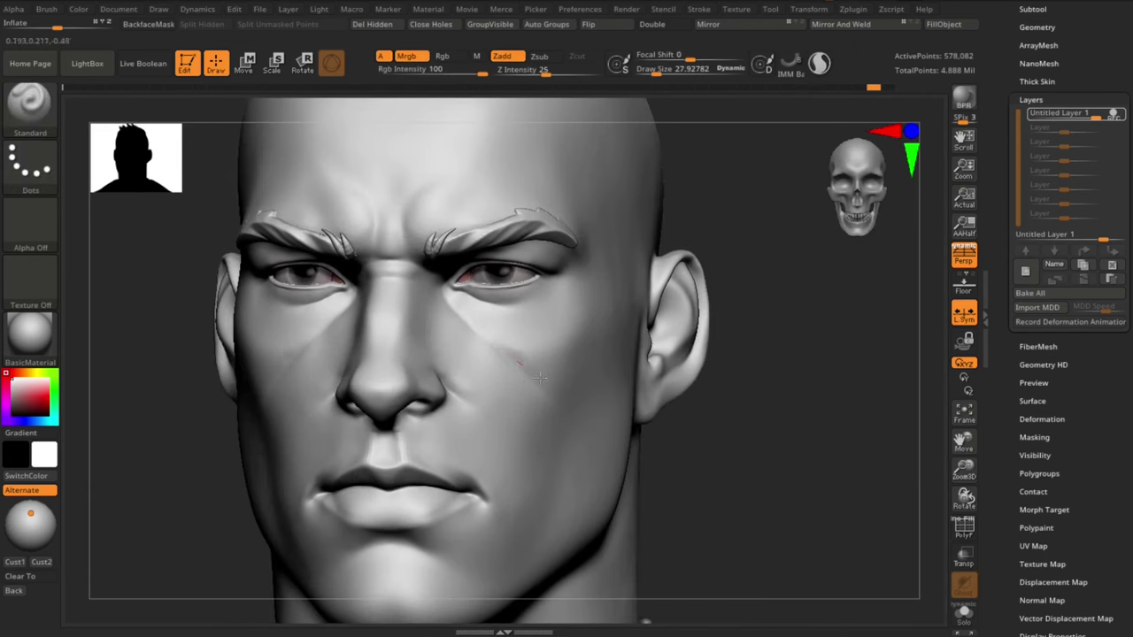
Step: Blend the cheek creases with the Standard brush and smooth the cheeks at a draw size of about 42
key(])
drag(509, 353, 530, 363)
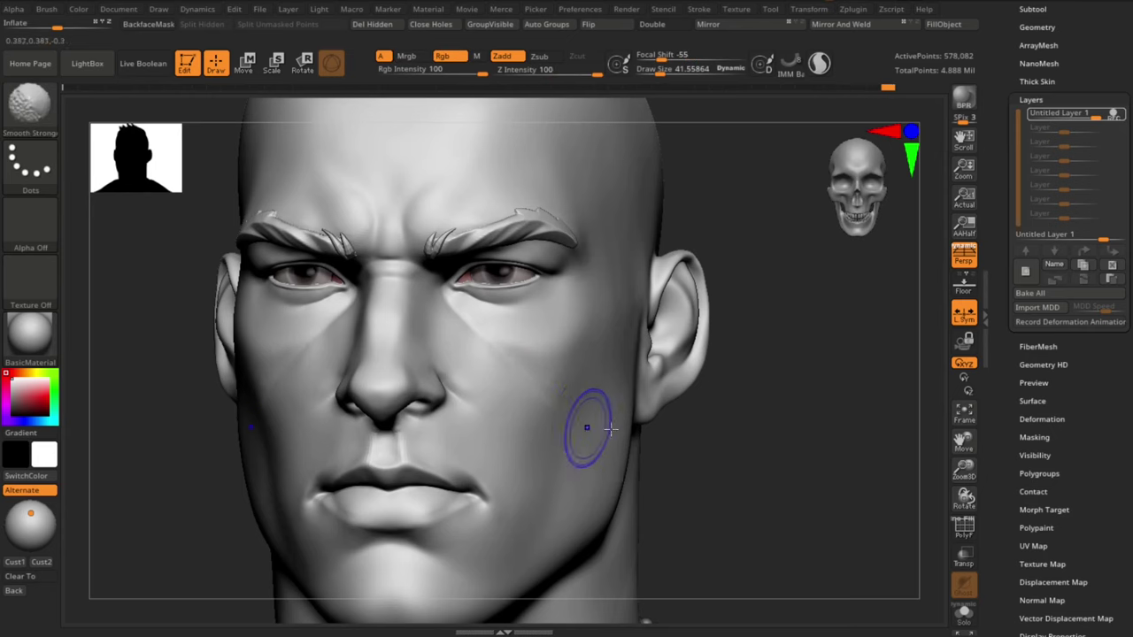
mouse_move(708, 453)
shift+mouse_down()
mouse_move(738, 440)
mouse_move(745, 455)
shift+mouse_up()
Step: Carve soft vertical hollows down both cheeks with the DamStandard brush at draw sizes of about 62 and 48
key(b)
key(d)
key(s)
key(s)
drag(516, 364, 520, 363)
drag(521, 361, 548, 392)
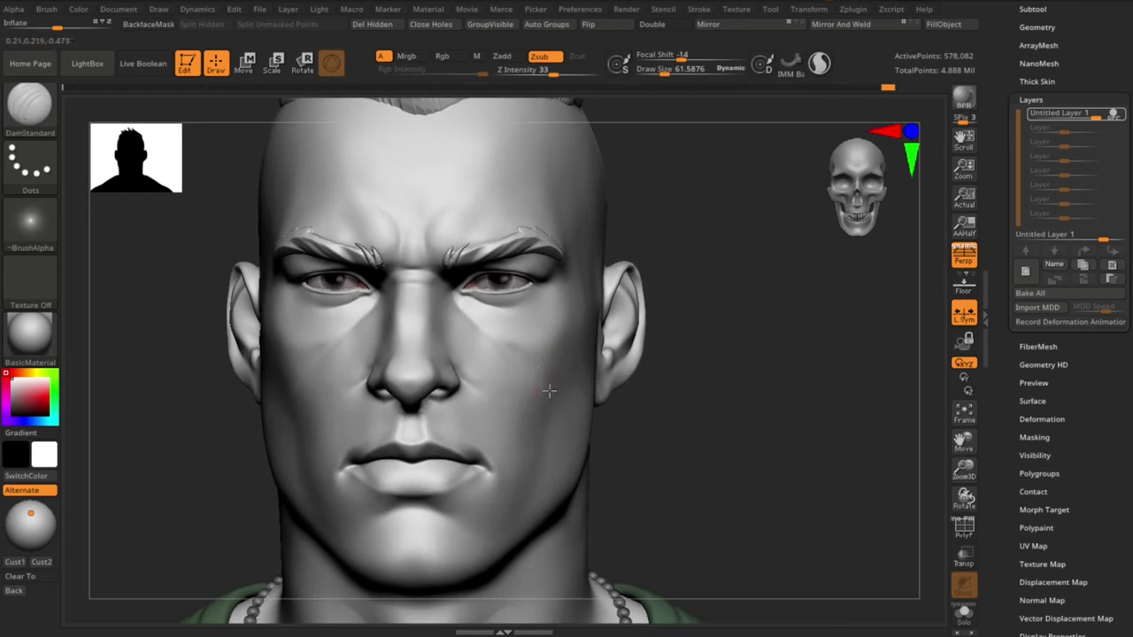
key(ctrl+z)
drag(752, 442, 673, 443)
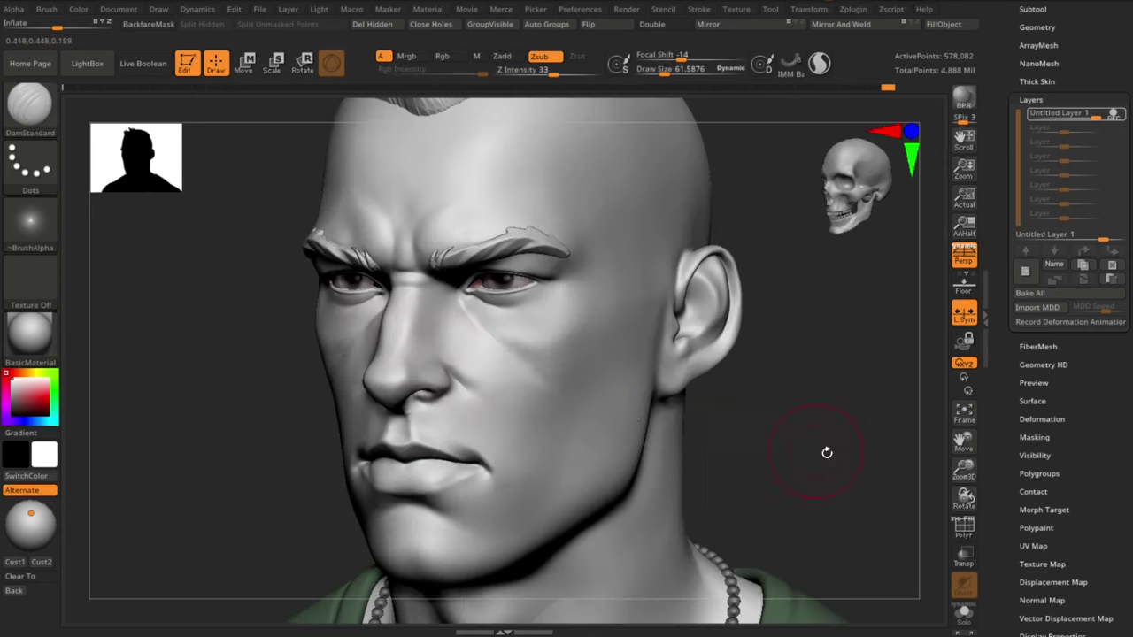
drag(827, 452, 761, 450)
drag(360, 569, 443, 563)
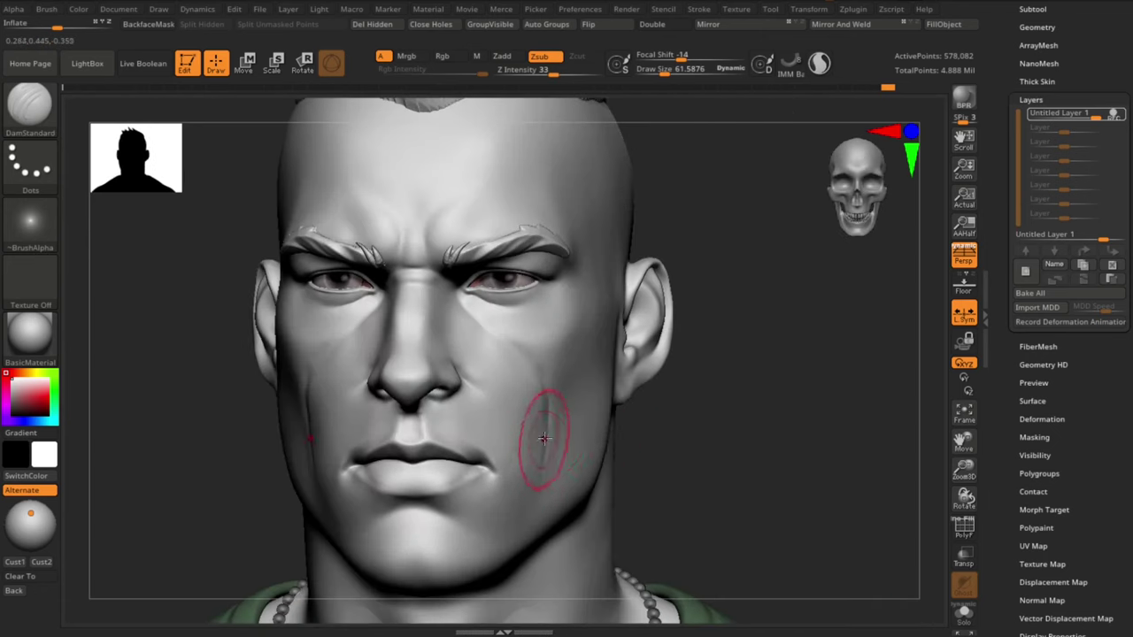
shift+drag(541, 437, 547, 403)
key(s)
drag(546, 402, 549, 444)
Step: Toggle the layer's visibility repeatedly to compare the face with and without the cheek sculpting
mouse_move(742, 469)
alt+mouse_down()
mouse_move(740, 425)
mouse_move(673, 427)
mouse_move(767, 428)
mouse_move(771, 413)
mouse_move(769, 435)
alt+mouse_up()
alt+drag(711, 390, 819, 433)
click(1115, 114)
click(1120, 115)
click(1121, 117)
click(1121, 117)
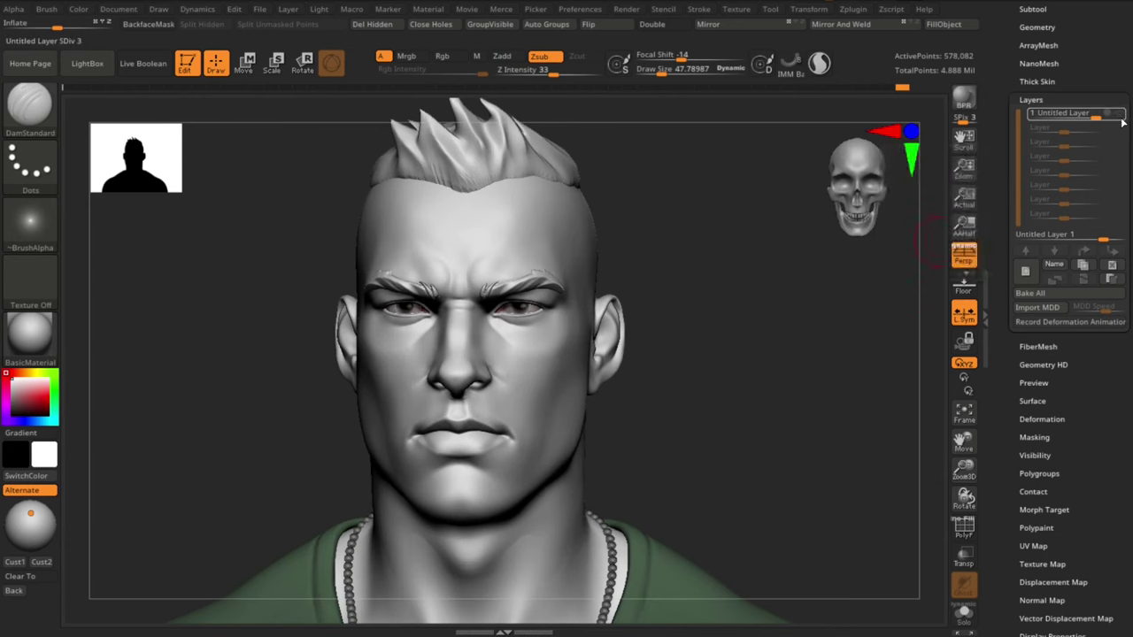
click(1121, 117)
click(1121, 117)
Step: Add a second layer to the head and try pulling the cheeks outward with Move Topological at a draw size of about 65
click(1025, 271)
drag(803, 389, 830, 393)
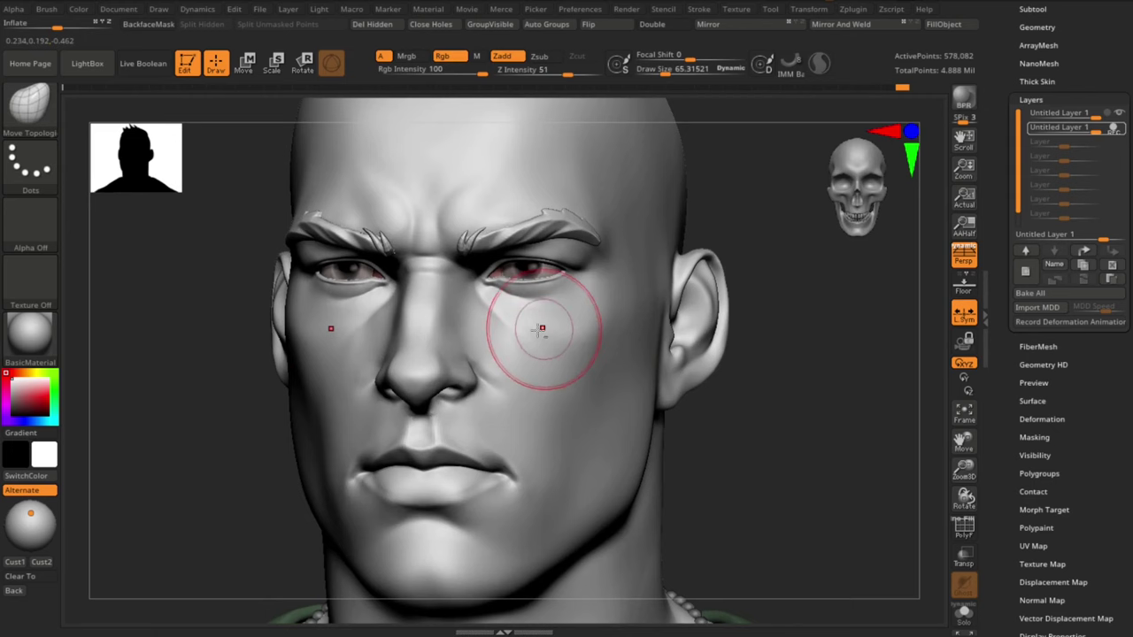
drag(543, 328, 569, 330)
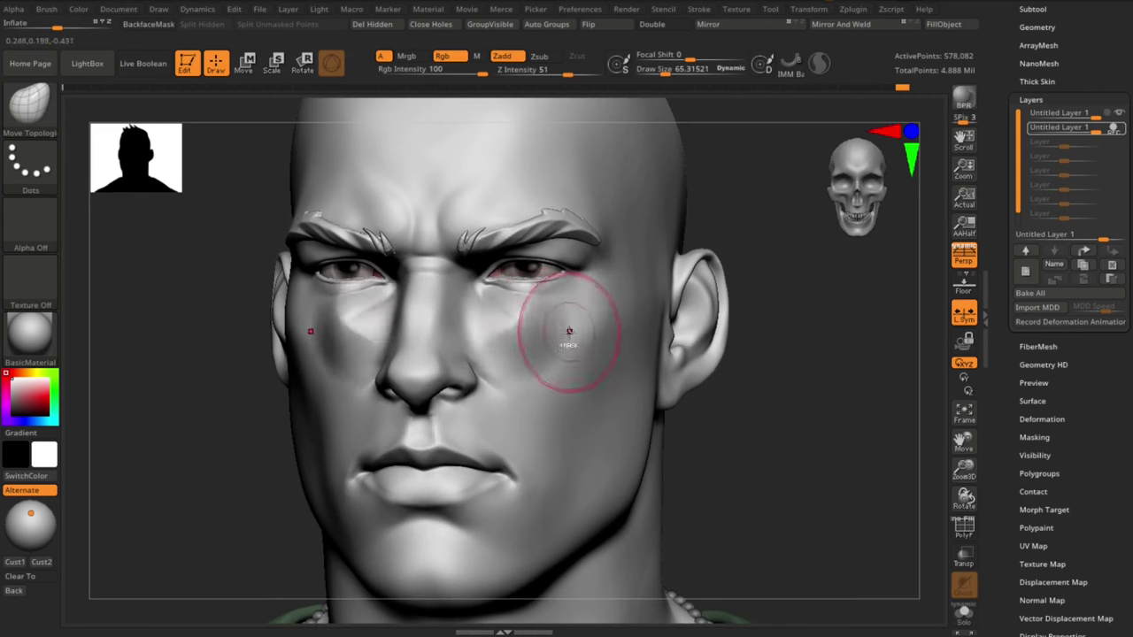
key(ctrl+z)
Step: Carve angular plane edges below the cheekbones with the DamStandard brush at a draw size of about 65
key(b)
key(d)
key(s)
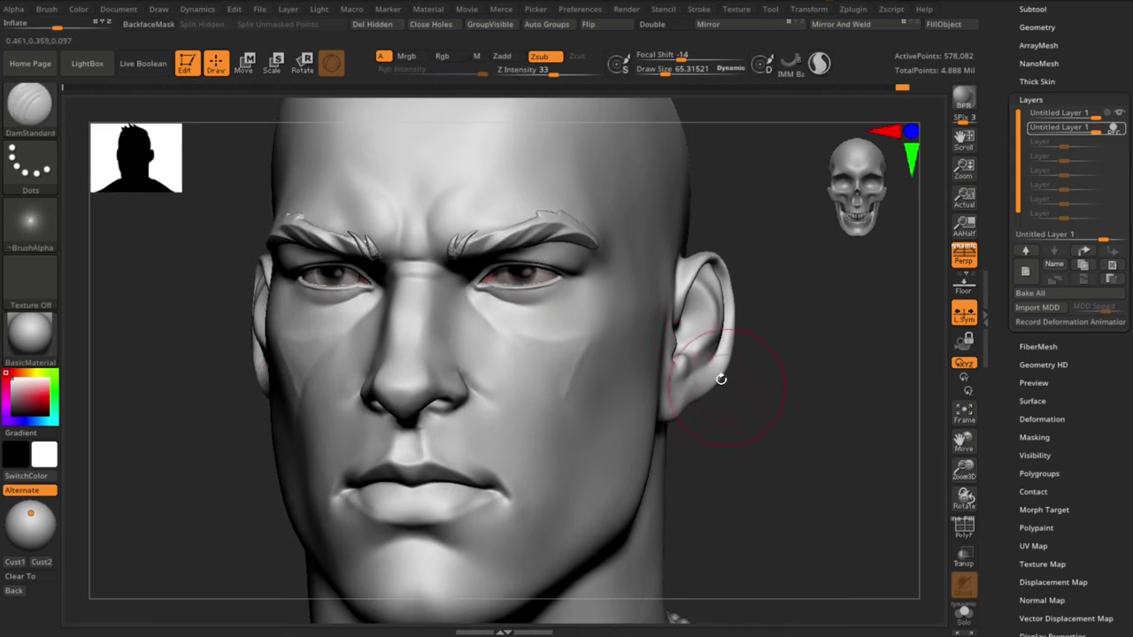
Step: Polish the front planes of the cheeks with the hPolish brush at draw sizes of about 39 and 28
key(b)
key(h)
key(p)
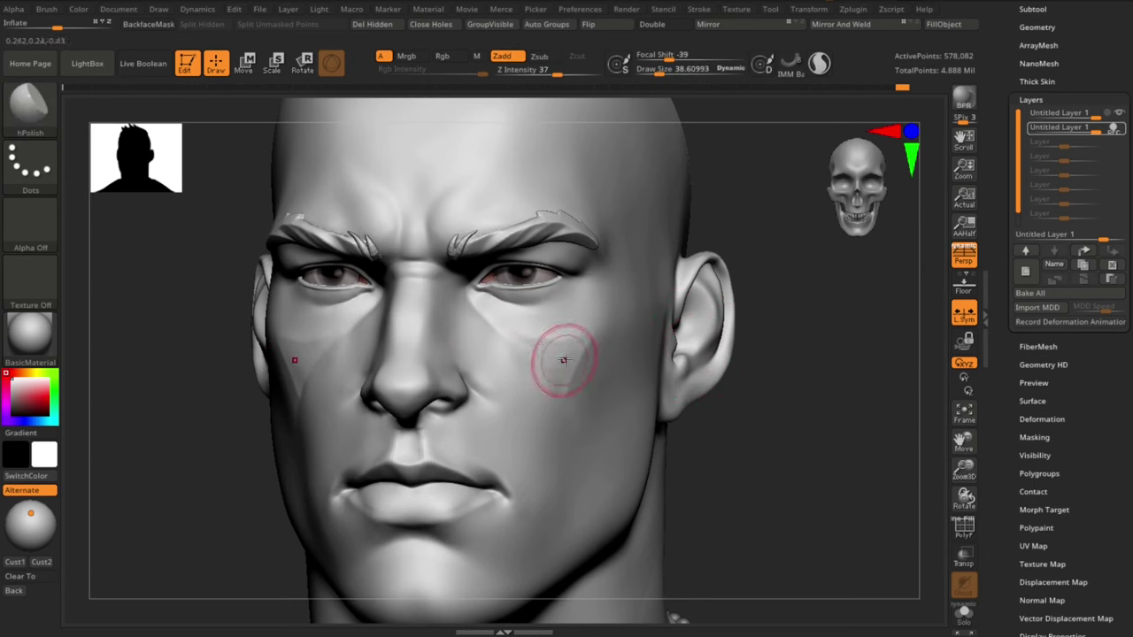
key(s)
click(553, 355)
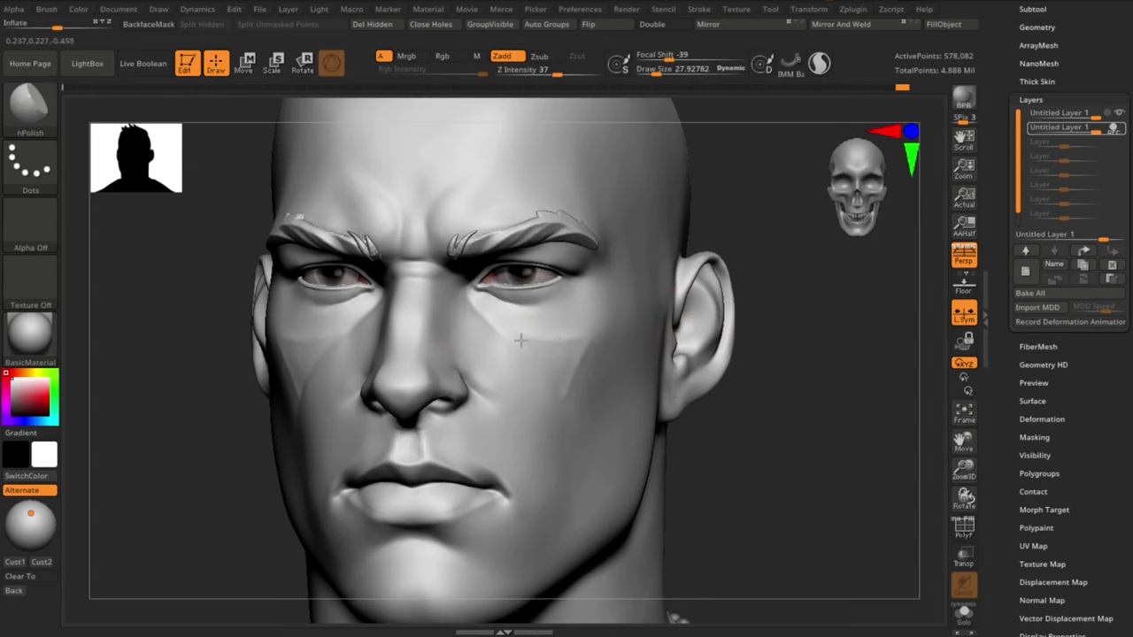
Step: Flatten the outer cheek planes with the hPolish brush at draw sizes of about 42 and 39
right_drag(600, 366, 574, 370)
key(s)
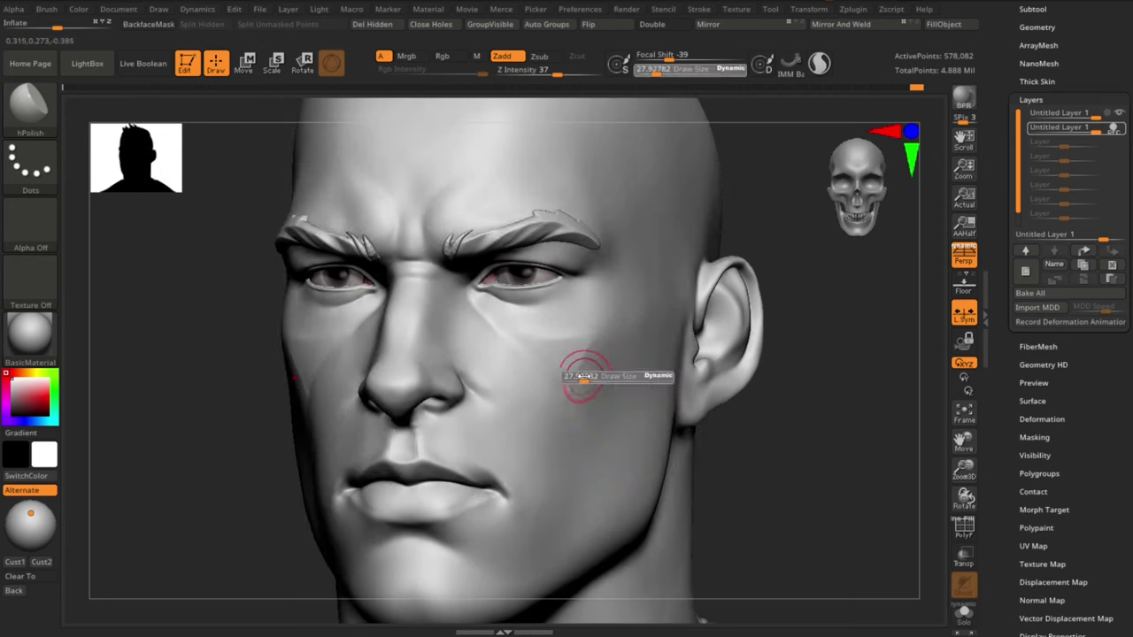
click(581, 373)
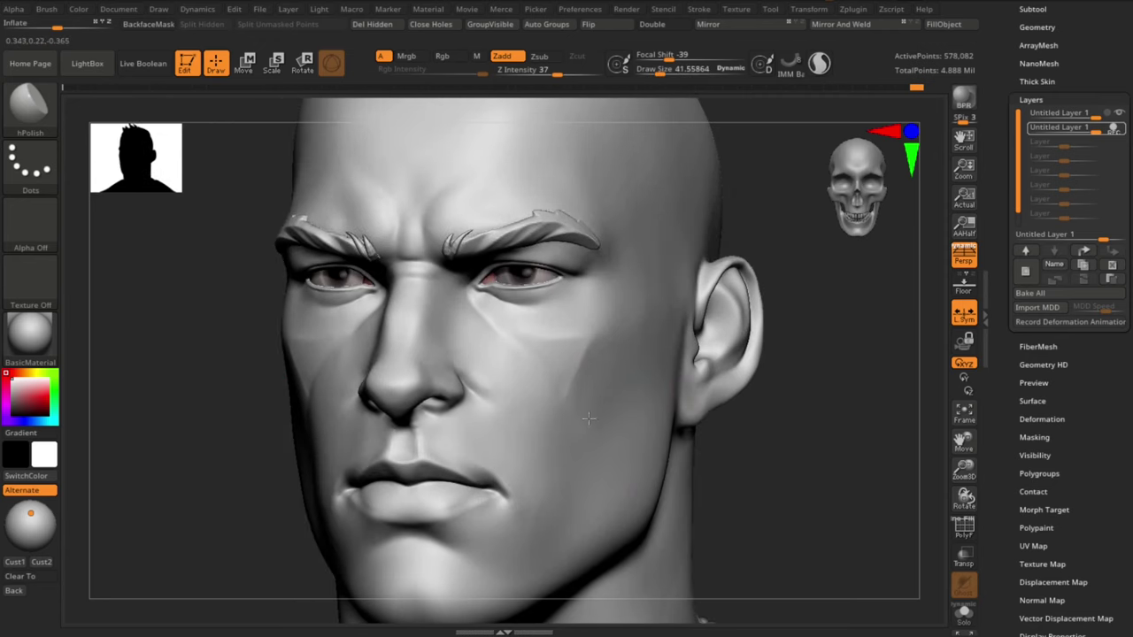
alt+drag(816, 435, 801, 405)
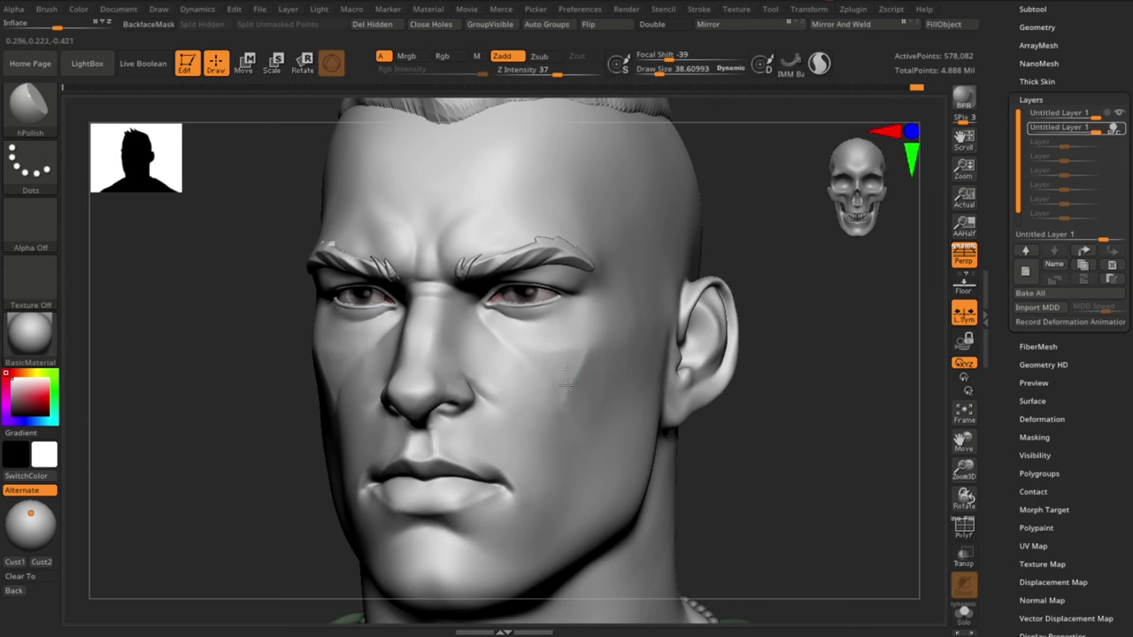
alt+drag(784, 460, 799, 419)
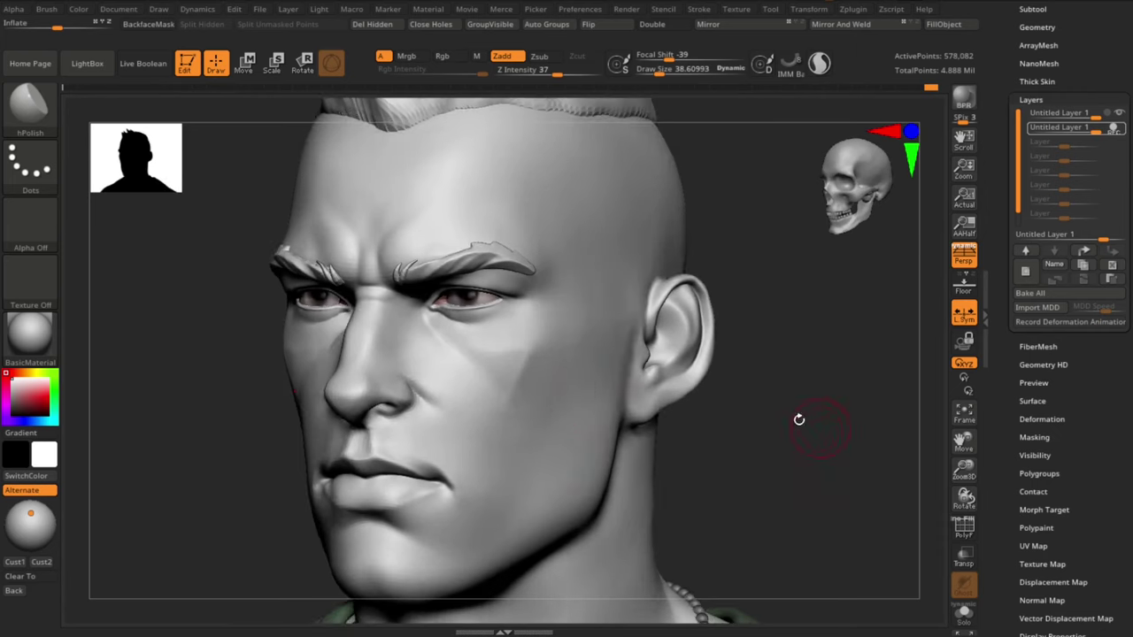
shift+drag(785, 505, 809, 503)
alt+drag(809, 503, 785, 469)
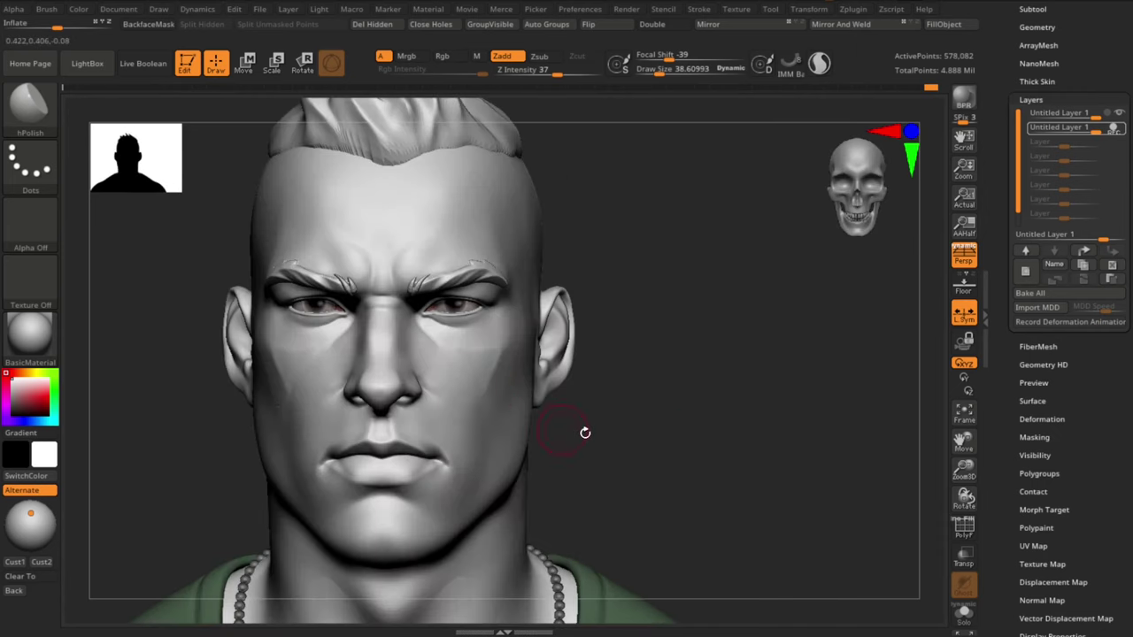
Step: Adjust the temples with Move Topological and polish the cheekbones with hPolish, both at a draw size of about 62
alt+drag(585, 432, 651, 452)
drag(651, 452, 779, 460)
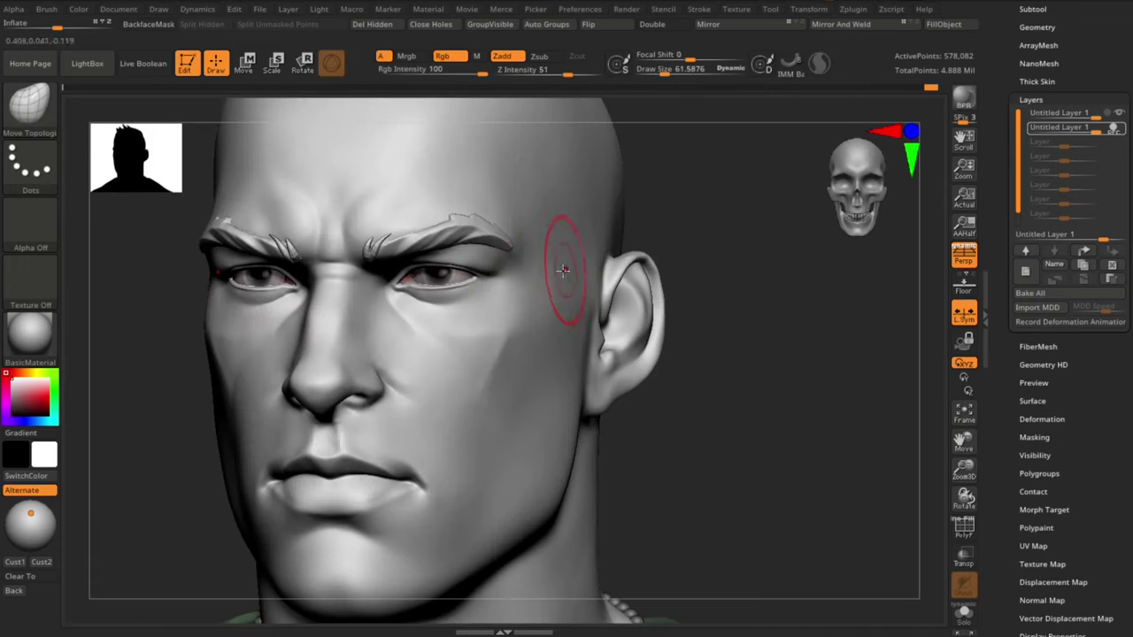
key(b)
key(h)
key(p)
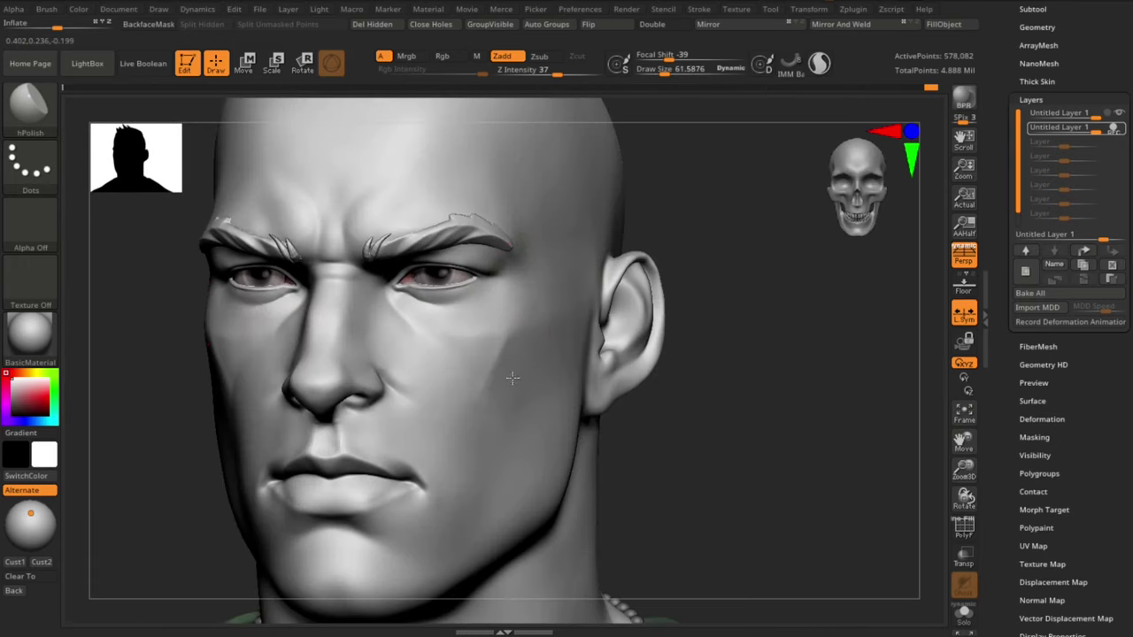
mouse_move(512, 378)
mouse_down()
mouse_move(500, 345)
mouse_move(485, 350)
mouse_up()
Step: Soften the cheekbones and cheeks with hPolish and smoothing at draw sizes of about 54 and 39
shift+drag(655, 416, 608, 375)
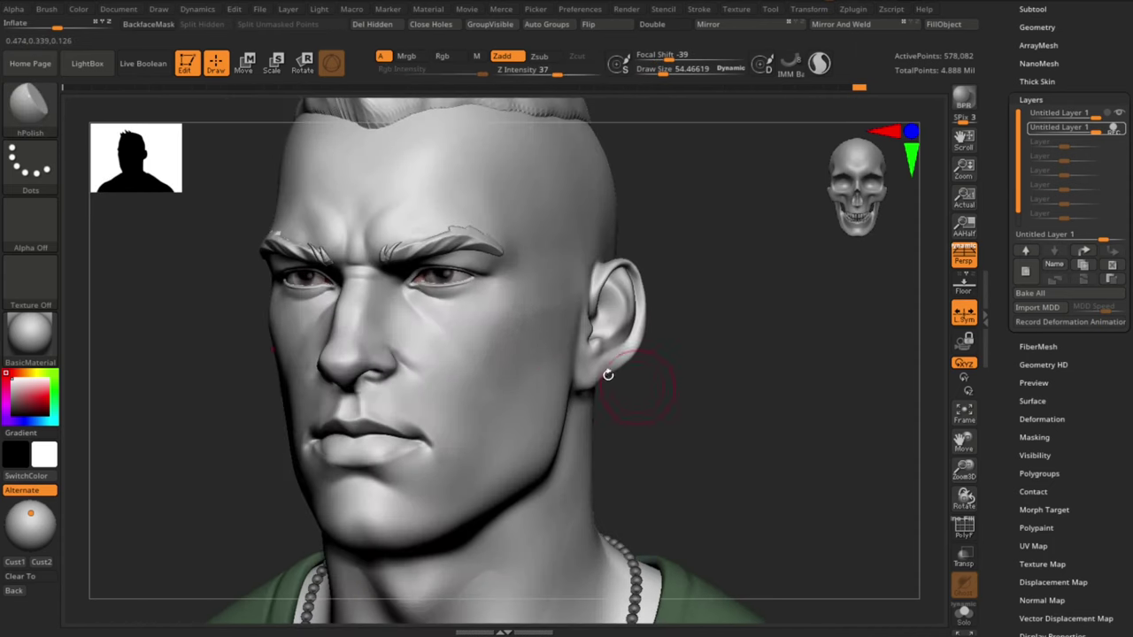
mouse_move(510, 301)
shift+mouse_down()
mouse_move(559, 324)
mouse_move(518, 321)
shift+mouse_up()
shift+drag(654, 414, 721, 424)
alt+drag(720, 424, 749, 496)
alt+drag(654, 421, 685, 427)
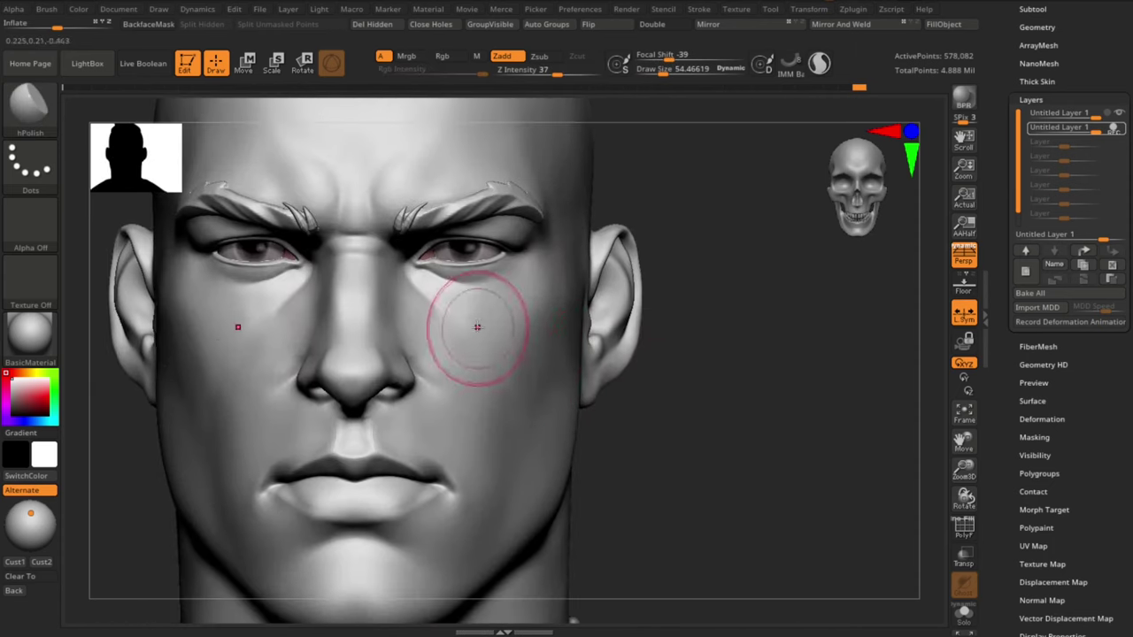
key(s)
drag(477, 328, 469, 325)
key(shift)
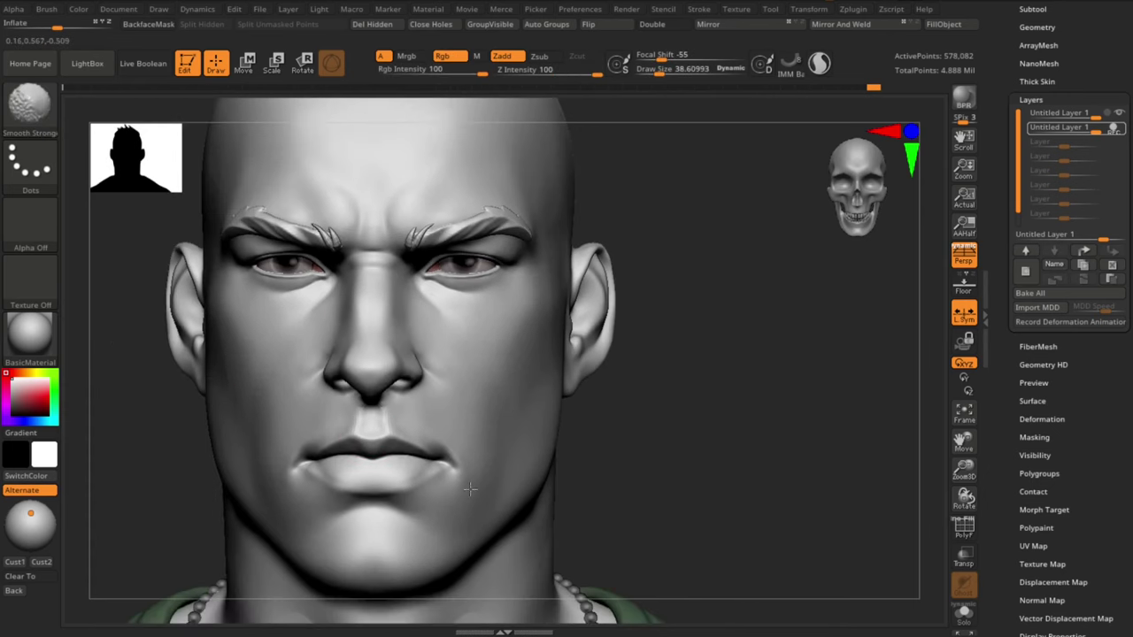
Step: Smooth and polish the chin and the area below the lower lip
shift+drag(435, 517, 377, 555)
alt+drag(710, 531, 703, 465)
key(s)
mouse_move(403, 507)
mouse_down()
mouse_move(412, 508)
mouse_move(382, 533)
mouse_up()
mouse_move(707, 442)
alt+mouse_down()
mouse_move(741, 440)
mouse_move(735, 395)
mouse_move(700, 440)
alt+mouse_up()
Step: Carve a diagonal crease from under each eye across the cheek with DamStandard at a draw size of about 42, and smooth it
mouse_move(778, 409)
mouse_down()
mouse_move(729, 408)
mouse_move(742, 403)
mouse_move(673, 375)
mouse_move(630, 393)
mouse_up()
key(b)
key(d)
key(s)
drag(783, 473, 752, 470)
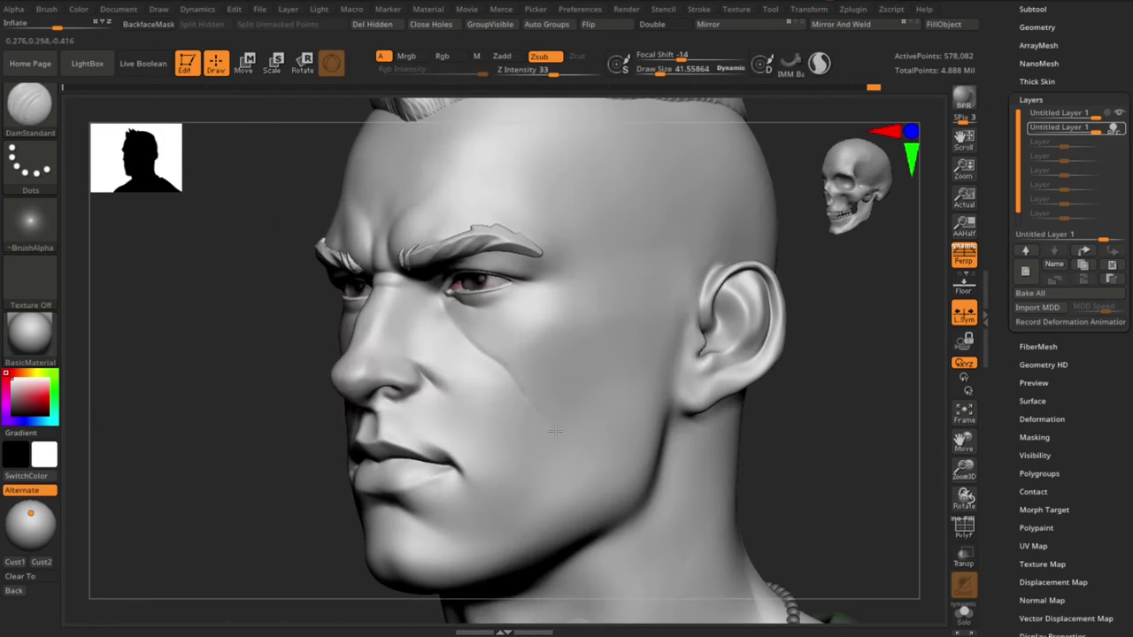
shift+drag(554, 430, 513, 377)
mouse_move(757, 435)
mouse_down()
mouse_move(825, 428)
mouse_move(822, 392)
mouse_move(810, 407)
mouse_up()
shift+drag(408, 393, 360, 336)
drag(662, 411, 680, 412)
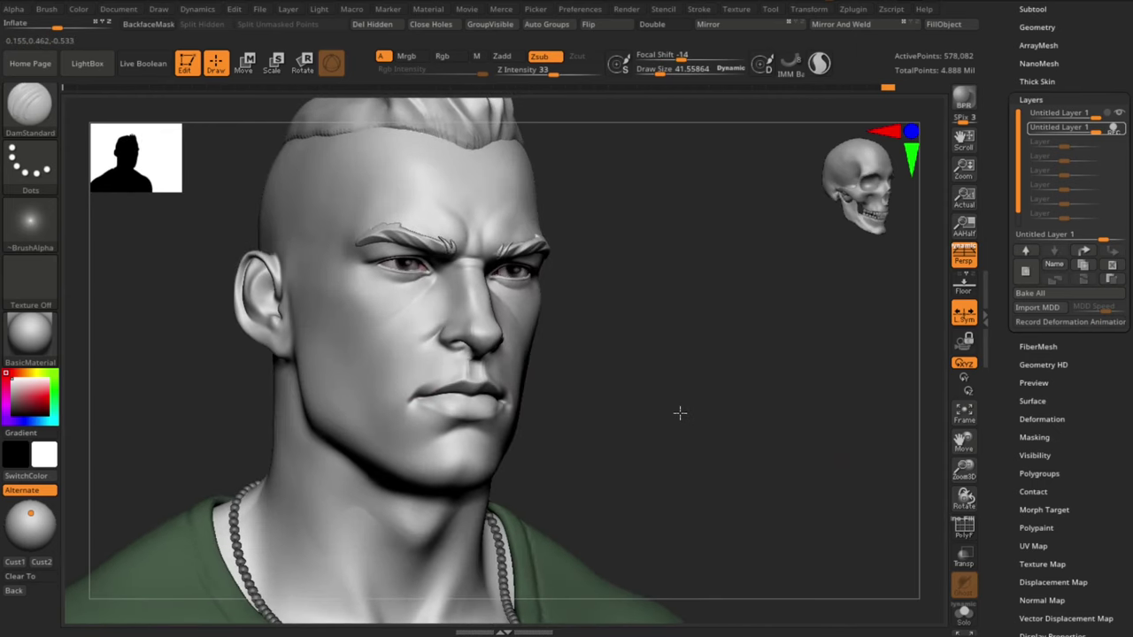
Step: Stop recording on the head's second layer and delete that layer
click(1118, 128)
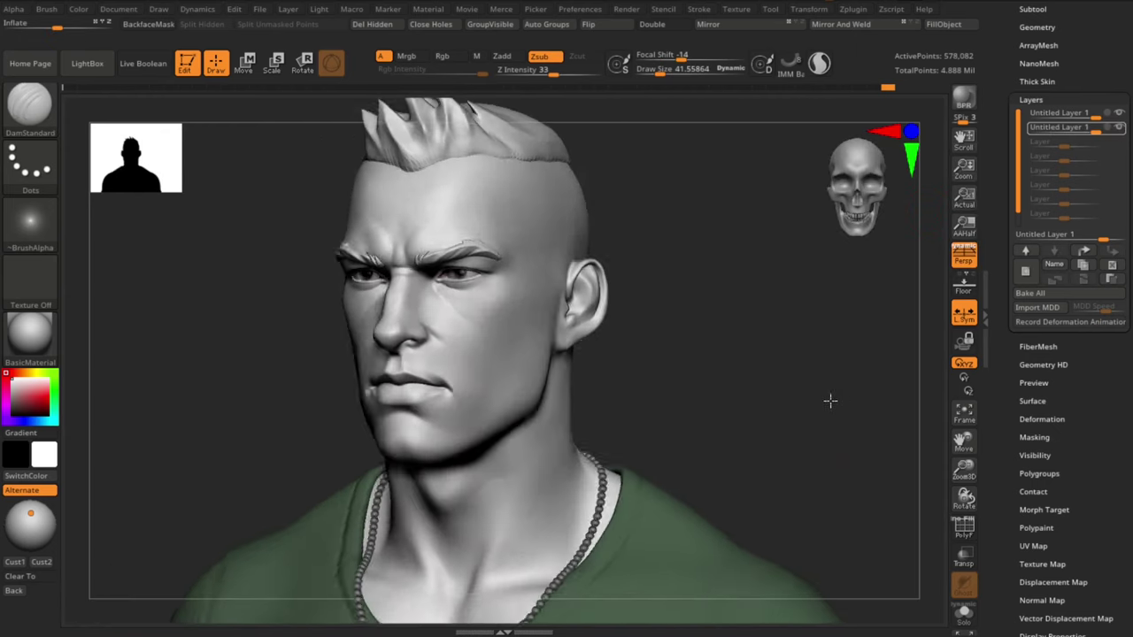
click(1112, 264)
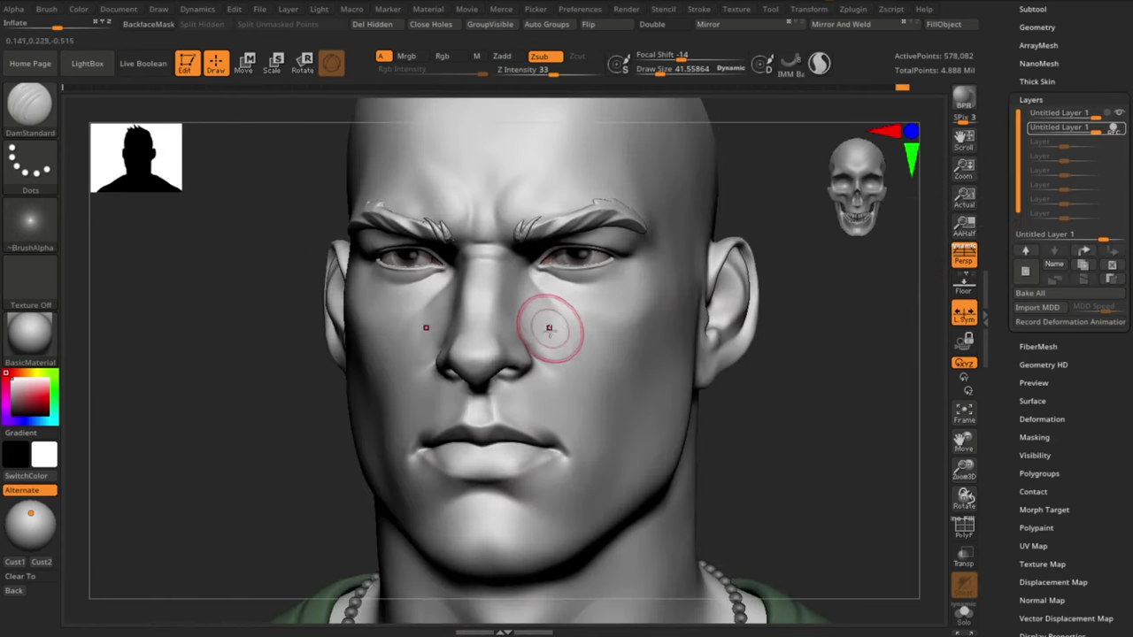
Step: Smooth the cheek crease beside the nose and reshape the area below the lower lip with the Move brush at a draw size of about 30
key(shift)
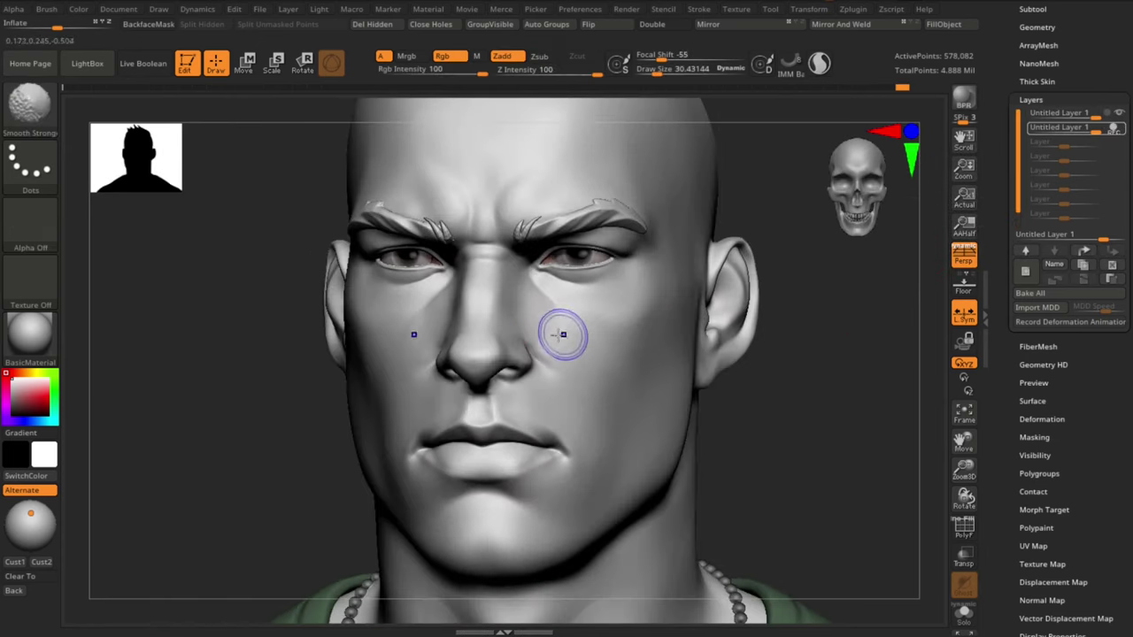
mouse_move(858, 470)
mouse_down()
mouse_move(804, 406)
mouse_move(842, 433)
mouse_move(825, 421)
mouse_up()
key(b)
key(m)
key(v)
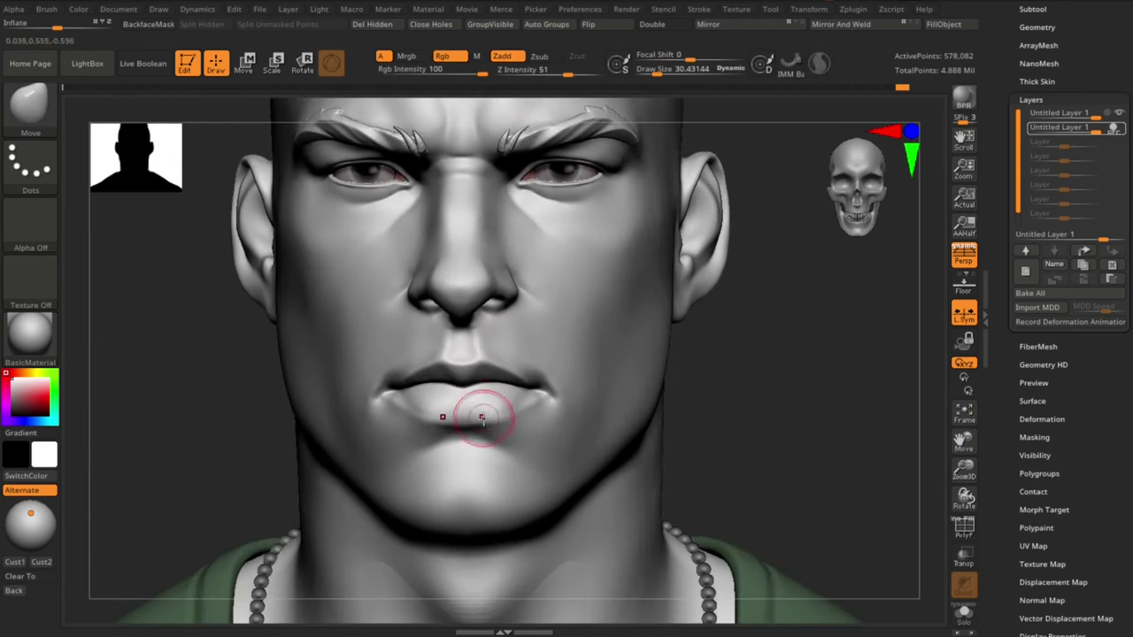
mouse_move(482, 418)
mouse_down()
mouse_move(471, 418)
mouse_move(505, 441)
mouse_up()
Step: Build up the area beside the chin with ClayBuildup and smooth the chin's side at a draw size of about 28
key(s)
key(s)
key(b)
key(c)
key(b)
drag(527, 453, 513, 450)
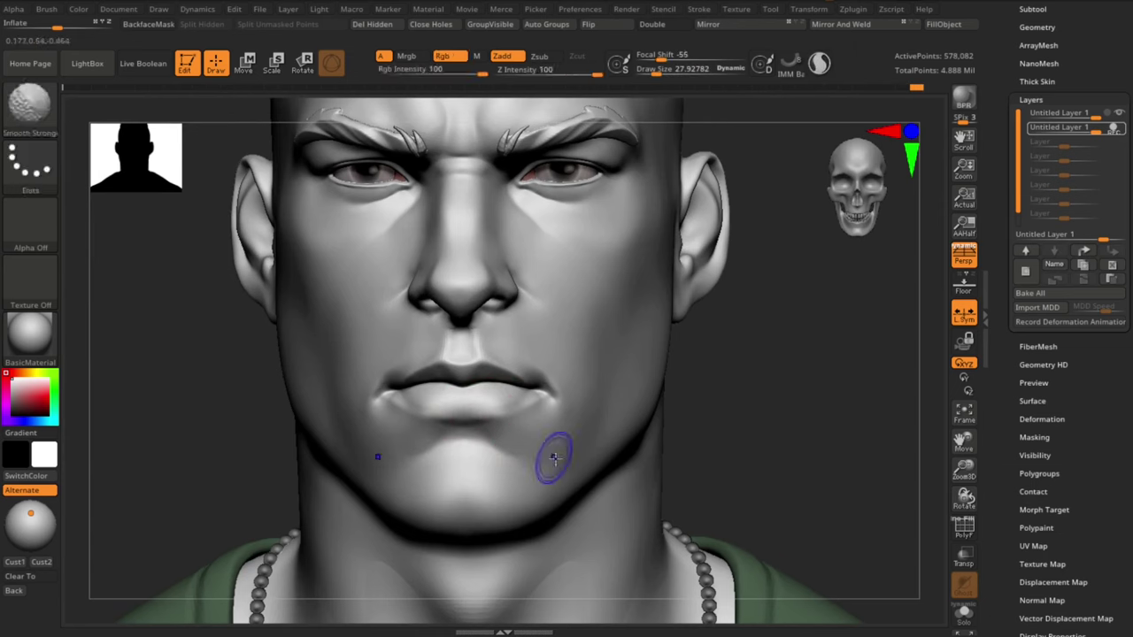
right_drag(554, 454, 461, 540)
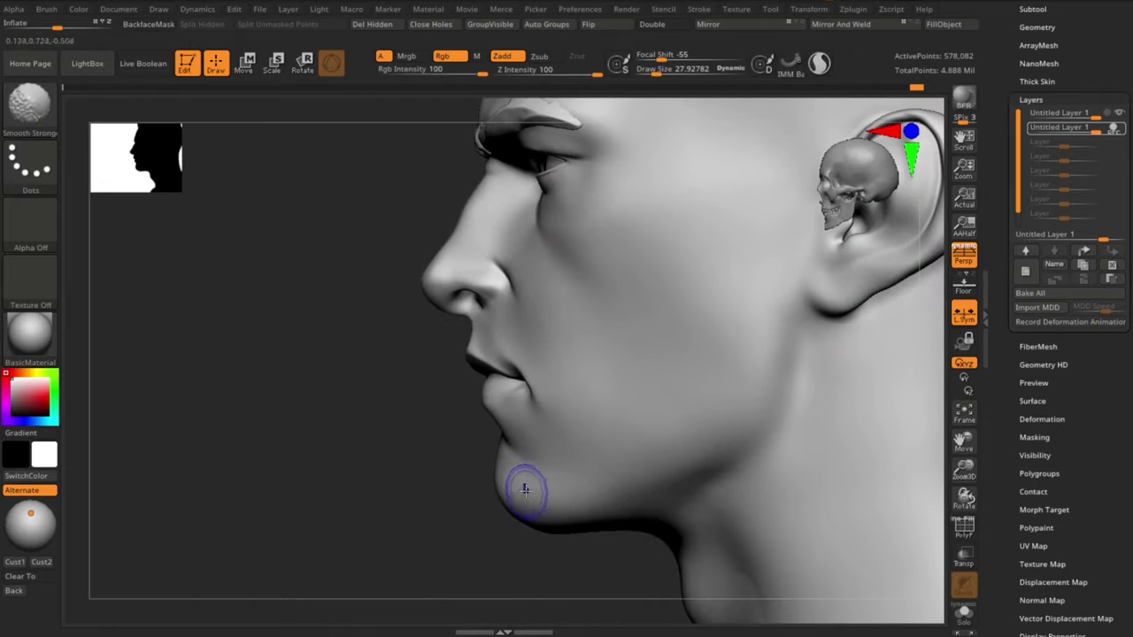
shift+drag(526, 487, 526, 491)
Step: Smooth the jawline between the chin and the ear at a draw size of about 33
mouse_move(577, 611)
ctrl+right_down()
mouse_move(587, 569)
mouse_move(574, 520)
ctrl+right_up()
key(s)
drag(645, 457, 647, 459)
shift+drag(640, 477, 660, 440)
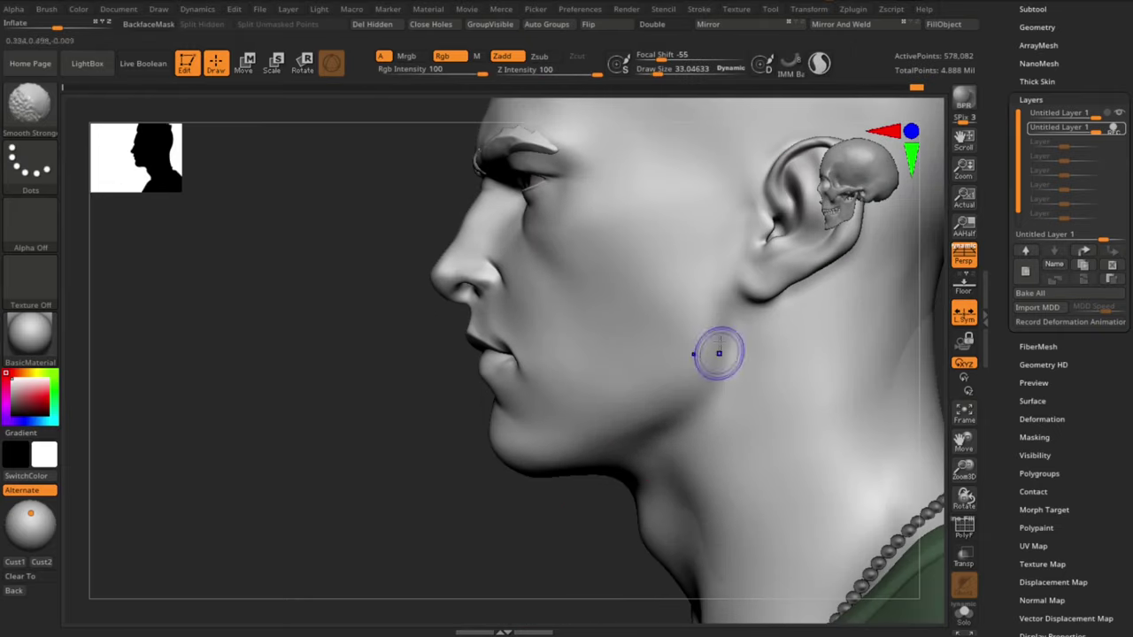
key(s)
drag(720, 302, 724, 302)
Step: Reshape the middle of the forehead with Move Topological at a draw size of about 58
ctrl+right_drag(425, 524, 493, 501)
mouse_move(882, 357)
alt+right_down()
mouse_move(820, 402)
mouse_move(826, 390)
alt+right_up()
key(s)
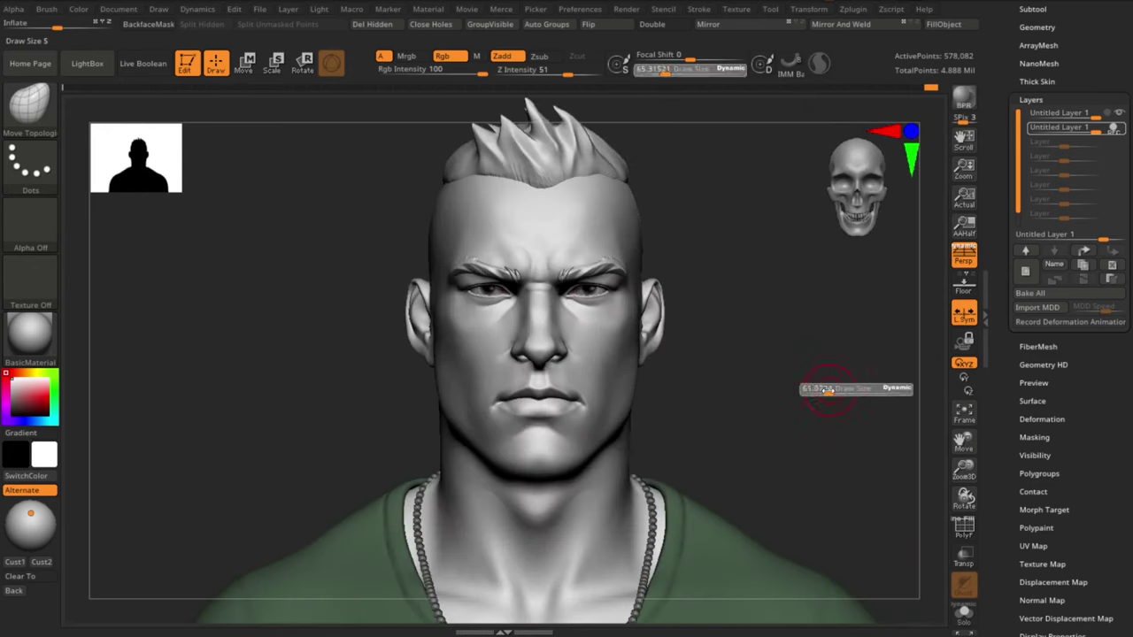
ctrl+right_drag(779, 323, 767, 364)
right_drag(767, 364, 724, 339)
key(s)
drag(497, 187, 527, 206)
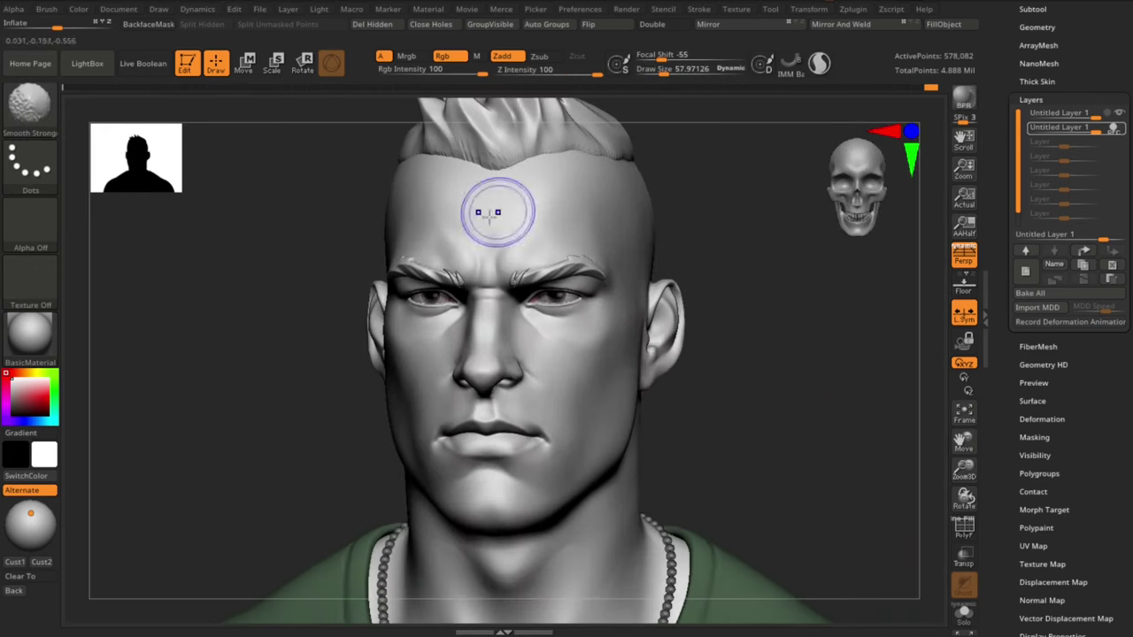
Step: Adjust the temple and the side of the forehead, and smooth the transition
mouse_move(498, 212)
right_down()
mouse_move(758, 177)
mouse_move(634, 259)
right_up()
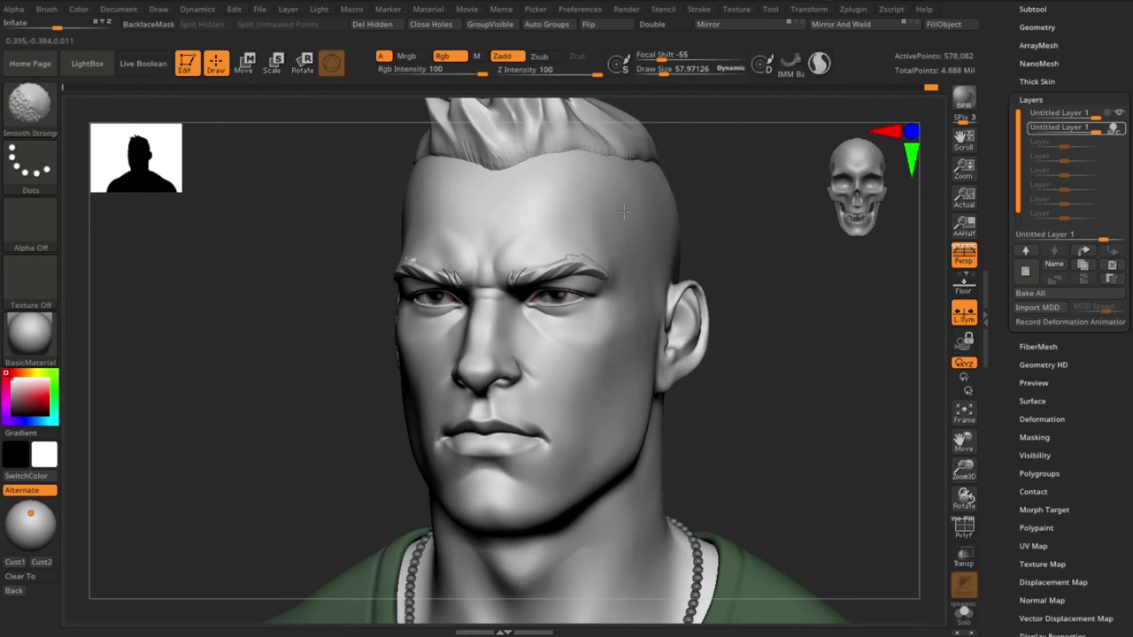
key(s)
drag(643, 191, 650, 191)
drag(654, 195, 664, 202)
shift+drag(645, 187, 650, 213)
Step: Refine the cheekbone below the outer eye corner and smooth it at a draw size of about 39
key(s)
drag(777, 225, 770, 226)
ctrl+right_drag(805, 384, 785, 364)
key(s)
mouse_move(606, 294)
mouse_down()
mouse_move(621, 299)
mouse_move(617, 337)
mouse_up()
key(shift)
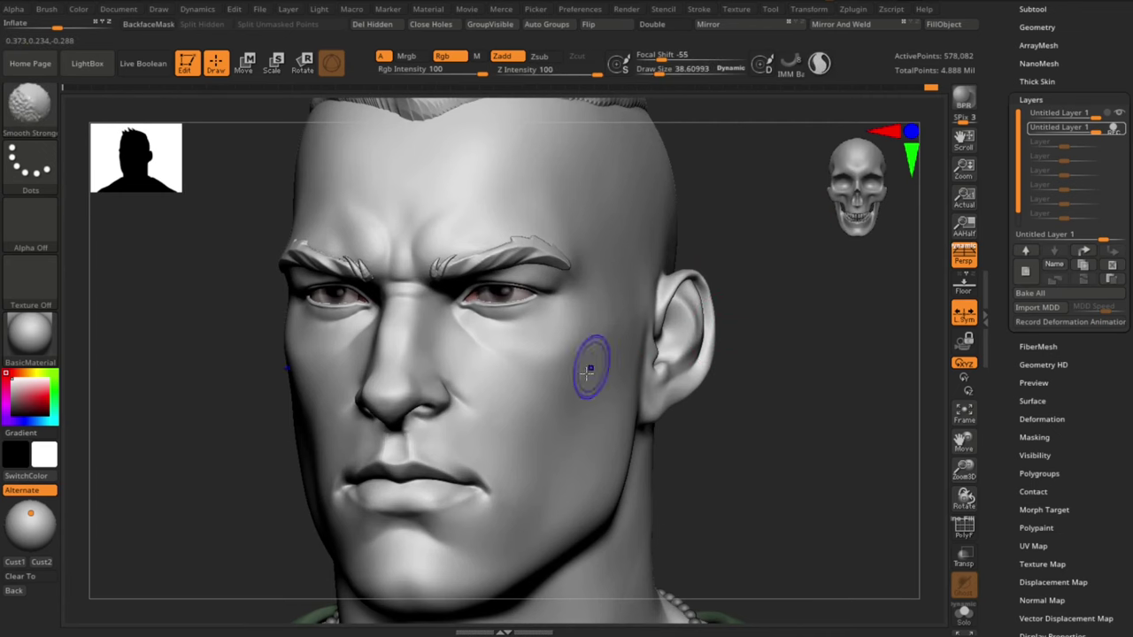
ctrl+right_drag(797, 470, 792, 434)
mouse_move(770, 438)
shift+right_down()
mouse_move(799, 446)
mouse_move(799, 473)
mouse_move(781, 471)
shift+right_up()
Step: Flatten the cheekbone plane with hPolish at a draw size of about 58 and undo the last stroke
key(b)
key(h)
key(p)
right_drag(759, 421, 721, 393)
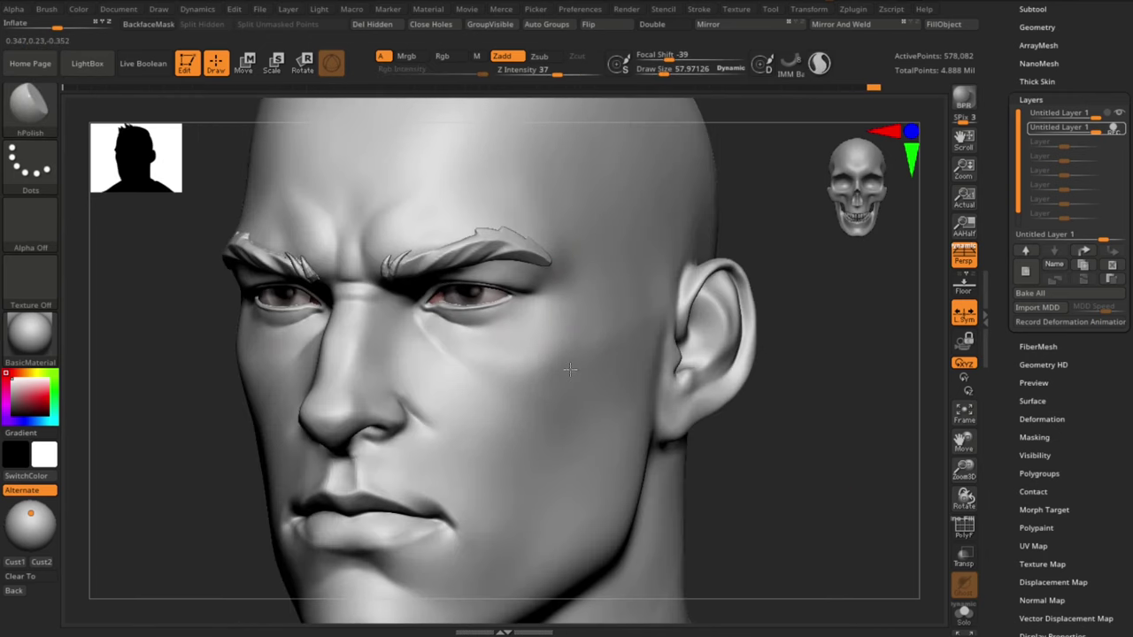
key(ctrl+z)
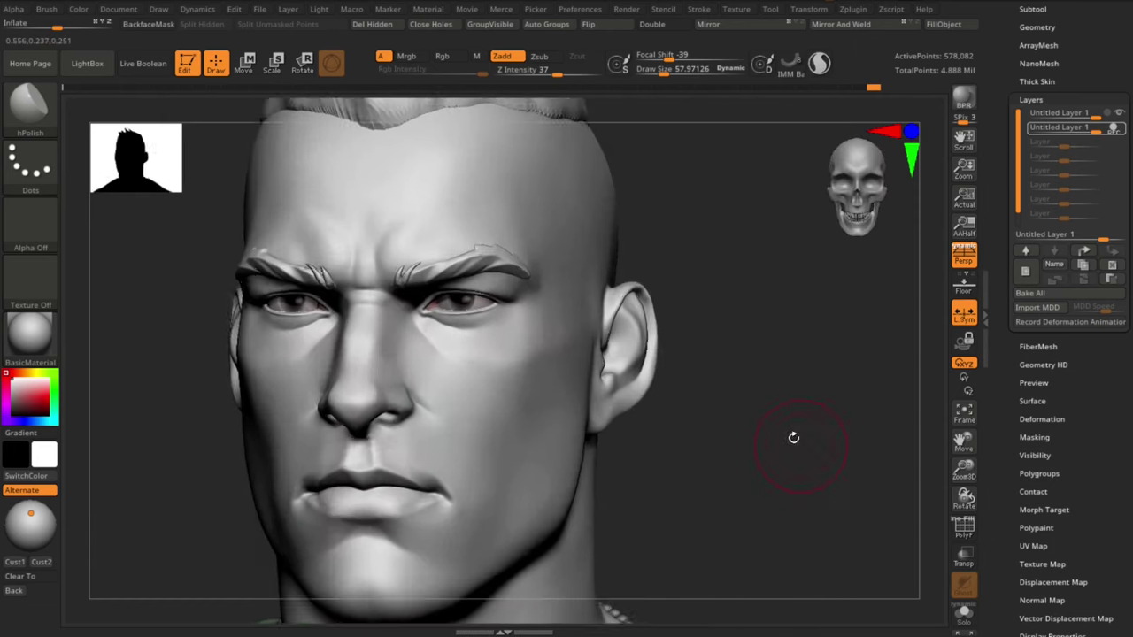
Step: Adjust the face with Move Topological at draw sizes of about 77 and 42, and smooth the side of the cheek
drag(791, 438, 613, 296)
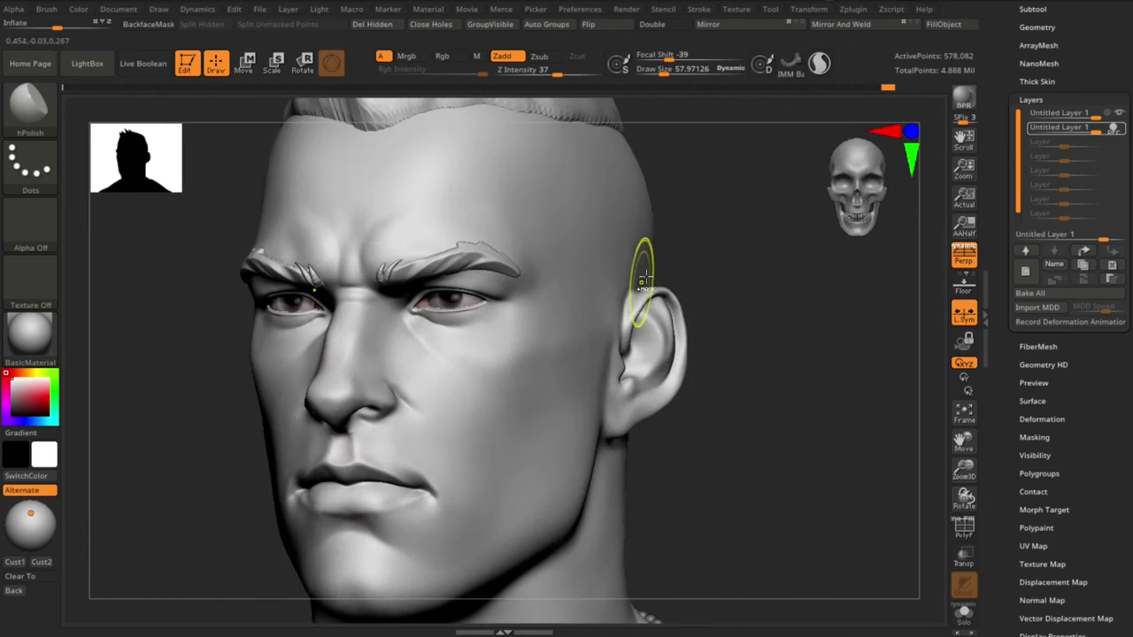
key(s)
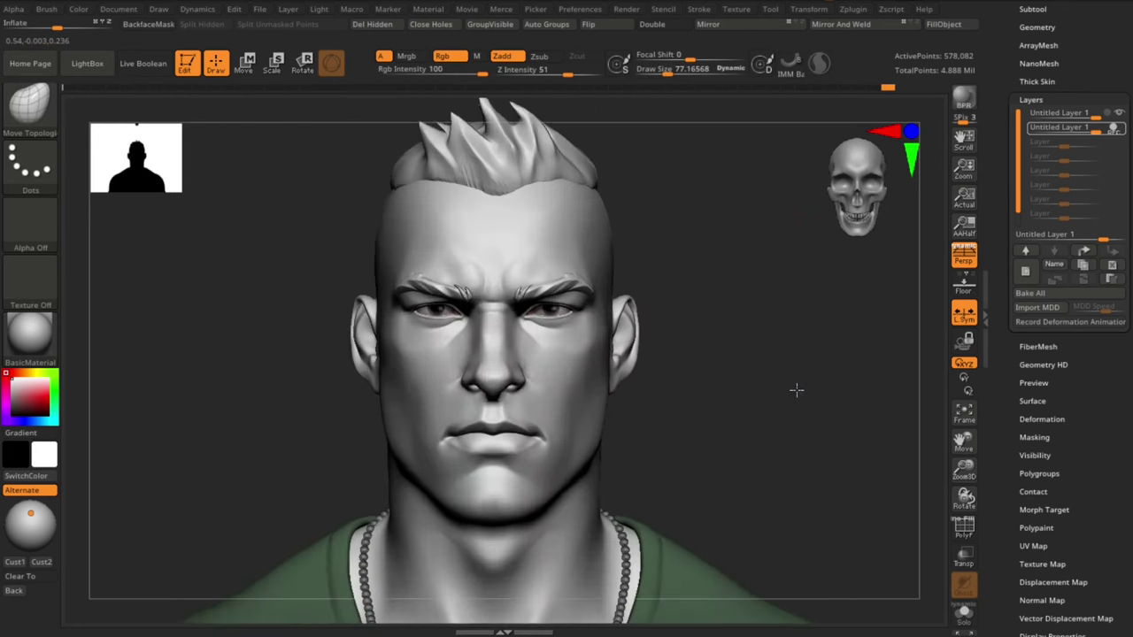
key(s)
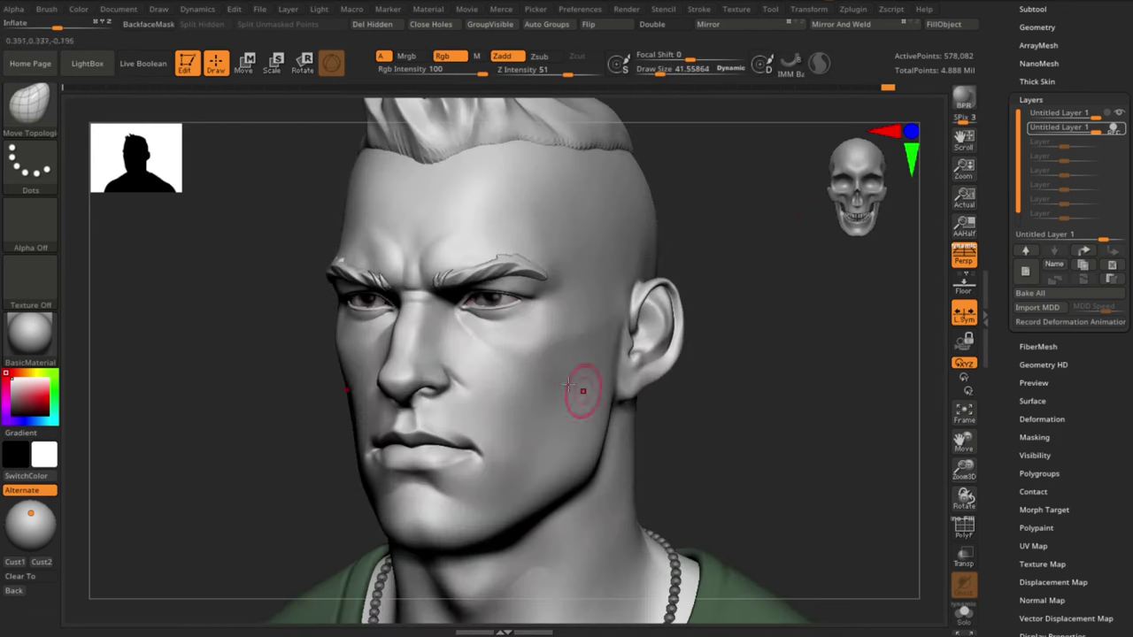
key(shift)
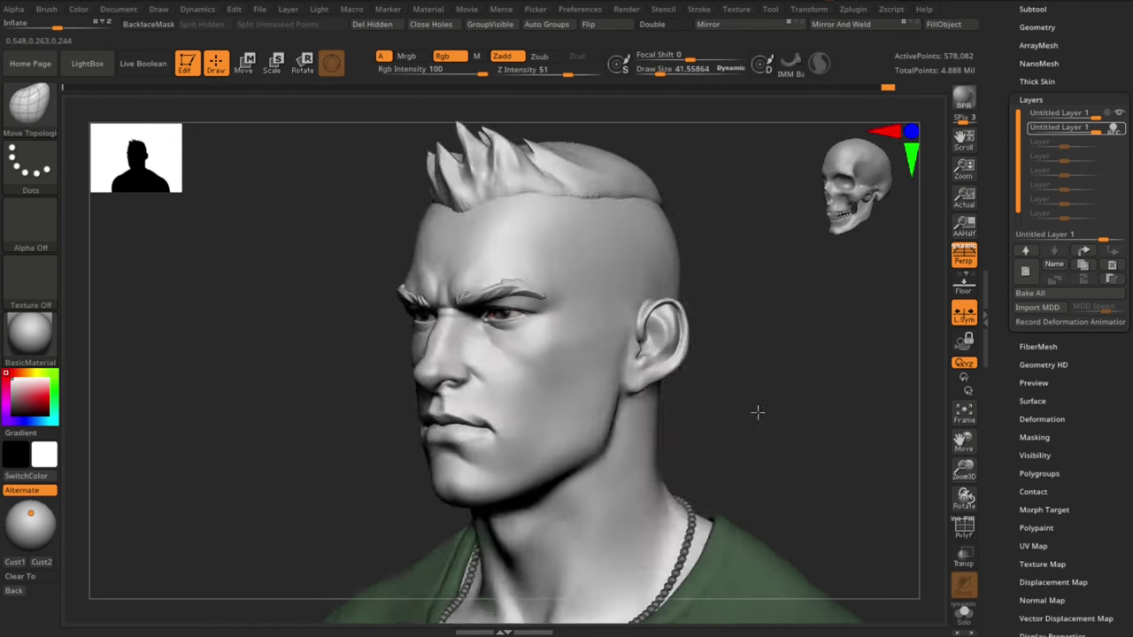
shift+drag(756, 412, 587, 437)
shift+drag(690, 411, 760, 411)
key(s)
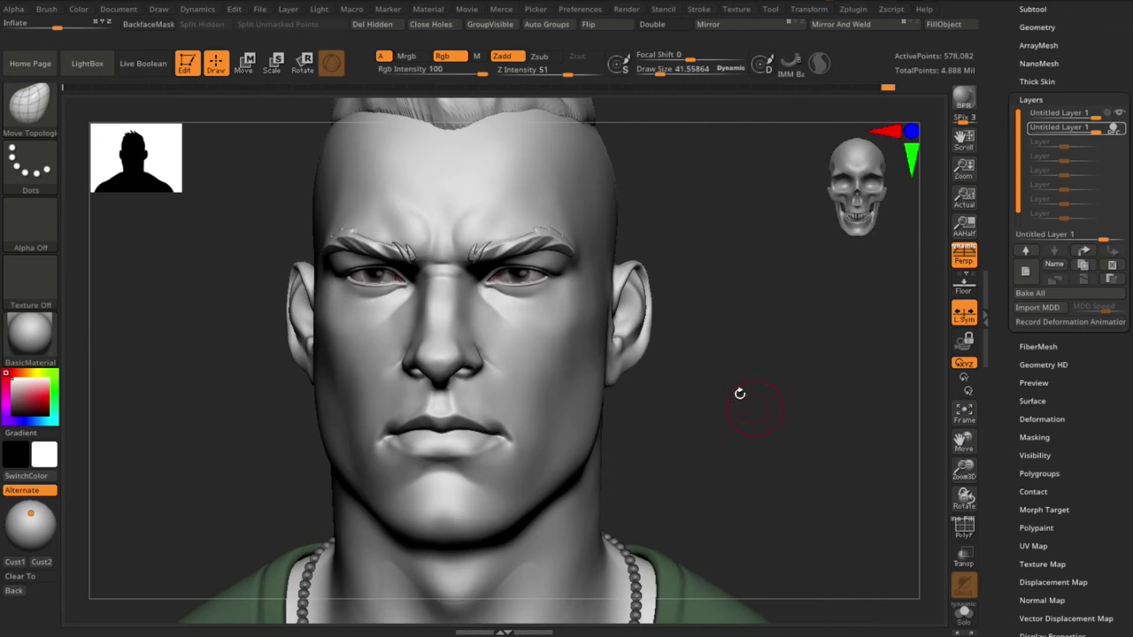
Step: Add a new sculpting layer on the head and prepare the Standard brush with a draw size of about 54
key(b)
key(s)
key(t)
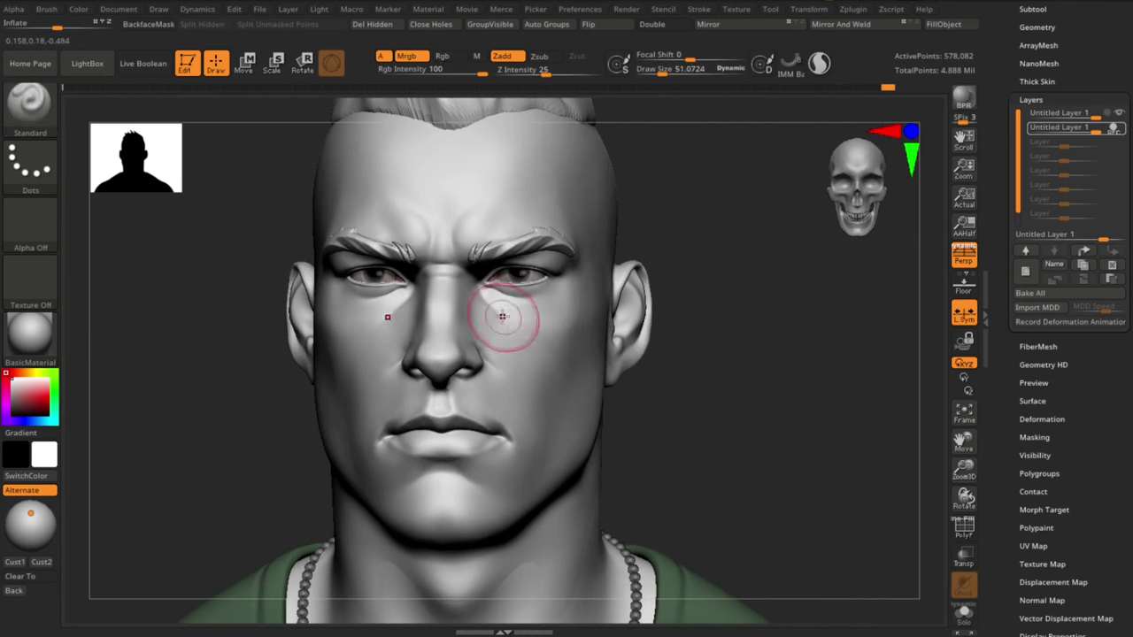
mouse_move(690, 407)
alt+mouse_down()
mouse_move(723, 427)
mouse_move(690, 424)
mouse_move(721, 409)
alt+mouse_up()
click(1025, 272)
key(s)
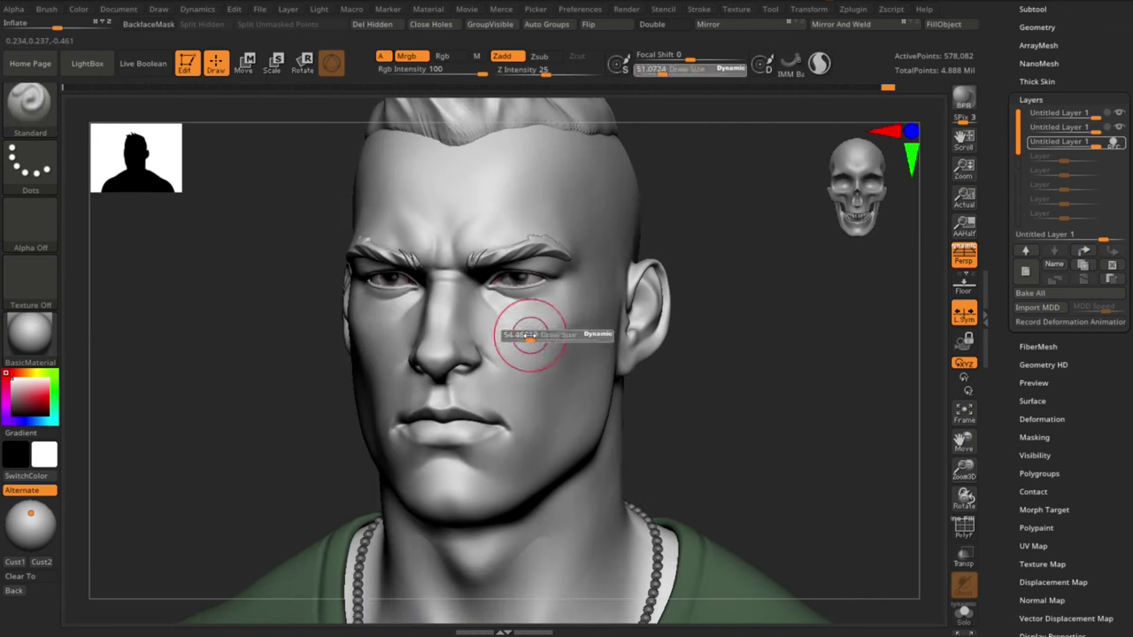
Step: Sculpt and smooth the cheek below the eye, undo one stroke, and smooth it again at a draw size of about 45
shift+drag(639, 376, 655, 364)
alt+drag(237, 409, 365, 409)
drag(694, 423, 767, 425)
key(shift)
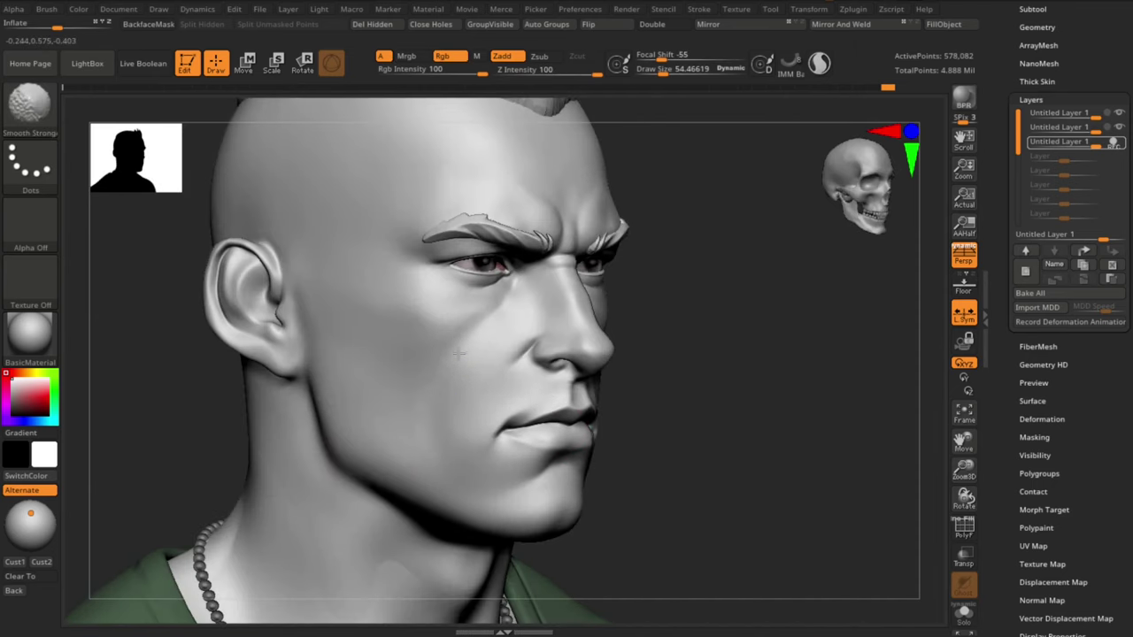
key(ctrl+z)
shift+drag(453, 367, 495, 320)
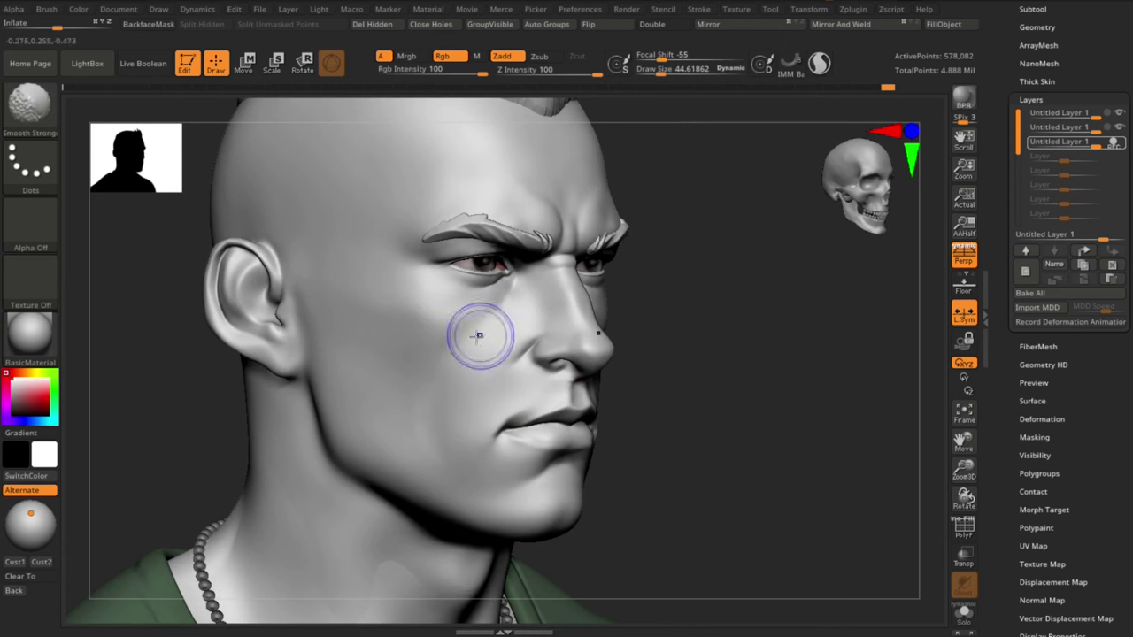
shift+drag(769, 435, 820, 417)
ctrl+right_drag(819, 417, 819, 419)
drag(820, 420, 752, 414)
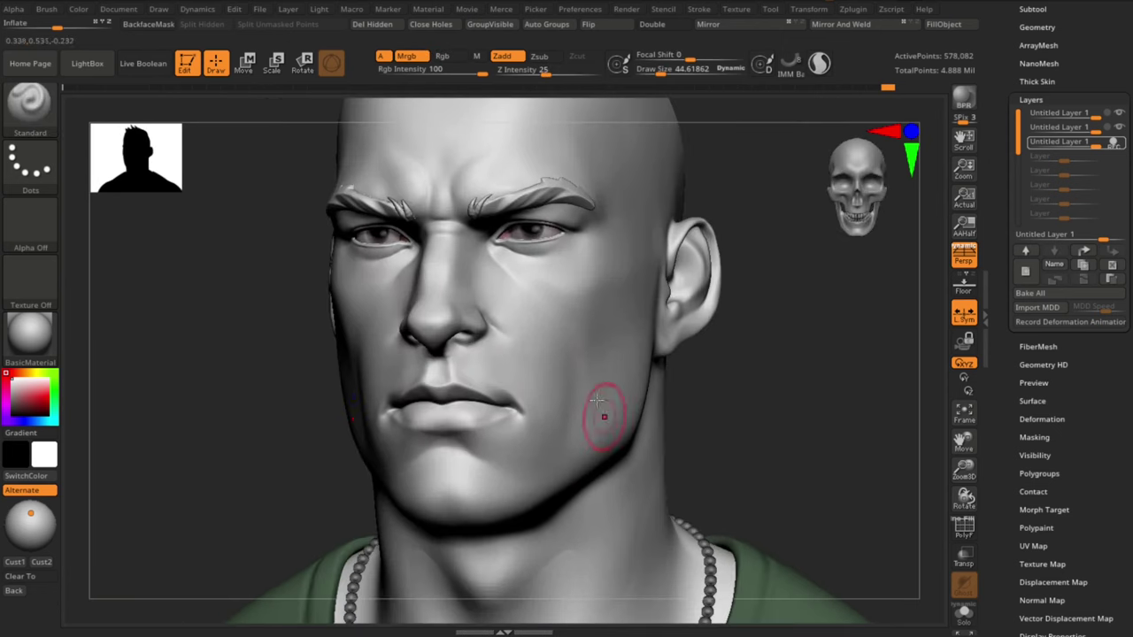
Step: Smooth the outer cheek between the cheekbone and the jaw at a draw size of about 45
key(shift)
shift+drag(590, 339, 604, 349)
shift+drag(713, 413, 788, 432)
mouse_move(789, 433)
ctrl+right_down()
mouse_move(756, 397)
mouse_move(758, 410)
ctrl+right_up()
drag(814, 423, 765, 434)
right_drag(764, 433, 807, 419)
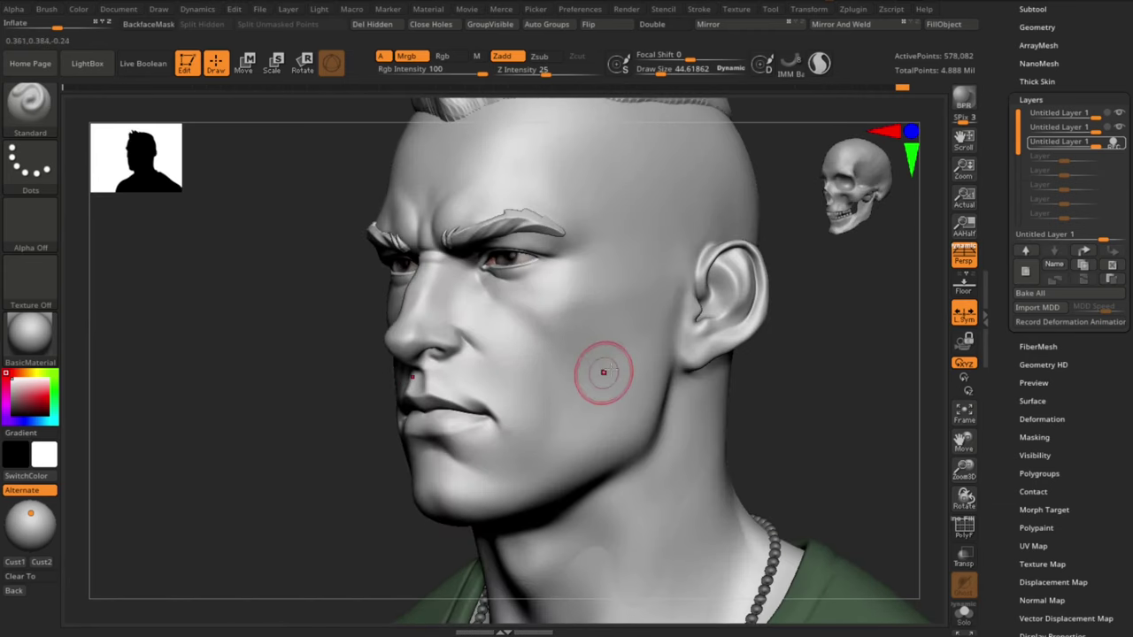
Step: Shift the cheek contour beside the nose and mouth with Move Topological at draw sizes of about 77 and 65
key(b)
key(m)
key(v)
key(s)
drag(536, 338, 539, 338)
right_drag(685, 372, 560, 354)
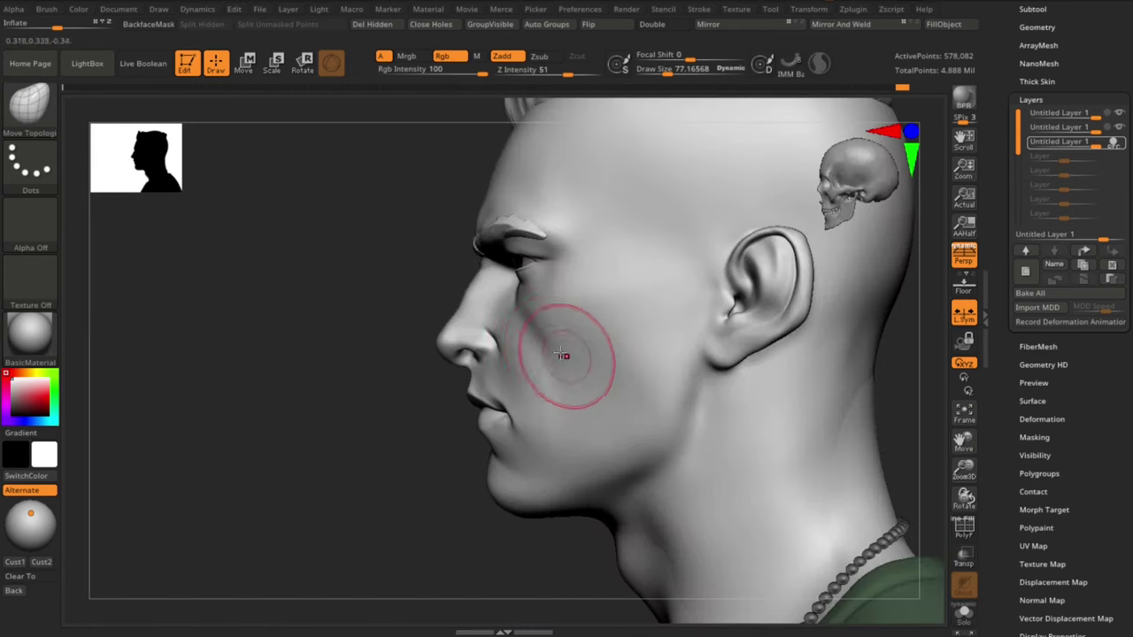
drag(421, 508, 361, 509)
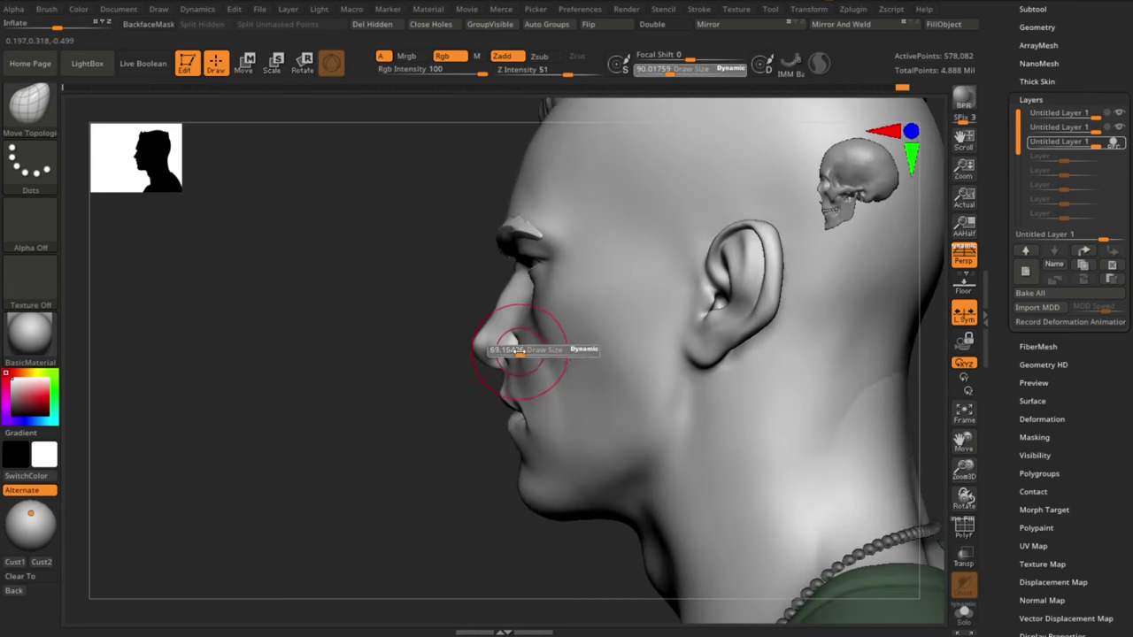
drag(470, 401, 467, 405)
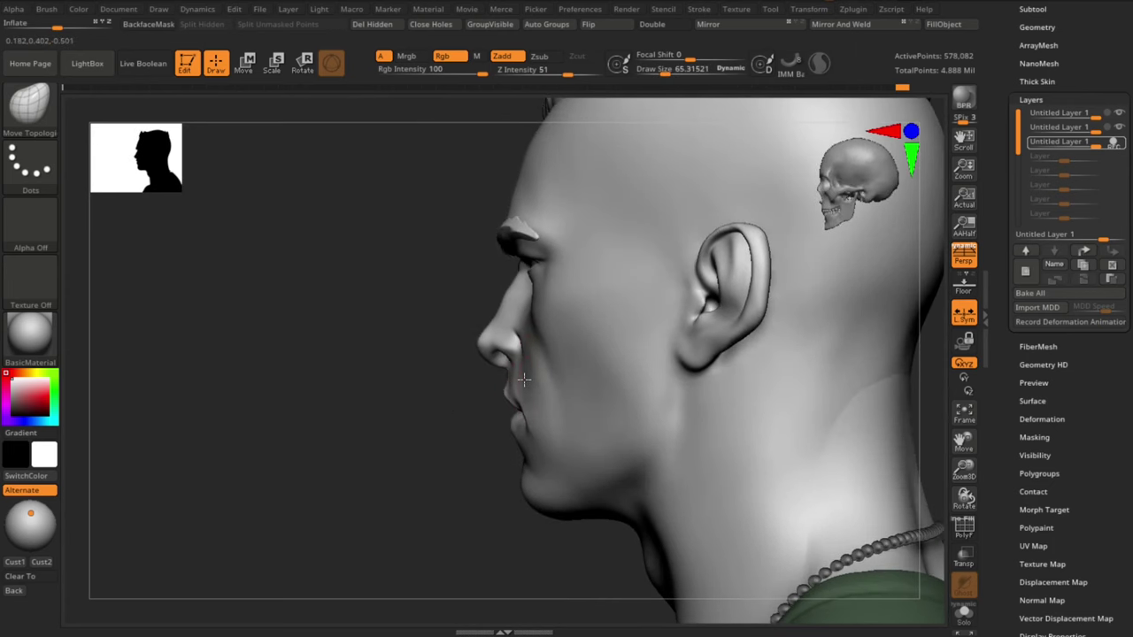
Step: Rework the cheeks from the front with ClayBuildup at a draw size of about 54
right_drag(522, 407, 741, 427)
drag(740, 442, 721, 425)
key(s)
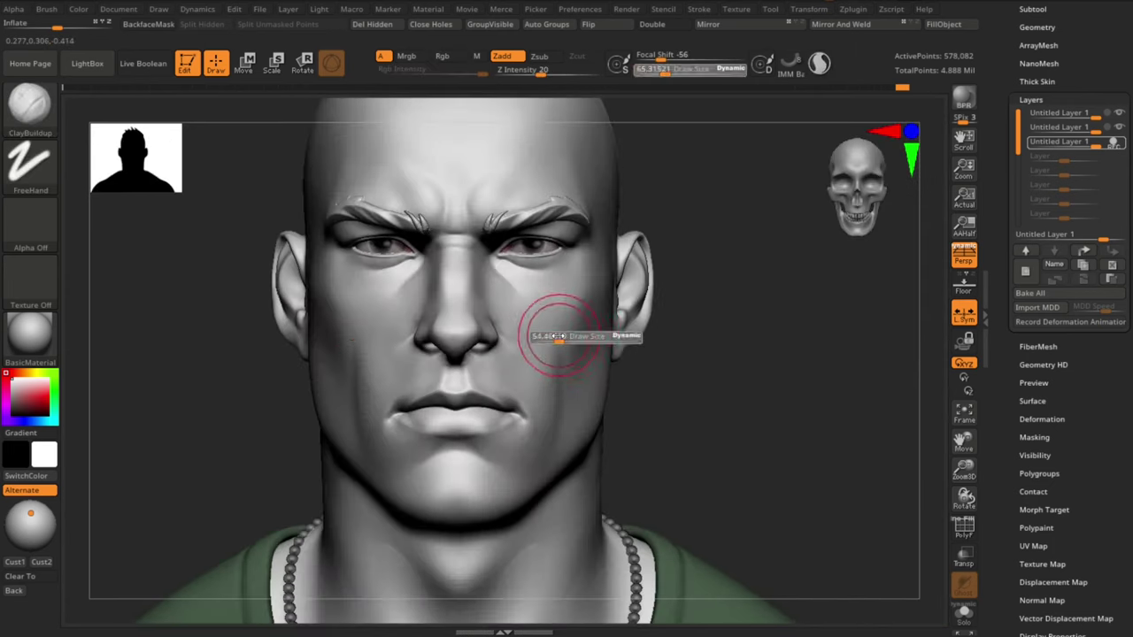
drag(675, 397, 758, 435)
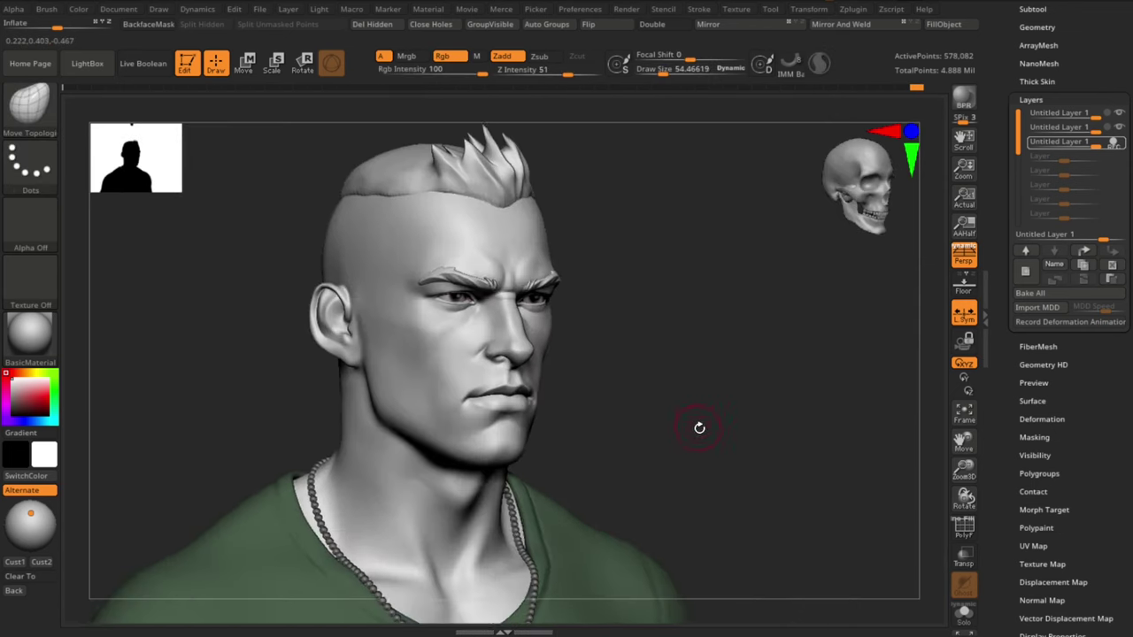
Step: Stop recording on the third layer, delete it and add a fresh sculpting layer
right_drag(698, 425, 718, 410)
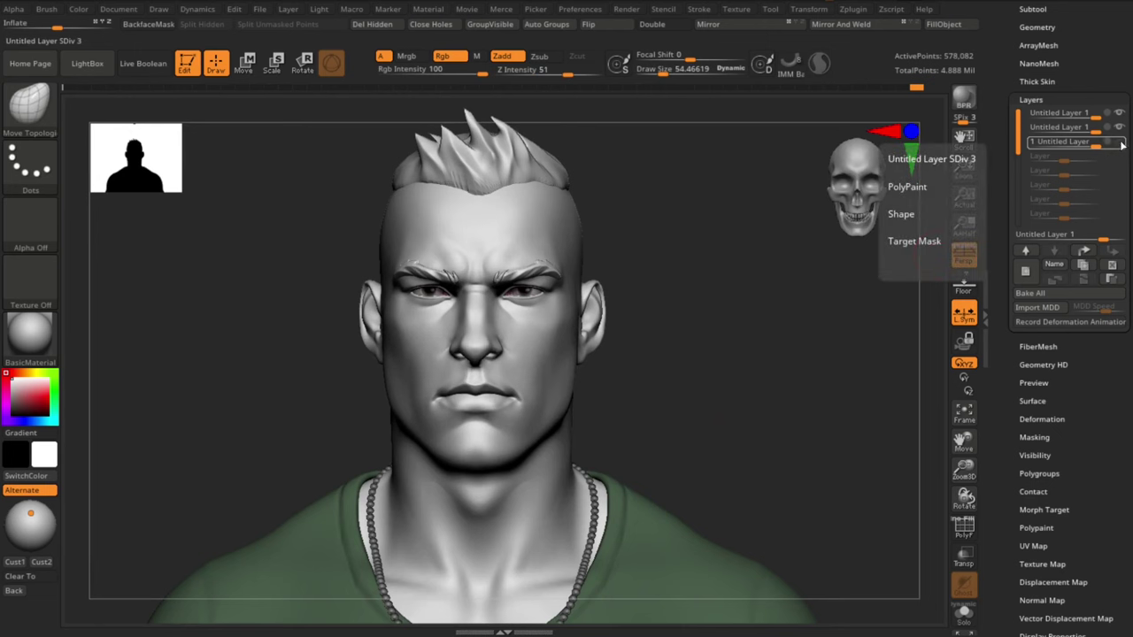
click(1112, 263)
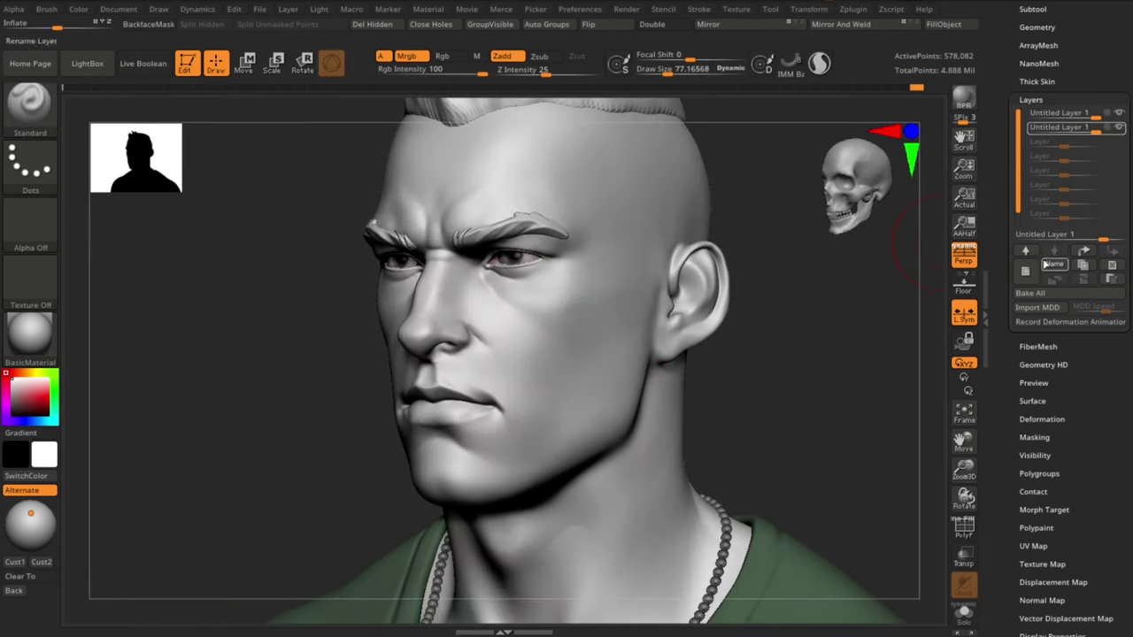
click(1025, 271)
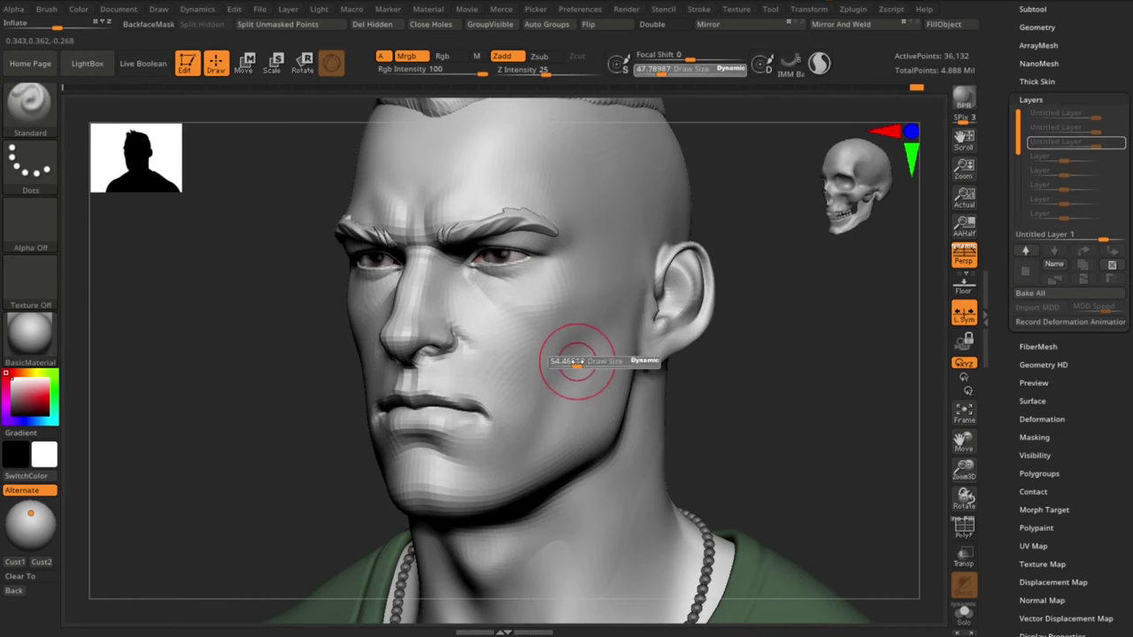
Step: Smooth the lower cheek at a lower subdivision level with a draw size of about 65, and return to the highest level
key(ctrl)
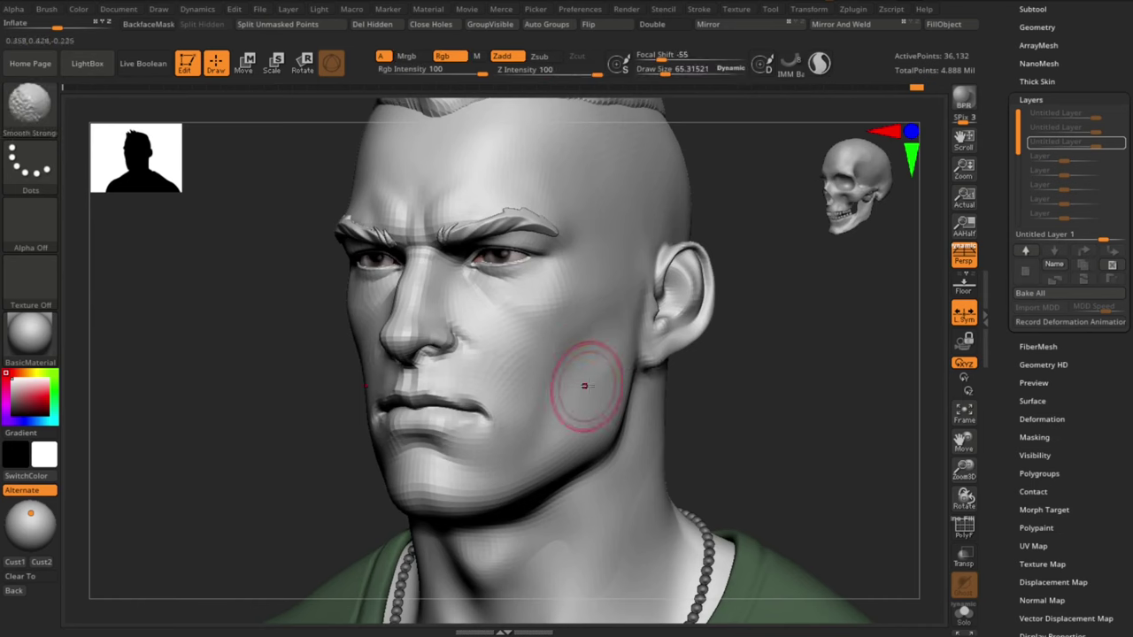
key(d)
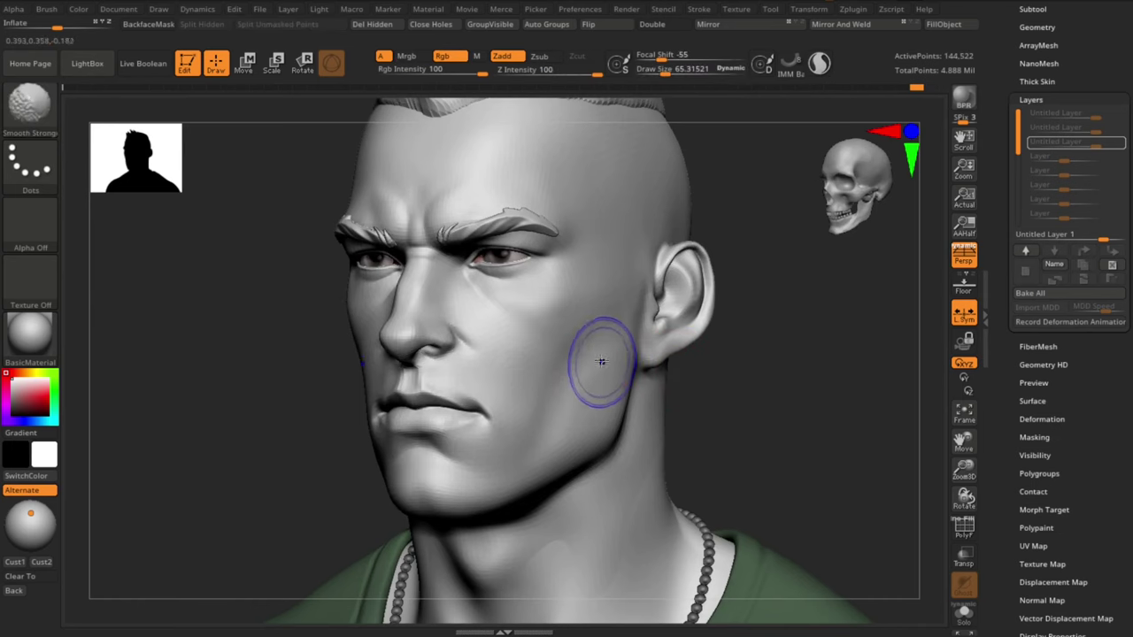
mouse_move(602, 362)
shift+mouse_down()
mouse_move(576, 412)
mouse_move(592, 311)
shift+mouse_up()
key(d)
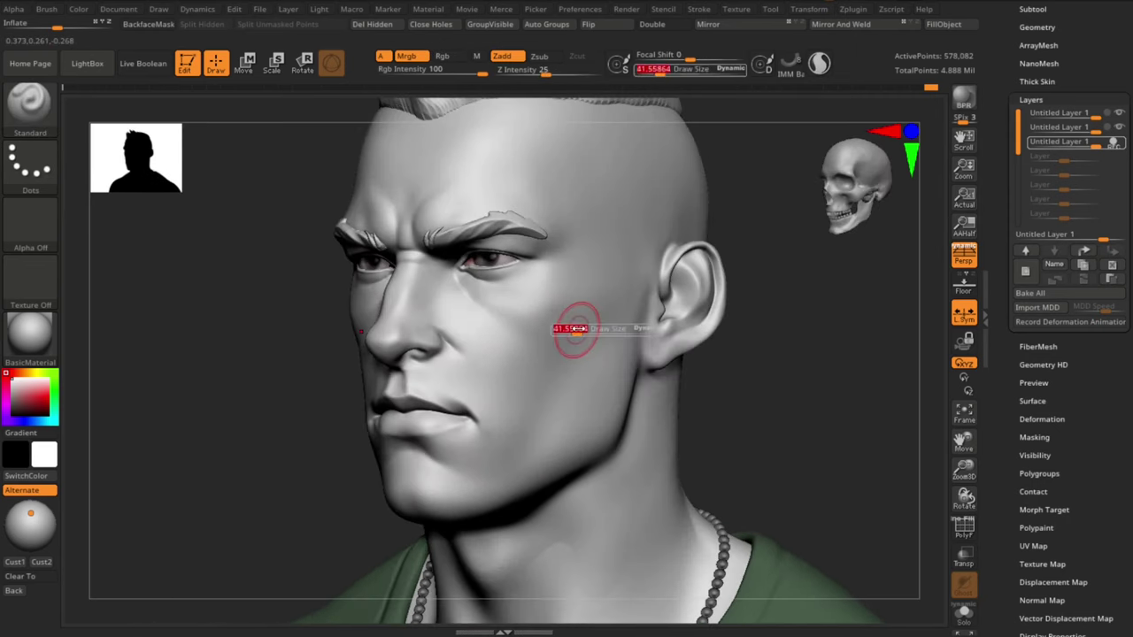
key(shift)
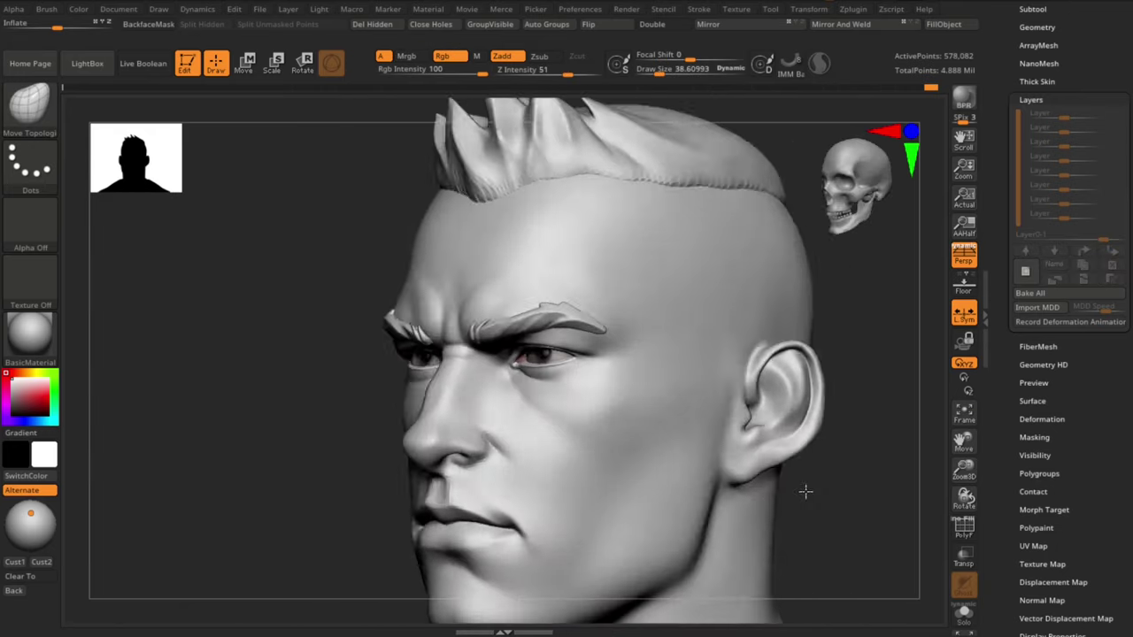
Step: Add a sculpting layer for polishing the inner brow with hPolish at a draw size of about 26
mouse_move(804, 491)
mouse_down()
mouse_move(838, 387)
mouse_move(834, 453)
mouse_move(820, 473)
mouse_move(845, 393)
mouse_move(830, 389)
mouse_up()
key(b)
key(h)
key(p)
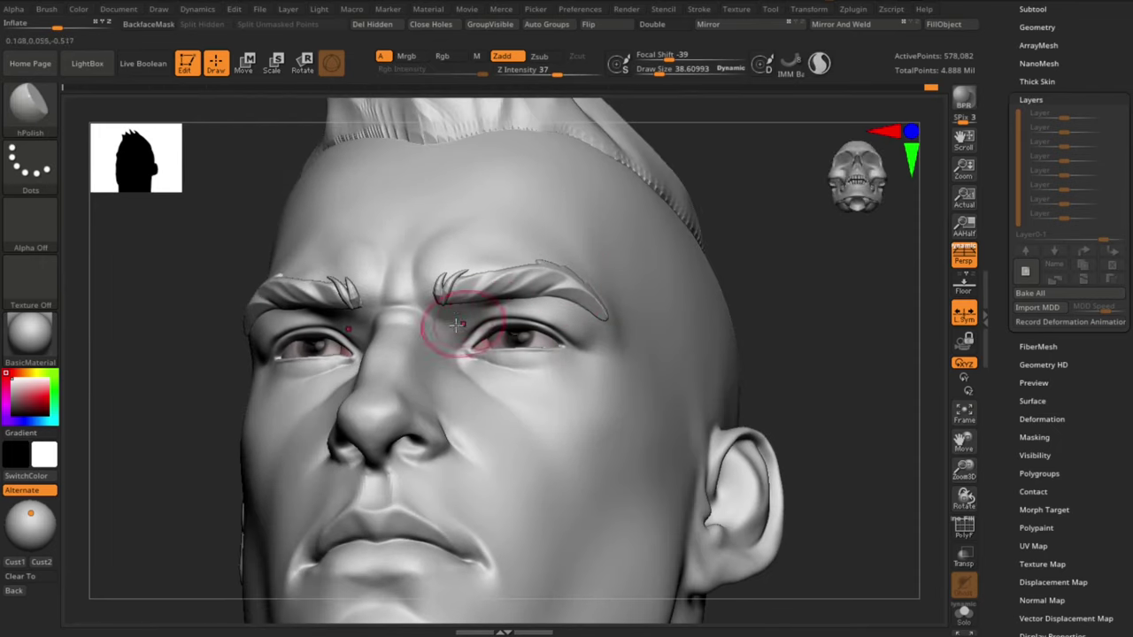
drag(447, 313, 452, 319)
click(1026, 272)
key(s)
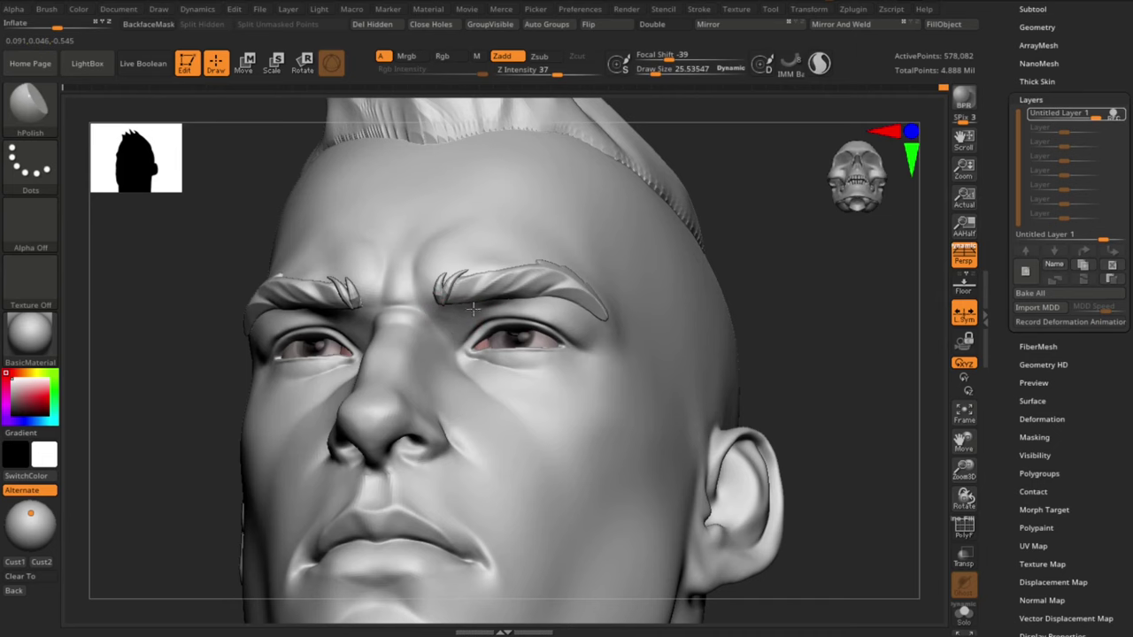
Step: Isolate the head from the other parts and smooth the hollow between the brow and upper eyelid
shift+drag(836, 293, 779, 436)
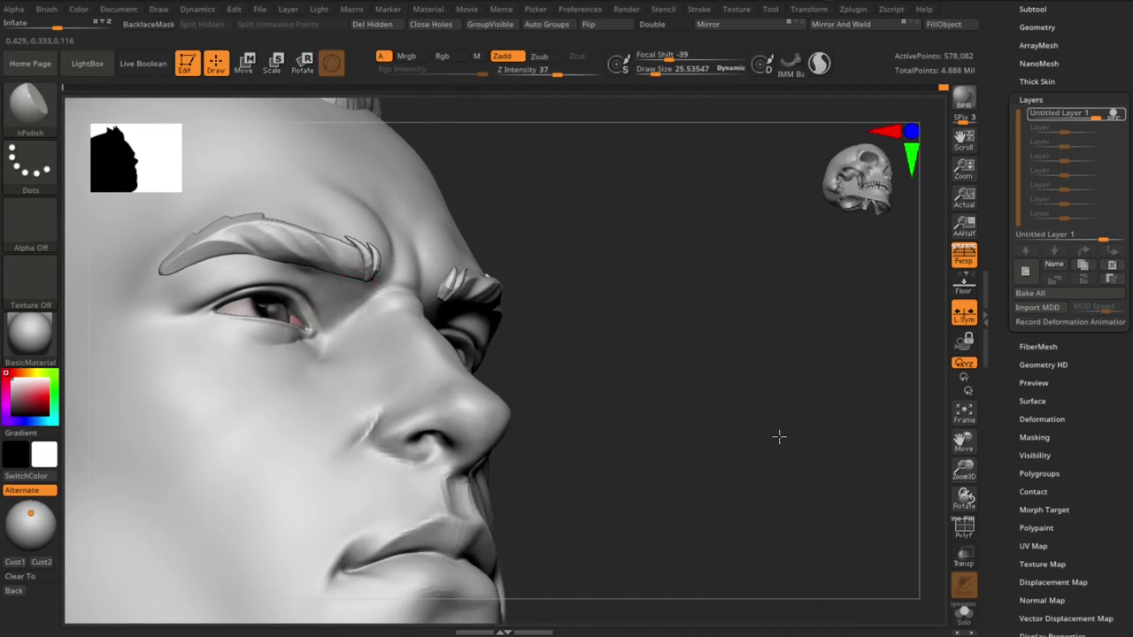
key(alt+shift+s)
drag(853, 506, 773, 426)
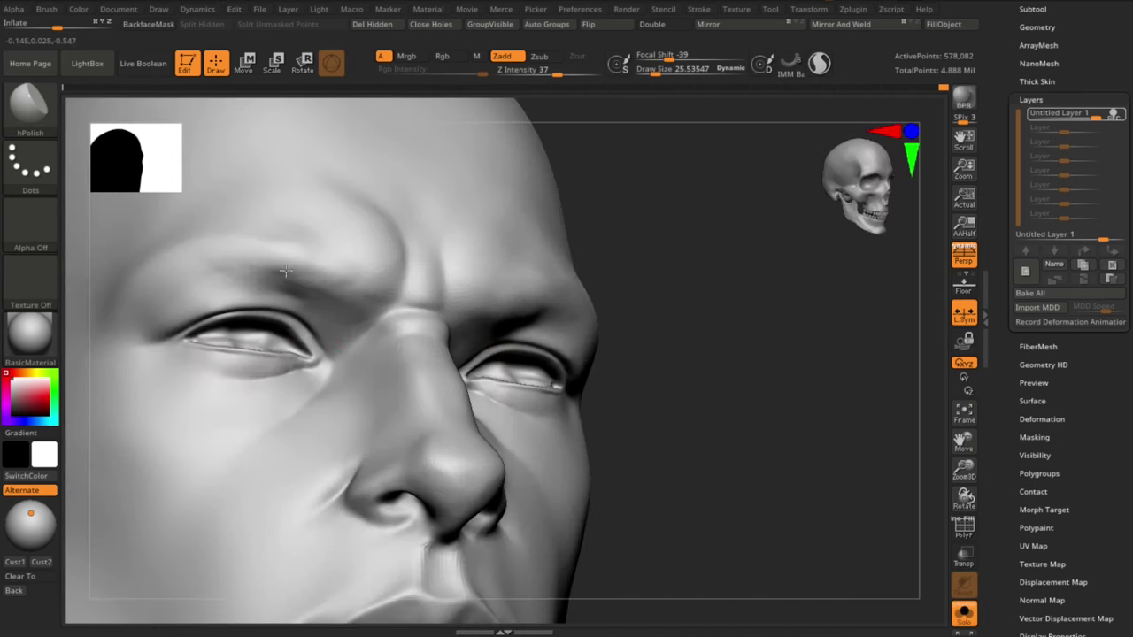
shift+drag(313, 293, 302, 291)
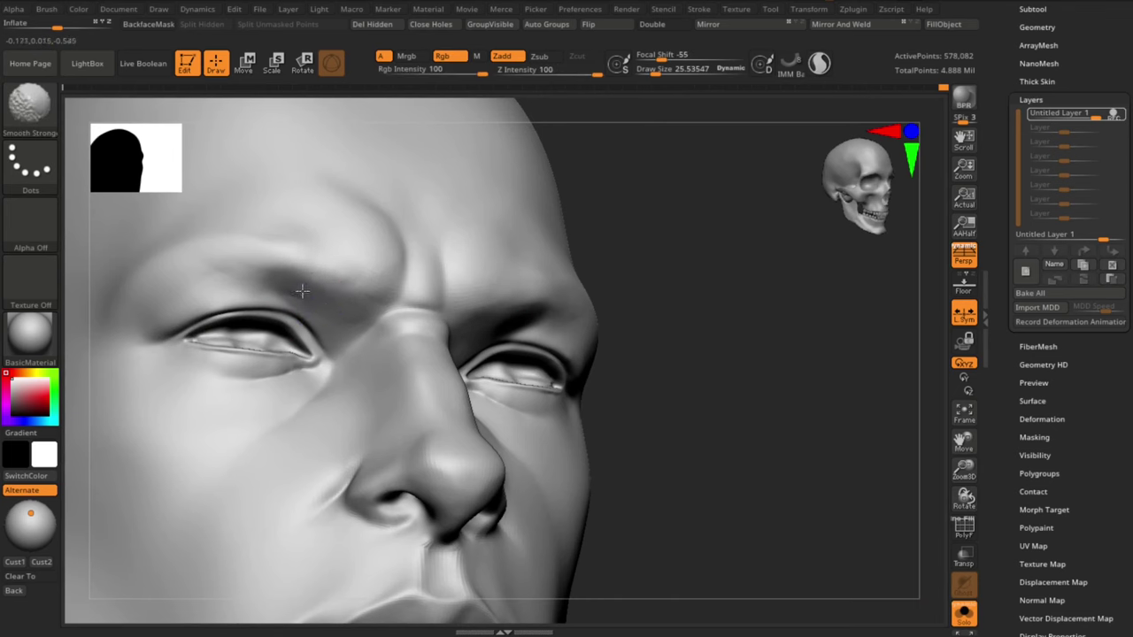
Step: Smooth the brow ridge toward its outer end from several angles at draw sizes of about 26 and 30
mouse_move(810, 522)
shift+mouse_down()
mouse_move(819, 561)
mouse_move(799, 508)
mouse_move(842, 539)
mouse_move(824, 529)
shift+mouse_up()
shift+drag(728, 428, 768, 470)
mouse_move(768, 469)
alt+mouse_down()
mouse_move(774, 404)
mouse_move(821, 508)
mouse_move(747, 465)
alt+mouse_up()
shift+drag(445, 235, 437, 239)
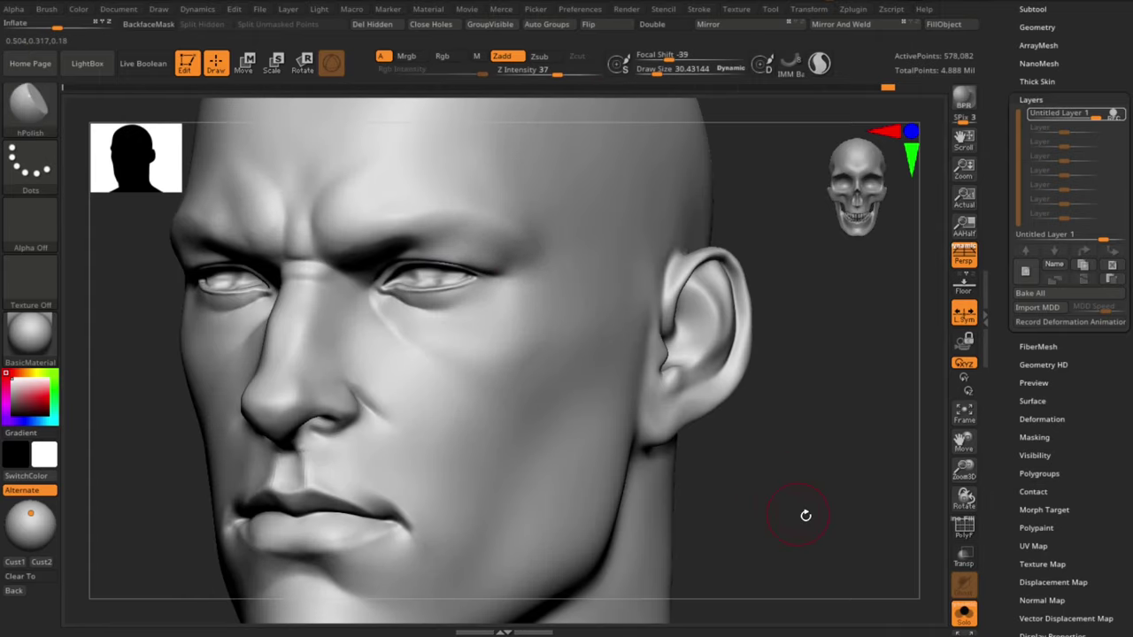
shift+drag(806, 516, 801, 528)
alt+drag(802, 529, 778, 469)
shift+drag(485, 244, 503, 237)
mouse_move(699, 283)
mouse_down()
mouse_move(629, 301)
mouse_move(741, 450)
mouse_move(744, 496)
mouse_up()
Step: Drop to a lower subdivision level and smooth the temple beside the outer brow at a draw size of about 48
key(b)
key(m)
key(t)
key(s)
drag(524, 269, 528, 271)
drag(699, 305, 671, 239)
key(shift+d)
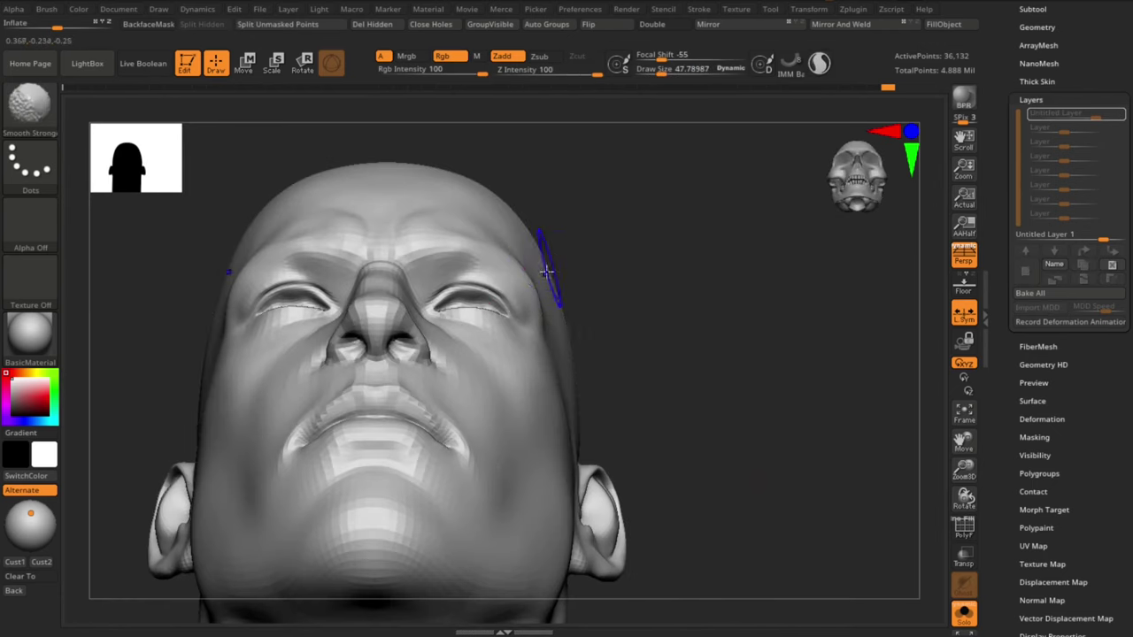
Step: Reshape the outer brow contour from below with Move Topological at draw sizes of about 62 and 54
drag(605, 280, 575, 255)
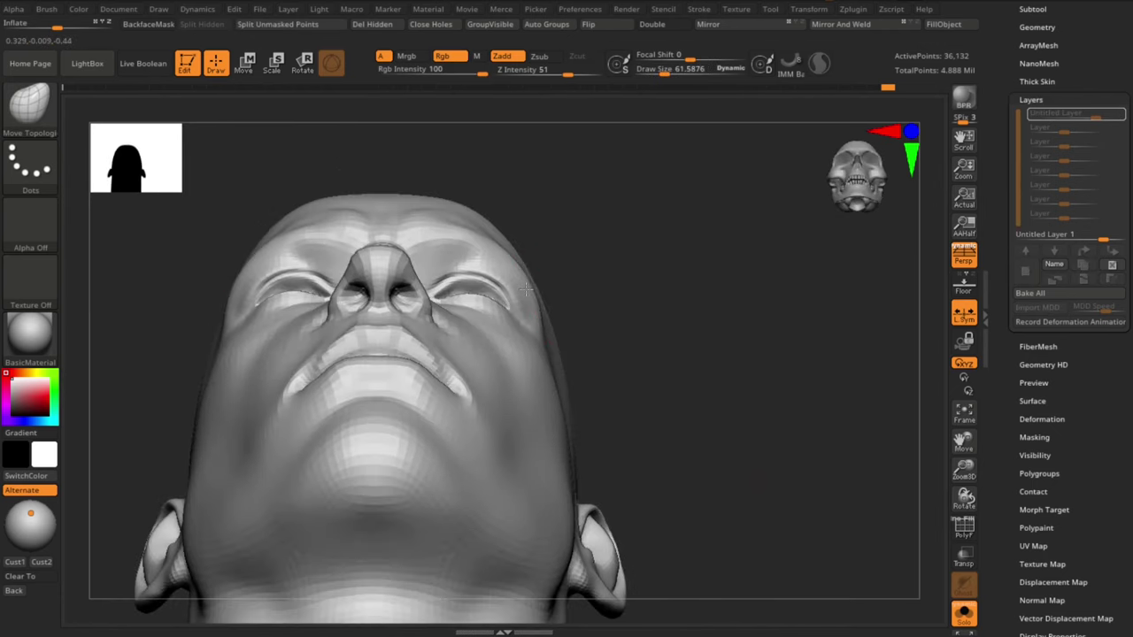
key(s)
drag(527, 290, 525, 289)
drag(541, 226, 488, 201)
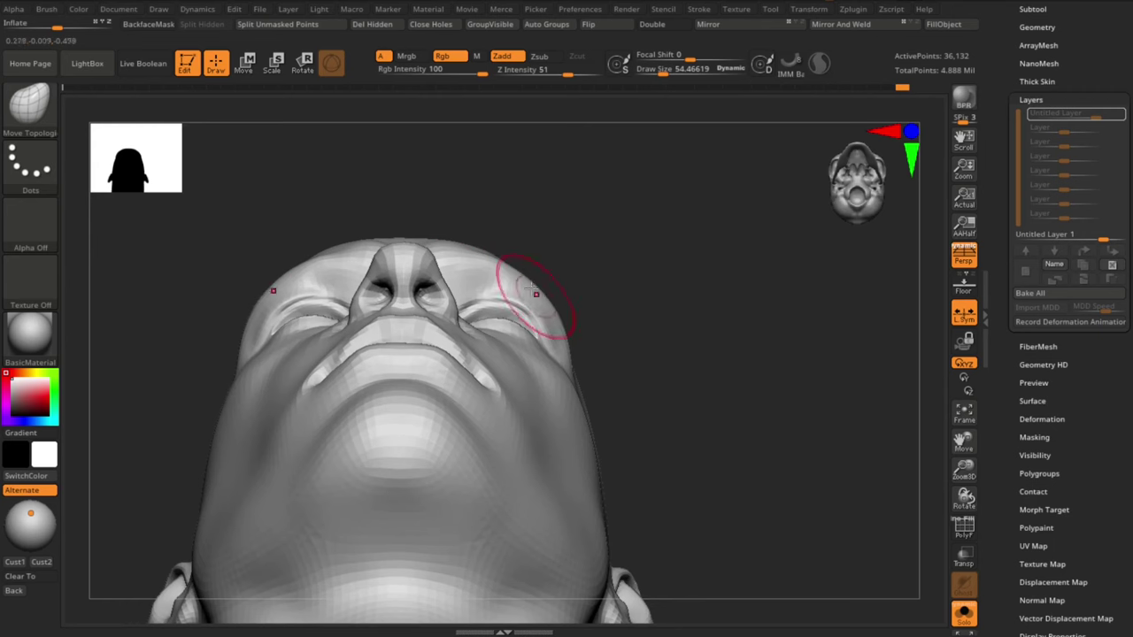
key(s)
drag(469, 258, 472, 257)
mouse_move(652, 203)
mouse_down()
mouse_move(652, 215)
mouse_move(584, 212)
mouse_move(583, 202)
mouse_up()
Step: Adjust the nostril wings from below with Move Topological at a draw size of about 30
key(s)
drag(443, 342, 452, 347)
key(s)
drag(453, 349, 449, 345)
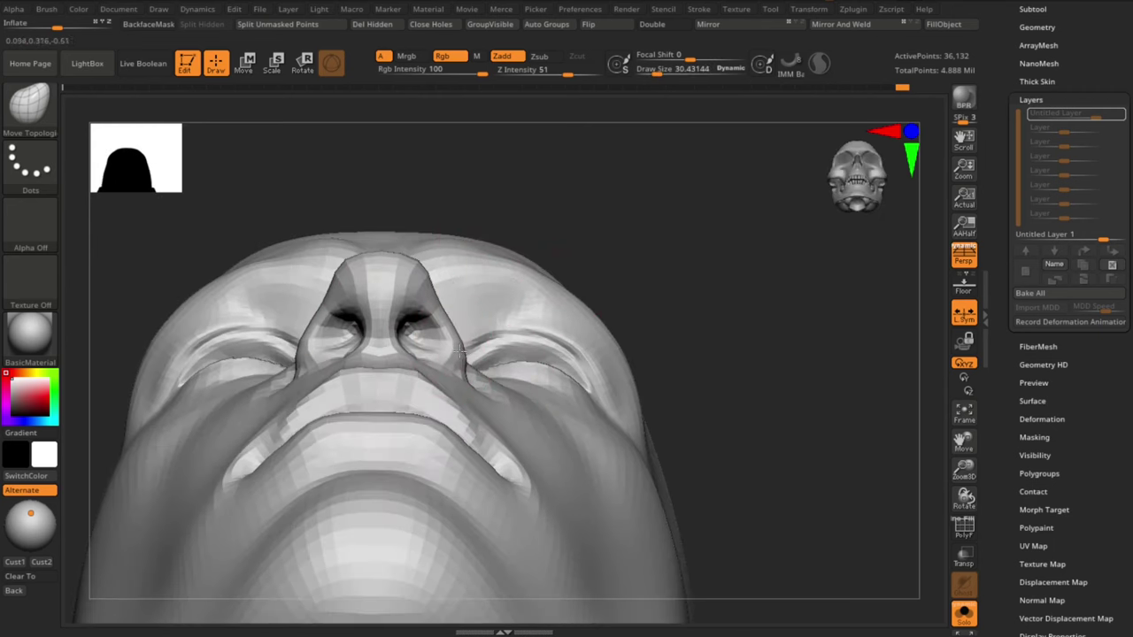
mouse_move(677, 215)
alt+mouse_down()
mouse_move(741, 215)
mouse_move(747, 390)
mouse_move(708, 352)
alt+mouse_up()
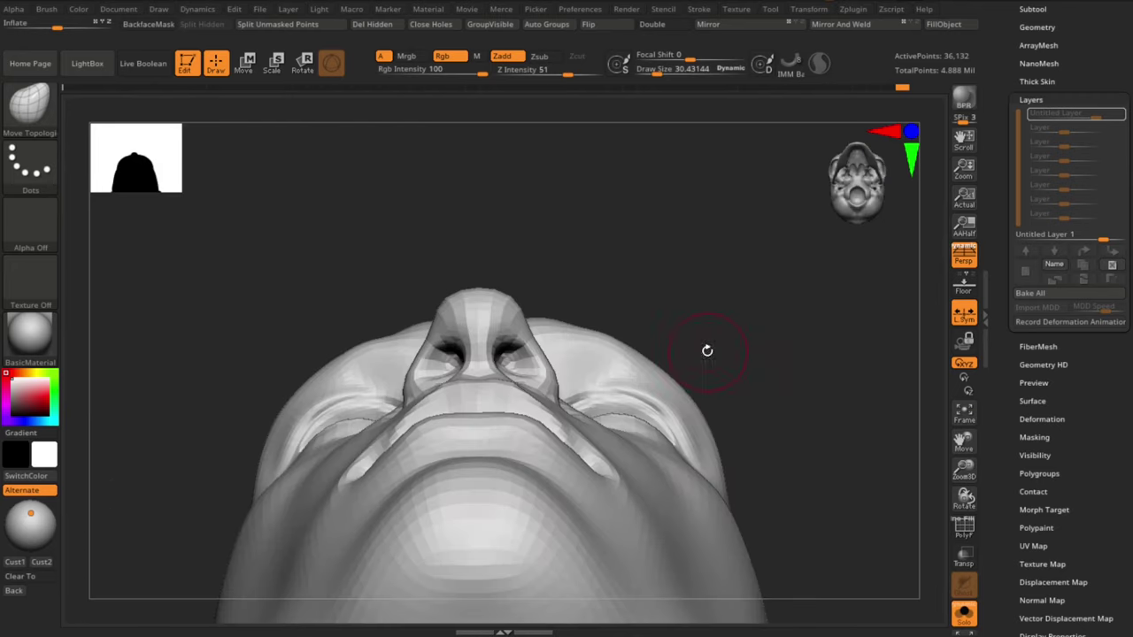
Step: Refine the sides of the nose tip from below at a draw size of about 23, undoing the last stroke
key(s)
drag(506, 299, 508, 296)
key(s)
drag(506, 346, 492, 353)
key(ctrl+z)
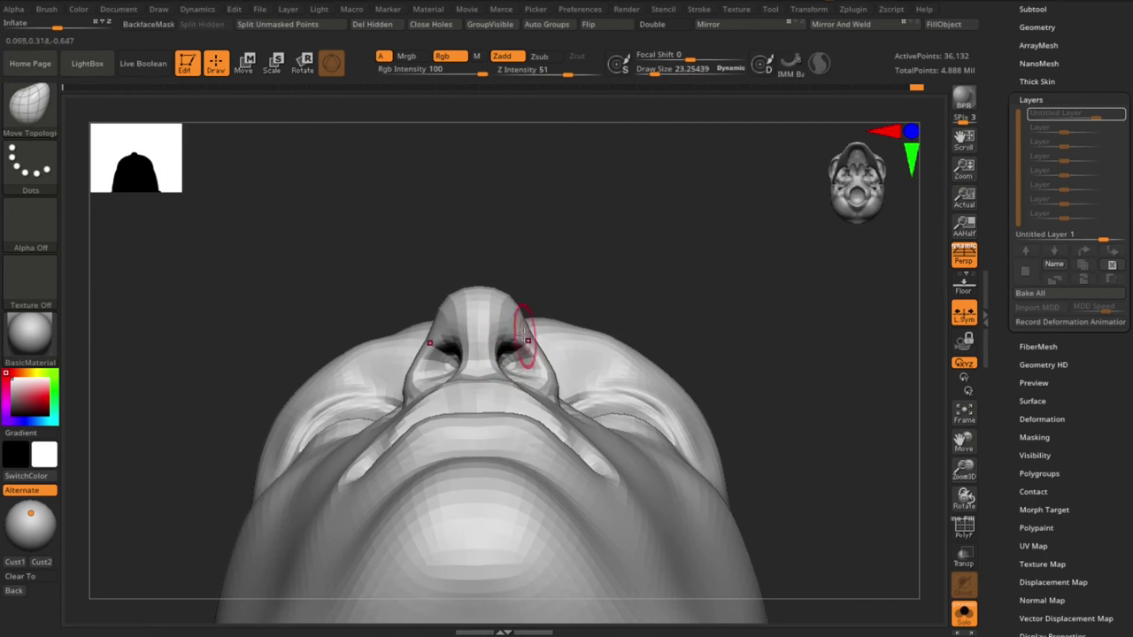
Step: Shape the nostril edges from the front with the Move brush at draw sizes of about 33 and 28
drag(658, 190, 797, 463)
shift+drag(306, 465, 329, 466)
mouse_move(885, 506)
alt+mouse_down()
mouse_move(734, 483)
mouse_move(657, 419)
alt+mouse_up()
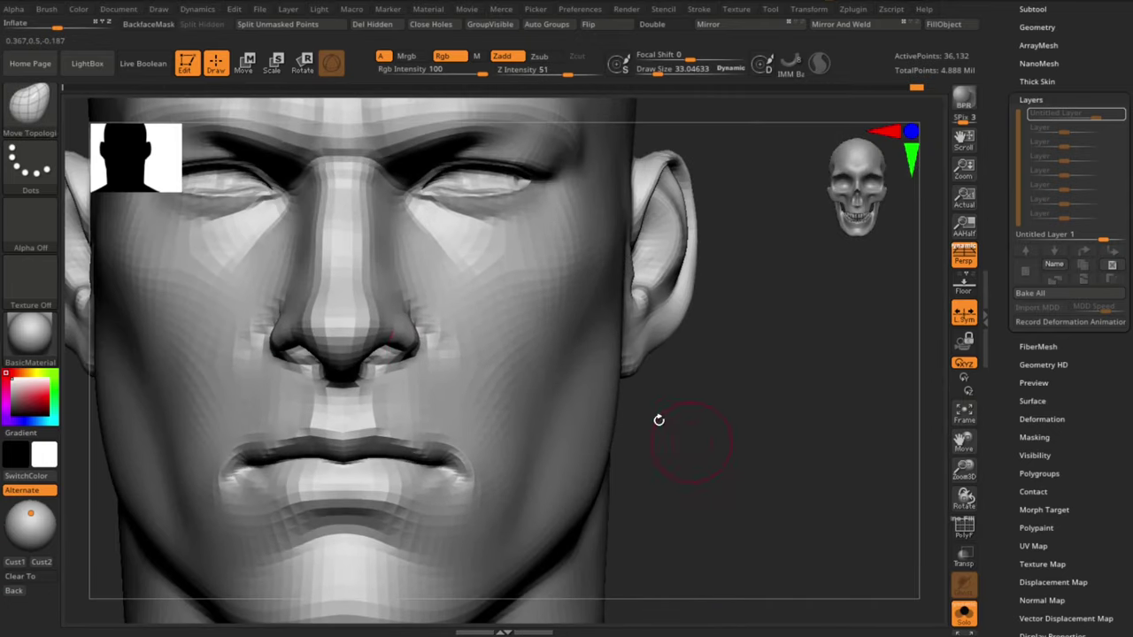
key(b)
key(m)
key(v)
alt+drag(754, 503, 807, 536)
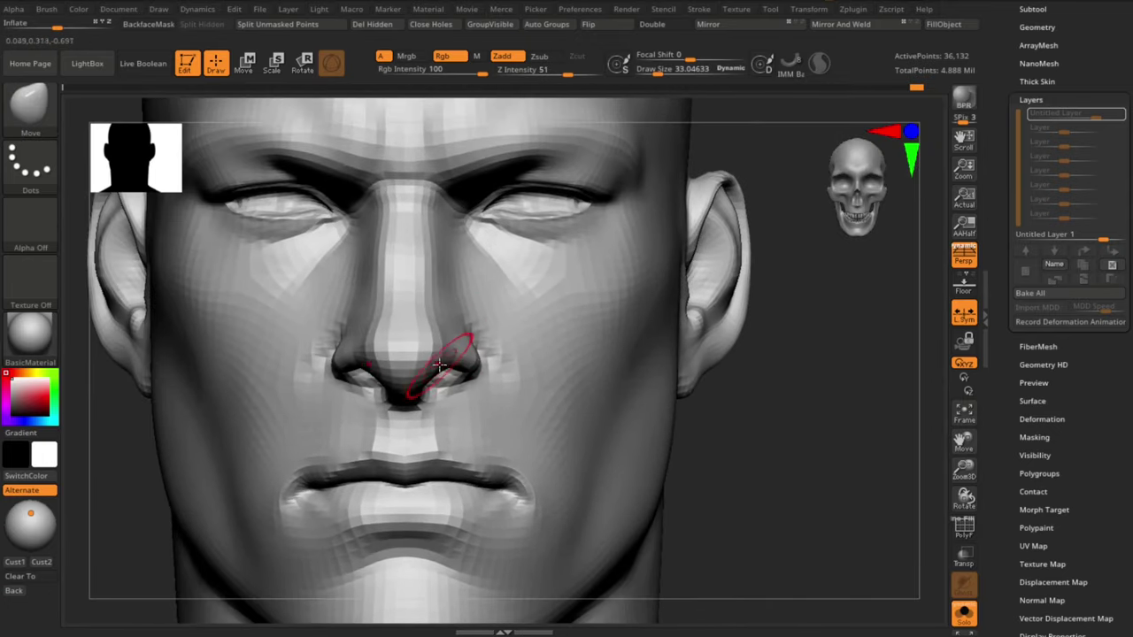
drag(685, 511, 580, 506)
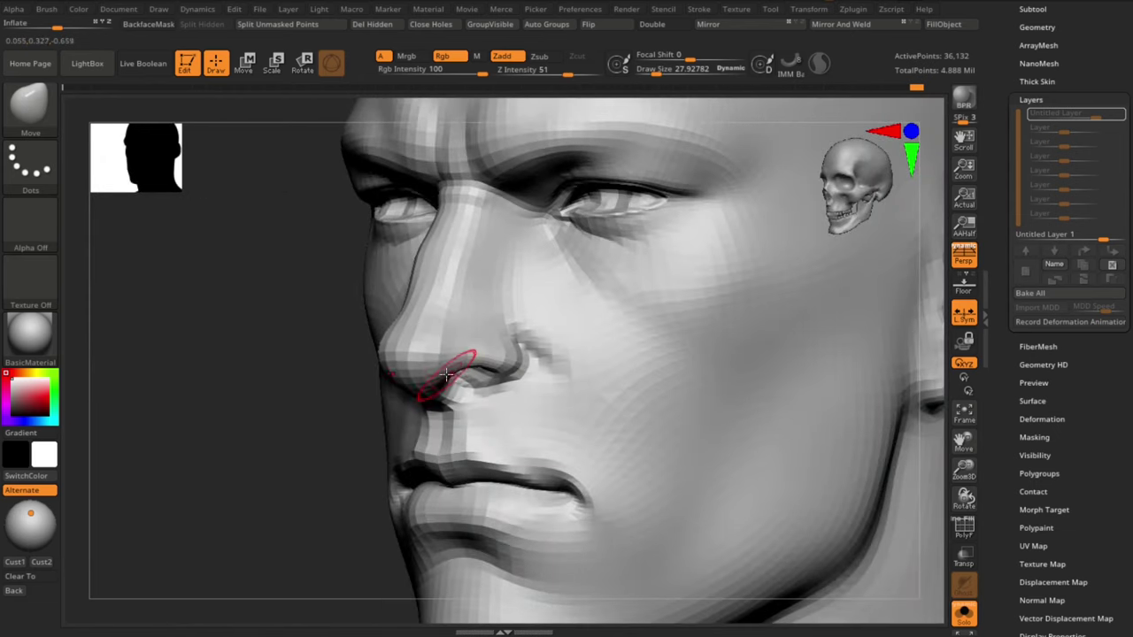
Step: Refine the nostril rim in profile and from the front with Move at draw sizes of about 21 and 26
drag(288, 473, 168, 438)
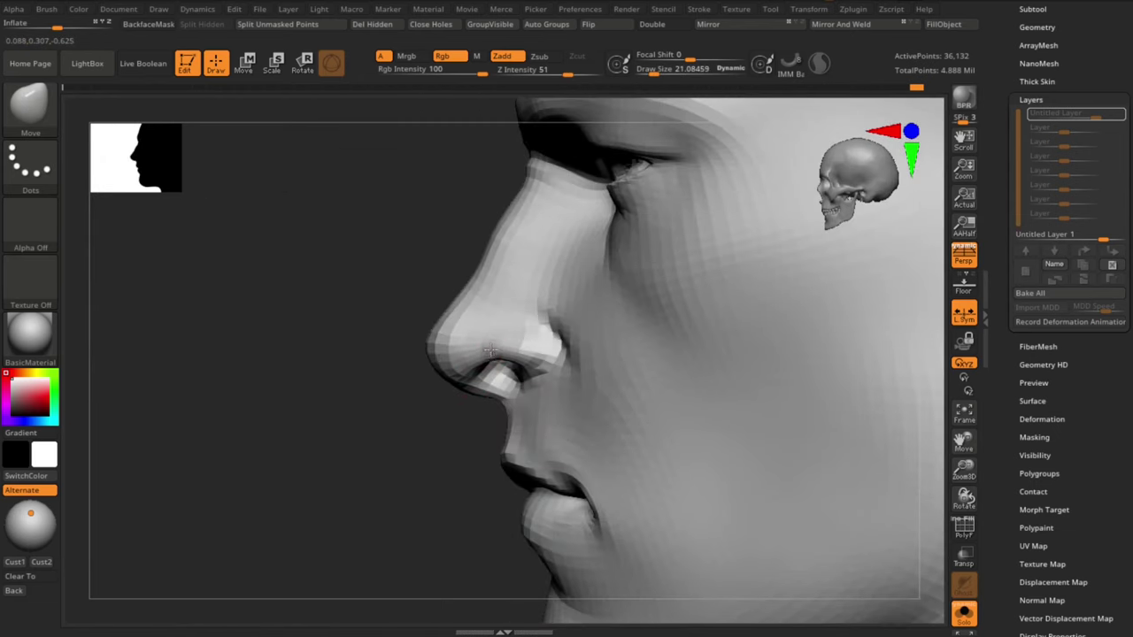
mouse_move(356, 428)
mouse_down()
mouse_move(437, 455)
mouse_move(492, 455)
mouse_up()
key(s)
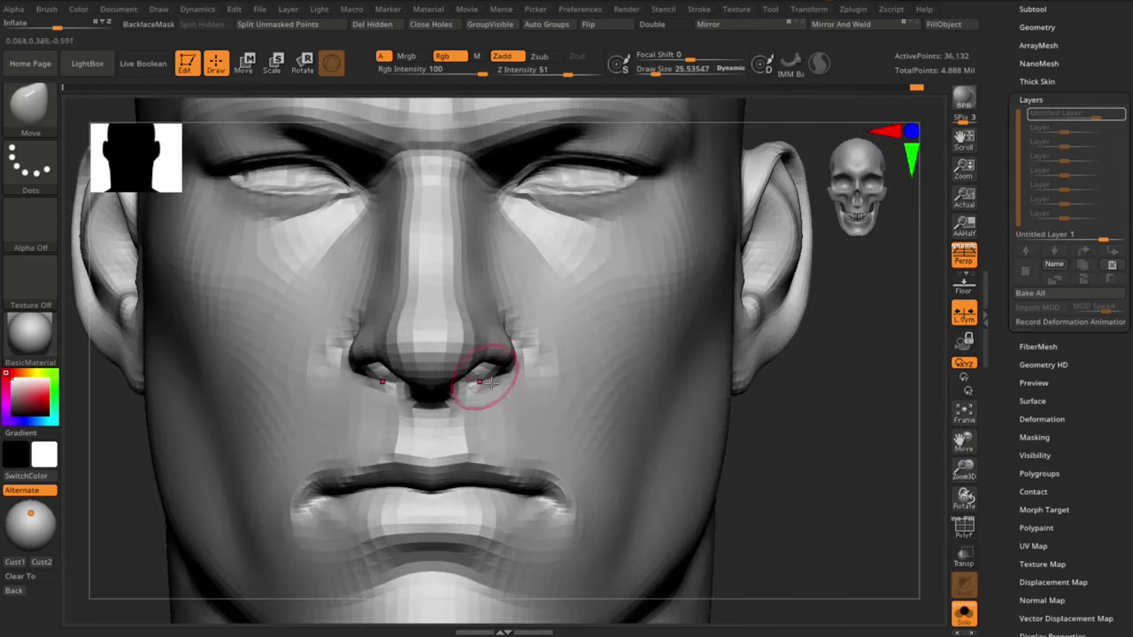
alt+drag(800, 552, 780, 526)
mouse_move(498, 411)
mouse_down()
mouse_move(448, 348)
mouse_move(438, 367)
mouse_up()
mouse_move(836, 412)
mouse_down()
mouse_move(855, 483)
mouse_move(425, 388)
mouse_move(422, 363)
mouse_move(399, 412)
mouse_move(485, 354)
mouse_up()
Step: Adjust the back of the nostril wing in profile with Move at a draw size of about 30
key(s)
drag(487, 351, 490, 351)
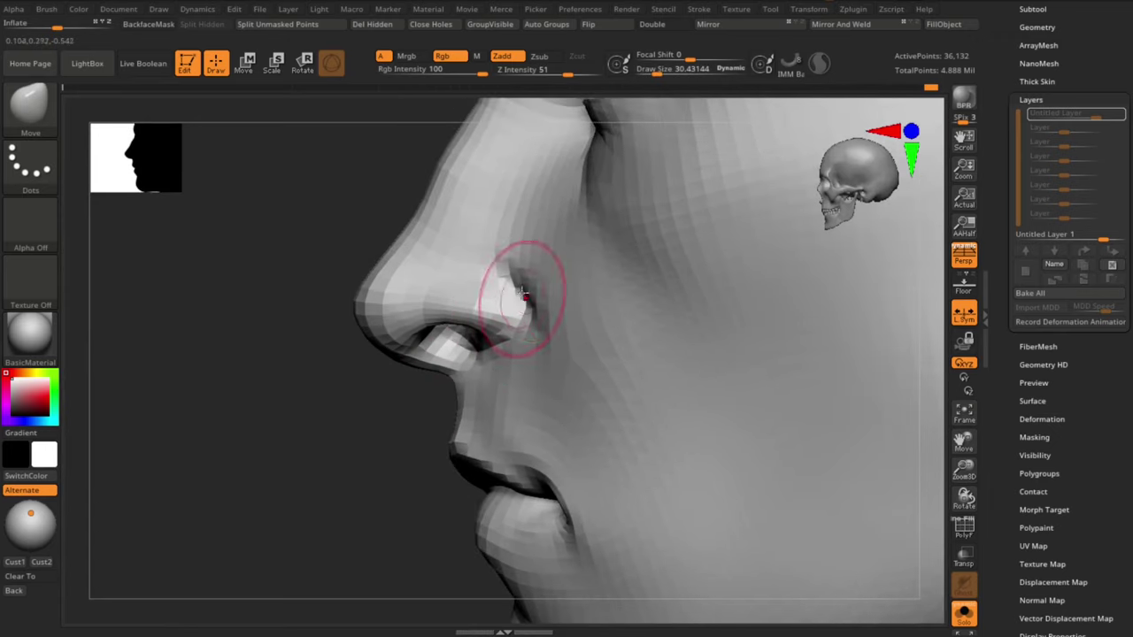
alt+drag(322, 472, 306, 434)
key(s)
drag(505, 322, 512, 322)
Step: Smooth the chin and adjust the upper lip with Move at a draw size of about 26, ending at the highest subdivision level
mouse_move(407, 450)
alt+mouse_down()
mouse_move(369, 437)
mouse_move(370, 484)
mouse_move(415, 465)
mouse_move(455, 475)
alt+mouse_up()
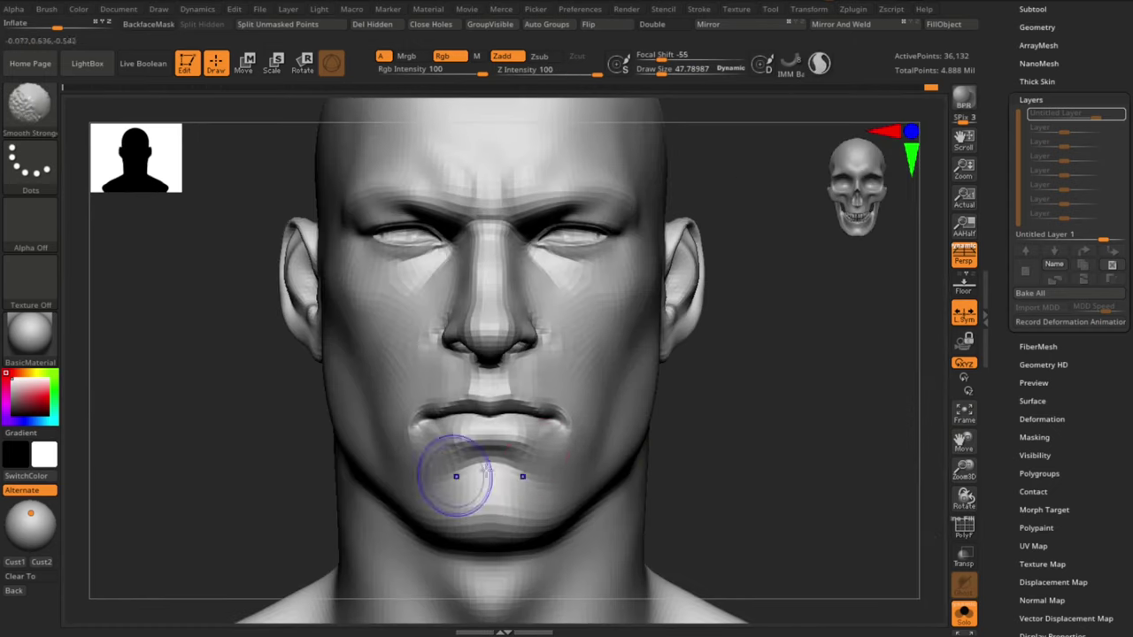
alt+drag(759, 419, 761, 462)
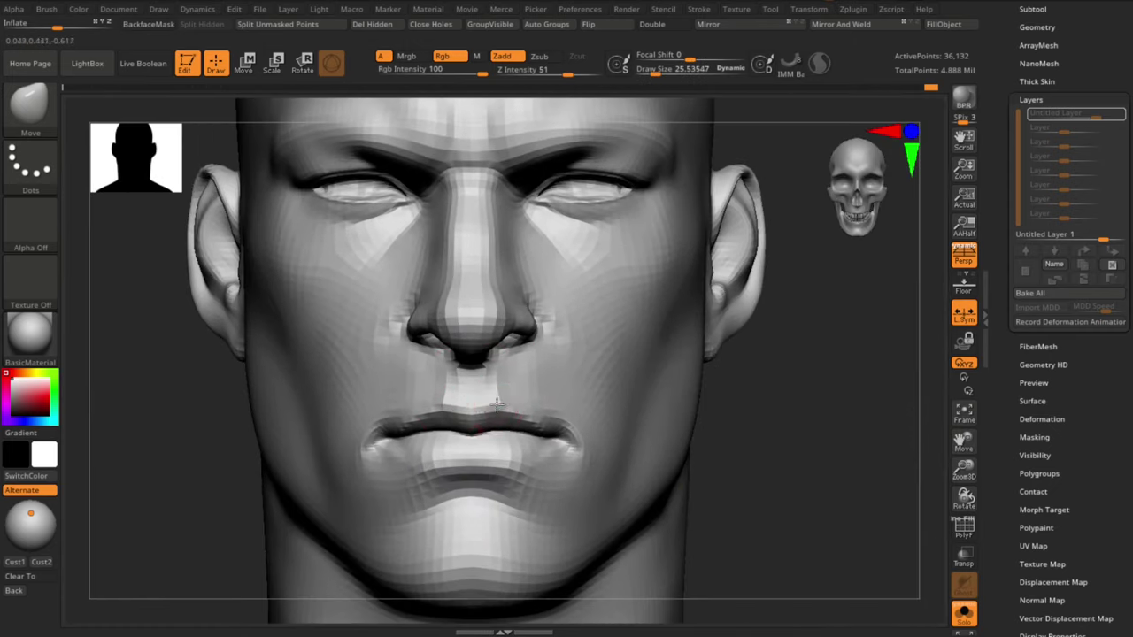
alt+drag(808, 501, 752, 413)
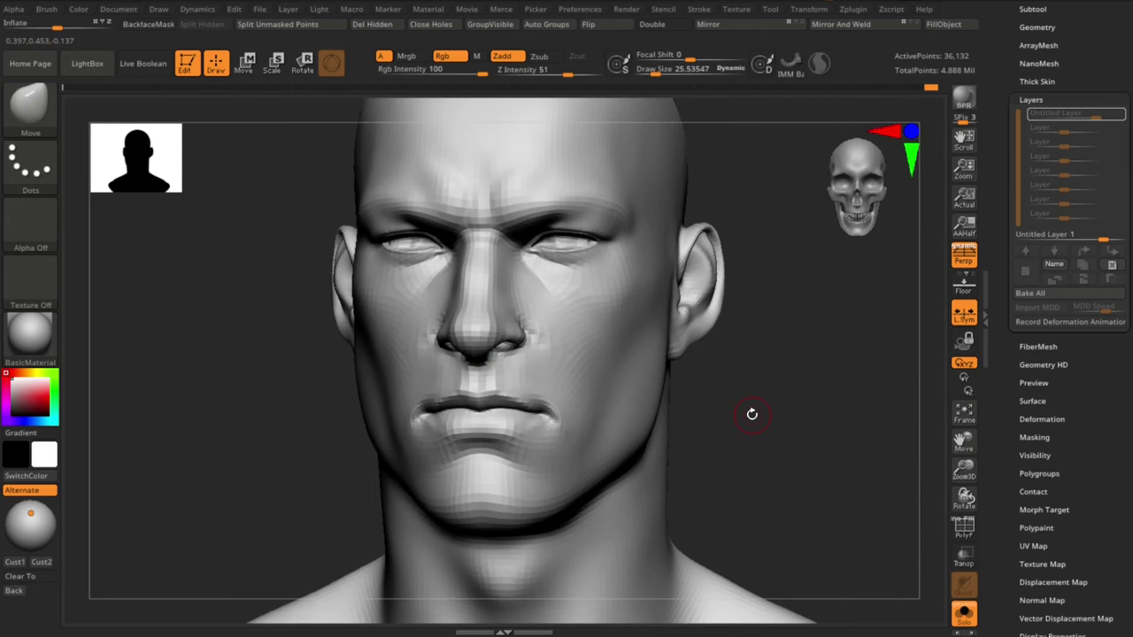
key(d)
key(d)
shift+drag(776, 463, 790, 463)
alt+drag(783, 462, 779, 427)
alt+drag(787, 345, 789, 362)
Step: Shift the temple contour beside the outer brows with Move two subdivision levels down at a draw size of about 69
key(s)
drag(586, 260, 596, 260)
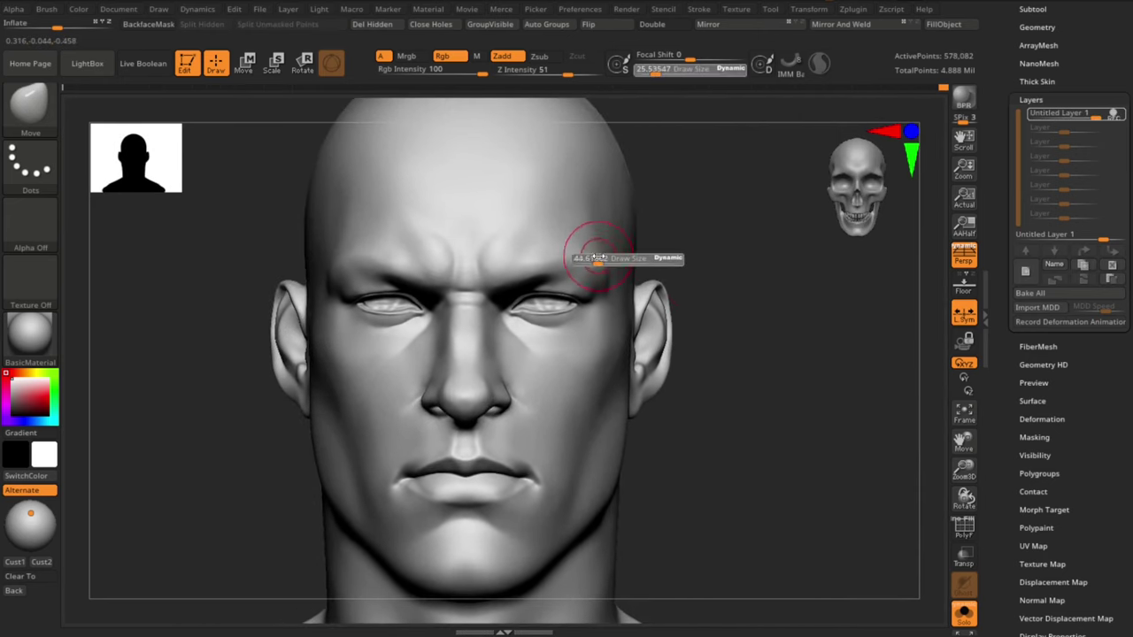
key(shift+d)
key(shift+d)
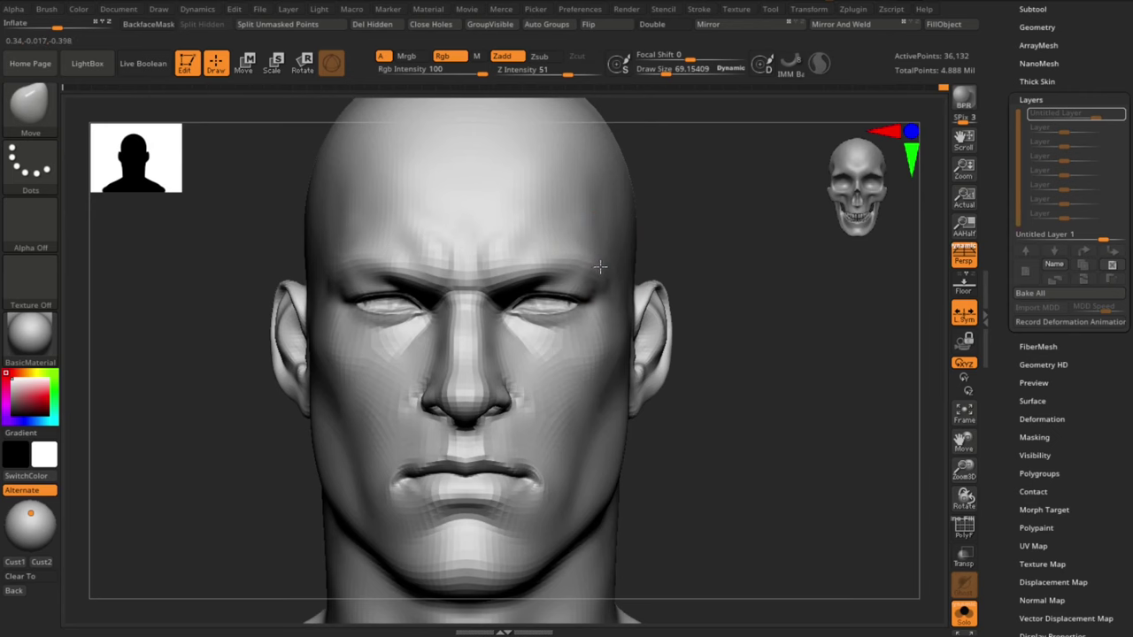
key(d)
Step: Smooth the temples and the sides of the skull at the middle subdivision level with a draw size of about 54
drag(766, 284, 729, 294)
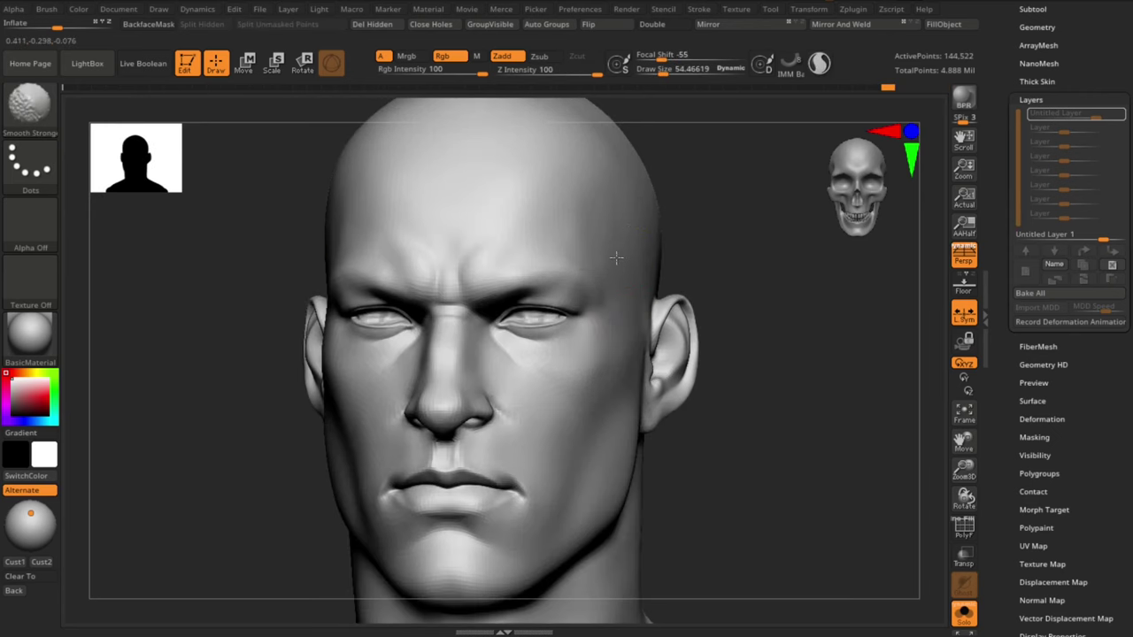
mouse_move(768, 240)
alt+mouse_down()
mouse_move(749, 293)
mouse_move(724, 307)
alt+mouse_up()
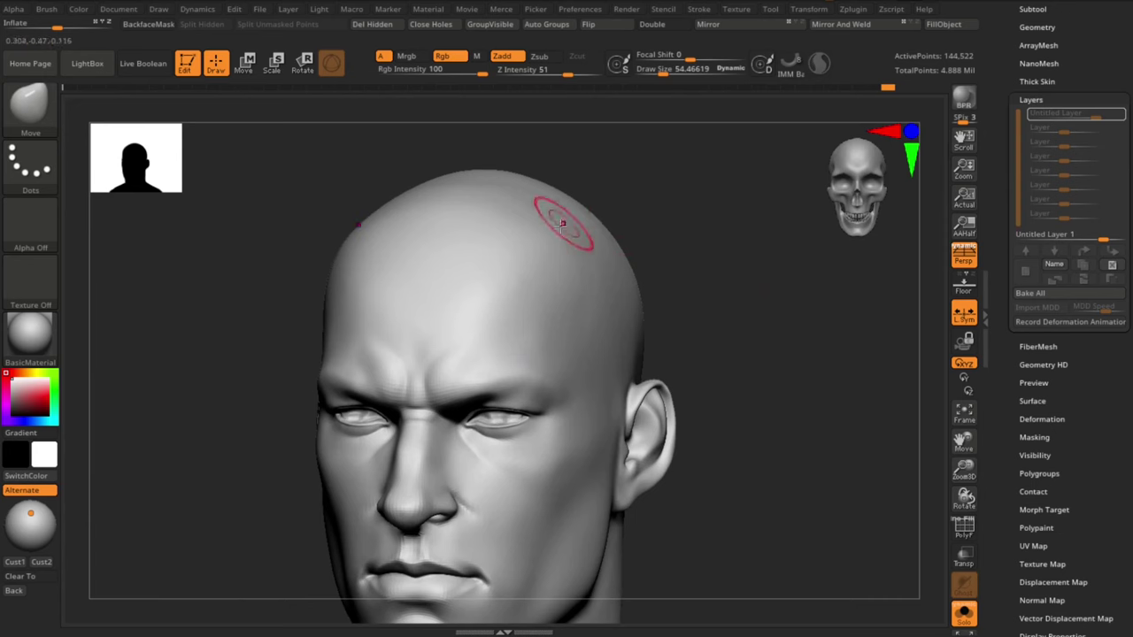
shift+drag(562, 222, 507, 217)
mouse_move(778, 383)
shift+mouse_down()
mouse_move(801, 395)
mouse_move(801, 354)
mouse_move(775, 356)
shift+mouse_up()
shift+drag(566, 217, 559, 232)
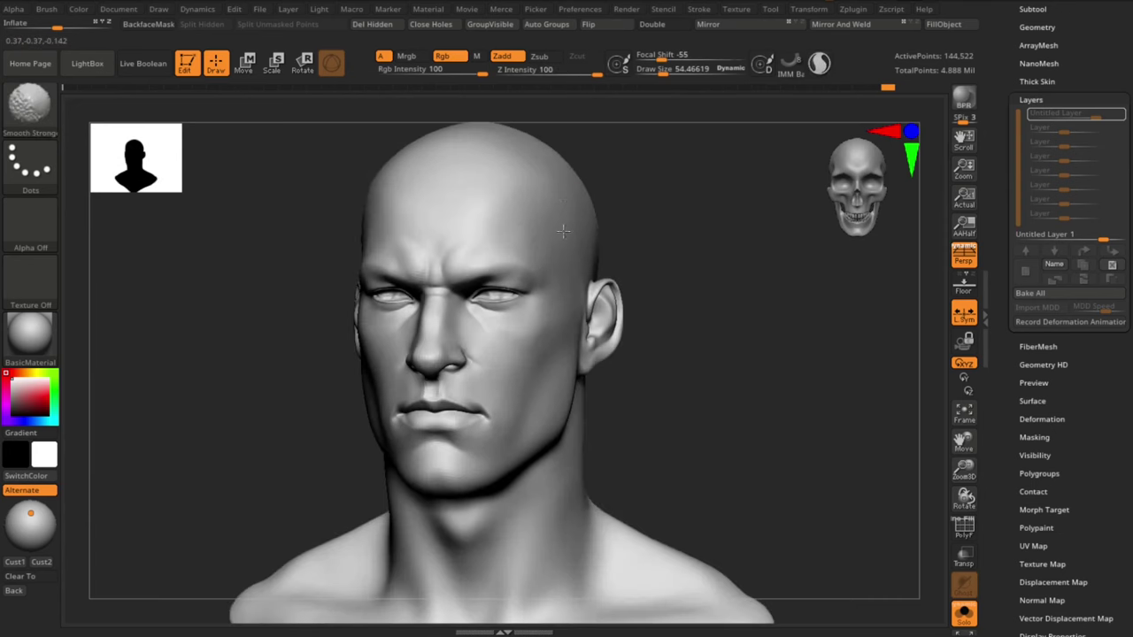
Step: Smooth the cheekbone area beside the eye from a three-quarter view at a draw size of about 42
mouse_move(726, 335)
shift+mouse_down()
mouse_move(752, 339)
mouse_move(755, 369)
mouse_move(734, 400)
shift+mouse_up()
drag(735, 400, 708, 402)
key(s)
drag(561, 296, 558, 296)
shift+drag(558, 300, 513, 301)
mouse_move(734, 433)
shift+mouse_down()
mouse_move(719, 415)
mouse_move(730, 425)
shift+mouse_up()
drag(729, 425, 705, 430)
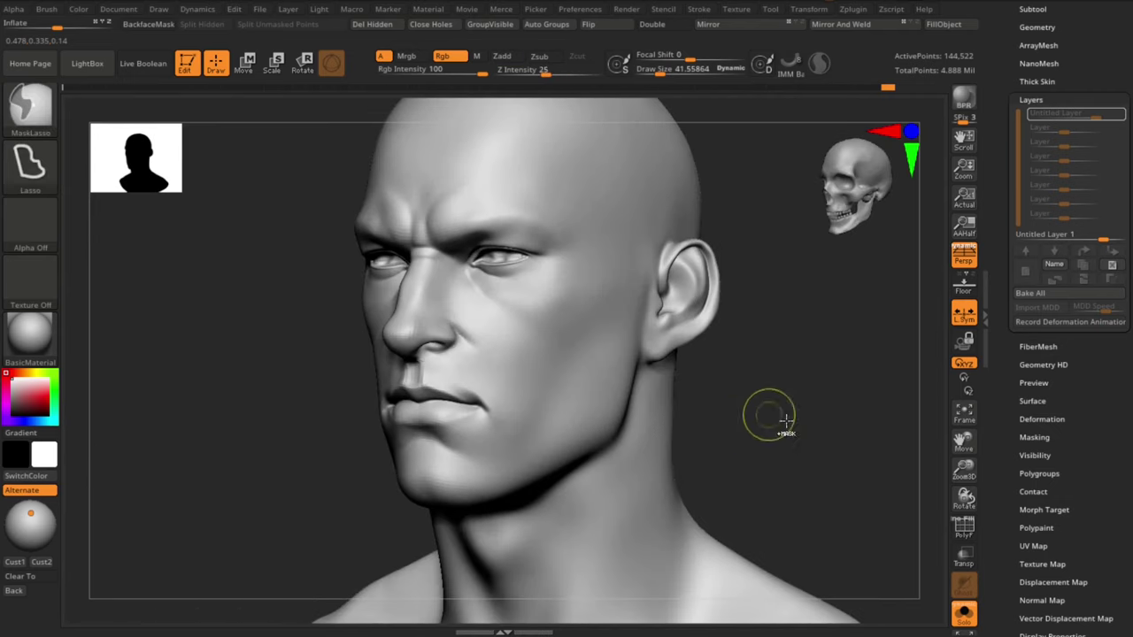
Step: Show the hair, eyes and clothing again and return the head to its highest subdivision level
shift+drag(769, 415, 784, 450)
key(ctrl+shift+r)
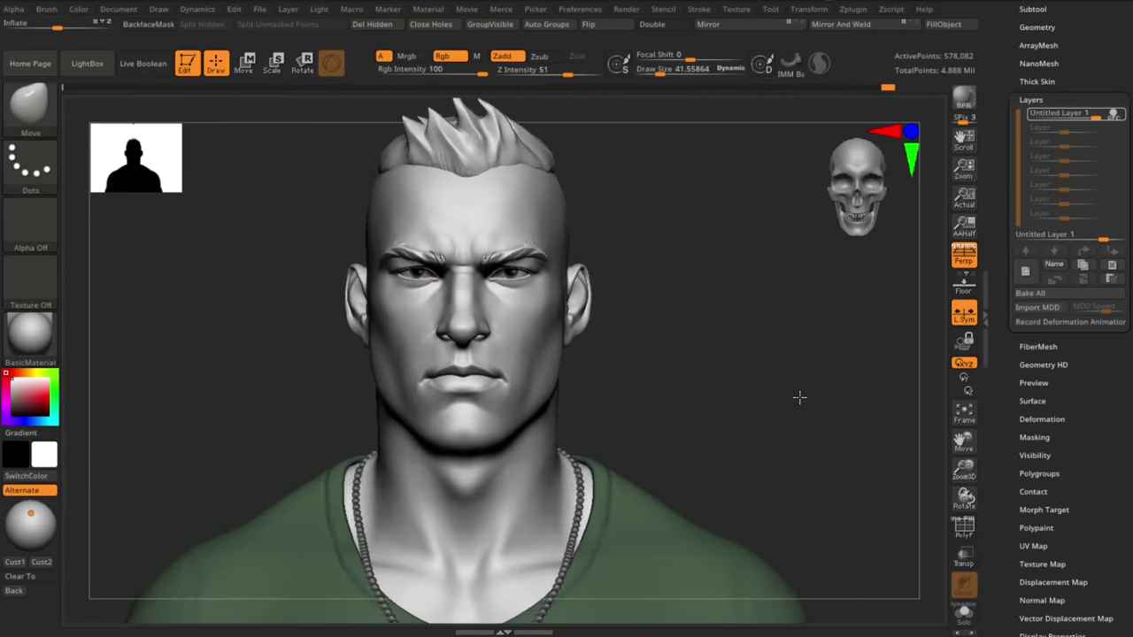
drag(800, 397, 787, 388)
Step: Switch to DamStandard at a draw size of about 26 and add a second sculpting layer
drag(826, 452, 758, 463)
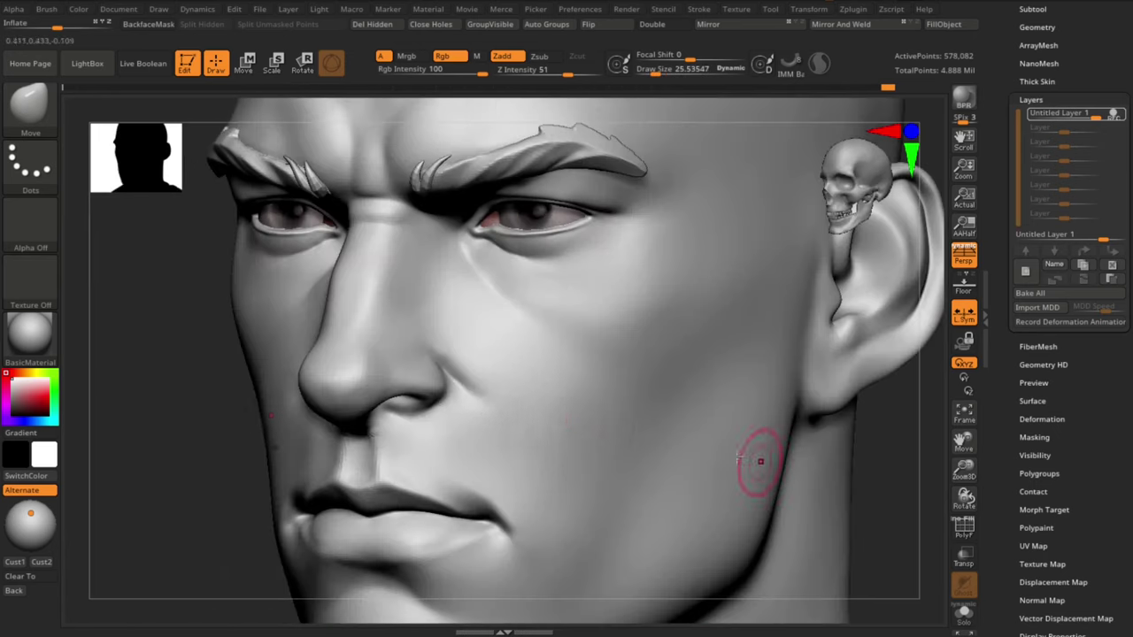
key(b)
key(m)
key(t)
key(b)
key(d)
key(s)
drag(232, 432, 222, 418)
click(1025, 271)
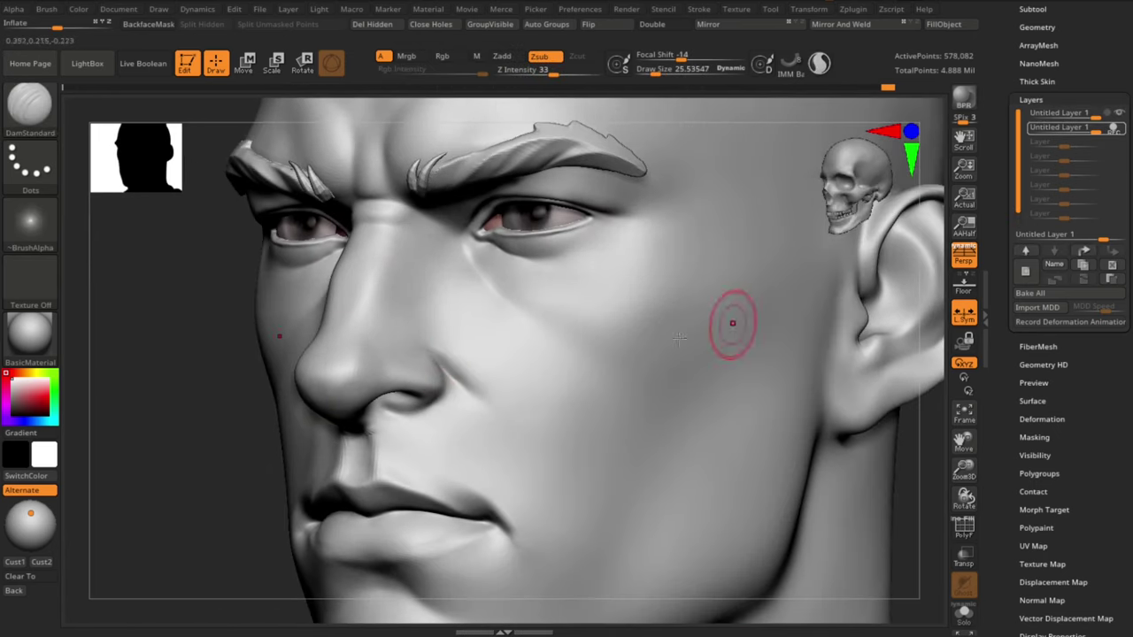
Step: Build up the area around the upper crease of the nostril wing with the ClayBuildup brush
drag(232, 473, 281, 474)
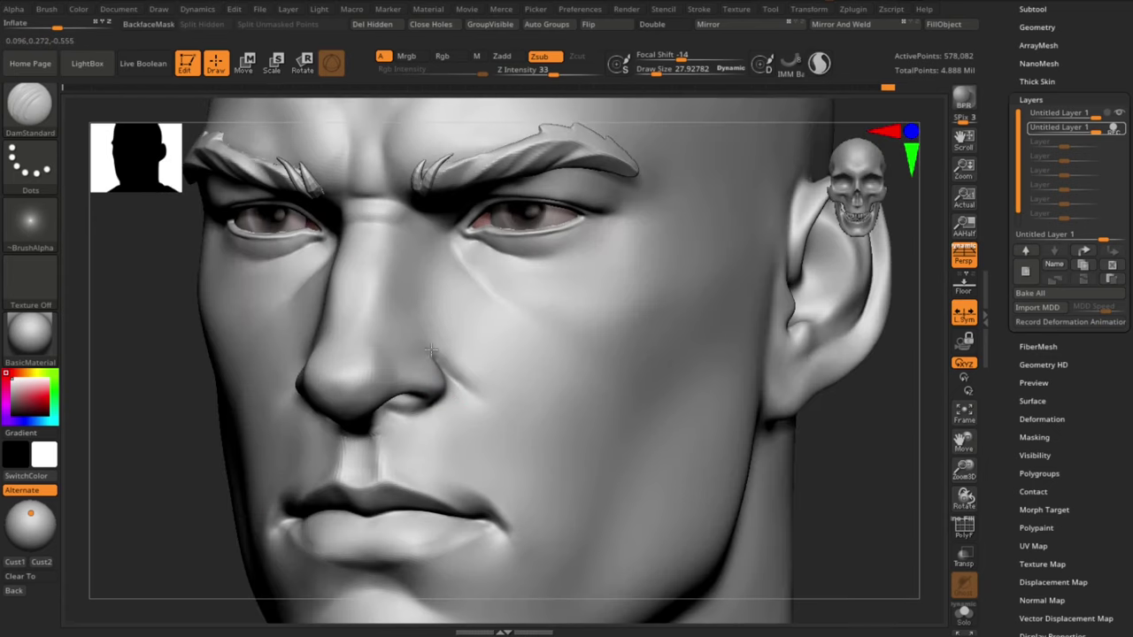
drag(127, 529, 140, 490)
drag(268, 473, 312, 471)
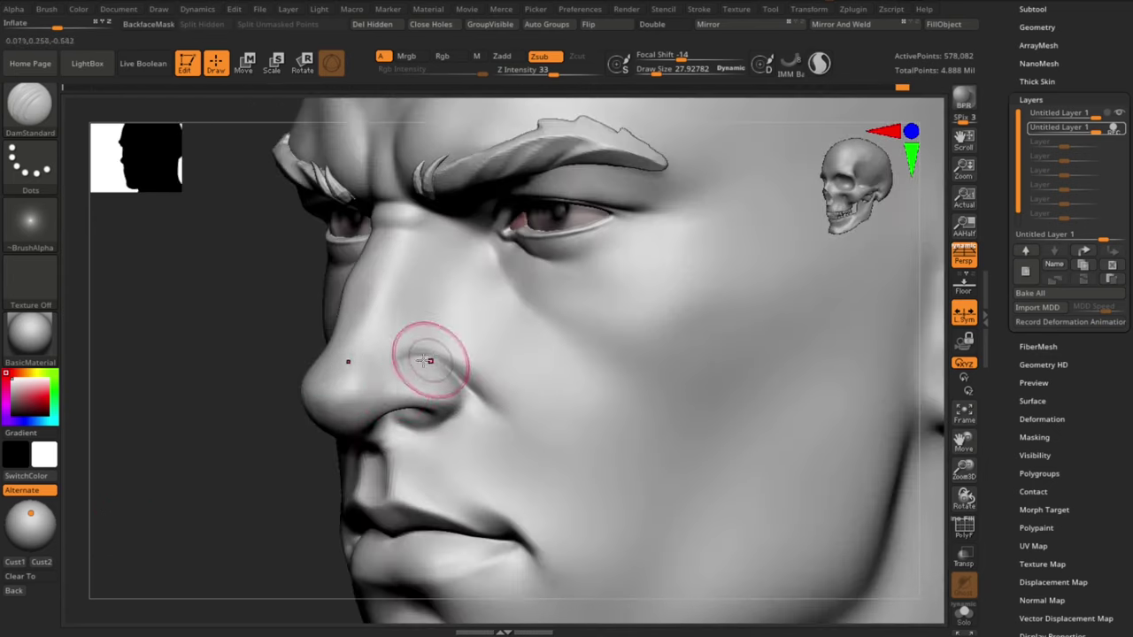
key(b)
key(c)
key(b)
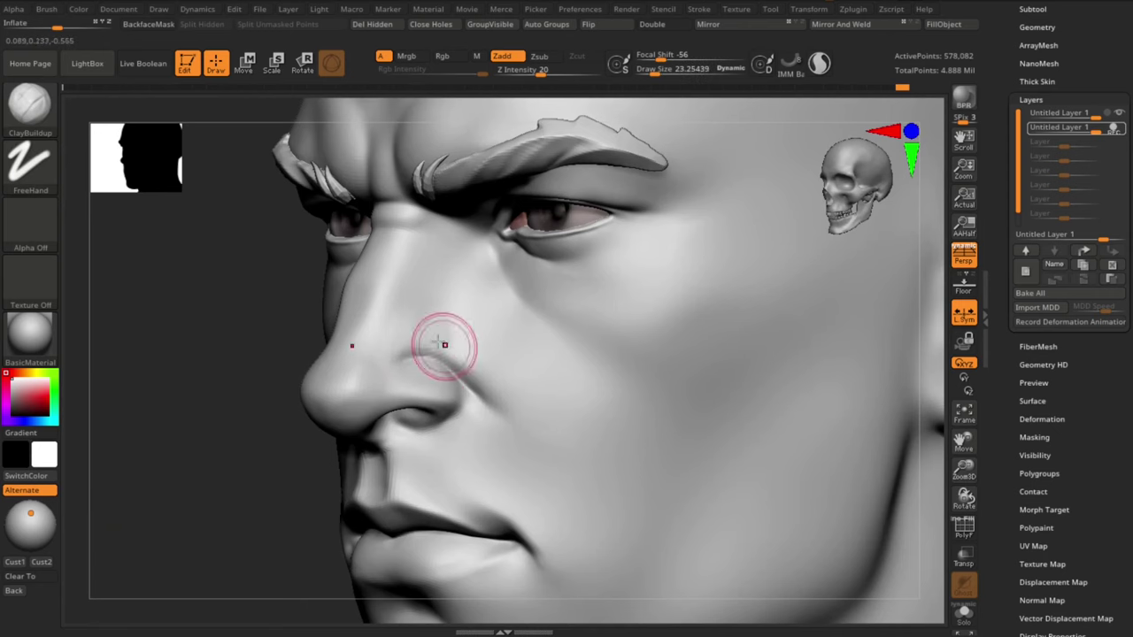
mouse_move(216, 447)
mouse_down()
mouse_move(260, 443)
mouse_move(244, 468)
mouse_up()
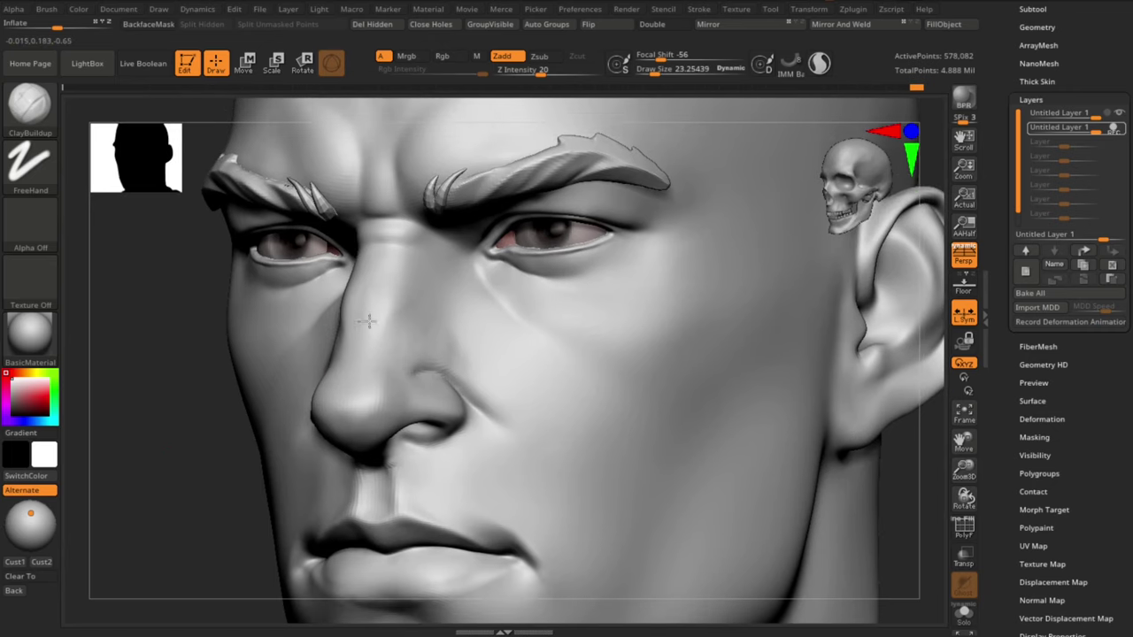
Step: Smooth the crease around the nostril wing and soften the underside of the nose tip
key(shift)
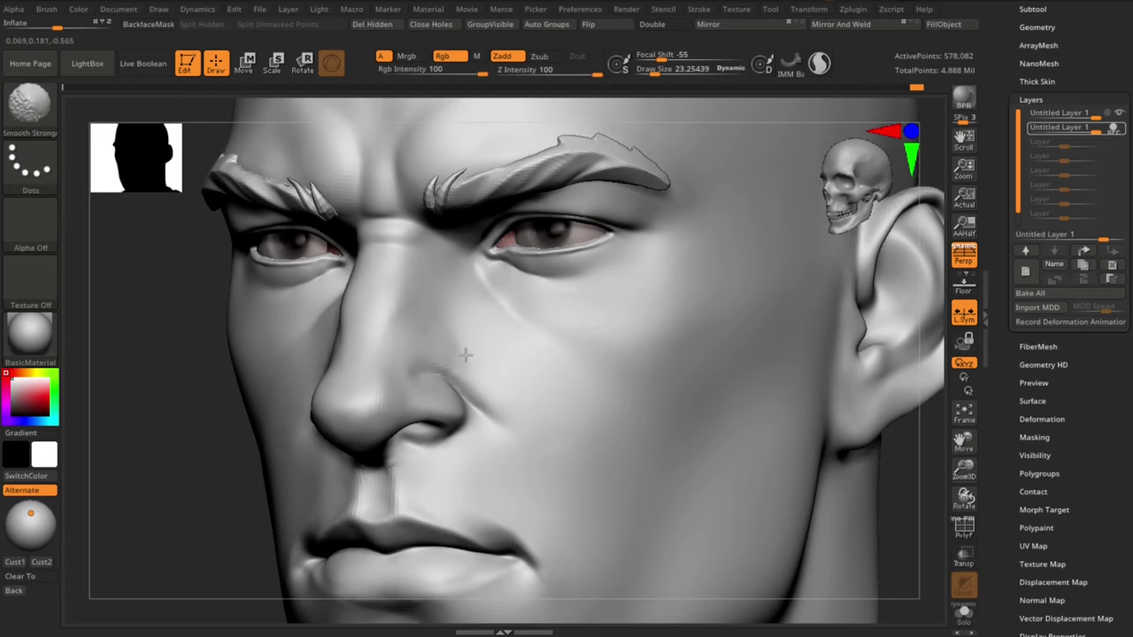
shift+drag(465, 355, 471, 398)
key(ctrl+z)
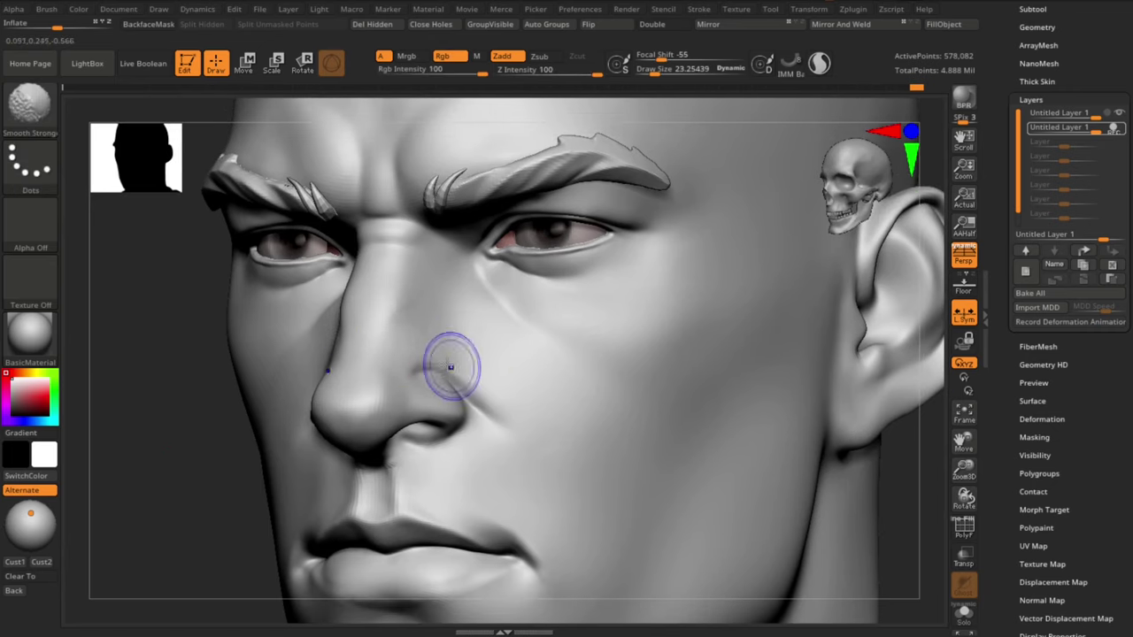
shift+drag(212, 498, 268, 506)
alt+drag(748, 478, 758, 521)
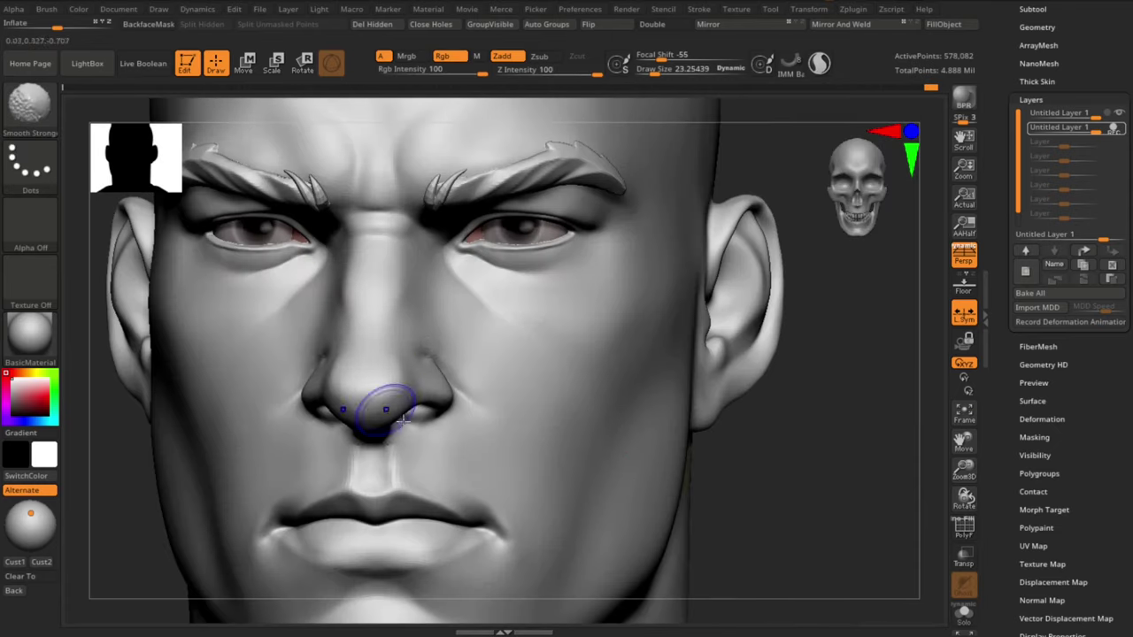
mouse_move(823, 517)
alt+mouse_down()
mouse_move(827, 490)
mouse_move(709, 482)
alt+mouse_up()
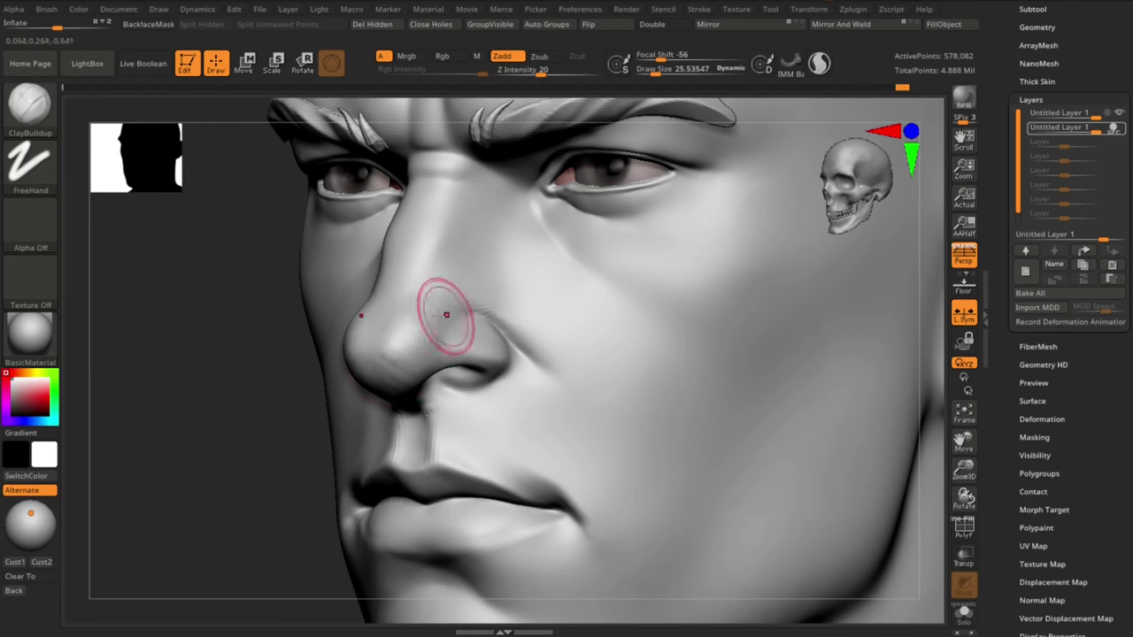
shift+drag(430, 379, 410, 388)
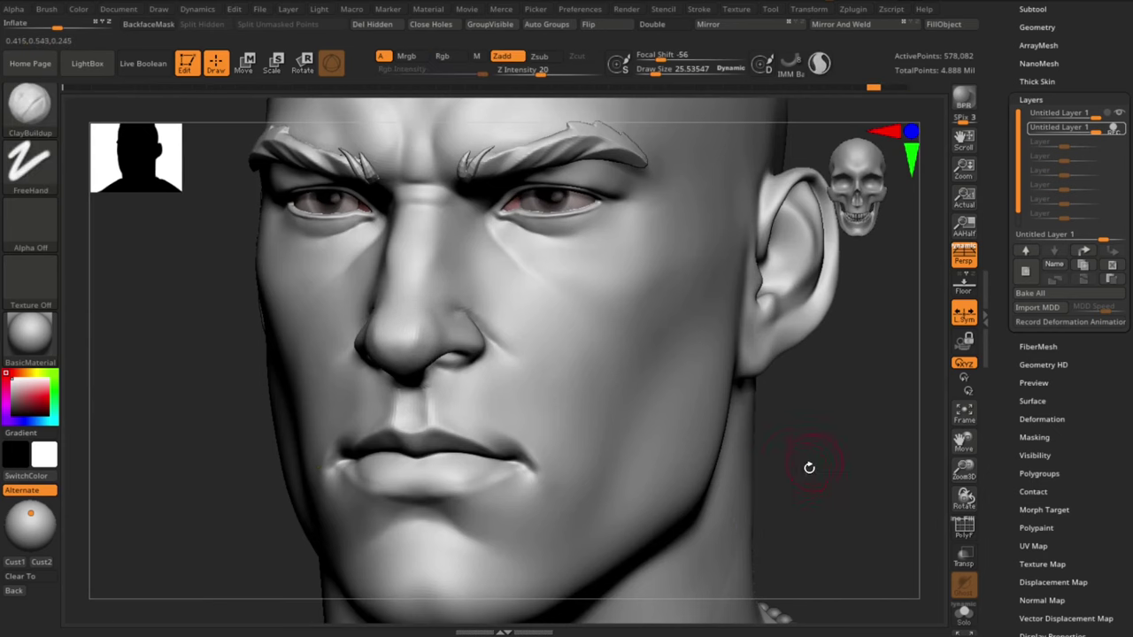
Step: Reshape the nose tip's outline with the Move Topological brush at a draw size of about 39
mouse_move(809, 468)
mouse_down()
mouse_move(800, 472)
mouse_move(791, 453)
mouse_move(757, 474)
mouse_up()
mouse_move(253, 440)
alt+mouse_down()
mouse_move(288, 475)
mouse_move(274, 477)
alt+mouse_up()
key(b)
key(m)
key(t)
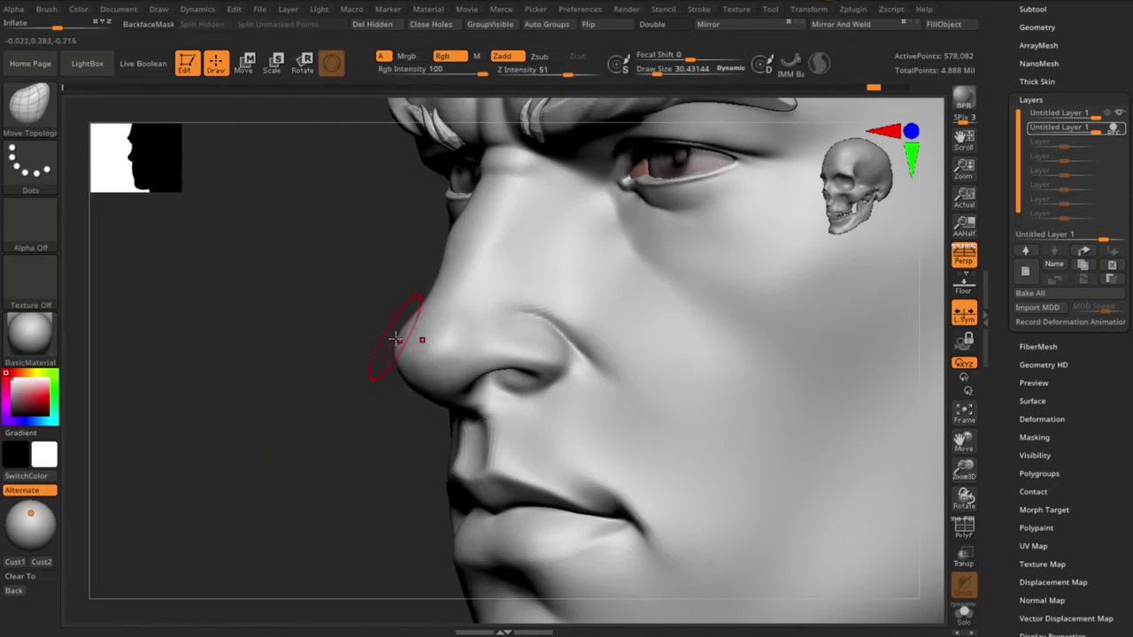
key(s)
drag(345, 407, 347, 407)
drag(344, 399, 355, 395)
key(s)
drag(388, 341, 391, 341)
mouse_move(355, 378)
mouse_down()
mouse_move(382, 375)
mouse_move(396, 355)
mouse_up()
key(s)
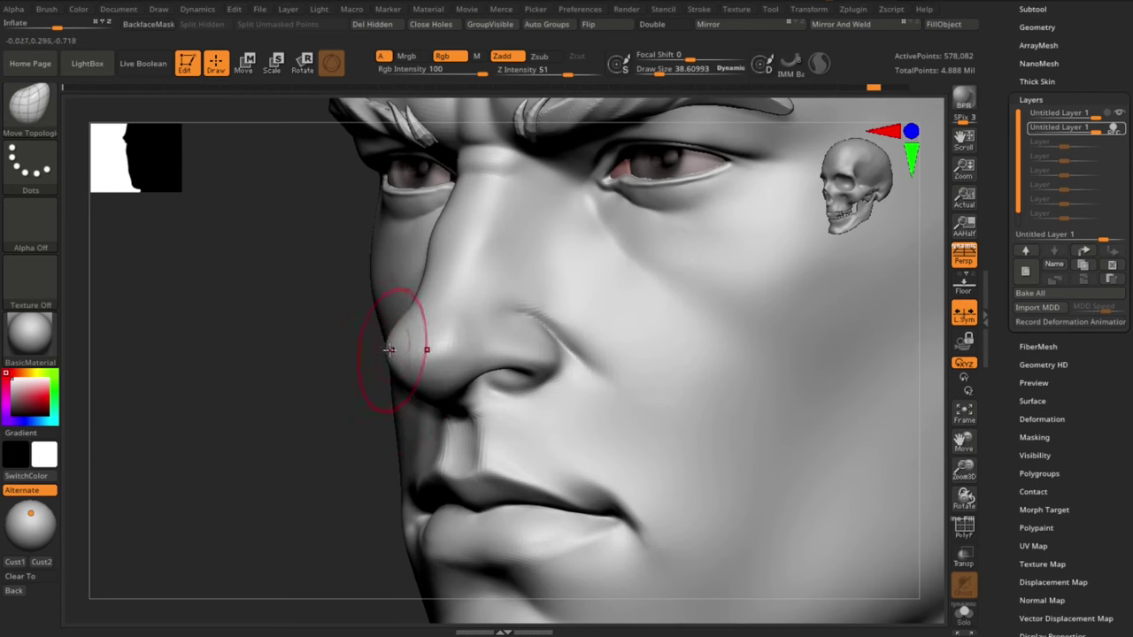
click(391, 347)
click(400, 389)
shift+drag(309, 456, 381, 447)
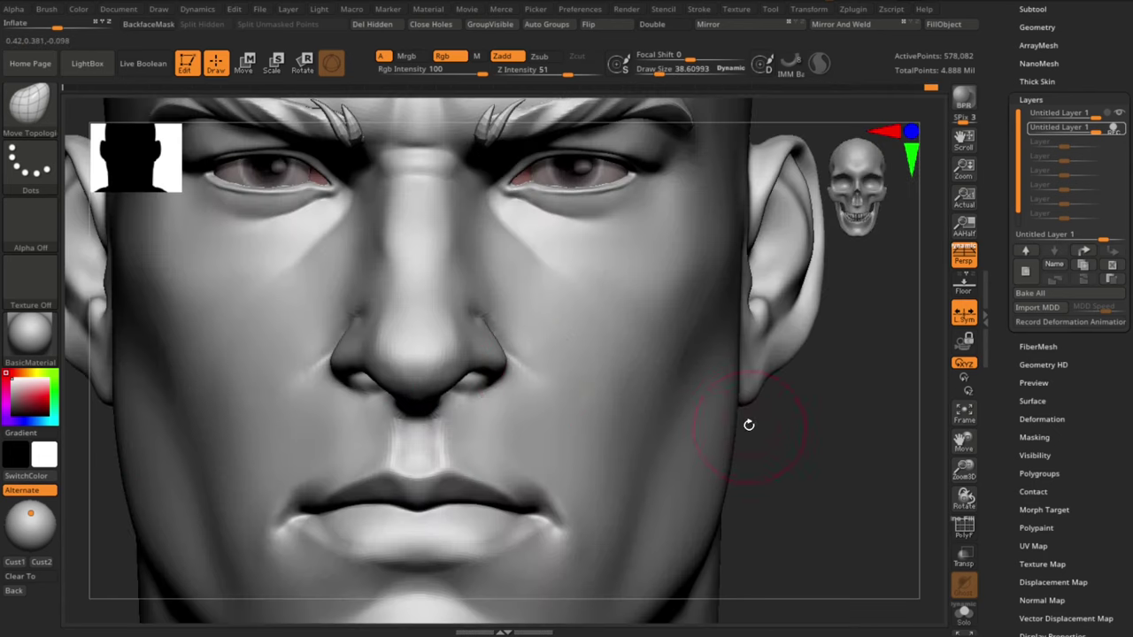
Step: Refine the underside of the nose tip beside the nostril with Move Topological at a draw size of about 28
key(s)
drag(456, 369, 453, 369)
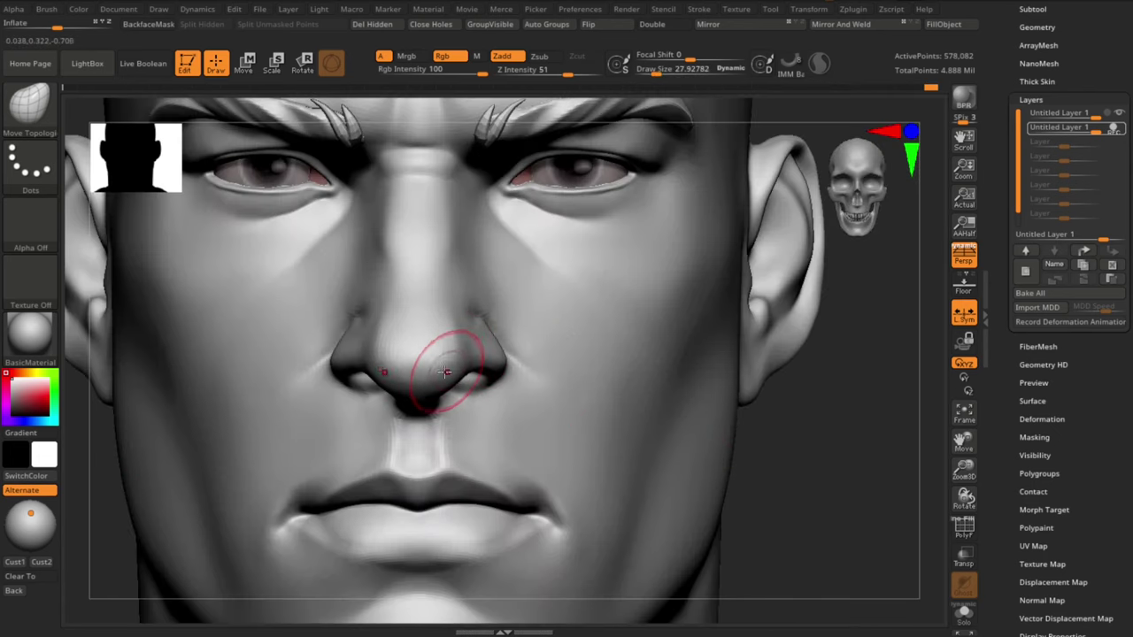
mouse_move(865, 569)
alt+mouse_down()
mouse_move(805, 480)
mouse_move(769, 485)
alt+mouse_up()
alt+drag(768, 485, 779, 558)
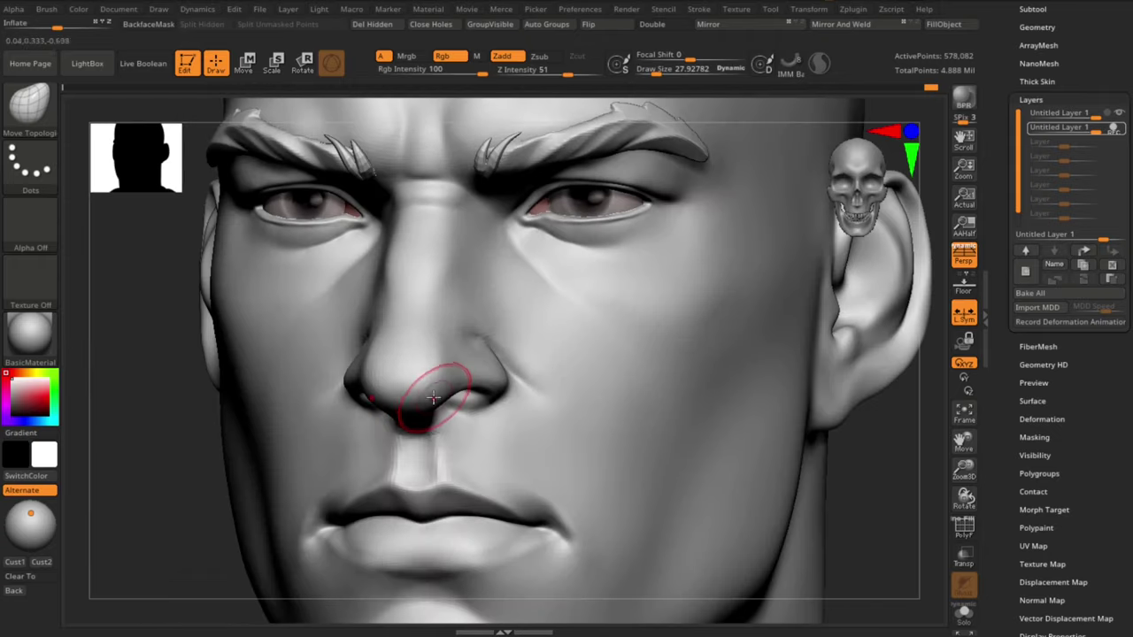
Step: Add a new sculpt layer and build up the side of the nose tip with ClayBuildup at a draw size of about 19
mouse_move(392, 412)
right_down()
mouse_move(351, 417)
mouse_move(353, 447)
mouse_move(341, 413)
right_up()
ctrl+right_drag(341, 413, 343, 427)
key(b)
key(c)
key(b)
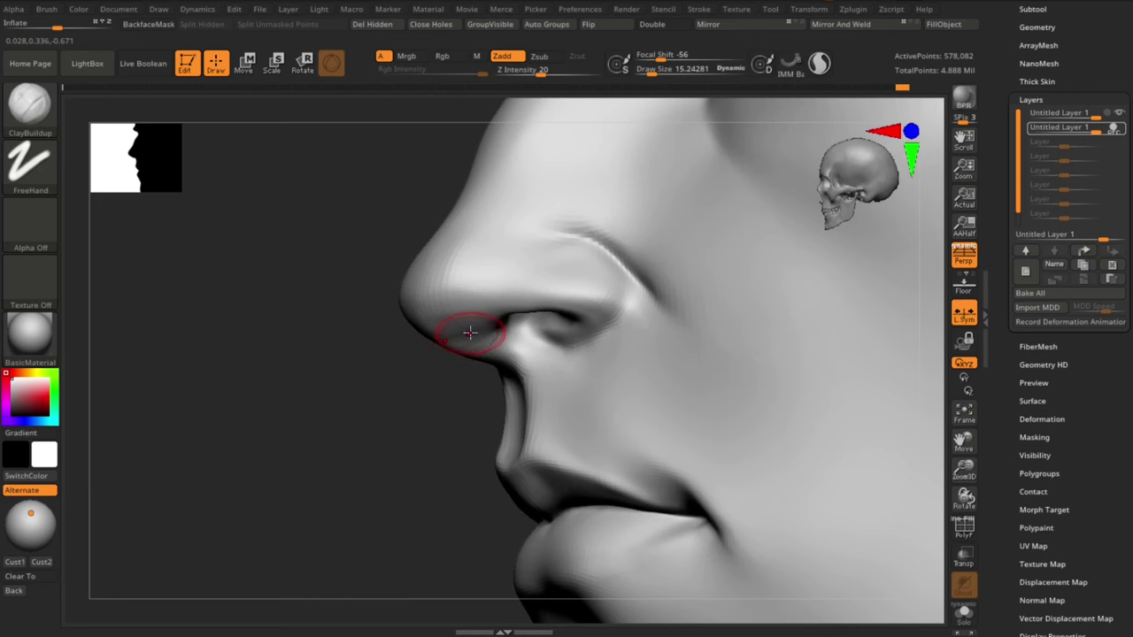
key(s)
drag(471, 333, 474, 334)
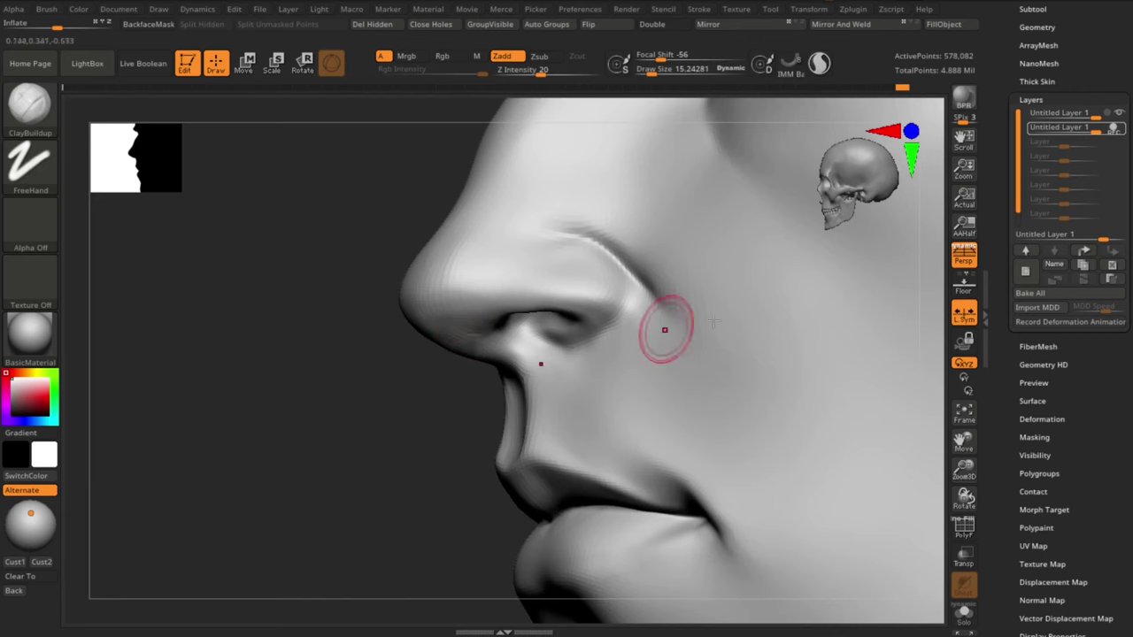
click(1026, 271)
drag(351, 467, 418, 404)
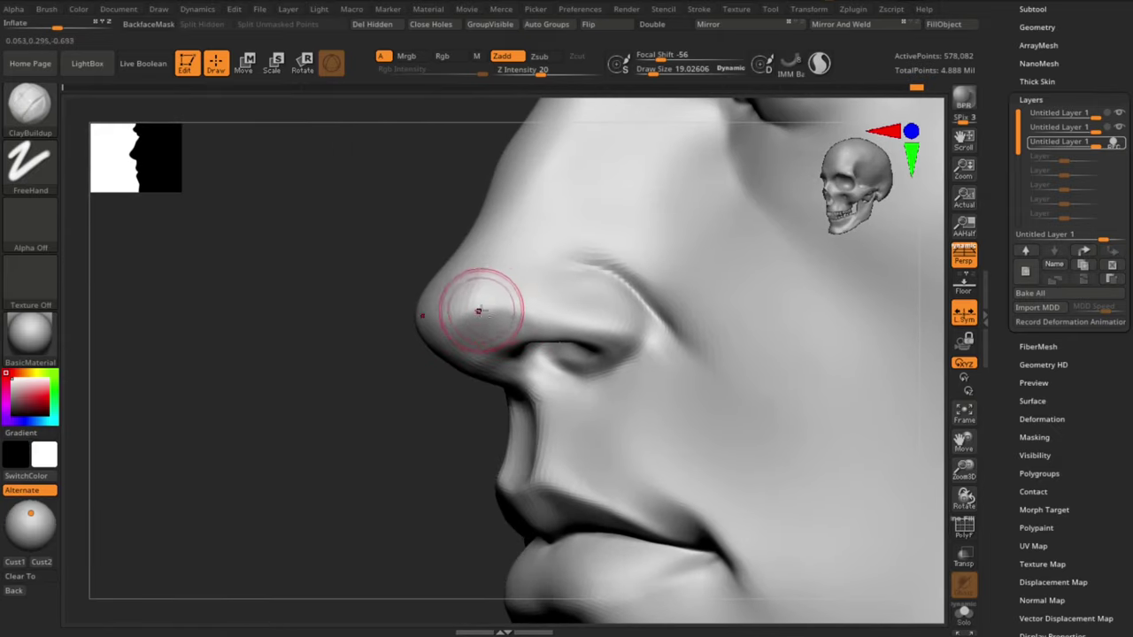
drag(481, 311, 518, 299)
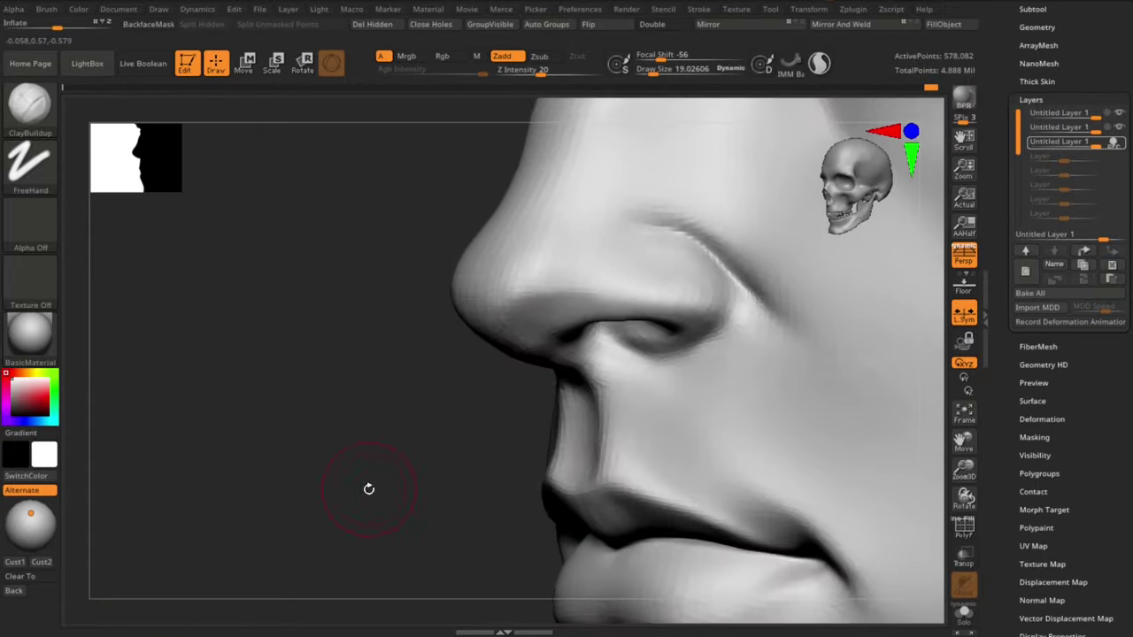
Step: Build up the underside of the nose tip next to the nostril with ClayBuildup at a draw size of about 21 to 23
mouse_move(369, 489)
mouse_down()
mouse_move(359, 475)
mouse_move(381, 458)
mouse_move(346, 508)
mouse_move(409, 482)
mouse_up()
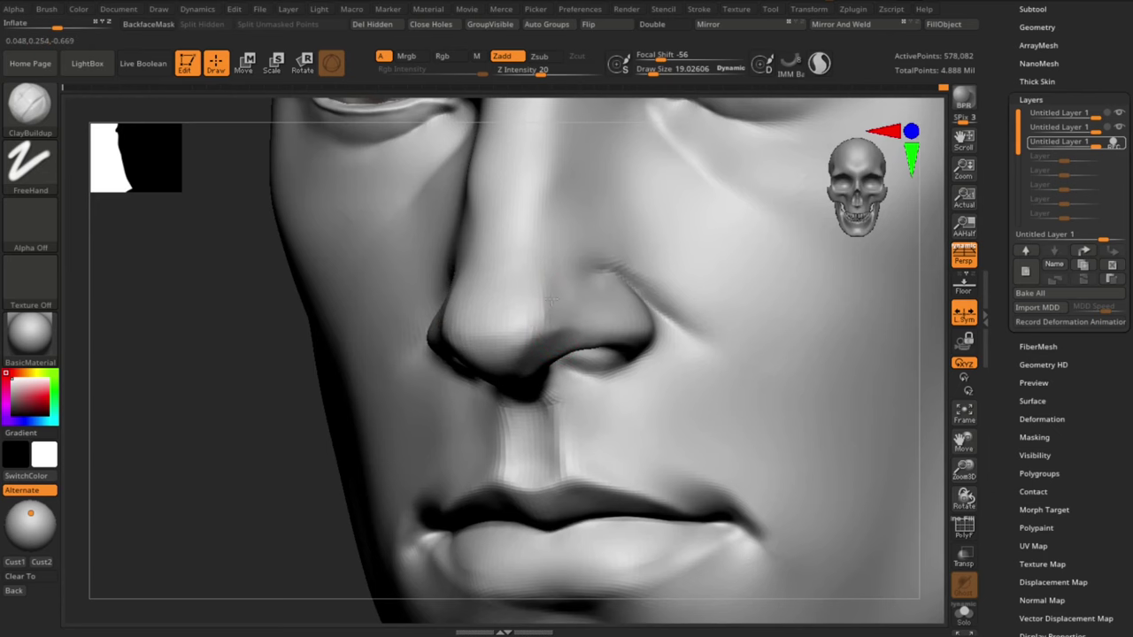
drag(290, 556, 259, 552)
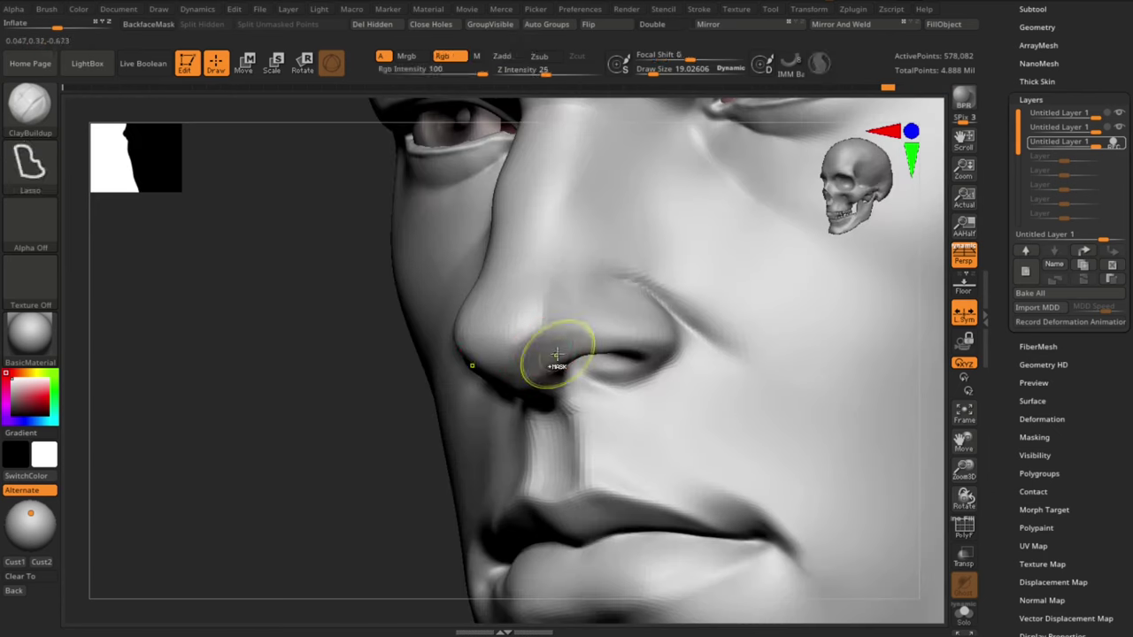
drag(351, 548, 519, 304)
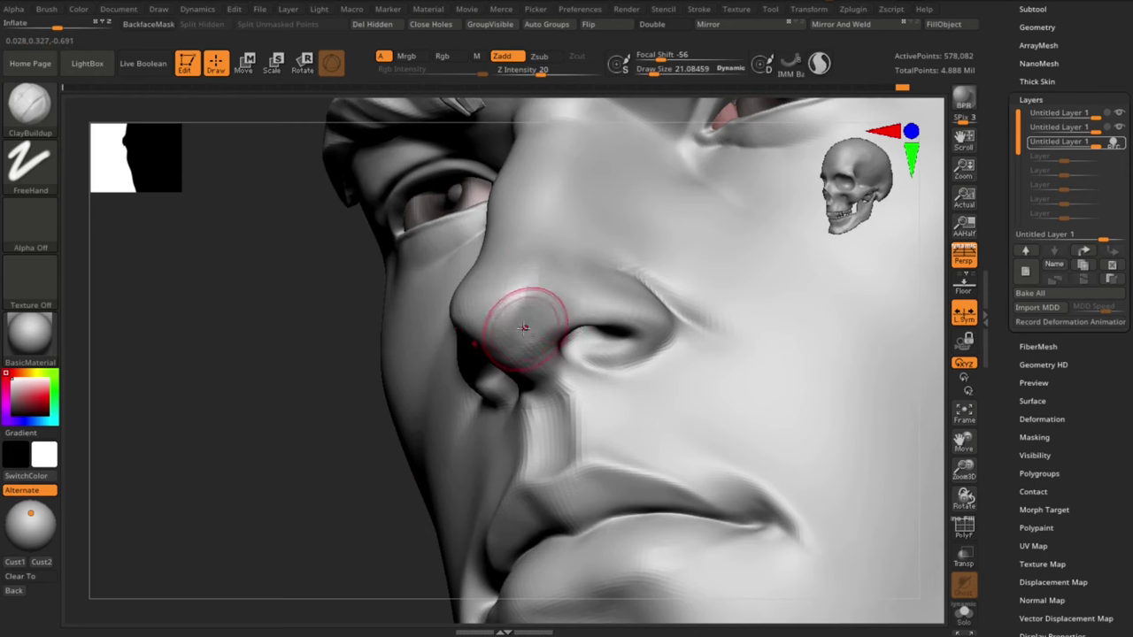
drag(524, 328, 526, 343)
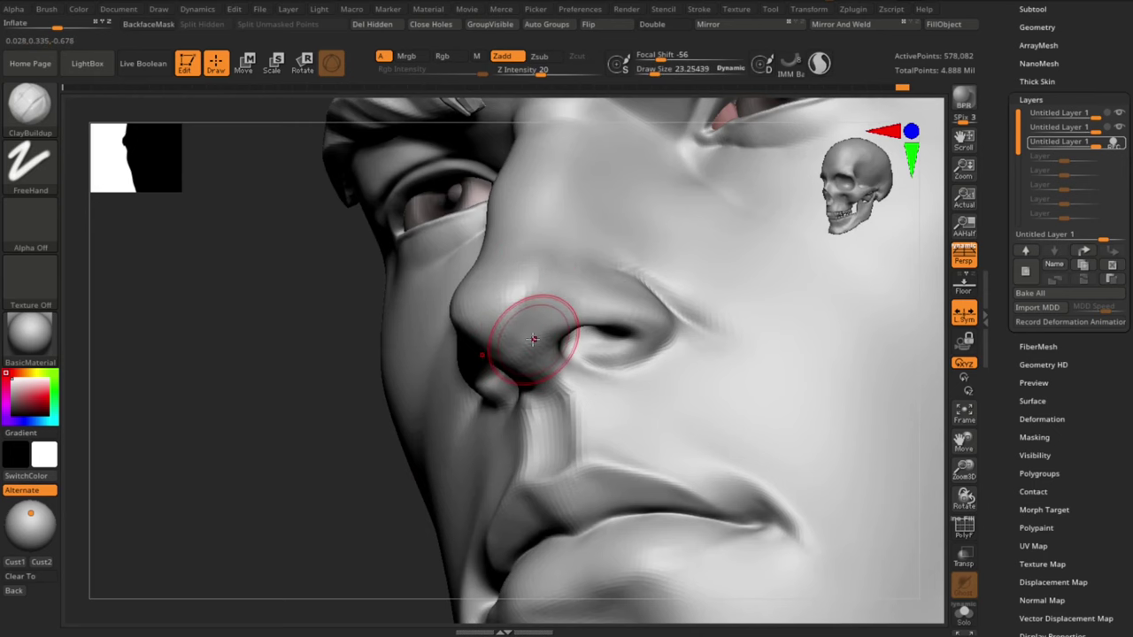
drag(267, 386, 259, 437)
key(s)
alt+drag(281, 373, 269, 387)
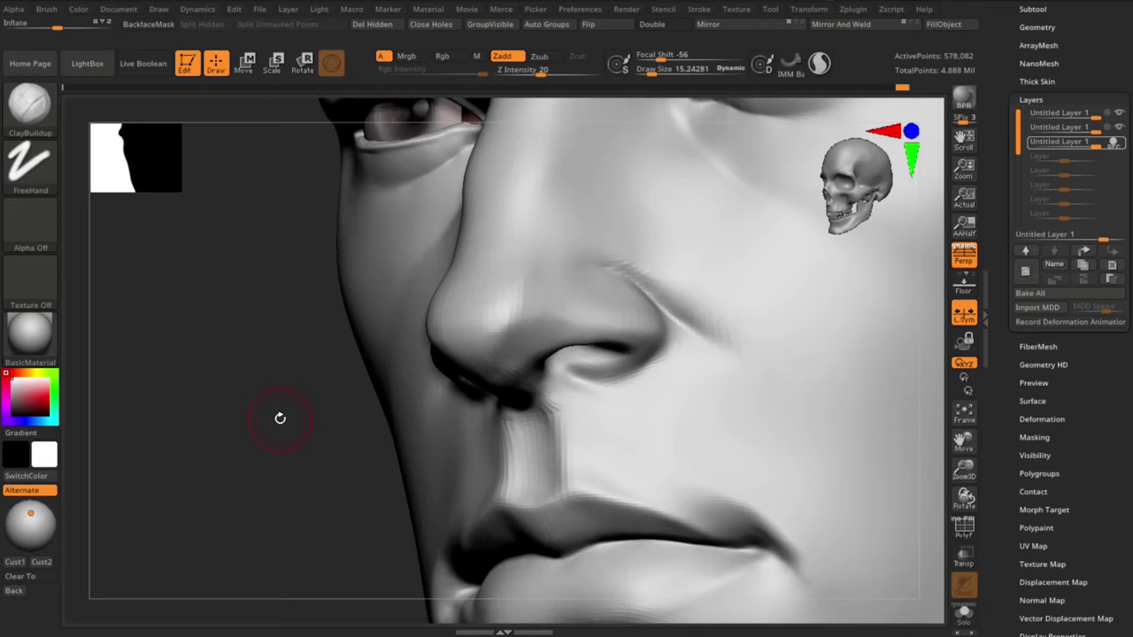
Step: Drop the head to the next lower subdivision level and adjust the nostrils and nose wings with the Move brush at a draw size of about 15
drag(285, 424, 235, 435)
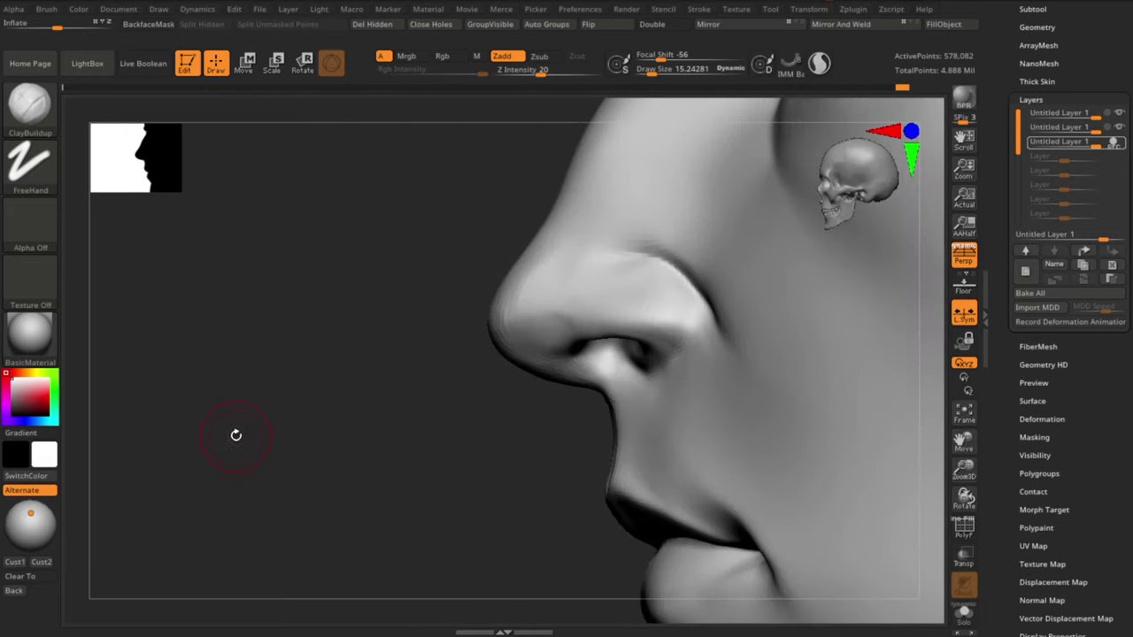
key(shift+d)
key(b)
key(m)
key(v)
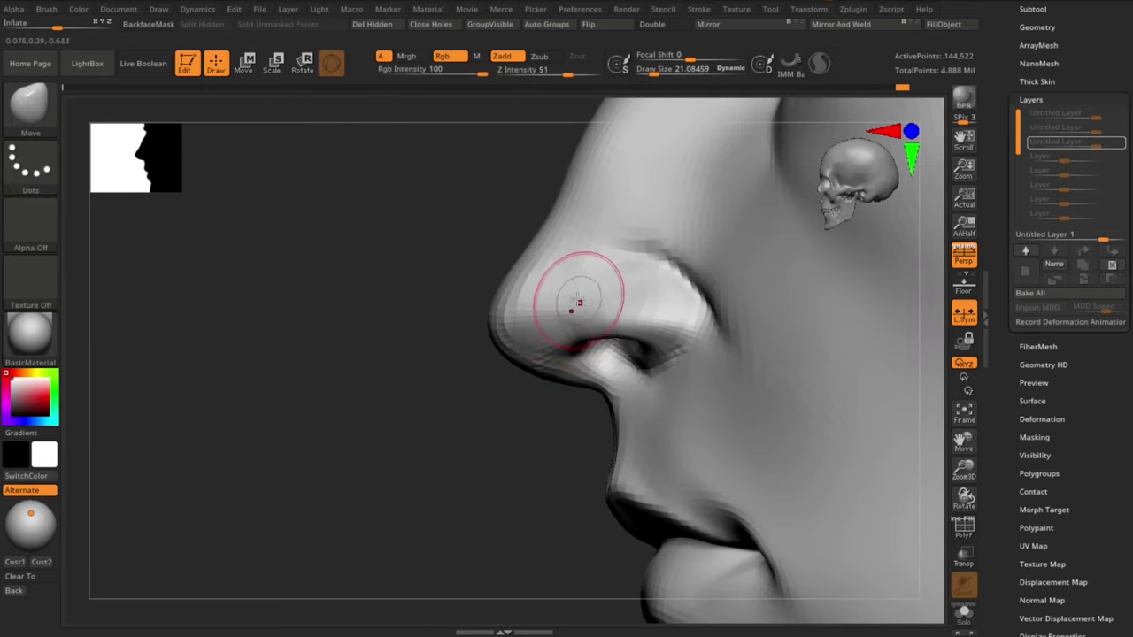
drag(443, 453, 529, 450)
drag(198, 506, 282, 482)
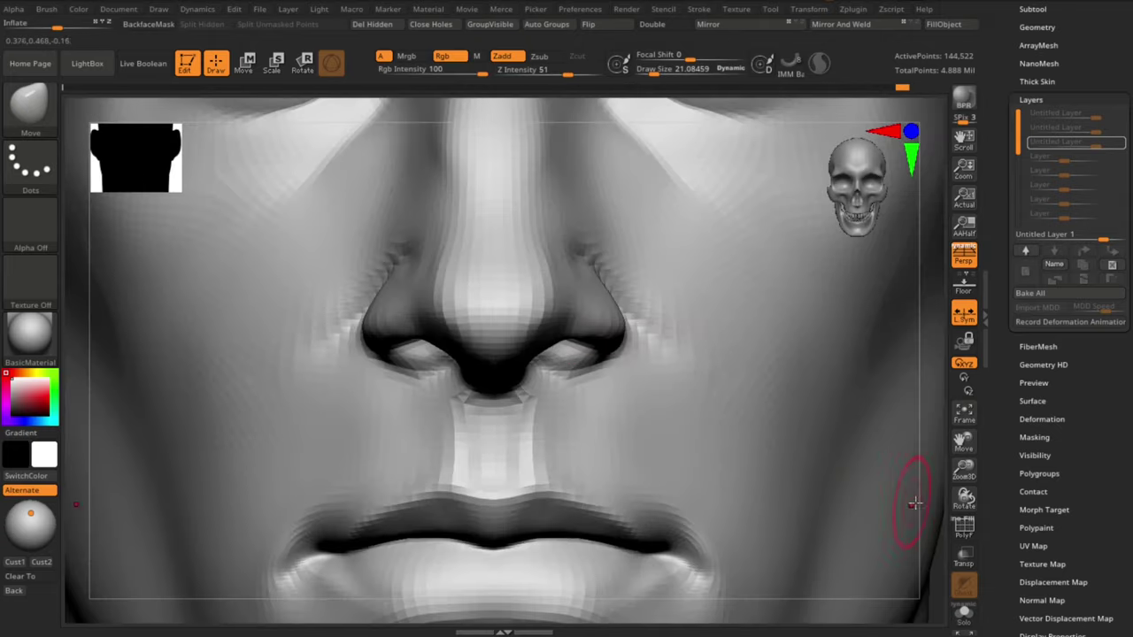
alt+drag(915, 504, 801, 492)
key(s)
drag(439, 270, 435, 271)
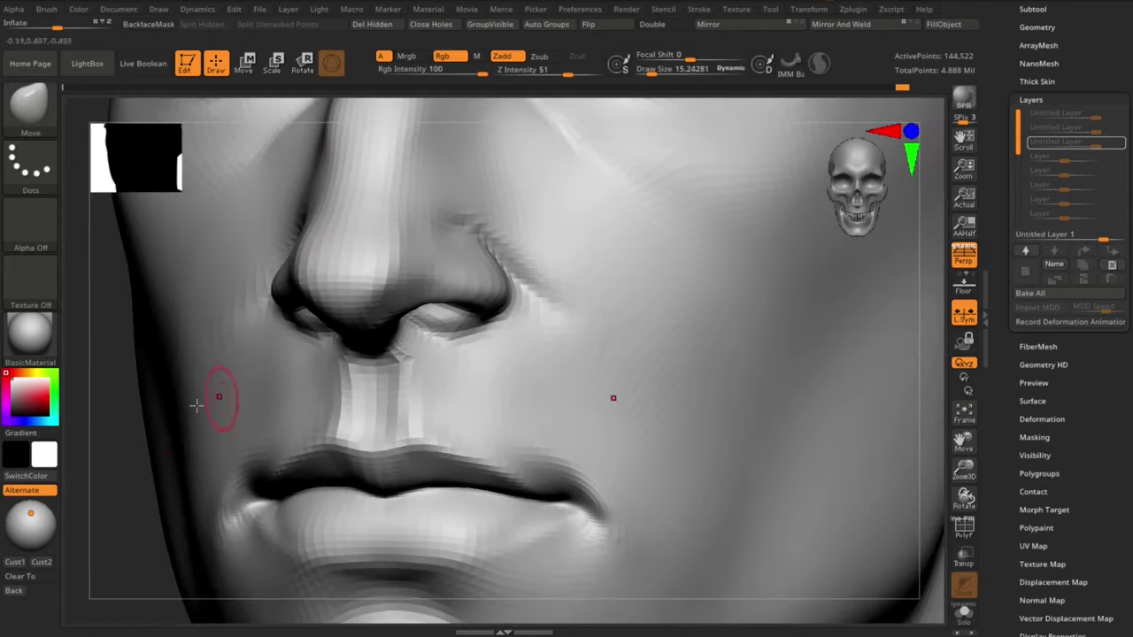
Step: Refine the nose tip with ClayBuildup at a draw size of about 19 and smooth its surface
drag(95, 429, 53, 394)
key(b)
key(c)
key(b)
key(s)
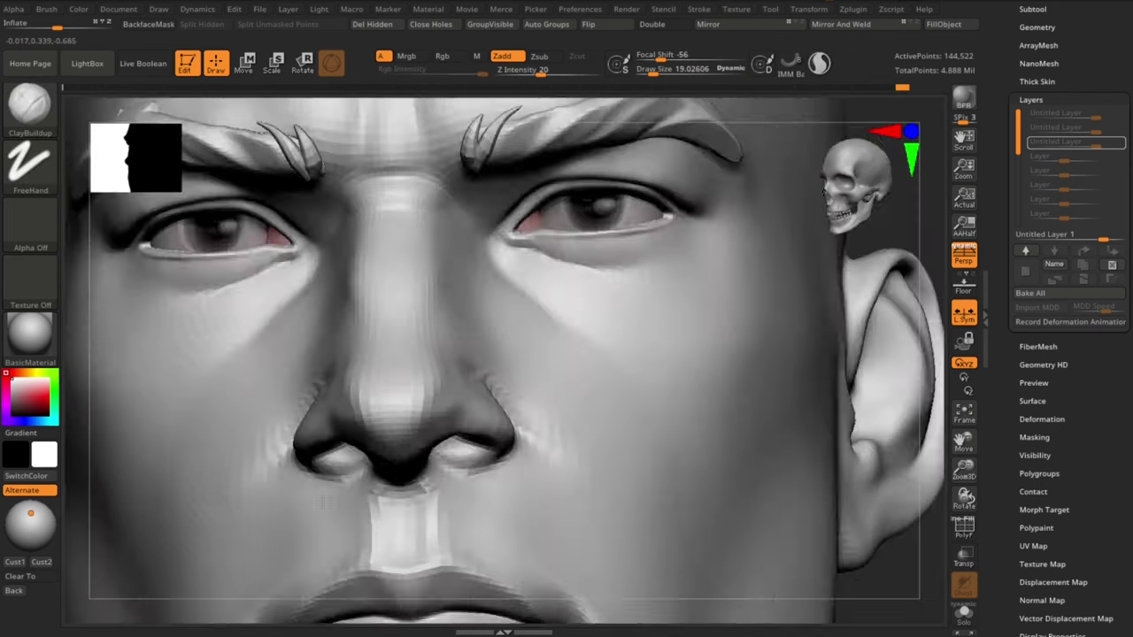
key(ctrl)
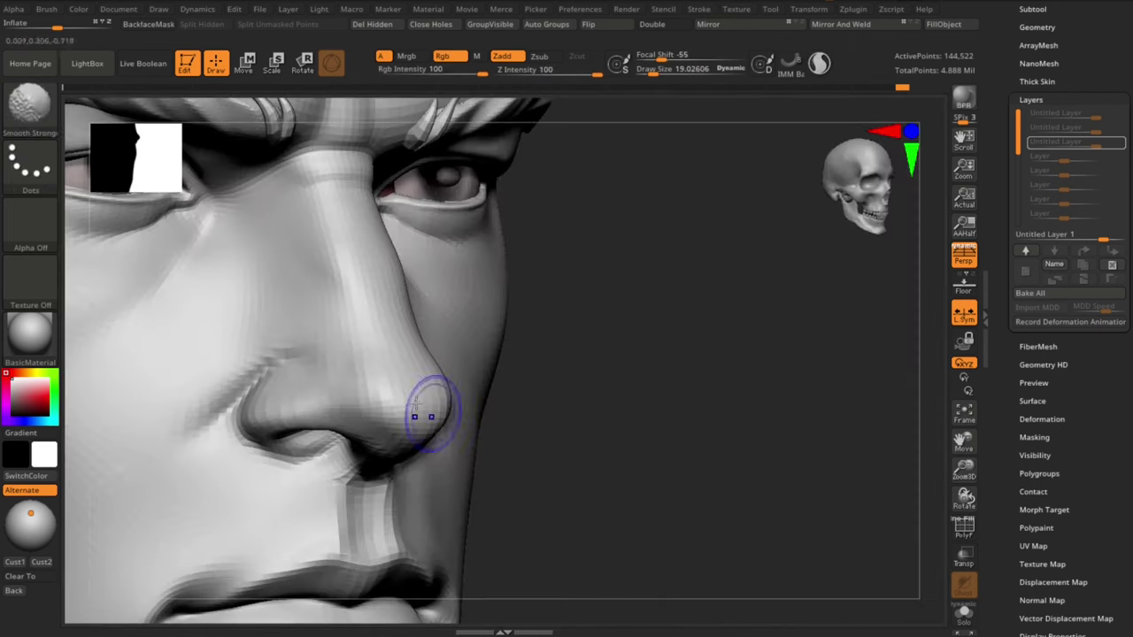
shift+drag(430, 404, 363, 389)
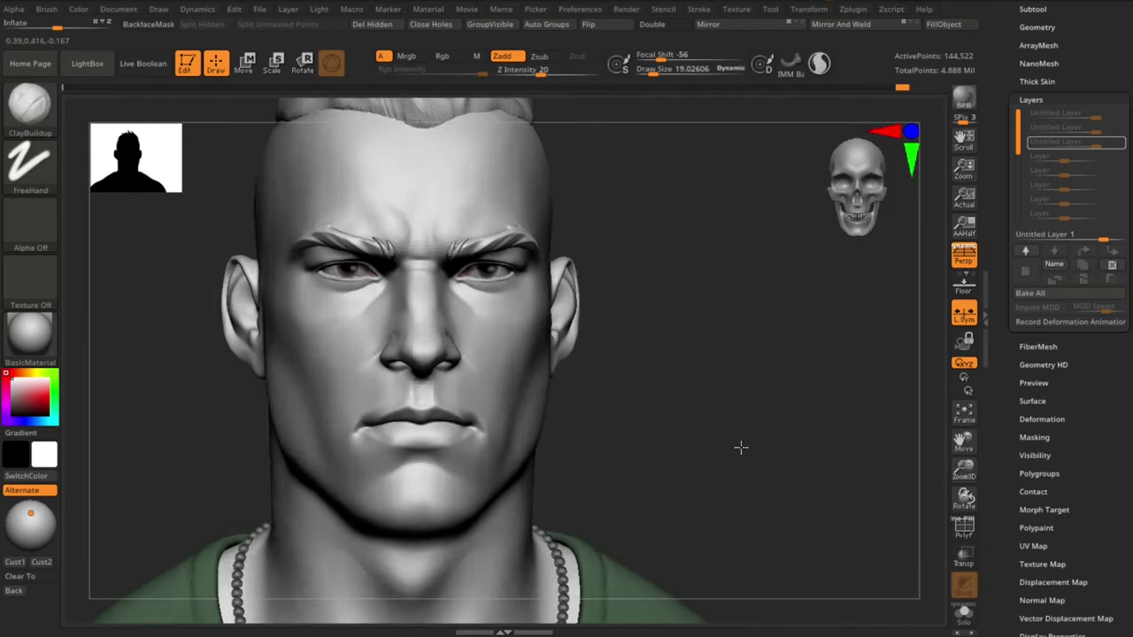
Step: Adjust the nose's side profile around the tip and nostril with the Move brush, enlarging the draw size to about 42
drag(740, 445, 321, 430)
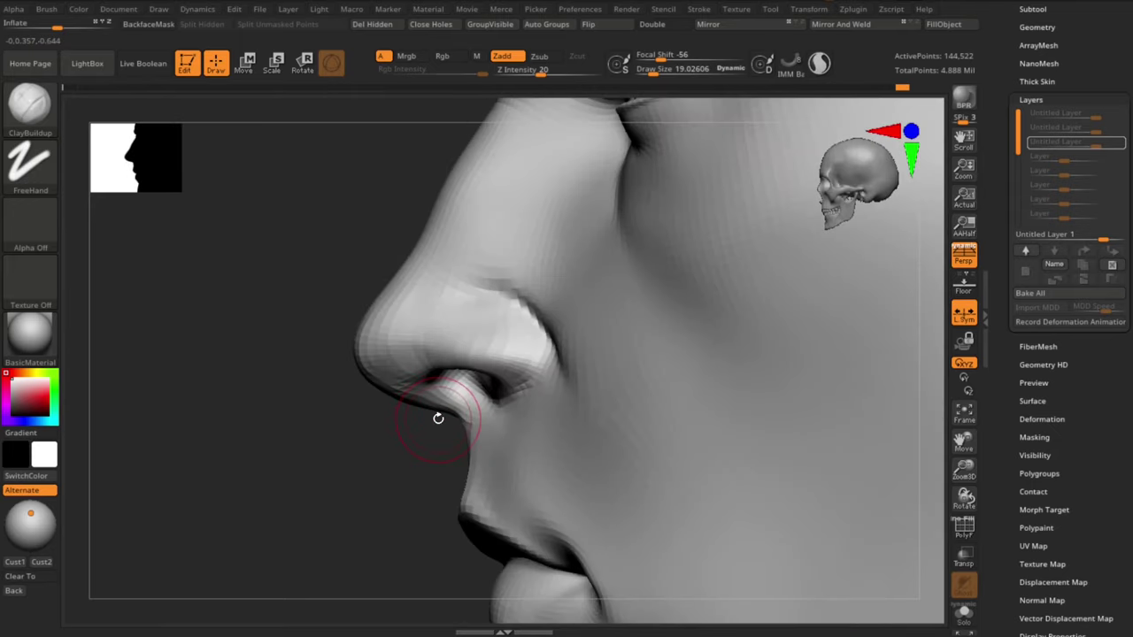
key(b)
key(m)
key(v)
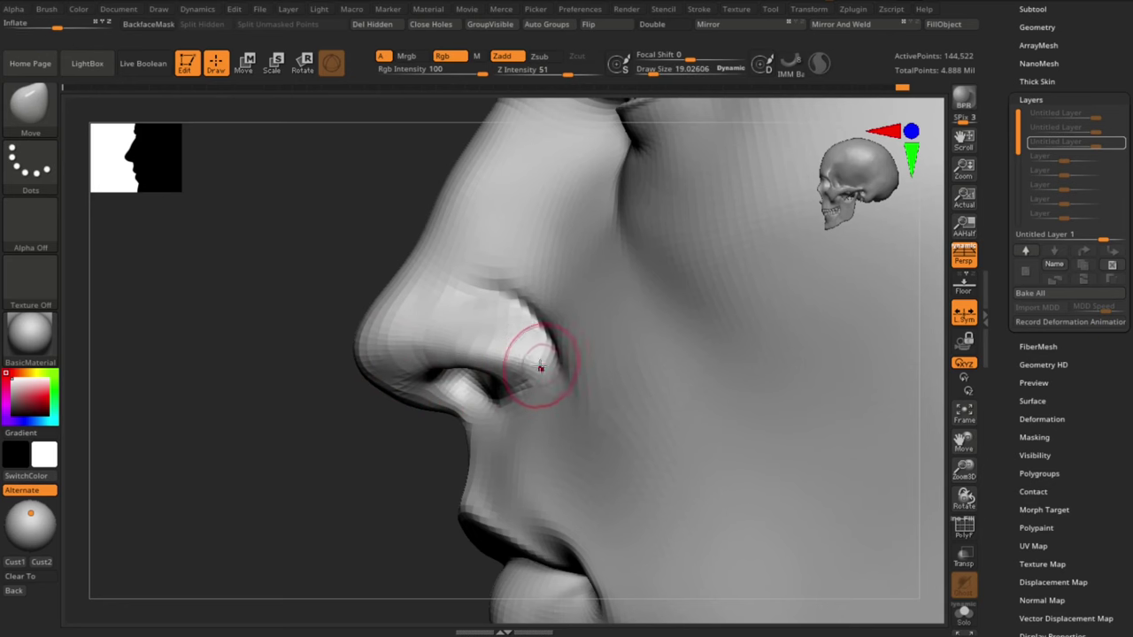
alt+drag(369, 502, 479, 420)
key(s)
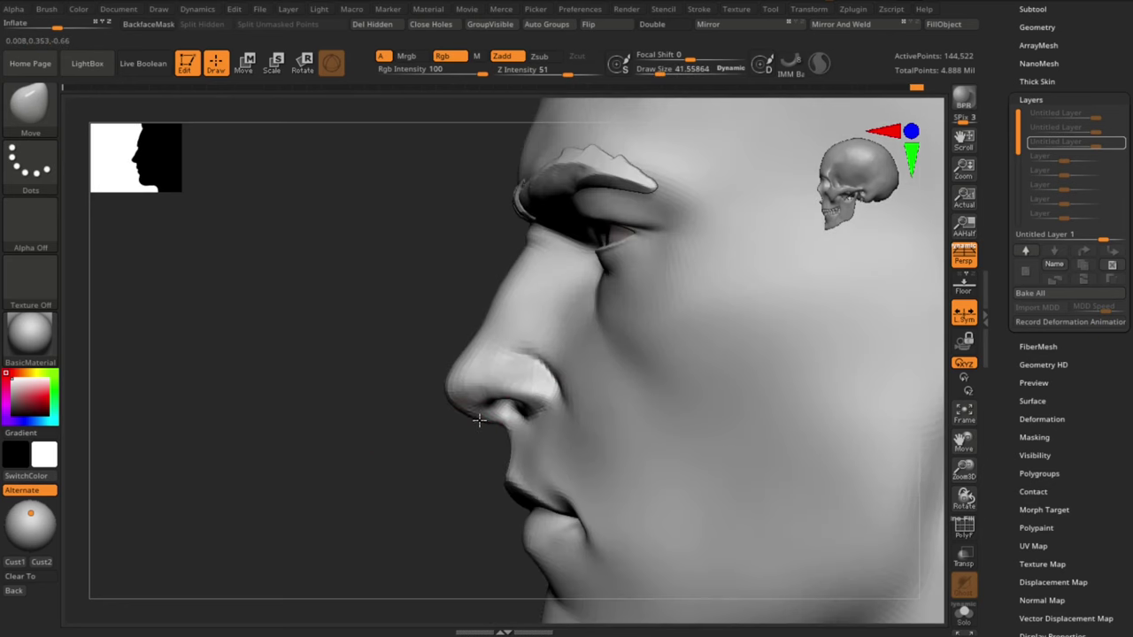
alt+drag(463, 473, 500, 478)
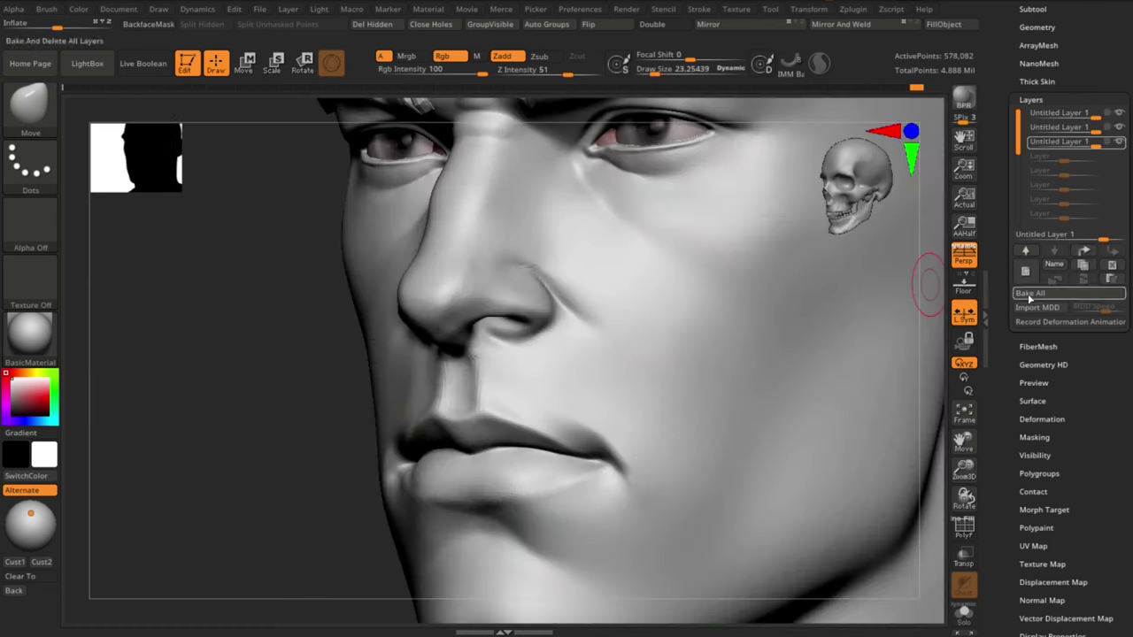
Step: Refine the nose tip from below with ClayBuildup at a draw size of about 21 on a new layer
drag(295, 430, 451, 278)
key(b)
key(c)
key(b)
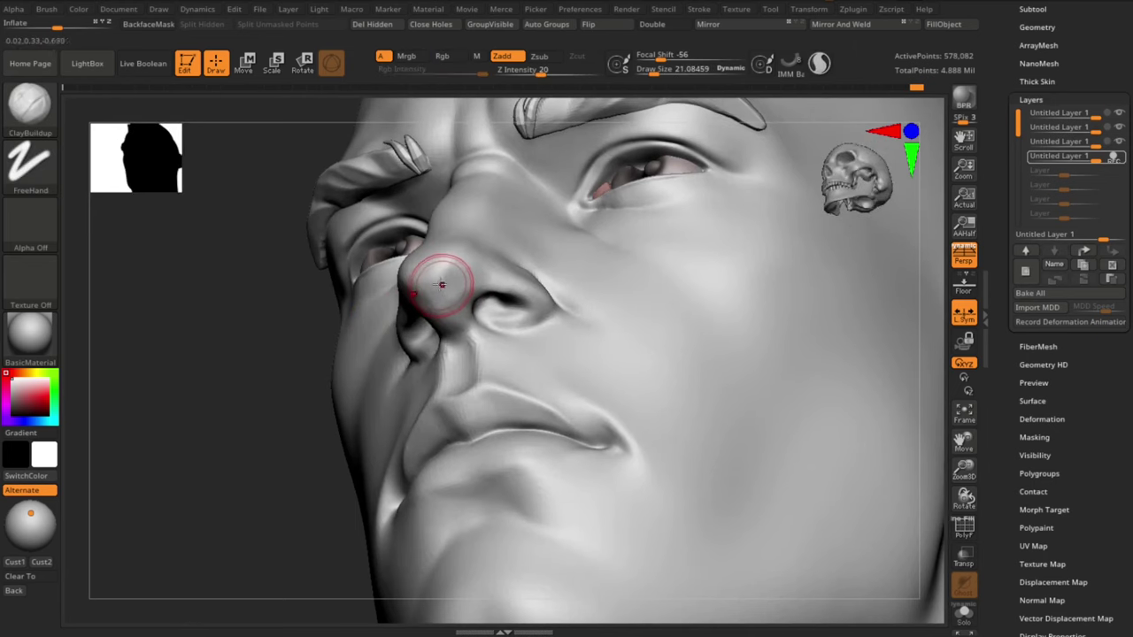
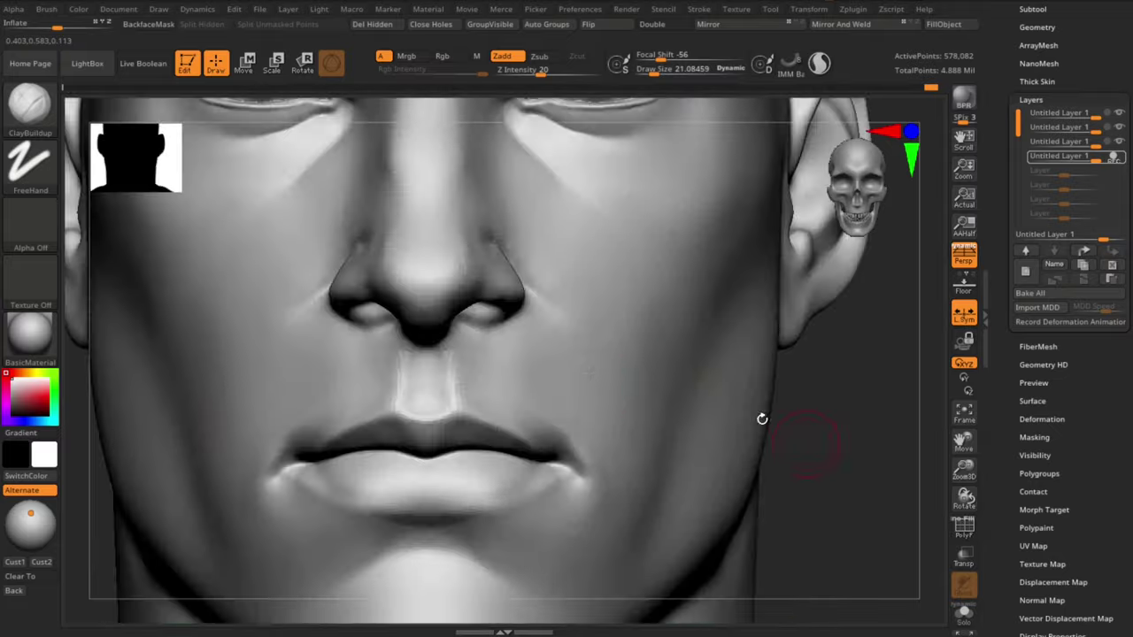
Step: Adjust the nostrils and nose wings with the Move brush, raising the draw size from about 21 to 48
key(b)
key(m)
key(v)
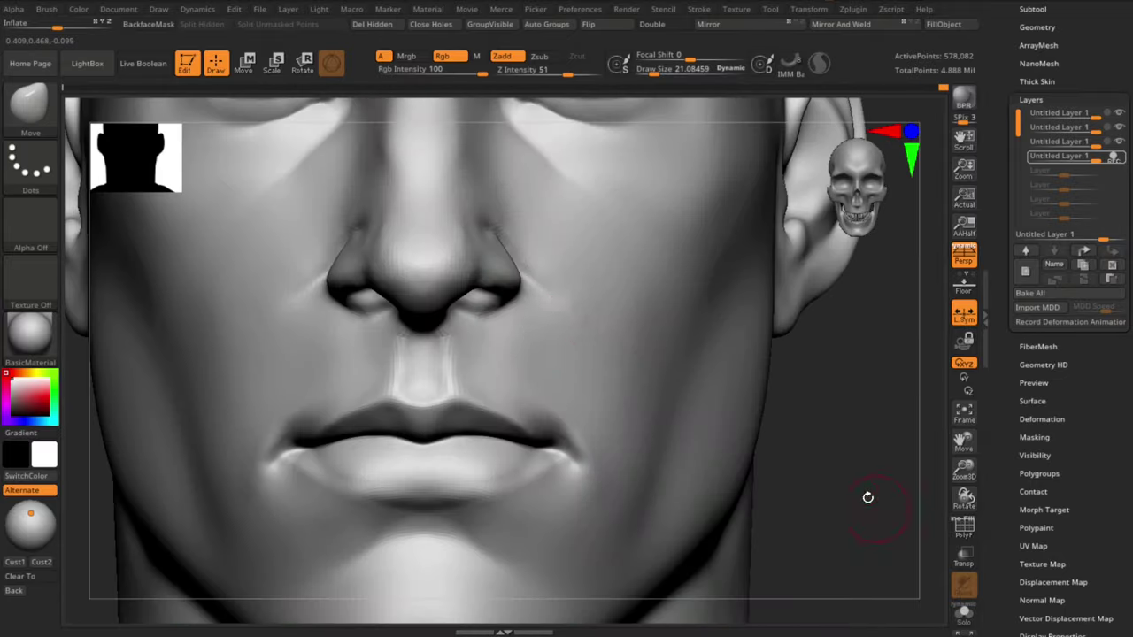
key(s)
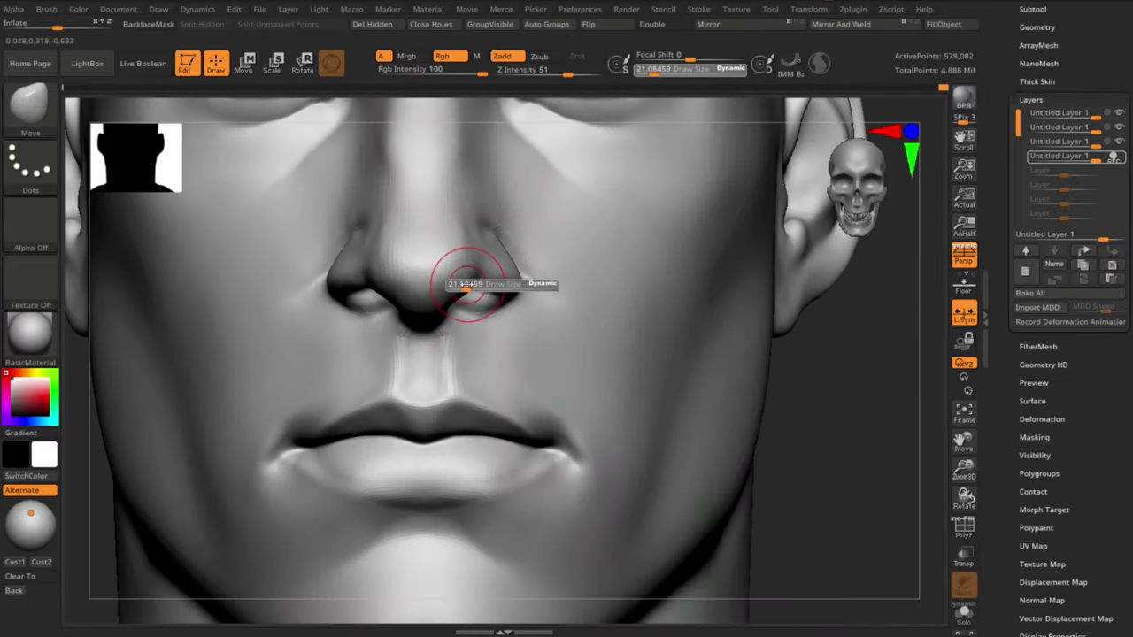
click(466, 288)
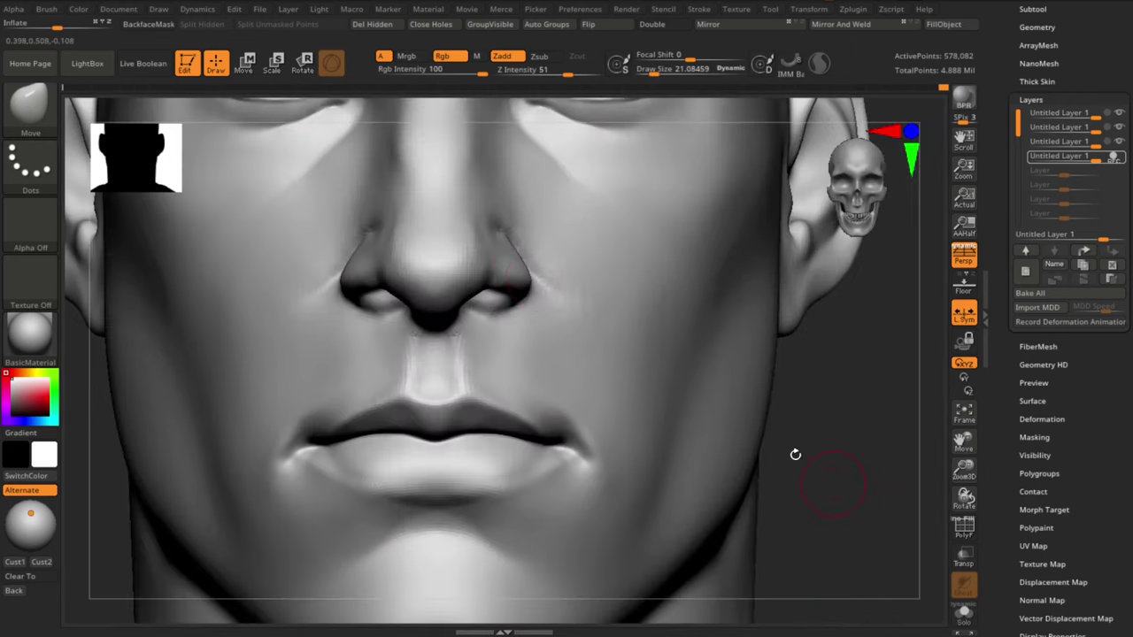
key(shift)
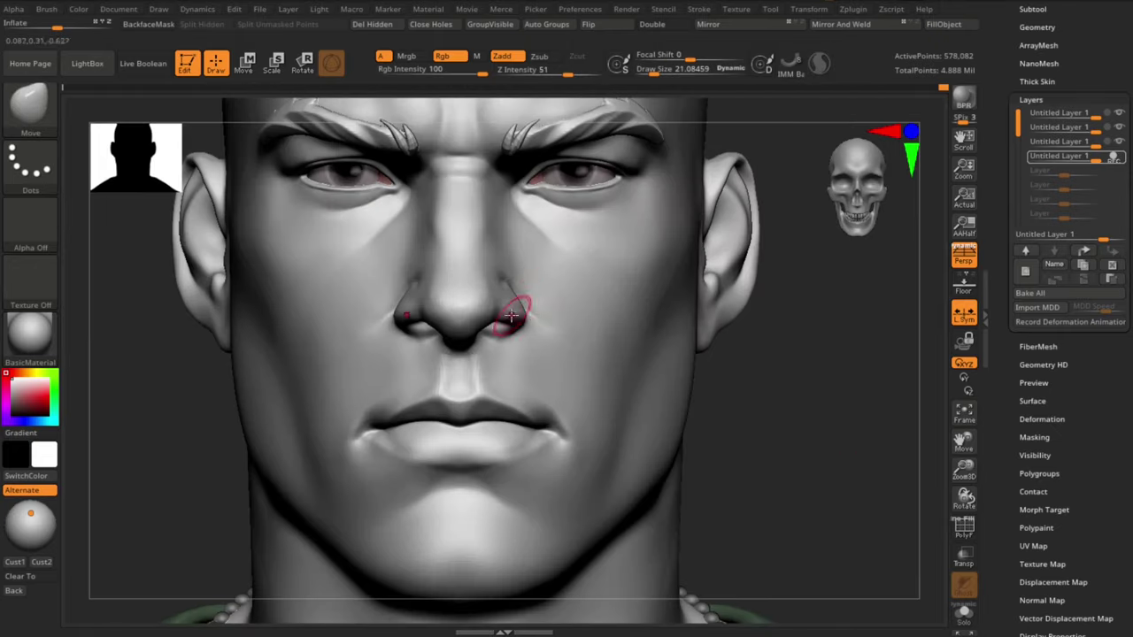
key(s)
click(518, 309)
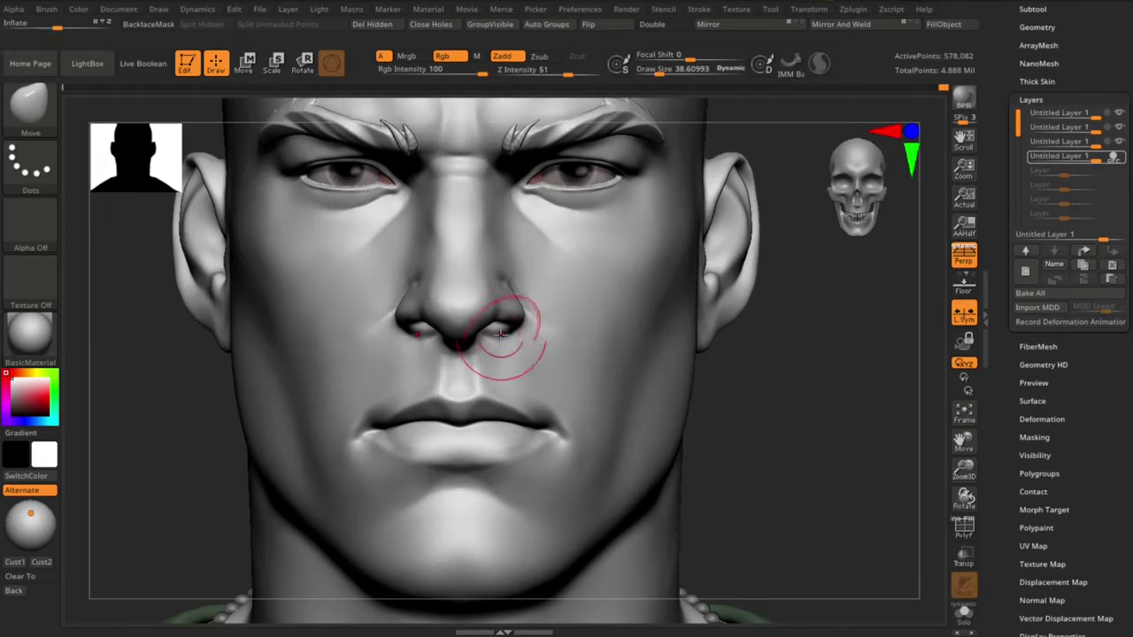
drag(525, 317, 522, 318)
alt+drag(787, 354, 812, 415)
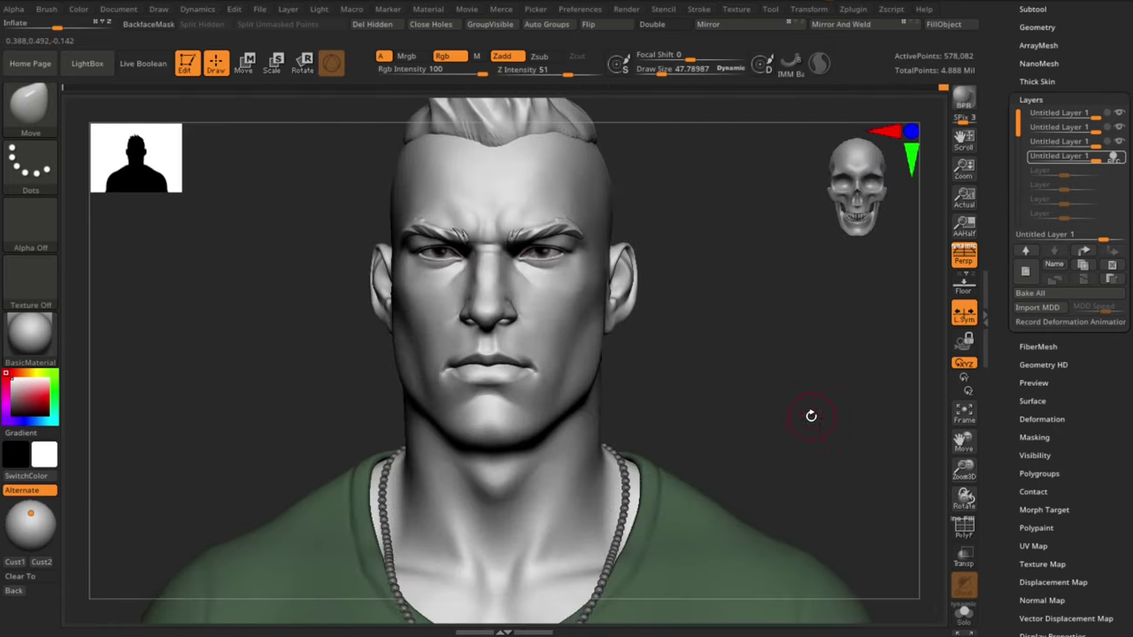
Step: Compare the nose with the two lowest sculpt layers switched off and on, and delete the lowest layer
click(1119, 158)
click(1121, 157)
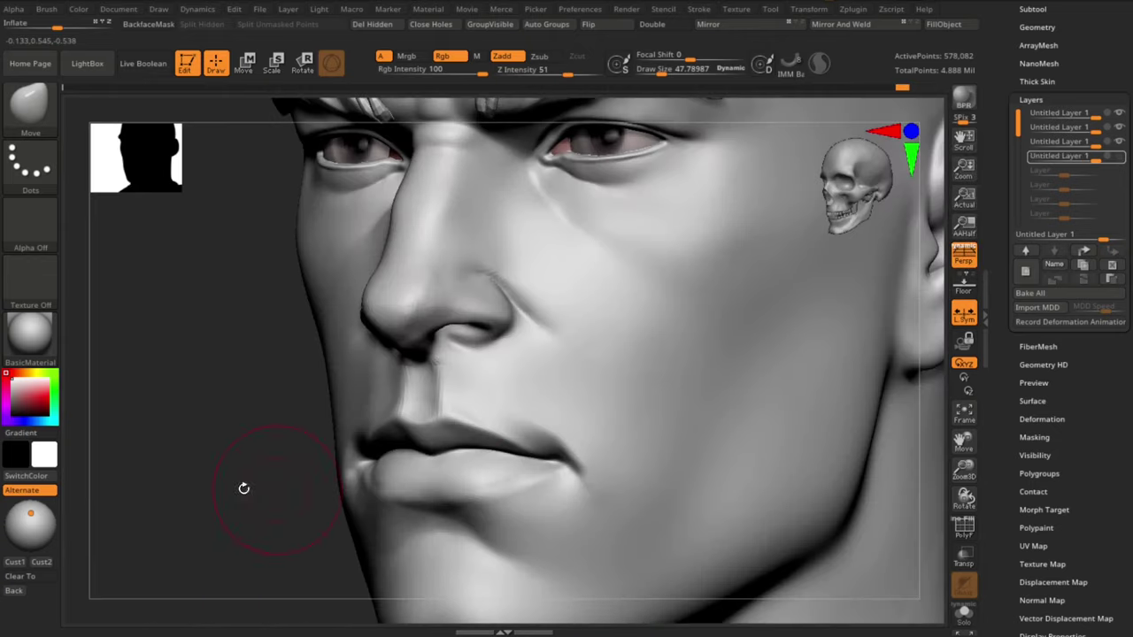
mouse_move(242, 486)
mouse_down()
mouse_move(367, 430)
mouse_move(758, 392)
mouse_up()
click(1119, 144)
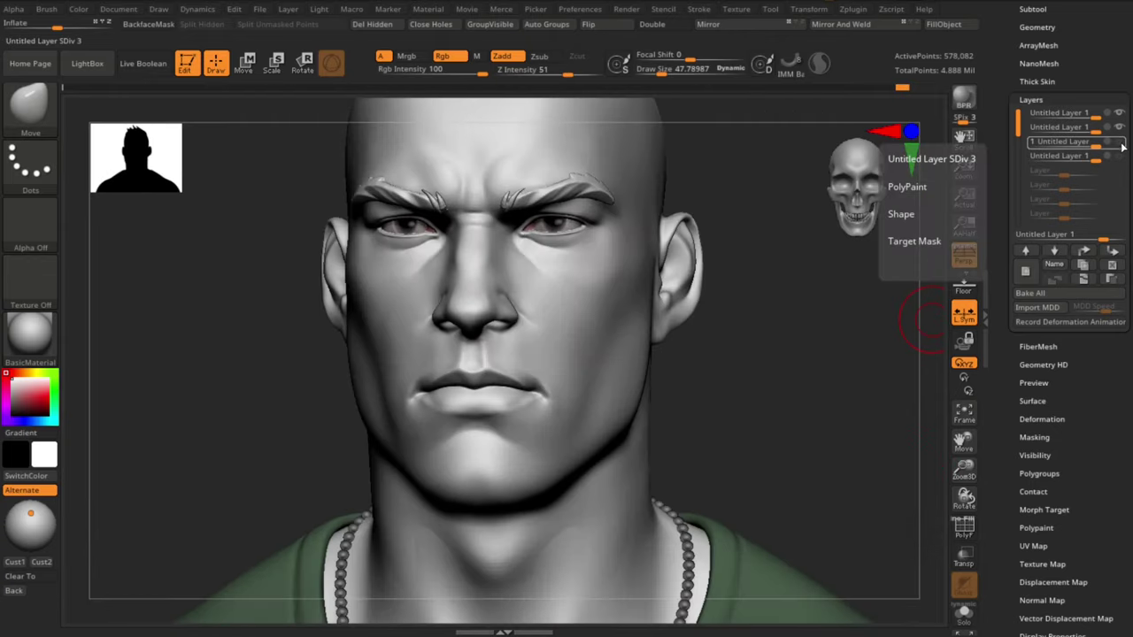
click(1122, 148)
click(1122, 148)
click(1123, 159)
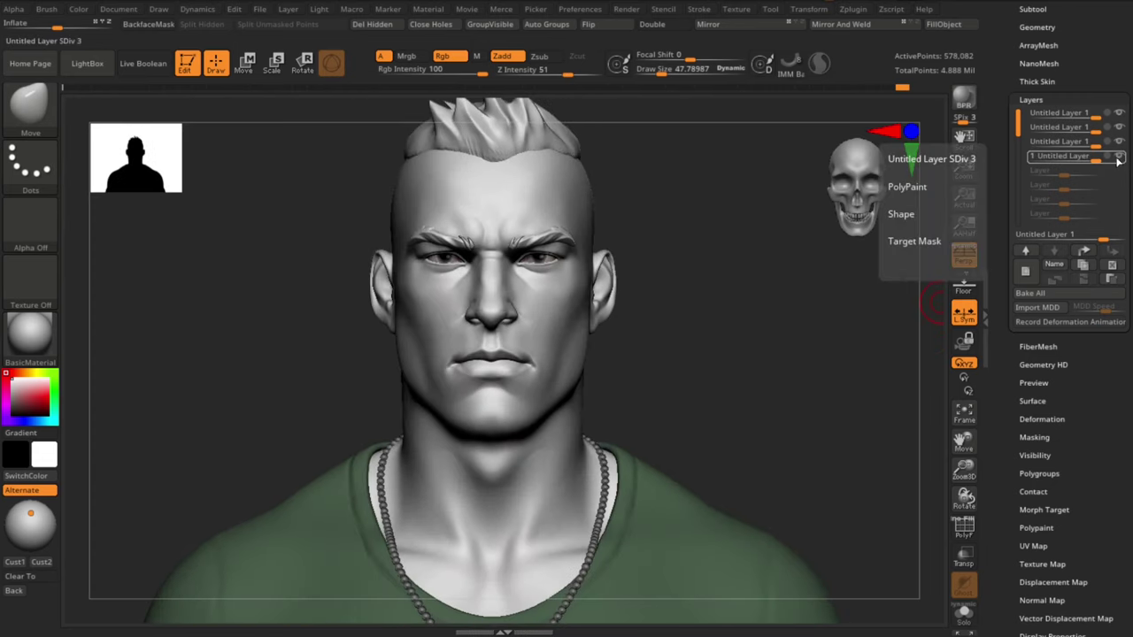
click(1113, 266)
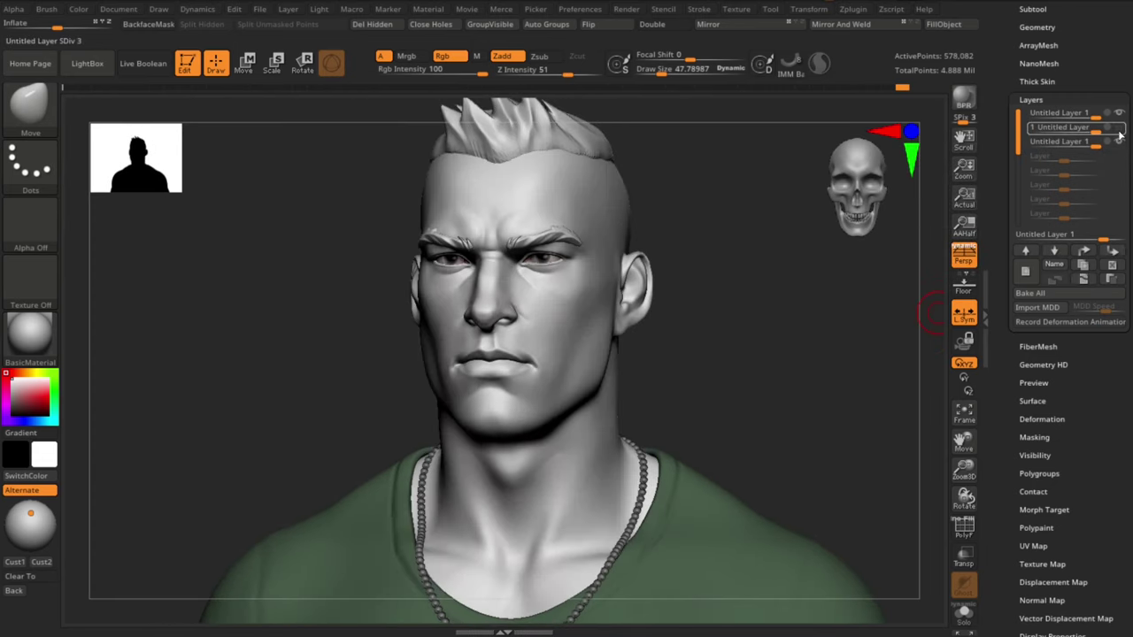
Step: Compare the face with the first sculpt layer switched off and on, and bake all layers into the mesh
click(1121, 115)
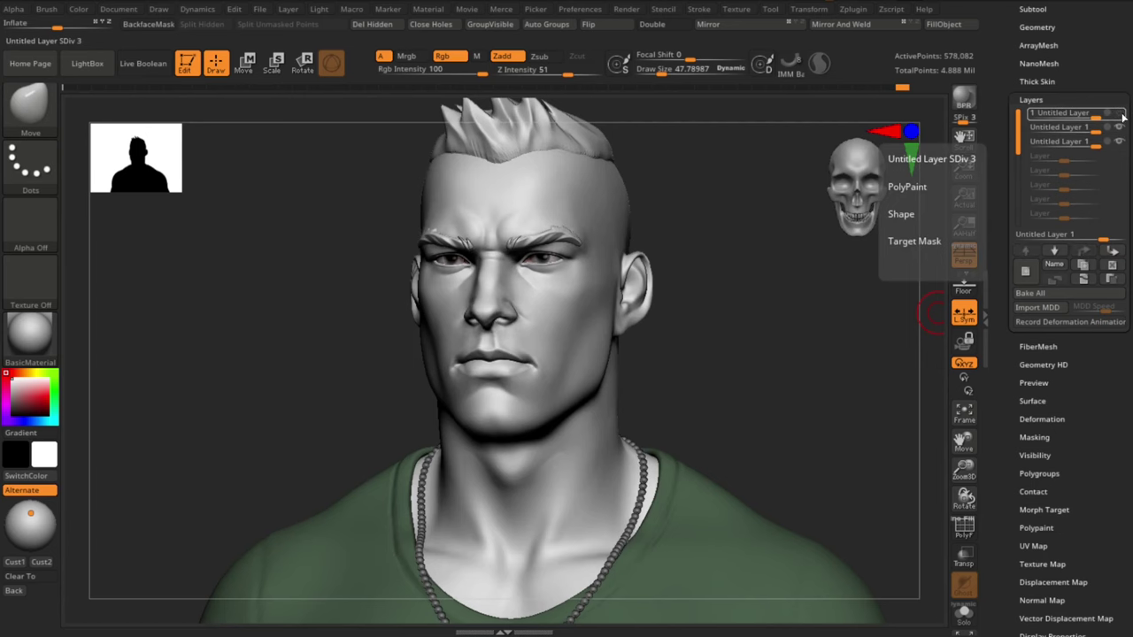
click(1122, 116)
click(1123, 116)
mouse_move(927, 266)
shift+mouse_down()
mouse_move(894, 288)
mouse_move(925, 279)
shift+mouse_up()
click(1122, 115)
drag(842, 369, 859, 342)
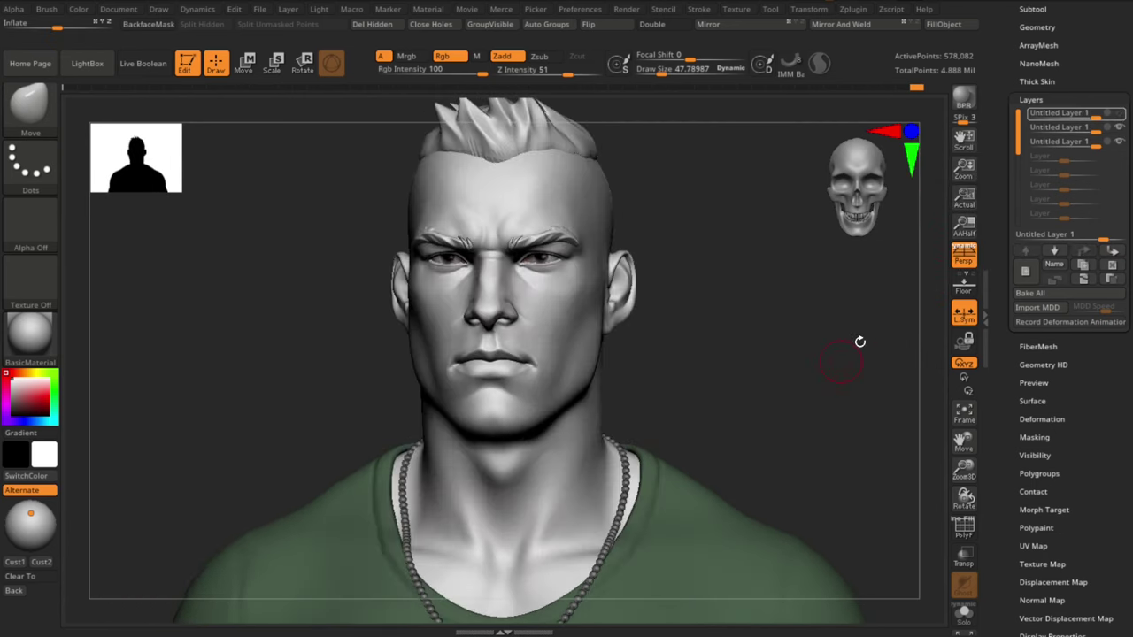
click(1121, 115)
click(1121, 115)
click(1121, 115)
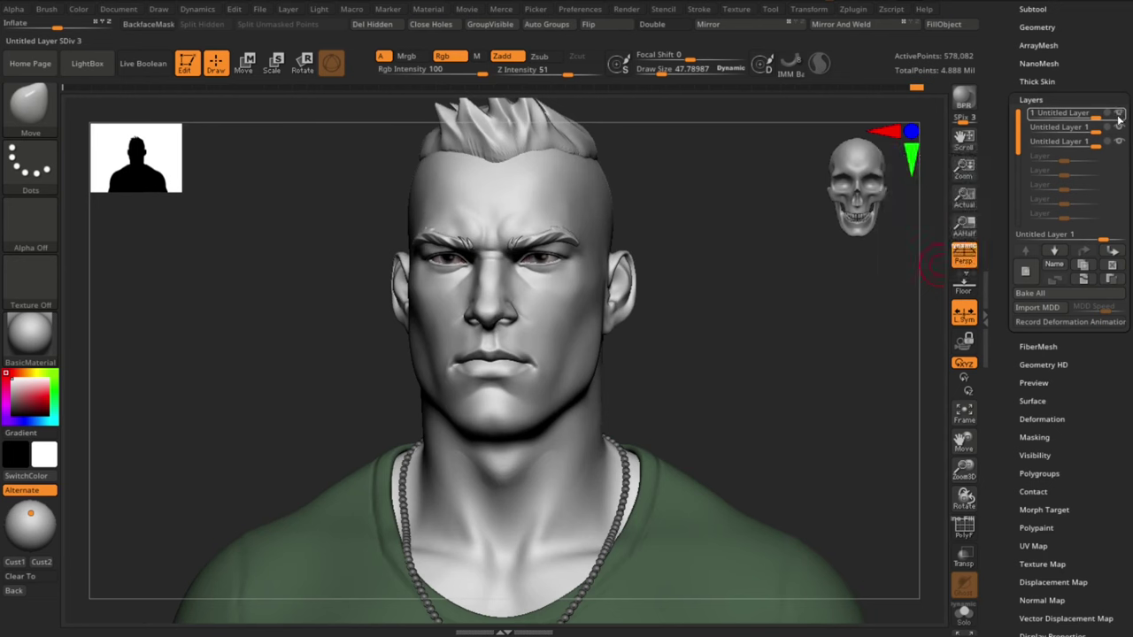
click(1050, 298)
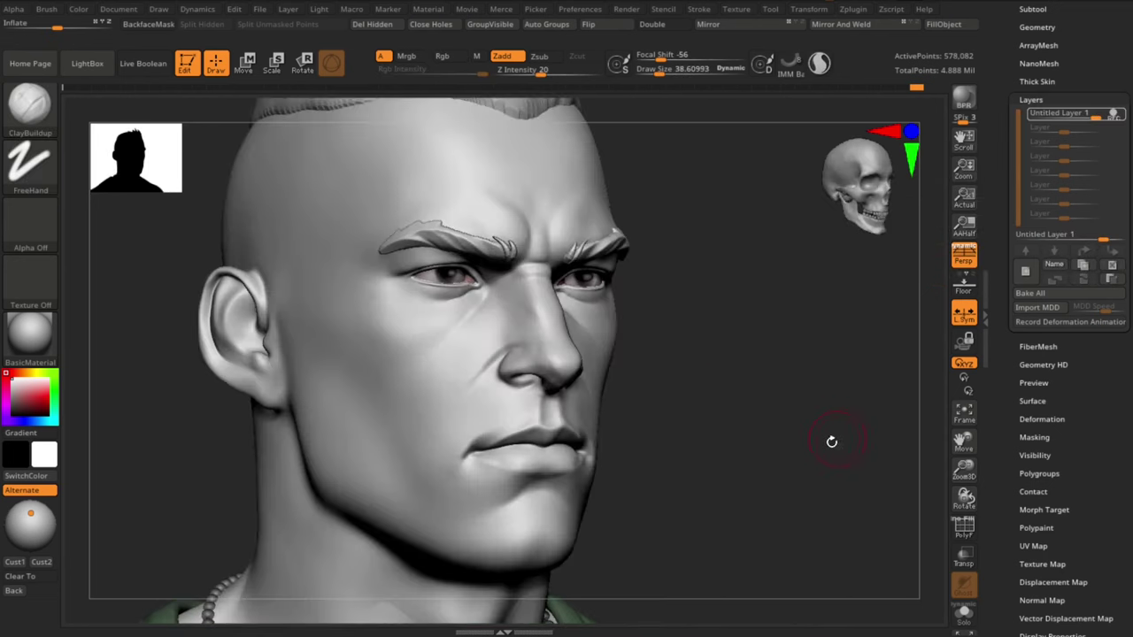
Step: Sculpt the fold beside the nose wing on a new layer with the Standard brush at a draw size of about 33 to 42
drag(832, 442, 766, 421)
key(b)
key(s)
key(t)
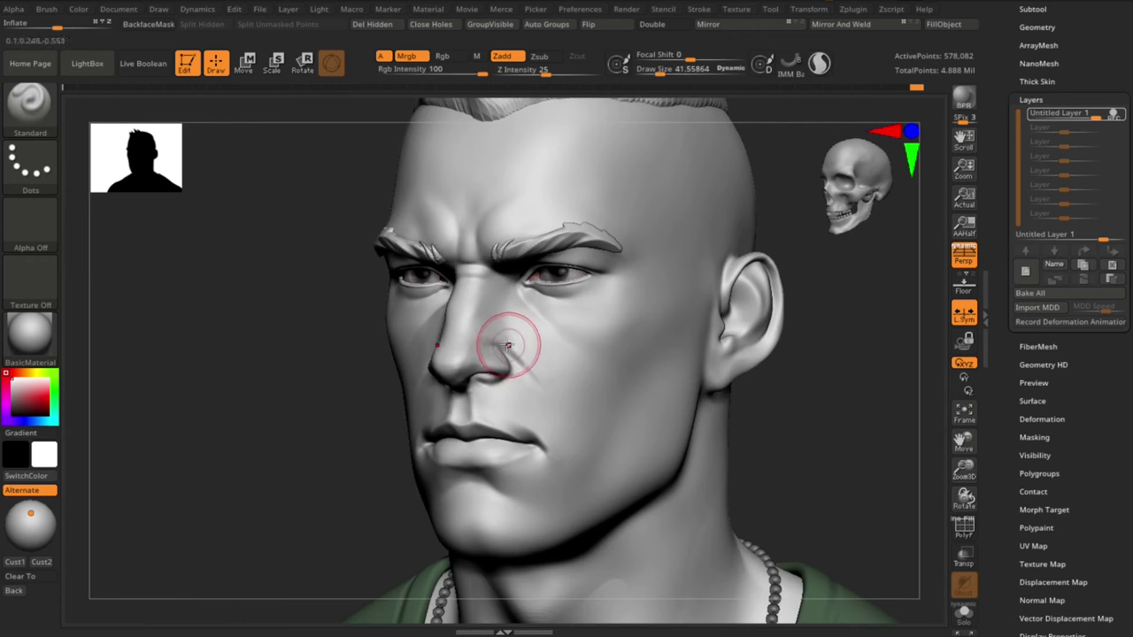
shift+drag(852, 443, 847, 442)
ctrl+right_drag(847, 443, 797, 483)
drag(793, 442, 824, 426)
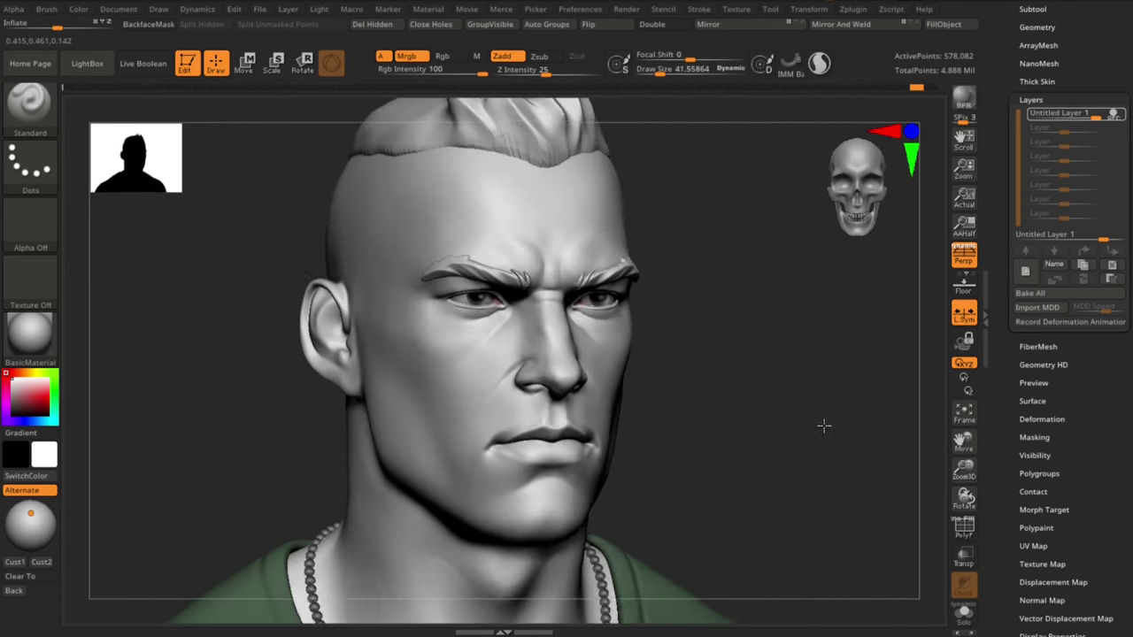
ctrl+right_drag(824, 425, 790, 410)
mouse_move(789, 410)
mouse_down()
mouse_move(792, 419)
mouse_move(792, 393)
mouse_move(804, 398)
mouse_up()
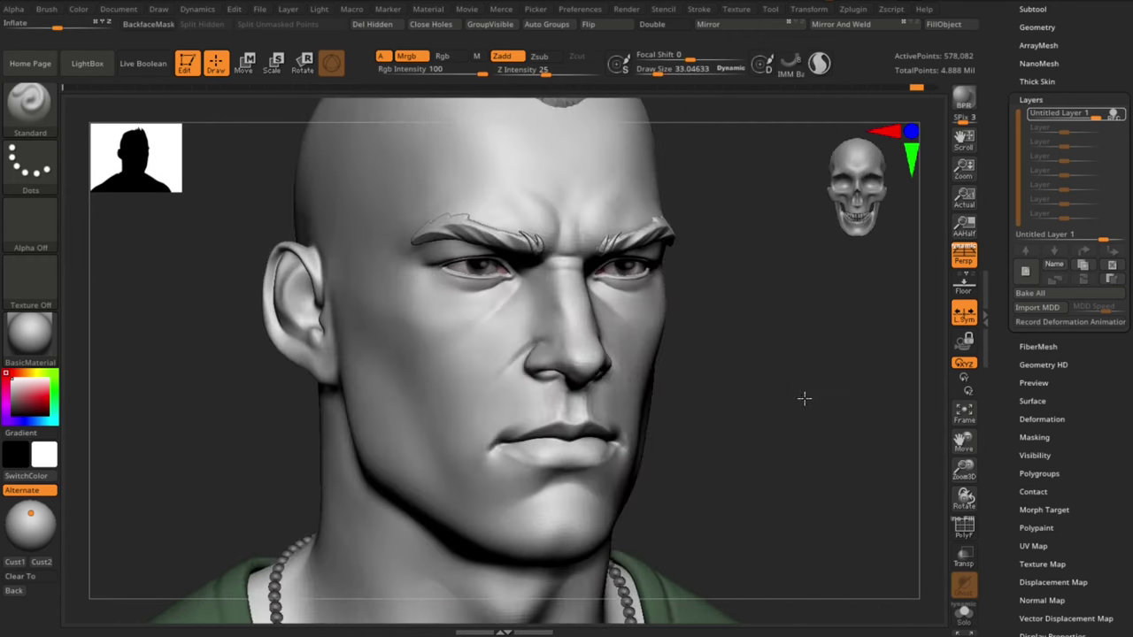
drag(833, 435, 822, 390)
Step: Adjust the corner of the mouth with the Move Topological brush at a draw size of about 48
key(b)
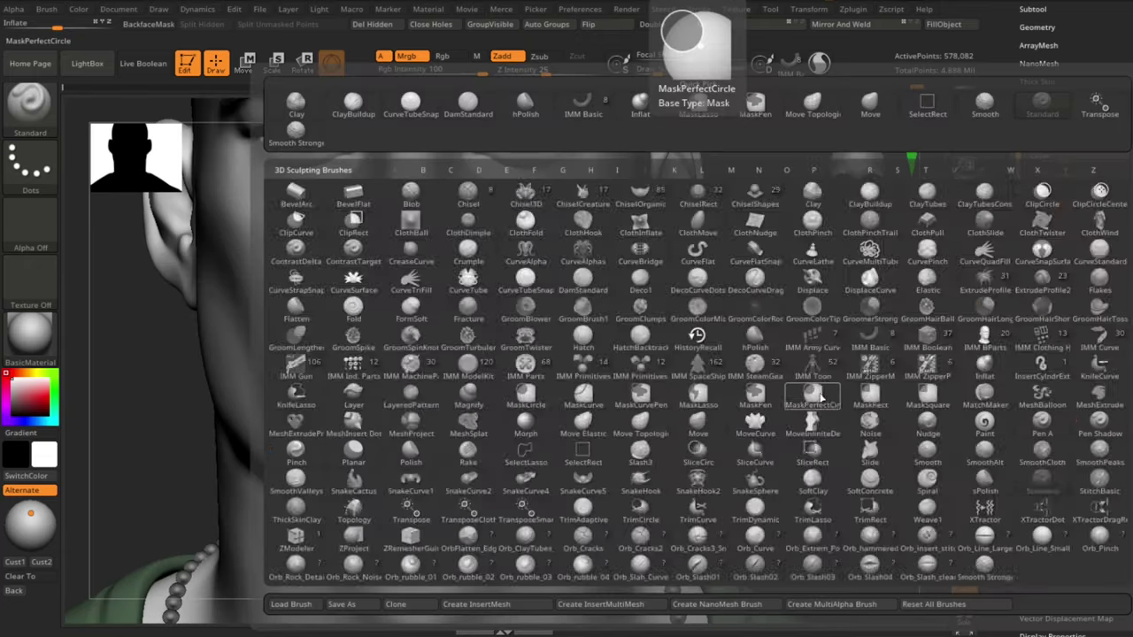
key(p)
key(i)
drag(288, 461, 279, 460)
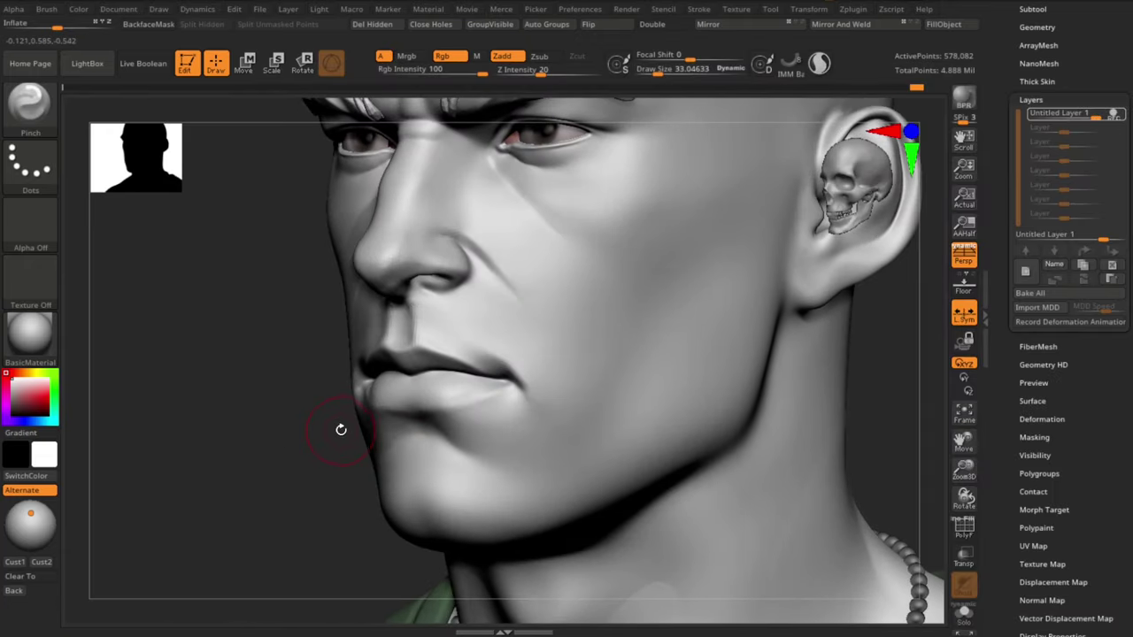
key(b)
key(m)
key(t)
key(s)
drag(344, 421, 352, 403)
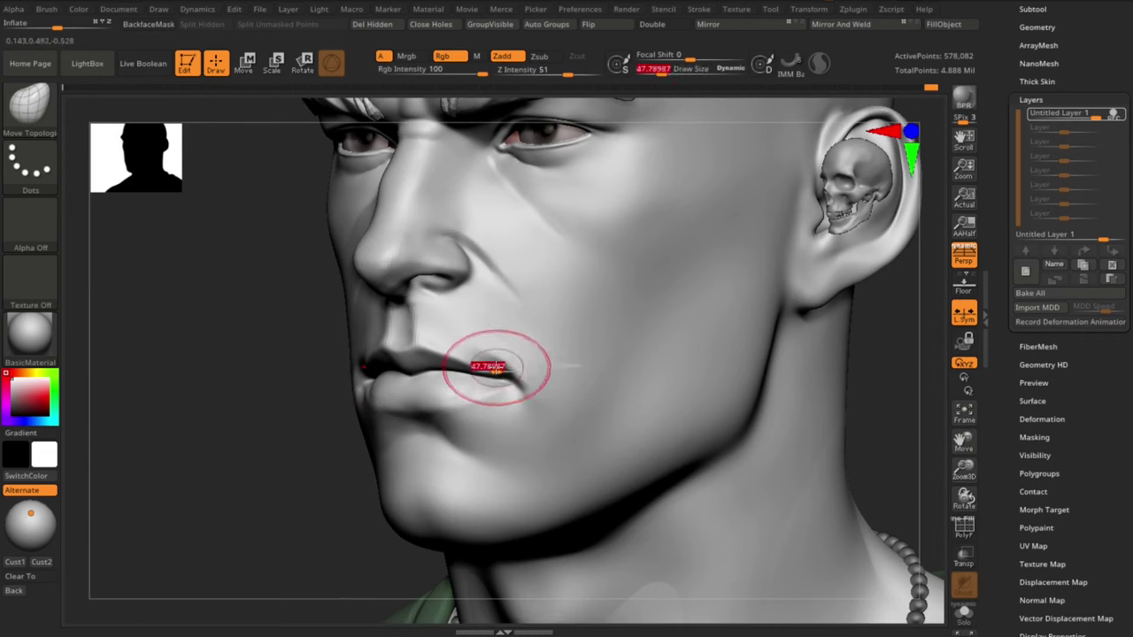
Step: Sharpen the mouth corners and the line between the lips with the Pinch brush at a draw size of about 36
key(b)
key(p)
key(i)
key(s)
mouse_move(499, 367)
mouse_down()
mouse_move(488, 370)
mouse_move(495, 378)
mouse_up()
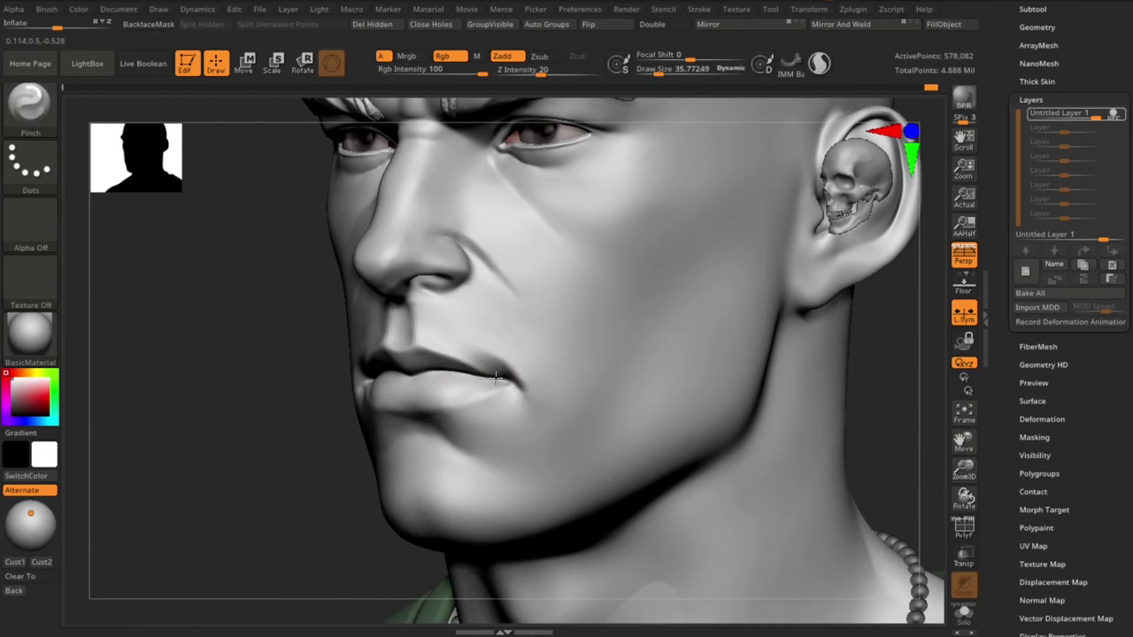
drag(244, 478, 329, 479)
key(s)
drag(436, 373, 450, 376)
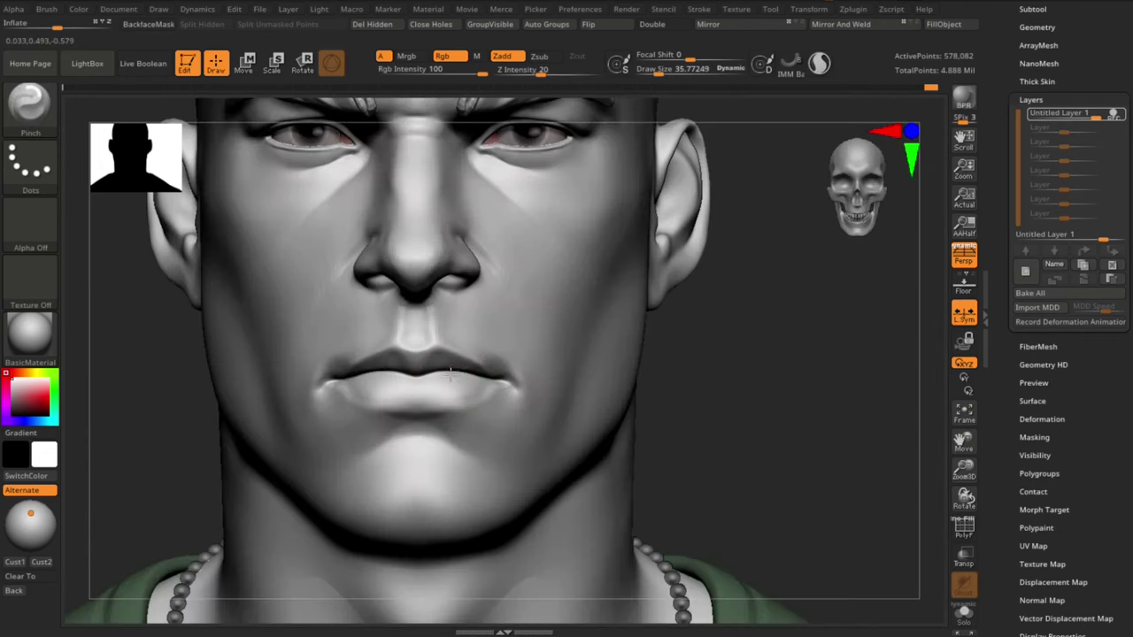
Step: Reshape the mouth corners from below and from a three-quarter angle with Move Topological at a draw size of about 36
alt+drag(762, 439, 788, 439)
mouse_move(885, 421)
mouse_down()
mouse_move(850, 422)
mouse_move(865, 425)
mouse_move(861, 274)
mouse_up()
key(b)
key(m)
key(t)
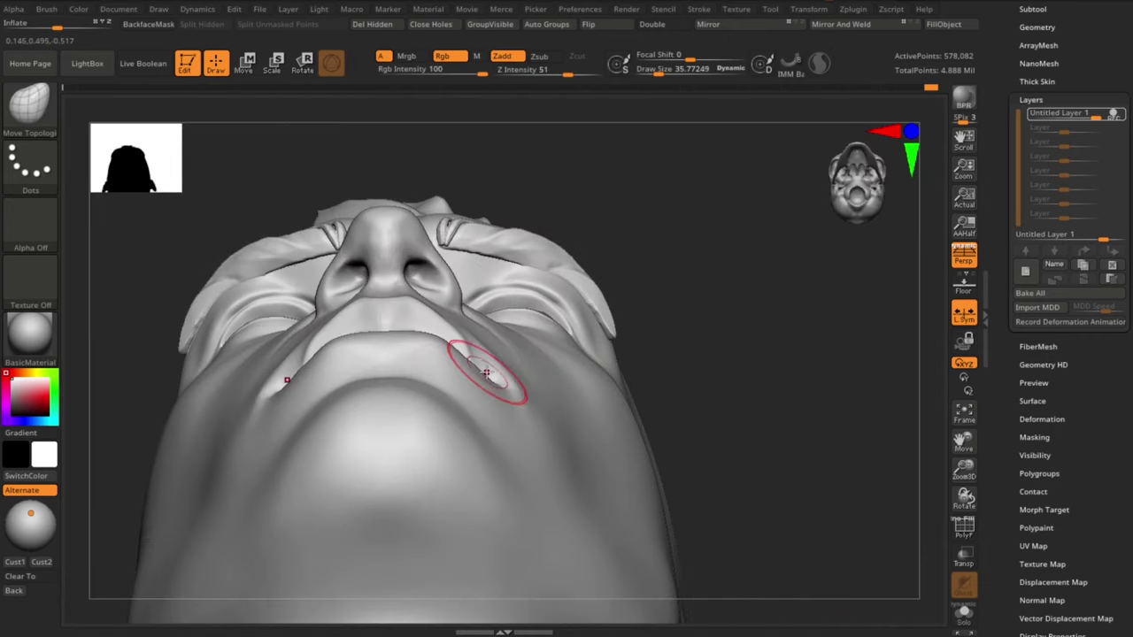
drag(791, 254, 821, 452)
drag(872, 421, 827, 420)
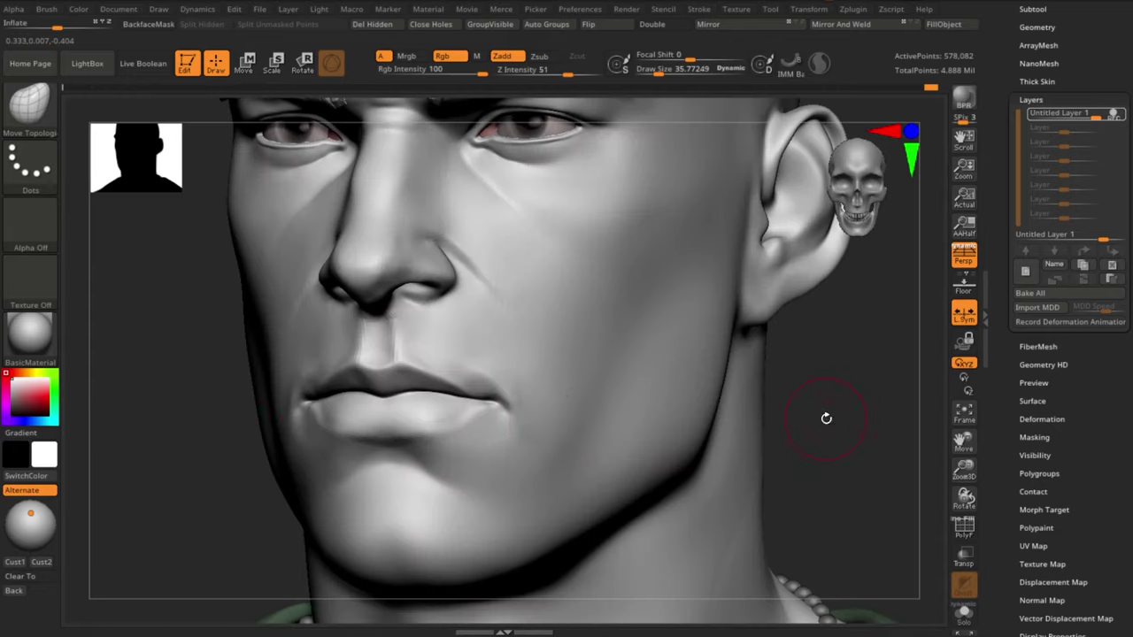
key(s)
drag(522, 384, 517, 384)
alt+drag(192, 496, 192, 450)
drag(192, 450, 244, 443)
Step: Build up the area below the lower lip and mouth corners with ClayBuildup at a draw size of about 36 and smooth it
mouse_move(819, 354)
alt+mouse_down()
mouse_move(827, 405)
mouse_move(808, 398)
alt+mouse_up()
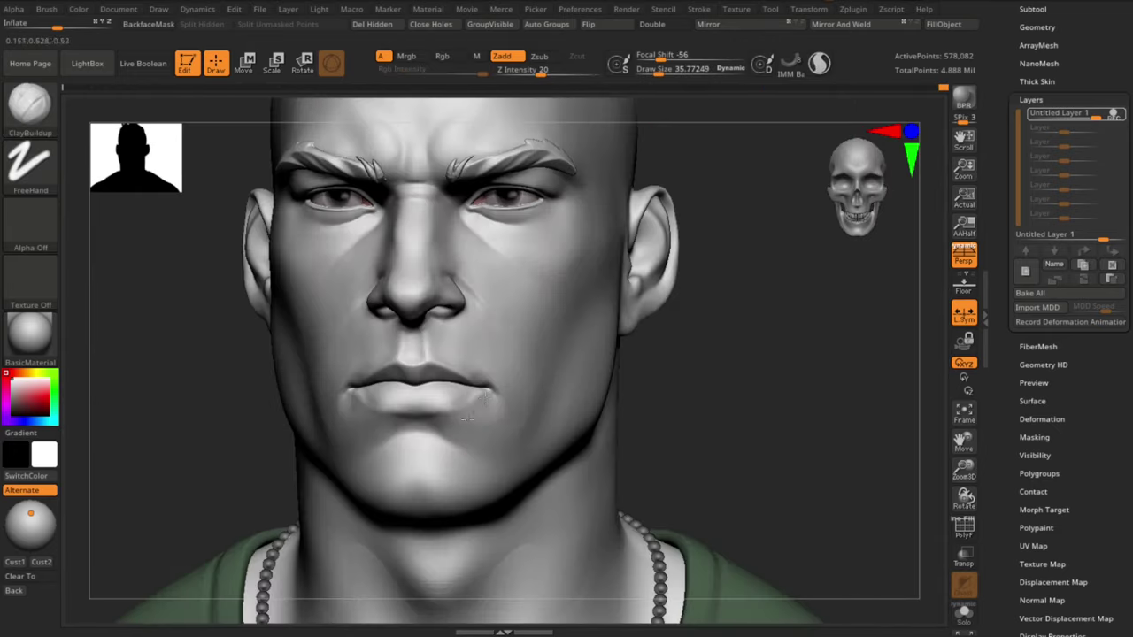
key(shift)
shift+drag(443, 435, 493, 418)
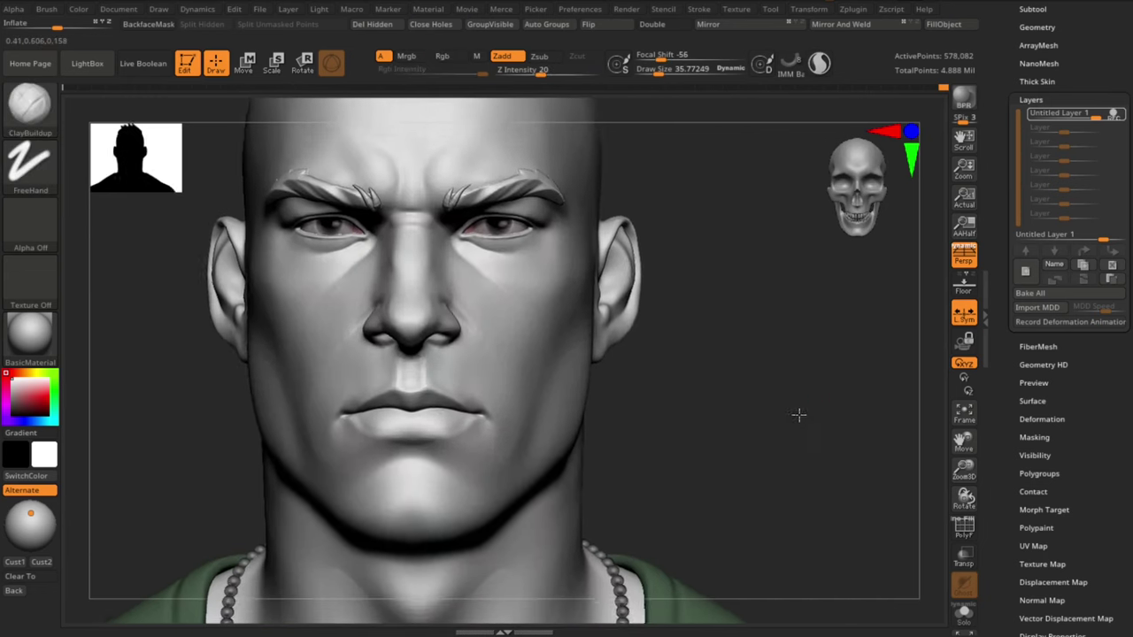
Step: Adjust the lower edge of the lower lip with the Move brush, reducing the draw size from about 51
drag(799, 415, 795, 416)
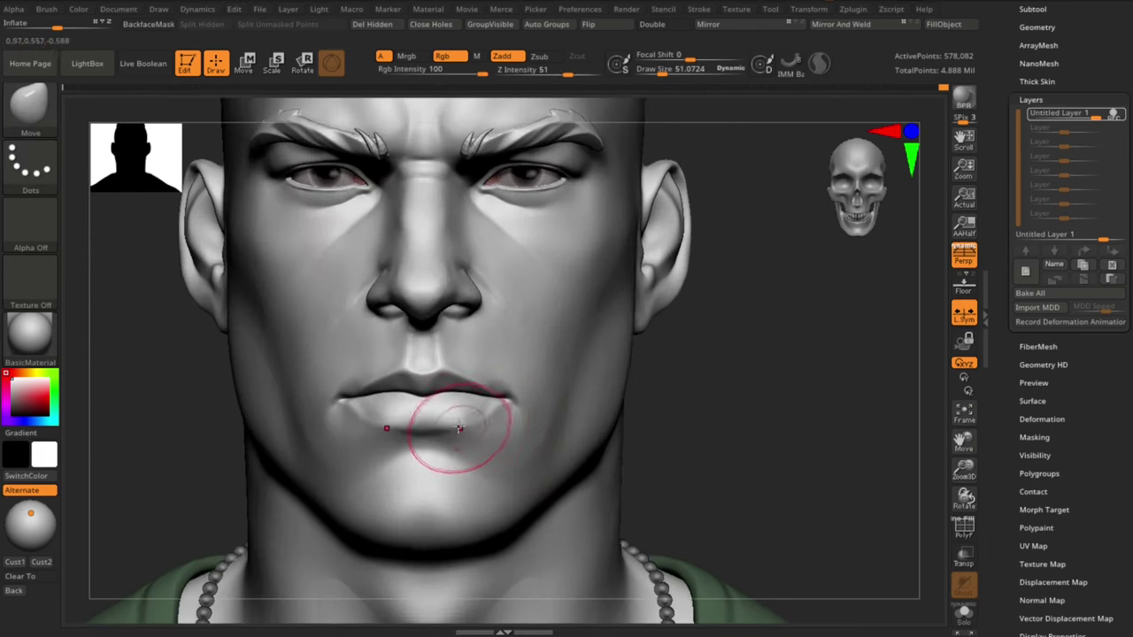
key(bracketleft)
drag(459, 428, 456, 428)
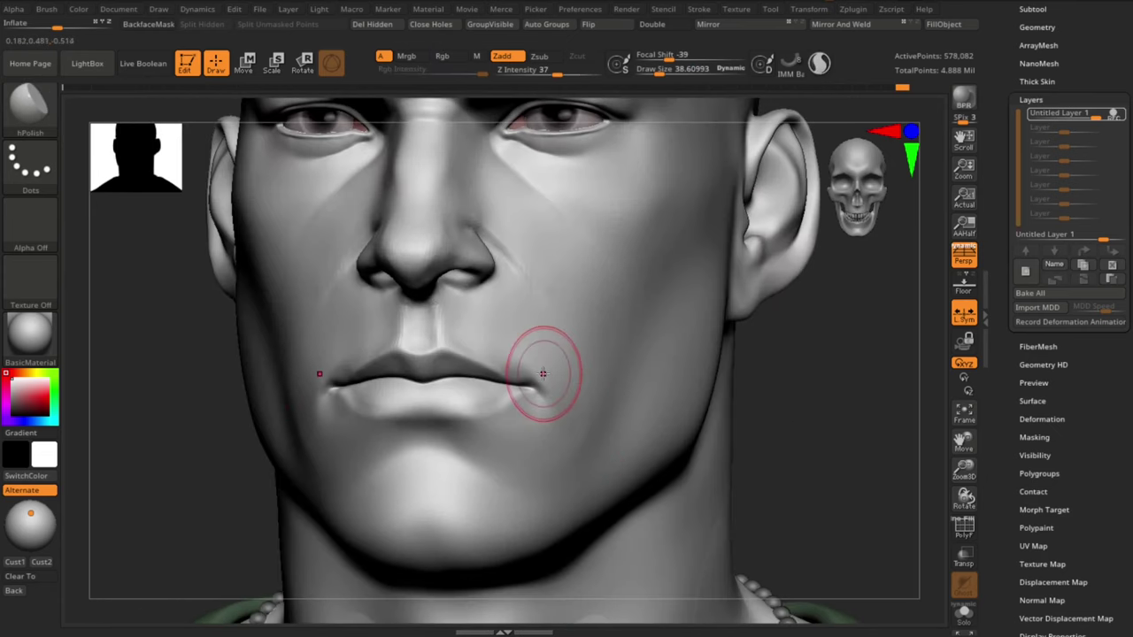
Step: Flatten the surface under the lower lip and mouth corners with hPolish at a draw size of about 33 to 39
key(s)
drag(513, 423, 512, 423)
mouse_move(513, 428)
mouse_down()
mouse_move(522, 413)
mouse_move(481, 441)
mouse_move(504, 435)
mouse_up()
key(s)
key(s)
drag(435, 432, 432, 432)
drag(436, 432, 450, 431)
key(ctrl+z)
key(s)
drag(450, 430, 471, 431)
Step: Polish the front of the chin with hPolish at a draw size of about 42
drag(832, 448, 788, 426)
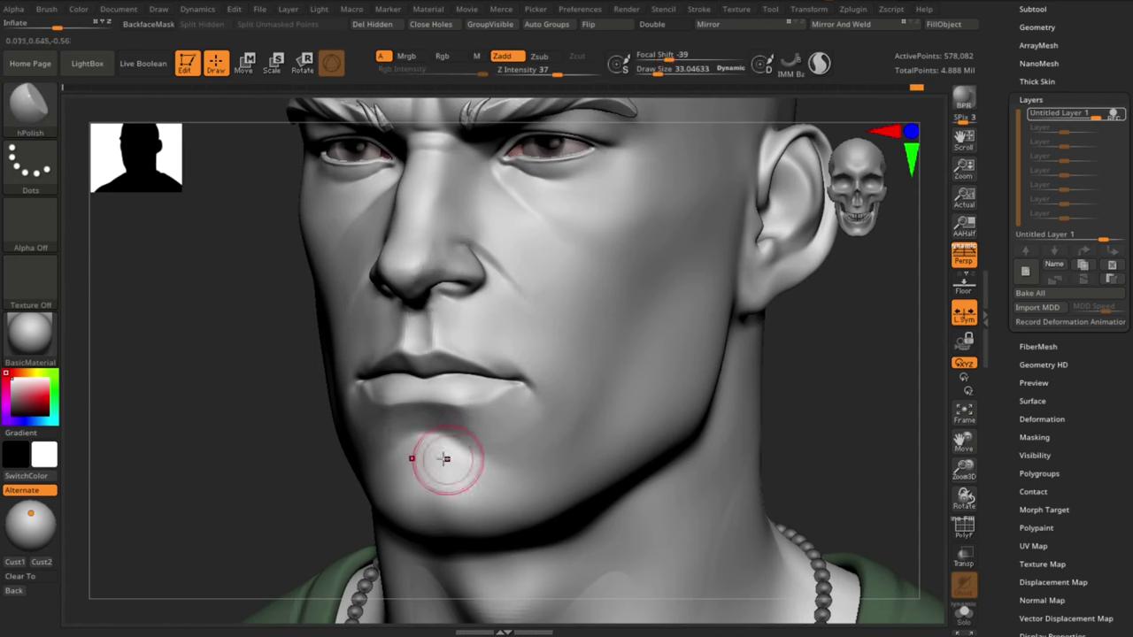
key(s)
drag(443, 461, 430, 466)
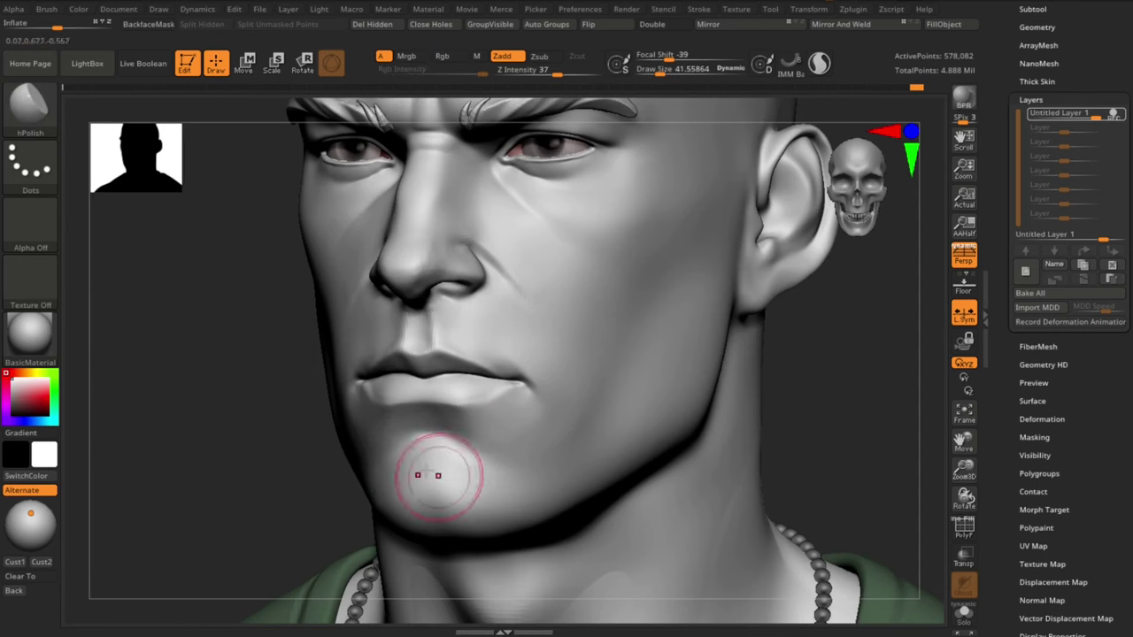
drag(439, 477, 432, 467)
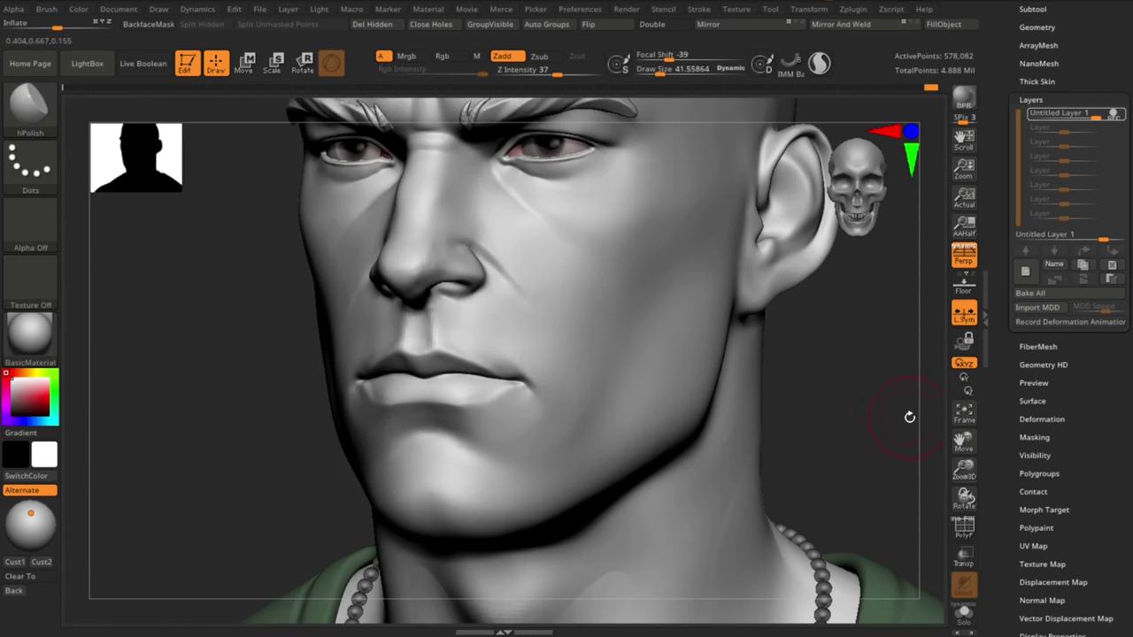
Step: Flatten the side of the chin toward the jaw with hPolish, using draw sizes of about 51 down to 39
drag(910, 417, 796, 410)
key(s)
drag(458, 442, 462, 443)
mouse_move(469, 438)
mouse_down()
mouse_move(464, 452)
mouse_move(478, 447)
mouse_up()
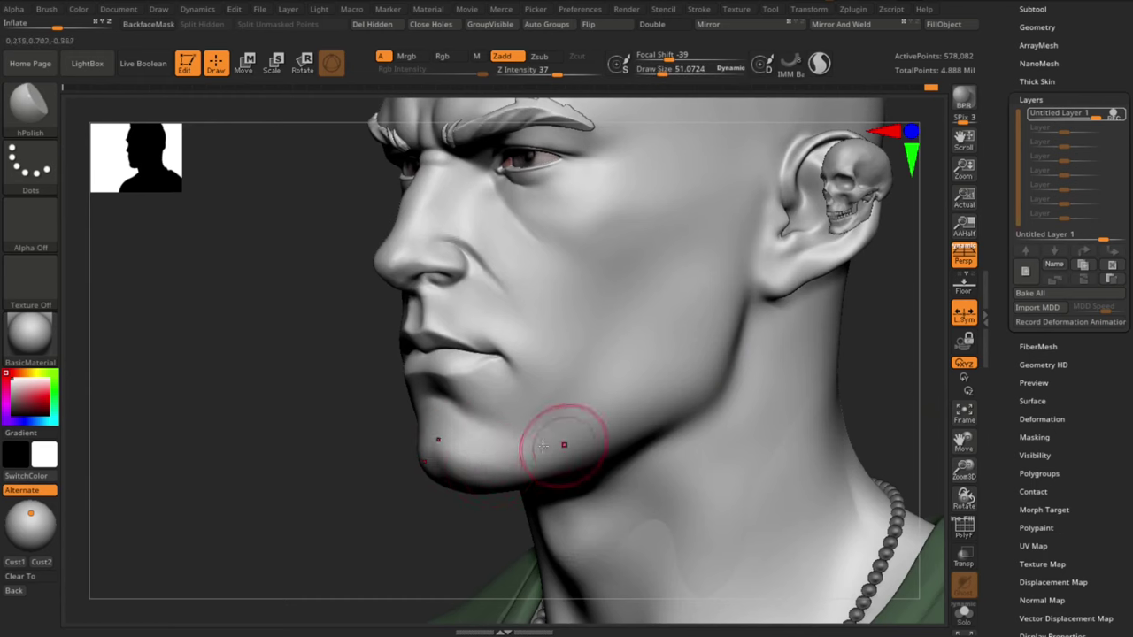
alt+drag(351, 519, 469, 540)
key(s)
drag(492, 422, 473, 430)
key(s)
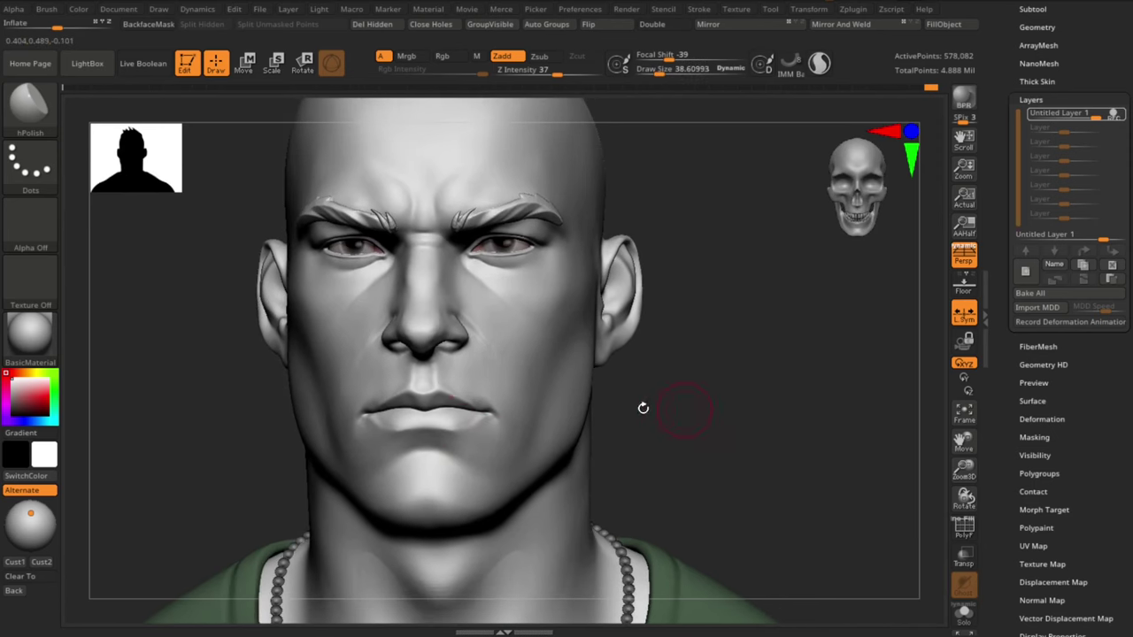
Step: Reshape the area beside the mouth corner with the Move brush at a draw size of about 45
alt+drag(744, 395, 749, 403)
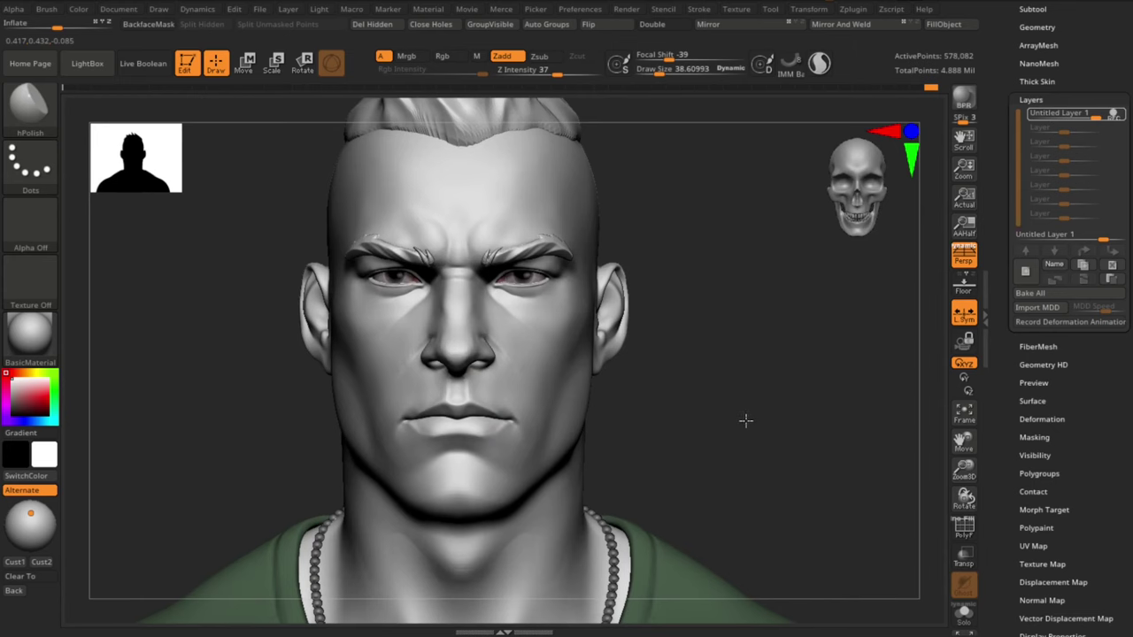
key(b)
key(m)
key(v)
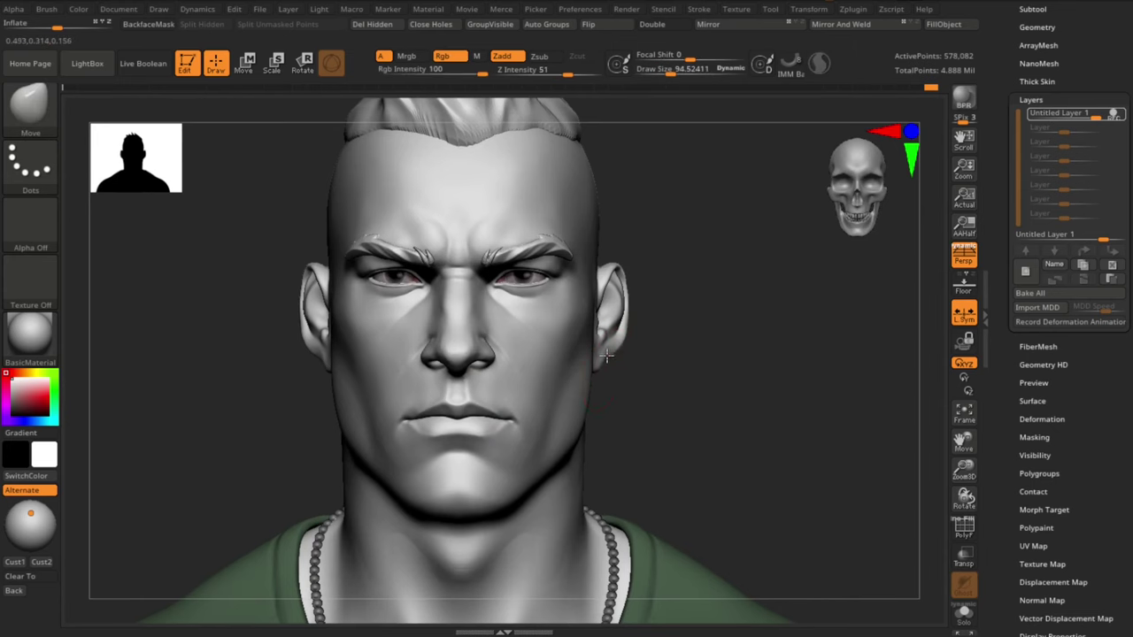
key(s)
drag(678, 395, 666, 397)
mouse_move(664, 400)
mouse_down()
mouse_move(663, 415)
mouse_move(700, 390)
mouse_move(693, 406)
mouse_up()
key(s)
drag(550, 414, 541, 436)
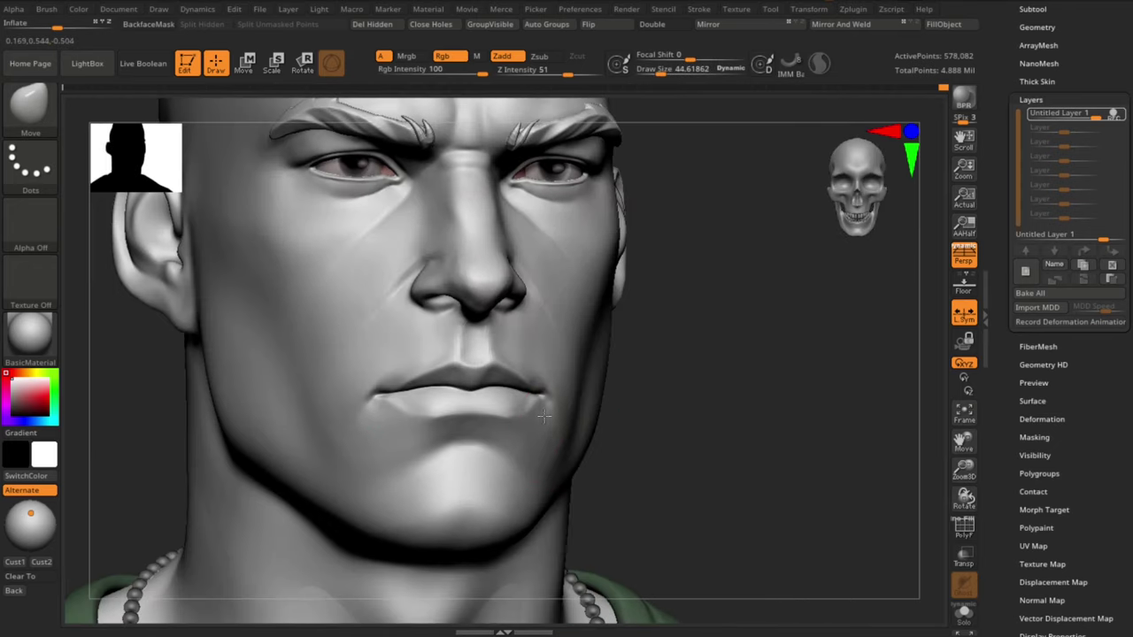
Step: Adjust the mouth corners and the surface above the chin with the Move brush, reducing the draw size to about 42
drag(723, 435, 438, 444)
drag(624, 403, 569, 396)
drag(658, 385, 607, 383)
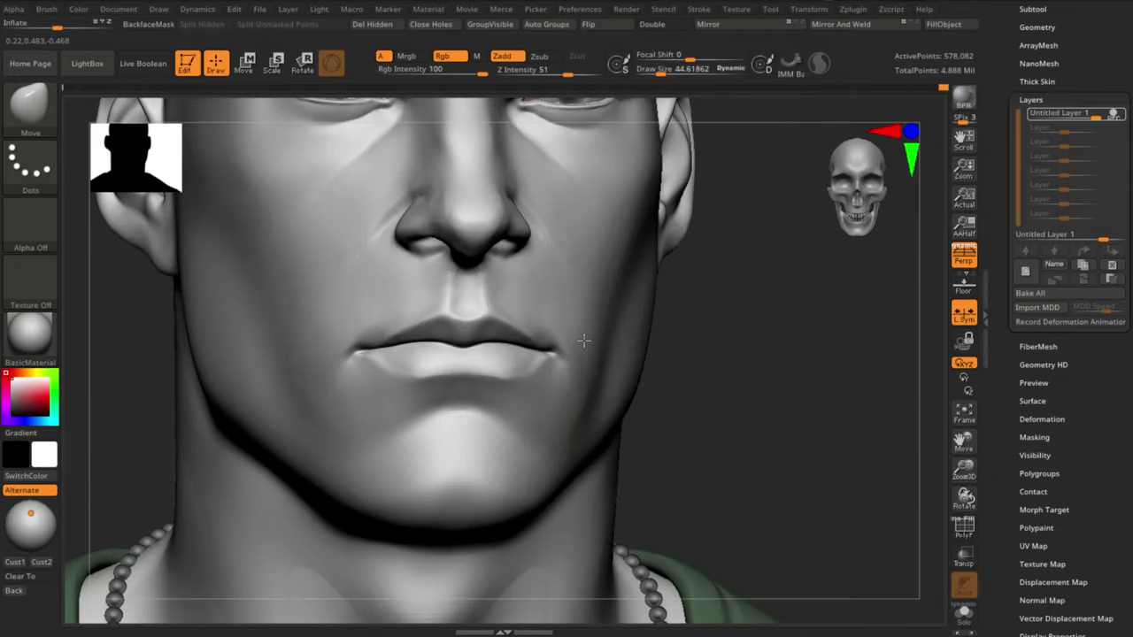
drag(755, 419, 657, 414)
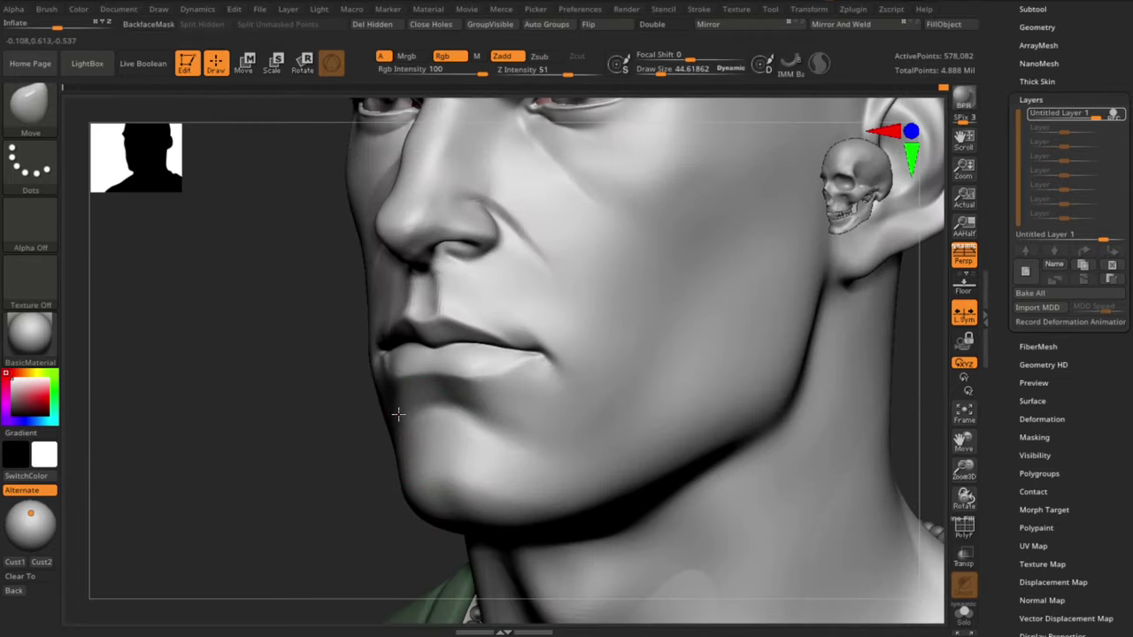
drag(398, 415, 531, 408)
drag(607, 452, 523, 436)
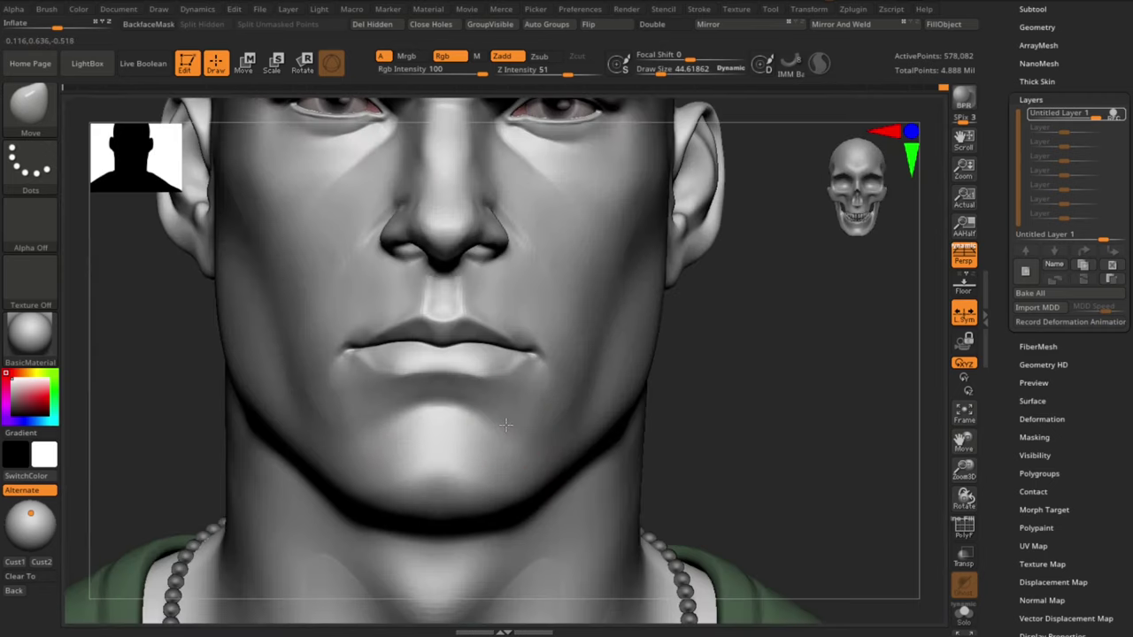
drag(778, 390, 762, 390)
key(s)
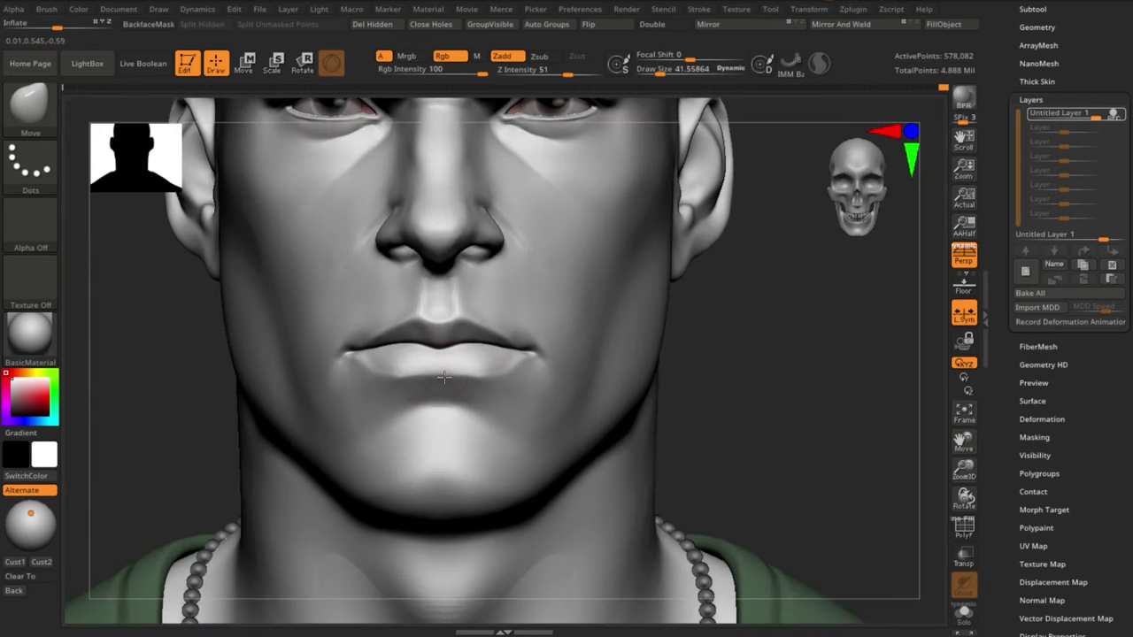
Step: Reshape the lower edge of the lower lip with the Move Topological brush at a draw size of about 42
key(b)
key(m)
key(t)
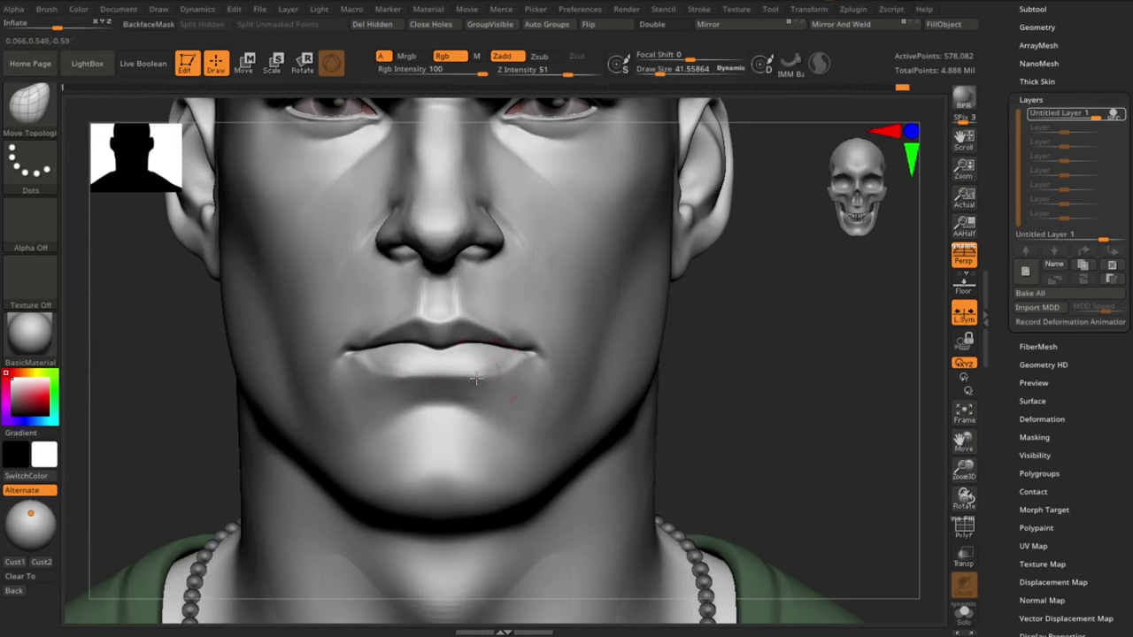
alt+drag(806, 424, 708, 348)
alt+drag(708, 348, 793, 381)
alt+drag(356, 397, 423, 384)
drag(349, 471, 468, 461)
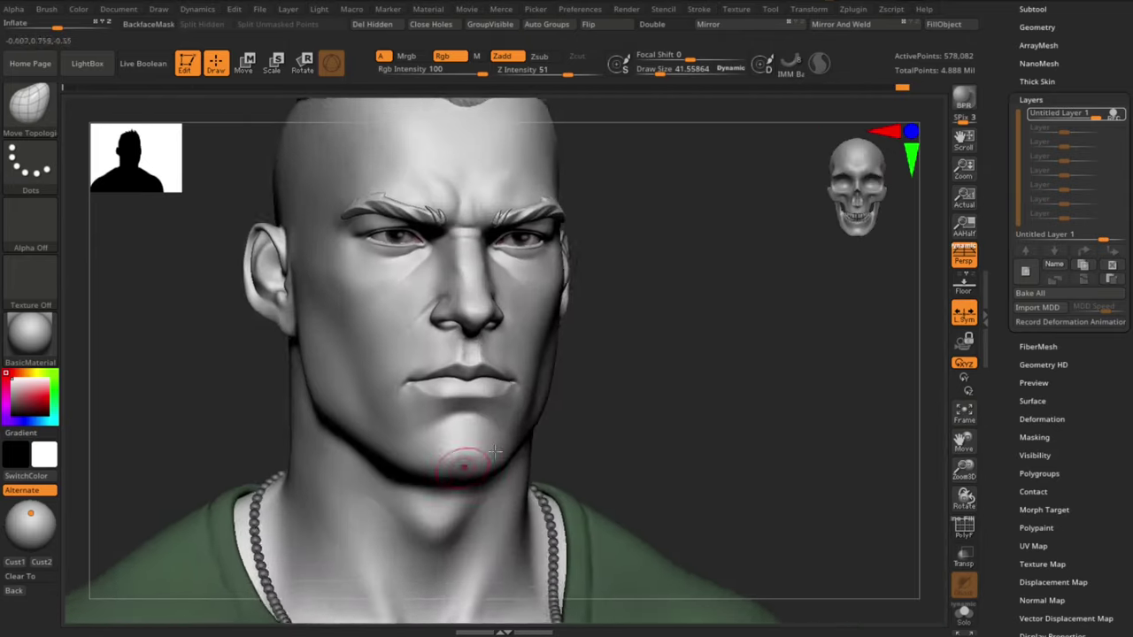
mouse_move(779, 292)
alt+mouse_down()
mouse_move(797, 402)
mouse_move(788, 213)
mouse_move(758, 338)
alt+mouse_up()
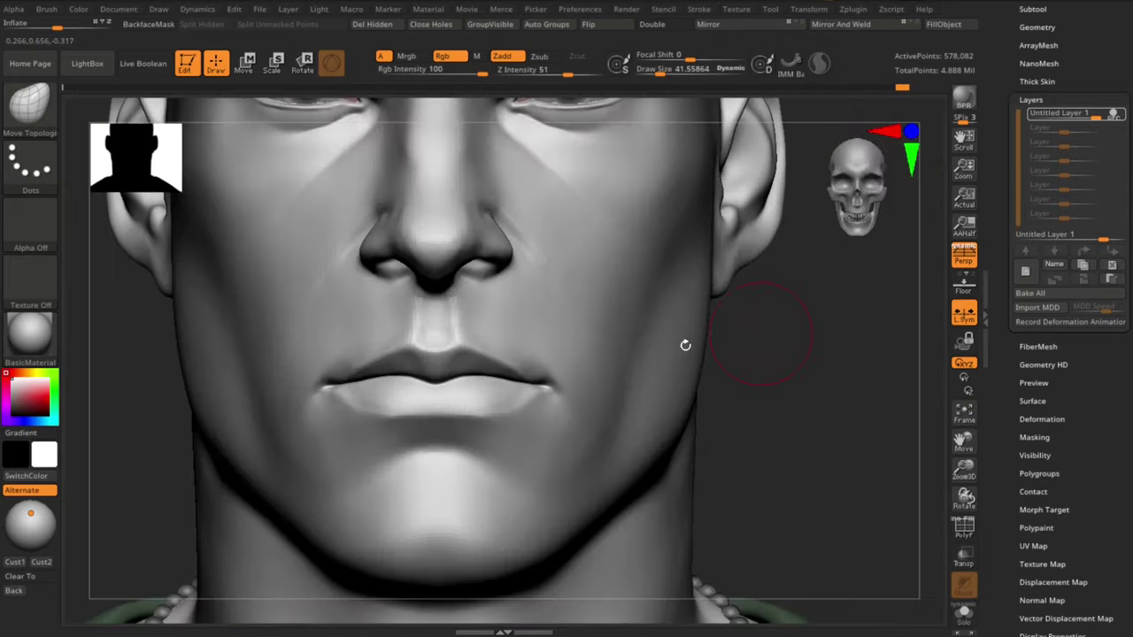
Step: Sculpt the area just under the lower lip with the Standard brush at a draw size of about 21 and smooth it
key(b)
key(s)
key(t)
key(s)
drag(444, 410, 417, 426)
key(s)
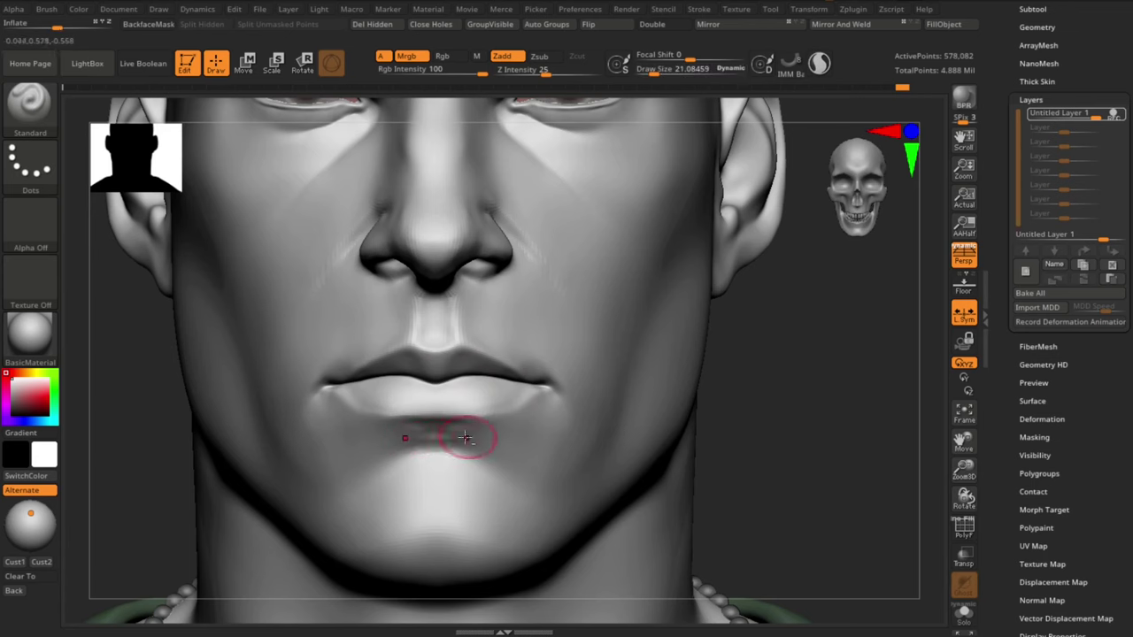
shift+drag(455, 443, 526, 465)
Step: Shape the lower lip toward the mouth corners with the Standard brush at a draw size of about 28, undoing the last stroke
mouse_move(781, 443)
alt+mouse_down()
mouse_move(842, 407)
mouse_move(735, 414)
alt+mouse_up()
alt+drag(269, 468, 254, 479)
key(s)
drag(426, 409, 429, 409)
mouse_move(429, 409)
mouse_down()
mouse_move(377, 406)
mouse_move(451, 416)
mouse_move(480, 399)
mouse_move(533, 398)
mouse_up()
key(ctrl+z)
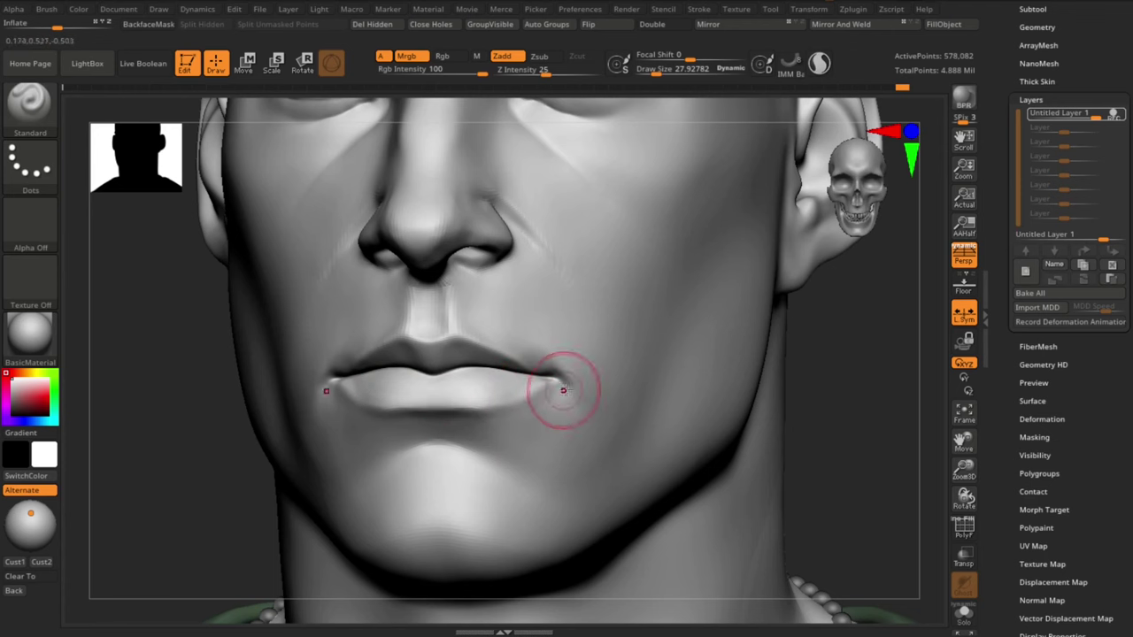
Step: Refine the mouth corners and the outer lower lip with the Standard brush at draw sizes of about 28 and 21
key(f)
mouse_move(857, 407)
alt+mouse_down()
mouse_move(842, 366)
mouse_move(899, 393)
mouse_move(824, 384)
alt+mouse_up()
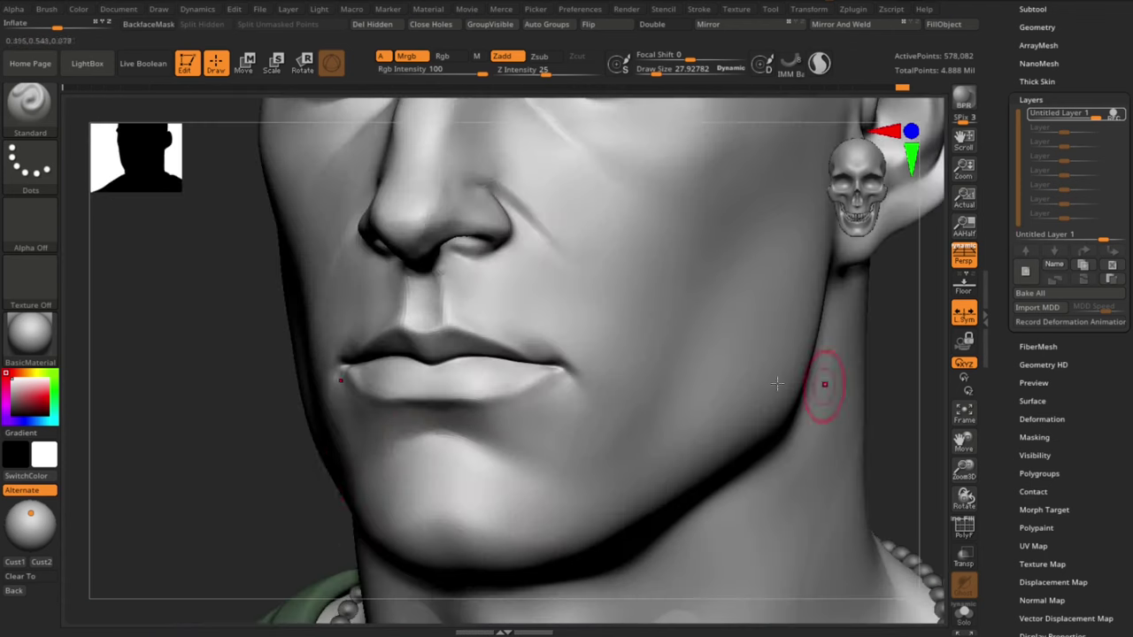
drag(310, 469, 276, 472)
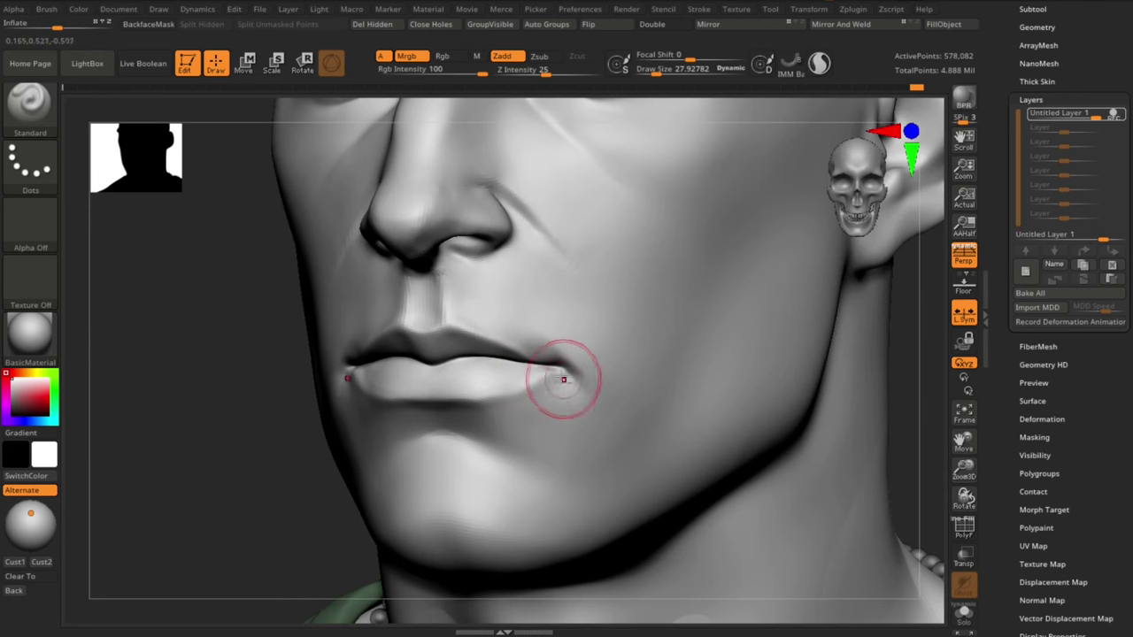
drag(213, 443, 283, 442)
drag(547, 390, 478, 405)
drag(886, 398, 849, 400)
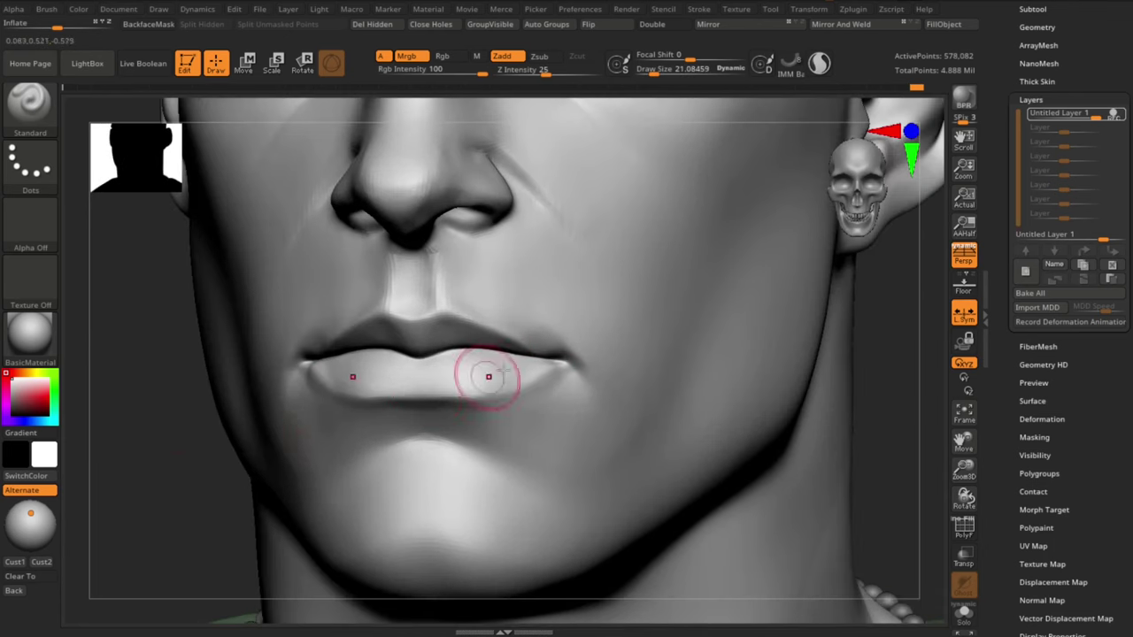
Step: Define the lower lip's rim and corners with the Standard brush at a draw size of about 14, smoothing the outer lip
drag(159, 390, 212, 385)
key(s)
drag(324, 370, 319, 370)
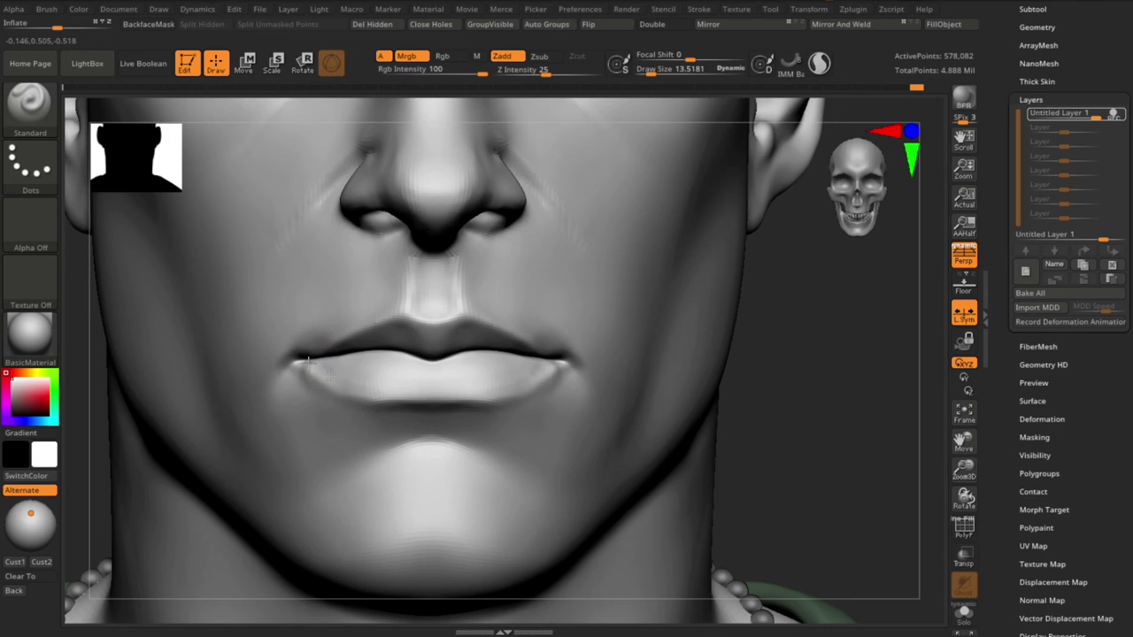
mouse_move(886, 444)
alt+mouse_down()
mouse_move(853, 334)
mouse_move(881, 447)
alt+mouse_up()
shift+drag(332, 365, 343, 390)
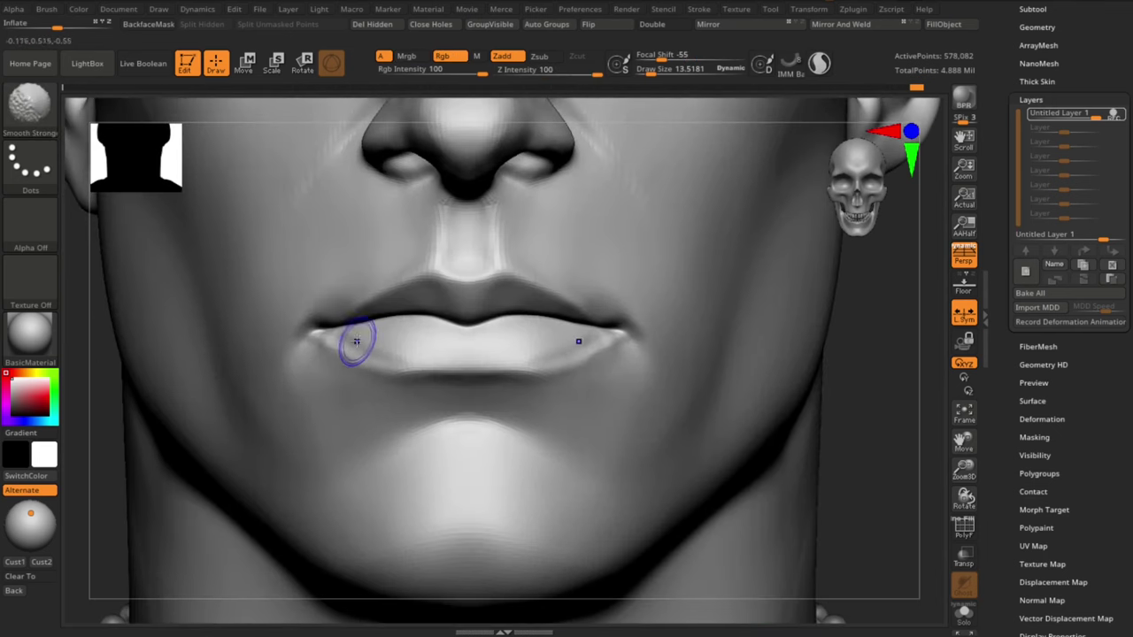
mouse_move(397, 353)
shift+mouse_down()
mouse_move(359, 375)
mouse_move(408, 360)
mouse_move(341, 345)
mouse_move(419, 360)
shift+mouse_up()
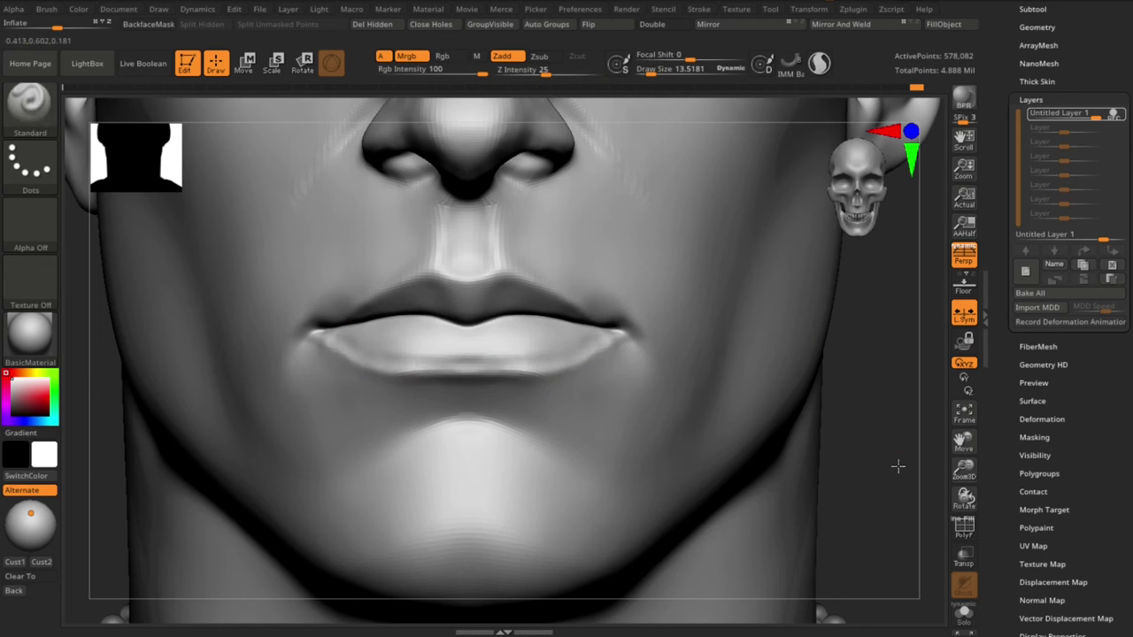
Step: Smooth the mouth corners and the ends of the lower lip
mouse_move(898, 465)
alt+mouse_down()
mouse_move(824, 345)
mouse_move(877, 389)
mouse_move(725, 399)
alt+mouse_up()
mouse_move(212, 447)
mouse_down()
mouse_move(286, 458)
mouse_move(286, 410)
mouse_move(796, 387)
mouse_move(797, 363)
mouse_move(796, 407)
mouse_up()
drag(796, 408, 865, 409)
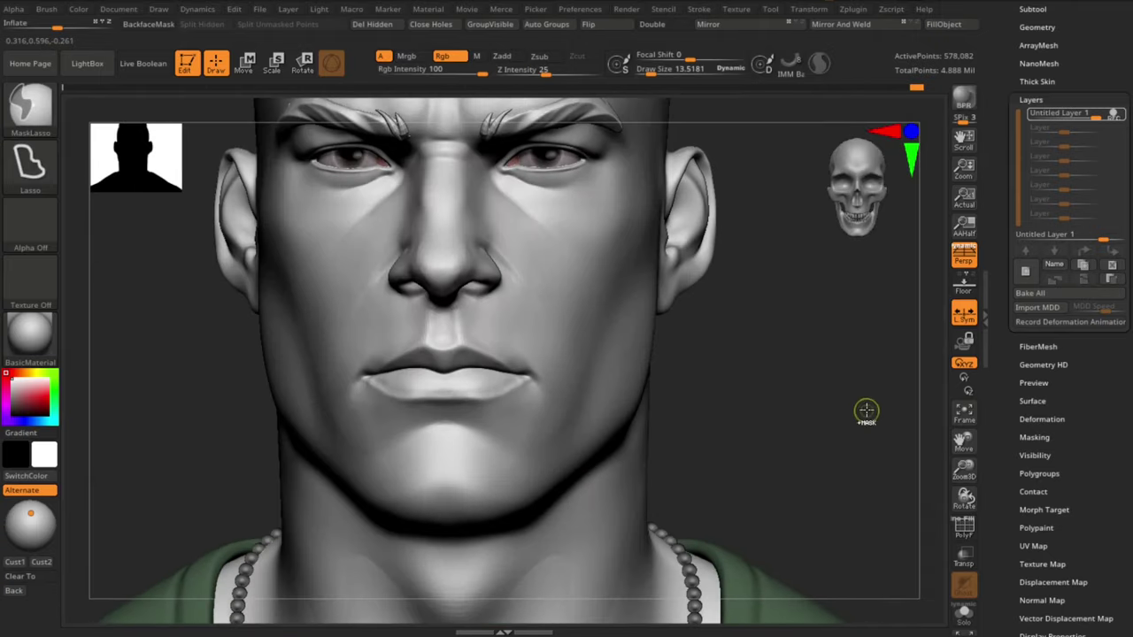
ctrl+right_drag(865, 398, 888, 390)
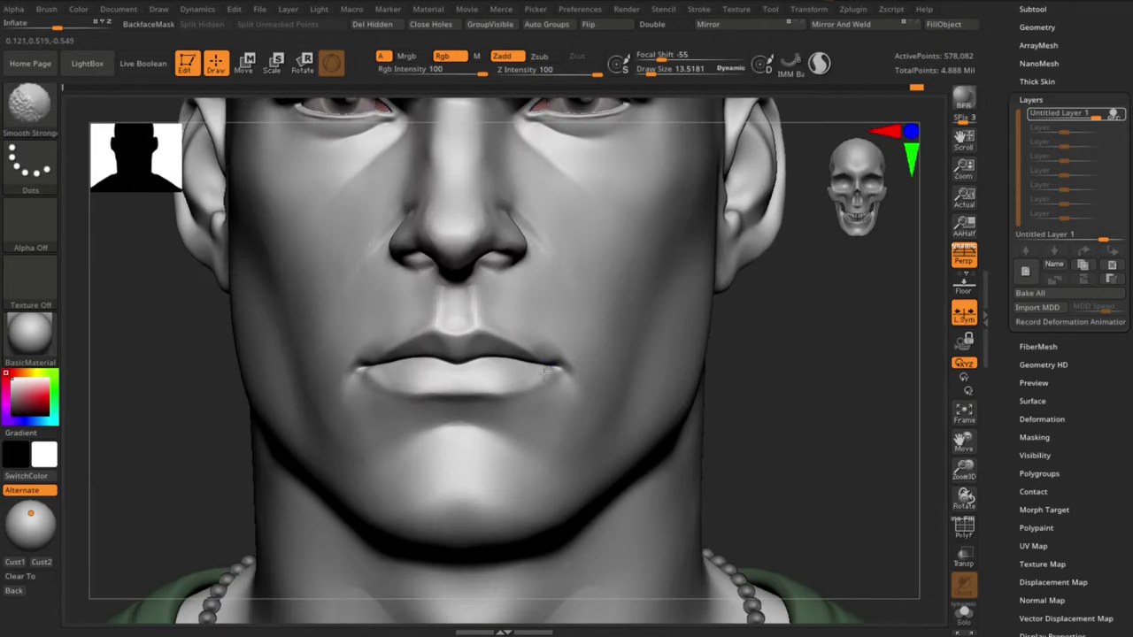
mouse_move(856, 391)
alt+mouse_down()
mouse_move(879, 372)
mouse_move(877, 407)
alt+mouse_up()
alt+drag(151, 491, 223, 500)
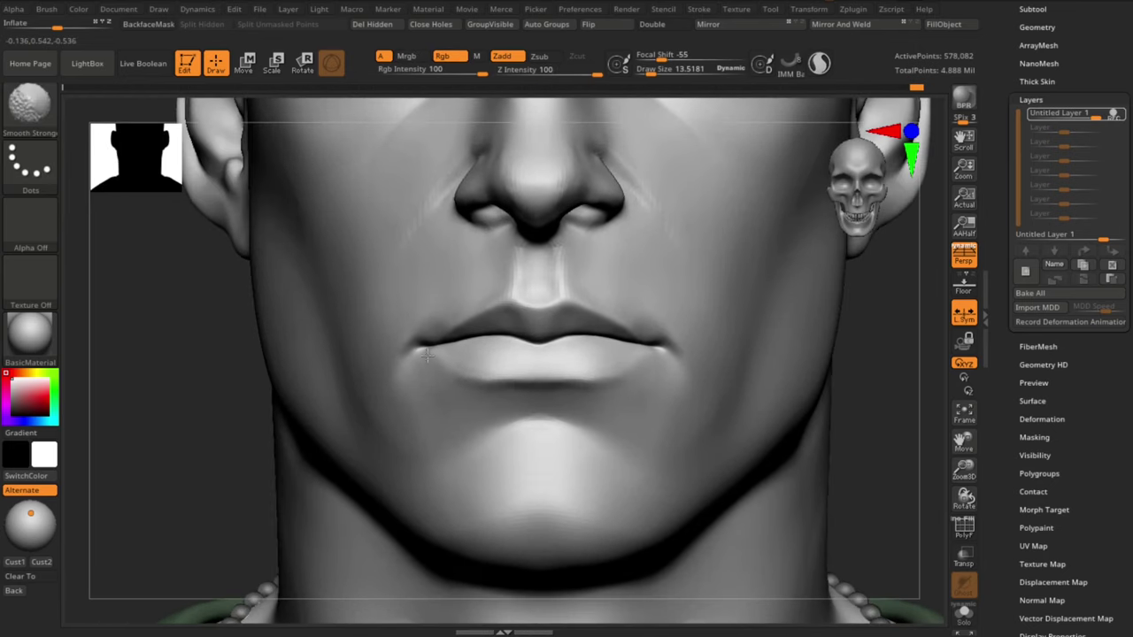
alt+drag(231, 426, 266, 450)
Step: Sharpen the lower lip's edge from the mouth corner to the middle with DamStandard at a draw size of about 26
key(b)
key(d)
key(s)
key(bracketright)
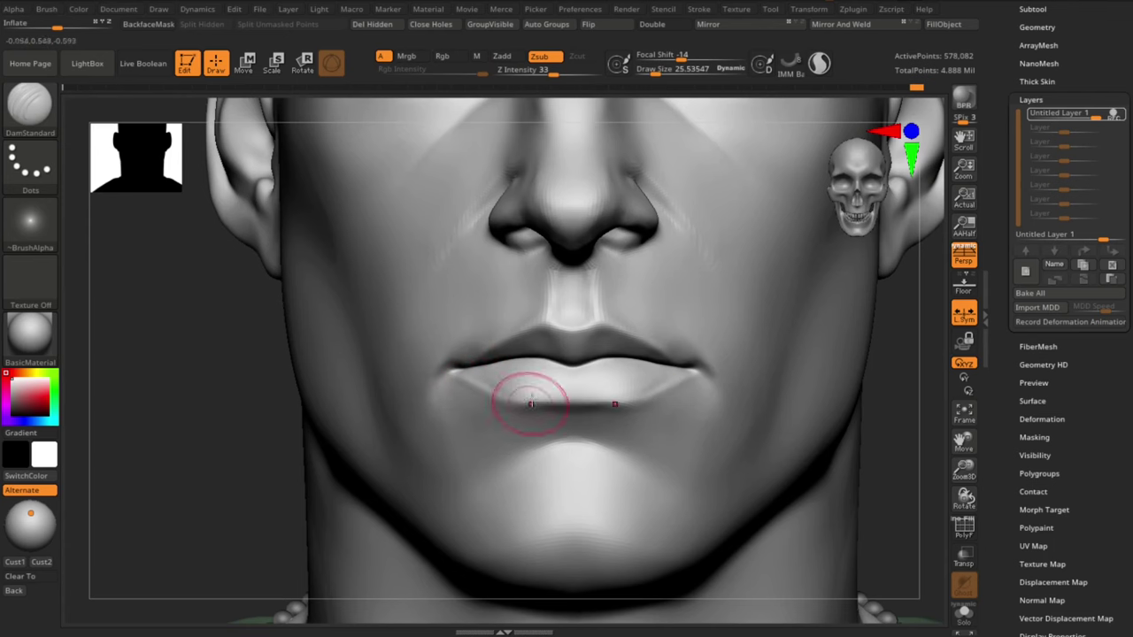
alt+drag(908, 463, 872, 468)
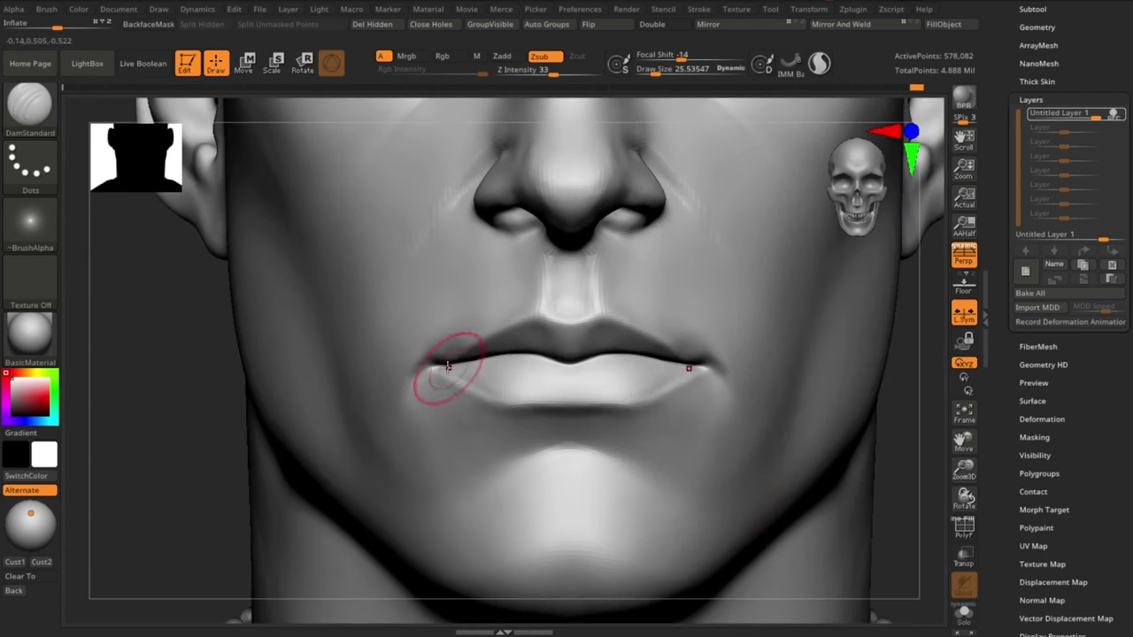
drag(460, 377, 547, 408)
alt+drag(194, 451, 225, 469)
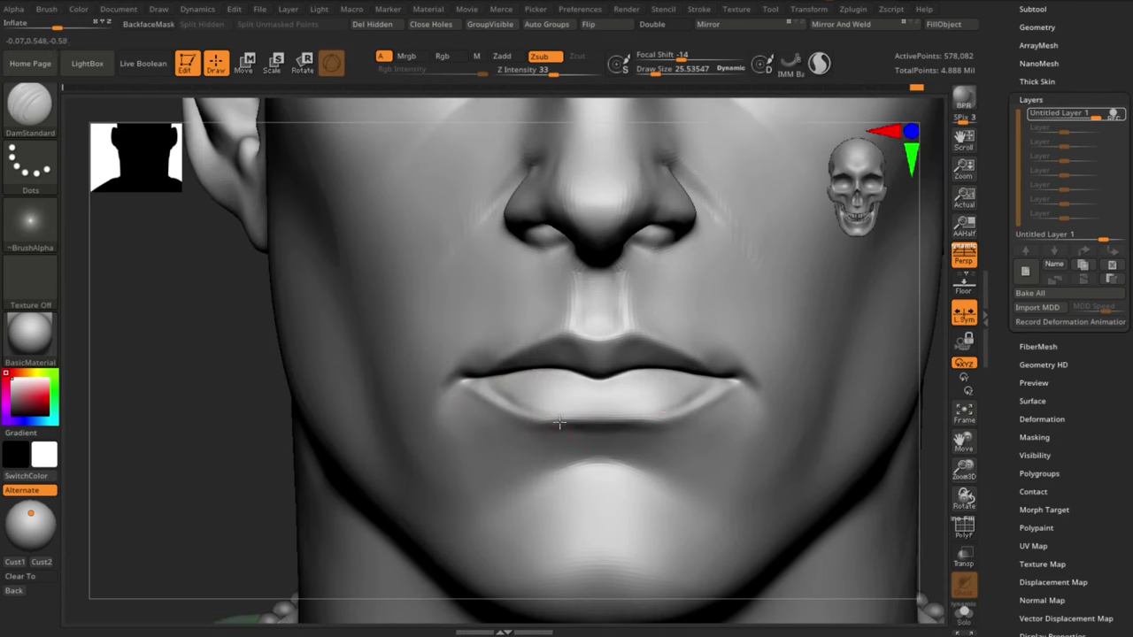
drag(559, 423, 653, 434)
key(ctrl+z)
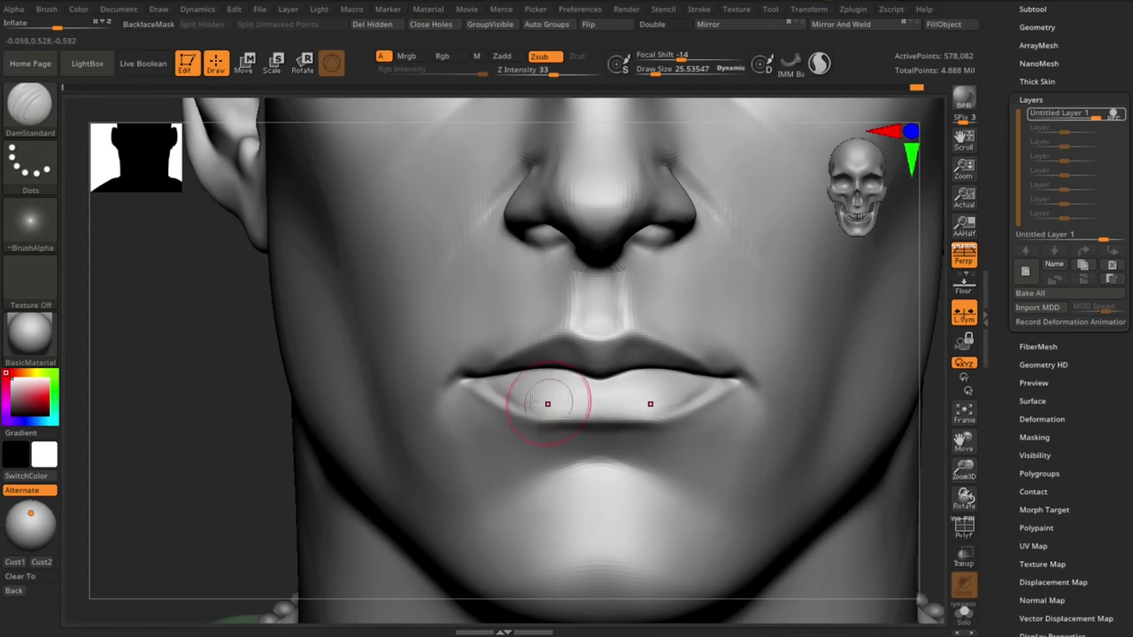
key(ctrl+z)
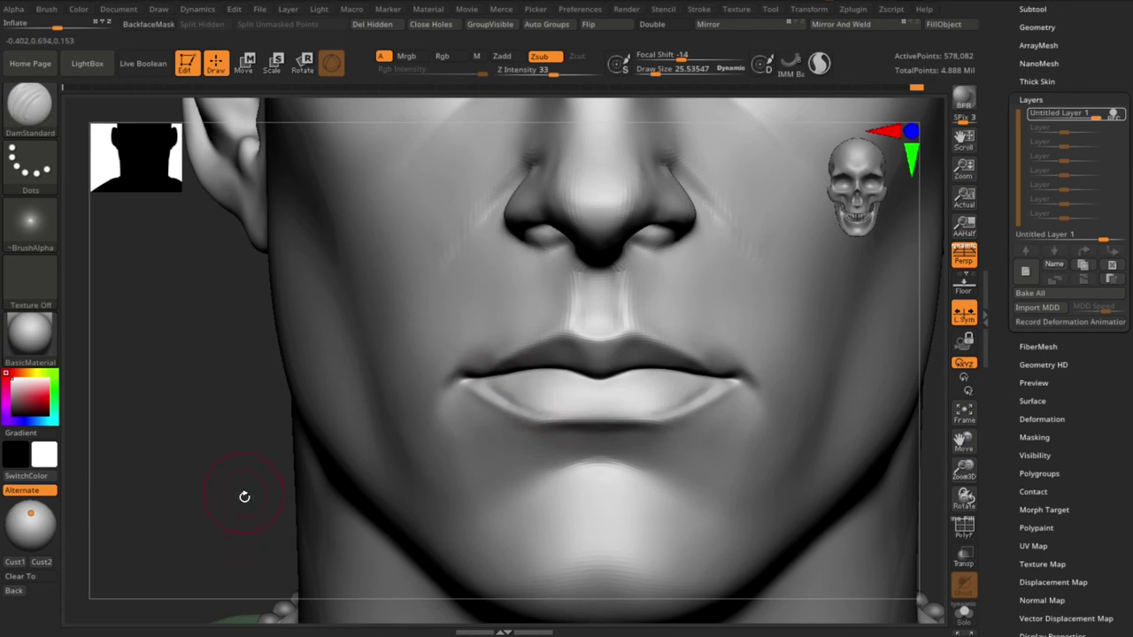
Step: Switch to the ClayBuildup brush and add a new sculpting layer
alt+drag(244, 496, 244, 416)
drag(860, 445, 839, 488)
drag(239, 456, 342, 419)
alt+drag(341, 419, 329, 478)
mouse_move(329, 478)
mouse_down()
mouse_move(349, 501)
mouse_move(345, 543)
mouse_move(333, 450)
mouse_move(321, 470)
mouse_up()
key(b)
key(c)
key(b)
key(s)
drag(586, 366, 584, 359)
click(1024, 272)
Step: Build up the two rounded volumes of the lower lip with ClayBuildup at a draw size of about 17
key(s)
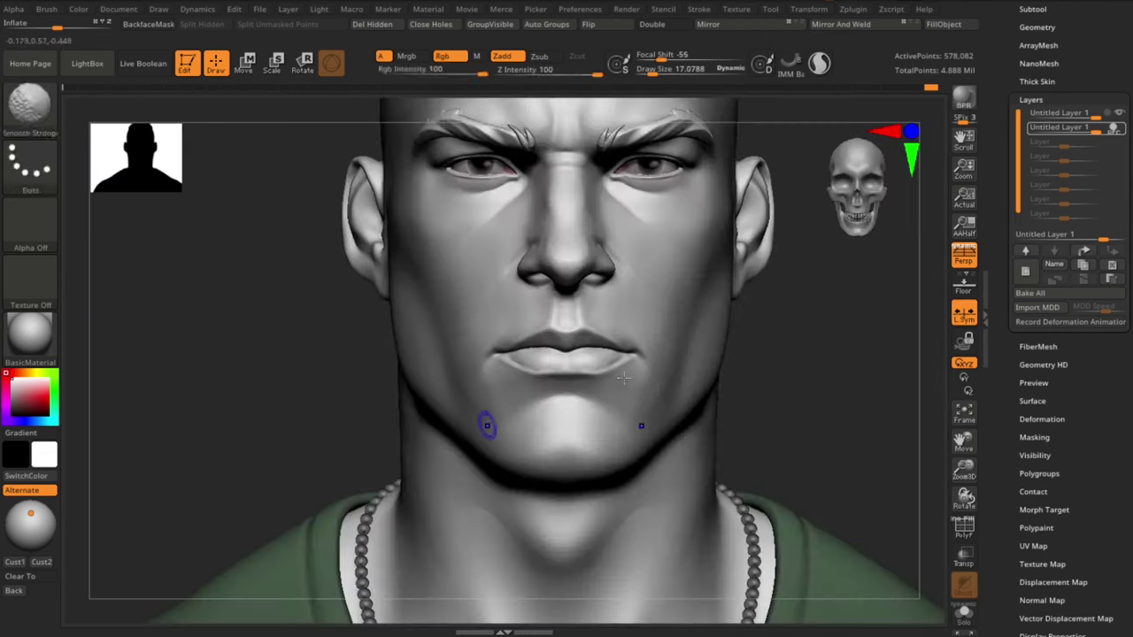
alt+drag(640, 424, 145, 476)
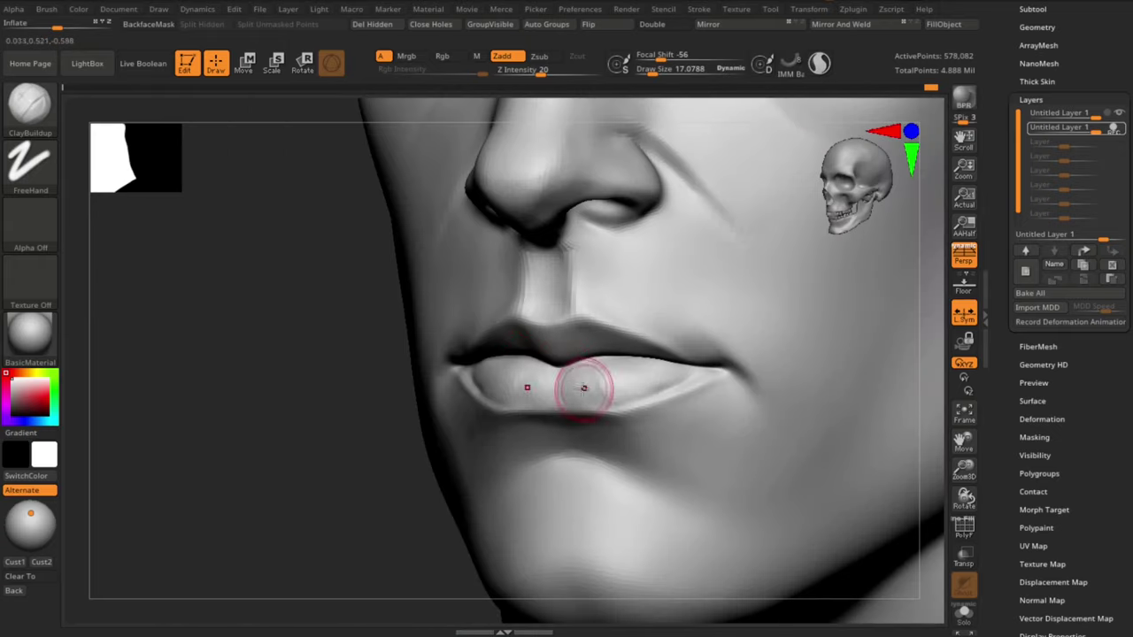
mouse_move(604, 389)
mouse_down()
mouse_move(643, 392)
mouse_move(700, 369)
mouse_up()
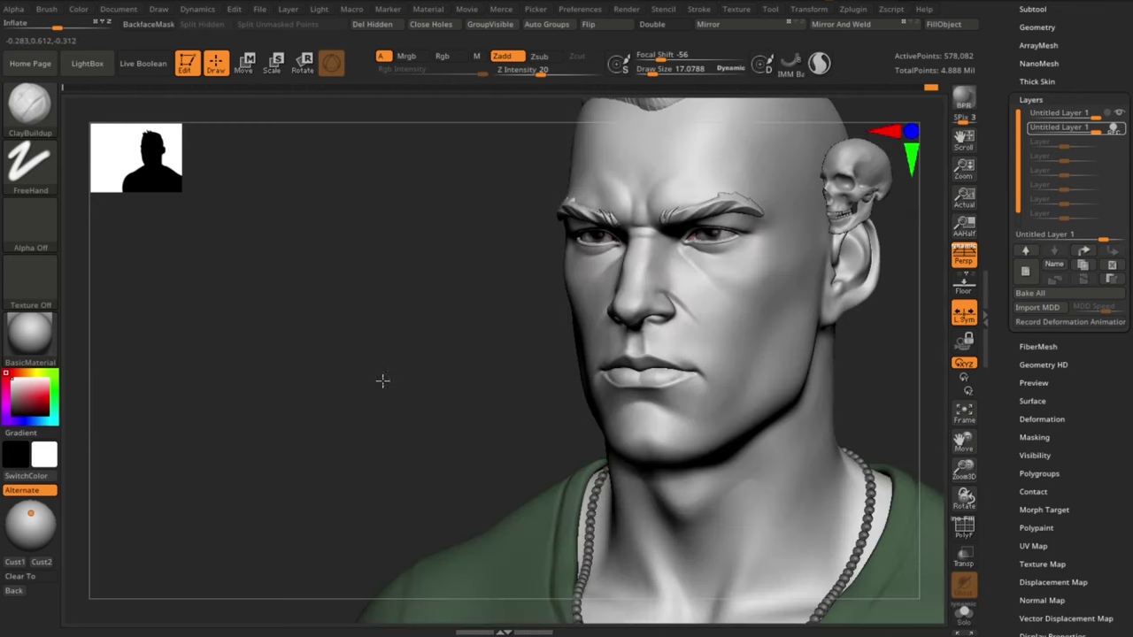
Step: Add another sculpting layer and start adding volume to the upper lip with ClayBuildup at a draw size of about 12
drag(382, 380, 805, 422)
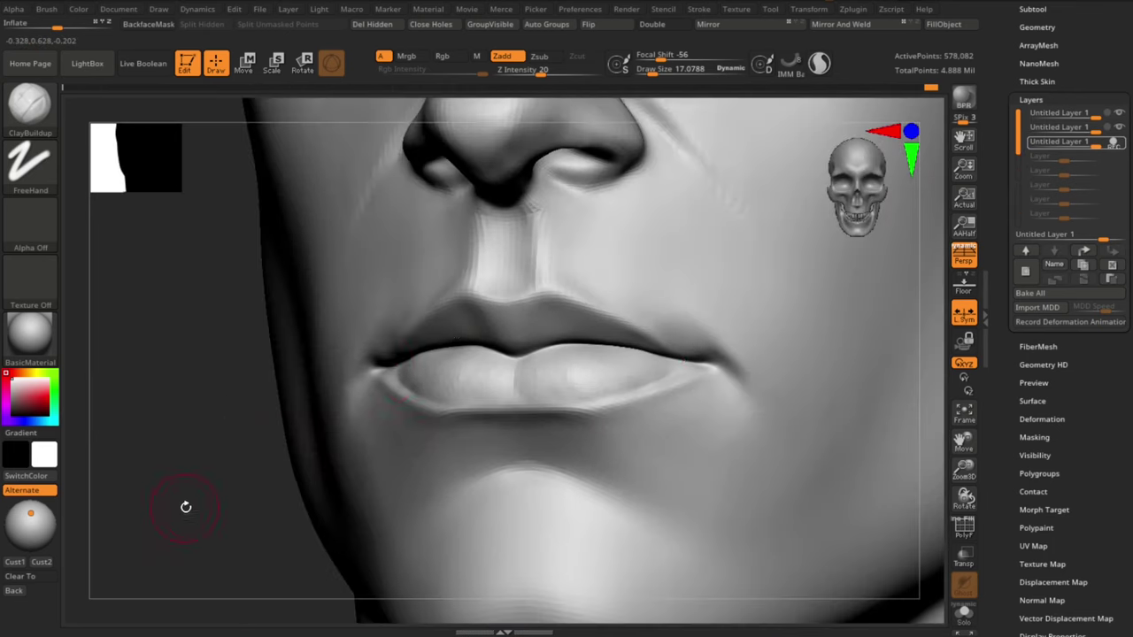
key(s)
drag(526, 320, 523, 320)
drag(222, 524, 220, 522)
drag(280, 398, 281, 412)
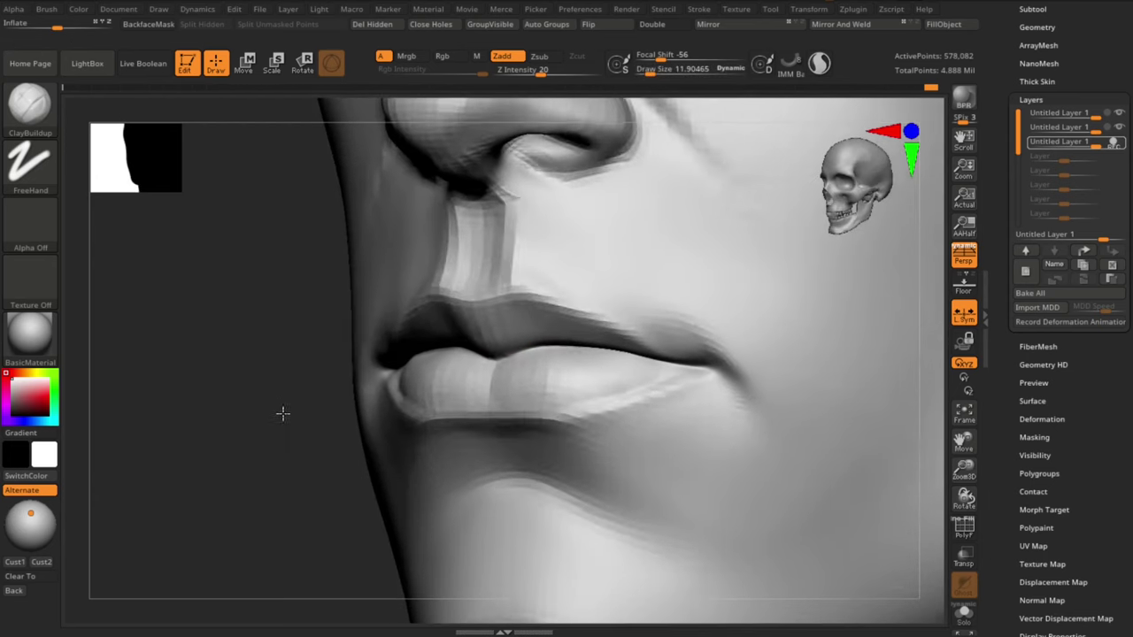
Step: Build up the middle volumes of the upper lip with ClayBuildup at a draw size of about 15
key(s)
mouse_move(500, 311)
mouse_down()
mouse_move(483, 331)
mouse_move(577, 331)
mouse_move(533, 324)
mouse_up()
mouse_move(267, 483)
mouse_down()
mouse_move(253, 483)
mouse_move(306, 480)
mouse_up()
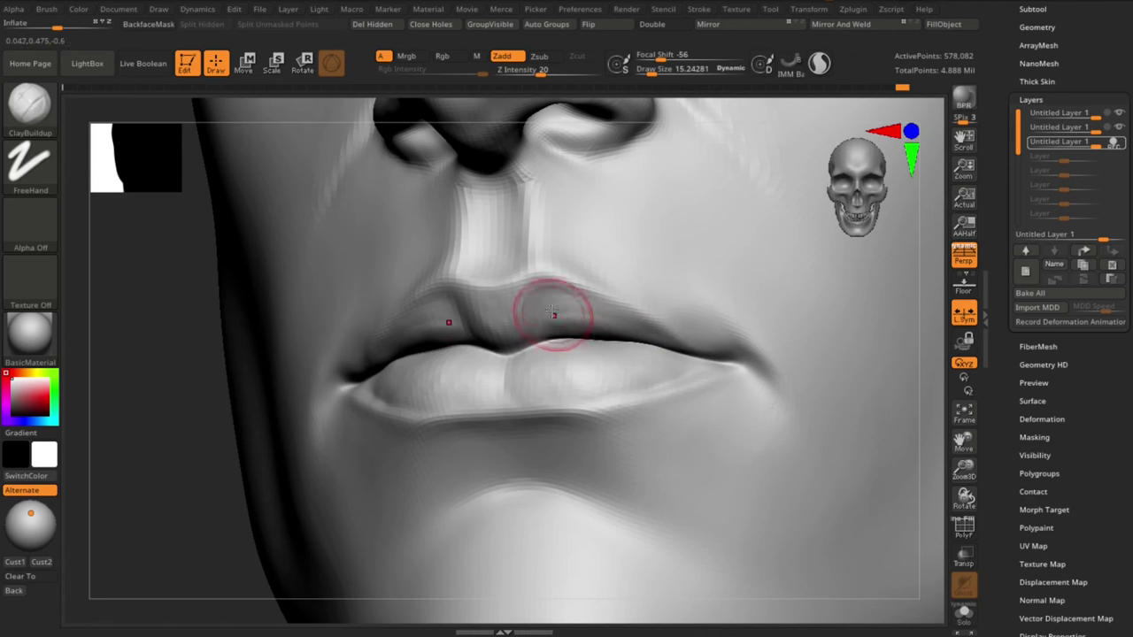
alt+drag(224, 528, 185, 466)
drag(743, 332, 872, 407)
drag(225, 477, 146, 467)
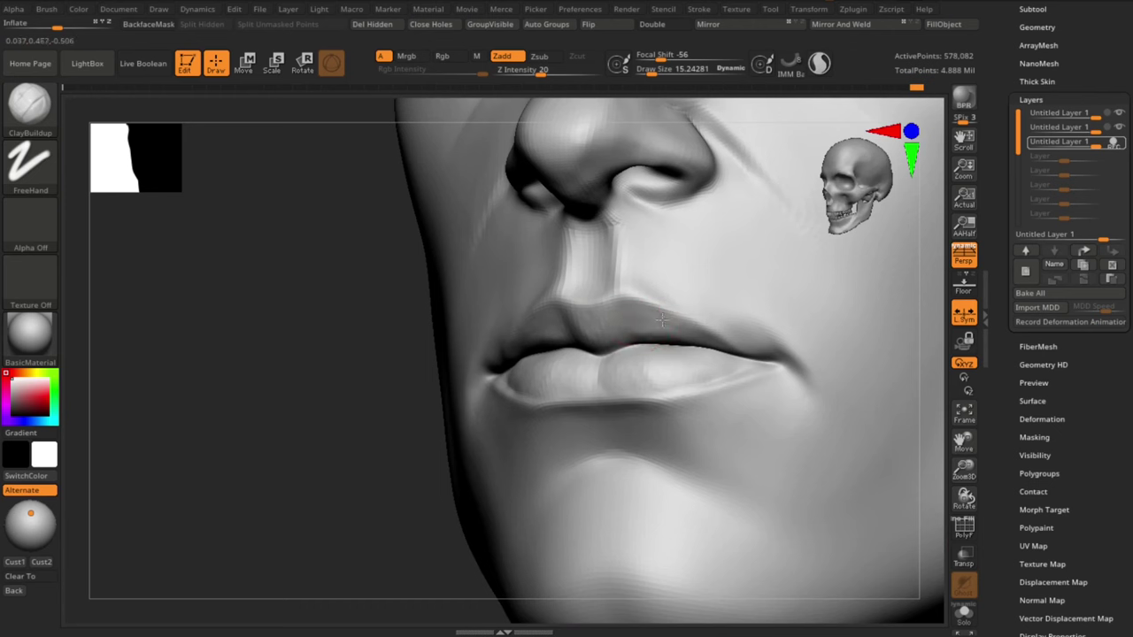
drag(345, 464, 273, 481)
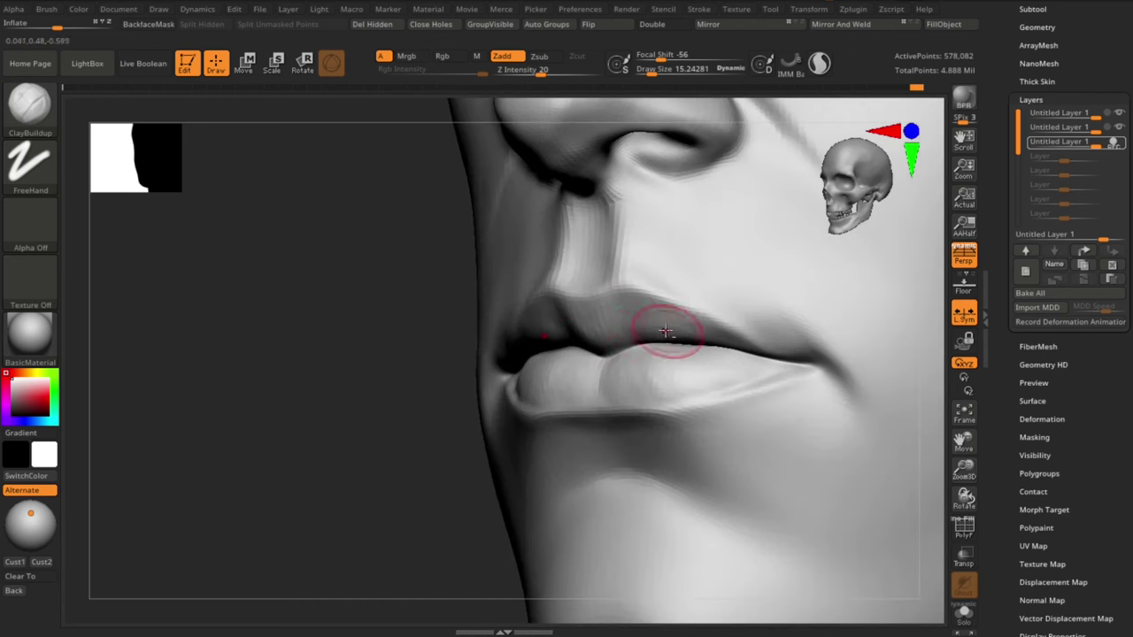
mouse_move(339, 462)
mouse_down()
mouse_move(445, 476)
mouse_move(329, 471)
mouse_up()
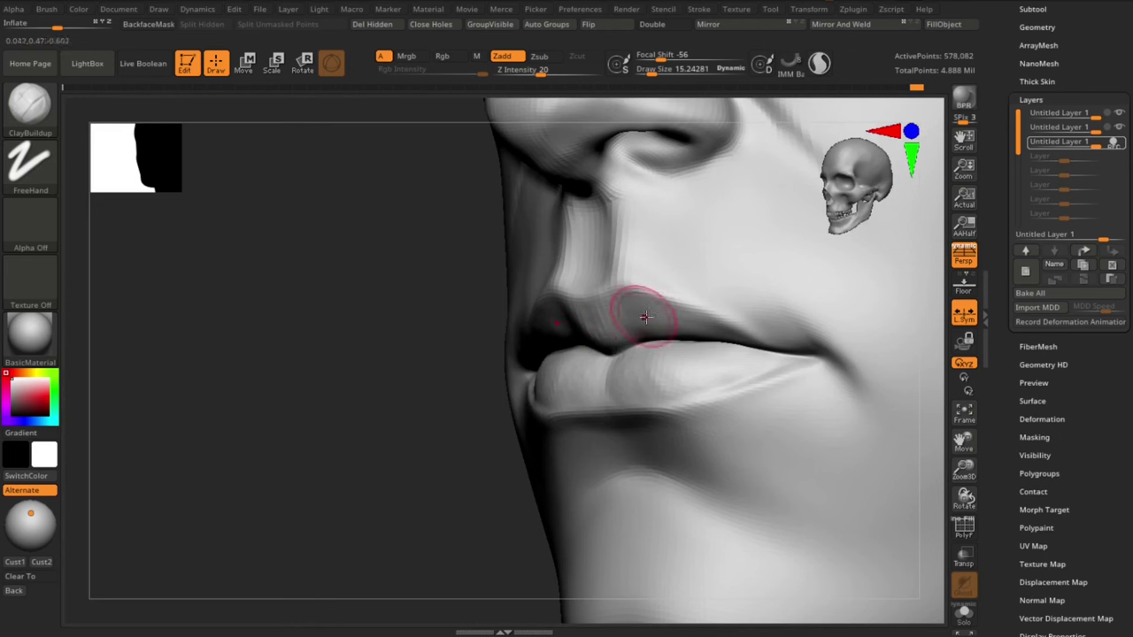
Step: Refine the fullness of both lips from several angles with ClayBuildup, keeping the draw size at about 15
drag(442, 386, 594, 389)
alt+drag(884, 348, 794, 330)
alt+drag(202, 376, 195, 441)
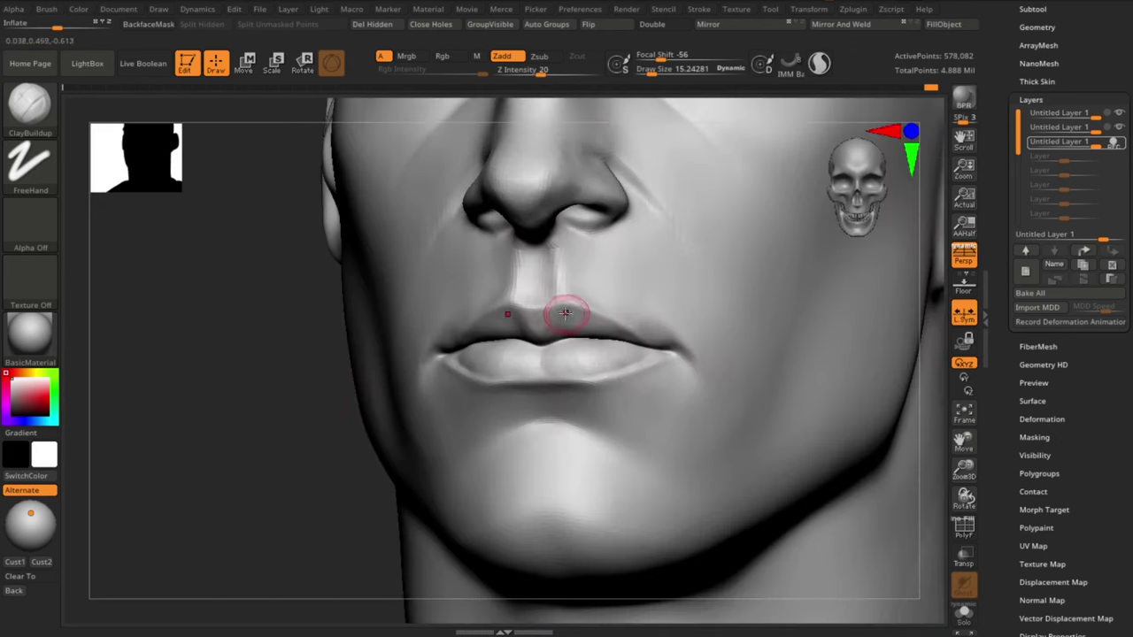
alt+drag(264, 390, 372, 324)
alt+drag(797, 318, 817, 293)
mouse_move(232, 354)
alt+mouse_down()
mouse_move(230, 428)
mouse_move(611, 324)
alt+mouse_up()
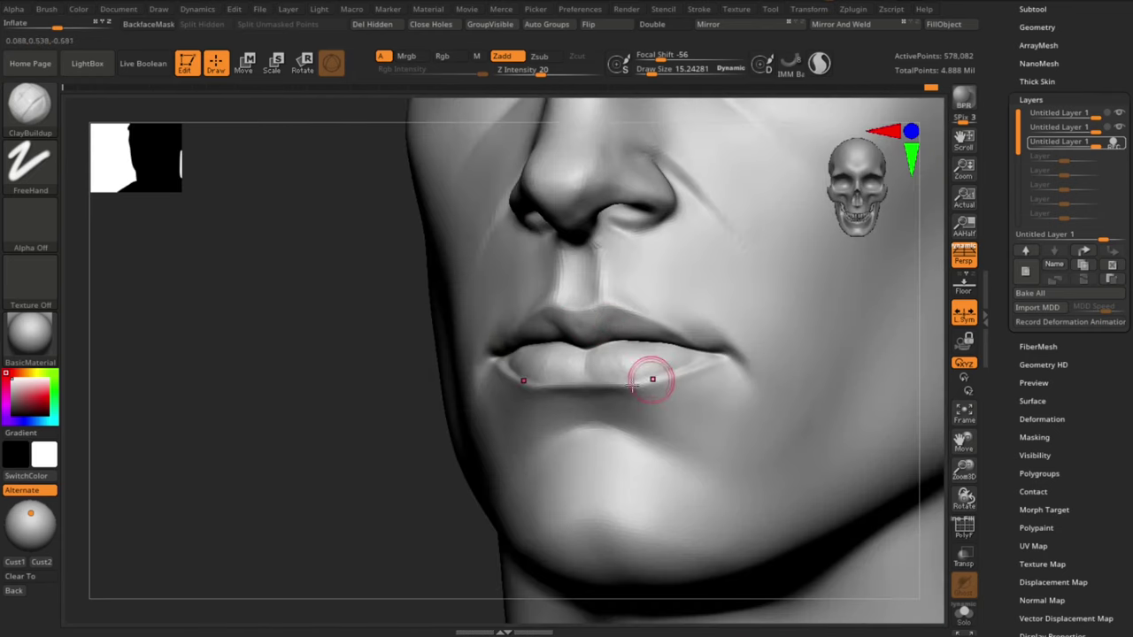
alt+drag(372, 381, 375, 324)
drag(810, 332, 427, 499)
drag(312, 519, 328, 529)
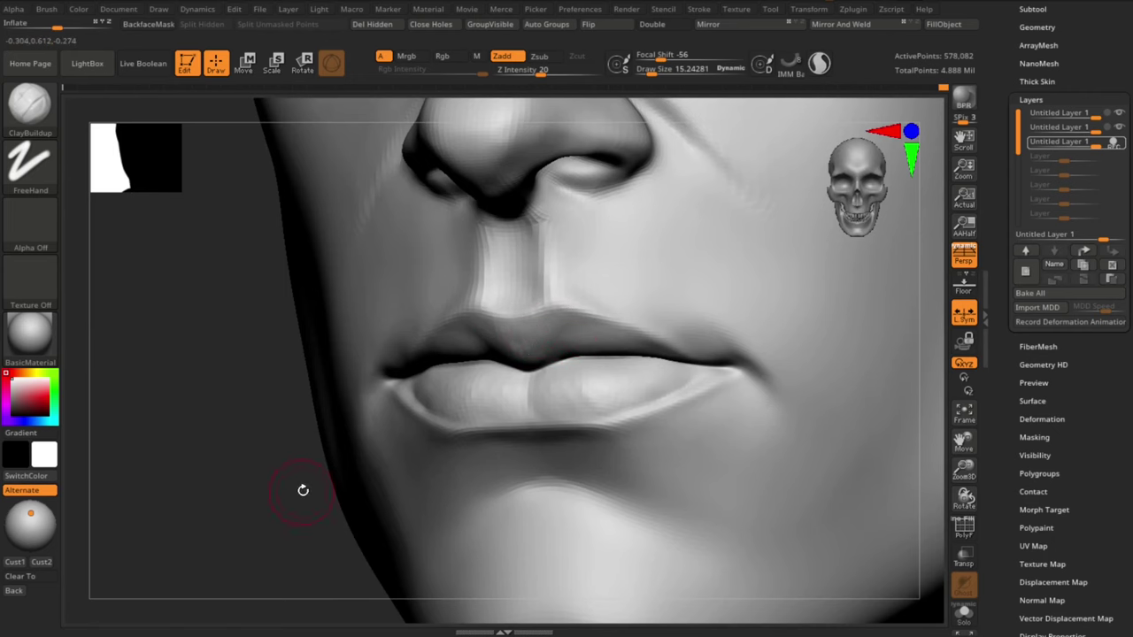
Step: Add another sculpting layer, drop to a lower subdivision level and mask the head around the mouth to reposition the lips
alt+drag(209, 394, 207, 312)
drag(815, 340, 833, 358)
alt+drag(225, 436, 488, 369)
mouse_move(863, 363)
mouse_down()
mouse_move(870, 372)
mouse_move(851, 349)
mouse_up()
alt+drag(795, 291, 829, 367)
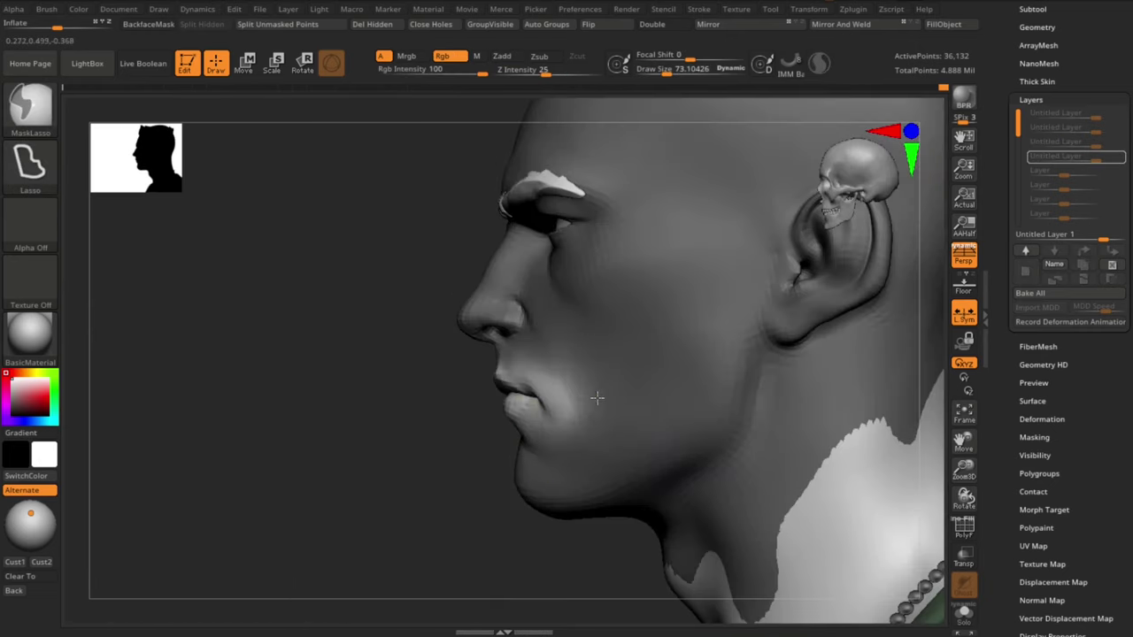
key(w)
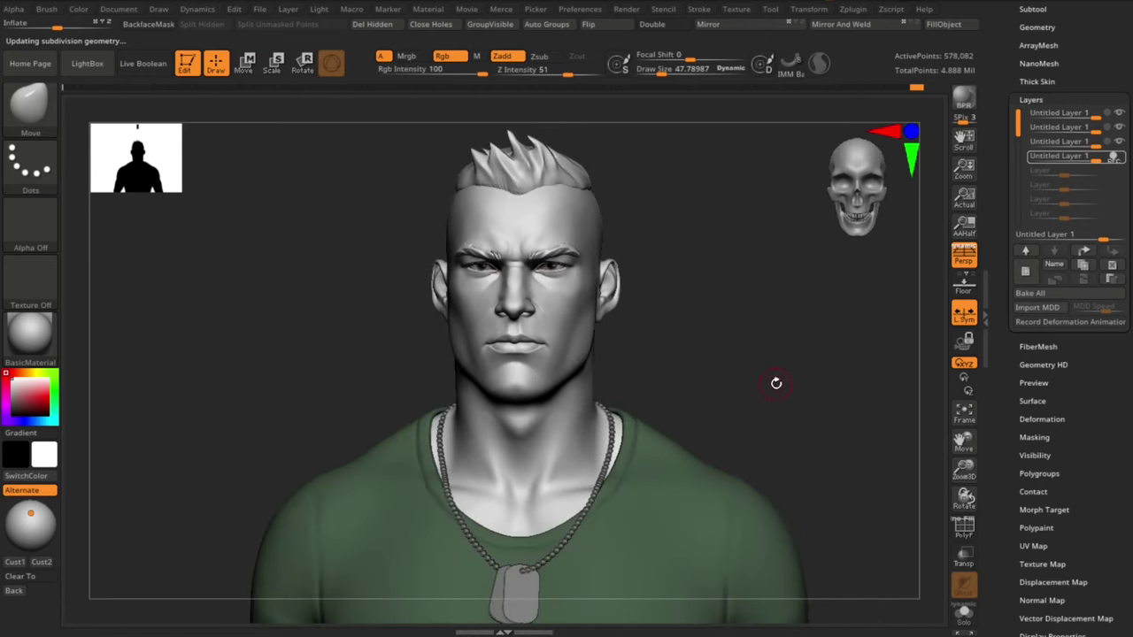
Step: Stop recording on the head's sculpting layers and bake them all into the mesh
click(1118, 159)
drag(797, 313, 819, 389)
click(1123, 142)
drag(338, 454, 911, 233)
alt+drag(890, 341, 750, 281)
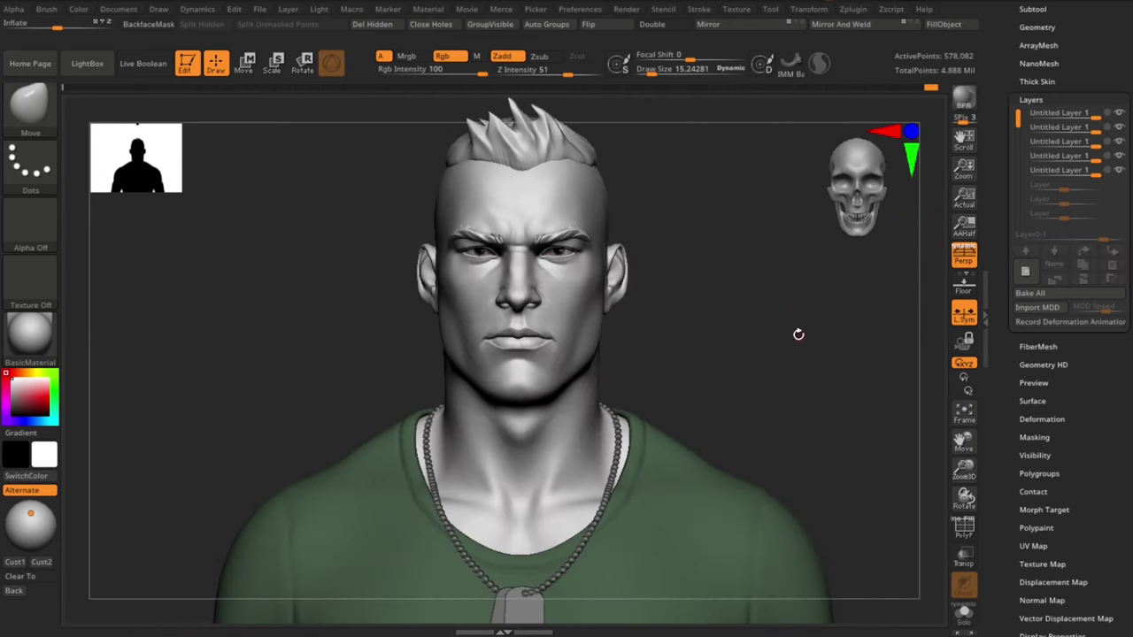
drag(799, 333, 736, 404)
click(1077, 293)
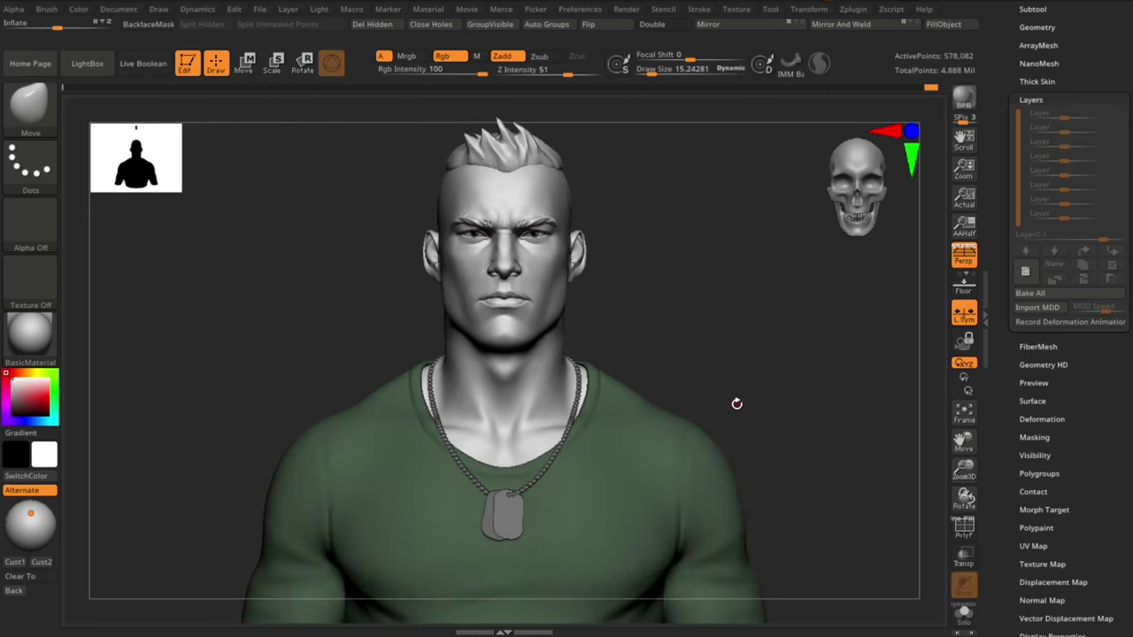
Step: Select the green shirt, add a sculpting layer to it and go down two subdivision levels
drag(784, 346, 713, 415)
key(s)
drag(624, 420, 660, 421)
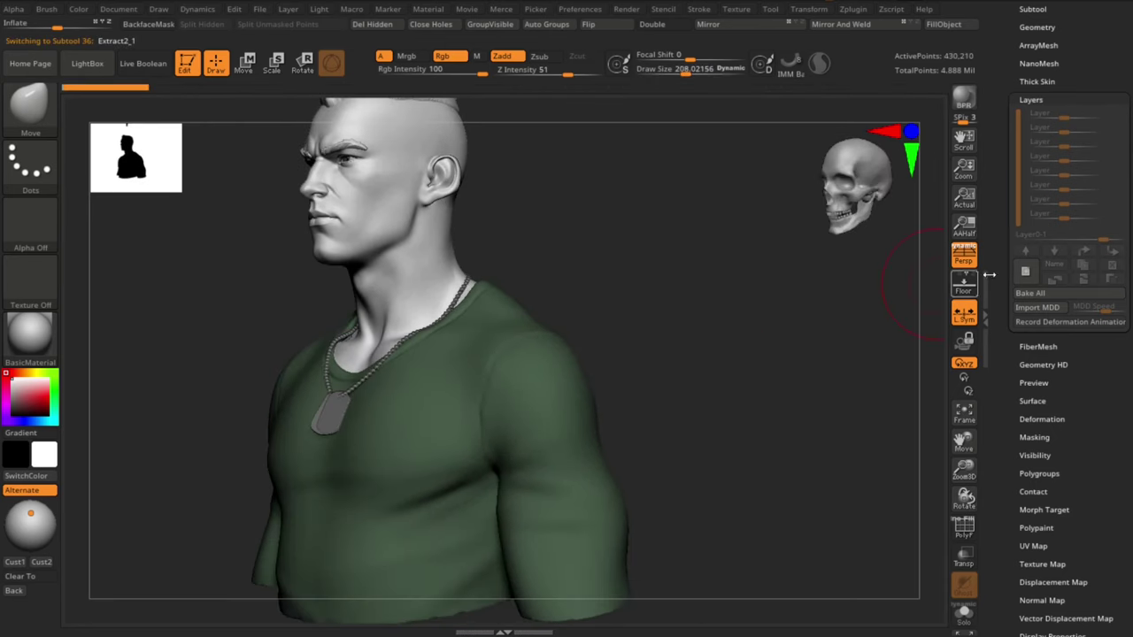
click(1025, 272)
key(shift+d)
key(shift+d)
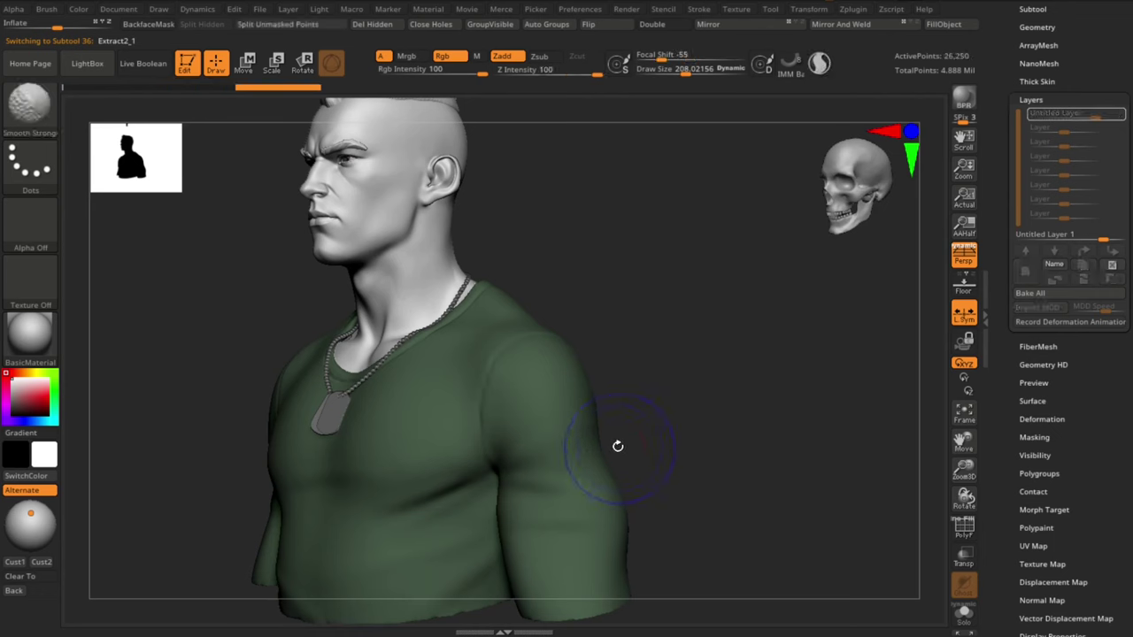
Step: Reshape the shirt's upper-arm and sleeve silhouette with the Move brush at a draw size of about 266
key(s)
drag(599, 441, 604, 439)
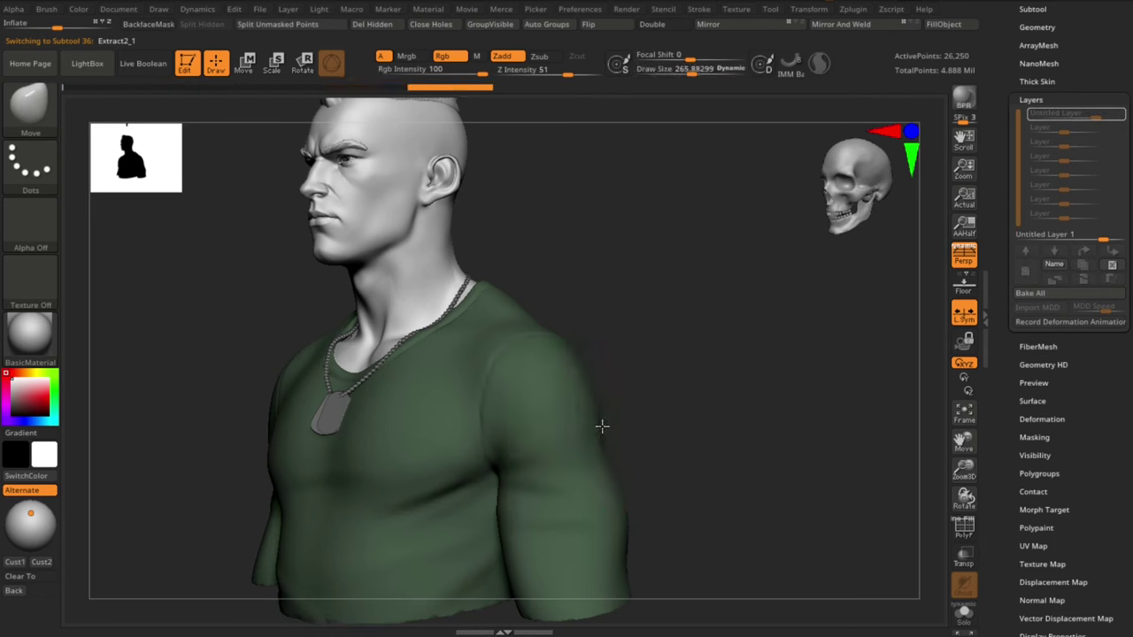
drag(680, 474, 620, 385)
alt+drag(643, 568, 639, 534)
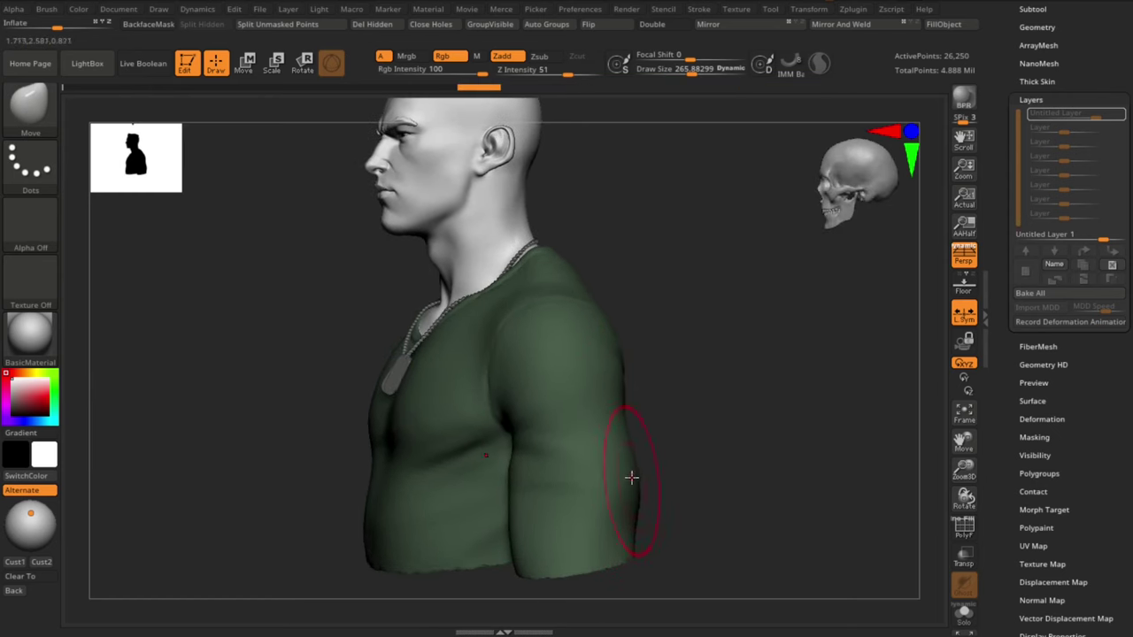
drag(657, 413, 770, 403)
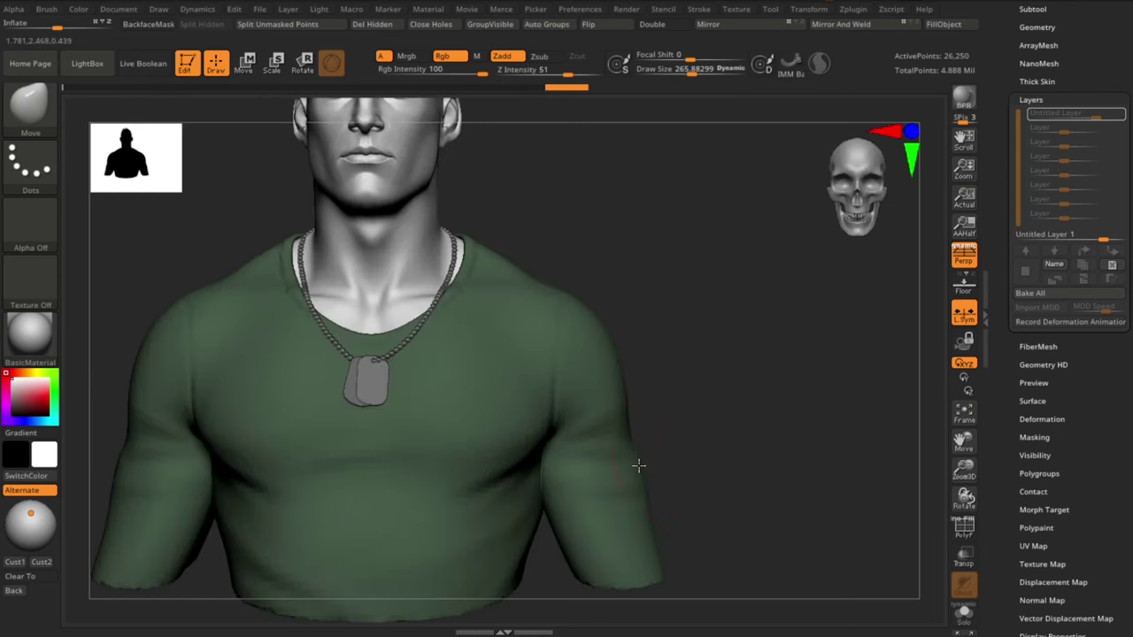
alt+drag(704, 516, 677, 460)
Step: Adjust the sleeves' shape from the back and side with Move Topological at draw sizes of about 236 and 266
key(s)
drag(686, 469, 651, 498)
mouse_move(653, 506)
mouse_down()
mouse_move(703, 470)
mouse_move(645, 505)
mouse_move(695, 506)
mouse_move(729, 458)
mouse_move(716, 475)
mouse_move(738, 501)
mouse_move(609, 565)
mouse_move(668, 423)
mouse_move(622, 390)
mouse_move(610, 536)
mouse_move(550, 552)
mouse_move(537, 498)
mouse_move(656, 438)
mouse_up()
drag(643, 538, 629, 461)
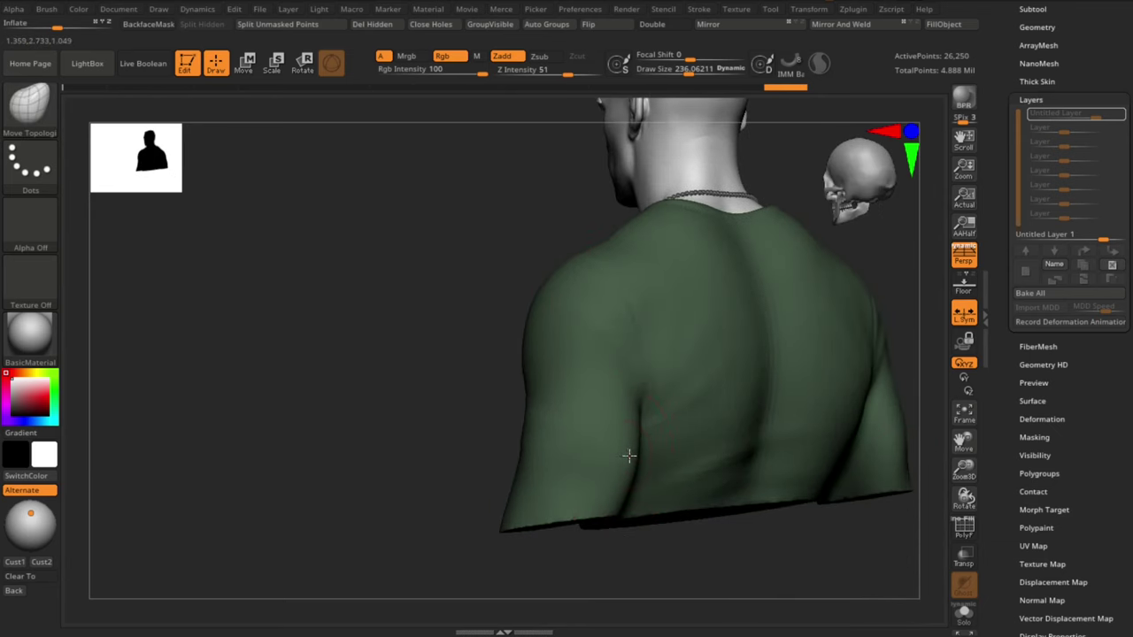
mouse_move(643, 531)
mouse_down()
mouse_move(607, 561)
mouse_move(715, 549)
mouse_up()
key(s)
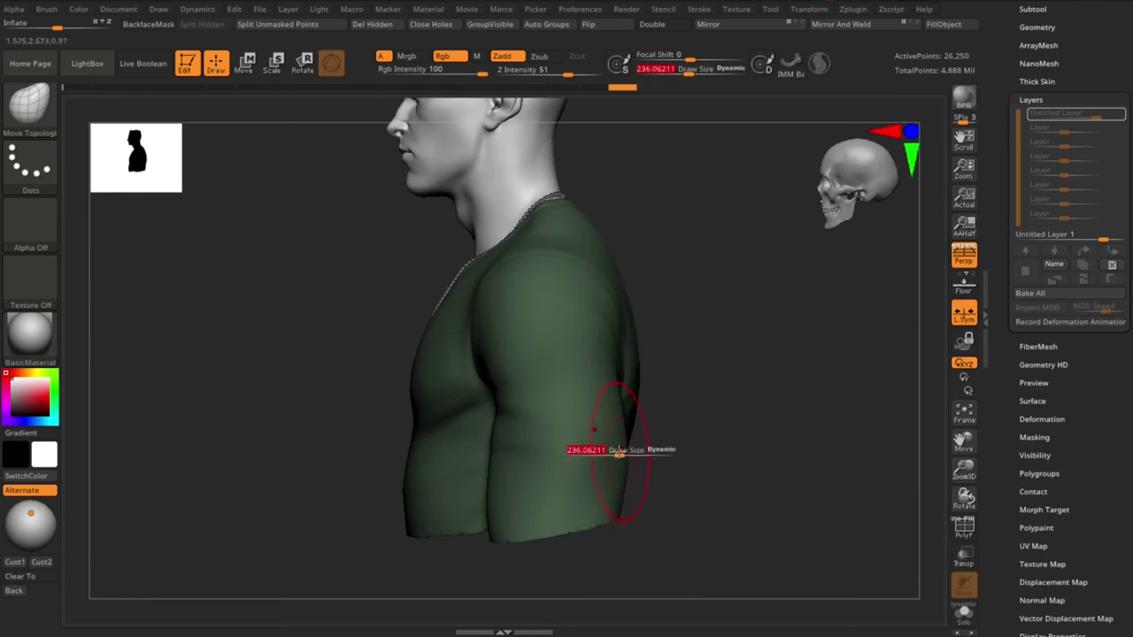
mouse_move(624, 485)
mouse_down()
mouse_move(681, 516)
mouse_move(736, 478)
mouse_move(692, 489)
mouse_move(664, 445)
mouse_move(514, 566)
mouse_move(611, 558)
mouse_up()
key(s)
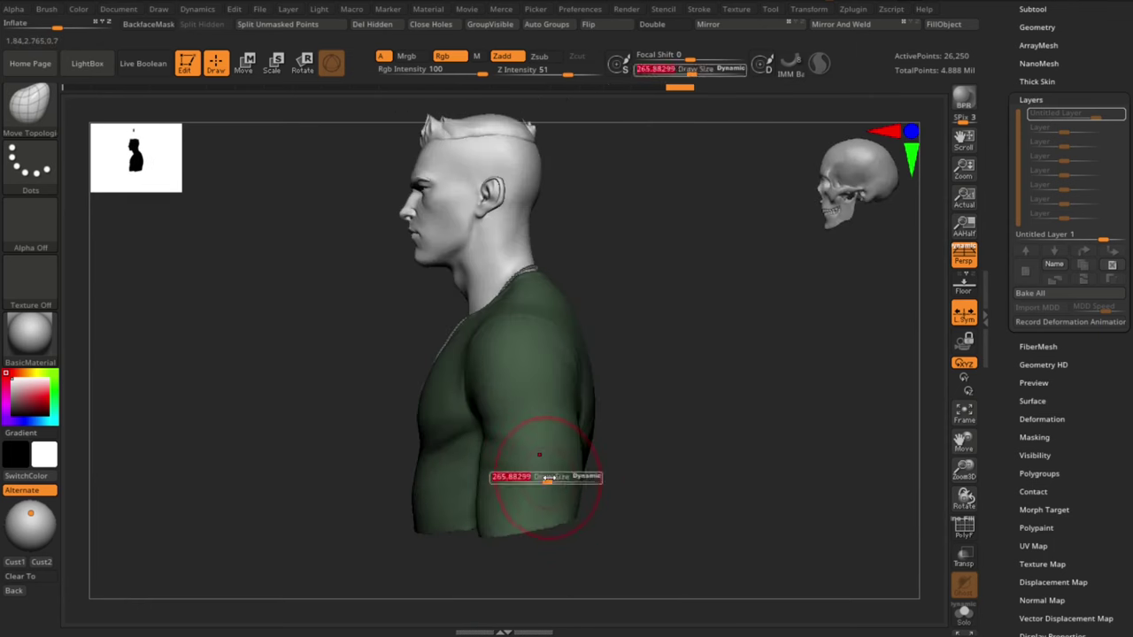
Step: Return the shirt to its higher subdivision level, compare it with the layer hidden and shown, and bake the layer
key(d)
key(d)
mouse_move(712, 381)
alt+mouse_down()
mouse_move(756, 413)
mouse_move(739, 504)
mouse_move(754, 494)
alt+mouse_up()
click(1120, 114)
click(1119, 113)
mouse_move(874, 395)
mouse_down()
mouse_move(847, 405)
mouse_move(868, 395)
mouse_move(862, 383)
mouse_move(695, 414)
mouse_move(728, 419)
mouse_move(721, 395)
mouse_move(771, 407)
mouse_move(759, 373)
mouse_up()
click(1073, 297)
Step: Move the pair of eyeball spheres back along the depth axis into the eye sockets
key(s)
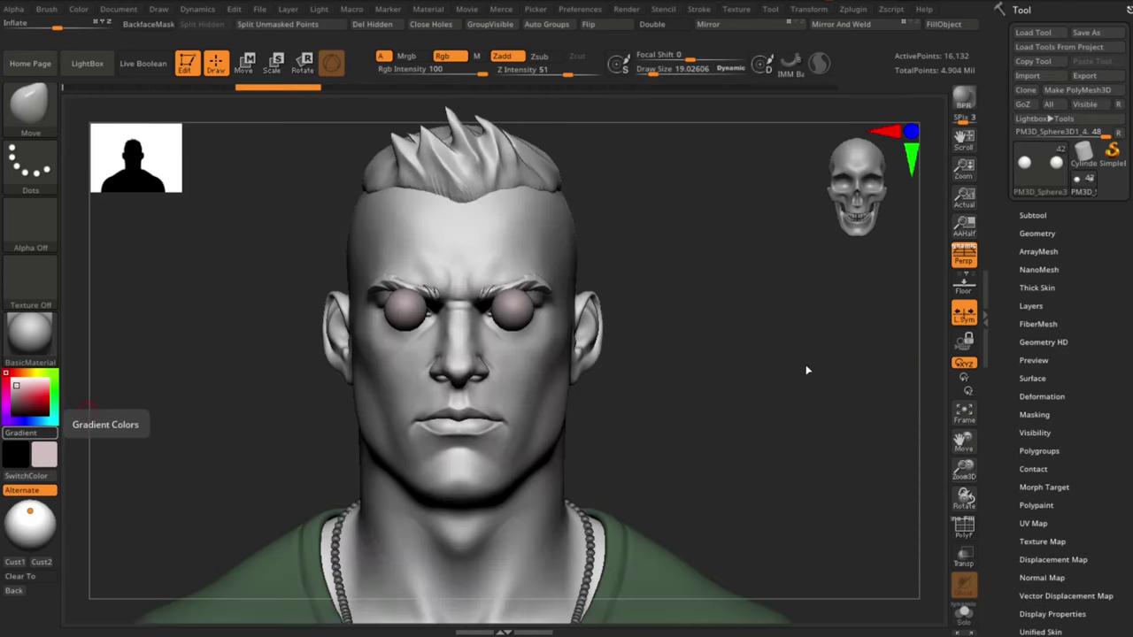
alt+drag(771, 363, 785, 390)
shift+drag(801, 460, 705, 434)
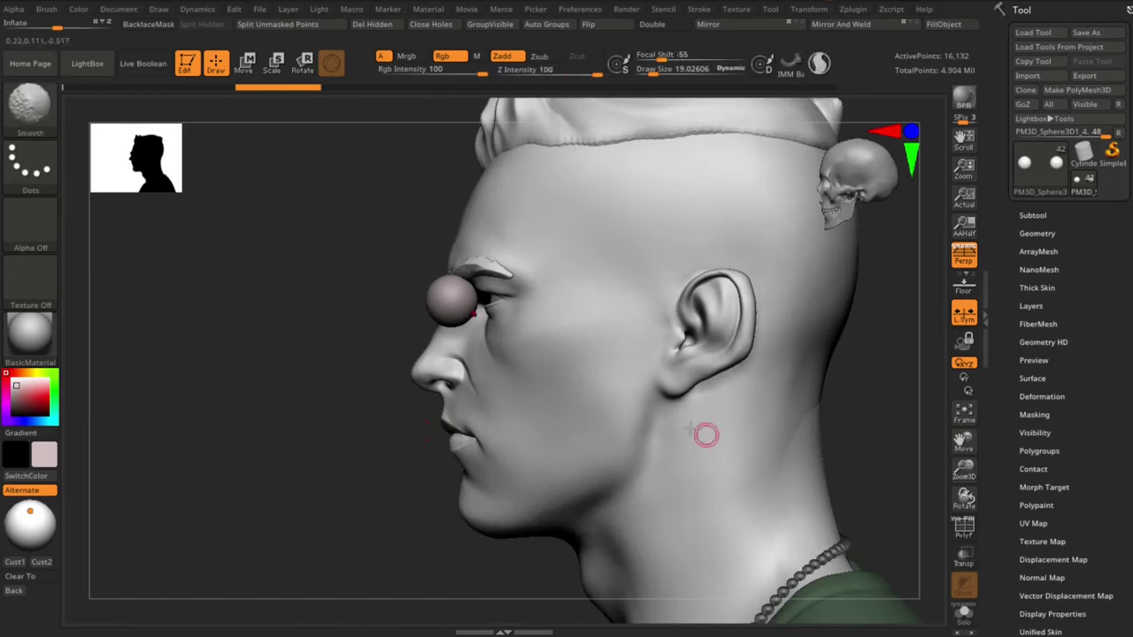
alt+drag(354, 390, 379, 427)
key(w)
drag(325, 301, 407, 302)
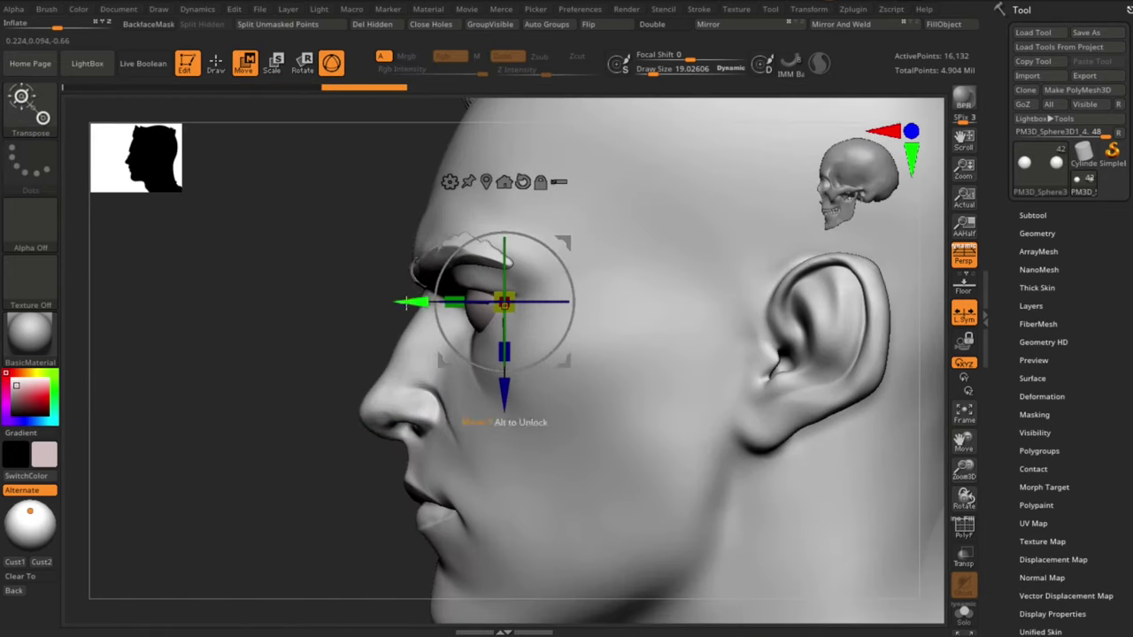
shift+drag(332, 363, 434, 380)
Step: Turn on transparency, turn off perspective and nudge the eyeballs vertically and sideways to centre them behind the eyelids
alt+drag(787, 478, 801, 518)
click(964, 557)
click(964, 256)
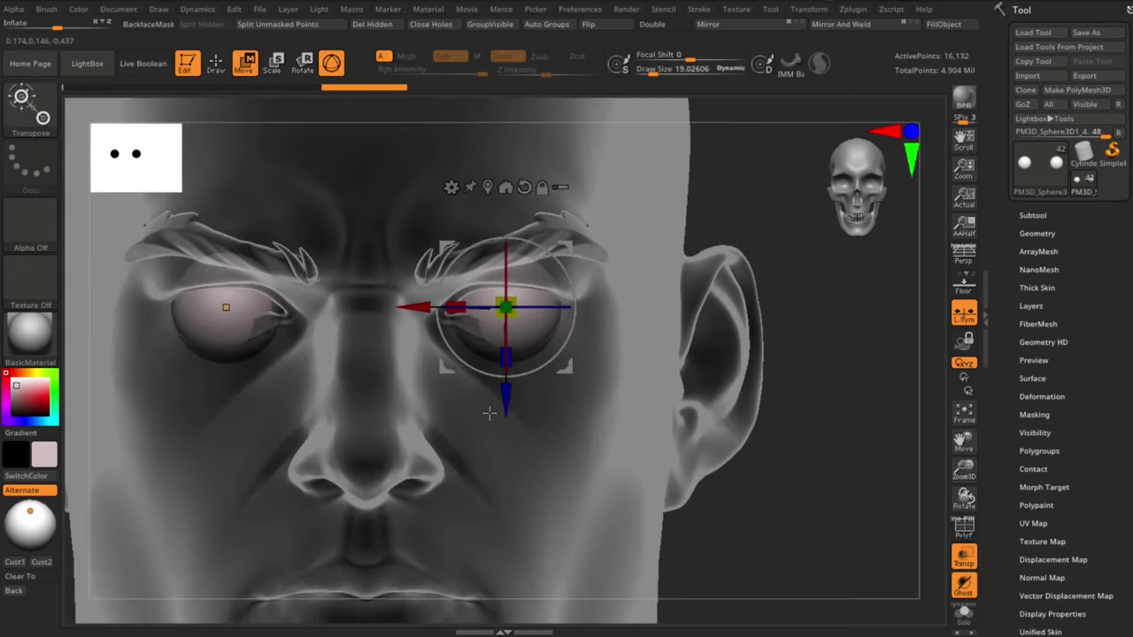
drag(508, 404, 511, 398)
drag(416, 302, 410, 301)
shift+drag(602, 379, 524, 381)
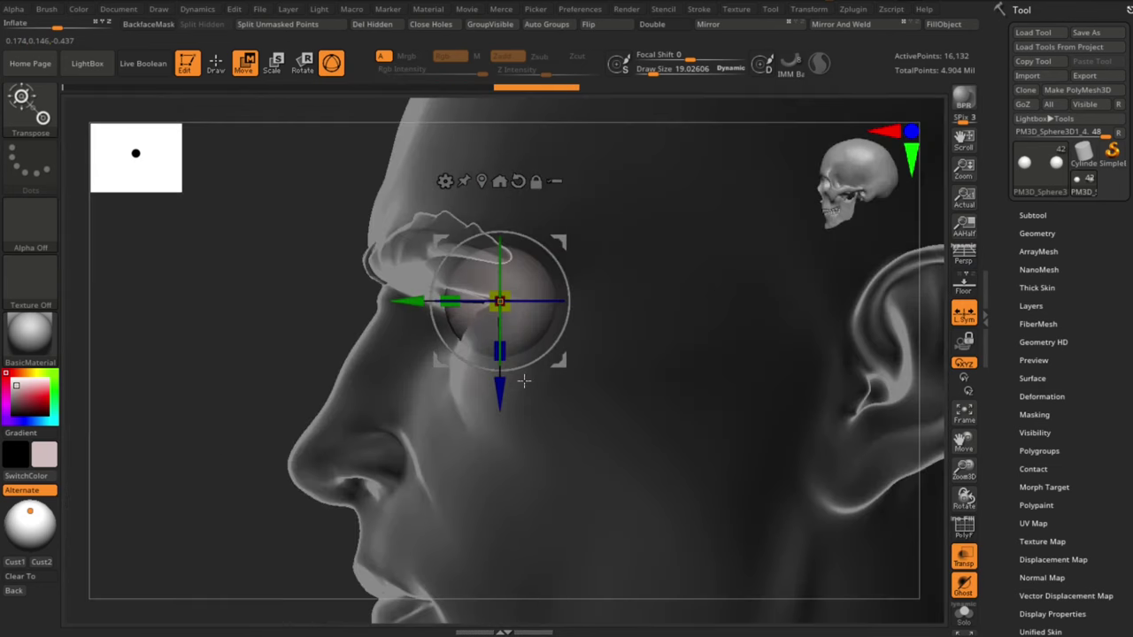
Step: Nudge the eyeballs slightly further back and up in side view to fit behind the eyelids
alt+drag(196, 416, 212, 478)
drag(409, 302, 414, 302)
drag(504, 393, 504, 387)
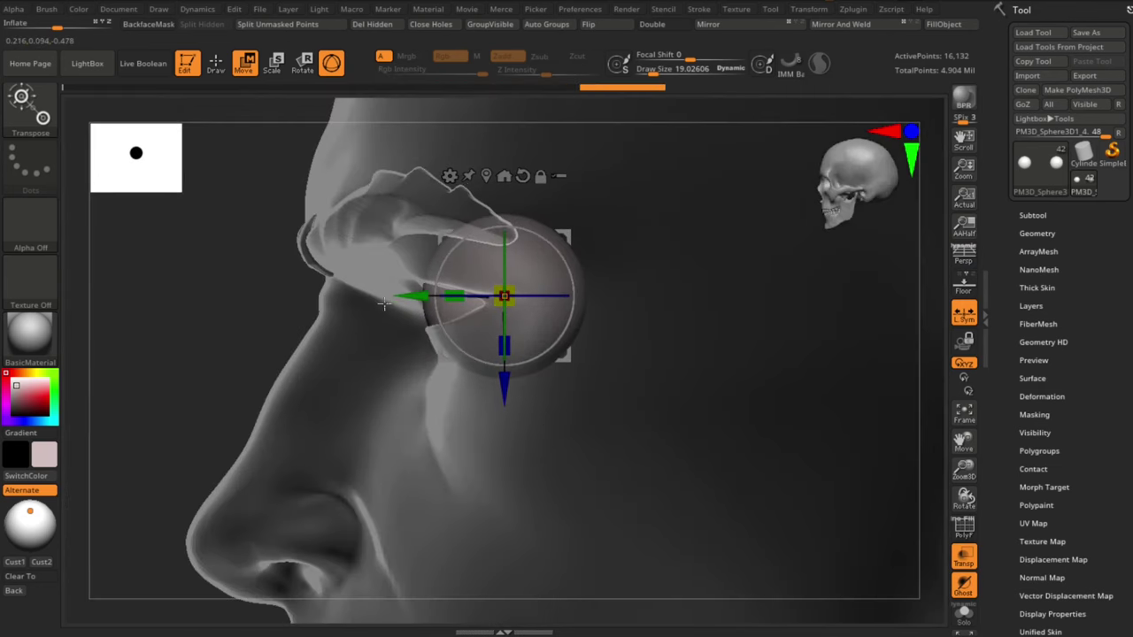
drag(409, 291, 415, 291)
drag(510, 390, 510, 388)
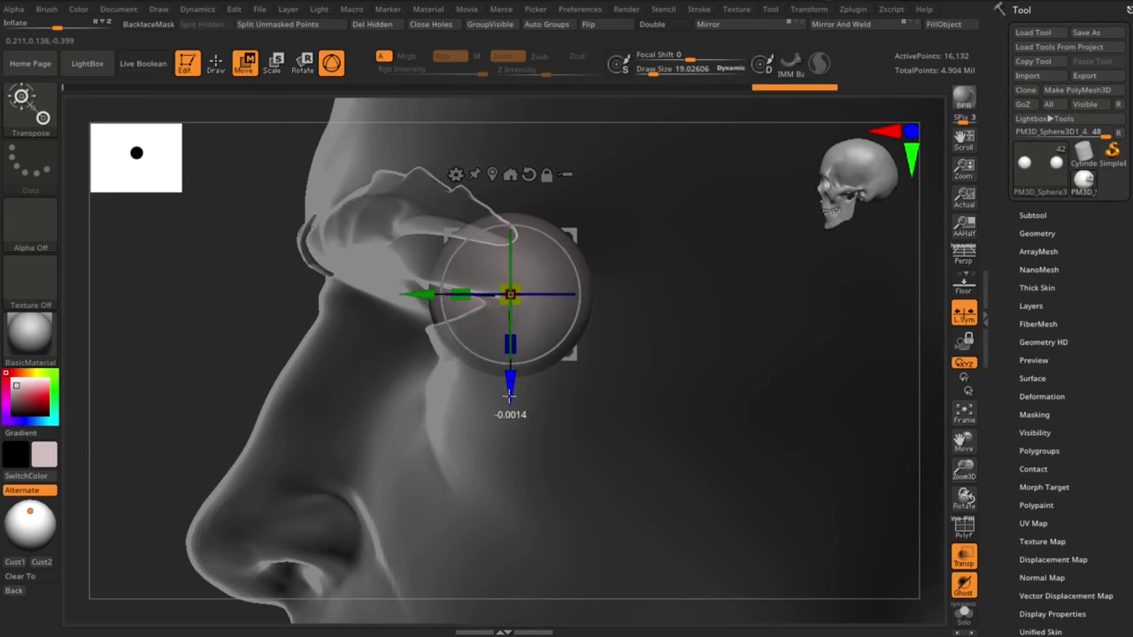
Step: Fine-tune the eyeballs' fit in the sockets, checking them from the front and the side
drag(686, 471, 786, 542)
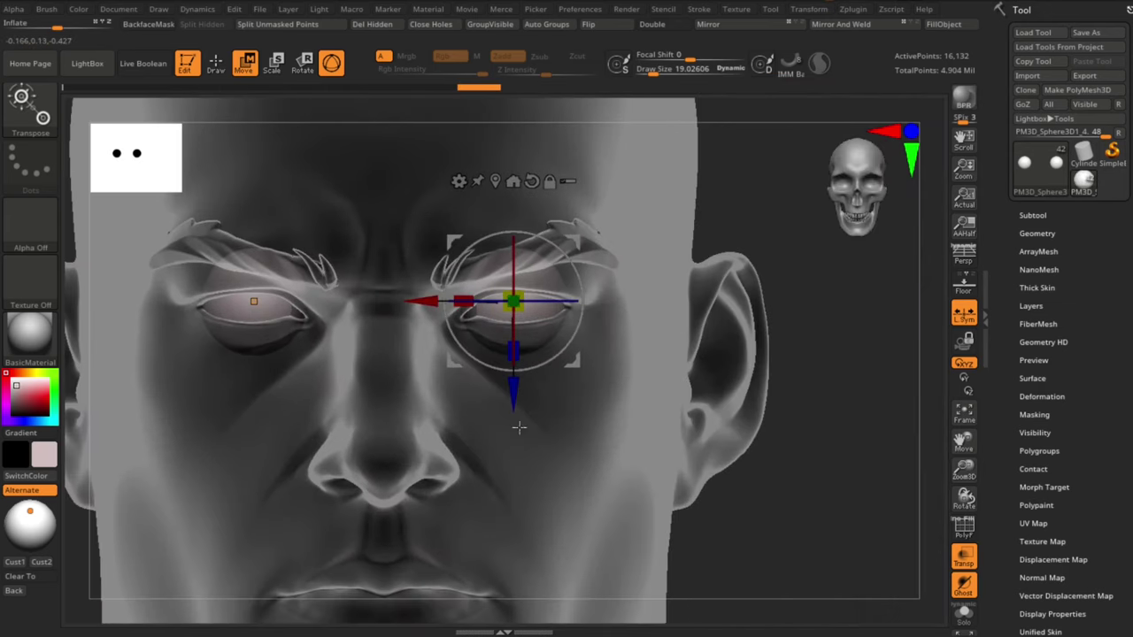
drag(511, 404, 510, 405)
alt+drag(759, 513, 778, 529)
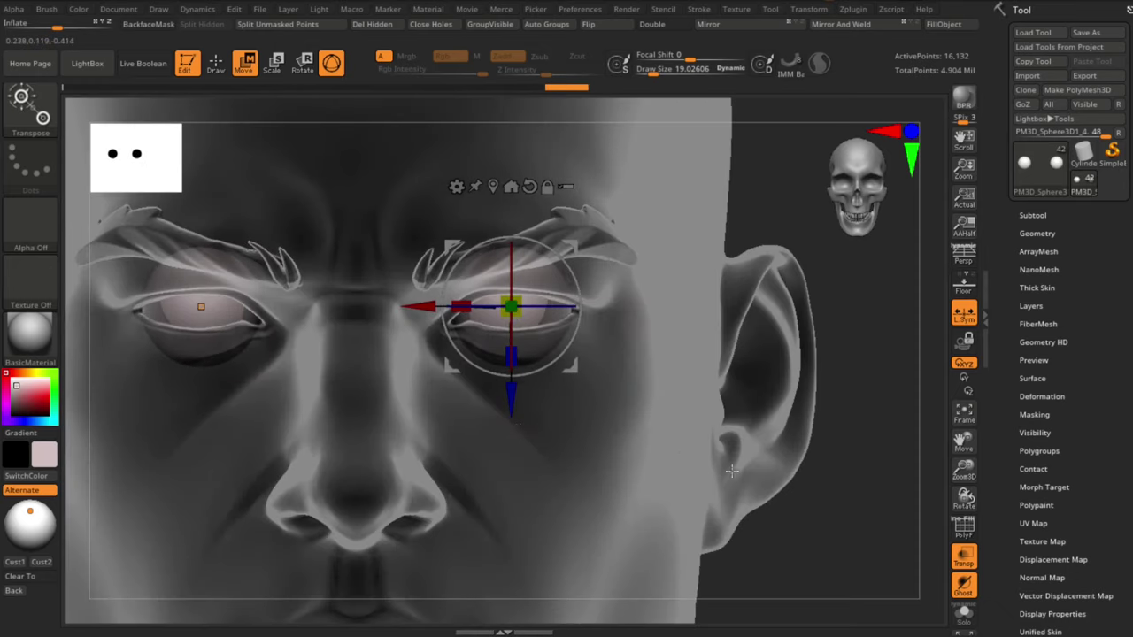
alt+drag(804, 529, 246, 483)
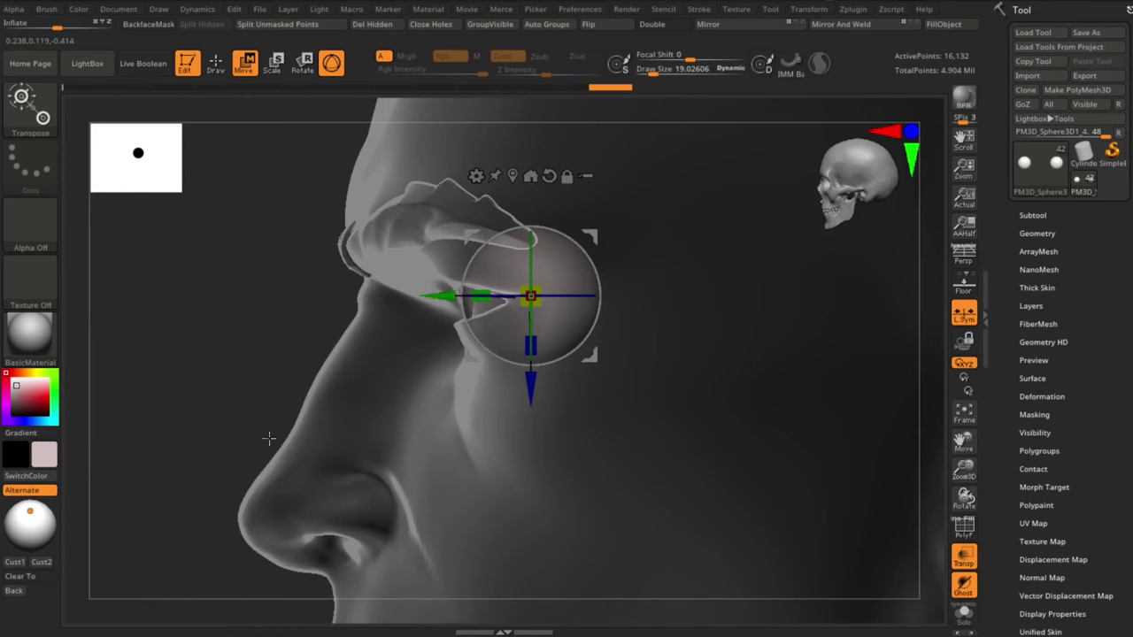
Step: Isolate the eyeballs and mask a circle at the centre of their front with MaskPerfectCircle
drag(268, 438, 754, 400)
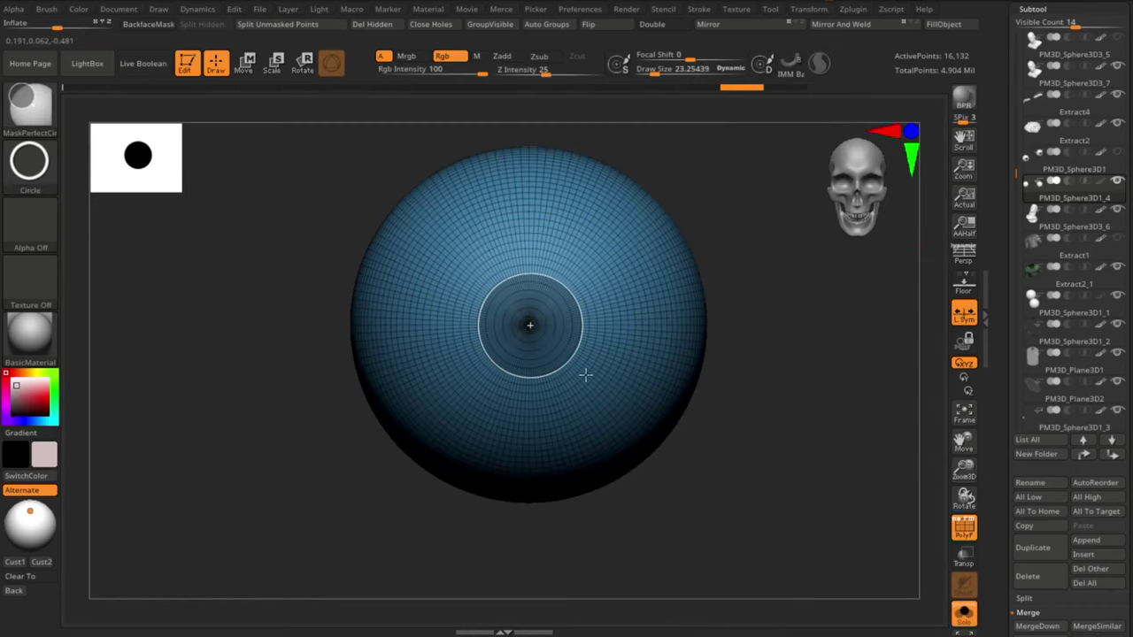
ctrl+drag(584, 375, 585, 377)
alt+drag(726, 509, 742, 442)
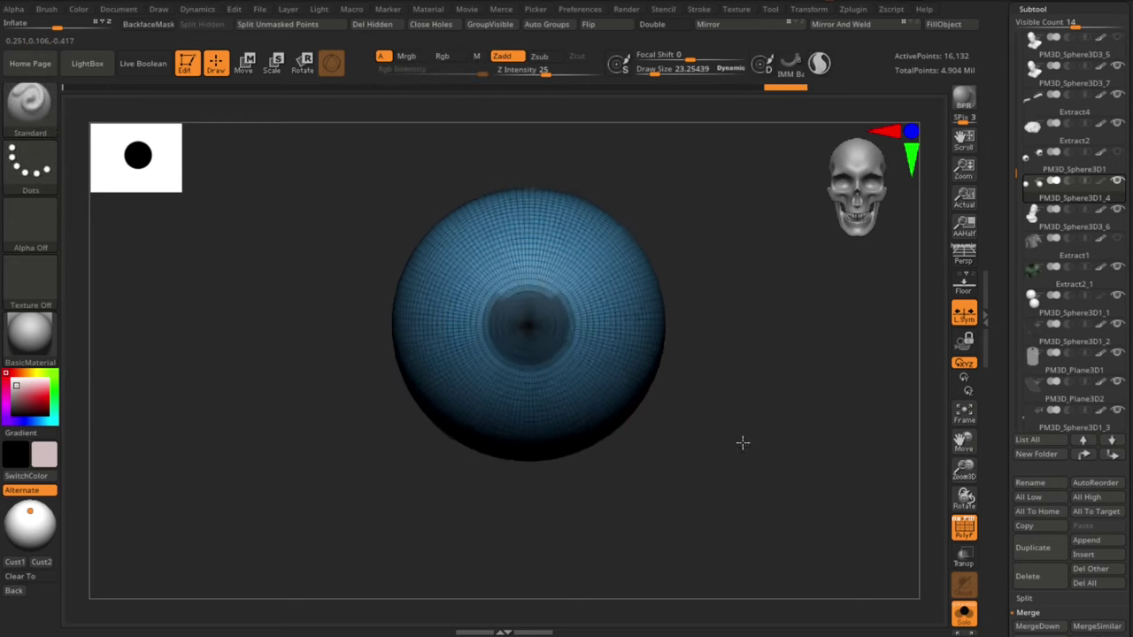
drag(560, 372, 563, 370)
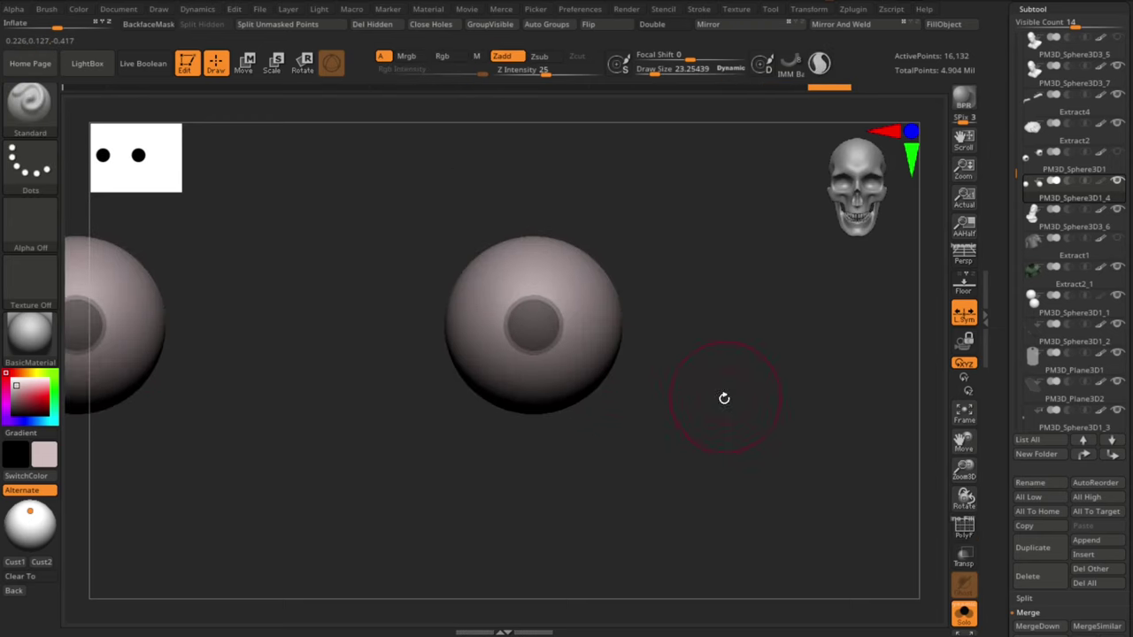
Step: Invert and blur the mask, and inflate the unmasked front of the eyeballs into a slight corneal bulge
ctrl+click(724, 399)
ctrl+click(579, 346)
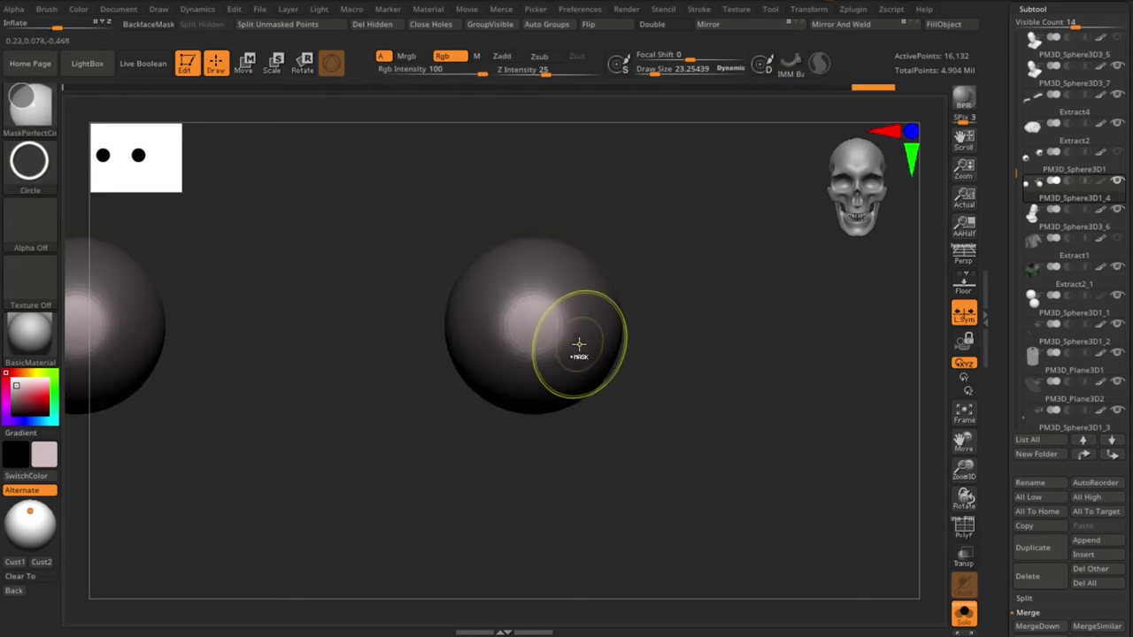
drag(667, 464, 448, 309)
drag(57, 26, 65, 26)
drag(602, 443, 506, 471)
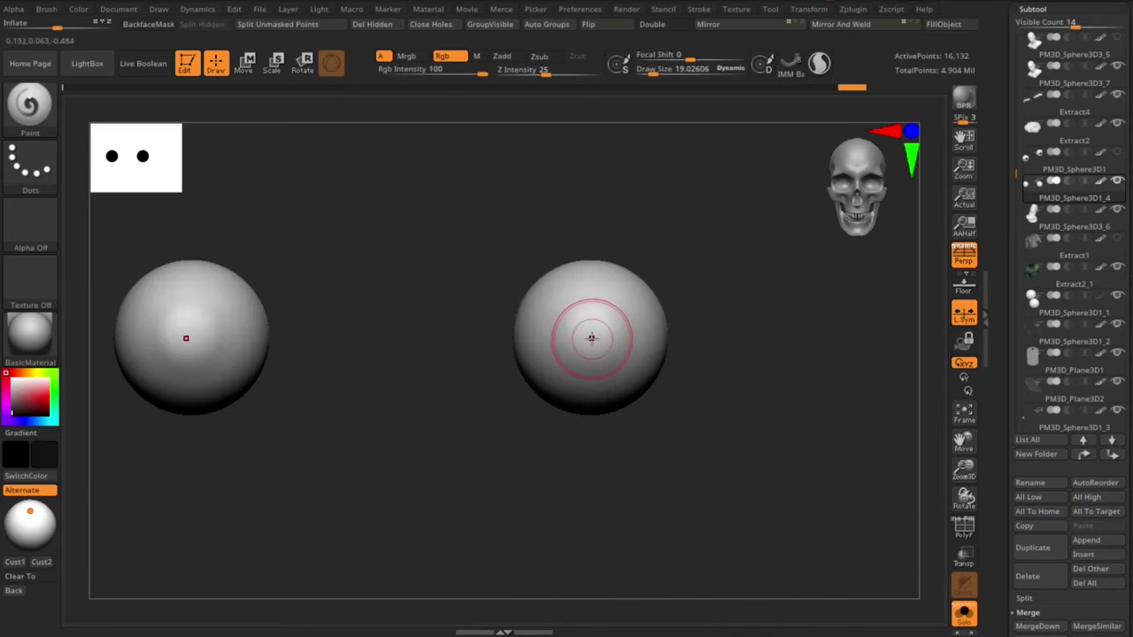
Step: Set the Paint brush's focal shift to -98, undo the test strokes, and subdivide the eyeballs once
mouse_move(591, 338)
mouse_down()
mouse_move(586, 325)
mouse_move(607, 324)
mouse_move(579, 338)
mouse_up()
key(ctrl+z)
drag(689, 57, 638, 58)
drag(595, 336, 596, 326)
key(ctrl+z)
key(space)
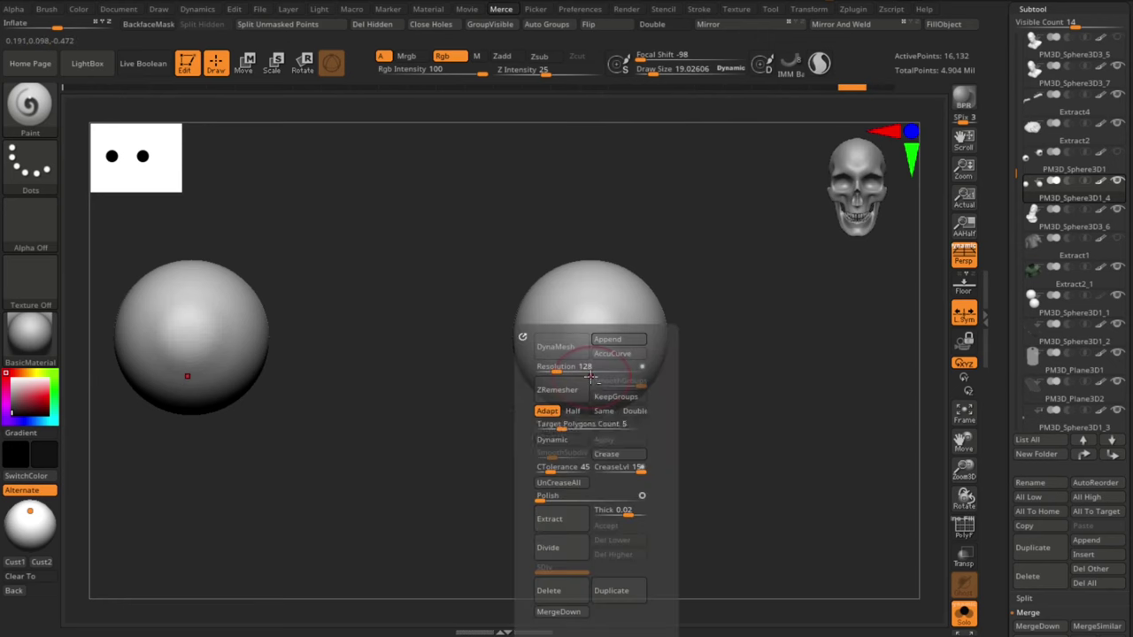
click(568, 542)
Step: Paint a black disc at the centre of both eyeballs' fronts as the dark outer rim of the irises
alt+right_drag(590, 343, 541, 320)
drag(542, 321, 529, 315)
key(s)
drag(708, 281, 702, 282)
alt+right_drag(696, 291, 712, 293)
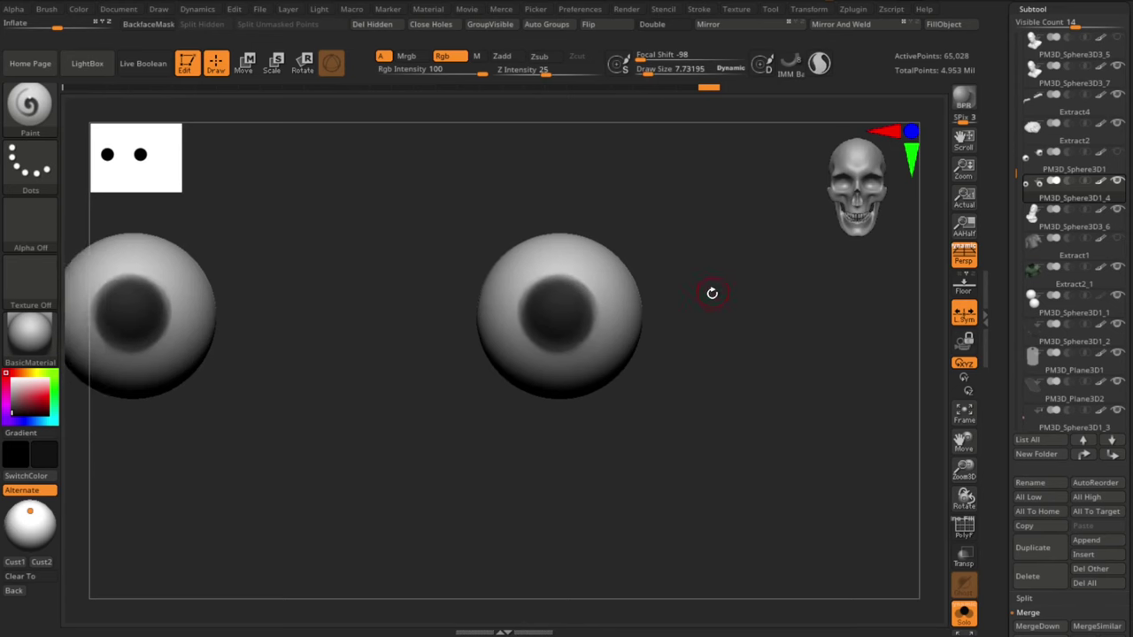
Step: Paint the inside of both irises muted blue with a draw size of about 15, leaving a dark rim
key(s)
drag(550, 315, 545, 323)
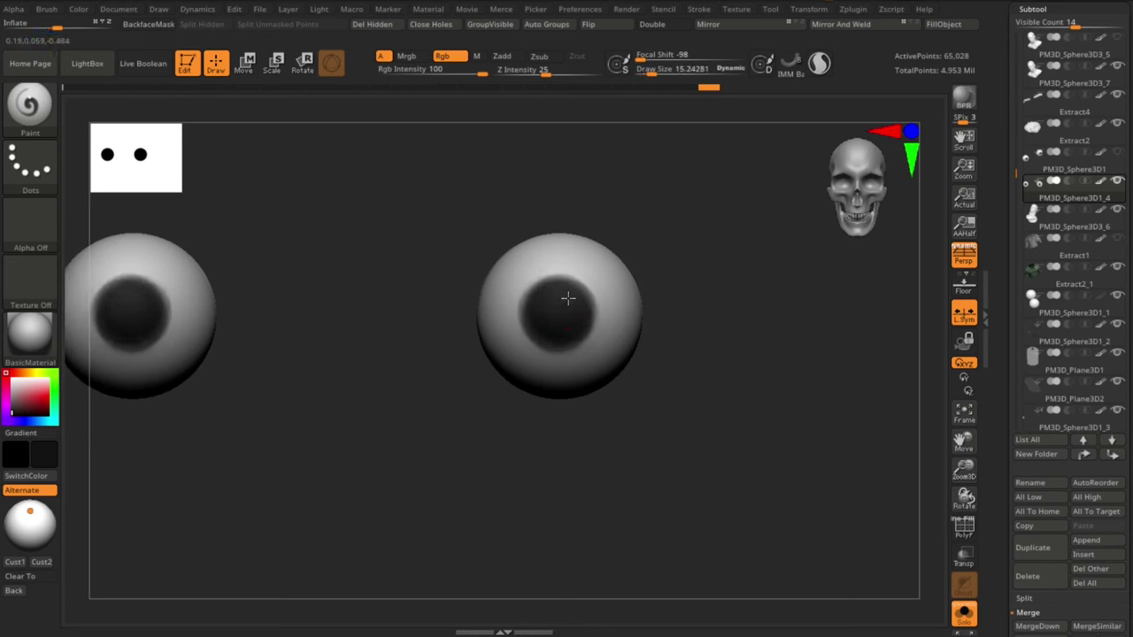
click(48, 397)
click(33, 422)
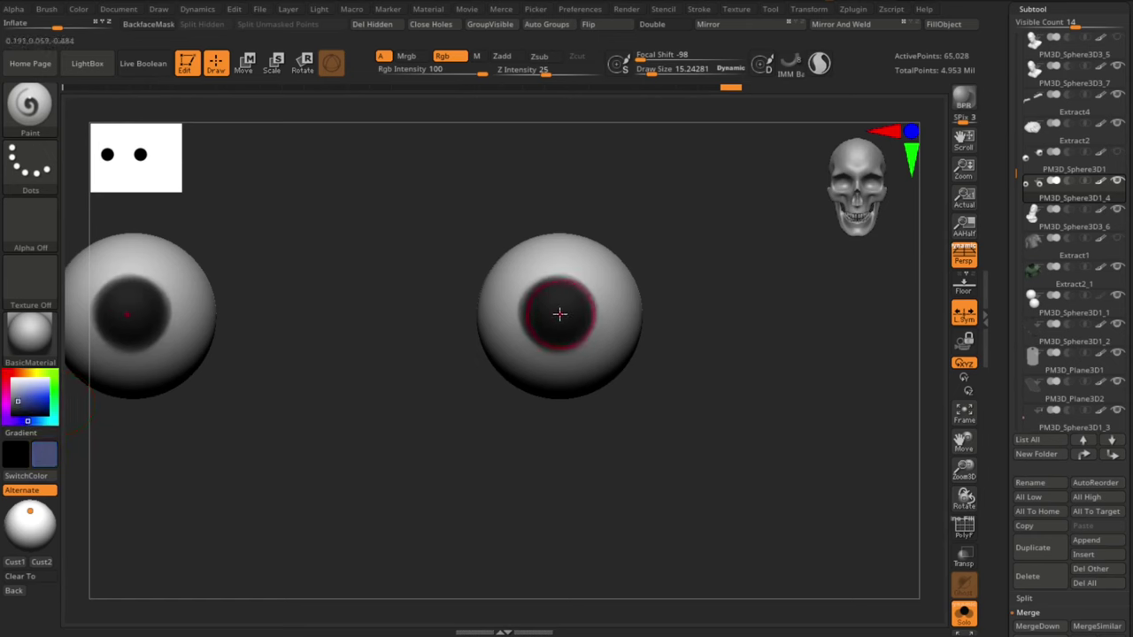
drag(553, 324, 558, 300)
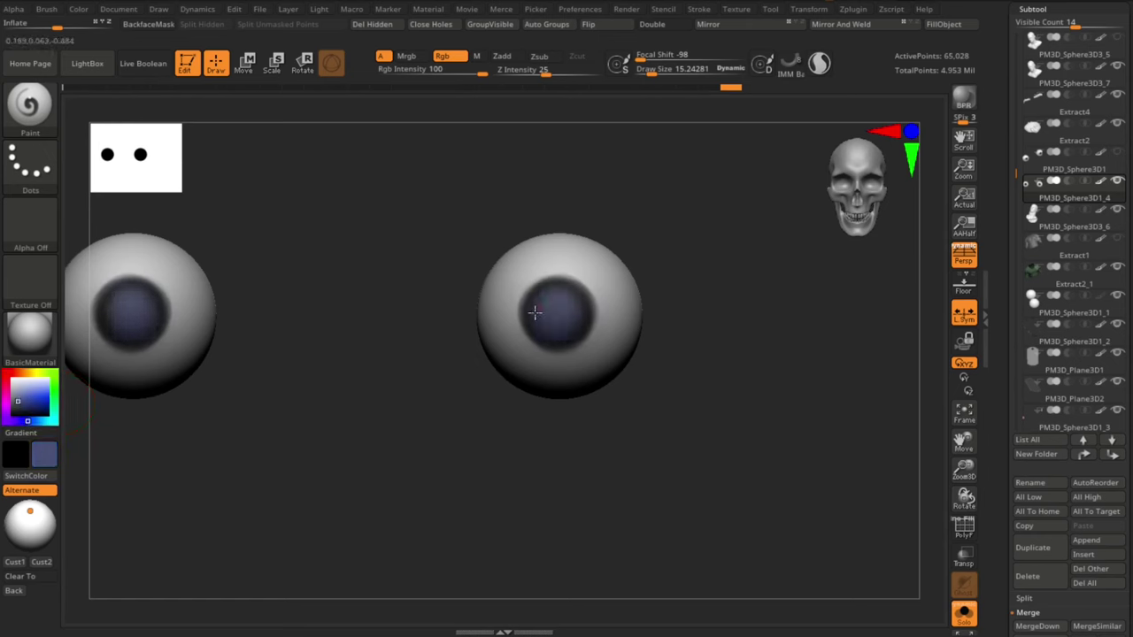
Step: Brighten the lower half of both irises with a lighter blue, reducing the draw size to about 8
alt+drag(537, 481, 549, 440)
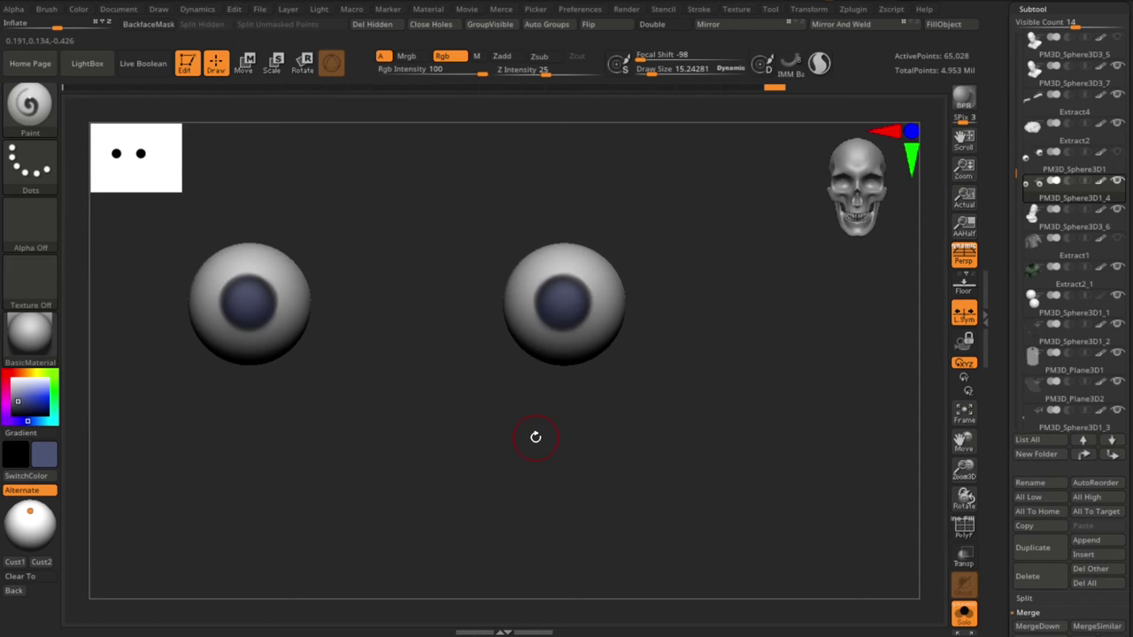
alt+drag(778, 341, 729, 378)
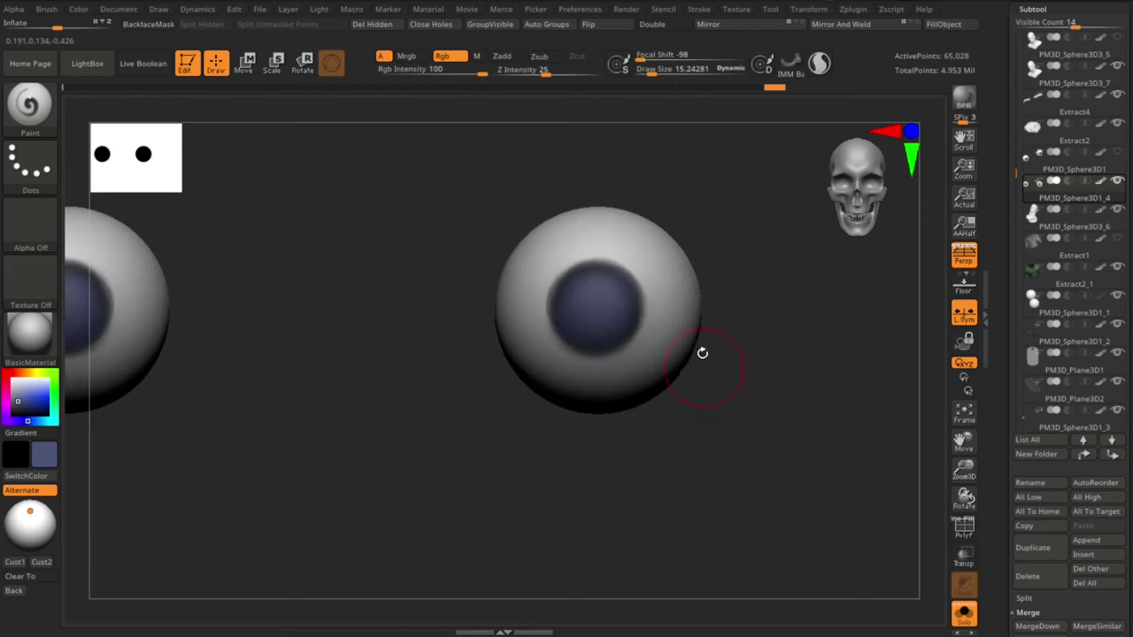
alt+drag(760, 293, 769, 328)
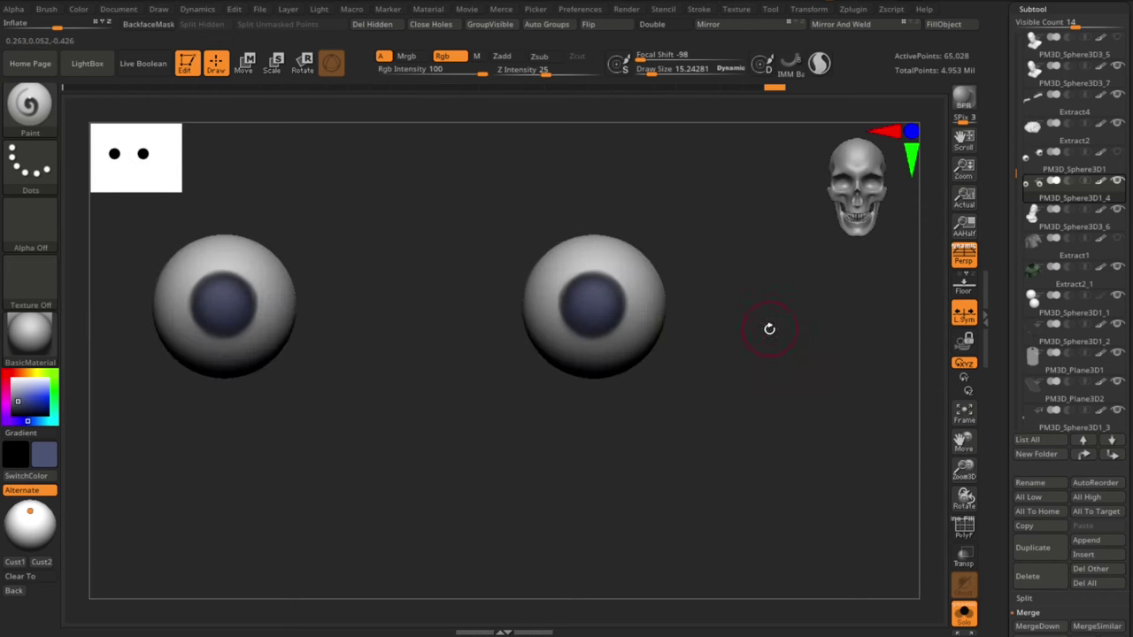
click(23, 396)
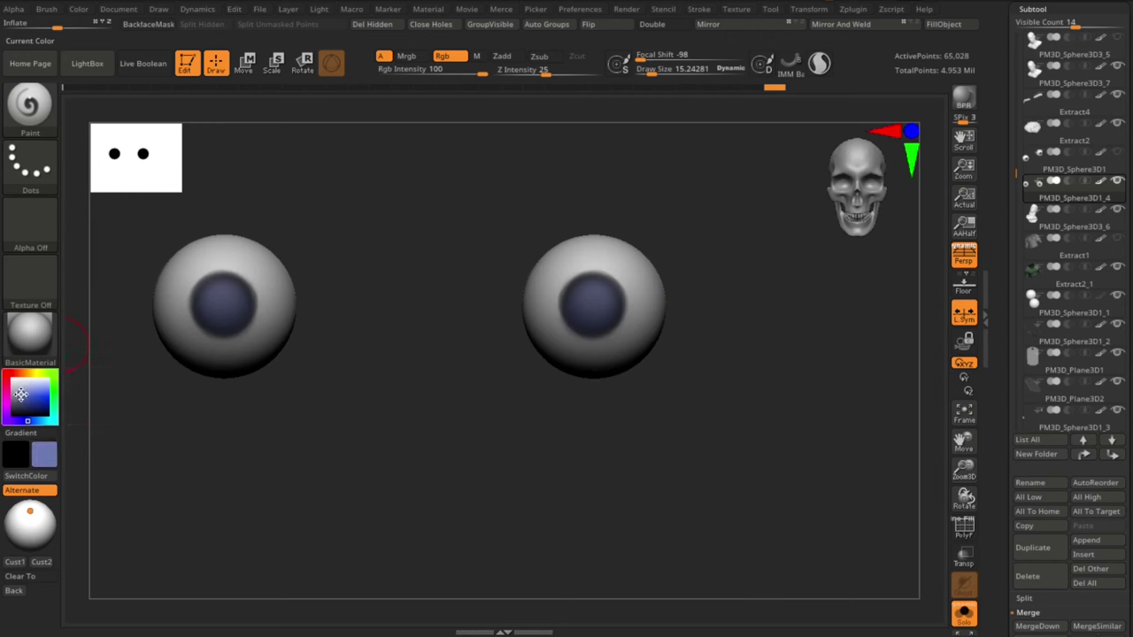
key(s)
drag(589, 314, 584, 316)
key(s)
key(bracketleft)
key(bracketleft)
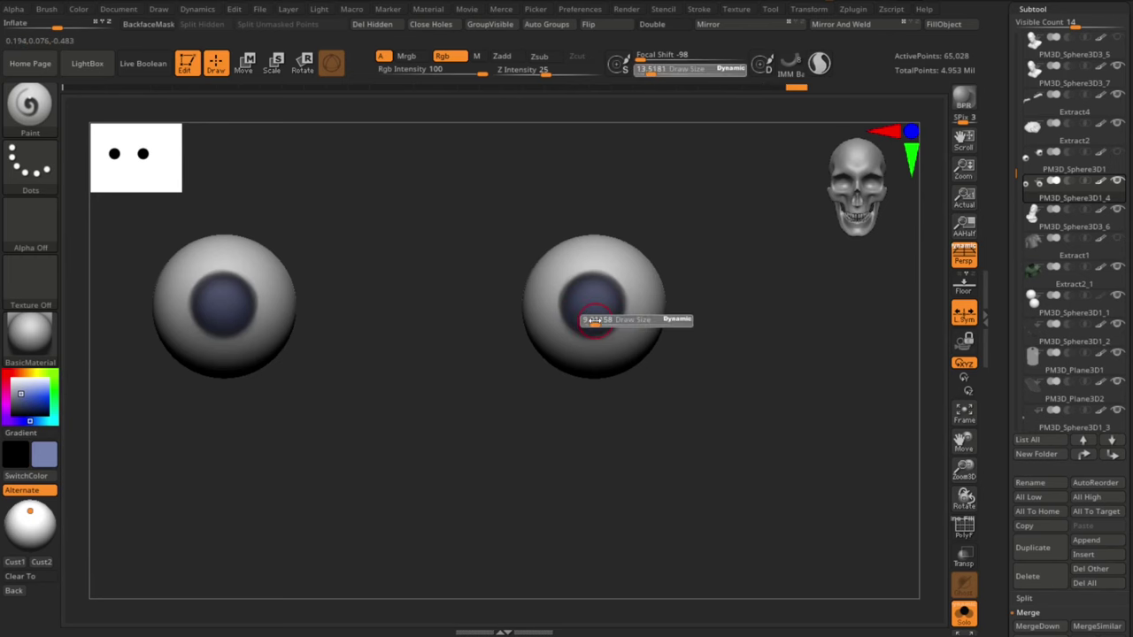
key(s)
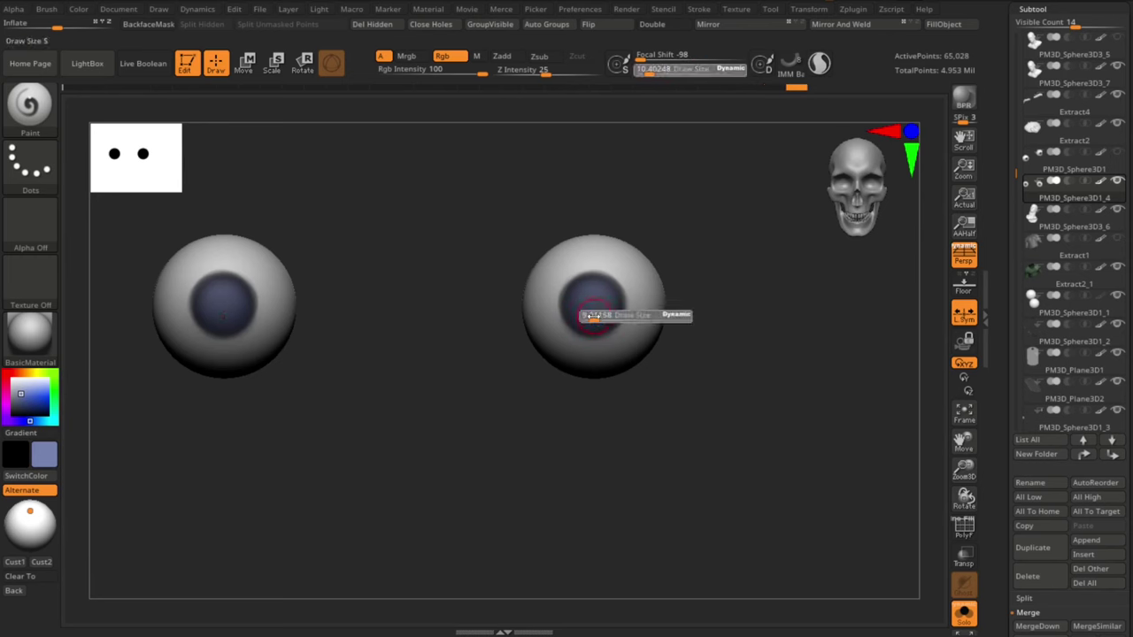
drag(595, 316, 587, 316)
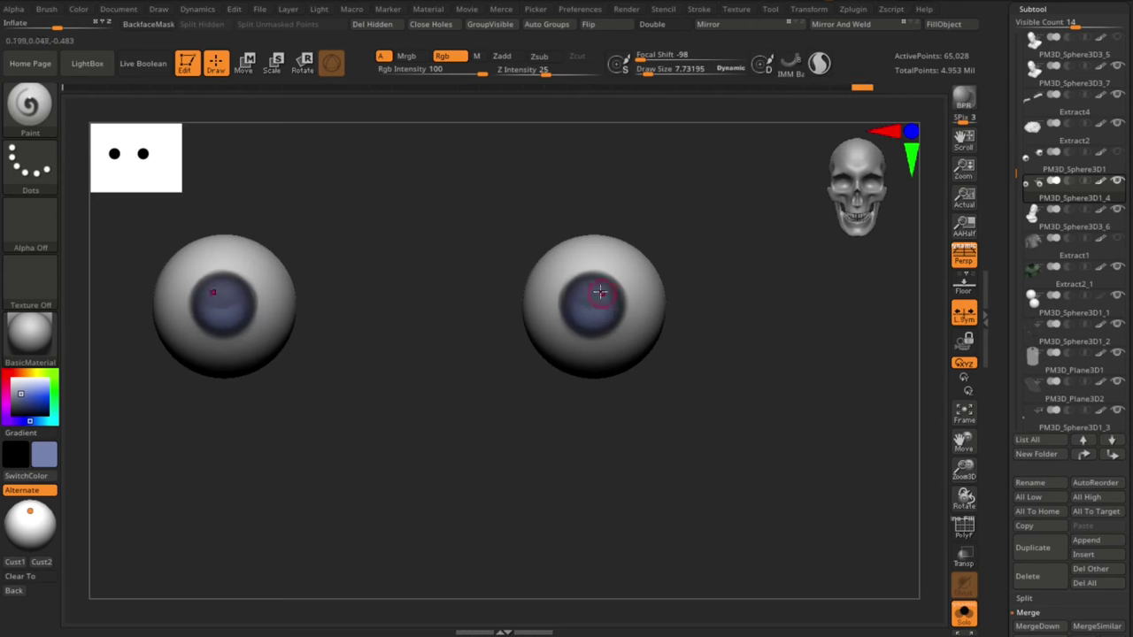
Step: Shade the upper half of both irises with a darker blue
click(26, 421)
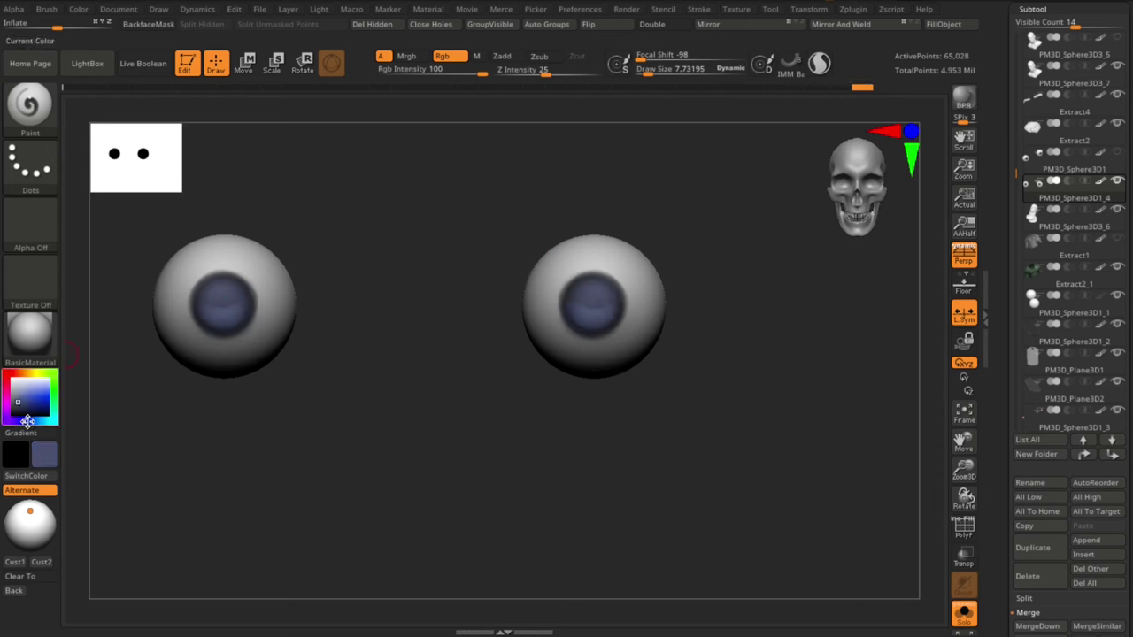
click(16, 405)
key(s)
drag(590, 298, 579, 290)
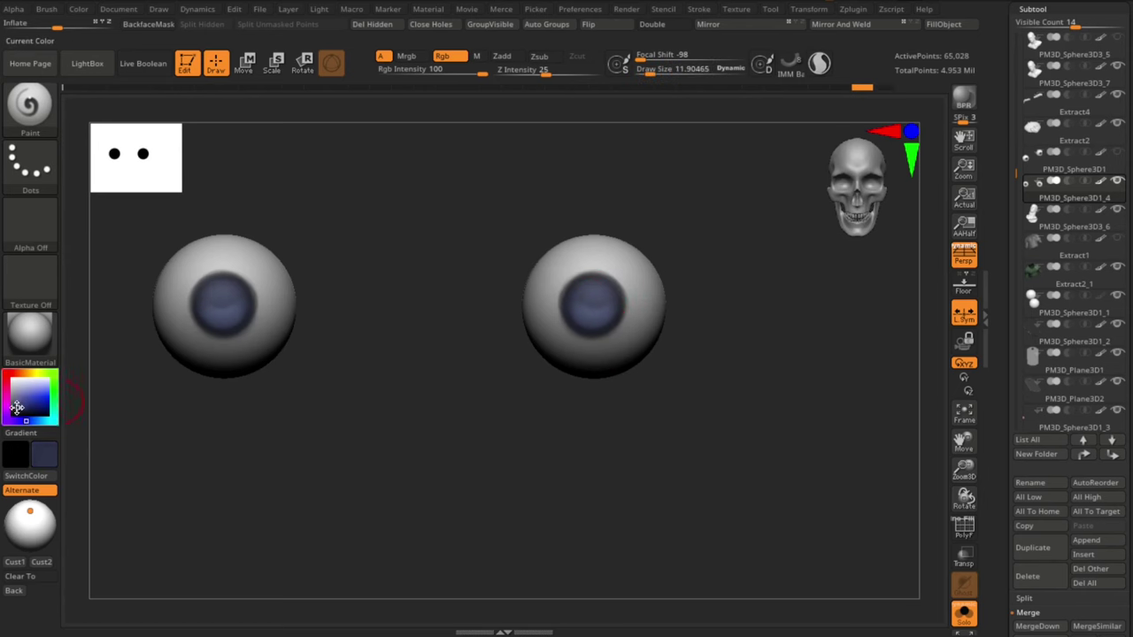
key(bracketleft)
key(bracketleft)
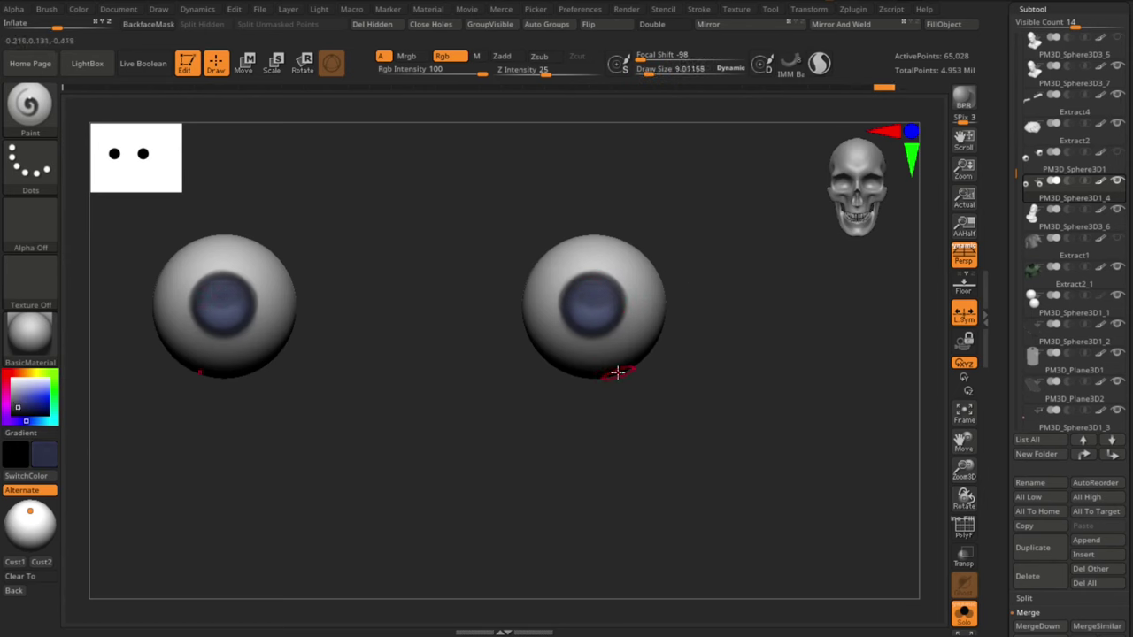
Step: Add pale blue highlights to the lower part of the irises, undoing a small stroke and using a draw size of about 9
click(22, 391)
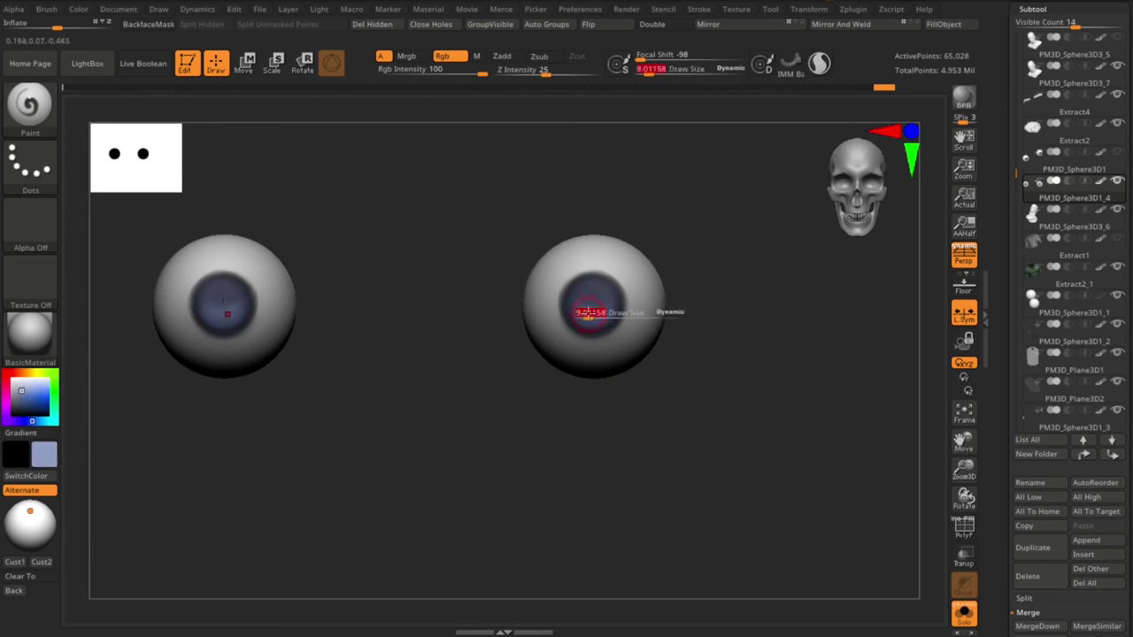
key(bracketleft)
key(bracketleft)
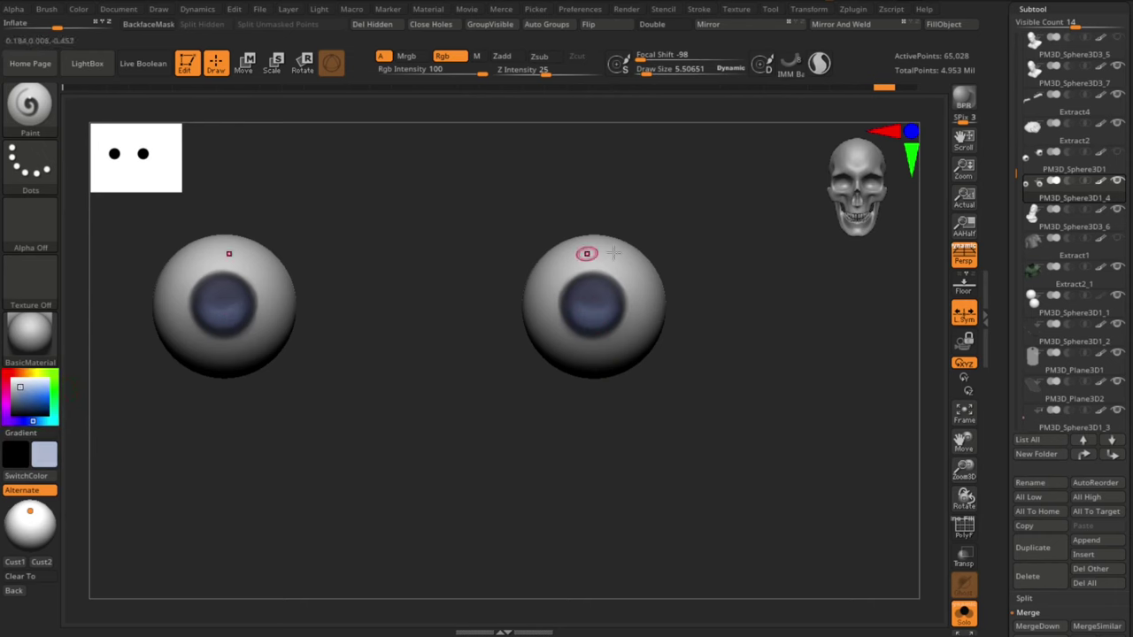
key(ctrl+z)
key(s)
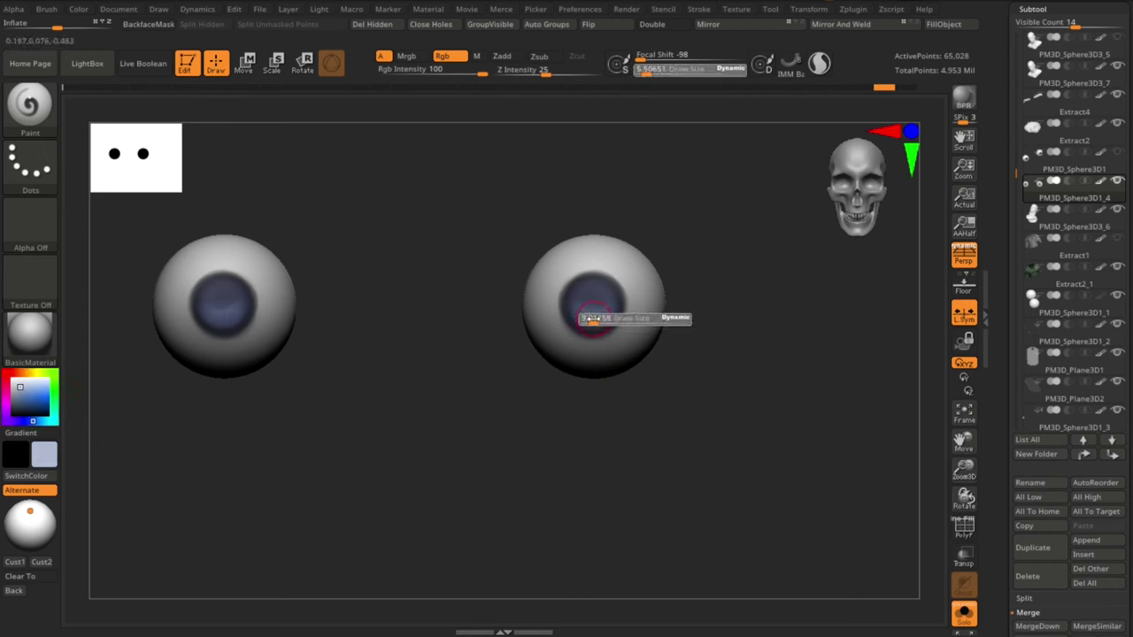
click(595, 320)
key(s)
click(592, 318)
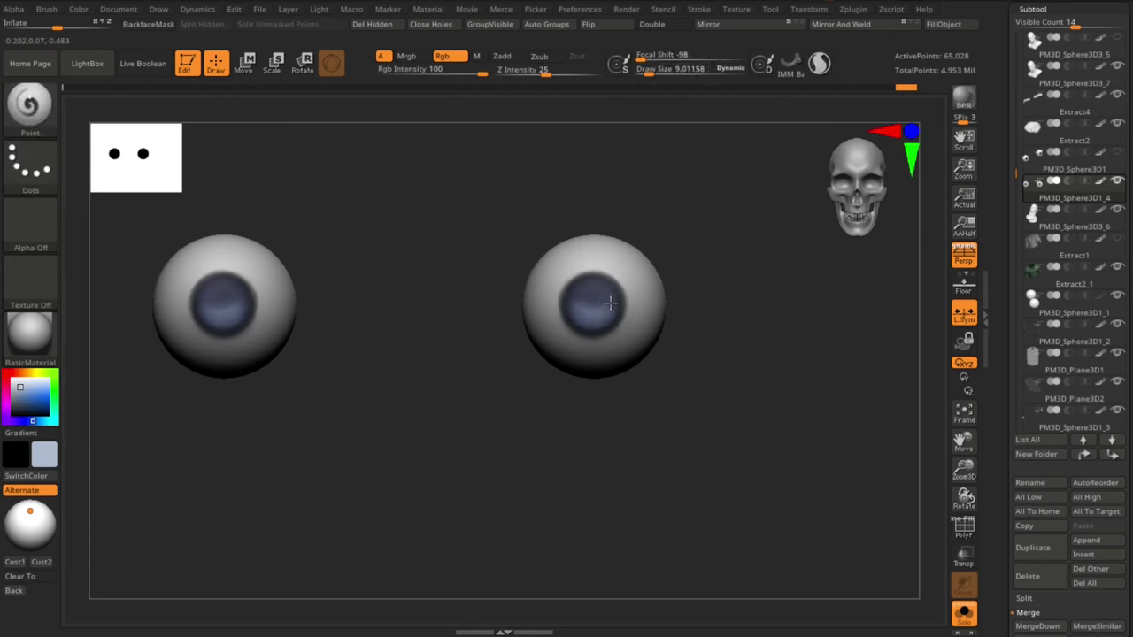
Step: Undo the last highlight stroke and dab finer pale blue flecks low in the irises with a draw size of 5.5
drag(606, 299, 575, 319)
key(ctrl+z)
mouse_move(665, 508)
alt+mouse_down()
mouse_move(670, 437)
mouse_move(667, 447)
alt+mouse_up()
key(s)
click(599, 339)
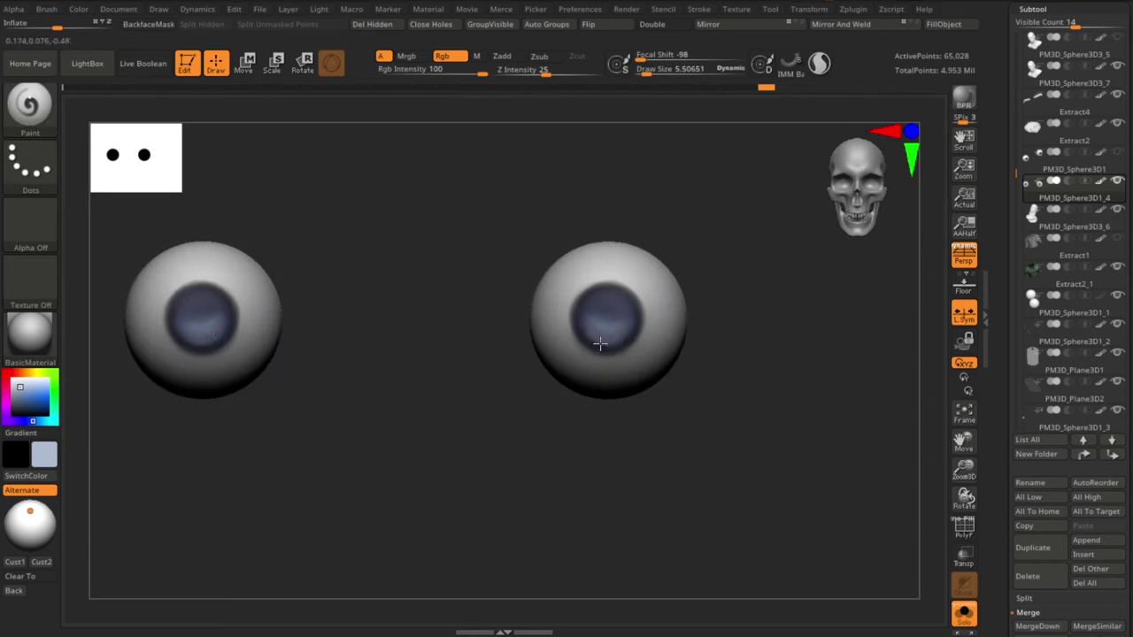
Step: Sample the dark blue-grey iris colour and darken the upper iris with a draw size of about 10
key(c)
key(s)
click(615, 300)
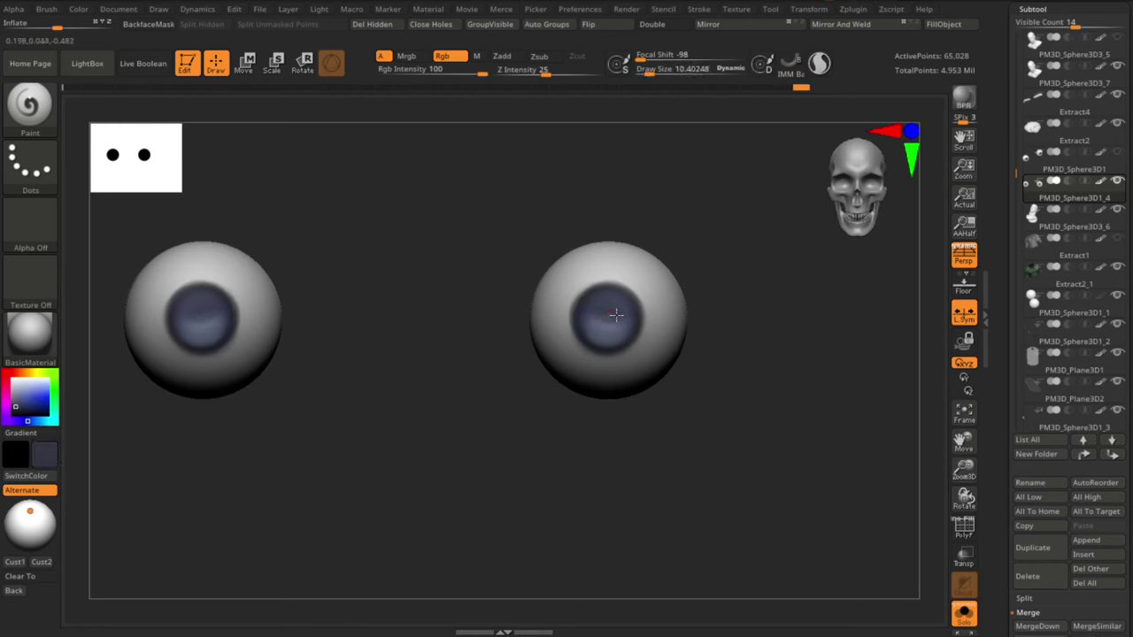
Step: Paint a near-black pupil (RGB 20, 20, 20) at the centre of both irises with a draw size of about 8
click(11, 413)
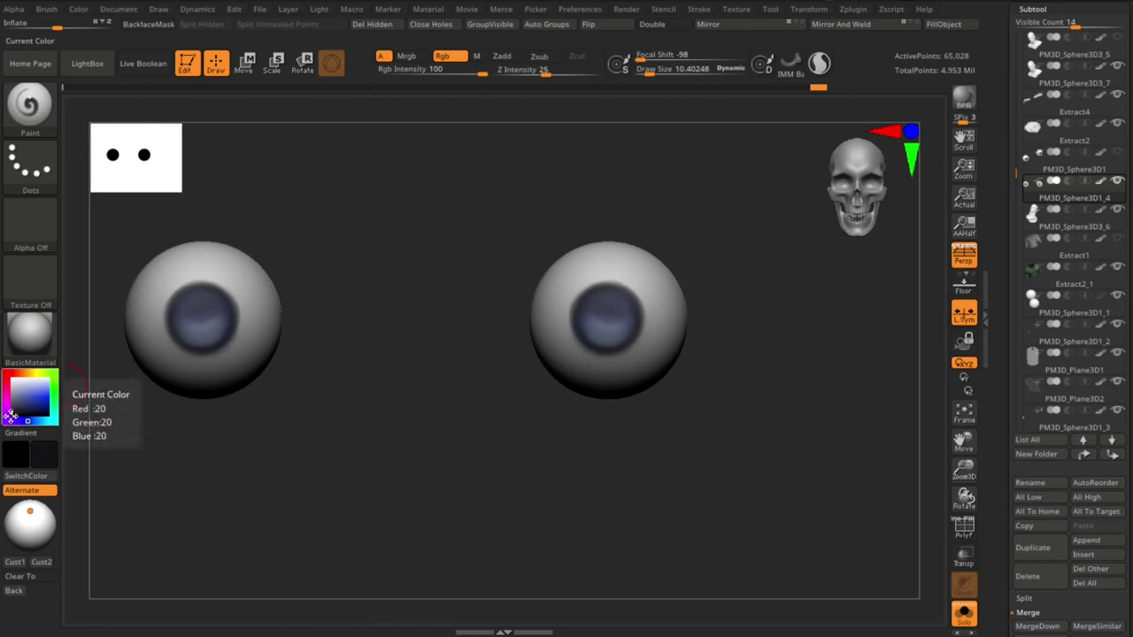
key(s)
click(607, 317)
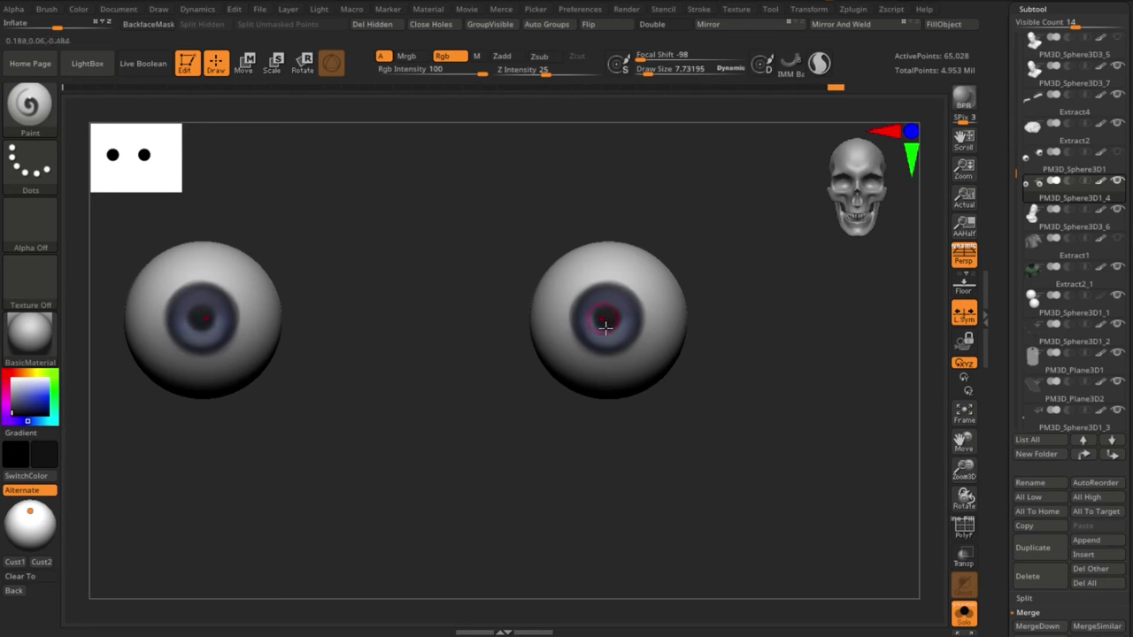
Step: Assign the ToyPlastic material to the eyeballs
ctrl+right_drag(605, 327, 576, 366)
click(44, 338)
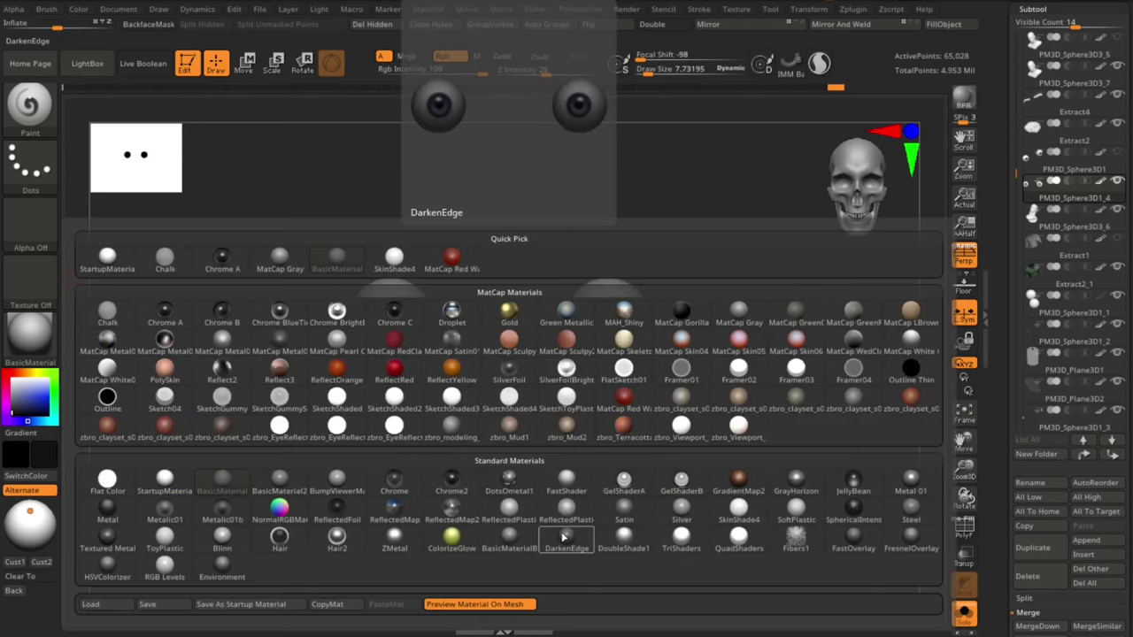
click(166, 538)
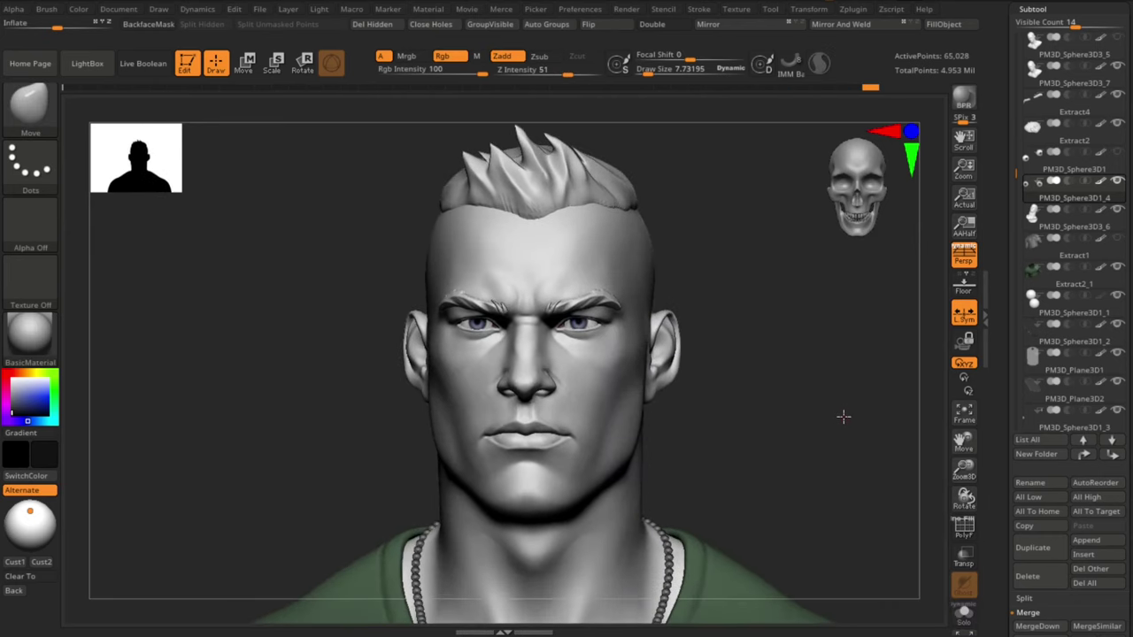
Step: Zoom in on the face and slightly reduce the distance setting of the scene light
ctrl+right_drag(843, 417, 847, 442)
click(319, 10)
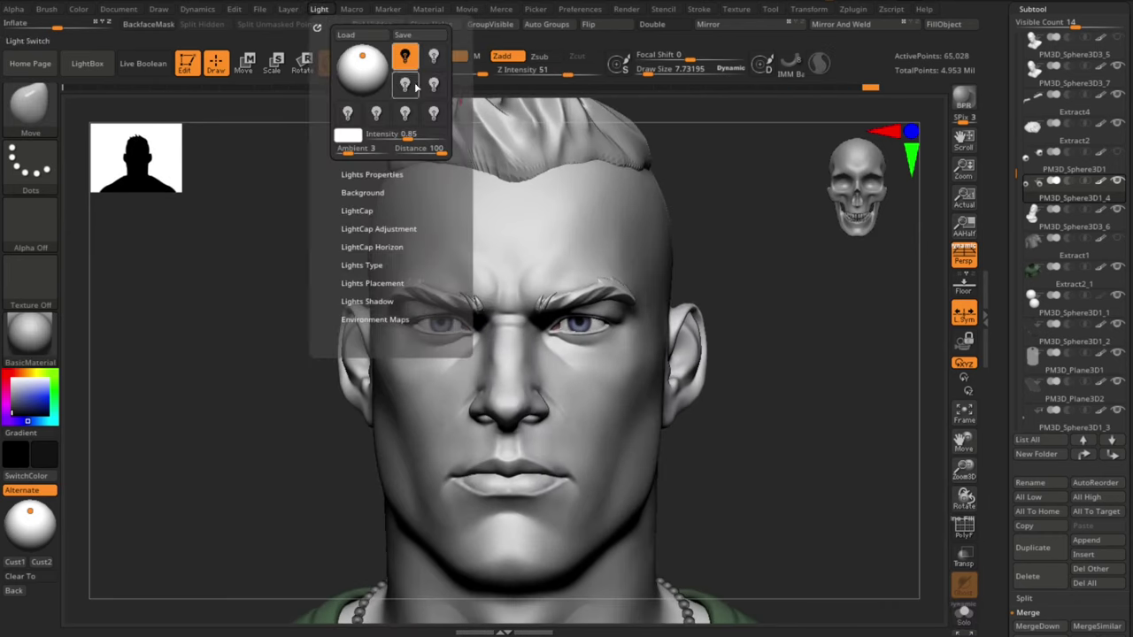
drag(444, 153, 439, 153)
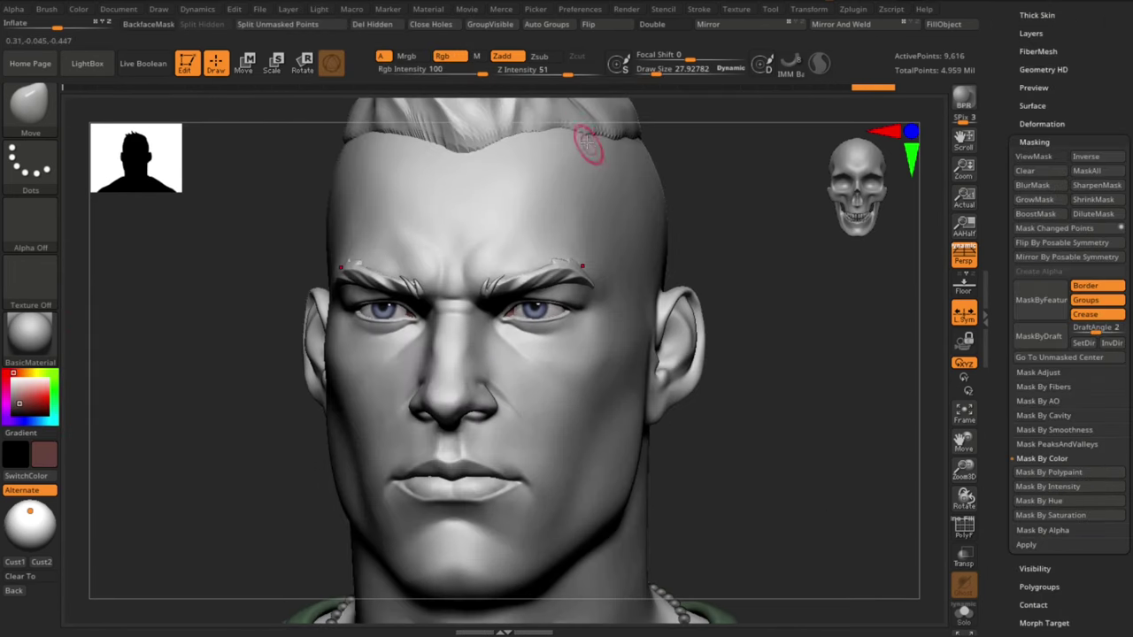
Step: Fill the outer eyebrow pieces with reddish brown, and refill them with a more muted brown
click(956, 26)
ctrl+right_drag(824, 393, 823, 440)
click(17, 403)
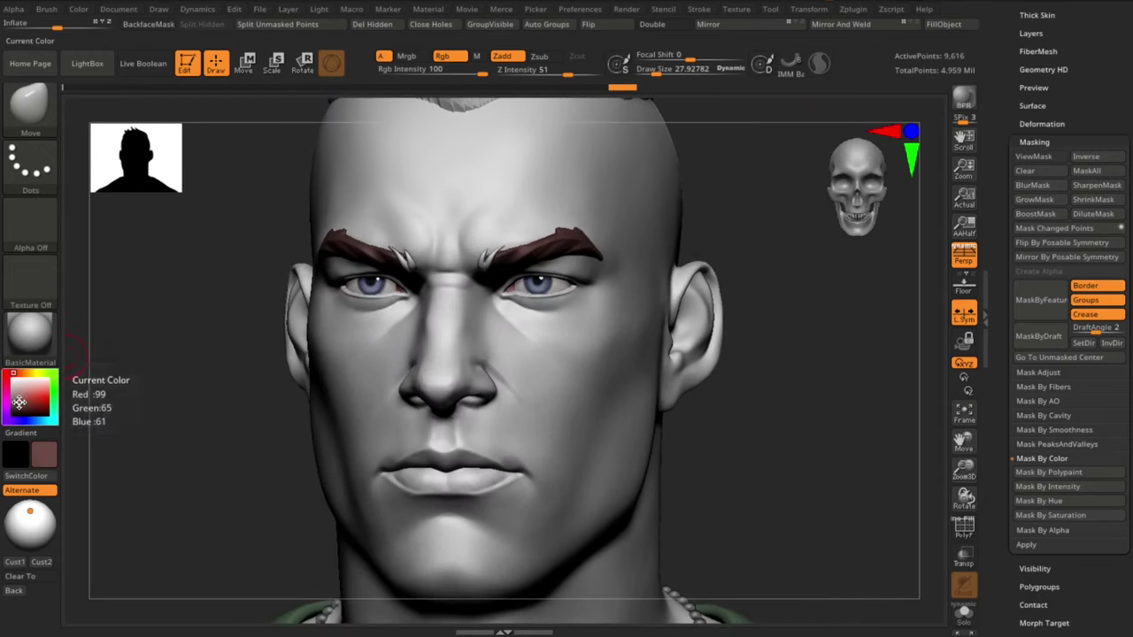
click(15, 400)
click(953, 26)
Step: Select the inner eyebrow pieces, fill them with a matching muted brown, and select the outer eyebrow pieces again
ctrl+right_drag(819, 399, 812, 353)
alt+drag(813, 352, 857, 398)
alt+click(509, 264)
click(963, 26)
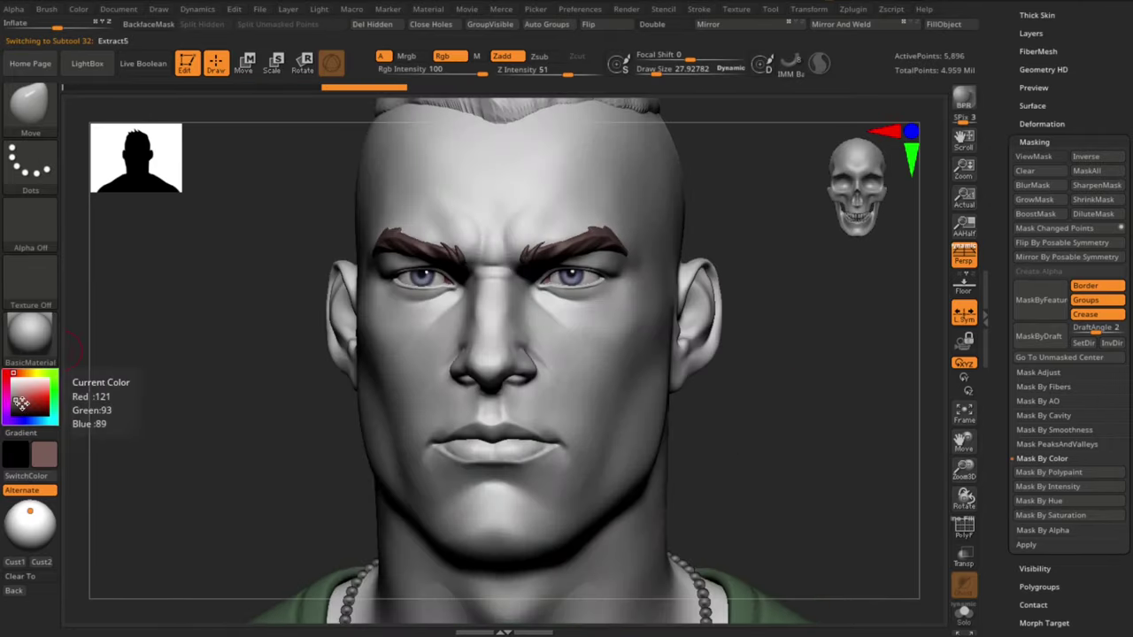
alt+drag(209, 382, 217, 428)
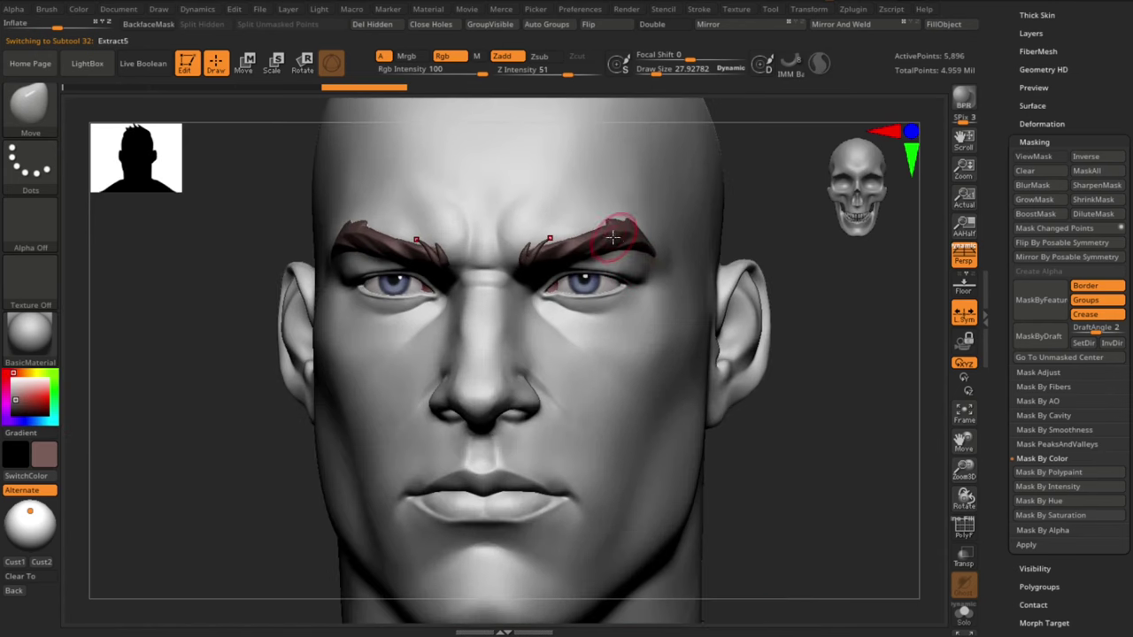
alt+click(613, 235)
alt+drag(814, 515, 804, 417)
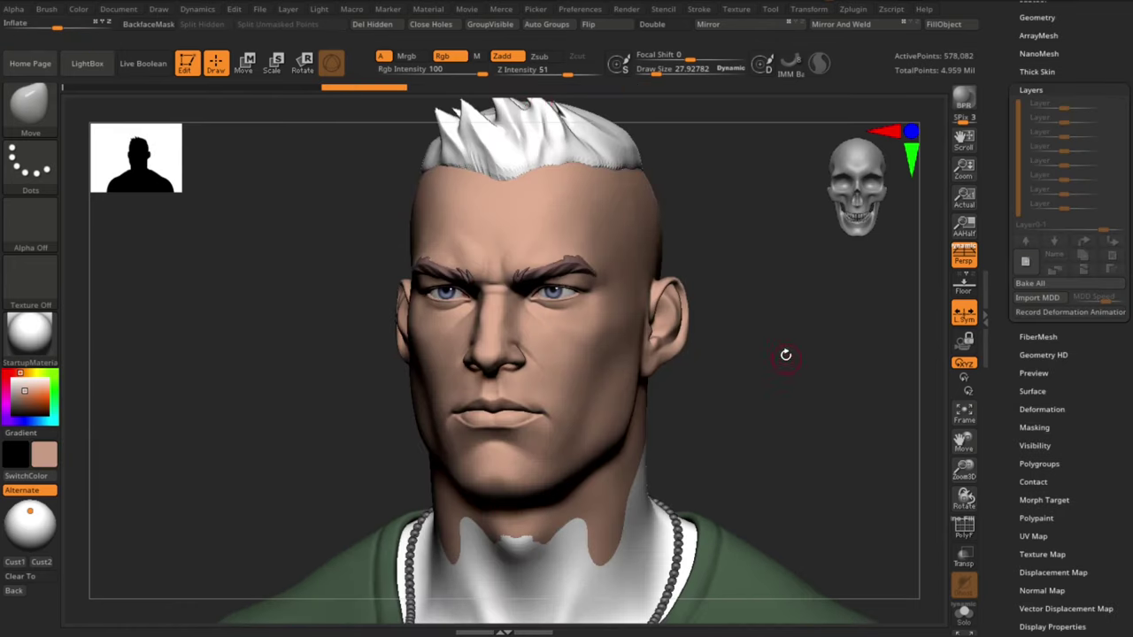
Step: Fill the head with a slightly lighter peach skin colour
drag(785, 357, 816, 366)
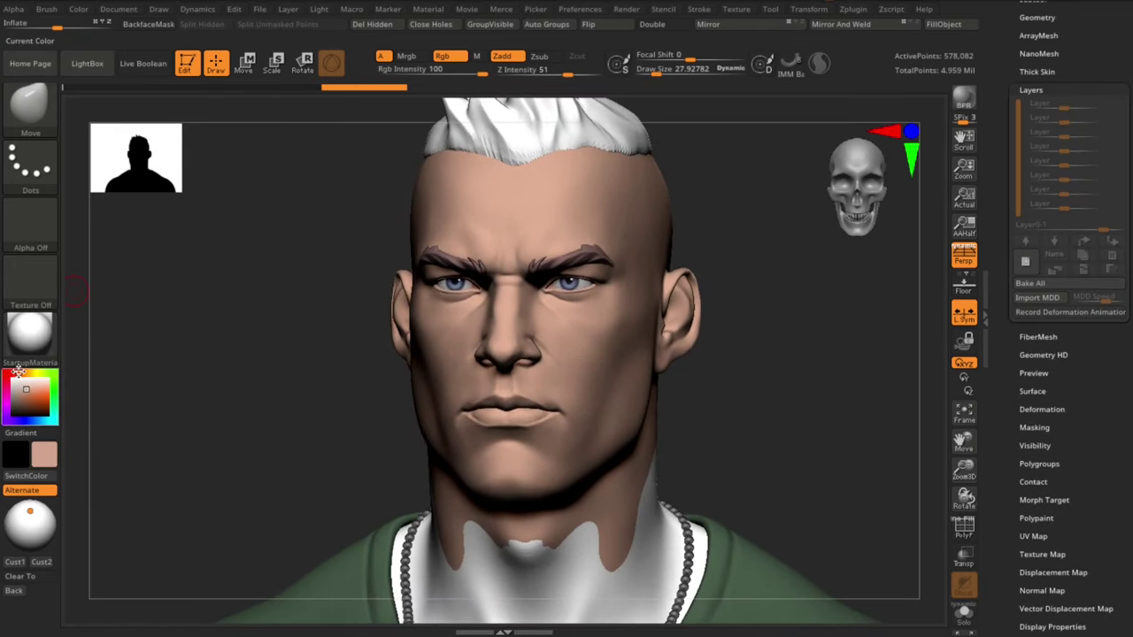
click(24, 388)
click(963, 25)
drag(763, 310, 824, 374)
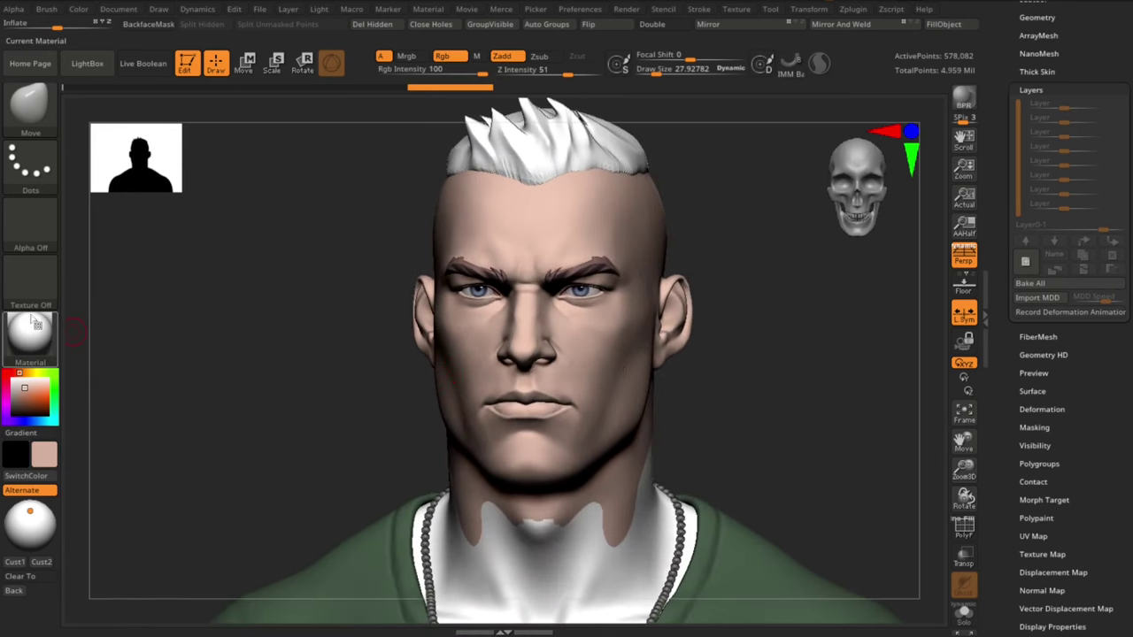
Step: Switch the material to SkinShade4 and try a slightly deeper peach fill on the head
click(30, 335)
click(724, 485)
mouse_move(786, 407)
alt+mouse_down()
mouse_move(794, 433)
mouse_move(782, 375)
mouse_move(799, 411)
alt+mouse_up()
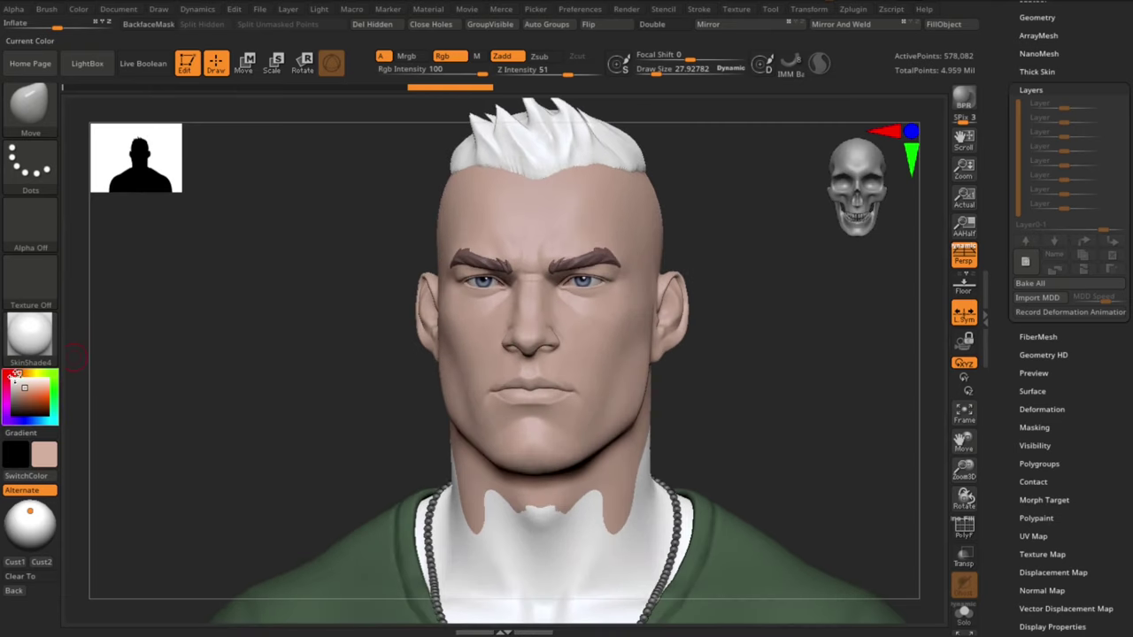
click(26, 390)
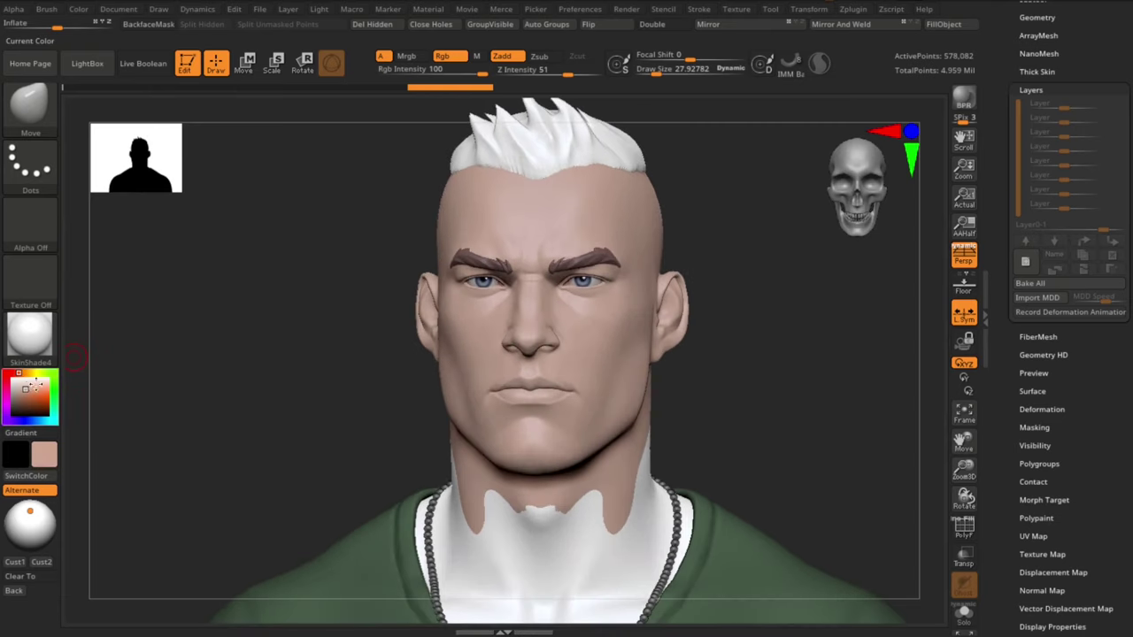
click(957, 30)
key(ctrl+z)
drag(254, 347, 264, 349)
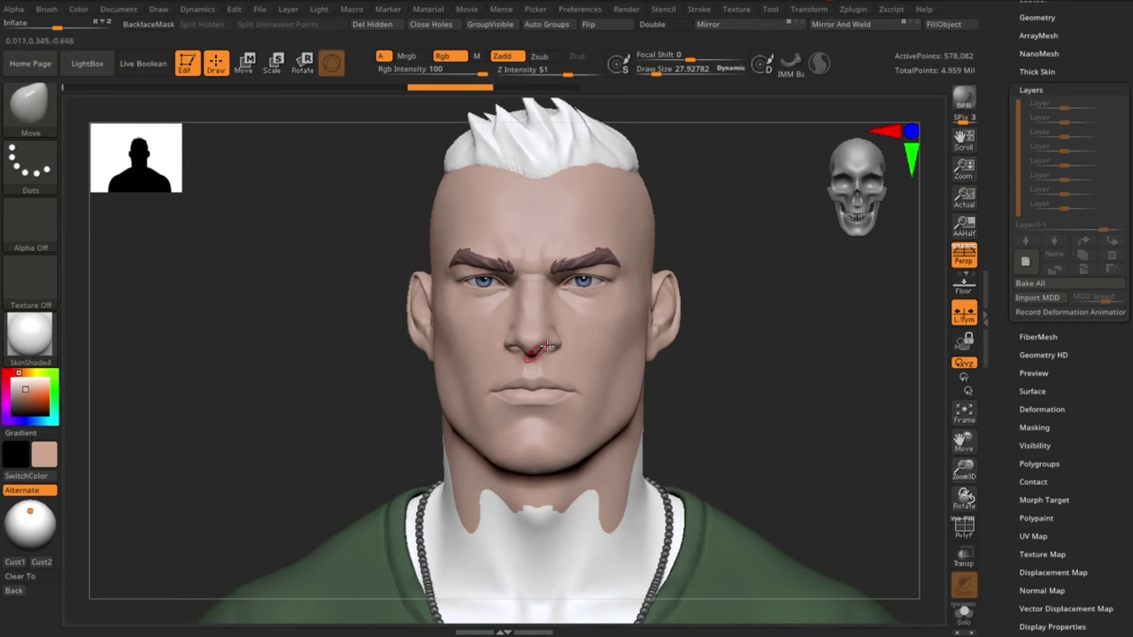
Step: Select the neck and torso piece and fill it with the peach skin colour
mouse_move(724, 403)
mouse_down()
mouse_move(744, 435)
mouse_move(737, 400)
mouse_up()
alt+click(579, 508)
click(956, 28)
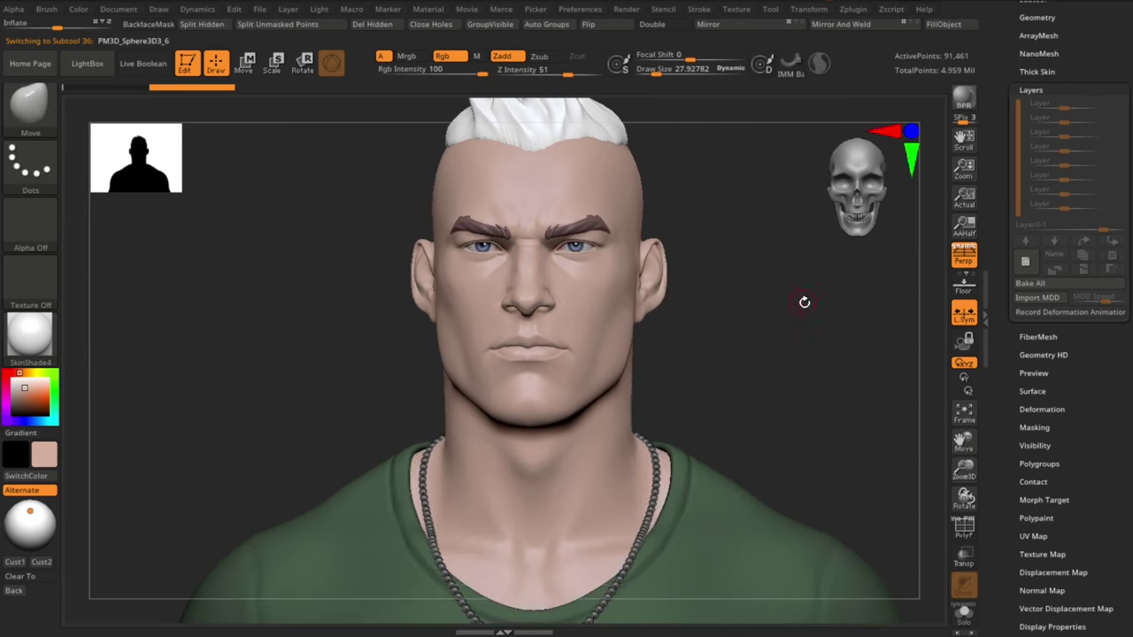
Step: Sample the eyebrow colour, fill the hair with it, and refill the hair with a darker brown
alt+drag(805, 304, 772, 330)
key(c)
alt+drag(675, 214, 675, 262)
alt+click(592, 237)
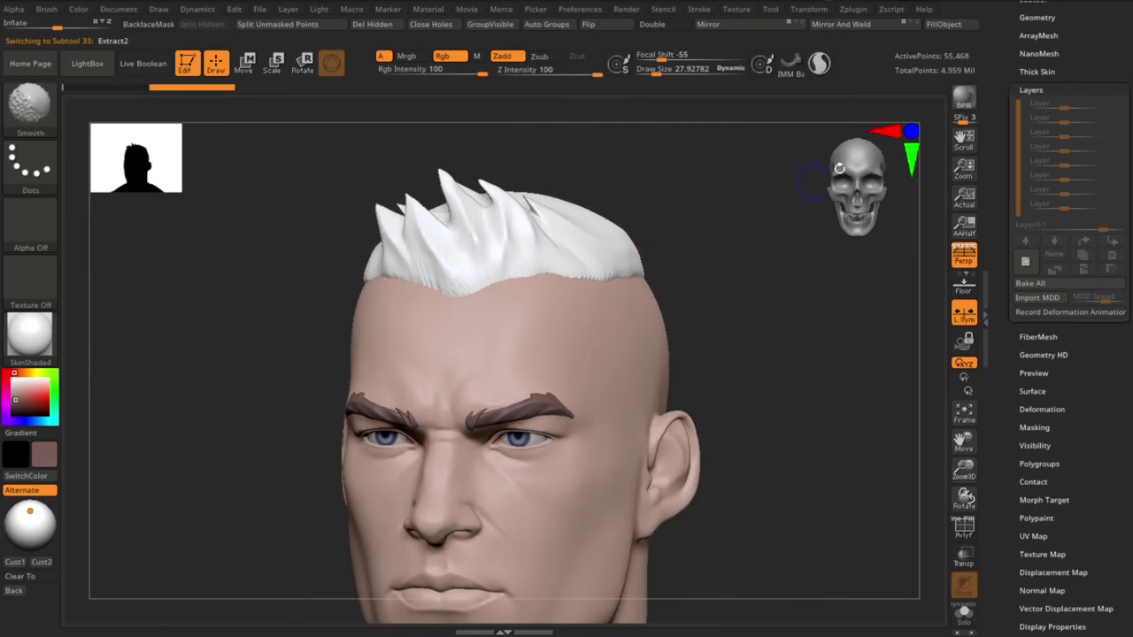
click(953, 25)
mouse_move(819, 301)
alt+mouse_down()
mouse_move(822, 328)
mouse_move(810, 318)
alt+mouse_up()
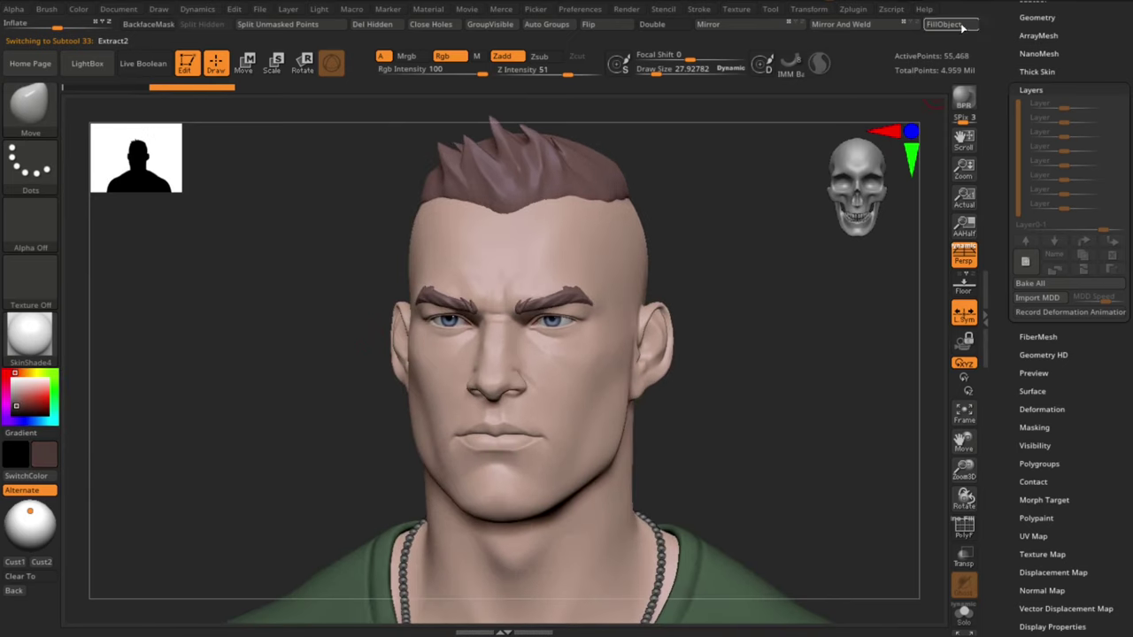
click(962, 28)
mouse_move(808, 326)
alt+mouse_down()
mouse_move(820, 301)
mouse_move(830, 335)
mouse_move(816, 328)
alt+mouse_up()
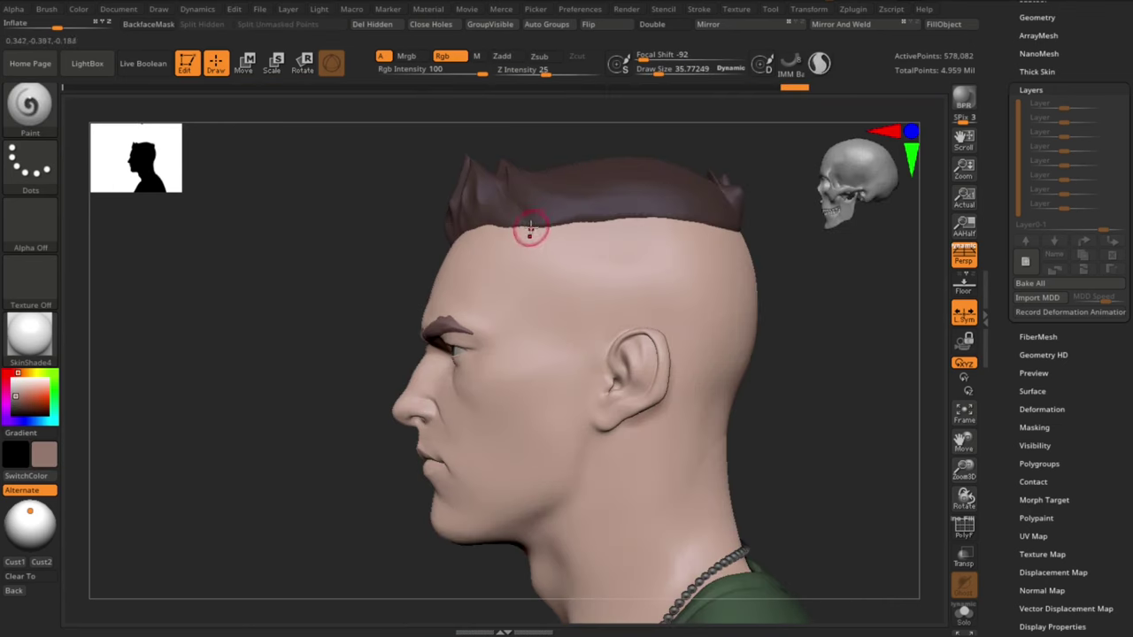
Step: Paint a brownish shaved-hair outline on the side of the head, from the temple over the ear and down behind it
mouse_move(528, 230)
mouse_down()
mouse_move(510, 305)
mouse_move(566, 332)
mouse_move(718, 324)
mouse_up()
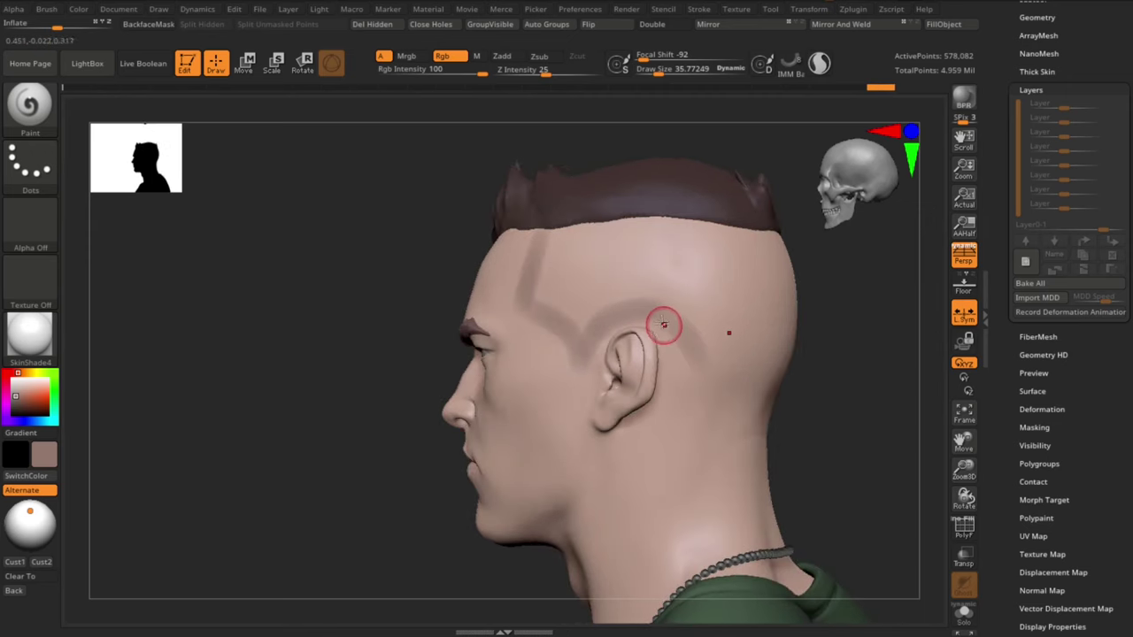
mouse_move(663, 322)
mouse_down()
mouse_move(705, 417)
mouse_move(857, 448)
mouse_up()
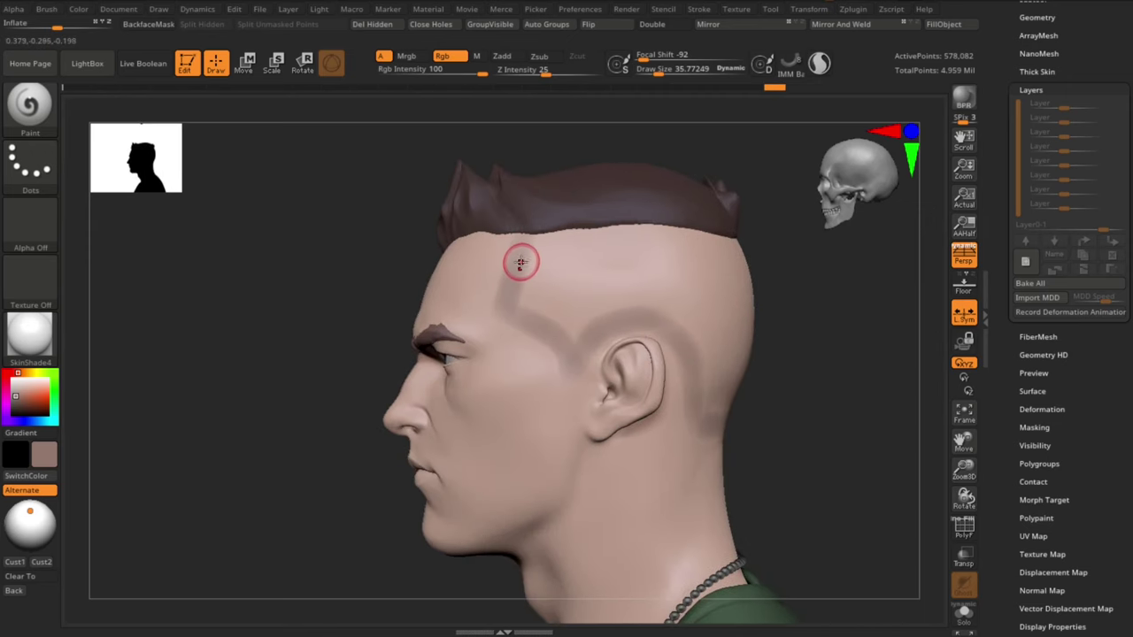
key(s)
drag(522, 255, 525, 254)
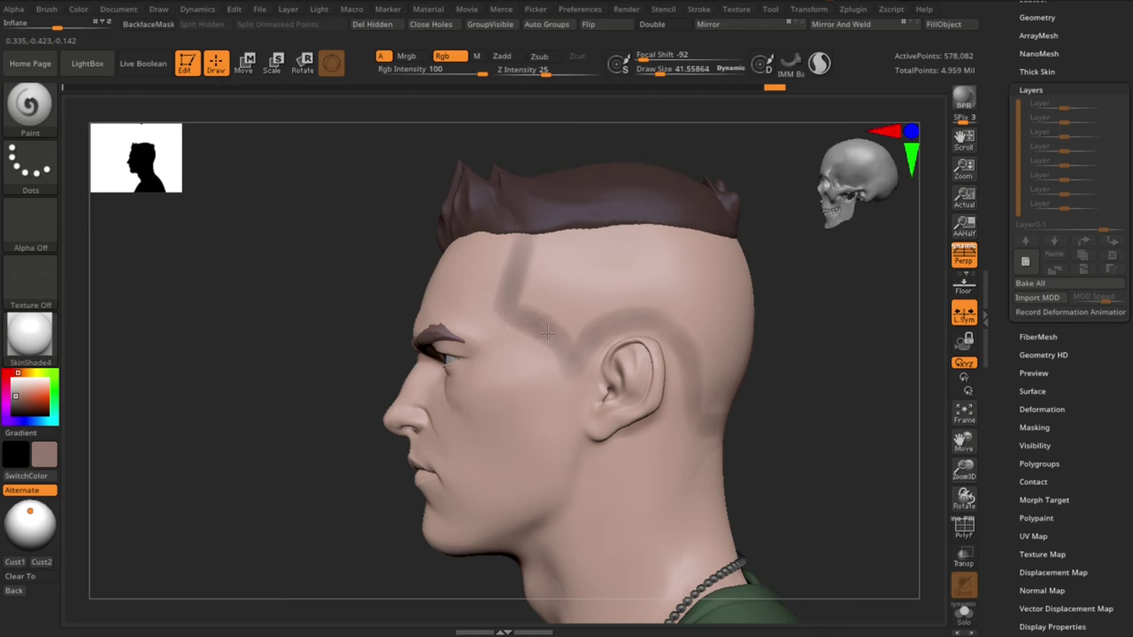
Step: Sample the outline tone and fill the temple and the area beneath the hair with it, enlarging the brush to about 73
key(c)
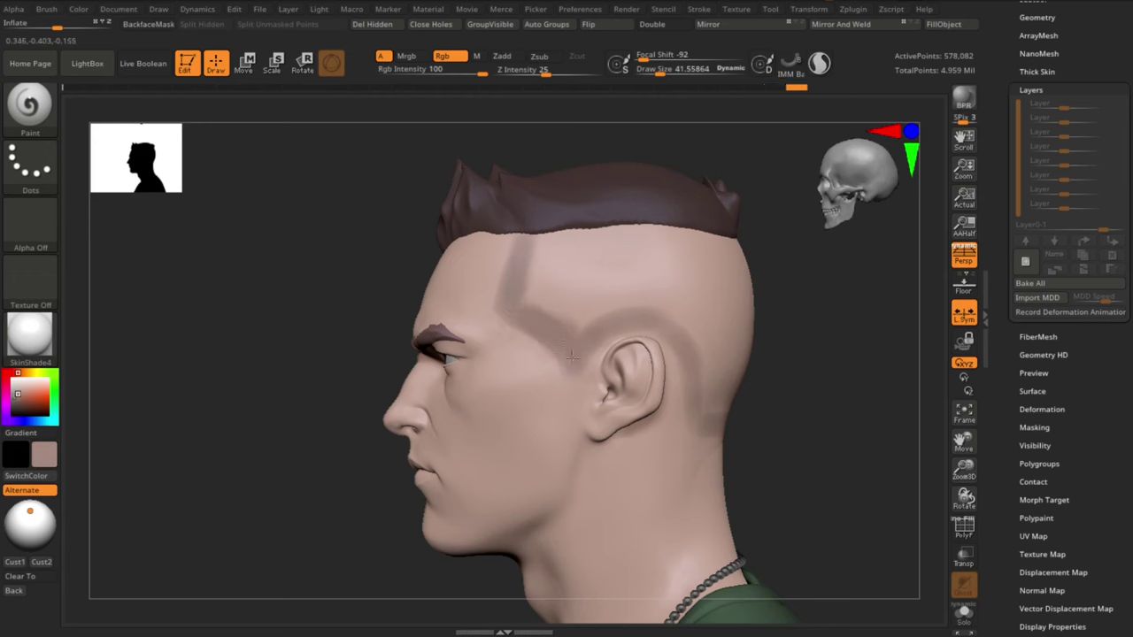
mouse_move(571, 357)
mouse_down()
mouse_move(547, 245)
mouse_move(573, 266)
mouse_move(588, 306)
mouse_up()
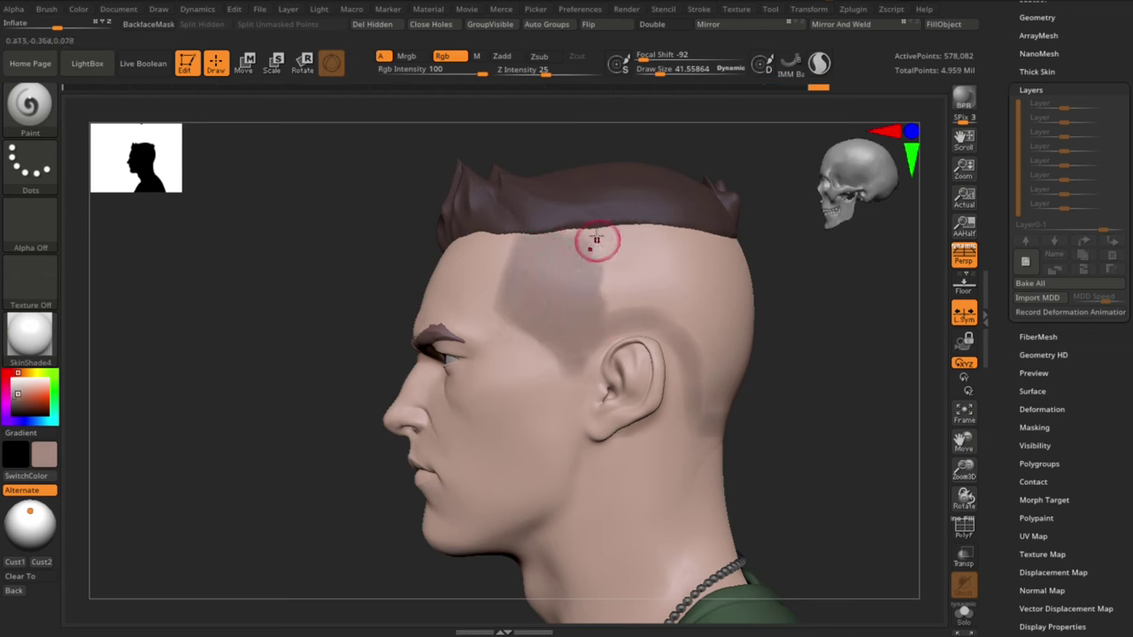
key(s)
mouse_move(577, 254)
mouse_down()
mouse_move(620, 237)
mouse_move(621, 290)
mouse_move(662, 248)
mouse_up()
drag(783, 269, 700, 266)
key(s)
drag(600, 254, 604, 253)
mouse_move(602, 255)
mouse_down()
mouse_move(659, 268)
mouse_move(571, 278)
mouse_up()
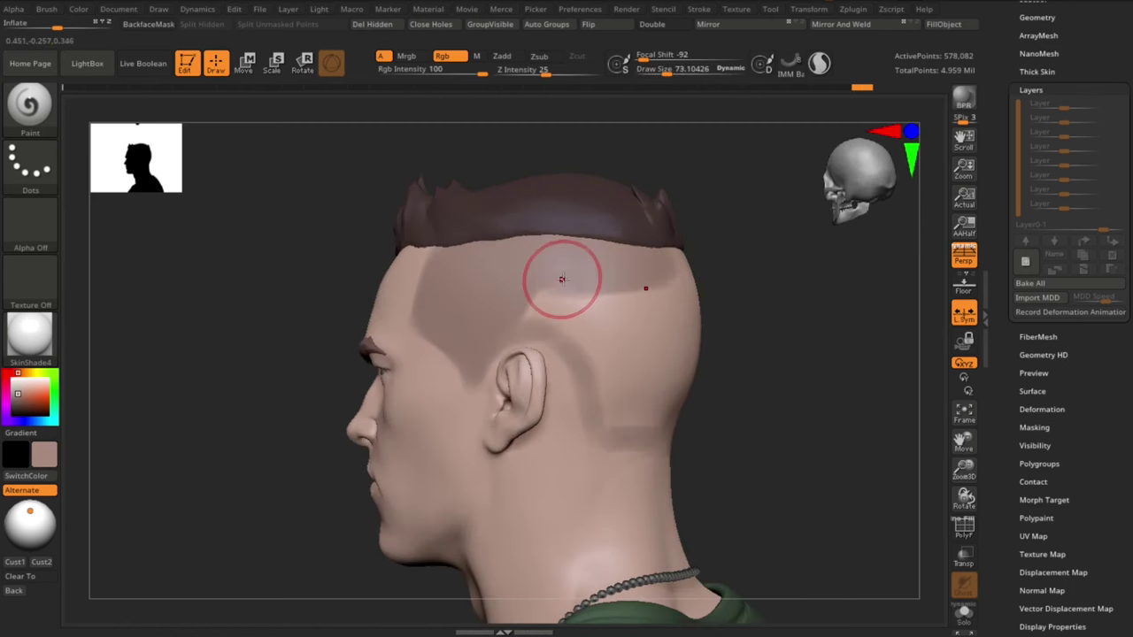
Step: Extend the brownish shaved-hair tone along the strip beneath the hair towards the back of the head
drag(779, 270, 690, 268)
key(s)
drag(577, 272, 677, 297)
drag(744, 279, 828, 274)
key(s)
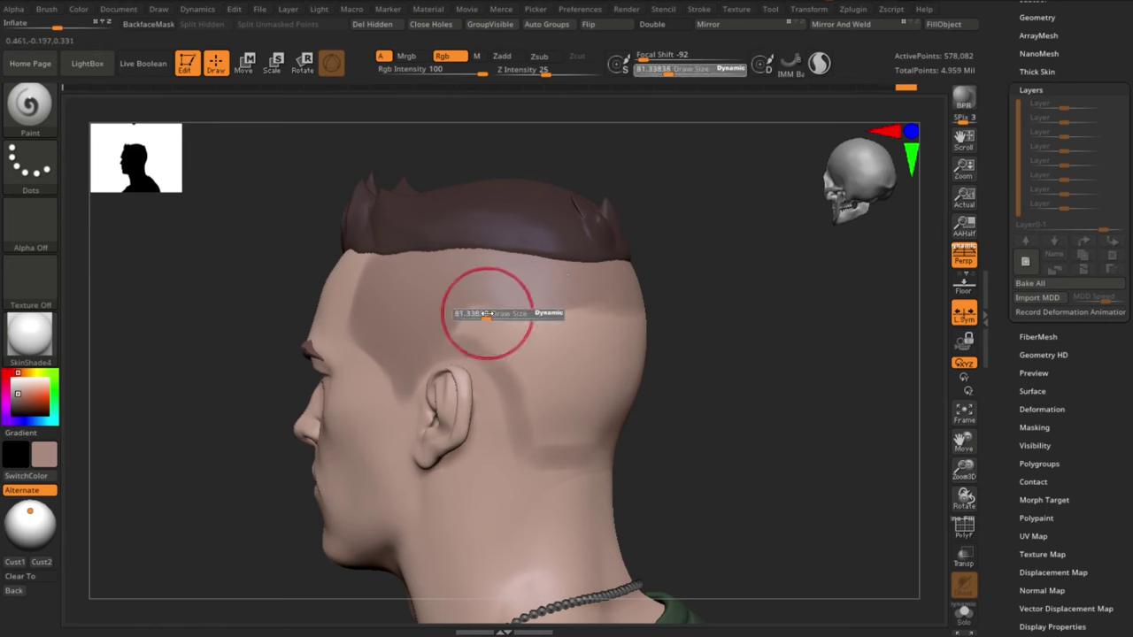
drag(486, 314, 481, 314)
Step: Fill the shaved-hair area behind the ear and across the back of the head down to the nape with a draw size of about 51
mouse_move(479, 321)
mouse_down()
mouse_move(446, 332)
mouse_move(488, 331)
mouse_move(515, 368)
mouse_up()
drag(514, 365, 524, 407)
drag(753, 380, 721, 380)
drag(546, 413, 609, 440)
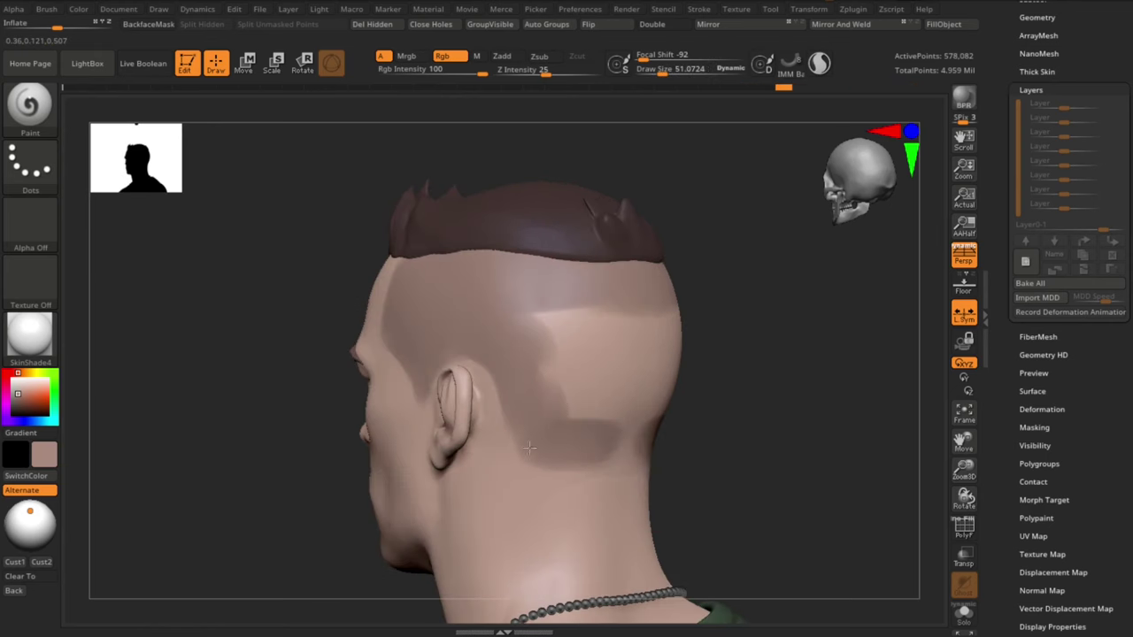
drag(530, 448, 612, 446)
mouse_move(528, 347)
mouse_down()
mouse_move(553, 376)
mouse_move(593, 372)
mouse_move(641, 442)
mouse_up()
mouse_move(727, 471)
mouse_down()
mouse_move(782, 480)
mouse_move(756, 369)
mouse_move(763, 415)
mouse_up()
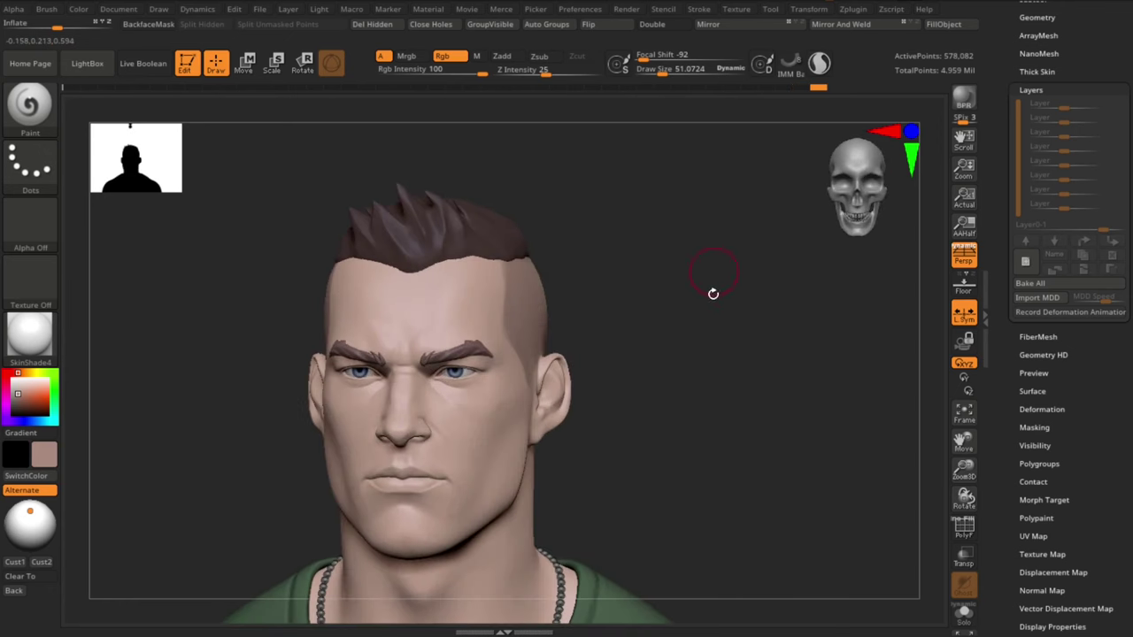
drag(714, 294, 756, 397)
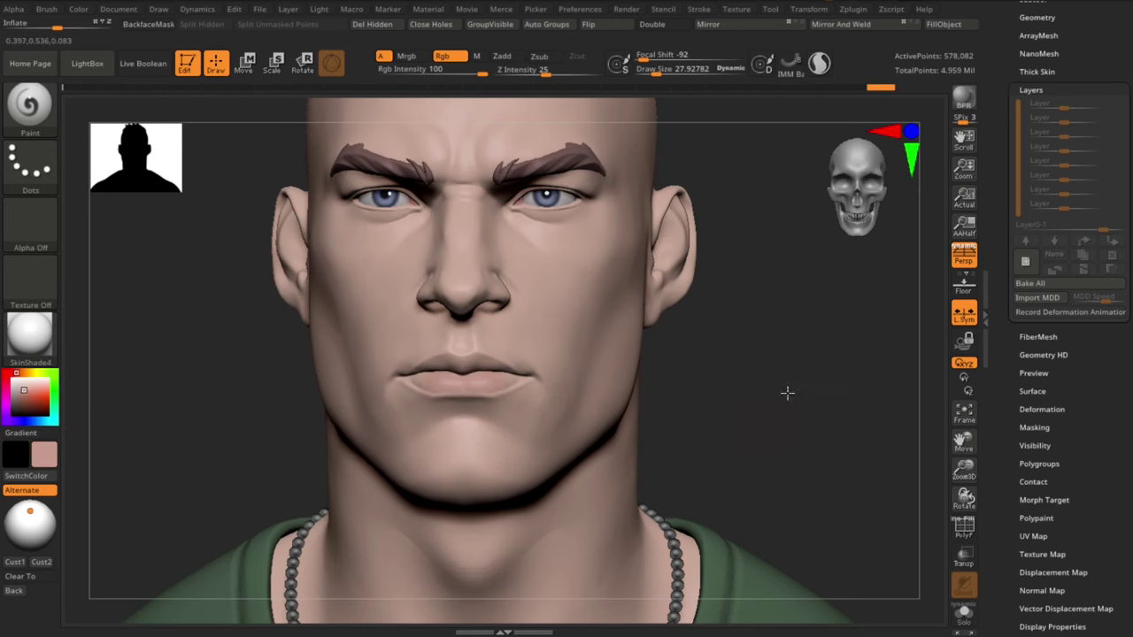
Step: Undo the first lip strokes and repaint the lips in soft pink with a draw size of about 13.5
drag(788, 393, 751, 391)
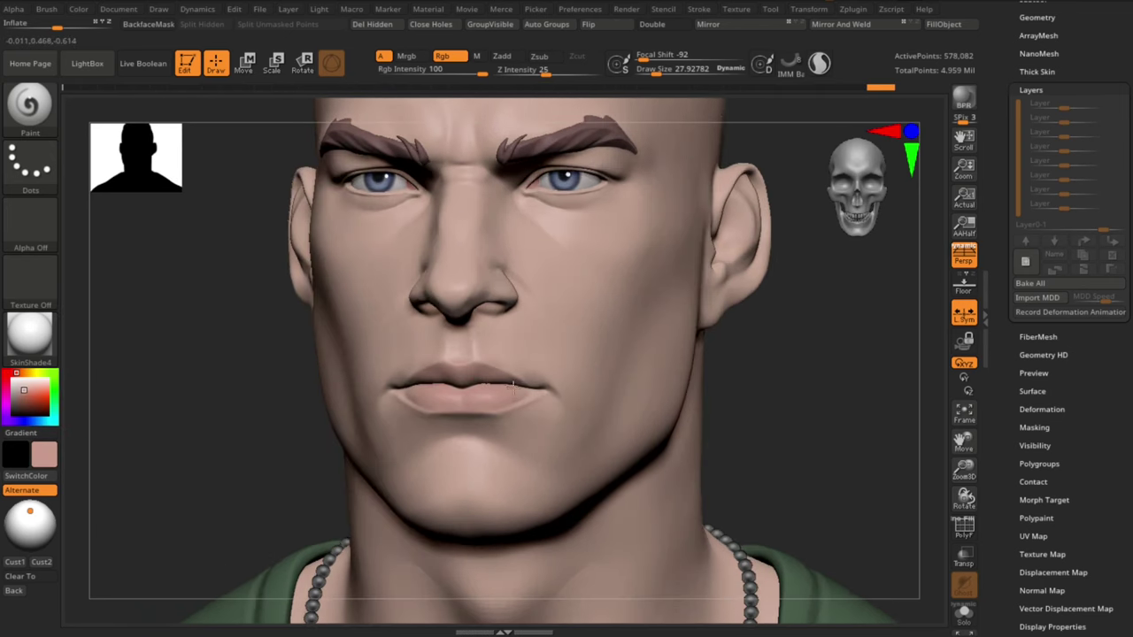
key(s)
drag(513, 386, 470, 369)
key(ctrl+z)
key(ctrl+z)
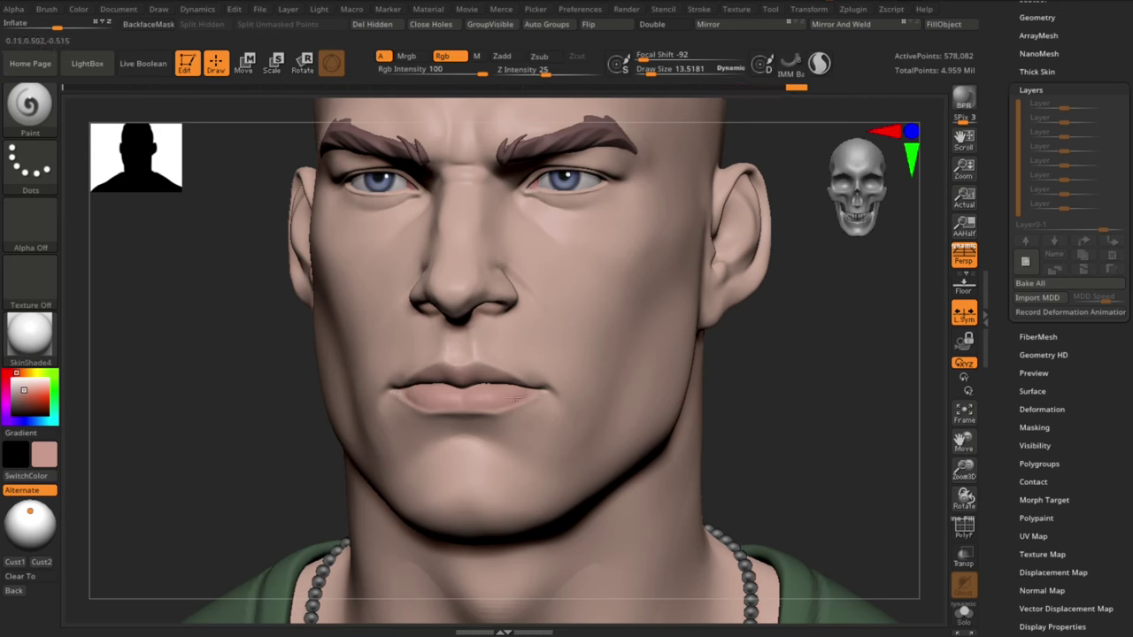
drag(513, 399, 531, 386)
mouse_move(823, 389)
alt+mouse_down()
mouse_move(838, 337)
mouse_move(845, 359)
mouse_move(837, 380)
mouse_move(828, 370)
mouse_move(842, 403)
mouse_move(824, 371)
alt+mouse_up()
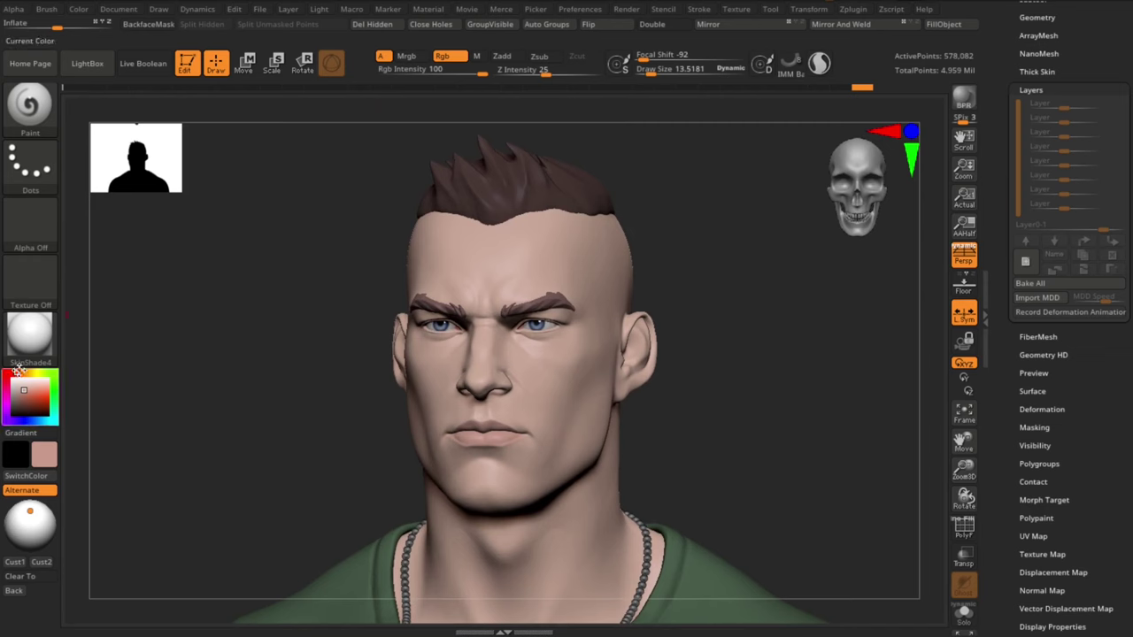
Step: Pick a stronger reddish pink and tint the nose with a draw size of about 73
drag(25, 391, 27, 391)
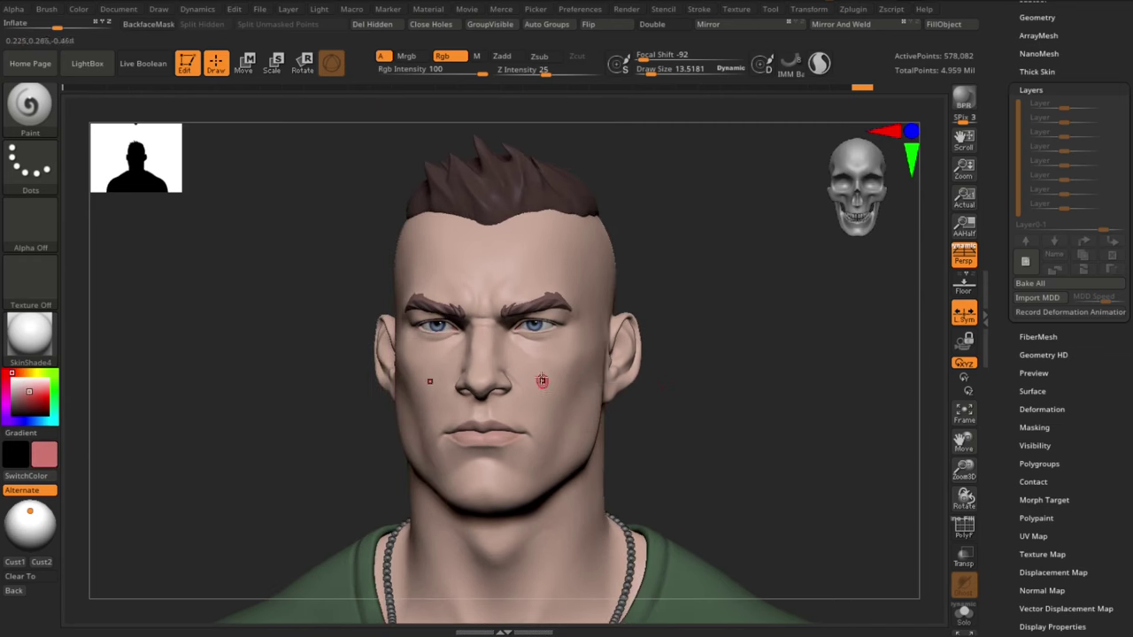
key(s)
drag(490, 357, 516, 386)
drag(731, 387, 691, 390)
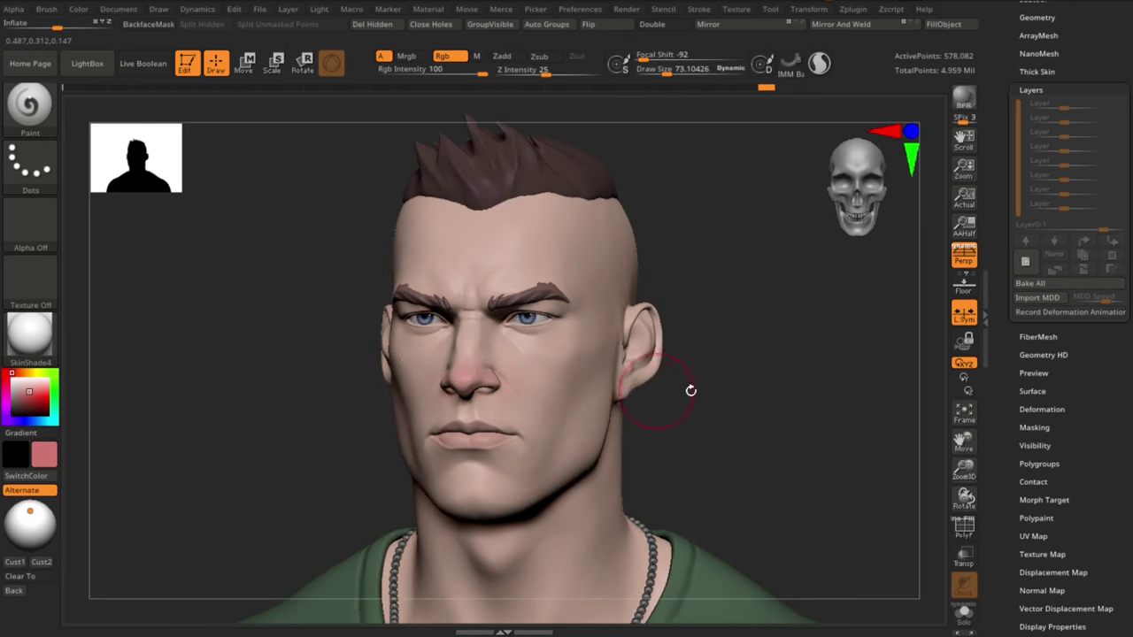
drag(465, 340, 469, 373)
alt+drag(735, 381, 739, 398)
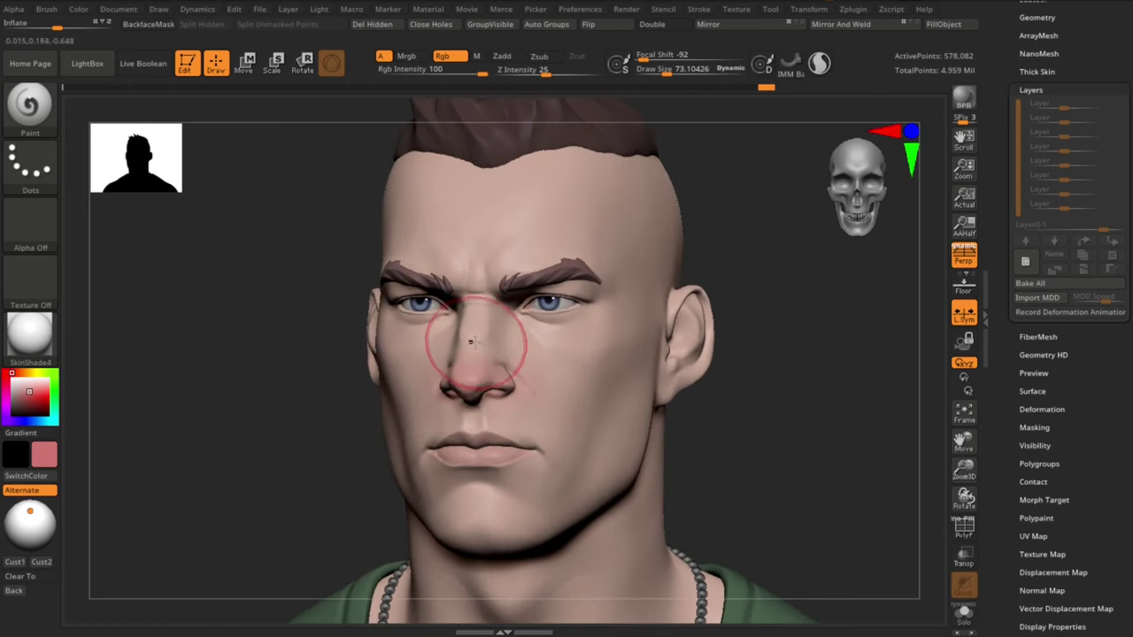
Step: Sample a softer pink from the face, blend it over the nose, and reduce the draw size to about 41.6 for the eye area
key(c)
key(bracketleft)
key(c)
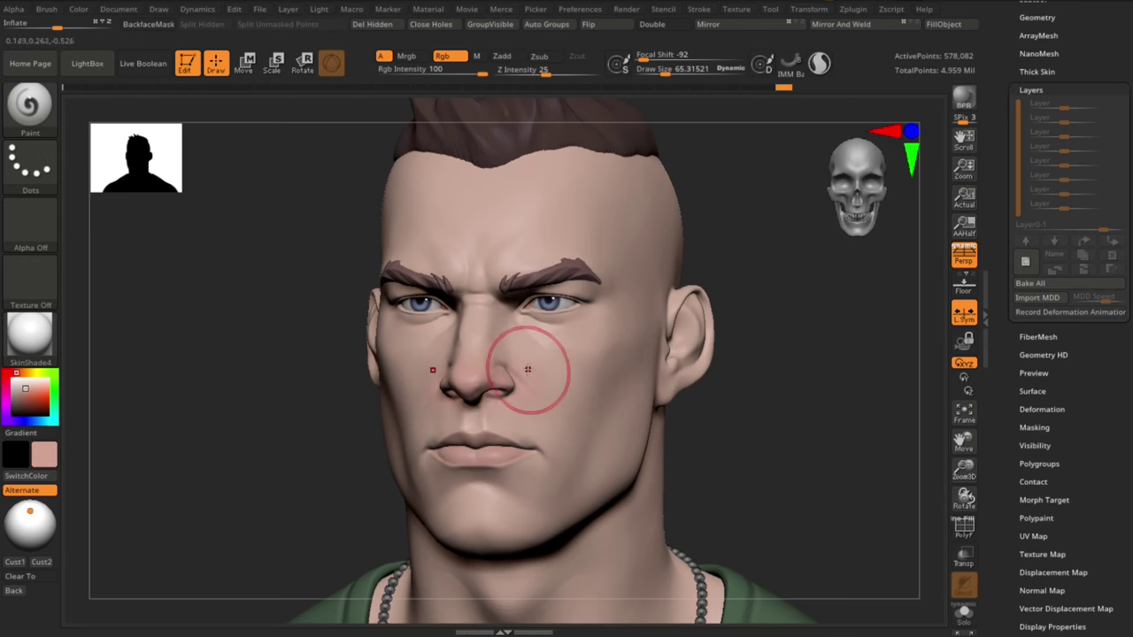
drag(489, 349, 487, 375)
key(s)
drag(554, 333, 549, 330)
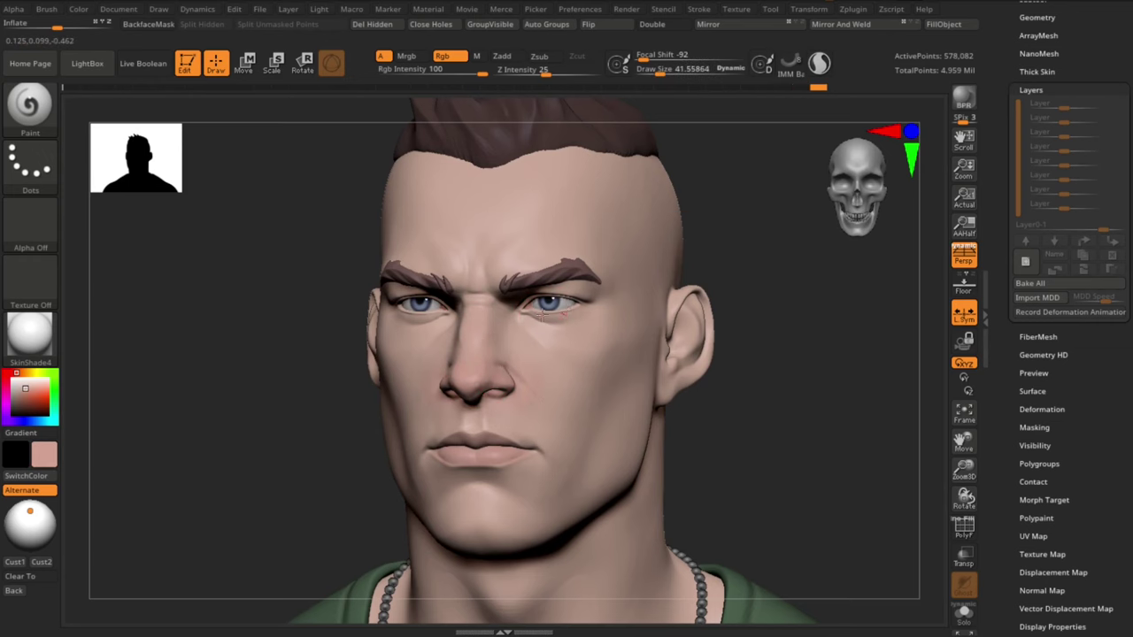
mouse_move(728, 395)
mouse_down()
mouse_move(766, 419)
mouse_move(736, 428)
mouse_up()
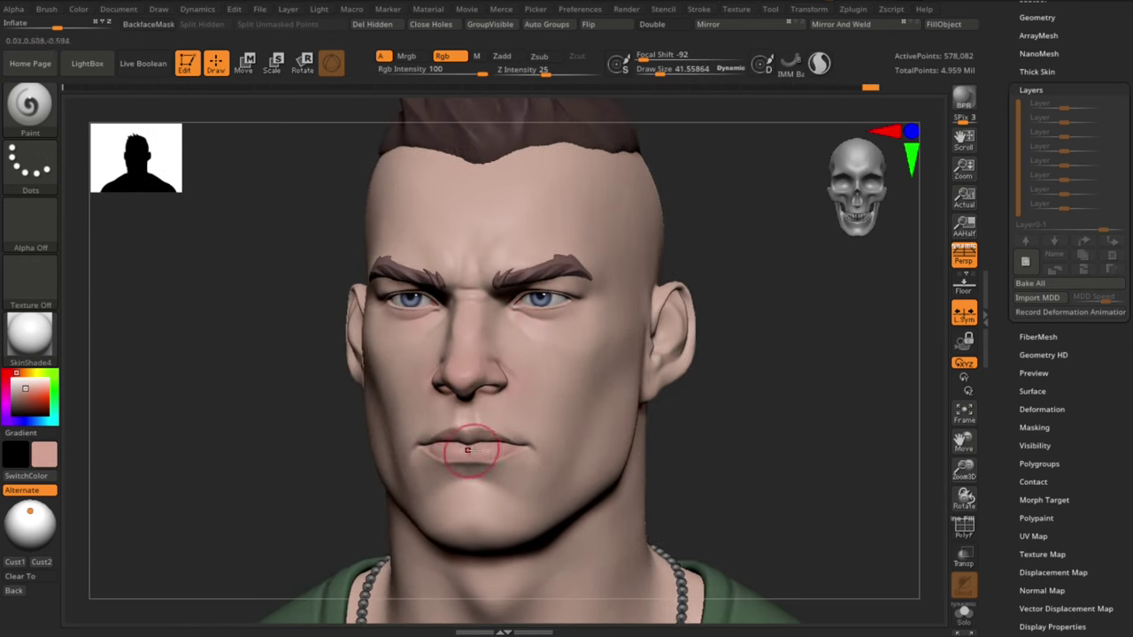
mouse_move(467, 470)
right_down()
mouse_move(746, 480)
mouse_move(623, 374)
right_up()
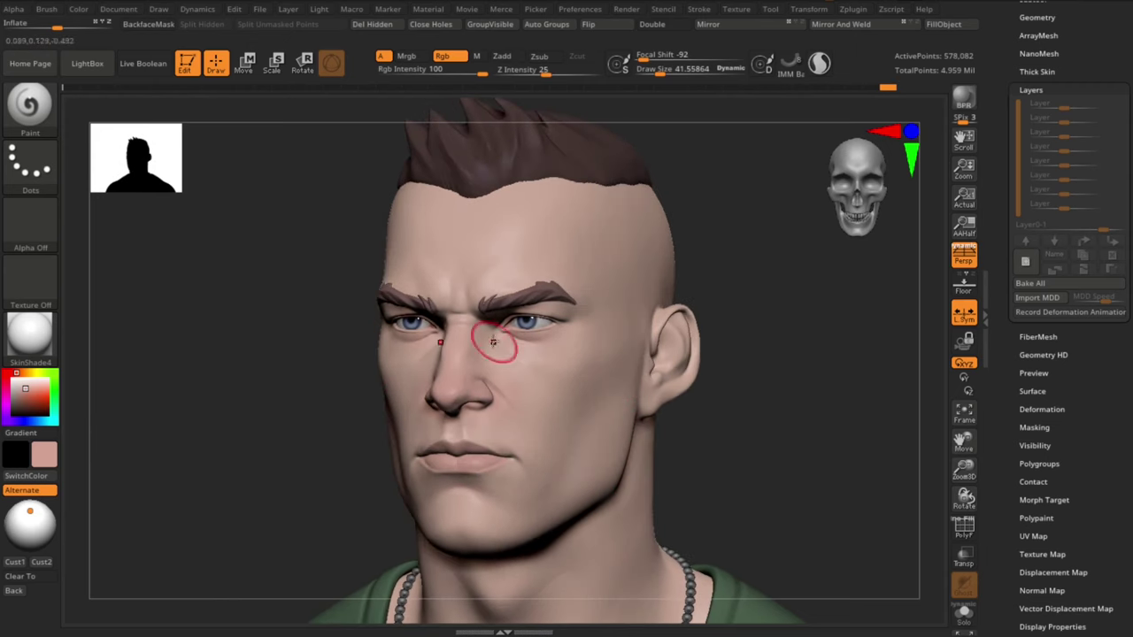
Step: Tint the eyelid edges and inner eye corners with a muted red at a draw size of about 10.4
mouse_move(819, 436)
mouse_down()
mouse_move(809, 440)
mouse_move(825, 465)
mouse_move(787, 467)
mouse_up()
key(s)
mouse_move(790, 466)
mouse_down()
mouse_move(806, 480)
mouse_move(802, 442)
mouse_up()
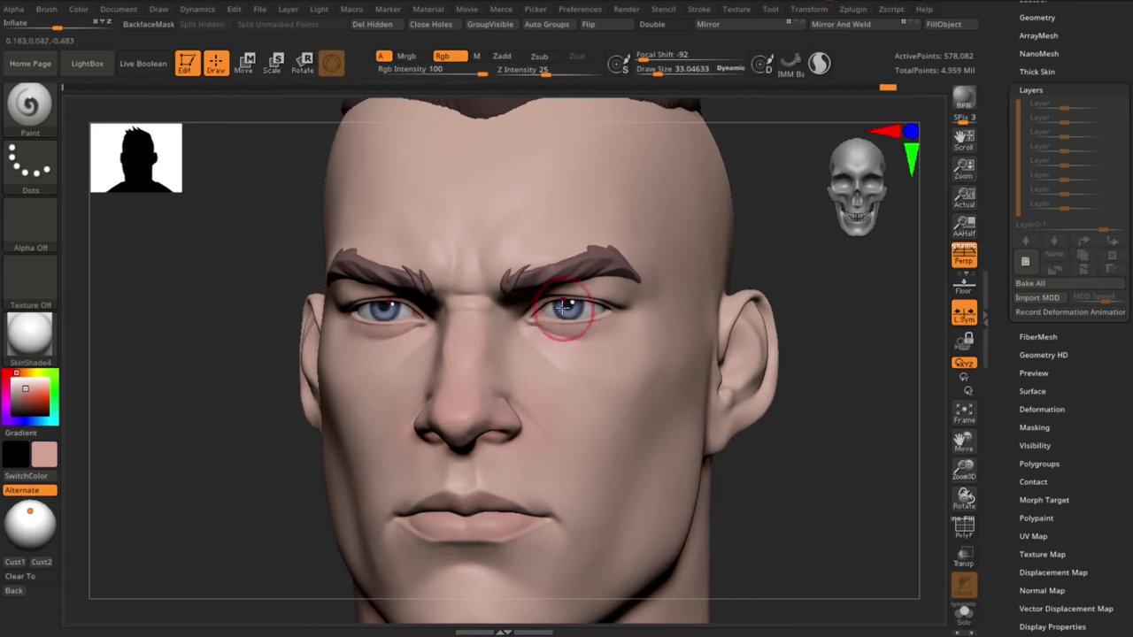
mouse_move(842, 282)
mouse_down()
mouse_move(863, 453)
mouse_move(824, 457)
mouse_move(832, 450)
mouse_up()
key(s)
drag(524, 238, 516, 240)
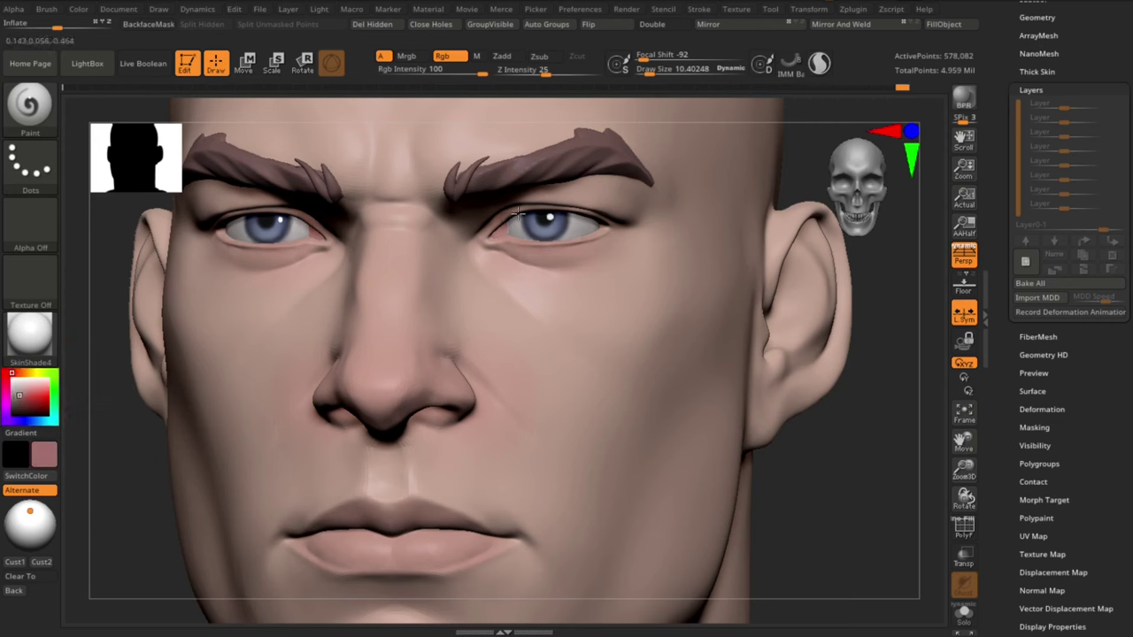
Step: Shade the skin below the eyes with the muted red at a draw size of about 21
mouse_move(868, 464)
alt+mouse_down()
mouse_move(868, 412)
mouse_move(847, 467)
alt+mouse_up()
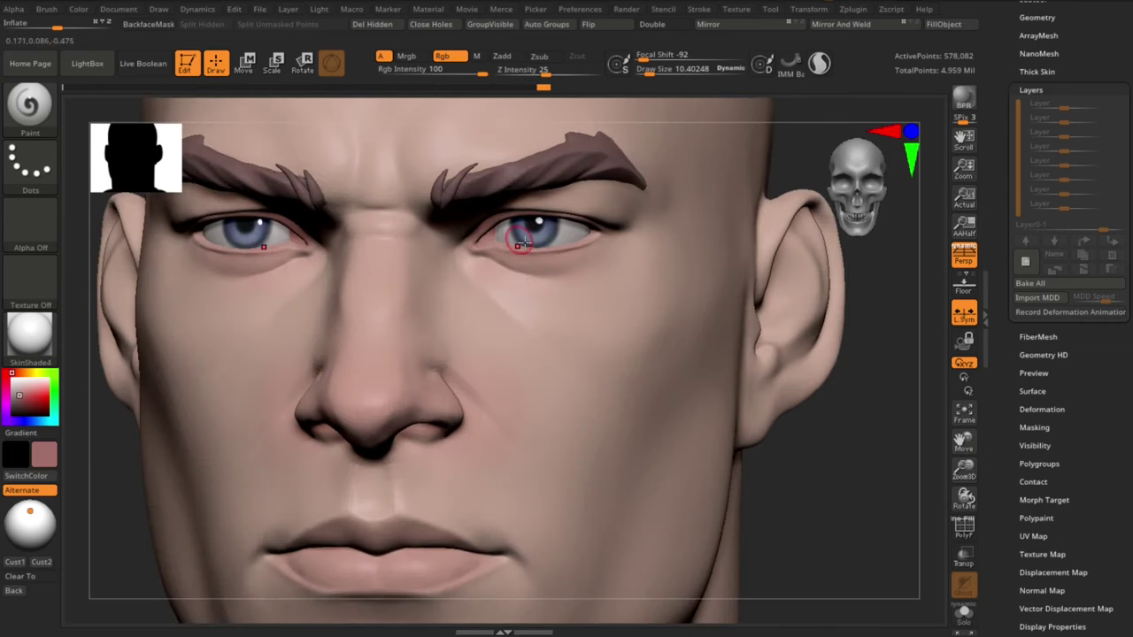
key(bracketright)
mouse_move(595, 243)
mouse_down()
mouse_move(535, 253)
mouse_move(565, 269)
mouse_up()
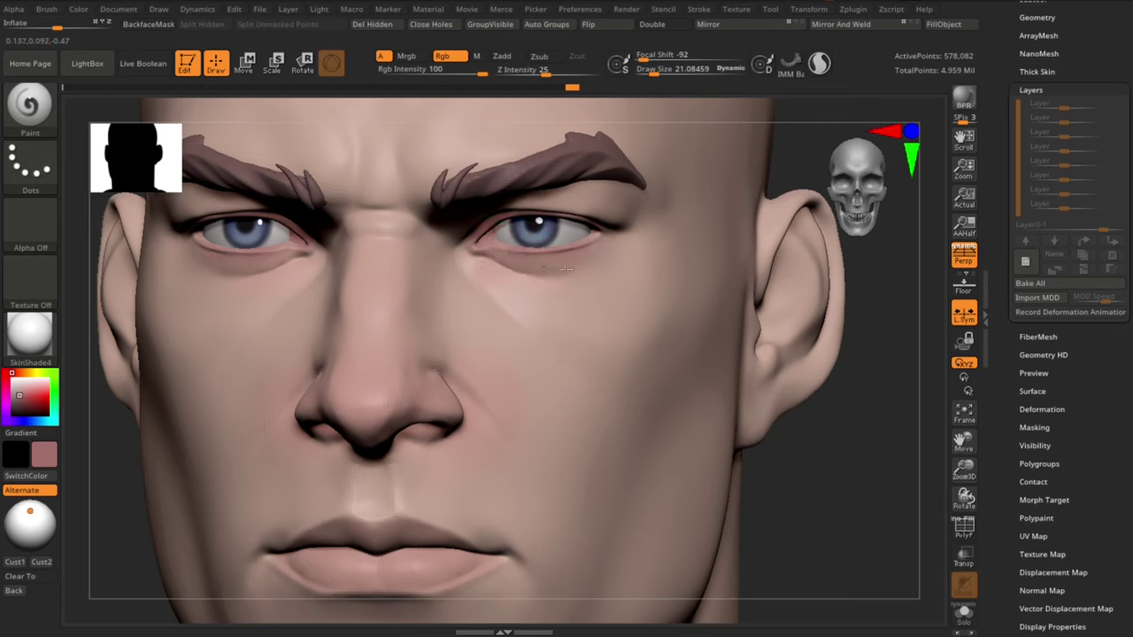
Step: Paint the lips with the muted red, darkening the upper lip and the line between the lips
alt+drag(837, 458, 888, 453)
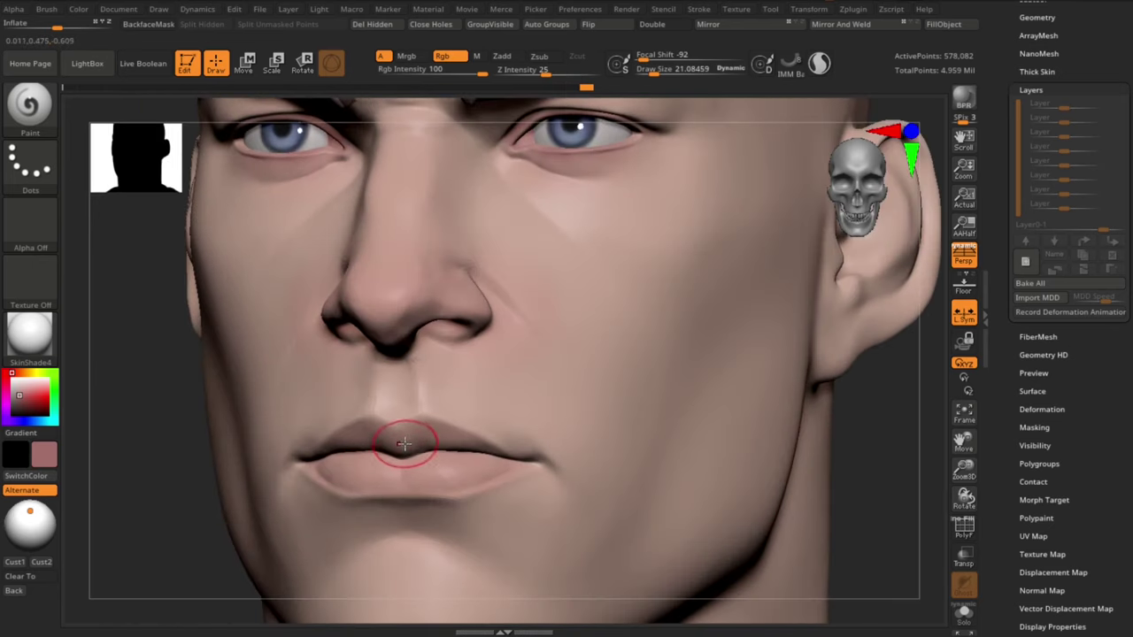
key(s)
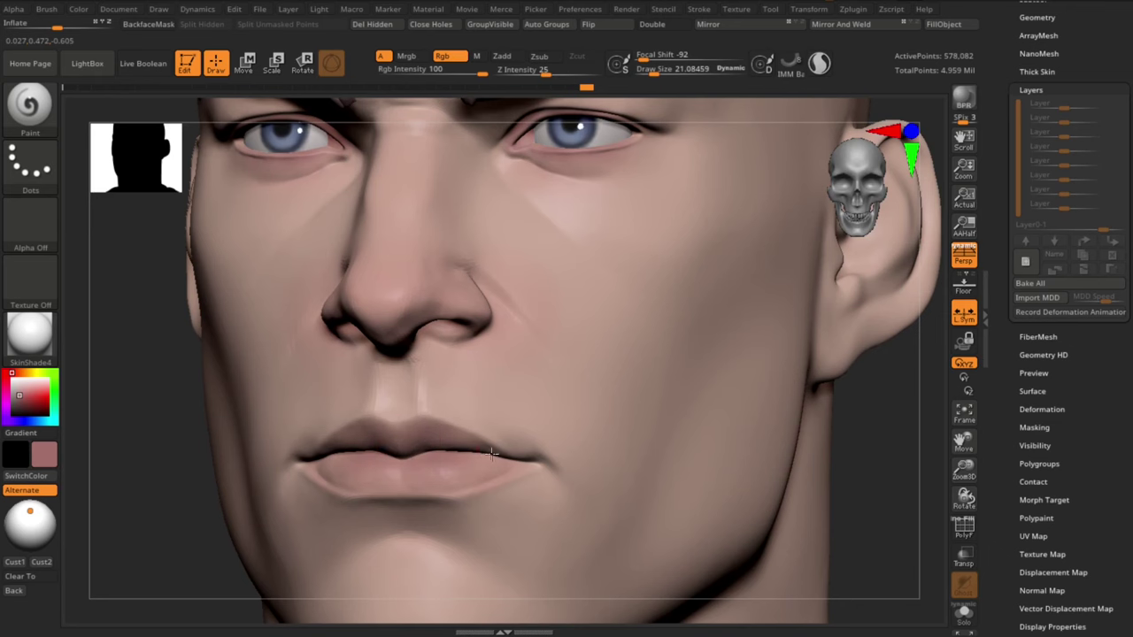
key(f)
shift+drag(892, 425, 851, 474)
key(s)
drag(440, 455, 445, 465)
Step: Set the Paint brush to a focal shift of 0 and enlarge its draw size to about 65.3 for softer strokes
key(f)
mouse_move(788, 443)
shift+mouse_down()
mouse_move(799, 440)
mouse_move(789, 438)
shift+mouse_up()
mouse_move(790, 437)
alt+mouse_down()
mouse_move(802, 436)
mouse_move(784, 451)
mouse_move(820, 438)
alt+mouse_up()
key(ctrl+z)
key(s)
drag(467, 379, 517, 380)
key(ctrl+z)
drag(639, 435, 622, 435)
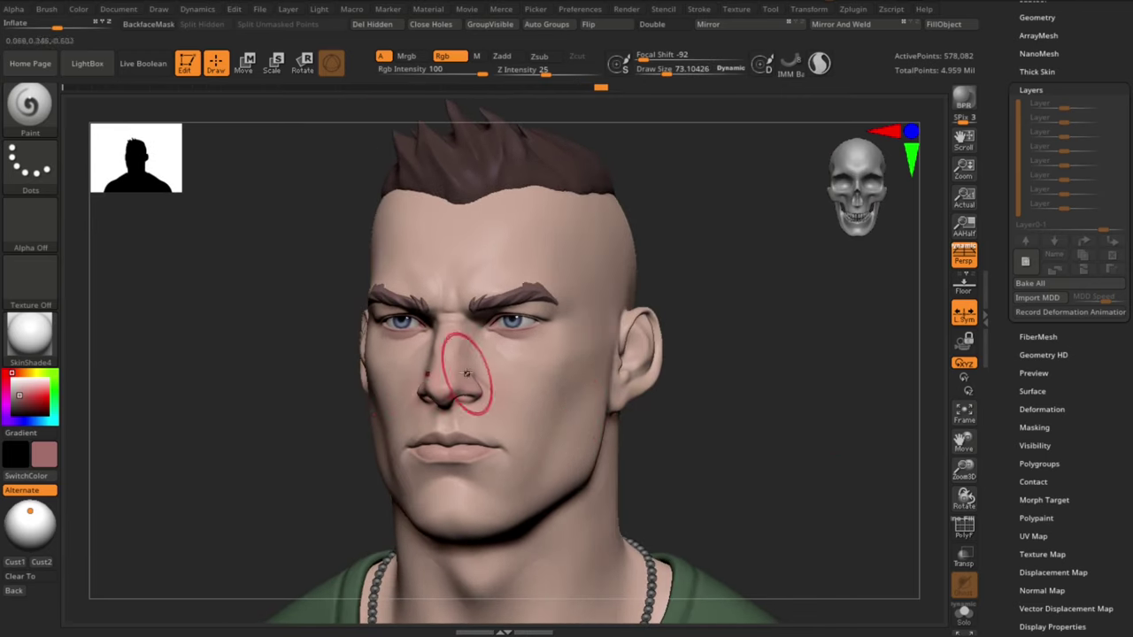
drag(671, 61, 690, 60)
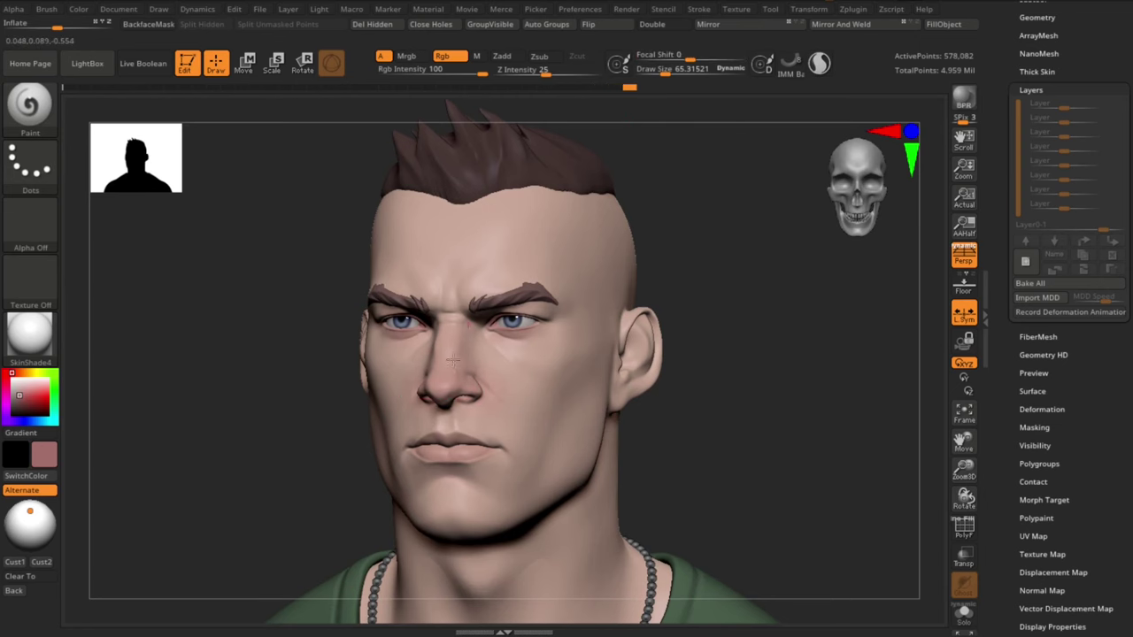
Step: Blend the muted red over the skin below the inner eyes, reducing the draw size from about 44.6 to 38.6
mouse_move(742, 427)
alt+mouse_down()
mouse_move(764, 448)
mouse_move(810, 448)
alt+mouse_up()
drag(506, 357, 542, 359)
key(bracketleft)
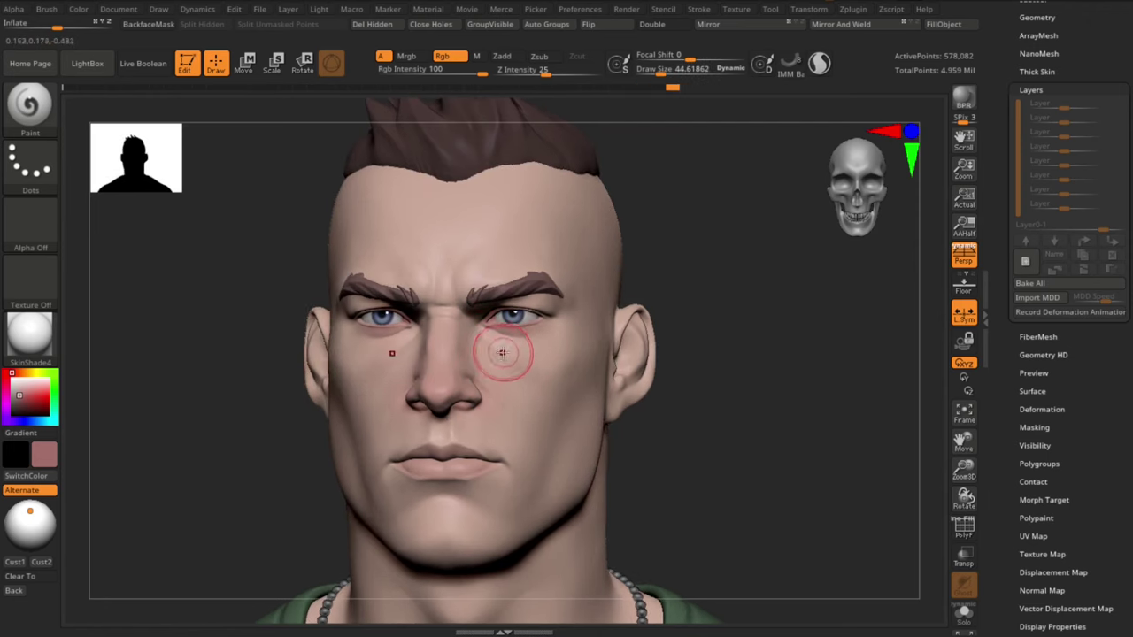
key(bracketleft)
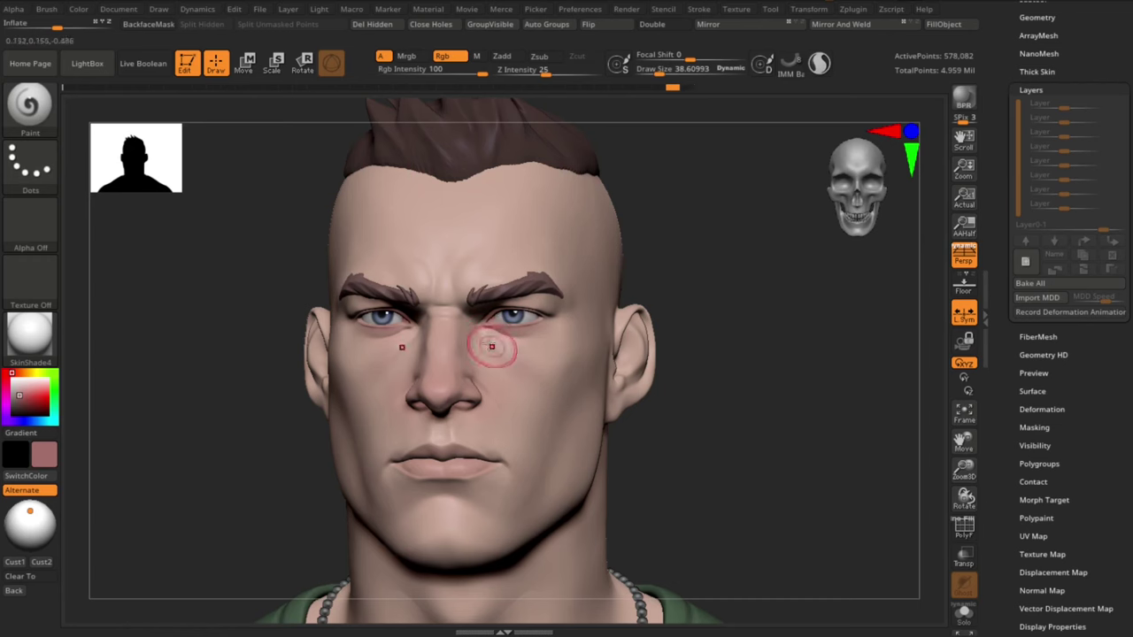
right_drag(488, 334, 733, 460)
drag(733, 460, 681, 453)
alt+drag(882, 456, 912, 414)
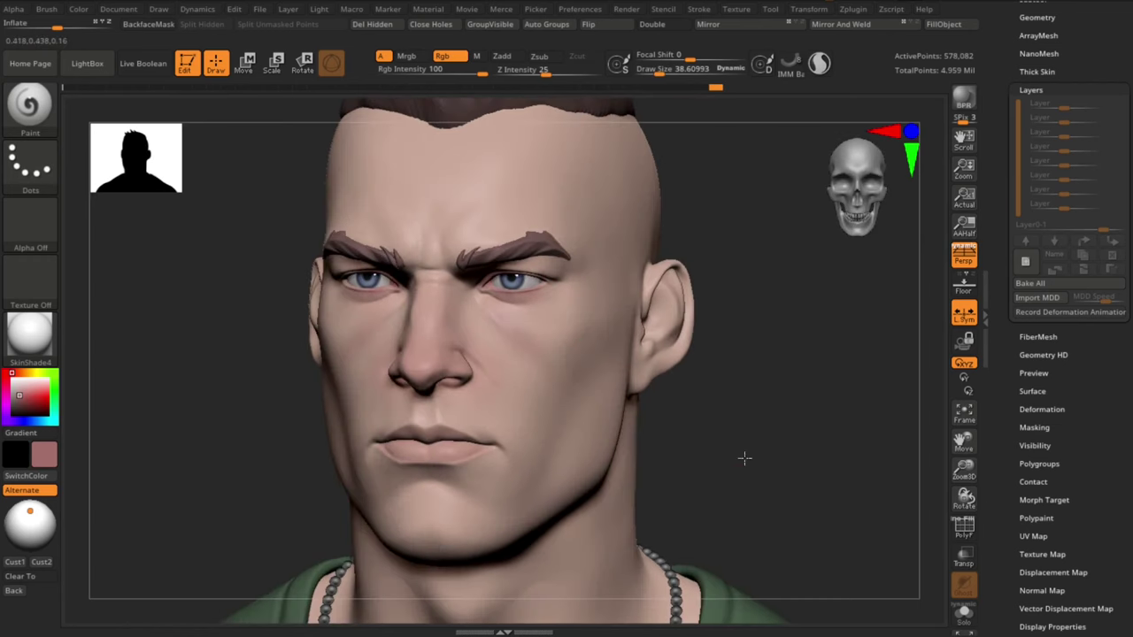
Step: Tint the cheek near the ear with the muted red at a draw size of about 77.2, and sample a lighter skin tone
drag(745, 459, 693, 455)
key(s)
drag(594, 373, 602, 372)
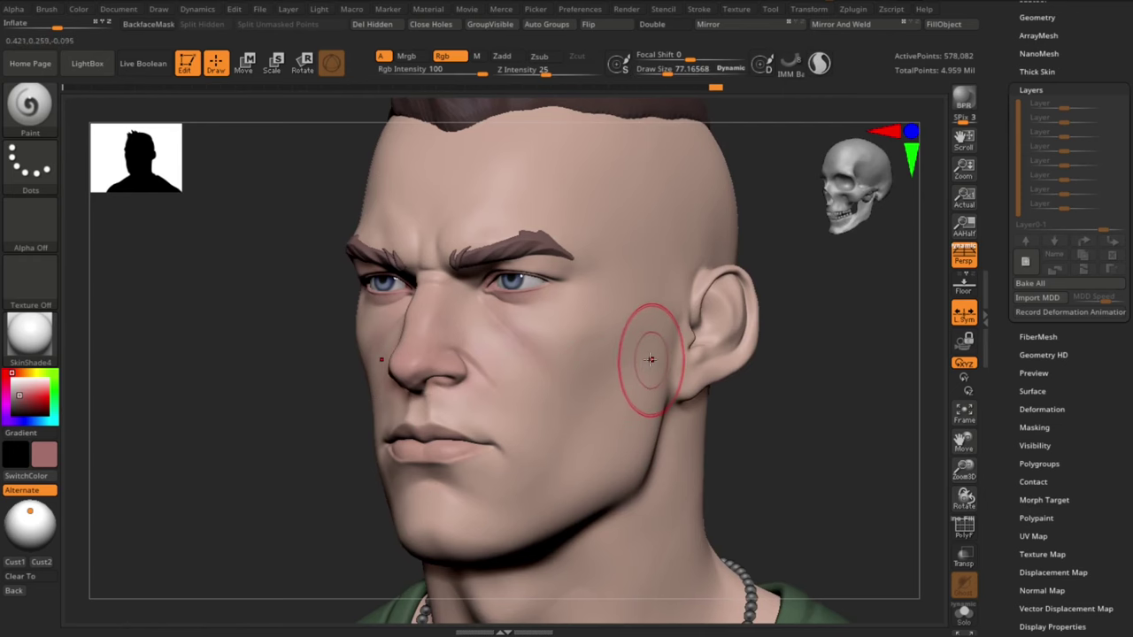
key(s)
drag(630, 374, 638, 373)
mouse_move(740, 469)
mouse_down()
mouse_move(794, 473)
mouse_move(763, 407)
mouse_up()
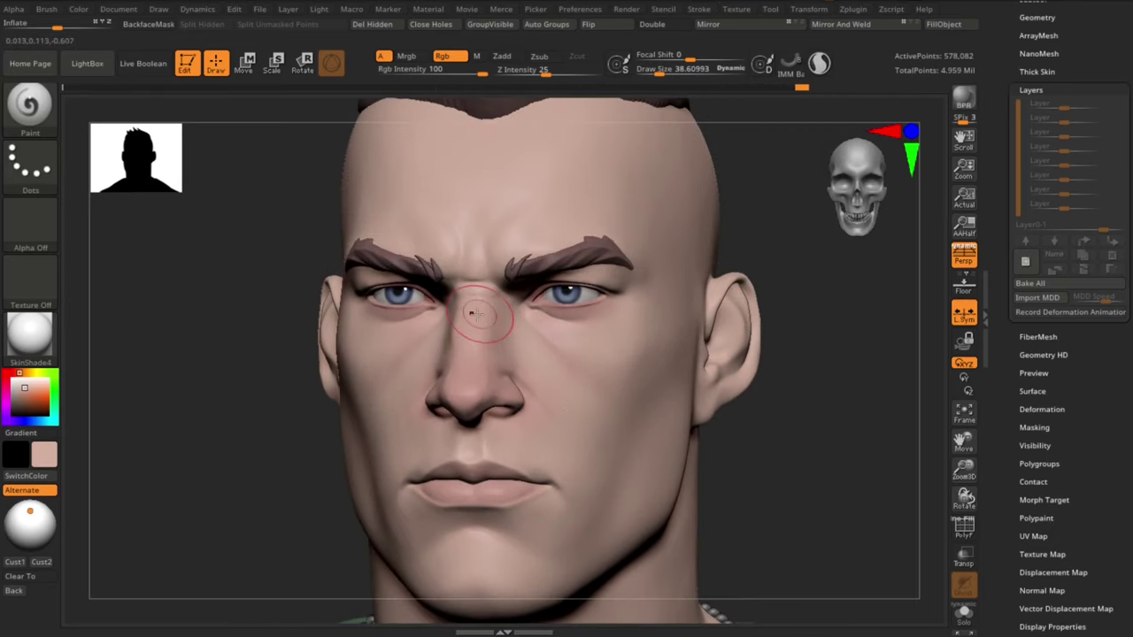
Step: Reduce the draw size to about 10.4, choose a darker brownish skin tone, and undo the test stroke on the cheek
key(s)
drag(479, 314, 476, 316)
alt+drag(804, 449, 809, 478)
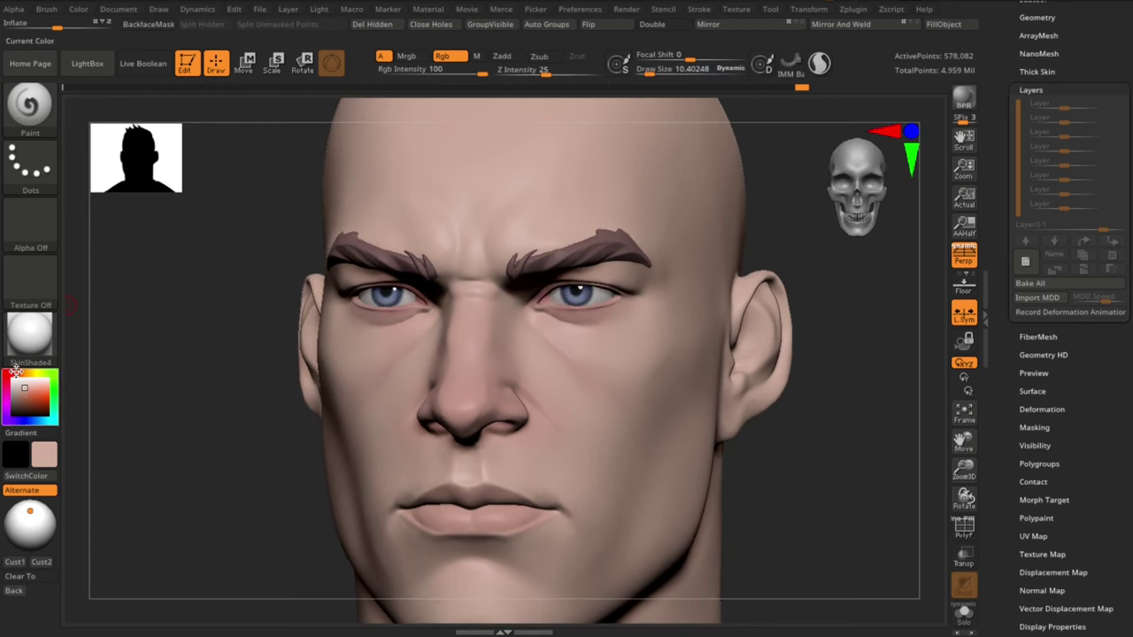
click(21, 397)
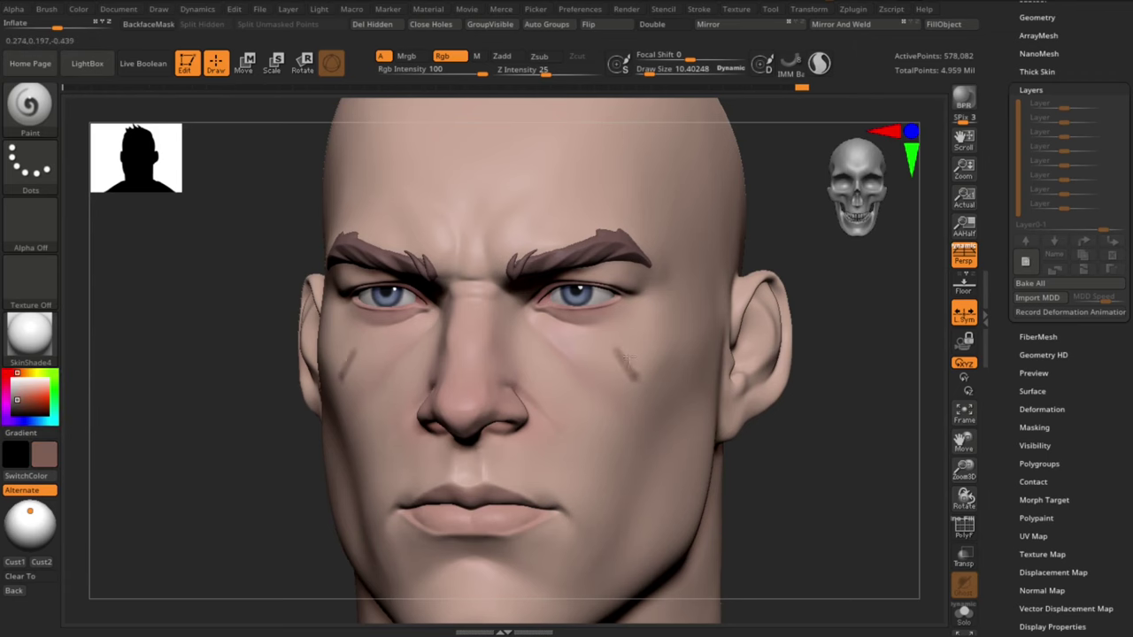
drag(629, 358, 643, 373)
key(ctrl+z)
mouse_move(855, 459)
mouse_down()
mouse_move(834, 461)
mouse_move(836, 473)
mouse_up()
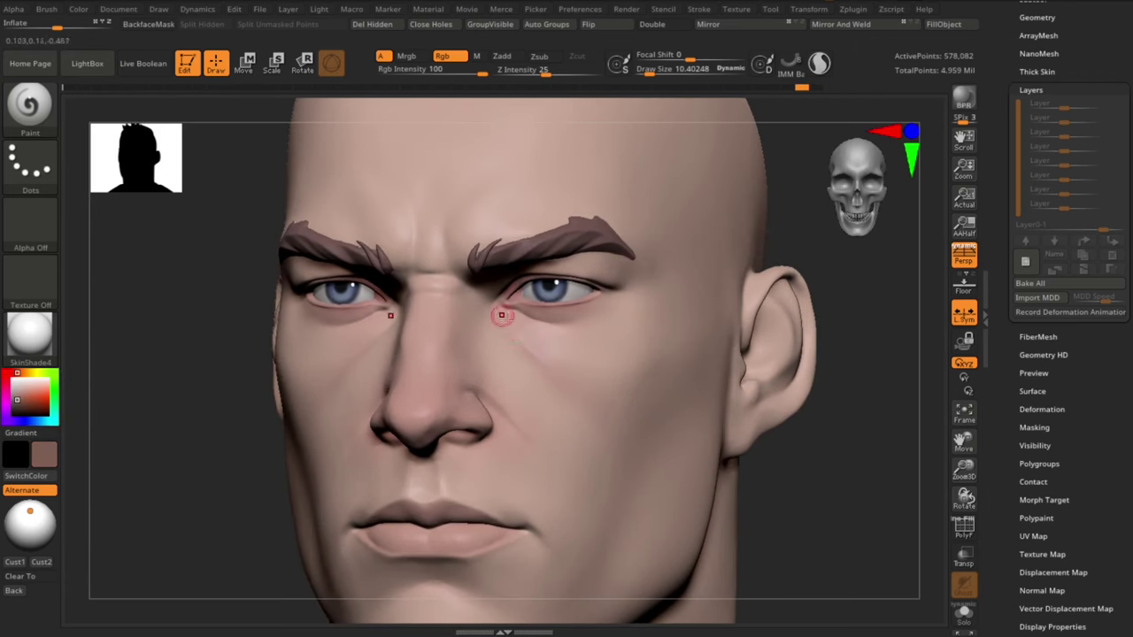
Step: Darken the creases below the inner eyes and beside the nostrils with the brownish tone at a draw size of about 15.2
key(s)
drag(499, 301, 496, 298)
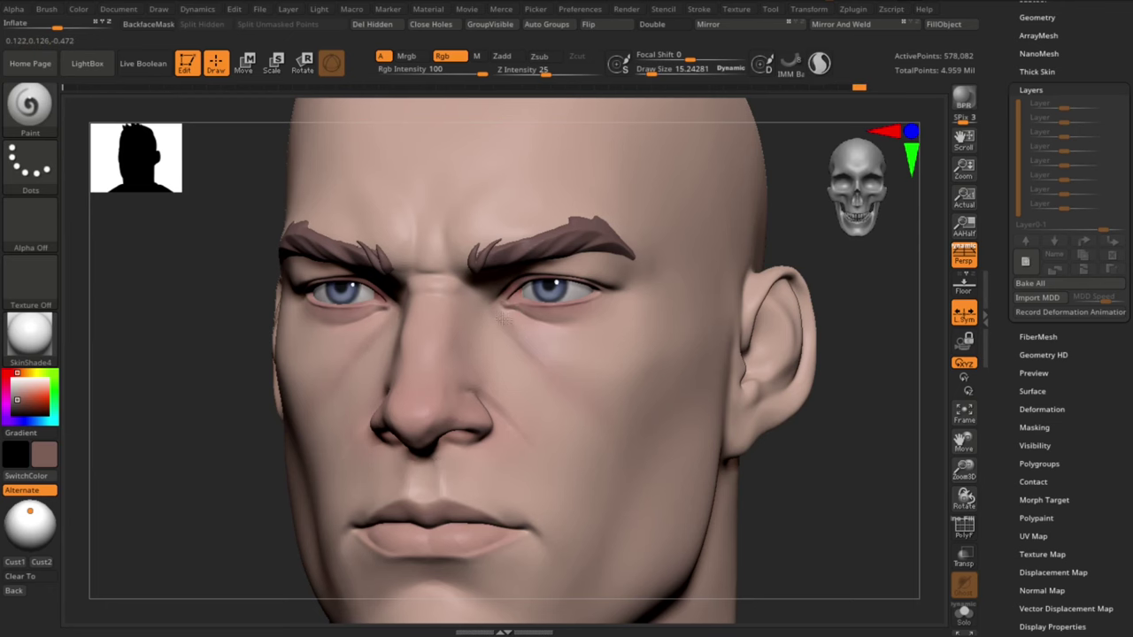
mouse_move(814, 443)
alt+mouse_down()
mouse_move(816, 496)
mouse_move(809, 463)
mouse_move(818, 477)
mouse_move(772, 470)
alt+mouse_up()
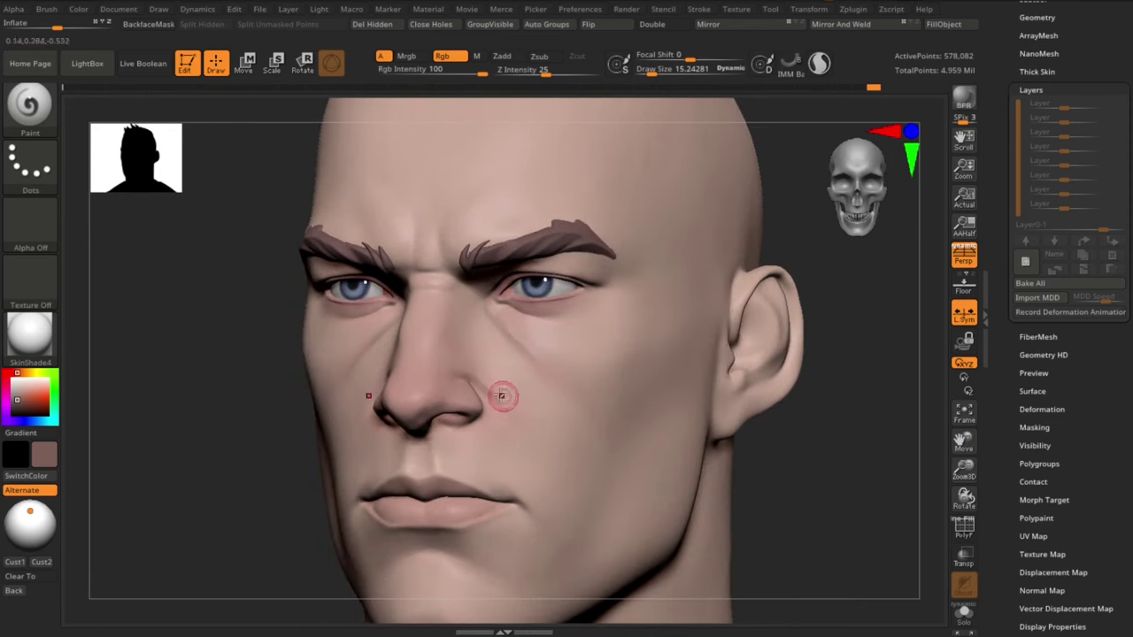
key(s)
drag(477, 390, 499, 410)
Step: Shade the frown creases between the eyebrows with the brownish tone at a draw size of about 21.1
mouse_move(788, 460)
mouse_down()
mouse_move(806, 460)
mouse_move(843, 501)
mouse_up()
key(s)
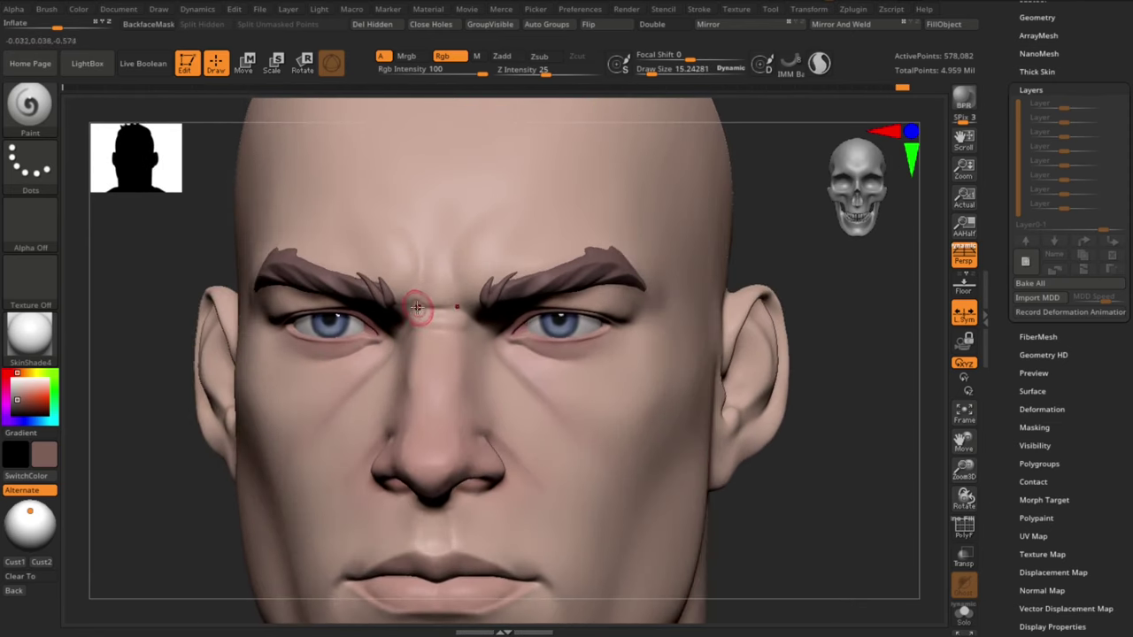
key(ctrl+z)
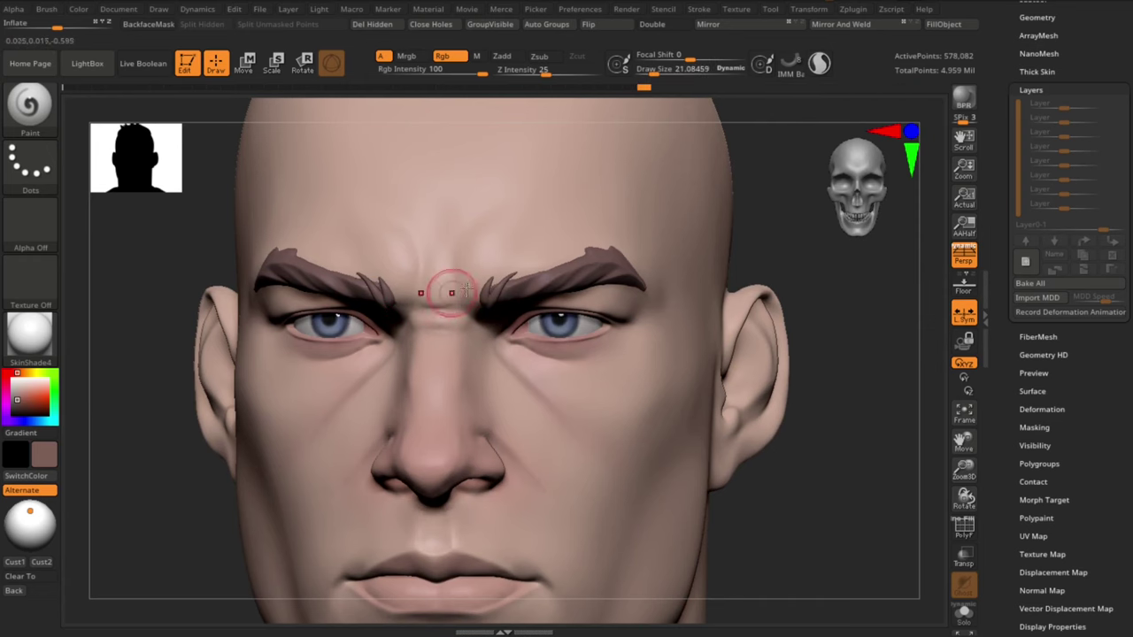
key(ctrl+shift+z)
key(ctrl+shift+z)
mouse_move(839, 503)
mouse_down()
mouse_move(838, 522)
mouse_move(816, 531)
mouse_up()
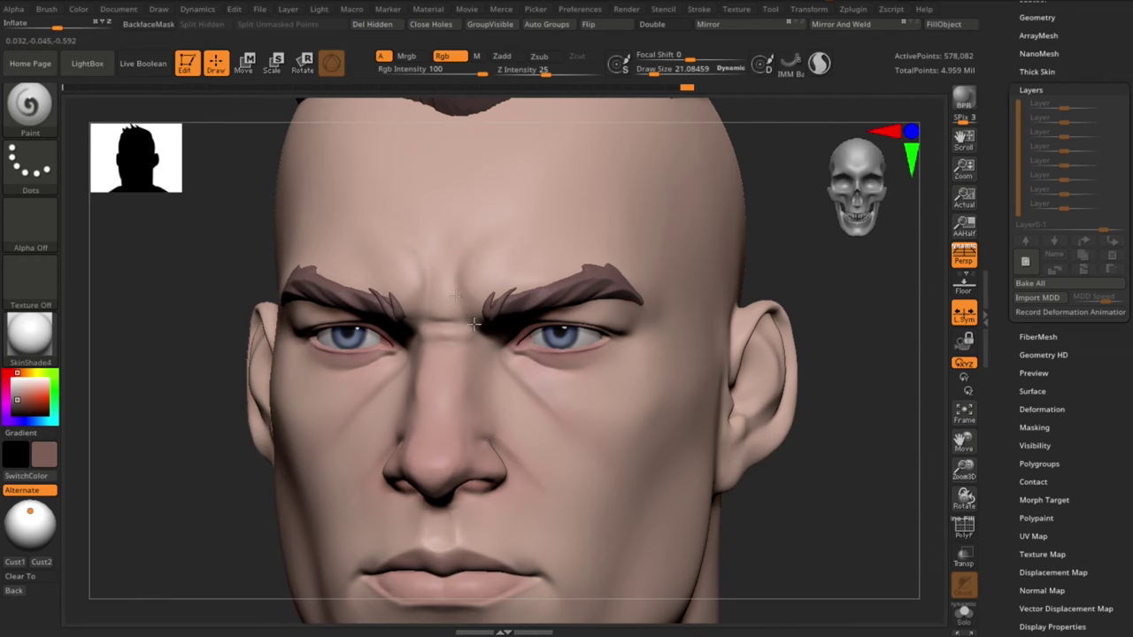
mouse_move(852, 476)
alt+mouse_down()
mouse_move(827, 405)
mouse_move(864, 475)
mouse_move(856, 463)
mouse_move(878, 462)
alt+mouse_up()
Step: Shade the skin below the lower lip with the brownish tone, enlarging the draw size from about 23.3 to 27.9
key(s)
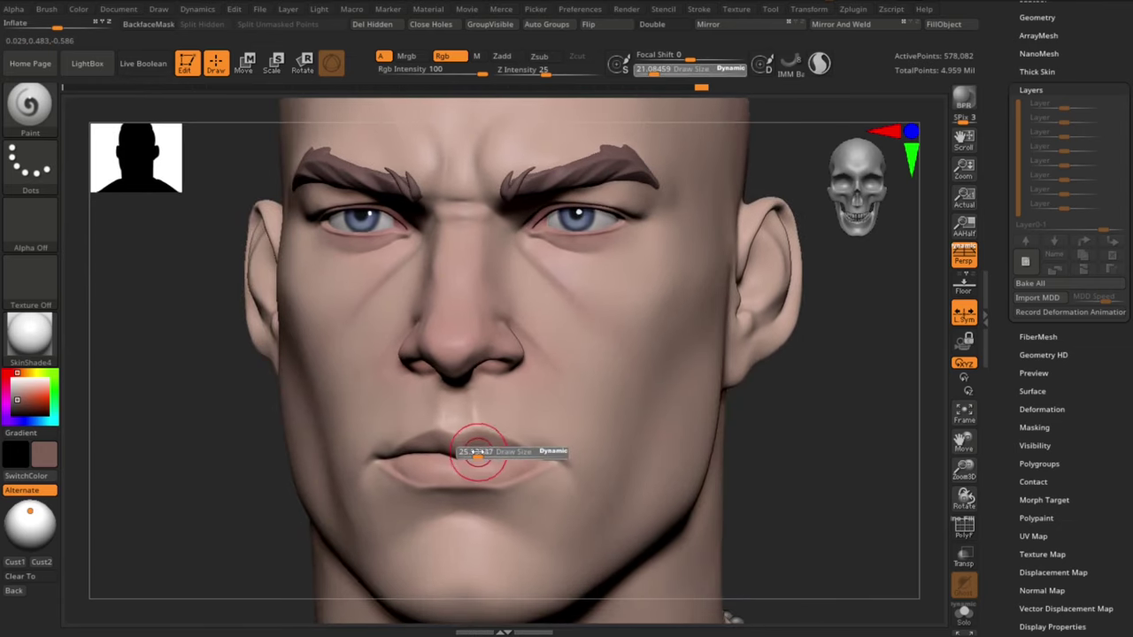
drag(478, 456, 481, 456)
drag(484, 454, 465, 457)
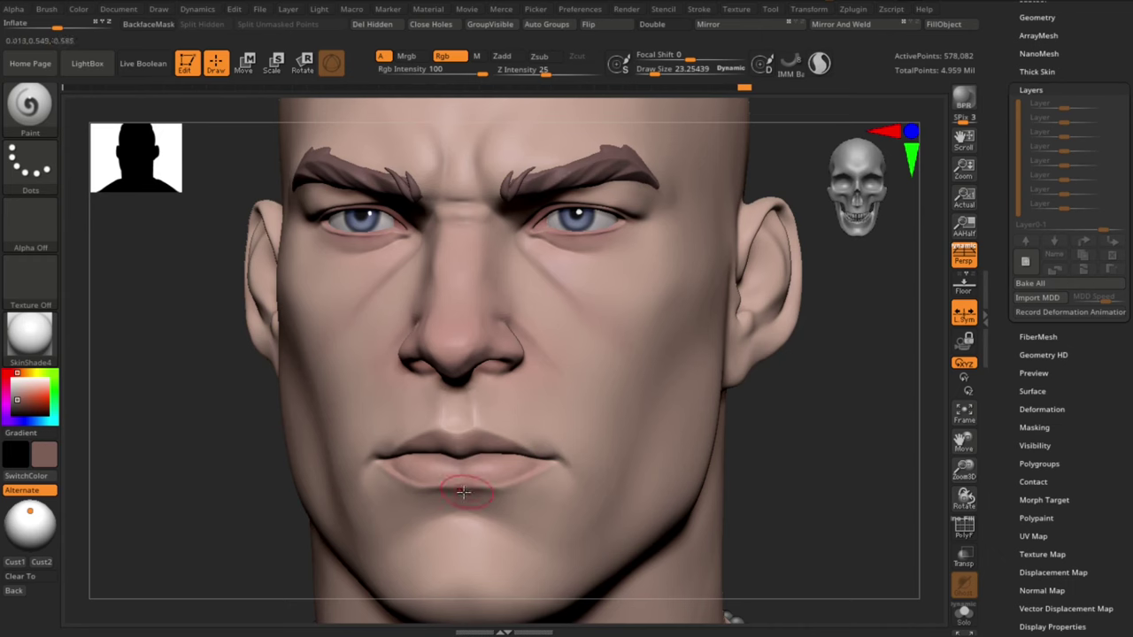
drag(455, 496, 457, 495)
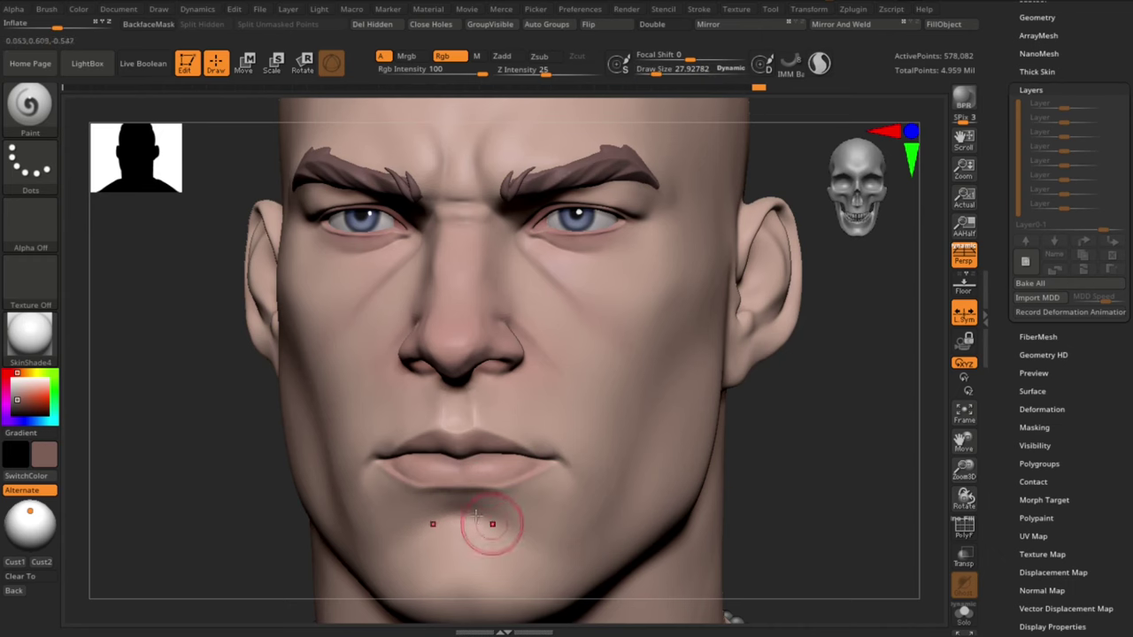
drag(867, 536, 839, 526)
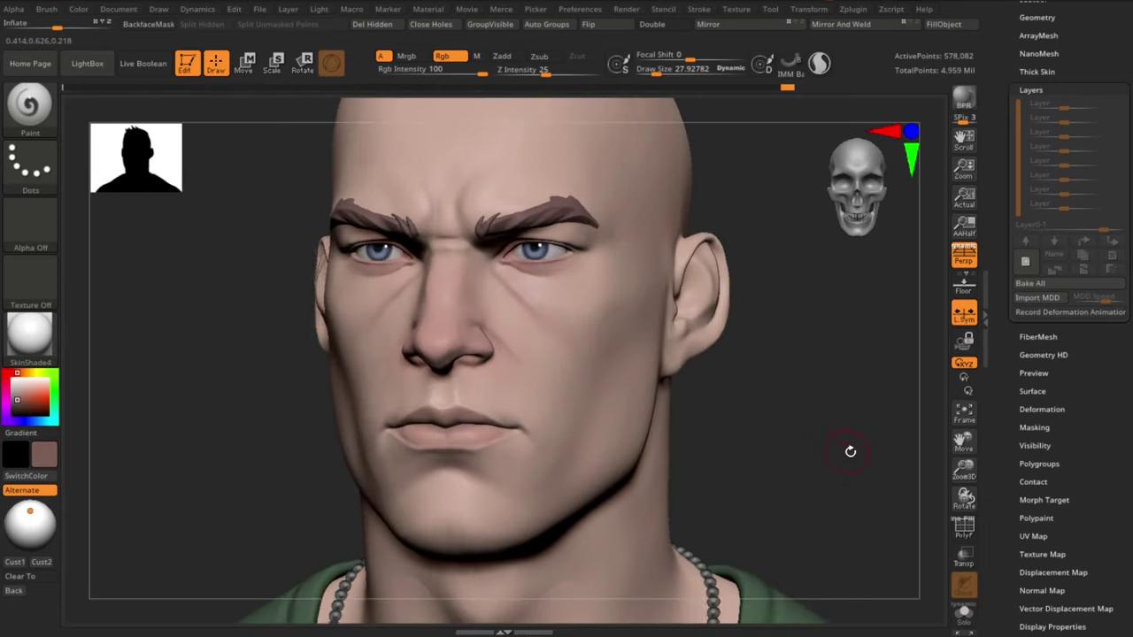
Step: Blend the brownish tone around the mouth corners and chin, enlarging the draw size to about 44.6
drag(853, 452, 536, 461)
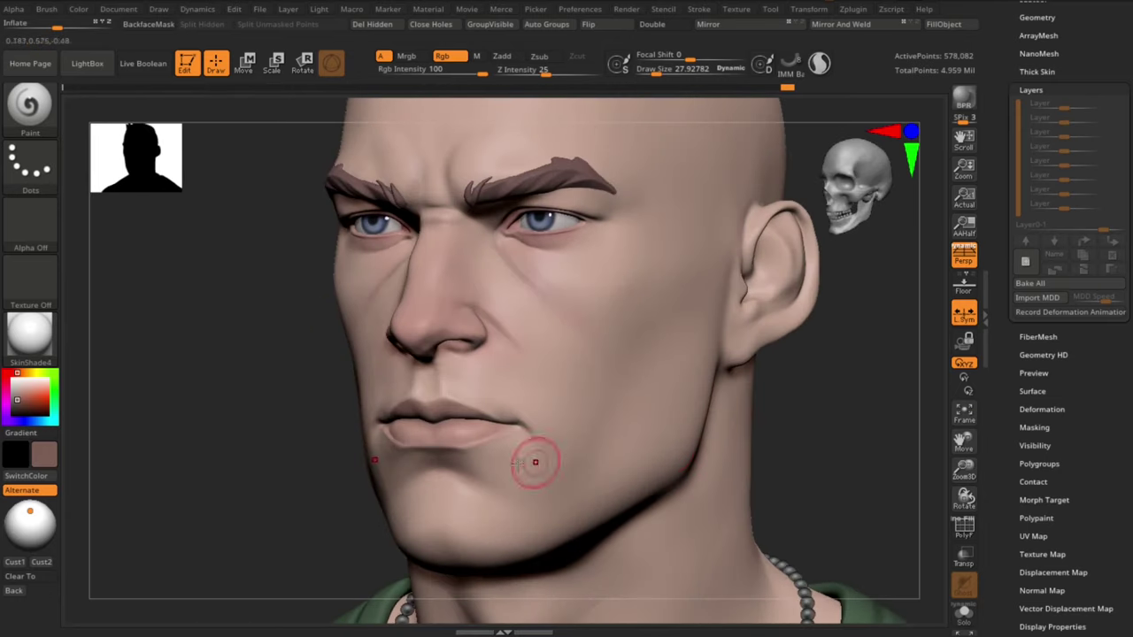
key(s)
drag(485, 489, 489, 489)
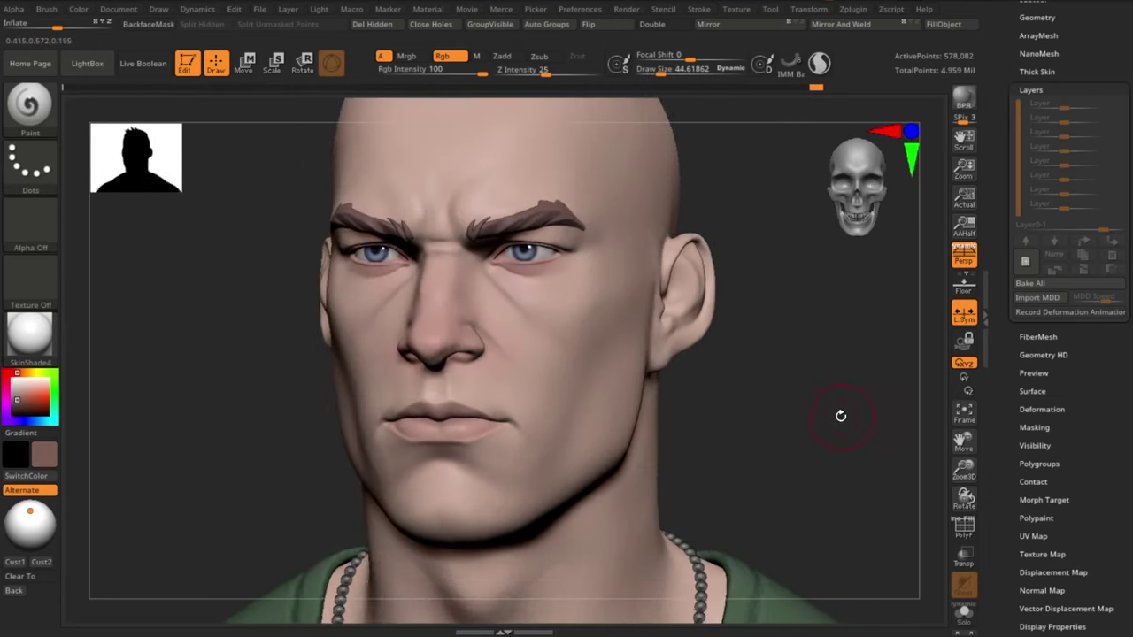
drag(839, 413, 836, 435)
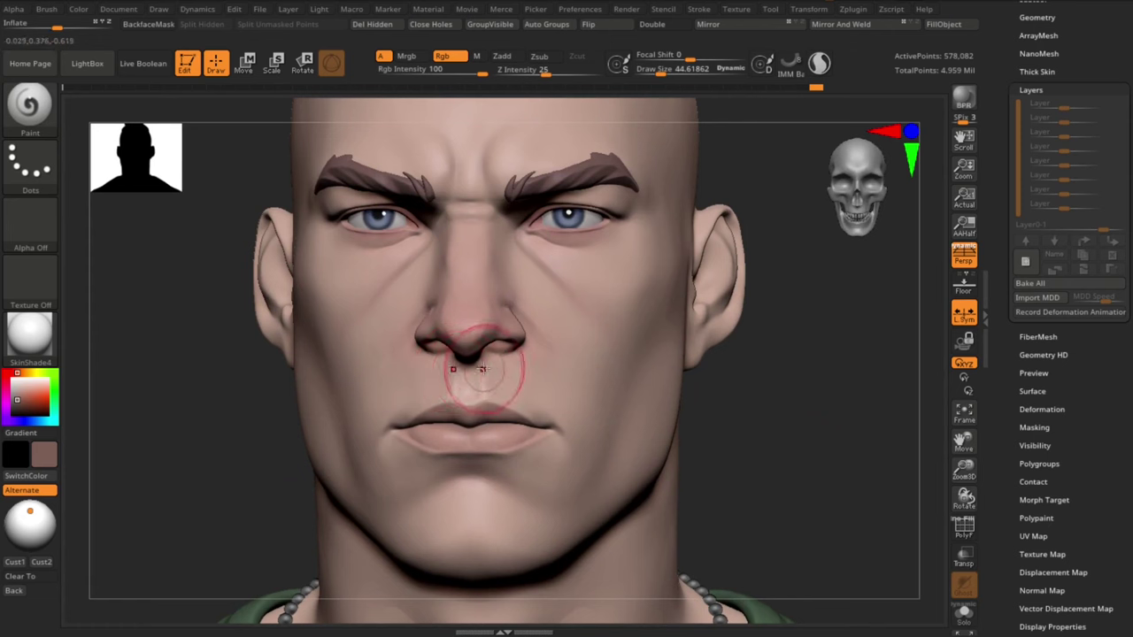
Step: Shade the area between the nose and upper lip at a draw size of about 27.9
key(s)
drag(472, 366, 467, 371)
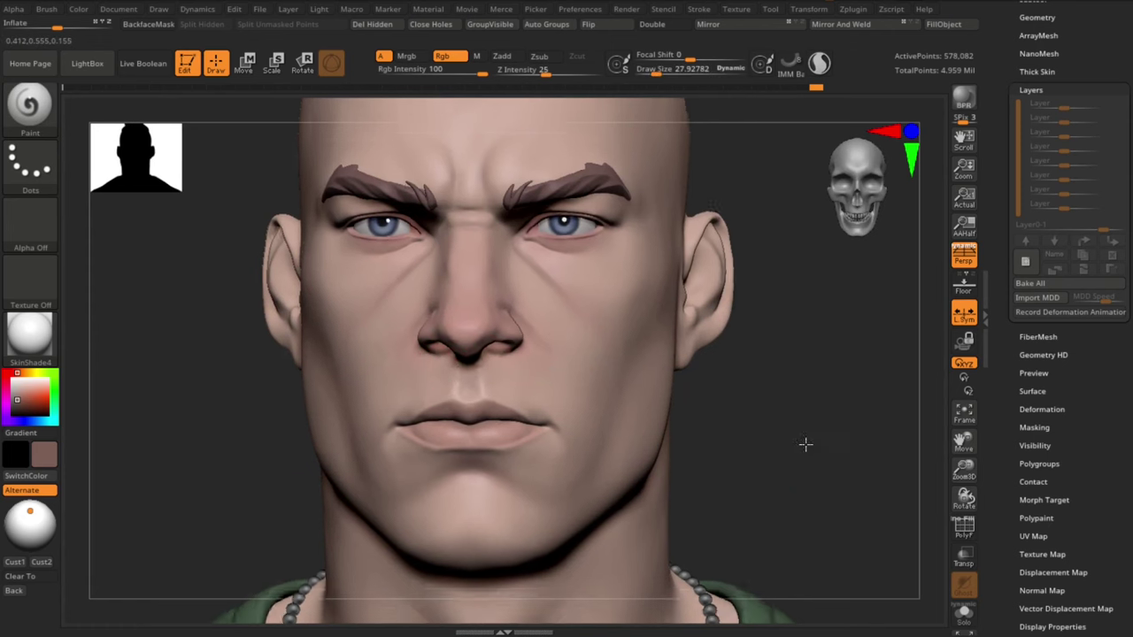
alt+drag(806, 444, 788, 407)
drag(742, 394, 722, 389)
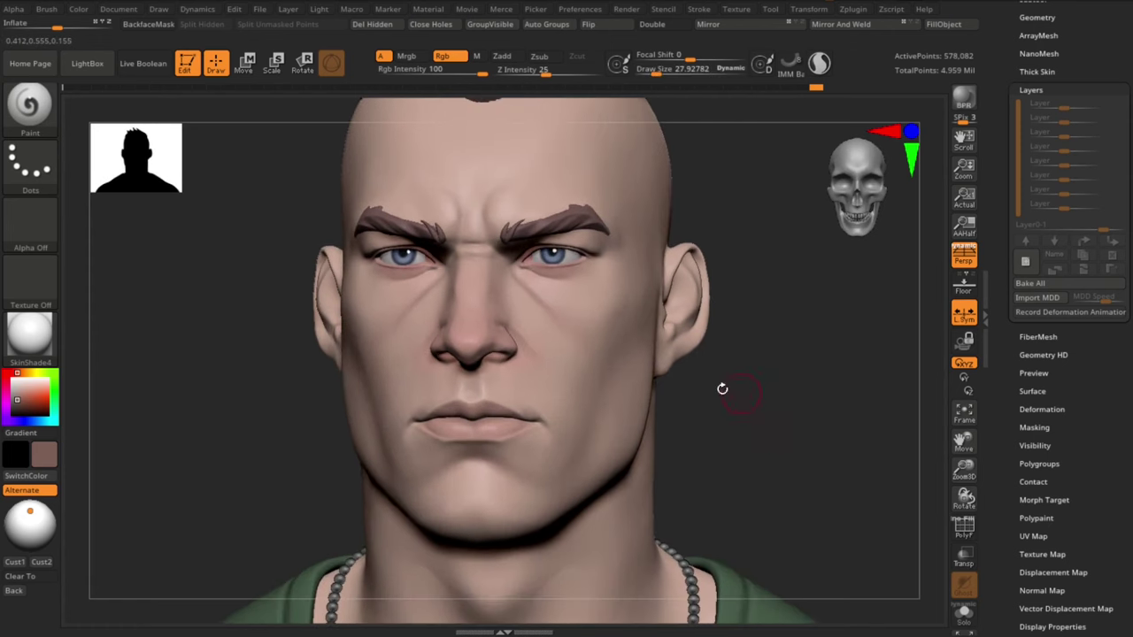
Step: Shade the lower part of the nose with the brownish tone at a draw size of about 35.8
key(s)
drag(494, 377, 497, 375)
drag(797, 419, 786, 403)
alt+drag(786, 403, 788, 434)
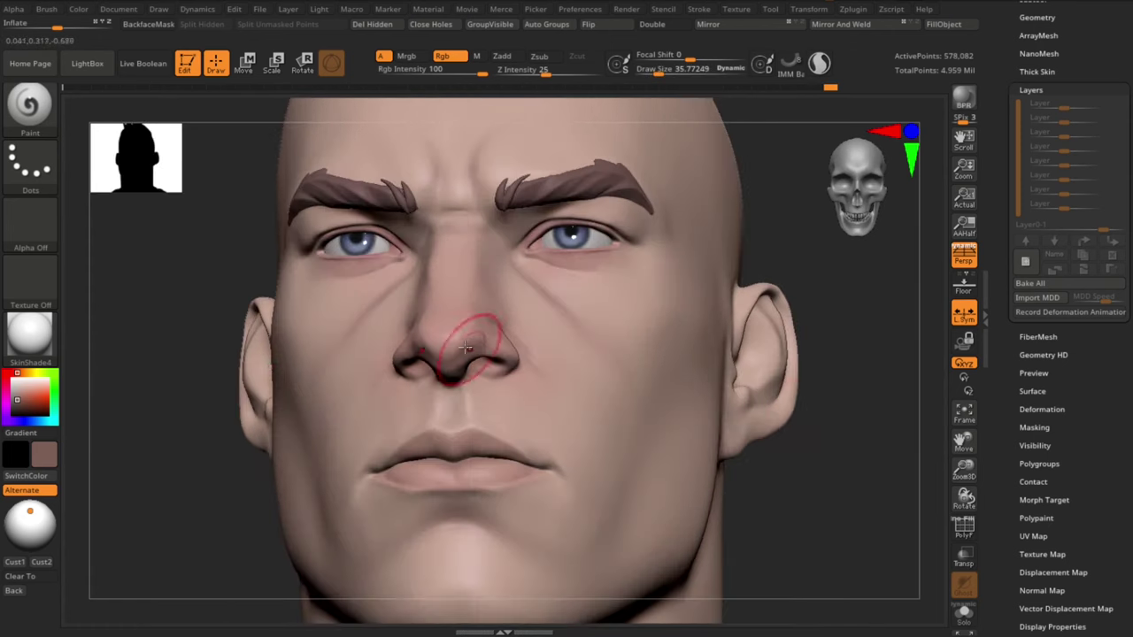
Step: Shade the nostril area at a draw size of about 21.1 and smooth around the nose wings
key(s)
drag(473, 335, 469, 338)
drag(853, 534, 823, 478)
shift+drag(441, 304, 446, 325)
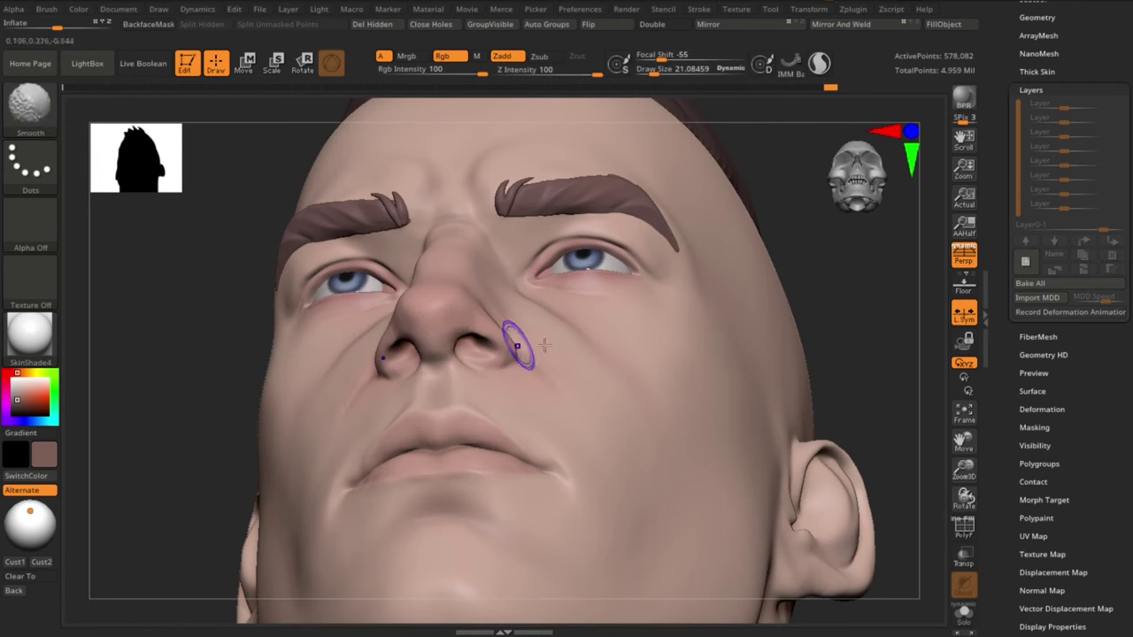
shift+drag(827, 409, 834, 493)
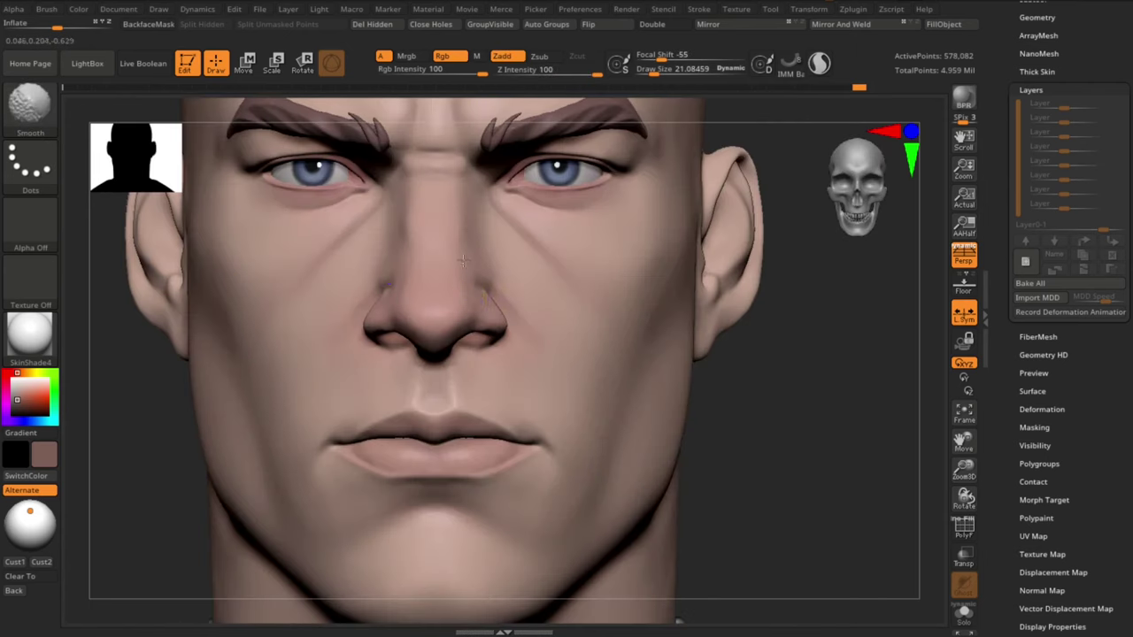
Step: Adjust the shape of the nostril wings with the Move brush at a draw size of about 17.1
alt+drag(725, 444, 723, 478)
key(b)
key(m)
key(v)
key(s)
drag(485, 324, 482, 325)
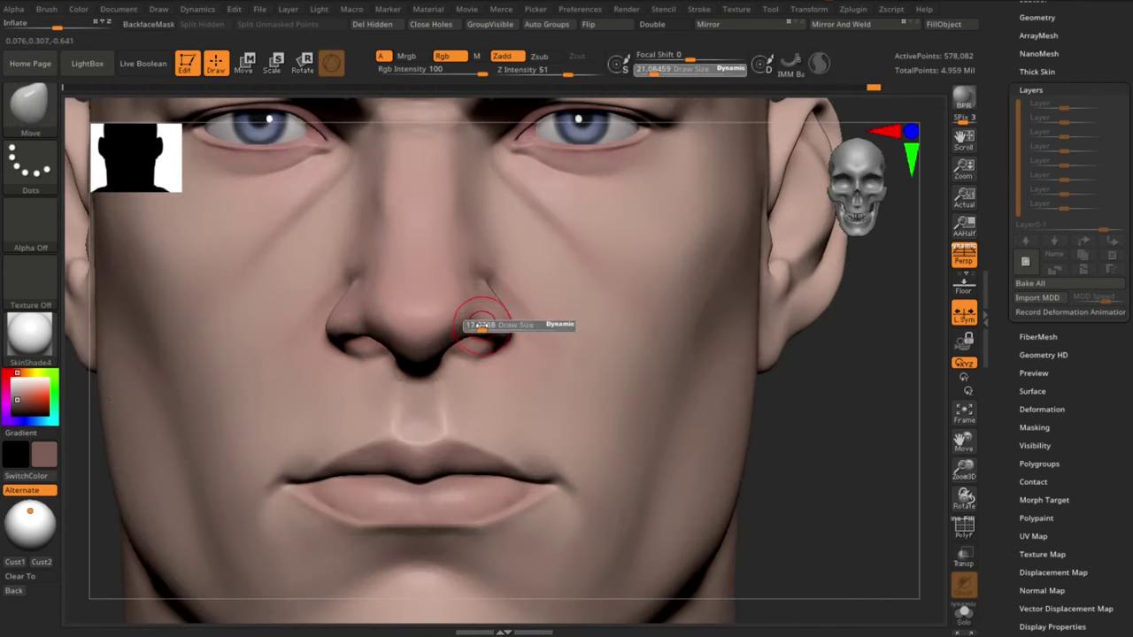
shift+drag(847, 506, 379, 427)
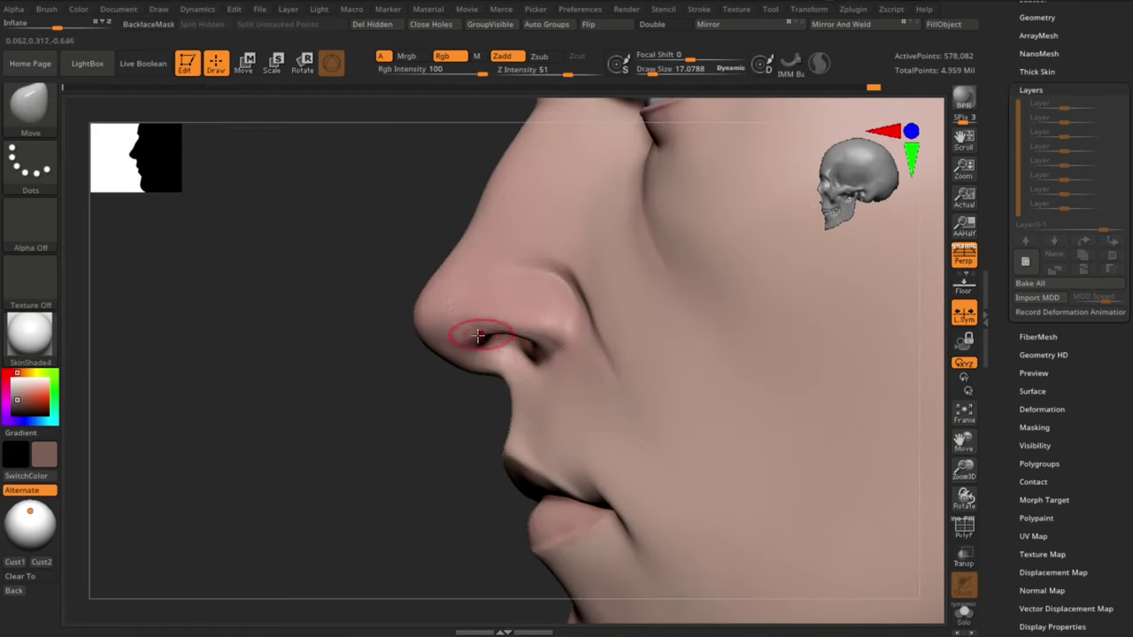
Step: Turn off Rgb colour painting and smooth the rim of the nostril
click(443, 56)
key(shift)
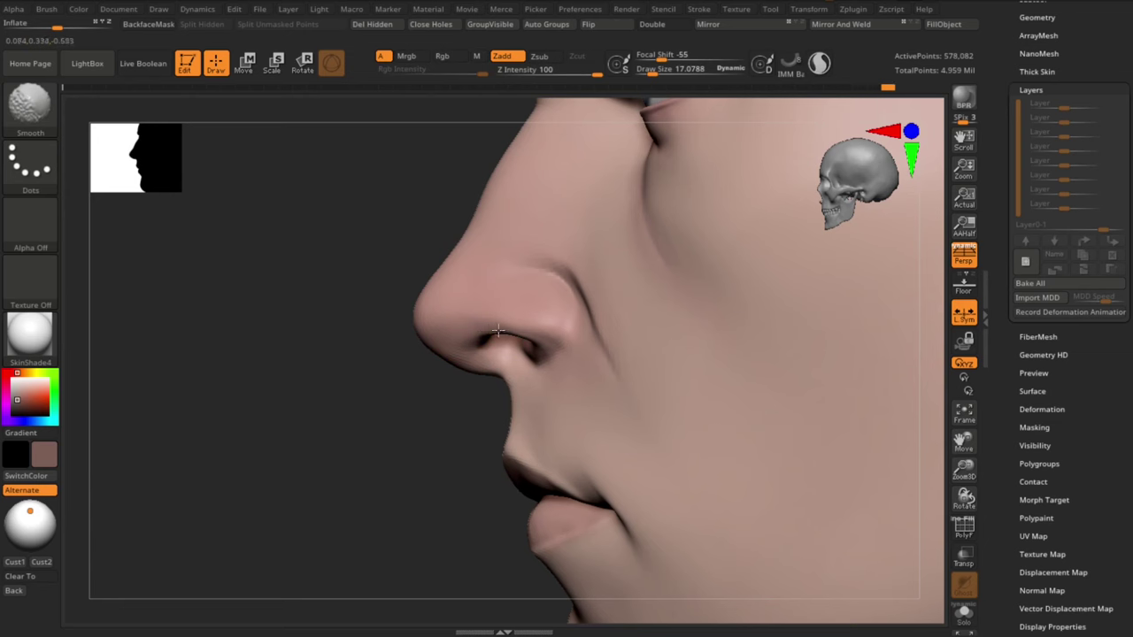
shift+drag(498, 330, 524, 379)
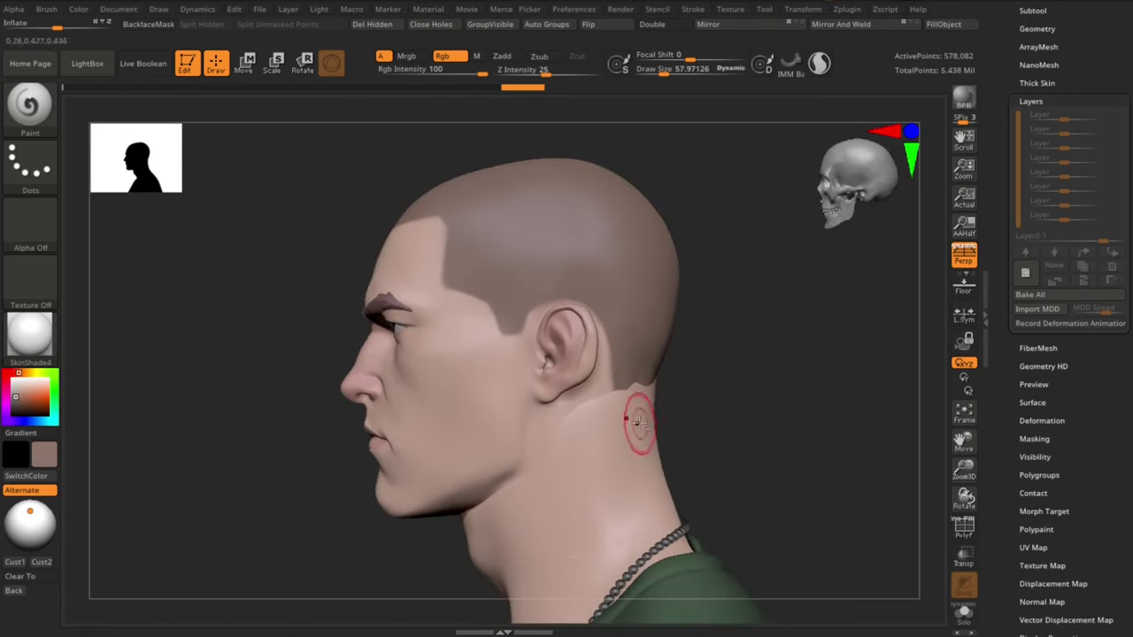
Step: Select the shaved hair mesh and pull its lower edge at the nape with the Move brush at a draw size of about 108.7
alt+click(646, 394)
key(ctrl+z)
drag(646, 395, 645, 425)
key(b)
key(m)
key(v)
key(s)
drag(770, 389, 712, 387)
drag(662, 389, 665, 397)
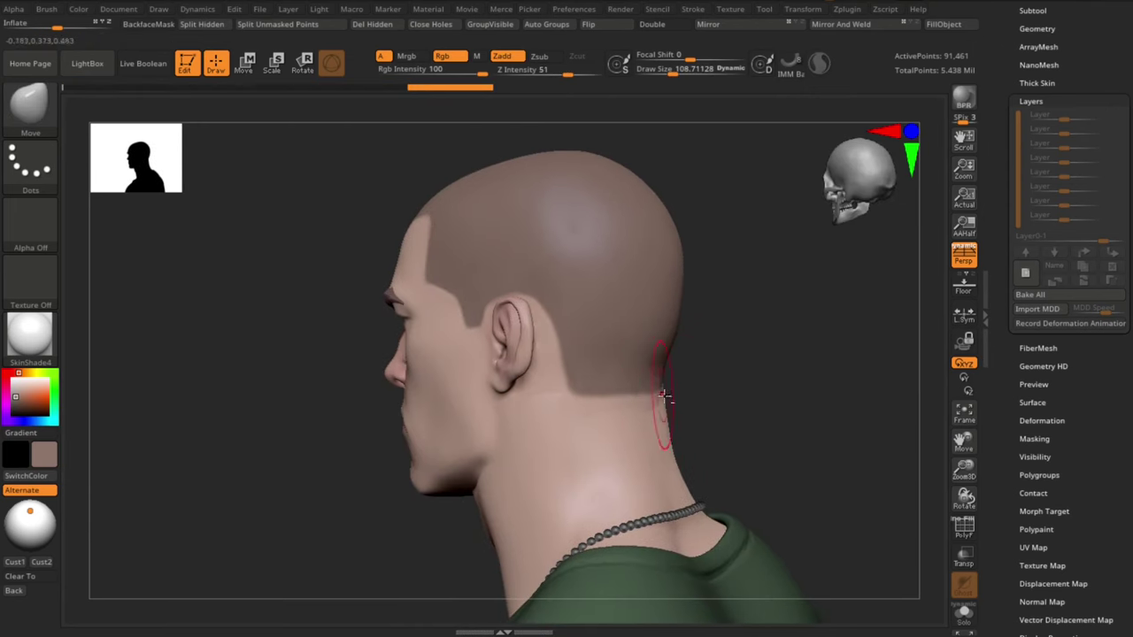
Step: Undo the last Move strokes on the shaved hair's nape edge
key(ctrl+z)
key(ctrl+z)
key(ctrl+z)
mouse_move(841, 416)
mouse_down()
mouse_move(794, 420)
mouse_move(860, 416)
mouse_up()
key(ctrl+z)
Step: Reshape the shaved hair's lower edge around the back of the neck with the Move brush at a draw size of about 94.5
drag(639, 379, 643, 388)
drag(779, 390, 763, 389)
mouse_move(664, 379)
mouse_down()
mouse_move(666, 390)
mouse_move(631, 392)
mouse_up()
drag(788, 390, 763, 389)
drag(693, 376, 696, 384)
drag(797, 389, 697, 395)
drag(779, 399, 828, 400)
drag(683, 385, 684, 392)
drag(788, 440, 857, 425)
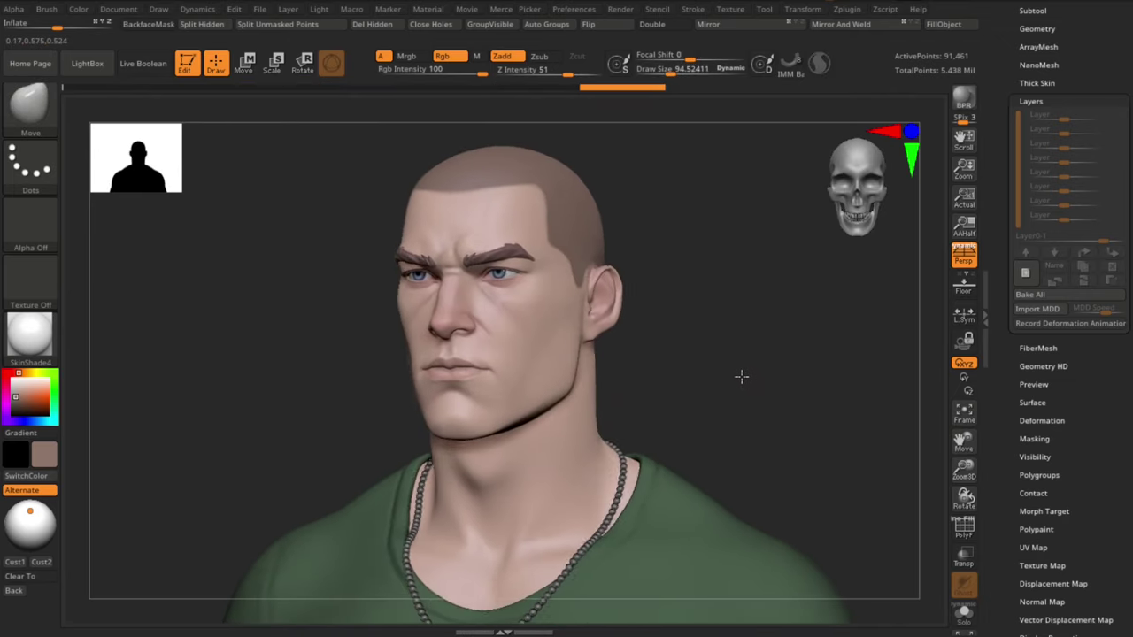
mouse_move(740, 377)
alt+mouse_down()
mouse_move(759, 410)
mouse_move(686, 406)
alt+mouse_up()
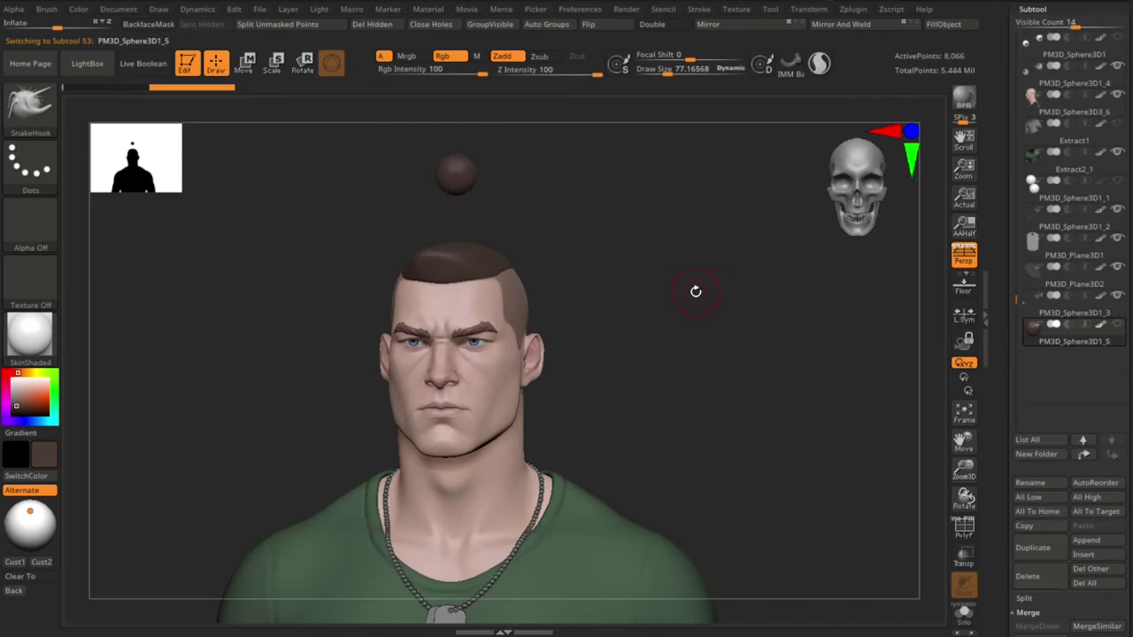
Step: Duplicate the dark brown sphere above the head and move the copy to the front hairline of the top hair
shift+drag(801, 332, 744, 341)
key(space)
click(766, 584)
key(w)
drag(538, 121, 465, 212)
drag(279, 394, 356, 400)
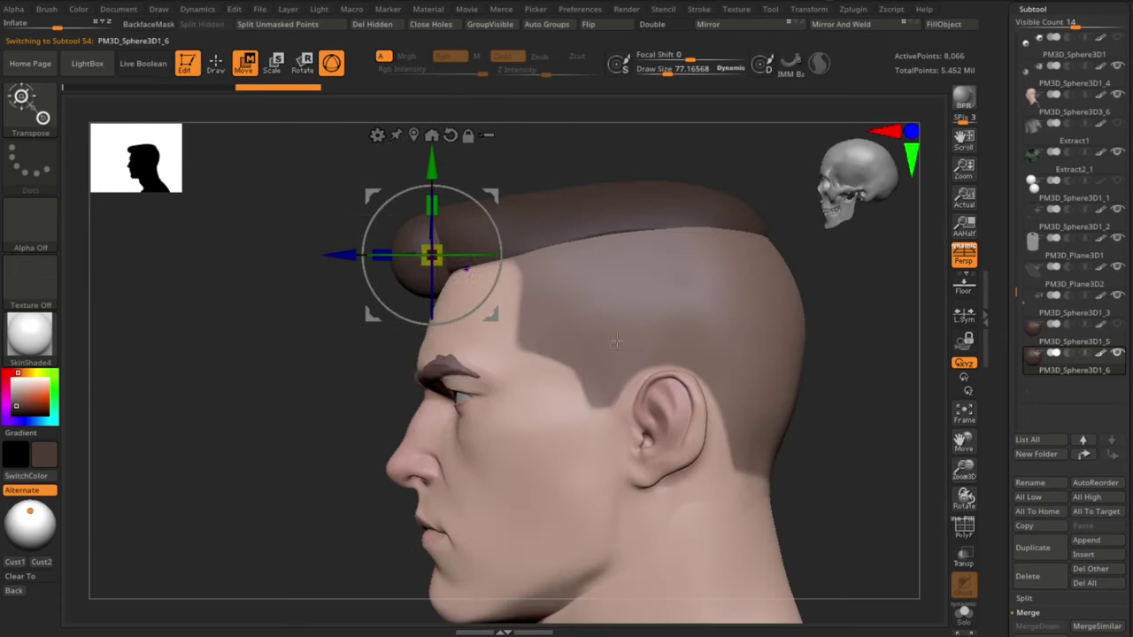
Step: Pull the sphere at the front hairline into a pointed tuft with the Move brush and DynaMesh it at resolution 128
drag(430, 254, 419, 244)
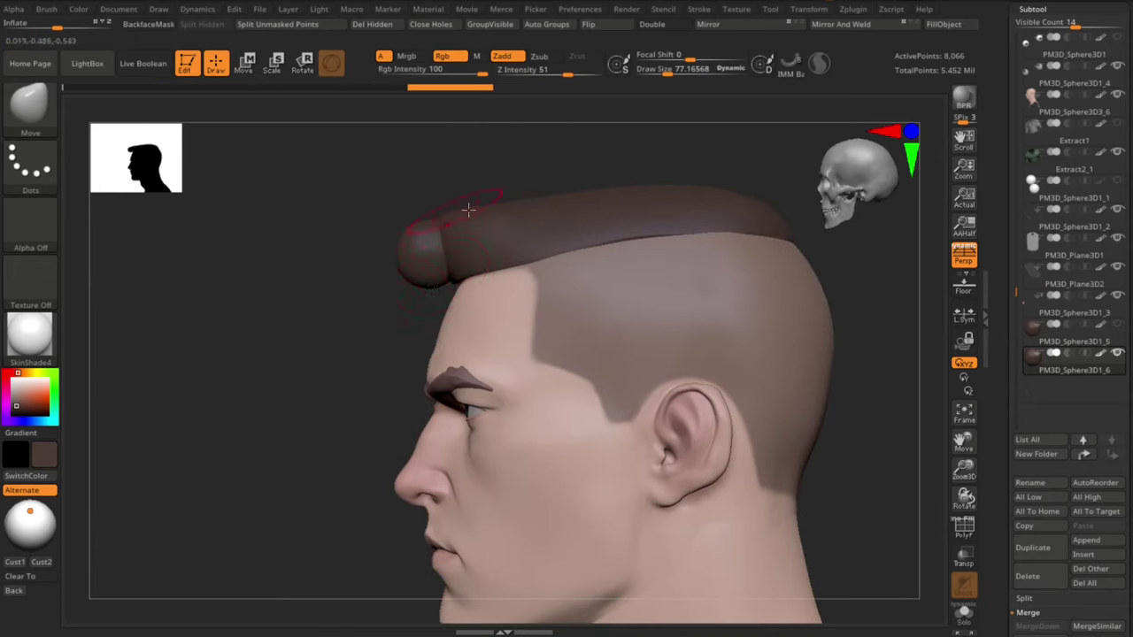
drag(301, 132, 435, 116)
drag(416, 217, 331, 124)
key(space)
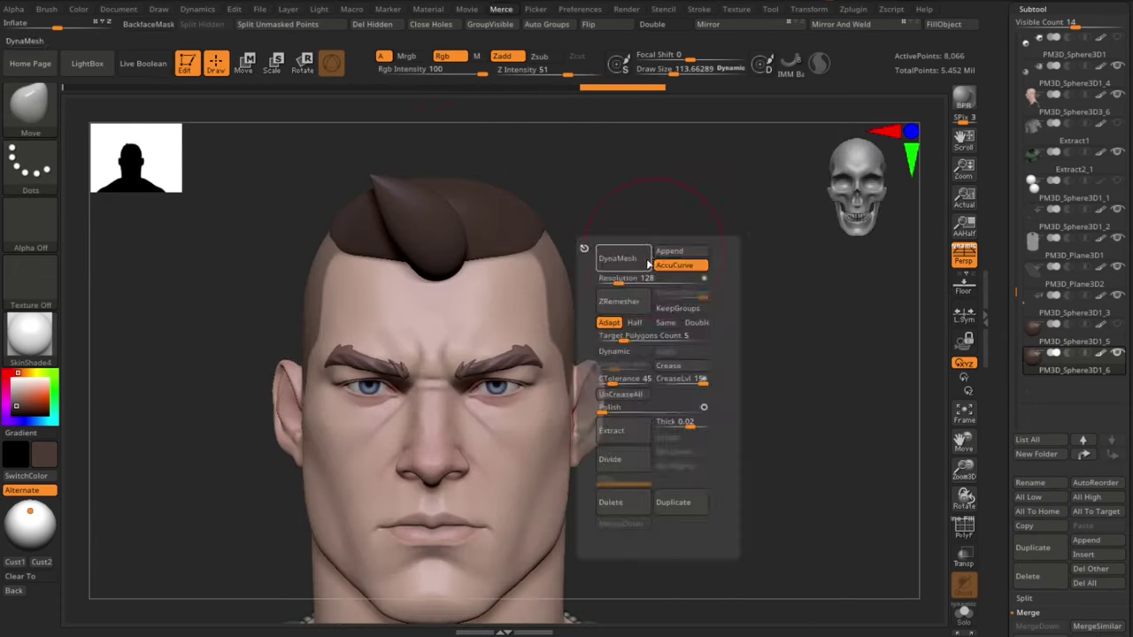
click(647, 263)
Step: Refine the front tuft's sweep with the Move brush and reposition it against the top hair with the transform gizmo
shift+drag(655, 257, 496, 239)
drag(337, 189, 462, 162)
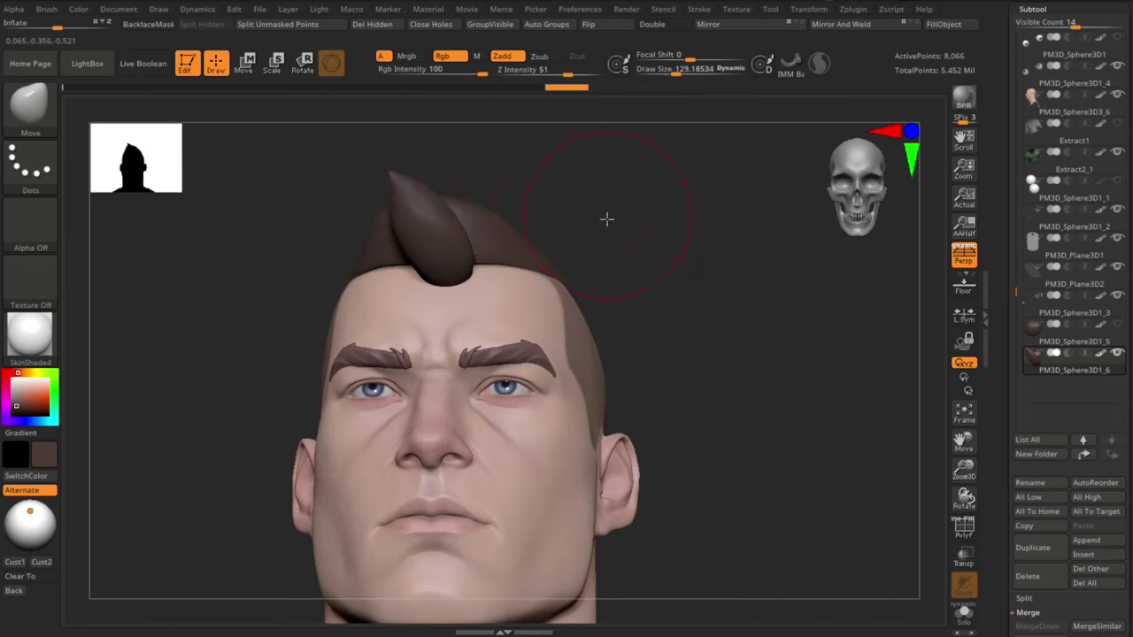
shift+drag(607, 219, 487, 225)
key(w)
drag(484, 214, 505, 203)
shift+drag(620, 288, 747, 304)
mouse_move(690, 263)
mouse_down()
mouse_move(722, 273)
mouse_move(699, 266)
mouse_up()
key(q)
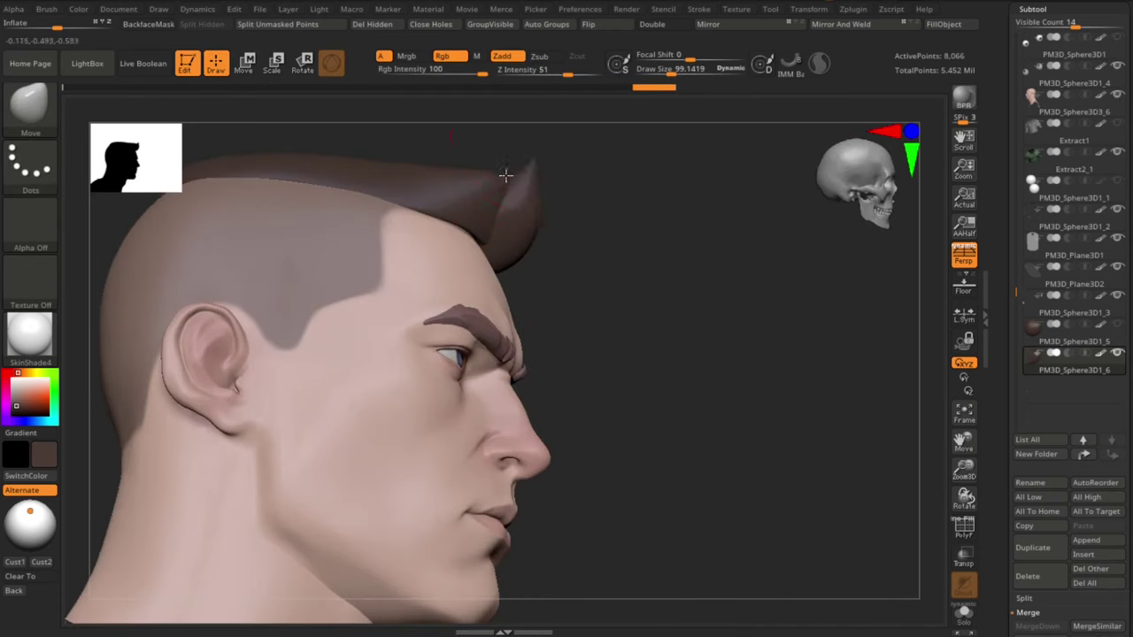
Step: Reshape the front tuft's tip and rounded base with the Move brush, undoing one stroke, and smooth its surface
mouse_move(819, 285)
shift+mouse_down()
mouse_move(723, 281)
mouse_move(700, 256)
shift+mouse_up()
key(s)
key(ctrl+z)
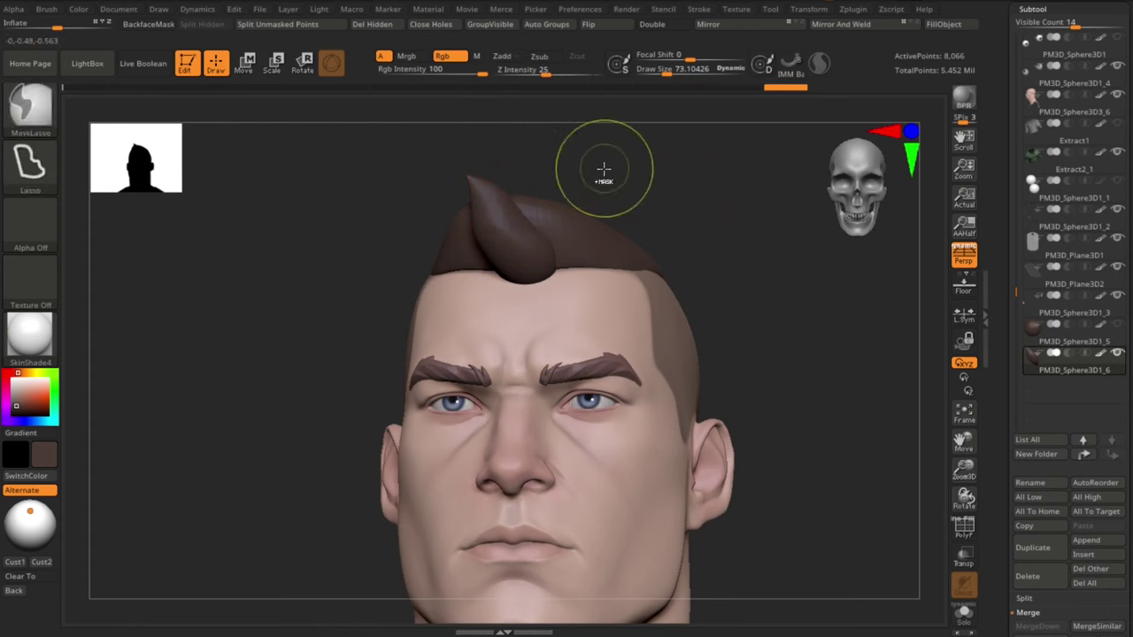
key(s)
drag(501, 230, 494, 221)
shift+drag(424, 168, 458, 181)
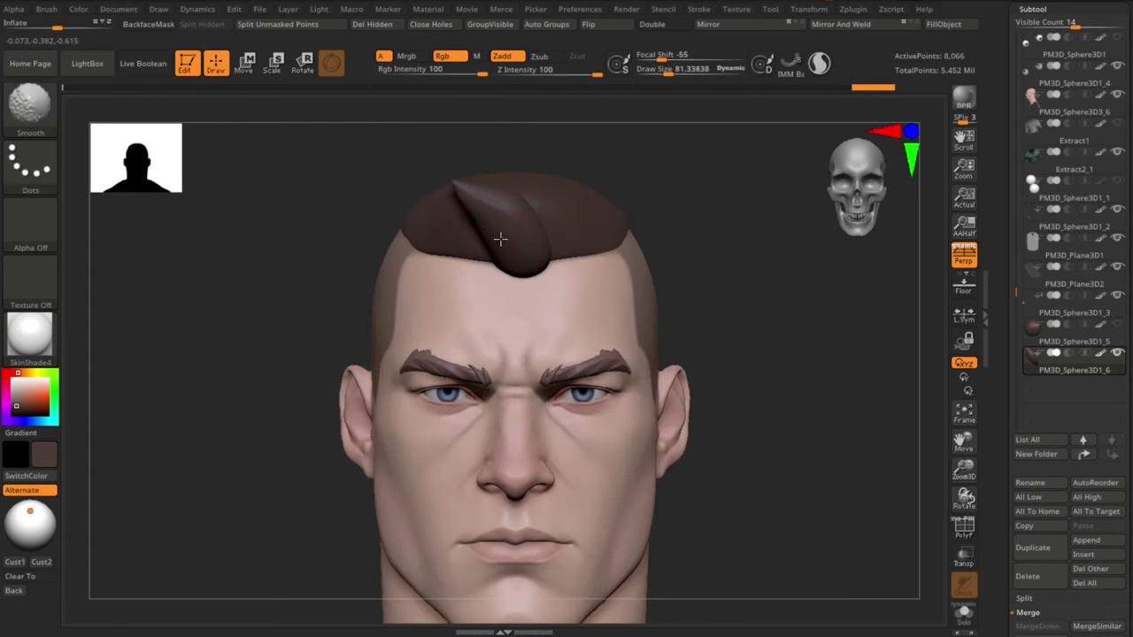
shift+drag(501, 239, 513, 261)
drag(742, 278, 686, 246)
key(s)
drag(652, 154, 500, 314)
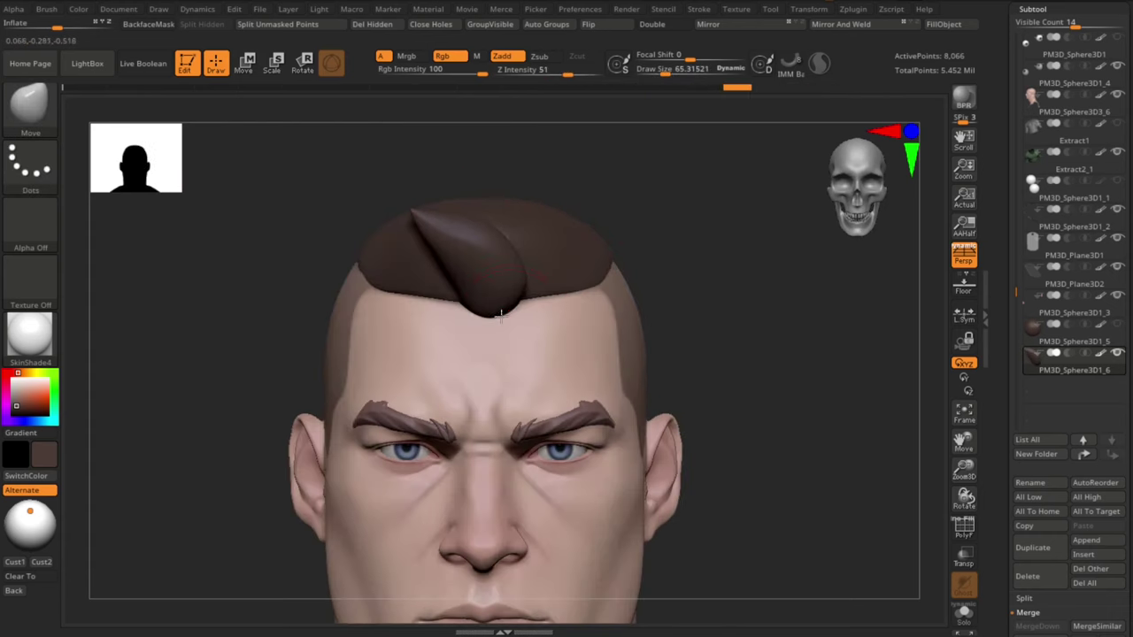
drag(724, 246, 700, 253)
Step: Flatten the faces of the front tuft with the TrimDynamic brush at a draw size of about 65.3
key(b)
key(t)
key(d)
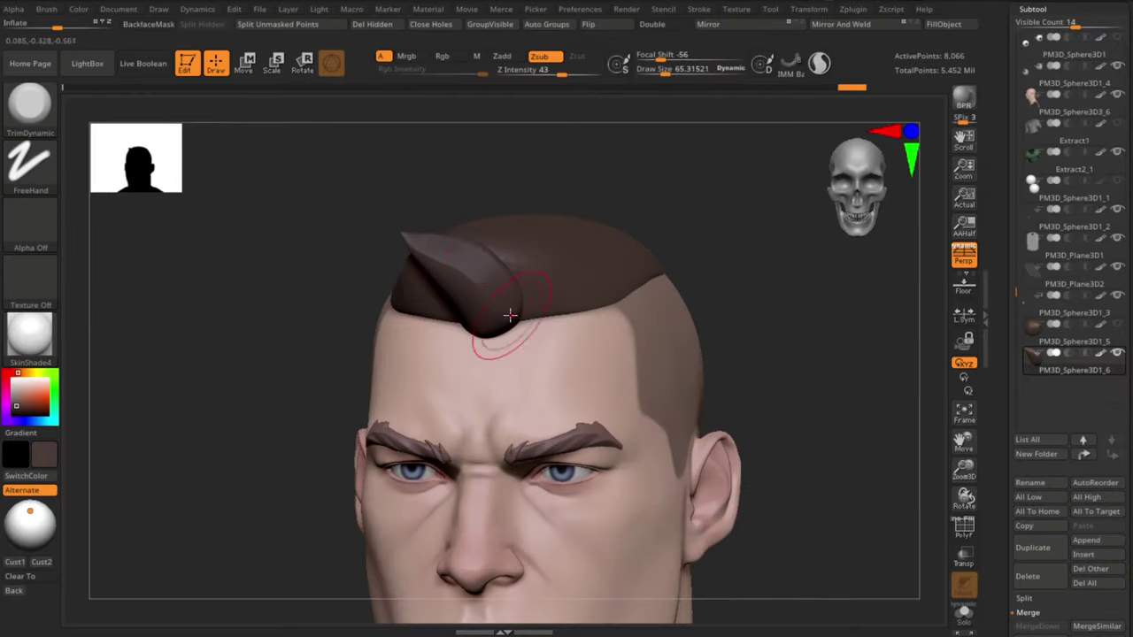
drag(510, 315, 520, 329)
mouse_move(740, 274)
mouse_down()
mouse_move(704, 252)
mouse_move(713, 262)
mouse_up()
drag(489, 299, 498, 321)
drag(673, 257, 712, 257)
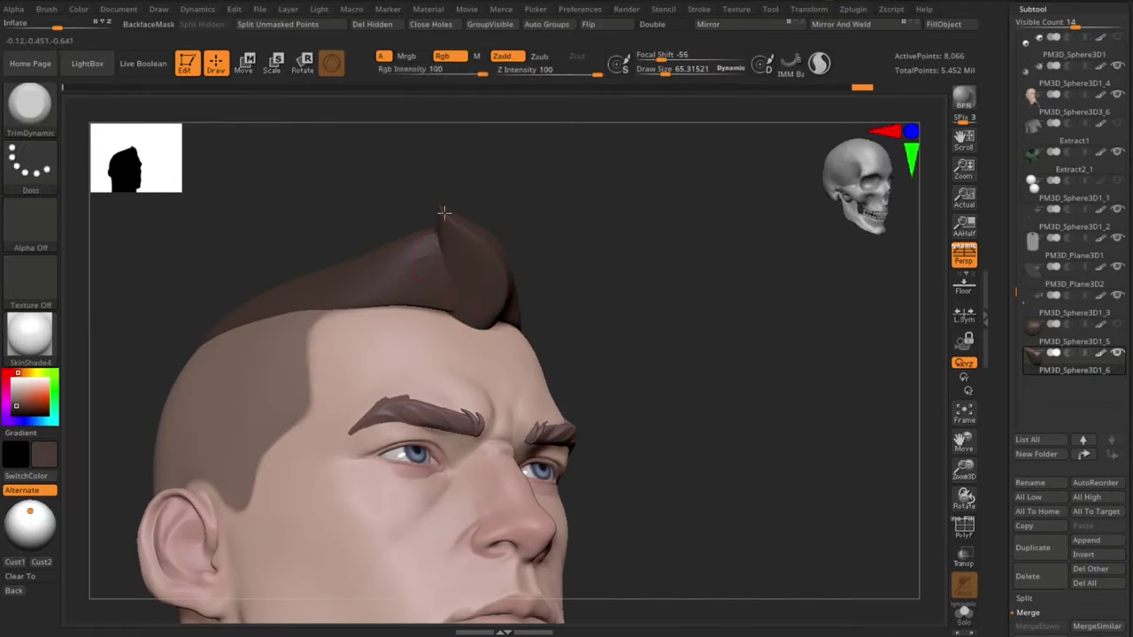
Step: Smooth the front tuft's tip and trim its side plane to soften the ridges
shift+drag(443, 212, 450, 228)
mouse_move(600, 275)
mouse_down()
mouse_move(587, 278)
mouse_move(611, 270)
mouse_up()
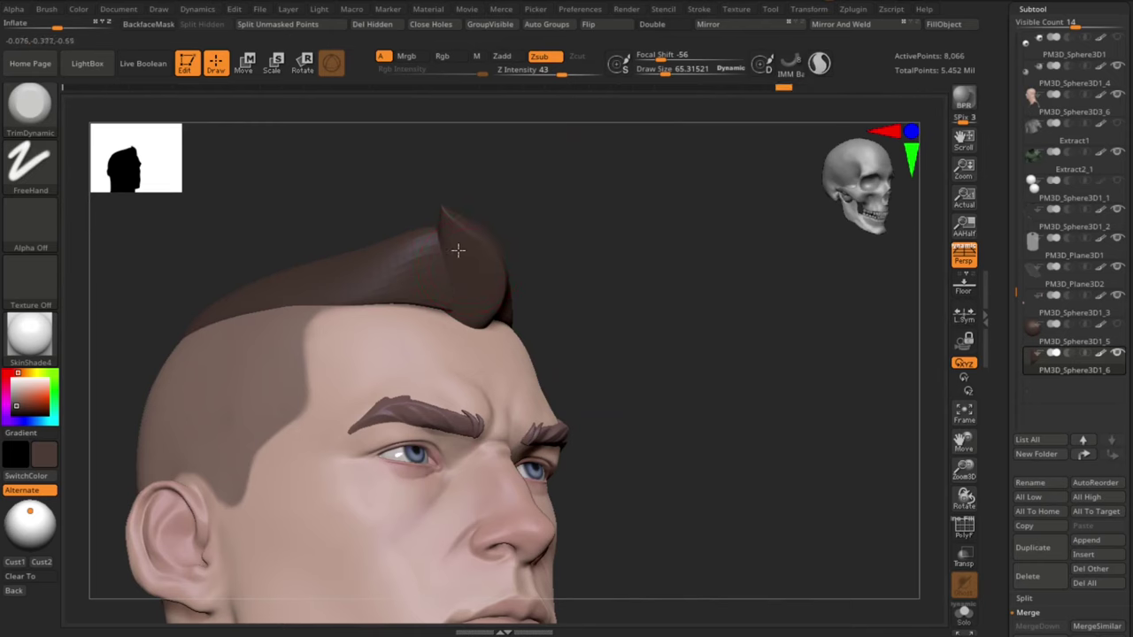
drag(458, 250, 470, 275)
drag(611, 257, 541, 253)
shift+drag(406, 233, 430, 289)
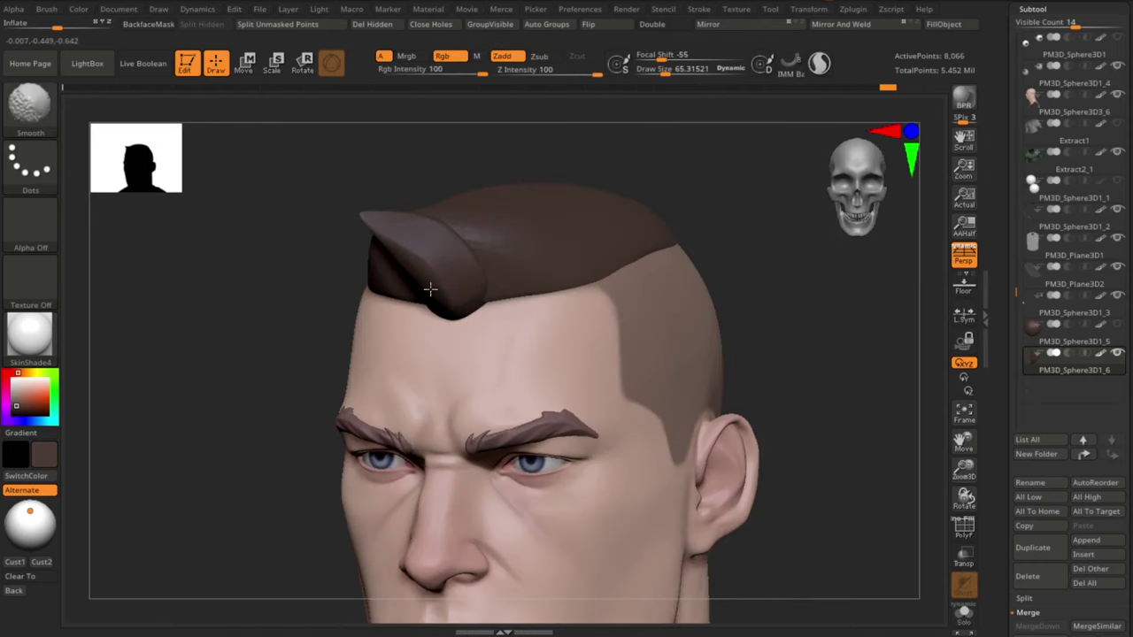
mouse_move(558, 321)
mouse_down()
mouse_move(691, 322)
mouse_move(691, 288)
mouse_up()
Step: Adjust the front tuft's outline with the Move brush at a draw size of about 61.6
key(b)
key(m)
key(v)
key(s)
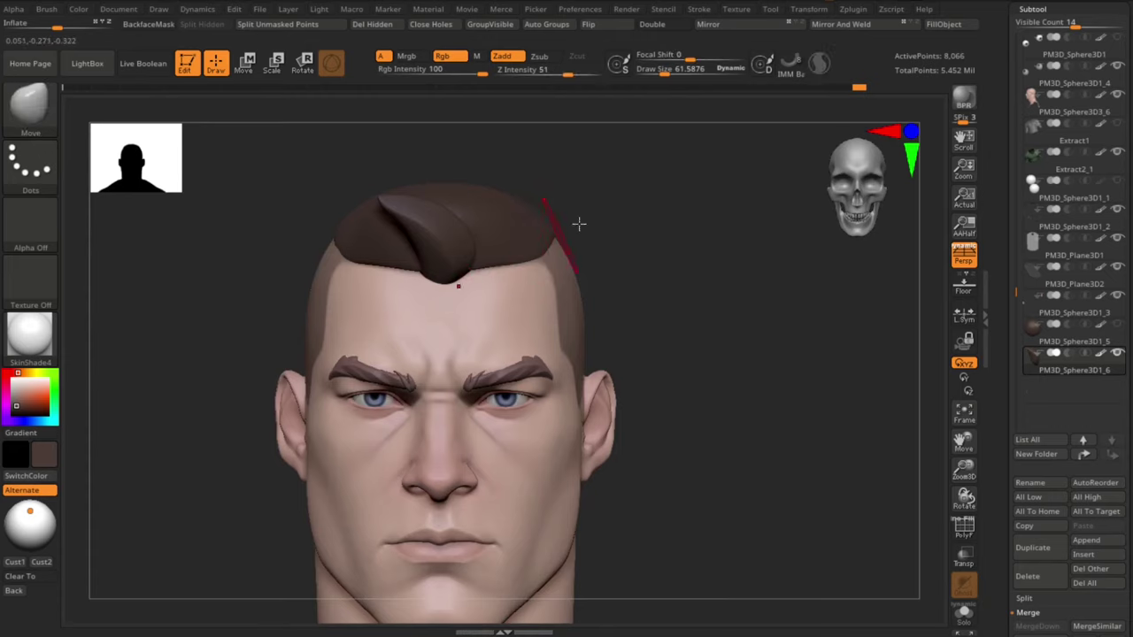
mouse_move(576, 222)
mouse_down()
mouse_move(346, 266)
mouse_move(354, 251)
mouse_up()
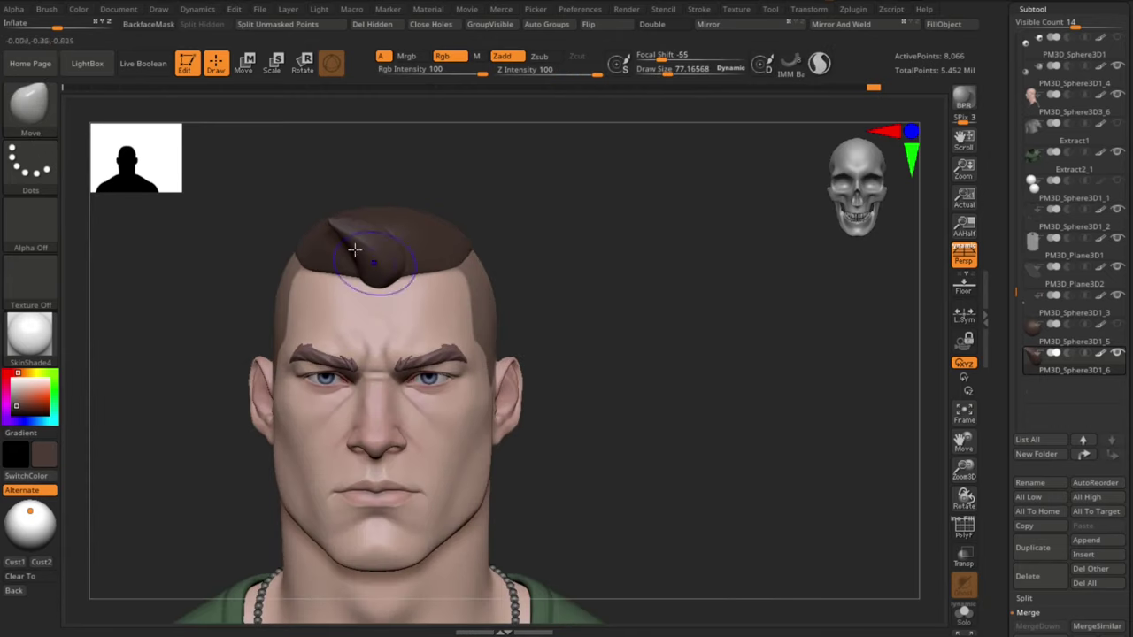
Step: Duplicate the front tuft and move the copy beside it along the hairline
key(m)
click(614, 574)
key(w)
drag(439, 191, 483, 211)
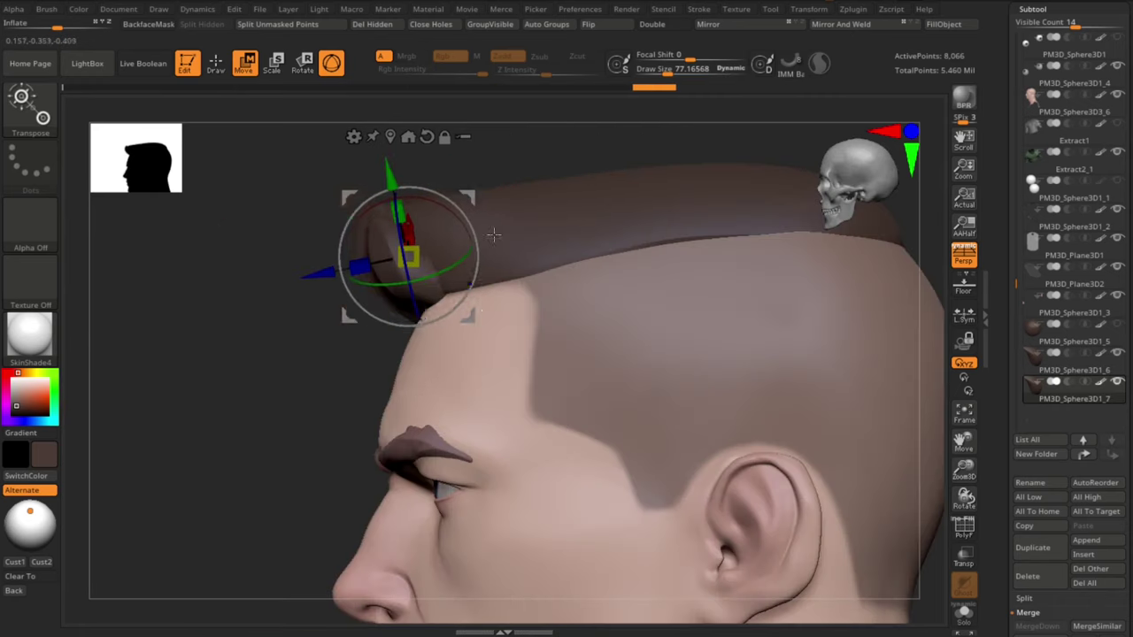
Step: Position the third front tuft and reshape it with the Move brush so the three tufts overlap along the hairline
key(s)
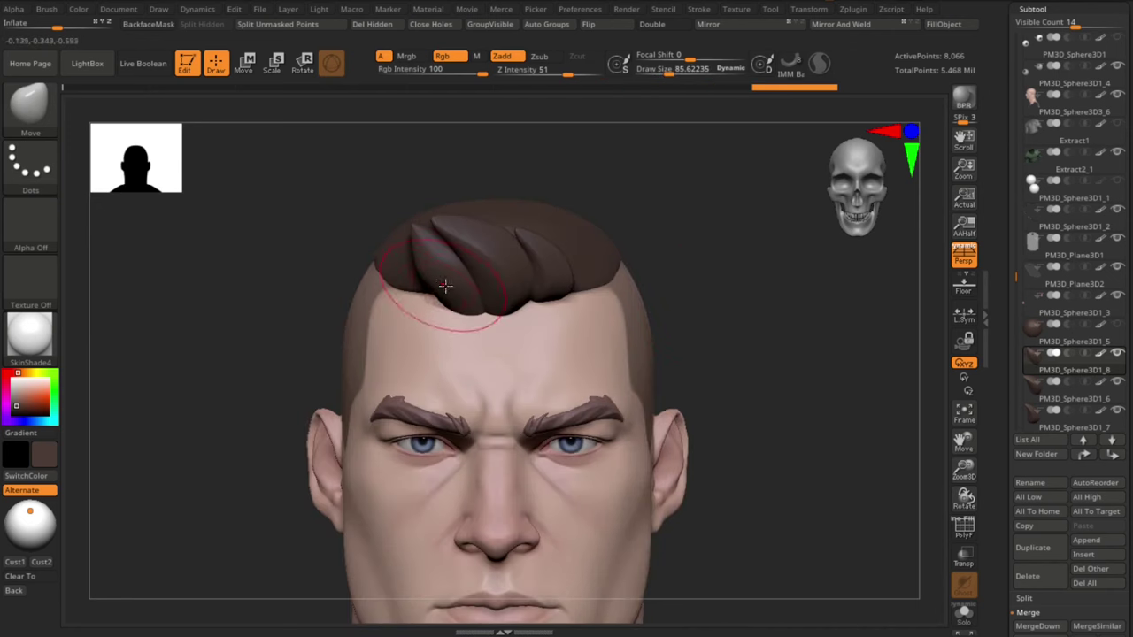
drag(430, 240, 445, 271)
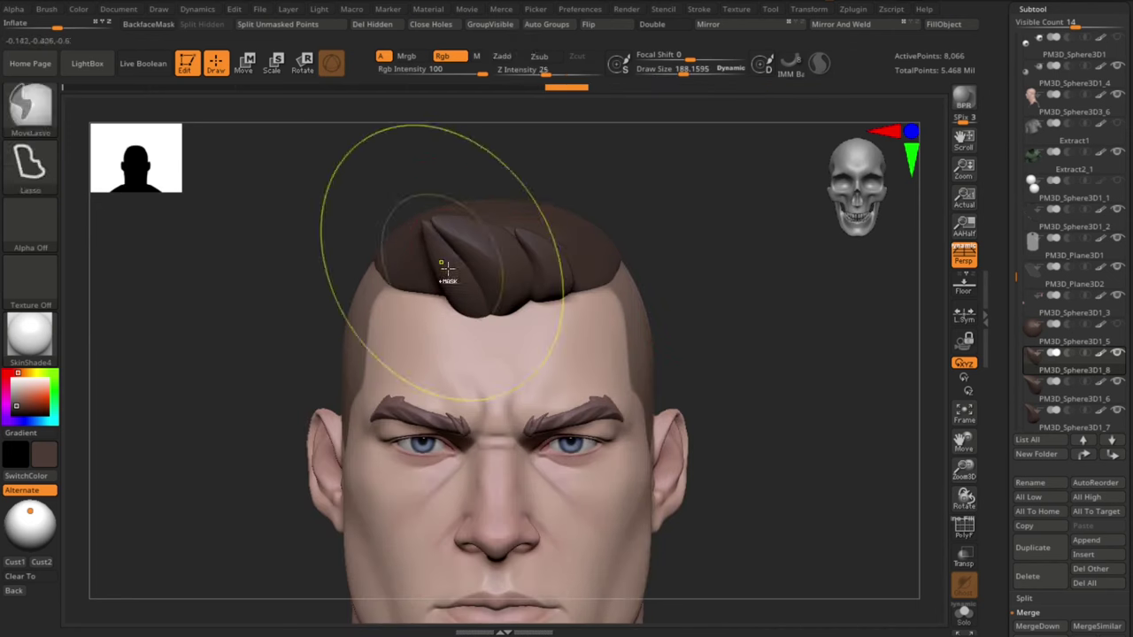
key(w)
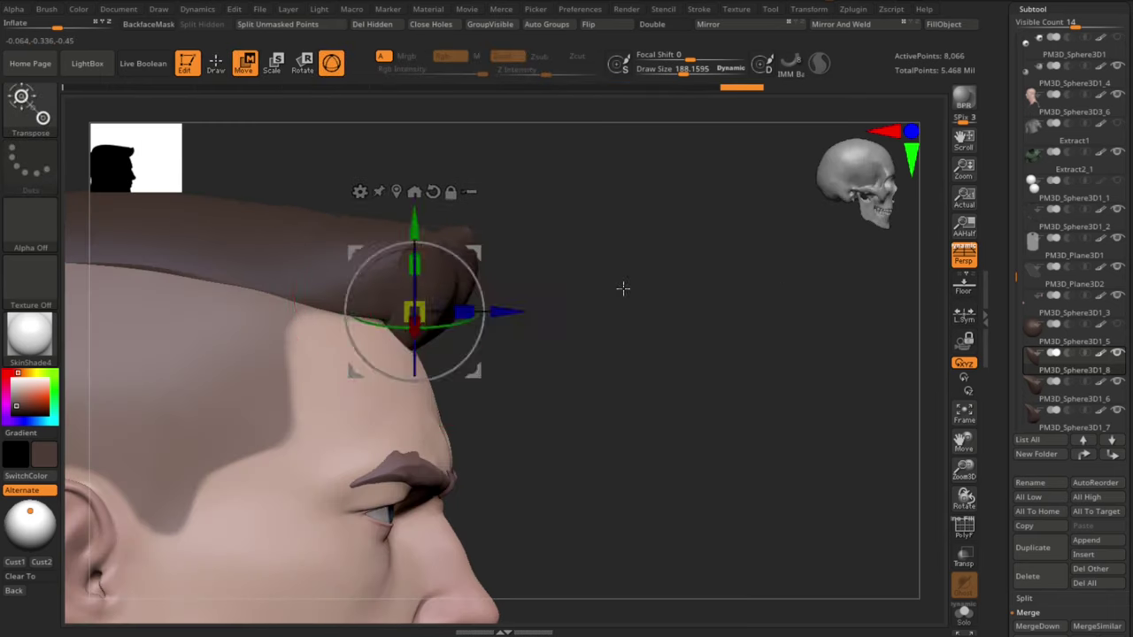
key(q)
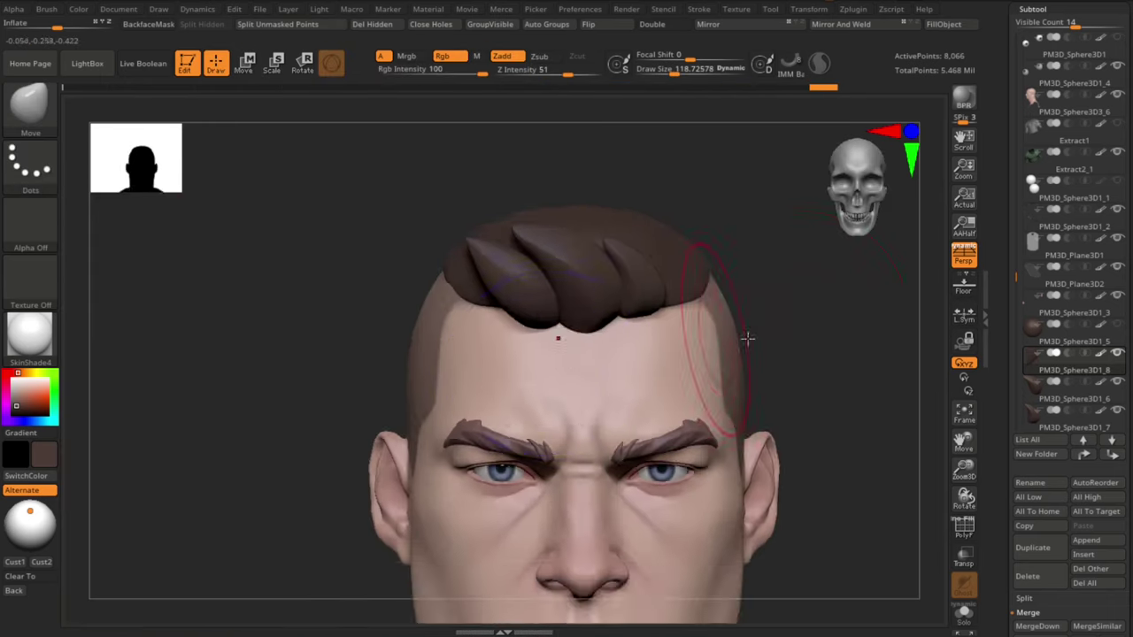
key(s)
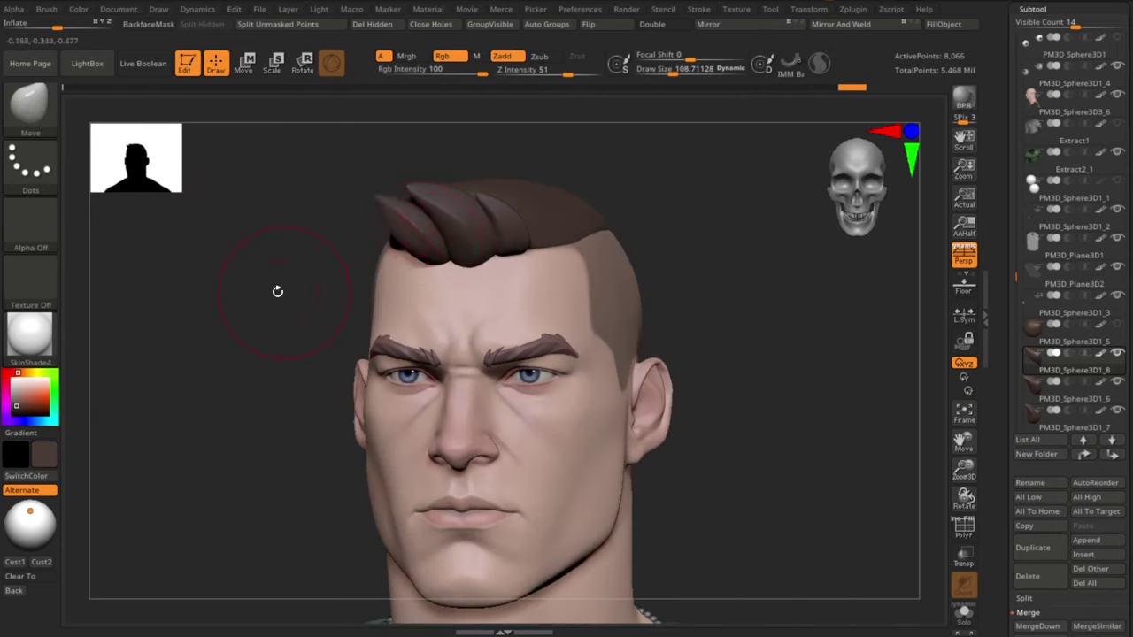
key(w)
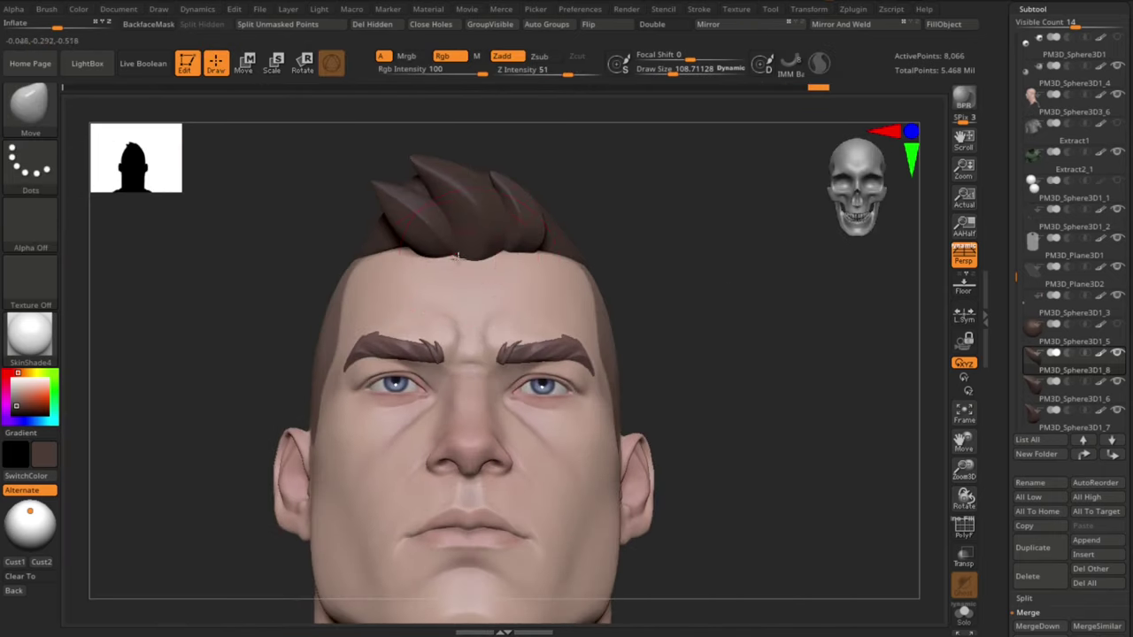
key(s)
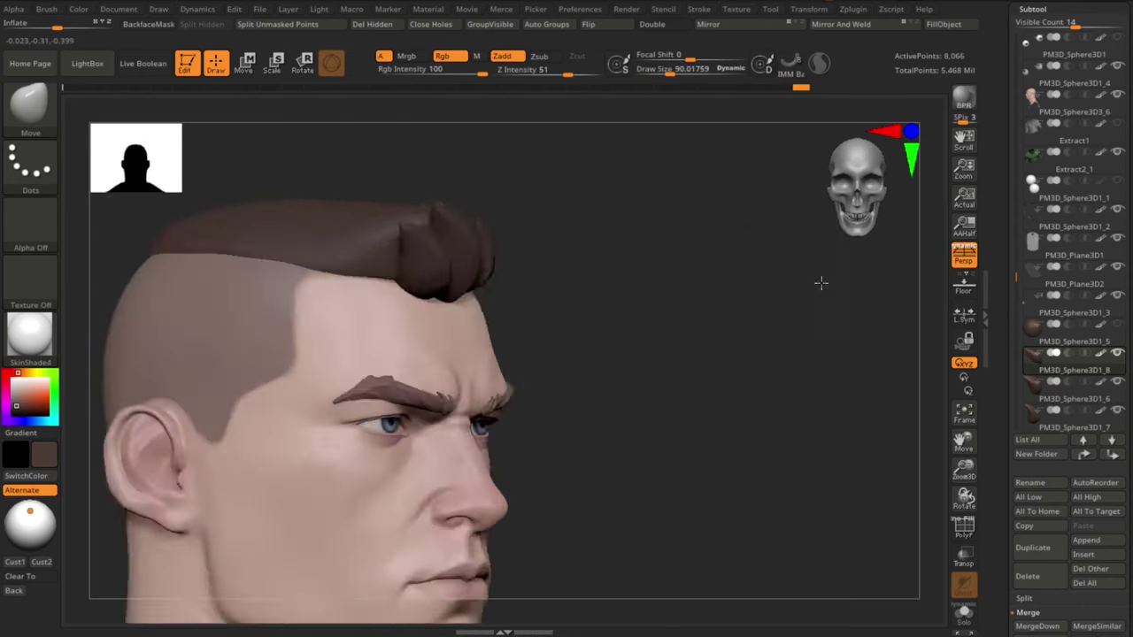
drag(819, 283, 718, 263)
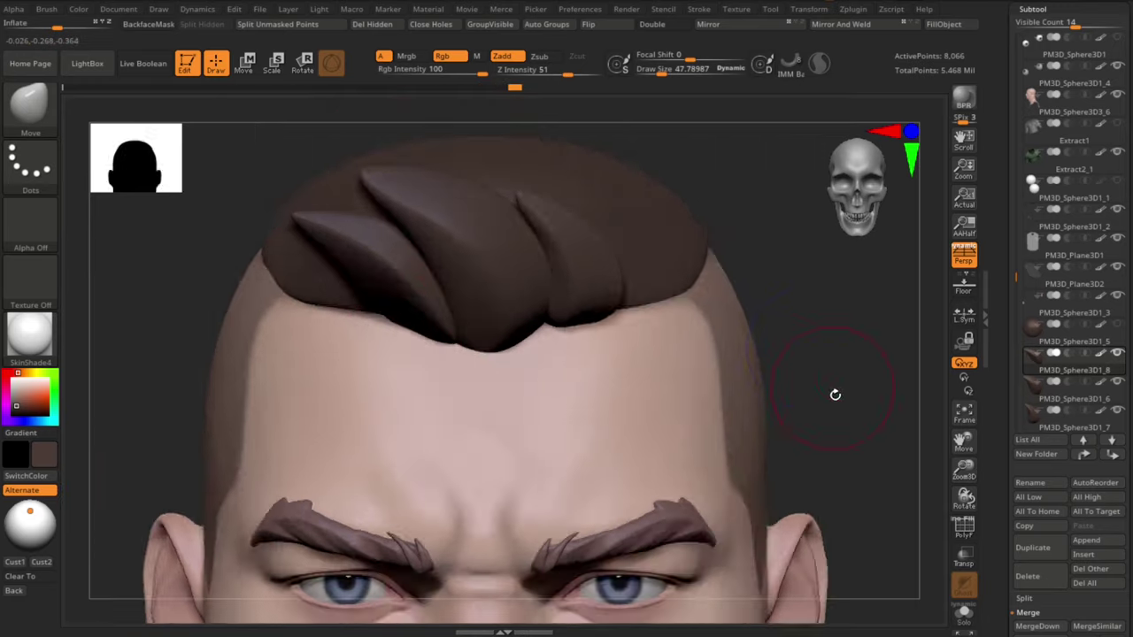
mouse_move(835, 393)
mouse_down()
mouse_move(764, 348)
mouse_move(736, 362)
mouse_up()
Step: Duplicate a hair tuft at the crown and move the copy to the lower side of the cluster
key(ctrl+shift+d)
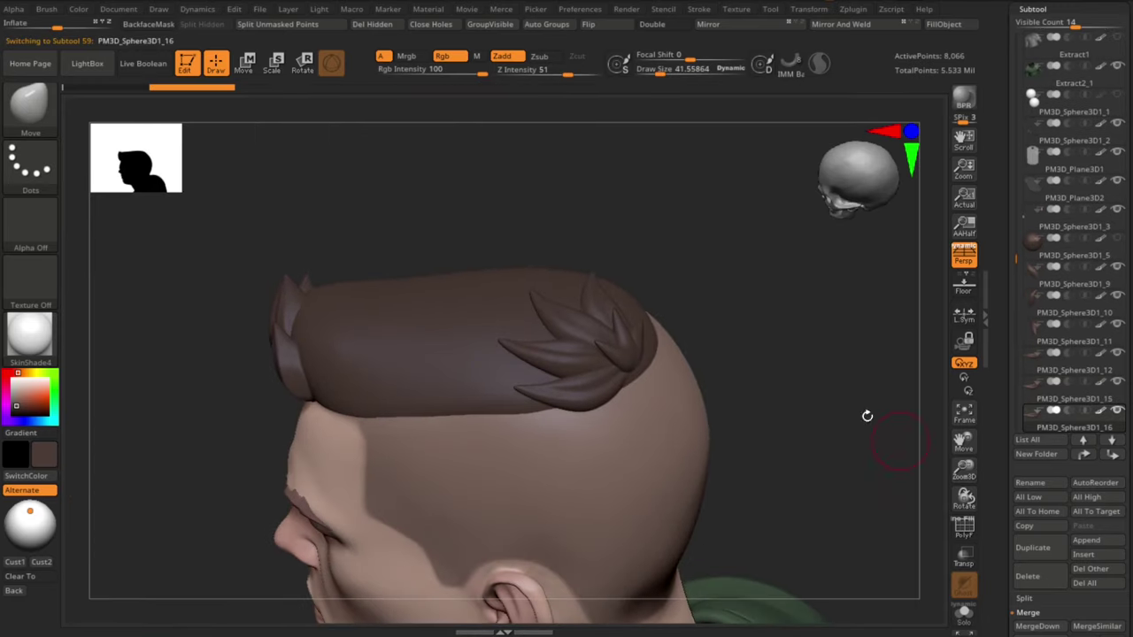
drag(865, 415, 882, 408)
key(w)
drag(639, 308, 603, 304)
drag(748, 312, 807, 324)
Step: Isolate the duplicated crown tuft, adjust its placement with the gizmo, and fit it against the neighbouring tufts with everything shown
click(964, 615)
mouse_move(741, 444)
mouse_down()
mouse_move(780, 449)
mouse_move(733, 458)
mouse_up()
drag(454, 350, 465, 351)
mouse_move(682, 425)
mouse_down()
mouse_move(731, 416)
mouse_move(690, 425)
mouse_up()
click(964, 614)
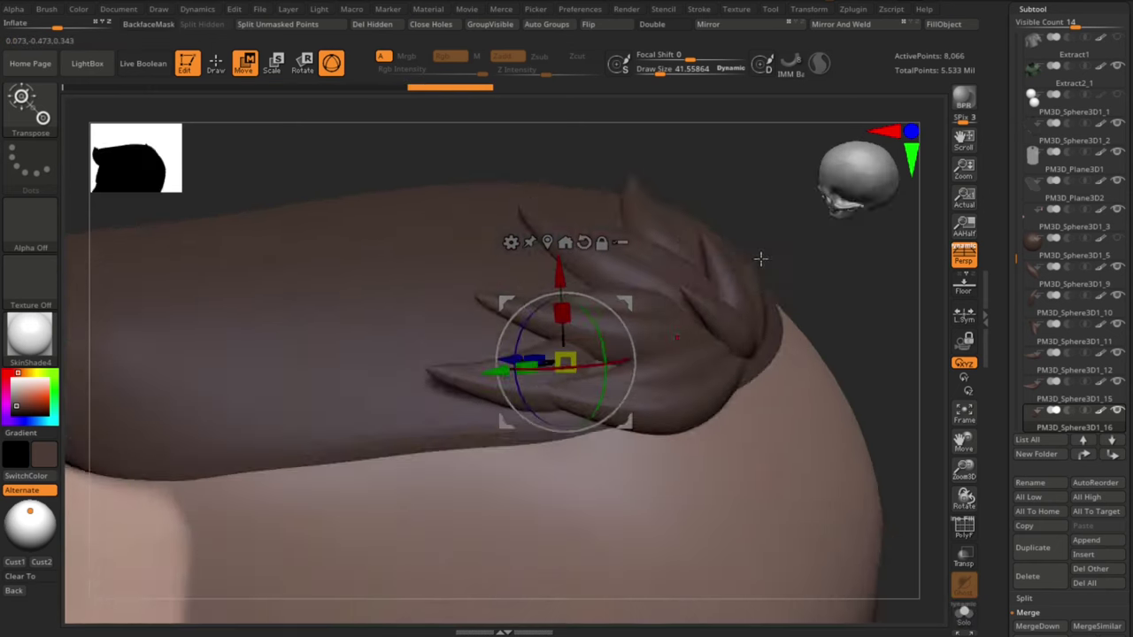
drag(762, 258, 814, 270)
drag(602, 394, 624, 396)
mouse_move(819, 340)
mouse_down()
mouse_move(760, 351)
mouse_move(758, 328)
mouse_move(852, 274)
mouse_move(792, 374)
mouse_move(776, 445)
mouse_move(854, 417)
mouse_move(801, 423)
mouse_up()
Step: Select a neighbouring crown tuft, duplicate it and move the copy onto the upper side of the cluster
key(q)
alt+click(486, 385)
key(w)
drag(708, 372, 767, 319)
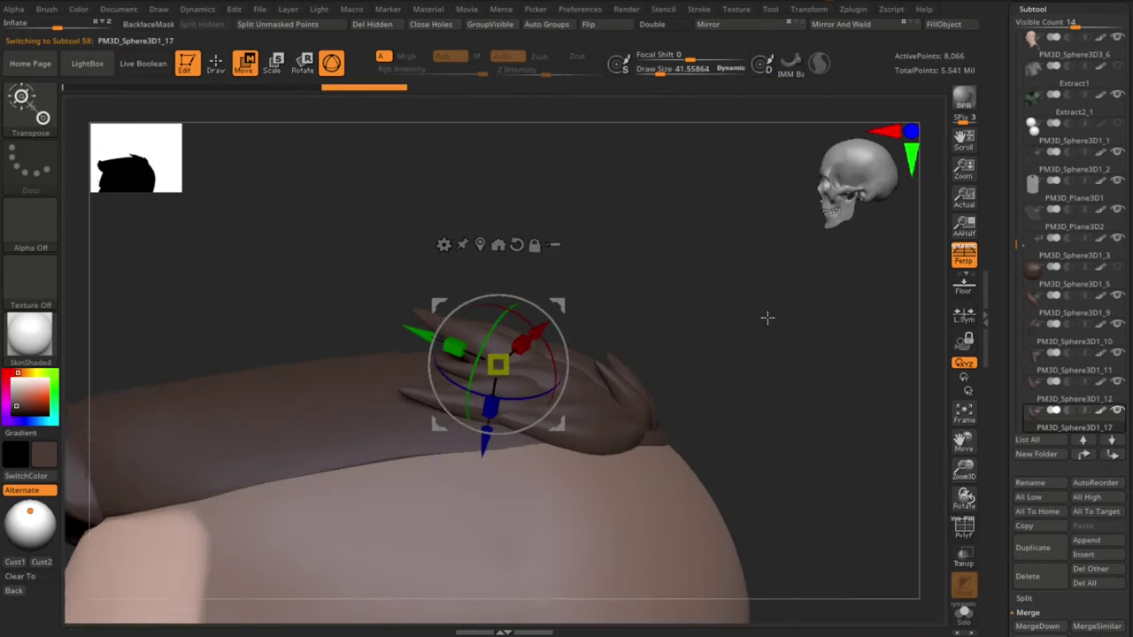
drag(568, 303, 602, 295)
drag(863, 292, 810, 381)
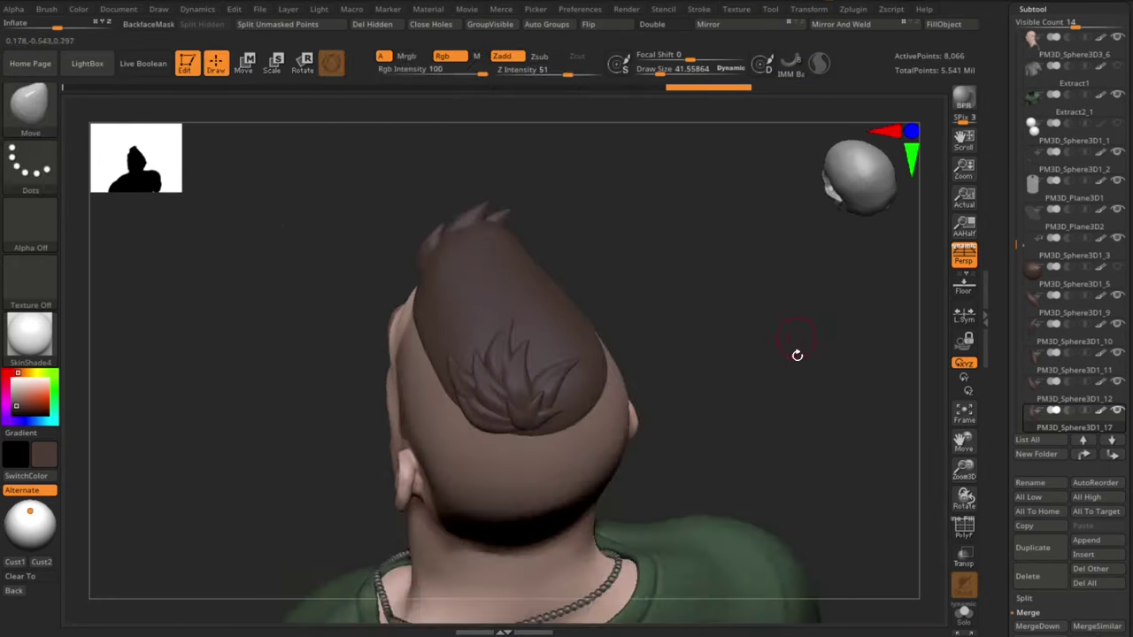
Step: Duplicate the selected tuft at the back of the crown and place the copy on the opposite side of the cluster
mouse_move(796, 354)
mouse_down()
mouse_move(791, 369)
mouse_move(811, 354)
mouse_move(793, 320)
mouse_up()
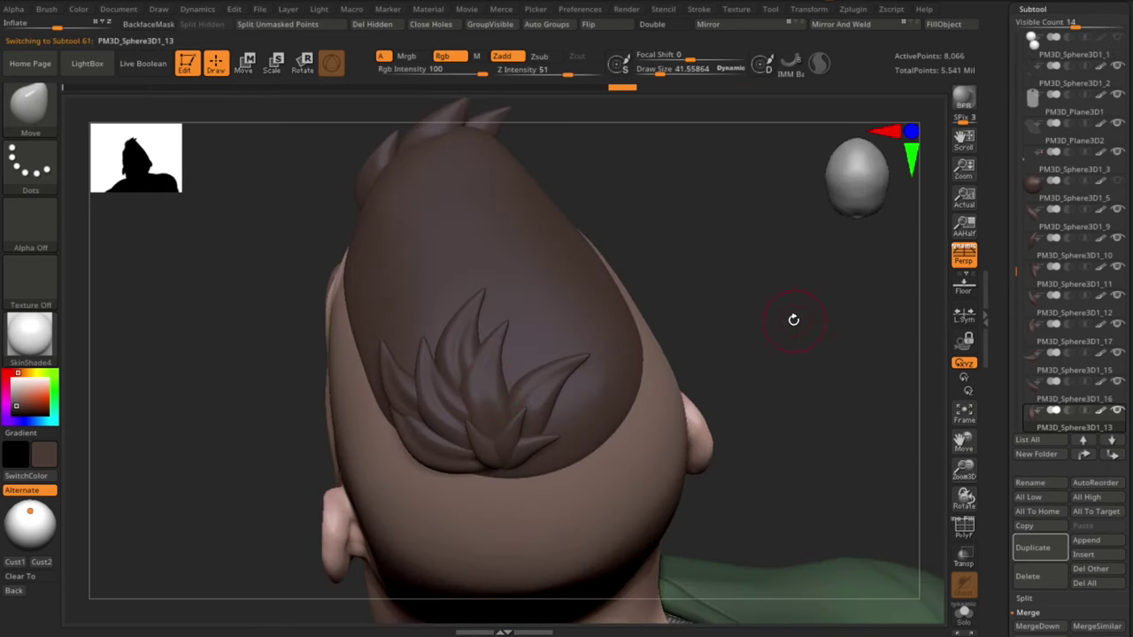
key(1)
click(812, 578)
key(w)
drag(547, 362, 555, 385)
mouse_move(770, 274)
alt+mouse_down()
mouse_move(776, 307)
mouse_move(734, 321)
mouse_move(691, 309)
mouse_move(743, 305)
alt+mouse_up()
drag(576, 313, 578, 321)
mouse_move(739, 256)
mouse_down()
mouse_move(688, 245)
mouse_move(699, 283)
mouse_up()
Step: Select the central crown tuft and press it closer to the hair base with the Move brush at about size 99.1
key(q)
mouse_move(753, 355)
alt+mouse_down()
mouse_move(758, 308)
mouse_move(767, 342)
mouse_move(727, 356)
alt+mouse_up()
alt+click(525, 398)
drag(529, 415, 537, 419)
drag(709, 390, 705, 350)
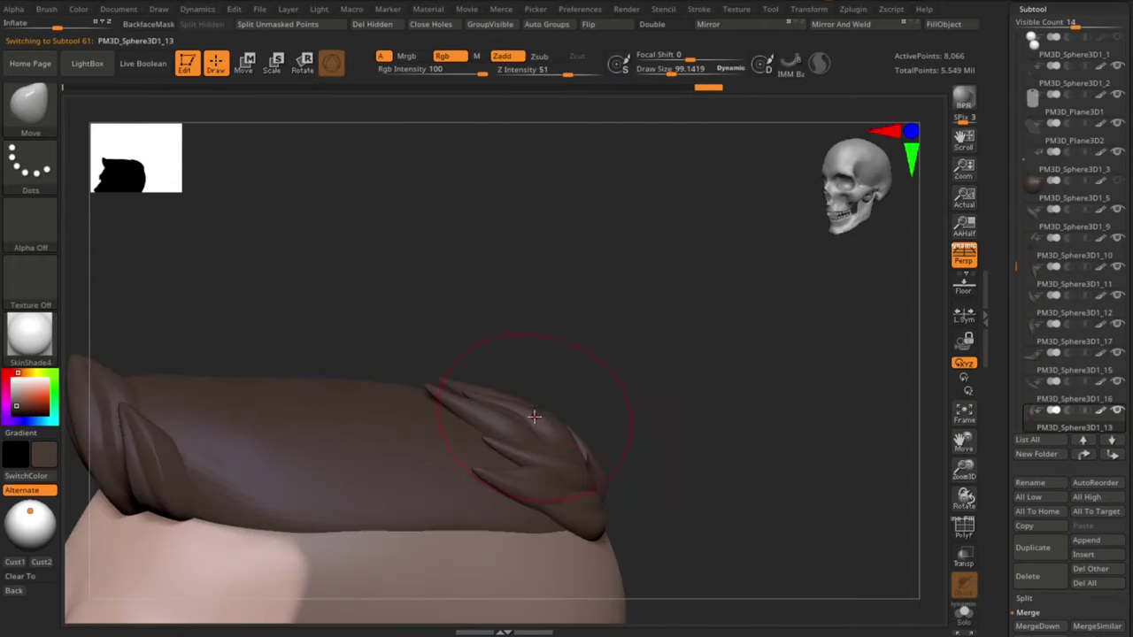
drag(535, 417, 531, 424)
mouse_move(775, 377)
mouse_down()
mouse_move(711, 375)
mouse_move(741, 423)
mouse_move(693, 341)
mouse_move(677, 358)
mouse_up()
Step: Select another tuft in the crown cluster and reshape its body and tip with the Move brush
alt+click(527, 382)
key(s)
drag(529, 381, 534, 381)
drag(485, 305, 510, 290)
drag(542, 400, 556, 390)
mouse_move(708, 394)
mouse_down()
mouse_move(766, 442)
mouse_move(810, 363)
mouse_move(726, 369)
mouse_move(780, 397)
mouse_move(723, 276)
mouse_move(622, 198)
mouse_move(660, 257)
mouse_up()
key(s)
mouse_move(660, 257)
alt+mouse_down()
mouse_move(702, 265)
mouse_move(689, 265)
alt+mouse_up()
mouse_move(688, 230)
alt+mouse_down()
mouse_move(718, 319)
mouse_move(728, 304)
mouse_move(797, 297)
alt+mouse_up()
Step: Duplicate a crown tuft and move and rotate the copy so it layers over the middle of the cluster
alt+click(387, 328)
key(m)
click(772, 532)
key(w)
drag(704, 265, 673, 245)
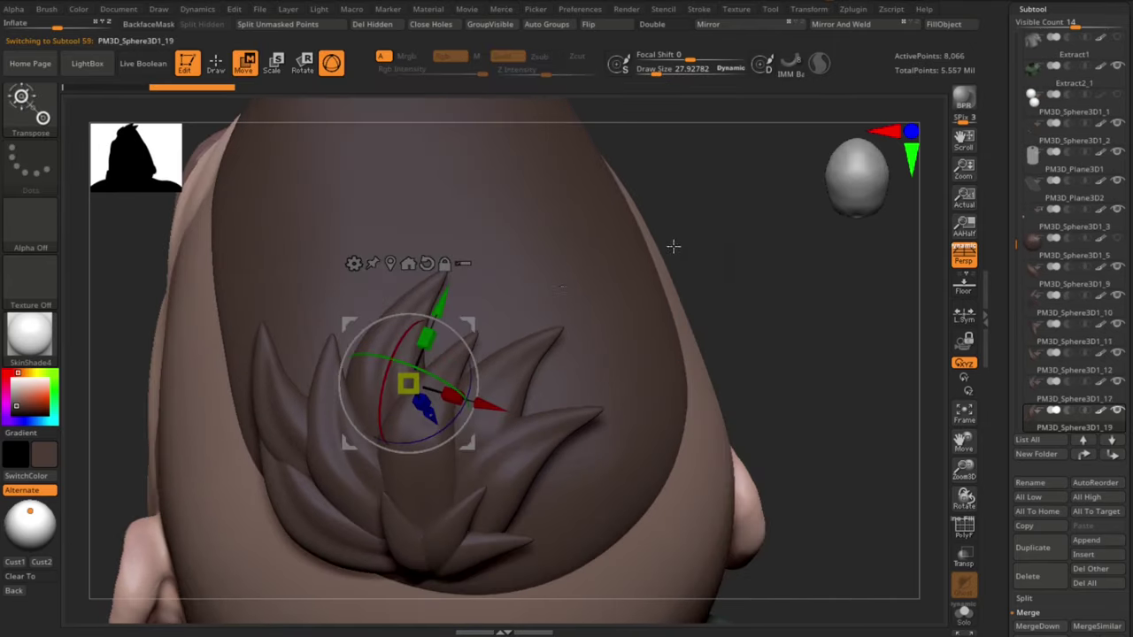
drag(473, 321, 514, 305)
drag(709, 265, 740, 292)
drag(505, 412, 458, 481)
drag(653, 301, 607, 353)
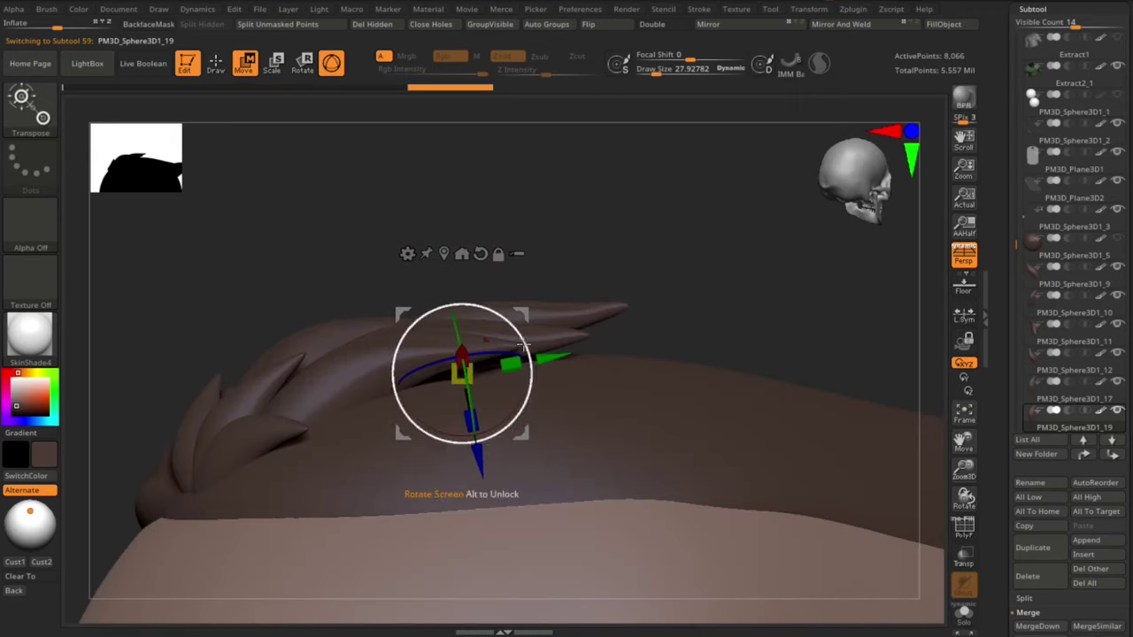
mouse_move(633, 243)
mouse_down()
mouse_move(663, 336)
mouse_move(711, 271)
mouse_move(734, 337)
mouse_move(732, 302)
mouse_move(790, 334)
mouse_move(722, 341)
mouse_up()
Step: Select another crown tuft, duplicate it and position the copy in the next row toward the front
key(q)
alt+click(588, 403)
key(ctrl+shift+d)
key(w)
drag(614, 362, 523, 311)
alt+drag(735, 292, 744, 354)
mouse_move(742, 264)
mouse_down()
mouse_move(728, 271)
mouse_move(748, 275)
mouse_up()
drag(532, 361, 531, 356)
mouse_move(836, 265)
mouse_down()
mouse_move(842, 298)
mouse_move(698, 263)
mouse_up()
Step: Reshape the newest crown tuft with the Move brush and nudge it into the side of the cluster with the gizmo
key(q)
drag(494, 306, 495, 326)
drag(673, 230, 686, 274)
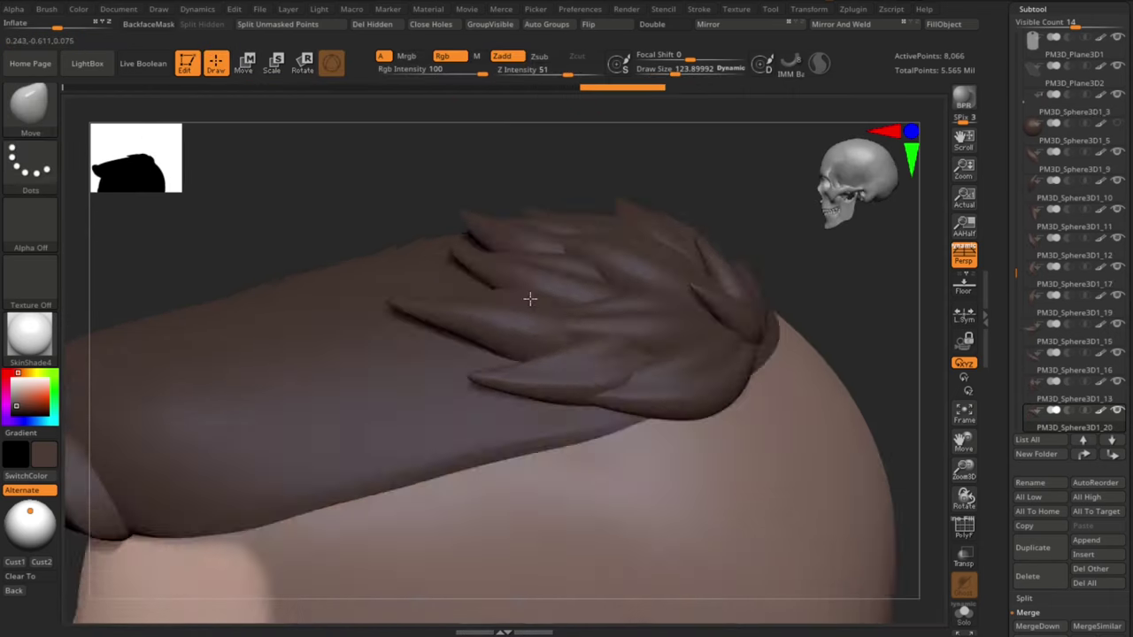
drag(832, 248, 827, 309)
drag(797, 239, 840, 346)
key(w)
drag(792, 305, 802, 345)
drag(526, 349, 528, 358)
mouse_move(797, 310)
mouse_down()
mouse_move(852, 321)
mouse_move(824, 314)
mouse_up()
Step: Select the adjacent crown tuft and adjust its shape with the Move brush at a draw size of about 73.1
key(q)
alt+click(485, 307)
key(ctrl+shift+d)
drag(476, 338, 486, 333)
mouse_move(690, 336)
mouse_down()
mouse_move(579, 334)
mouse_move(660, 345)
mouse_up()
drag(536, 354, 546, 351)
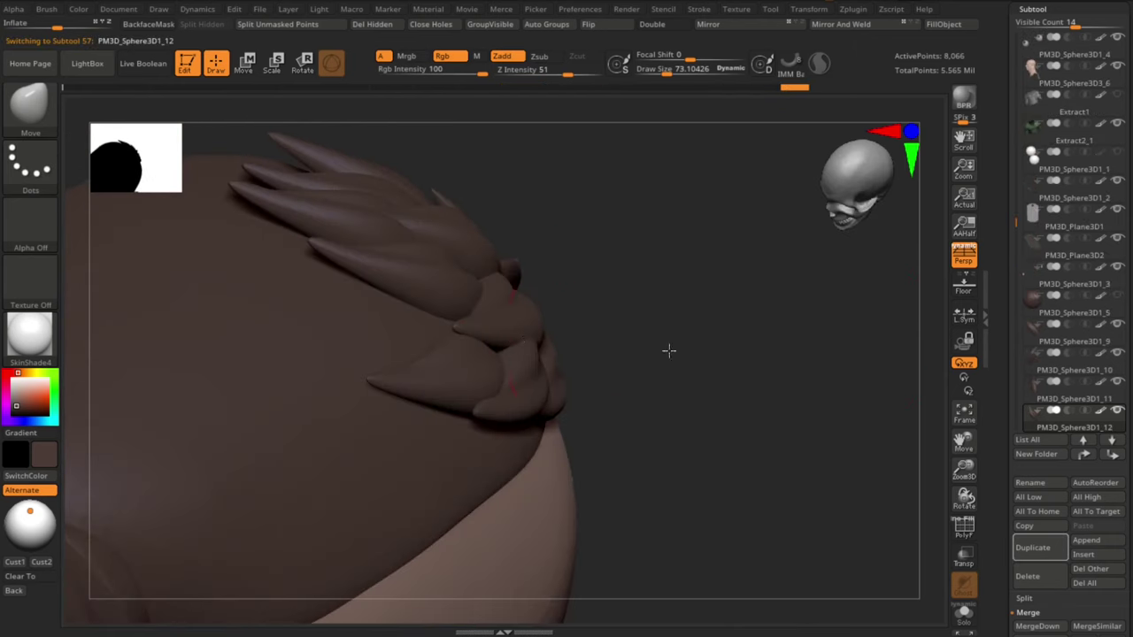
Step: Pick a tuft at the crown's side, duplicate it and move the copy to extend the cluster forward
drag(667, 348, 650, 347)
alt+click(541, 348)
alt+click(552, 397)
mouse_move(650, 363)
mouse_down()
mouse_move(567, 381)
mouse_move(575, 408)
mouse_move(794, 371)
mouse_move(700, 372)
mouse_up()
alt+click(470, 335)
mouse_move(598, 301)
mouse_down()
mouse_move(741, 293)
mouse_move(640, 212)
mouse_move(663, 167)
mouse_move(495, 329)
mouse_up()
key(space)
click(728, 499)
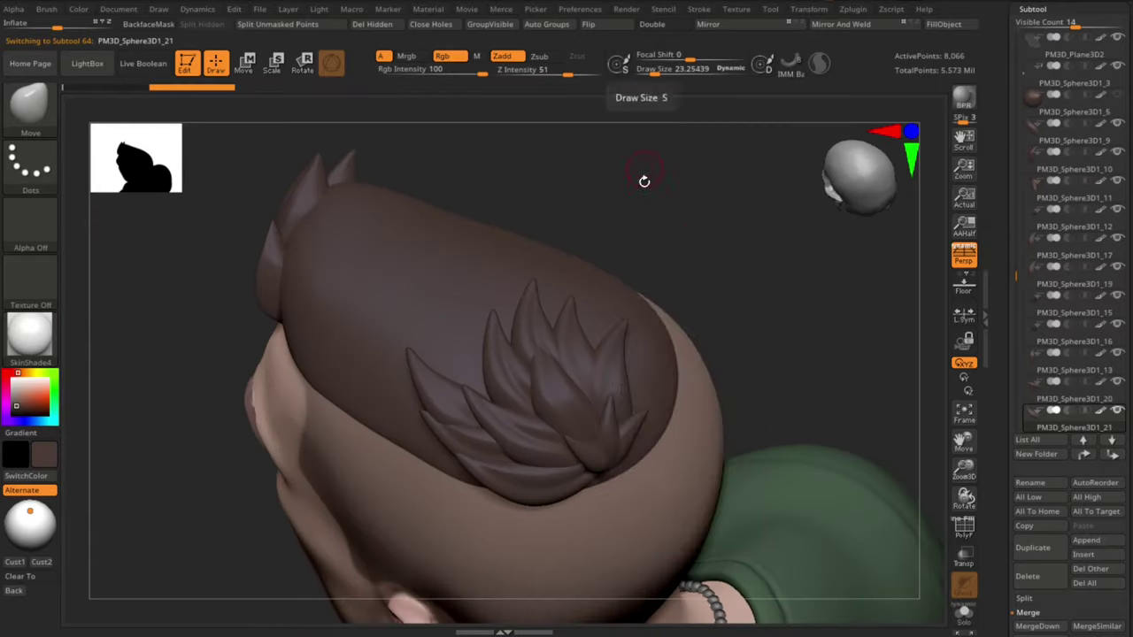
drag(655, 296, 680, 205)
drag(540, 341, 547, 358)
mouse_move(850, 256)
mouse_down()
mouse_move(820, 331)
mouse_move(792, 309)
mouse_move(832, 256)
mouse_move(754, 318)
mouse_move(750, 341)
mouse_move(918, 404)
mouse_move(743, 316)
mouse_move(776, 258)
mouse_move(689, 262)
mouse_up()
Step: Duplicate another crown tuft and place the copy at the lower outer edge on the far side of the cluster
key(q)
alt+click(496, 297)
drag(566, 258, 585, 279)
drag(721, 287, 740, 297)
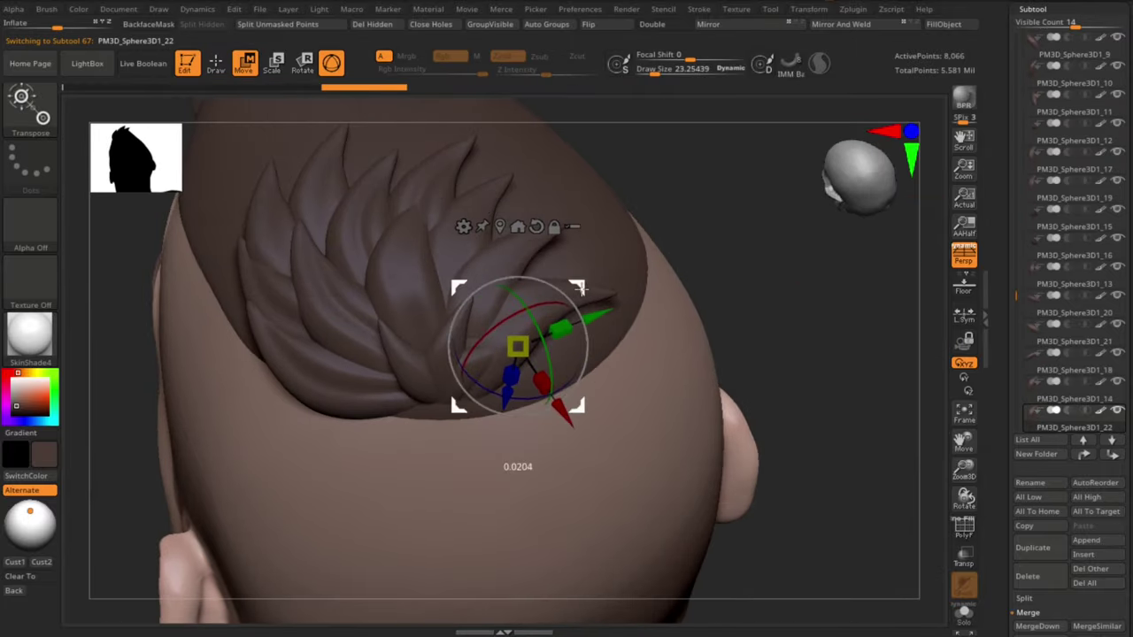
drag(582, 287, 623, 204)
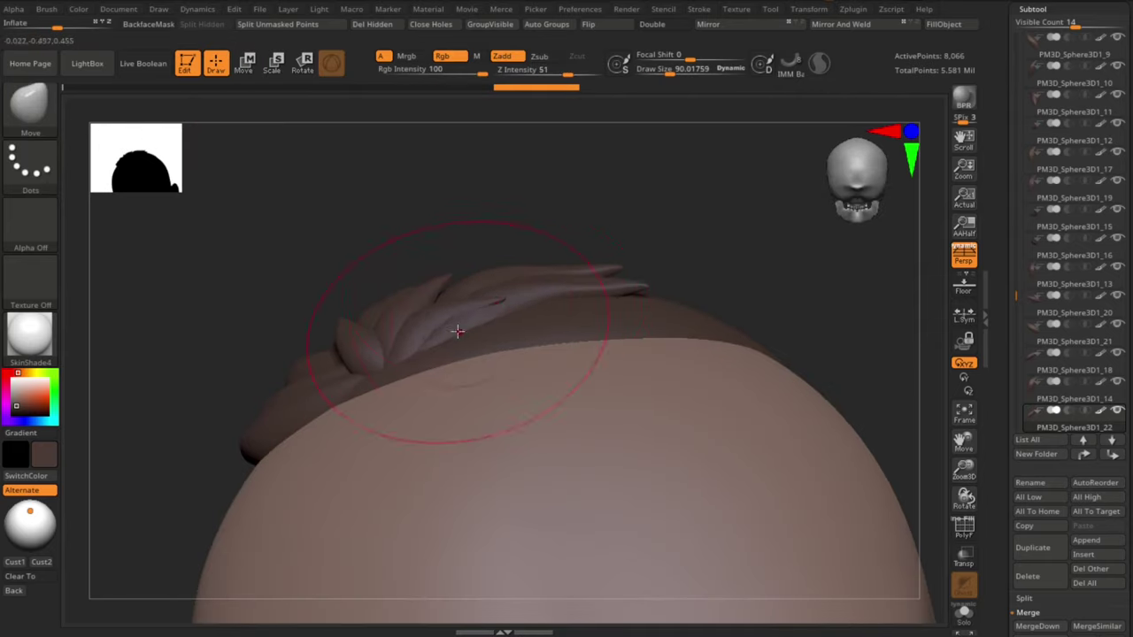
Step: Reshape the newest crown tuft with the Move brush at a draw size of about 94.5 and nudge it closer to the scalp
drag(458, 331, 469, 320)
mouse_move(633, 190)
mouse_down()
mouse_move(615, 256)
mouse_move(611, 195)
mouse_move(664, 274)
mouse_up()
key(s)
drag(449, 273, 443, 273)
mouse_move(691, 185)
mouse_down()
mouse_move(700, 247)
mouse_move(703, 212)
mouse_up()
key(w)
drag(524, 342, 525, 346)
mouse_move(671, 304)
mouse_down()
mouse_move(678, 281)
mouse_move(705, 338)
mouse_up()
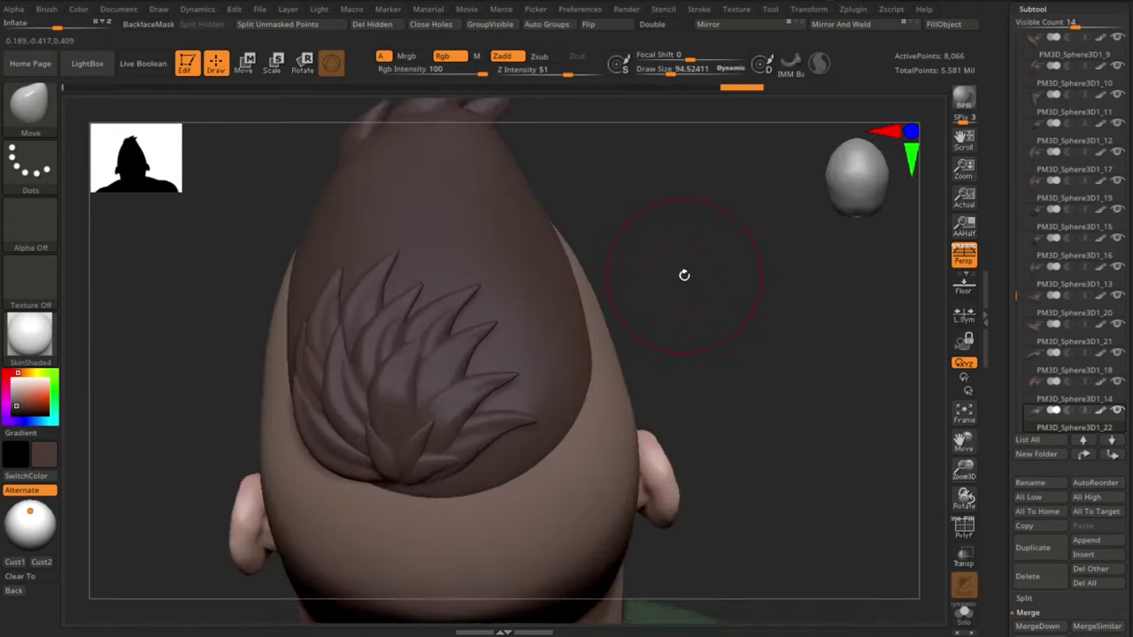
Step: Duplicate a tuft at the crown cluster's leading edge and move and rotate the copy to extend the cluster forward
drag(684, 275, 772, 238)
alt+click(522, 389)
drag(542, 264, 543, 265)
drag(748, 257, 757, 276)
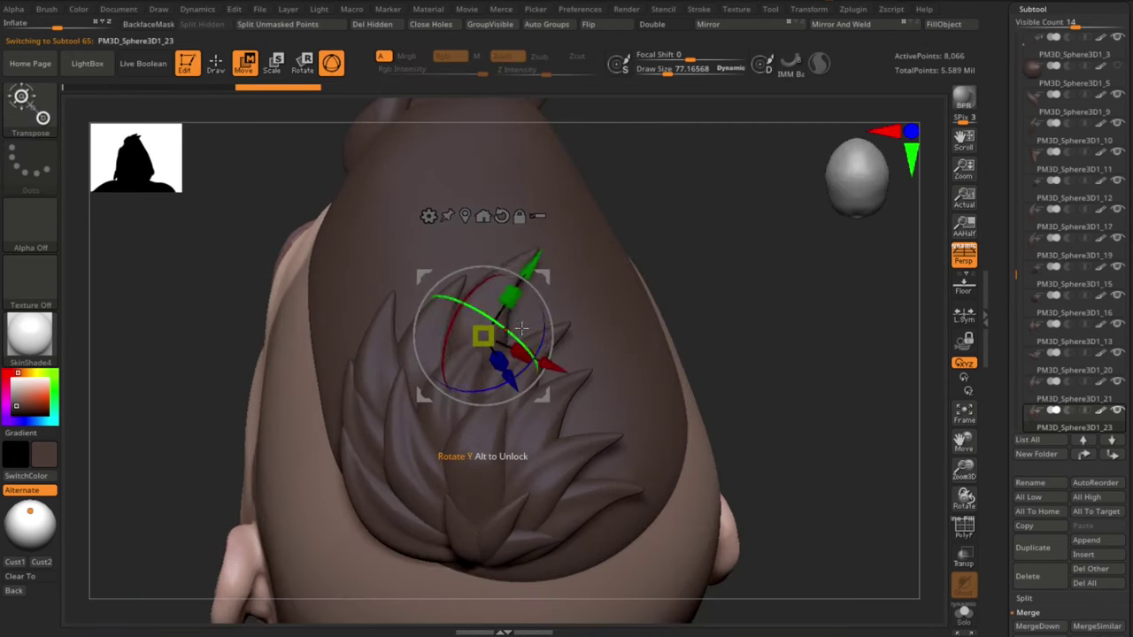
drag(521, 312, 529, 324)
drag(772, 354, 682, 266)
drag(551, 317, 557, 333)
drag(610, 239, 761, 311)
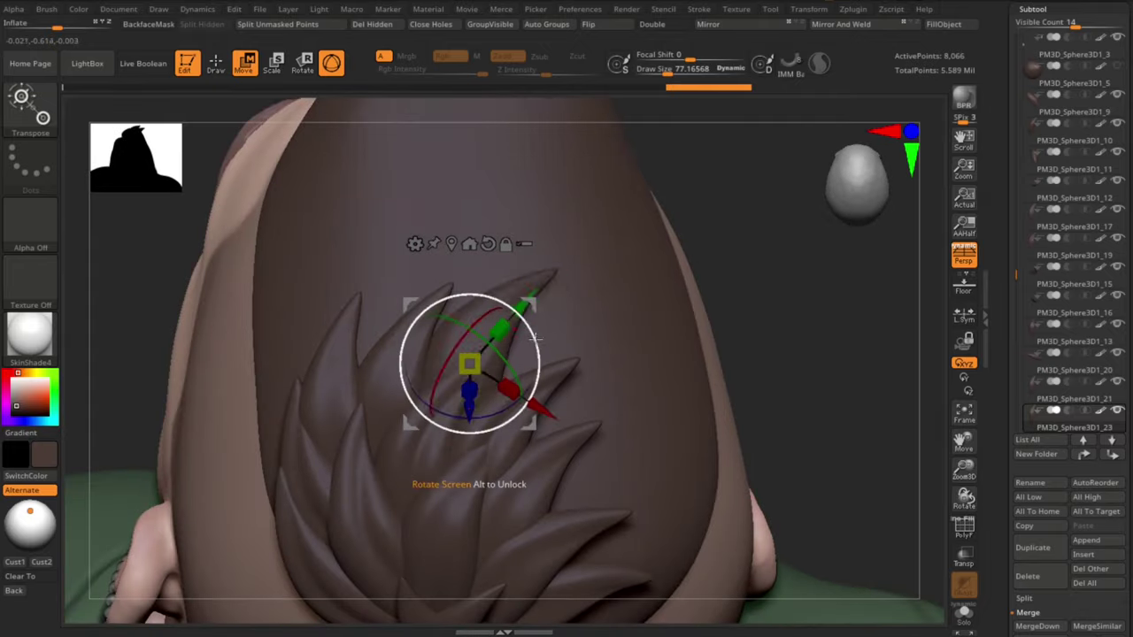
drag(532, 296, 531, 376)
drag(536, 323, 542, 336)
mouse_move(717, 319)
mouse_down()
mouse_move(741, 263)
mouse_move(761, 336)
mouse_up()
Step: Refine the new leading-edge tuft against the scalp with the Move brush, reducing the draw size to about 47.8
key(q)
mouse_move(761, 292)
mouse_down()
mouse_move(670, 293)
mouse_move(725, 310)
mouse_move(655, 298)
mouse_move(541, 326)
mouse_move(621, 375)
mouse_up()
alt+click(507, 369)
drag(700, 301, 686, 341)
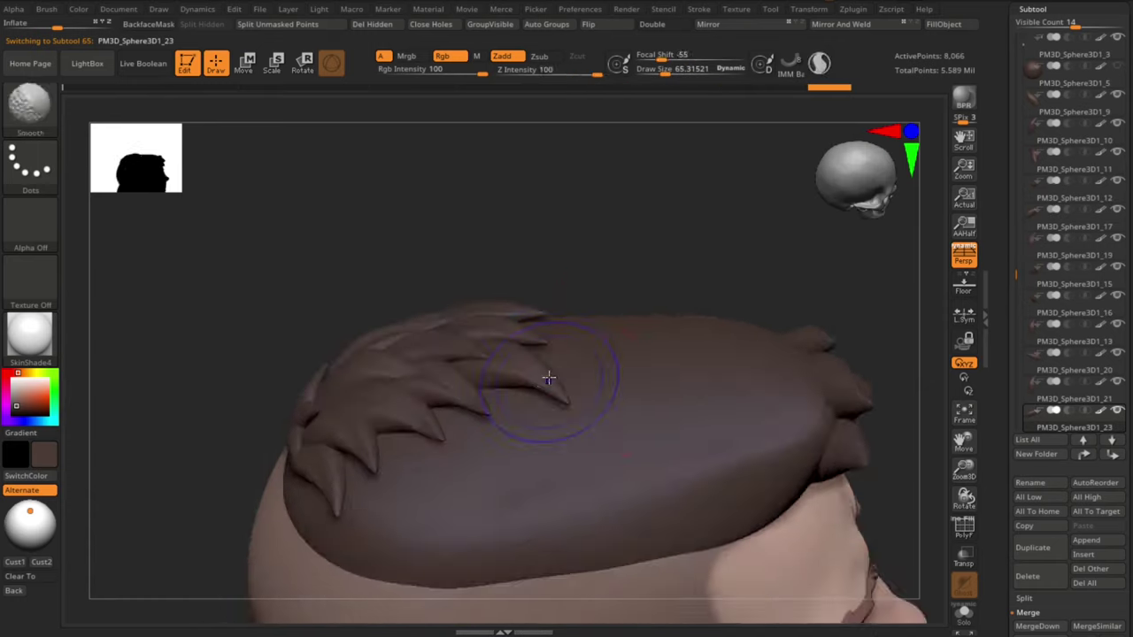
drag(708, 265, 694, 301)
key(s)
drag(706, 209, 678, 209)
mouse_move(797, 292)
mouse_down()
mouse_move(723, 280)
mouse_move(796, 342)
mouse_move(820, 345)
mouse_move(775, 304)
mouse_up()
alt+drag(786, 353, 772, 305)
Step: Duplicate another crown tuft and move the copy into the side of the cluster, seated against the scalp
key(w)
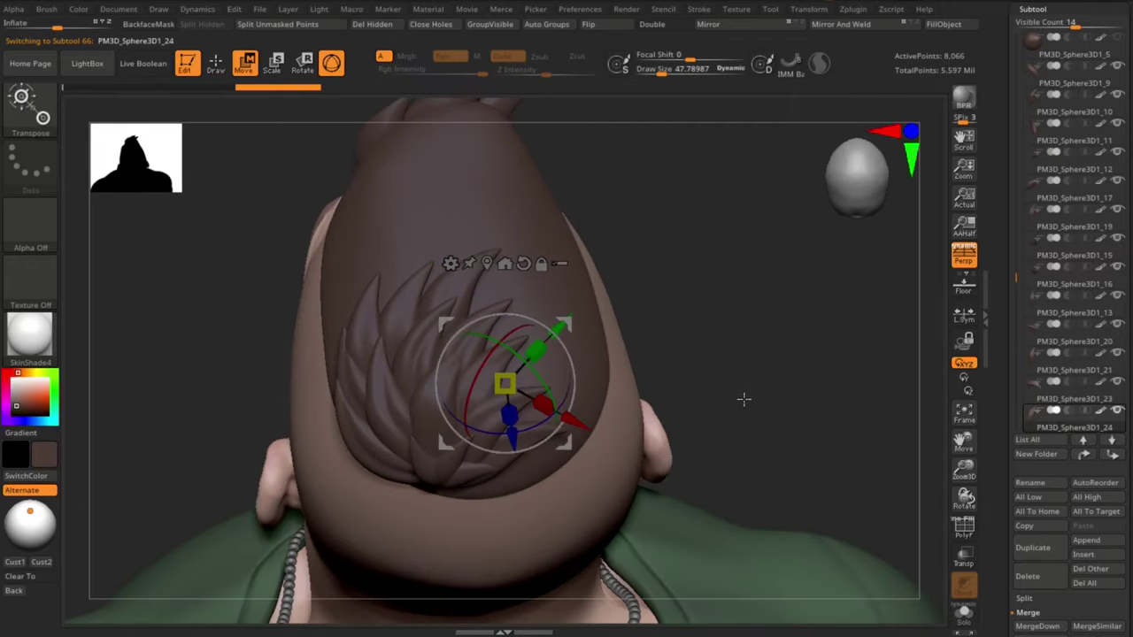
drag(743, 399, 719, 416)
drag(501, 434, 501, 421)
drag(720, 354, 762, 398)
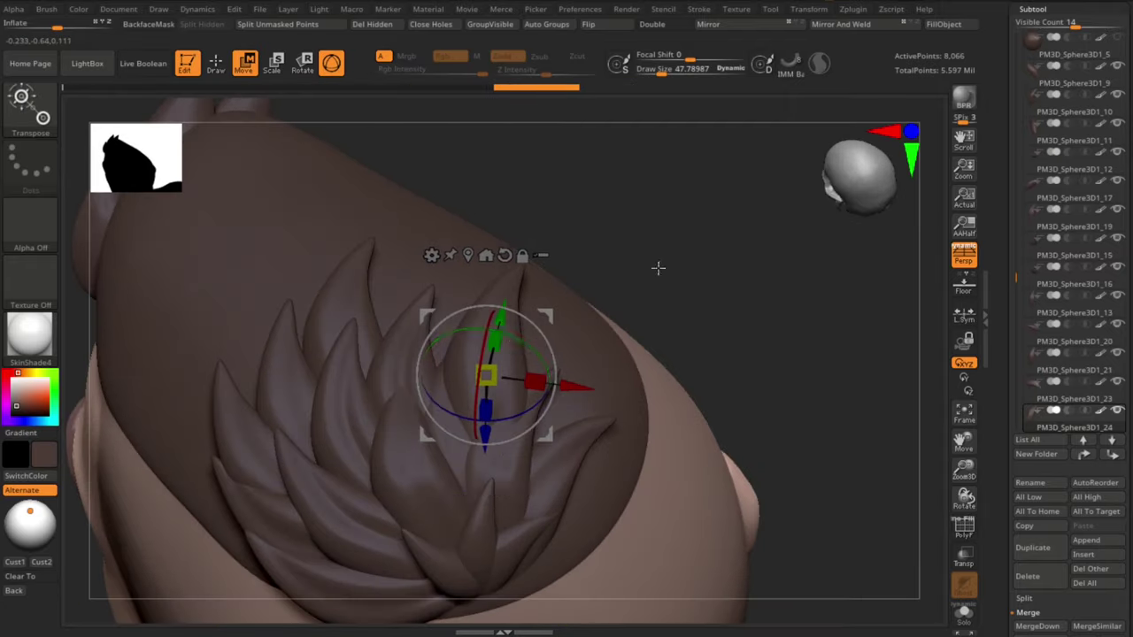
drag(658, 268, 624, 212)
drag(473, 461, 472, 487)
drag(669, 221, 715, 294)
drag(525, 401, 531, 405)
Step: Rotate the new side tuft to follow its neighbours' direction and reposition it within the crown cluster
drag(681, 283, 761, 312)
drag(576, 424, 584, 435)
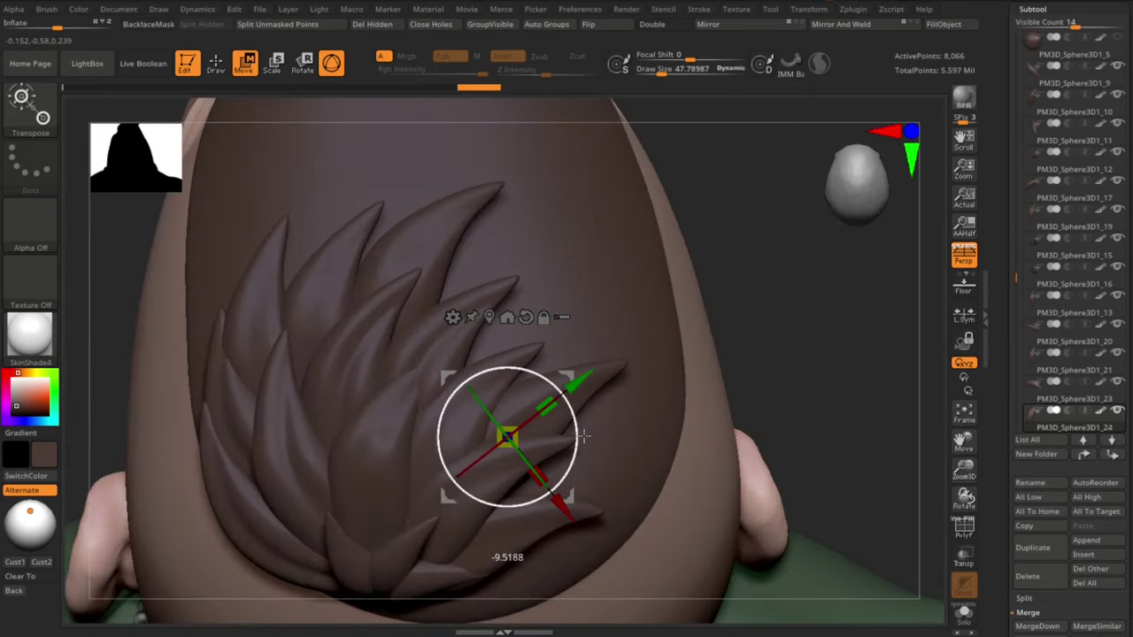
drag(540, 224, 565, 259)
drag(812, 347, 761, 275)
drag(528, 420, 542, 478)
mouse_move(607, 213)
mouse_down()
mouse_move(734, 338)
mouse_move(540, 367)
mouse_move(497, 390)
mouse_up()
drag(752, 398, 677, 310)
Step: Reshape the new side tuft with the Move brush and enlarge the draw size to about 103.9
key(q)
drag(594, 405, 588, 396)
mouse_move(668, 168)
mouse_down()
mouse_move(660, 208)
mouse_move(619, 159)
mouse_up()
key(w)
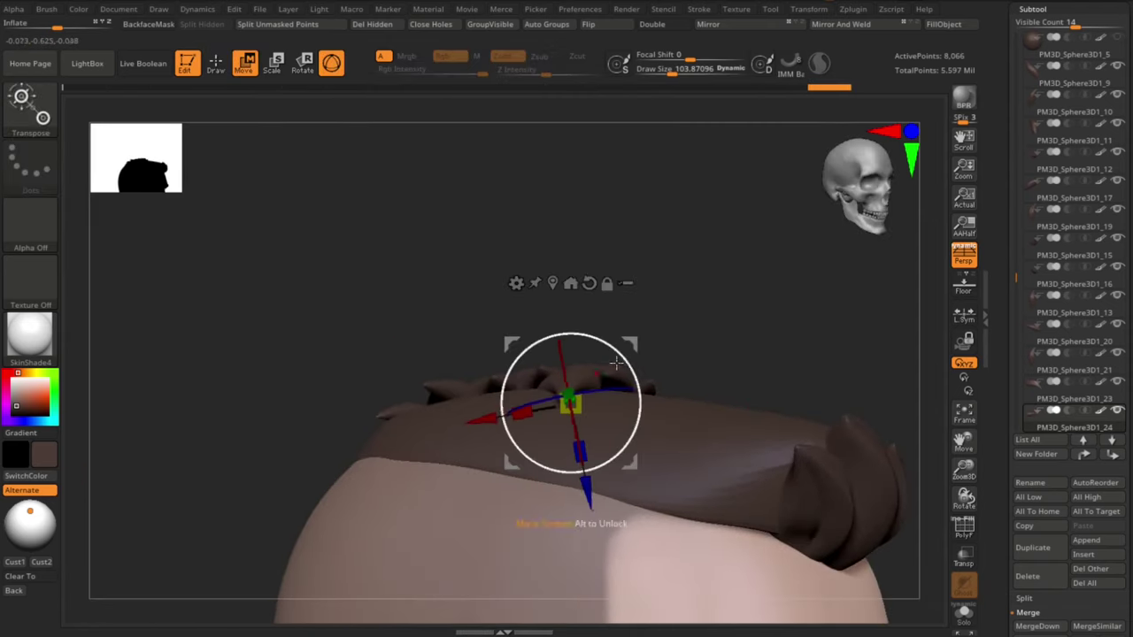
drag(694, 271, 750, 308)
Step: Duplicate further crown tufts and position and rotate the newest copy along the outer side edge of the cluster
key(ctrl+shift+d)
key(Down)
key(w)
drag(619, 331, 613, 335)
drag(743, 232, 708, 230)
drag(614, 335, 610, 336)
mouse_move(669, 194)
mouse_down()
mouse_move(648, 183)
mouse_move(648, 209)
mouse_move(673, 173)
mouse_up()
drag(613, 335, 580, 367)
drag(650, 129, 637, 170)
drag(581, 368, 564, 358)
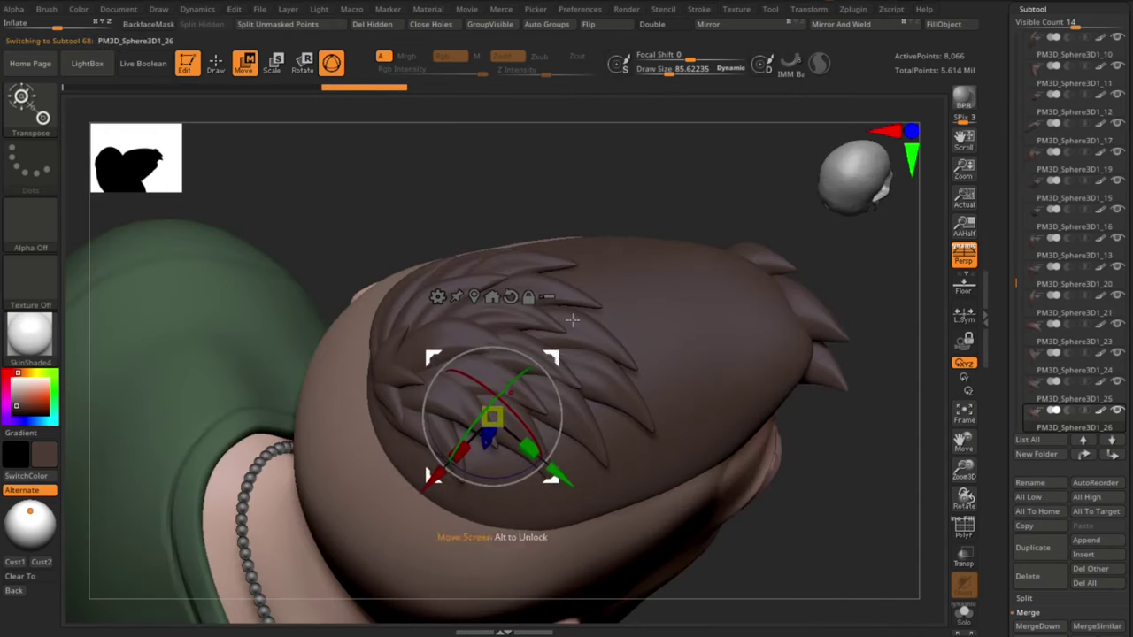
Step: Fit the newest outer-edge tuft to the scalp with the gizmo and the Move brush at a draw size of about 81.3
mouse_move(801, 420)
mouse_down()
mouse_move(697, 316)
mouse_move(719, 319)
mouse_move(738, 281)
mouse_move(711, 209)
mouse_up()
key(q)
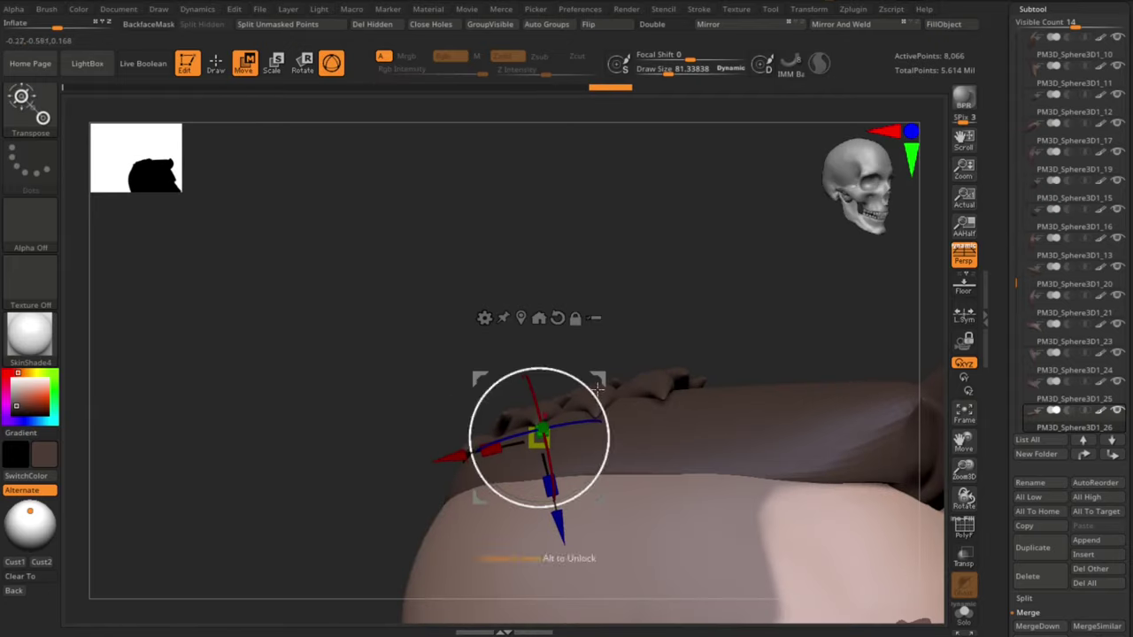
key(q)
mouse_move(726, 336)
mouse_down()
mouse_move(807, 382)
mouse_move(627, 202)
mouse_move(604, 139)
mouse_up()
Step: Duplicate a tuft near the back of the crown and start positioning the copy on the cluster's side
alt+click(538, 358)
click(560, 595)
key(Down)
key(w)
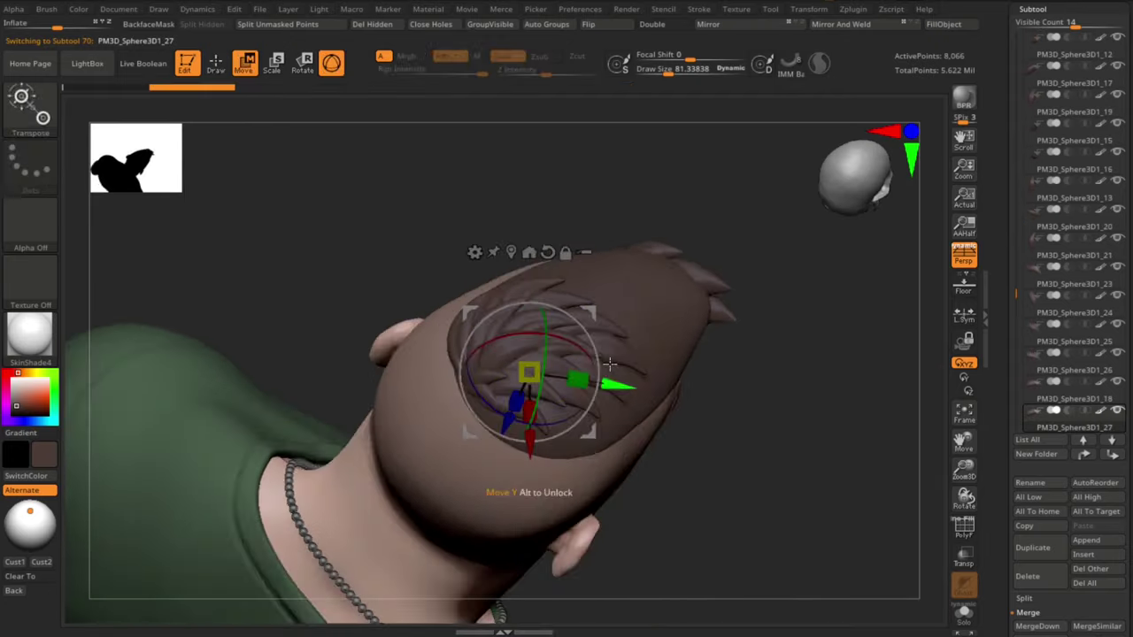
drag(759, 363, 677, 404)
drag(628, 354, 631, 355)
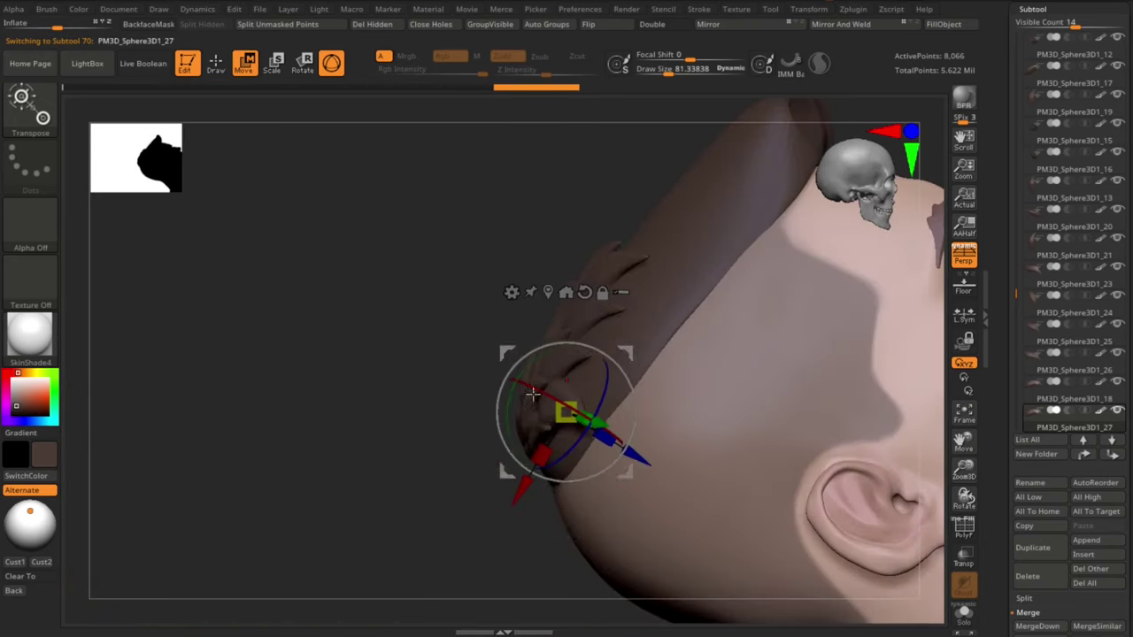
Step: Rotate and move the copied back tuft to sit flush on the scalp at the cluster's lower side edge
drag(677, 403, 801, 404)
drag(627, 359, 632, 354)
mouse_move(796, 416)
alt+mouse_down()
mouse_move(789, 366)
mouse_move(792, 425)
alt+mouse_up()
drag(585, 396, 592, 381)
drag(872, 385, 730, 310)
key(q)
mouse_move(296, 345)
alt+mouse_down()
mouse_move(283, 286)
mouse_move(498, 197)
mouse_move(531, 217)
alt+mouse_up()
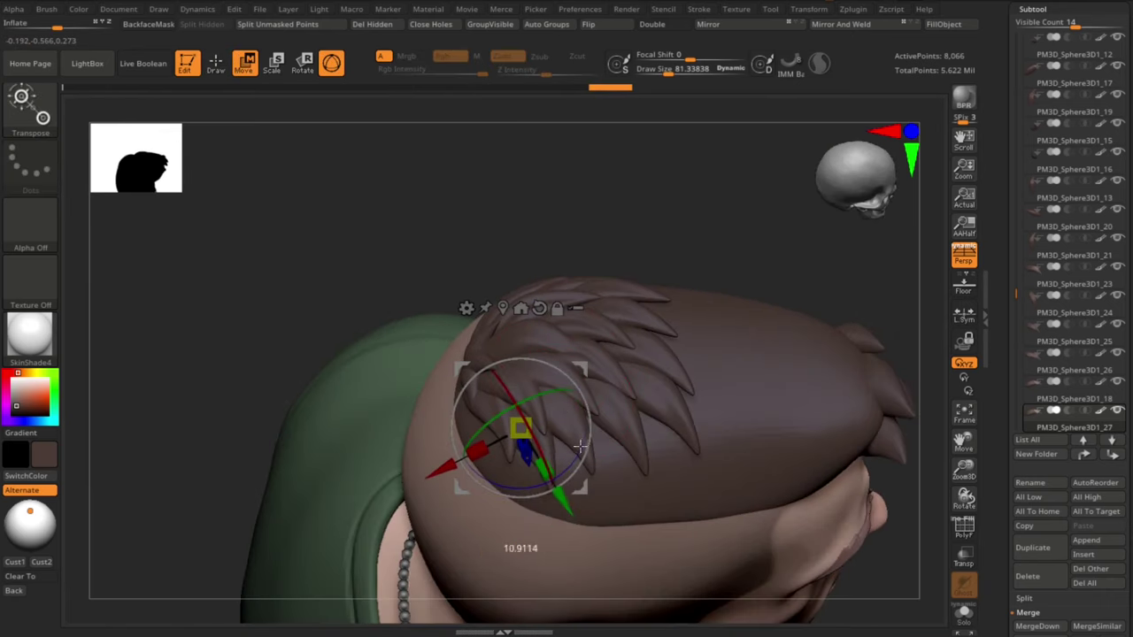
key(q)
mouse_move(726, 277)
alt+mouse_down()
mouse_move(705, 251)
mouse_move(676, 312)
alt+mouse_up()
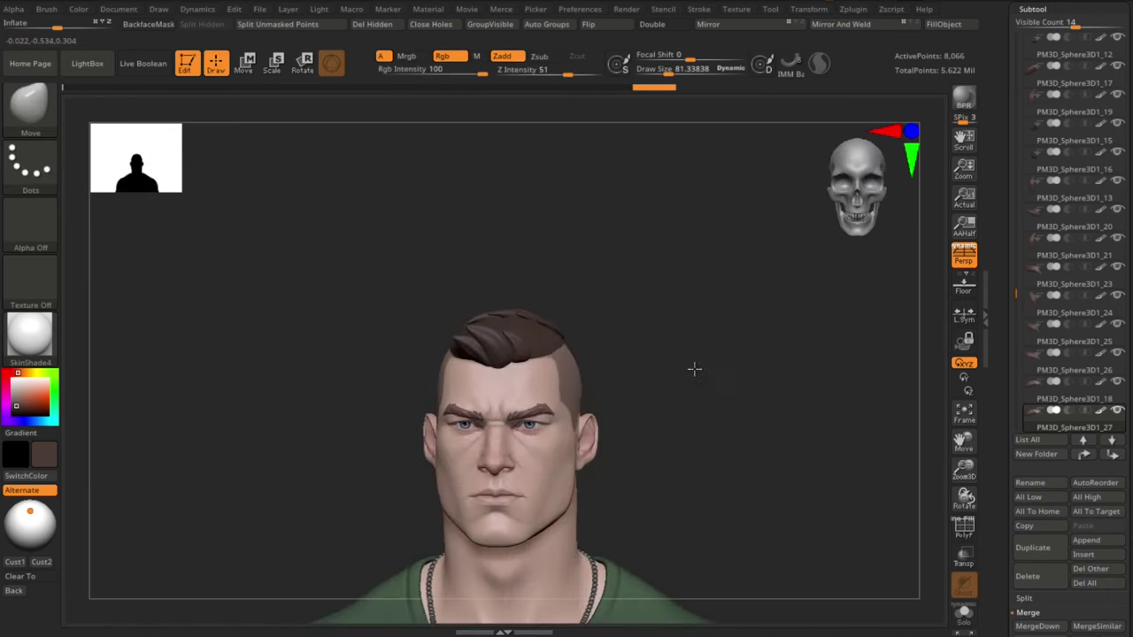
Step: Duplicate a tuft on the opposite side of the crown and rotate and move the copy along the lower edge
drag(693, 264, 643, 500)
alt+drag(644, 501, 728, 403)
alt+click(546, 365)
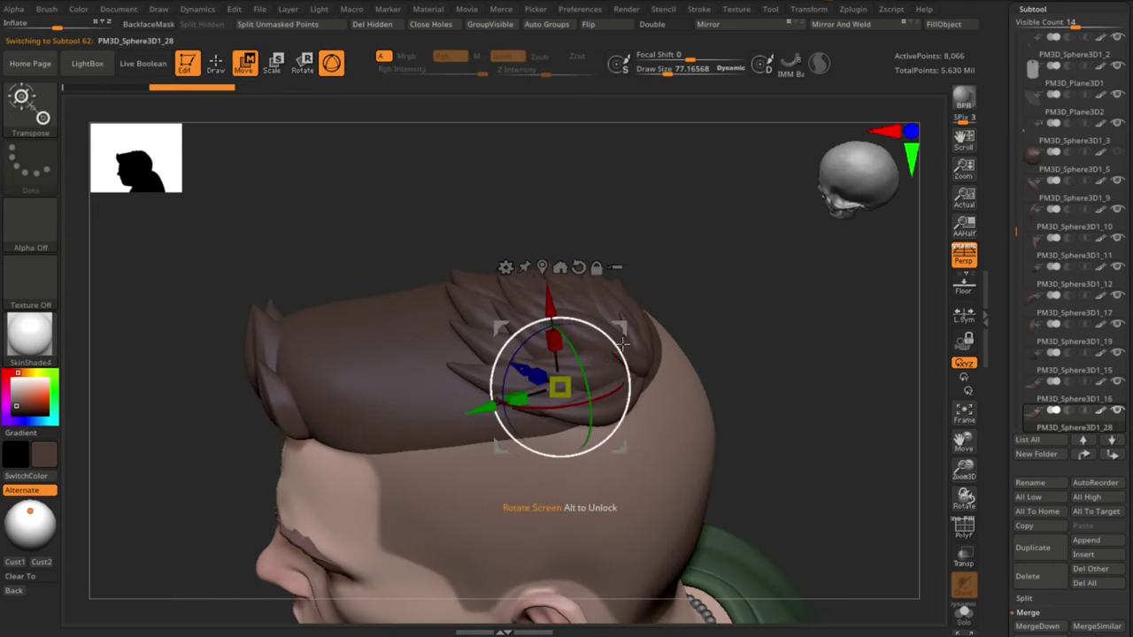
drag(622, 343, 625, 356)
drag(788, 478, 804, 376)
drag(572, 359, 579, 370)
drag(792, 274, 765, 404)
drag(764, 404, 766, 447)
drag(591, 430, 595, 421)
Step: Fine-tune the position and rotation of the opposite-side copy so it overlaps the surrounding tufts
drag(781, 403, 841, 332)
drag(543, 392, 547, 385)
drag(823, 323, 754, 414)
drag(431, 434, 425, 437)
drag(753, 403, 618, 329)
drag(542, 334, 541, 331)
mouse_move(686, 319)
mouse_down()
mouse_move(723, 384)
mouse_move(708, 402)
mouse_up()
Step: Reshape the lower-edge tuft with the Move brush at a draw size of about 113.7, pulling it in along the hair boundary
key(q)
drag(514, 448, 508, 441)
mouse_move(708, 389)
mouse_down()
mouse_move(767, 419)
mouse_move(721, 429)
mouse_up()
drag(567, 404, 565, 395)
drag(761, 389, 742, 416)
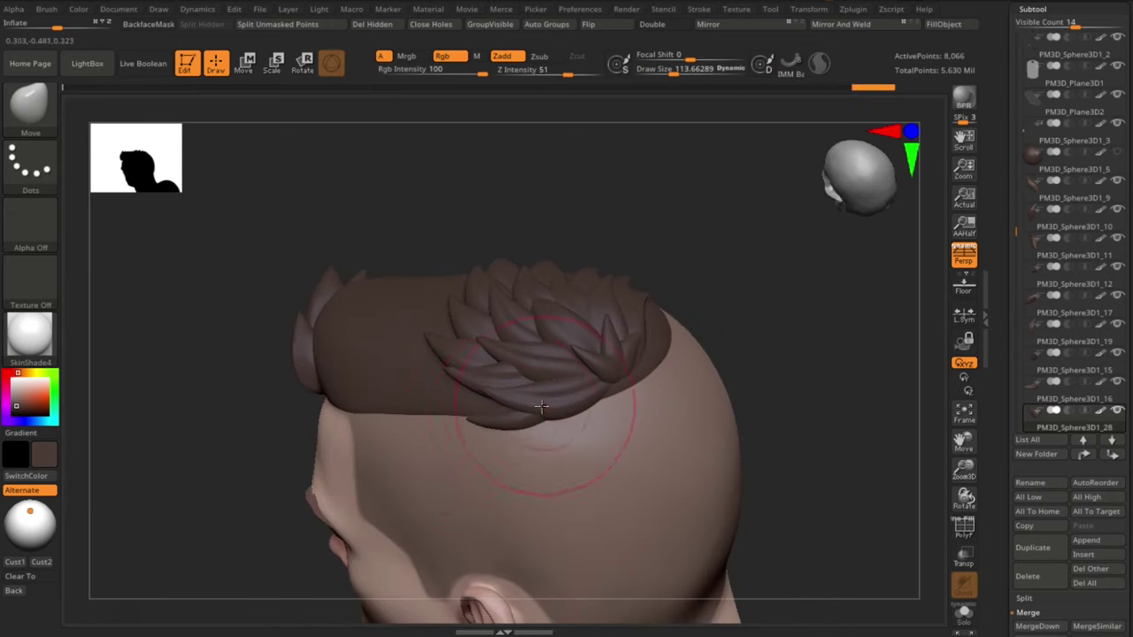
drag(538, 404, 534, 396)
drag(717, 412, 742, 390)
key([)
drag(498, 416, 495, 409)
mouse_move(686, 423)
mouse_down()
mouse_move(710, 400)
mouse_move(704, 418)
mouse_up()
drag(474, 427, 470, 421)
Step: Duplicate more side tufts and move the newest copy into the gap at the lower front of the cluster
mouse_move(600, 431)
mouse_down()
mouse_move(711, 363)
mouse_move(738, 399)
mouse_move(728, 440)
mouse_move(768, 483)
mouse_move(703, 440)
mouse_move(827, 290)
mouse_move(818, 266)
mouse_up()
key(ctrl+shift+d)
alt+click(582, 327)
key(shift+f)
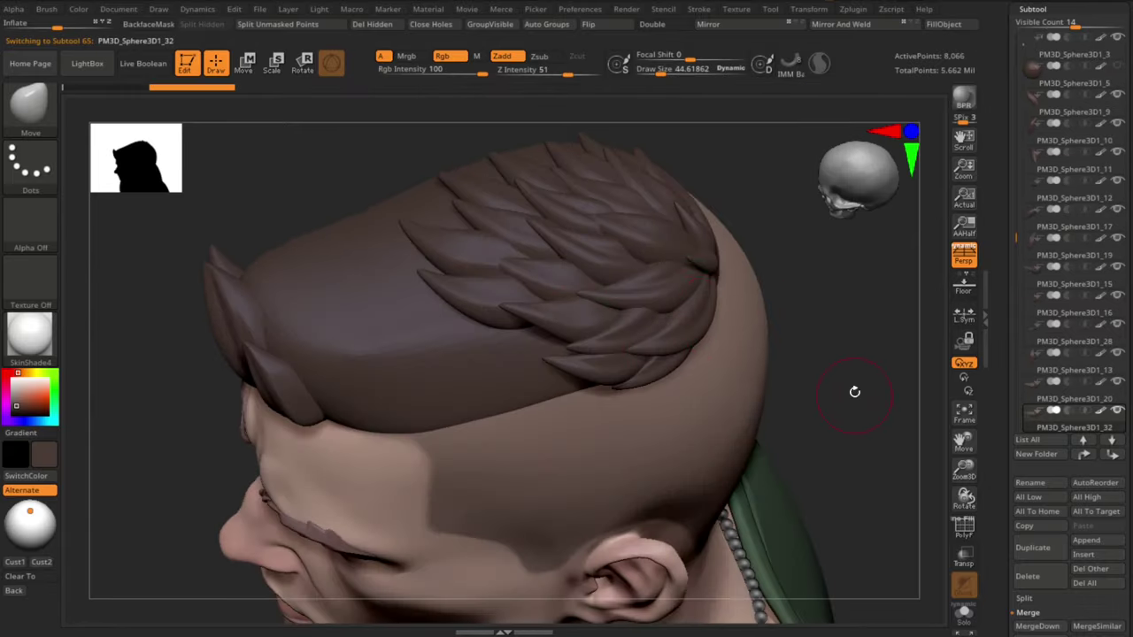
drag(855, 391, 850, 292)
key(w)
drag(678, 260, 708, 354)
drag(558, 349, 543, 366)
drag(850, 416, 873, 337)
drag(543, 367, 551, 363)
Step: Turn the view around the newest lower-side tuft and adjust its size and placement with the gizmo
mouse_move(863, 248)
mouse_down()
mouse_move(869, 290)
mouse_move(897, 285)
mouse_move(690, 341)
mouse_up()
drag(761, 337, 655, 380)
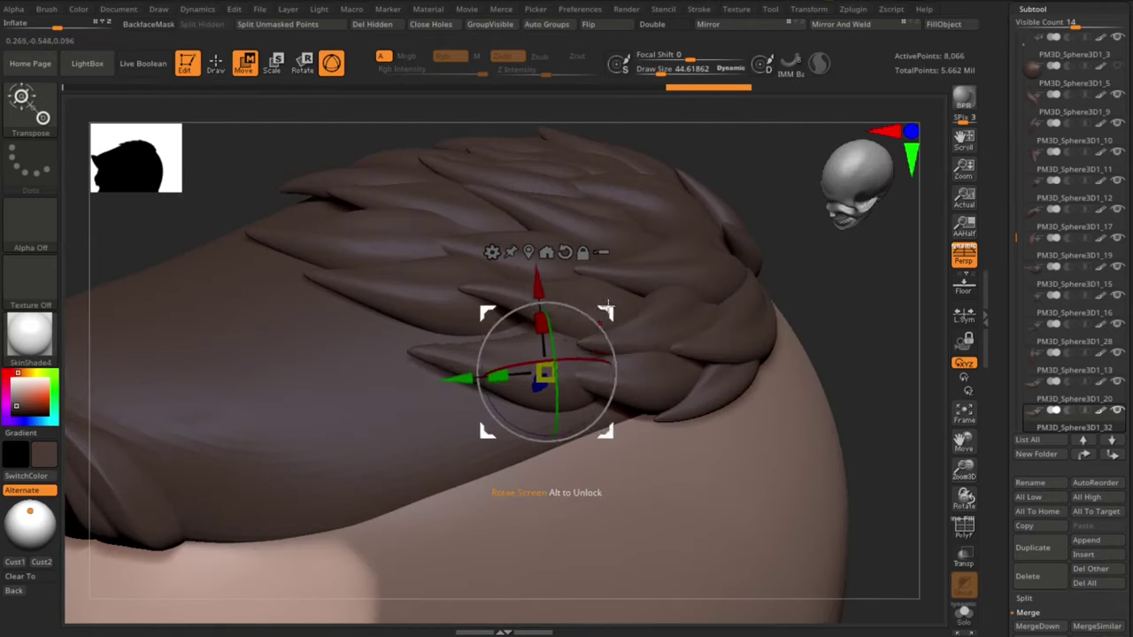
drag(605, 432, 606, 423)
drag(797, 372, 762, 337)
Step: Shape the newest lower-side tuft with the Move brush at a draw size of about 54.5
key(q)
mouse_move(584, 381)
right_down()
mouse_move(546, 385)
mouse_move(678, 170)
mouse_move(779, 168)
right_up()
mouse_move(531, 400)
mouse_down()
mouse_move(518, 410)
mouse_move(556, 416)
mouse_up()
mouse_move(584, 413)
right_down()
mouse_move(946, 390)
mouse_move(849, 354)
right_up()
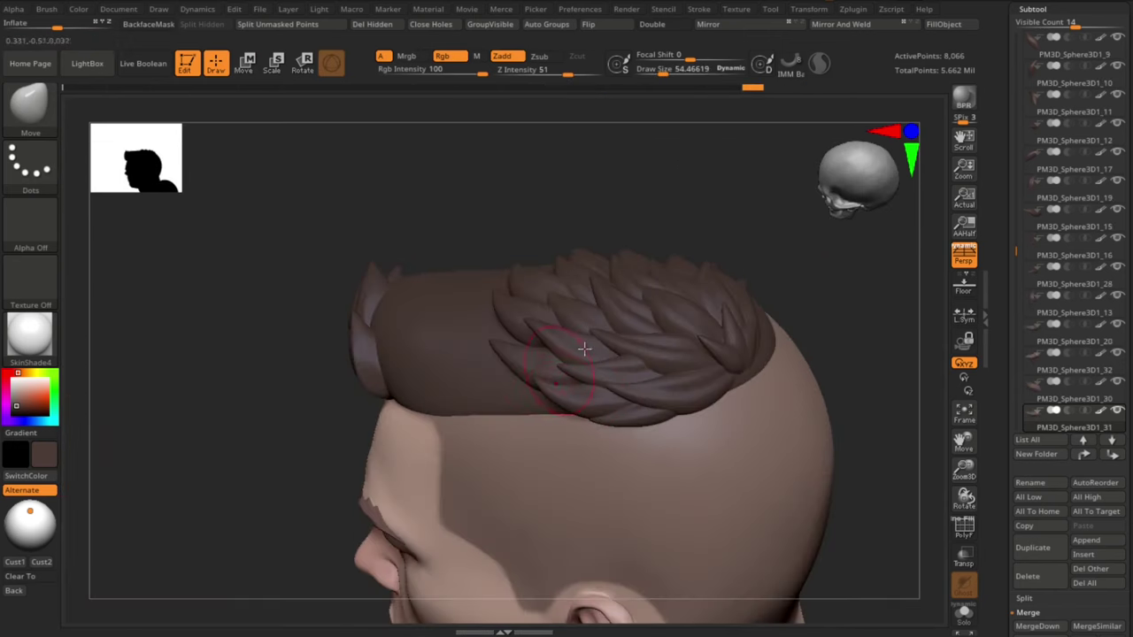
mouse_move(584, 348)
right_down()
mouse_move(688, 273)
mouse_move(562, 387)
mouse_move(526, 354)
mouse_move(705, 430)
mouse_move(758, 416)
right_up()
Step: Select the tuft at the side cluster's front edge and adjust its shape with the Move brush
alt+click(526, 354)
drag(496, 334, 492, 329)
mouse_move(531, 344)
mouse_down()
mouse_move(526, 332)
mouse_move(535, 359)
mouse_up()
ctrl+right_drag(144, 389, 160, 301)
mouse_move(159, 301)
right_down()
mouse_move(782, 387)
mouse_move(823, 425)
right_up()
mouse_move(823, 424)
shift+right_down()
mouse_move(844, 359)
mouse_move(810, 403)
shift+right_up()
Step: Select the tufts at the rear of the crown in turn and tidy their shapes with the Move brush
alt+click(590, 321)
drag(589, 322, 599, 316)
right_drag(687, 289, 635, 320)
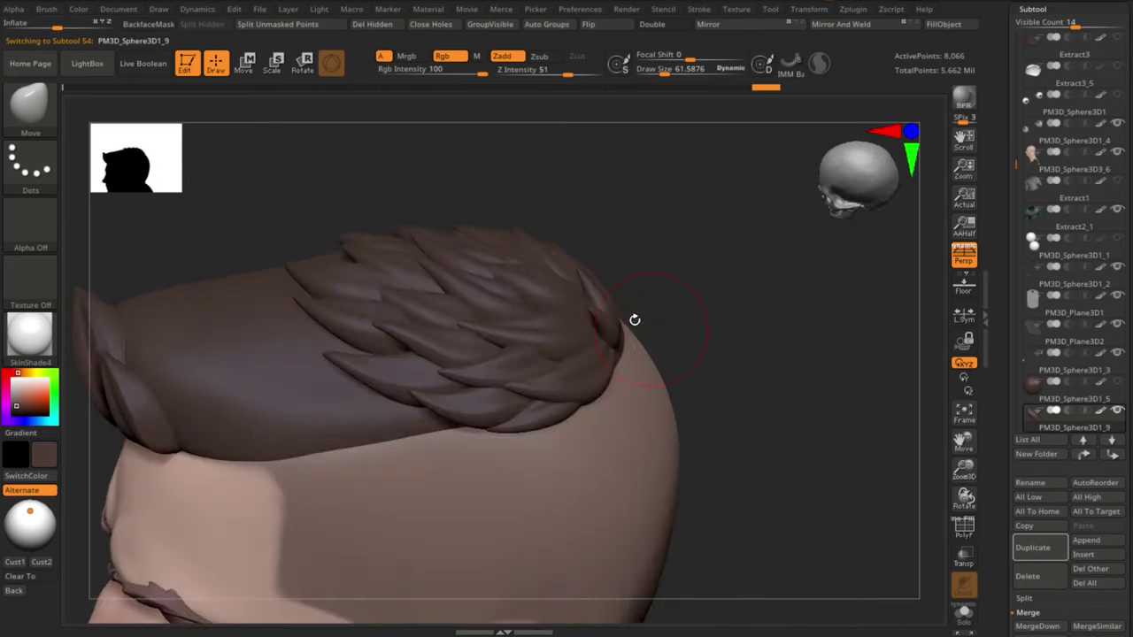
alt+click(597, 313)
mouse_move(714, 284)
right_down()
mouse_move(531, 303)
mouse_move(537, 230)
mouse_move(547, 293)
mouse_move(556, 277)
right_up()
alt+click(586, 306)
drag(590, 310, 591, 298)
alt+click(609, 288)
right_drag(567, 265, 681, 345)
mouse_move(681, 345)
right_down()
mouse_move(486, 402)
mouse_move(698, 308)
right_up()
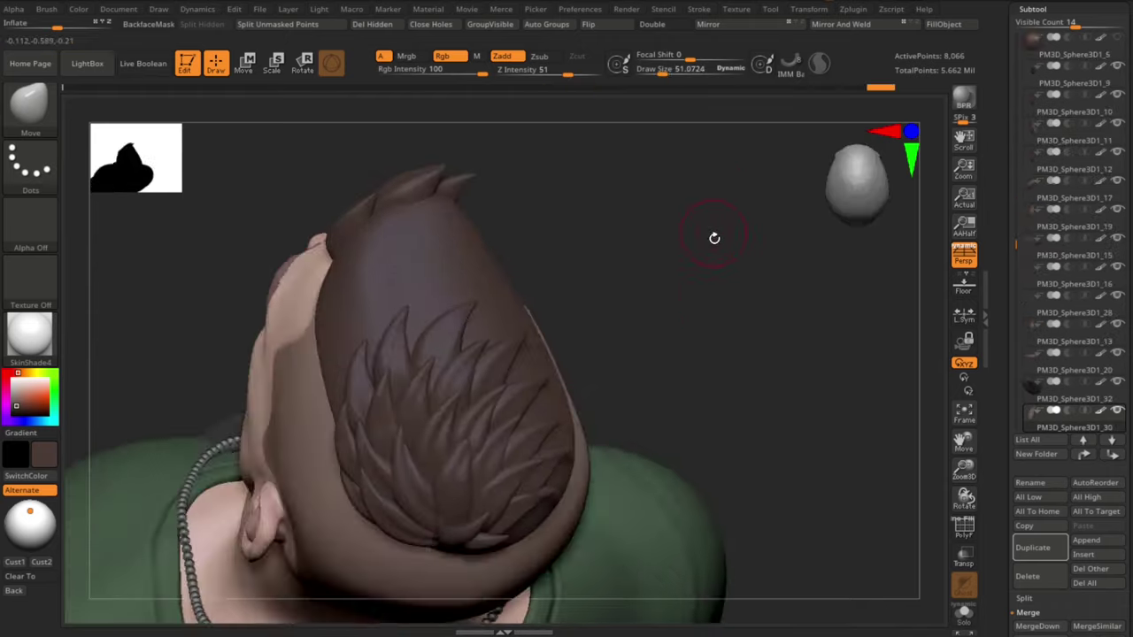
Step: Duplicate a tuft at the crown's front edge, then scale, rotate and move the copy forward
right_drag(713, 238, 639, 277)
key(w)
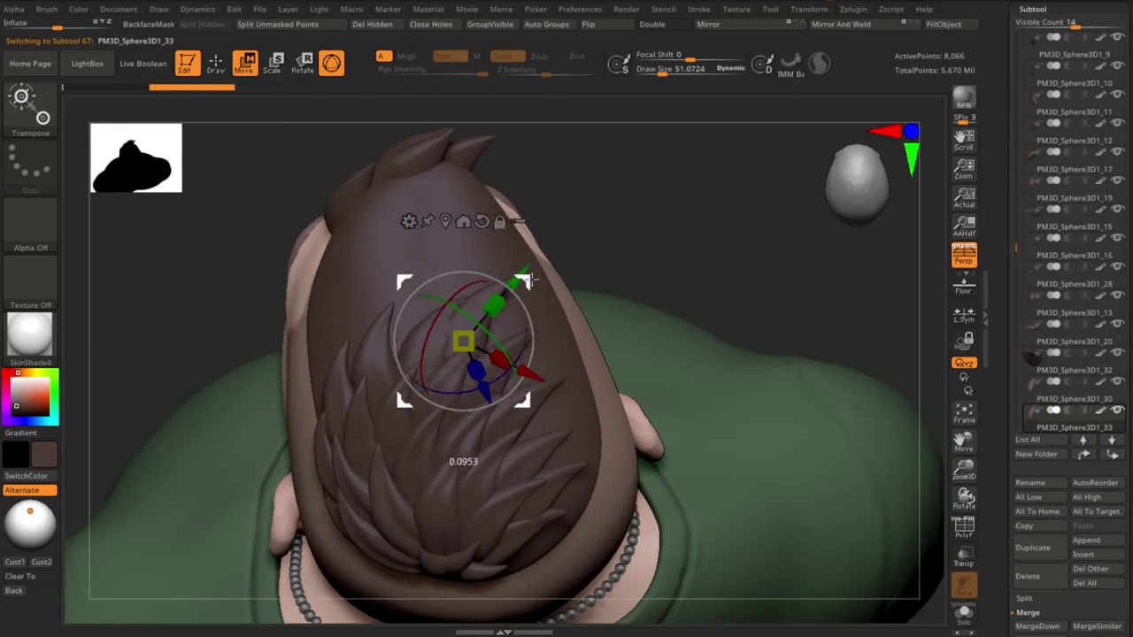
drag(532, 280, 537, 287)
ctrl+right_drag(536, 287, 493, 348)
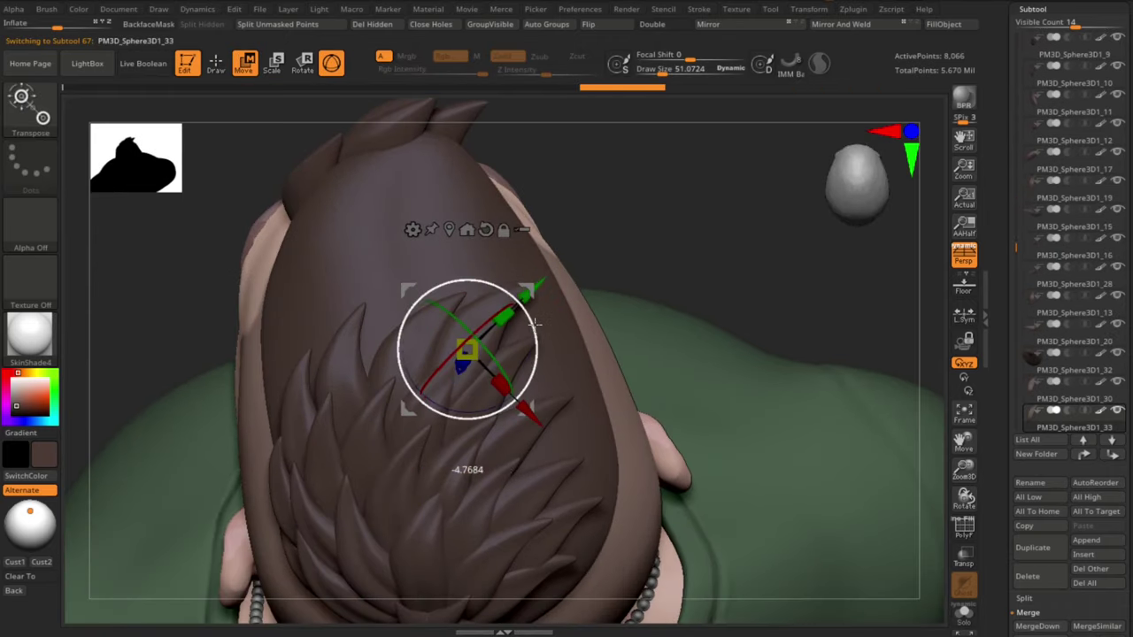
drag(534, 324, 517, 310)
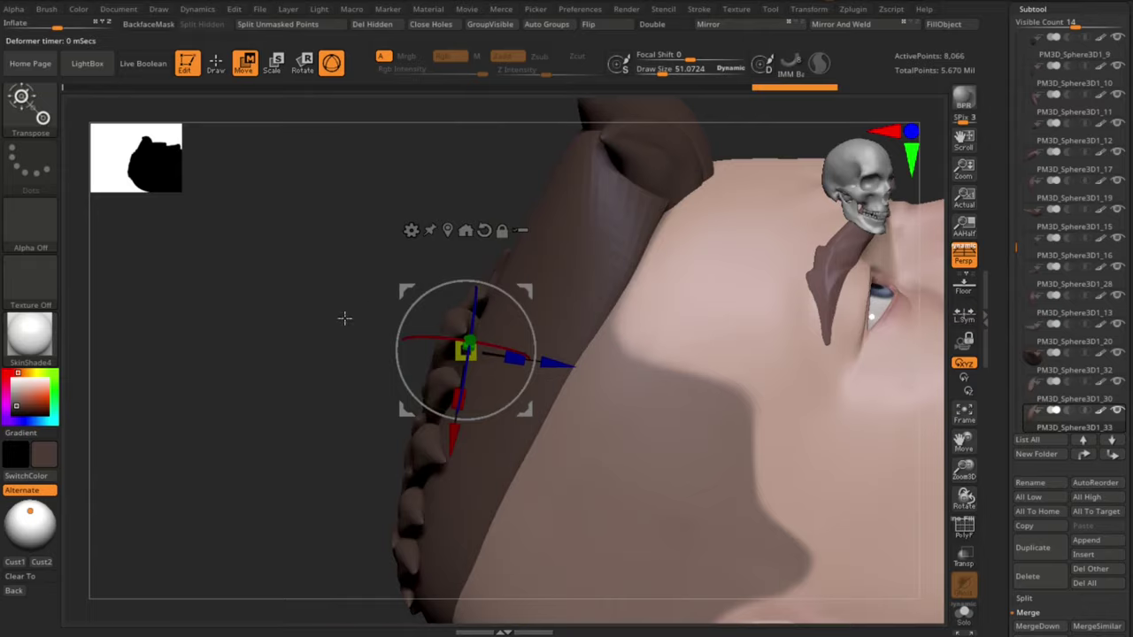
Step: Adjust the new front tuft's tilt and height from several angles so it lies along the top of the scalp
drag(345, 319, 792, 311)
drag(476, 443, 466, 473)
drag(885, 306, 795, 302)
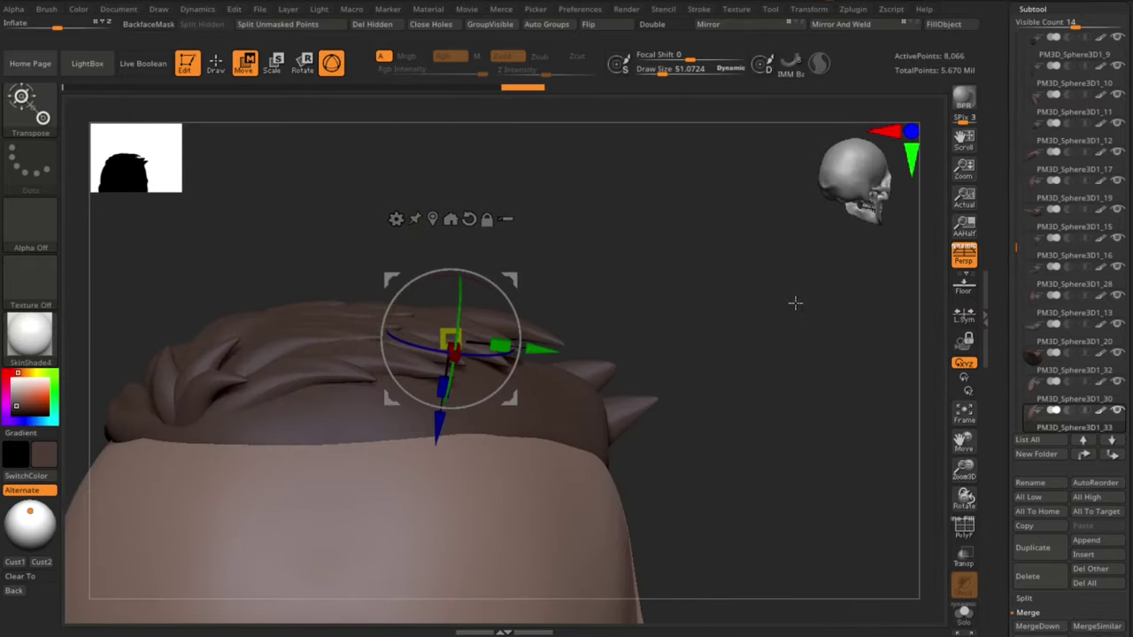
ctrl+right_drag(795, 303, 786, 334)
drag(511, 284, 518, 297)
mouse_move(832, 281)
mouse_down()
mouse_move(749, 281)
mouse_move(809, 183)
mouse_move(841, 190)
mouse_up()
drag(518, 308, 524, 302)
drag(779, 237, 872, 379)
drag(452, 407, 450, 410)
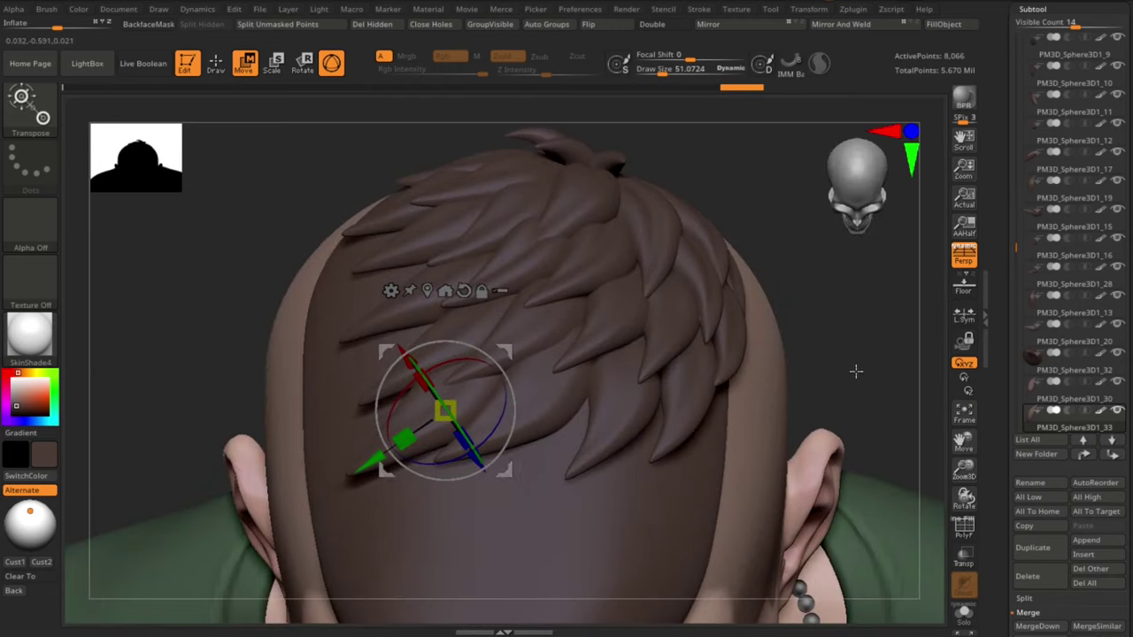
Step: Duplicate a tuft at the crown's front edge, then rotate and move the copy beside its neighbours
key(q)
mouse_move(856, 371)
mouse_down()
mouse_move(789, 314)
mouse_move(829, 276)
mouse_move(815, 269)
mouse_move(772, 324)
mouse_up()
alt+click(502, 386)
drag(549, 305, 560, 335)
drag(768, 206, 775, 142)
drag(568, 395, 566, 405)
drag(768, 363, 850, 317)
drag(563, 320, 567, 317)
Step: Fine-tune the new crown tuft's position and angle from several sides so it lies close to the scalp
drag(872, 261, 885, 306)
drag(528, 405, 531, 401)
drag(832, 336, 802, 372)
drag(547, 364, 549, 361)
key(q)
mouse_move(823, 408)
mouse_down()
mouse_move(756, 354)
mouse_move(758, 389)
mouse_up()
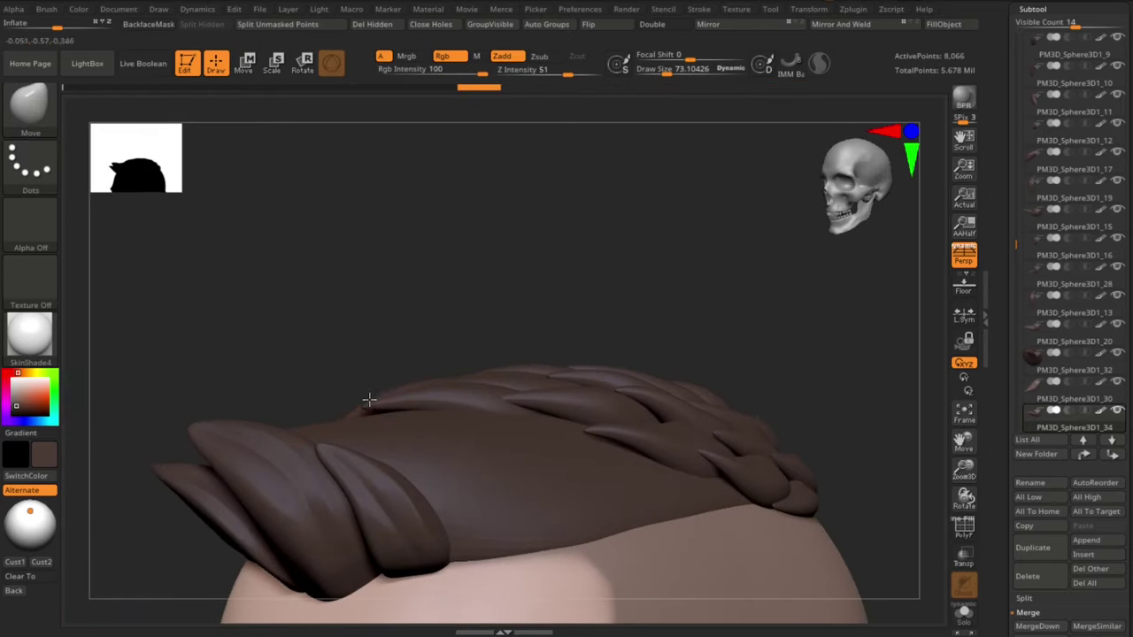
Step: Select the tufts at the crown's front and side edges in turn and tidy their shapes with the Move brush
drag(647, 228, 743, 232)
drag(637, 284, 558, 234)
alt+click(491, 353)
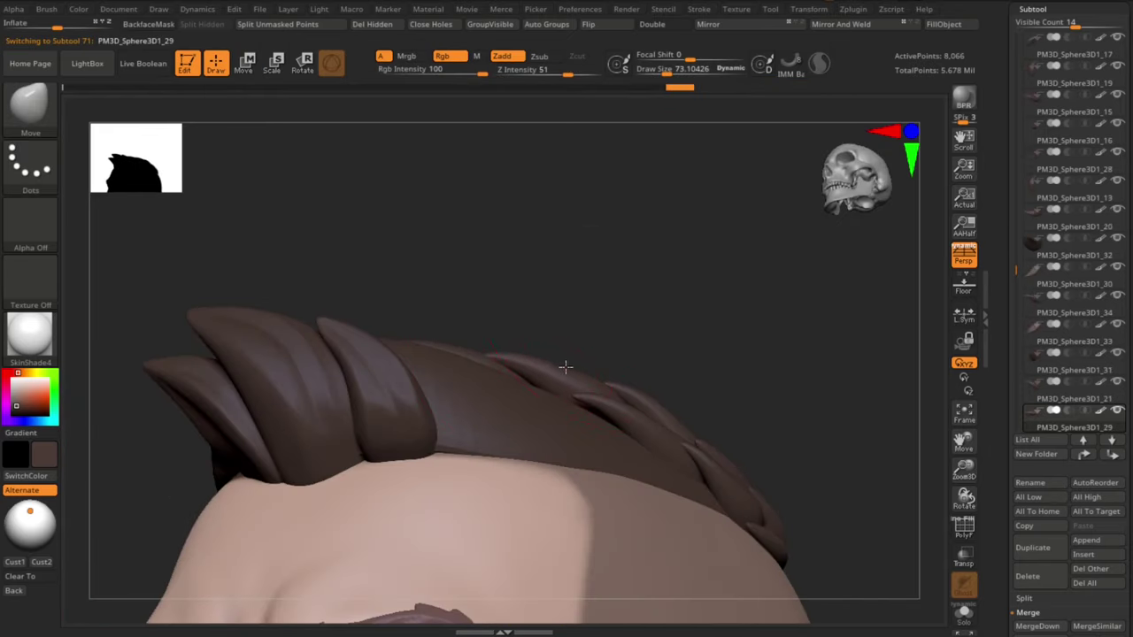
drag(655, 283, 660, 405)
alt+click(511, 362)
key(ctrl+shift+d)
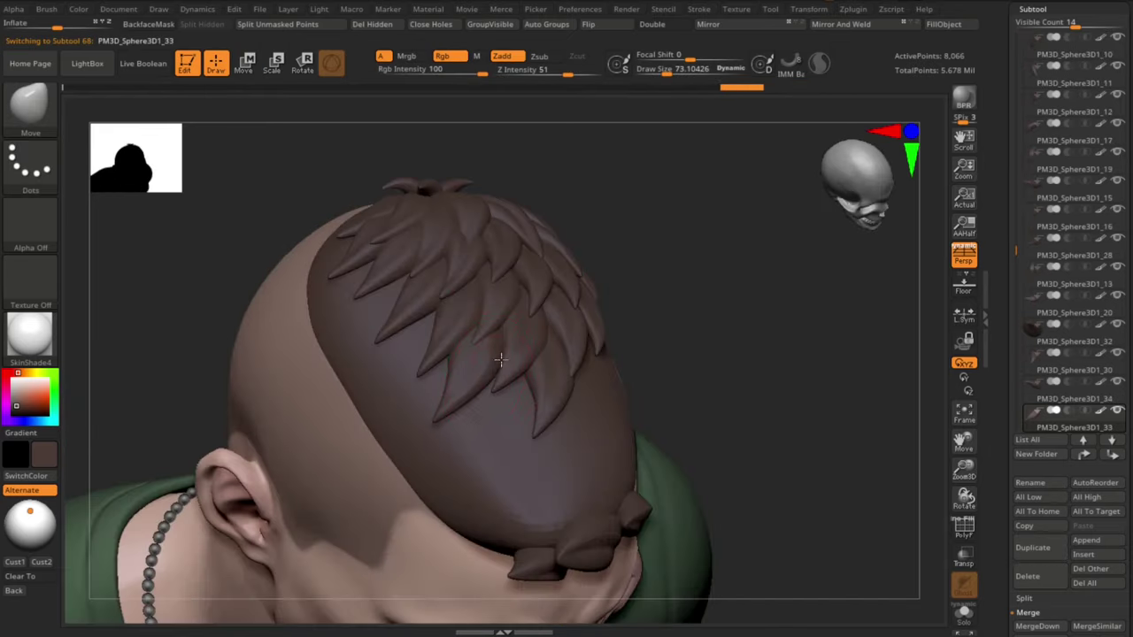
alt+click(507, 349)
drag(743, 336, 760, 241)
alt+click(507, 349)
alt+click(495, 324)
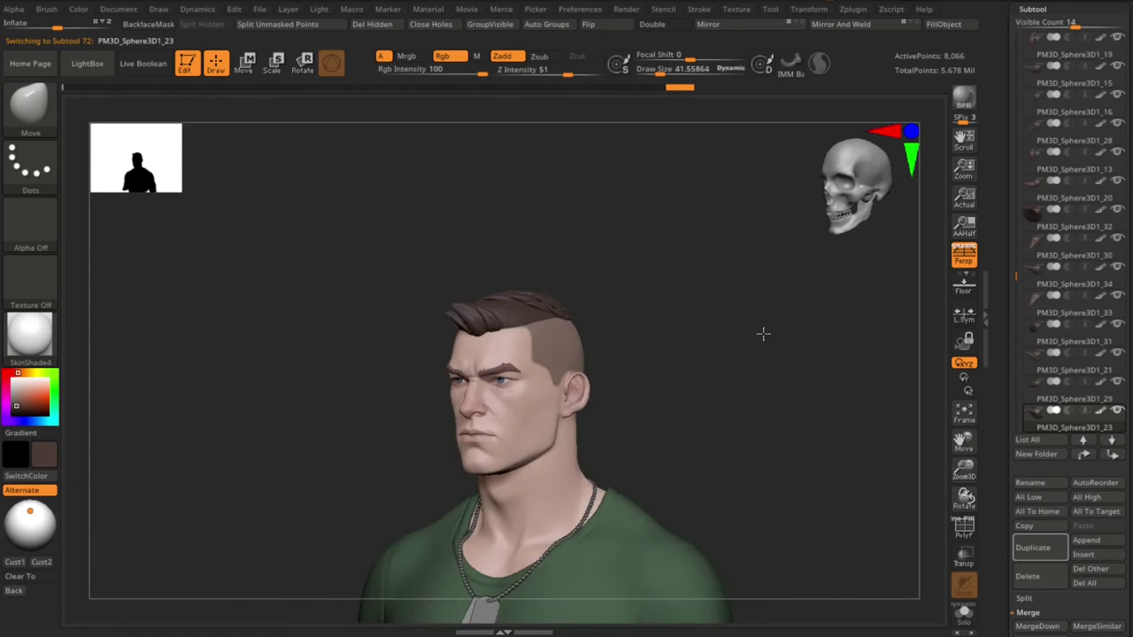
Step: Duplicate several existing tufts and place the copies further forward along the side of the top hair
mouse_move(763, 334)
mouse_down()
mouse_move(817, 371)
mouse_move(859, 473)
mouse_move(687, 391)
mouse_move(516, 207)
mouse_move(576, 203)
mouse_move(773, 344)
mouse_up()
key(ctrl+shift+d)
key(ctrl+shift+d)
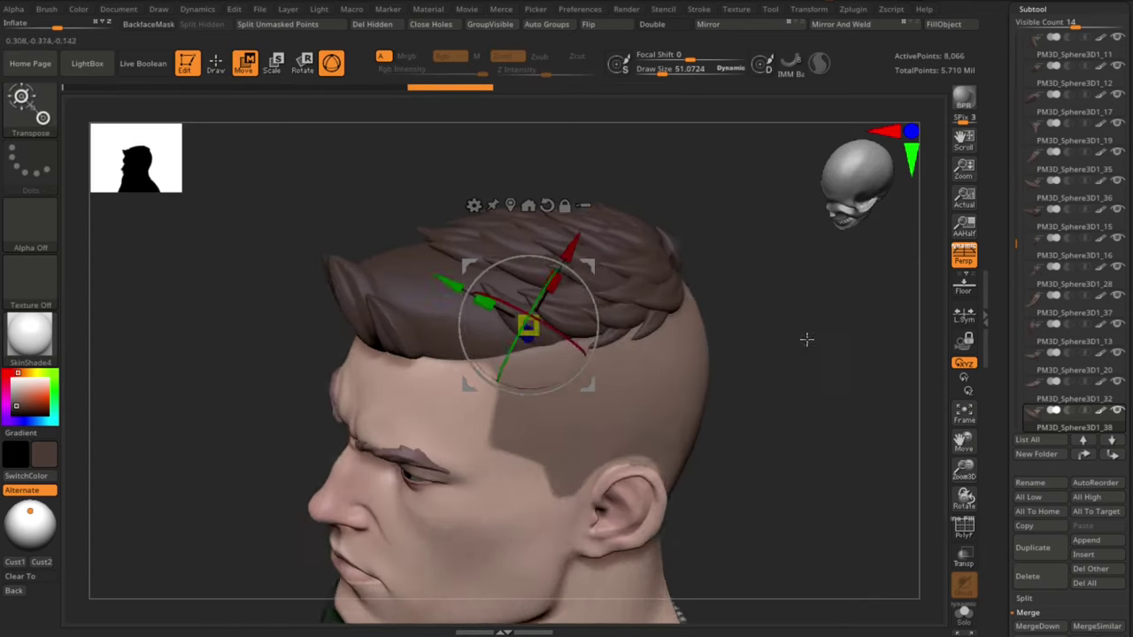
drag(687, 274, 592, 299)
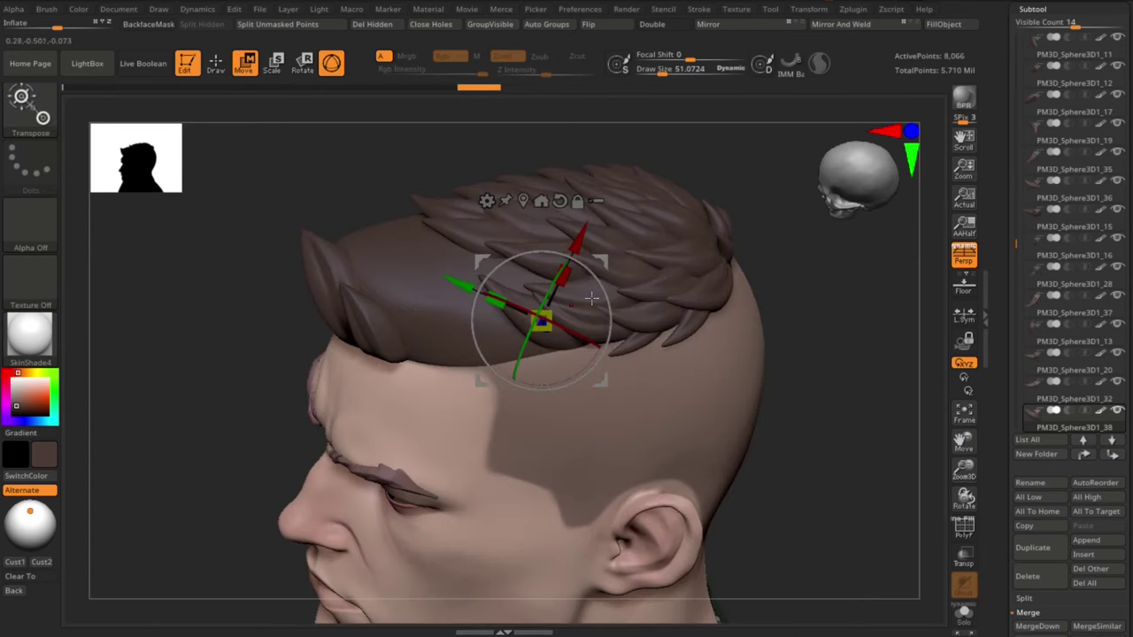
drag(841, 342, 513, 329)
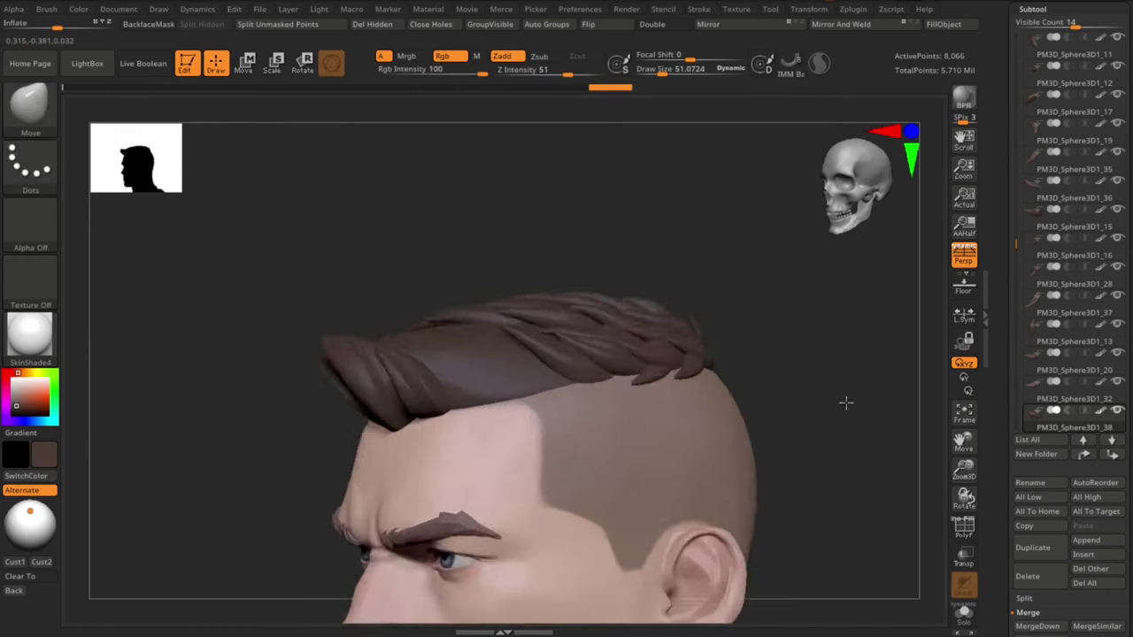
drag(839, 406, 648, 330)
drag(842, 334, 848, 328)
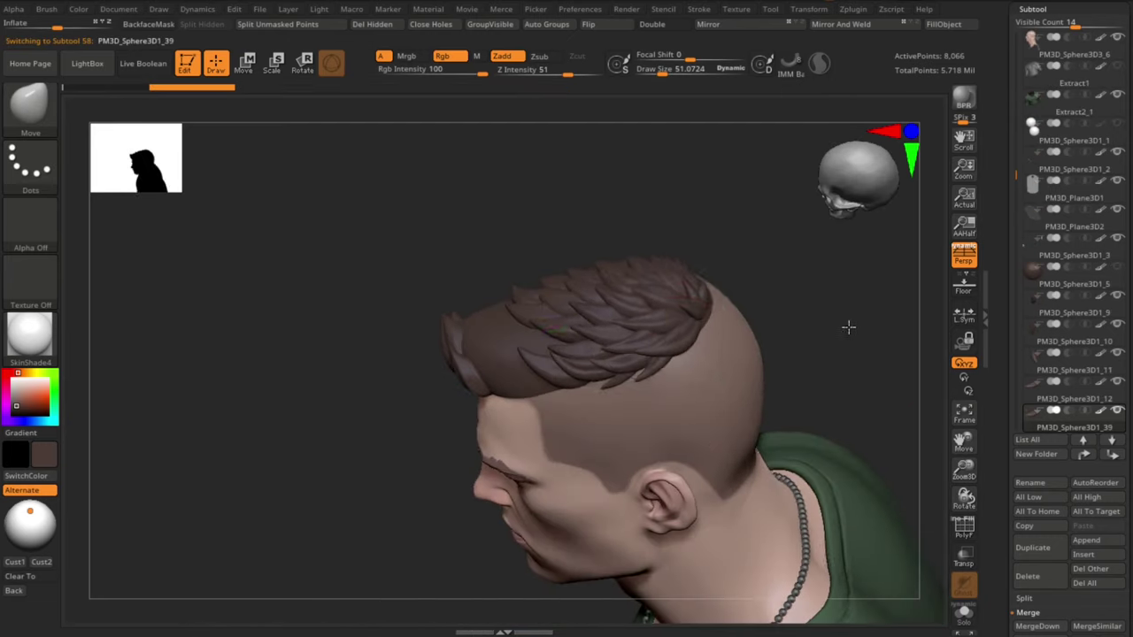
Step: Rotate and move the newest copy into the gap at the front of the side cluster
drag(843, 413, 761, 381)
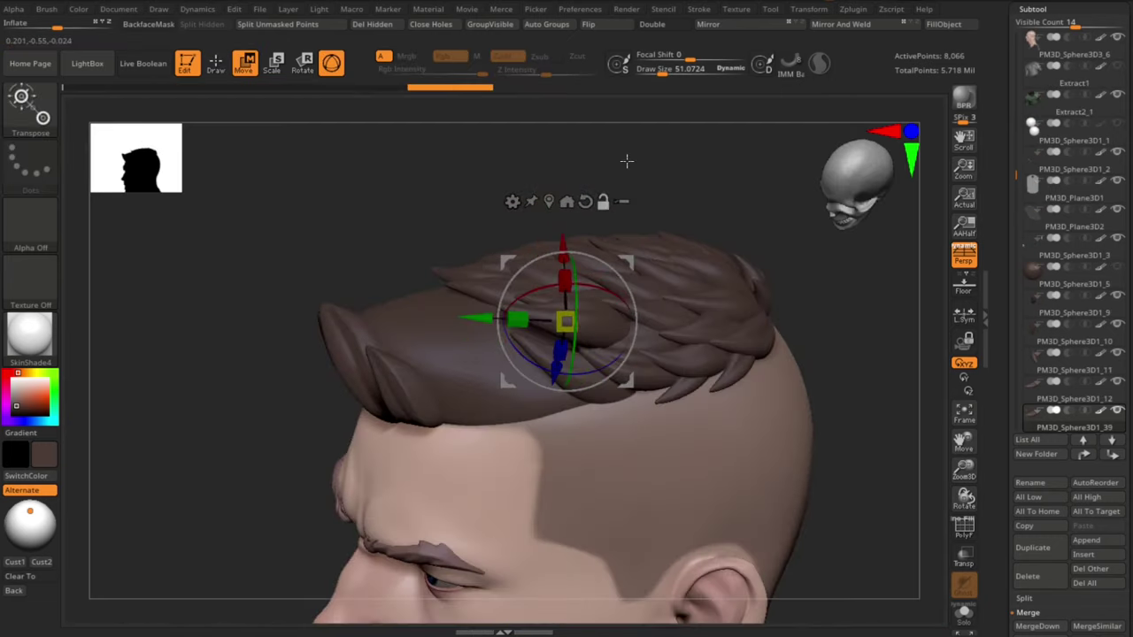
drag(627, 160, 490, 387)
drag(602, 292, 551, 329)
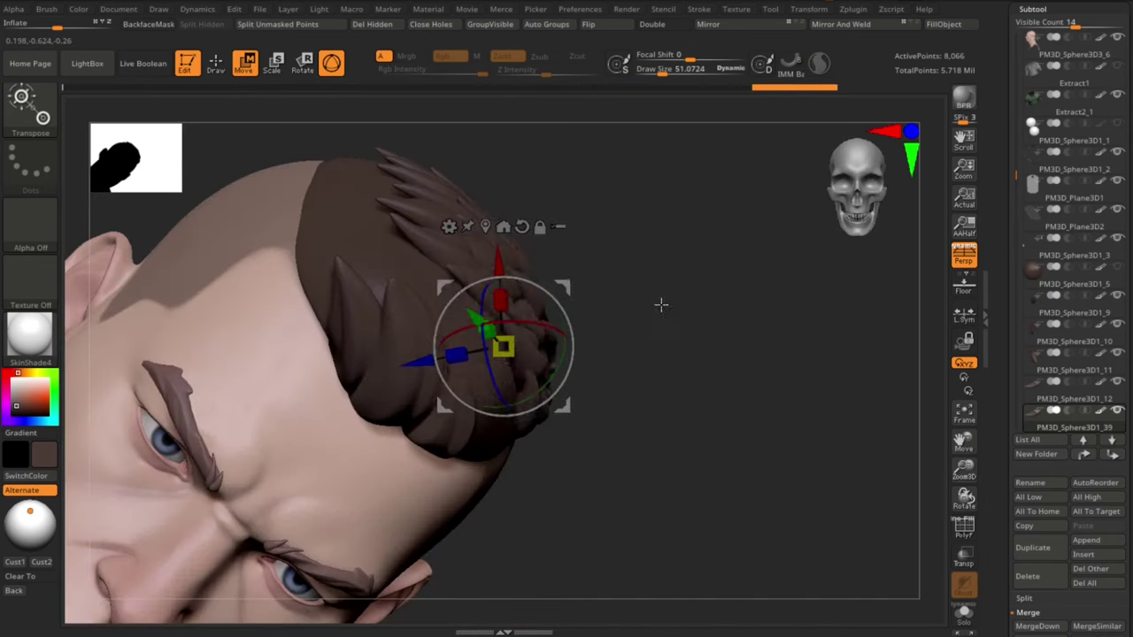
drag(661, 304, 787, 394)
drag(889, 424, 903, 412)
mouse_move(526, 289)
mouse_down()
mouse_move(544, 299)
mouse_move(520, 298)
mouse_up()
drag(894, 288, 899, 311)
drag(497, 342, 494, 351)
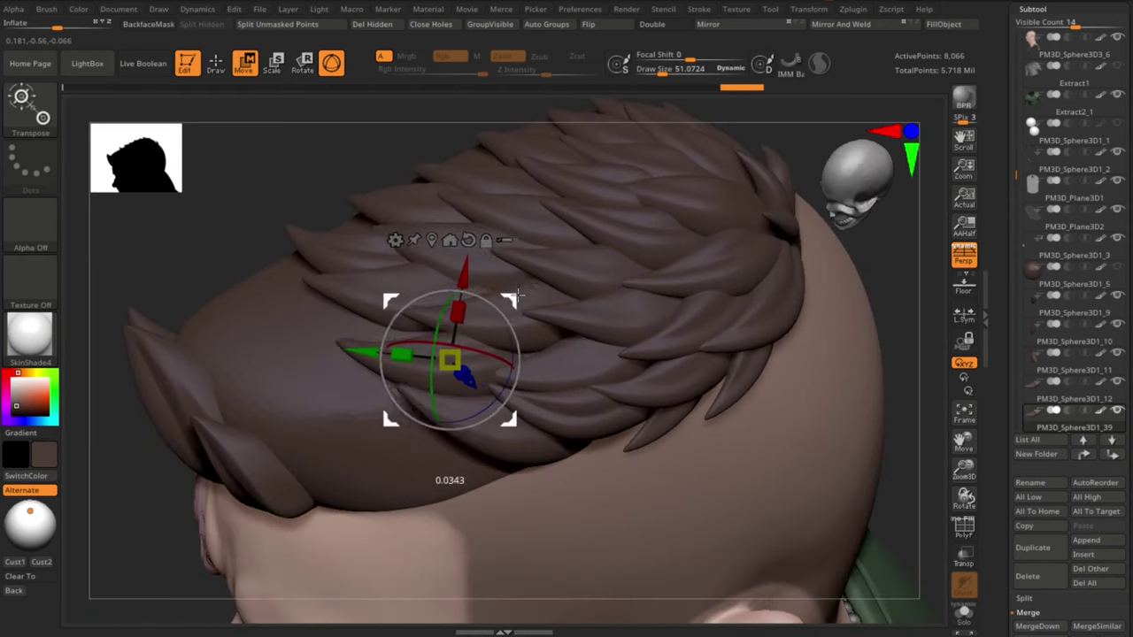
Step: Scale up that side tuft slightly and refine its placement from several angles
drag(518, 294, 520, 294)
drag(885, 398, 888, 336)
drag(504, 295, 507, 296)
key(q)
mouse_move(872, 354)
mouse_down()
mouse_move(847, 415)
mouse_move(701, 243)
mouse_move(691, 203)
mouse_up()
key(w)
drag(537, 351, 538, 352)
mouse_move(756, 403)
mouse_down()
mouse_move(744, 389)
mouse_move(809, 324)
mouse_move(825, 349)
mouse_up()
key(q)
Step: Duplicate a side tuft, then scale, rotate and move the copy forward along the lower edge of the top hair
alt+click(657, 292)
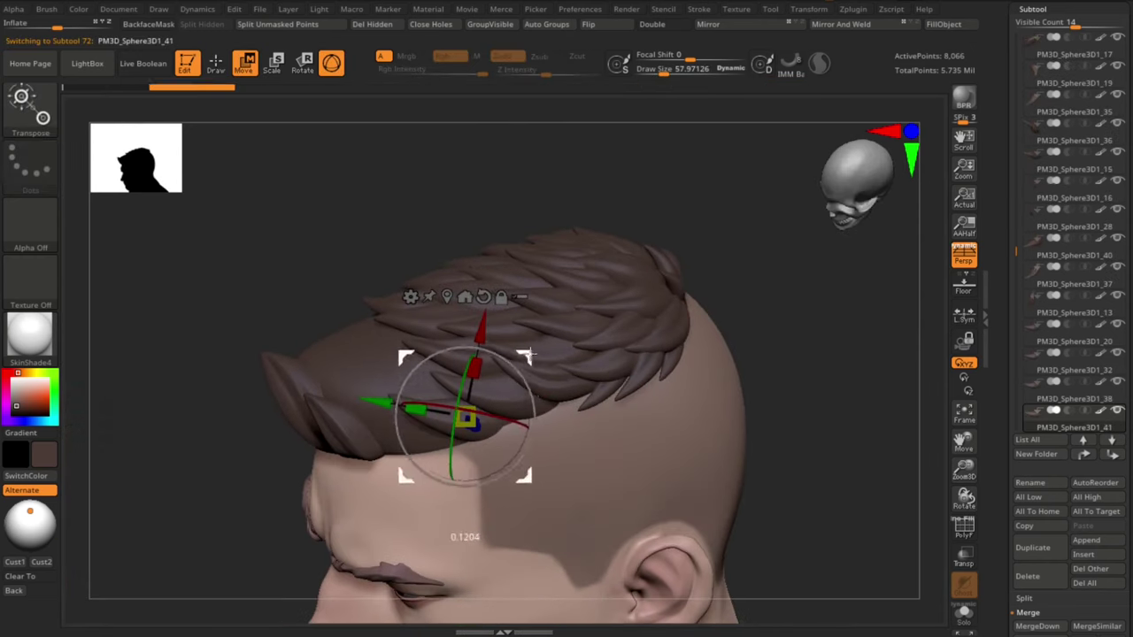
drag(637, 168, 633, 265)
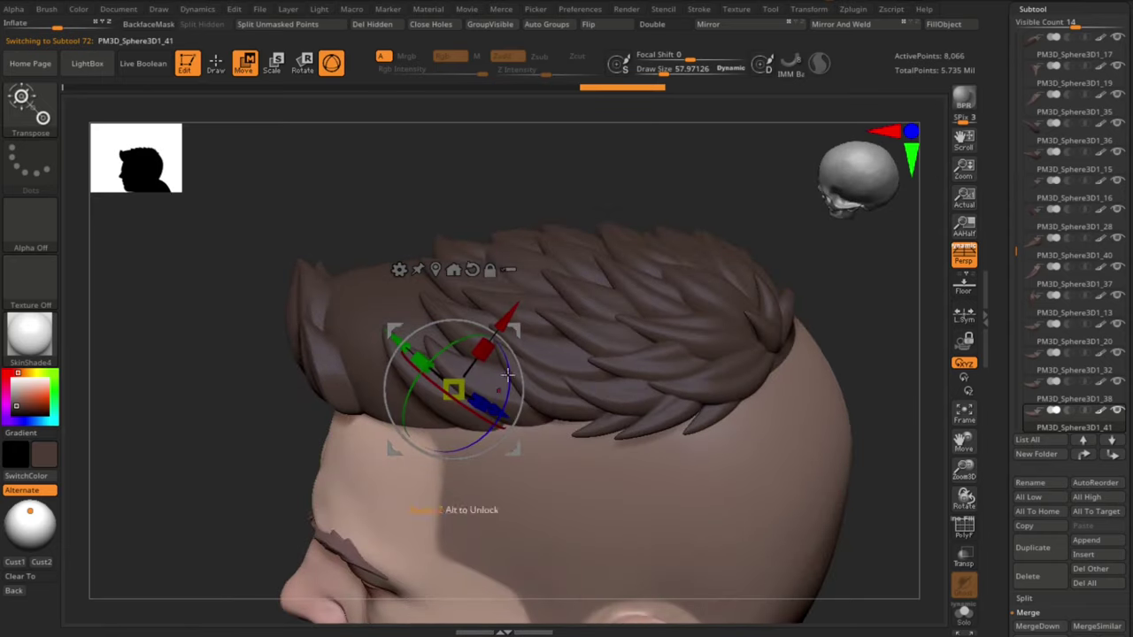
drag(512, 311, 508, 317)
drag(496, 177, 673, 177)
drag(565, 398, 565, 409)
mouse_move(753, 293)
mouse_down()
mouse_move(643, 230)
mouse_move(711, 342)
mouse_move(711, 387)
mouse_move(562, 227)
mouse_up()
alt+click(537, 380)
key(ctrl+shift+d)
key(q)
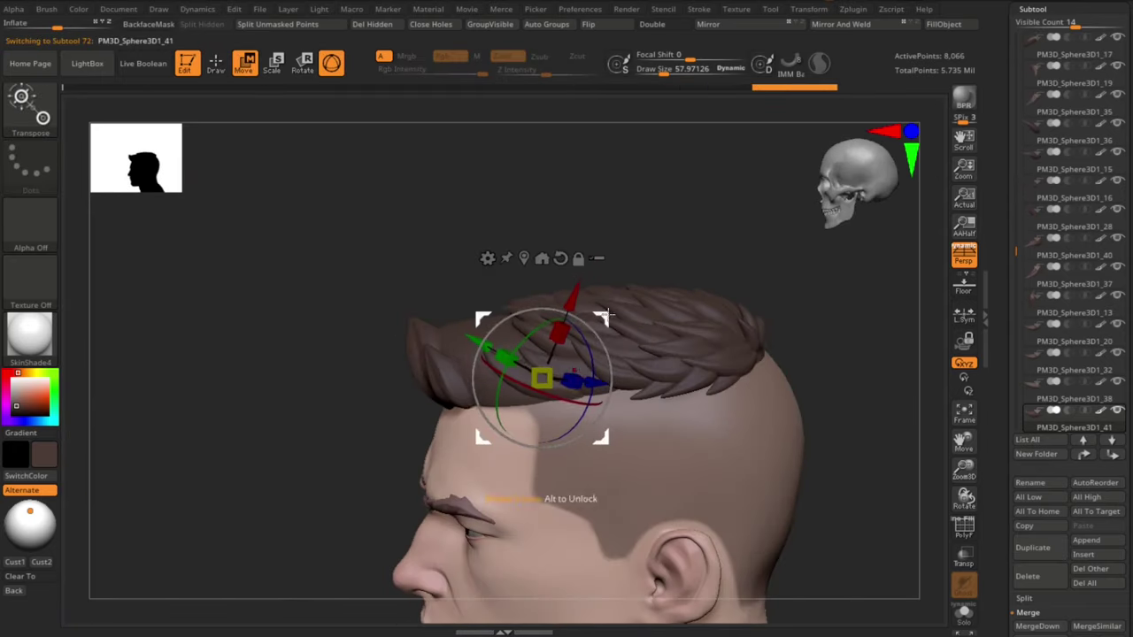
key(q)
mouse_move(823, 354)
alt+mouse_down()
mouse_move(836, 416)
mouse_move(567, 390)
alt+mouse_up()
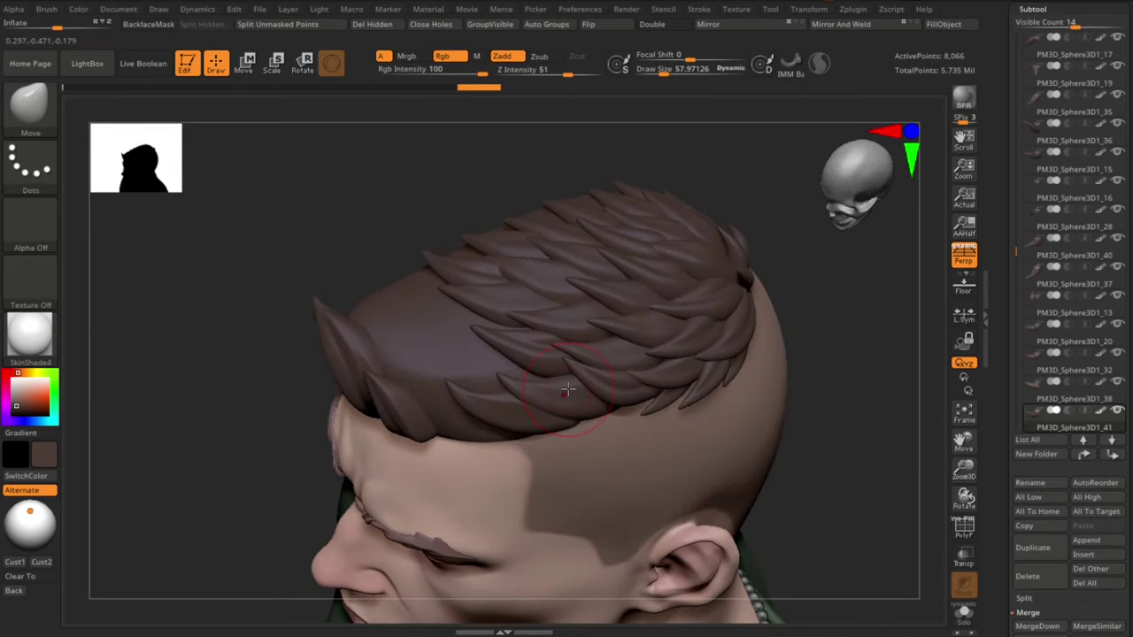
Step: Make another copy in the front side cluster and tilt and move it above the lower-edge tufts
drag(764, 335, 819, 451)
drag(504, 347, 507, 381)
drag(849, 398, 894, 416)
drag(568, 351, 570, 358)
drag(824, 372, 894, 376)
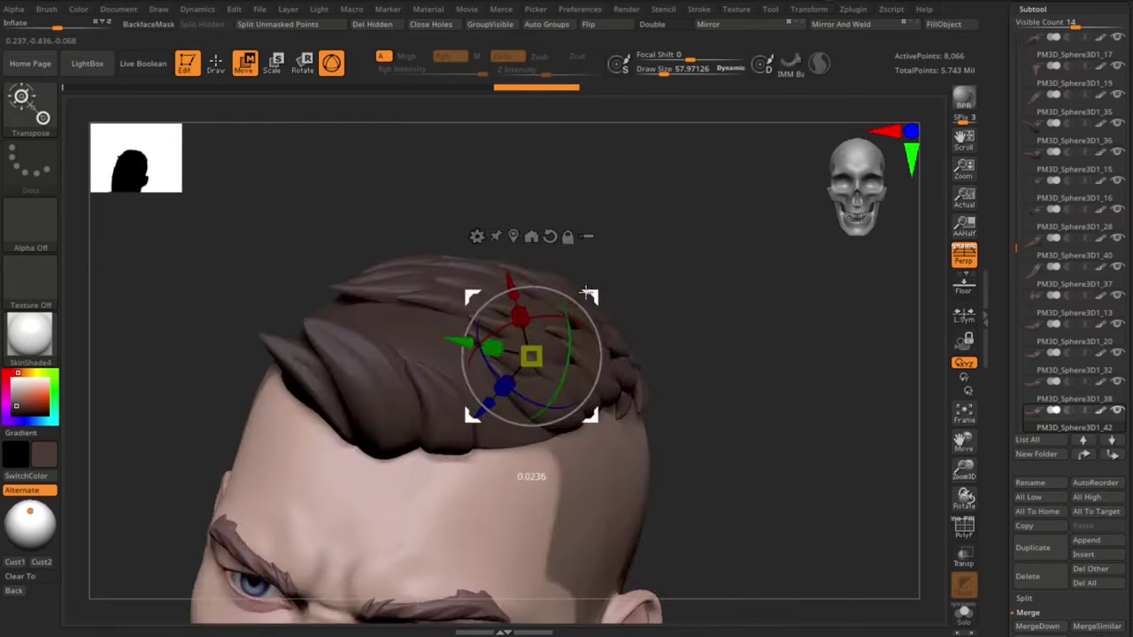
drag(571, 324, 574, 331)
drag(354, 222, 274, 284)
drag(522, 354, 524, 363)
drag(797, 354, 866, 379)
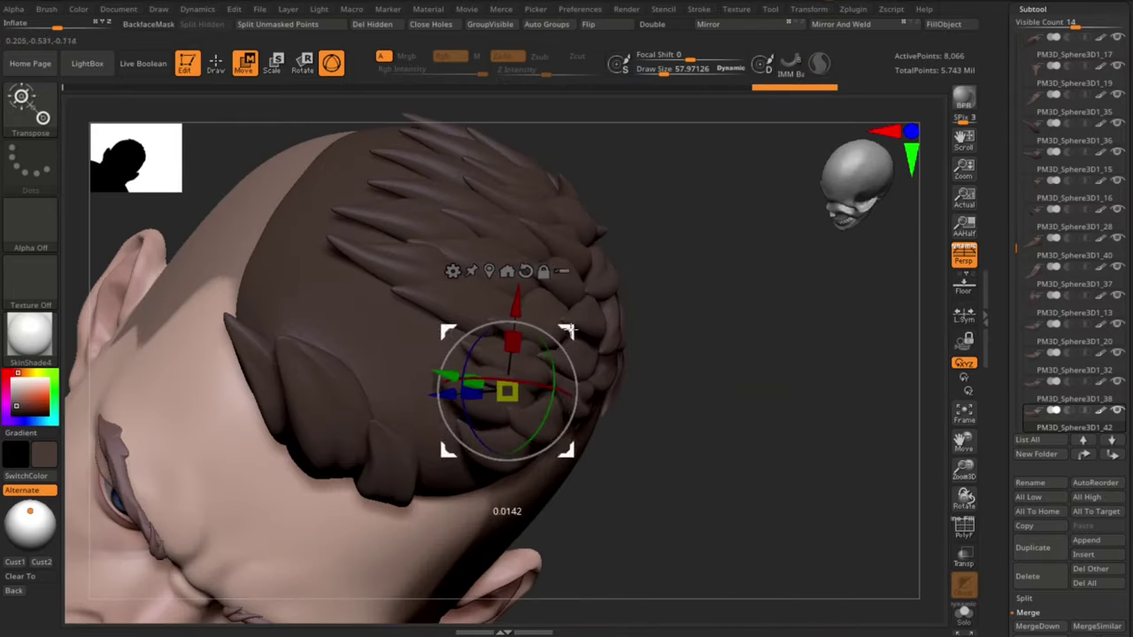
Step: Enlarge the newest side tuft slightly and adjust its position so it overlaps the surrounding tufts
drag(568, 330, 581, 318)
drag(708, 345, 630, 167)
drag(551, 408, 555, 410)
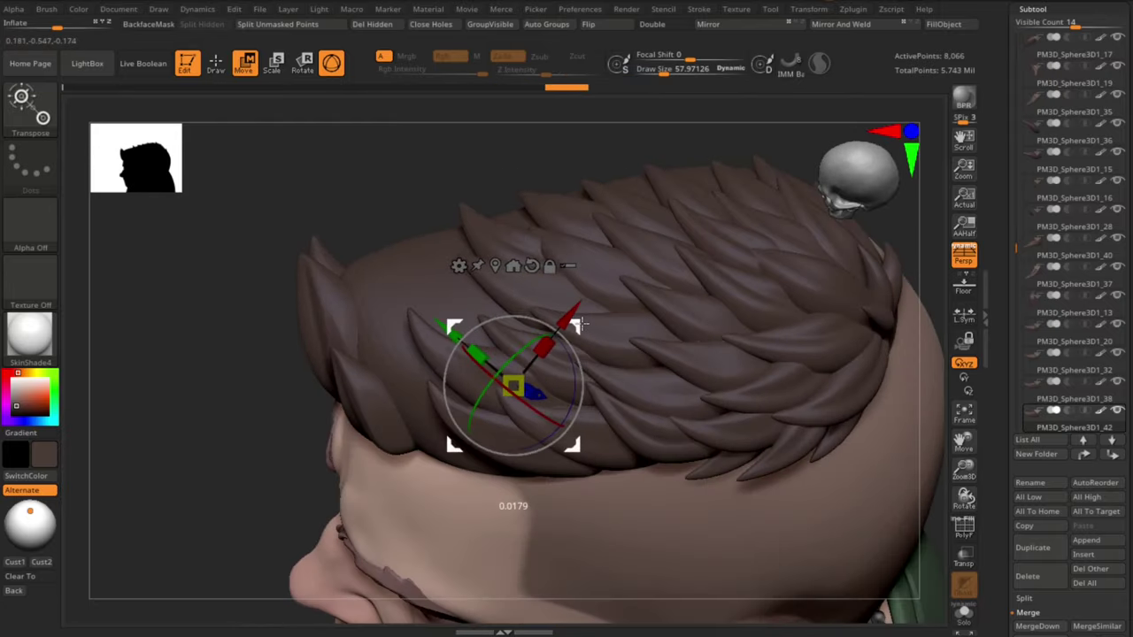
drag(582, 324, 583, 323)
drag(204, 371, 265, 415)
key(q)
drag(708, 310, 787, 361)
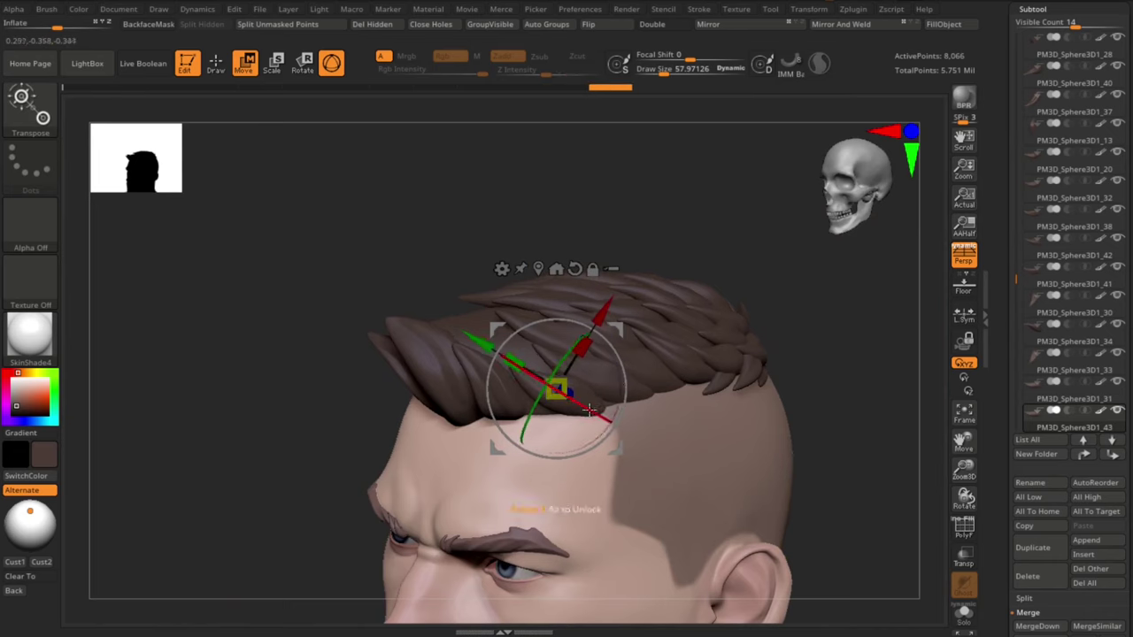
Step: Fit a further tuft copy against the front hairline behind the quiff and shape it with the Move brush
drag(270, 440, 309, 438)
drag(522, 441, 529, 448)
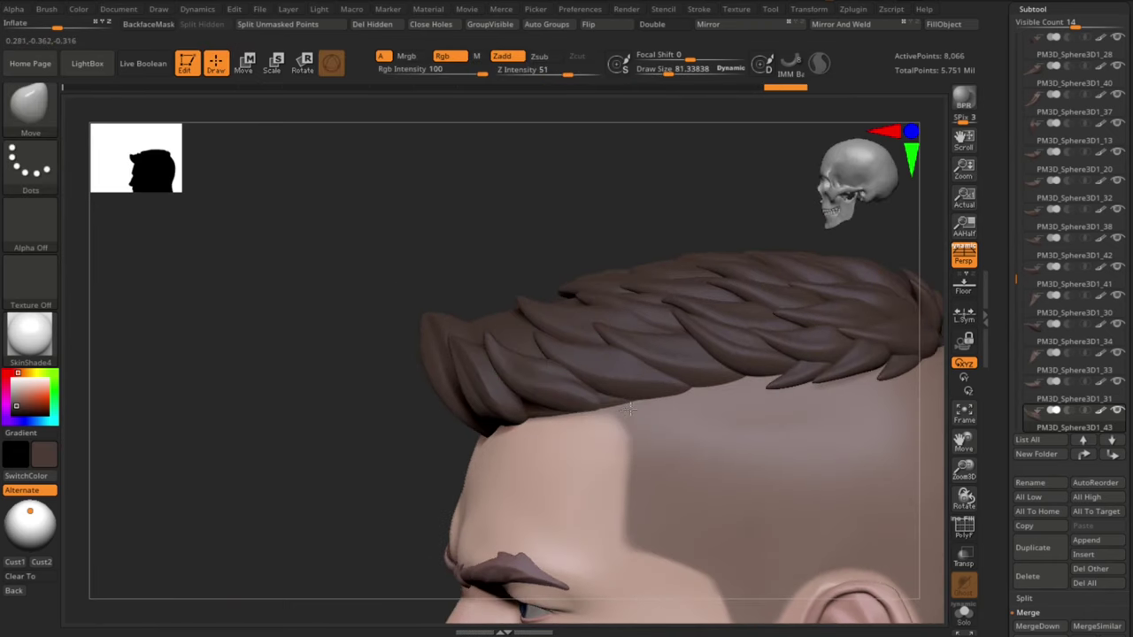
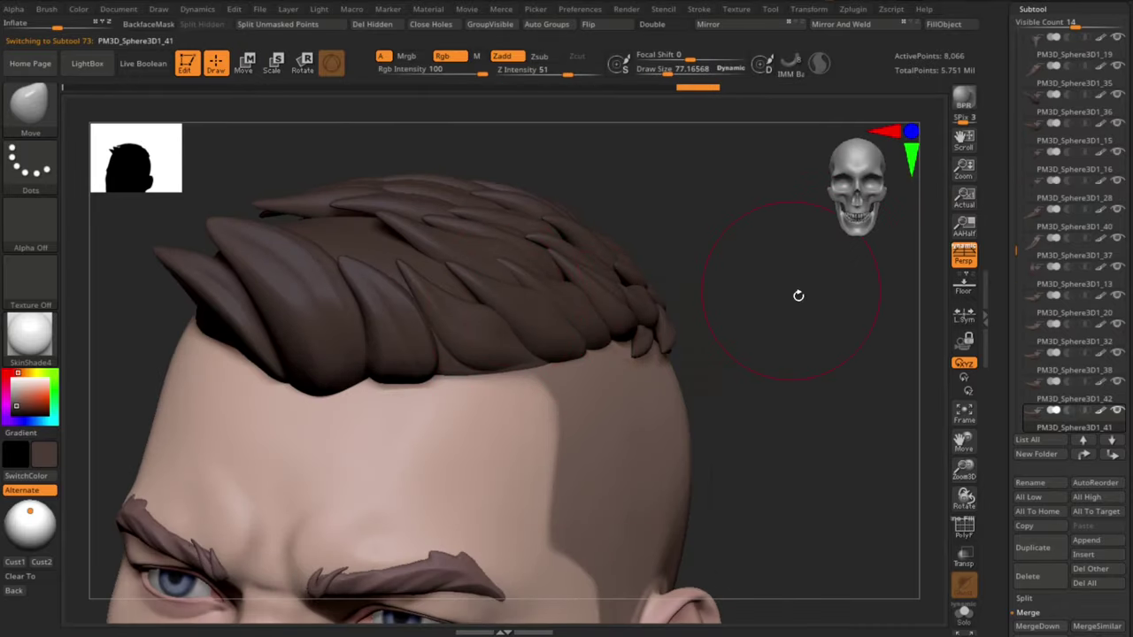
key(s)
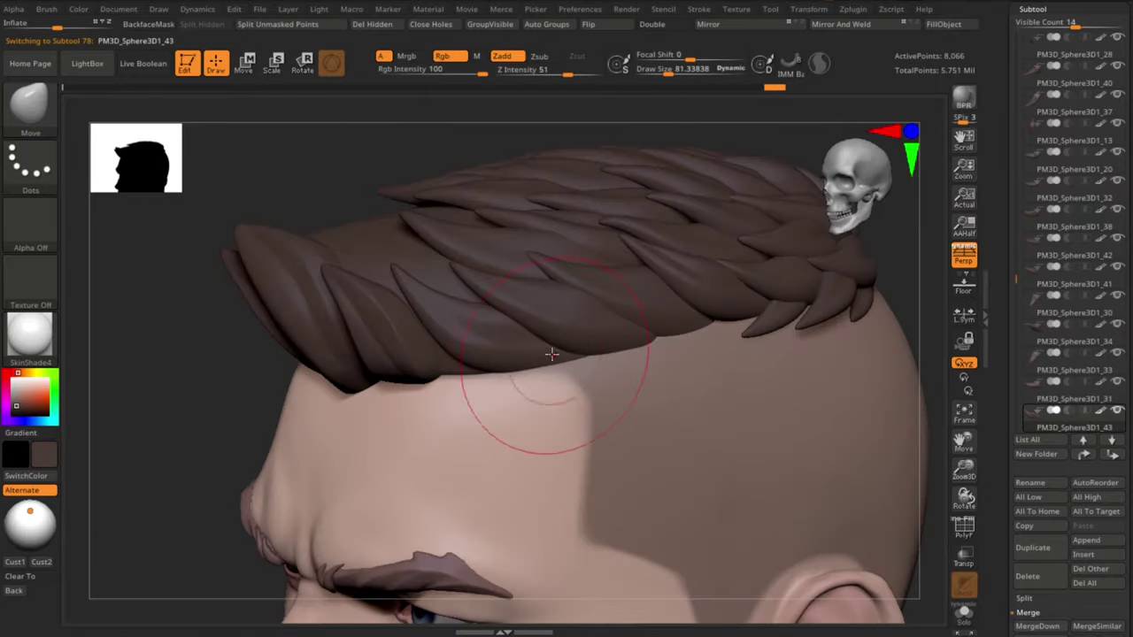
mouse_move(168, 424)
mouse_down()
mouse_move(274, 430)
mouse_move(200, 432)
mouse_up()
right_drag(396, 395, 197, 407)
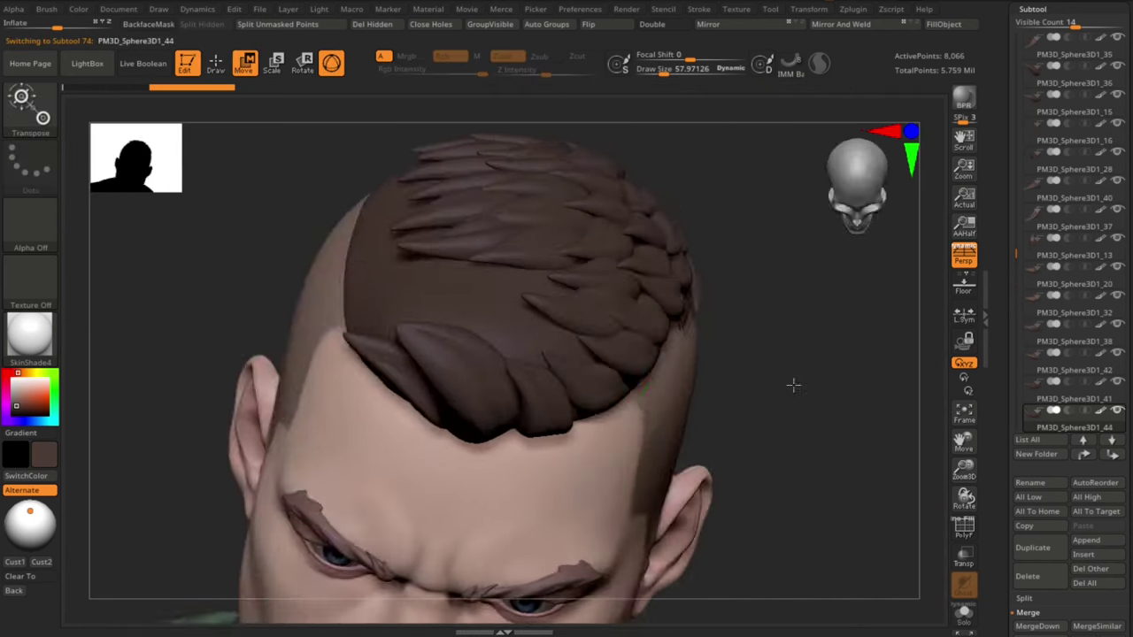
Step: Rotate, move and scale the next tuft copy into the gap above the hairline tufts behind the quiff
right_drag(793, 385, 451, 423)
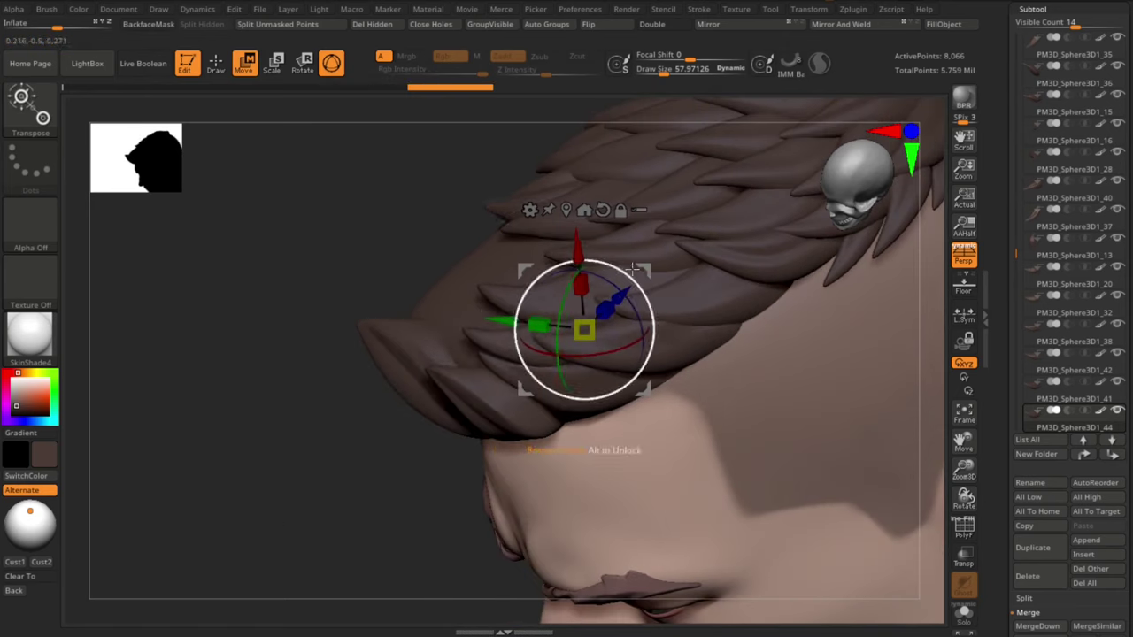
drag(527, 384, 509, 376)
right_drag(266, 496, 593, 424)
drag(671, 268, 673, 276)
right_drag(868, 354, 658, 333)
drag(655, 284, 657, 294)
right_drag(280, 492, 779, 341)
drag(650, 384, 643, 384)
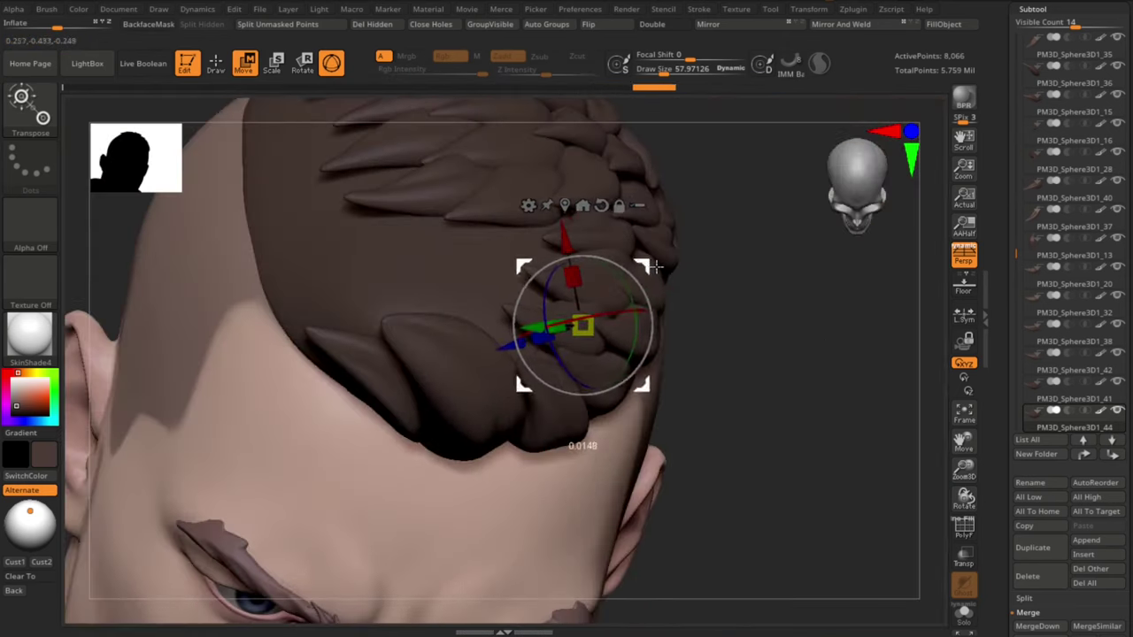
right_drag(726, 399, 281, 480)
key(q)
Step: Select the hairline tuft directly behind the quiff and reshape its lower edge with the Move brush
mouse_move(448, 412)
right_down()
mouse_move(865, 356)
mouse_move(837, 341)
mouse_move(936, 382)
mouse_move(134, 391)
mouse_move(133, 344)
right_up()
right_drag(920, 372, 789, 369)
ctrl+right_drag(305, 390, 317, 430)
right_drag(663, 180, 591, 191)
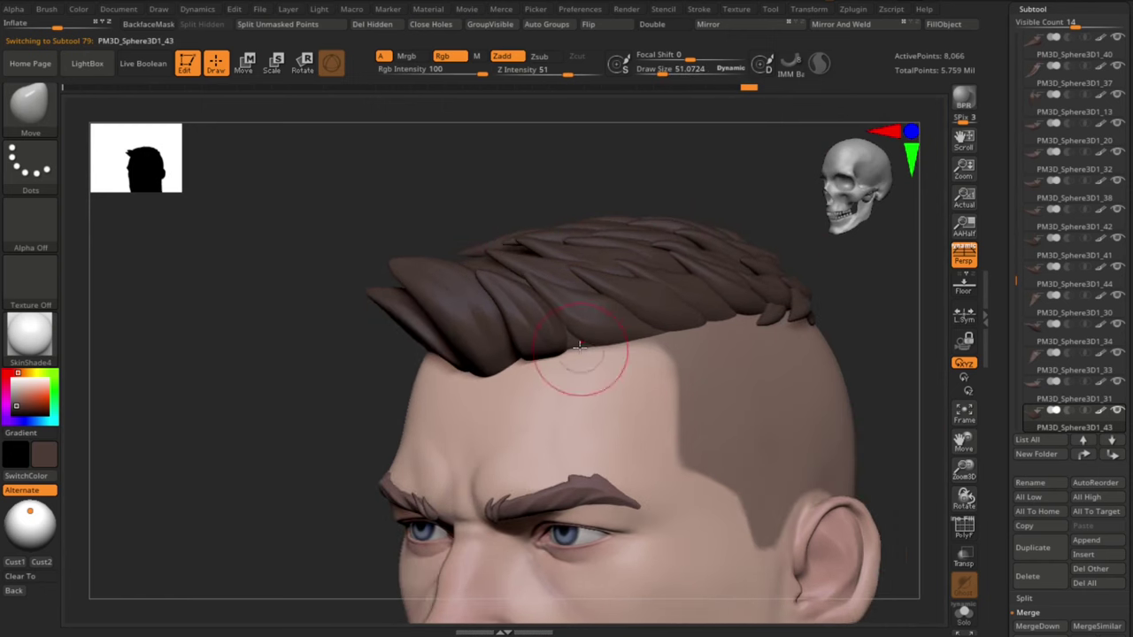
drag(587, 367, 585, 353)
right_drag(301, 389, 708, 376)
drag(579, 362, 575, 354)
right_drag(796, 354, 425, 345)
right_drag(550, 310, 380, 399)
Step: Select the neighbouring side tufts, enlarge the Move brush and smooth their flow along the hairline
ctrl+right_drag(381, 478, 419, 435)
alt+click(659, 310)
key(ctrl+shift+d)
right_drag(931, 258, 815, 264)
right_drag(613, 273, 653, 263)
key(s)
drag(652, 263, 660, 263)
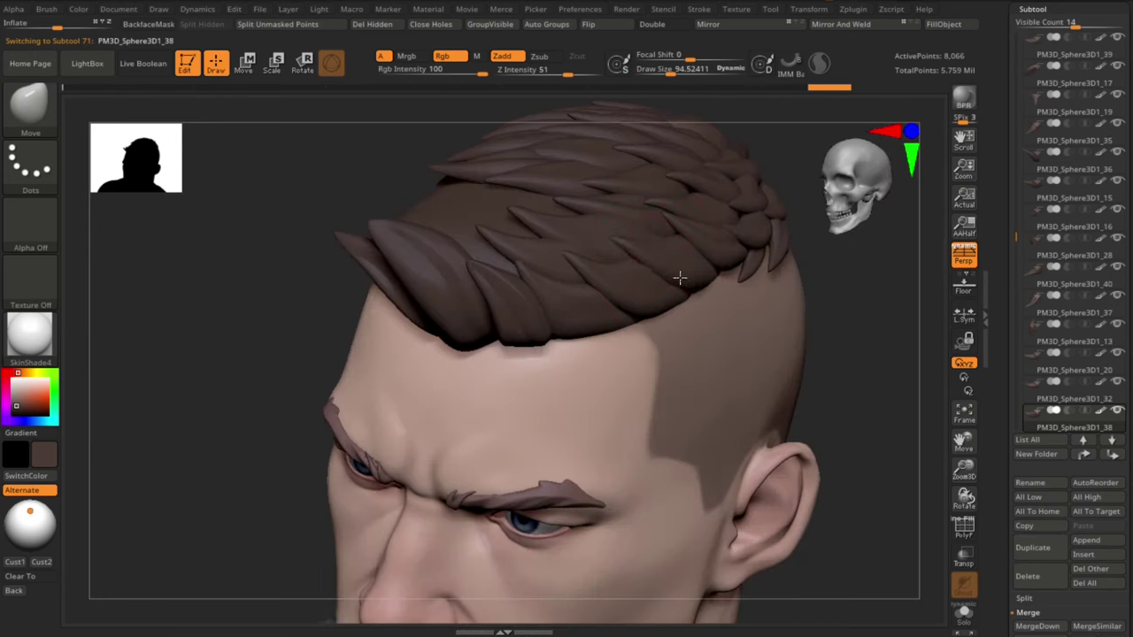
right_drag(680, 278, 636, 252)
drag(289, 436, 344, 417)
Step: Duplicate a tuft near the front of the crown and rotate the copy to follow the scalp
alt+click(539, 380)
key(w)
mouse_move(797, 301)
mouse_down()
mouse_move(841, 285)
mouse_move(807, 311)
mouse_up()
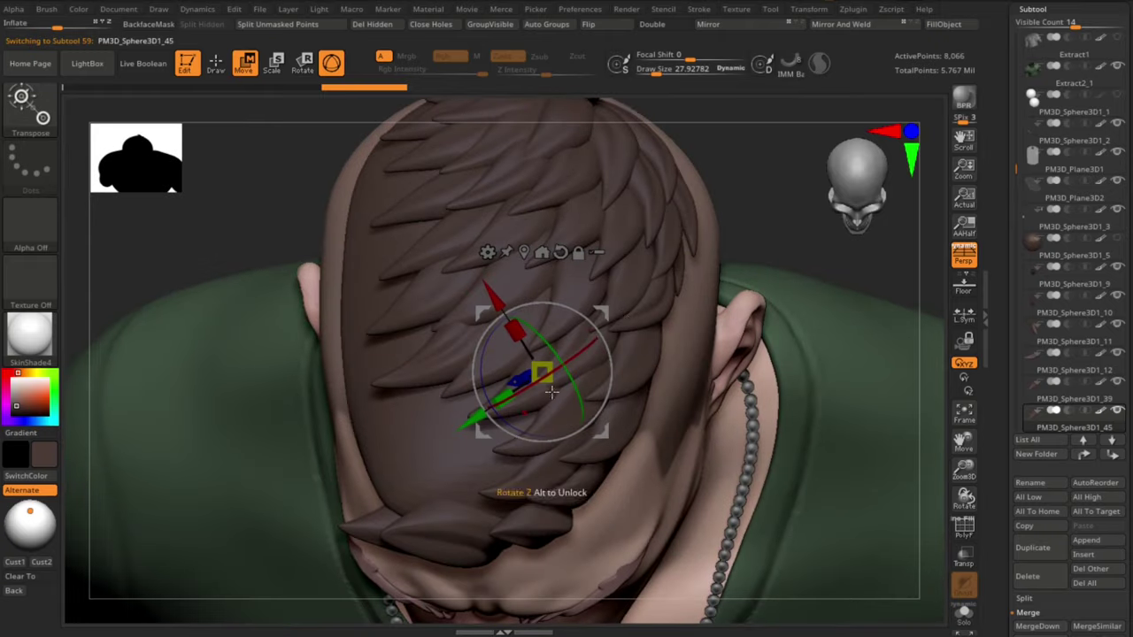
drag(833, 257, 753, 190)
drag(571, 274, 579, 278)
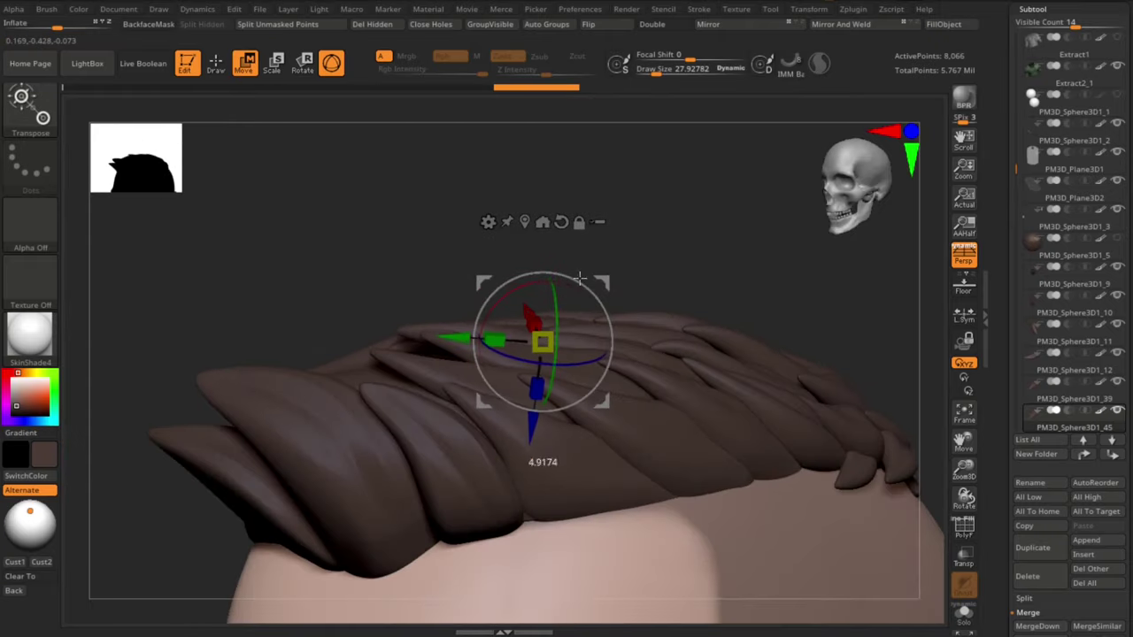
drag(752, 231, 781, 292)
Step: Move the crown copy forward, enlarge it slightly and refine its shape with the Move brush
drag(573, 427, 561, 434)
drag(779, 221, 739, 212)
drag(485, 497, 479, 510)
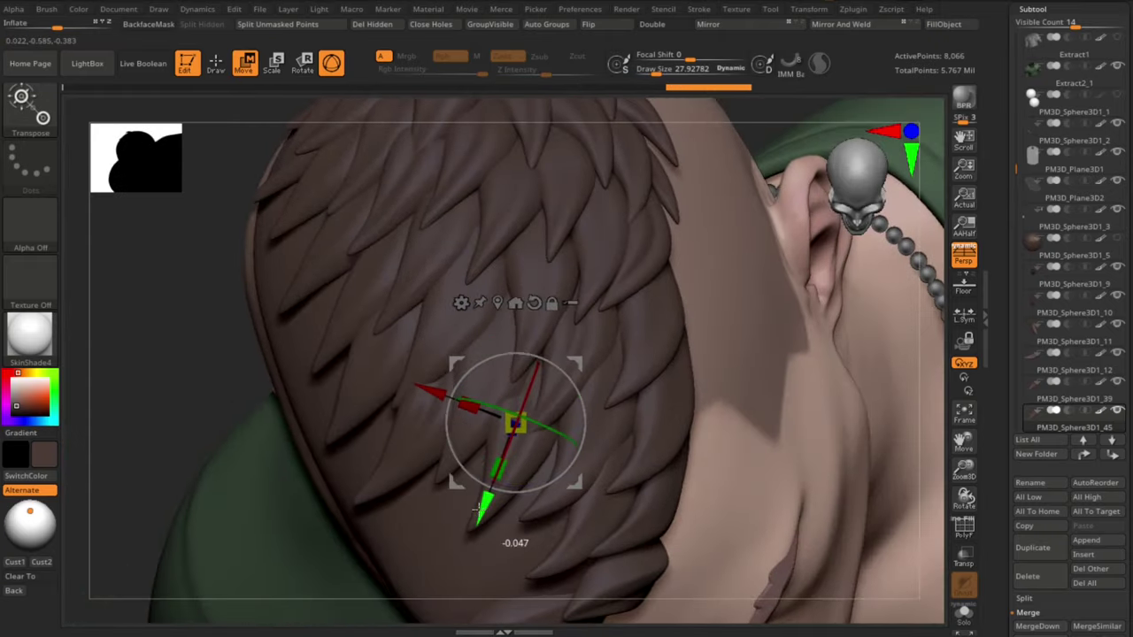
right_drag(524, 456, 566, 449)
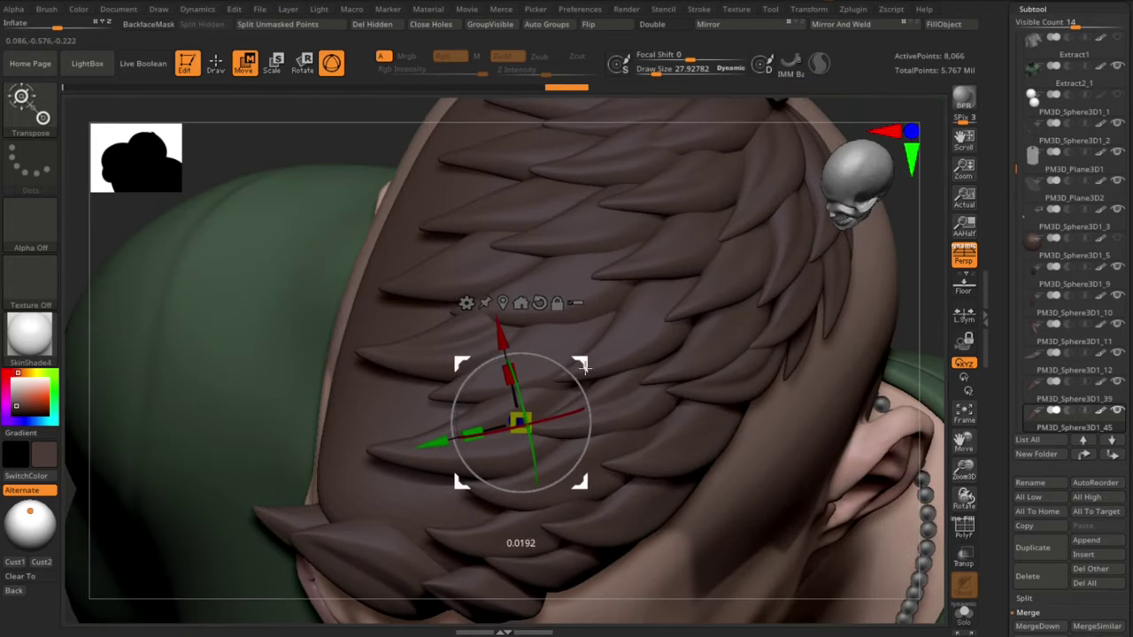
right_drag(584, 366, 512, 350)
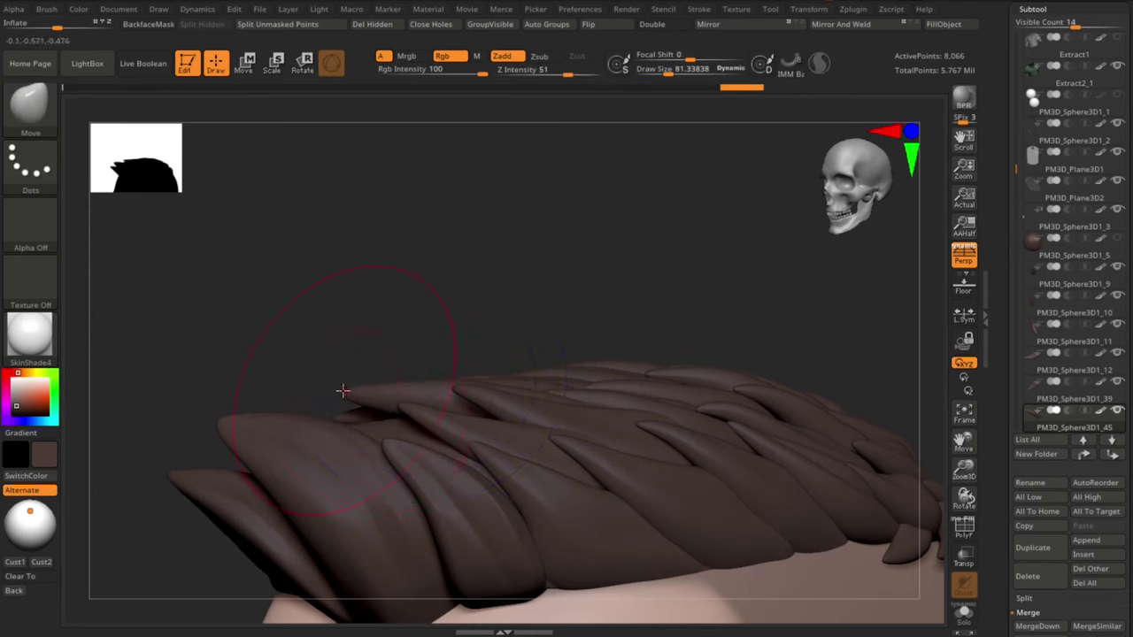
right_drag(343, 391, 453, 345)
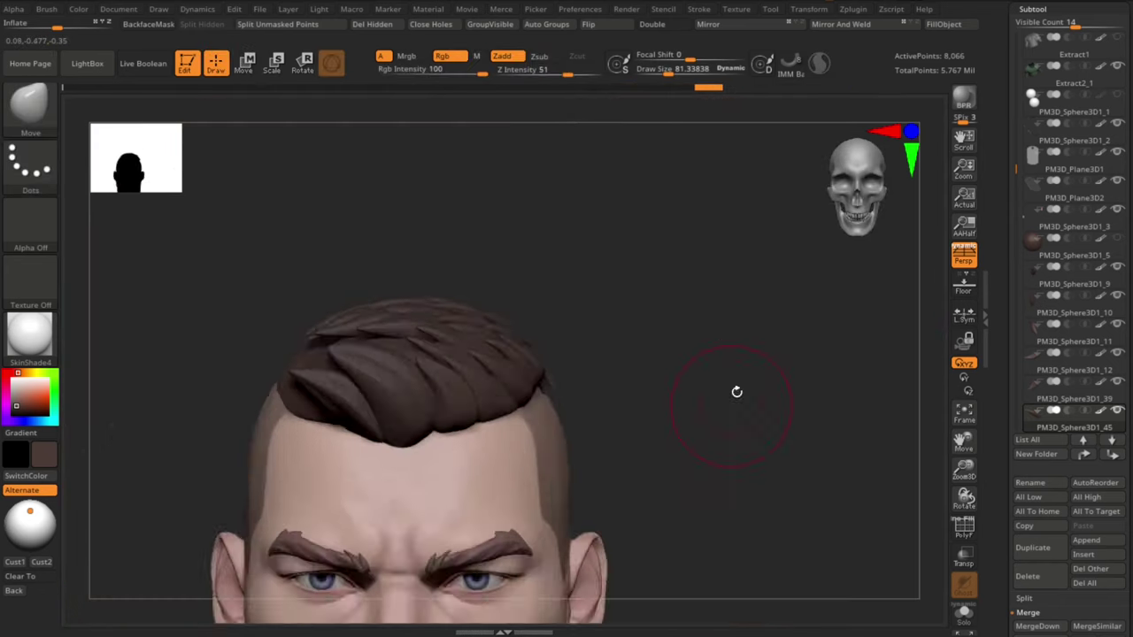
mouse_move(736, 392)
right_down()
mouse_move(759, 336)
mouse_move(465, 345)
mouse_move(761, 355)
mouse_move(755, 314)
right_up()
alt+click(465, 344)
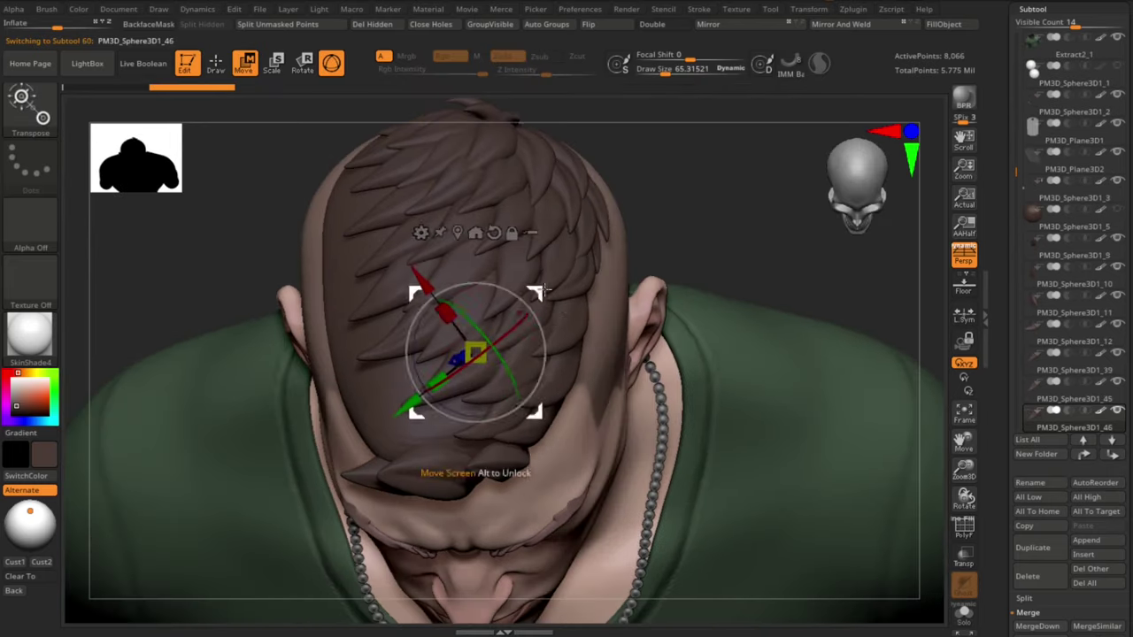
mouse_move(480, 345)
right_down()
mouse_move(809, 213)
mouse_move(472, 447)
right_up()
drag(549, 331, 550, 326)
right_drag(791, 300, 767, 324)
mouse_move(629, 250)
right_down()
mouse_move(708, 381)
mouse_move(733, 384)
mouse_move(716, 324)
mouse_move(605, 304)
mouse_move(769, 276)
mouse_move(786, 384)
mouse_move(810, 389)
right_up()
key(q)
alt+click(342, 359)
click(1031, 576)
Step: Duplicate a tuft in the middle of the front crown and move the copy toward the area behind the quiff
ctrl+right_drag(779, 334, 747, 301)
alt+click(458, 351)
click(1029, 555)
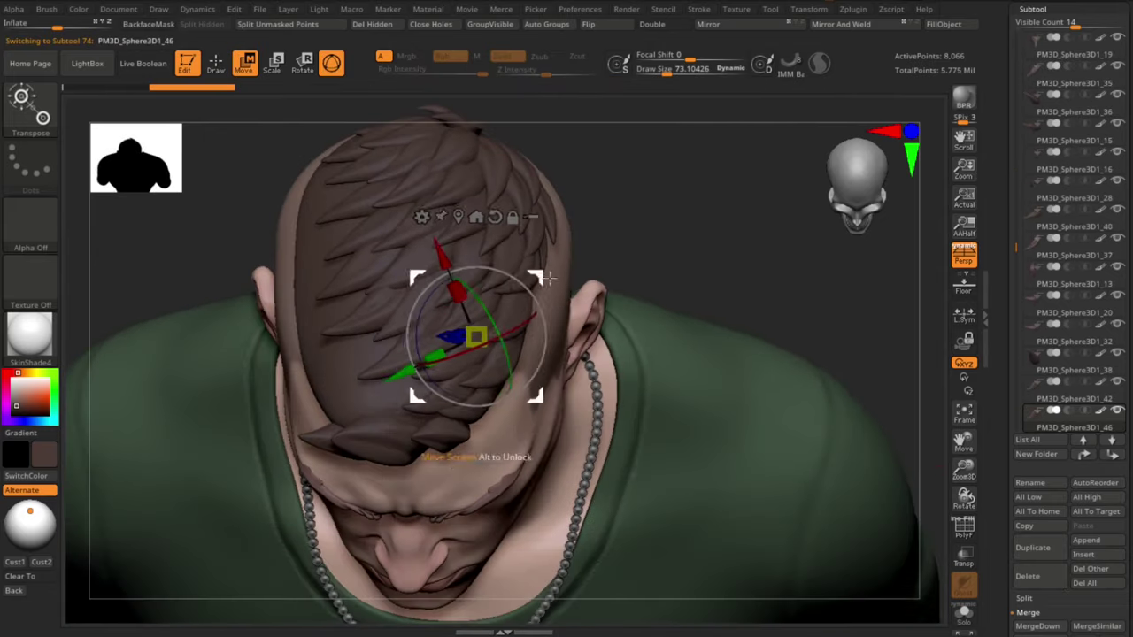
drag(448, 343, 442, 347)
right_drag(653, 251, 708, 204)
ctrl+right_drag(708, 203, 708, 266)
drag(420, 401, 417, 408)
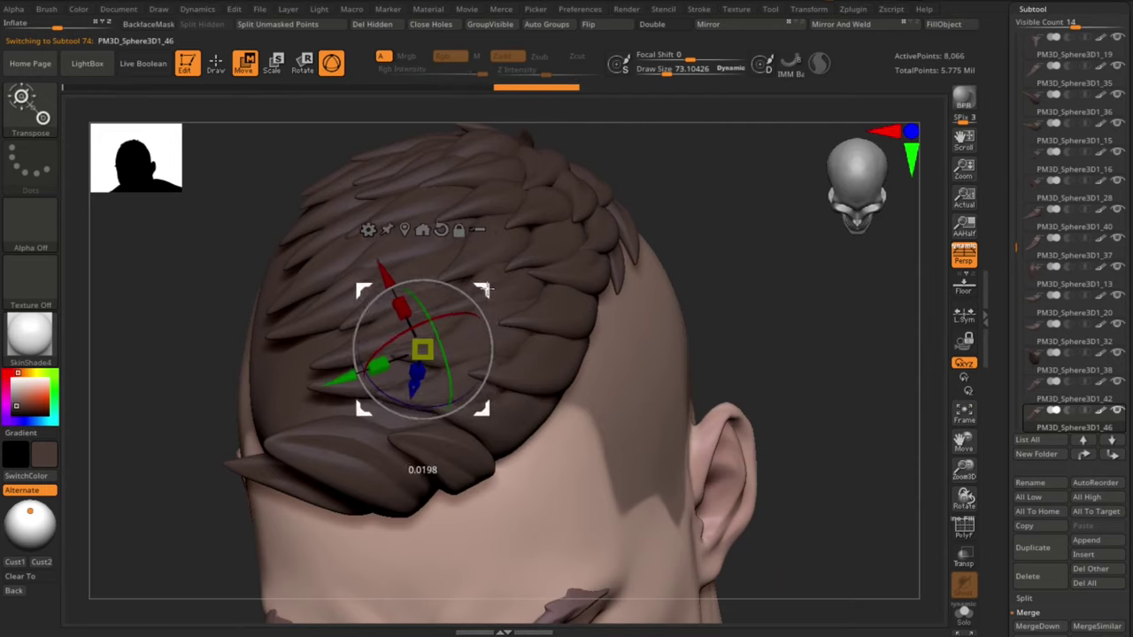
Step: Adjust the crown copy's height and placement to seat it on the scalp among its neighbours
right_drag(486, 289, 423, 374)
right_drag(771, 268, 763, 219)
drag(401, 406, 403, 398)
right_drag(753, 249, 763, 348)
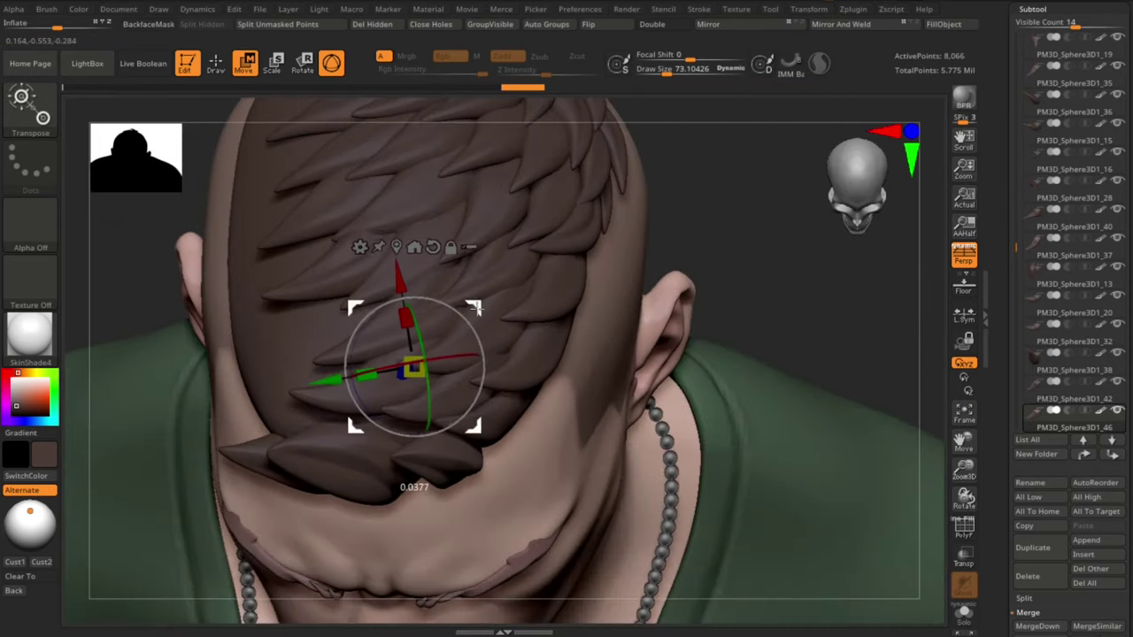
right_drag(475, 309, 787, 193)
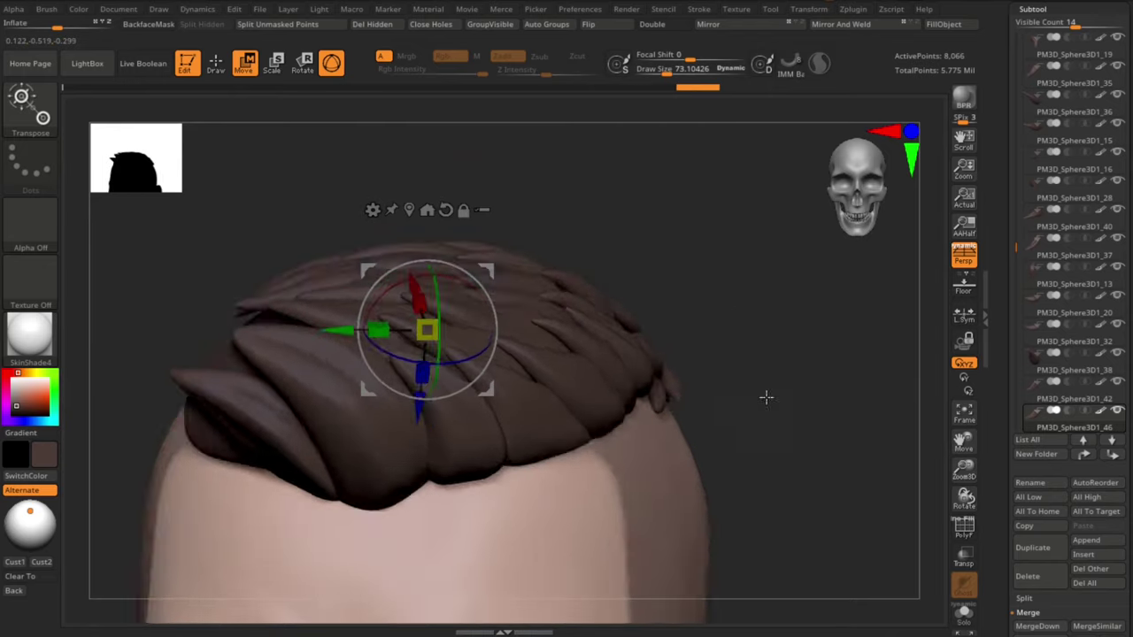
drag(731, 358, 659, 191)
Step: Duplicate another tuft near the front of the crown and shift the copy slightly forward over the scalp
alt+click(476, 313)
key(ctrl+shift+d)
key(w)
drag(443, 332, 448, 339)
drag(673, 319, 700, 371)
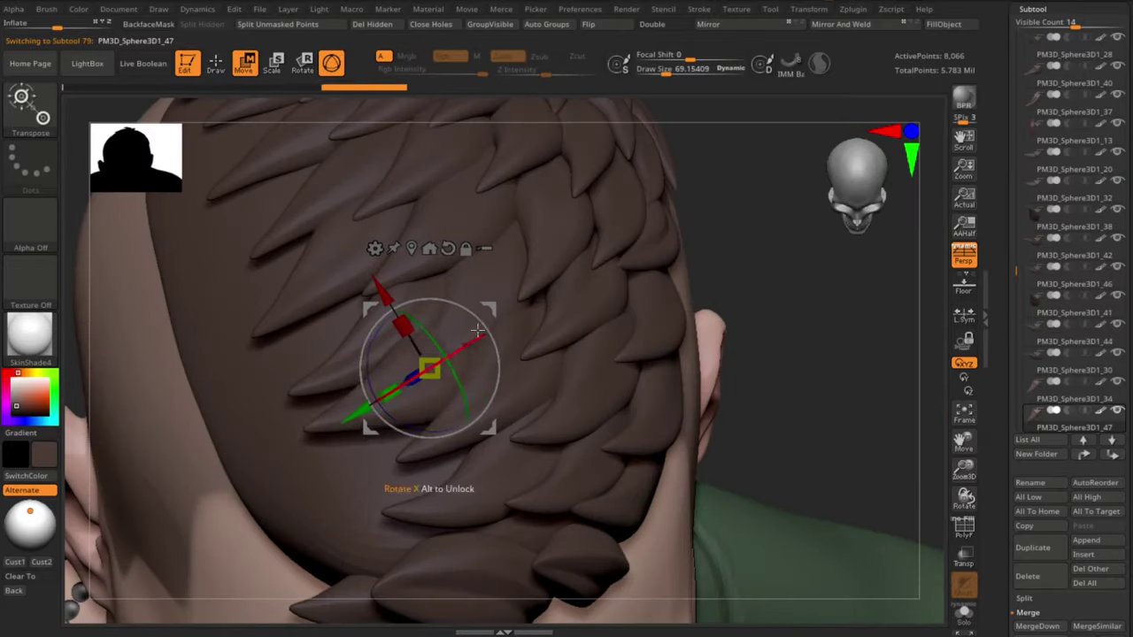
right_drag(552, 314, 517, 308)
drag(467, 371, 461, 372)
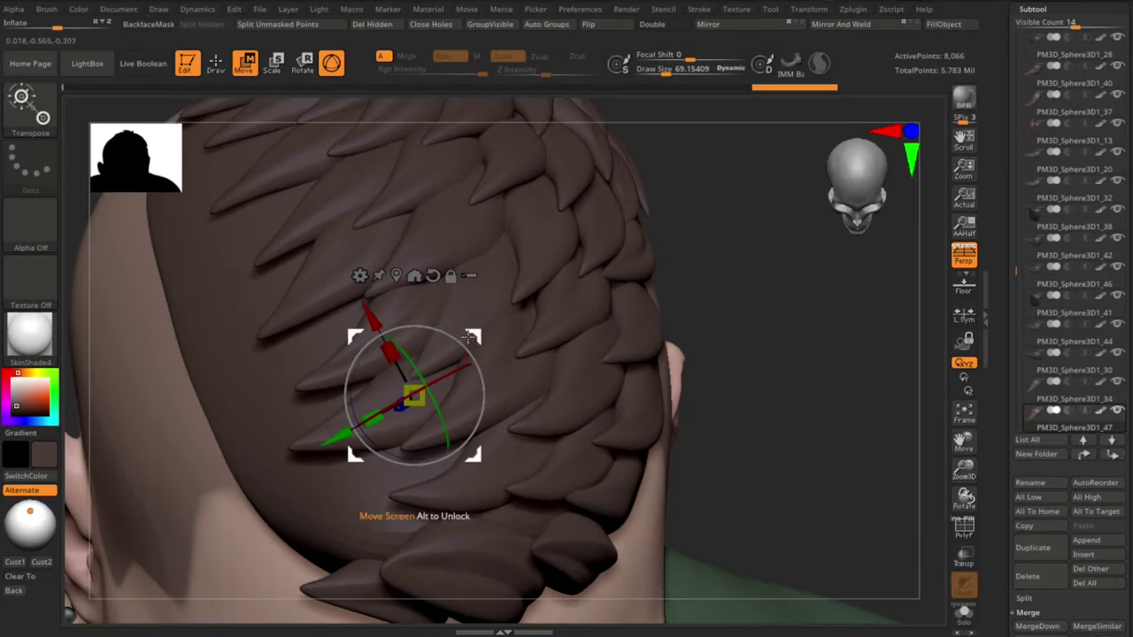
Step: Settle the front crown copy between the surrounding tufts and refine its shape with the Move brush
mouse_move(754, 377)
mouse_down()
mouse_move(731, 407)
mouse_move(718, 461)
mouse_up()
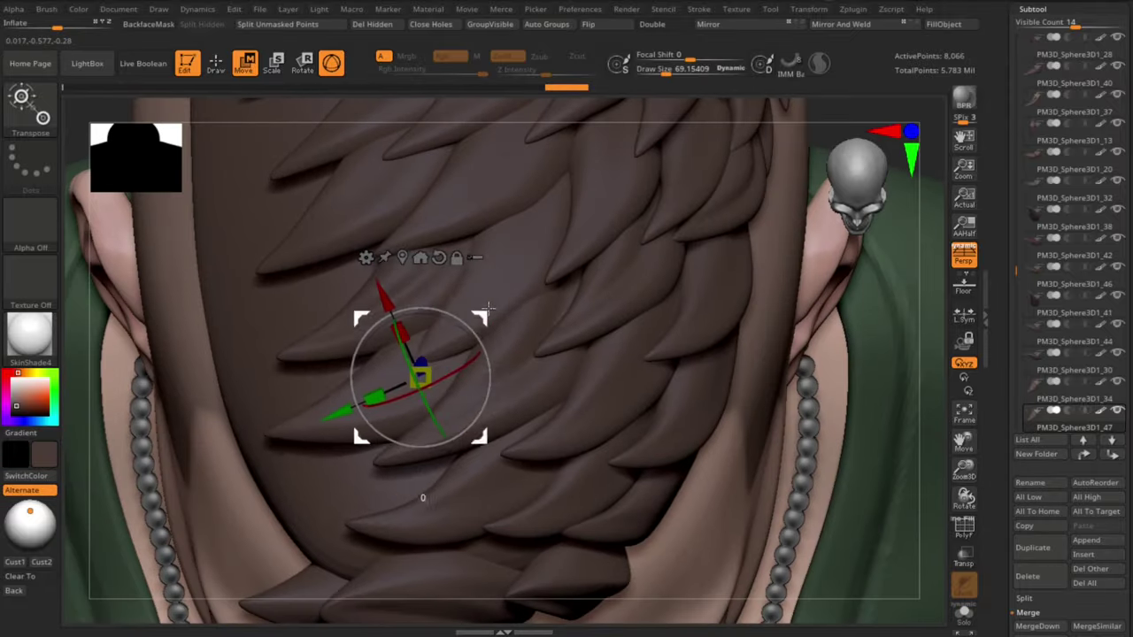
drag(366, 448, 376, 452)
drag(935, 372, 936, 239)
key(q)
drag(575, 190, 566, 221)
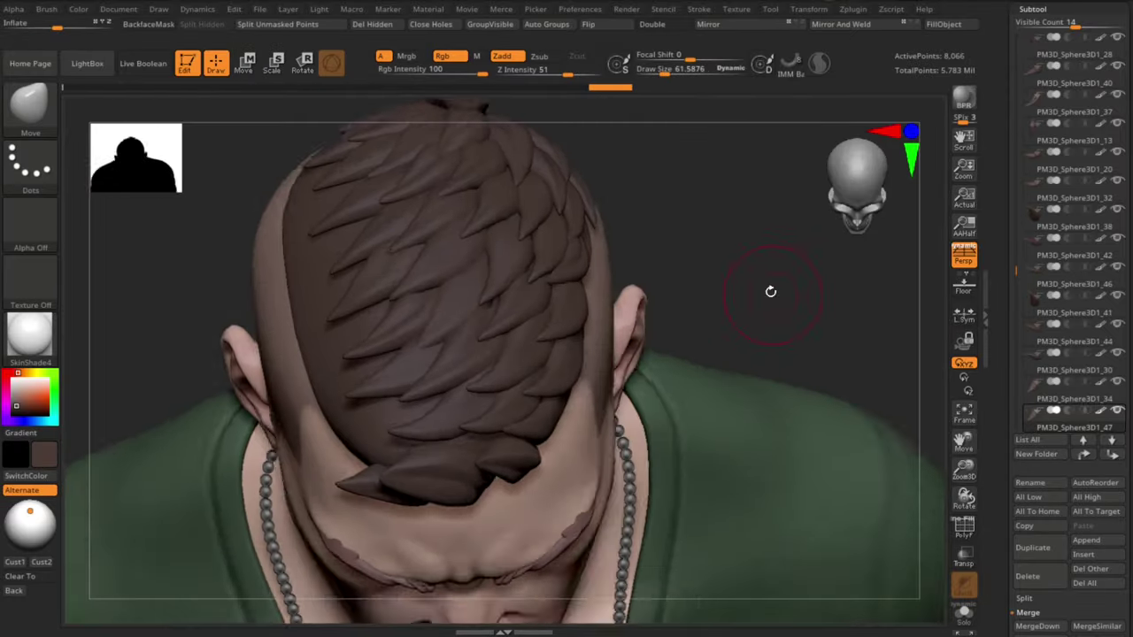
mouse_move(774, 291)
mouse_down()
mouse_move(800, 215)
mouse_move(786, 293)
mouse_up()
right_drag(784, 292, 818, 487)
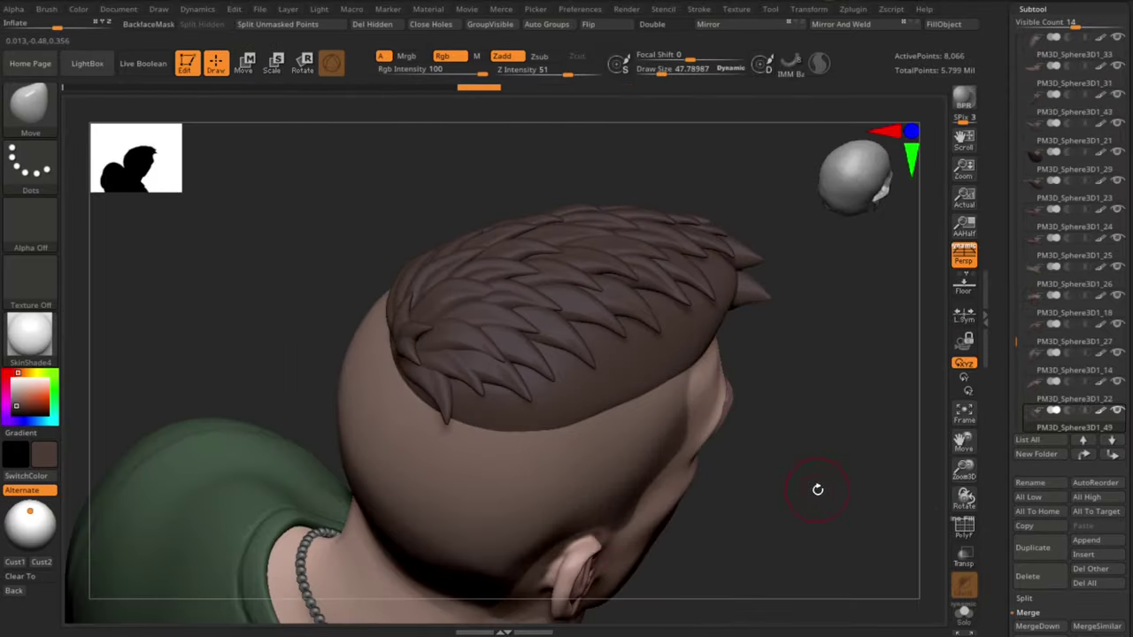
Step: Duplicate a lower tuft at the rear of the head's right side and reposition the copy in depth against the scalp
alt+click(531, 372)
key(w)
click(1033, 548)
drag(172, 305, 182, 181)
drag(645, 147, 652, 172)
drag(565, 467, 557, 445)
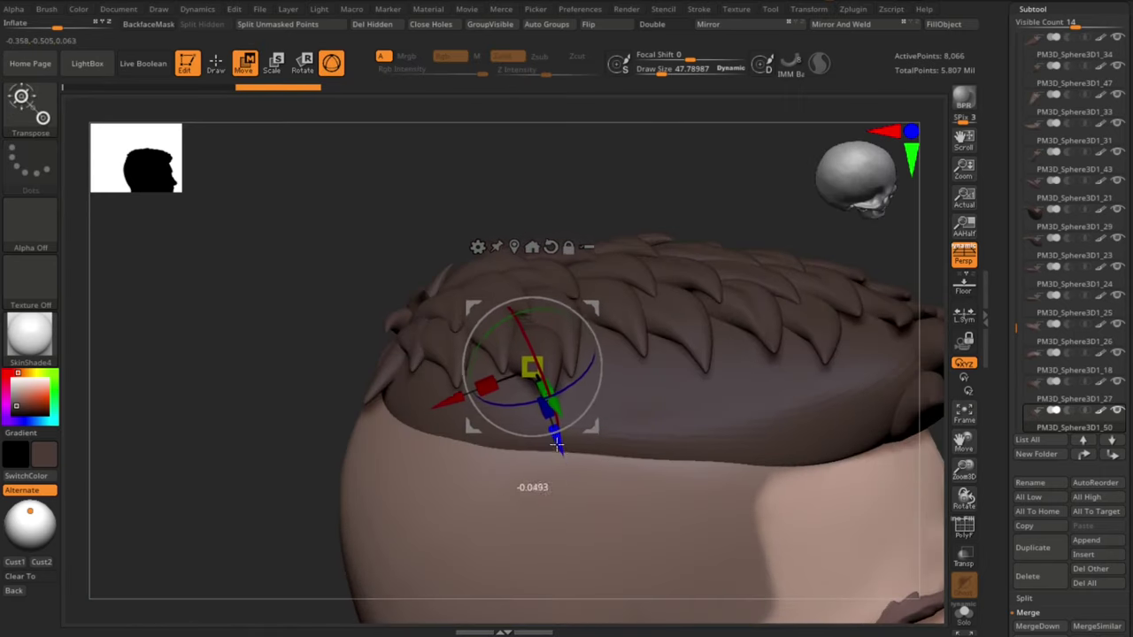
Step: Rotate and move the rear side copy to follow the scalp and the direction of the neighbouring tufts
drag(584, 169, 686, 149)
drag(599, 354, 589, 404)
drag(655, 151, 633, 234)
alt+drag(177, 336, 174, 442)
drag(569, 364, 572, 378)
drag(306, 234, 470, 146)
drag(563, 328, 544, 307)
mouse_move(708, 225)
mouse_down()
mouse_move(623, 230)
mouse_move(624, 292)
mouse_up()
drag(542, 314, 536, 318)
key(q)
Step: Duplicate another tuft in the lower side row and nudge the copy into line with the neighbouring strands
mouse_move(670, 337)
alt+mouse_down()
mouse_move(670, 277)
mouse_move(828, 323)
mouse_move(1032, 596)
alt+mouse_up()
drag(818, 381, 761, 424)
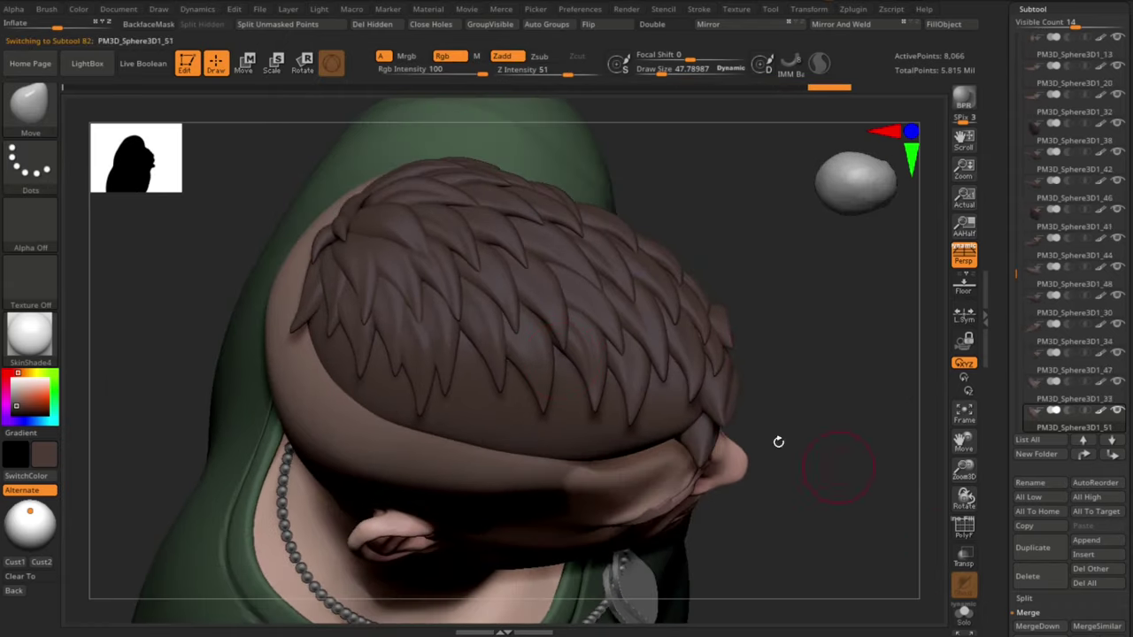
drag(783, 258, 297, 376)
drag(561, 320, 558, 313)
mouse_move(549, 292)
mouse_down()
mouse_move(543, 266)
mouse_move(675, 225)
mouse_move(933, 374)
mouse_move(803, 363)
mouse_move(819, 395)
mouse_move(720, 374)
mouse_move(784, 335)
mouse_move(831, 370)
mouse_up()
key(q)
right_drag(831, 370, 804, 395)
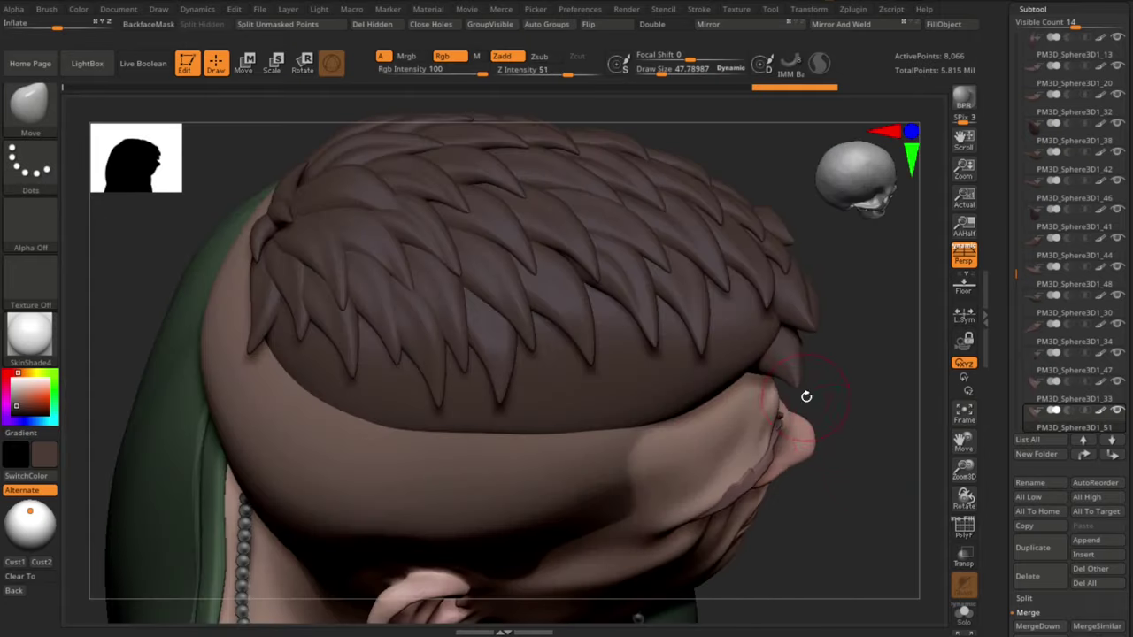
key(w)
drag(509, 298, 512, 299)
key(q)
drag(797, 379, 726, 429)
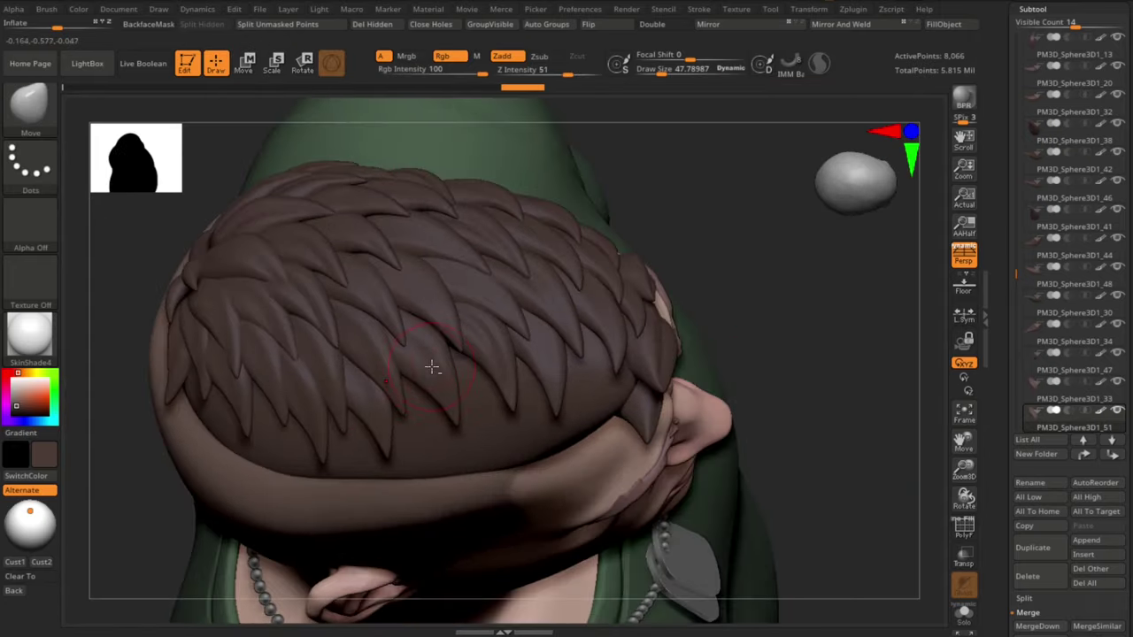
Step: Duplicate the tuft in the middle of the side and move the copy into the gap beside it
alt+click(432, 366)
drag(912, 493, 937, 510)
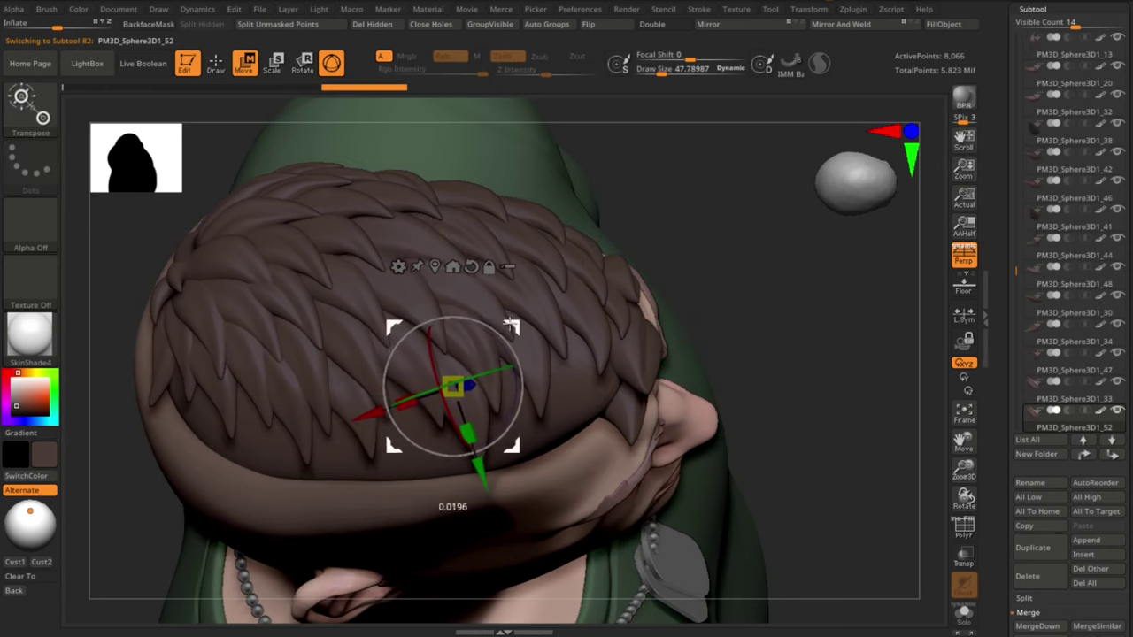
drag(510, 325, 511, 322)
drag(793, 375, 768, 336)
drag(505, 293, 502, 290)
mouse_move(682, 212)
mouse_down()
mouse_move(646, 241)
mouse_move(663, 213)
mouse_up()
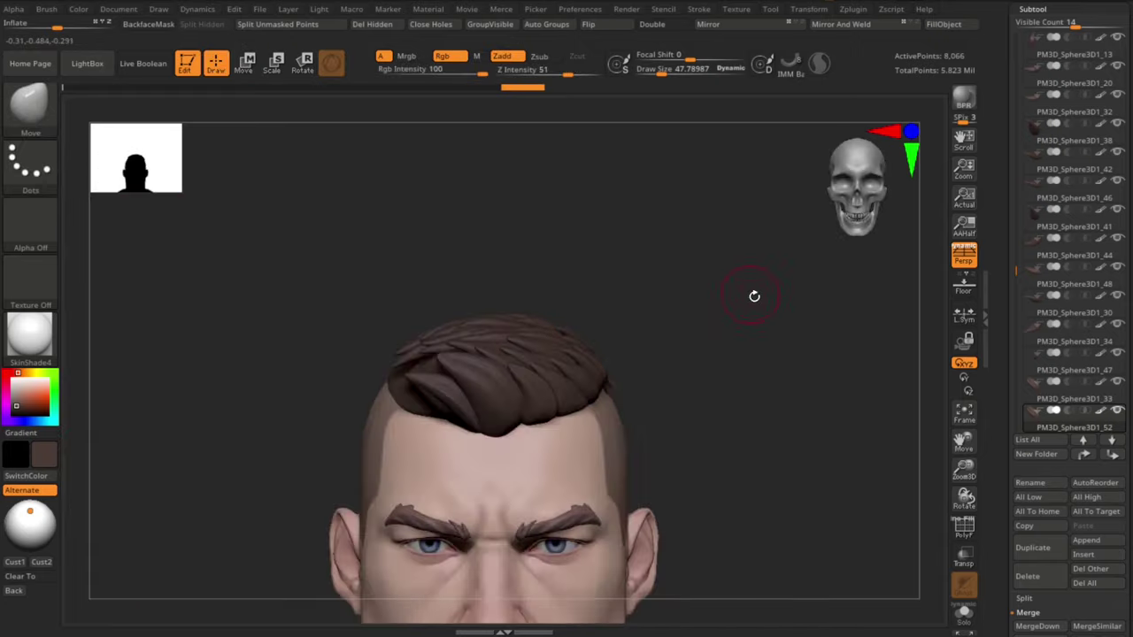
mouse_move(753, 296)
right_down()
mouse_move(784, 339)
mouse_move(741, 169)
mouse_move(375, 457)
right_up()
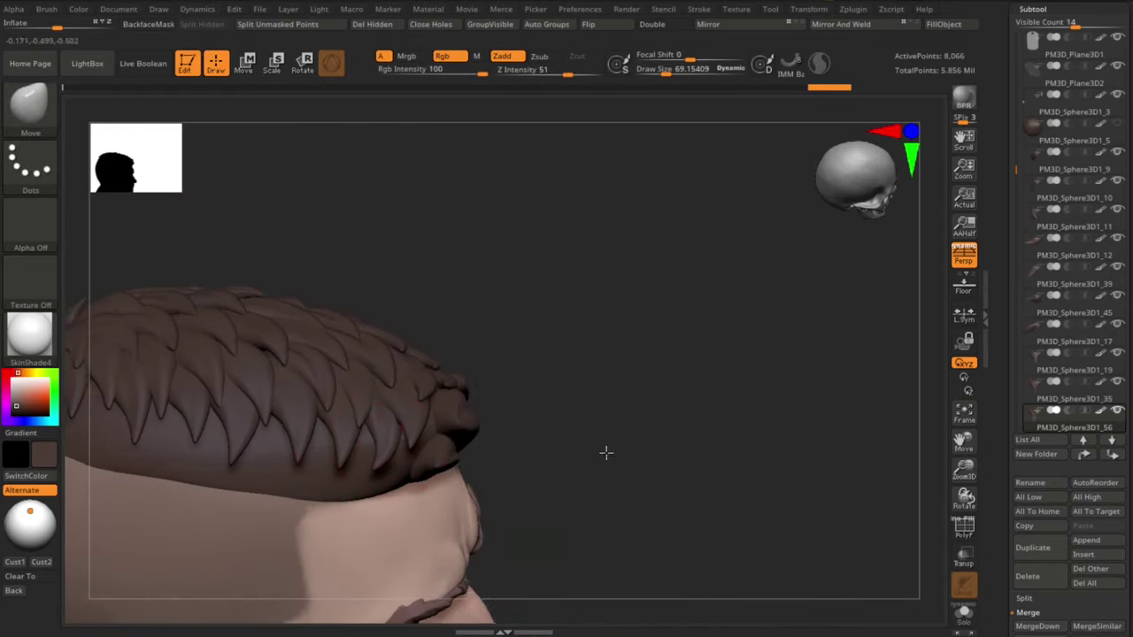
Step: Select the lower side tuft just behind the front hairline and duplicate it
alt+click(345, 455)
key(ctrl+shift+d)
alt+drag(699, 389, 699, 283)
drag(700, 283, 658, 300)
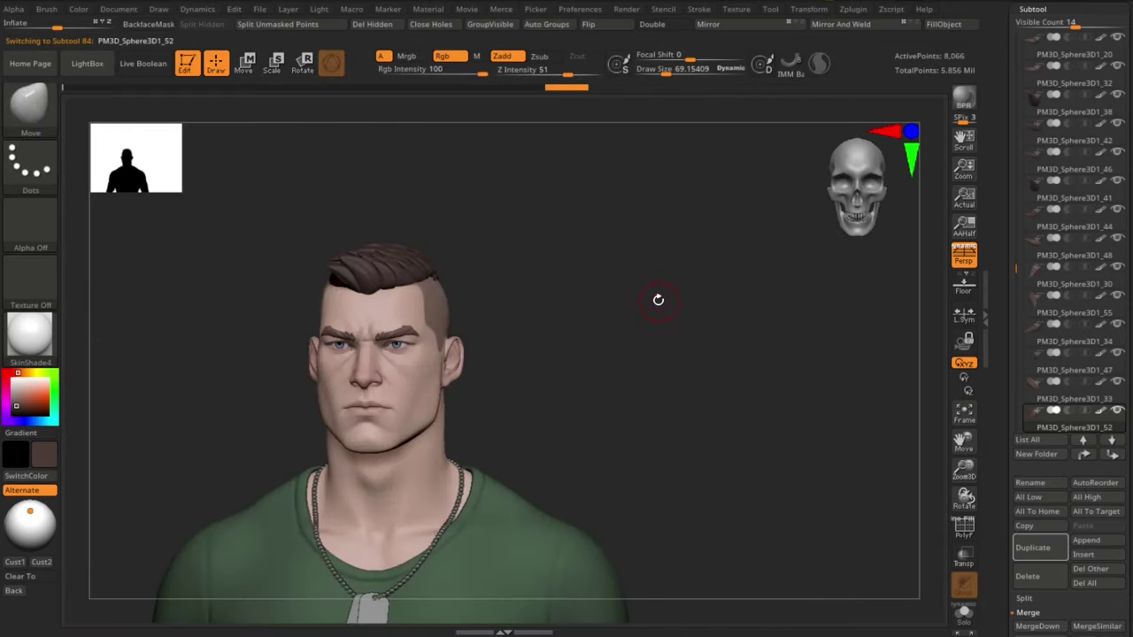
alt+right_drag(659, 300, 690, 298)
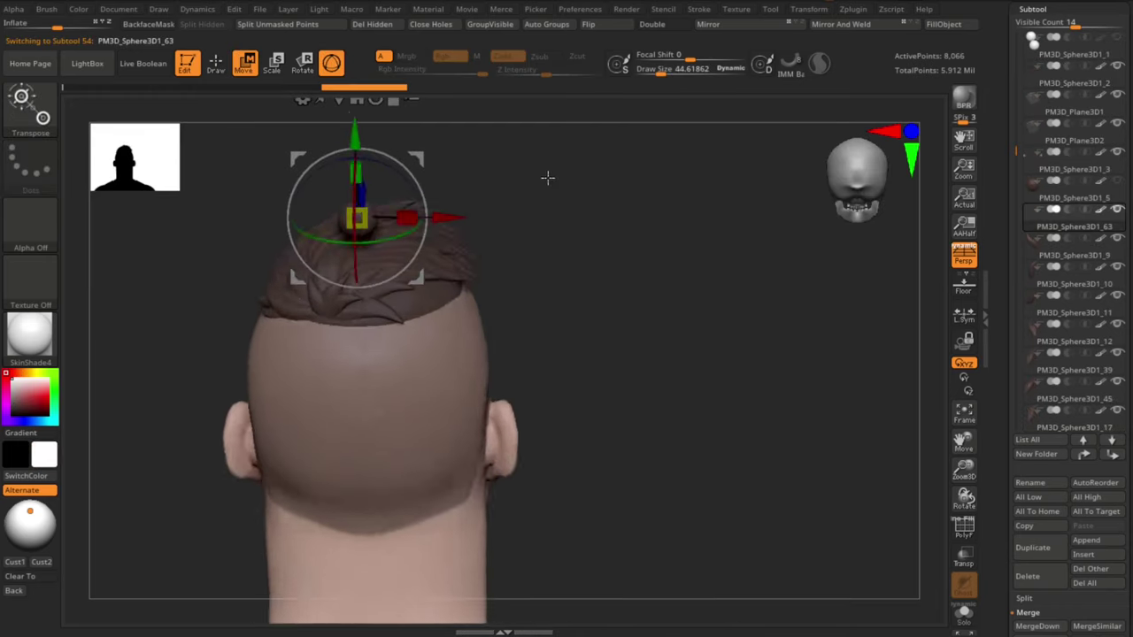
Step: Pull the new sphere at the back of the crown into a long pointed tuft with the Move brush
mouse_move(546, 177)
right_down()
mouse_move(540, 159)
mouse_move(645, 263)
mouse_move(559, 273)
right_up()
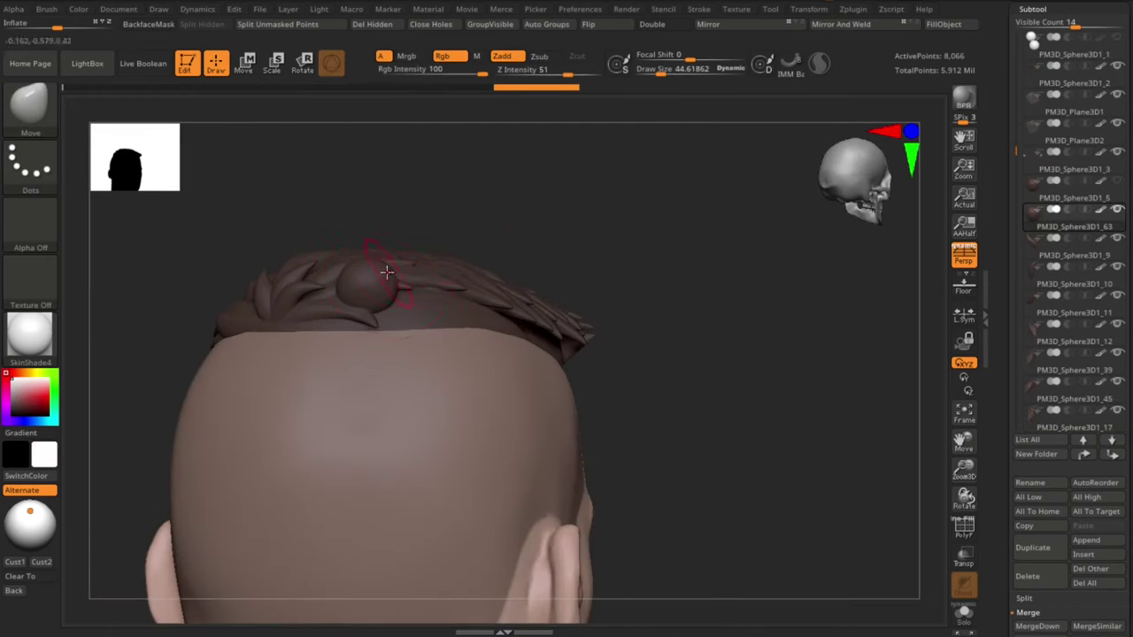
right_drag(365, 281, 439, 271)
drag(440, 271, 423, 262)
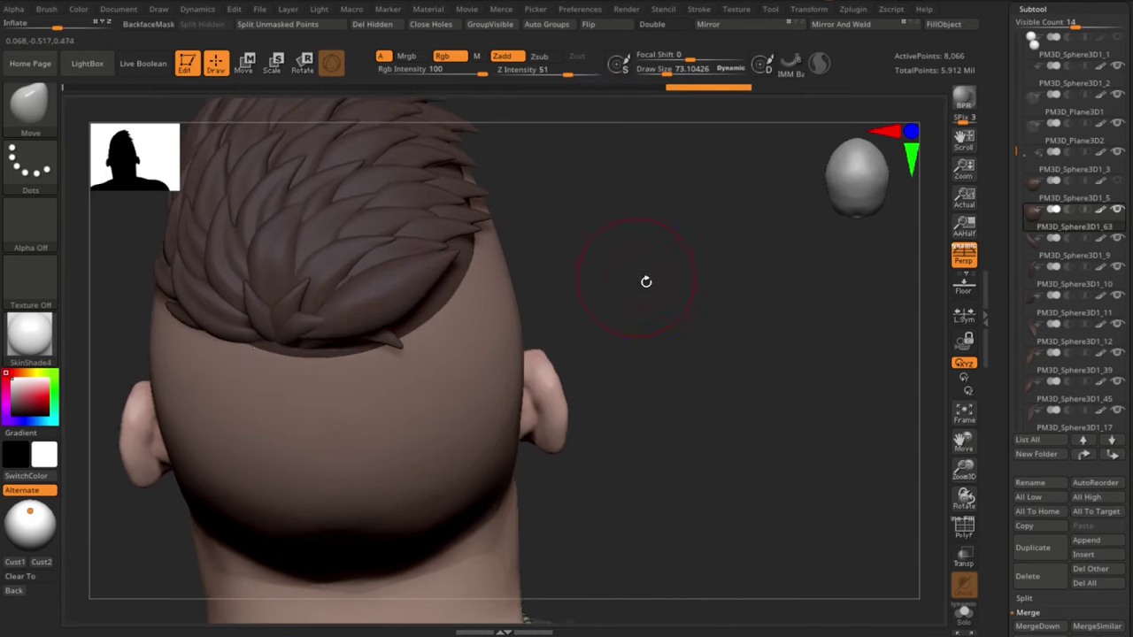
mouse_move(645, 281)
right_down()
mouse_move(643, 250)
mouse_move(596, 216)
mouse_move(531, 214)
mouse_move(640, 375)
mouse_move(641, 403)
right_up()
Step: Move and rotate the new back tuft to follow the rear edge of the hair
key(w)
click(430, 193)
drag(444, 357, 452, 343)
right_drag(763, 213, 773, 84)
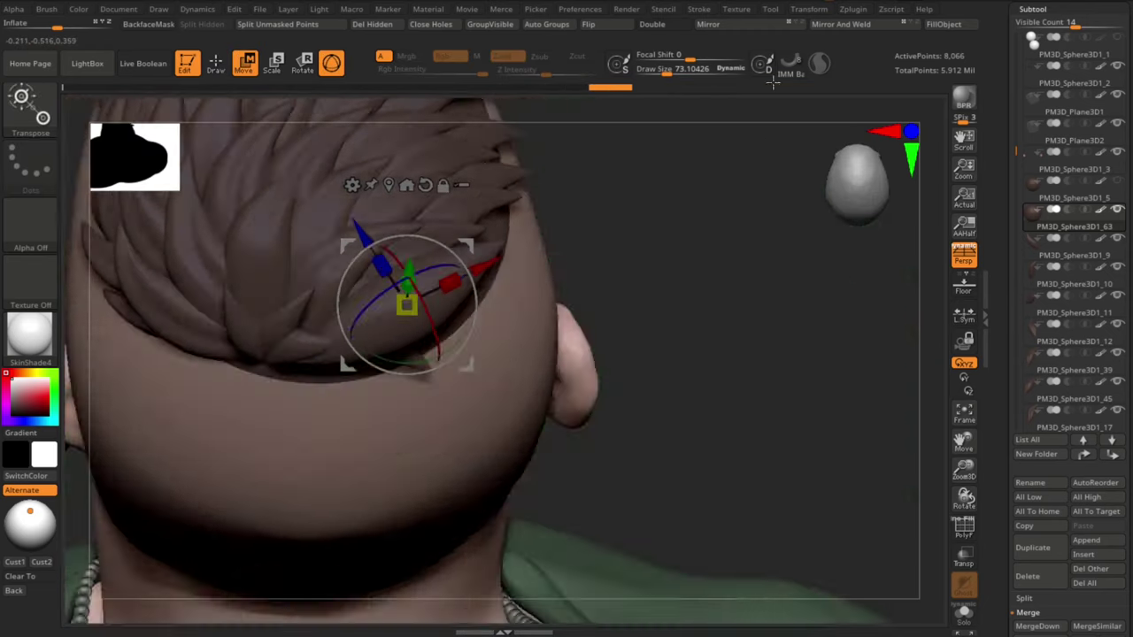
right_drag(801, 398, 739, 293)
drag(404, 223, 404, 213)
mouse_move(823, 337)
right_down()
mouse_move(787, 338)
mouse_move(714, 256)
mouse_move(544, 236)
right_up()
Step: Bend the back tuft around the skull with an enlarged Move brush
key(q)
drag(394, 302, 395, 298)
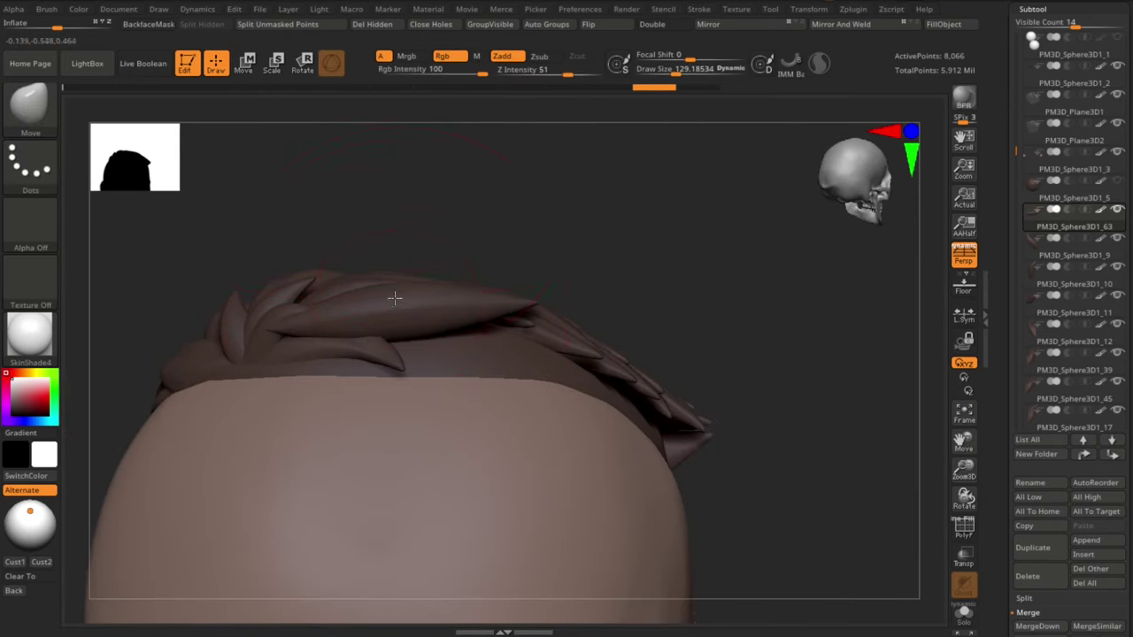
mouse_move(378, 292)
right_down()
mouse_move(650, 220)
mouse_move(716, 331)
mouse_move(687, 298)
mouse_move(424, 369)
mouse_move(741, 349)
mouse_move(711, 316)
mouse_move(668, 328)
right_up()
right_drag(460, 395, 638, 301)
key(w)
right_drag(460, 364, 810, 344)
key(q)
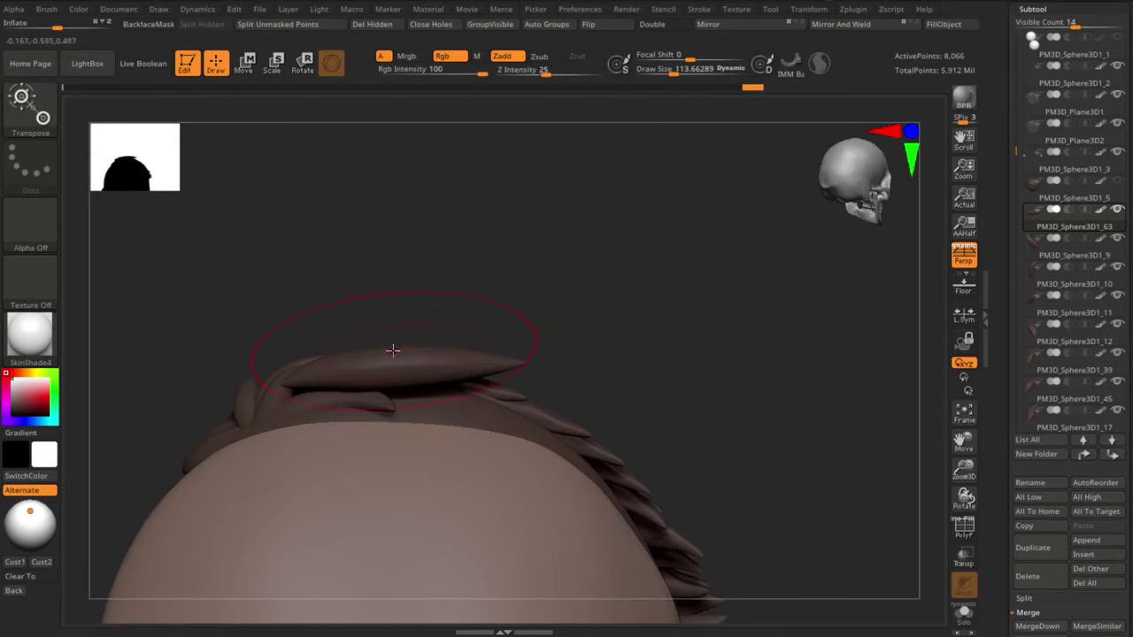
Step: Reduce the brush size and carve a crease near the back tuft's tip with the DamStandard brush
right_drag(619, 286, 621, 340)
key(s)
drag(621, 340, 612, 340)
mouse_move(612, 340)
right_down()
mouse_move(650, 329)
mouse_move(611, 332)
right_up()
key(b)
key(d)
key(s)
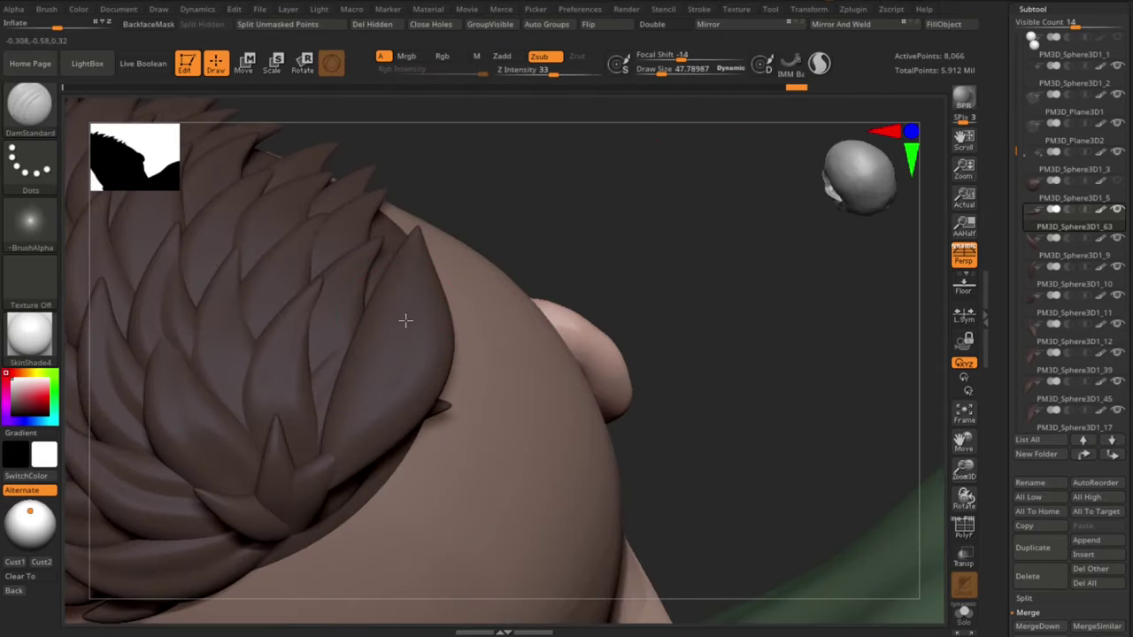
drag(422, 230, 407, 265)
Step: Switch back to the Move brush and push the back tuft's upper edge down toward the scalp
mouse_move(495, 266)
right_down()
mouse_move(653, 299)
mouse_move(653, 354)
right_up()
key(b)
key(m)
key(v)
key(s)
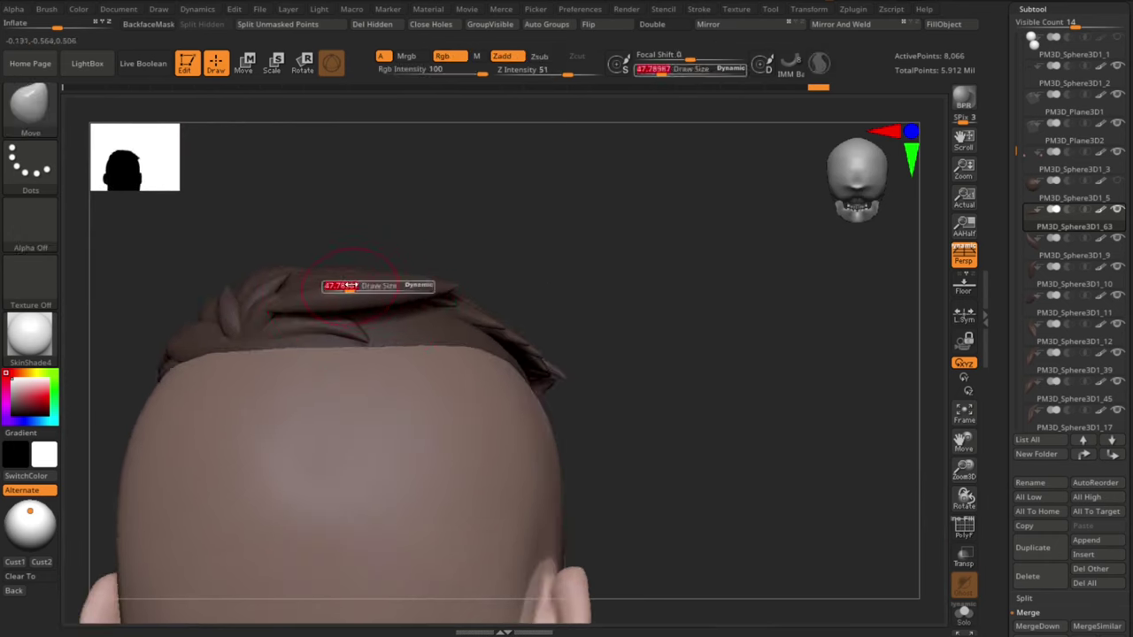
right_drag(354, 285, 389, 284)
drag(363, 266, 359, 289)
mouse_move(549, 248)
shift+right_down()
mouse_move(609, 239)
mouse_move(645, 316)
mouse_move(461, 306)
shift+right_up()
Step: Shift the back tuft closer to the head and reshape its body with the Move brush
key(w)
ctrl+right_drag(461, 306, 460, 354)
right_drag(413, 305, 165, 443)
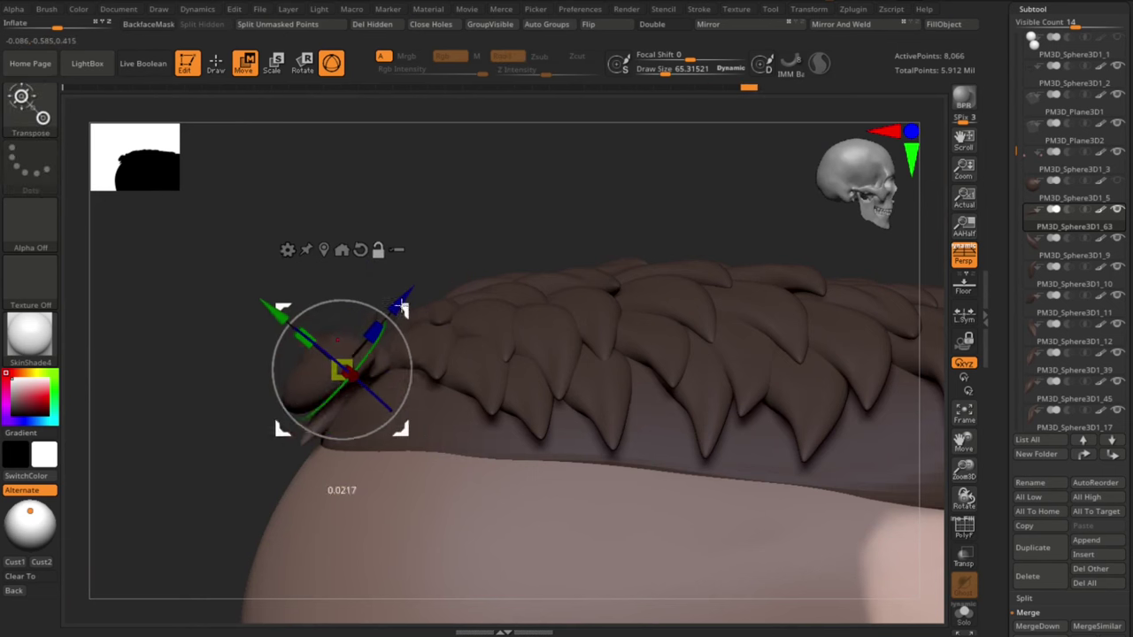
drag(286, 336, 291, 340)
mouse_move(301, 354)
right_down()
mouse_move(718, 397)
mouse_move(705, 353)
right_up()
key(q)
drag(364, 369, 372, 379)
right_drag(652, 396, 639, 383)
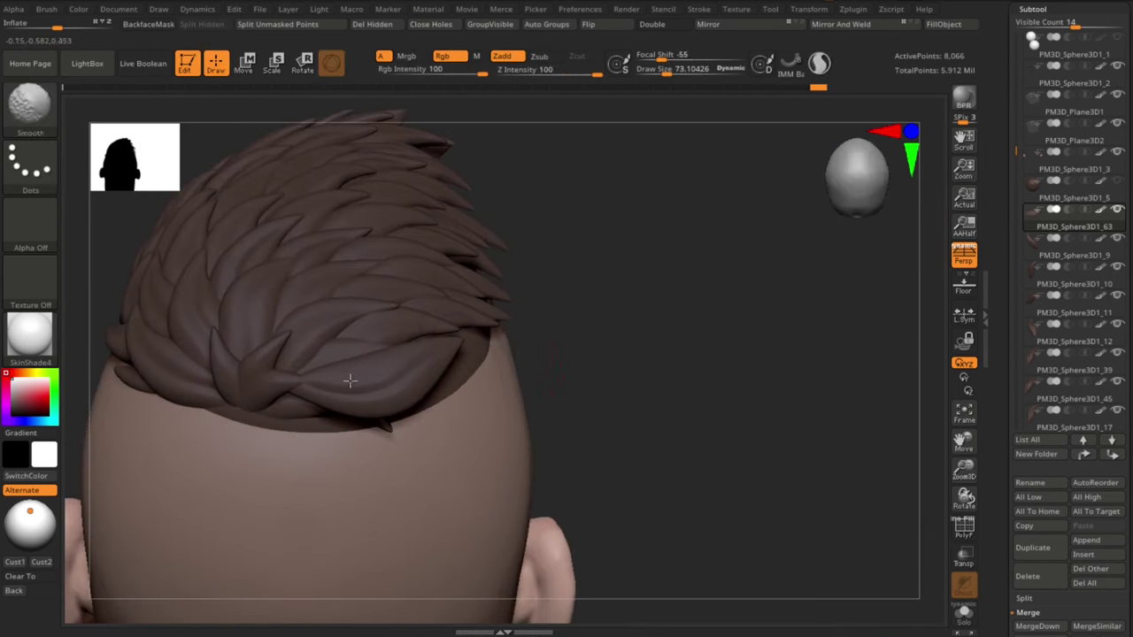
Step: Lower the back tuft along the rear hairline and fine-tune its position against the scalp
mouse_move(549, 376)
right_down()
mouse_move(651, 365)
mouse_move(721, 384)
mouse_move(731, 359)
mouse_move(721, 292)
right_up()
key(w)
drag(417, 390, 413, 399)
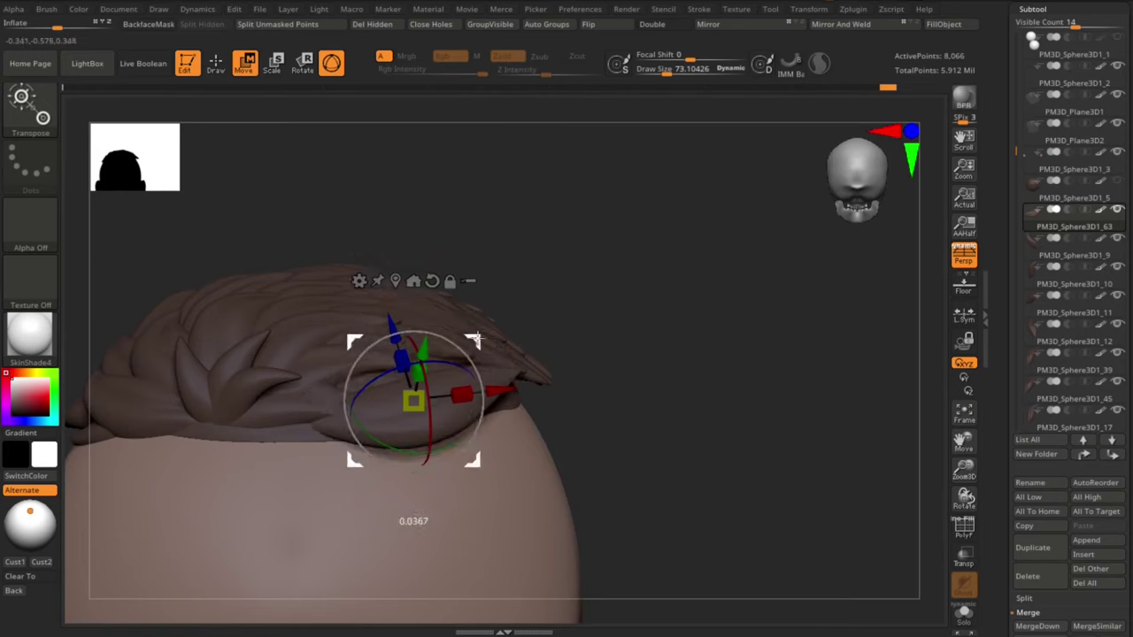
right_drag(611, 389, 660, 389)
drag(450, 333, 446, 338)
mouse_move(637, 380)
right_down()
mouse_move(708, 336)
mouse_move(665, 372)
mouse_move(543, 231)
mouse_move(775, 458)
right_up()
Step: Smooth the back tuft's lower edge and adjust its tip with the Move brush
key(q)
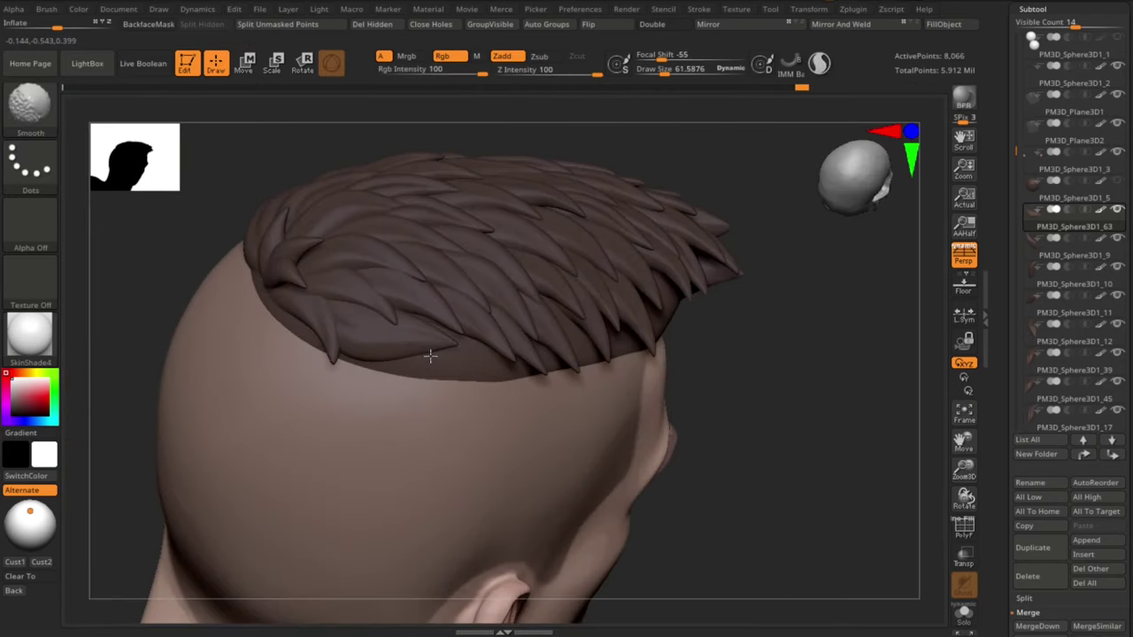
shift+drag(430, 356, 425, 353)
mouse_move(119, 310)
mouse_down()
mouse_move(147, 314)
mouse_move(122, 347)
mouse_up()
drag(450, 353, 447, 346)
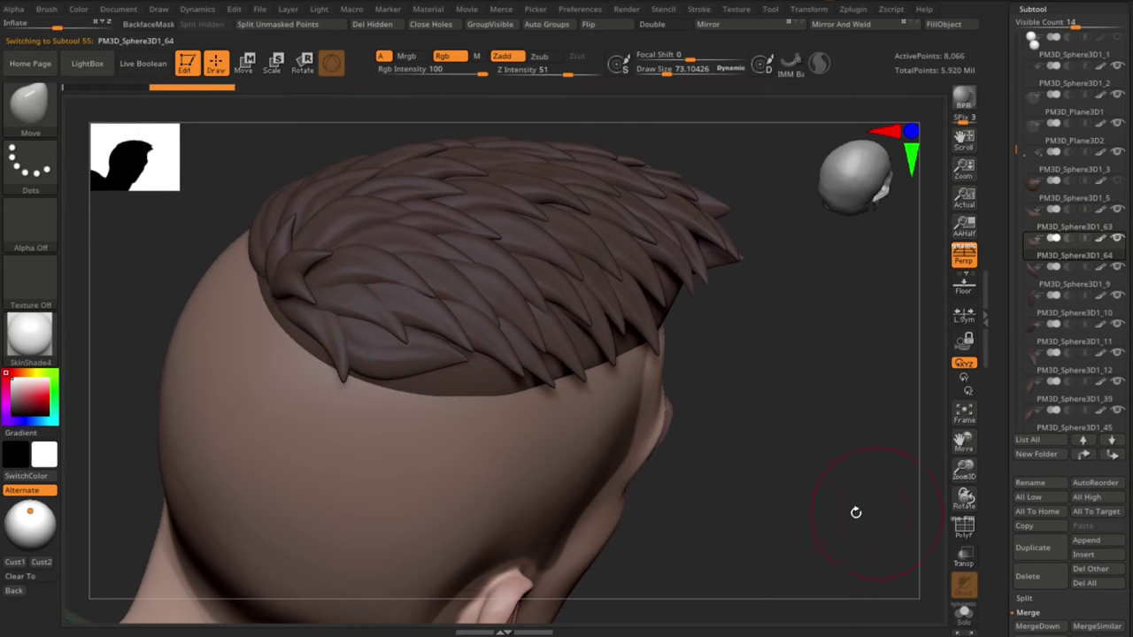
Step: Try a different rotation and position for the copied back tuft, and undo both changes
alt+drag(856, 512, 850, 442)
key(w)
drag(726, 372, 708, 398)
drag(486, 281, 495, 298)
drag(479, 377, 479, 375)
drag(669, 380, 633, 344)
key(ctrl+z)
key(ctrl+z)
Step: Move and rotate the copied tuft forward along the hairline on the head's right side
drag(154, 419, 189, 432)
drag(449, 329, 448, 331)
drag(792, 416, 744, 426)
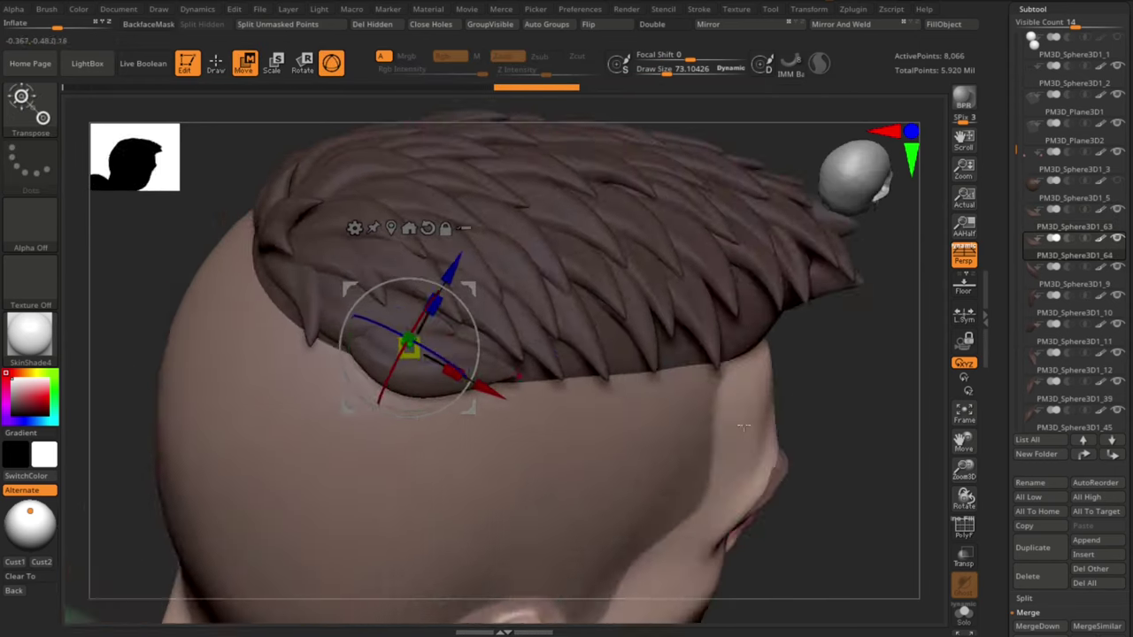
right_drag(549, 390, 504, 381)
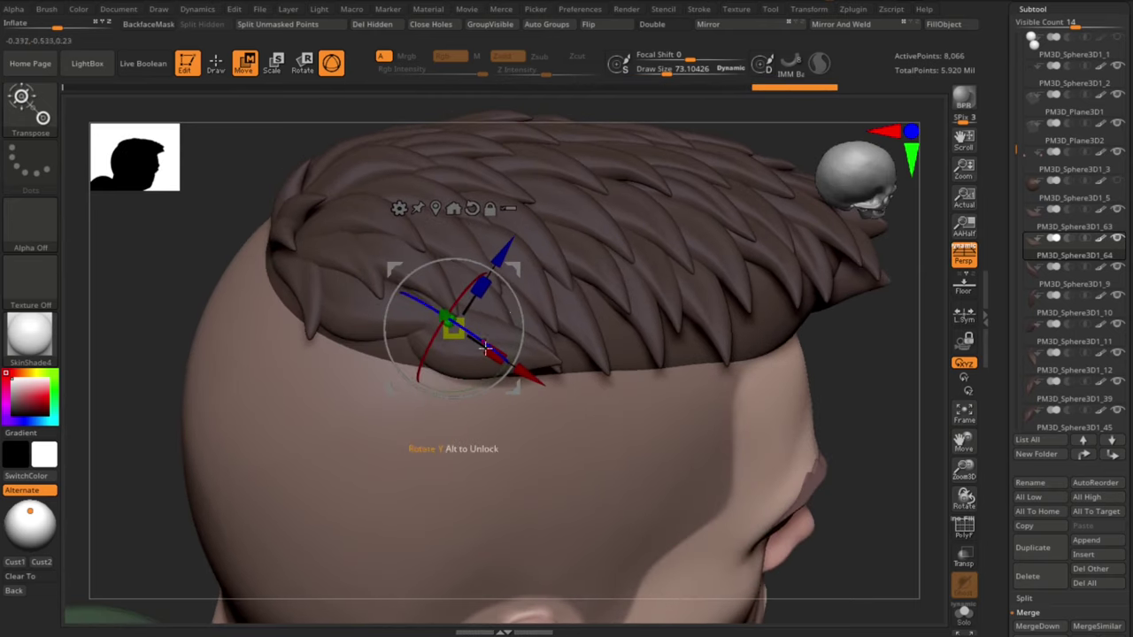
right_drag(867, 379, 500, 324)
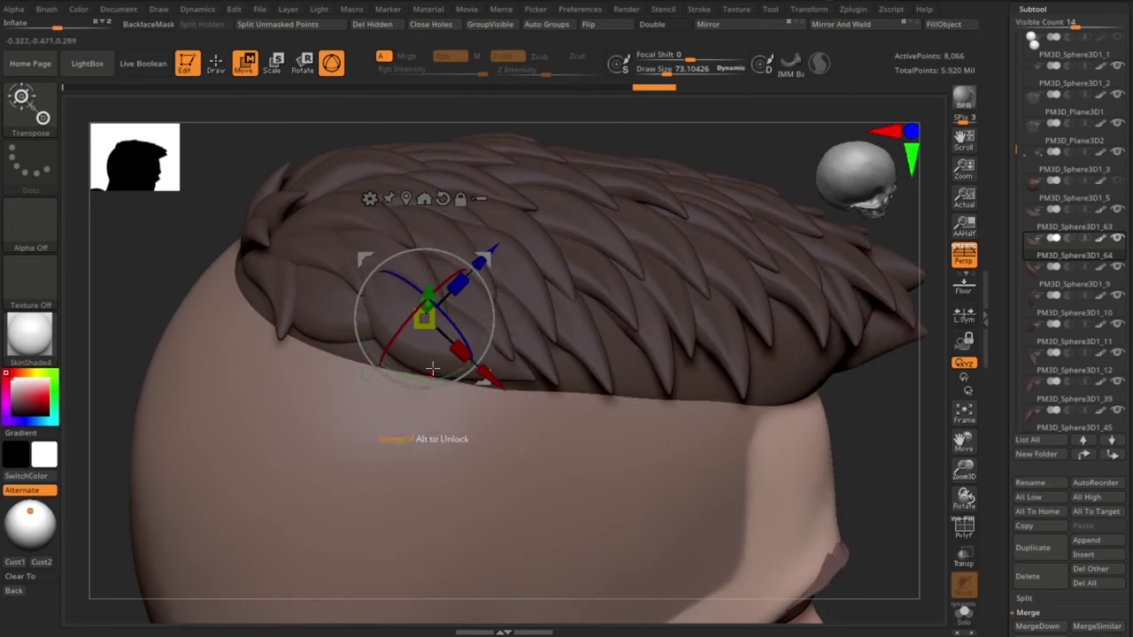
right_drag(433, 368, 426, 356)
right_drag(484, 304, 672, 310)
drag(491, 275, 480, 286)
Step: Lower the side copy to cover the bare edge of the hair base beneath the existing tufts
right_drag(672, 318, 491, 324)
drag(480, 329, 483, 343)
right_drag(531, 372, 753, 390)
key(q)
key(w)
drag(446, 336, 447, 348)
key(q)
Step: Stretch the side copy lengthwise by a factor of about 1.14 along the hairline
right_drag(646, 346, 664, 237)
key(w)
mouse_move(700, 305)
right_down()
mouse_move(610, 248)
mouse_move(596, 268)
mouse_move(633, 305)
right_up()
key(q)
key(w)
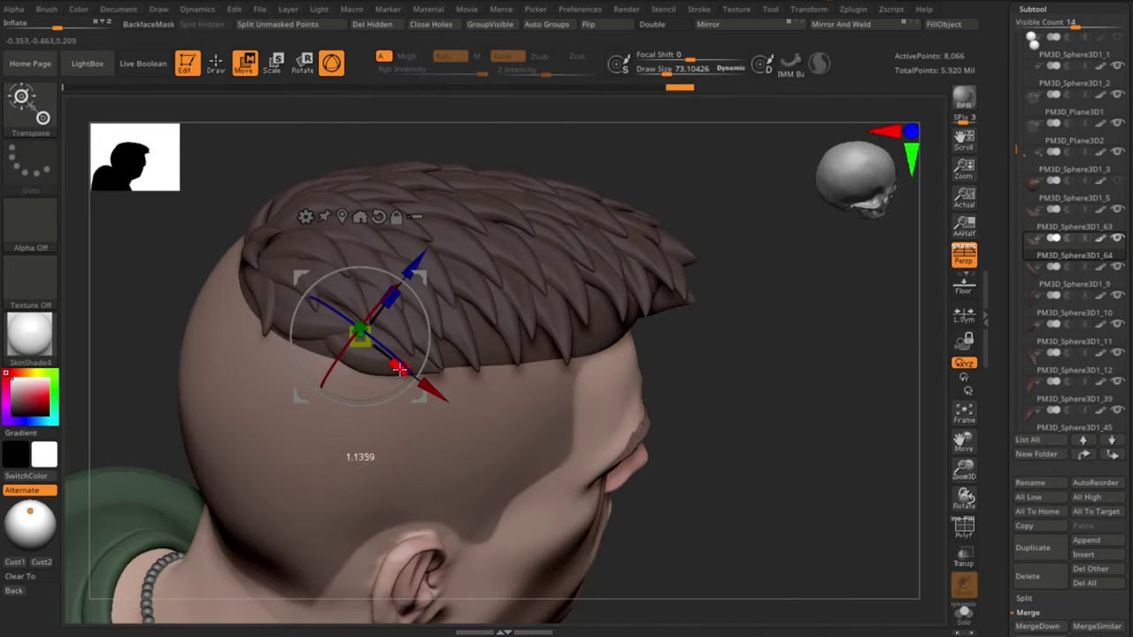
key(q)
Step: Duplicate the side tuft and rotate the copy about 12 degrees along the hairline on the head's right side
mouse_move(800, 462)
right_down()
mouse_move(789, 491)
mouse_move(795, 380)
mouse_move(802, 415)
mouse_move(847, 415)
mouse_move(836, 433)
right_up()
key(ctrl+shift+d)
key(w)
right_drag(551, 248, 542, 263)
drag(421, 251, 466, 258)
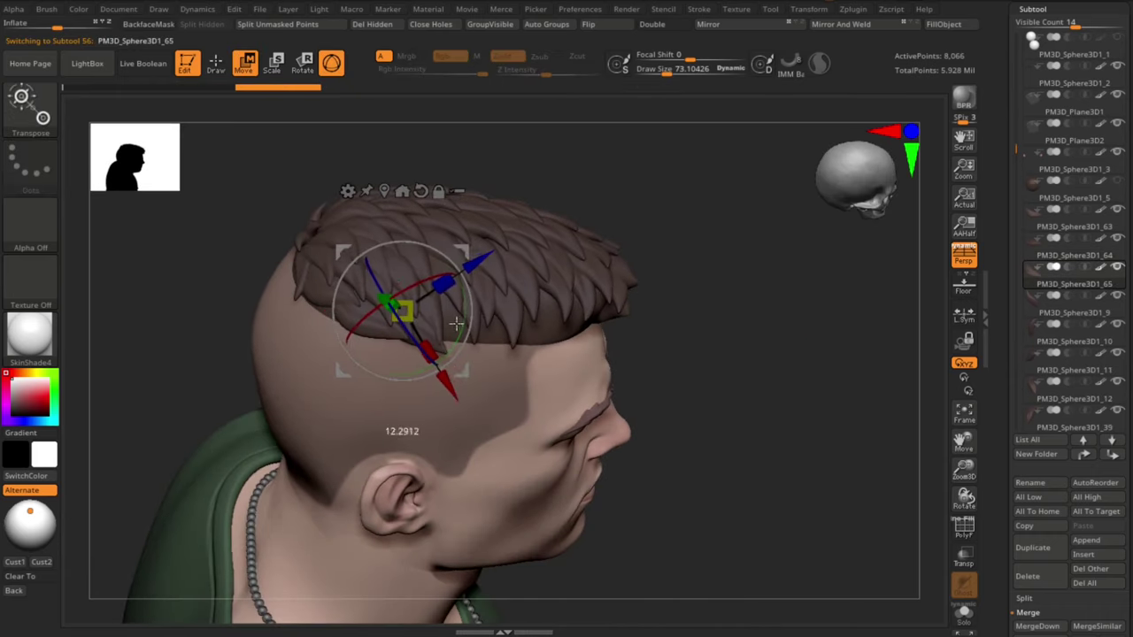
Step: Add another copy of the side tuft and fit it over the bare lower edge of the hair base
key(q)
mouse_move(779, 495)
right_down()
mouse_move(773, 430)
mouse_move(779, 478)
right_up()
ctrl+right_drag(779, 478, 795, 376)
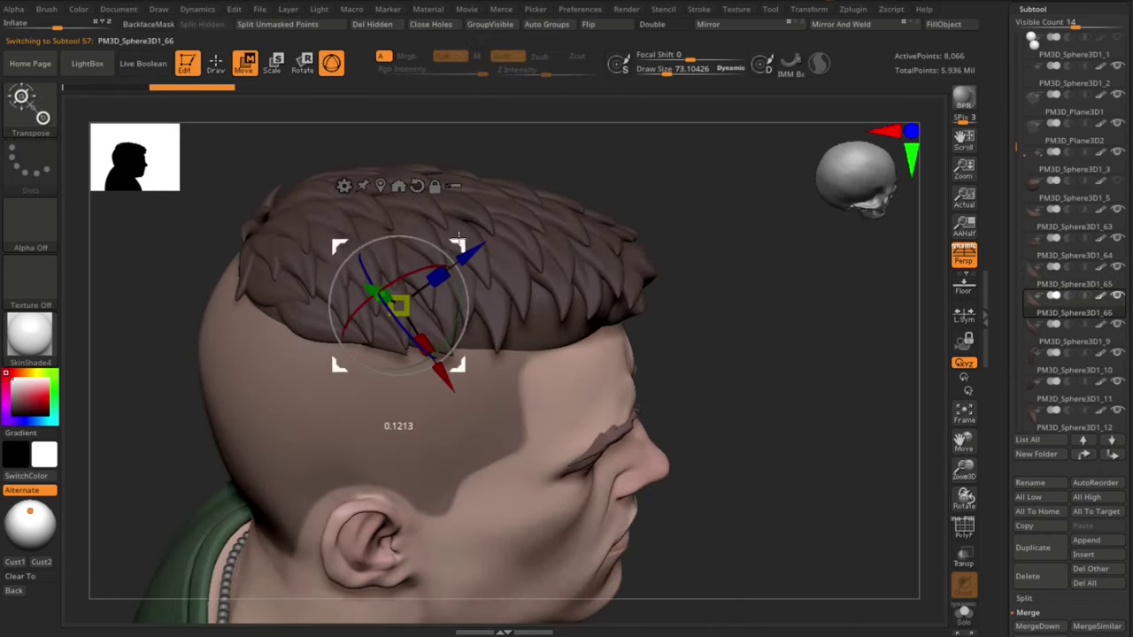
drag(444, 237, 439, 234)
right_drag(783, 482, 790, 442)
mouse_move(790, 443)
ctrl+right_down()
mouse_move(804, 403)
mouse_move(797, 427)
ctrl+right_up()
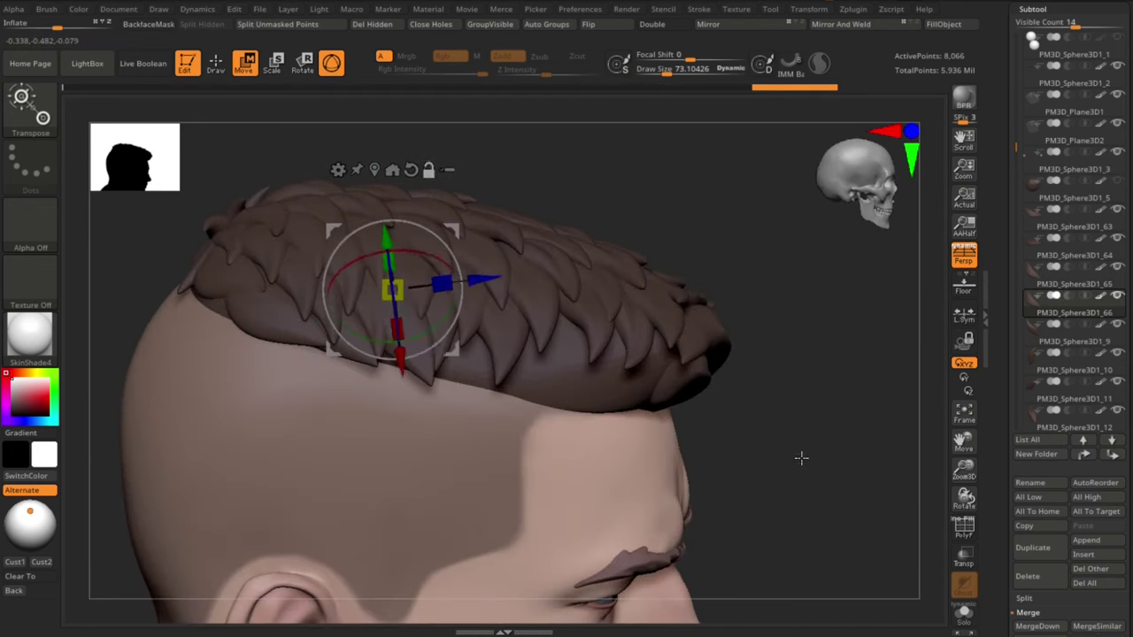
Step: Duplicate the side tuft again and seat the copy against the hair base farther forward above the temple
drag(799, 457, 823, 470)
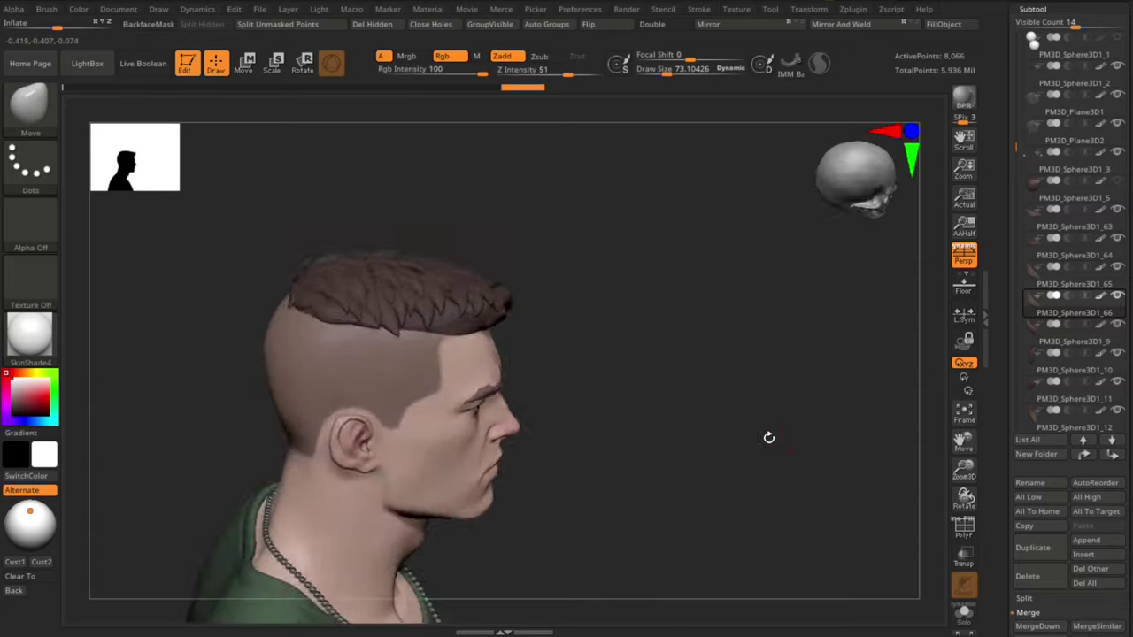
mouse_move(768, 438)
mouse_down()
mouse_move(789, 488)
mouse_move(811, 506)
mouse_move(797, 474)
mouse_up()
key(w)
drag(478, 323, 460, 314)
key(q)
drag(754, 443, 783, 416)
key(w)
drag(363, 303, 402, 322)
drag(791, 469, 640, 213)
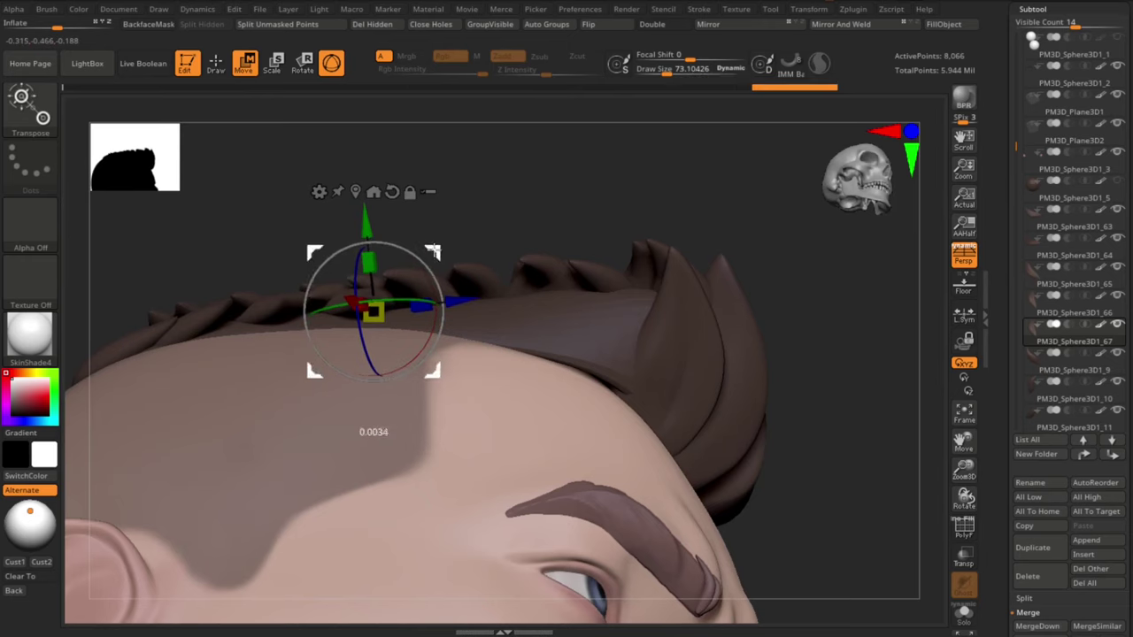
key(q)
key(w)
key(q)
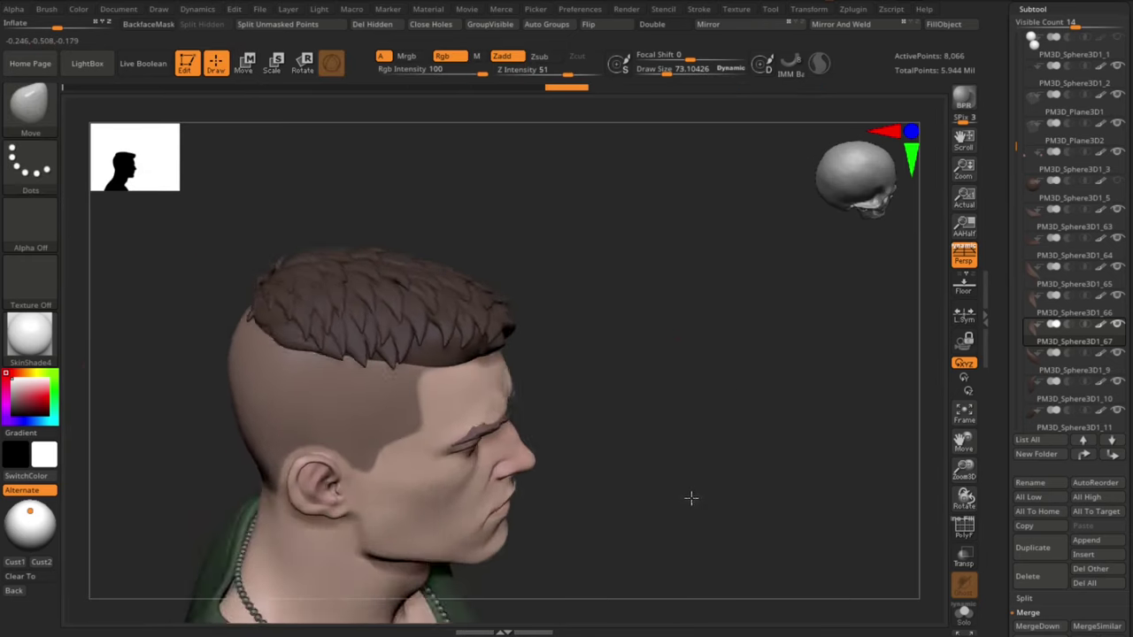
Step: Duplicate the temple tuft and place the new copy closer to the forehead along the side hairline
drag(692, 499, 703, 427)
click(1029, 551)
key(w)
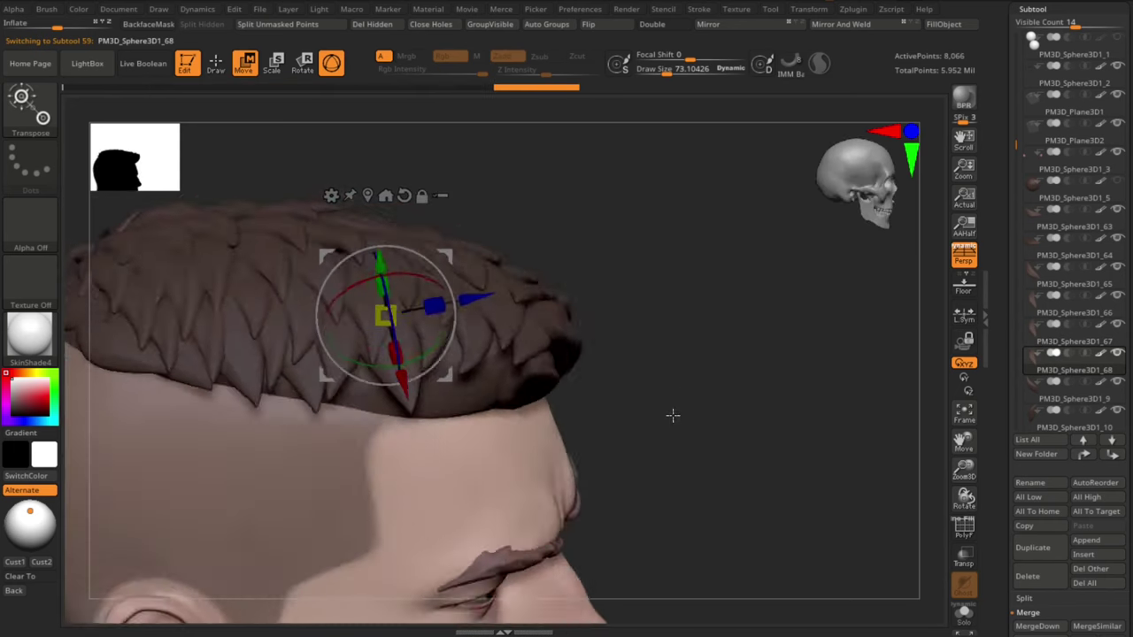
drag(754, 354, 761, 478)
Step: Copy another existing tuft, then move and rotate it over the bare front corner of the hair base
key(q)
key(w)
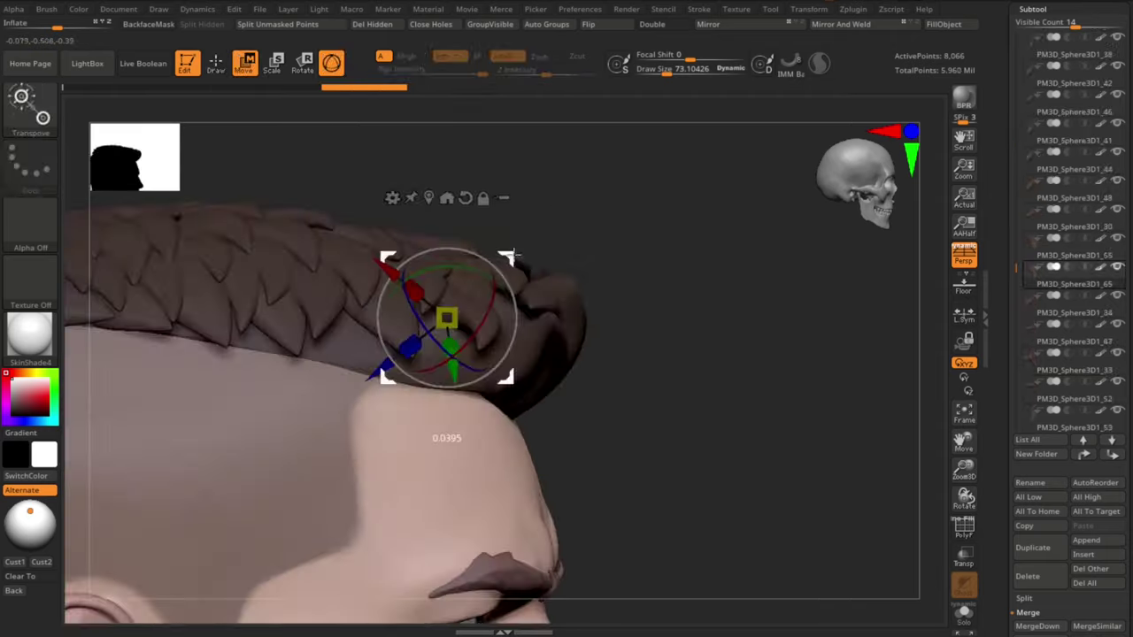
drag(708, 321, 708, 371)
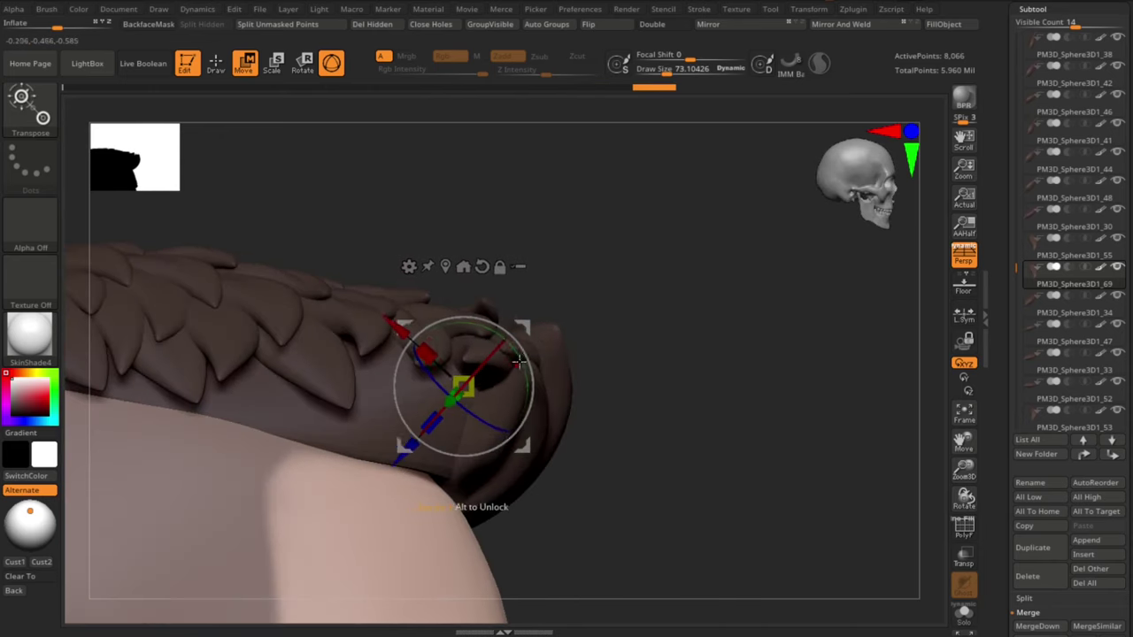
key(q)
mouse_move(682, 354)
alt+mouse_down()
mouse_move(741, 463)
mouse_move(708, 422)
alt+mouse_up()
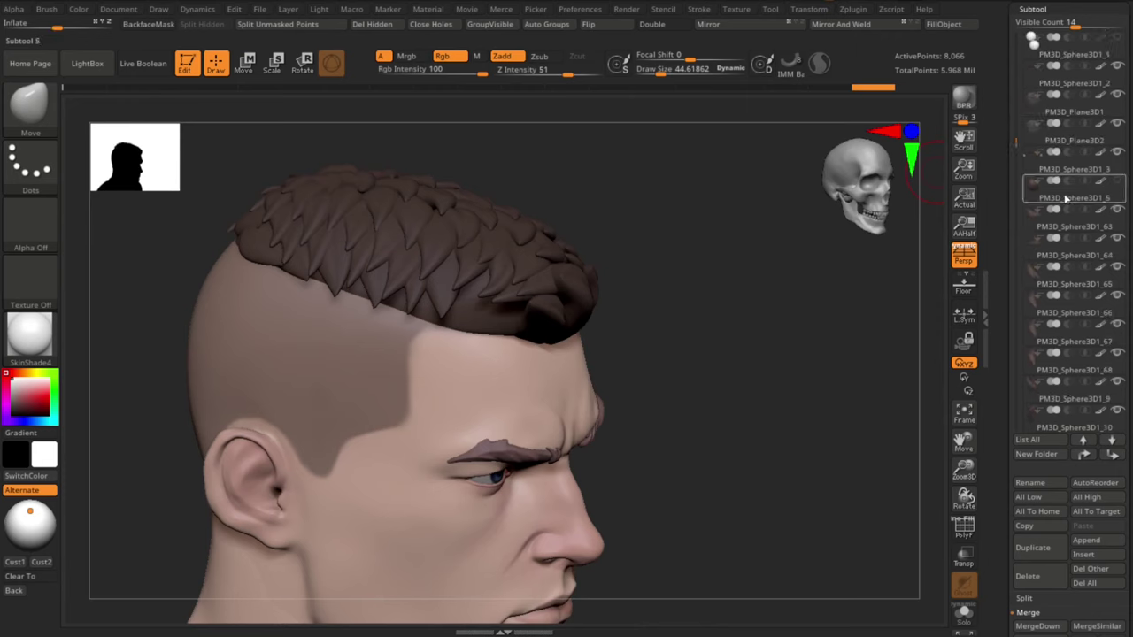
Step: Add a new tuft copy and position it at the front hairline on the head's right side
drag(693, 279, 698, 301)
key(w)
drag(449, 173, 390, 319)
drag(681, 336, 726, 354)
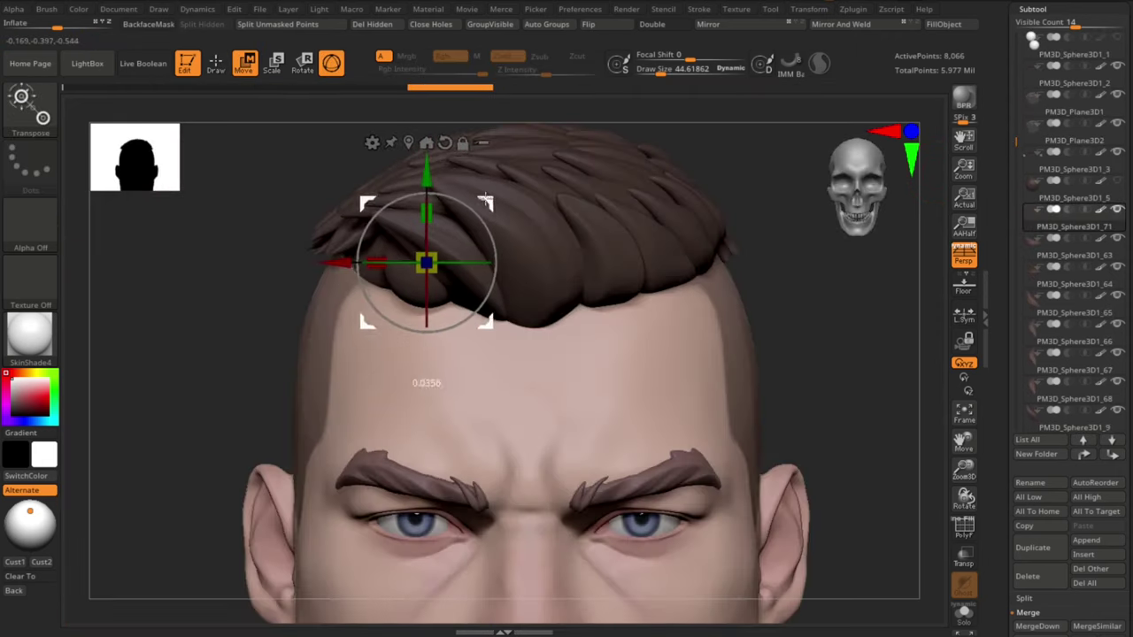
drag(348, 256, 283, 301)
drag(473, 188, 471, 197)
mouse_move(753, 390)
mouse_down()
mouse_move(853, 410)
mouse_move(784, 375)
mouse_move(664, 279)
mouse_up()
Step: Set the Move brush size to about 61.6 and reshape the new front tuft, checking it in isolation
key(q)
key(space)
click(807, 357)
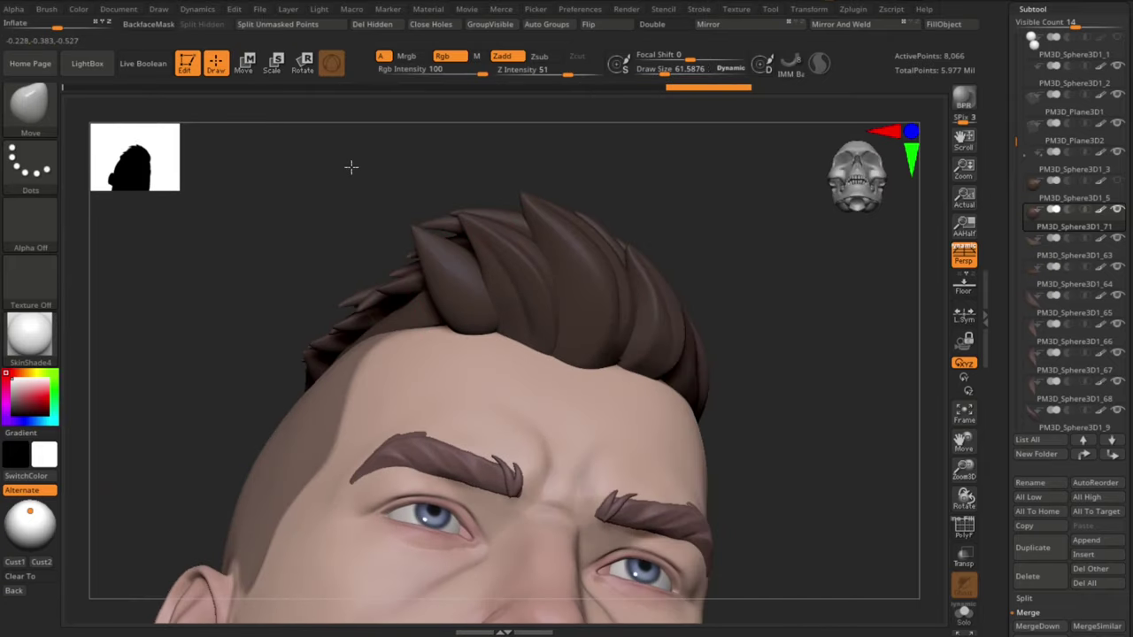
drag(351, 168, 340, 163)
click(964, 614)
drag(550, 457, 553, 465)
click(964, 614)
mouse_move(788, 274)
mouse_down()
mouse_move(800, 336)
mouse_move(847, 354)
mouse_up()
key(space)
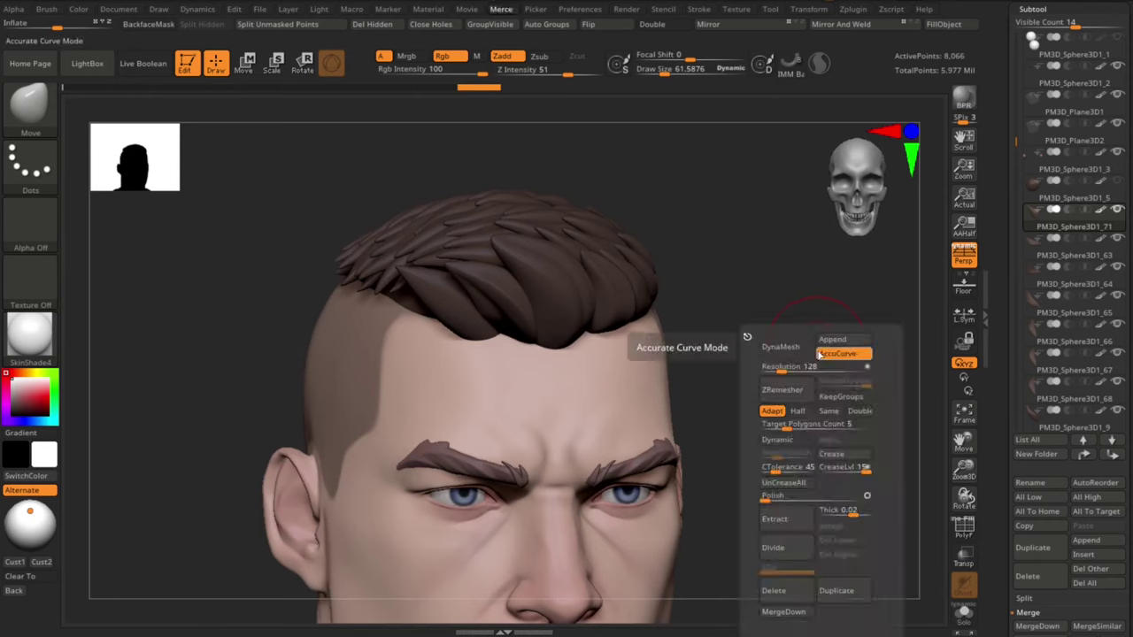
Step: Duplicate the selected front hair lock and move the copy back onto the hairline above the right temple
mouse_move(746, 336)
mouse_down()
mouse_move(667, 275)
mouse_move(845, 355)
mouse_up()
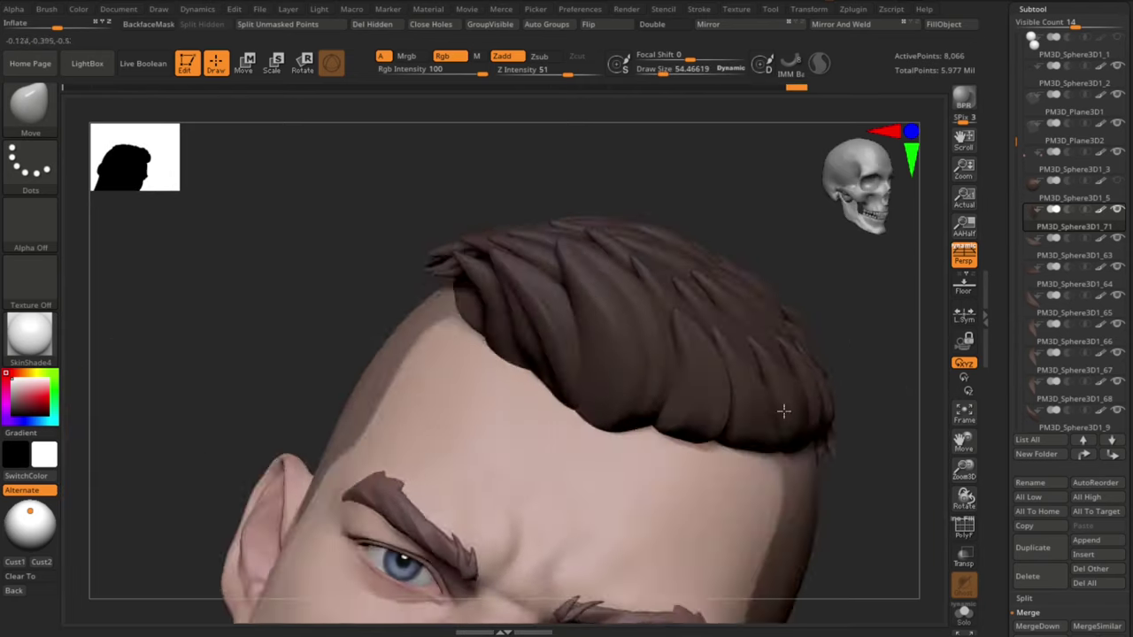
shift+drag(783, 411, 633, 389)
click(1041, 539)
key(w)
alt+drag(807, 354, 829, 425)
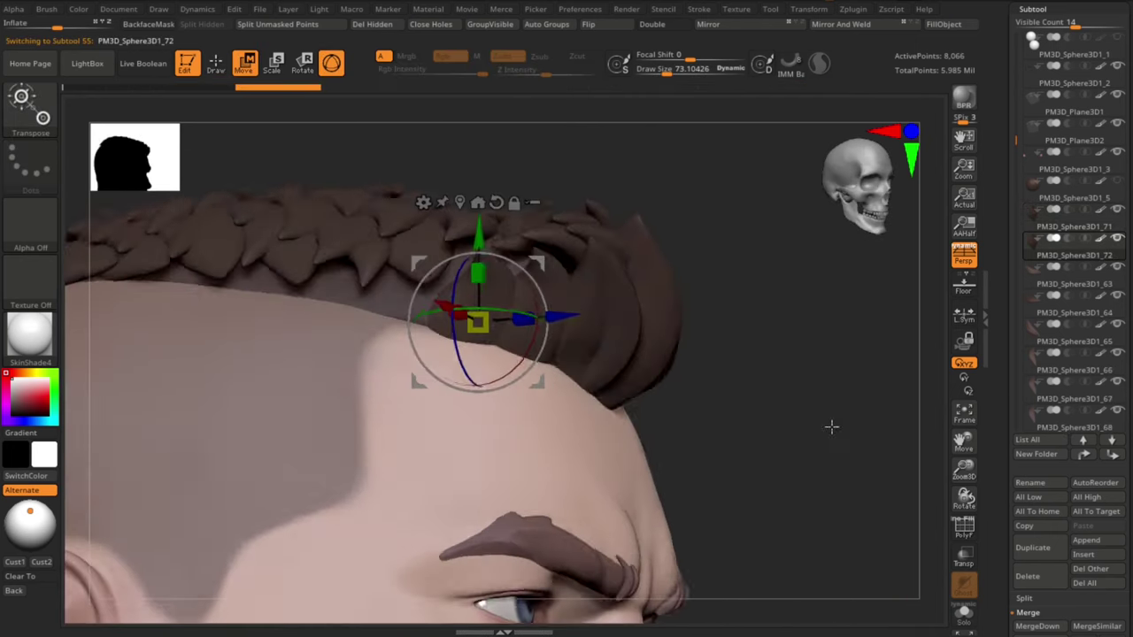
drag(735, 297, 761, 352)
drag(461, 324, 459, 362)
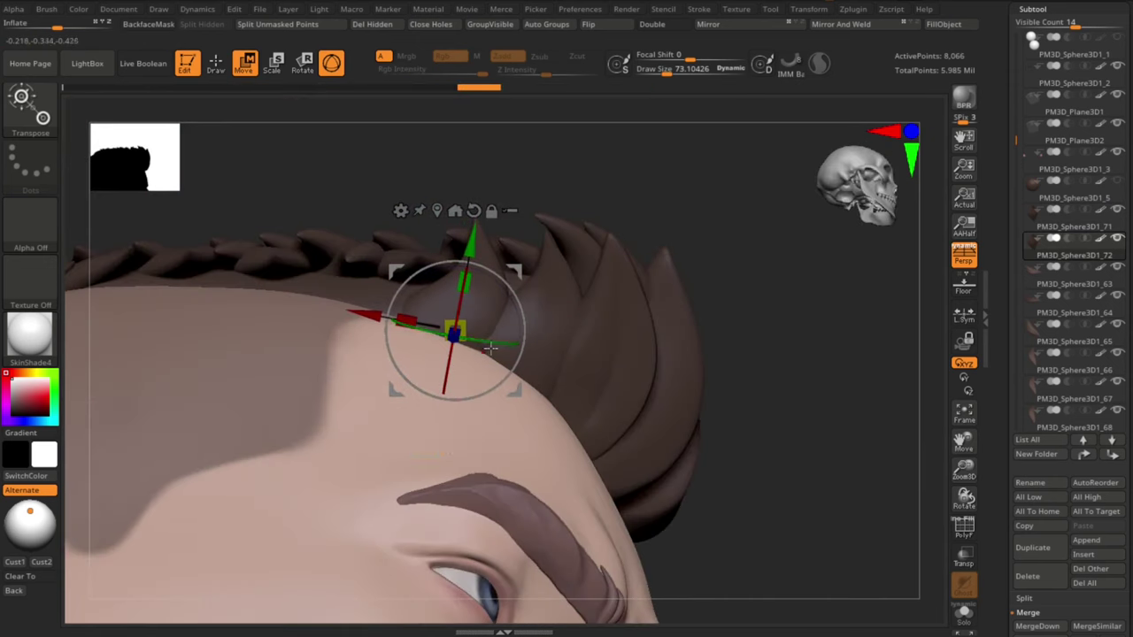
key(q)
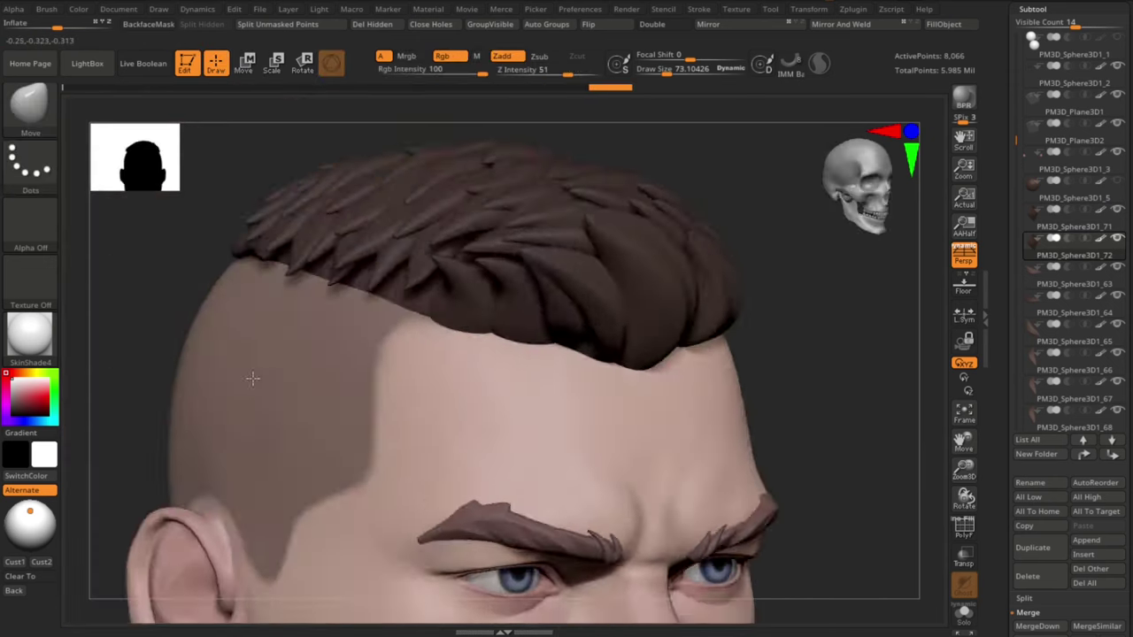
mouse_move(253, 379)
mouse_down()
mouse_move(354, 383)
mouse_move(398, 310)
mouse_move(425, 327)
mouse_up()
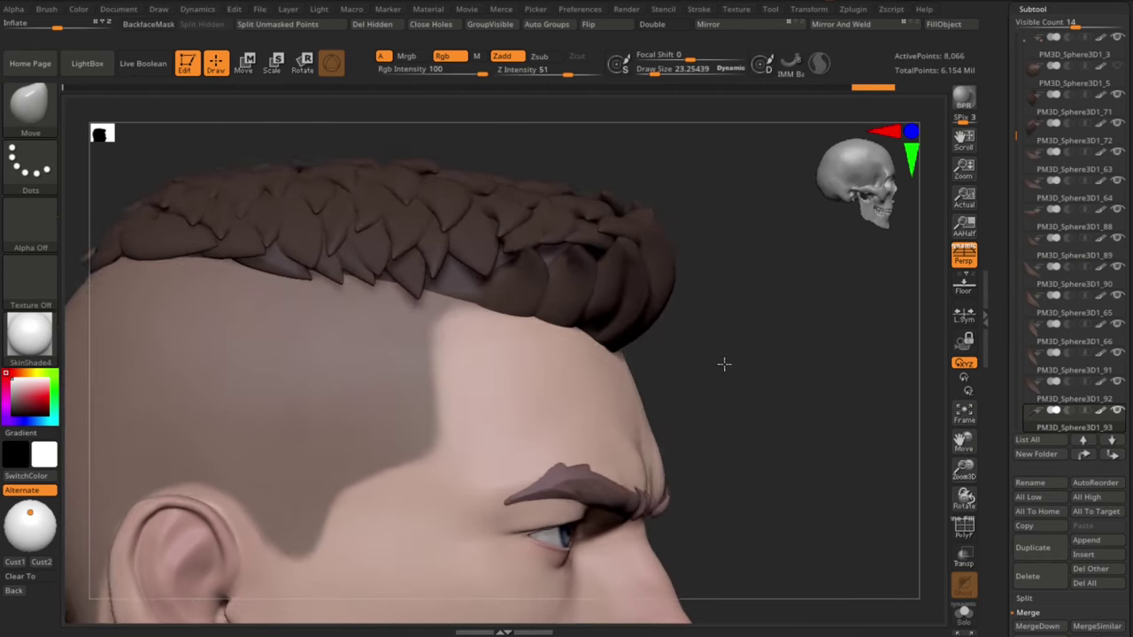
Step: Duplicate the selected side hair strand and roughly move and rotate the copy above the right temple
drag(724, 364, 733, 364)
key(w)
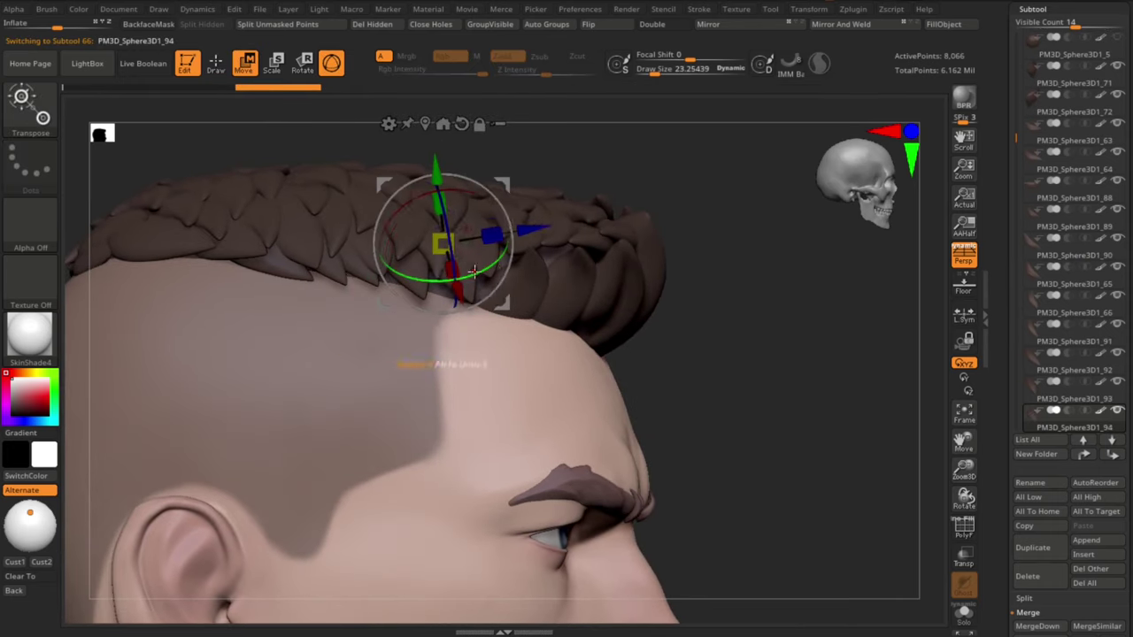
drag(490, 190, 491, 188)
drag(779, 332, 763, 355)
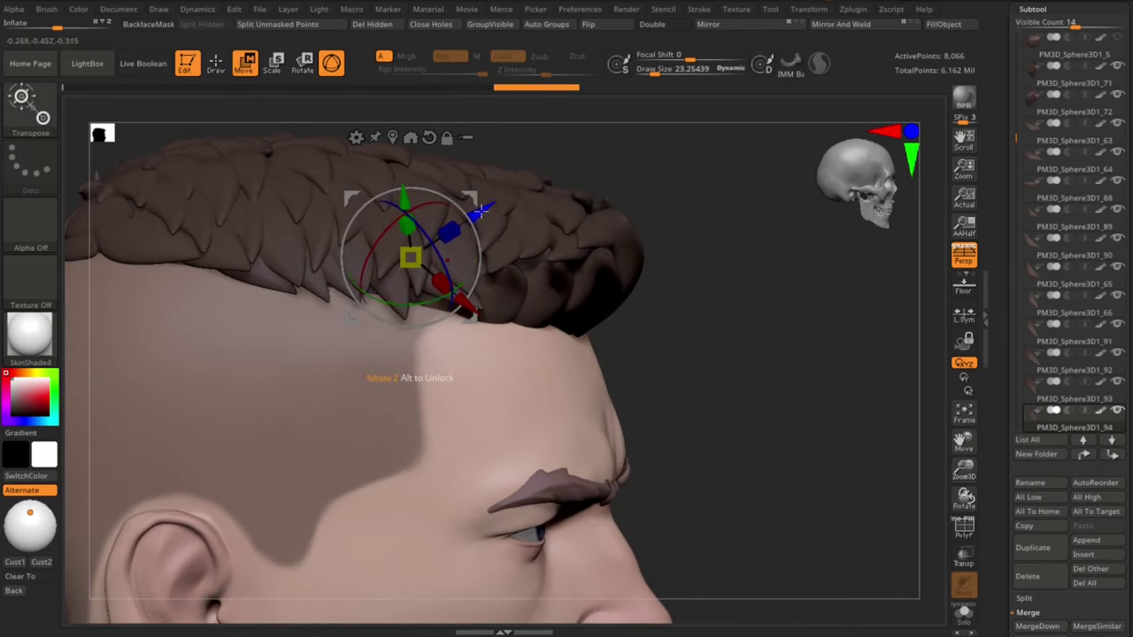
drag(480, 210, 403, 169)
mouse_move(532, 174)
mouse_down()
mouse_move(751, 362)
mouse_move(218, 394)
mouse_move(713, 357)
mouse_move(448, 183)
mouse_up()
drag(744, 363, 710, 255)
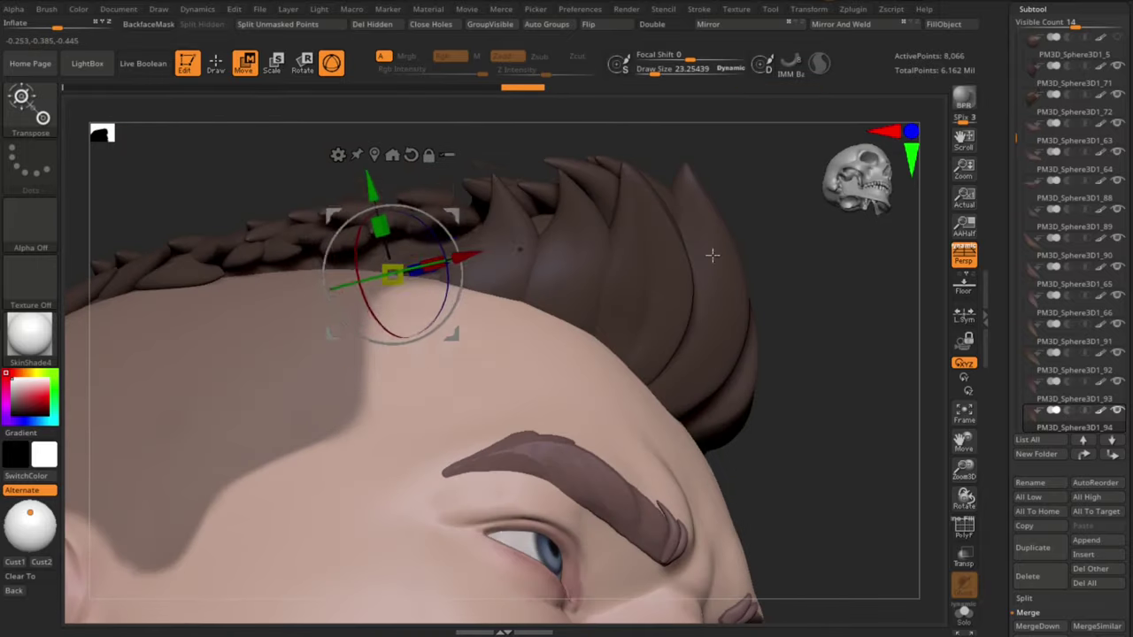
Step: Refine the copied strand's placement and angle against the scalp, checking it from the side and from above
drag(455, 189, 452, 184)
drag(726, 310, 713, 305)
drag(714, 265, 743, 362)
drag(396, 173, 398, 166)
drag(726, 354, 711, 266)
Step: Reshape the copied strand with the Move brush at a draw size of about 104 and reposition it beside the front locks
key(q)
key(s)
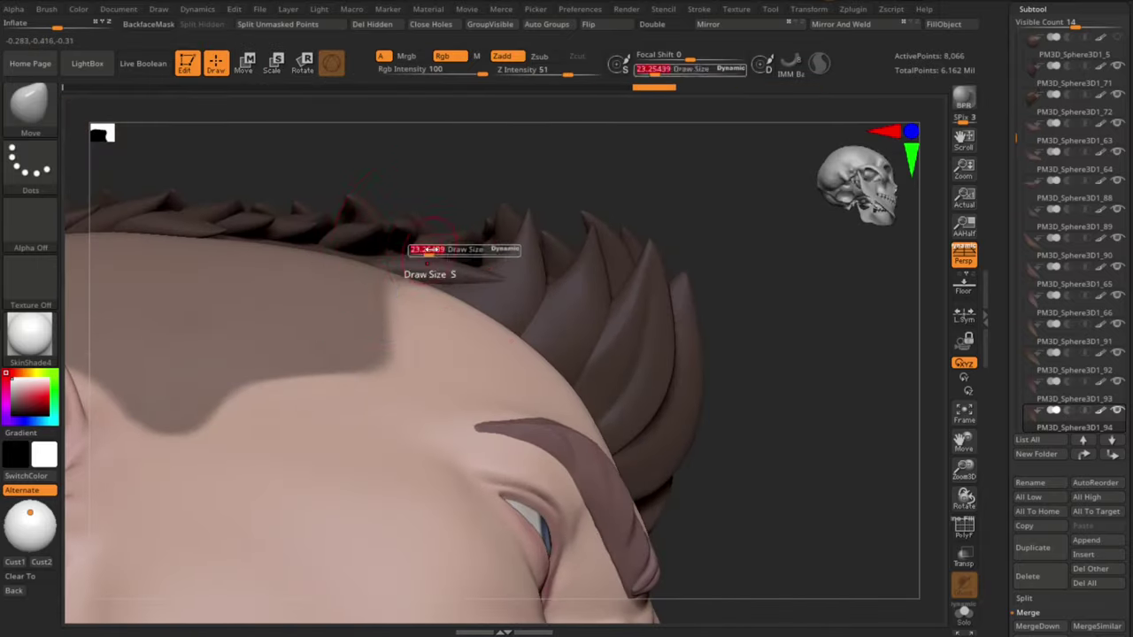
key(w)
drag(443, 213, 439, 218)
key(q)
key(s)
drag(399, 232, 416, 232)
key(w)
drag(443, 302, 452, 276)
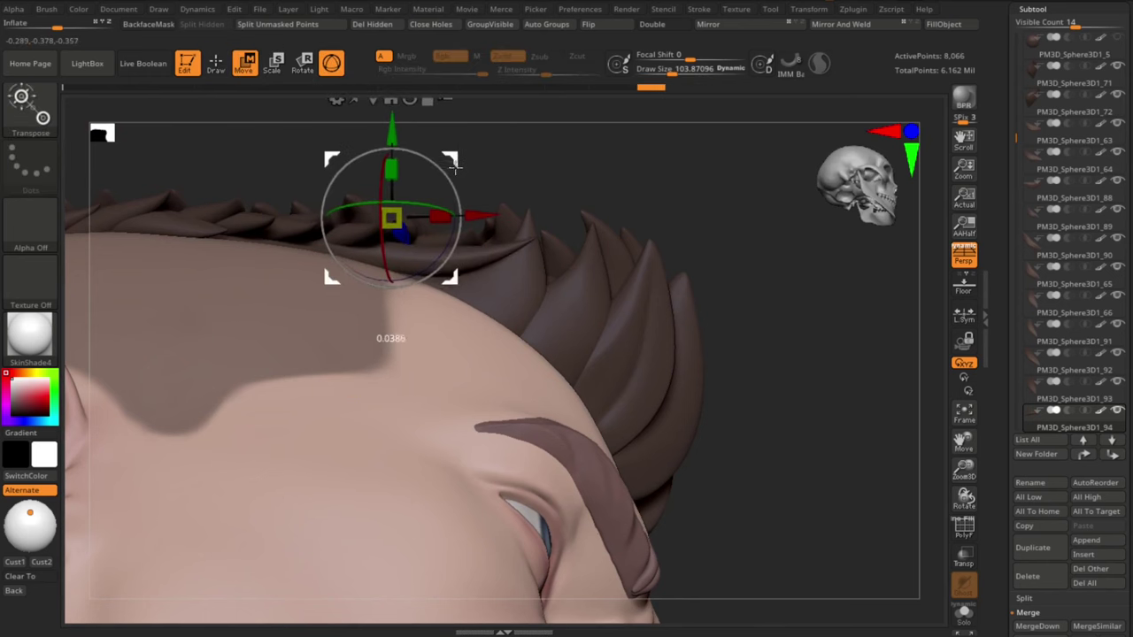
Step: Settle the reshaped strand into the gap along the hairline above the right temple
drag(655, 301, 700, 354)
drag(345, 232, 754, 375)
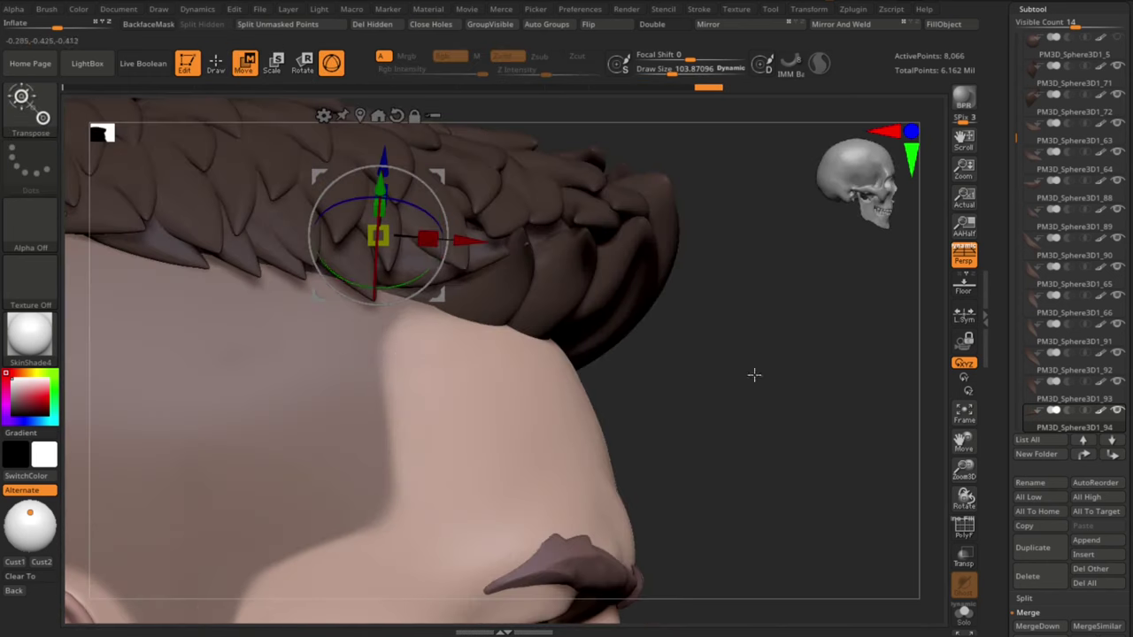
drag(453, 189, 438, 297)
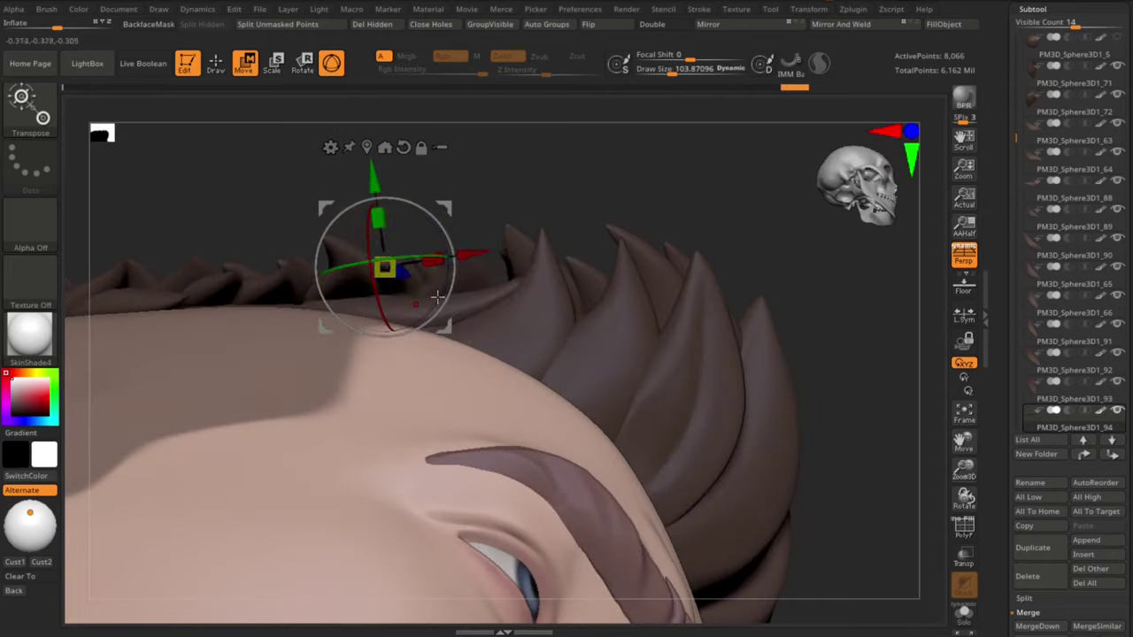
drag(593, 173, 628, 292)
drag(442, 331, 437, 327)
mouse_move(674, 327)
mouse_down()
mouse_move(705, 354)
mouse_move(694, 351)
mouse_up()
drag(436, 288, 428, 306)
drag(660, 354, 704, 369)
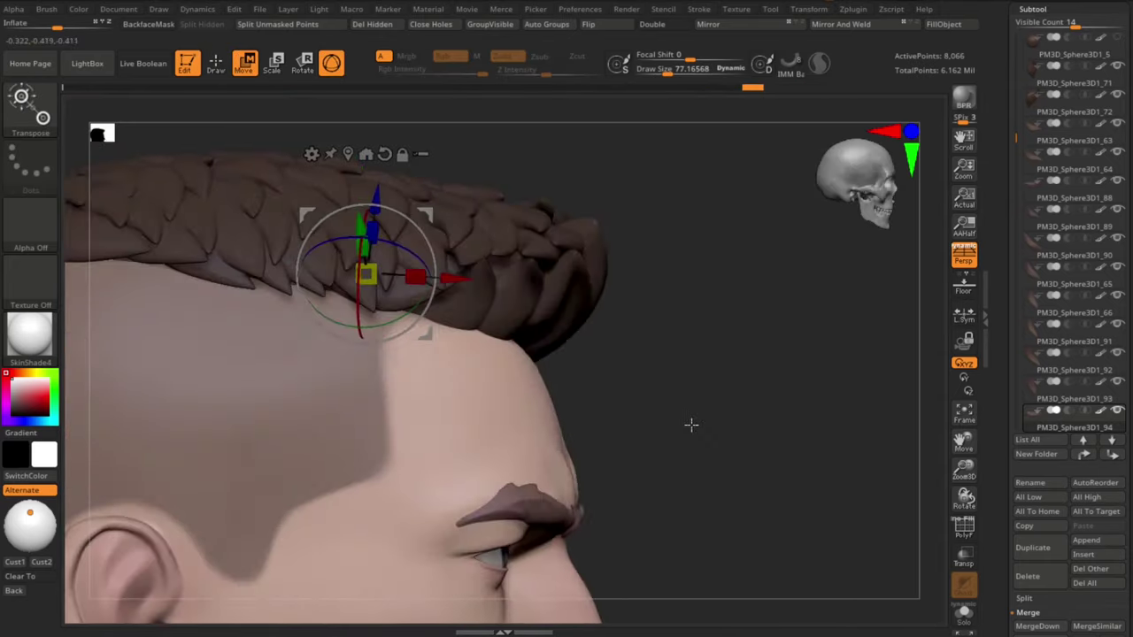
drag(691, 424, 681, 374)
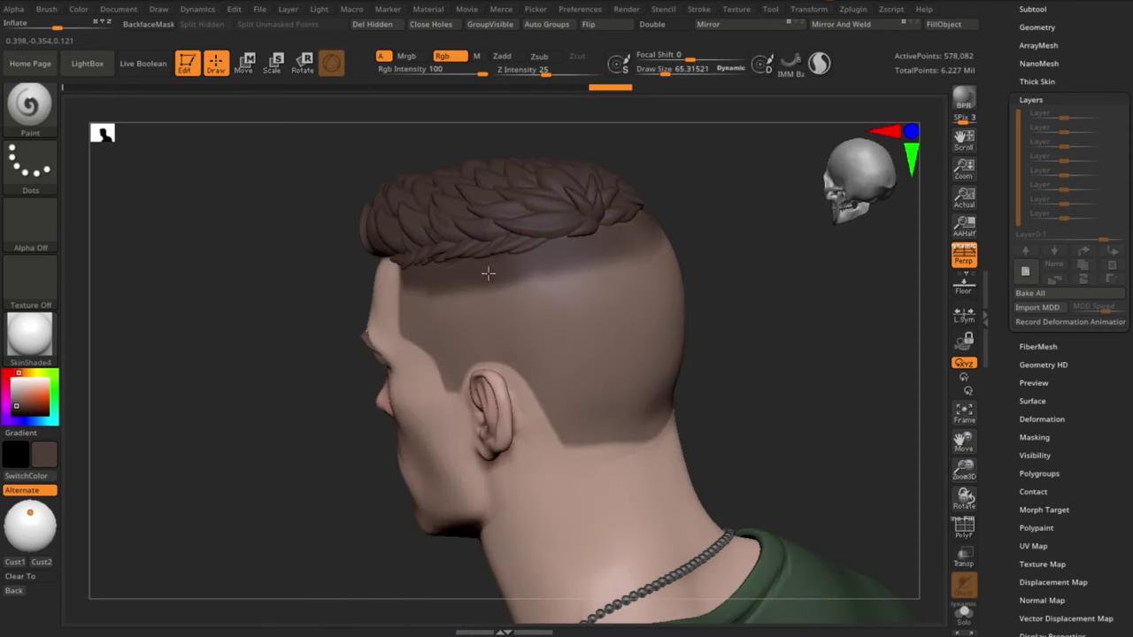
Step: Paint a dark brown band on the shaved scalp just under the hair, along the left side and back
drag(488, 273, 629, 259)
mouse_move(708, 257)
mouse_down()
mouse_move(752, 253)
mouse_move(699, 256)
mouse_move(769, 291)
mouse_up()
drag(672, 302, 621, 297)
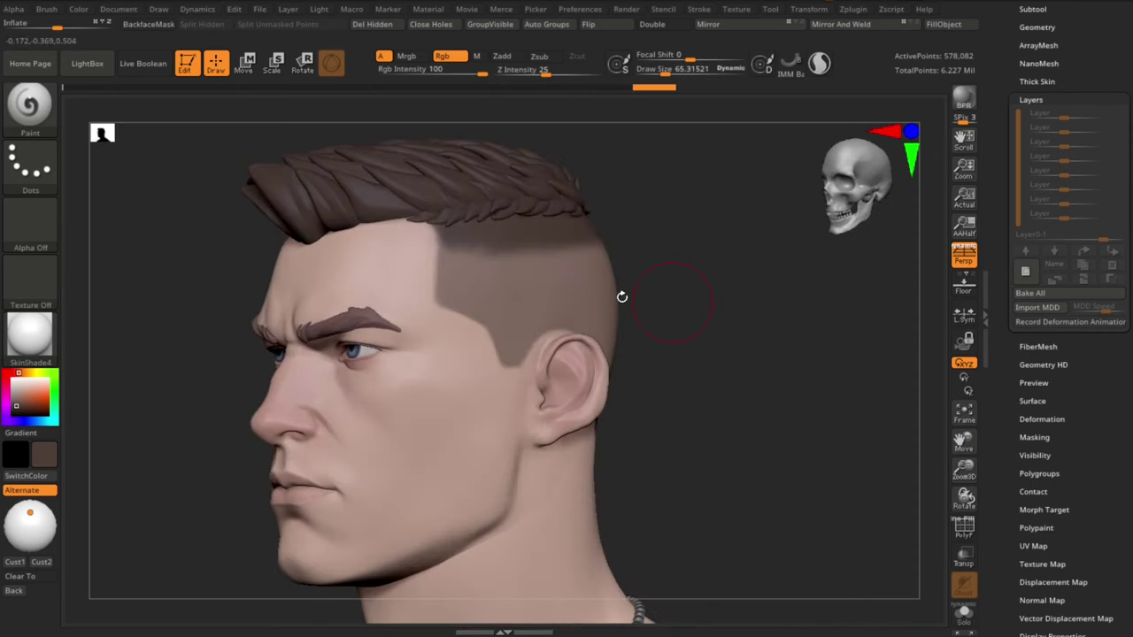
drag(474, 261, 539, 257)
drag(540, 257, 612, 230)
mouse_move(734, 257)
mouse_down()
mouse_move(677, 257)
mouse_move(681, 266)
mouse_up()
drag(496, 256, 652, 251)
drag(753, 265, 721, 270)
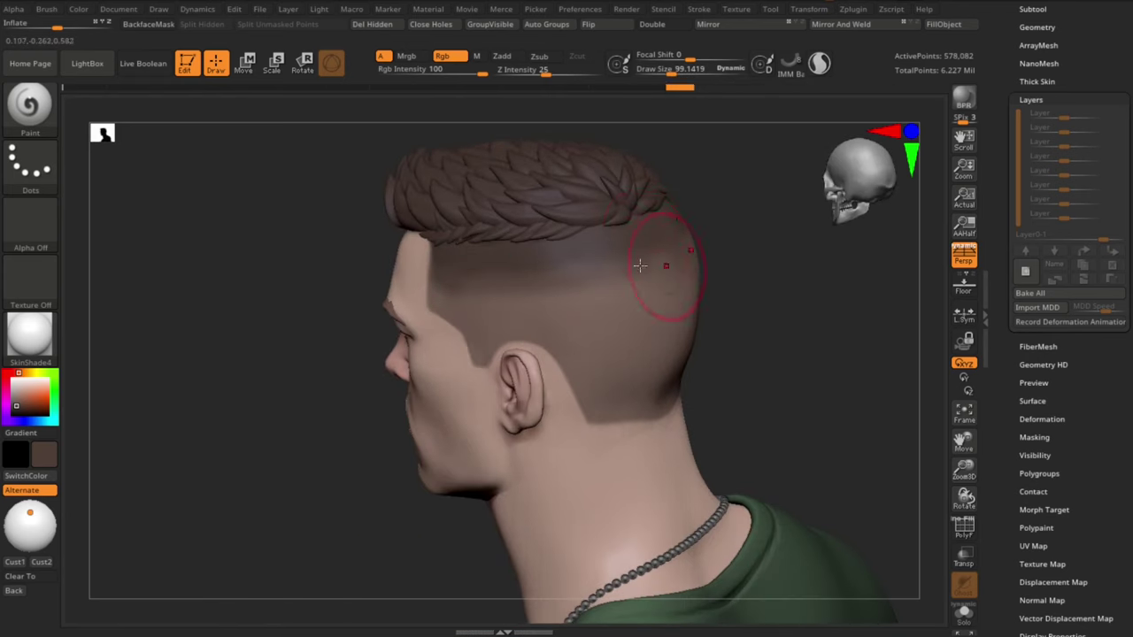
Step: Sample a lighter brown from the scalp and blend the lower edge of the dark band into the shaved area
drag(739, 314, 810, 323)
key(c)
mouse_move(758, 295)
mouse_down()
mouse_move(770, 295)
mouse_move(744, 297)
mouse_up()
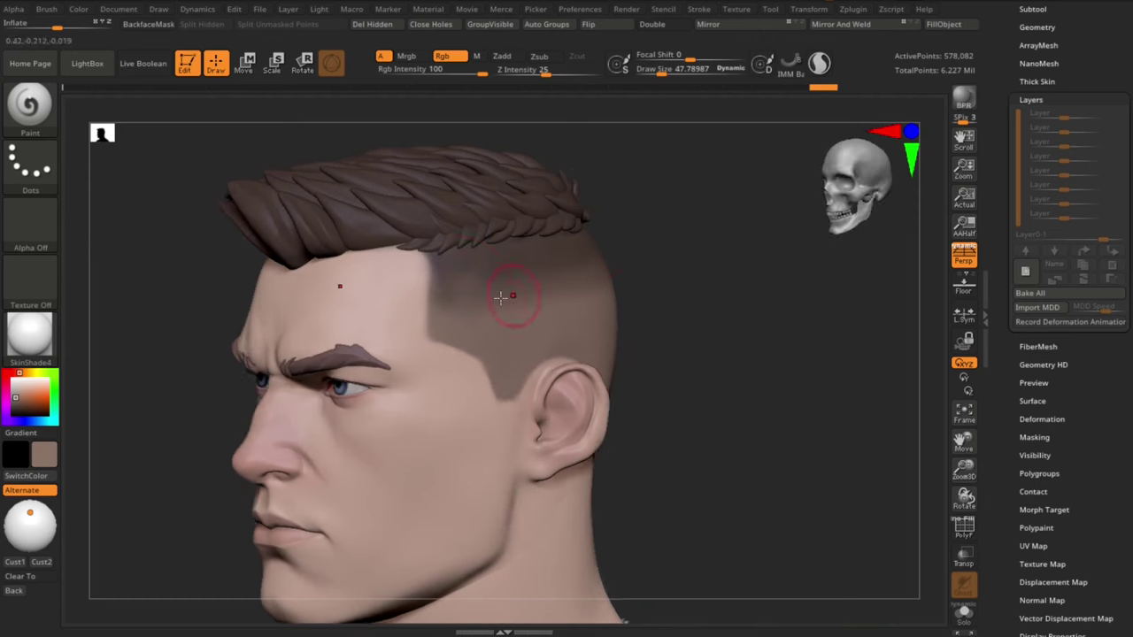
mouse_move(770, 345)
mouse_down()
mouse_move(721, 340)
mouse_move(752, 349)
mouse_up()
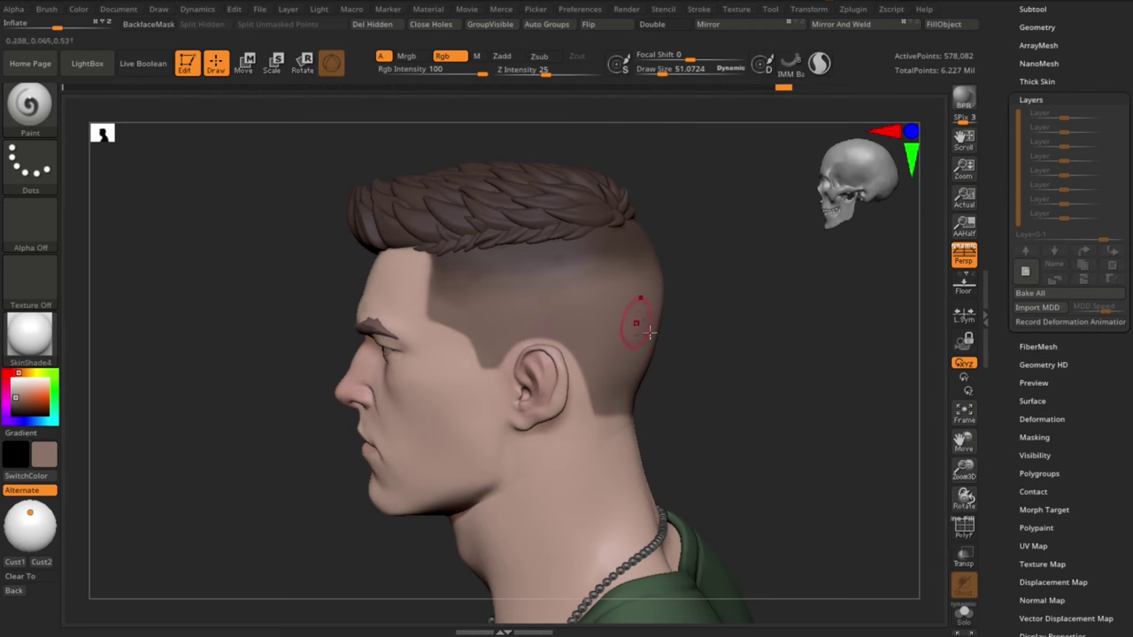
mouse_move(677, 346)
mouse_down()
mouse_move(721, 348)
mouse_move(664, 343)
mouse_up()
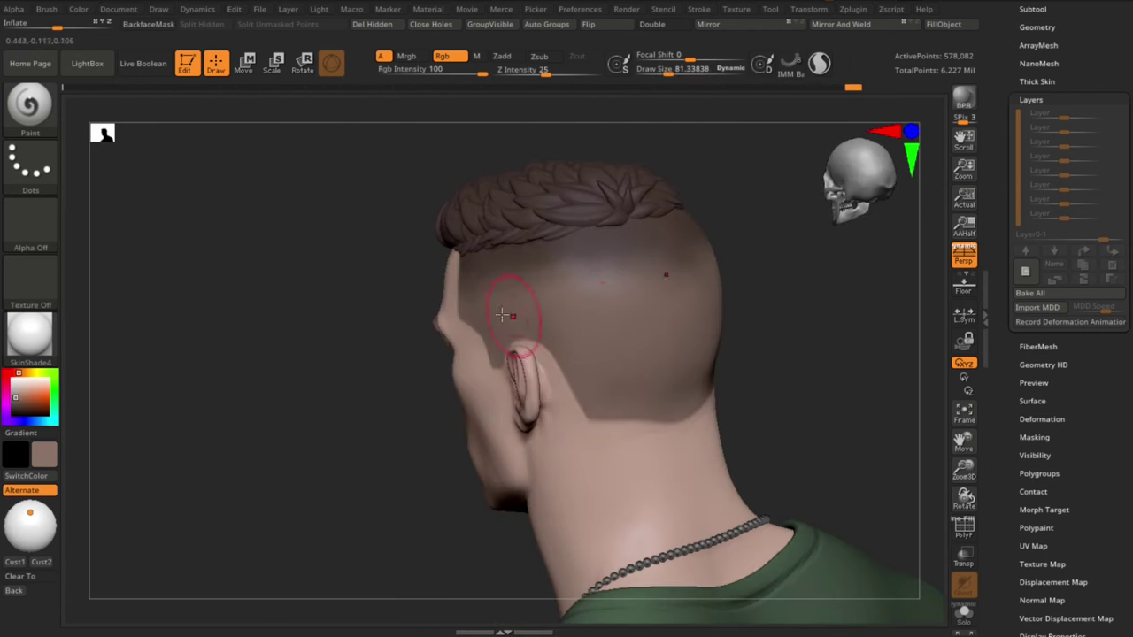
drag(815, 323, 885, 326)
drag(690, 345, 678, 345)
Step: Sample a mid brown and shade the shaved area above the left temple, reducing the draw size to about 51
key(c)
key(s)
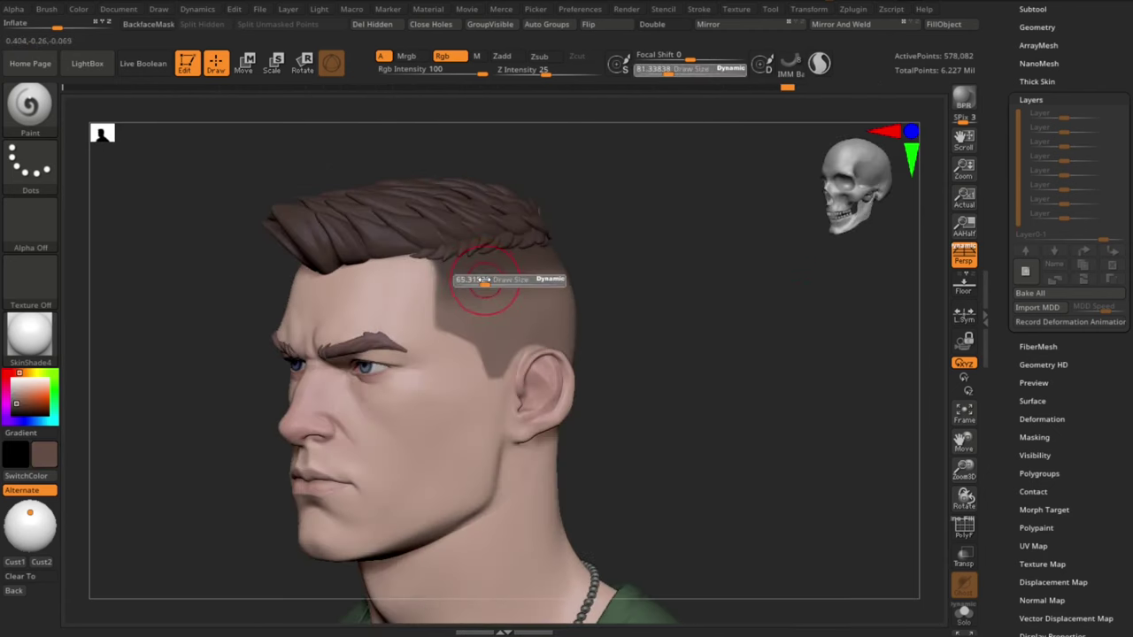
drag(486, 281, 483, 282)
drag(752, 345, 713, 350)
drag(590, 284, 611, 286)
mouse_move(779, 345)
mouse_down()
mouse_move(730, 345)
mouse_move(860, 357)
mouse_move(801, 357)
mouse_up()
key(s)
drag(493, 235, 488, 236)
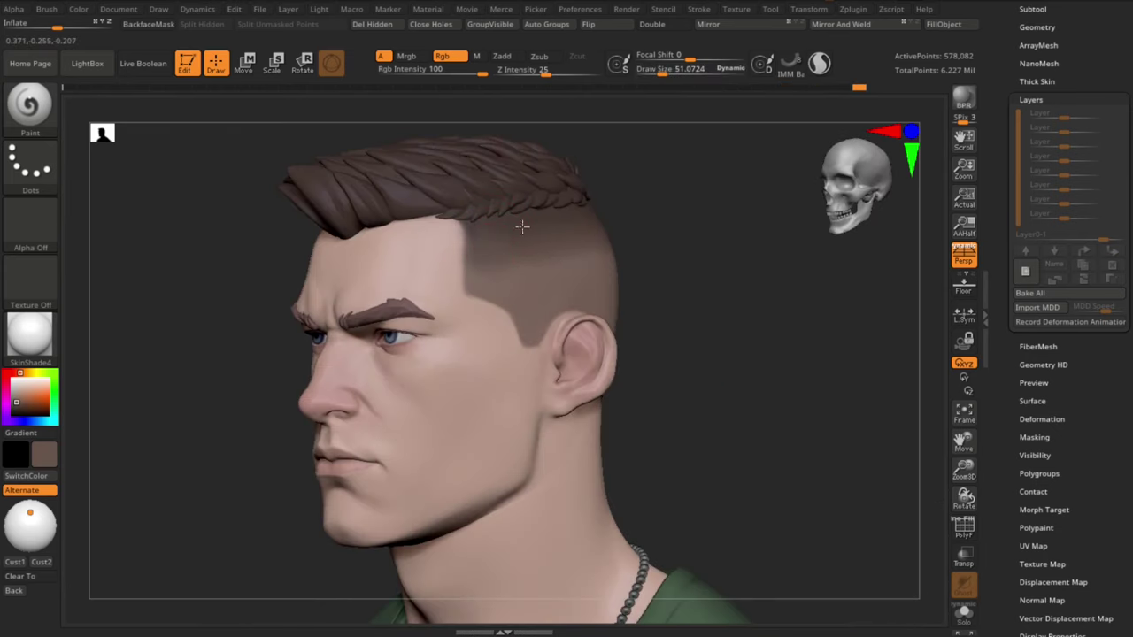
Step: Blend the brown fade across the left side and back of the head, enlarging the draw size to about 99
drag(761, 345, 713, 345)
key(s)
drag(528, 259, 536, 259)
drag(779, 345, 708, 344)
drag(771, 214, 627, 323)
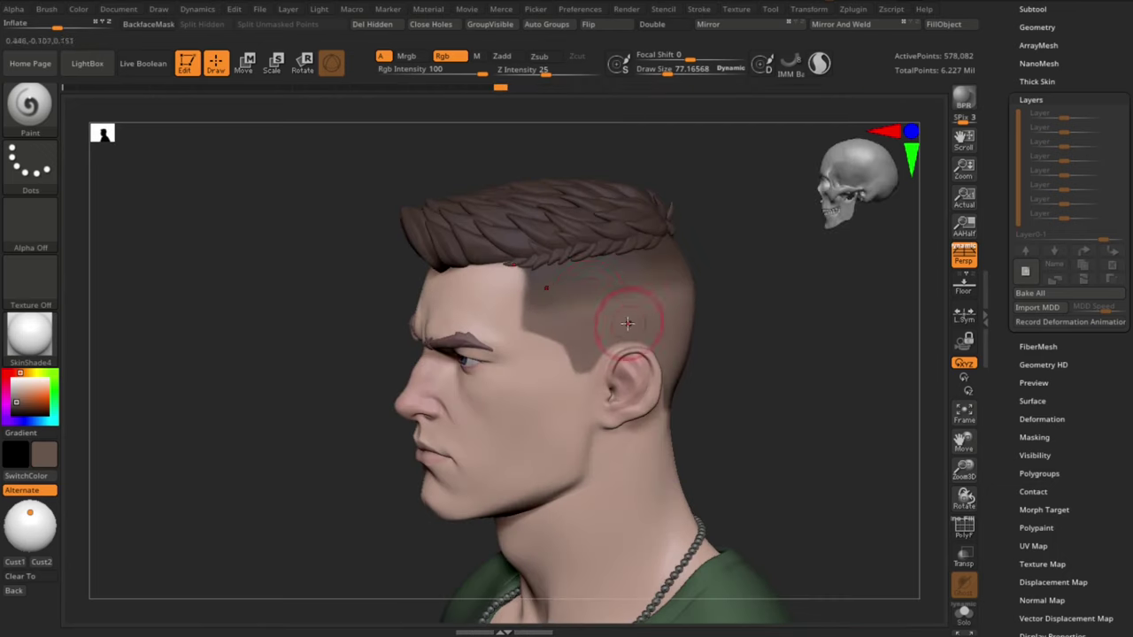
drag(779, 345, 763, 345)
drag(797, 288, 725, 292)
key(s)
drag(619, 293, 626, 293)
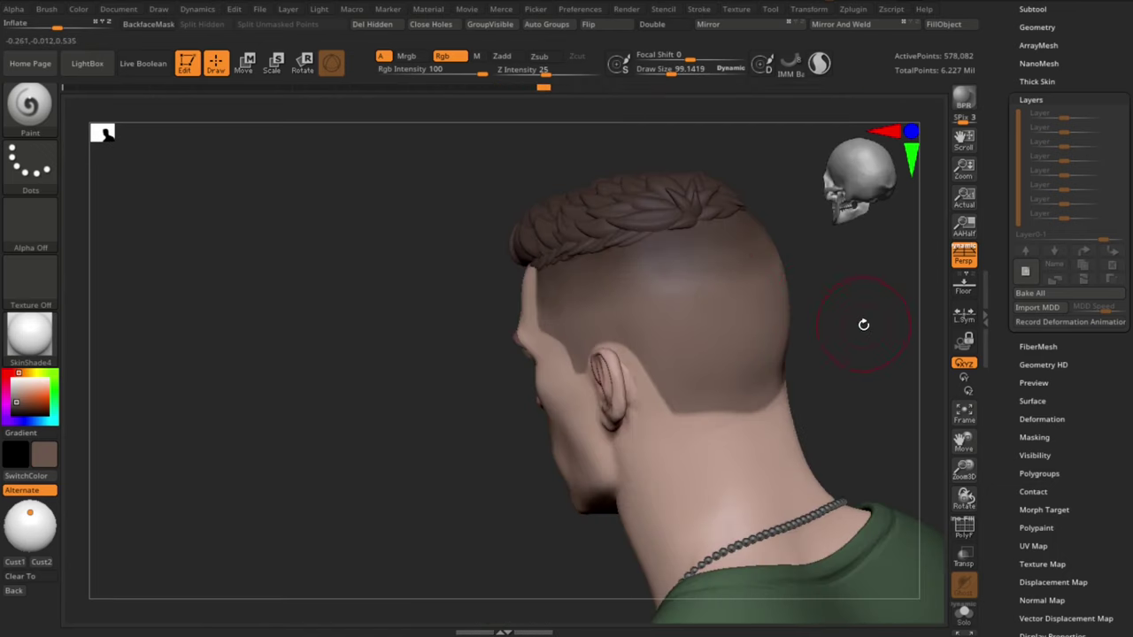
Step: Sample a softer brown from the scalp and smooth the fade above and behind the left ear
drag(864, 325, 706, 243)
drag(797, 296, 763, 299)
key(c)
drag(597, 299, 602, 309)
drag(808, 307, 736, 215)
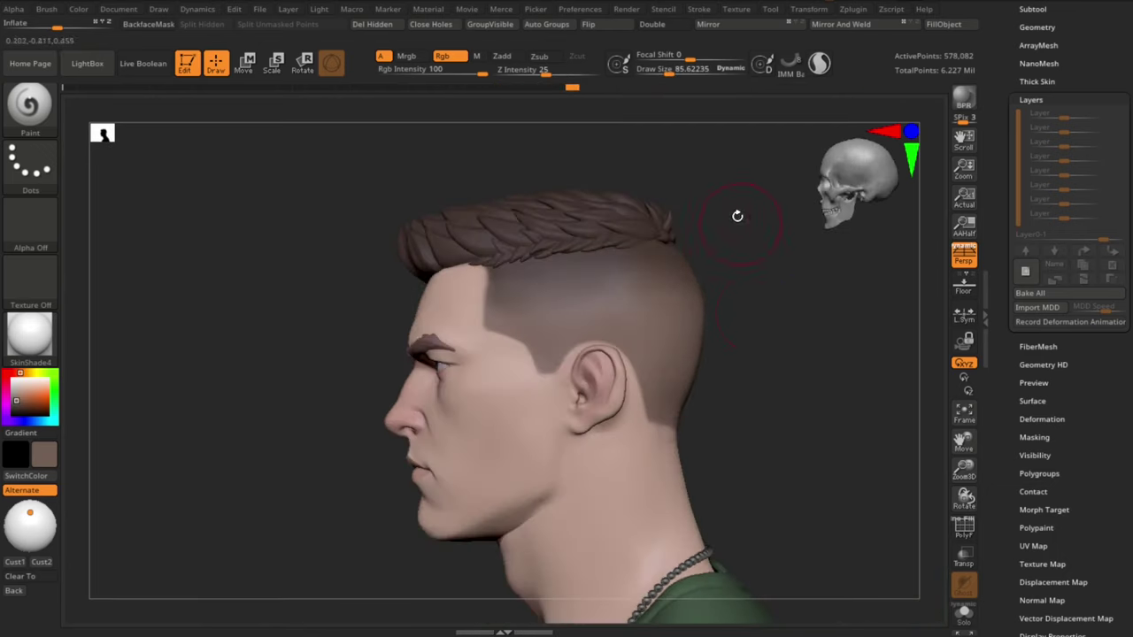
Step: Reduce the draw size to about 62 and even out the fade between the left temple and the ear
drag(670, 71, 666, 70)
drag(736, 271, 667, 270)
drag(772, 389, 837, 417)
key([)
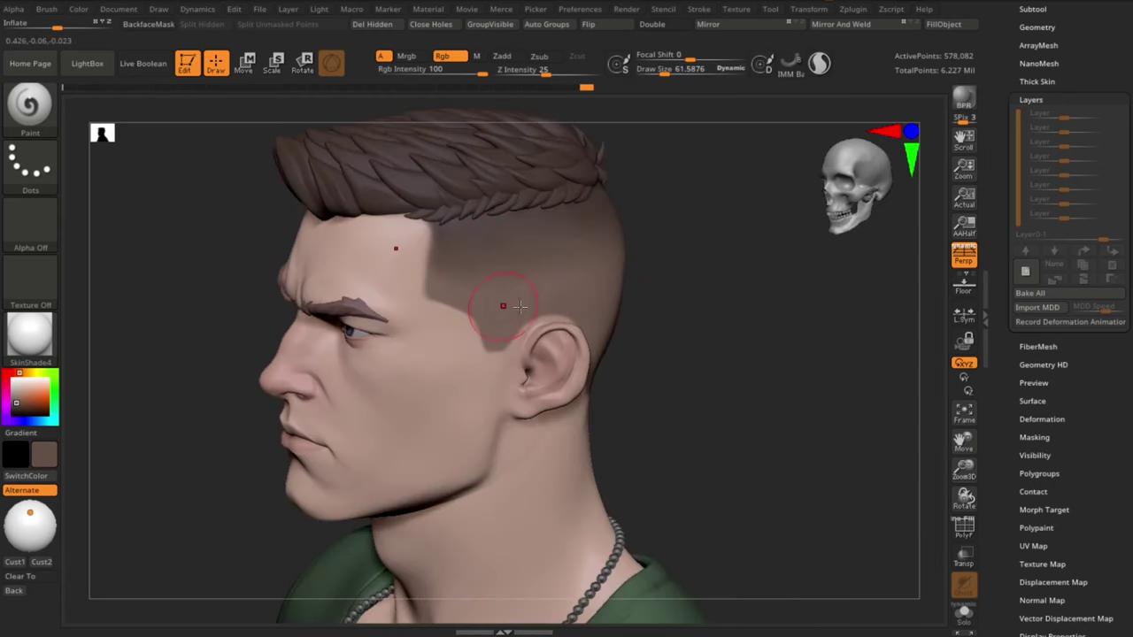
mouse_move(850, 354)
mouse_down()
mouse_move(770, 360)
mouse_move(709, 340)
mouse_up()
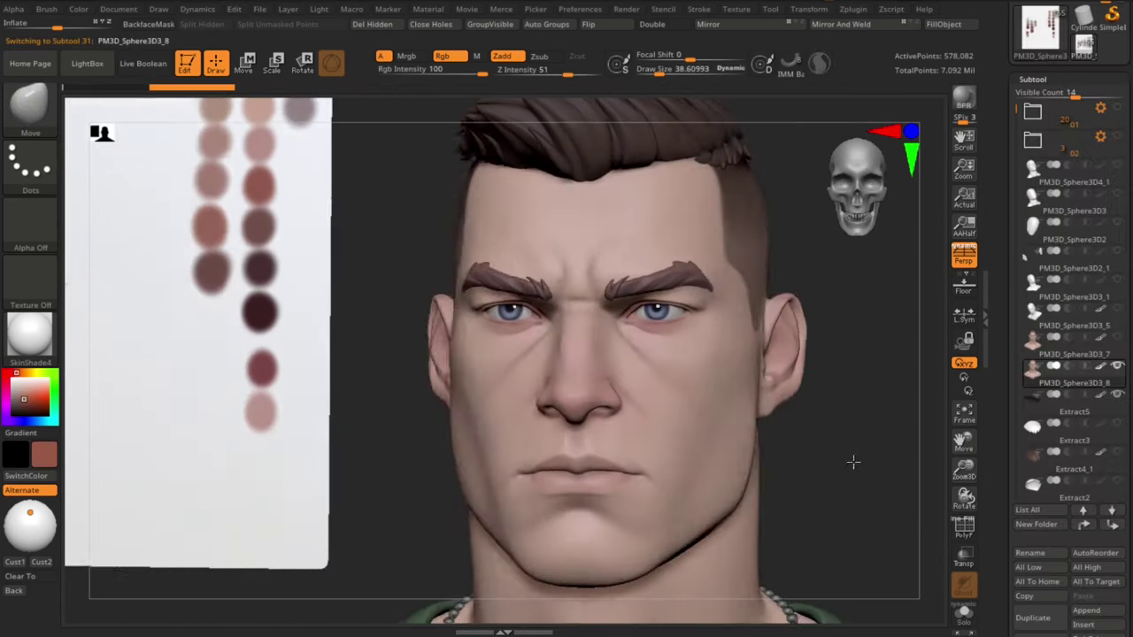
Step: Choose the Paint brush for the head and set its Focal Shift to -100
drag(832, 447, 888, 478)
key(b)
key(p)
click(981, 424)
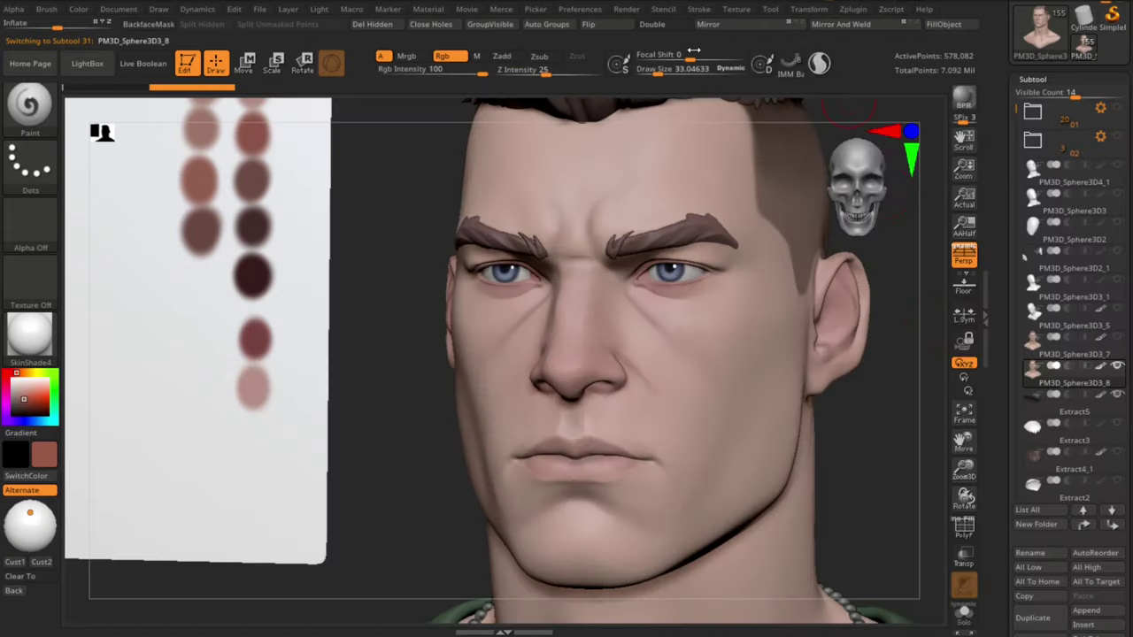
Step: Try Alpha 16 on the Paint brush with a reddish-brown stroke along the side of the nose
click(47, 215)
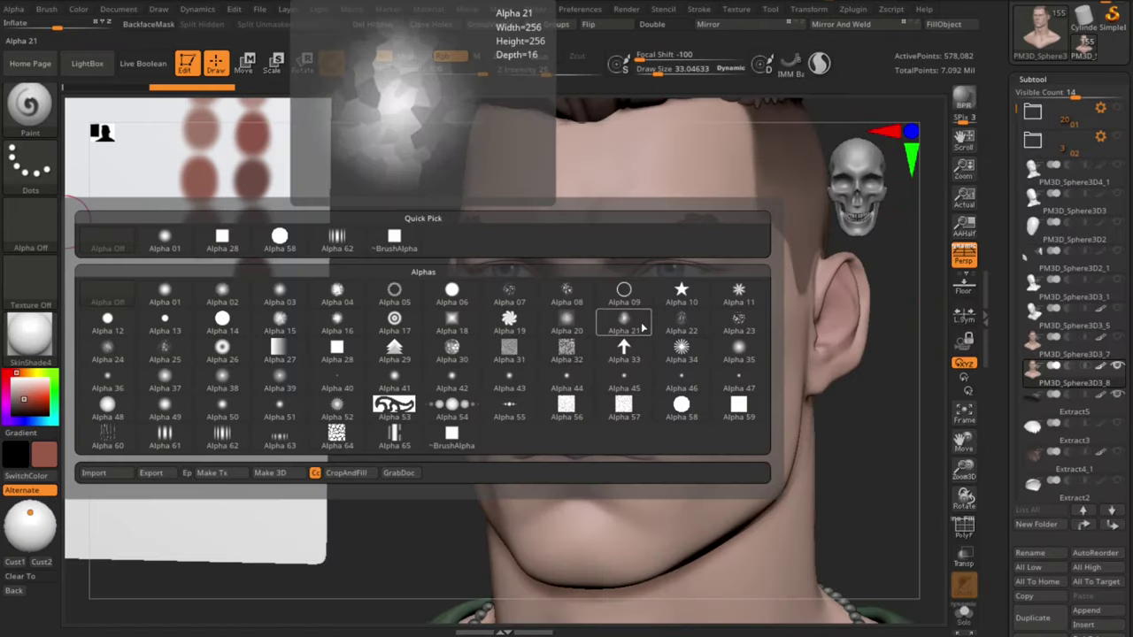
click(339, 319)
click(610, 288)
right_drag(609, 288, 542, 308)
drag(556, 288, 536, 348)
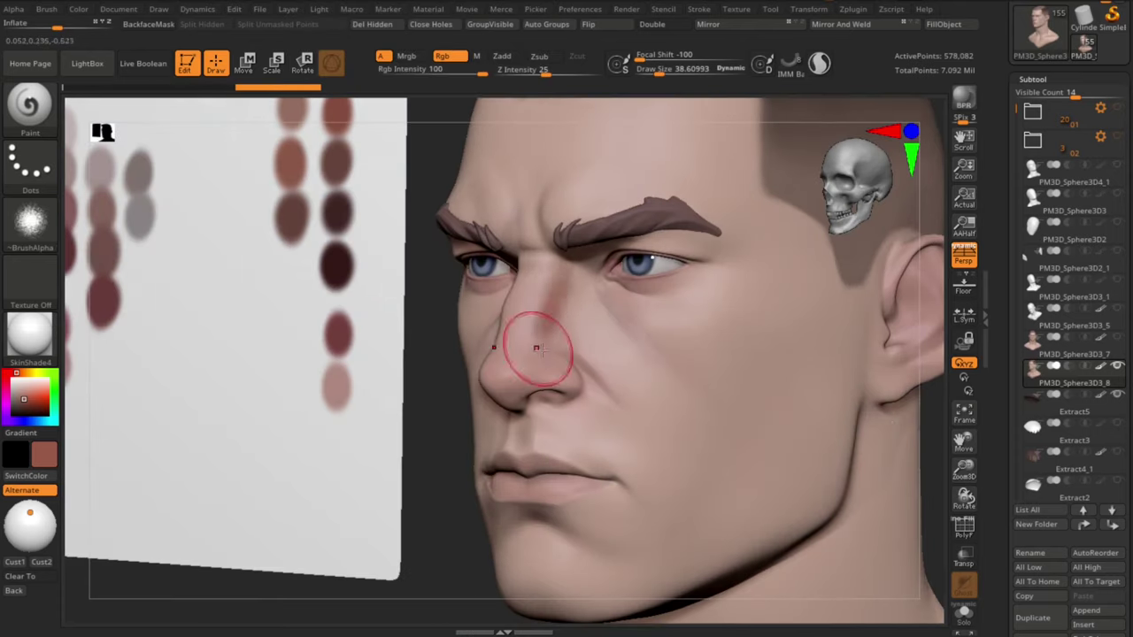
key(ctrl+z)
Step: Set the Paint brush's alpha to Alpha 14 and try a short stroke on the side of the nose
click(30, 221)
click(224, 320)
drag(561, 310, 578, 310)
mouse_move(522, 452)
right_down()
mouse_move(432, 486)
mouse_move(438, 453)
right_up()
key(ctrl+z)
Step: Open the Lazy Mouse stroke settings and try reddish-brown strokes along the side of the nose
click(699, 10)
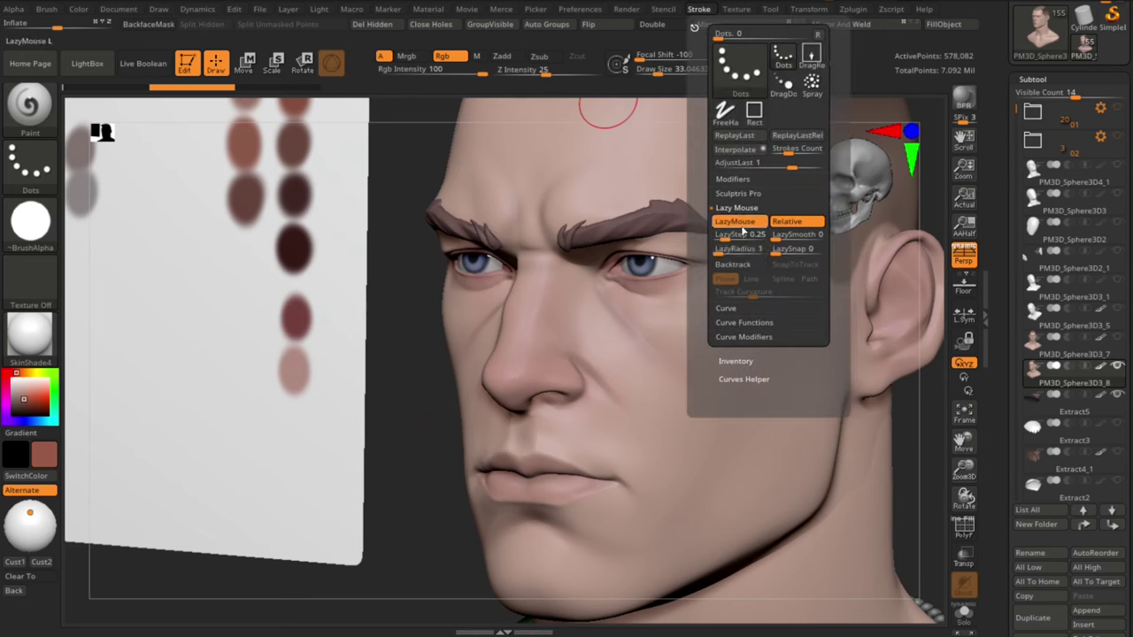
drag(562, 297, 547, 328)
right_drag(506, 351, 427, 382)
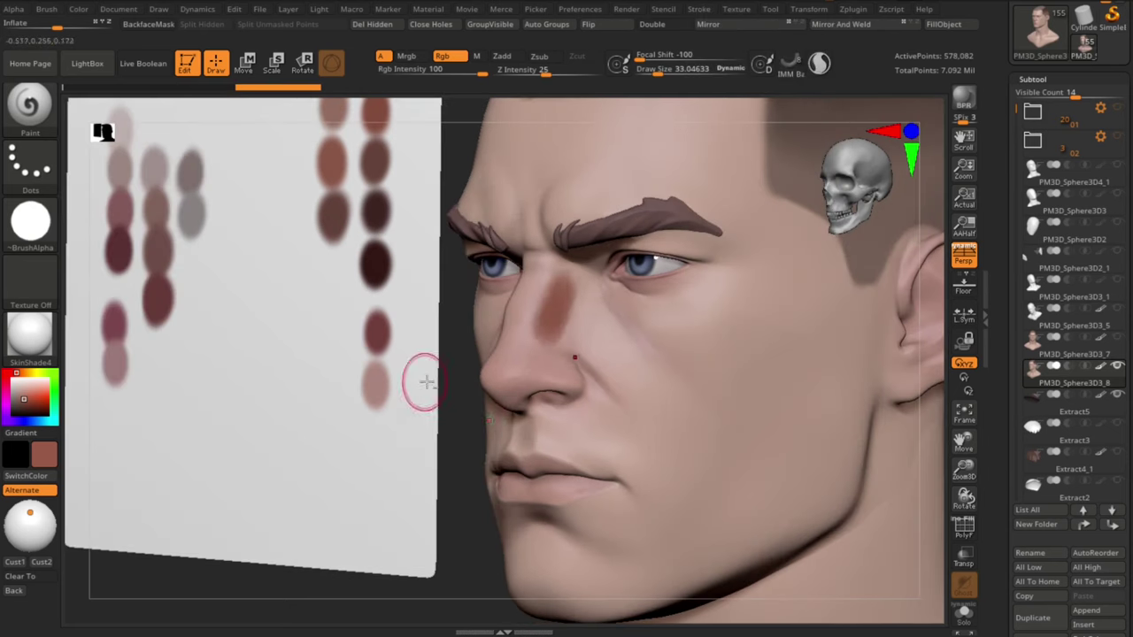
key(ctrl+z)
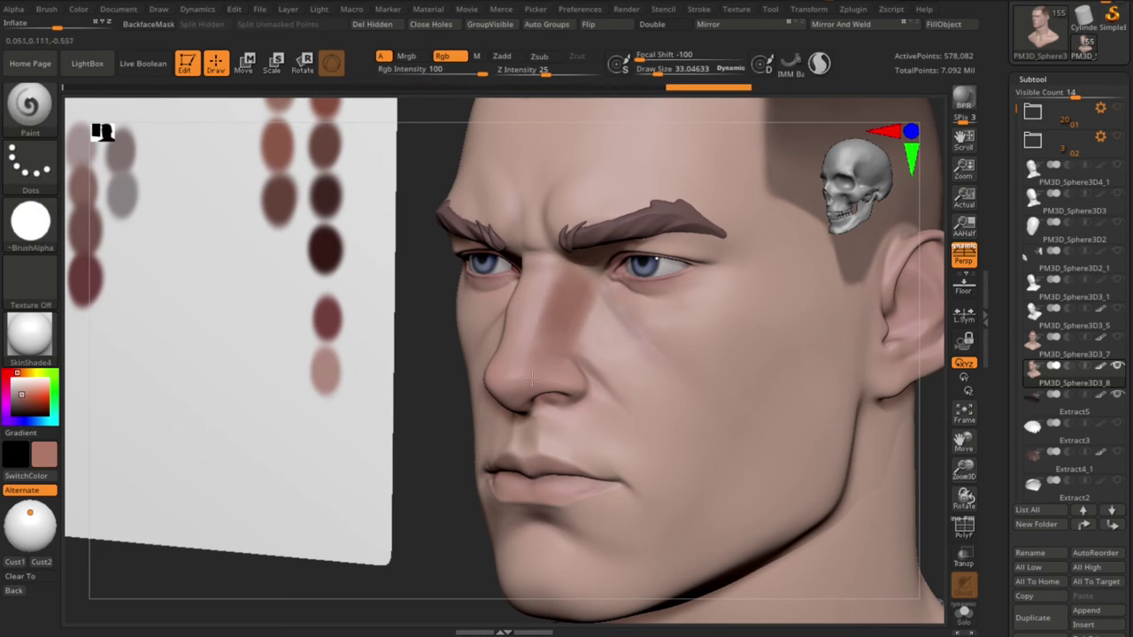
key(ctrl+z)
key(ctrl+z)
Step: Paint reddish-brown shading along both sides of the nose and around the nostrils, using a progressively smaller Paint brush
mouse_move(838, 399)
mouse_down()
mouse_move(341, 420)
mouse_move(381, 422)
mouse_move(509, 339)
mouse_up()
key(s)
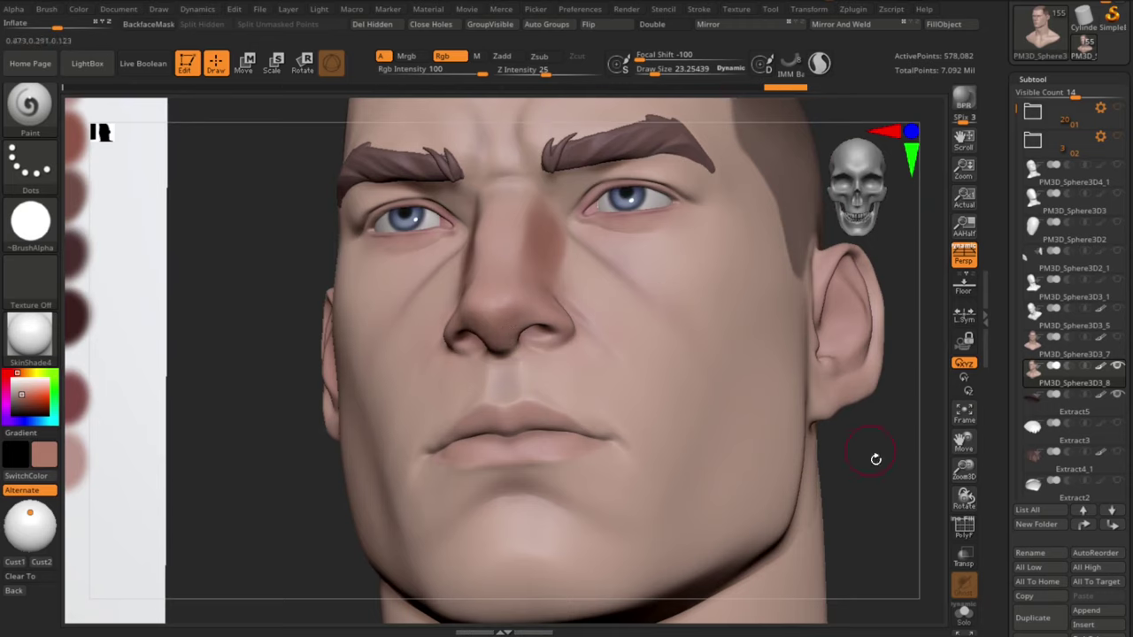
drag(875, 459, 556, 320)
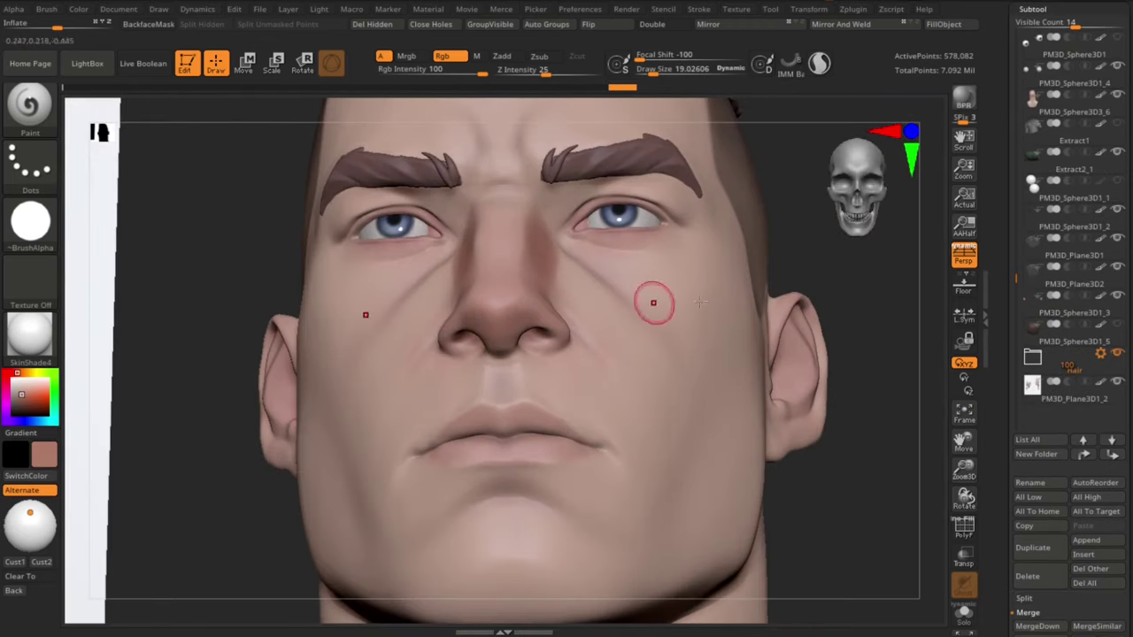
drag(872, 265, 706, 293)
drag(308, 505, 504, 350)
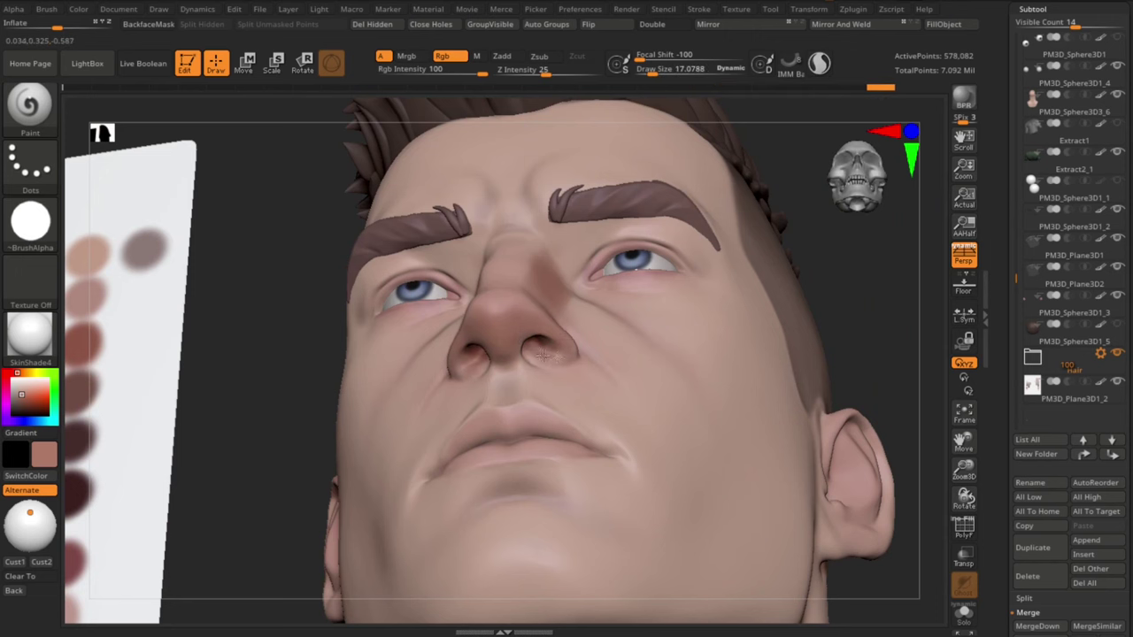
mouse_move(872, 292)
mouse_down()
mouse_move(849, 430)
mouse_move(858, 372)
mouse_up()
mouse_move(859, 371)
mouse_down()
mouse_move(872, 421)
mouse_move(865, 401)
mouse_up()
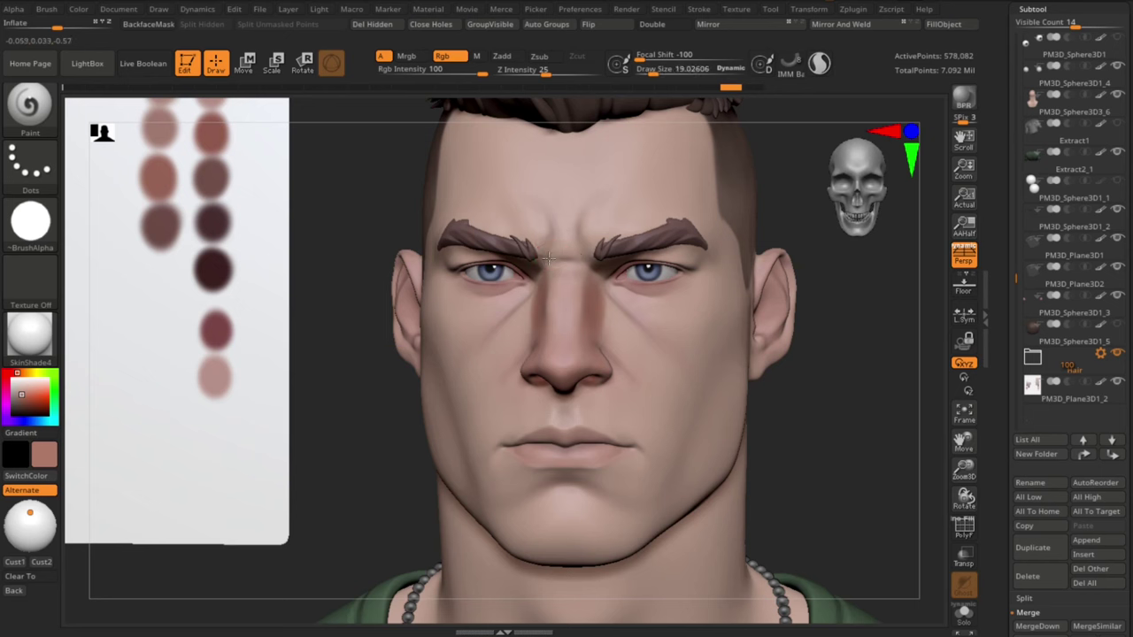
Step: Smooth the shading at the top of the nose bridge between the eyebrows
mouse_move(836, 460)
alt+mouse_down()
mouse_move(835, 410)
mouse_move(838, 438)
alt+mouse_up()
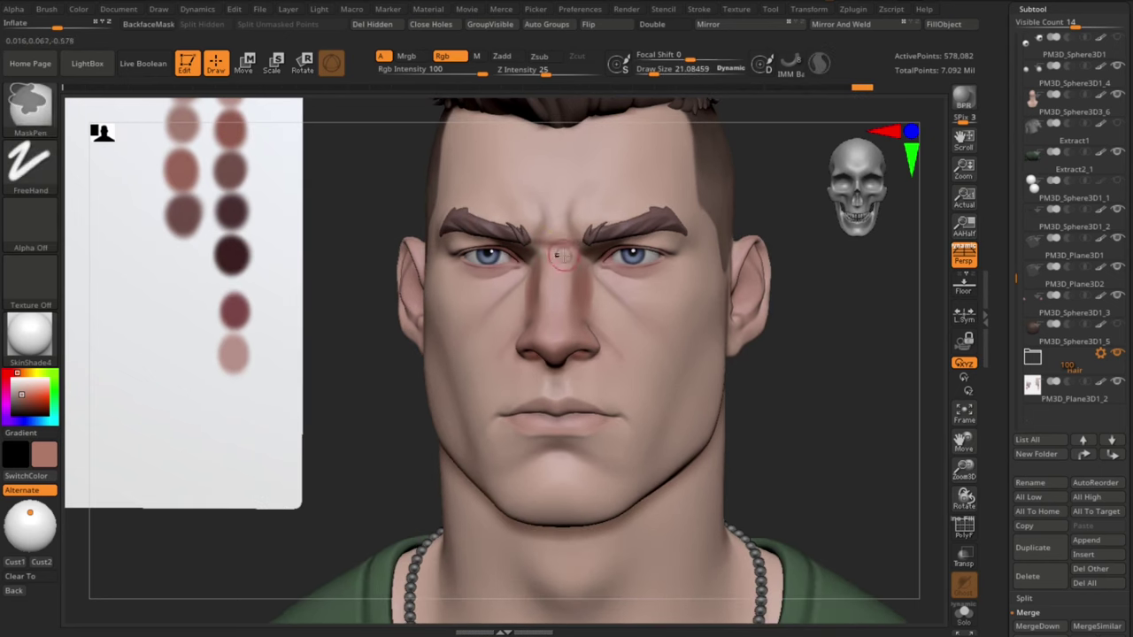
shift+drag(559, 256, 550, 243)
key([)
mouse_move(850, 451)
alt+mouse_down()
mouse_move(848, 415)
mouse_move(865, 398)
mouse_move(858, 529)
mouse_move(855, 506)
mouse_move(802, 507)
alt+mouse_up()
Step: Sample a light peach skin tone and soften the reddish-brown shading along the sides of the nose
key(c)
drag(902, 500, 930, 498)
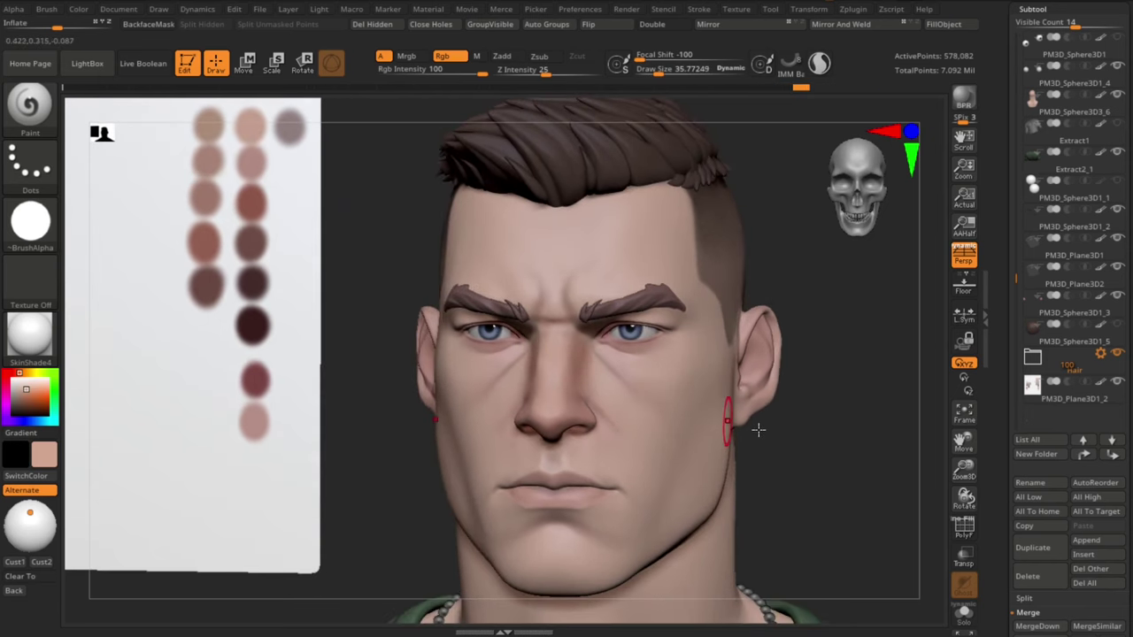
drag(819, 449, 776, 437)
drag(580, 361, 577, 361)
mouse_move(837, 487)
mouse_down()
mouse_move(880, 483)
mouse_move(876, 450)
mouse_move(871, 526)
mouse_up()
mouse_move(869, 452)
alt+mouse_down()
mouse_move(864, 443)
mouse_move(858, 453)
mouse_move(864, 483)
mouse_move(822, 471)
mouse_move(827, 496)
mouse_move(801, 443)
alt+mouse_up()
Step: Sample a dark red and paint it over the upper nose bridge and its crease between the eyebrows
key(c)
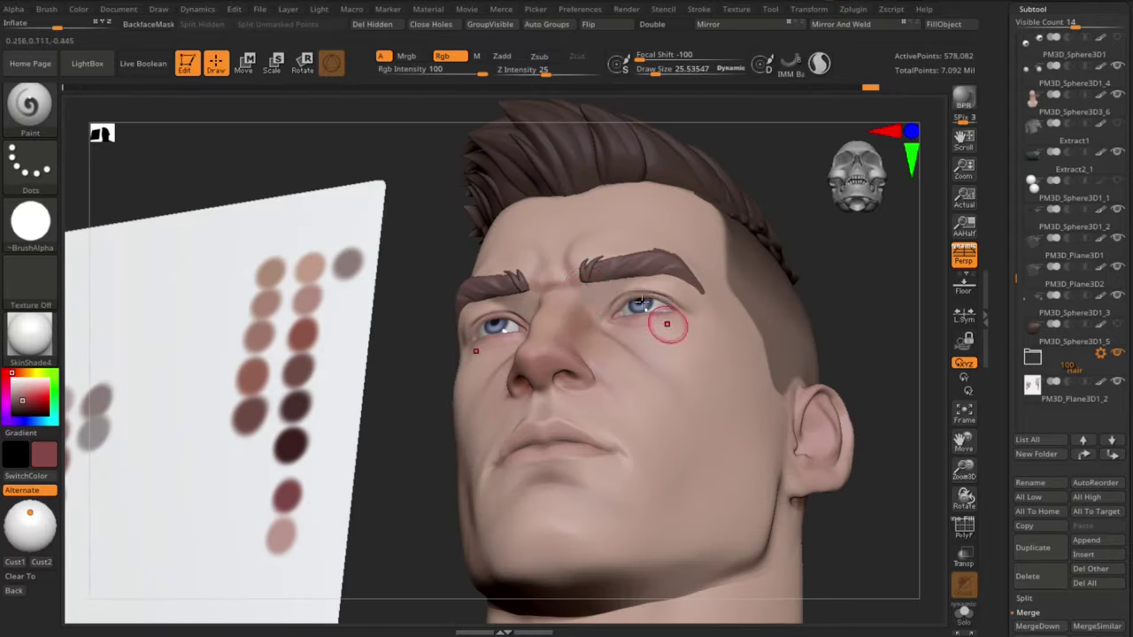
drag(599, 315, 605, 305)
mouse_move(863, 253)
mouse_down()
mouse_move(890, 295)
mouse_move(854, 248)
mouse_up()
key(s)
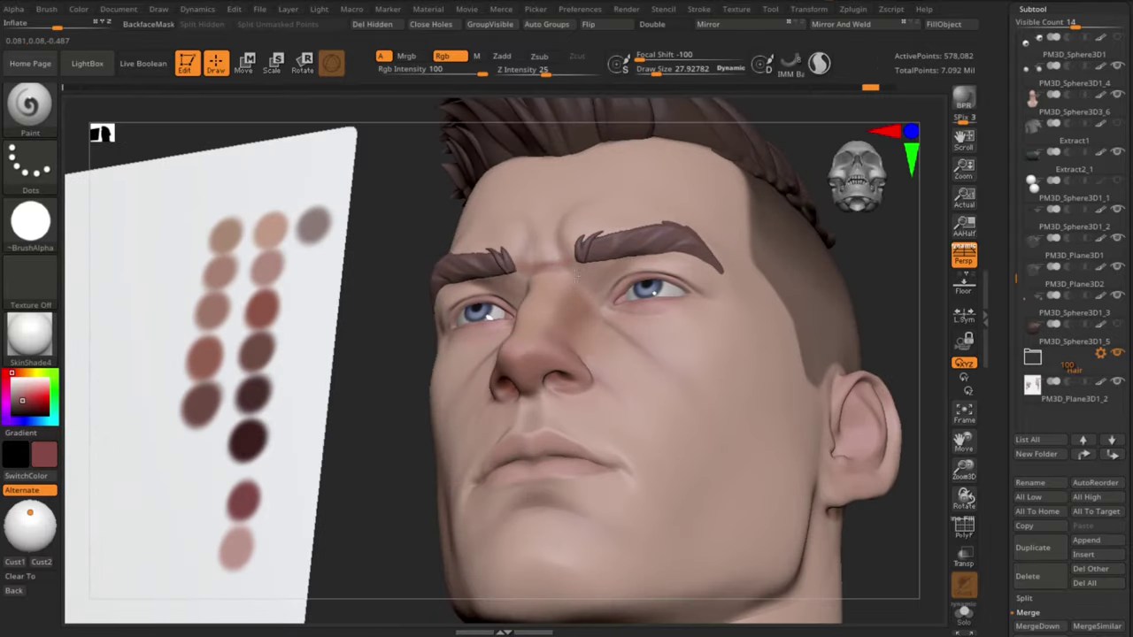
Step: Paint the upper lip with muted red strokes using a small Paint brush
drag(841, 389, 901, 478)
alt+drag(398, 372, 380, 402)
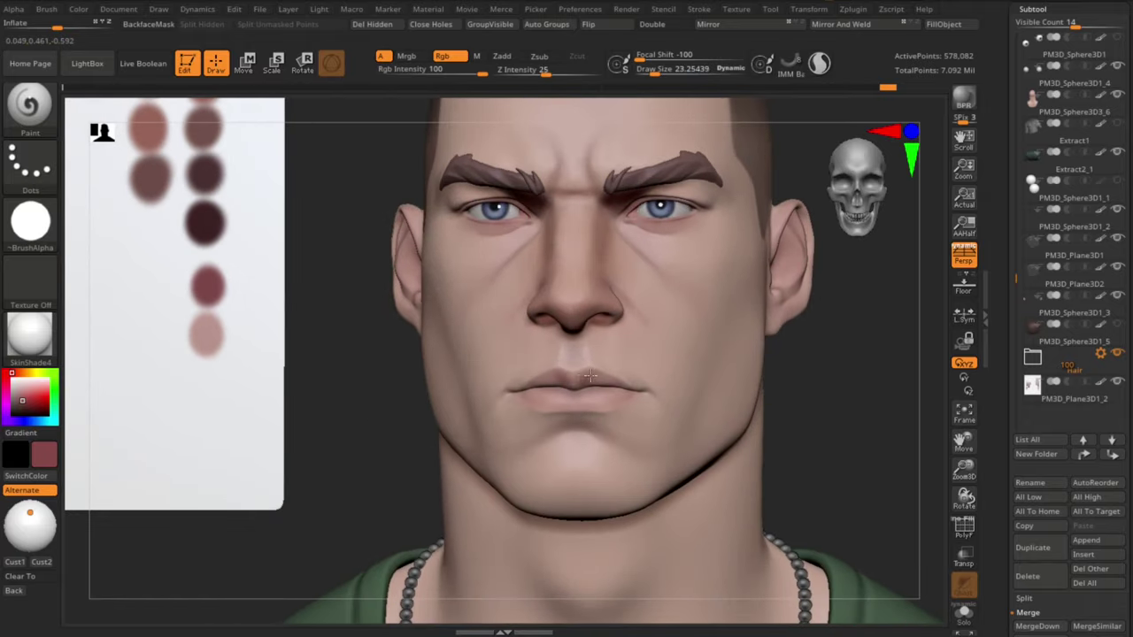
drag(580, 378, 600, 340)
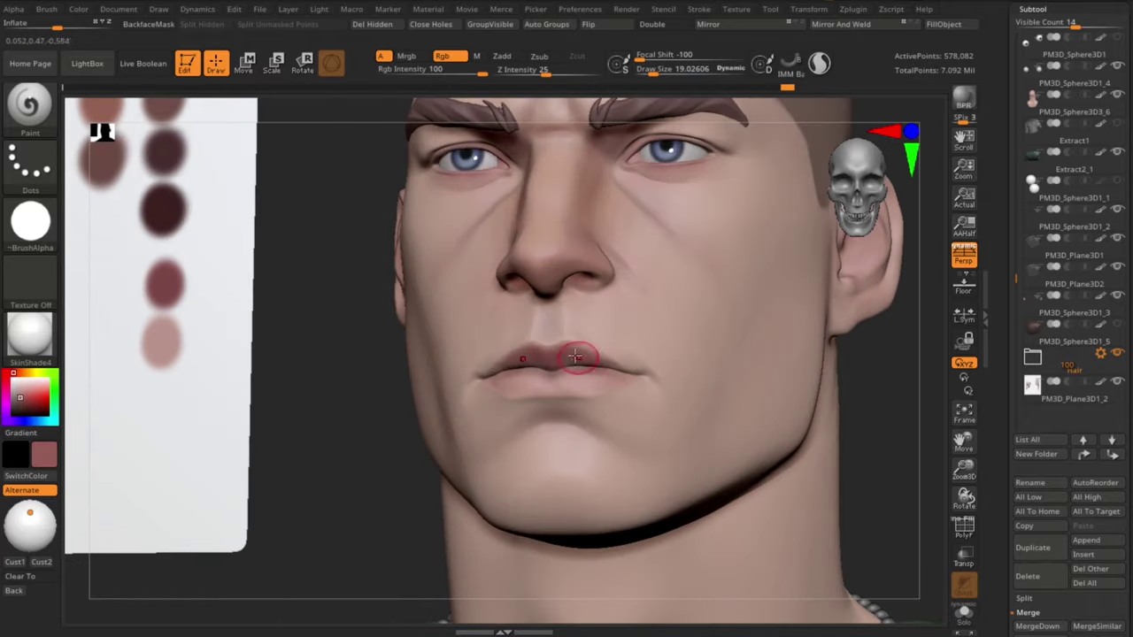
mouse_move(921, 443)
shift+mouse_down()
mouse_move(867, 375)
mouse_move(915, 381)
mouse_move(854, 329)
shift+mouse_up()
key(s)
drag(568, 320, 562, 319)
click(567, 321)
shift+drag(920, 390, 823, 341)
drag(524, 315, 605, 345)
Step: Sample a light pink and paint the lower lip with a Draw Size of about 12
mouse_move(871, 460)
alt+mouse_down()
mouse_move(824, 409)
mouse_move(876, 456)
alt+mouse_up()
key(c)
mouse_move(840, 322)
mouse_down()
mouse_move(900, 330)
mouse_move(397, 369)
mouse_up()
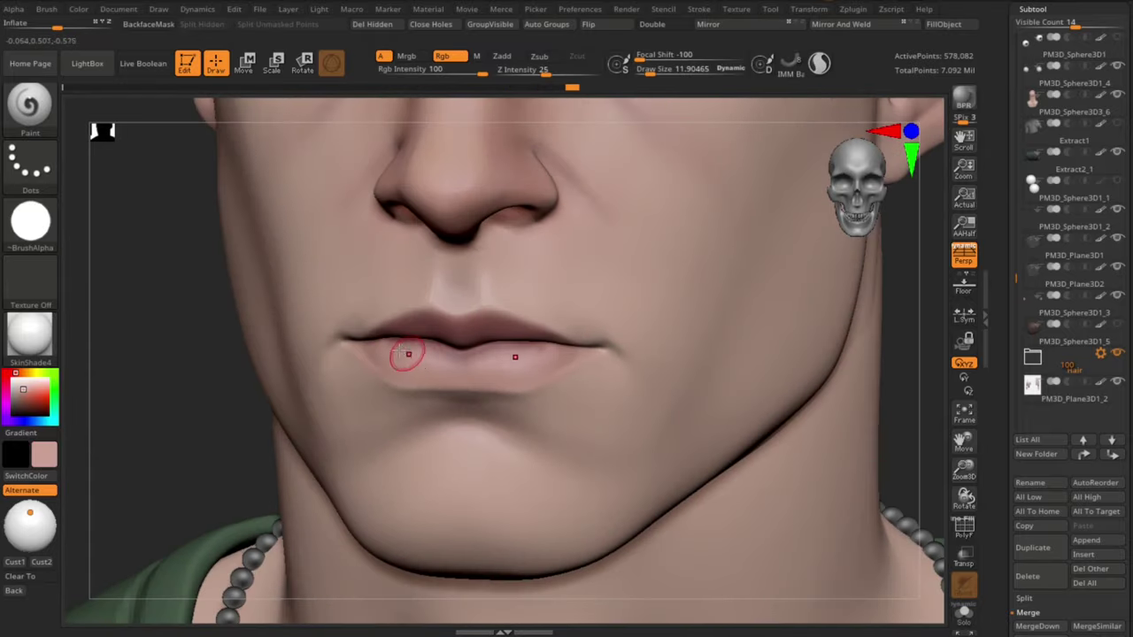
alt+drag(919, 435, 852, 366)
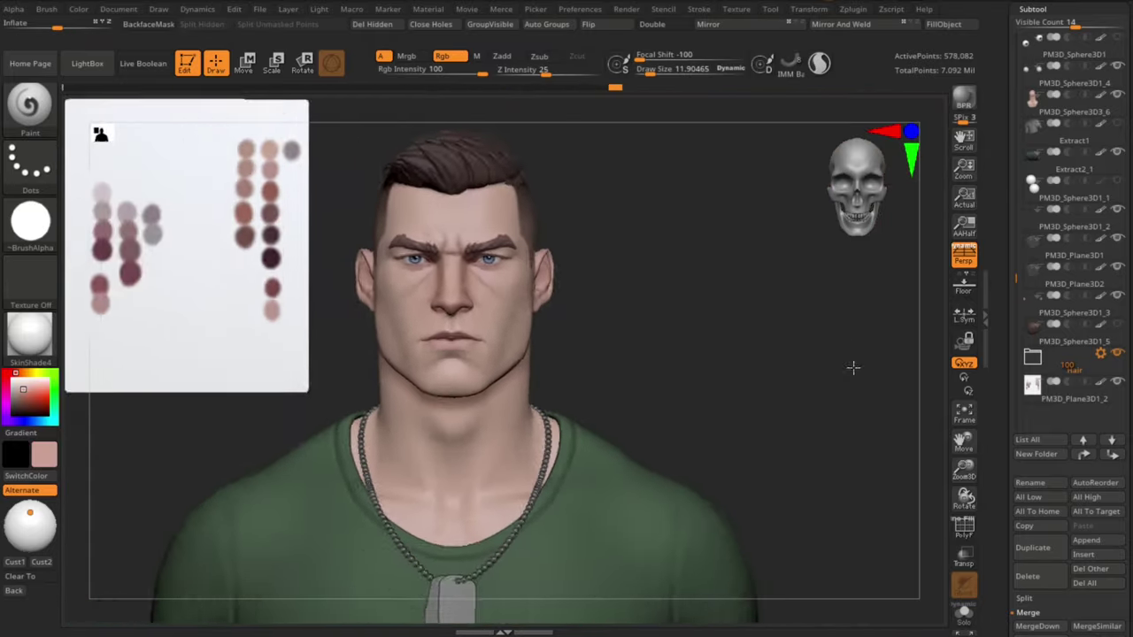
Step: Sample a muted red and refine the edge of the lower lip with a Draw Size of about 5.5
key(c)
mouse_move(814, 329)
alt+mouse_down()
mouse_move(855, 375)
mouse_move(881, 384)
mouse_move(872, 394)
alt+mouse_up()
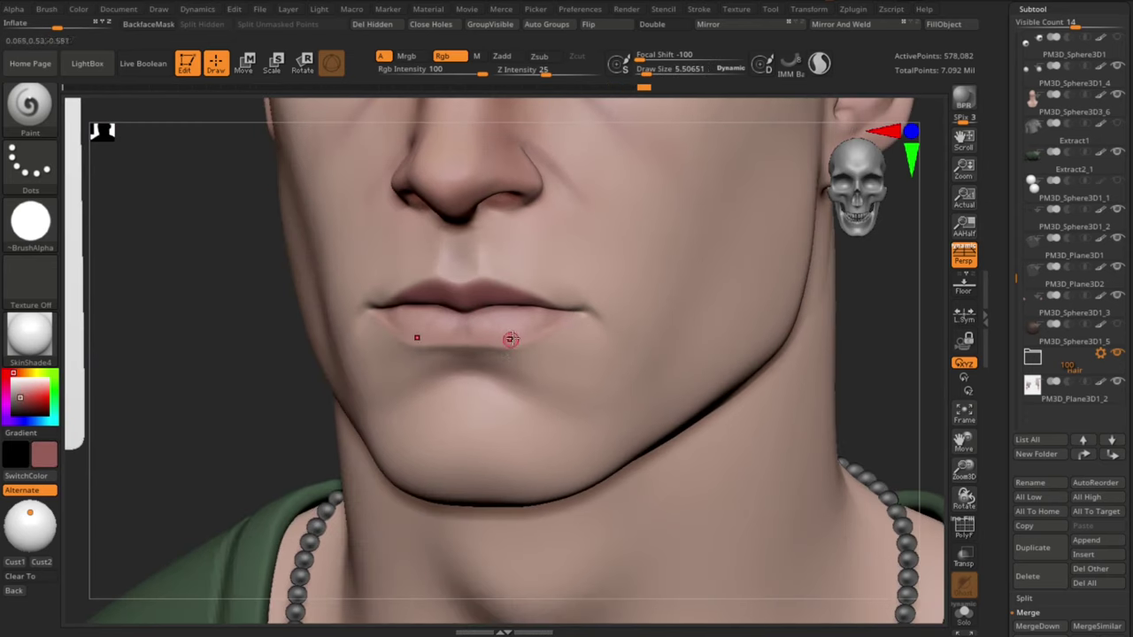
mouse_move(855, 398)
shift+mouse_down()
mouse_move(790, 309)
mouse_move(830, 372)
mouse_move(814, 324)
mouse_move(779, 390)
mouse_move(790, 340)
mouse_move(781, 339)
mouse_move(828, 422)
mouse_move(804, 332)
mouse_move(808, 375)
shift+mouse_up()
key(s)
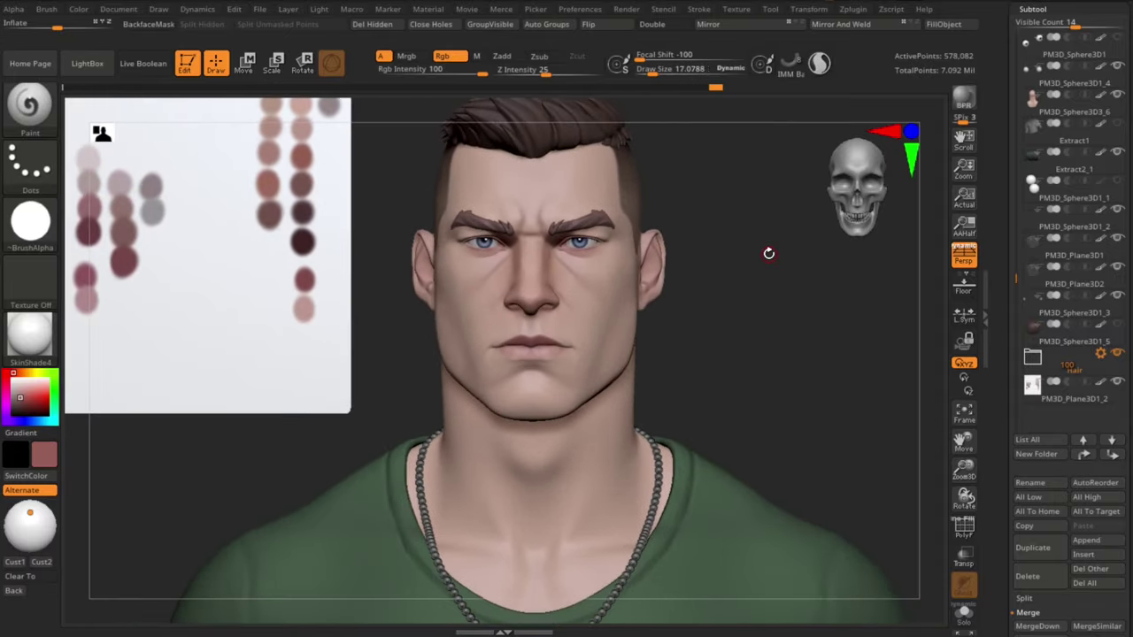
Step: Sample a dark red and paint the hollow between the lower lip and the chin
alt+drag(769, 254, 769, 281)
key(c)
alt+drag(372, 288, 372, 320)
key(s)
drag(532, 379, 541, 375)
alt+drag(821, 381, 825, 425)
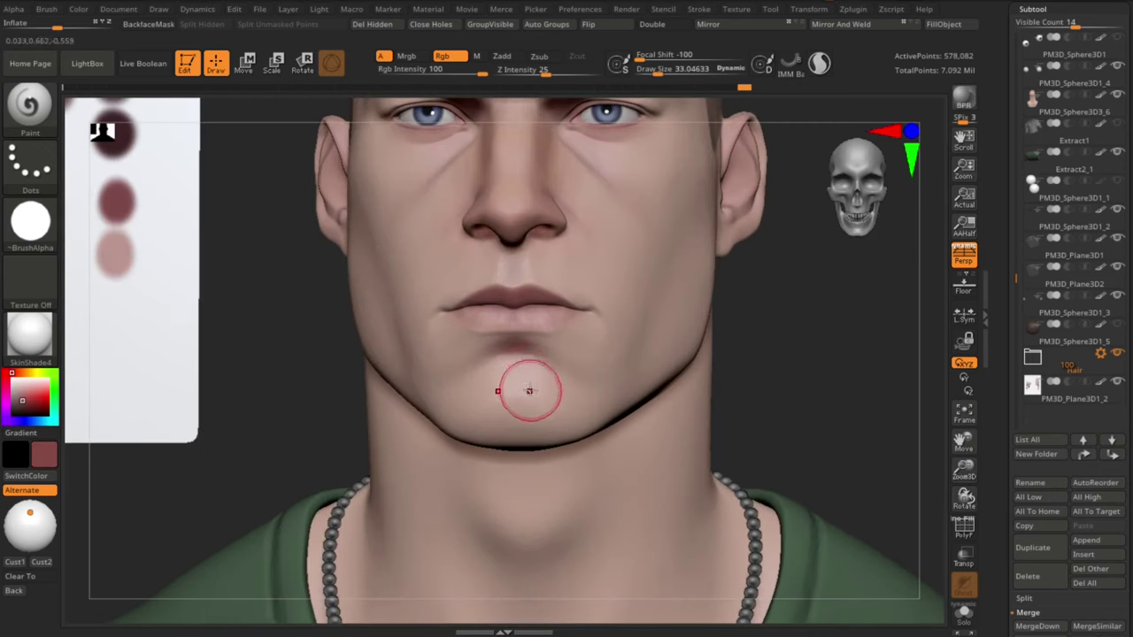
drag(506, 338, 500, 338)
drag(506, 340, 519, 341)
drag(519, 342, 508, 342)
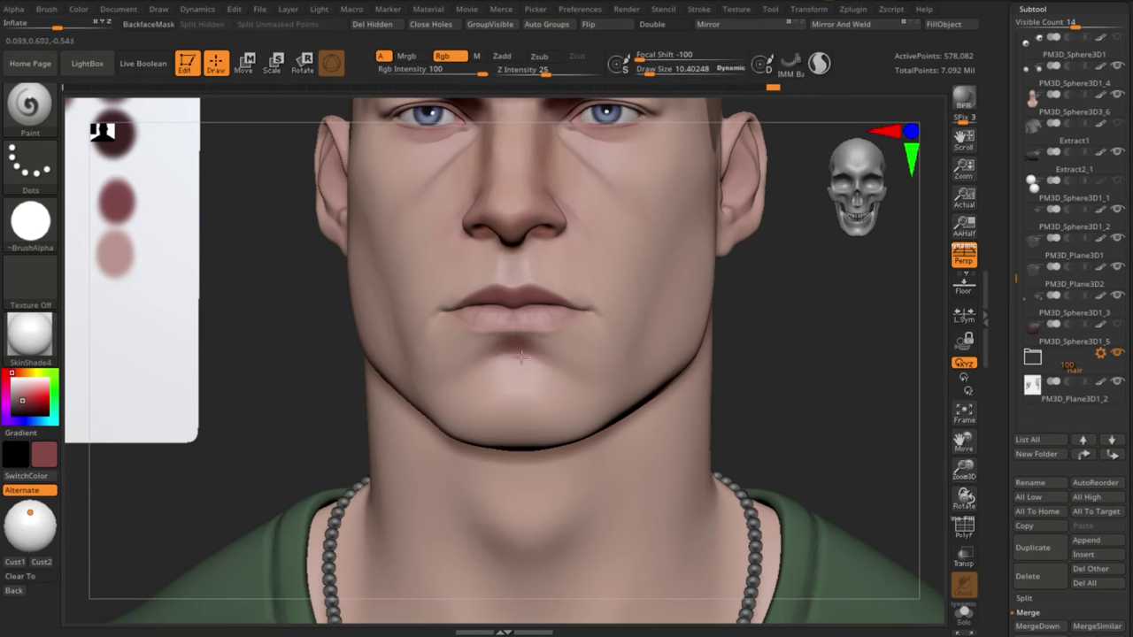
Step: Sample a darker maroon, deepen the shadow beneath the lower lip and smooth its edges
alt+drag(812, 386, 812, 337)
key(c)
alt+drag(379, 296, 379, 337)
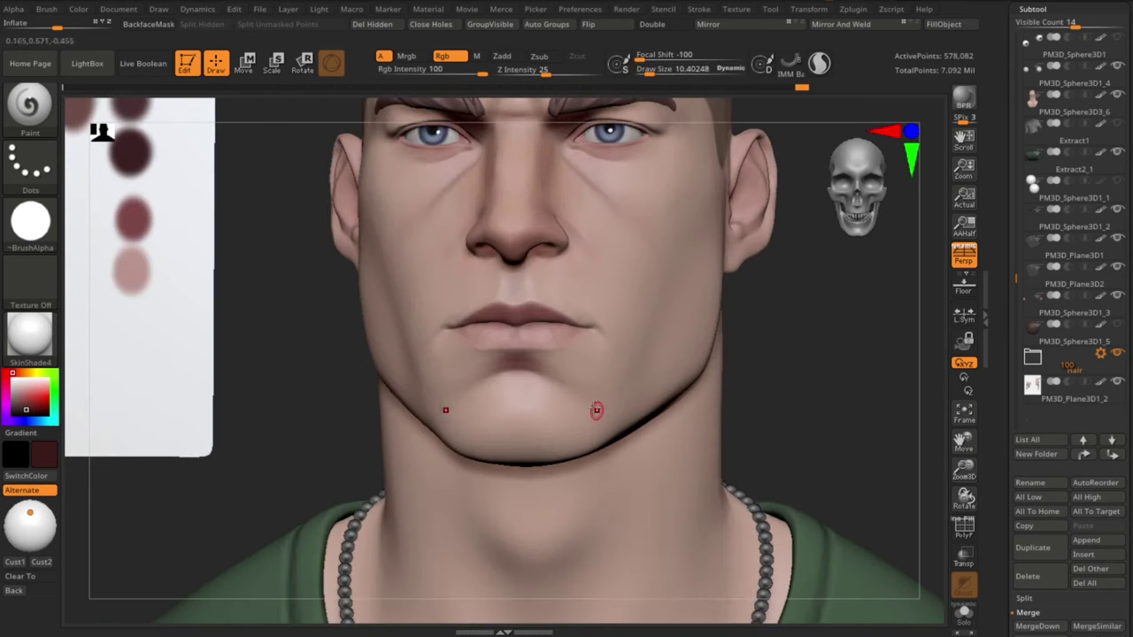
mouse_move(836, 415)
alt+mouse_down()
mouse_move(794, 359)
mouse_move(794, 395)
alt+mouse_up()
key(s)
drag(514, 354, 517, 354)
ctrl+right_drag(560, 363, 556, 375)
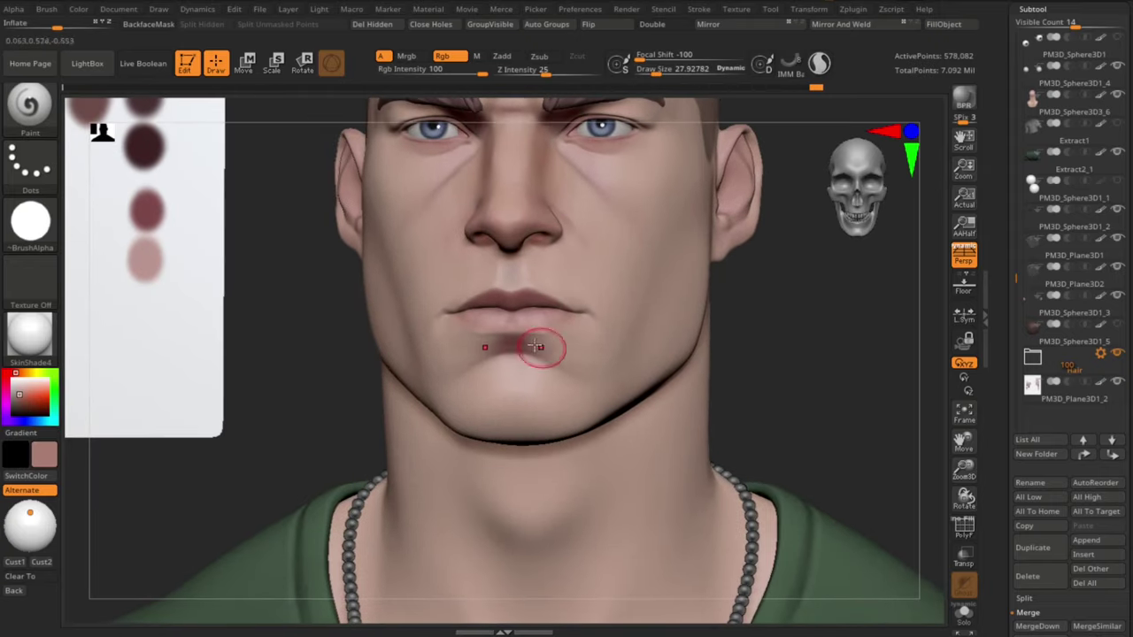
shift+drag(535, 346, 554, 349)
Step: Sample a greyish pink skin tone and enlarge the Paint brush to a Draw Size of about 104
mouse_move(767, 351)
alt+mouse_down()
mouse_move(758, 342)
mouse_move(791, 344)
alt+mouse_up()
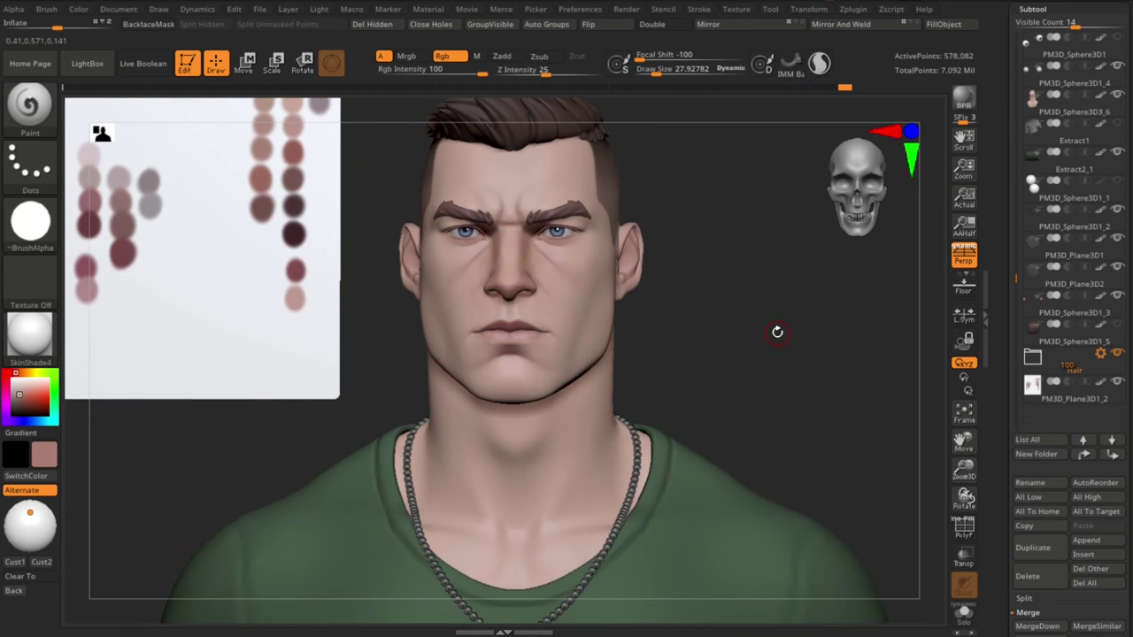
alt+drag(850, 297, 837, 375)
mouse_move(771, 331)
alt+mouse_down()
mouse_move(813, 449)
mouse_move(873, 440)
alt+mouse_up()
key(c)
alt+drag(850, 359, 840, 415)
key(s)
click(833, 399)
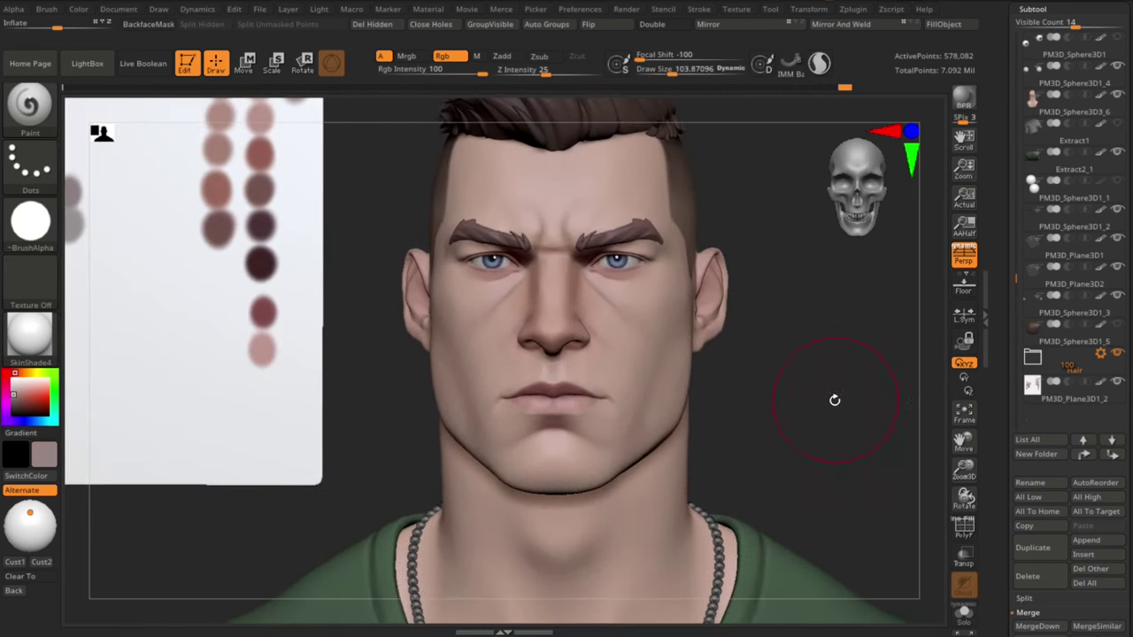
mouse_move(905, 400)
mouse_down()
mouse_move(835, 409)
mouse_move(896, 401)
mouse_up()
mouse_move(850, 416)
alt+mouse_down()
mouse_move(817, 385)
mouse_move(835, 410)
mouse_move(811, 395)
alt+mouse_up()
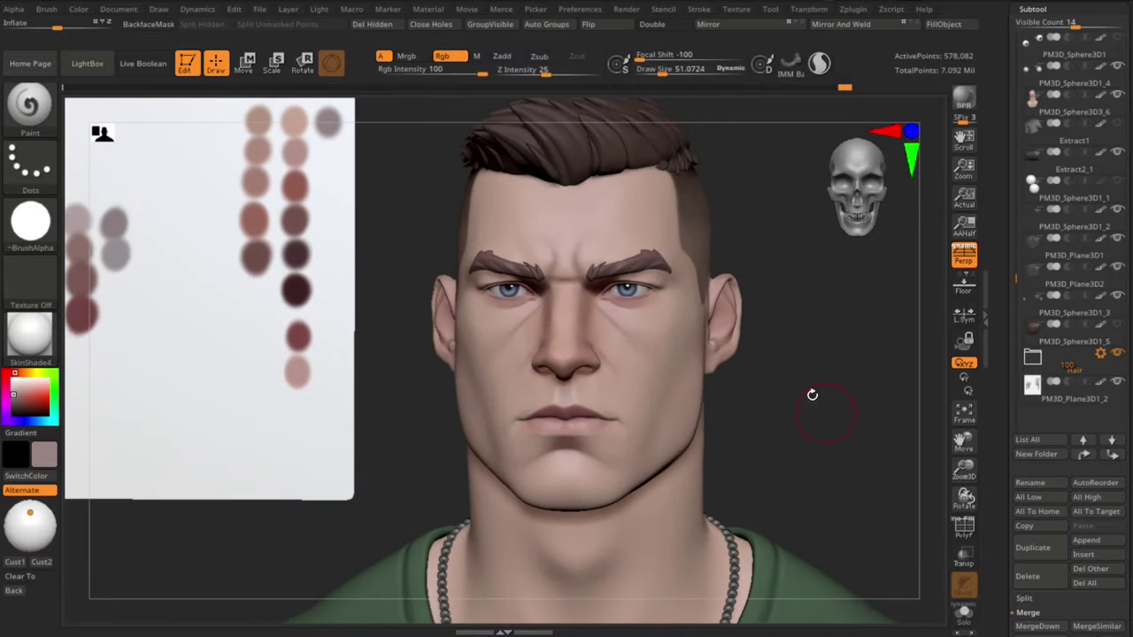
Step: Try sampled tan and peach tones on the cheek beside the nose, then undo the strokes
key(s)
mouse_move(374, 183)
alt+mouse_down()
mouse_move(380, 204)
mouse_move(390, 198)
alt+mouse_up()
key(c)
mouse_move(766, 370)
alt+mouse_down()
mouse_move(746, 401)
mouse_move(724, 409)
alt+mouse_up()
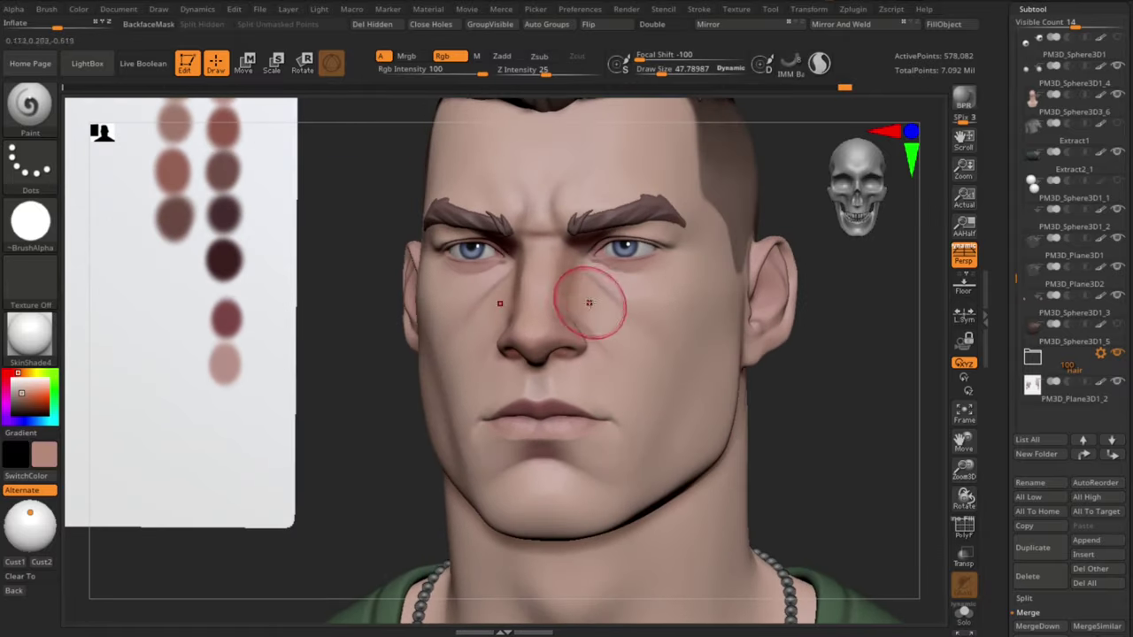
key(ctrl+z)
alt+drag(893, 433, 782, 327)
key(])
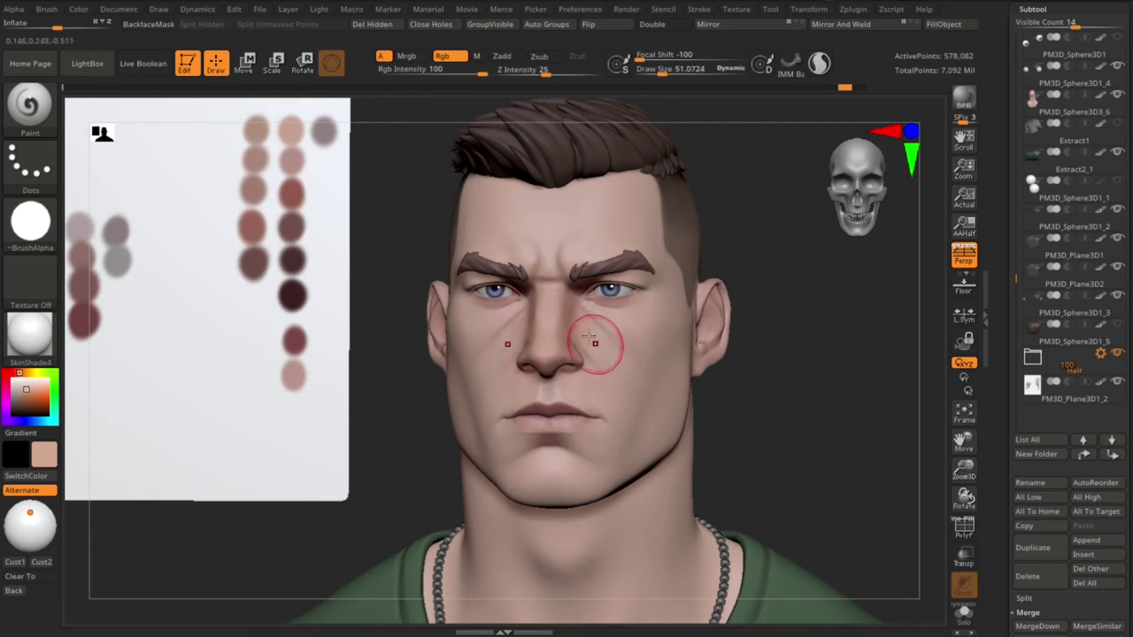
key(ctrl+z)
key(ctrl+z)
Step: Sample a skin tone and paint a short stroke around the eye
mouse_move(779, 431)
mouse_down()
mouse_move(785, 377)
mouse_move(795, 431)
mouse_move(784, 377)
mouse_up()
key(c)
drag(577, 256, 609, 263)
mouse_move(796, 288)
mouse_down()
mouse_move(855, 433)
mouse_move(830, 354)
mouse_up()
drag(937, 301, 921, 323)
key([)
Step: Sample a light peach tone and paint the upper cheeks below the eyes
mouse_move(810, 491)
mouse_down()
mouse_move(842, 425)
mouse_move(837, 452)
mouse_up()
key(c)
drag(745, 430, 752, 469)
key(s)
drag(546, 338, 591, 356)
drag(836, 562, 848, 509)
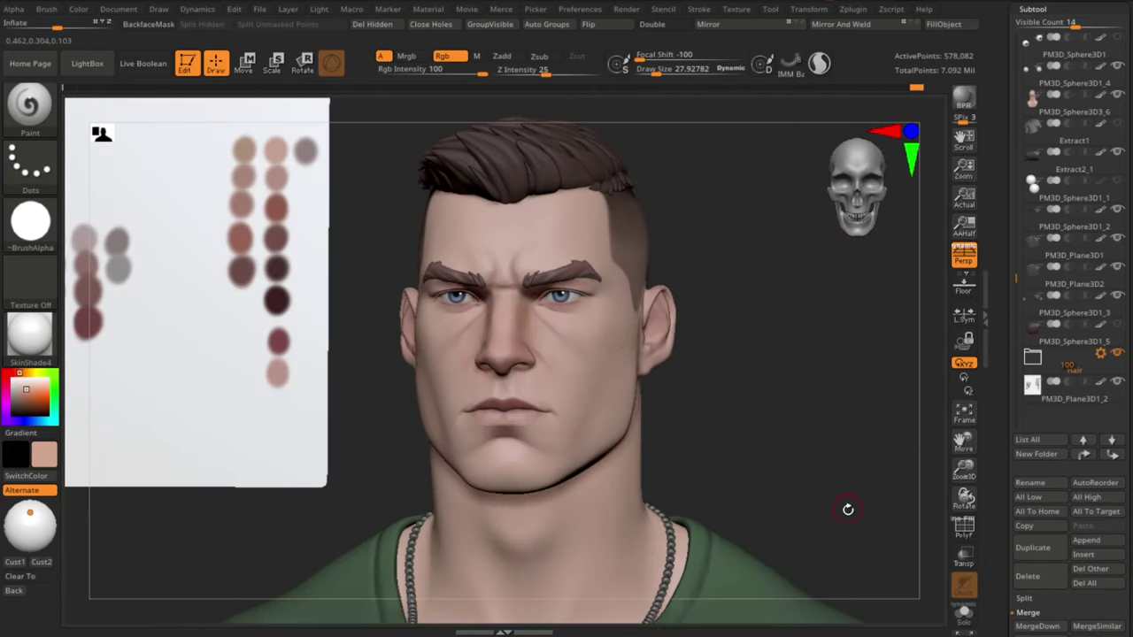
drag(568, 324, 583, 331)
mouse_move(778, 478)
mouse_down()
mouse_move(771, 440)
mouse_move(763, 451)
mouse_up()
Step: Sample a tan skin tone and paint over the cheekbones with a Draw Size of about 42
key(c)
drag(779, 407, 788, 443)
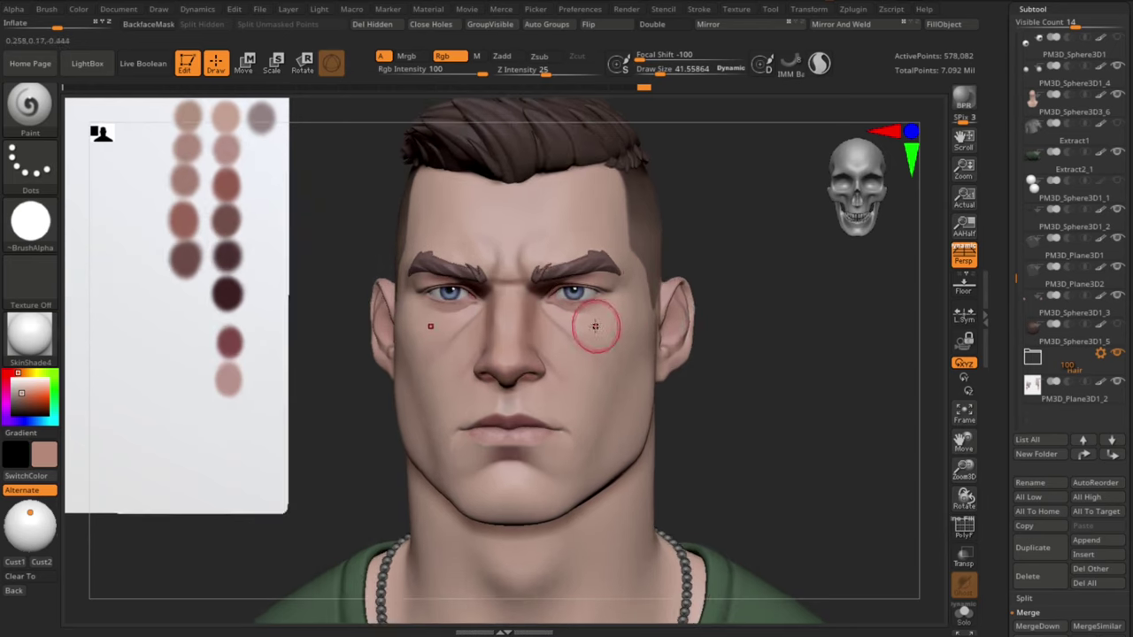
key(s)
drag(593, 327, 600, 327)
Step: Sample a reddish brown and shade the cheek hollows in front of the ears with a large Paint brush
mouse_move(792, 412)
mouse_down()
mouse_move(801, 431)
mouse_move(722, 412)
mouse_move(723, 386)
mouse_up()
key(c)
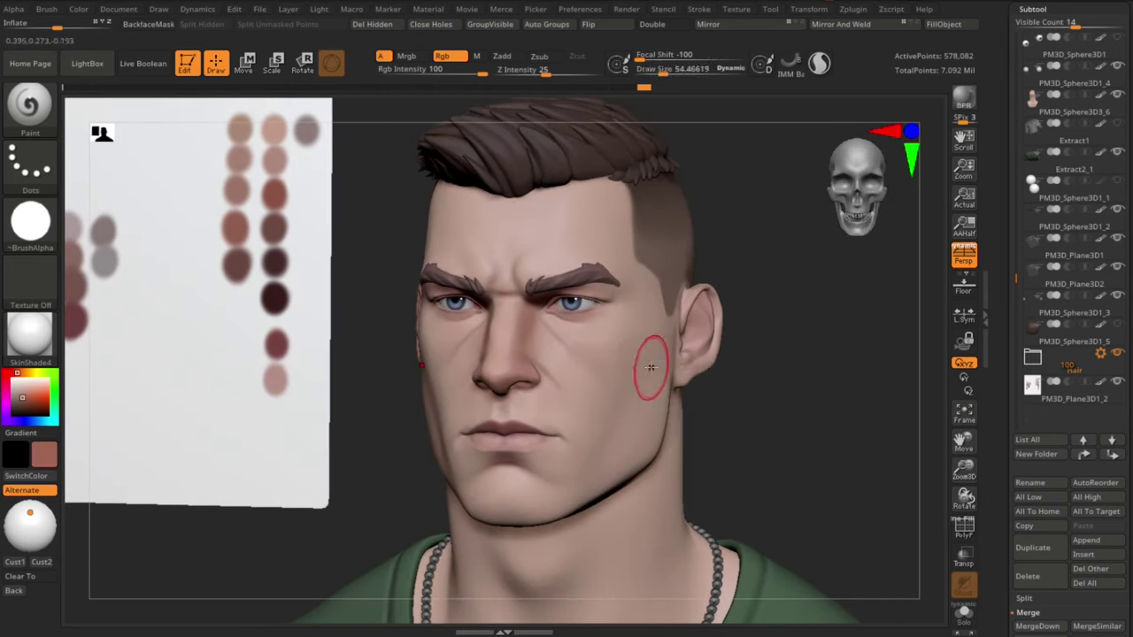
shift+drag(662, 343, 658, 374)
mouse_move(781, 431)
mouse_down()
mouse_move(749, 434)
mouse_move(792, 430)
mouse_move(619, 393)
mouse_move(645, 362)
mouse_move(760, 396)
mouse_move(601, 328)
mouse_up()
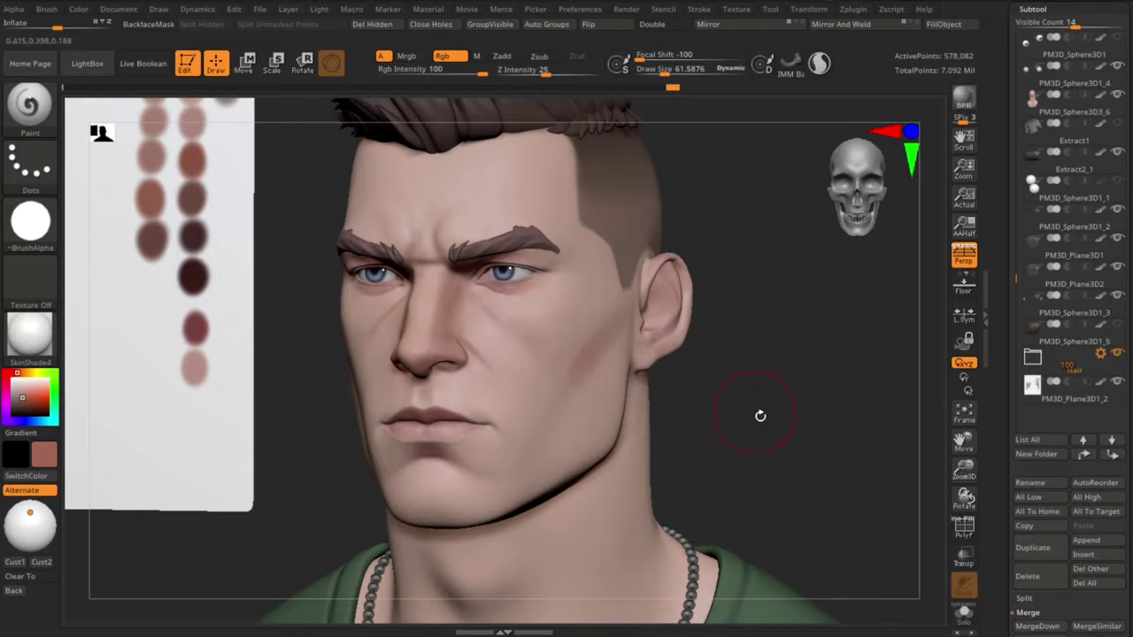
mouse_move(760, 416)
mouse_down()
mouse_move(823, 412)
mouse_move(767, 389)
mouse_up()
mouse_move(767, 409)
mouse_down()
mouse_move(657, 410)
mouse_move(620, 390)
mouse_up()
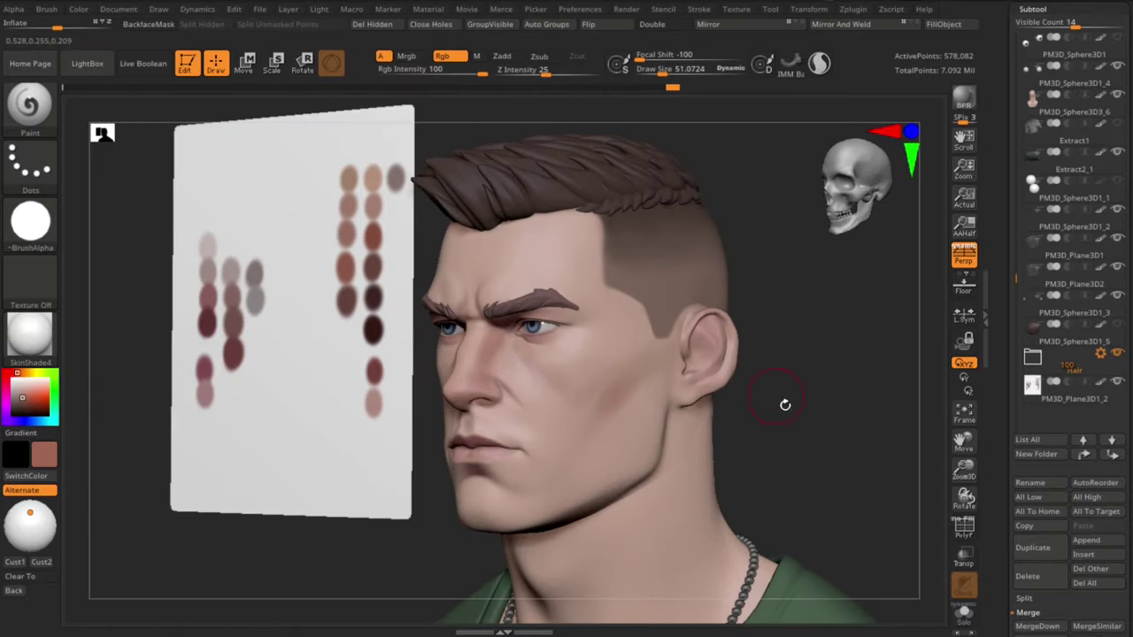
drag(785, 404, 616, 362)
drag(715, 409, 805, 412)
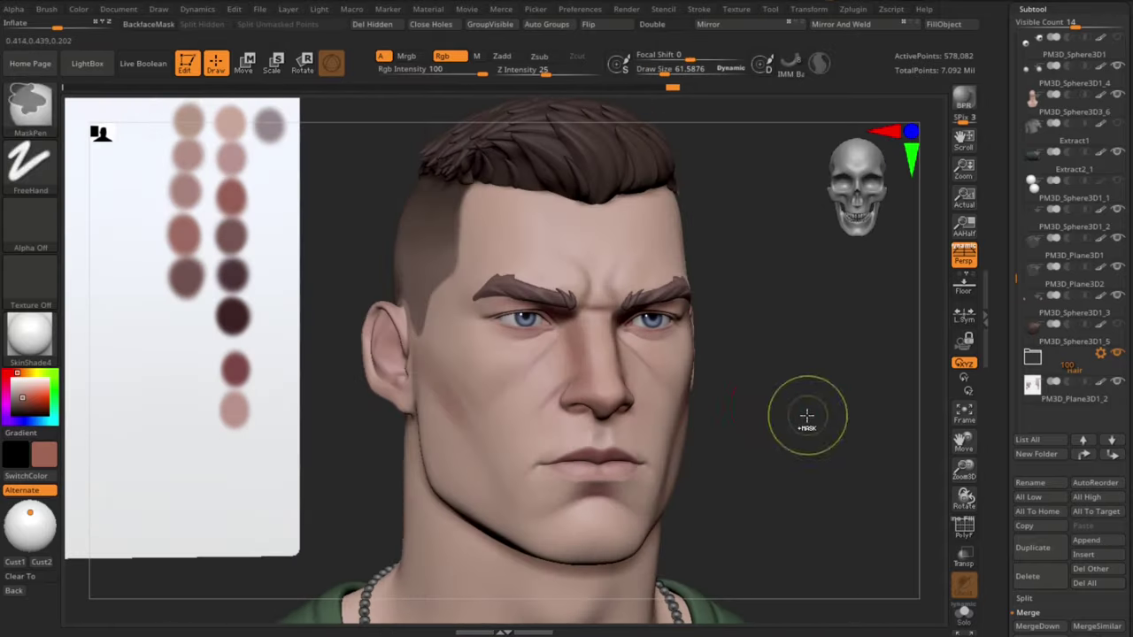
Step: Extend the cheek shading on the other side of the face and blend a pinkish tan beside the mouth corner
drag(457, 398, 449, 376)
key(c)
key(c)
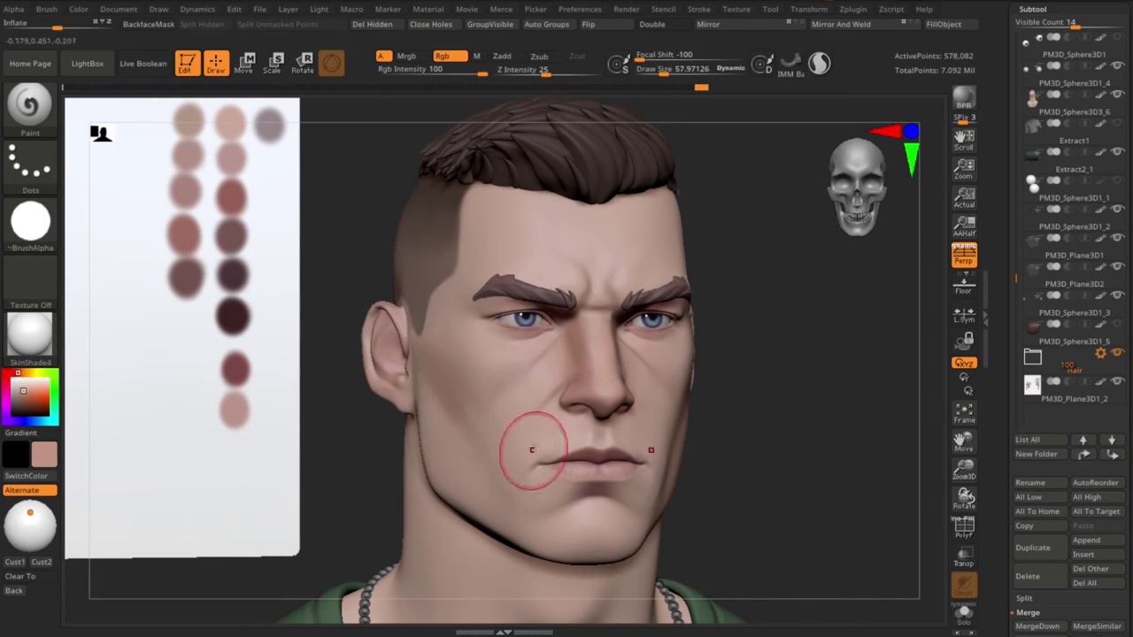
drag(531, 450, 542, 453)
mouse_move(735, 429)
mouse_down()
mouse_move(830, 433)
mouse_move(863, 451)
mouse_up()
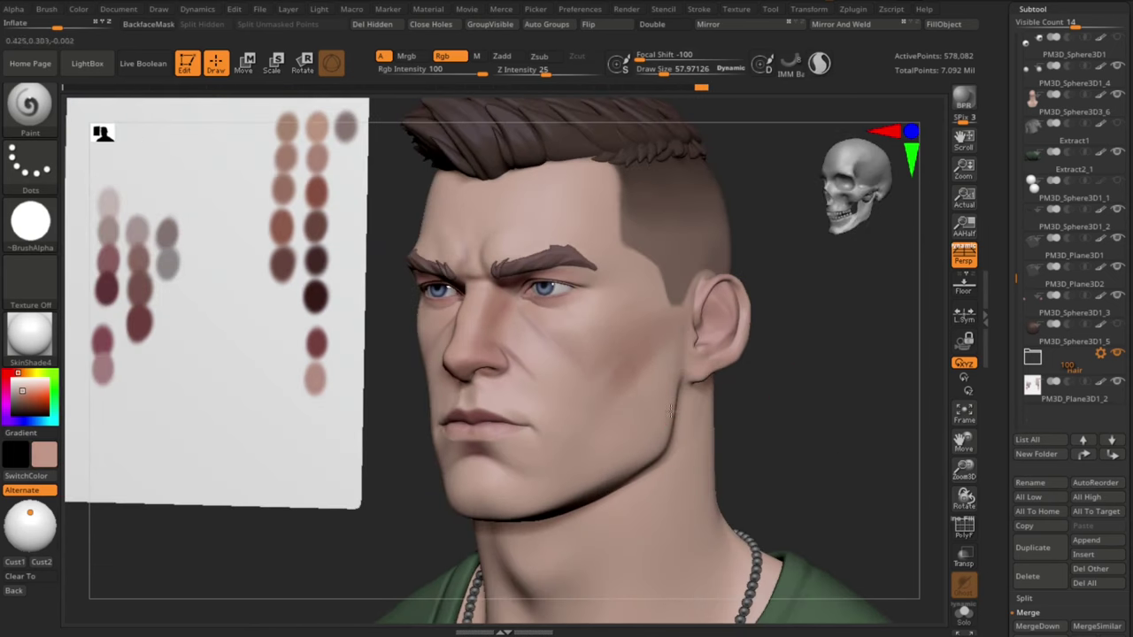
Step: Sample a lighter peach tone and paint along the jaw below the ears with a Draw Size of about 65
right_drag(693, 352, 681, 342)
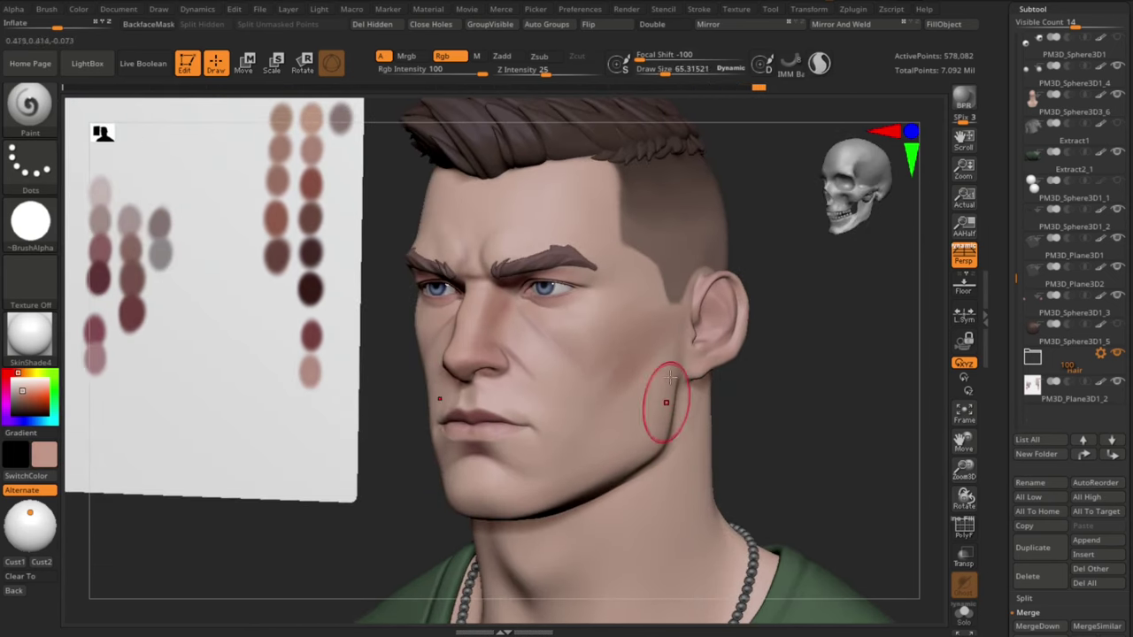
key(c)
drag(649, 427, 639, 440)
drag(748, 424, 833, 432)
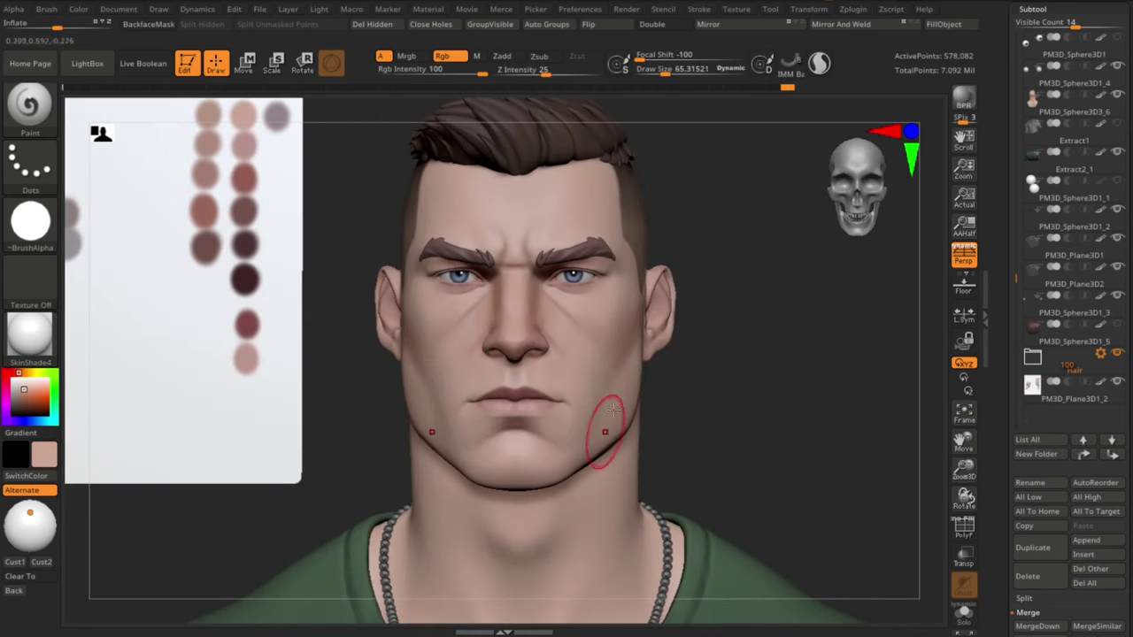
drag(607, 430, 606, 450)
mouse_move(784, 414)
mouse_down()
mouse_move(768, 411)
mouse_move(771, 392)
mouse_move(740, 409)
mouse_up()
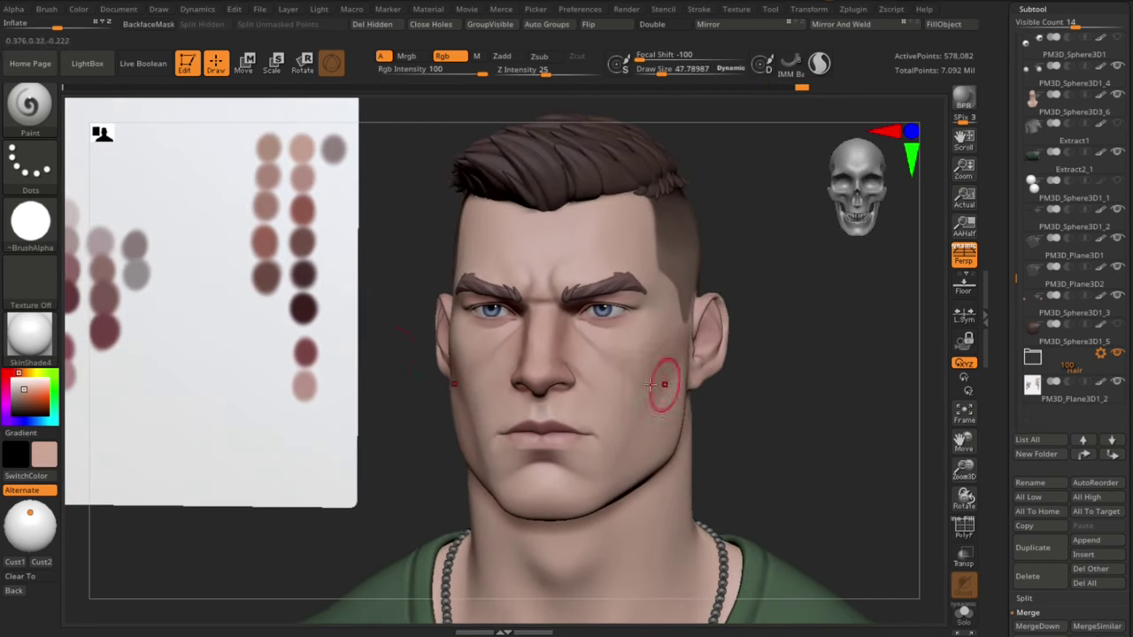
Step: Sample a dark reddish brown and shade the inner eye corners beside the nose bridge with a Draw Size of about 9
key(c)
drag(823, 398, 797, 407)
alt+drag(797, 407, 832, 418)
key(s)
mouse_move(834, 418)
mouse_down()
mouse_move(791, 415)
mouse_move(823, 421)
mouse_up()
key(s)
drag(556, 300, 541, 299)
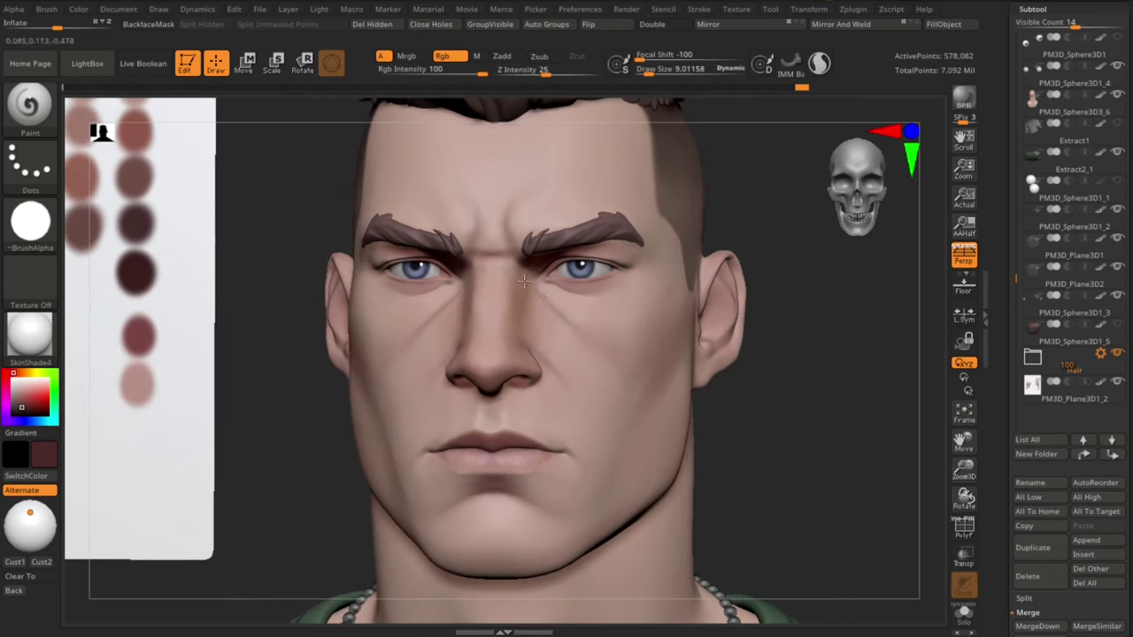
Step: Sample a lighter reddish brown and refine the shading beside the nose bridge with a Draw Size of about 6.6
ctrl+right_drag(260, 206, 251, 168)
key(c)
ctrl+right_drag(772, 403, 788, 469)
drag(855, 501, 836, 505)
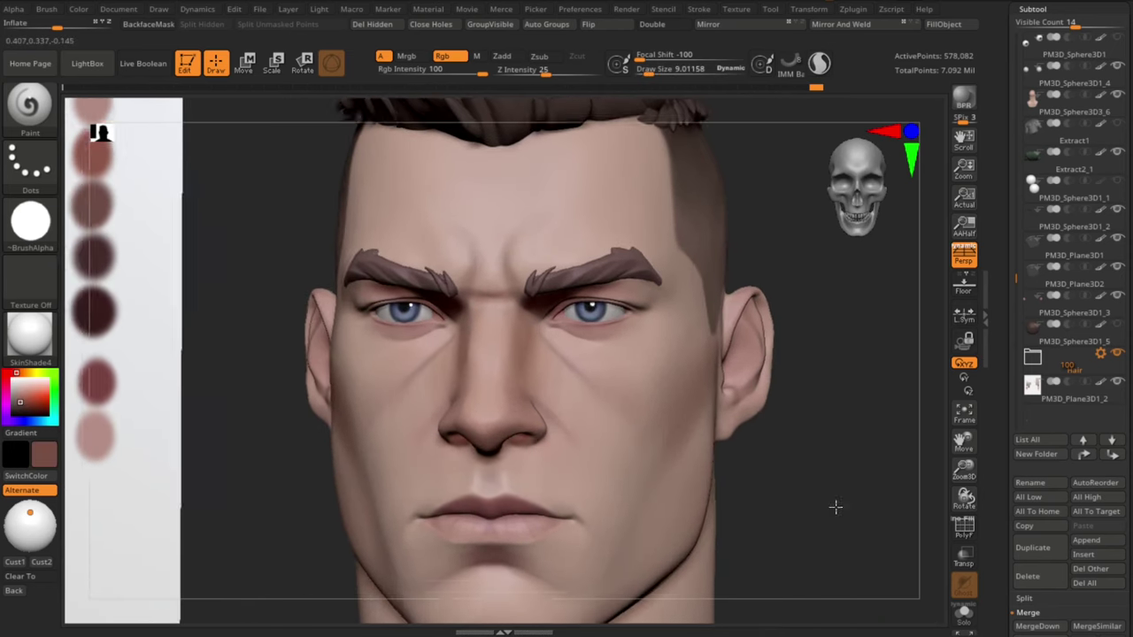
ctrl+right_drag(836, 505, 832, 537)
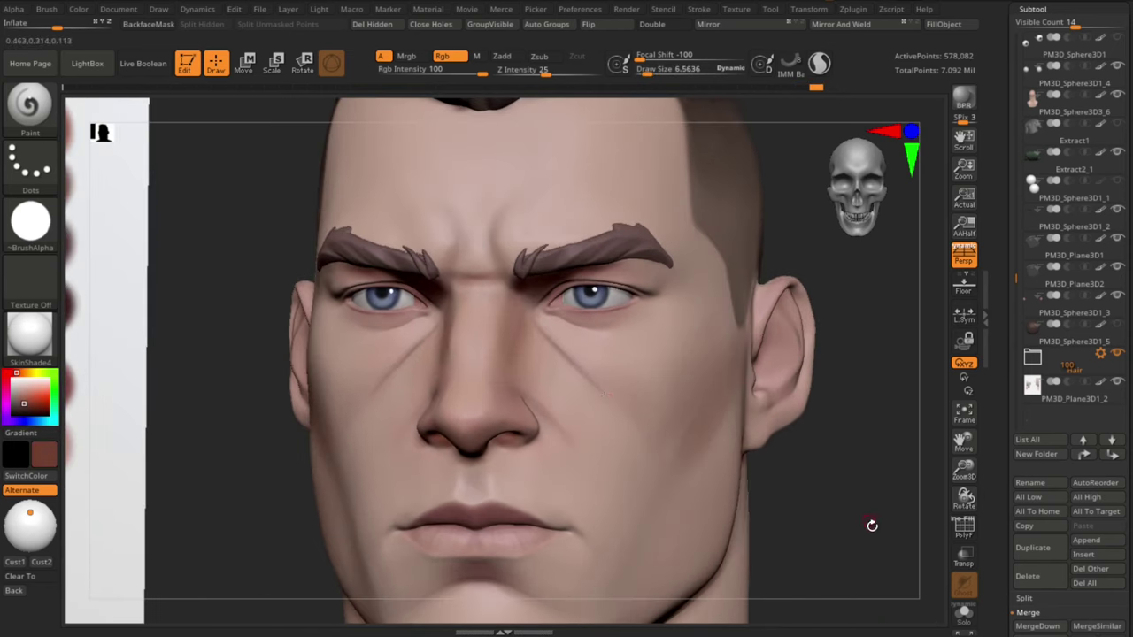
drag(872, 526, 885, 517)
ctrl+right_drag(885, 518, 797, 417)
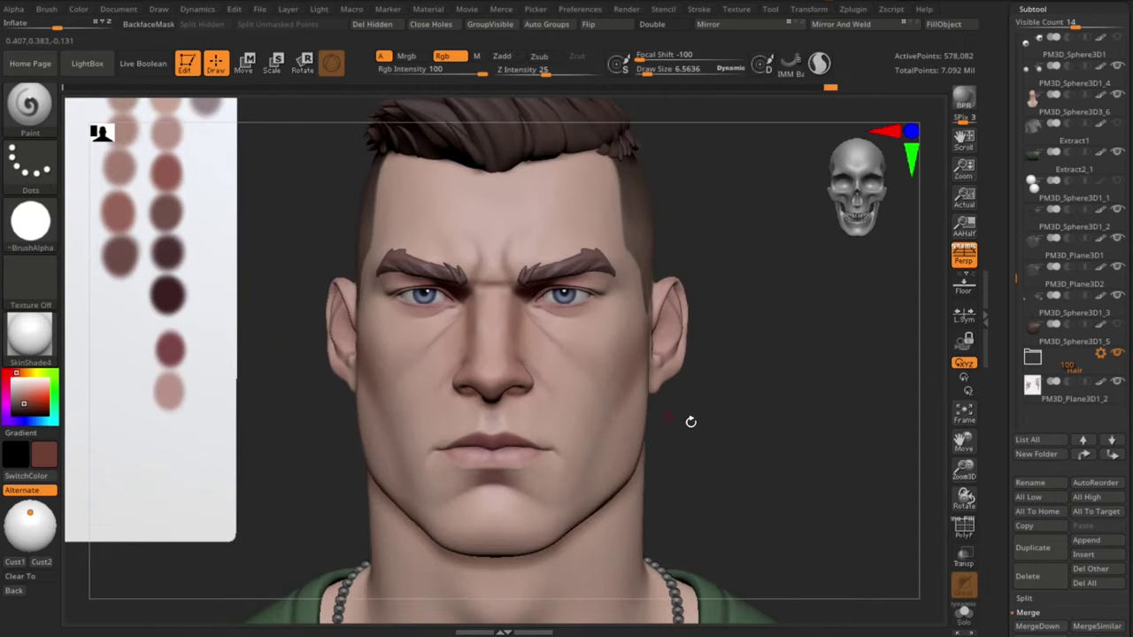
mouse_move(691, 422)
ctrl+right_down()
mouse_move(768, 441)
mouse_move(772, 454)
ctrl+right_up()
drag(771, 454, 801, 454)
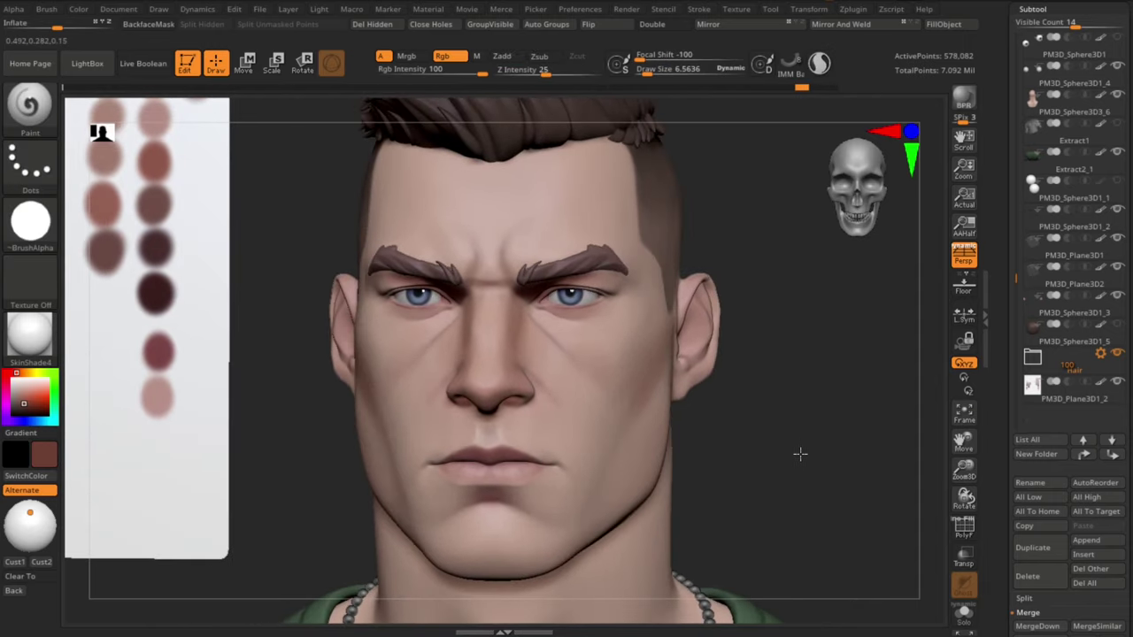
Step: Sample a pinkish tan and blend the cheek beside the nose with a Draw Size of about 30
key(c)
key(s)
click(550, 349)
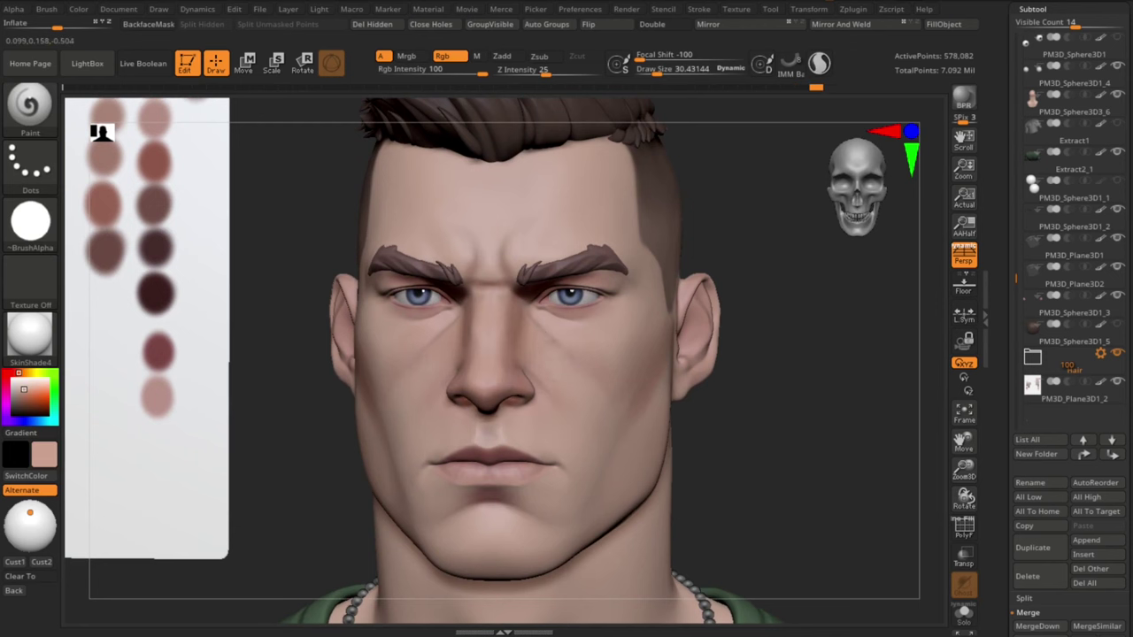
ctrl+right_drag(611, 454, 794, 468)
drag(794, 468, 746, 413)
Step: Sample a muted red, paint the crease below the inner eye corner with a Draw Size of about 6.6, and undo the last stroke
key(c)
mouse_move(844, 484)
mouse_down()
mouse_move(814, 389)
mouse_move(832, 478)
mouse_up()
key(c)
alt+right_drag(766, 443, 772, 482)
key(c)
key(s)
click(537, 294)
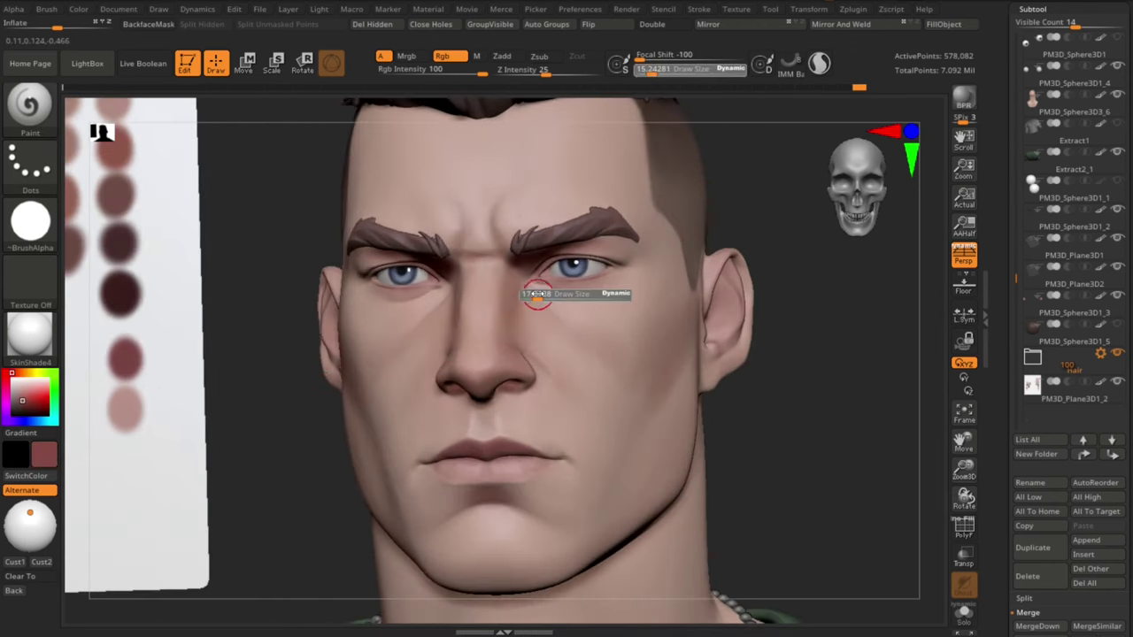
drag(533, 295, 532, 295)
drag(535, 296, 547, 309)
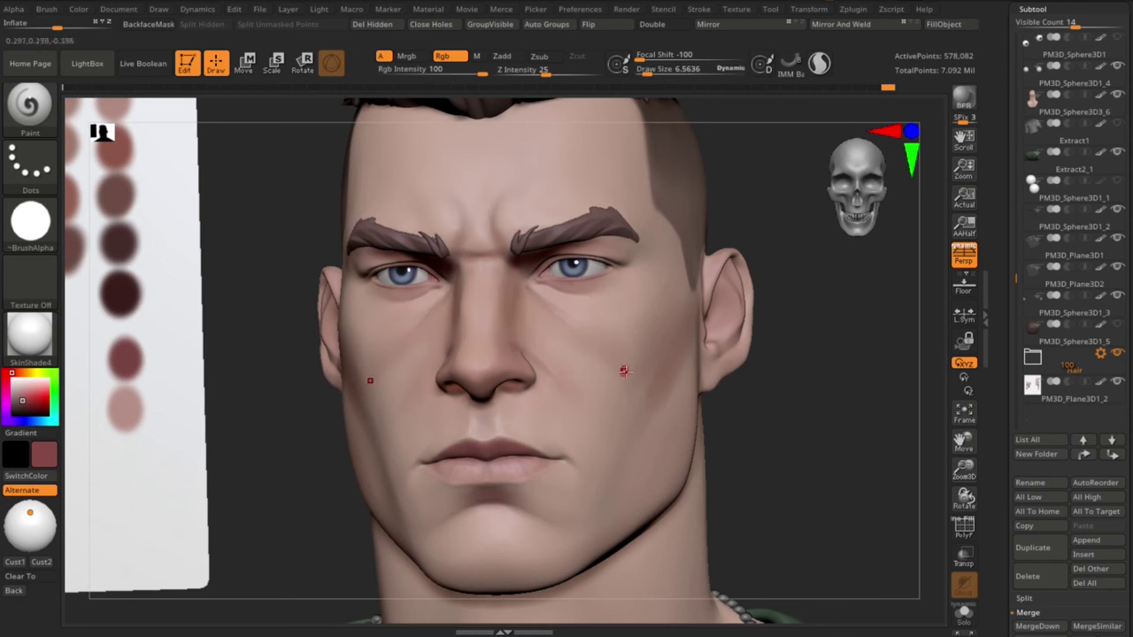
right_drag(624, 371, 613, 310)
key(ctrl+z)
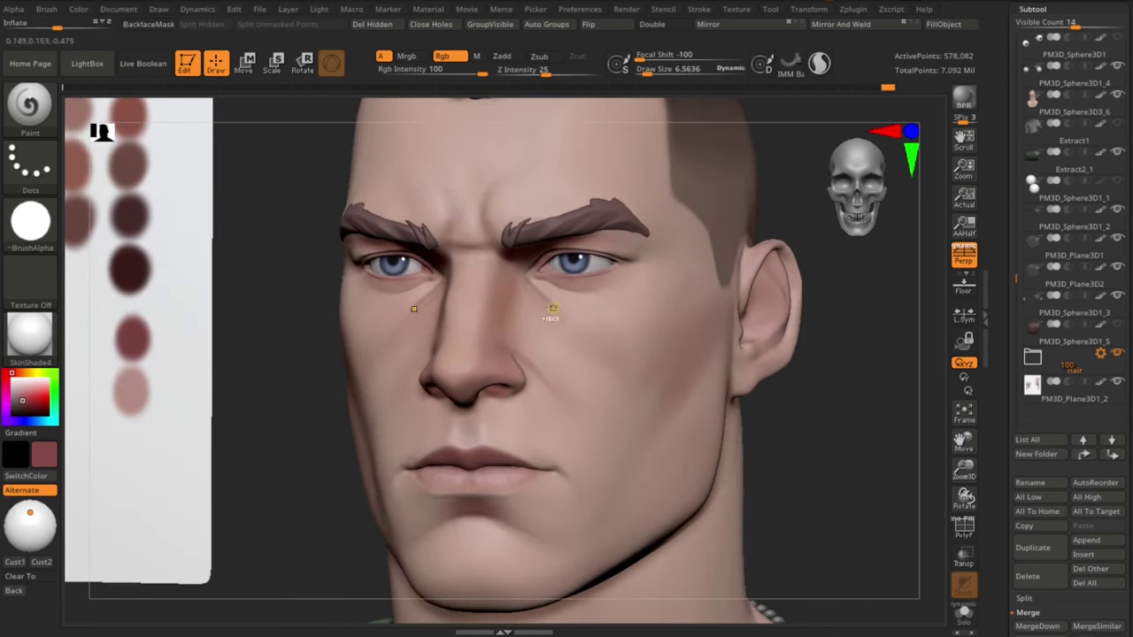
Step: Paint muted red accents along the under-eye crease and near the inner brow, then undo the last stroke on the cheek
right_drag(744, 443, 819, 495)
mouse_move(819, 496)
ctrl+right_down()
mouse_move(827, 465)
mouse_move(811, 487)
ctrl+right_up()
drag(536, 276, 573, 313)
right_drag(845, 447, 735, 425)
mouse_move(708, 386)
right_down()
mouse_move(844, 448)
mouse_move(817, 442)
right_up()
mouse_move(809, 382)
ctrl+right_down()
mouse_move(865, 466)
mouse_move(809, 448)
ctrl+right_up()
mouse_move(455, 249)
mouse_down()
mouse_move(483, 243)
mouse_move(460, 250)
mouse_up()
mouse_move(783, 482)
ctrl+right_down()
mouse_move(779, 369)
mouse_move(797, 460)
ctrl+right_up()
drag(602, 326, 638, 356)
key(ctrl+z)
mouse_move(810, 478)
ctrl+right_down()
mouse_move(803, 416)
mouse_move(656, 334)
ctrl+right_up()
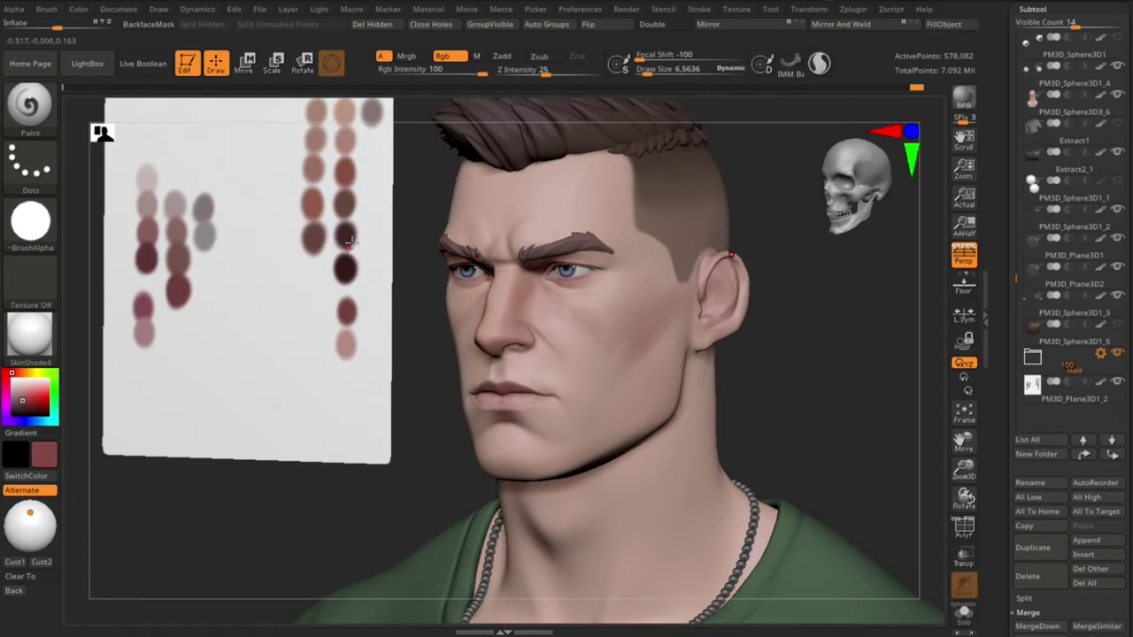
Step: Sample a reddish brown from the palette and shade diagonally below the cheekbone from the ear, starting at a Draw Size of about 13.5
key(c)
key(s)
drag(670, 323, 678, 321)
right_drag(719, 332, 672, 322)
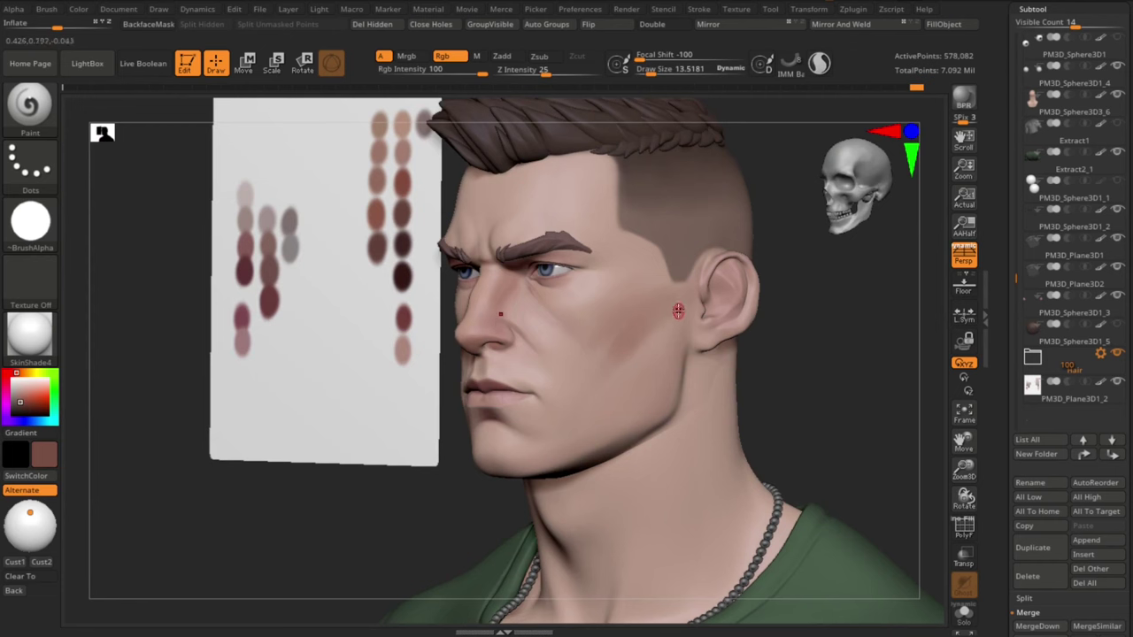
drag(633, 342, 678, 320)
mouse_move(679, 332)
right_down()
mouse_move(812, 389)
mouse_move(817, 381)
mouse_move(793, 373)
mouse_move(796, 346)
mouse_move(768, 338)
right_up()
drag(653, 295, 556, 384)
key(s)
drag(628, 298, 634, 298)
mouse_move(752, 354)
right_down()
mouse_move(795, 362)
mouse_move(758, 355)
right_up()
Step: Sample a light tan from the skin and soften the edges of the cheekbone shading with a Draw Size of about 28
ctrl+right_drag(758, 356, 857, 404)
key(c)
key(s)
drag(529, 369, 527, 369)
drag(587, 307, 546, 331)
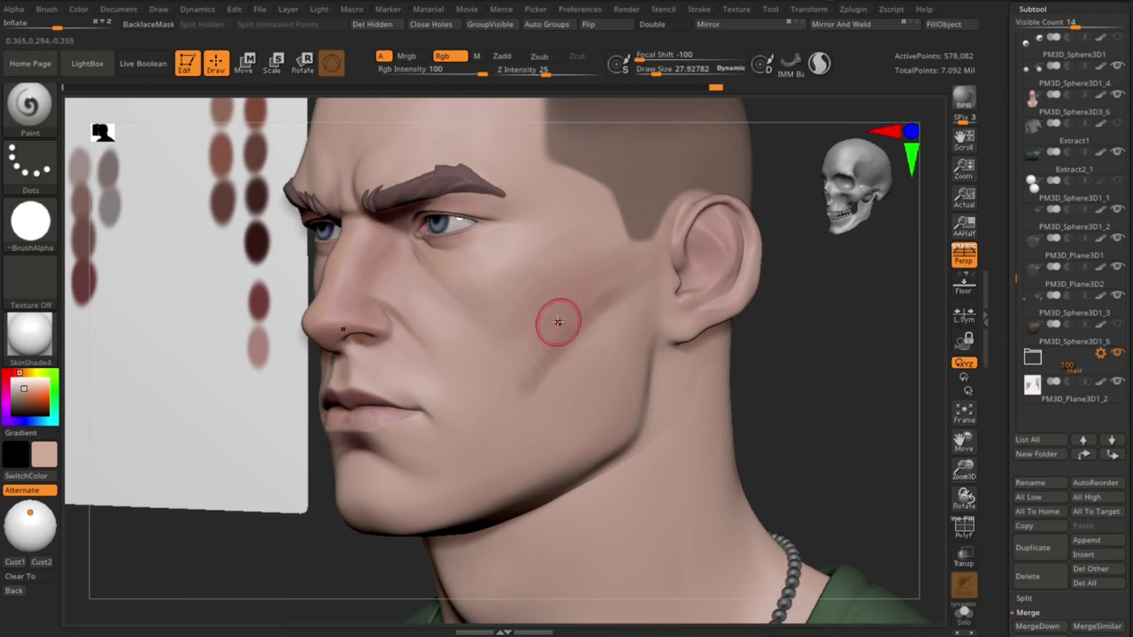
right_drag(779, 398, 827, 412)
ctrl+right_drag(827, 412, 790, 380)
ctrl+right_drag(791, 381, 797, 416)
key(c)
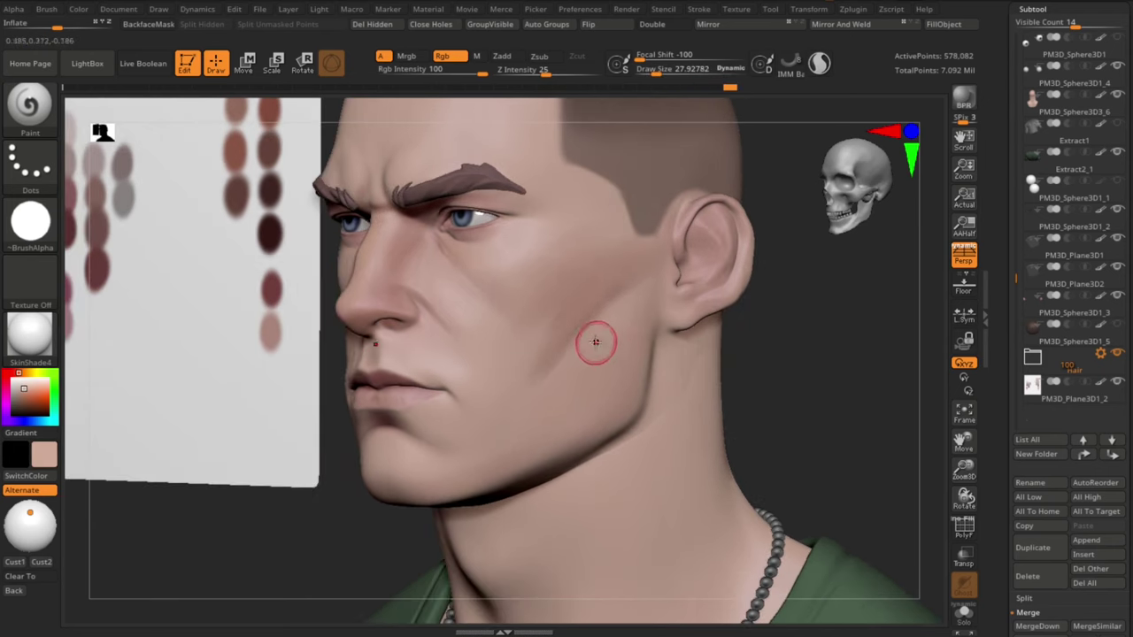
Step: Sample a pinkish tan and blend the front of the cheeks with a Draw Size of about 33
mouse_move(753, 361)
right_down()
mouse_move(791, 367)
mouse_move(789, 389)
right_up()
key(s)
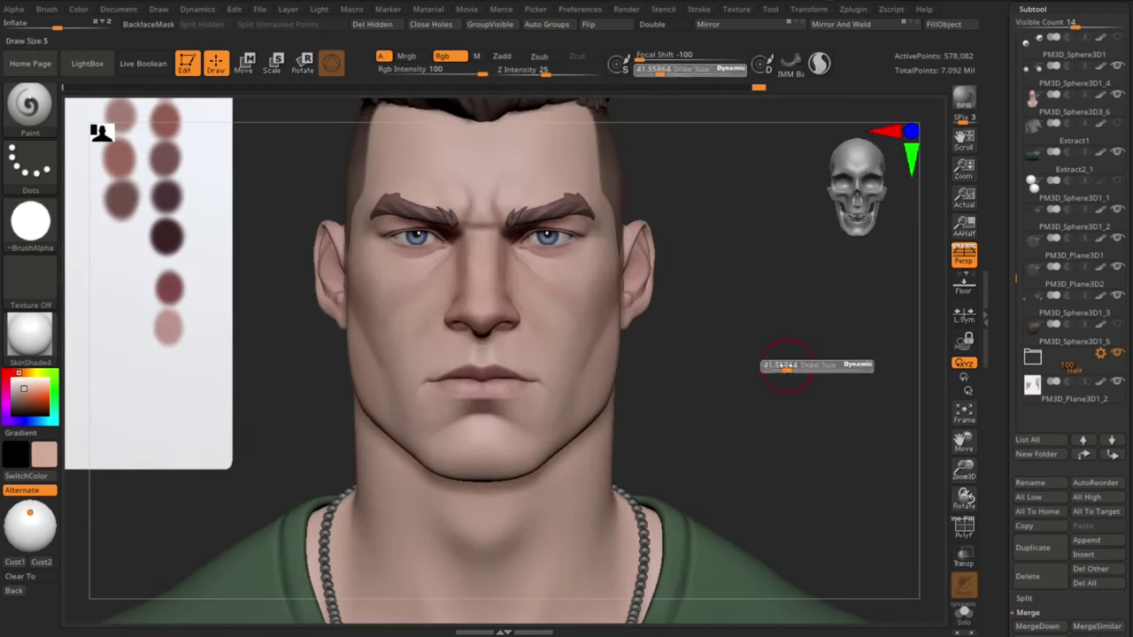
drag(791, 367, 788, 366)
mouse_move(788, 366)
ctrl+right_down()
mouse_move(789, 390)
mouse_move(751, 376)
mouse_move(789, 345)
ctrl+right_up()
key(c)
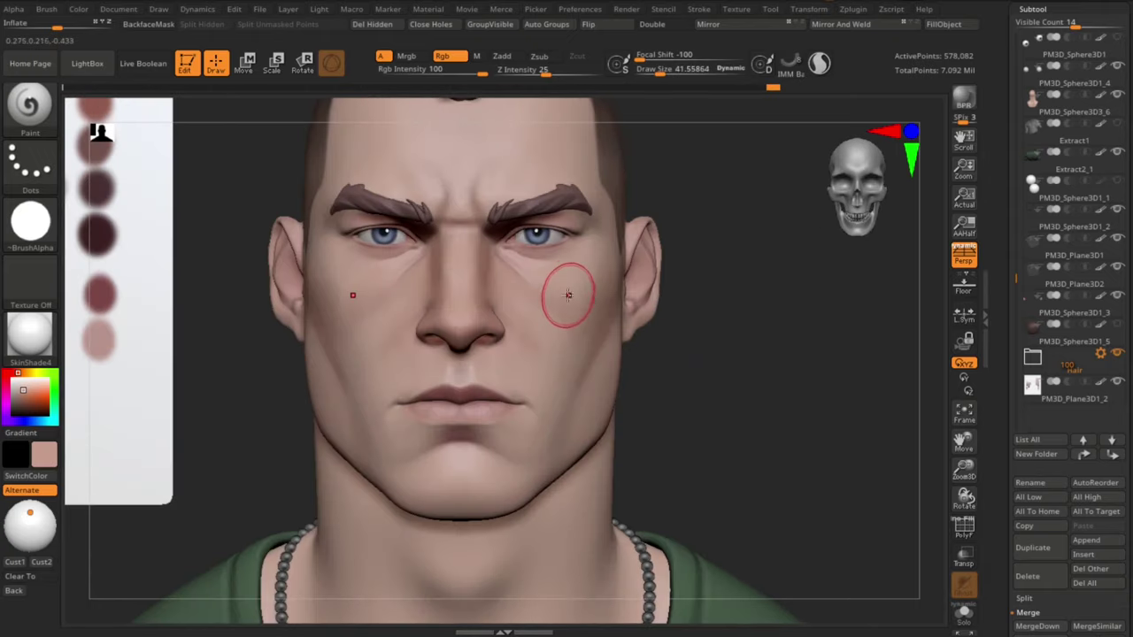
alt+right_drag(682, 333, 657, 337)
right_drag(529, 300, 697, 361)
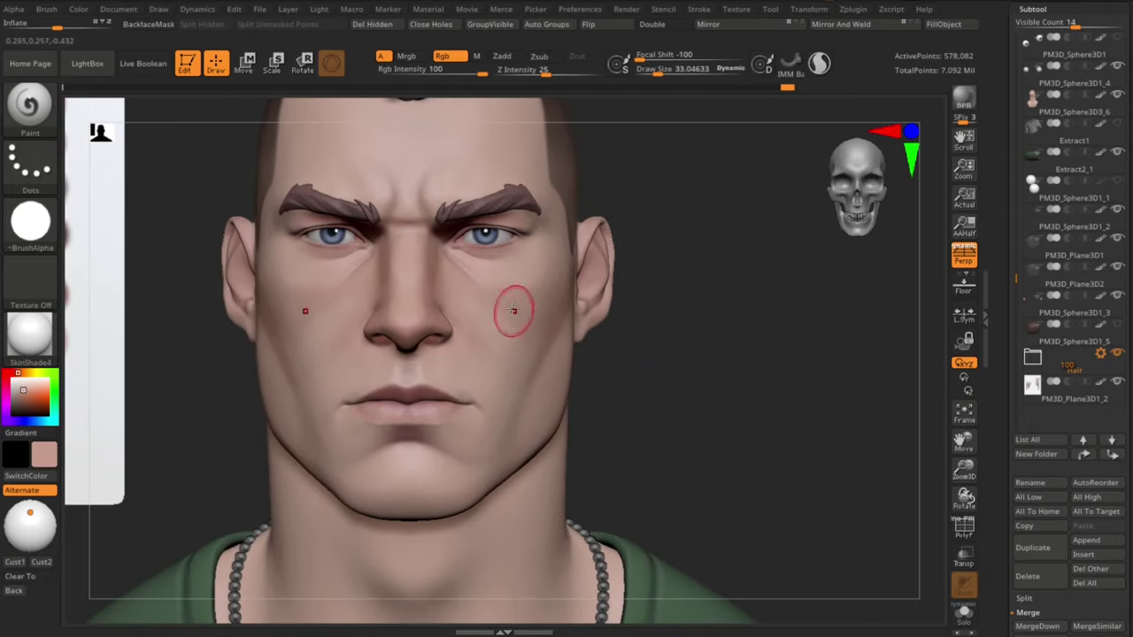
drag(511, 316, 513, 302)
Step: Paint the pinkish tan over the upper cheekbones toward the temples with a Draw Size of about 36
drag(705, 390, 666, 385)
key(s)
drag(556, 283, 554, 283)
drag(556, 285, 571, 292)
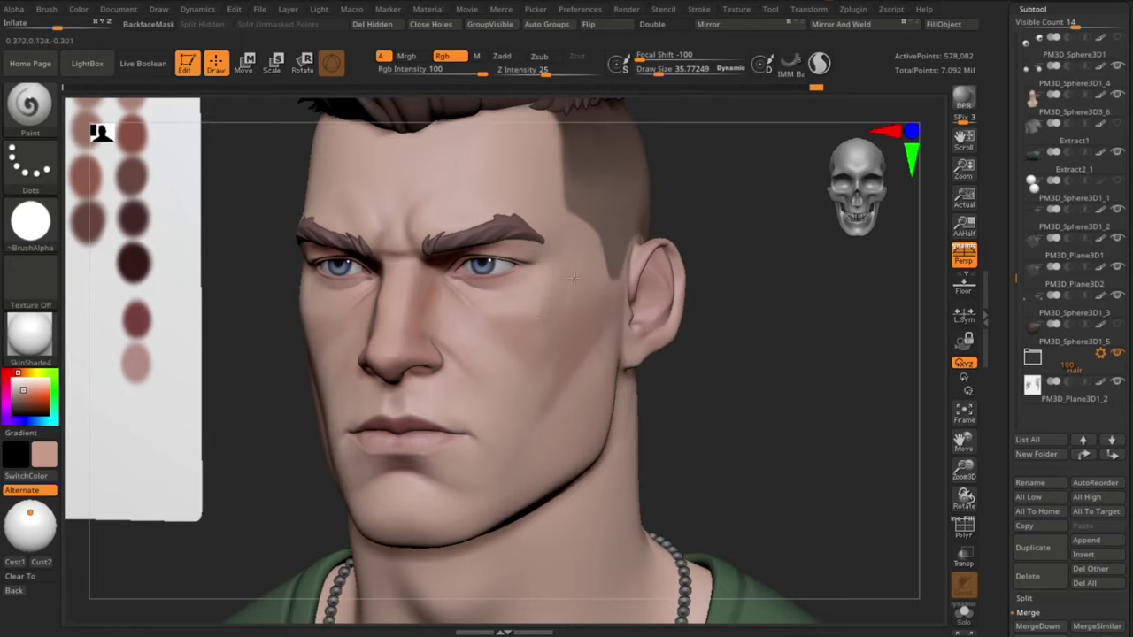
drag(715, 420, 756, 425)
right_drag(756, 424, 549, 283)
Step: Paint a lighter skin tone around the outer brow ends and temples with a Draw Size of about 39
right_drag(814, 400, 756, 412)
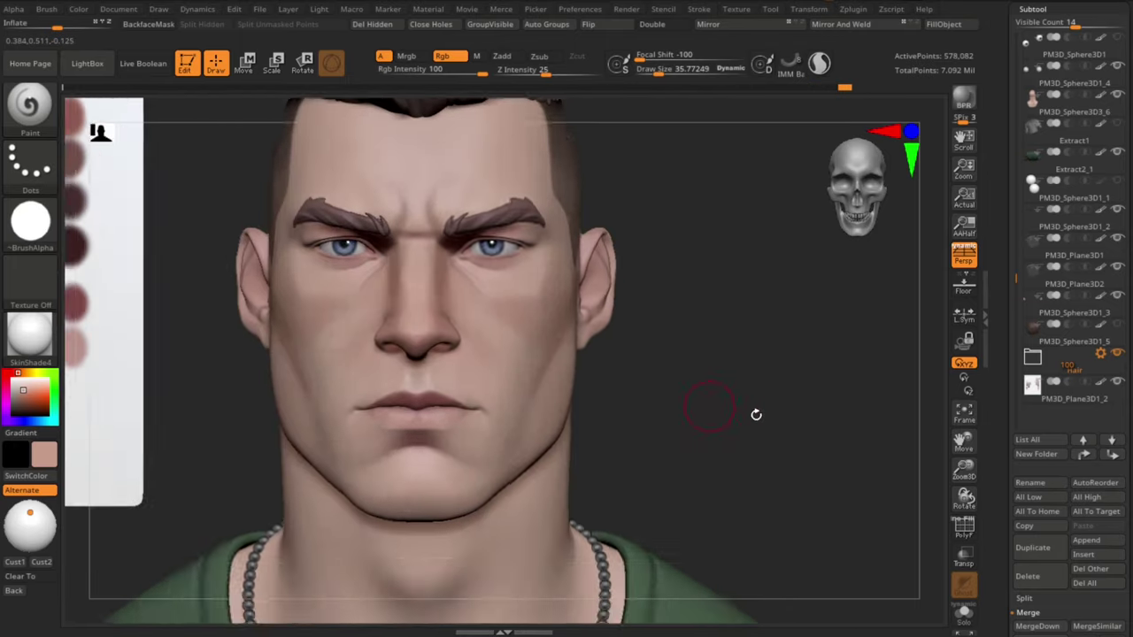
key(s)
drag(726, 372, 673, 372)
key(s)
drag(539, 215, 542, 215)
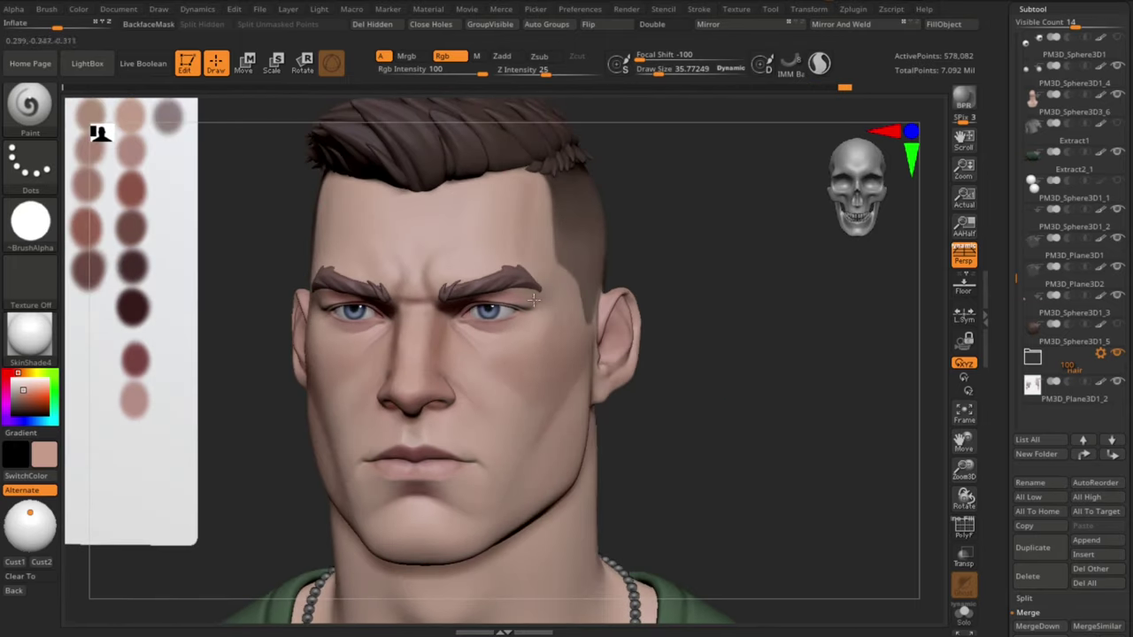
drag(726, 372, 695, 372)
drag(522, 217, 517, 278)
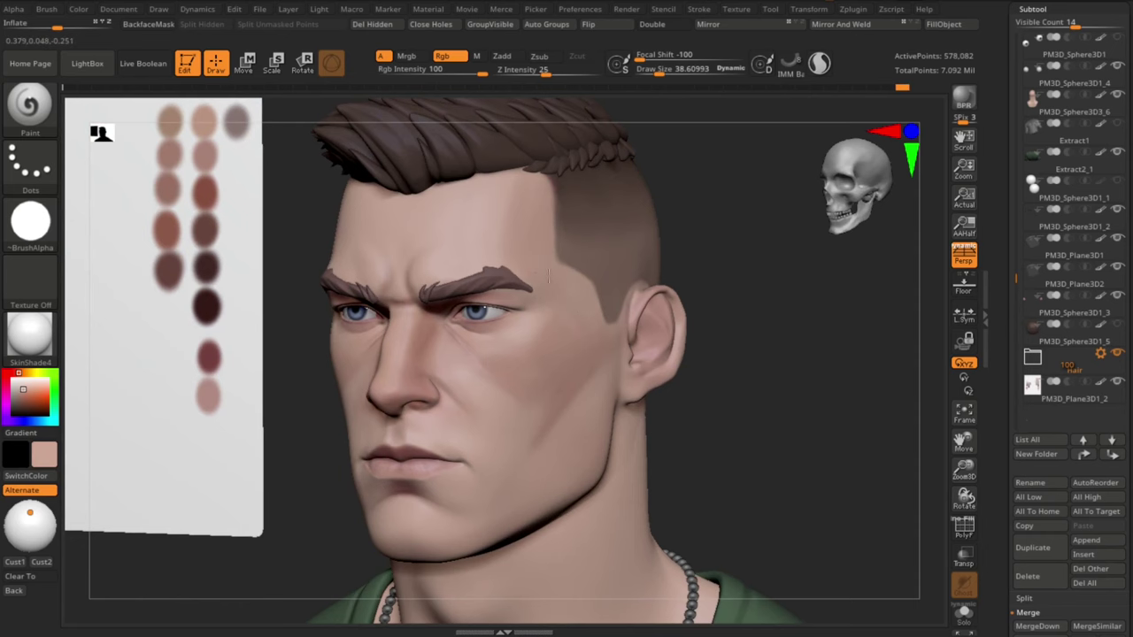
mouse_move(726, 409)
mouse_down()
mouse_move(770, 419)
mouse_move(746, 387)
mouse_move(749, 424)
mouse_up()
alt+drag(365, 266, 346, 266)
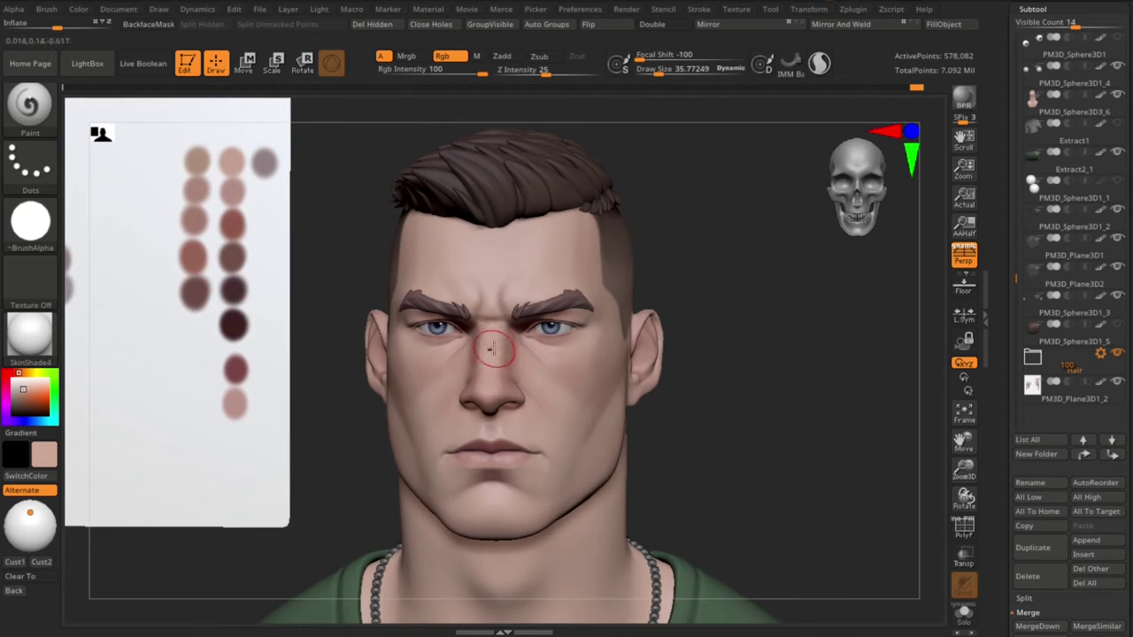
Step: Sample a light peach tone and paint over the tip of the nose with a Draw Size of about 30
key(c)
alt+drag(801, 492, 836, 449)
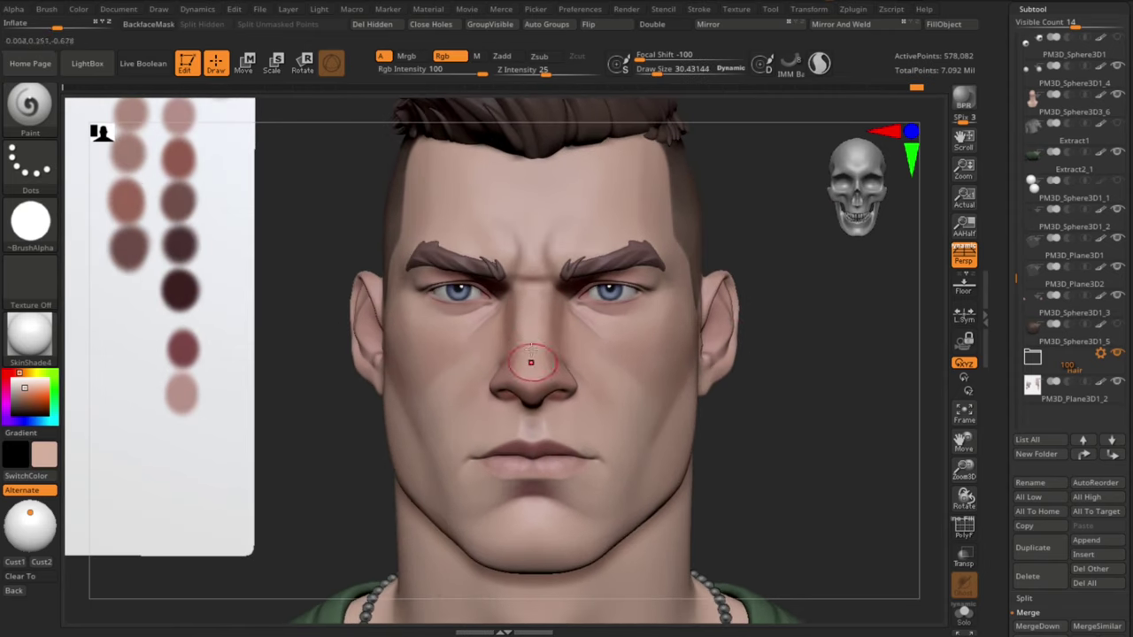
key(s)
drag(529, 372, 526, 372)
drag(537, 375, 517, 376)
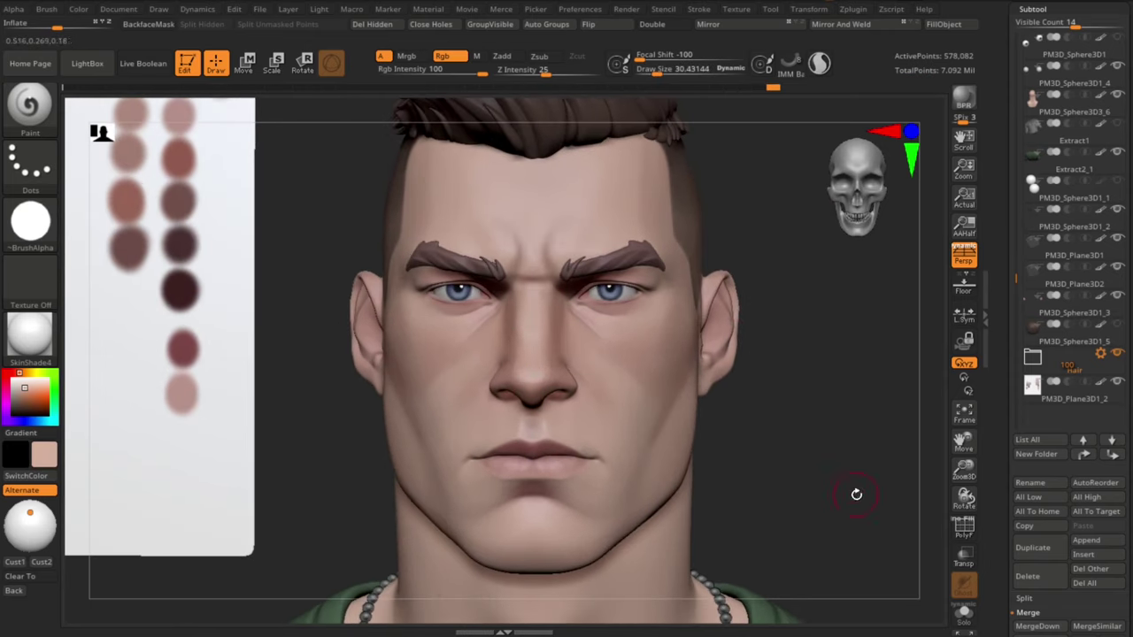
Step: Paint a reddish tan between the eyebrows with a Draw Size of about 19
right_drag(856, 493, 542, 295)
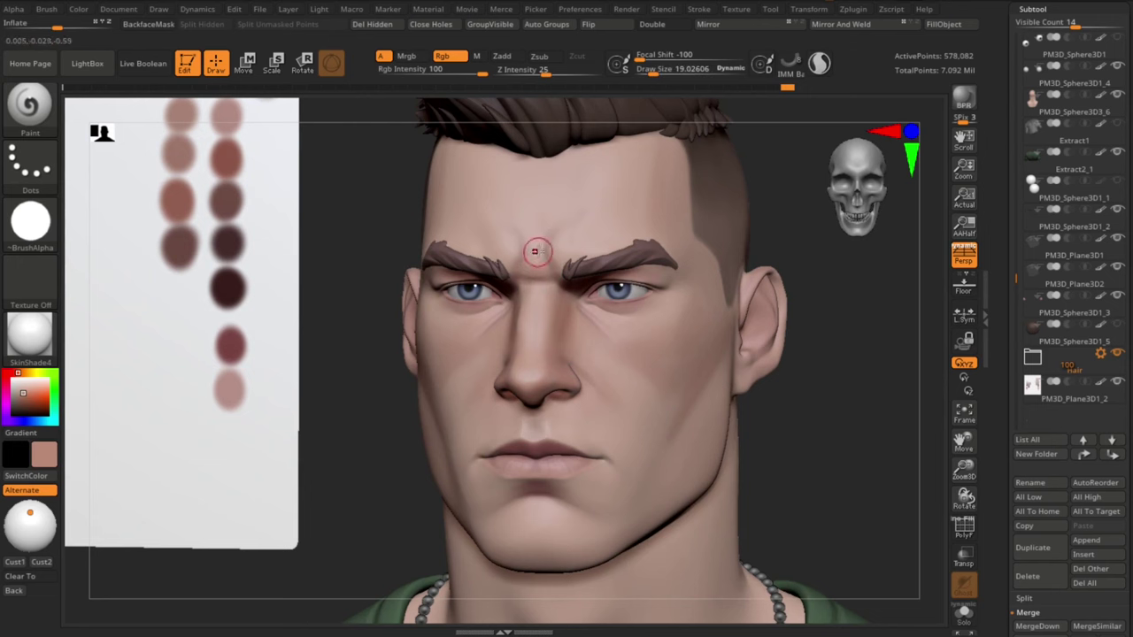
drag(801, 390, 849, 399)
alt+drag(850, 399, 770, 373)
Step: Paint light peach beside the outer eye corners and over the temples, enlarging the Draw Size to about 58
drag(620, 283, 699, 285)
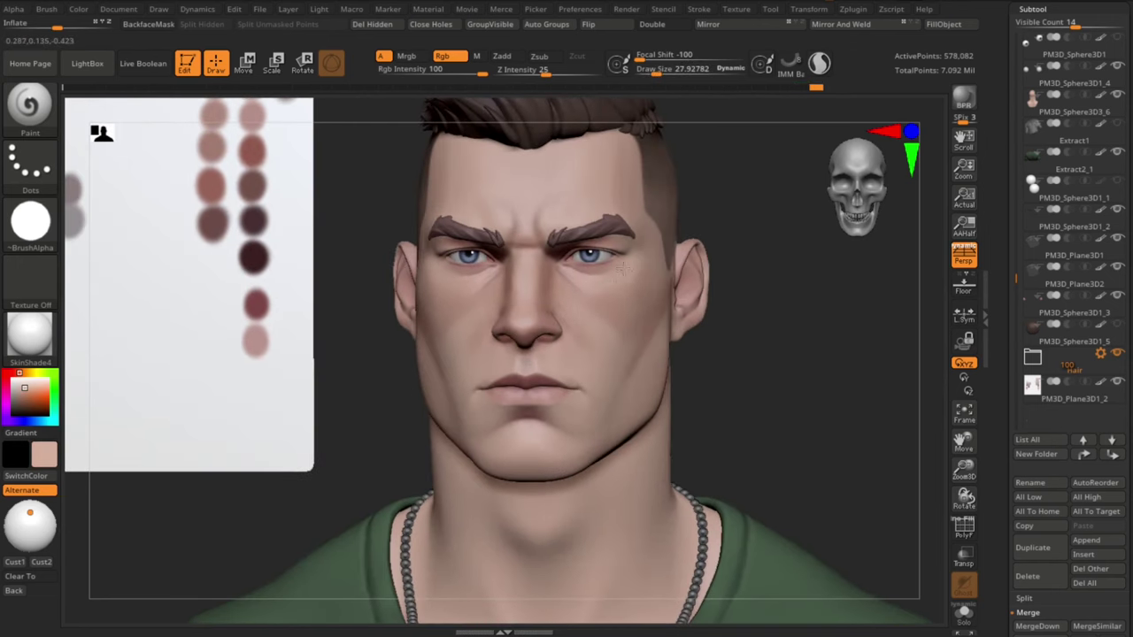
mouse_move(748, 340)
alt+mouse_down()
mouse_move(767, 395)
mouse_move(656, 306)
alt+mouse_up()
key(s)
drag(651, 301, 658, 301)
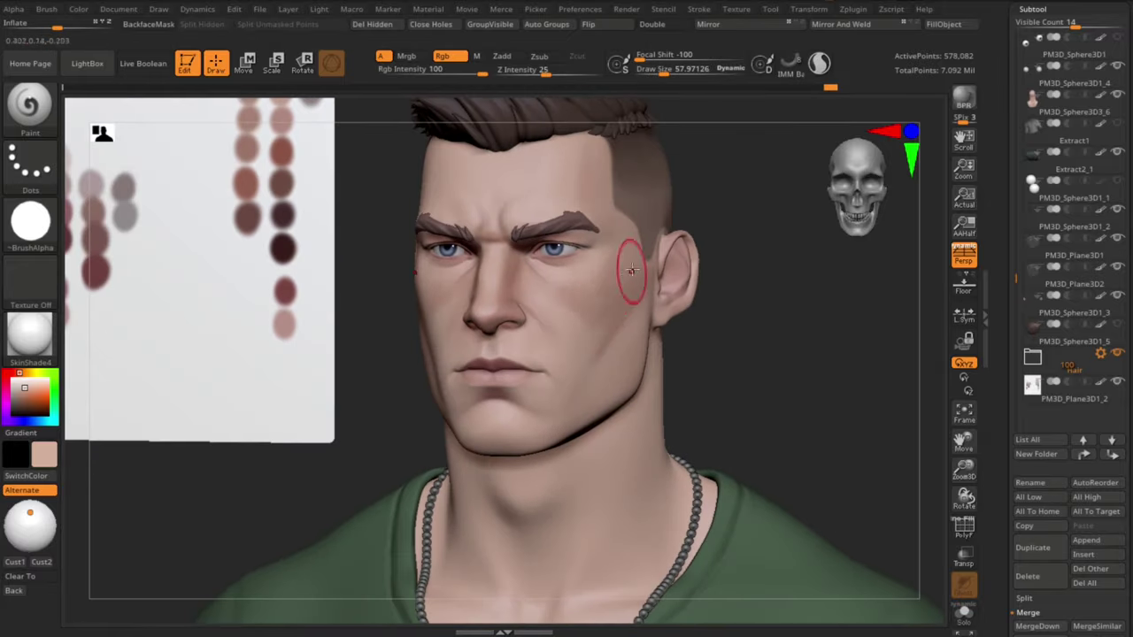
mouse_move(631, 270)
right_down()
mouse_move(746, 346)
mouse_move(753, 374)
right_up()
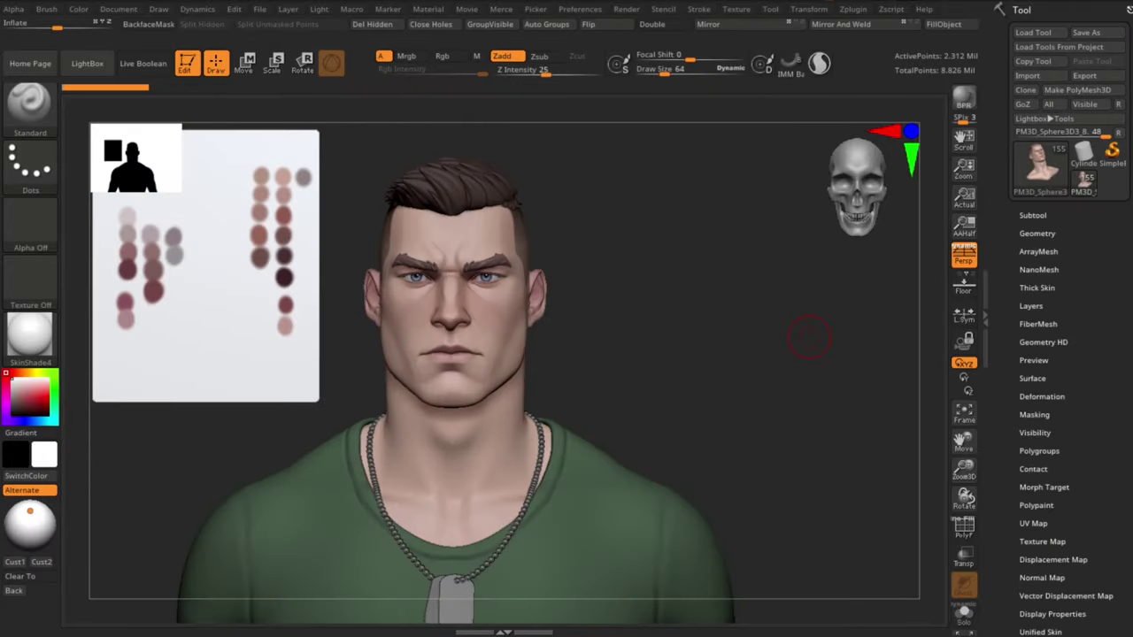
Step: Create a recording layer on the eyebrows and adjust their shape with the Move brush at a Draw Size of about 48
right_drag(804, 329, 716, 301)
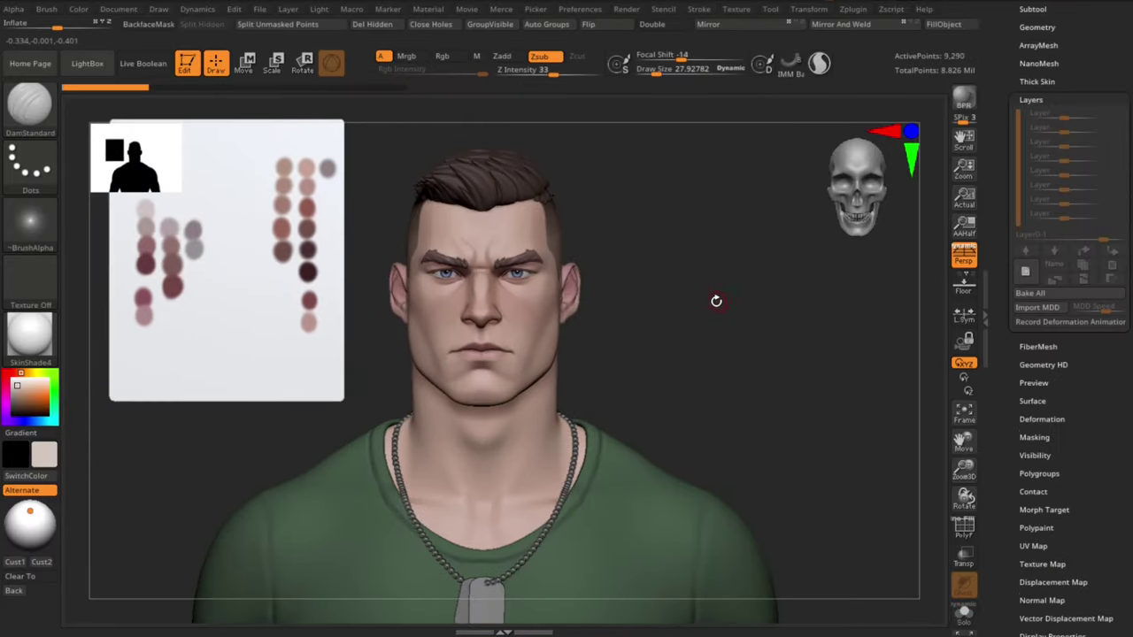
drag(716, 301, 782, 362)
click(1025, 271)
alt+drag(820, 317, 818, 383)
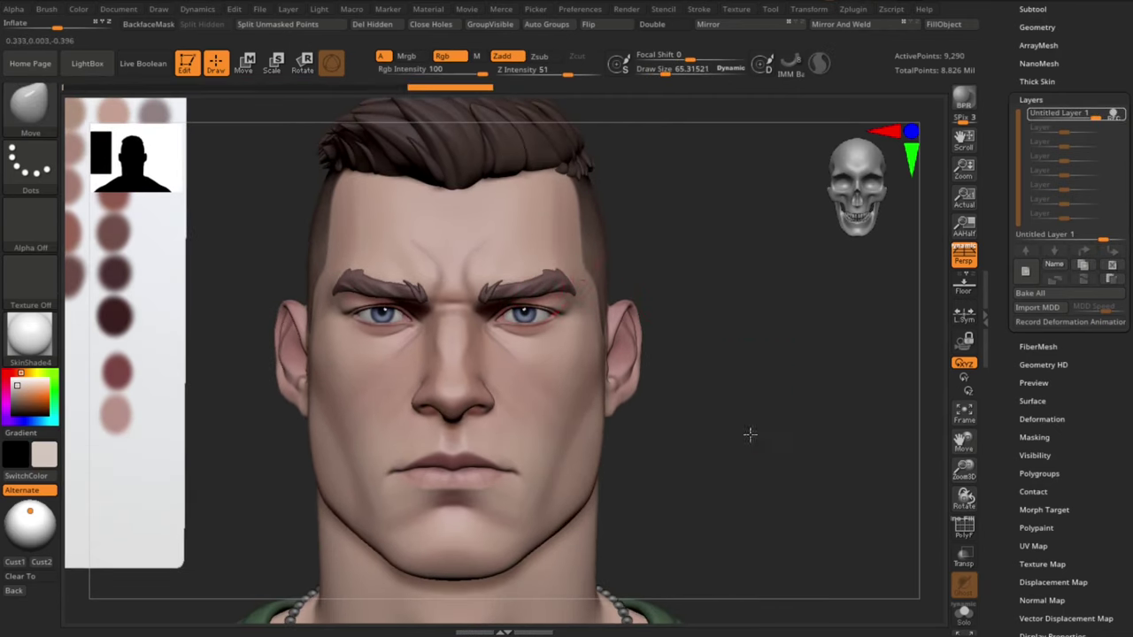
key(s)
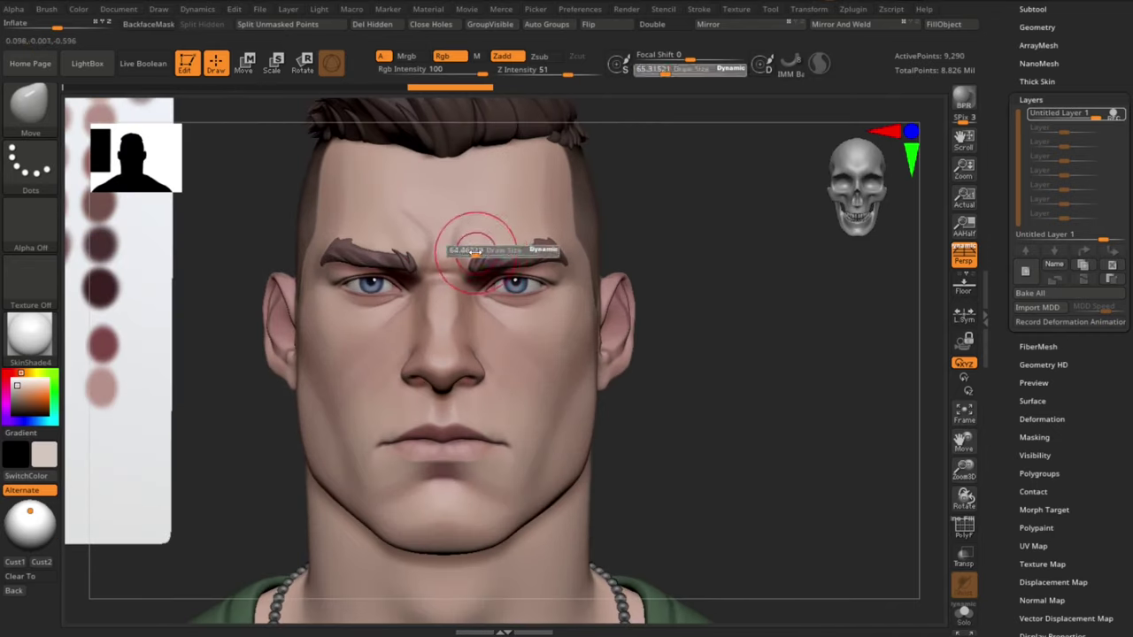
drag(476, 252, 469, 253)
key(s)
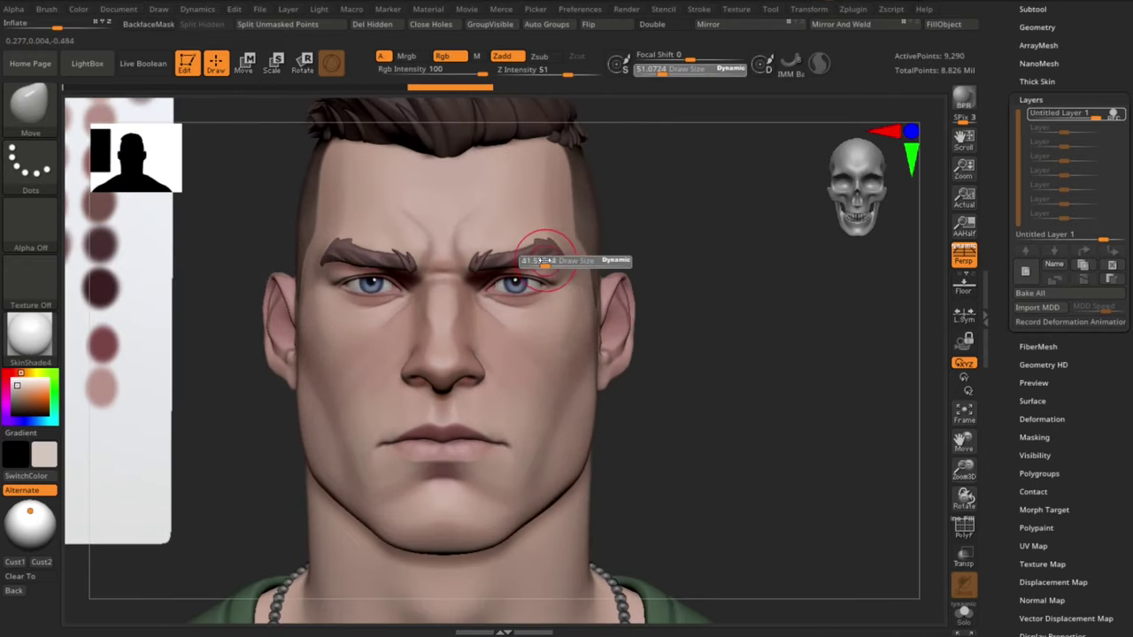
drag(546, 263, 541, 264)
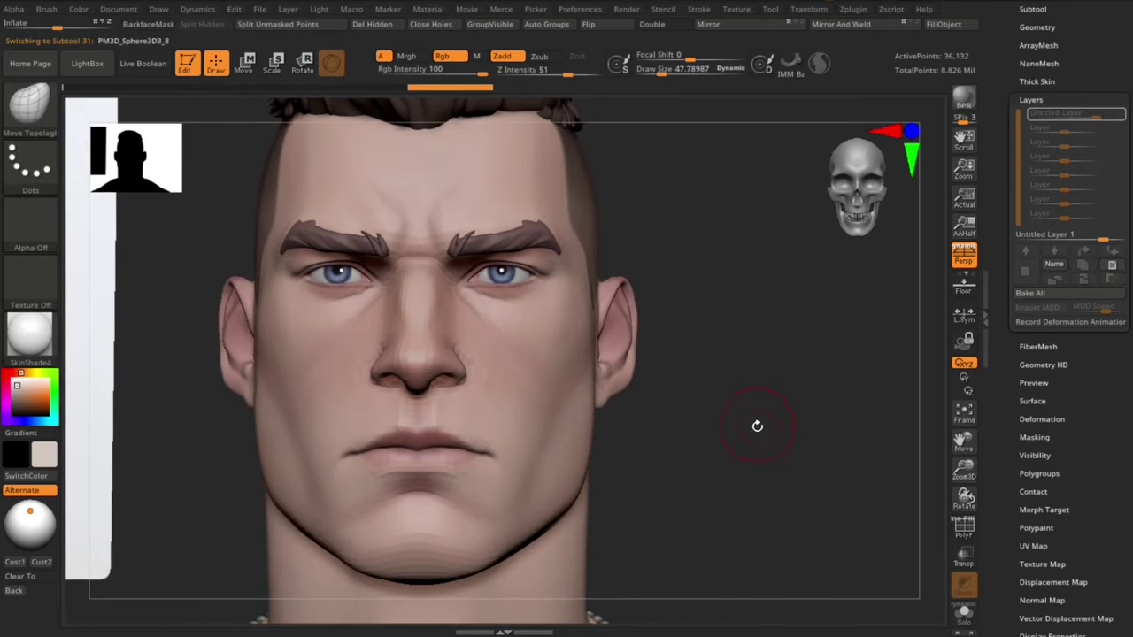
Step: Adjust the shape around the eyes on subtool PM3D_Sphere3D3_8 with the Move Topological brush
key(s)
drag(494, 288, 498, 289)
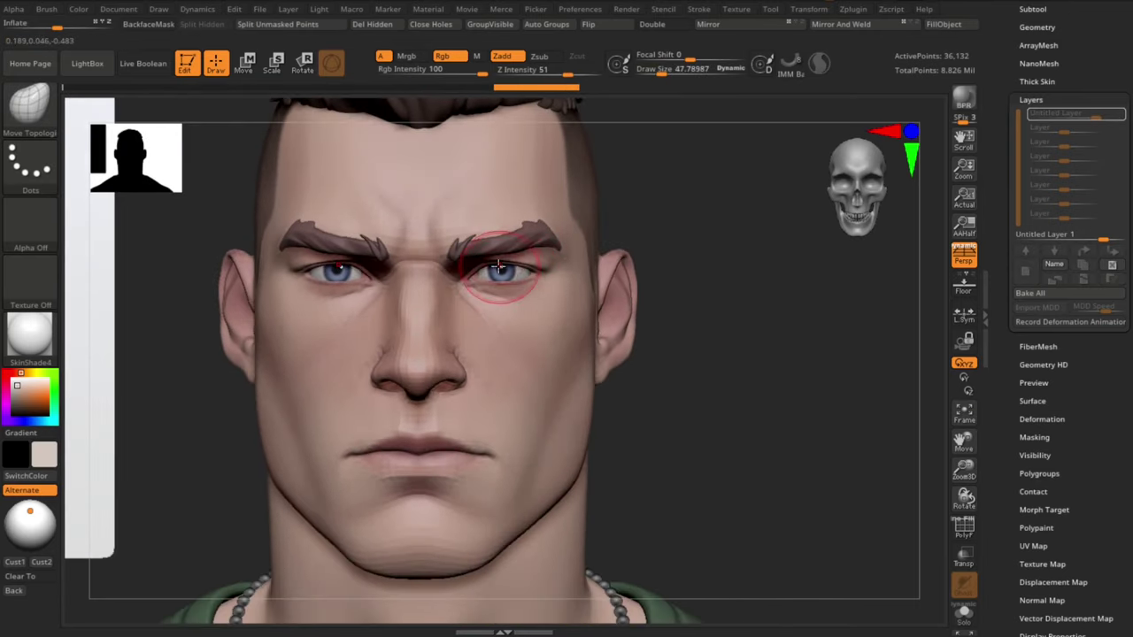
drag(495, 264, 521, 268)
key(s)
mouse_move(518, 264)
mouse_down()
mouse_move(493, 266)
mouse_move(479, 287)
mouse_up()
key(s)
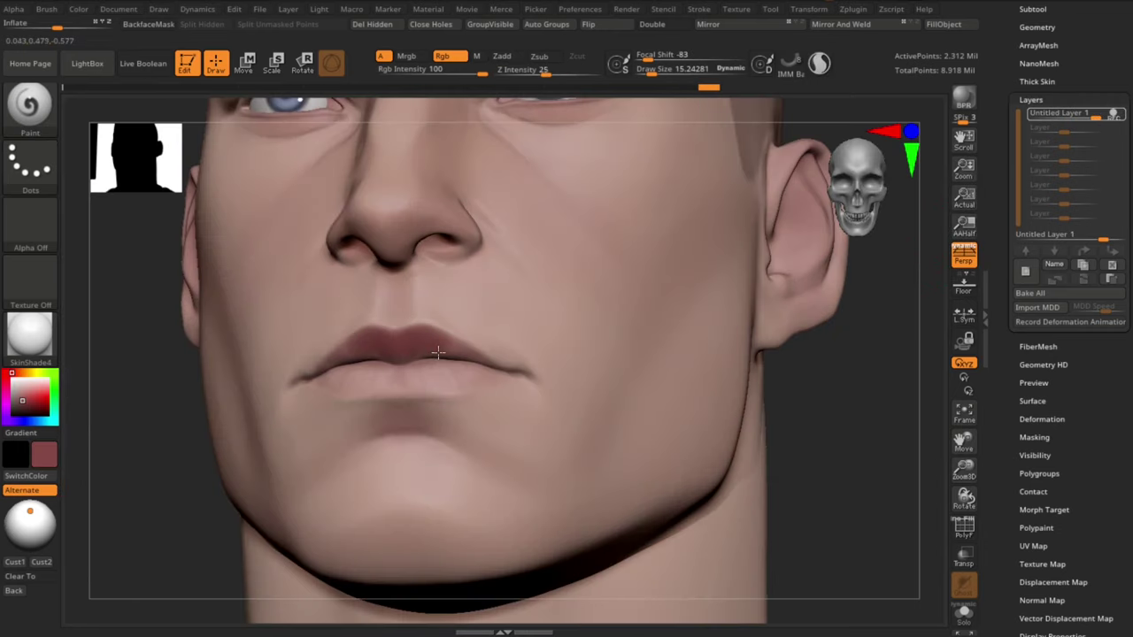
Step: Paint the upper lip dark red, reducing the Draw Size to about 12 and then about 9
drag(438, 352, 487, 365)
key(s)
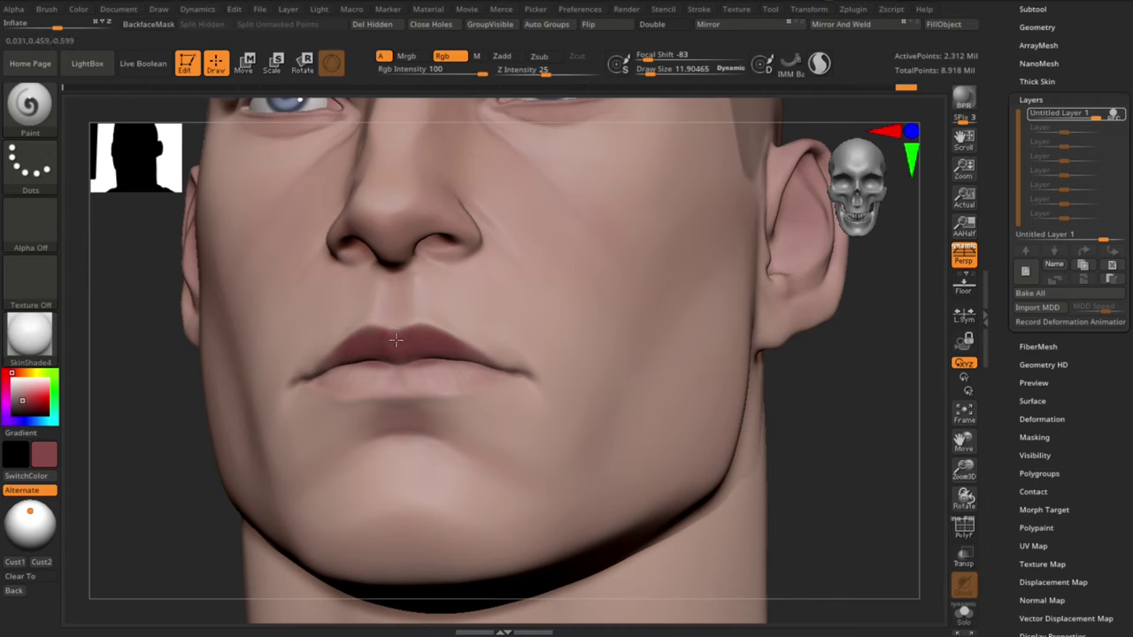
drag(396, 340, 442, 343)
drag(868, 475, 810, 478)
drag(437, 349, 429, 344)
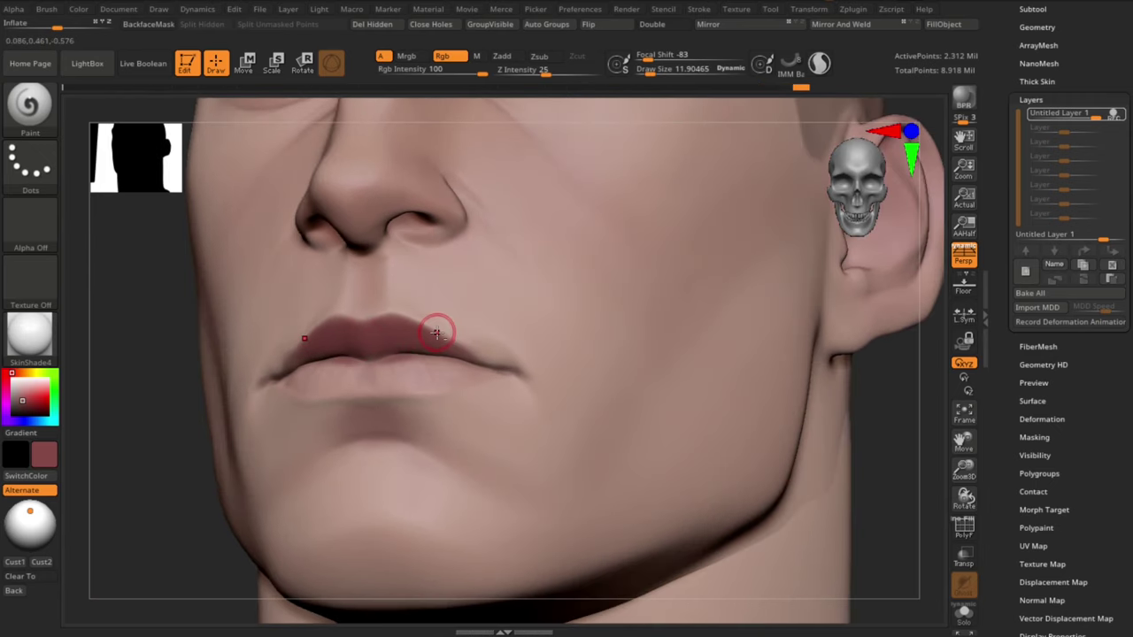
drag(885, 514, 895, 477)
mouse_move(356, 233)
mouse_down()
mouse_move(375, 268)
mouse_move(424, 277)
mouse_move(437, 262)
mouse_move(501, 305)
mouse_up()
key(s)
Step: Sample the light pink palette swatch and paint the lower lip with it at a Draw Size of about 15
drag(892, 536, 782, 320)
drag(148, 409, 154, 295)
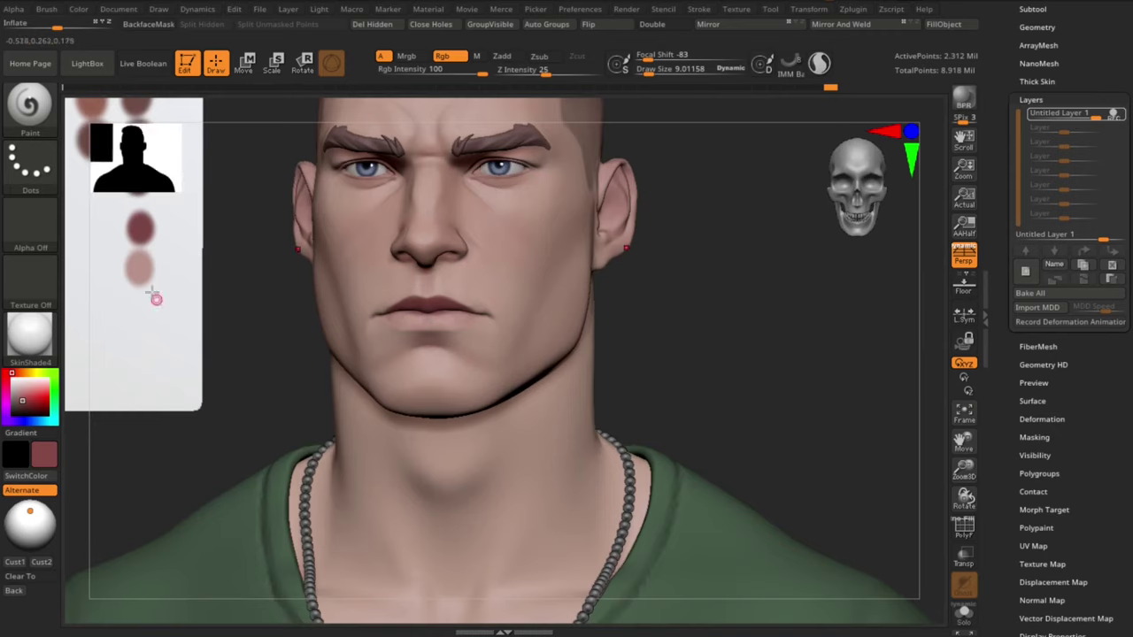
key(c)
drag(801, 359, 810, 461)
key(s)
drag(357, 326, 360, 326)
drag(818, 349, 812, 414)
key(s)
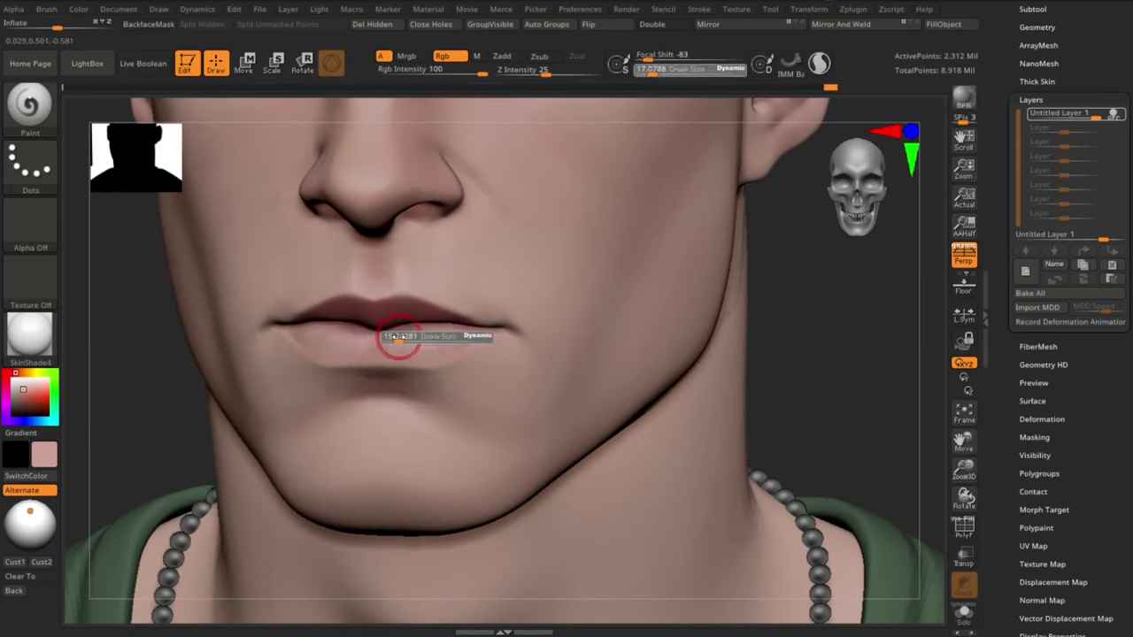
mouse_move(397, 338)
mouse_down()
mouse_move(430, 336)
mouse_move(432, 354)
mouse_move(449, 344)
mouse_up()
drag(784, 296, 792, 181)
mouse_move(800, 328)
mouse_down()
mouse_move(802, 342)
mouse_move(838, 353)
mouse_move(848, 382)
mouse_up()
Step: Sample a deeper pink and blend it over the outer parts and middle of the lower lip at about 15 Draw Size
key(c)
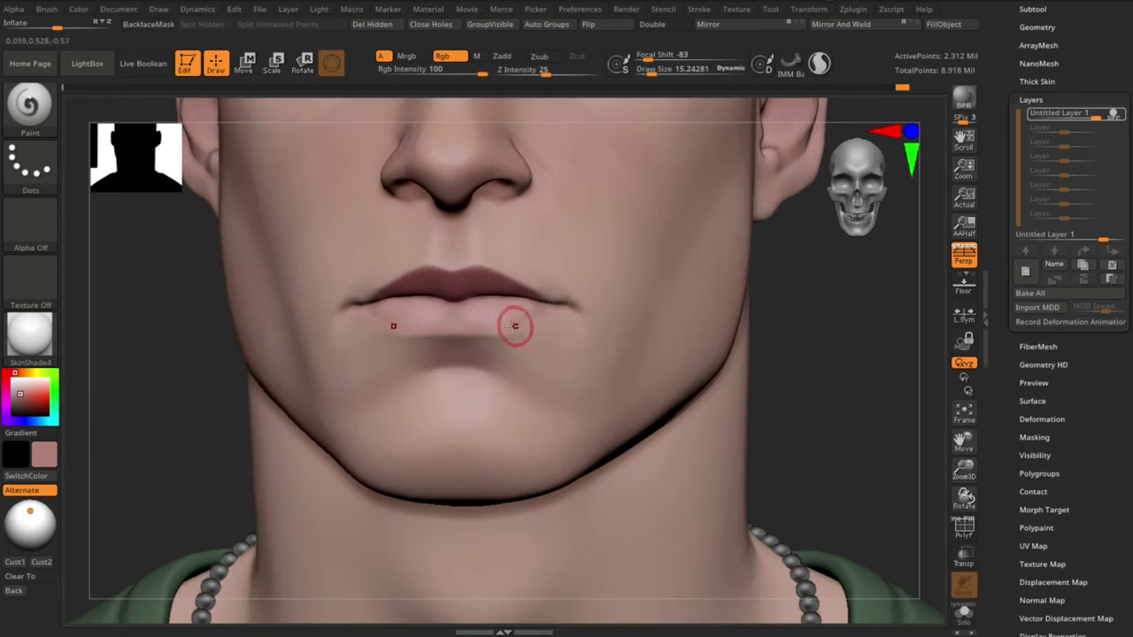
mouse_move(516, 324)
mouse_down()
mouse_move(530, 318)
mouse_move(484, 313)
mouse_up()
drag(555, 321, 496, 319)
alt+drag(894, 364, 883, 409)
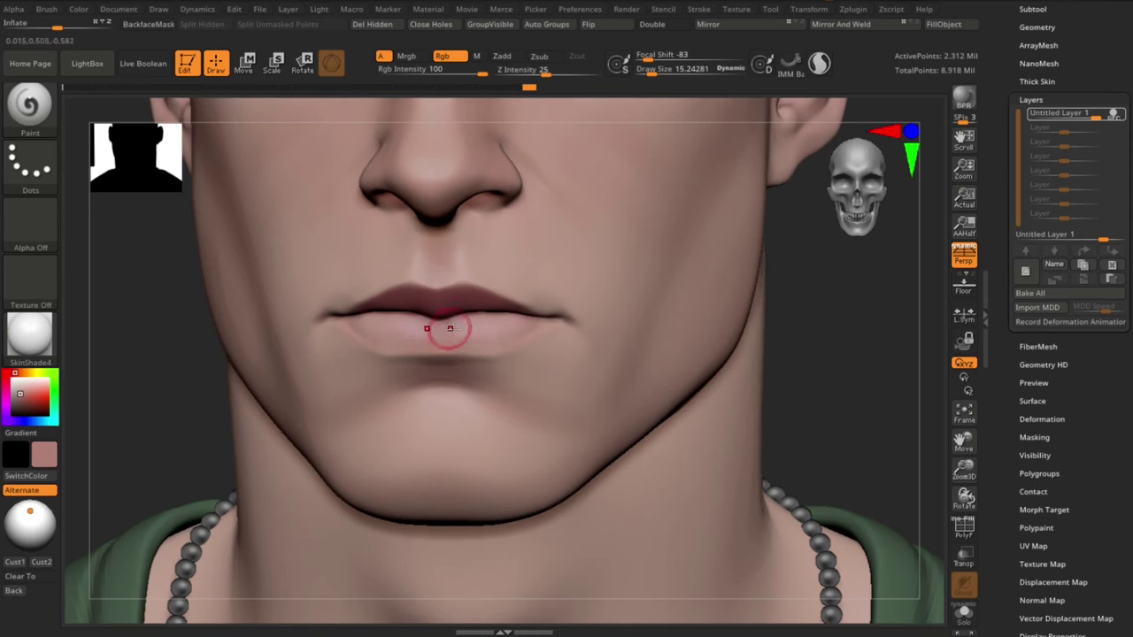
drag(487, 334, 498, 331)
Step: Paint fine vertical creases on the lower lip at Draw Sizes of about 6.6 and 4.6, undoing unwanted strokes
key(s)
click(460, 335)
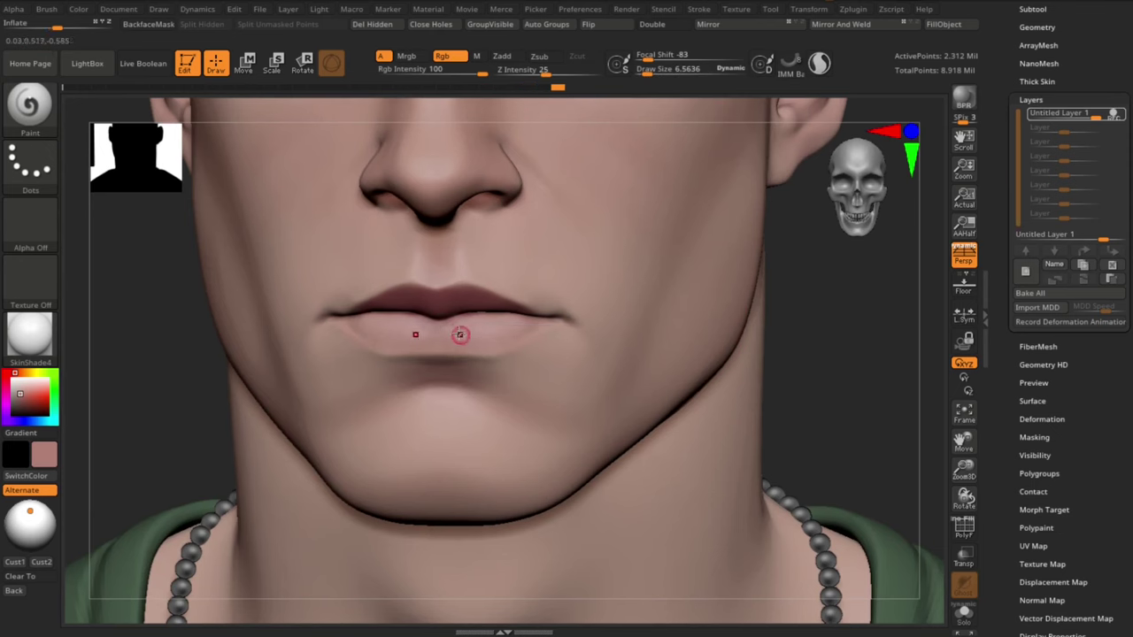
drag(871, 358, 796, 219)
alt+drag(817, 323, 860, 384)
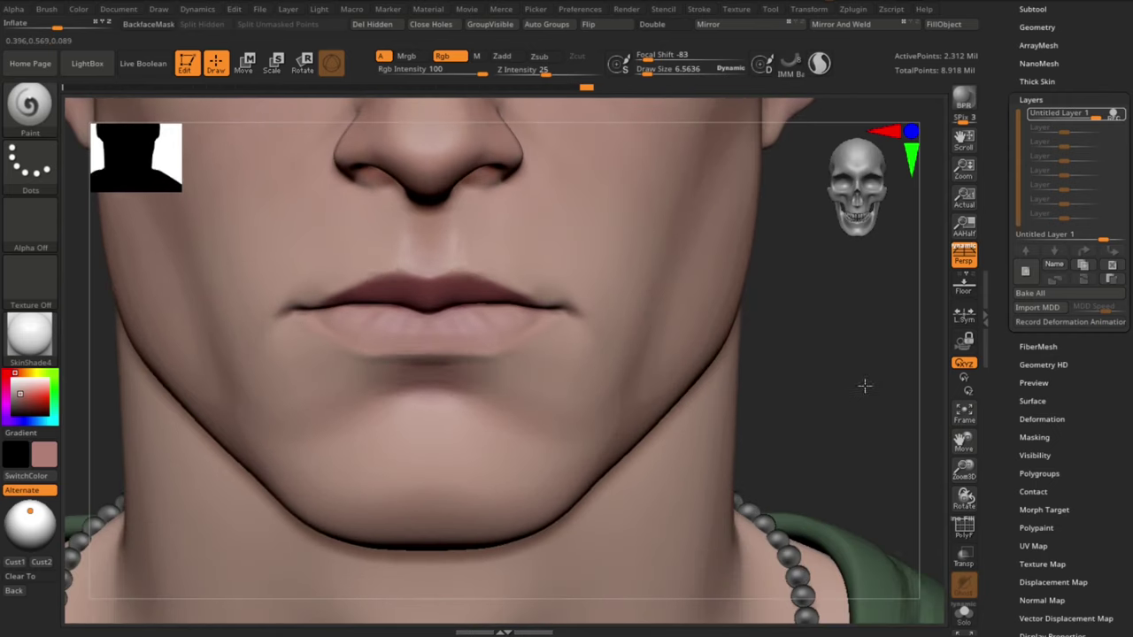
key(ctrl+z)
drag(475, 315, 486, 358)
key(s)
drag(381, 316, 358, 359)
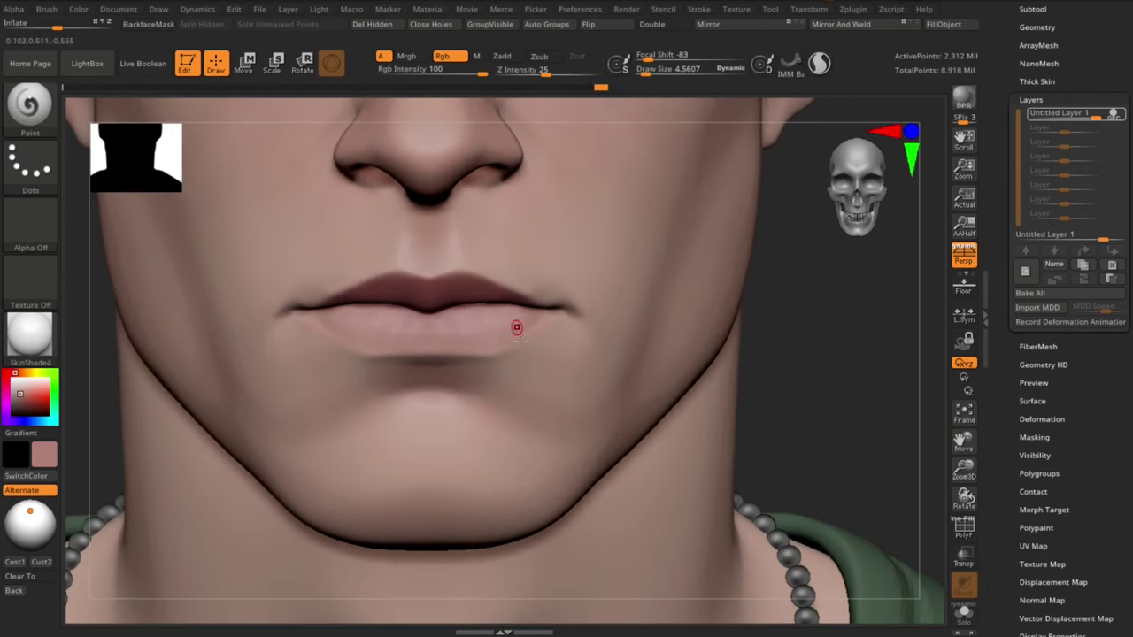
alt+drag(848, 382, 806, 306)
alt+drag(813, 348, 784, 362)
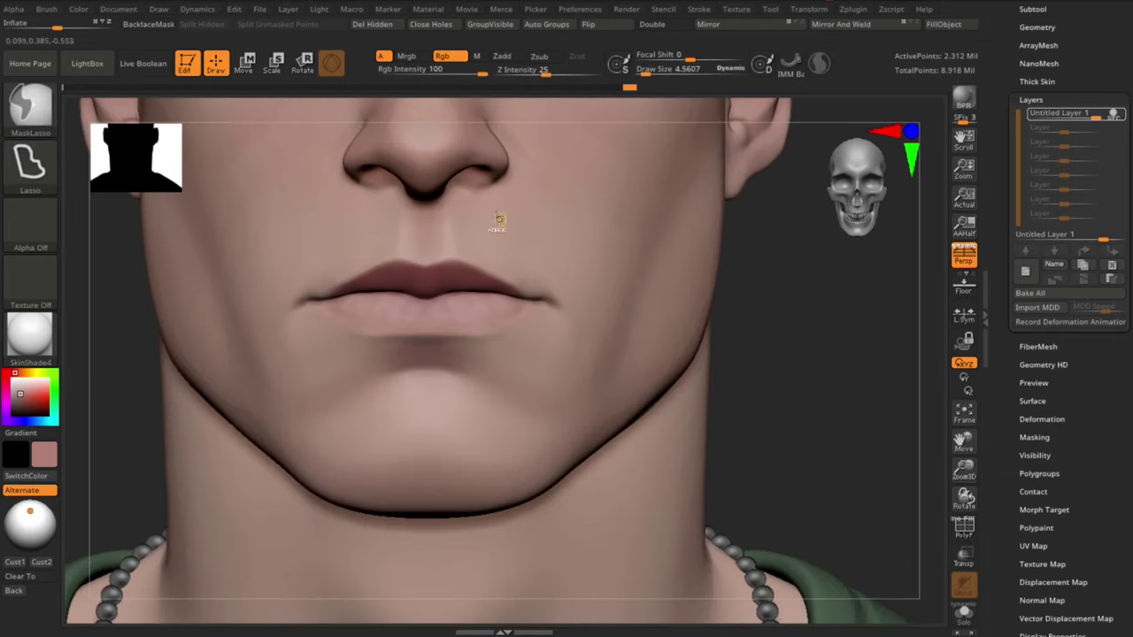
key(ctrl+z)
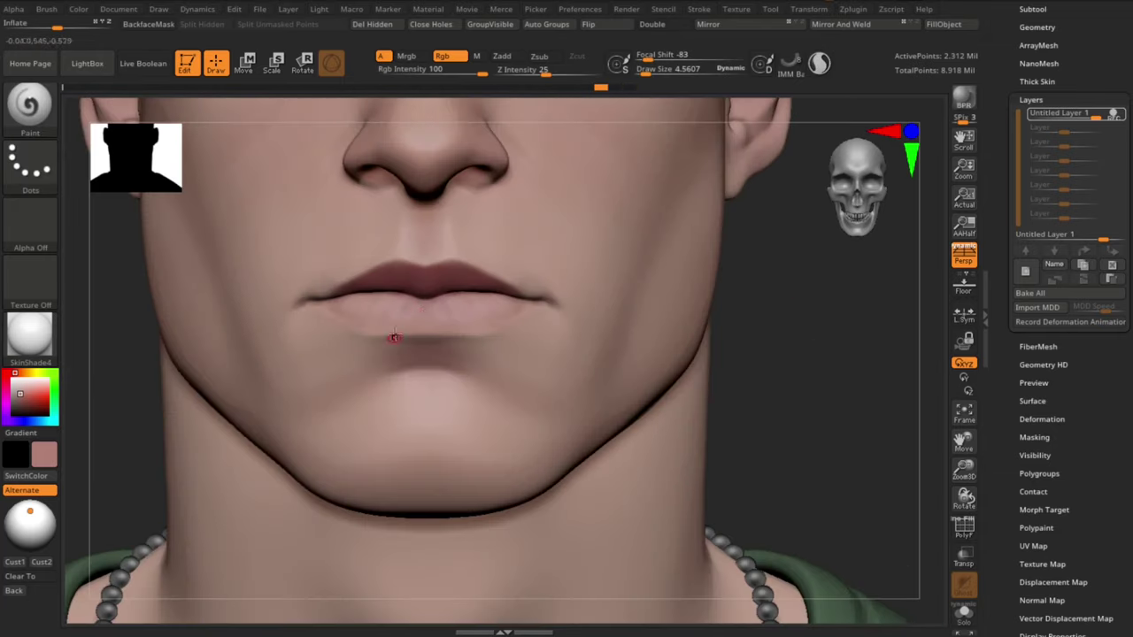
Step: Soften the lower lip with the same deeper pink at a Draw Size of about 17
key(s)
drag(420, 307, 428, 318)
mouse_move(874, 361)
mouse_down()
mouse_move(859, 362)
mouse_move(831, 305)
mouse_up()
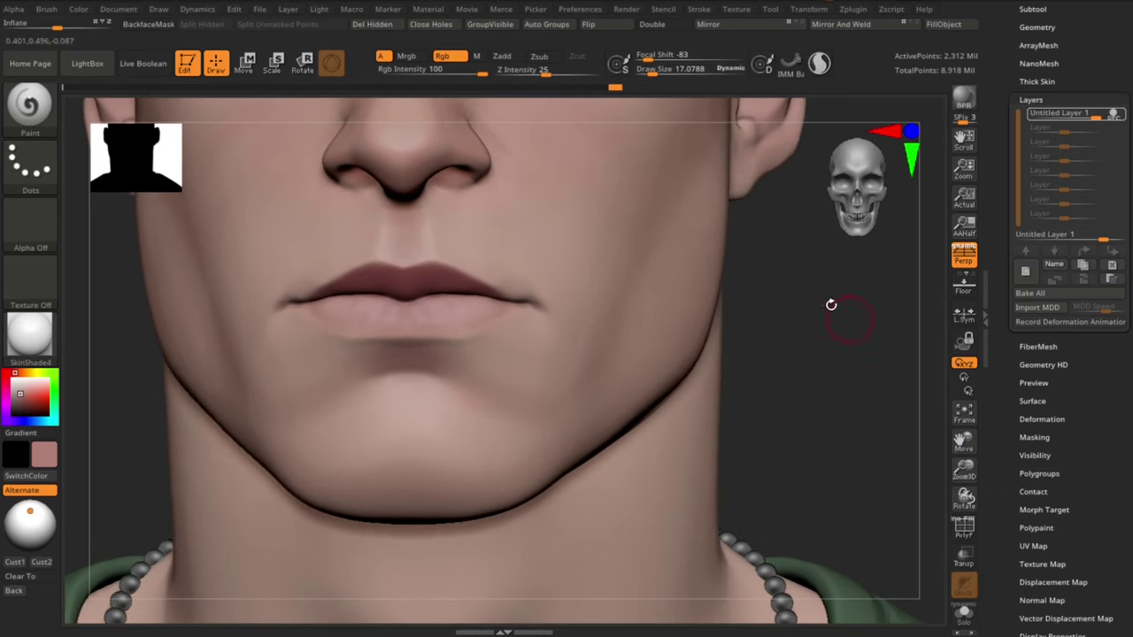
Step: Sample dark red and shade the outer corners of the lower lip at a Draw Size of about 12, undoing the last stroke
key(c)
alt+drag(142, 421, 170, 432)
key(s)
drag(388, 320, 354, 324)
key(s)
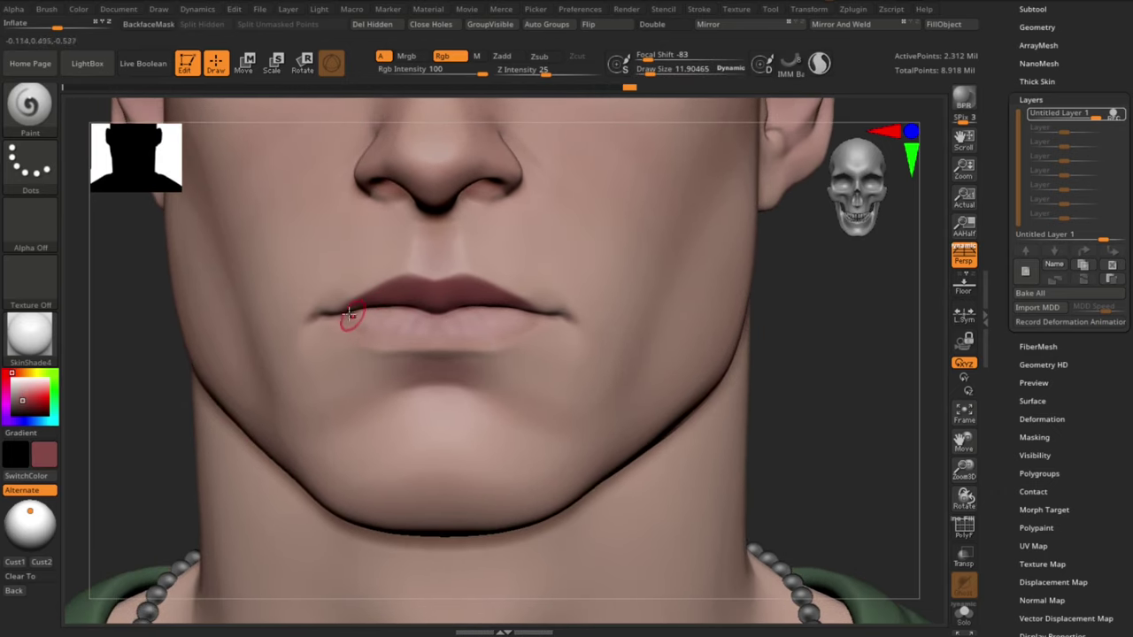
mouse_move(531, 322)
mouse_down()
mouse_move(538, 315)
mouse_move(505, 324)
mouse_up()
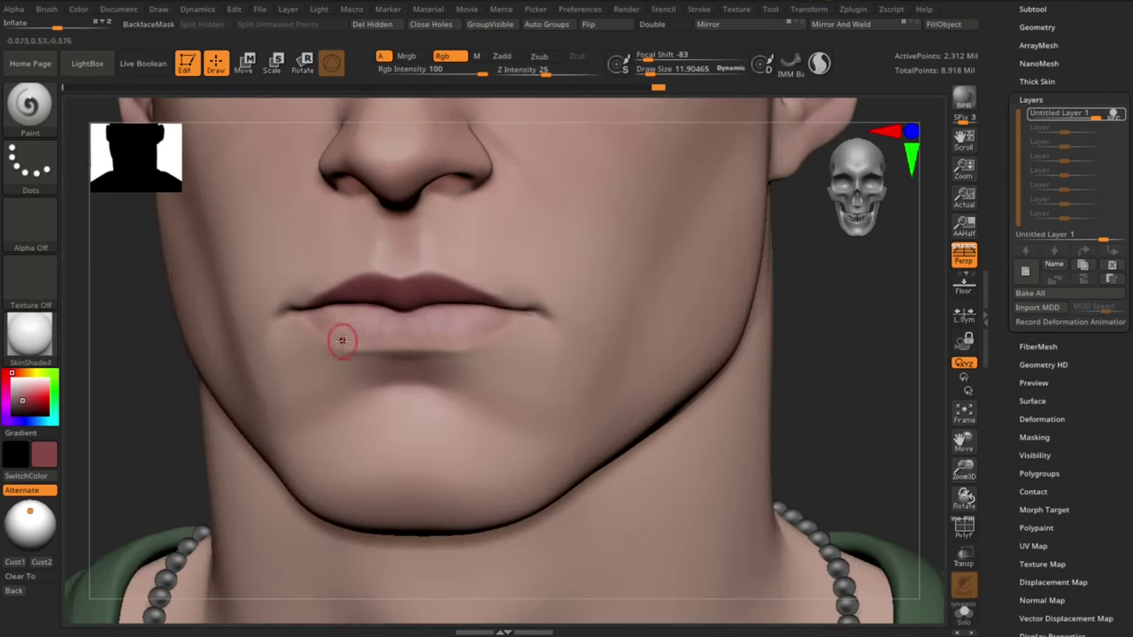
drag(339, 339, 406, 318)
key(ctrl+z)
Step: Sample a muted pink and blend it across the lower lip at a Draw Size of about 17
key(c)
key(bracketright)
drag(487, 339, 446, 322)
drag(345, 326, 416, 330)
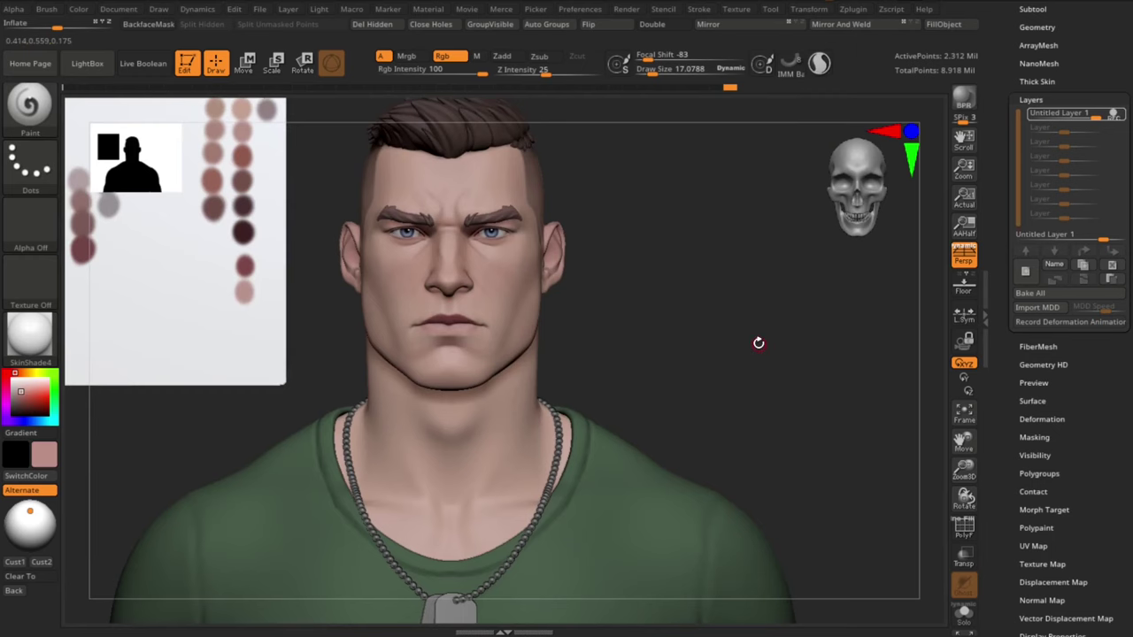
Step: Reduce the Draw Size to about 9 and touch up the middle of the lips with muted pink
alt+drag(759, 344, 713, 329)
mouse_move(764, 268)
alt+mouse_down()
mouse_move(803, 424)
mouse_move(827, 409)
mouse_move(812, 389)
mouse_move(857, 407)
alt+mouse_up()
key(s)
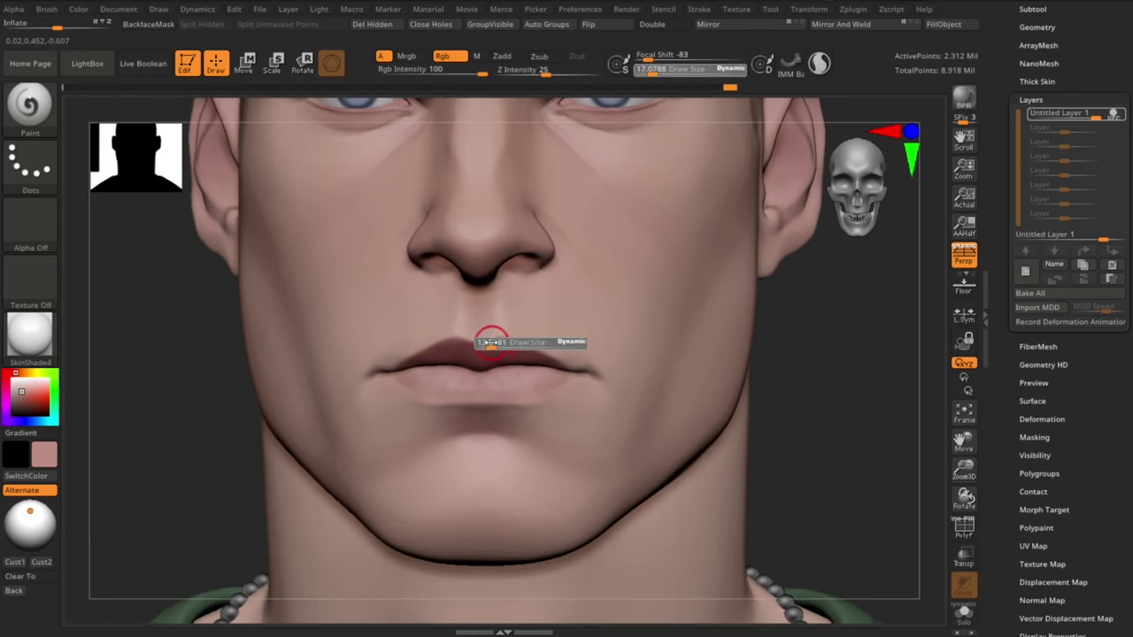
drag(493, 339, 490, 340)
key(s)
click(495, 346)
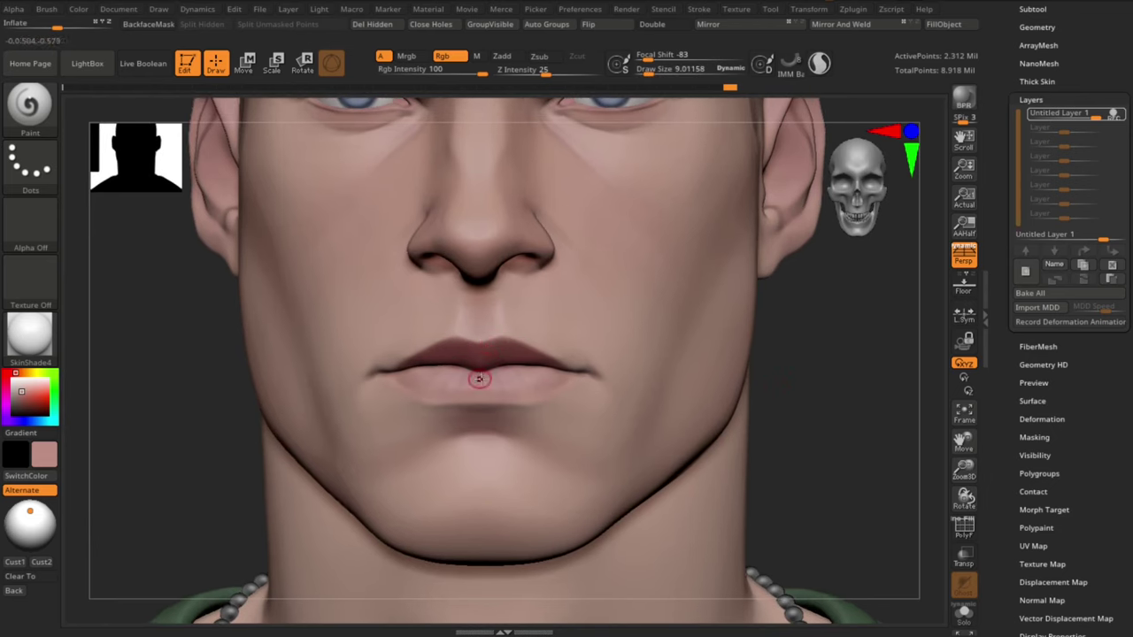
drag(479, 379, 485, 347)
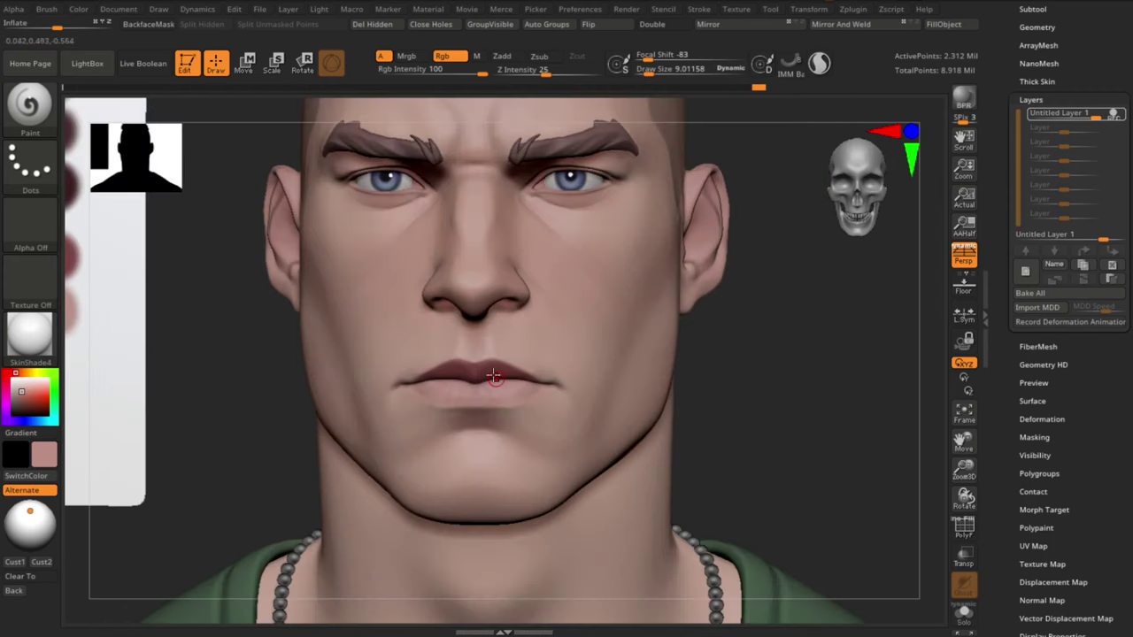
Step: Try small muted pink strokes at the lower lip's corner with reduced Draw Sizes of about 7.7 and 4.6, and undo the last stroke
key(s)
click(493, 376)
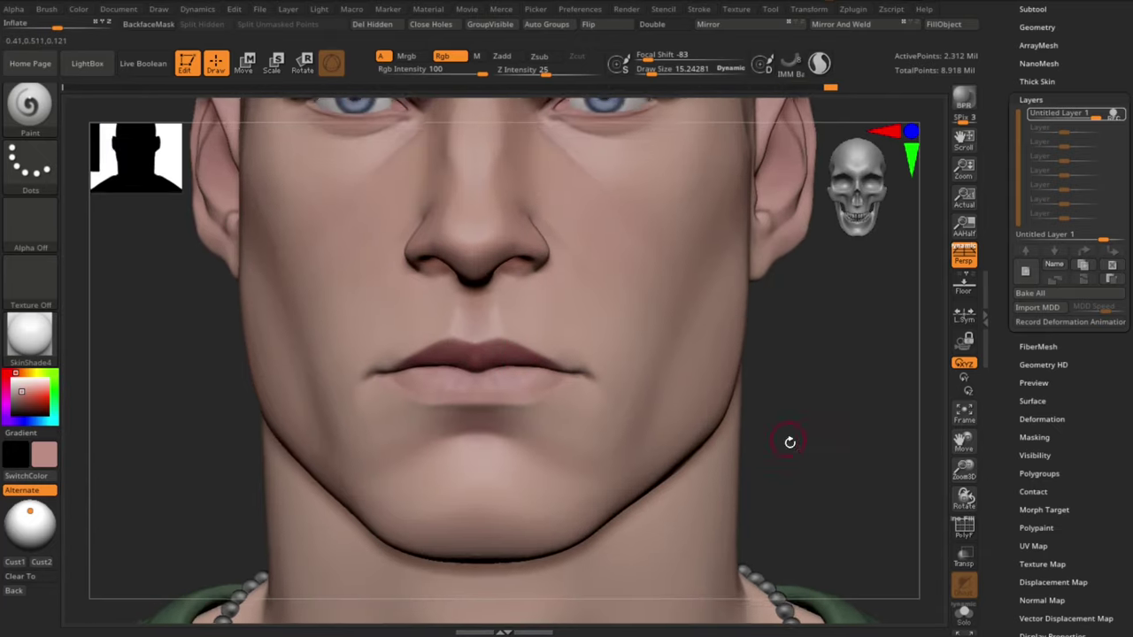
key(s)
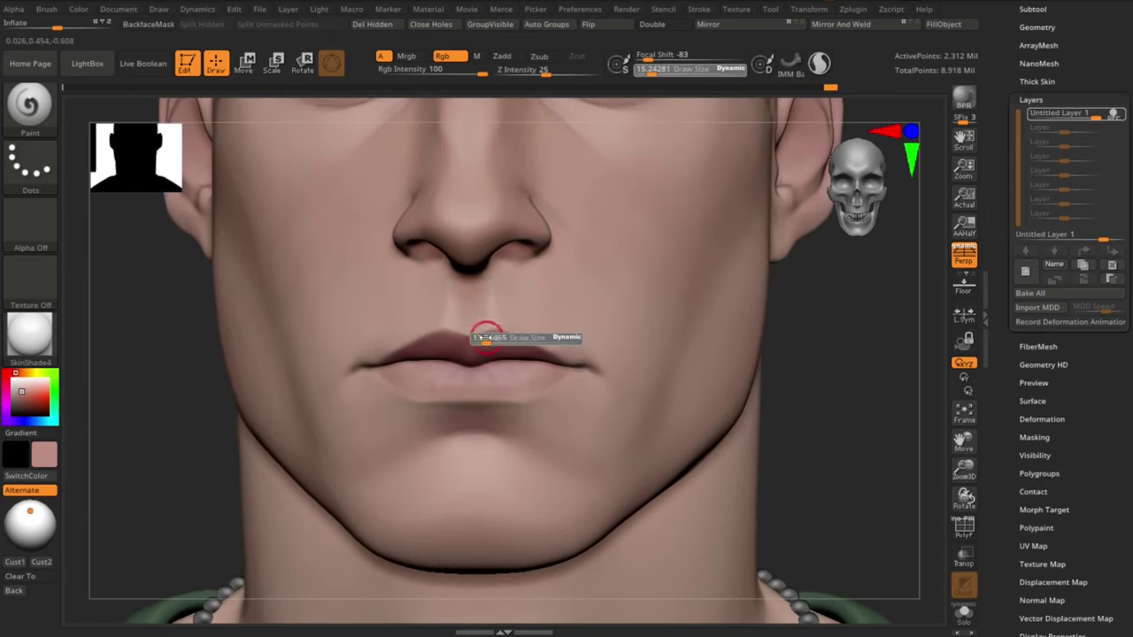
drag(486, 337, 478, 337)
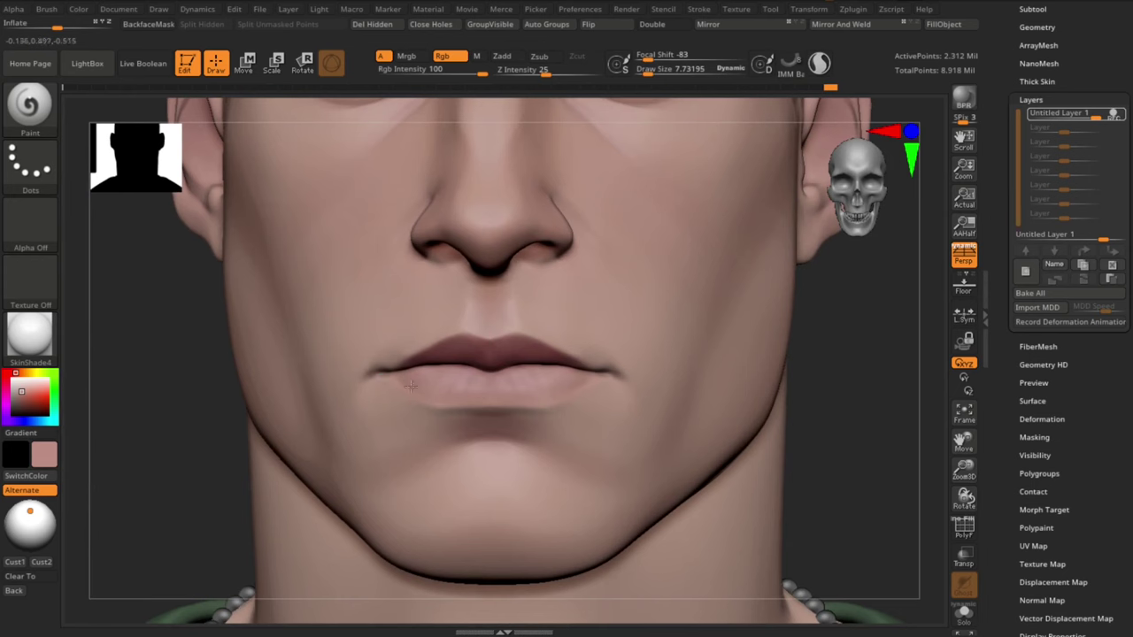
drag(411, 386, 401, 384)
key(s)
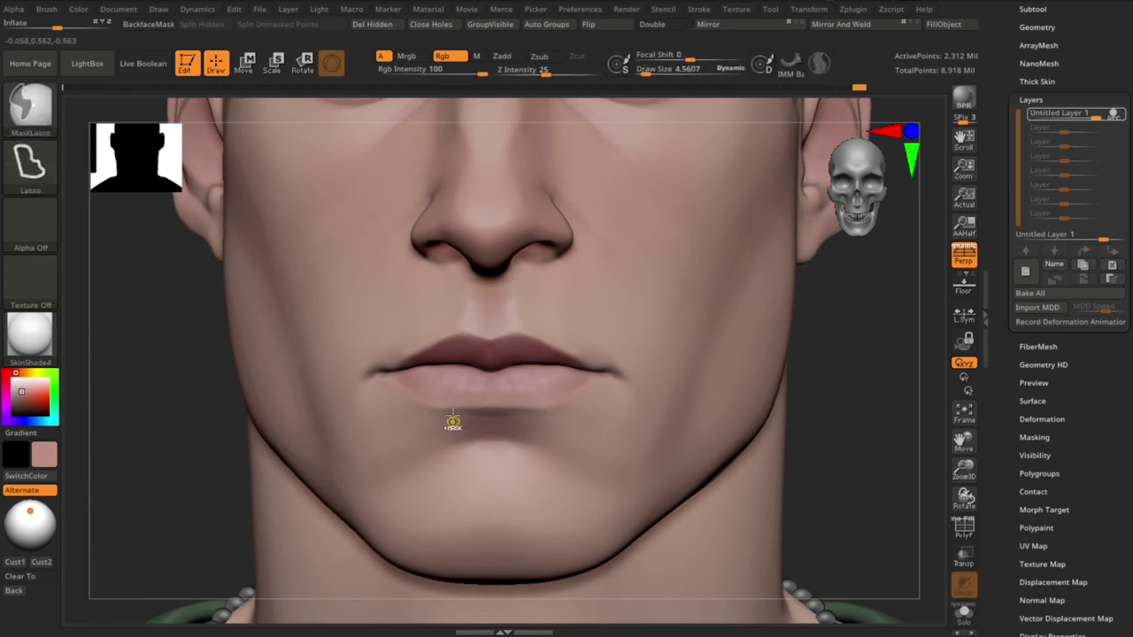
key(ctrl+z)
Step: Sample dark red and shade the corners and lower edge of the lower lip at a Draw Size of about 12
key(c)
key(s)
drag(400, 380, 407, 381)
mouse_move(407, 381)
mouse_down()
mouse_move(397, 376)
mouse_move(416, 389)
mouse_move(409, 383)
mouse_up()
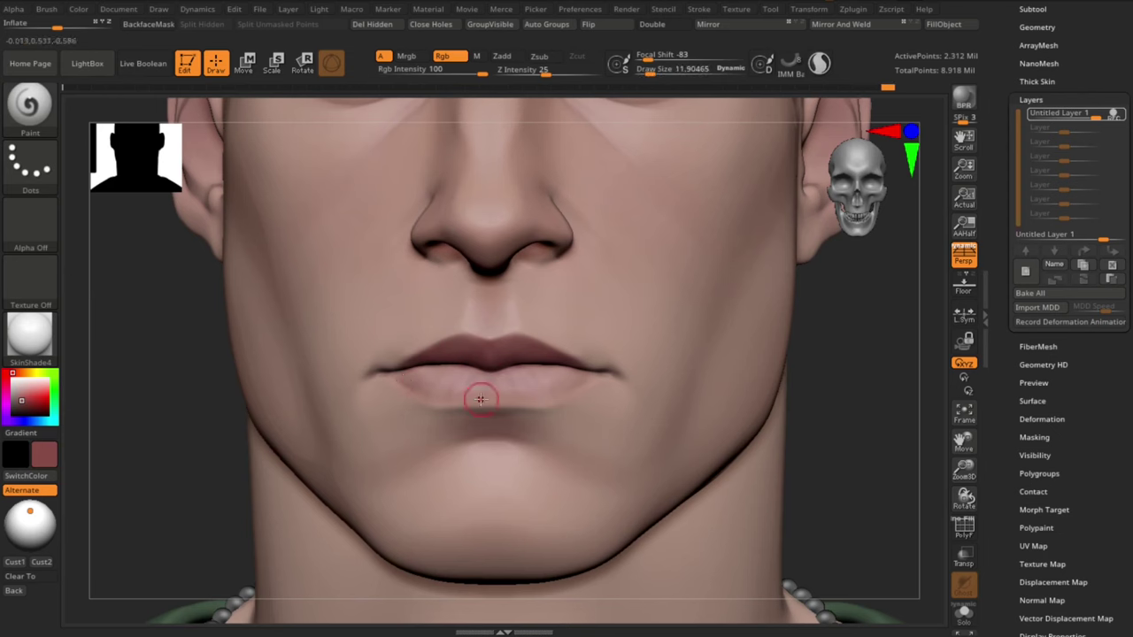
drag(482, 395, 579, 409)
drag(422, 383, 415, 372)
Step: Deepen the lower lip's corners with dark red and add finer detail at a Draw Size of about 5.5
key(s)
drag(577, 387, 563, 381)
key(s)
drag(589, 382, 577, 389)
key(s)
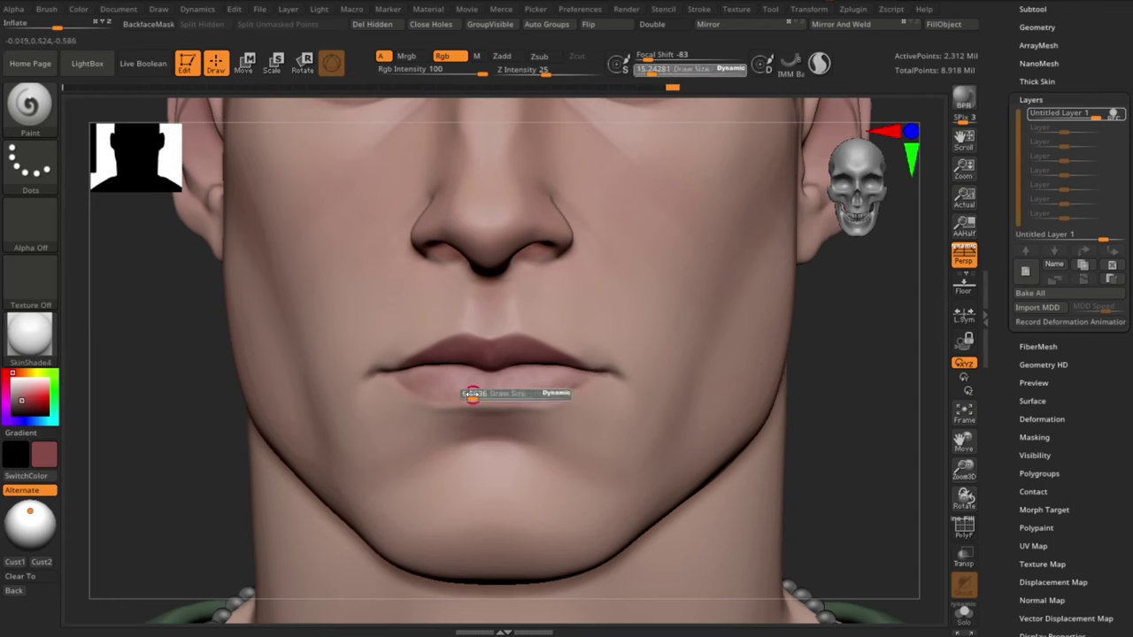
click(460, 393)
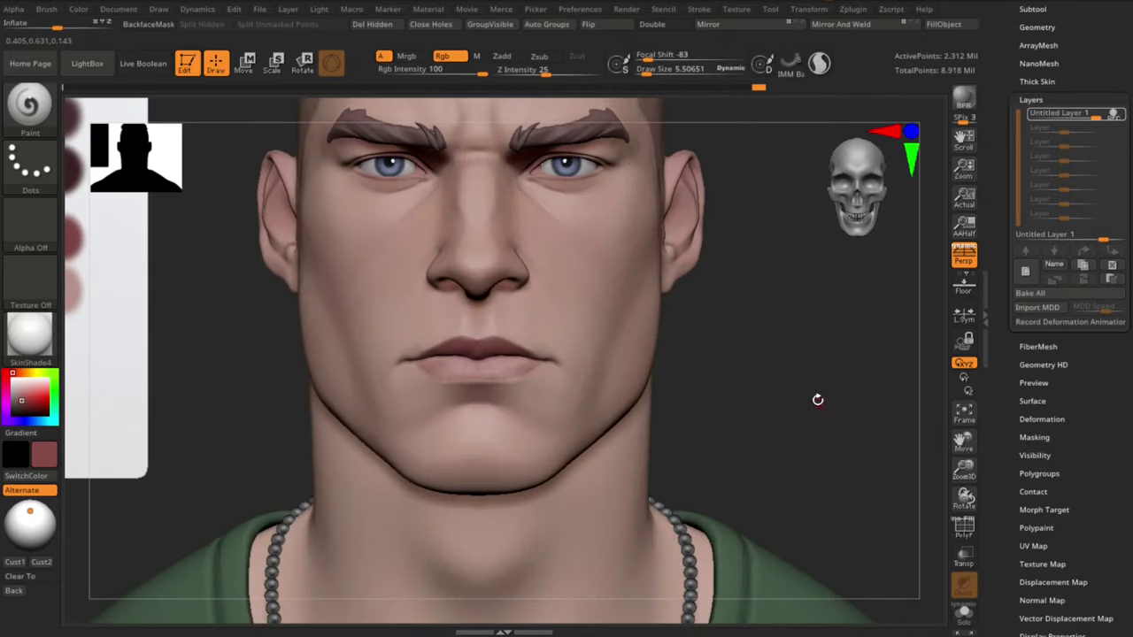
key(ctrl)
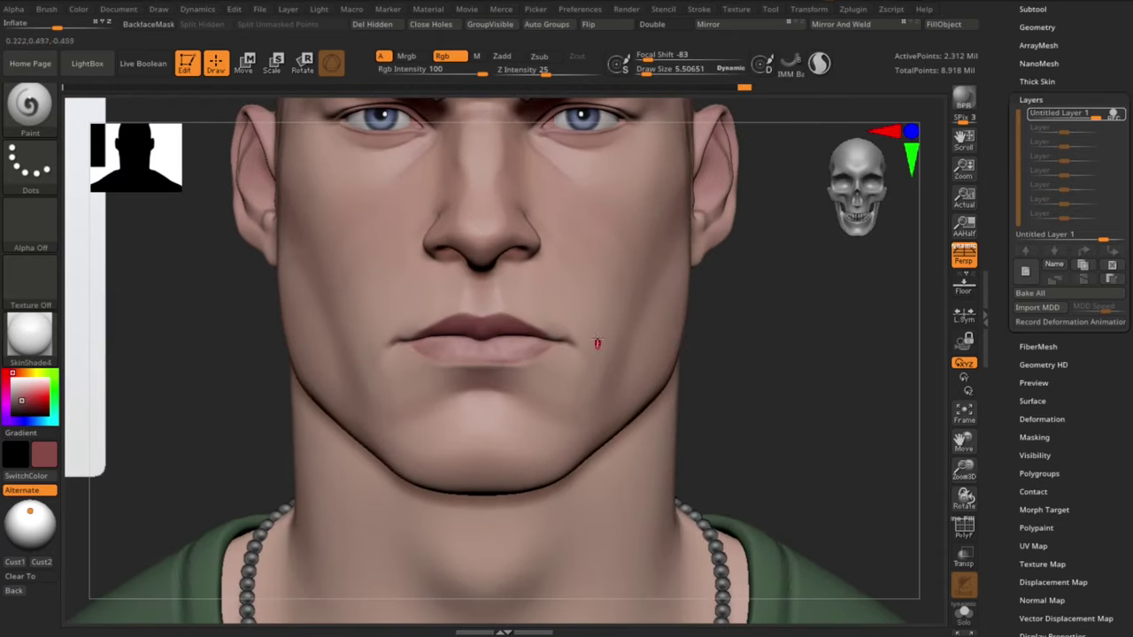
Step: Enlarge the Draw Size to about 17 and shade the sides of the lower lip with dark red, undoing an unwanted stroke
key(s)
drag(536, 343, 541, 346)
key(ctrl+z)
key(s)
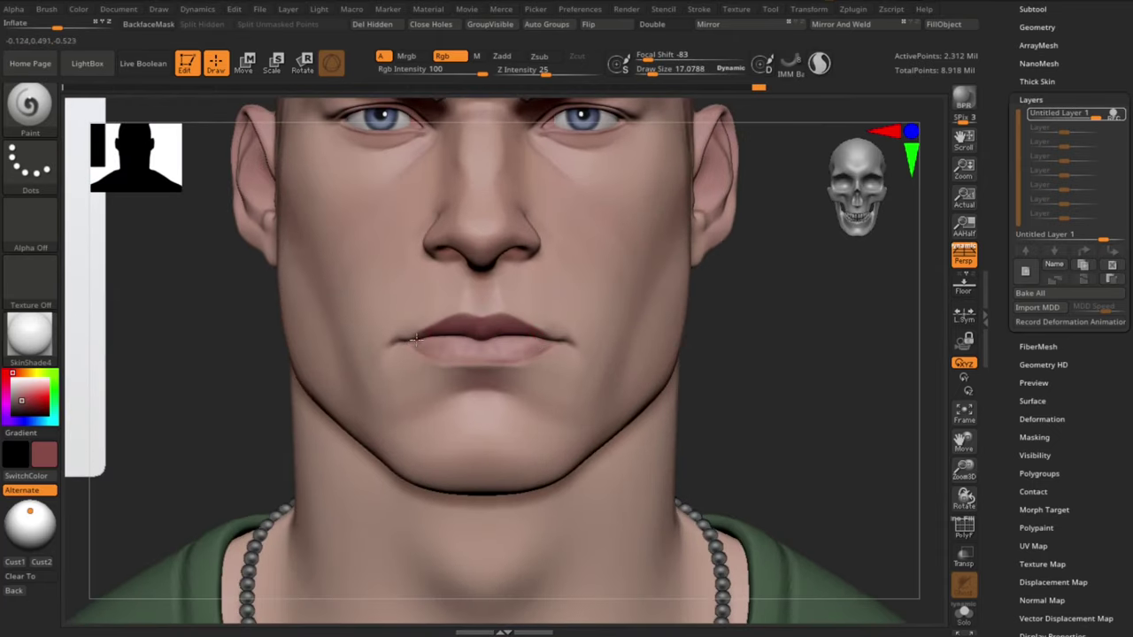
mouse_move(444, 344)
mouse_down()
mouse_move(440, 356)
mouse_move(518, 356)
mouse_move(460, 355)
mouse_move(535, 344)
mouse_move(448, 354)
mouse_up()
Step: Sample muted pink from the lip and blend the lower lip at a Draw Size of about 15, reducing it to about 12
key(c)
drag(529, 349, 531, 348)
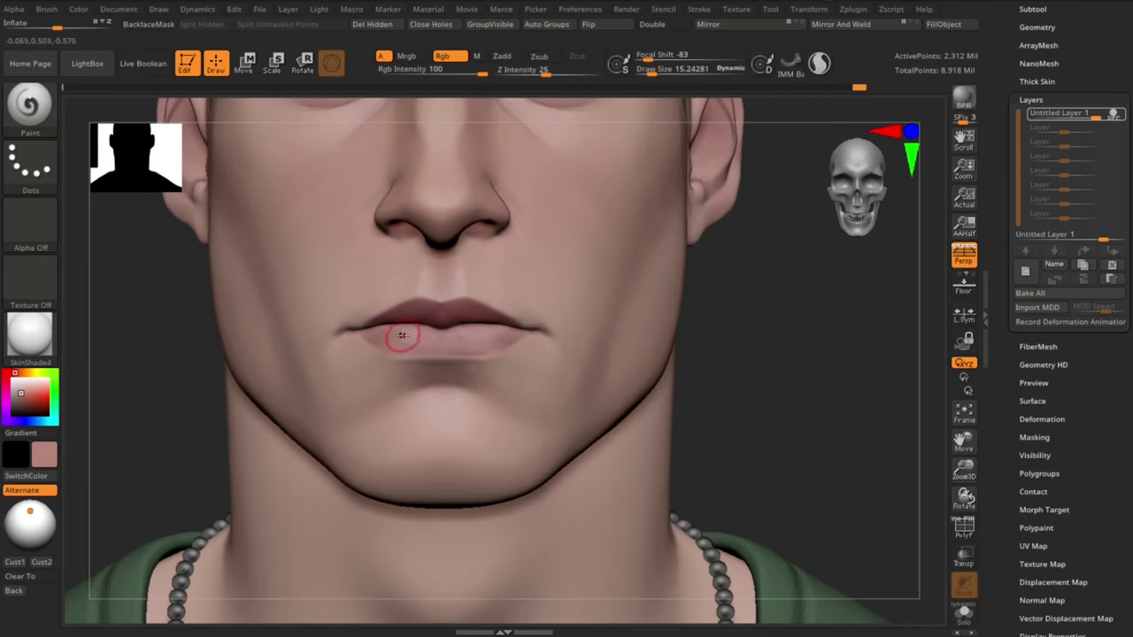
mouse_move(426, 344)
mouse_down()
mouse_move(462, 347)
mouse_move(400, 339)
mouse_up()
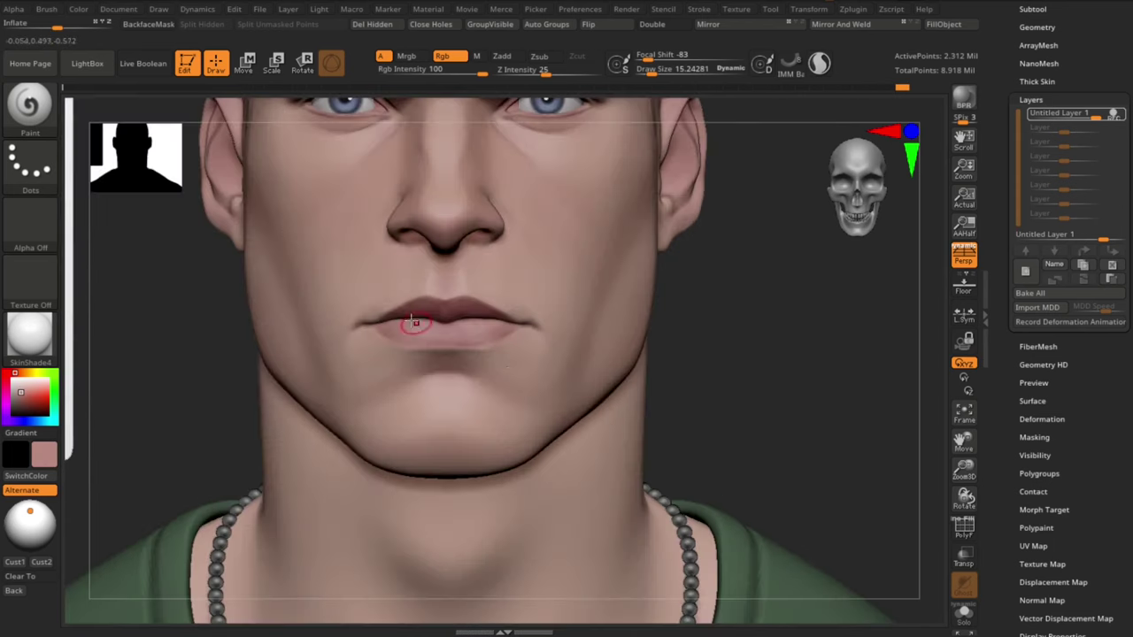
key(s)
alt+drag(823, 358, 810, 382)
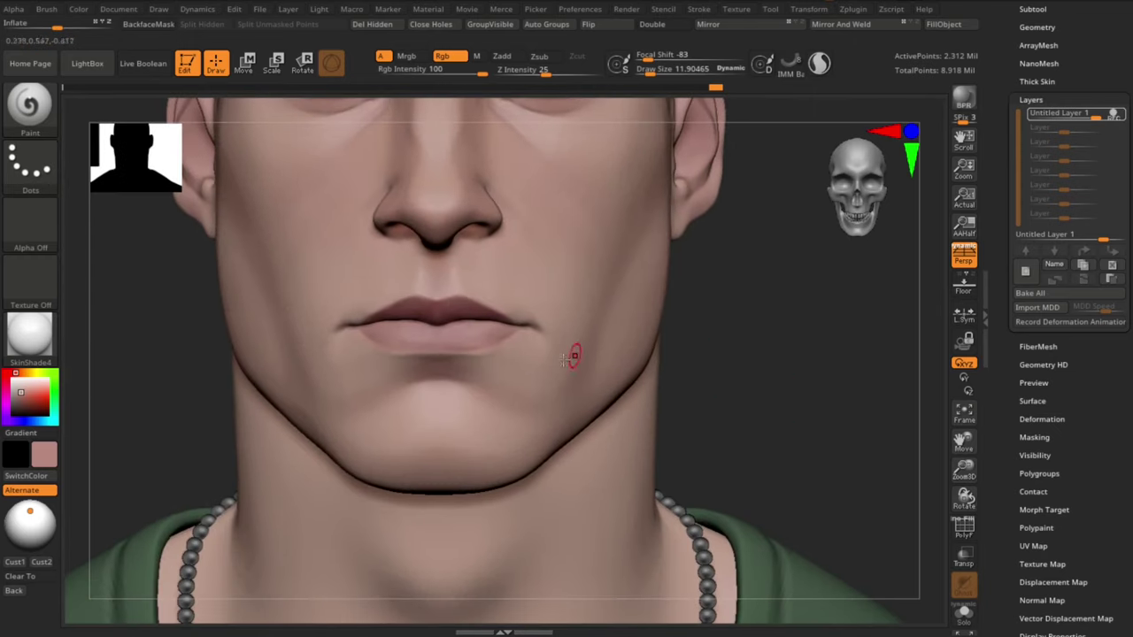
Step: Paint fine dark red creases on the lower lip, reducing the Draw Size to about 5.5 and then 3.7
key(s)
key(s)
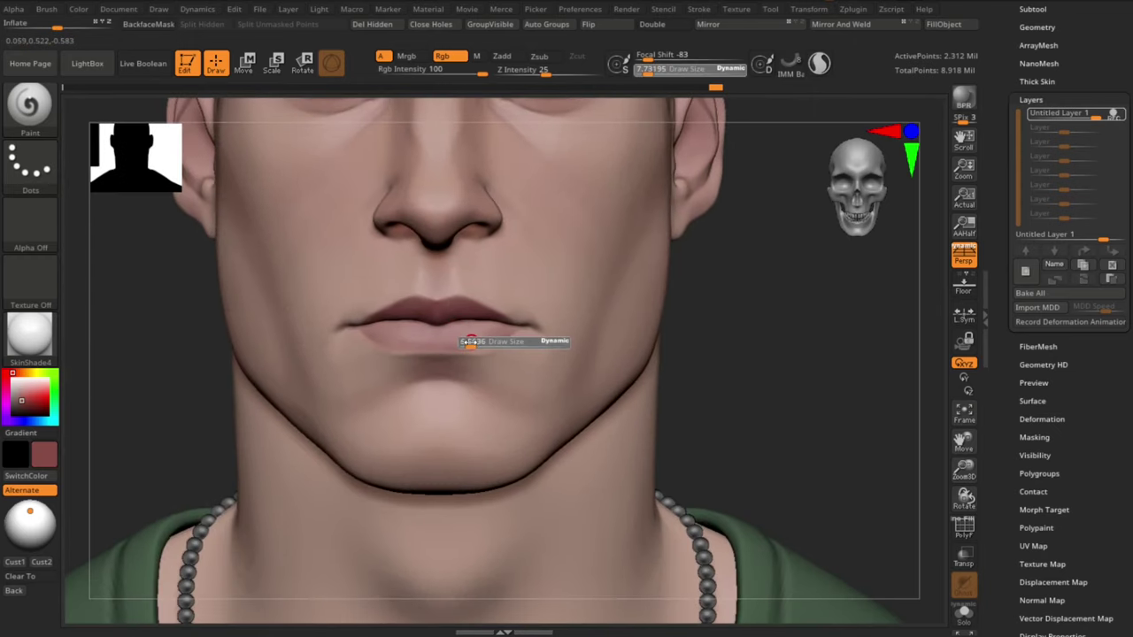
drag(471, 342, 468, 343)
key(ctrl+z)
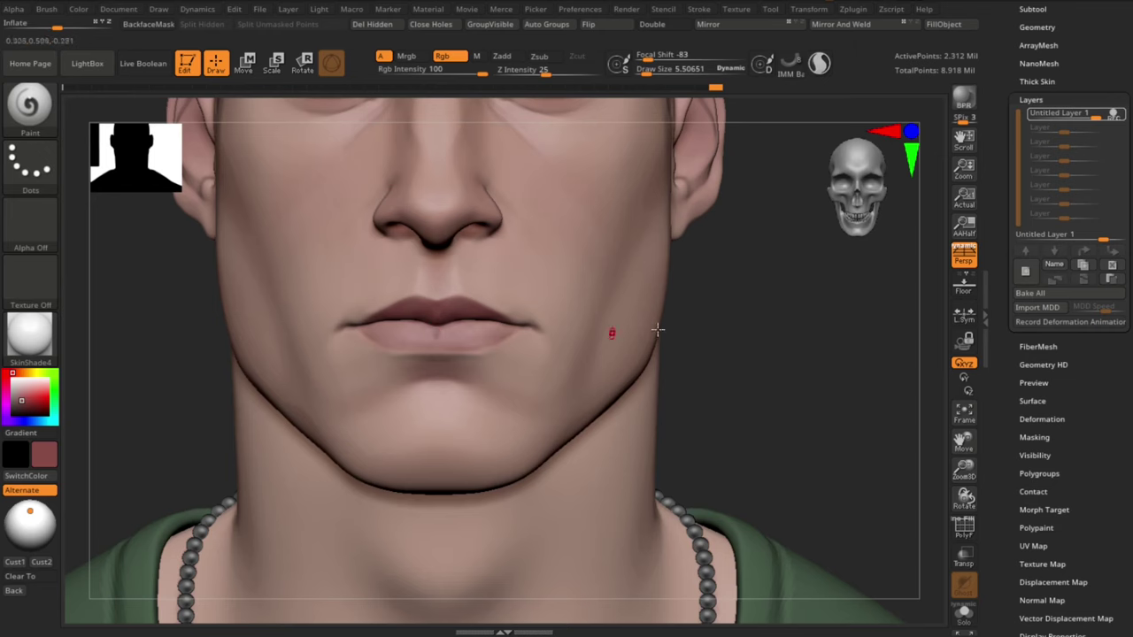
drag(732, 329, 705, 342)
key([)
key([)
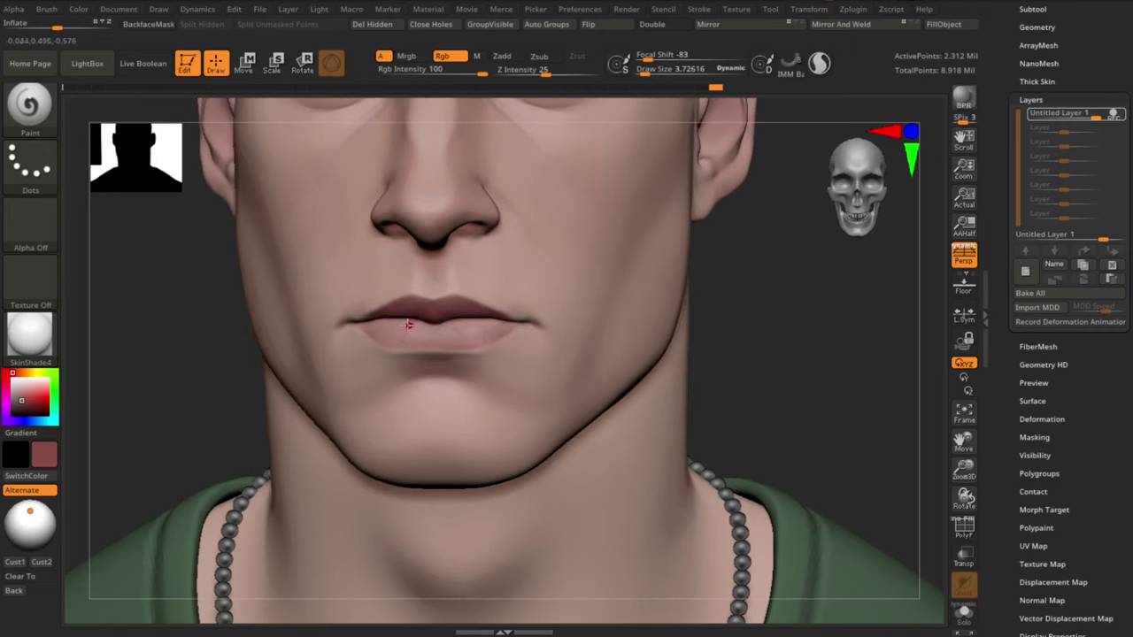
drag(715, 336, 745, 325)
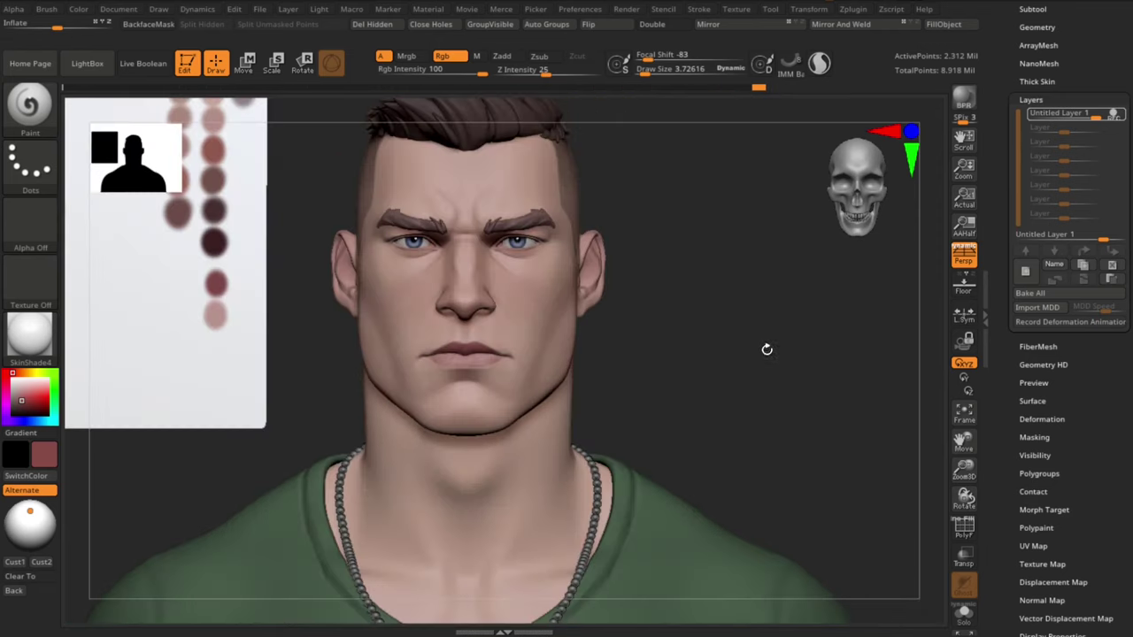
scroll(759, 357, up, 5)
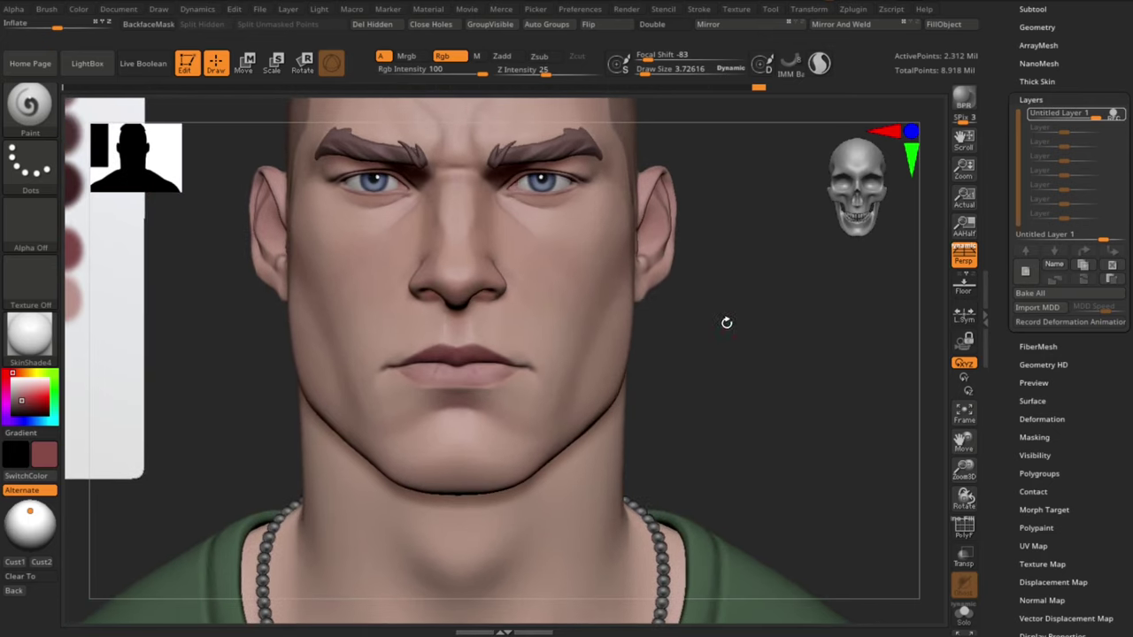
Step: Adjust the area around the upper lip with the Move brush at a Draw Size of about 45
key(b)
key(m)
key(v)
key(s)
drag(432, 342, 441, 343)
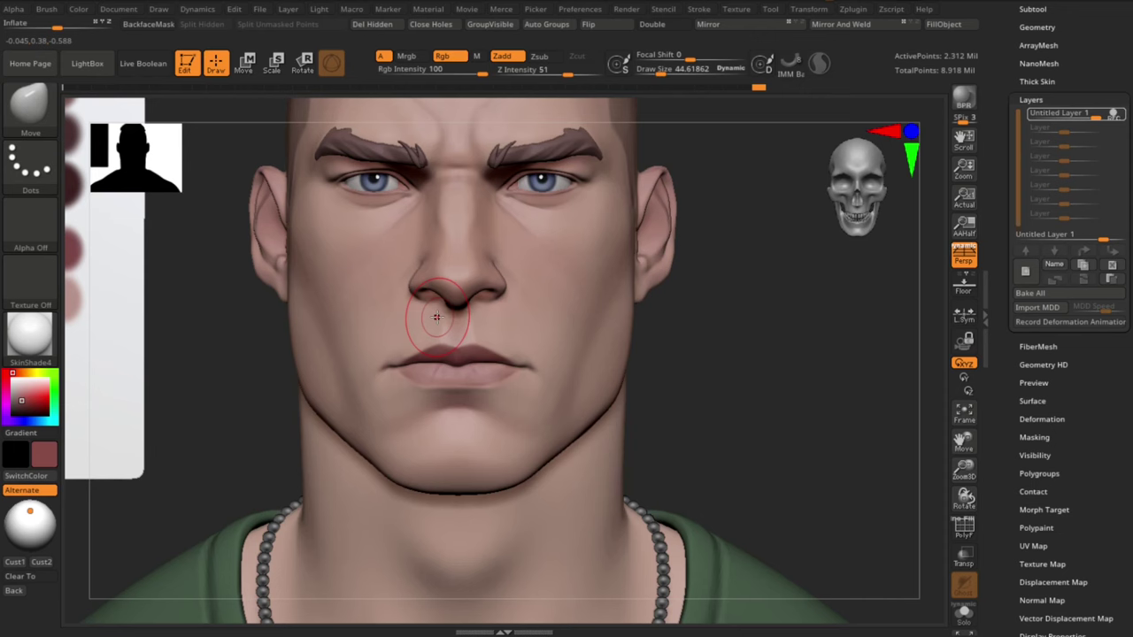
Step: Refine the shape of the lips and mouth corners with the Move Topological brush at lower subdivision levels, varying the Draw Size
key(b)
key(m)
key(t)
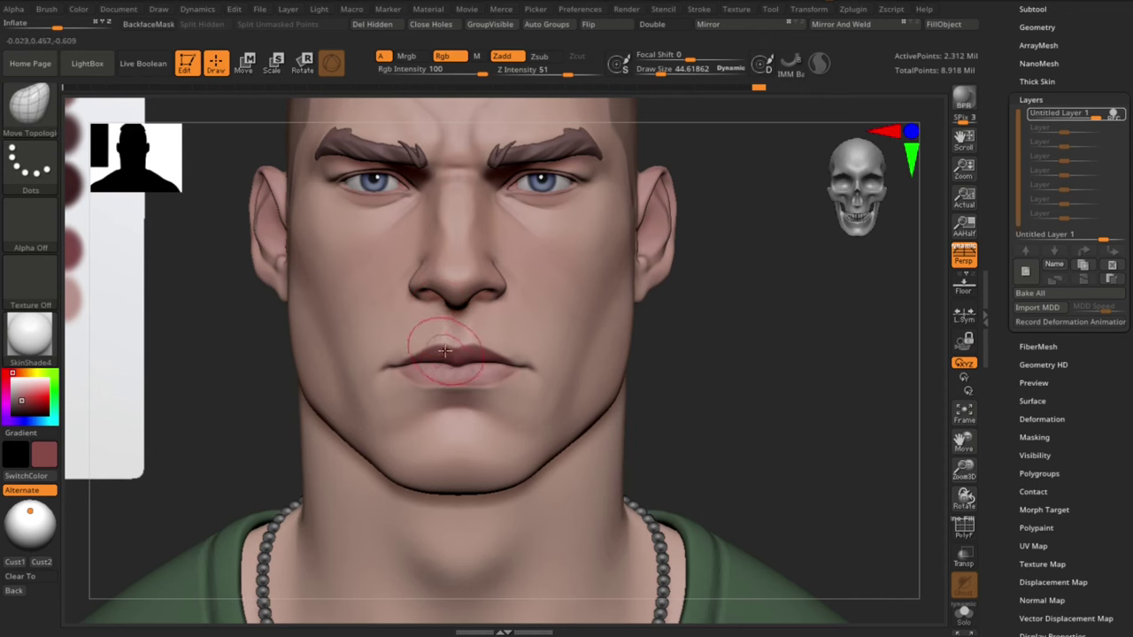
mouse_move(445, 349)
shift+mouse_down()
mouse_move(438, 339)
mouse_move(437, 375)
shift+mouse_up()
key(shift+d)
key(shift+d)
key(shift+d)
key(s)
key(s)
key(s)
drag(430, 370, 406, 369)
mouse_move(514, 367)
mouse_down()
mouse_move(505, 370)
mouse_move(522, 370)
mouse_move(469, 389)
mouse_up()
key(s)
drag(465, 342, 469, 347)
key([)
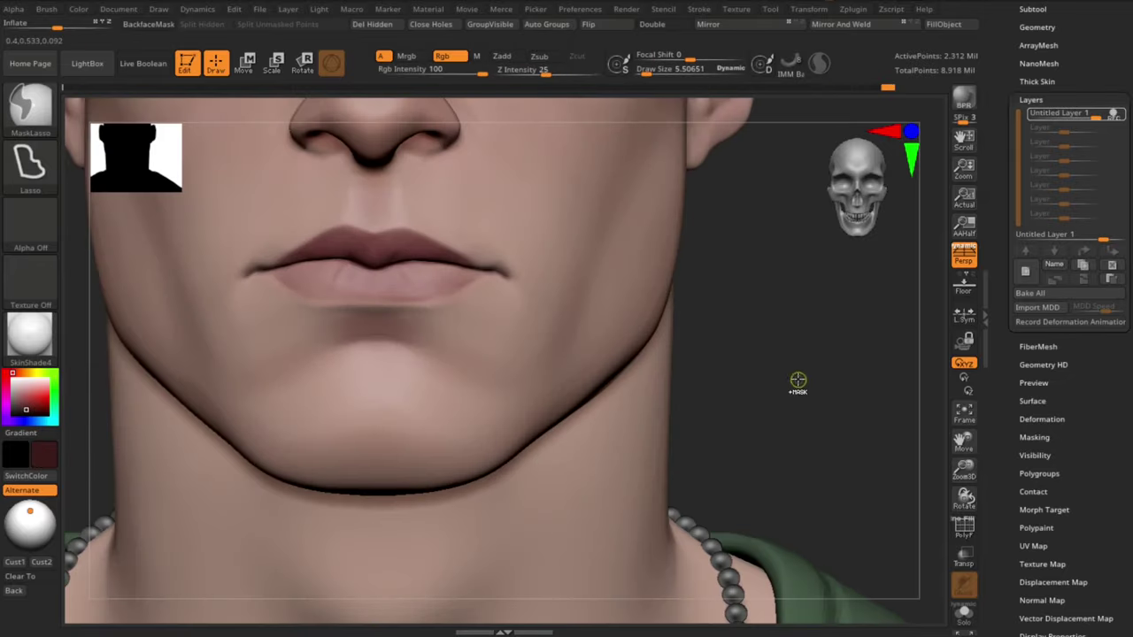
Step: Darken the line between the lips with dark red at a Draw Size of about 9, reducing it to about 7.7
shift+drag(792, 384, 696, 313)
key(s)
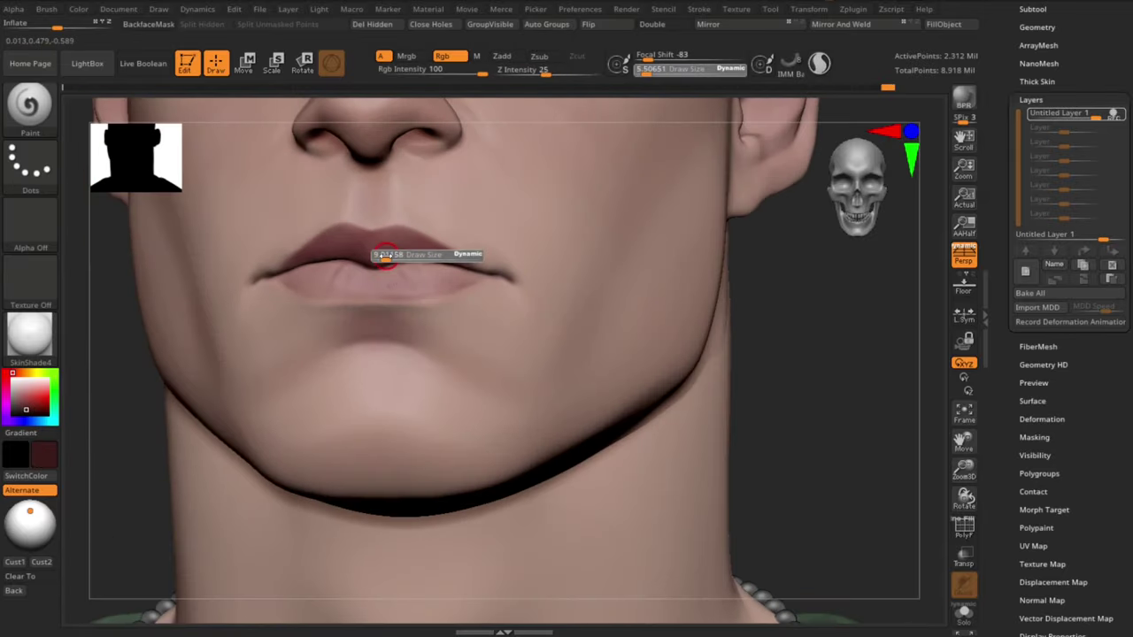
drag(385, 256, 388, 257)
drag(779, 364, 819, 360)
key(s)
drag(368, 258, 363, 263)
key(s)
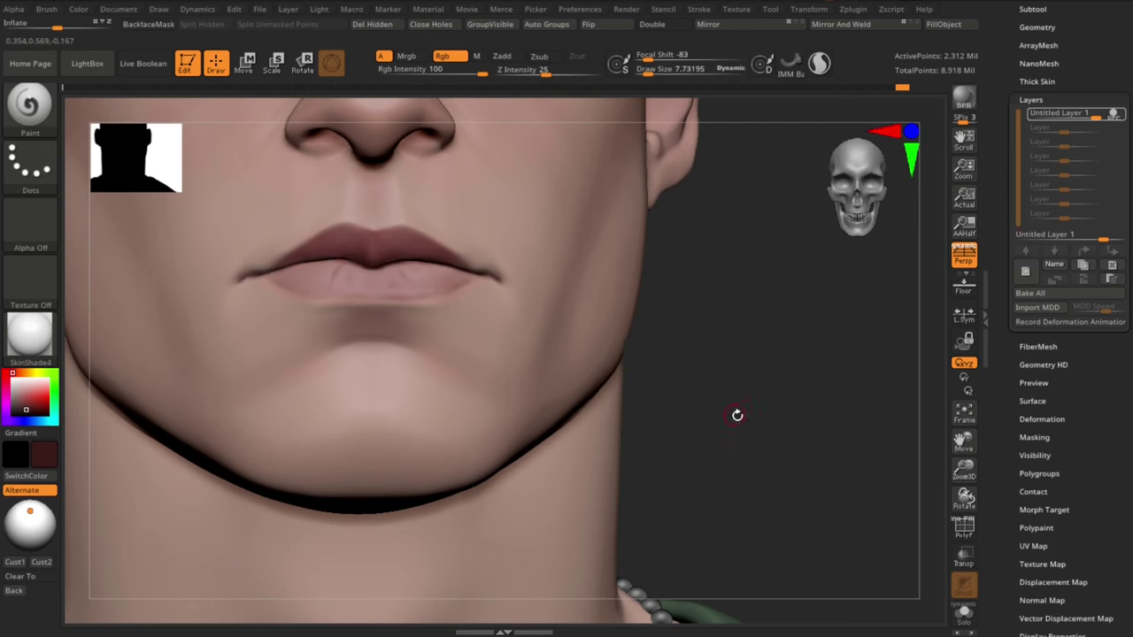
drag(738, 415, 683, 402)
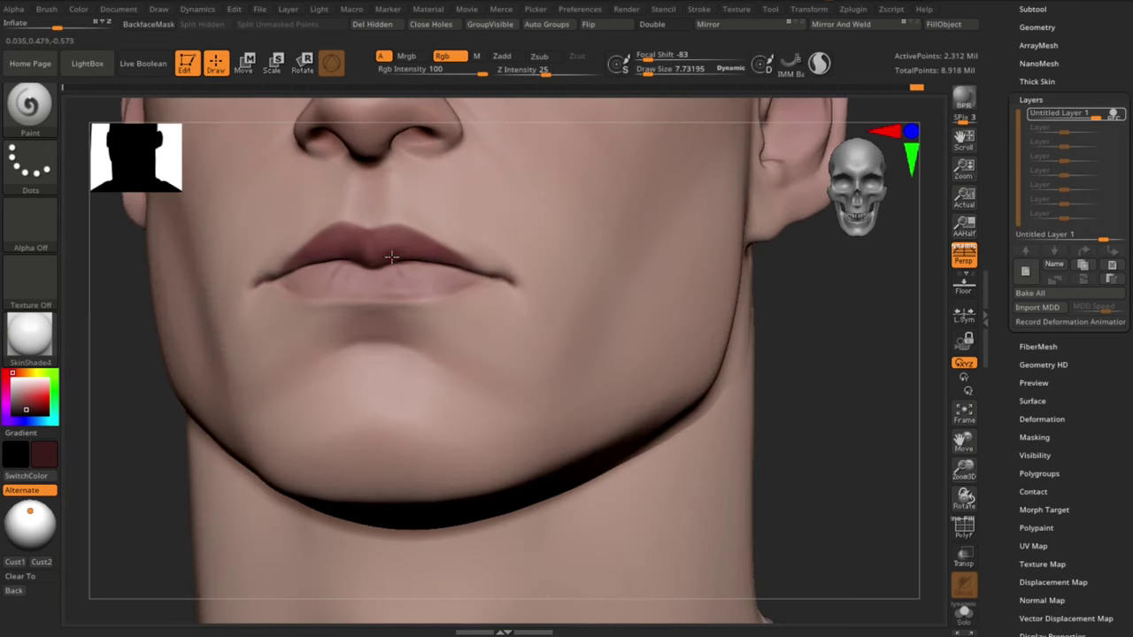
drag(820, 374, 860, 394)
drag(656, 325, 609, 320)
Step: Sample deeper reds from the lips and blend the upper lip at a Draw Size of about 12
key(c)
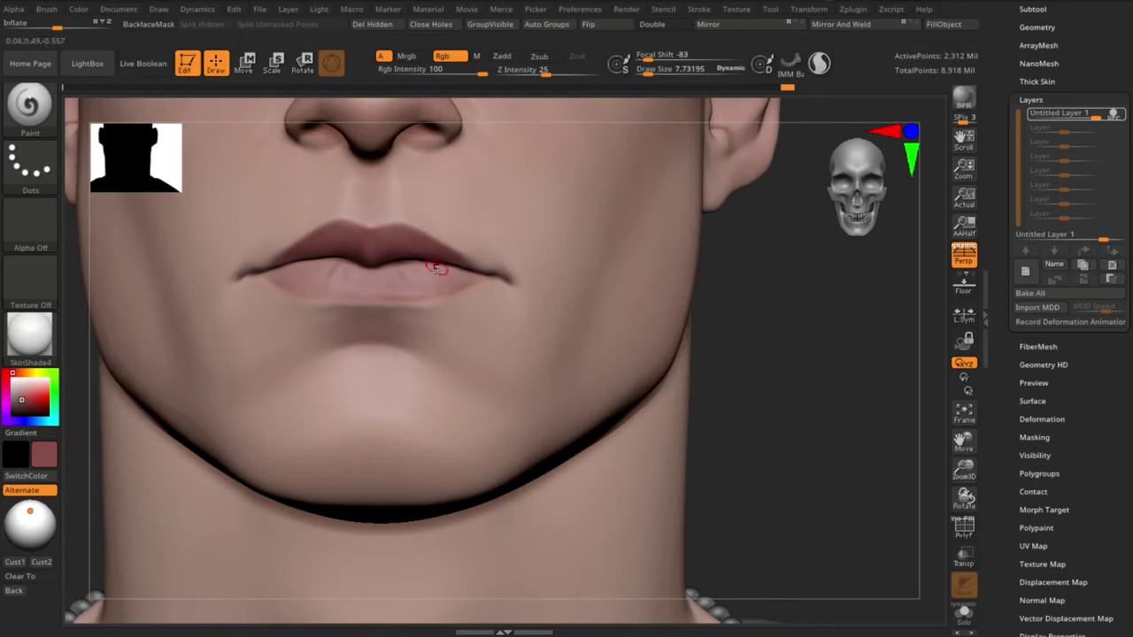
key(c)
key(s)
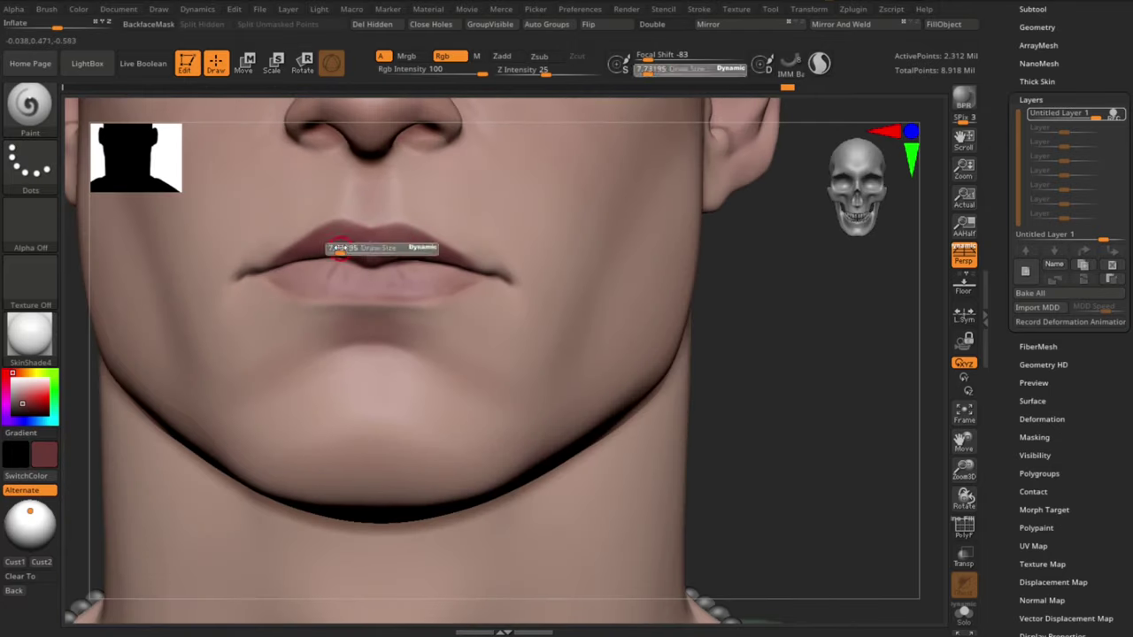
drag(342, 253, 346, 253)
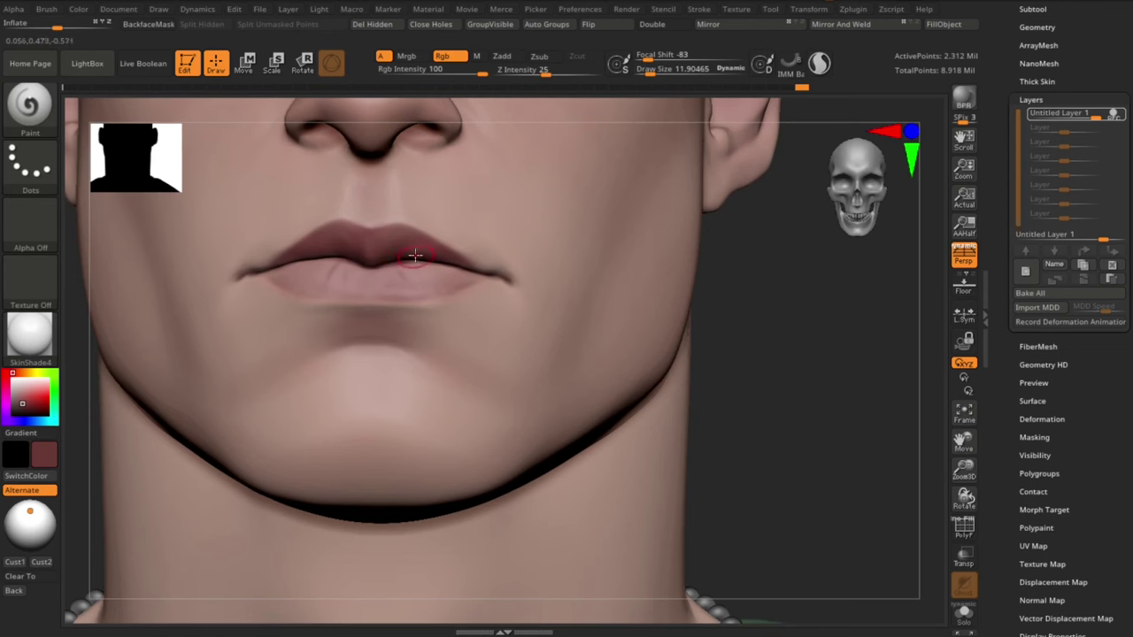
Step: Sample a lighter muted red and refine the upper lip at a Draw Size of about 9
key(c)
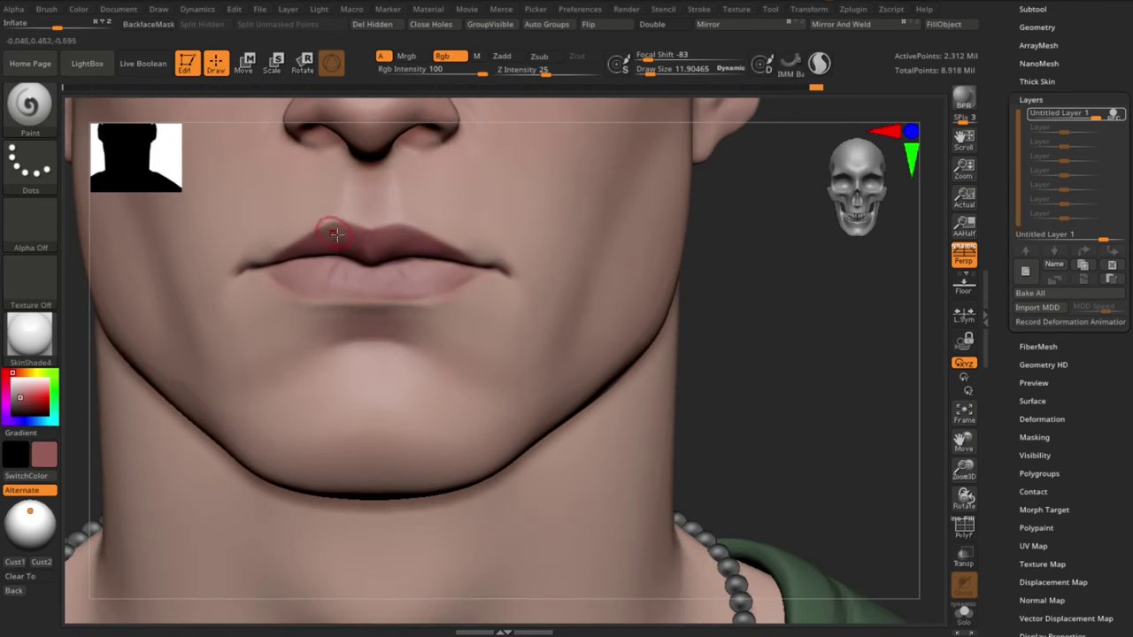
key(s)
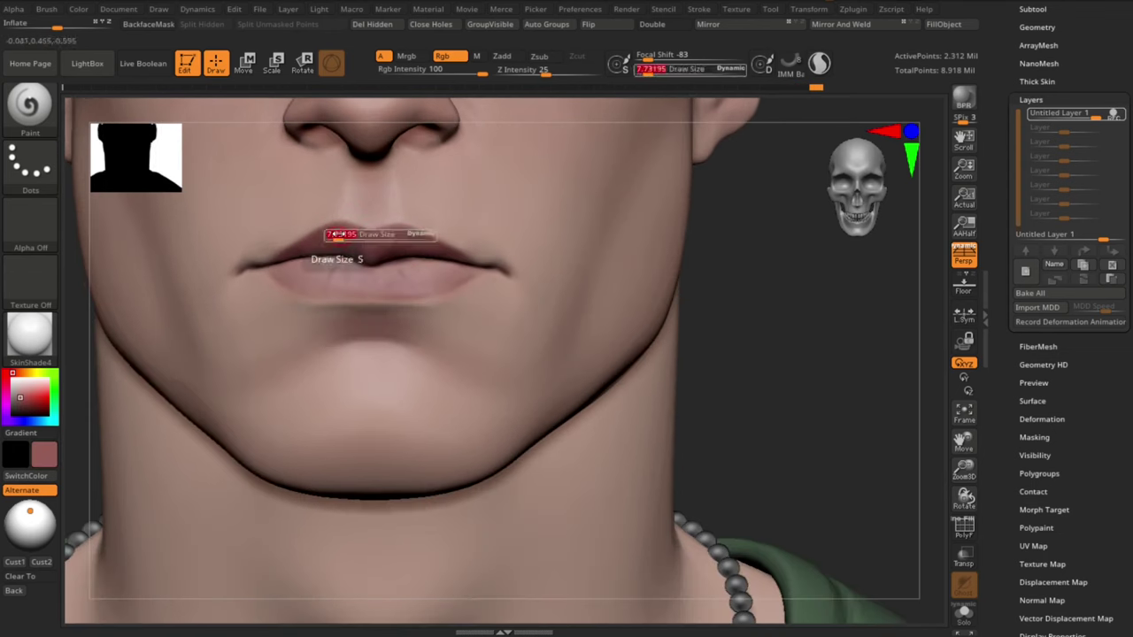
drag(338, 235, 341, 238)
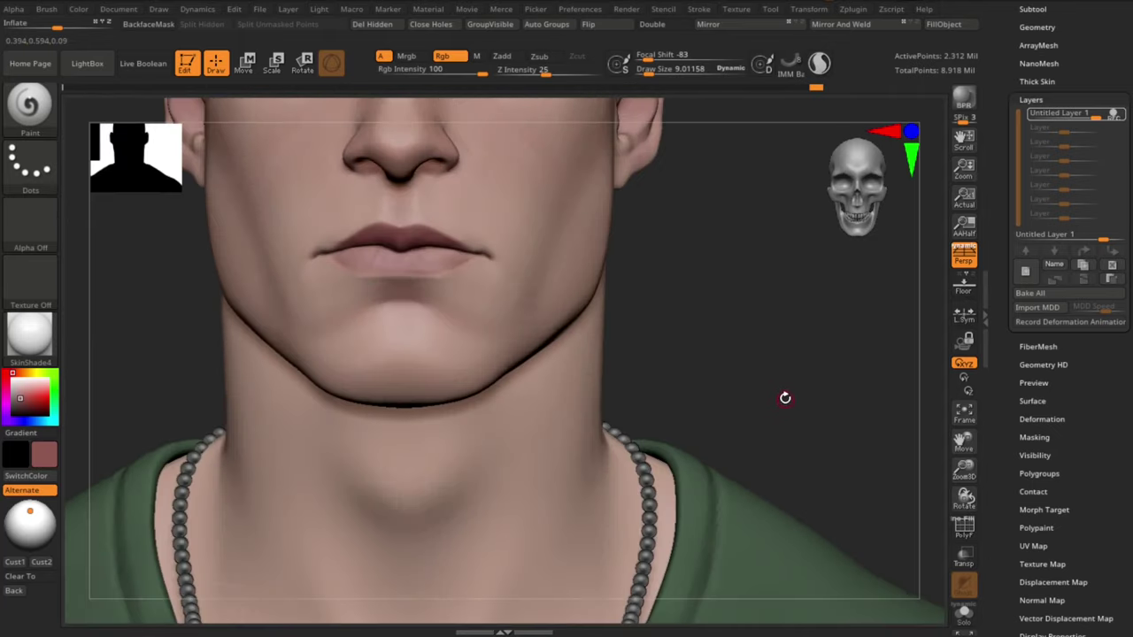
drag(785, 398, 755, 357)
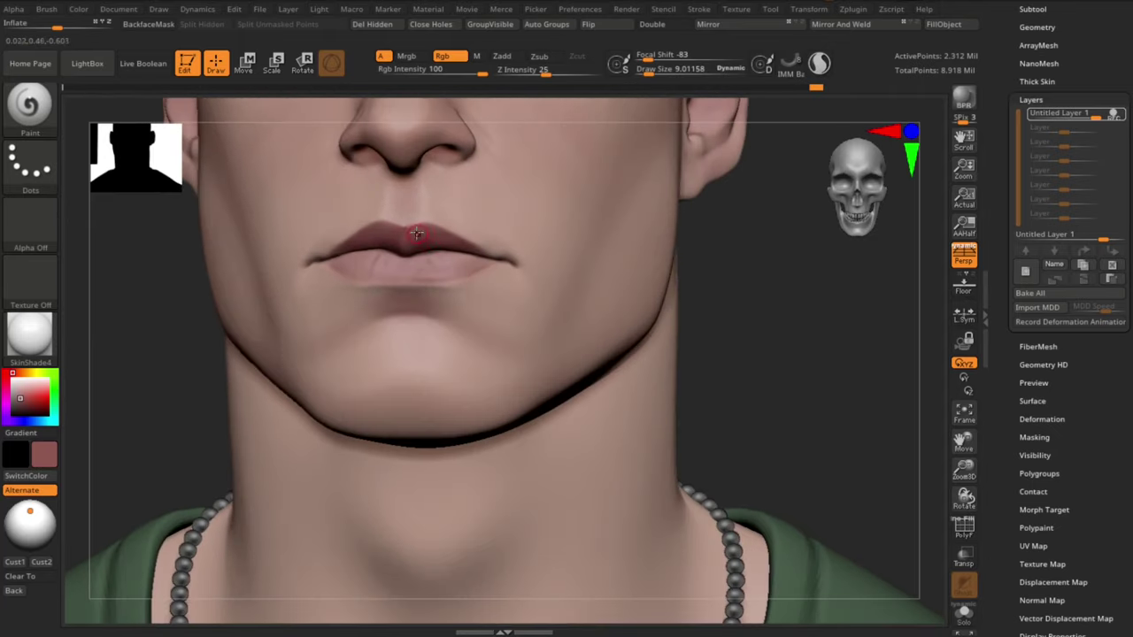
Step: Resample the lip color and blend the center of the upper lip at a Draw Size of about 17
key(c)
key(s)
drag(416, 232, 419, 234)
alt+drag(771, 379, 752, 284)
drag(741, 245, 731, 327)
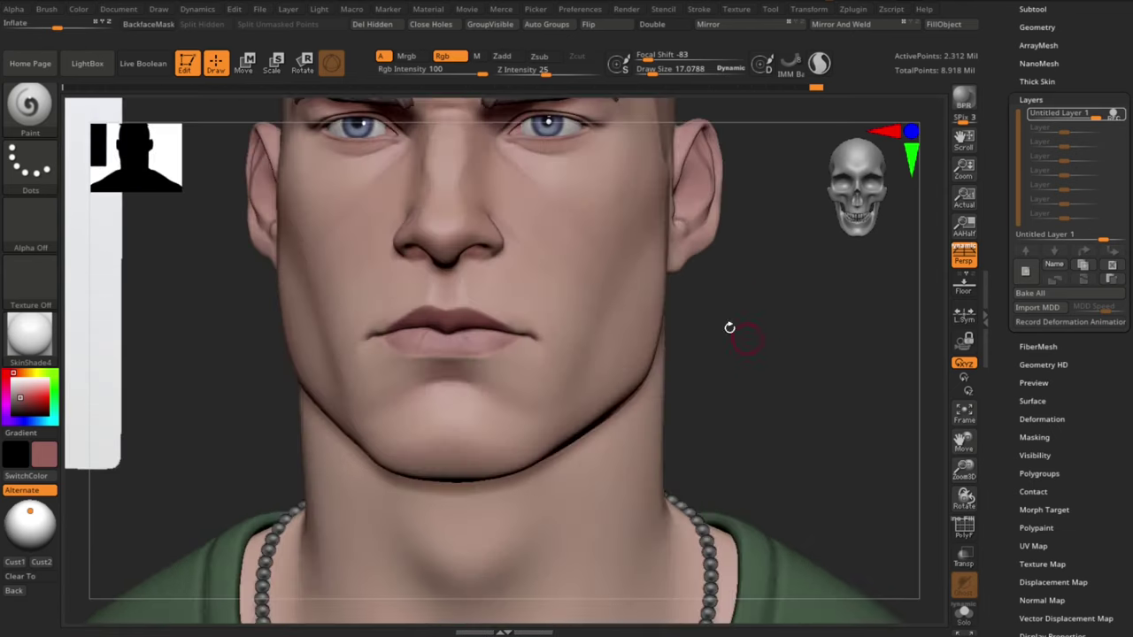
Step: Soften the upper lip with a sampled lip tone at a Draw Size of about 21 and check the whole bust
key(c)
key(s)
drag(450, 321, 452, 322)
drag(437, 321, 459, 320)
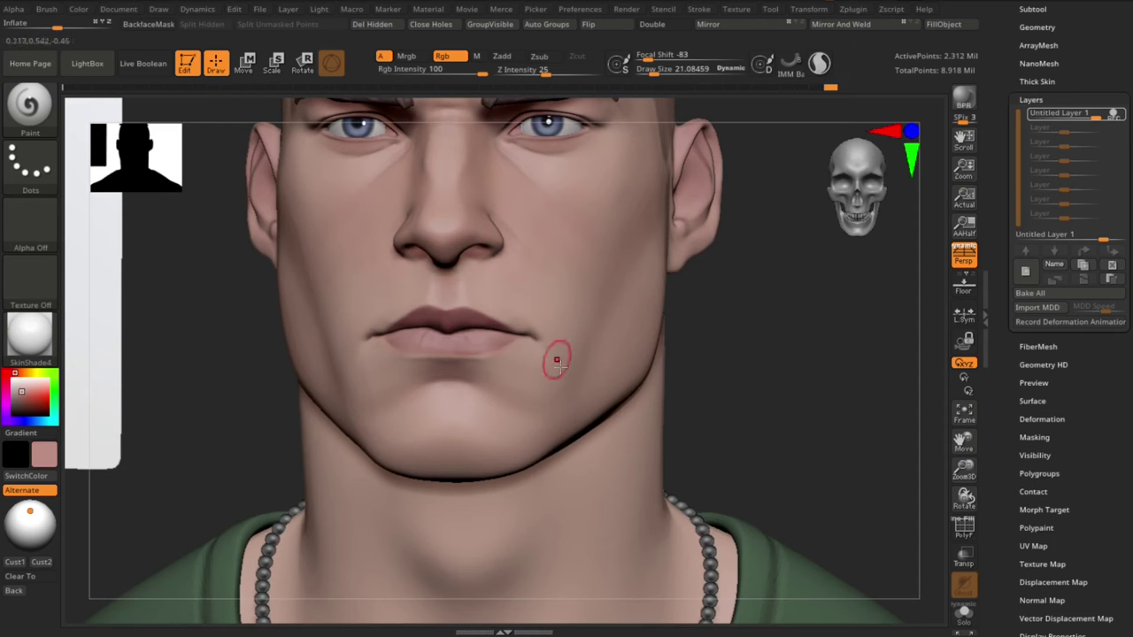
ctrl+right_drag(738, 390, 723, 367)
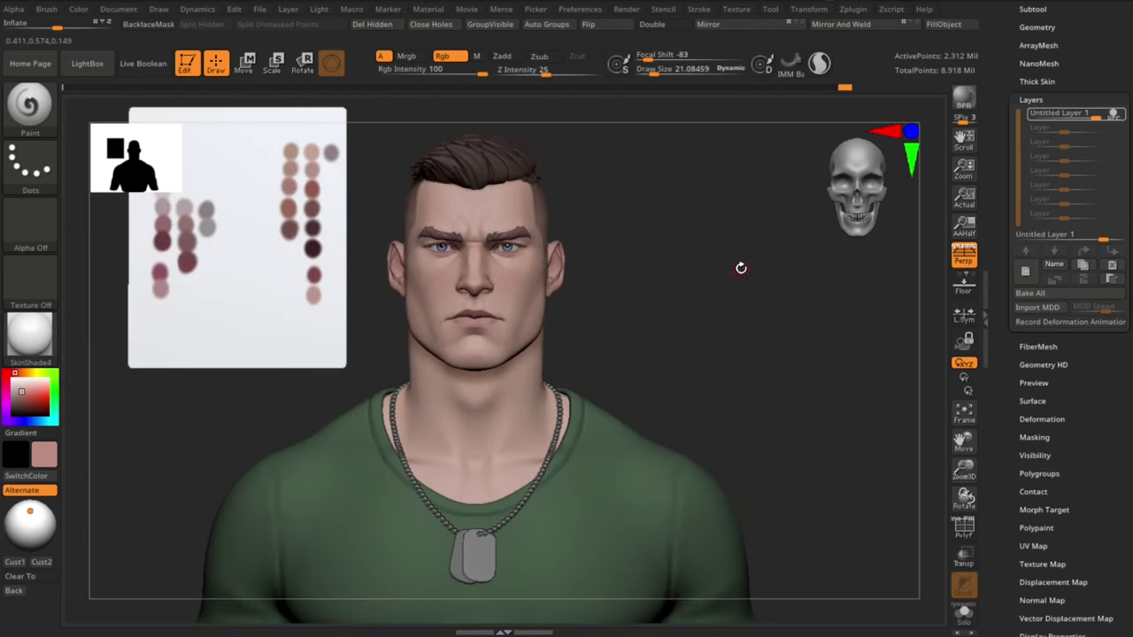
mouse_move(722, 296)
alt+mouse_down()
mouse_move(738, 329)
mouse_move(799, 286)
mouse_move(804, 416)
mouse_move(794, 341)
alt+mouse_up()
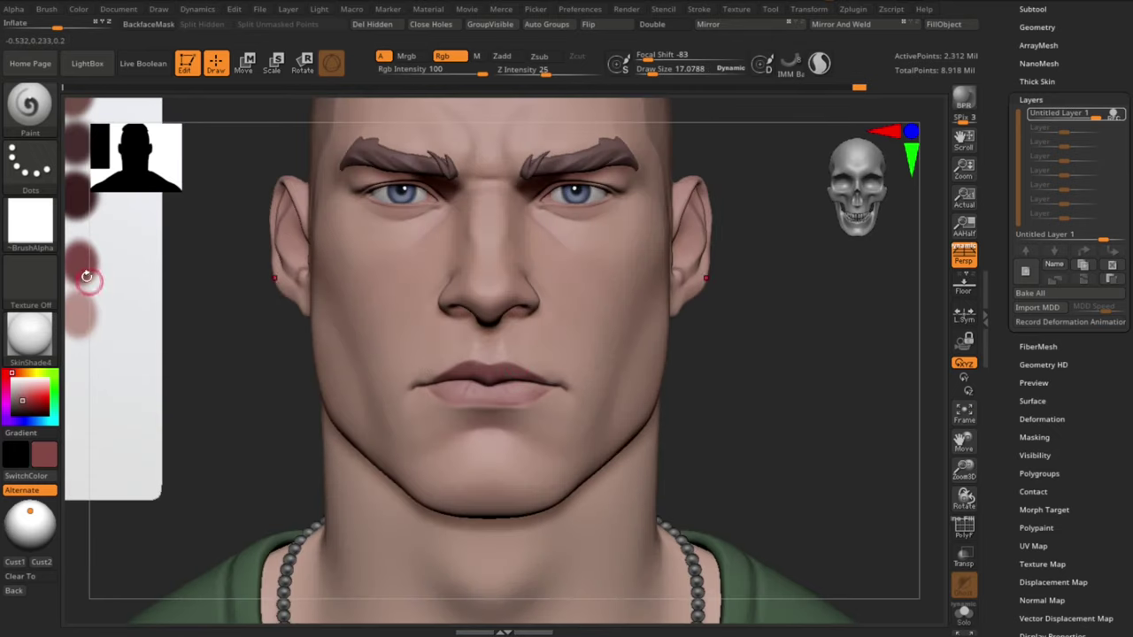
Step: Tint the nose tip and nostrils with muted red at a Draw Size of about 21, reducing it to about 19
drag(602, 317, 613, 354)
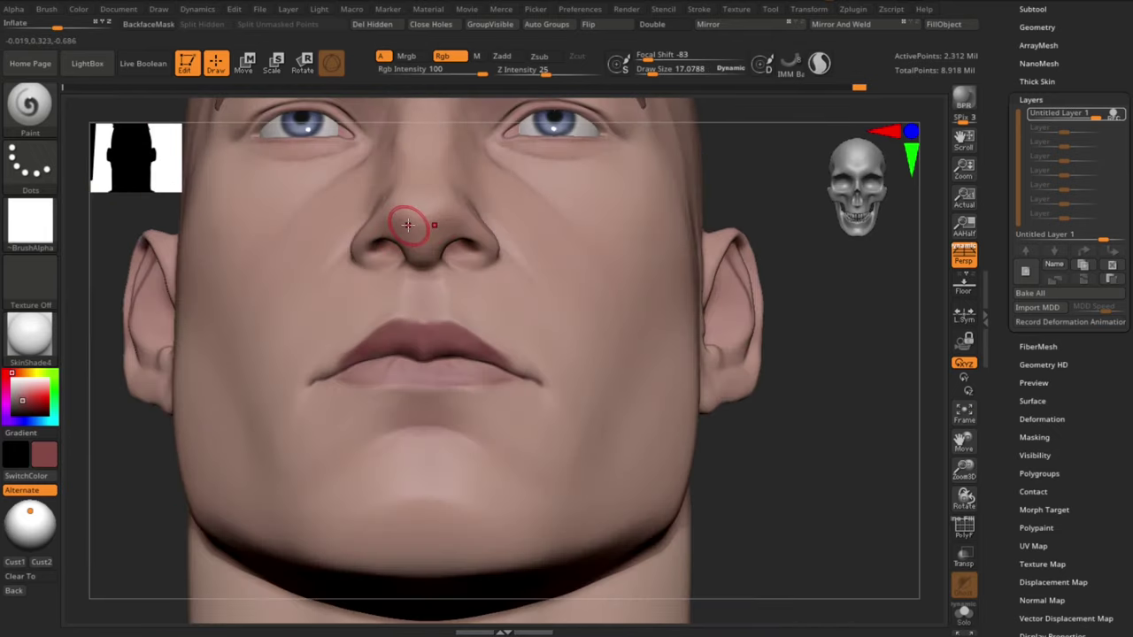
key(s)
drag(405, 227, 400, 237)
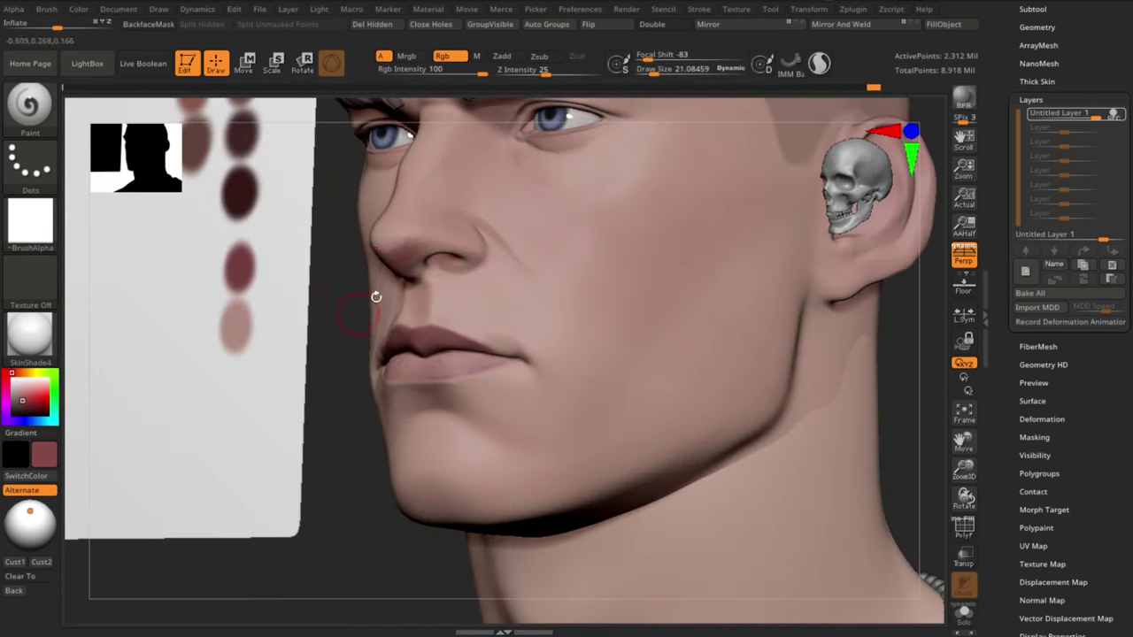
key(s)
drag(422, 241, 419, 241)
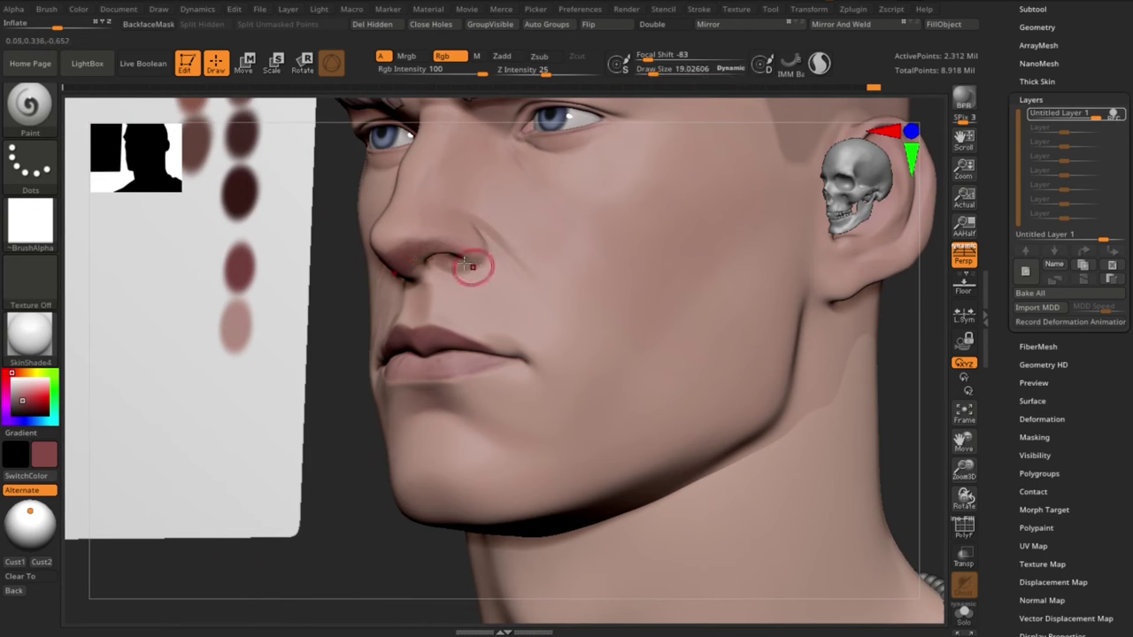
shift+drag(473, 267, 482, 263)
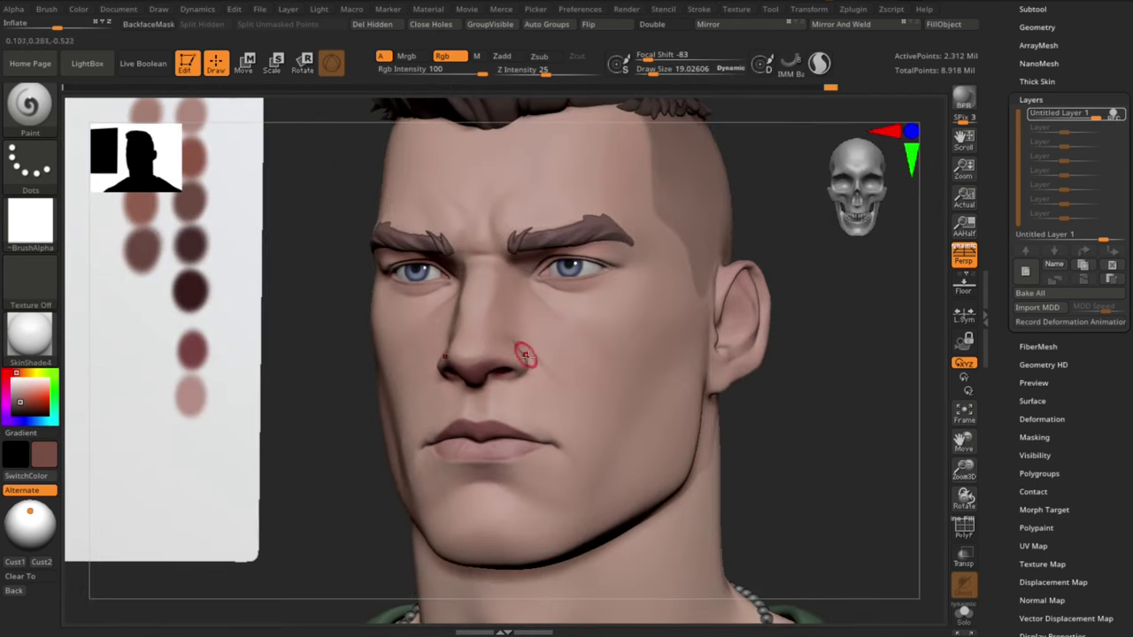
Step: Paint reddish brown shading around the nostril wing and the cheek crease beside it at a Draw Size of about 12
drag(536, 359, 625, 359)
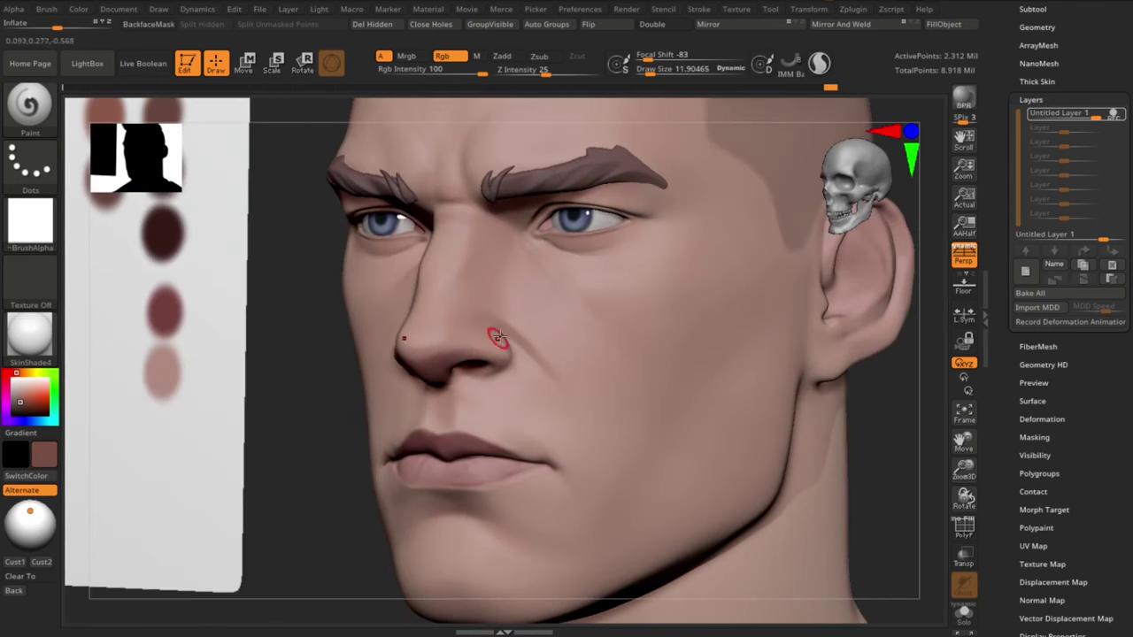
drag(505, 361, 594, 346)
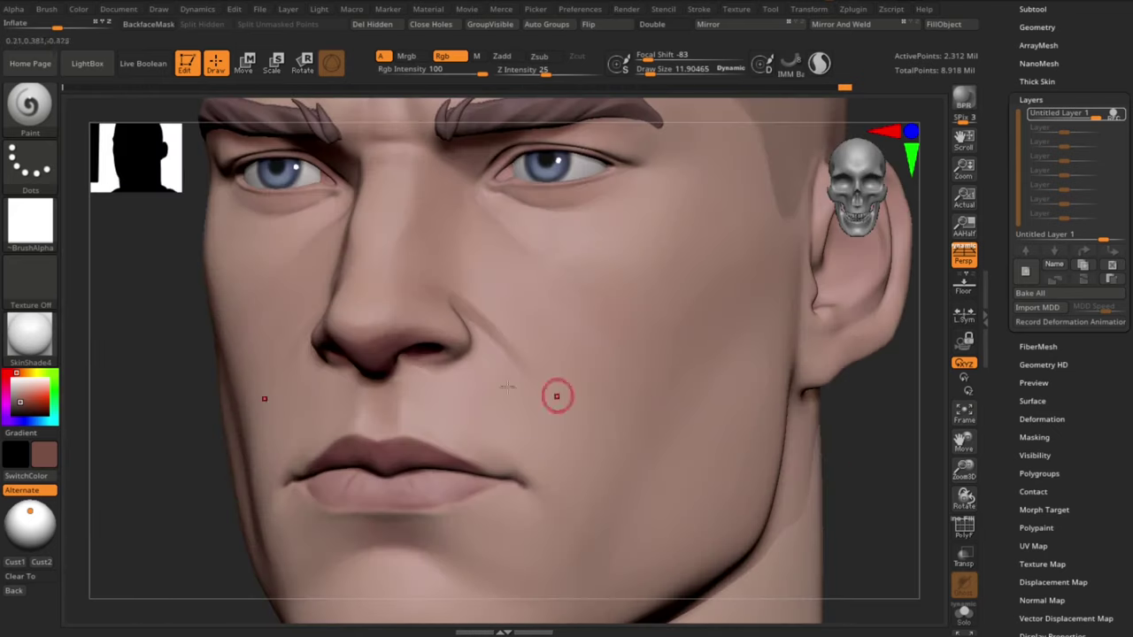
drag(936, 474, 878, 478)
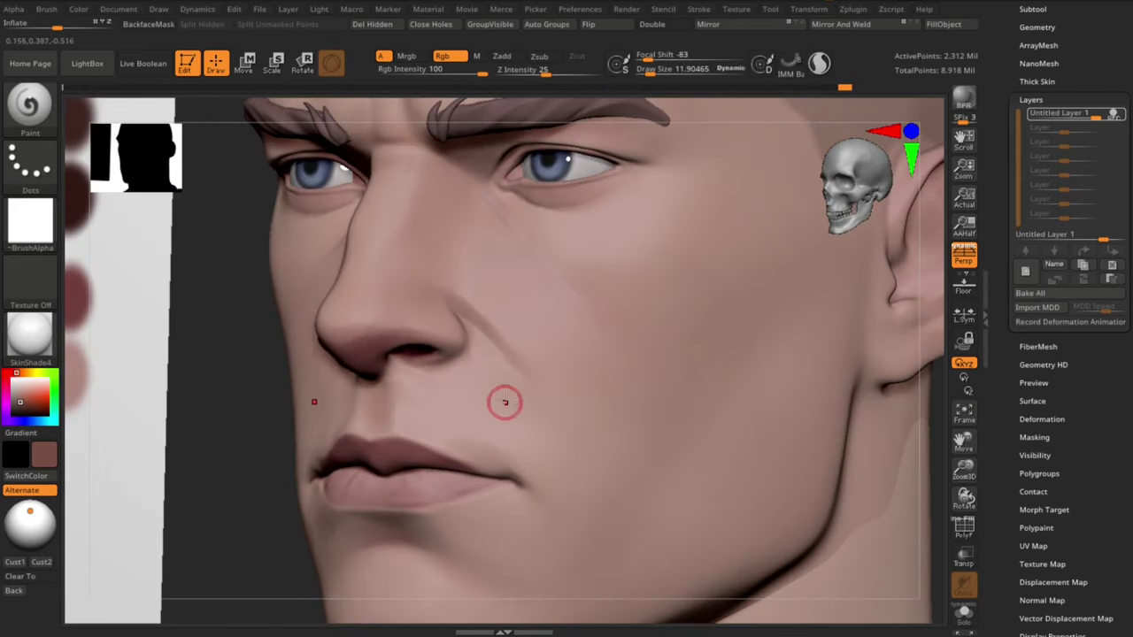
Step: Paint the crease below the inner eye corner in reddish brown, undo the unwanted stroke, and reduce the Draw Size to about 10
key(v)
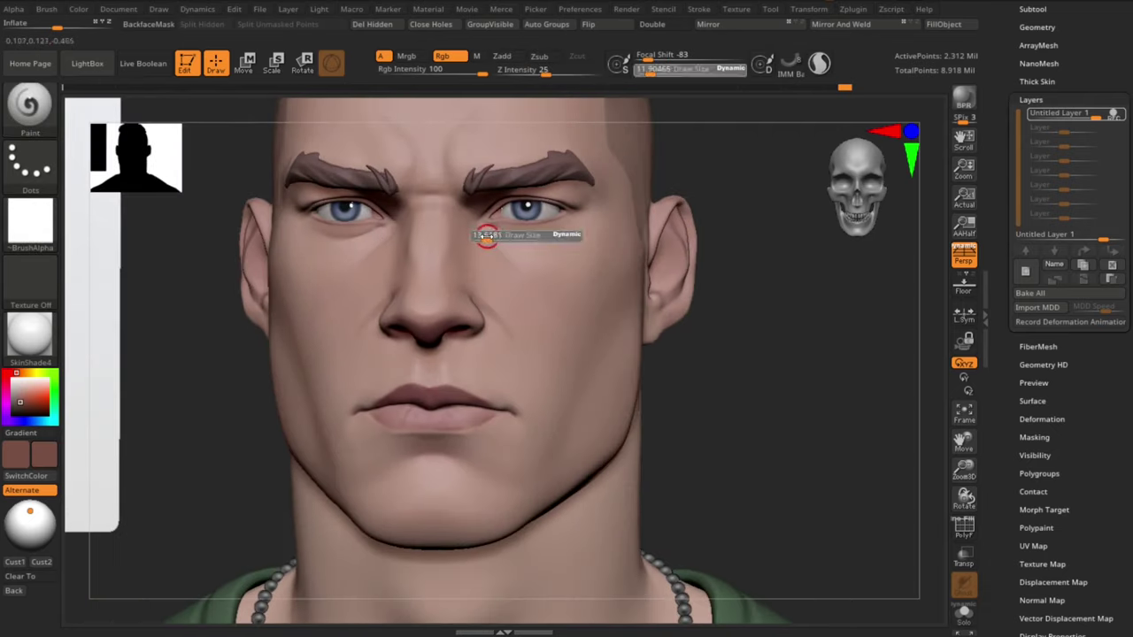
drag(483, 232, 534, 293)
key(ctrl+z)
key(bracketleft)
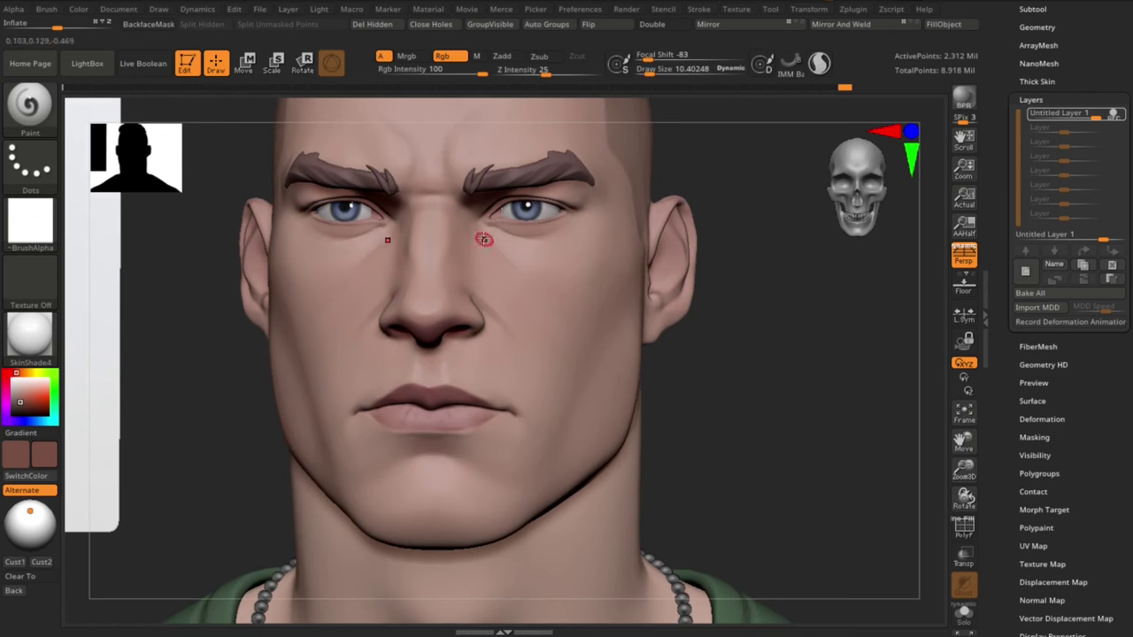
Step: Sample a light skin tone and soften the under-eye crease at a Draw Size of about 15, reducing it to about 9
key(c)
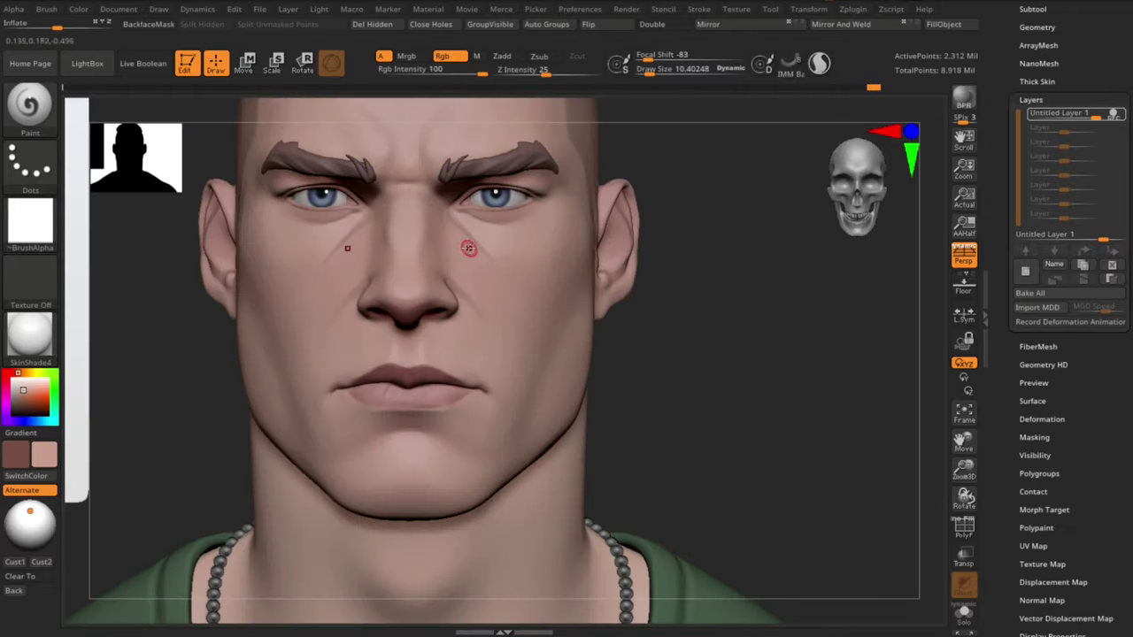
key(s)
drag(468, 249, 472, 249)
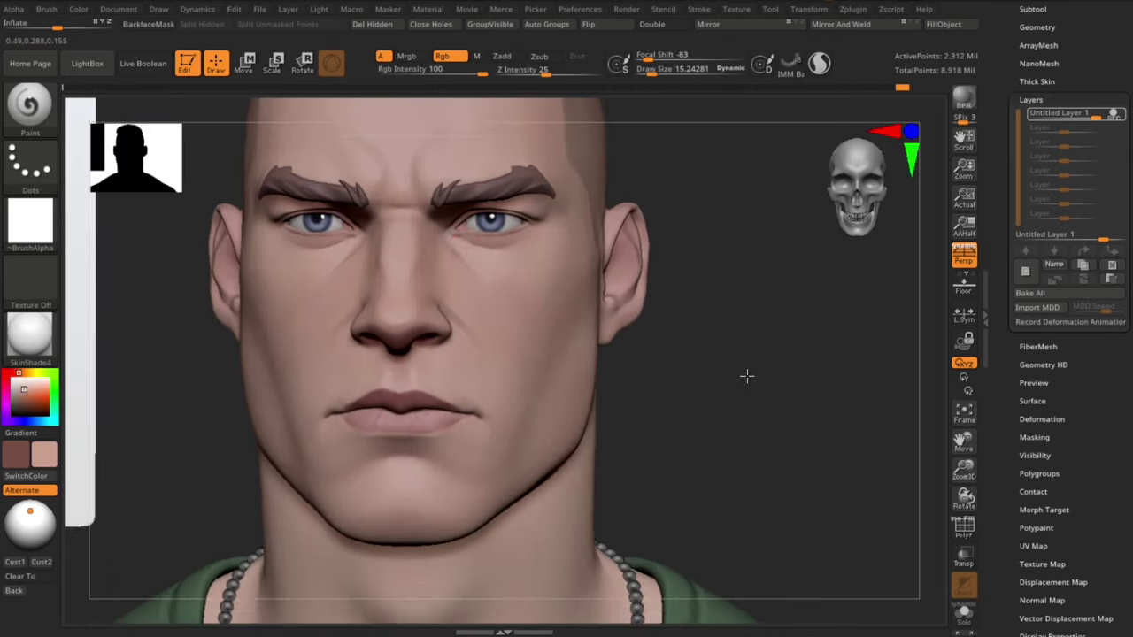
key(s)
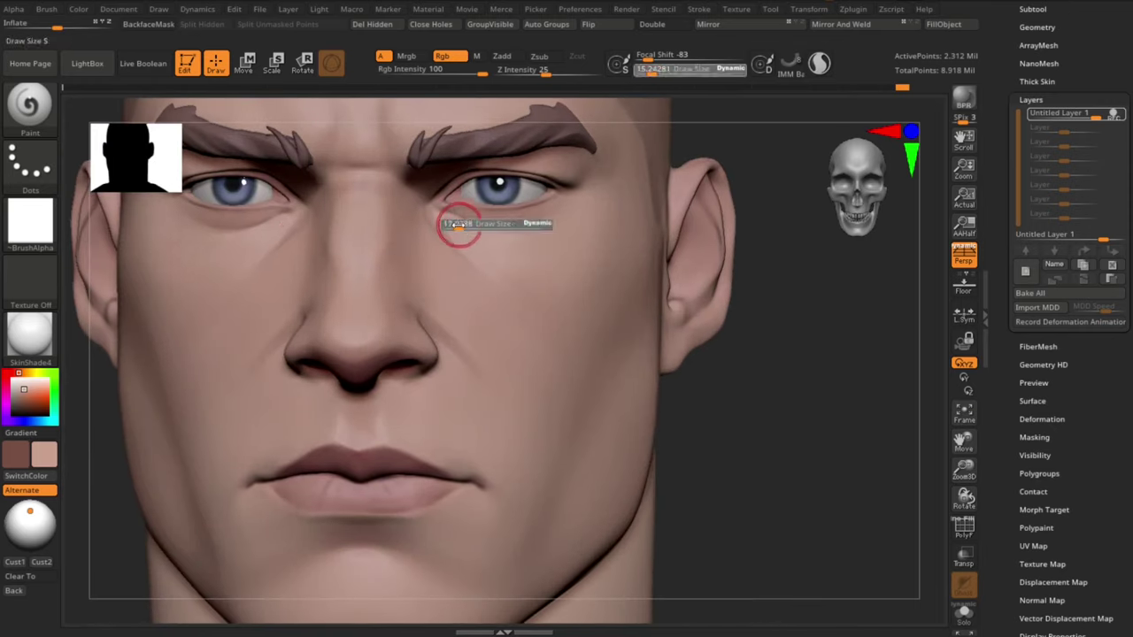
drag(459, 225, 459, 225)
key(s)
drag(448, 221, 442, 220)
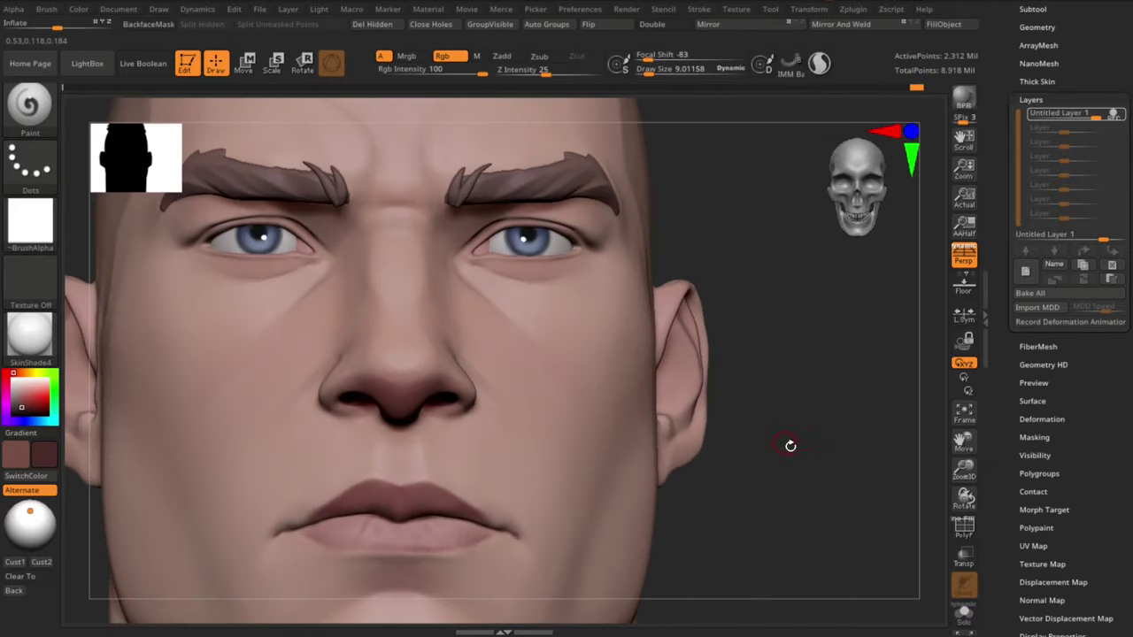
Step: Shade the inner eye sockets beneath the brows with dark red at a Draw Size of about 19
drag(791, 445, 811, 486)
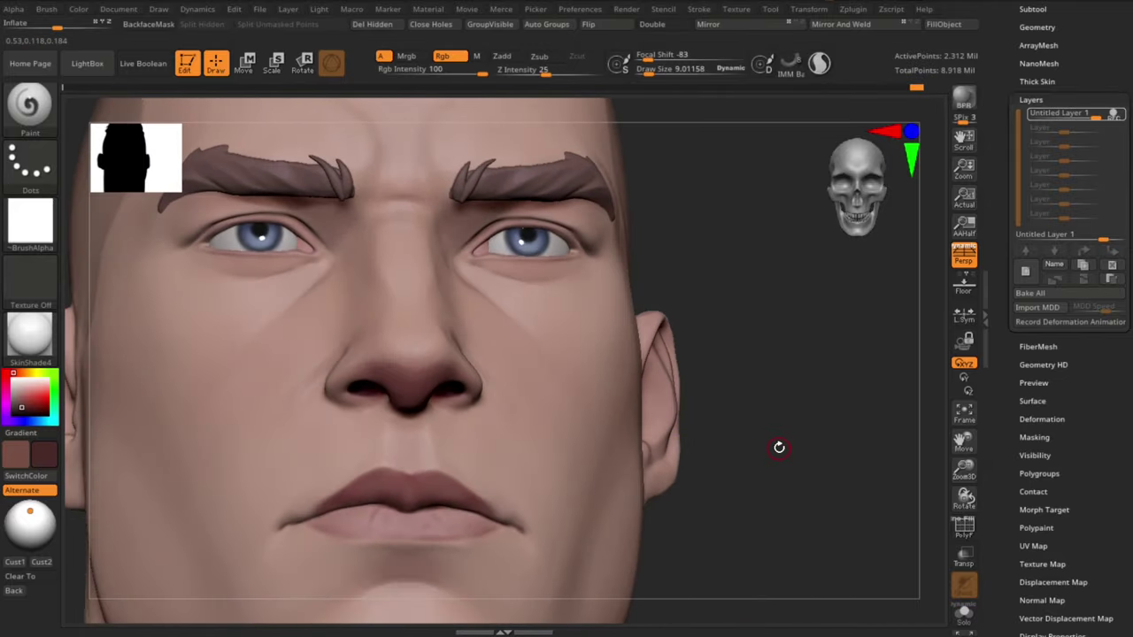
mouse_move(813, 308)
mouse_down()
mouse_move(830, 306)
mouse_move(794, 258)
mouse_up()
drag(882, 306, 845, 303)
key(s)
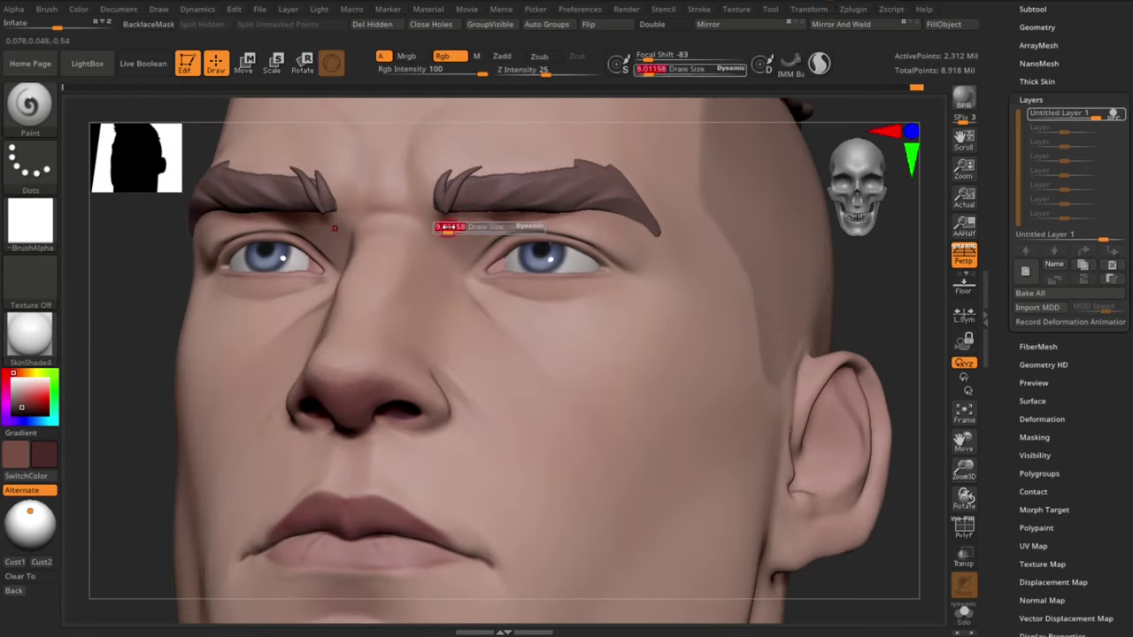
drag(448, 228, 456, 230)
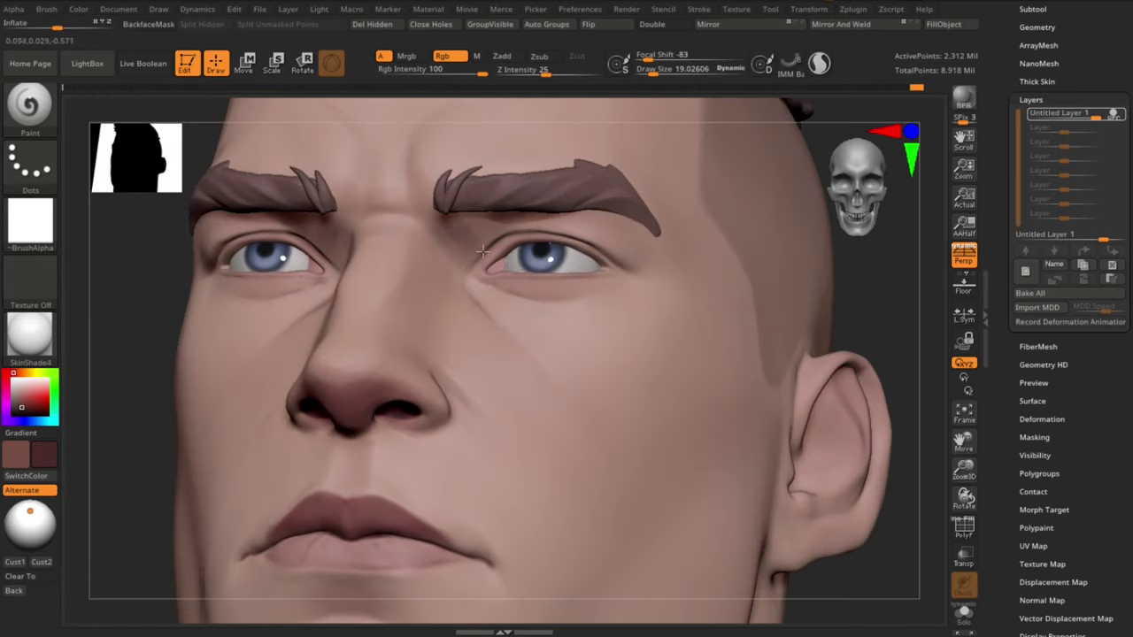
drag(902, 580, 470, 253)
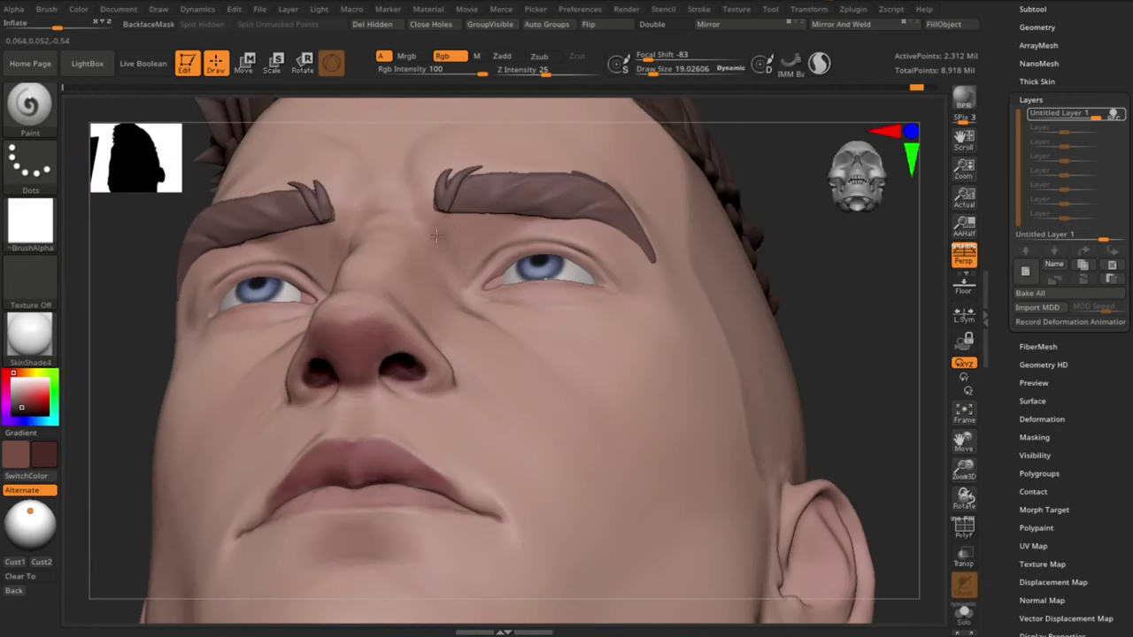
drag(455, 248, 473, 250)
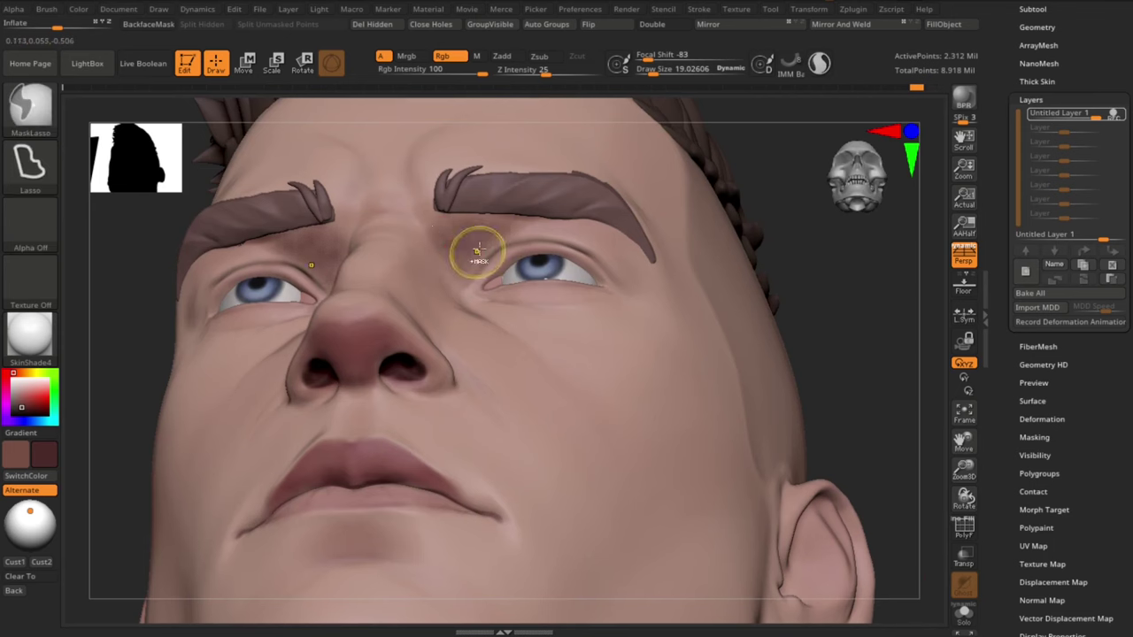
Step: Rework the shading in the inner eye sockets beneath the brows, undo the unwanted strokes, and sample a lighter skin tone
key(ctrl+z)
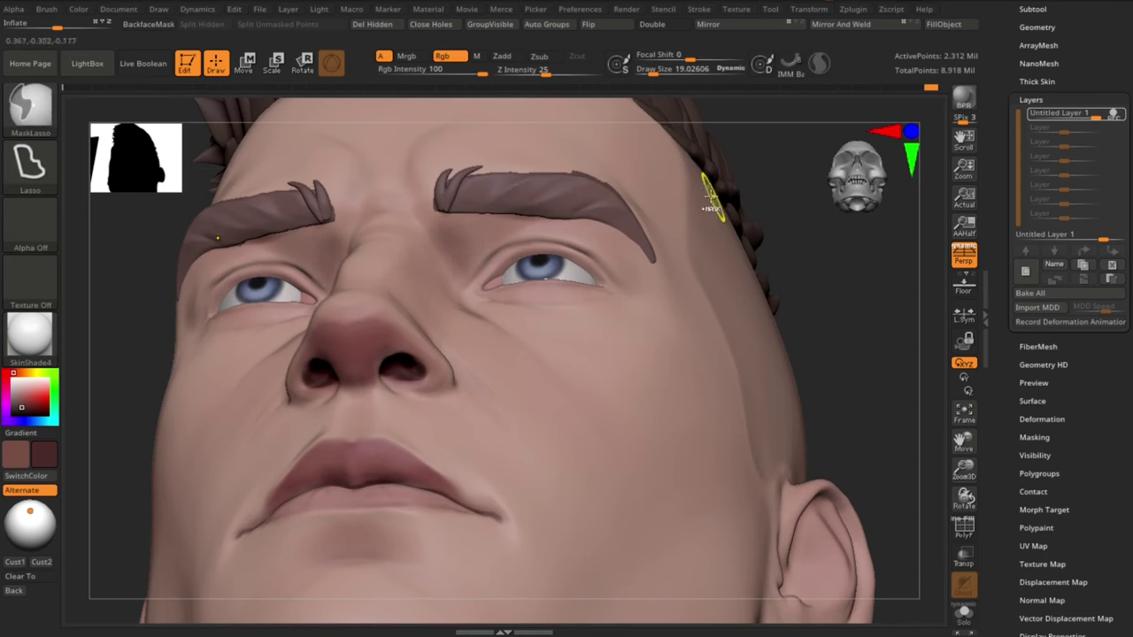
key(ctrl+z)
drag(482, 240, 454, 272)
key(ctrl+z)
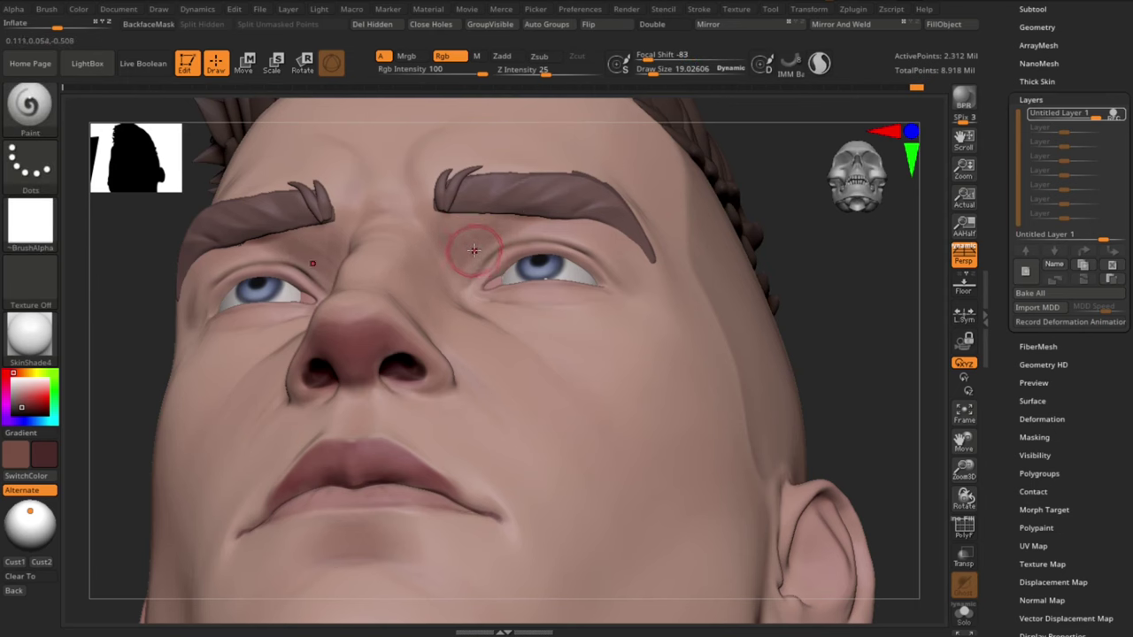
key(c)
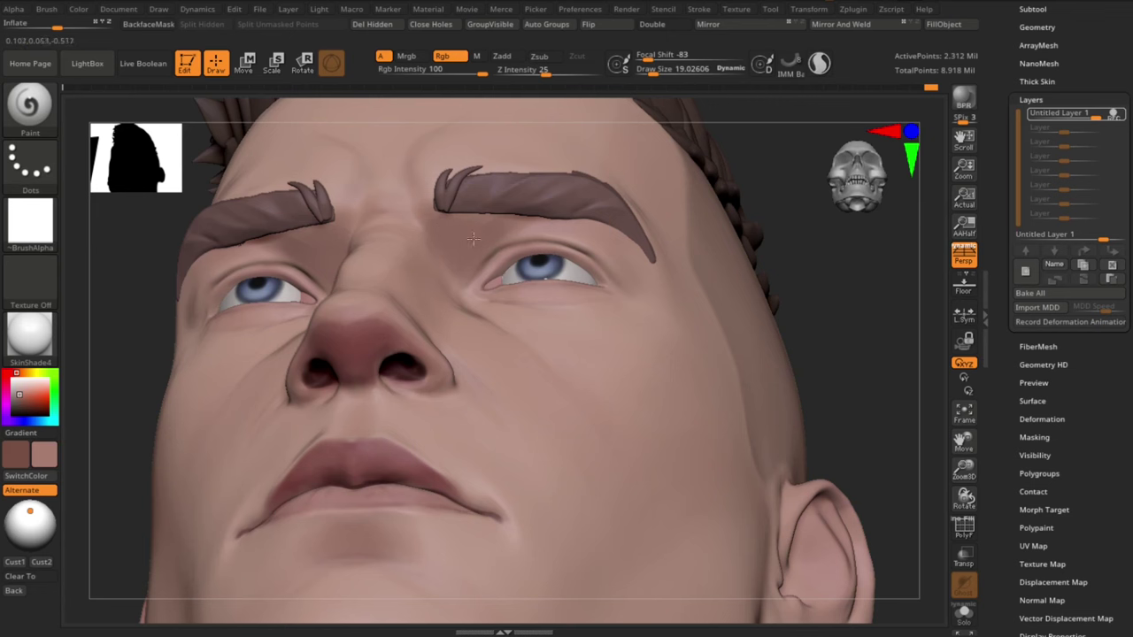
Step: Reduce the Draw Size to about 12 for detailing around the upper eyelid with the sampled tone
drag(818, 270, 730, 372)
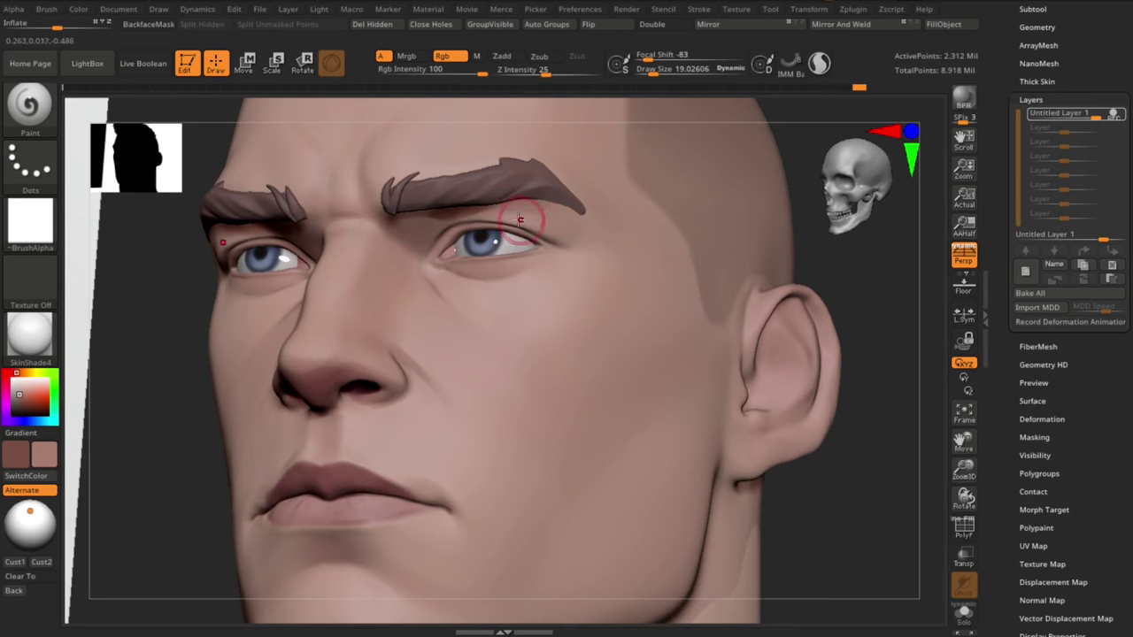
drag(825, 516, 867, 505)
mouse_move(867, 505)
alt+mouse_down()
mouse_move(791, 517)
mouse_move(700, 505)
alt+mouse_up()
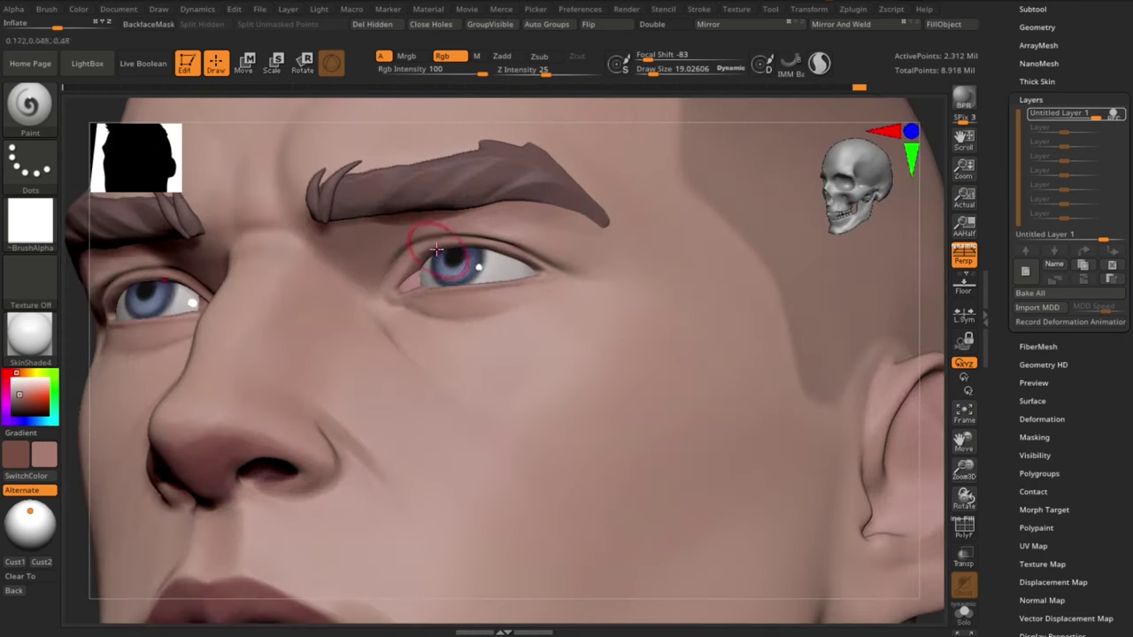
key([)
key([)
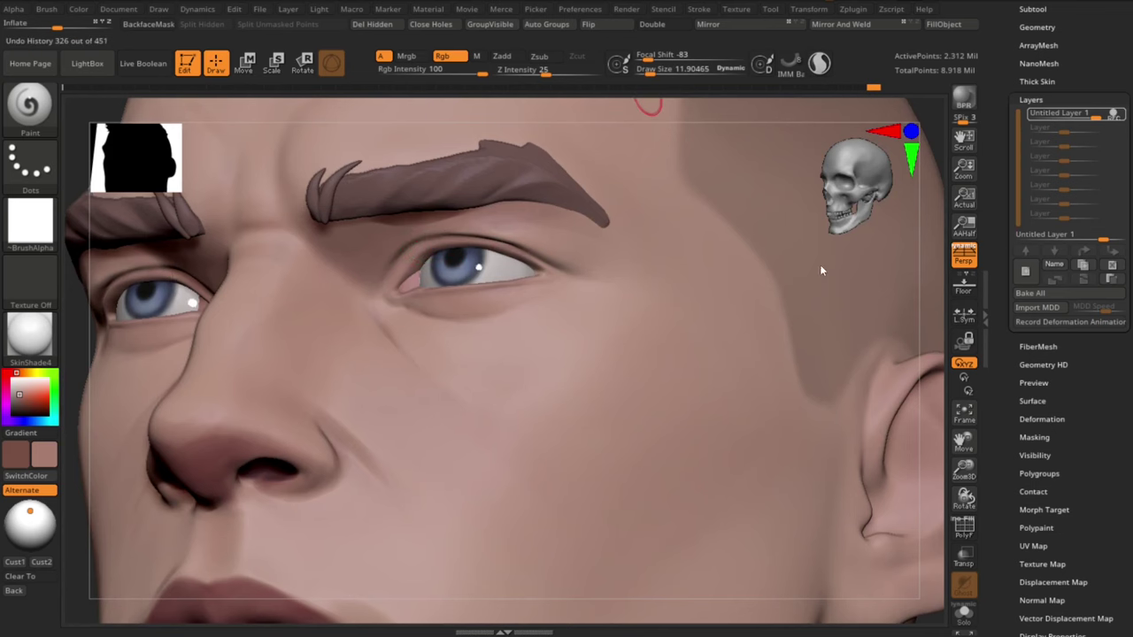
Step: Paint the forehead and temple in a light skin tone at a Draw Size of about 58, raising it to about 77
drag(928, 262, 927, 252)
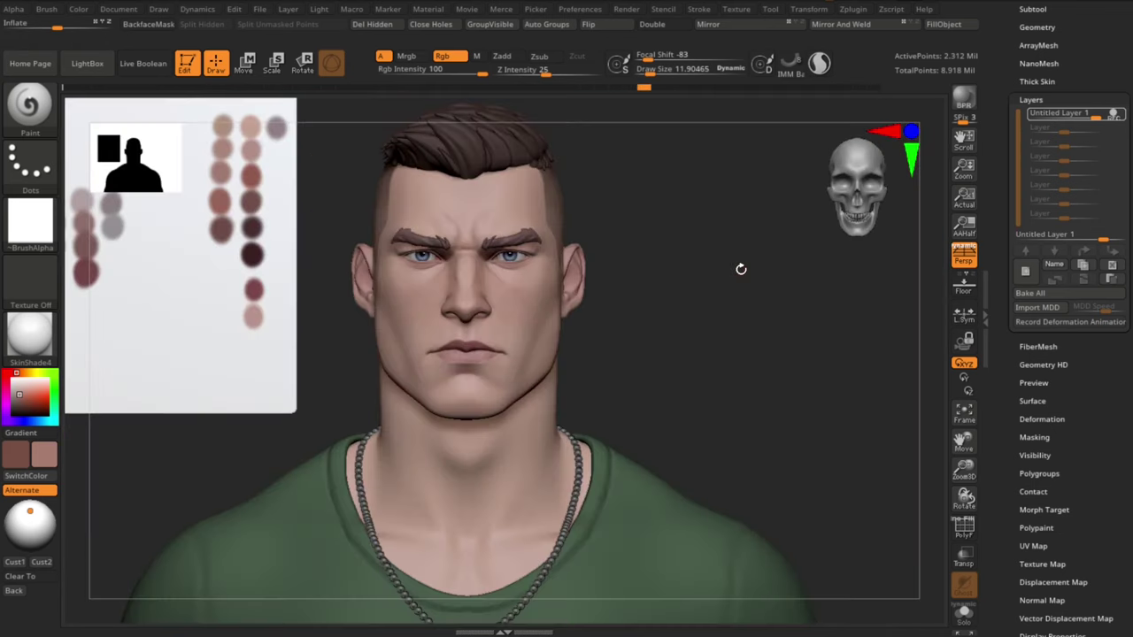
key(s)
drag(519, 221, 532, 221)
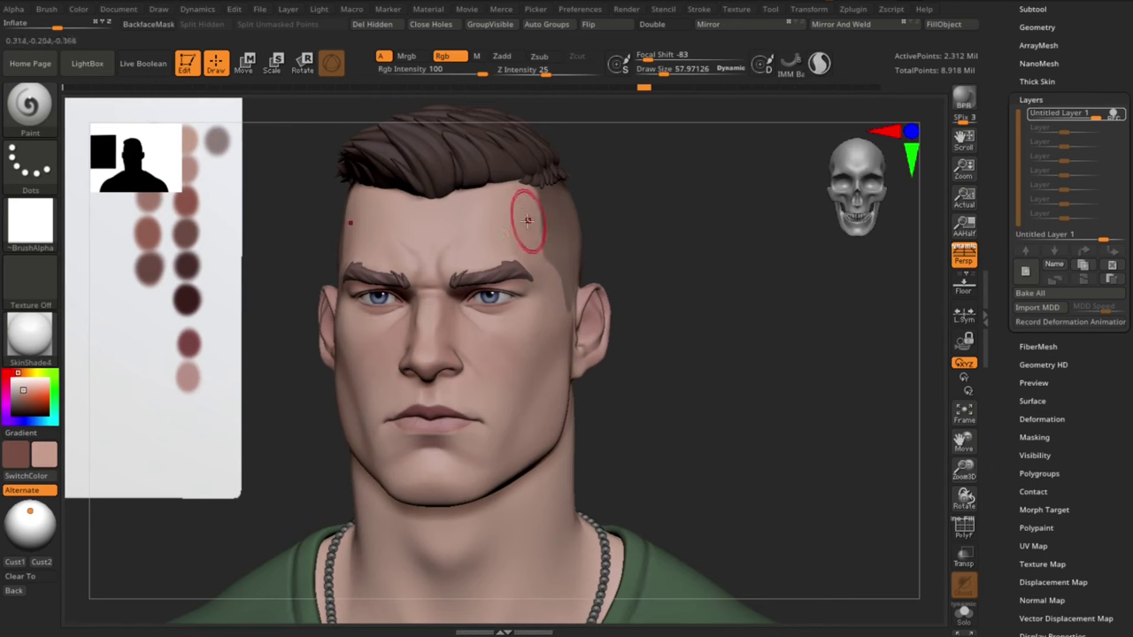
click(513, 211)
click(569, 233)
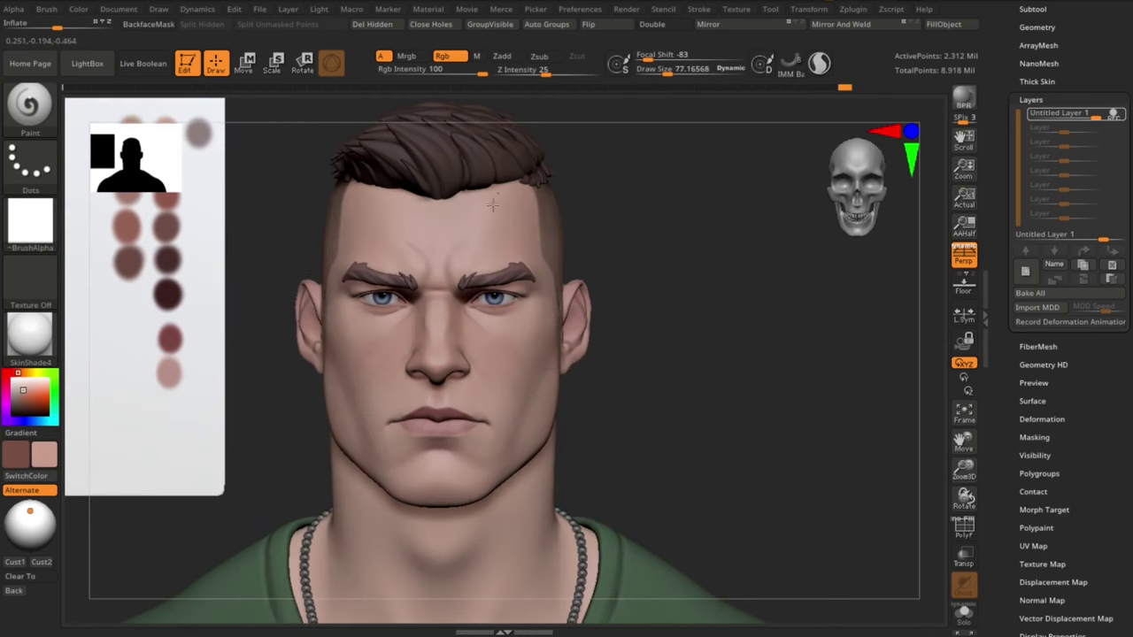
mouse_move(702, 303)
mouse_down()
mouse_move(685, 251)
mouse_move(665, 386)
mouse_move(702, 365)
mouse_up()
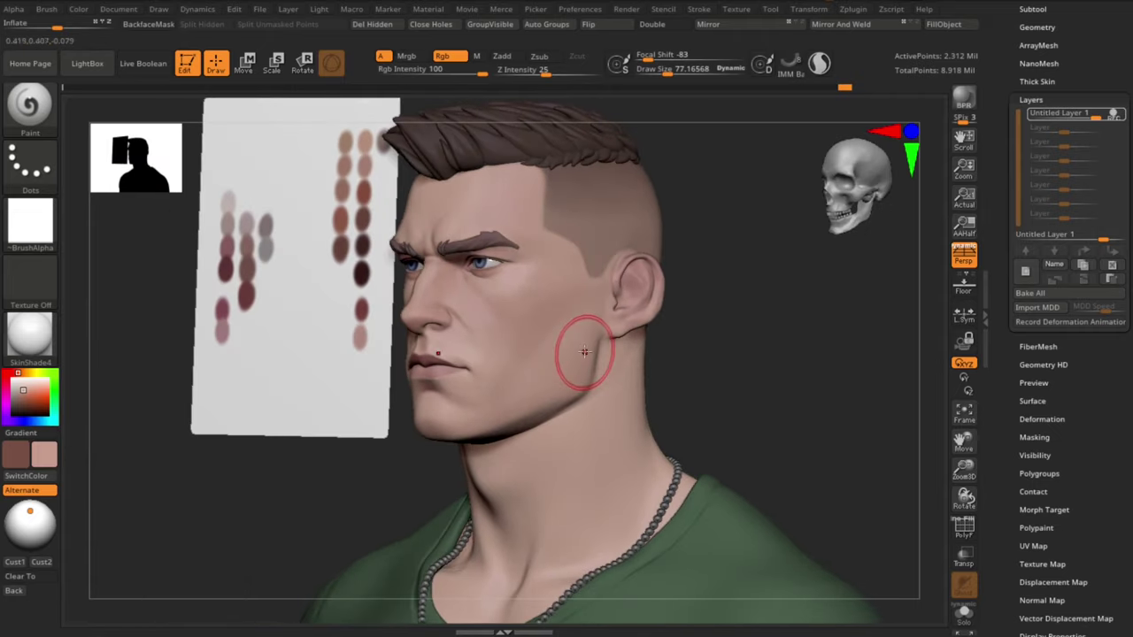
Step: Brush the light skin tone over the side of the face and cheekbone, reducing the Draw Size to about 51
drag(550, 349, 584, 293)
drag(767, 367, 702, 364)
mouse_move(780, 362)
mouse_down()
mouse_move(758, 334)
mouse_move(752, 363)
mouse_up()
key(s)
drag(549, 263, 543, 262)
drag(708, 327, 699, 314)
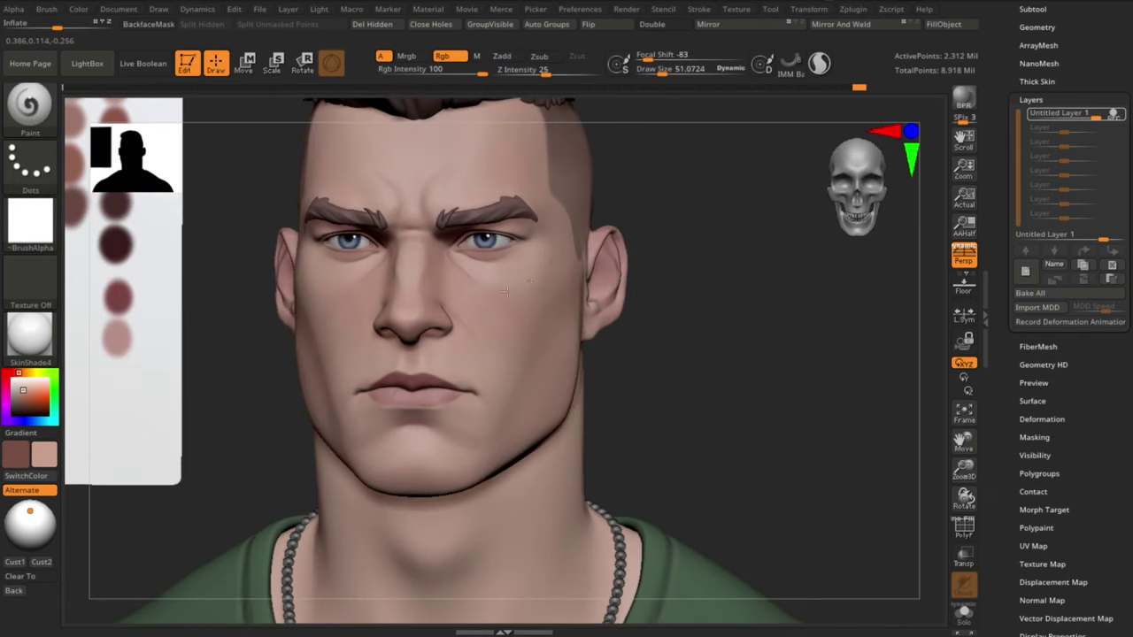
mouse_move(671, 378)
alt+mouse_down()
mouse_move(690, 372)
mouse_move(681, 367)
mouse_move(673, 382)
alt+mouse_up()
Step: Sample a pinkish skin tone for the side of the nose at a Draw Size of about 30, and pick up a reddish brown
key(c)
drag(793, 444, 785, 422)
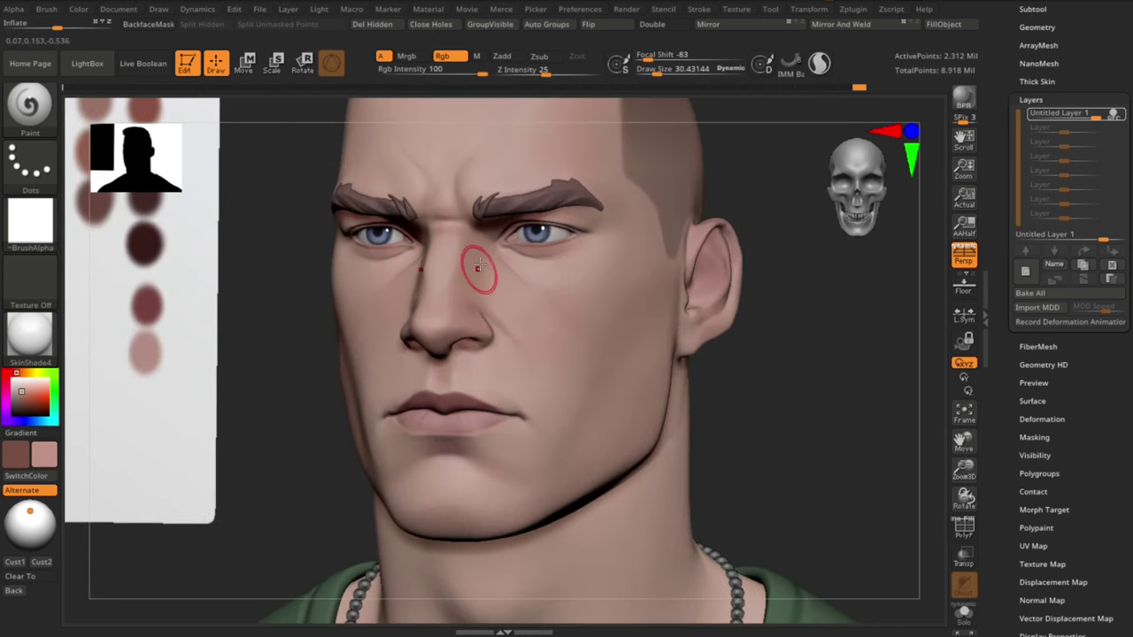
key([)
alt+drag(320, 390, 311, 341)
key(c)
alt+drag(387, 265, 398, 301)
Step: Shade the side of the nose in reddish brown at Draw Sizes of about 23 and 19, and undo the unwanted strokes
key(s)
drag(477, 298, 489, 291)
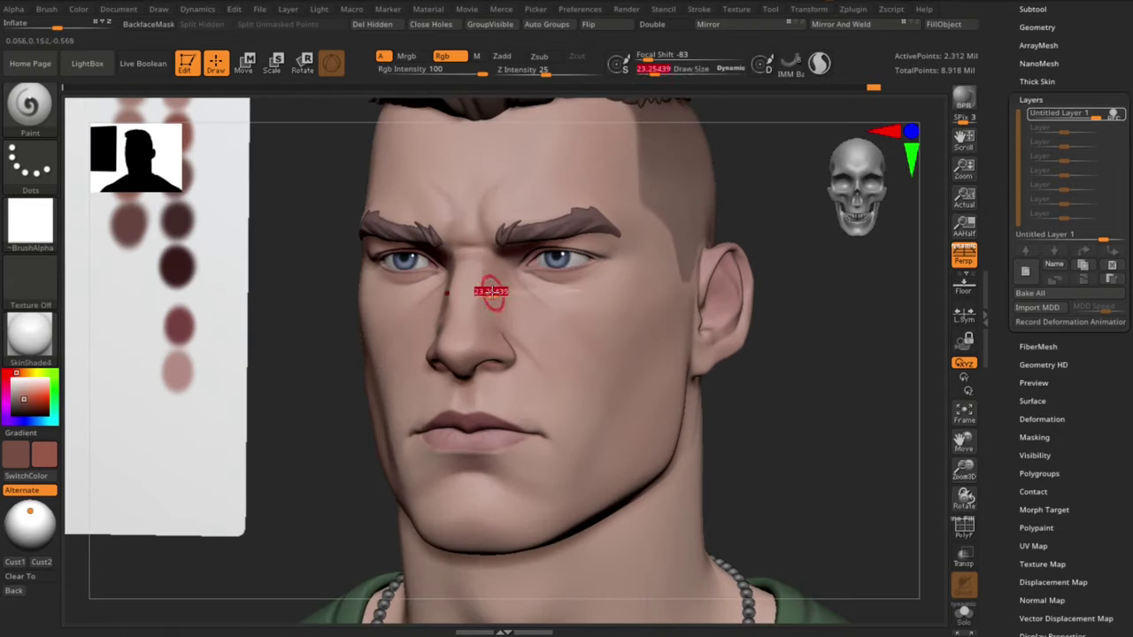
alt+drag(822, 442, 796, 416)
key(s)
mouse_move(480, 309)
mouse_down()
mouse_move(467, 313)
mouse_move(506, 370)
mouse_move(509, 346)
mouse_up()
key(ctrl+z)
key(ctrl+z)
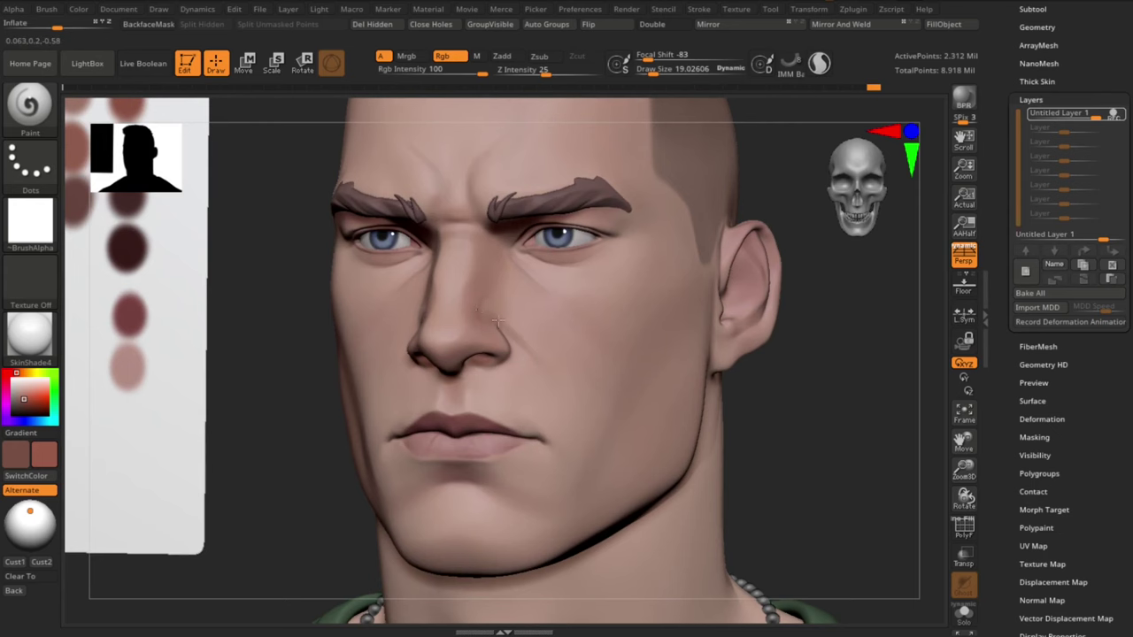
Step: Blend the nose-side shading with a lighter pinkish tone at Draw Sizes of about 15 and 30, undoing the unwanted strokes
key(s)
drag(487, 294, 509, 292)
key(bracketleft)
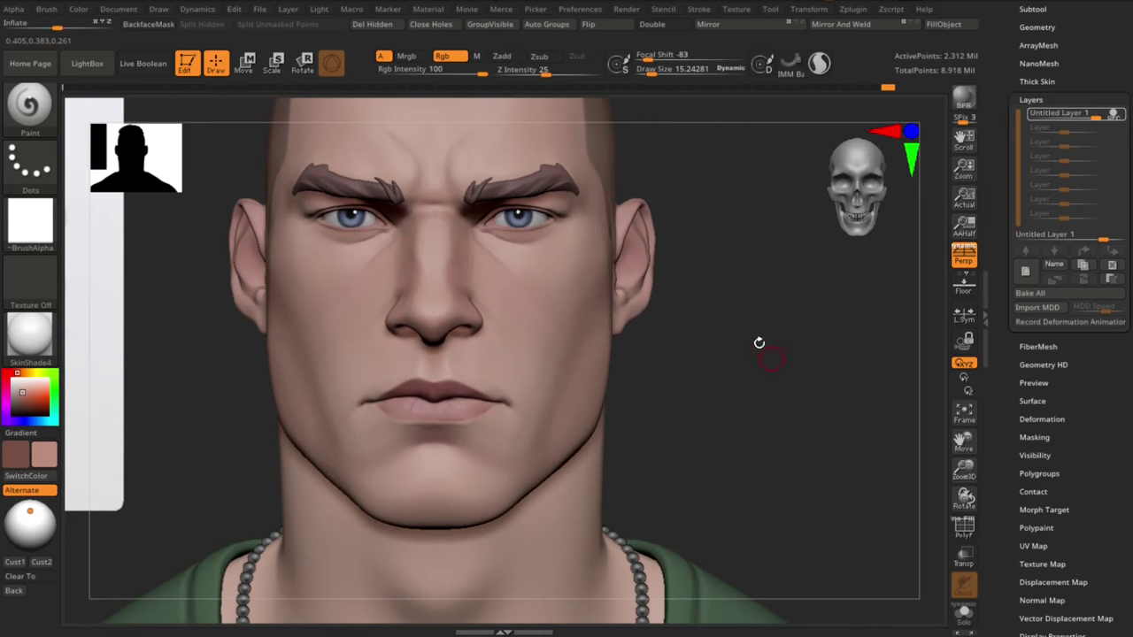
key(s)
mouse_move(446, 252)
mouse_down()
mouse_move(450, 303)
mouse_move(439, 243)
mouse_up()
key(ctrl+z)
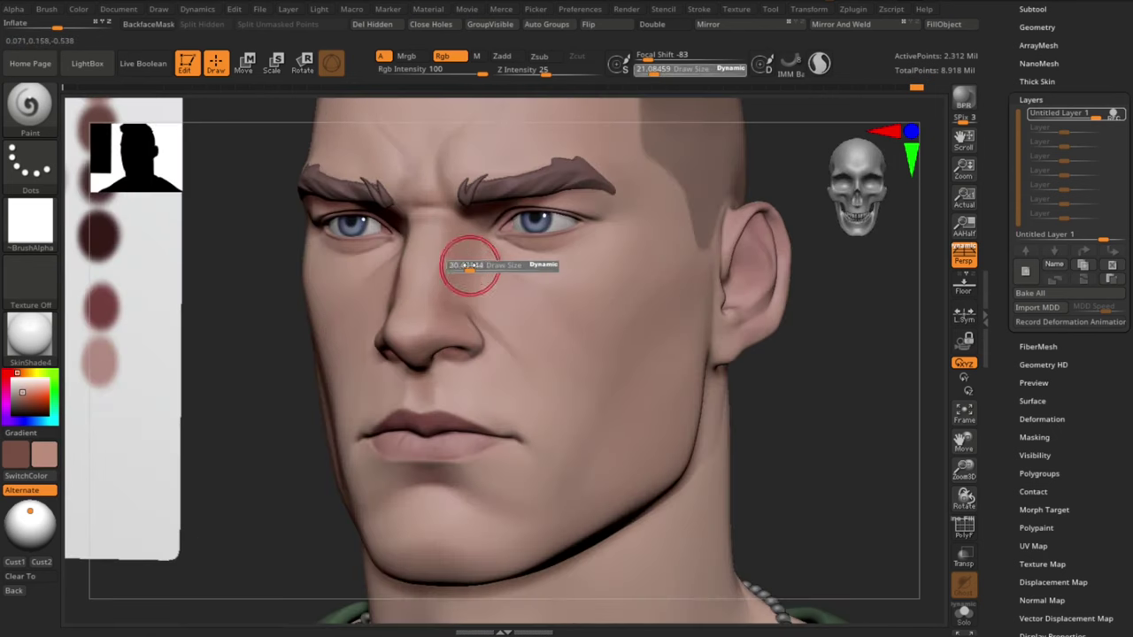
drag(472, 257, 470, 320)
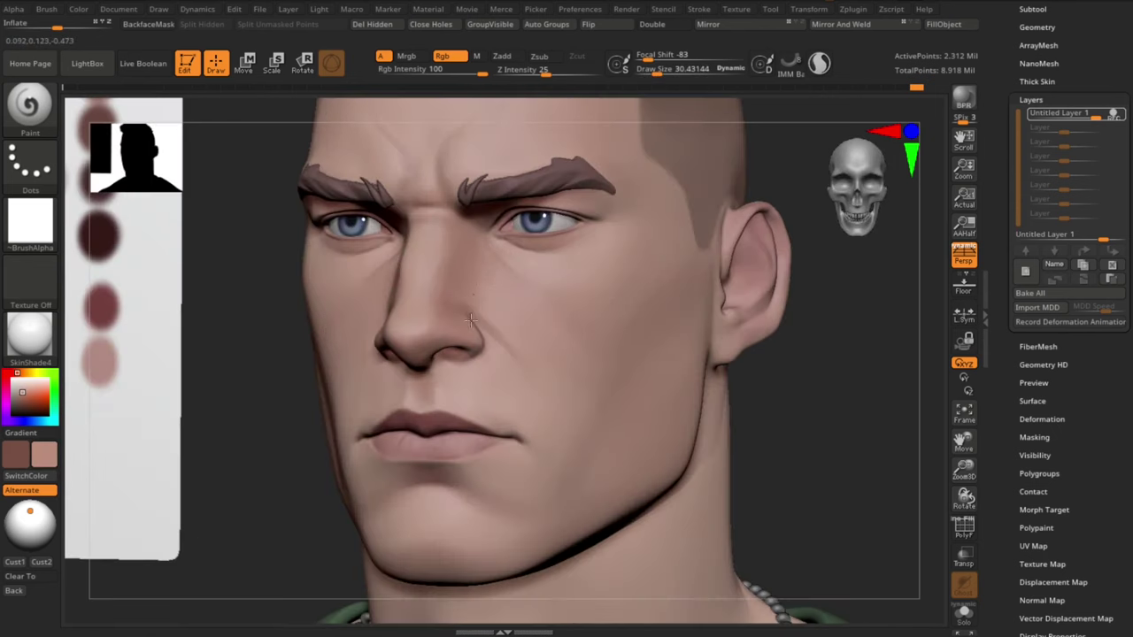
key(ctrl+z)
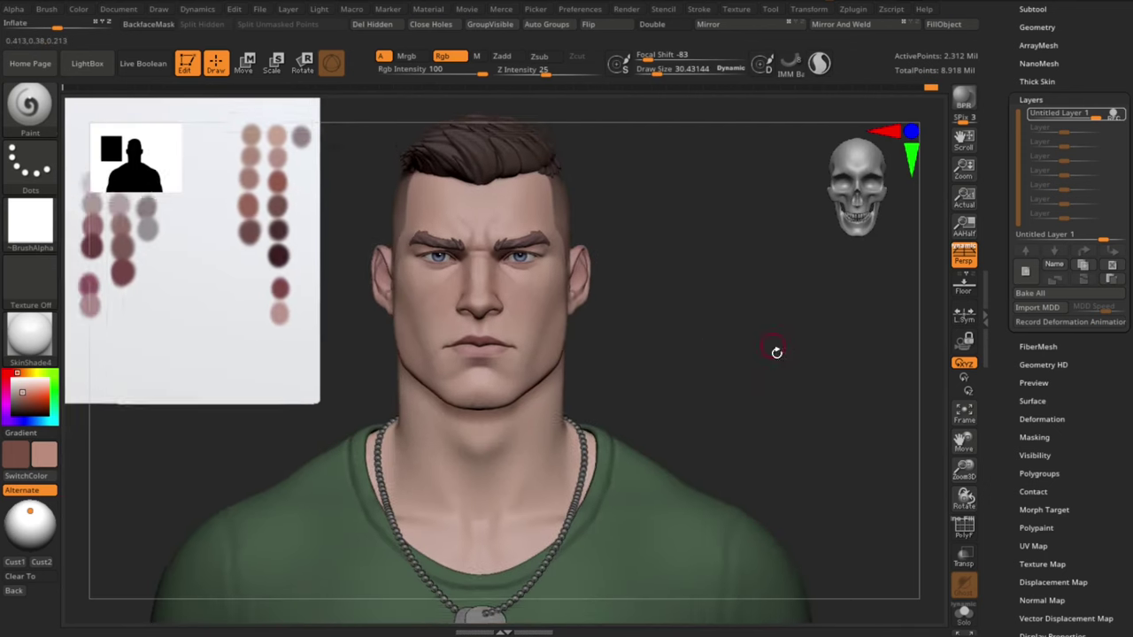
Step: Lighten the nose tip and nostril wings with pale skin tones, reducing the Draw Size from about 23 to 12
drag(776, 352, 771, 381)
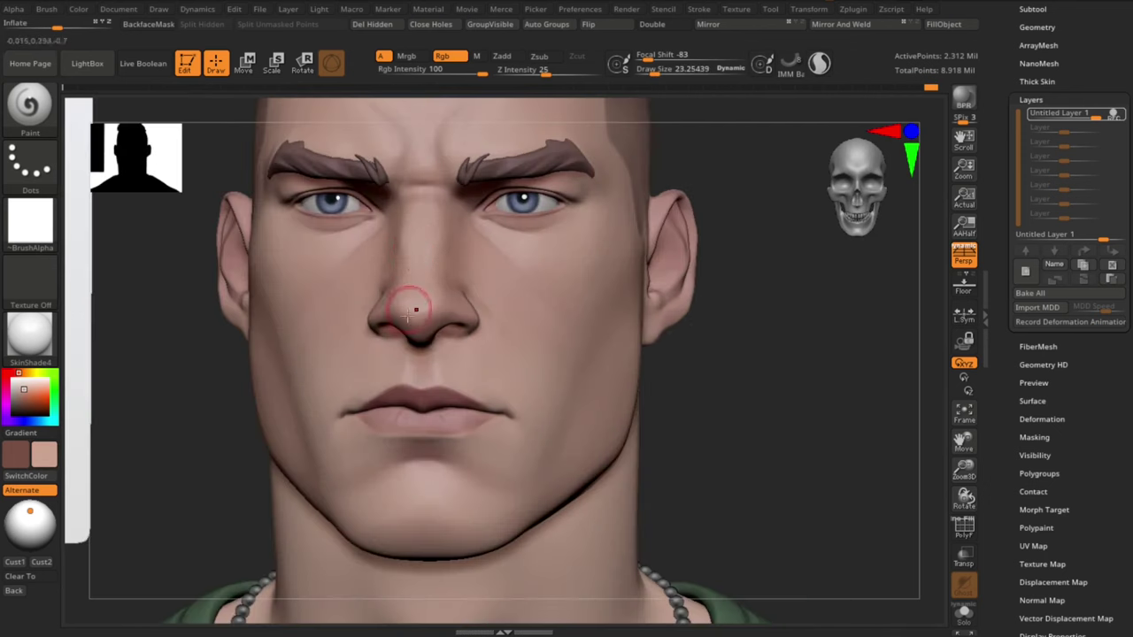
drag(720, 354, 749, 457)
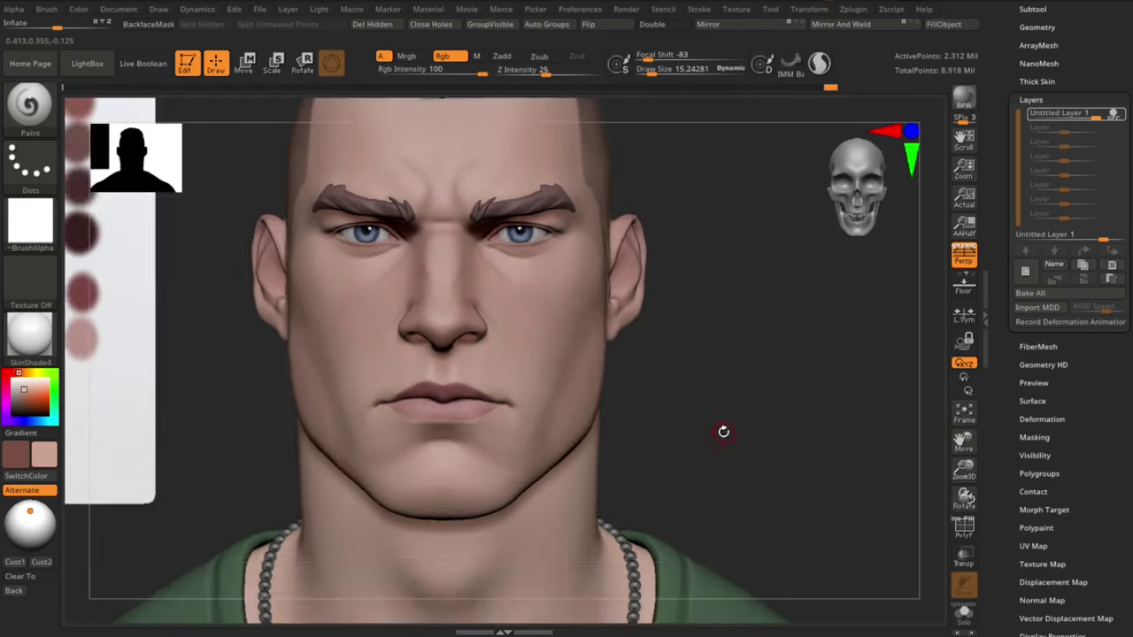
click(24, 388)
key(s)
click(473, 360)
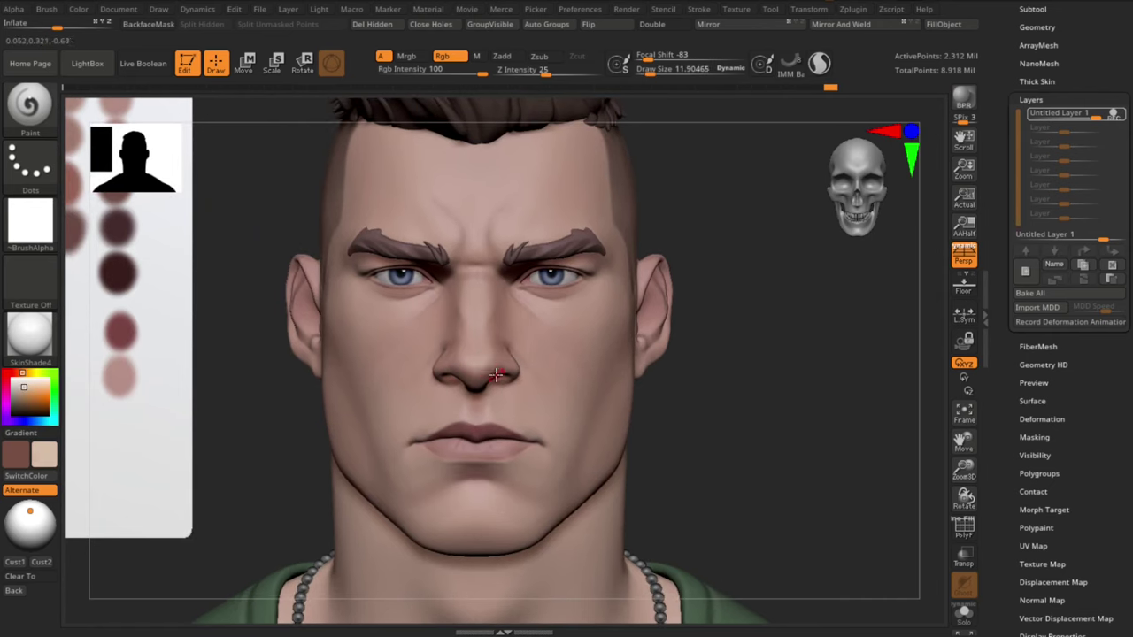
key(s)
click(473, 360)
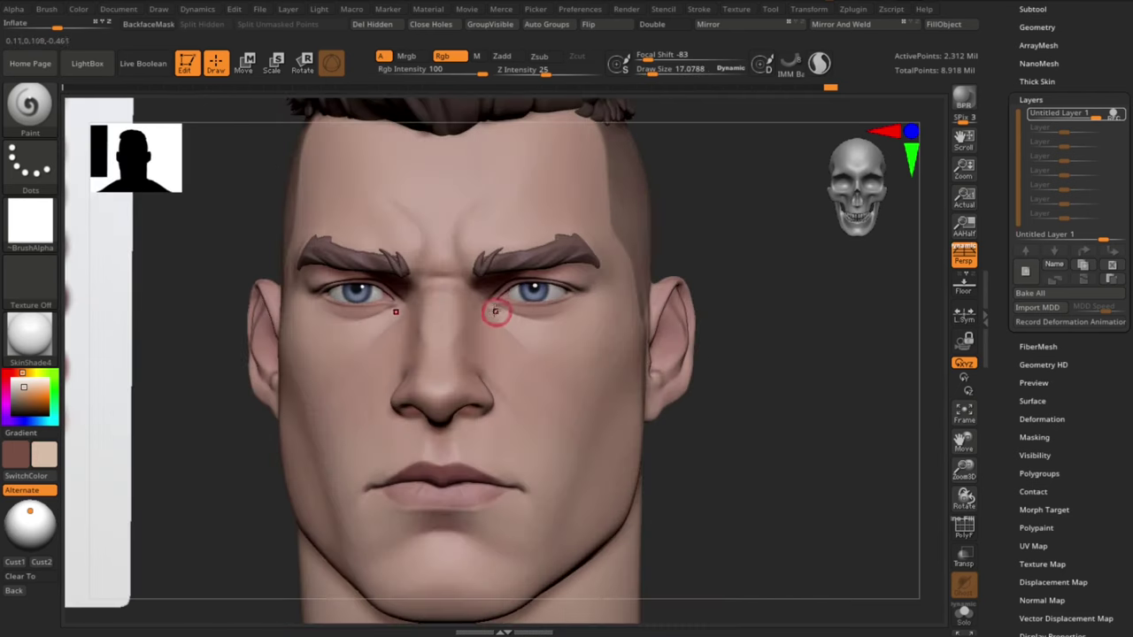
Step: Paint pale beige highlights under the eyes at a Draw Size of about 17, raising it to about 23
key(s)
click(510, 320)
key(s)
click(501, 320)
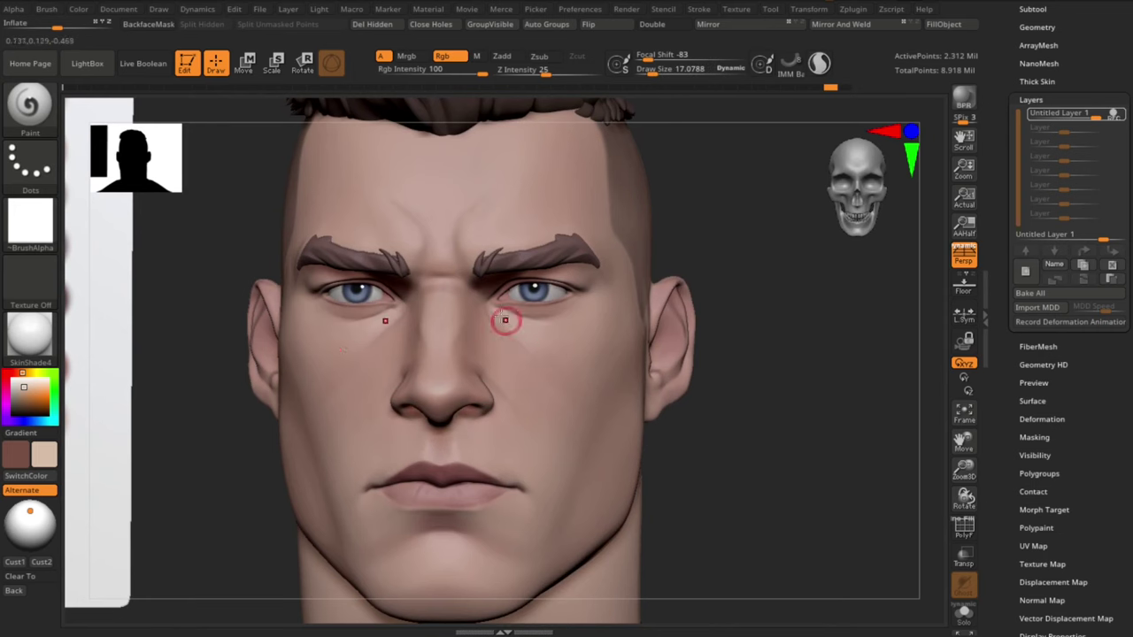
drag(507, 322, 567, 356)
key(s)
click(527, 329)
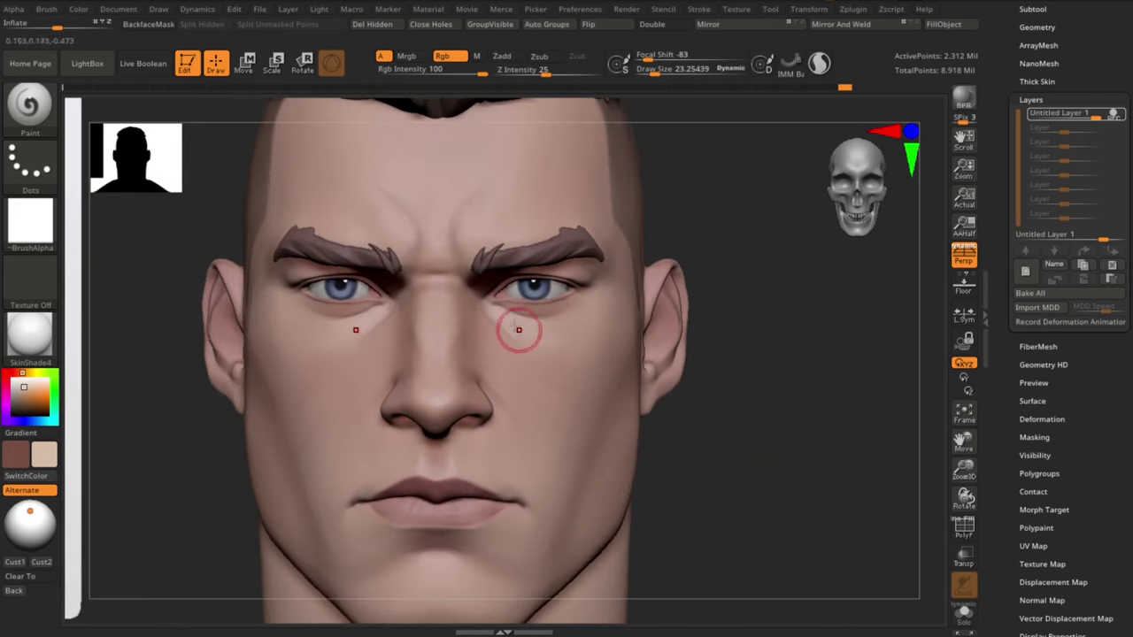
Step: Reduce the Draw Size to about 6.6 for fine pale beige highlights on the lower face
mouse_move(751, 516)
alt+mouse_down()
mouse_move(710, 434)
mouse_move(731, 357)
mouse_move(731, 407)
alt+mouse_up()
key(s)
click(705, 437)
key(s)
drag(430, 343, 443, 343)
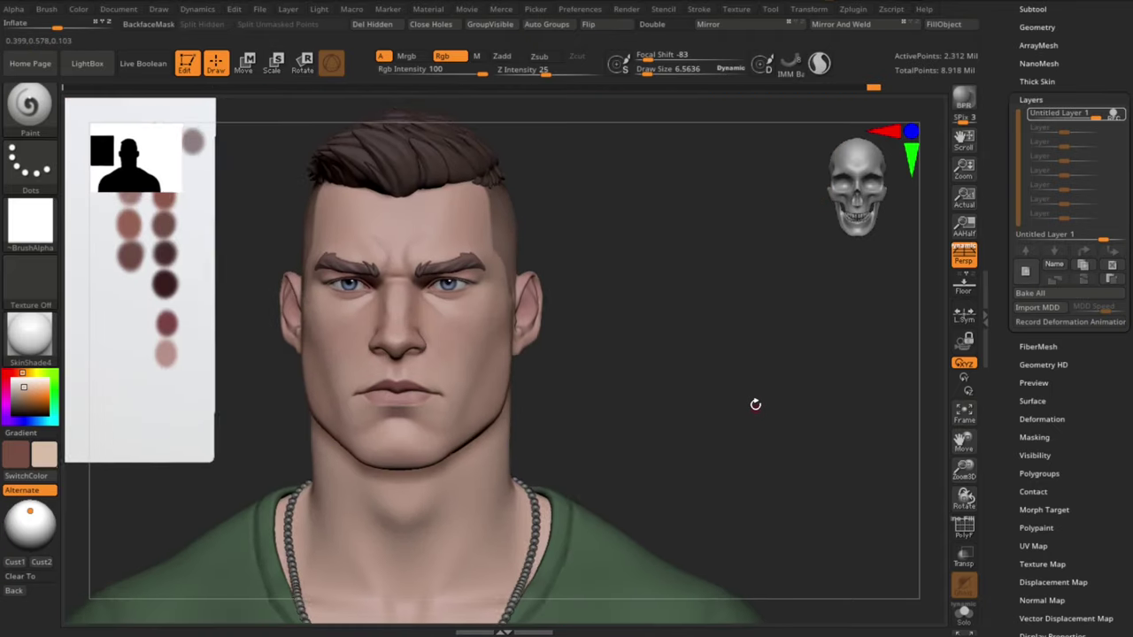
key(ctrl)
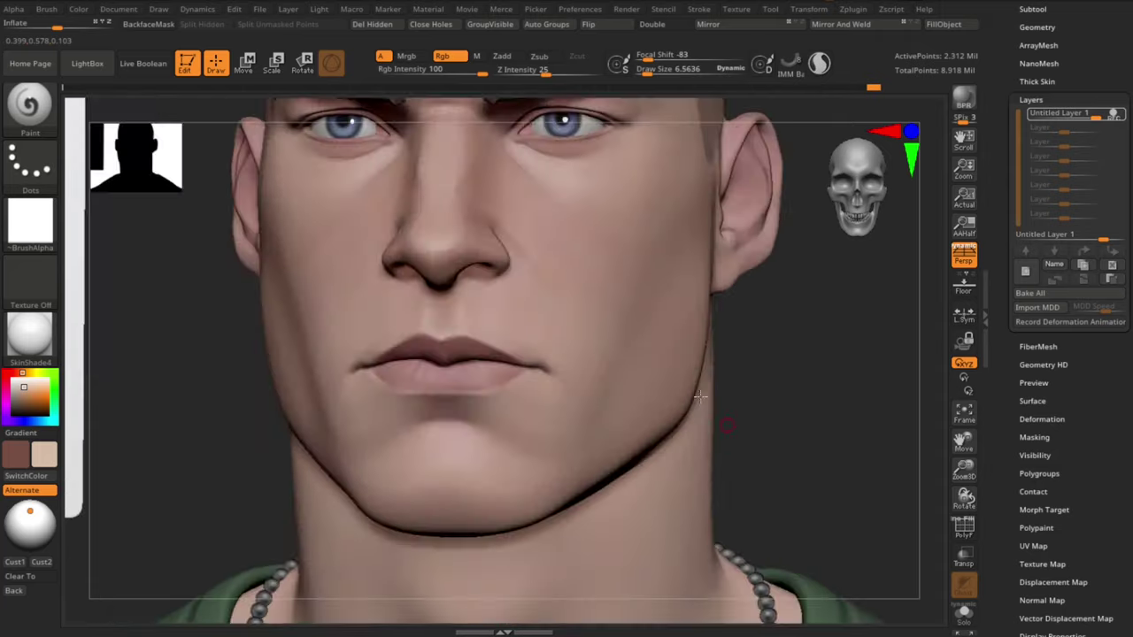
Step: Paint a reddish brown stubble base on the chin at a Draw Size of about 39 and a Focal Shift of -88
key(s)
key(ctrl)
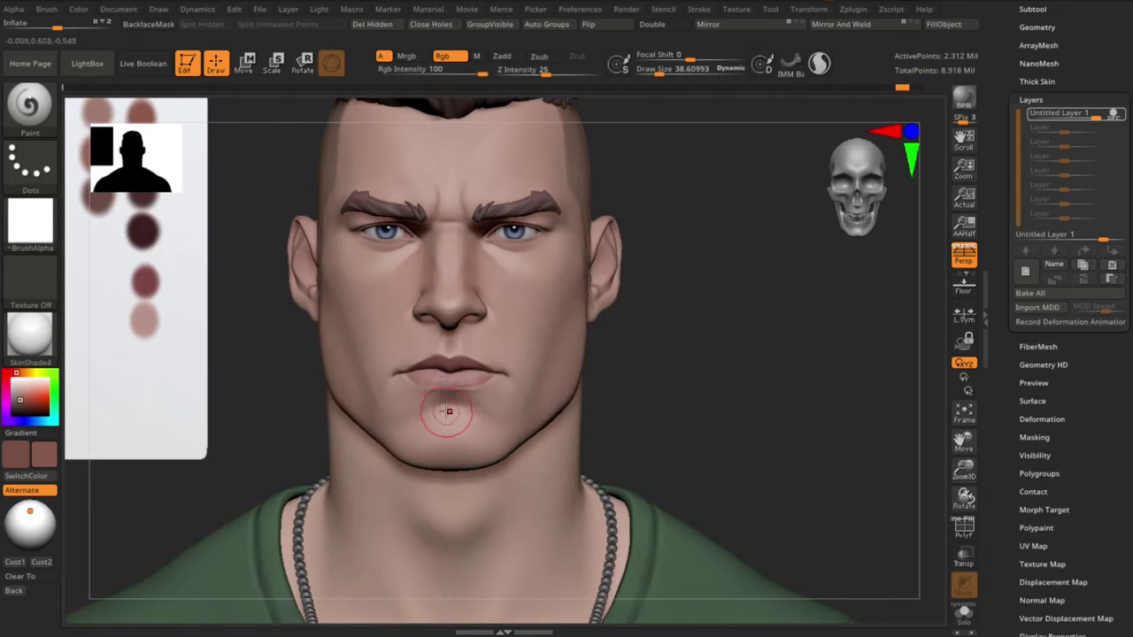
drag(447, 412, 448, 417)
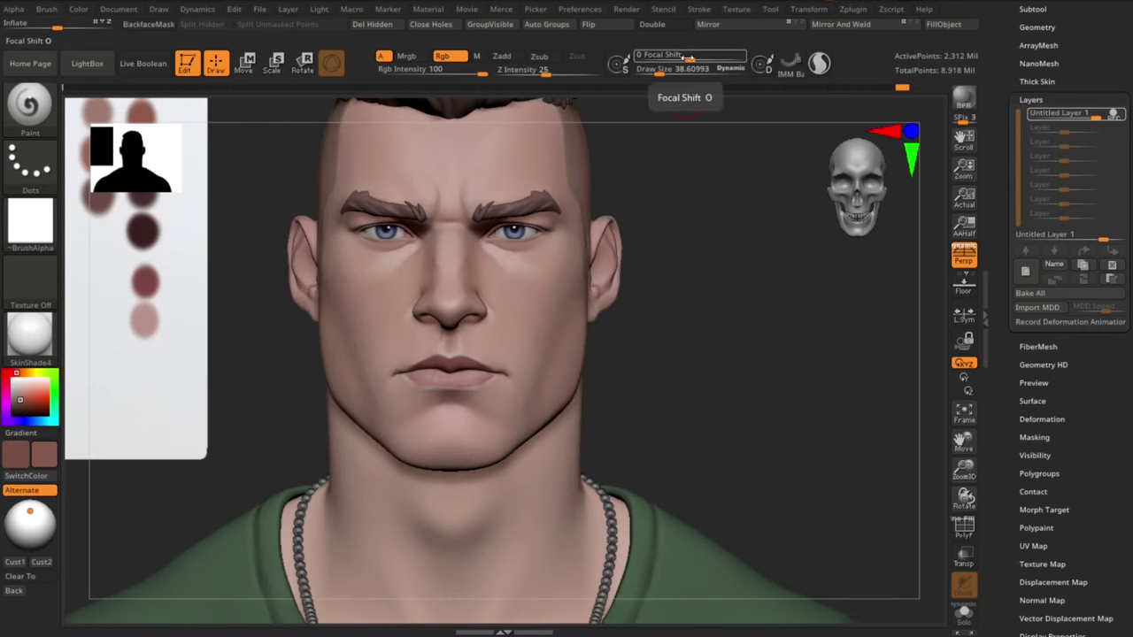
drag(680, 57, 643, 58)
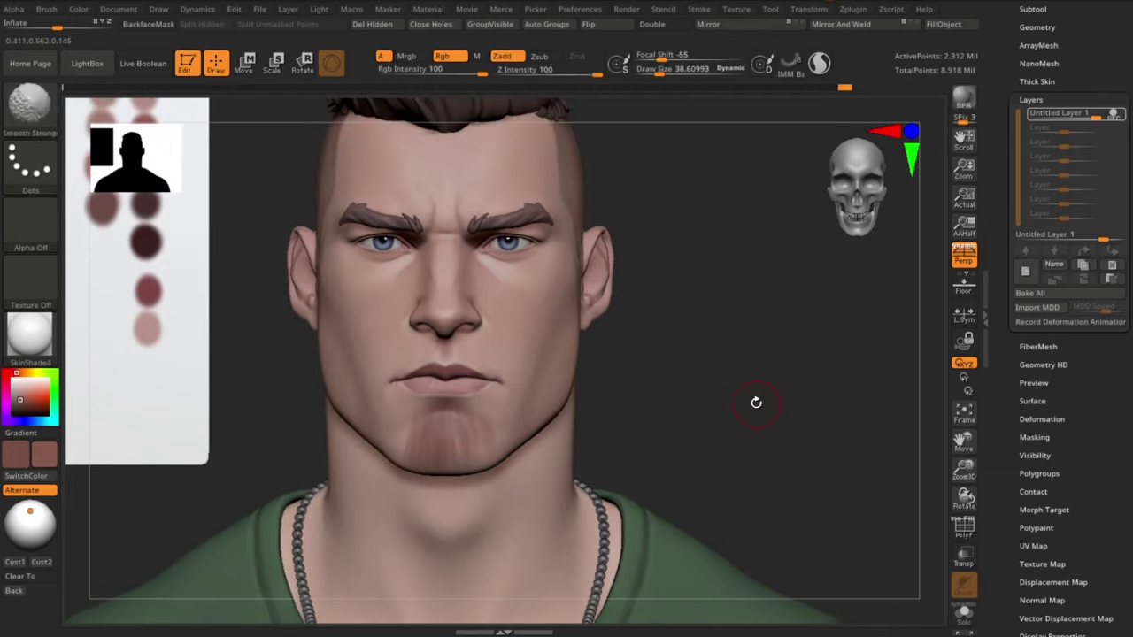
key(ctrl)
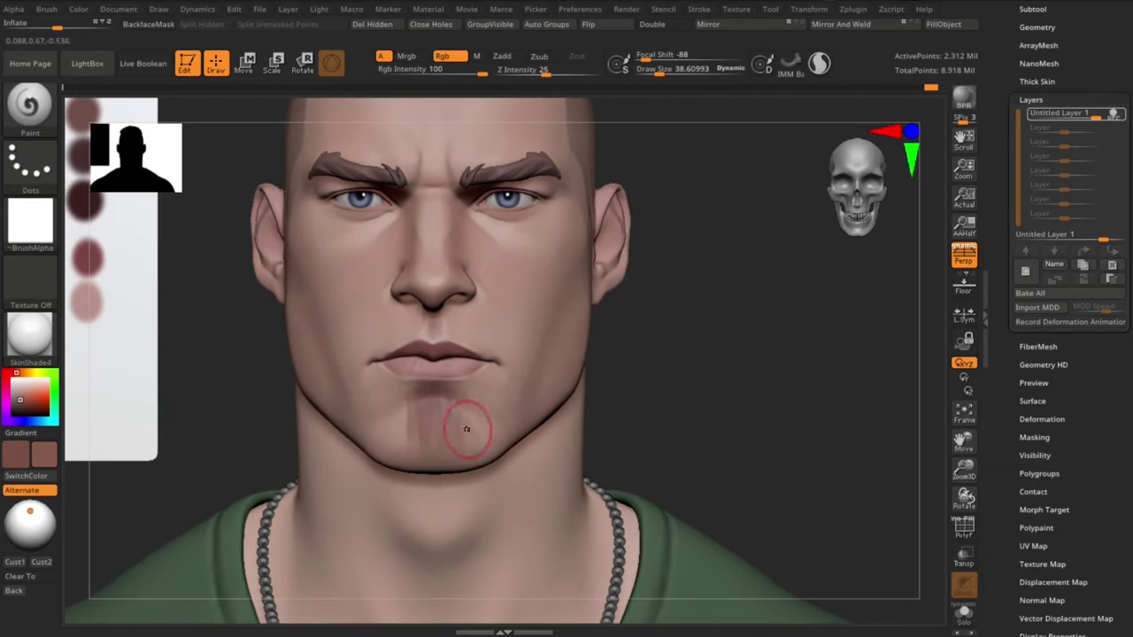
key(ctrl)
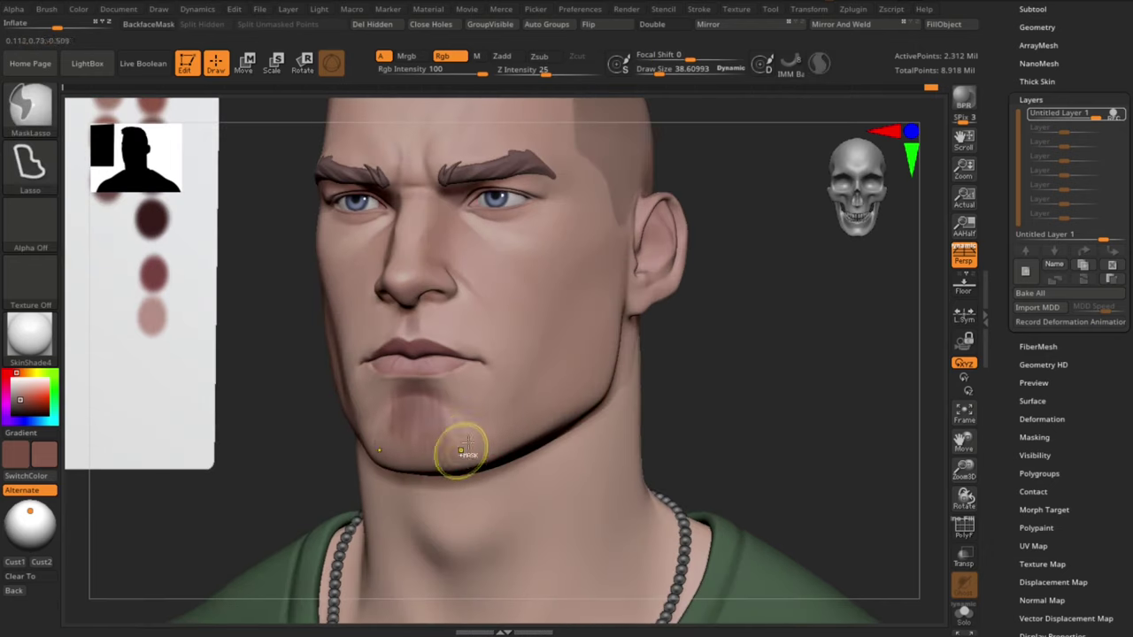
drag(450, 434, 455, 472)
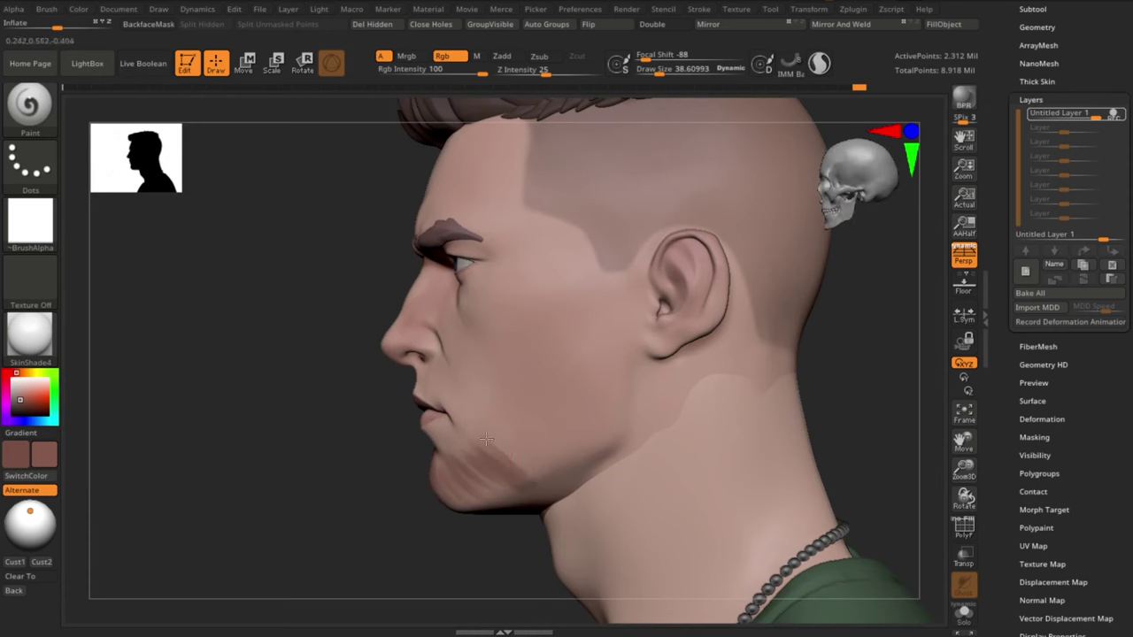
Step: Extend the reddish brown stubble with parallel strokes along the jaw and lower cheek toward the ear
mouse_move(496, 469)
mouse_down()
mouse_move(519, 449)
mouse_move(534, 379)
mouse_move(557, 370)
mouse_move(625, 389)
mouse_up()
mouse_move(604, 334)
mouse_down()
mouse_move(588, 306)
mouse_move(629, 280)
mouse_up()
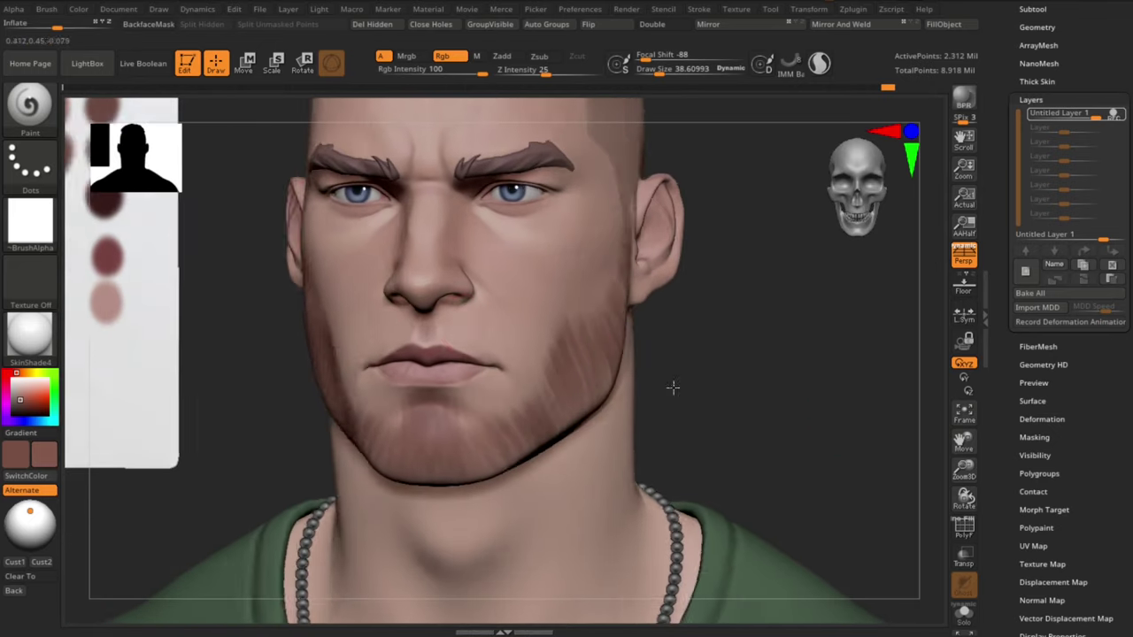
drag(673, 388, 651, 388)
Step: Paint reddish brown stubble beside the mouth and over the upper lip at a Draw Size of about 28
key(s)
click(449, 318)
drag(443, 330, 487, 348)
mouse_move(734, 390)
mouse_down()
mouse_move(715, 355)
mouse_move(698, 387)
mouse_up()
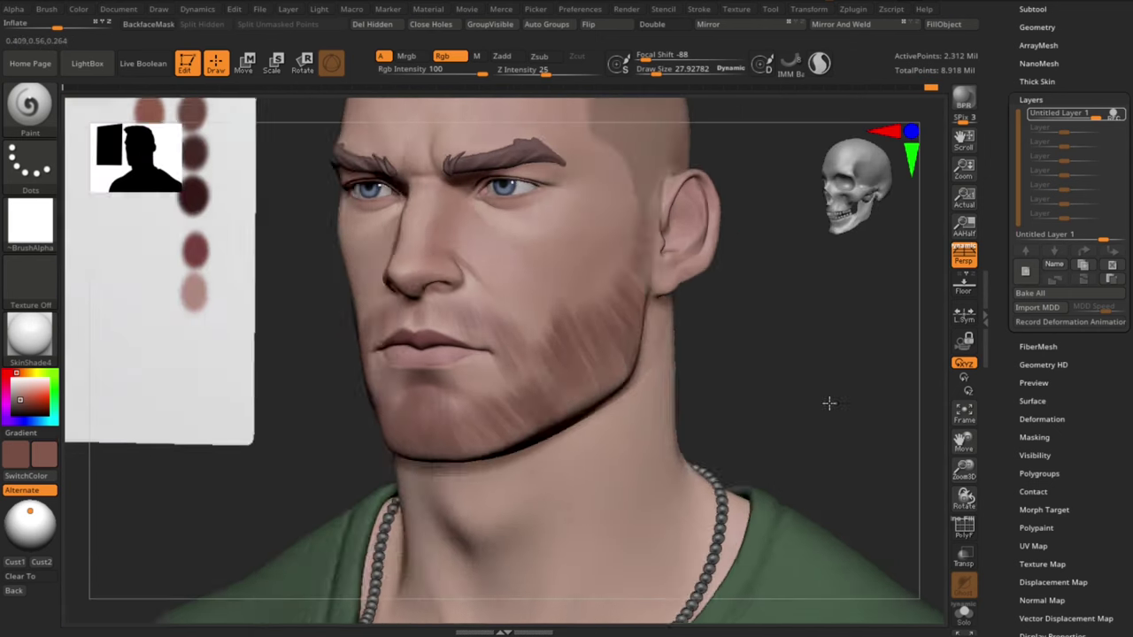
drag(826, 399, 767, 400)
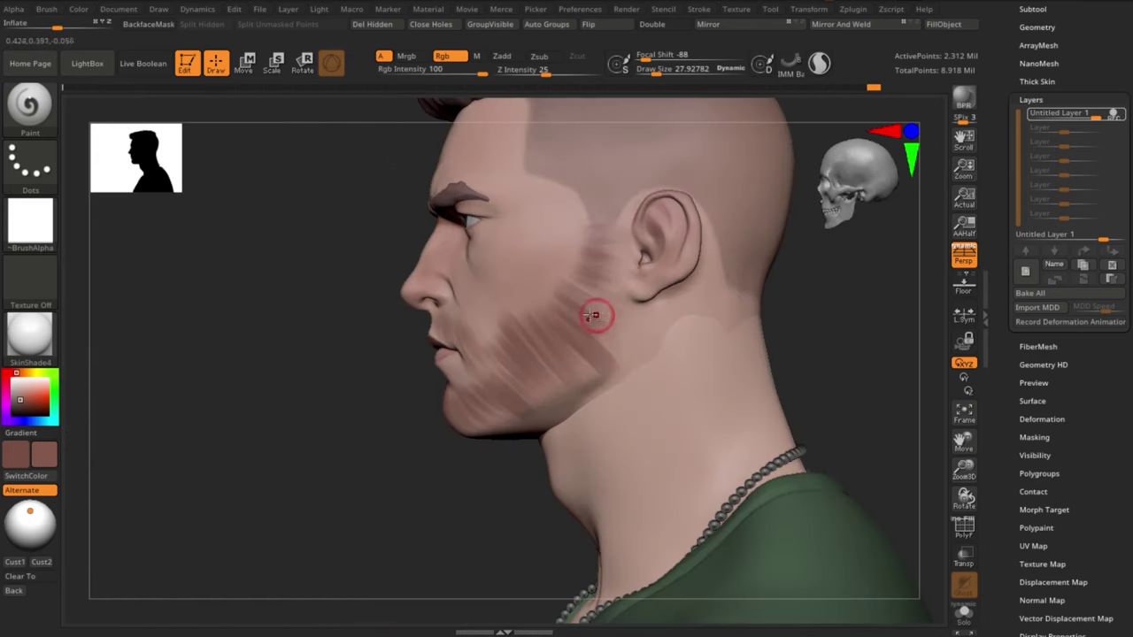
Step: Fill in the stubble along the jaw, its underside and the sideburn in front of the ear at a Draw Size of about 51
key(s)
mouse_move(574, 334)
mouse_down()
mouse_move(571, 366)
mouse_move(576, 342)
mouse_up()
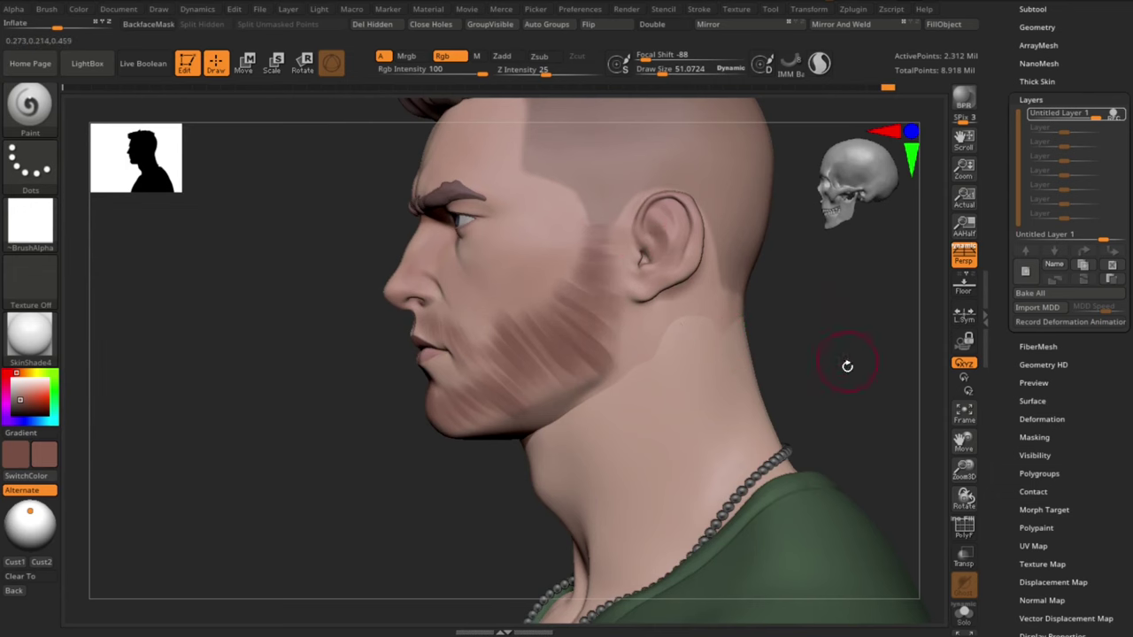
mouse_move(847, 367)
mouse_down()
mouse_move(478, 423)
mouse_move(473, 458)
mouse_move(478, 397)
mouse_move(529, 391)
mouse_move(563, 364)
mouse_up()
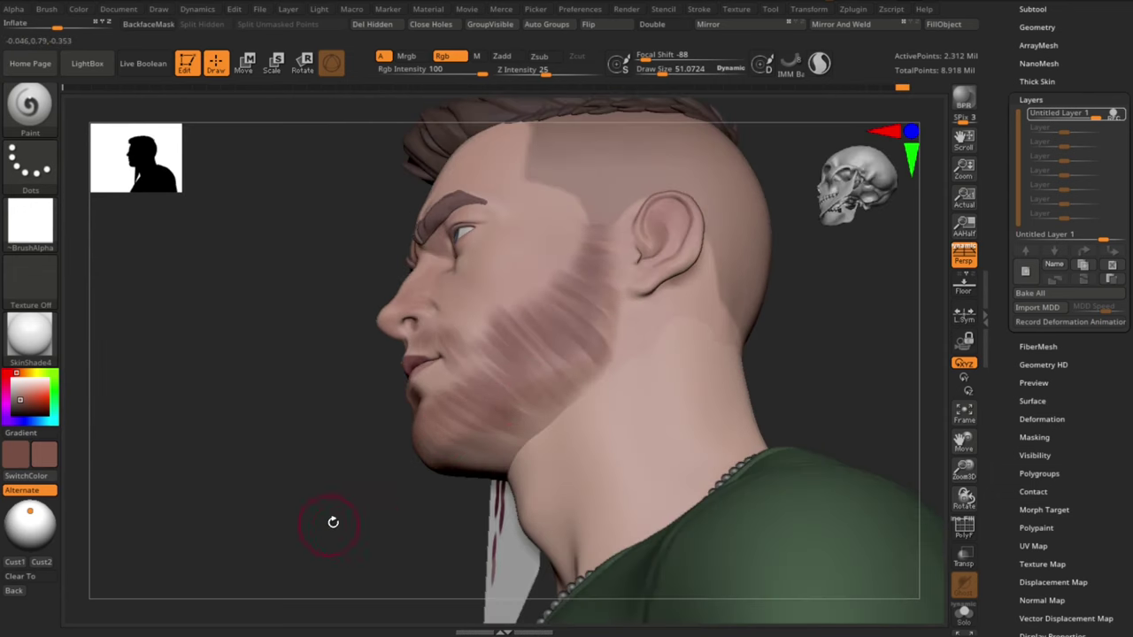
drag(333, 522, 354, 416)
mouse_move(503, 459)
mouse_down()
mouse_move(537, 488)
mouse_move(443, 463)
mouse_move(501, 455)
mouse_up()
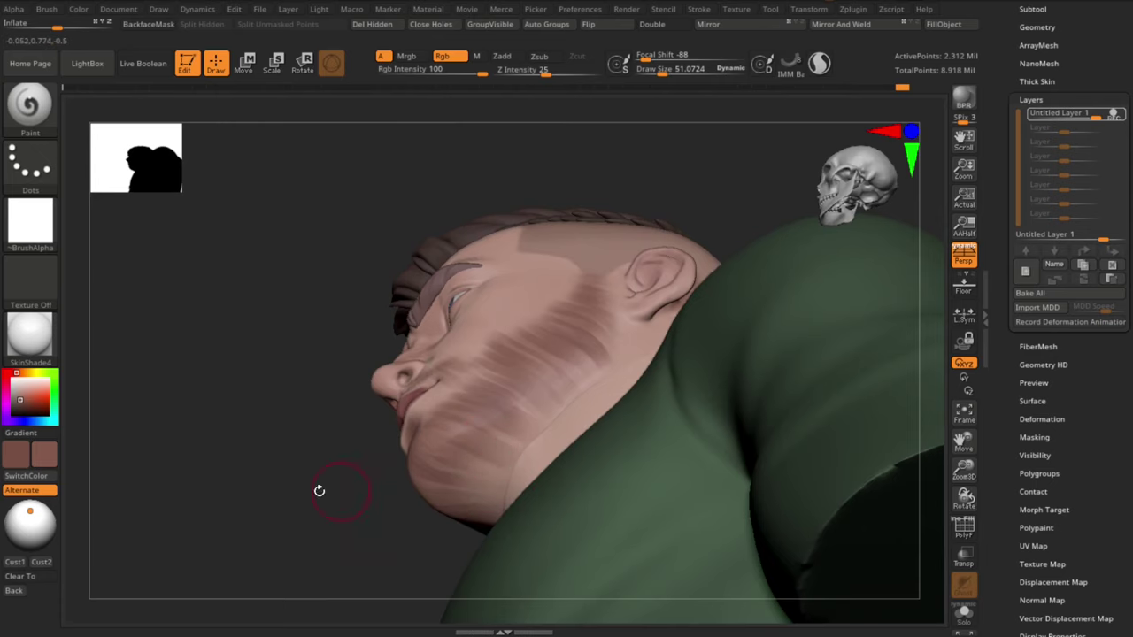
shift+drag(320, 491, 753, 392)
mouse_move(582, 304)
mouse_down()
mouse_move(564, 334)
mouse_move(623, 331)
mouse_move(593, 343)
mouse_move(577, 330)
mouse_move(597, 242)
mouse_up()
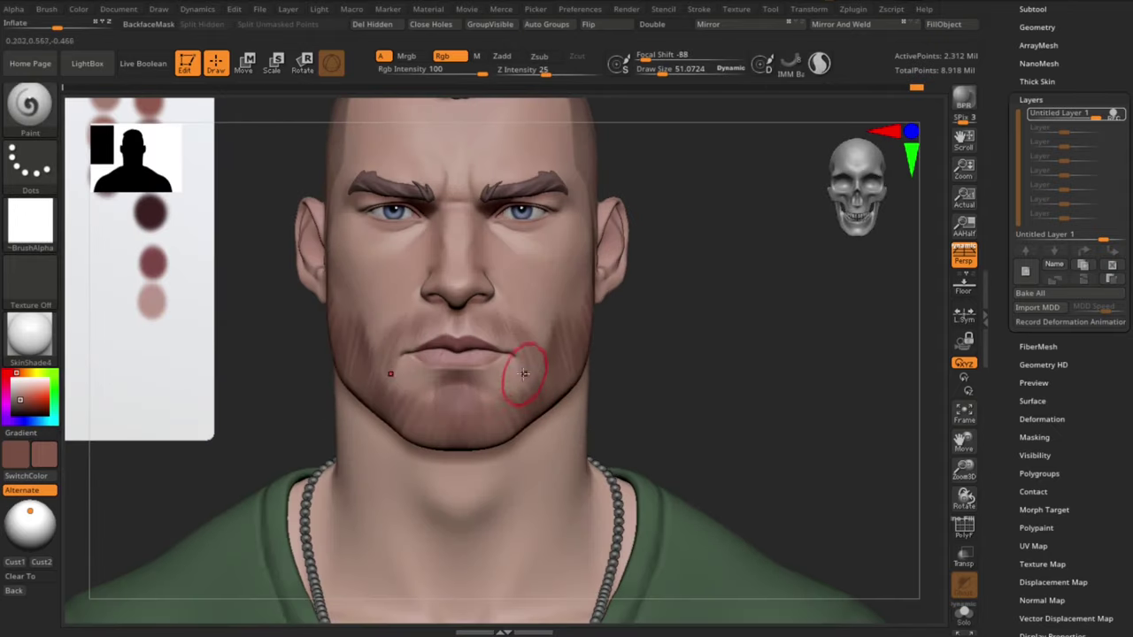
Step: Refine the stubble edge around the mouth with pale skin tones, using a Draw Size of about 33 and reducing it to about 26
key(s)
drag(524, 375, 519, 375)
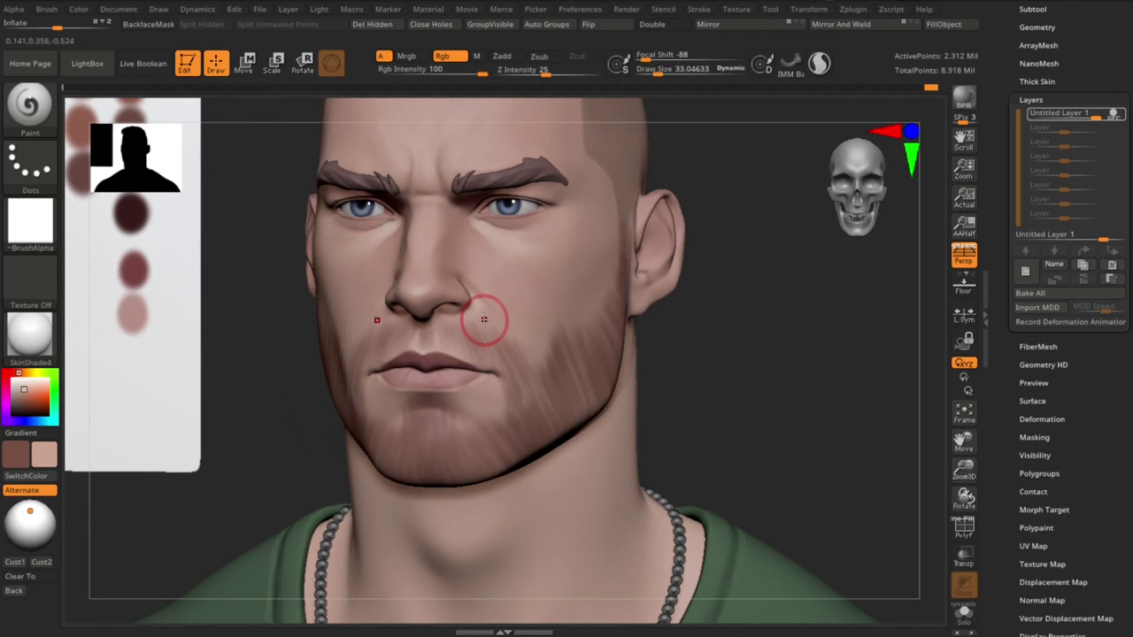
key(s)
drag(483, 316, 471, 324)
key(s)
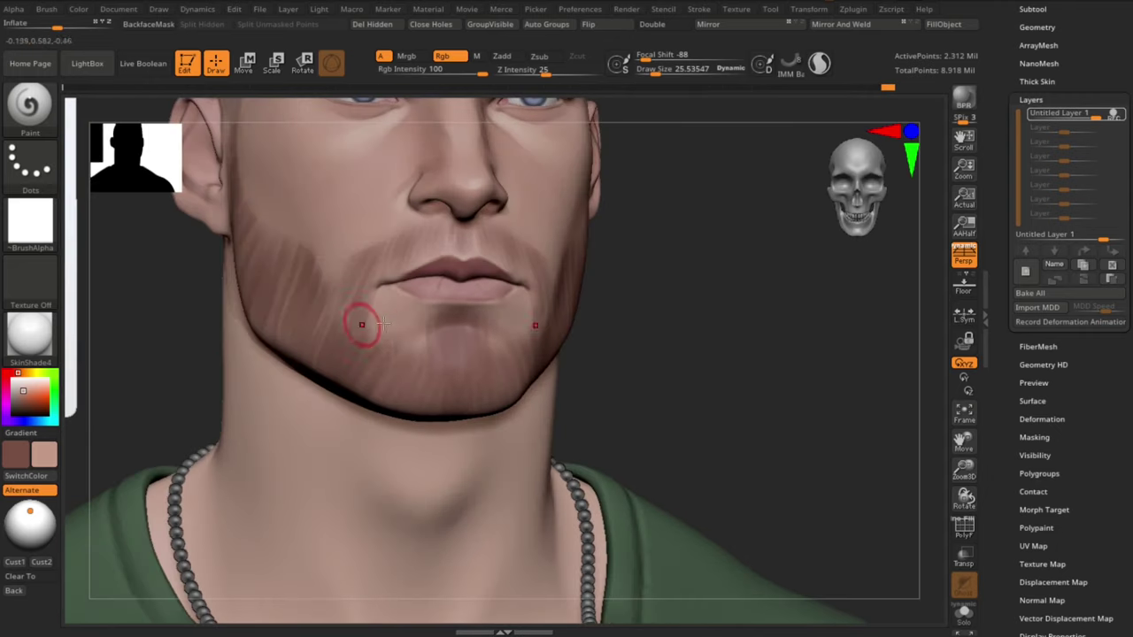
Step: Paint reddish brown stubble strokes on the chin below the lower lip at a Draw Size of about 21, raising it to about 28
key(s)
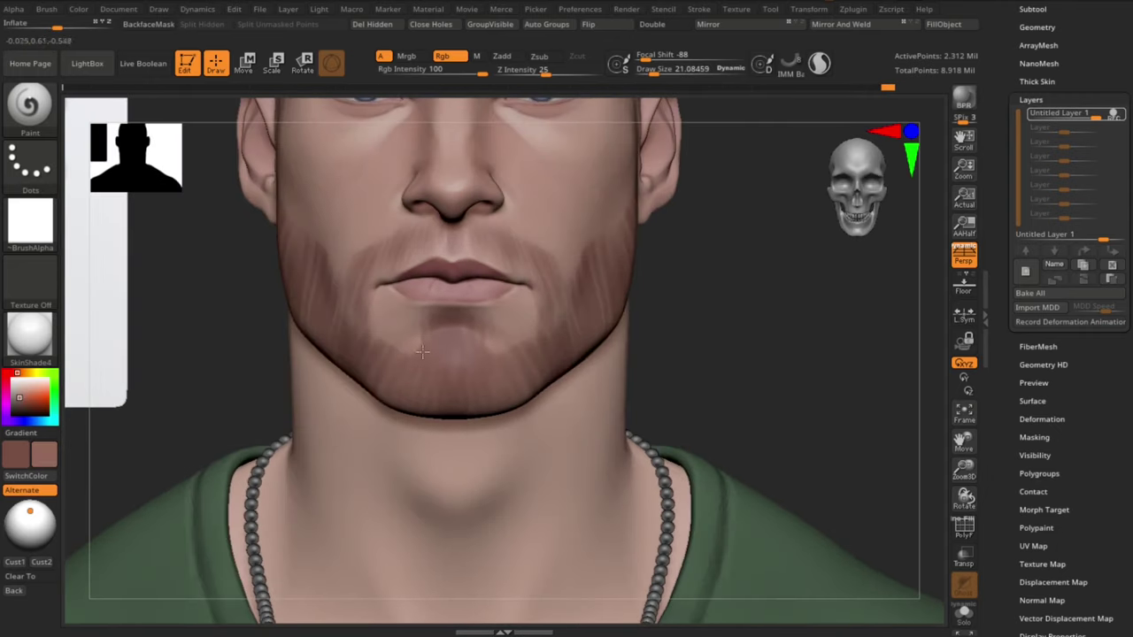
drag(423, 352, 420, 394)
key(ctrl+z)
key(])
drag(483, 346, 496, 387)
key(ctrl+z)
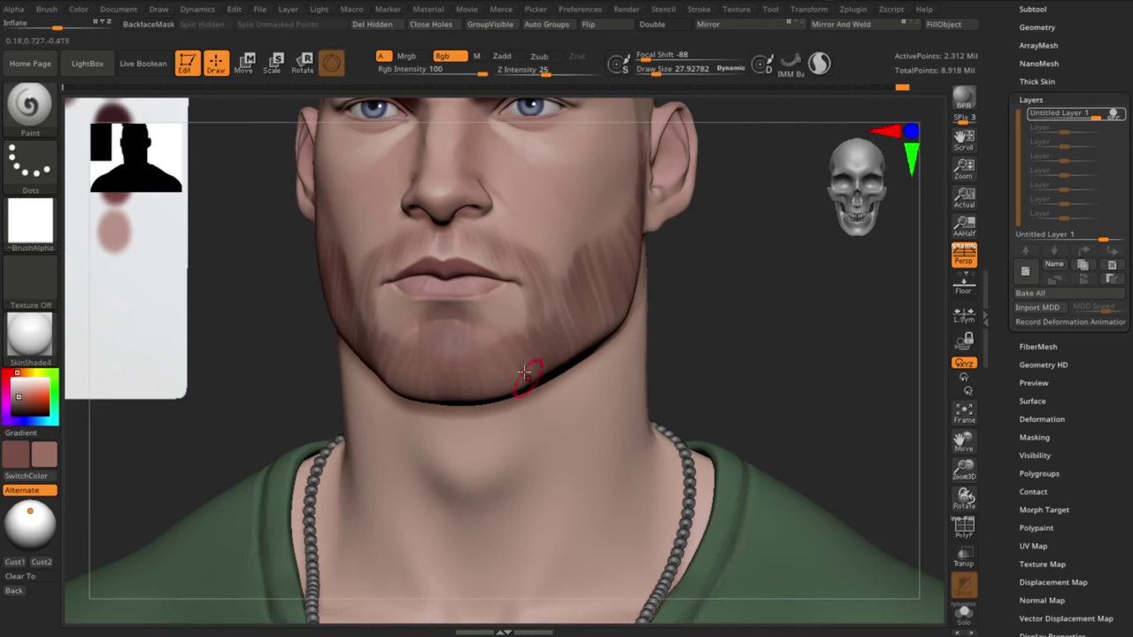
key(s)
drag(518, 343, 515, 343)
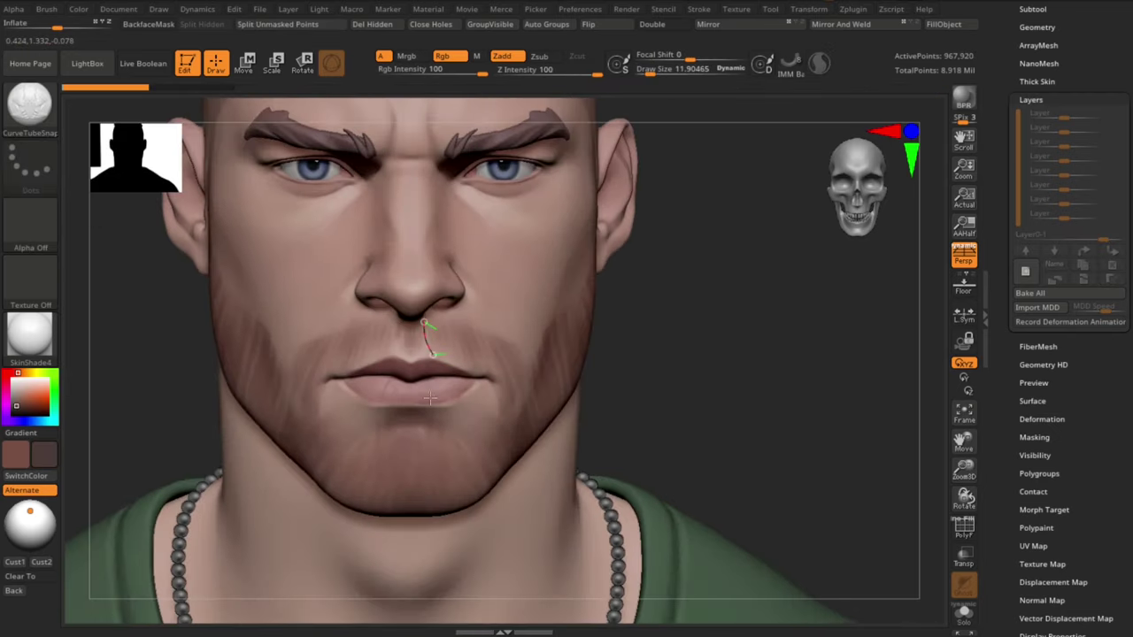
Step: Lay the first dark moustache hairs below the nose with the CurveTubeSnap brush at a Draw Size of about 12
drag(743, 377, 688, 380)
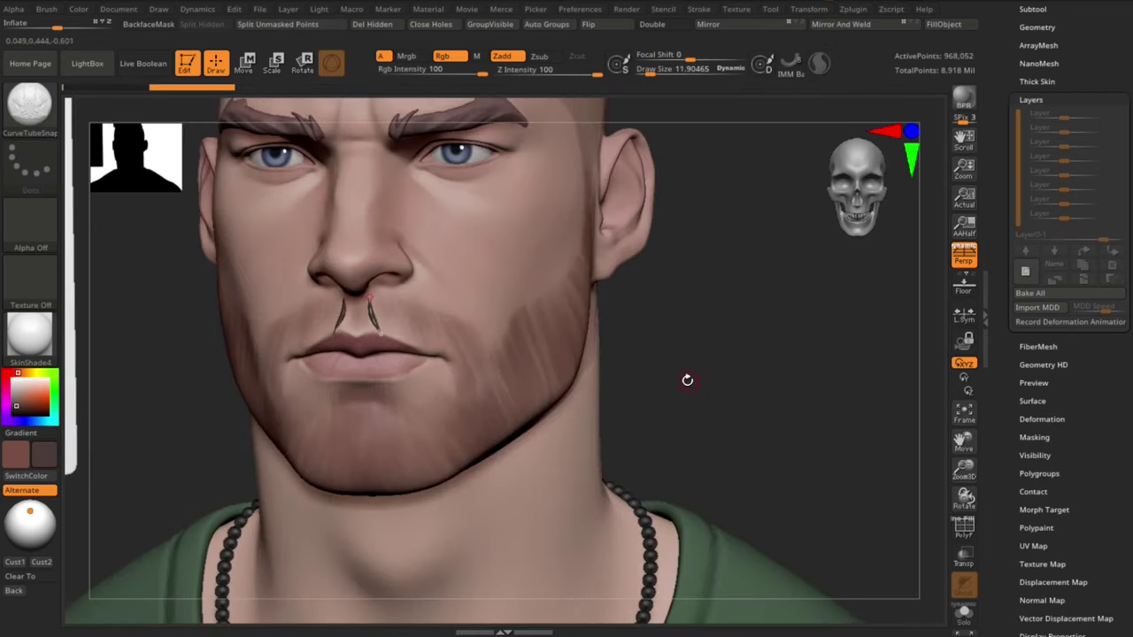
key(ctrl+z)
key(ctrl+z)
drag(370, 299, 388, 332)
click(378, 308)
click(380, 314)
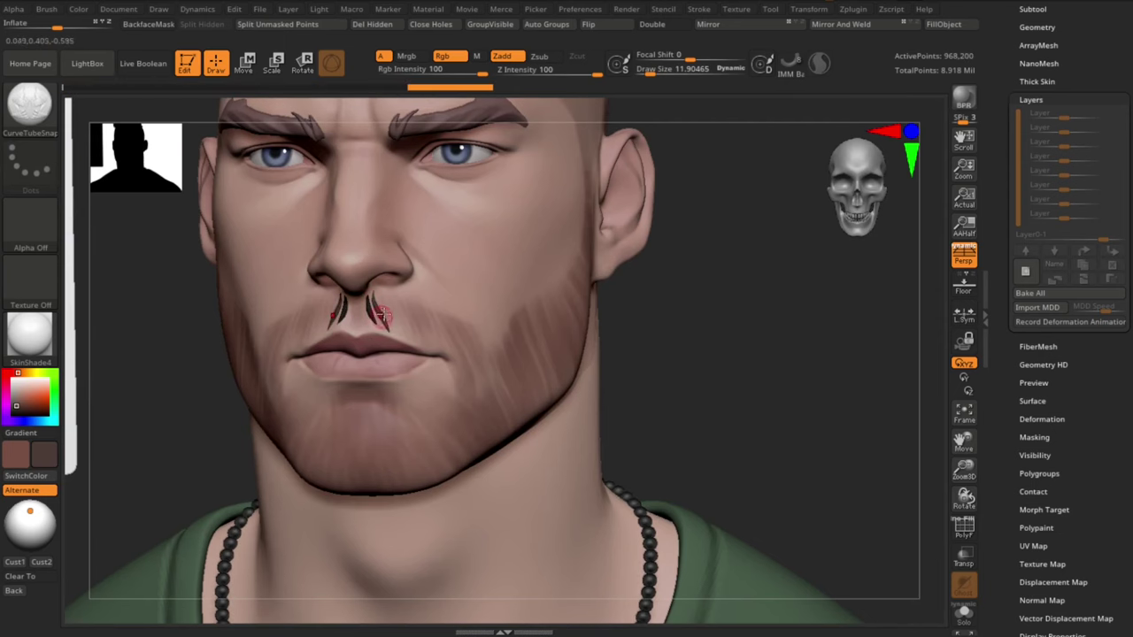
drag(381, 292, 398, 339)
drag(382, 293, 398, 337)
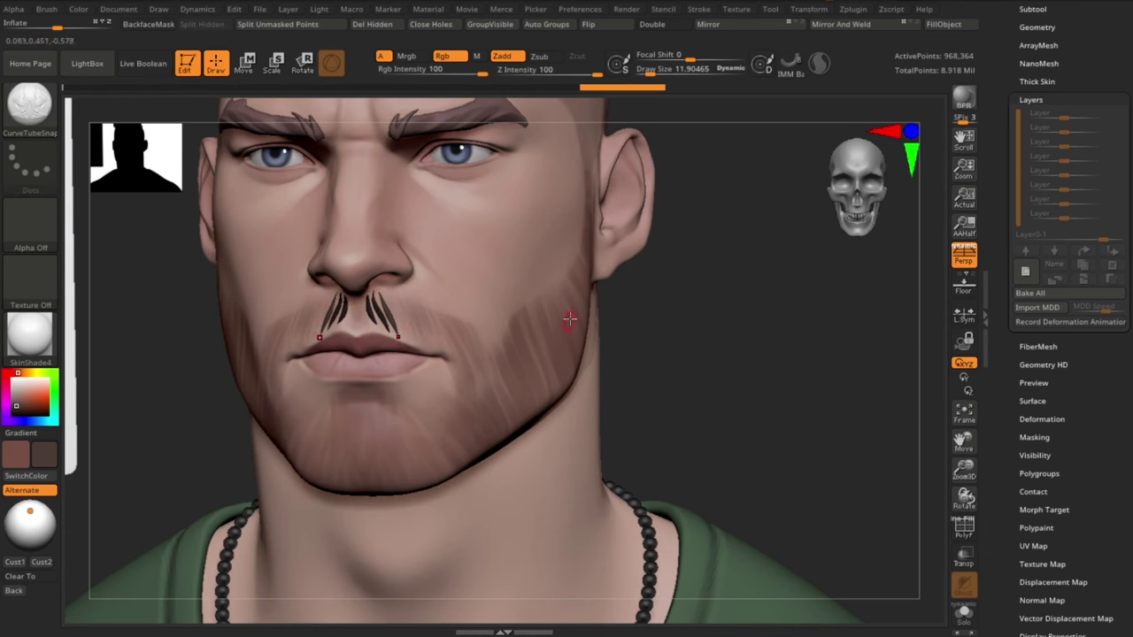
Step: Extend the row of curved moustache hairs along the upper lip toward the corner of the mouth
drag(389, 292, 424, 351)
key(ctrl+z)
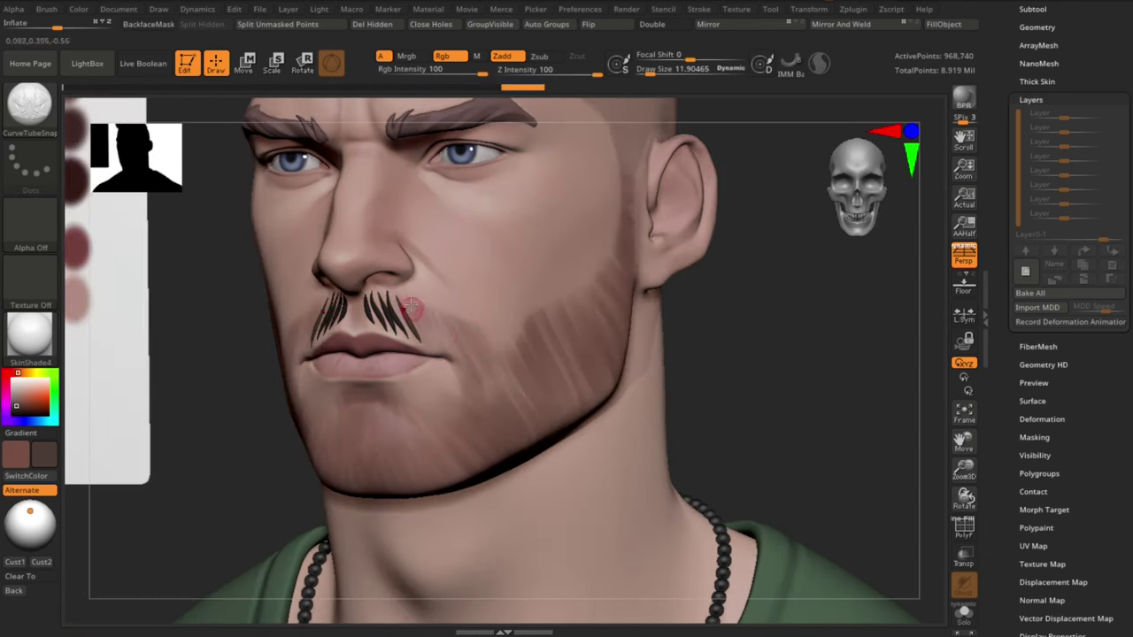
key(ctrl+shift+z)
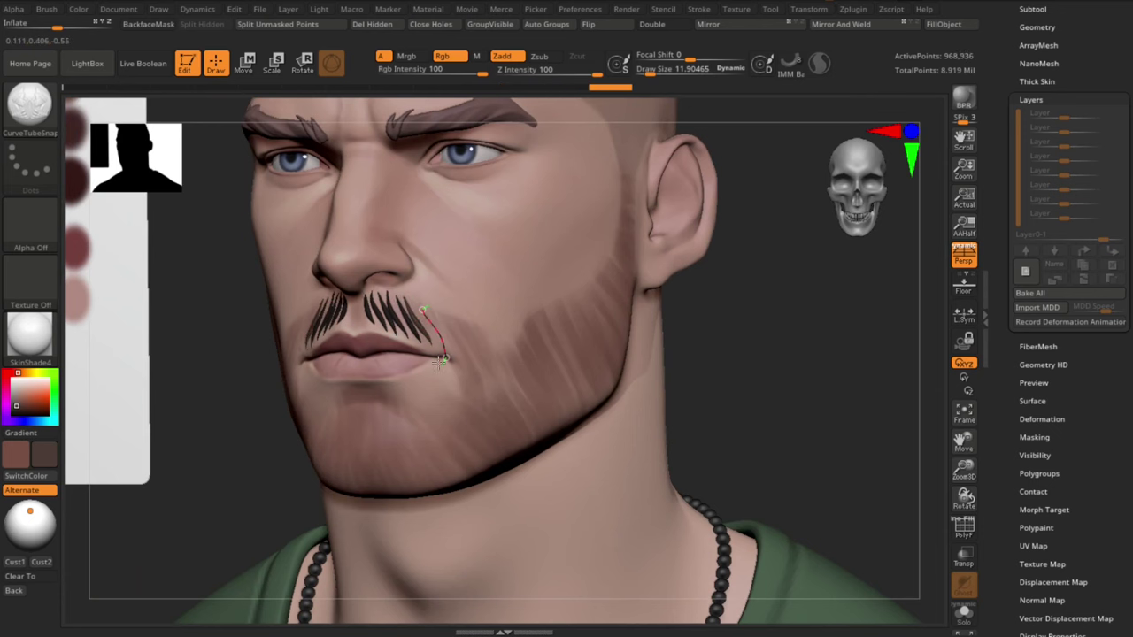
key(ctrl+shift+z)
key(ctrl+shift+z)
key(ctrl+shift+z)
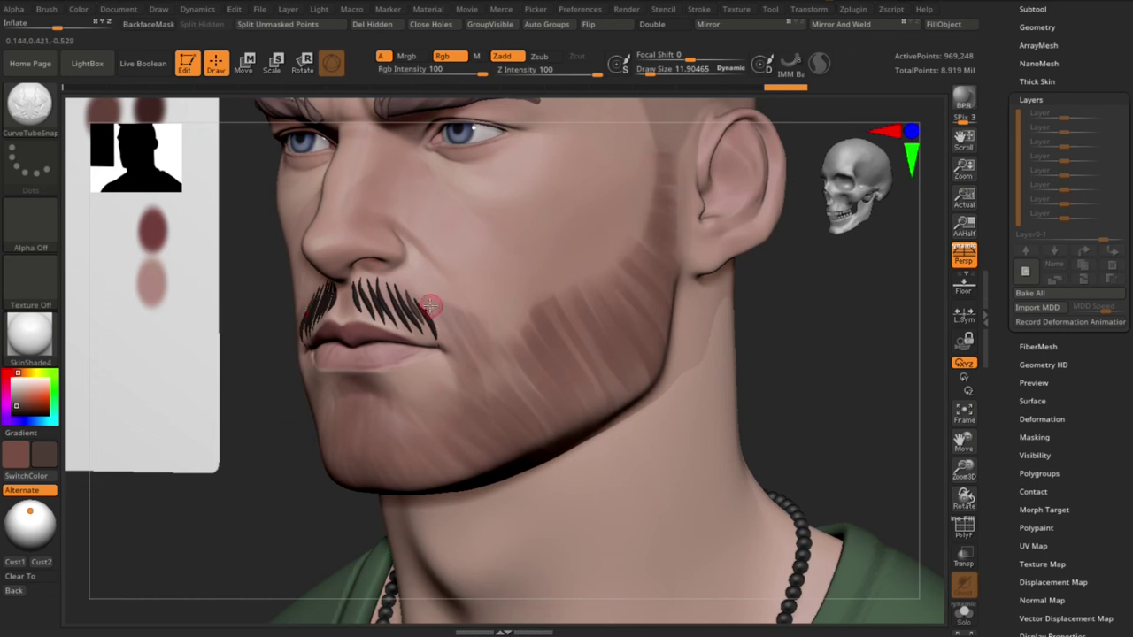
drag(429, 306, 461, 355)
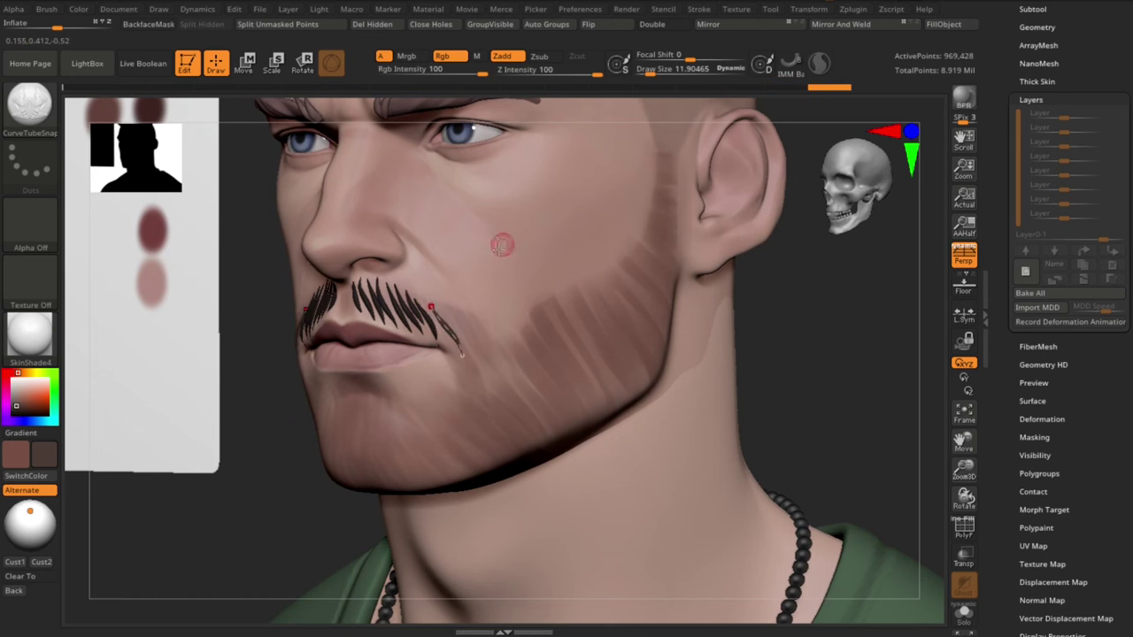
Step: Undo misplaced hairs and thicken the end of the moustache with overlapping curved hairs at the mouth corner
key(ctrl+z)
key(ctrl+z)
key(ctrl+z)
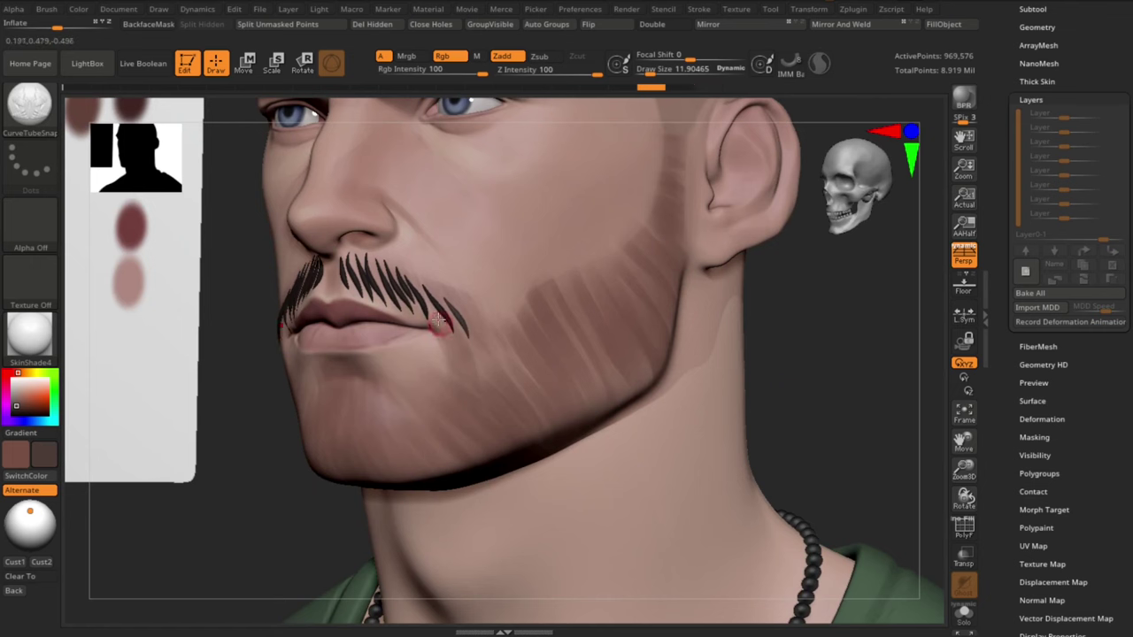
mouse_move(428, 296)
mouse_down()
mouse_move(450, 365)
mouse_move(435, 309)
mouse_move(458, 353)
mouse_move(455, 337)
mouse_up()
key(ctrl+z)
key(ctrl+z)
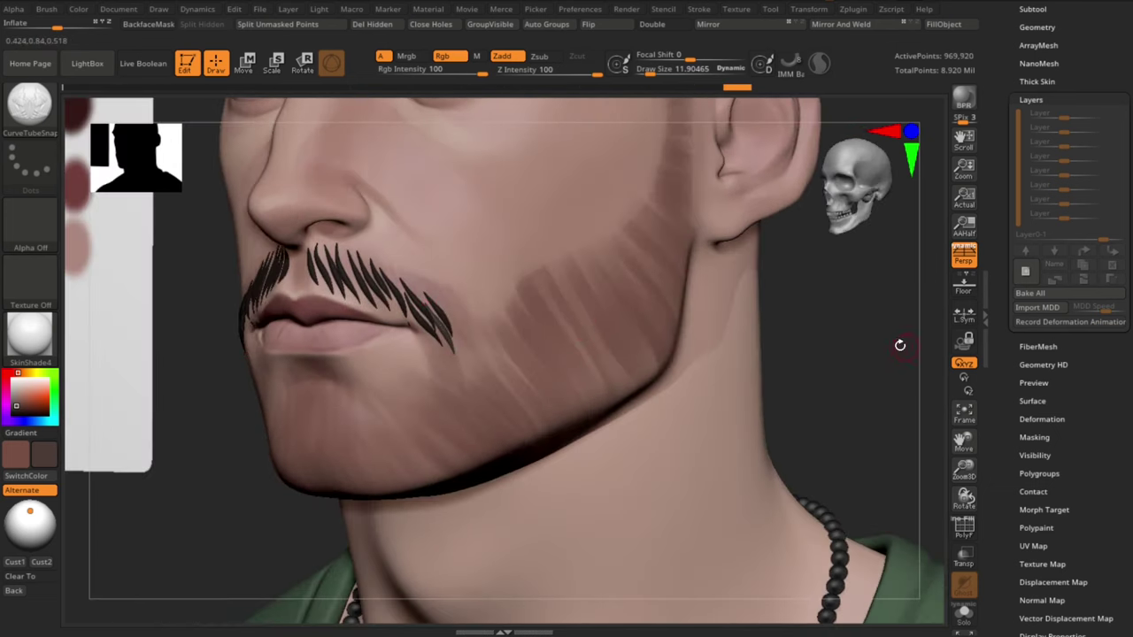
Step: Redraw the outermost moustache hair so it curves down past the corner of the mouth
drag(900, 345, 836, 346)
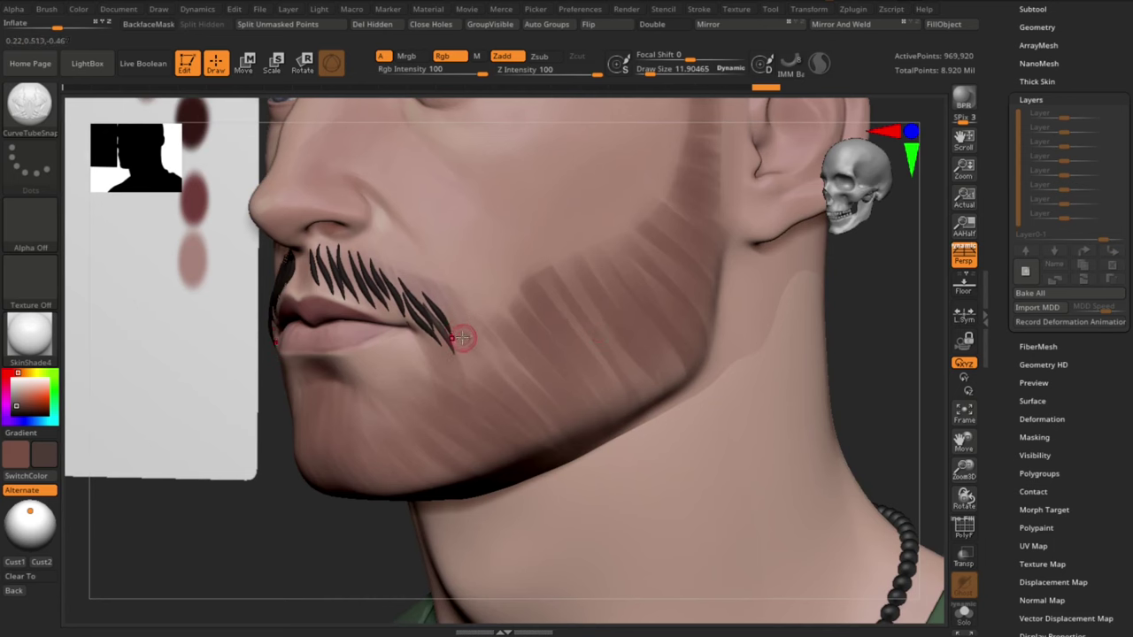
drag(462, 334, 466, 347)
key(ctrl+z)
drag(442, 301, 465, 362)
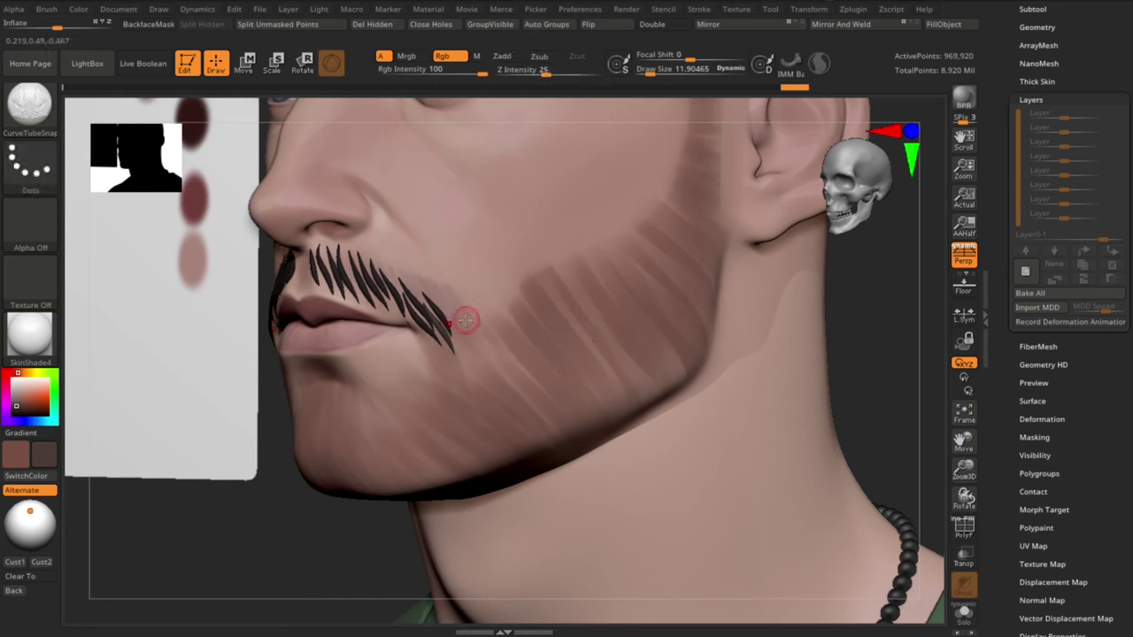
shift+drag(466, 322, 461, 350)
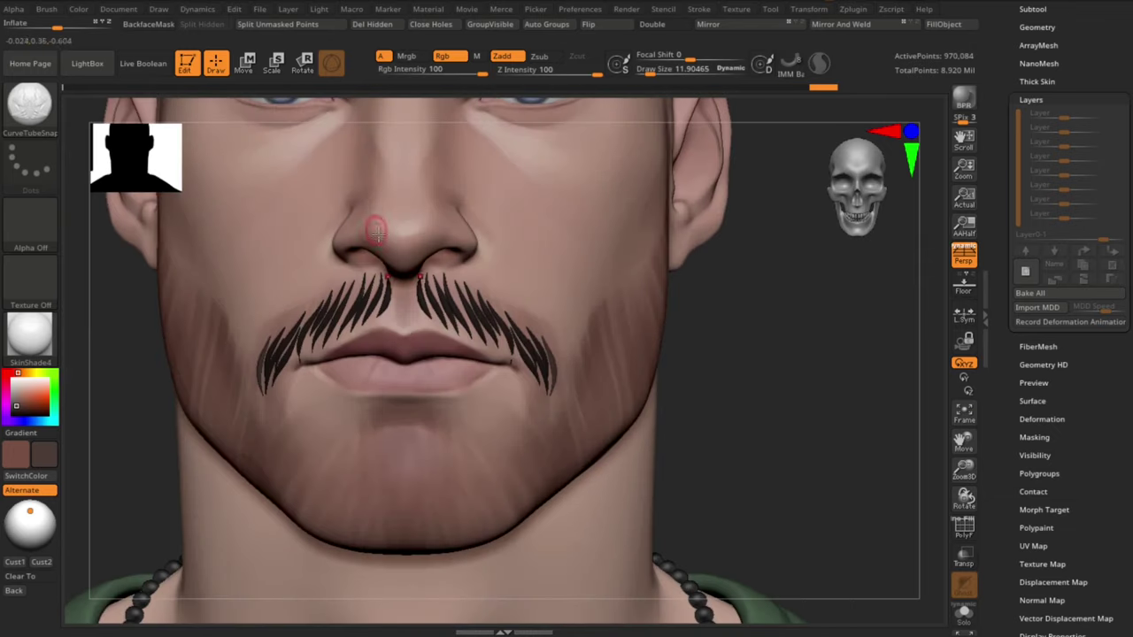
Step: Fill the gap directly under the nose with short hairs, reducing the Draw Size to about 10 and down to about 7.7
drag(398, 281, 393, 325)
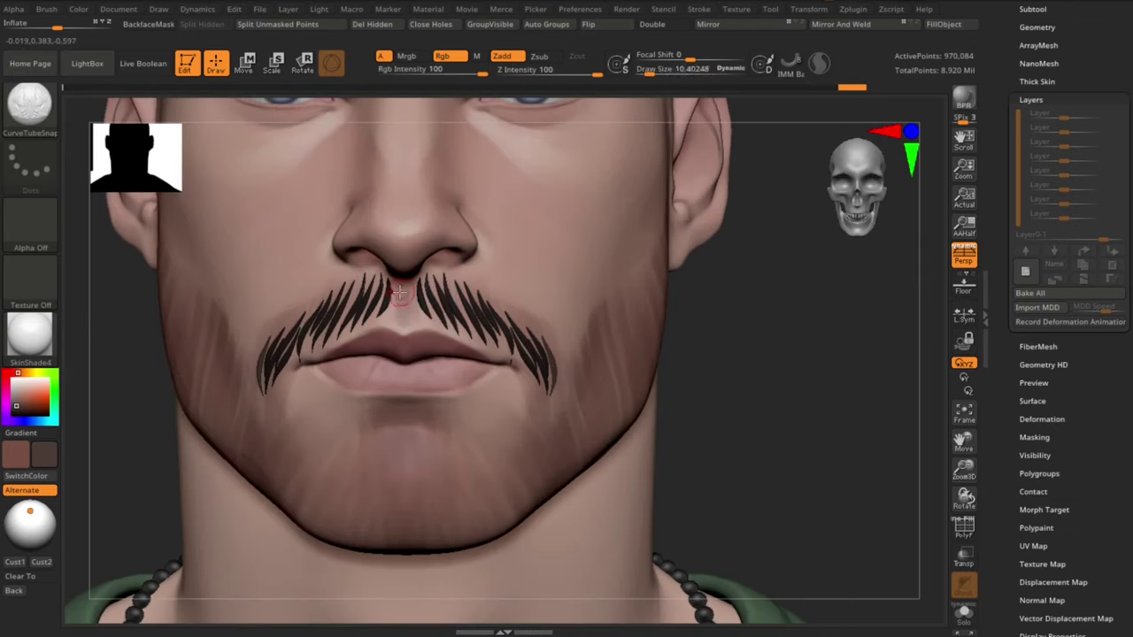
key(ctrl+z)
drag(399, 285, 393, 328)
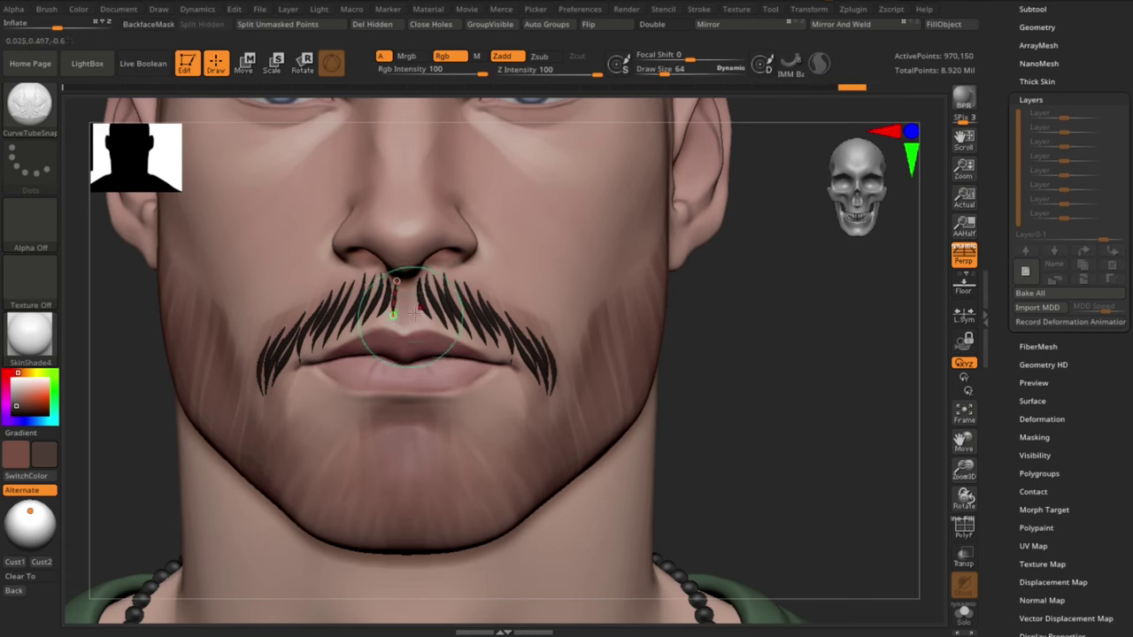
drag(401, 281, 402, 332)
click(426, 345)
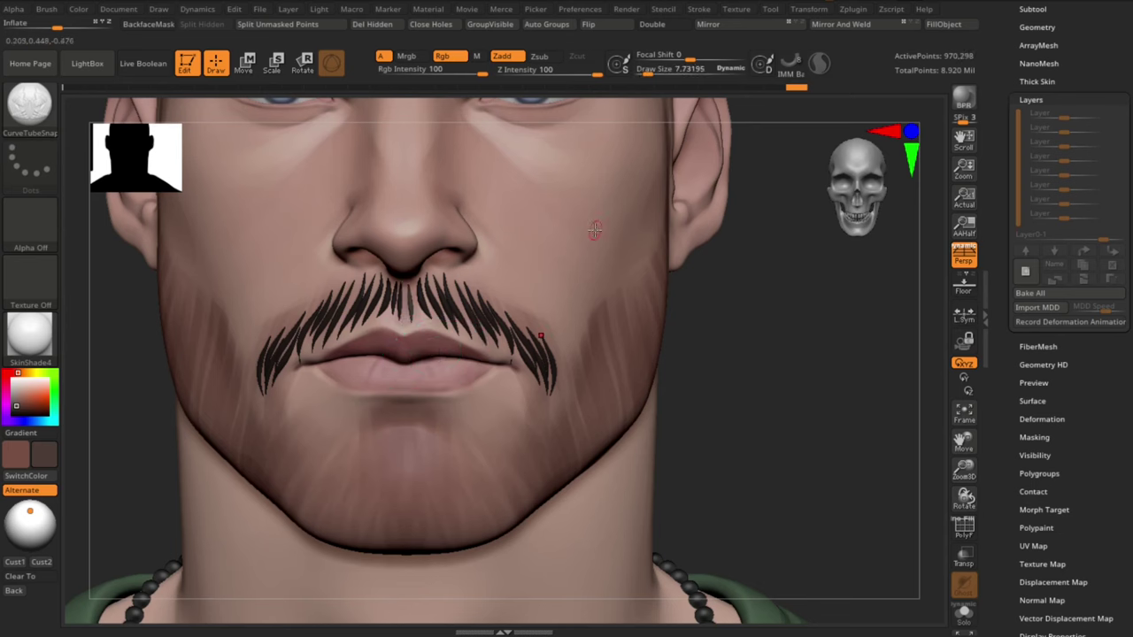
click(408, 316)
Step: Undo the last fine hairs and draw a new thin hair below the nostril at a Draw Size of about 7.7
mouse_move(767, 389)
alt+mouse_down()
mouse_move(770, 351)
mouse_move(682, 311)
alt+mouse_up()
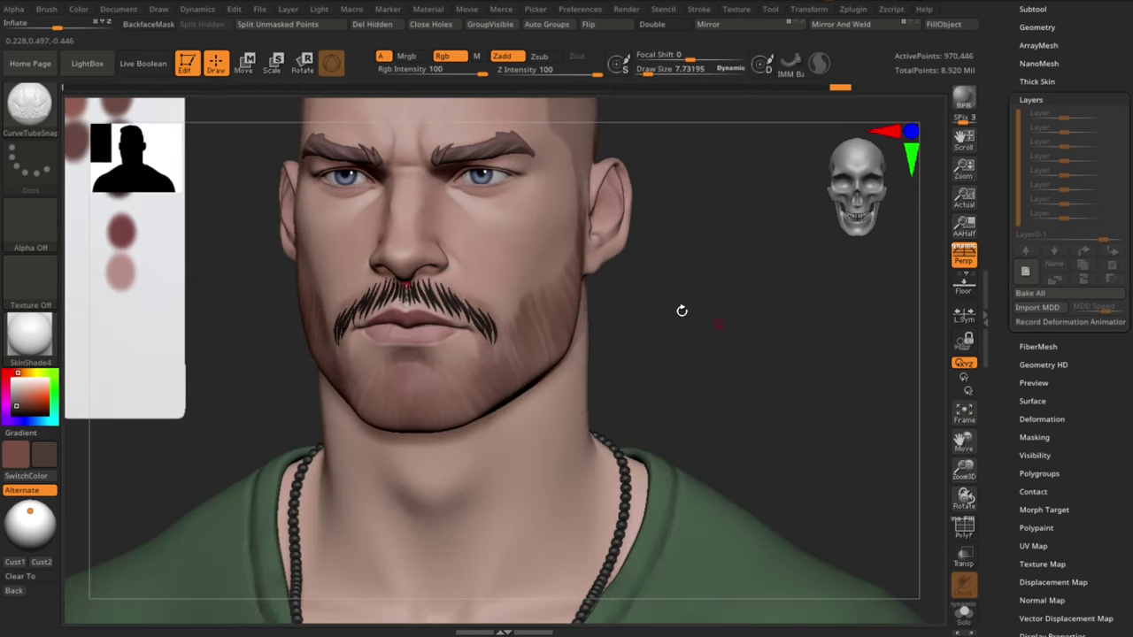
click(557, 253)
key(ctrl+z)
key(ctrl+z)
mouse_move(721, 380)
shift+mouse_down()
mouse_move(725, 390)
mouse_move(711, 316)
mouse_move(721, 380)
mouse_move(767, 423)
shift+mouse_up()
ctrl+click(721, 375)
key(ctrl+z)
drag(766, 423, 744, 431)
drag(719, 350, 689, 347)
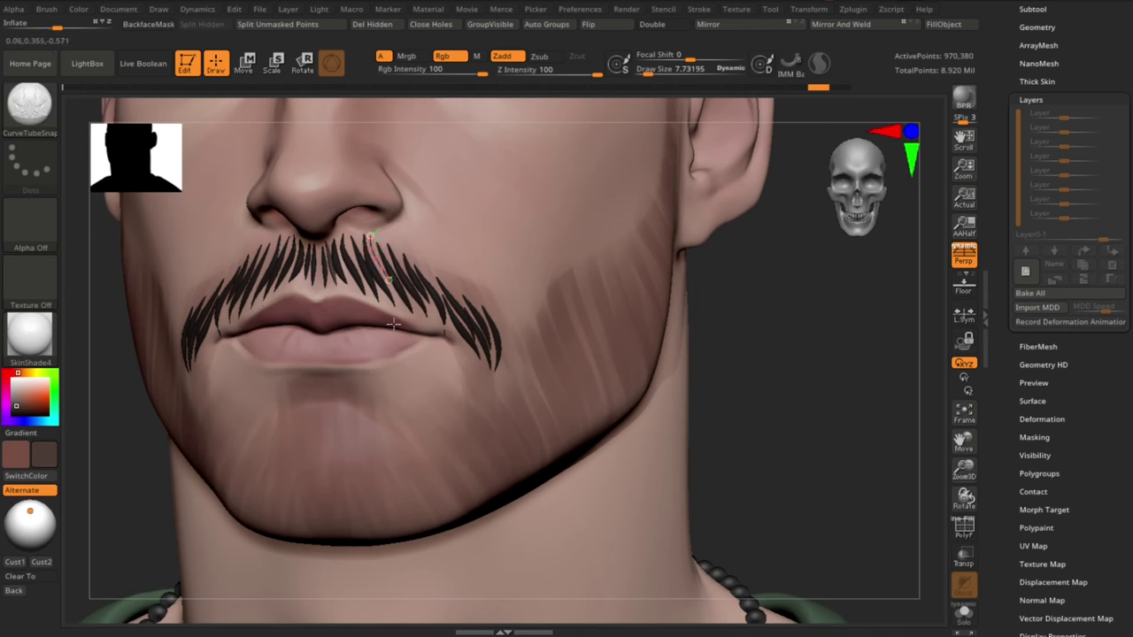
drag(358, 231, 395, 293)
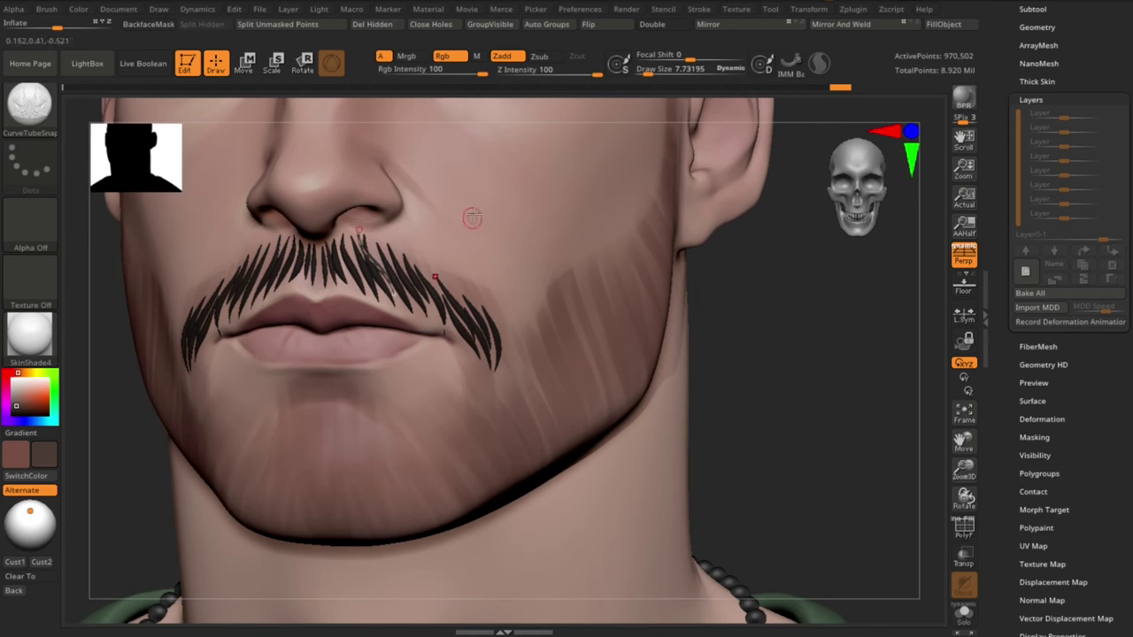
Step: Add thin filler hairs between the thicker ones from the nostril to the mouth corner, undoing the misplaced ones
drag(811, 404, 712, 391)
drag(404, 256, 434, 302)
key(ctrl+z)
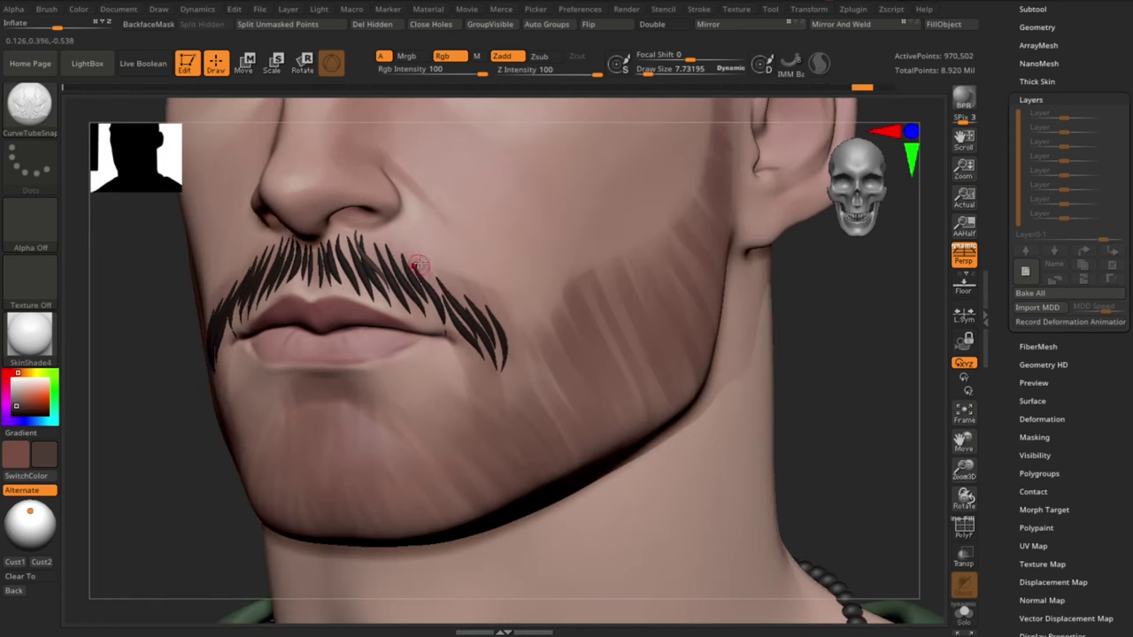
drag(420, 262, 446, 314)
key(ctrl+z)
mouse_move(389, 242)
mouse_down()
mouse_move(426, 302)
mouse_move(475, 331)
mouse_up()
drag(860, 372, 672, 365)
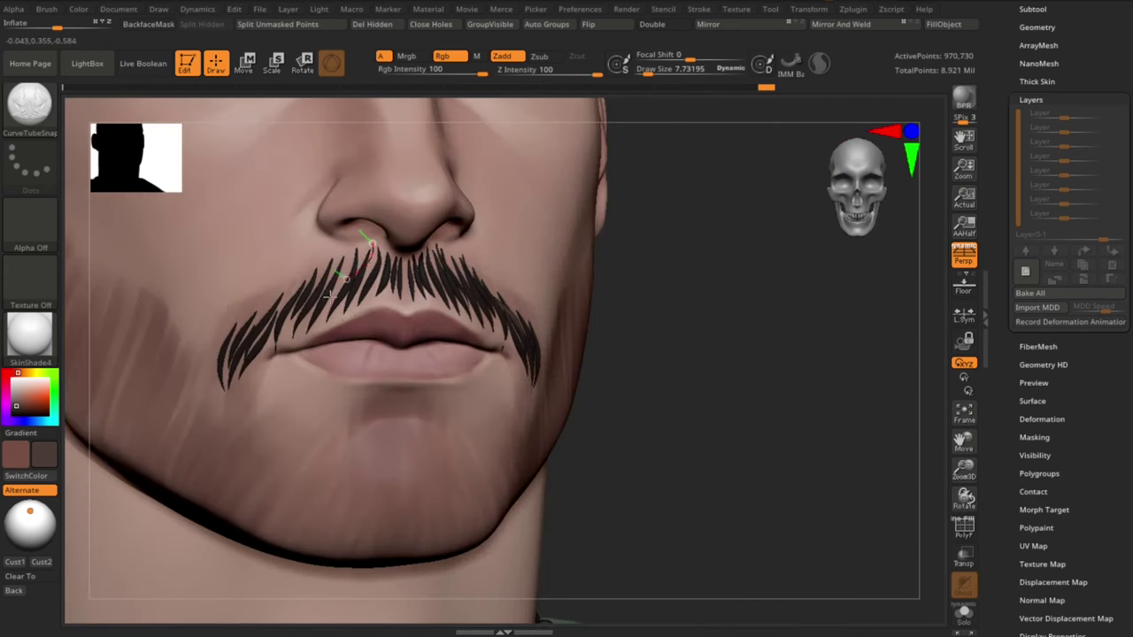
Step: Fill the opposite half of the moustache with thin hairs from nostril to mouth corner, undoing the misplaced ones
drag(330, 297, 325, 300)
click(270, 272)
drag(337, 260, 291, 338)
click(282, 249)
drag(311, 290, 286, 342)
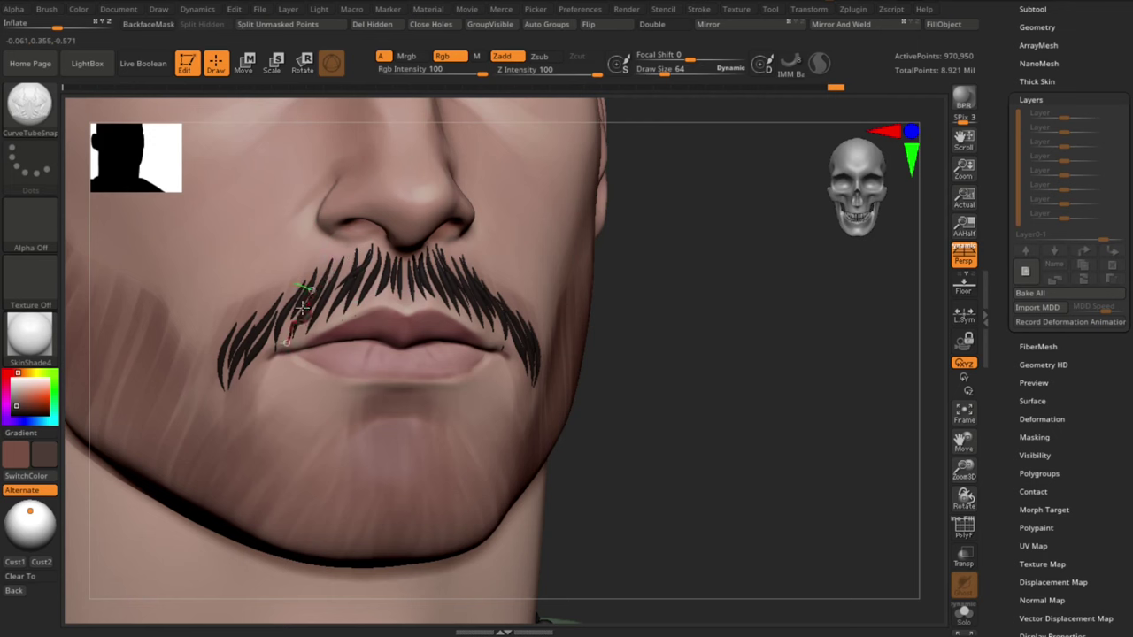
key(ctrl+z)
key(ctrl+z)
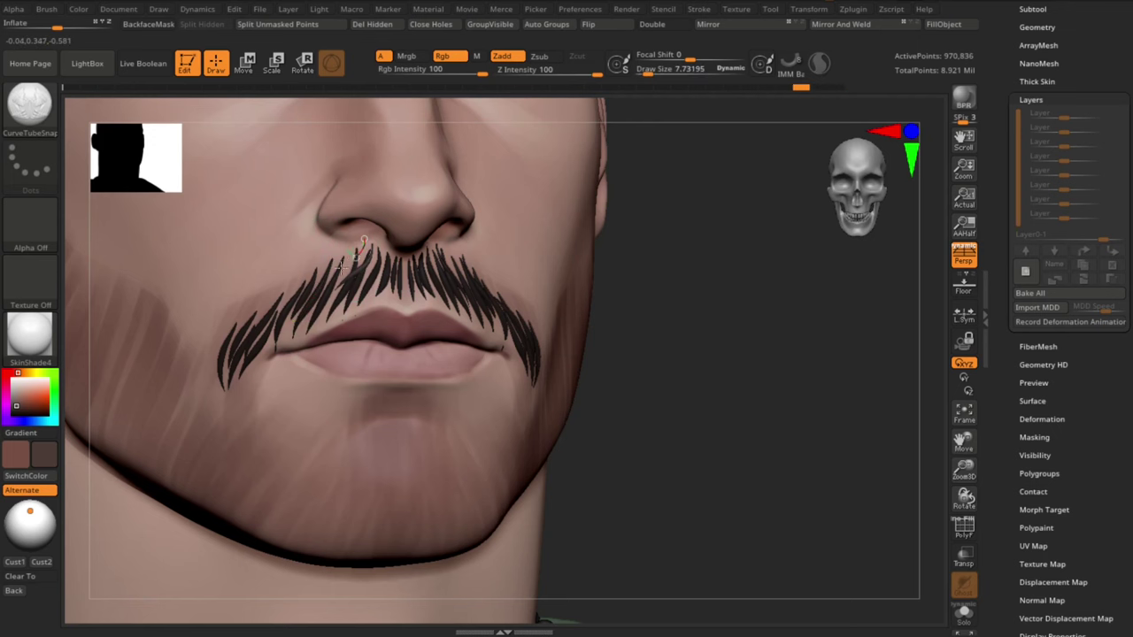
drag(341, 268, 321, 290)
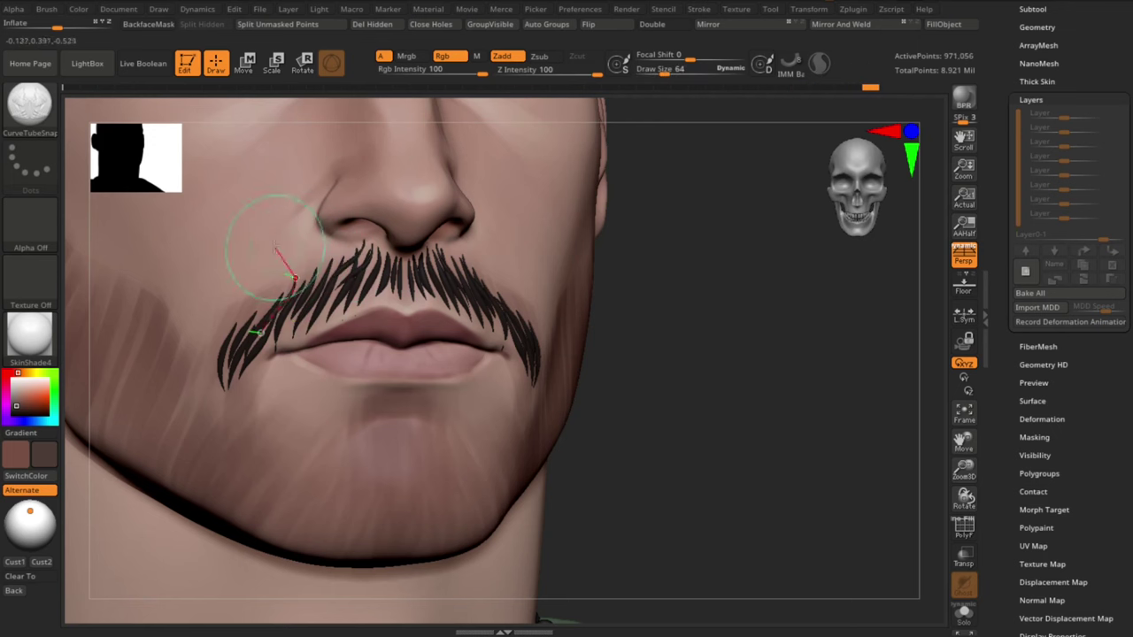
right_drag(878, 492, 802, 427)
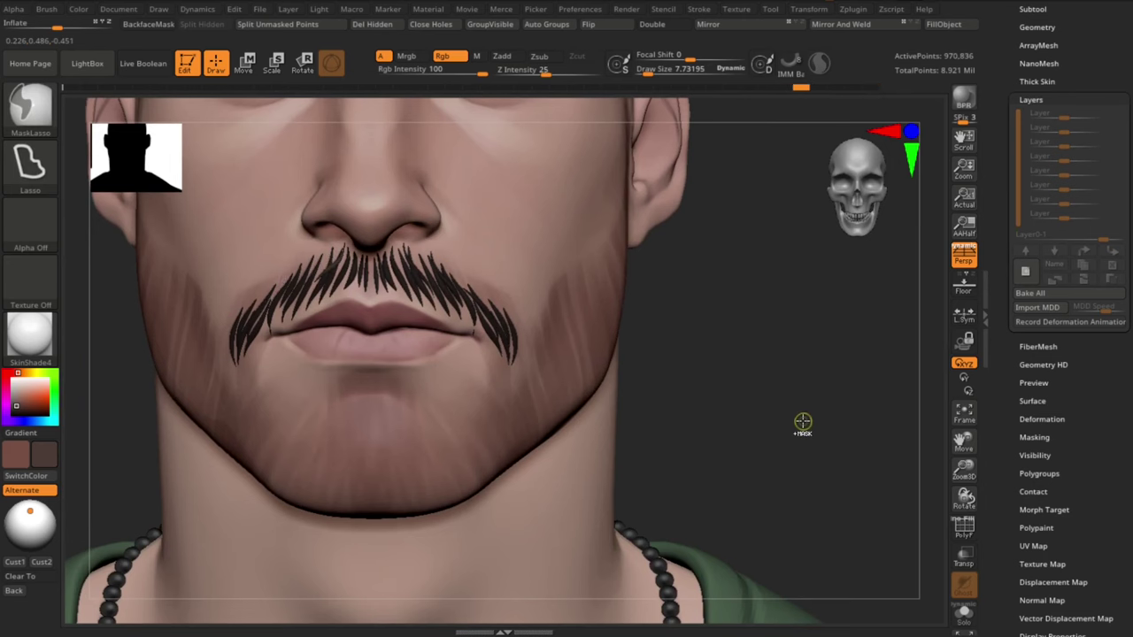
Step: Add one more thin tube hair to the moustache below the nostril, undoing the misplaced attempt
drag(331, 259, 305, 306)
key(ctrl+z)
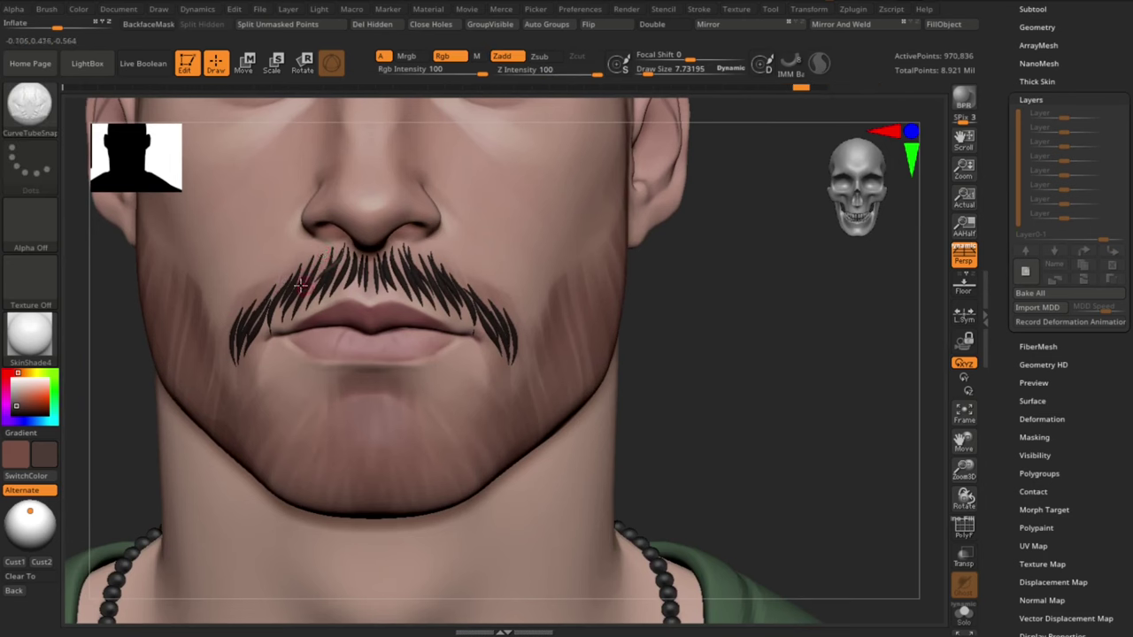
click(614, 302)
Step: Nudge the moustache hairs near the mouth corner into shape with the Move brush at a Draw Size of about 36
ctrl+right_drag(779, 482, 765, 428)
mouse_move(765, 427)
mouse_down()
mouse_move(756, 440)
mouse_move(766, 264)
mouse_move(763, 303)
mouse_up()
key(b)
key(m)
key(v)
key(s)
drag(423, 364, 435, 363)
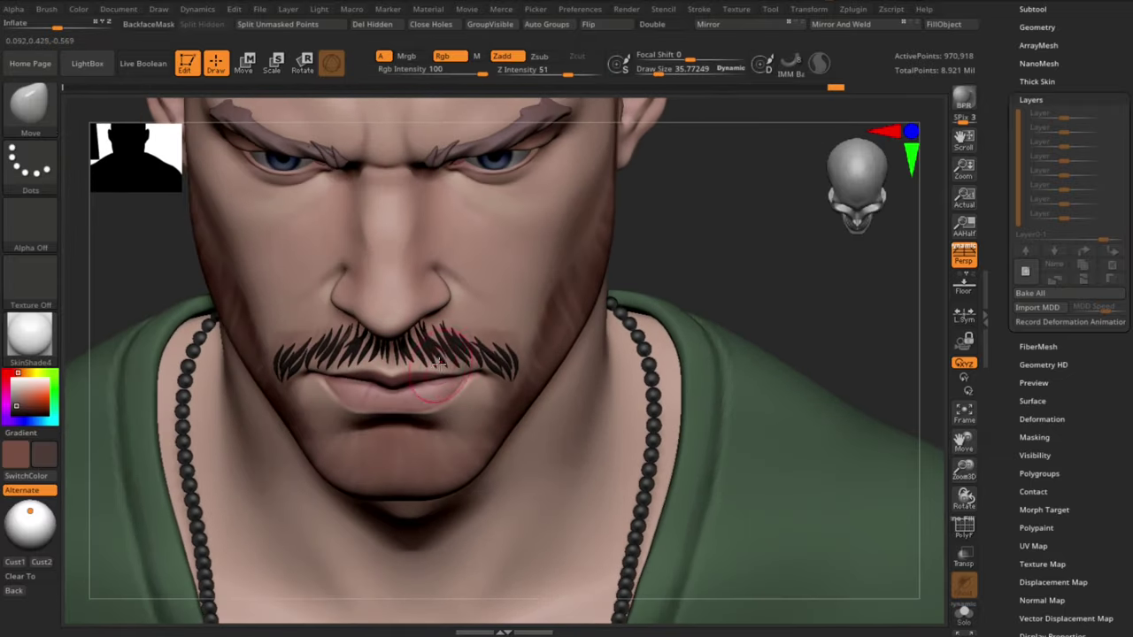
drag(461, 409, 465, 402)
mouse_move(726, 253)
mouse_down()
mouse_move(733, 440)
mouse_move(696, 355)
mouse_up()
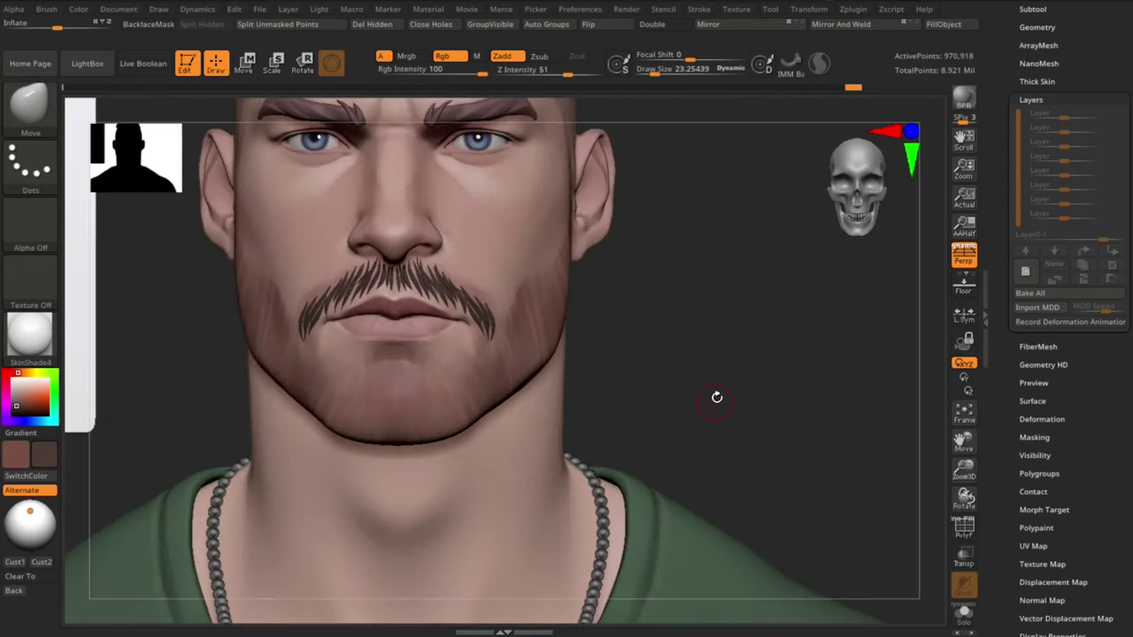
Step: Set the Draw Size to about 42 and reshape the sides and outer ends of the moustache with the Move brush
alt+drag(717, 397, 467, 322)
key(s)
key(b)
key(m)
key(t)
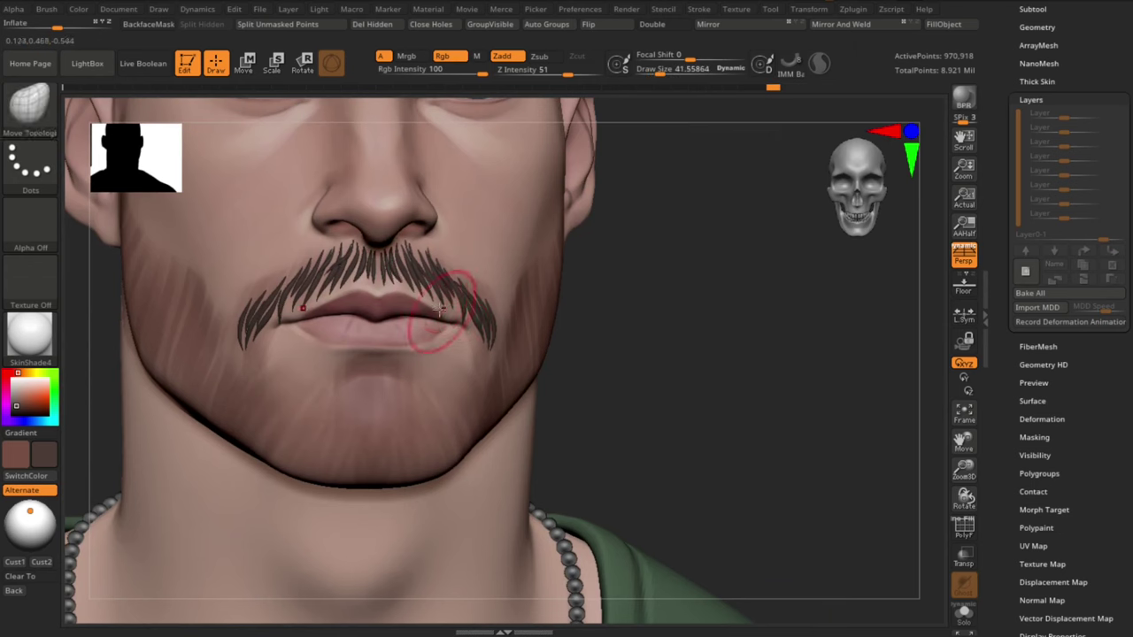
key(b)
key(m)
key(v)
mouse_move(457, 291)
mouse_down()
mouse_move(465, 283)
mouse_move(450, 265)
mouse_up()
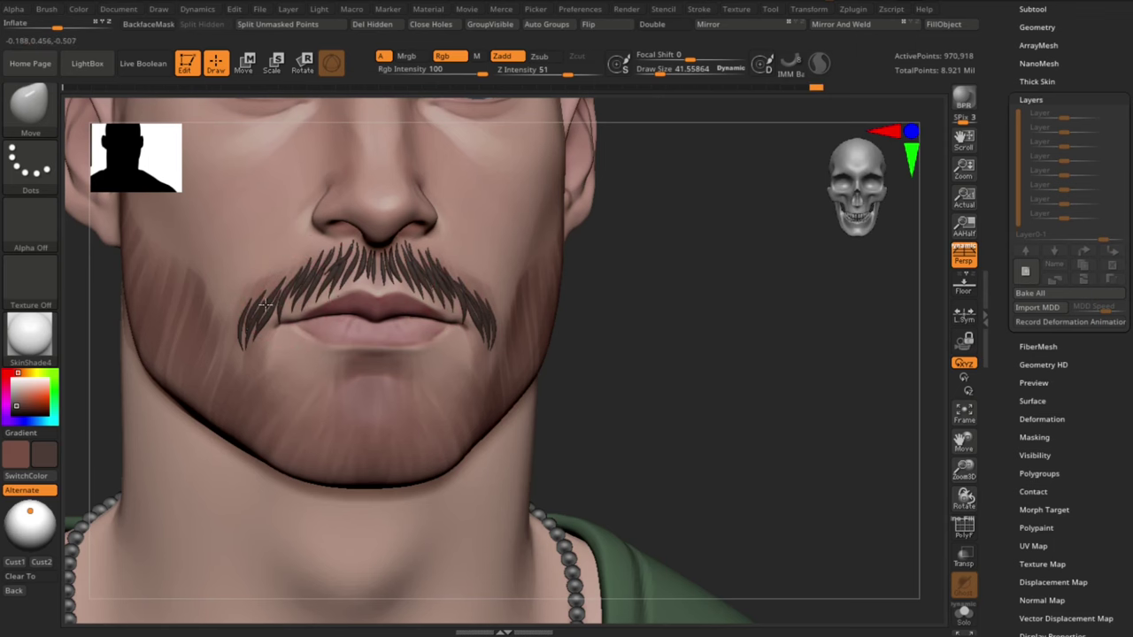
drag(485, 308, 494, 302)
drag(432, 277, 437, 271)
right_drag(435, 271, 393, 269)
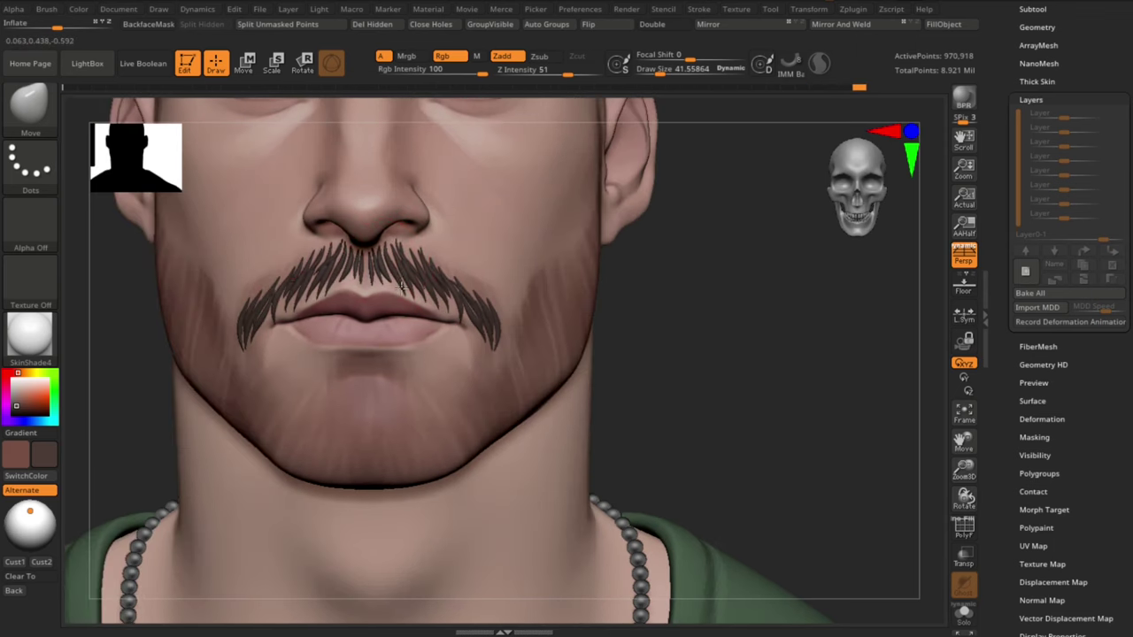
drag(461, 296, 447, 285)
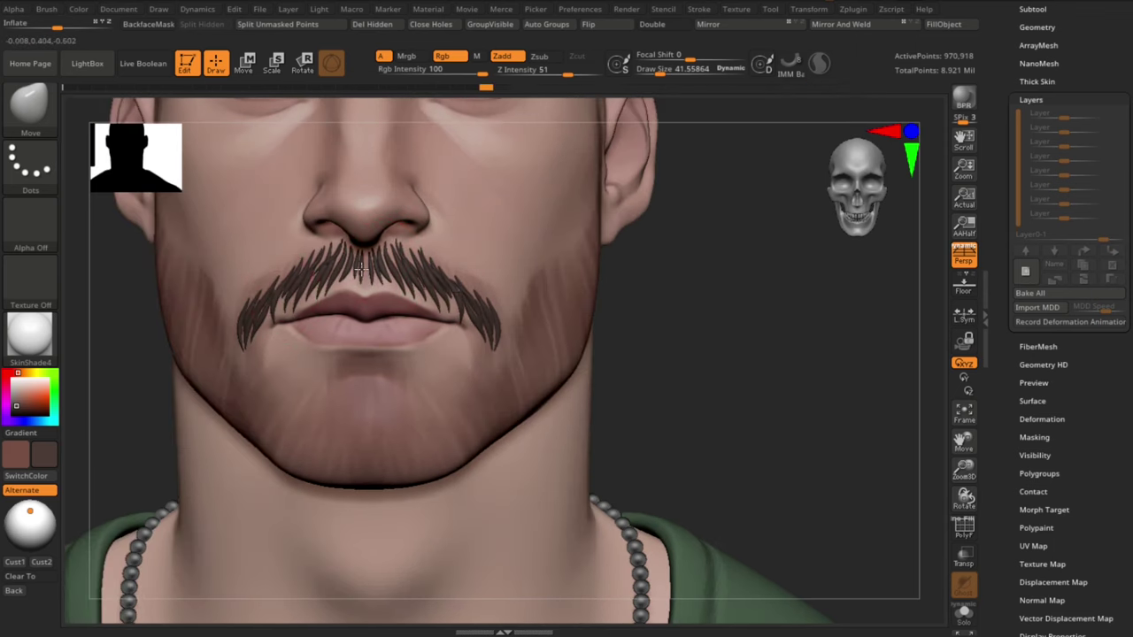
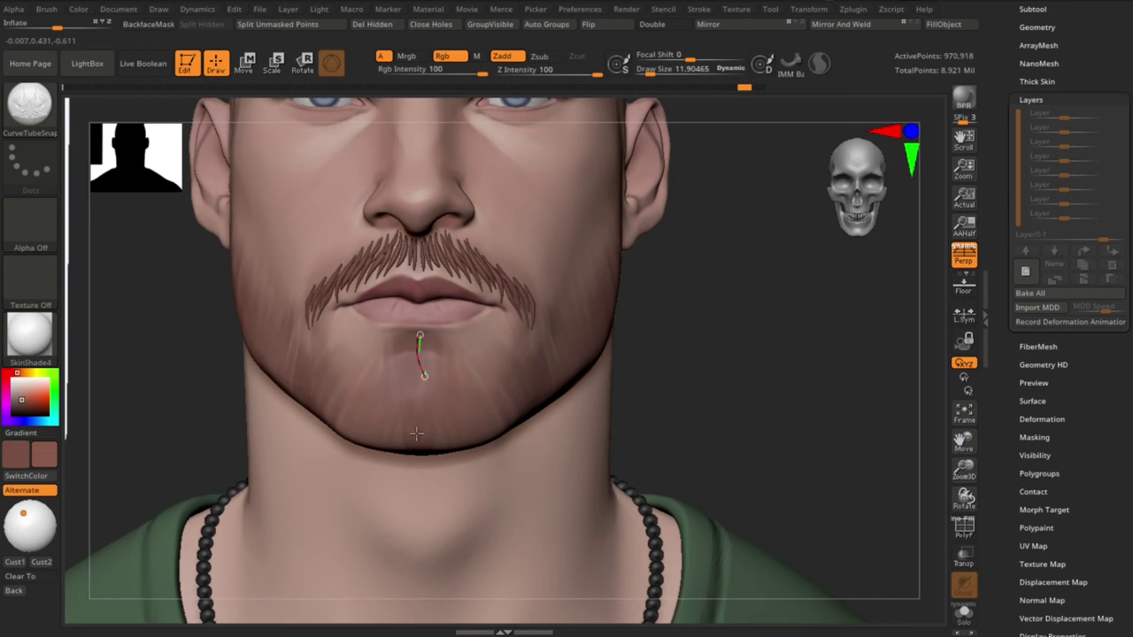
Step: Draw a small fan of tapered tube hairs below the lower lip at a Draw Size of about 11.9, undoing misplaced ones
drag(416, 434, 417, 438)
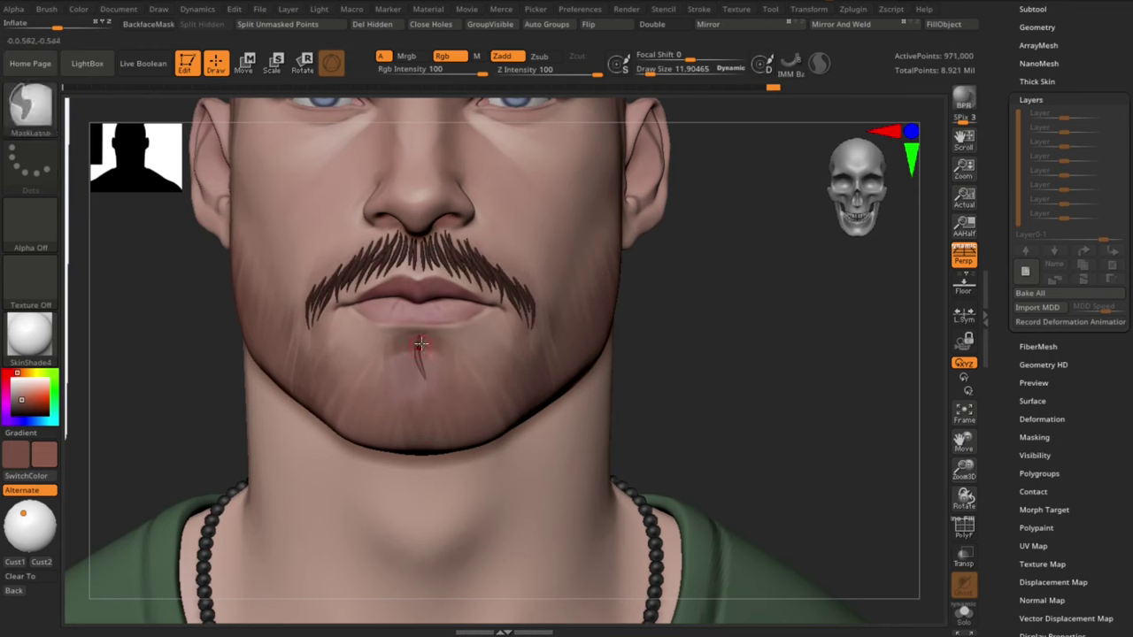
drag(421, 337, 431, 373)
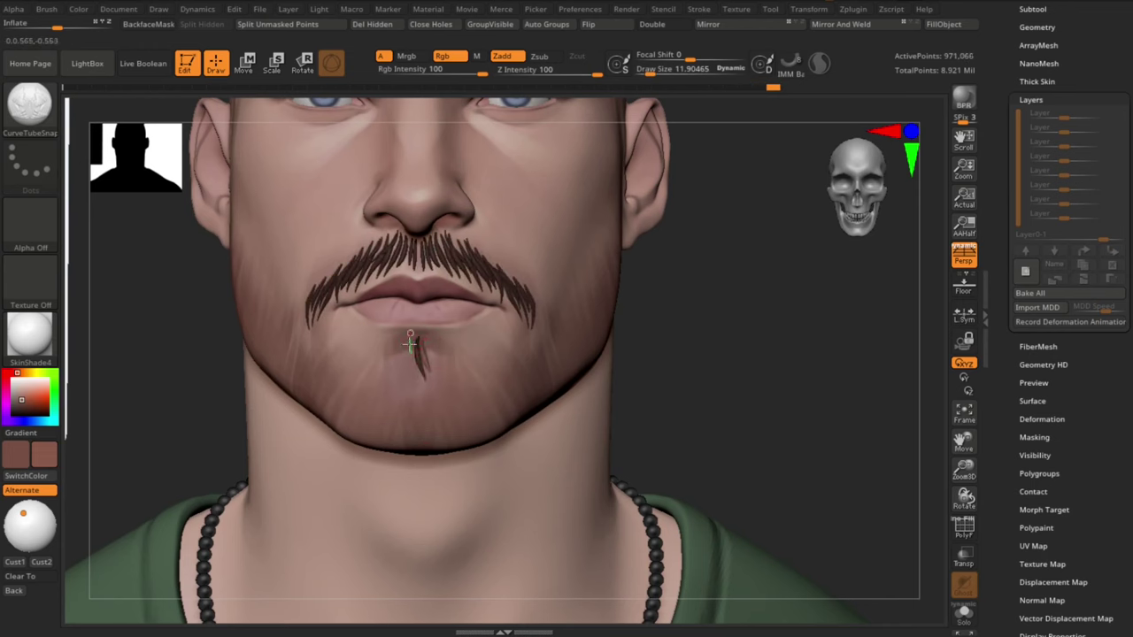
click(409, 343)
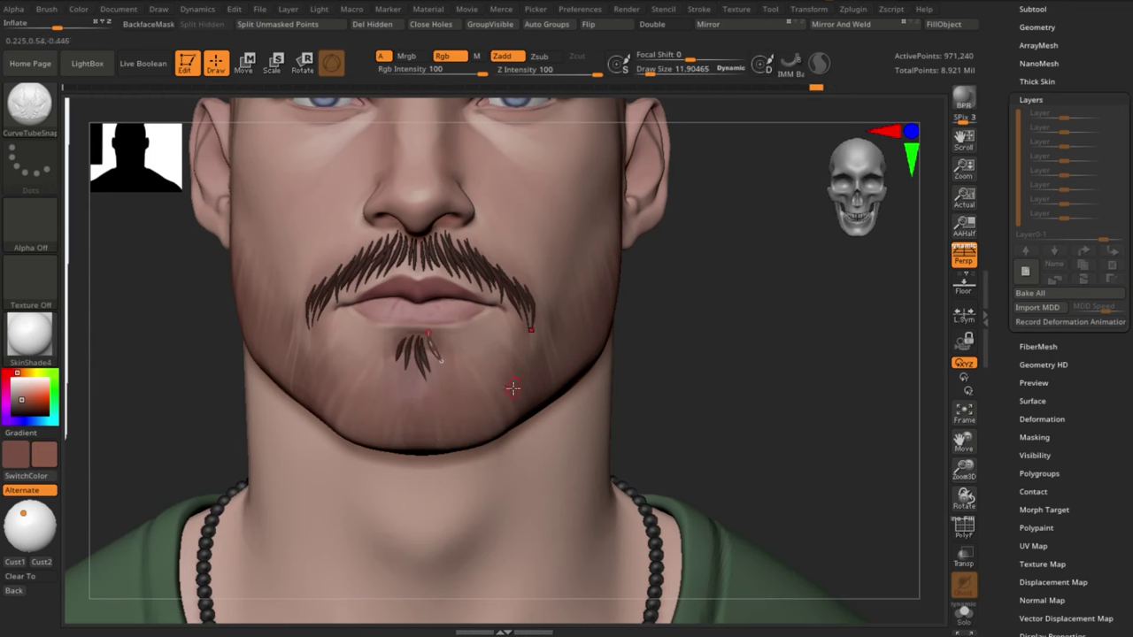
key(ctrl+z)
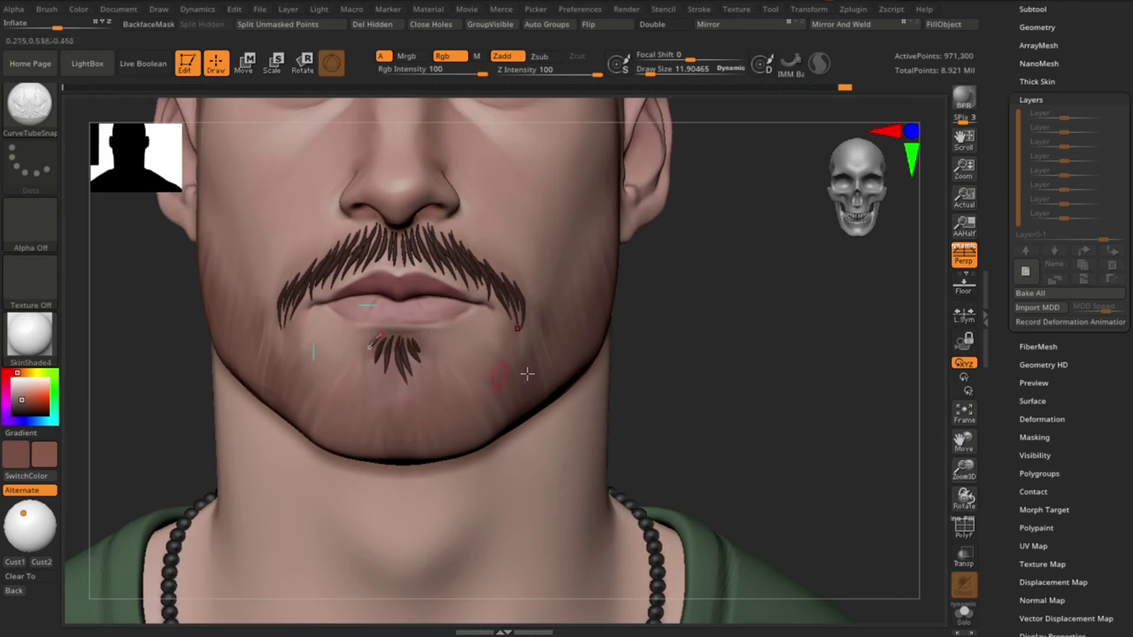
key(ctrl+z)
drag(382, 335, 371, 357)
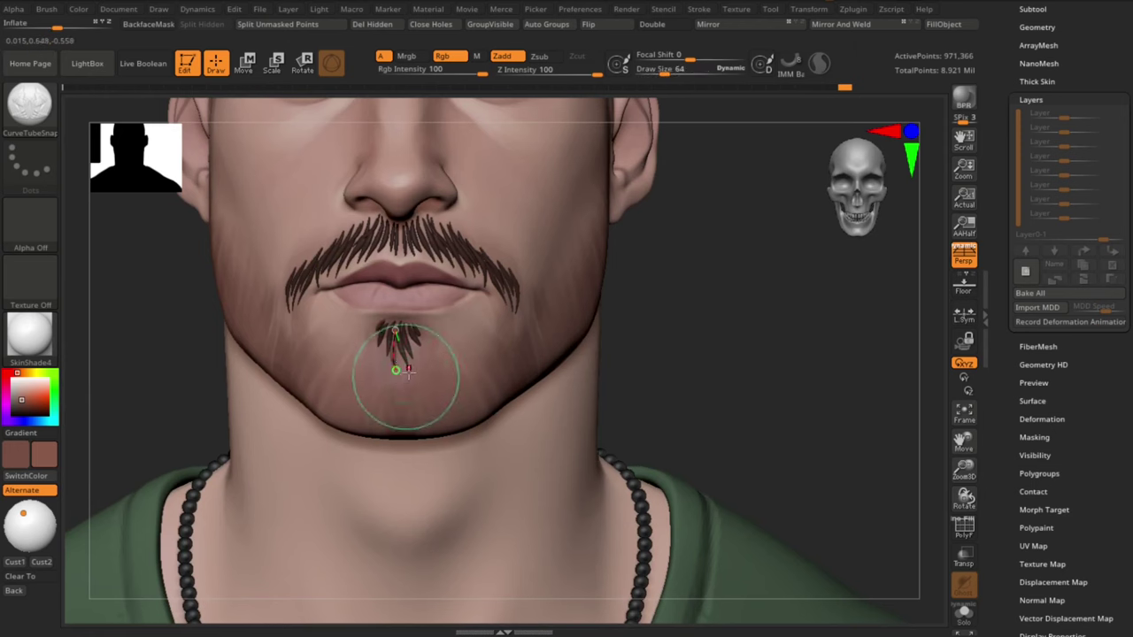
key(ctrl+z)
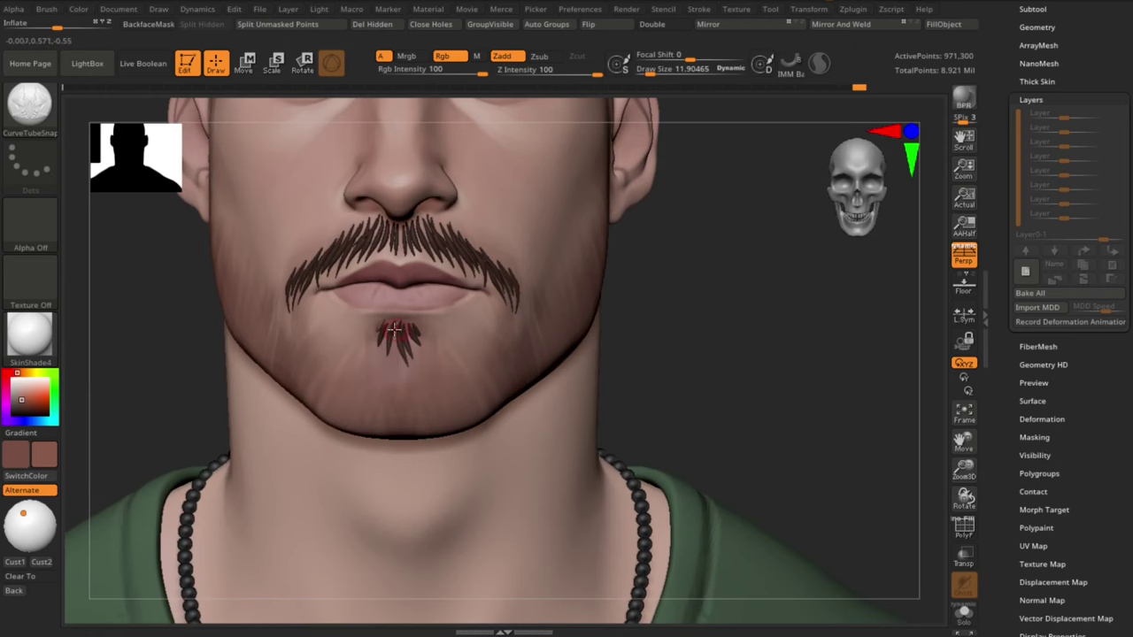
drag(396, 327, 395, 361)
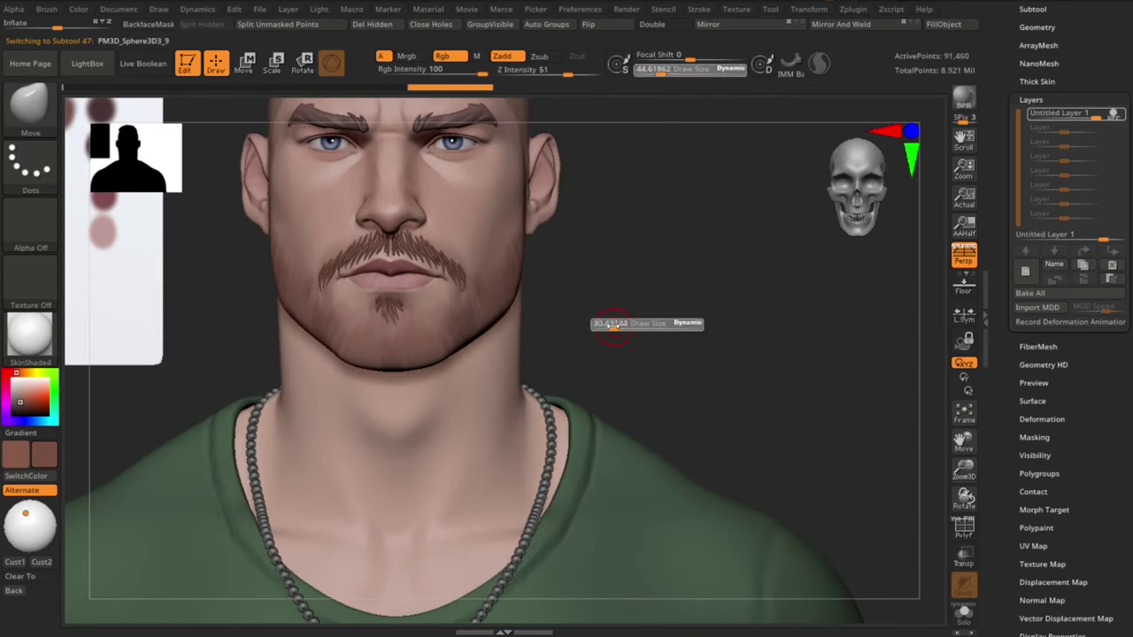
Step: Paint a soft reddish brown shade onto the neck below the jaw with the Paint brush, starting at a Draw Size of about 51
key(b)
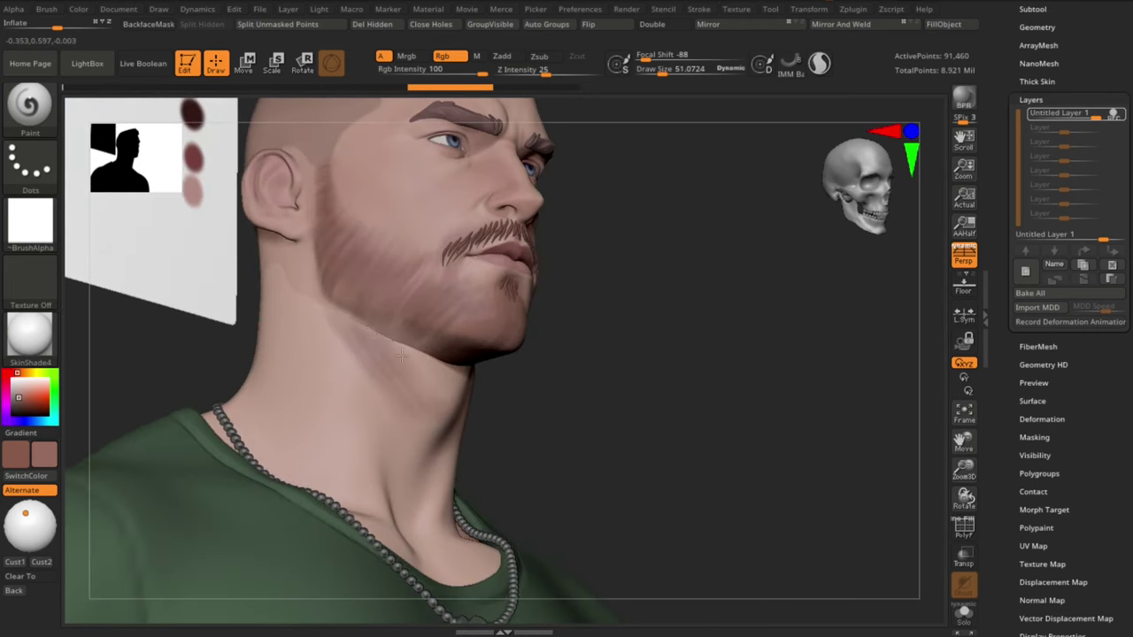
drag(402, 356, 416, 371)
mouse_move(823, 354)
mouse_down()
mouse_move(704, 372)
mouse_move(797, 318)
mouse_up()
mouse_move(337, 313)
mouse_down()
mouse_move(374, 361)
mouse_move(404, 352)
mouse_up()
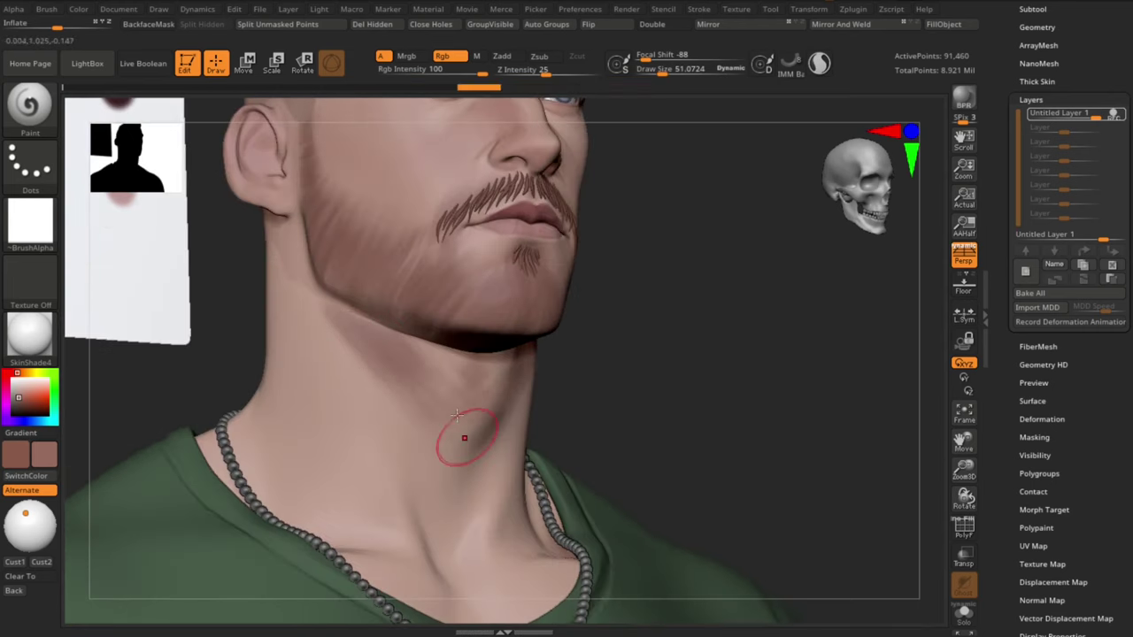
mouse_move(463, 438)
mouse_down()
mouse_move(500, 372)
mouse_move(479, 417)
mouse_up()
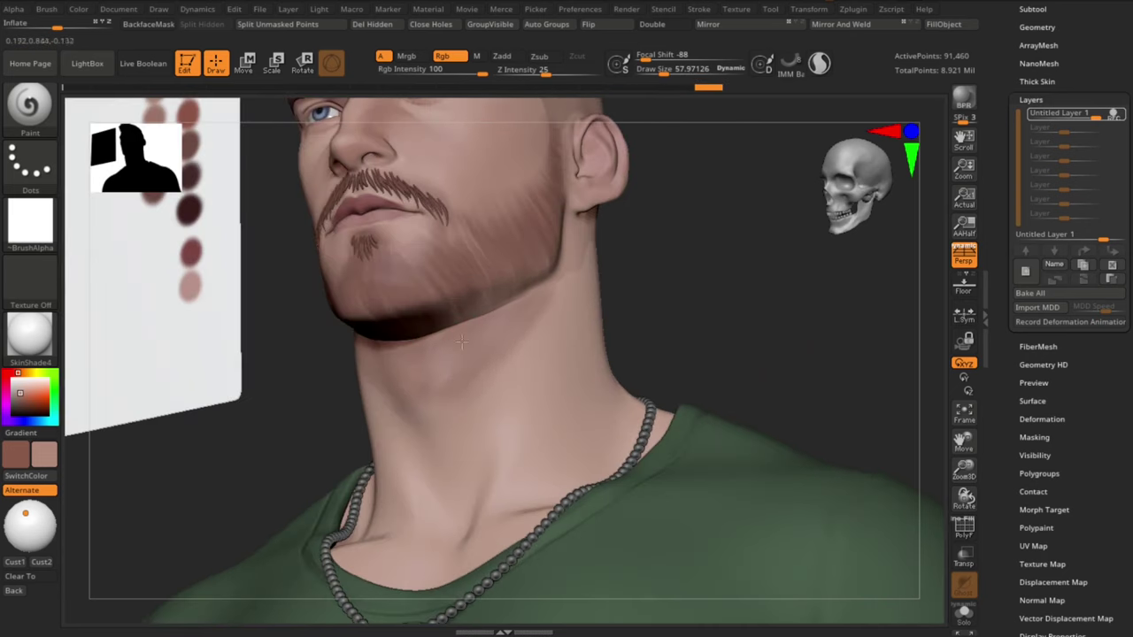
drag(417, 403, 434, 392)
Step: Sample a lighter skin tone and blend the shading under the jaw into the neck, enlarging the Draw Size to about 104
drag(688, 286, 690, 345)
key(c)
key(s)
drag(543, 319, 522, 340)
drag(750, 298, 723, 307)
mouse_move(503, 360)
shift+mouse_down()
mouse_move(558, 324)
mouse_move(509, 350)
shift+mouse_up()
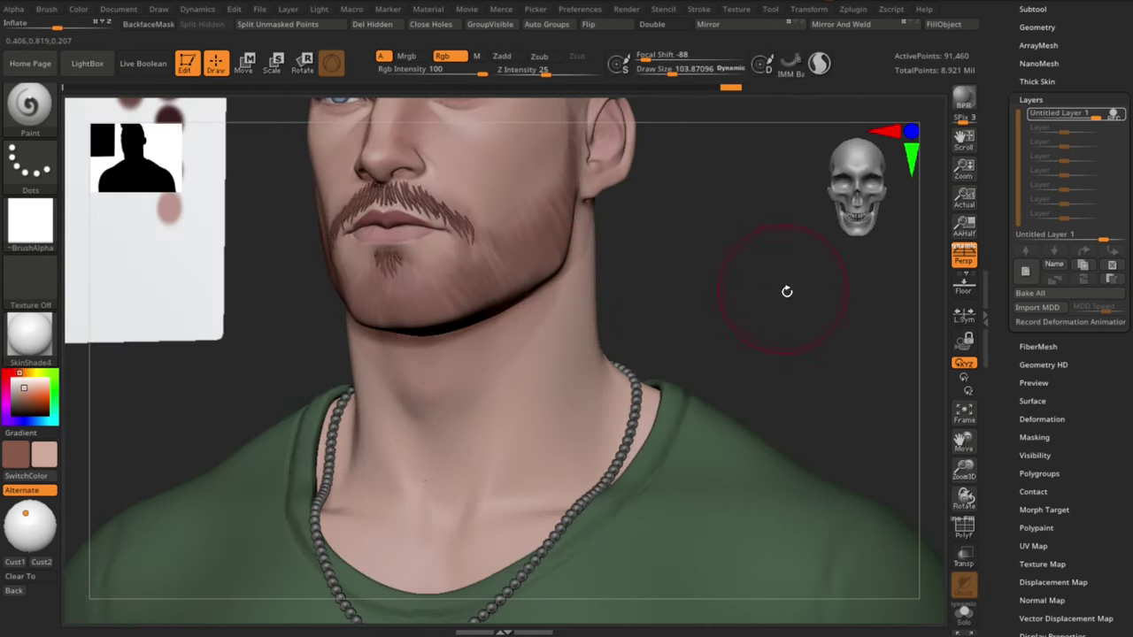
shift+drag(786, 292, 731, 282)
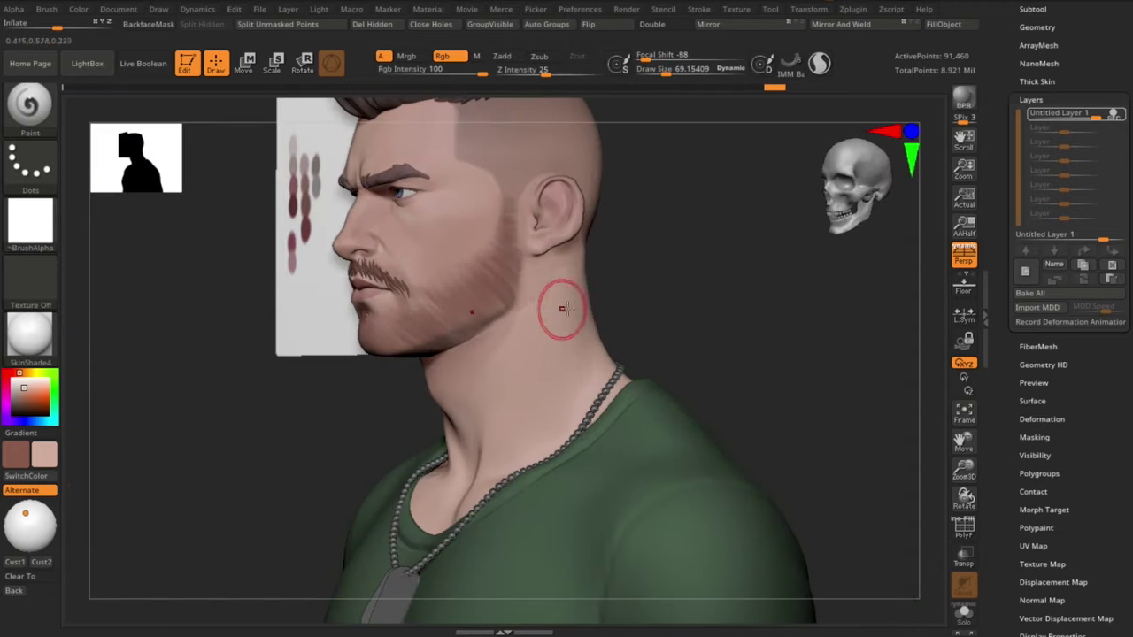
Step: Sample the skin tone and even out the side and back of the neck, isolating the head mesh to check before restoring the full bust
key(c)
drag(519, 310, 527, 293)
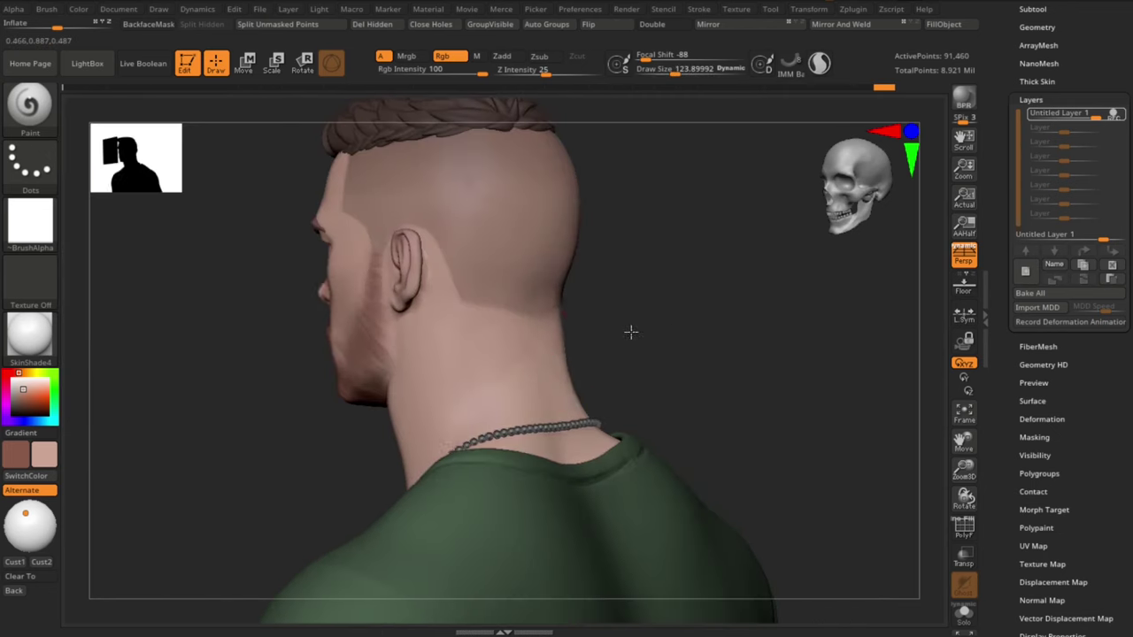
drag(505, 372, 540, 371)
click(964, 615)
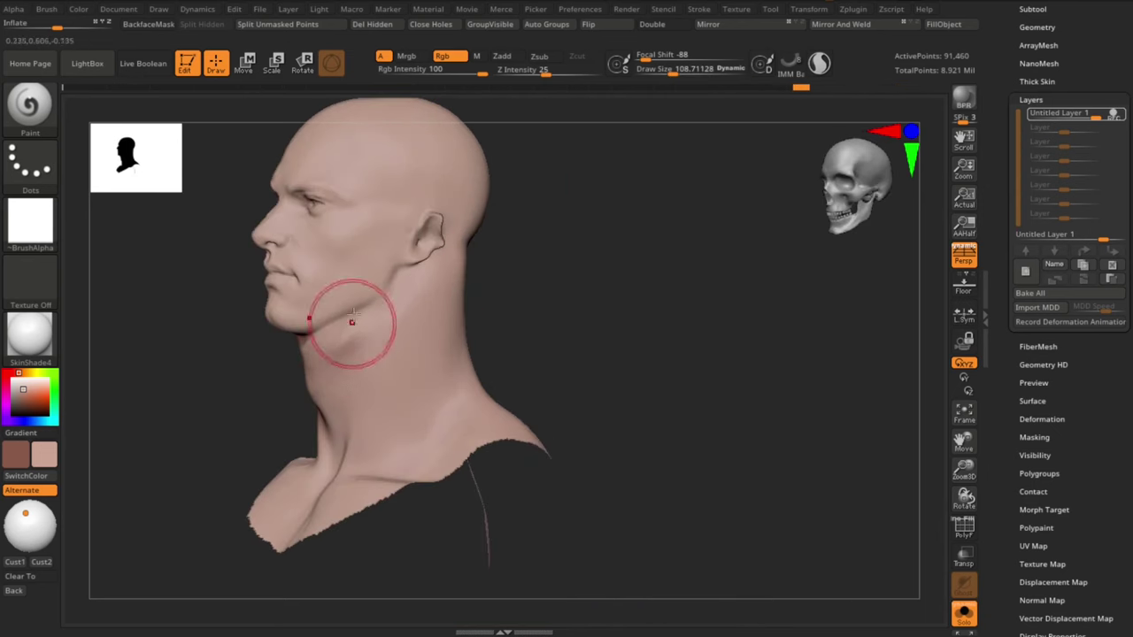
shift+drag(612, 359, 680, 363)
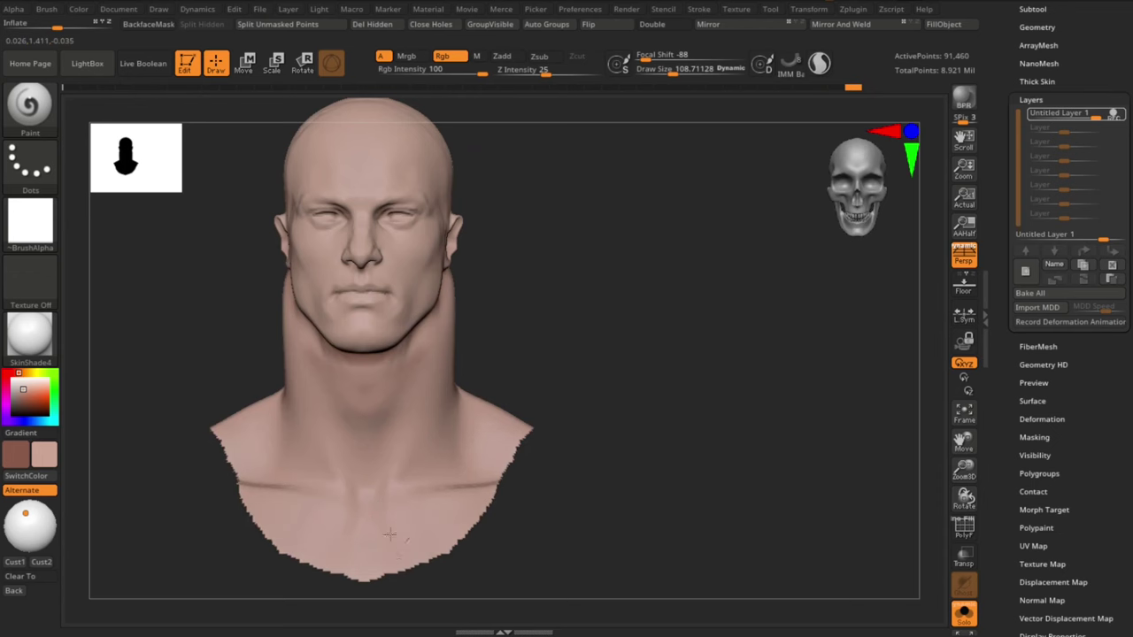
click(964, 615)
mouse_move(749, 455)
alt+mouse_down()
mouse_move(776, 373)
mouse_move(763, 439)
mouse_move(766, 423)
alt+mouse_up()
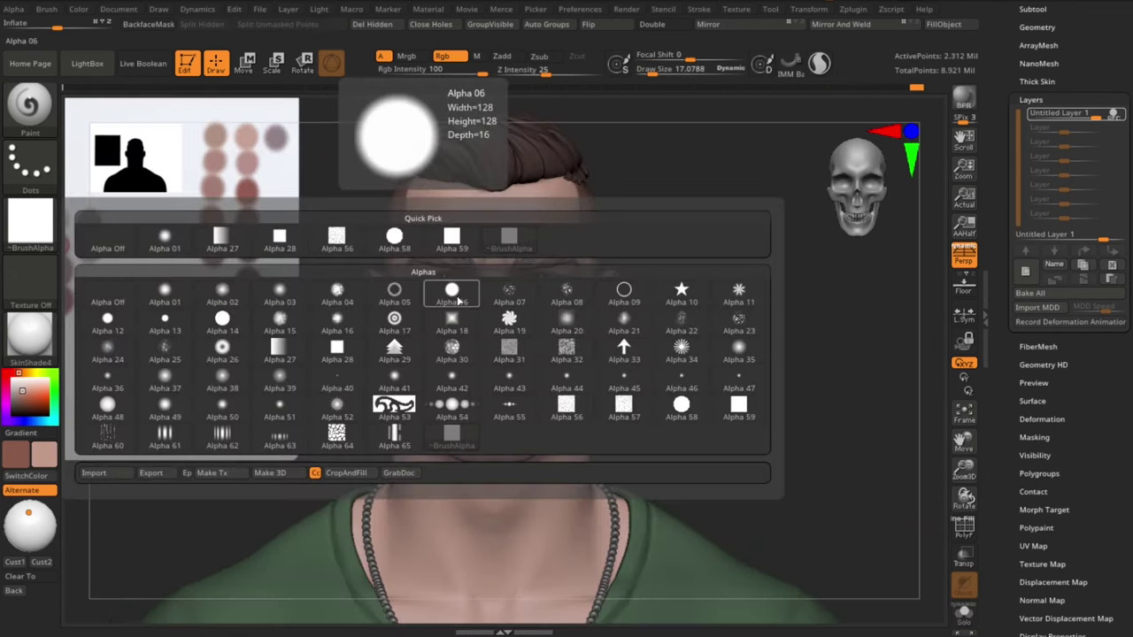
Step: Give the Paint brush Alpha 06 and a Spray stroke with Placement about 0.72 and Flow about 0.02
click(458, 298)
click(41, 173)
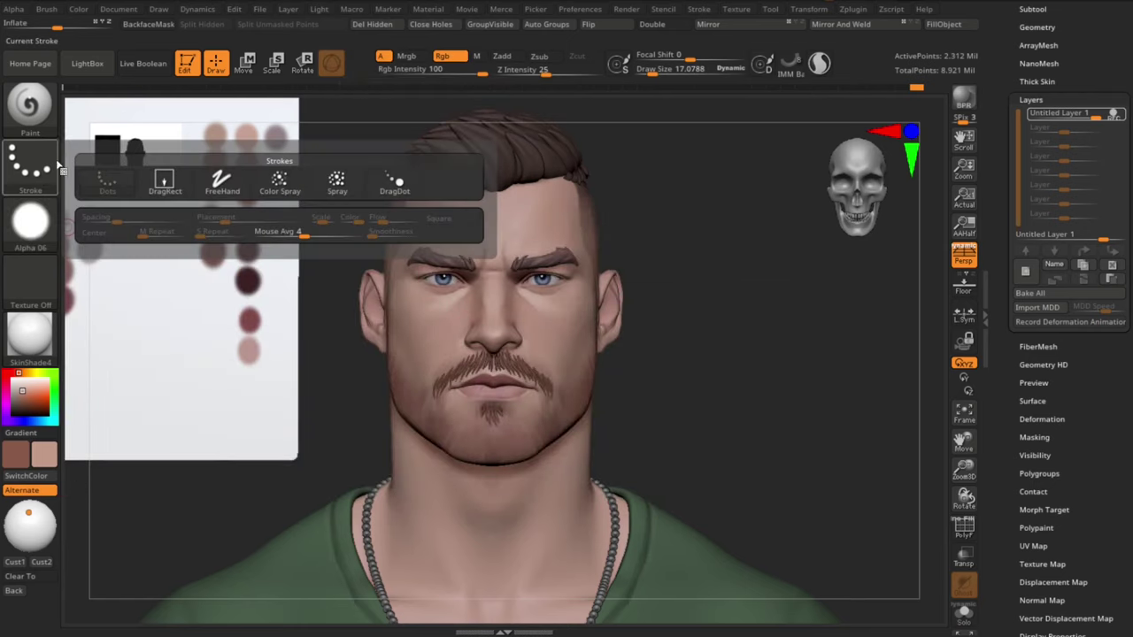
click(338, 186)
click(30, 159)
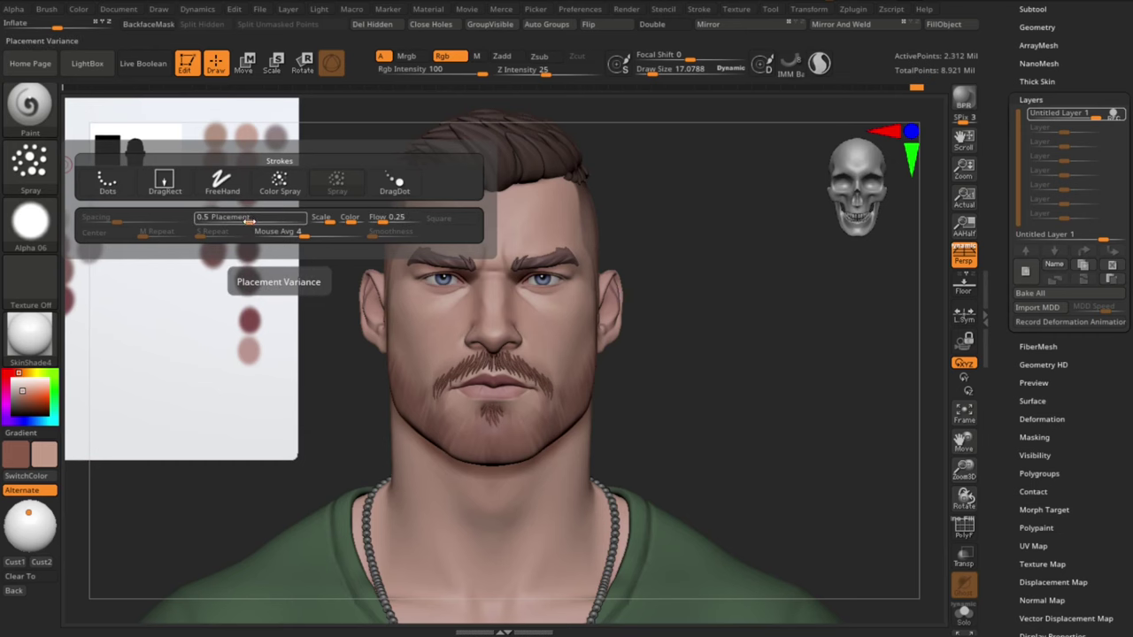
drag(250, 221, 271, 220)
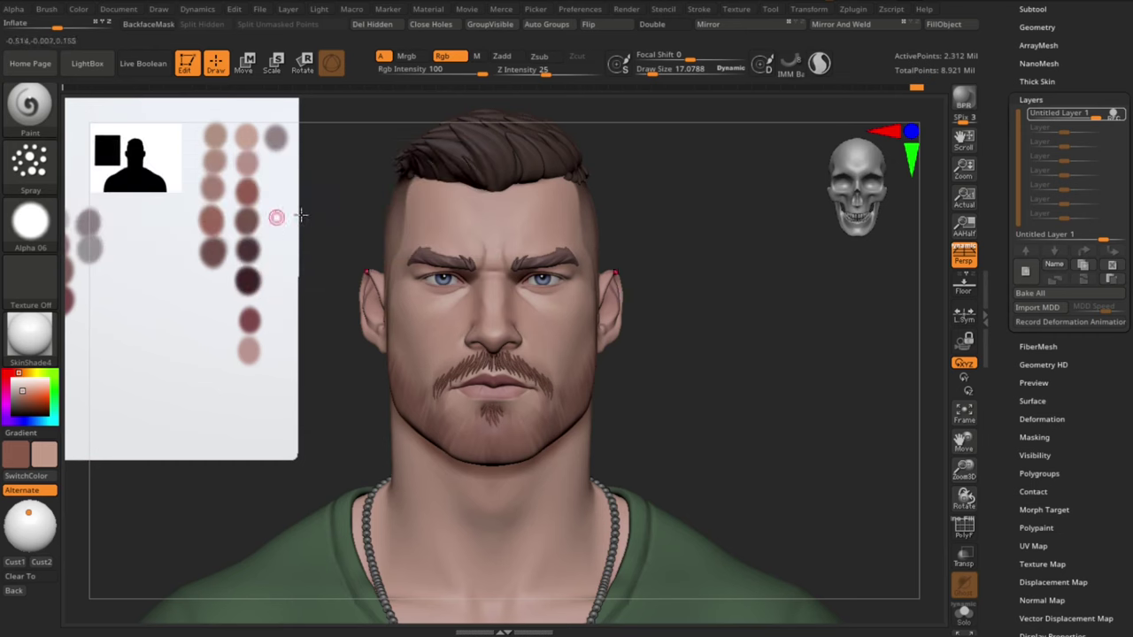
click(30, 165)
drag(379, 220, 373, 219)
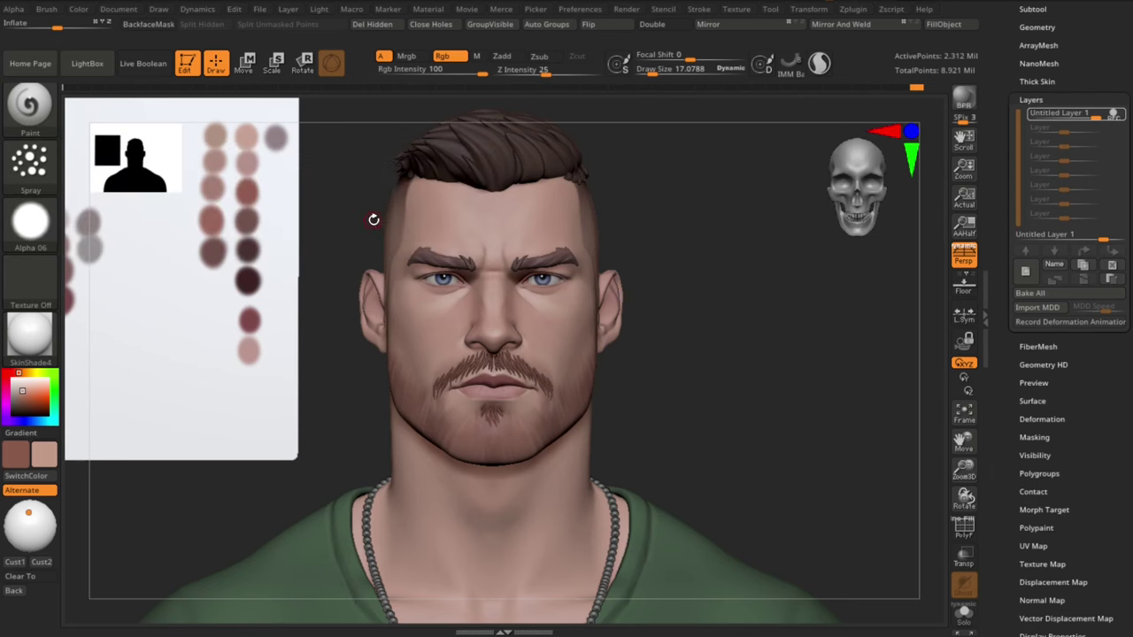
Step: Try spraying fine skin spots on the cheek at a Draw Size of about 13.5, and undo the stroke
drag(668, 248, 608, 265)
alt+drag(683, 348, 677, 407)
key(s)
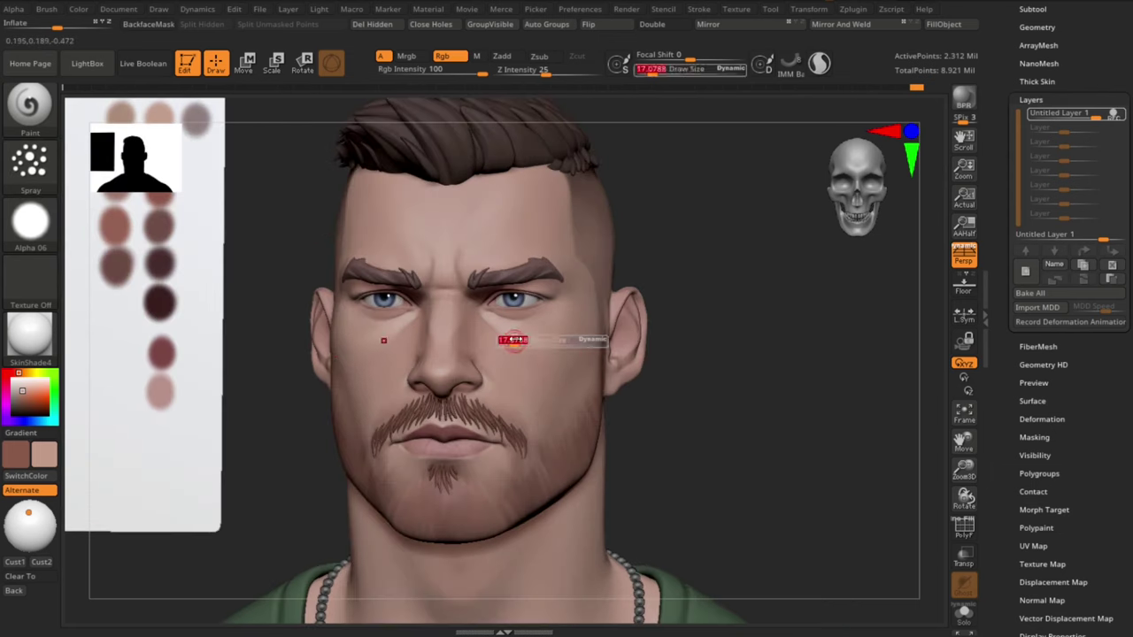
drag(514, 340, 517, 350)
key(s)
mouse_move(706, 389)
mouse_down()
mouse_move(726, 384)
mouse_move(713, 345)
mouse_up()
key(c)
mouse_move(732, 301)
alt+mouse_down()
mouse_move(735, 274)
mouse_move(733, 290)
alt+mouse_up()
drag(521, 352, 542, 375)
key(ctrl+z)
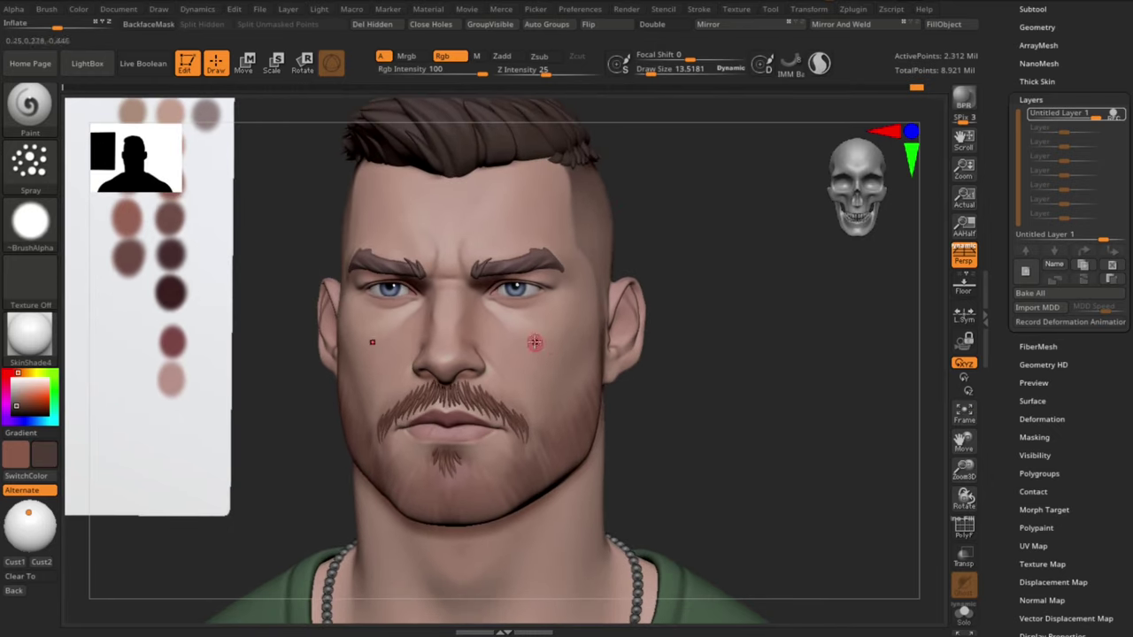
Step: Sample a greyish brown and test the spray on the cheek at a Draw Size of about 33, undoing the test stroke
click(31, 166)
key(c)
key(])
key(])
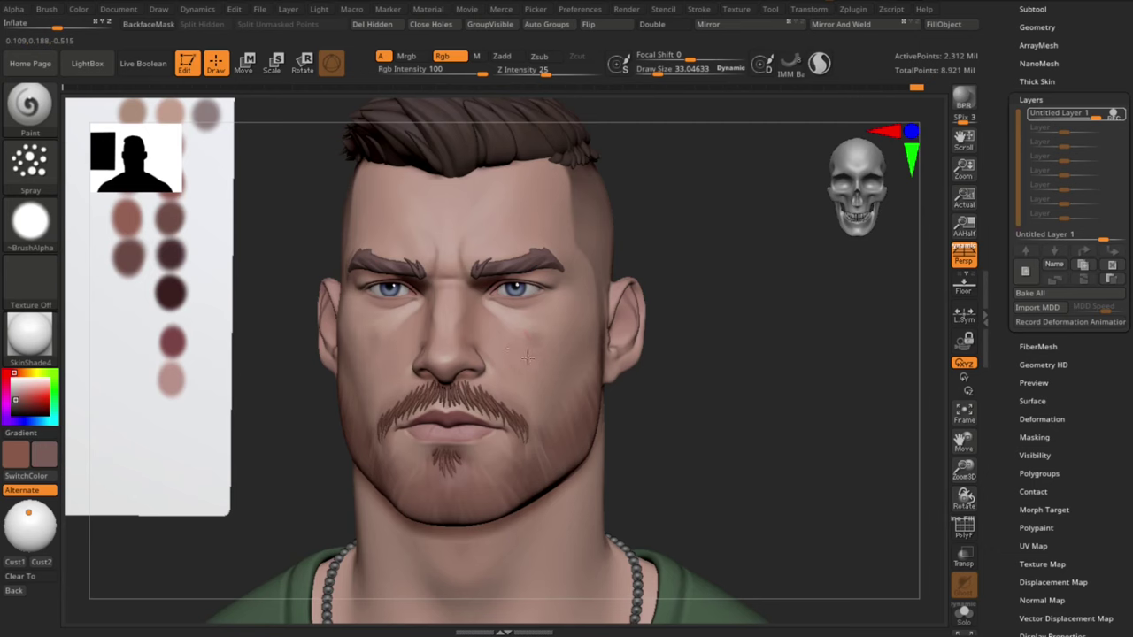
key(ctrl+z)
Step: Reduce the Draw Size to about 15.2 and set the Focal Shift to -77
key(s)
drag(506, 335, 500, 335)
drag(690, 58, 651, 59)
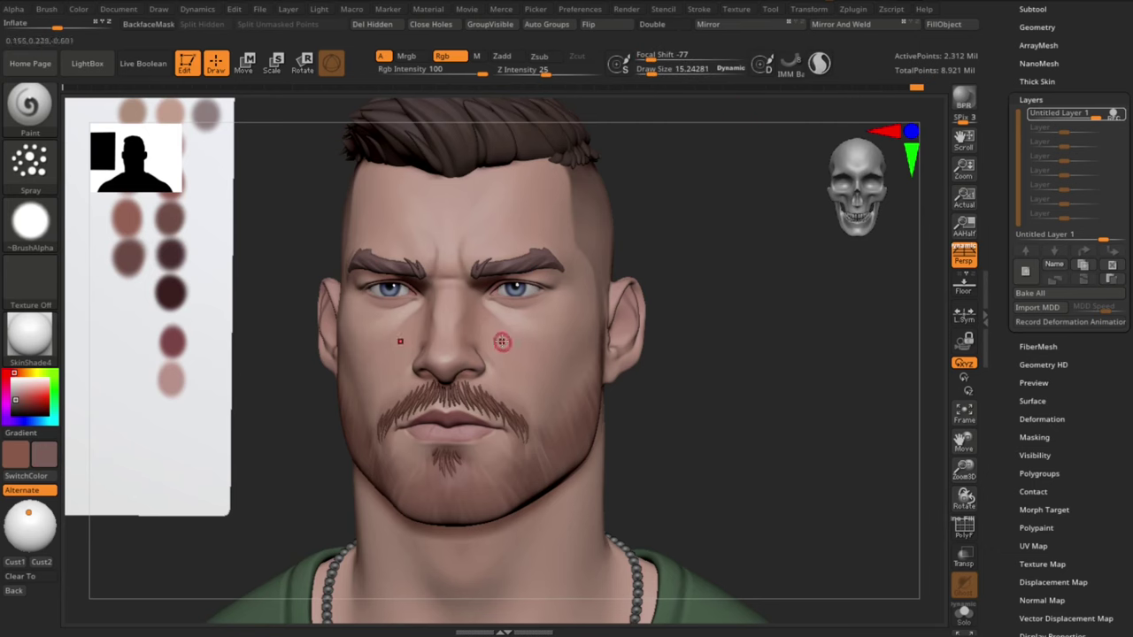
Step: Give the spray Paint brush Alpha 58 and reduce the Draw Size to about 10.4
click(35, 160)
click(38, 227)
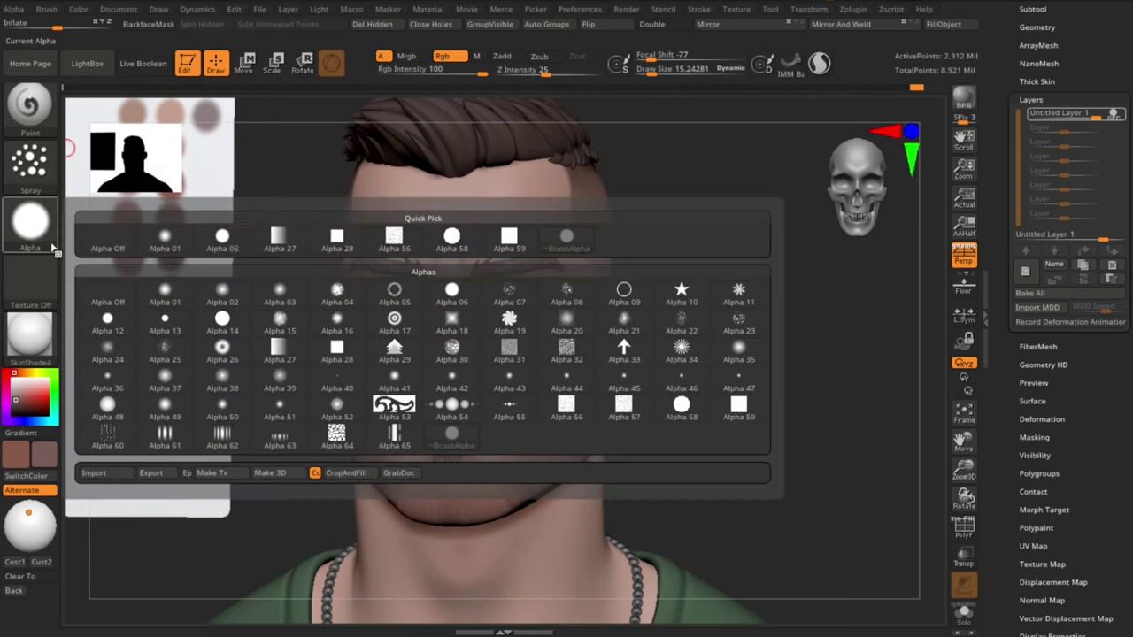
click(451, 236)
key(s)
drag(509, 341, 505, 341)
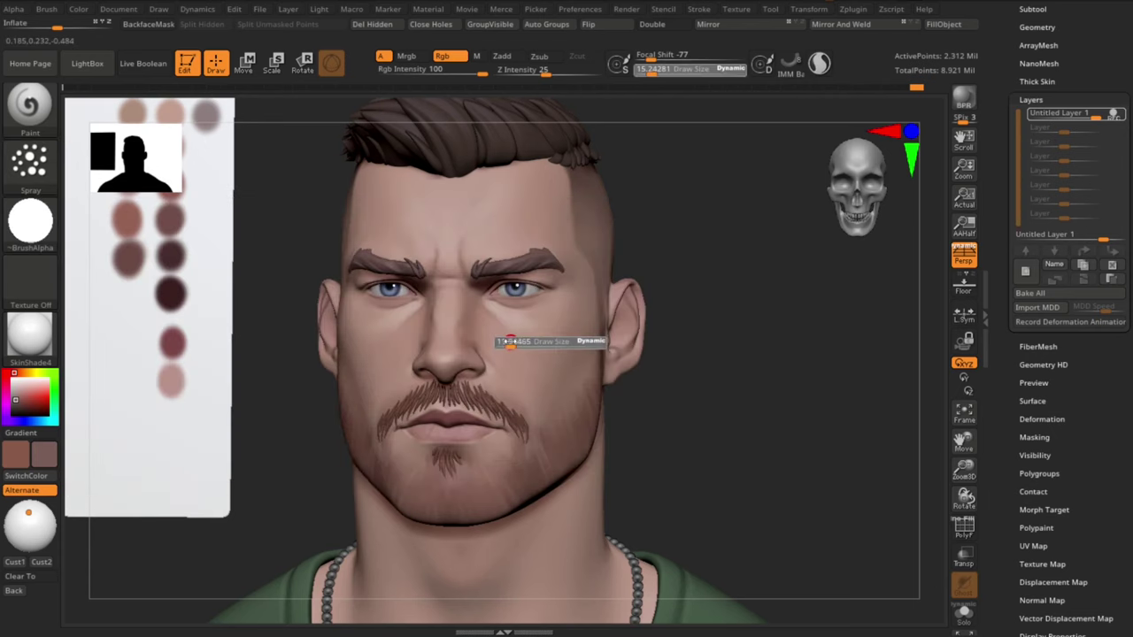
Step: Set the Spray stroke's Placement to about 0.87 and Flow to about 0.017, with a Draw Size of about 9
click(31, 161)
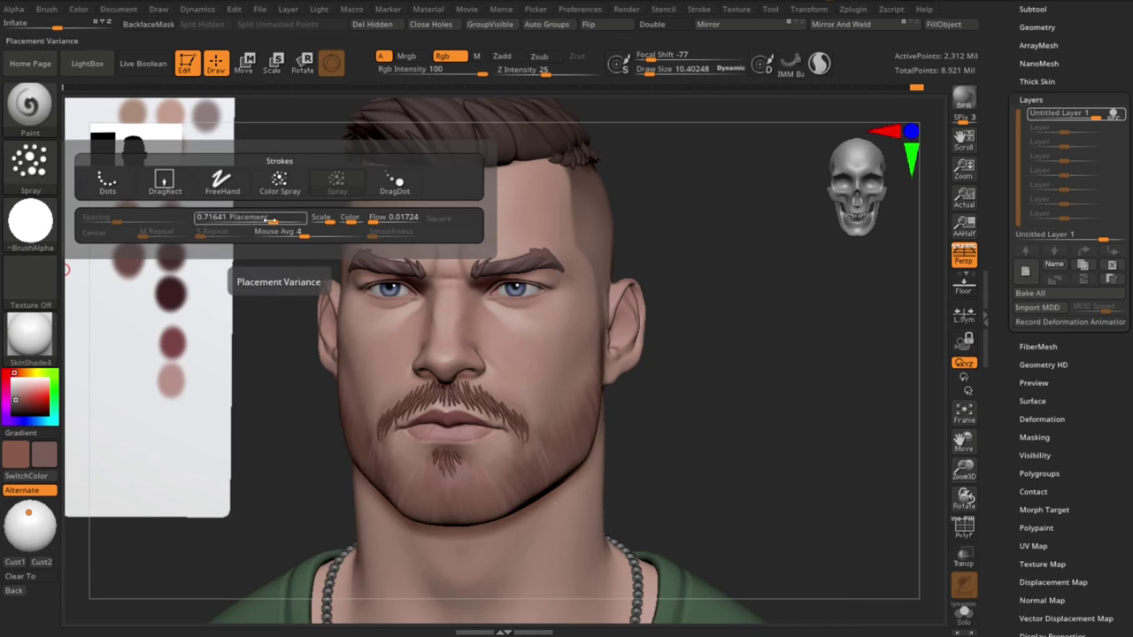
drag(270, 220, 222, 219)
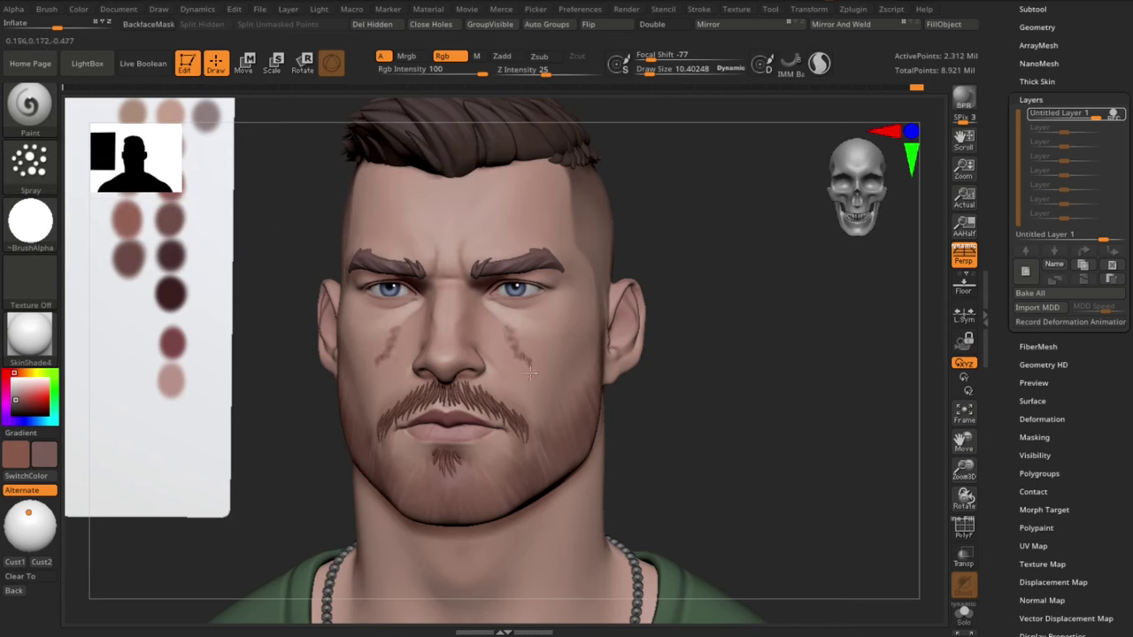
click(40, 168)
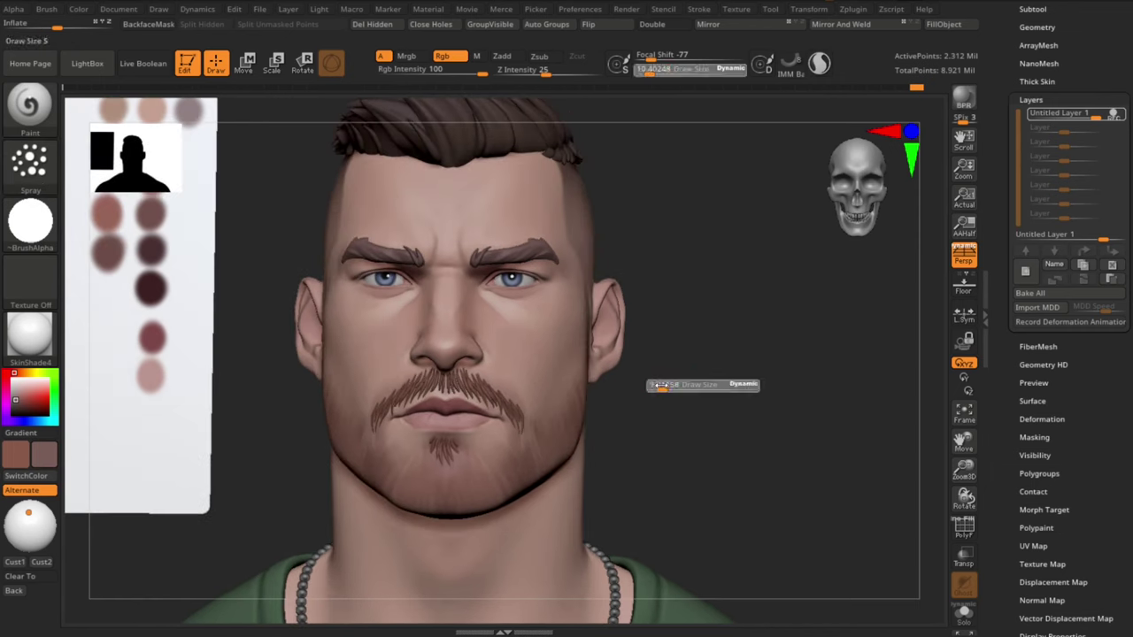
click(29, 164)
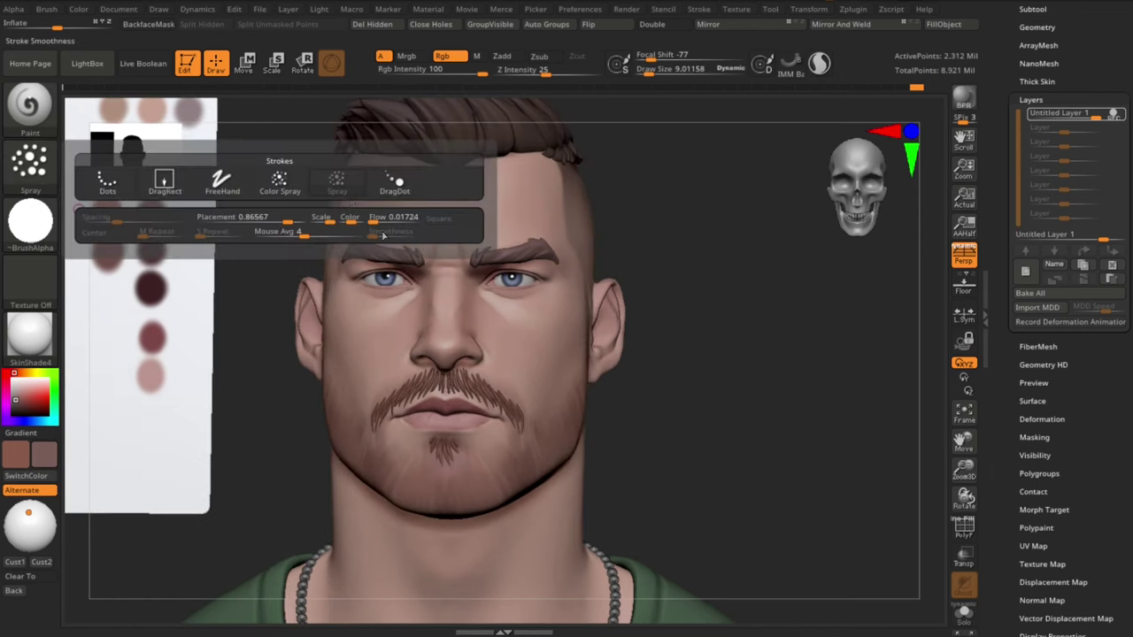
drag(374, 221, 371, 221)
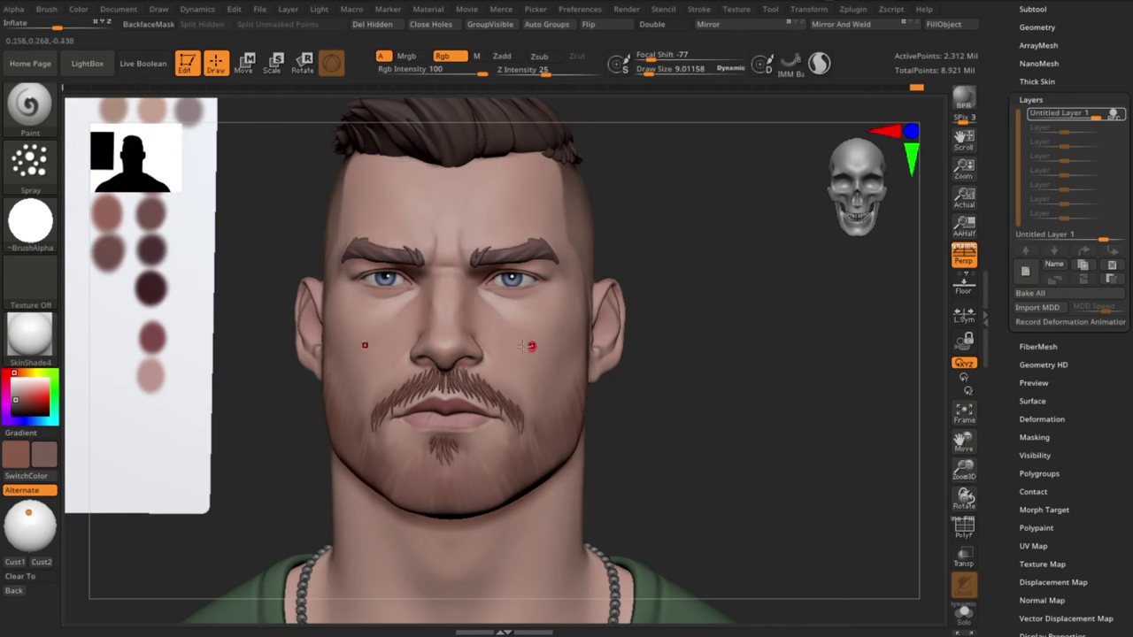
Step: Sample a reddish brown skin colour and spray fine spots over both cheeks and towards the ears
alt+drag(708, 423, 705, 456)
alt+drag(724, 375, 860, 410)
key(c)
mouse_move(790, 425)
alt+mouse_down()
mouse_move(769, 405)
mouse_move(740, 414)
mouse_move(840, 428)
alt+mouse_up()
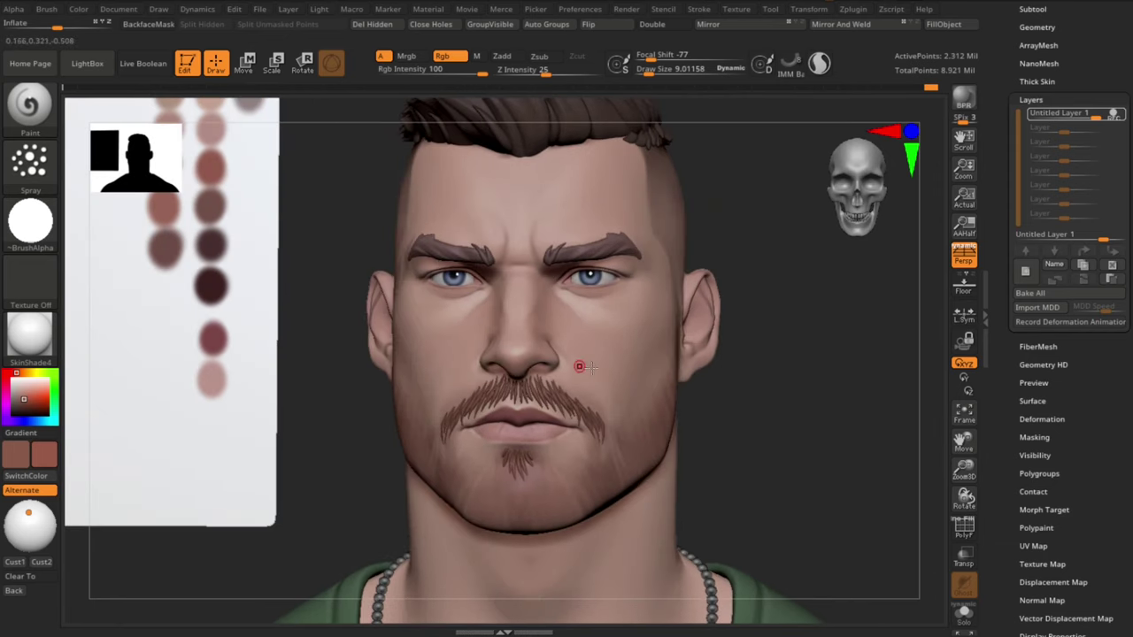
right_drag(619, 369, 472, 328)
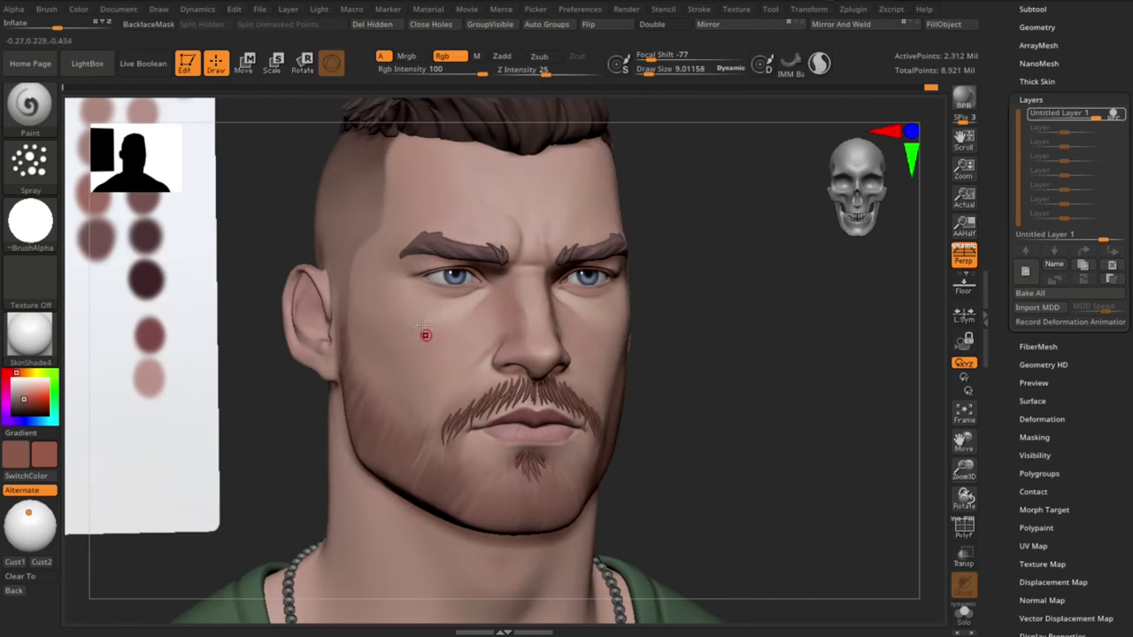
mouse_move(781, 437)
shift+mouse_down()
mouse_move(791, 463)
mouse_move(737, 447)
shift+mouse_up()
right_drag(595, 339, 652, 336)
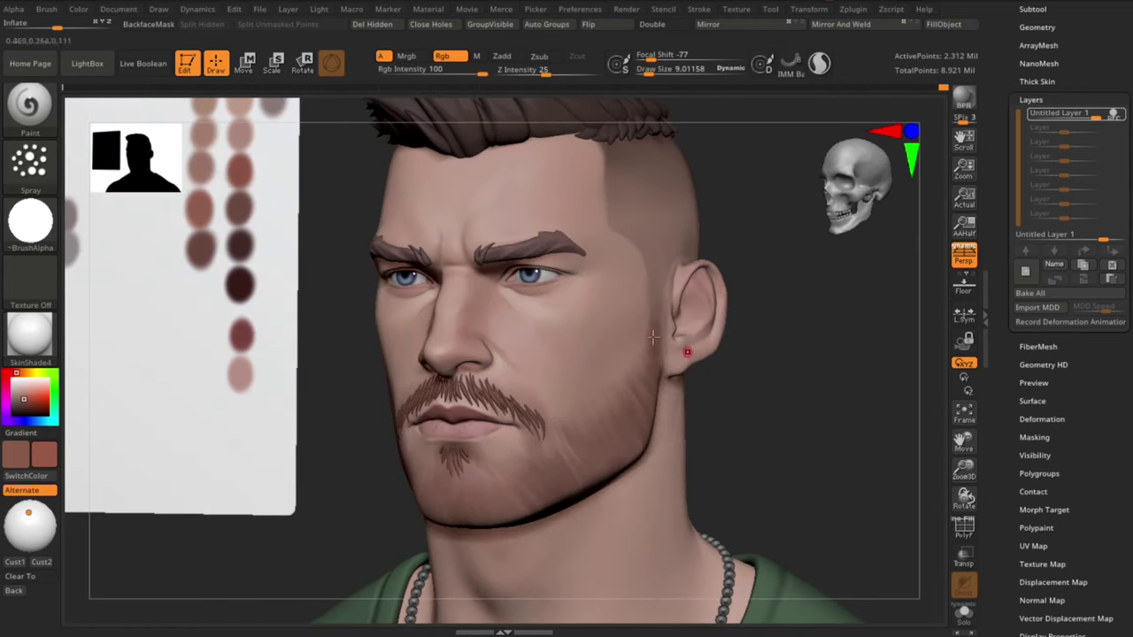
shift+drag(734, 389, 788, 478)
Step: Continue spraying faint skin spots over the nose, the sides of the face and the temple
drag(713, 423, 660, 411)
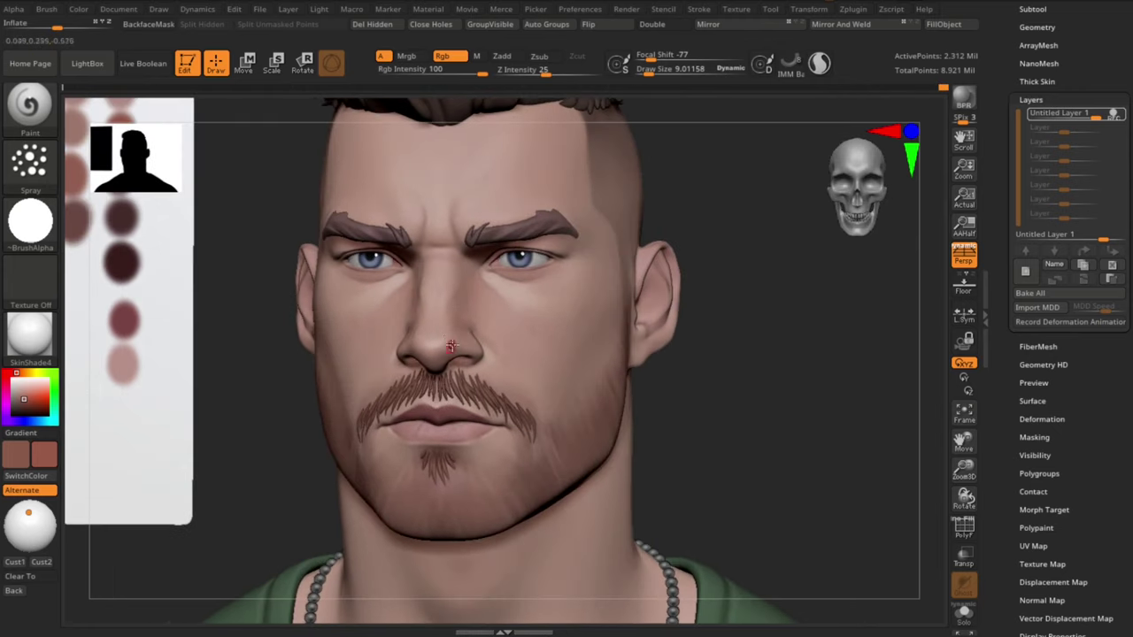
drag(793, 447, 772, 431)
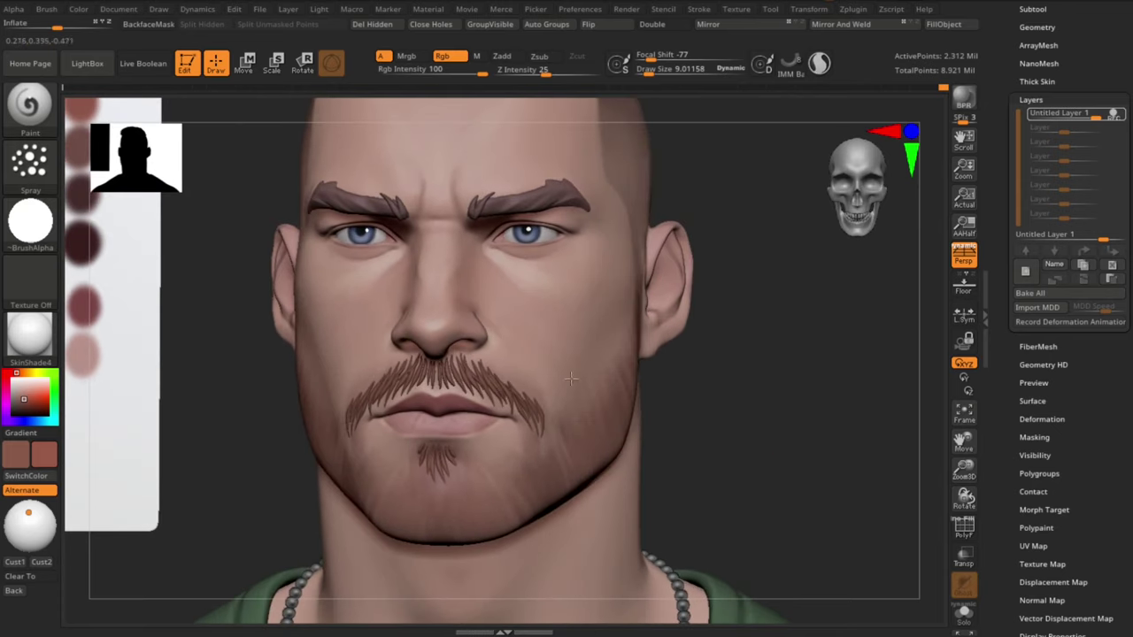
drag(696, 418, 637, 414)
right_drag(752, 416, 336, 377)
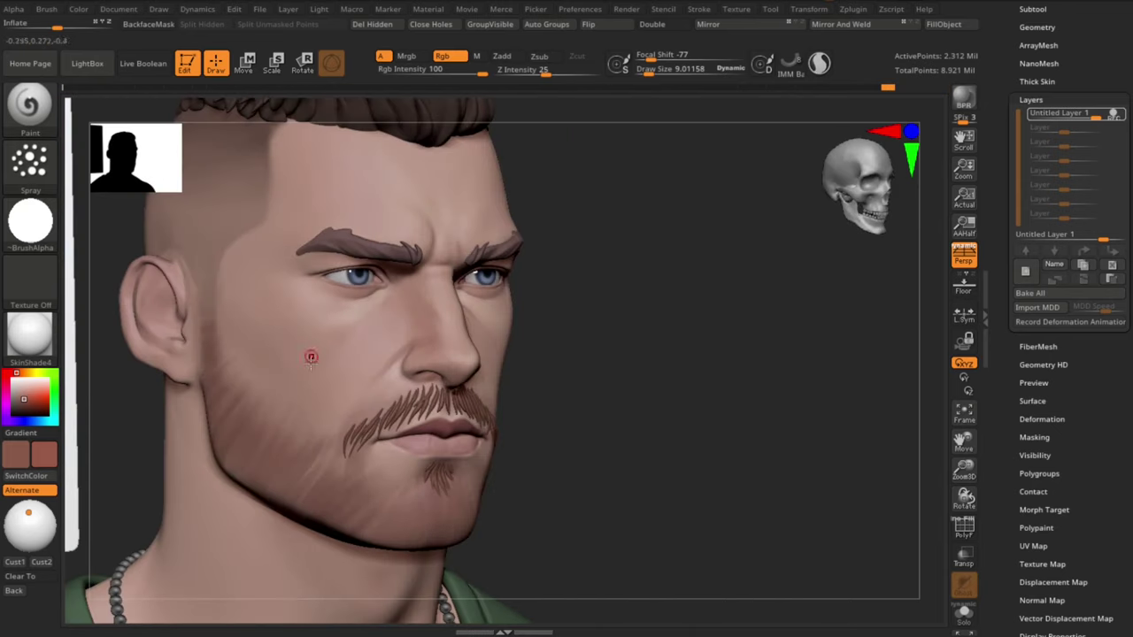
drag(801, 438, 695, 385)
right_drag(695, 383, 500, 351)
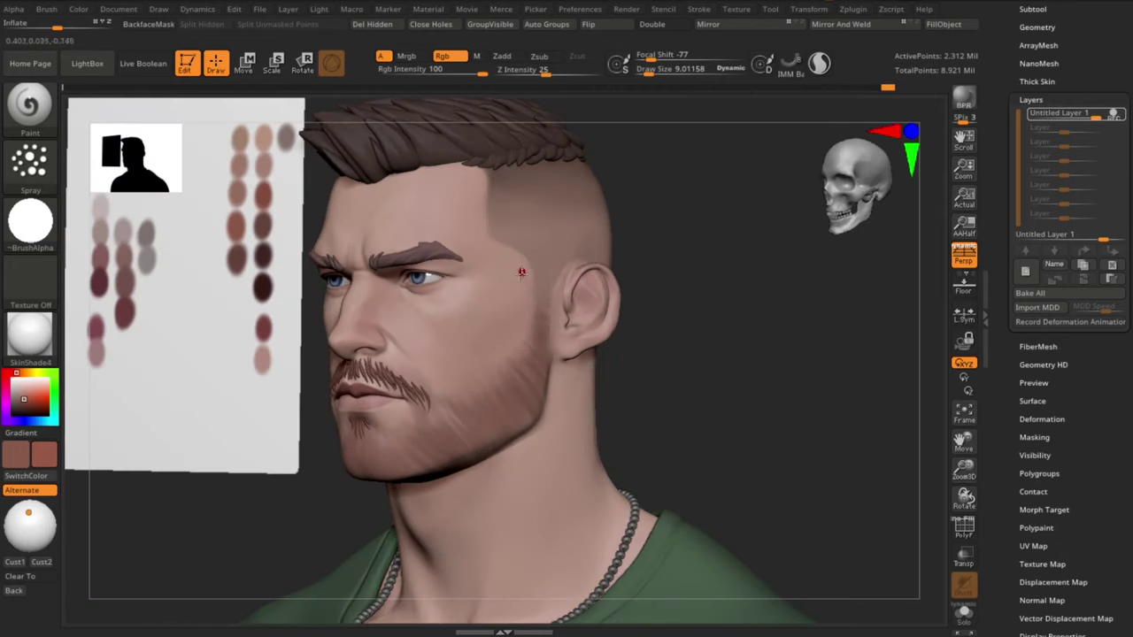
drag(631, 394, 719, 396)
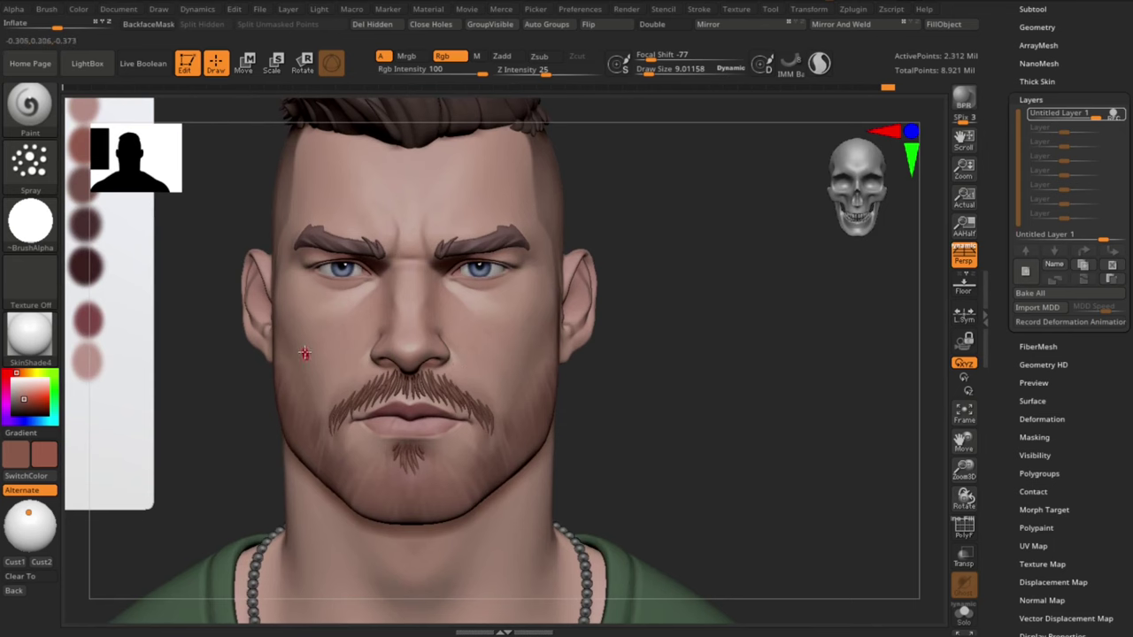
right_drag(711, 454, 694, 420)
Step: Switch the Paint brush to a Dots stroke with Alpha 59 and raise the Draw Size to about 21
click(30, 160)
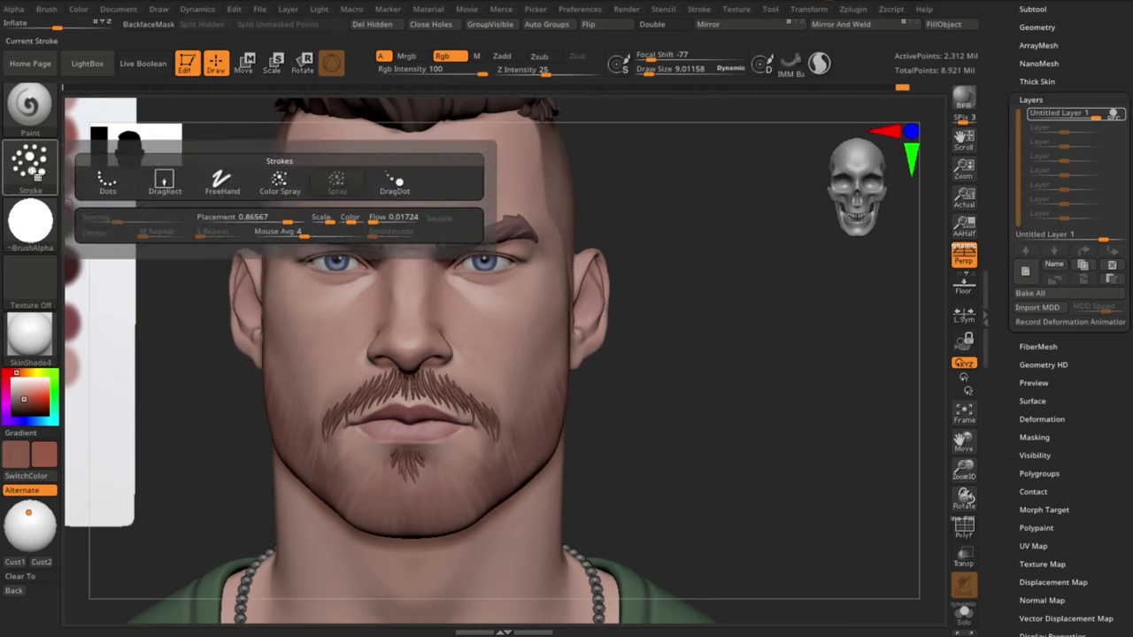
click(115, 186)
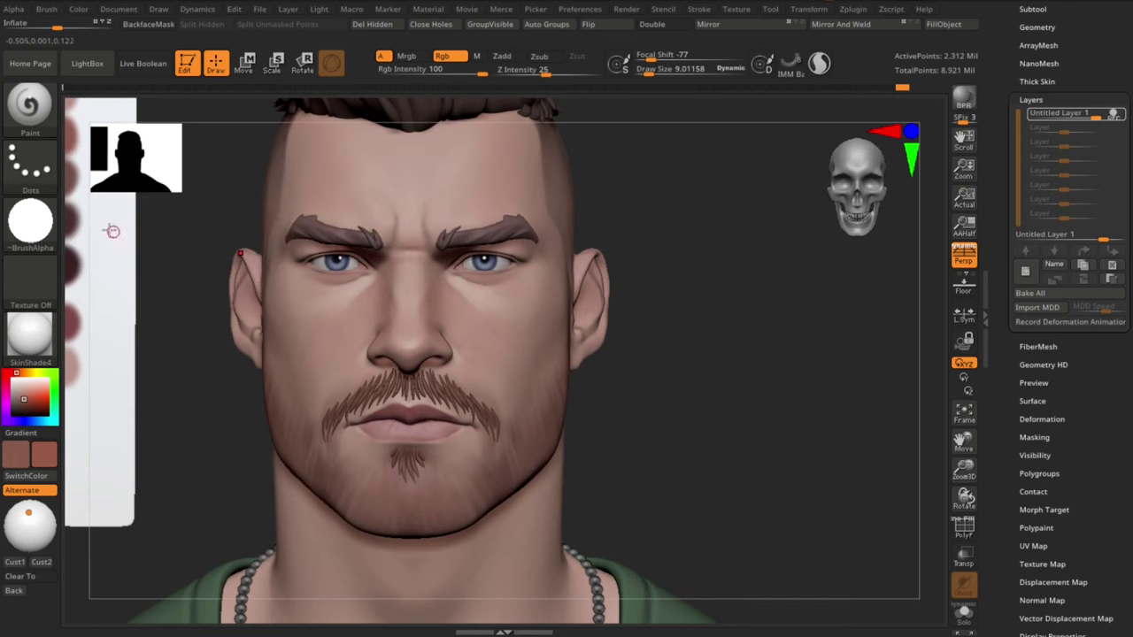
click(41, 227)
click(164, 240)
click(36, 228)
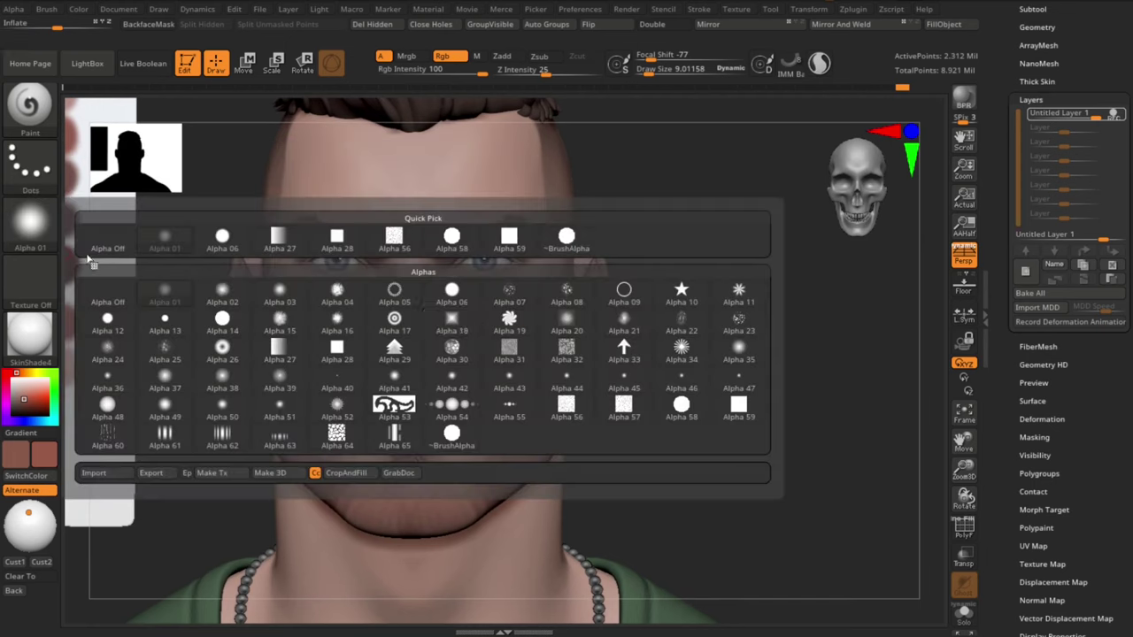
click(739, 409)
key(s)
drag(401, 284, 406, 285)
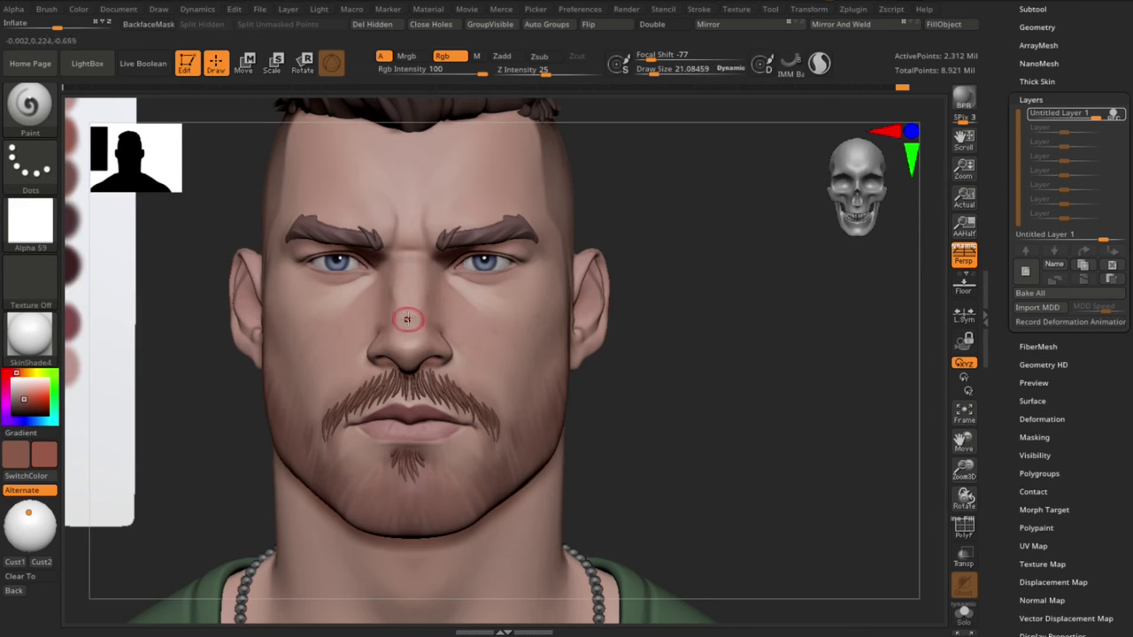
Step: Sample a skin tone, give the Paint brush Alpha 06 and adjust the Draw Size for facial detail
key(c)
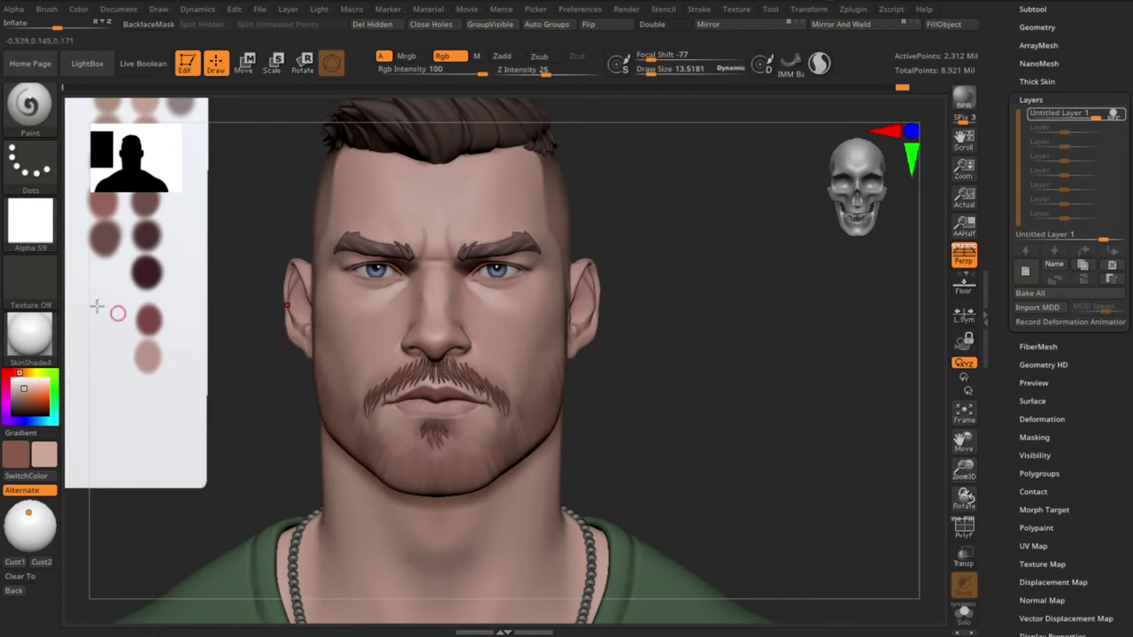
click(30, 223)
click(232, 251)
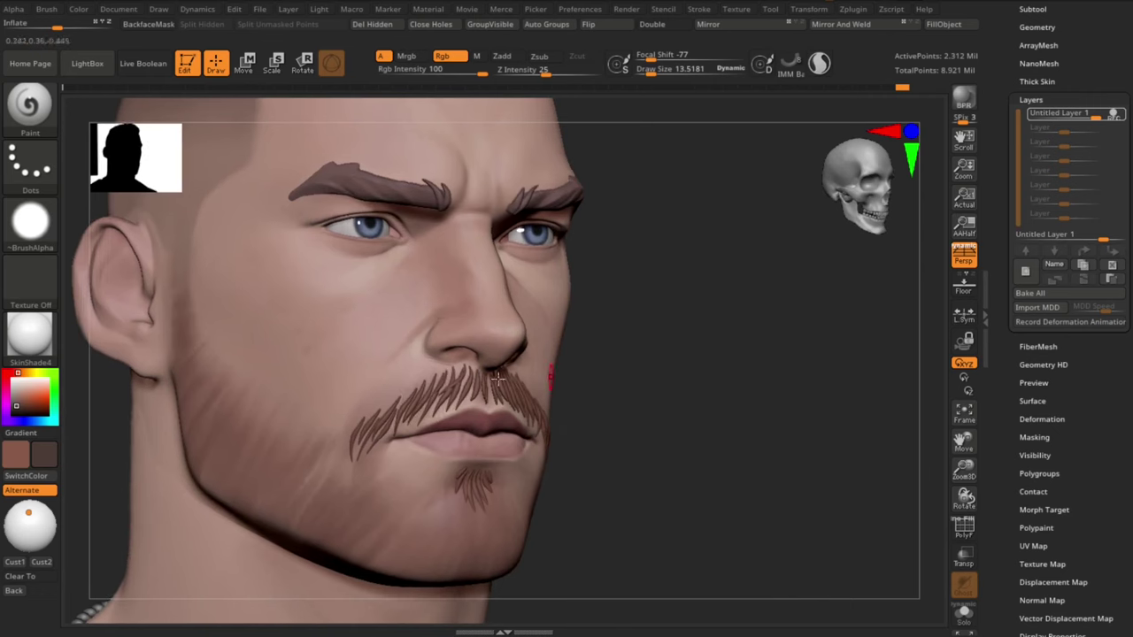
key(s)
drag(310, 353, 306, 355)
key(s)
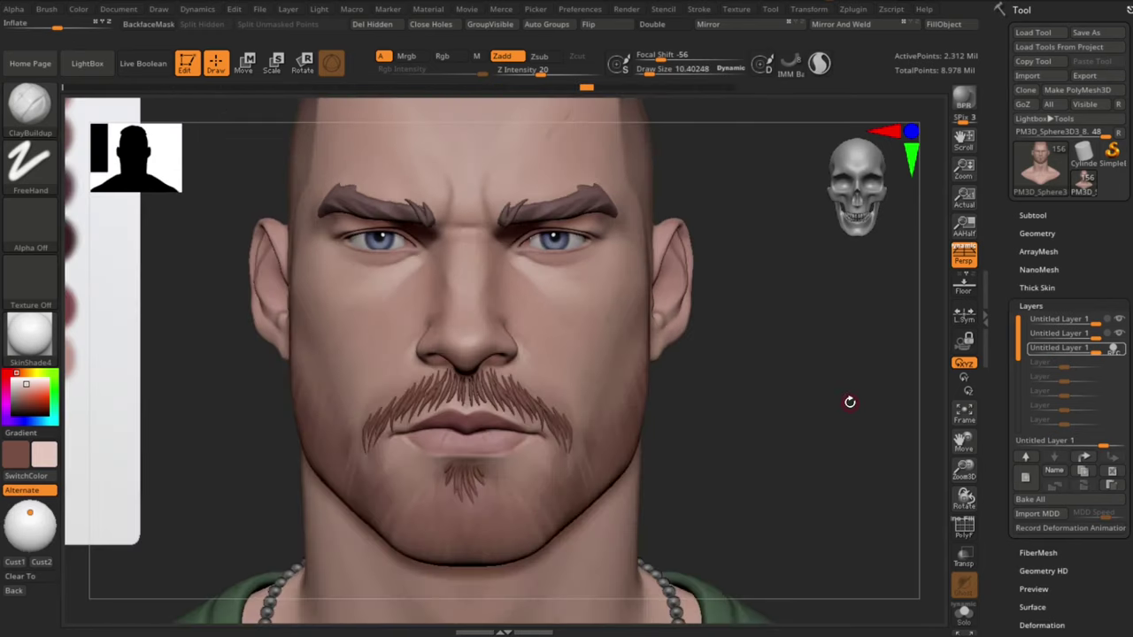
Step: Carve a forked scar across the cheek below the eye with DamStandard at a Draw Size of about 21
key(b)
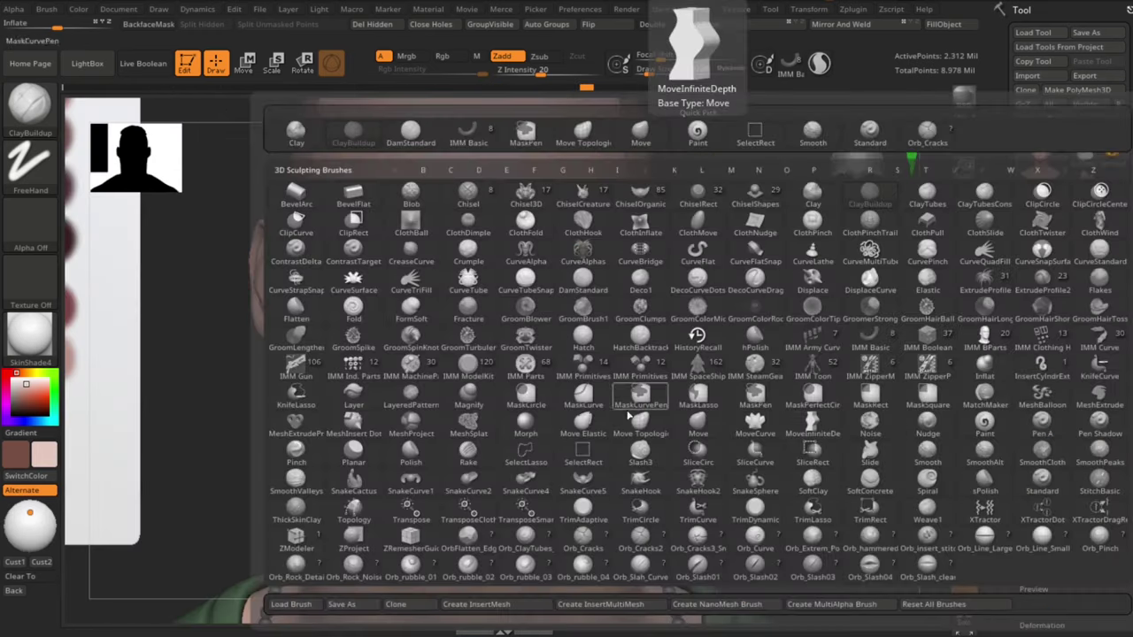
key(d)
key(s)
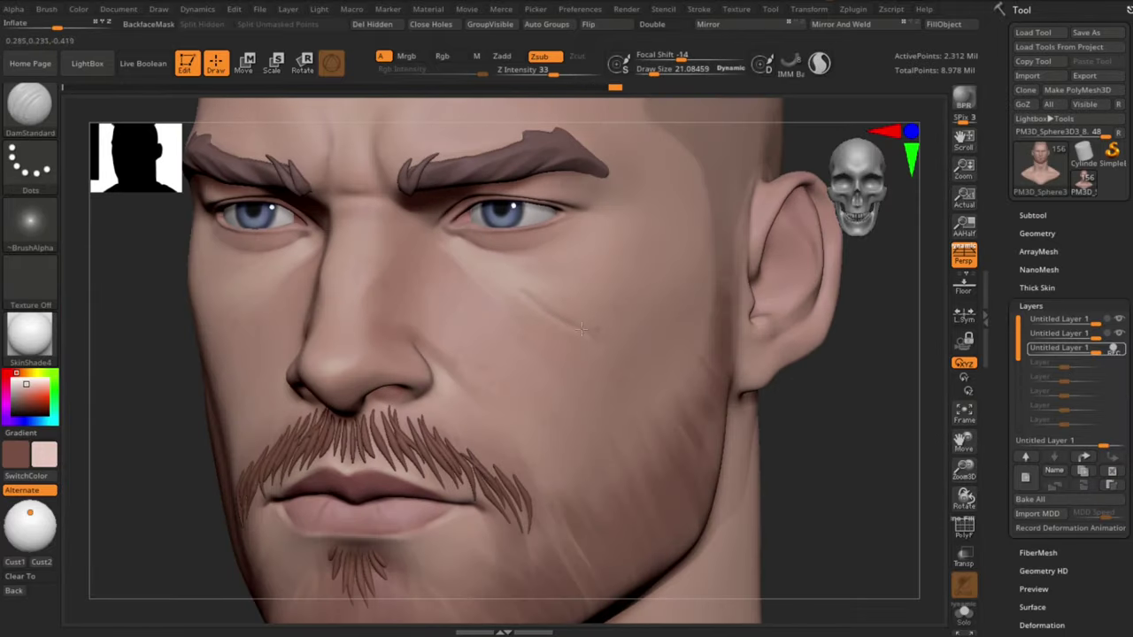
mouse_move(862, 493)
mouse_down()
mouse_move(815, 448)
mouse_move(827, 486)
mouse_move(770, 486)
mouse_up()
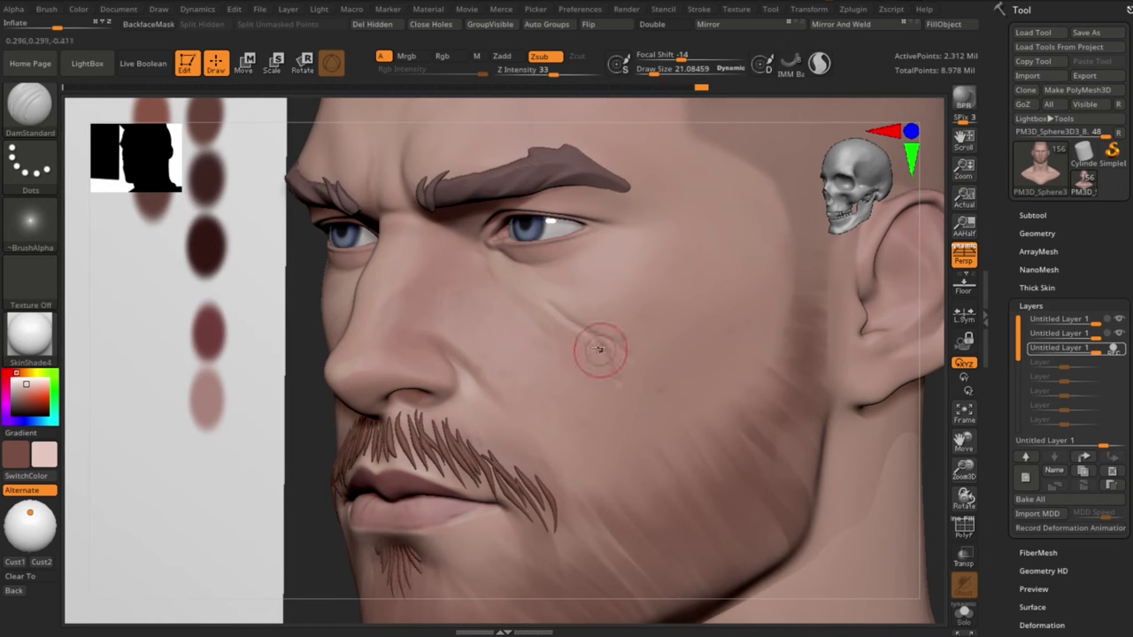
mouse_move(934, 460)
mouse_down()
mouse_move(888, 470)
mouse_move(895, 501)
mouse_up()
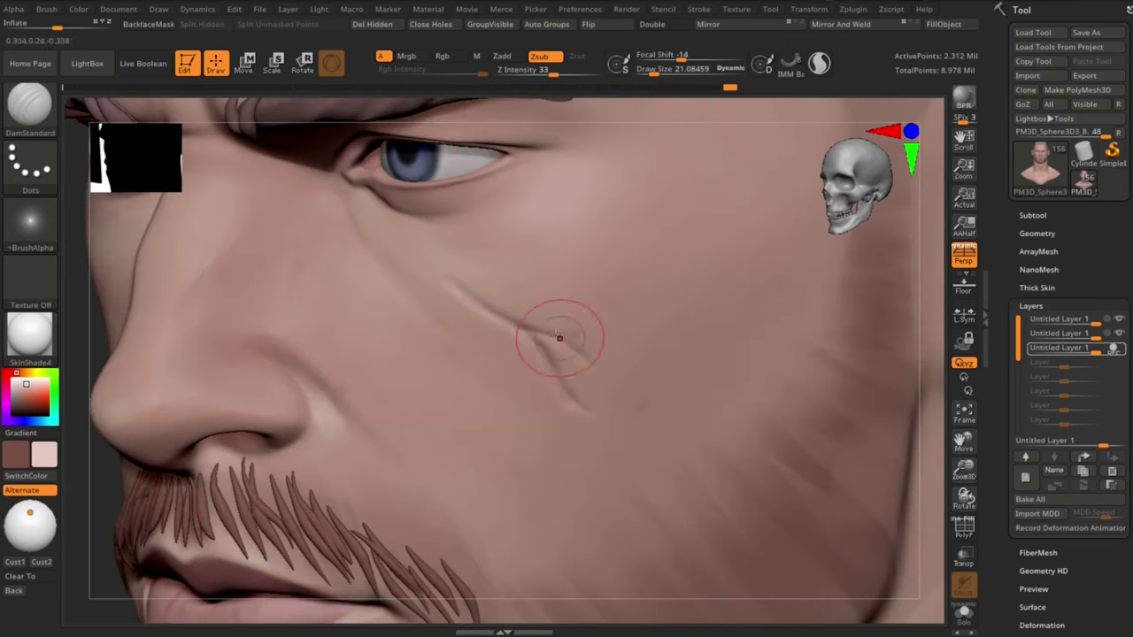
drag(558, 336, 611, 376)
Step: Refine the cheek scar with finer DamStandard cuts at its fork, using a Draw Size of about 10.4
mouse_move(823, 434)
mouse_down()
mouse_move(961, 440)
mouse_move(921, 443)
mouse_up()
drag(482, 292, 531, 345)
alt+drag(832, 434, 837, 478)
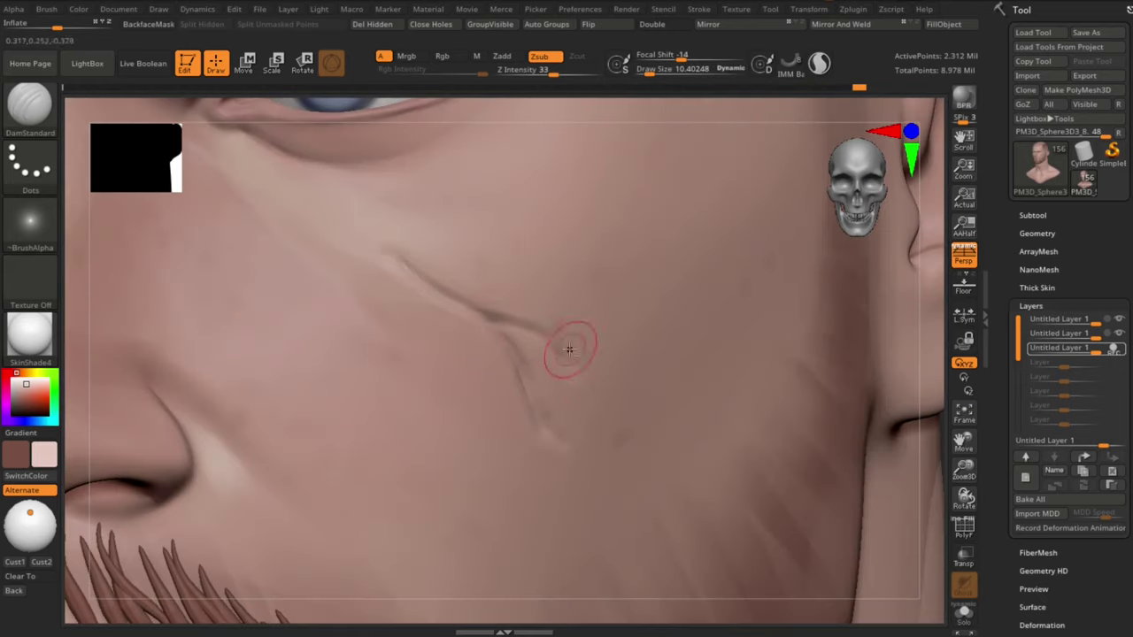
drag(569, 350, 580, 364)
mouse_move(930, 442)
alt+mouse_down()
mouse_move(865, 384)
mouse_move(819, 452)
mouse_move(867, 481)
alt+mouse_up()
Step: Undo the last scar strokes and recarve the scar's lower branch on the cheek
key(ctrl+z)
key(ctrl+z)
key(ctrl+z)
key(ctrl+z)
key(ctrl+z)
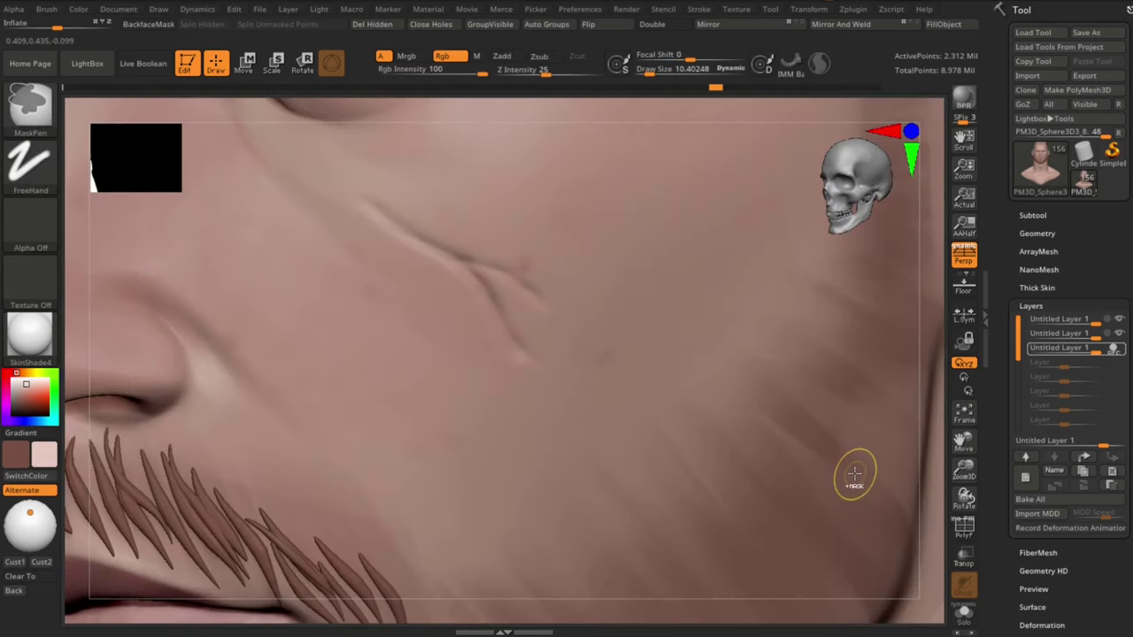
key(ctrl+z)
drag(541, 339, 529, 364)
click(531, 397)
alt+drag(924, 473, 863, 389)
click(858, 179)
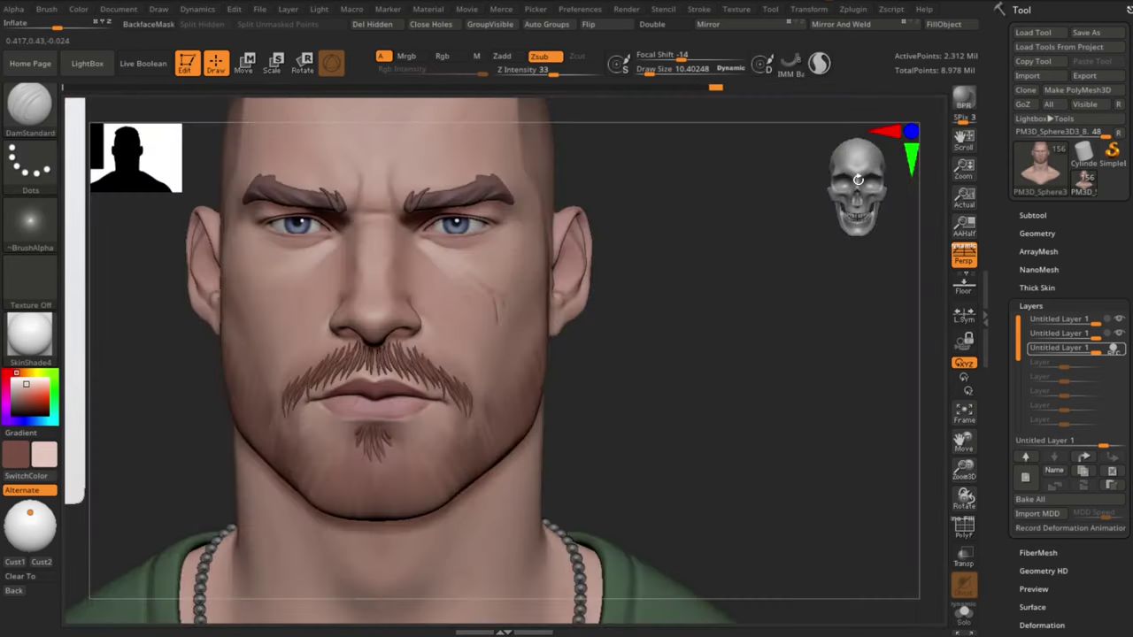
mouse_move(767, 391)
alt+mouse_down()
mouse_move(831, 456)
mouse_move(806, 422)
mouse_move(827, 463)
mouse_move(827, 450)
alt+mouse_up()
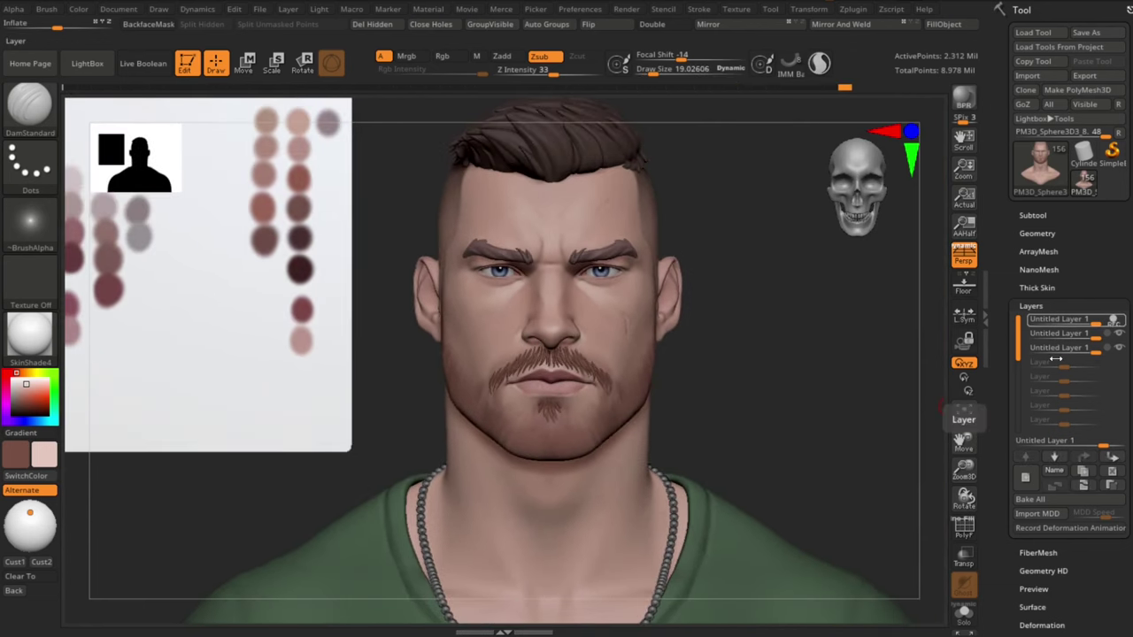
Step: Give the Paint brush Alpha 22 and a Spray stroke with Placement about 0.78 for the top layer
drag(767, 371, 822, 378)
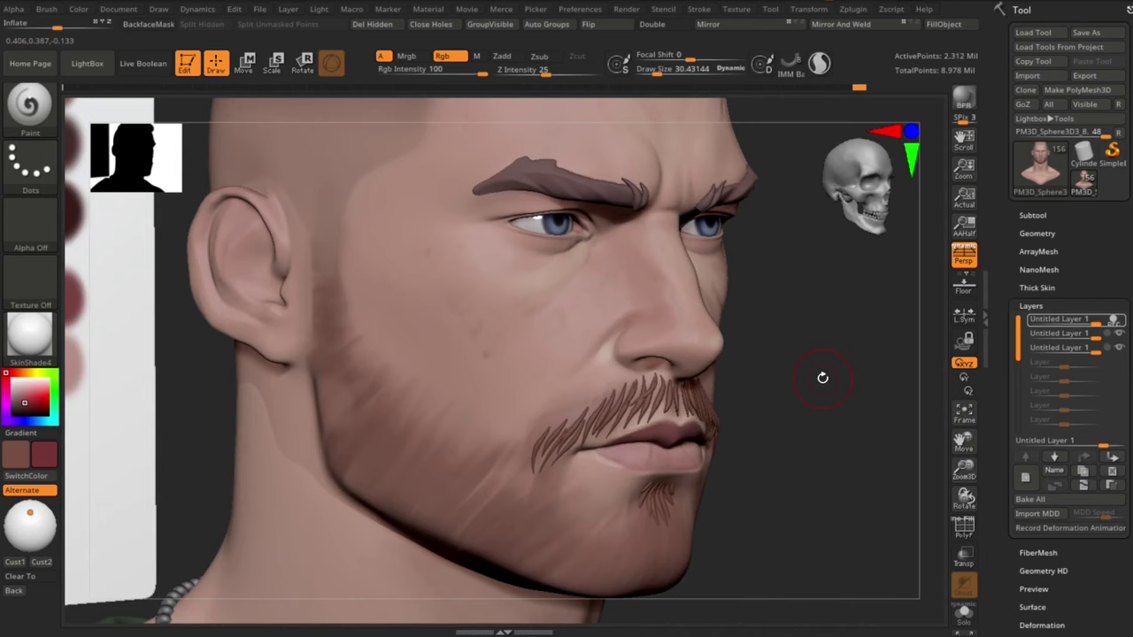
click(30, 225)
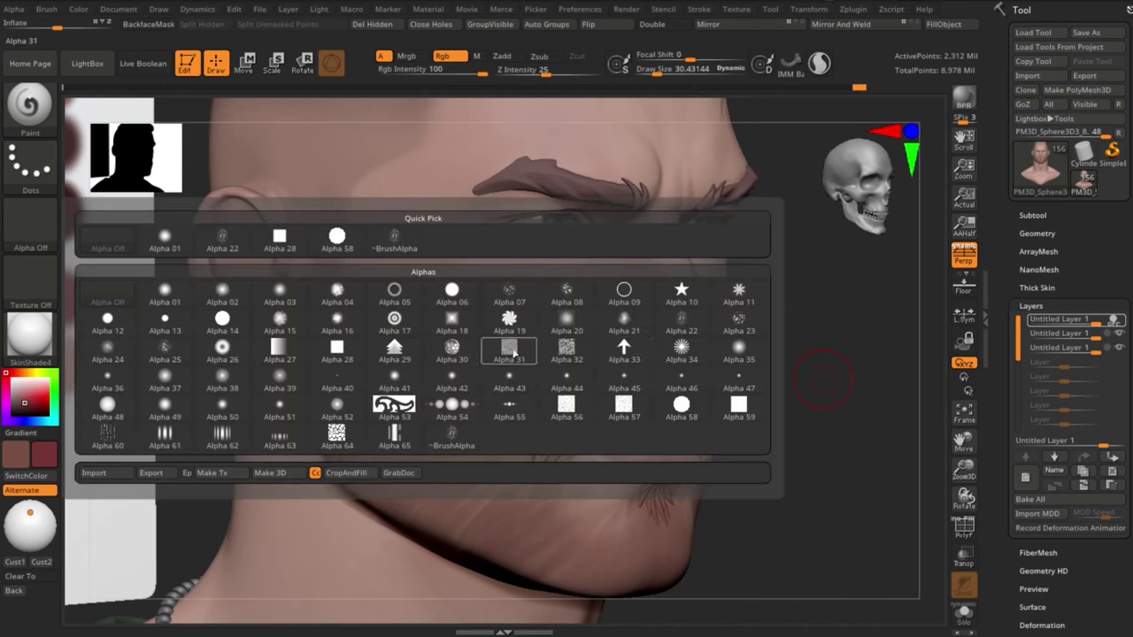
click(678, 330)
key(ctrl+z)
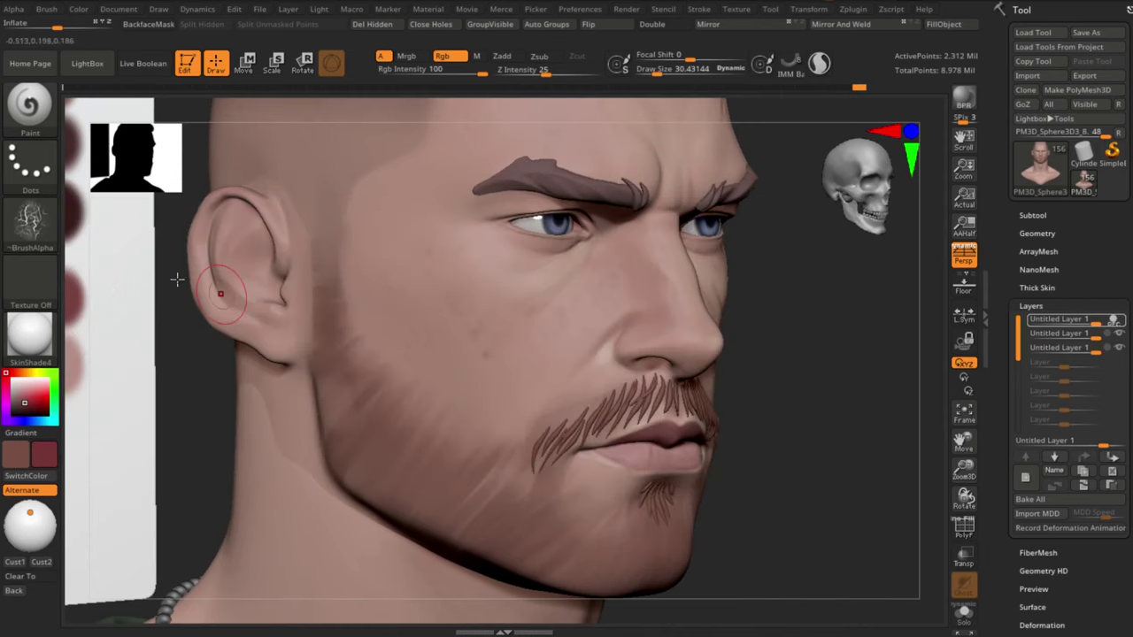
click(32, 169)
click(295, 197)
click(32, 167)
click(277, 218)
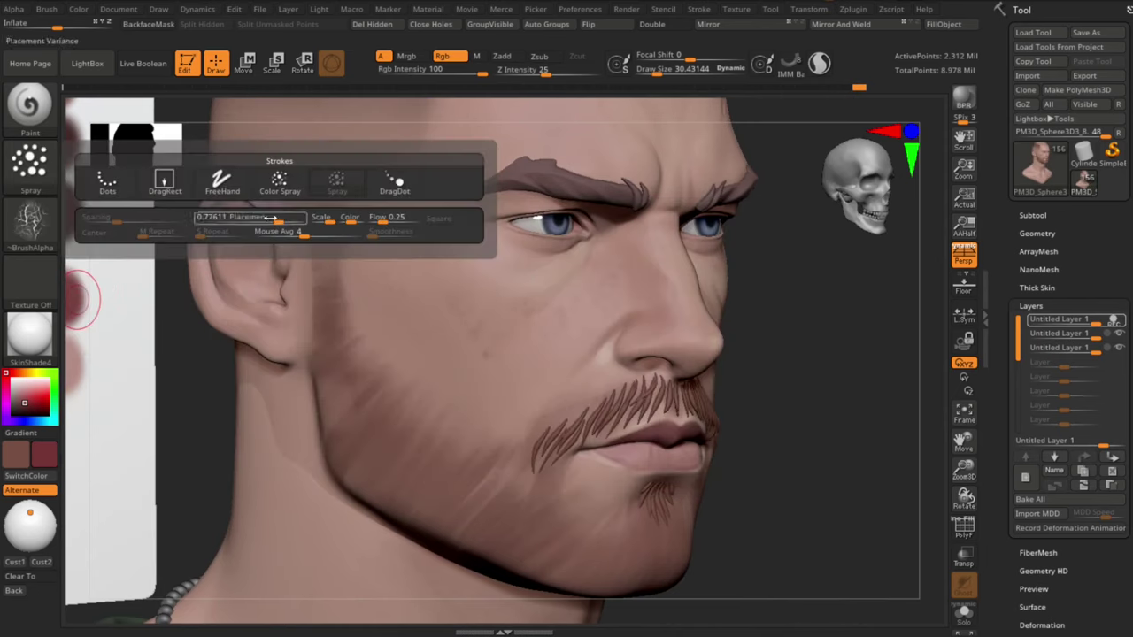
Step: Undo the test spray on the cheek, readjust the Placement and spray the vein-like texture down to the beard
drag(492, 291, 434, 332)
key(ctrl+z)
key(ctrl+z)
click(32, 166)
click(257, 218)
drag(487, 288, 423, 408)
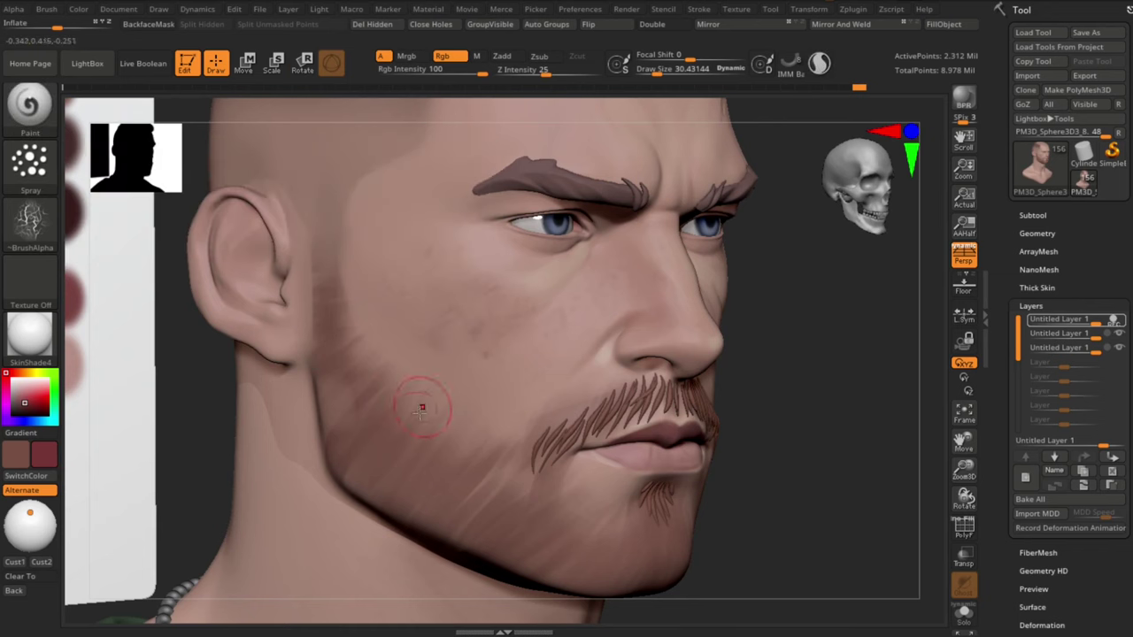
Step: Undo the last spray near the jaw and respray the cheek texture with a Draw Size of about 25.5
key(ctrl+z)
drag(885, 377, 825, 368)
key(s)
click(823, 368)
drag(723, 355, 676, 354)
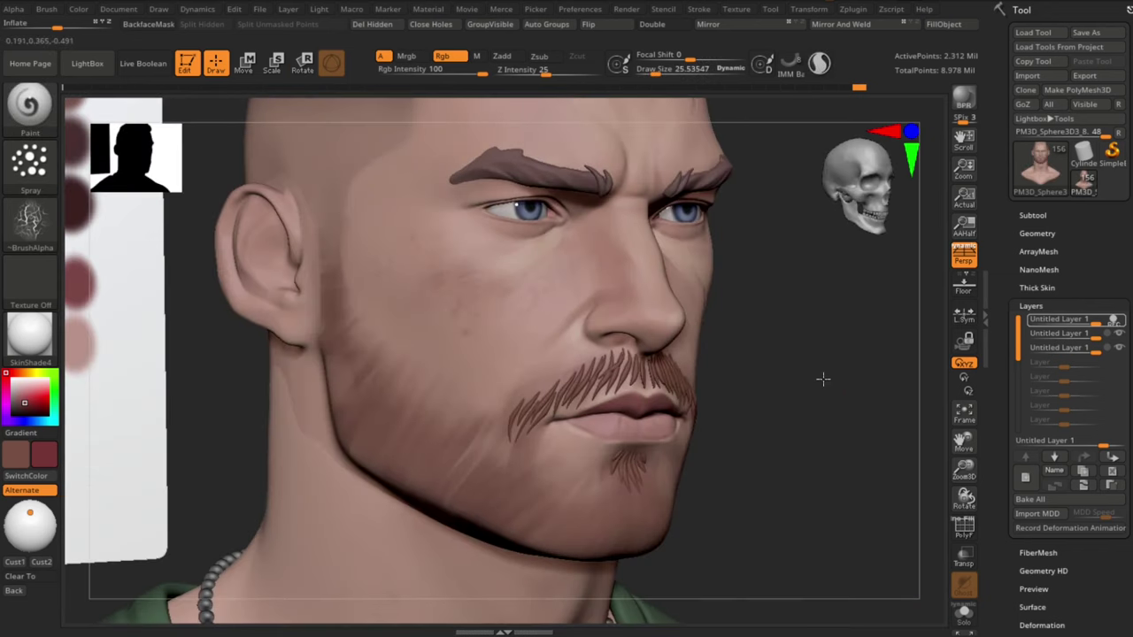
mouse_move(823, 379)
mouse_down()
mouse_move(430, 284)
mouse_move(886, 384)
mouse_move(820, 384)
mouse_move(885, 430)
mouse_up()
drag(810, 423, 872, 432)
drag(832, 394, 863, 436)
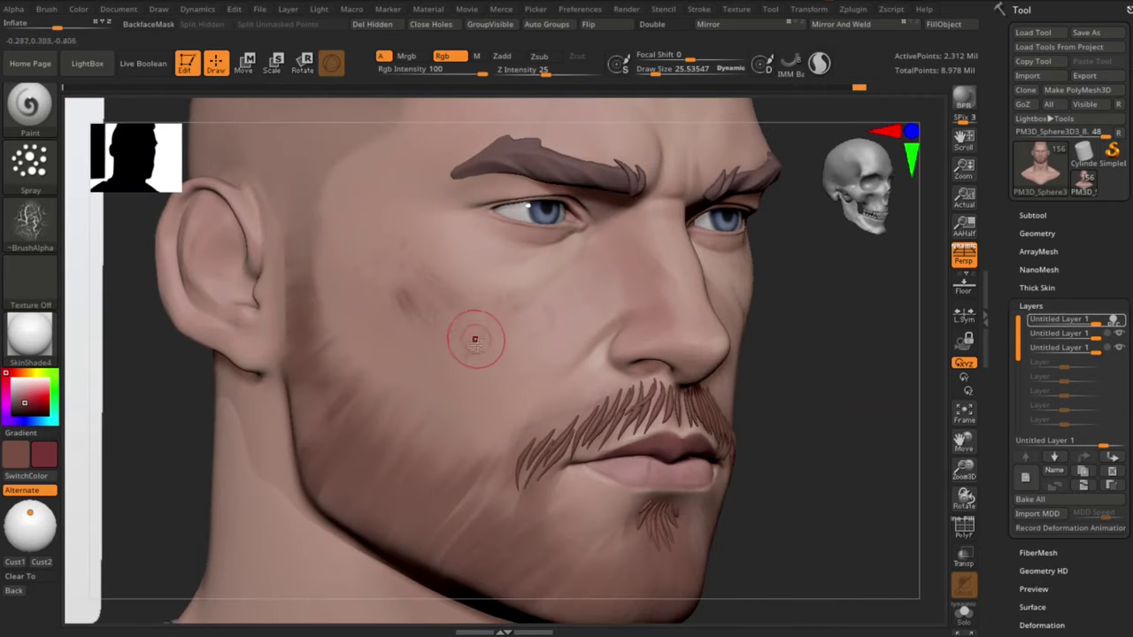
drag(782, 425, 850, 425)
mouse_move(850, 425)
alt+mouse_down()
mouse_move(883, 422)
mouse_move(870, 440)
mouse_move(801, 432)
alt+mouse_up()
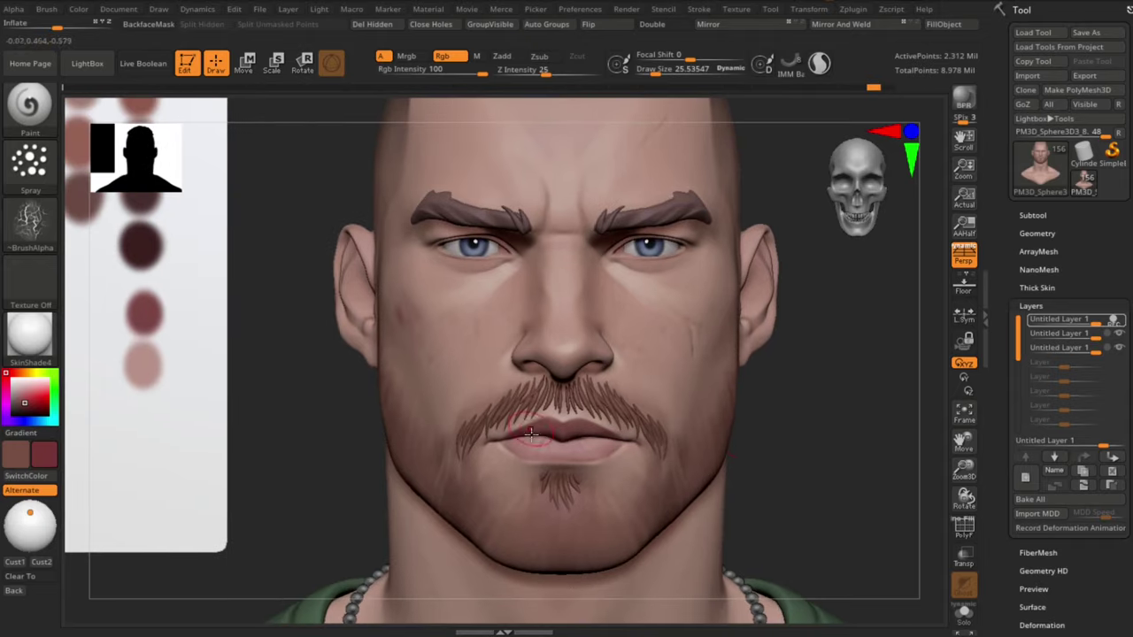
Step: Undo the latest test sprays and respray the vein-like texture across the cheek in profile
key(ctrl+z)
alt+drag(769, 395, 788, 456)
drag(541, 252, 536, 278)
key(ctrl+z)
drag(801, 460, 921, 492)
mouse_move(885, 469)
alt+mouse_down()
mouse_move(821, 415)
mouse_move(796, 469)
alt+mouse_up()
key(ctrl+z)
drag(423, 299, 472, 349)
Step: Spray smaller texture marks over the cheekbone and lower cheek with a Draw Size of about 23.3
key(s)
drag(407, 253, 405, 253)
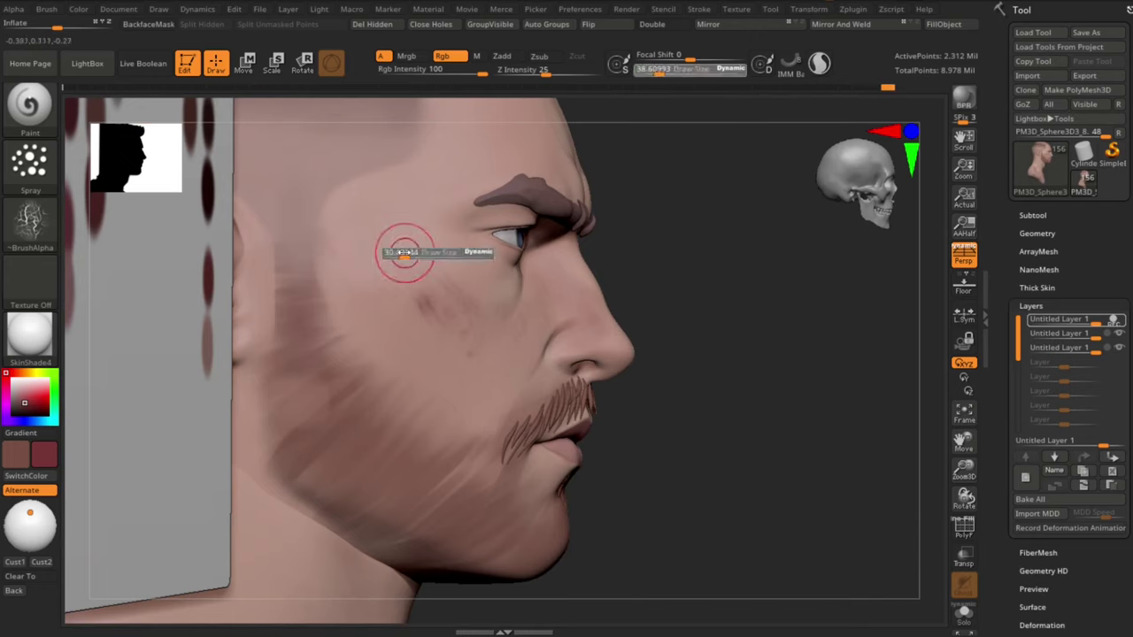
drag(816, 465, 788, 470)
mouse_move(796, 469)
alt+mouse_down()
mouse_move(777, 434)
mouse_move(788, 478)
alt+mouse_up()
drag(425, 288, 437, 296)
alt+drag(850, 469, 823, 425)
mouse_move(938, 433)
mouse_down()
mouse_move(918, 432)
mouse_move(886, 394)
mouse_move(857, 387)
mouse_move(888, 394)
mouse_up()
alt+drag(823, 407, 810, 460)
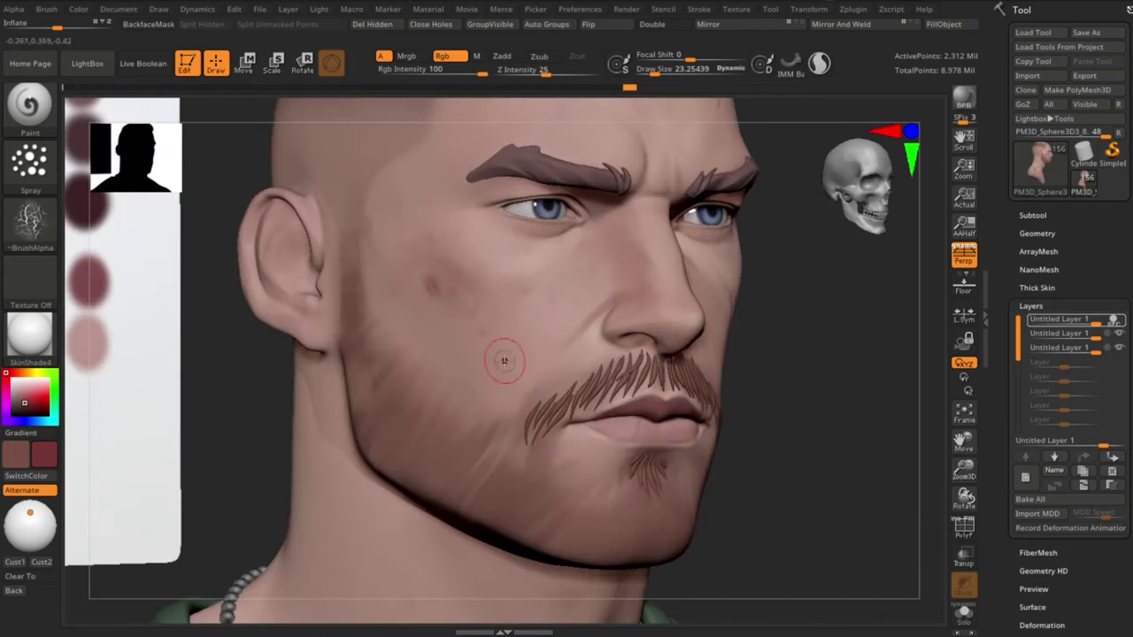
drag(504, 361, 496, 376)
Step: Try spraying the vein-like texture on the side of the forehead above the eyebrow
alt+drag(841, 461, 823, 412)
mouse_move(921, 387)
mouse_down()
mouse_move(890, 382)
mouse_move(839, 443)
mouse_up()
mouse_move(786, 381)
alt+mouse_down()
mouse_move(771, 326)
mouse_move(777, 427)
mouse_move(801, 427)
mouse_move(778, 388)
alt+mouse_up()
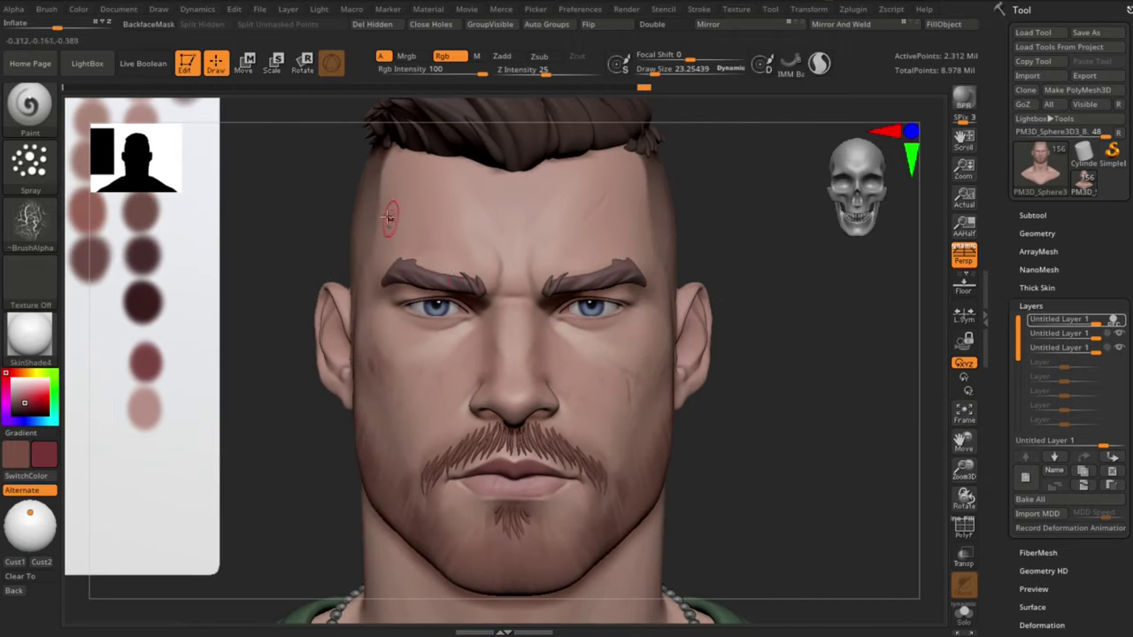
drag(389, 217, 395, 234)
mouse_move(863, 482)
alt+mouse_down()
mouse_move(855, 440)
mouse_move(845, 457)
alt+mouse_up()
key(ctrl+z)
ctrl+right_drag(790, 432, 779, 380)
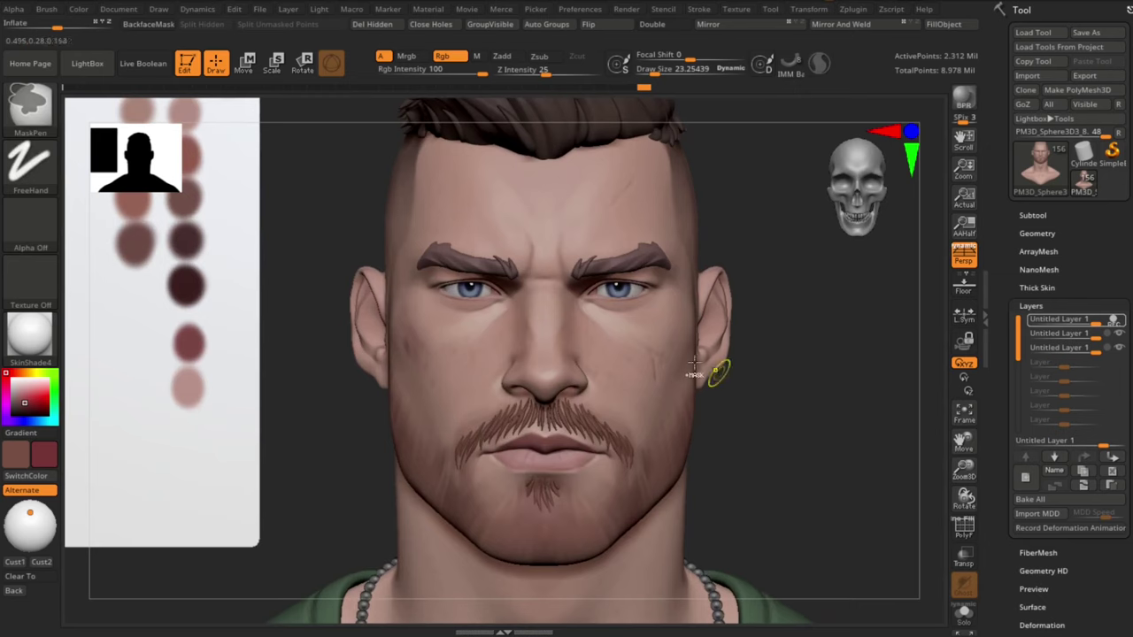
ctrl+right_drag(813, 476, 806, 437)
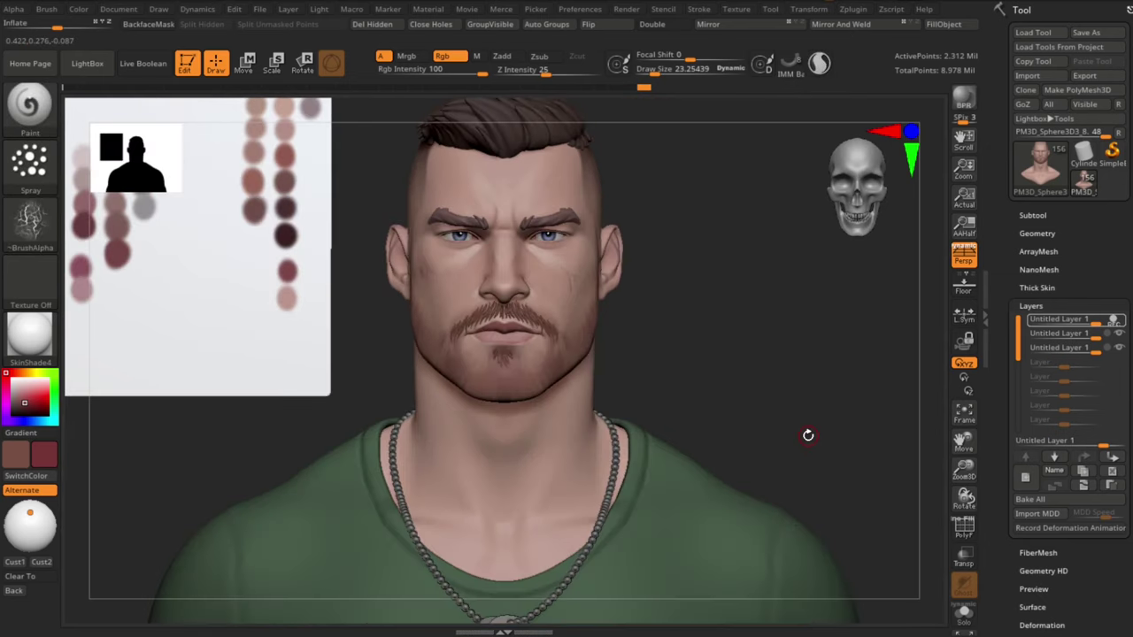
Step: Paint soft colour around the lower eyelids using a Dots stroke without an alpha, at a Draw Size of about 33
mouse_move(792, 381)
alt+mouse_down()
mouse_move(792, 420)
mouse_move(873, 511)
mouse_move(840, 440)
mouse_move(848, 450)
alt+mouse_up()
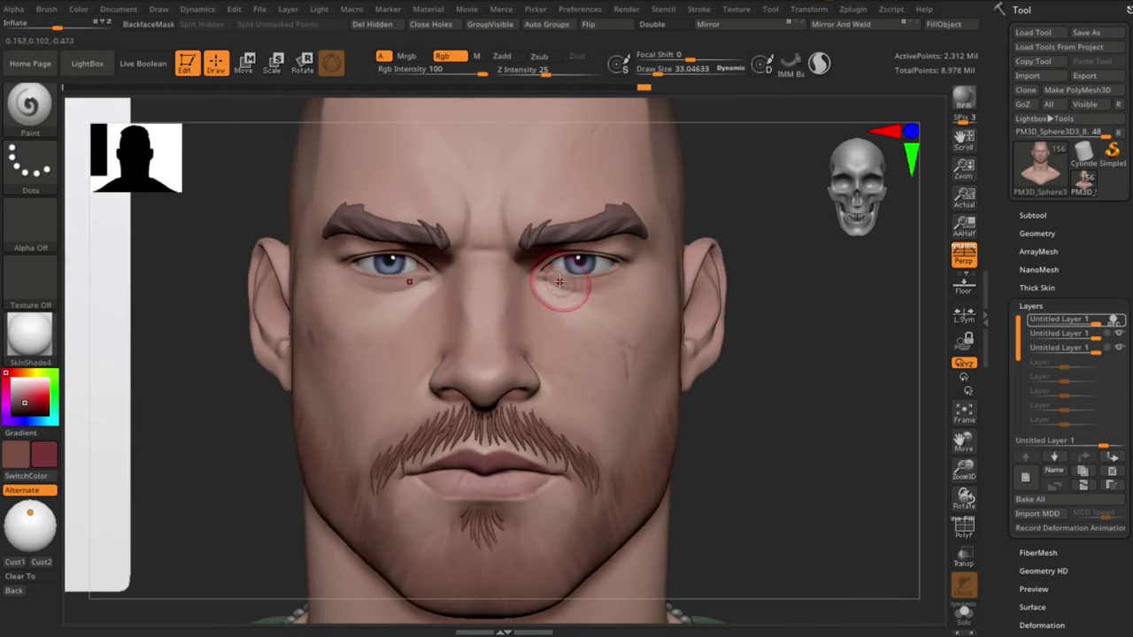
alt+drag(754, 367, 772, 400)
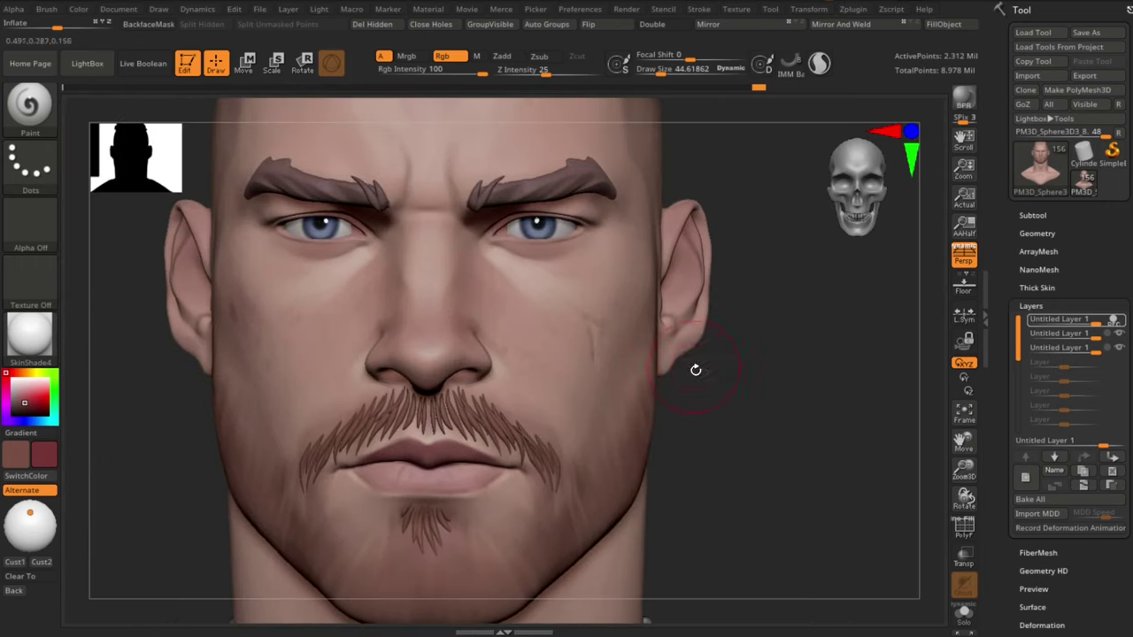
key(s)
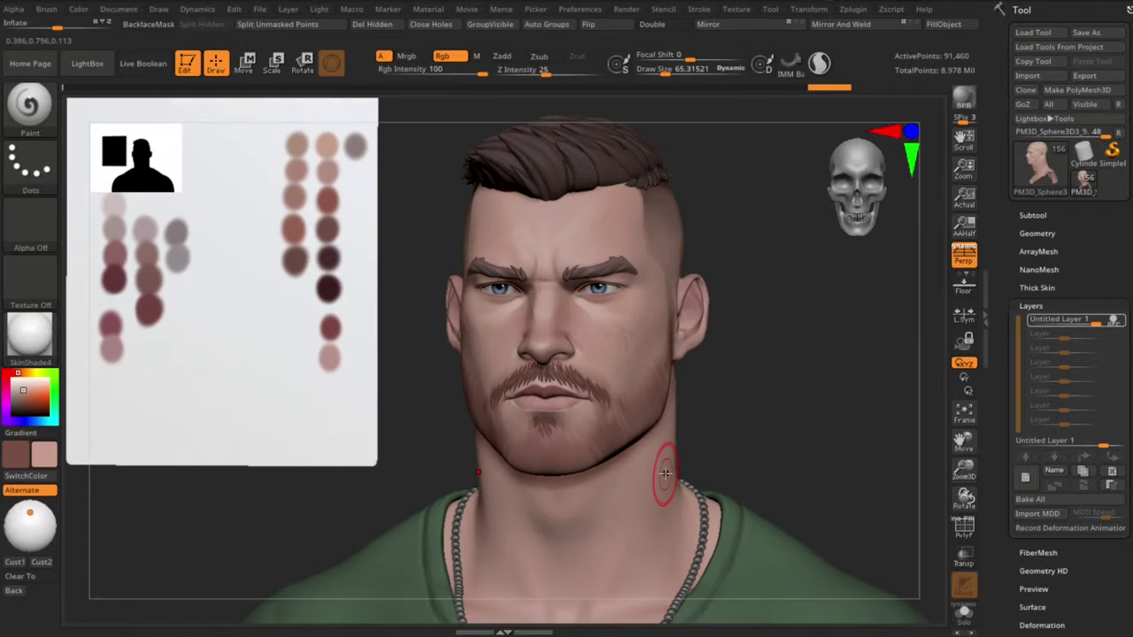
Step: Sample skin tones and blend them over the neck and shoulder of the isolated body mesh, using a Draw Size of about 129
key(s)
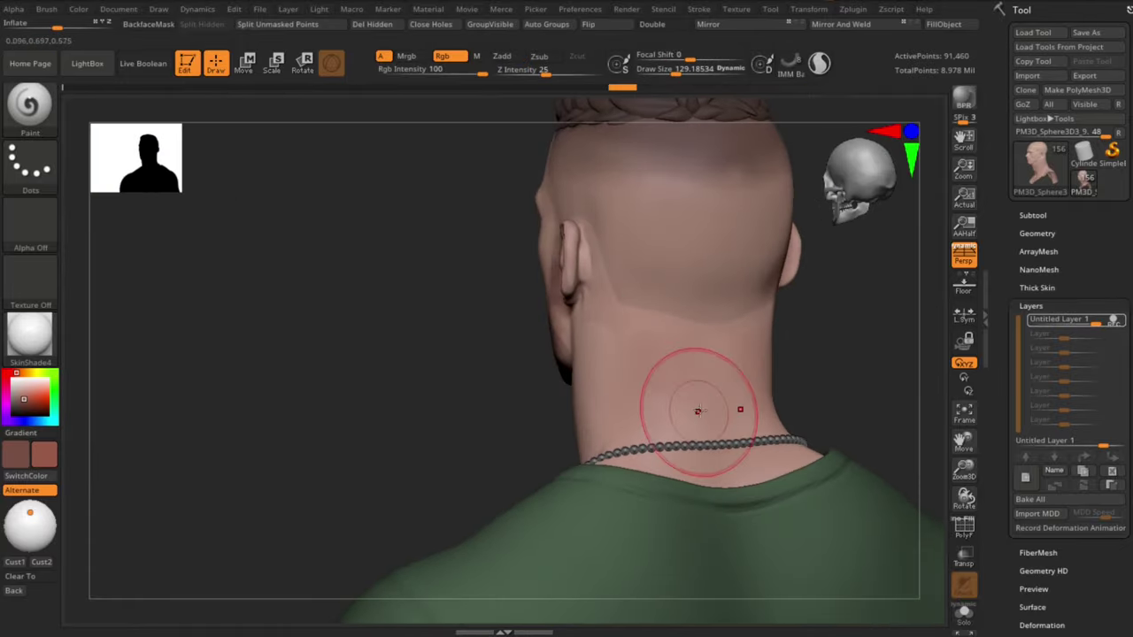
key(c)
mouse_move(514, 345)
mouse_down()
mouse_move(756, 343)
mouse_move(762, 313)
mouse_move(791, 392)
mouse_up()
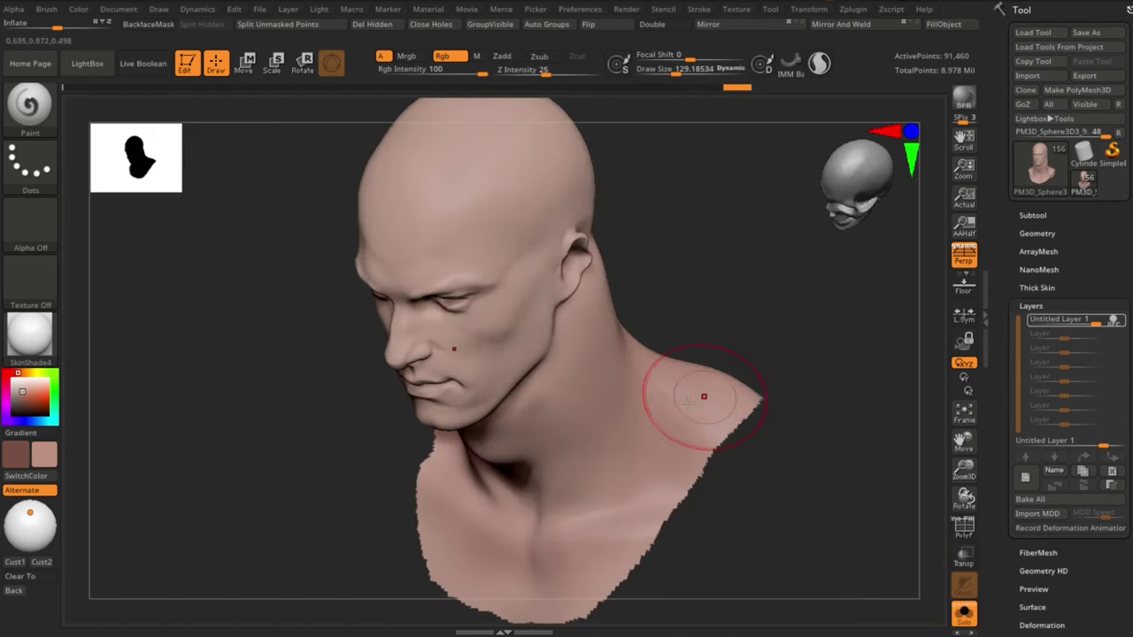
drag(688, 403, 606, 499)
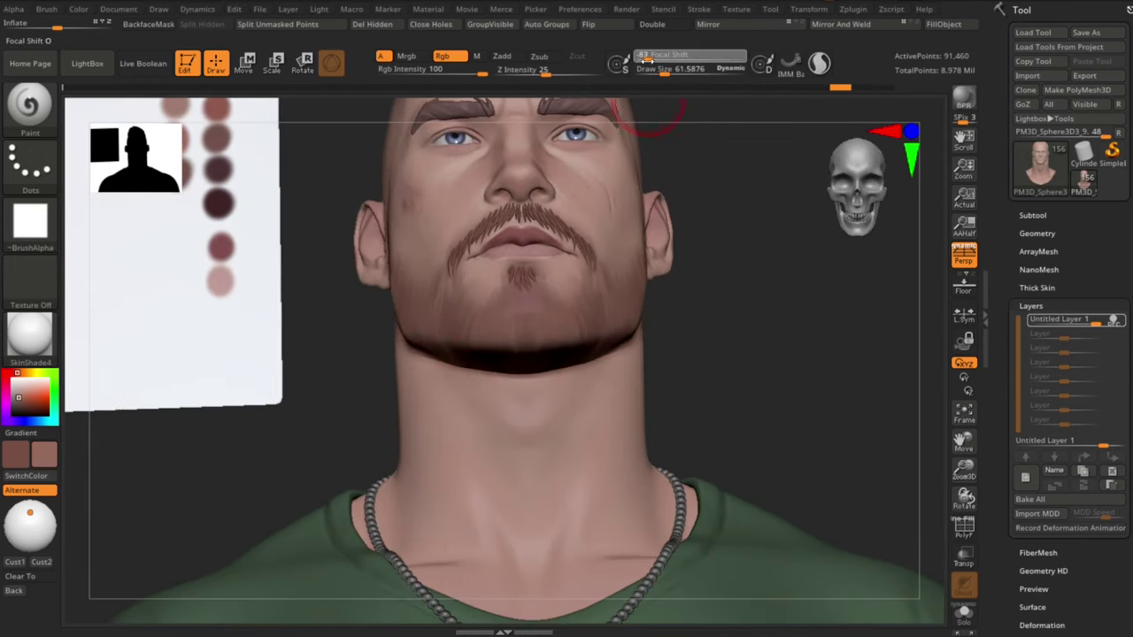
Step: Set the Focal Shift to -86, paint the neck below the beard edge, and undo the accidental mask strokes
drag(648, 58, 646, 58)
drag(478, 338, 448, 385)
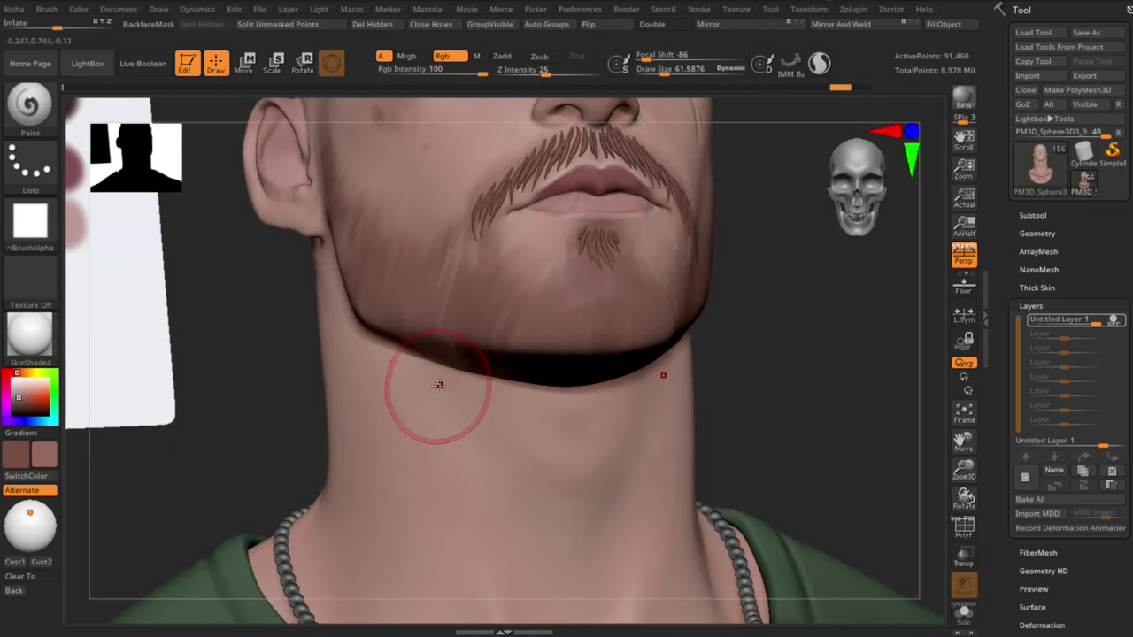
click(738, 409)
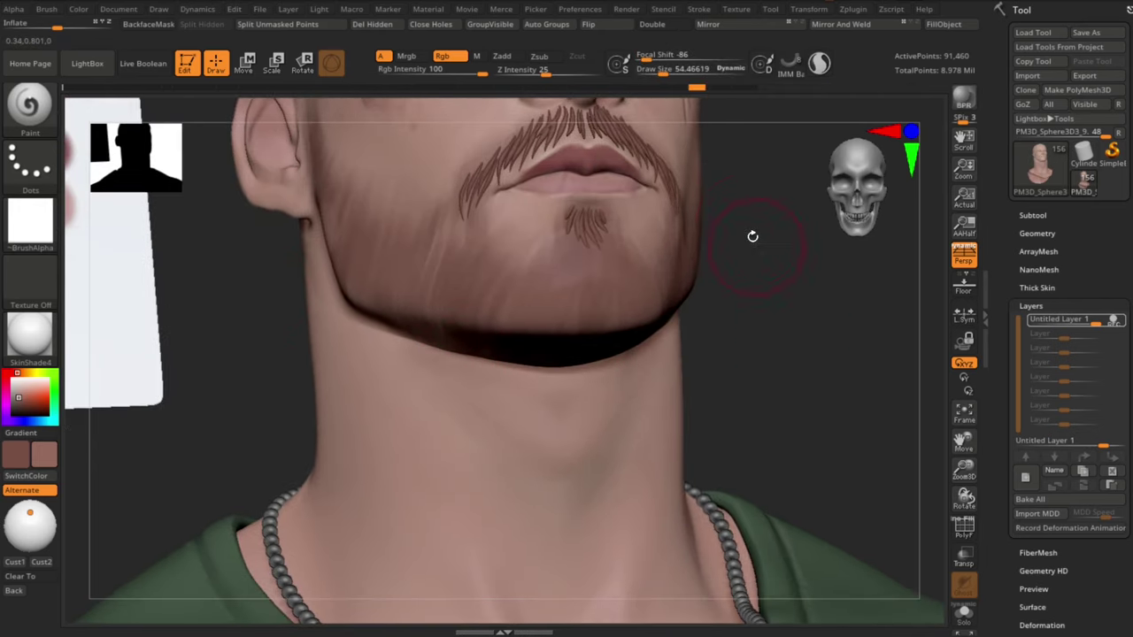
click(698, 10)
drag(432, 413, 480, 472)
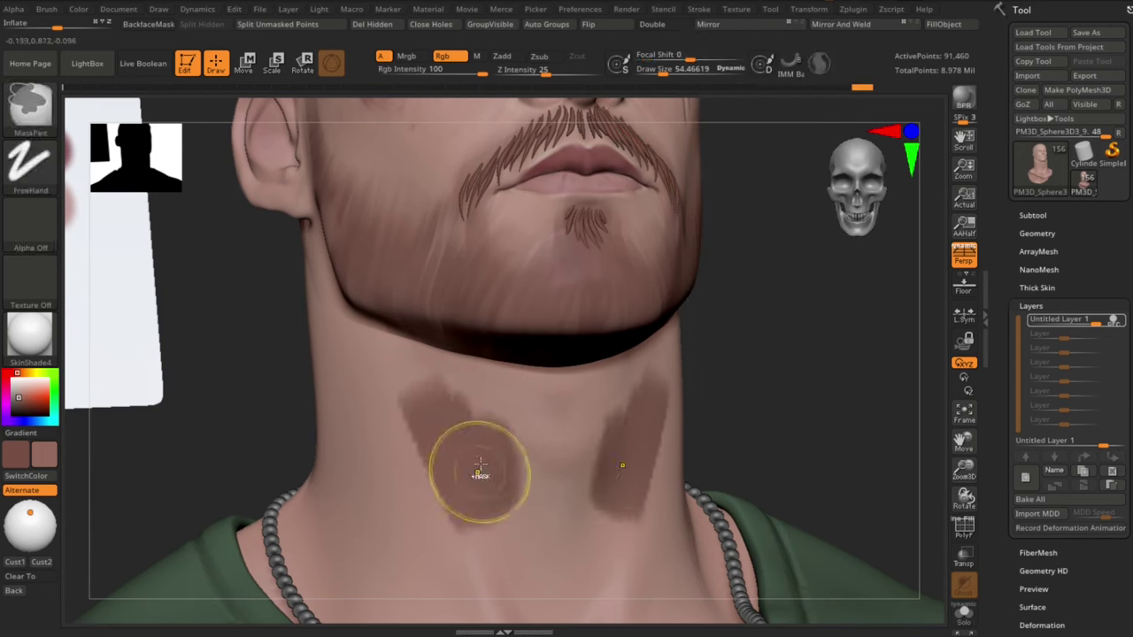
key(ctrl+z)
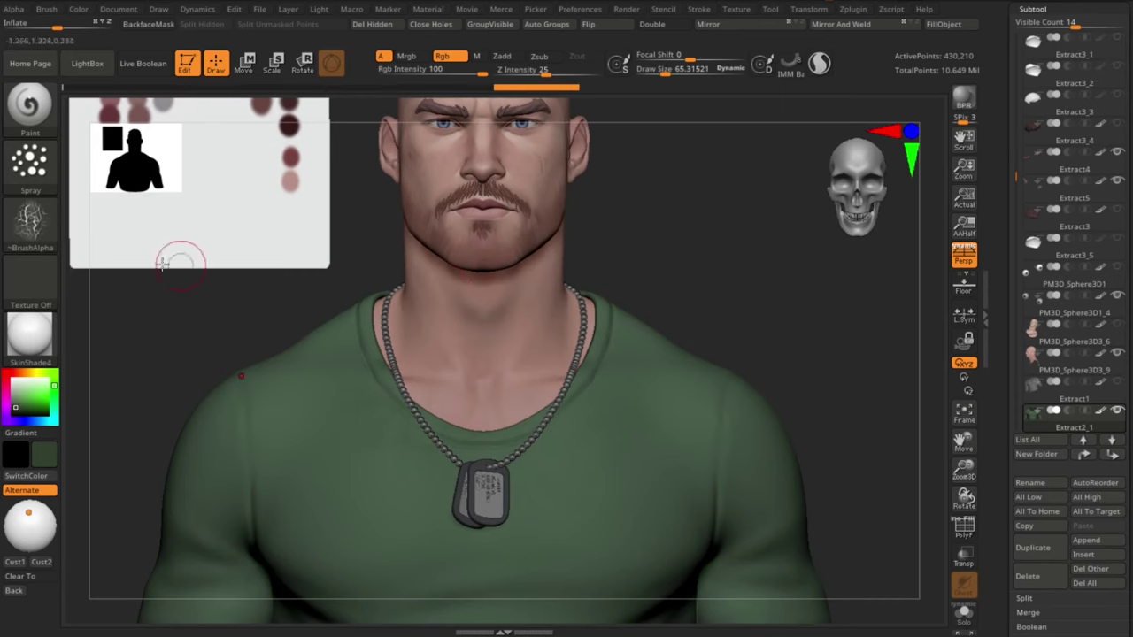
Step: Try Alpha 08 for spraying the shirt and replace it with Alpha 04 at a Draw Size of about 99
click(30, 226)
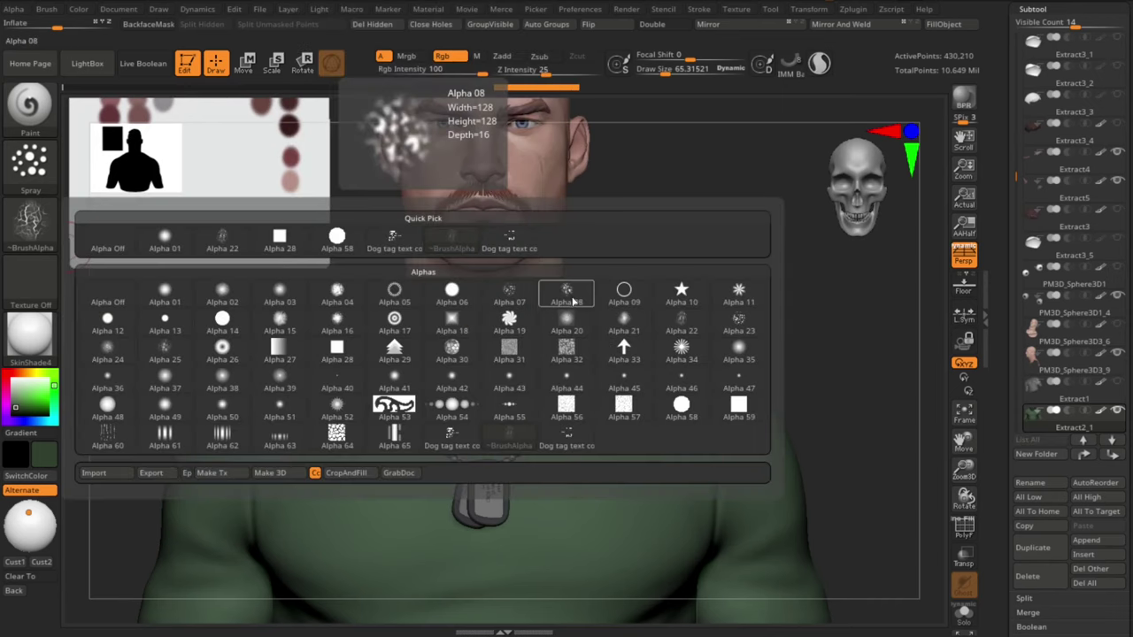
click(566, 294)
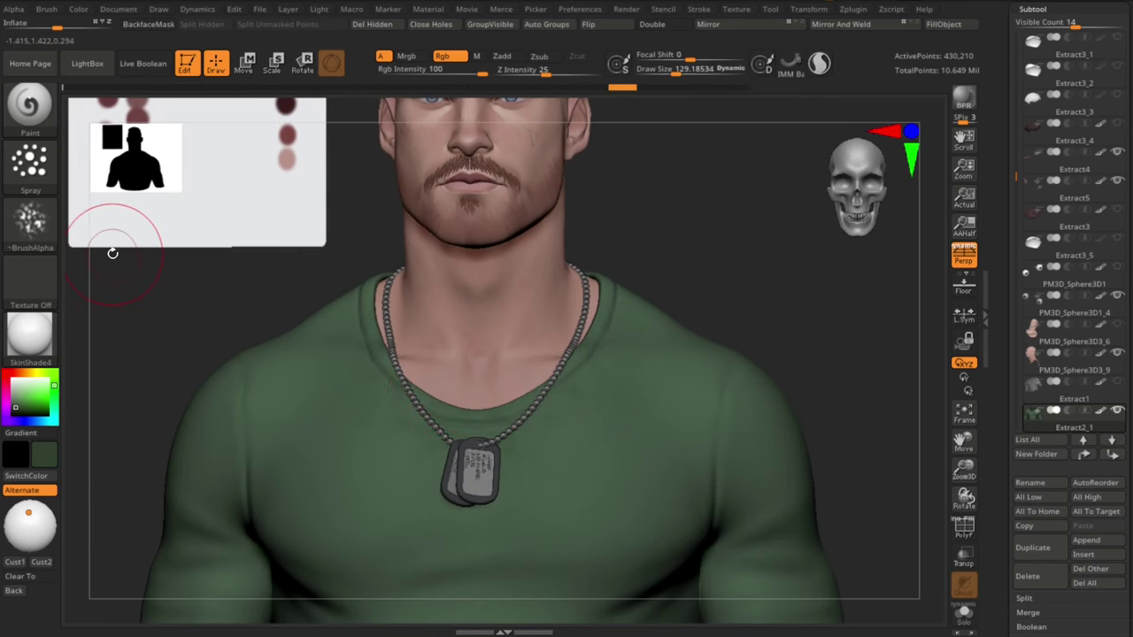
drag(706, 218, 707, 225)
key(s)
drag(707, 225, 702, 225)
click(30, 221)
click(340, 294)
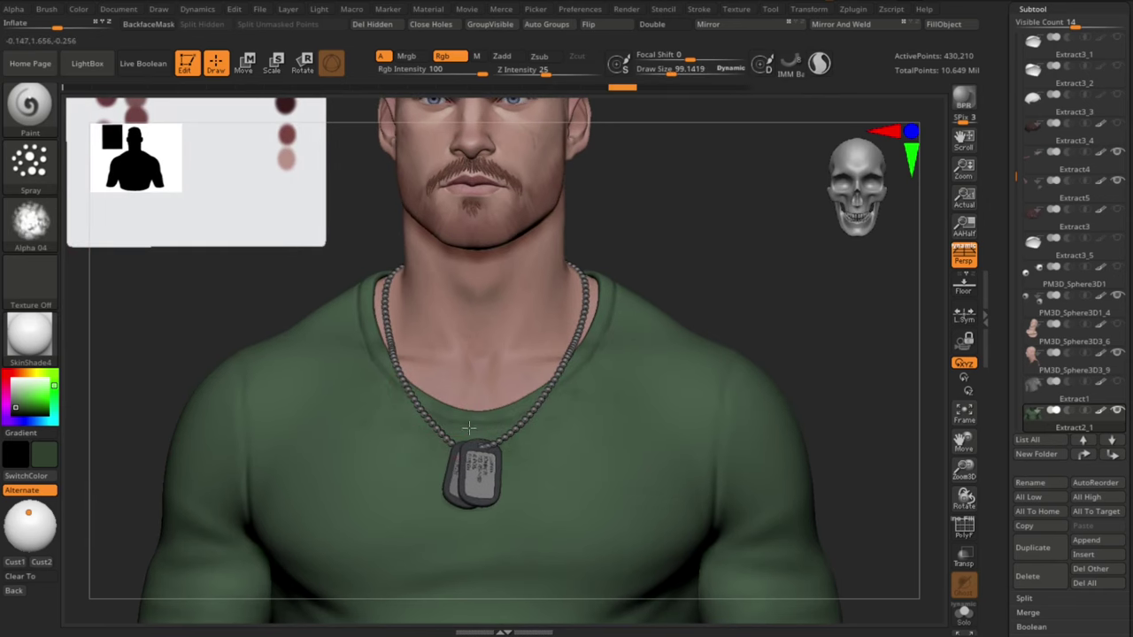
Step: Lower the Spray stroke's Placement variance and spray the shirt's chest around the dog tags at a Draw Size of about 94.5
key(s)
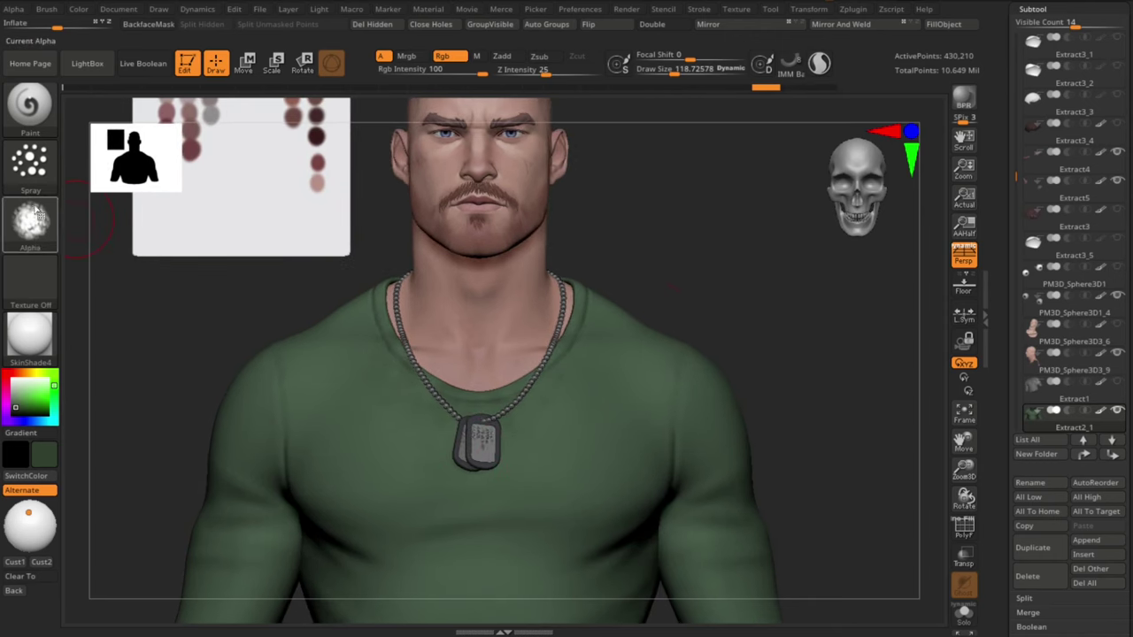
key(s)
drag(437, 427, 433, 427)
click(35, 168)
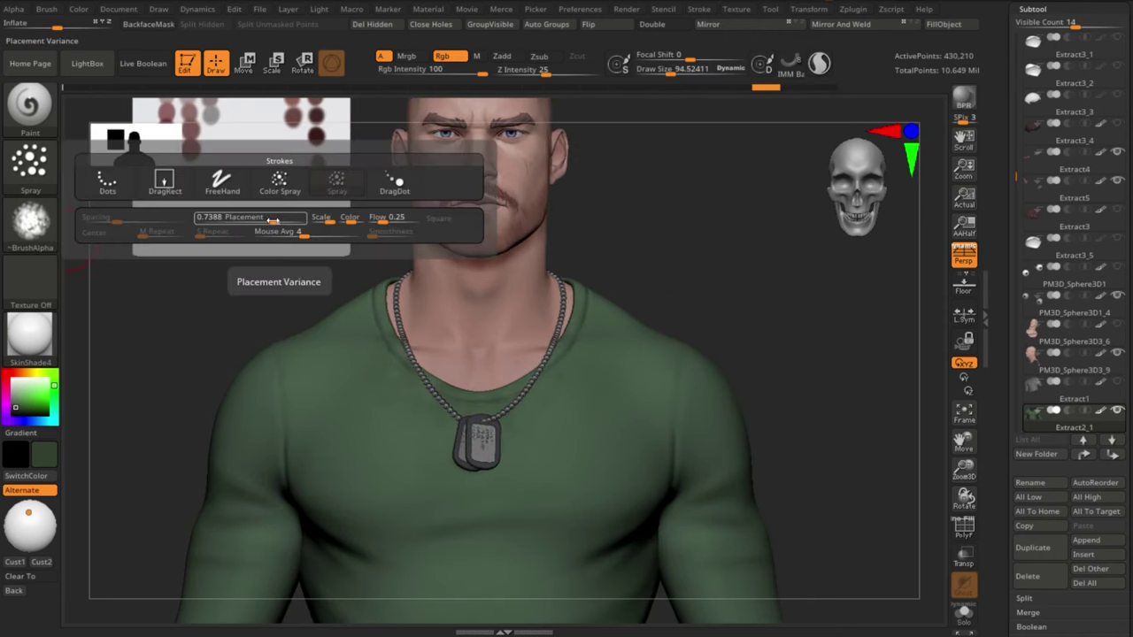
drag(273, 219, 258, 222)
key(ctrl+shift+z)
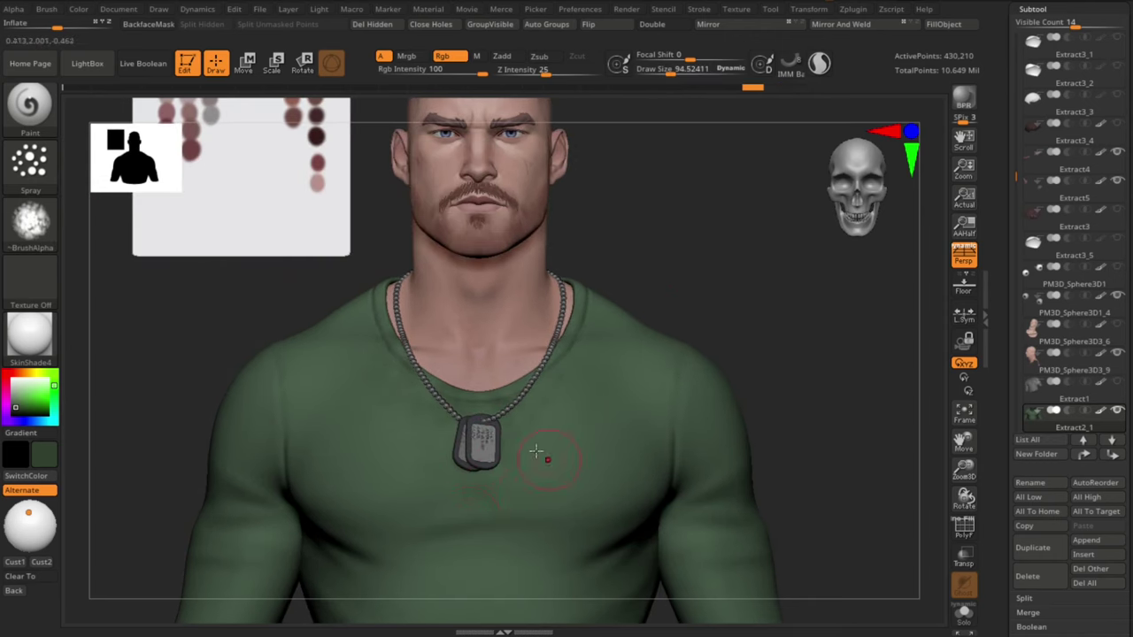
mouse_move(537, 452)
mouse_down()
mouse_move(508, 513)
mouse_move(476, 536)
mouse_up()
key(s)
drag(549, 535, 578, 531)
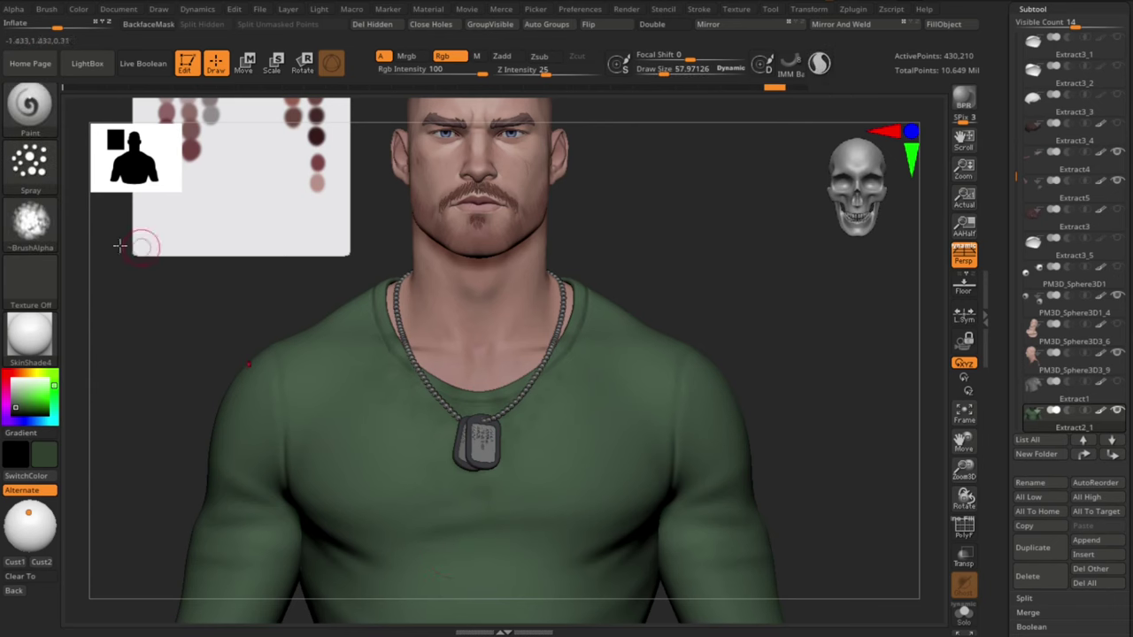
Step: Switch the Paint brush to a Dots stroke with Alpha Off and isolate the shirt
click(33, 223)
click(86, 225)
click(34, 169)
click(86, 168)
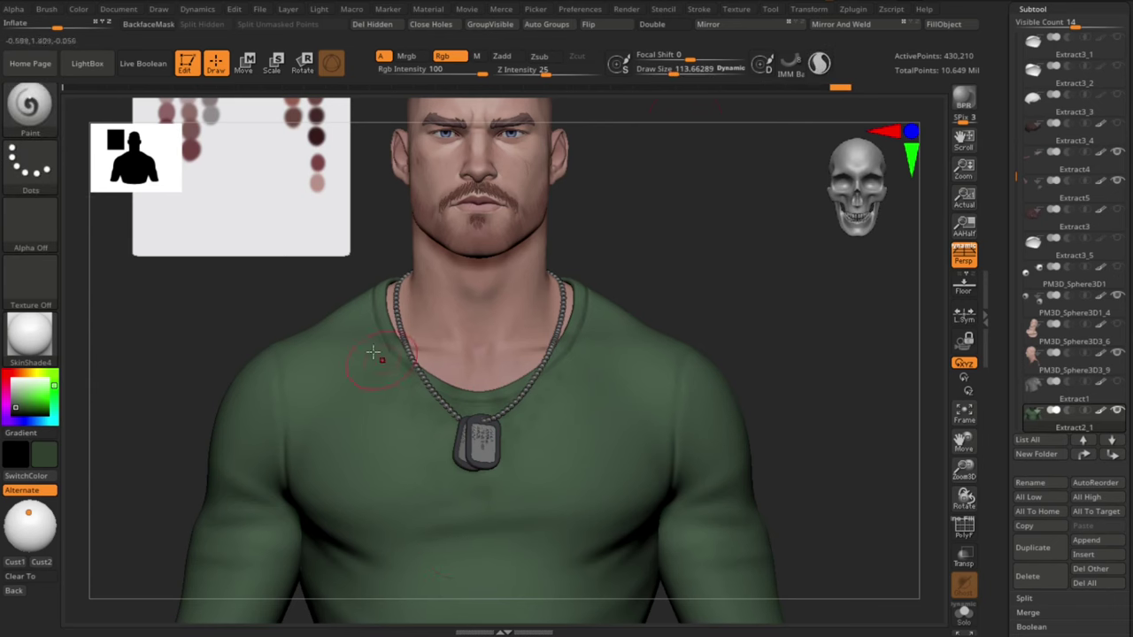
click(963, 614)
Step: Paint soft shading down the middle of the shirt's chest below the collar, using a Draw Size of about 151
drag(481, 476, 505, 513)
key(s)
drag(488, 414, 493, 413)
key(s)
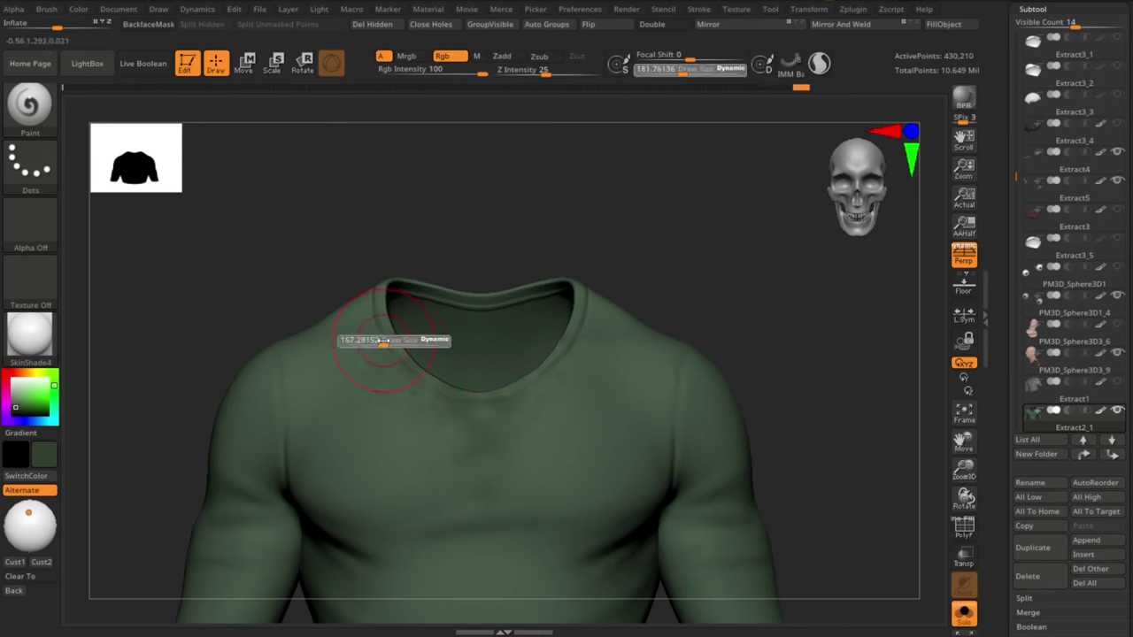
drag(384, 342, 583, 289)
drag(496, 426, 492, 432)
alt+drag(662, 255, 662, 208)
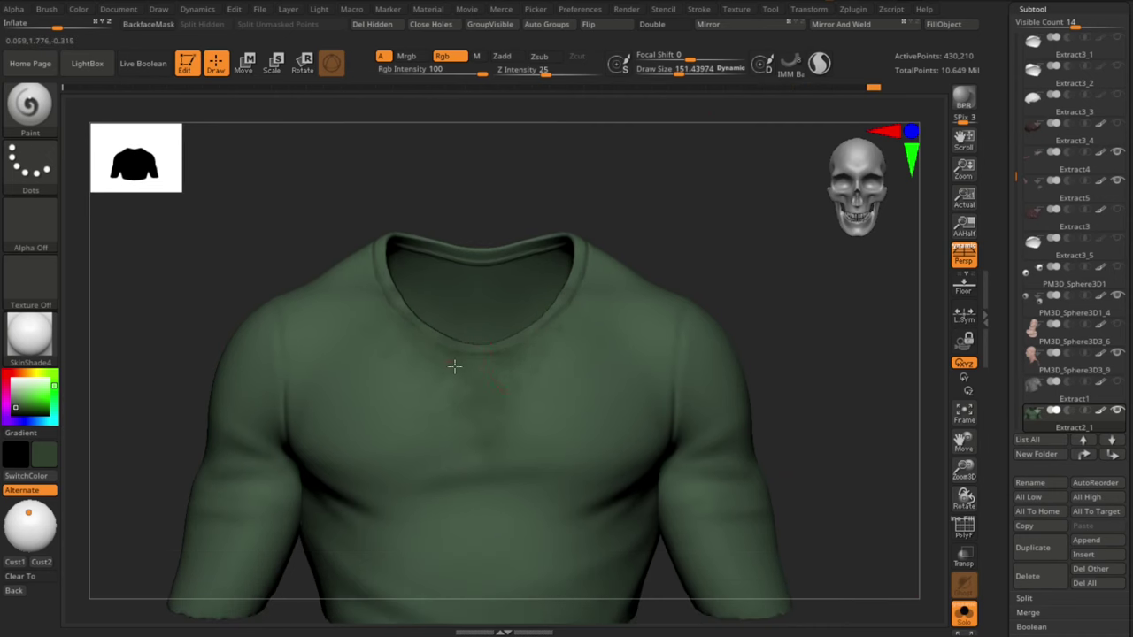
Step: Shade the folds under the chest and along the shirt's sides with a Draw Size of about 157
drag(480, 478, 531, 480)
mouse_move(858, 379)
alt+mouse_down()
mouse_move(809, 316)
mouse_move(744, 320)
alt+mouse_up()
mouse_move(573, 458)
mouse_down()
mouse_move(619, 407)
mouse_move(610, 447)
mouse_up()
drag(801, 416, 894, 416)
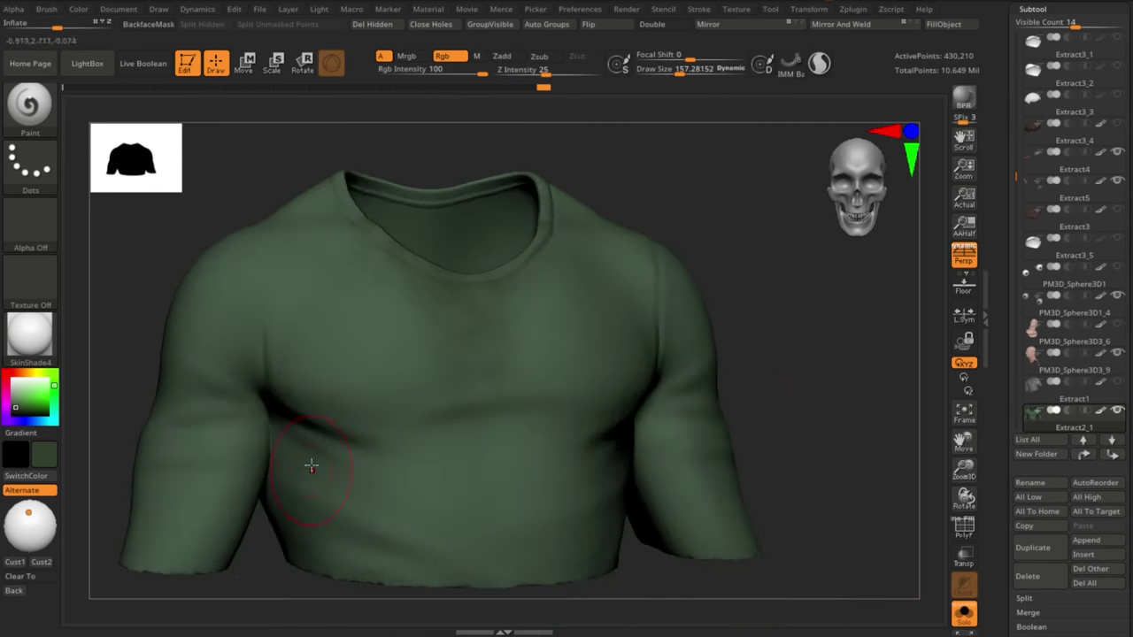
drag(306, 478, 336, 460)
Step: Paint a soft dark band along the spine and lower back of the shirt, using a Draw Size of about 195
drag(801, 424, 836, 434)
drag(819, 381, 440, 325)
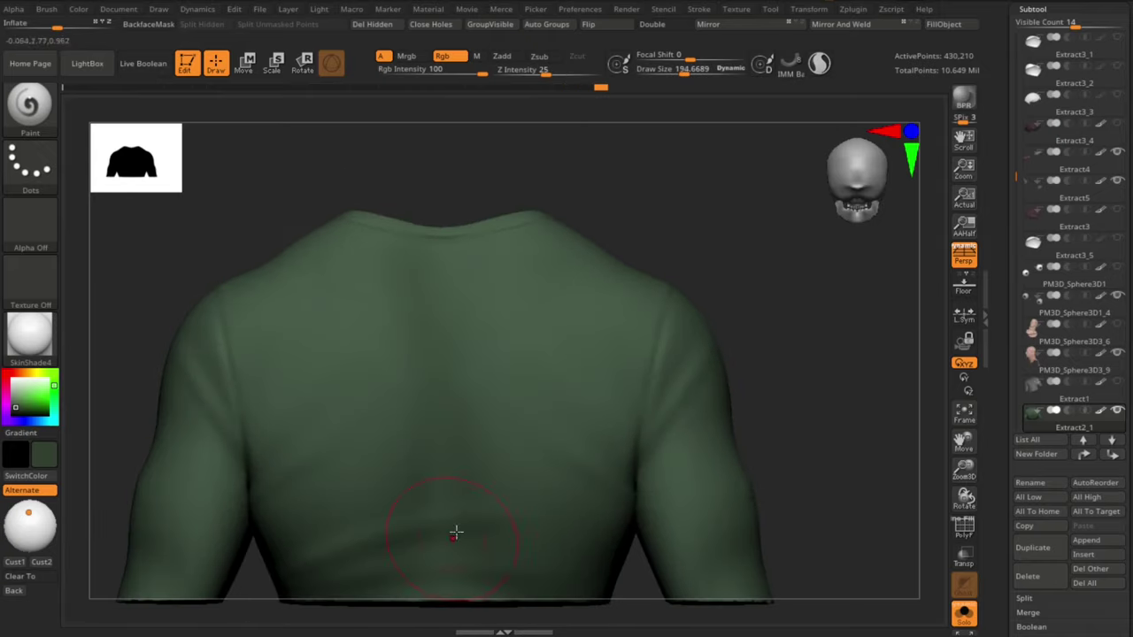
drag(456, 532, 470, 522)
alt+drag(801, 425, 828, 409)
drag(384, 249, 379, 247)
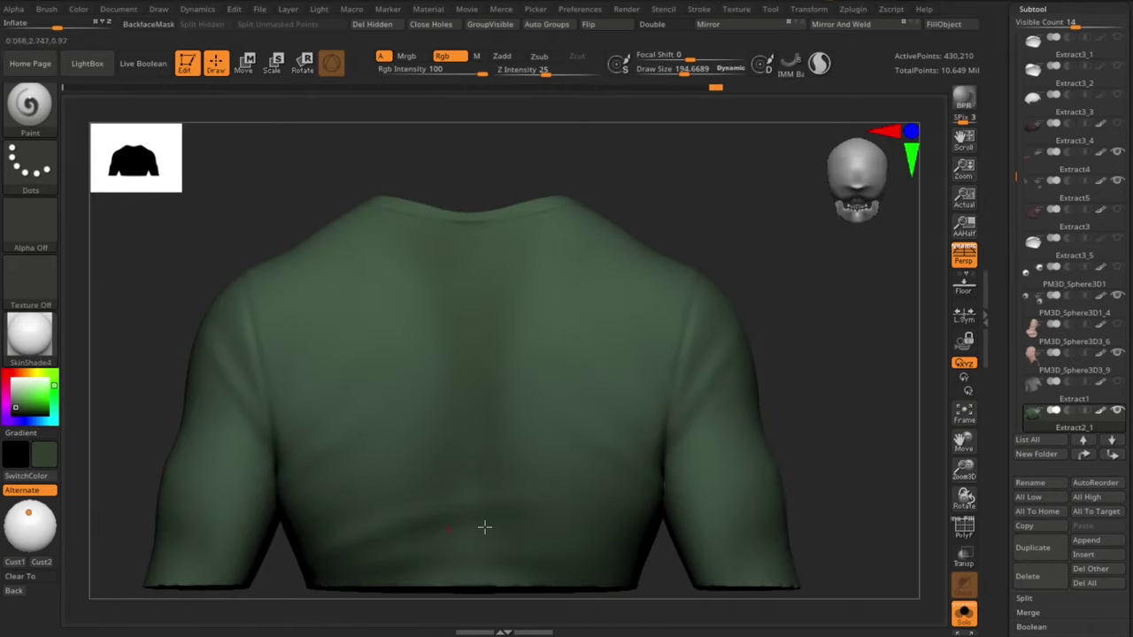
drag(484, 528, 509, 523)
Step: Shade the sides of the shirt's back around the armpits and sleeves
drag(810, 443, 779, 416)
drag(625, 412, 621, 433)
drag(810, 434, 845, 420)
drag(230, 434, 235, 460)
drag(832, 443, 797, 420)
drag(611, 434, 607, 458)
Step: Soften the shading over the shirt's side and front chest with a Draw Size of about 236
mouse_move(832, 310)
mouse_down()
mouse_move(841, 389)
mouse_move(395, 291)
mouse_move(526, 333)
mouse_up()
drag(619, 424, 655, 444)
mouse_move(854, 421)
mouse_down()
mouse_move(801, 403)
mouse_move(801, 376)
mouse_up()
drag(885, 381, 940, 386)
alt+drag(605, 455, 610, 476)
drag(618, 344, 563, 414)
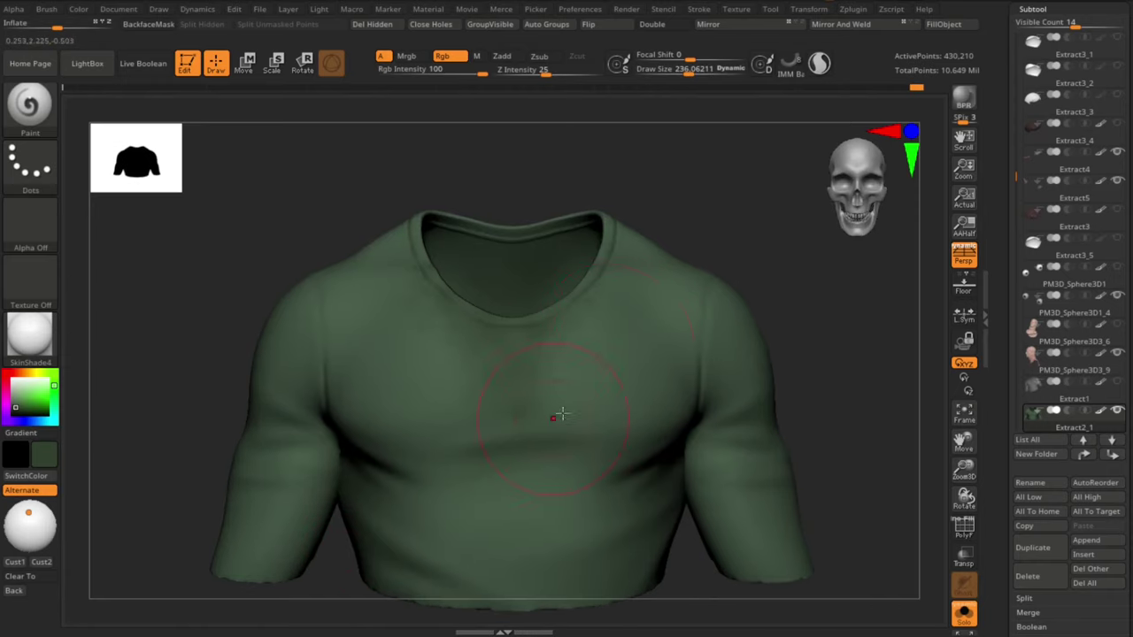
drag(588, 326, 425, 303)
mouse_move(872, 412)
alt+mouse_down()
mouse_move(868, 369)
mouse_move(840, 350)
alt+mouse_up()
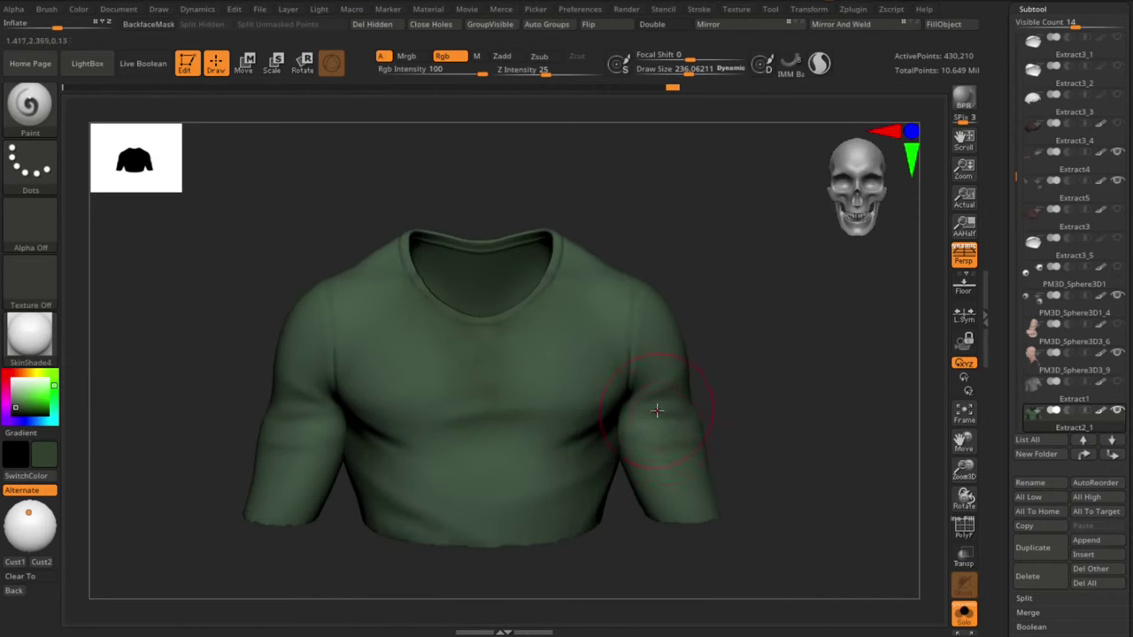
Step: Touch up the shirt's back with a Draw Size of about 169 and show the full bust again
drag(839, 376, 508, 374)
key(s)
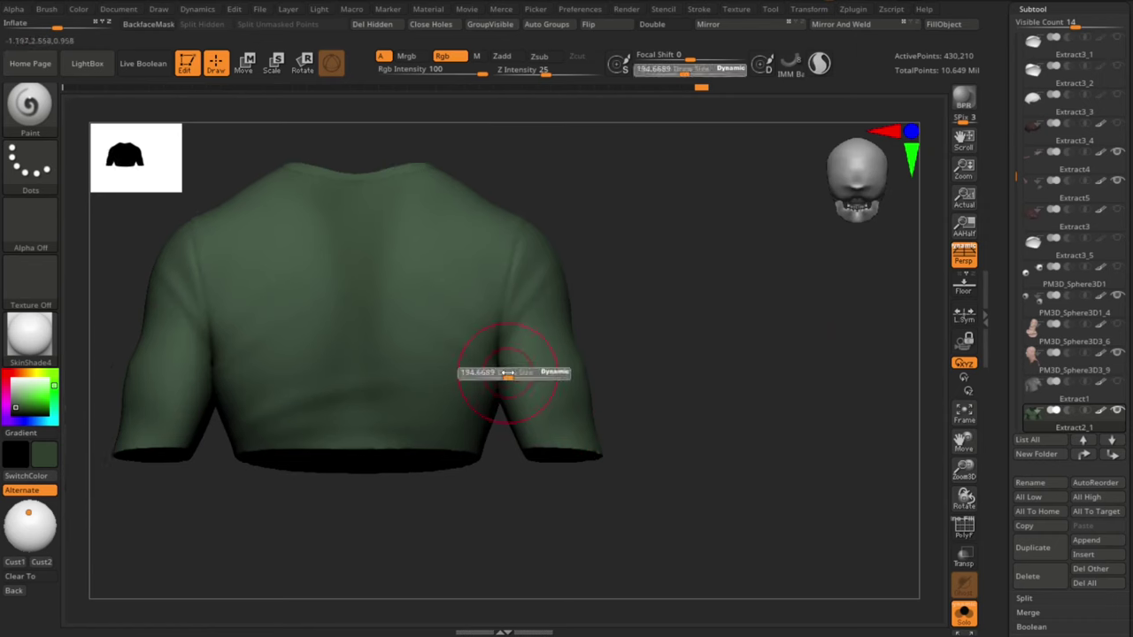
drag(195, 464, 725, 407)
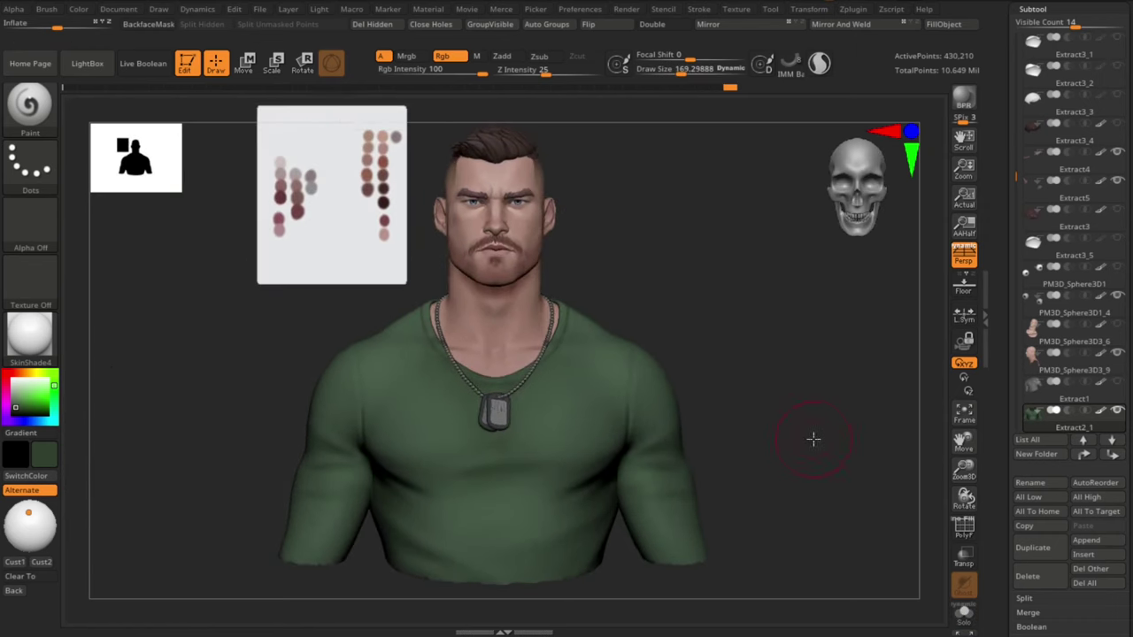
Step: Render a BPR preview of the full bust from the front
alt+right_drag(814, 437, 835, 453)
click(964, 102)
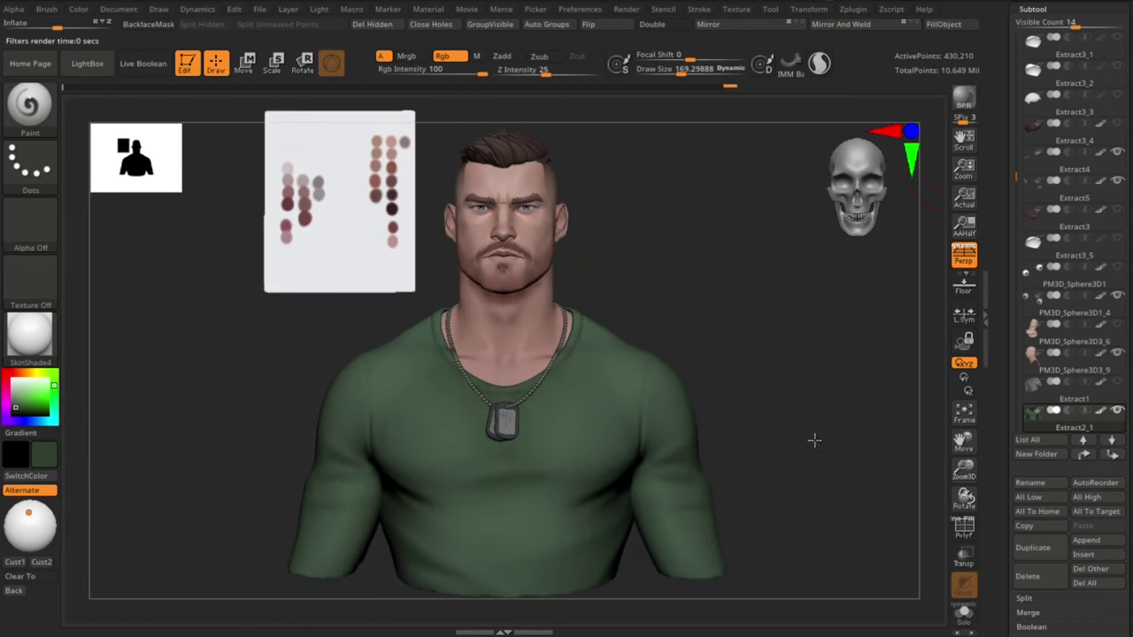
alt+drag(814, 440, 720, 154)
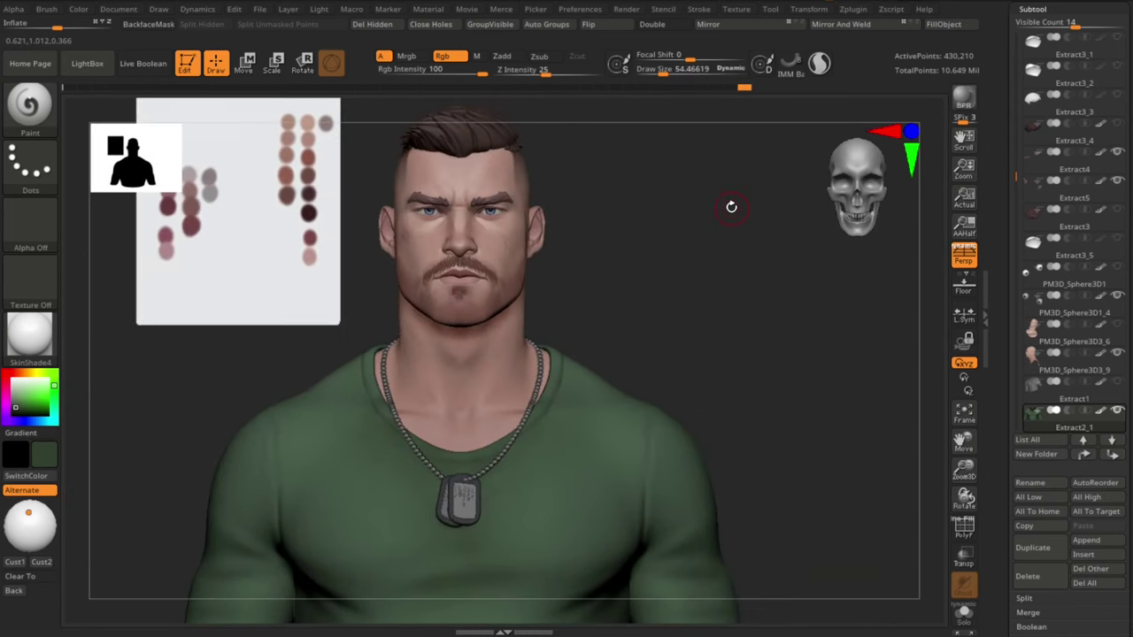
Step: Paint soft brown tone variation over the front and top of the hair with Draw Sizes between about 42 and 90
alt+right_drag(731, 210, 696, 478)
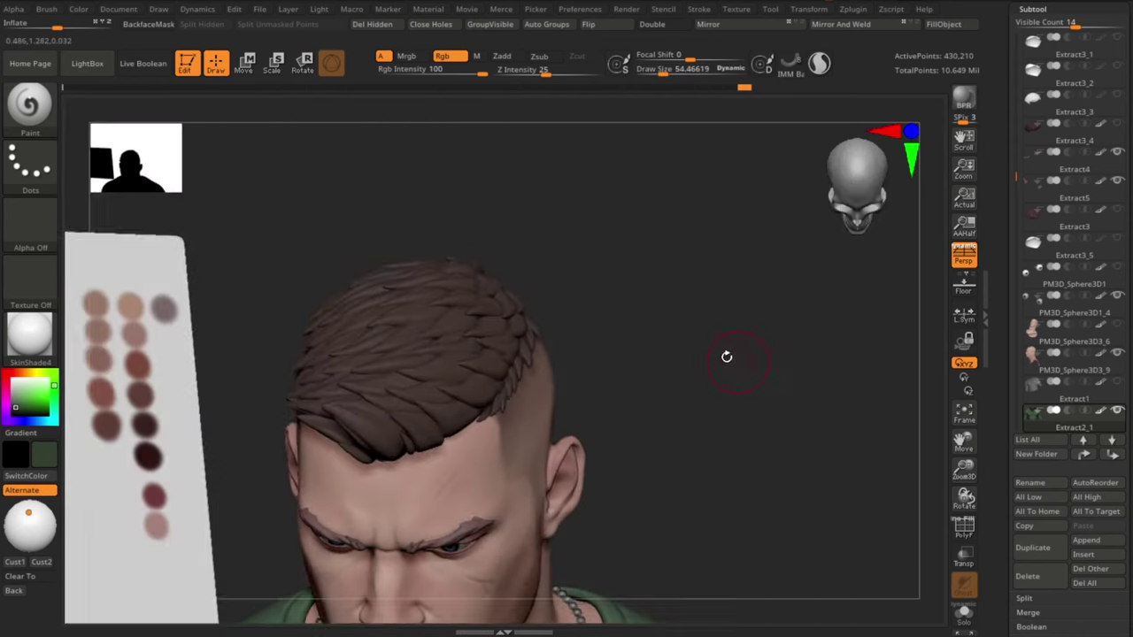
drag(726, 354, 770, 260)
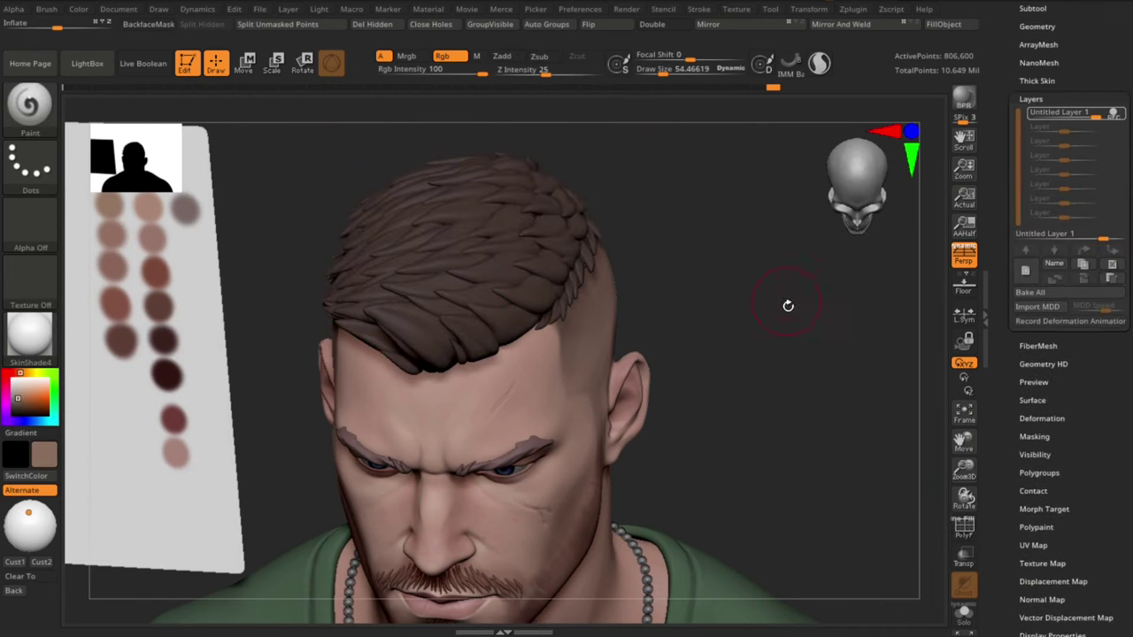
mouse_move(789, 303)
mouse_down()
mouse_move(817, 260)
mouse_move(503, 257)
mouse_up()
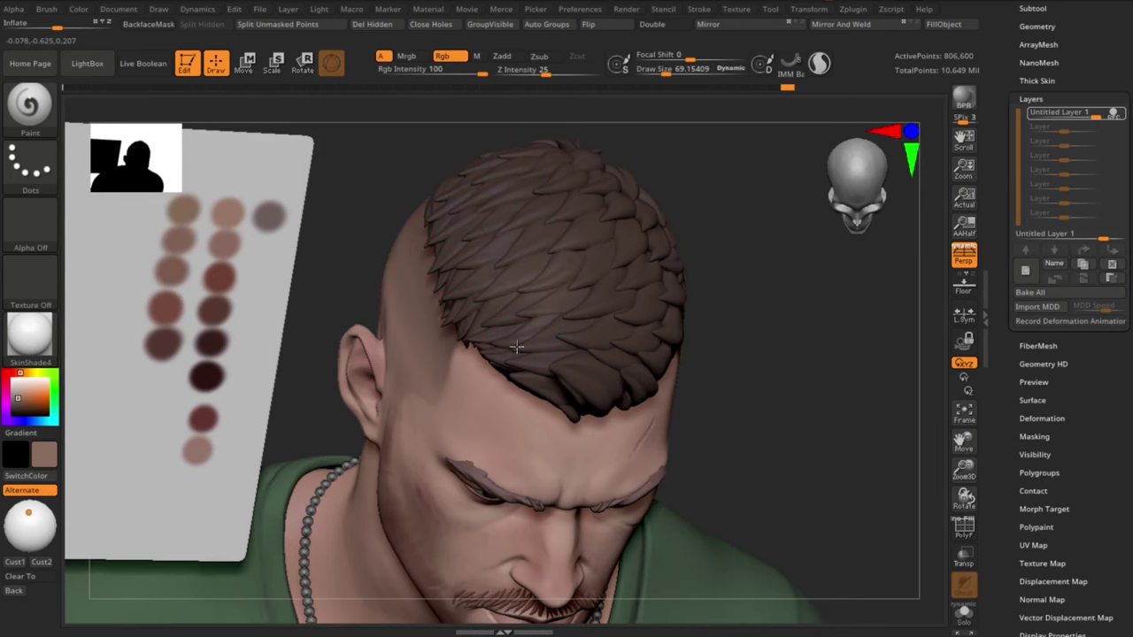
shift+drag(739, 272, 695, 257)
mouse_move(420, 205)
right_down()
mouse_move(478, 246)
mouse_move(475, 327)
right_up()
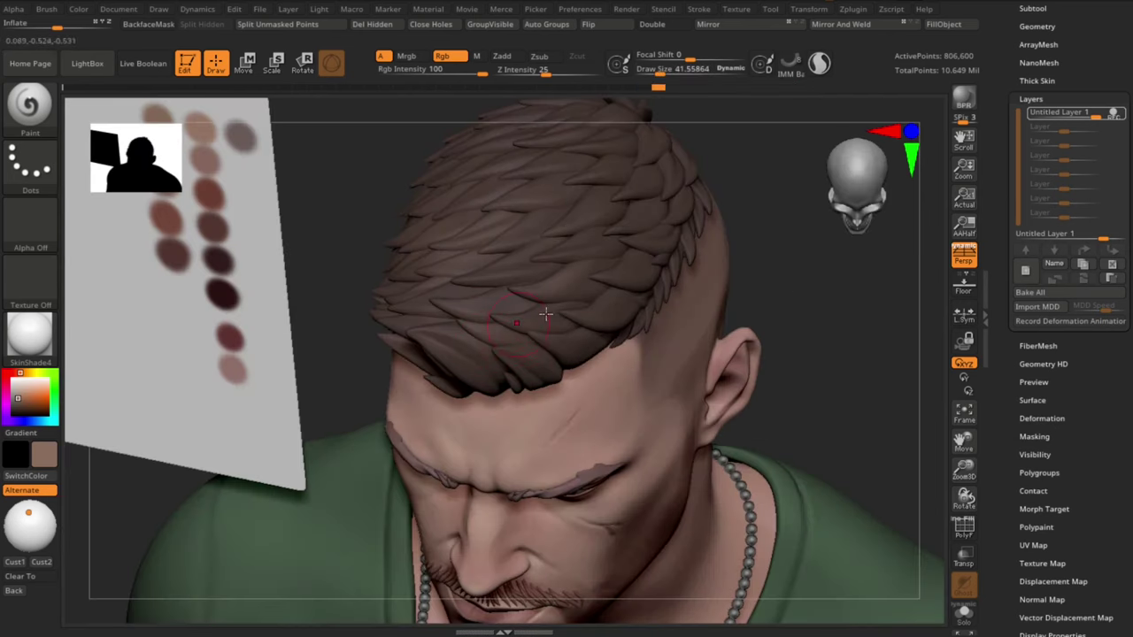
shift+drag(849, 403, 822, 379)
right_drag(566, 195, 534, 233)
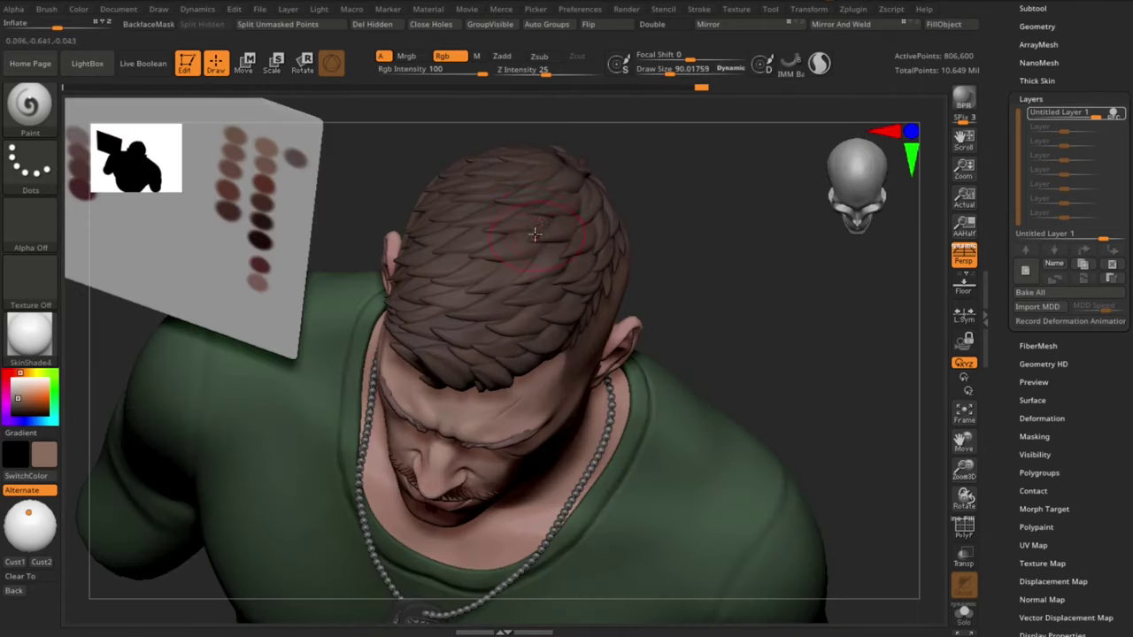
mouse_move(779, 371)
shift+mouse_down()
mouse_move(746, 346)
mouse_move(752, 412)
shift+mouse_up()
Step: Blend soft brown over the crown and hairline clumps, starting with a Draw Size of about 109
drag(495, 270, 543, 266)
drag(624, 212, 670, 224)
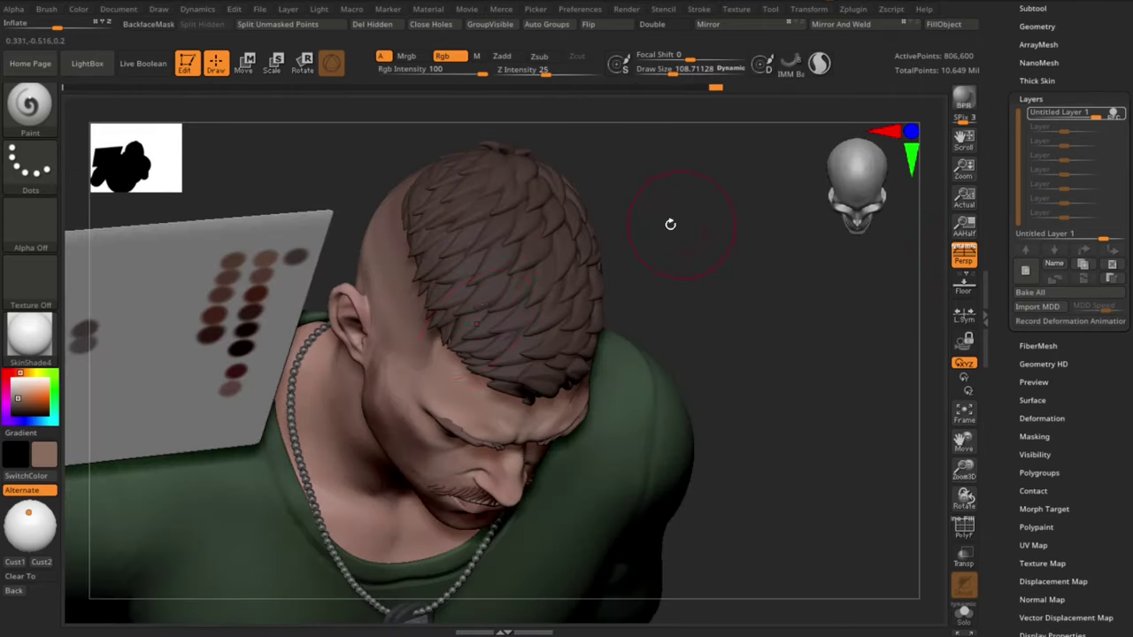
right_drag(499, 357, 500, 210)
drag(484, 354, 509, 329)
drag(551, 266, 518, 325)
drag(735, 221, 682, 141)
drag(627, 263, 695, 266)
drag(493, 371, 513, 354)
drag(620, 266, 546, 286)
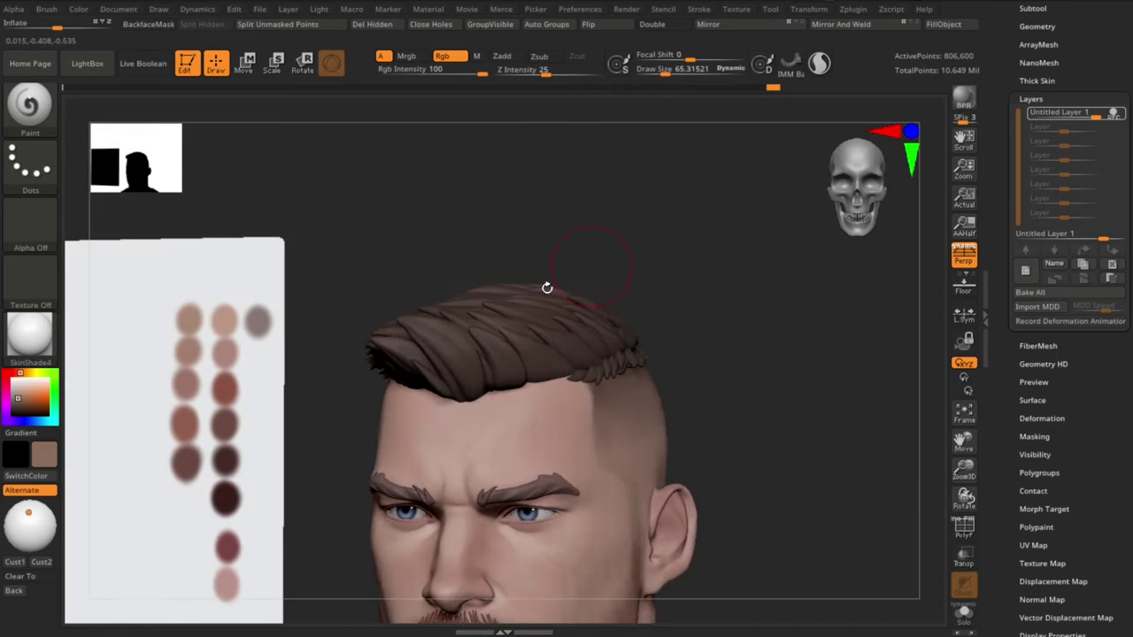
Step: Even out the color on the side hair clumps with a Draw Size of about 65
mouse_move(708, 185)
mouse_down()
mouse_move(637, 171)
mouse_move(611, 212)
mouse_up()
right_drag(544, 319, 775, 132)
right_drag(684, 325, 735, 265)
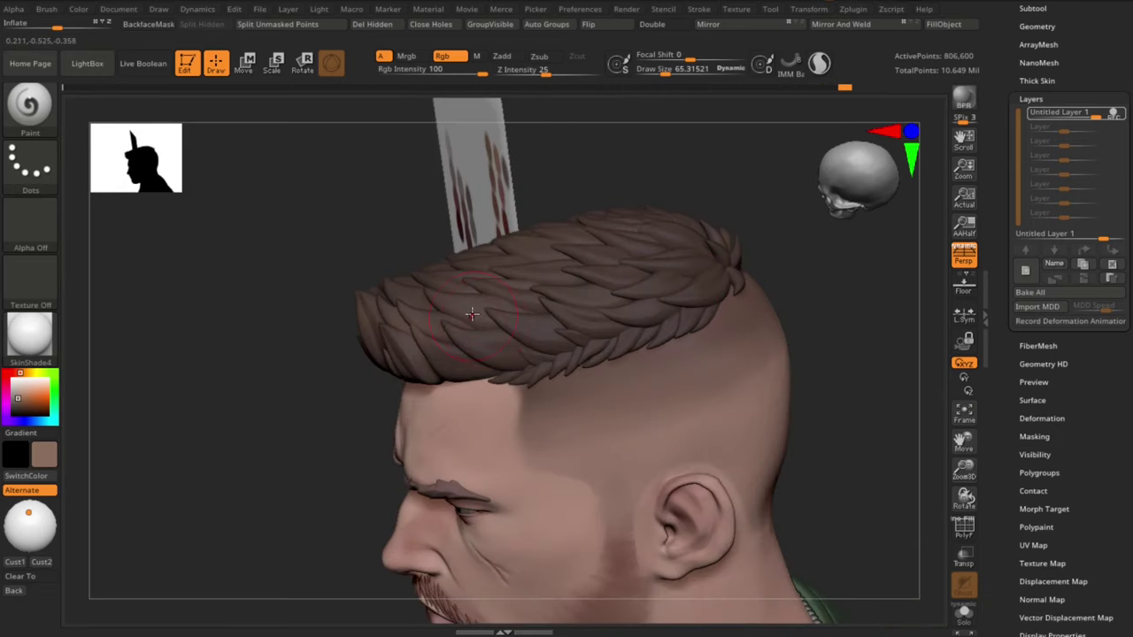
mouse_move(761, 327)
shift+mouse_down()
mouse_move(873, 354)
mouse_move(850, 442)
shift+mouse_up()
key(s)
drag(708, 236, 611, 226)
Step: Touch up individual strands of the front hair with a Draw Size of about 17 and show the full bust
key(s)
drag(534, 236, 530, 236)
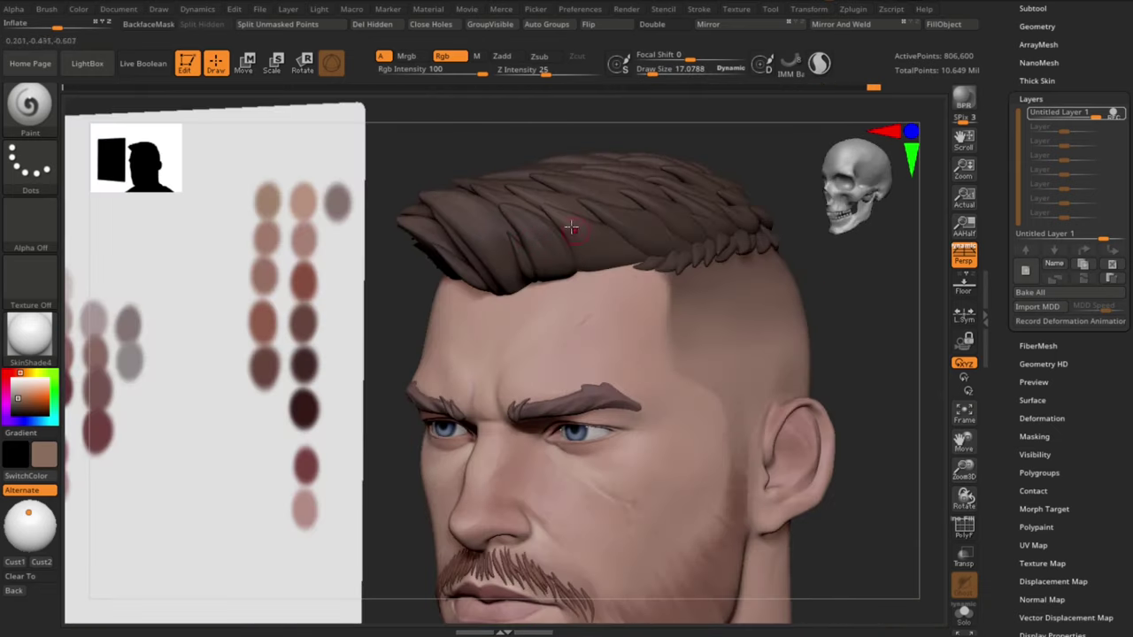
mouse_move(690, 213)
mouse_down()
mouse_move(797, 177)
mouse_move(666, 144)
mouse_move(752, 155)
mouse_up()
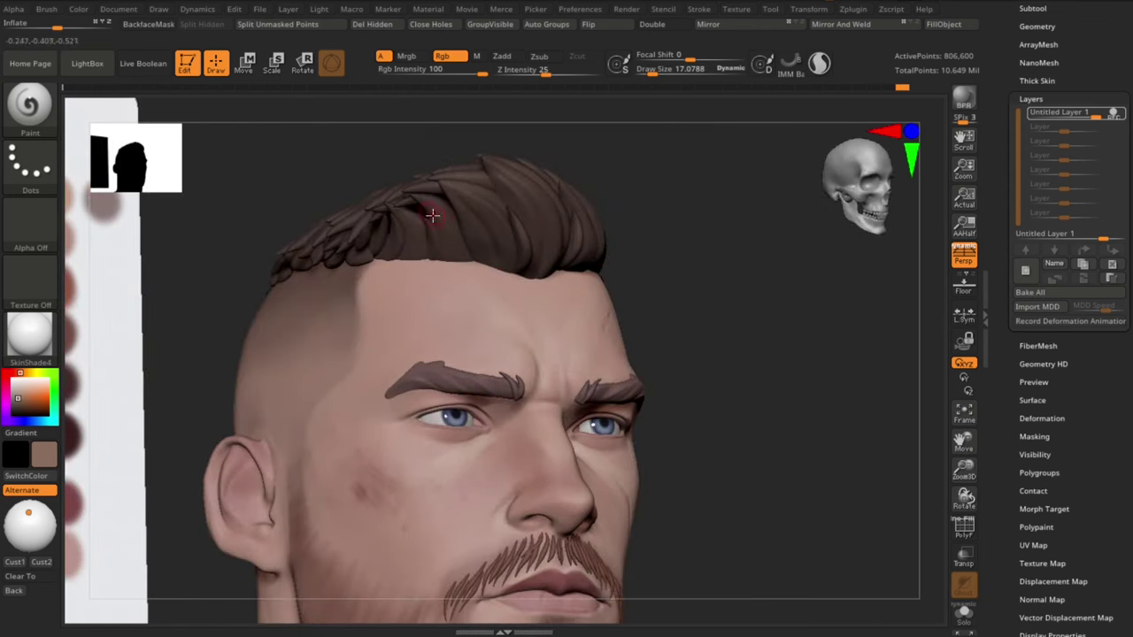
right_drag(789, 280, 522, 203)
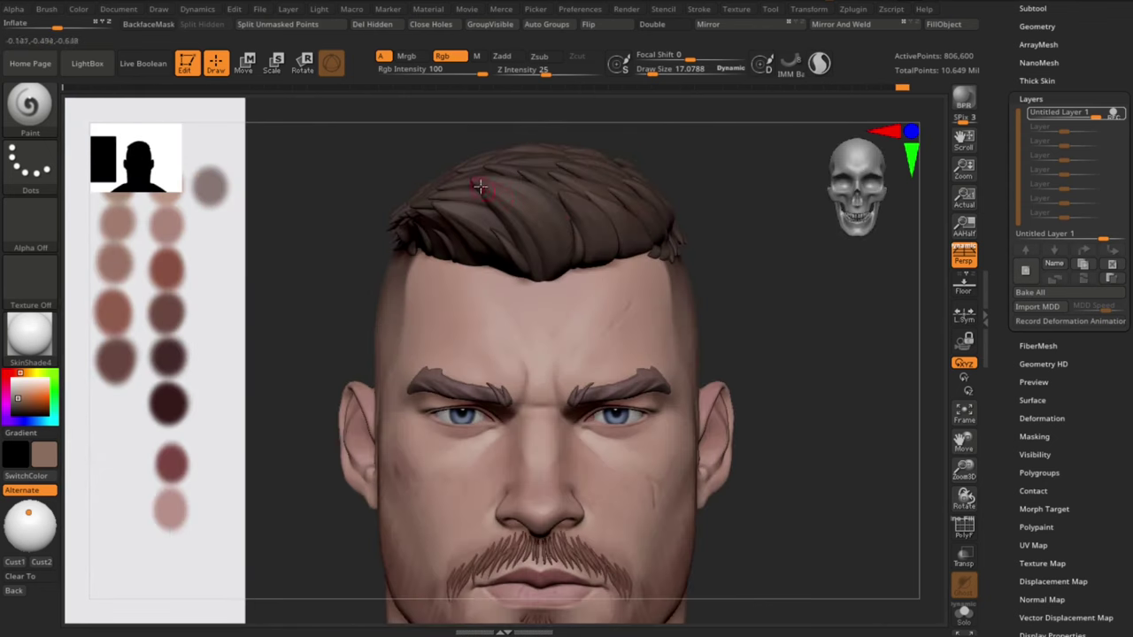
mouse_move(824, 399)
alt+mouse_down()
mouse_move(847, 363)
mouse_move(841, 416)
alt+mouse_up()
key(s)
drag(611, 291, 620, 290)
alt+drag(796, 390, 799, 324)
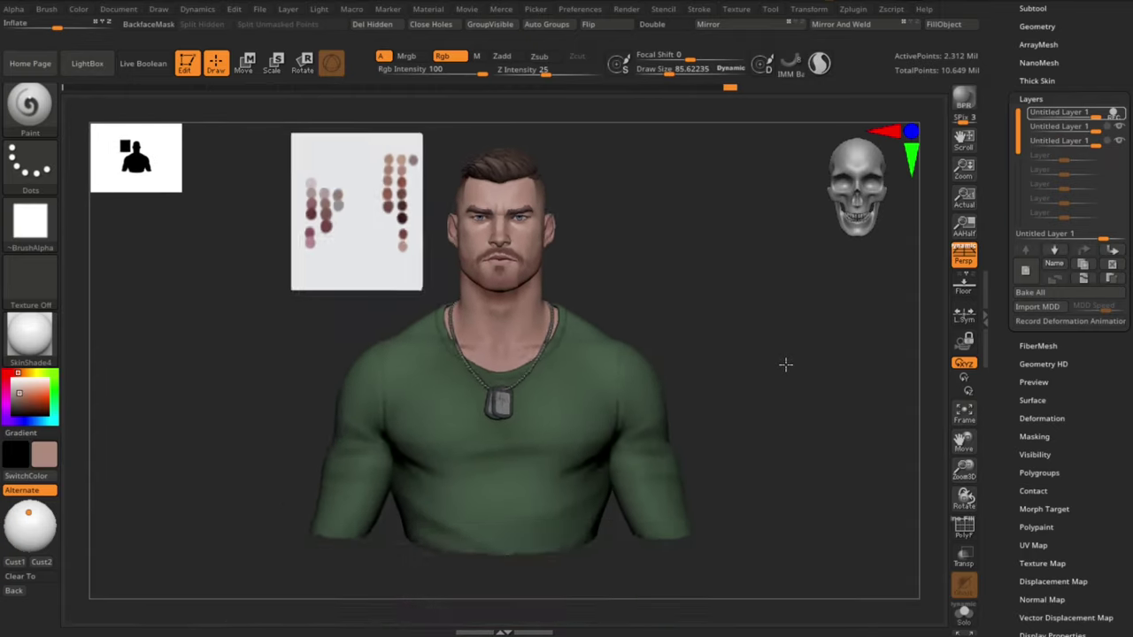
Step: Hide the color swatch plane PM3D_Plane3D1_2 and make the head the active subtool
alt+click(367, 321)
click(1049, 60)
click(1035, 9)
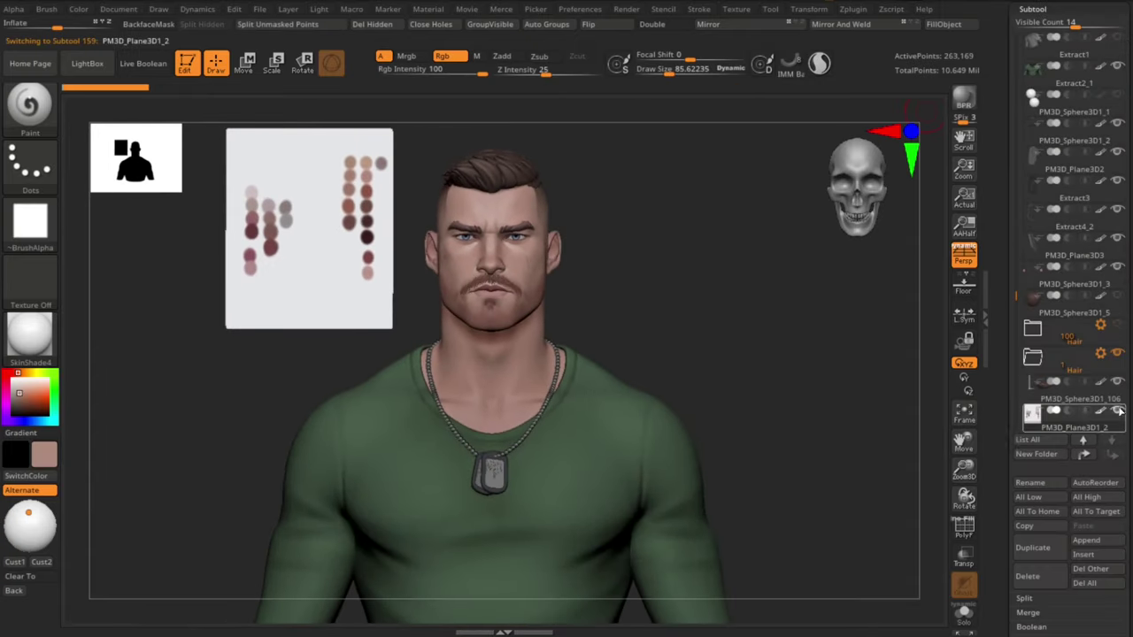
alt+click(527, 317)
Step: Compare front, three-quarter and side views of the head side by side on the canvas, and examine the bust's profile
mouse_move(696, 185)
mouse_down()
mouse_move(769, 332)
mouse_move(665, 390)
mouse_move(666, 411)
mouse_move(647, 416)
mouse_up()
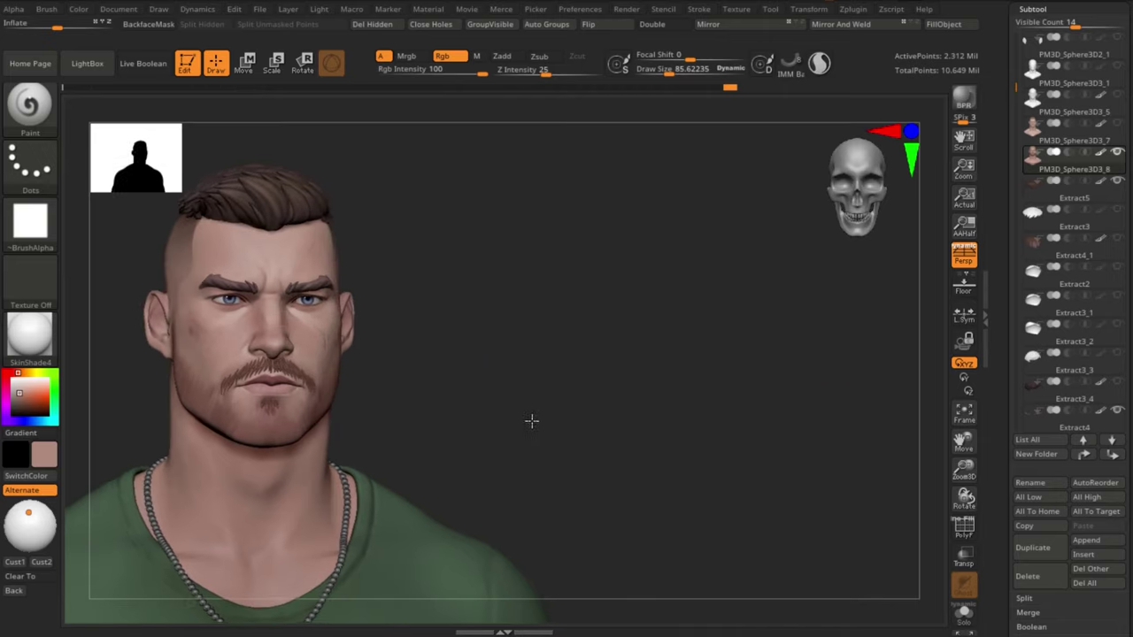
right_drag(531, 420, 547, 390)
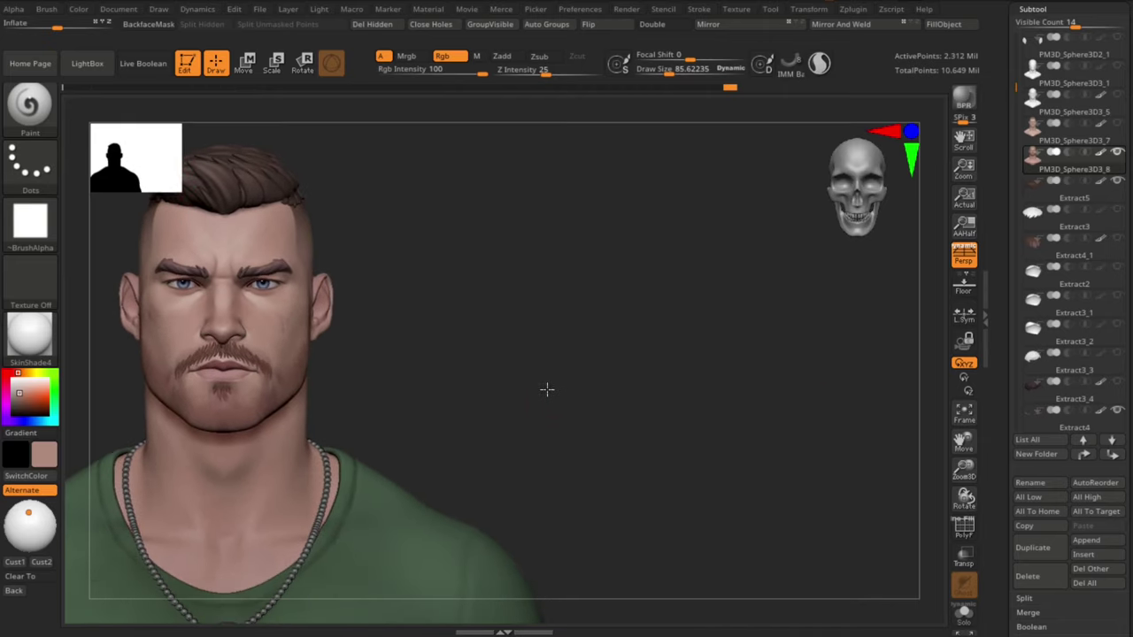
right_drag(92, 100, 566, 422)
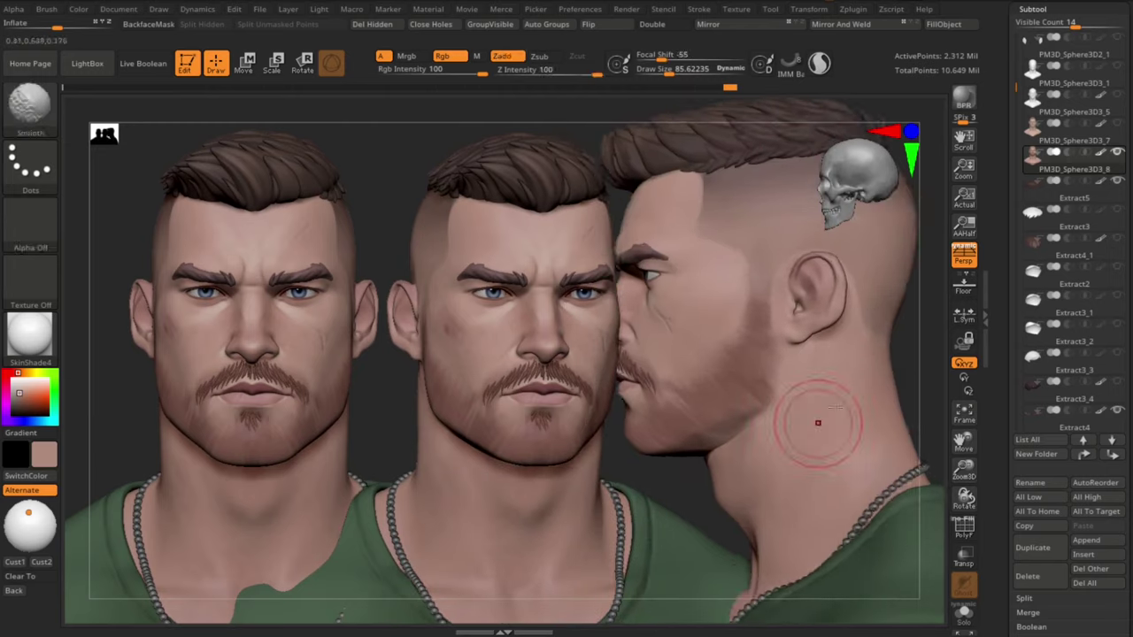
mouse_move(906, 368)
mouse_down()
mouse_move(911, 354)
mouse_move(898, 364)
mouse_up()
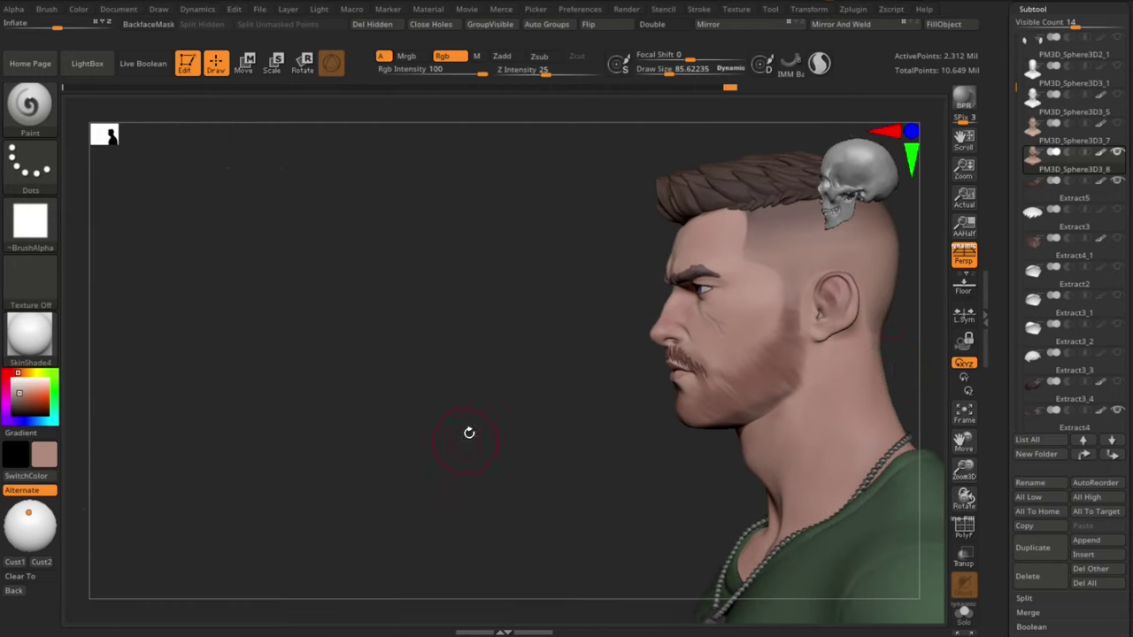
right_drag(470, 432, 794, 356)
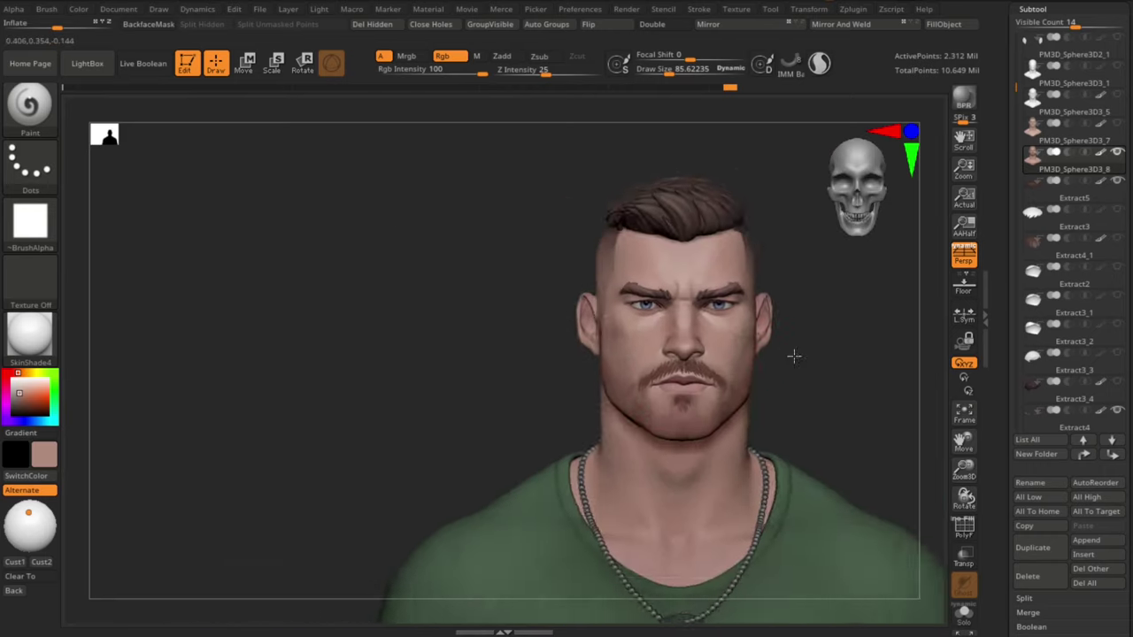
alt+drag(794, 356, 786, 420)
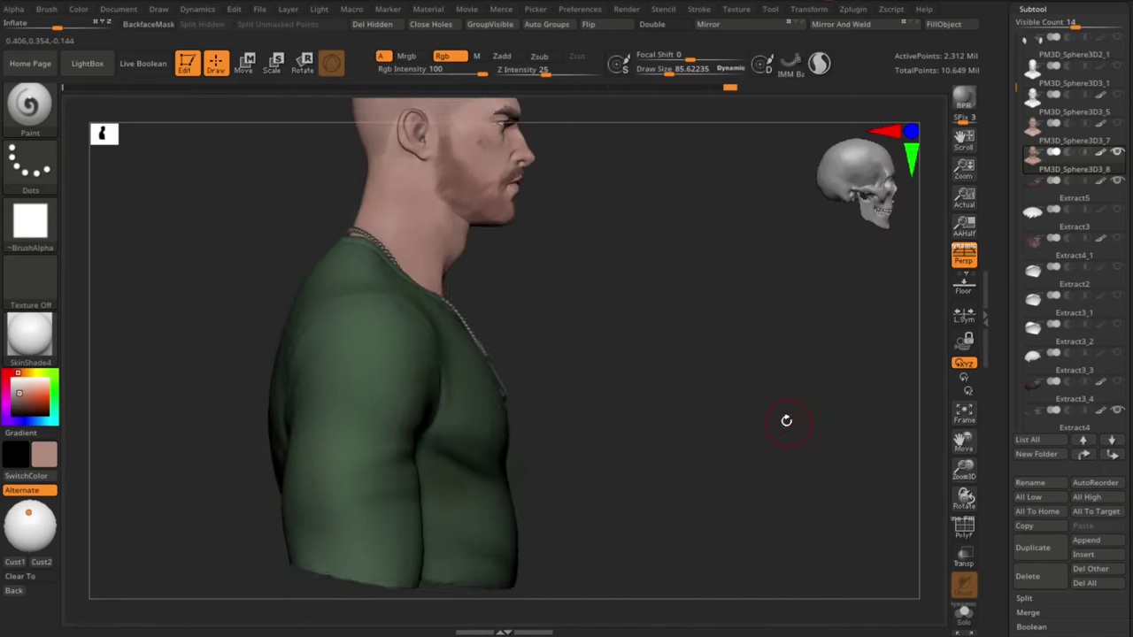
right_drag(786, 421, 762, 416)
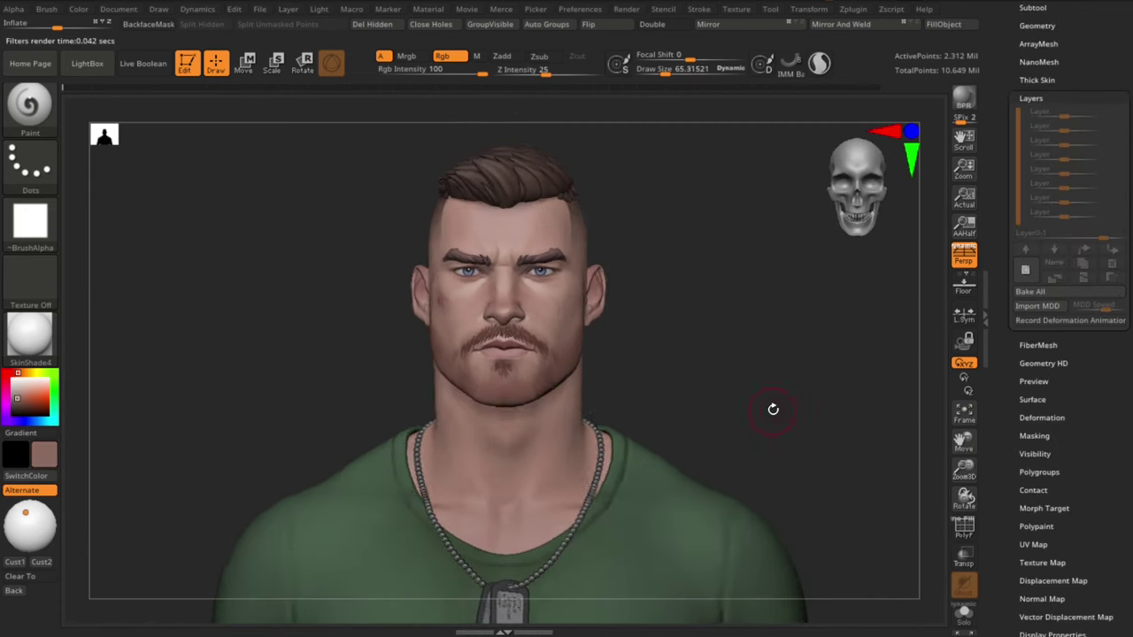
Step: Load a render preset from the RenderSet library and render the bust with BPR
key(comma)
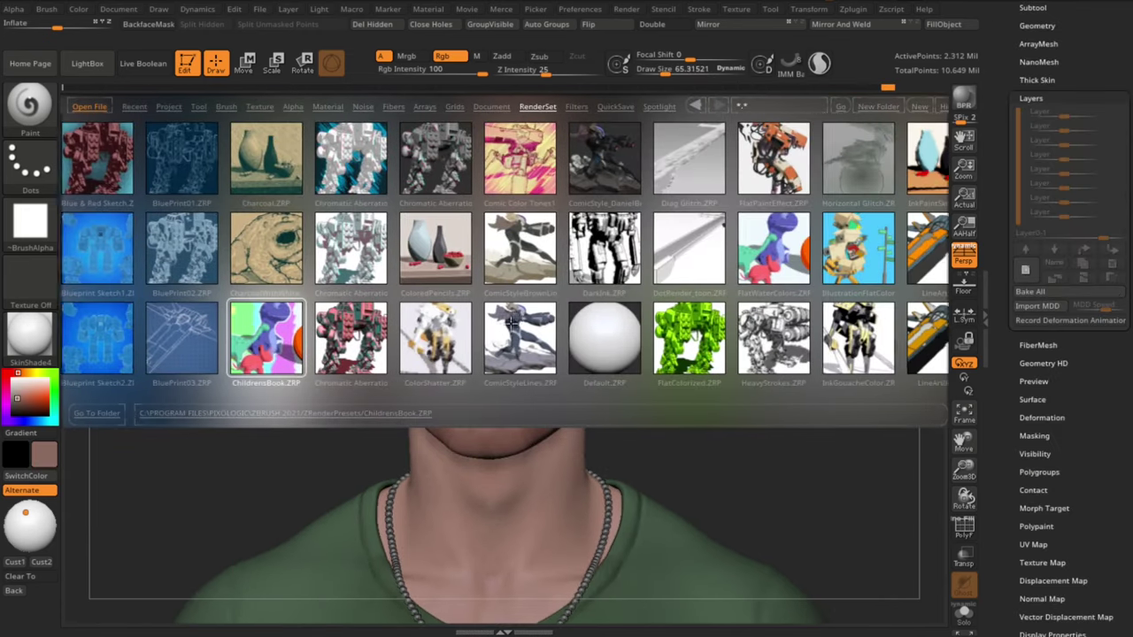
drag(511, 324, 332, 324)
double_click(467, 160)
key(comma)
alt+drag(767, 363, 799, 397)
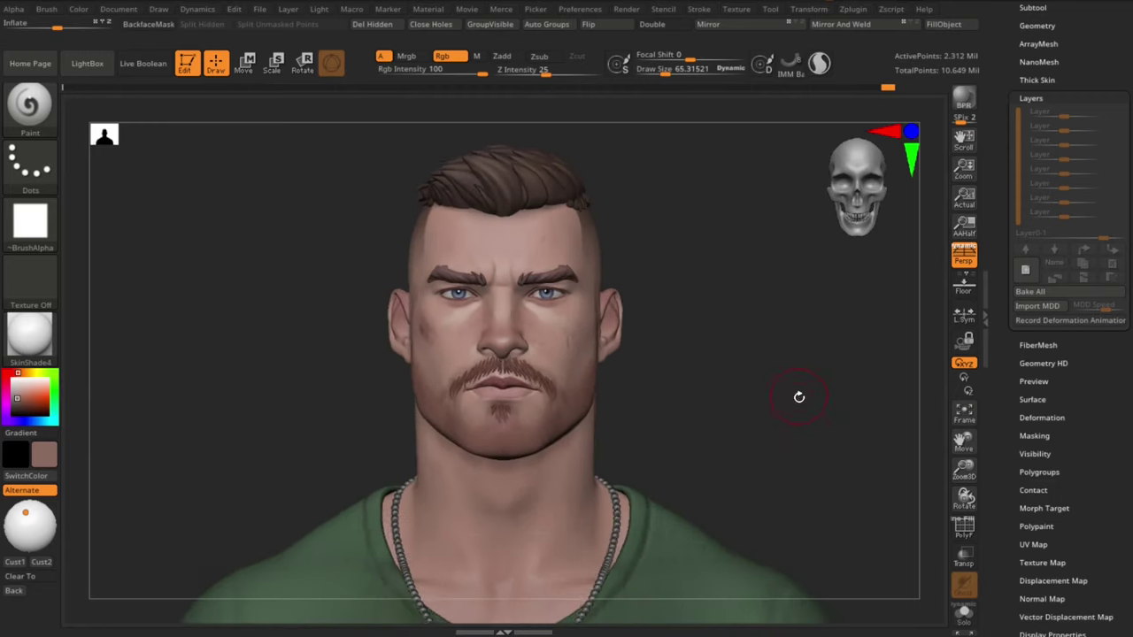
drag(787, 419, 771, 335)
drag(814, 411, 793, 392)
click(974, 104)
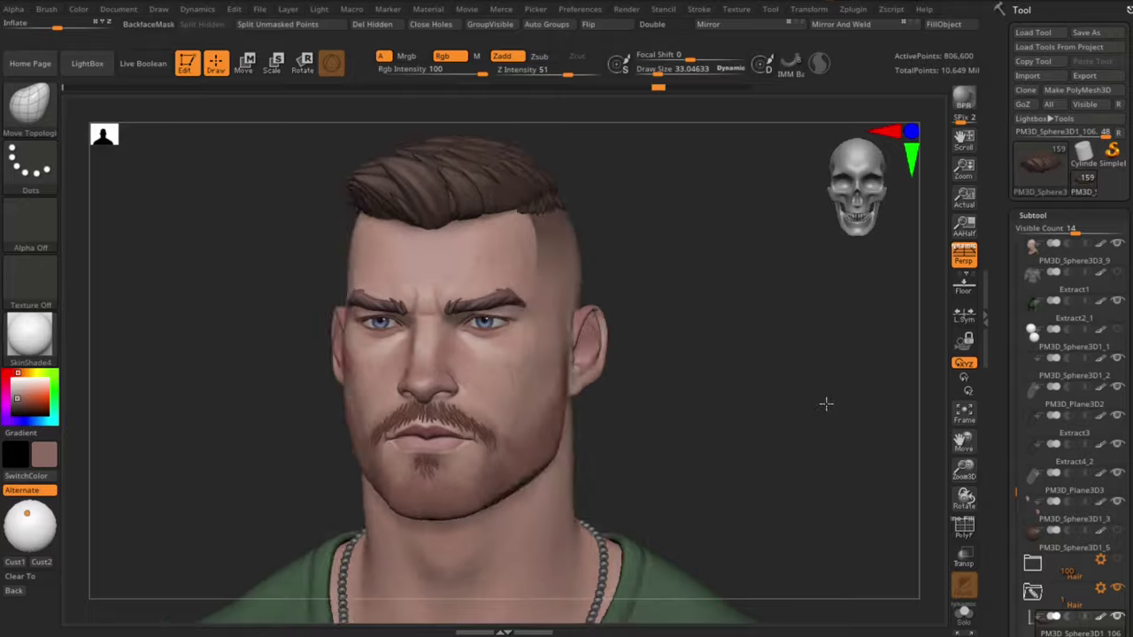
Step: Hide the small hair clumps along the side hairline, leaving the main hair mass visible
mouse_move(824, 405)
alt+mouse_down()
mouse_move(912, 292)
mouse_move(915, 263)
alt+mouse_up()
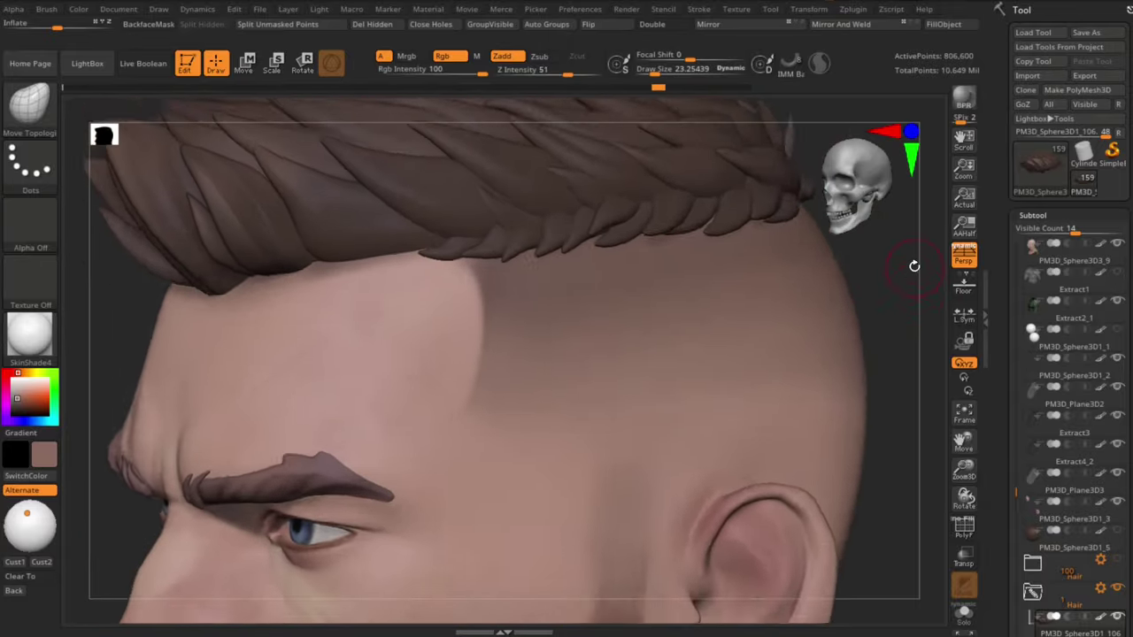
ctrl+shift+click(449, 255)
ctrl+shift+drag(888, 360, 920, 378)
ctrl+shift+click(490, 248)
drag(912, 485, 872, 497)
Step: Adjust the hair clumps above the temple with the Move Topological brush at a Draw Size of about 48, and render the result
key(b)
key(m)
key(t)
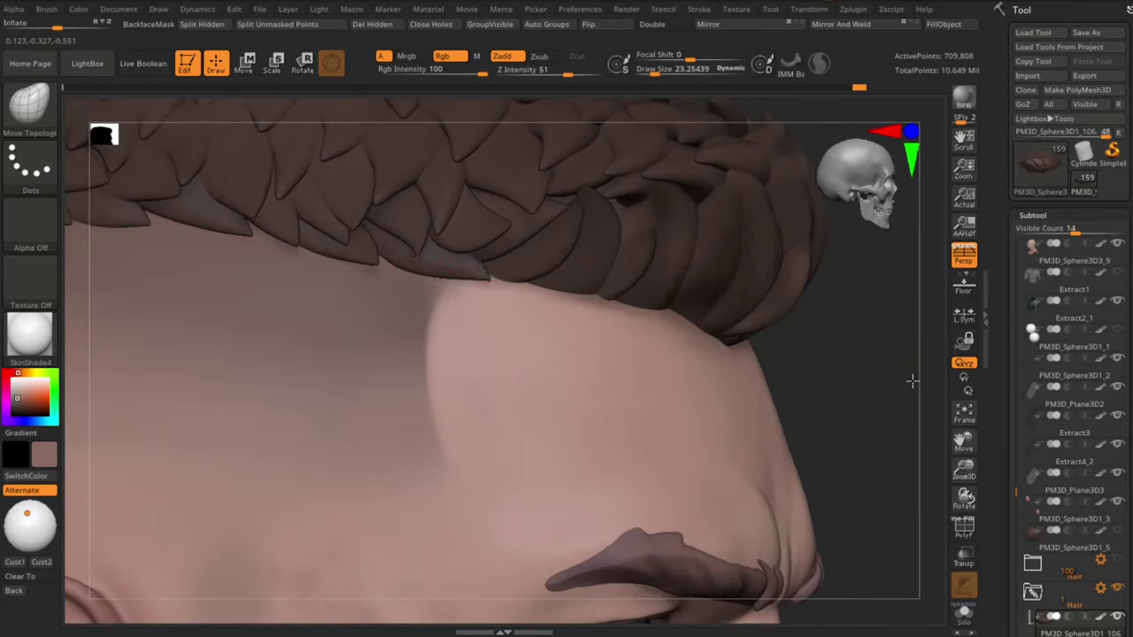
key(s)
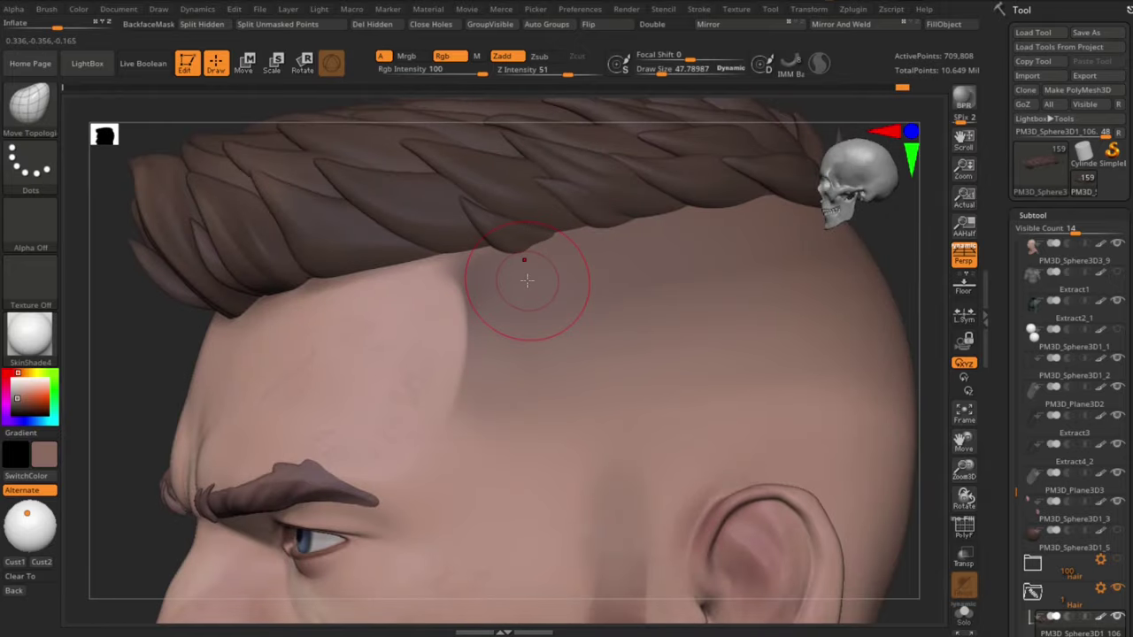
click(965, 105)
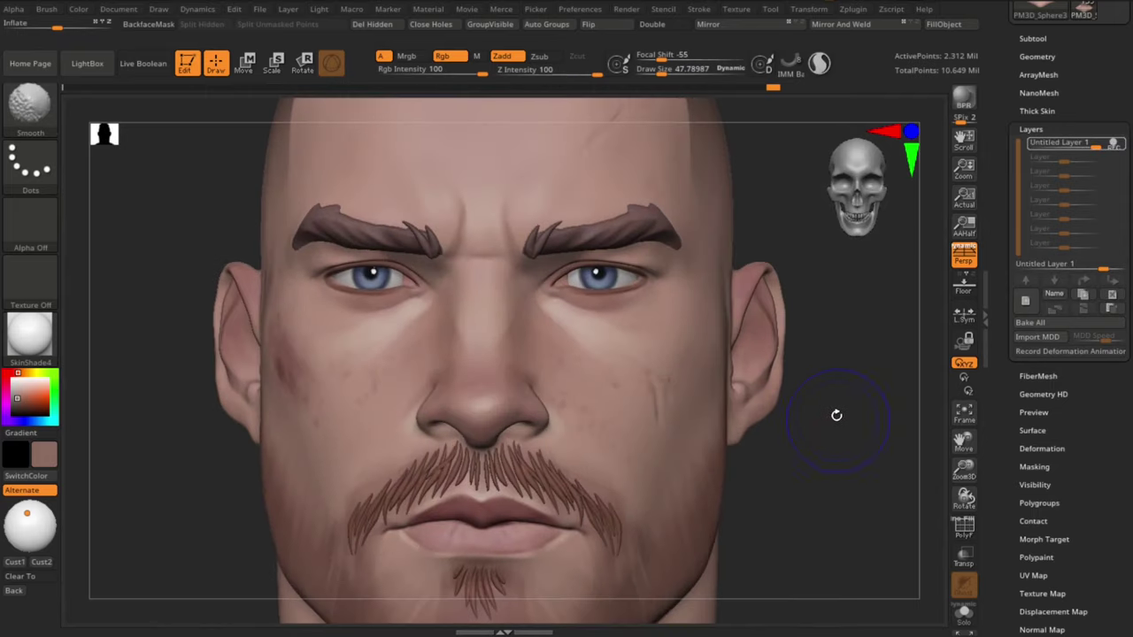
Step: Refine the skin between the eyebrows on the head
right_drag(513, 274, 498, 263)
drag(518, 256, 525, 257)
drag(775, 419, 740, 401)
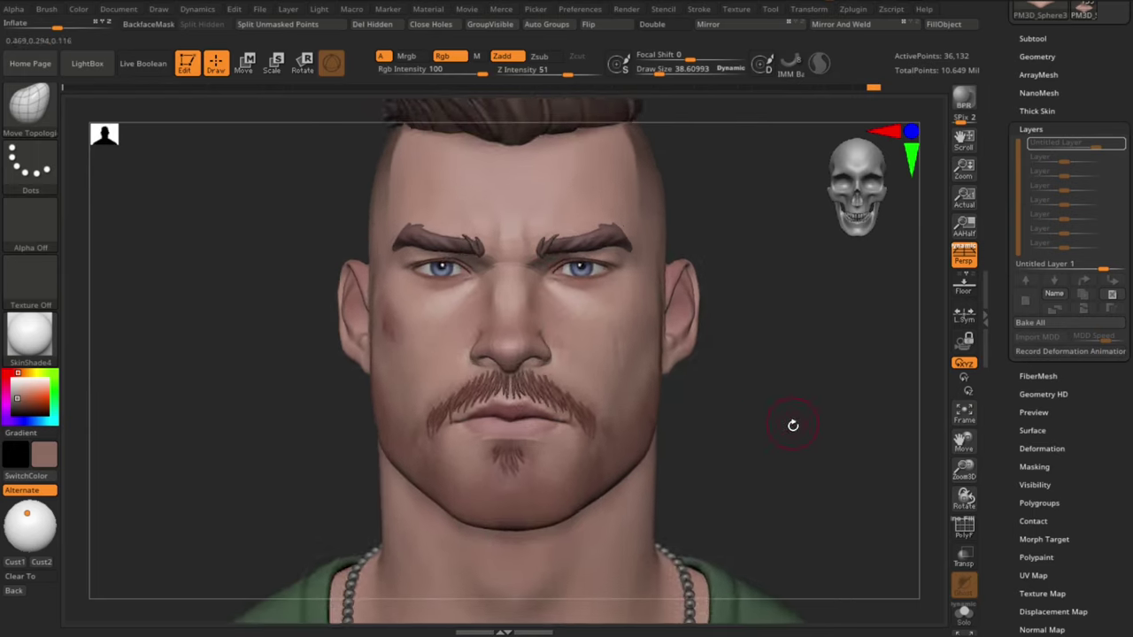
Step: Adjust the jaw and chin at a lower subdivision with Move Topological at a Draw Size up to about 99, and restore full subdivision
key(s)
right_drag(627, 378, 542, 383)
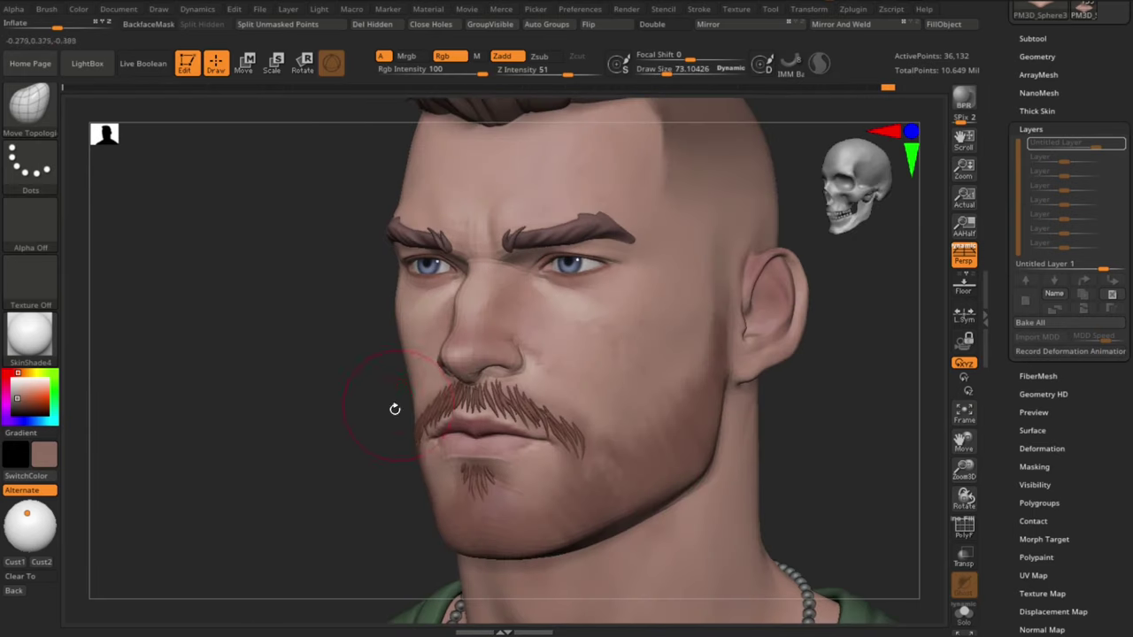
right_drag(431, 498, 669, 486)
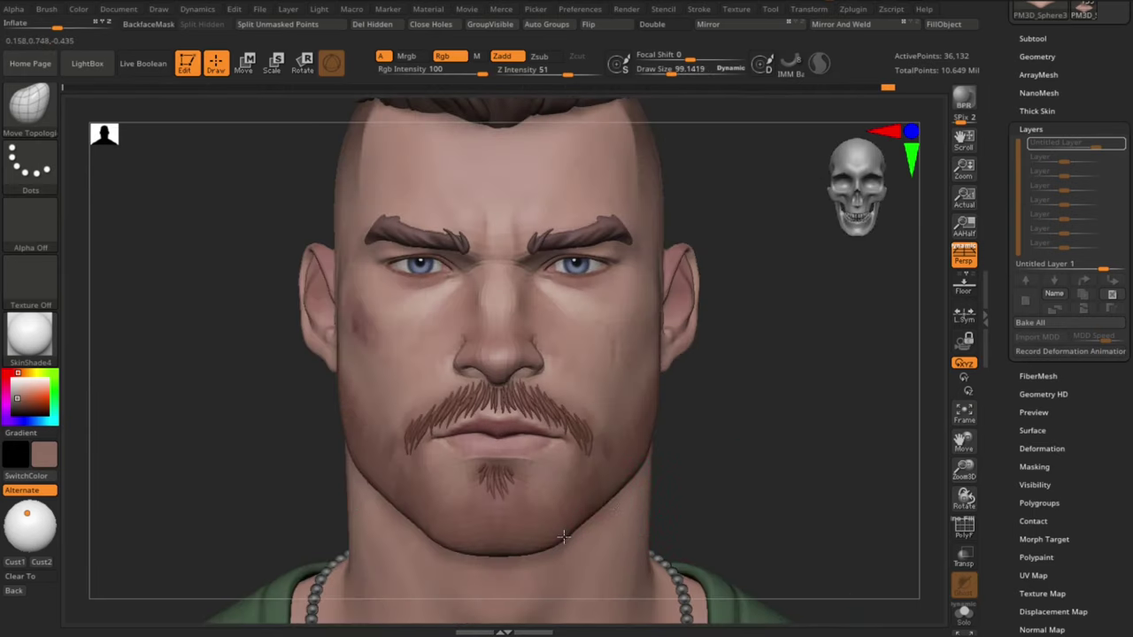
drag(563, 537, 560, 538)
key(d)
key(d)
right_drag(898, 385, 852, 405)
Step: Toggle the head layer's visibility repeatedly to compare the face with and without it from several angles
click(1119, 147)
click(1121, 147)
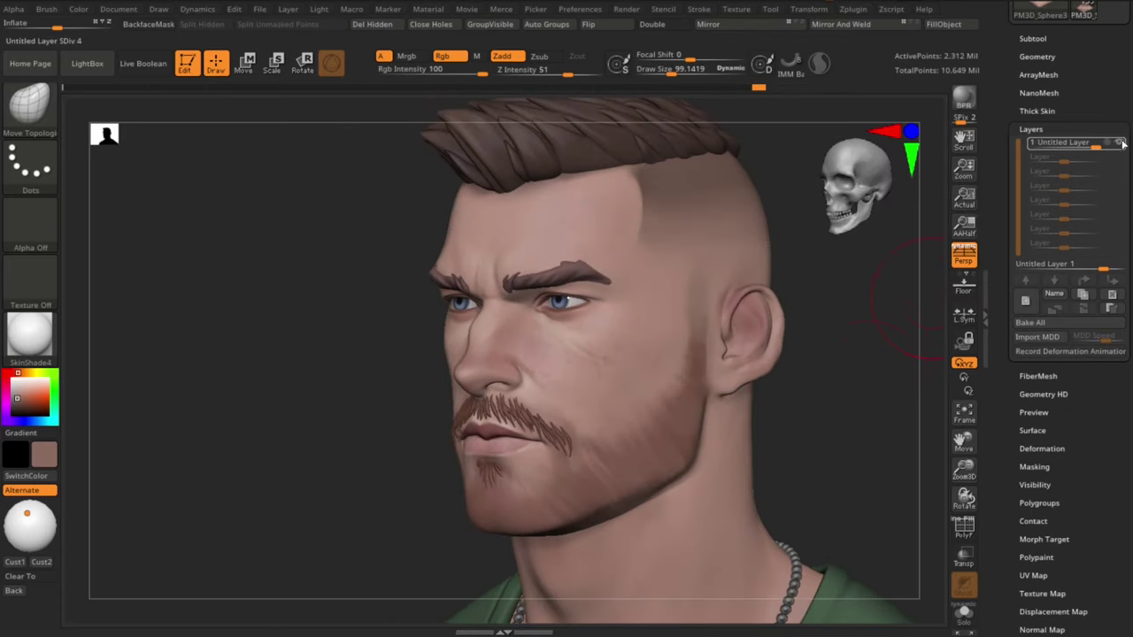
click(1120, 143)
click(1120, 143)
mouse_move(925, 389)
right_down()
mouse_move(857, 399)
mouse_move(928, 385)
right_up()
click(1121, 144)
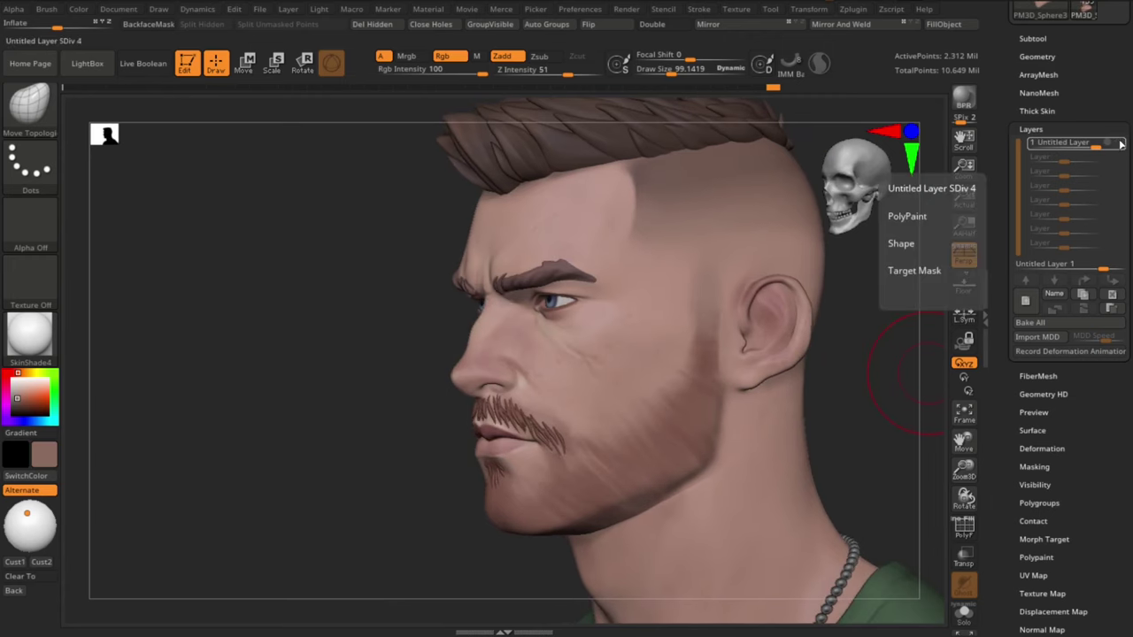
click(1121, 144)
mouse_move(854, 397)
right_down()
mouse_move(900, 398)
mouse_move(872, 381)
mouse_move(832, 407)
mouse_move(801, 404)
mouse_move(835, 394)
mouse_move(822, 394)
right_up()
key(s)
click(1120, 147)
click(1121, 149)
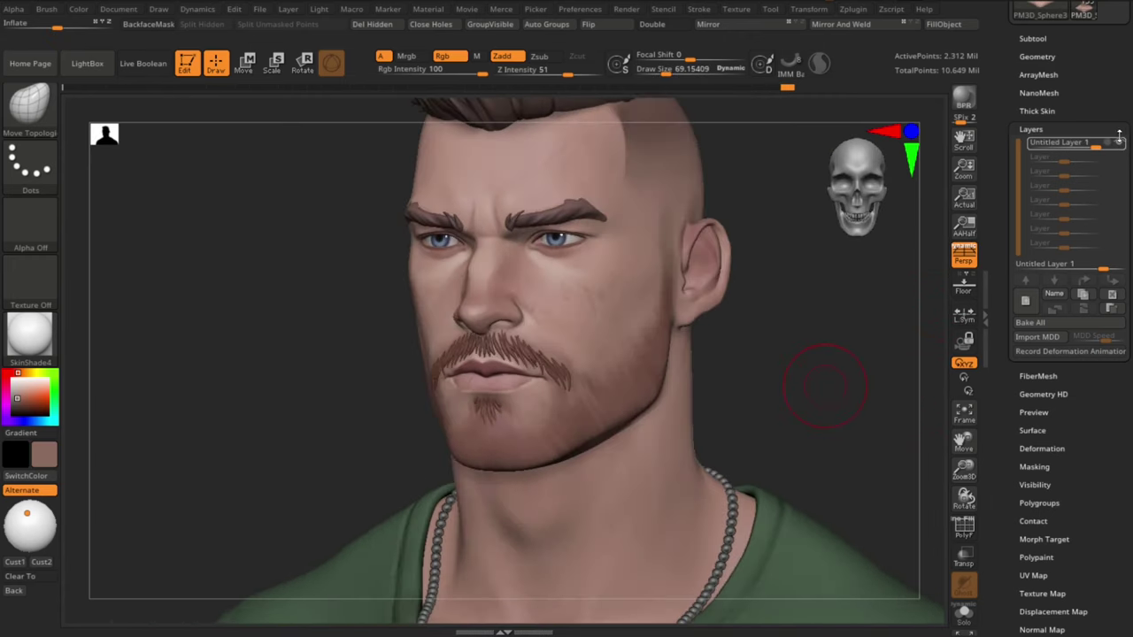
click(1120, 143)
click(1121, 146)
Step: Examine the head from the front in a BPR render
shift+drag(879, 340, 867, 377)
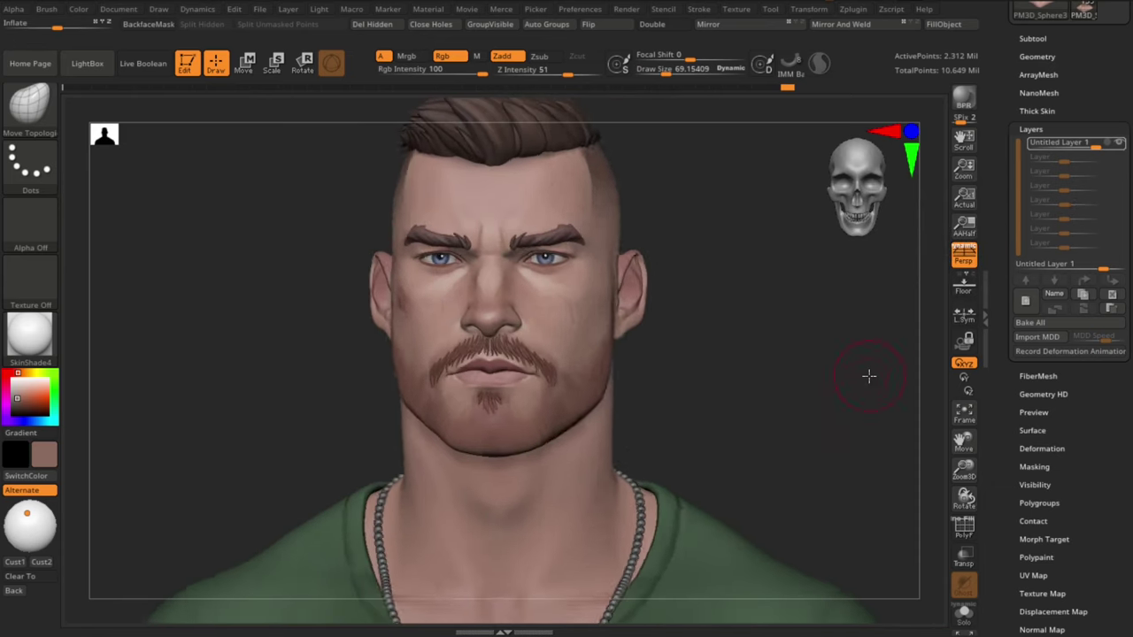
mouse_move(834, 340)
mouse_down()
mouse_move(814, 334)
mouse_move(837, 355)
mouse_up()
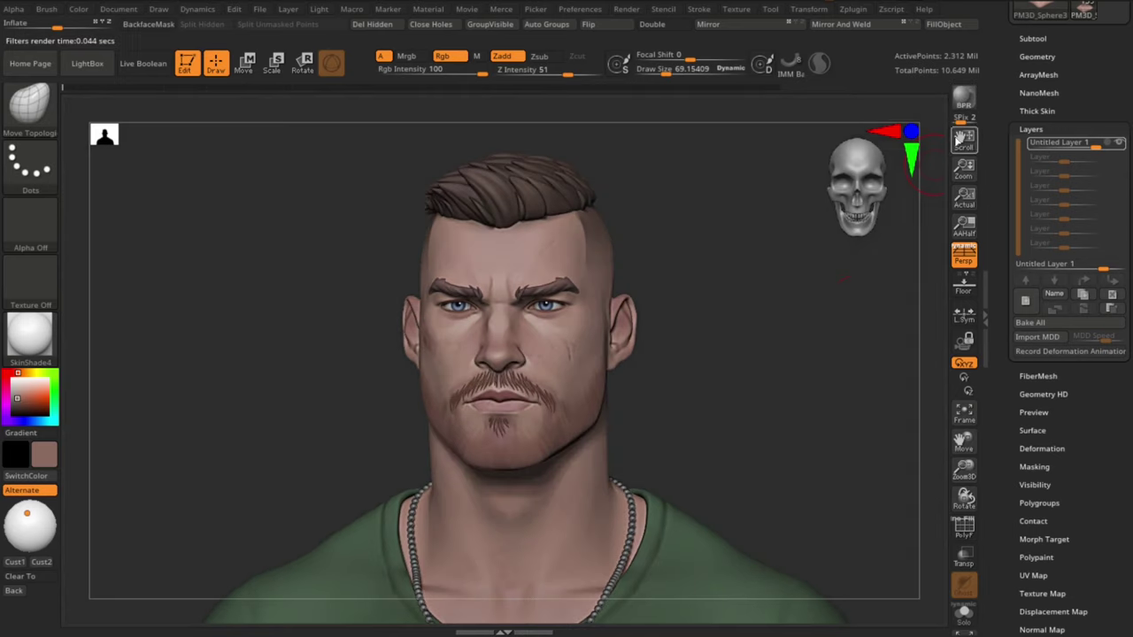
drag(834, 328, 839, 315)
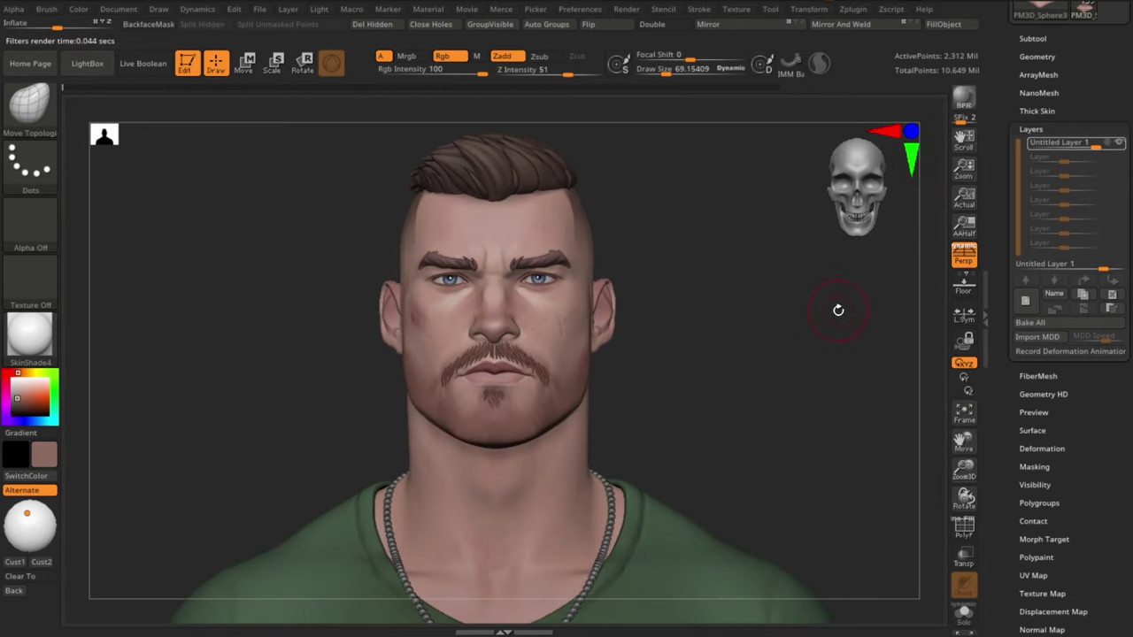